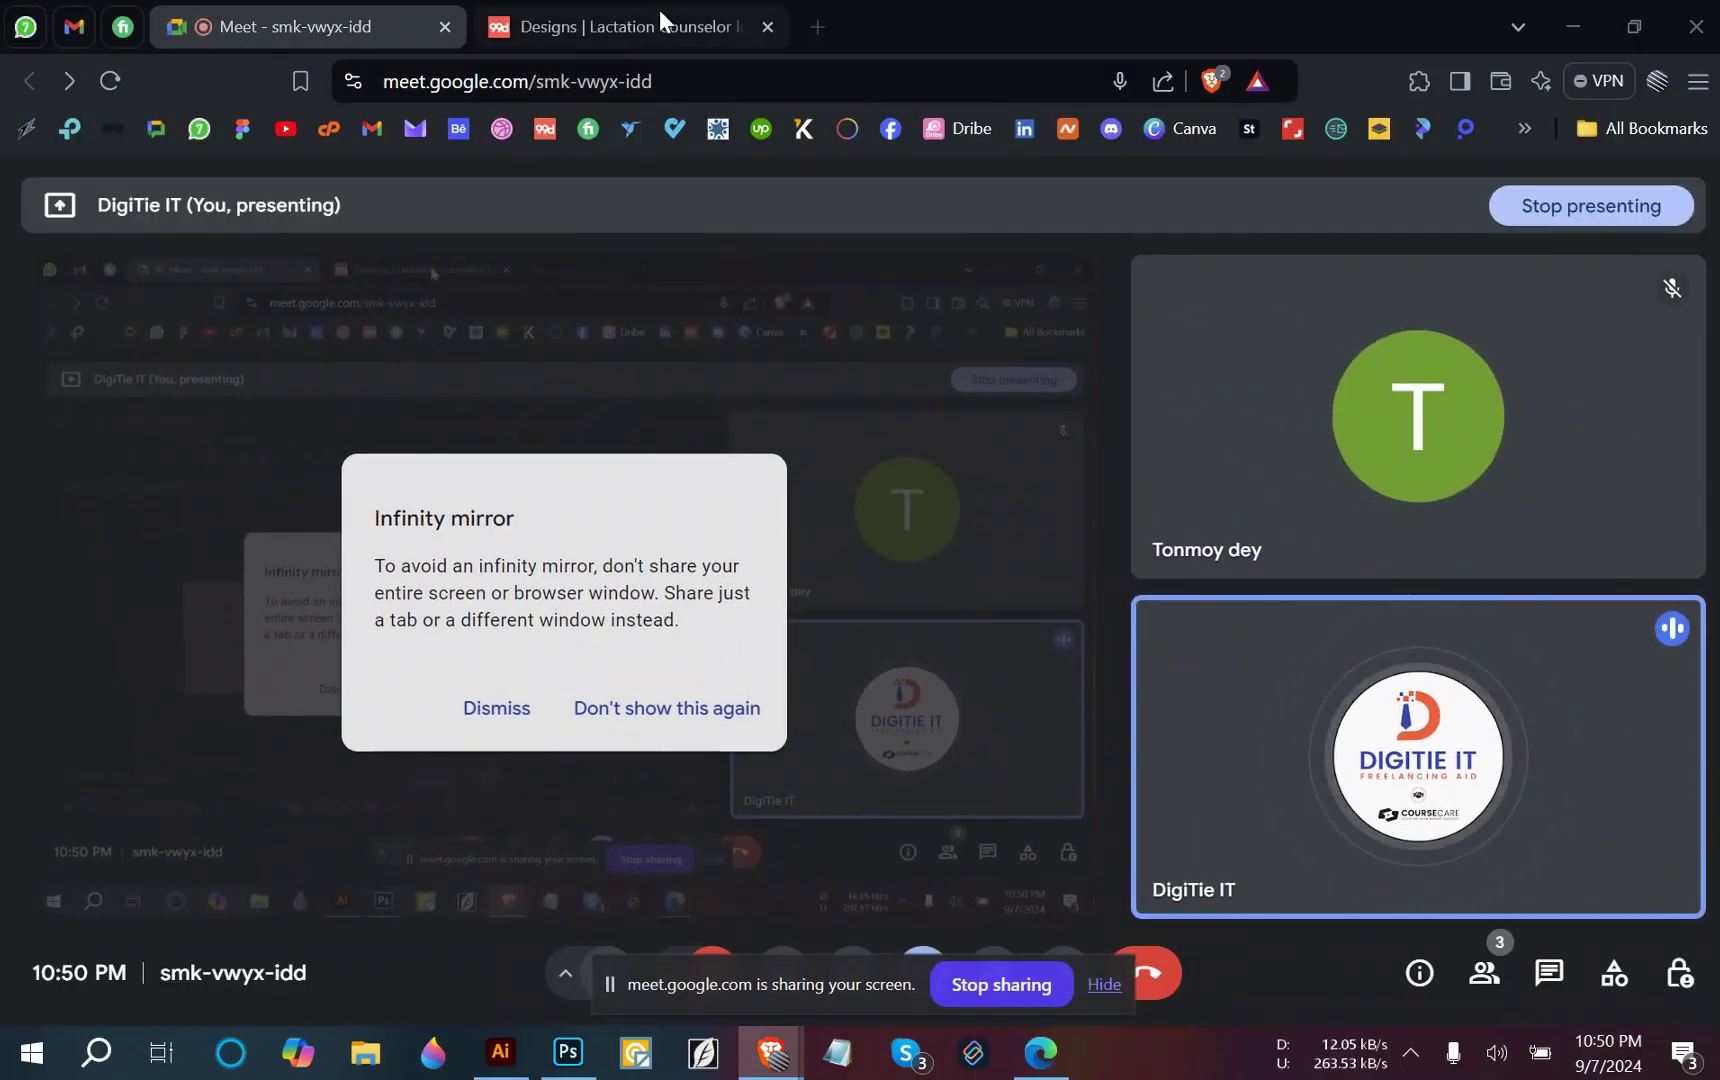
Search the web for "letterhead size" in a new browser tab.
{"action": "left_click", "coordinate": [817, 26]}
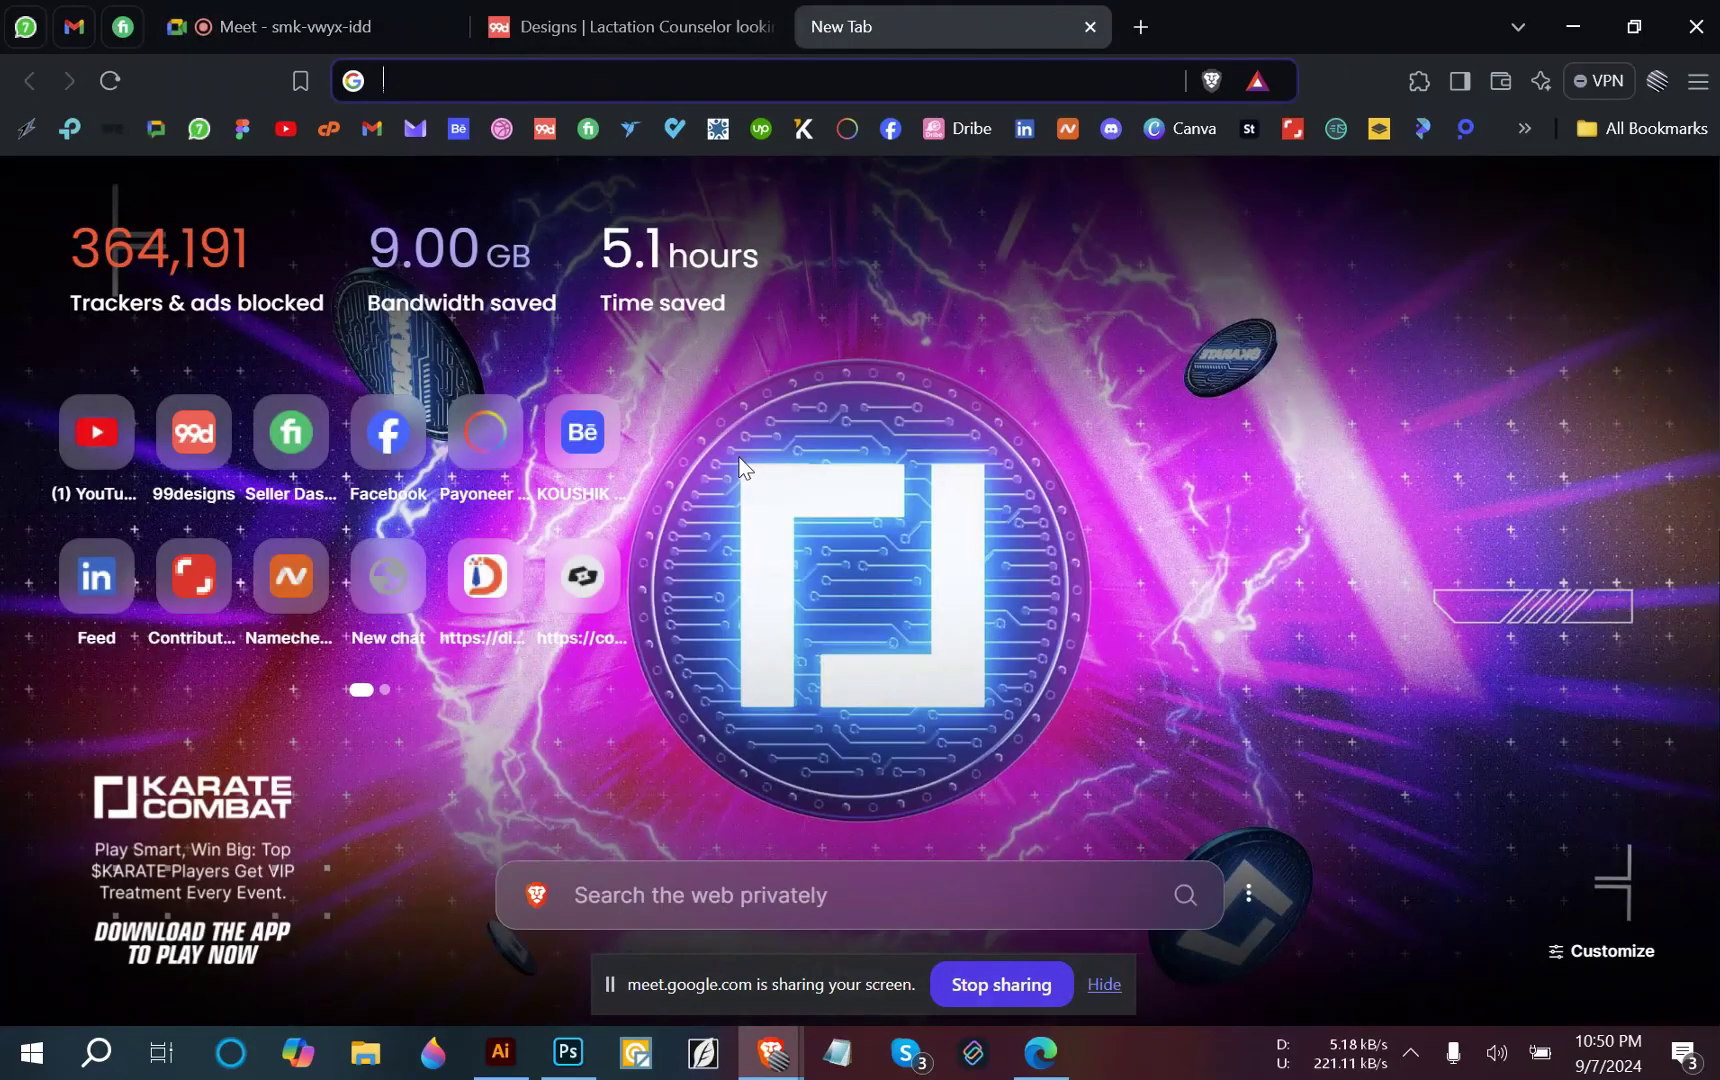
{"action": "type", "text": "let"}
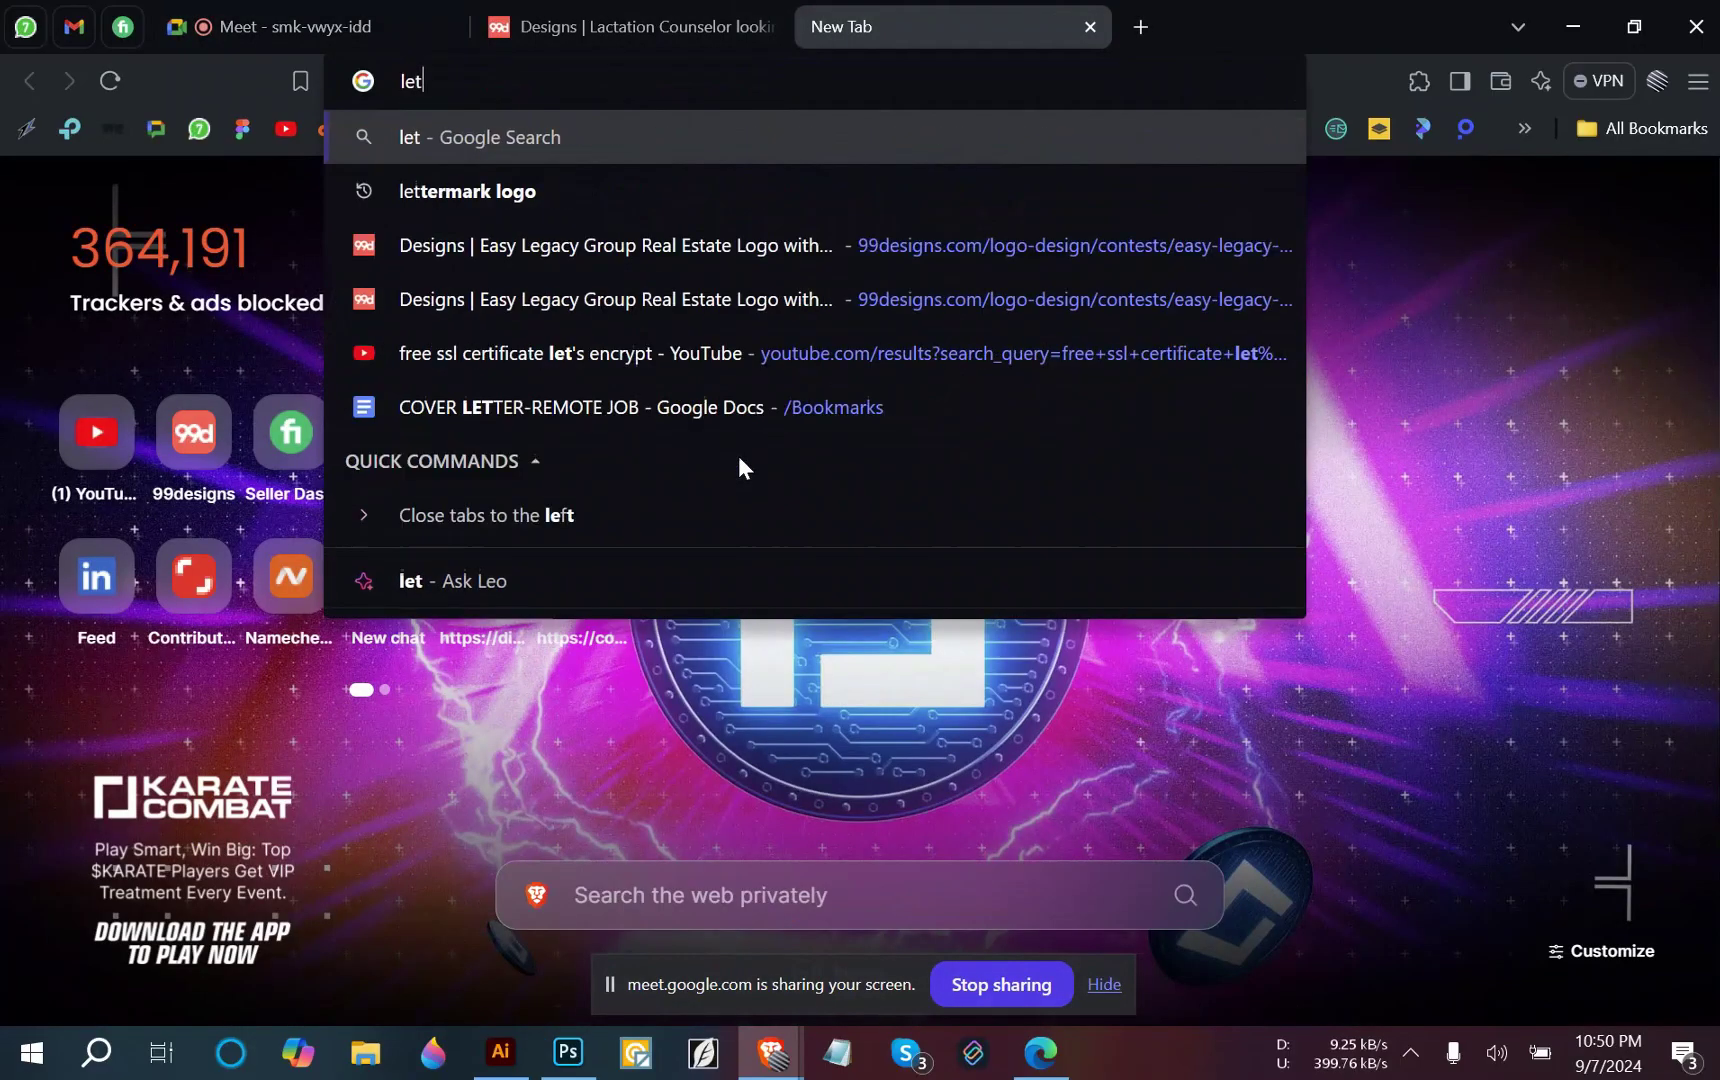
{"action": "type", "text": "terhrad"}
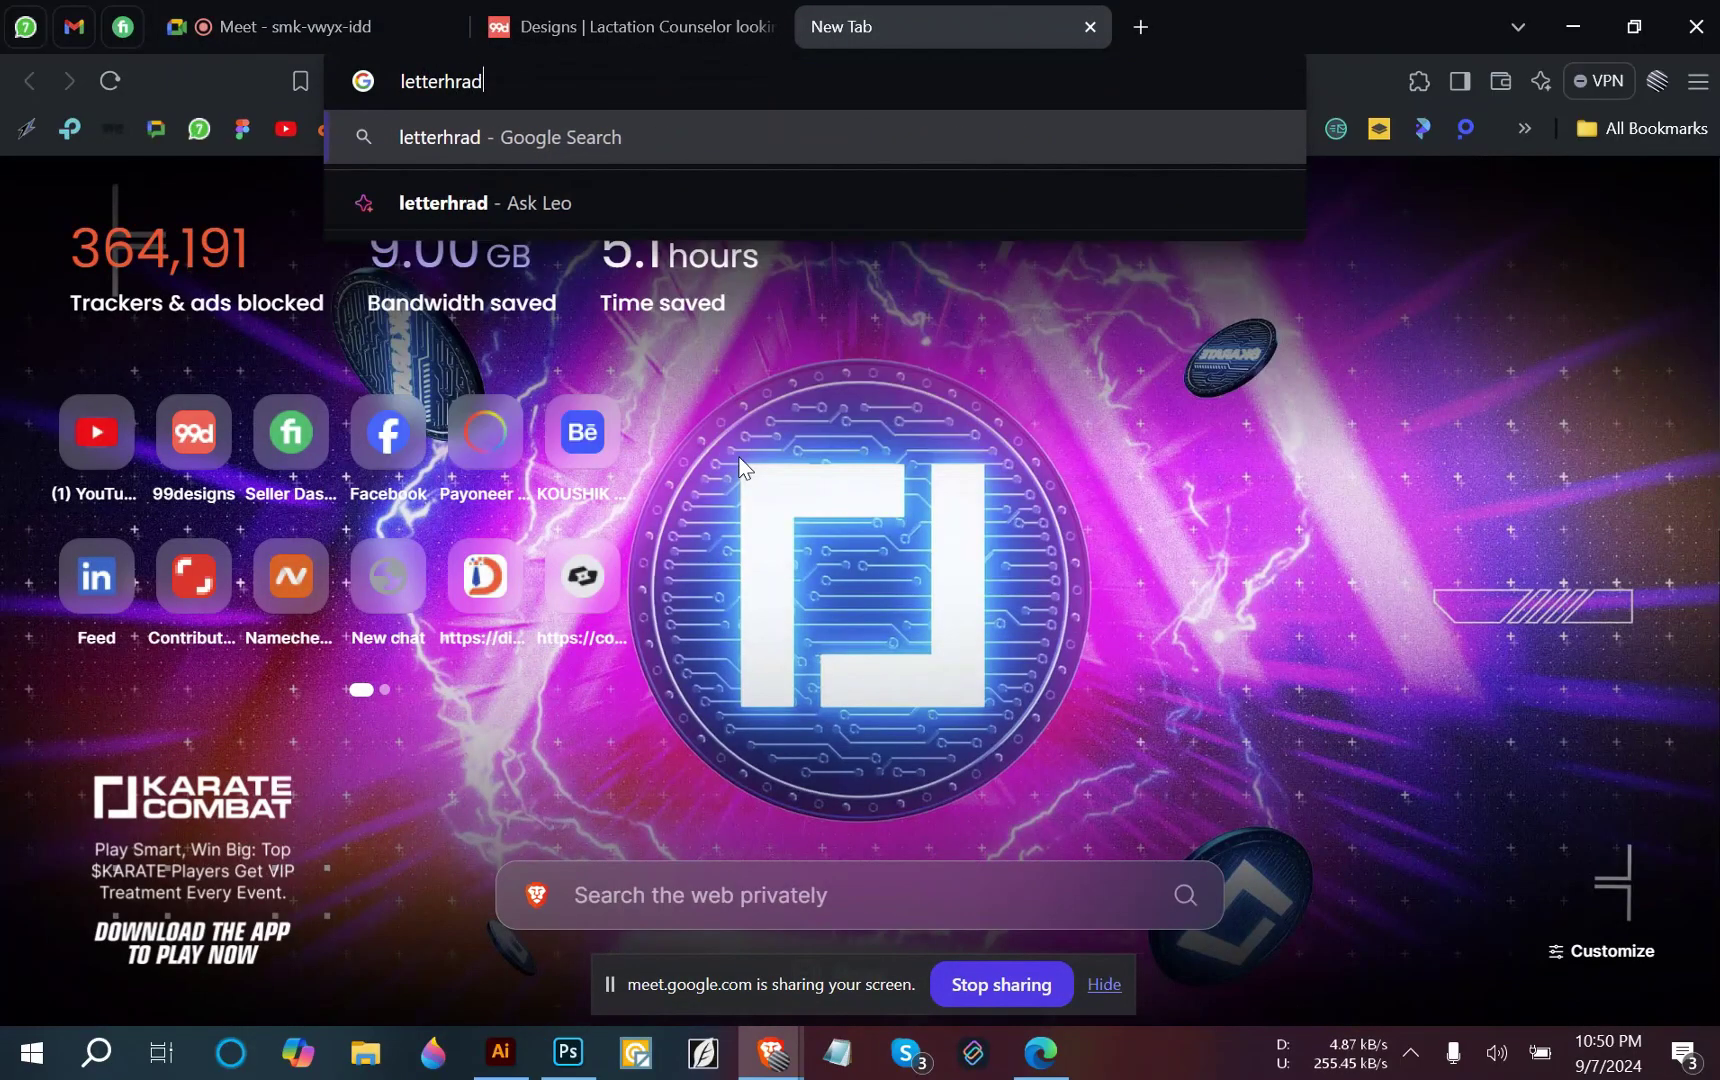
{"action": "key", "text": "BackSpace"}
{"action": "key", "text": "BackSpace"}
{"action": "key", "text": "BackSpace"}
{"action": "key", "text": "BackSpace"}
{"action": "type", "text": "ead"}
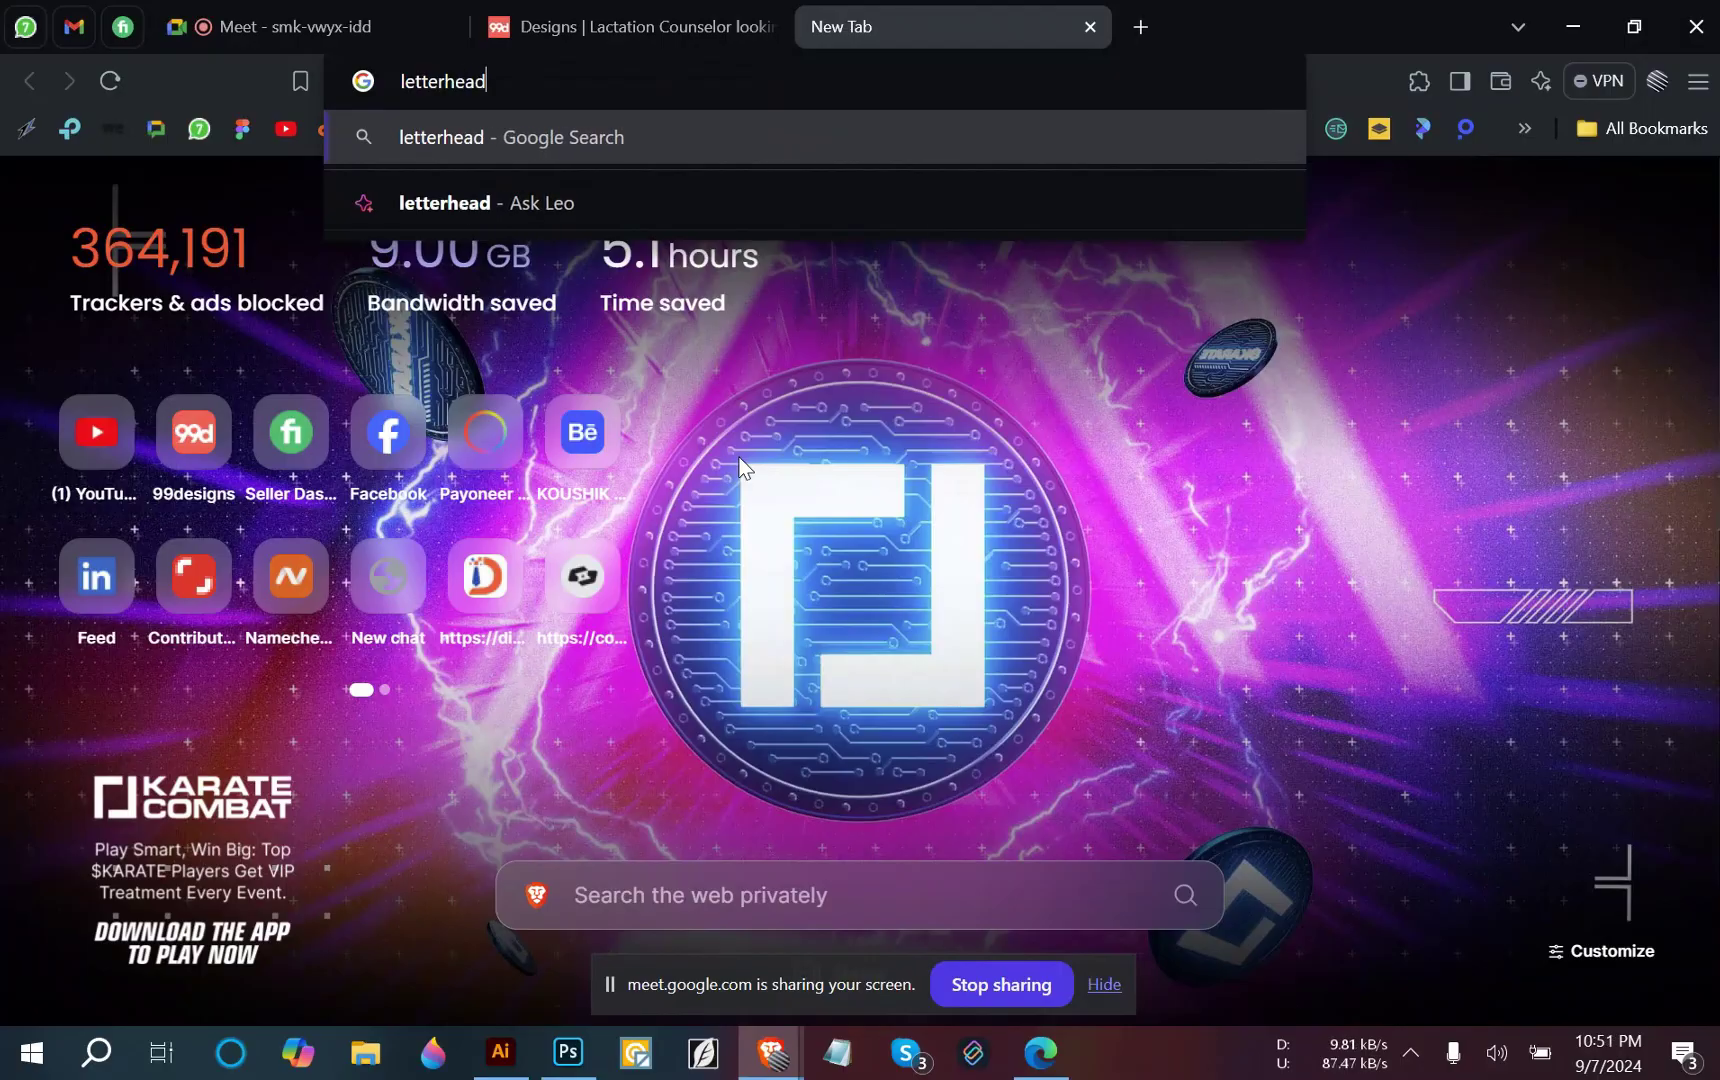
{"action": "type", "text": " size"}
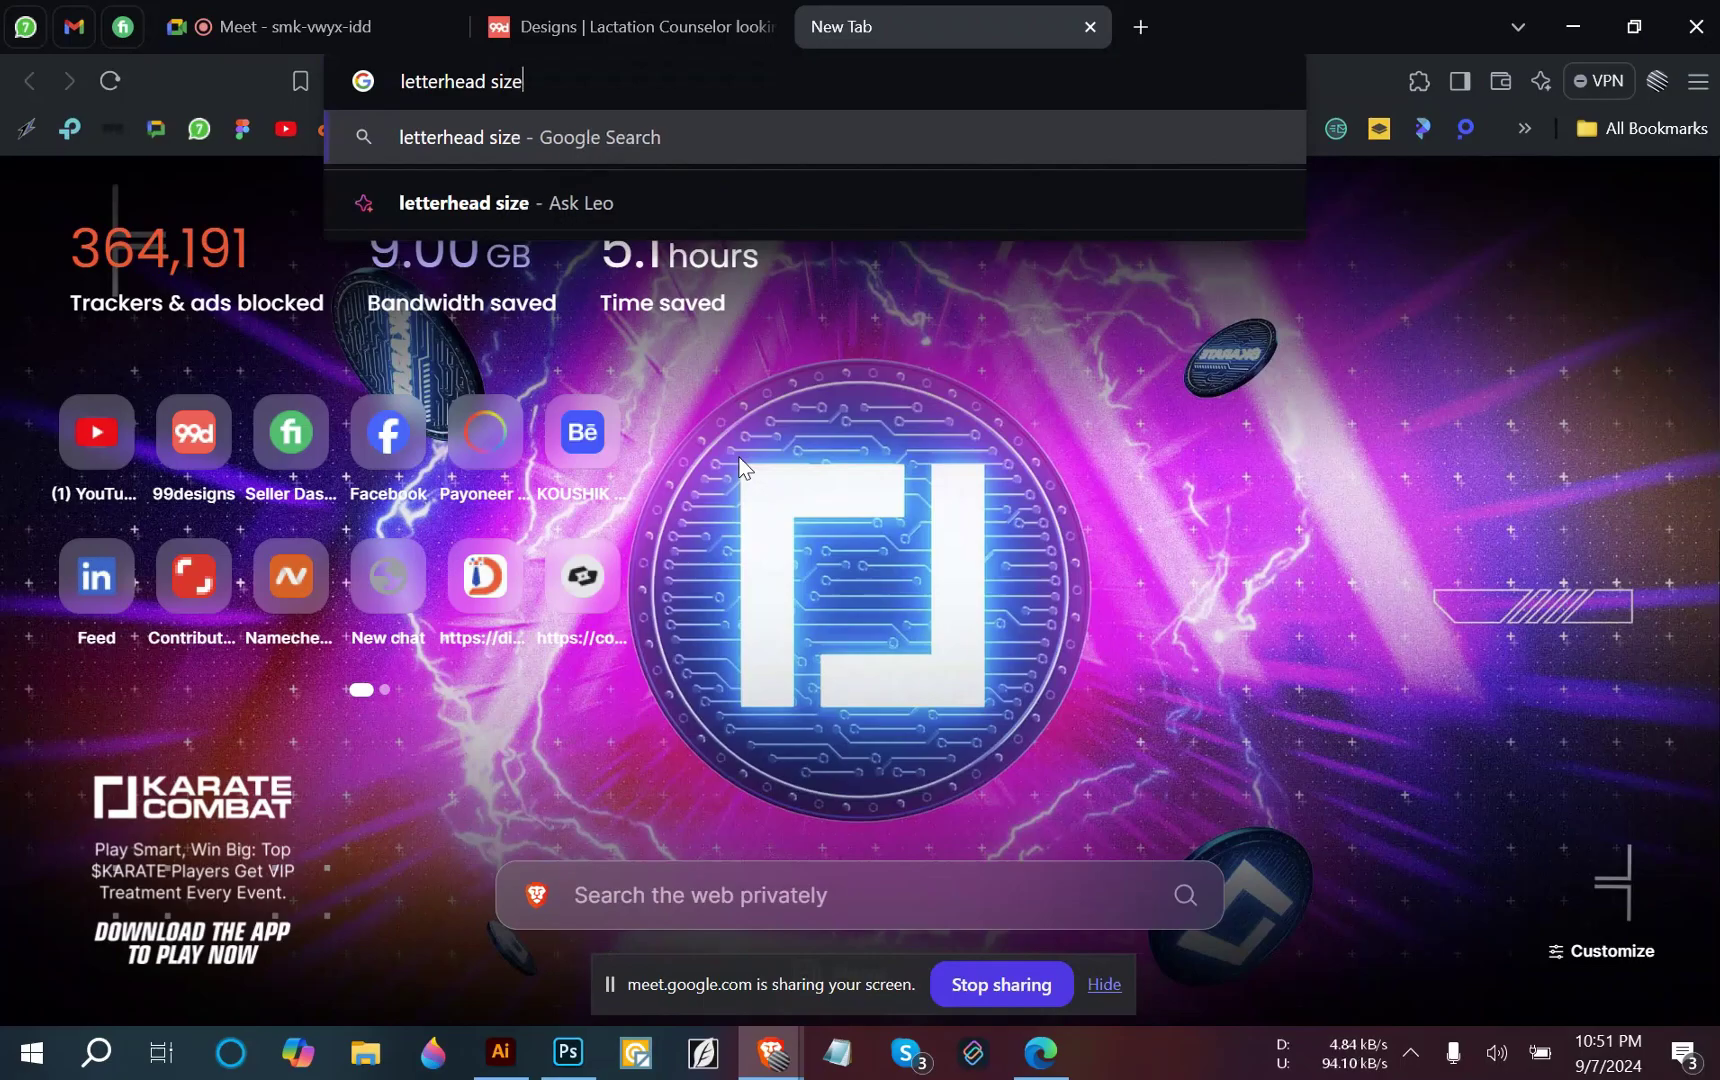
{"action": "key", "text": "Return"}
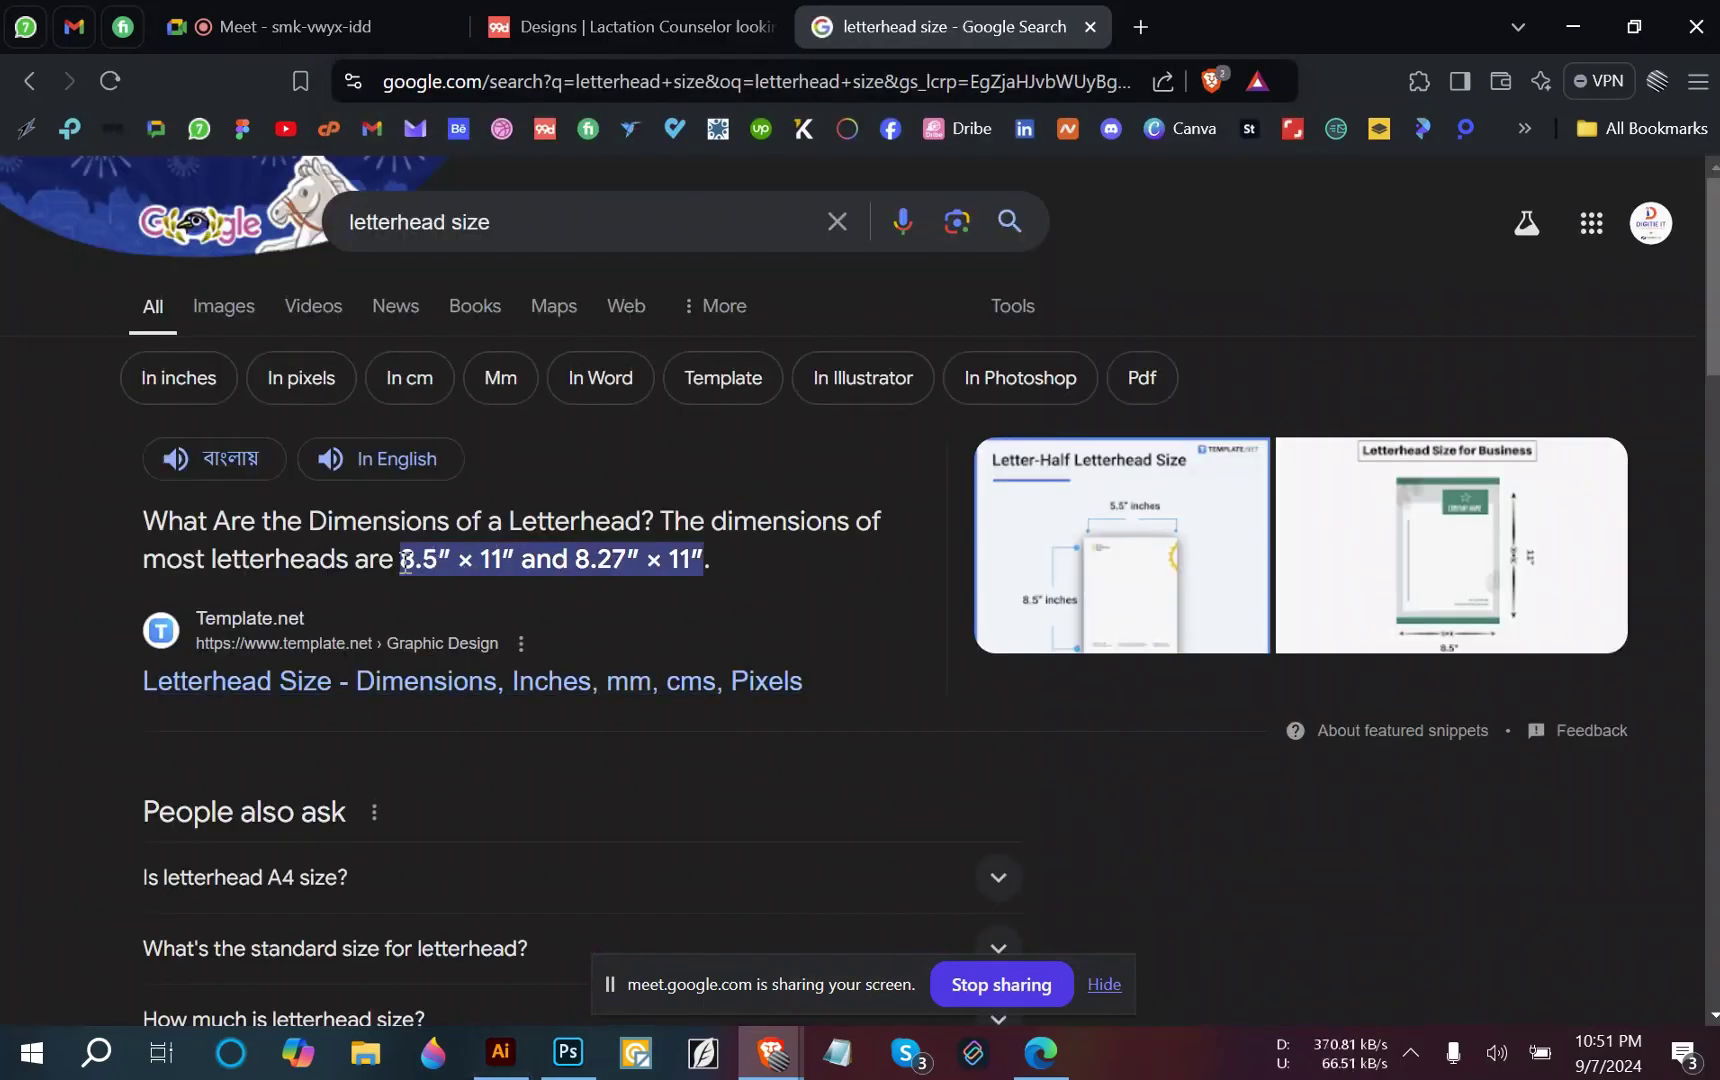
Highlight the letterhead dimensions in the featured search answer.
{"action": "left_click_drag", "start_coordinate": [404, 560], "coordinate": [519, 565]}
{"action": "double_click", "coordinate": [456, 558]}
{"action": "double_click", "coordinate": [277, 530]}
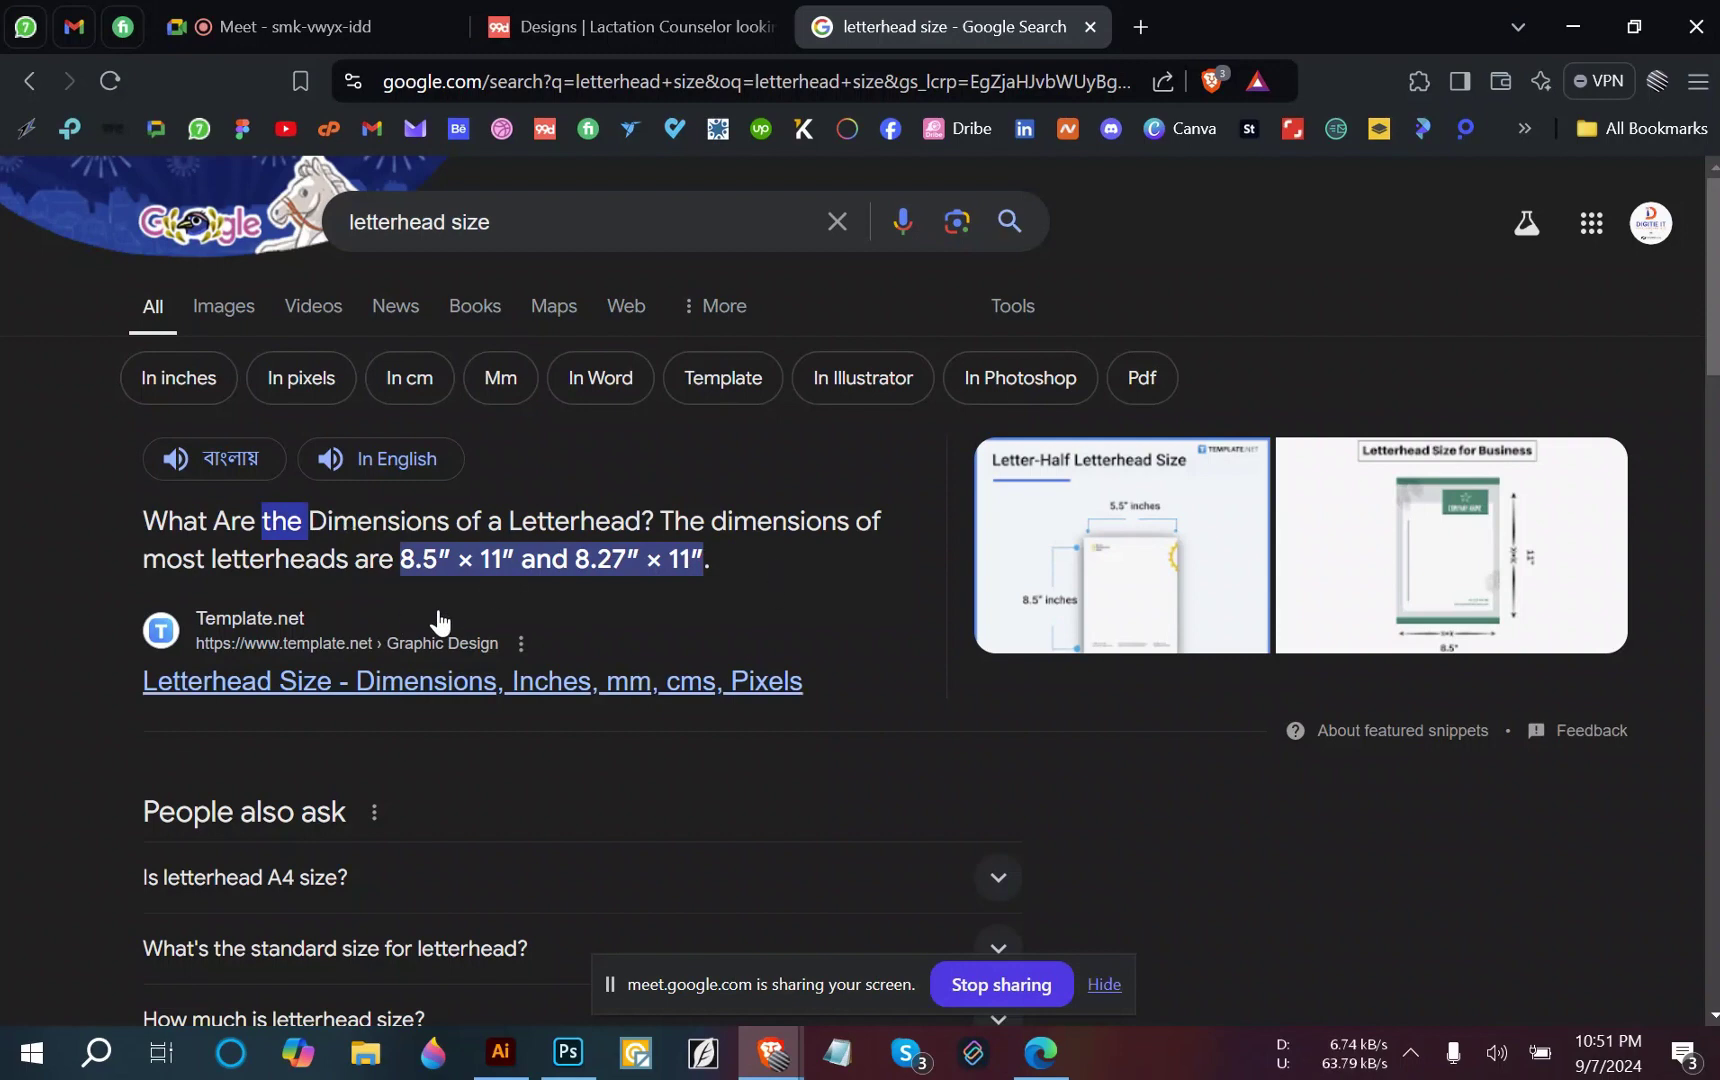
Look through the image results for letterhead size, and shorten the image search to "letterhead".
{"action": "left_click", "coordinate": [222, 310]}
{"action": "scroll", "coordinate": [284, 700], "scroll_direction": "down", "scroll_amount": 4}
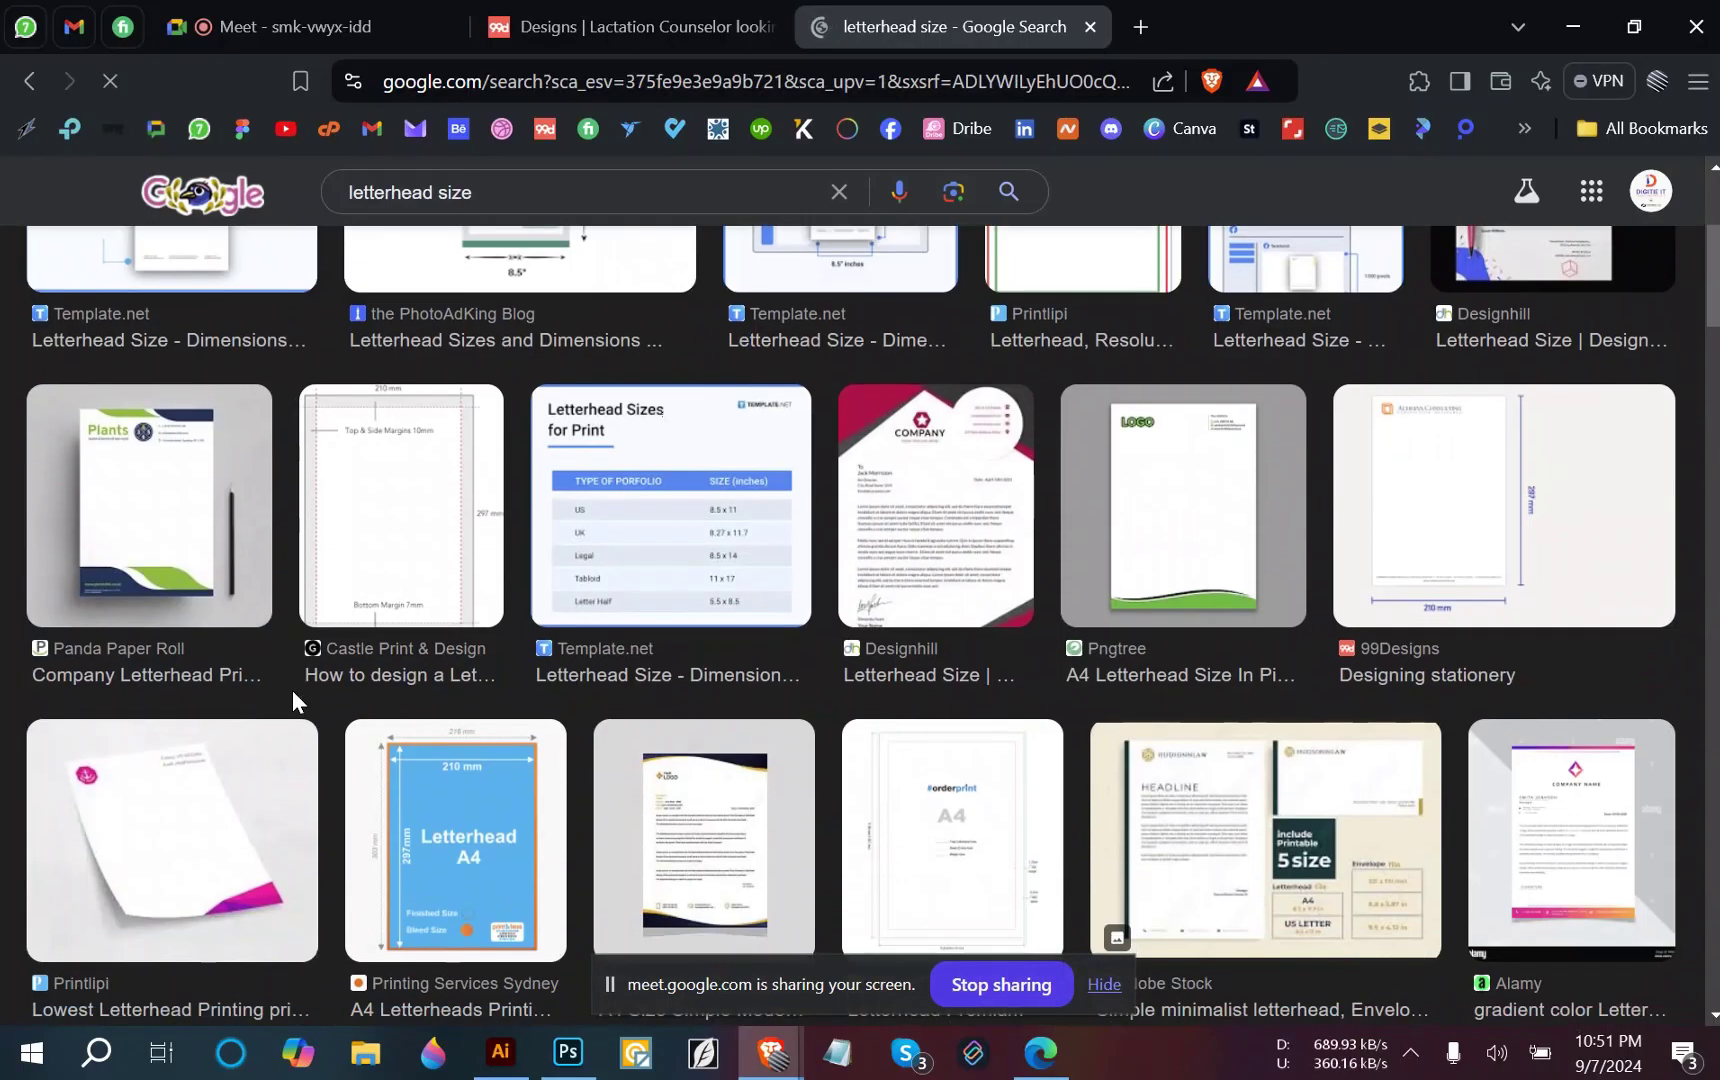
{"action": "scroll", "coordinate": [296, 714], "scroll_direction": "down", "scroll_amount": 4}
{"action": "scroll", "coordinate": [296, 714], "scroll_direction": "up", "scroll_amount": 8}
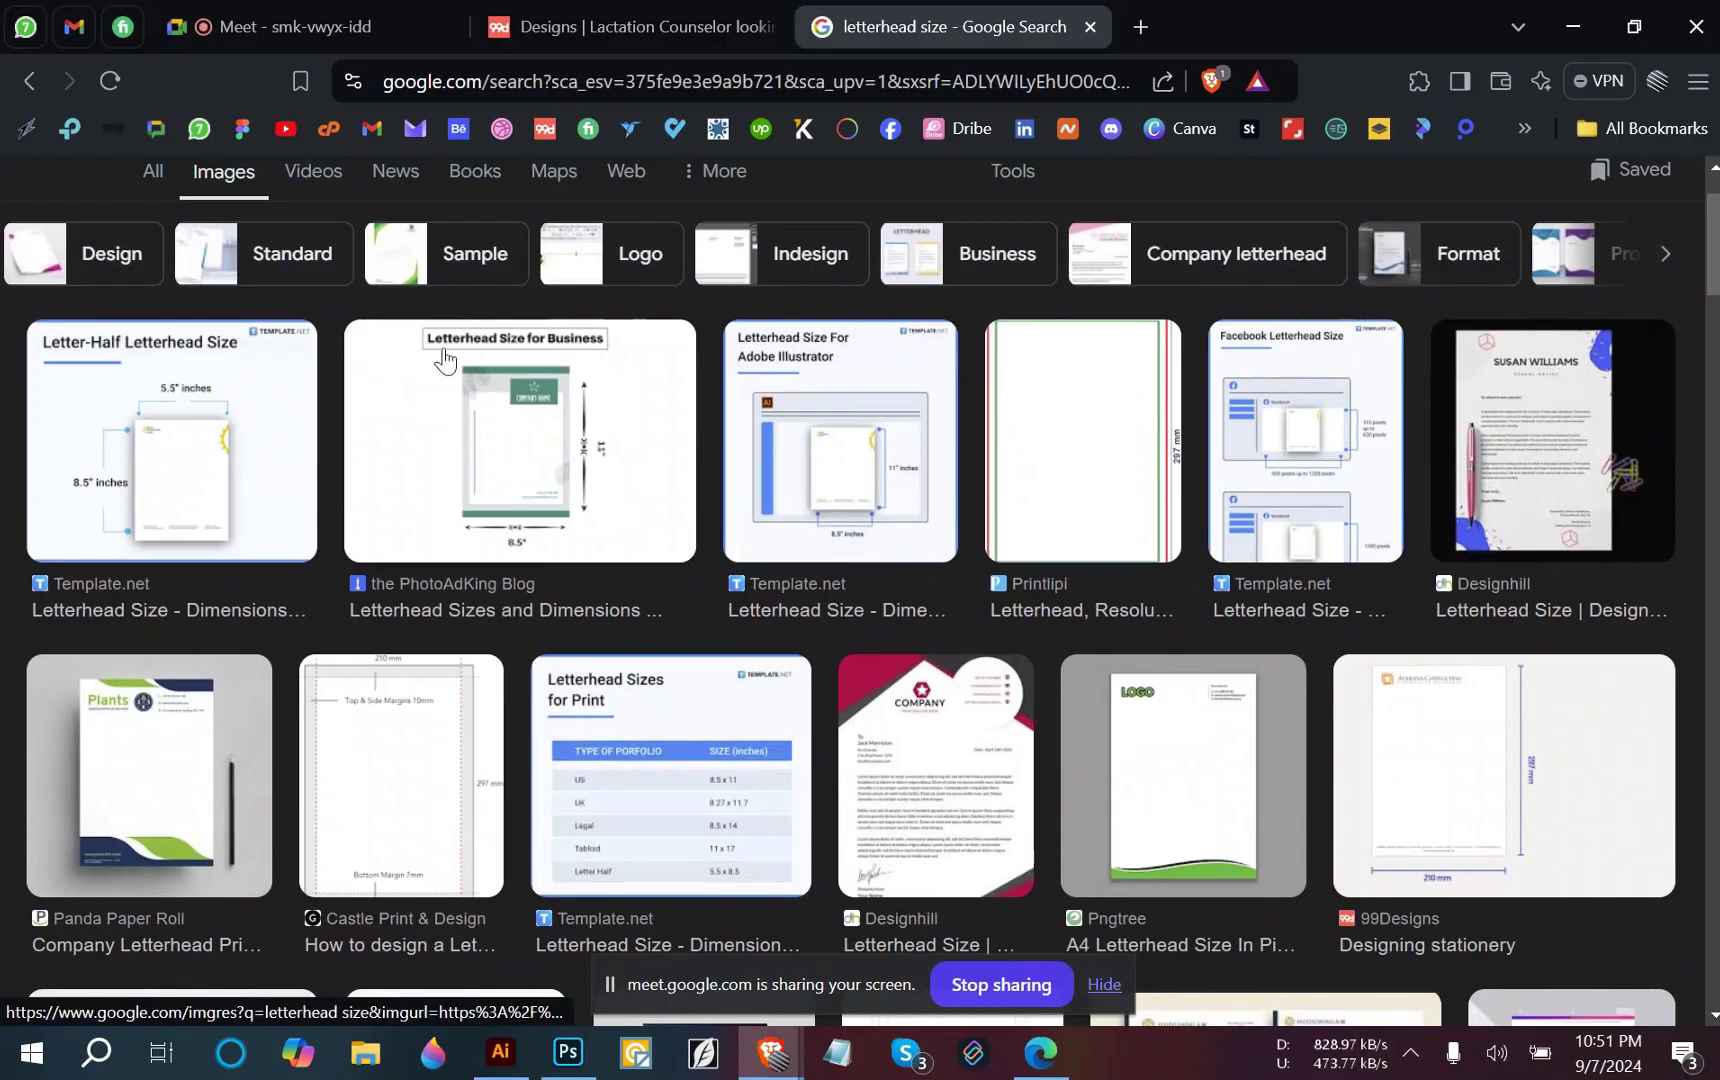
{"action": "scroll", "coordinate": [444, 360], "scroll_direction": "down", "scroll_amount": 4}
{"action": "key", "text": "shift+End"}
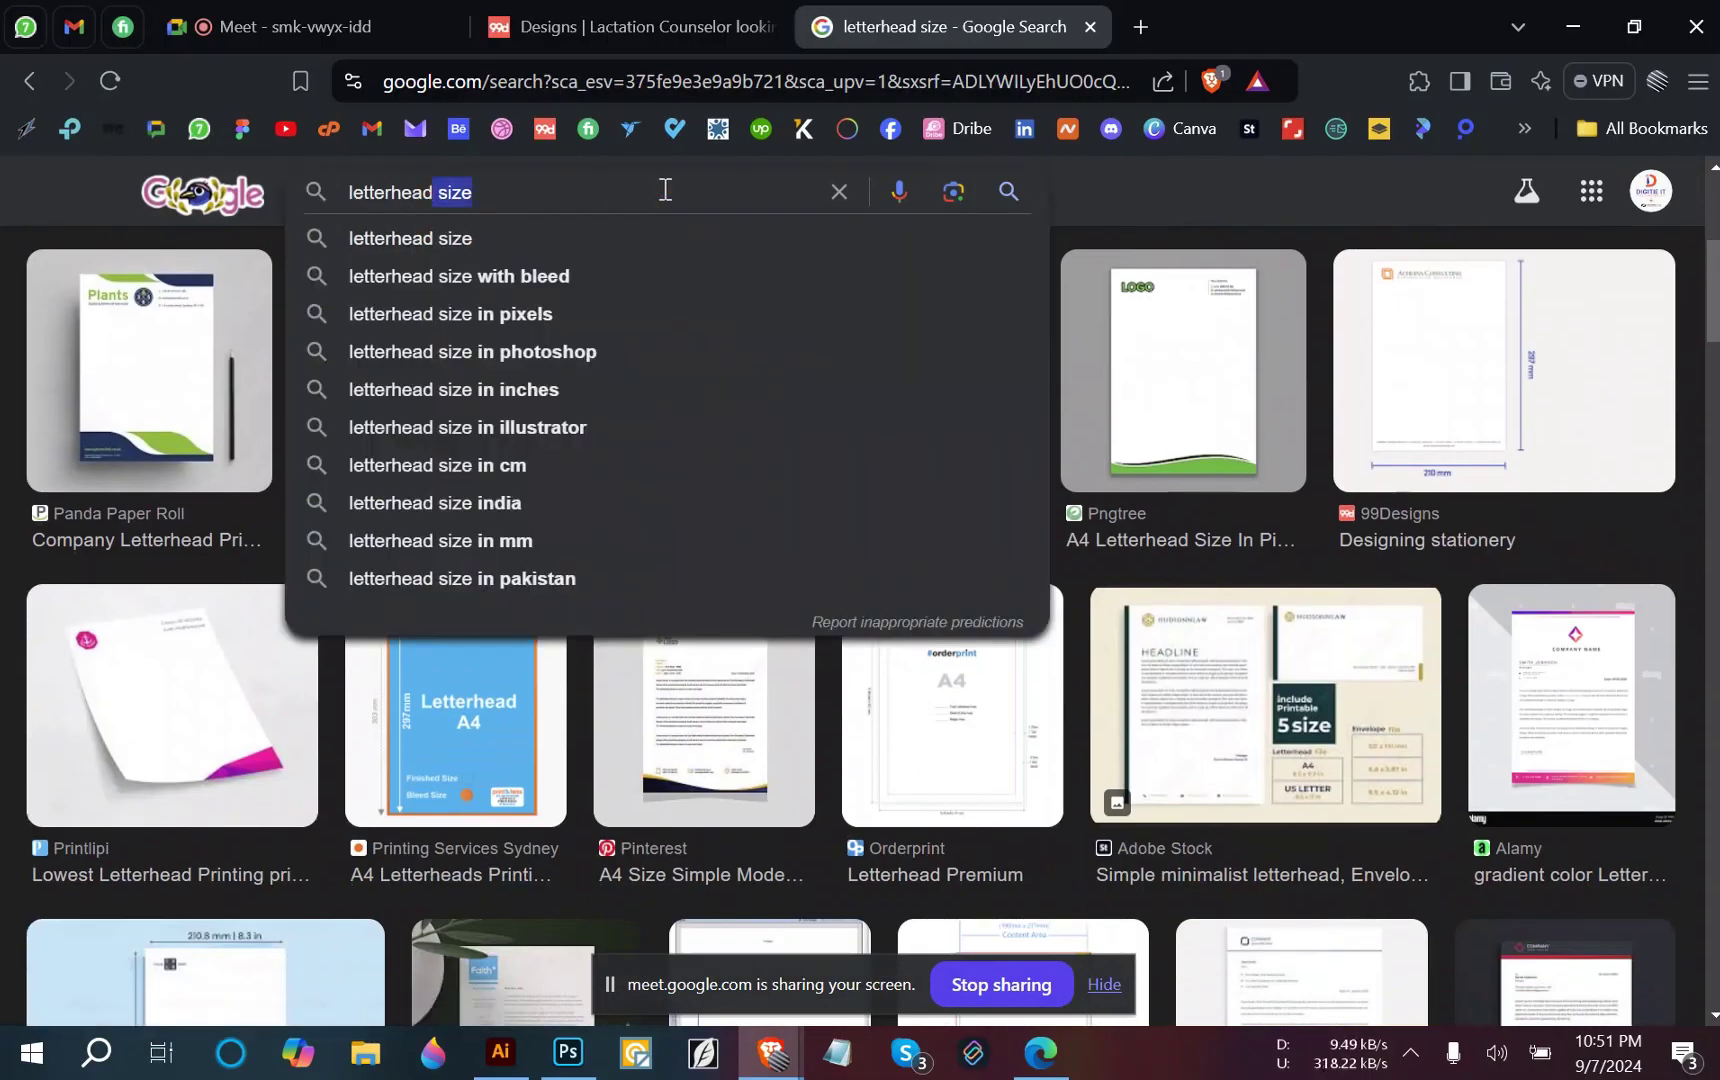
{"action": "key", "text": "BackSpace"}
{"action": "key", "text": "Return"}
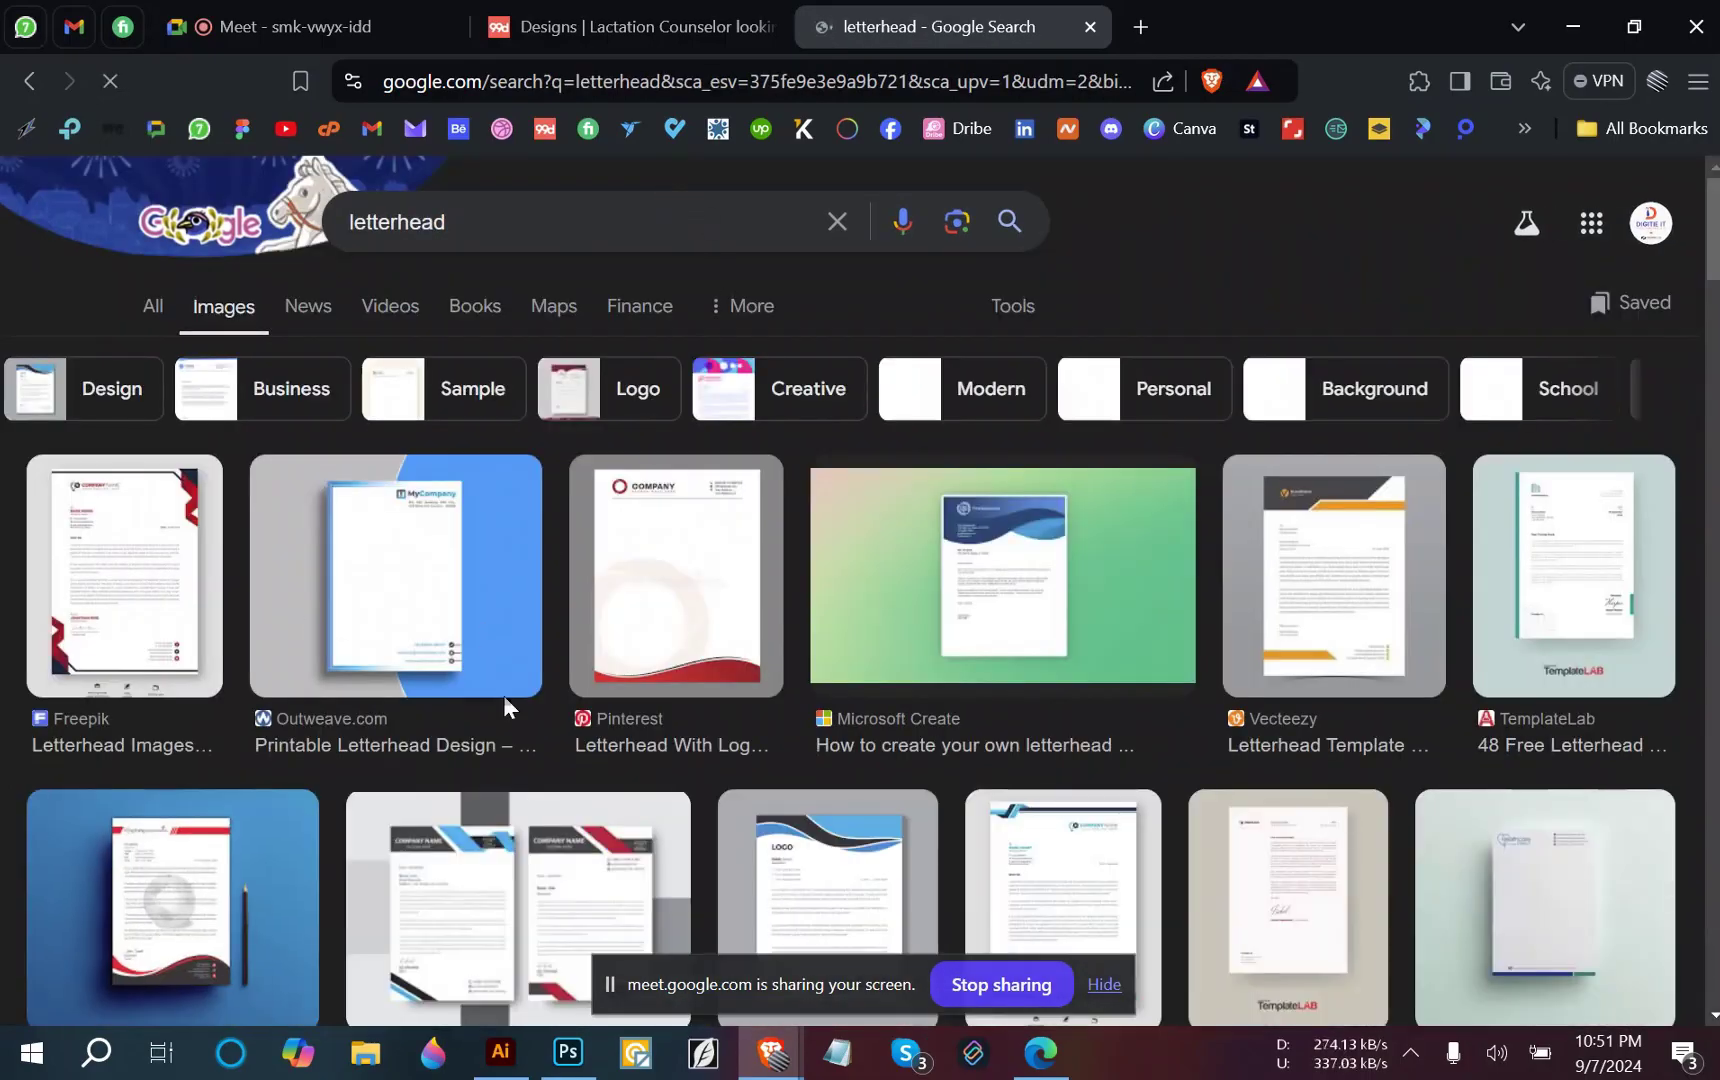
Preview the Freepik letterhead and the Pinterest "Letterhead With Logo Template" in the image results.
{"action": "left_click", "coordinate": [142, 614]}
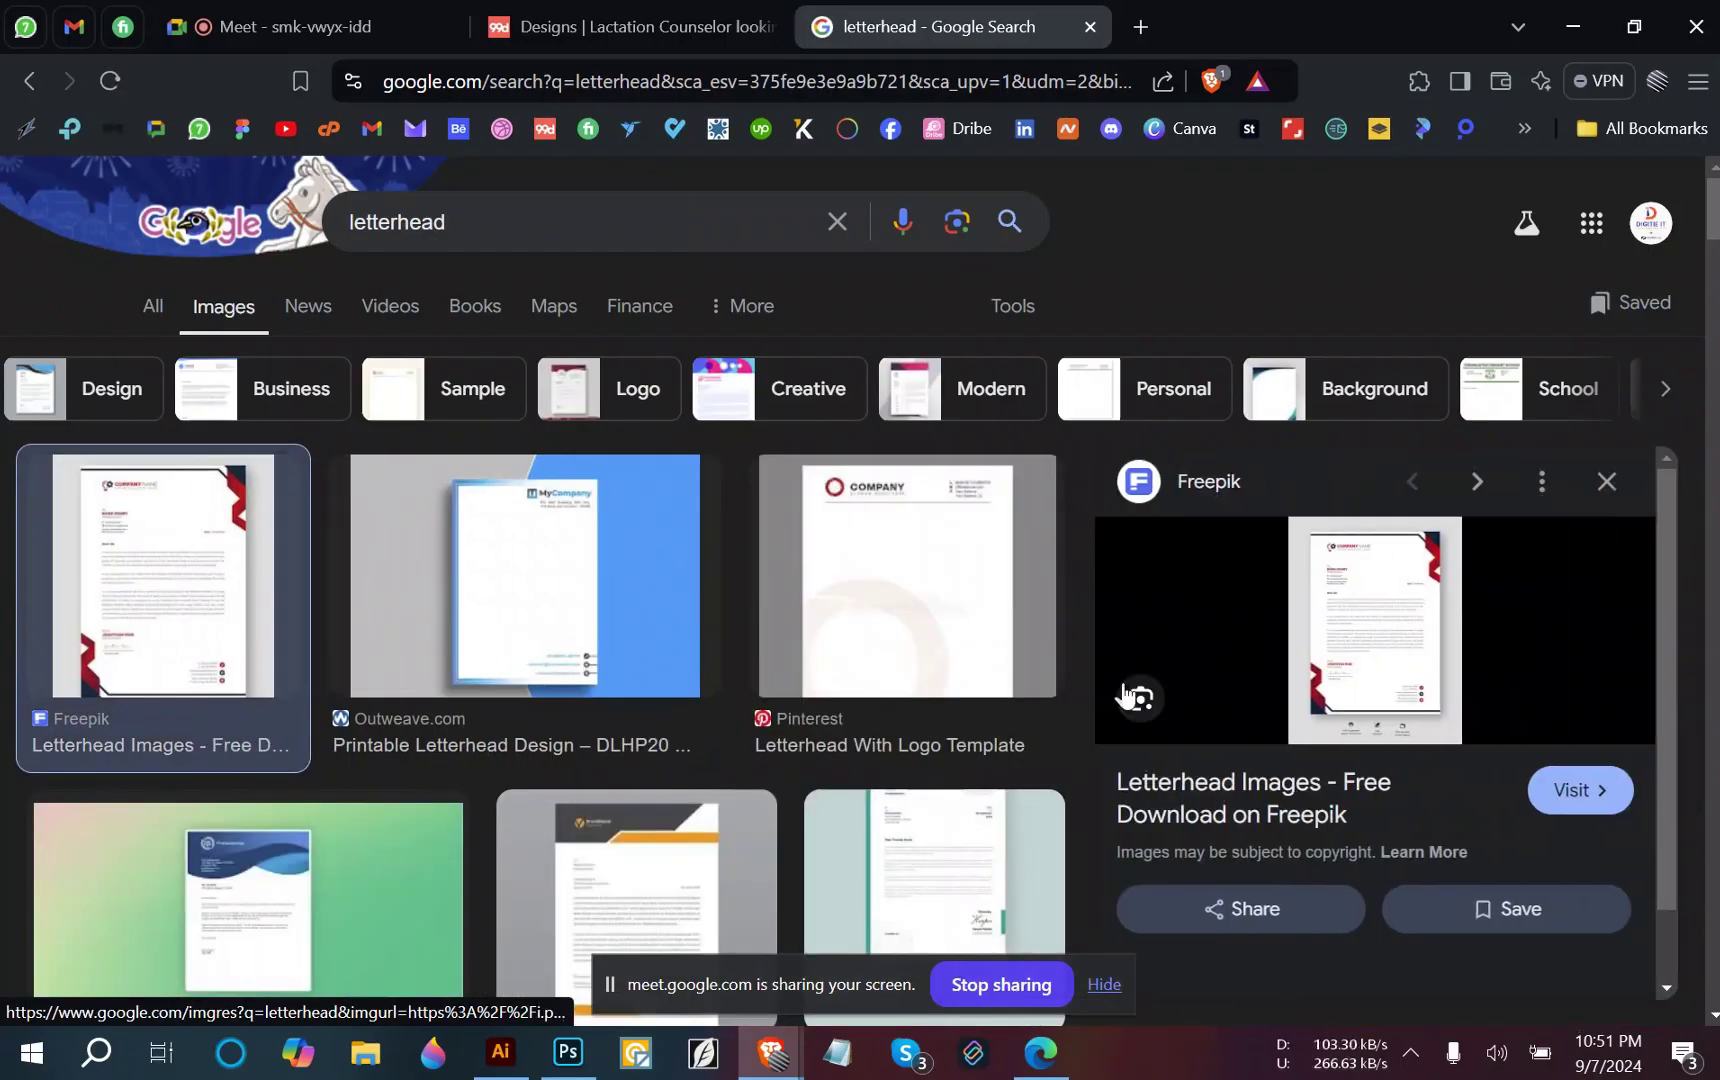
{"action": "scroll", "coordinate": [922, 660], "scroll_direction": "down", "scroll_amount": 4}
{"action": "scroll", "coordinate": [922, 660], "scroll_direction": "up", "scroll_amount": 4}
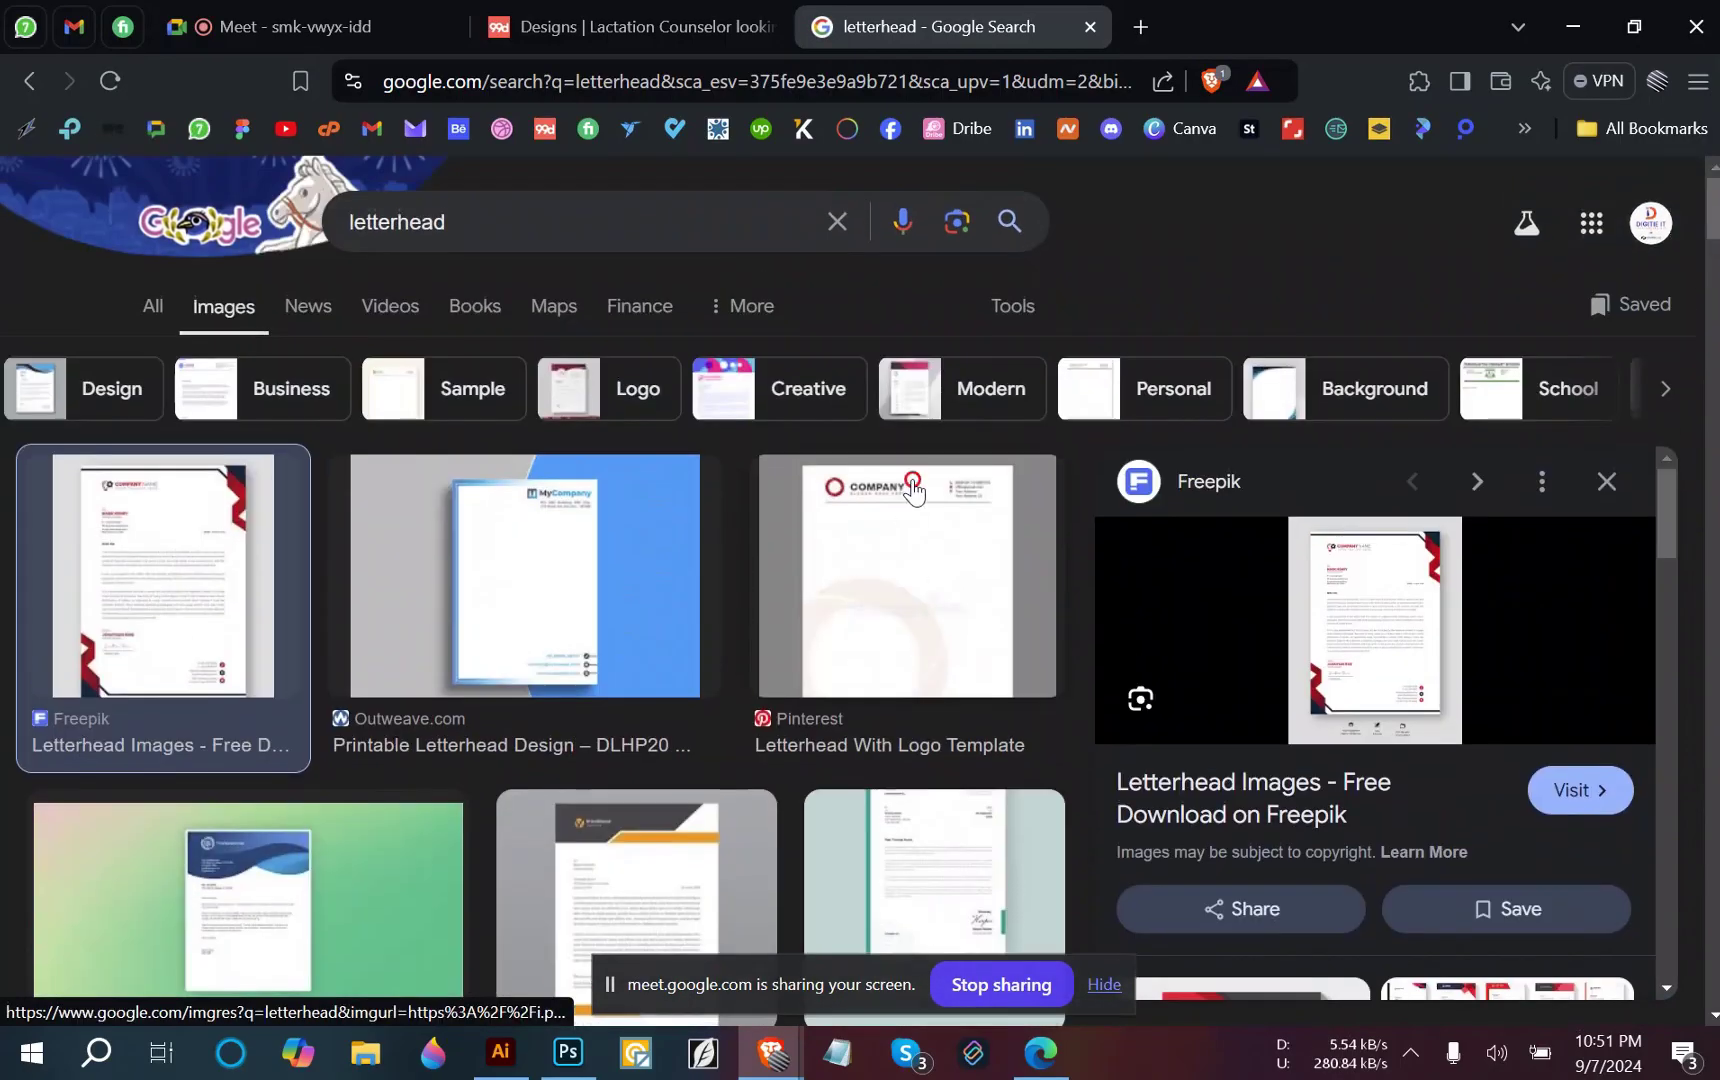
{"action": "left_click", "coordinate": [887, 524]}
{"action": "scroll", "coordinate": [716, 697], "scroll_direction": "down", "scroll_amount": 3}
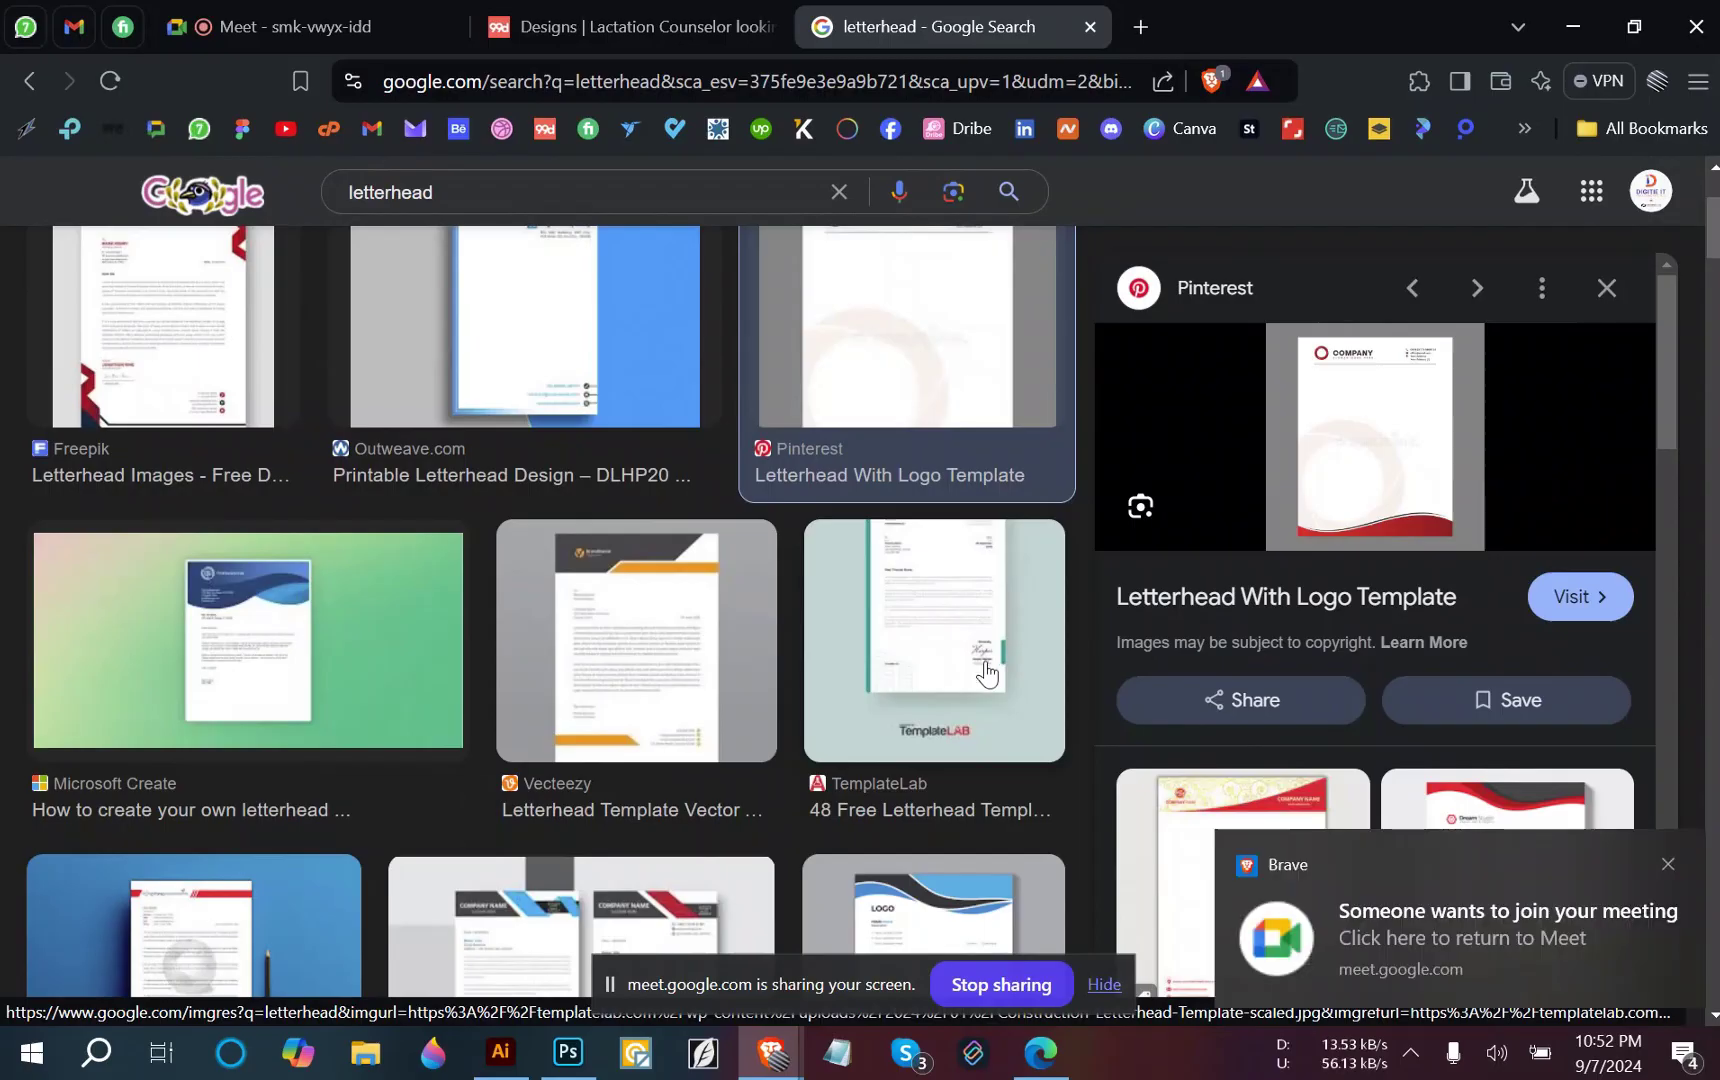
Admit the waiting participant to the Google Meet call and return to the letterhead image results.
{"action": "left_click", "coordinate": [290, 22]}
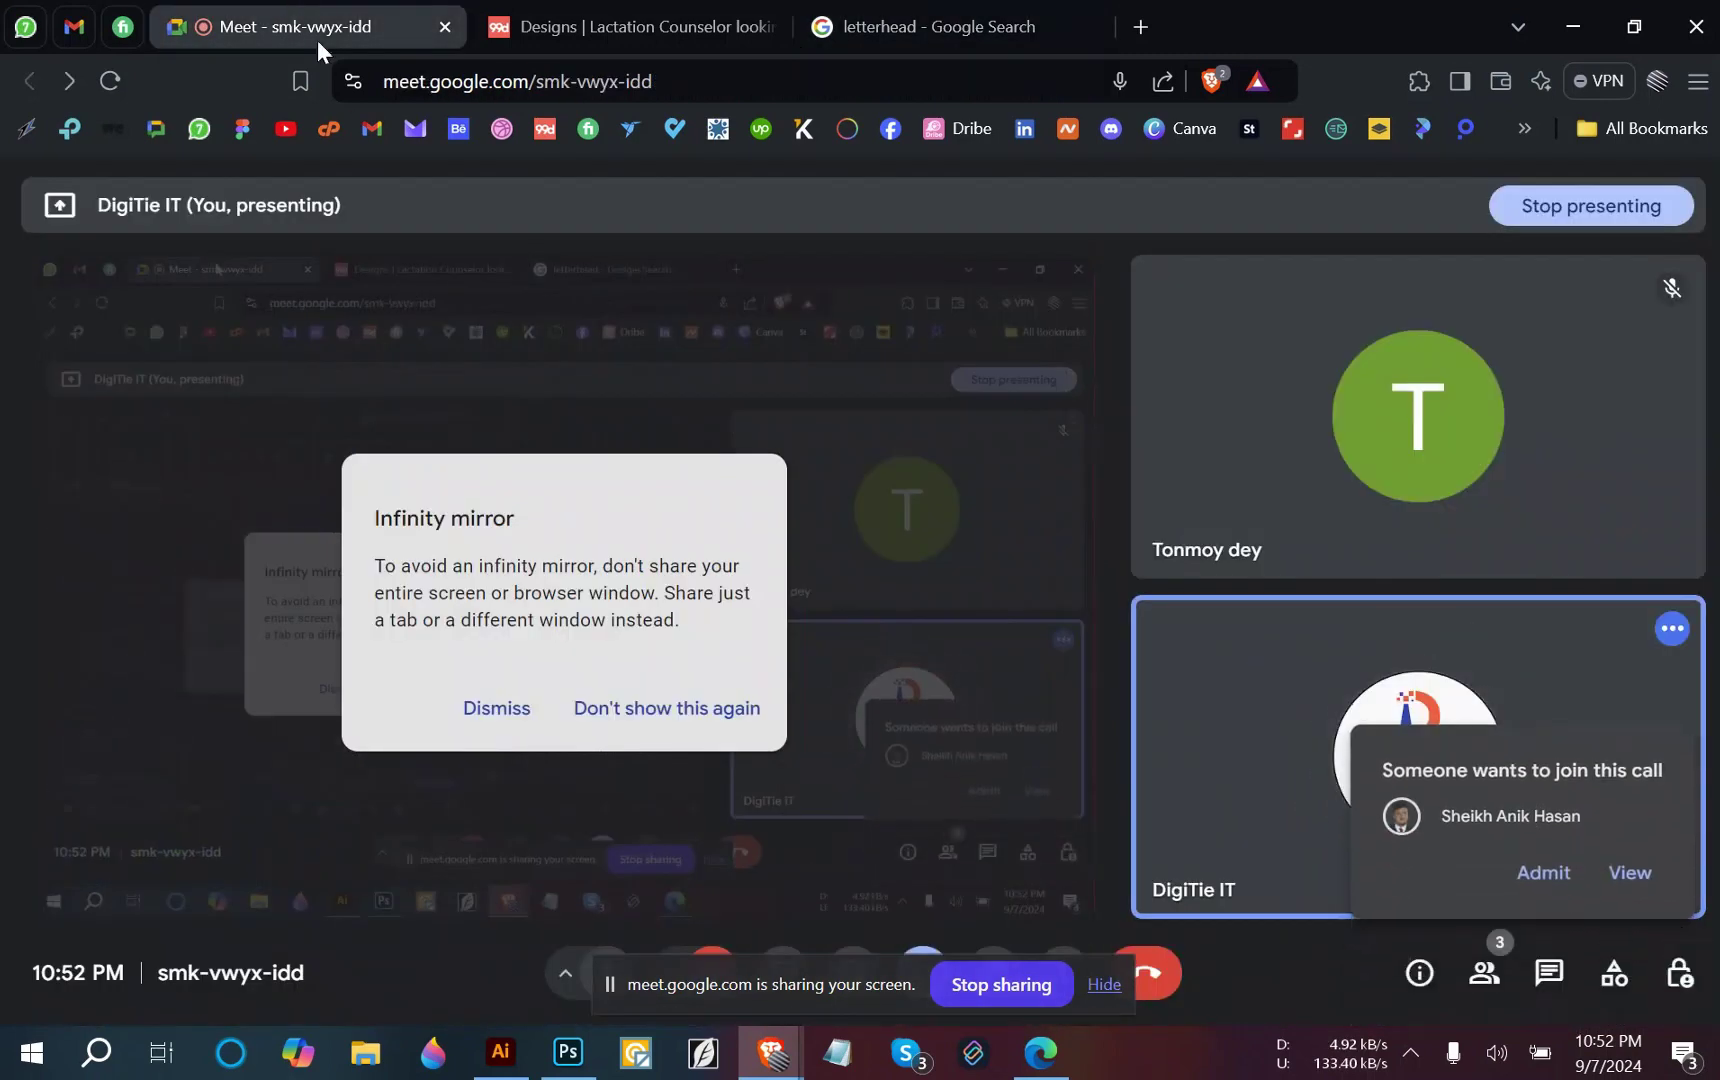
{"action": "left_click", "coordinate": [1544, 872]}
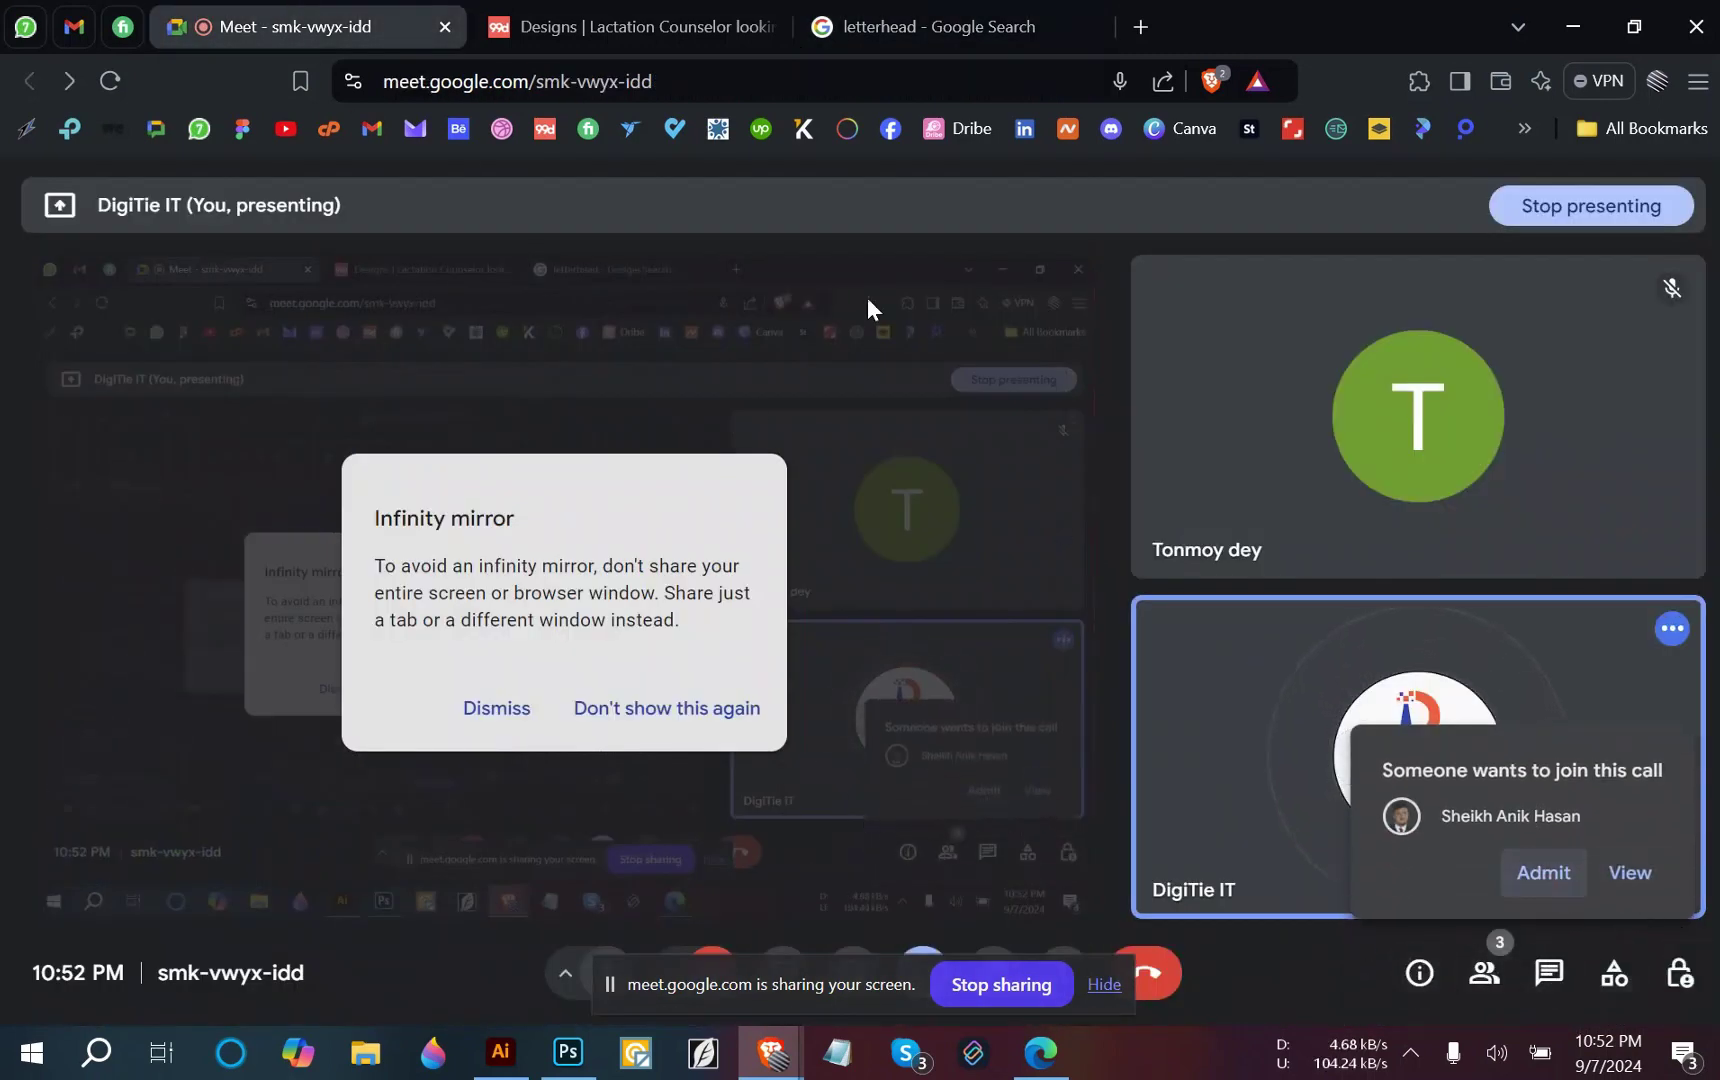
{"action": "left_click", "coordinate": [903, 25]}
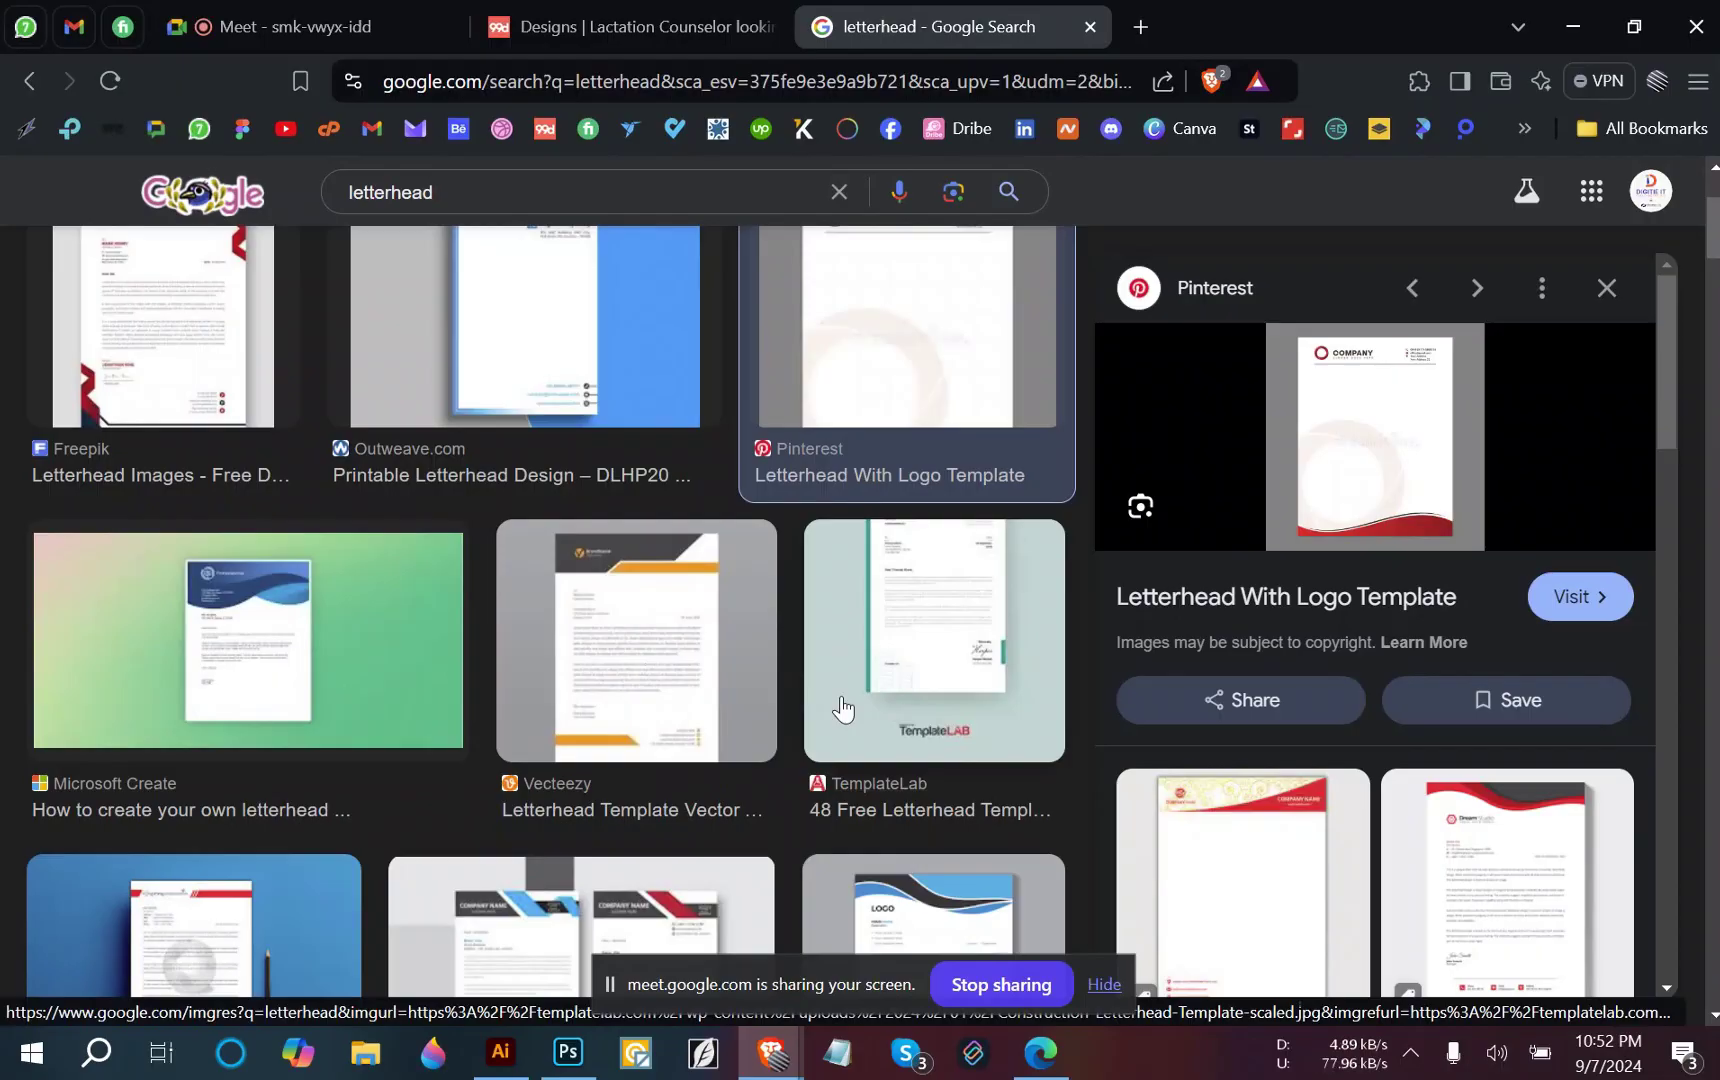
Open the source page of the Pinterest letterhead template in a new tab and go back to the image results.
{"action": "scroll", "coordinate": [841, 707], "scroll_direction": "up", "scroll_amount": 1}
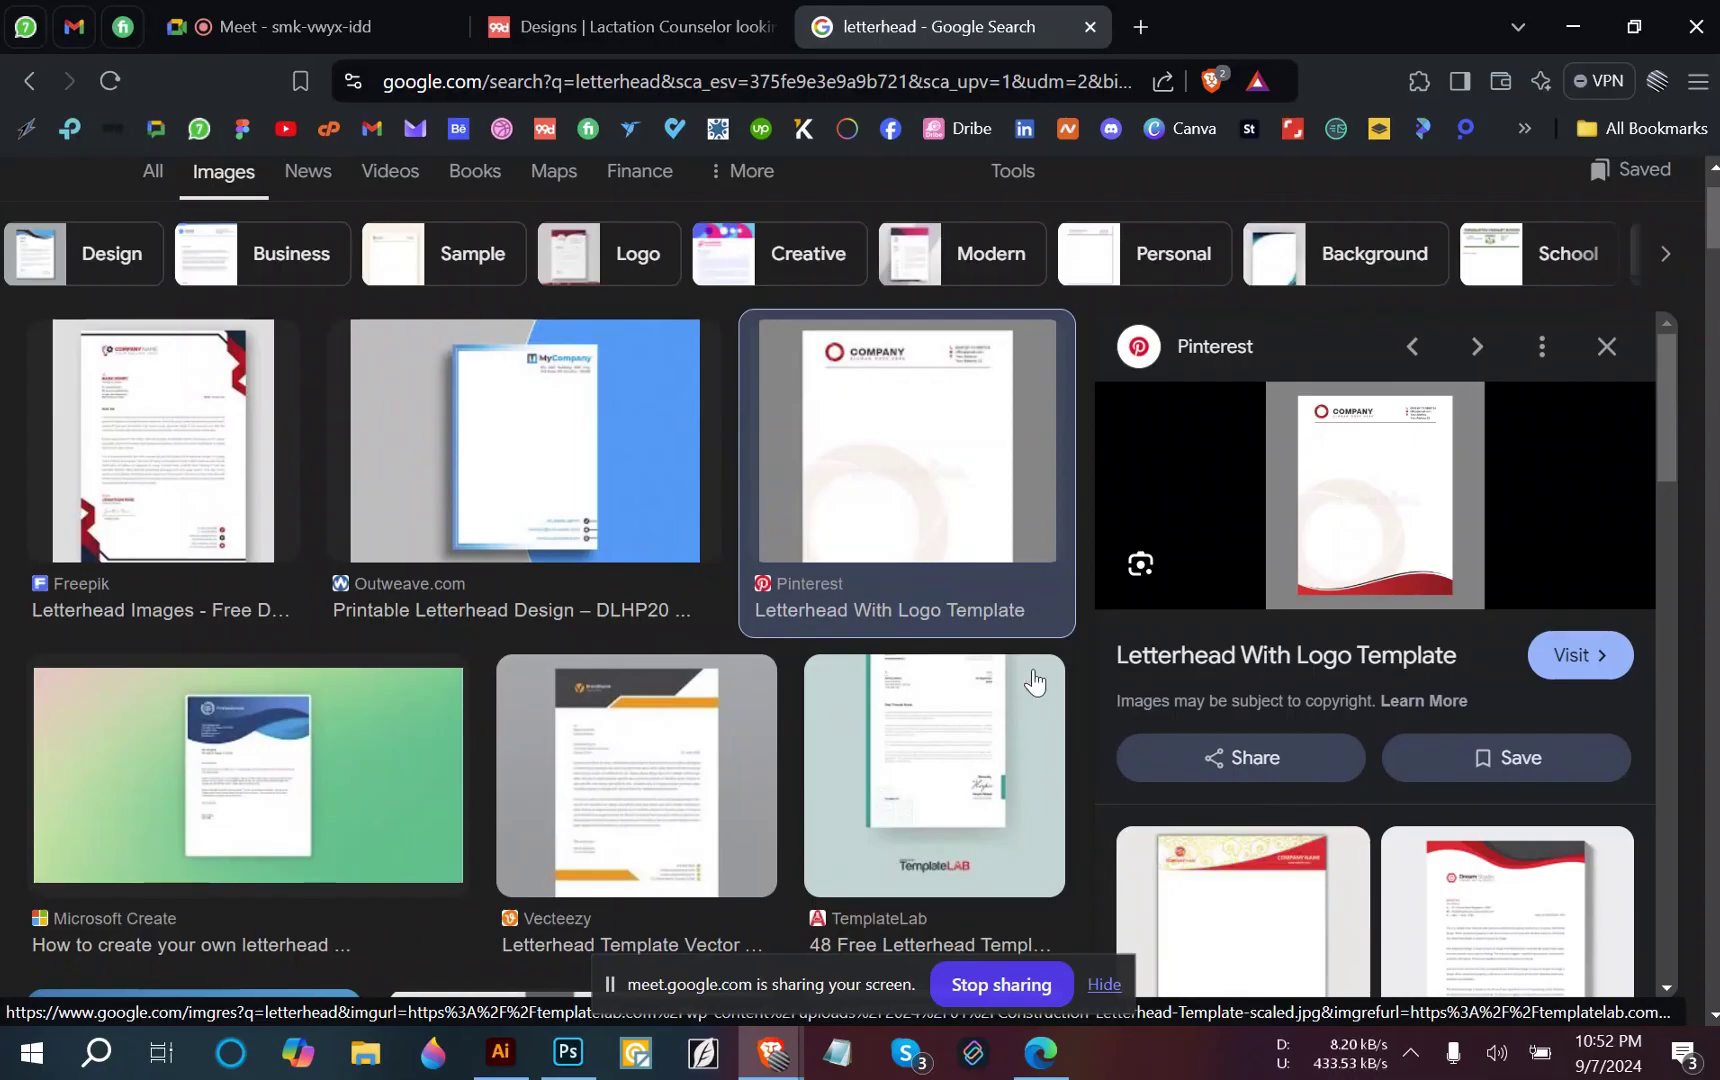
{"action": "left_click", "coordinate": [1361, 545]}
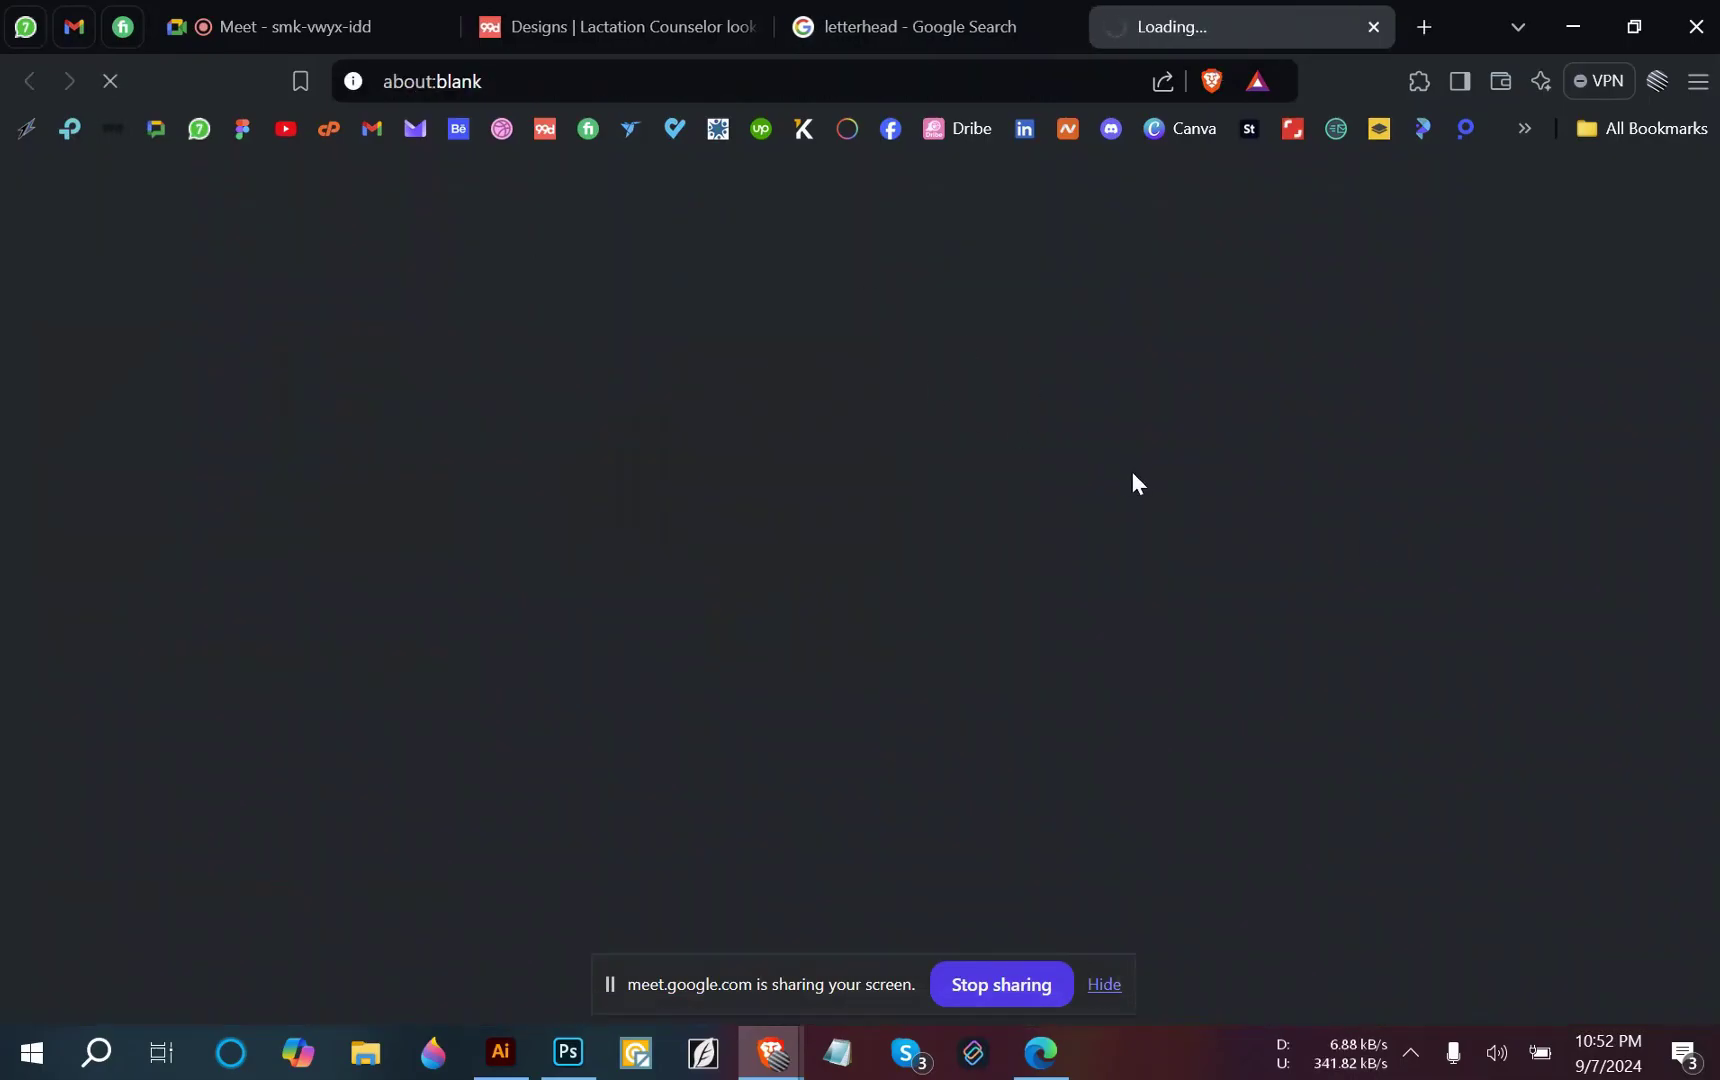
{"action": "left_click", "coordinate": [958, 22]}
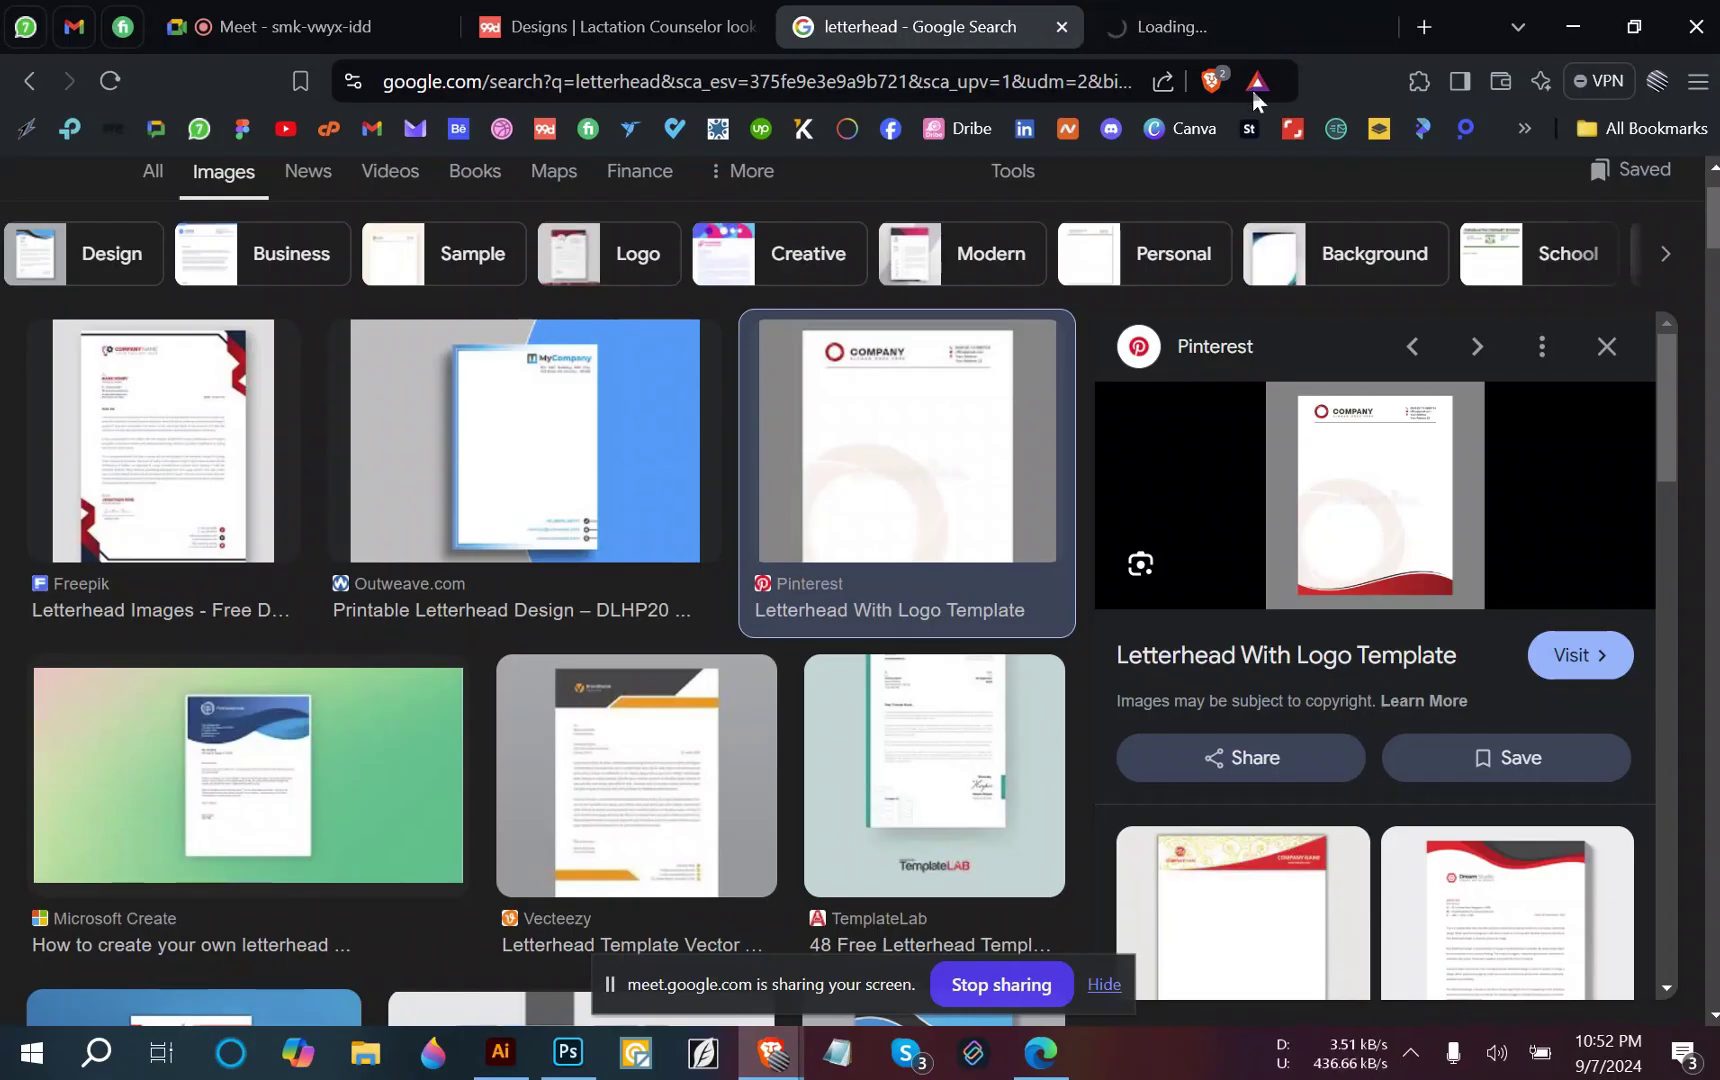
{"action": "left_click", "coordinate": [1100, 15]}
{"action": "left_click", "coordinate": [1040, 27]}
Open Freepik's Letterhead PSD page from the image results and view the red and navy modern business letterhead template.
{"action": "scroll", "coordinate": [440, 680], "scroll_direction": "down", "scroll_amount": 6}
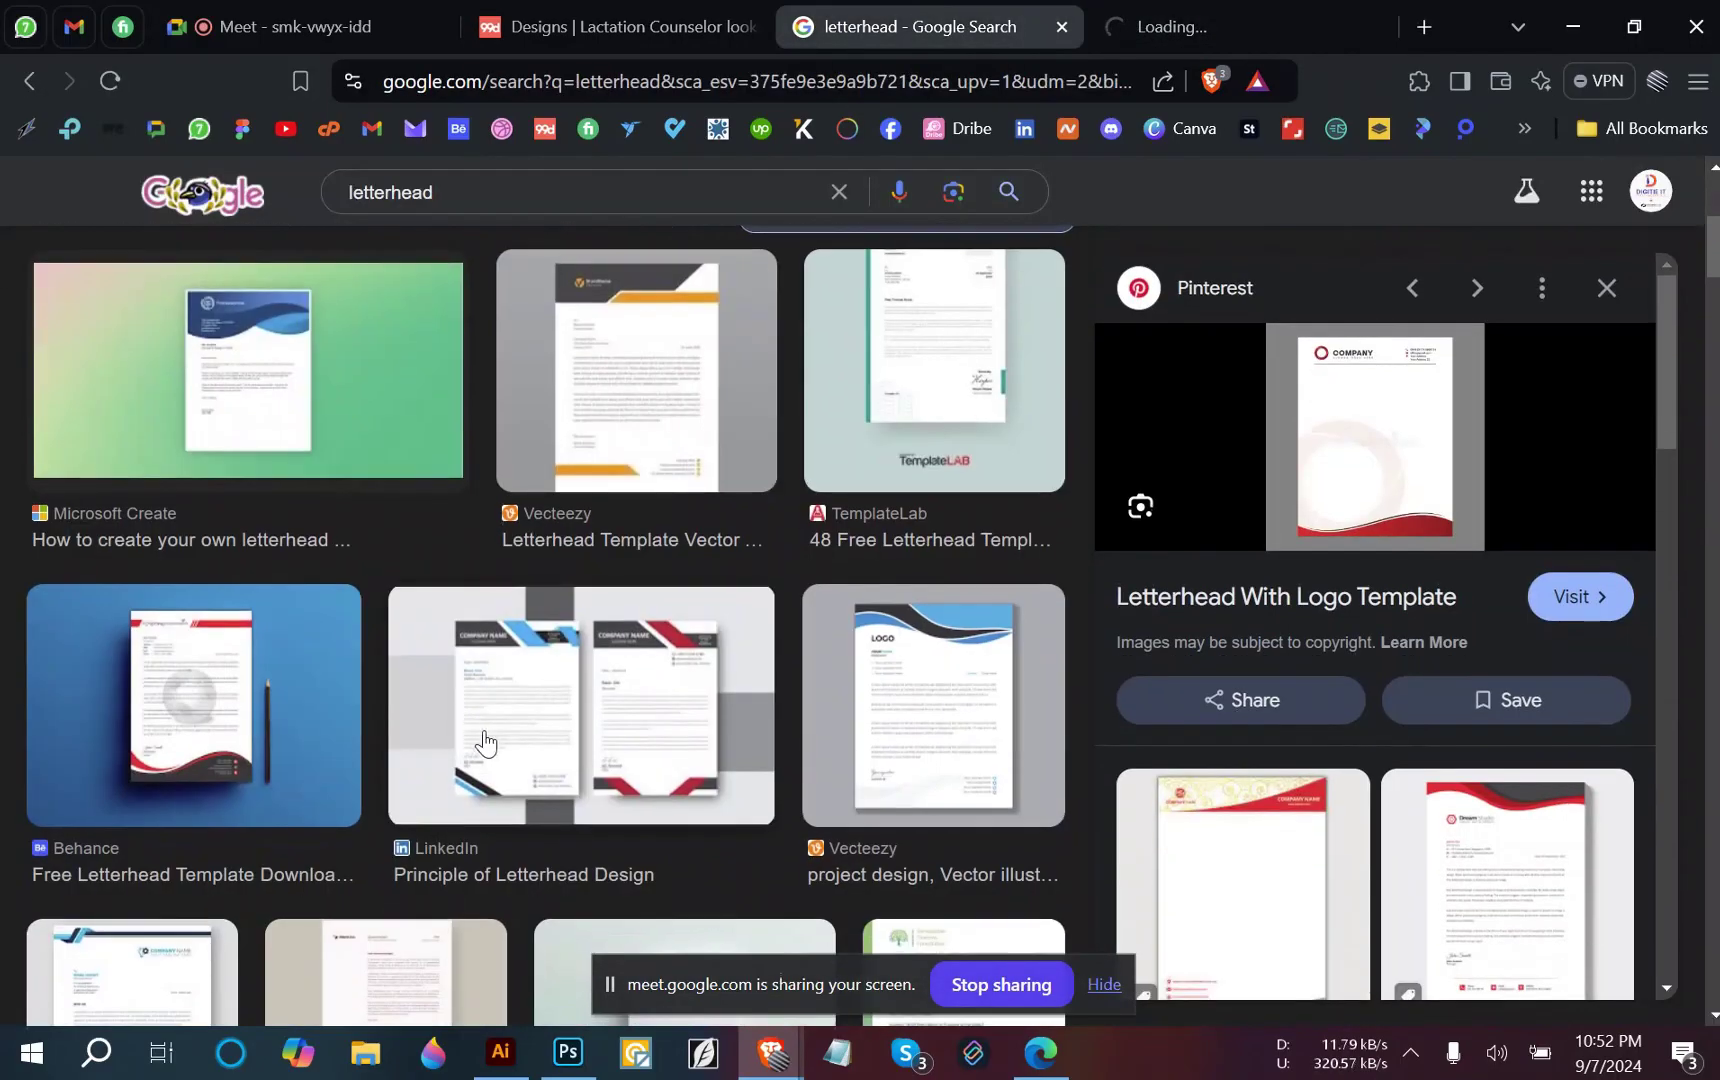
{"action": "left_click", "coordinate": [128, 790]}
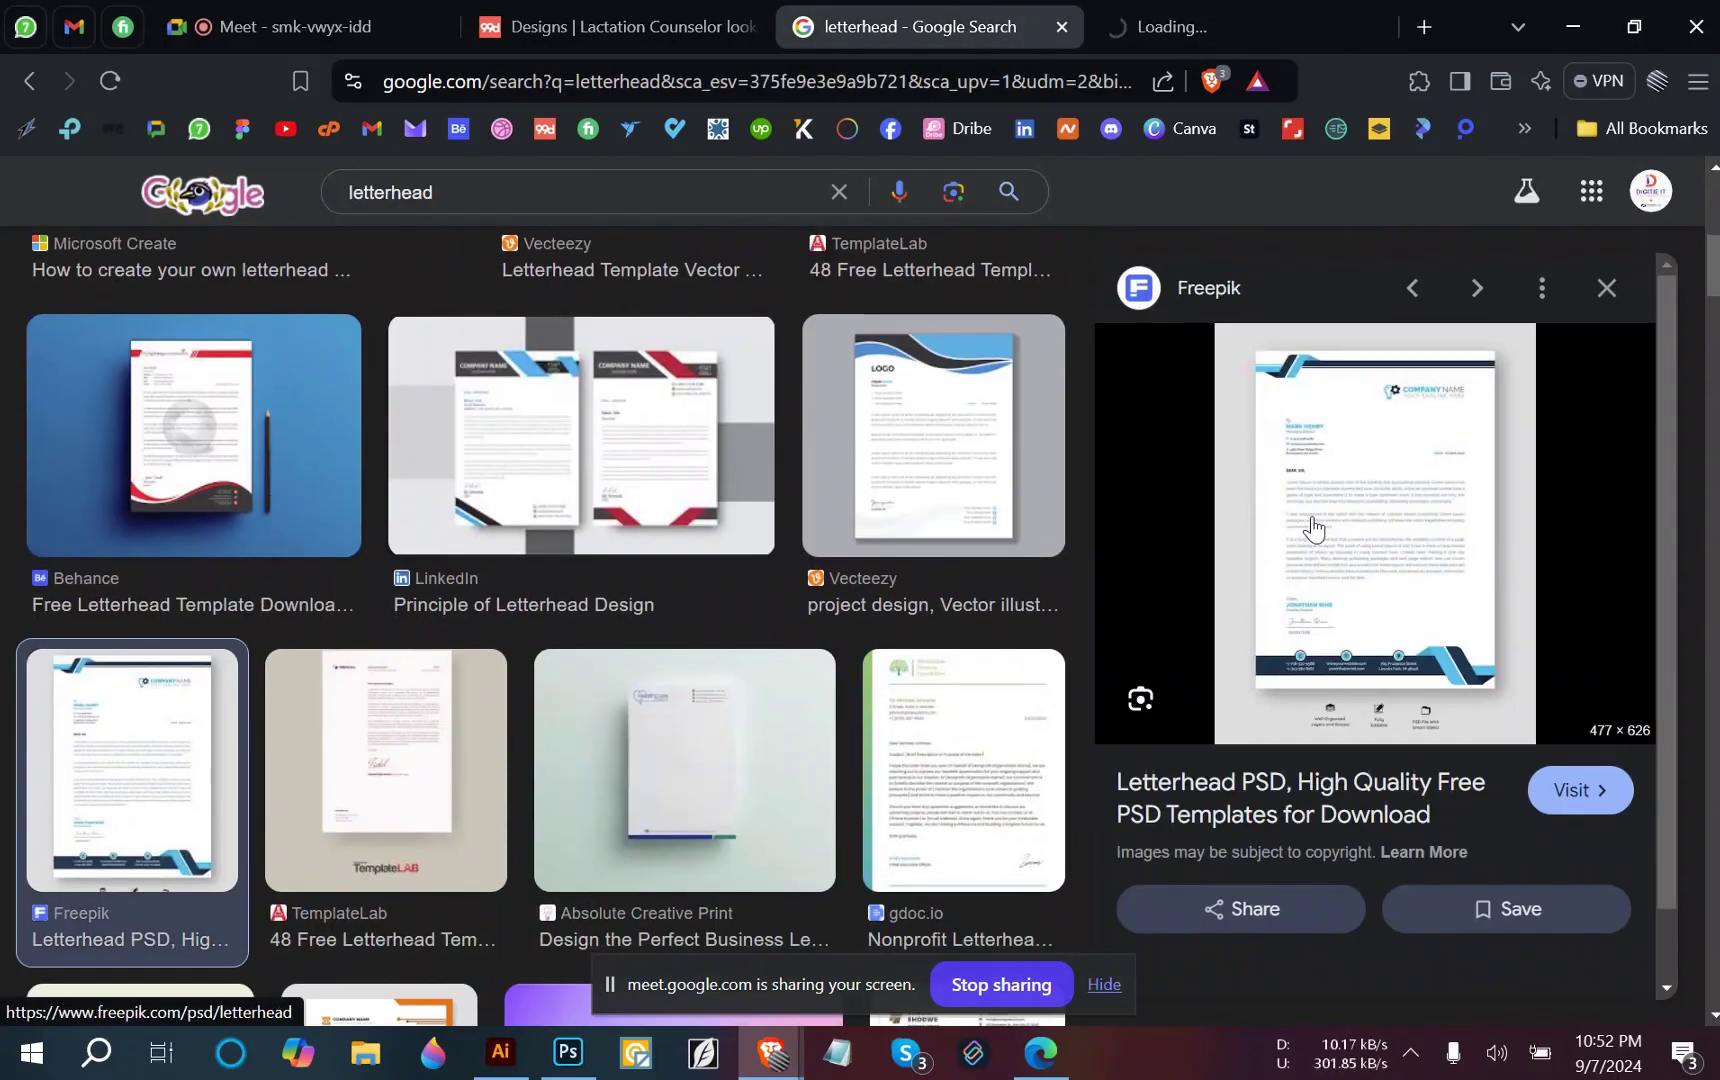
{"action": "left_click", "coordinate": [1377, 622]}
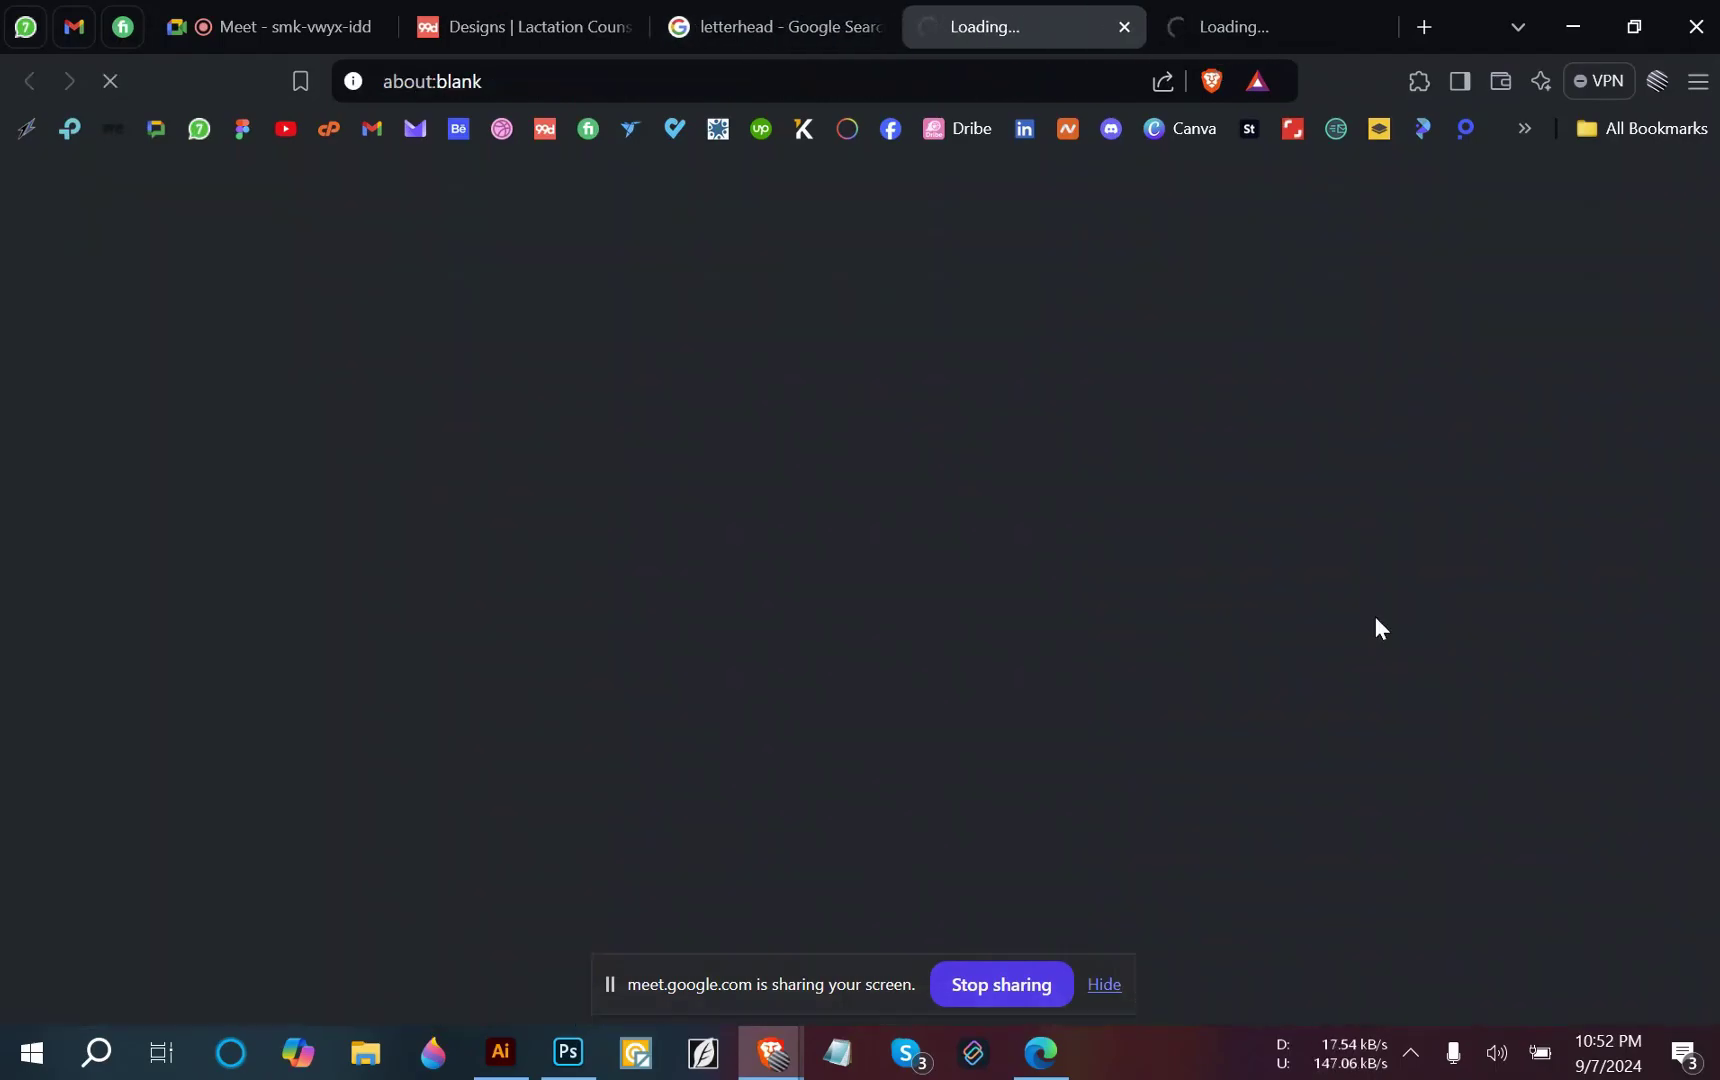
{"action": "scroll", "coordinate": [912, 658], "scroll_direction": "down", "scroll_amount": 3}
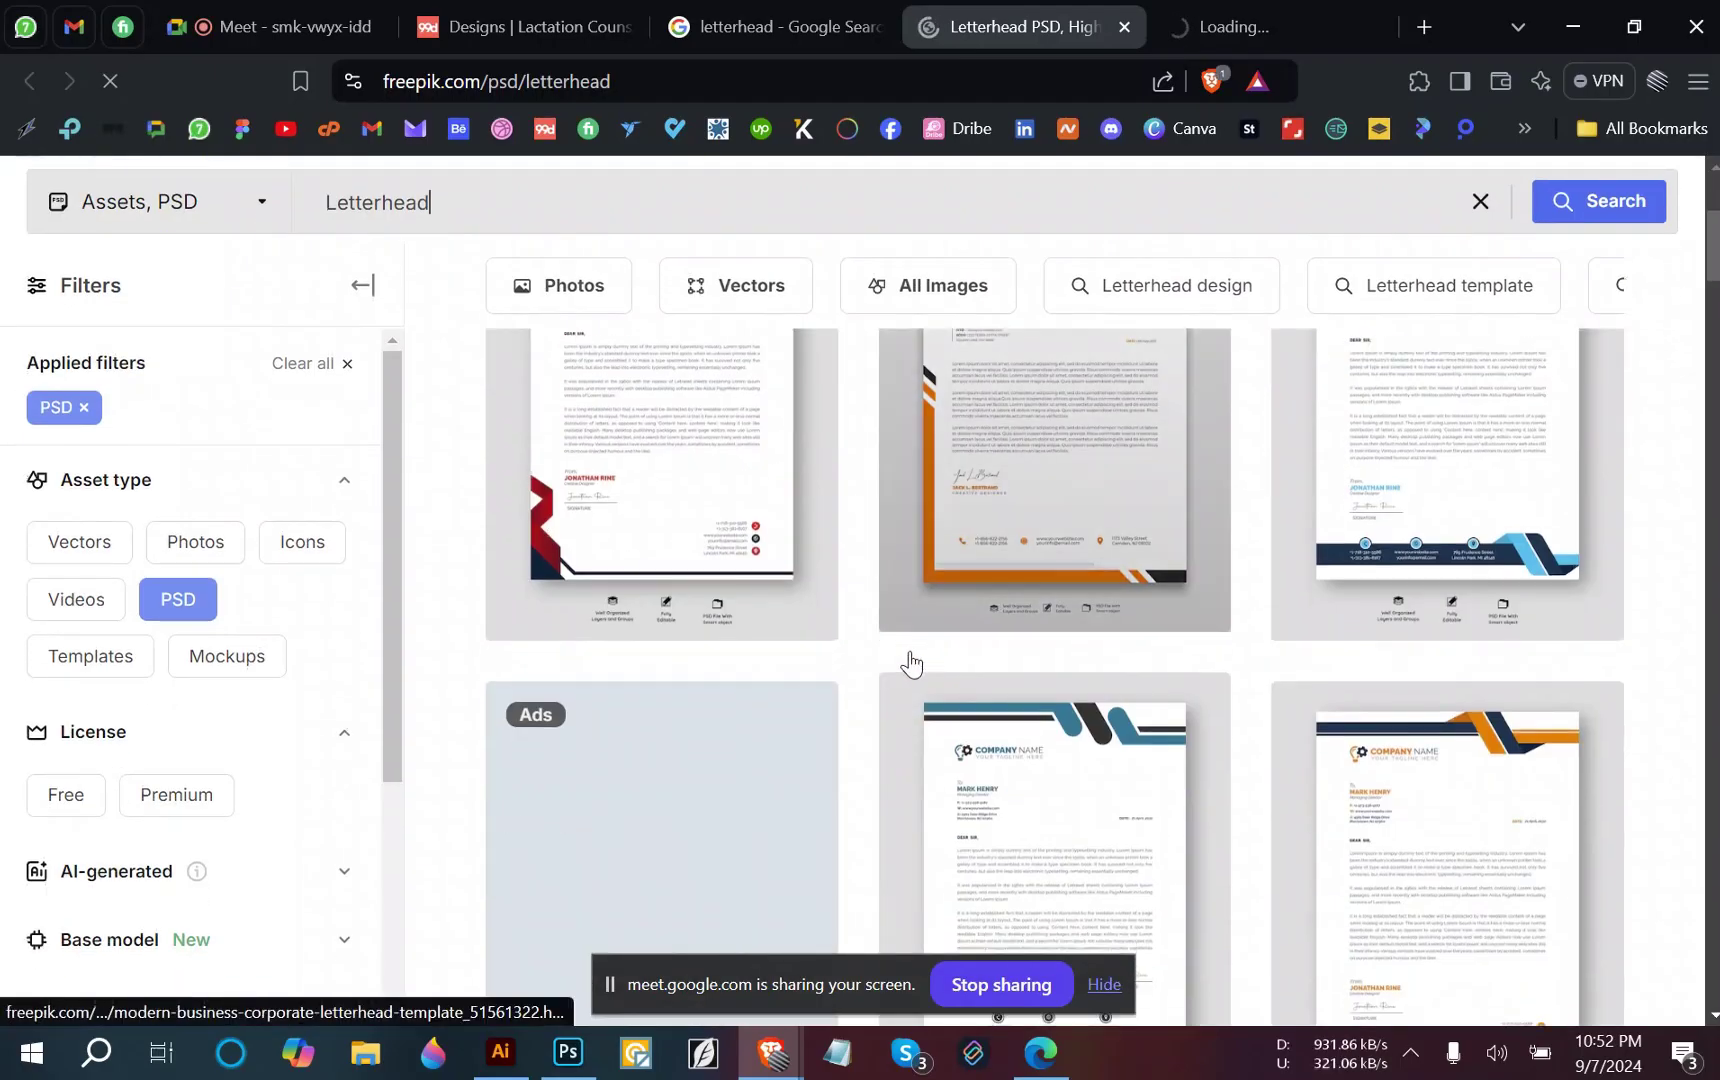
{"action": "scroll", "coordinate": [910, 663], "scroll_direction": "up", "scroll_amount": 2}
{"action": "left_click", "coordinate": [658, 546]}
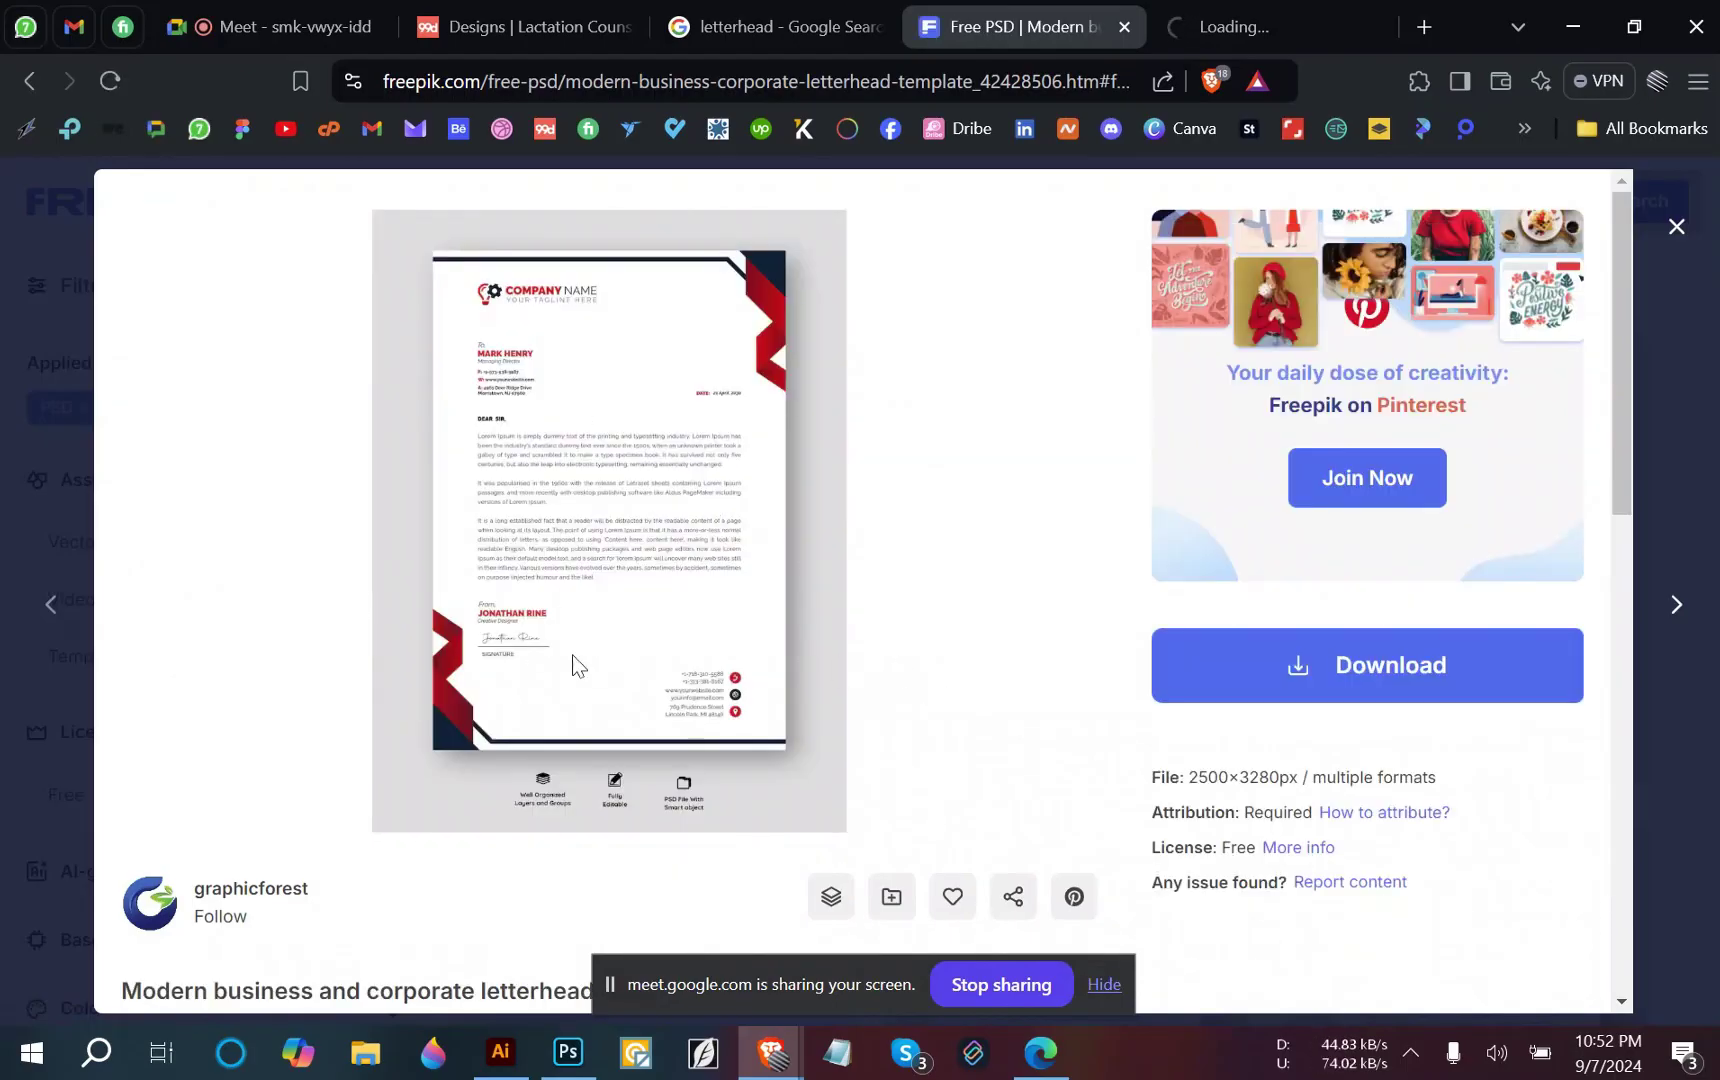
{"action": "scroll", "coordinate": [796, 793], "scroll_direction": "down", "scroll_amount": 1}
{"action": "scroll", "coordinate": [619, 641], "scroll_direction": "up", "scroll_amount": 1}
{"action": "left_click", "coordinate": [556, 404]}
{"action": "right_click", "coordinate": [560, 468]}
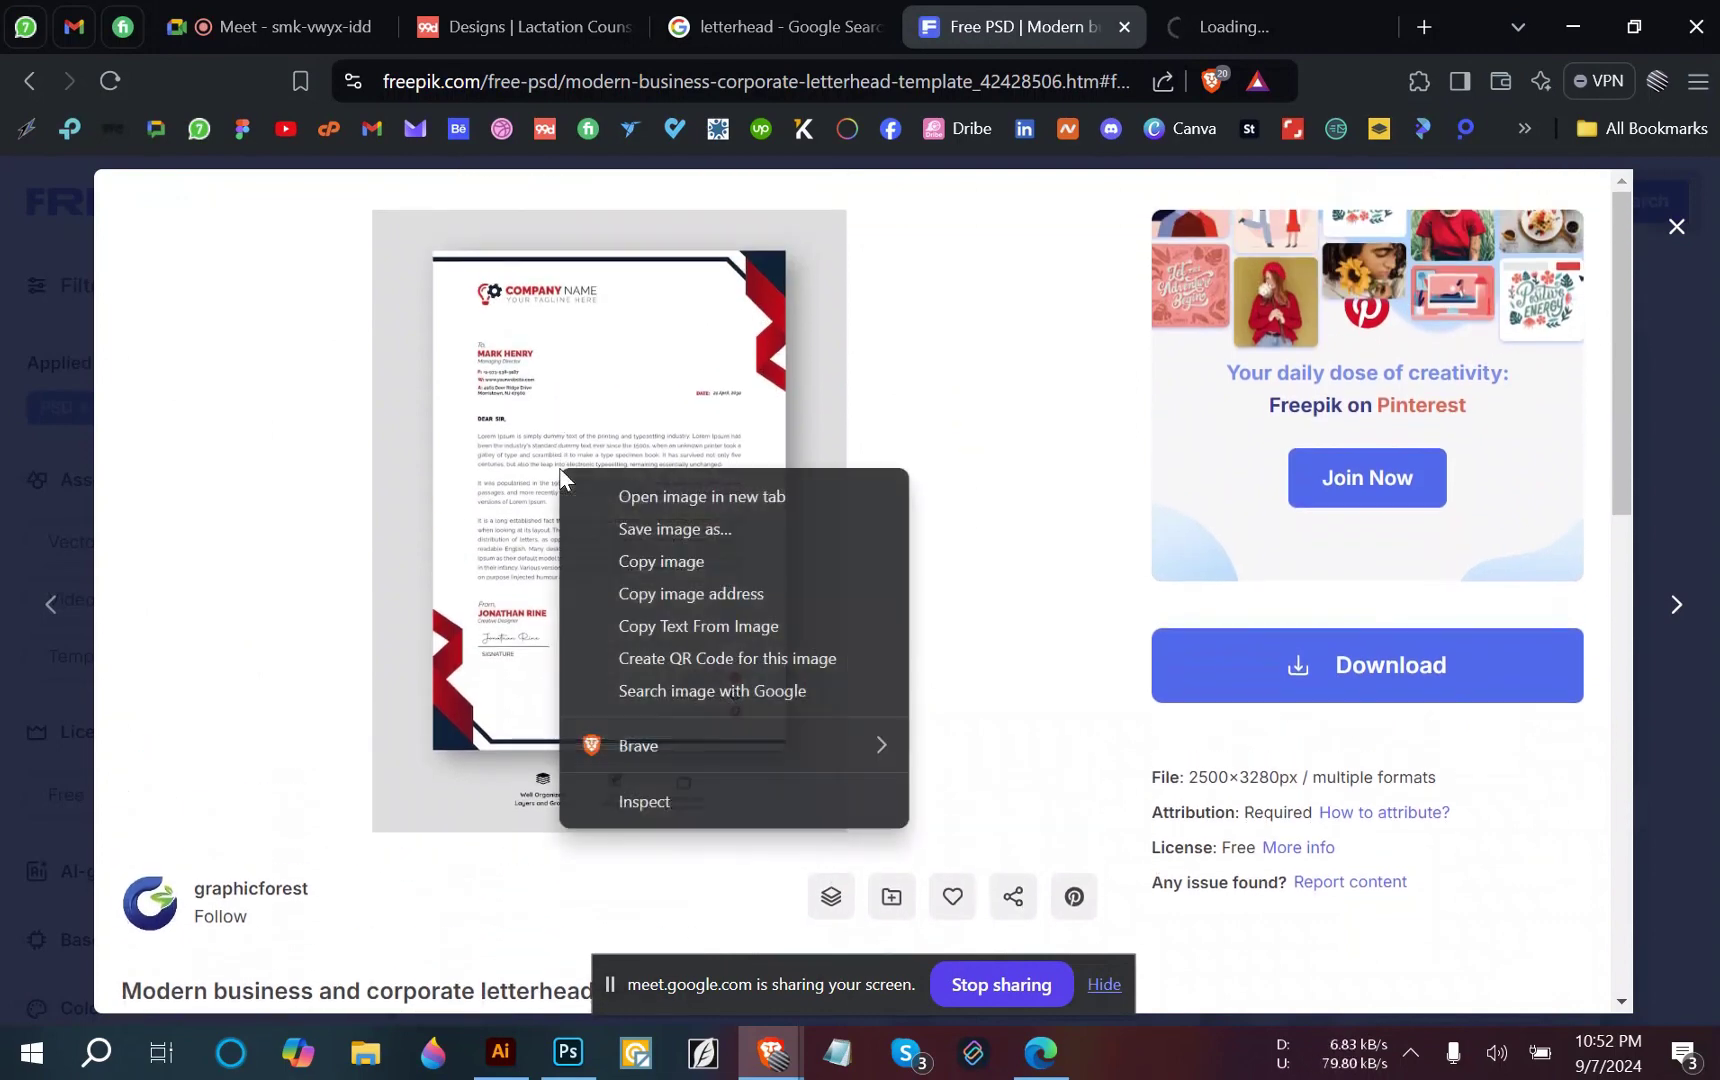
{"action": "left_click", "coordinate": [708, 527]}
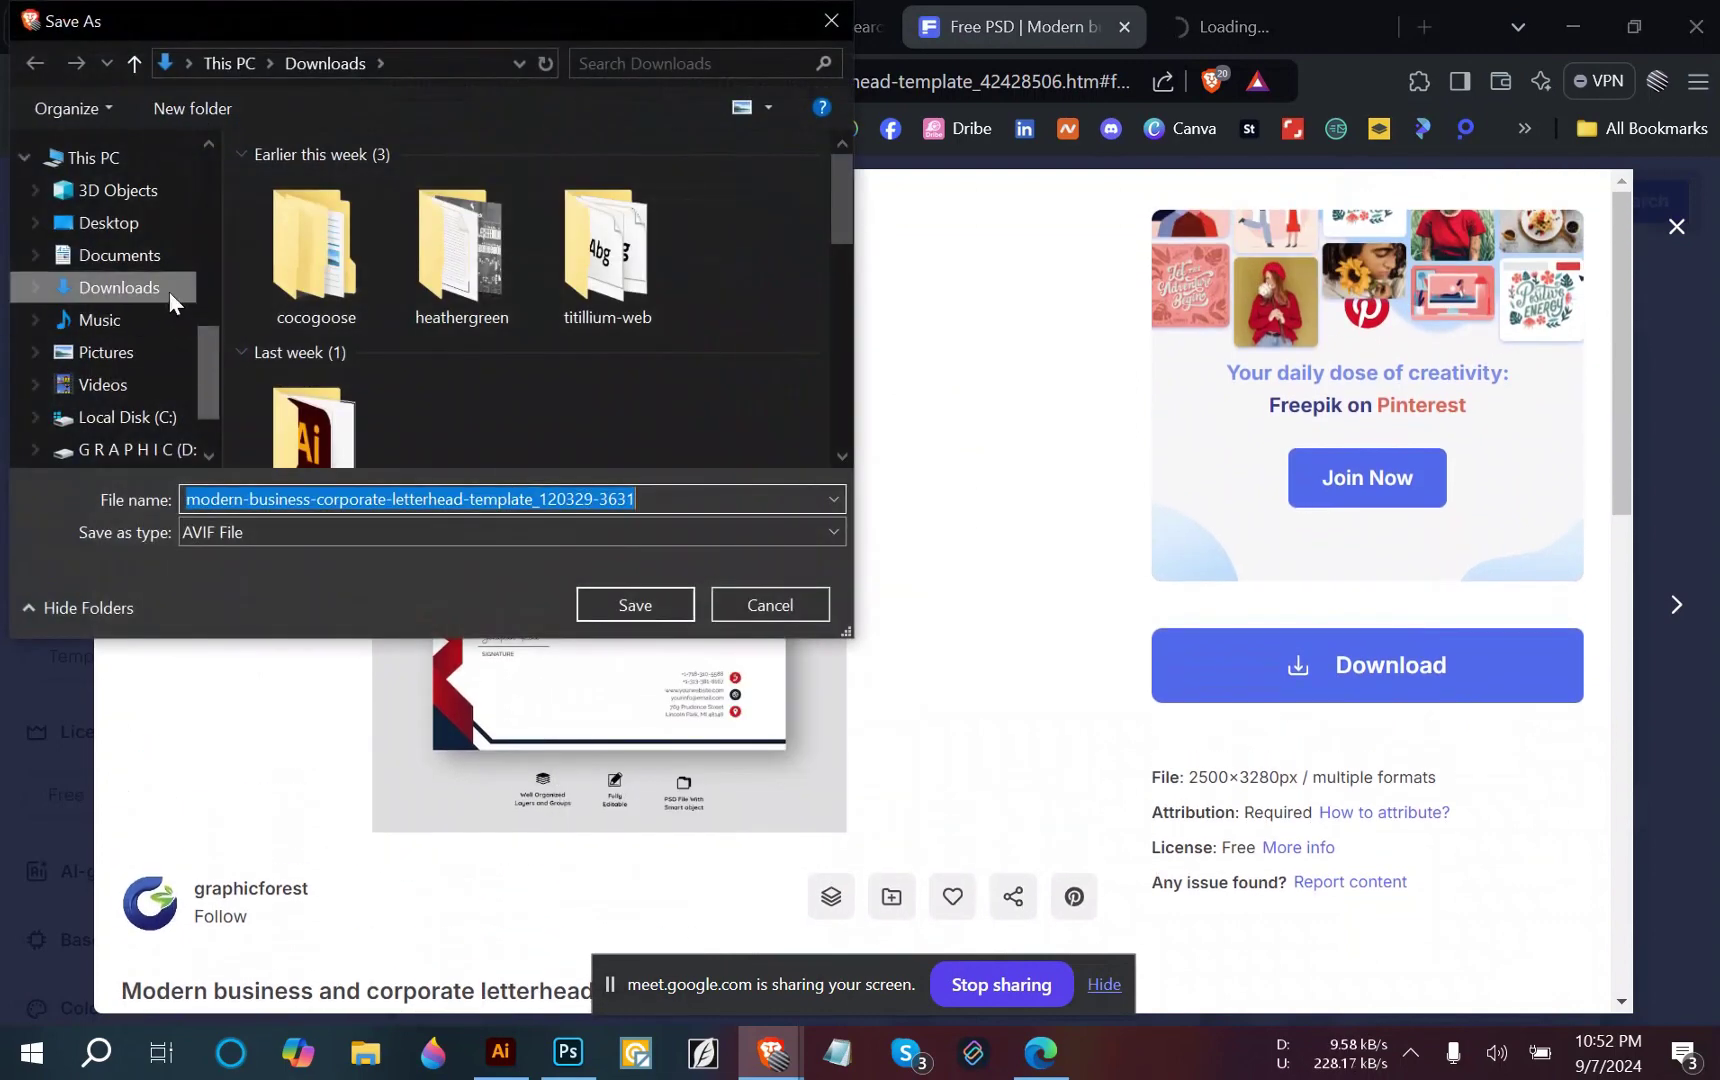
{"action": "left_click", "coordinate": [755, 605]}
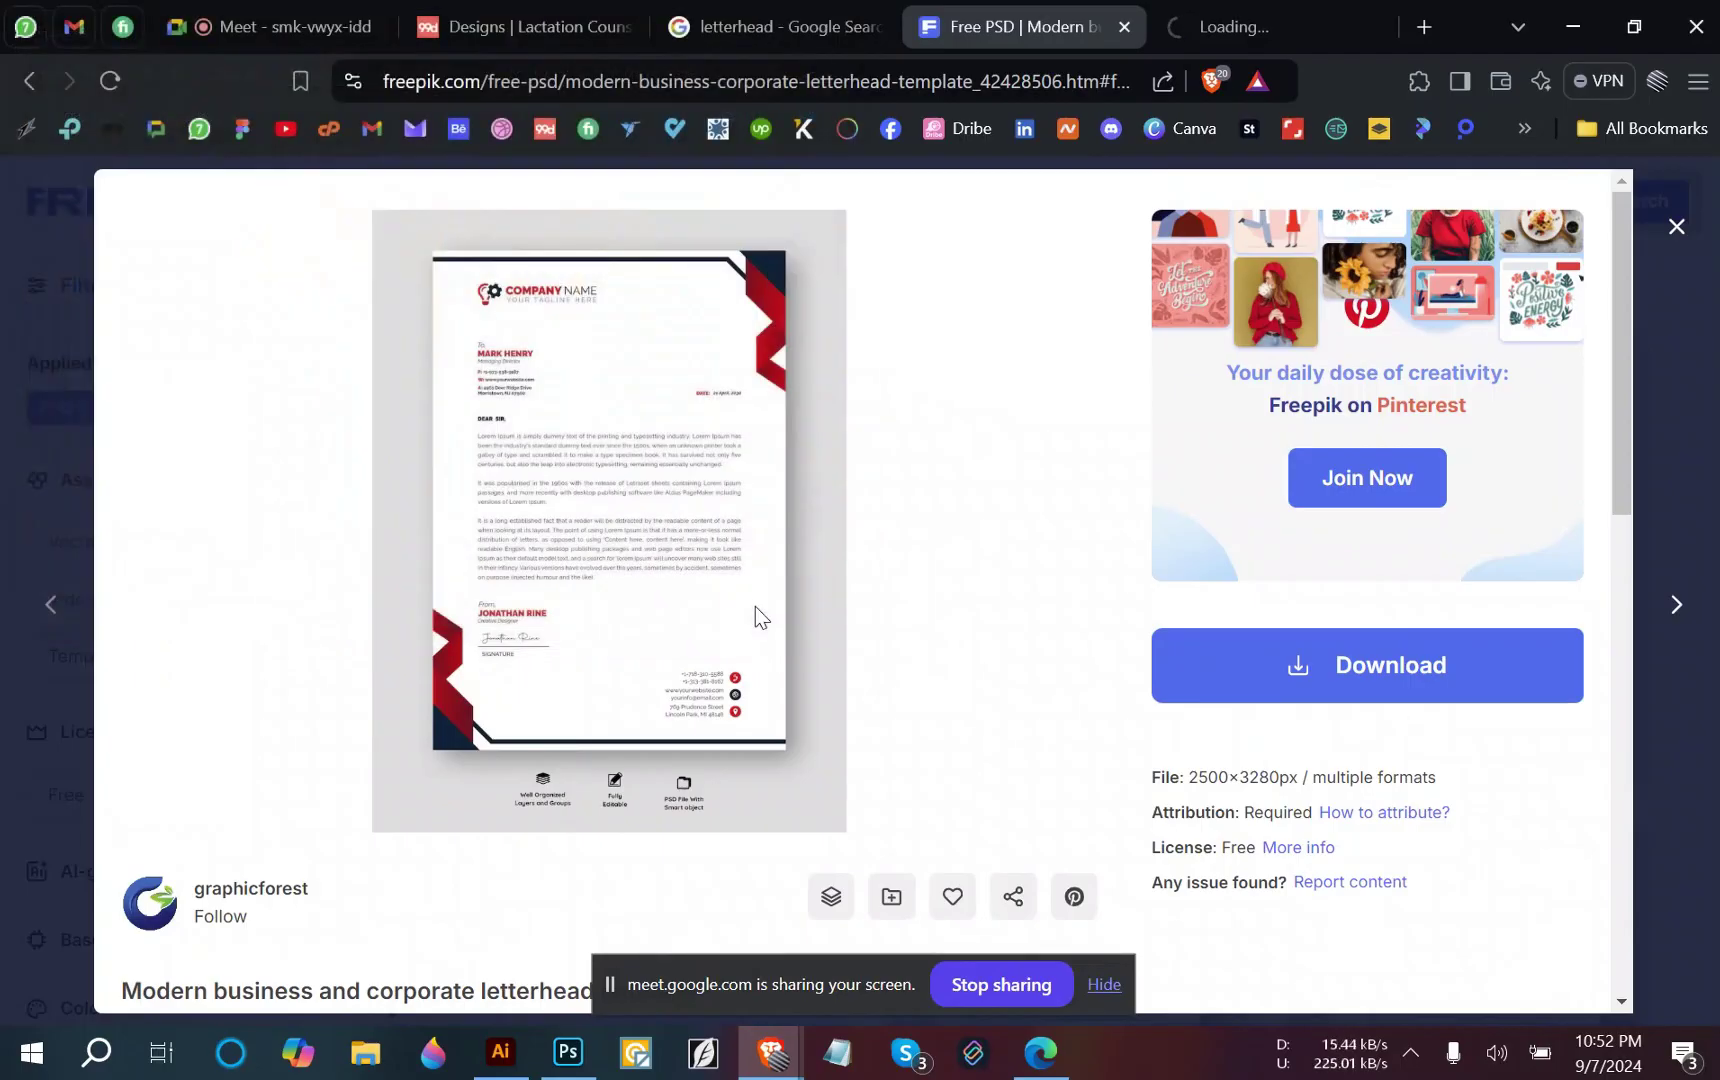
Capture a 508x685 screenshot of the letterhead preview and save it to the Desktop as Screenshot_1.png.
{"action": "key", "text": "Print"}
{"action": "mouse_move", "coordinate": [378, 212]}
{"action": "left_mouse_down"}
{"action": "mouse_move", "coordinate": [1013, 762]}
{"action": "mouse_move", "coordinate": [836, 828]}
{"action": "left_mouse_up"}
{"action": "left_click", "coordinate": [751, 858]}
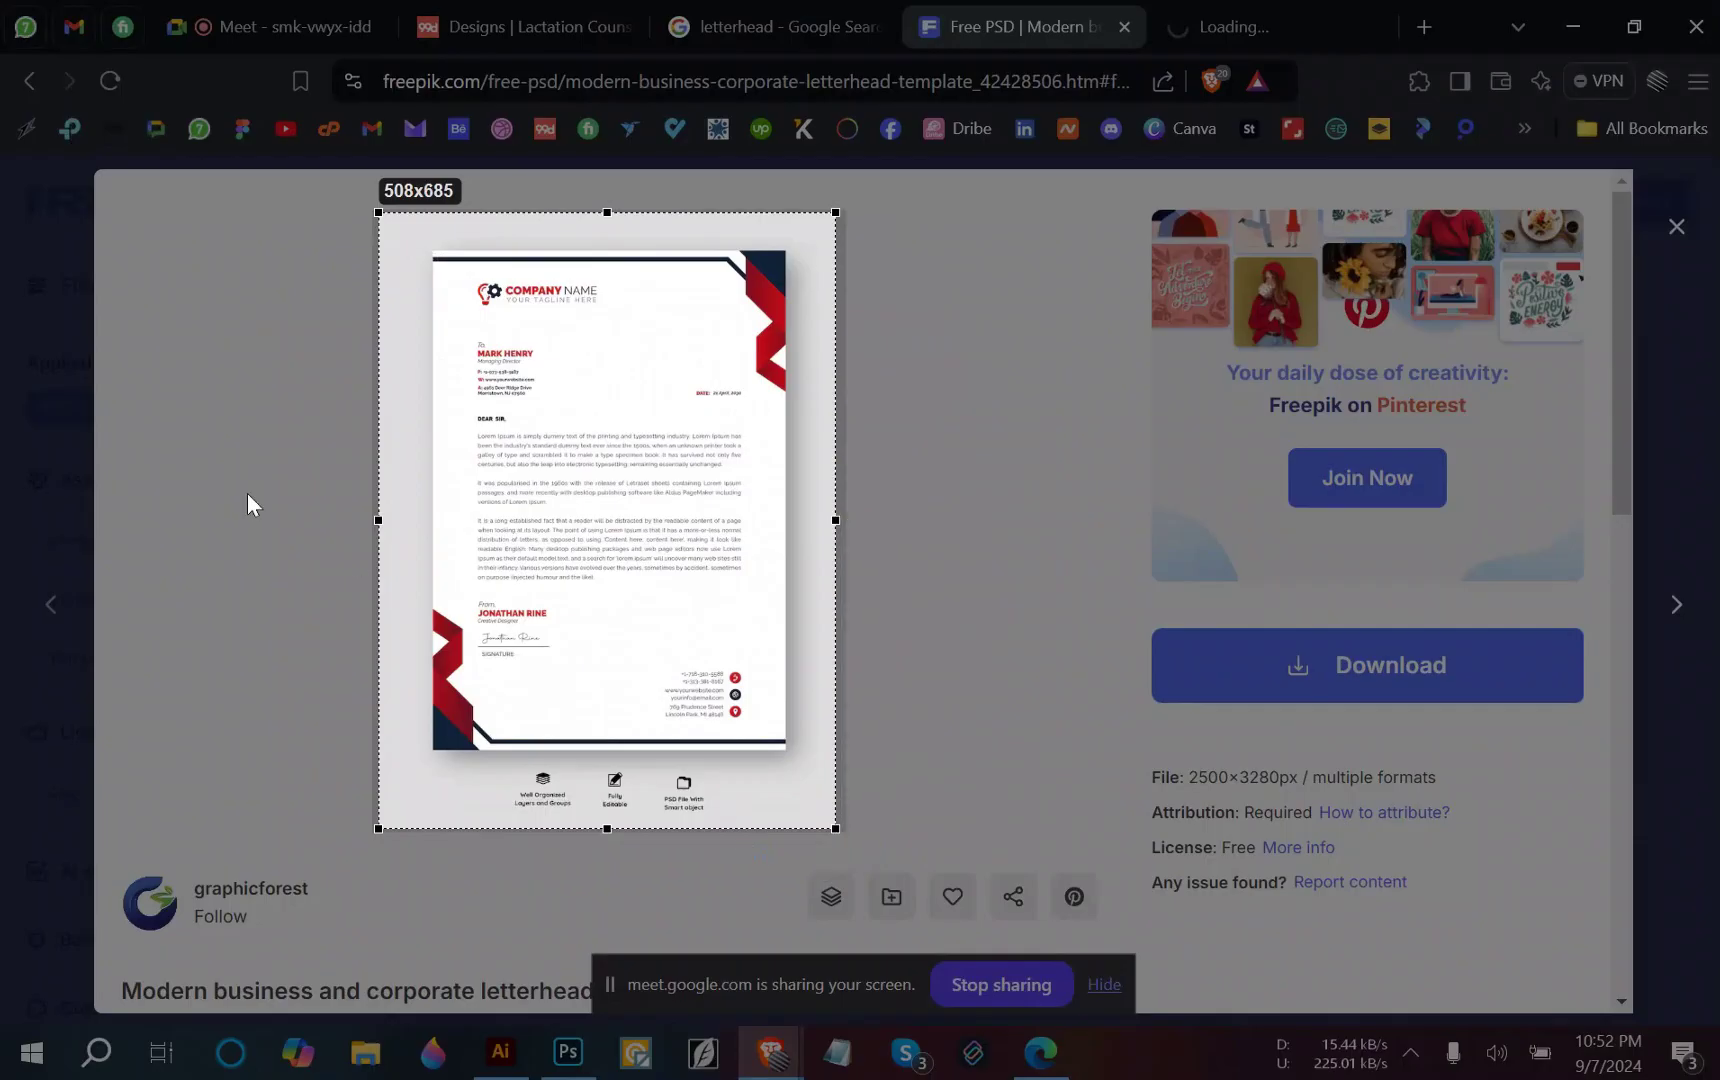
{"action": "left_click", "coordinate": [88, 228]}
{"action": "left_click", "coordinate": [748, 511]}
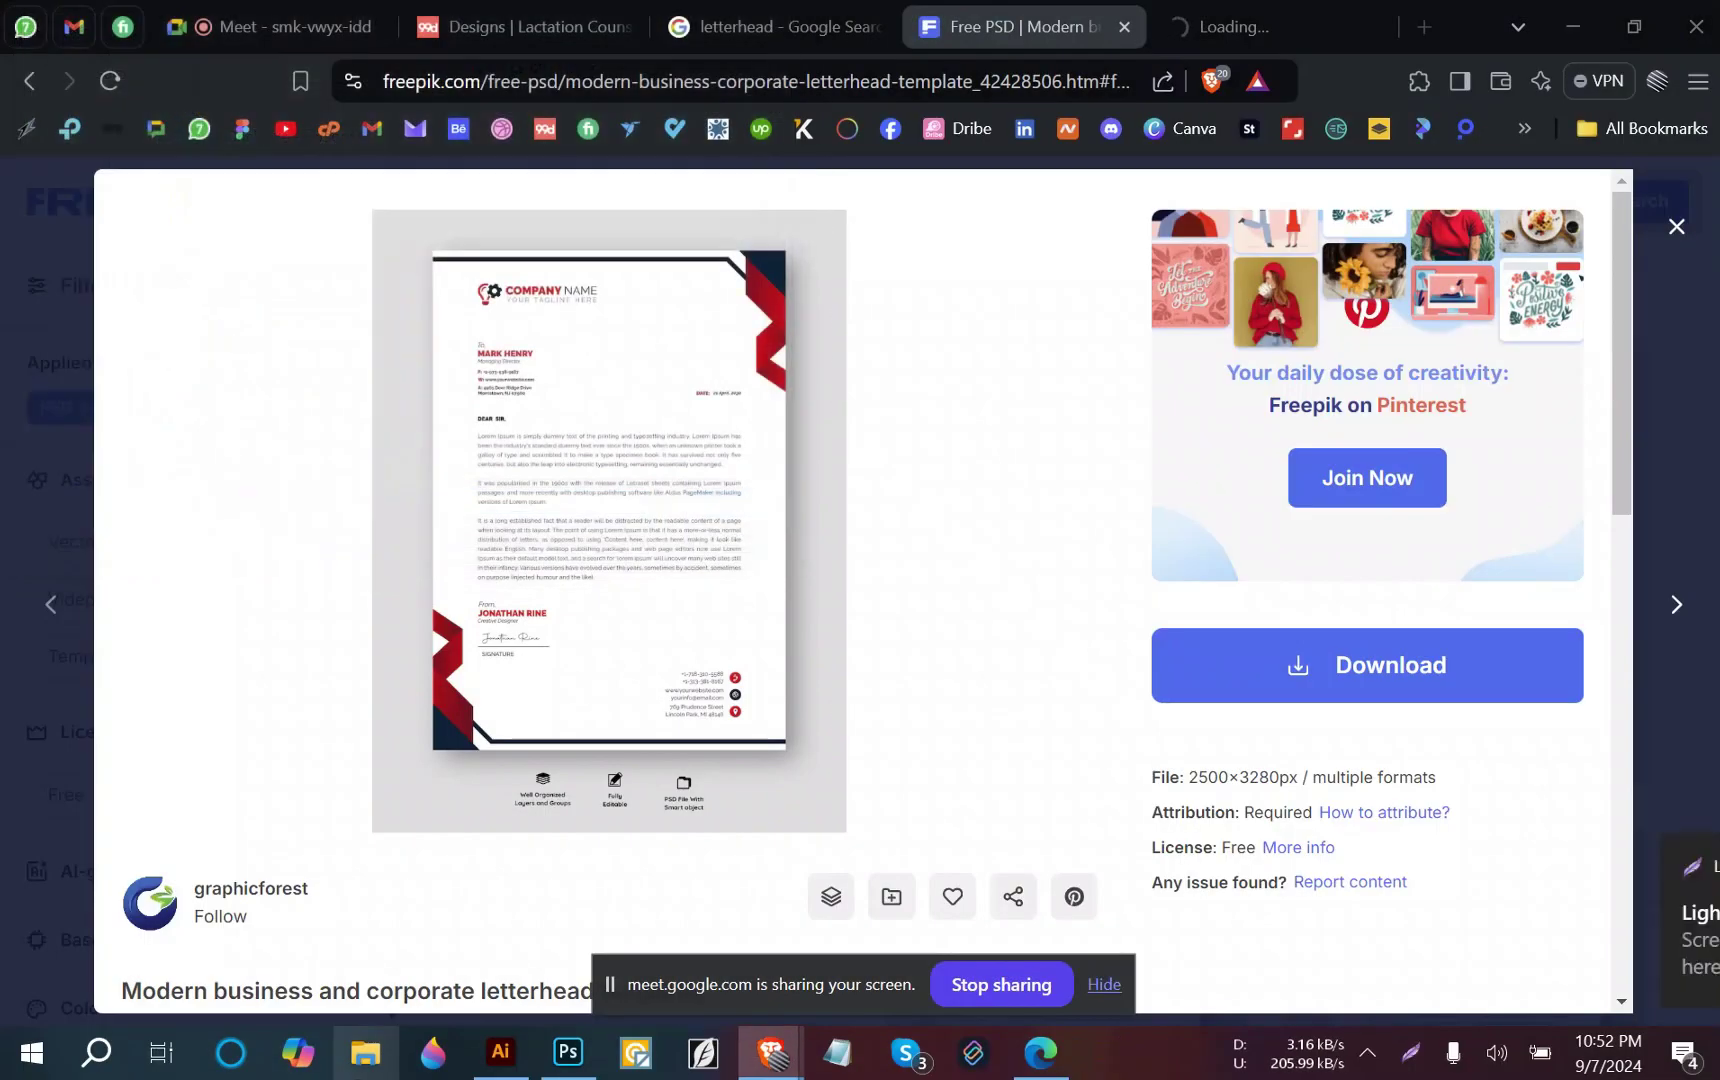
Open Screenshot_1 from the Desktop folder and examine the letterhead's header, recipient block, body text, signature and footer contacts.
{"action": "key", "text": "super+e"}
{"action": "left_click", "coordinate": [72, 186]}
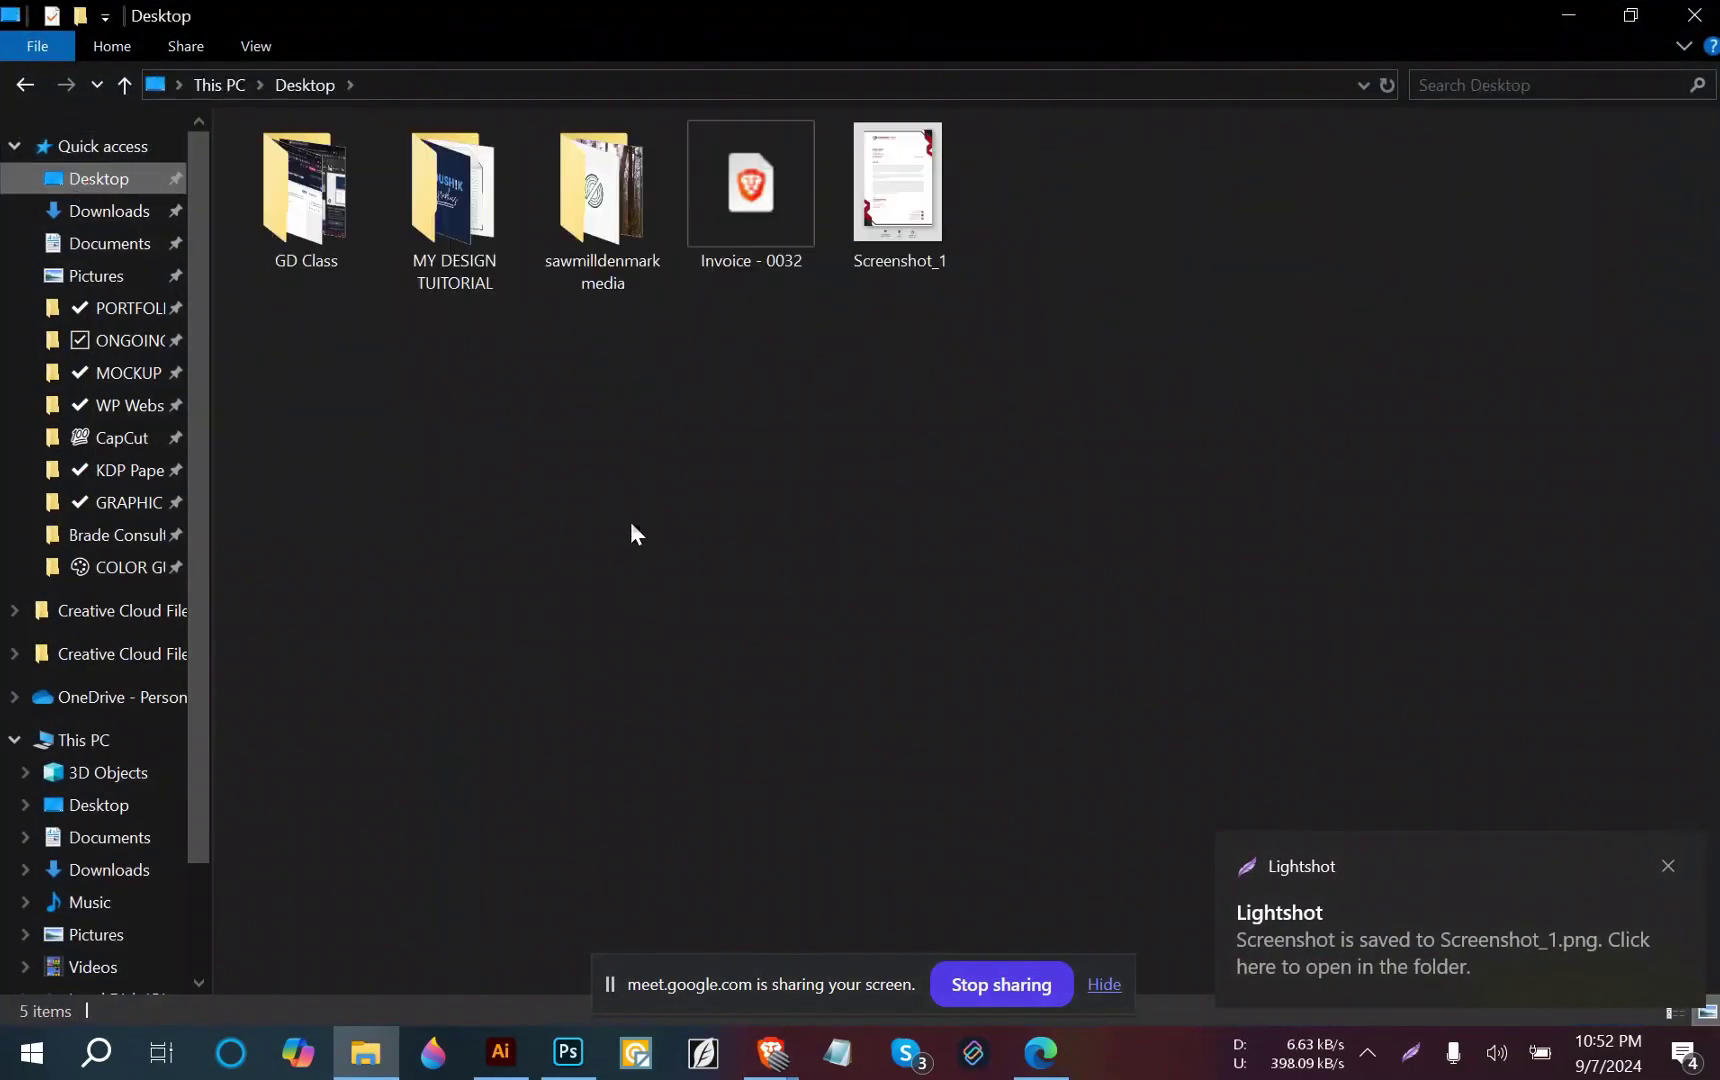
{"action": "double_click", "coordinate": [888, 218]}
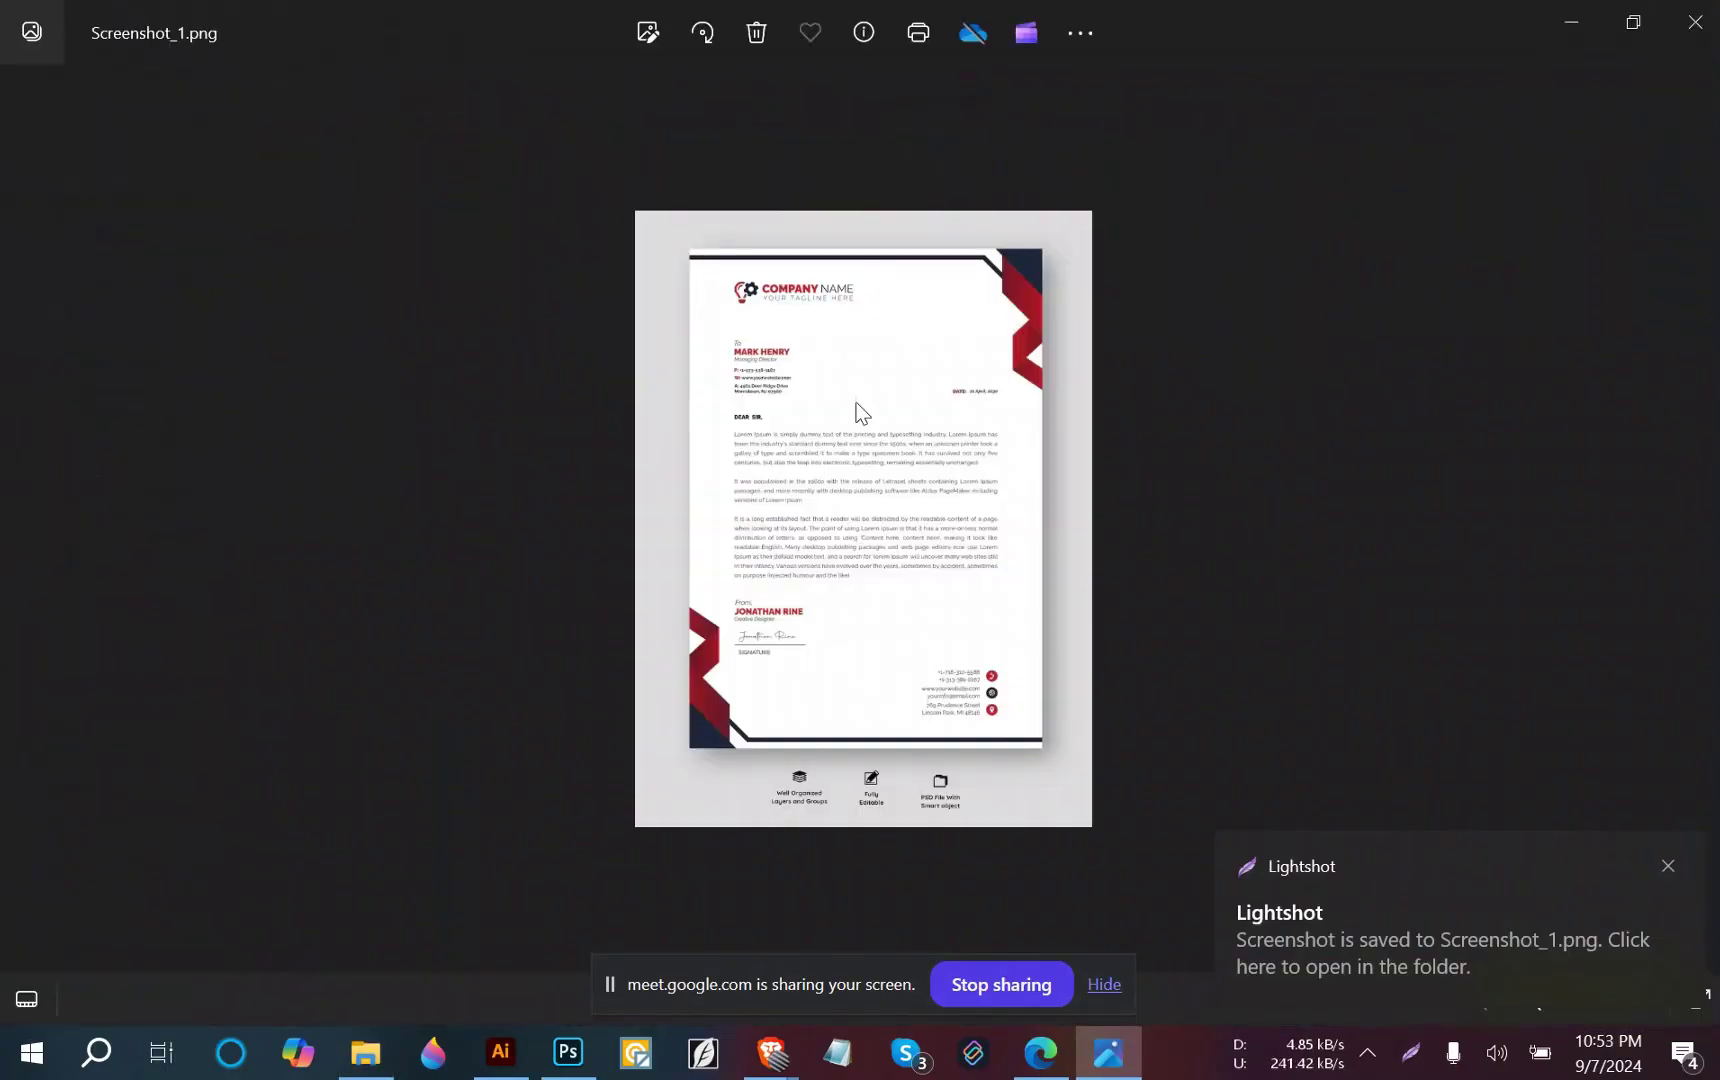
{"action": "scroll", "coordinate": [716, 428], "scroll_direction": "up", "scroll_amount": 3}
{"action": "scroll", "coordinate": [716, 428], "scroll_direction": "down", "scroll_amount": 3}
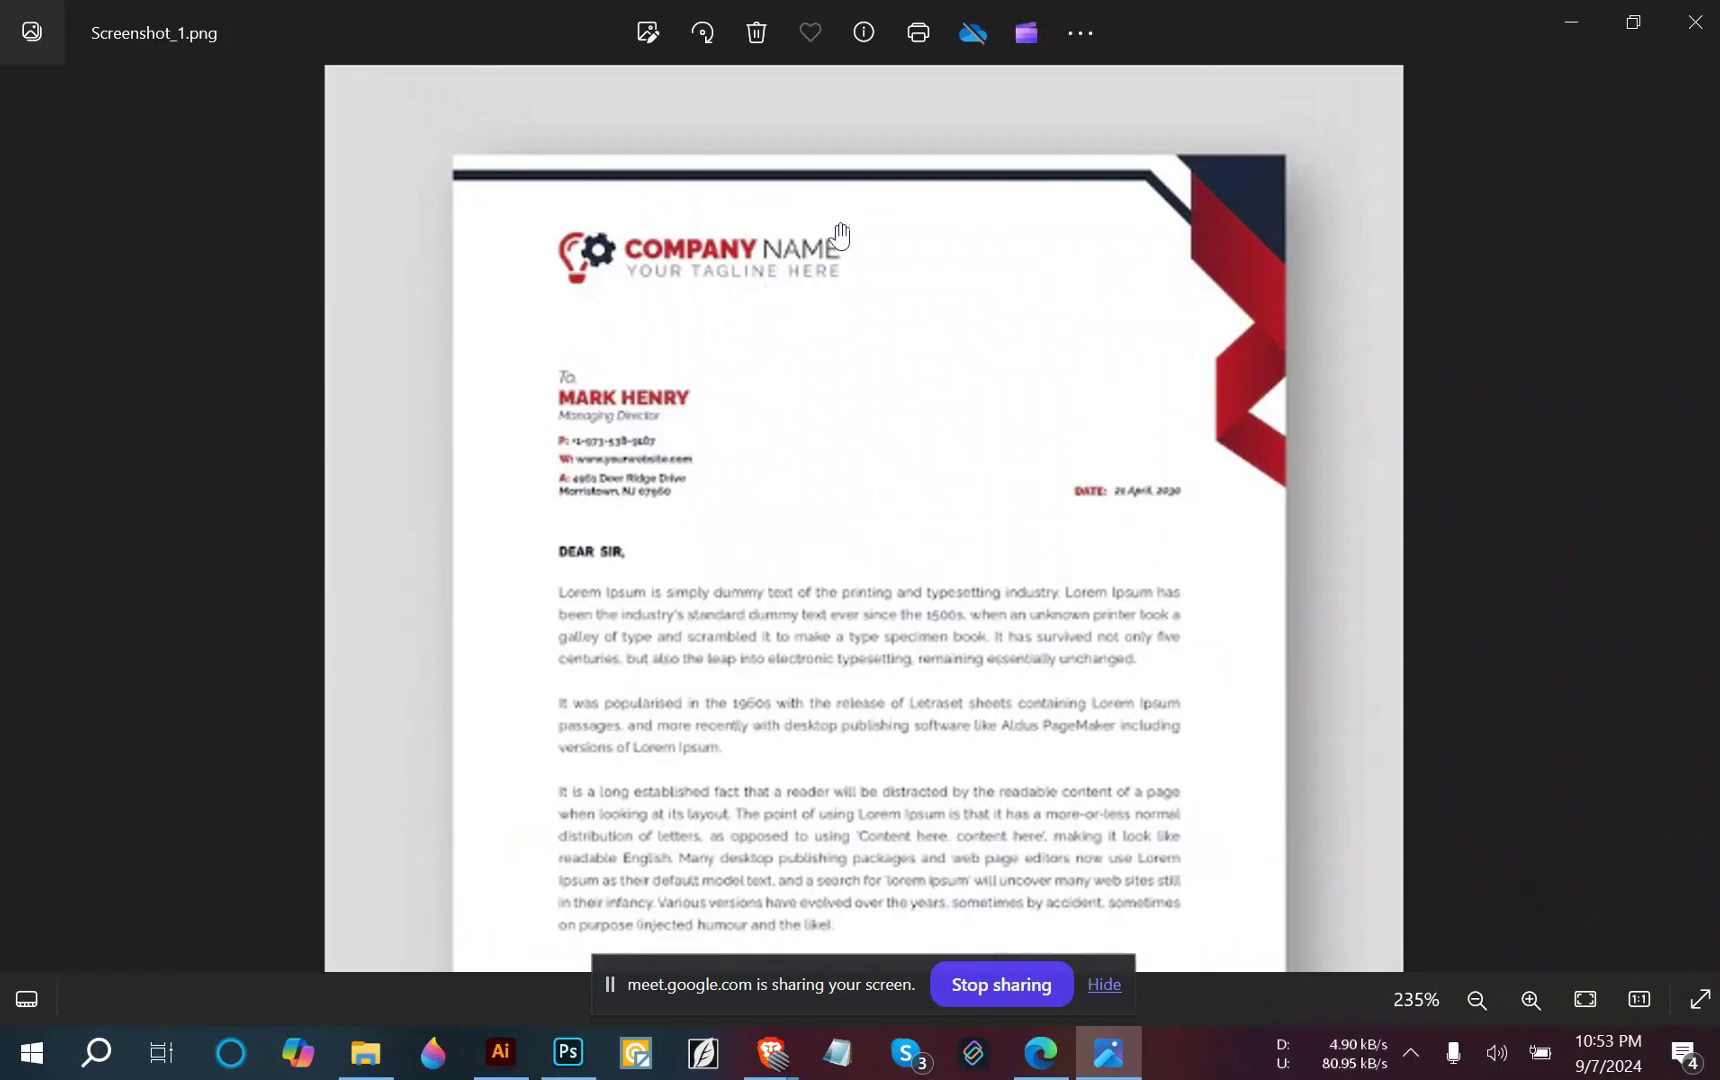
{"action": "scroll", "coordinate": [764, 453], "scroll_direction": "down", "scroll_amount": 2}
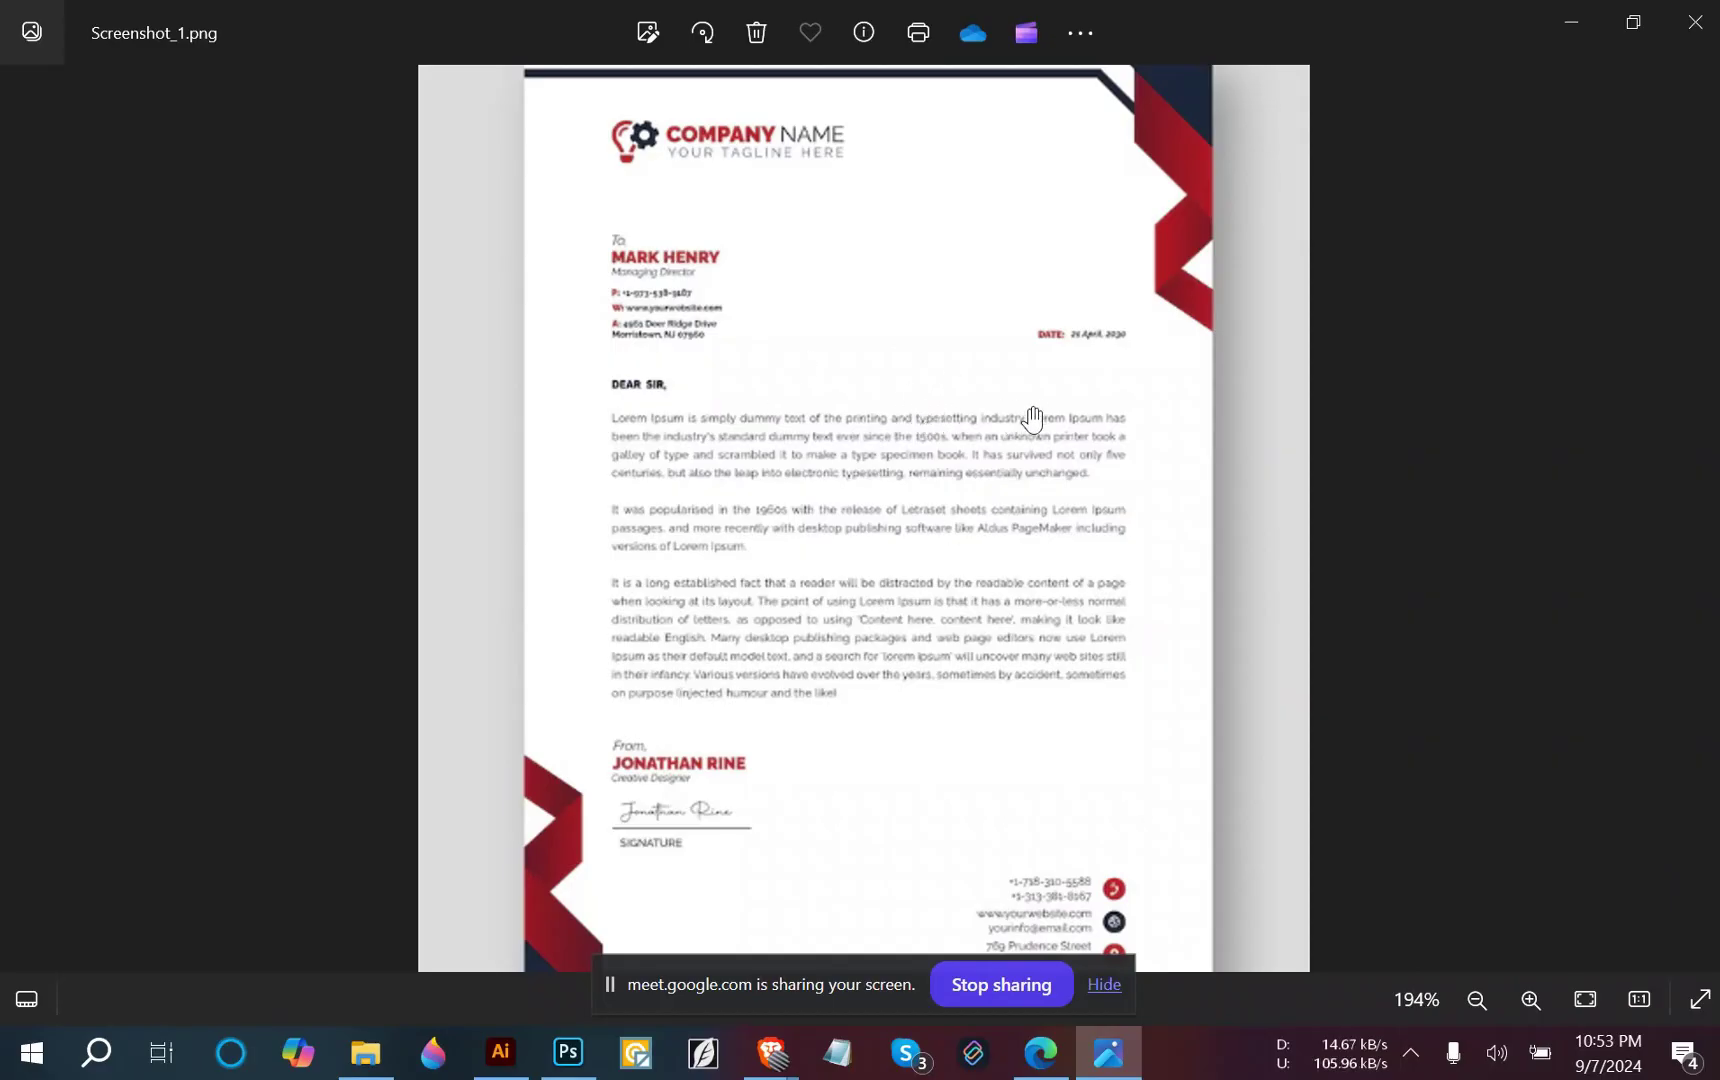
{"action": "scroll", "coordinate": [1047, 411], "scroll_direction": "down", "scroll_amount": 1}
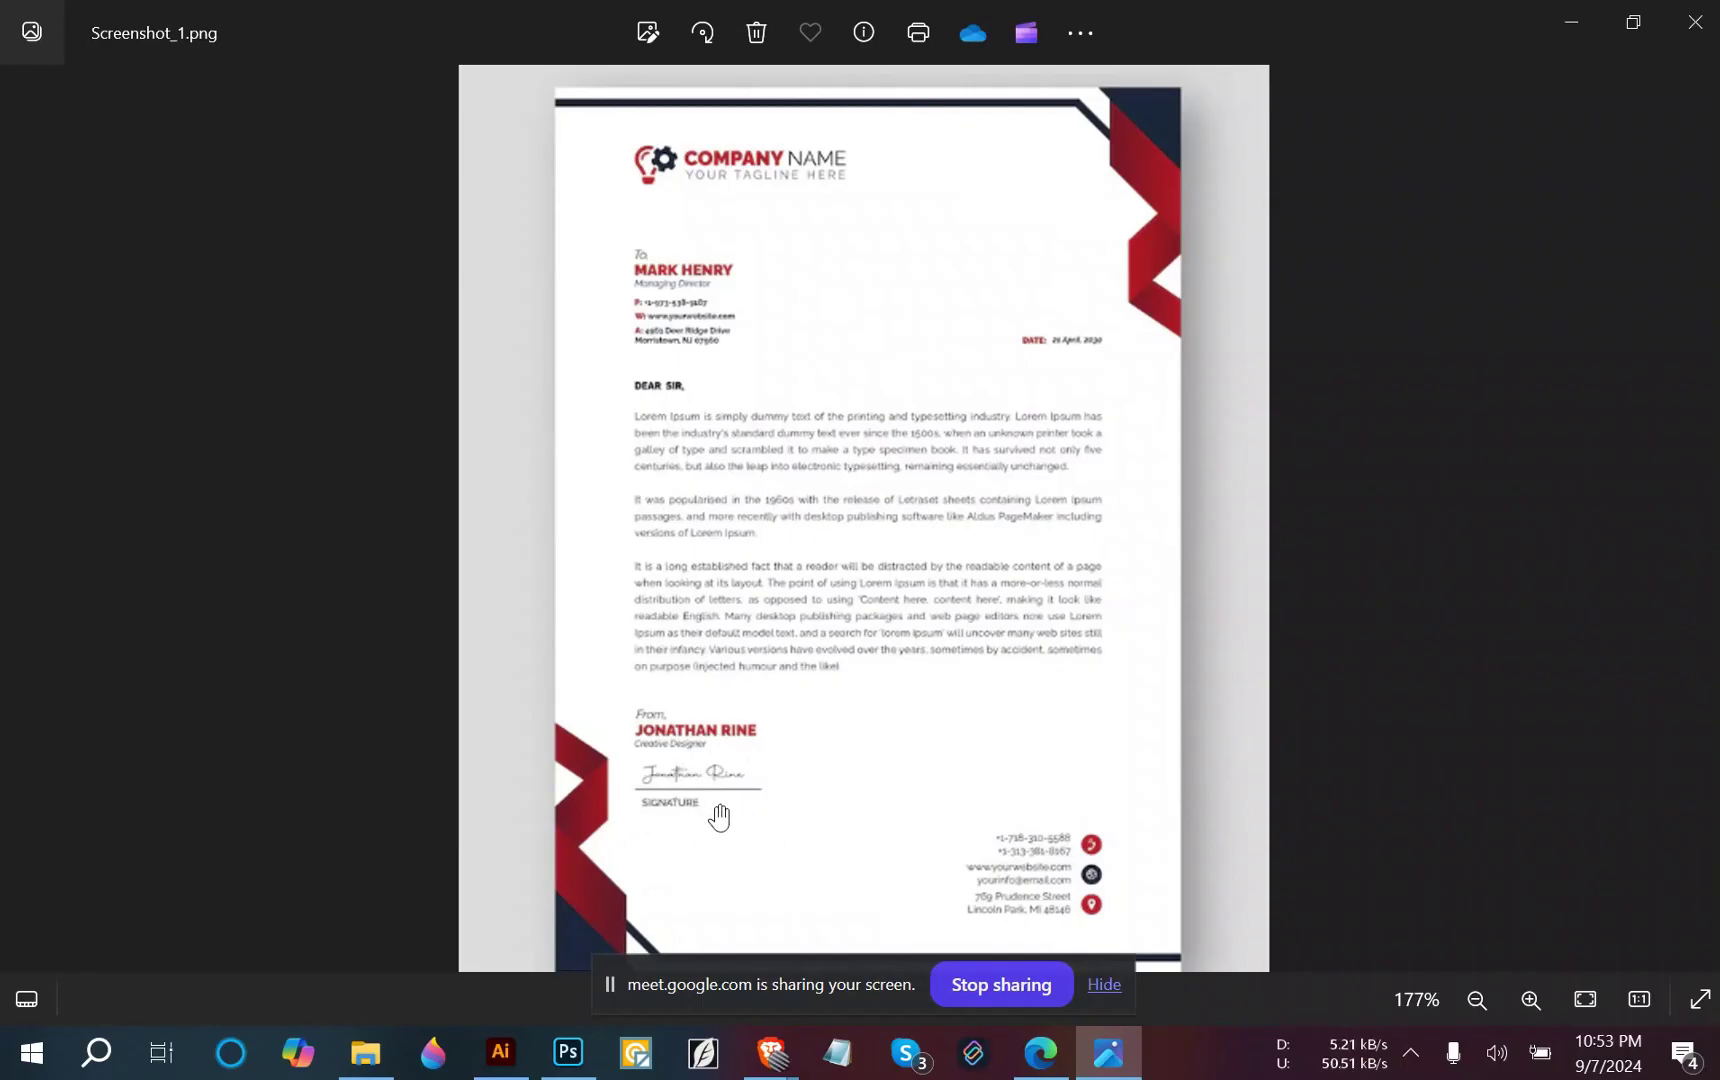
View the whole letterhead in Screenshot_1.png and close the image.
{"action": "scroll", "coordinate": [956, 488], "scroll_direction": "down", "scroll_amount": 2}
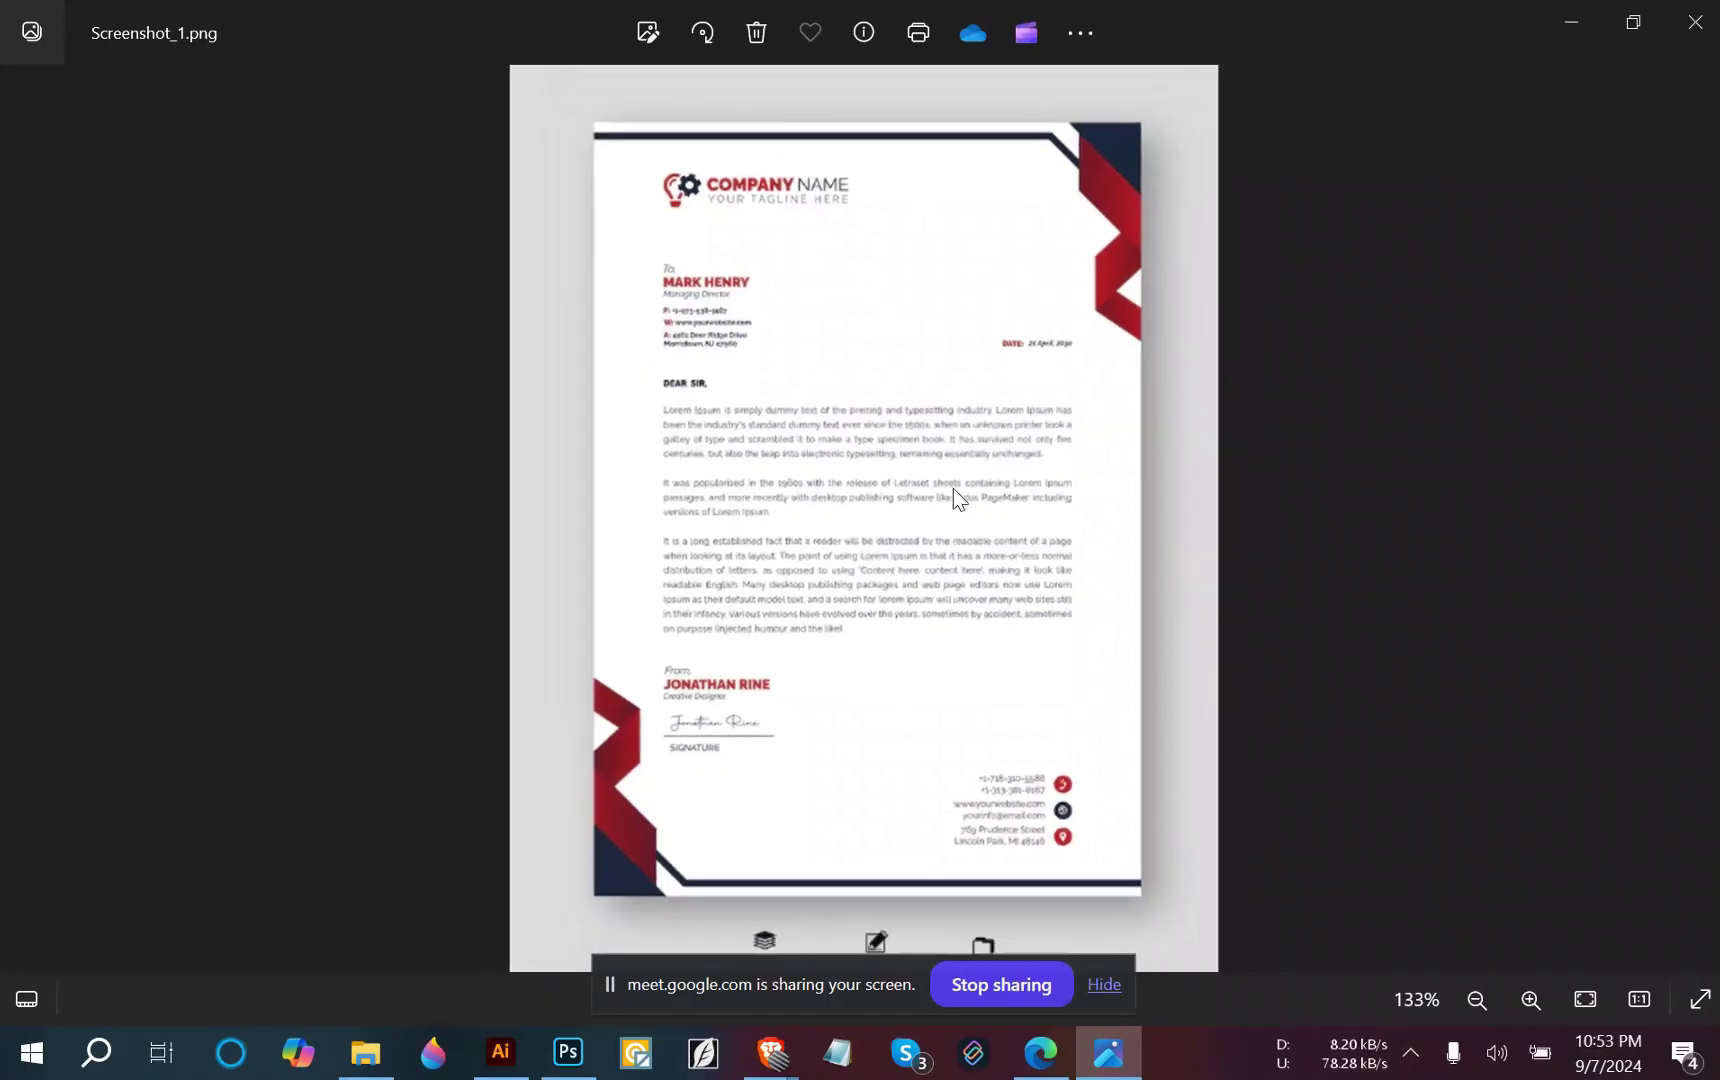
{"action": "scroll", "coordinate": [1321, 349], "scroll_direction": "down", "scroll_amount": 2}
{"action": "scroll", "coordinate": [962, 395], "scroll_direction": "up", "scroll_amount": 1}
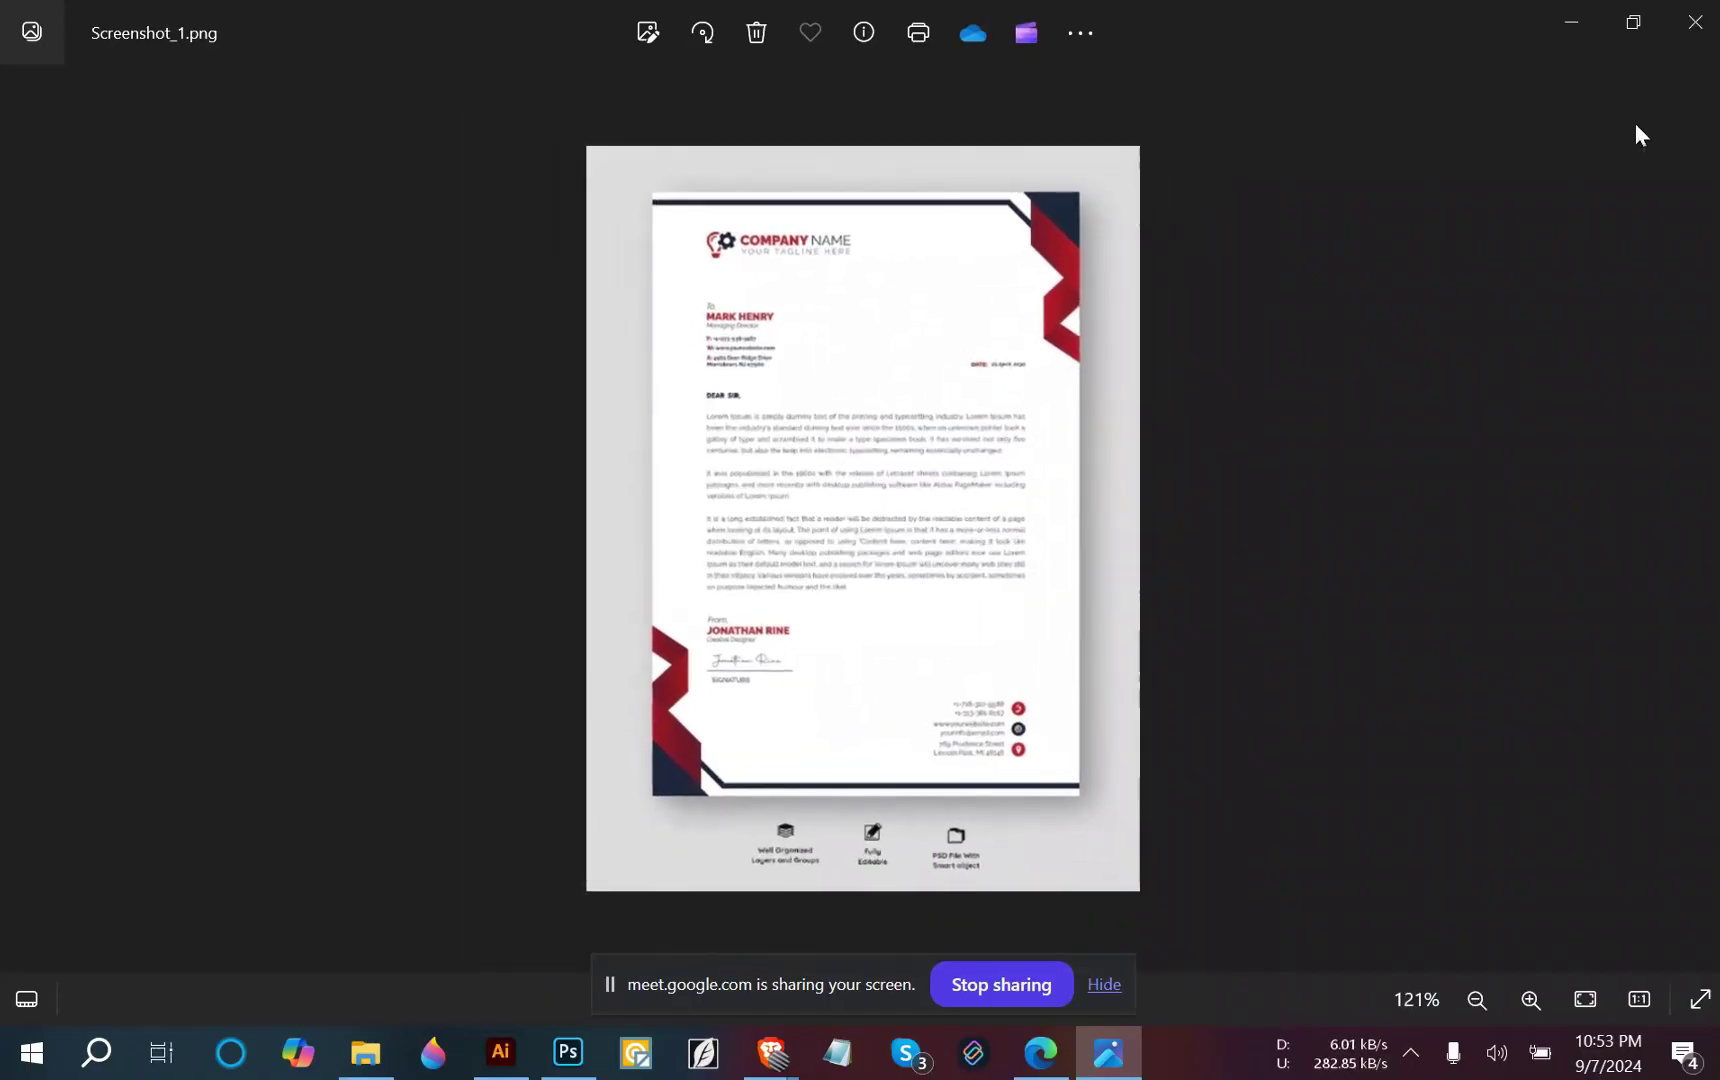
{"action": "left_click", "coordinate": [1693, 30]}
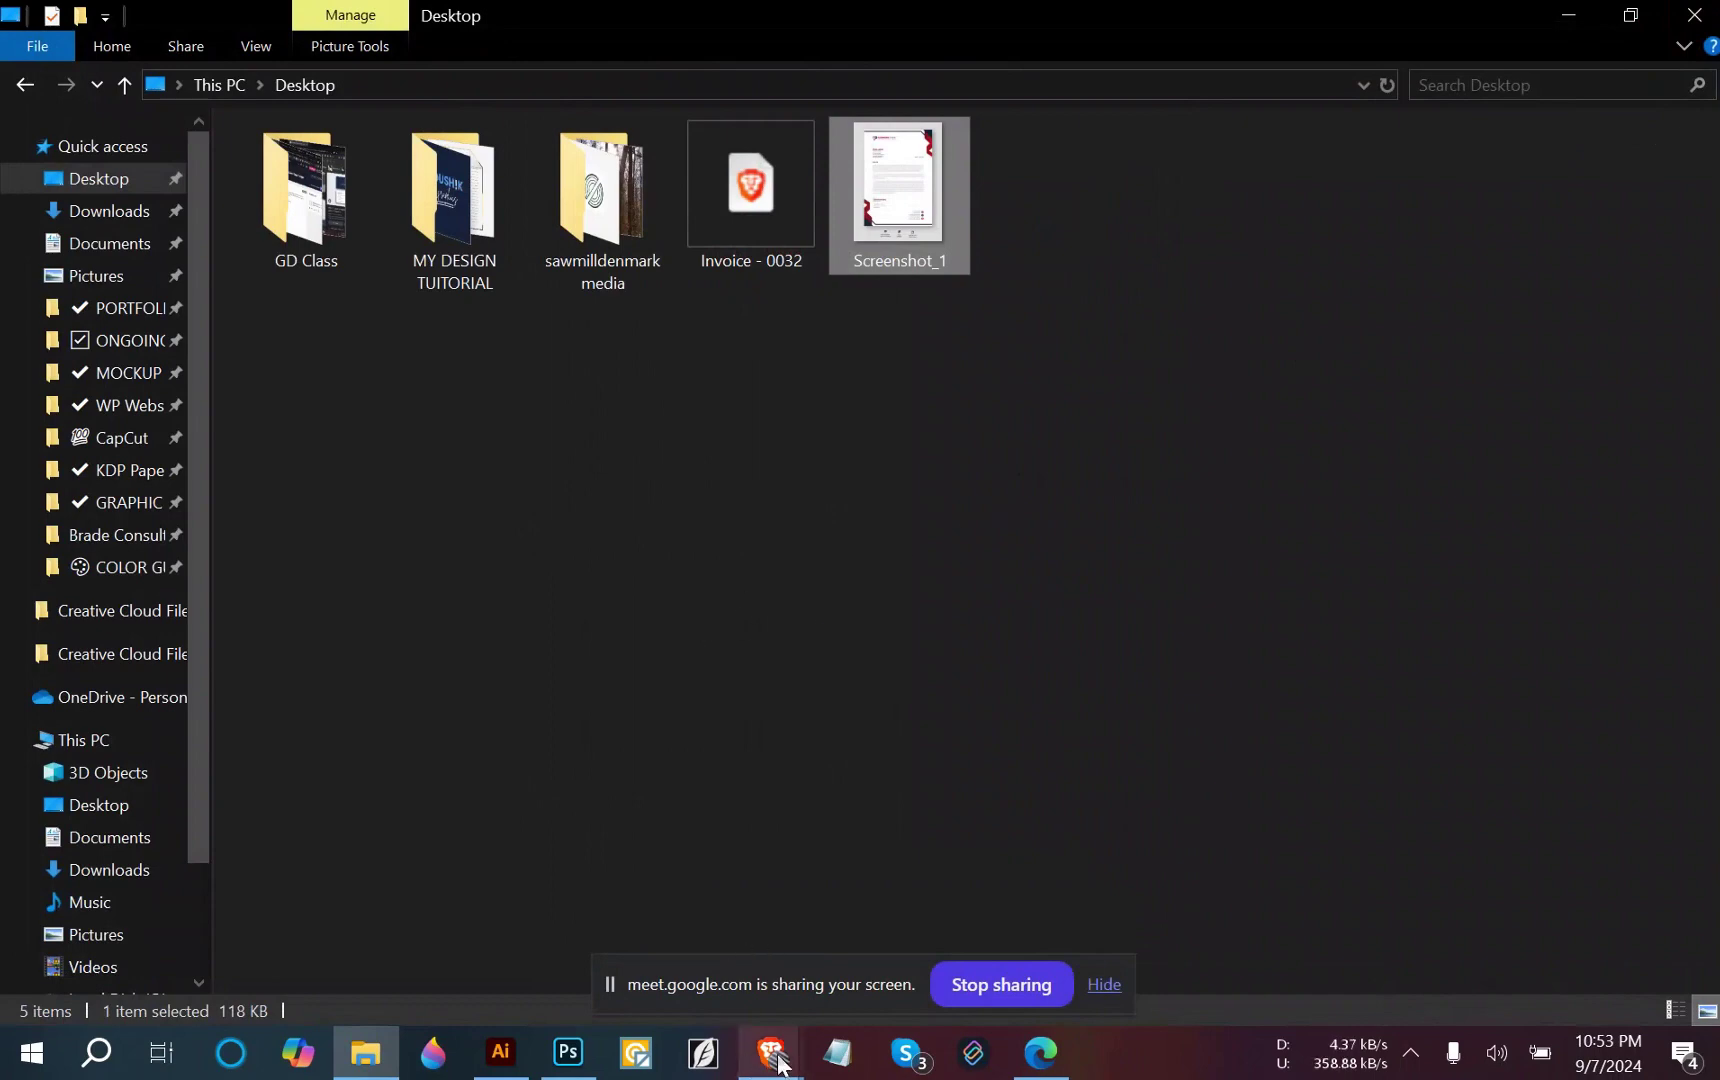
Switch to the browser's letterhead image results and go back through the previews to Freepik's red and navy letterhead.
{"action": "mouse_move", "coordinate": [772, 1052]}
{"action": "left_click", "coordinate": [656, 952]}
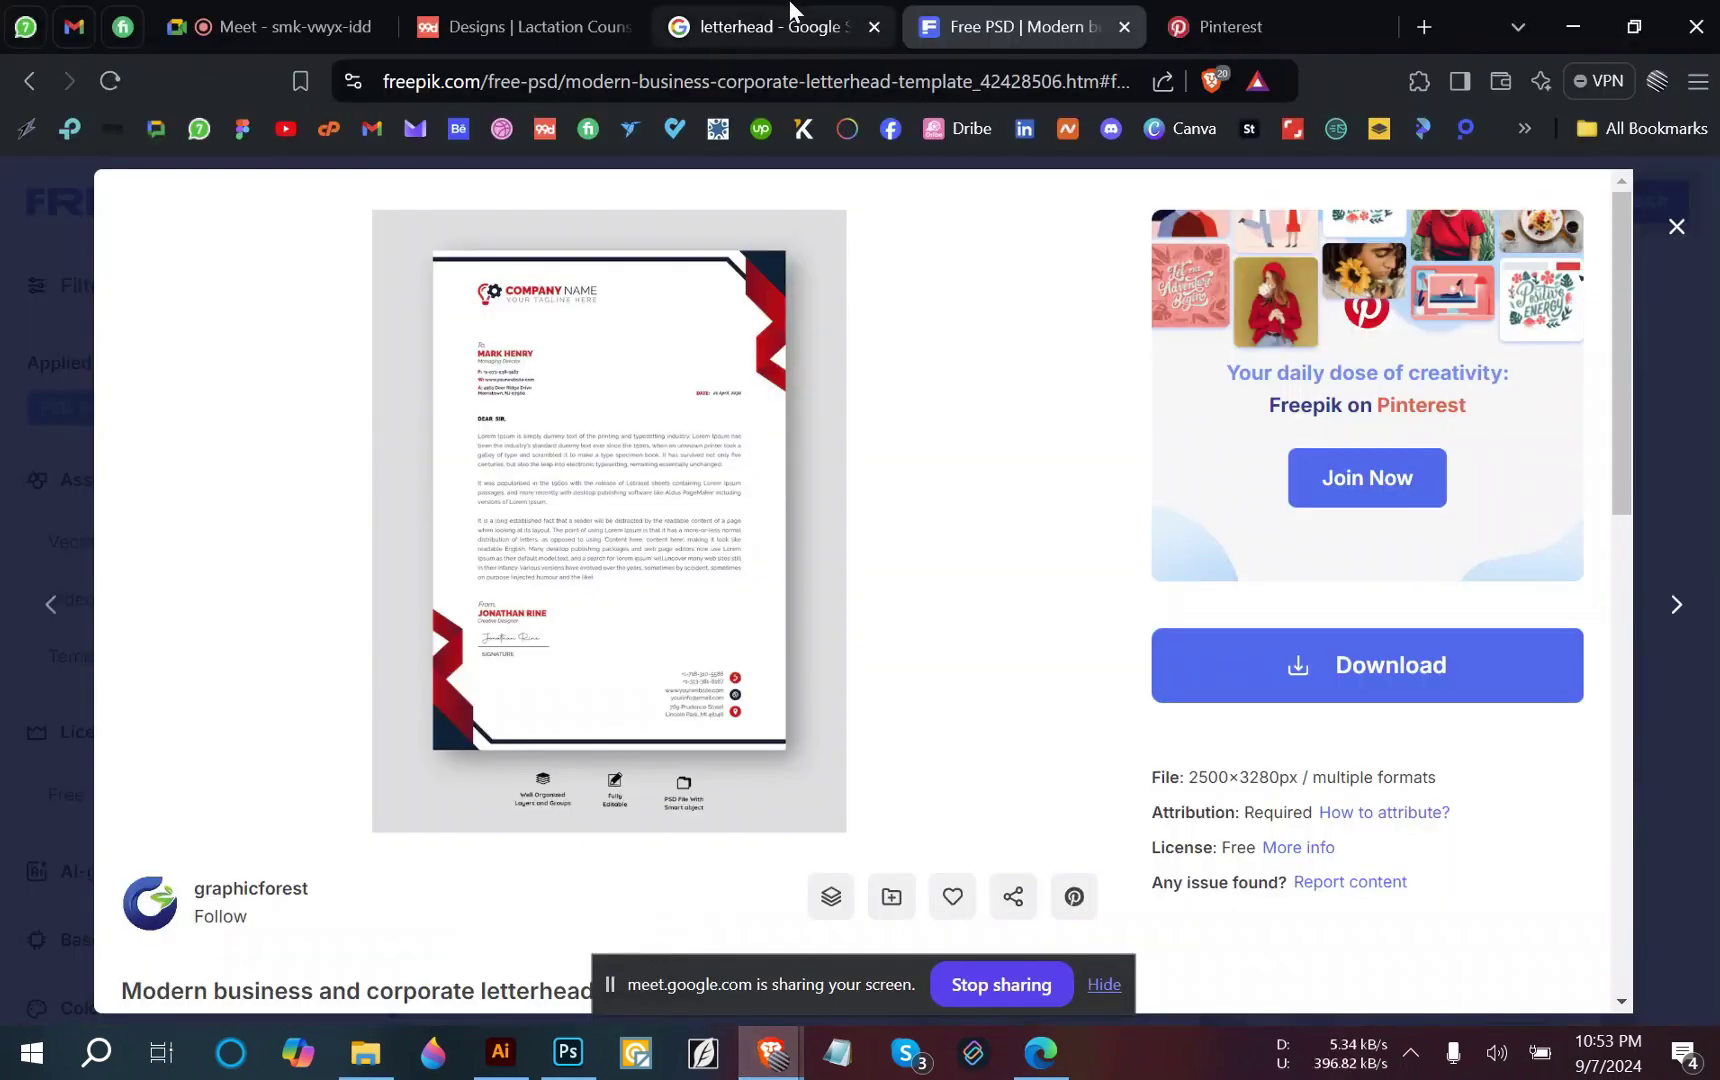
{"action": "left_click", "coordinate": [770, 26]}
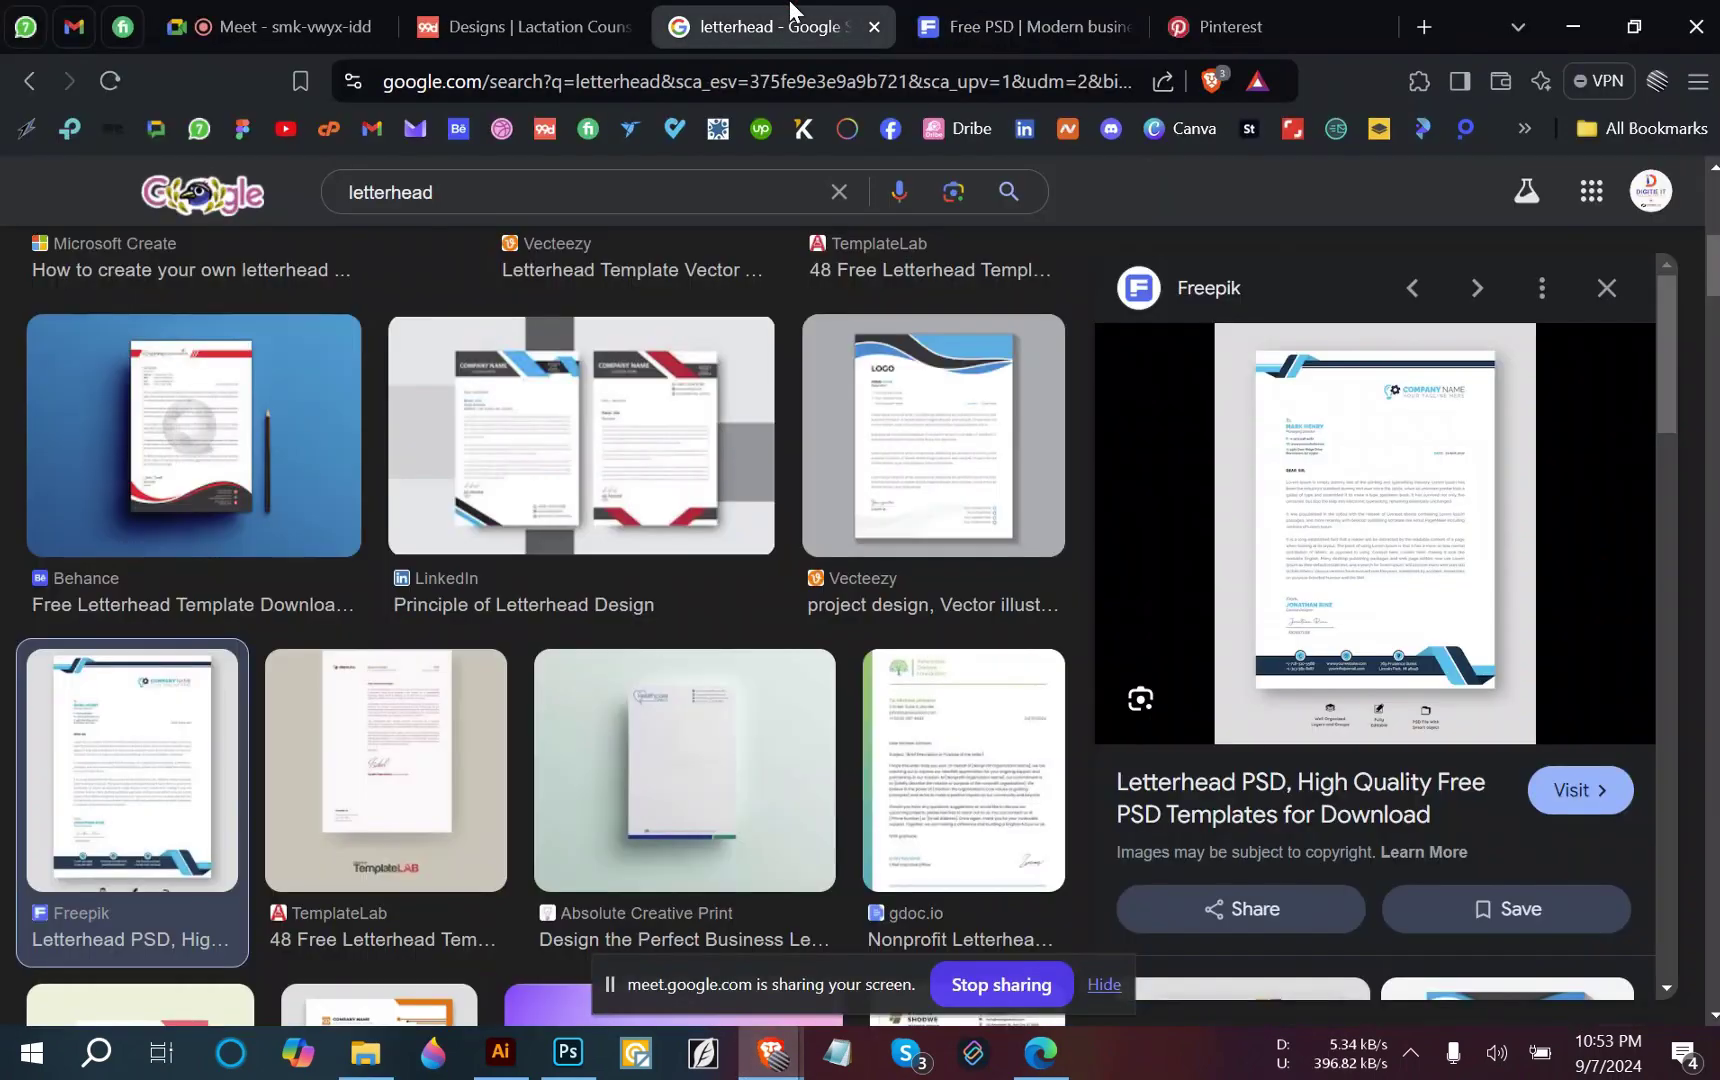
{"action": "left_click", "coordinate": [44, 88]}
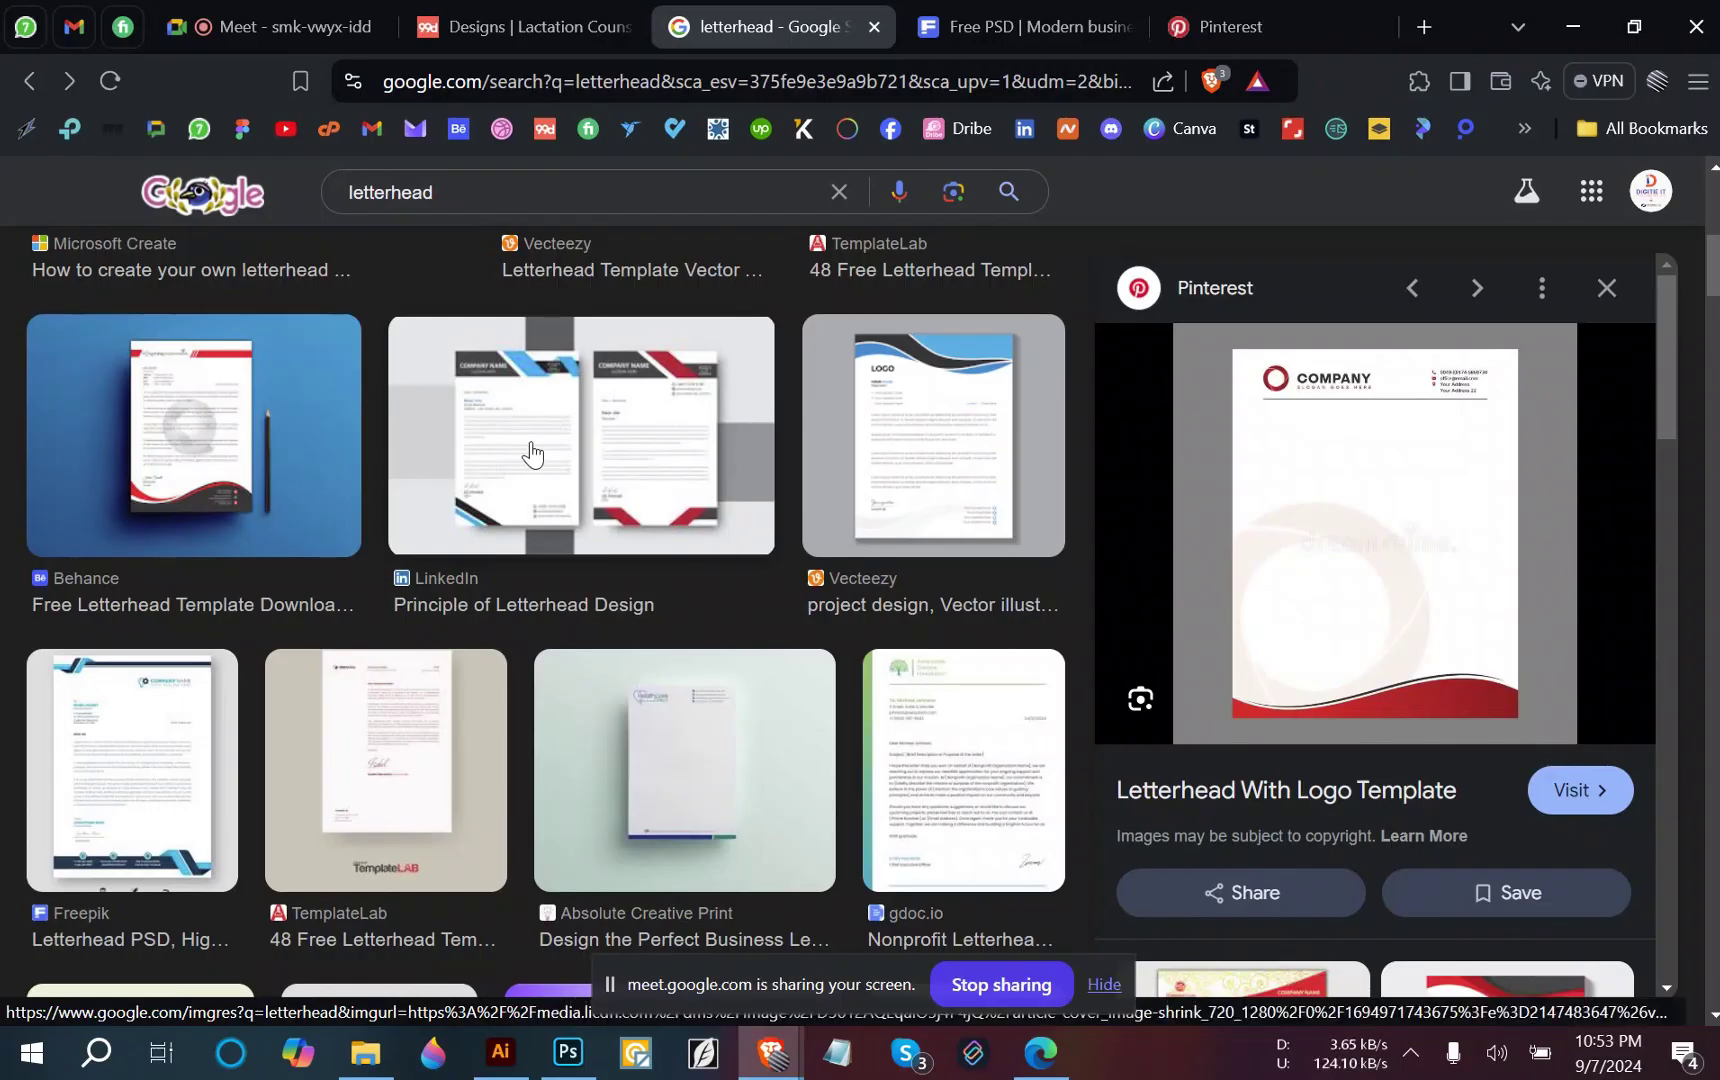
{"action": "left_click", "coordinate": [27, 77]}
{"action": "scroll", "coordinate": [368, 456], "scroll_direction": "up", "scroll_amount": 2}
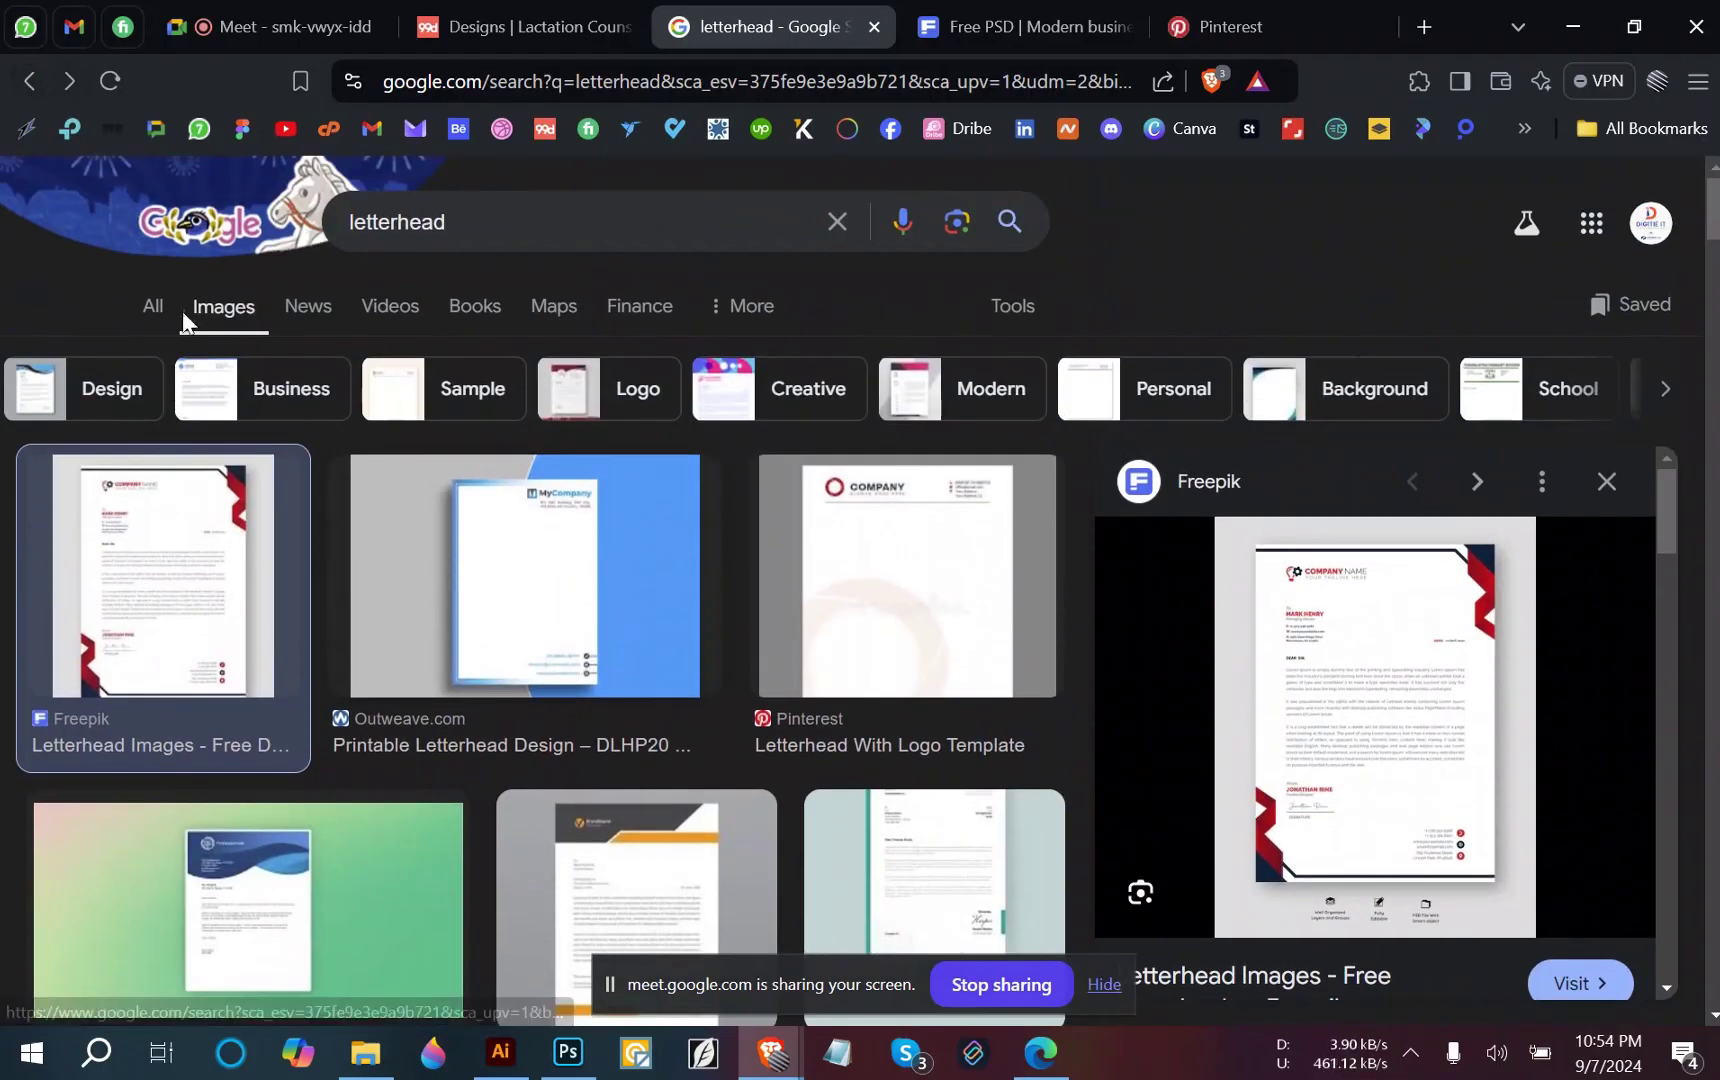
Look through the general web results for letterhead and return to the image results.
{"action": "left_click", "coordinate": [154, 310]}
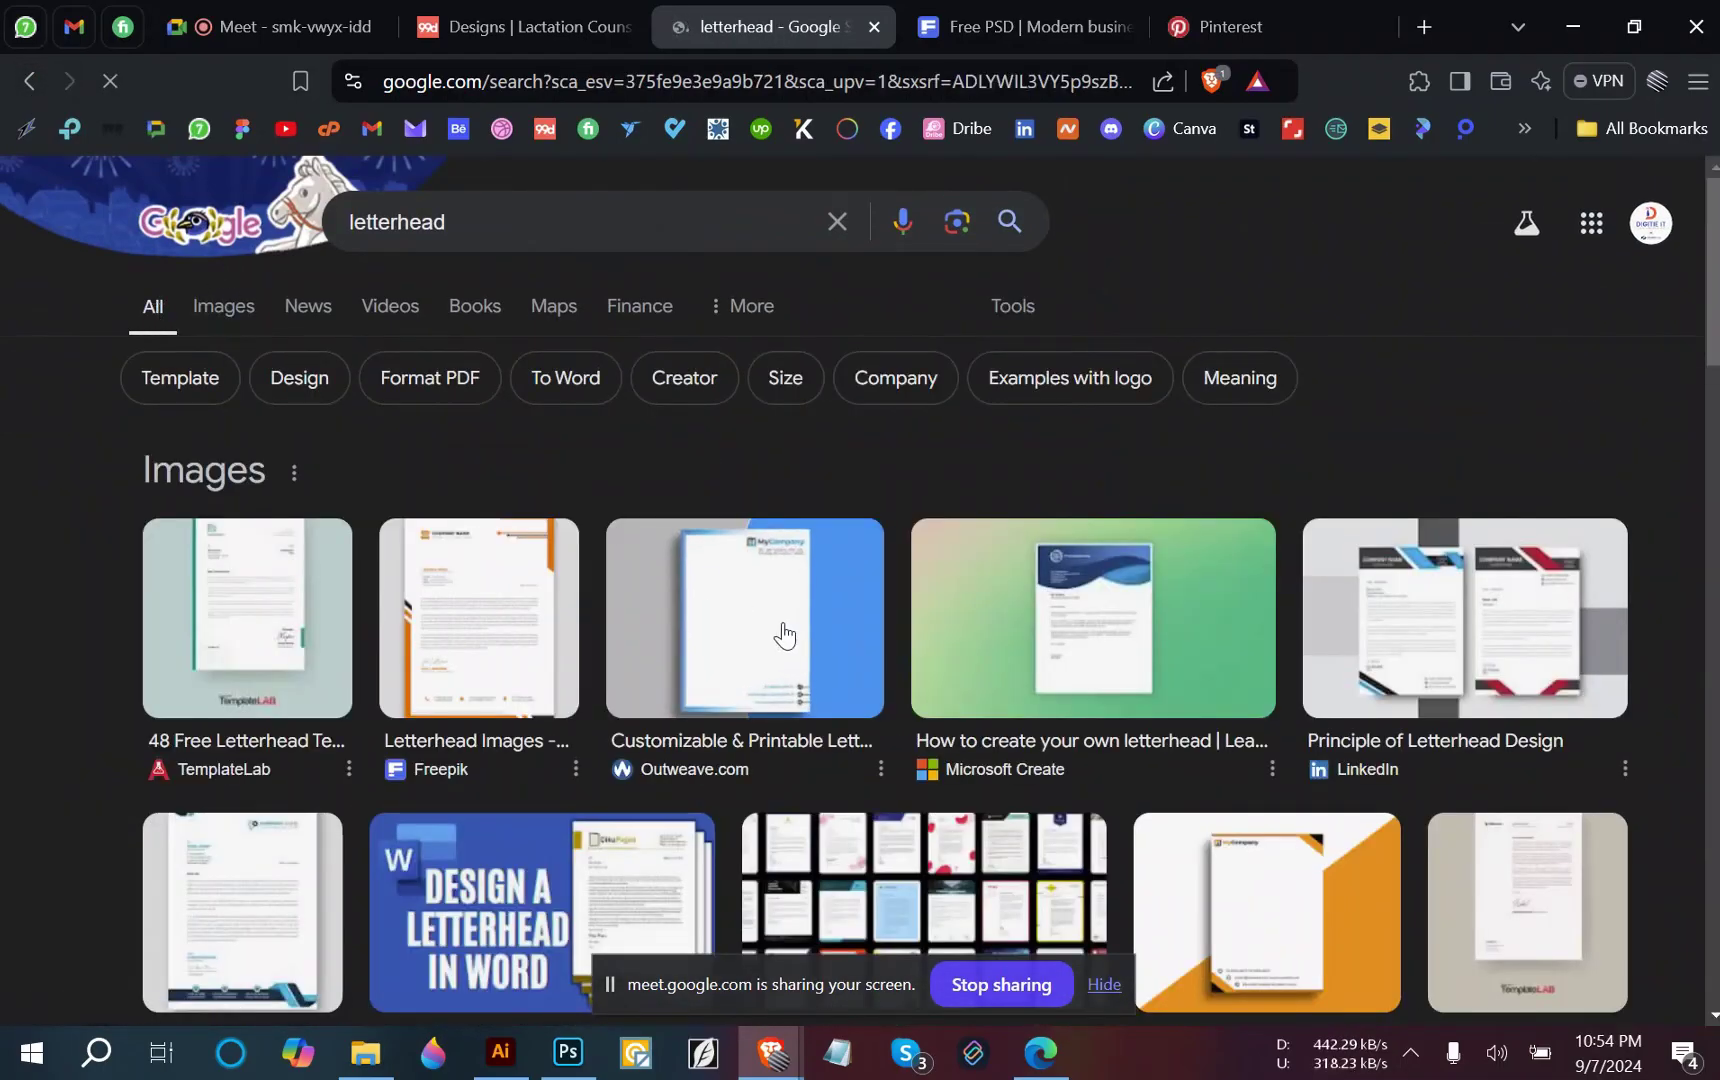
{"action": "scroll", "coordinate": [780, 630], "scroll_direction": "down", "scroll_amount": 5}
{"action": "scroll", "coordinate": [785, 627], "scroll_direction": "up", "scroll_amount": 5}
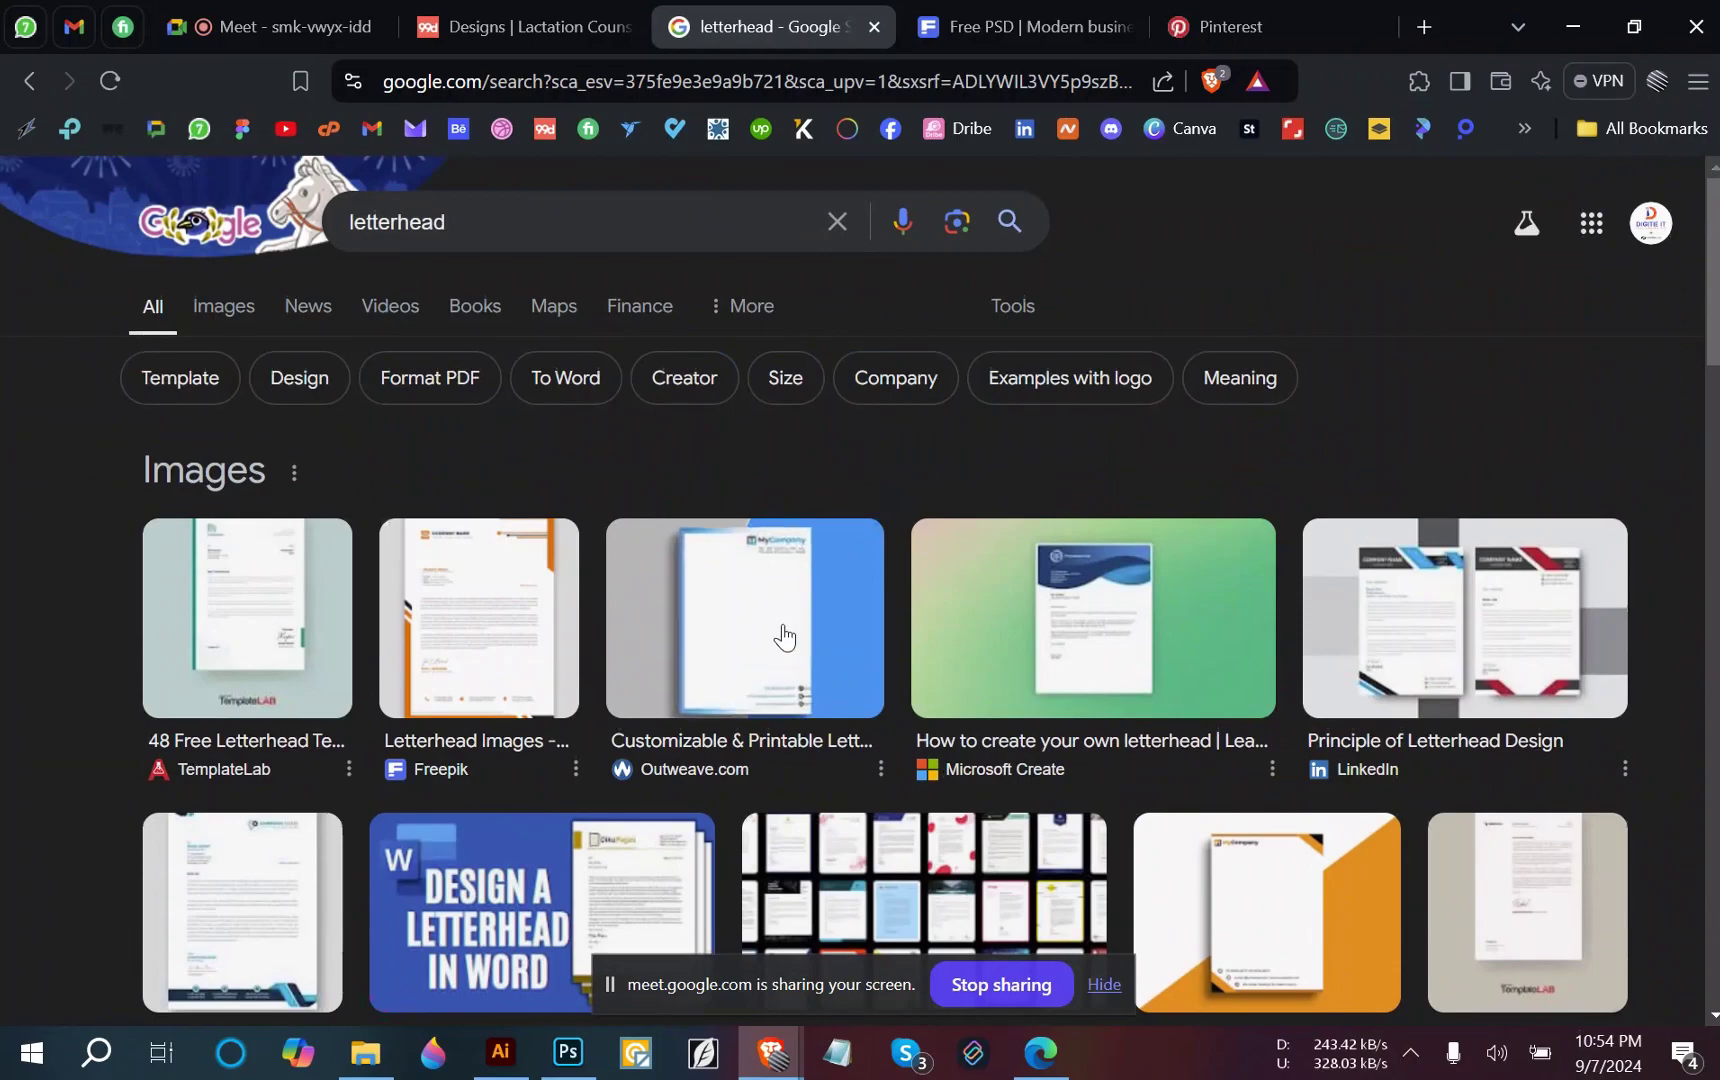
{"action": "left_click", "coordinate": [224, 307]}
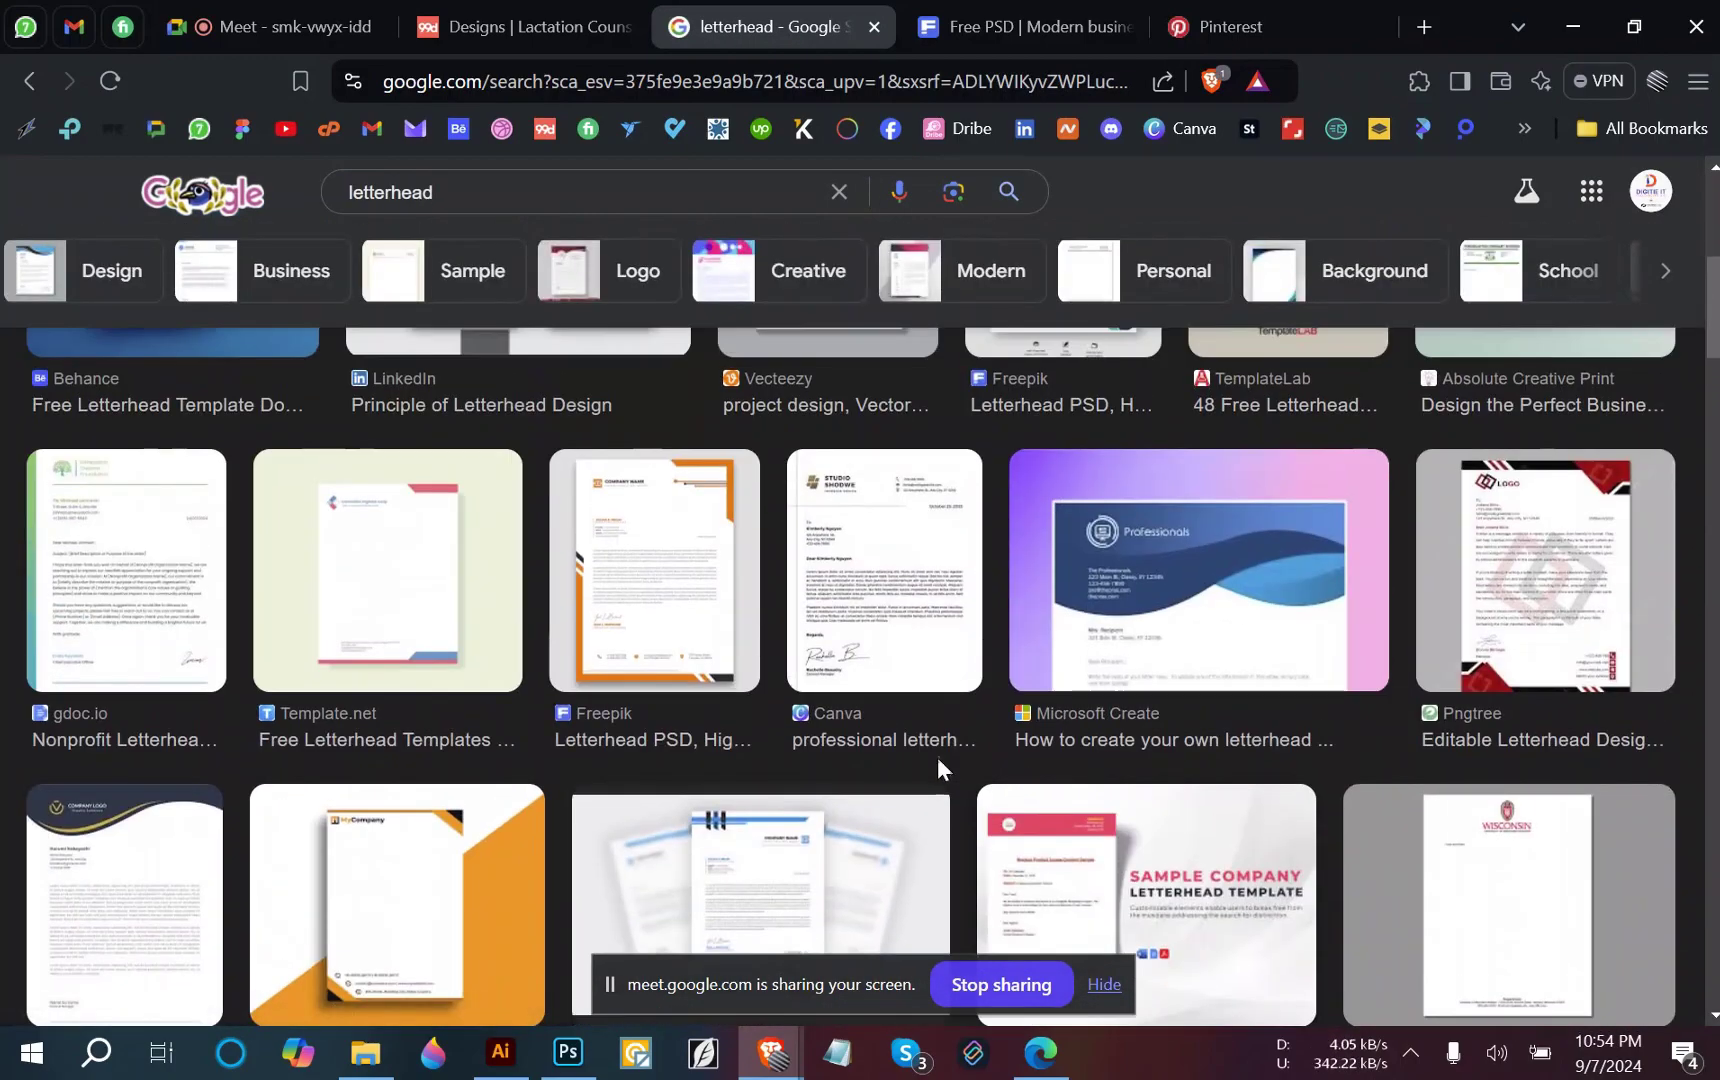
Preview Template.net's Microsoft Word letterhead template and browse further letterhead designs in the image results.
{"action": "left_click", "coordinate": [330, 597]}
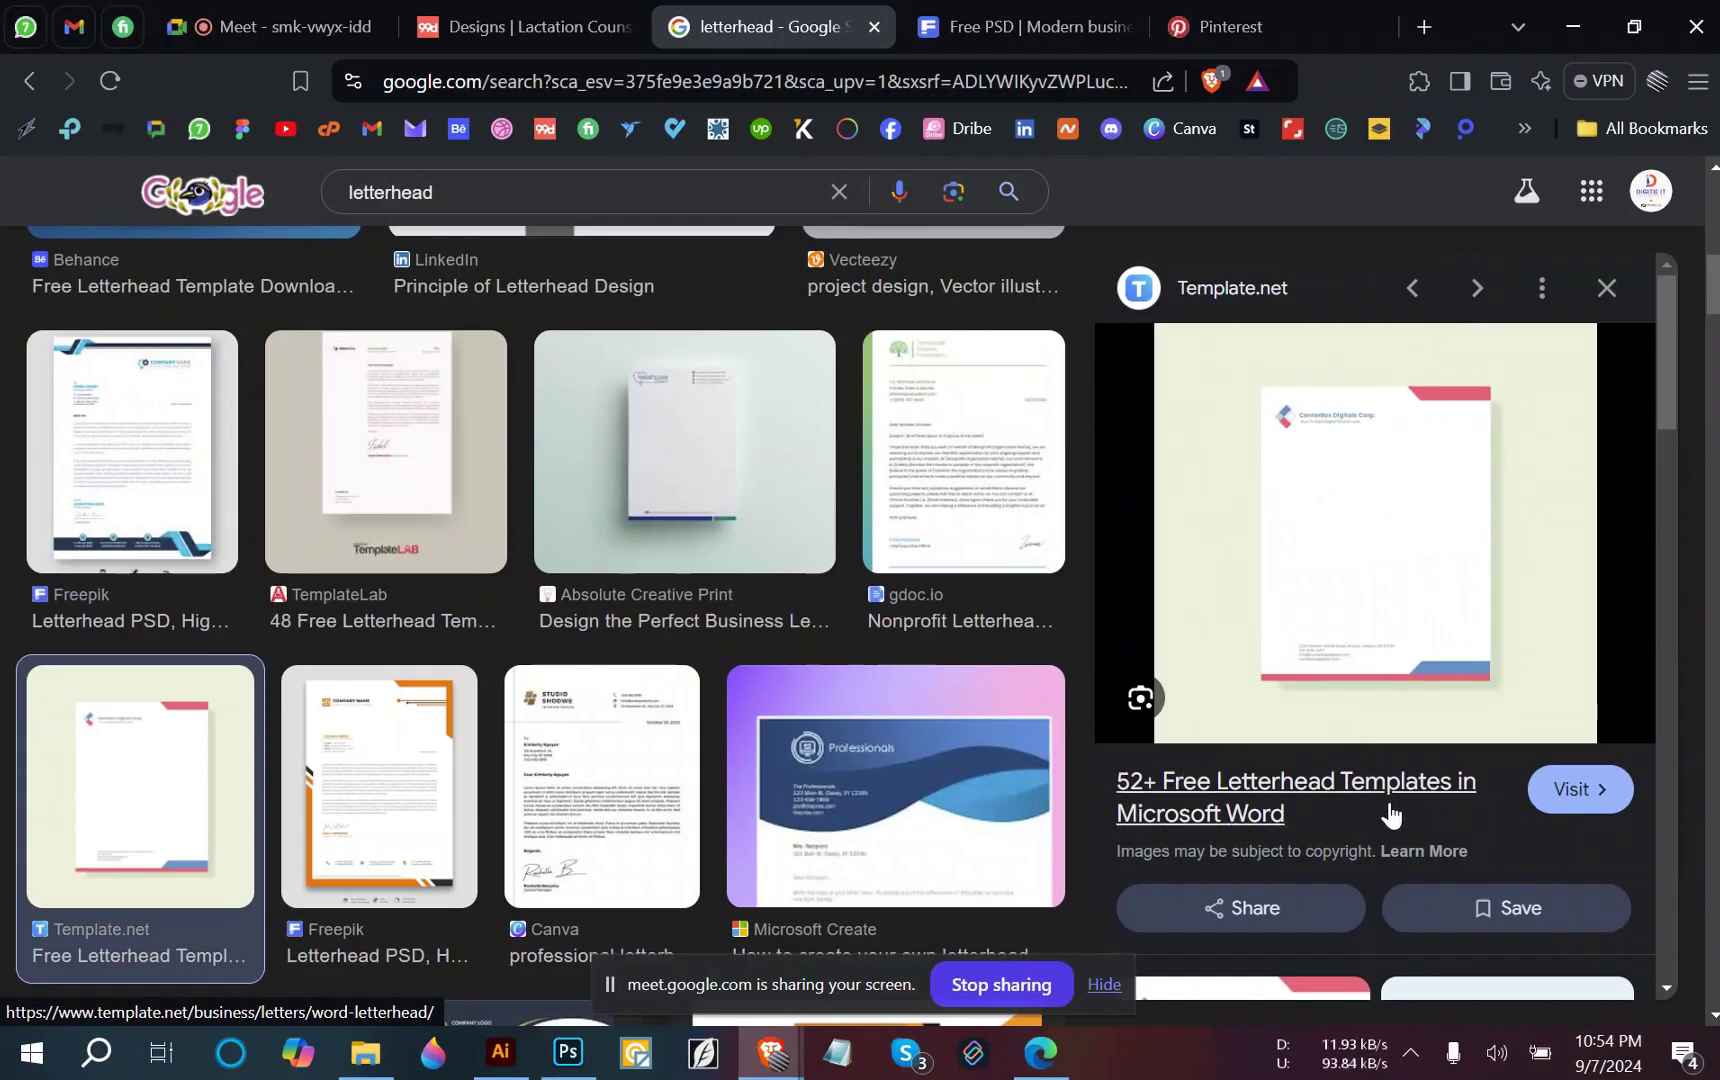
{"action": "scroll", "coordinate": [925, 660], "scroll_direction": "down", "scroll_amount": 8}
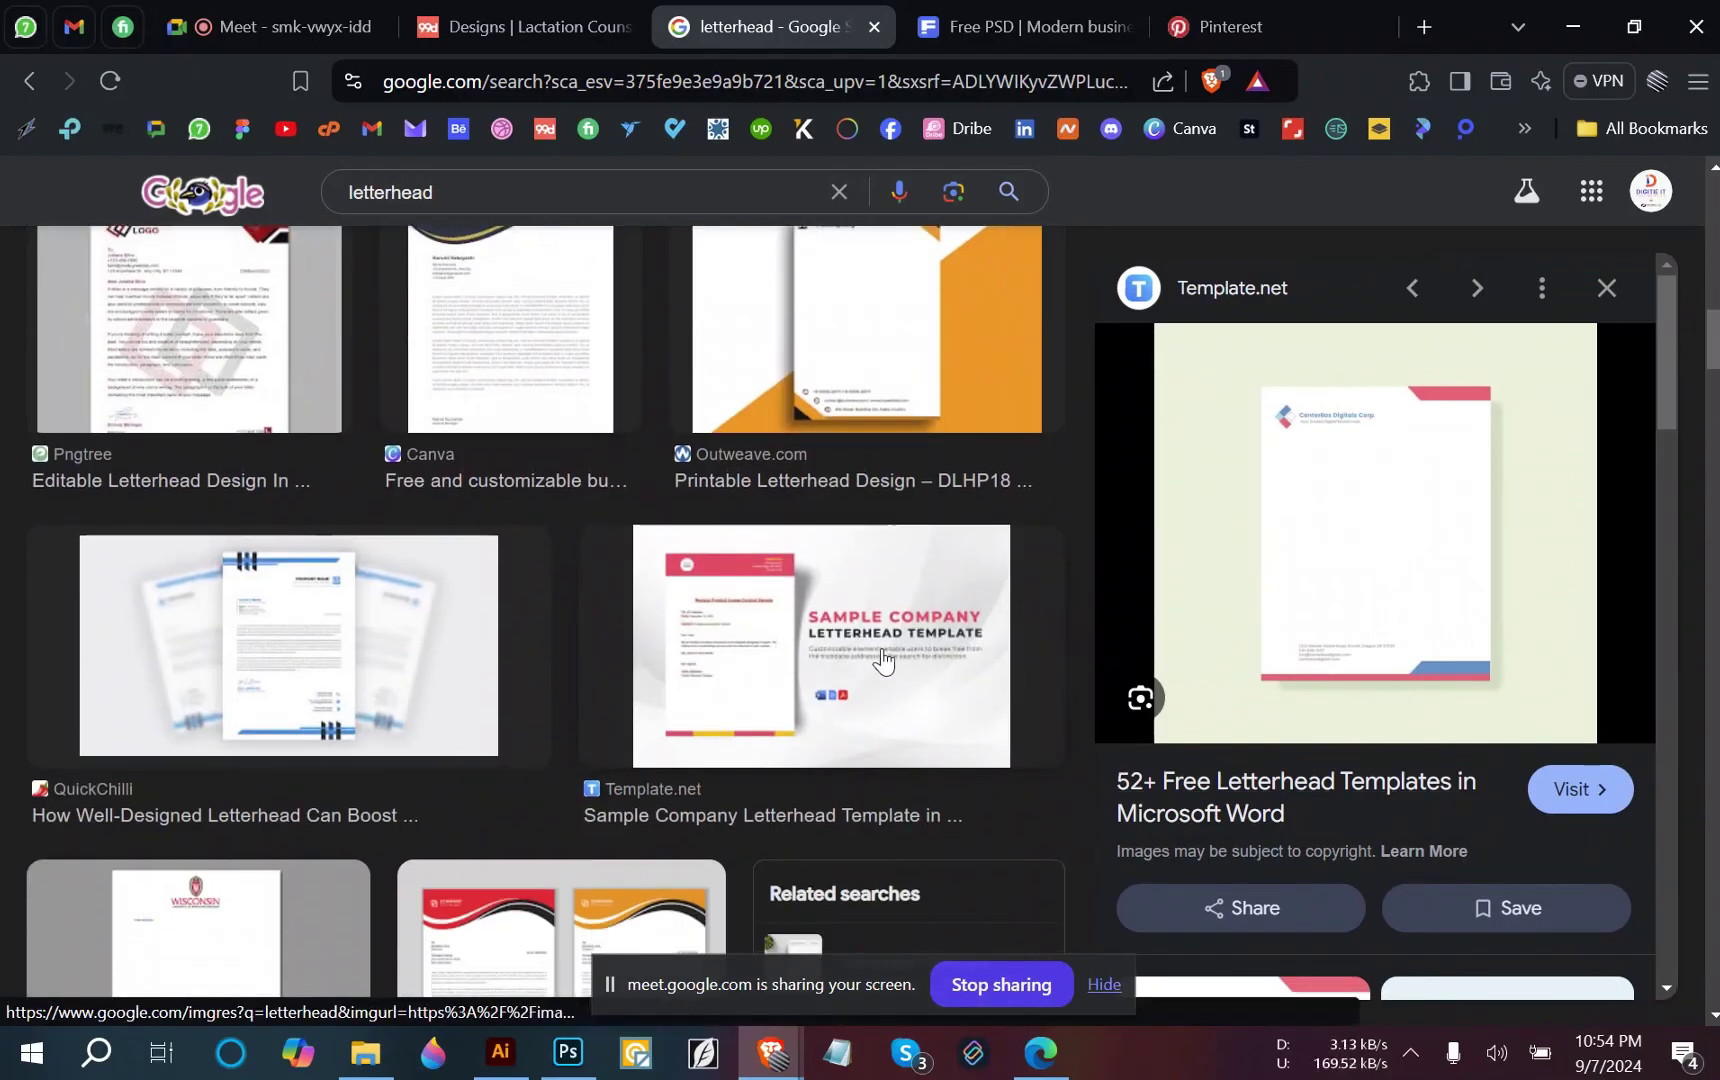
{"action": "right_click", "coordinate": [1301, 466]}
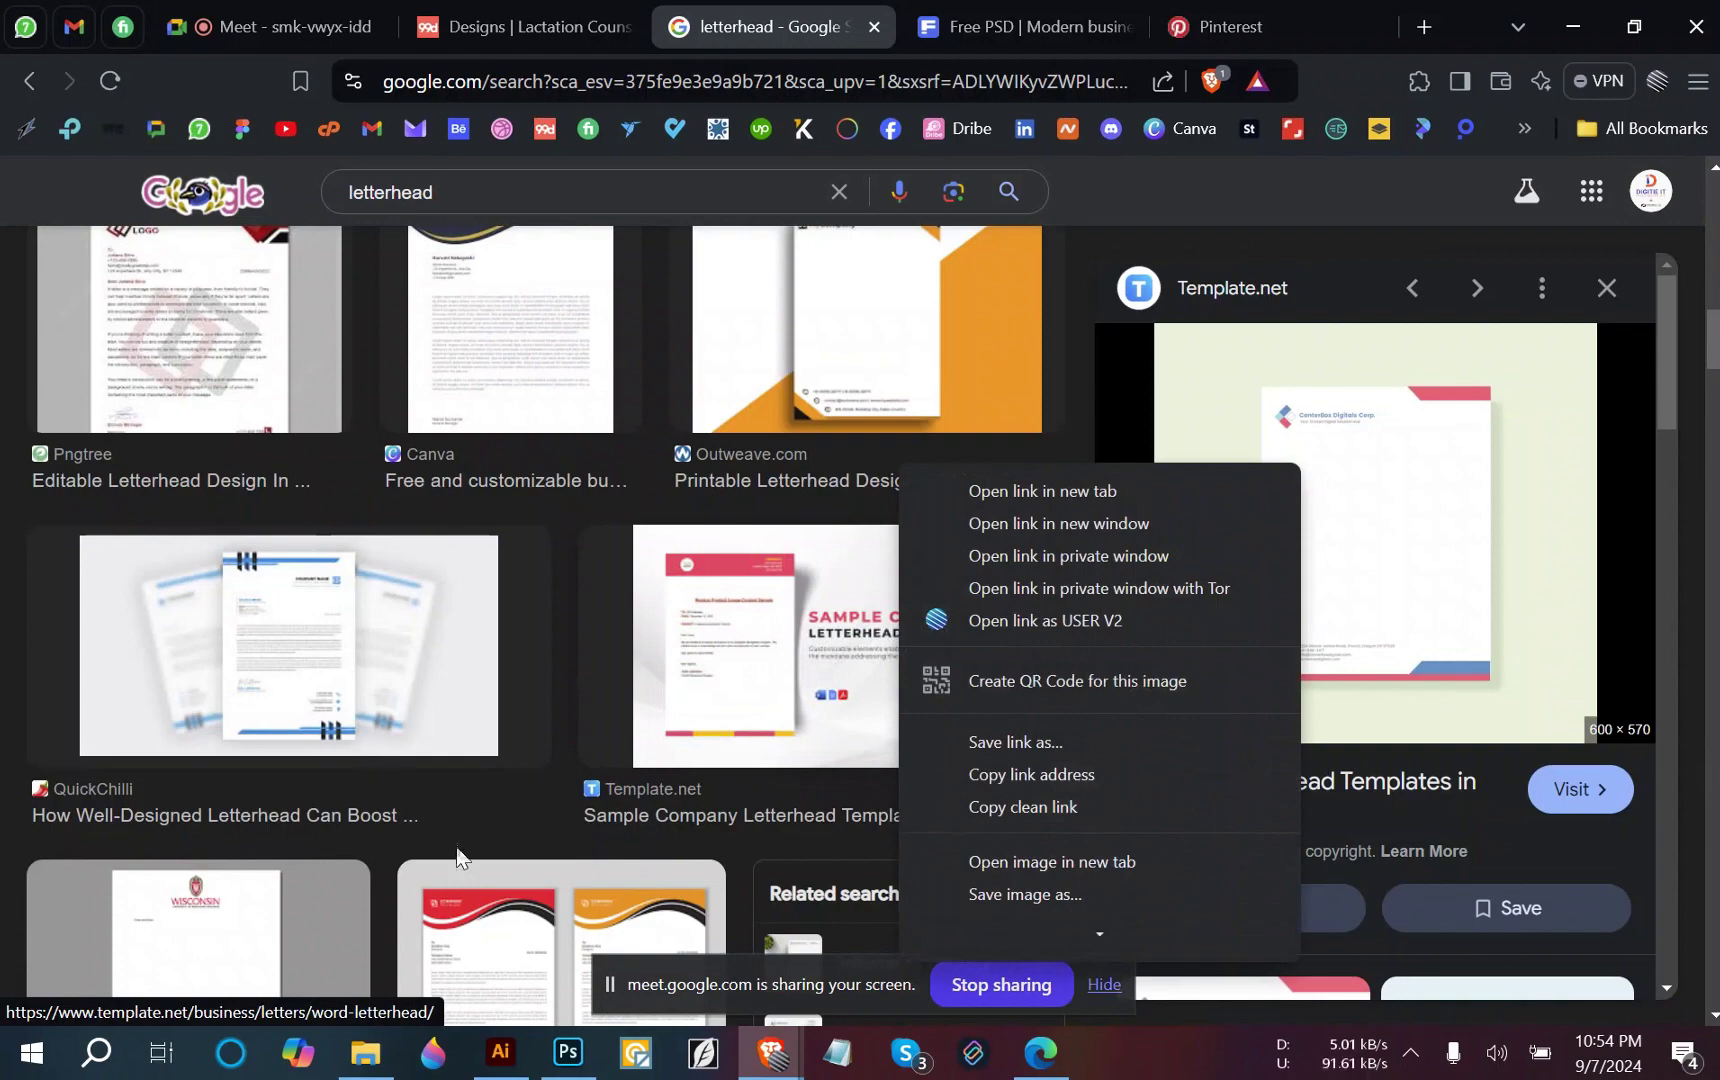
{"action": "scroll", "coordinate": [8, 730], "scroll_direction": "down", "scroll_amount": 1}
{"action": "left_click", "coordinate": [8, 691]}
{"action": "scroll", "coordinate": [732, 795], "scroll_direction": "down", "scroll_amount": 5}
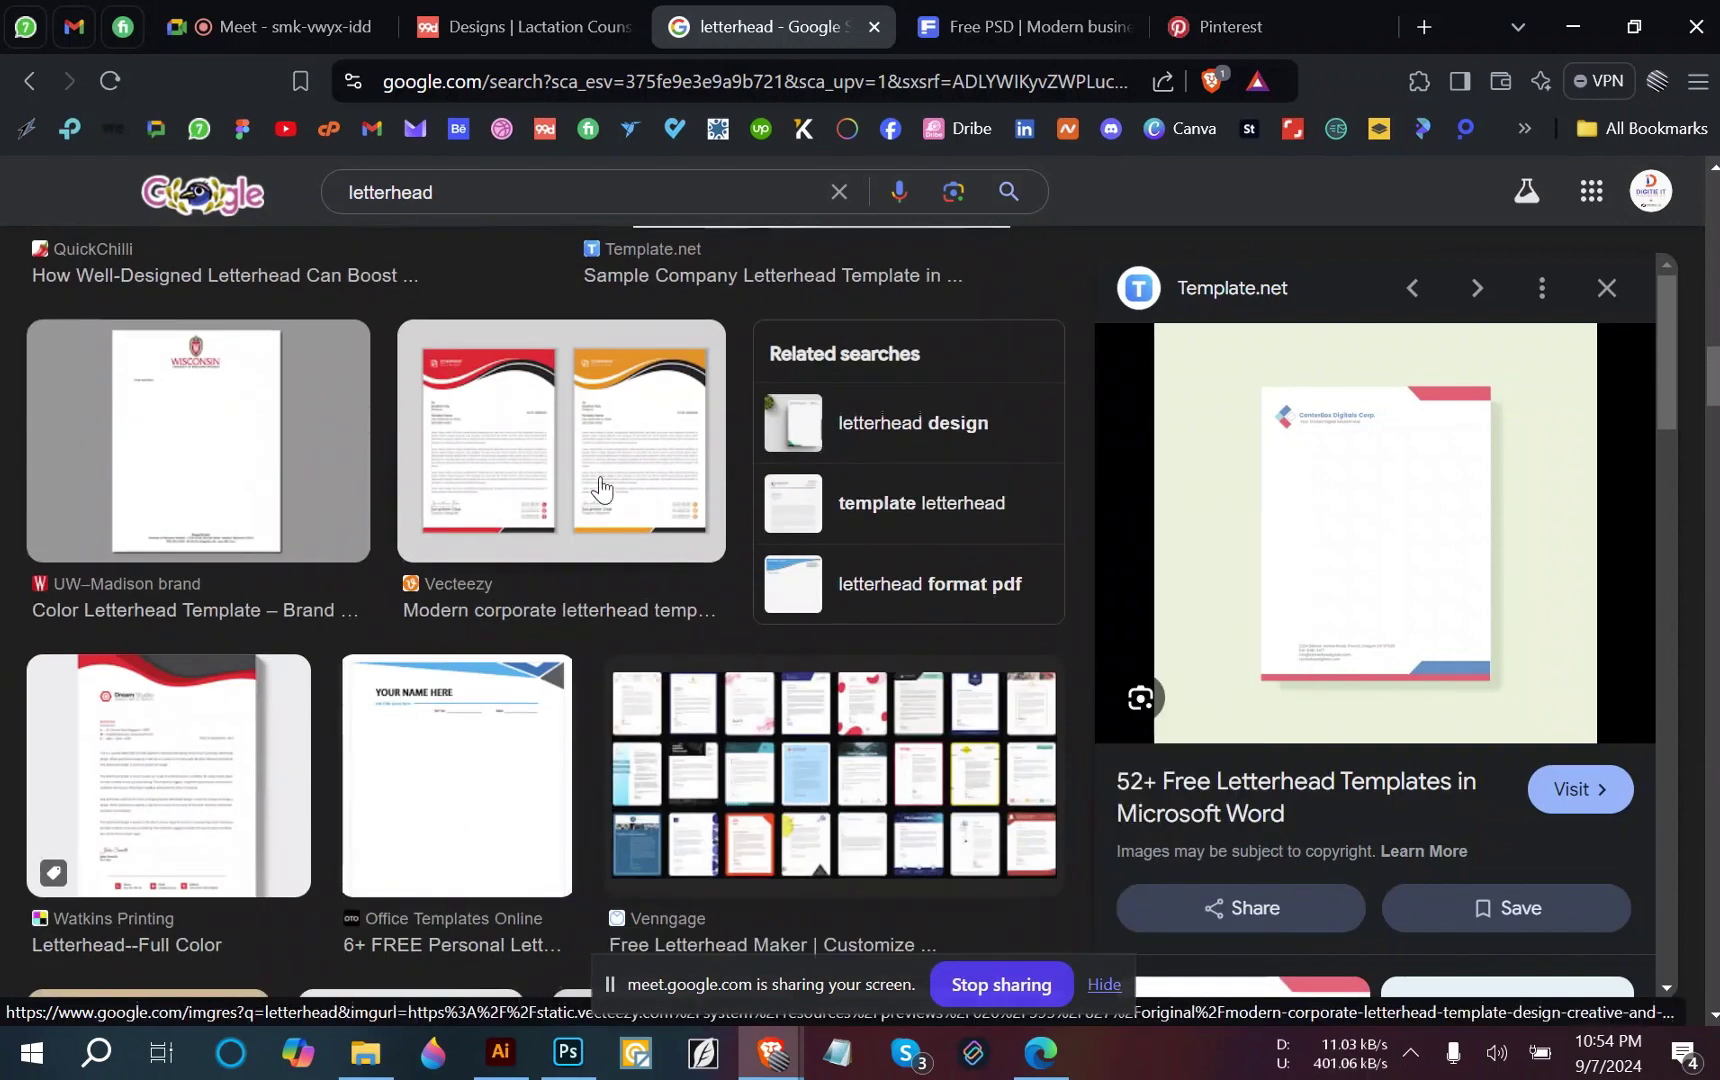
{"action": "scroll", "coordinate": [404, 737], "scroll_direction": "down", "scroll_amount": 1}
{"action": "scroll", "coordinate": [404, 737], "scroll_direction": "down", "scroll_amount": 5}
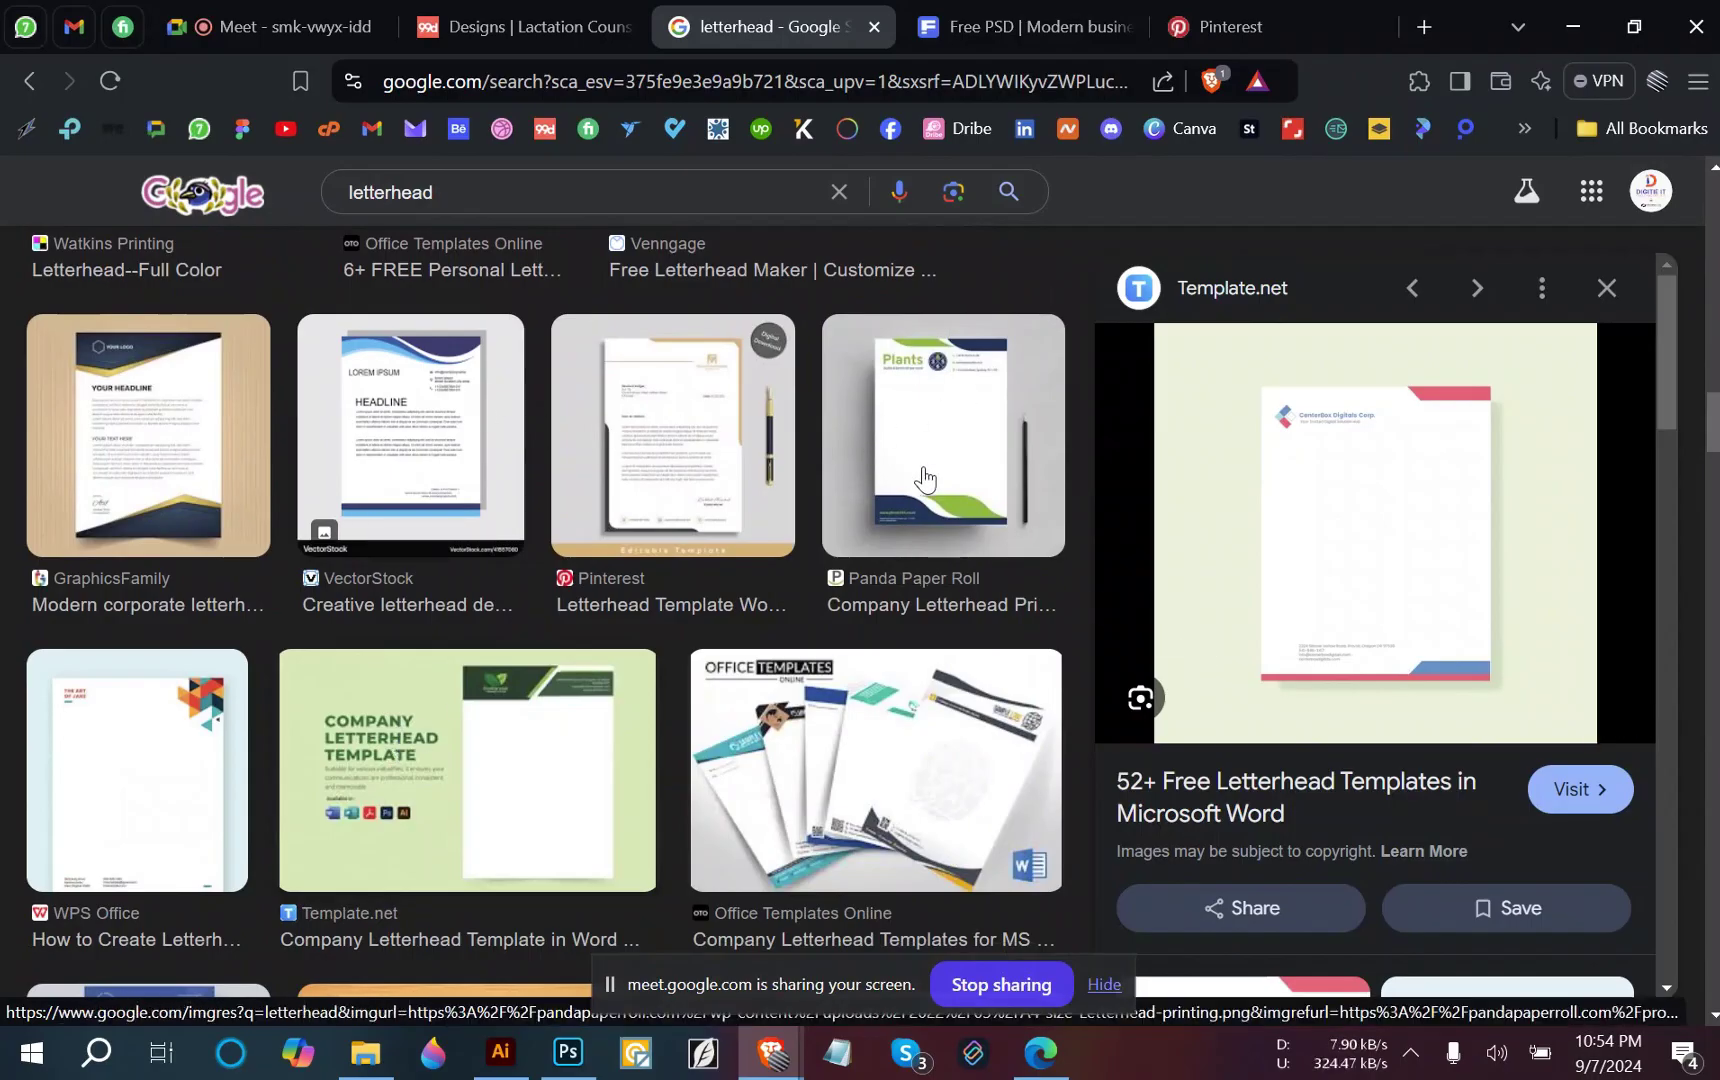
Open Template.net's Word letterhead page in a new tab, return to the image results and copy the preview image.
{"action": "left_click", "coordinate": [1355, 565]}
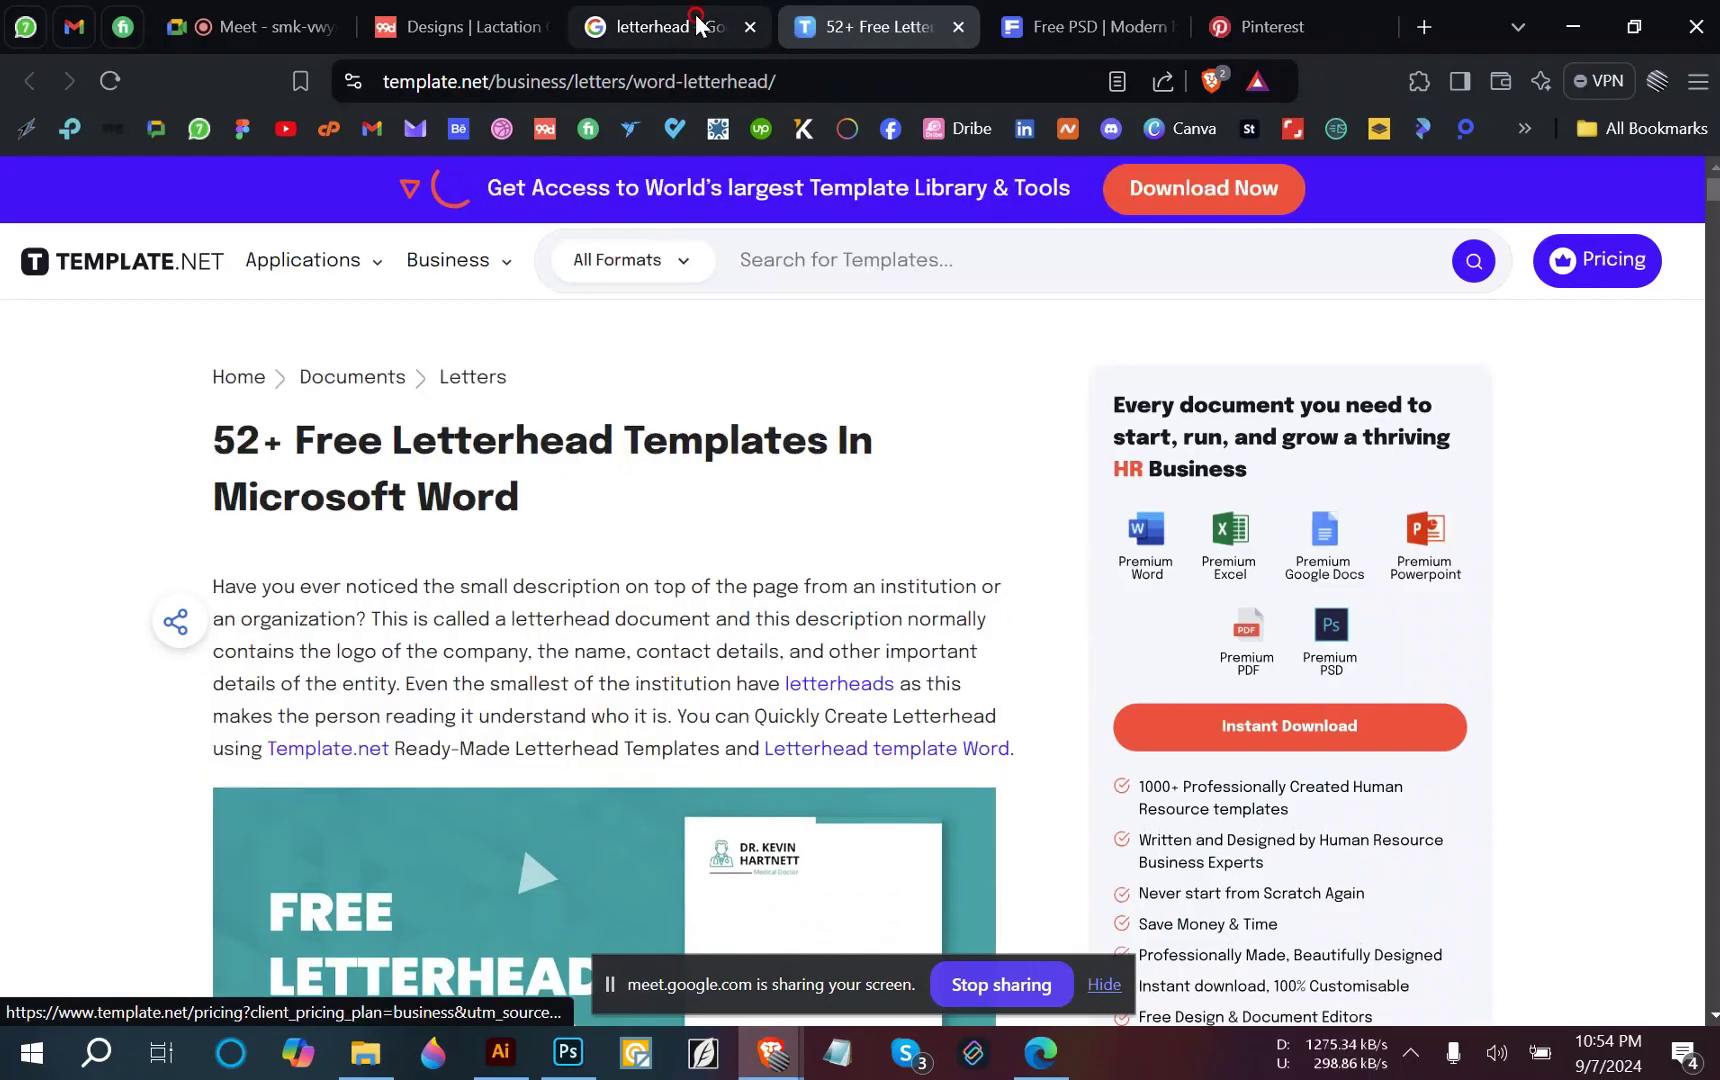
{"action": "left_click", "coordinate": [700, 25]}
{"action": "right_click", "coordinate": [1047, 522]}
{"action": "scroll", "coordinate": [1230, 843], "scroll_direction": "down", "scroll_amount": 3}
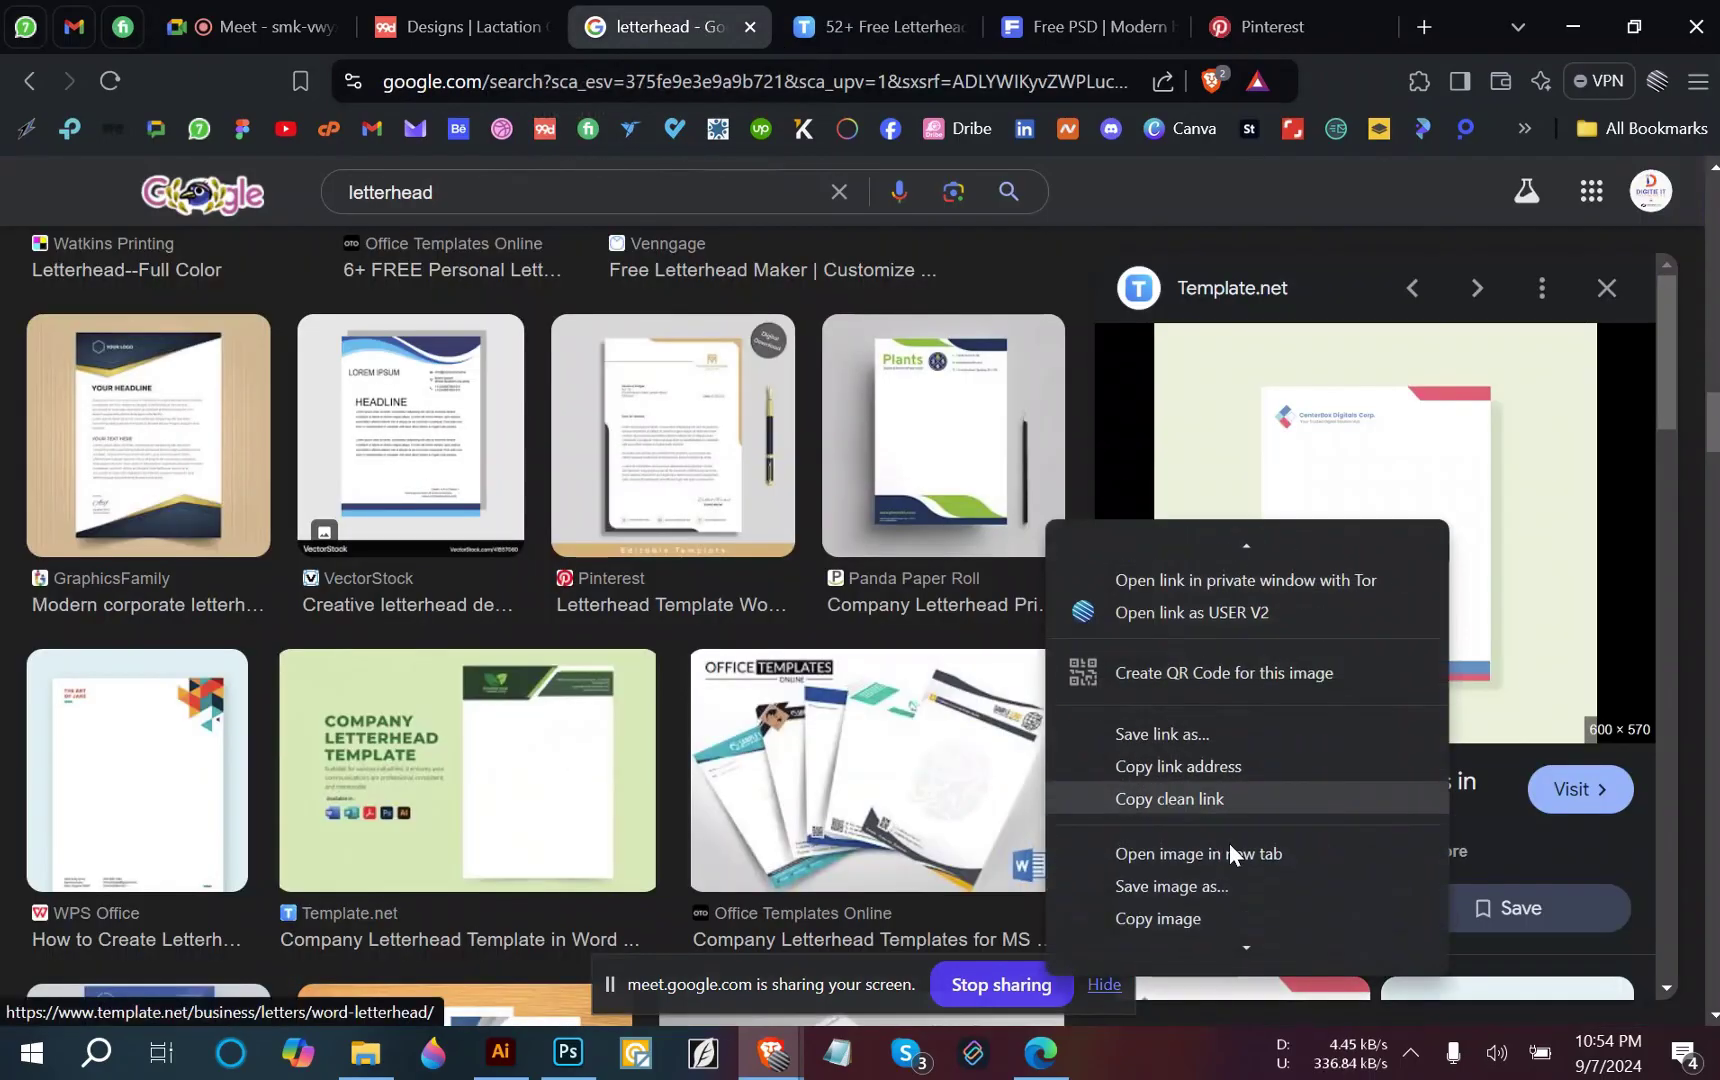
{"action": "left_click", "coordinate": [1154, 883]}
Switch to Illustrator and set up a new document measured in inches, 8.5 in wide and 11 in high.
{"action": "left_click", "coordinate": [501, 1052]}
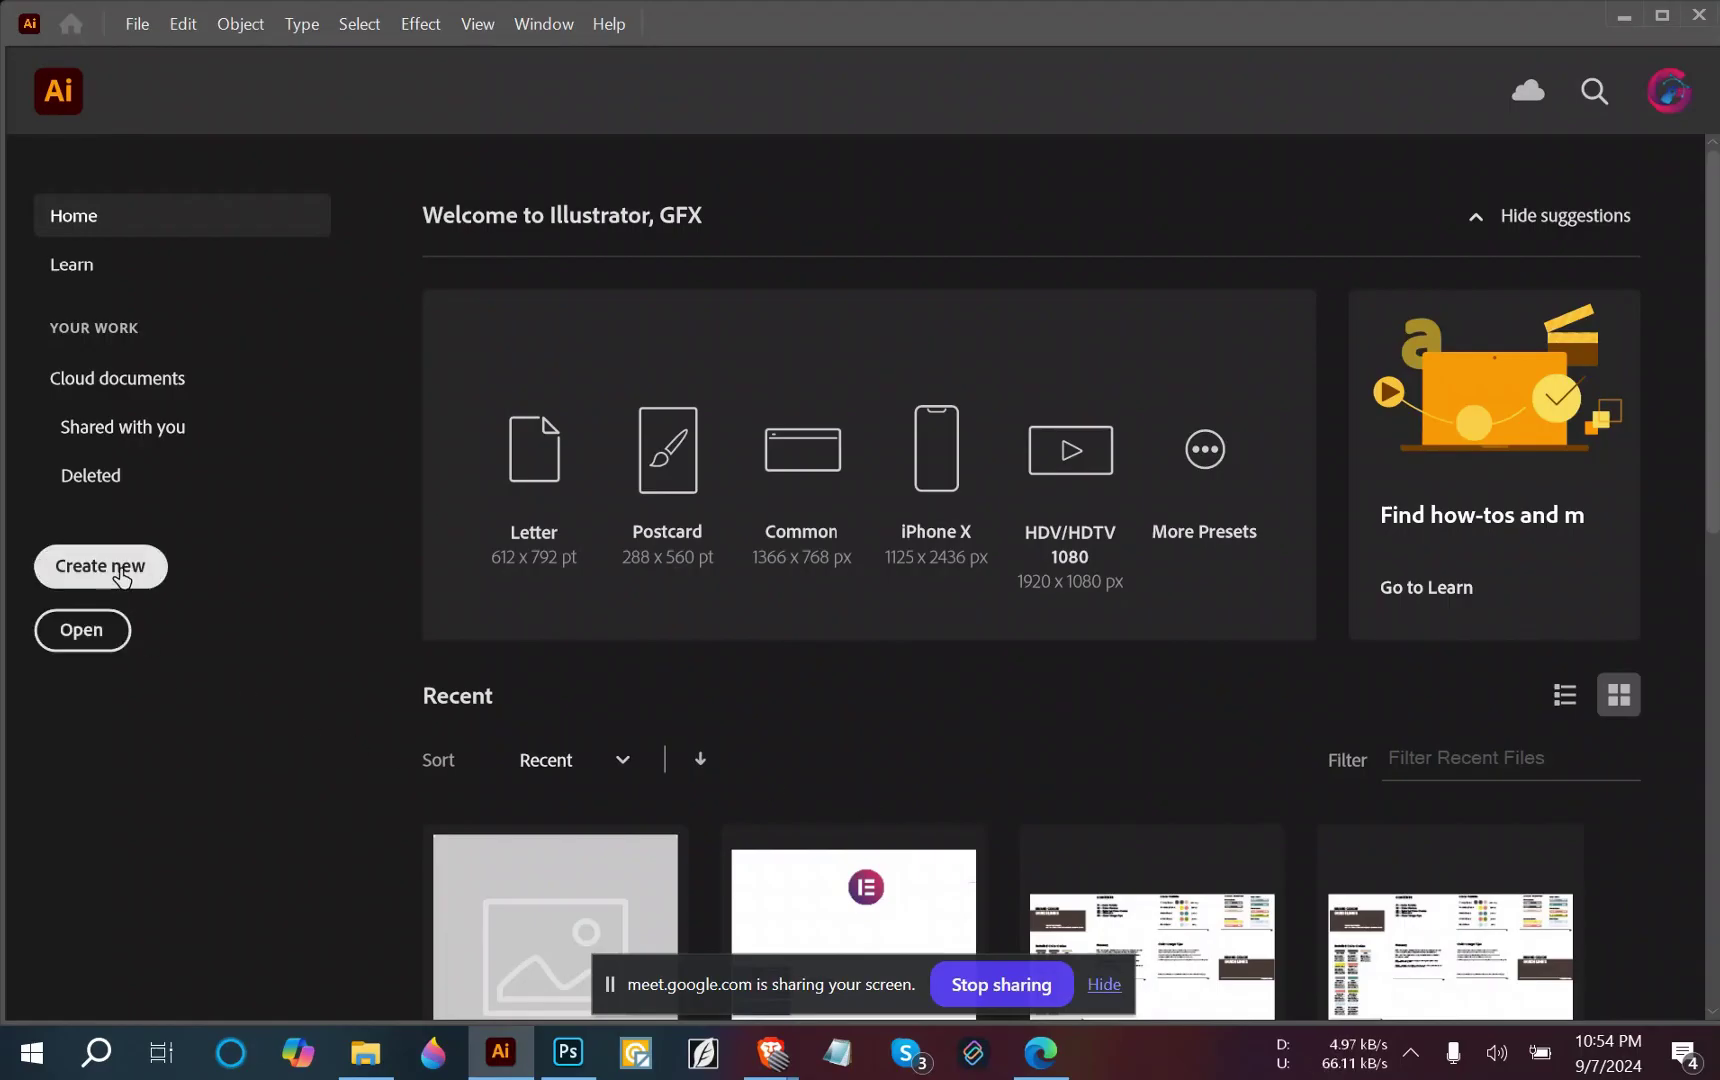
{"action": "left_click", "coordinate": [122, 578]}
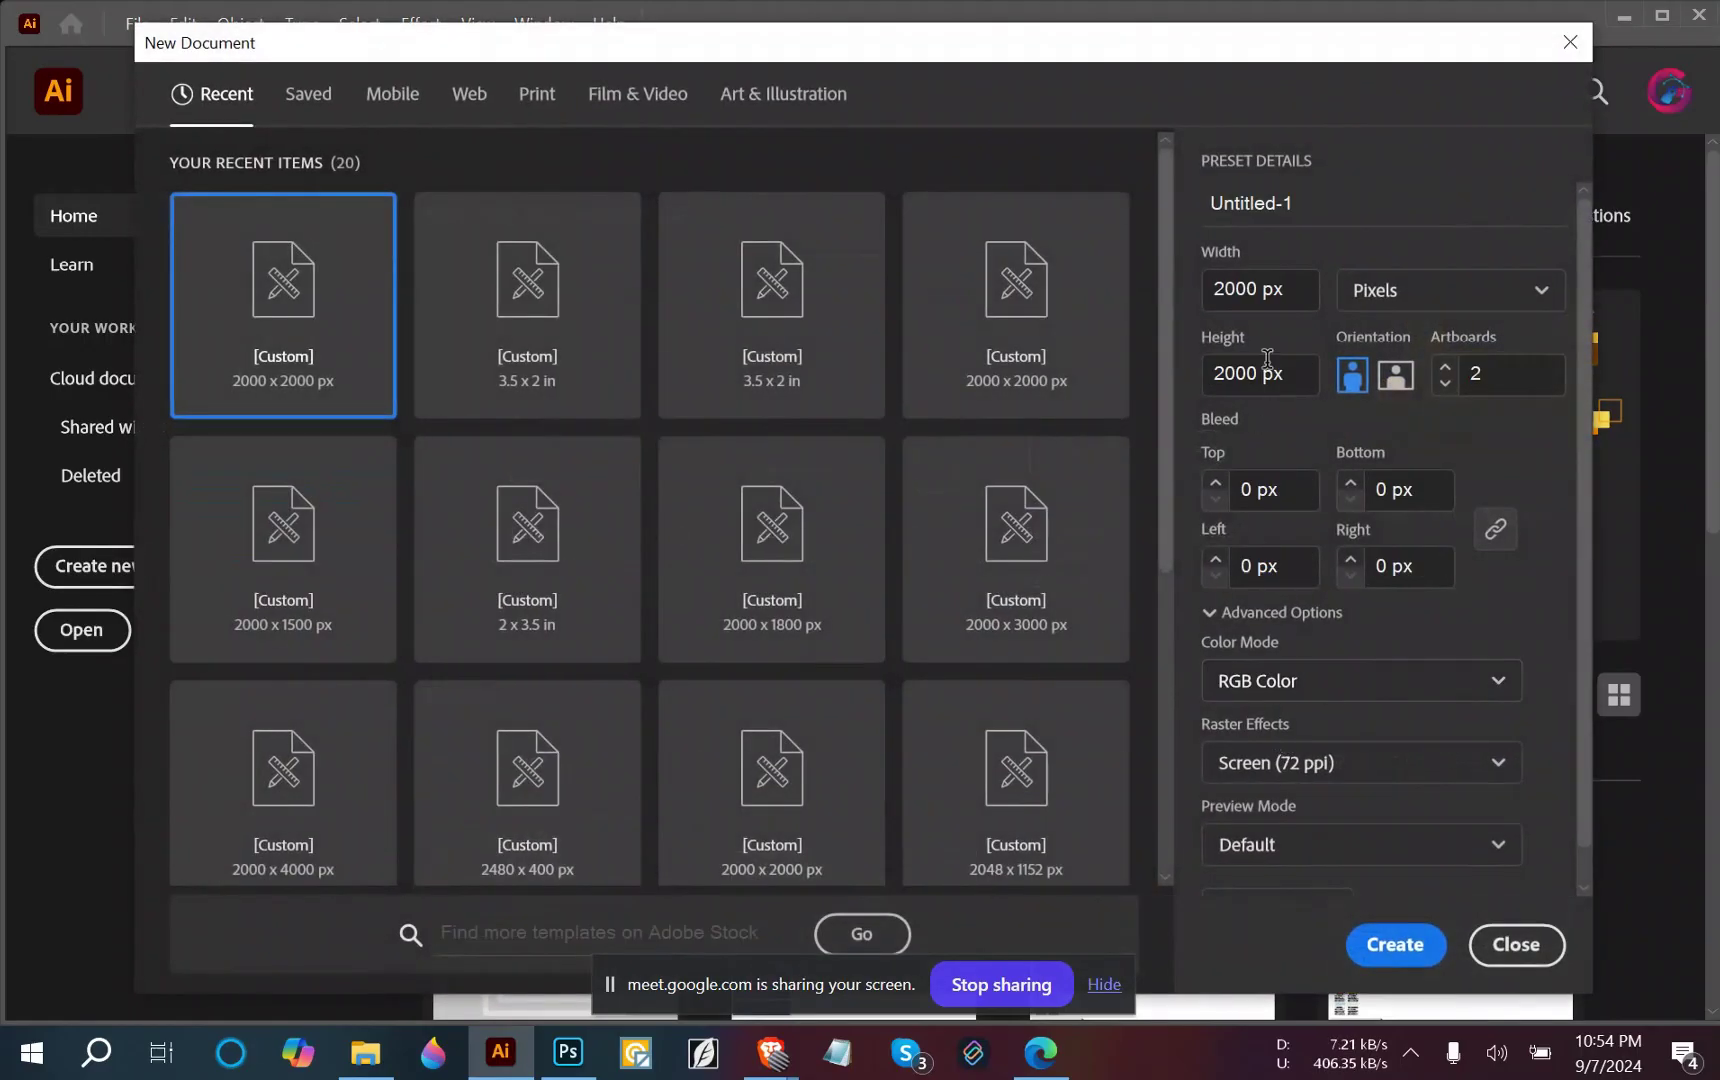
{"action": "left_click", "coordinate": [1437, 292]}
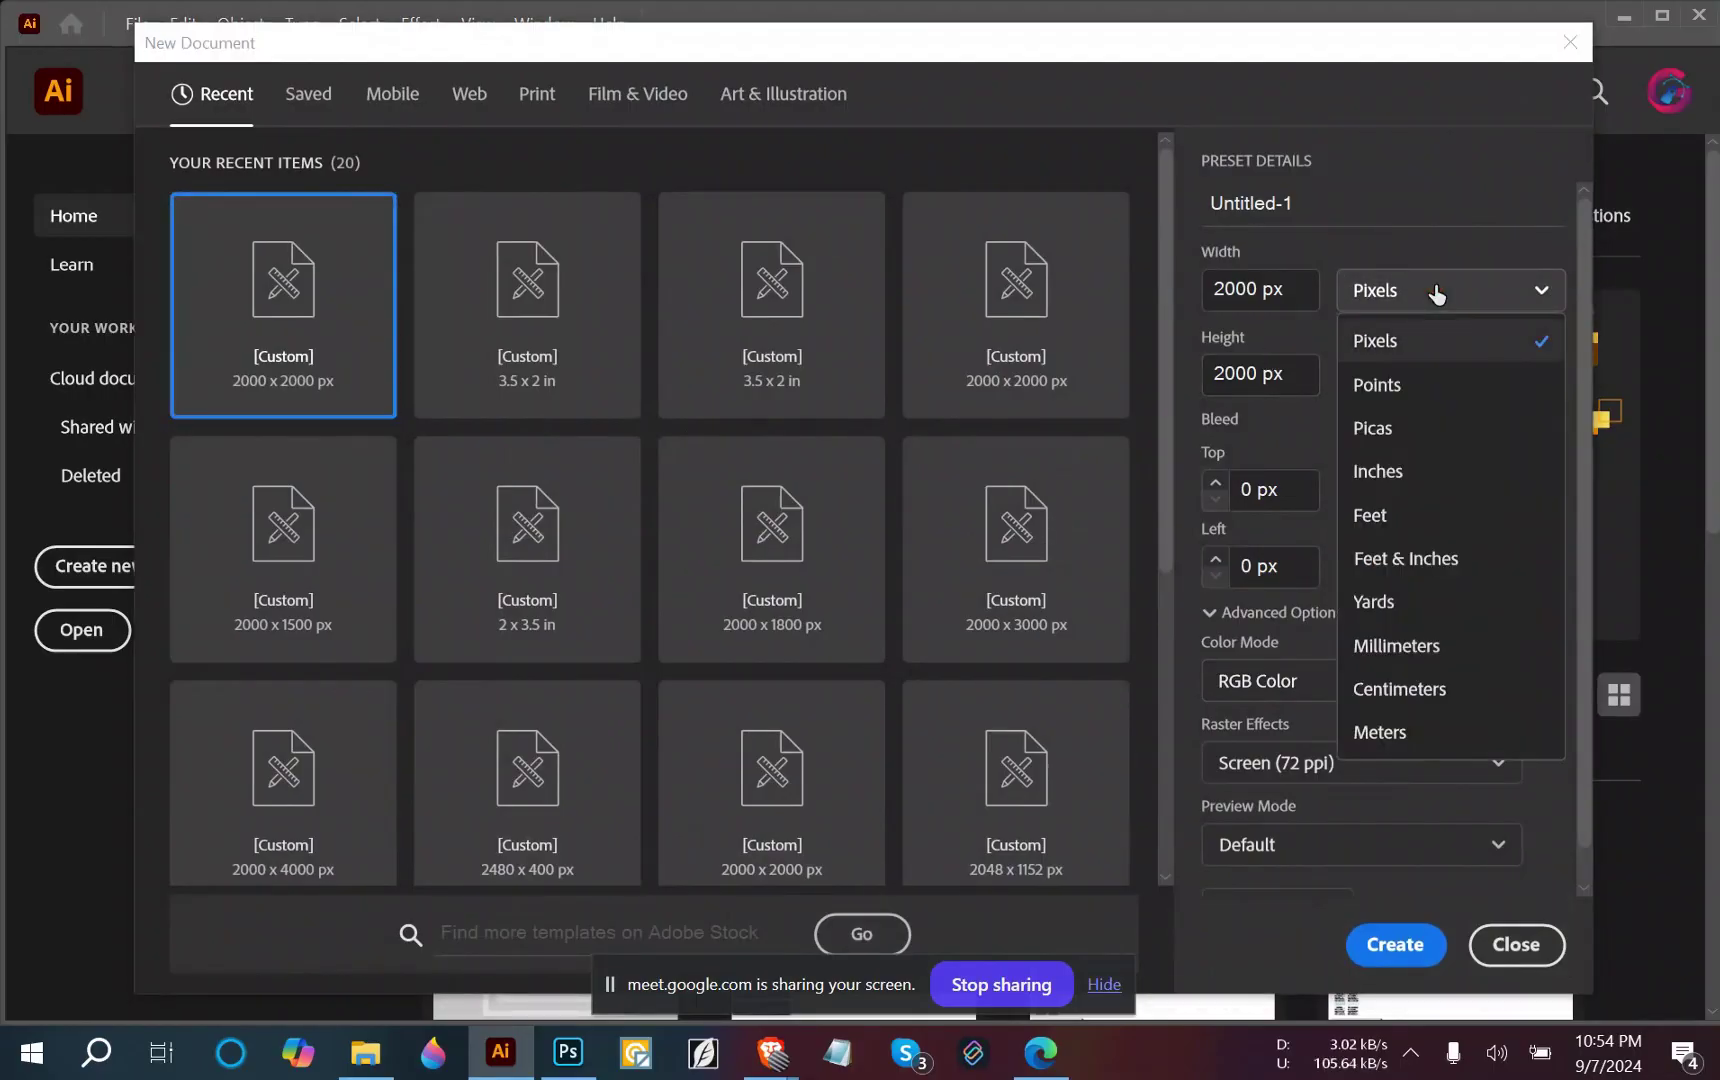
{"action": "left_click", "coordinate": [1432, 474]}
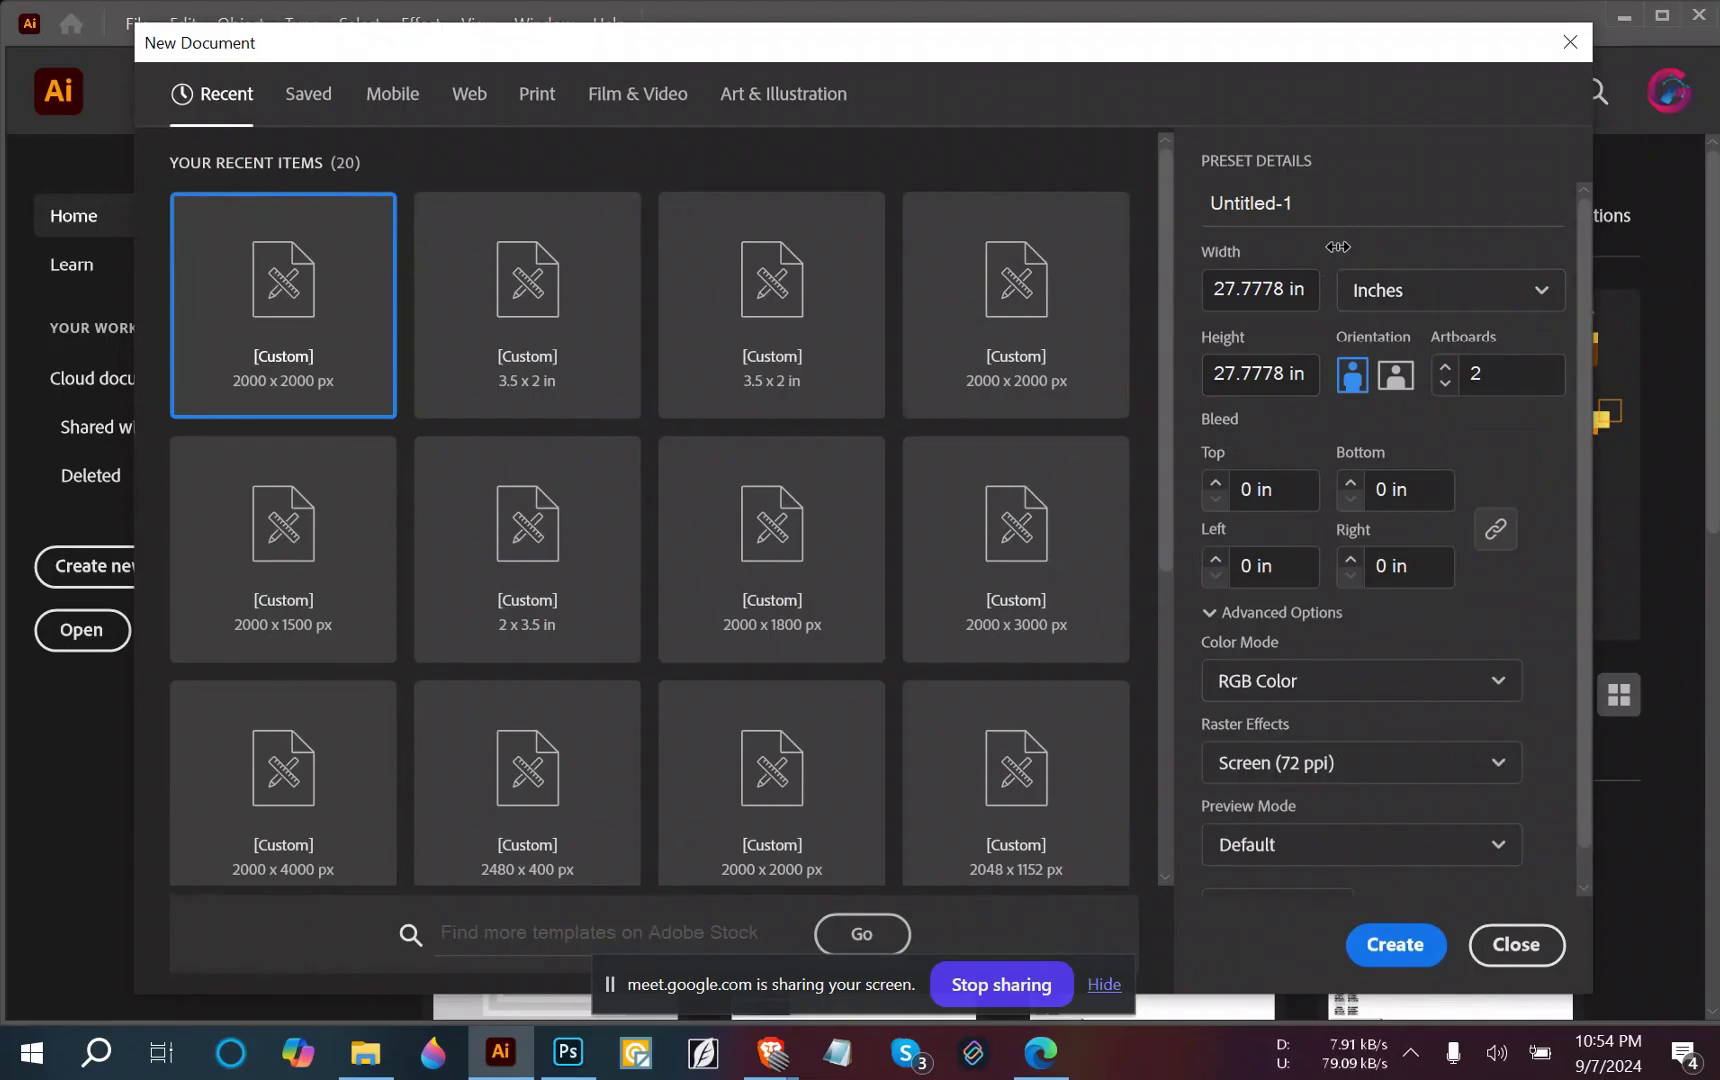
{"action": "double_click", "coordinate": [1282, 288]}
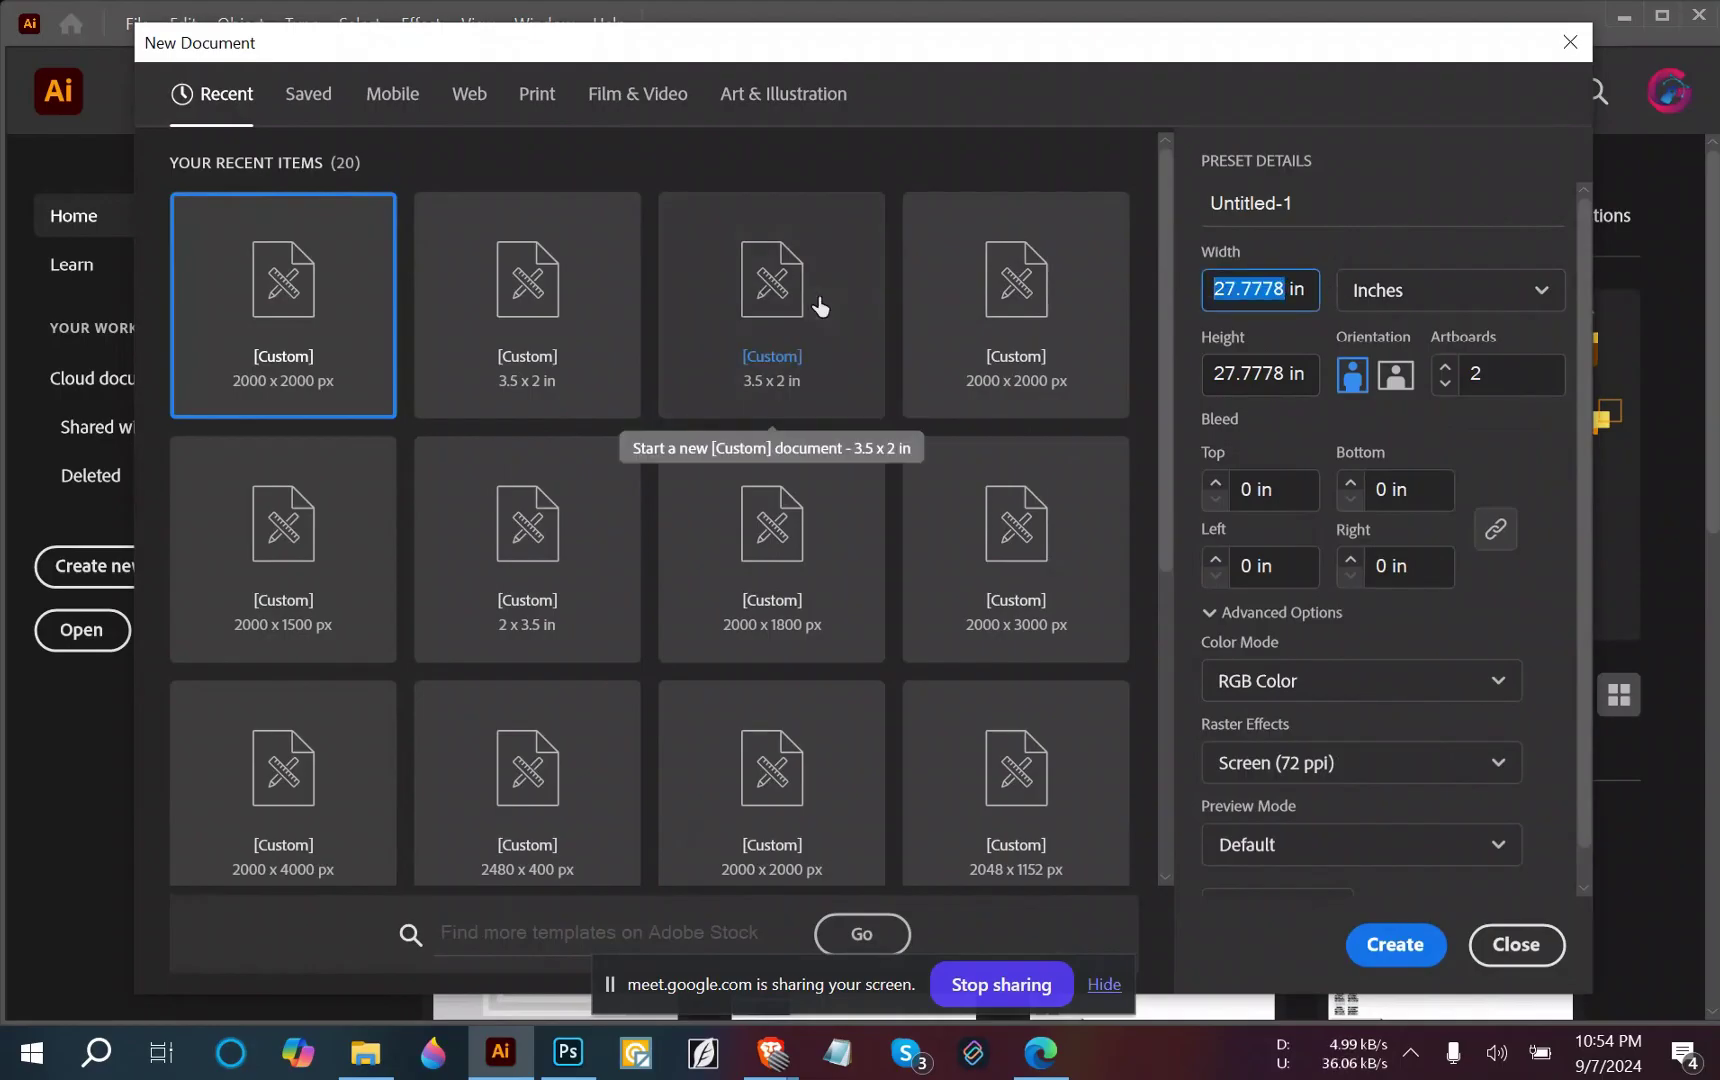
{"action": "type", "text": "8."}
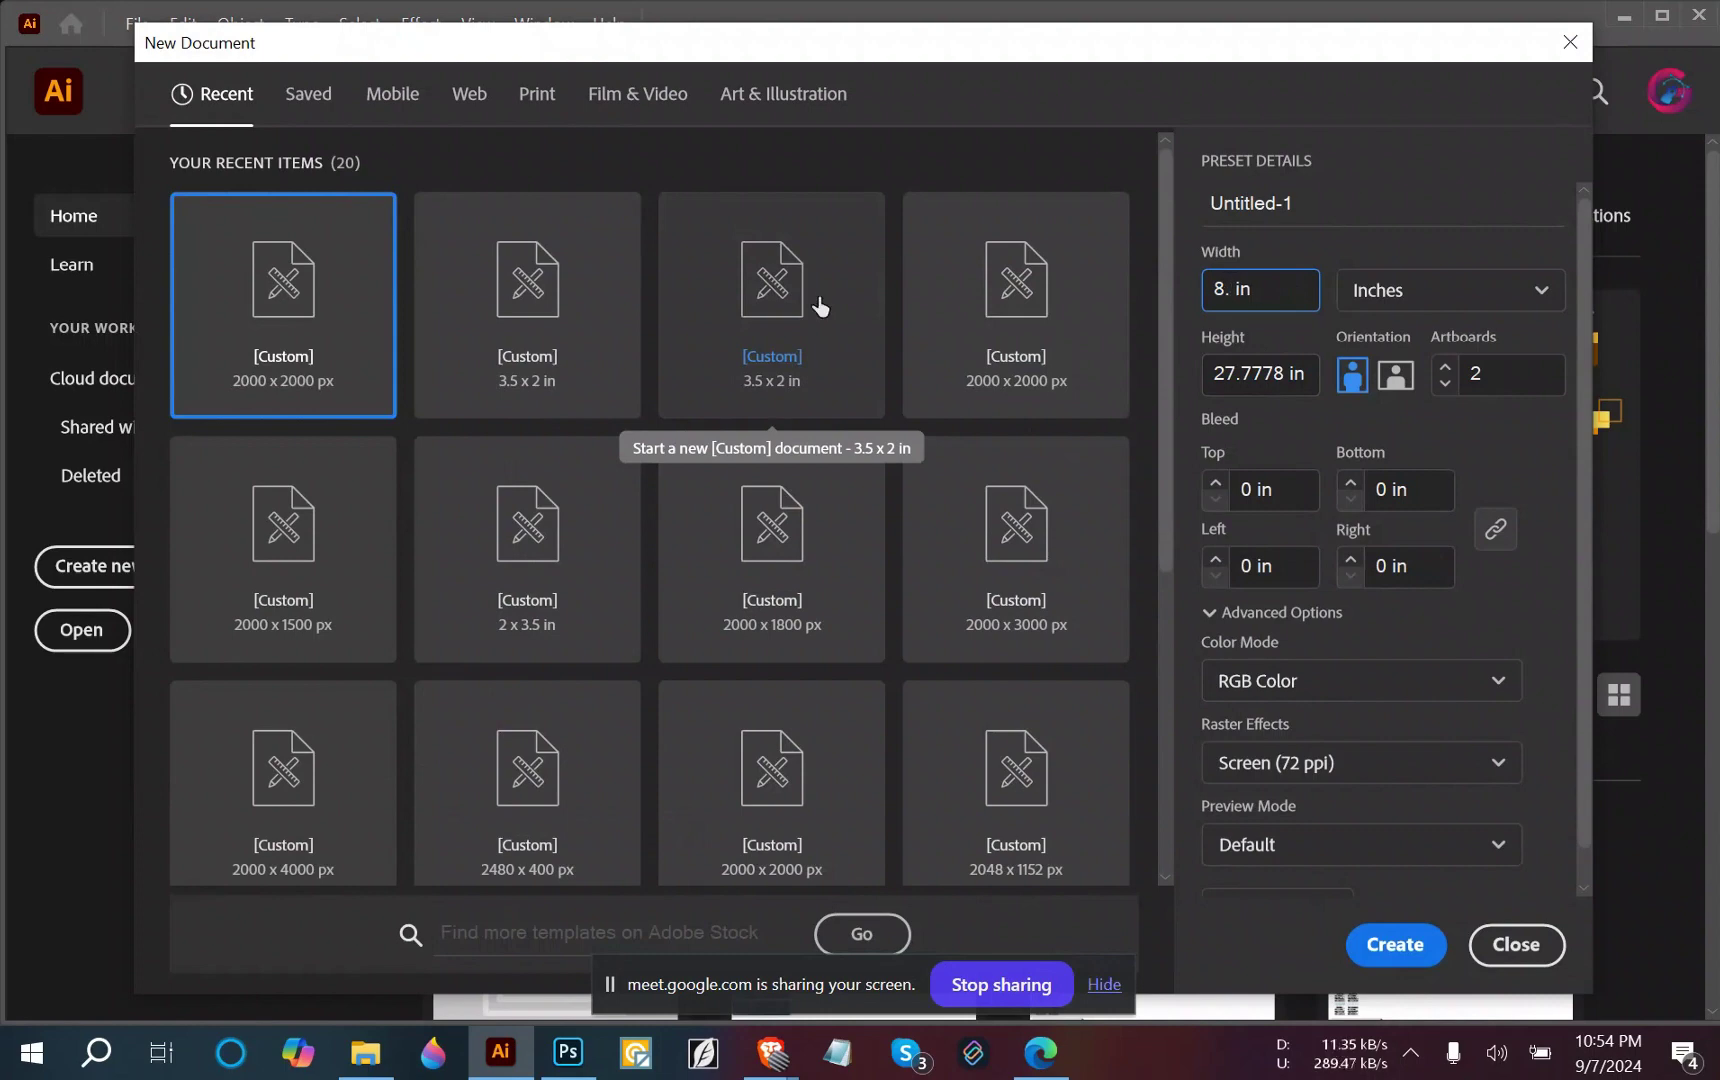
{"action": "type", "text": "5"}
{"action": "key", "text": "Tab"}
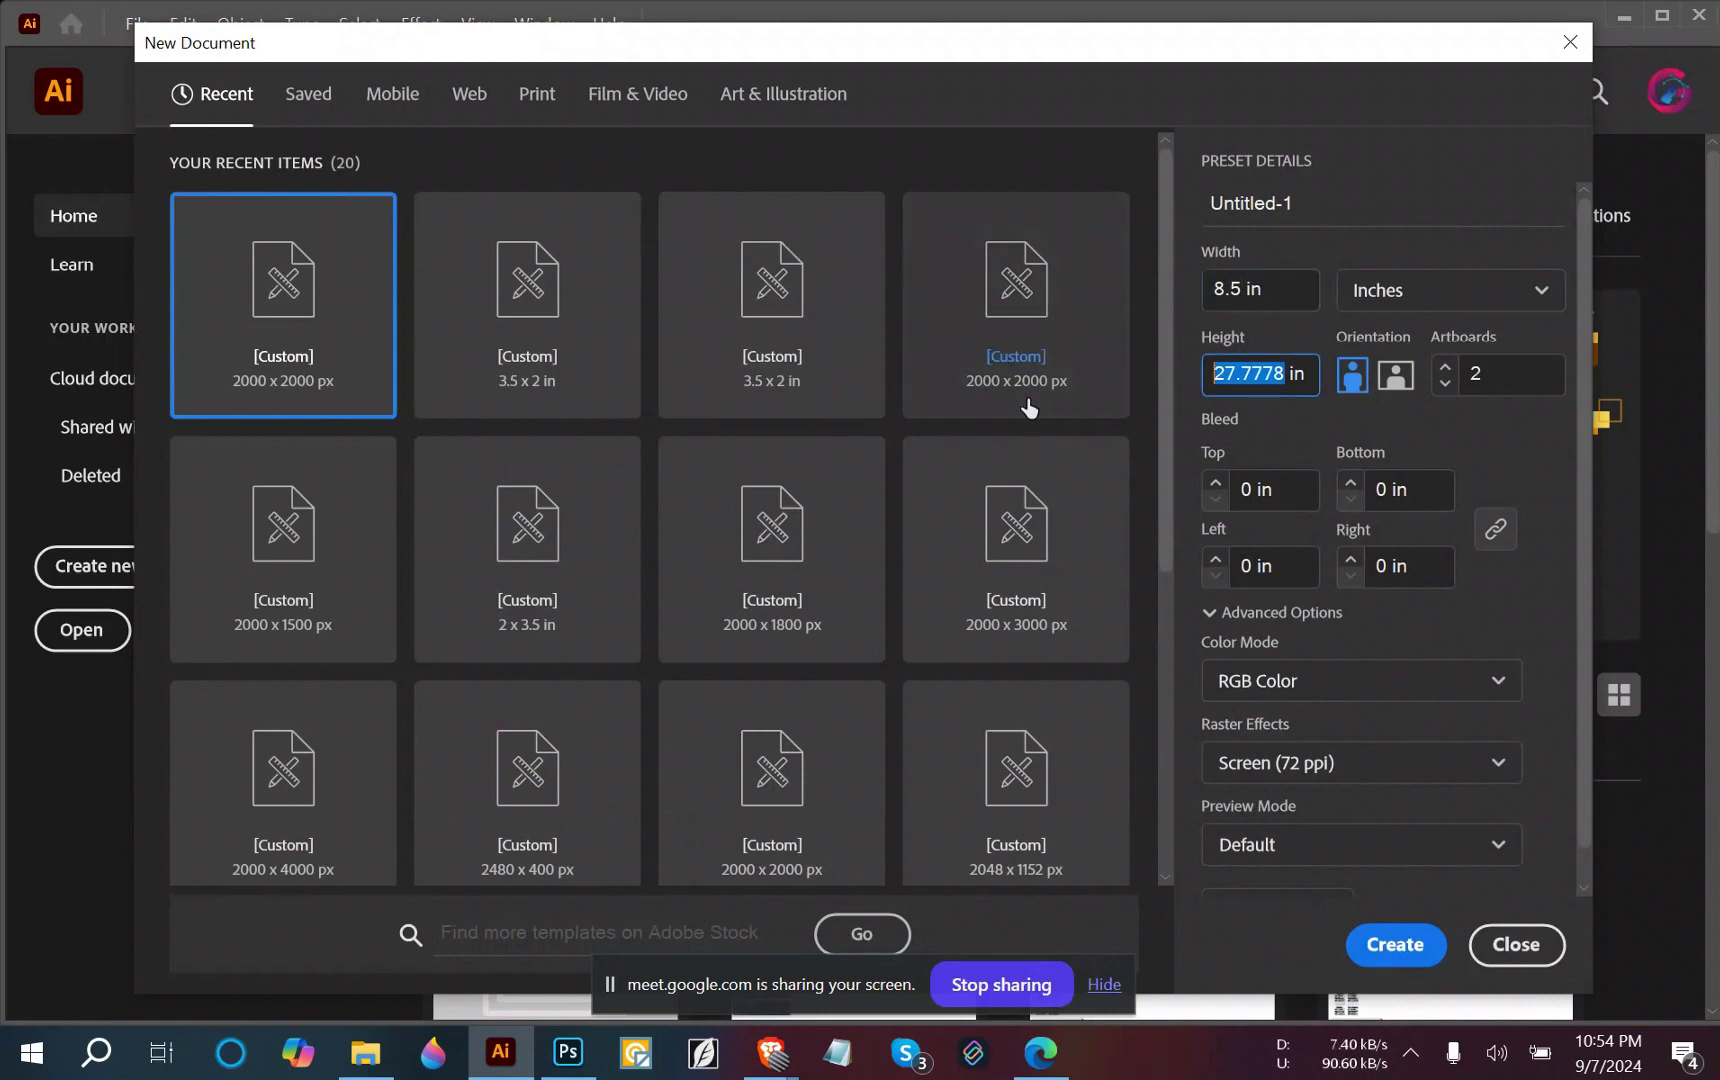
{"action": "type", "text": "11"}
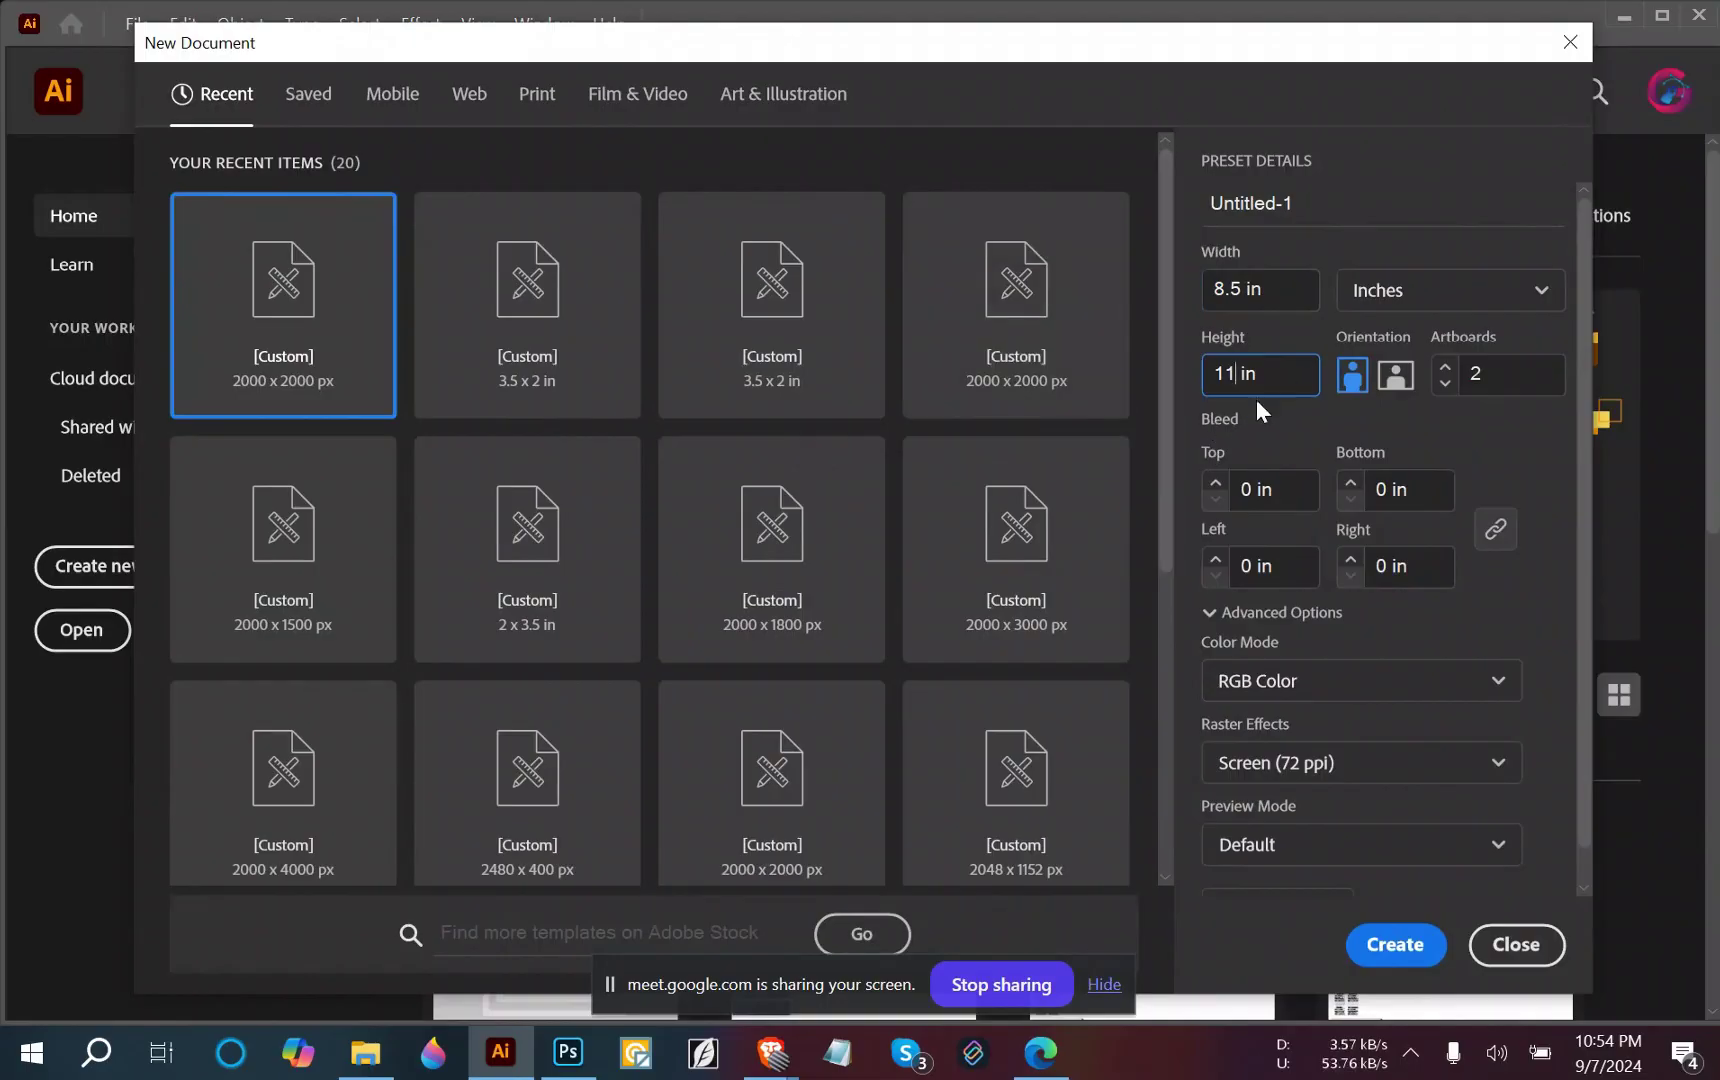
Reduce the new document to 1 artboard and name it Letterhead.
{"action": "left_click", "coordinate": [1448, 388]}
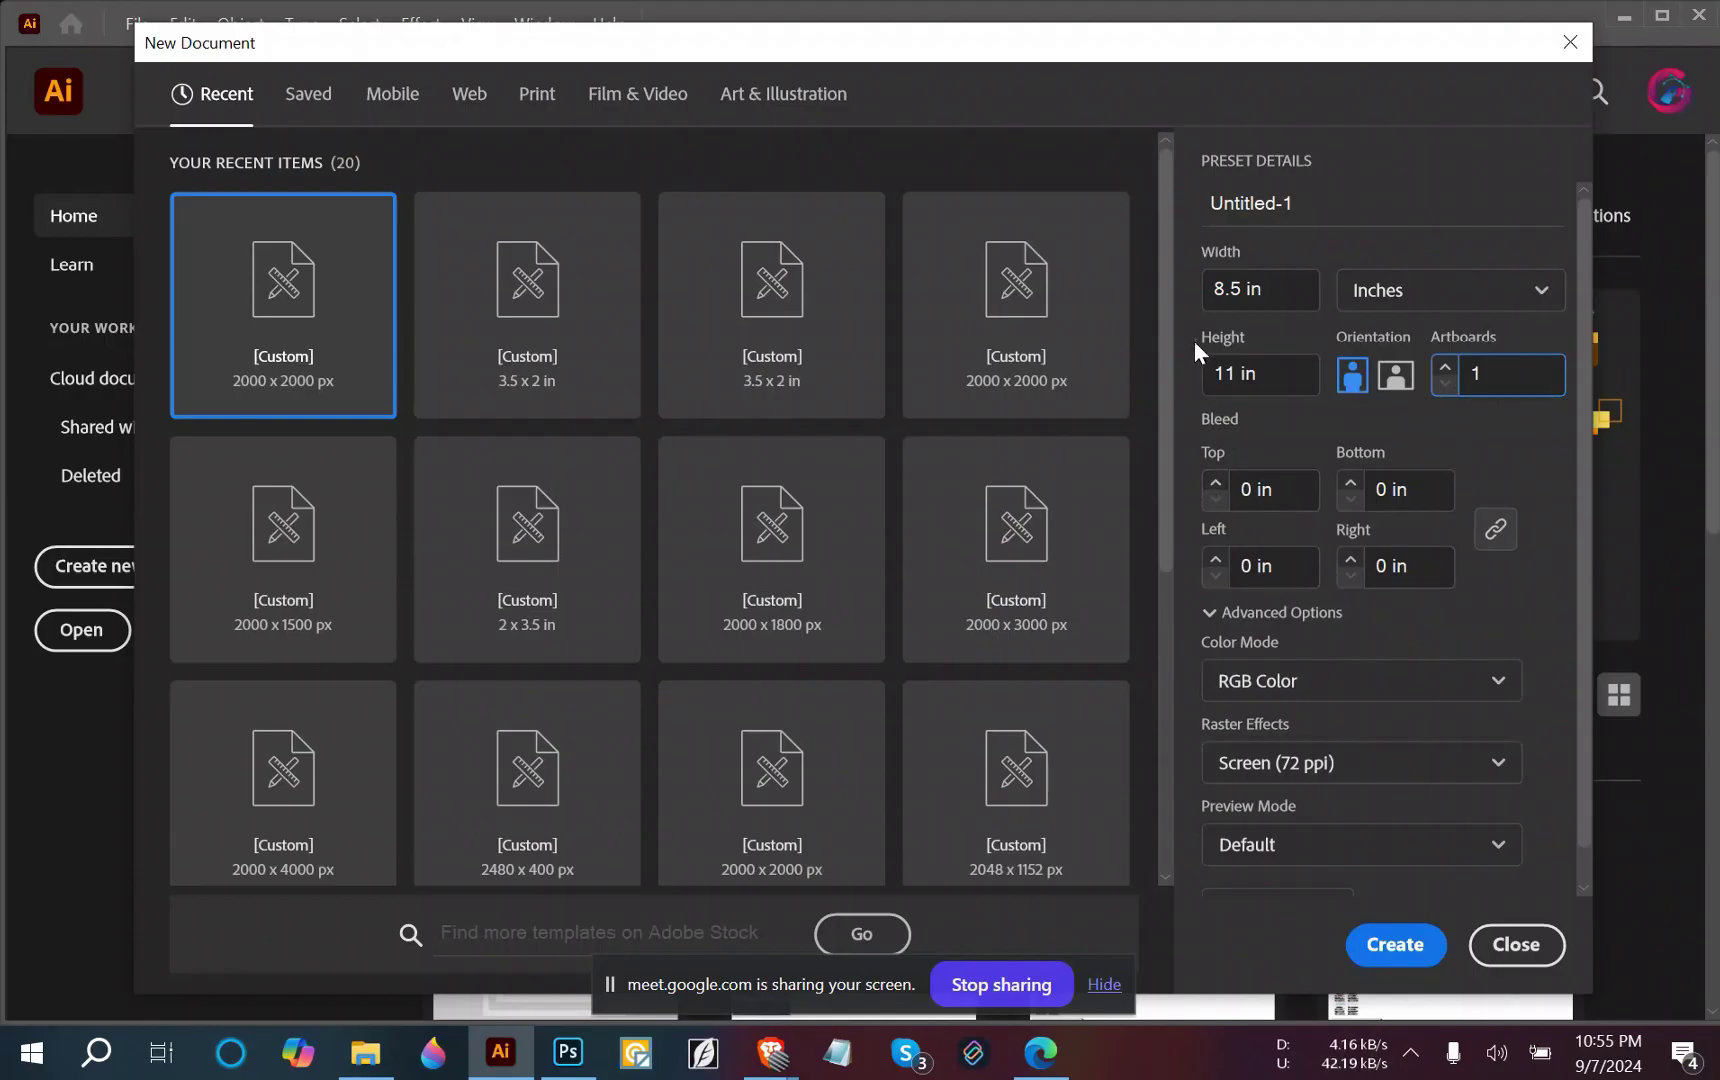
{"action": "left_click", "coordinate": [1305, 198]}
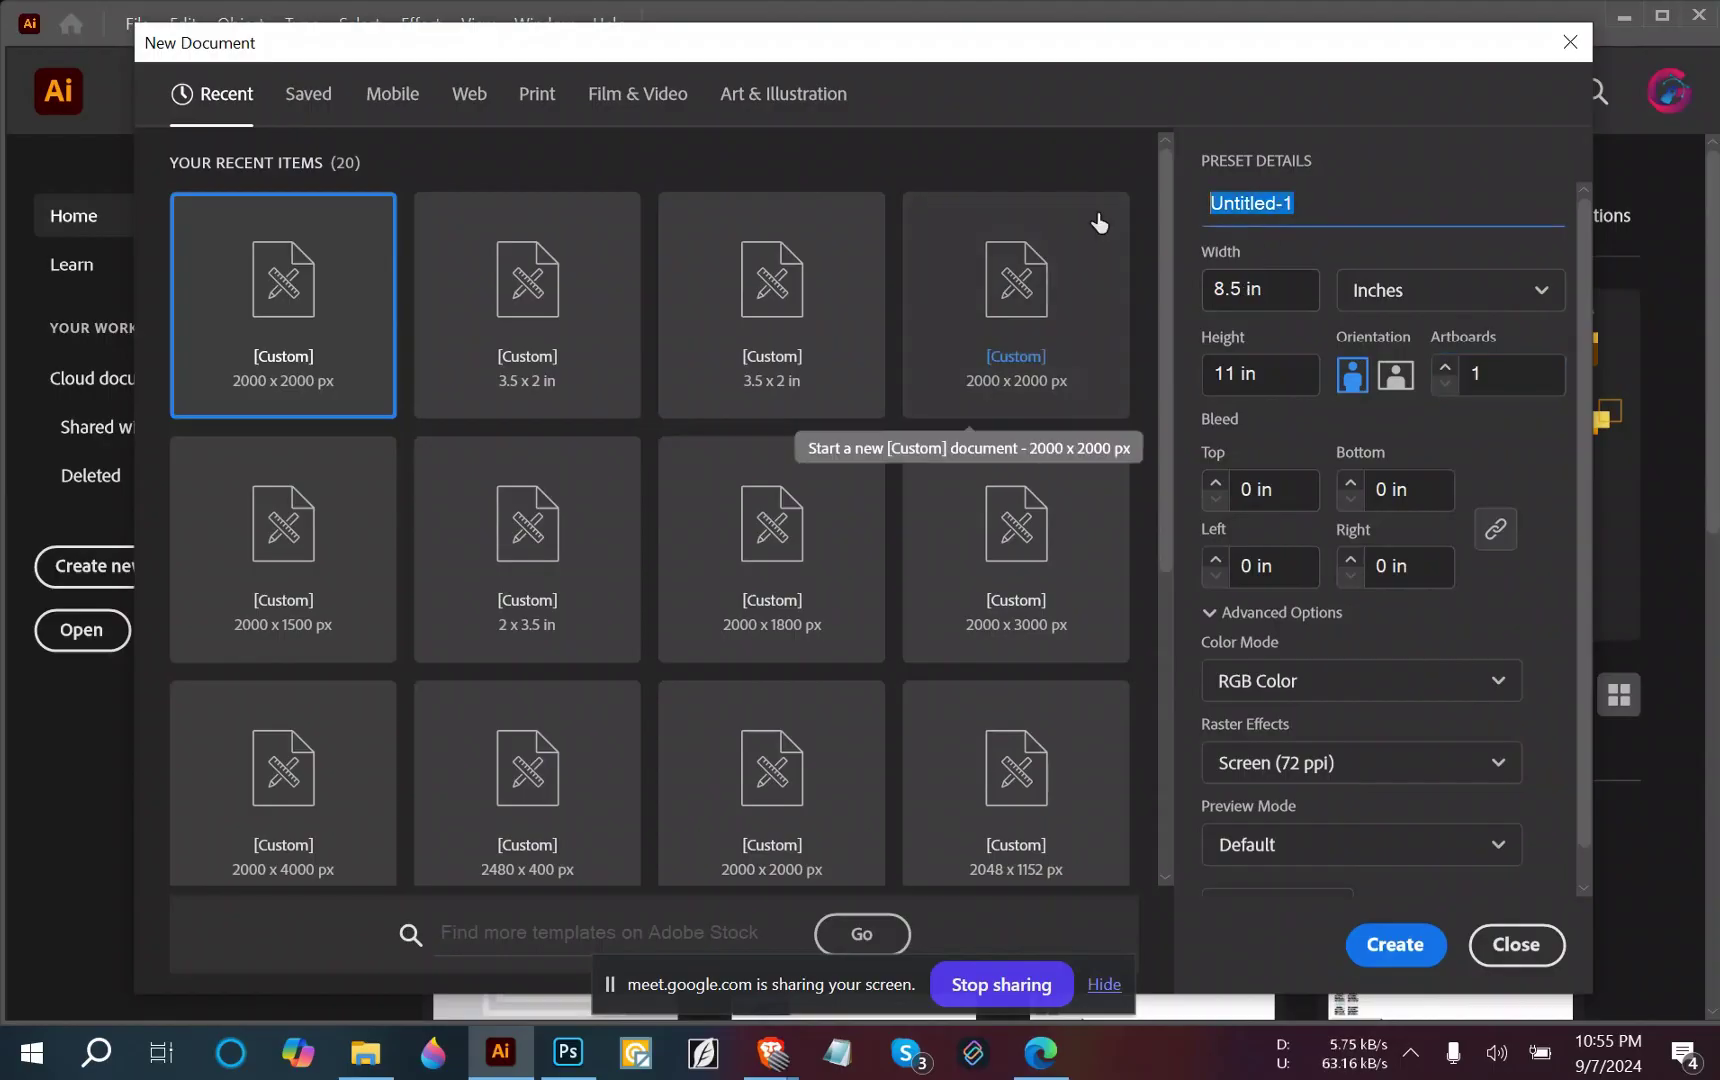
{"action": "type", "text": "Lette"}
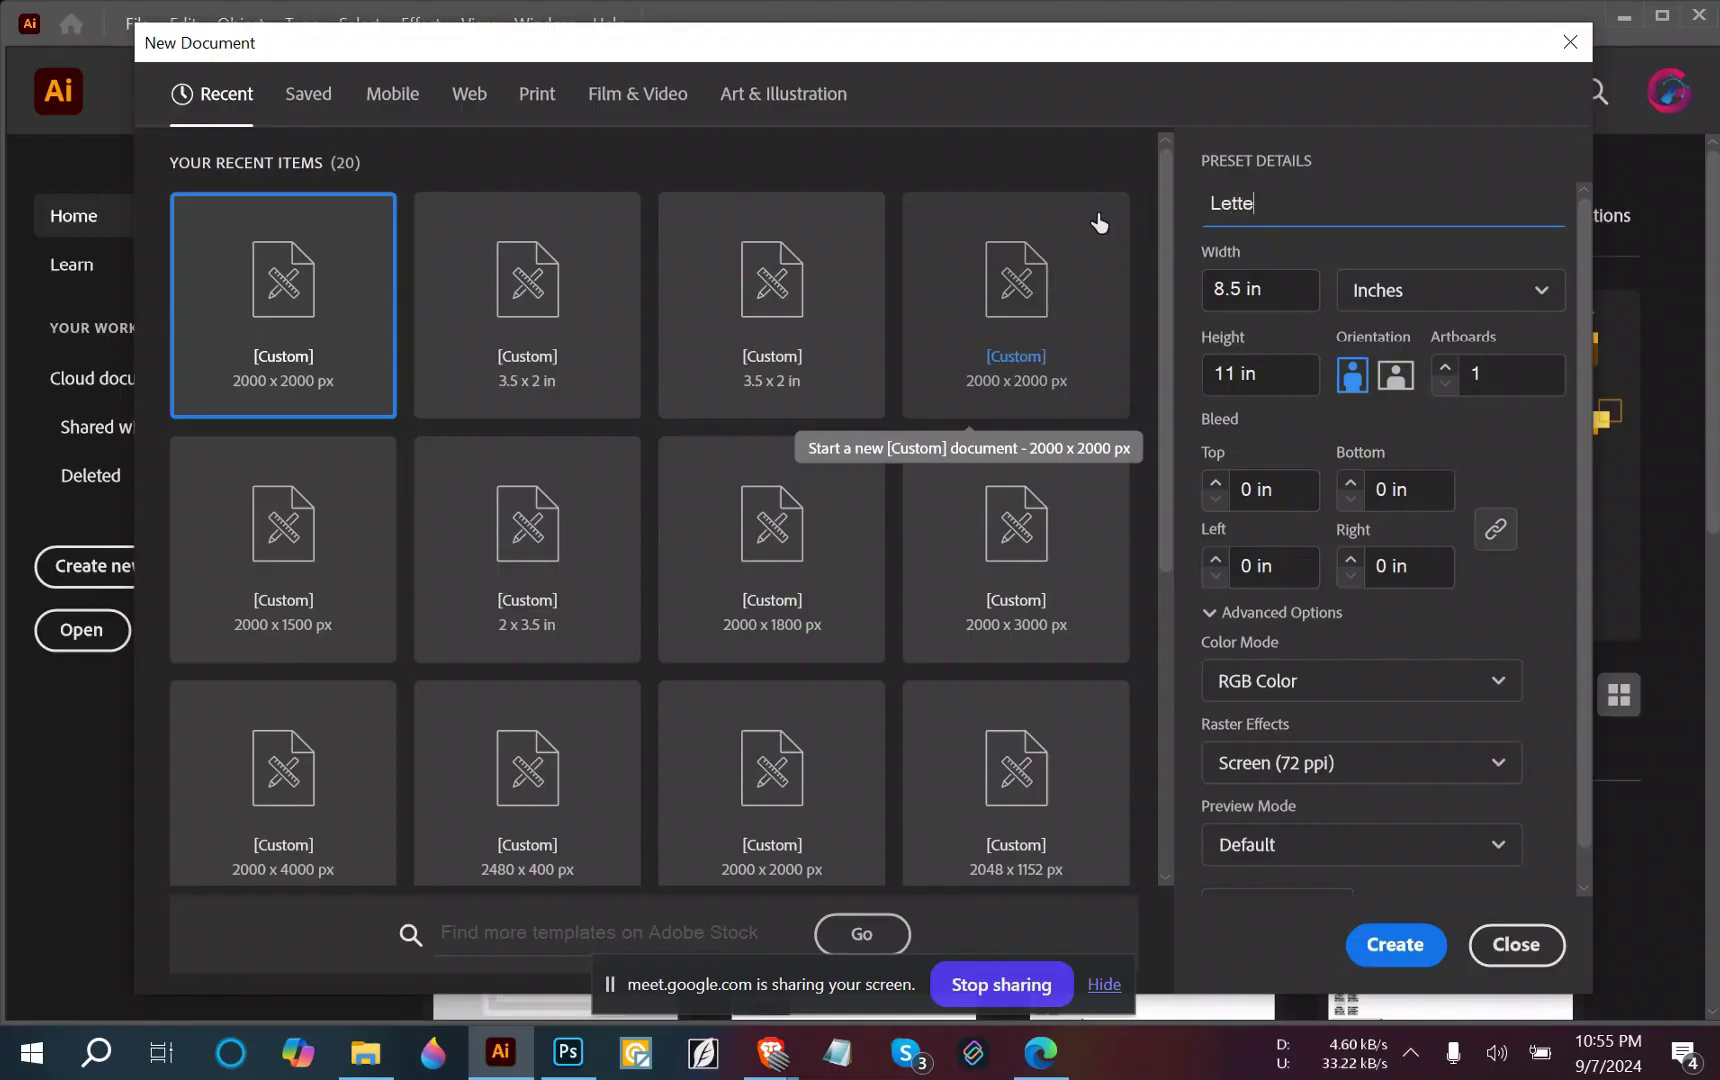
{"action": "type", "text": "rhead"}
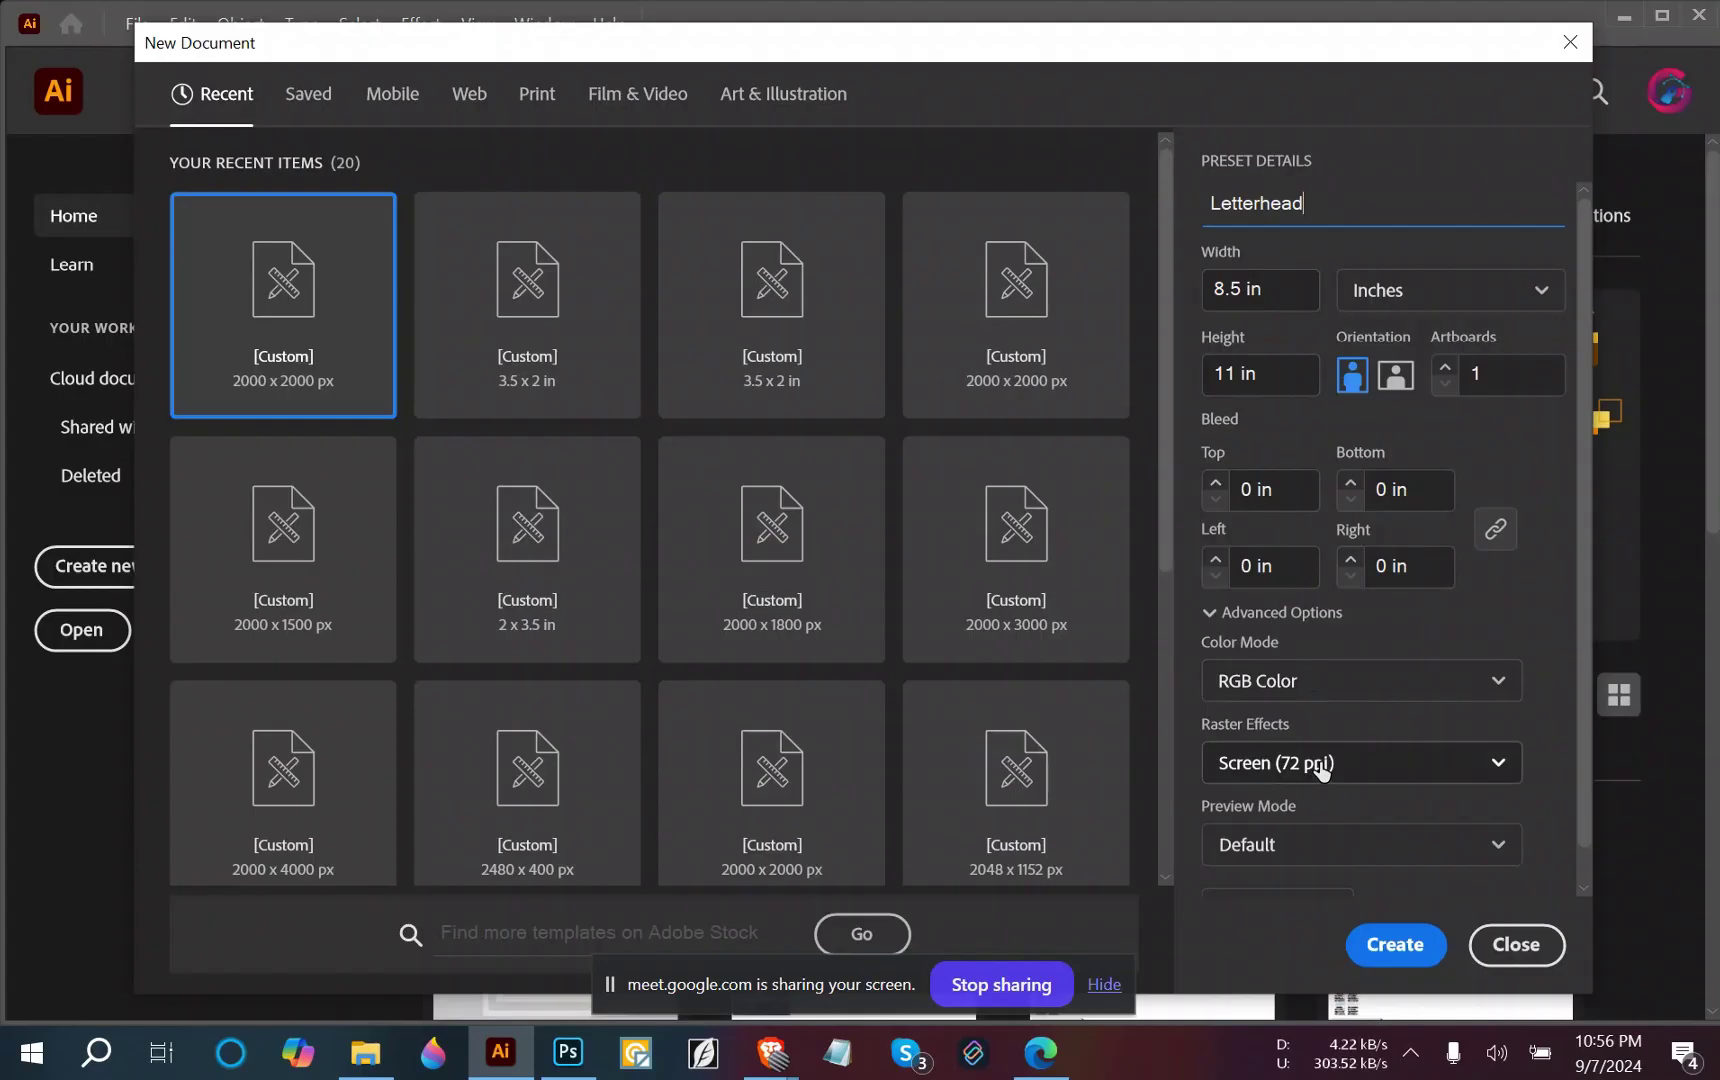
Set all bleeds to 0.125 in, the color mode to CMYK Color and the raster effects to High (300 ppi).
{"action": "left_click", "coordinate": [1104, 984]}
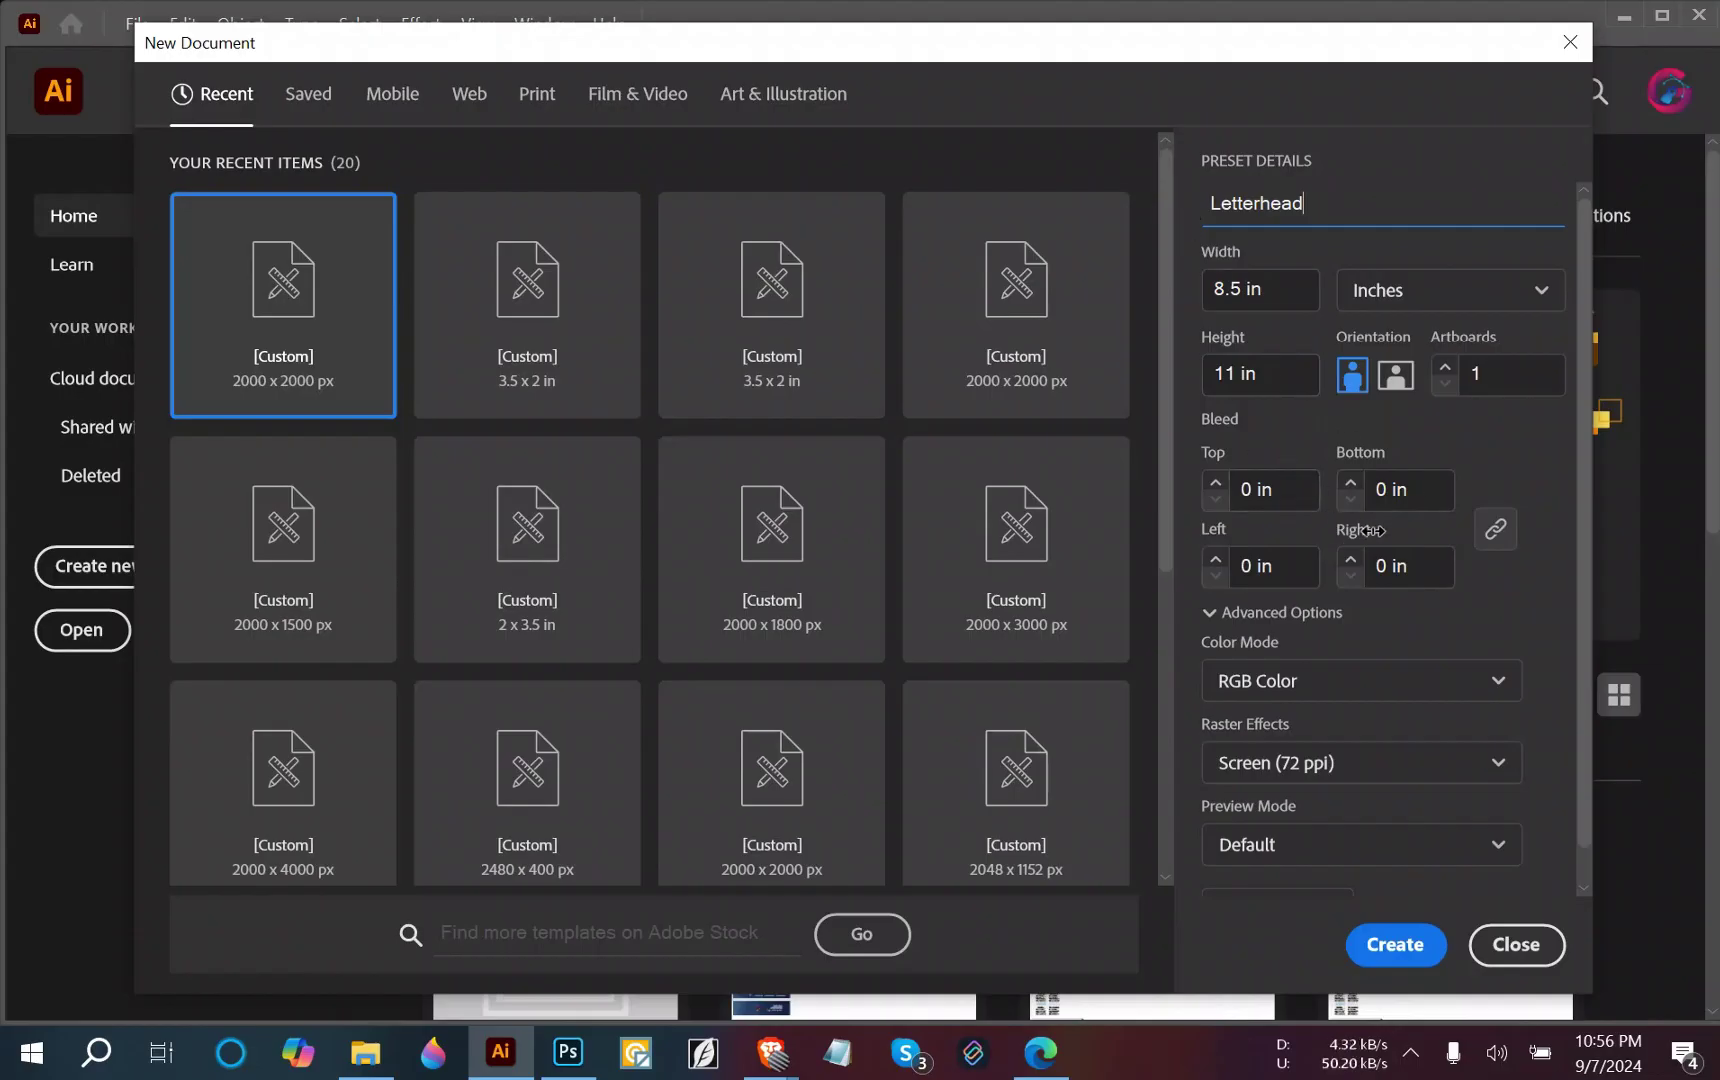
{"action": "left_click", "coordinate": [1216, 482]}
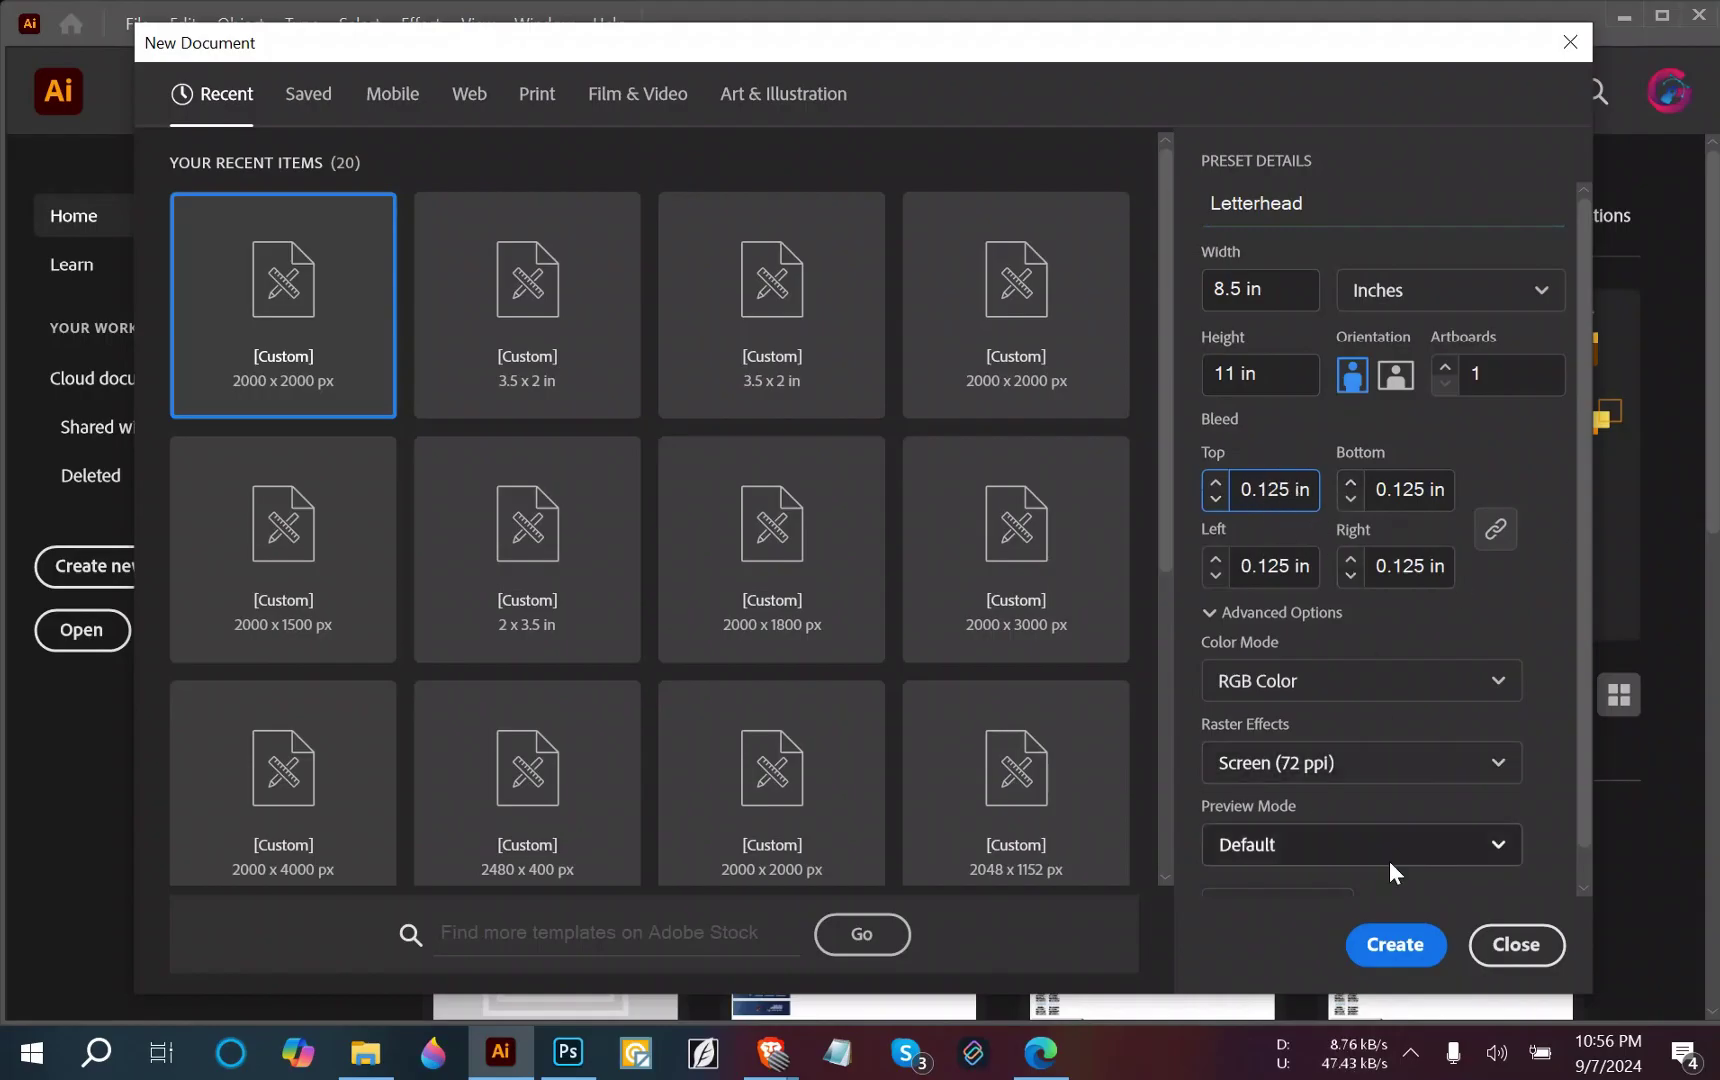
{"action": "left_click", "coordinate": [1310, 689]}
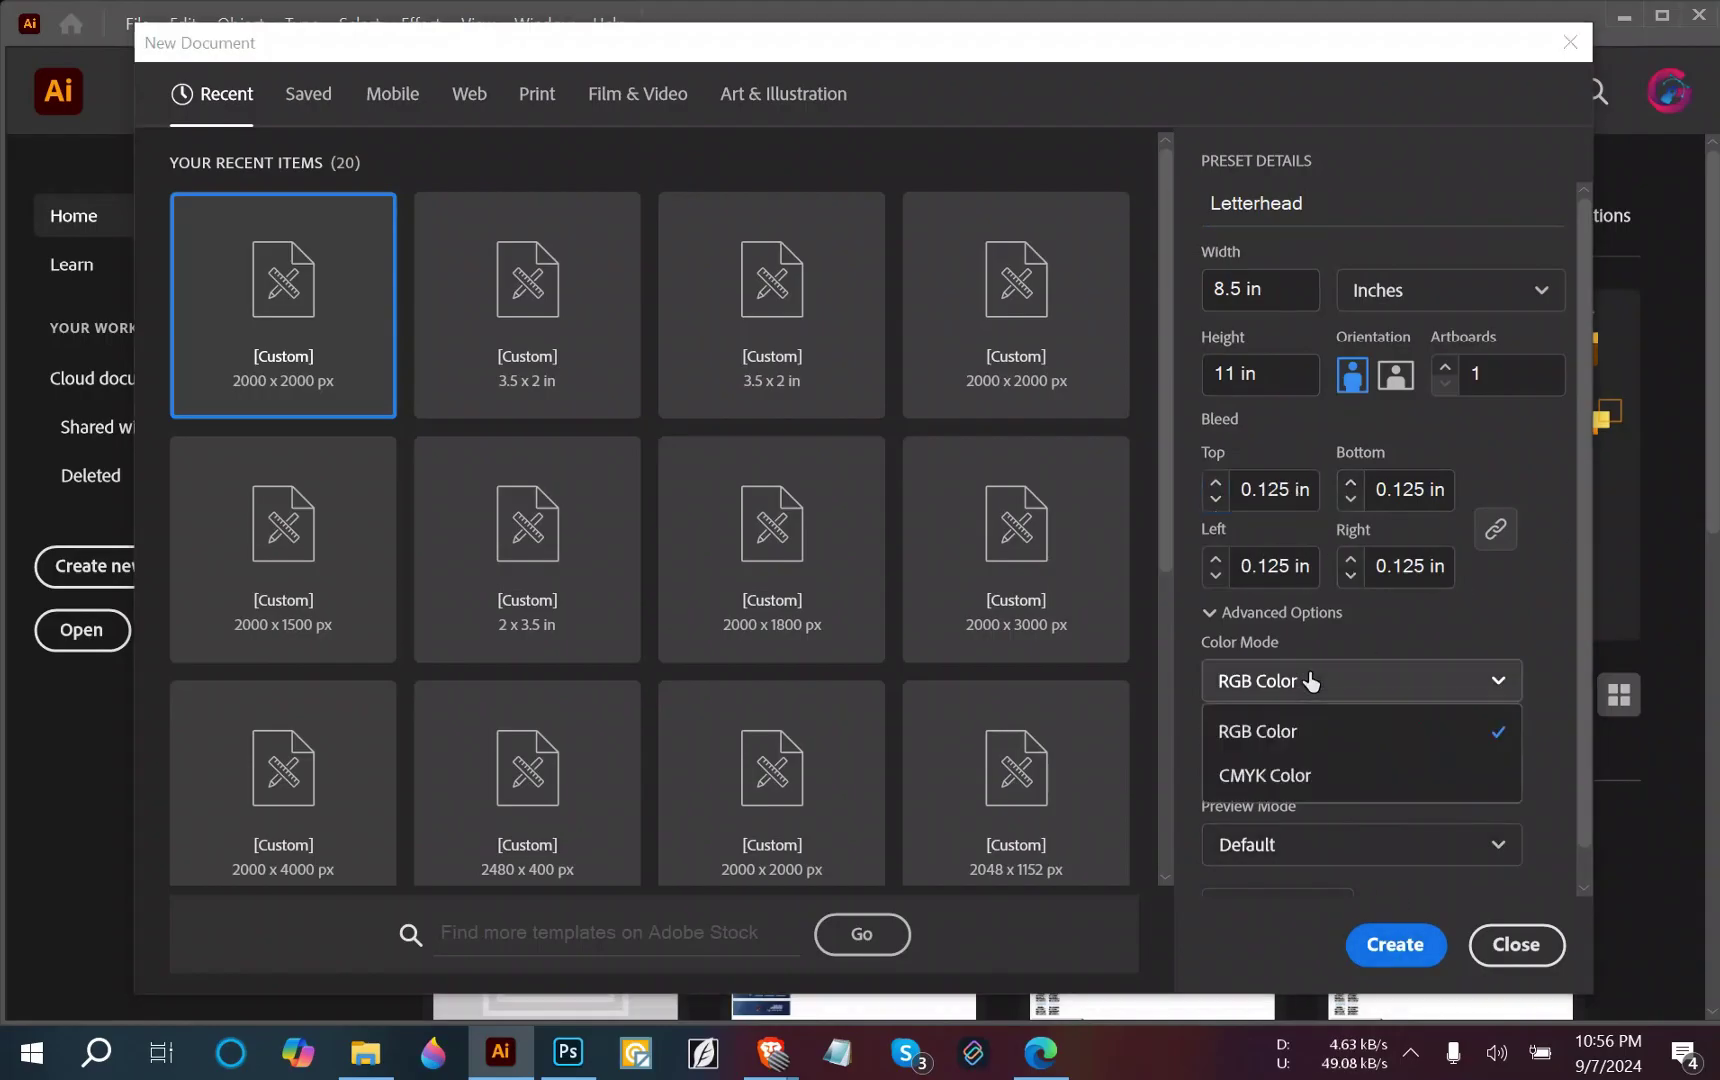
{"action": "left_click", "coordinate": [1283, 776]}
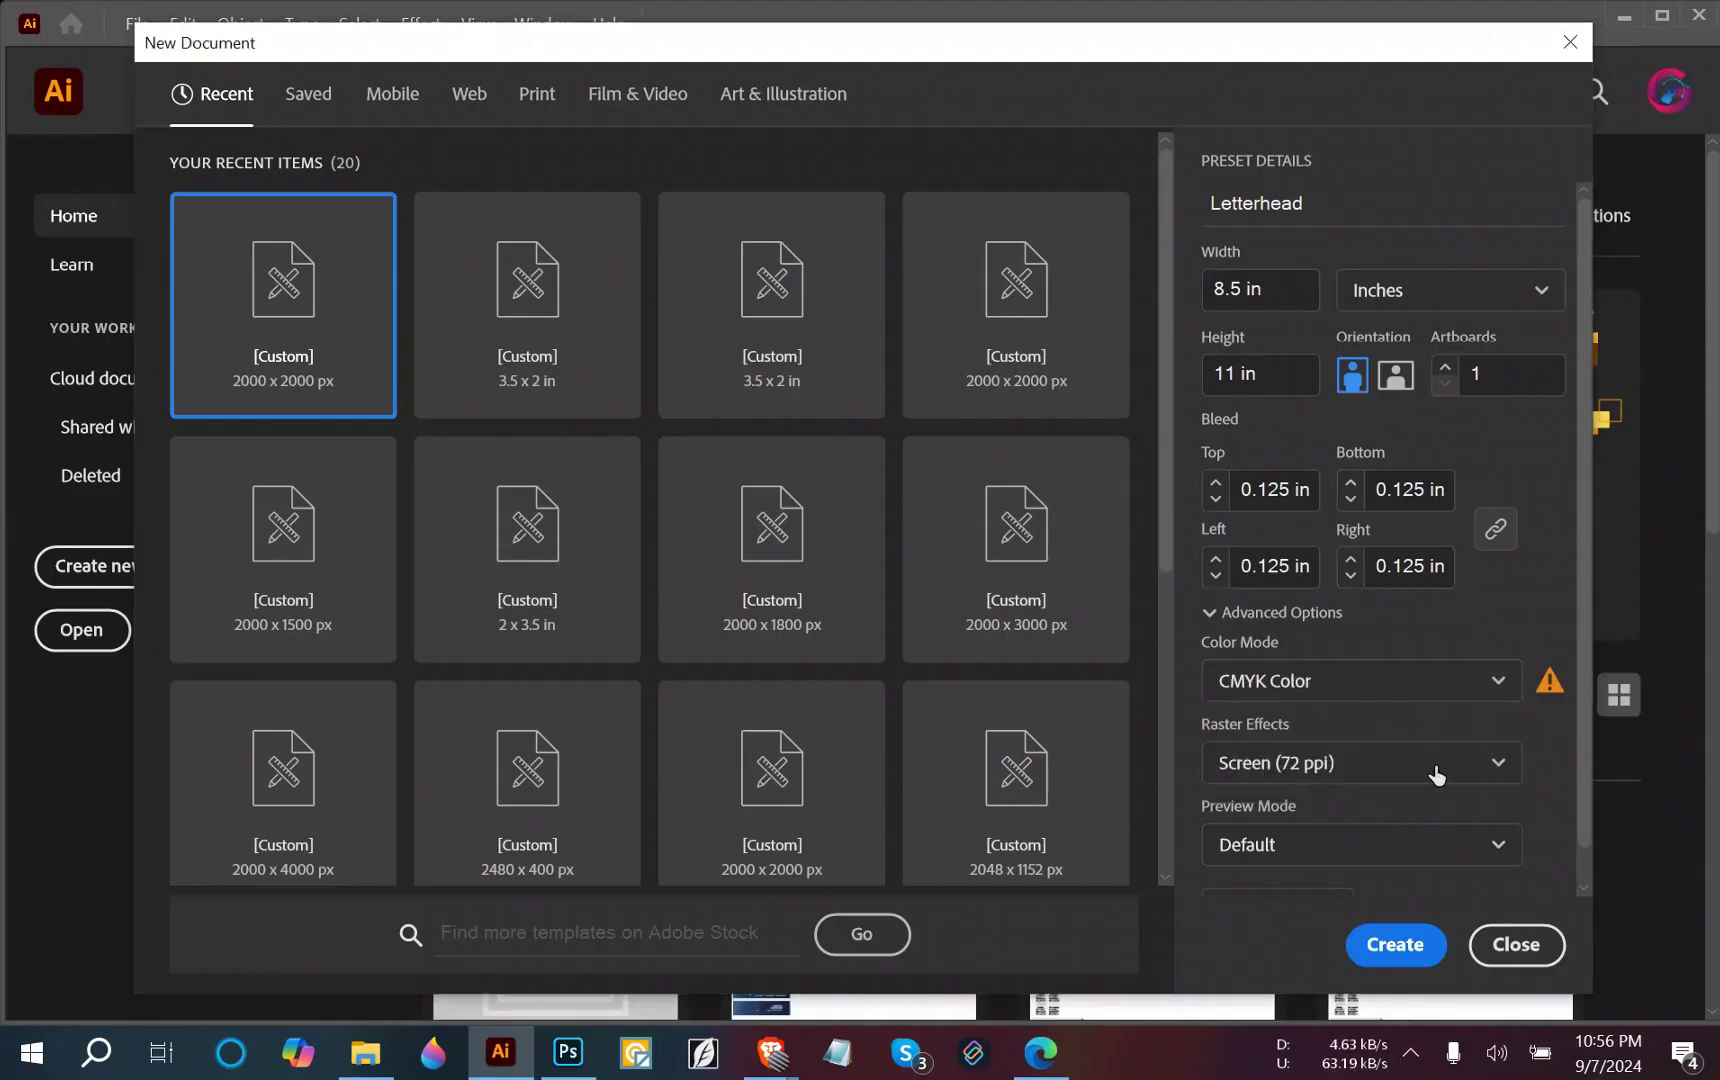
{"action": "left_click", "coordinate": [1367, 765]}
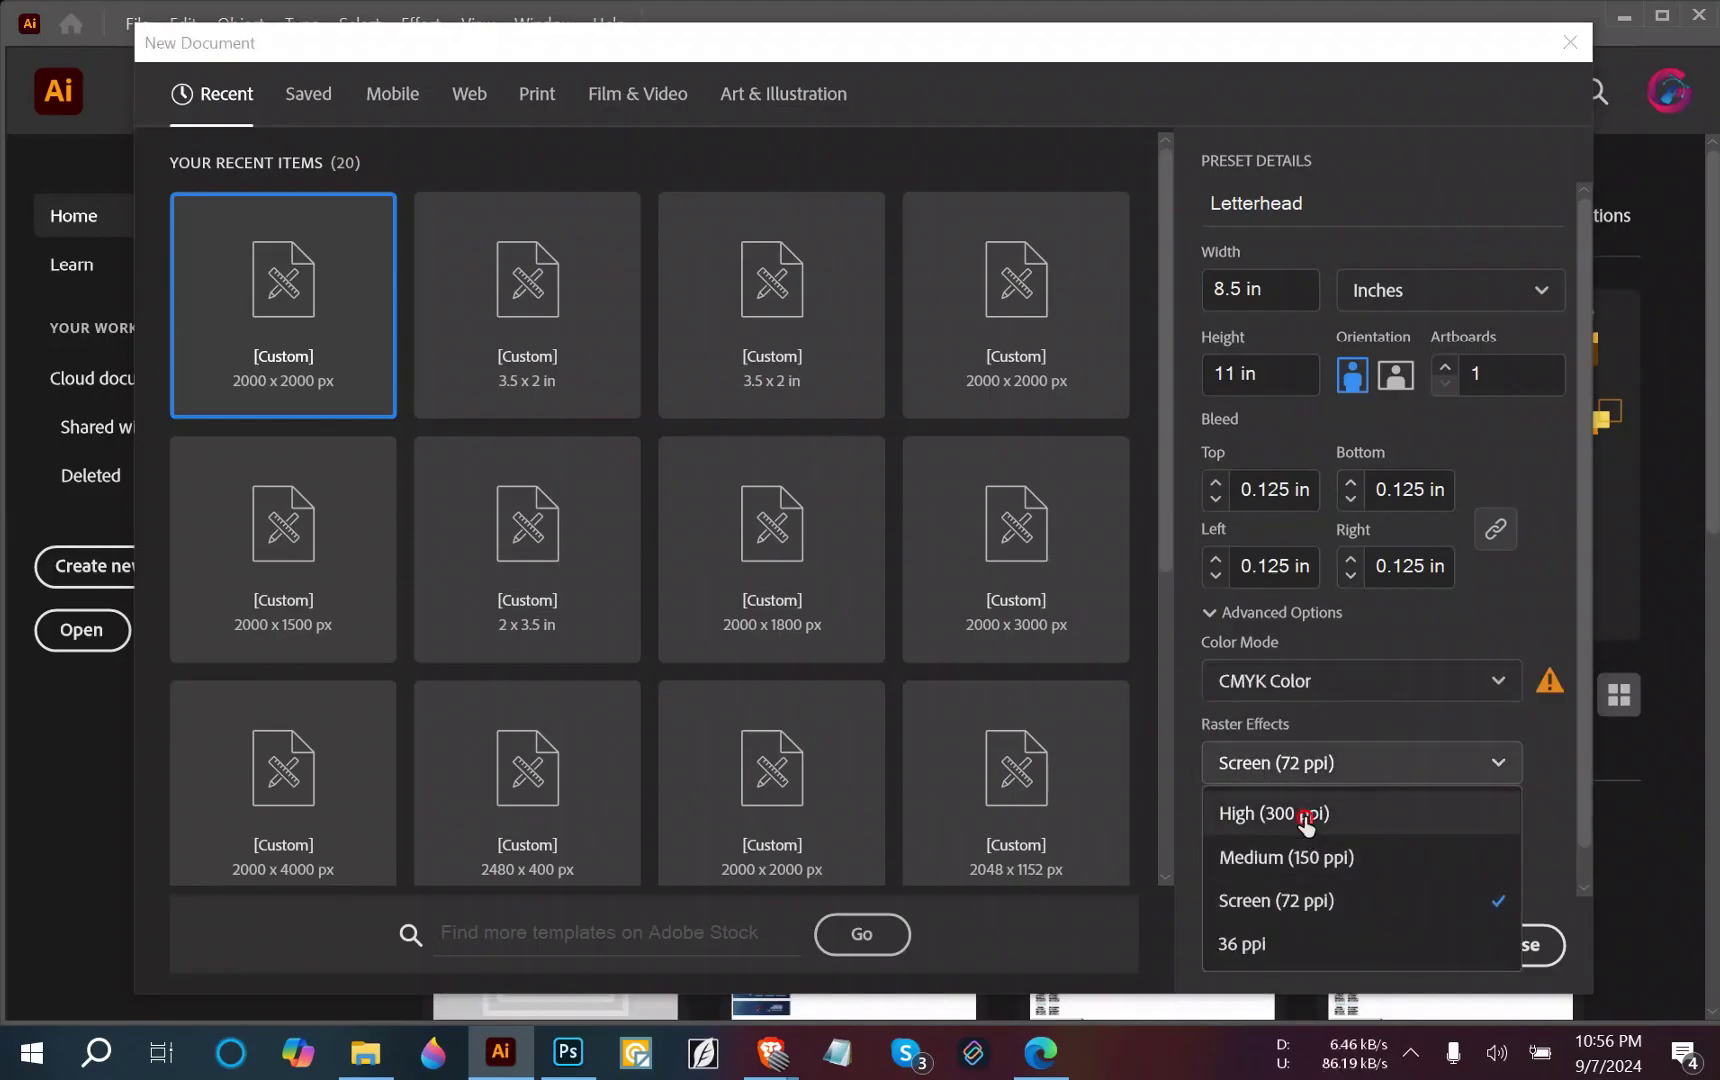
{"action": "left_click", "coordinate": [1370, 813]}
{"action": "scroll", "coordinate": [1338, 785], "scroll_direction": "down", "scroll_amount": 1}
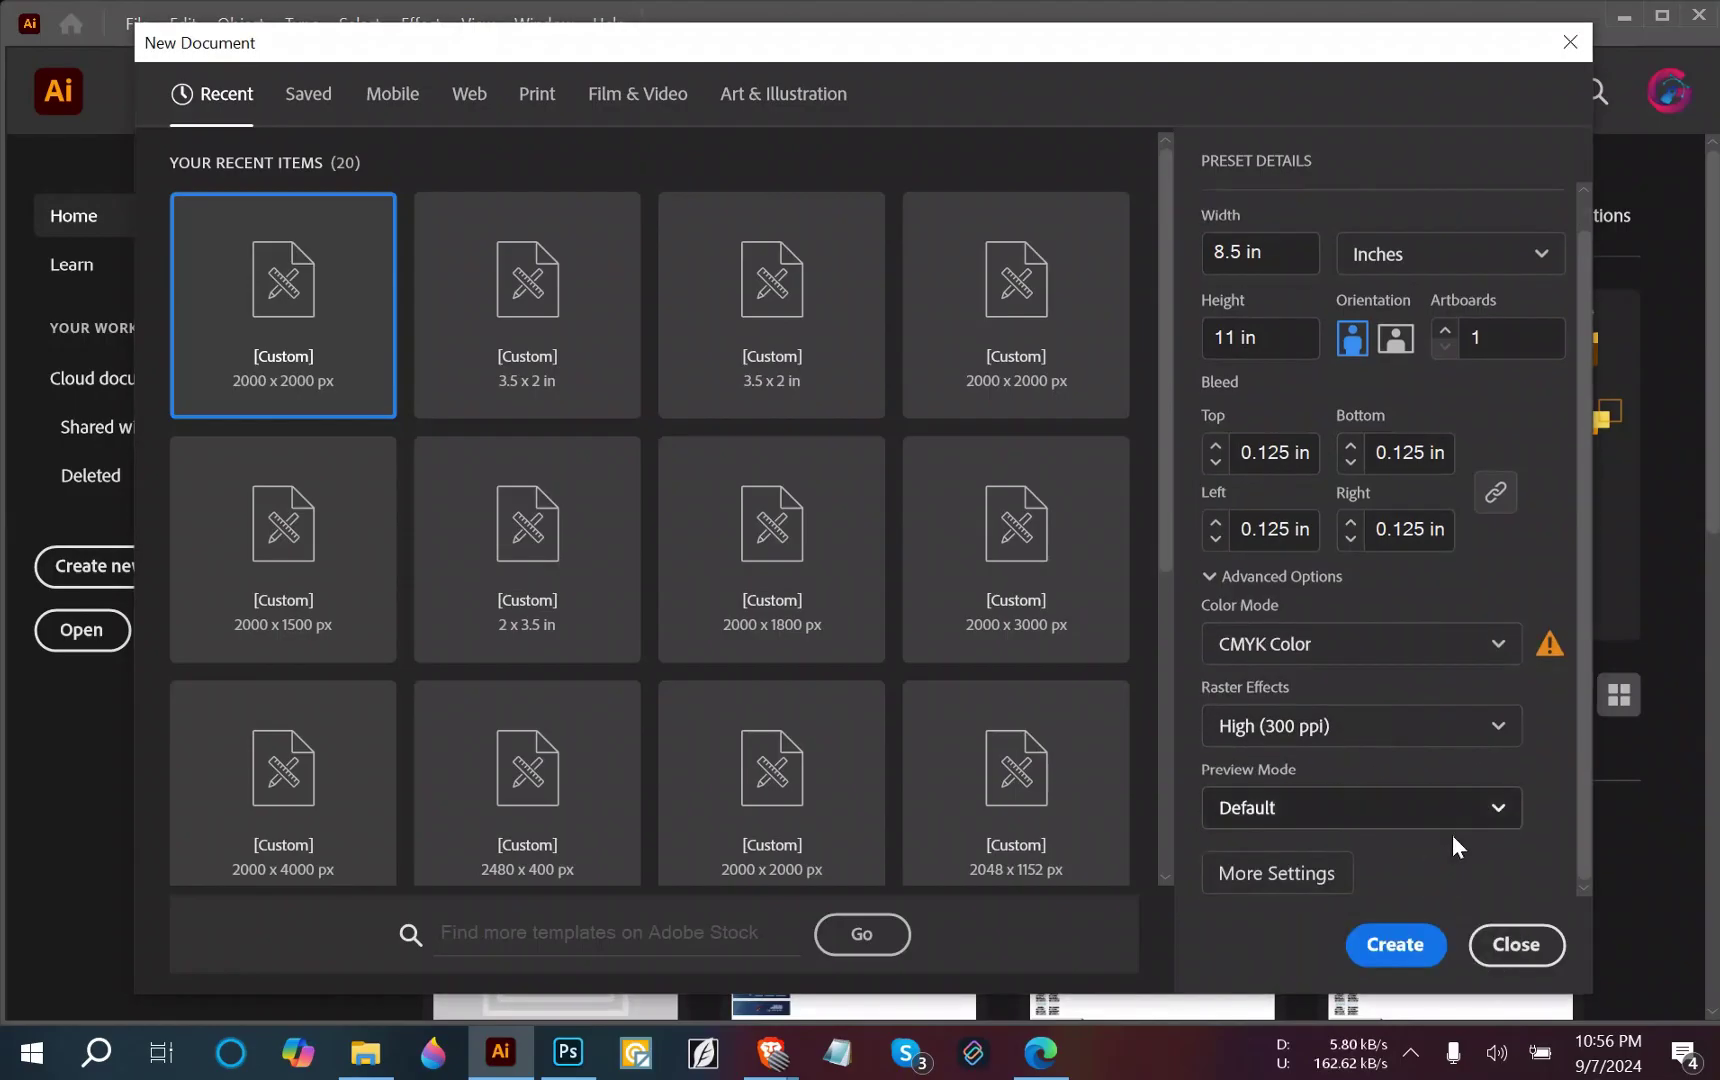
Create the letterhead document with the configured size, bleed and color settings.
{"action": "scroll", "coordinate": [1440, 834], "scroll_direction": "up", "scroll_amount": 1}
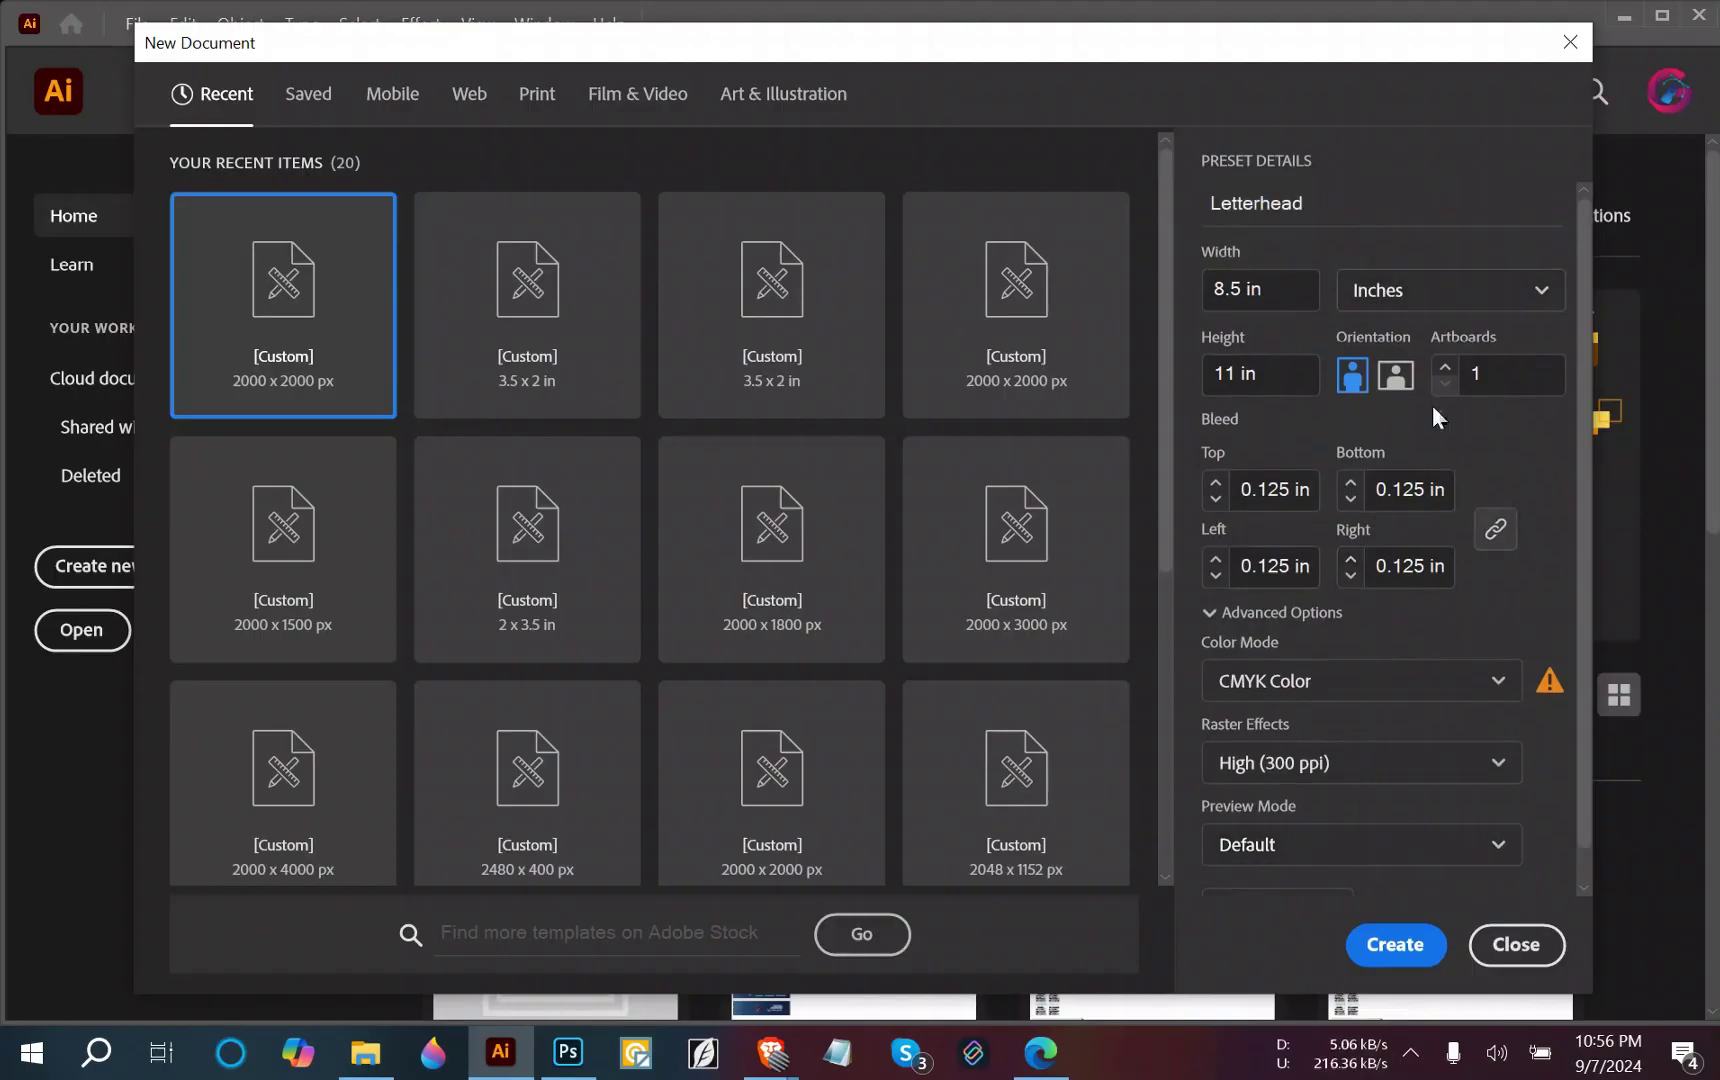
{"action": "left_click", "coordinate": [1420, 944]}
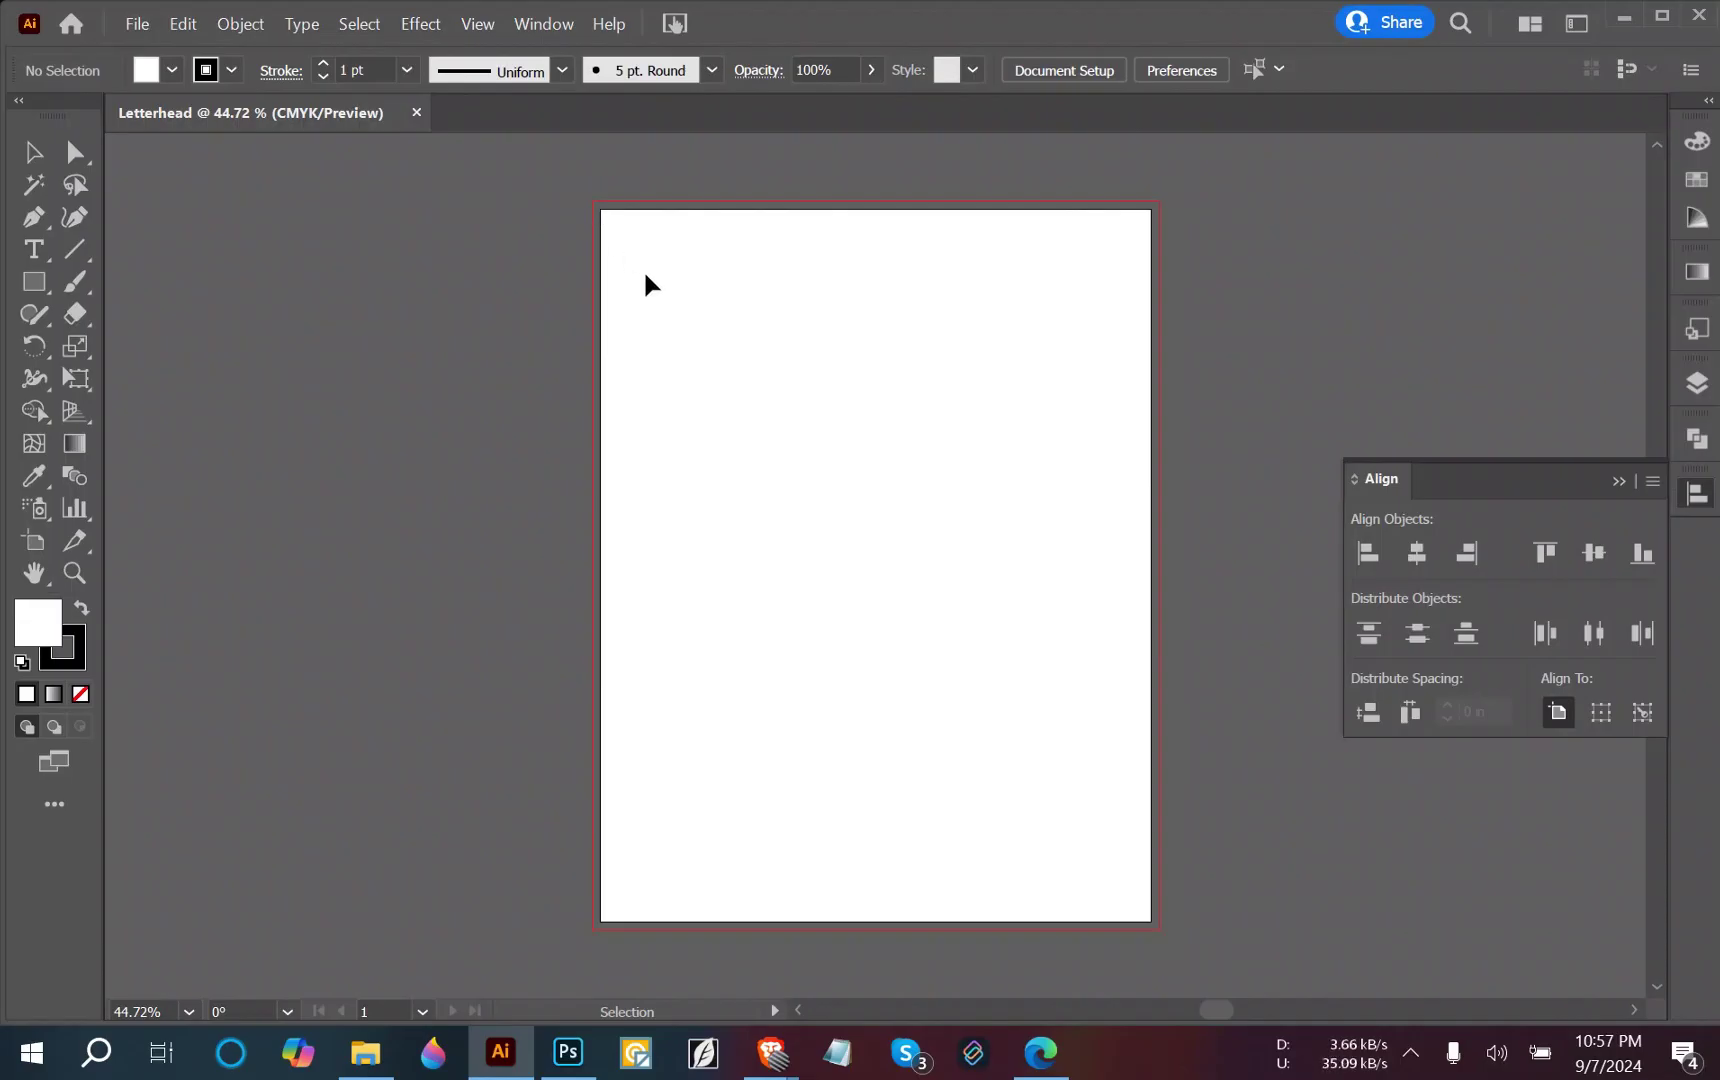
{"action": "left_click_drag", "start_coordinate": [642, 250], "coordinate": [1129, 900]}
Draw a white rectangle covering the whole artboard exactly and remove its stroke.
{"action": "left_click", "coordinate": [36, 287]}
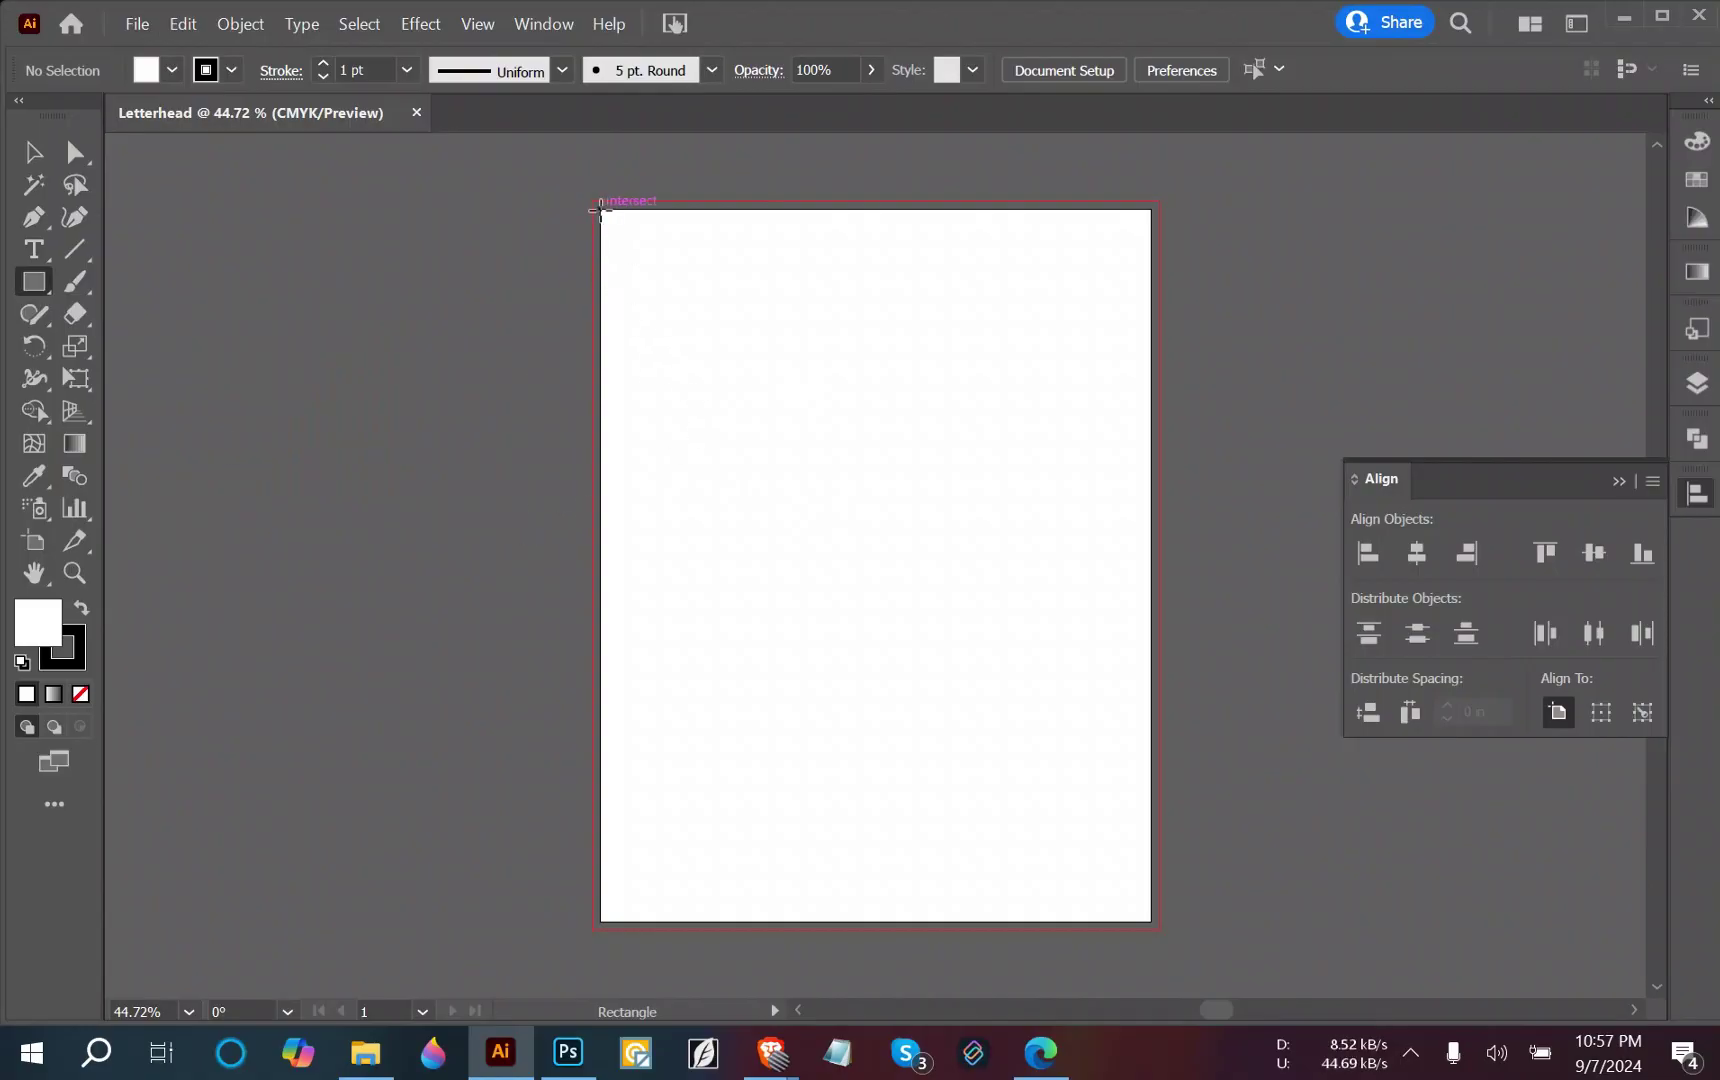
{"action": "left_click_drag", "start_coordinate": [600, 209], "coordinate": [1151, 921]}
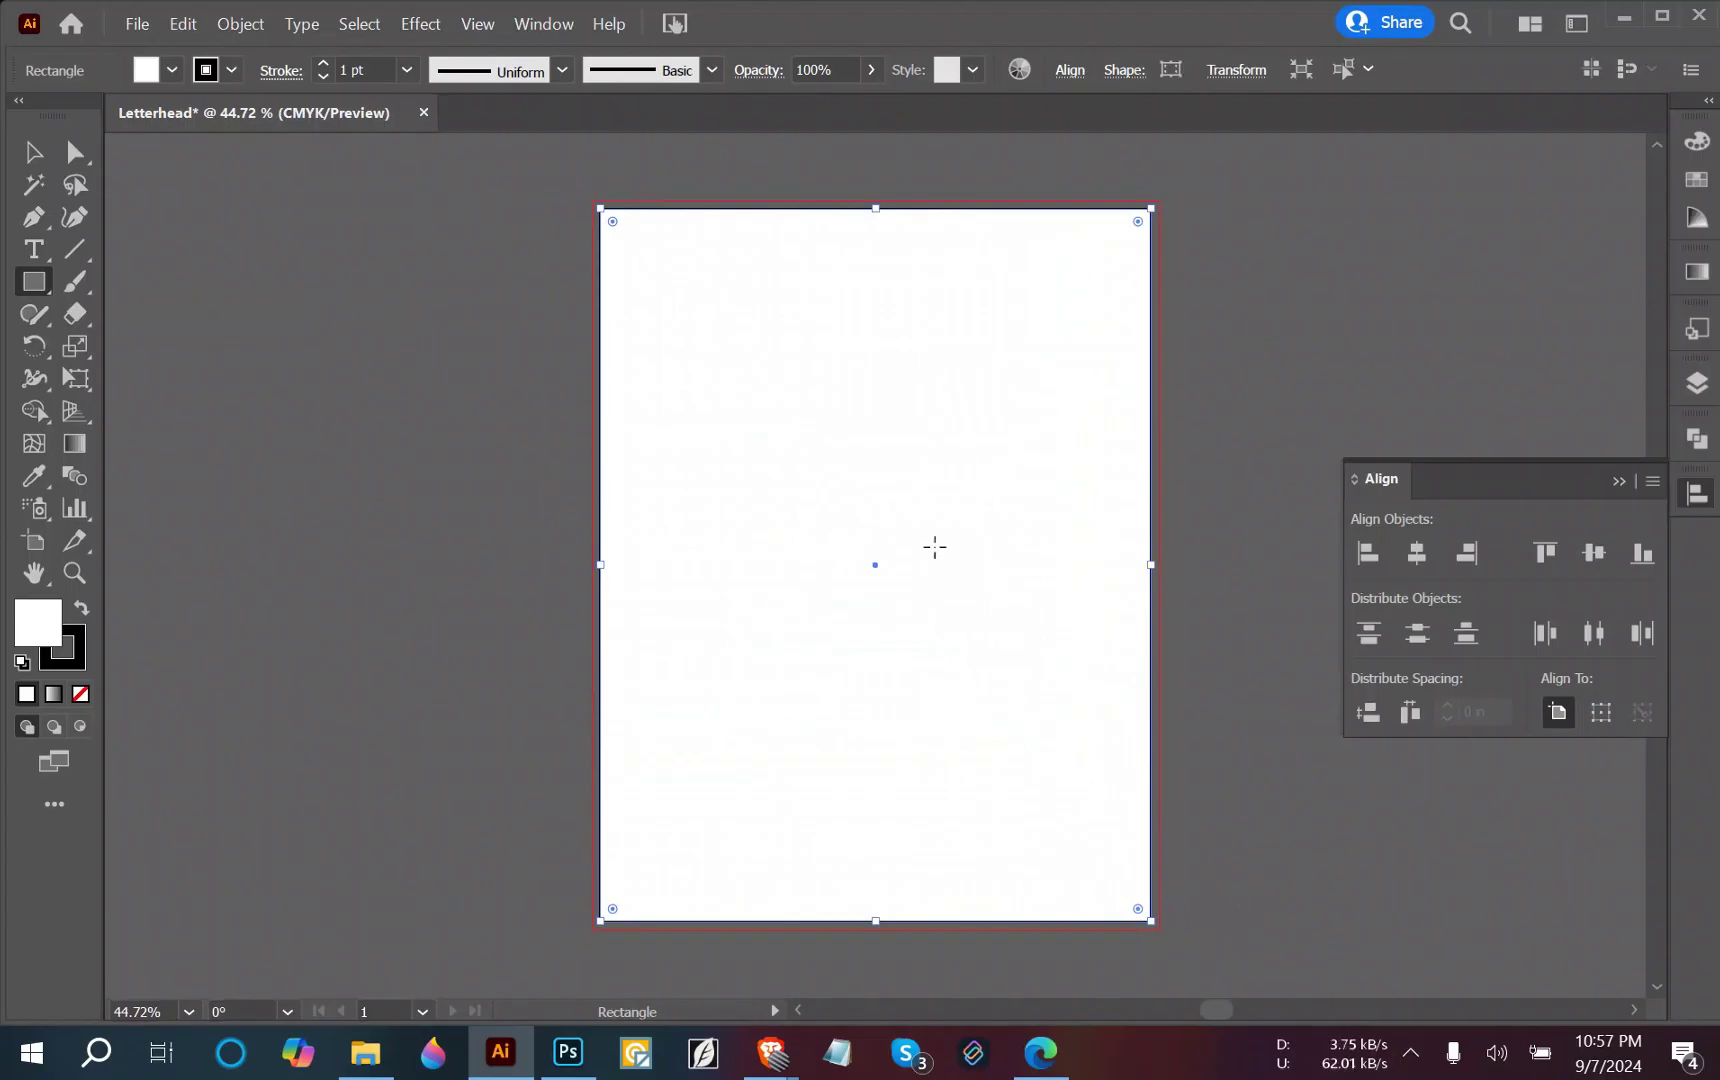
{"action": "left_click", "coordinate": [231, 69]}
{"action": "left_click", "coordinate": [17, 115]}
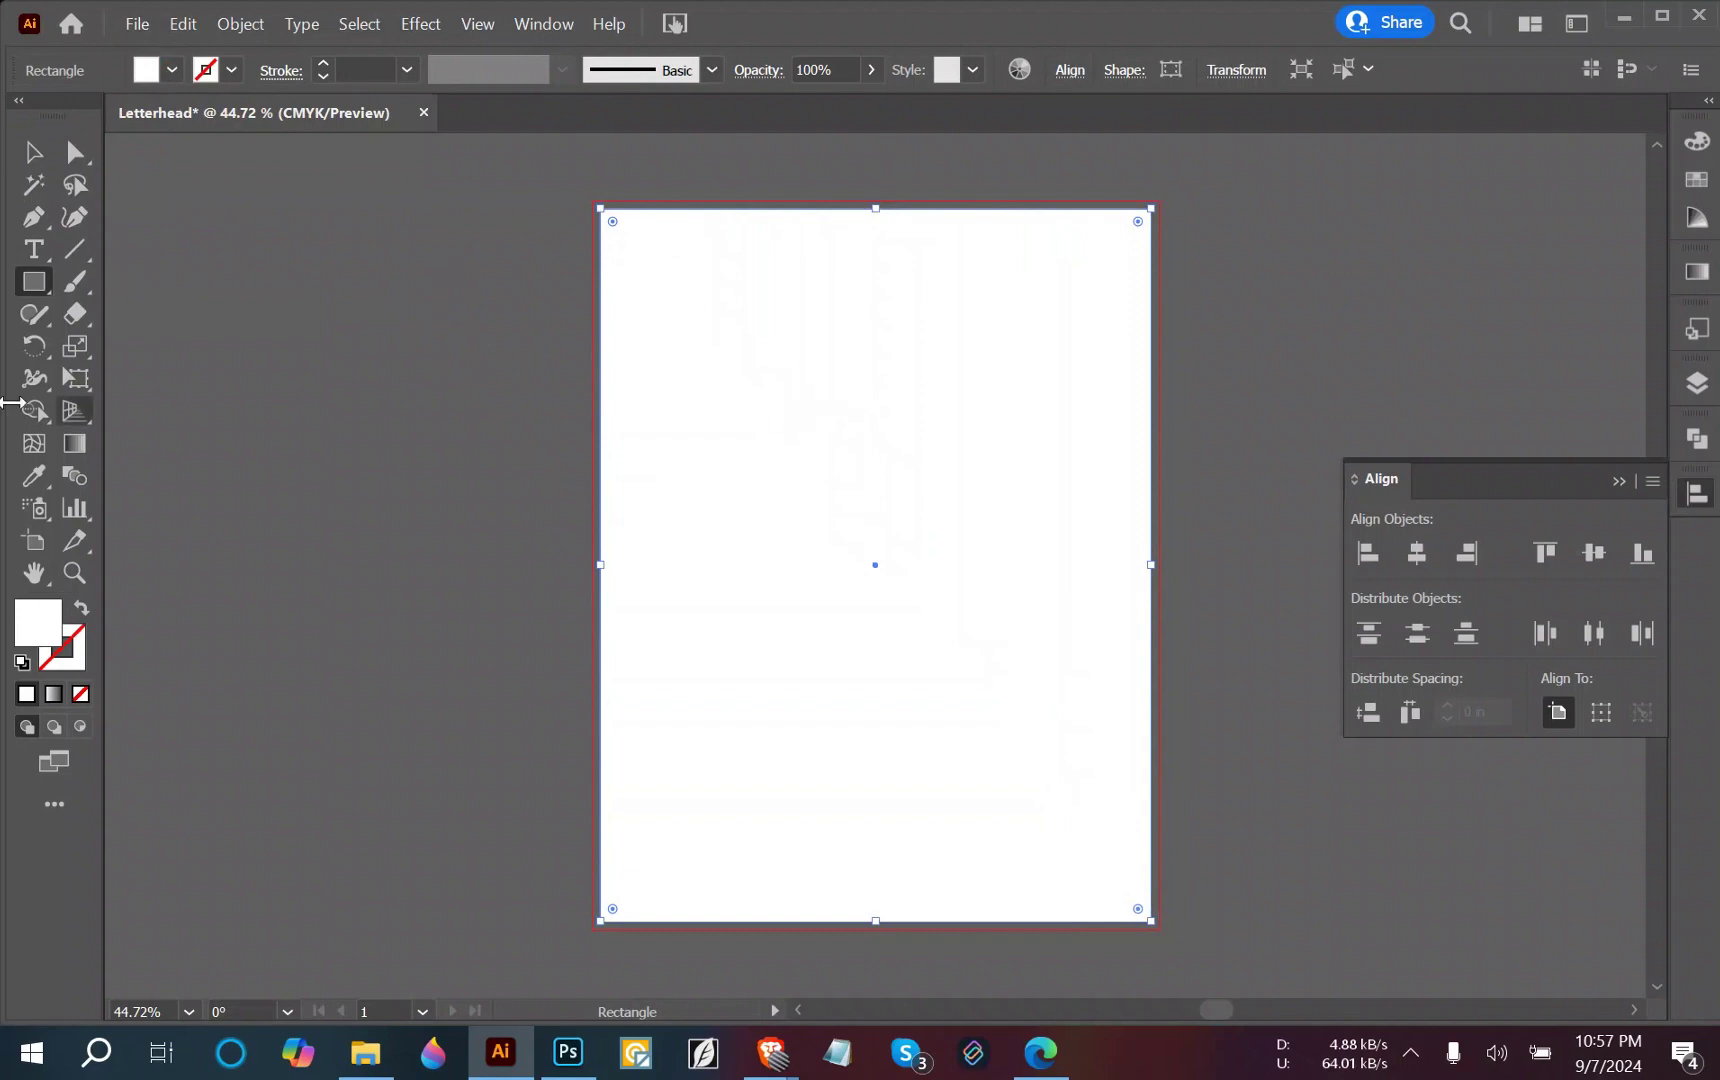
Offset the rectangle's path by -0.125 in to create an inset rectangle inside the artboard edges.
{"action": "left_click", "coordinate": [33, 152]}
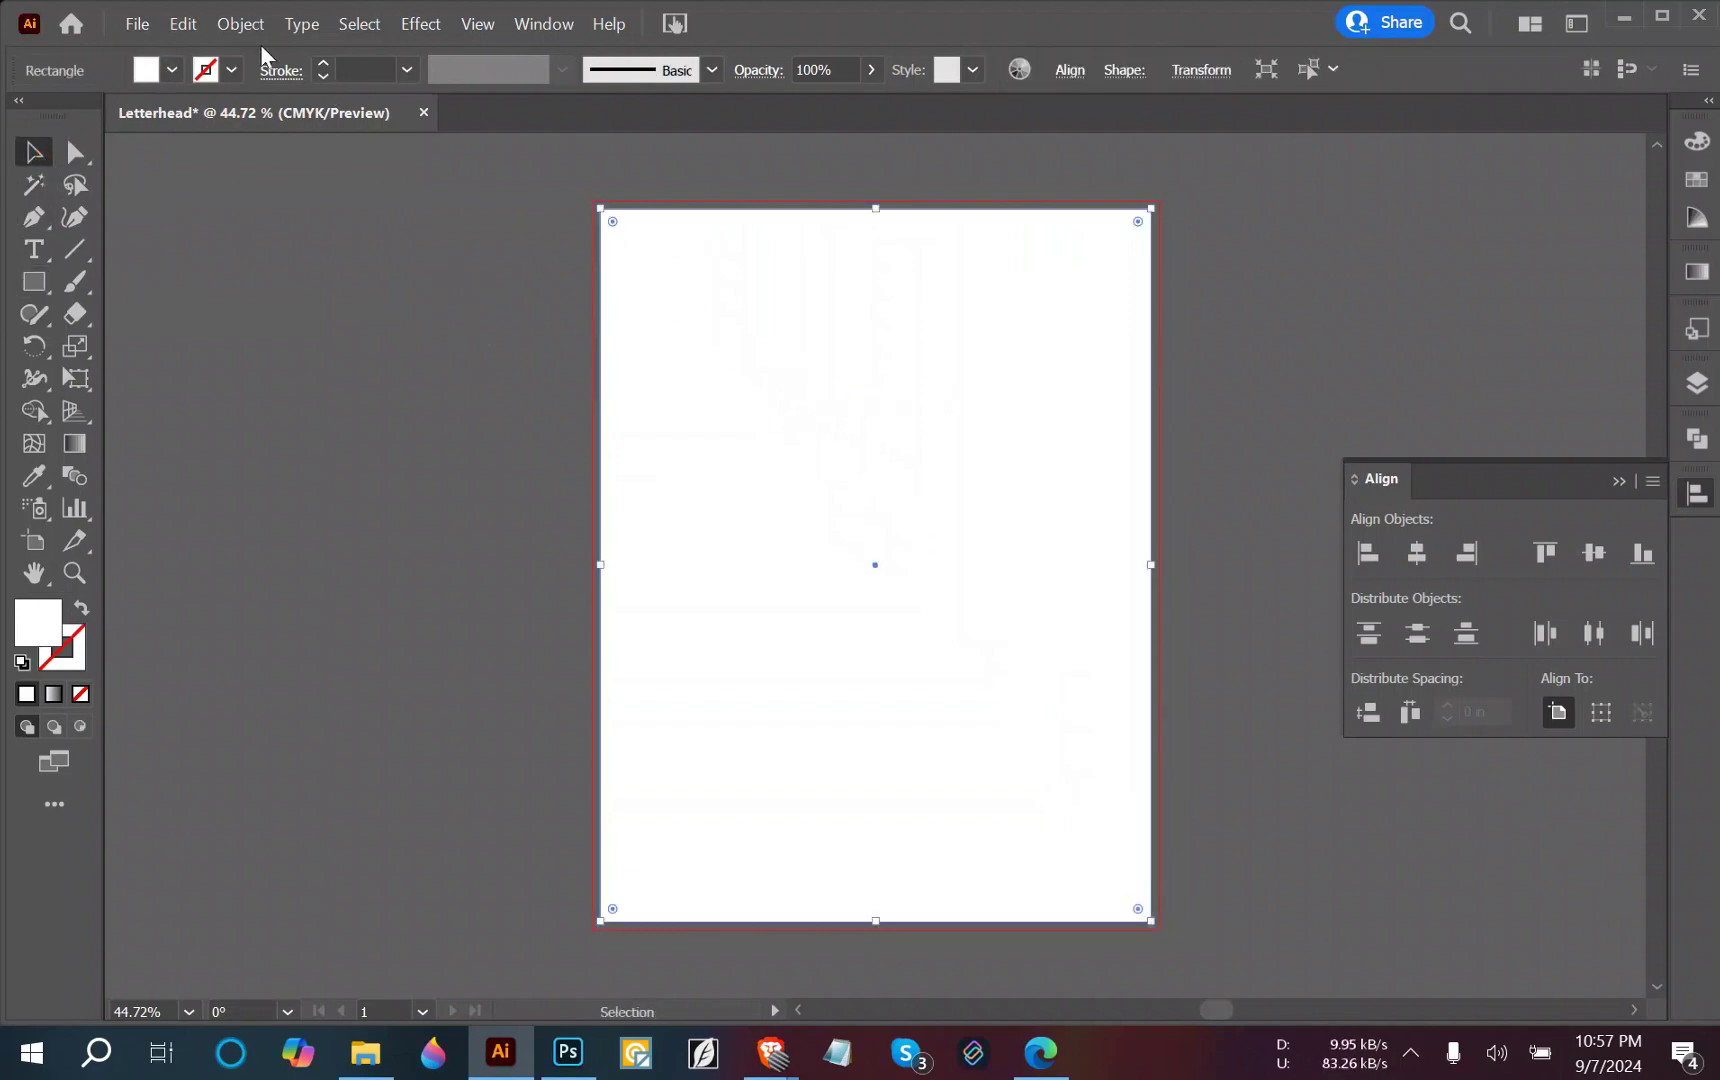
{"action": "left_click", "coordinate": [240, 23]}
{"action": "mouse_move", "coordinate": [445, 607]}
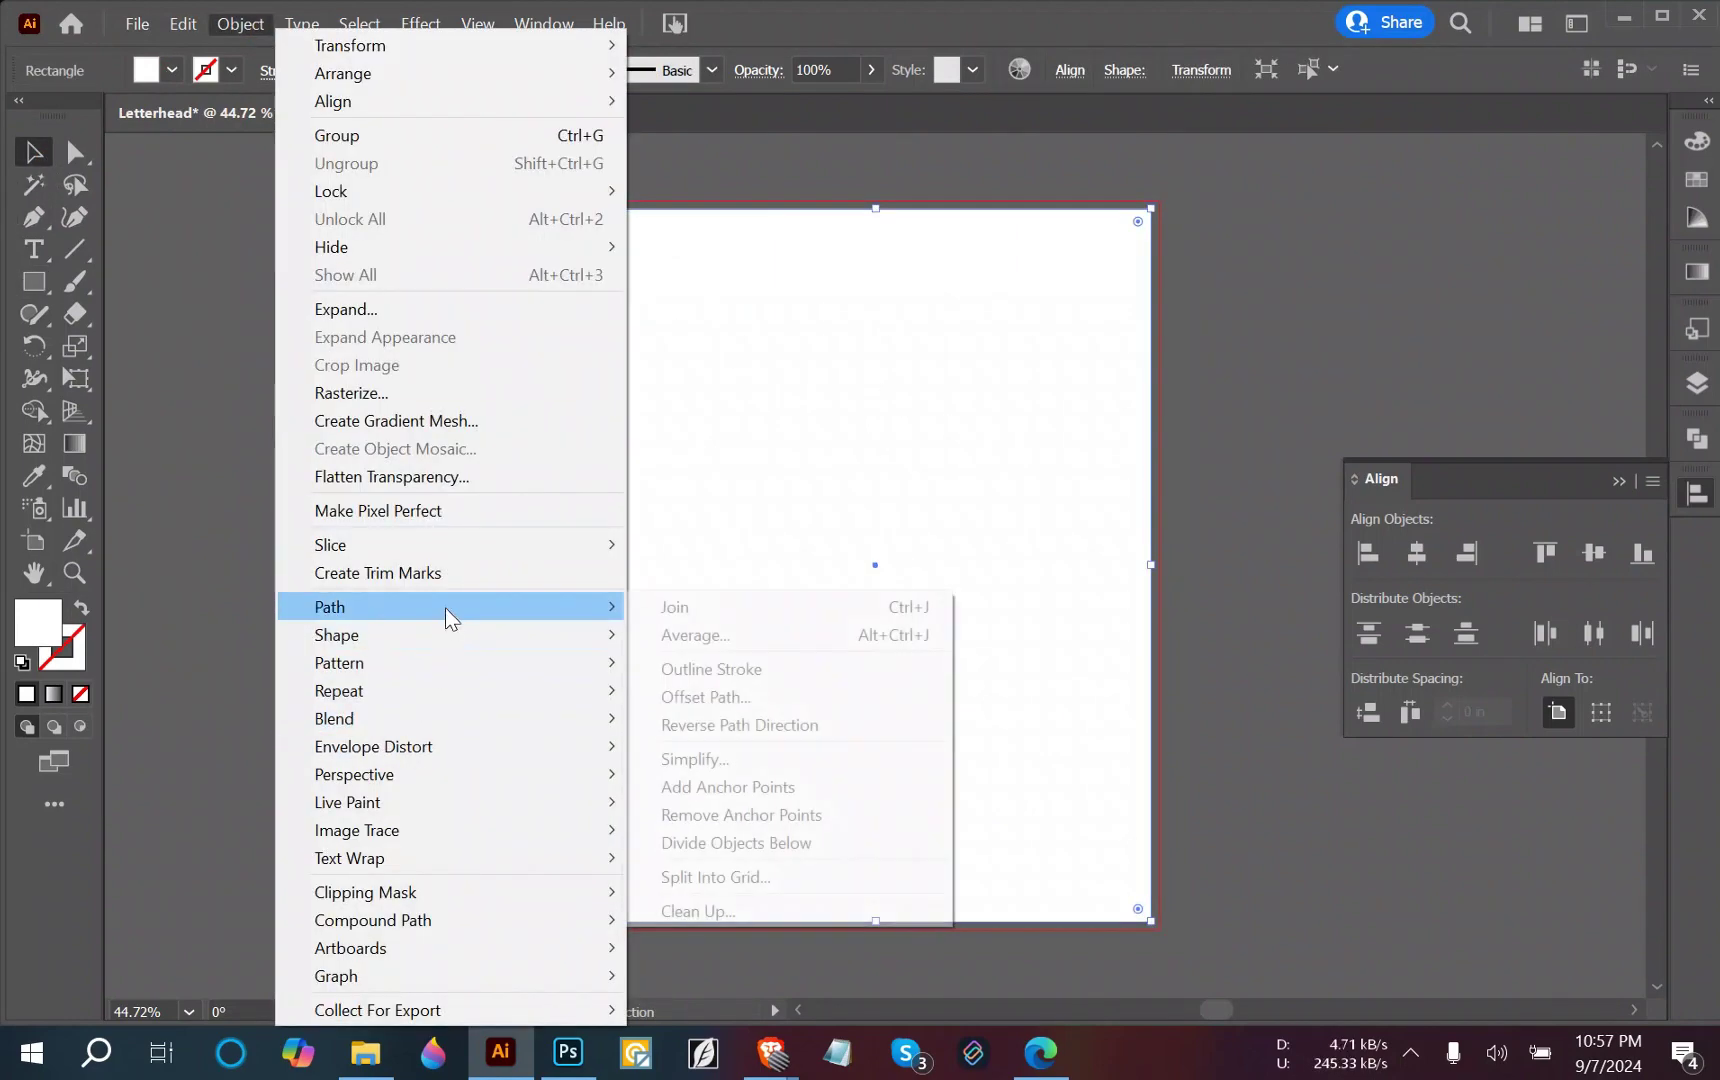
{"action": "left_click", "coordinate": [776, 697]}
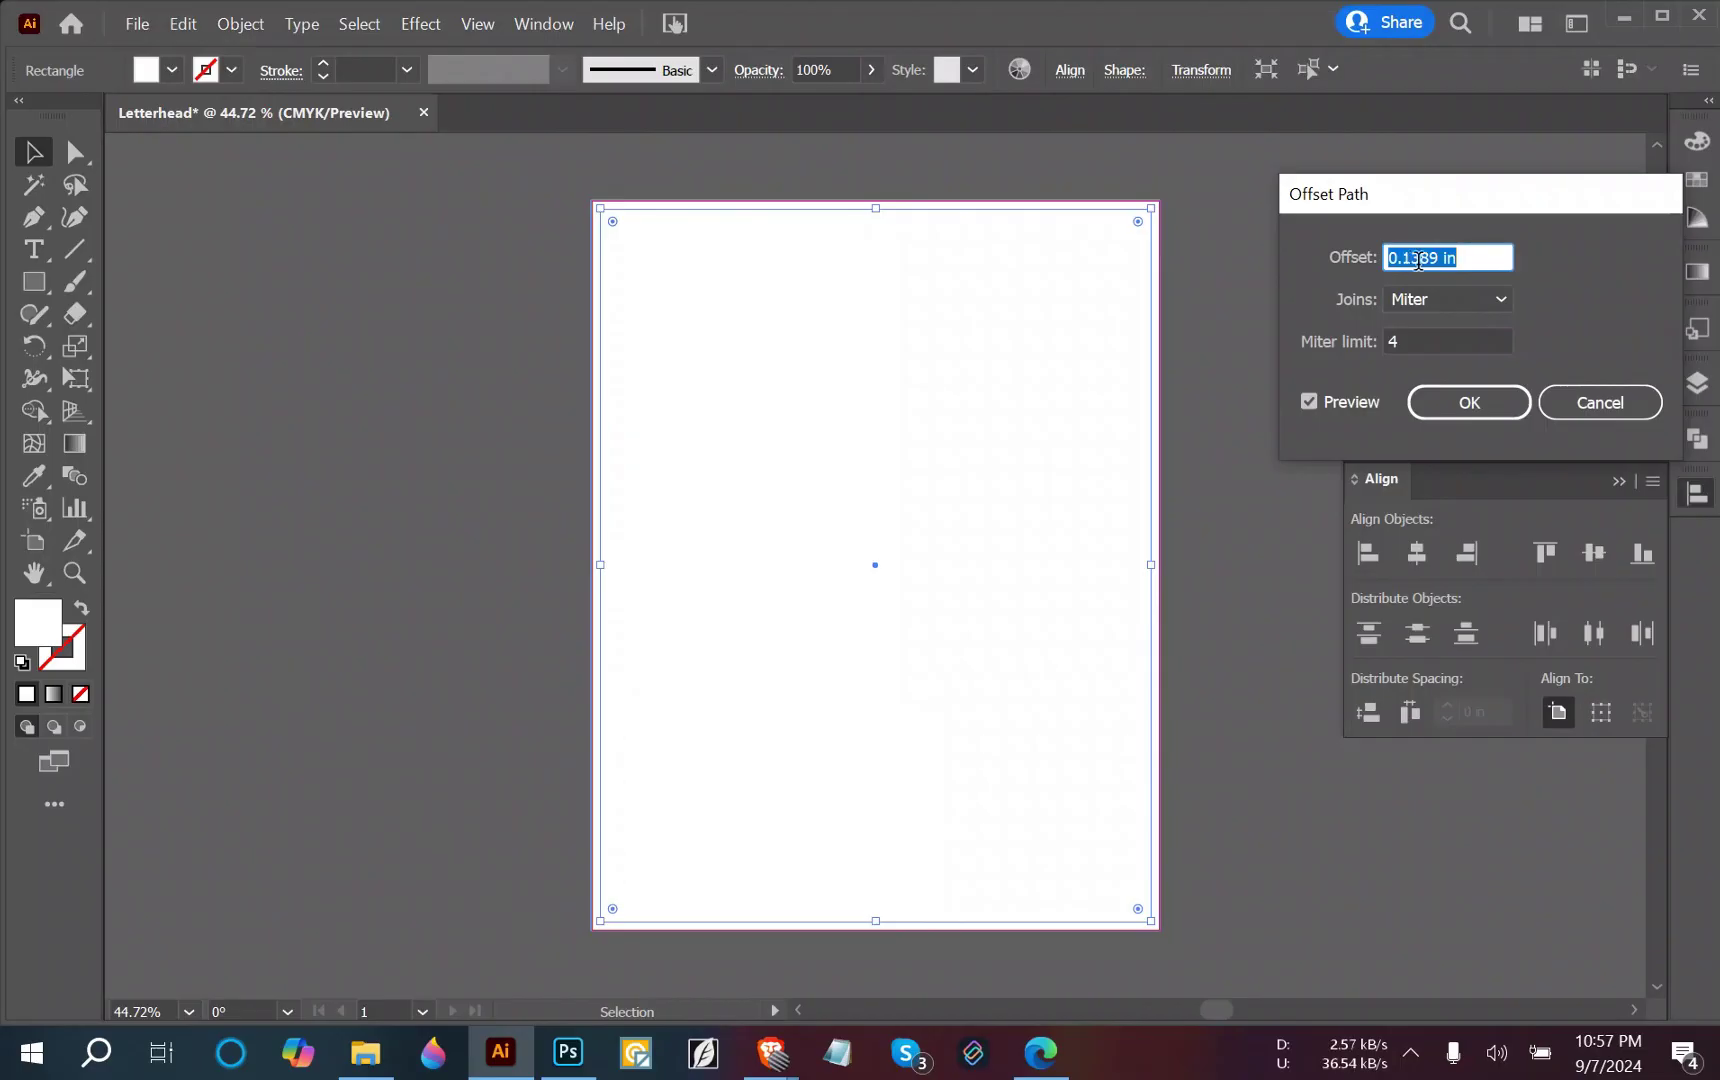
{"action": "left_click_drag", "start_coordinate": [1411, 261], "coordinate": [1464, 268]}
{"action": "left_click", "coordinate": [1428, 257]}
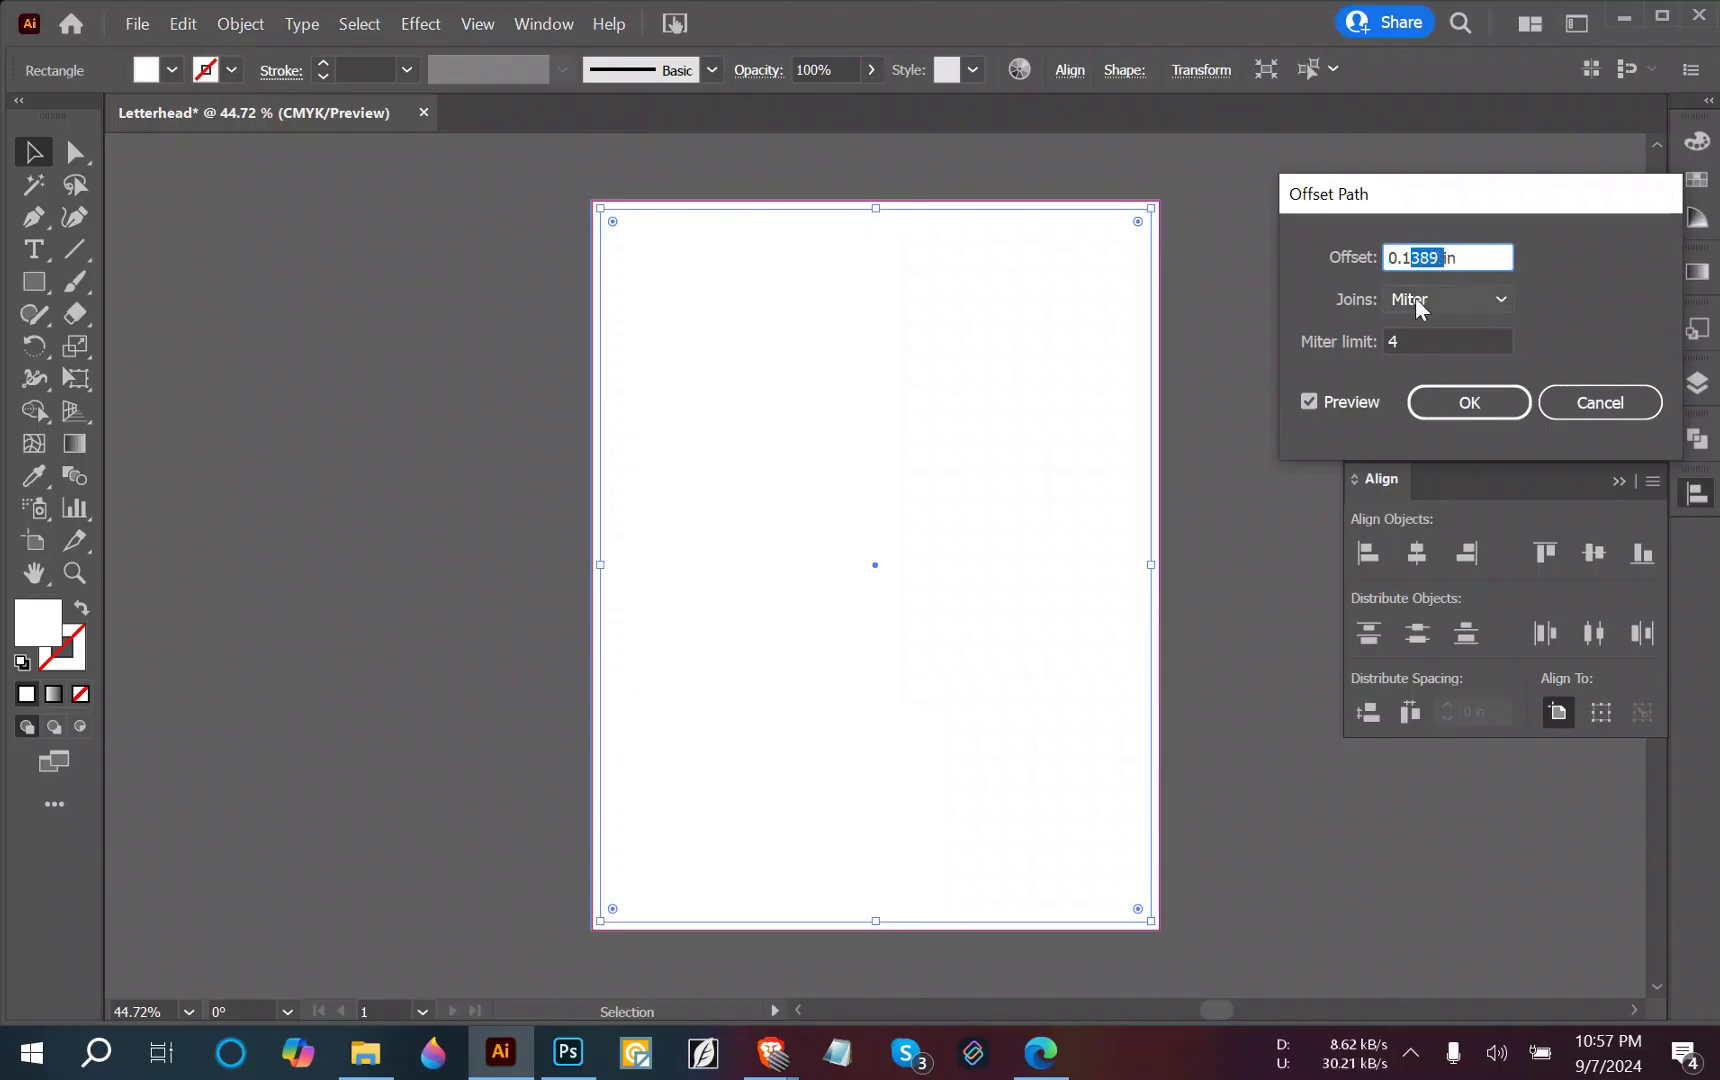
{"action": "type", "text": "25"}
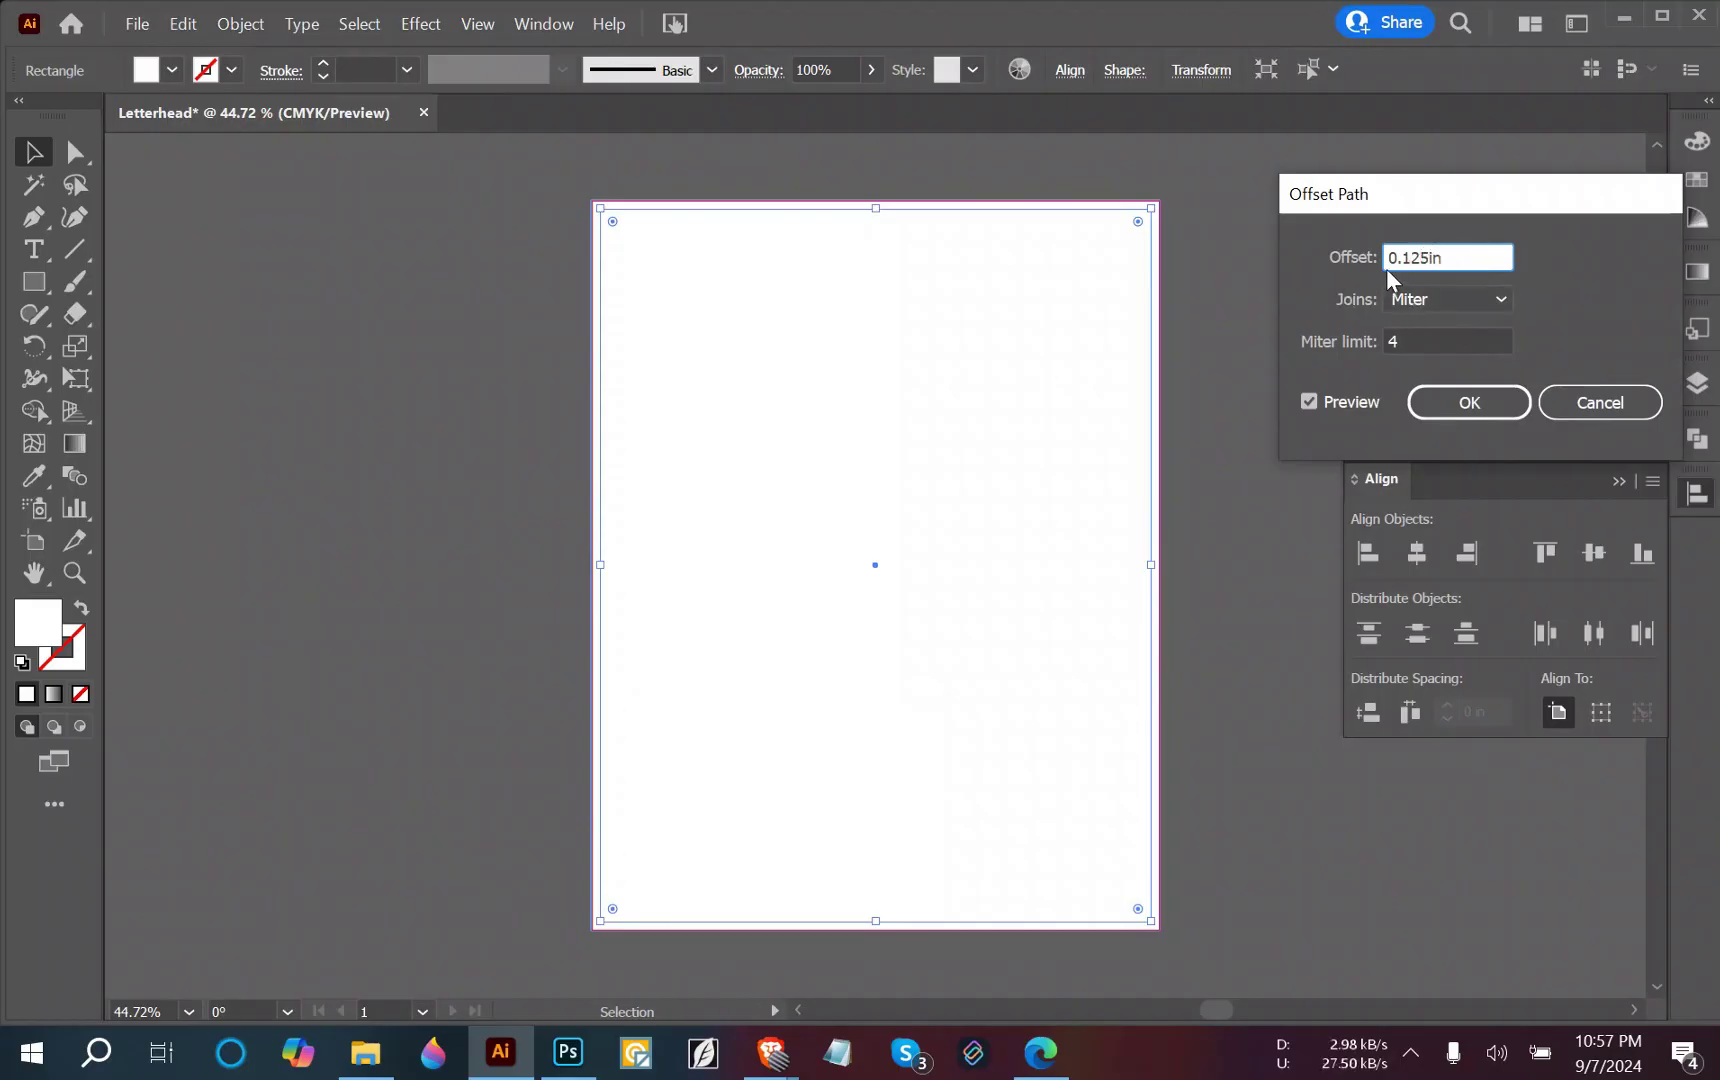
{"action": "left_click", "coordinate": [1387, 259]}
{"action": "type", "text": "-"}
{"action": "left_click", "coordinate": [1477, 404]}
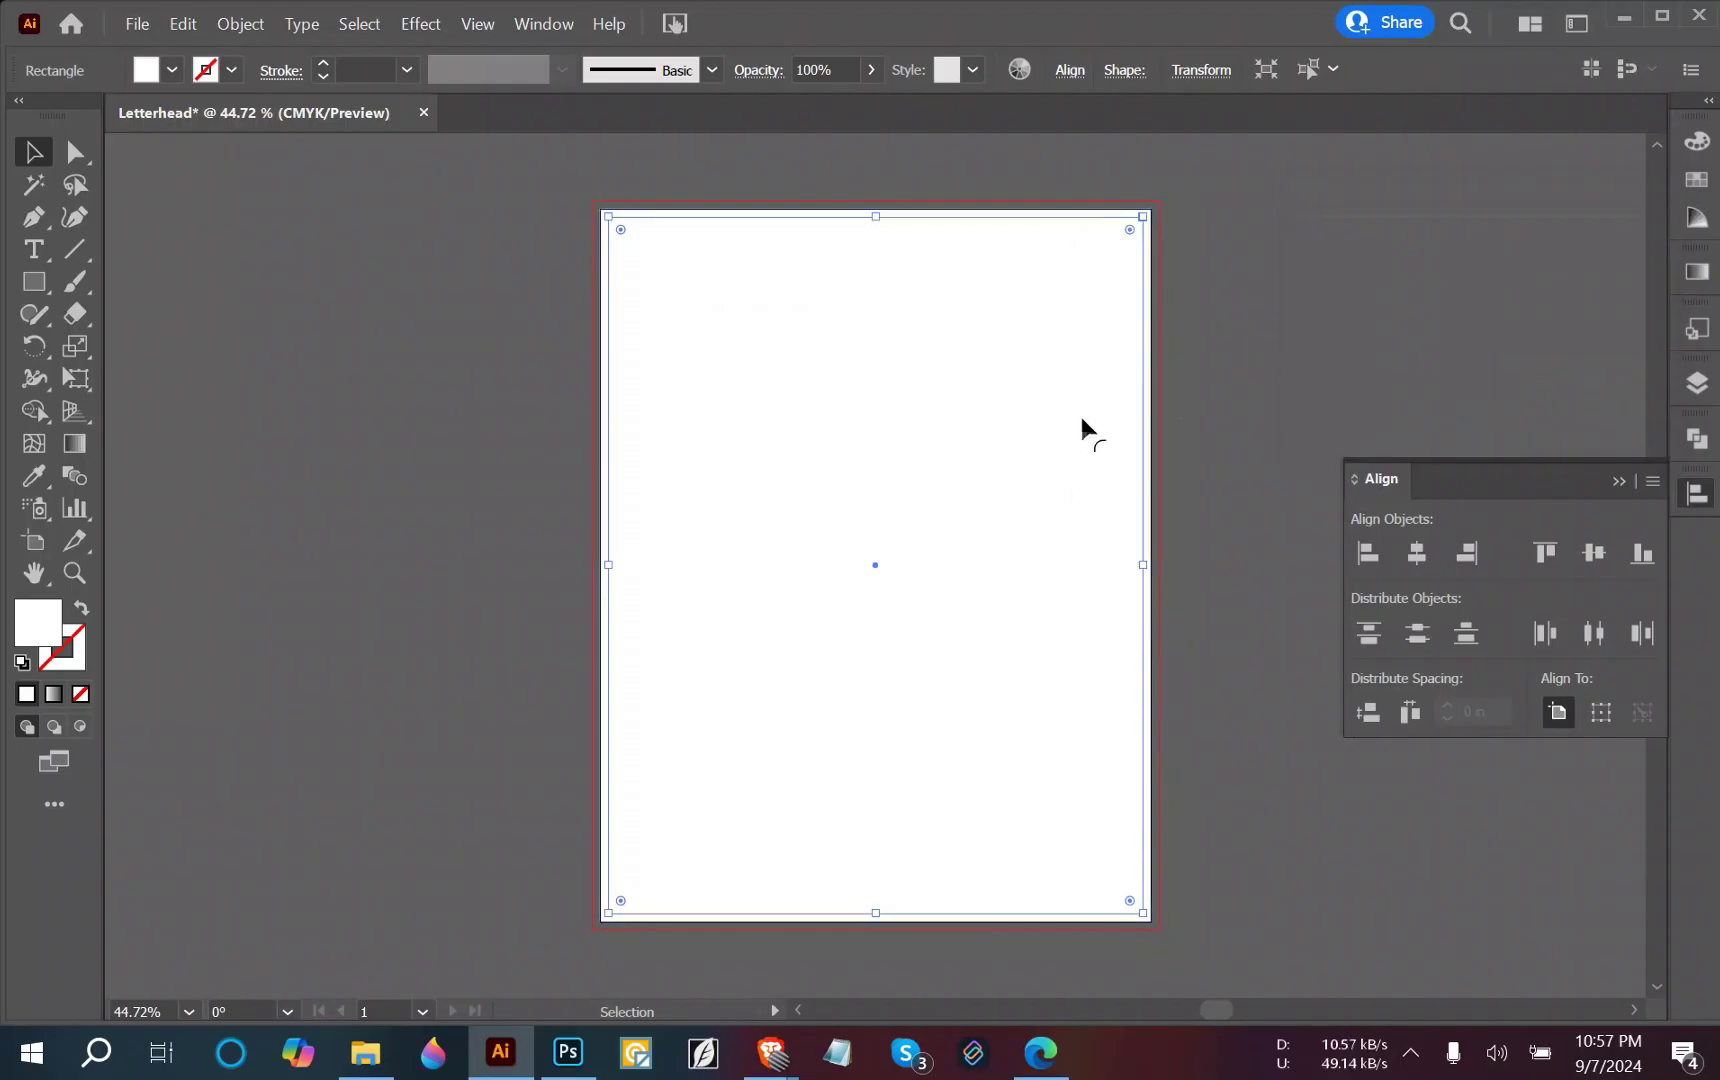
Convert the inset rectangle into guides marking the page's inner margin.
{"action": "right_click", "coordinate": [1142, 446]}
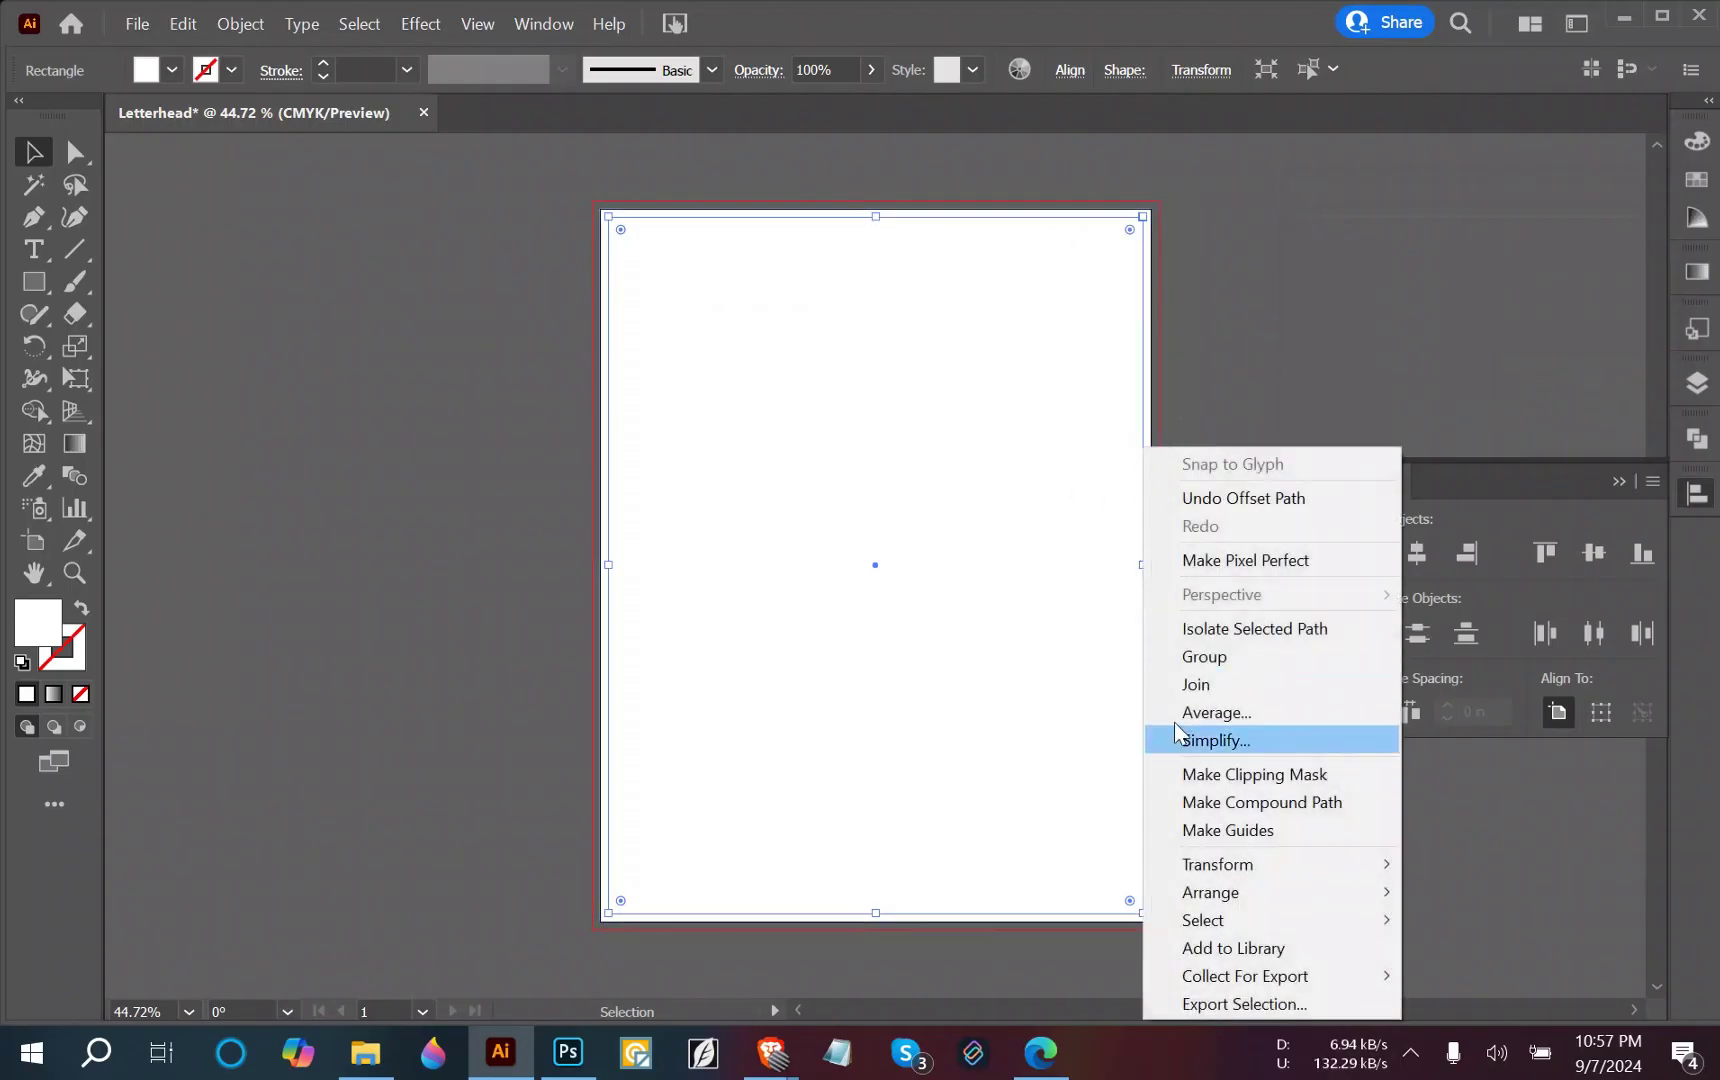
{"action": "left_click", "coordinate": [1203, 830]}
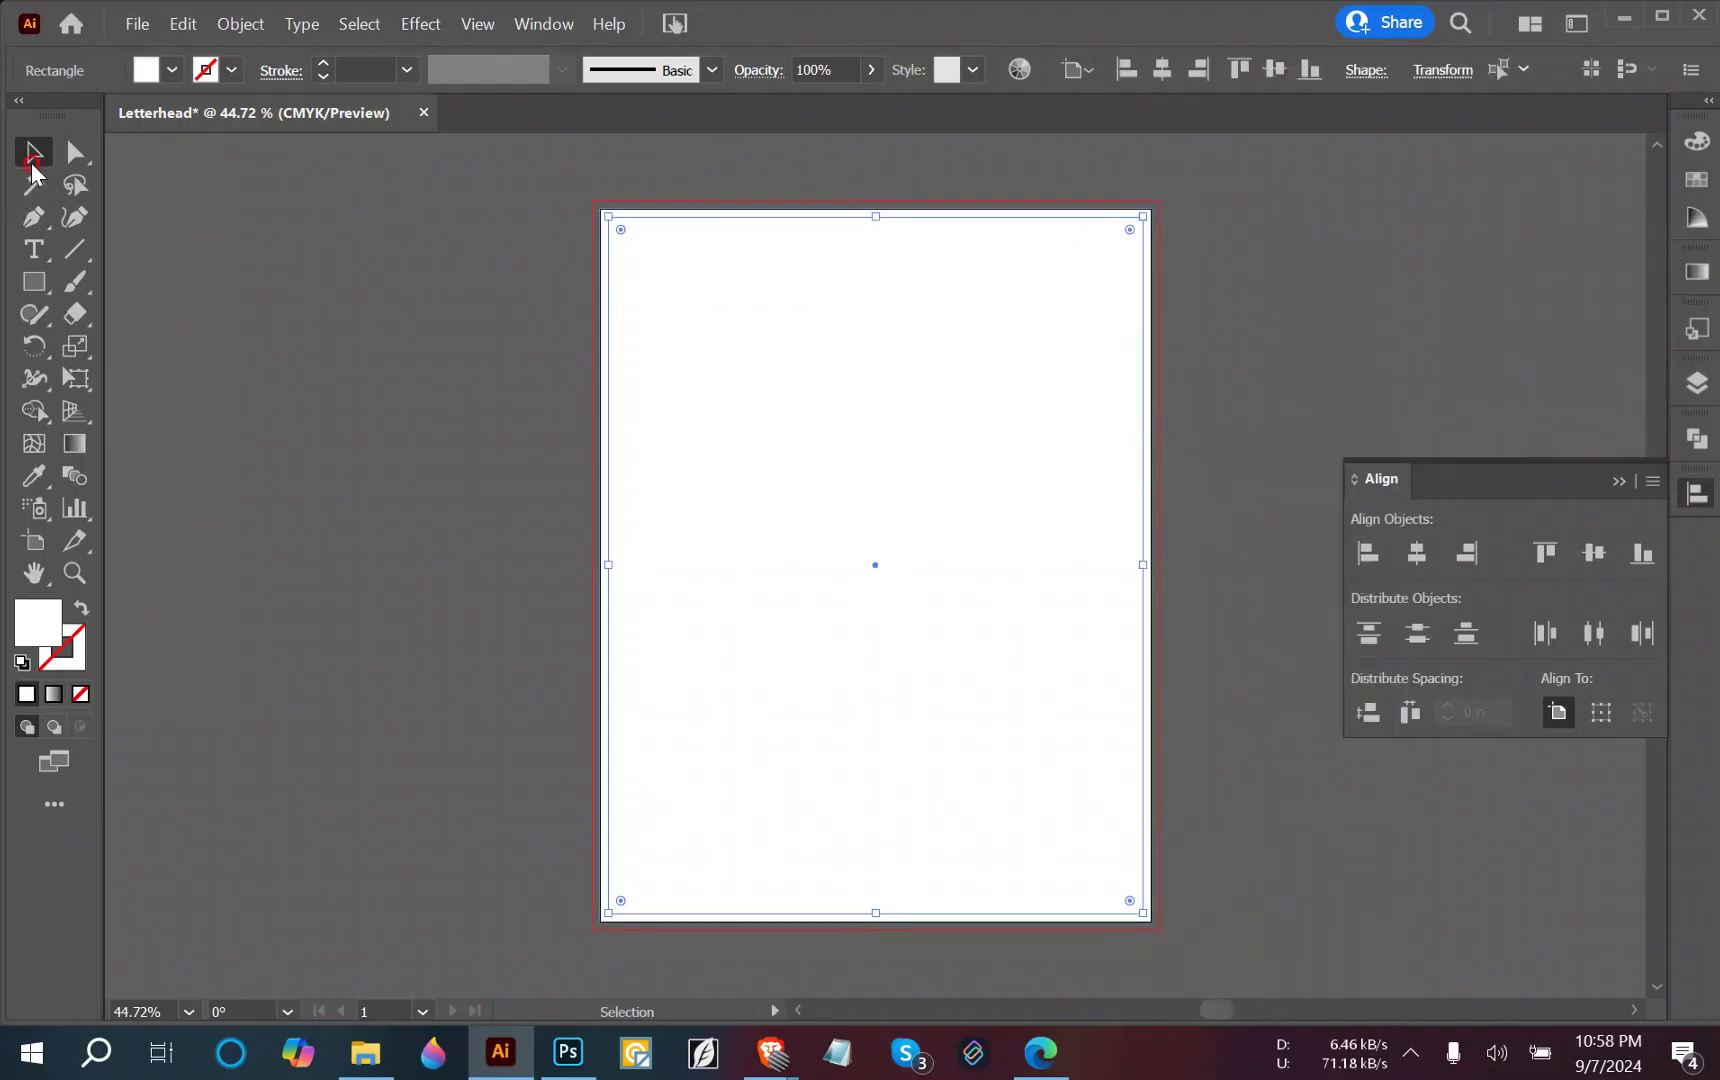
{"action": "left_click", "coordinate": [641, 348]}
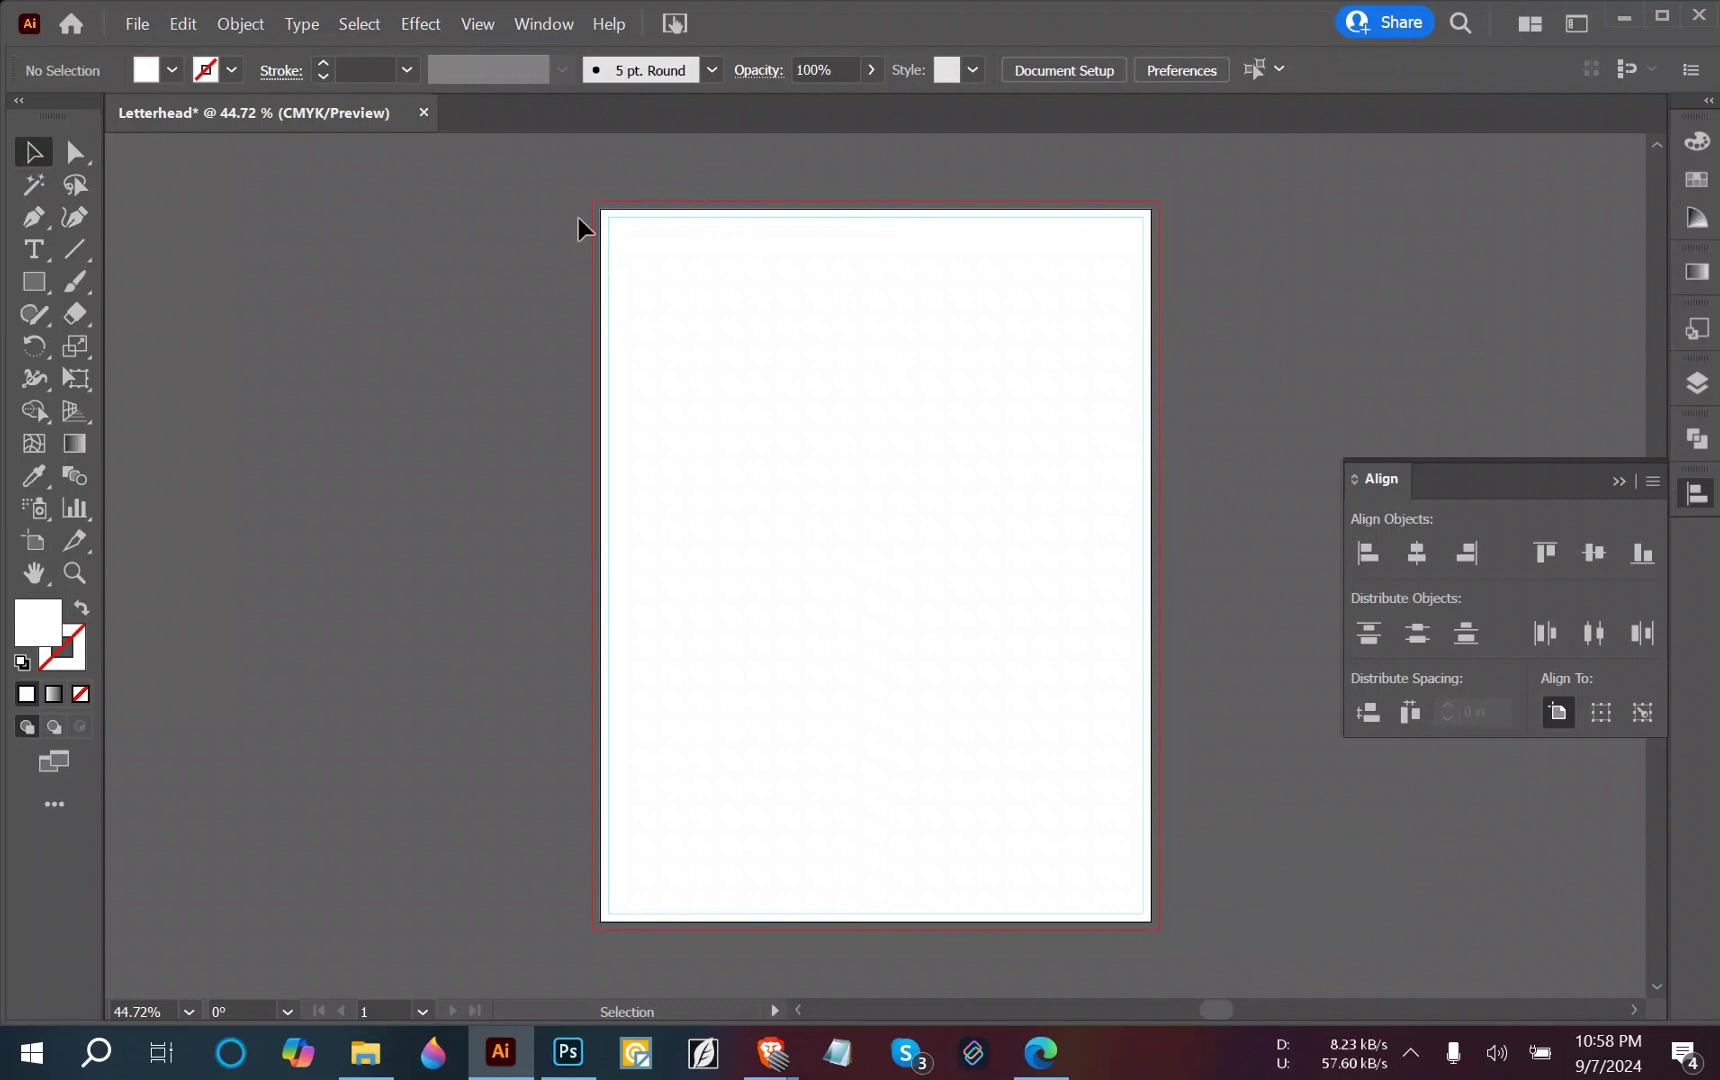
{"action": "key", "text": "ctrl+z"}
{"action": "key", "text": "ctrl+shift+z"}
{"action": "left_click", "coordinate": [33, 282]}
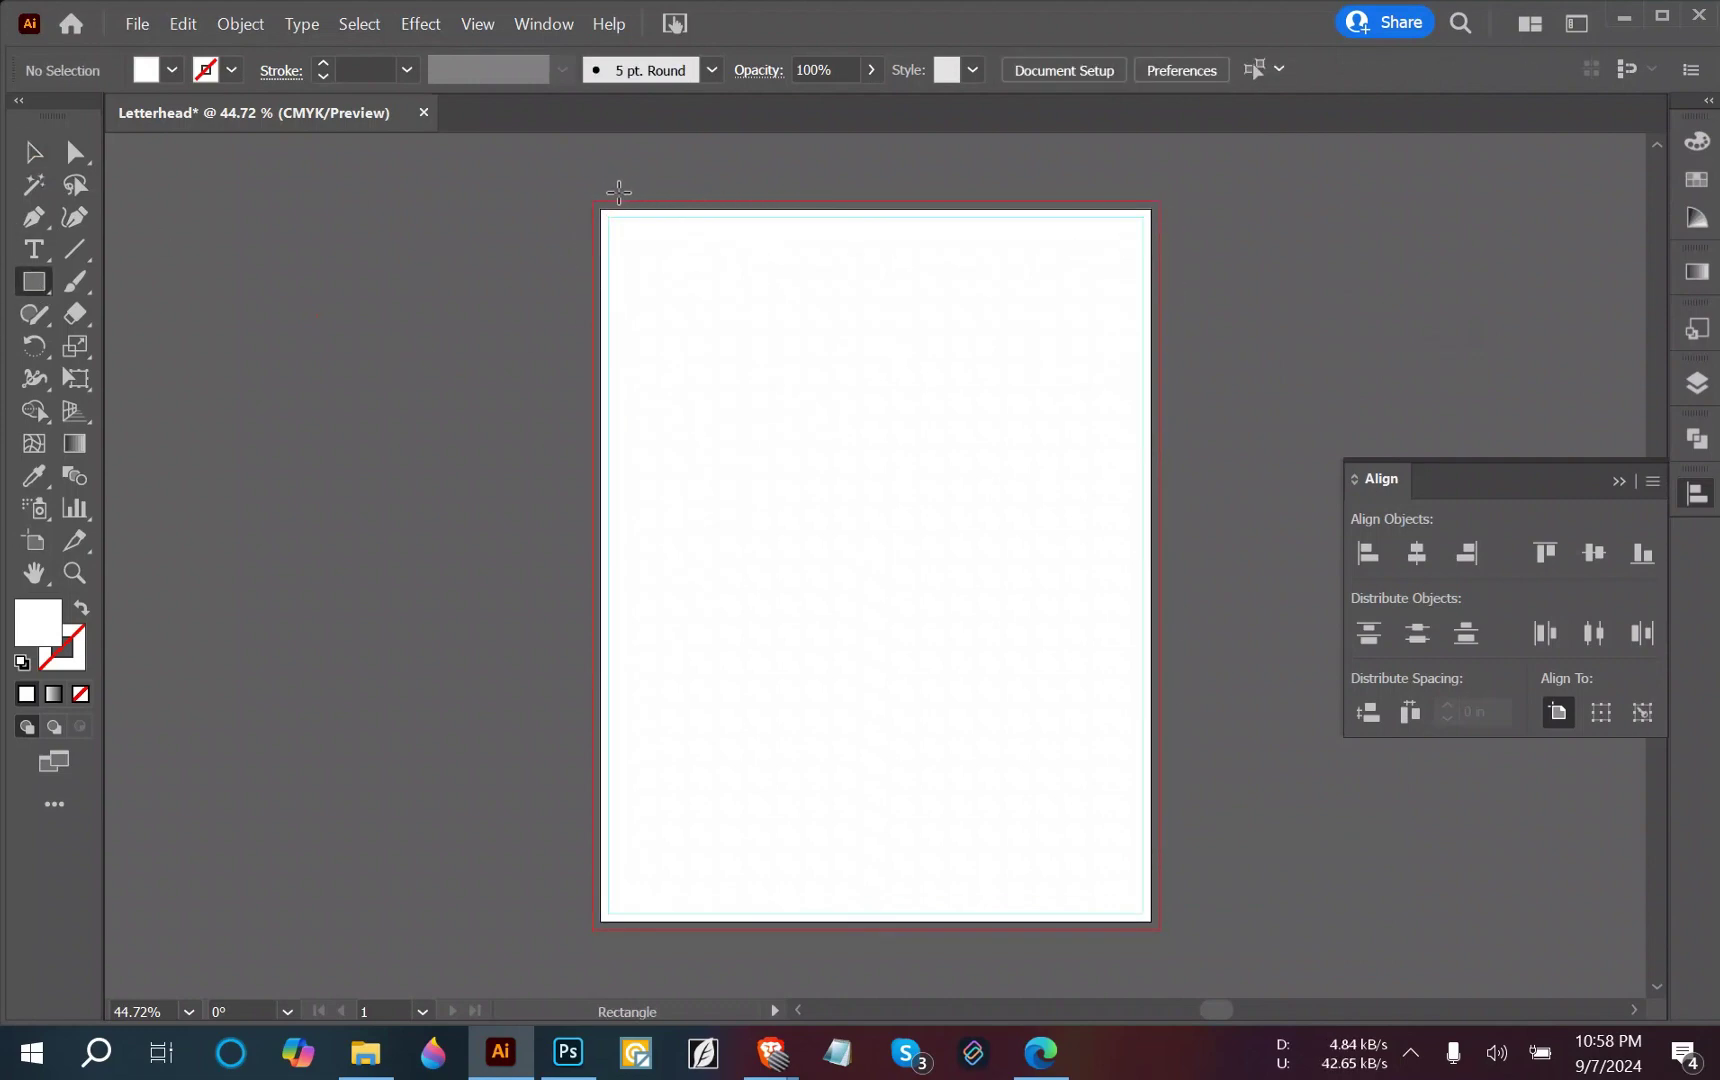
{"action": "left_click_drag", "start_coordinate": [591, 200], "coordinate": [1027, 766]}
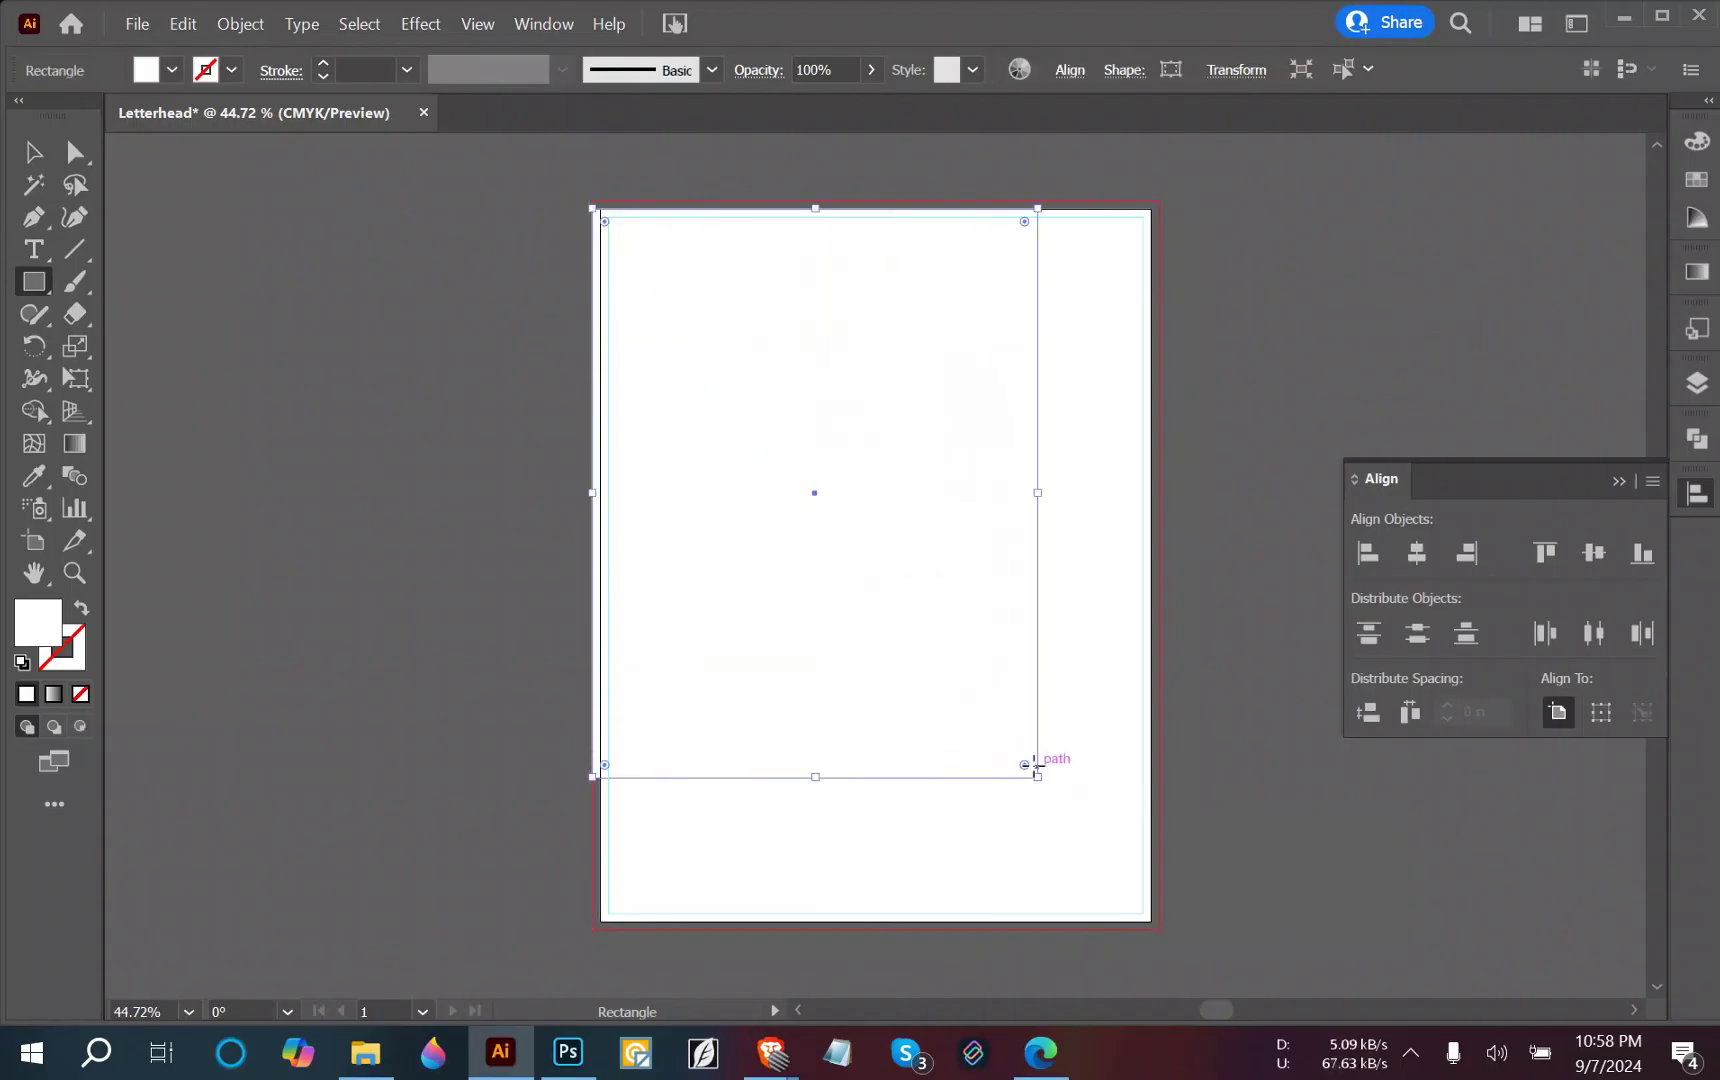
{"action": "key", "text": "ctrl+5"}
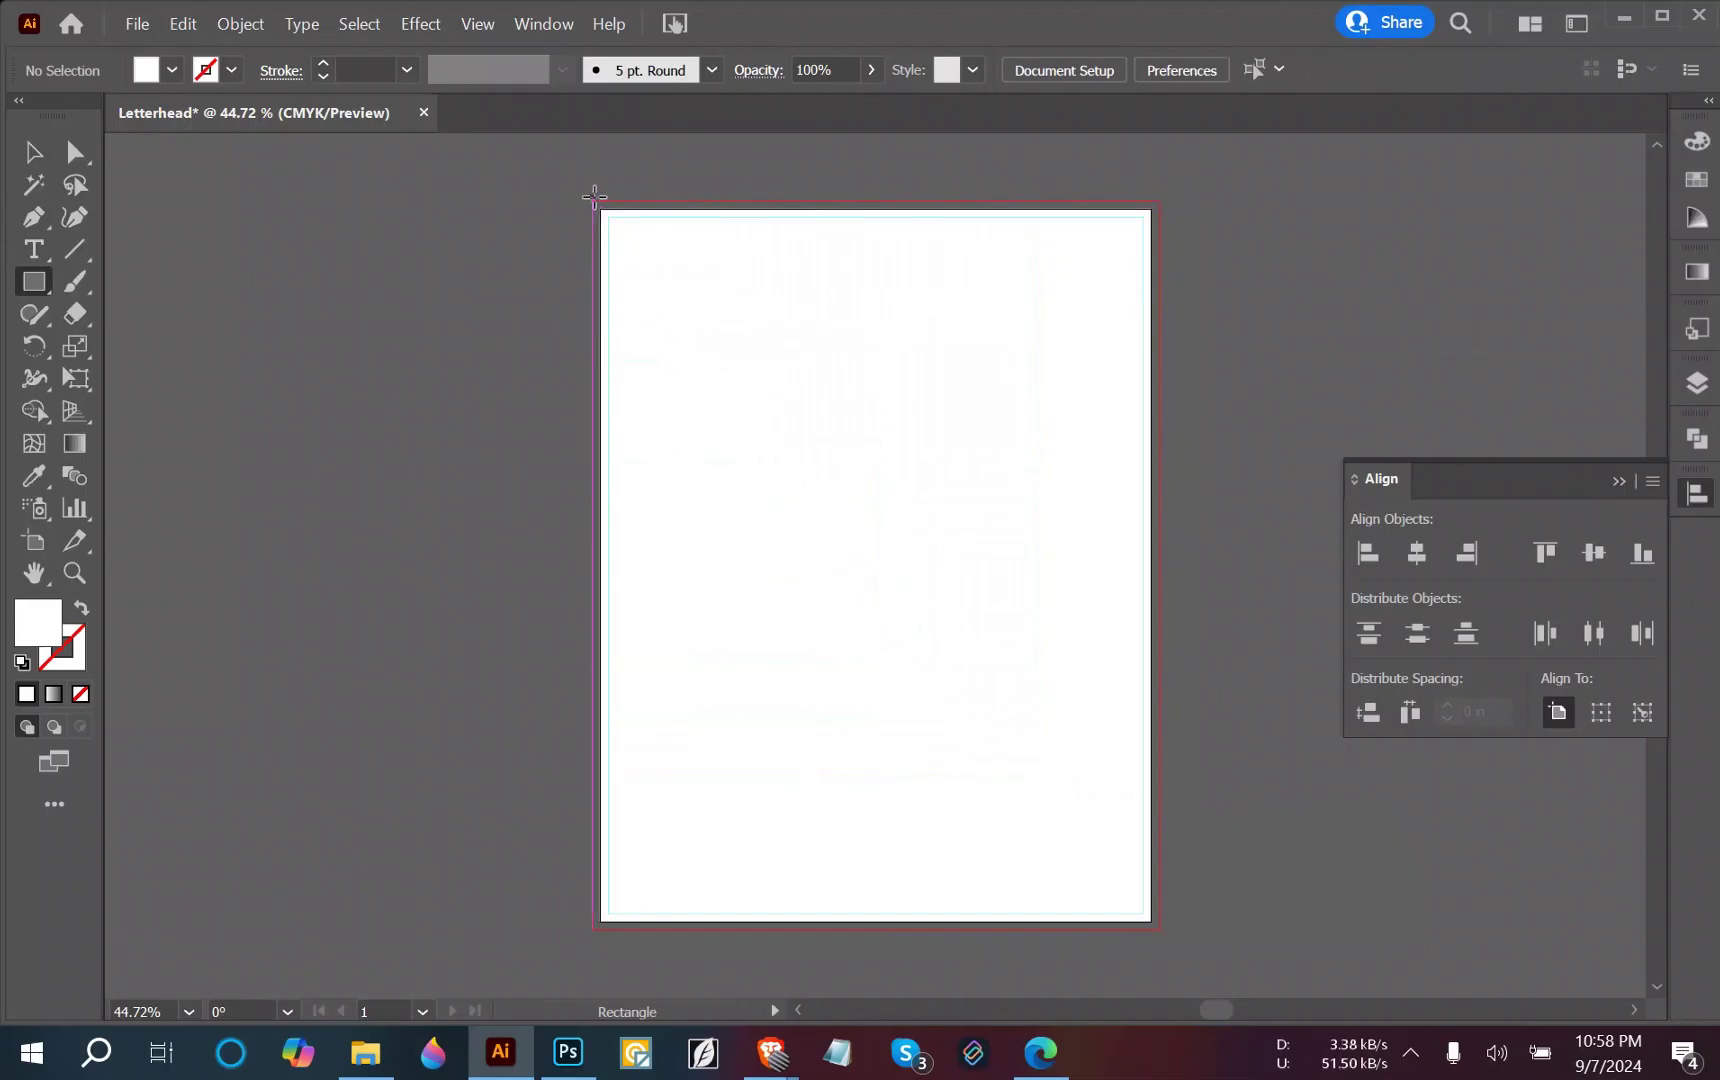
{"action": "left_click_drag", "start_coordinate": [592, 202], "coordinate": [1157, 929]}
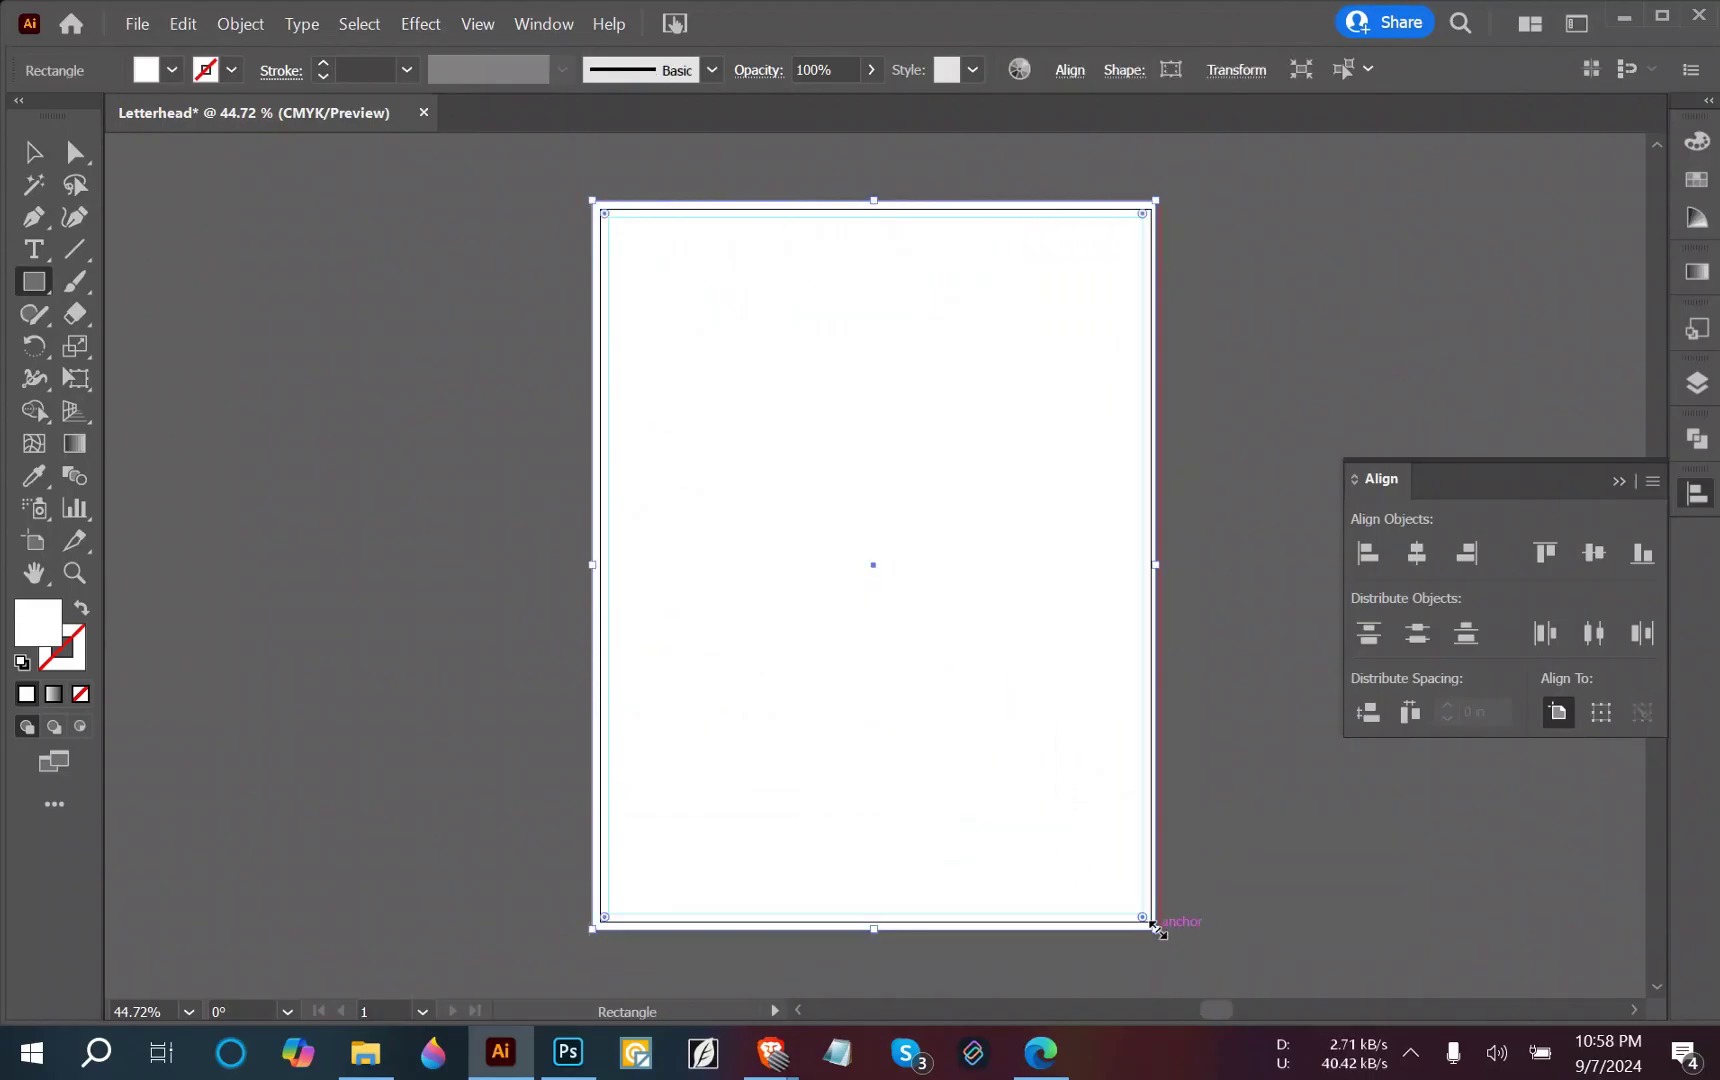
{"action": "key", "text": "ctrl+shift+a"}
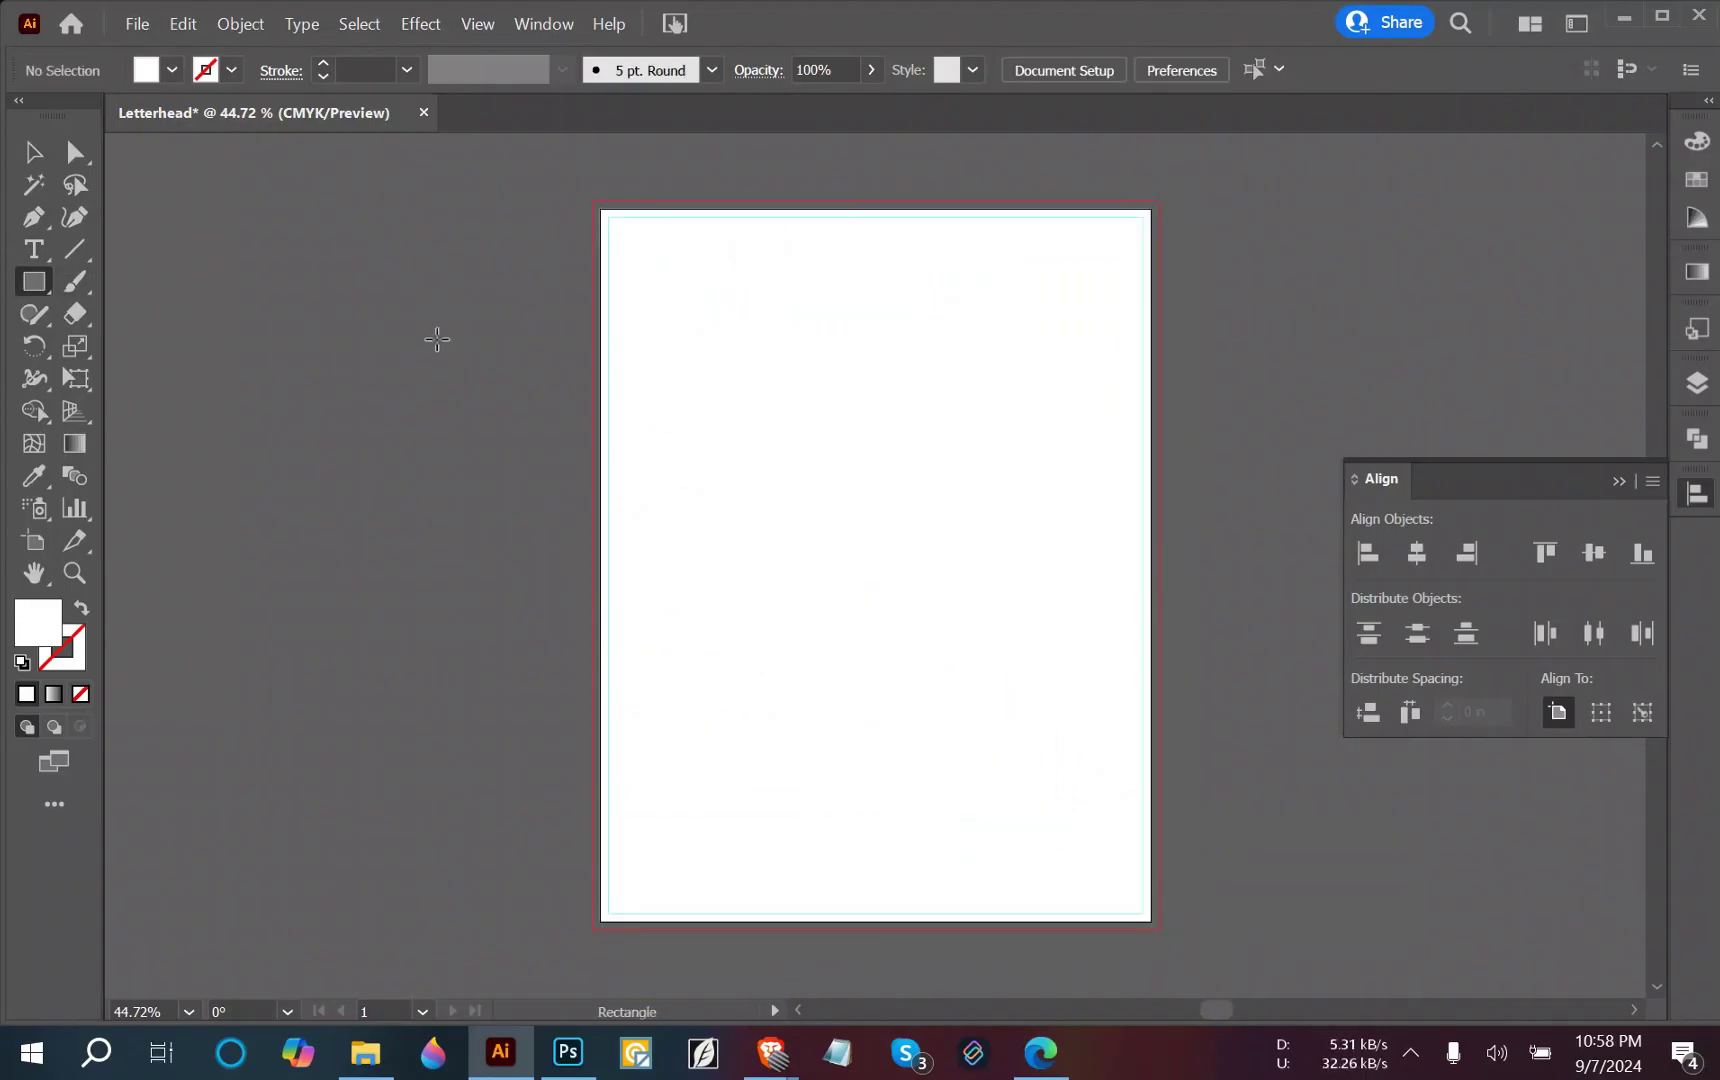
Draw a white background rectangle without stroke that extends past the artboard to the bleed edges on all sides, and leave it deselected.
{"action": "key", "text": "ctrl+equal"}
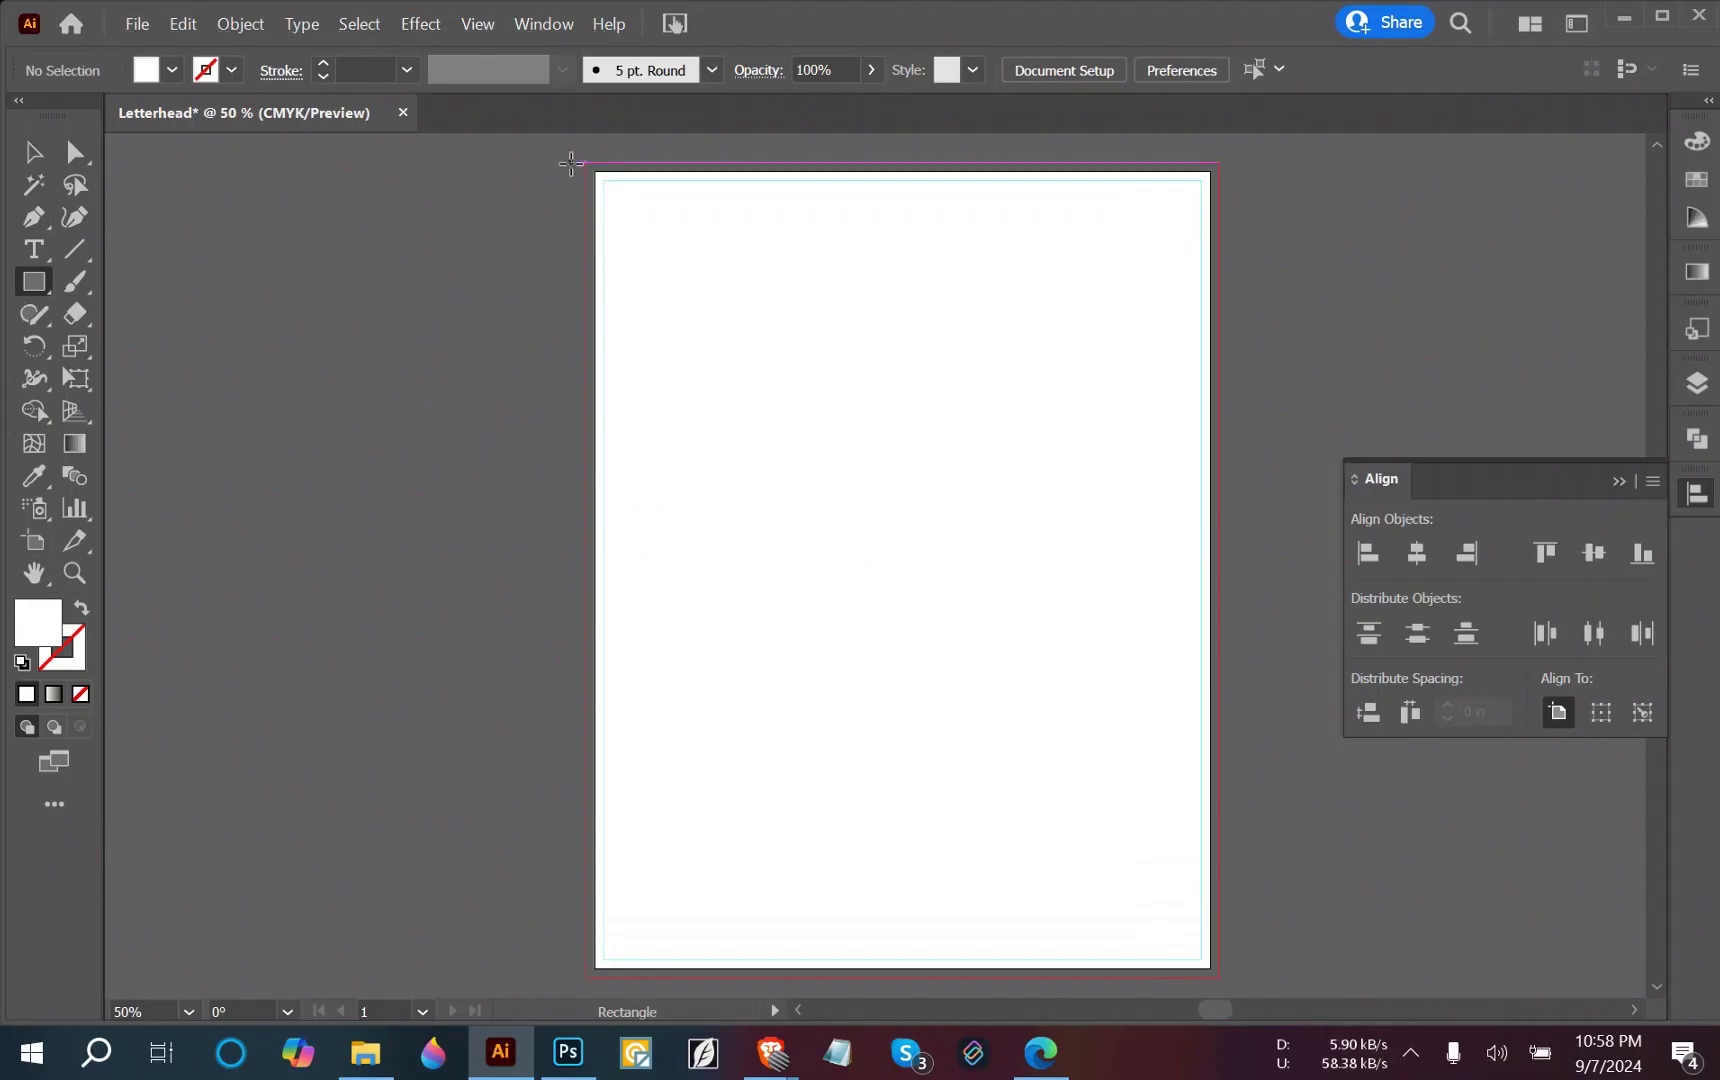
{"action": "mouse_move", "coordinate": [586, 163]}
{"action": "left_mouse_down"}
{"action": "mouse_move", "coordinate": [1102, 846]}
{"action": "mouse_move", "coordinate": [1222, 977]}
{"action": "left_mouse_up"}
{"action": "left_click", "coordinate": [37, 148]}
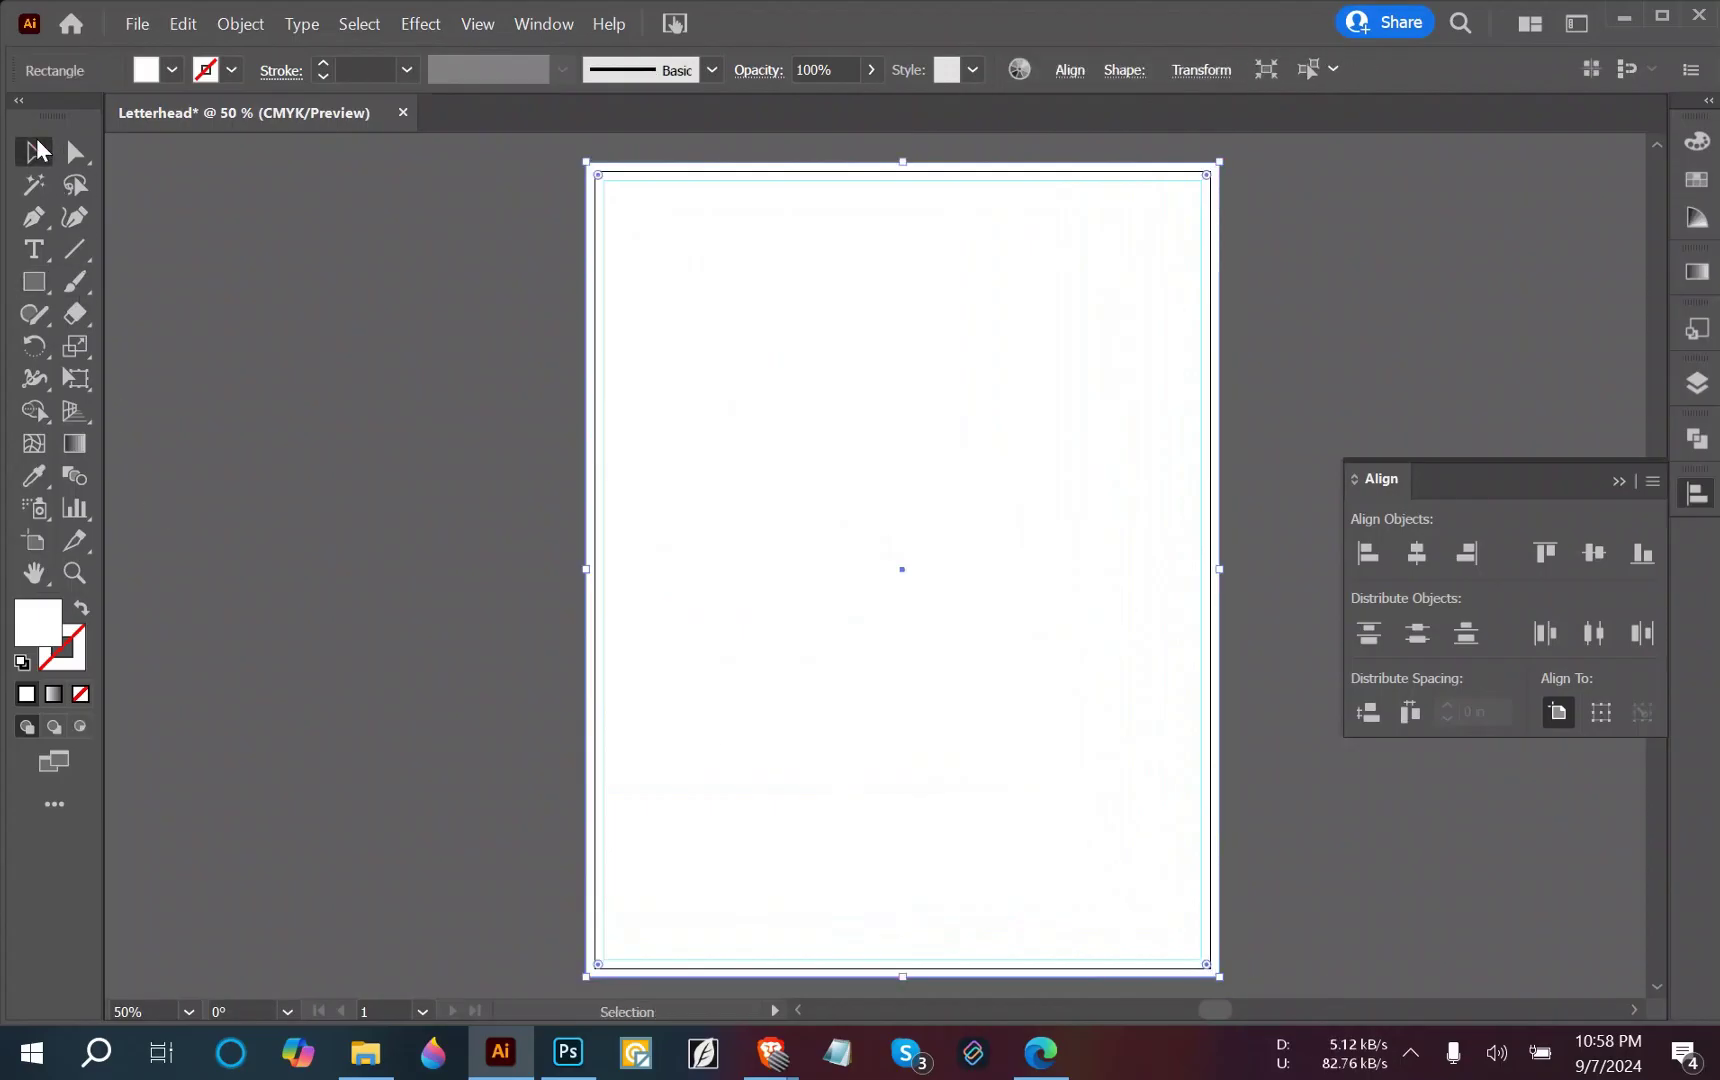
{"action": "scroll", "coordinate": [447, 357], "scroll_direction": "down", "scroll_amount": 2}
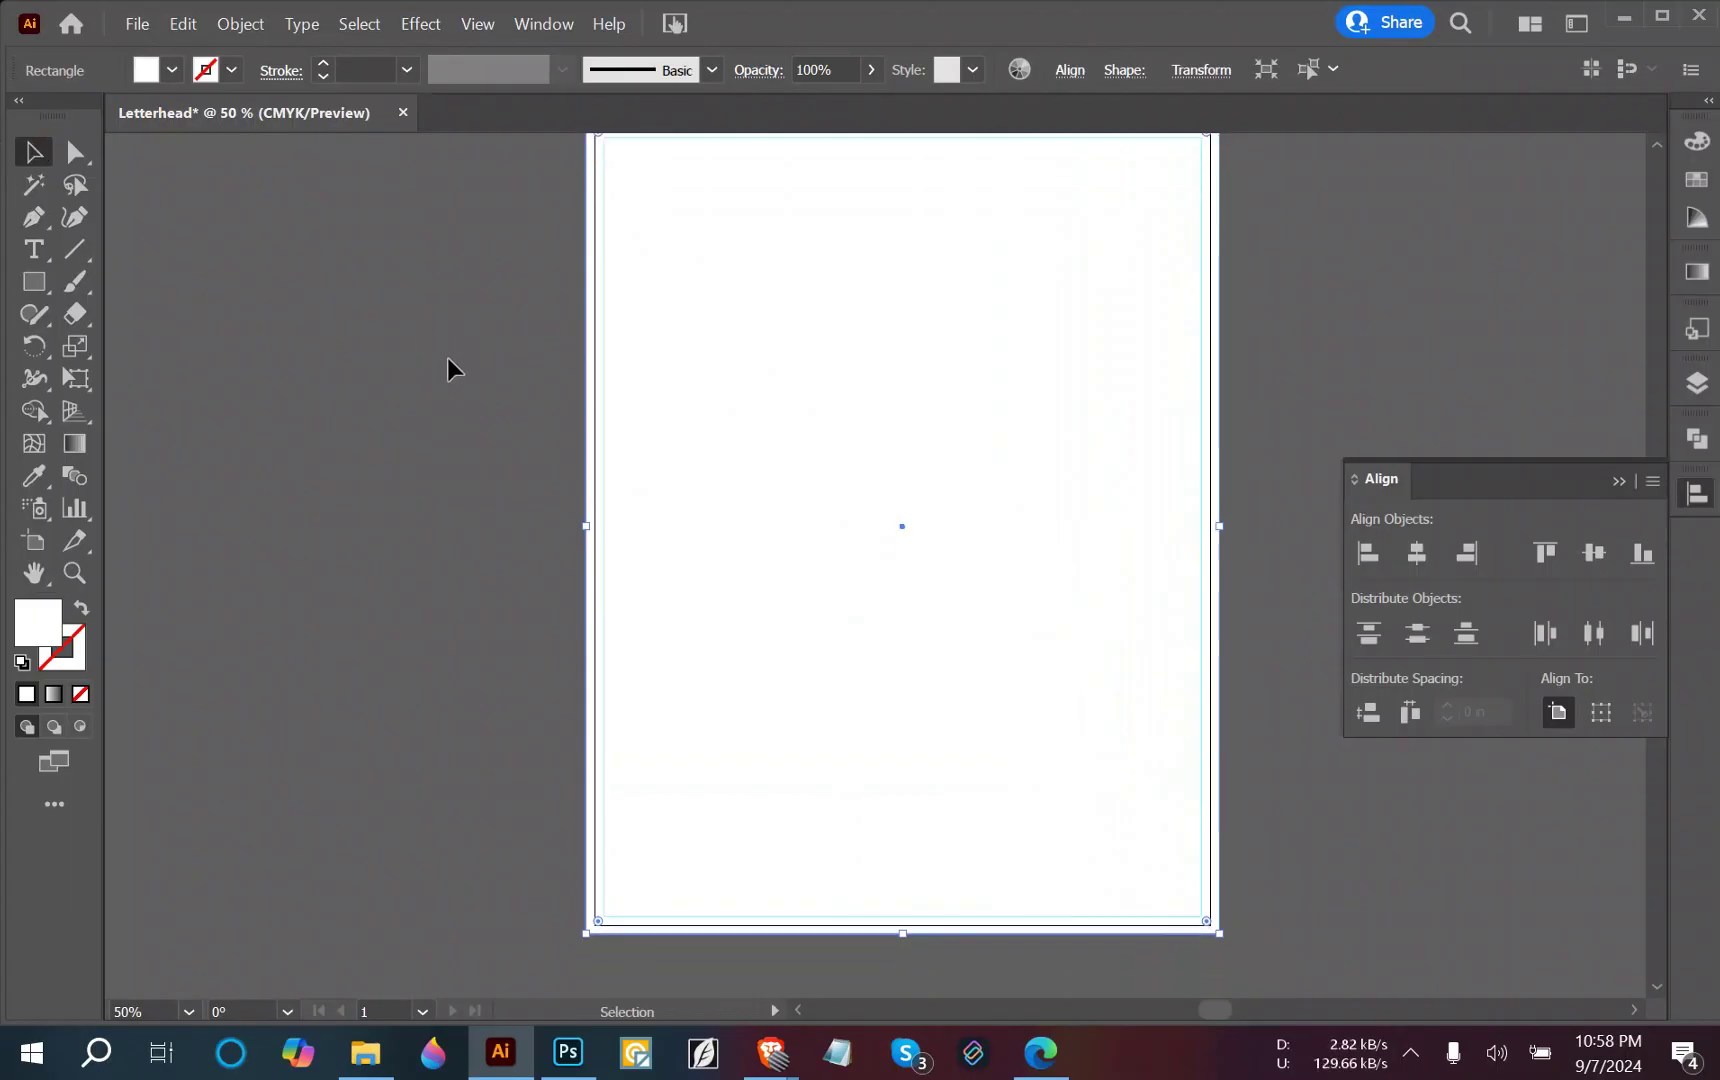
{"action": "scroll", "coordinate": [447, 357], "scroll_direction": "up", "scroll_amount": 1}
{"action": "scroll", "coordinate": [462, 407], "scroll_direction": "down", "scroll_amount": 1}
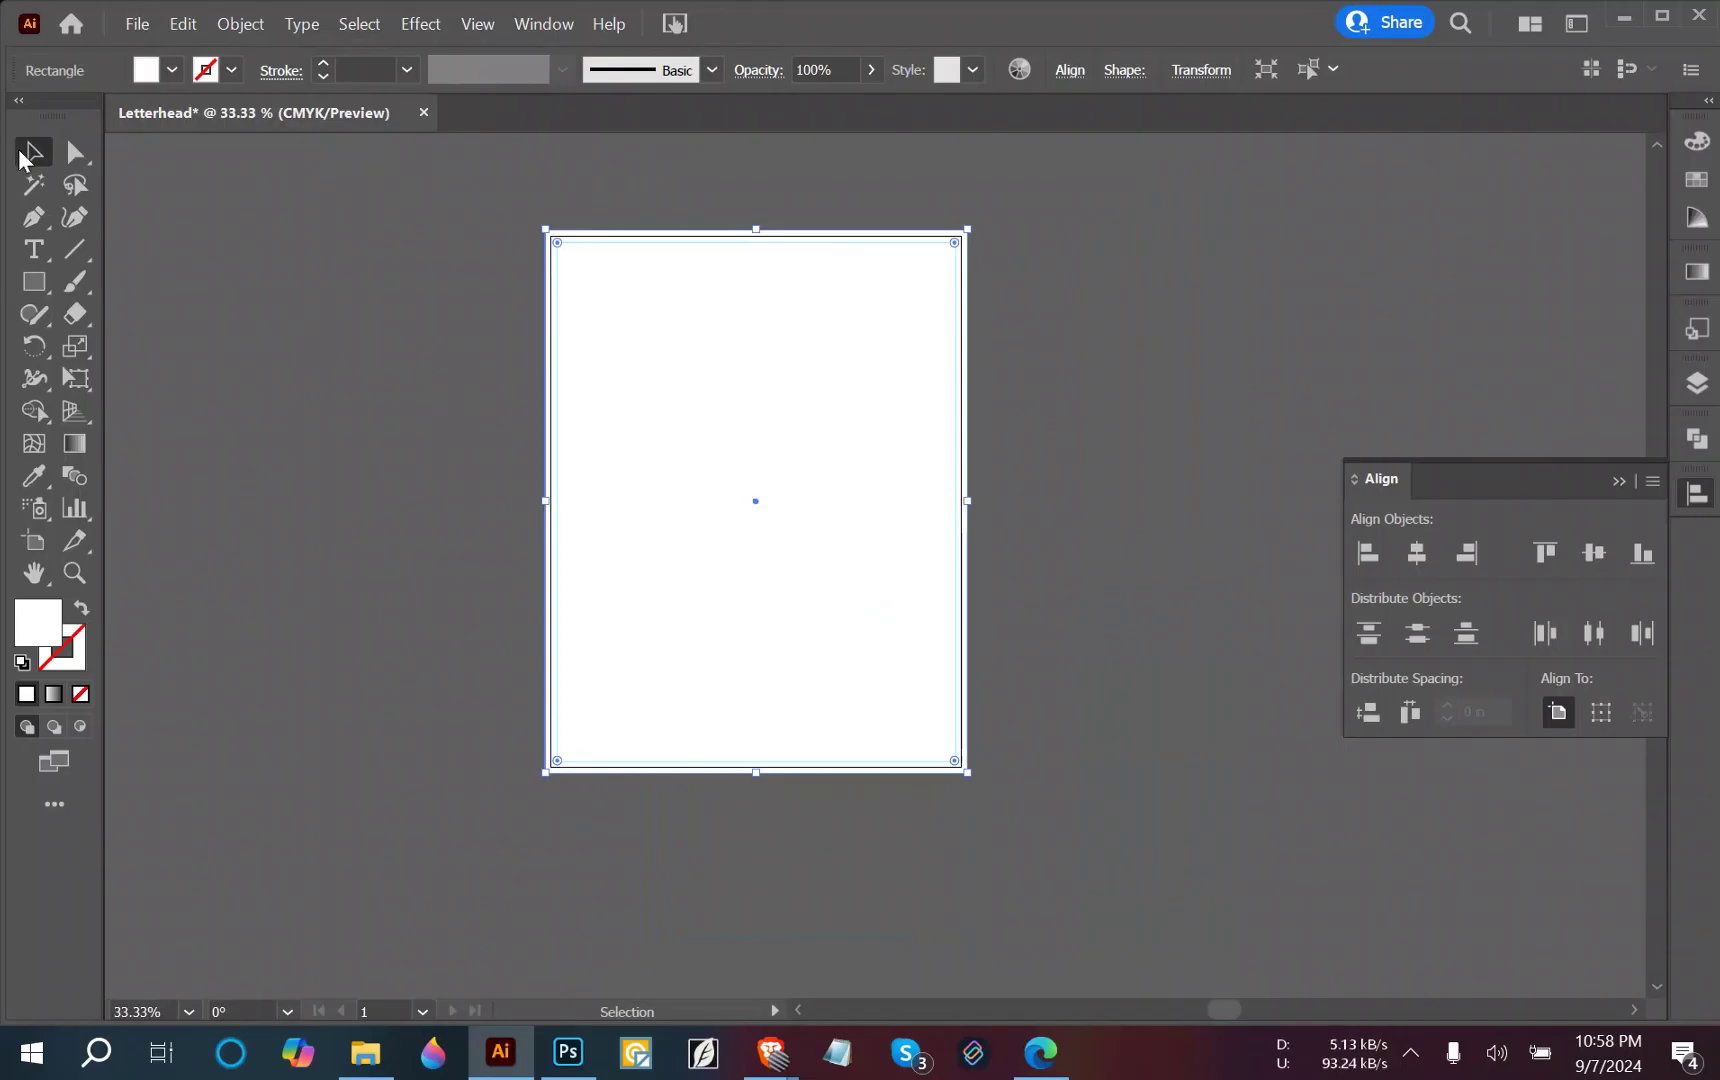
{"action": "left_click", "coordinate": [370, 343]}
{"action": "left_click_drag", "start_coordinate": [679, 474], "coordinate": [680, 476]}
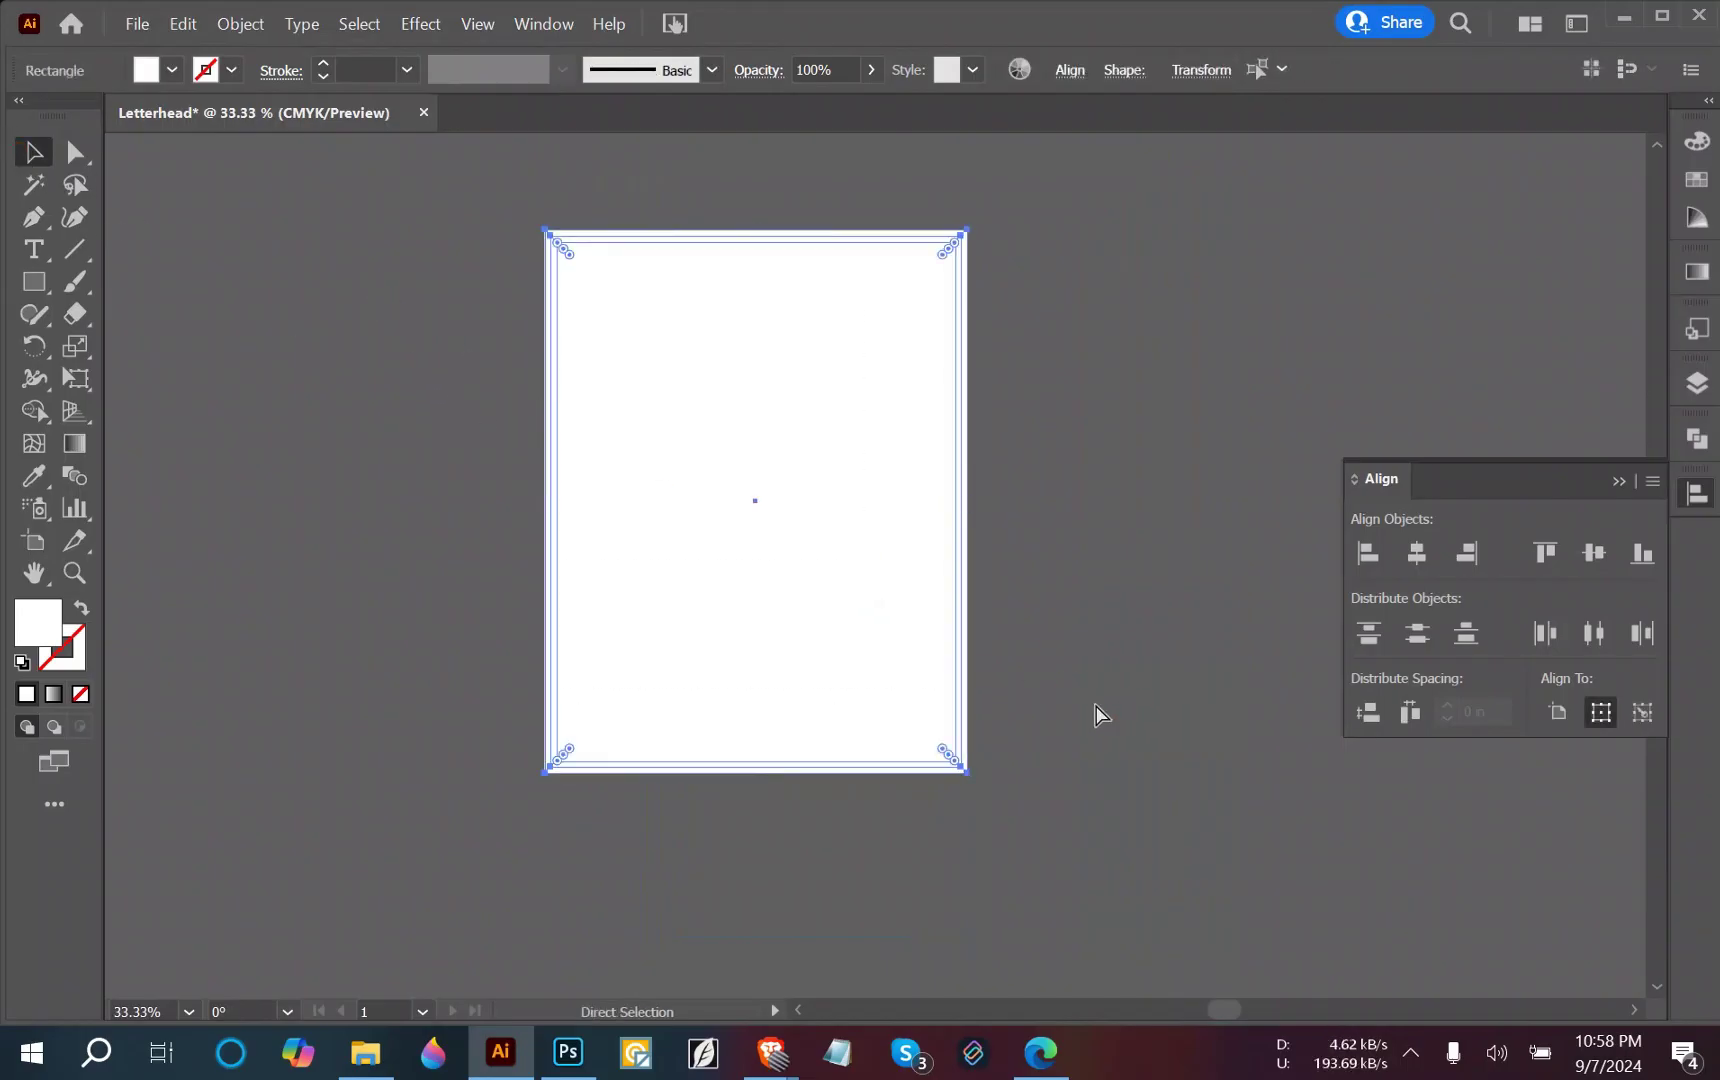
{"action": "left_click", "coordinate": [1097, 708]}
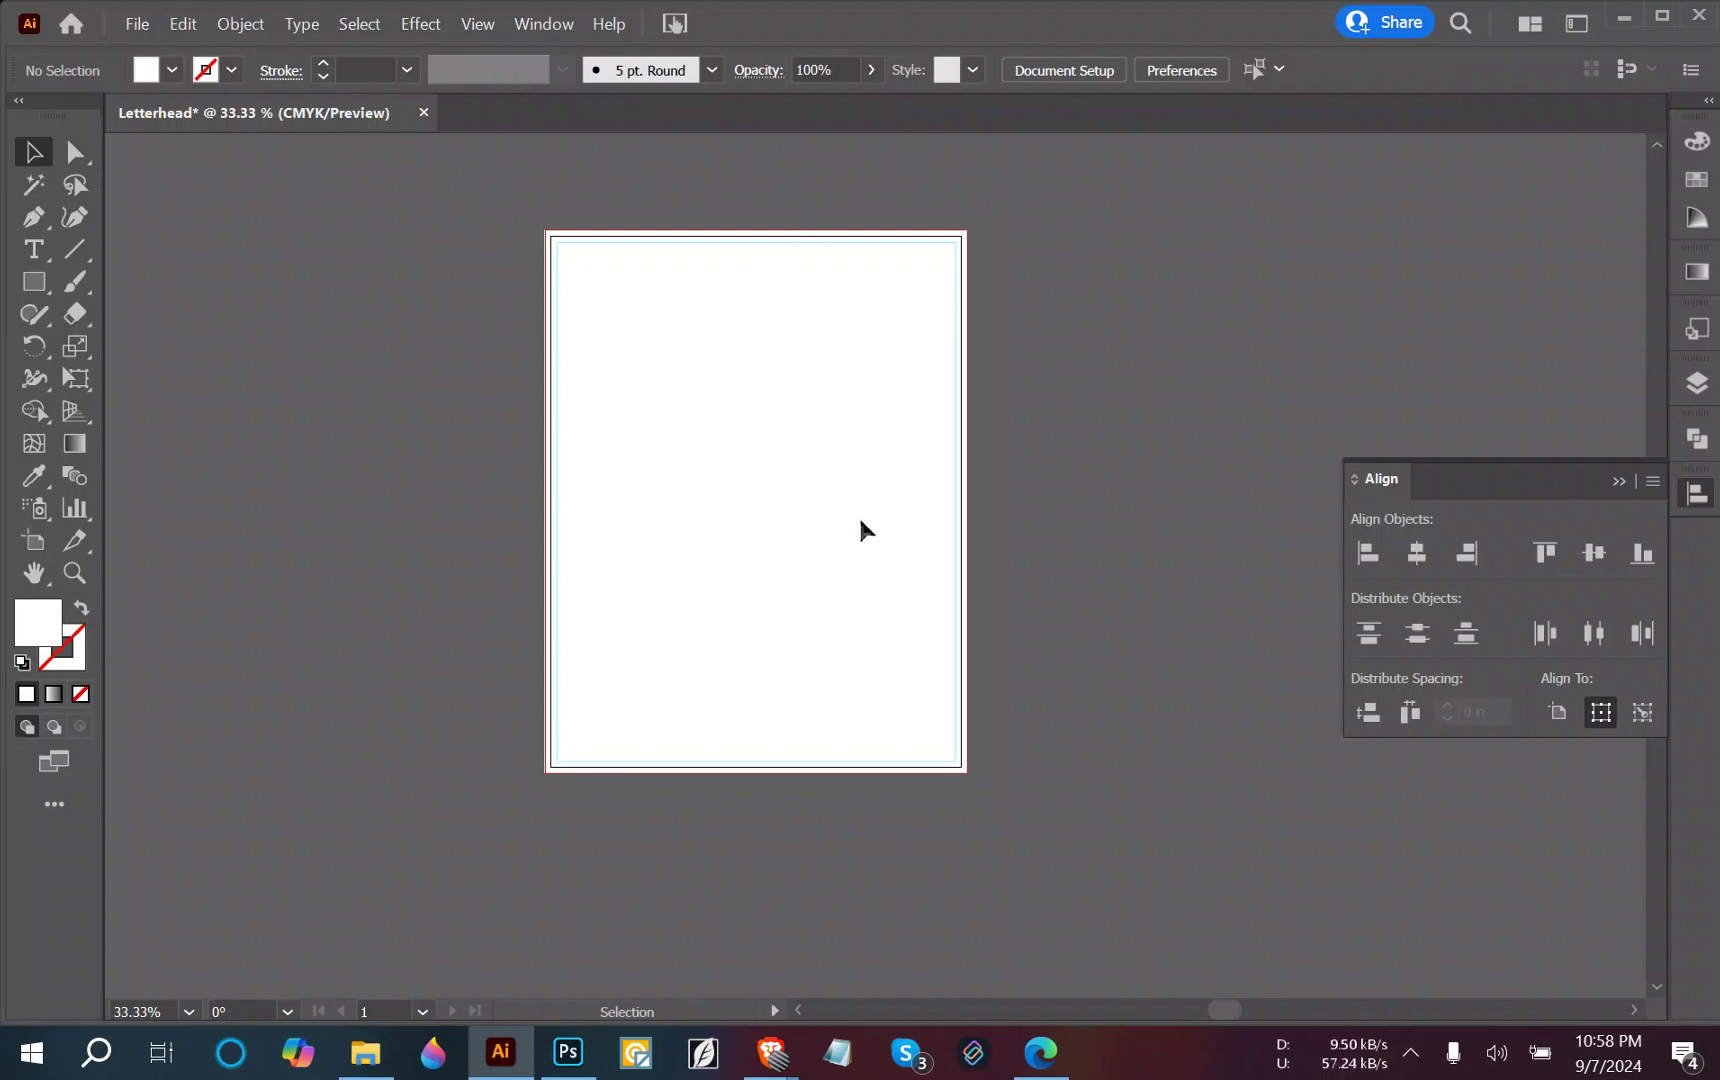
{"action": "scroll", "coordinate": [930, 580], "scroll_direction": "up", "scroll_amount": 1}
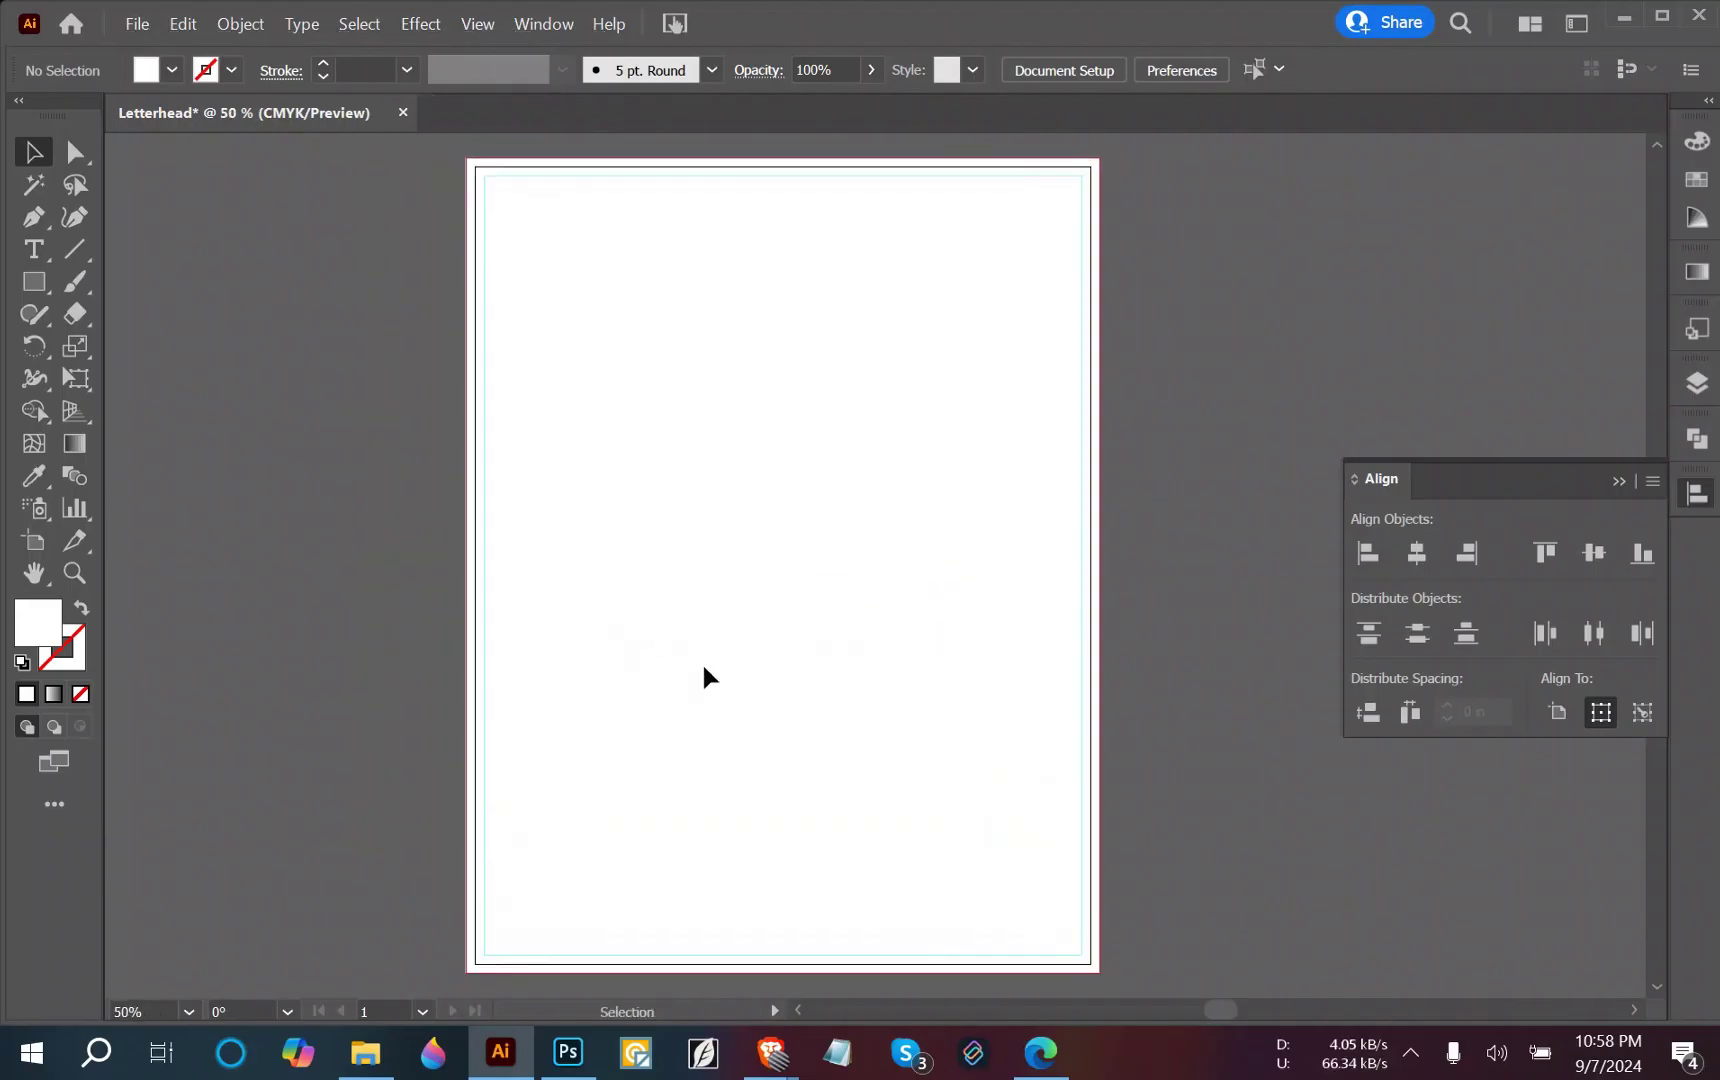
Switch to the browser's letterhead image results and copy the Template.net preview image.
{"action": "mouse_move", "coordinate": [772, 1052]}
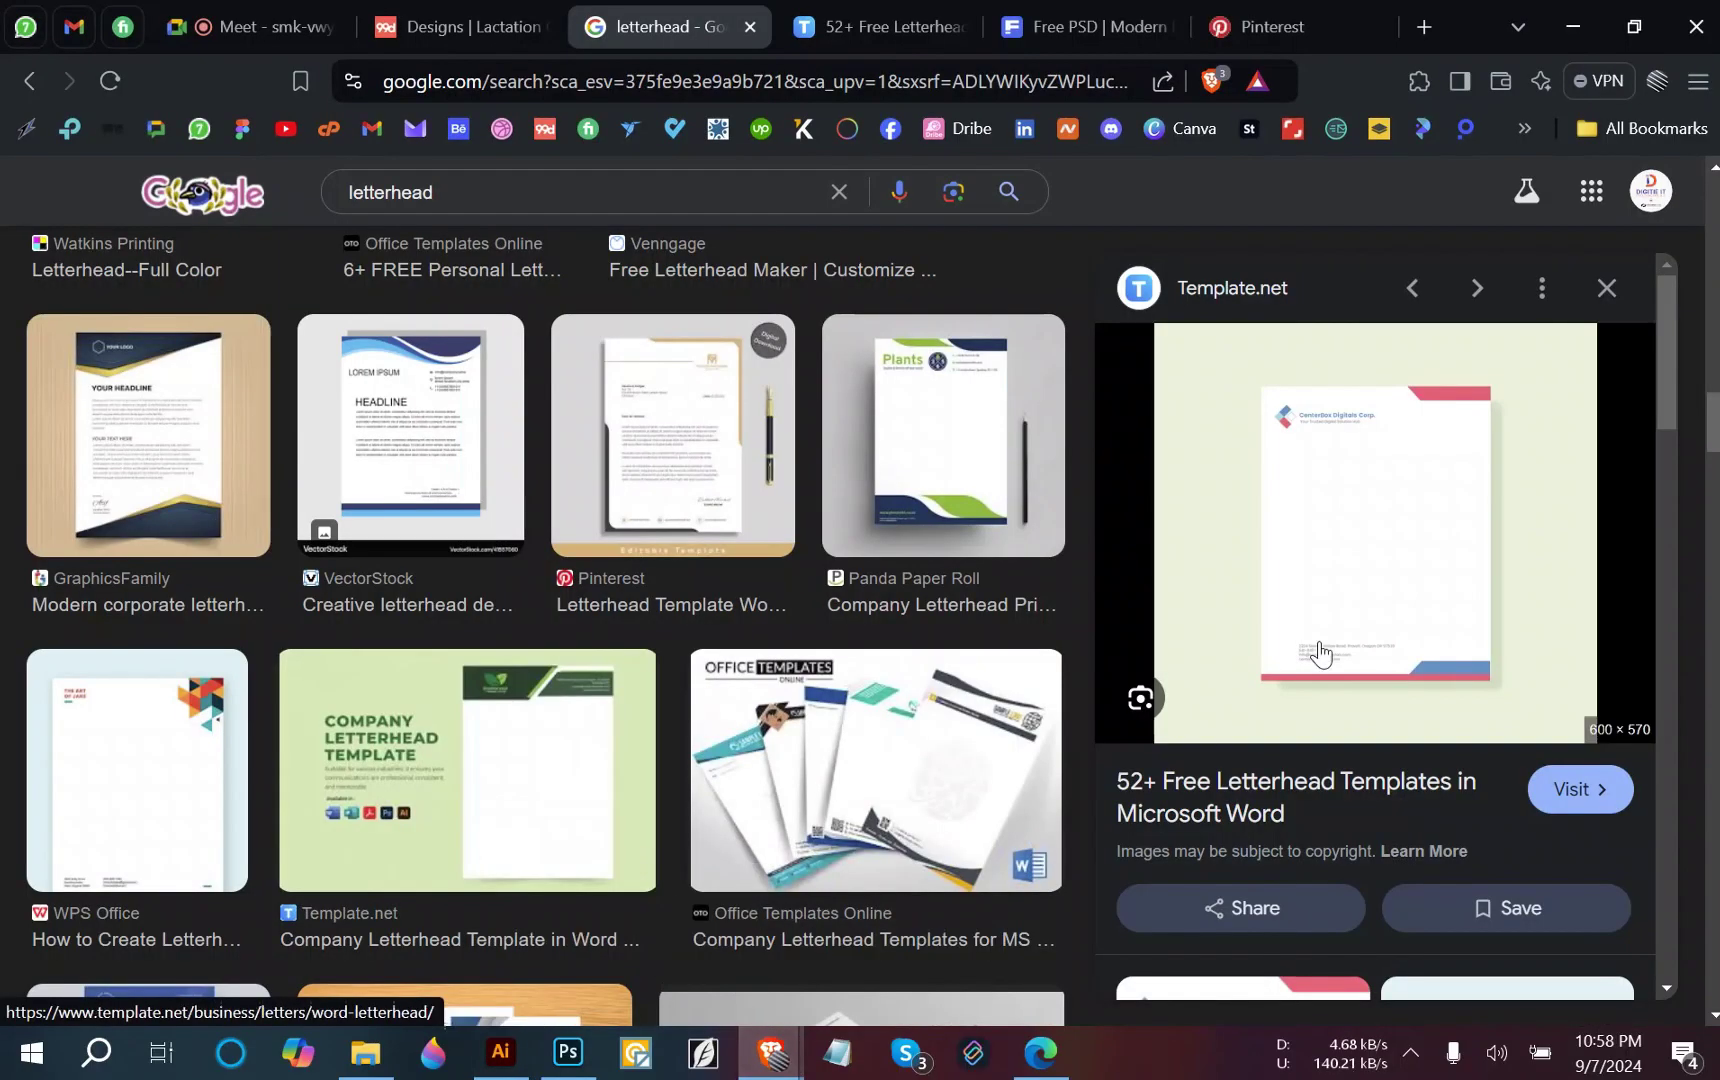
{"action": "left_click", "coordinate": [625, 968]}
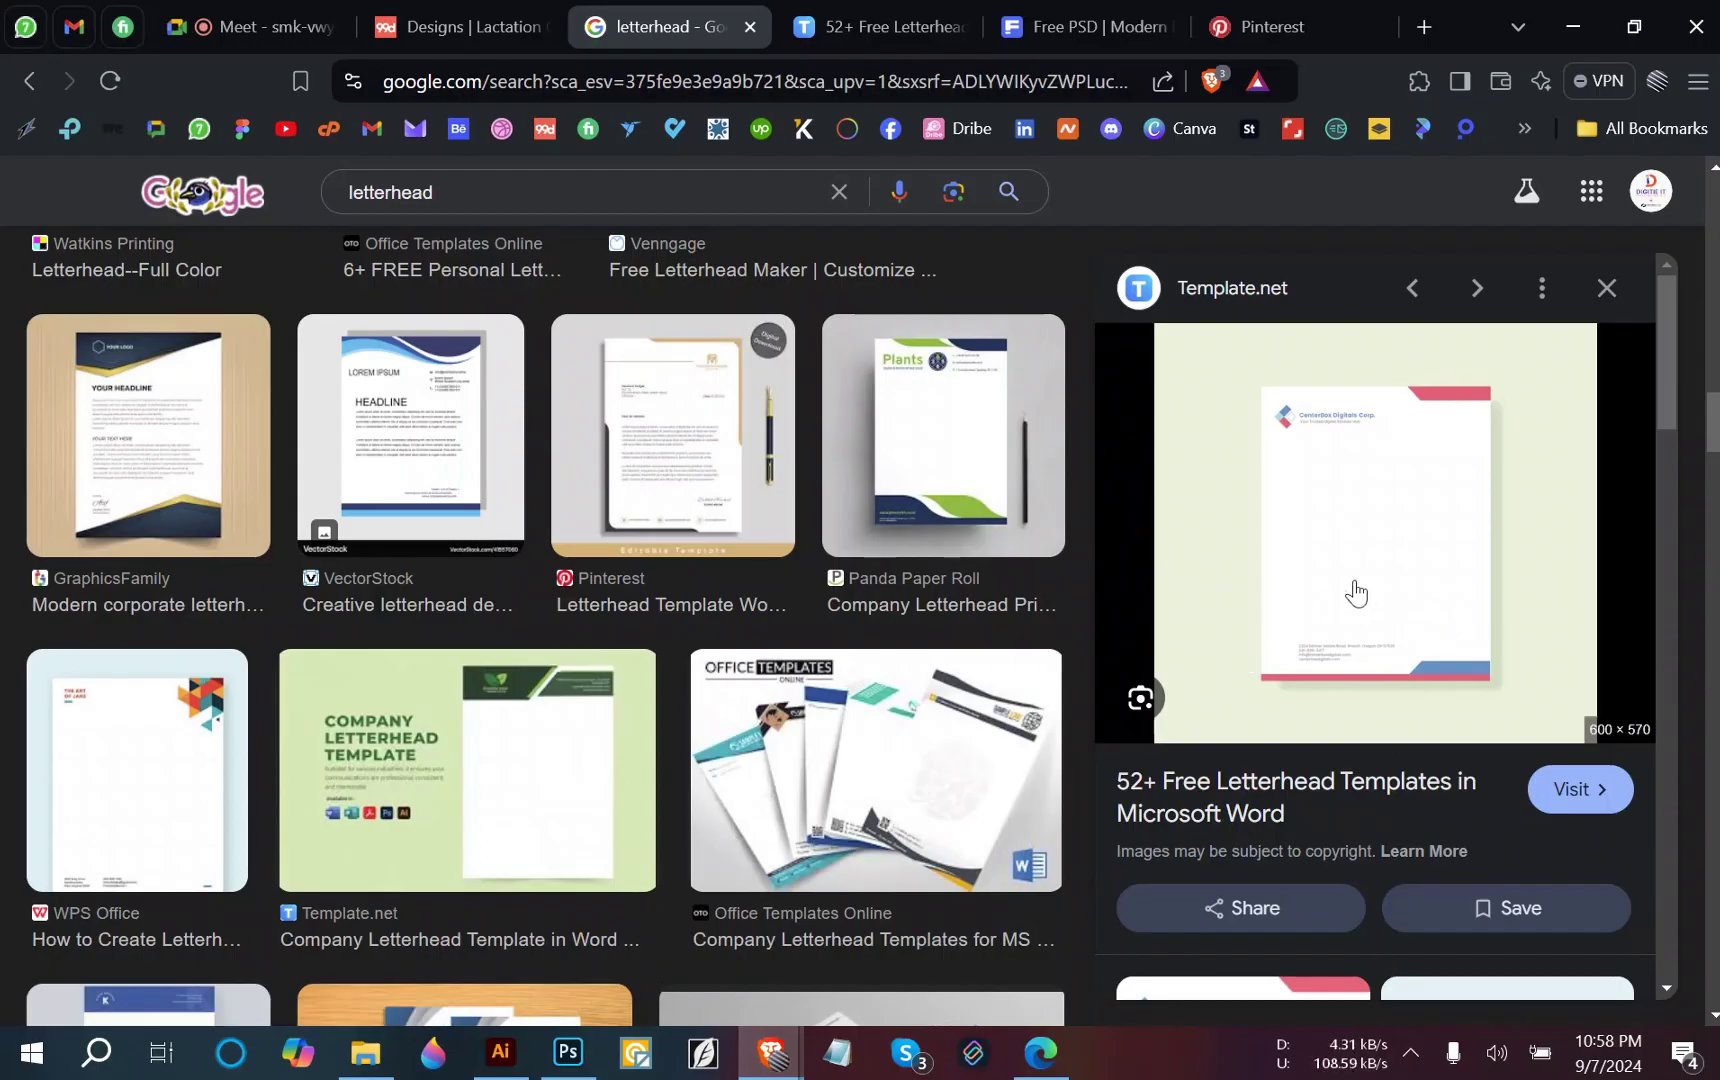
{"action": "right_click", "coordinate": [1341, 545]}
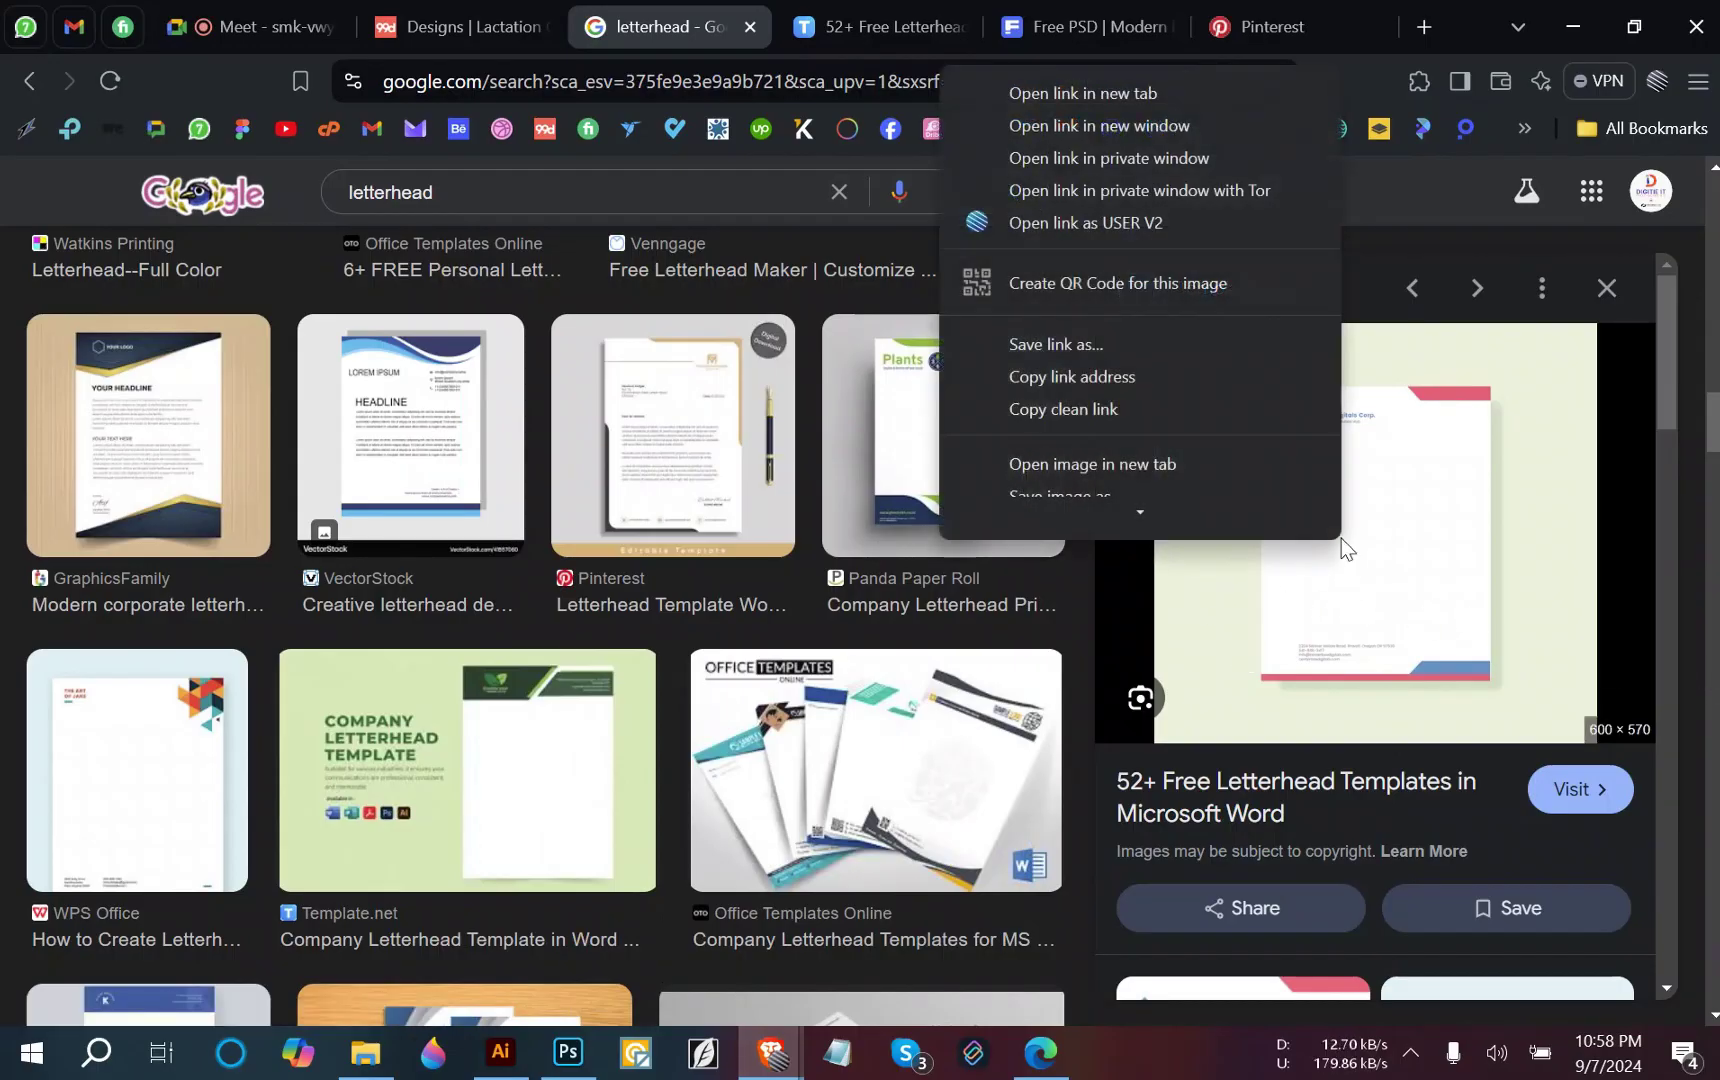
{"action": "scroll", "coordinate": [1172, 511], "scroll_direction": "down", "scroll_amount": 2}
{"action": "left_click", "coordinate": [1100, 408]}
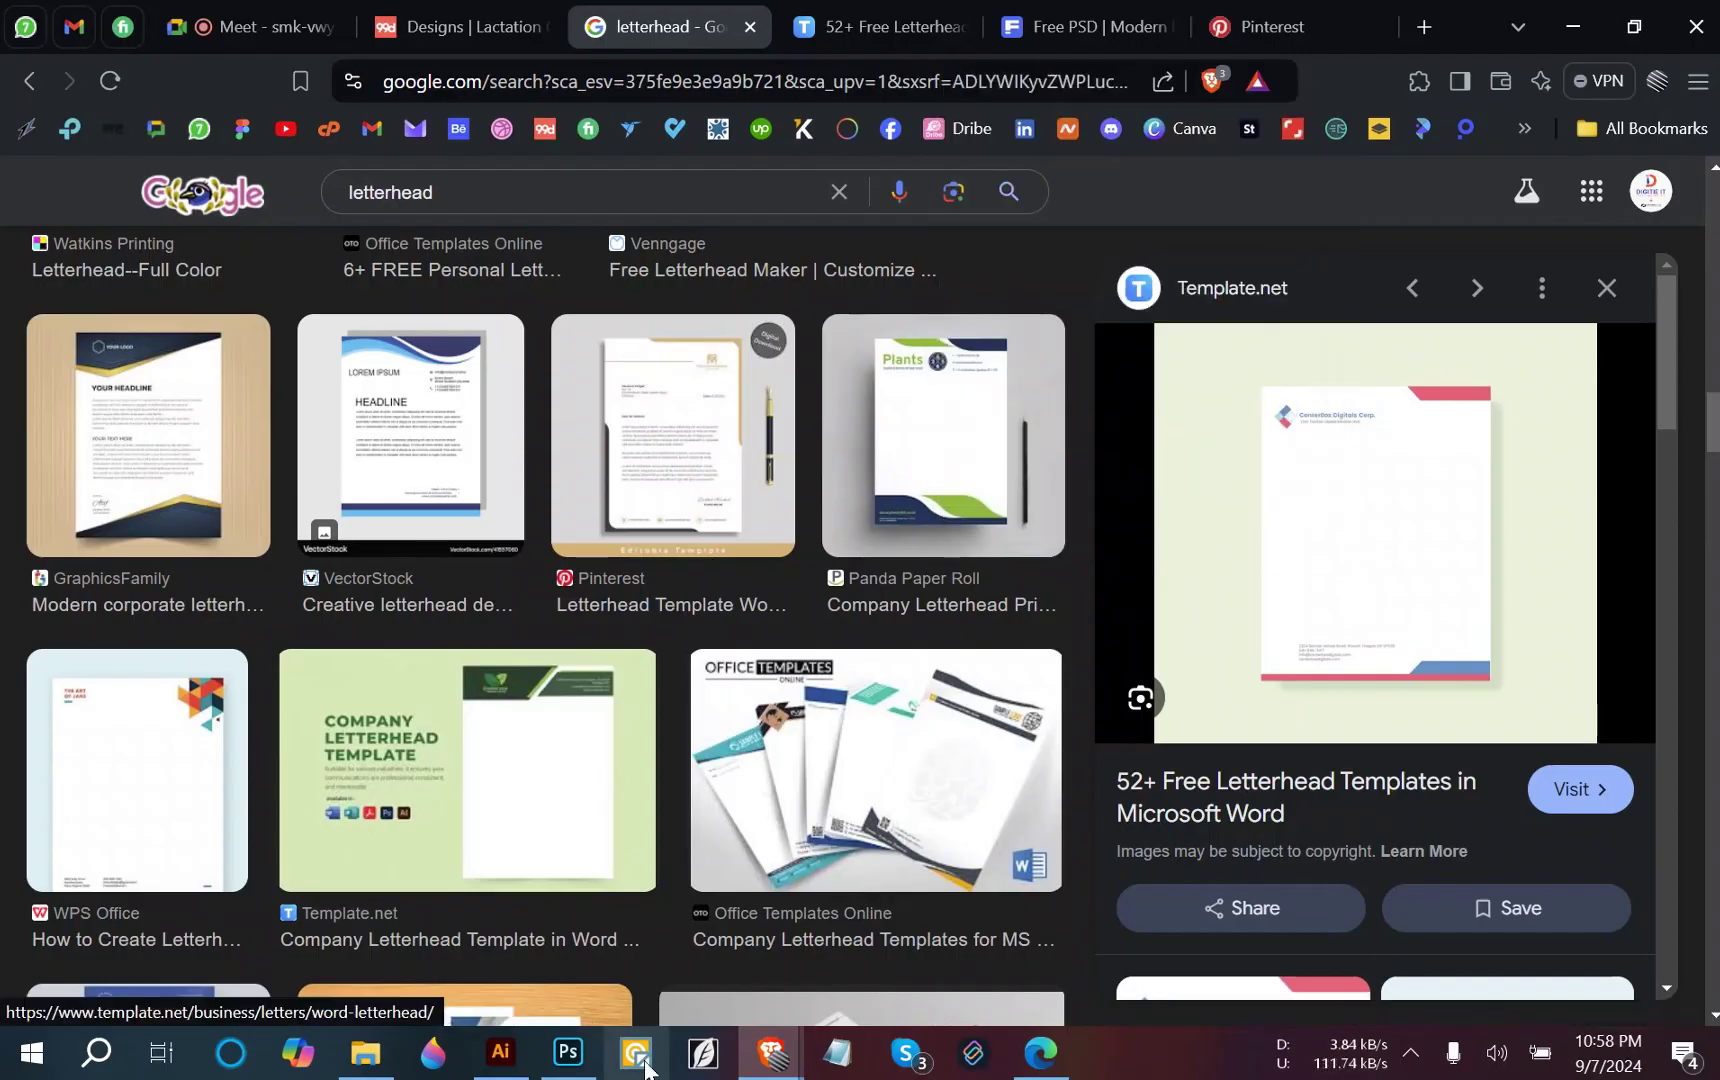
Browse the related letterhead images and the main image results for more reference designs.
{"action": "scroll", "coordinate": [1413, 703], "scroll_direction": "down", "scroll_amount": 5}
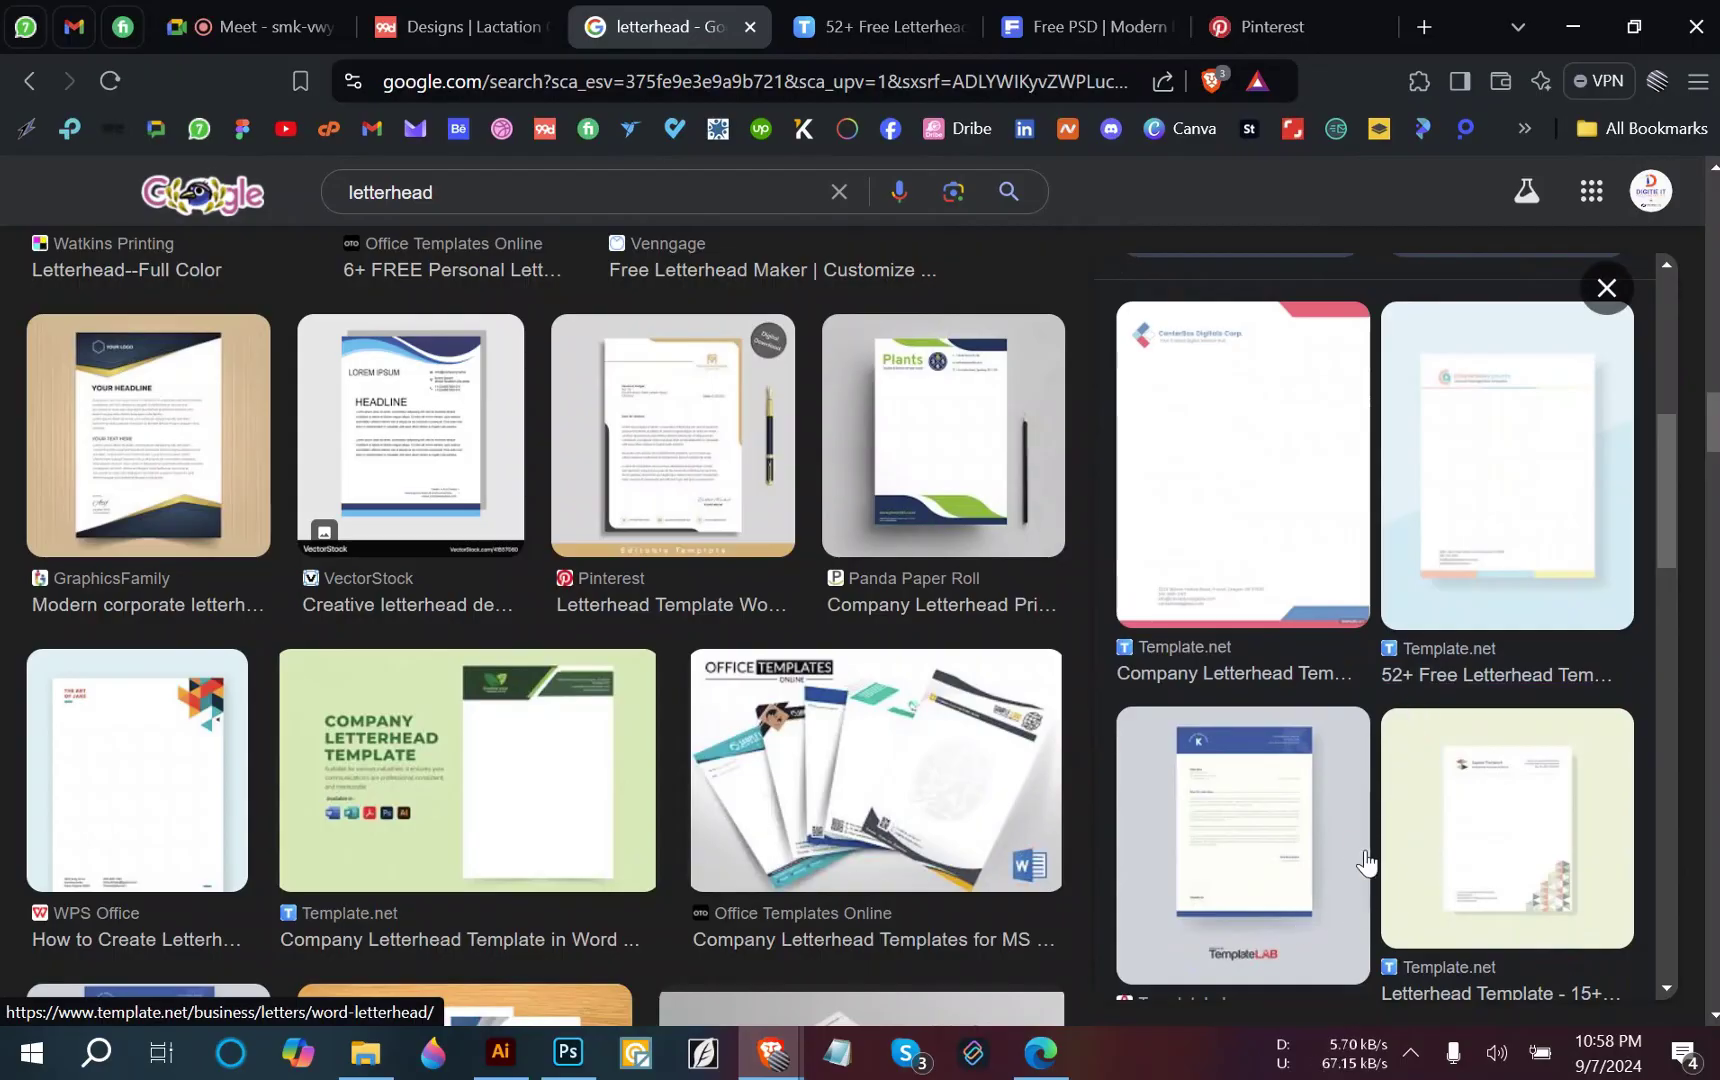
{"action": "scroll", "coordinate": [1364, 862], "scroll_direction": "down", "scroll_amount": 4}
{"action": "scroll", "coordinate": [1364, 862], "scroll_direction": "down", "scroll_amount": 4}
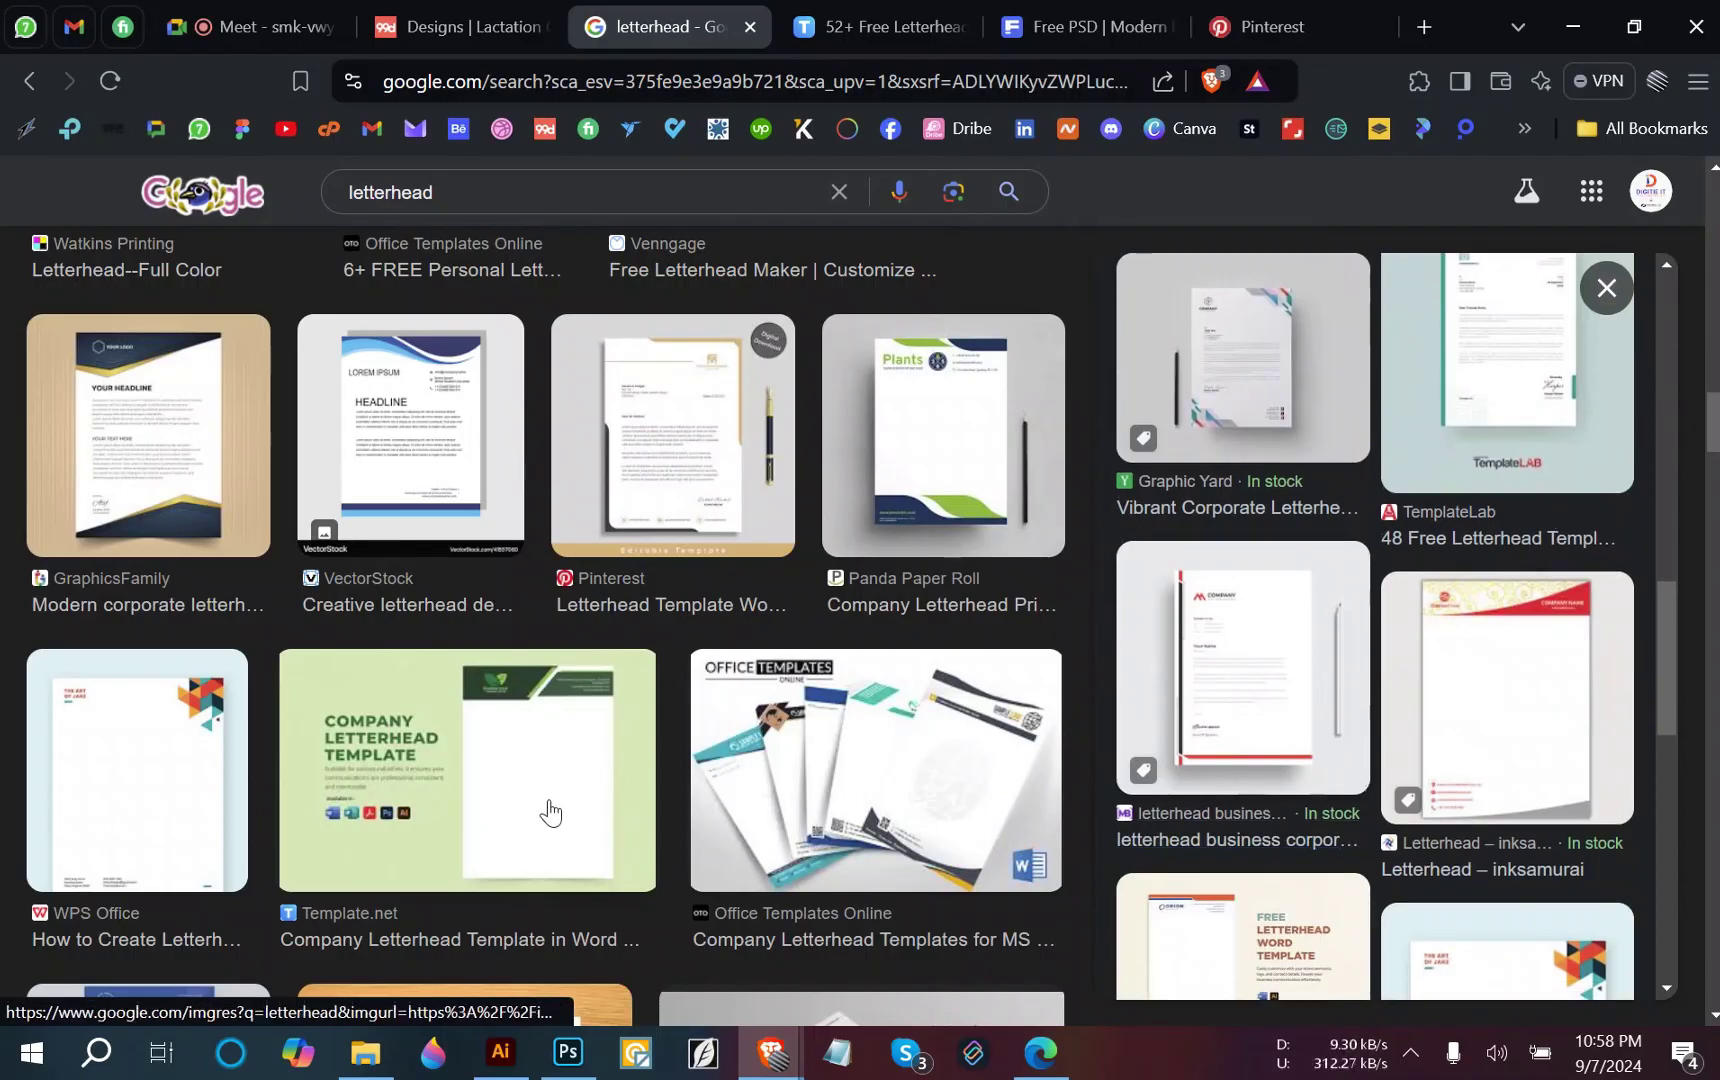
{"action": "scroll", "coordinate": [781, 825], "scroll_direction": "down", "scroll_amount": 15}
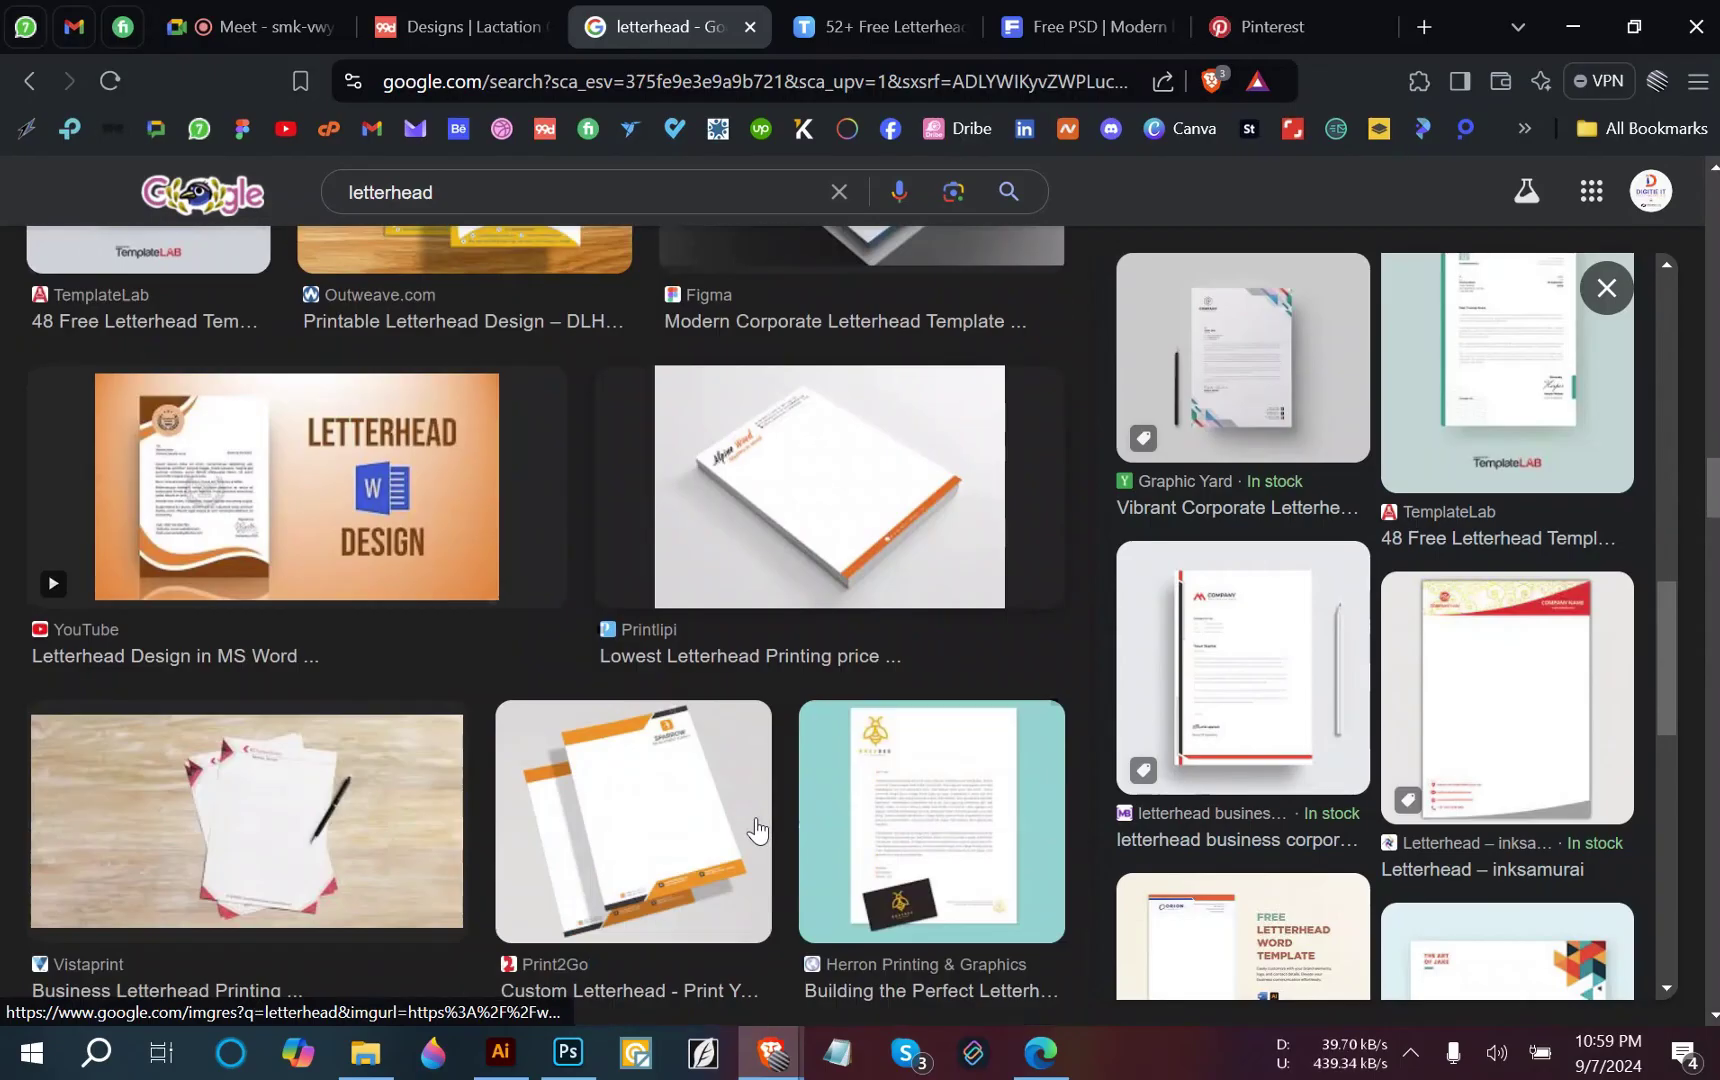
{"action": "scroll", "coordinate": [757, 830], "scroll_direction": "down", "scroll_amount": 5}
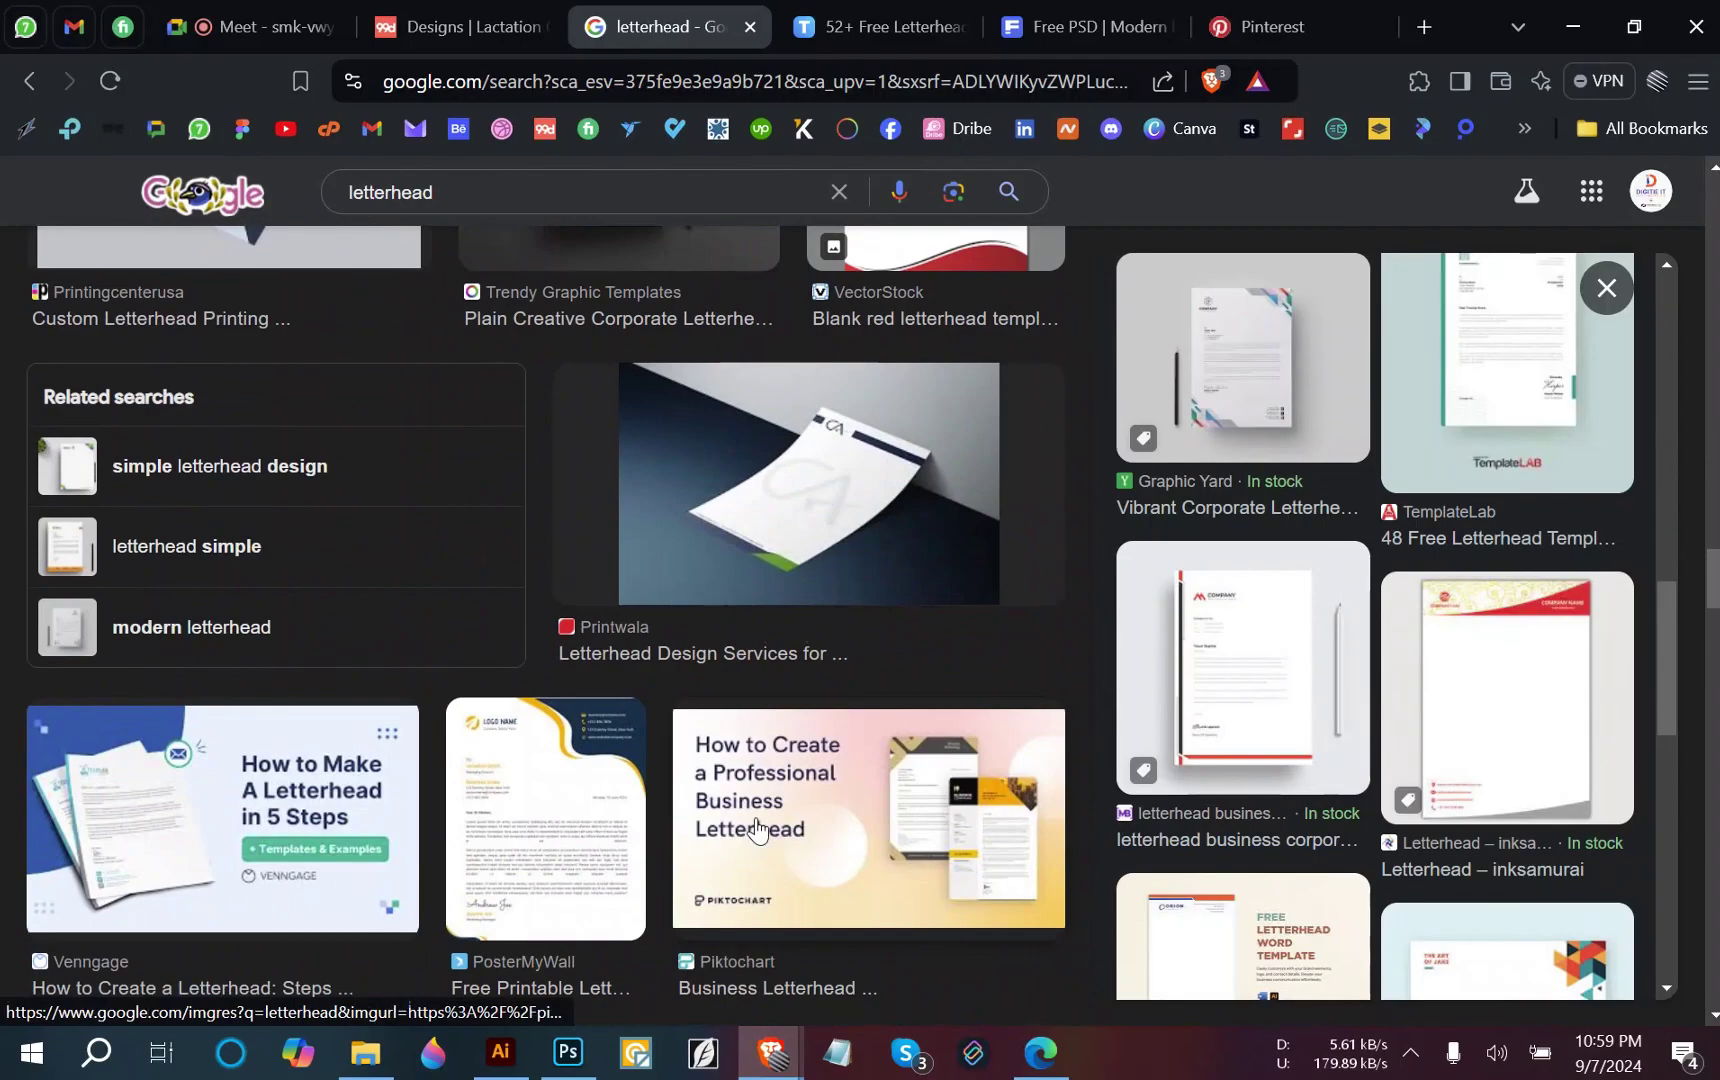
{"action": "scroll", "coordinate": [757, 828], "scroll_direction": "down", "scroll_amount": 5}
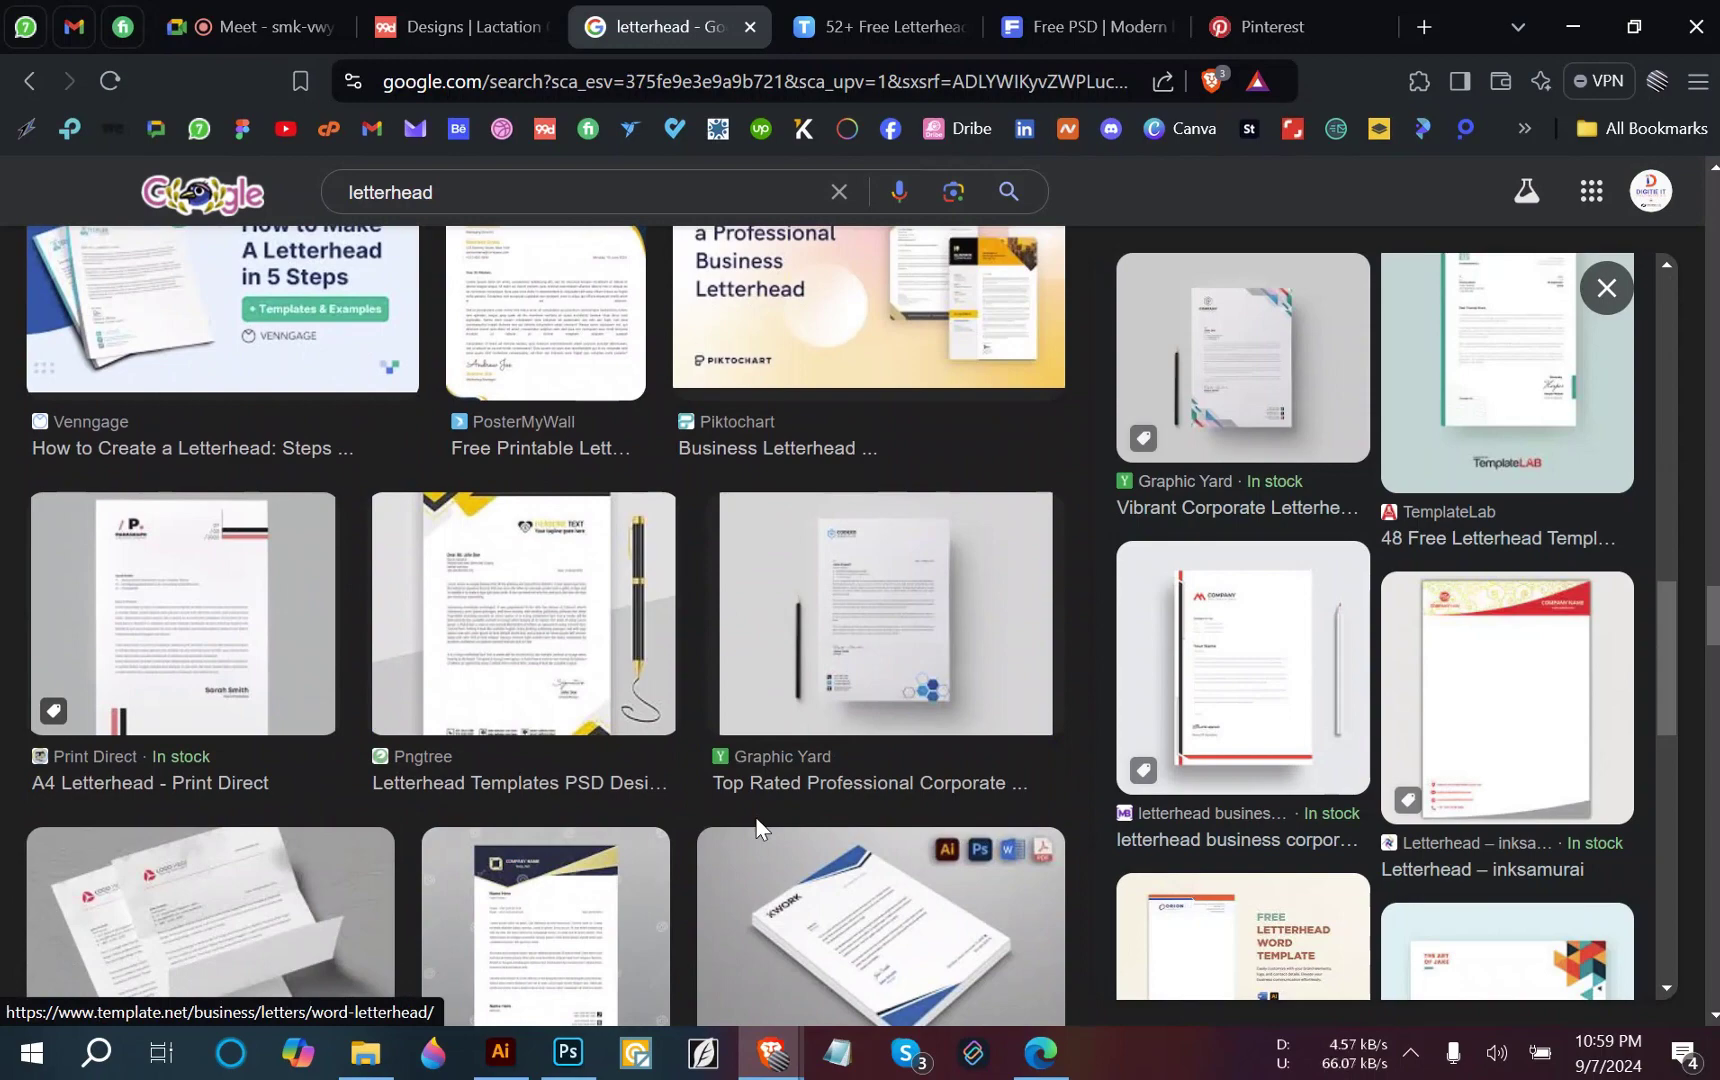
Browse the letterhead image results for reference designs and preview the Graphic Yard corporate letterhead.
{"action": "scroll", "coordinate": [757, 820], "scroll_direction": "down", "scroll_amount": 5}
{"action": "scroll", "coordinate": [757, 824], "scroll_direction": "up", "scroll_amount": 3}
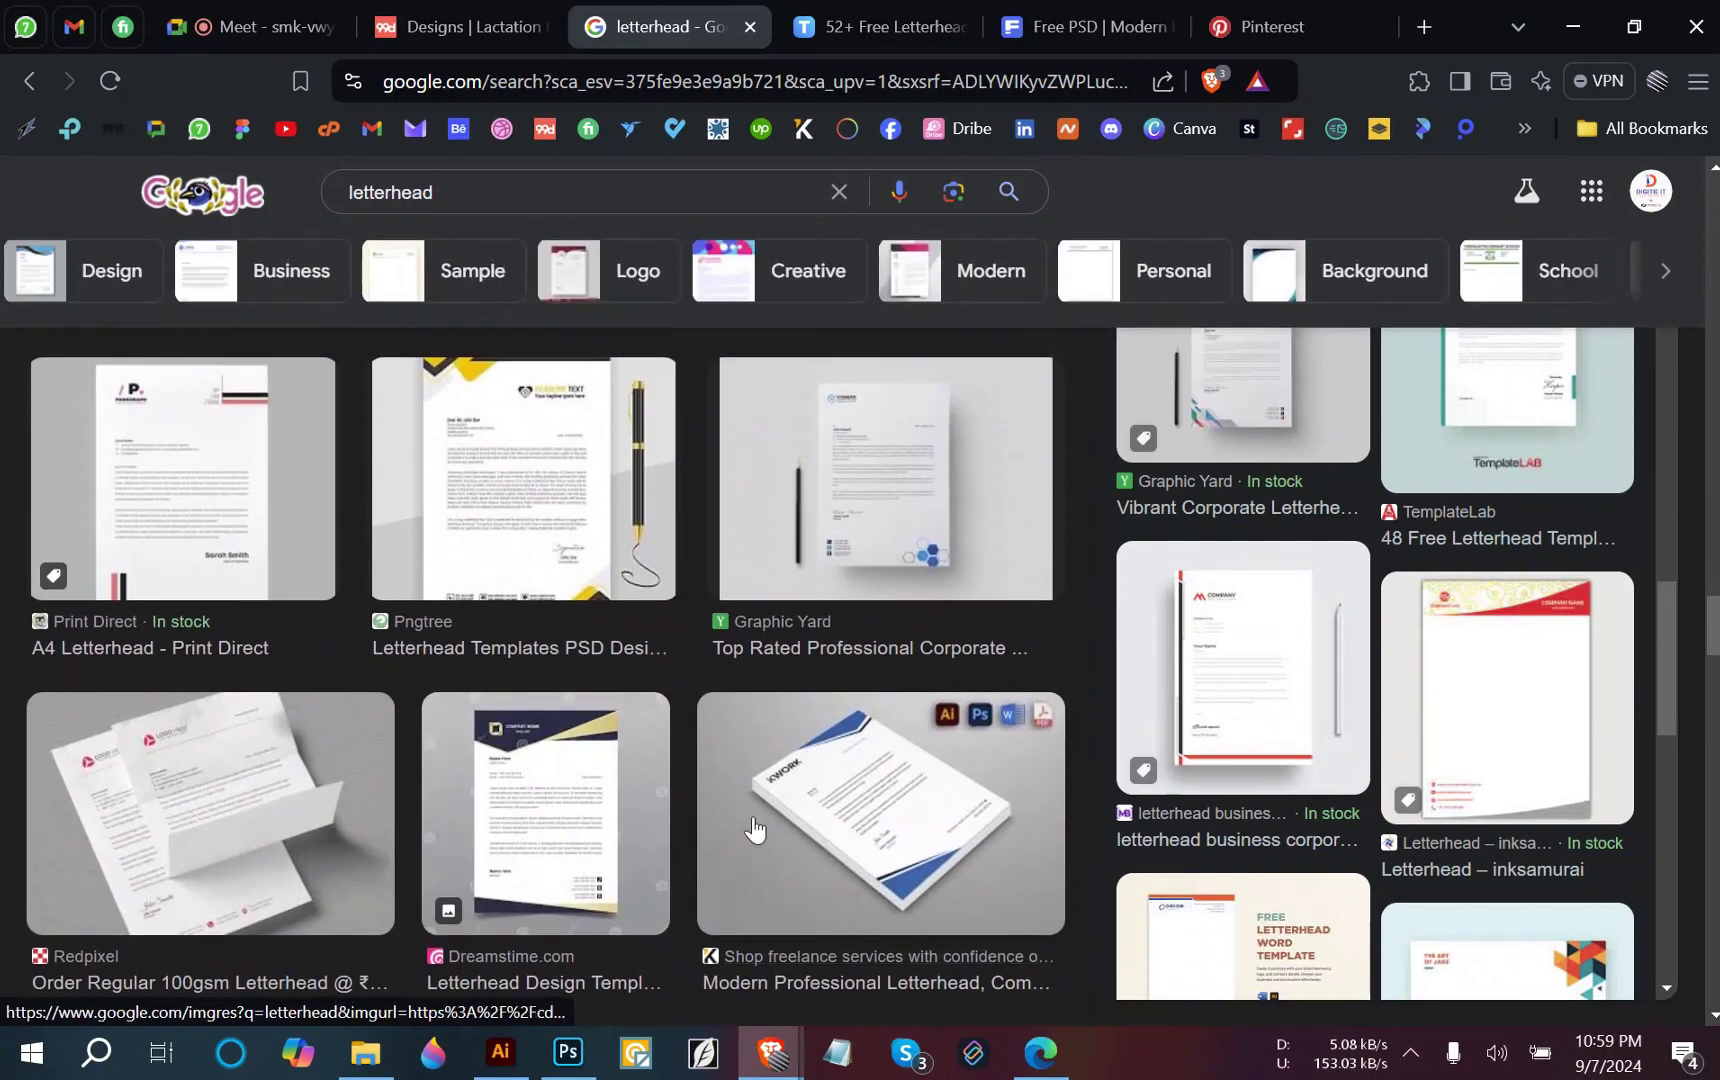
{"action": "left_click", "coordinate": [873, 569]}
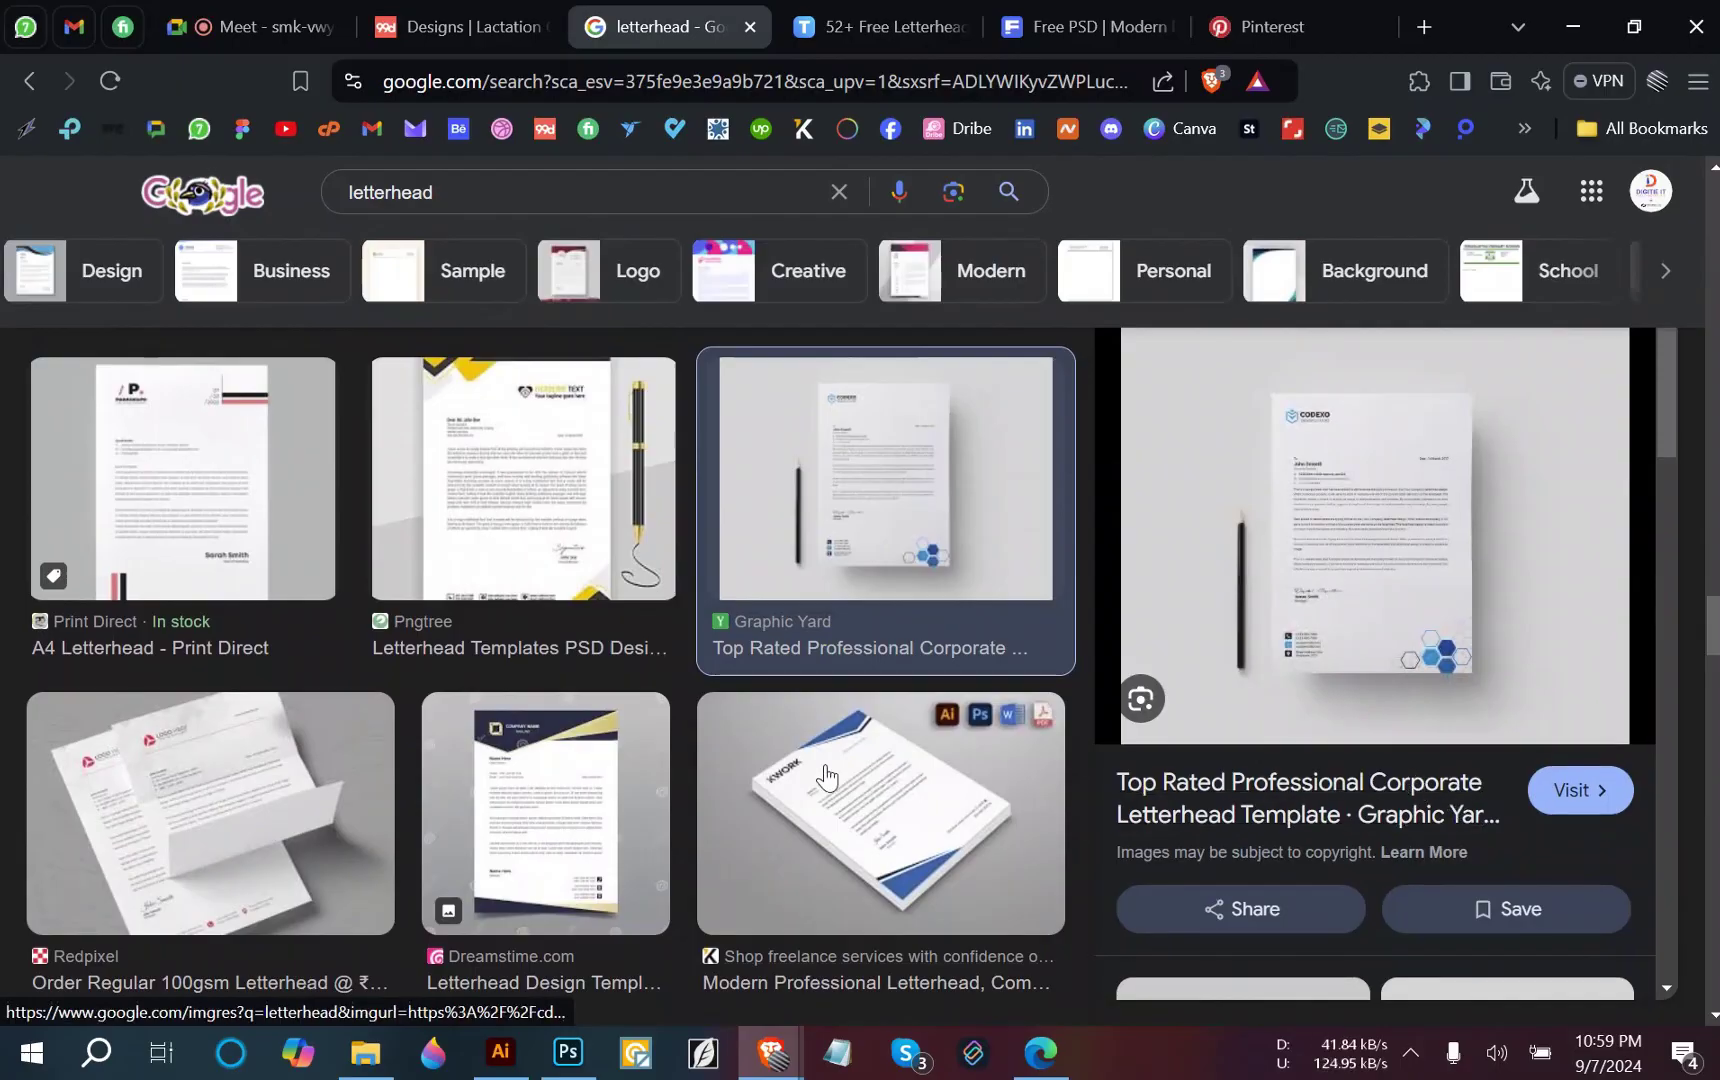
{"action": "scroll", "coordinate": [825, 775], "scroll_direction": "down", "scroll_amount": 2}
{"action": "scroll", "coordinate": [822, 772], "scroll_direction": "down", "scroll_amount": 12}
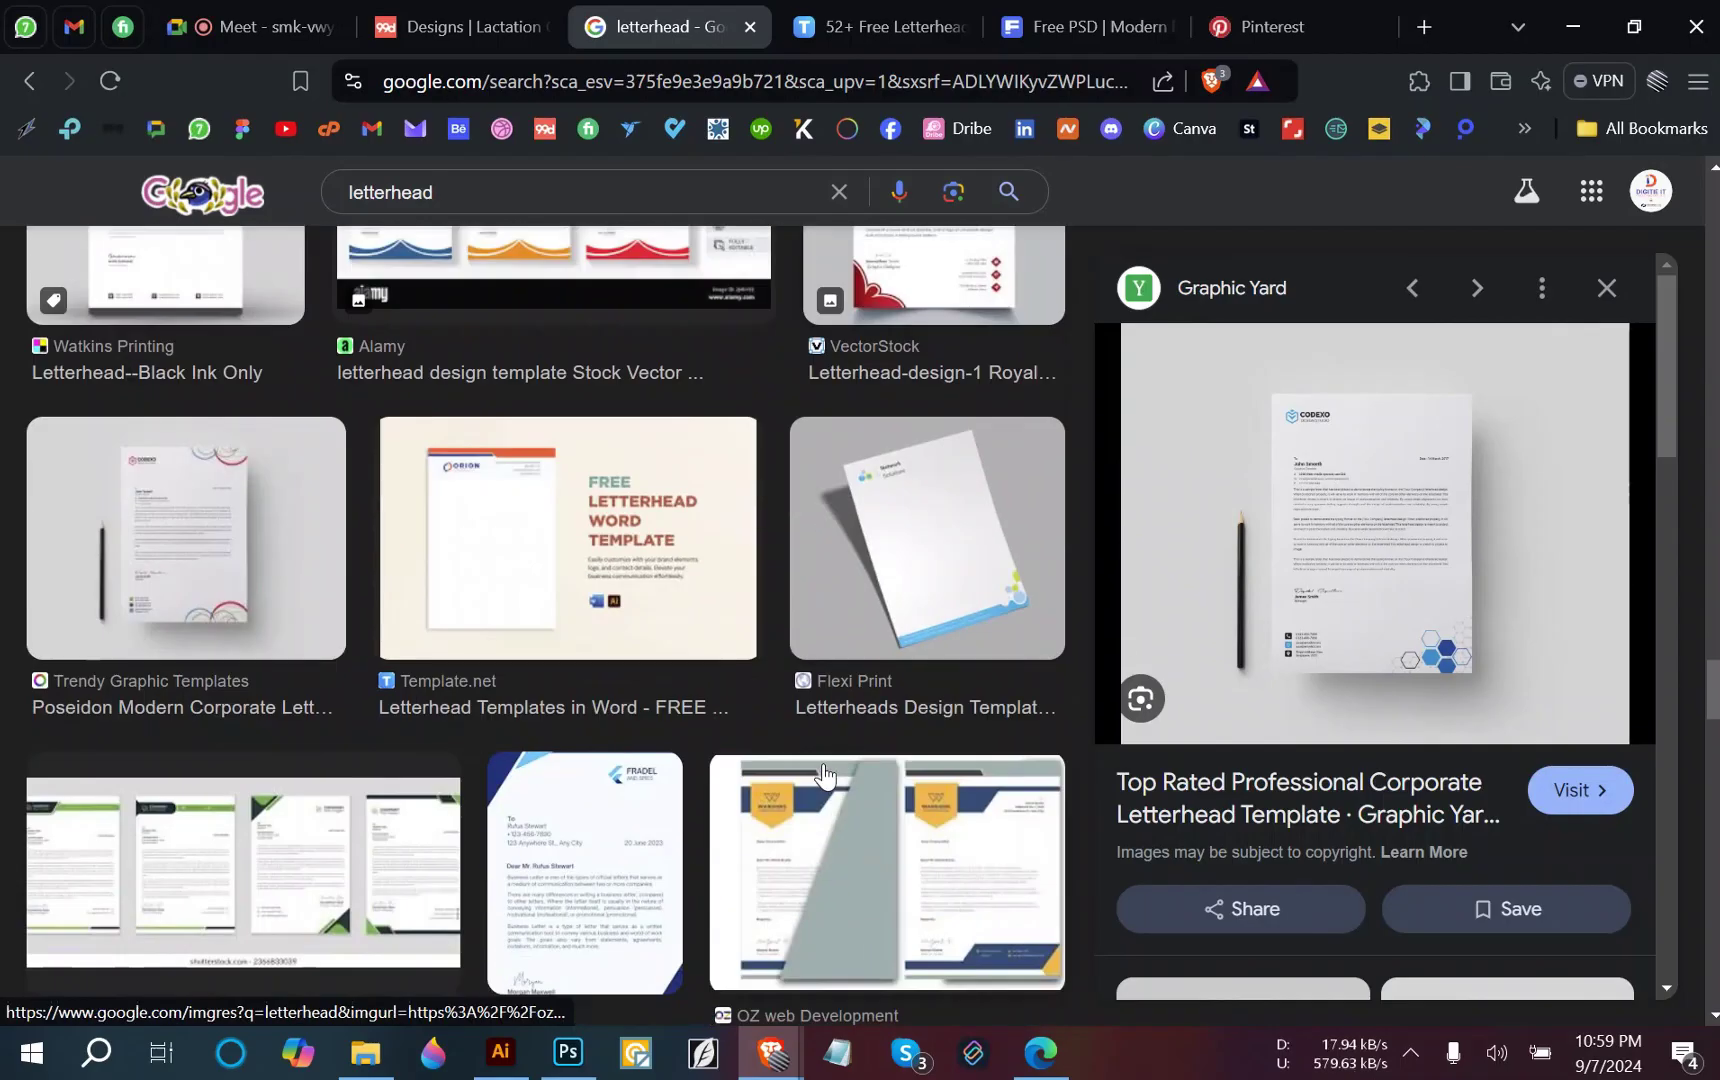
{"action": "scroll", "coordinate": [822, 770], "scroll_direction": "down", "scroll_amount": 8}
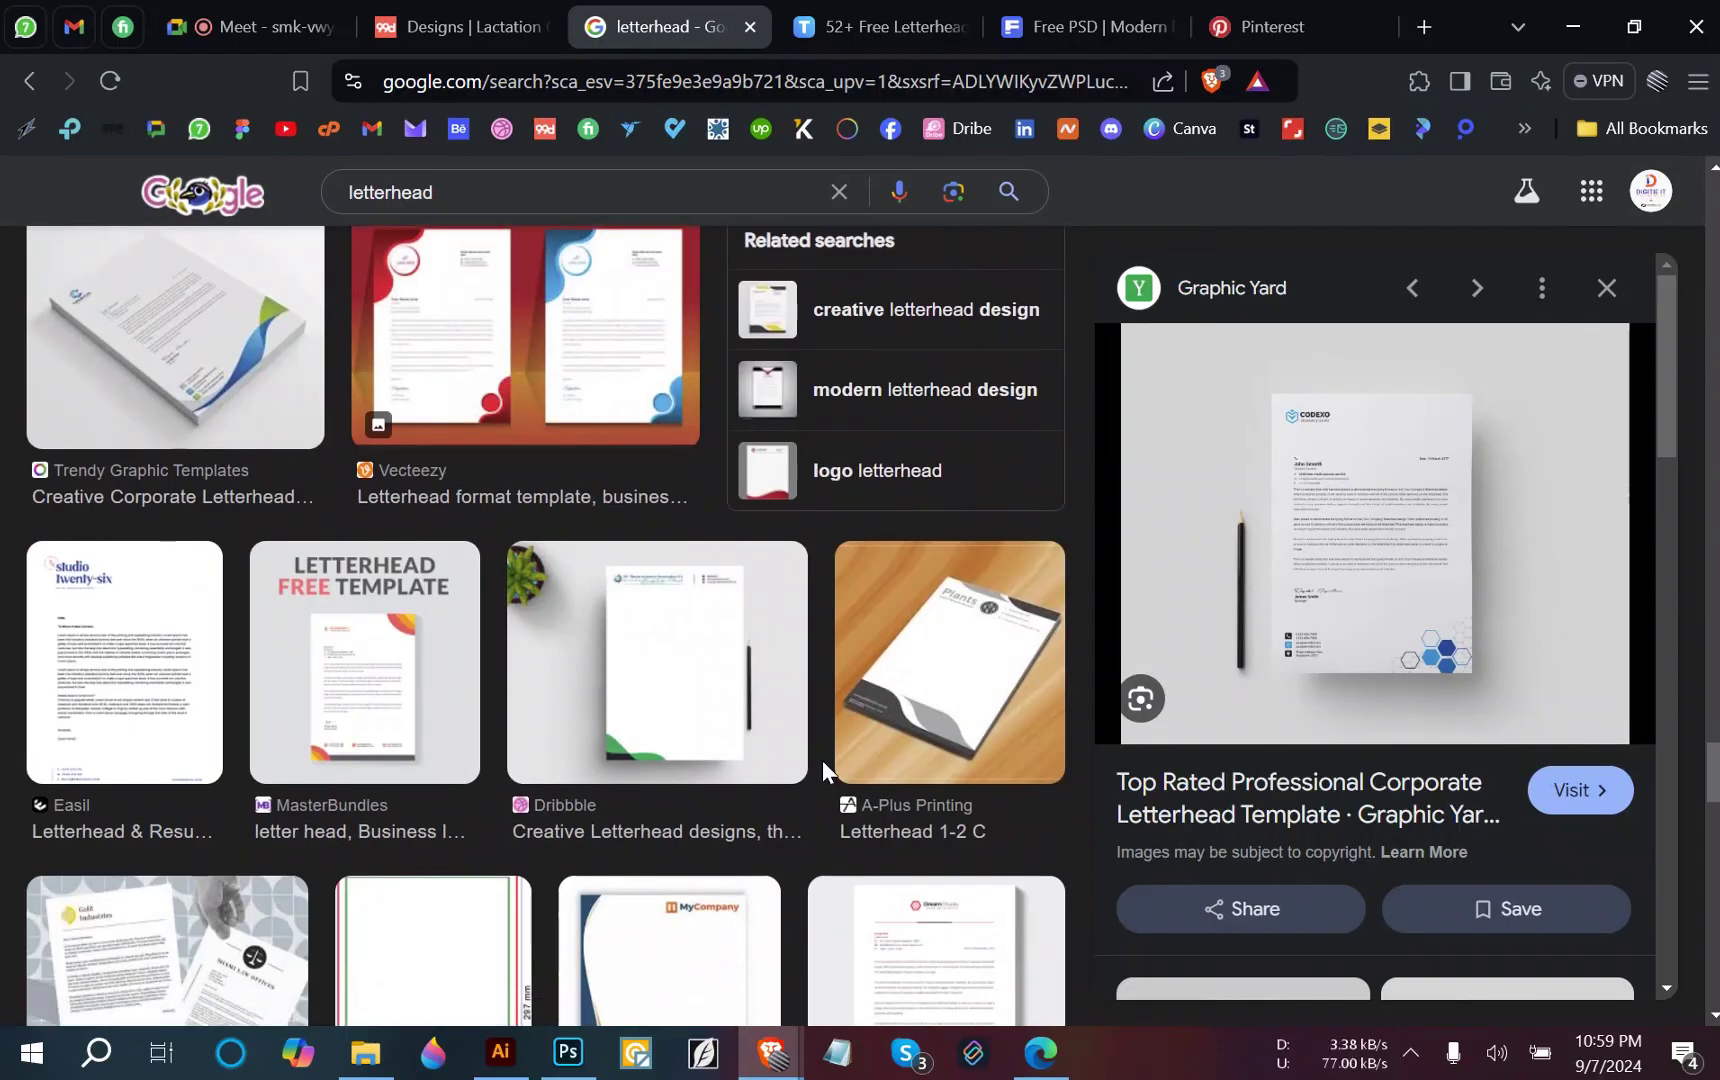
{"action": "scroll", "coordinate": [822, 757], "scroll_direction": "down", "scroll_amount": 6}
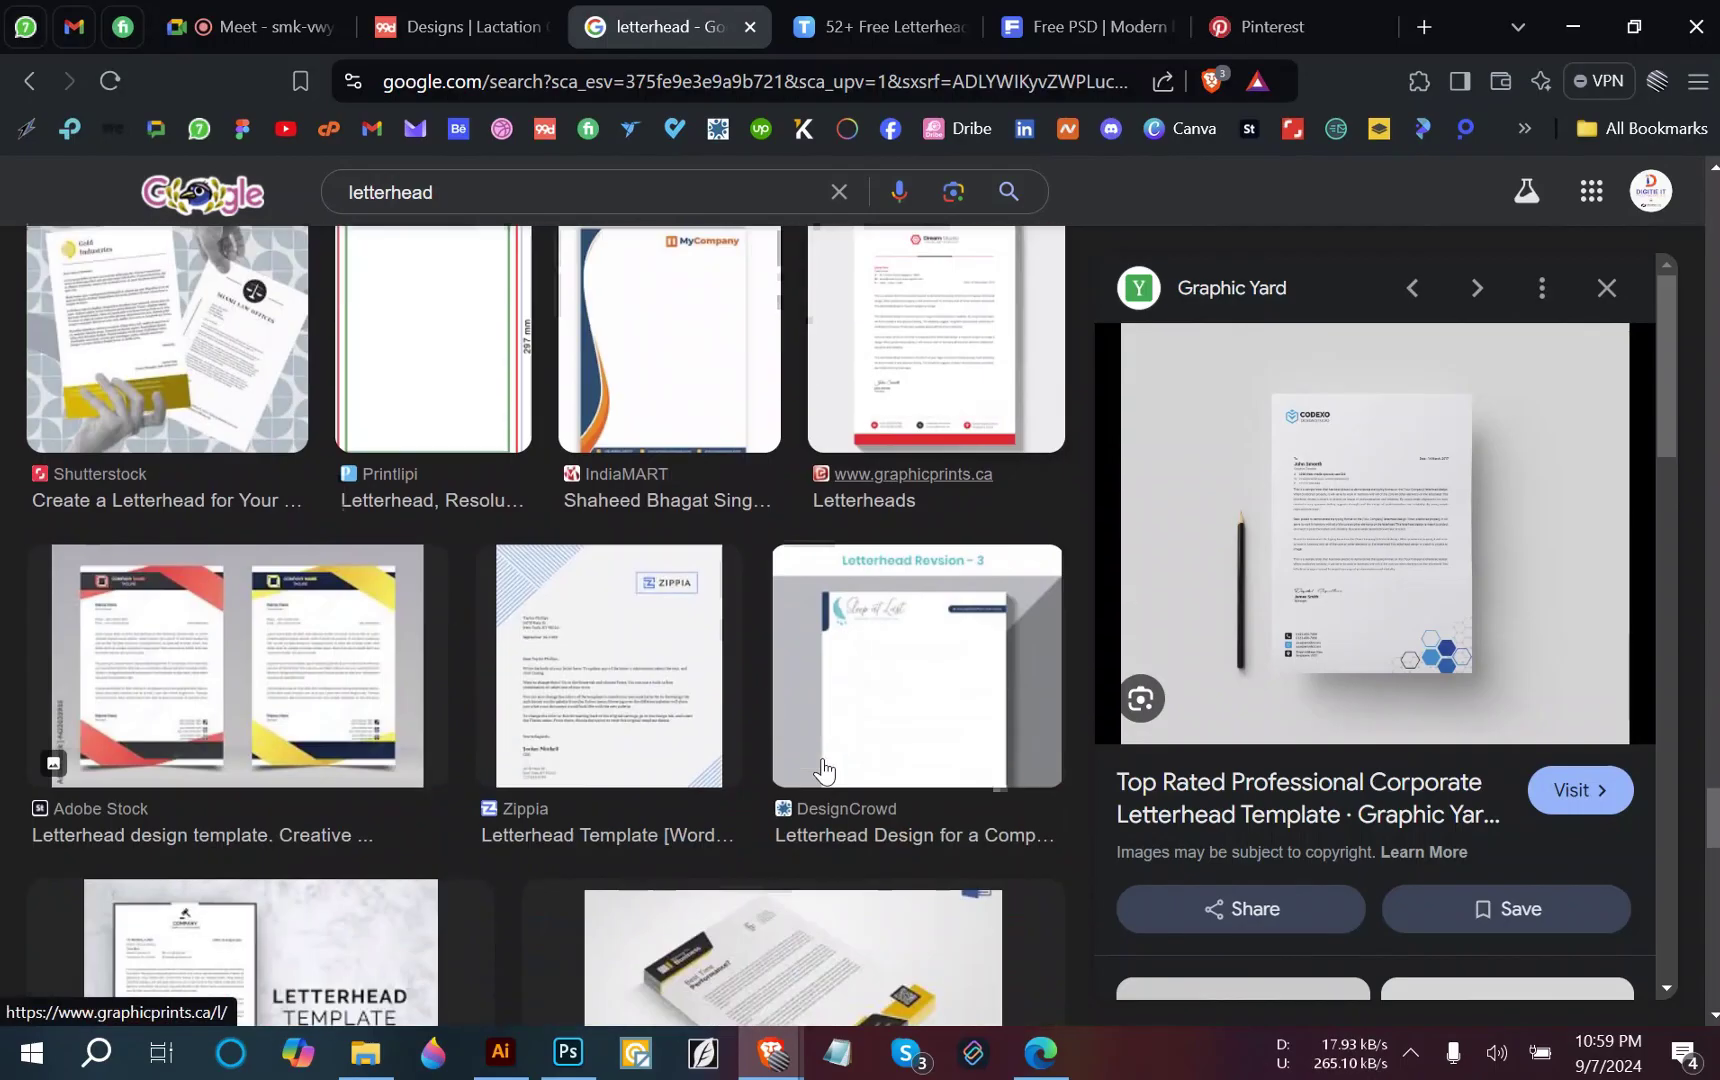
Preview the Dream Studio letterhead from graphicprints.ca, open its source page and copy the full letterhead image.
{"action": "scroll", "coordinate": [962, 545], "scroll_direction": "up", "scroll_amount": 1}
{"action": "left_click", "coordinate": [962, 545]}
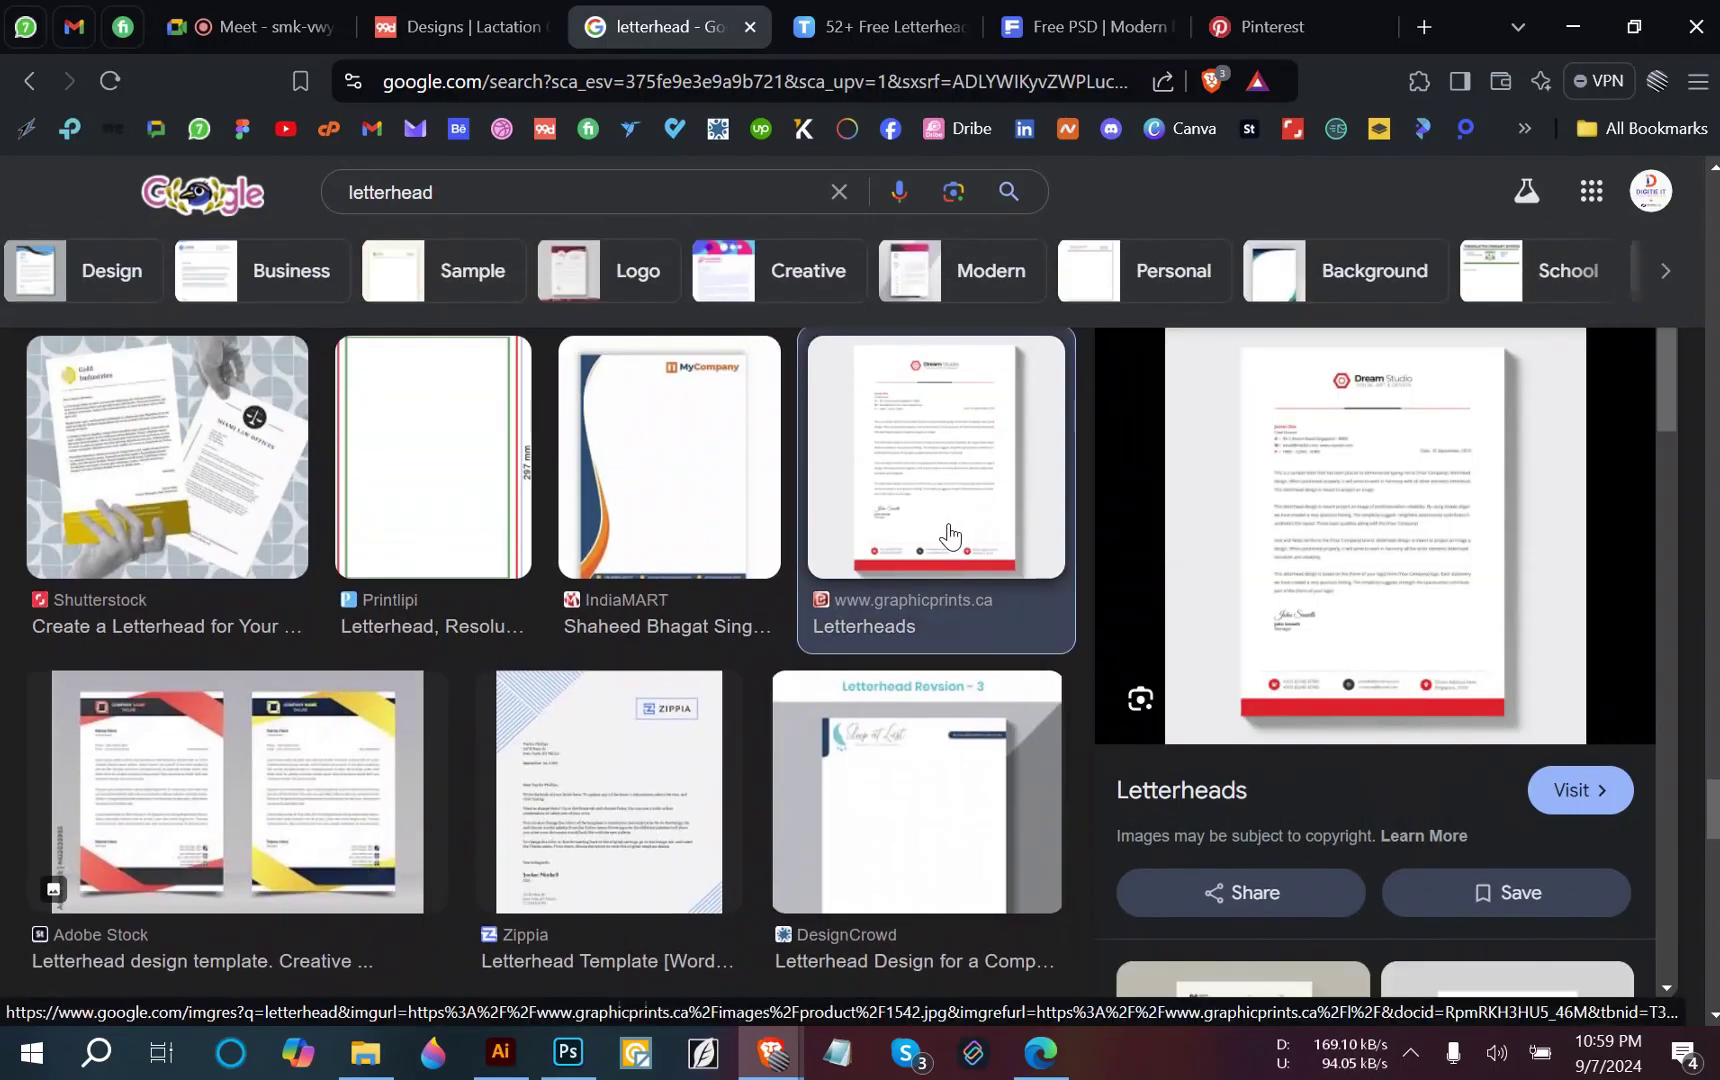
{"action": "left_click", "coordinate": [1449, 519]}
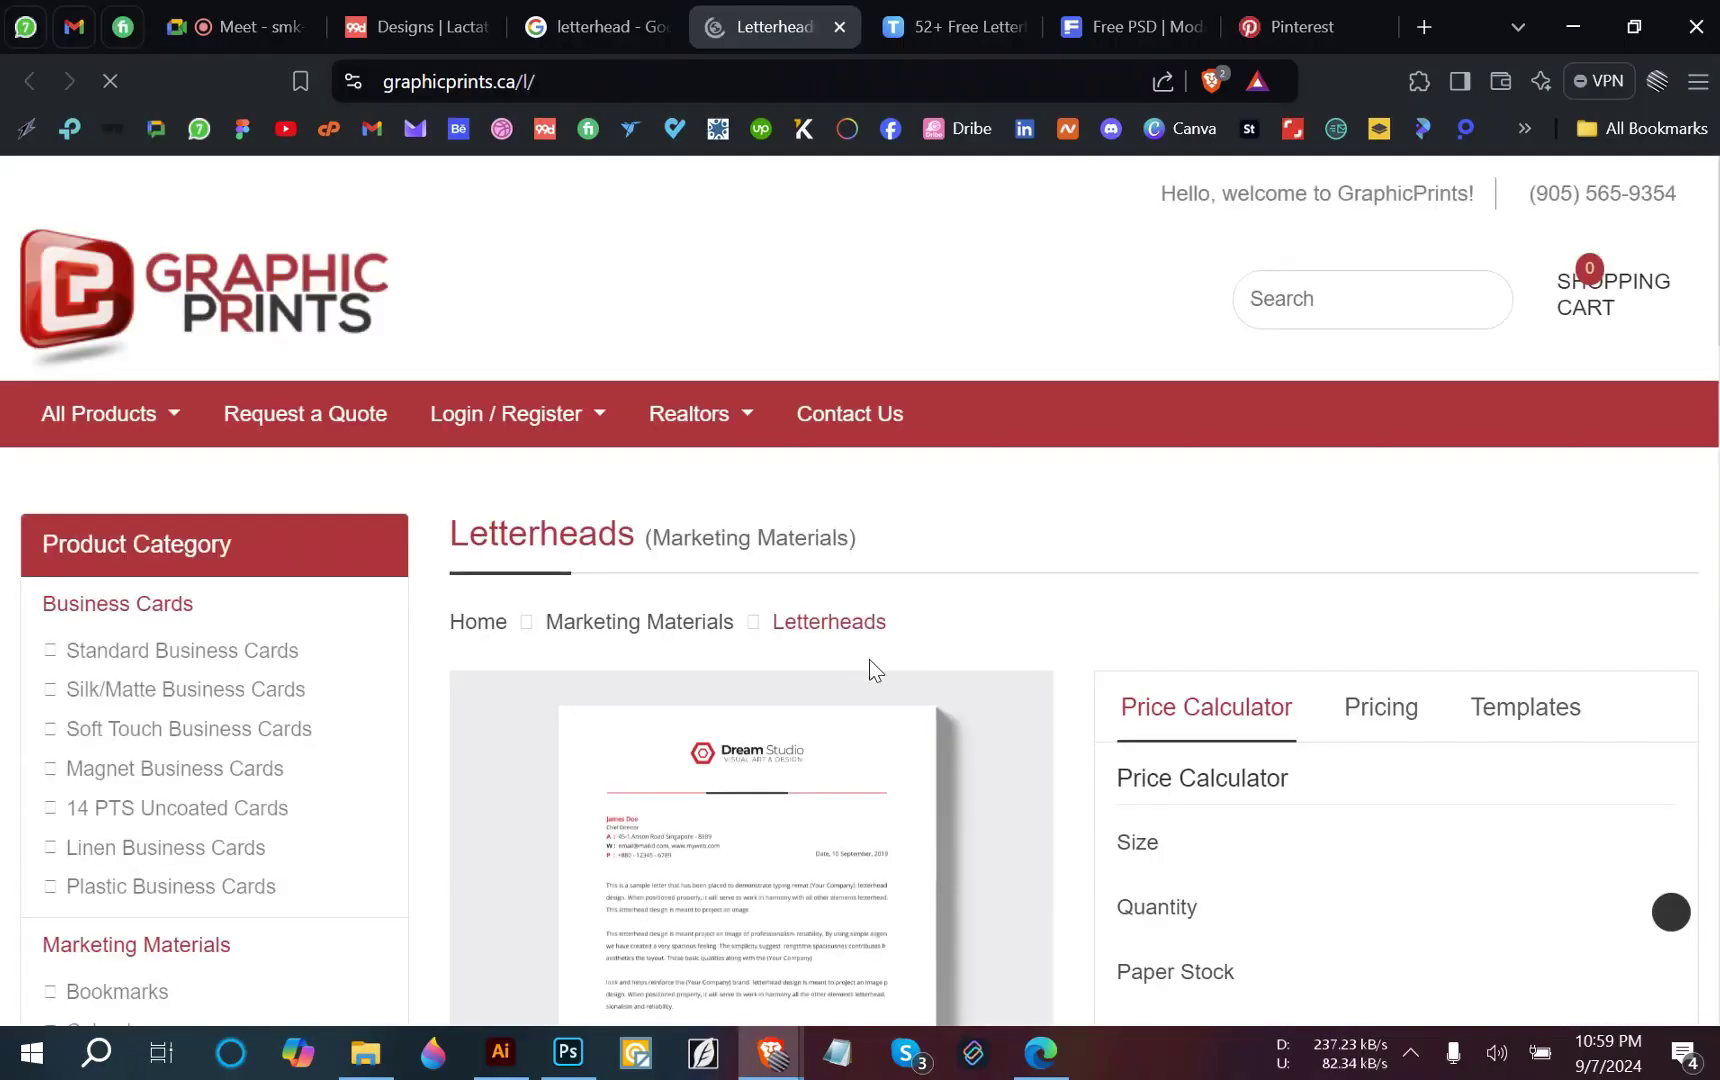
{"action": "scroll", "coordinate": [860, 700], "scroll_direction": "down", "scroll_amount": 3}
{"action": "scroll", "coordinate": [808, 698], "scroll_direction": "down", "scroll_amount": 1}
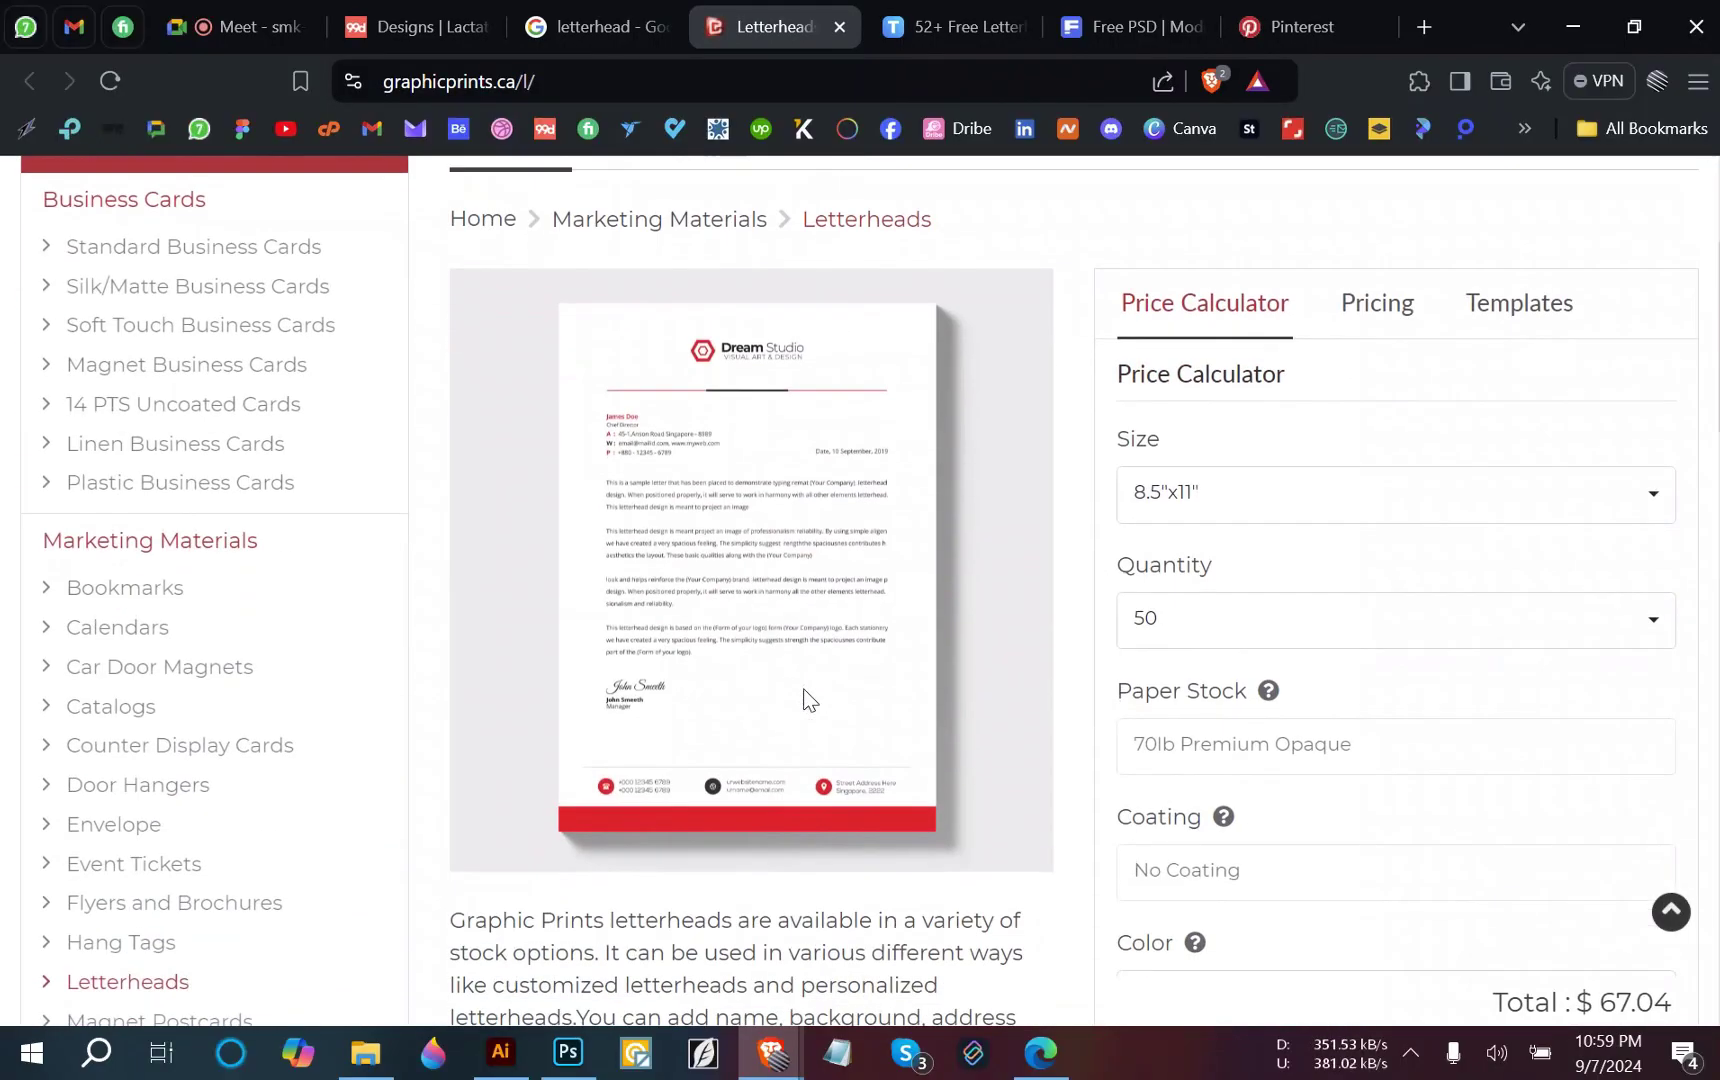
{"action": "right_click", "coordinate": [756, 569]}
{"action": "left_click", "coordinate": [871, 660]}
Switch to Illustrator, paste the copied letterhead image, place it beside the artboard on its left and deselect it.
{"action": "left_click", "coordinate": [500, 1052]}
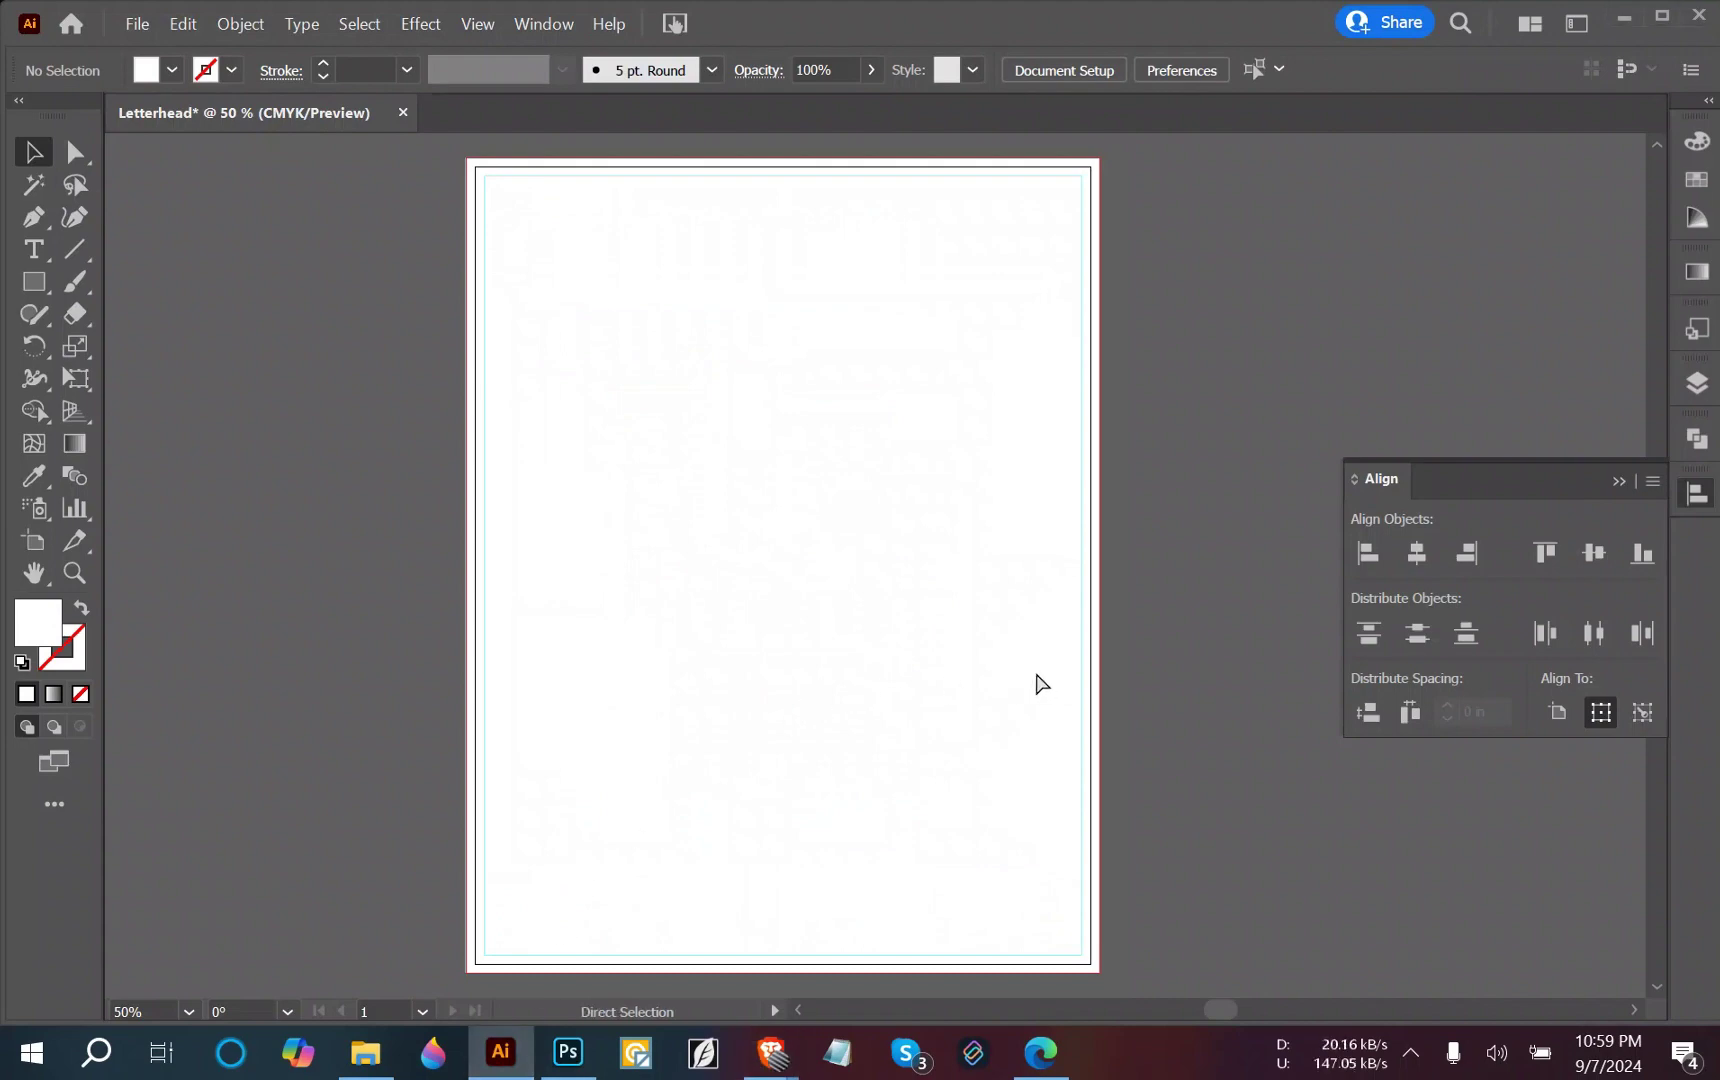
{"action": "key", "text": "ctrl+v"}
{"action": "scroll", "coordinate": [1041, 750], "scroll_direction": "down", "scroll_amount": 2}
{"action": "scroll", "coordinate": [1041, 757], "scroll_direction": "down", "scroll_amount": 2}
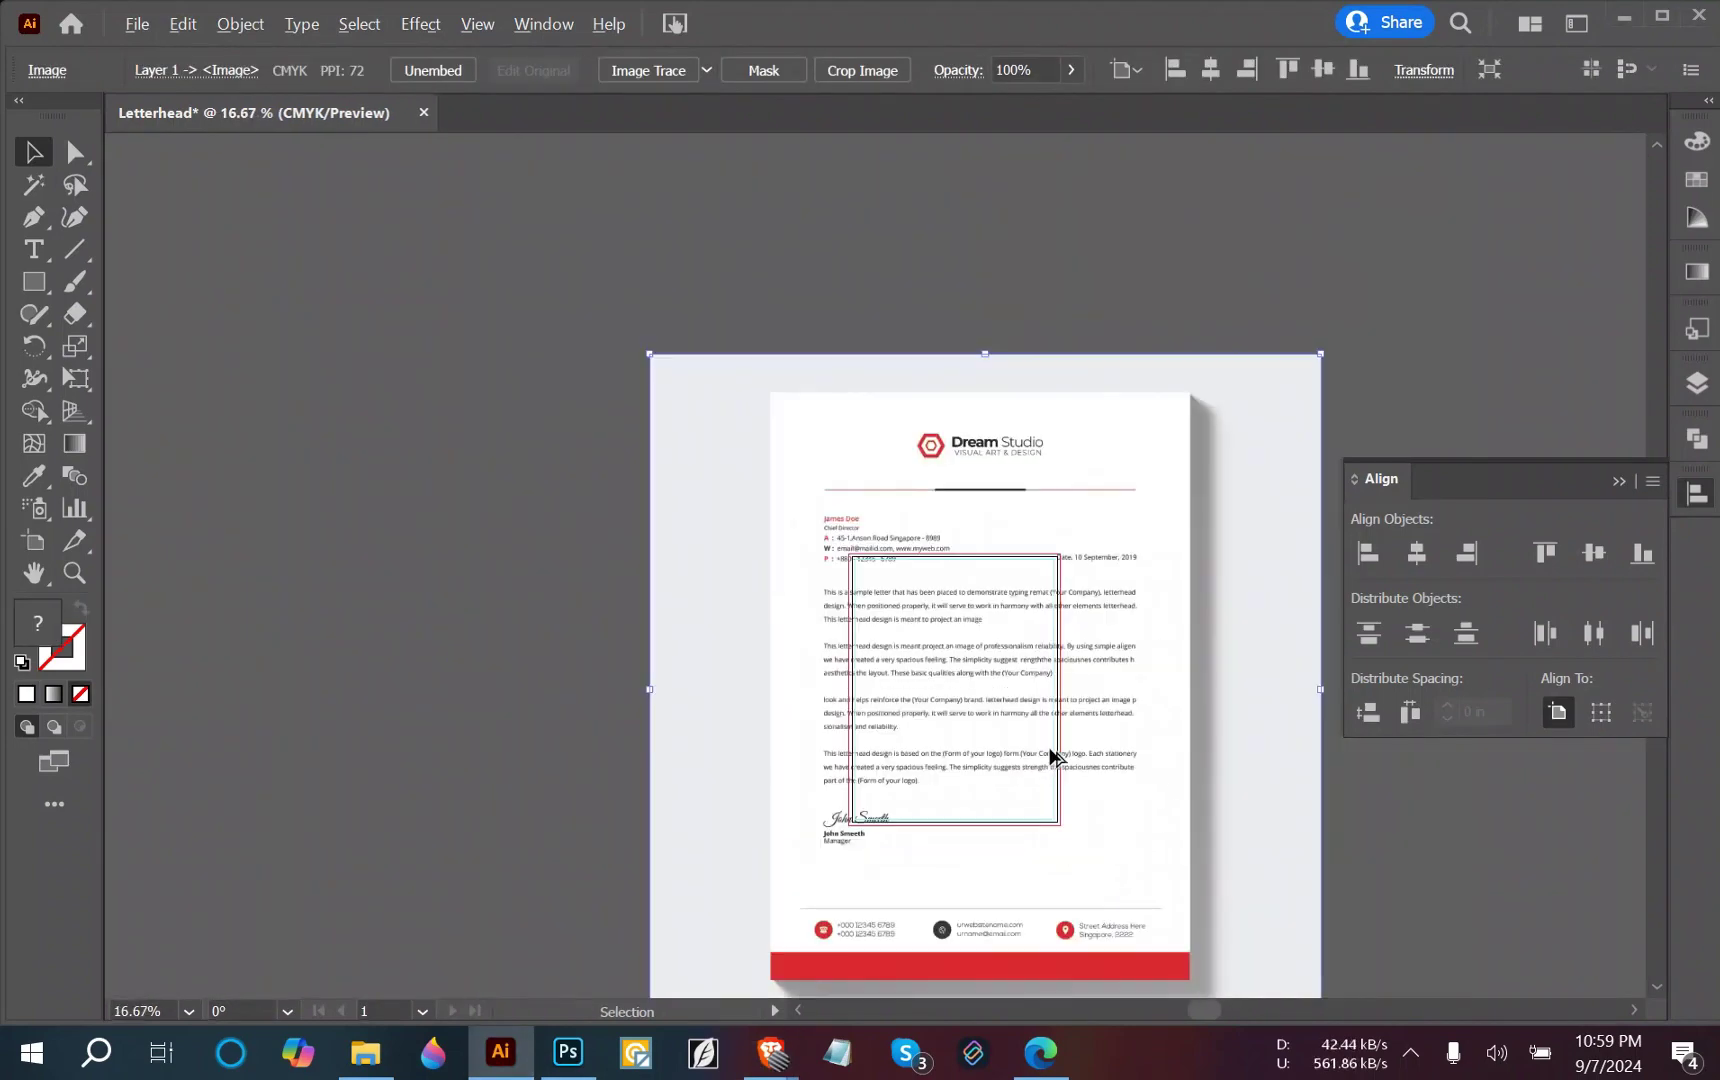
{"action": "left_click_drag", "start_coordinate": [1140, 741], "coordinate": [583, 620]}
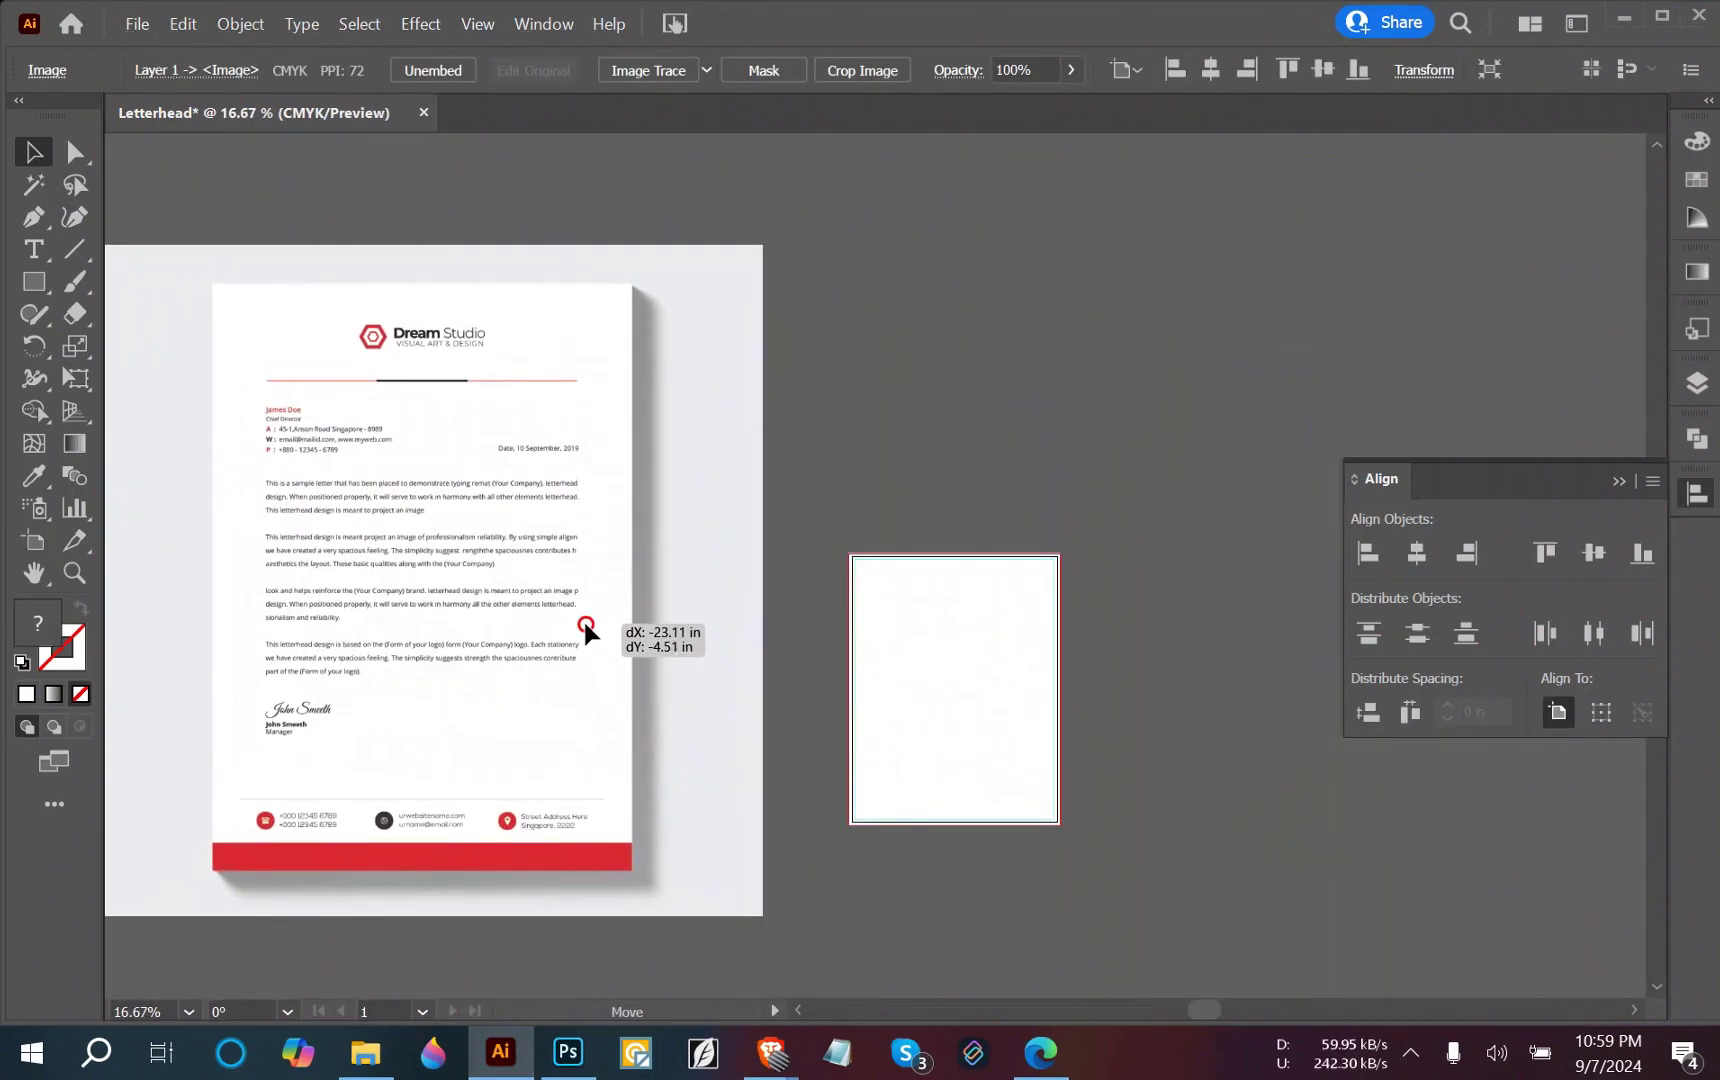
{"action": "left_click", "coordinate": [852, 482]}
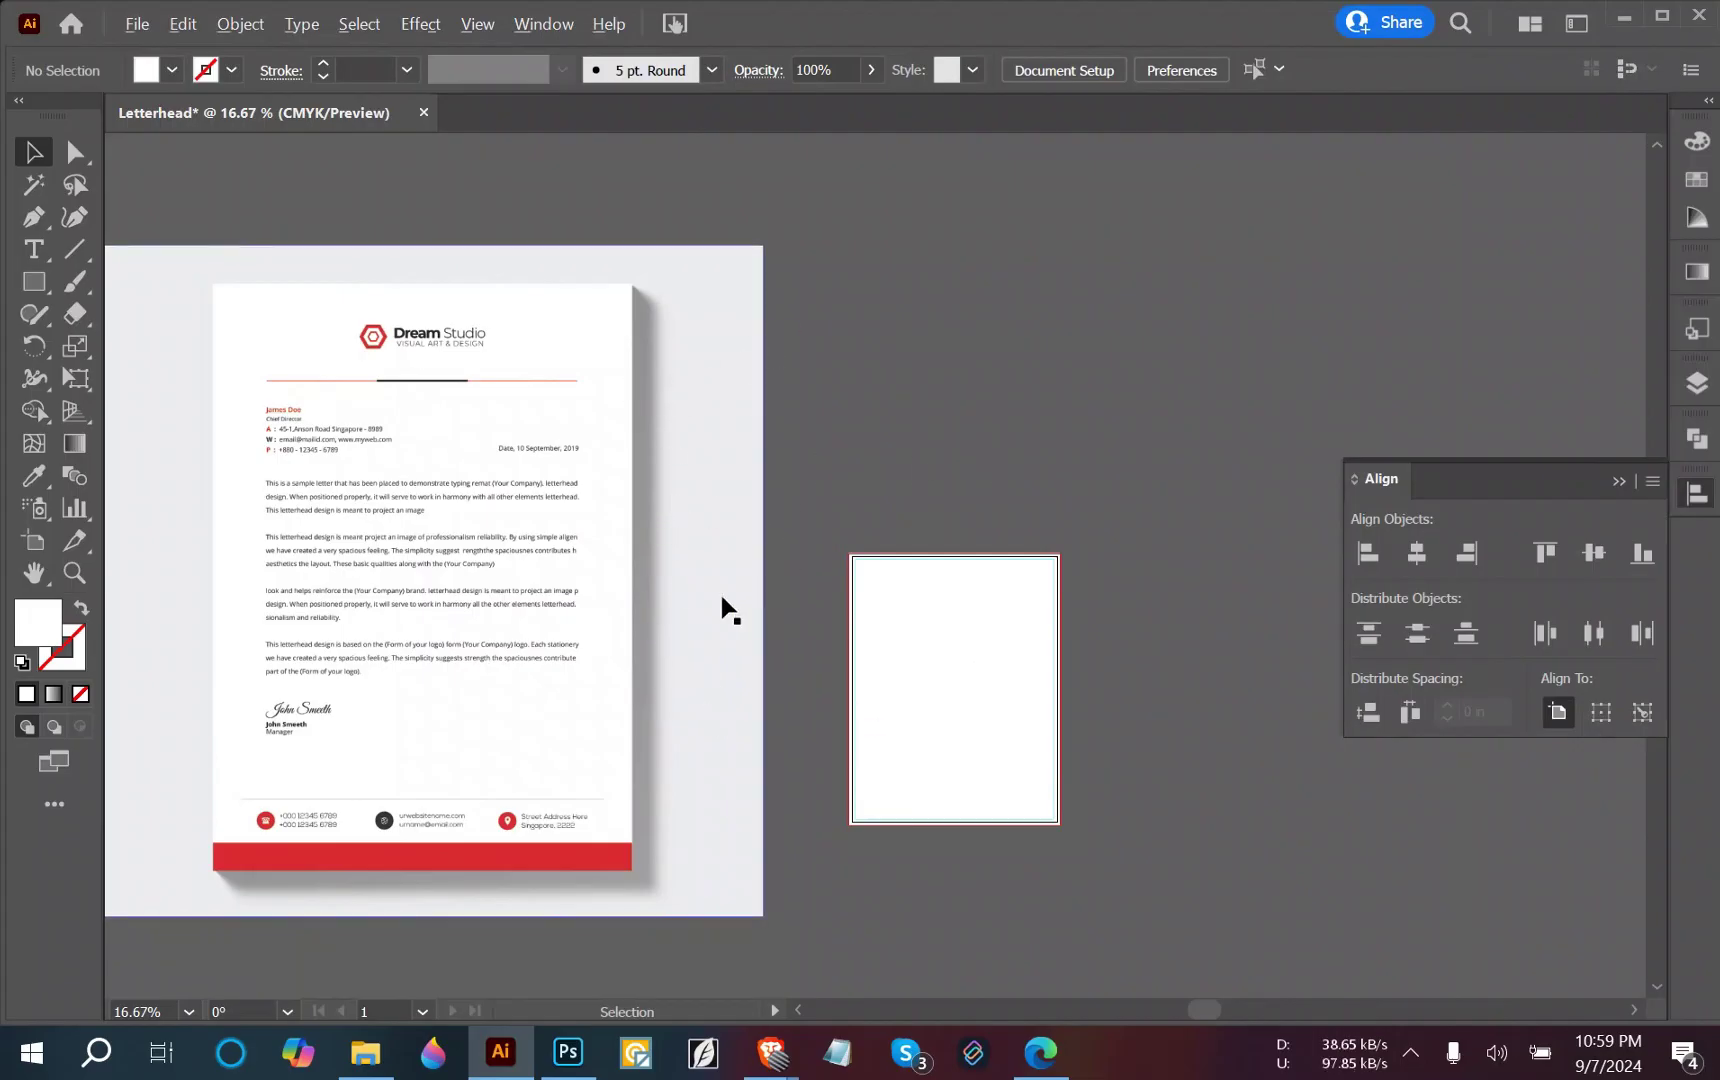
Examine the reference letterhead's layout: centred logo, divider line, sender details and date, body text, signature, footer contacts and red bar.
{"action": "left_click_drag", "start_coordinate": [883, 595], "coordinate": [799, 553]}
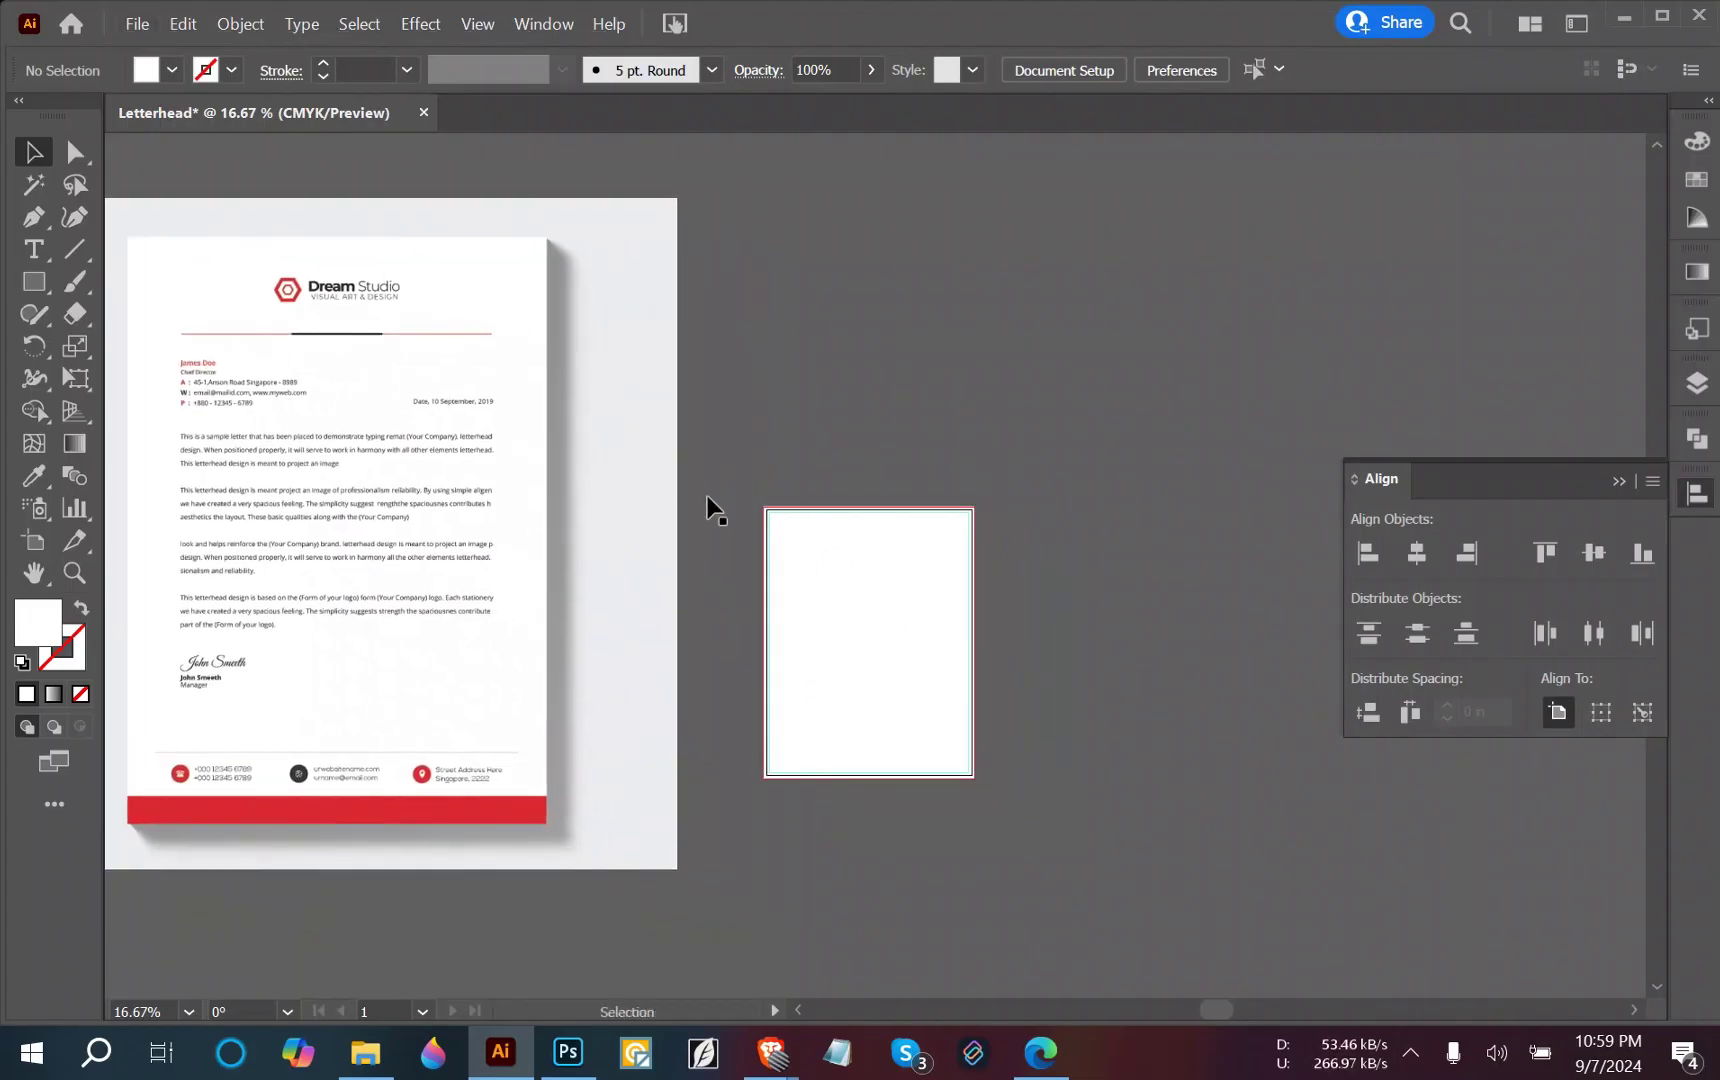
{"action": "scroll", "coordinate": [428, 518], "scroll_direction": "up", "scroll_amount": 1}
{"action": "scroll", "coordinate": [430, 518], "scroll_direction": "up", "scroll_amount": 1}
{"action": "scroll", "coordinate": [430, 518], "scroll_direction": "down", "scroll_amount": 1}
{"action": "scroll", "coordinate": [430, 518], "scroll_direction": "up", "scroll_amount": 2}
{"action": "scroll", "coordinate": [430, 518], "scroll_direction": "left", "scroll_amount": 3}
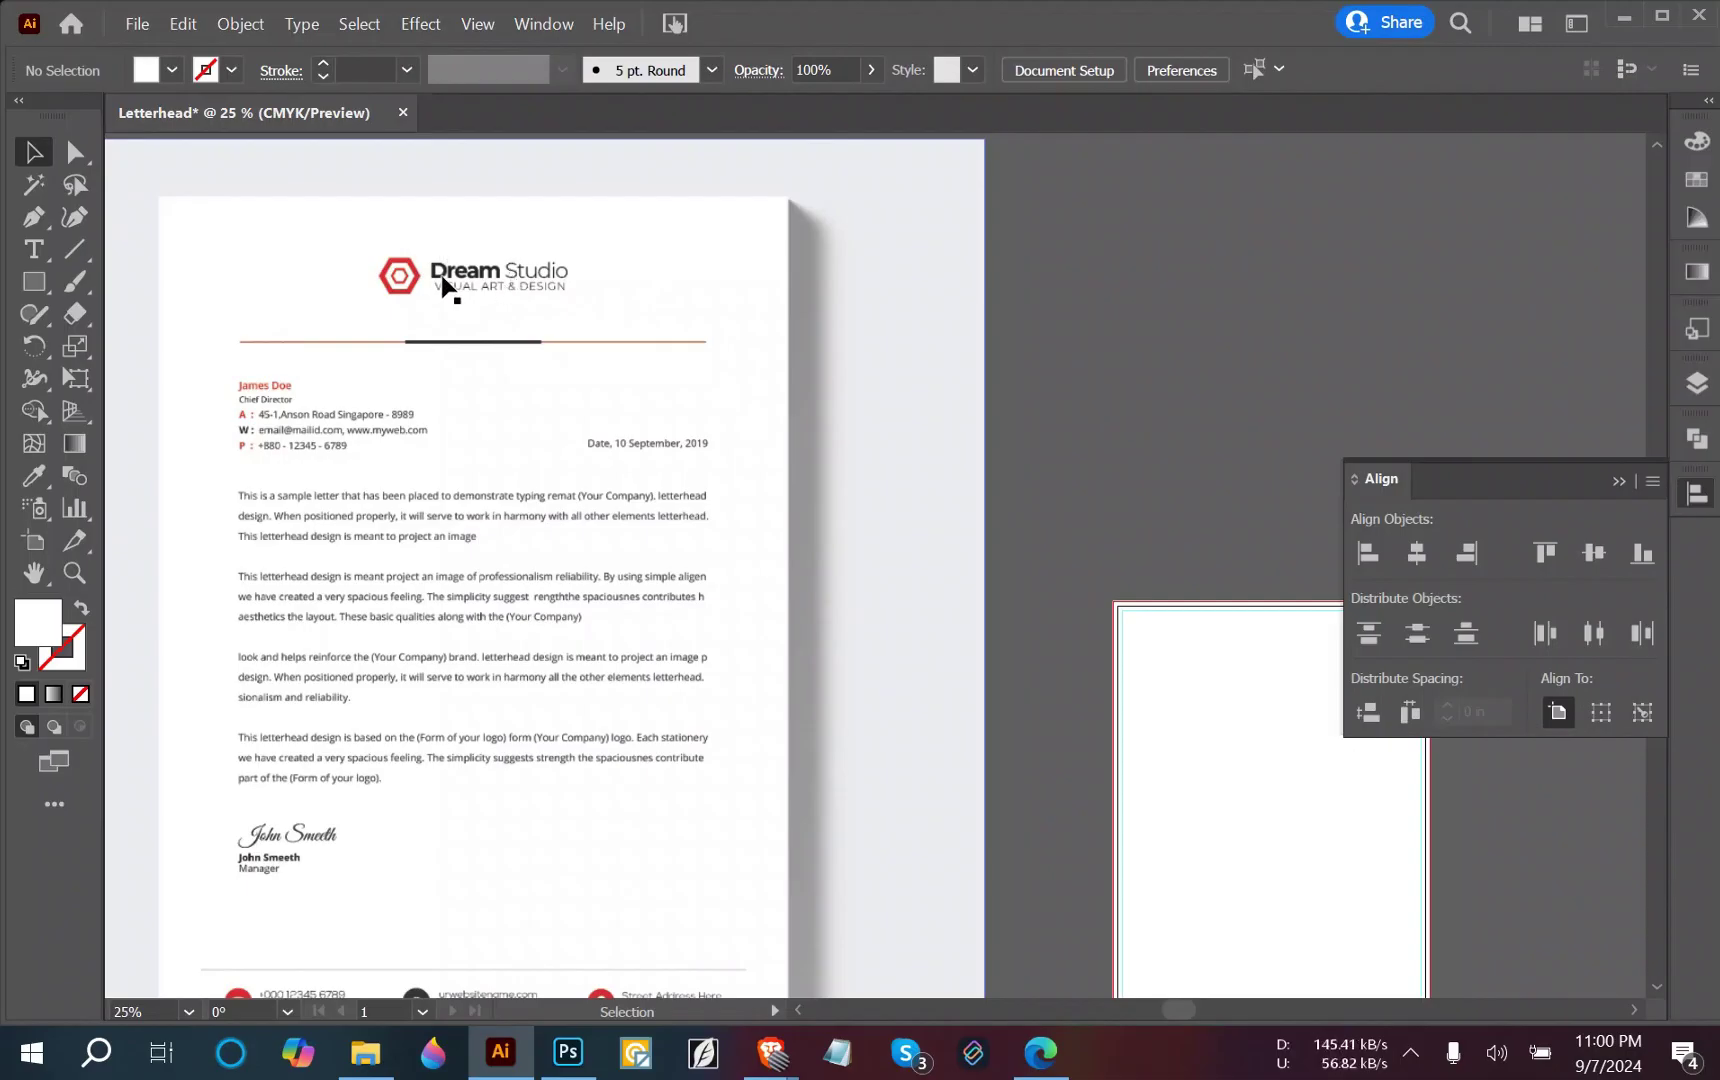
{"action": "scroll", "coordinate": [557, 568], "scroll_direction": "down", "scroll_amount": 1}
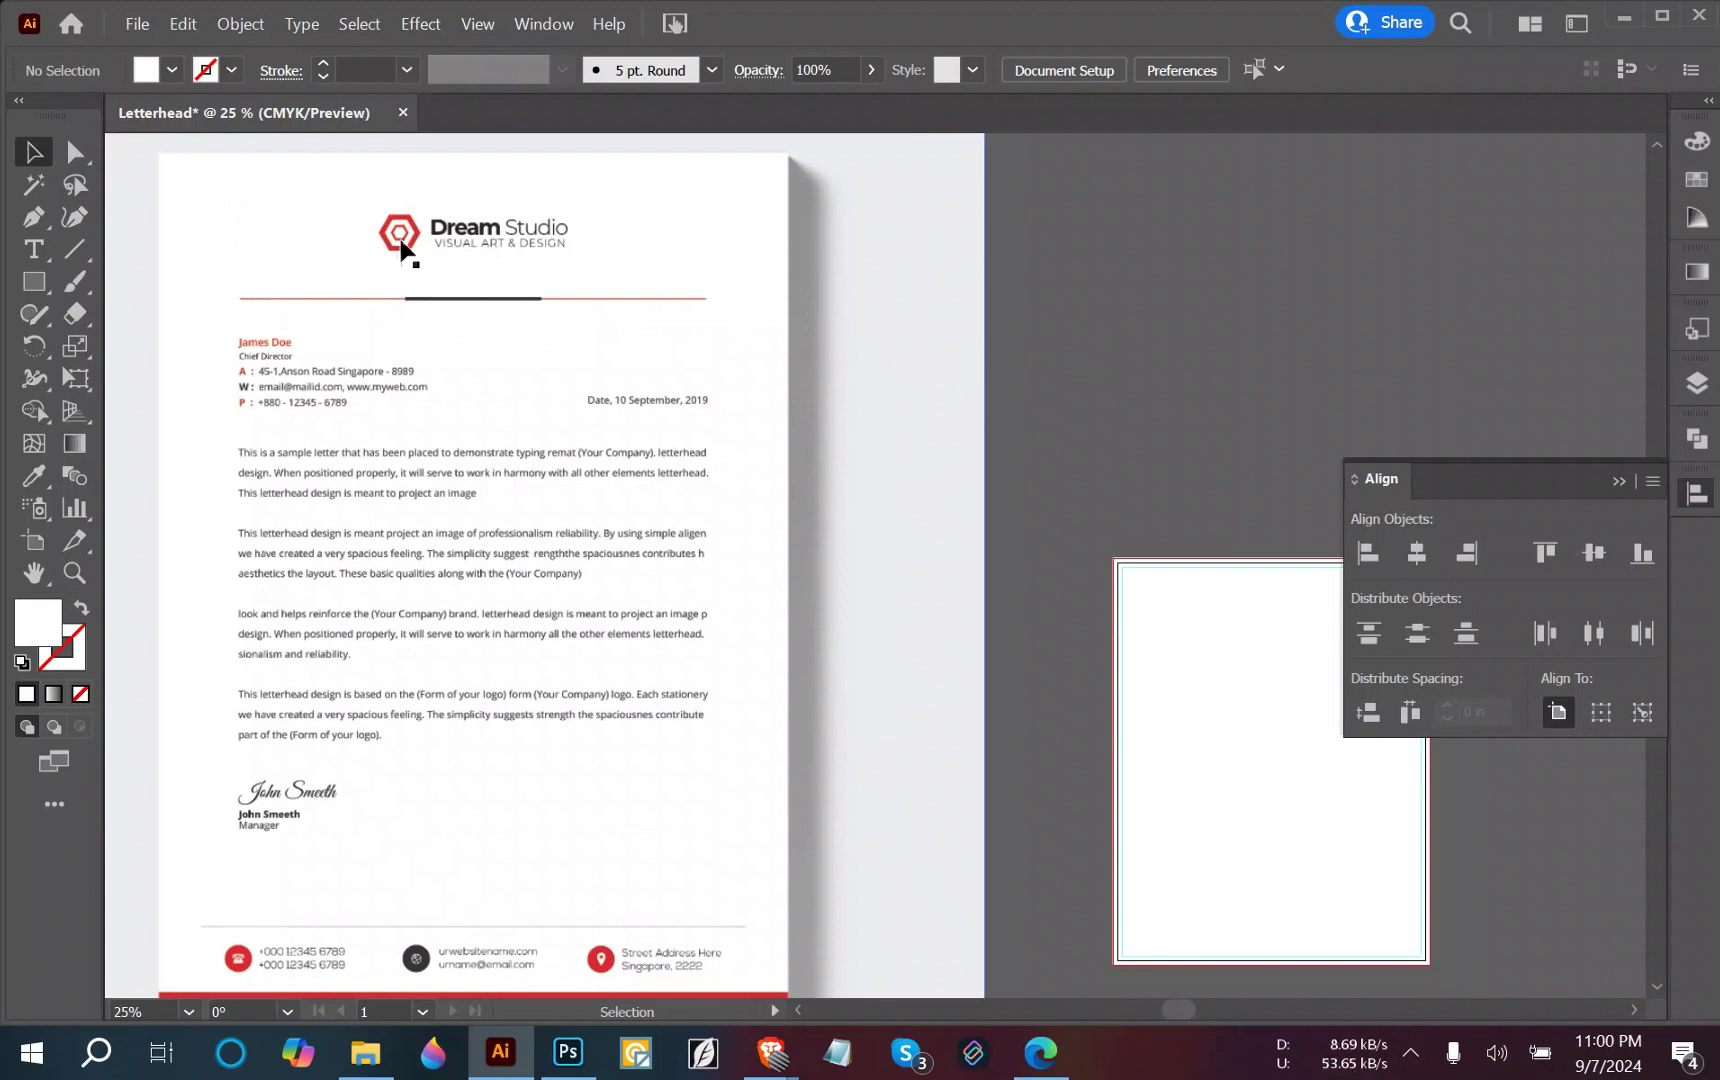
{"action": "scroll", "coordinate": [527, 580], "scroll_direction": "down", "scroll_amount": 1}
{"action": "scroll", "coordinate": [467, 500], "scroll_direction": "up", "scroll_amount": 2}
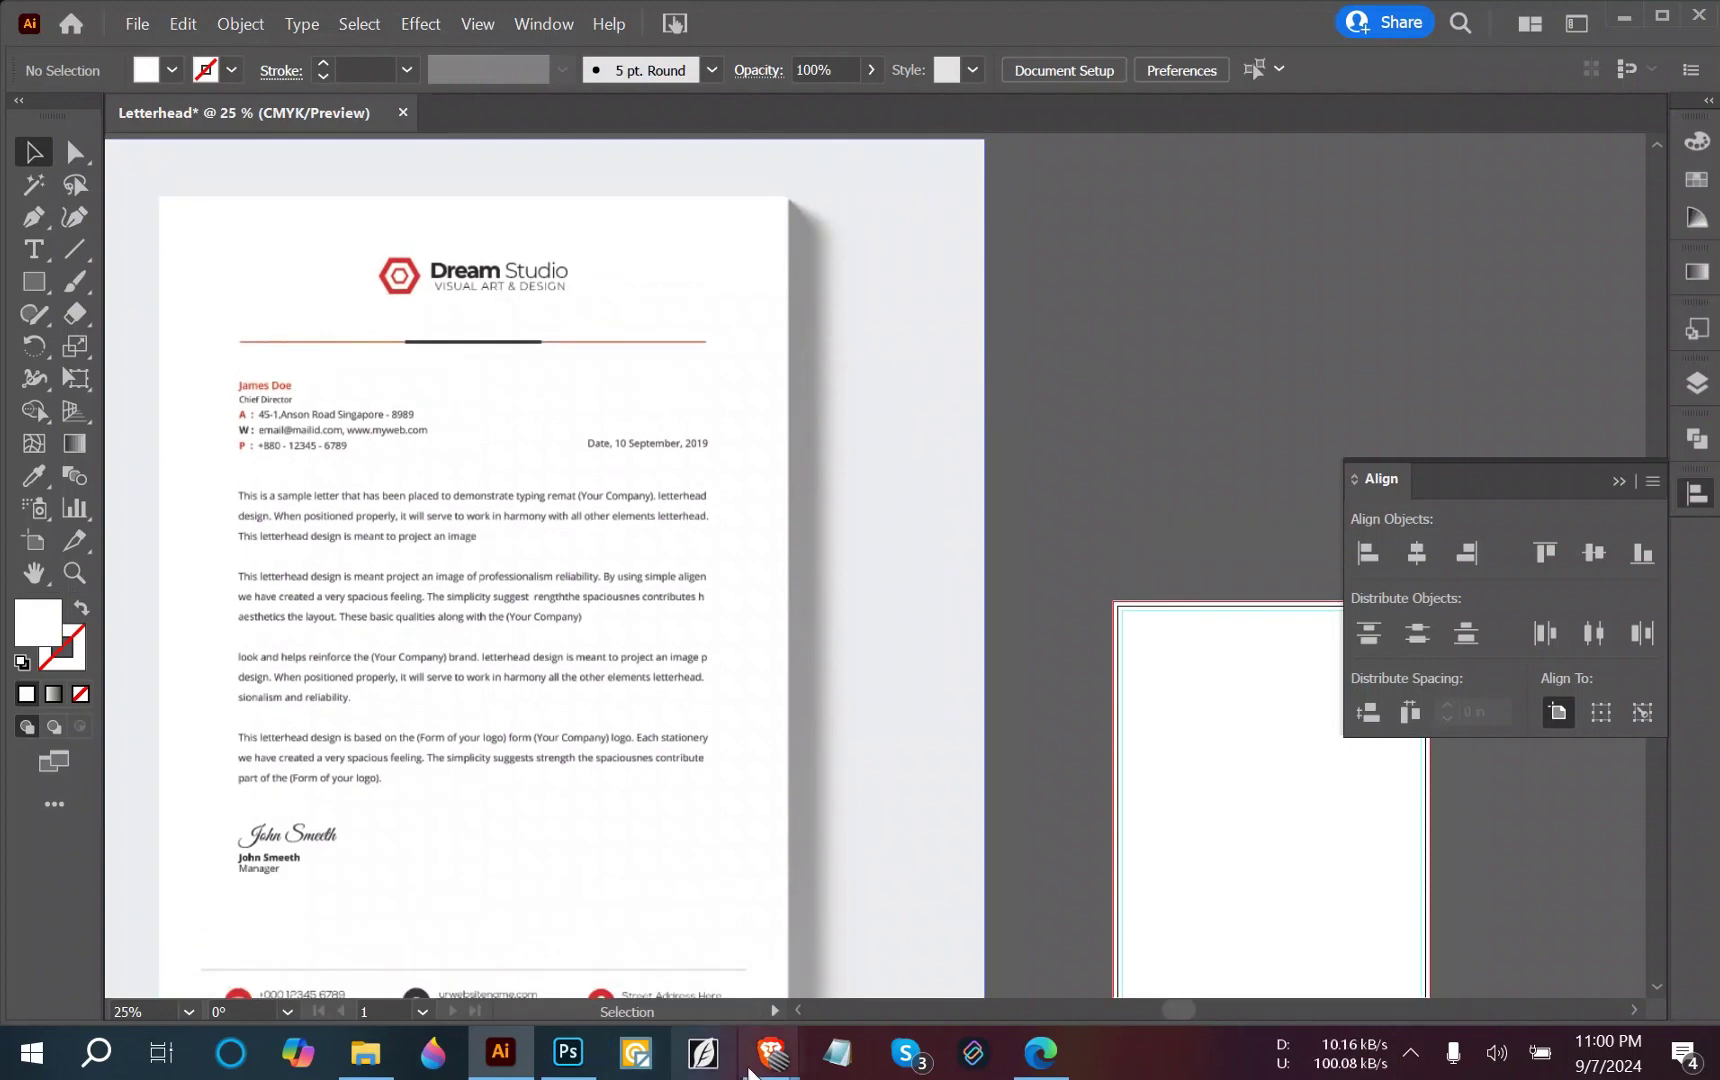
{"action": "scroll", "coordinate": [480, 900], "scroll_direction": "down", "scroll_amount": 3}
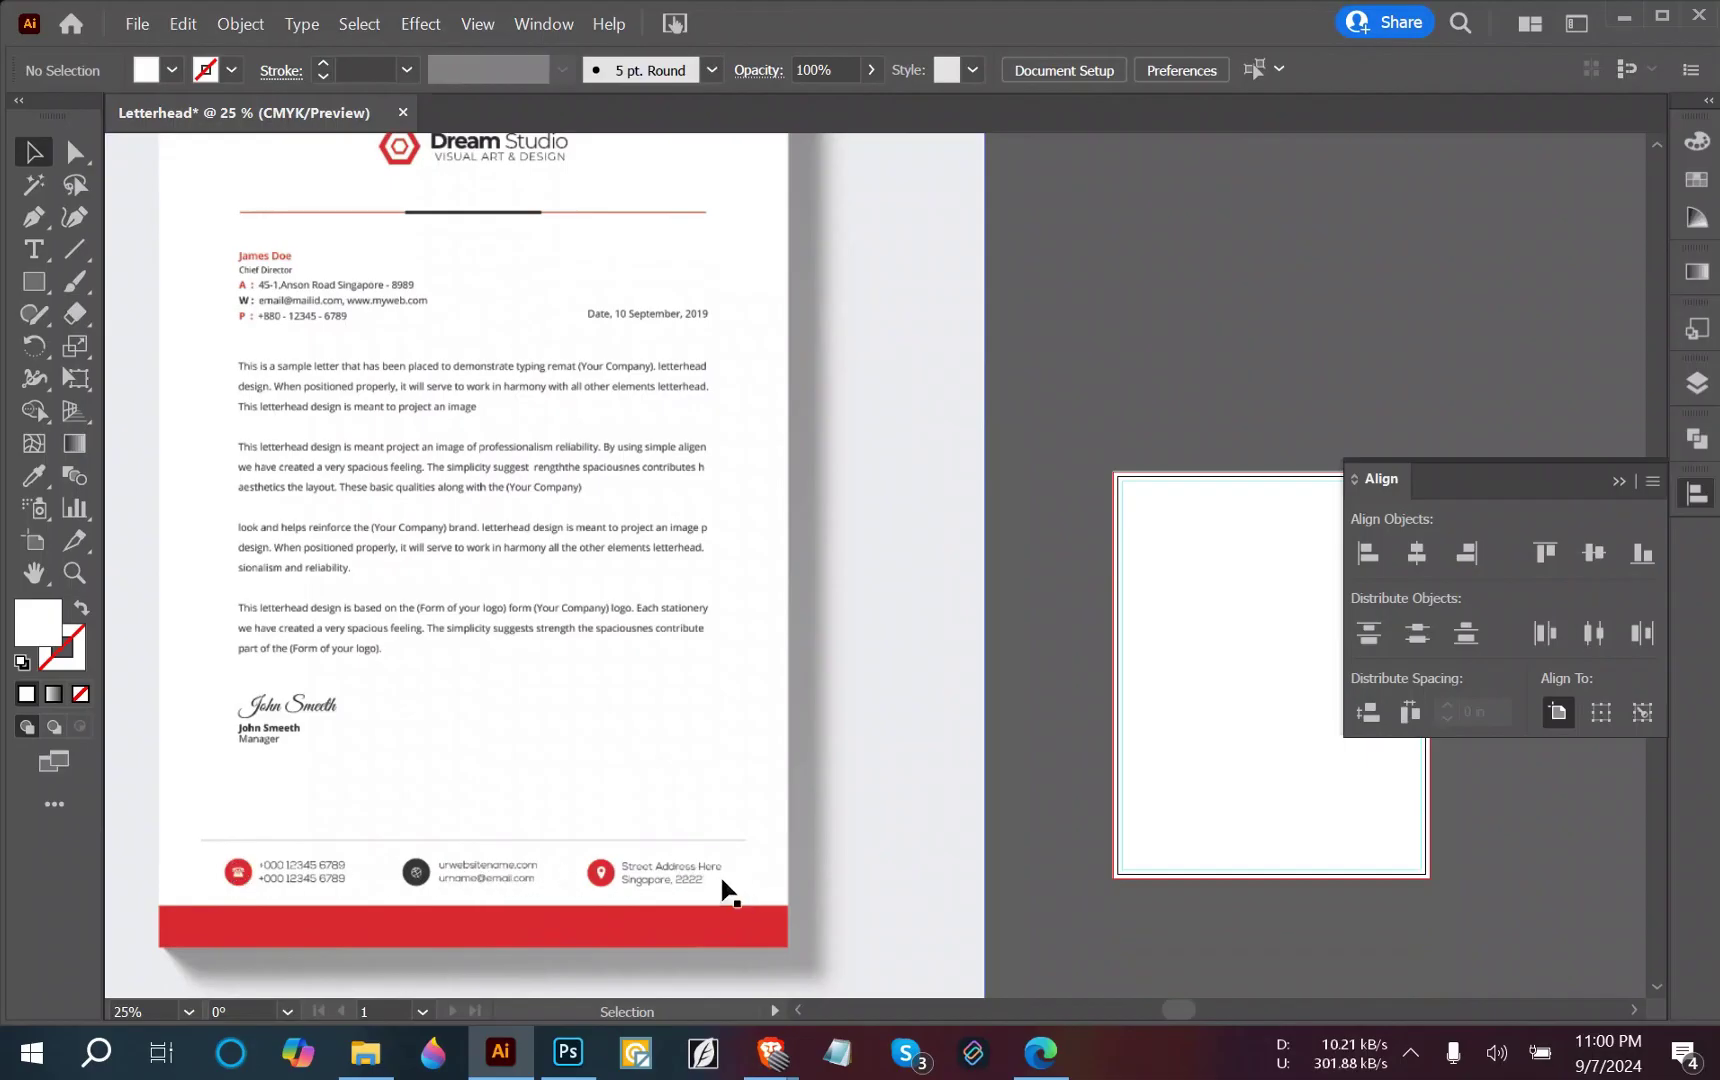
{"action": "scroll", "coordinate": [760, 883], "scroll_direction": "up", "scroll_amount": 5}
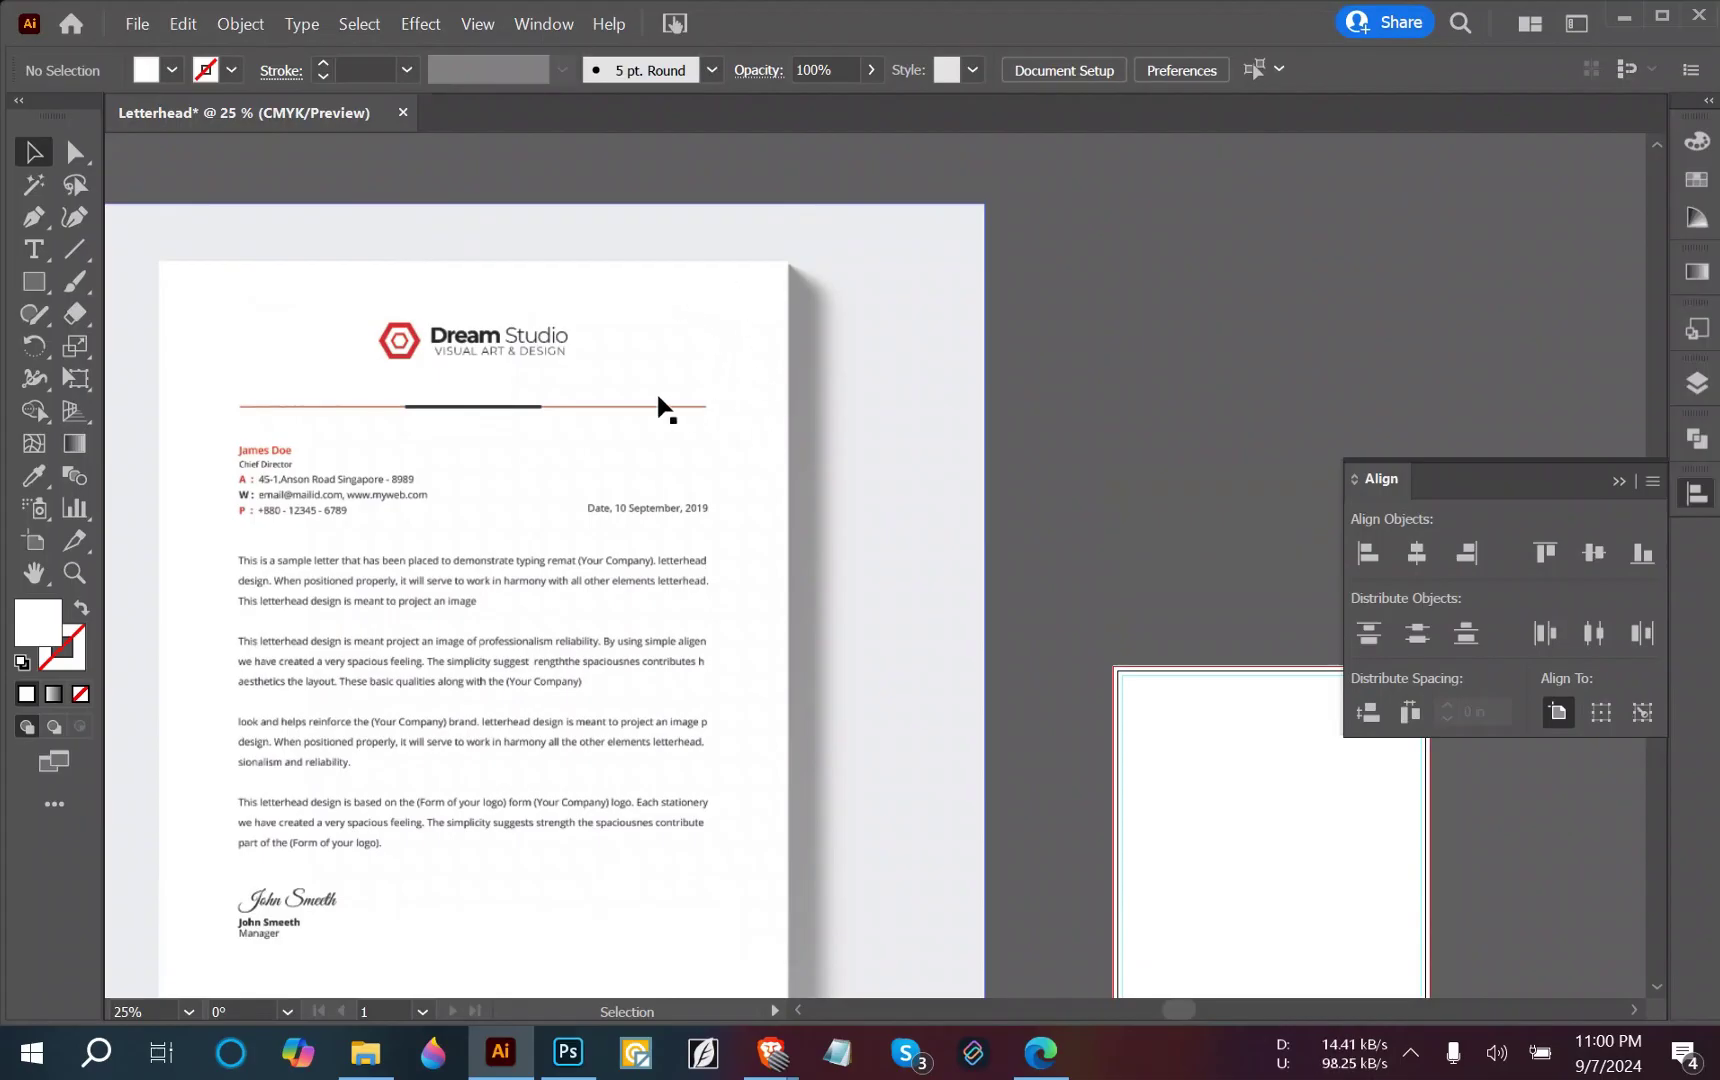
{"action": "scroll", "coordinate": [550, 779], "scroll_direction": "down", "scroll_amount": 4}
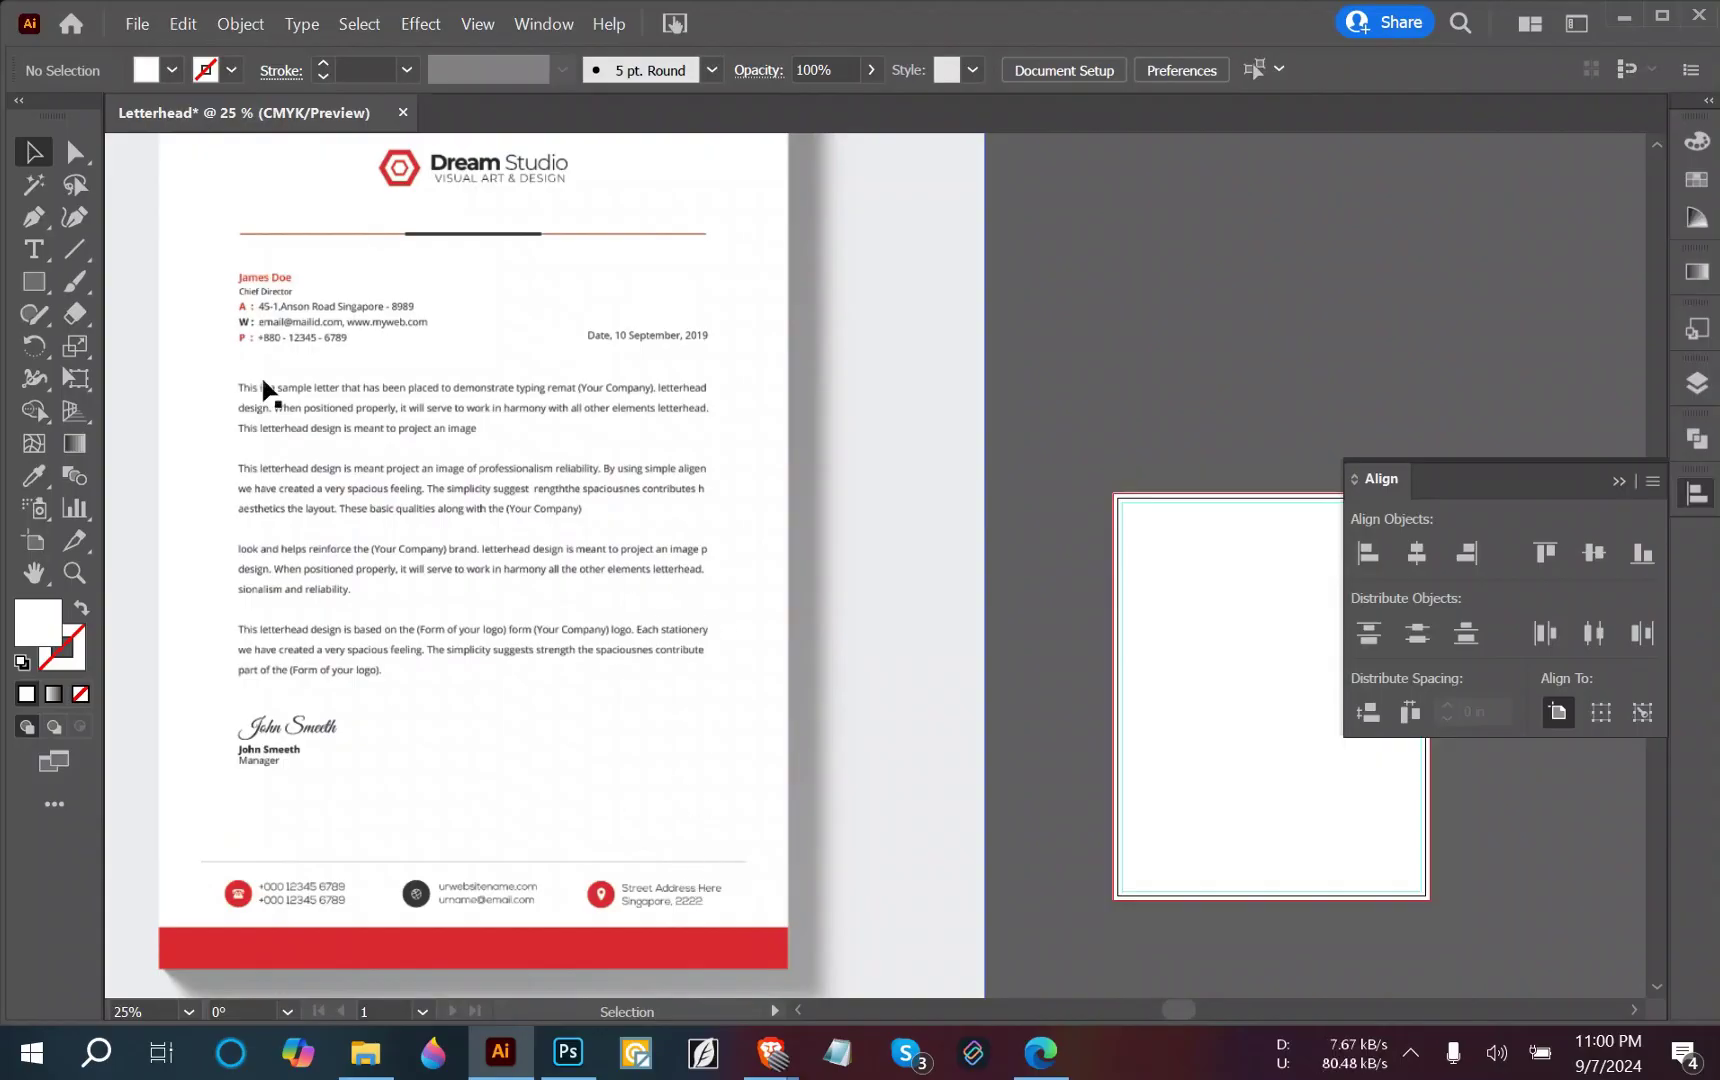
{"action": "scroll", "coordinate": [612, 565], "scroll_direction": "up", "scroll_amount": 1}
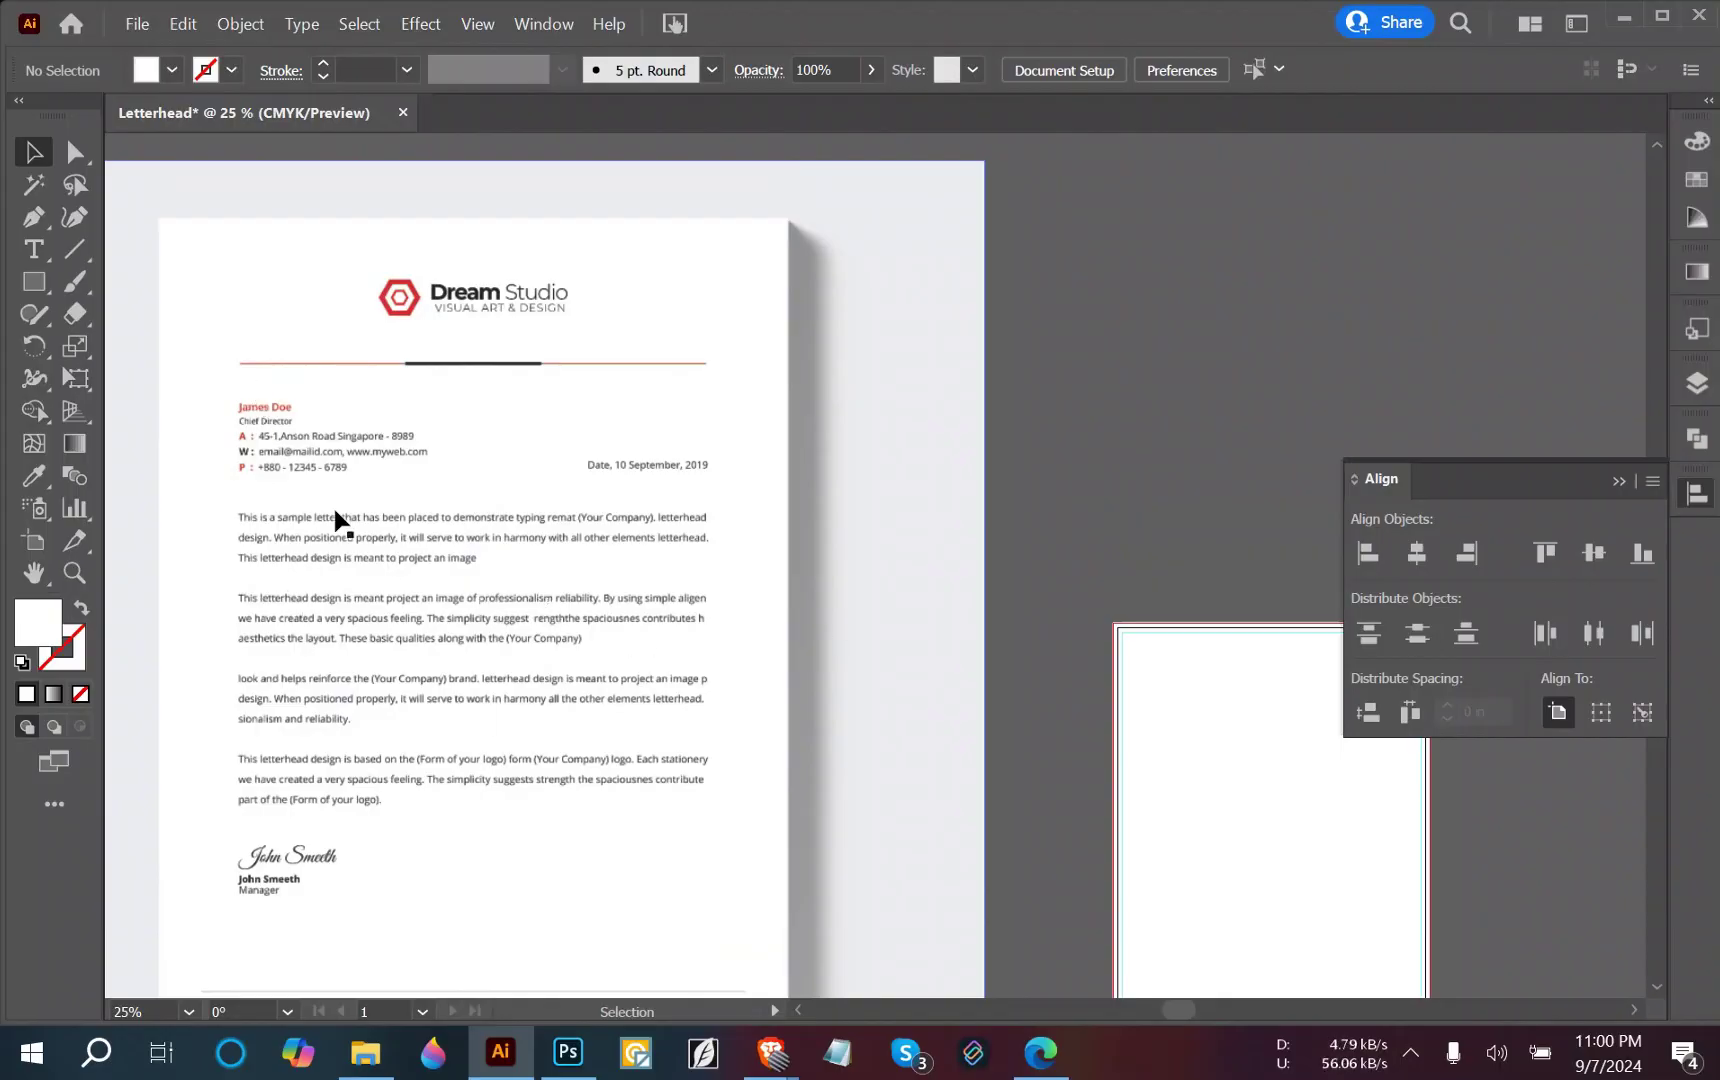
{"action": "scroll", "coordinate": [575, 703], "scroll_direction": "down", "scroll_amount": 3}
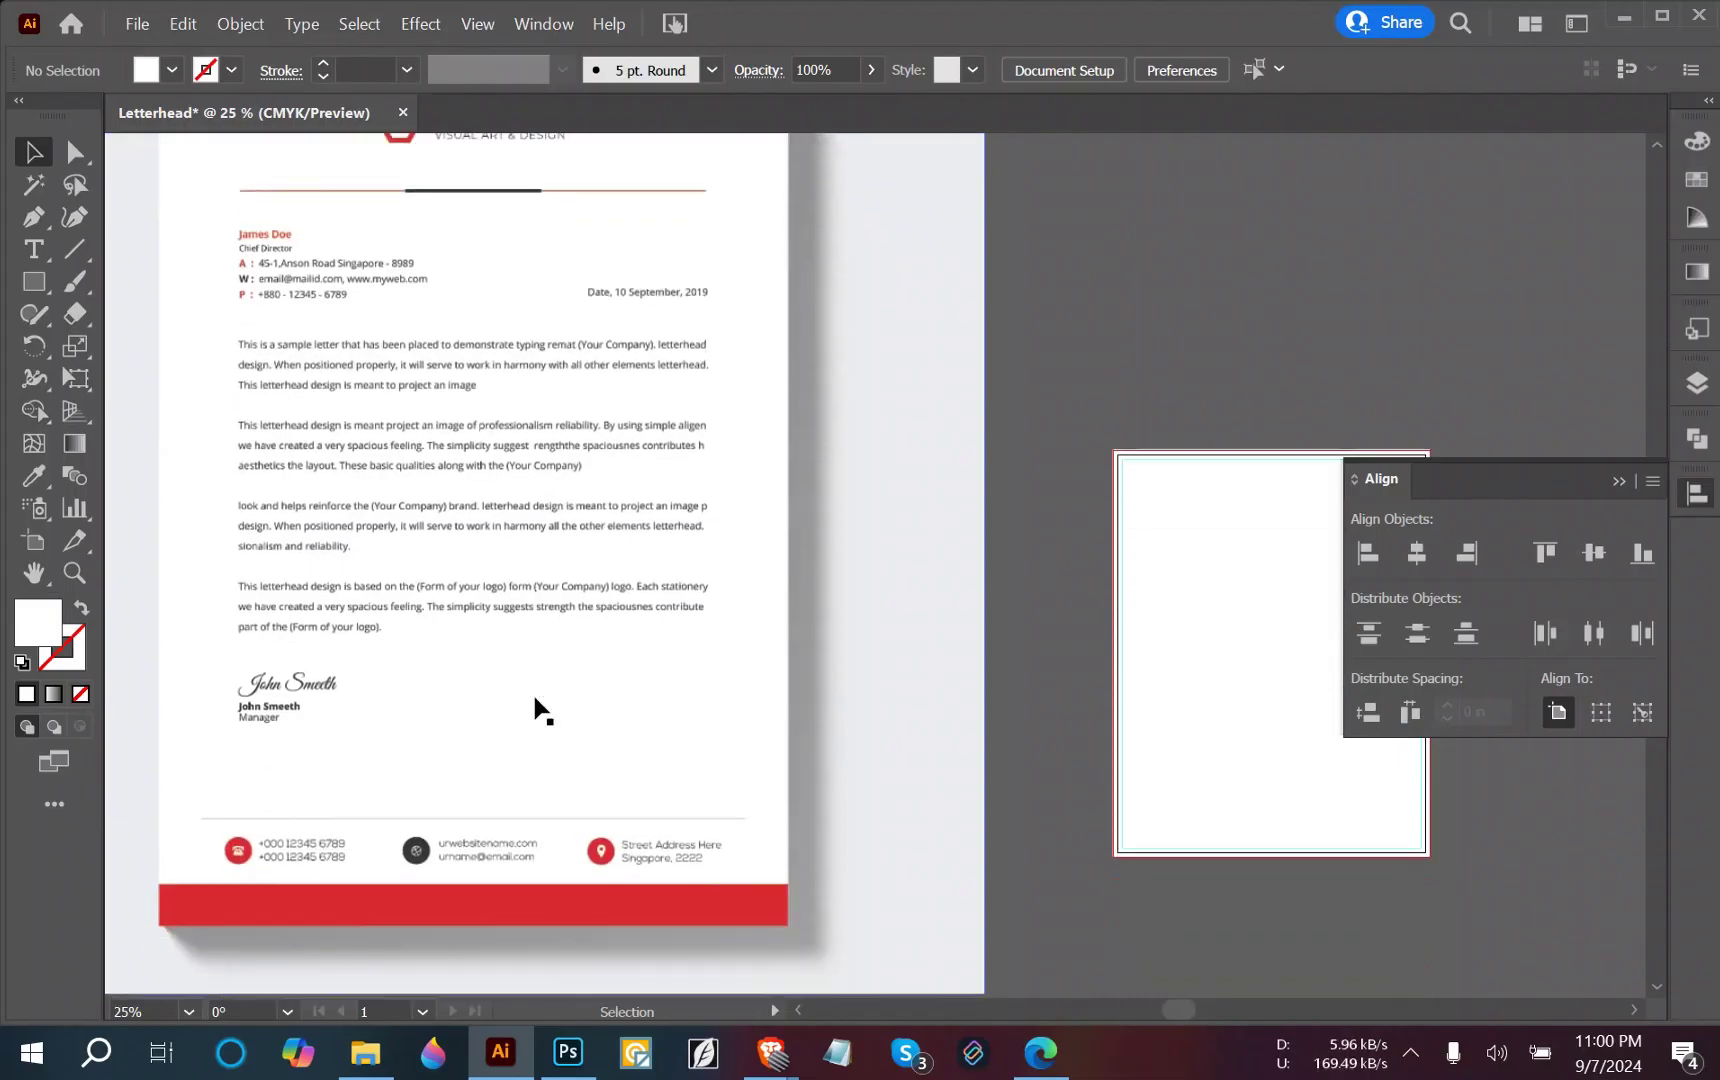
{"action": "scroll", "coordinate": [661, 604], "scroll_direction": "up", "scroll_amount": 1}
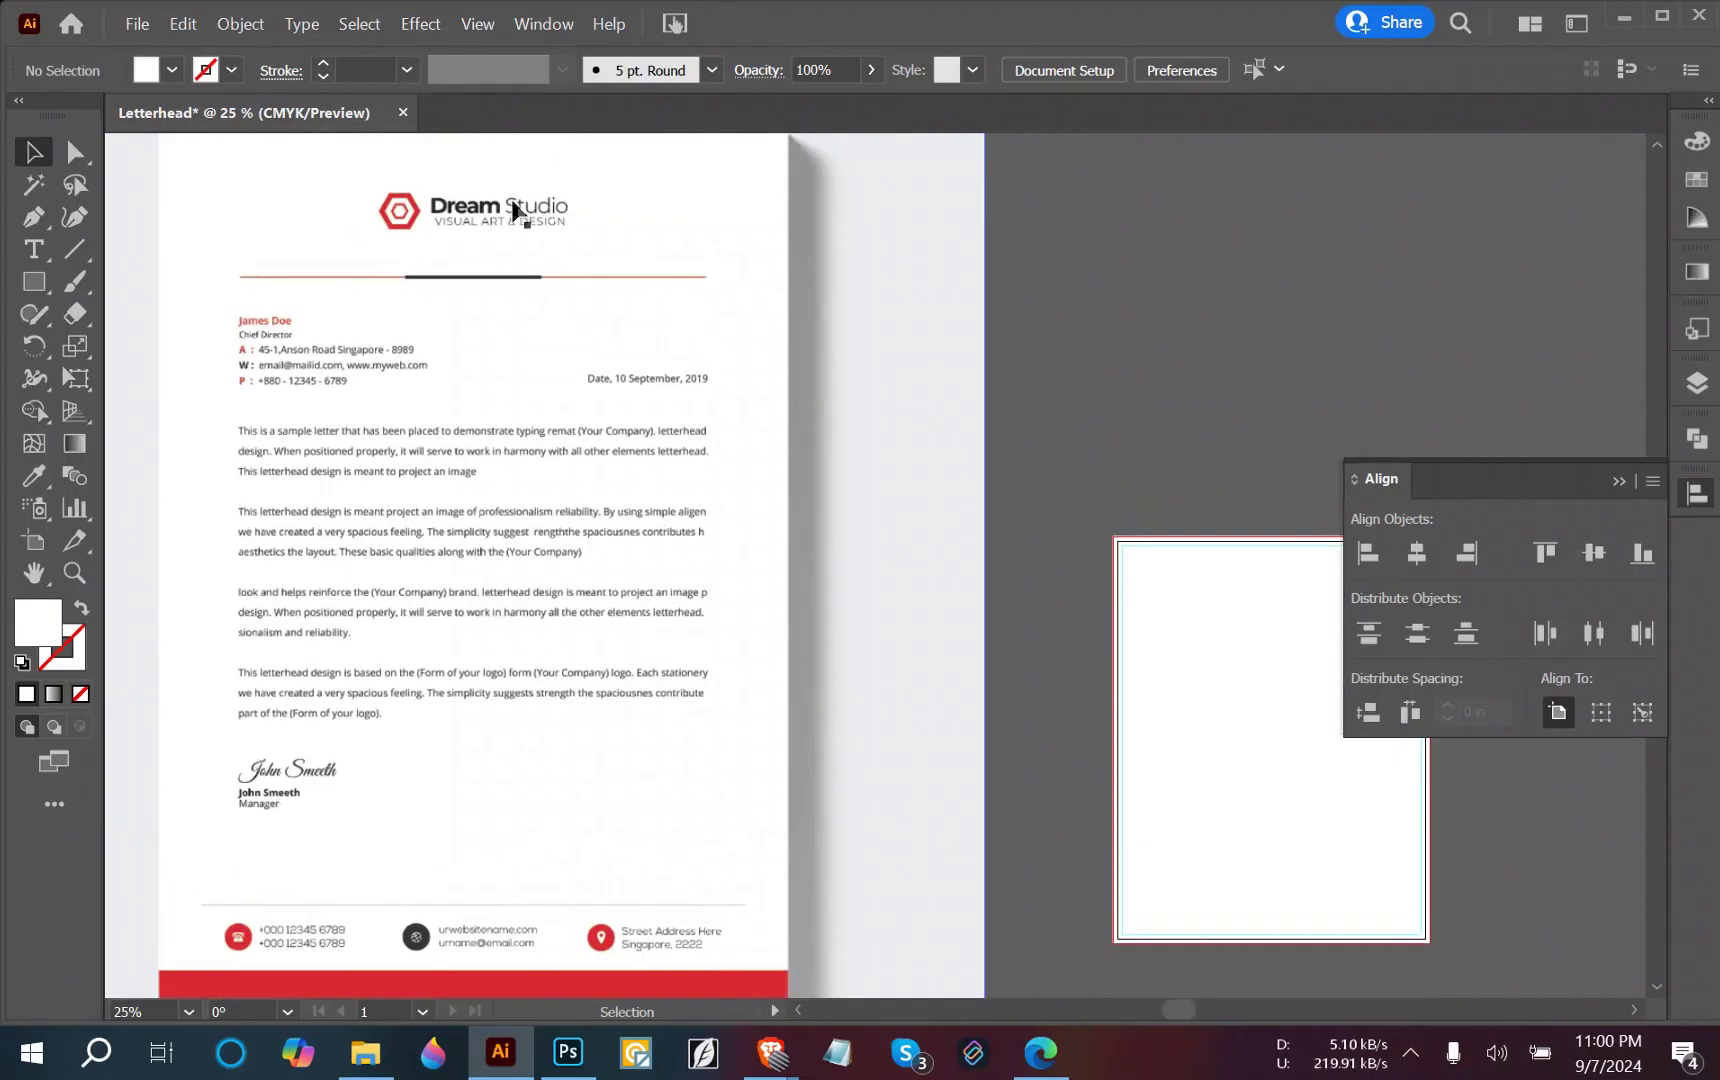
{"action": "scroll", "coordinate": [559, 284], "scroll_direction": "up", "scroll_amount": 1}
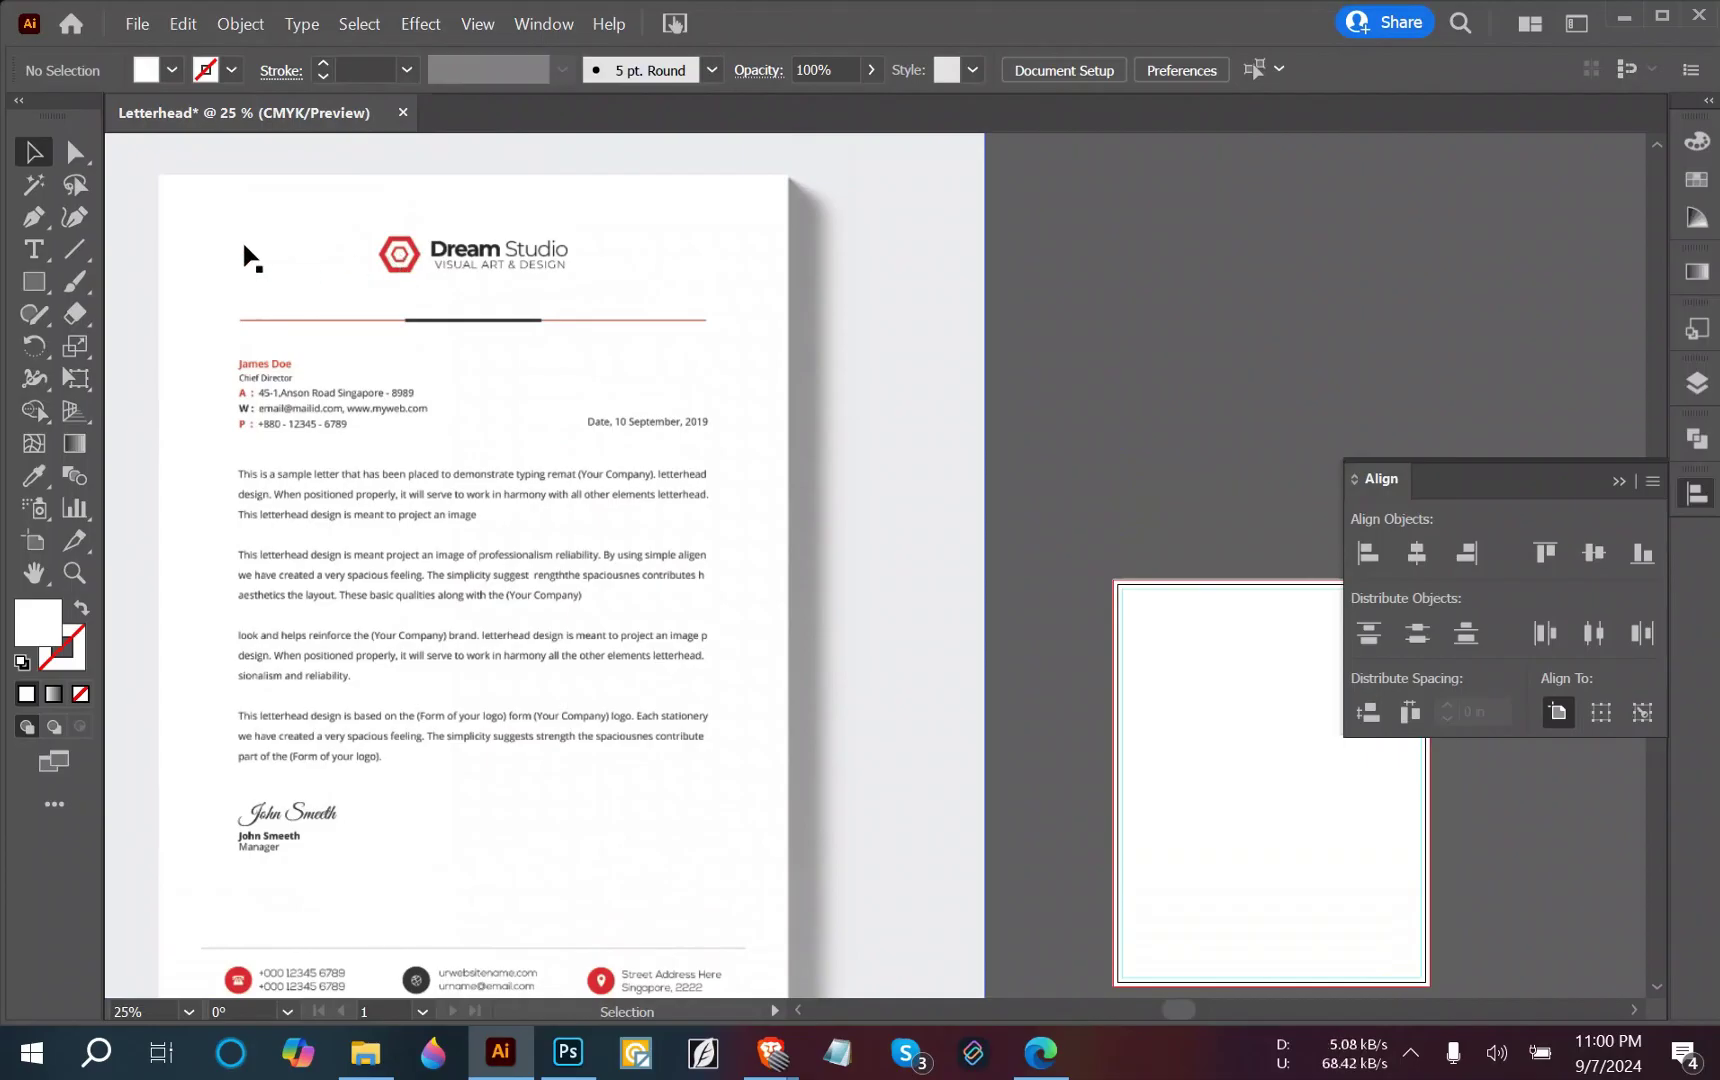
{"action": "scroll", "coordinate": [450, 630], "scroll_direction": "down", "scroll_amount": 2}
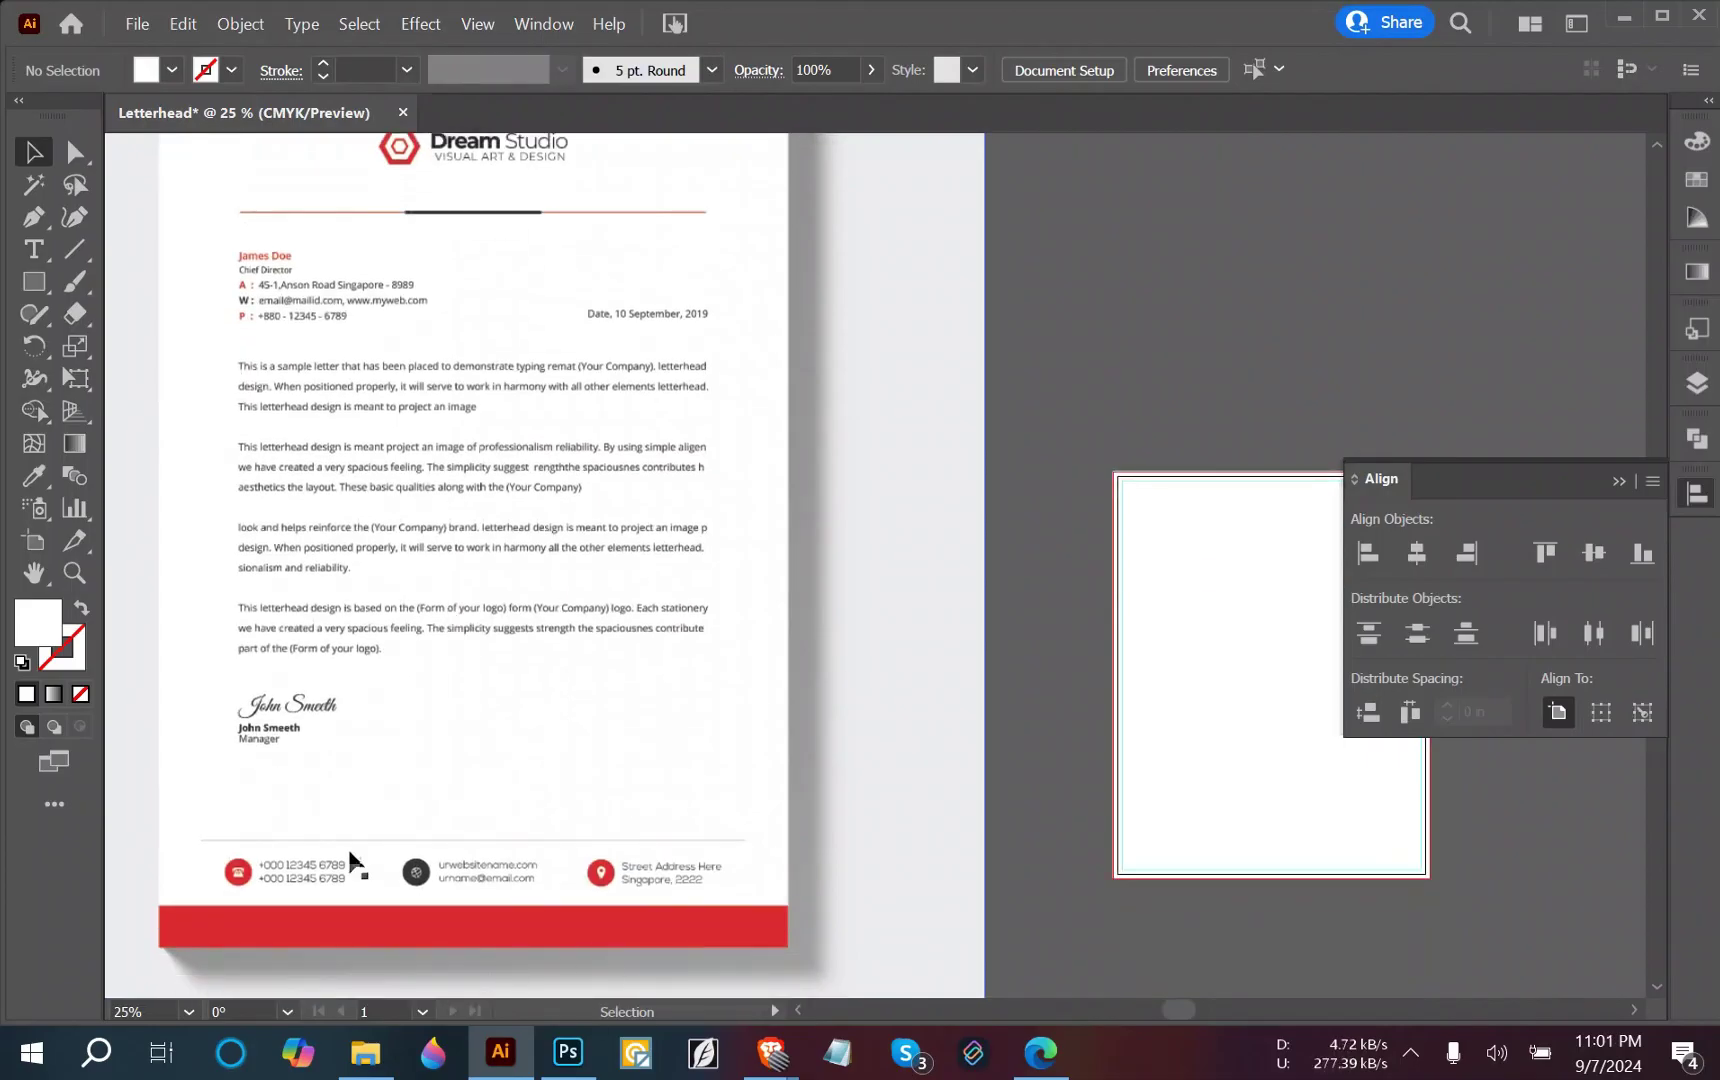
{"action": "scroll", "coordinate": [620, 735], "scroll_direction": "up", "scroll_amount": 2}
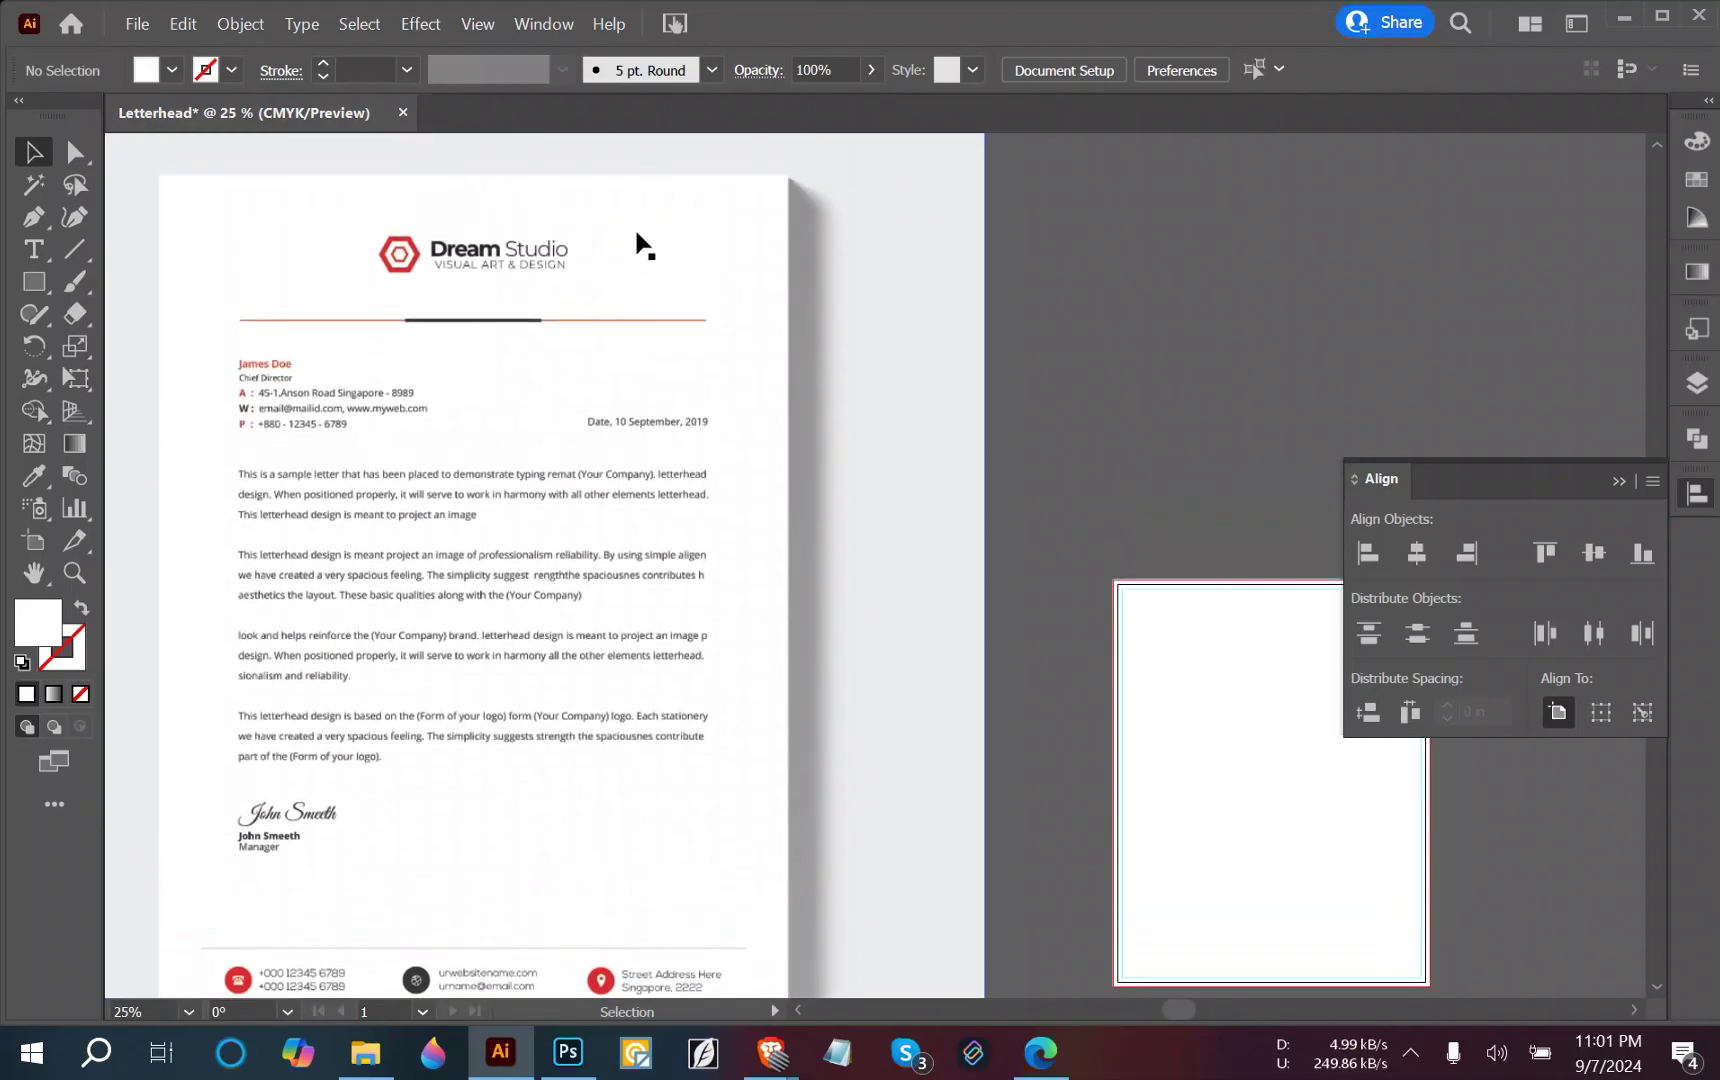
{"action": "scroll", "coordinate": [753, 837], "scroll_direction": "down", "scroll_amount": 2}
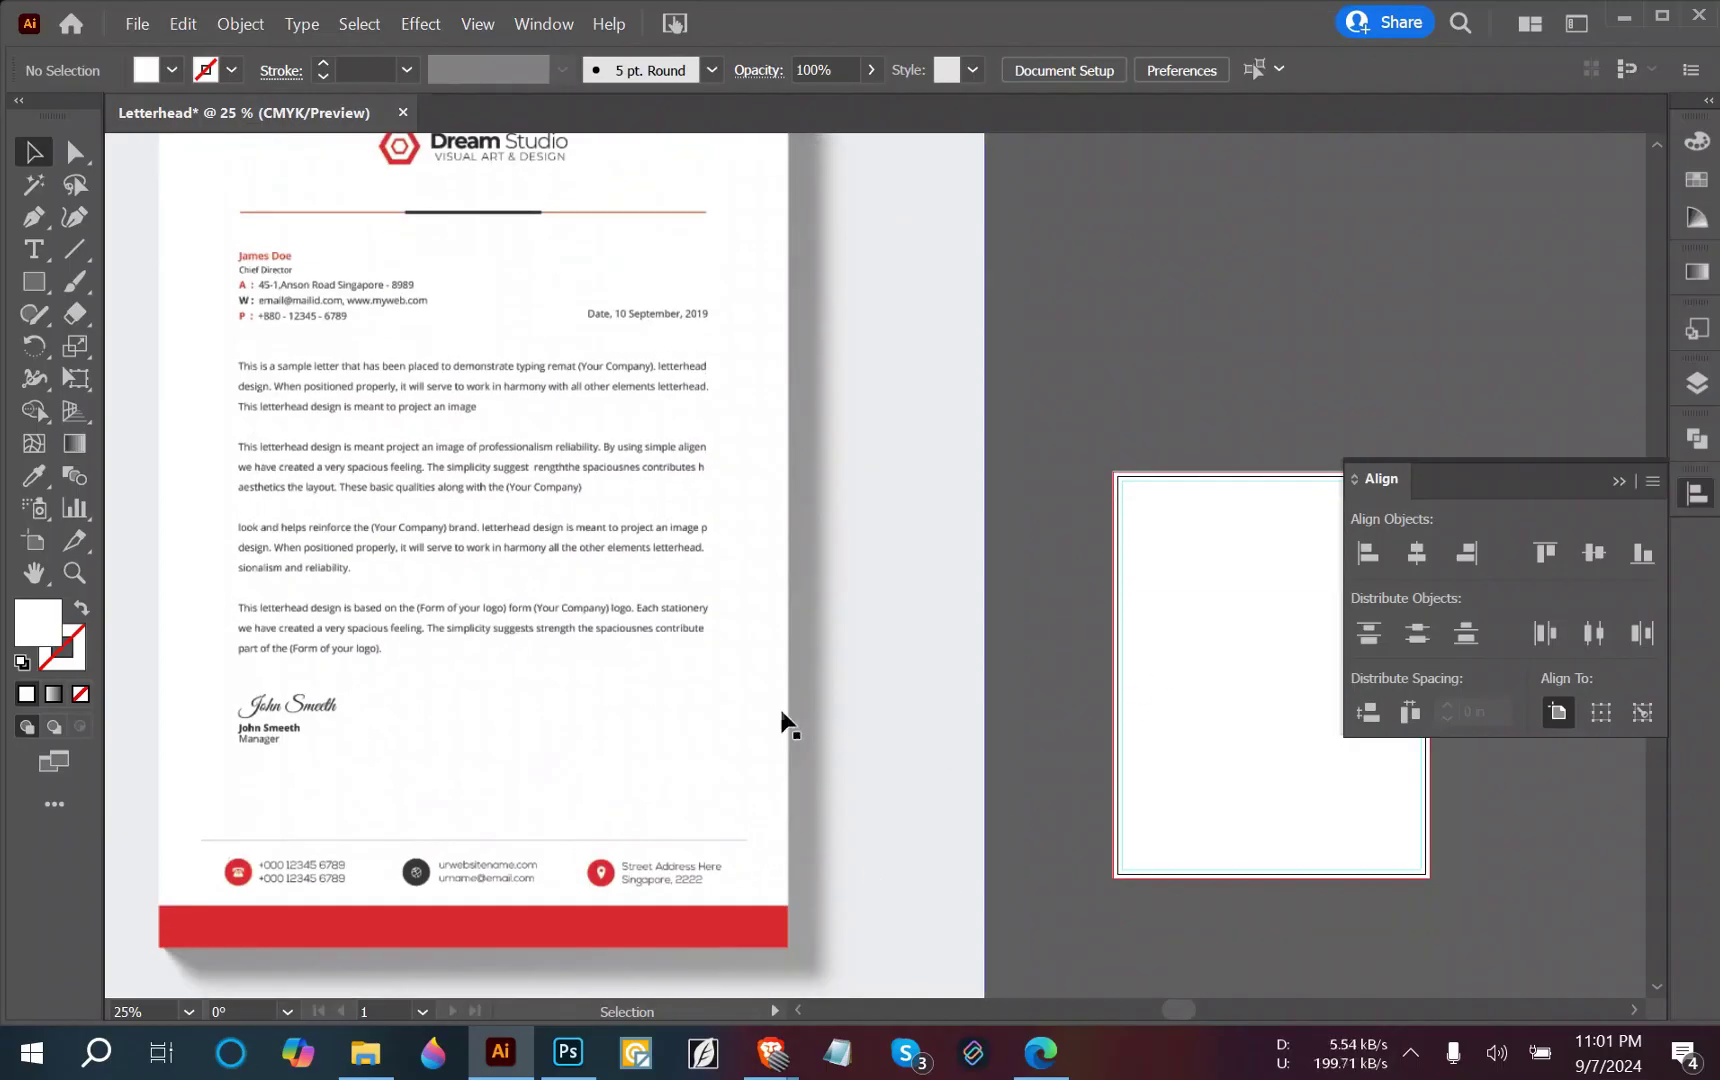
{"action": "left_click_drag", "start_coordinate": [756, 700], "coordinate": [858, 756]}
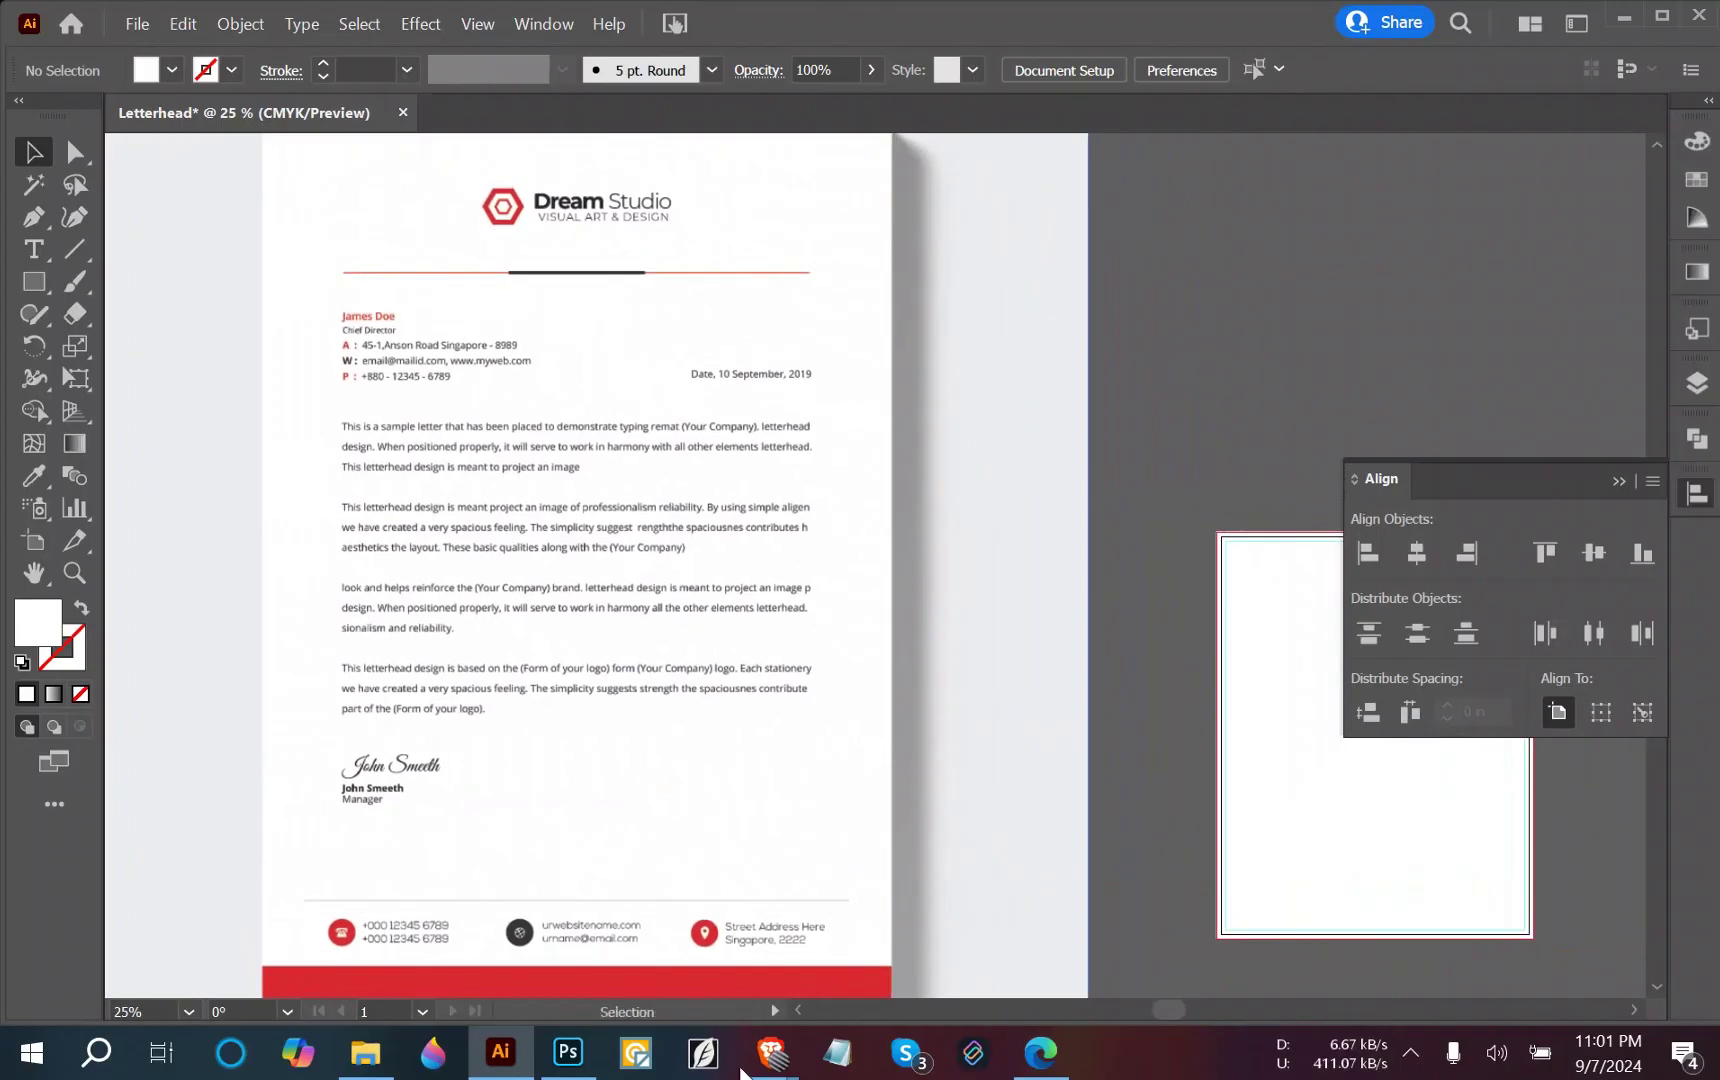
Switch to the browser's letterhead image results, preview the Dribbble creative letterhead and look through further designs.
{"action": "mouse_move", "coordinate": [778, 1075]}
{"action": "left_click", "coordinate": [614, 929]}
{"action": "left_click", "coordinate": [600, 26]}
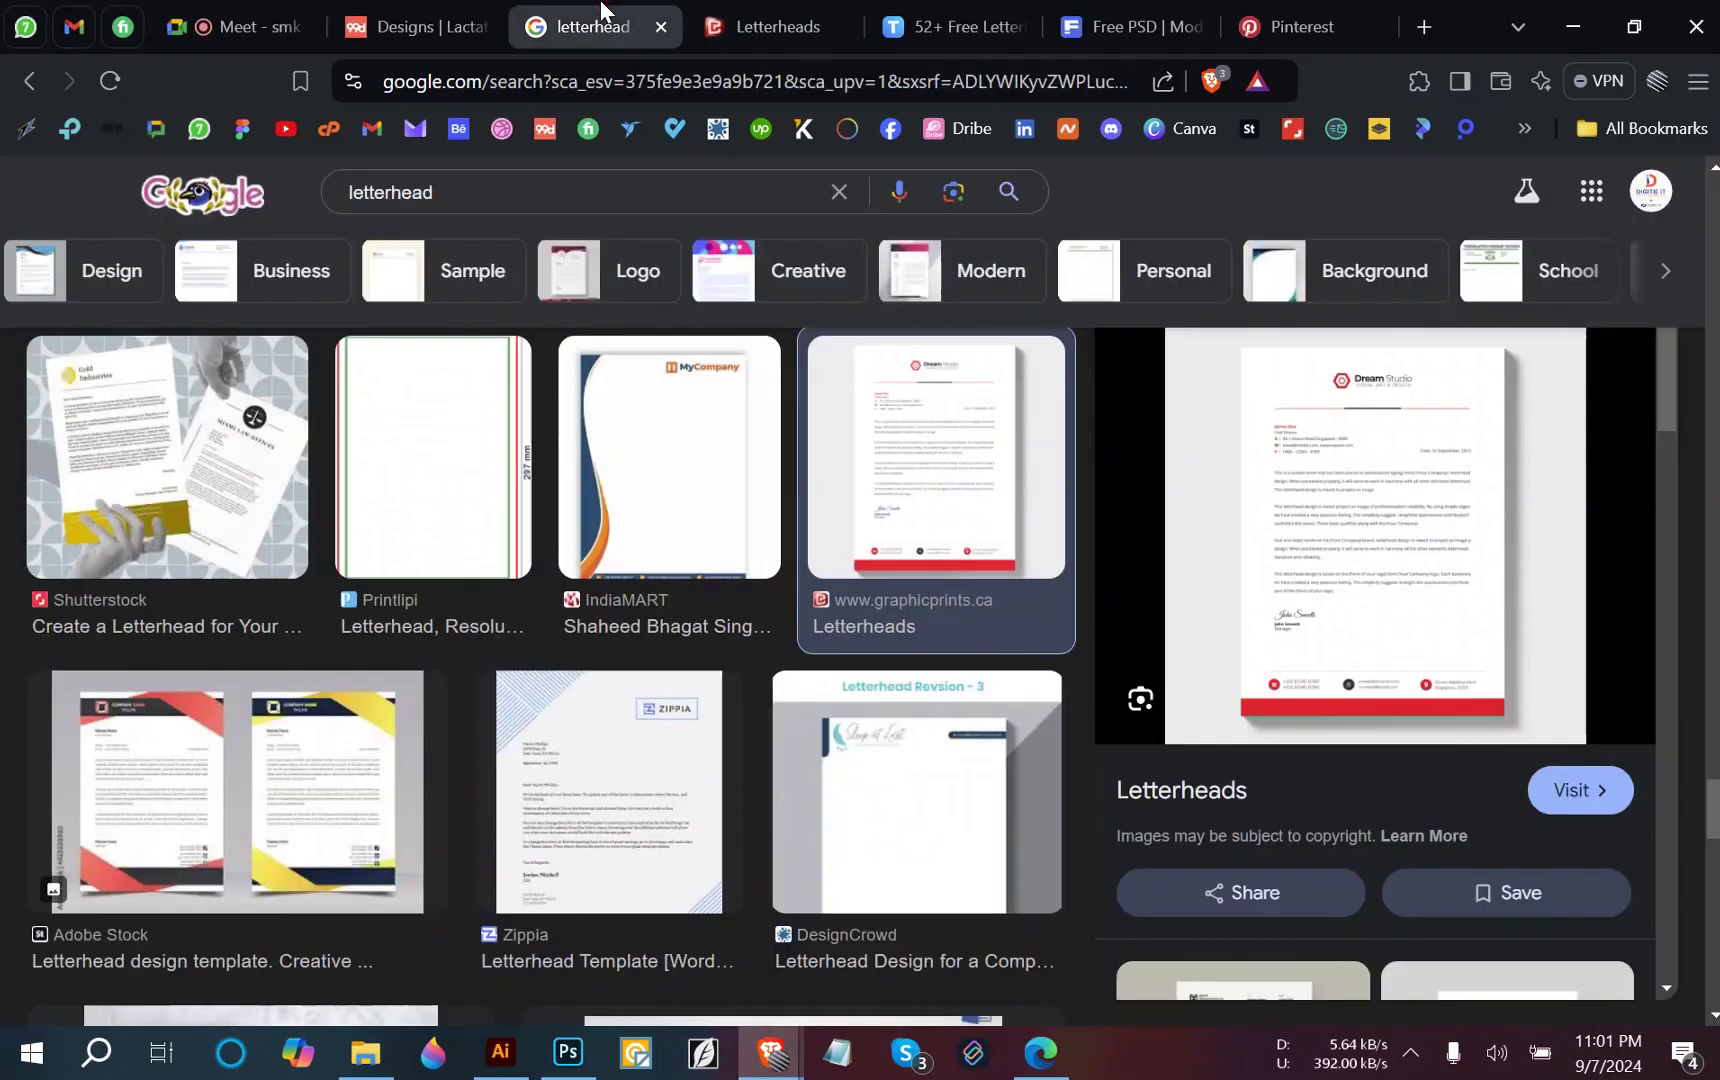
{"action": "scroll", "coordinate": [1028, 852], "scroll_direction": "down", "scroll_amount": 1}
{"action": "scroll", "coordinate": [1028, 852], "scroll_direction": "up", "scroll_amount": 4}
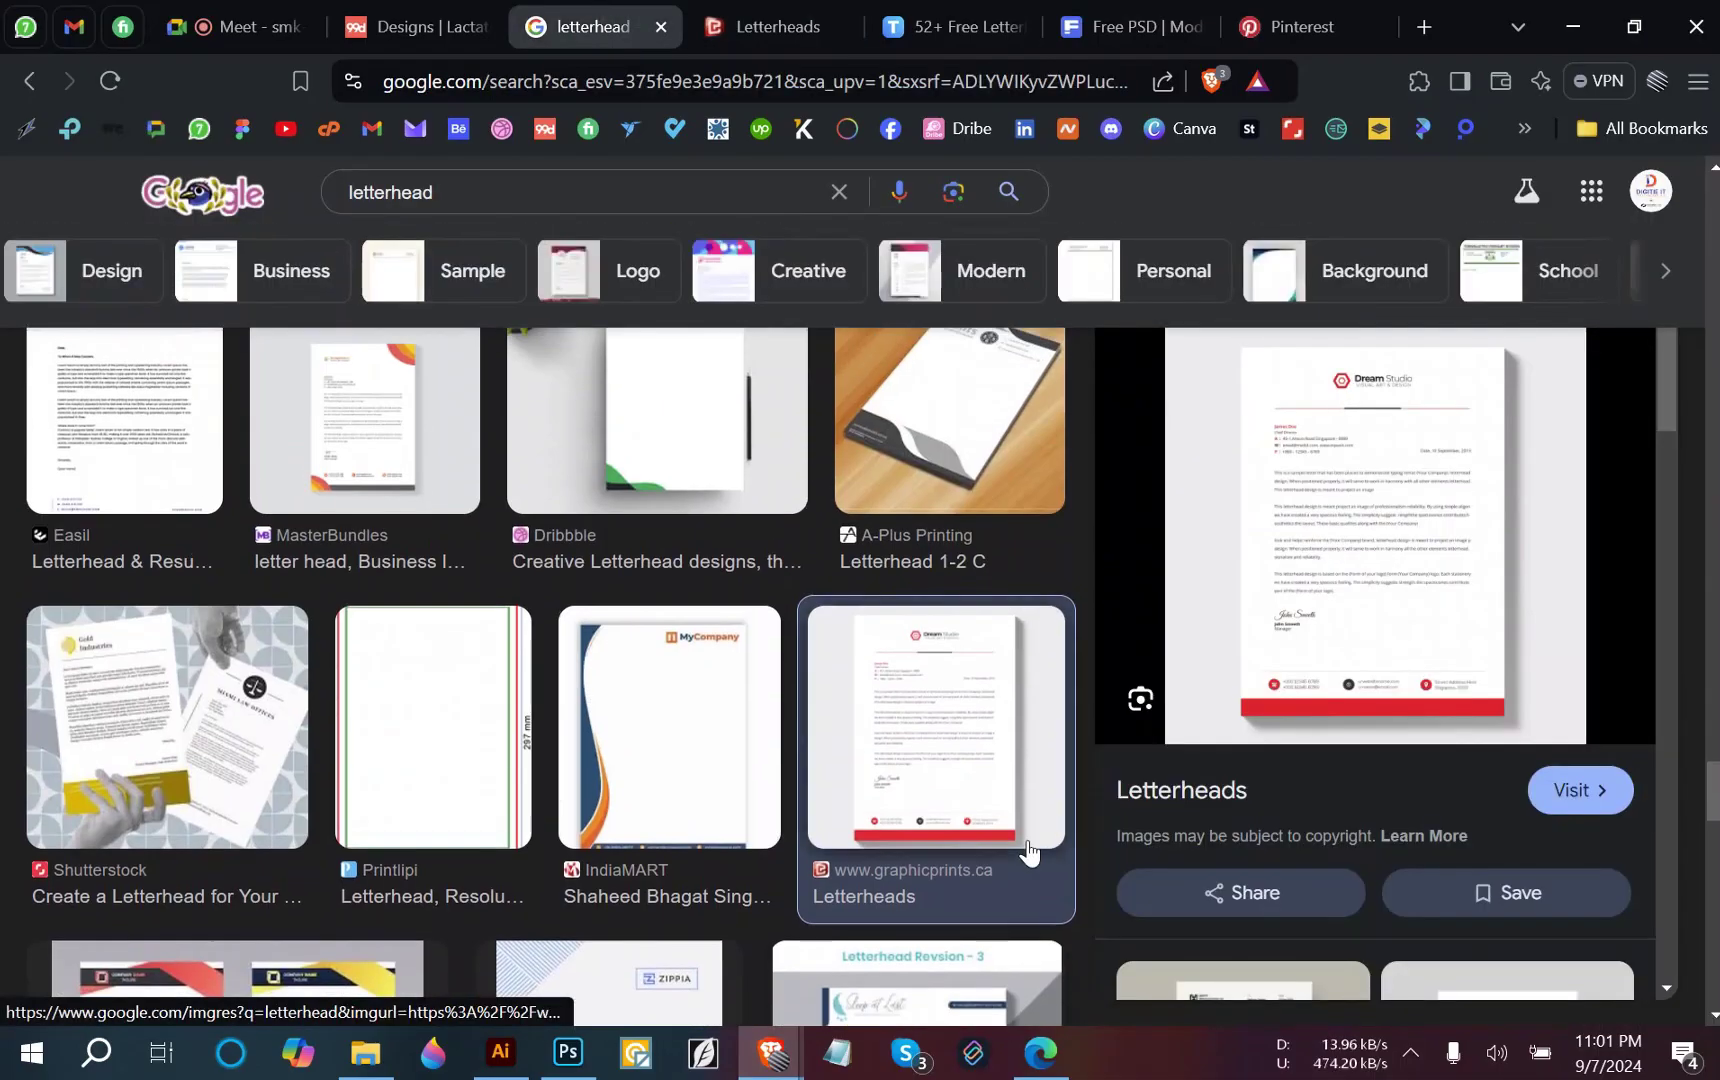
{"action": "scroll", "coordinate": [1028, 852], "scroll_direction": "up", "scroll_amount": 3}
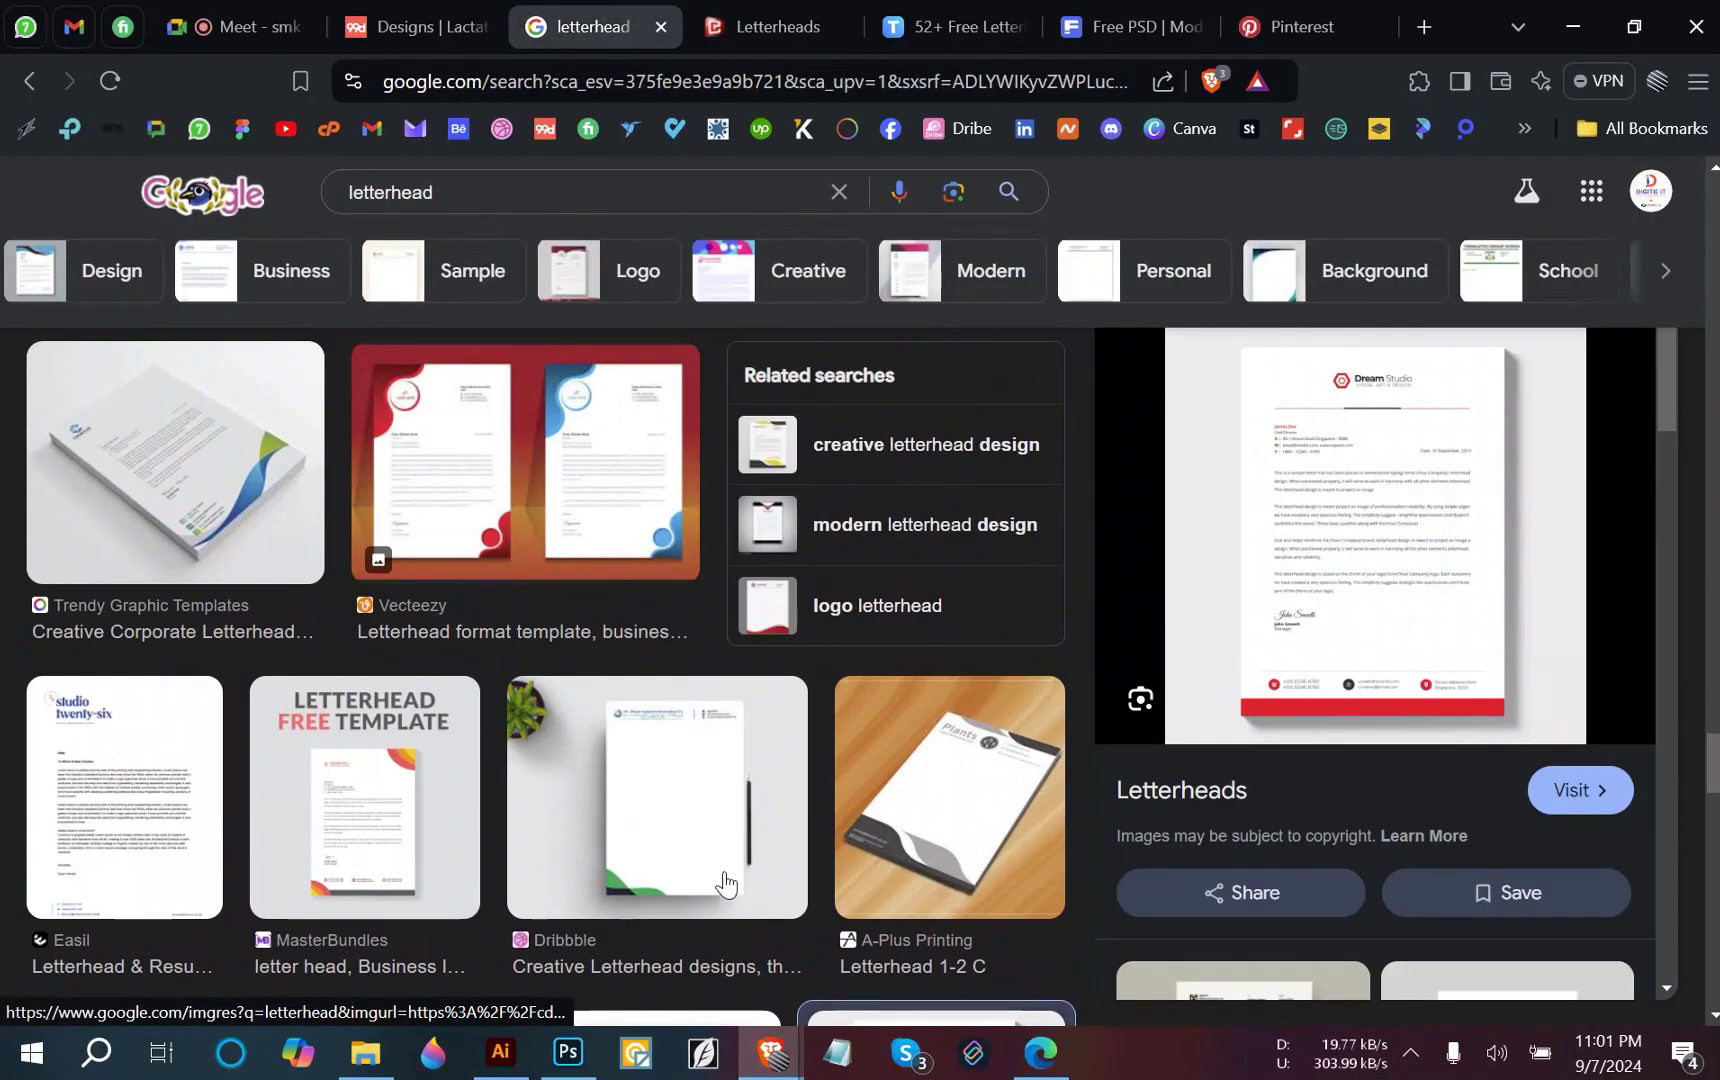
{"action": "left_click", "coordinate": [641, 777]}
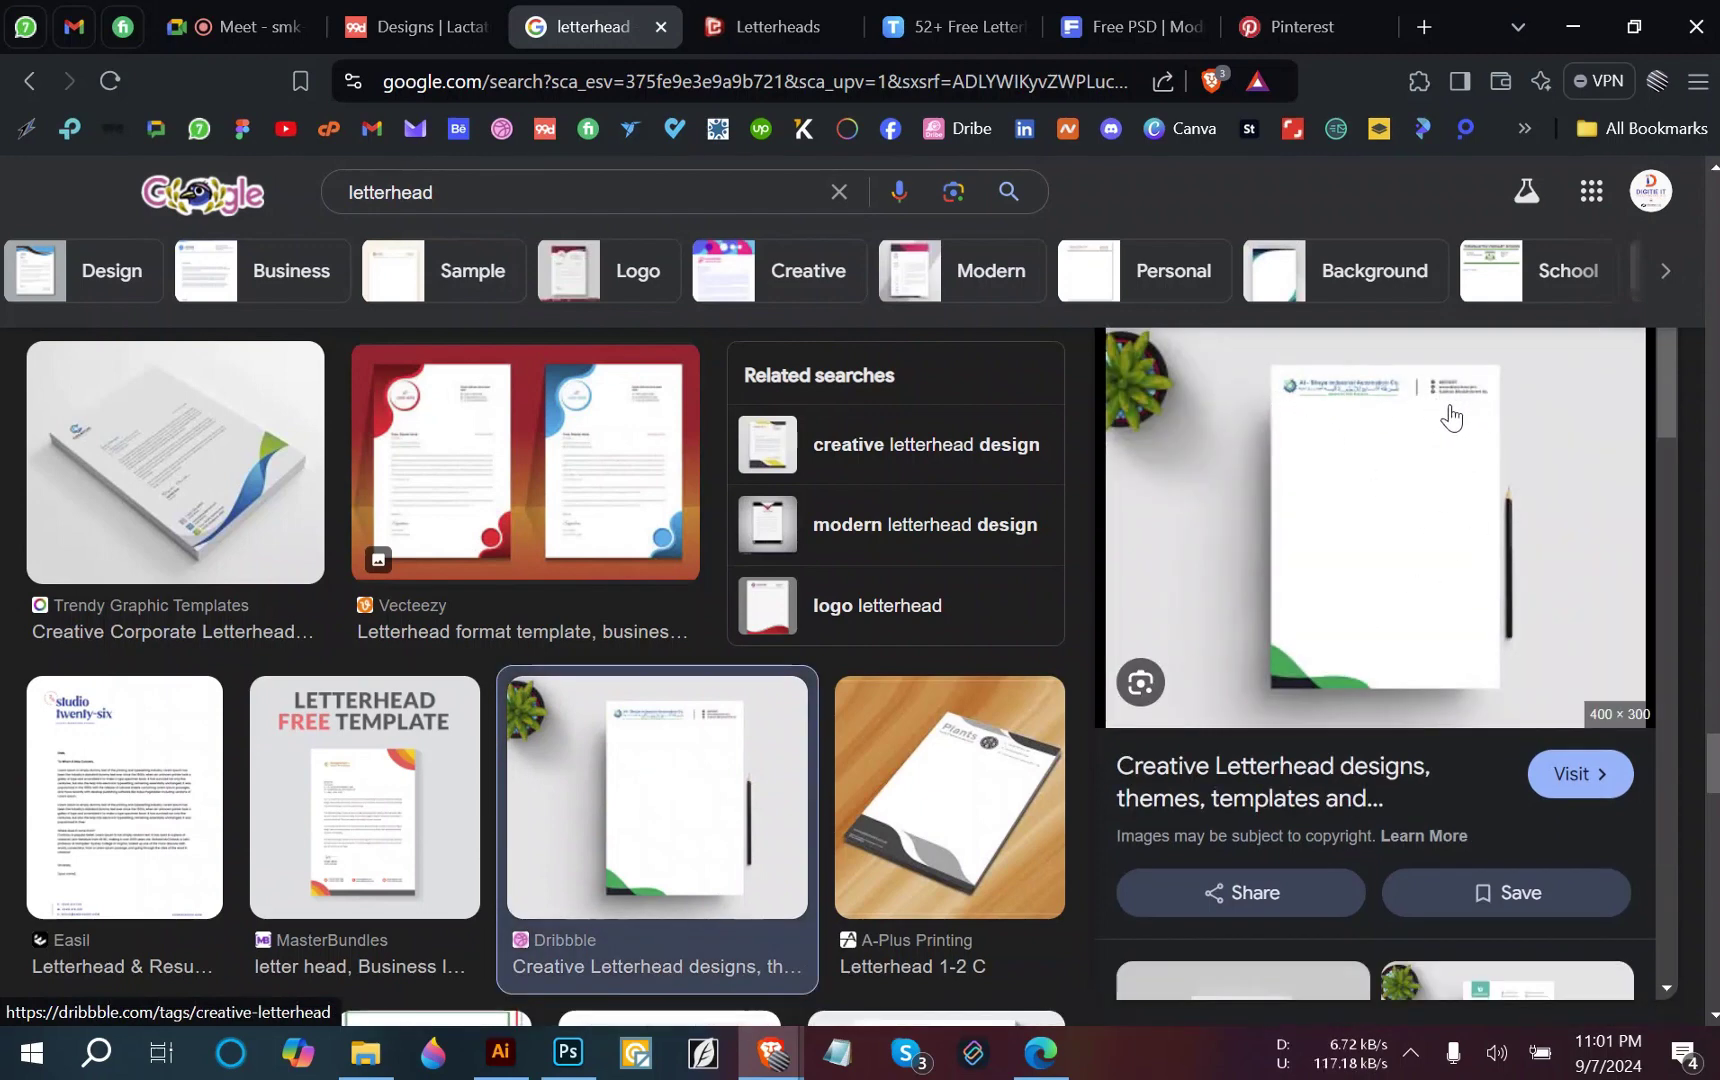
{"action": "scroll", "coordinate": [651, 720], "scroll_direction": "down", "scroll_amount": 1}
{"action": "scroll", "coordinate": [651, 720], "scroll_direction": "down", "scroll_amount": 15}
{"action": "scroll", "coordinate": [653, 718], "scroll_direction": "up", "scroll_amount": 8}
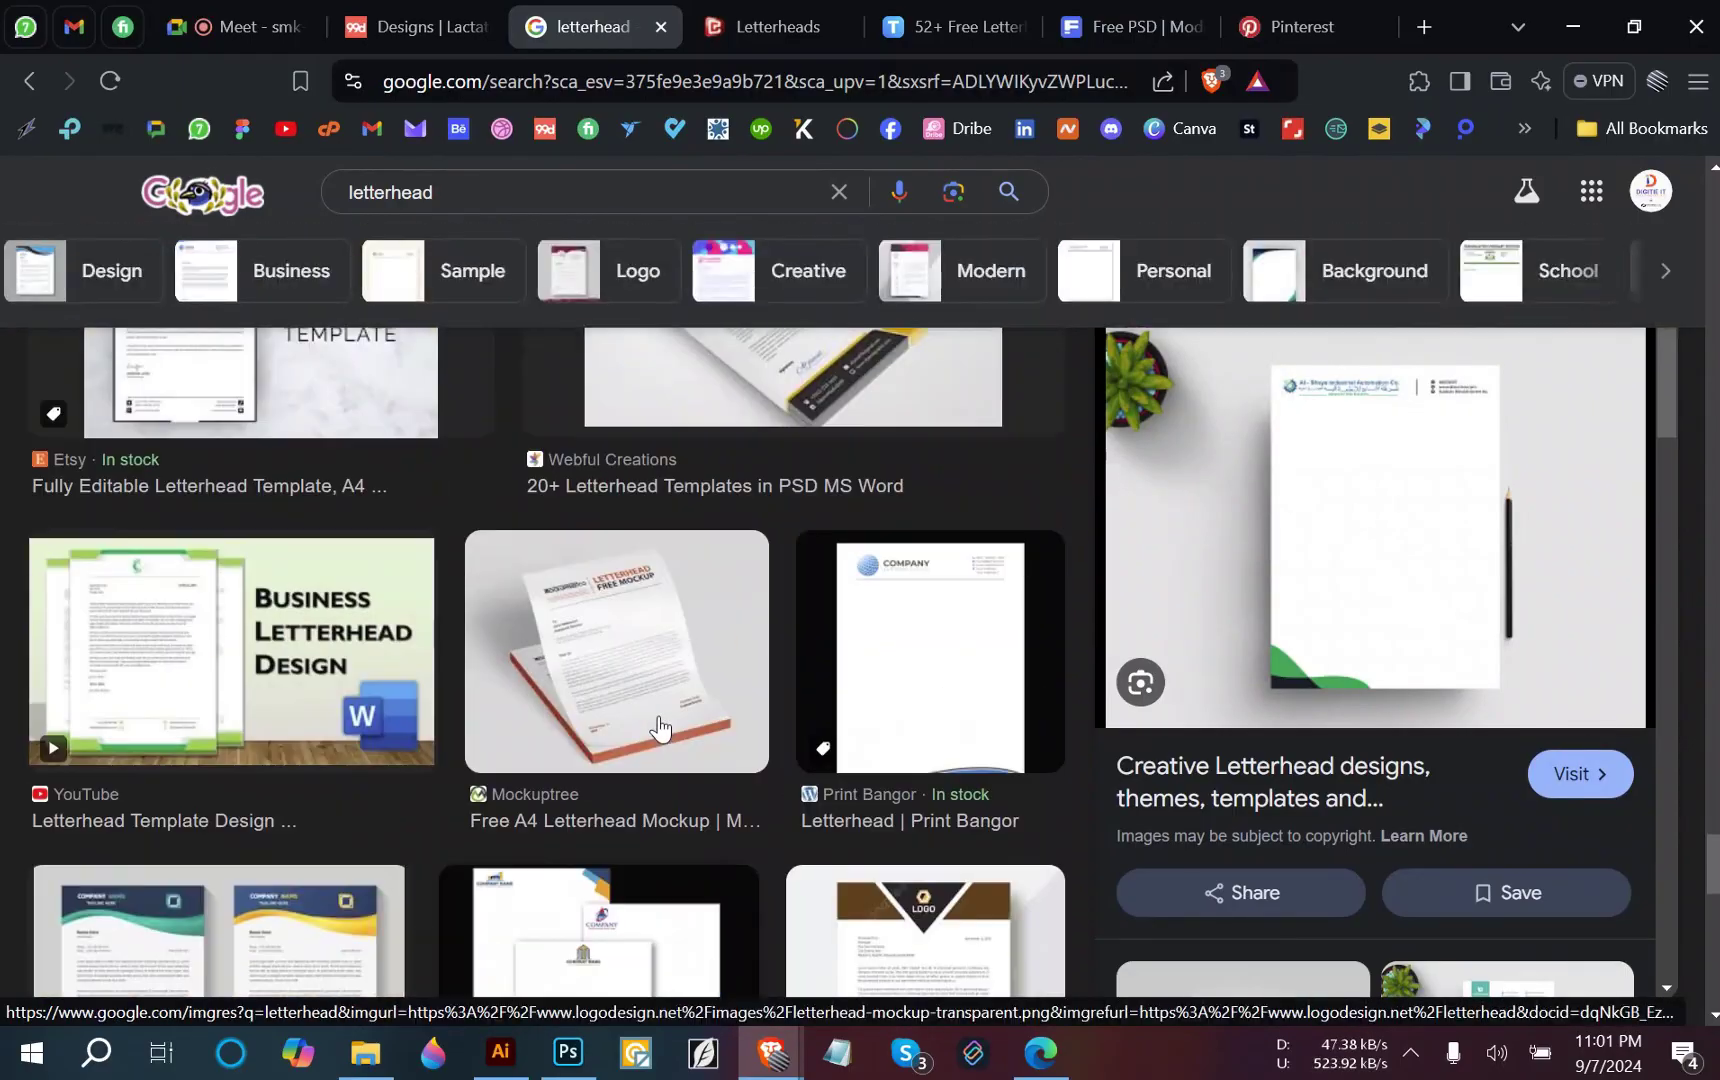
Switch back to Illustrator and select the Dream Studio reference image beside the artboard.
{"action": "left_click", "coordinate": [530, 1055]}
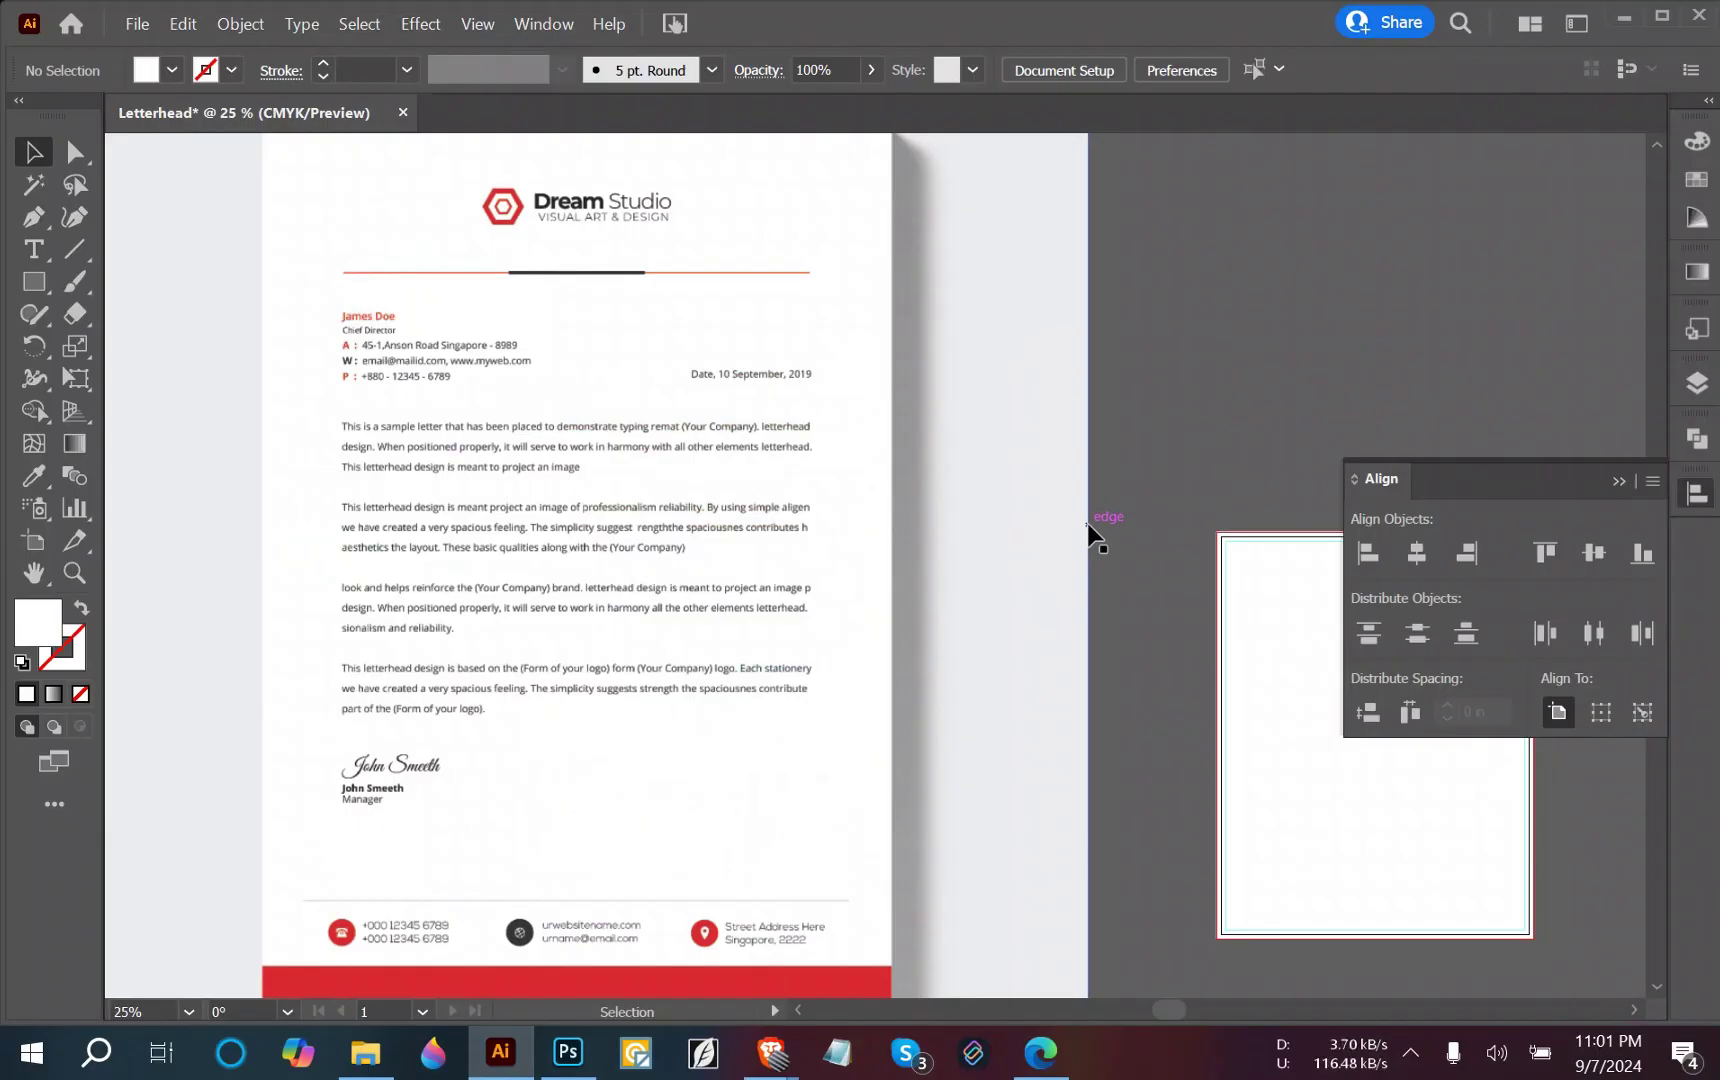
{"action": "scroll", "coordinate": [1095, 546], "scroll_direction": "down", "scroll_amount": 1}
{"action": "left_click_drag", "start_coordinate": [1095, 546], "coordinate": [722, 497]}
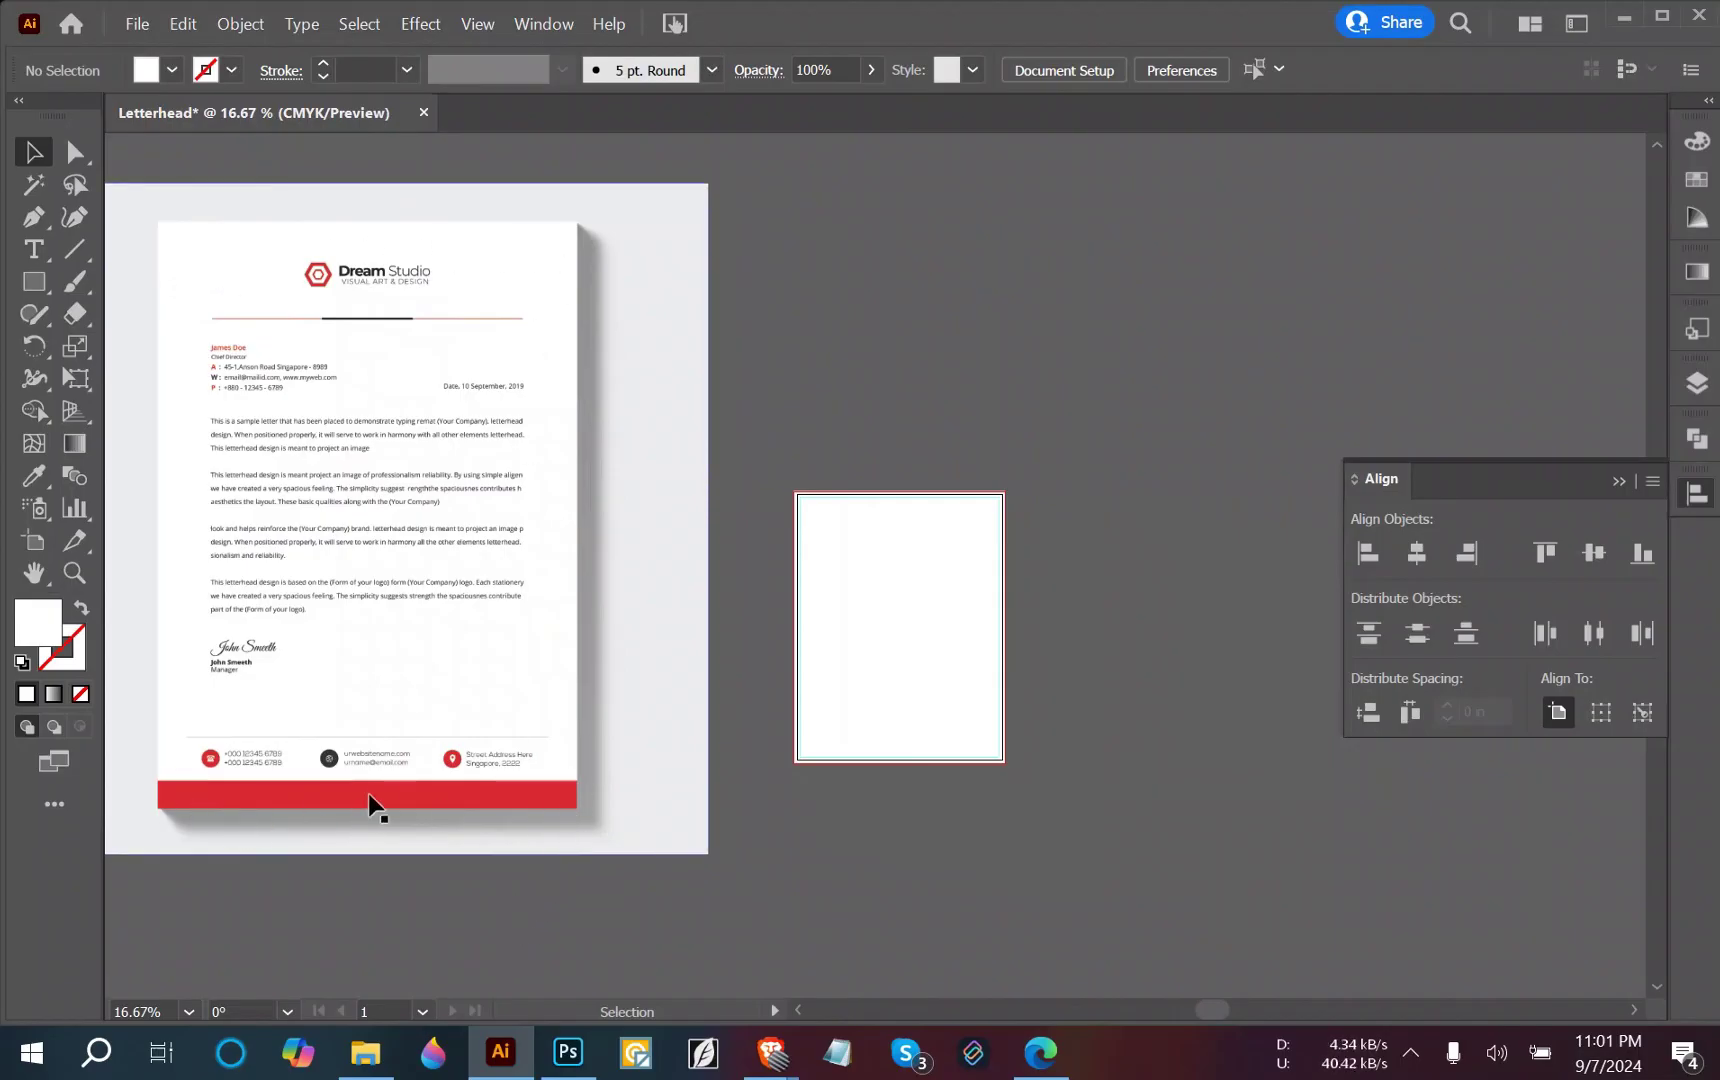
{"action": "left_click", "coordinate": [322, 278]}
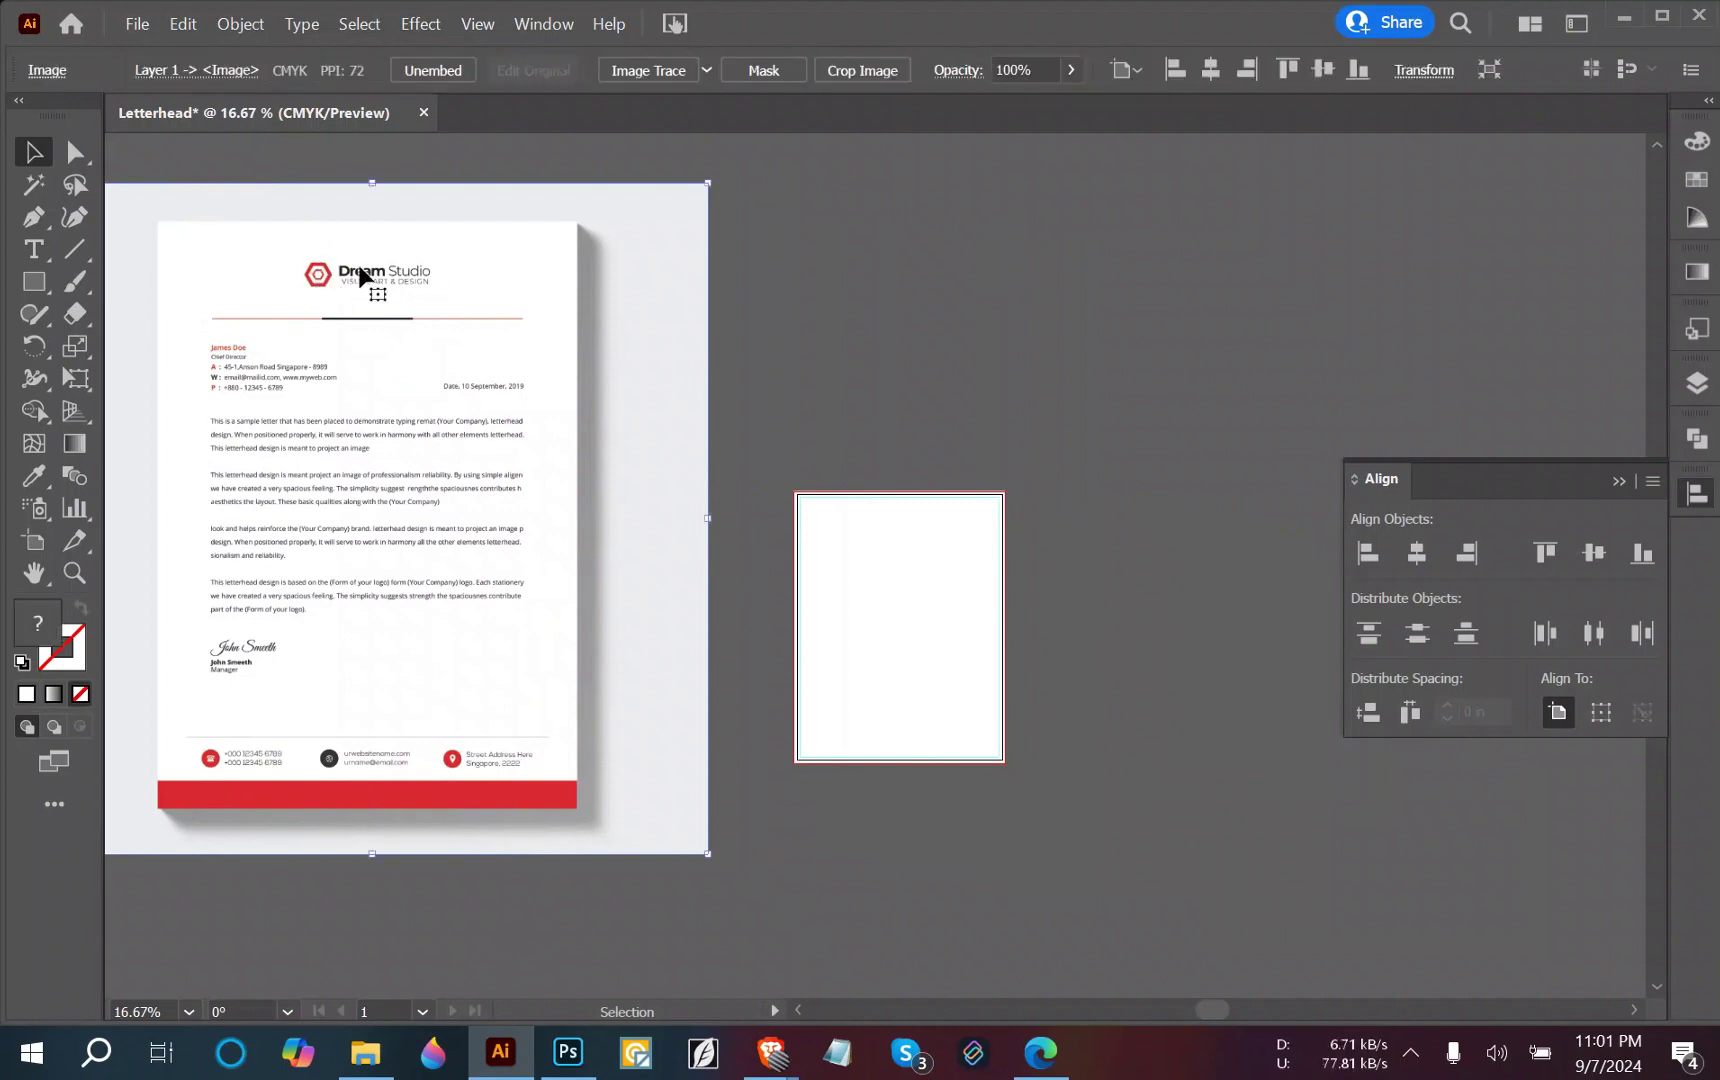
Deselect the reference image and draw a hexagon on the empty canvas above it with the Polygon tool.
{"action": "left_click", "coordinate": [843, 276]}
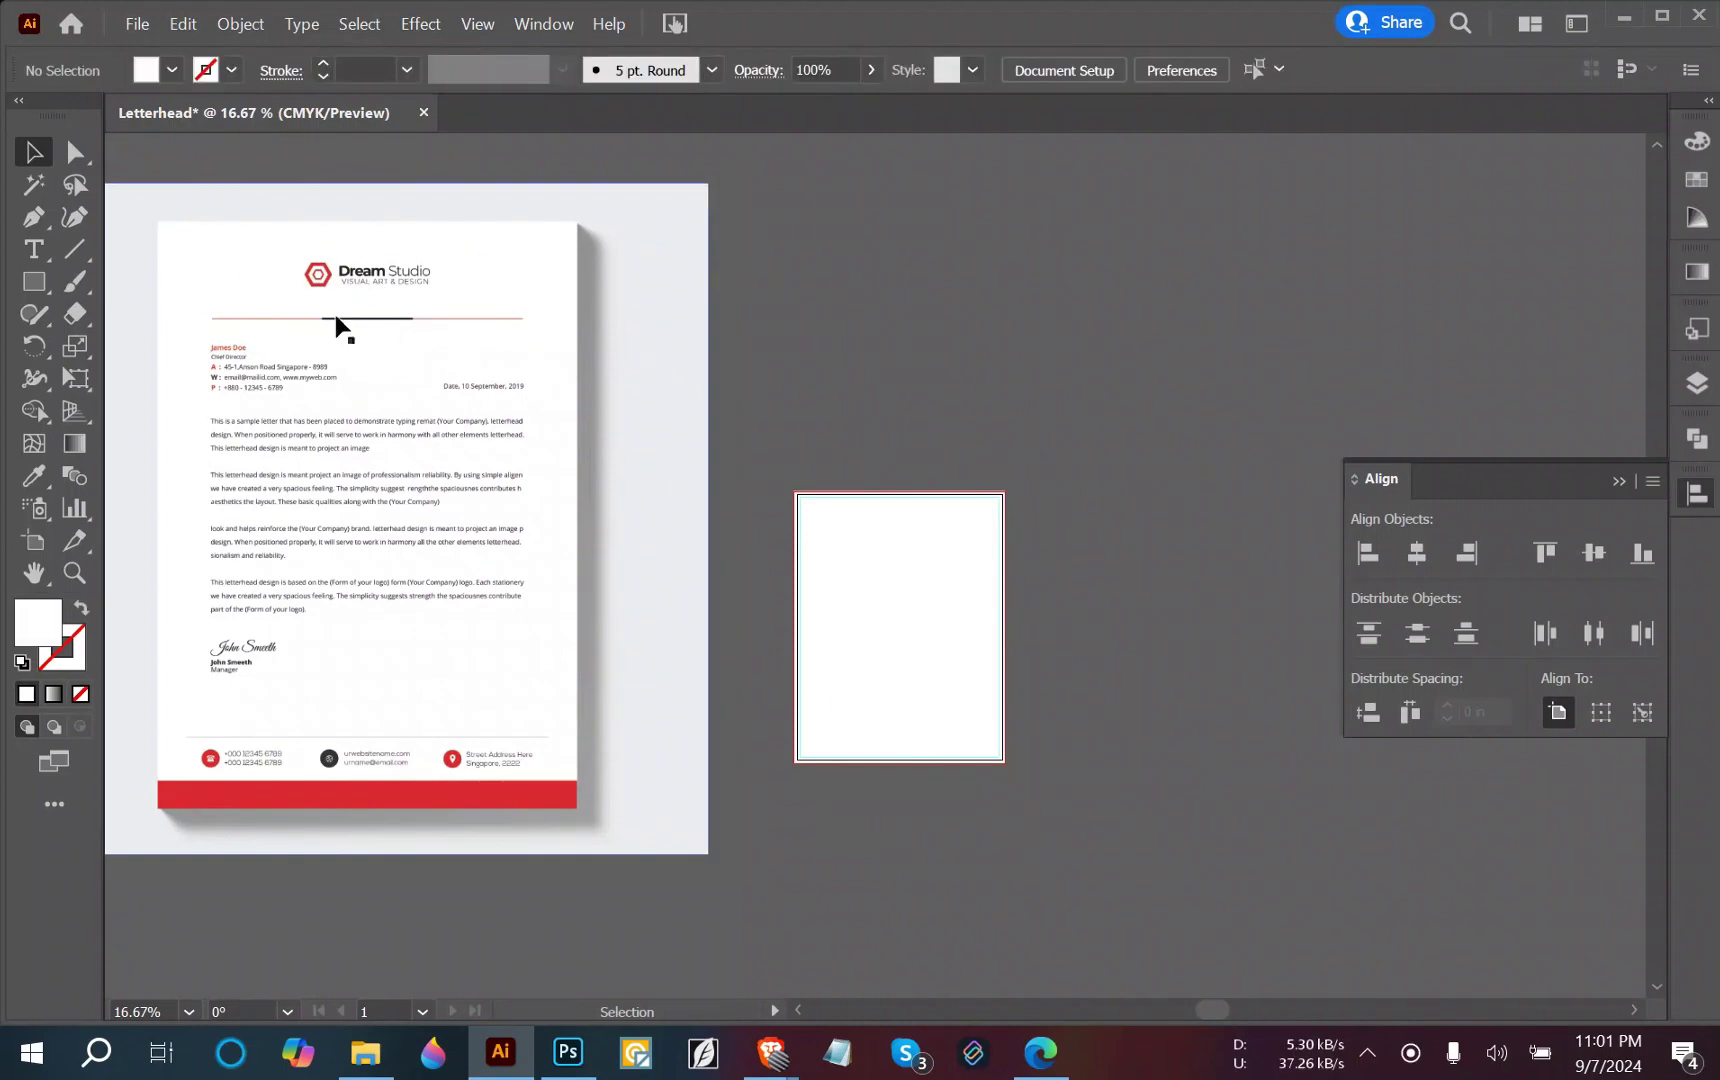
{"action": "scroll", "coordinate": [742, 468], "scroll_direction": "up", "scroll_amount": 2}
{"action": "scroll", "coordinate": [742, 468], "scroll_direction": "down", "scroll_amount": 1}
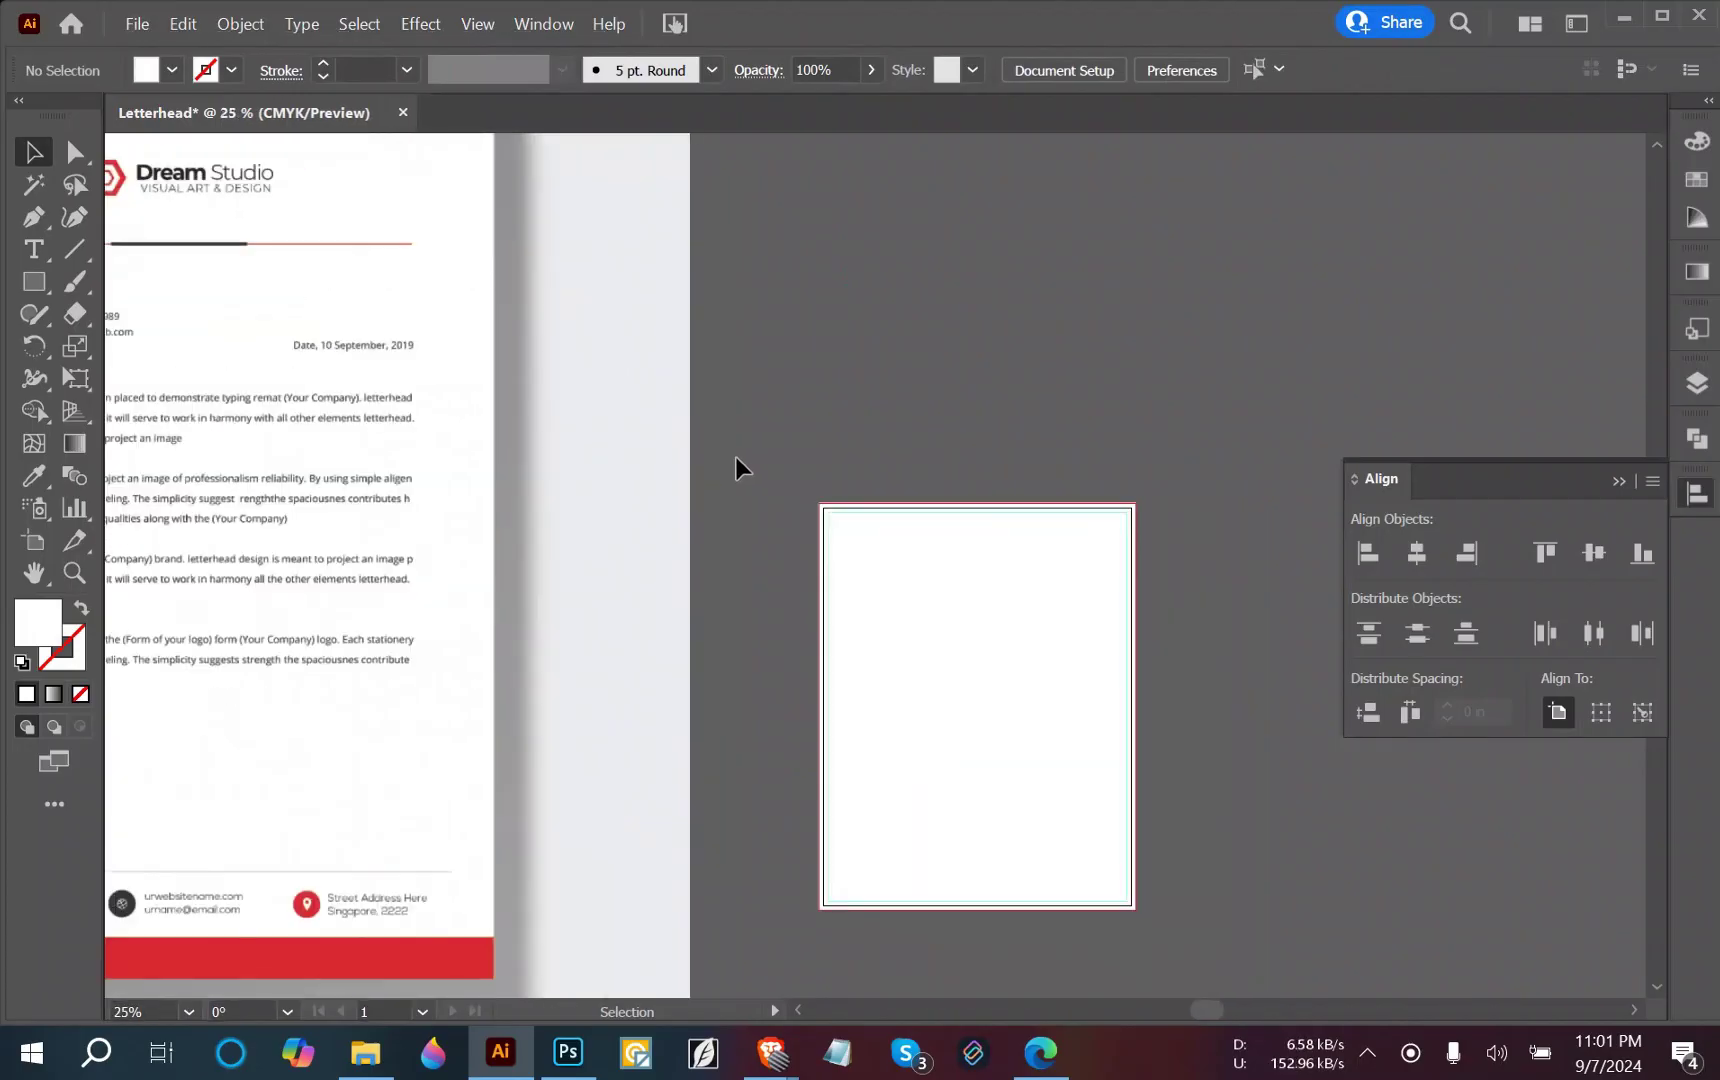
{"action": "left_click_drag", "start_coordinate": [737, 468], "coordinate": [1098, 632]}
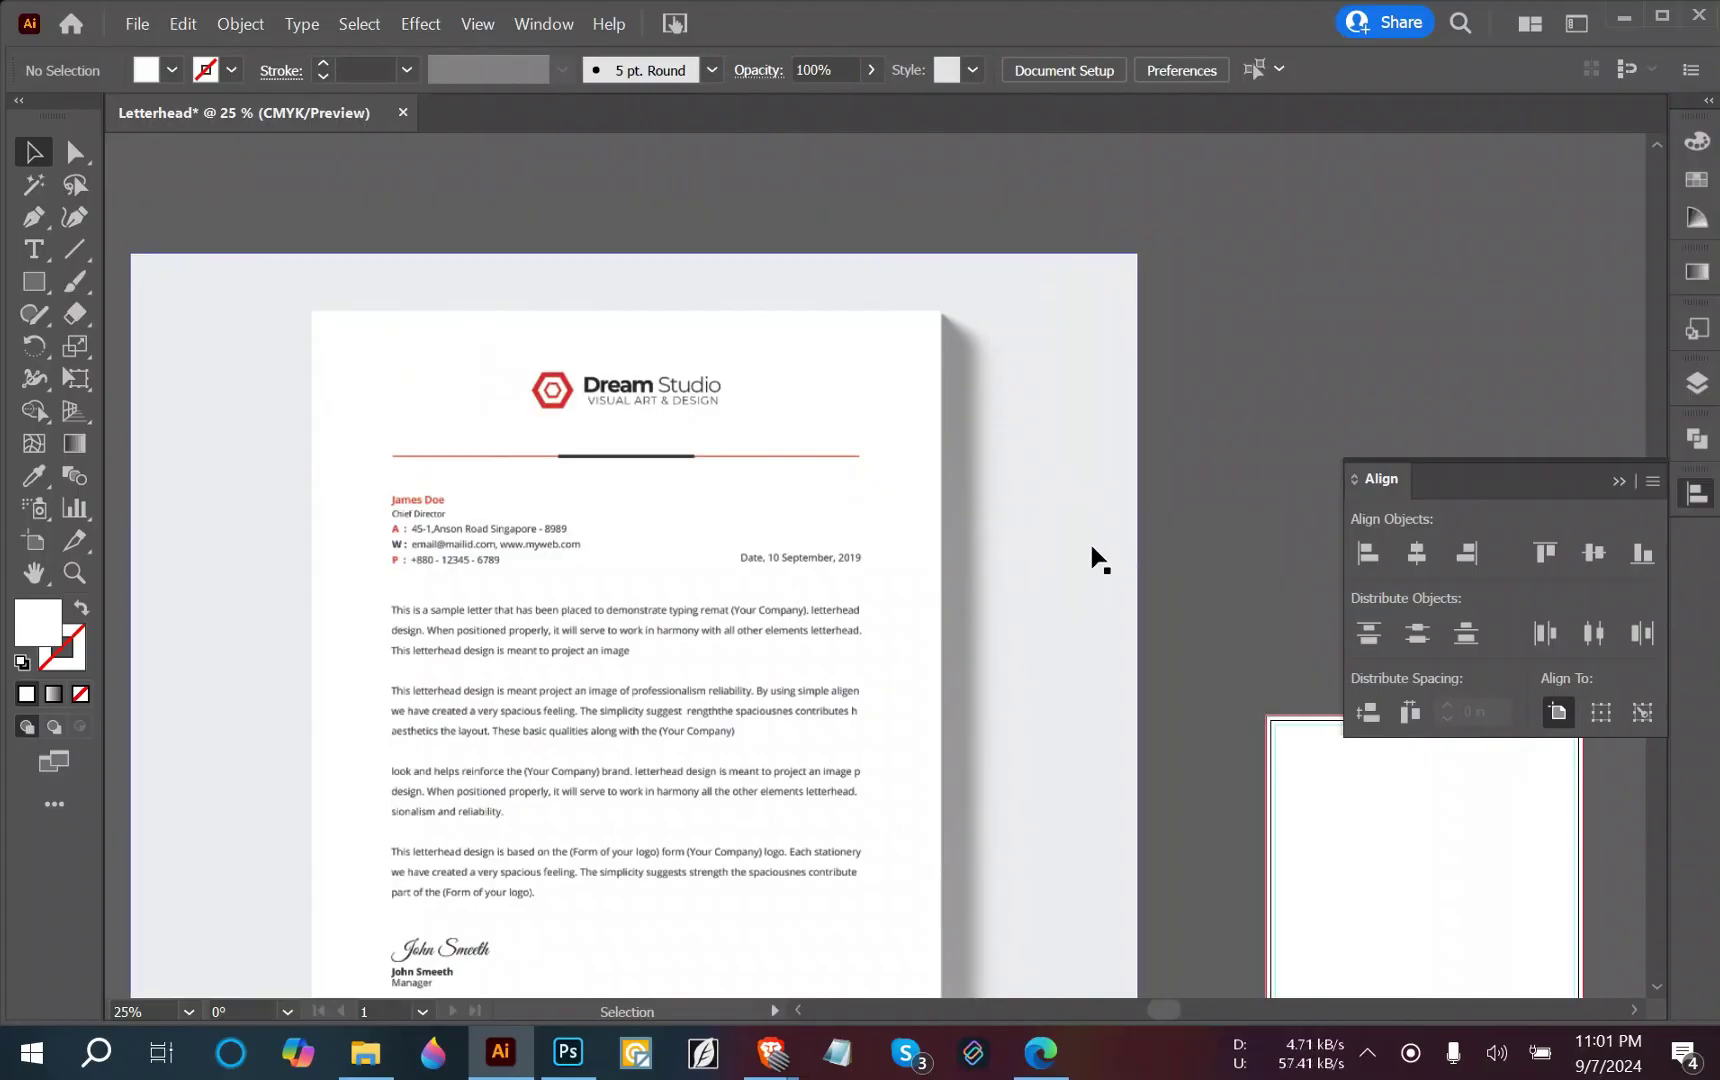
{"action": "scroll", "coordinate": [1094, 557], "scroll_direction": "up", "scroll_amount": 1}
{"action": "left_click_drag", "start_coordinate": [938, 410], "coordinate": [1110, 618]}
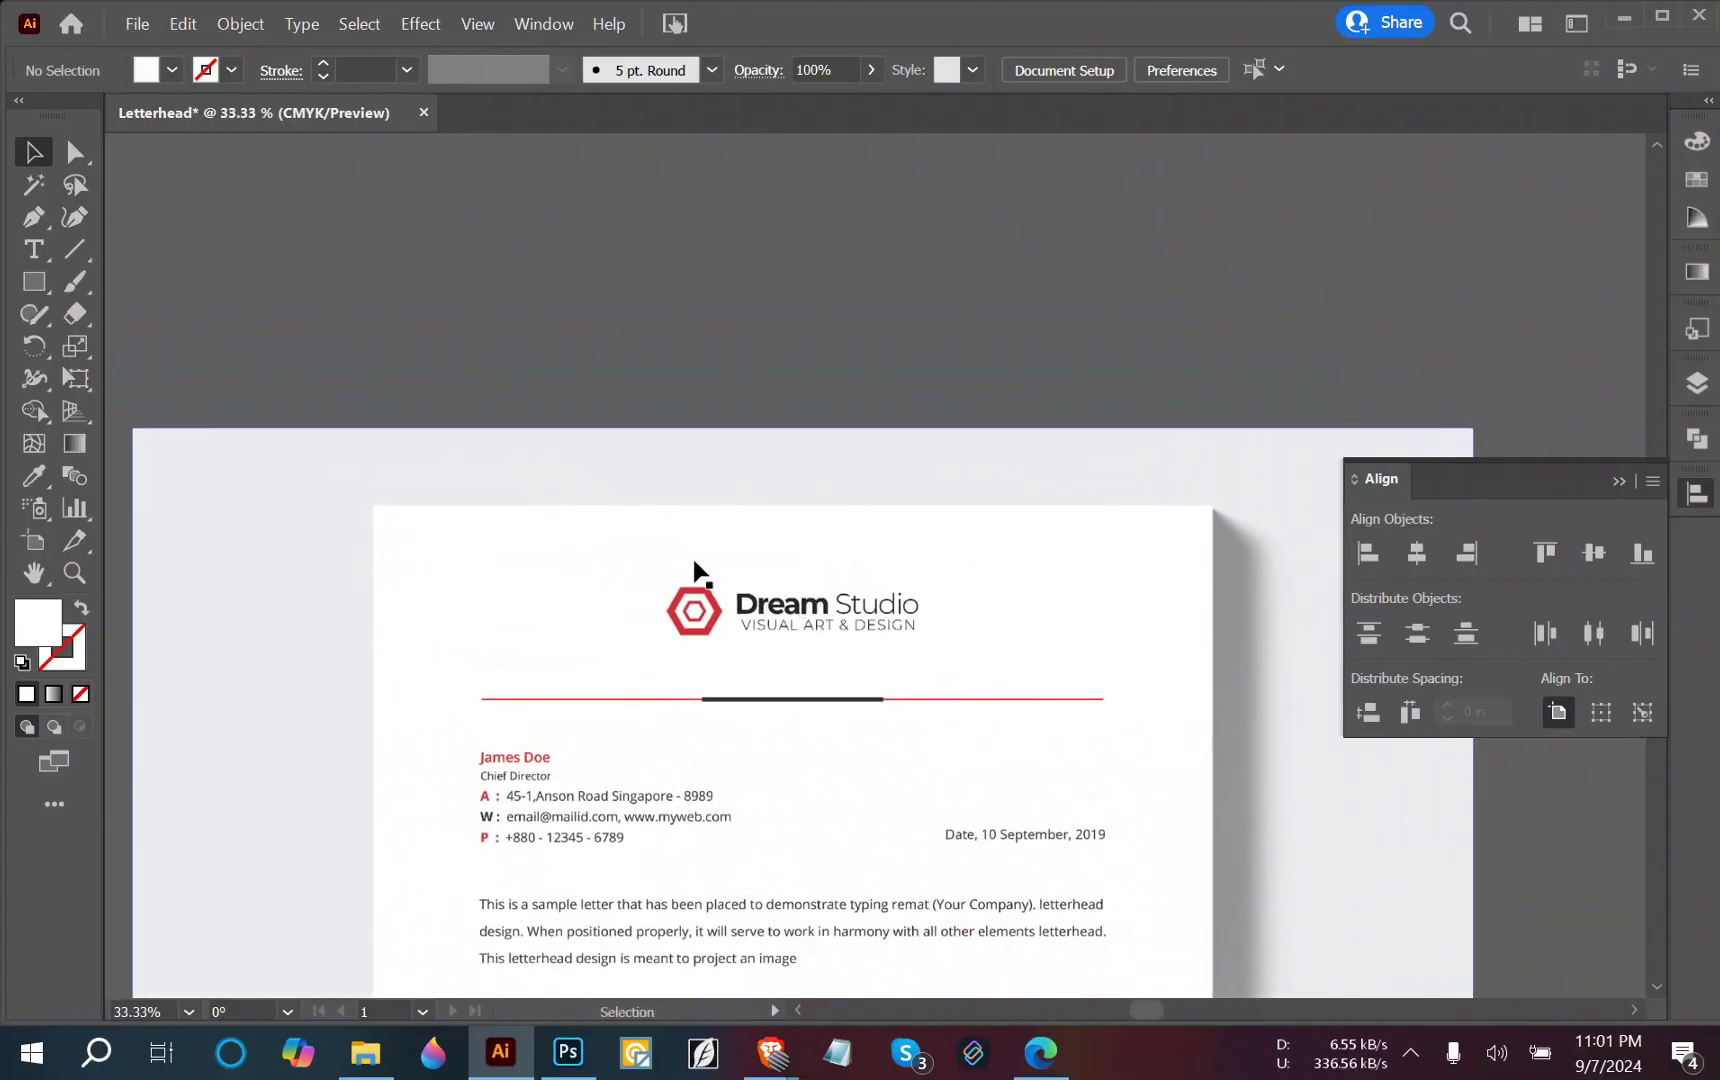
{"action": "left_click_drag", "start_coordinate": [47, 290], "coordinate": [173, 386]}
{"action": "left_click_drag", "start_coordinate": [655, 335], "coordinate": [707, 342]}
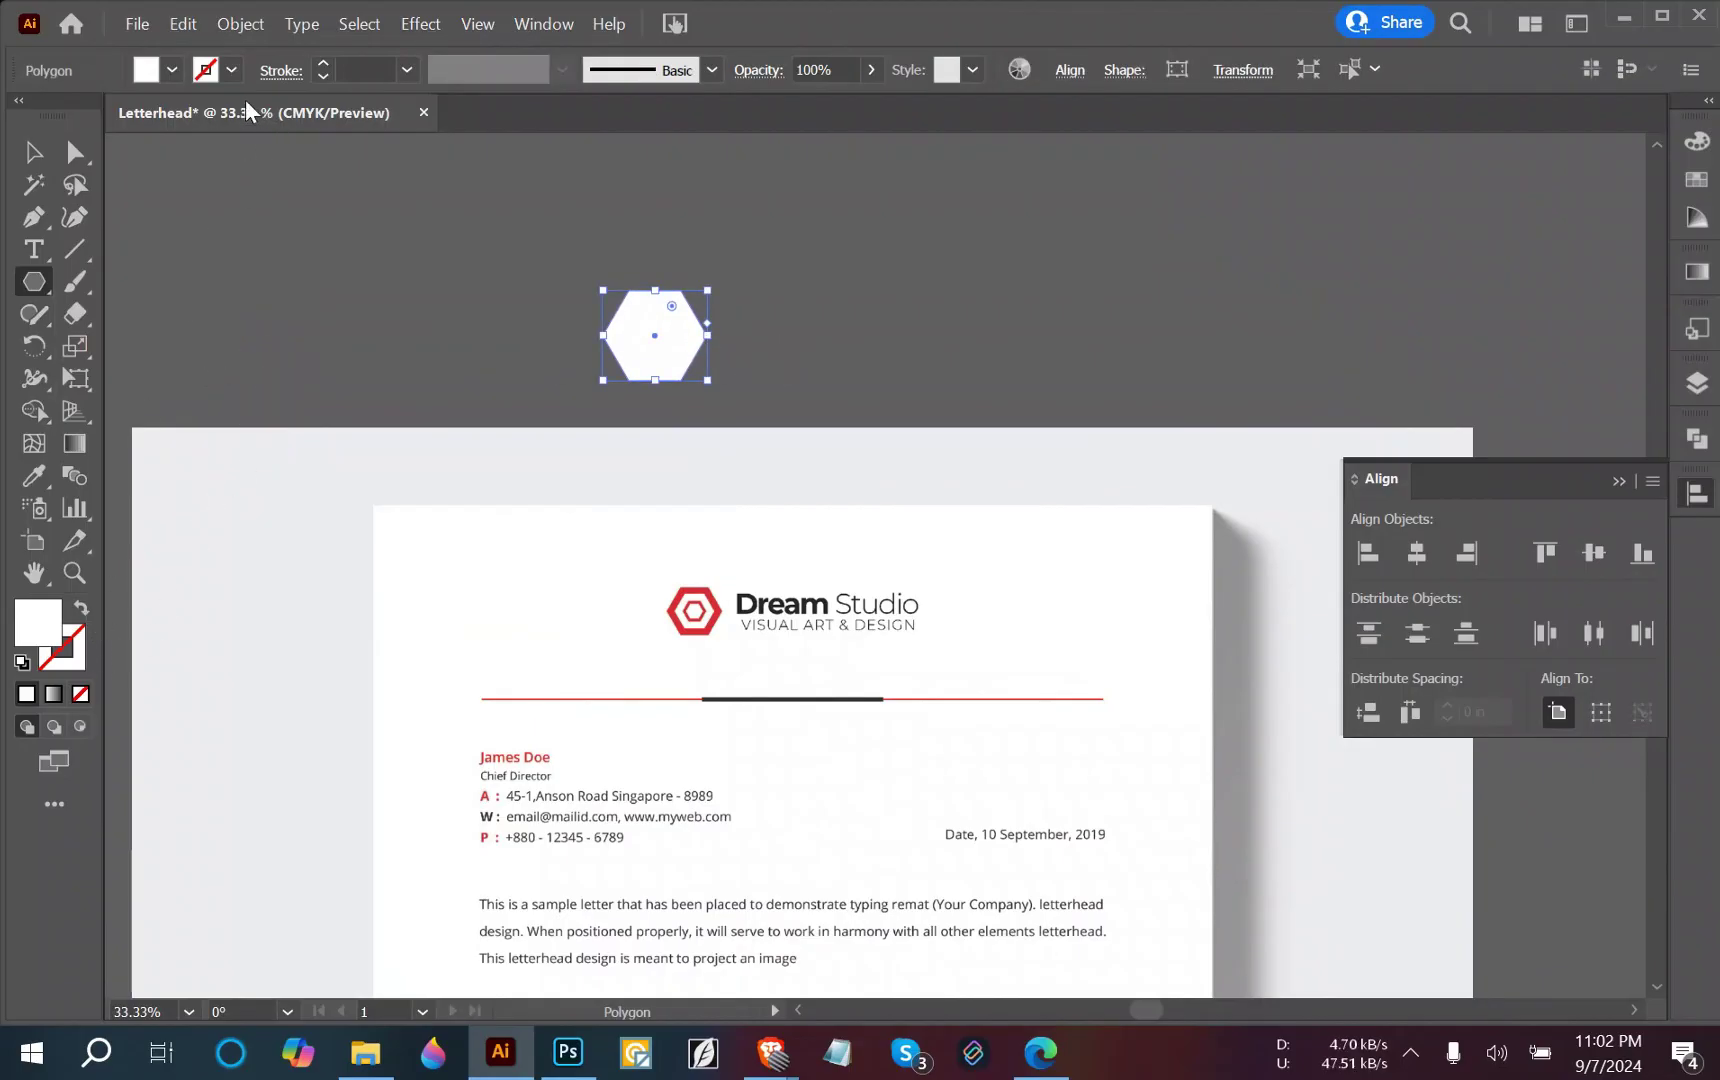
Swap the hexagon's fill and stroke so it is only outlined in white, and set its stroke weight to 20 pt.
{"action": "left_click", "coordinate": [84, 611]}
{"action": "left_click", "coordinate": [322, 63]}
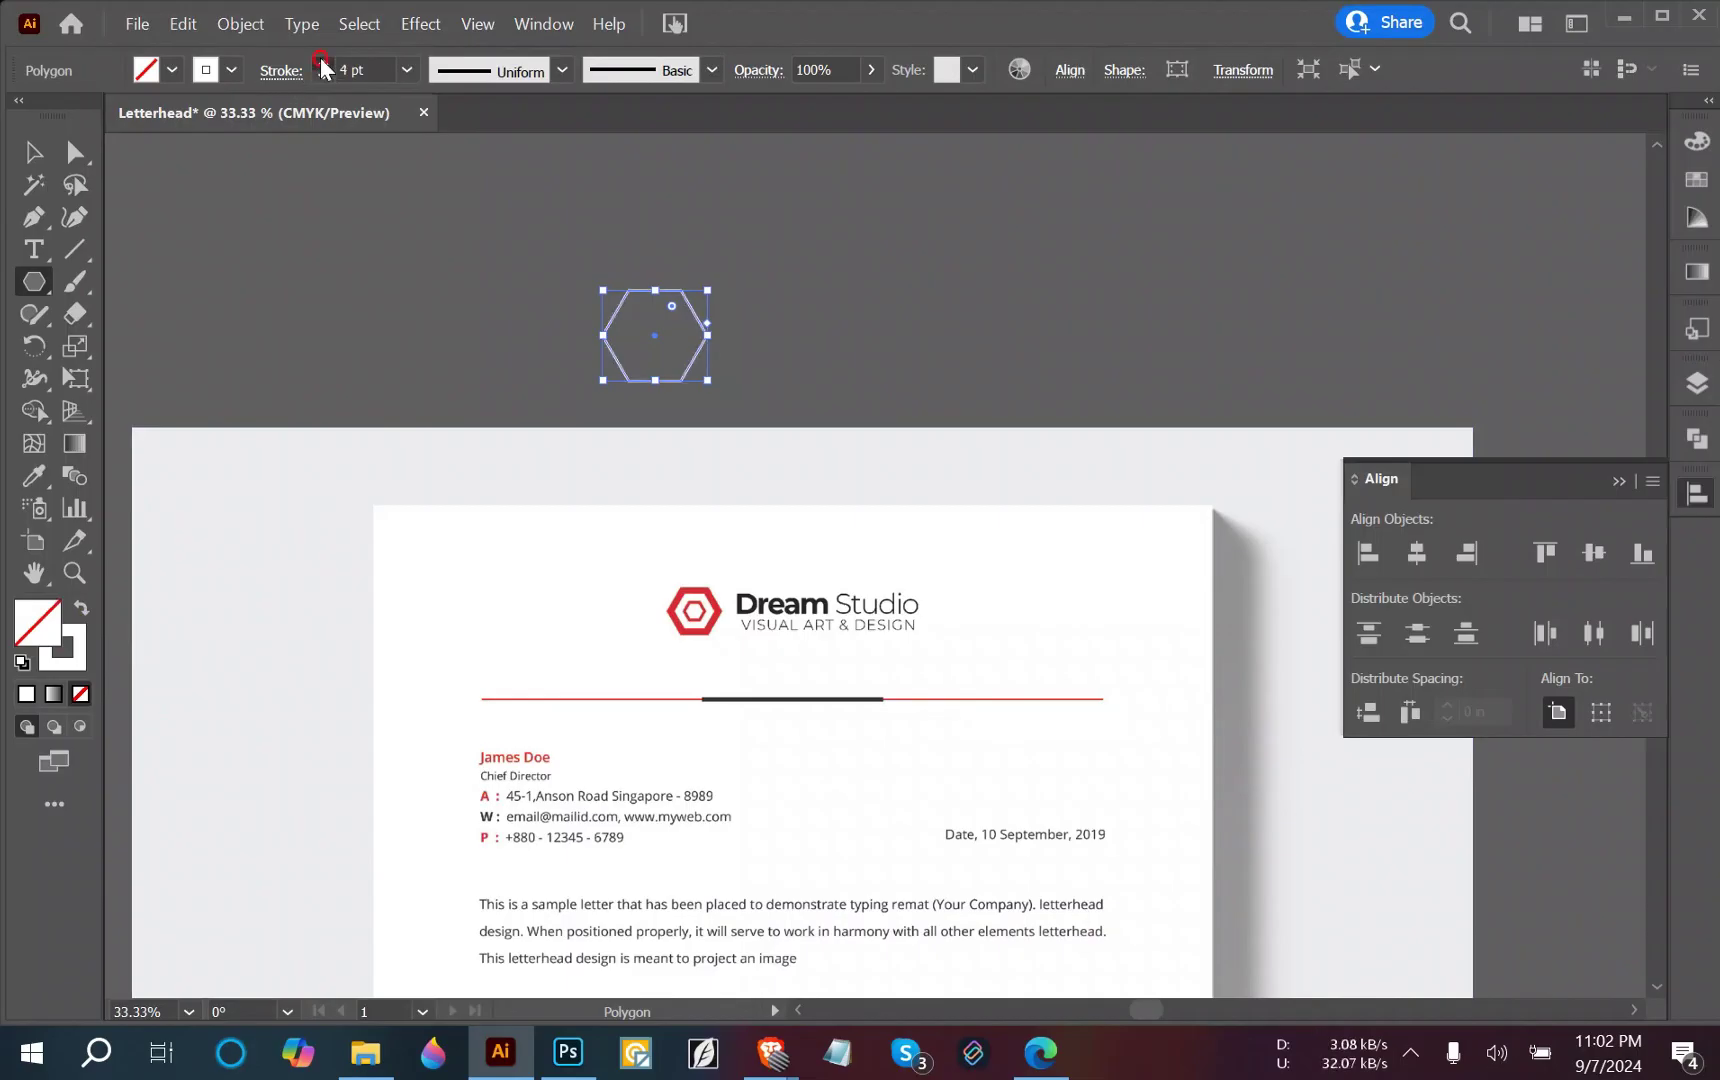
{"action": "left_click", "coordinate": [322, 63]}
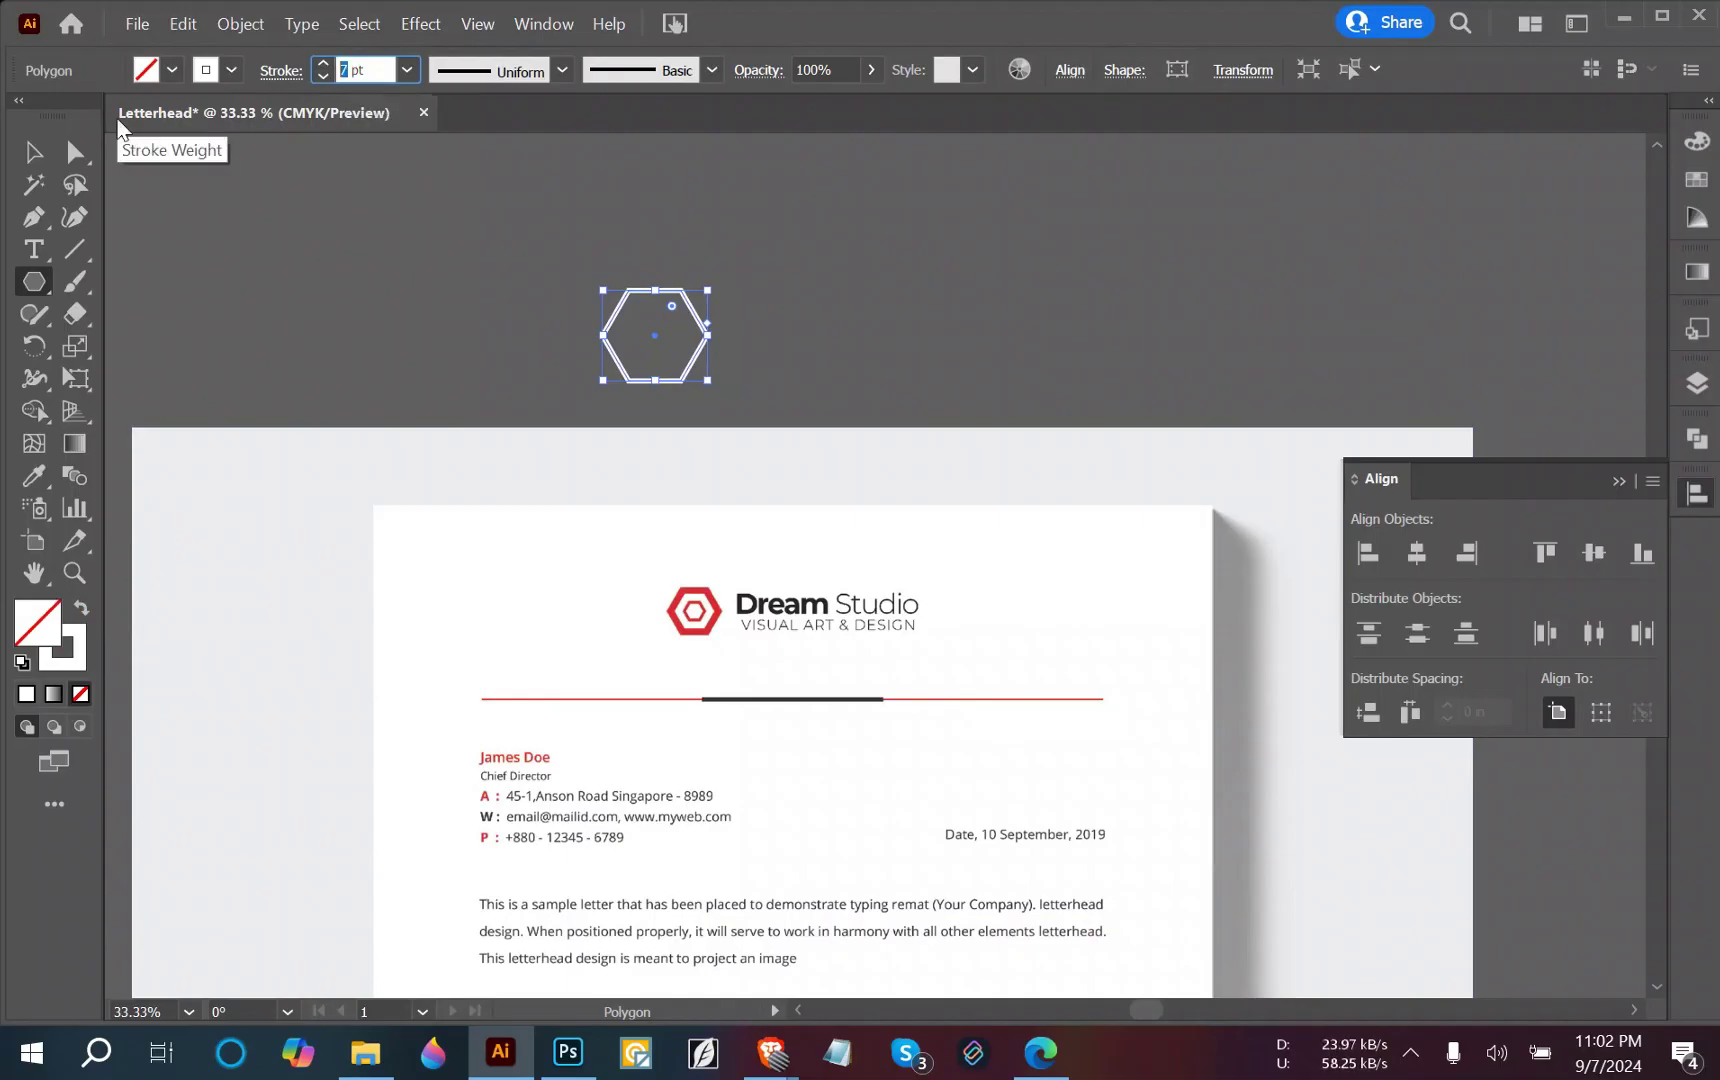
{"action": "type", "text": "15"}
{"action": "key", "text": "Return"}
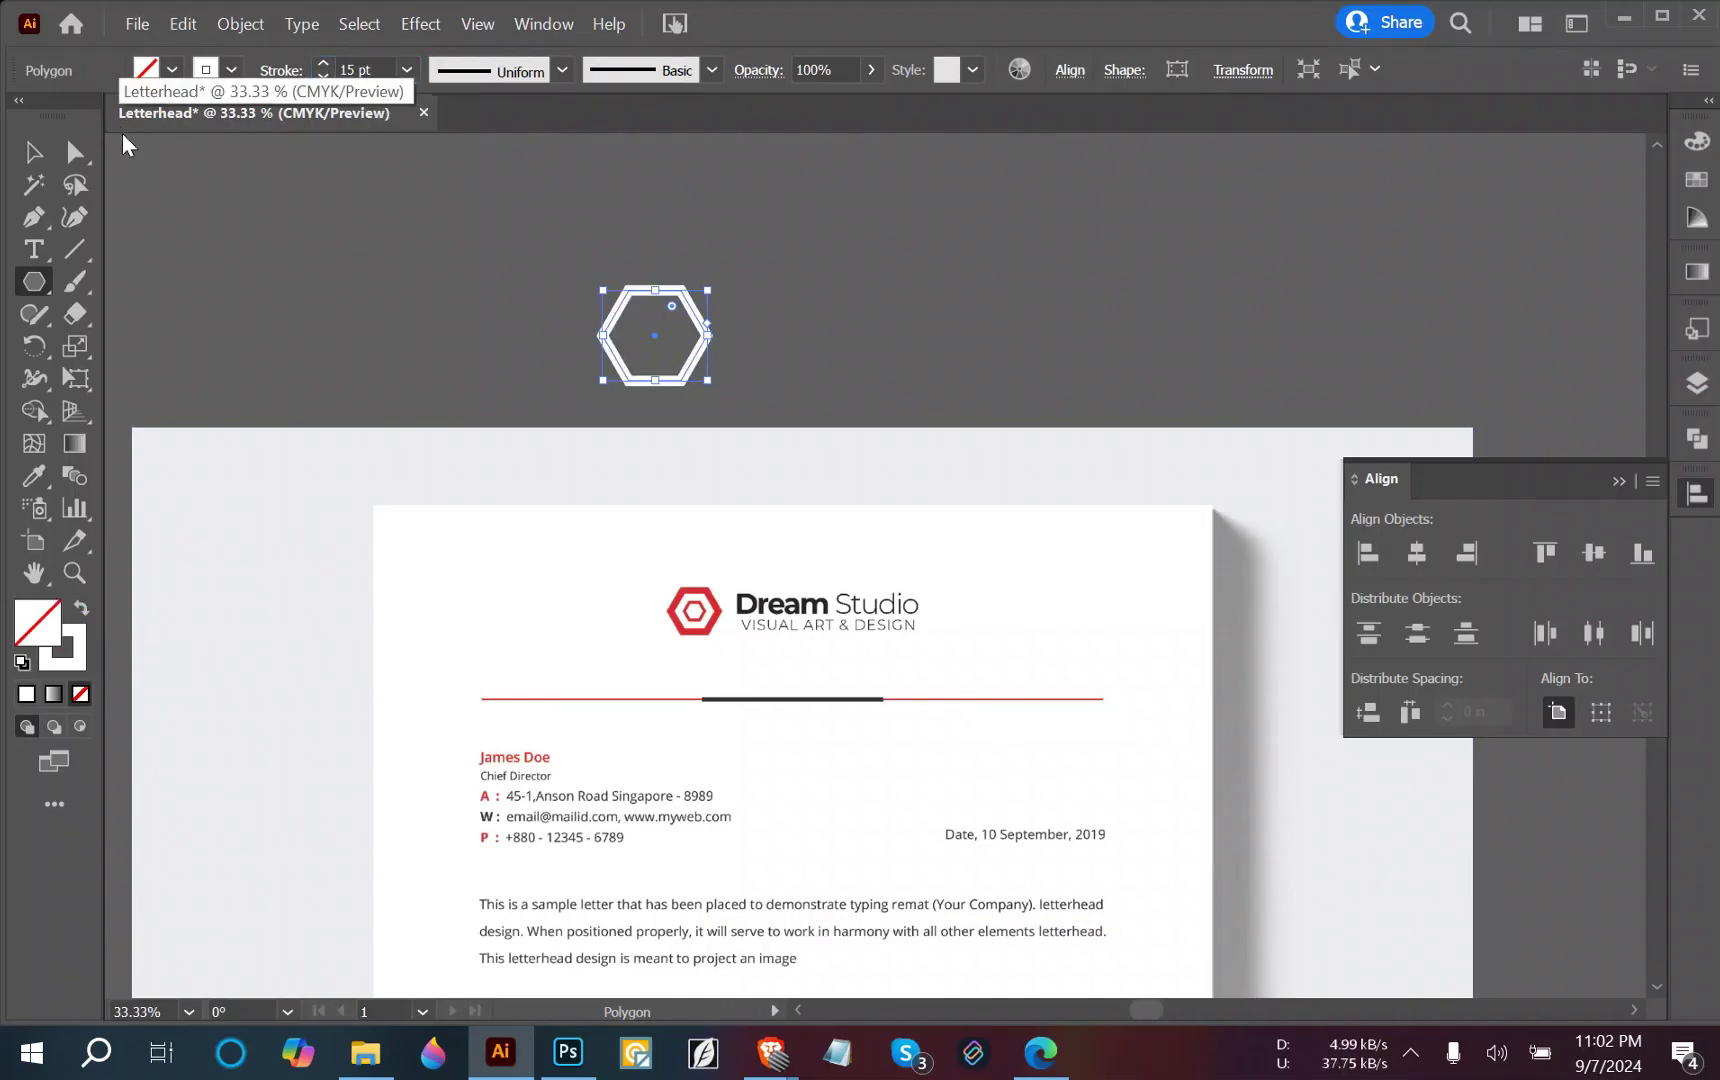
{"action": "double_click", "coordinate": [350, 69]}
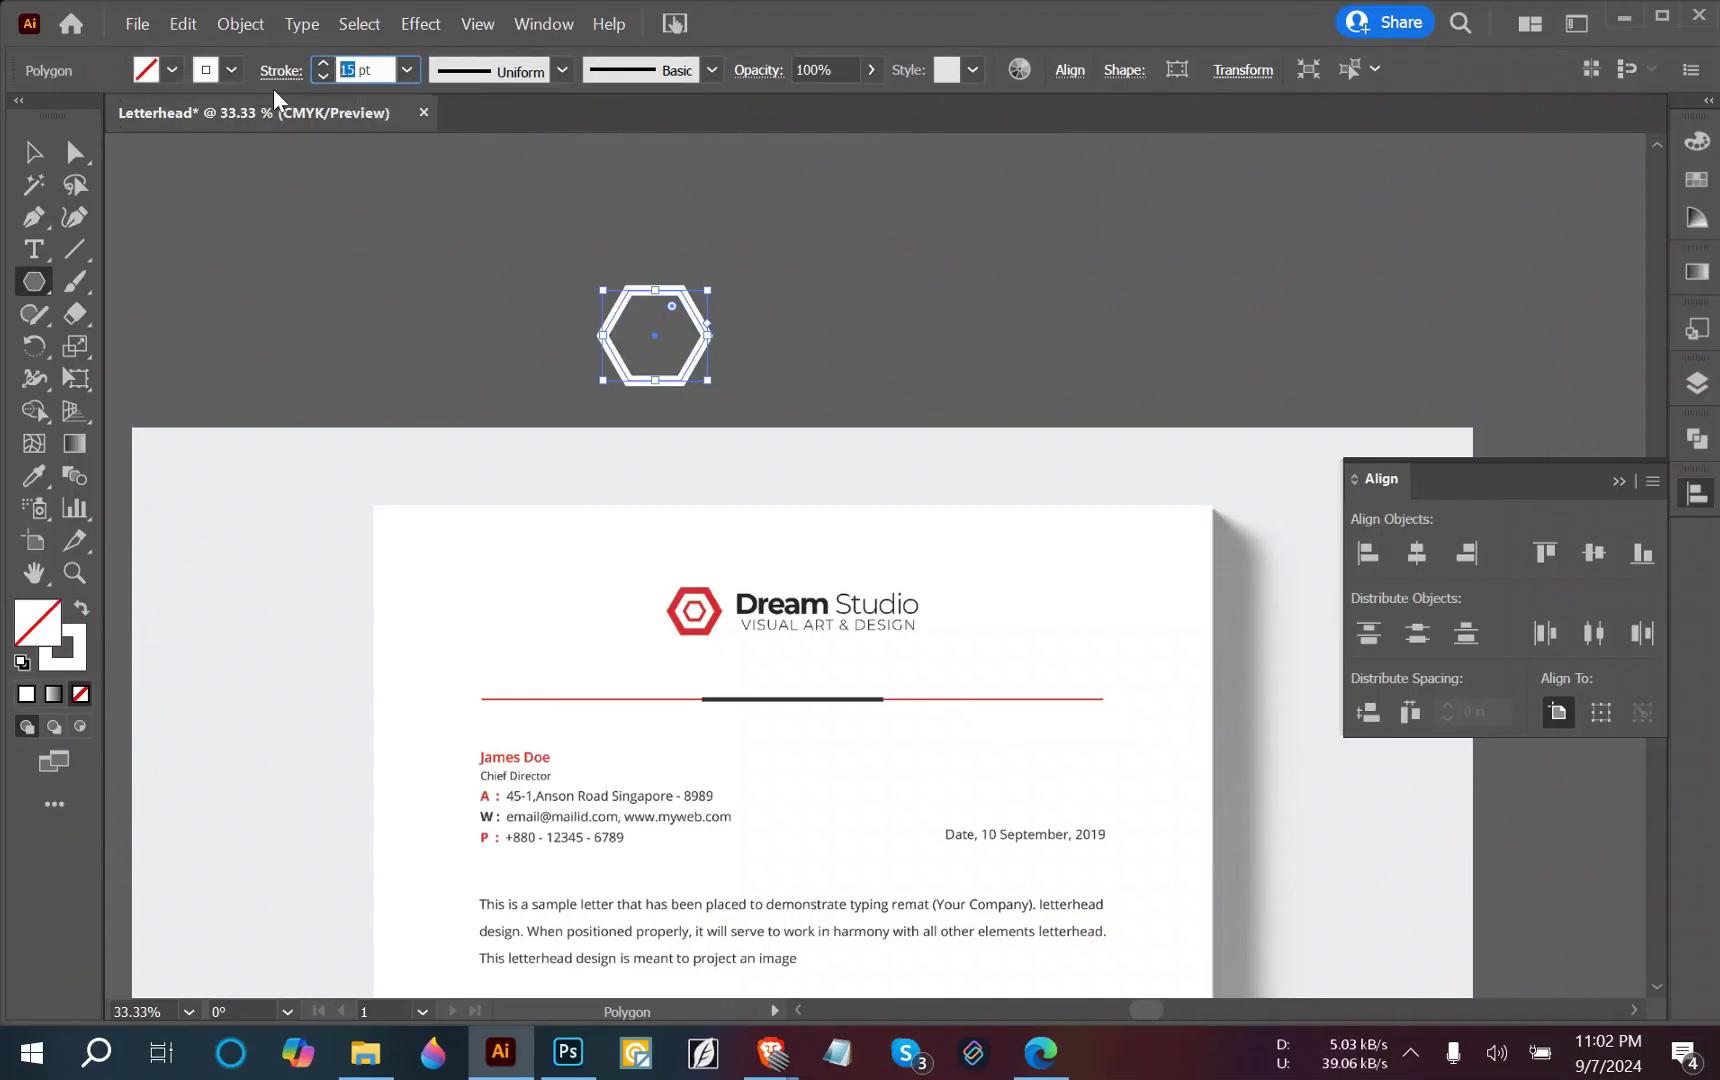
{"action": "type", "text": "20"}
{"action": "key", "text": "Return"}
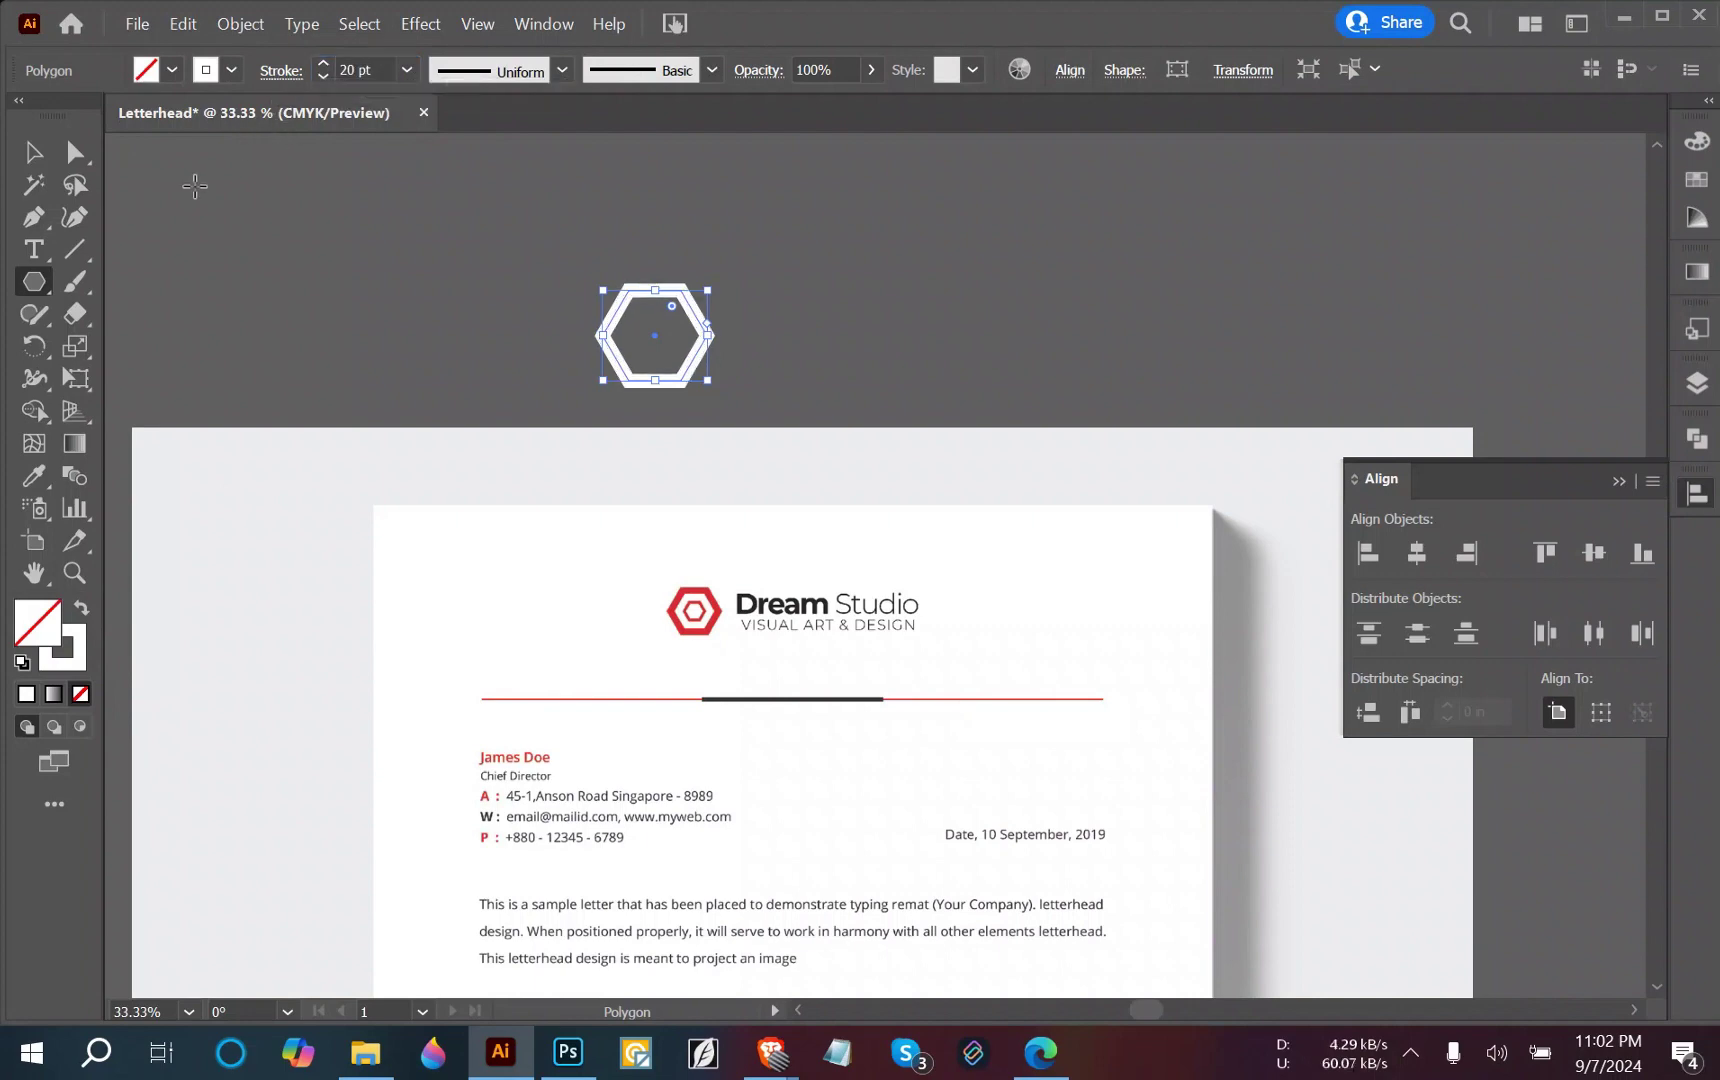
Duplicate the hexagon in place, shrink the copy around its centre to about half size and set its stroke to 5 pt.
{"action": "left_click", "coordinate": [33, 152]}
{"action": "left_click", "coordinate": [519, 318]}
{"action": "left_click", "coordinate": [657, 384]}
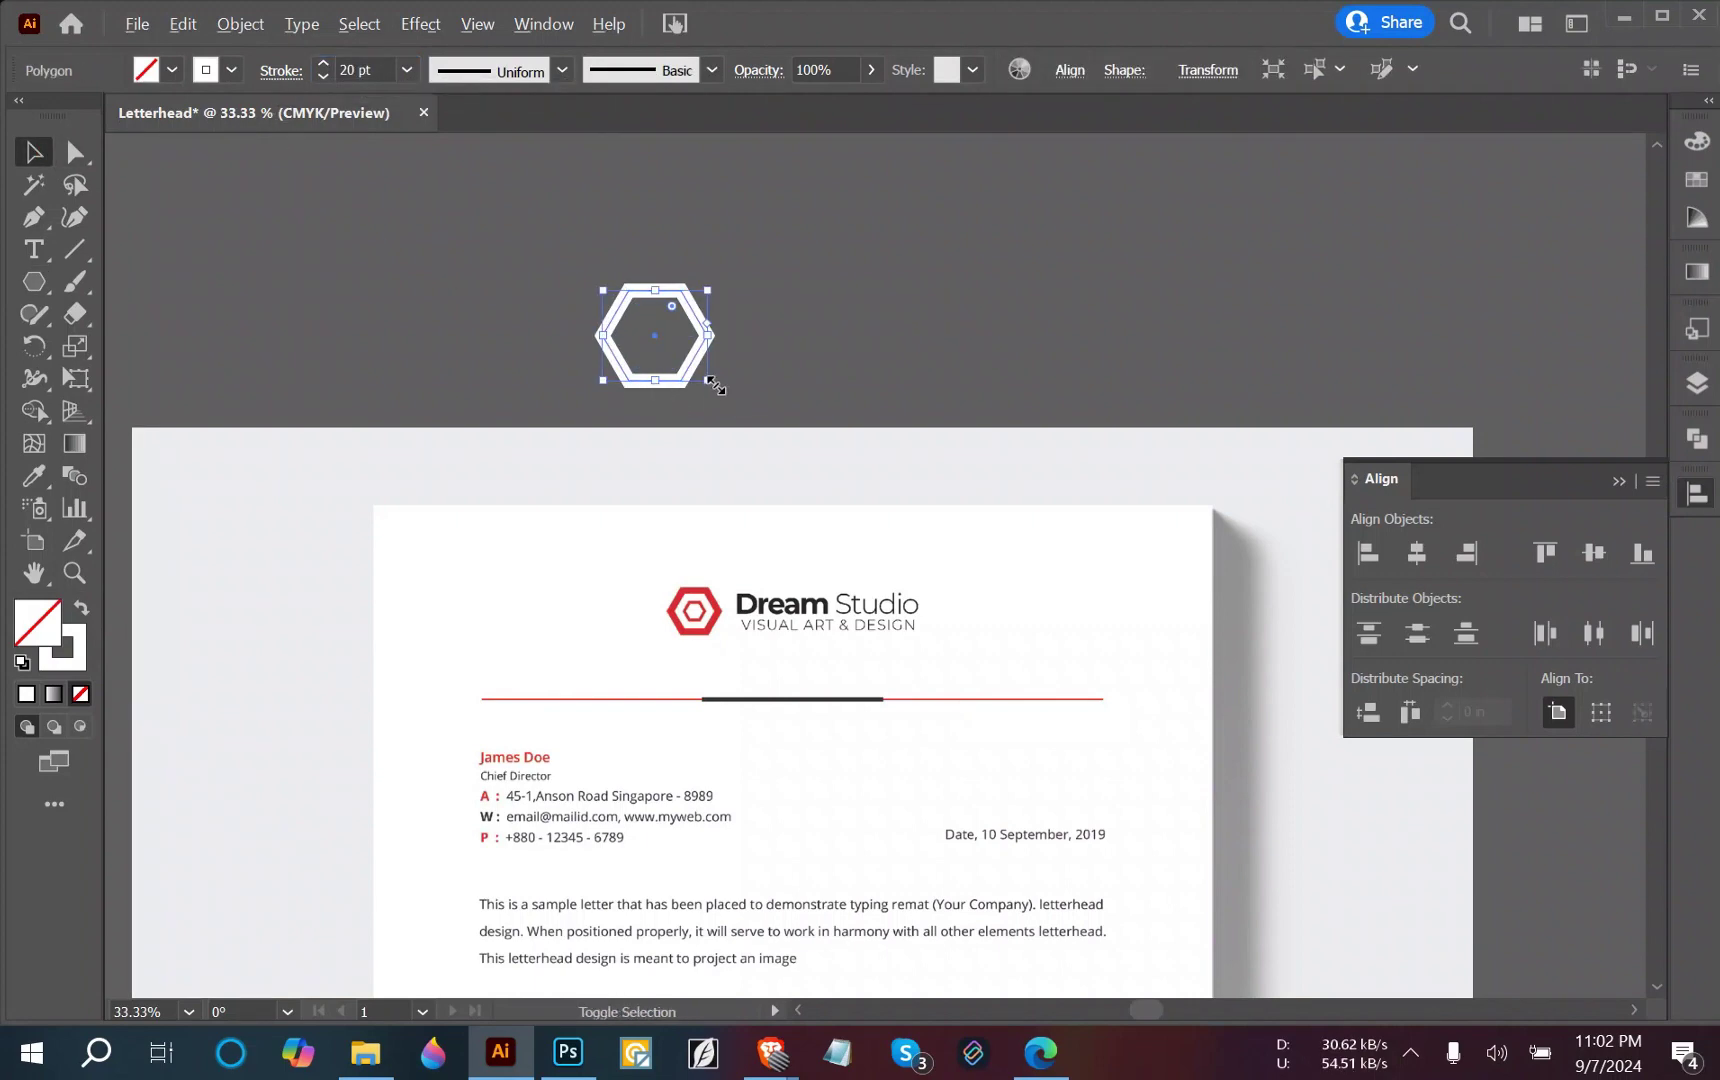
{"action": "left_click_drag", "start_coordinate": [707, 380], "coordinate": [682, 363]}
{"action": "left_click", "coordinate": [352, 70]}
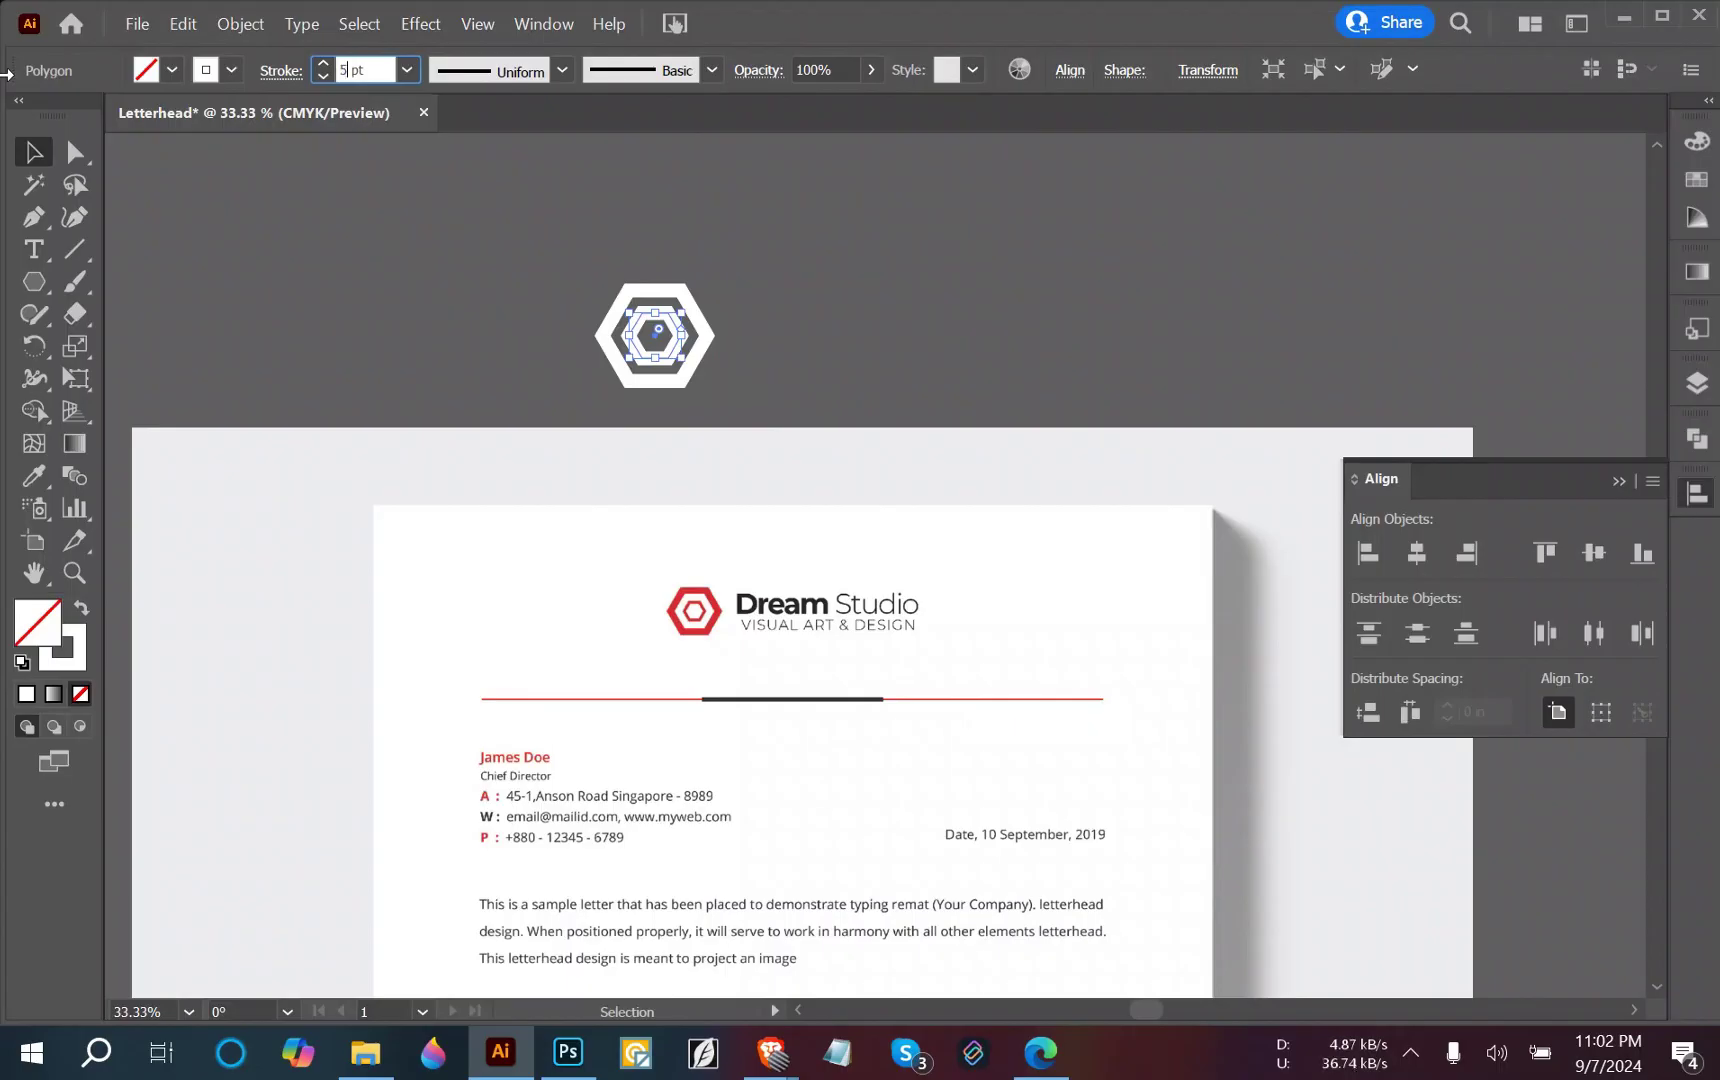
{"action": "key", "text": "Return"}
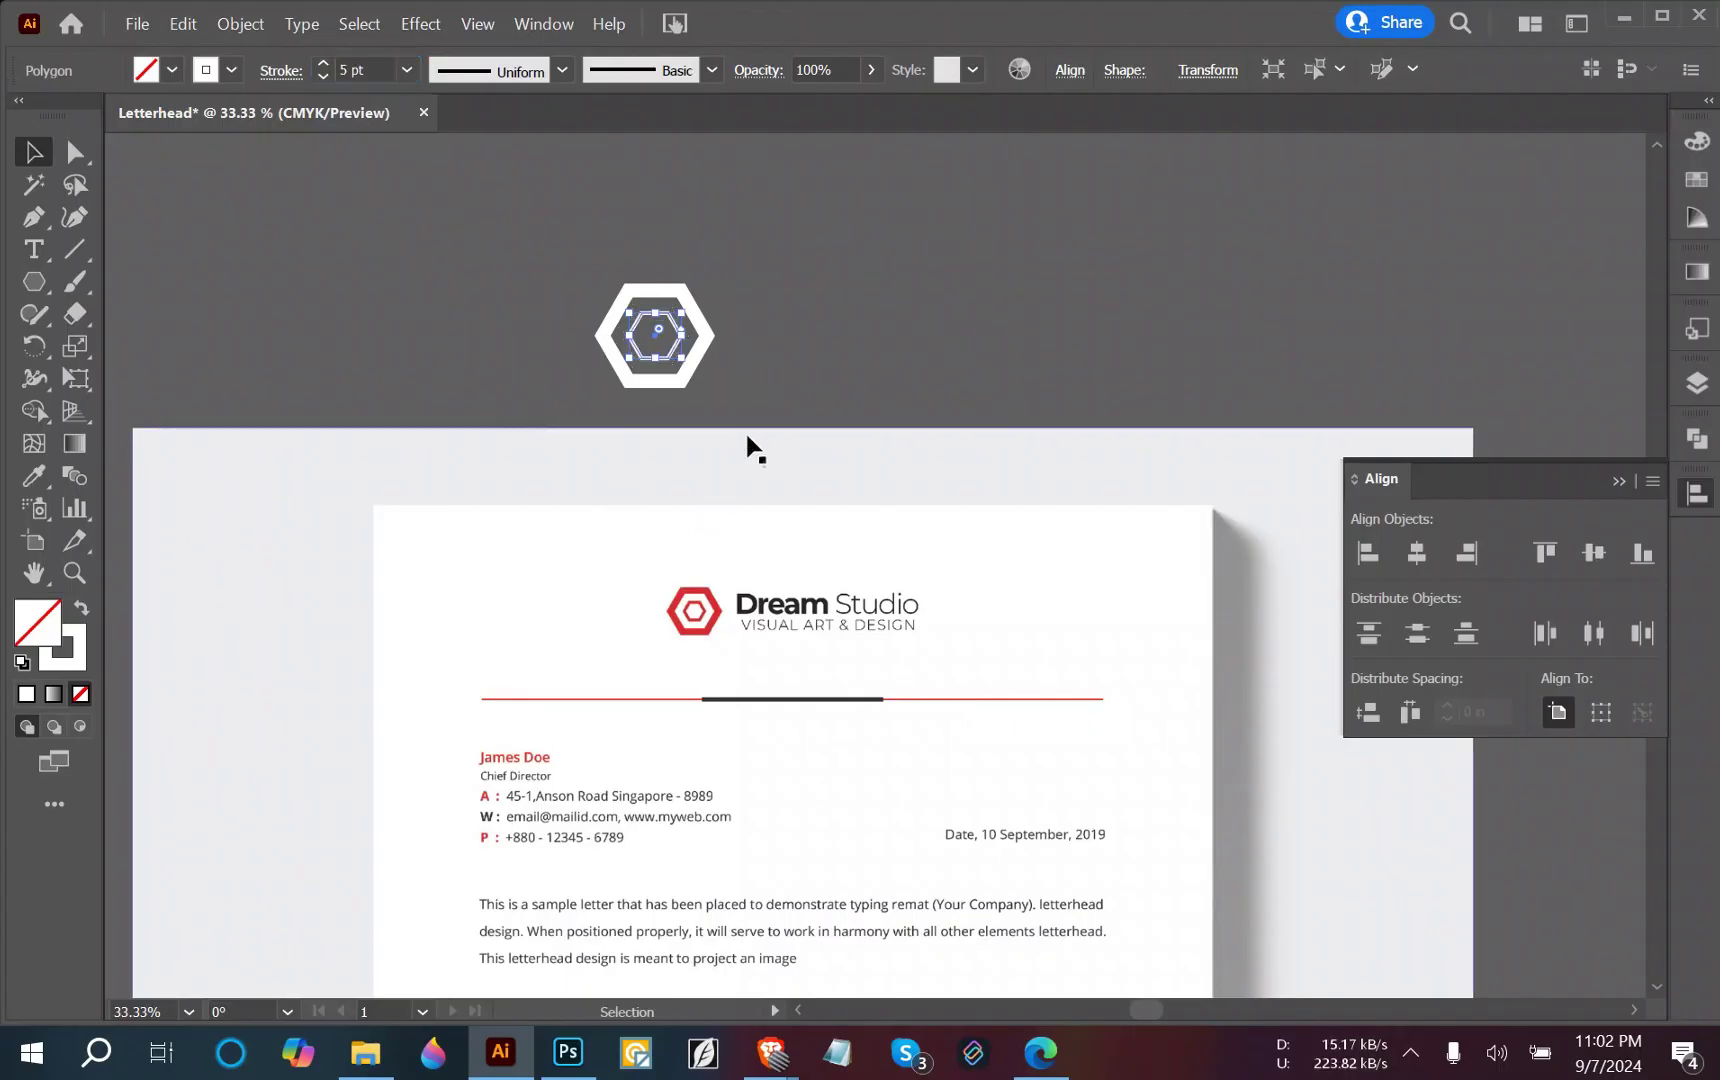
Thicken the inner hexagon's stroke to 8 pt and deselect it.
{"action": "left_click", "coordinate": [773, 394]}
{"action": "left_click", "coordinate": [660, 358]}
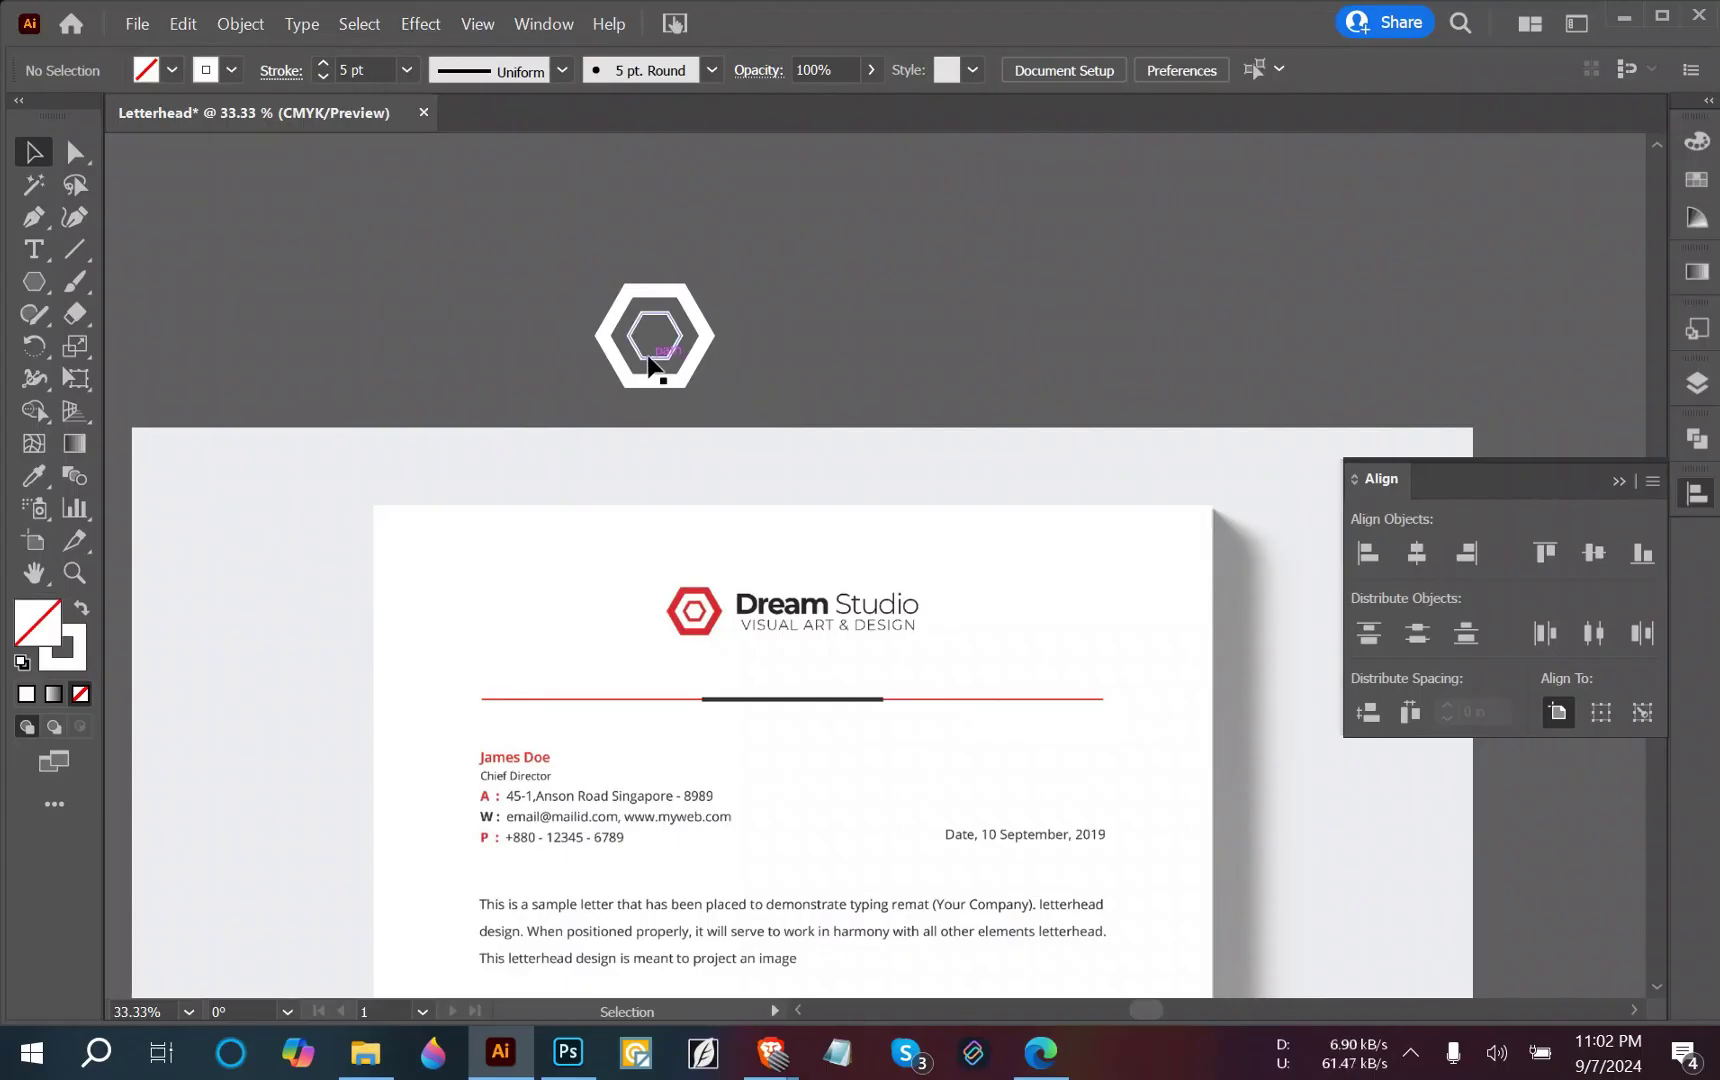
{"action": "left_click", "coordinate": [323, 64]}
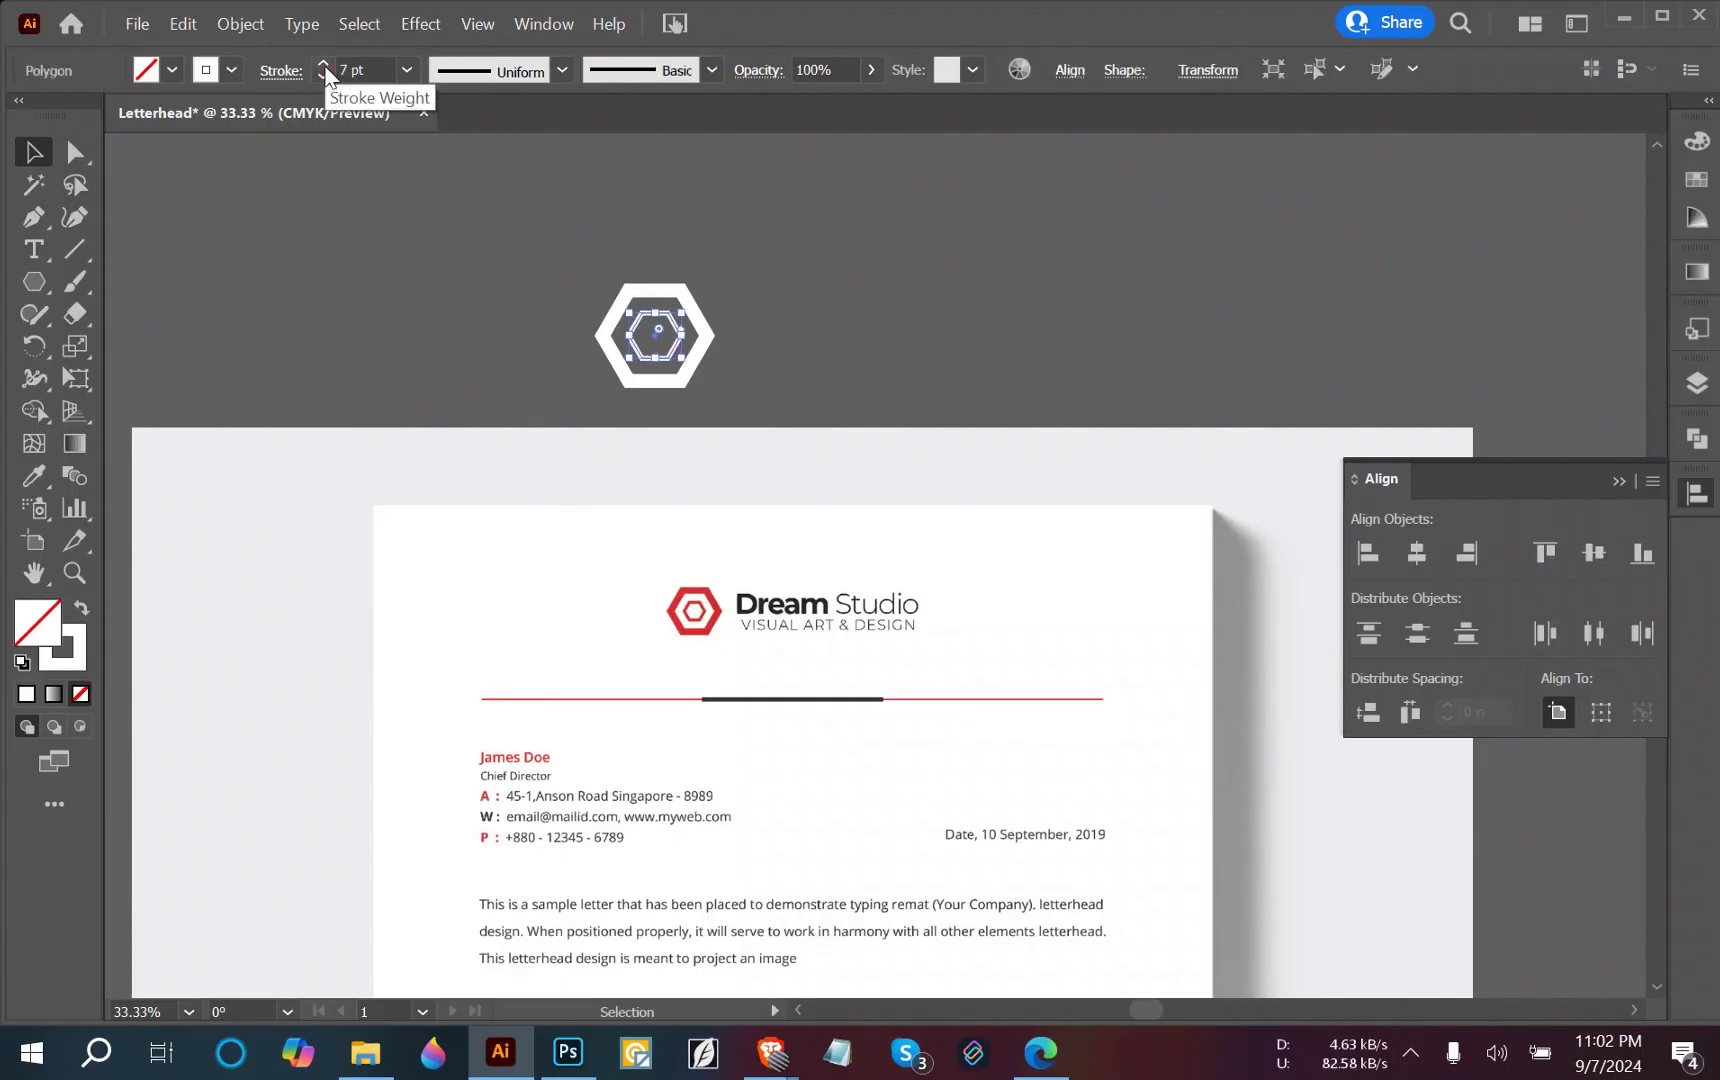
{"action": "left_click", "coordinate": [323, 64]}
{"action": "left_click", "coordinate": [323, 64]}
{"action": "left_click", "coordinate": [318, 262]}
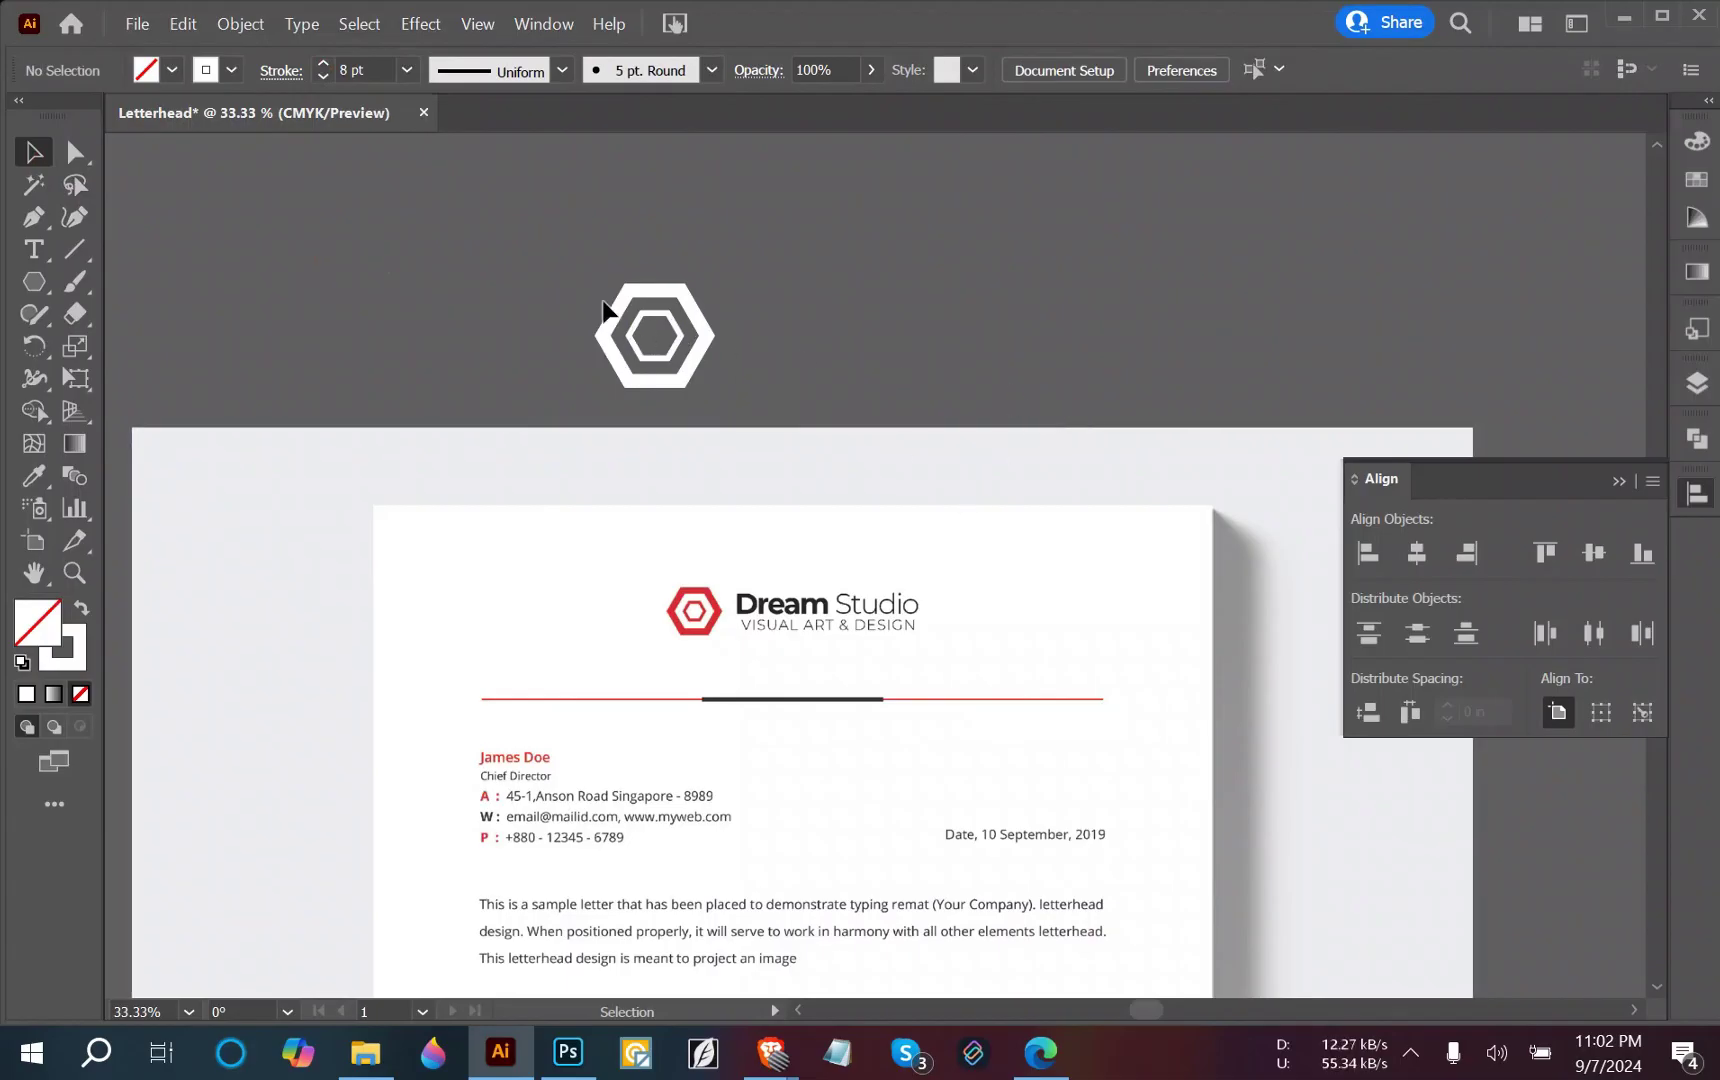
Expand the strokes of both hexagons into filled shapes, leaving the Fill option off.
{"action": "left_click_drag", "start_coordinate": [785, 408], "coordinate": [700, 370]}
{"action": "left_click", "coordinate": [240, 23]}
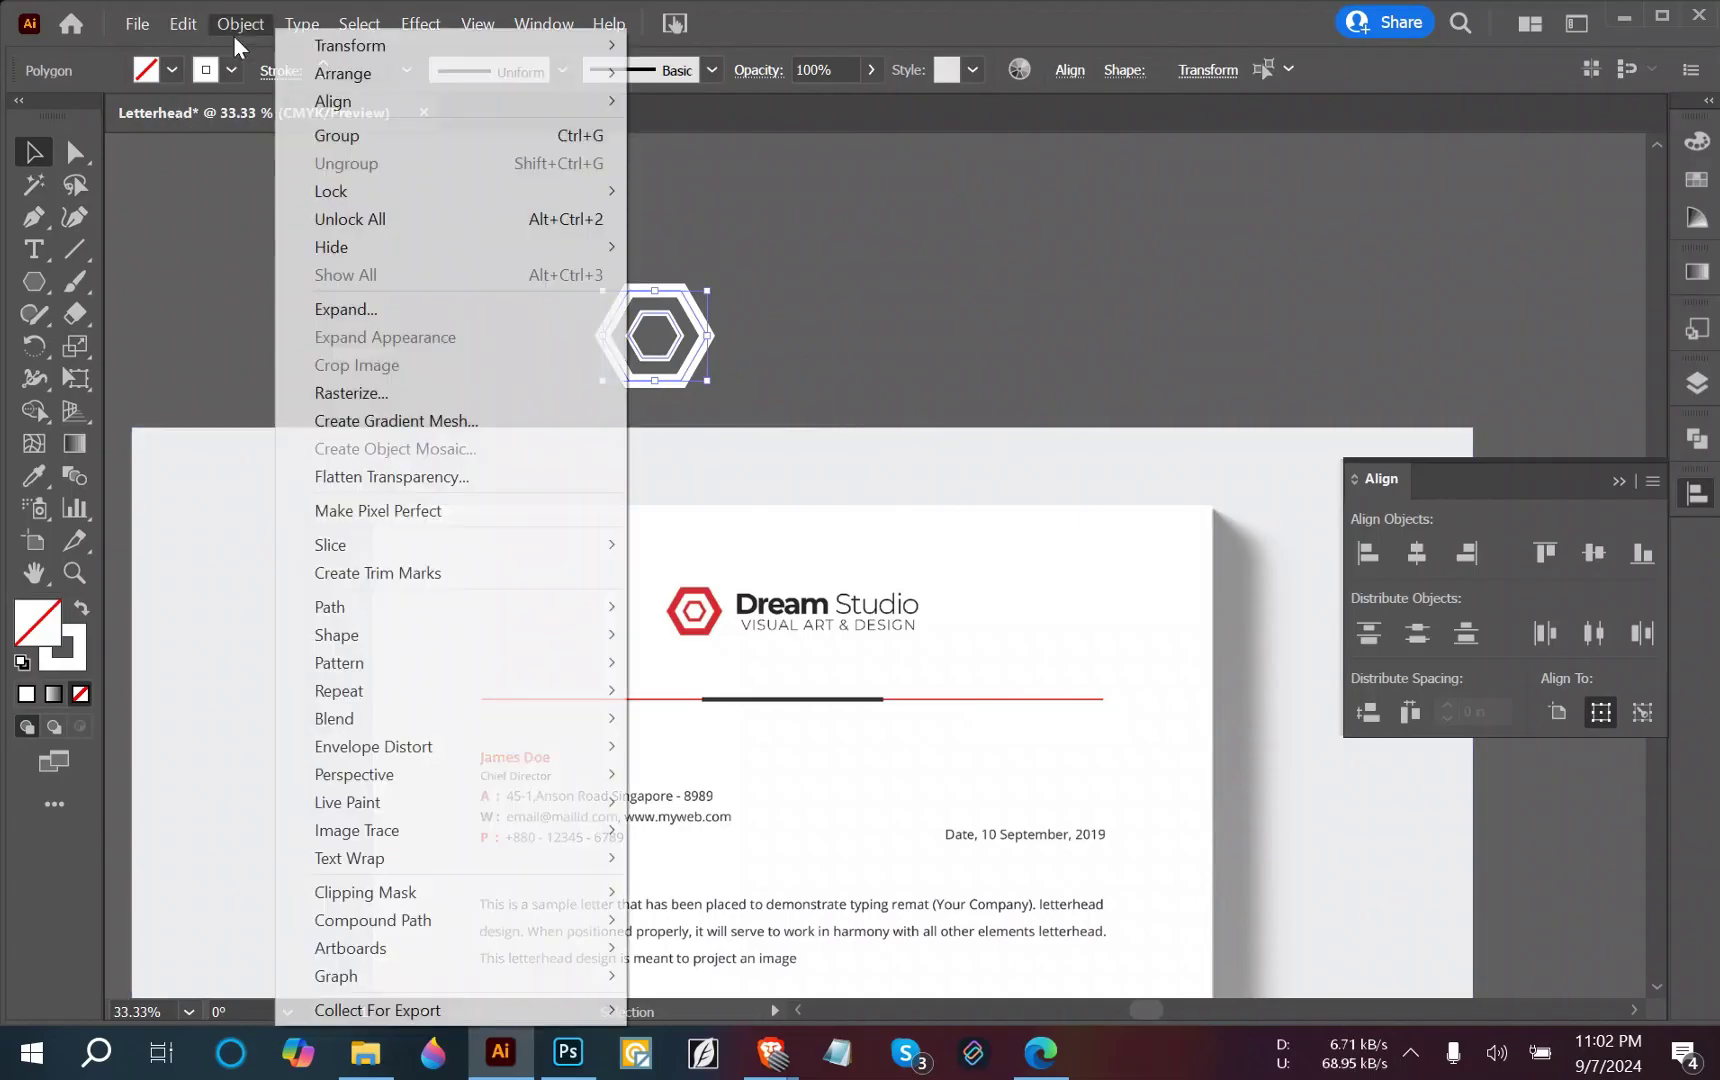
{"action": "left_click", "coordinate": [411, 308]}
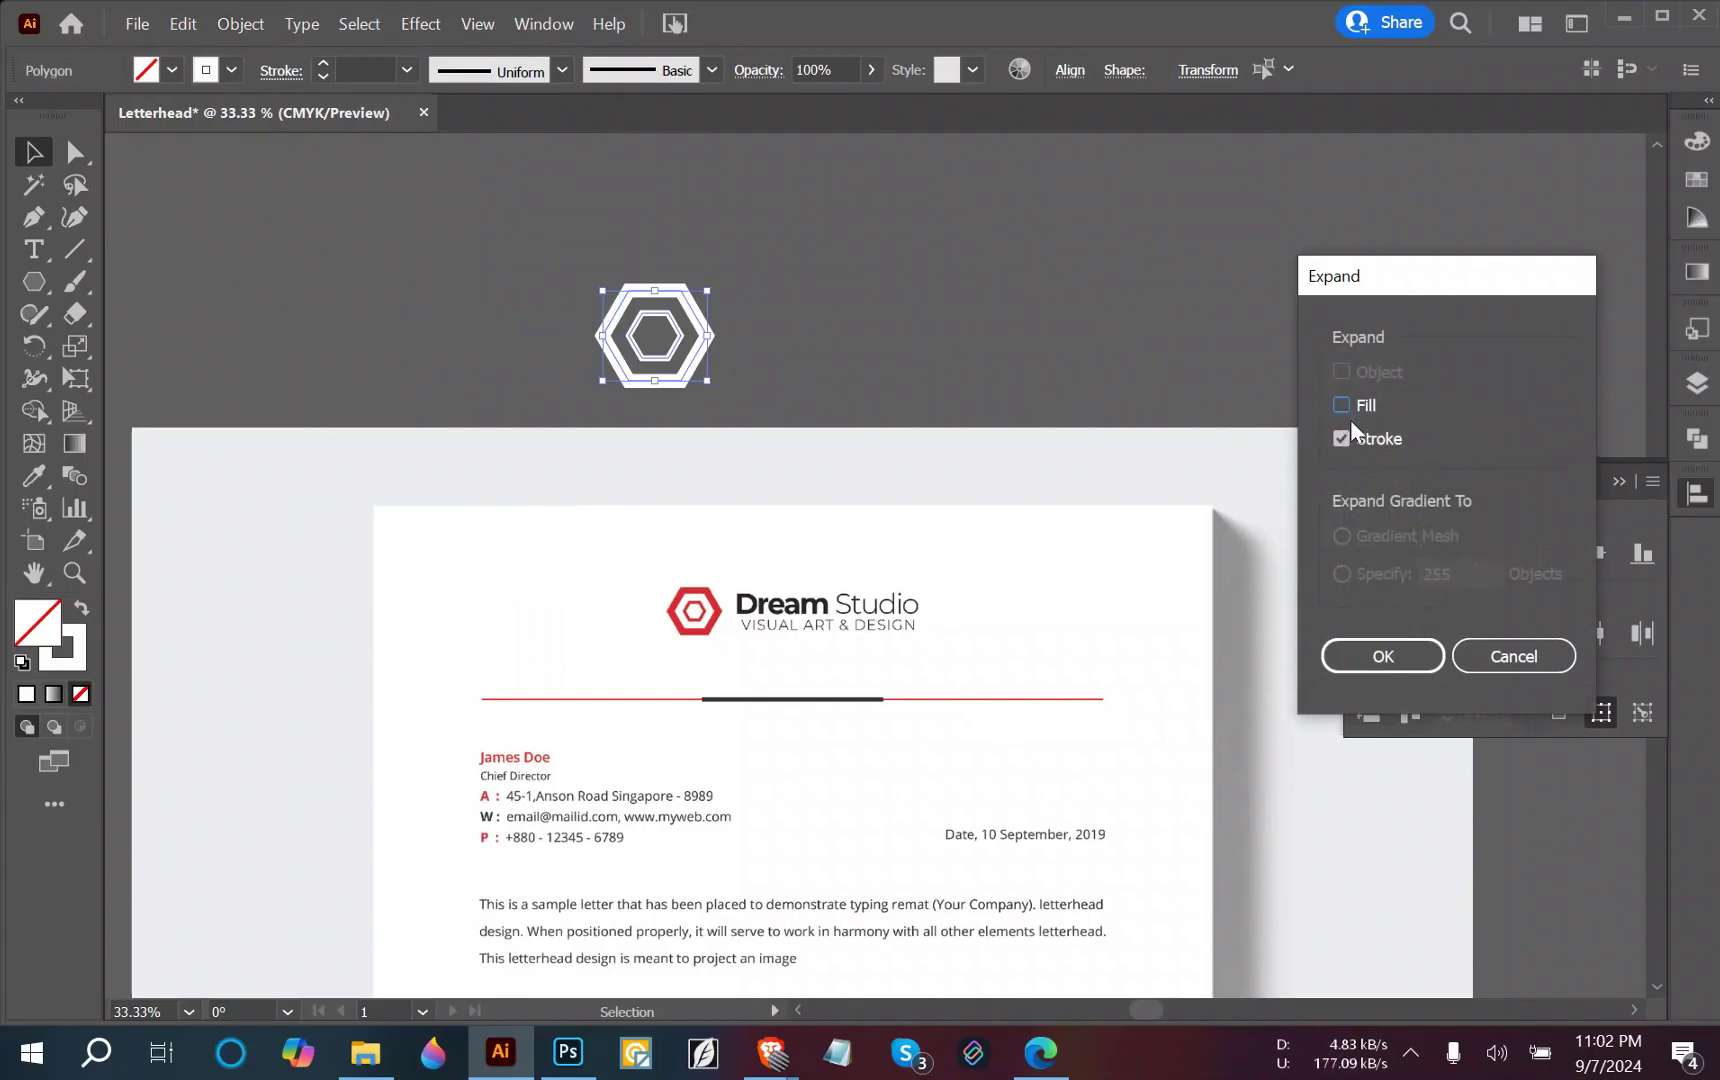
{"action": "left_click", "coordinate": [1376, 658]}
{"action": "left_click", "coordinate": [860, 324]}
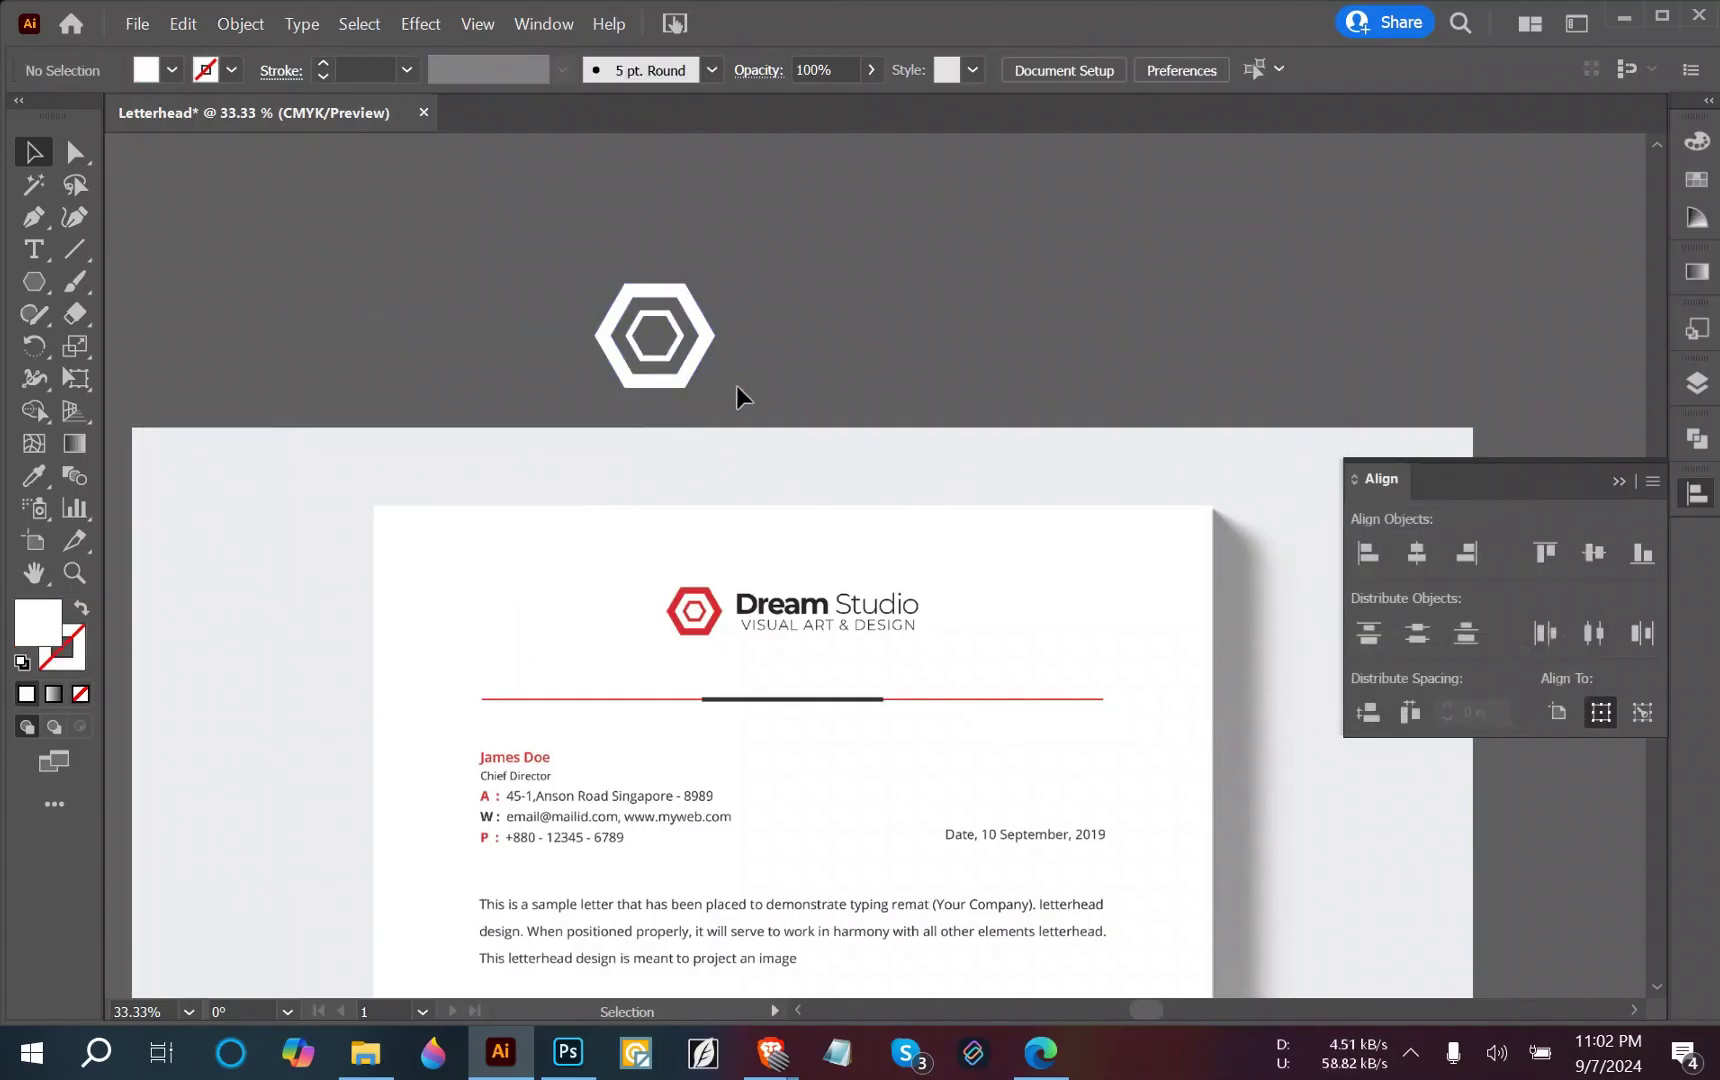
Colour the expanded hexagon group with the red sampled from the reference logo's hexagon.
{"action": "left_click", "coordinate": [700, 365]}
{"action": "left_click", "coordinate": [34, 476]}
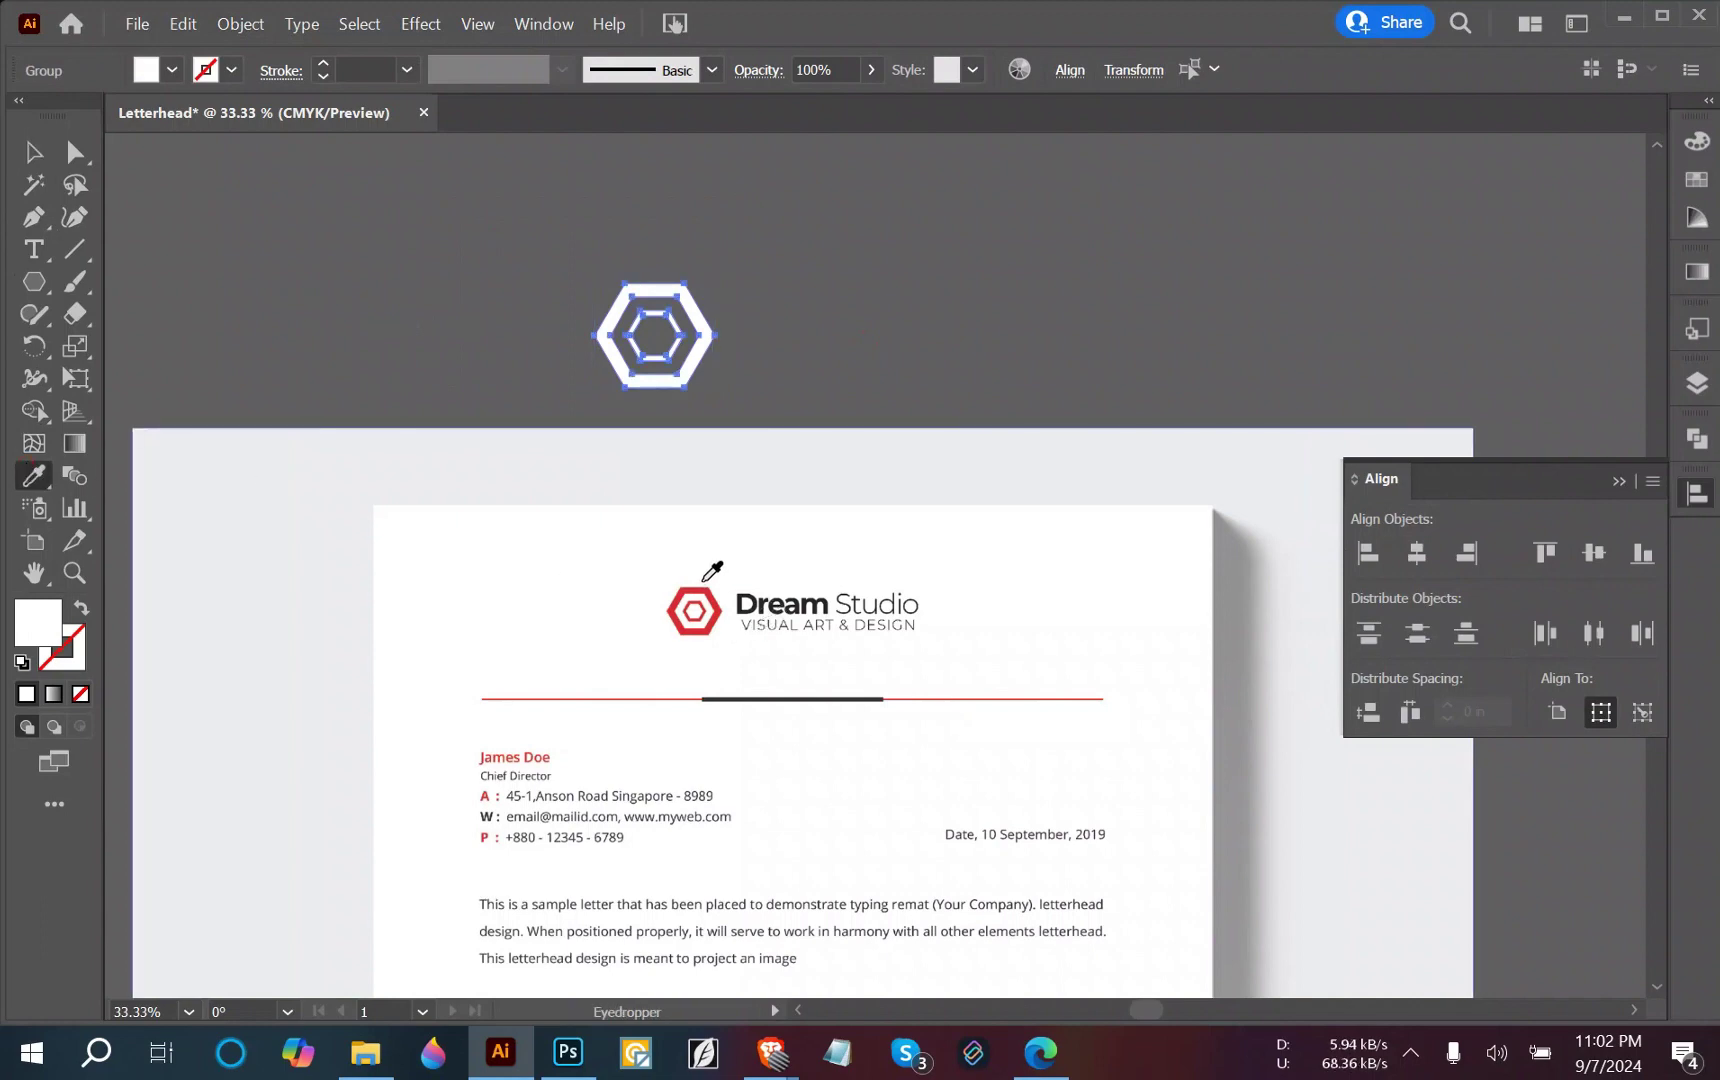
{"action": "left_click", "coordinate": [701, 592]}
{"action": "left_click", "coordinate": [32, 152]}
{"action": "left_click", "coordinate": [601, 271]}
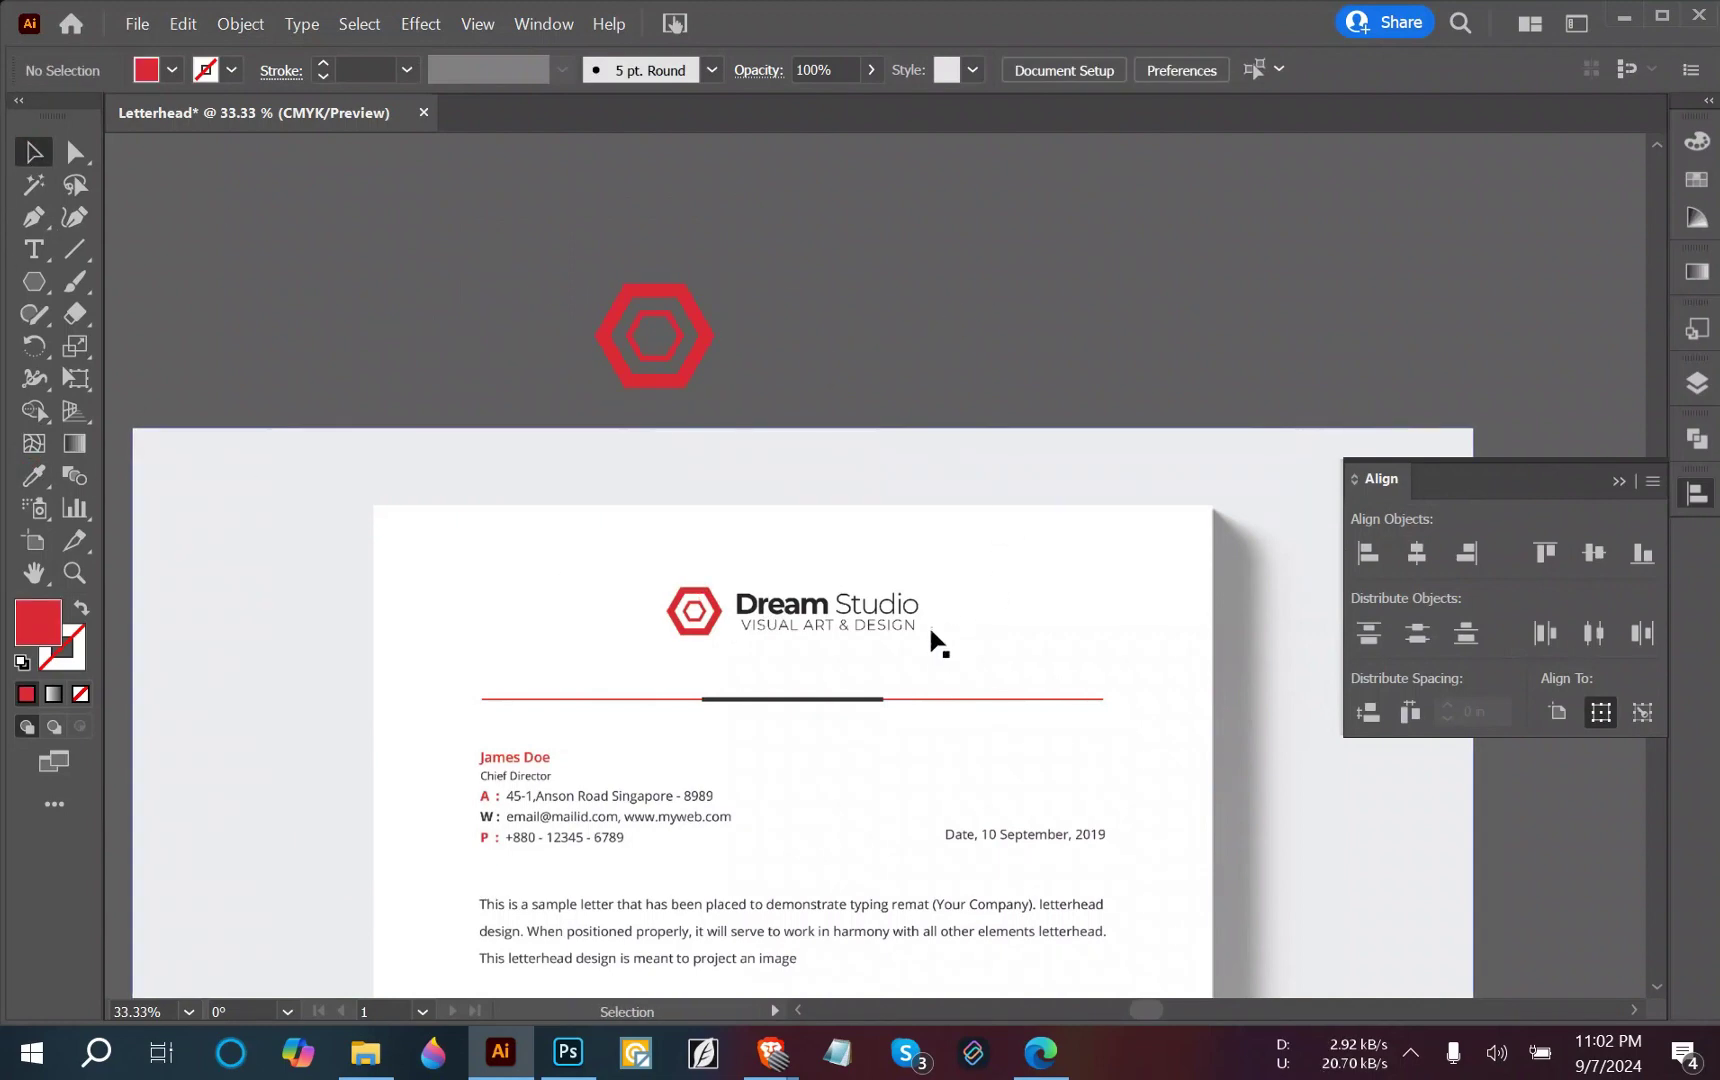
Add the text "DreamStudio" beside the hexagon icon, enlarge it to about 79 pt and move it left of the icon.
{"action": "scroll", "coordinate": [878, 644], "scroll_direction": "down", "scroll_amount": 1}
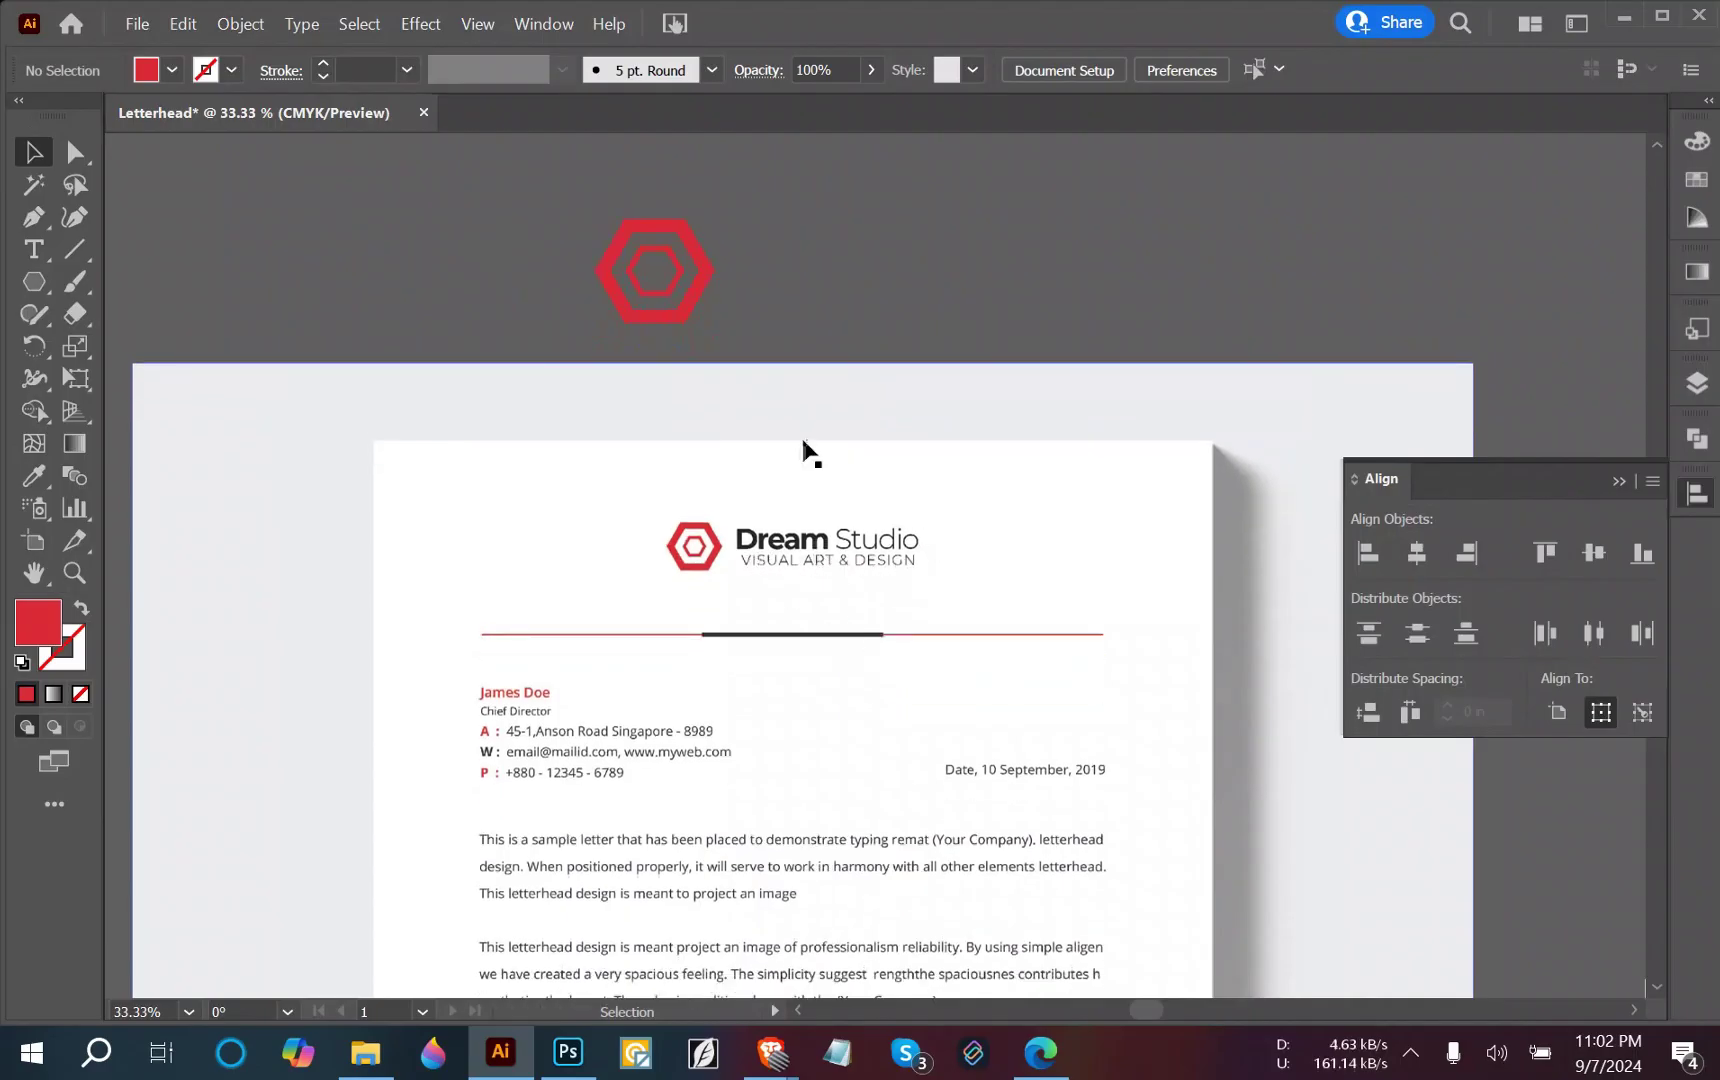
{"action": "left_click", "coordinate": [791, 258]}
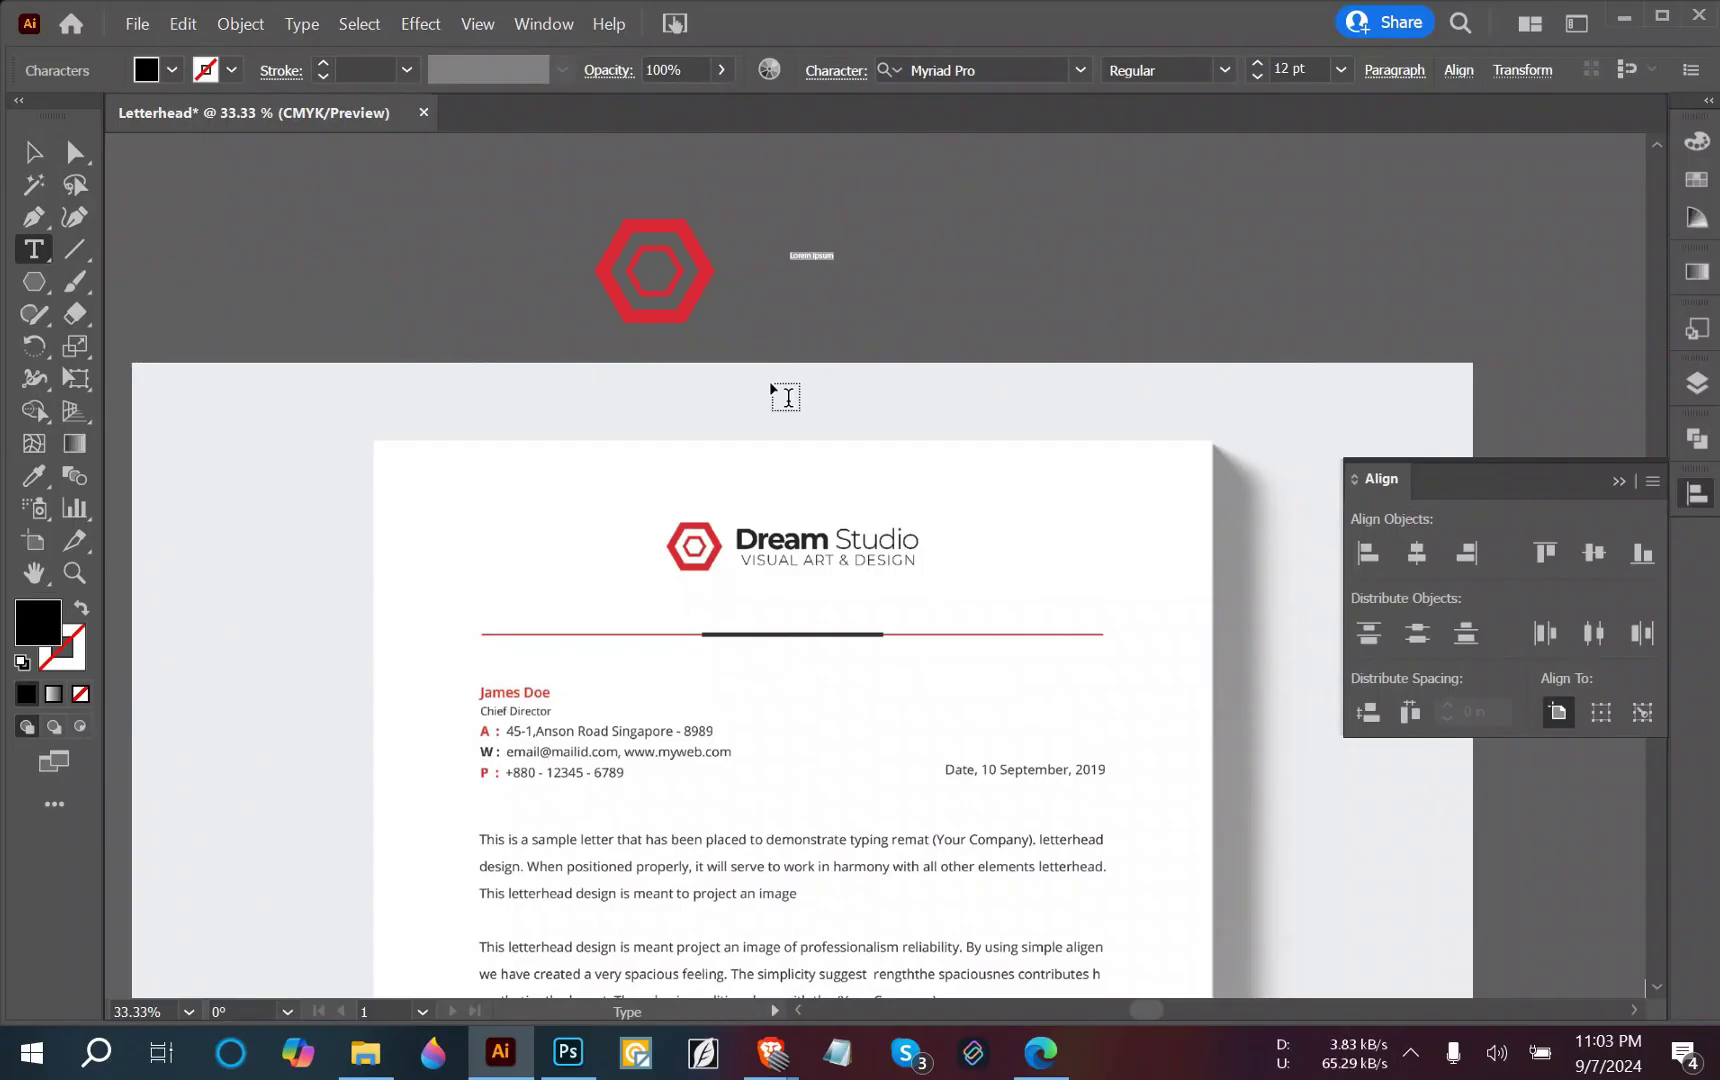
{"action": "key", "text": "BackSpace"}
{"action": "left_click", "coordinate": [33, 152]}
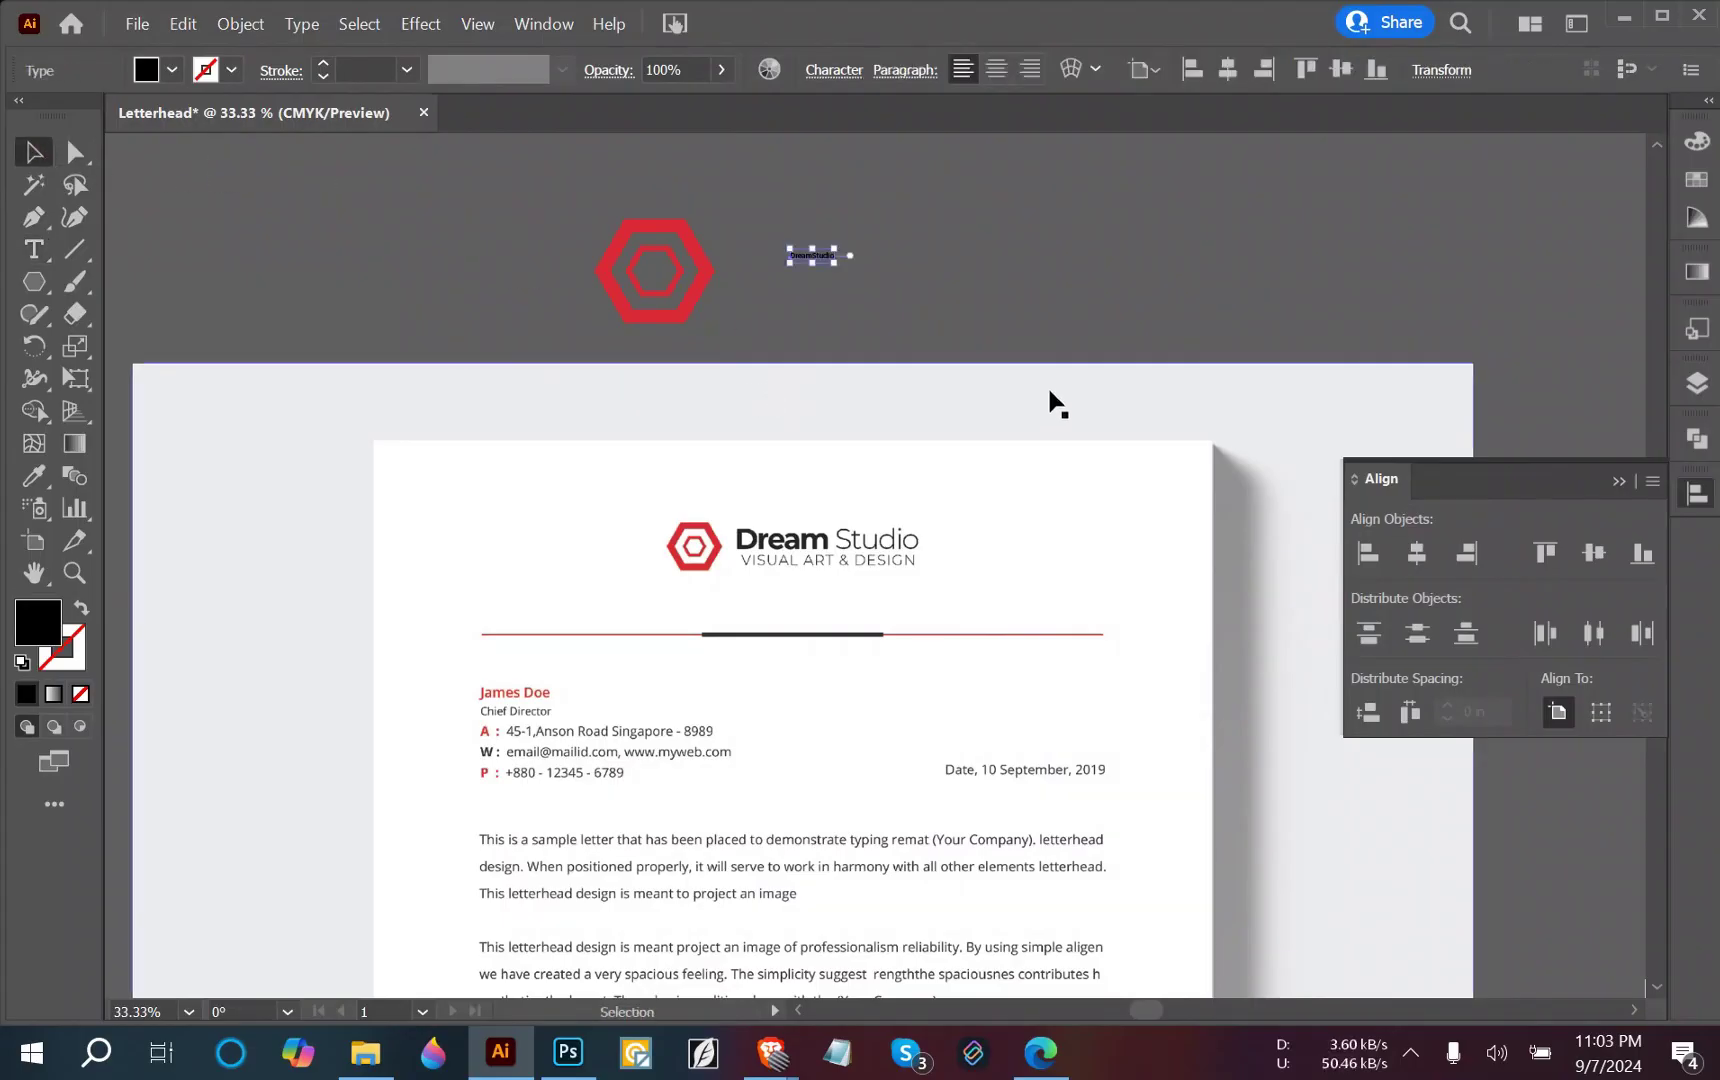
{"action": "left_click_drag", "start_coordinate": [845, 273], "coordinate": [960, 353]}
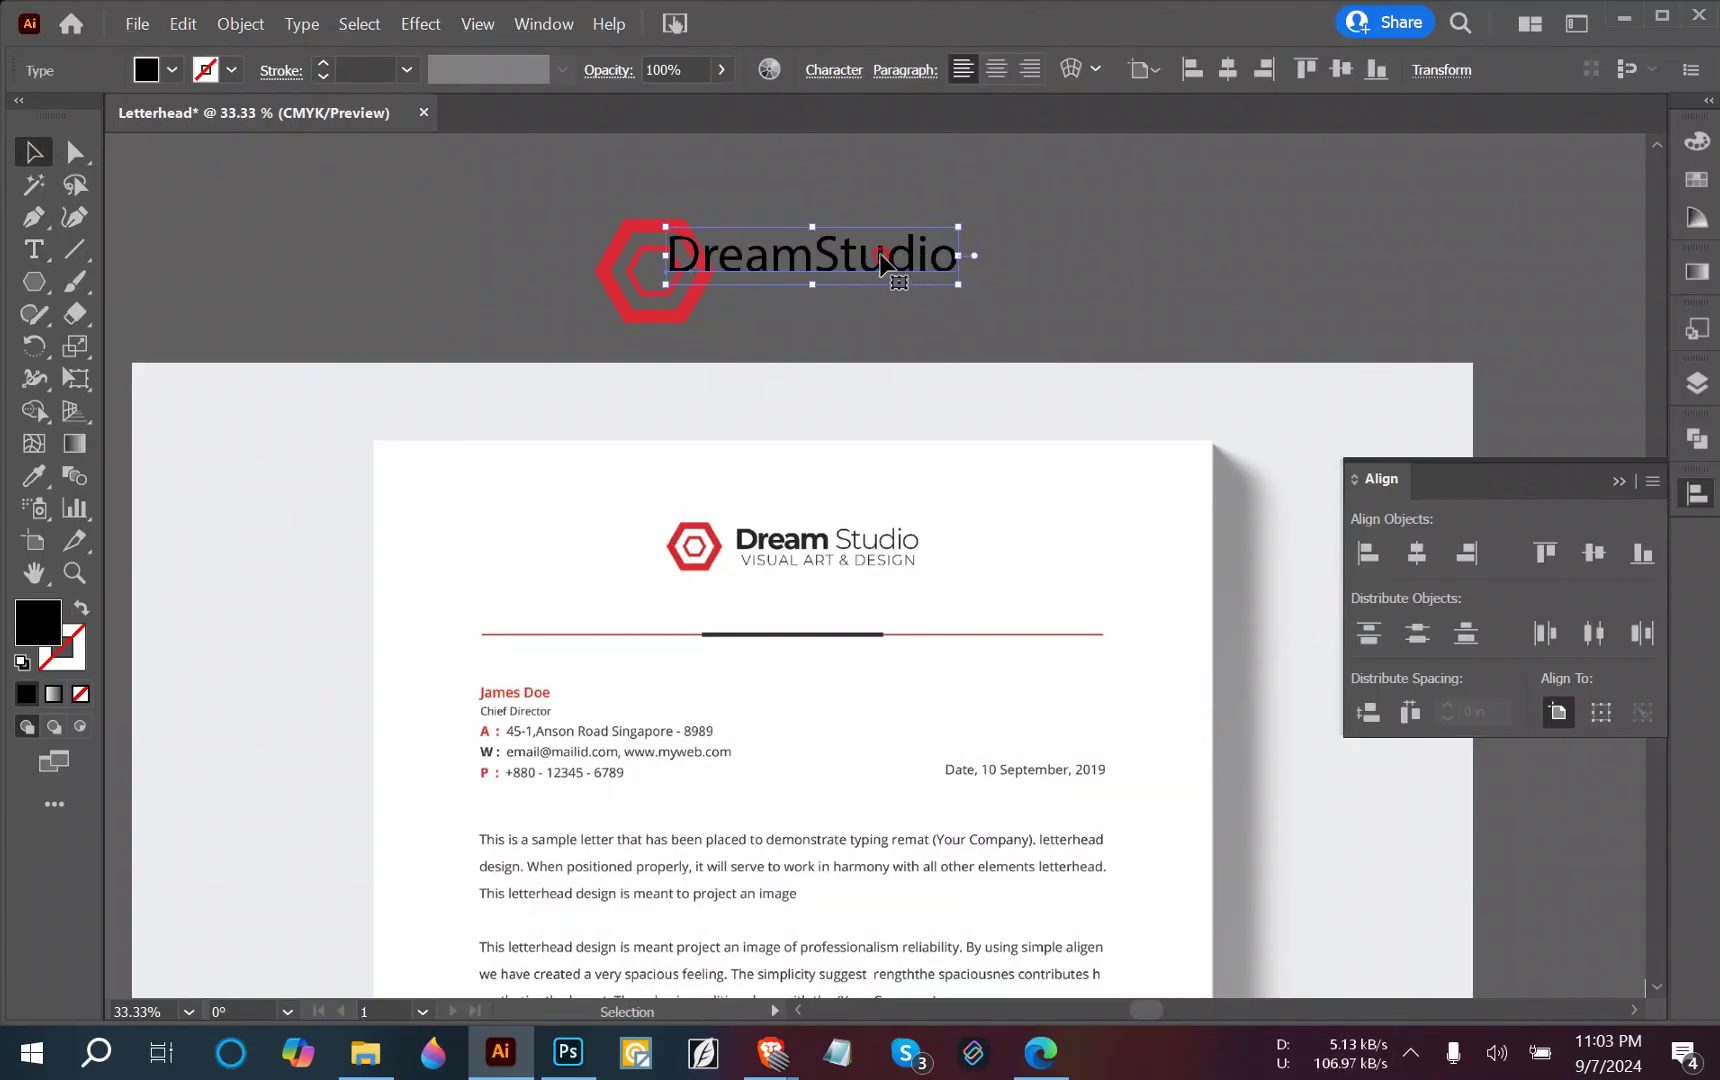
{"action": "left_click_drag", "start_coordinate": [891, 276], "coordinate": [463, 247]}
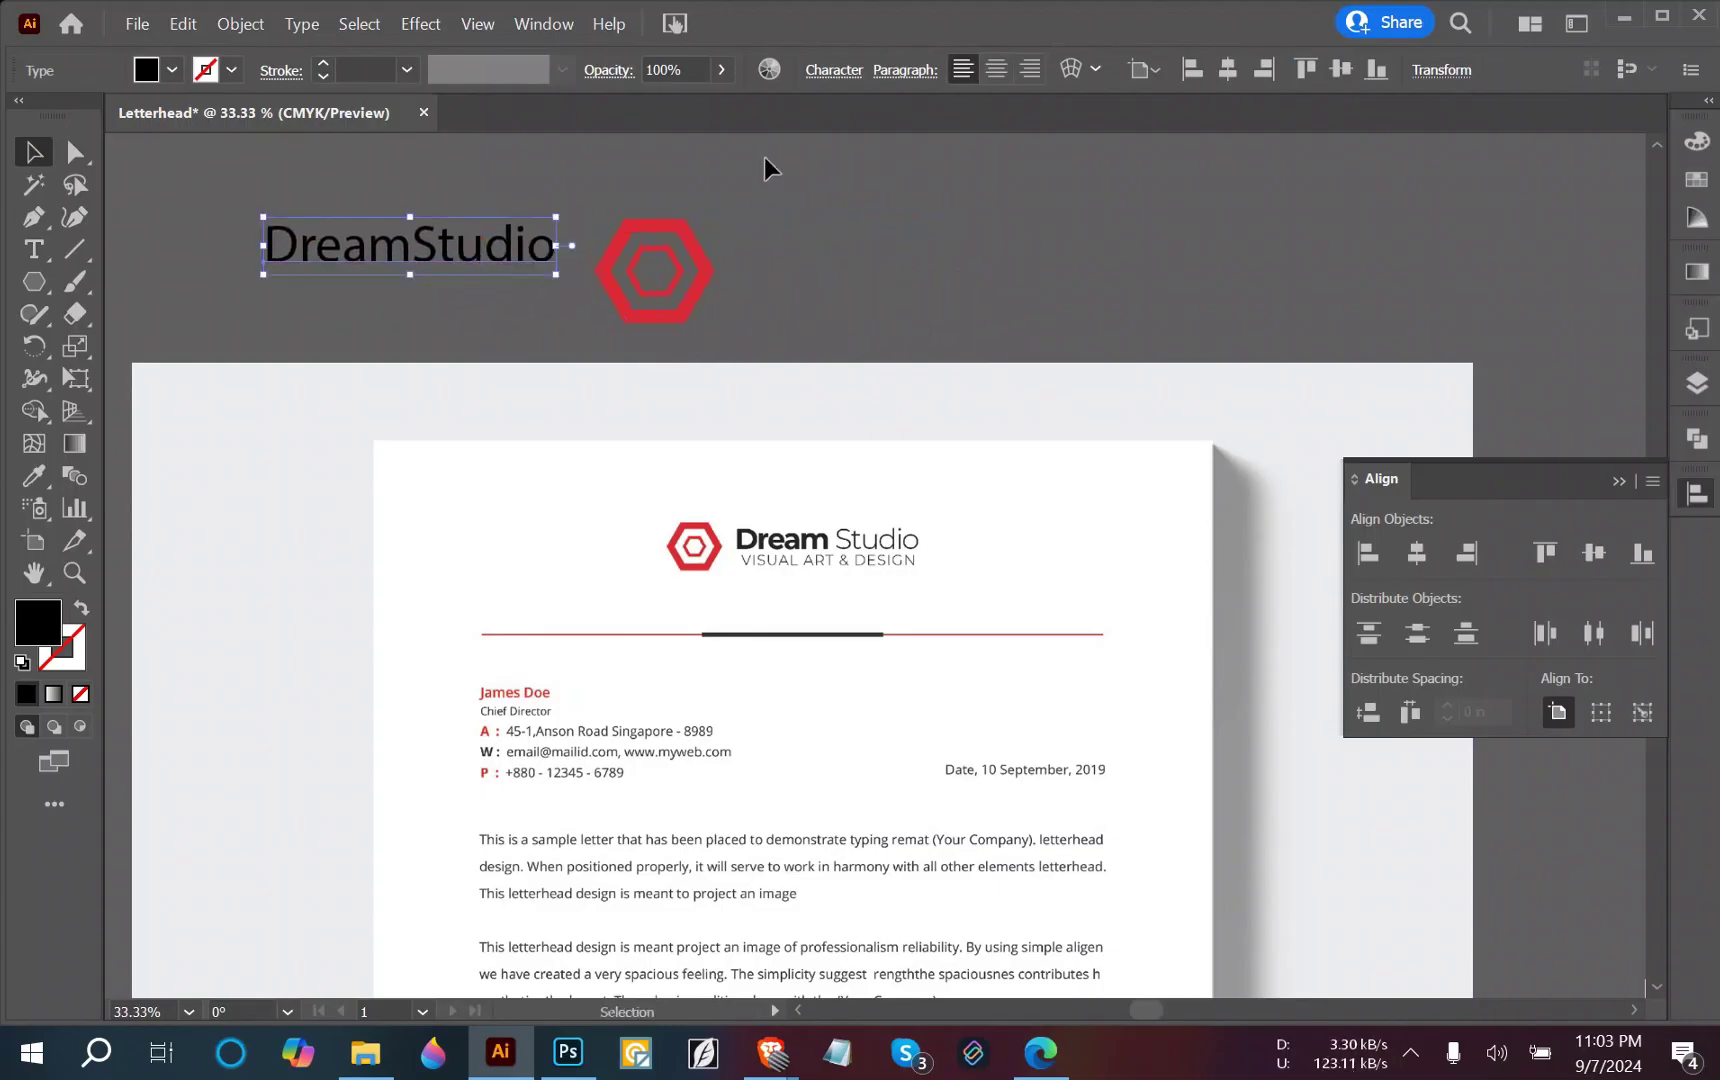
Set the font of the whole "DreamStudio" text to Gotham-Black.
{"action": "left_click", "coordinate": [836, 69]}
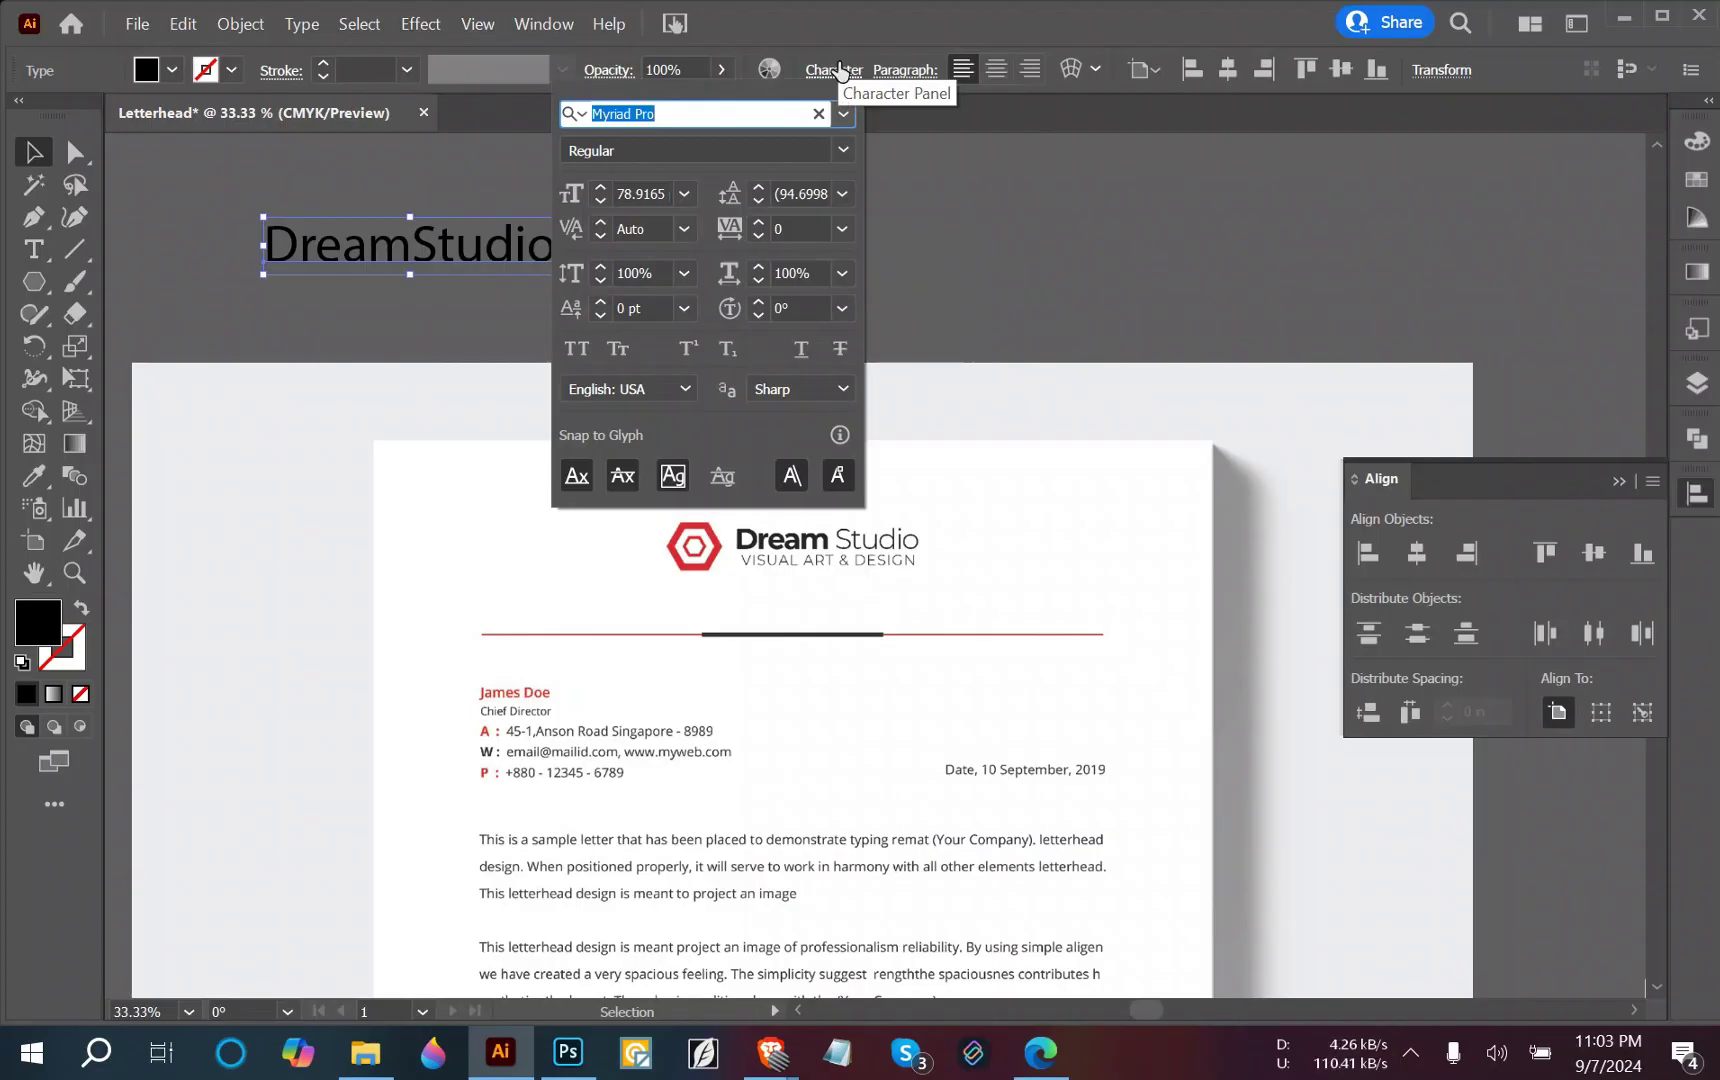
{"action": "type", "text": "go"}
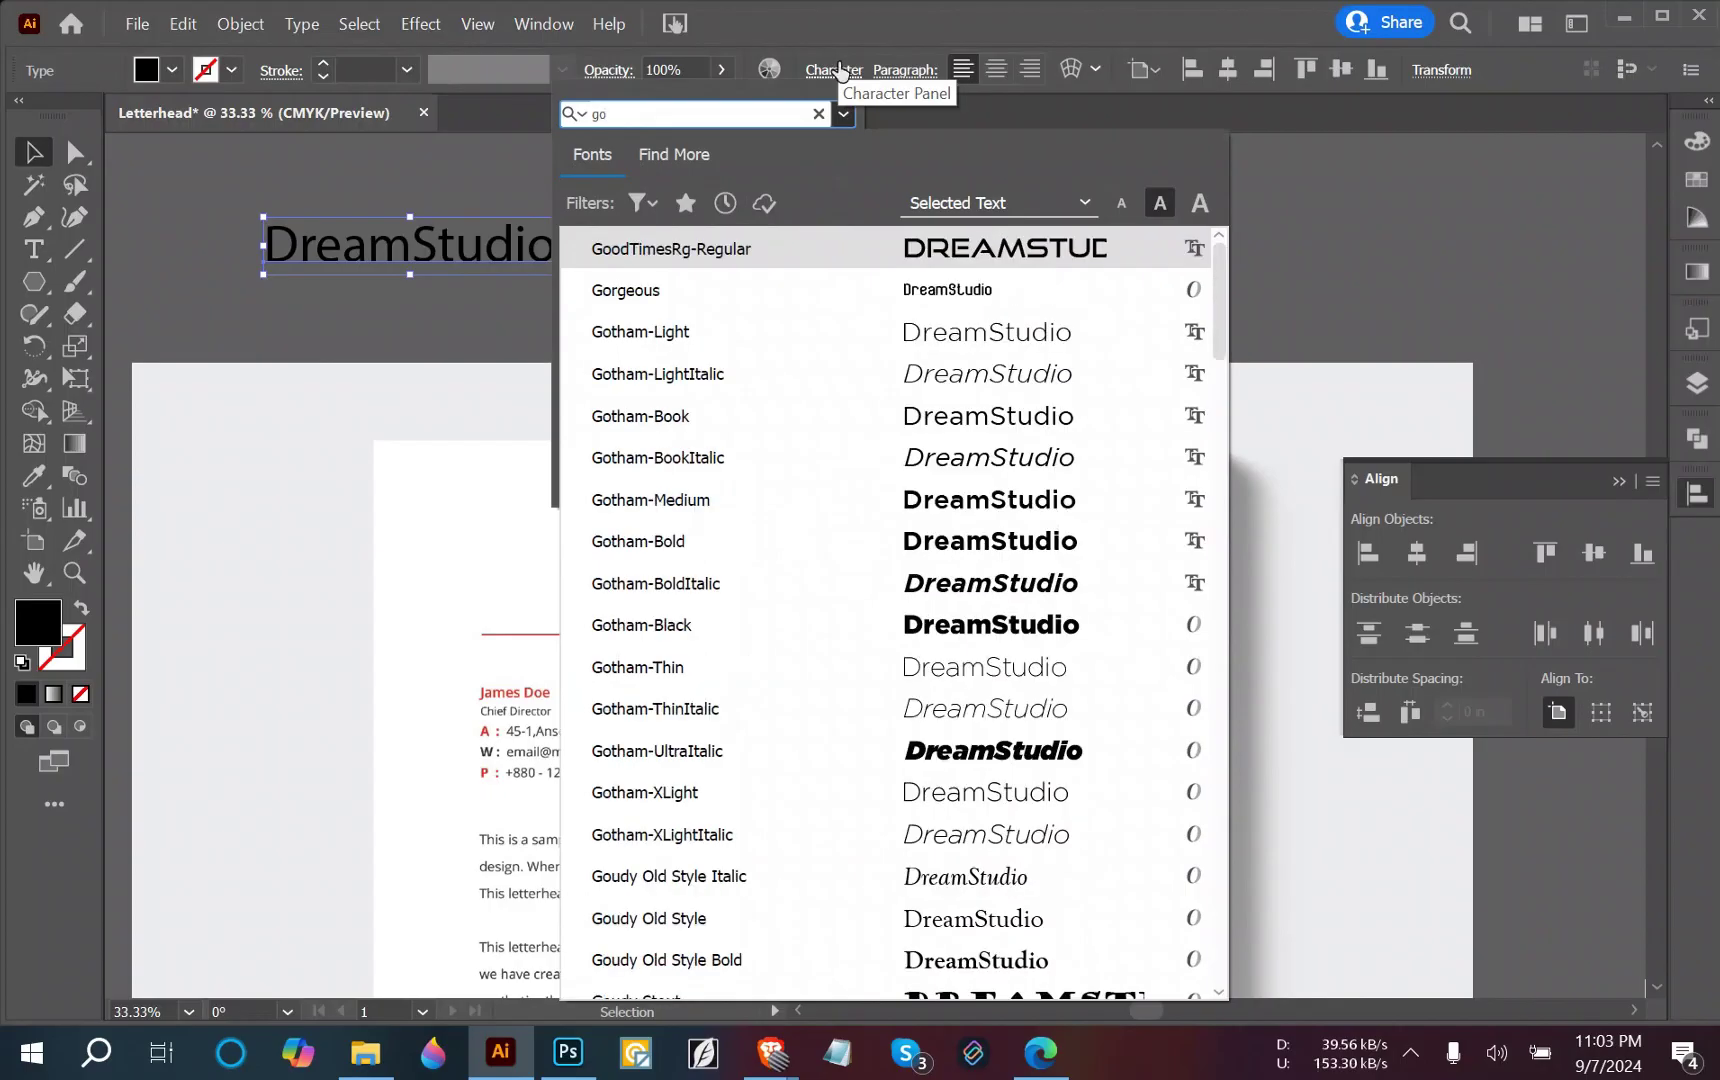
{"action": "type", "text": "th"}
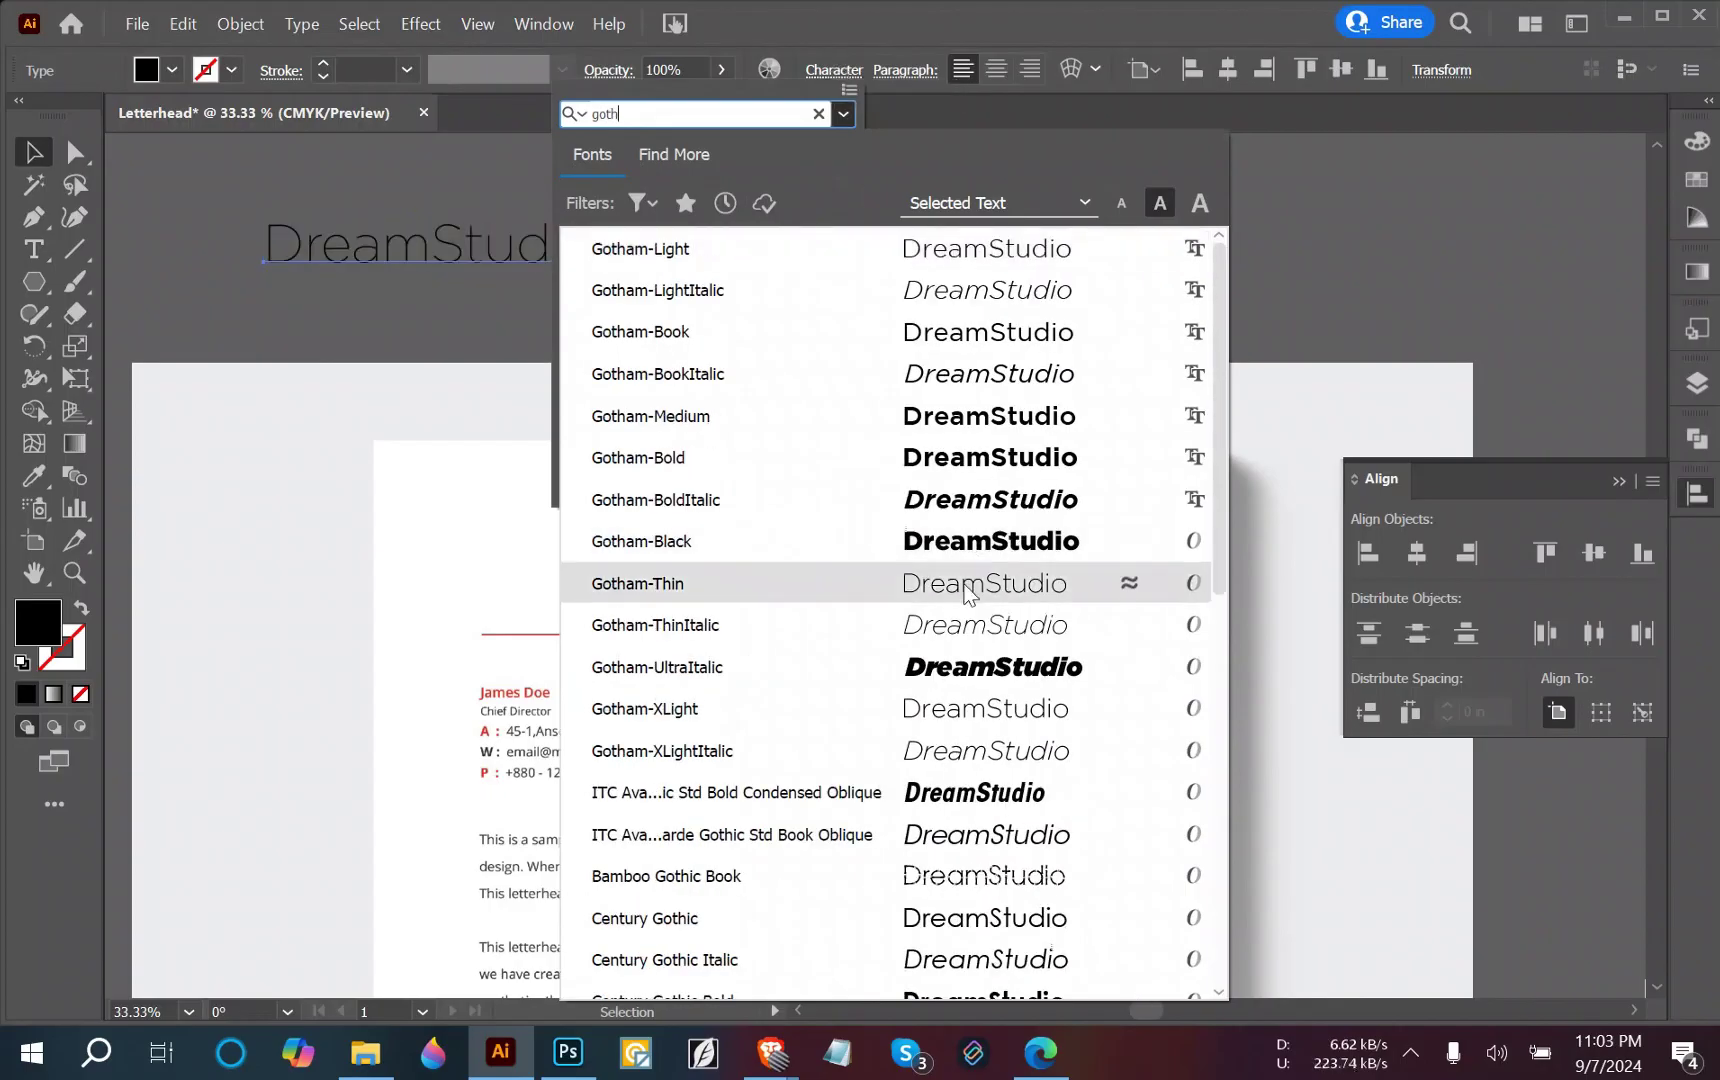
{"action": "left_click", "coordinate": [962, 541]}
{"action": "left_click", "coordinate": [929, 325]}
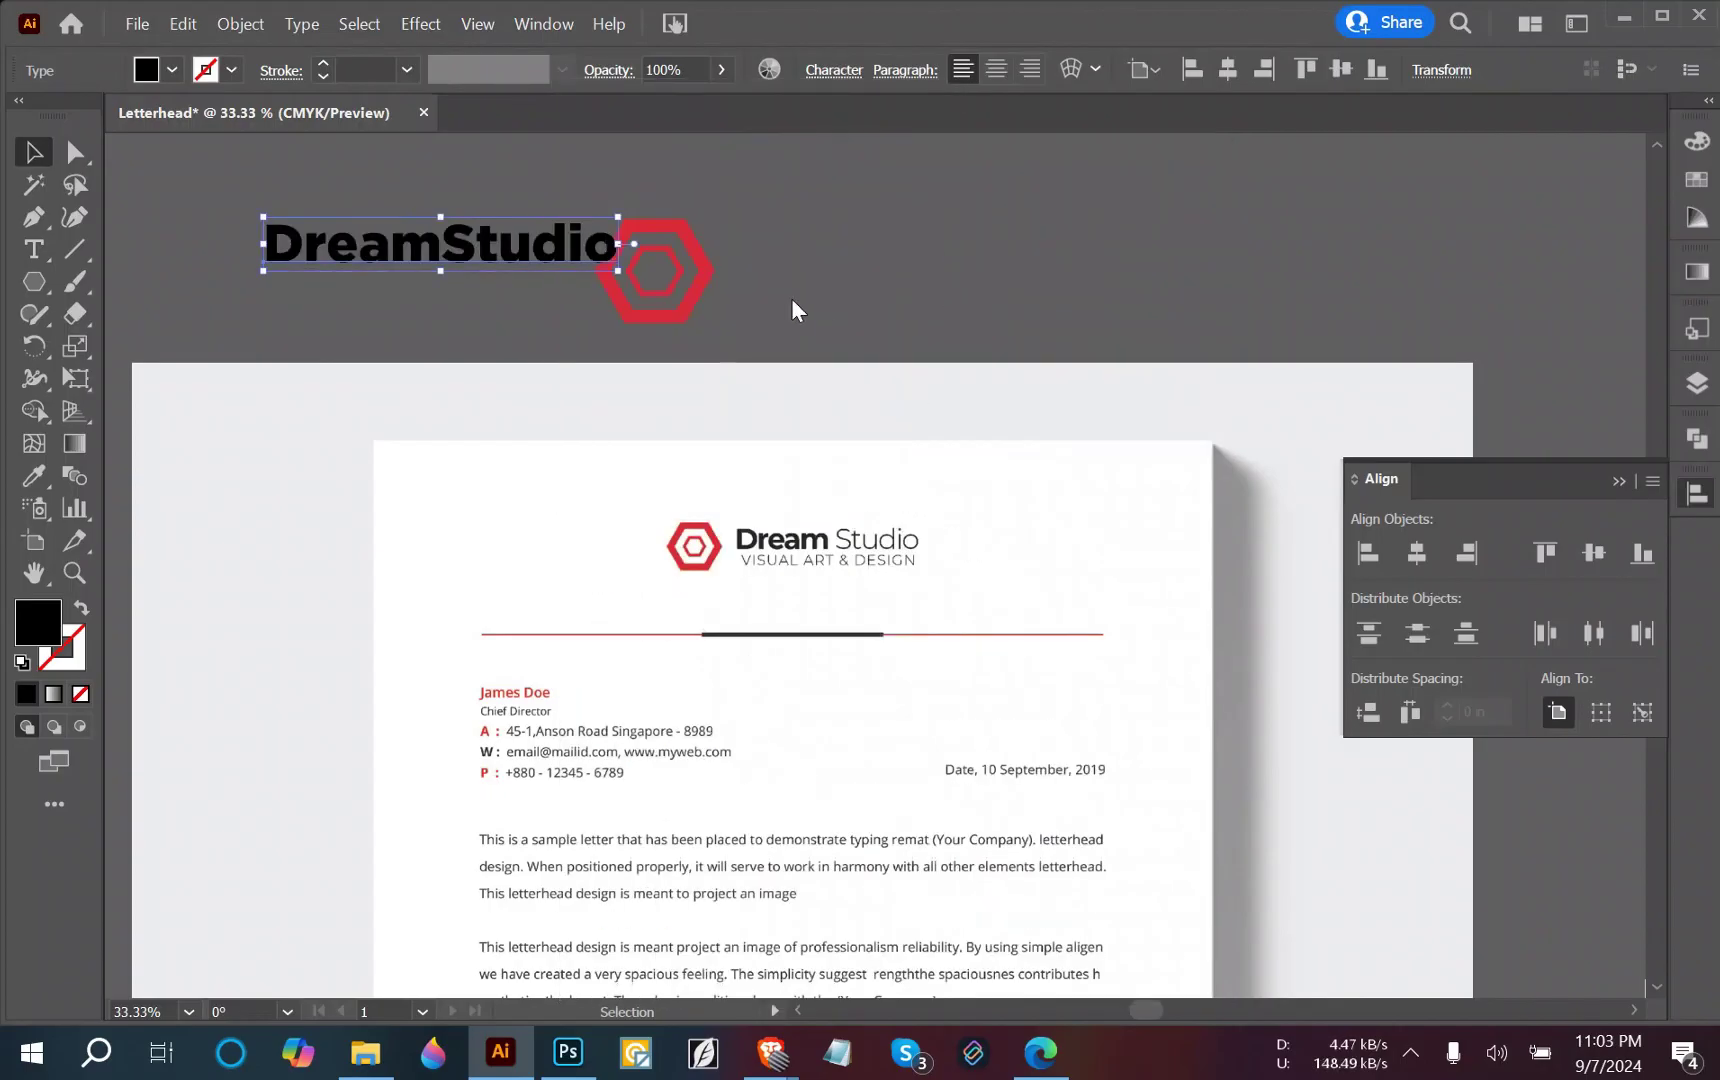
Change the font of only the word "Studio" in the logo text to Gotham-Book.
{"action": "left_click", "coordinate": [456, 290]}
{"action": "left_click", "coordinate": [453, 258]}
{"action": "double_click", "coordinate": [452, 243]}
{"action": "left_click_drag", "start_coordinate": [443, 243], "coordinate": [617, 244]}
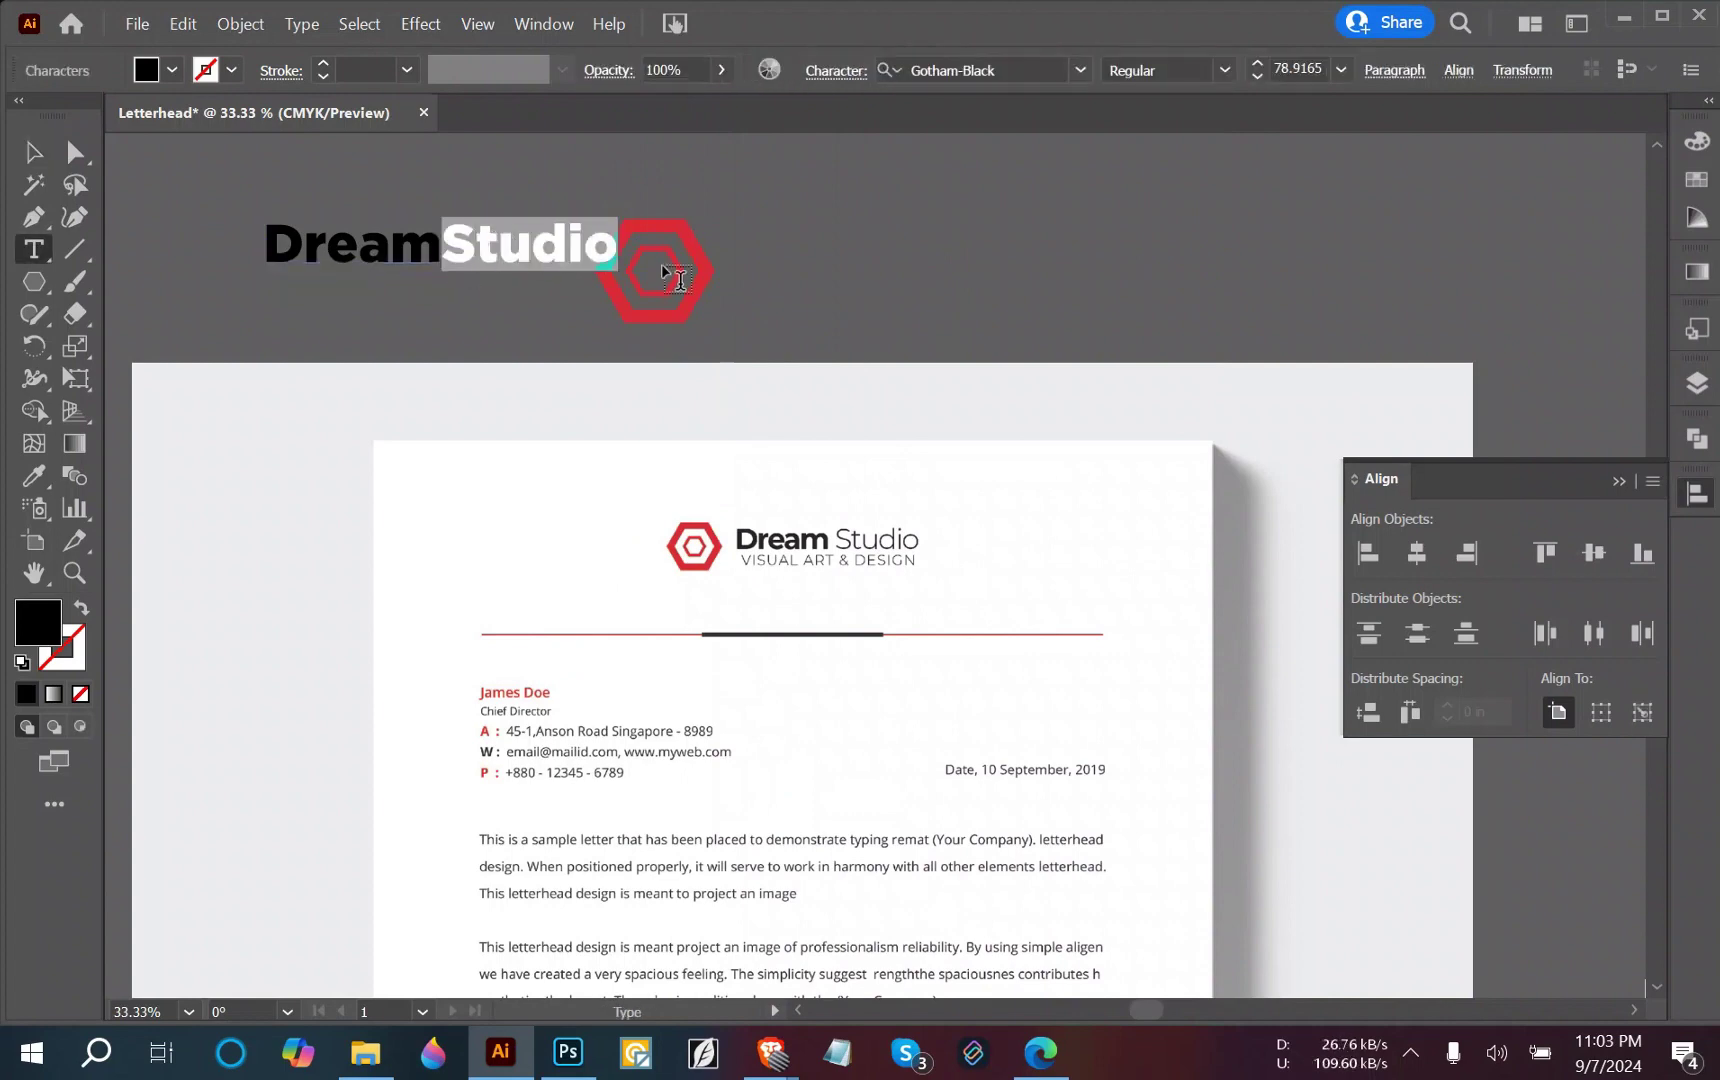
{"action": "left_click", "coordinate": [1081, 70]}
{"action": "type", "text": "goth"}
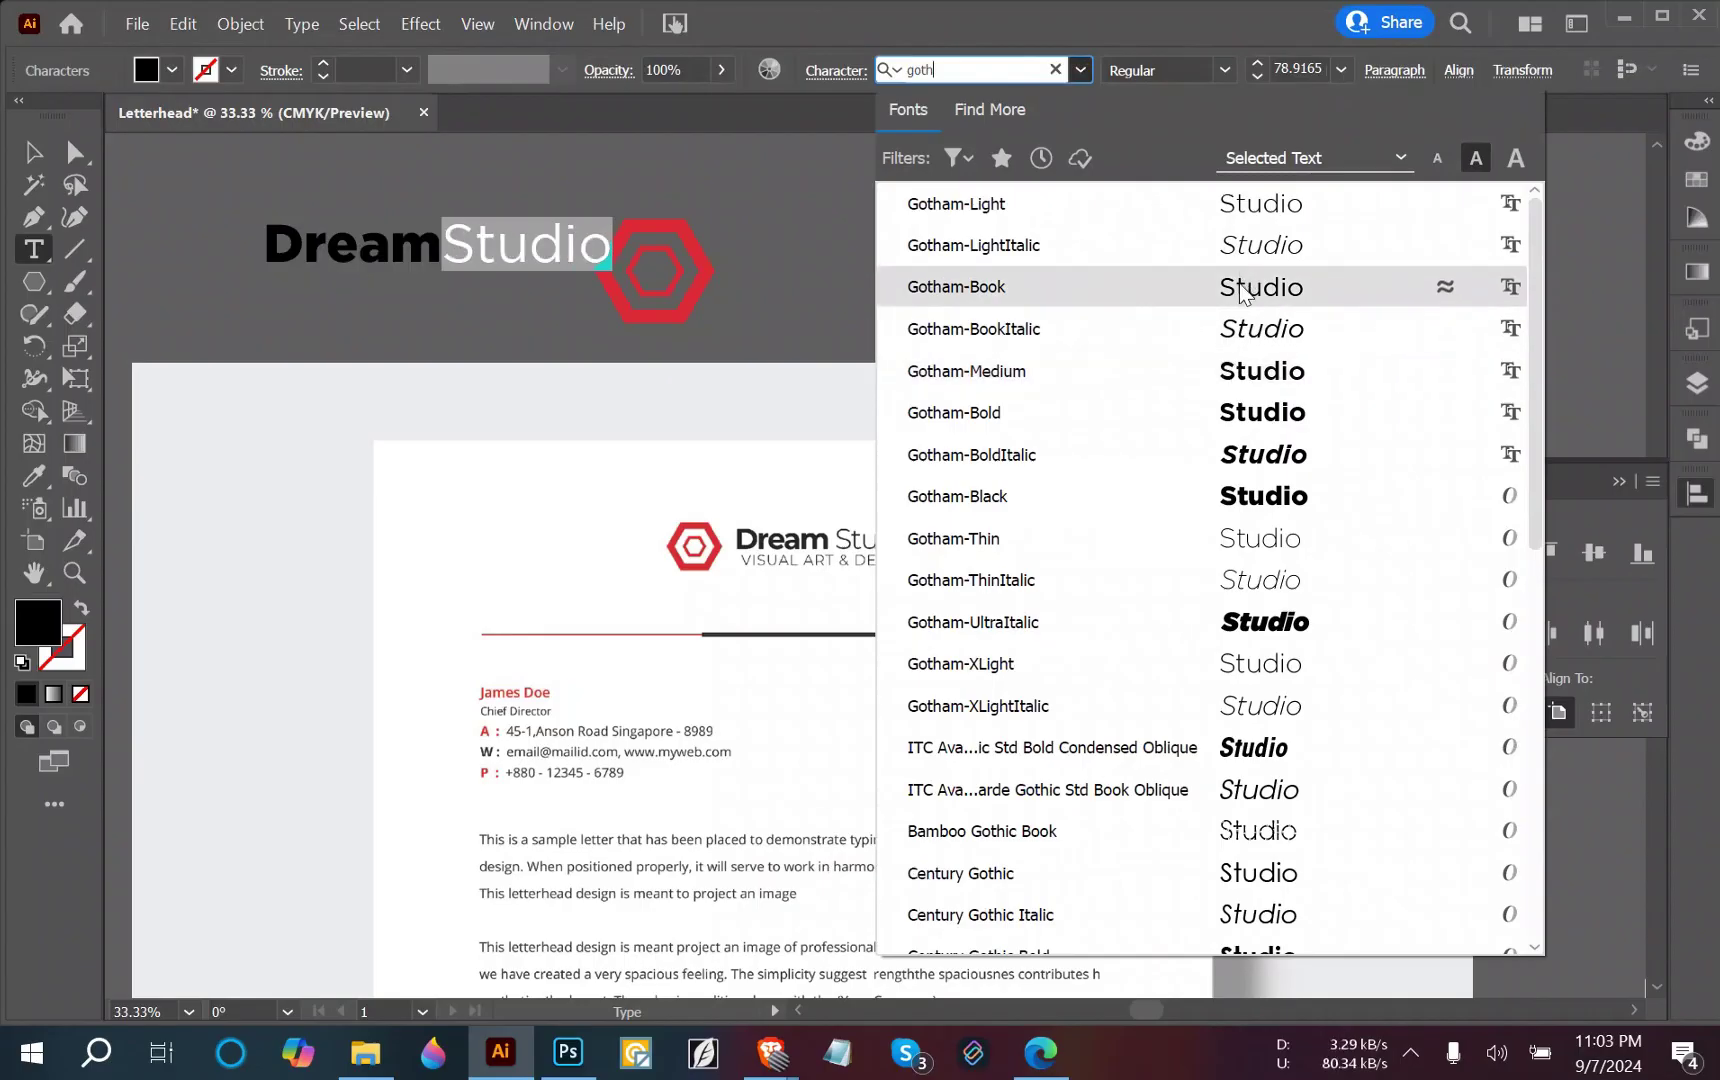
{"action": "left_click", "coordinate": [1240, 290]}
{"action": "left_click", "coordinate": [33, 150]}
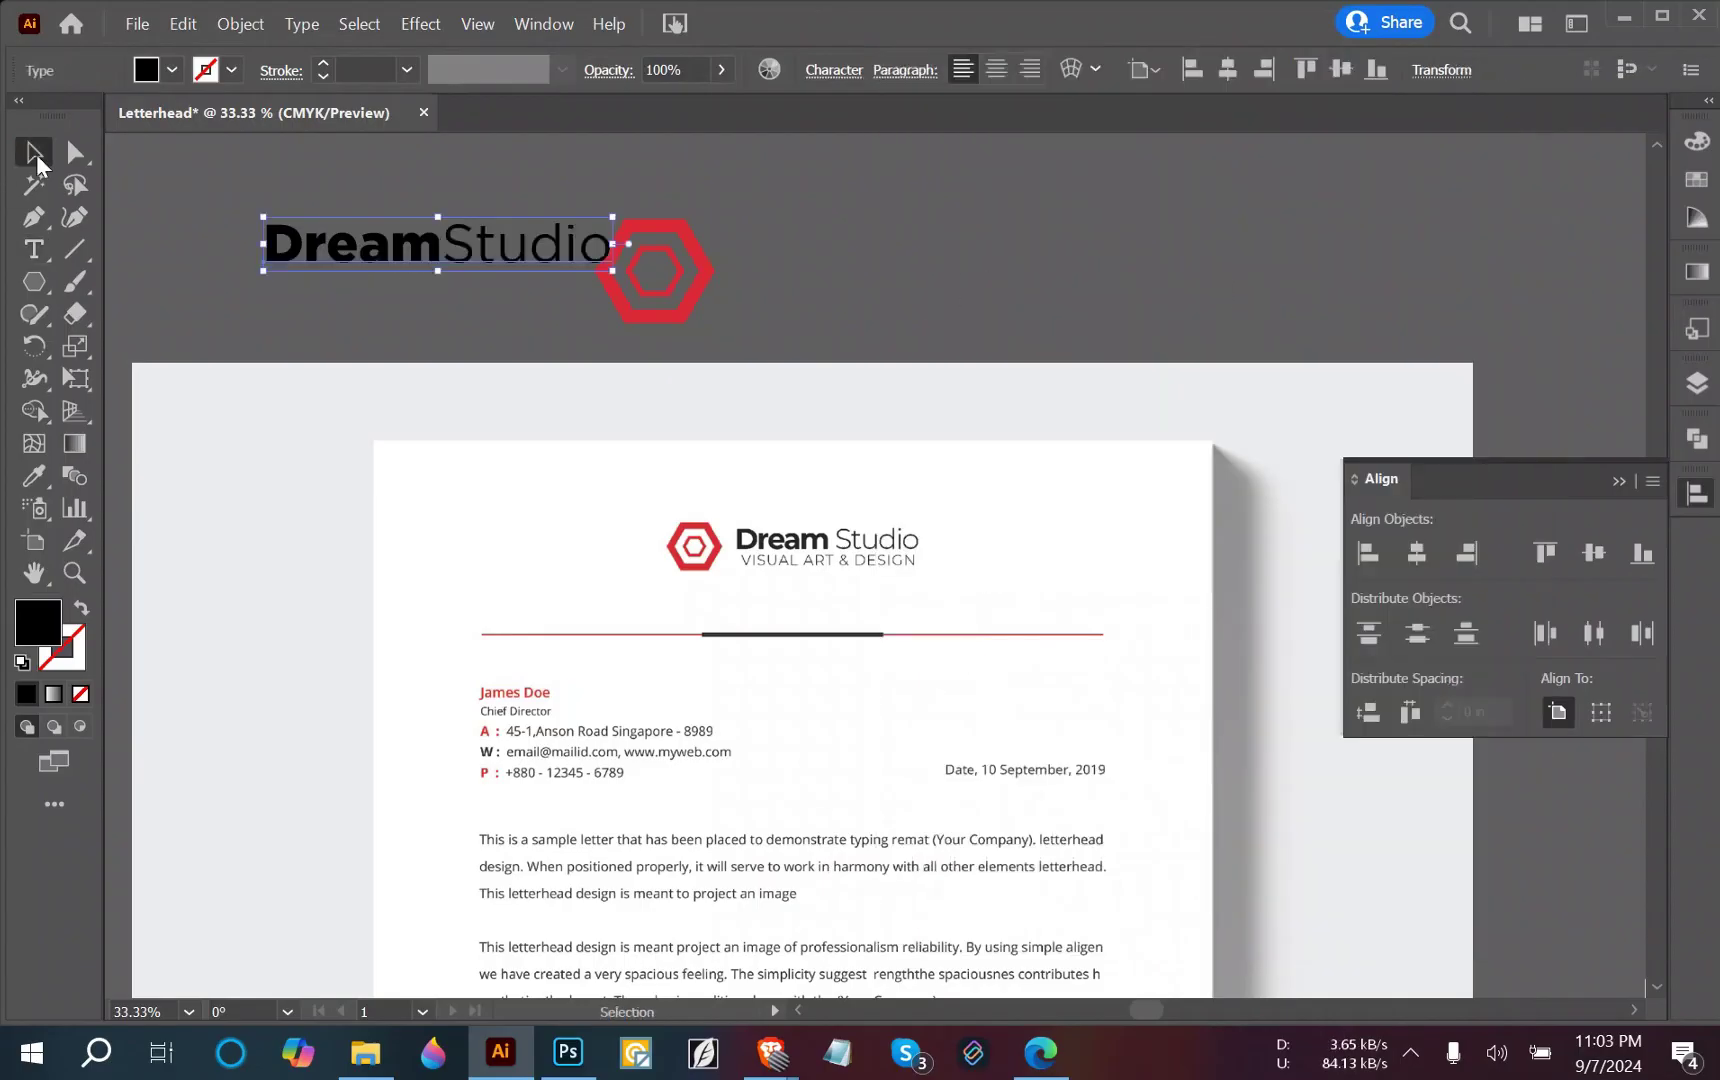
Move the "DreamStudio" text to the right of the red hexagon icon and deselect it.
{"action": "left_click", "coordinate": [480, 285]}
{"action": "left_click_drag", "start_coordinate": [478, 276], "coordinate": [814, 334]}
{"action": "left_click", "coordinate": [1290, 318]}
Change the font of only the word "Dream" in the logo text to Gotham-Bold.
{"action": "double_click", "coordinate": [1042, 326]}
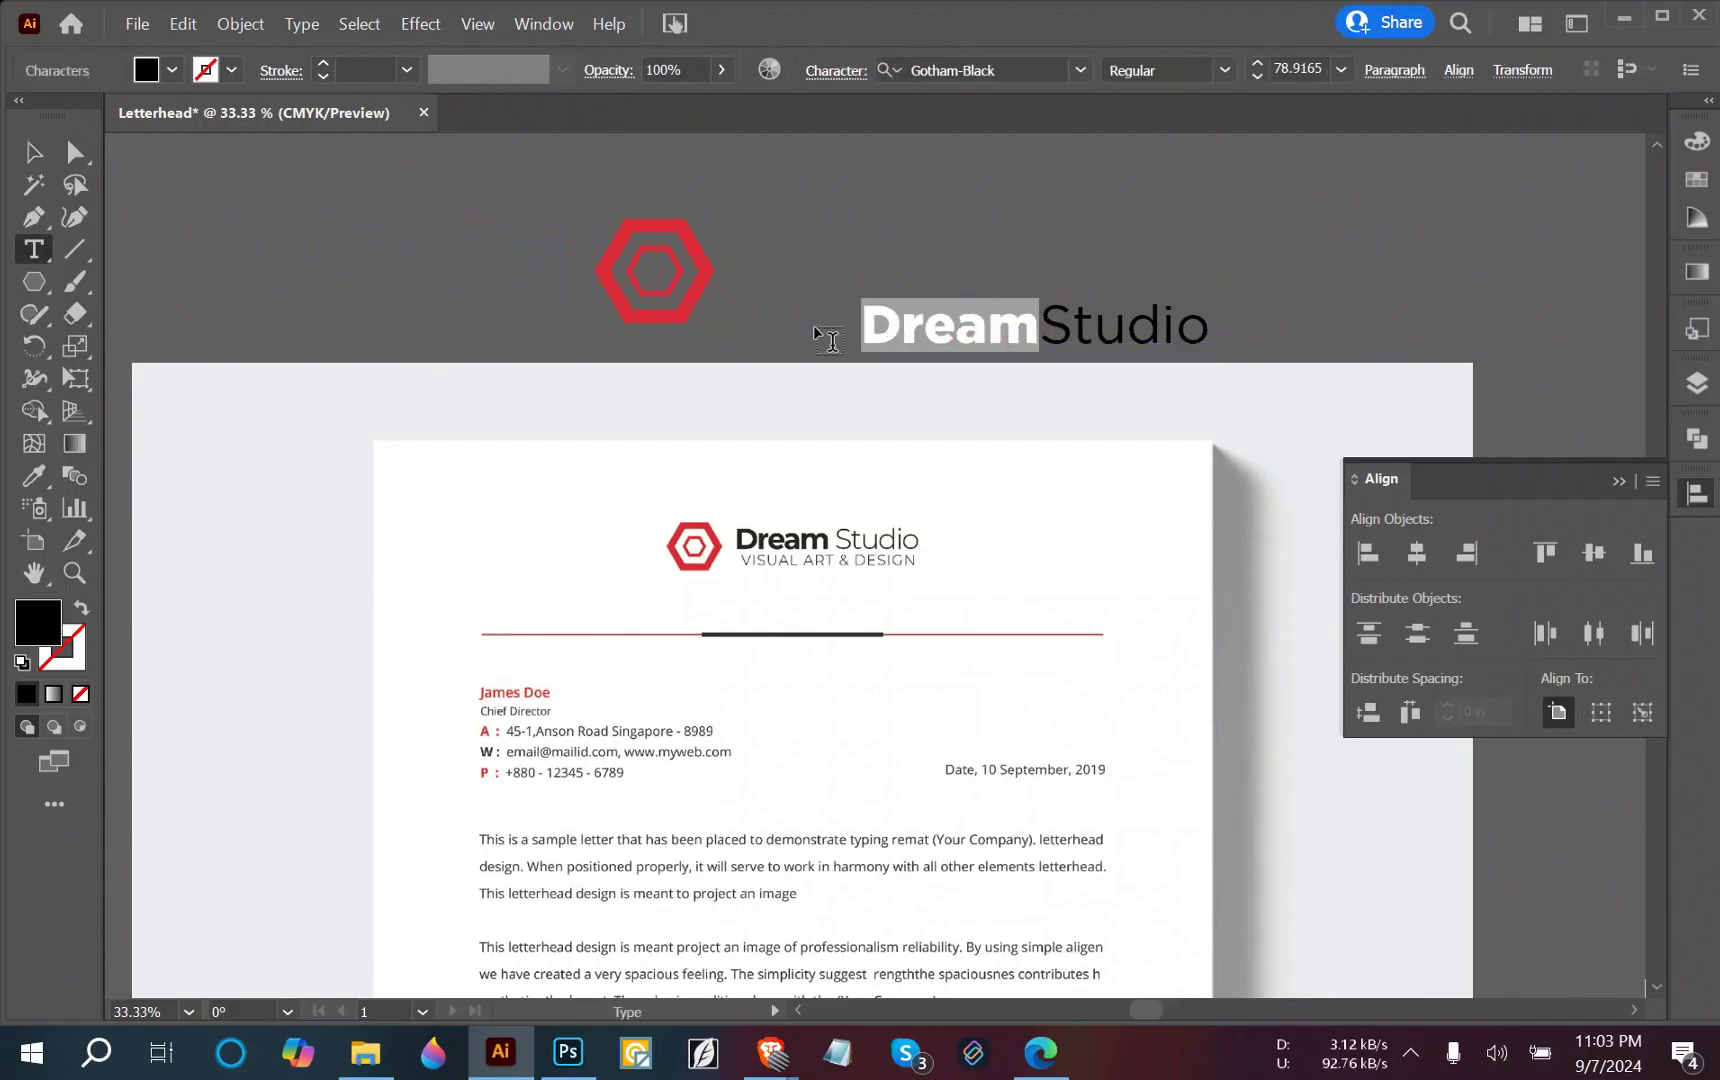
{"action": "left_click", "coordinate": [1080, 70]}
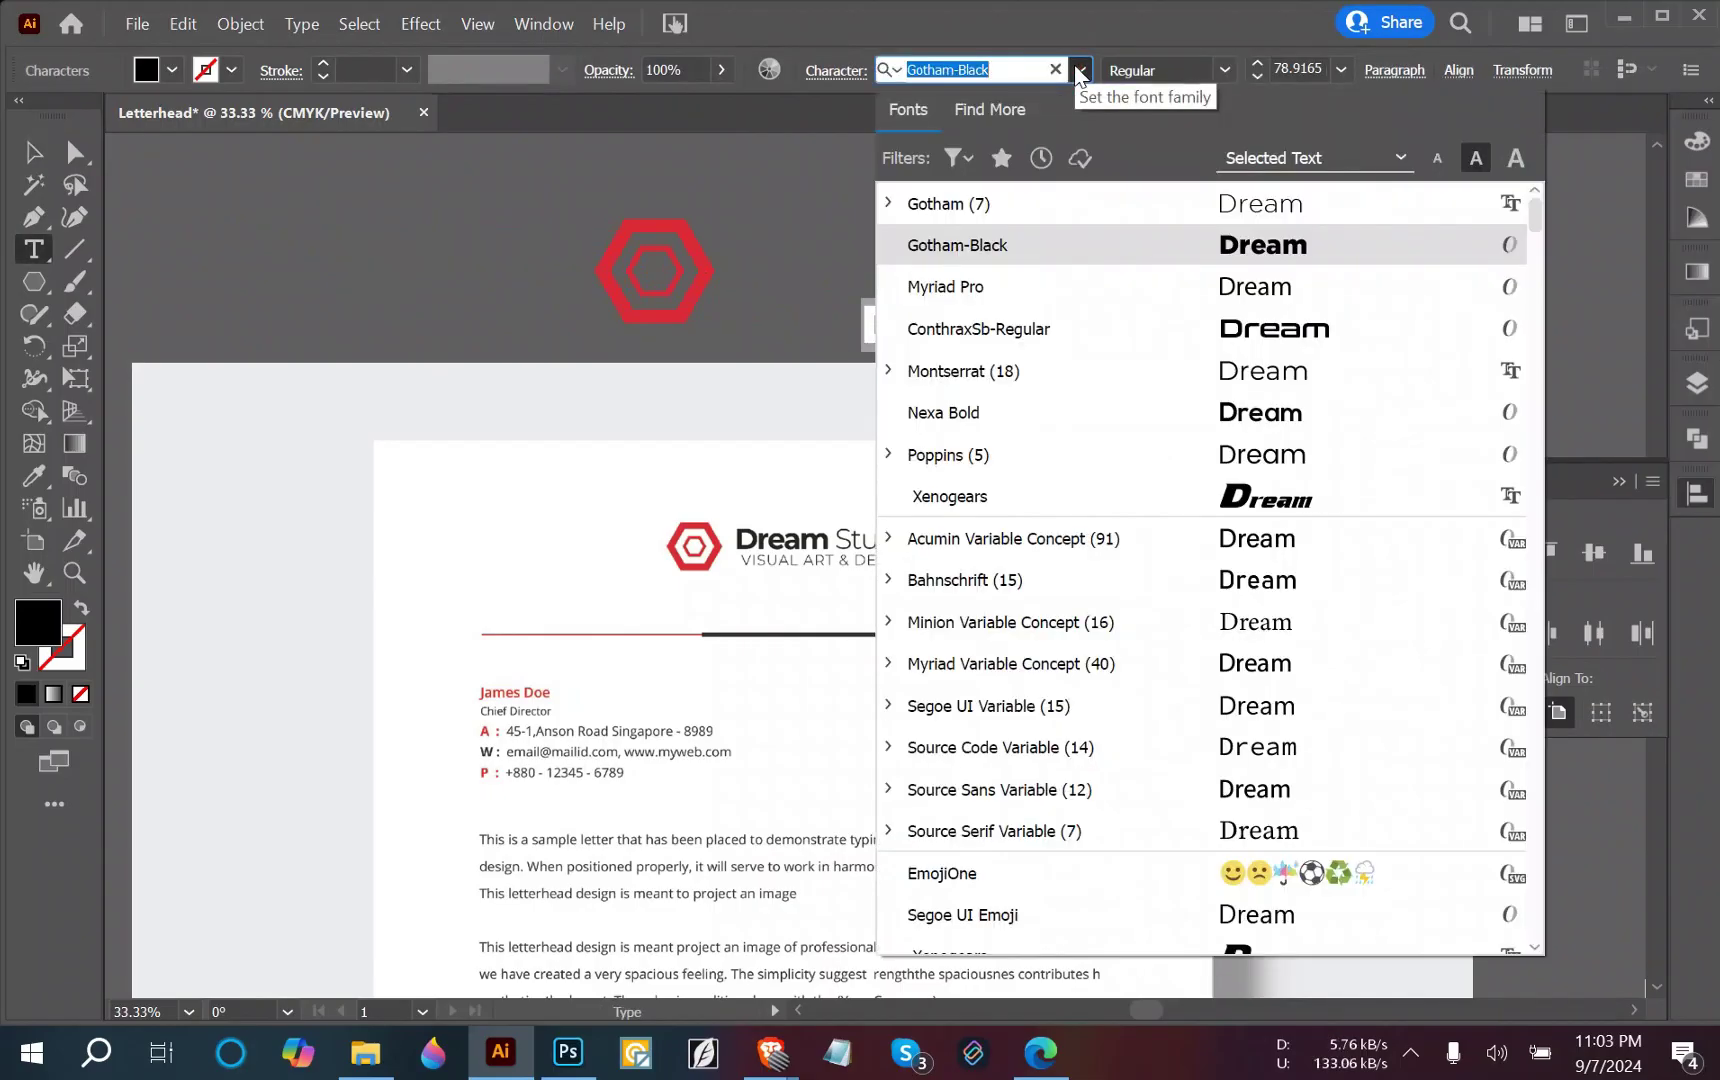
{"action": "type", "text": "got"}
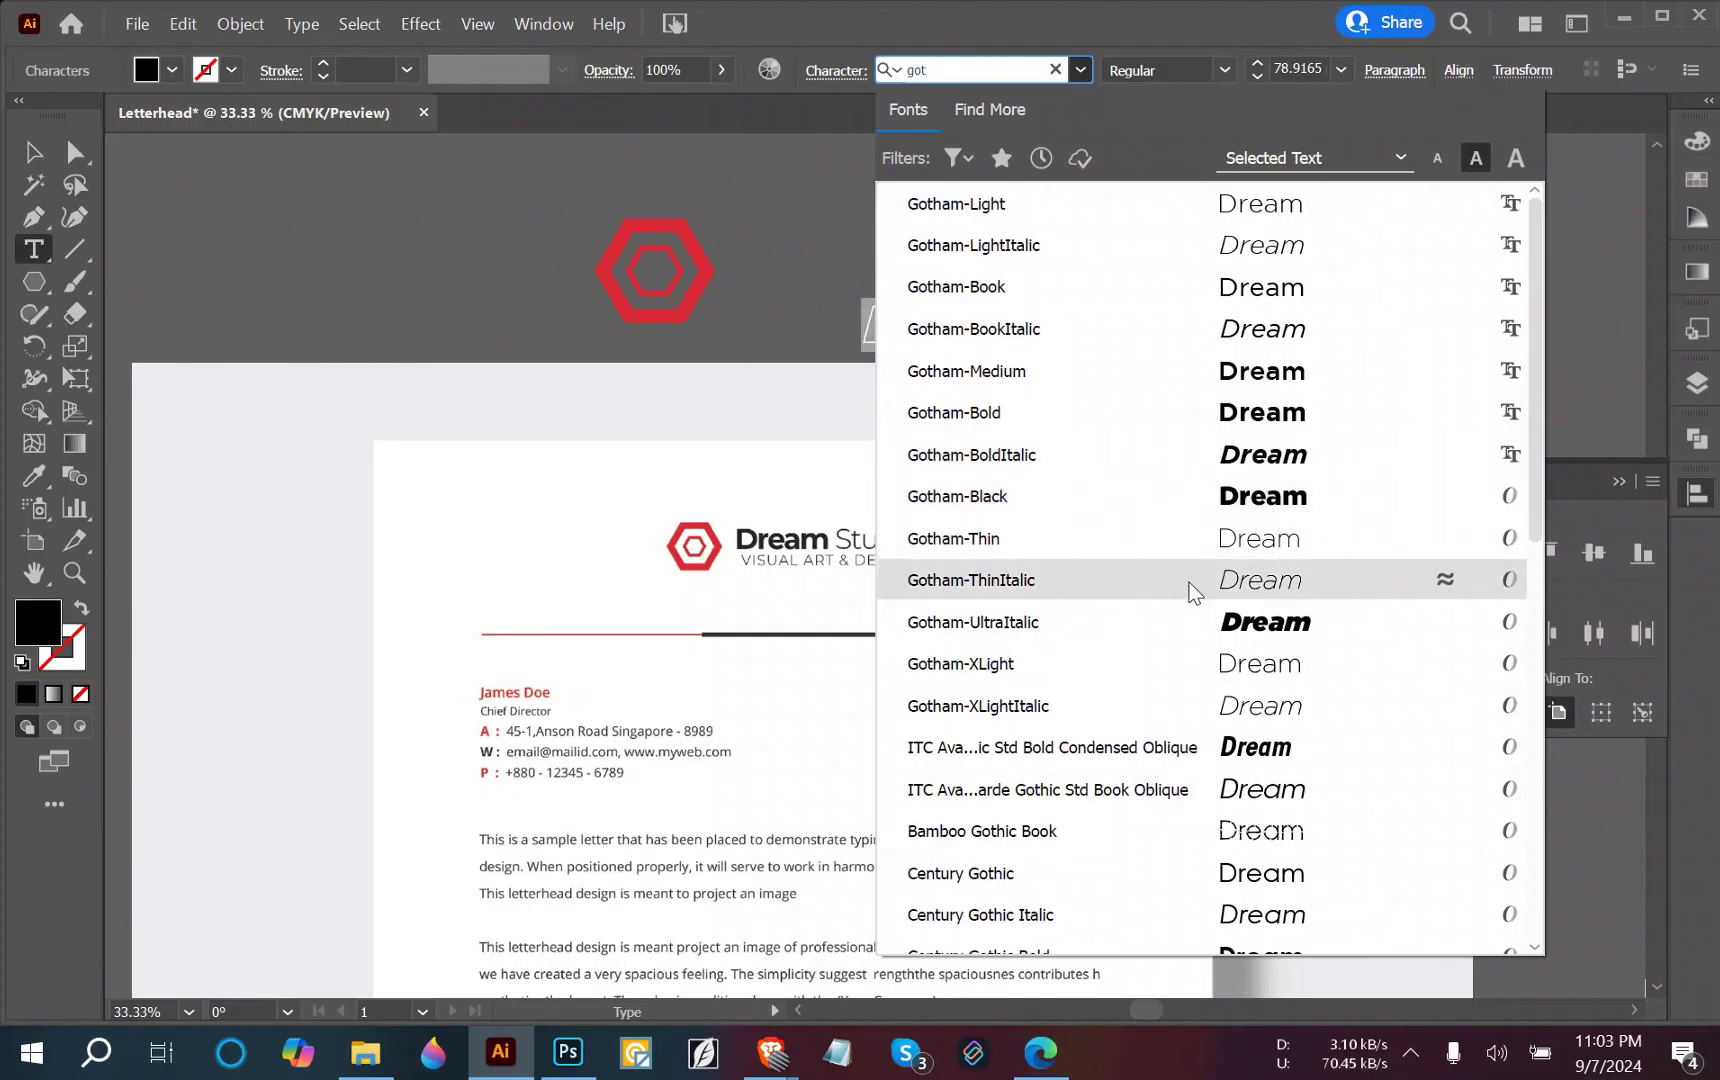
{"action": "left_click", "coordinate": [1209, 423]}
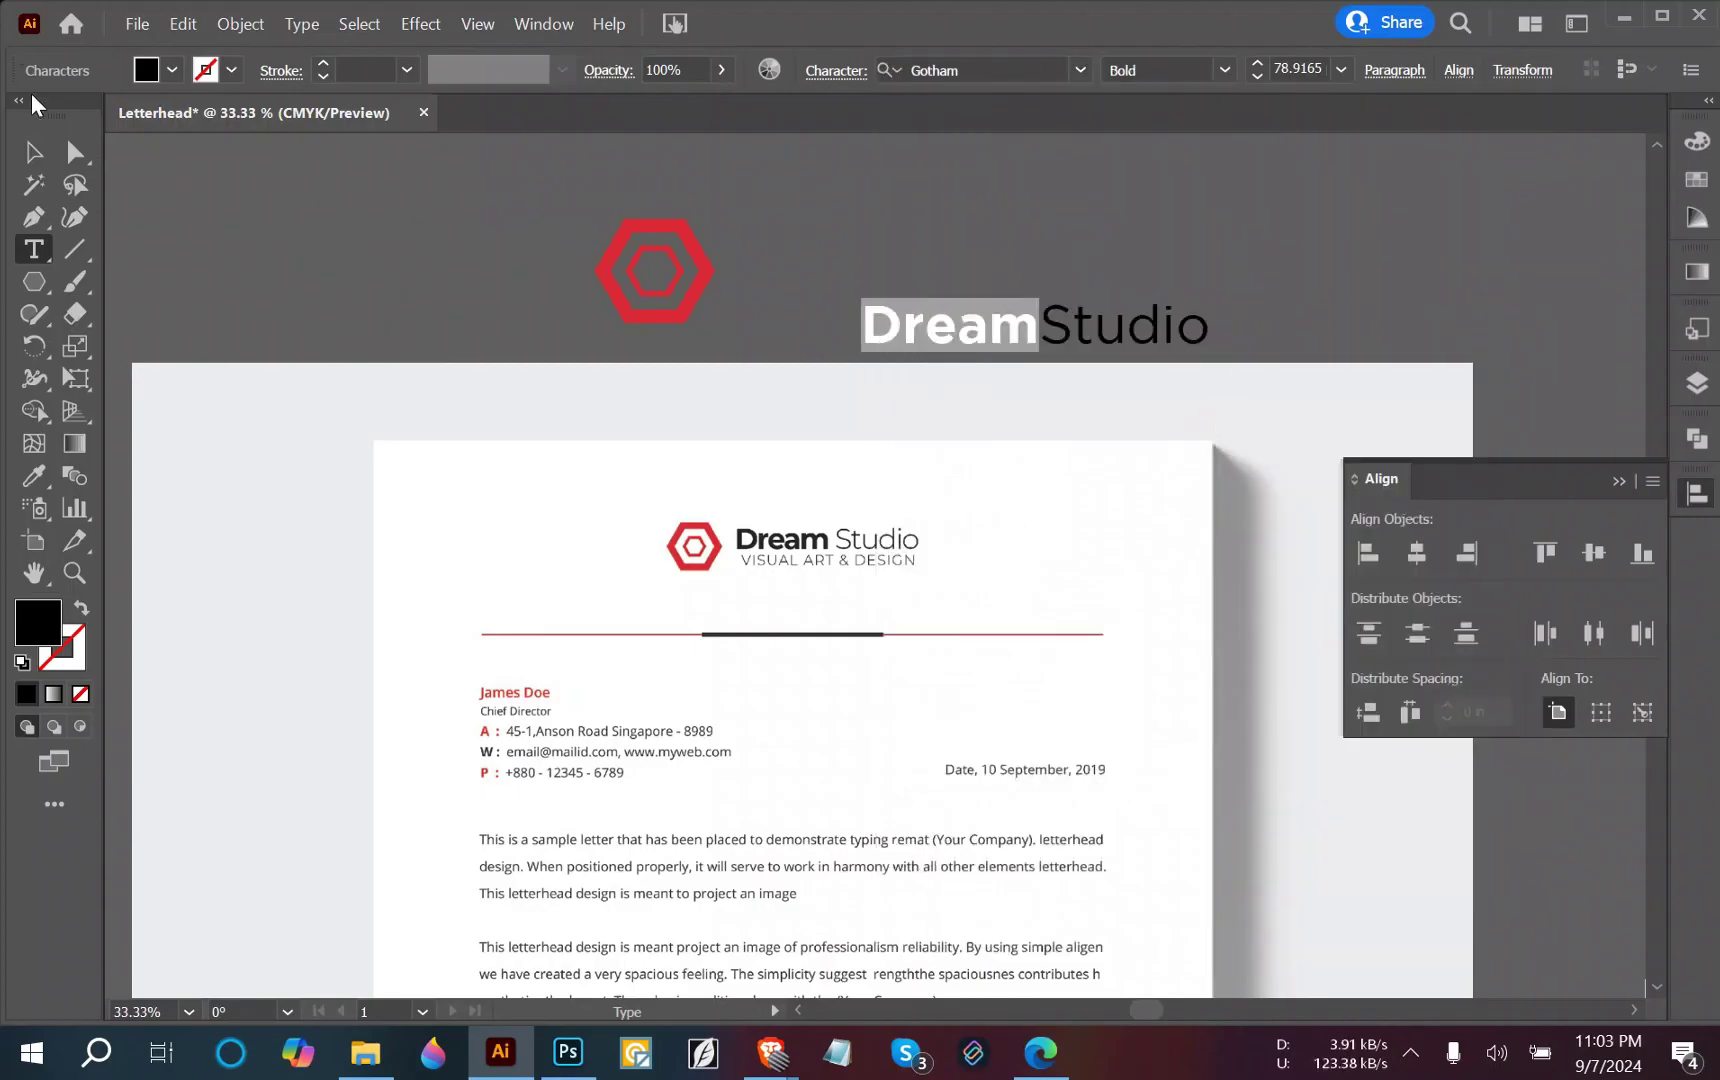
{"action": "key", "text": "Escape"}
Move the "DreamStudio" text up and closer to the upper side of the red hexagon icon.
{"action": "left_click", "coordinate": [718, 302]}
{"action": "left_click_drag", "start_coordinate": [1200, 330], "coordinate": [1118, 227]}
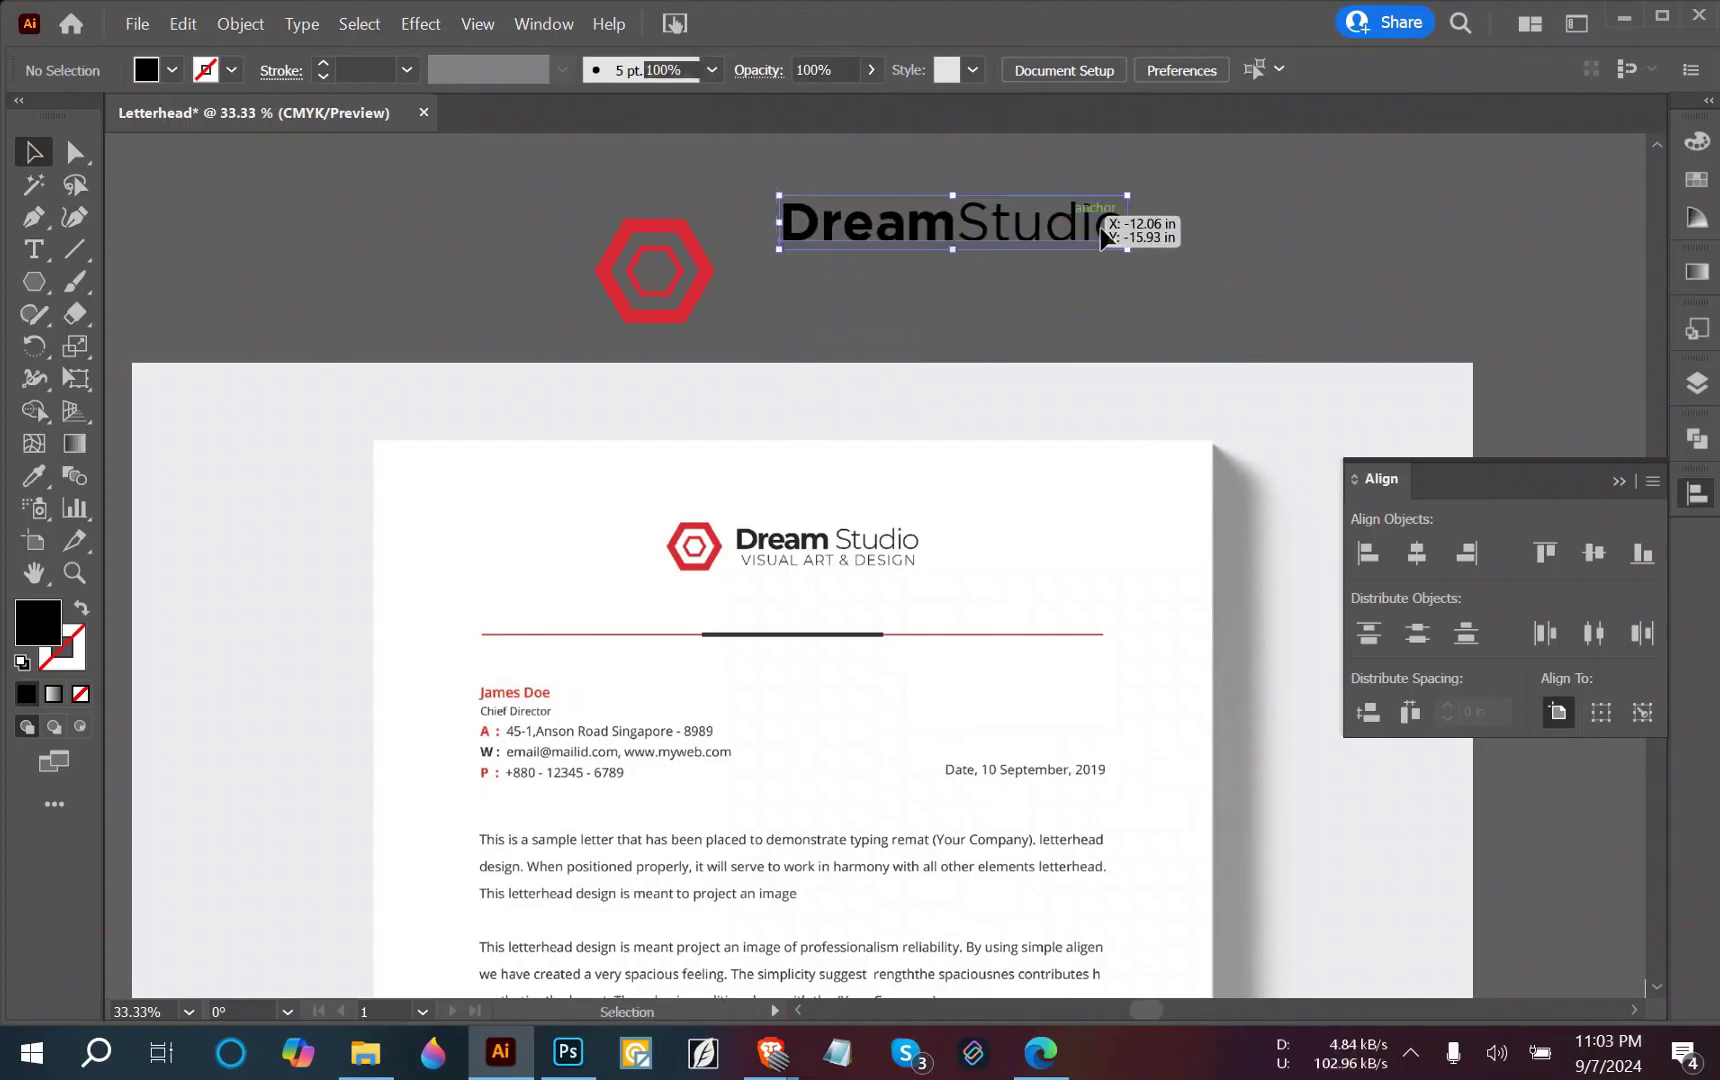
{"action": "left_click", "coordinate": [1213, 288]}
Add the tagline "VISUAL ART & DESIGN", enlarge it to about 38 pt and place it directly under "DreamStudio".
{"action": "left_click", "coordinate": [16, 250]}
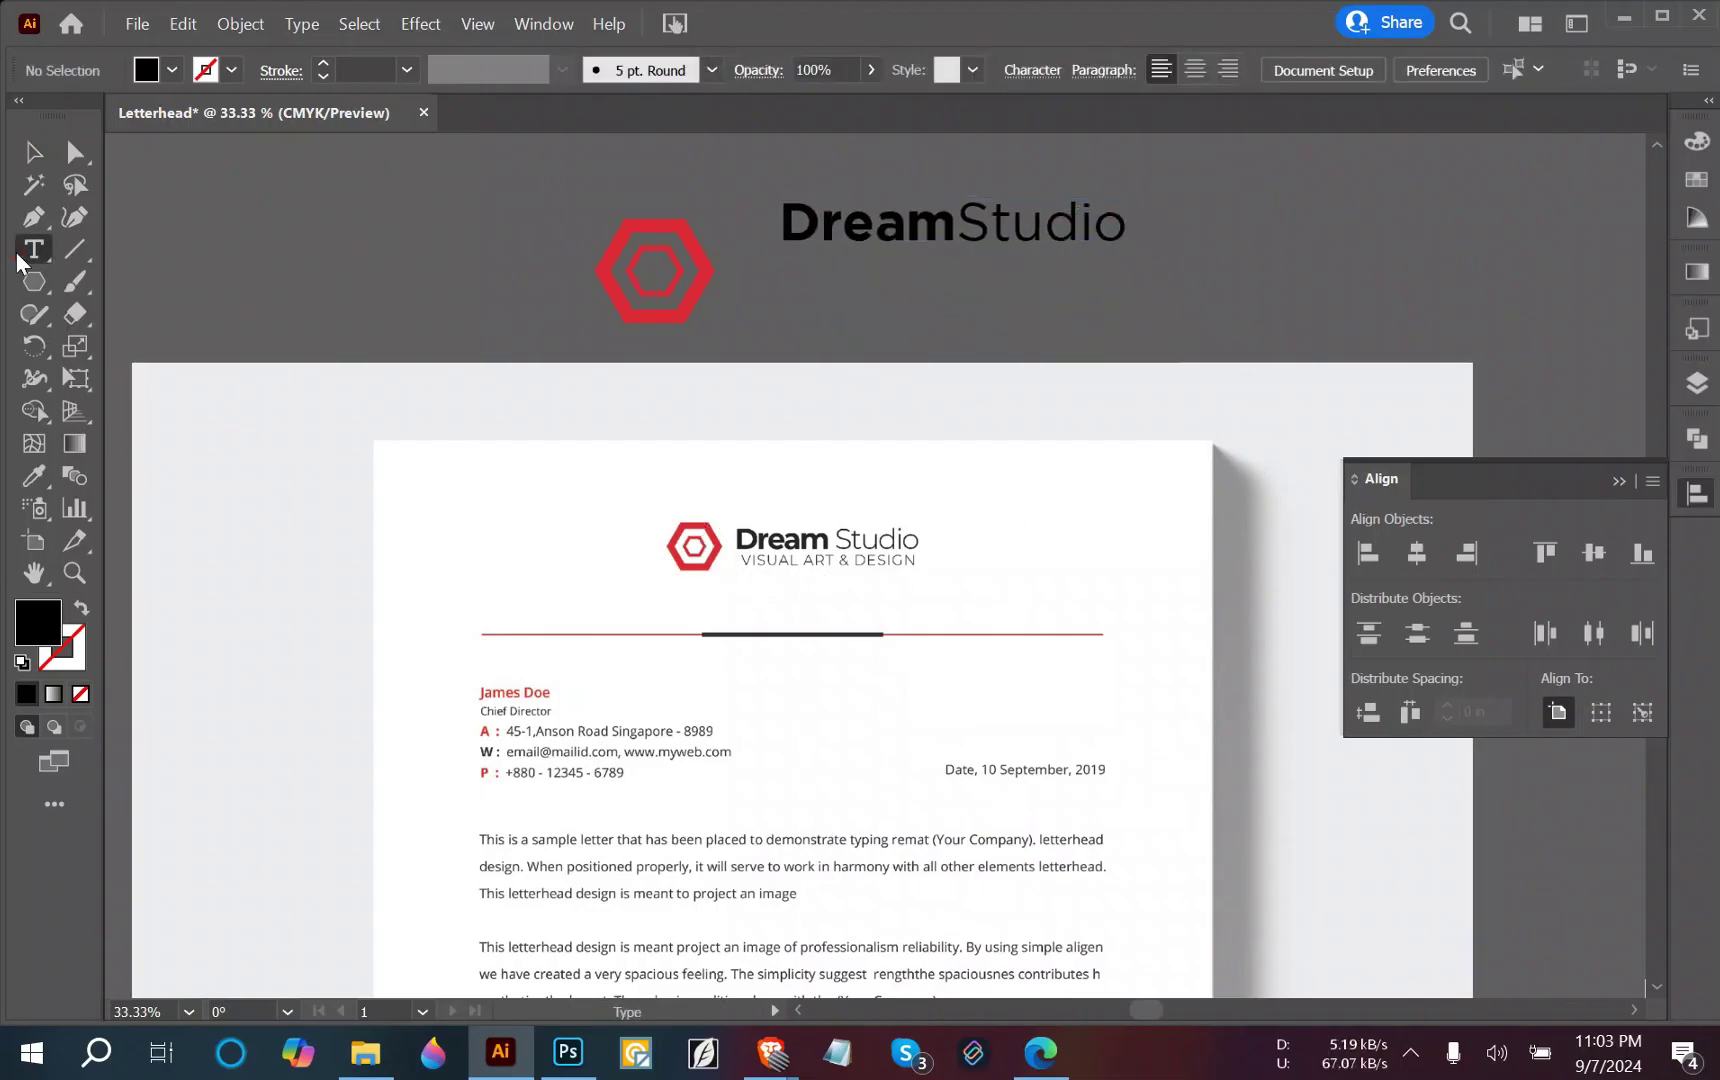
{"action": "left_click", "coordinate": [780, 289]}
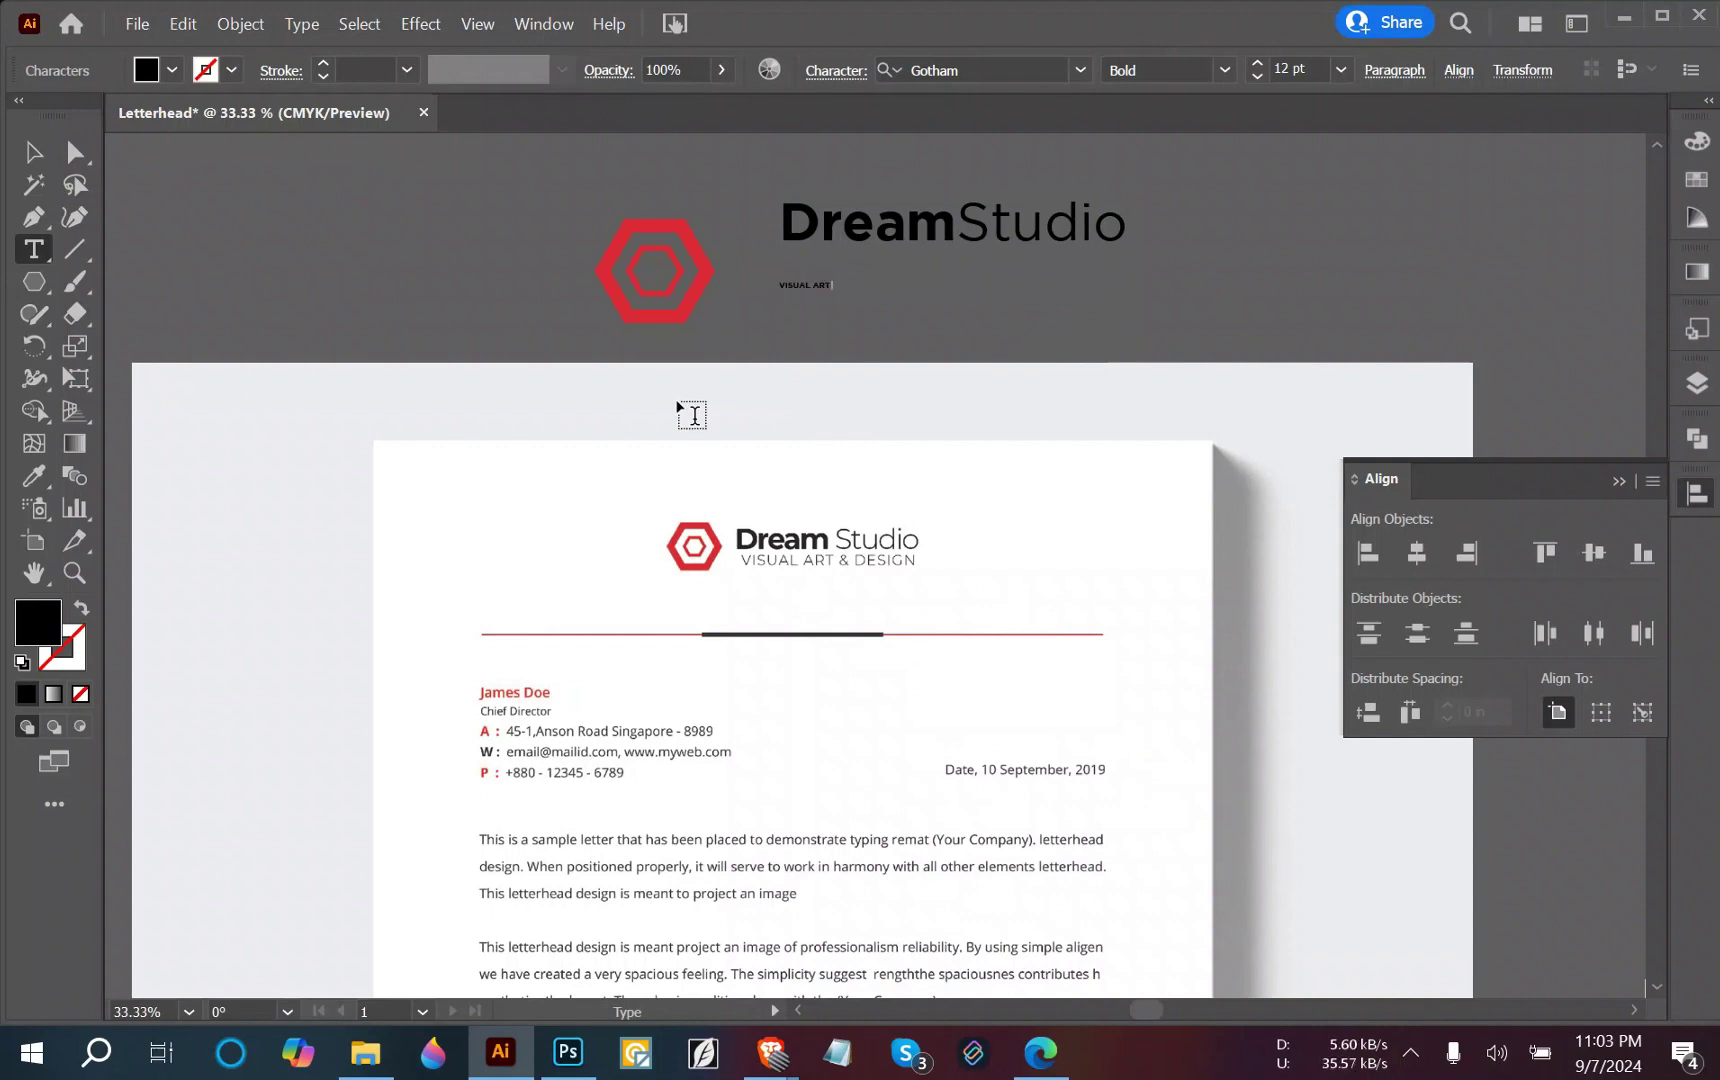
{"action": "type", "text": "VISUAL ART & DESIGN"}
{"action": "left_click", "coordinate": [33, 152]}
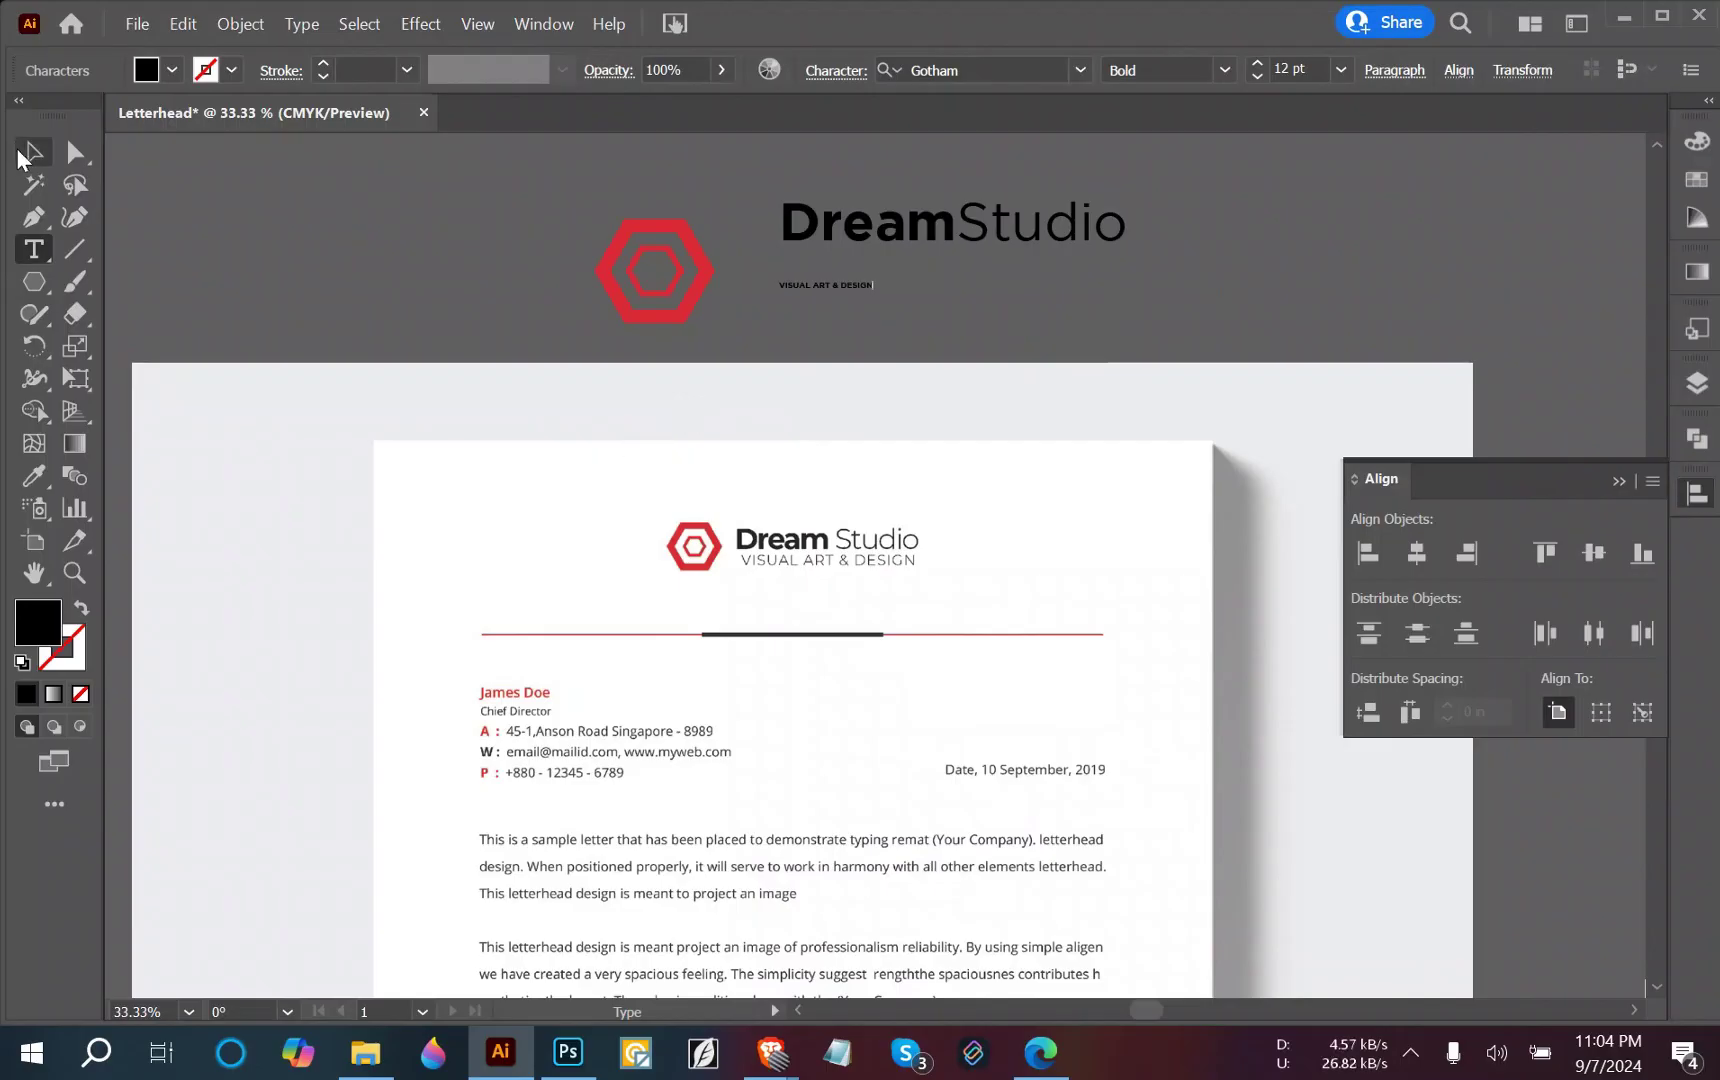
{"action": "left_click_drag", "start_coordinate": [948, 347], "coordinate": [1034, 267]}
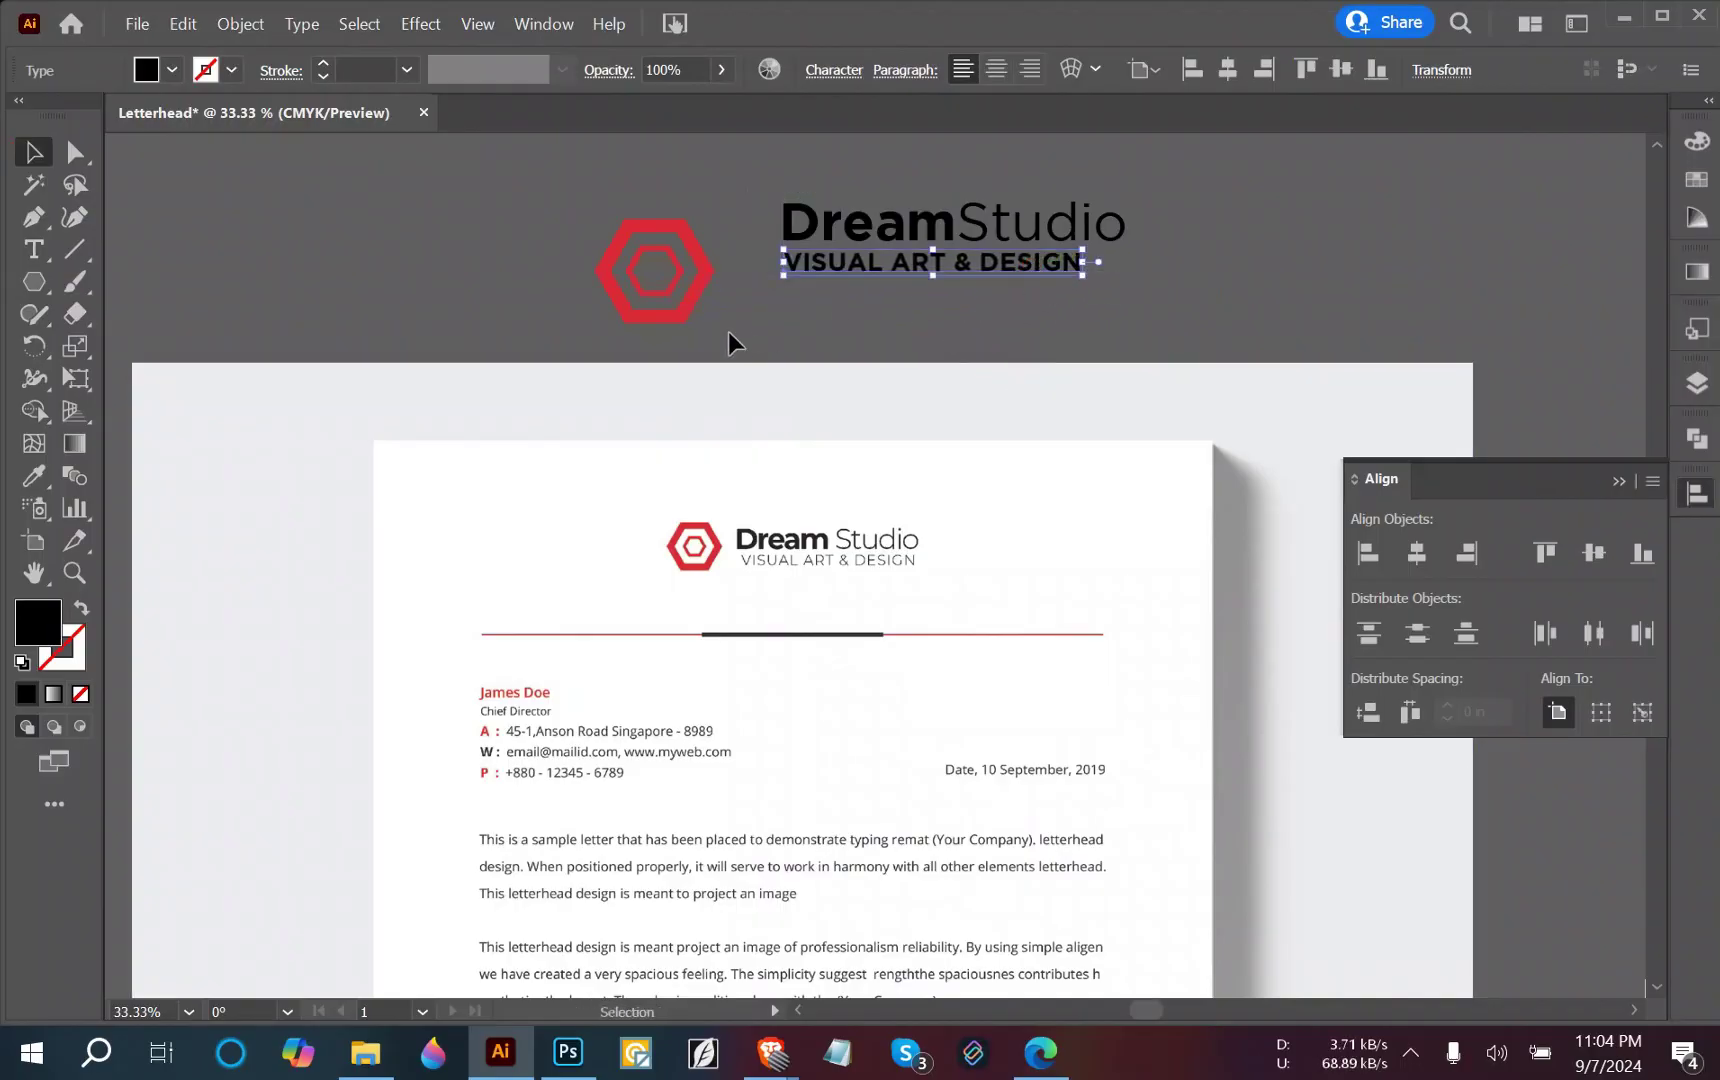
Set the font of the "VISUAL ART & DESIGN" tagline to Gotham-Book.
{"action": "left_click", "coordinate": [830, 67]}
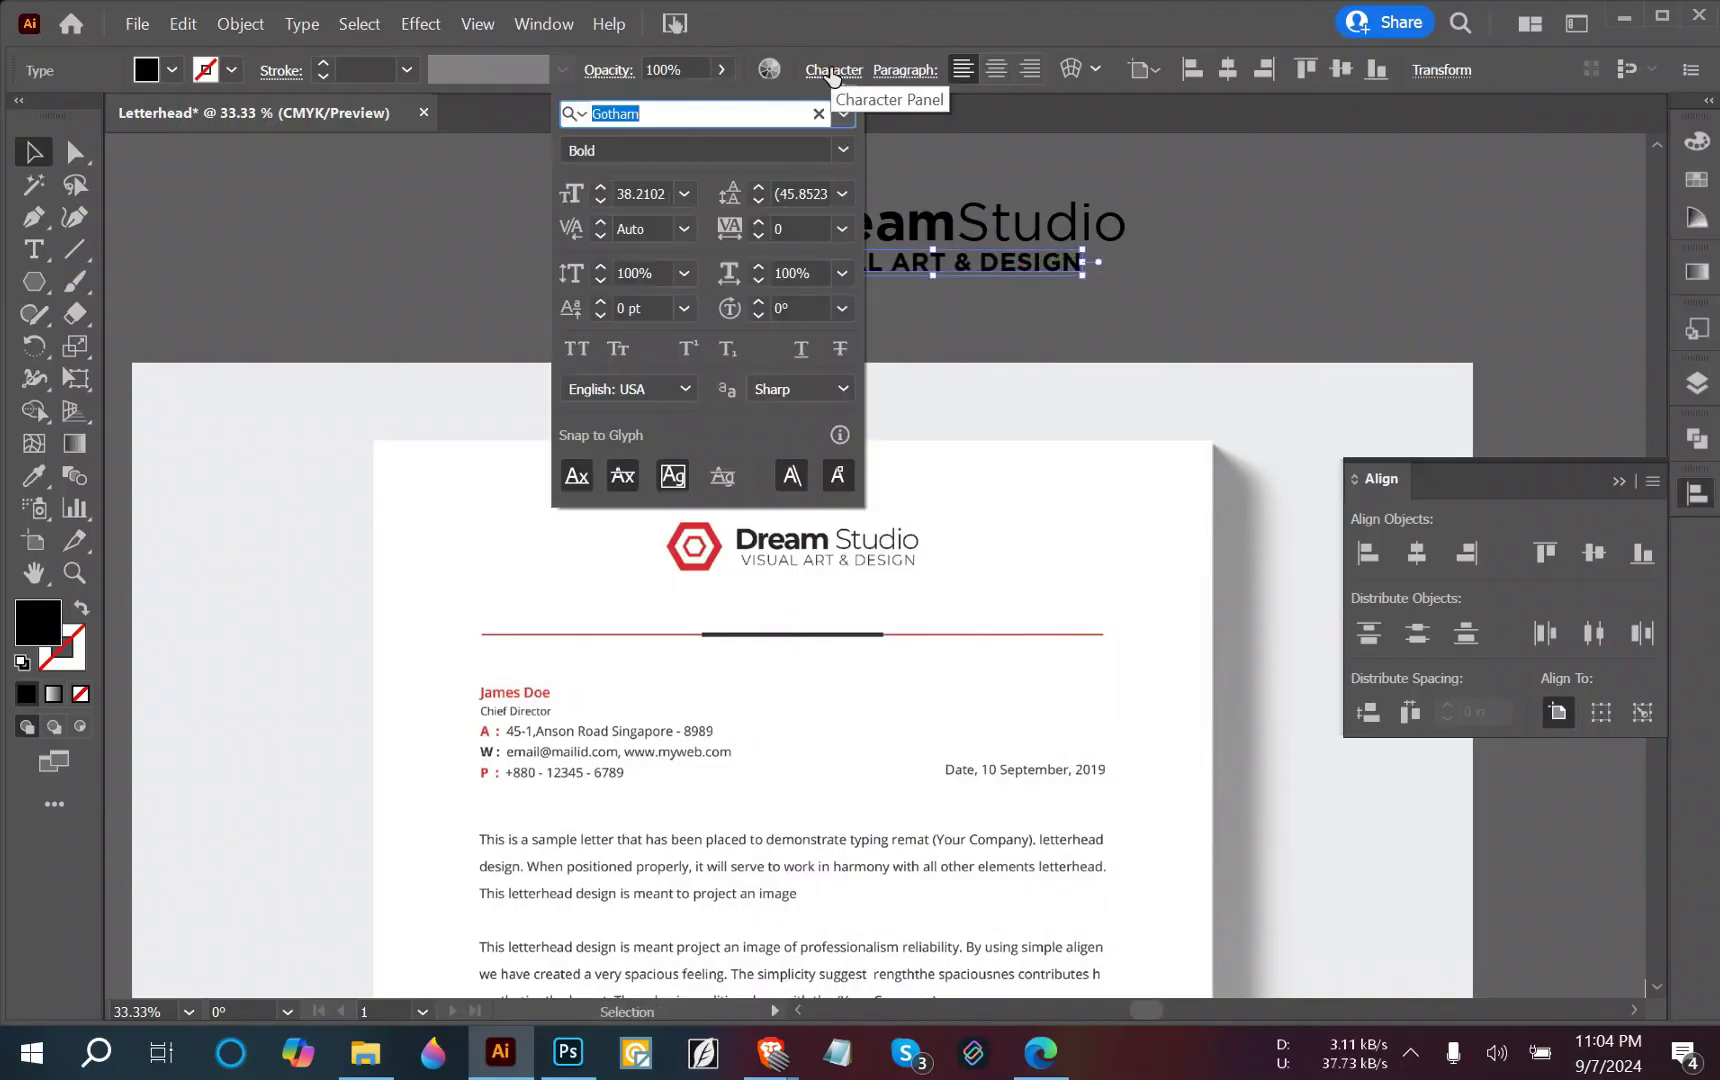
{"action": "type", "text": "GOTH"}
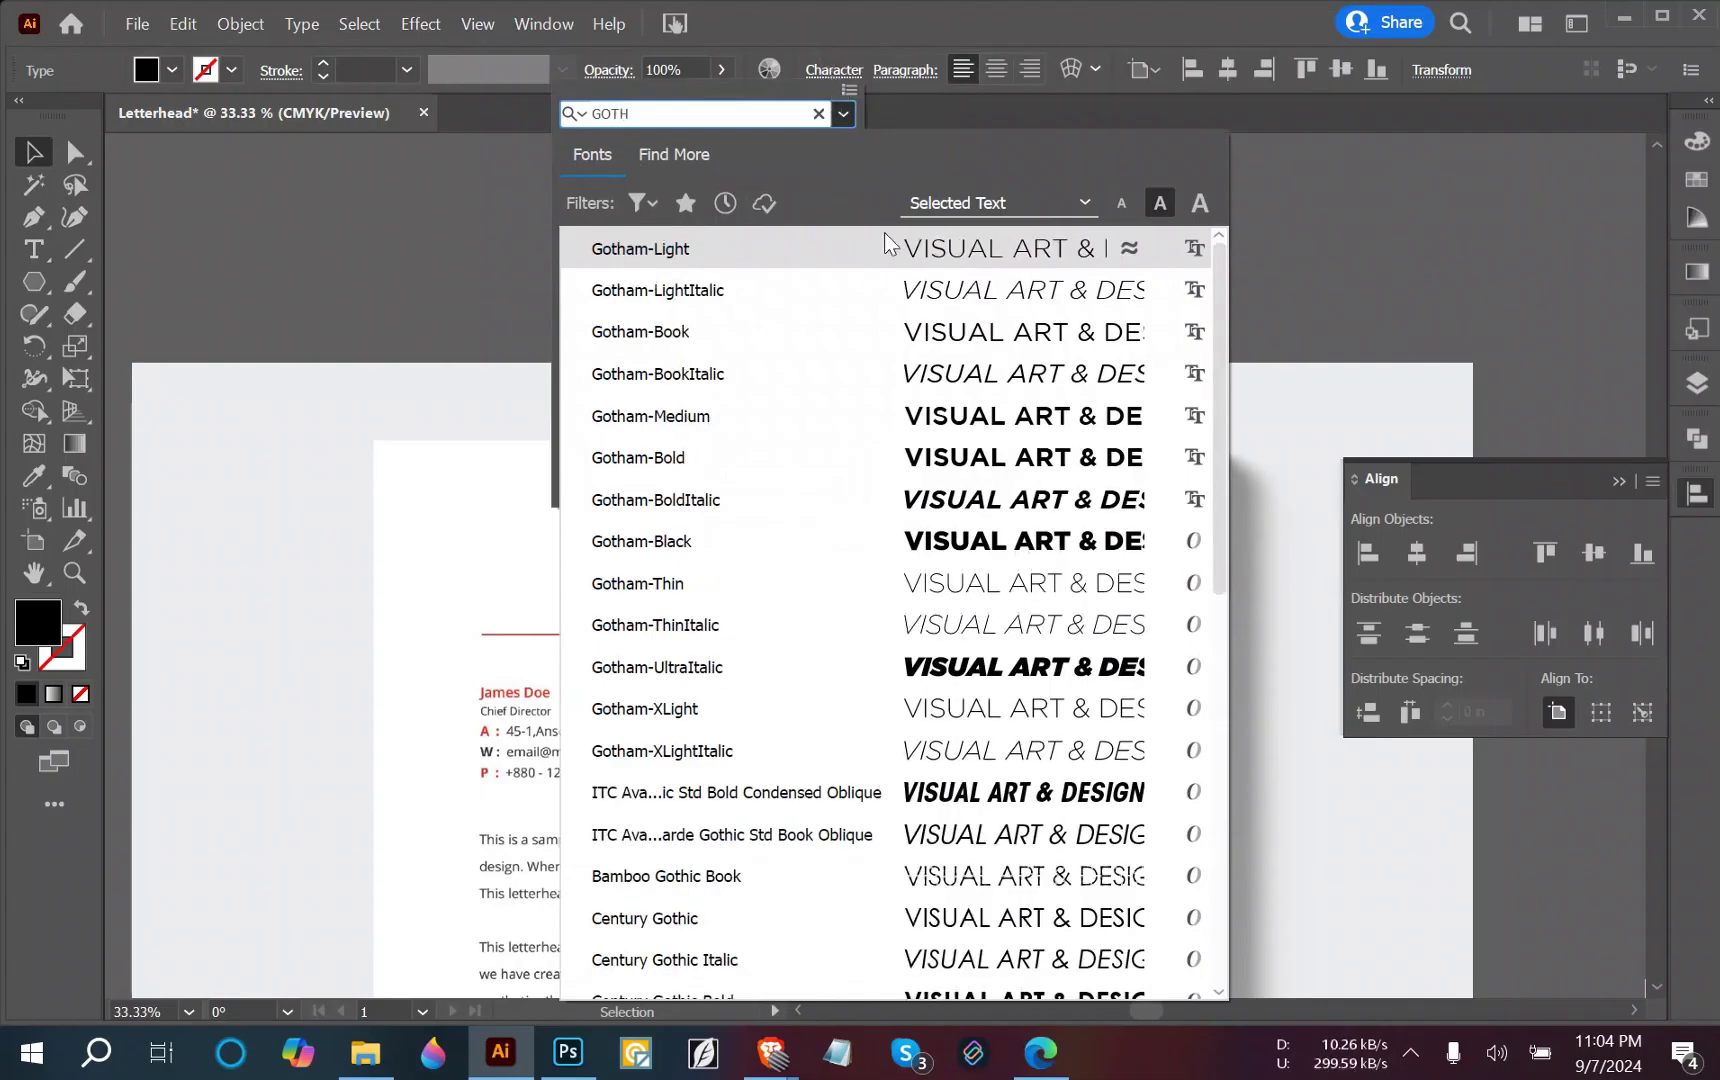
{"action": "left_click", "coordinate": [918, 352]}
{"action": "left_click", "coordinate": [1227, 288]}
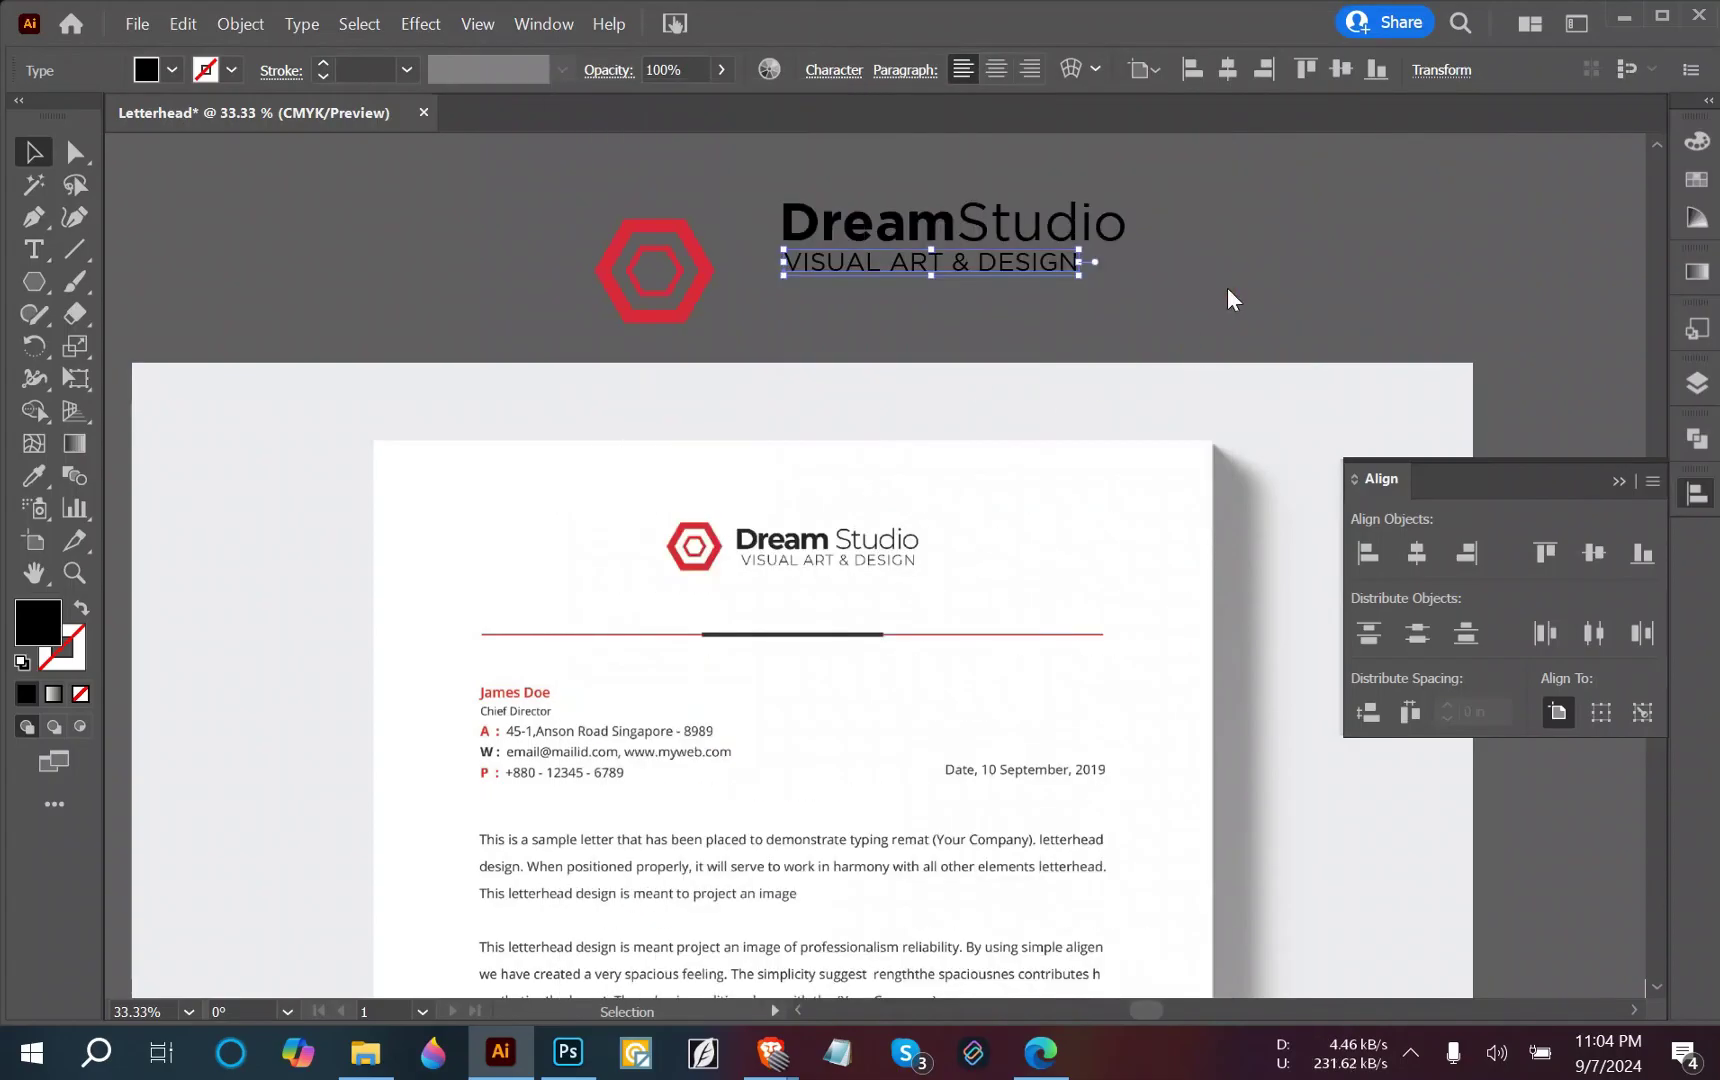
{"action": "left_click", "coordinate": [1227, 288]}
Stretch the "VISUAL ART & DESIGN" tagline to the full width of "DreamStudio".
{"action": "left_click", "coordinate": [1033, 272]}
{"action": "left_click_drag", "start_coordinate": [1078, 264], "coordinate": [1122, 264]}
{"action": "left_click", "coordinate": [1282, 296]}
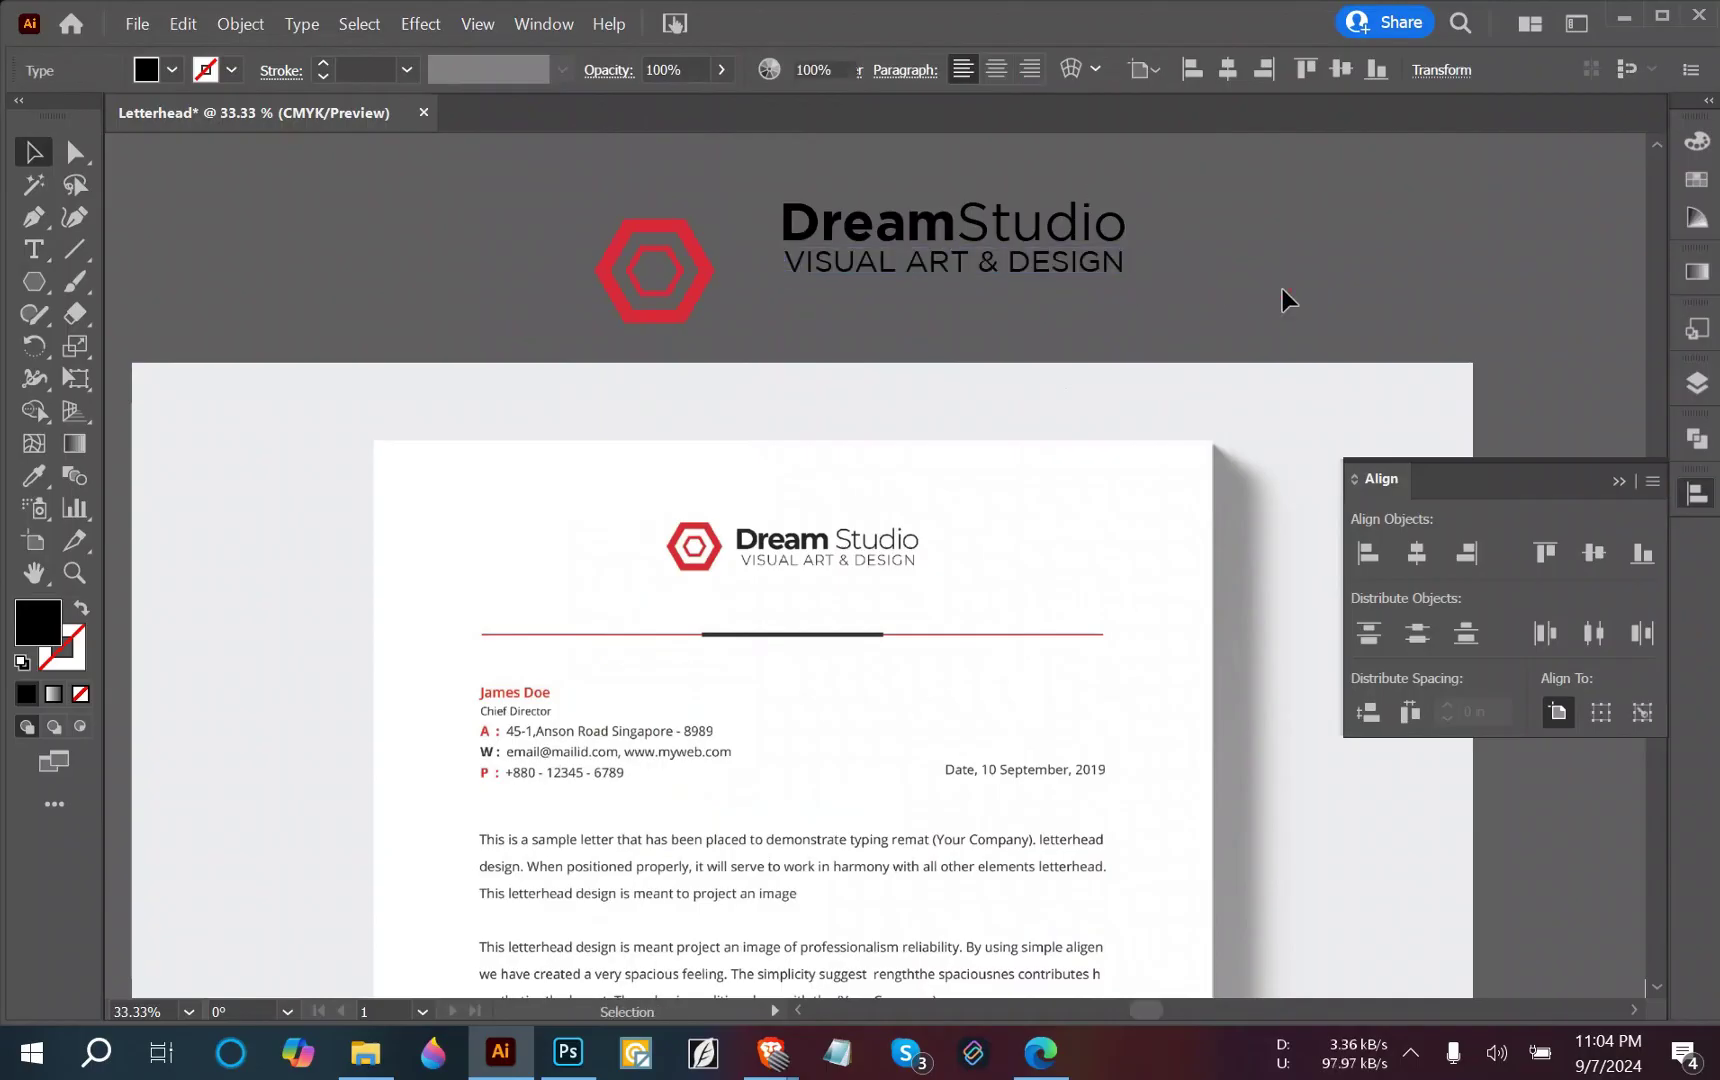
Scale the tagline down to be narrower than "DreamStudio" and center the two text lines horizontally on each other.
{"action": "left_click", "coordinate": [1105, 266]}
{"action": "left_click_drag", "start_coordinate": [1133, 265], "coordinate": [936, 200]}
{"action": "left_click", "coordinate": [1203, 288]}
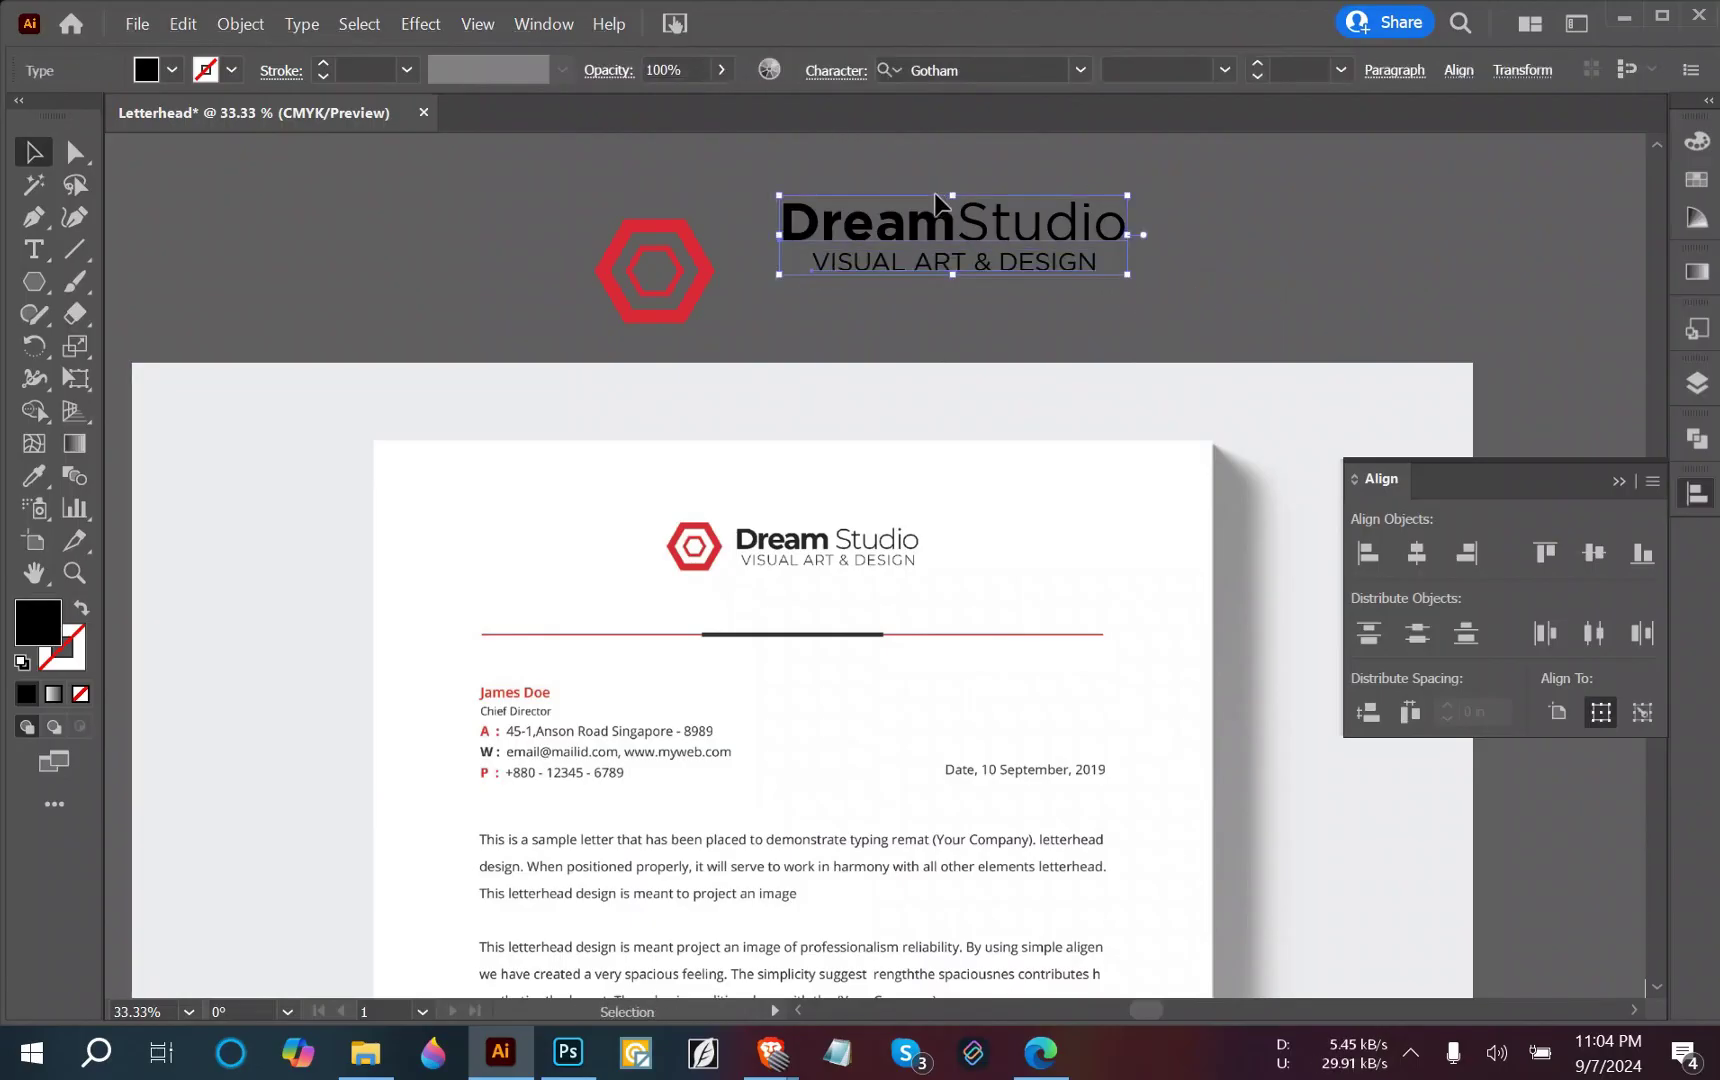
Convert the "DreamStudio" name and its tagline to outlines and group them together.
{"action": "right_click", "coordinate": [1191, 245]}
{"action": "left_click", "coordinate": [1240, 443]}
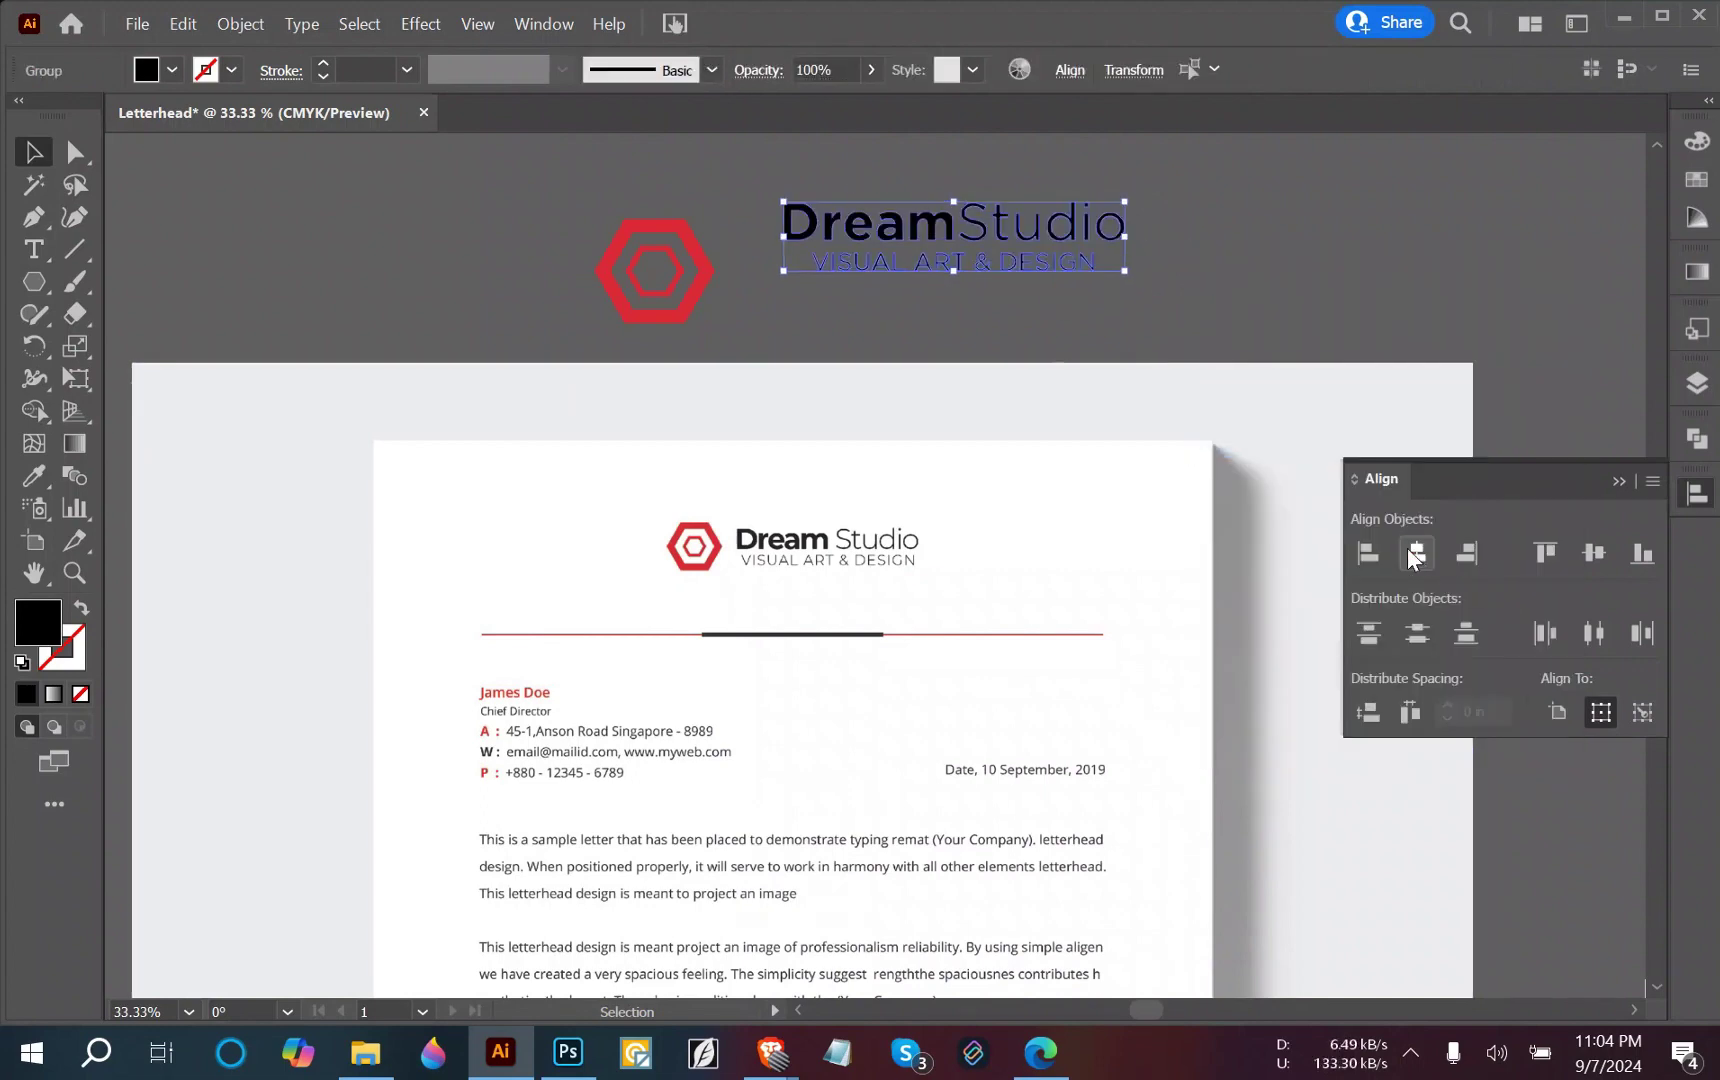
{"action": "left_click", "coordinate": [1232, 316]}
{"action": "scroll", "coordinate": [1188, 318], "scroll_direction": "up", "scroll_amount": 2}
{"action": "left_click_drag", "start_coordinate": [1188, 328], "coordinate": [902, 160]}
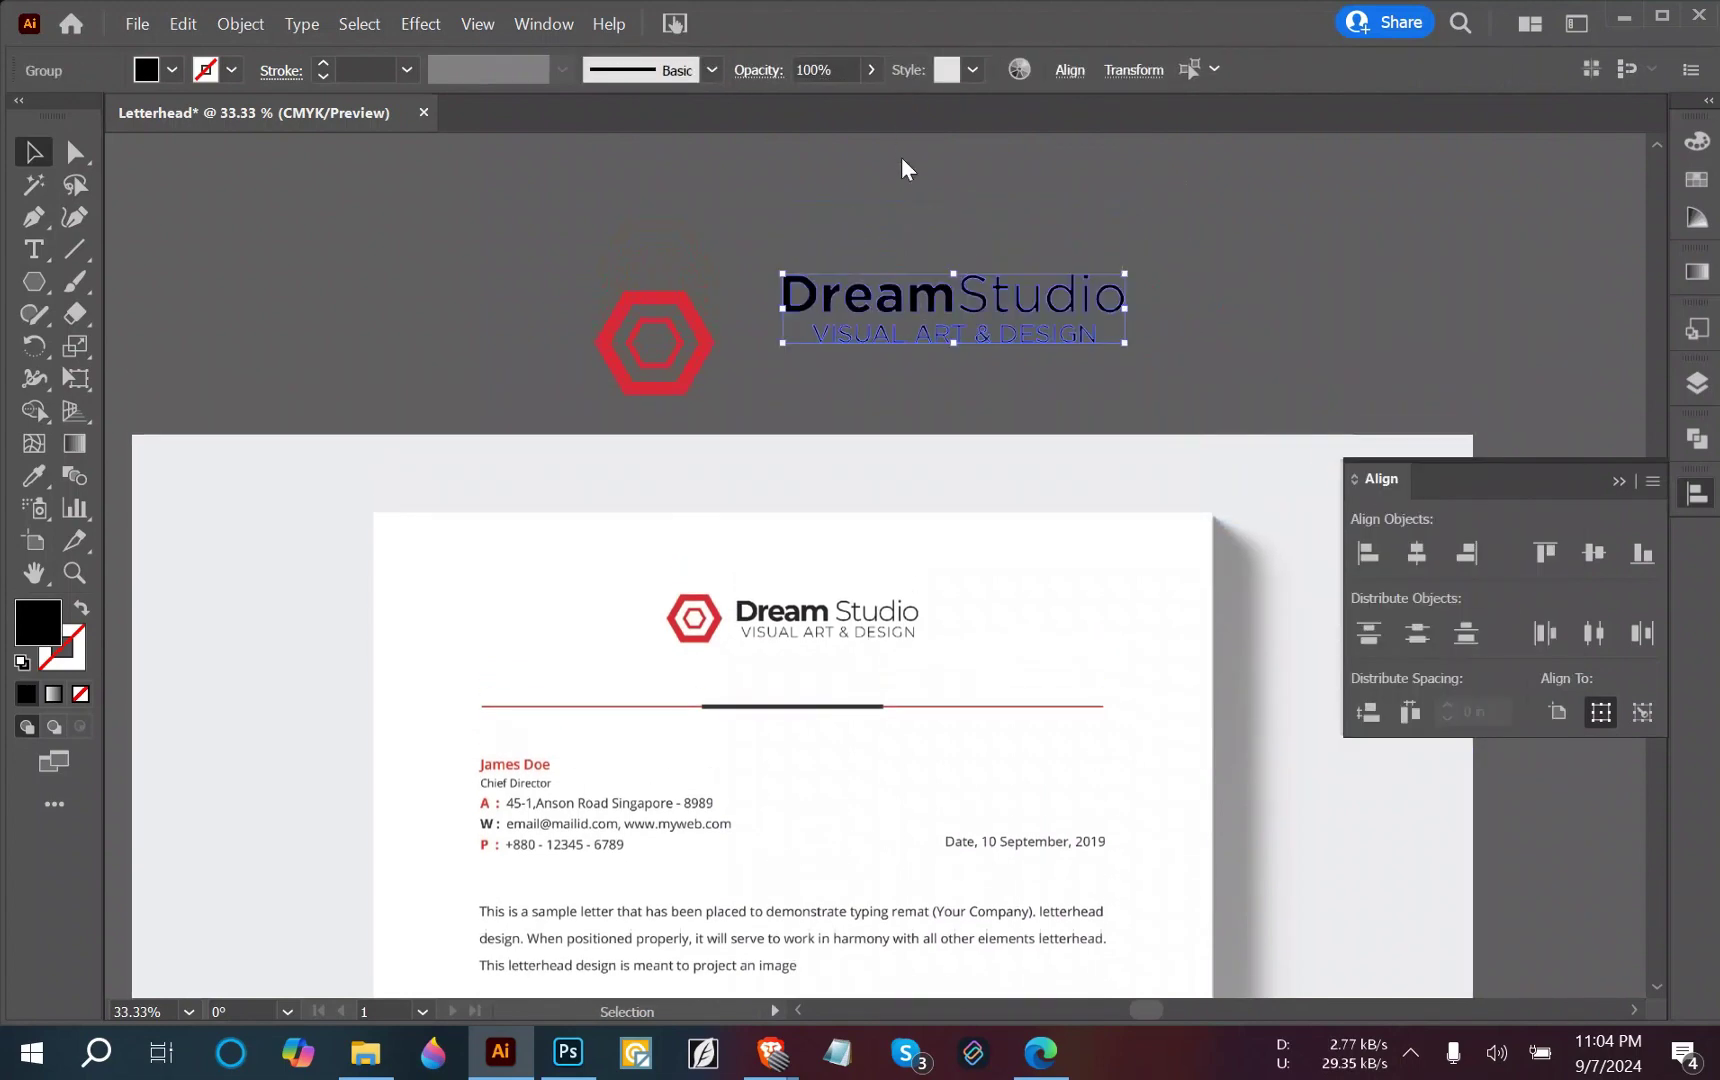
{"action": "key", "text": "ctrl+g"}
{"action": "left_click", "coordinate": [1200, 343]}
Recolor the outlined name and tagline with the dark grey sampled from the word "Dream" in the reference logo.
{"action": "scroll", "coordinate": [1200, 343], "scroll_direction": "down", "scroll_amount": 3}
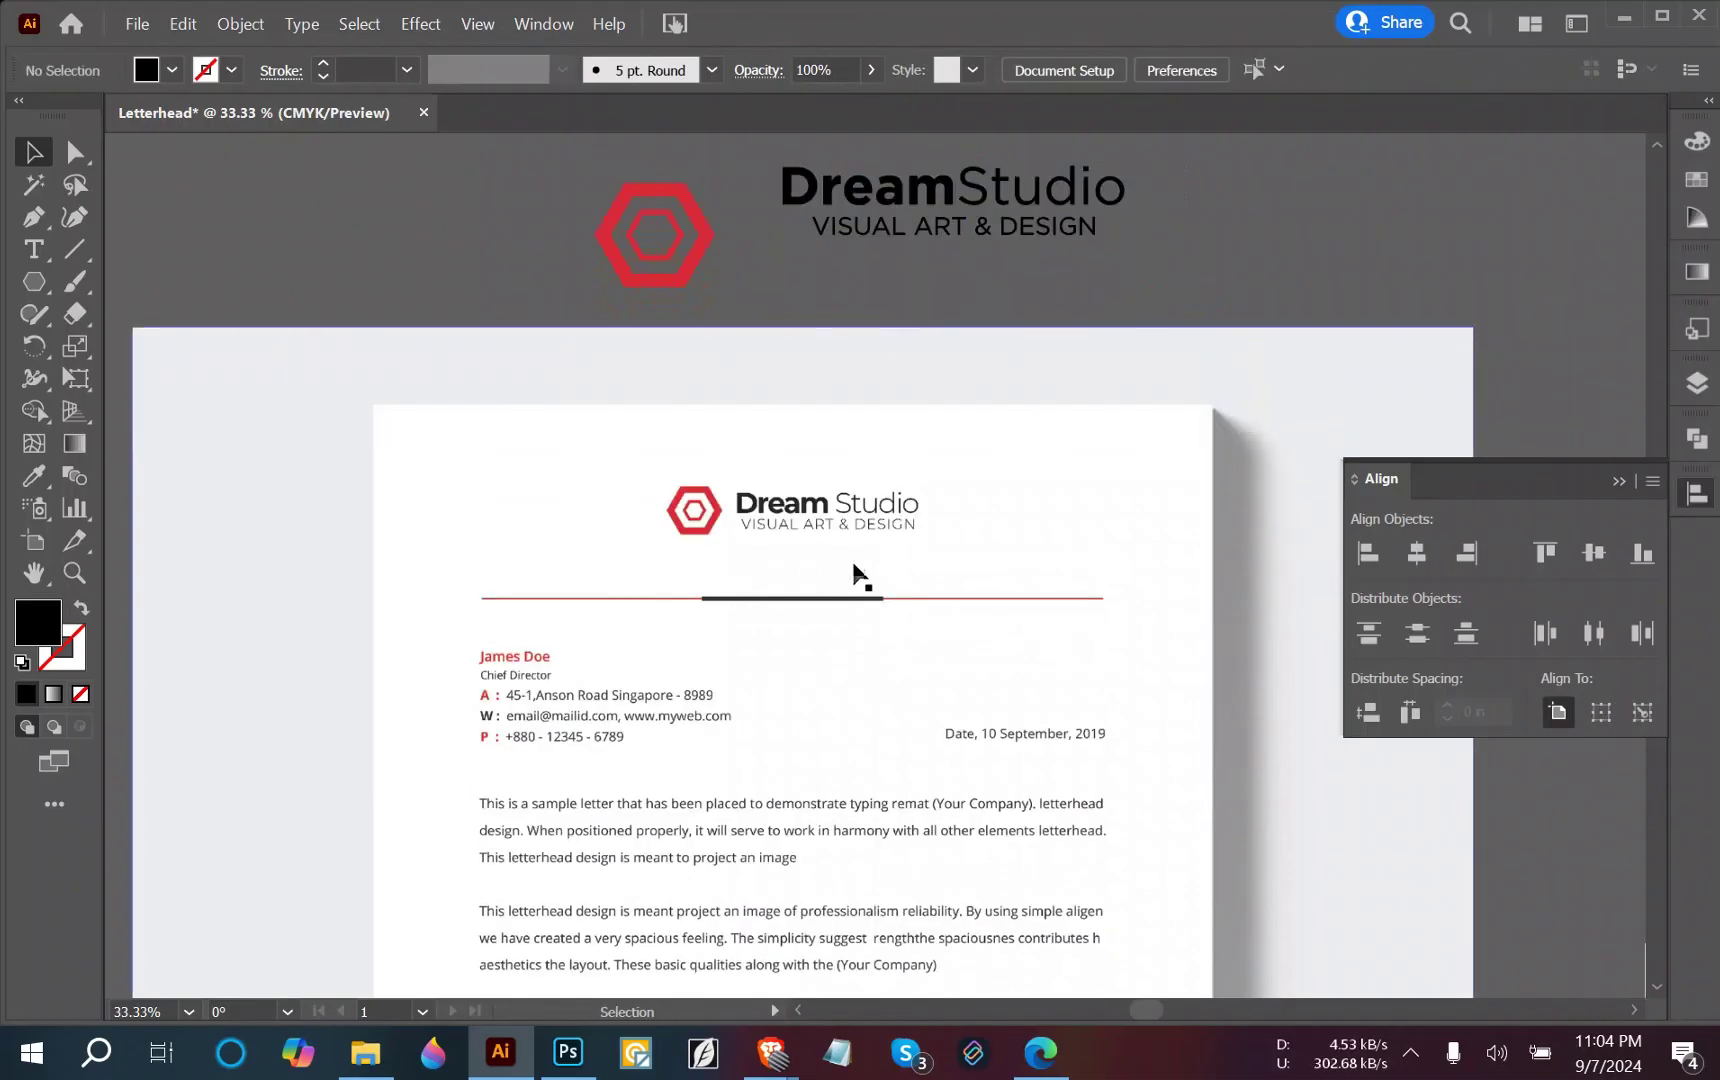
{"action": "scroll", "coordinate": [780, 505], "scroll_direction": "up", "scroll_amount": 2}
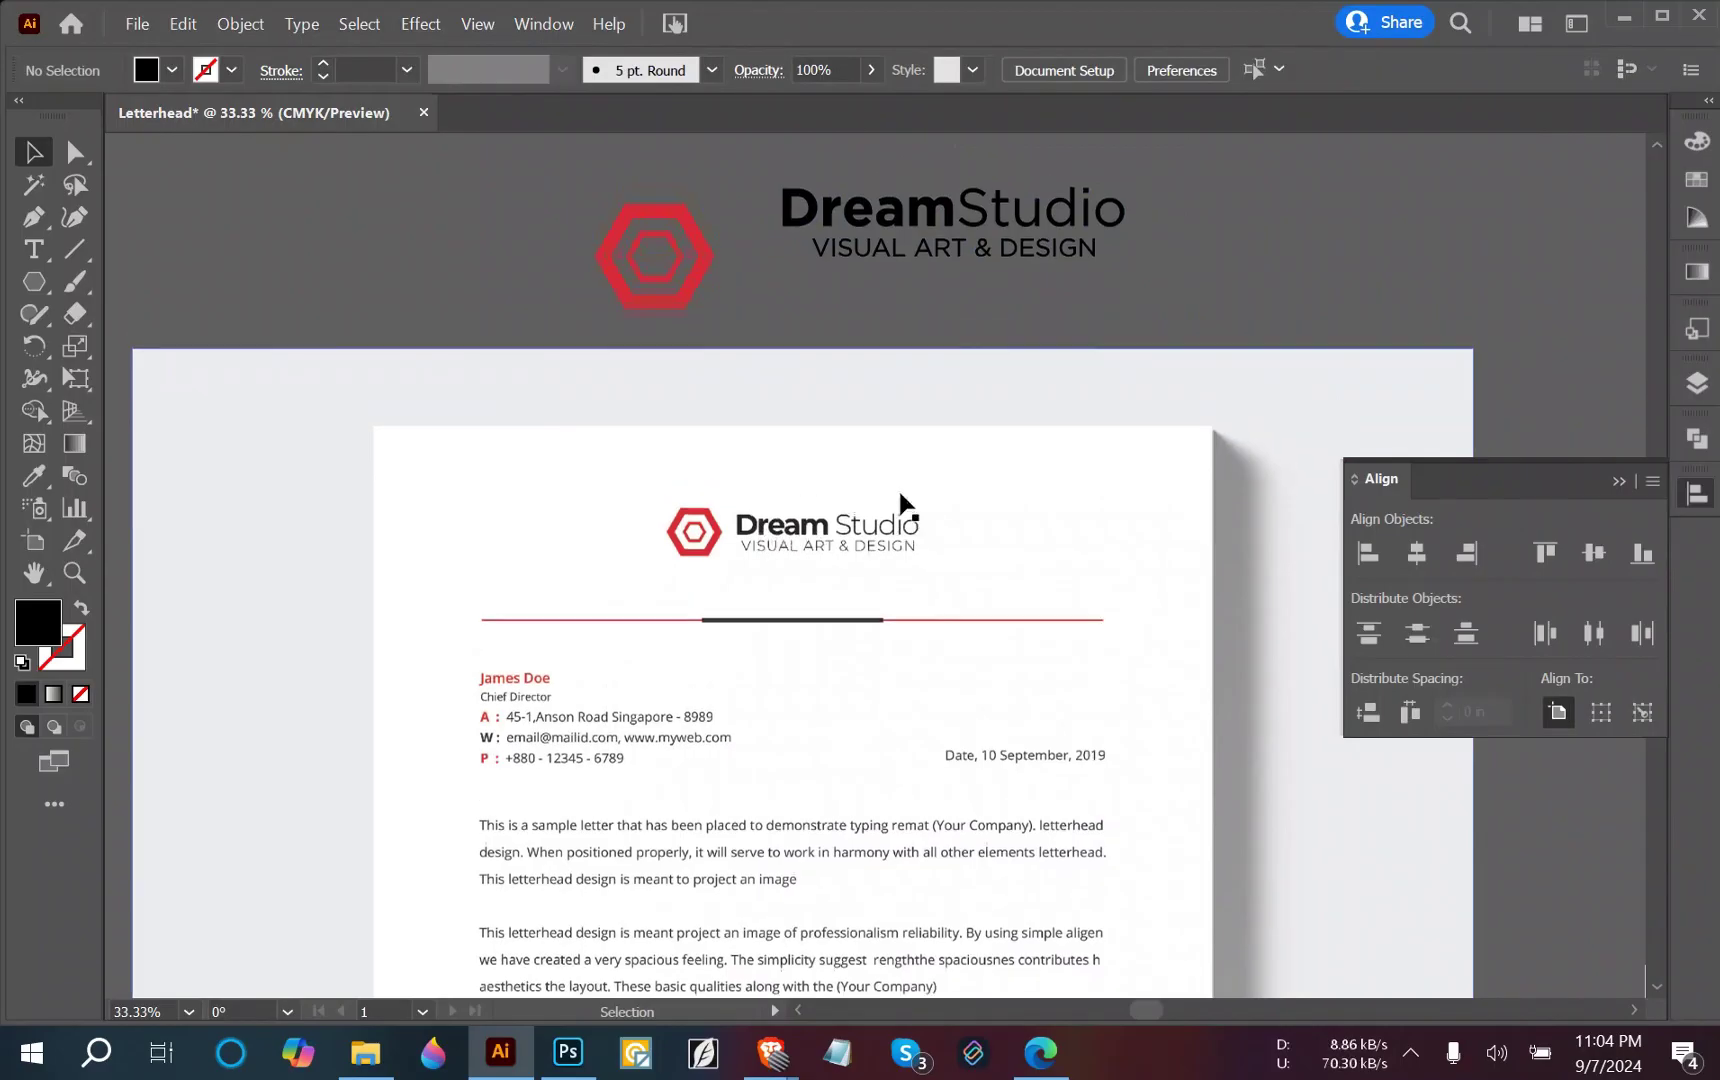
{"action": "left_click", "coordinate": [916, 289]}
{"action": "left_click", "coordinate": [30, 481]}
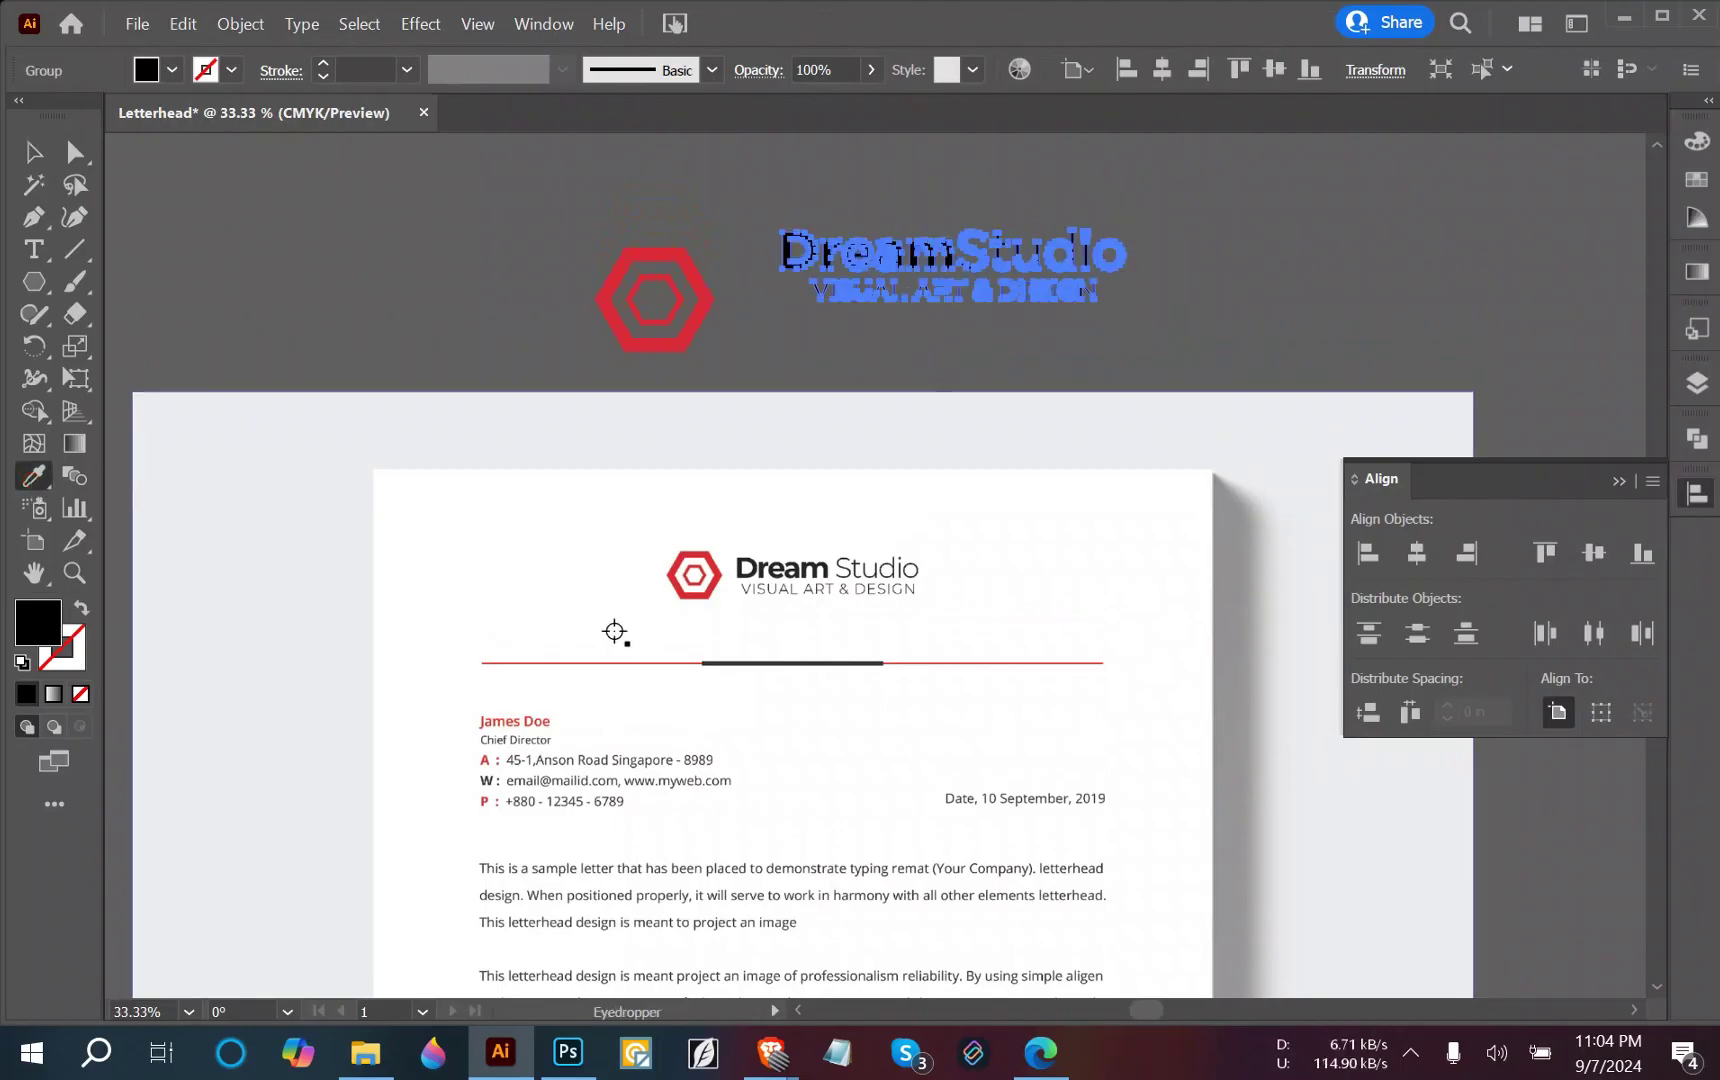
{"action": "left_click", "coordinate": [751, 562]}
{"action": "left_click", "coordinate": [33, 152]}
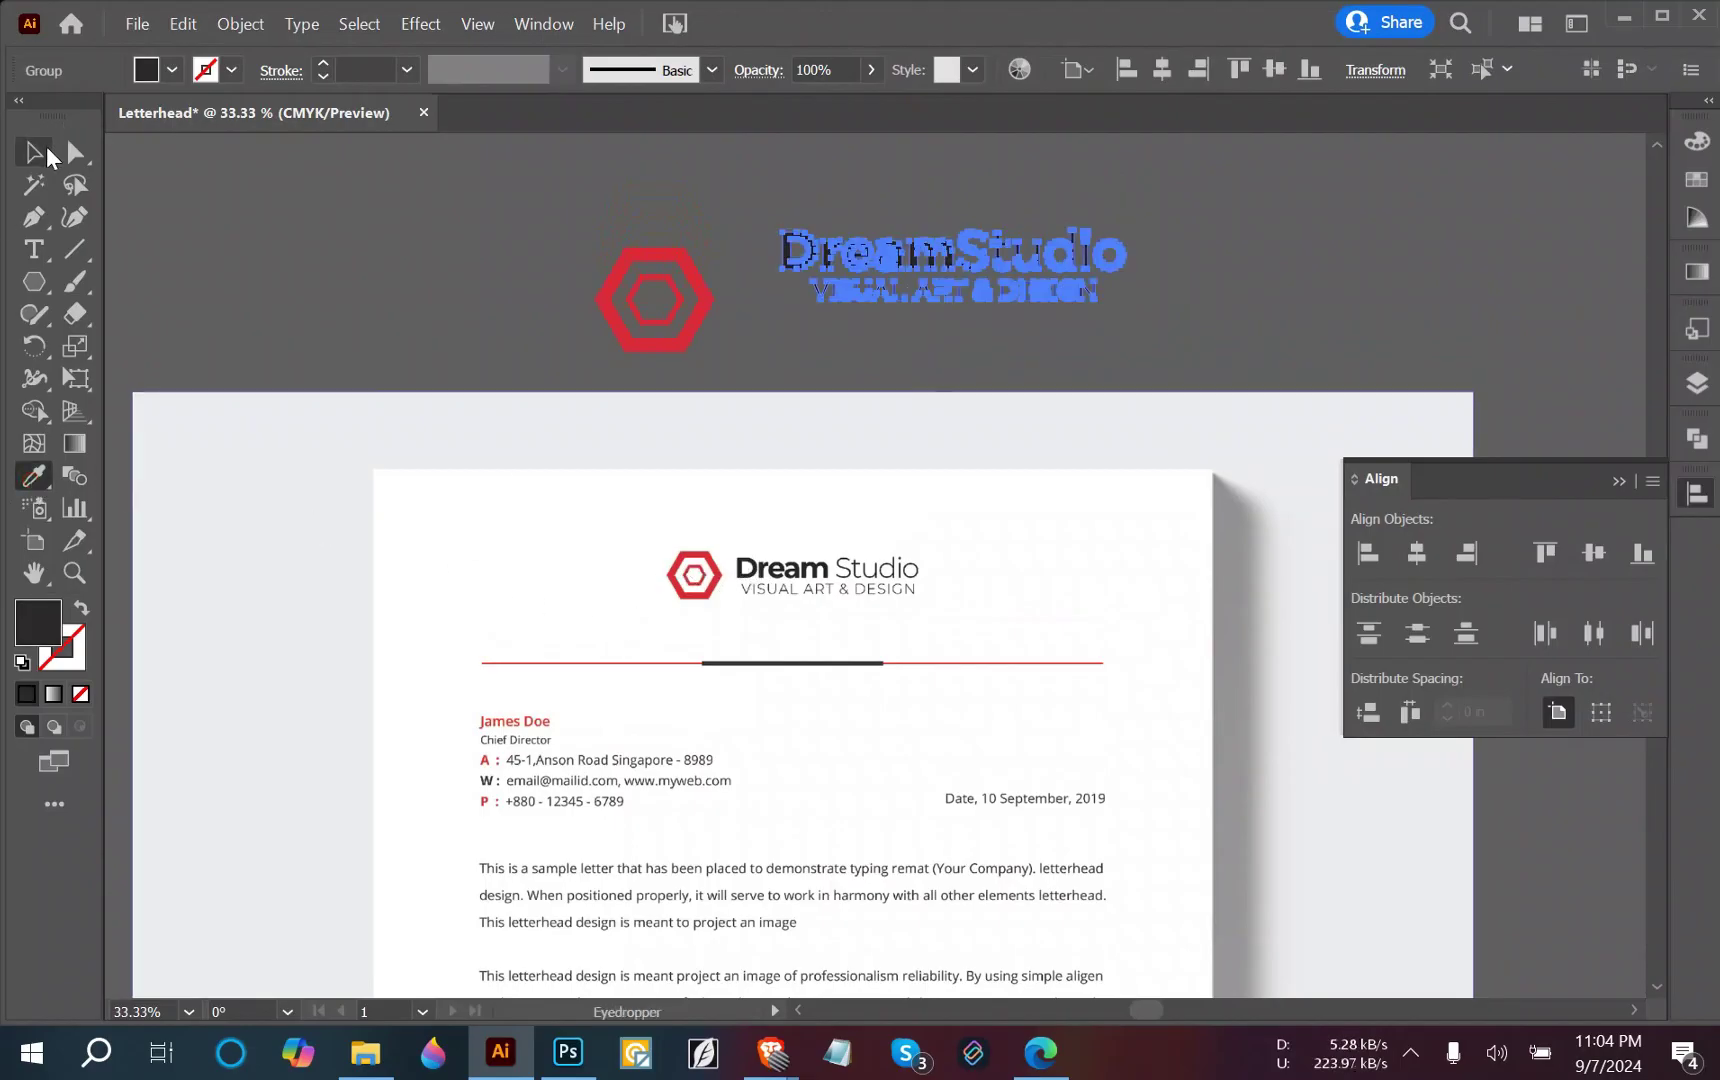
{"action": "left_click", "coordinate": [349, 242]}
Move the outlined text group close beside the hexagon icon and align the two on their vertical centers.
{"action": "left_click_drag", "start_coordinate": [955, 270], "coordinate": [900, 318]}
{"action": "left_click", "coordinate": [476, 177]}
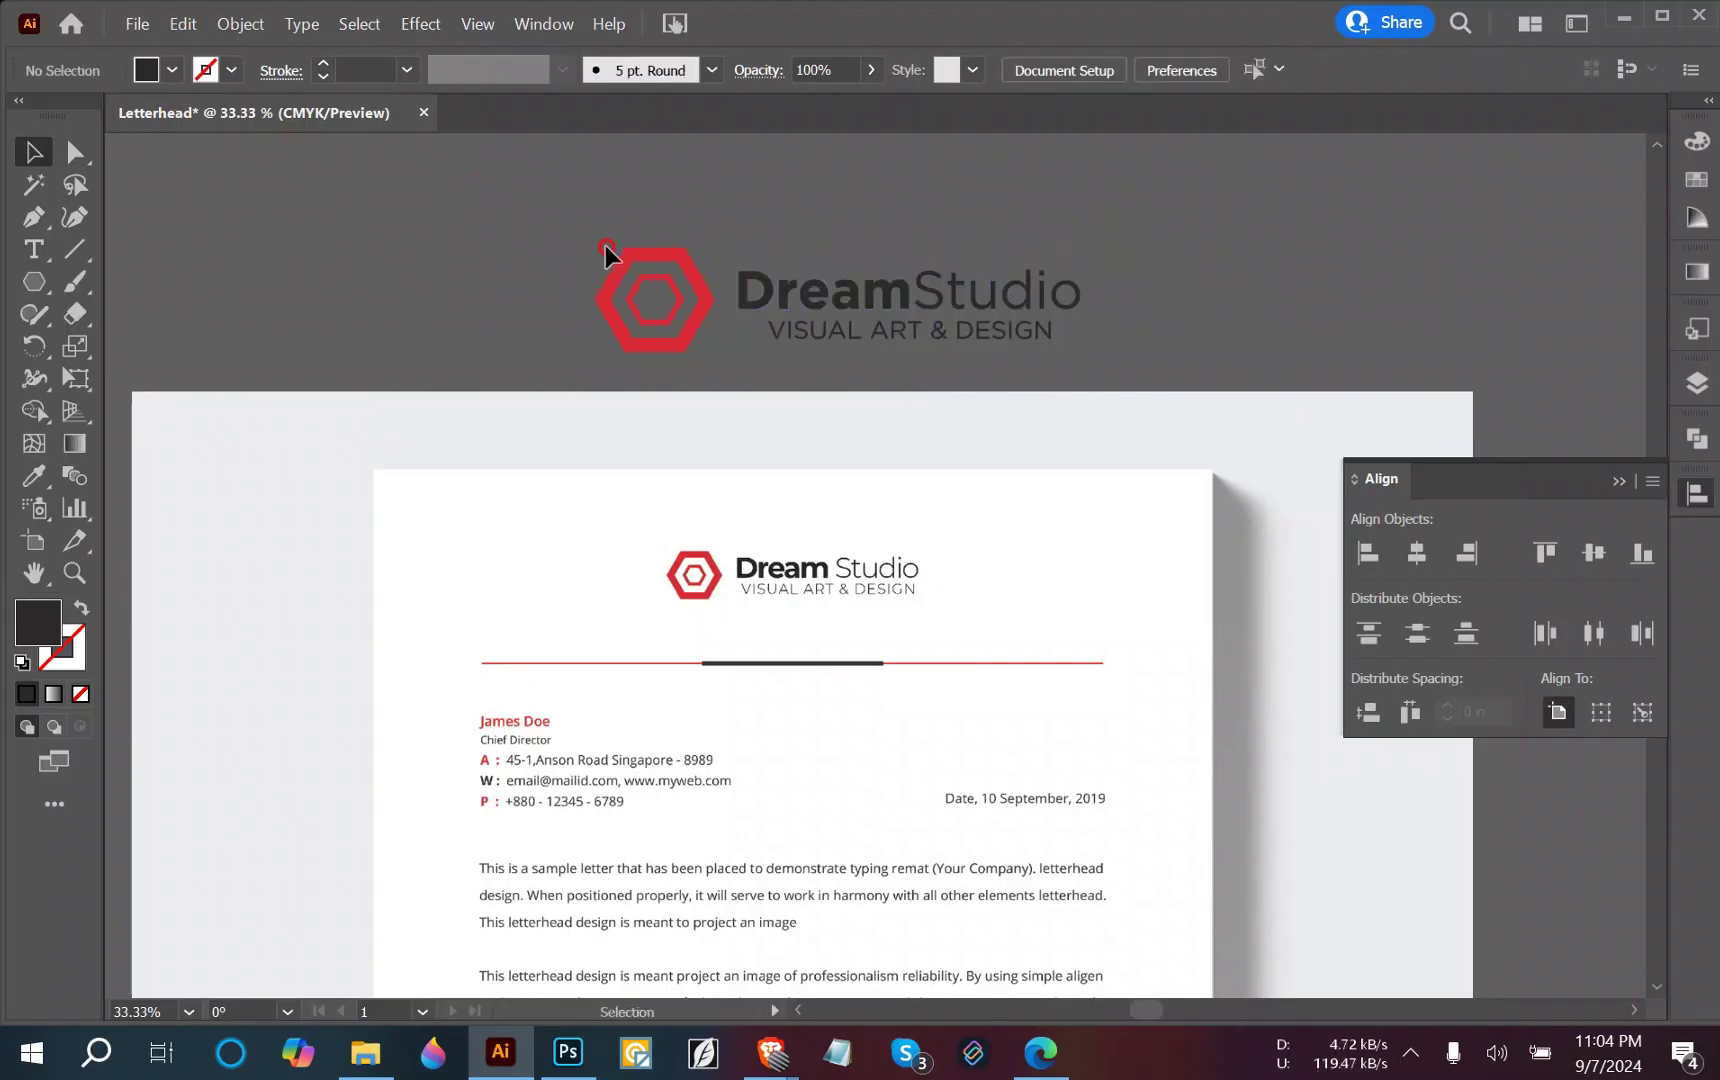
{"action": "left_click", "coordinate": [680, 355]}
{"action": "left_click", "coordinate": [752, 315], "text": "shift"}
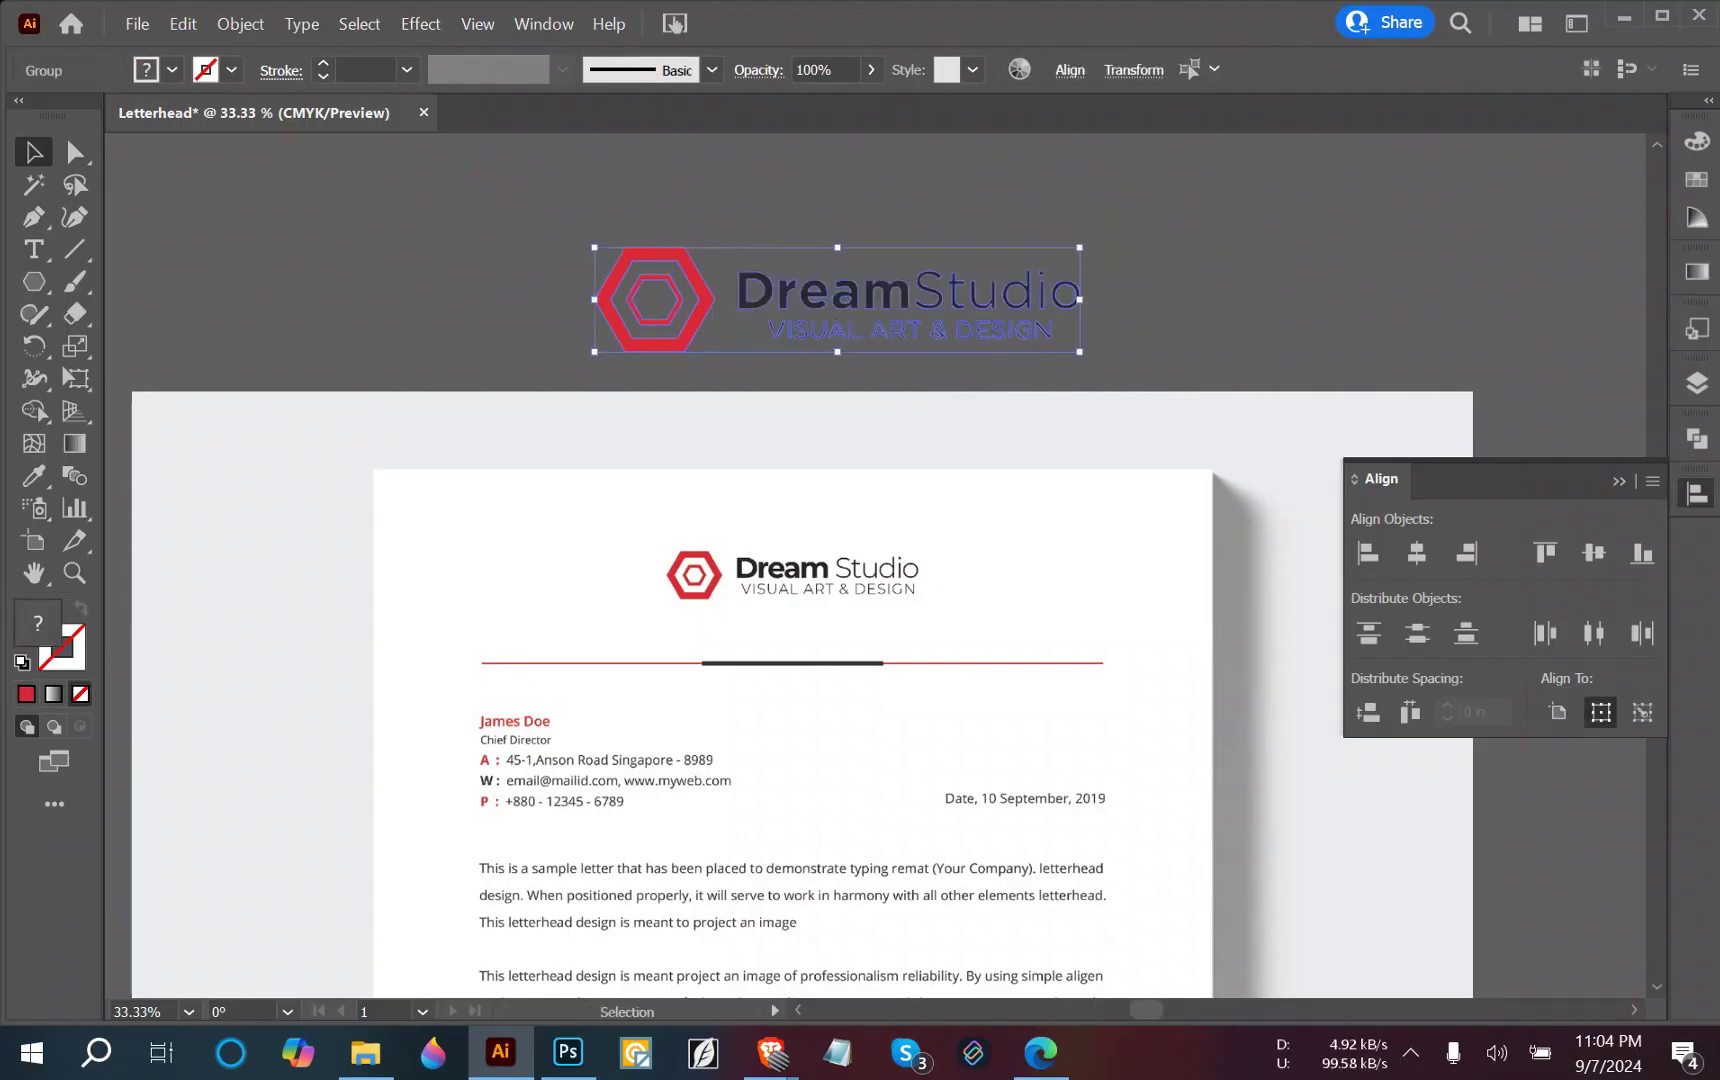
{"action": "left_click", "coordinate": [1594, 552]}
{"action": "left_click", "coordinate": [1200, 360]}
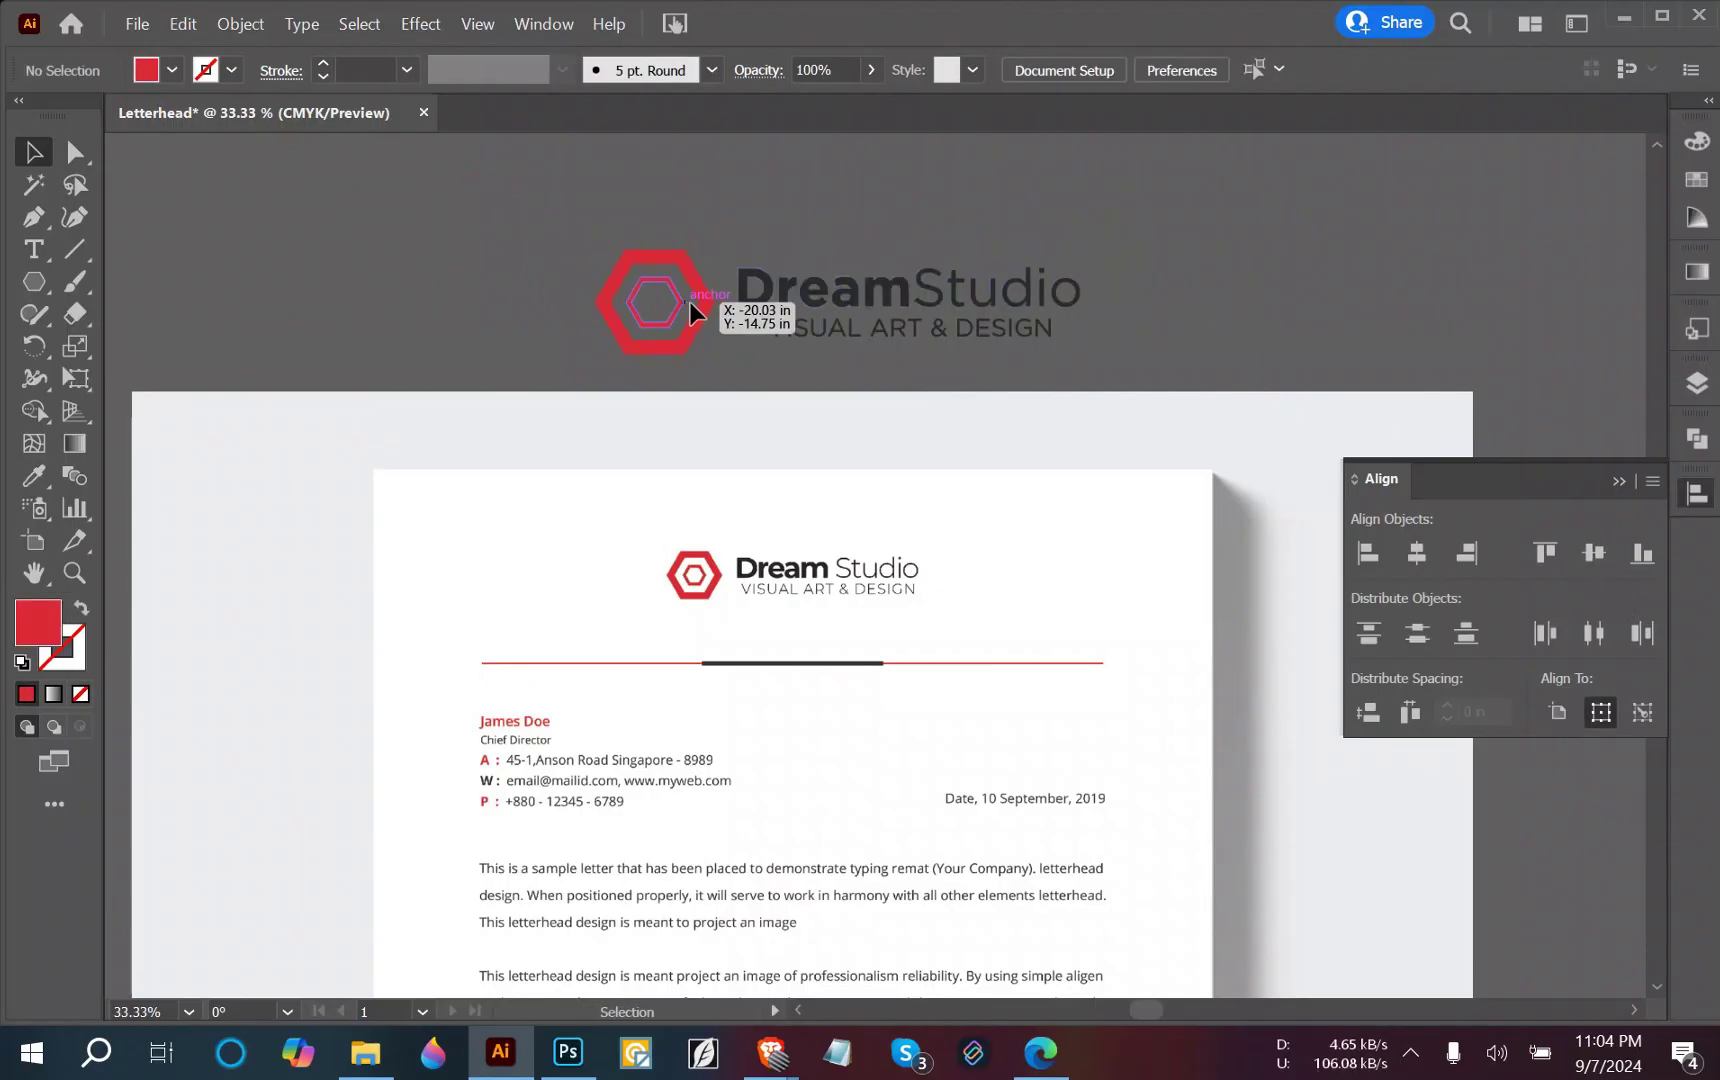
Scale the hexagon icon down proportionally to about 1.97 x 1.71 in and nudge it closer to the logo text.
{"action": "left_click", "coordinate": [646, 318]}
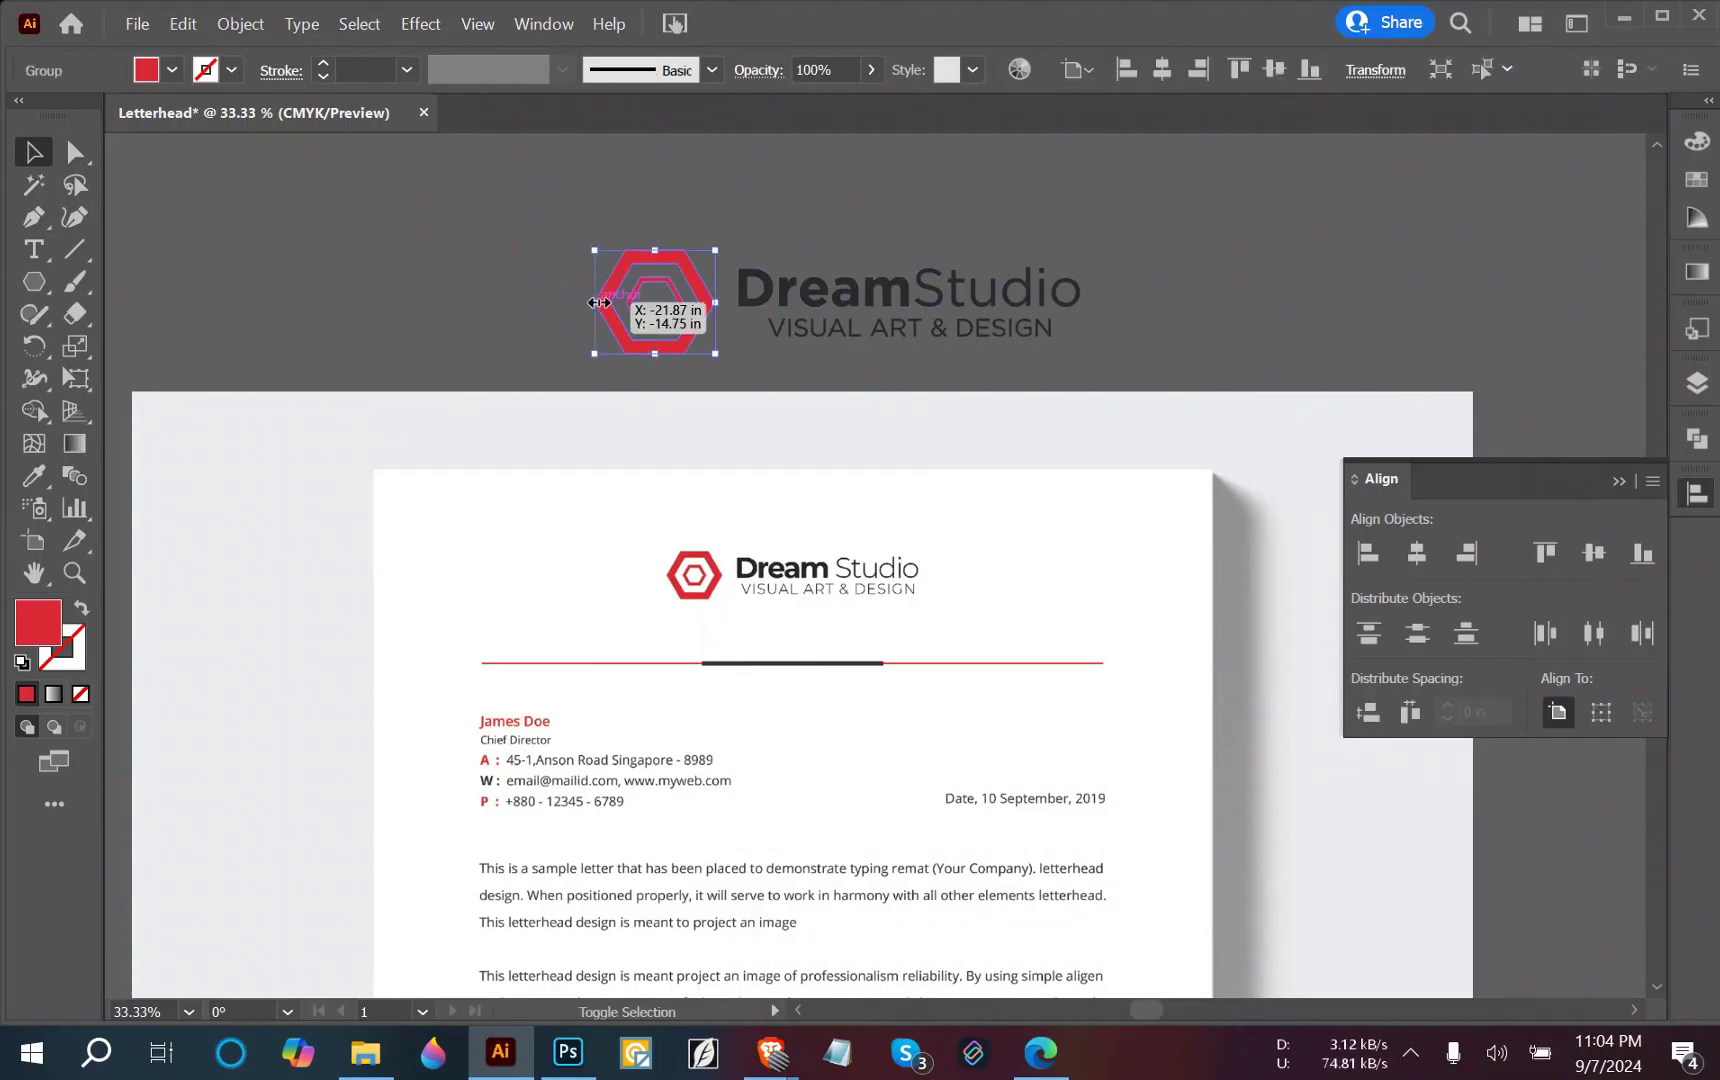
{"action": "left_click_drag", "start_coordinate": [598, 302], "coordinate": [621, 301]}
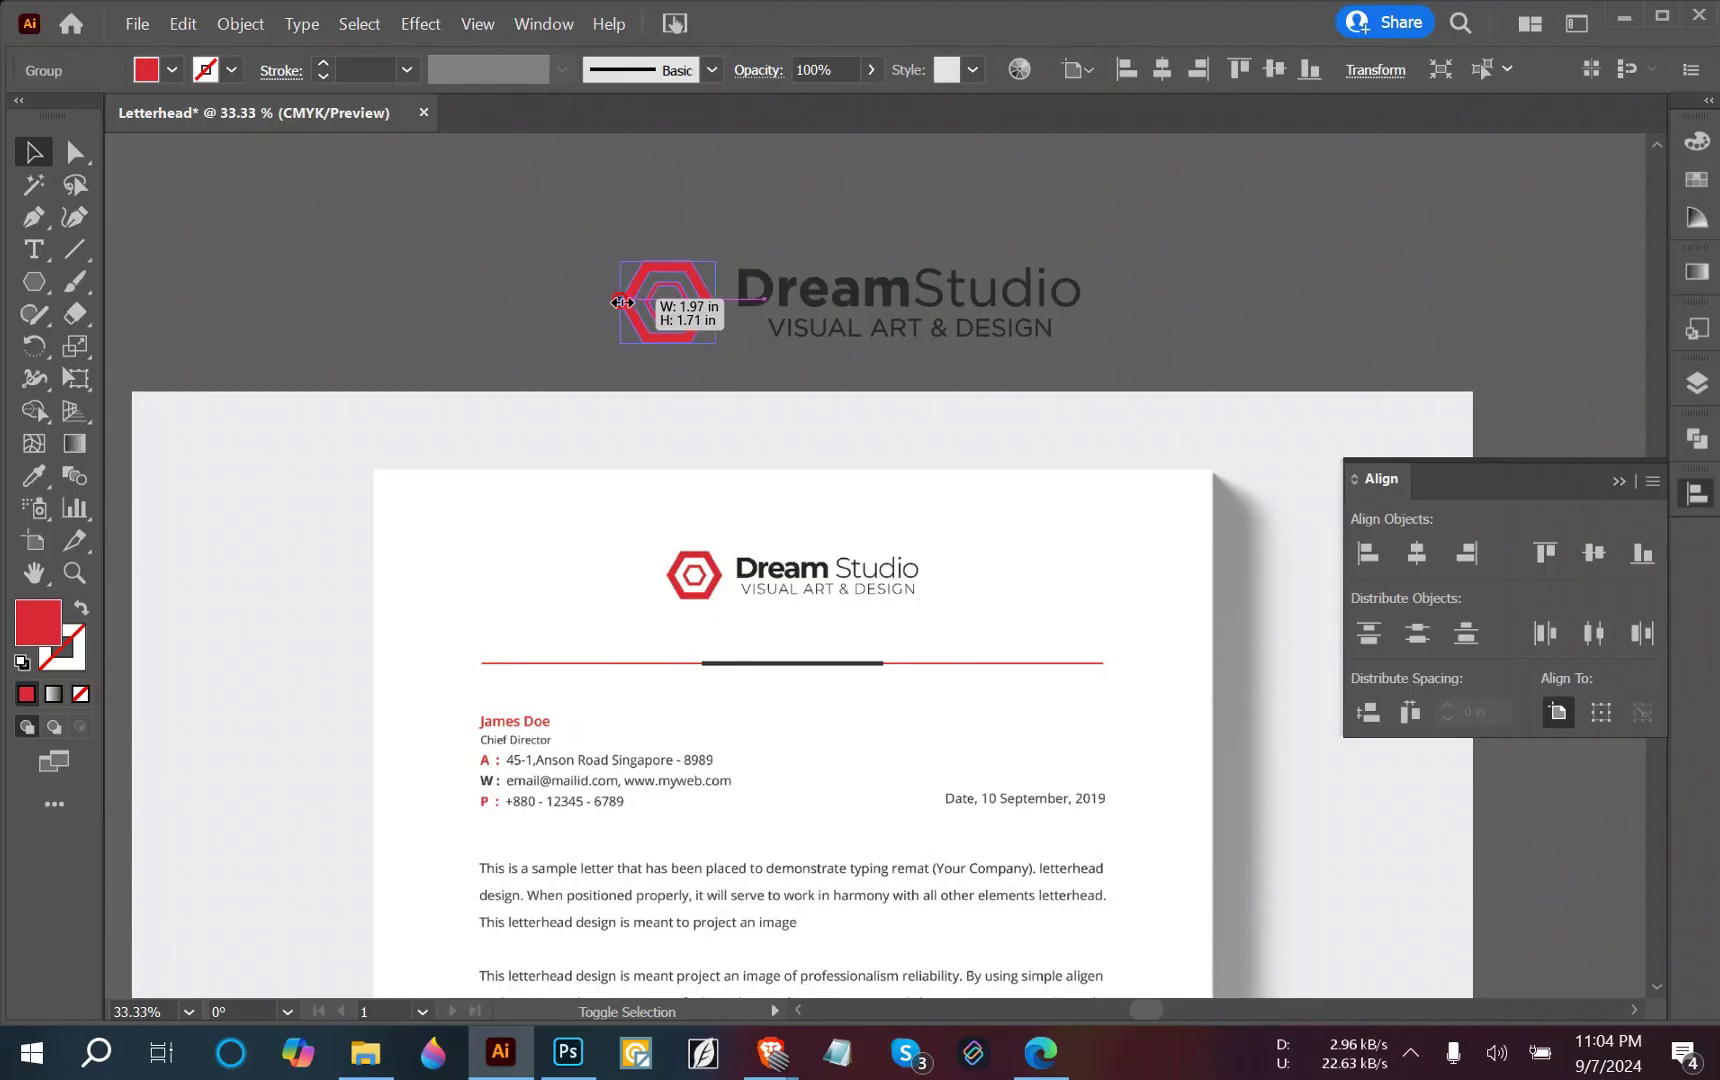
{"action": "left_click", "coordinate": [550, 257]}
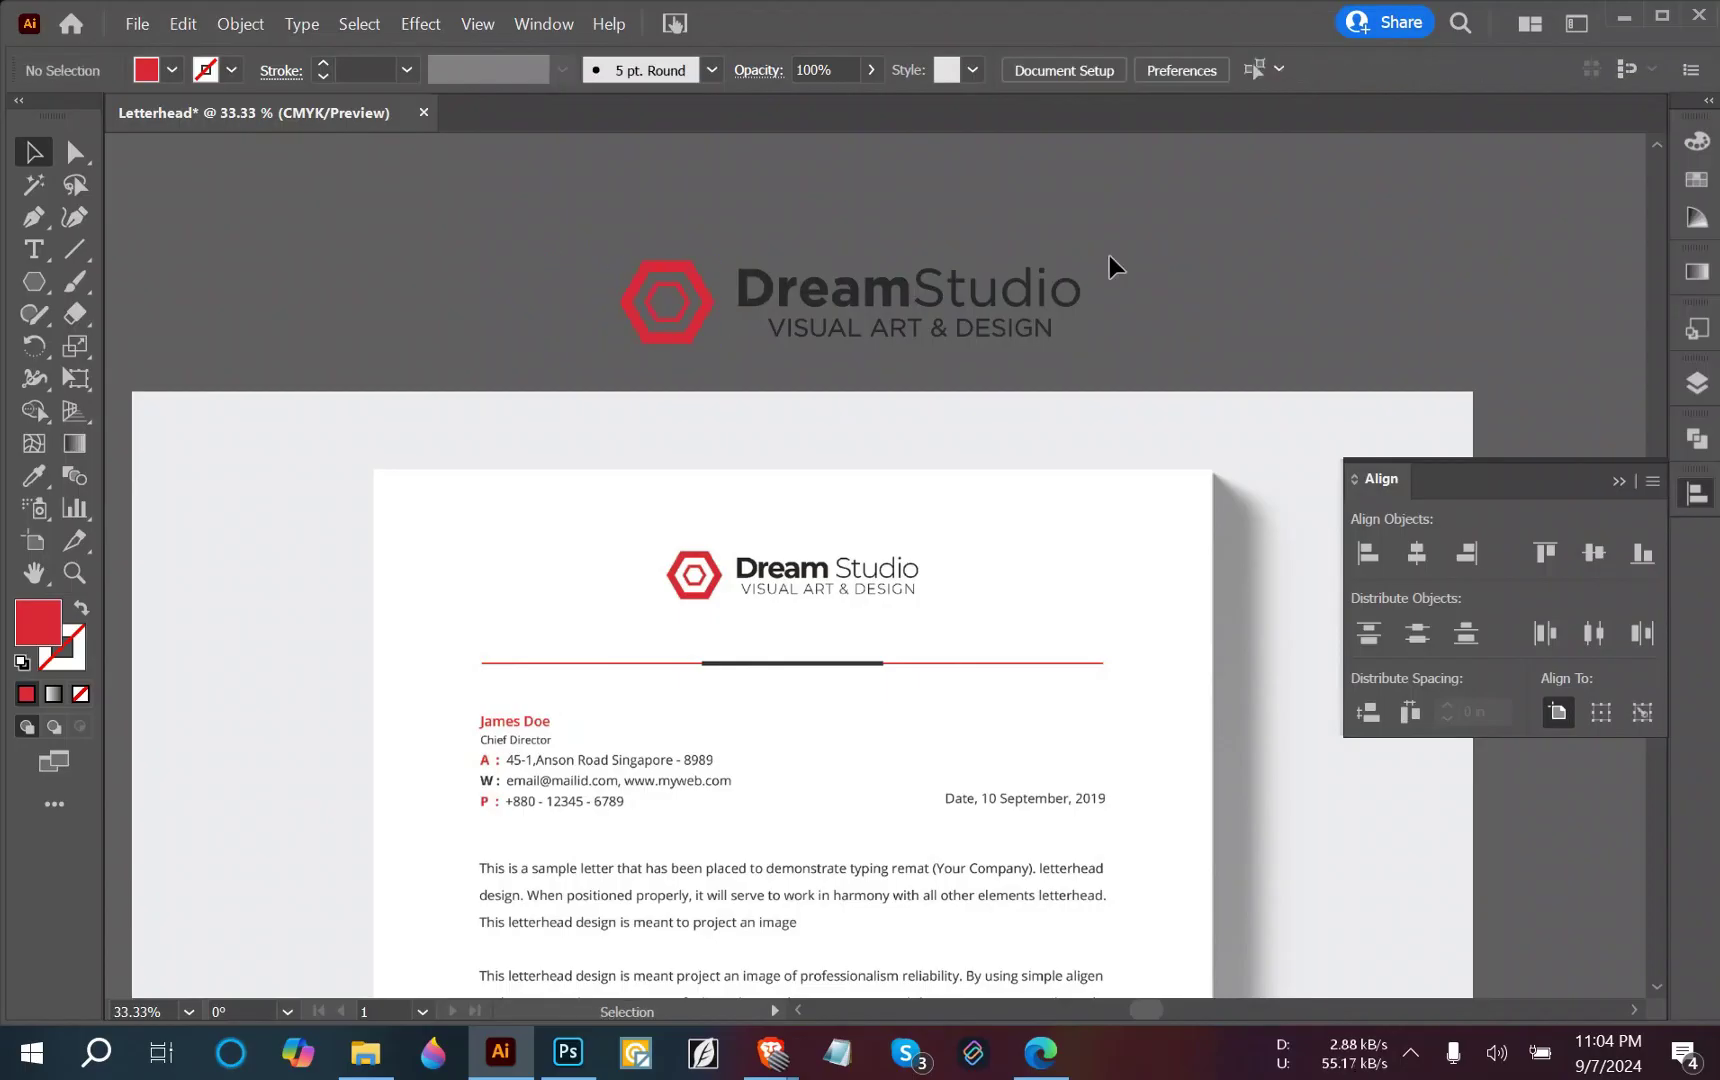
{"action": "left_click", "coordinate": [695, 322]}
{"action": "key", "text": "shift+Right"}
{"action": "left_click", "coordinate": [990, 383]}
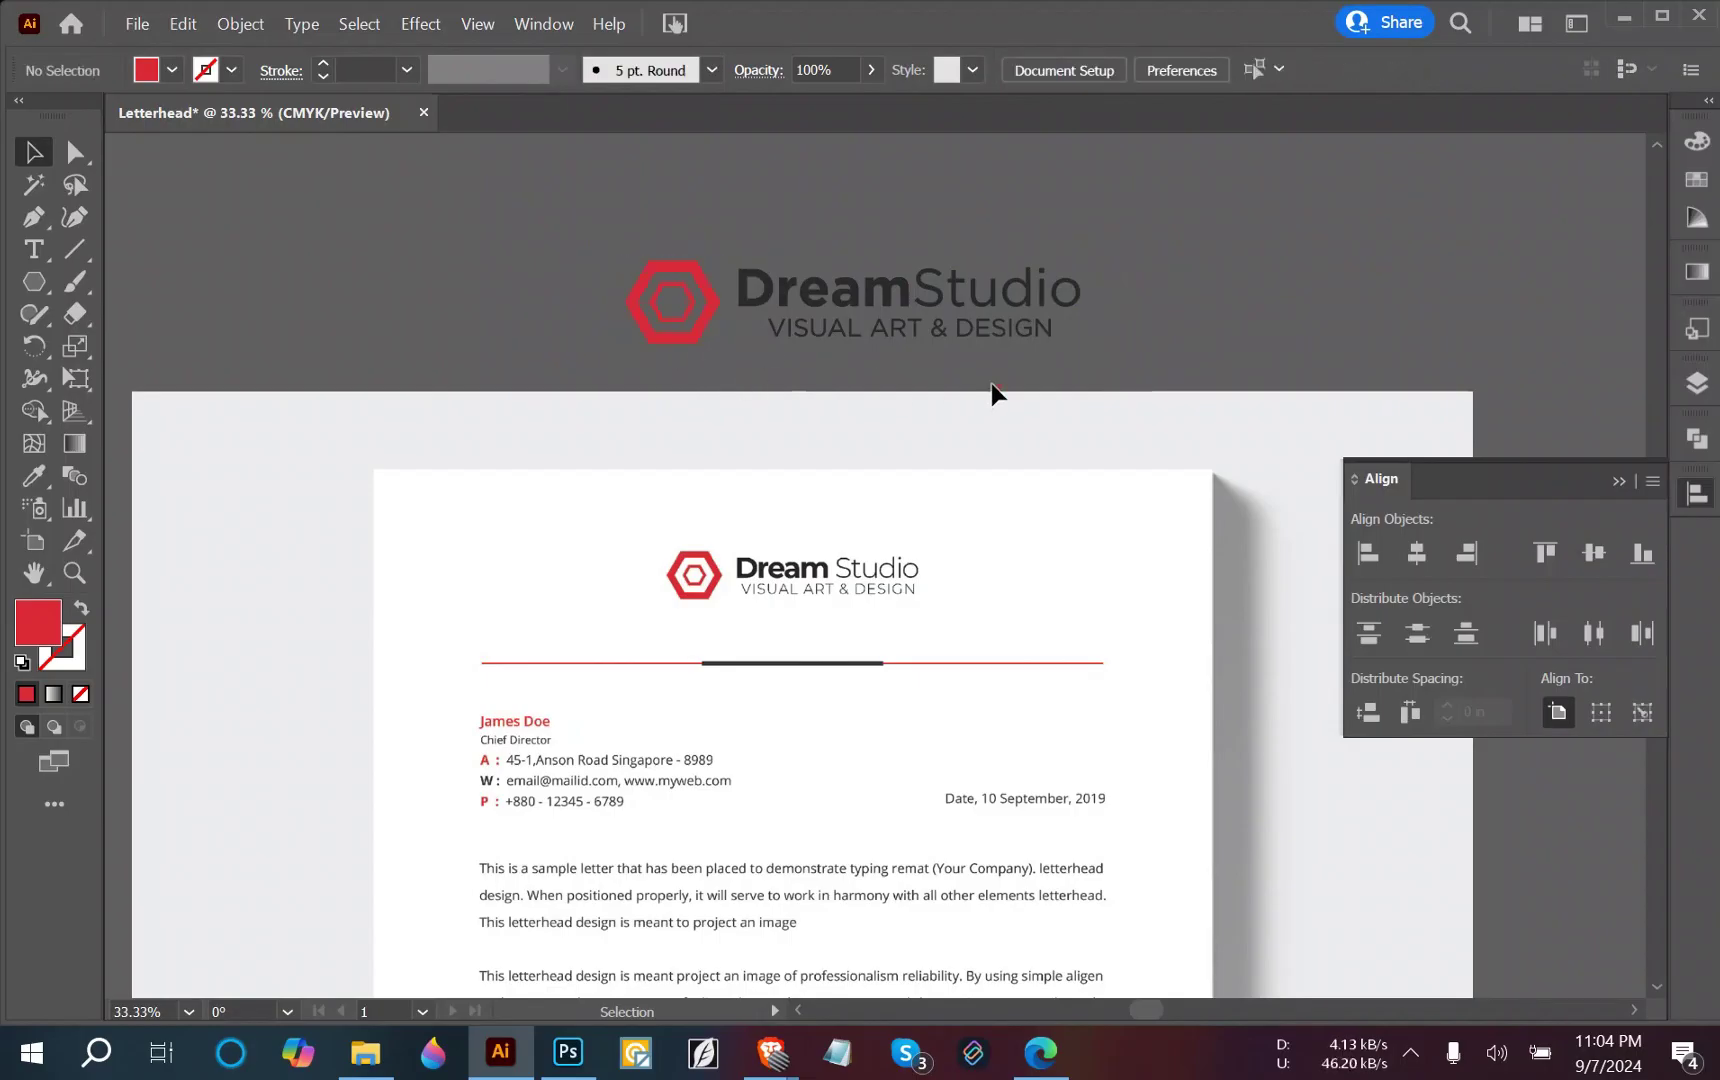
Draw a straight horizontal line across the upper part of the blank letterhead artboard, inside the side margins.
{"action": "scroll", "coordinate": [1044, 415], "scroll_direction": "down", "scroll_amount": 1}
{"action": "scroll", "coordinate": [441, 434], "scroll_direction": "right", "scroll_amount": 4}
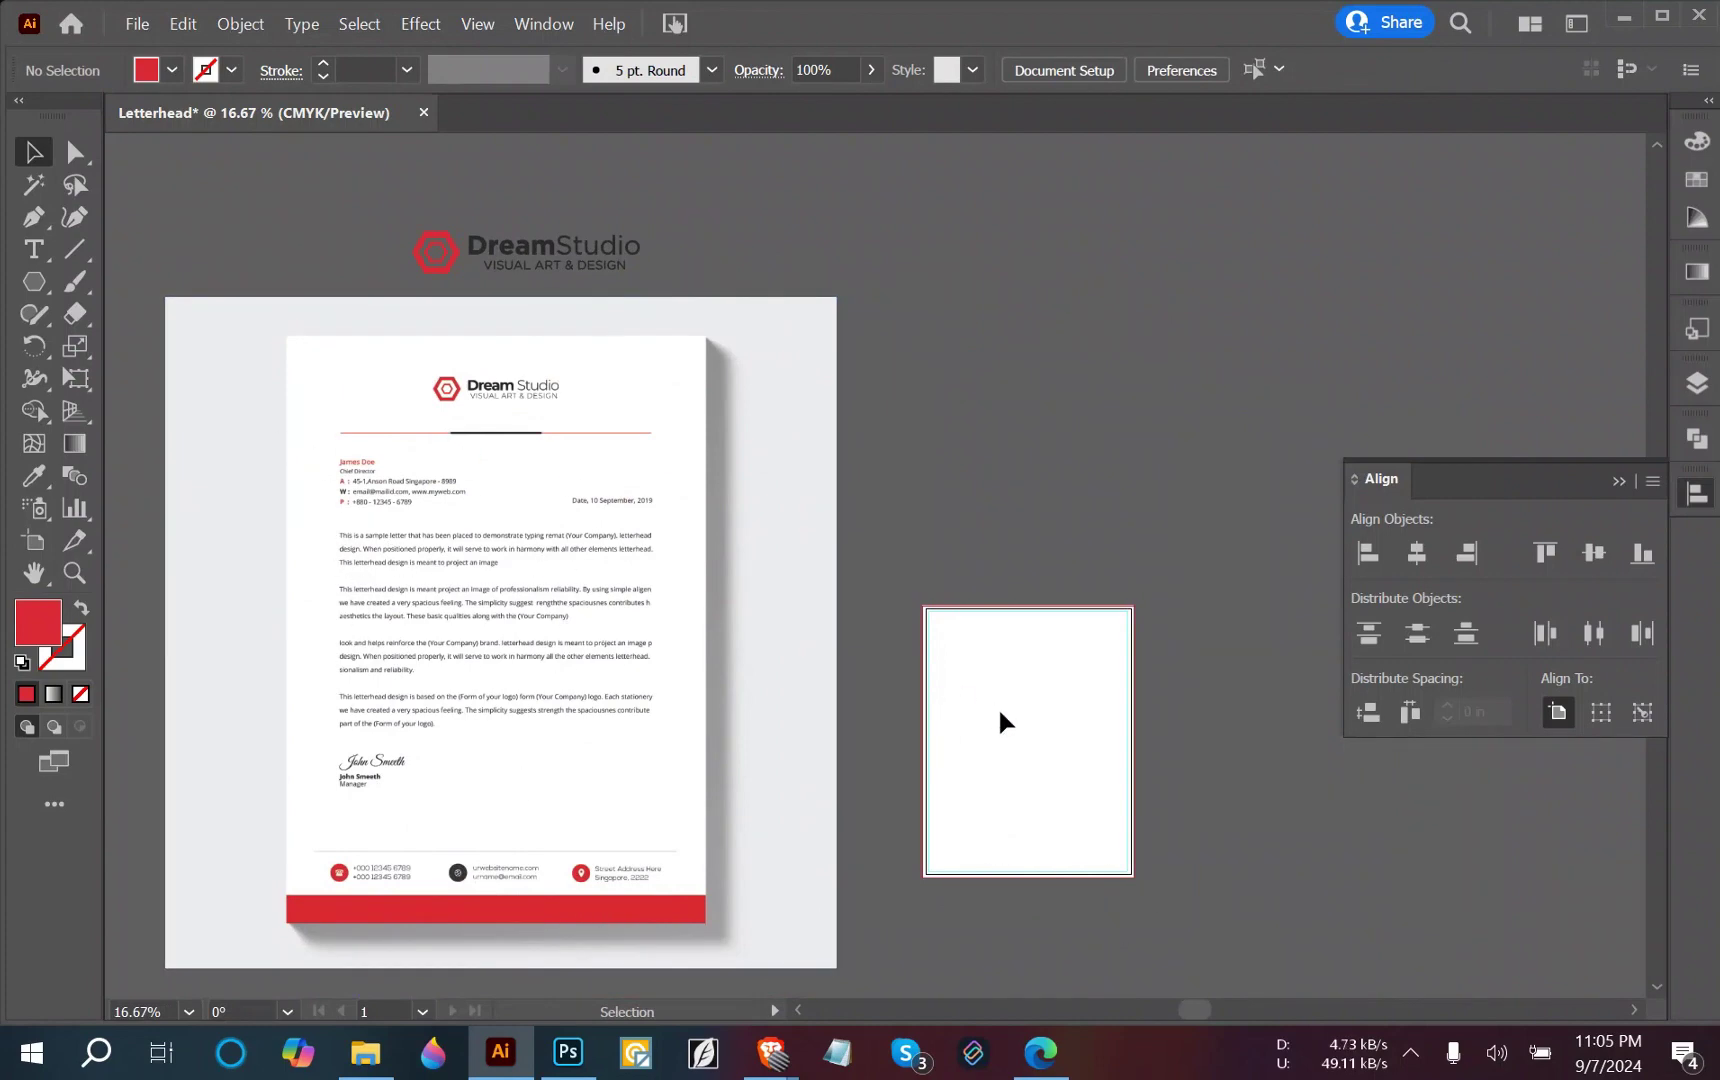
{"action": "left_click_drag", "start_coordinate": [1033, 852], "coordinate": [1051, 638]}
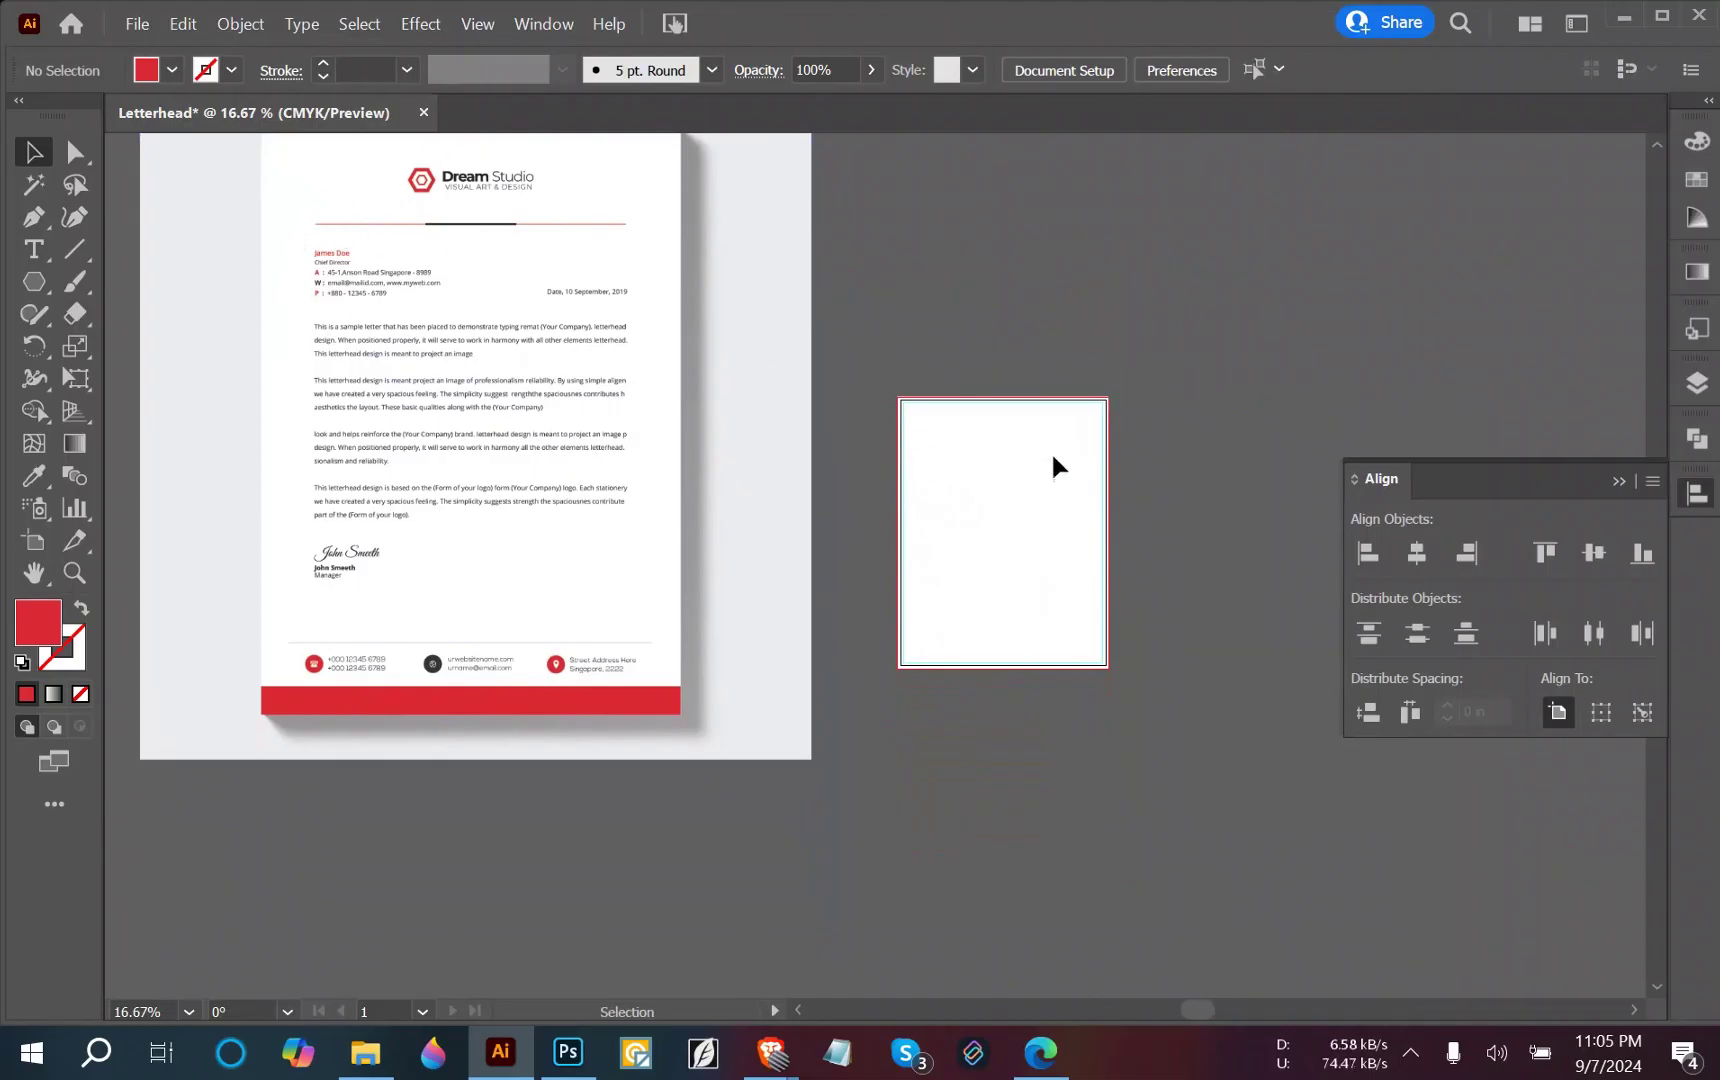
{"action": "scroll", "coordinate": [1051, 452], "scroll_direction": "up", "scroll_amount": 2}
{"action": "left_click_drag", "start_coordinate": [923, 483], "coordinate": [1133, 415]}
{"action": "scroll", "coordinate": [1144, 453], "scroll_direction": "down", "scroll_amount": 1}
{"action": "left_click_drag", "start_coordinate": [1195, 555], "coordinate": [1076, 621]}
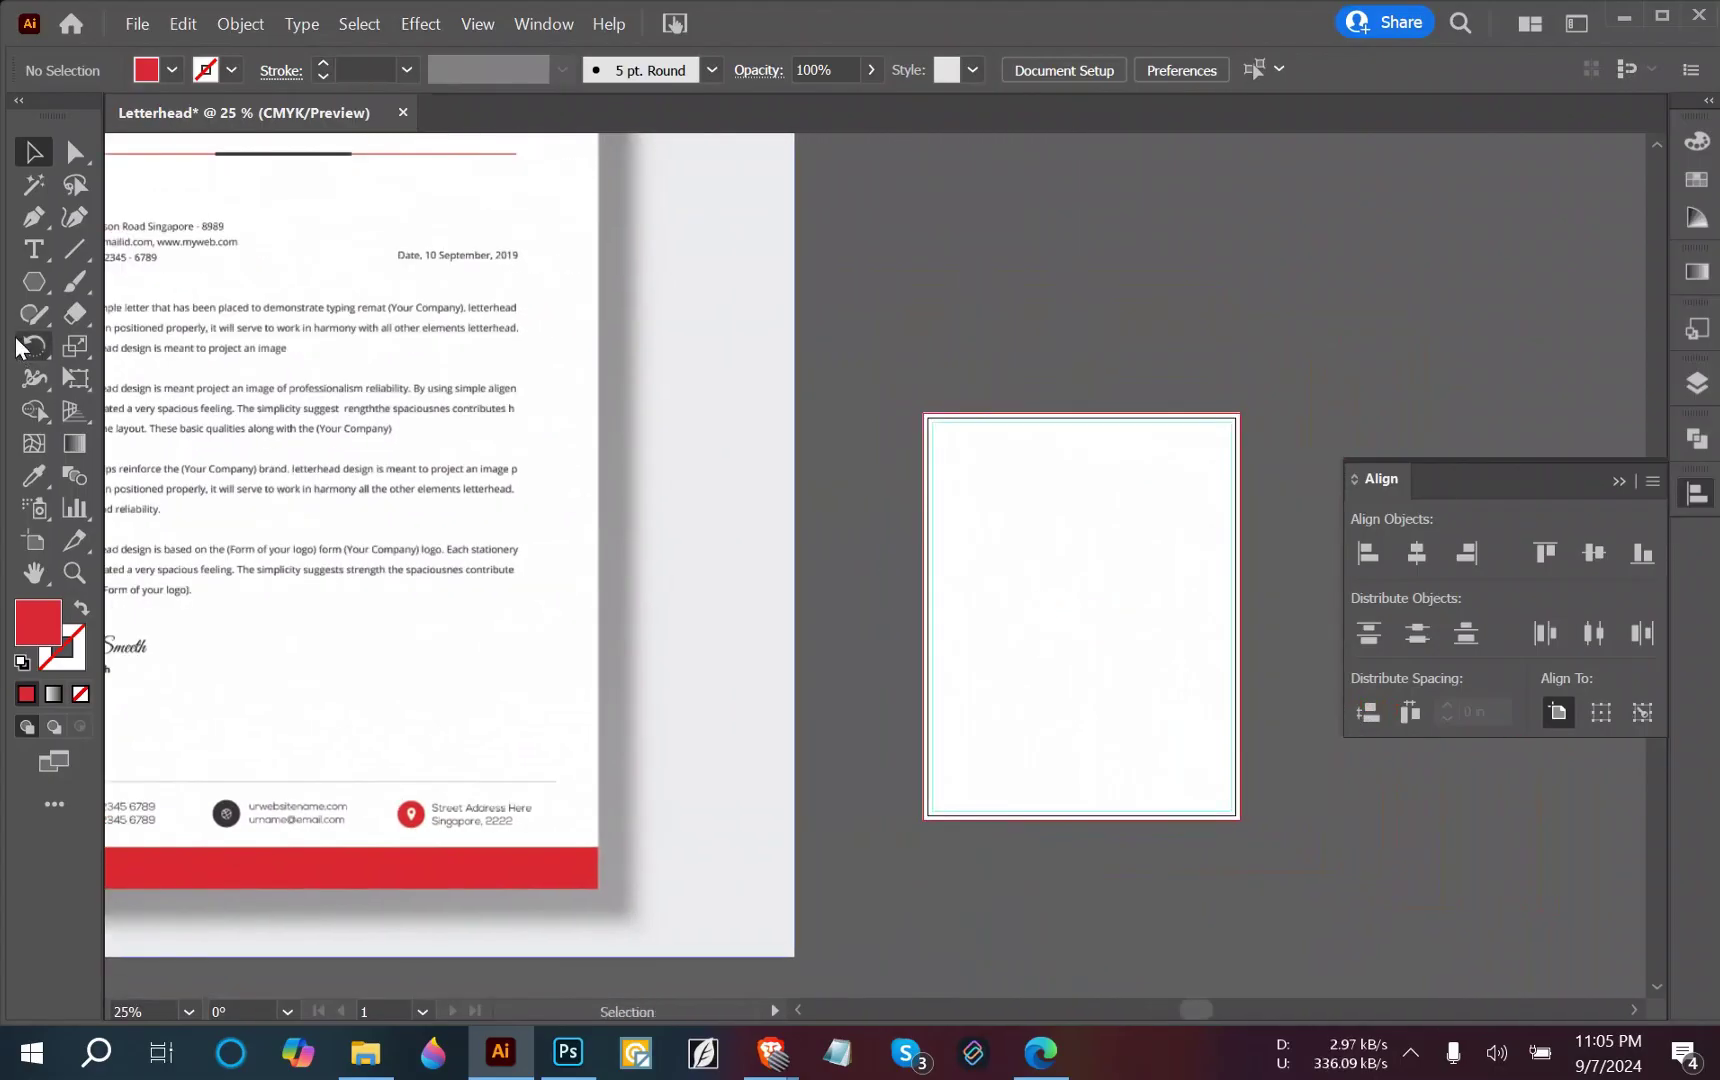
{"action": "left_click", "coordinate": [68, 257]}
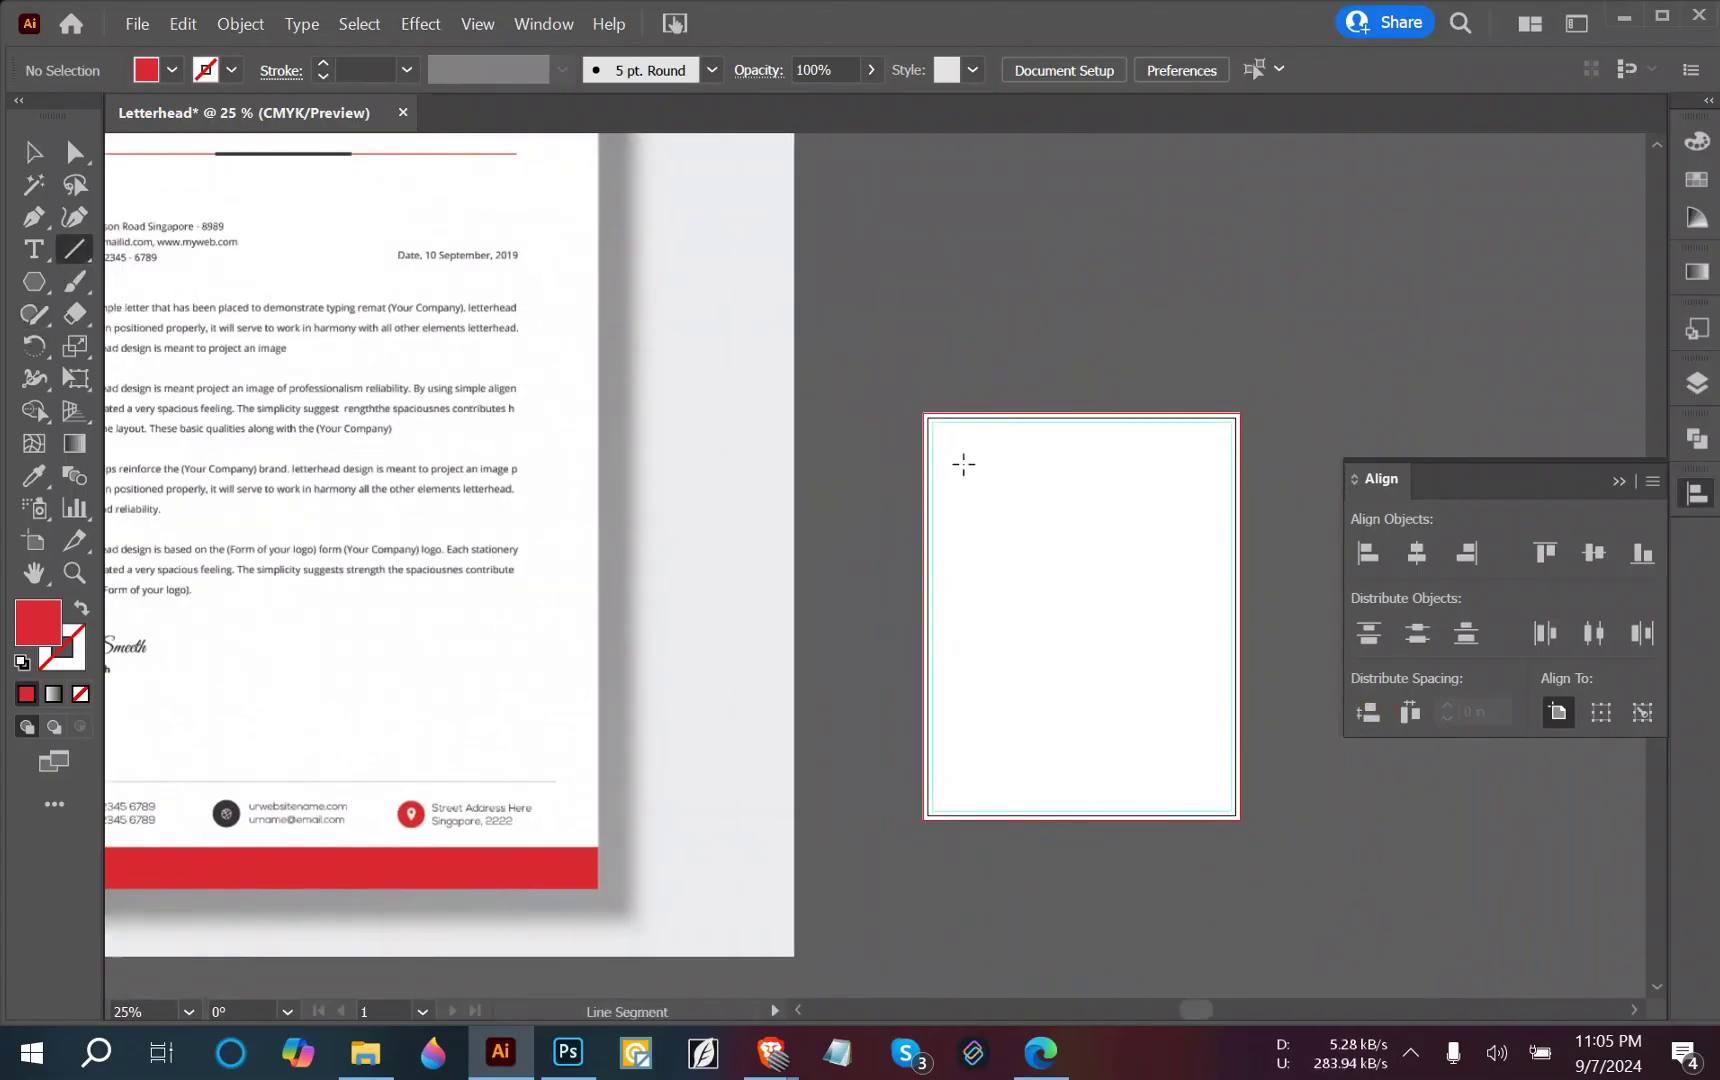
{"action": "left_click_drag", "start_coordinate": [957, 461], "coordinate": [1202, 462]}
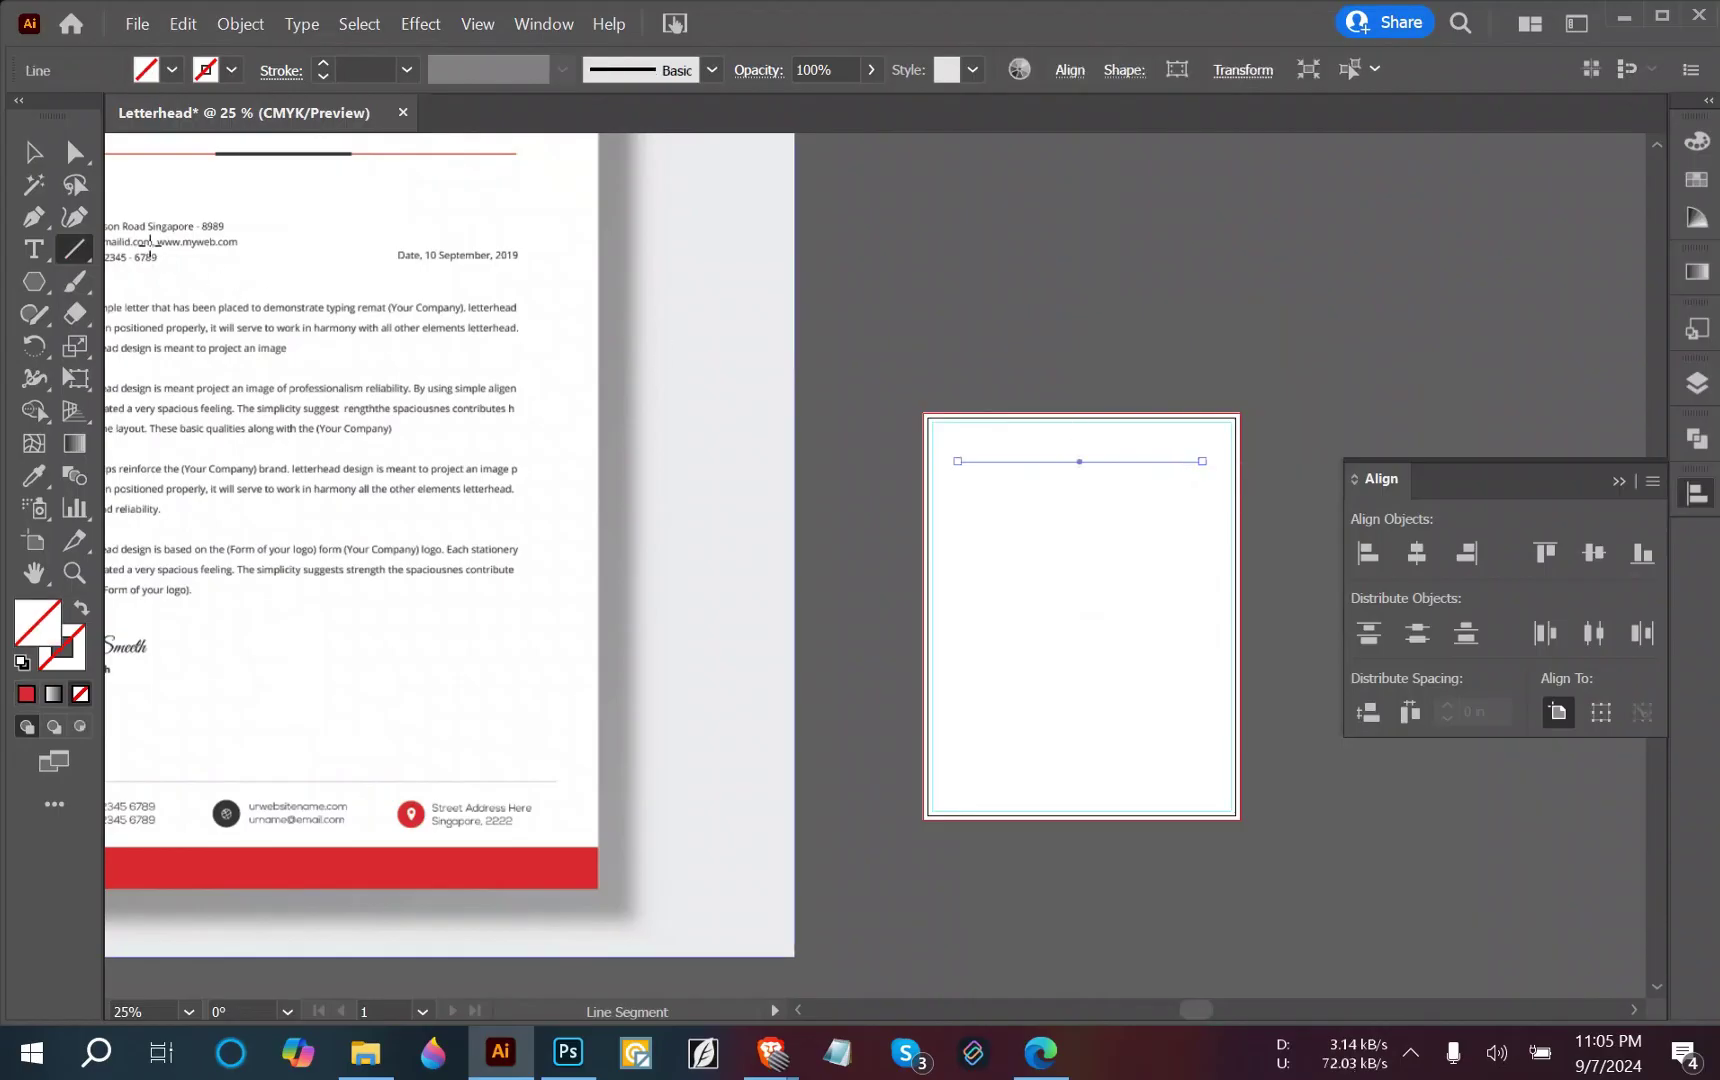
Give the new horizontal line a 5 pt red stroke.
{"action": "left_click", "coordinate": [33, 152]}
{"action": "left_click", "coordinate": [319, 59]}
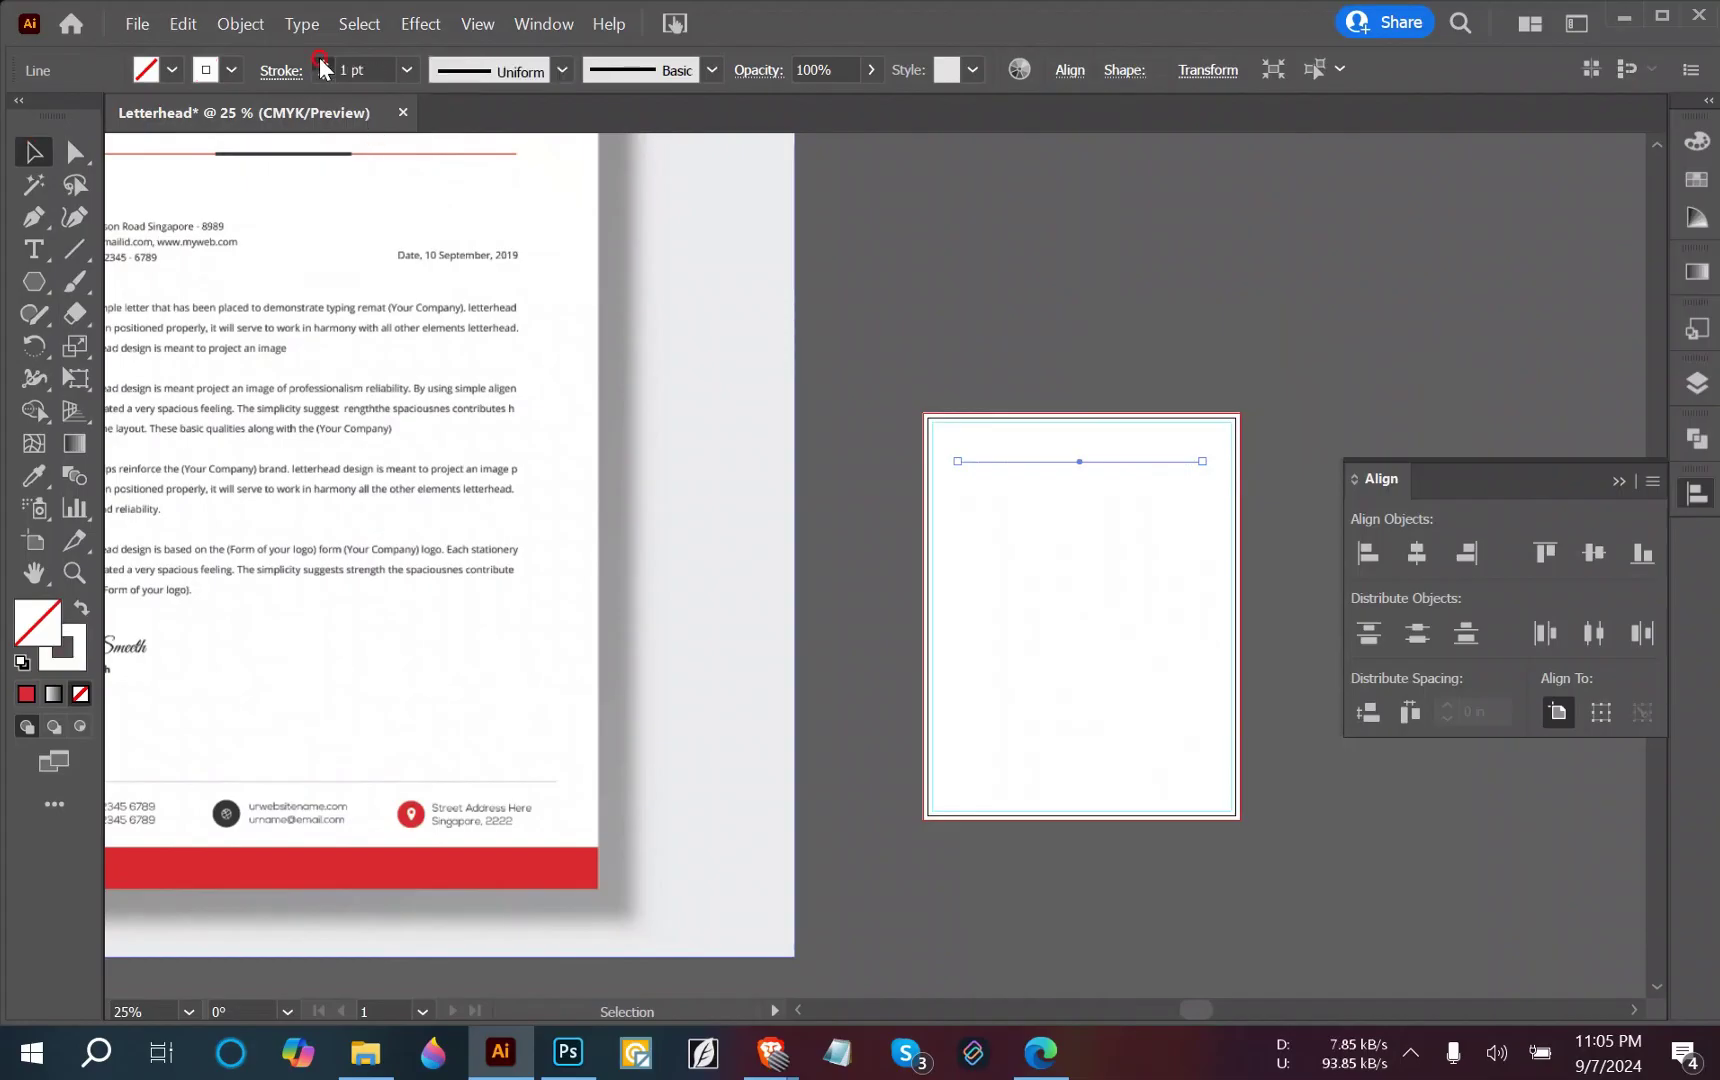
{"action": "left_click", "coordinate": [230, 68]}
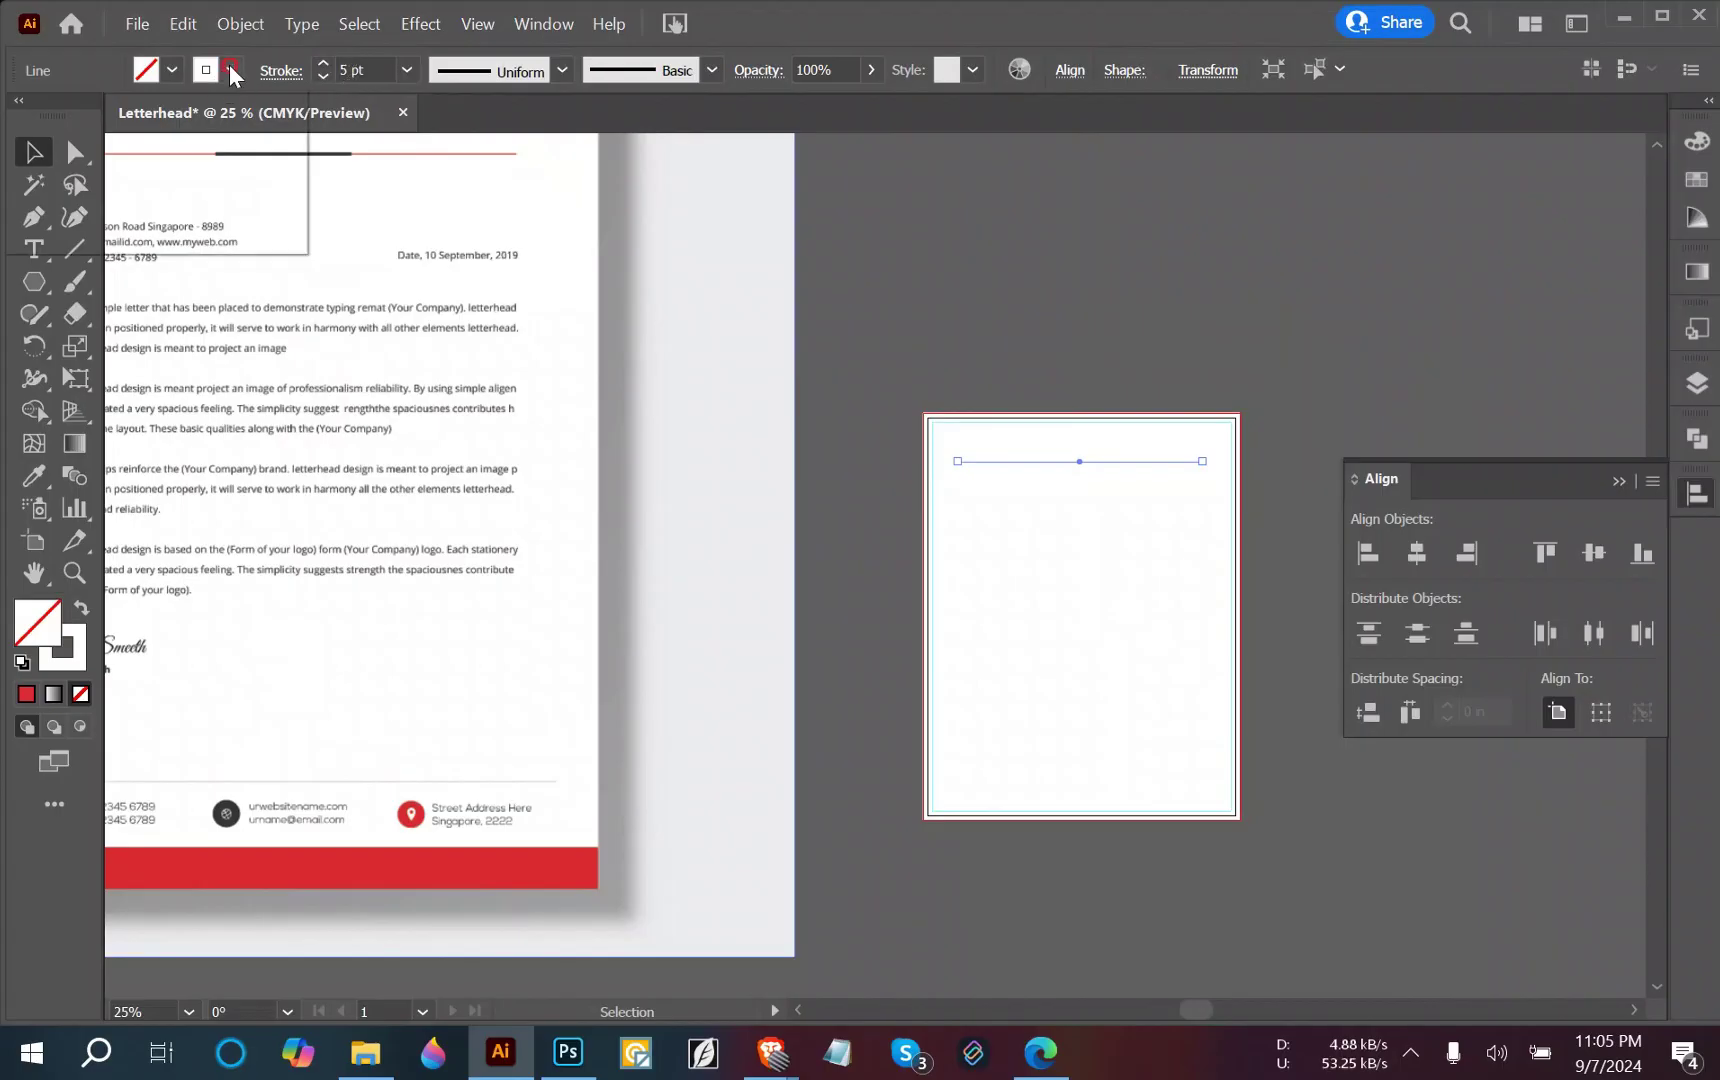
{"action": "left_click", "coordinate": [93, 117]}
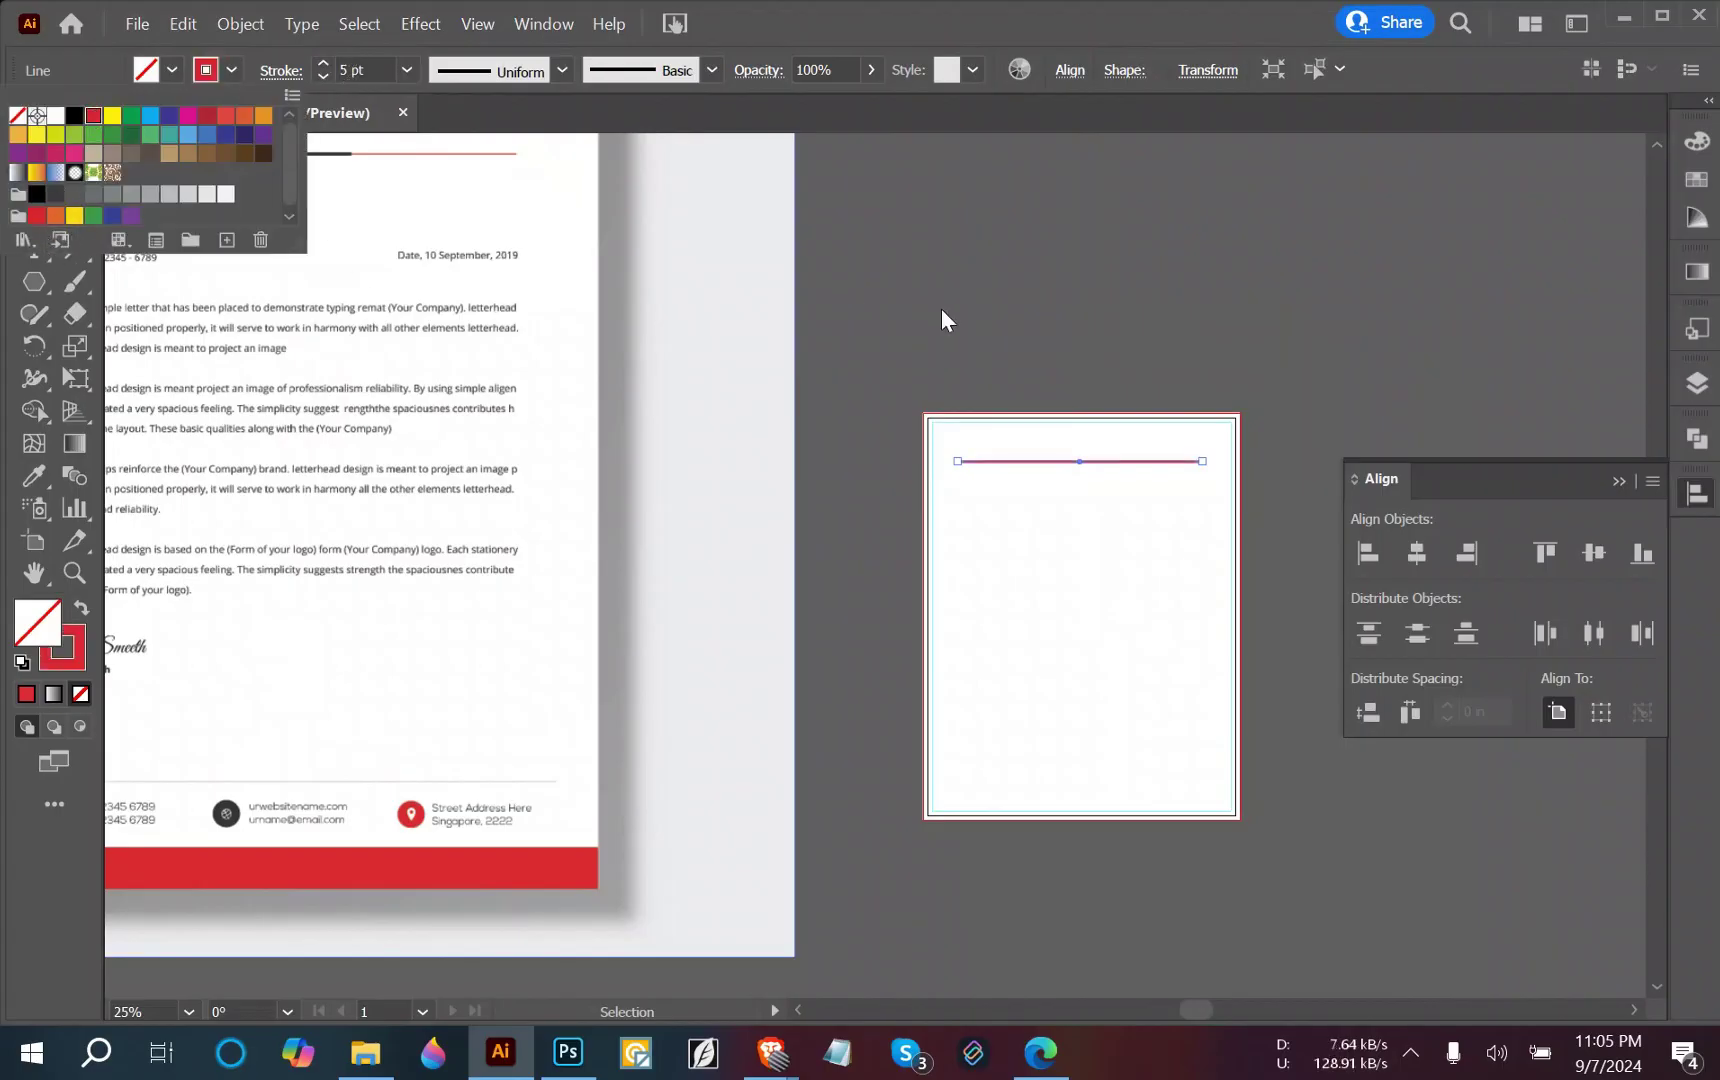
Reduce the stroke weight of the red header line to 2 pt.
{"action": "left_click", "coordinate": [941, 308]}
{"action": "left_click", "coordinate": [1056, 494]}
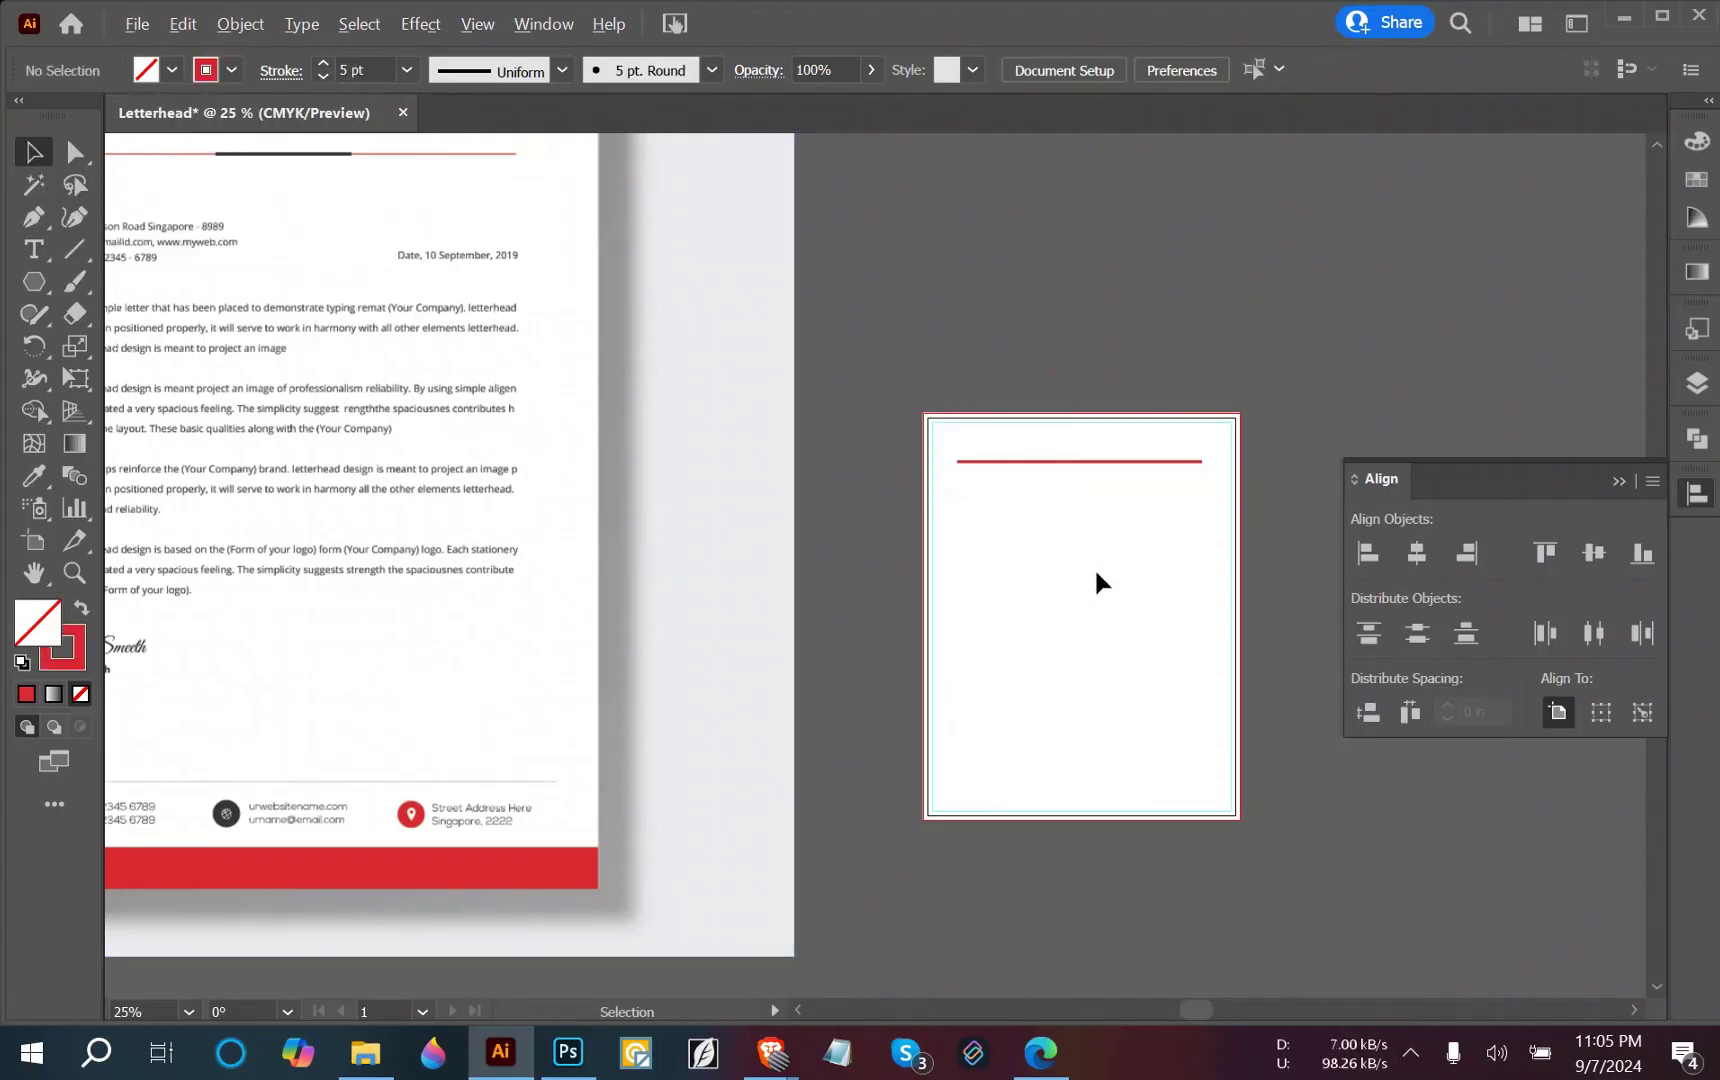
{"action": "scroll", "coordinate": [1094, 567], "scroll_direction": "down", "scroll_amount": 1}
{"action": "scroll", "coordinate": [1087, 530], "scroll_direction": "up", "scroll_amount": 4}
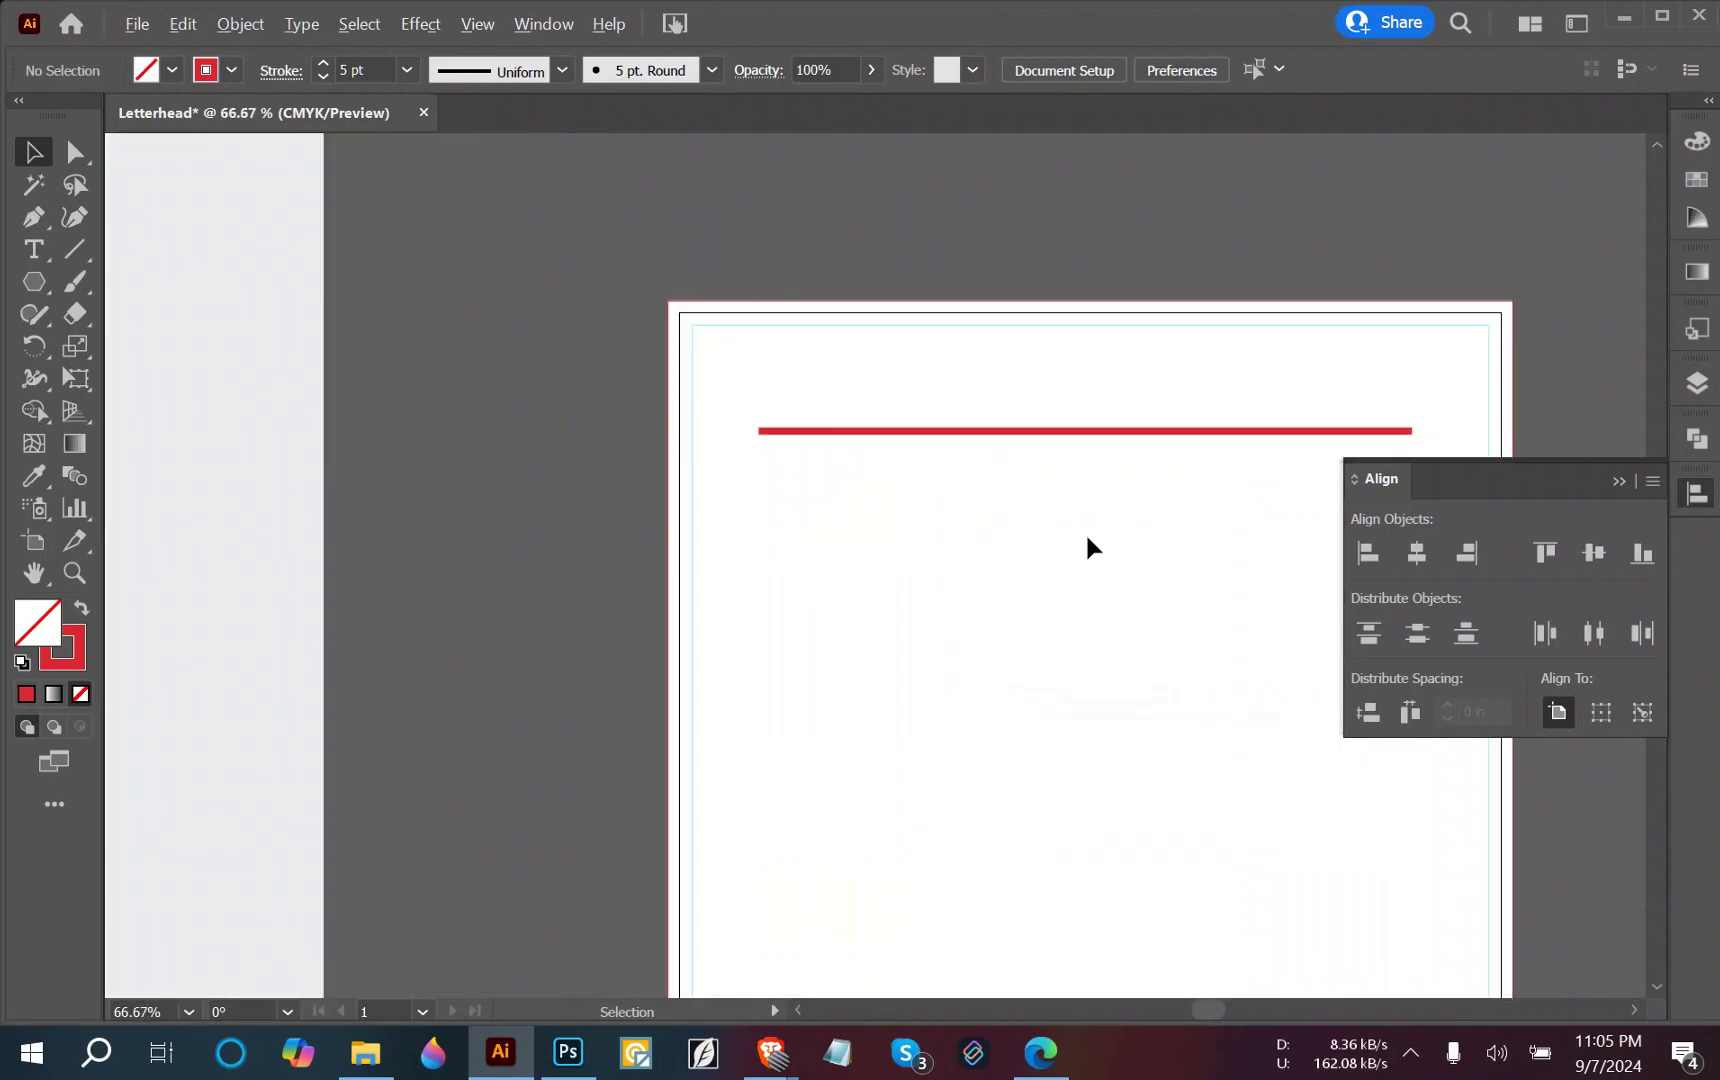
{"action": "left_click", "coordinate": [1075, 431]}
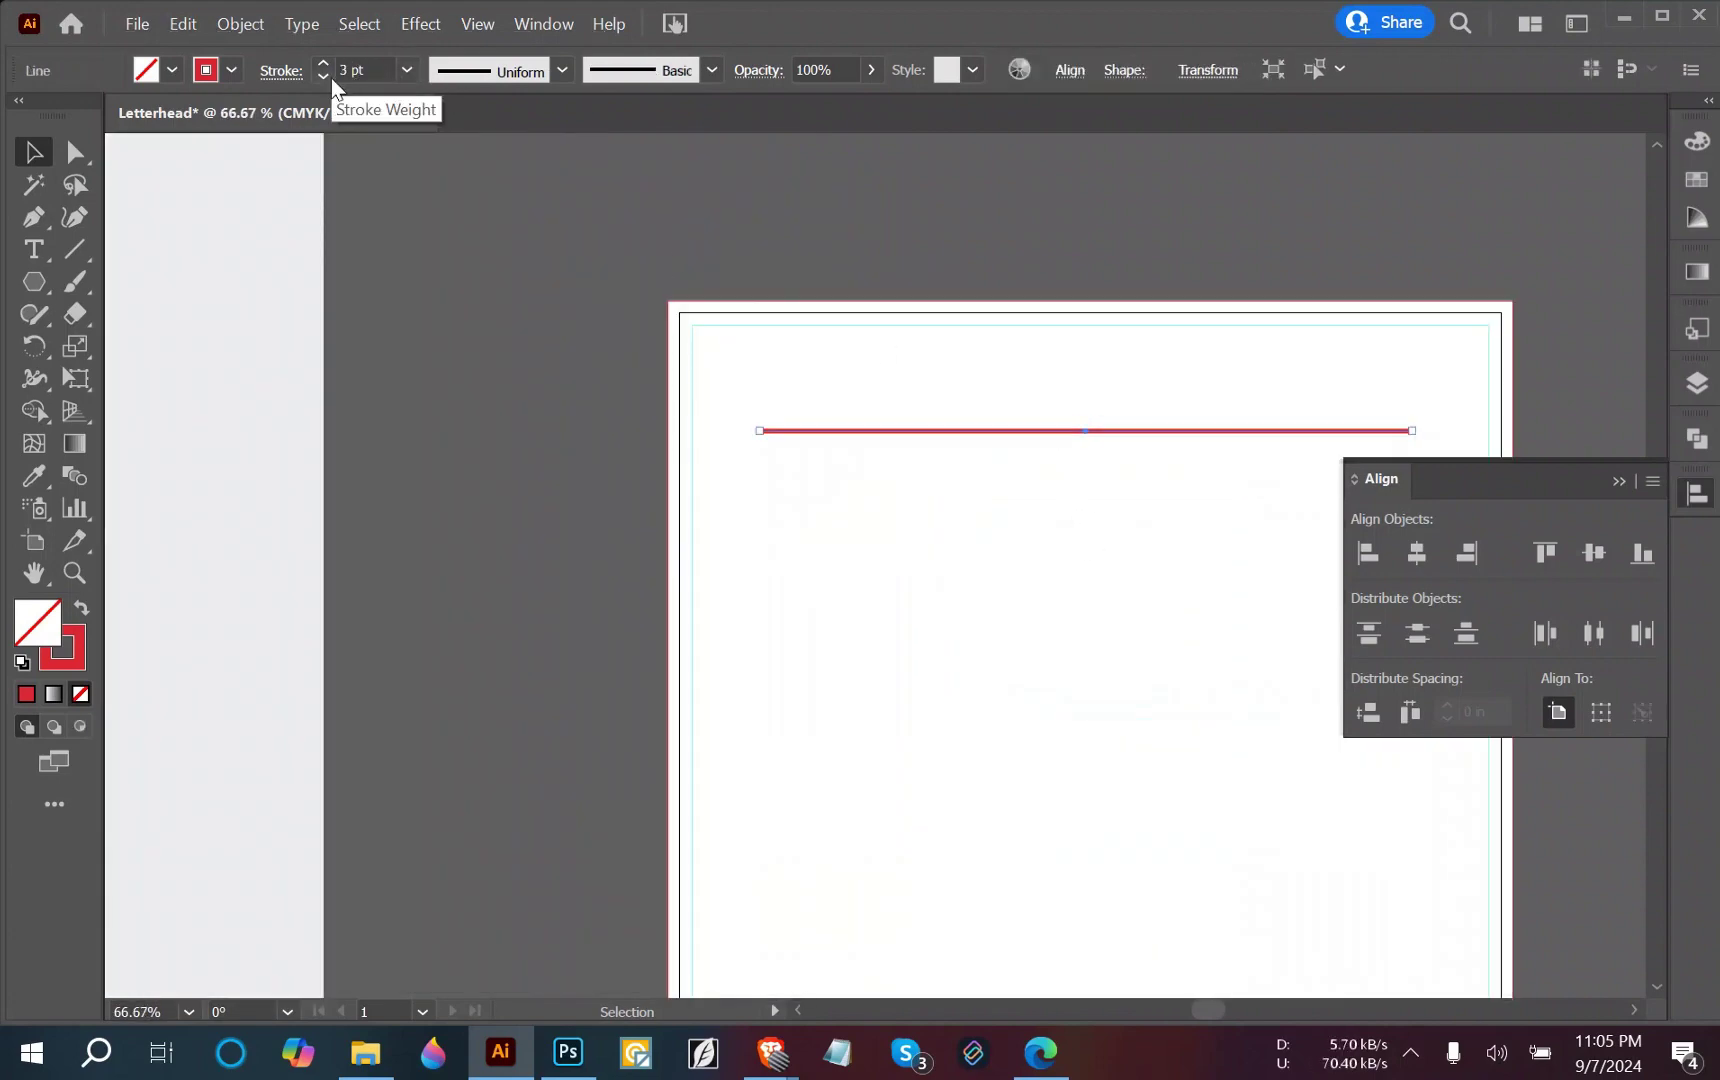
{"action": "left_click", "coordinate": [630, 284]}
{"action": "scroll", "coordinate": [496, 374], "scroll_direction": "down", "scroll_amount": 2}
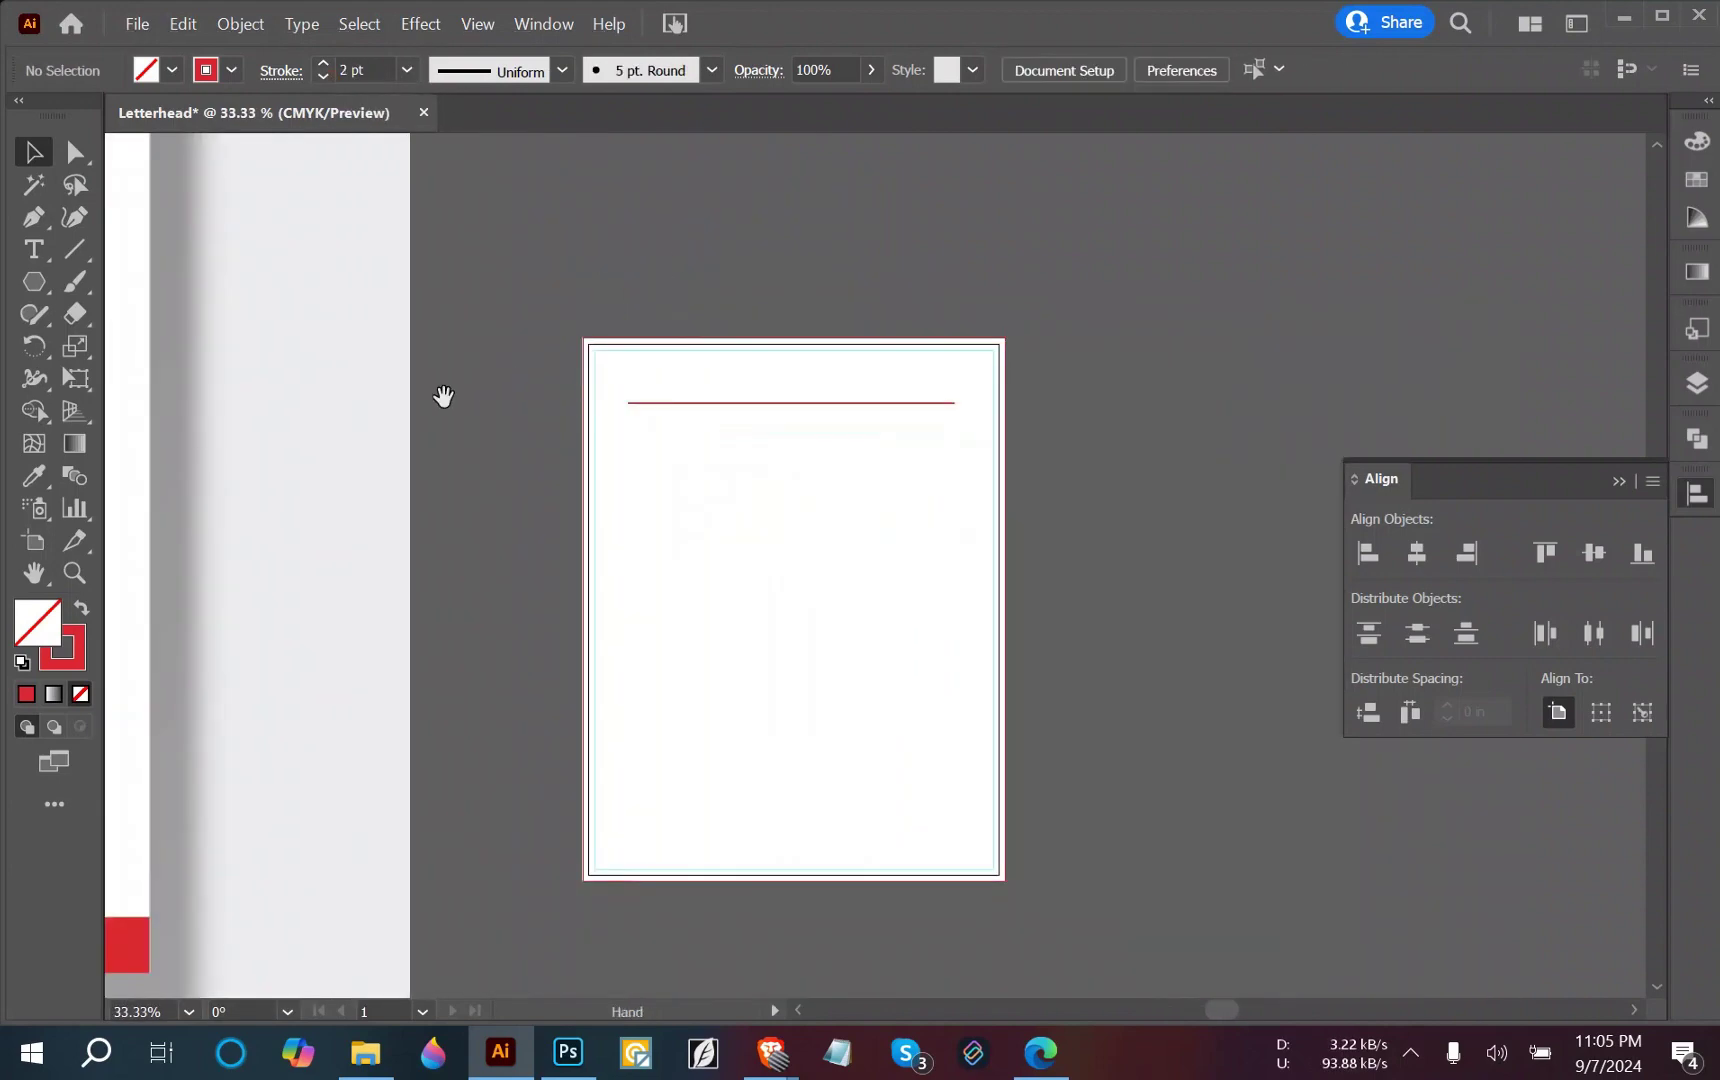
Expand the fill and stroke of the header line into a filled shape.
{"action": "left_click_drag", "start_coordinate": [441, 396], "coordinate": [384, 423]}
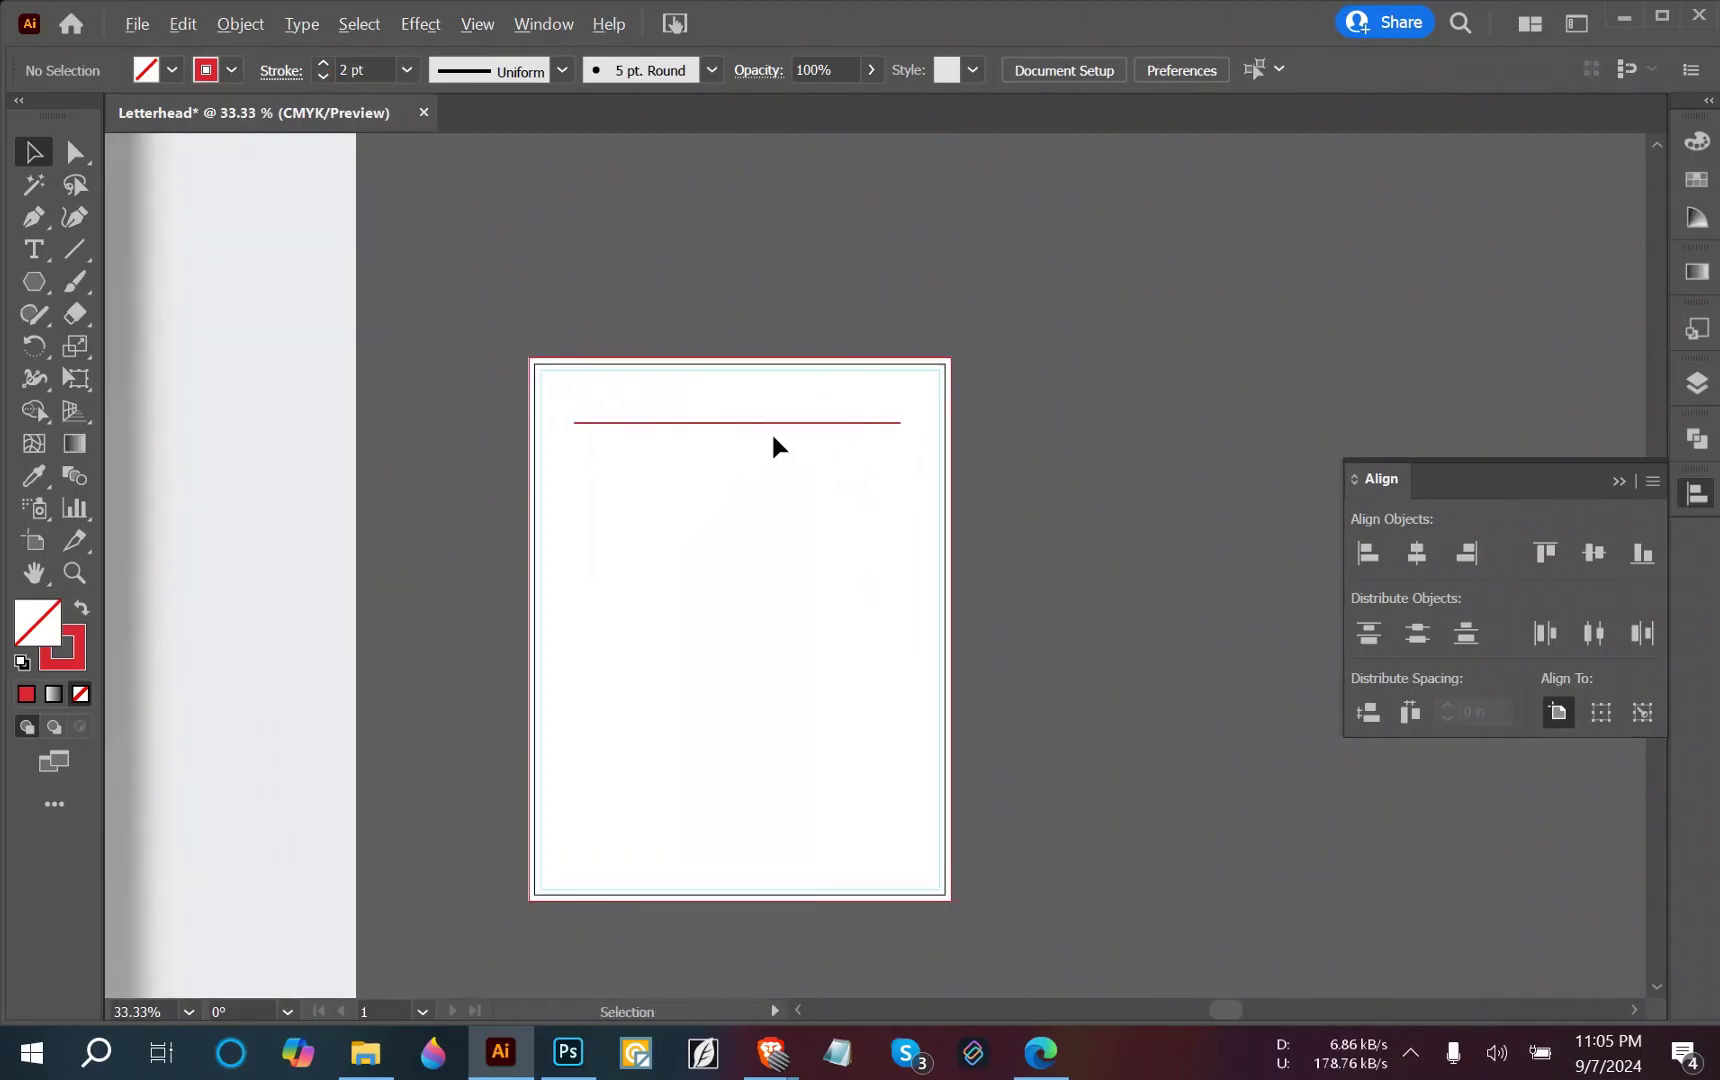
{"action": "scroll", "coordinate": [661, 422], "scroll_direction": "down", "scroll_amount": 2}
{"action": "left_click_drag", "start_coordinate": [488, 373], "coordinate": [615, 337]}
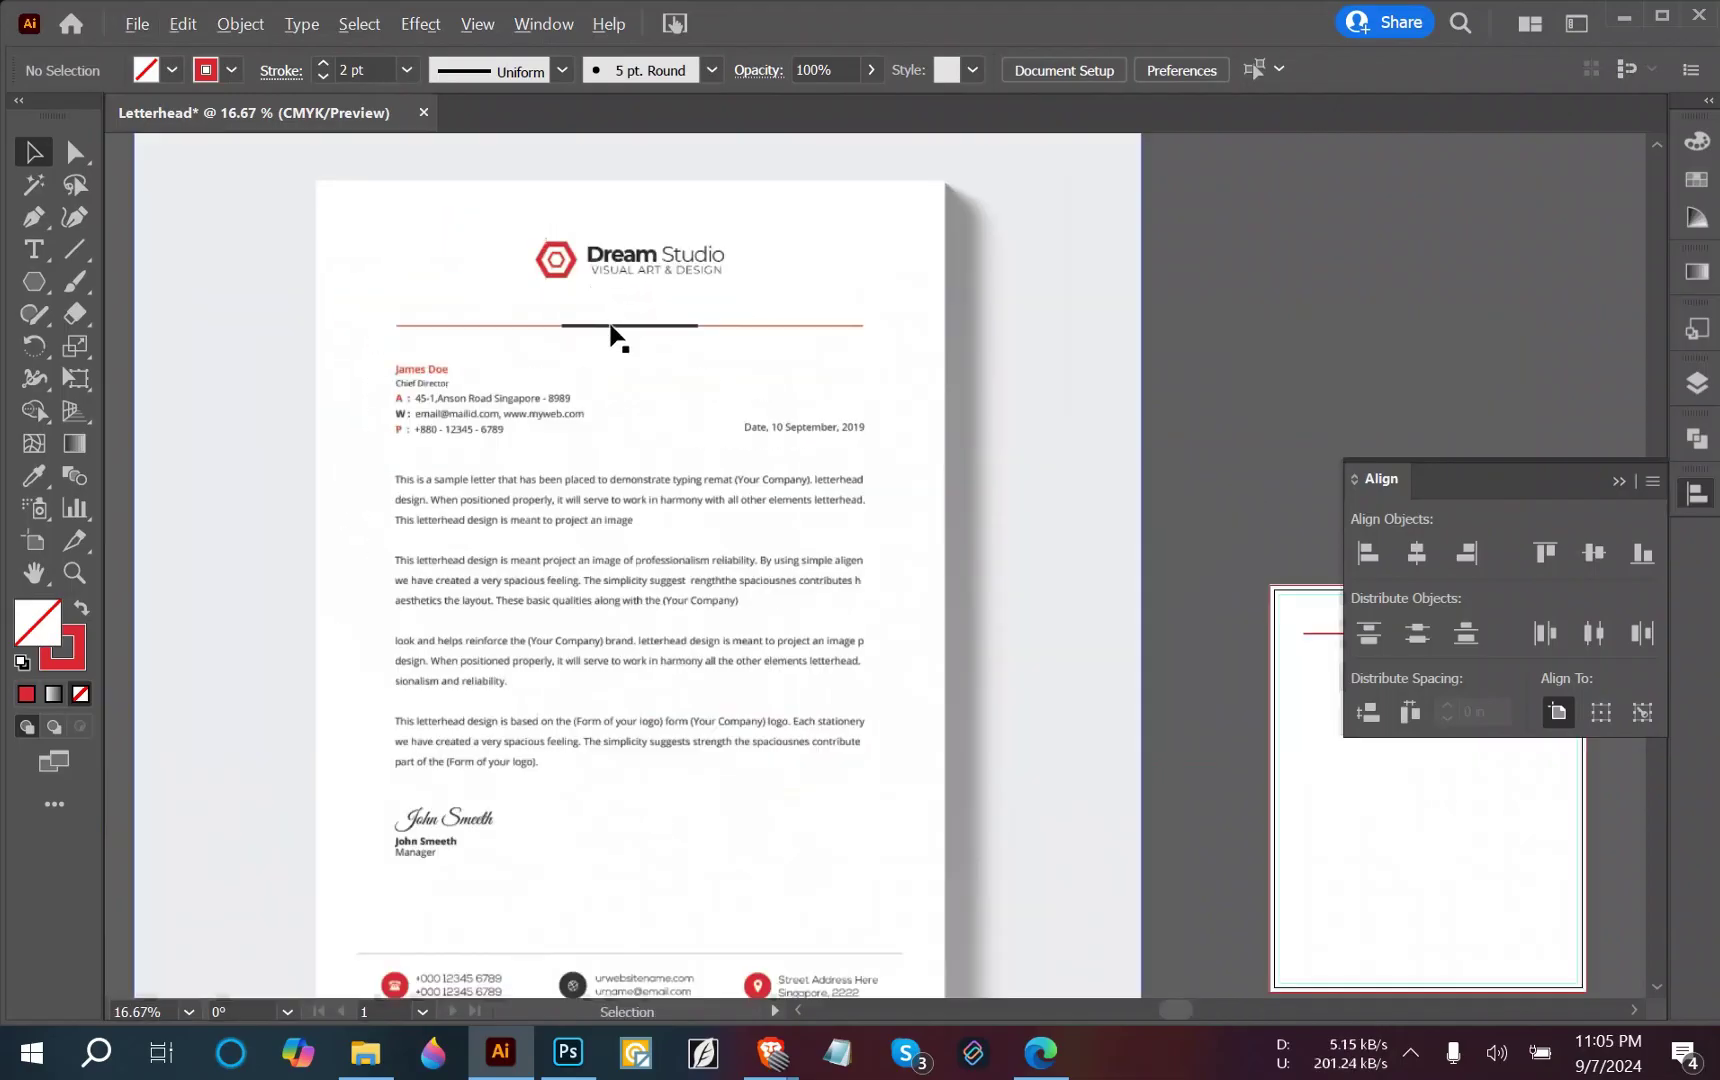
{"action": "scroll", "coordinate": [615, 337], "scroll_direction": "up", "scroll_amount": 4}
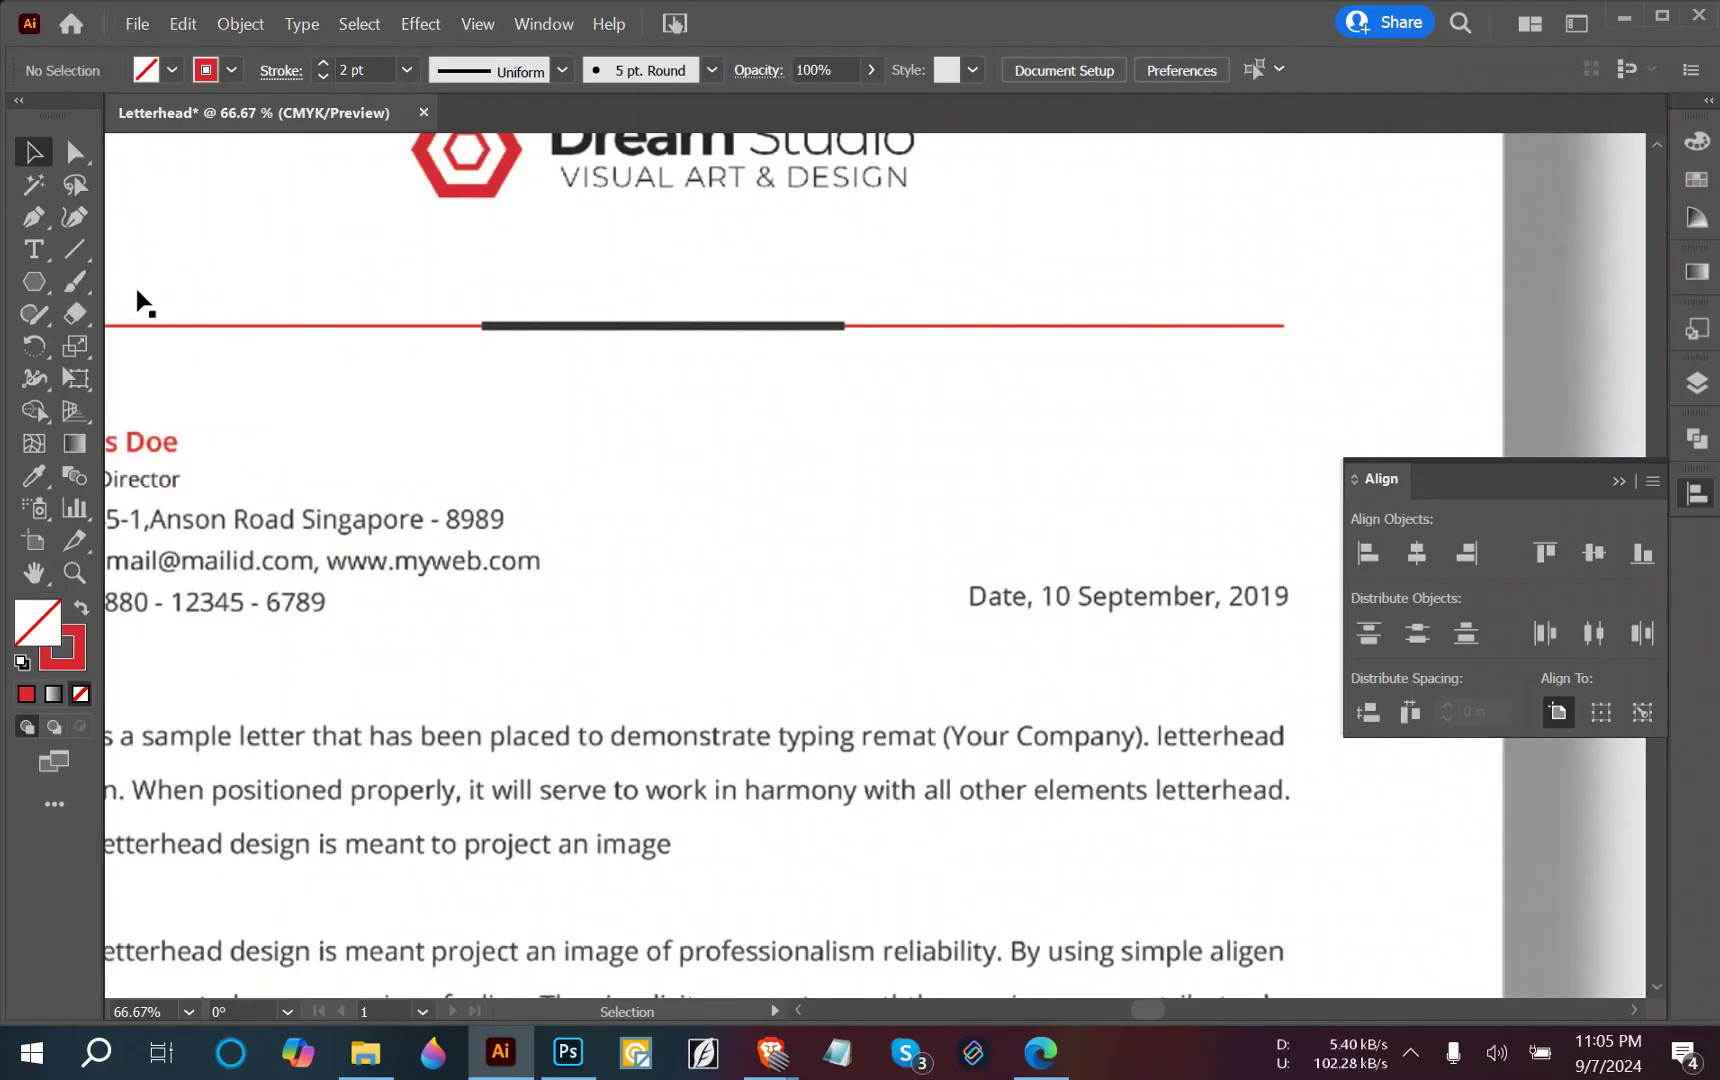
{"action": "scroll", "coordinate": [733, 370], "scroll_direction": "down", "scroll_amount": 3}
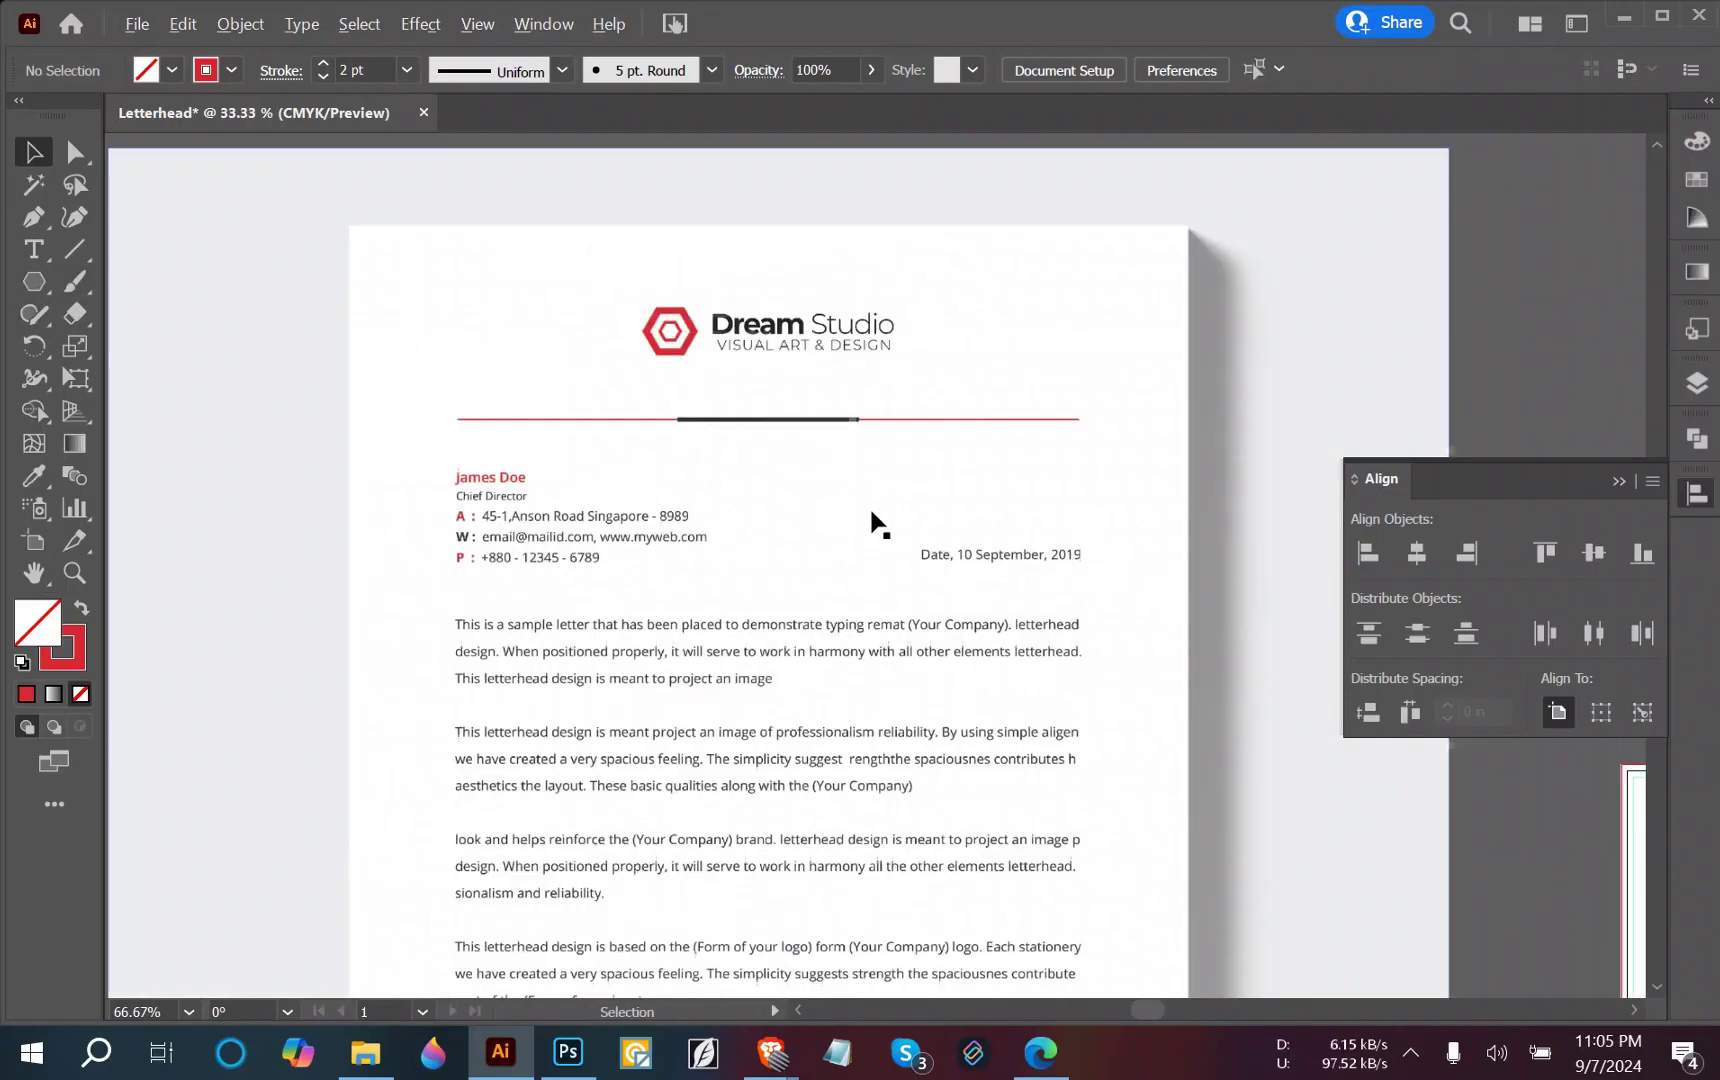
{"action": "left_click_drag", "start_coordinate": [1424, 357], "coordinate": [694, 357]}
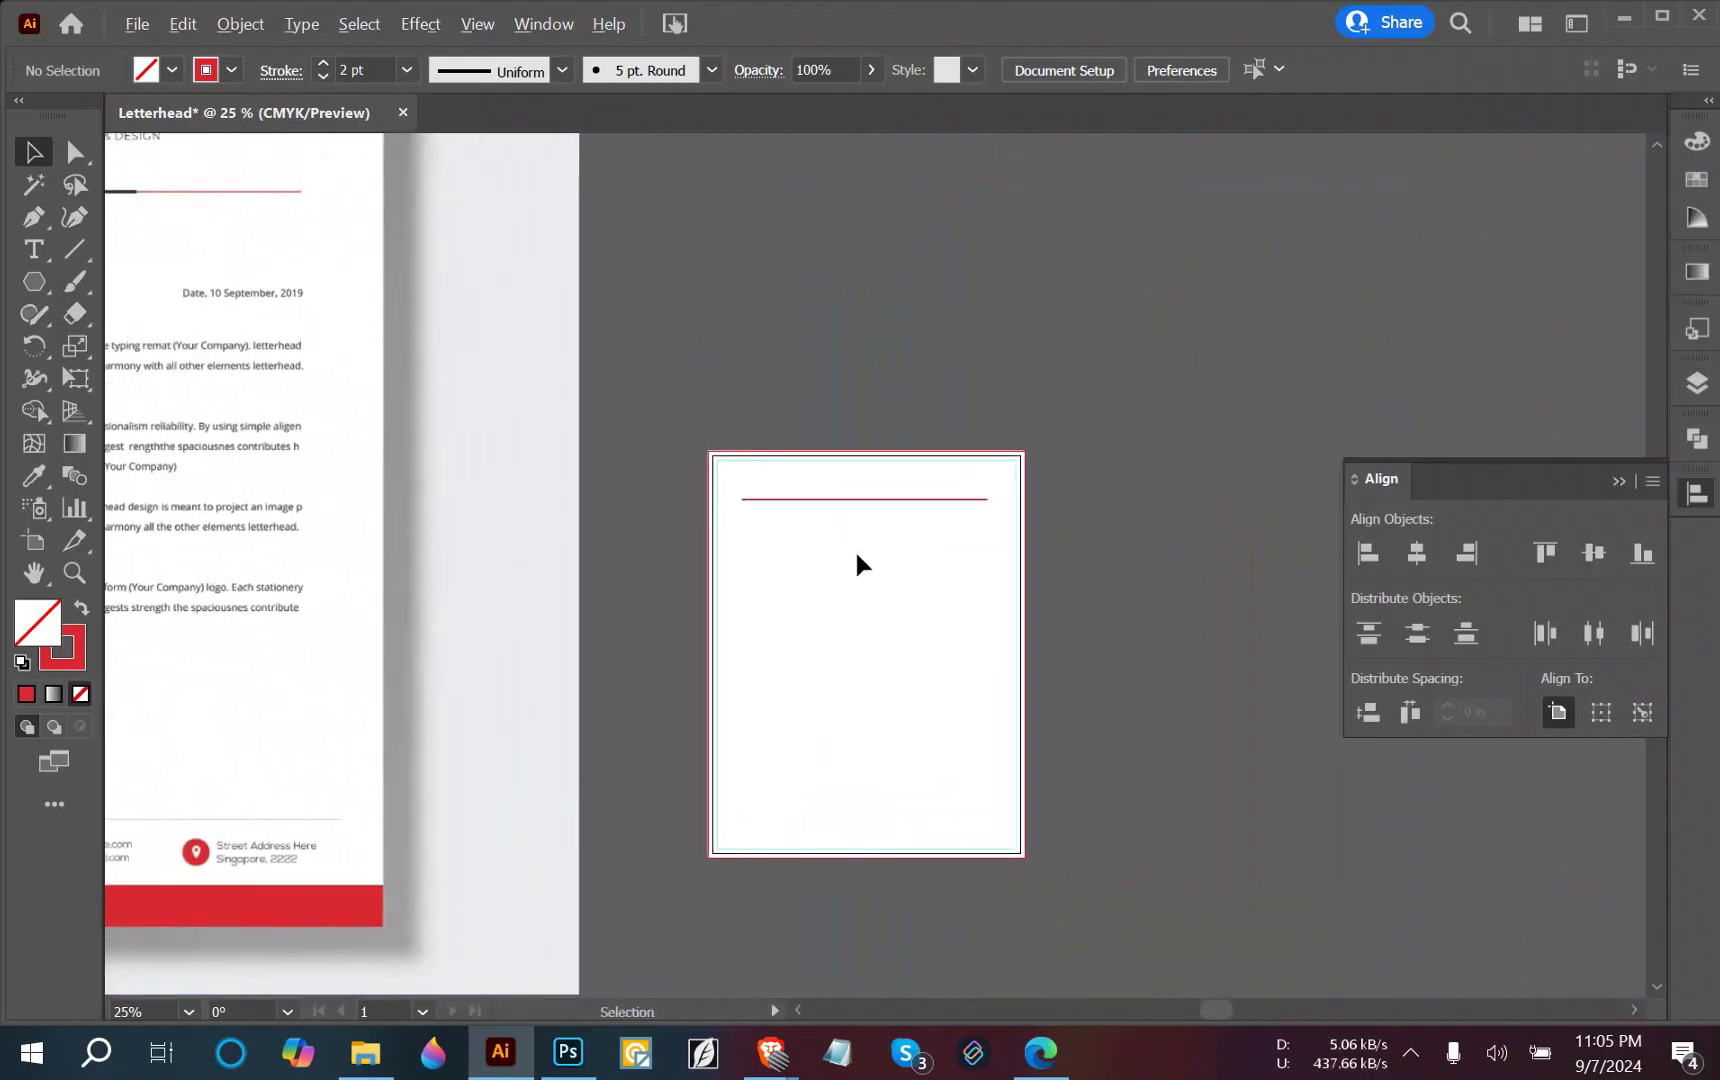
{"action": "scroll", "coordinate": [855, 548], "scroll_direction": "up", "scroll_amount": 4}
{"action": "left_click", "coordinate": [902, 334]}
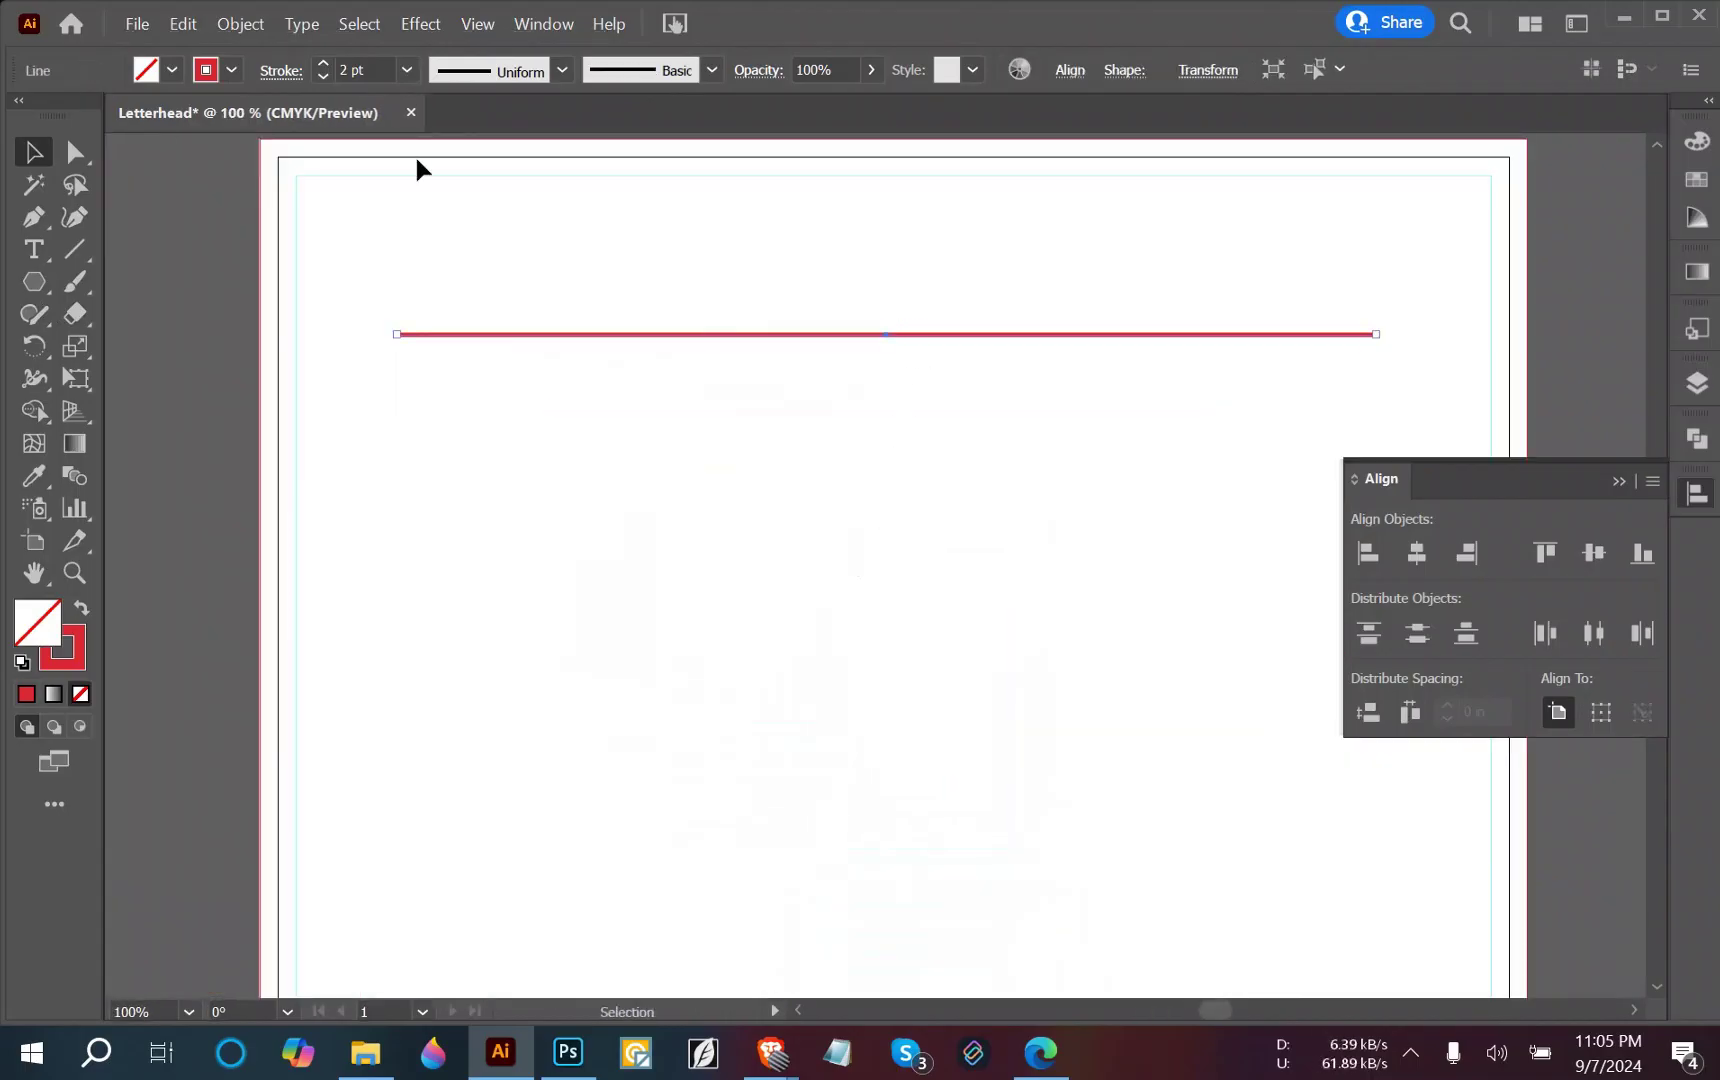
{"action": "left_click", "coordinate": [255, 17]}
{"action": "left_click", "coordinate": [407, 311]}
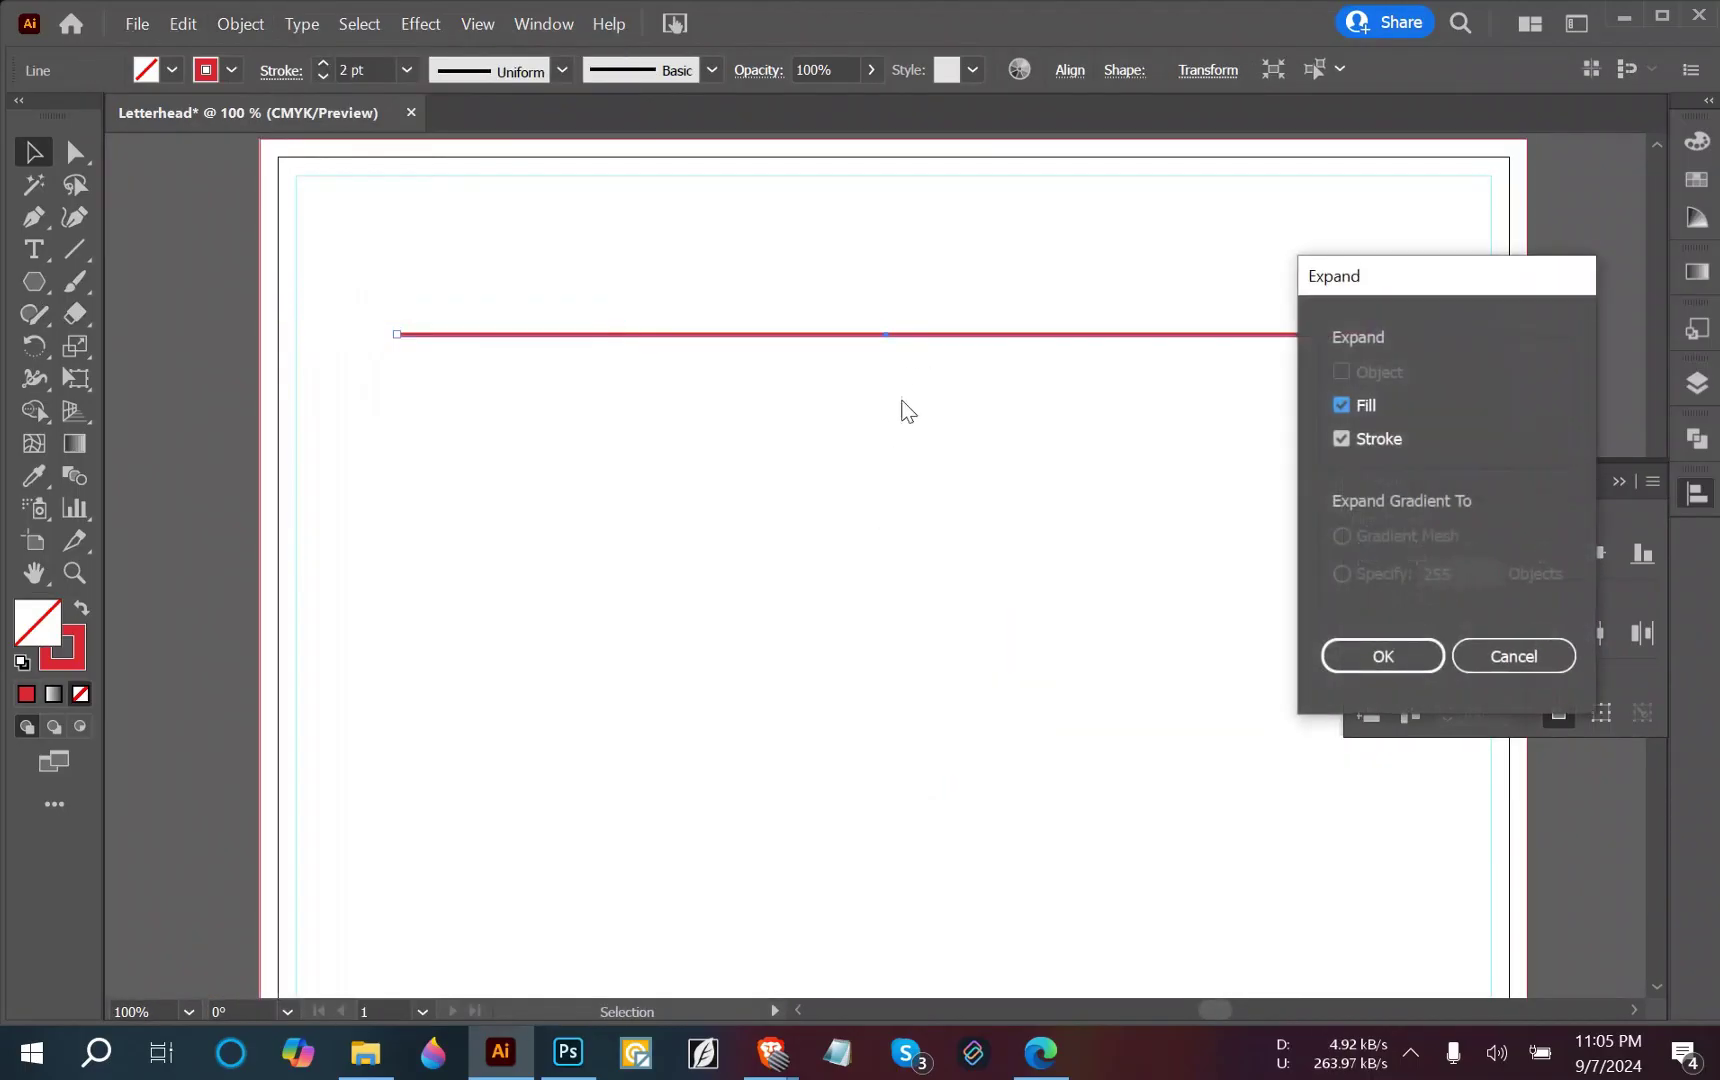
{"action": "left_click", "coordinate": [1383, 656]}
{"action": "left_click", "coordinate": [120, 335]}
Draw a short, thin rectangle, thicker than the header line, just above the line's middle section.
{"action": "right_click", "coordinate": [38, 290]}
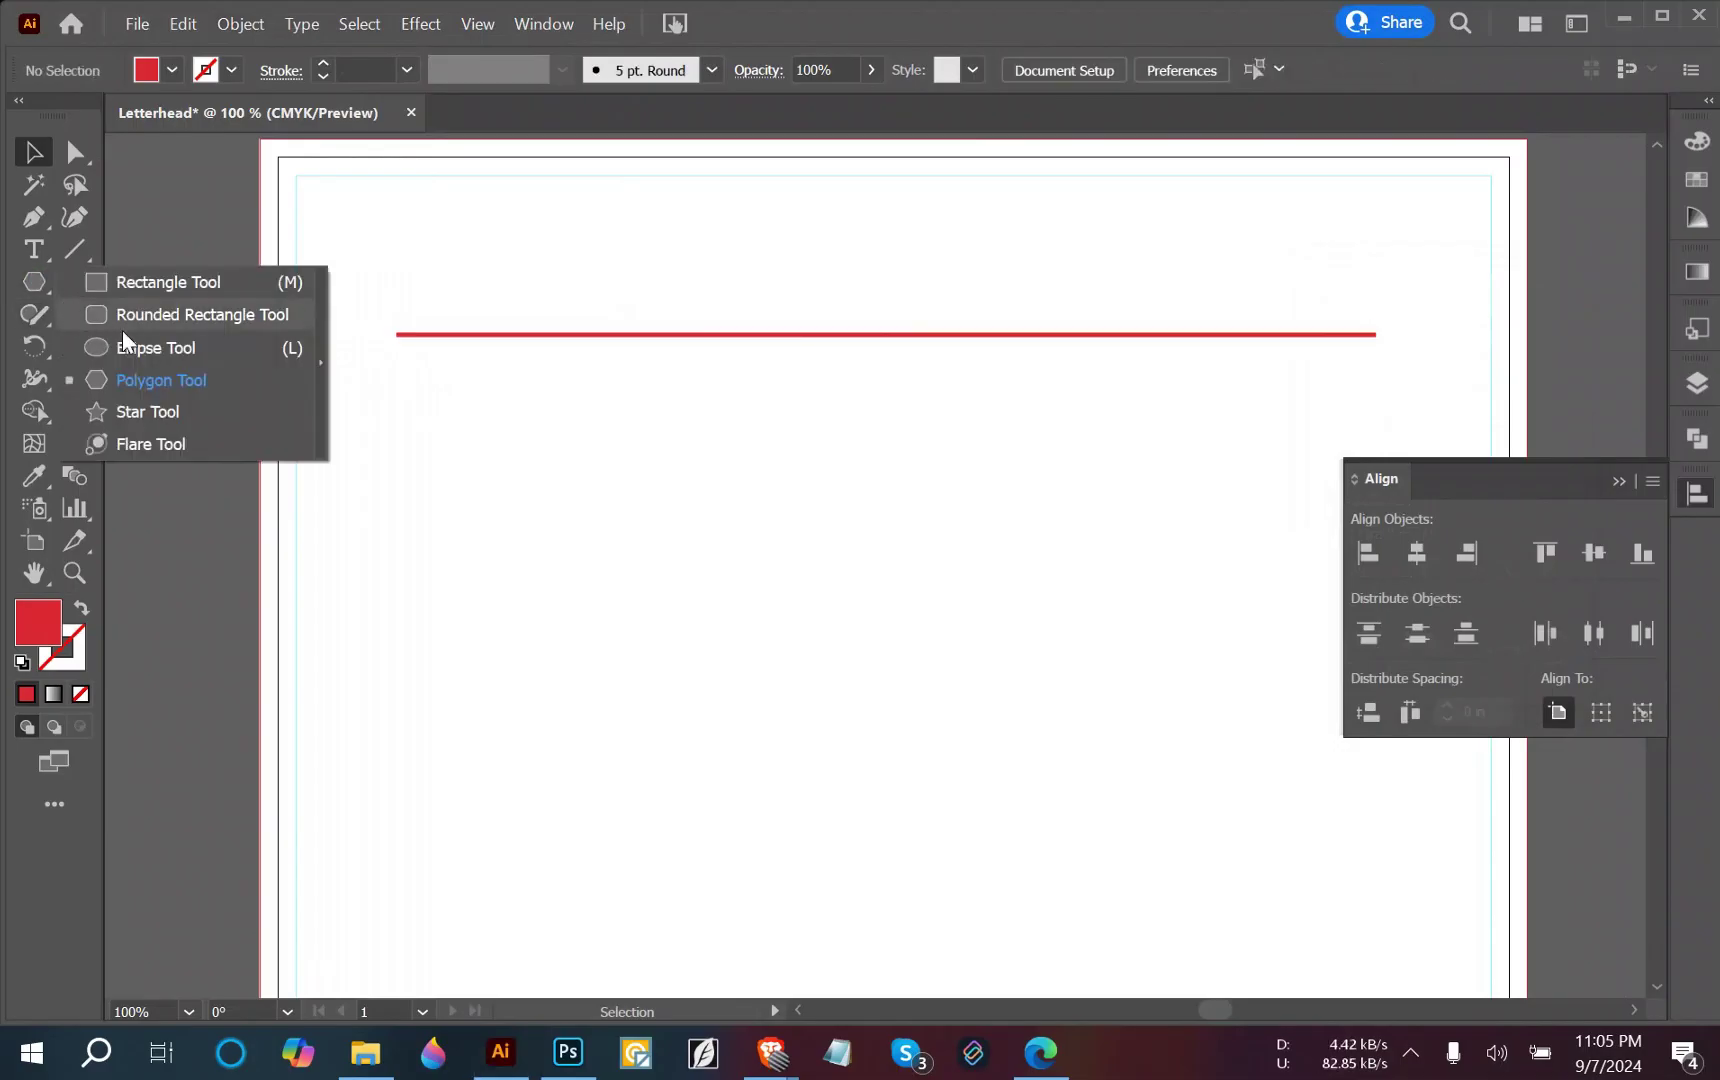
{"action": "left_click", "coordinate": [140, 281]}
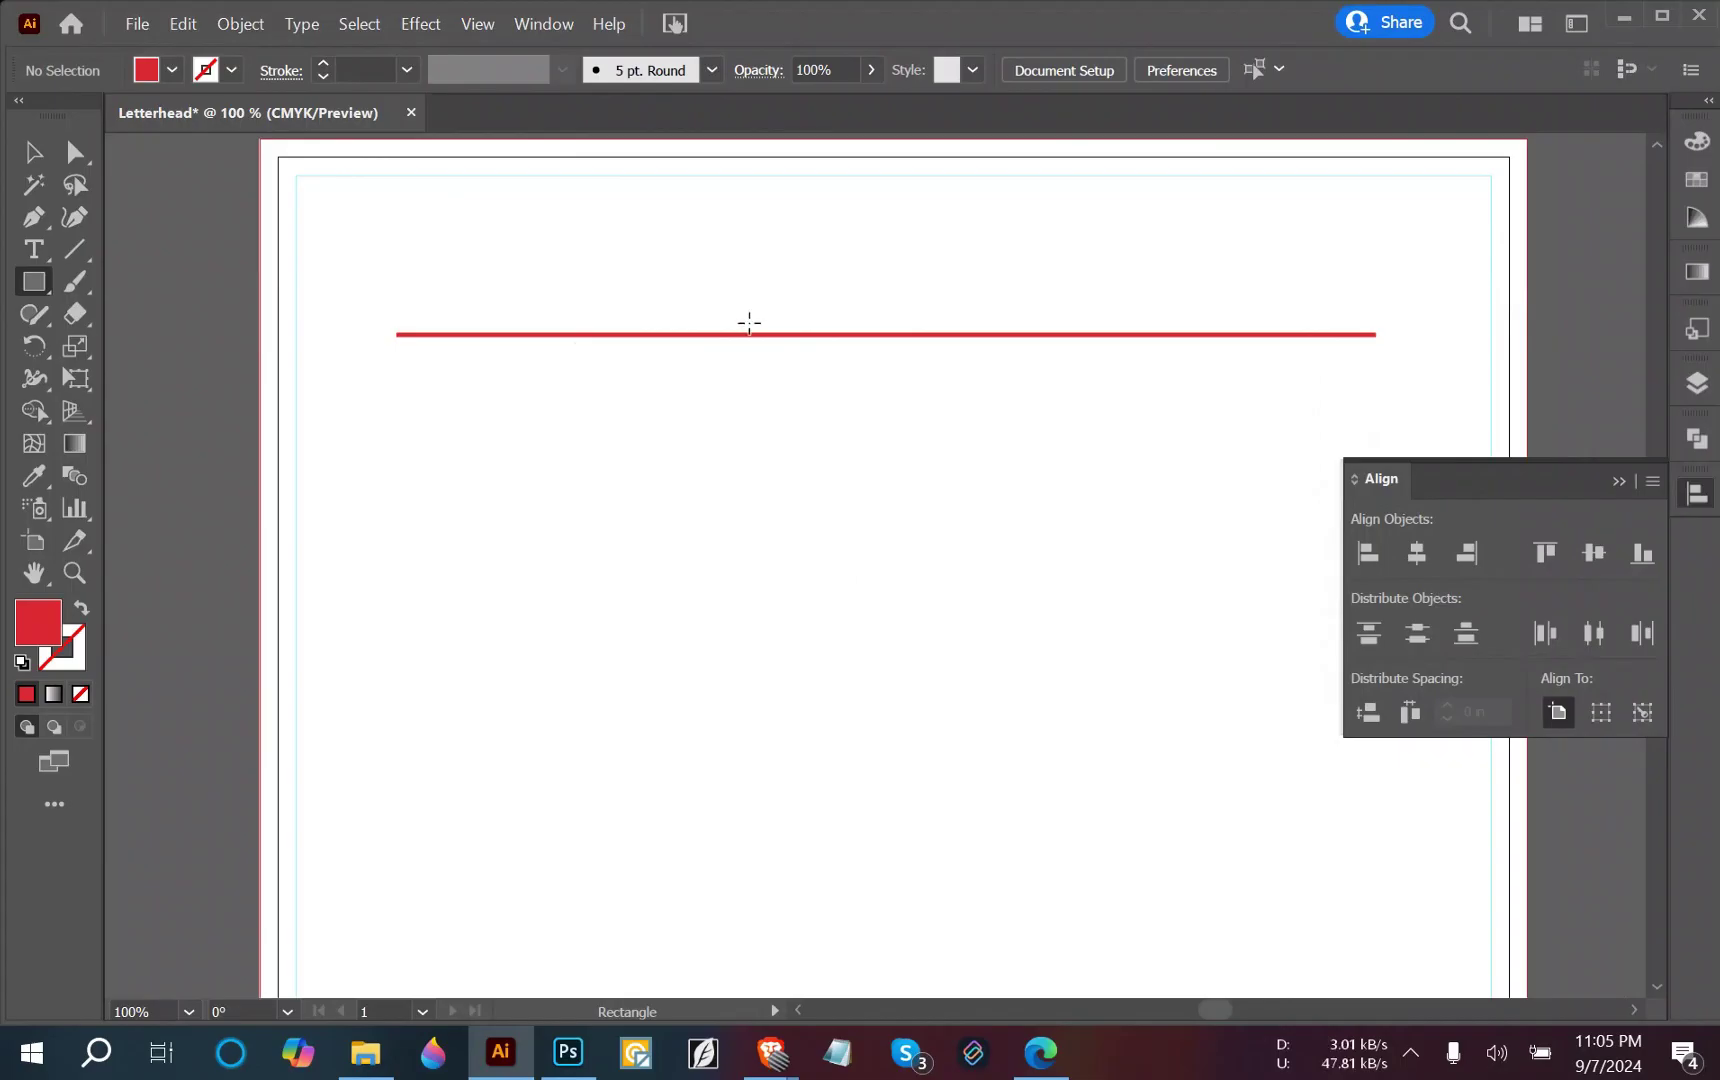
{"action": "left_click_drag", "start_coordinate": [748, 328], "coordinate": [1053, 319]}
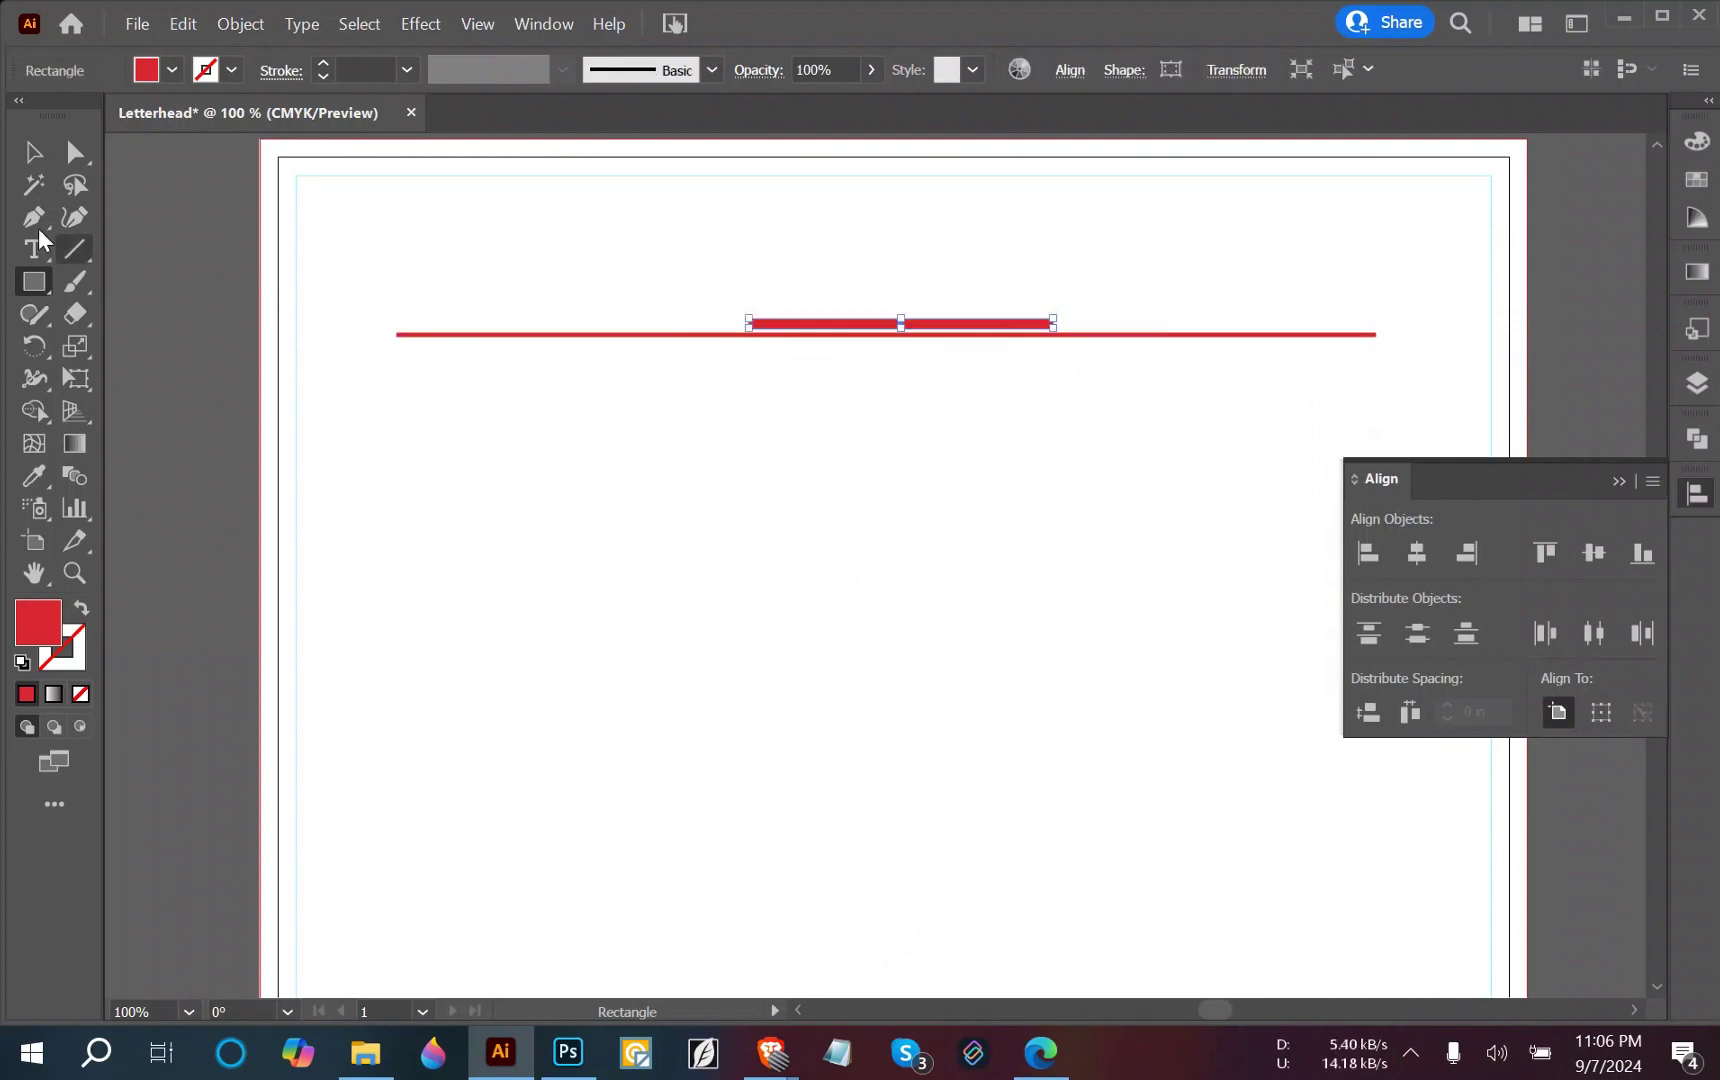
{"action": "key", "text": "v"}
{"action": "left_click", "coordinate": [641, 555]}
Align the short rectangle and the header line to each other on their horizontal and vertical centers.
{"action": "scroll", "coordinate": [644, 555], "scroll_direction": "down", "scroll_amount": 2}
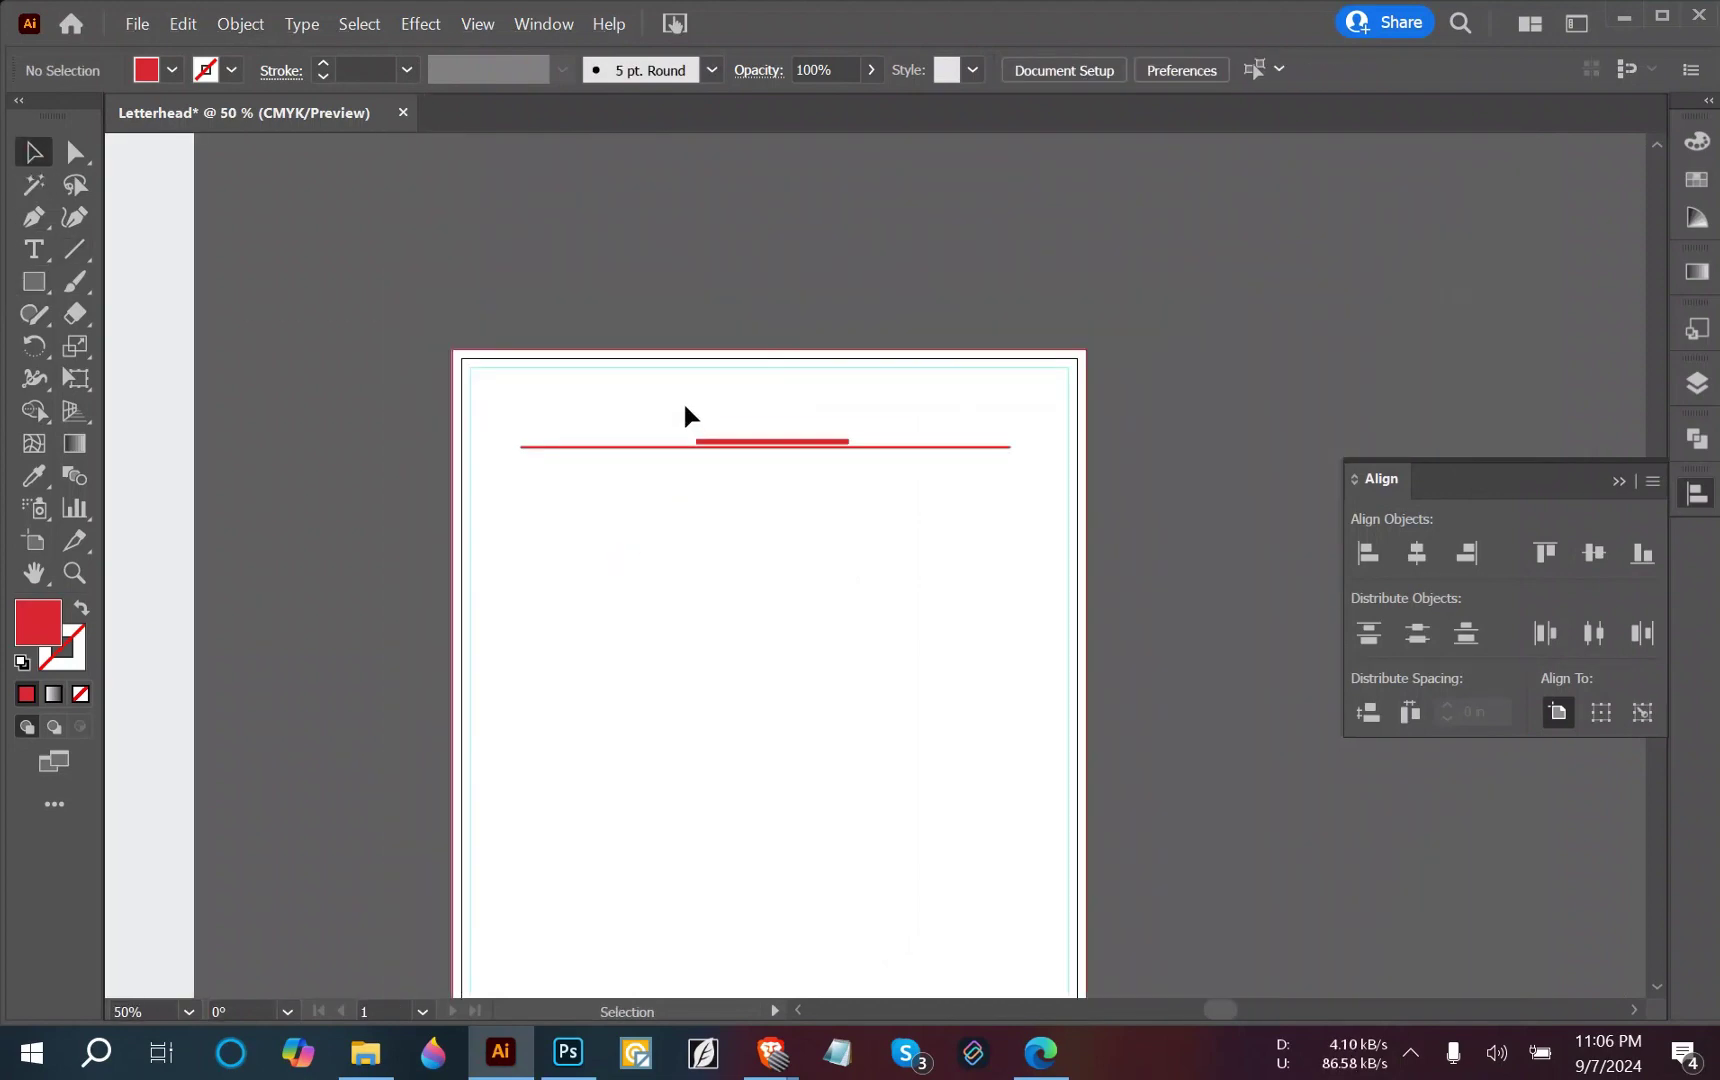
{"action": "left_click_drag", "start_coordinate": [683, 403], "coordinate": [841, 522]}
{"action": "left_click", "coordinate": [1417, 553]}
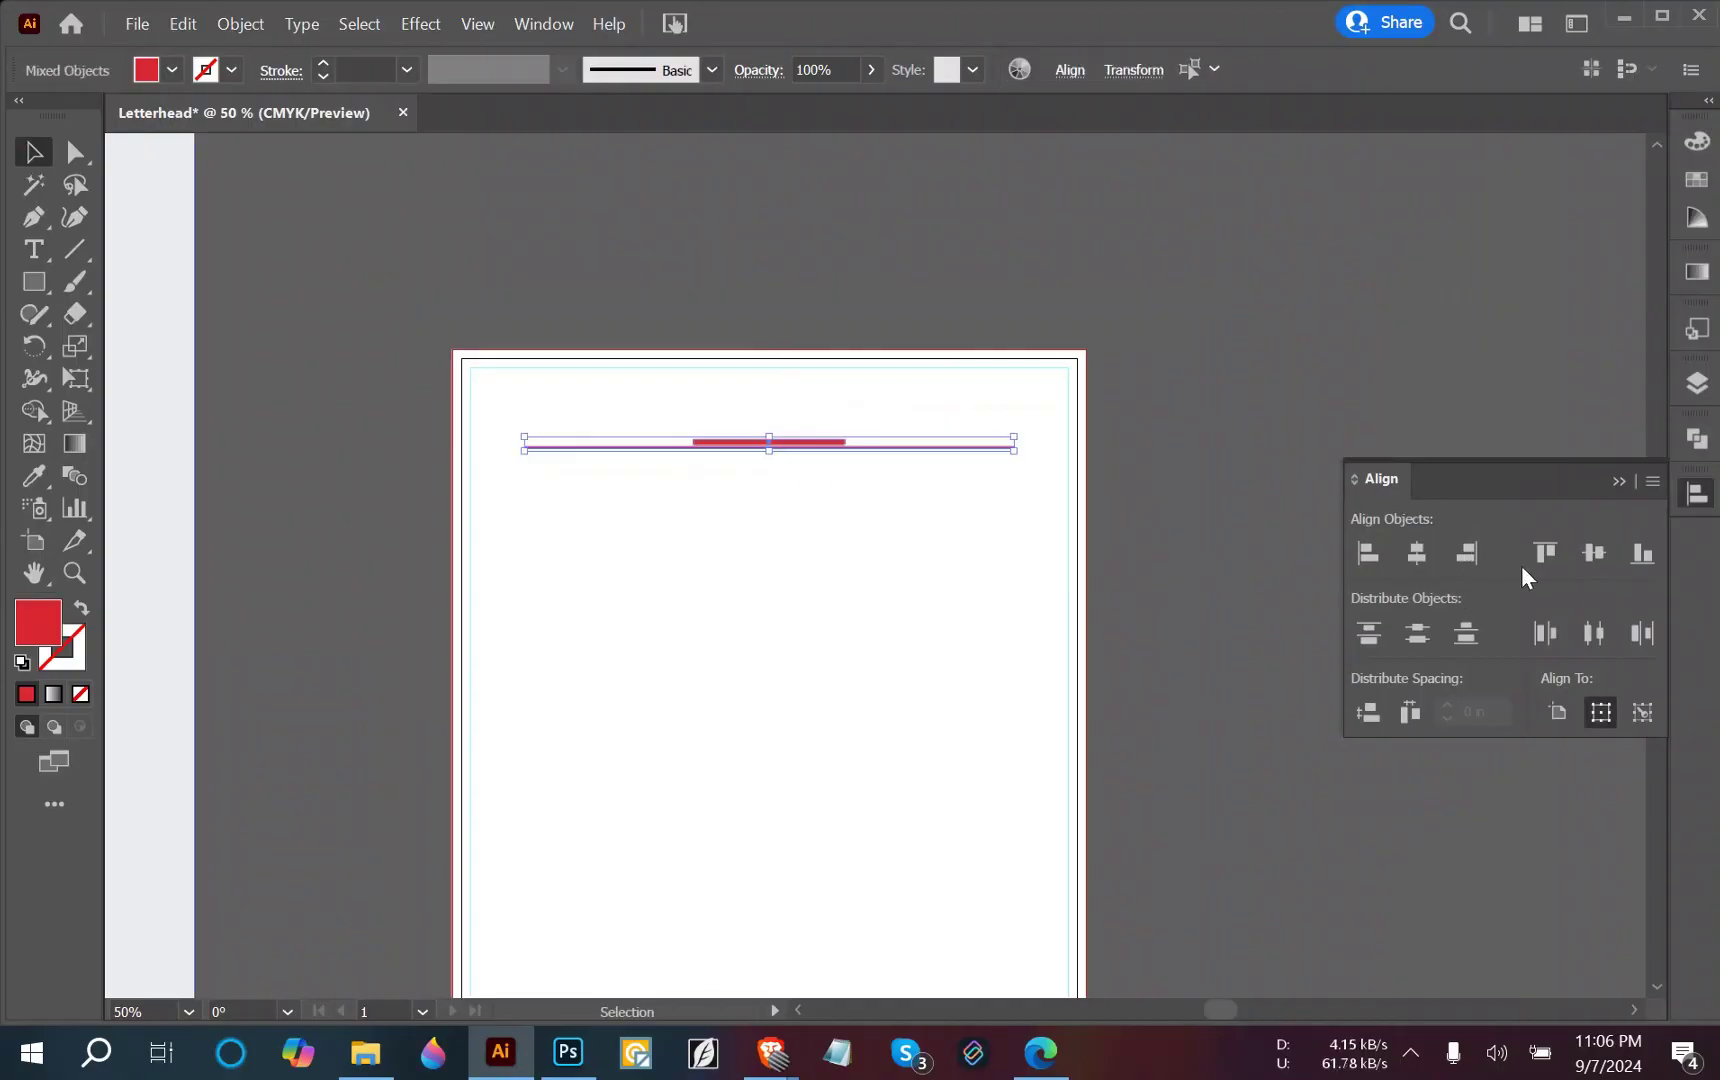
{"action": "left_click", "coordinate": [1594, 553]}
{"action": "left_click", "coordinate": [766, 540]}
{"action": "scroll", "coordinate": [721, 535], "scroll_direction": "down", "scroll_amount": 2}
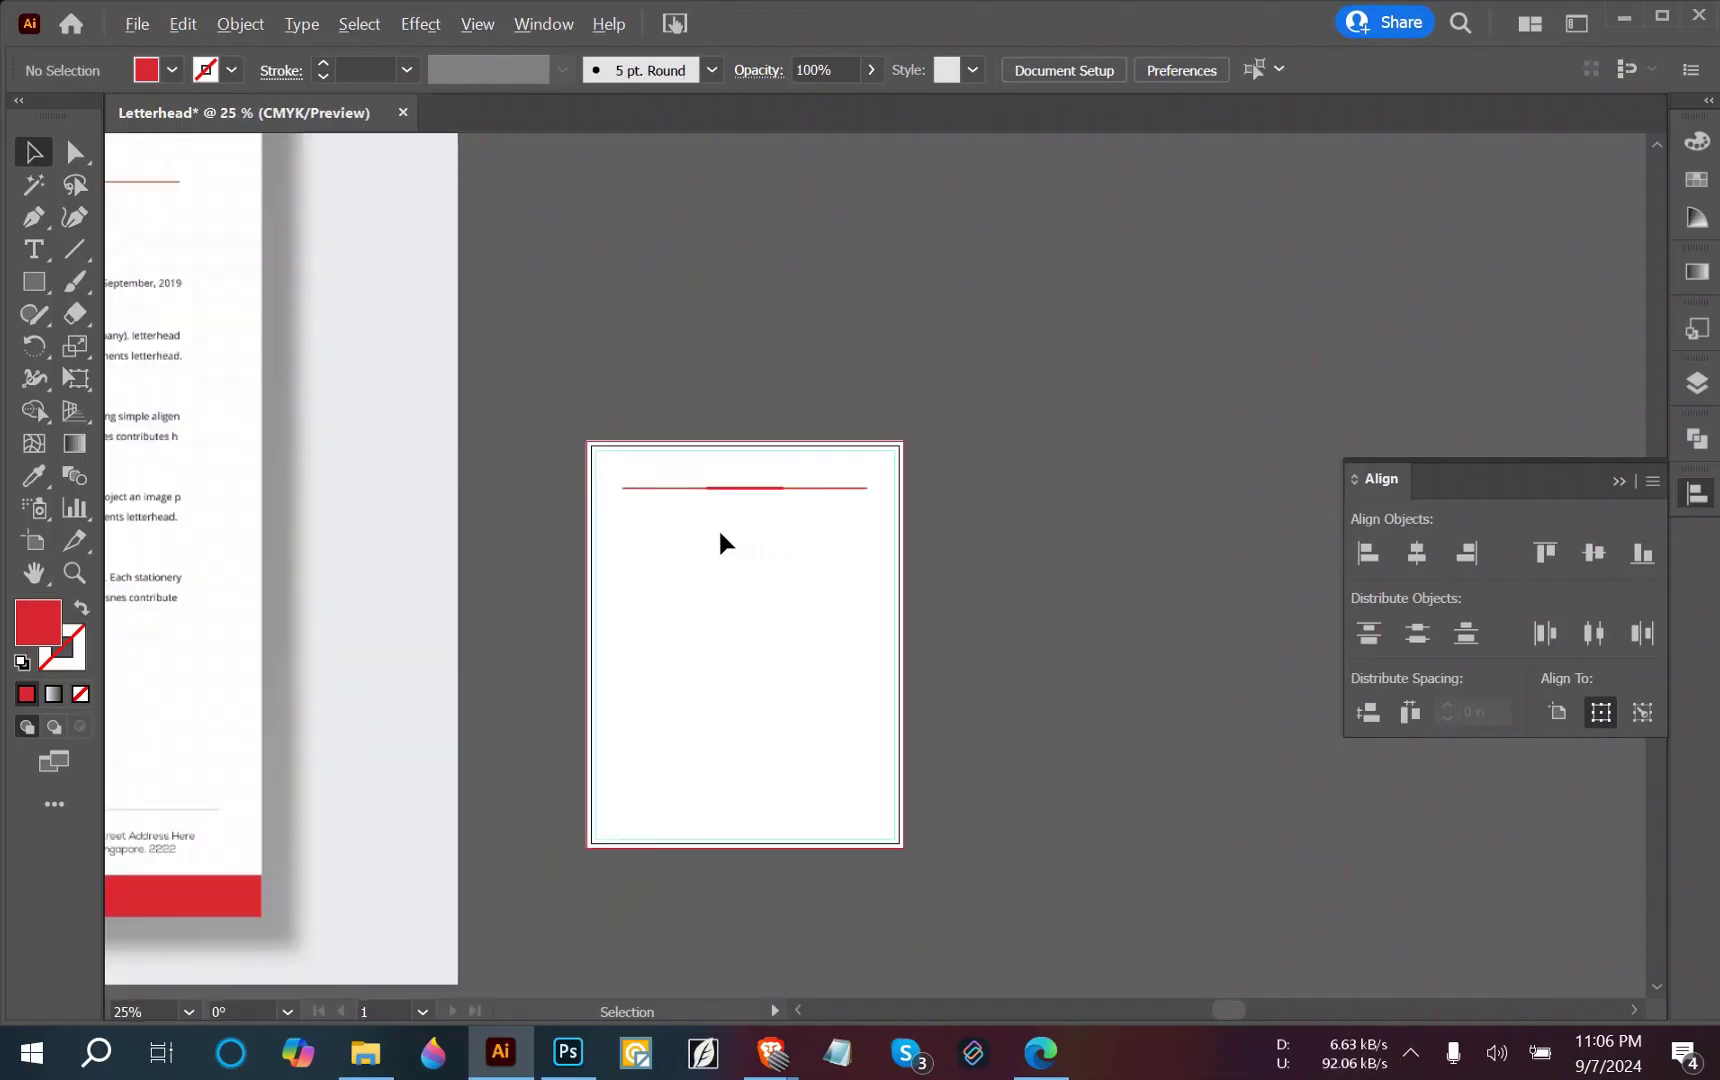
Recolor the short center rectangle with the dark gray sampled from the Dream Studio logo text.
{"action": "scroll", "coordinate": [720, 535], "scroll_direction": "down", "scroll_amount": 2}
{"action": "scroll", "coordinate": [906, 615], "scroll_direction": "up", "scroll_amount": 2}
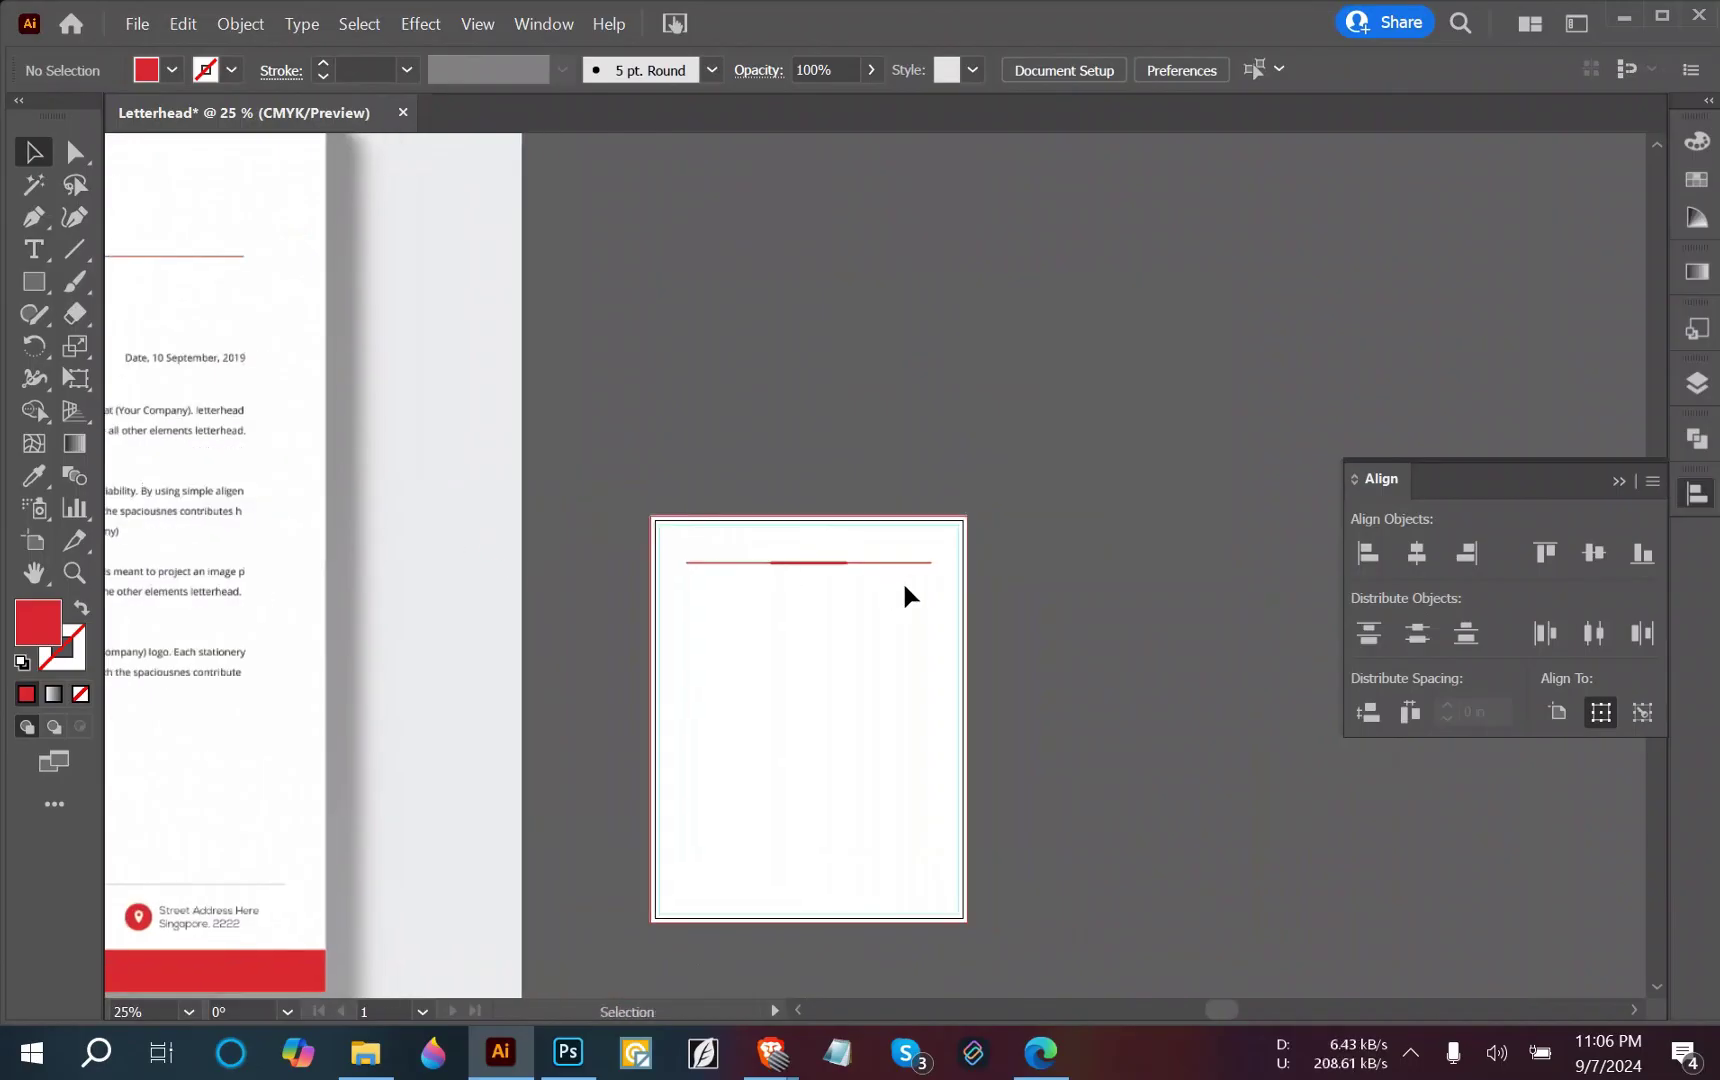
{"action": "left_click", "coordinate": [834, 564]}
{"action": "left_click_drag", "start_coordinate": [578, 588], "coordinate": [945, 714]}
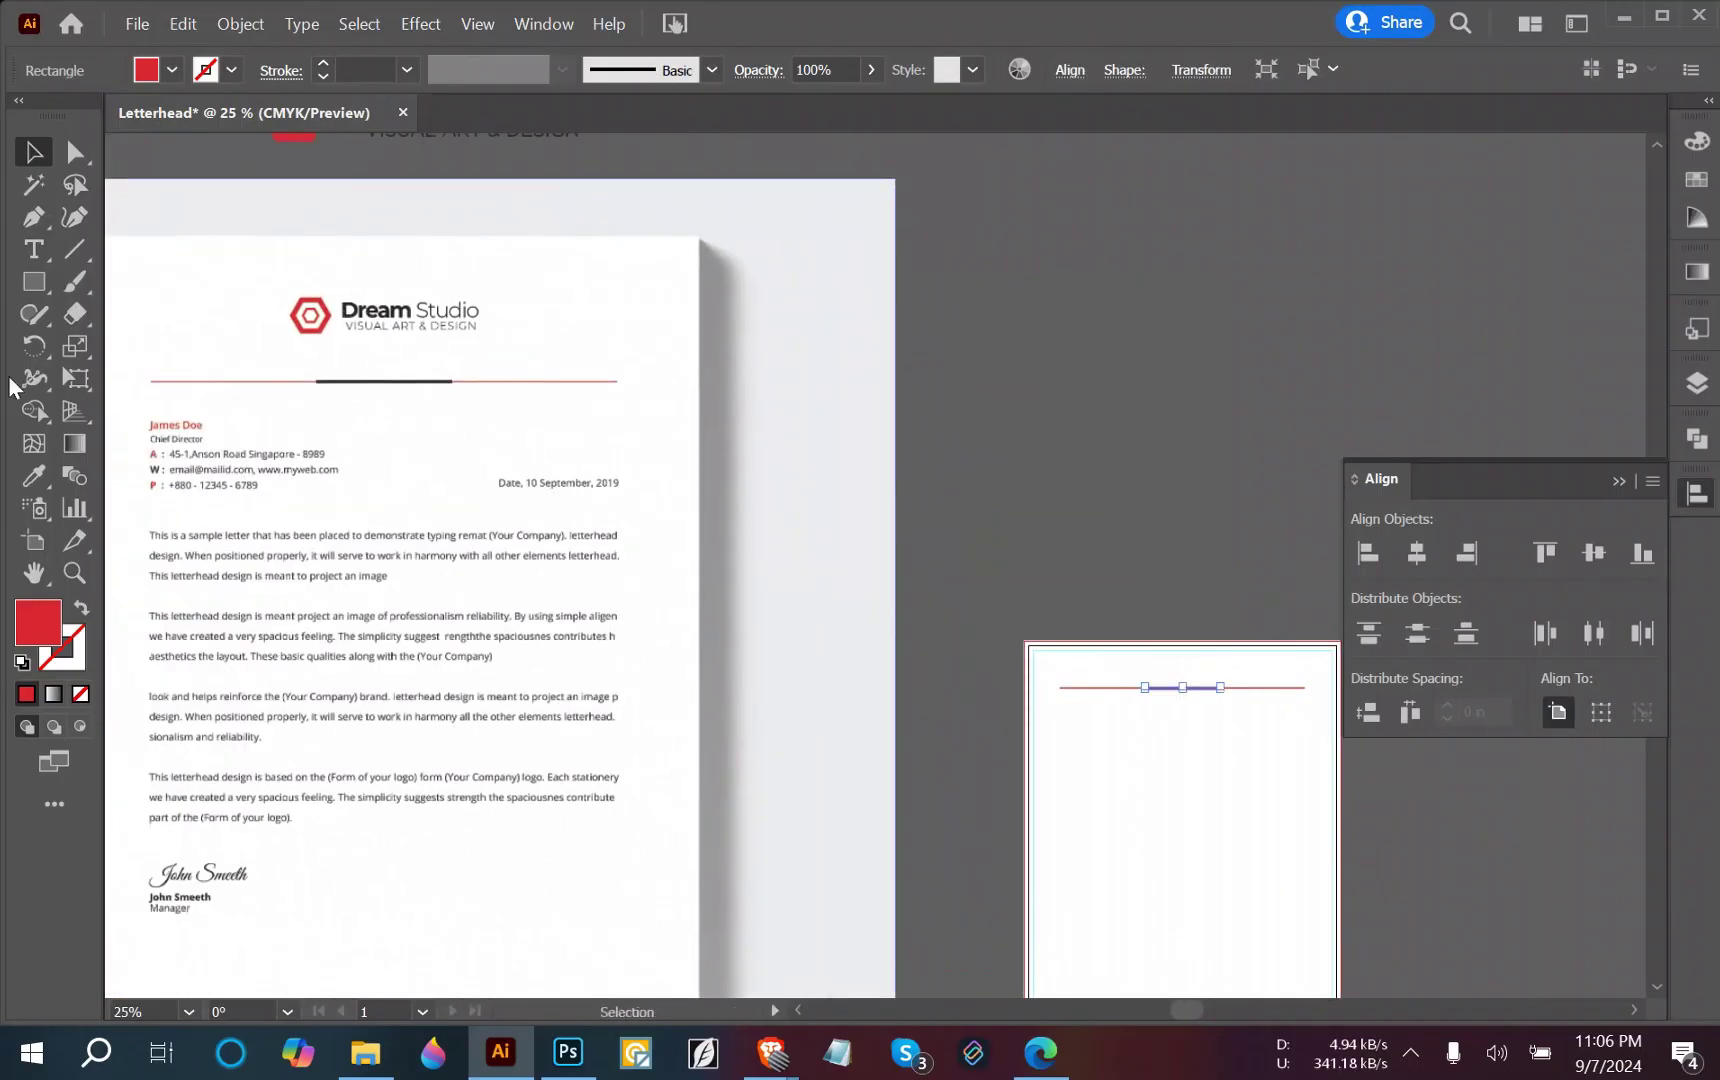
{"action": "left_click", "coordinate": [33, 475]}
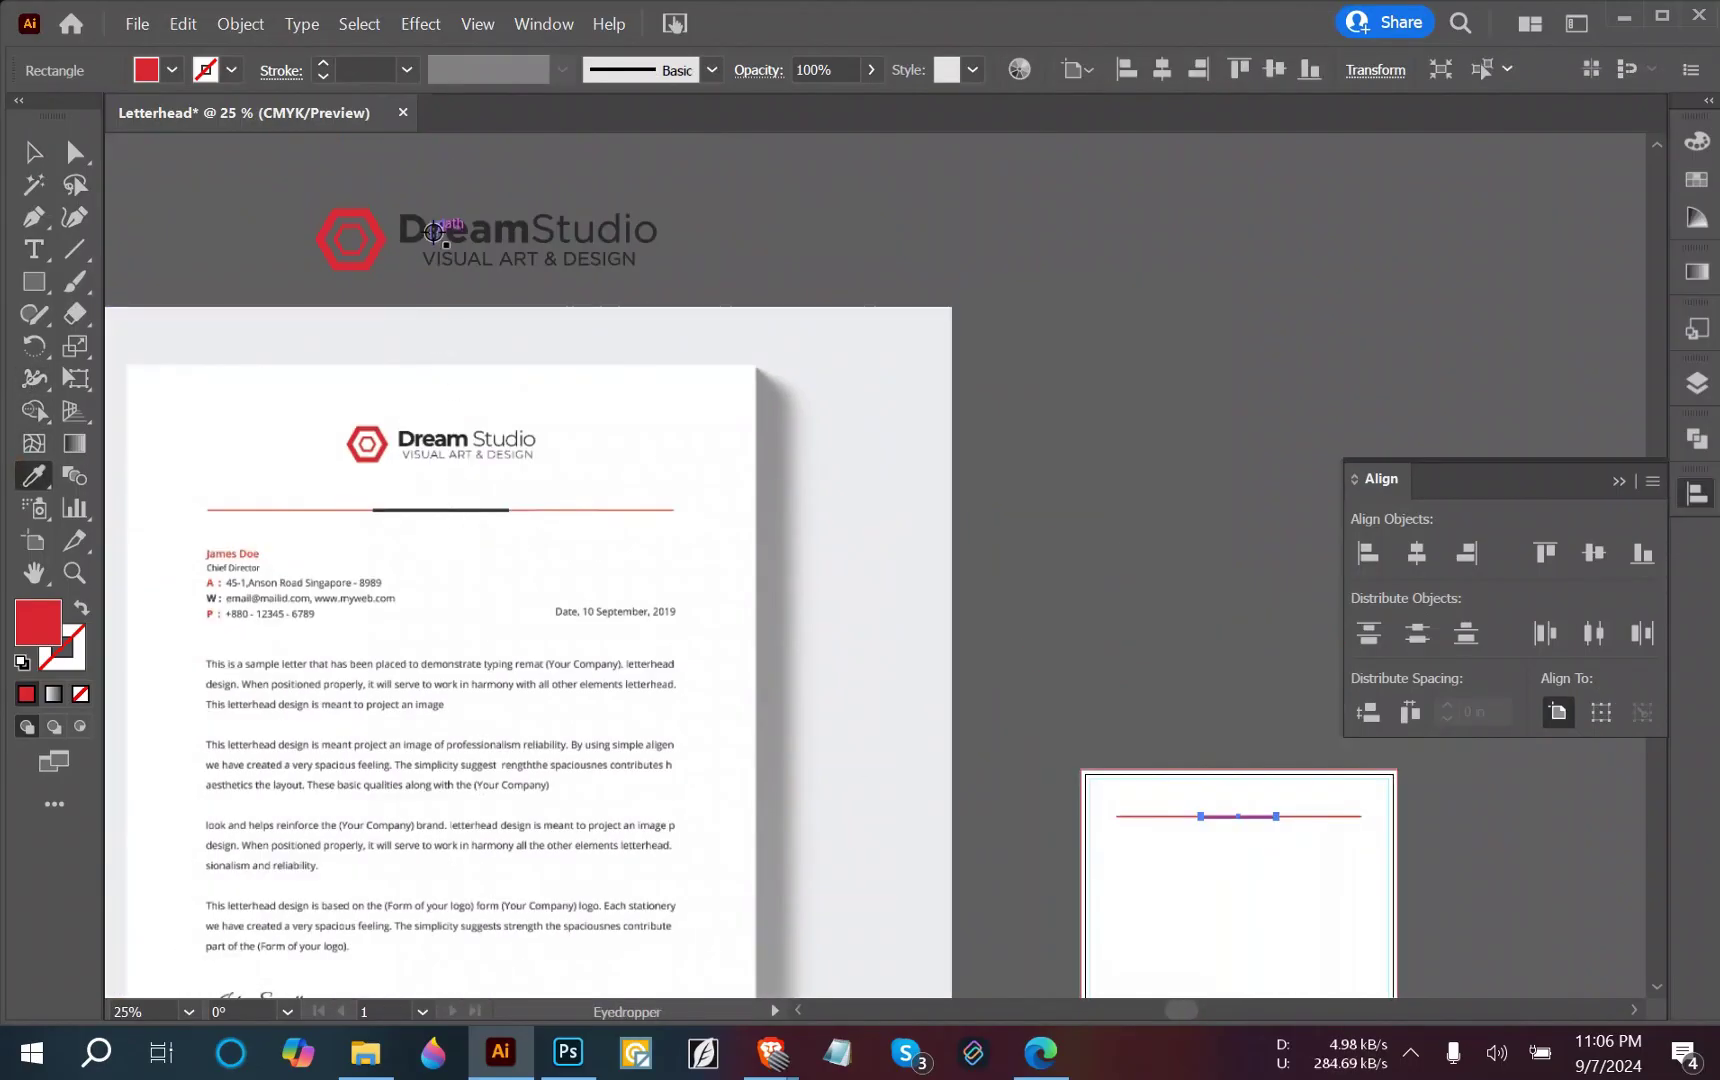
{"action": "left_click", "coordinate": [435, 236]}
{"action": "left_click", "coordinate": [33, 151]}
{"action": "left_click", "coordinate": [779, 541]}
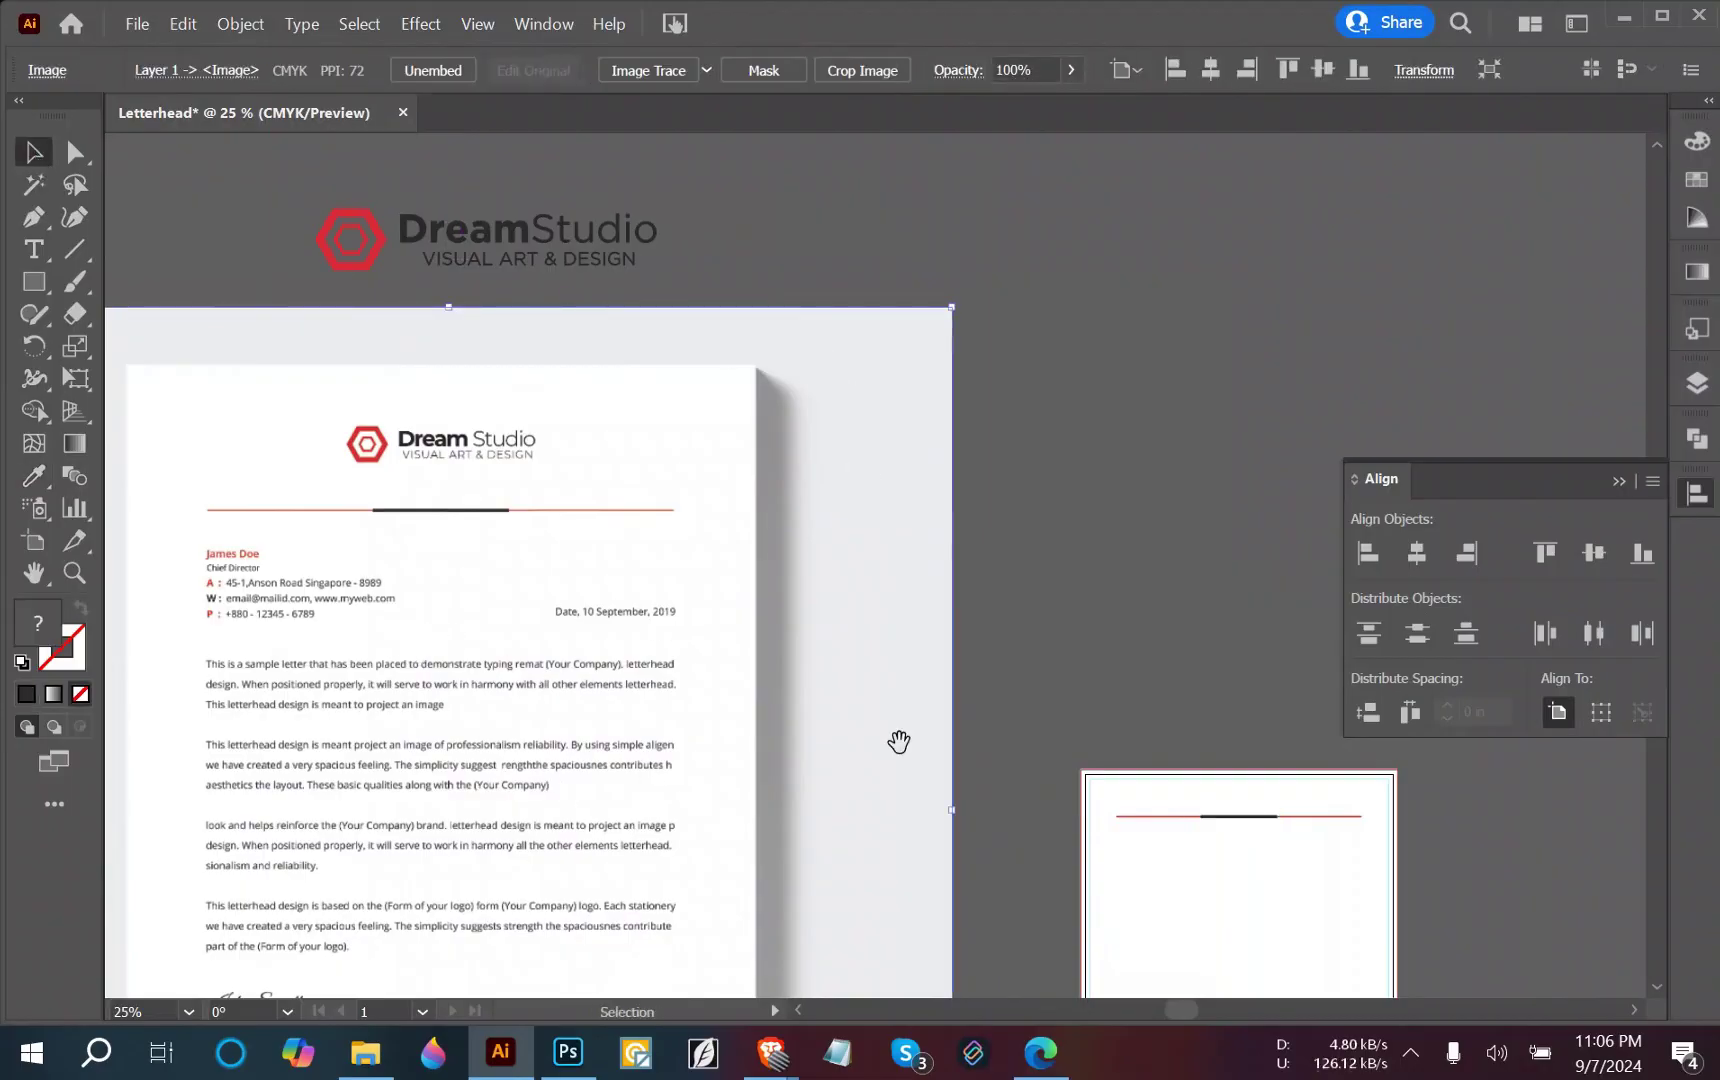
Recolor the long header line with the red sampled from the recreated logo's hexagon icon.
{"action": "left_click_drag", "start_coordinate": [895, 741], "coordinate": [539, 460]}
{"action": "left_click", "coordinate": [872, 549]}
{"action": "left_click", "coordinate": [918, 541]}
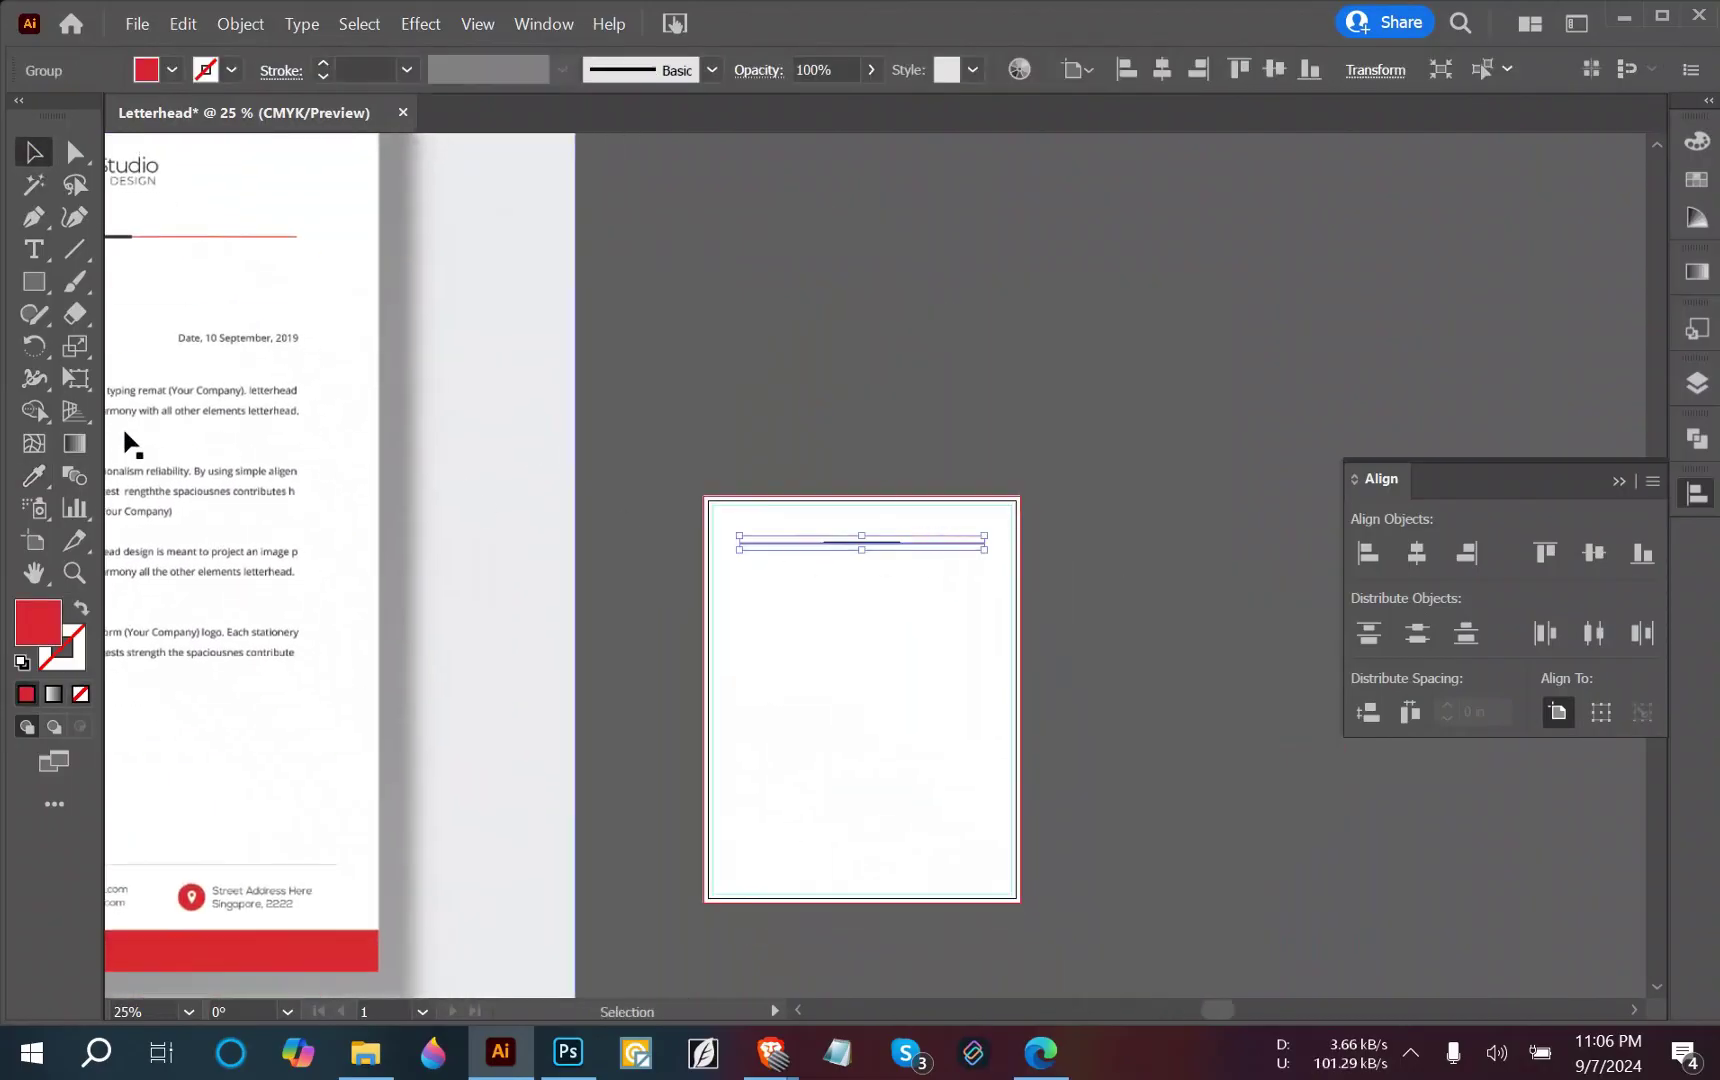
{"action": "left_click_drag", "start_coordinate": [125, 433], "coordinate": [599, 653]}
{"action": "left_click", "coordinate": [33, 475]}
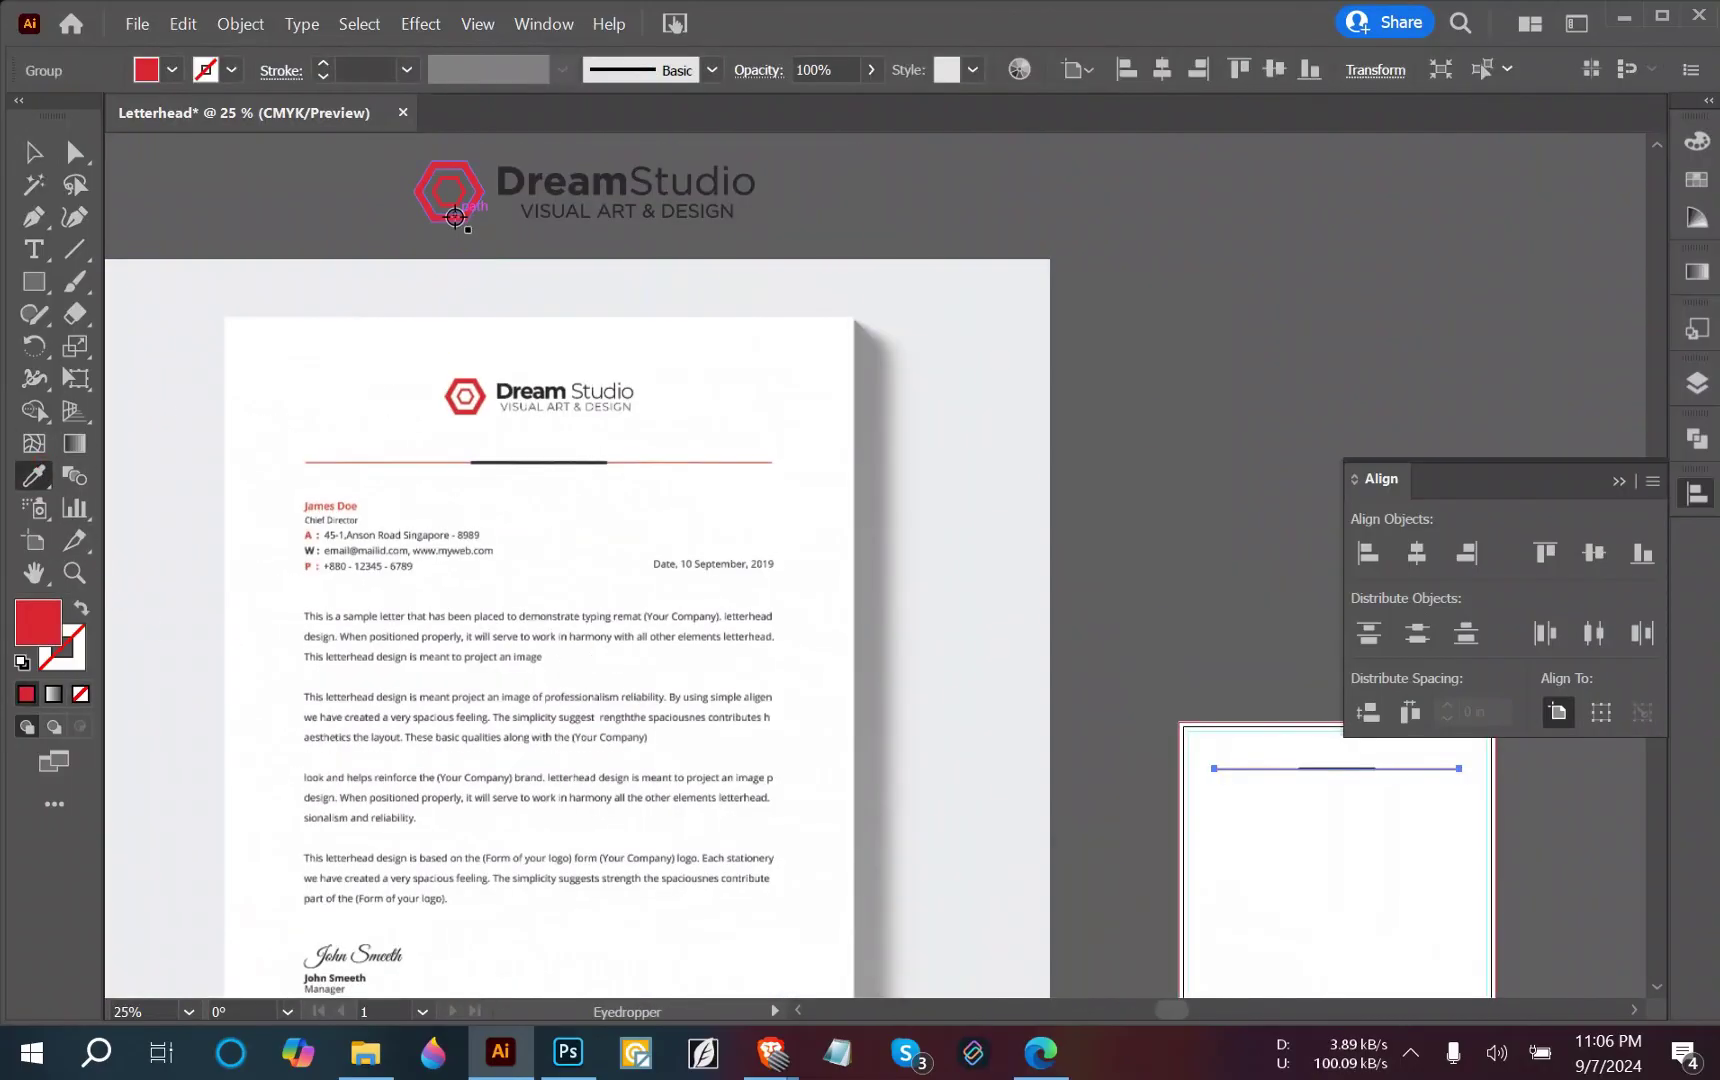
{"action": "left_click", "coordinate": [33, 151]}
{"action": "left_click", "coordinate": [1126, 485]}
Make the long red header line thinner by shrinking its height slightly about its center.
{"action": "left_click_drag", "start_coordinate": [1159, 579], "coordinate": [683, 349]}
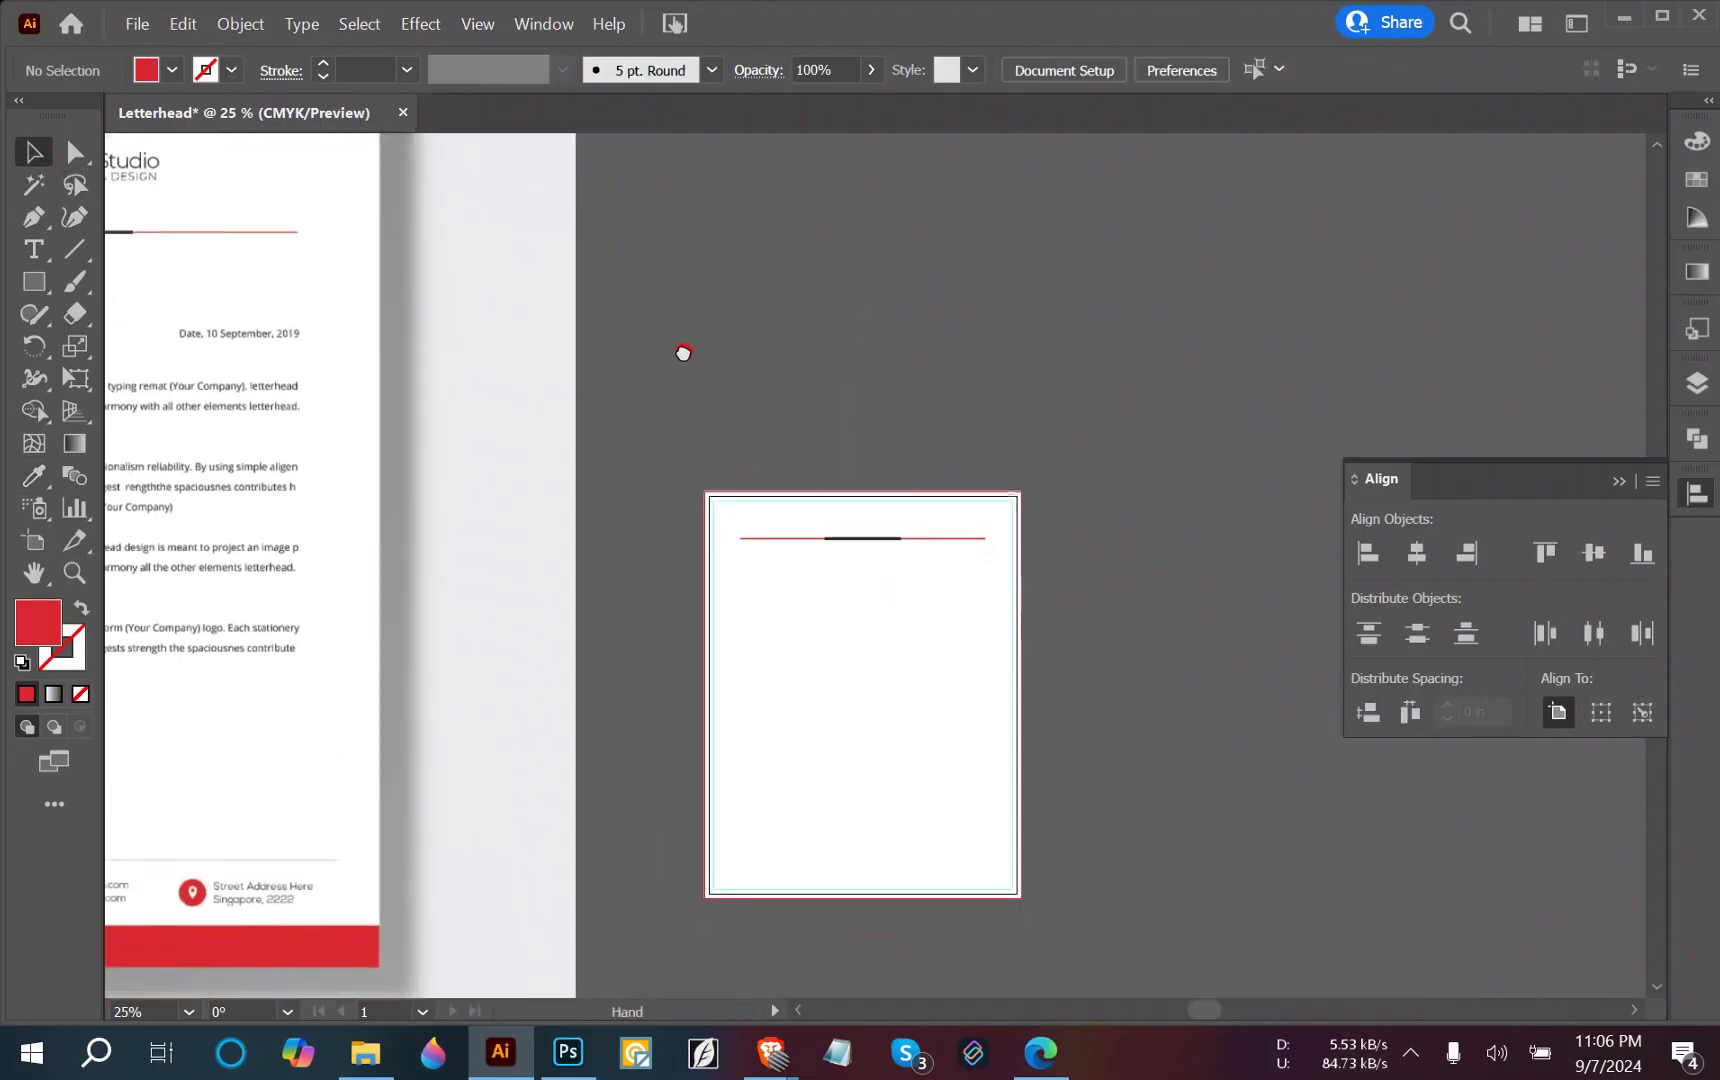
{"action": "left_click_drag", "start_coordinate": [747, 509], "coordinate": [1102, 680]}
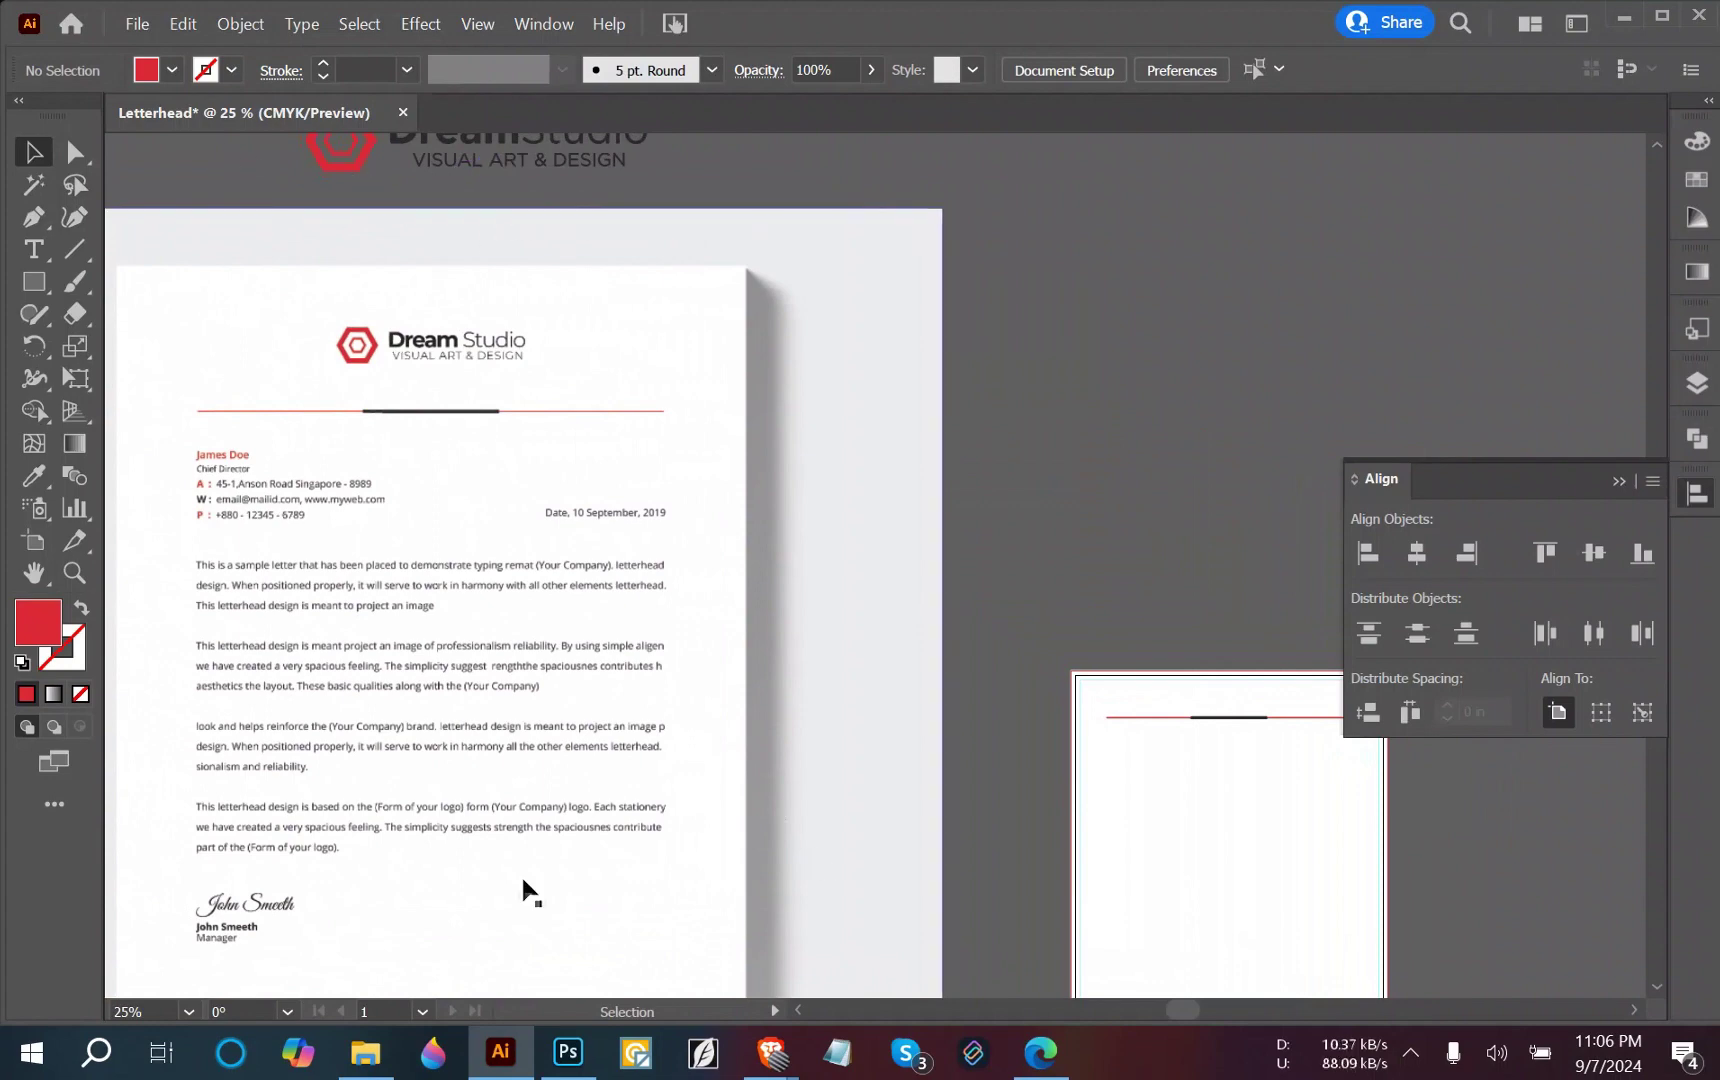
{"action": "left_click_drag", "start_coordinate": [1098, 760], "coordinate": [693, 474]}
{"action": "scroll", "coordinate": [813, 450], "scroll_direction": "up", "scroll_amount": 5}
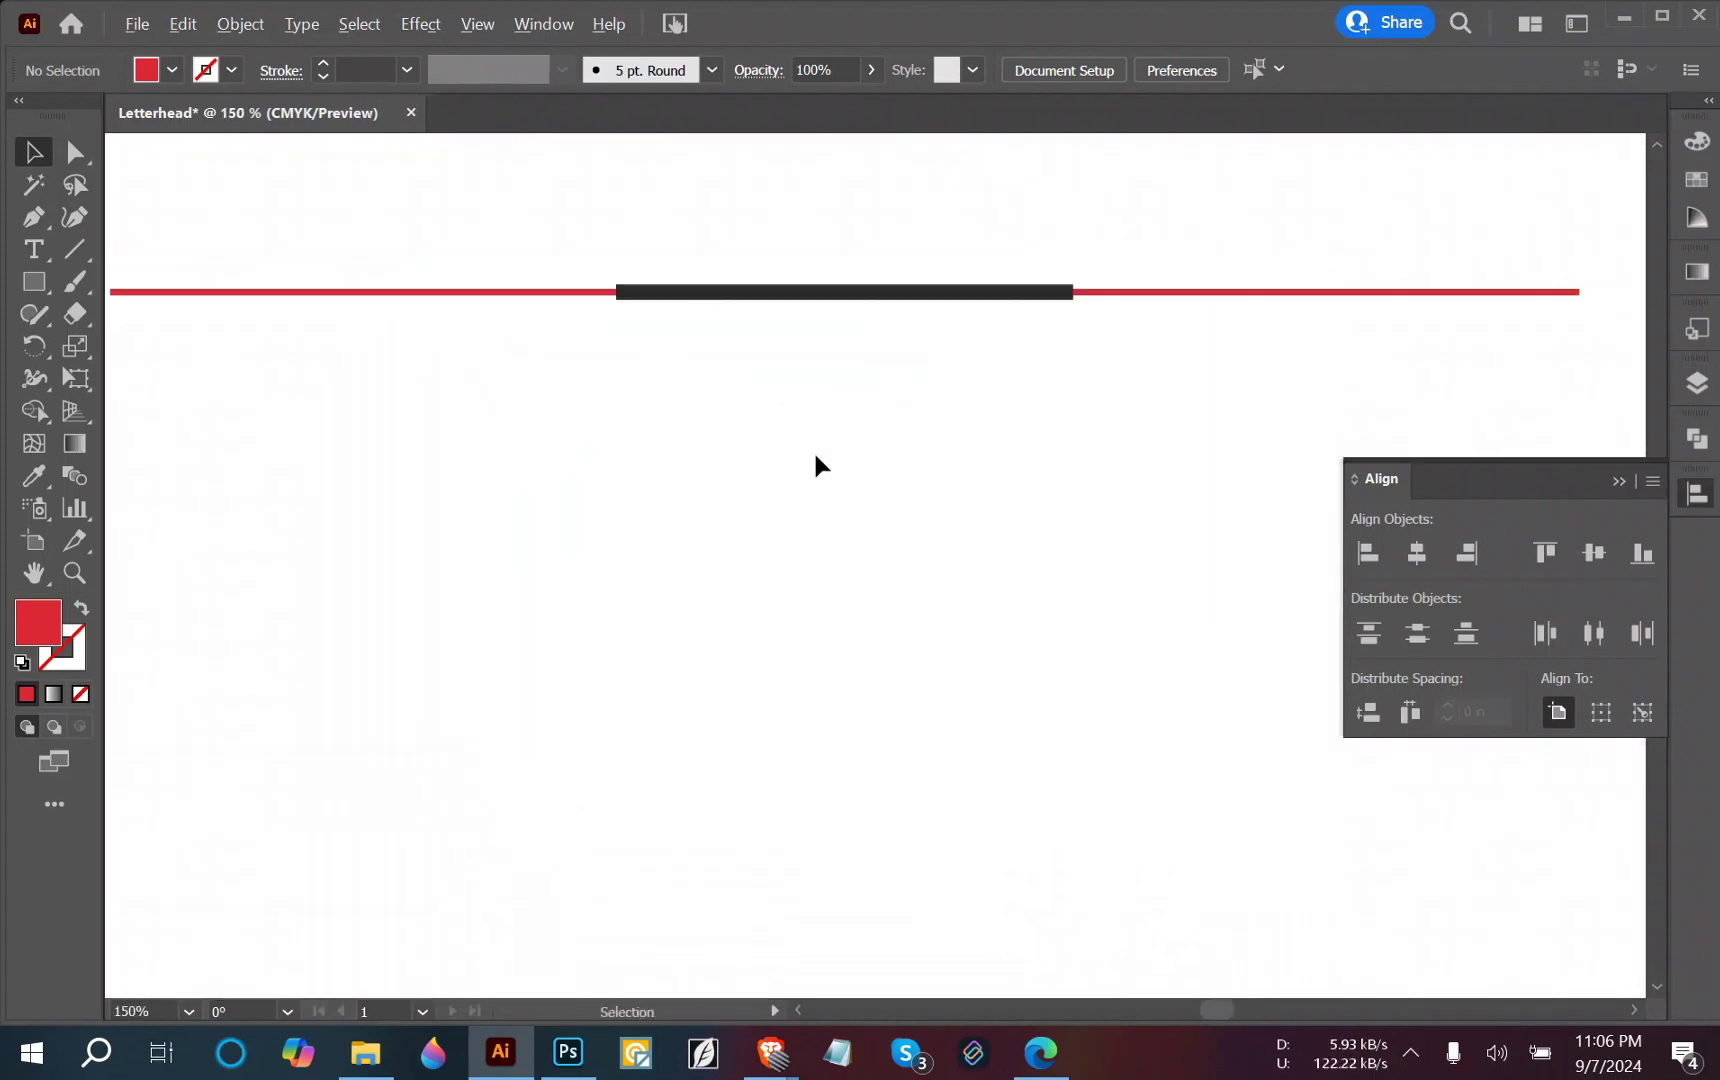
{"action": "left_click", "coordinate": [574, 293]}
{"action": "scroll", "coordinate": [665, 314], "scroll_direction": "up", "scroll_amount": 3}
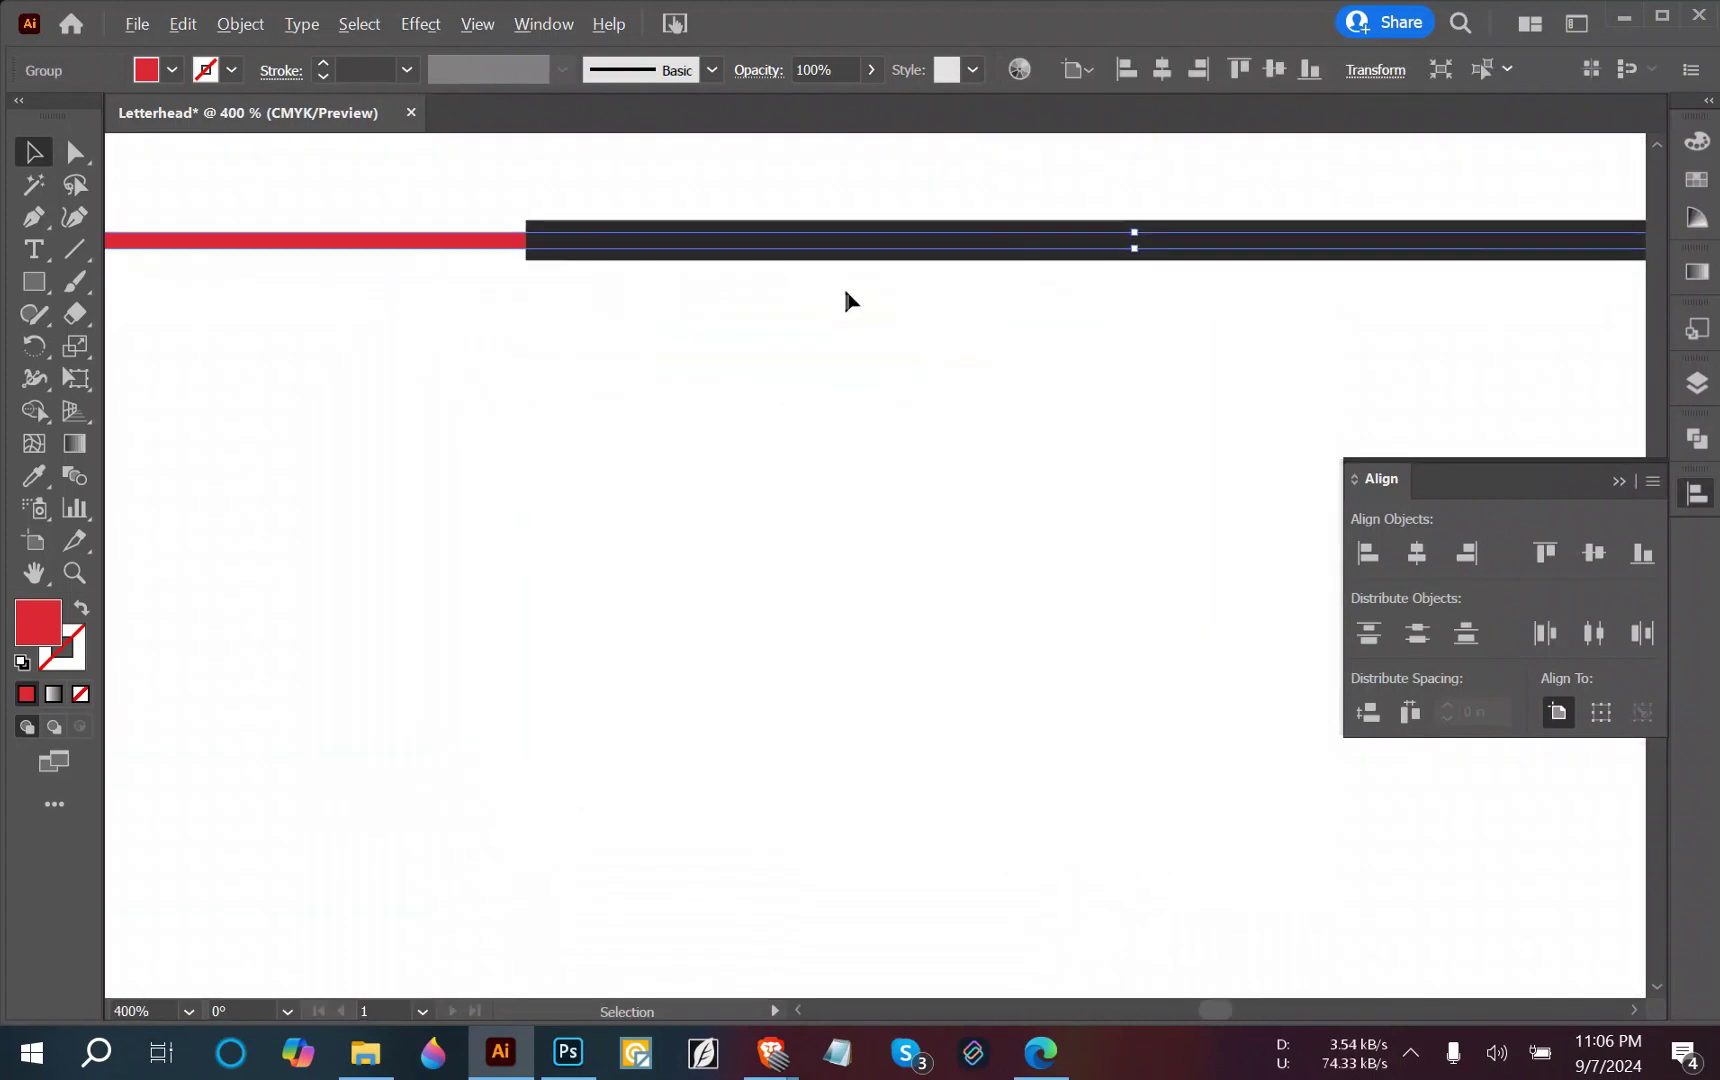
{"action": "left_click_drag", "start_coordinate": [1137, 232], "coordinate": [1136, 242]}
{"action": "left_click", "coordinate": [965, 470]}
{"action": "scroll", "coordinate": [964, 472], "scroll_direction": "down", "scroll_amount": 4}
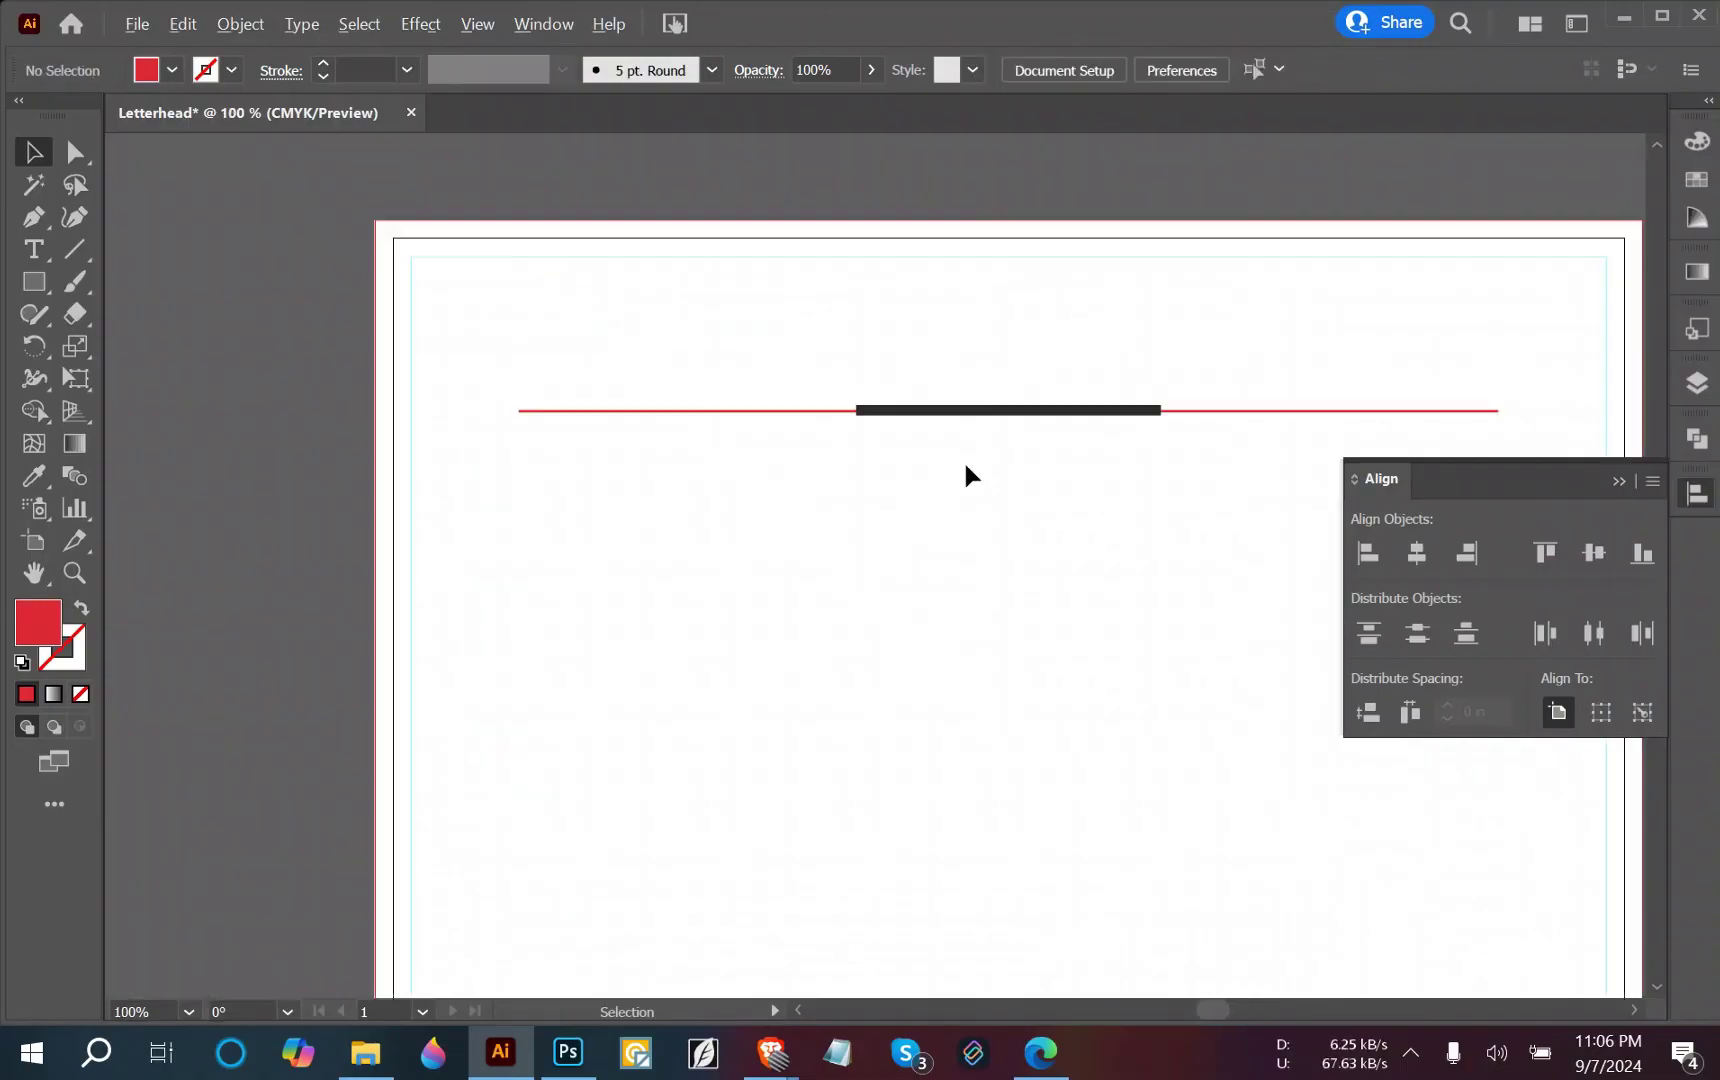
Align the dark bar and red line on their vertical centers, and widen both together about their middle toward the side margins.
{"action": "left_click_drag", "start_coordinate": [964, 472], "coordinate": [883, 330]}
{"action": "left_click", "coordinate": [1591, 554]}
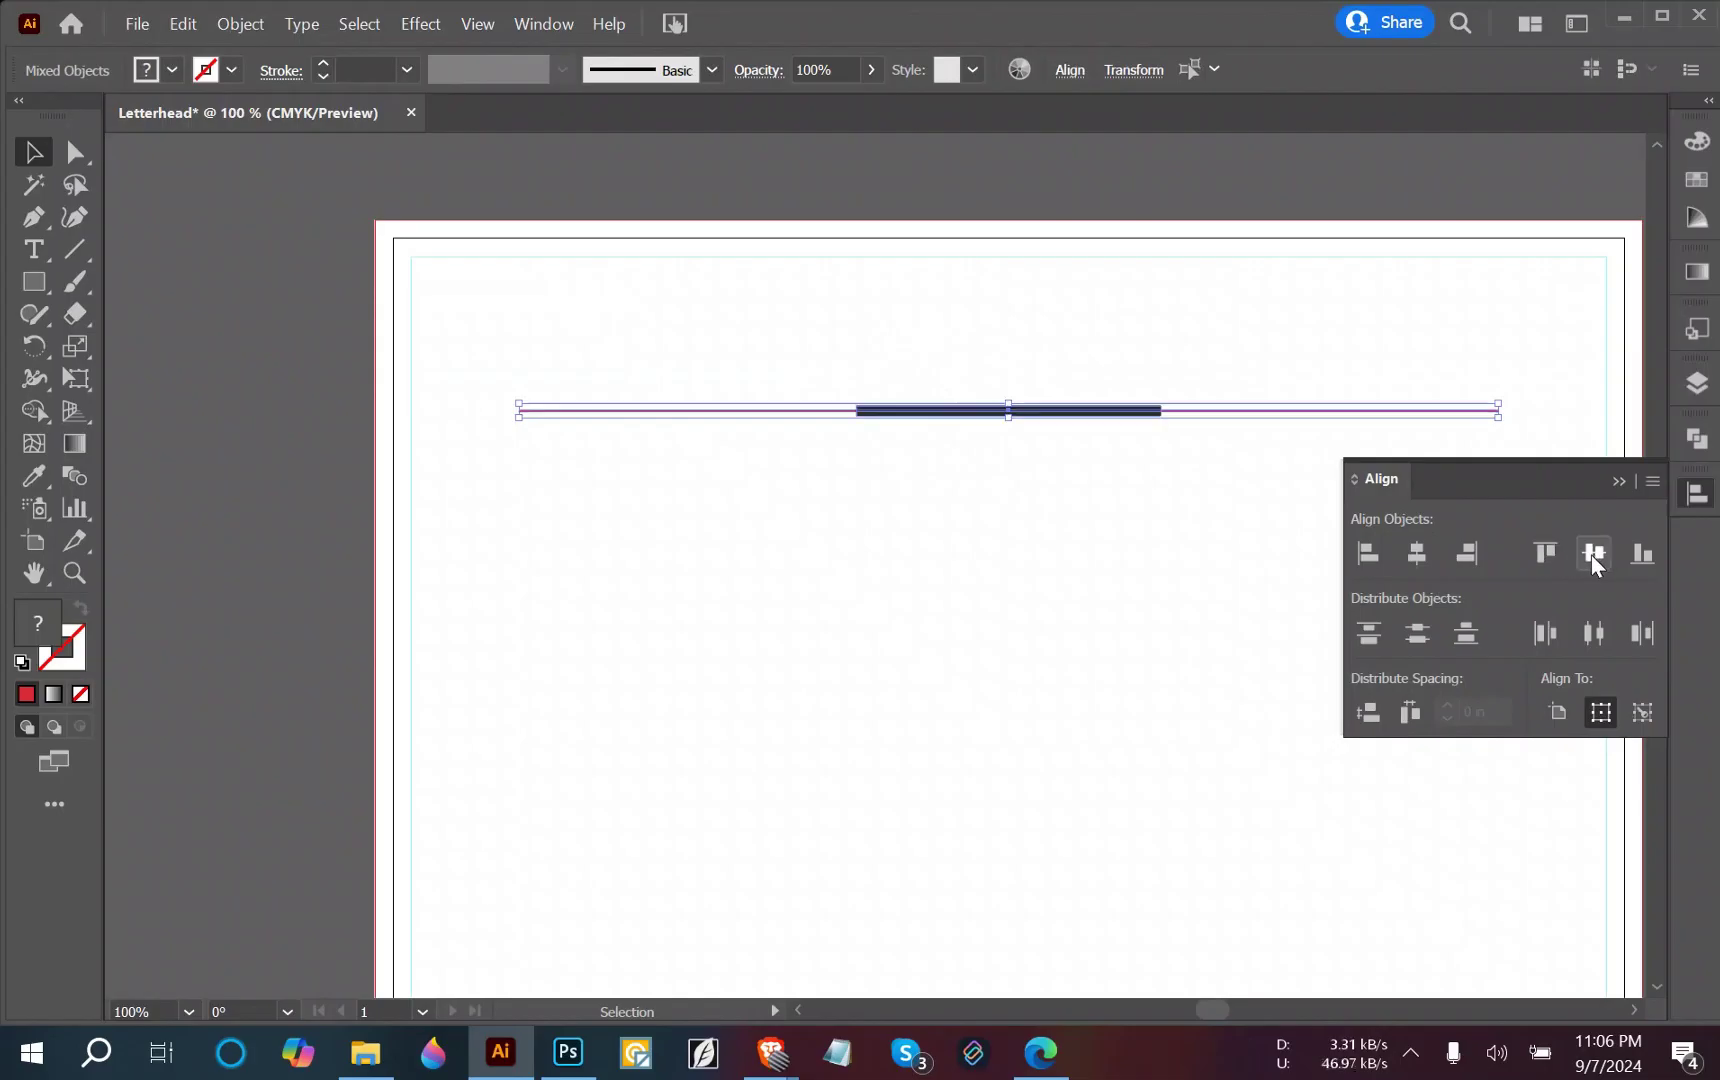
{"action": "left_click", "coordinate": [1176, 521]}
{"action": "left_click_drag", "start_coordinate": [1137, 453], "coordinate": [1022, 375]}
{"action": "left_click_drag", "start_coordinate": [1498, 410], "coordinate": [1547, 411]}
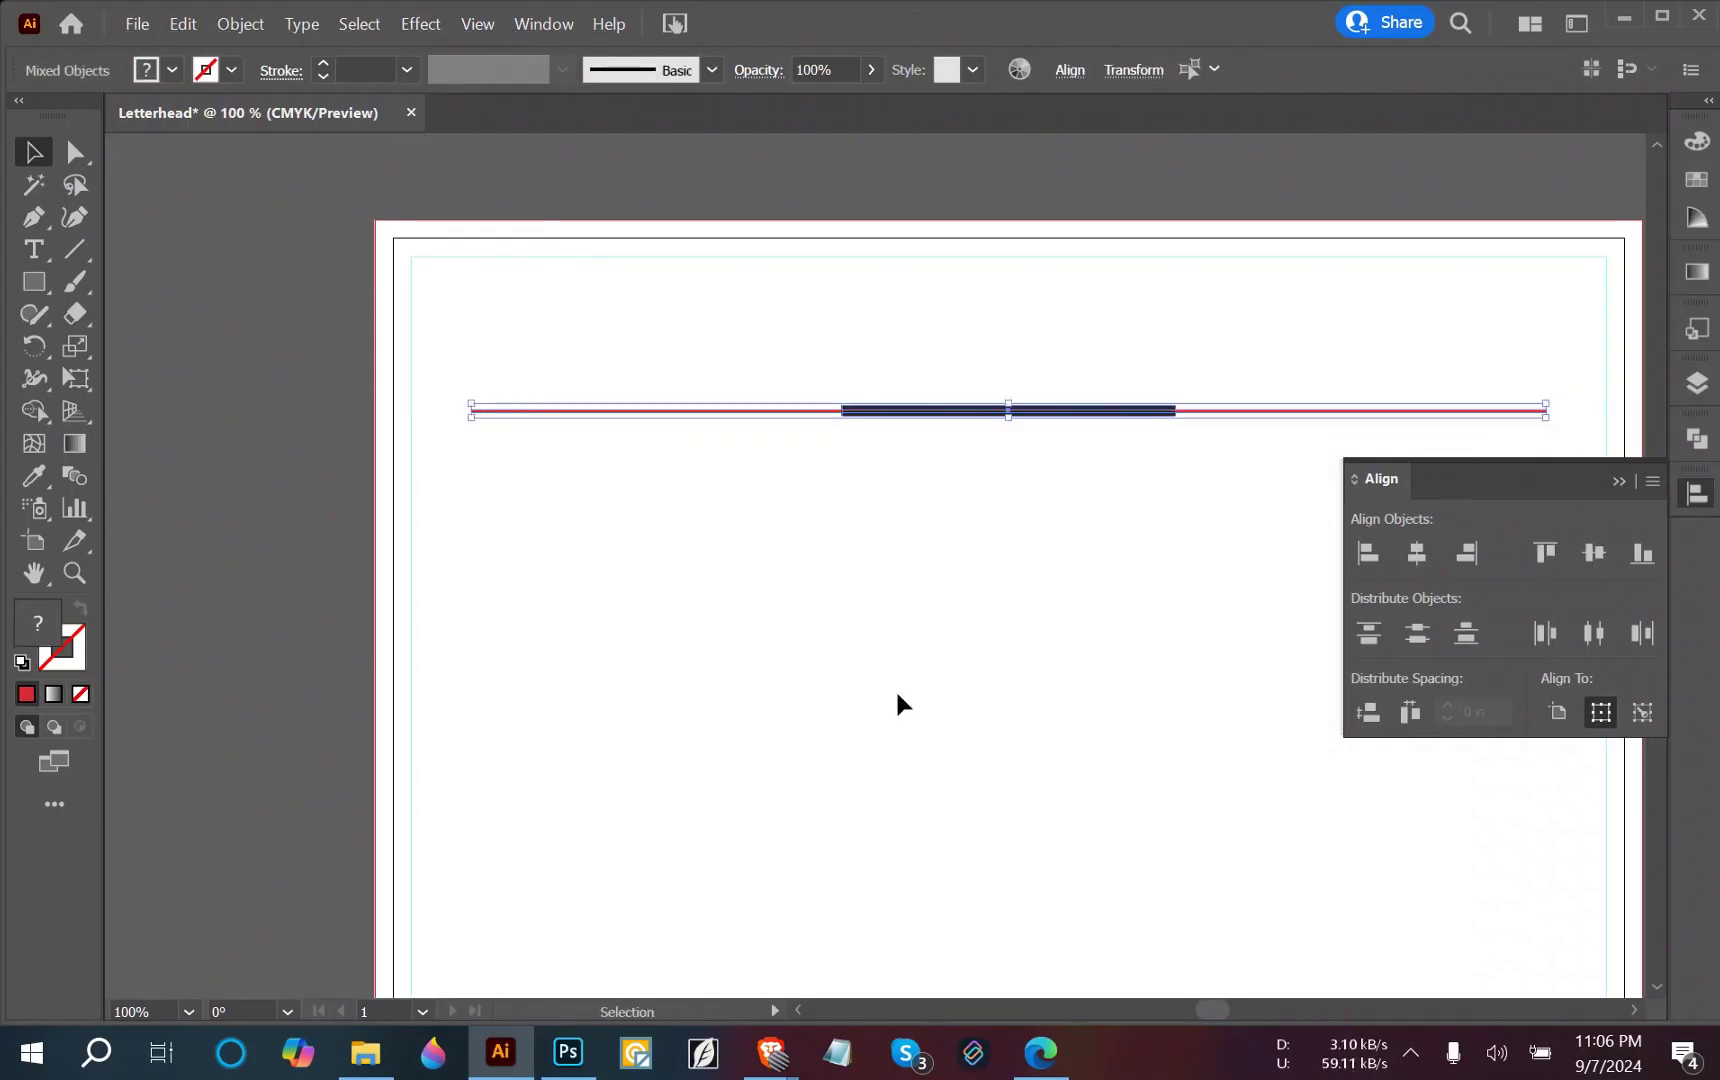
{"action": "left_click", "coordinate": [895, 688]}
Draw a straight horizontal footer line near the bottom of the letterhead, matching the header line's left and right ends.
{"action": "scroll", "coordinate": [895, 688], "scroll_direction": "down", "scroll_amount": 2}
{"action": "left_click_drag", "start_coordinate": [633, 729], "coordinate": [1030, 340]}
{"action": "scroll", "coordinate": [513, 725], "scroll_direction": "down", "scroll_amount": 1}
{"action": "left_click_drag", "start_coordinate": [768, 729], "coordinate": [538, 566]}
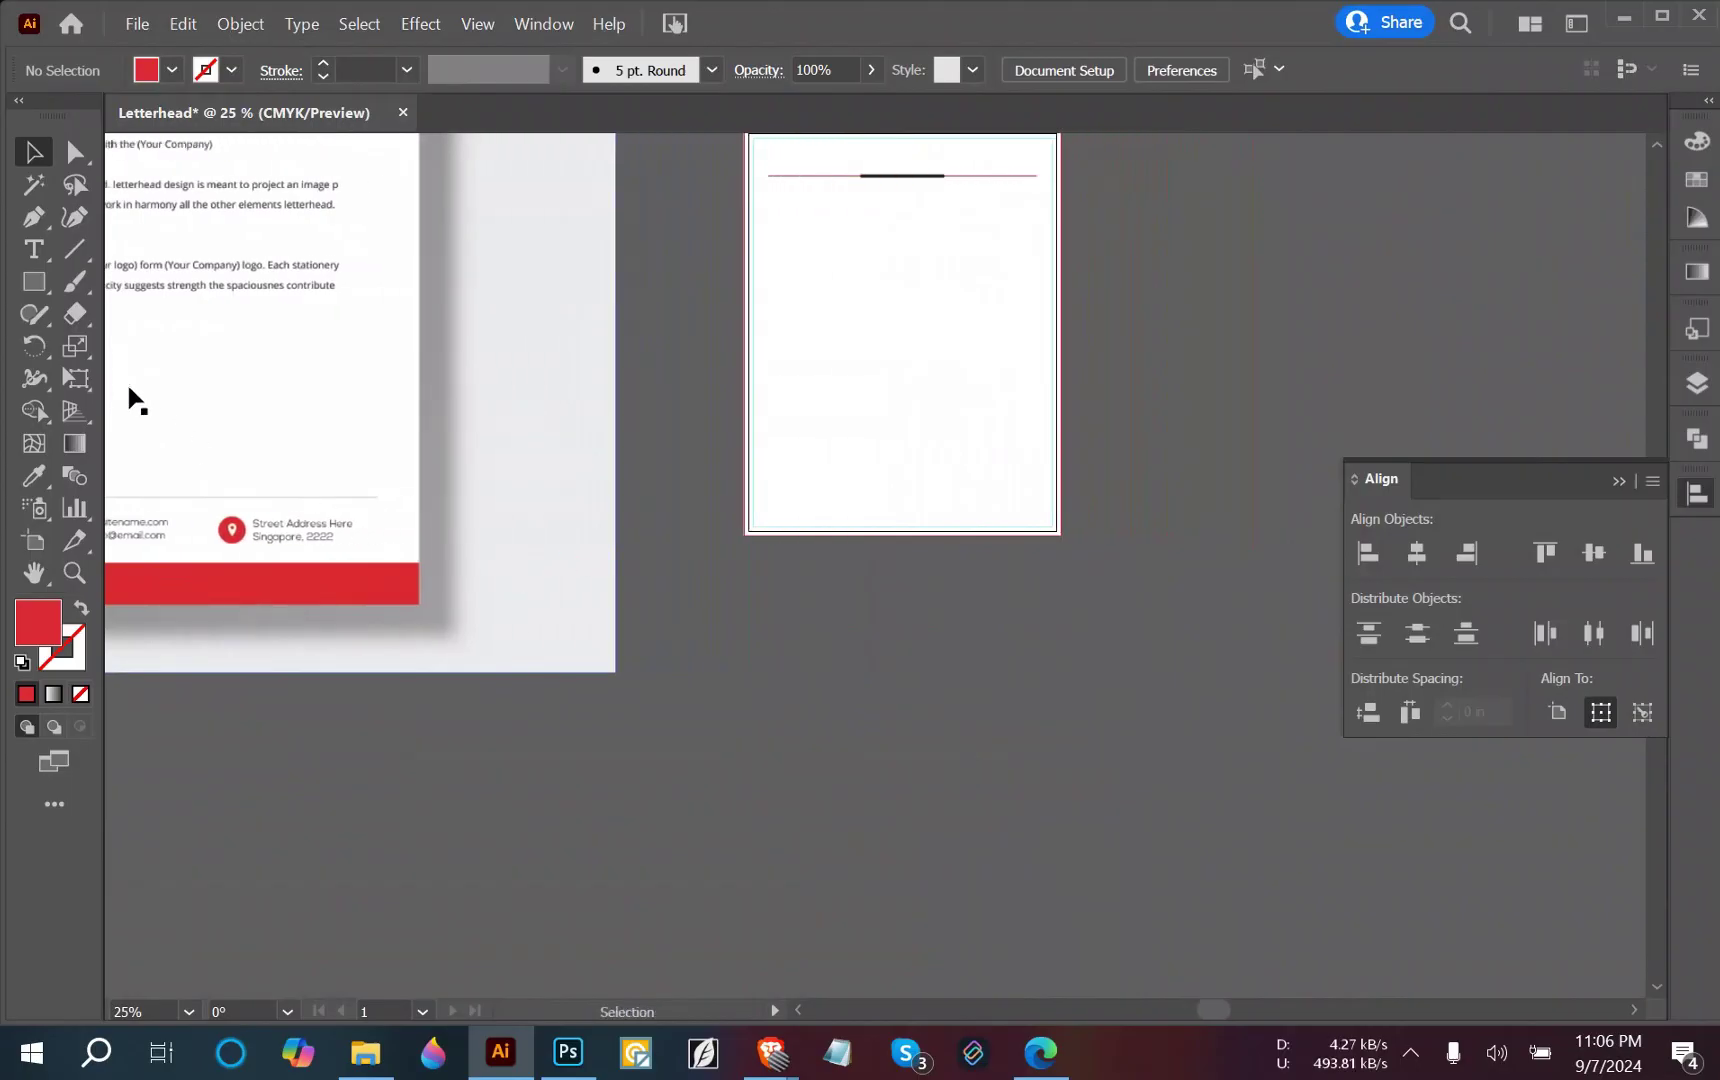
{"action": "left_click", "coordinate": [75, 249]}
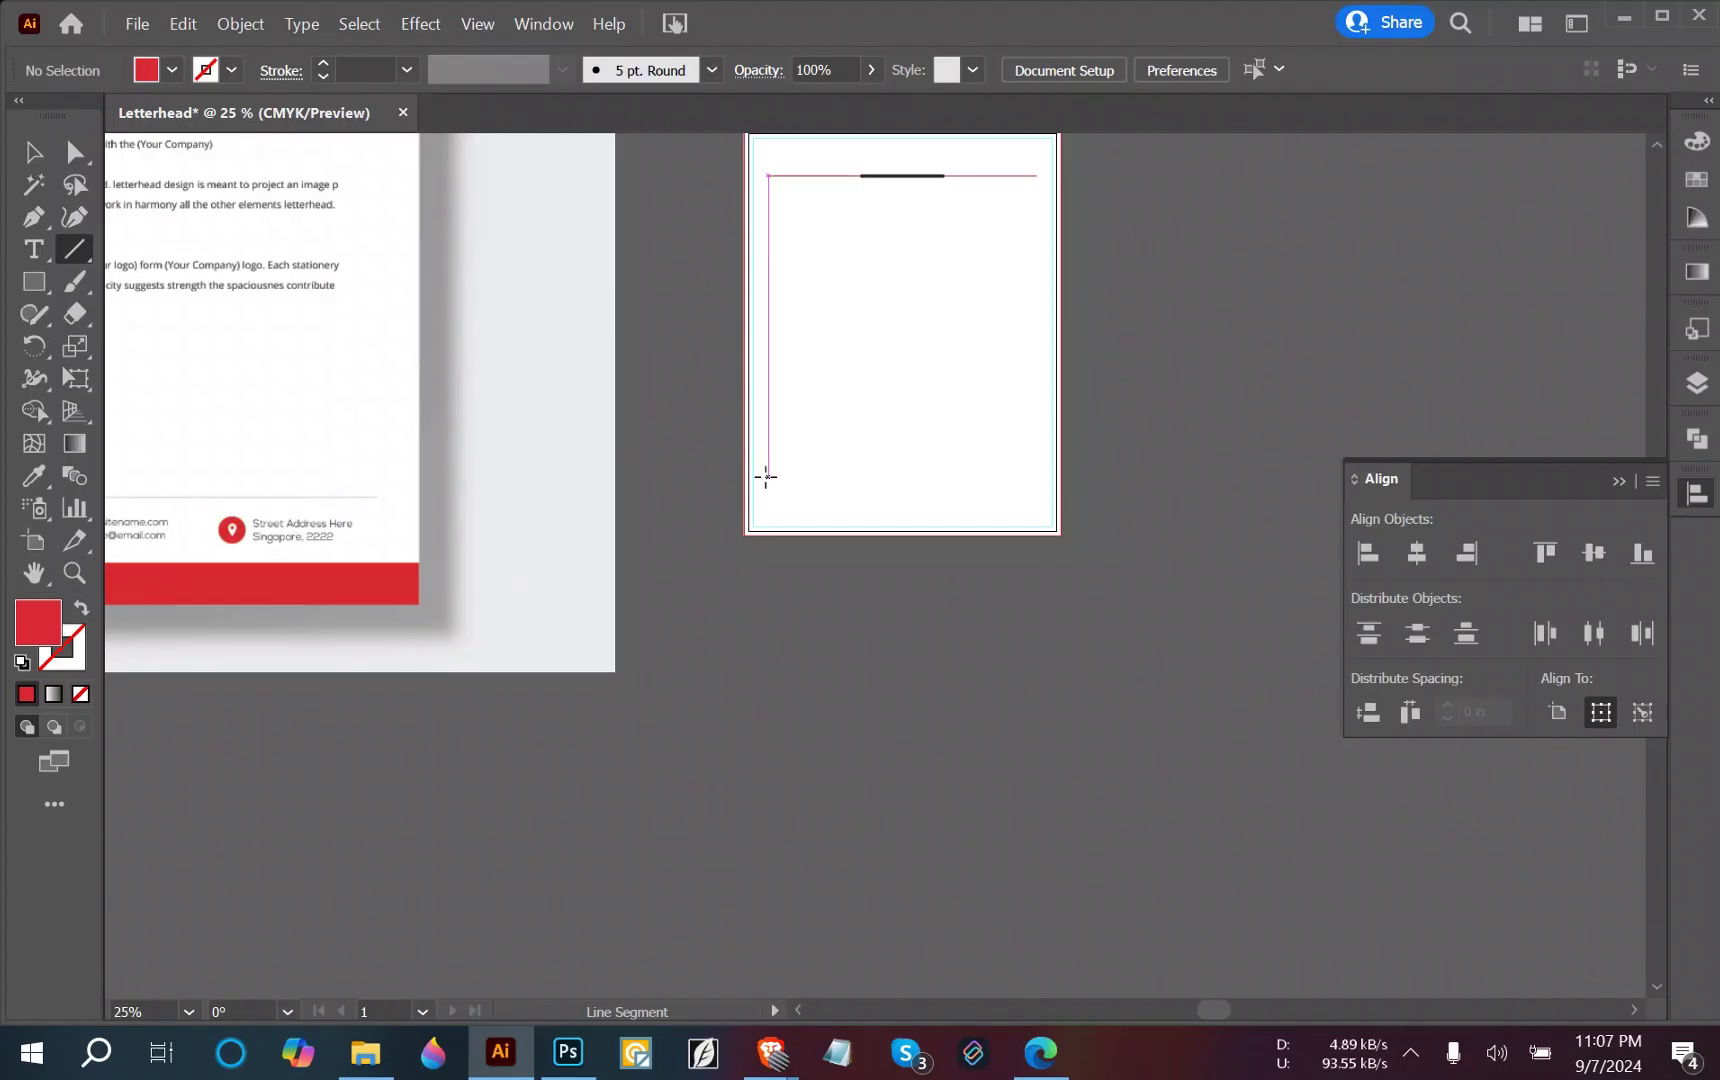
{"action": "left_click_drag", "start_coordinate": [767, 477], "coordinate": [1036, 478]}
{"action": "left_click", "coordinate": [33, 152]}
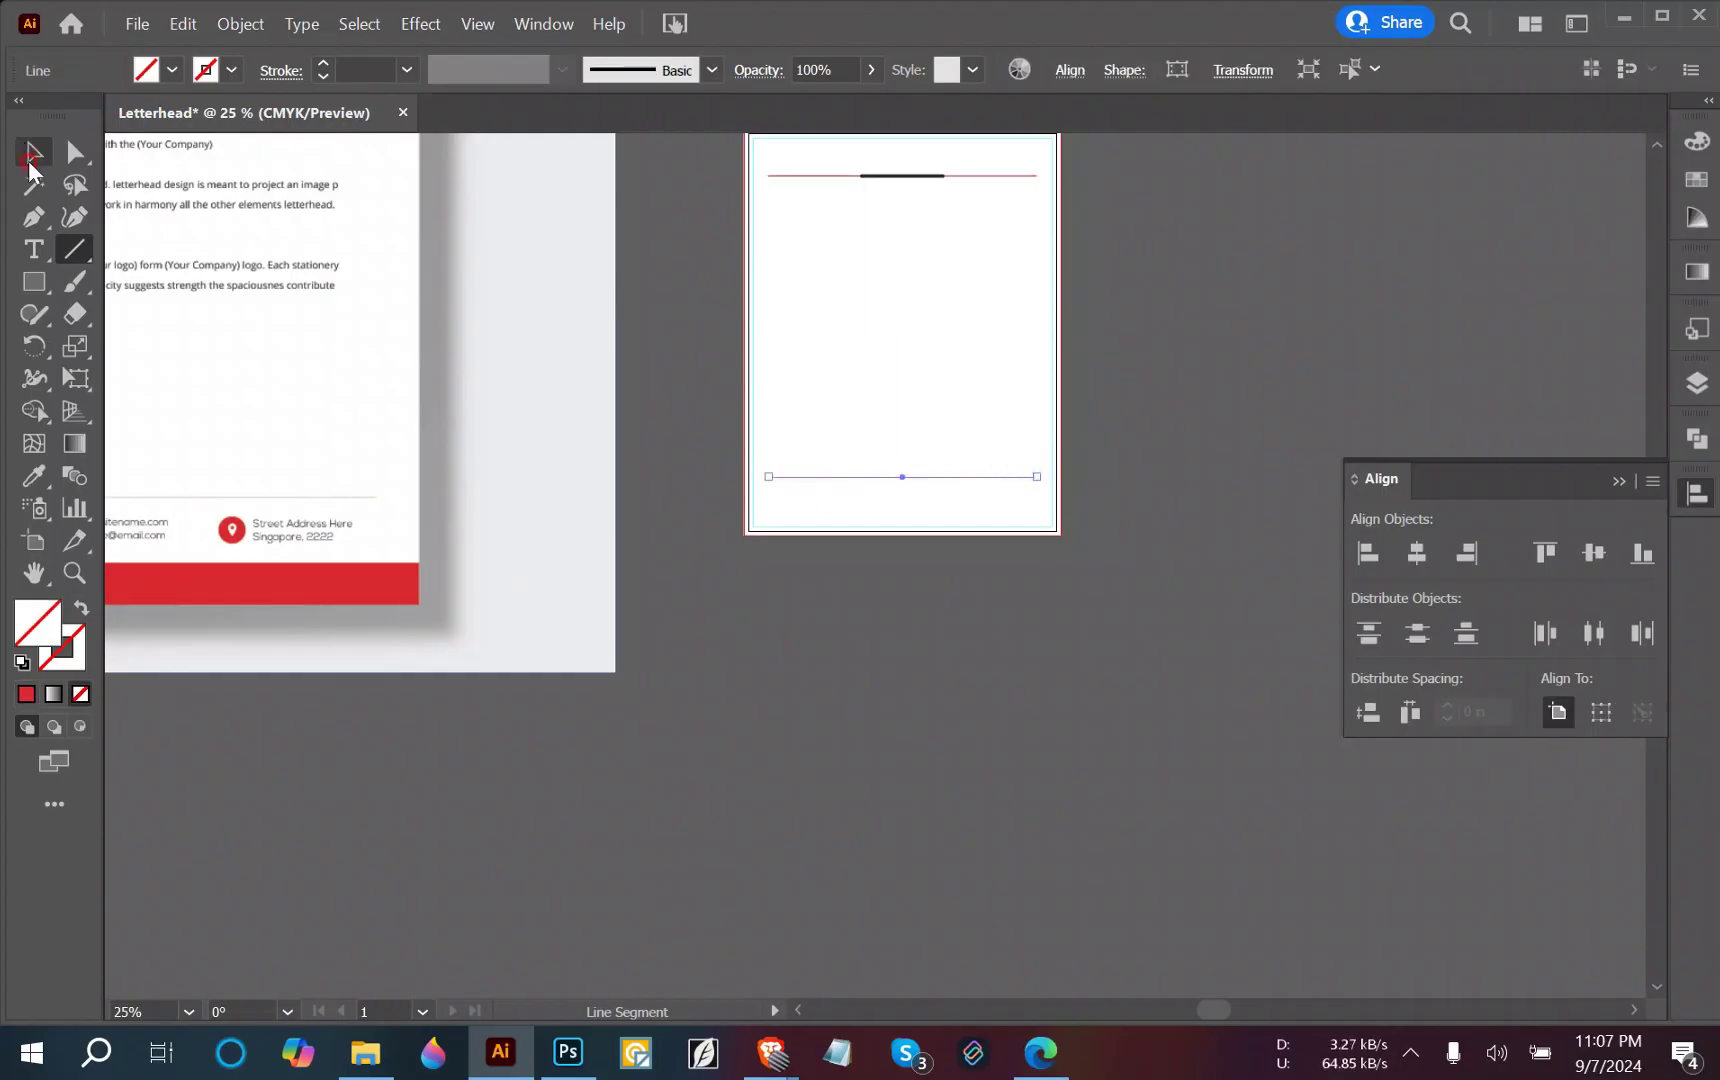
Set the stroke weight of the new footer line to 2 pt.
{"action": "left_click", "coordinate": [321, 62]}
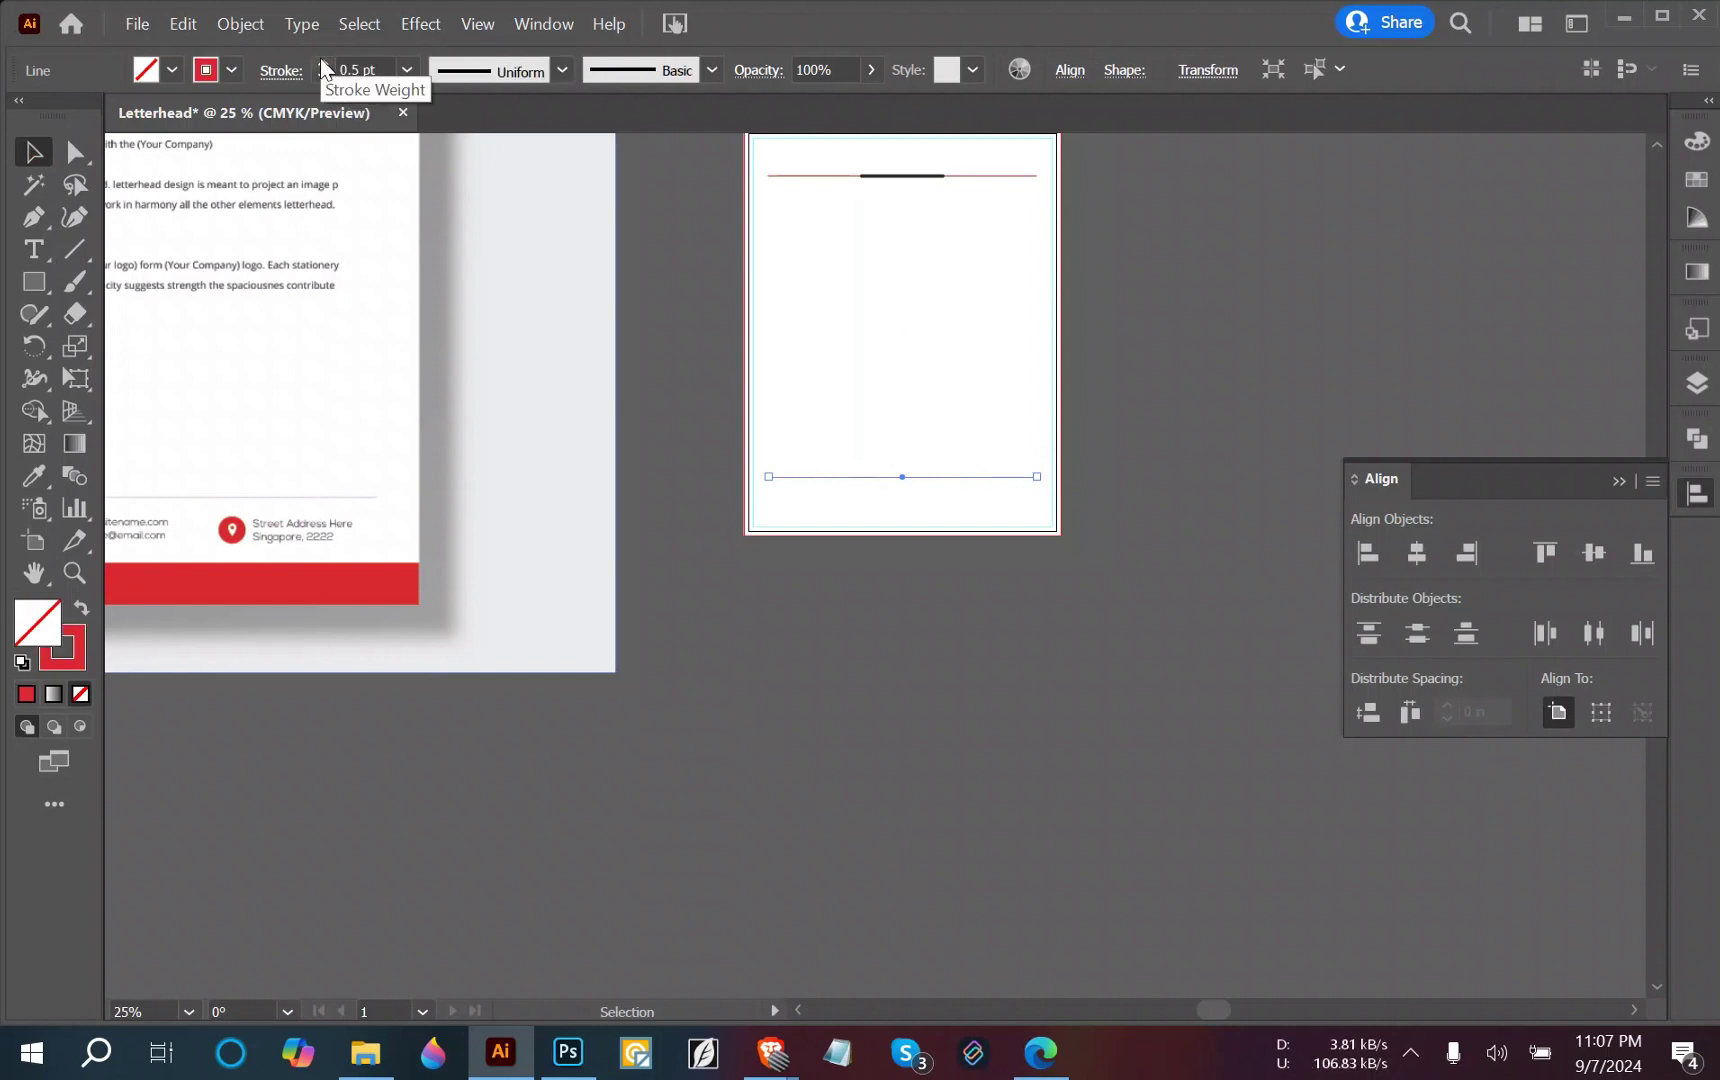
{"action": "left_click", "coordinate": [322, 63]}
{"action": "left_click", "coordinate": [322, 63]}
{"action": "left_click", "coordinate": [322, 63]}
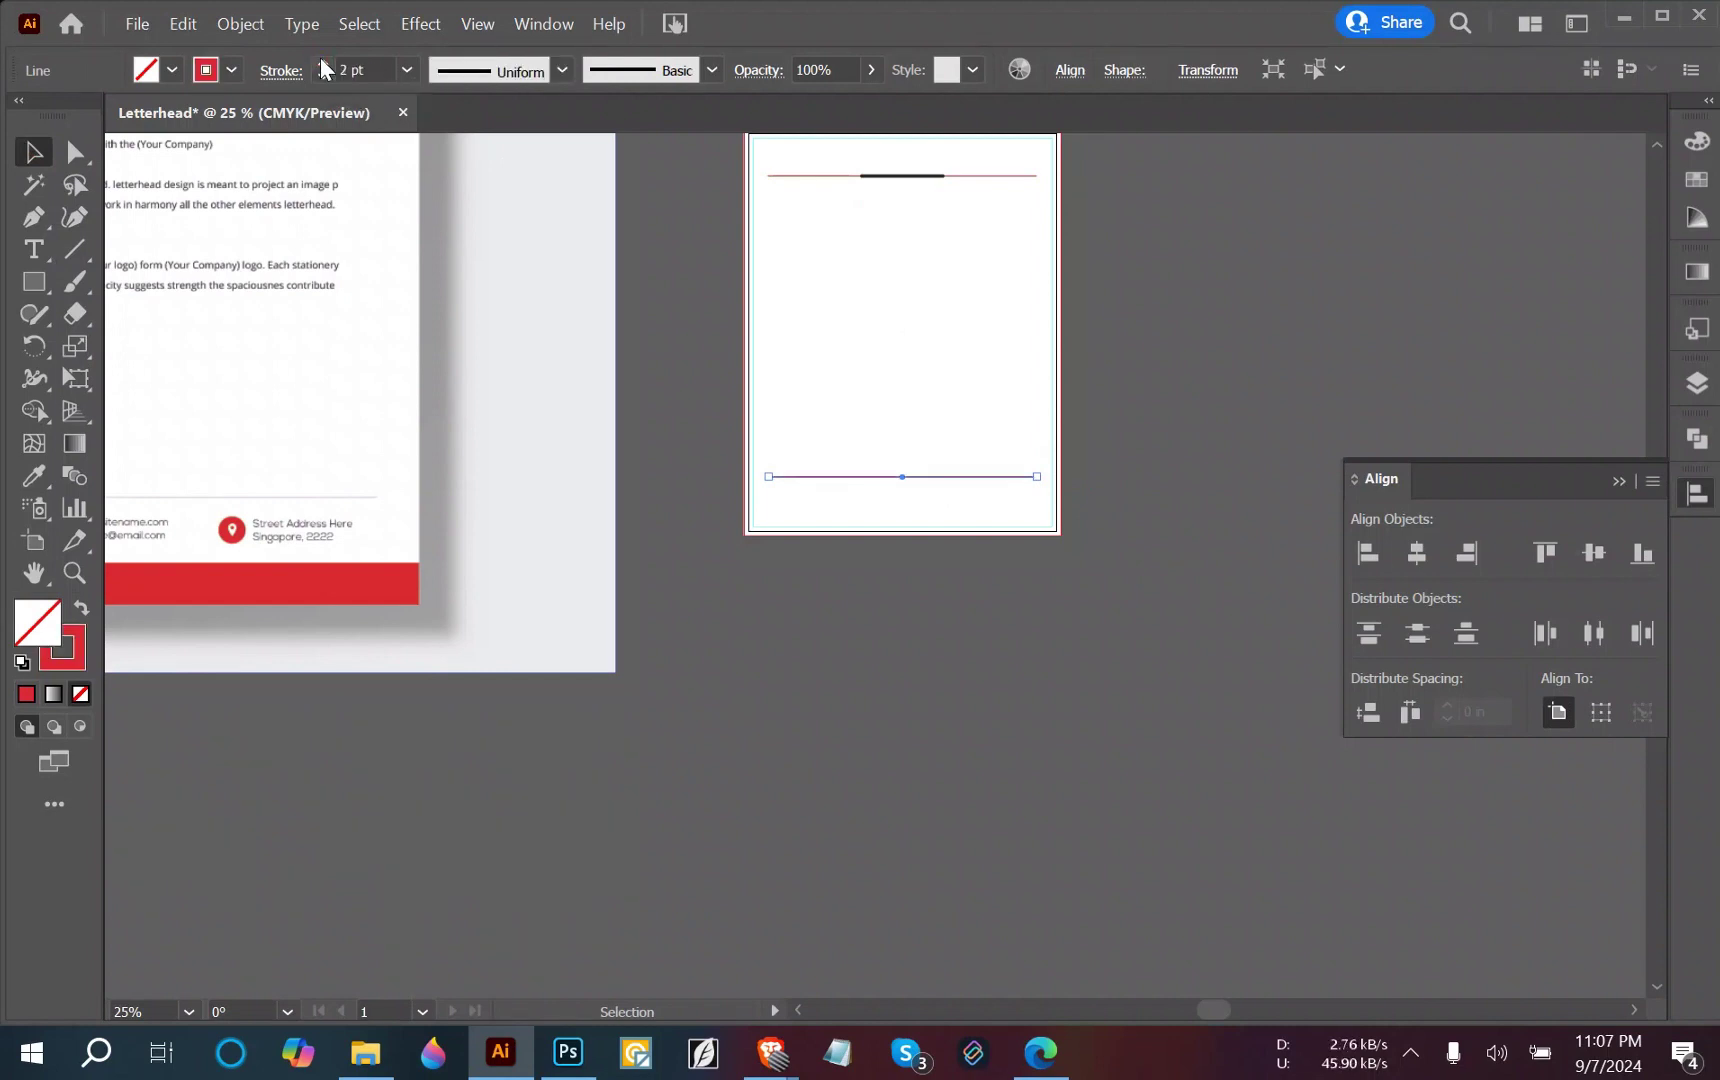
Thin the footer line near the bottom of the letterhead to a 0.75 pt stroke.
{"action": "left_click", "coordinate": [1314, 396]}
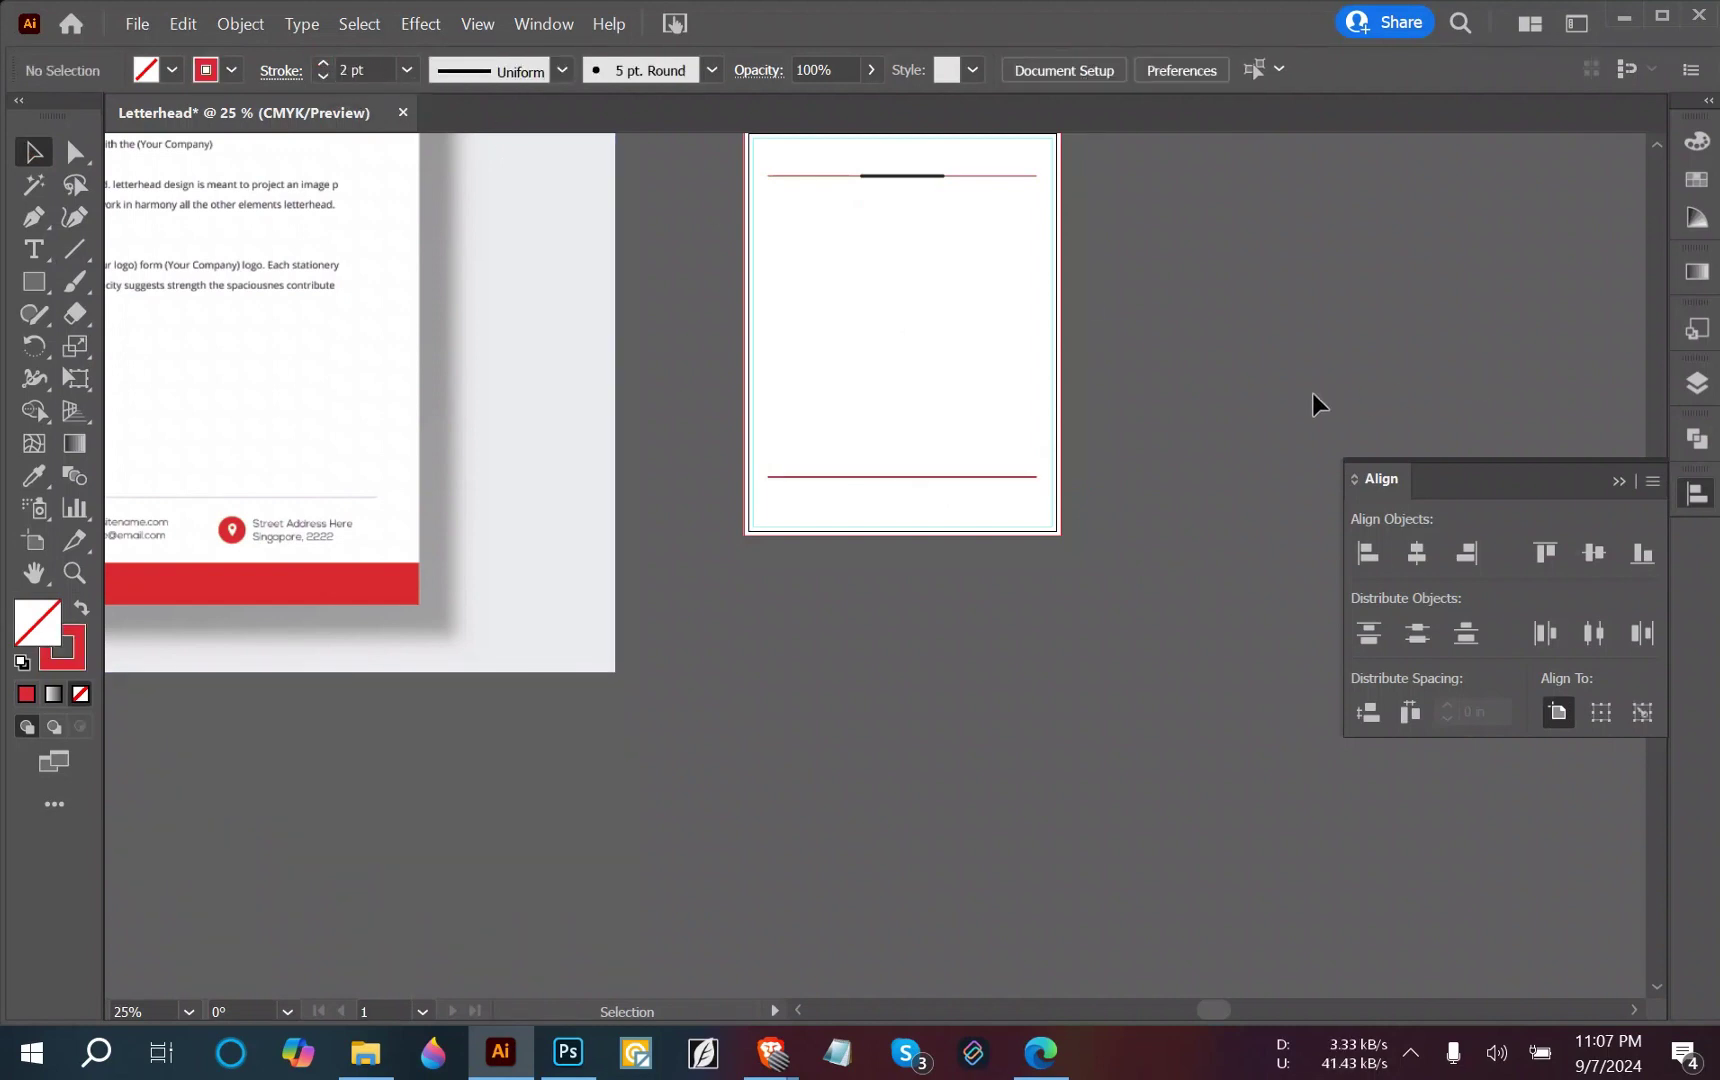
{"action": "left_click", "coordinate": [1000, 476]}
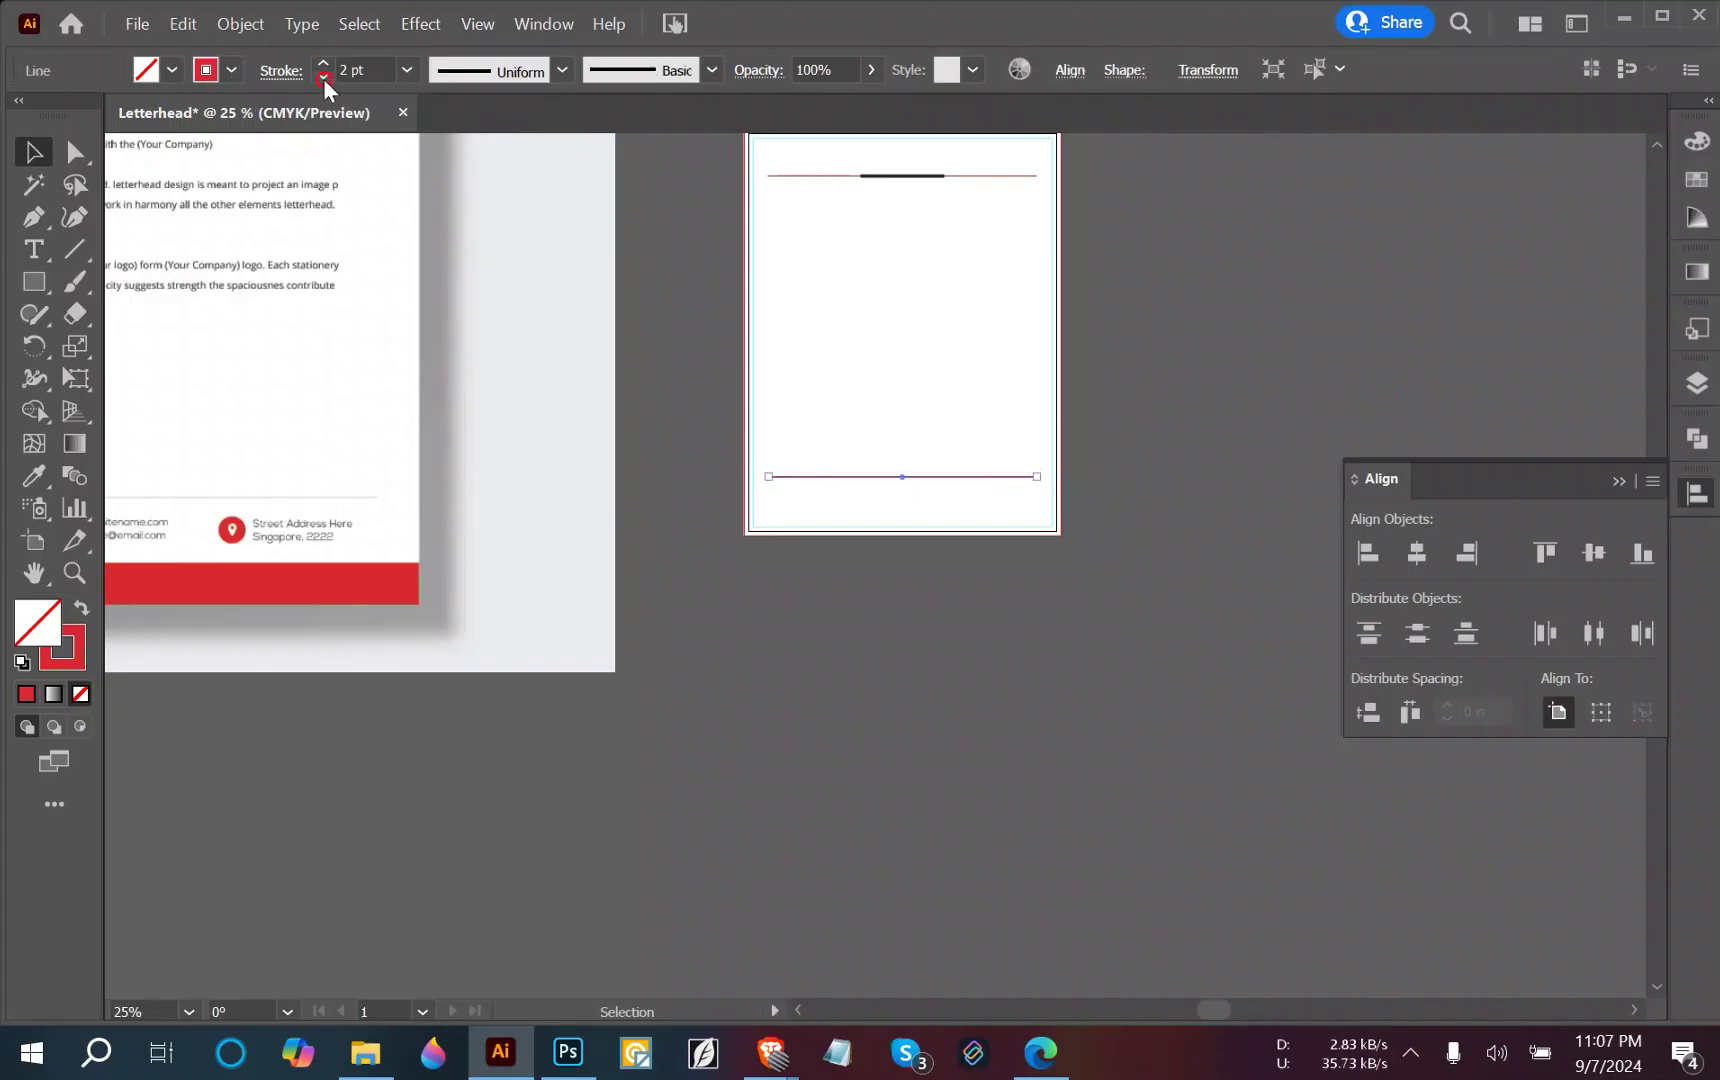
{"action": "left_click", "coordinate": [1203, 316]}
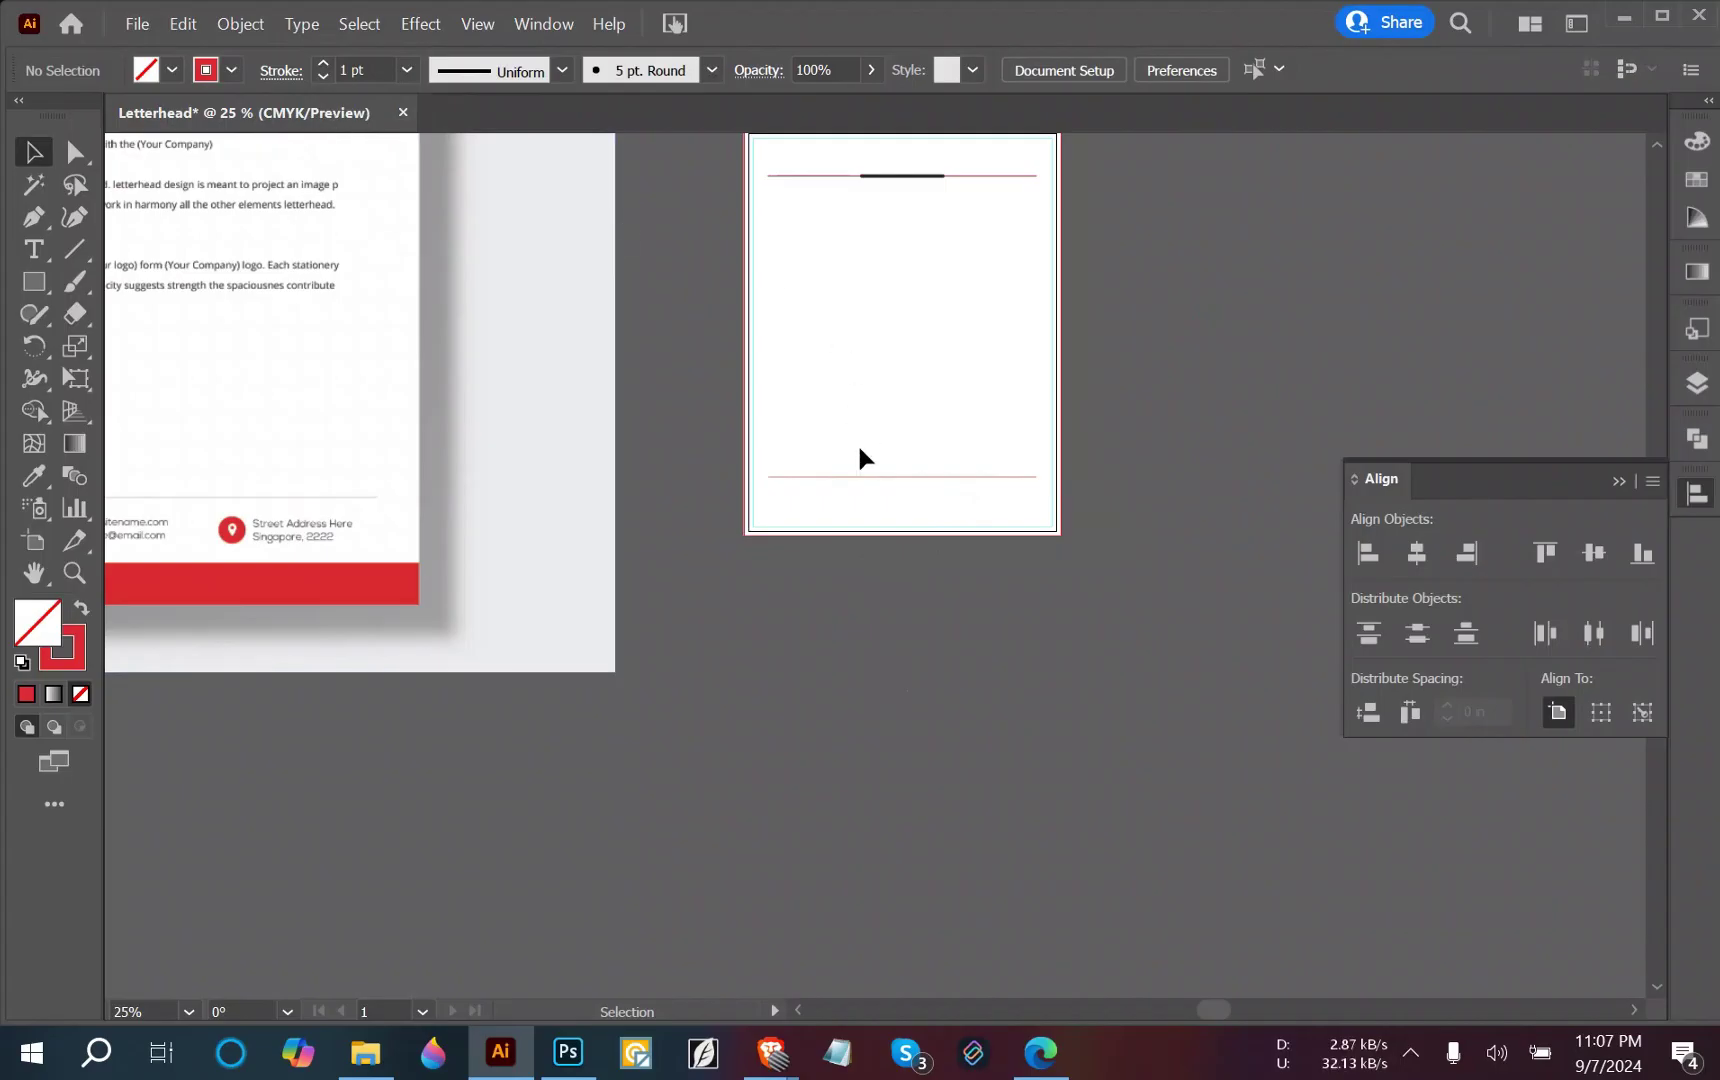
{"action": "left_click", "coordinate": [851, 477]}
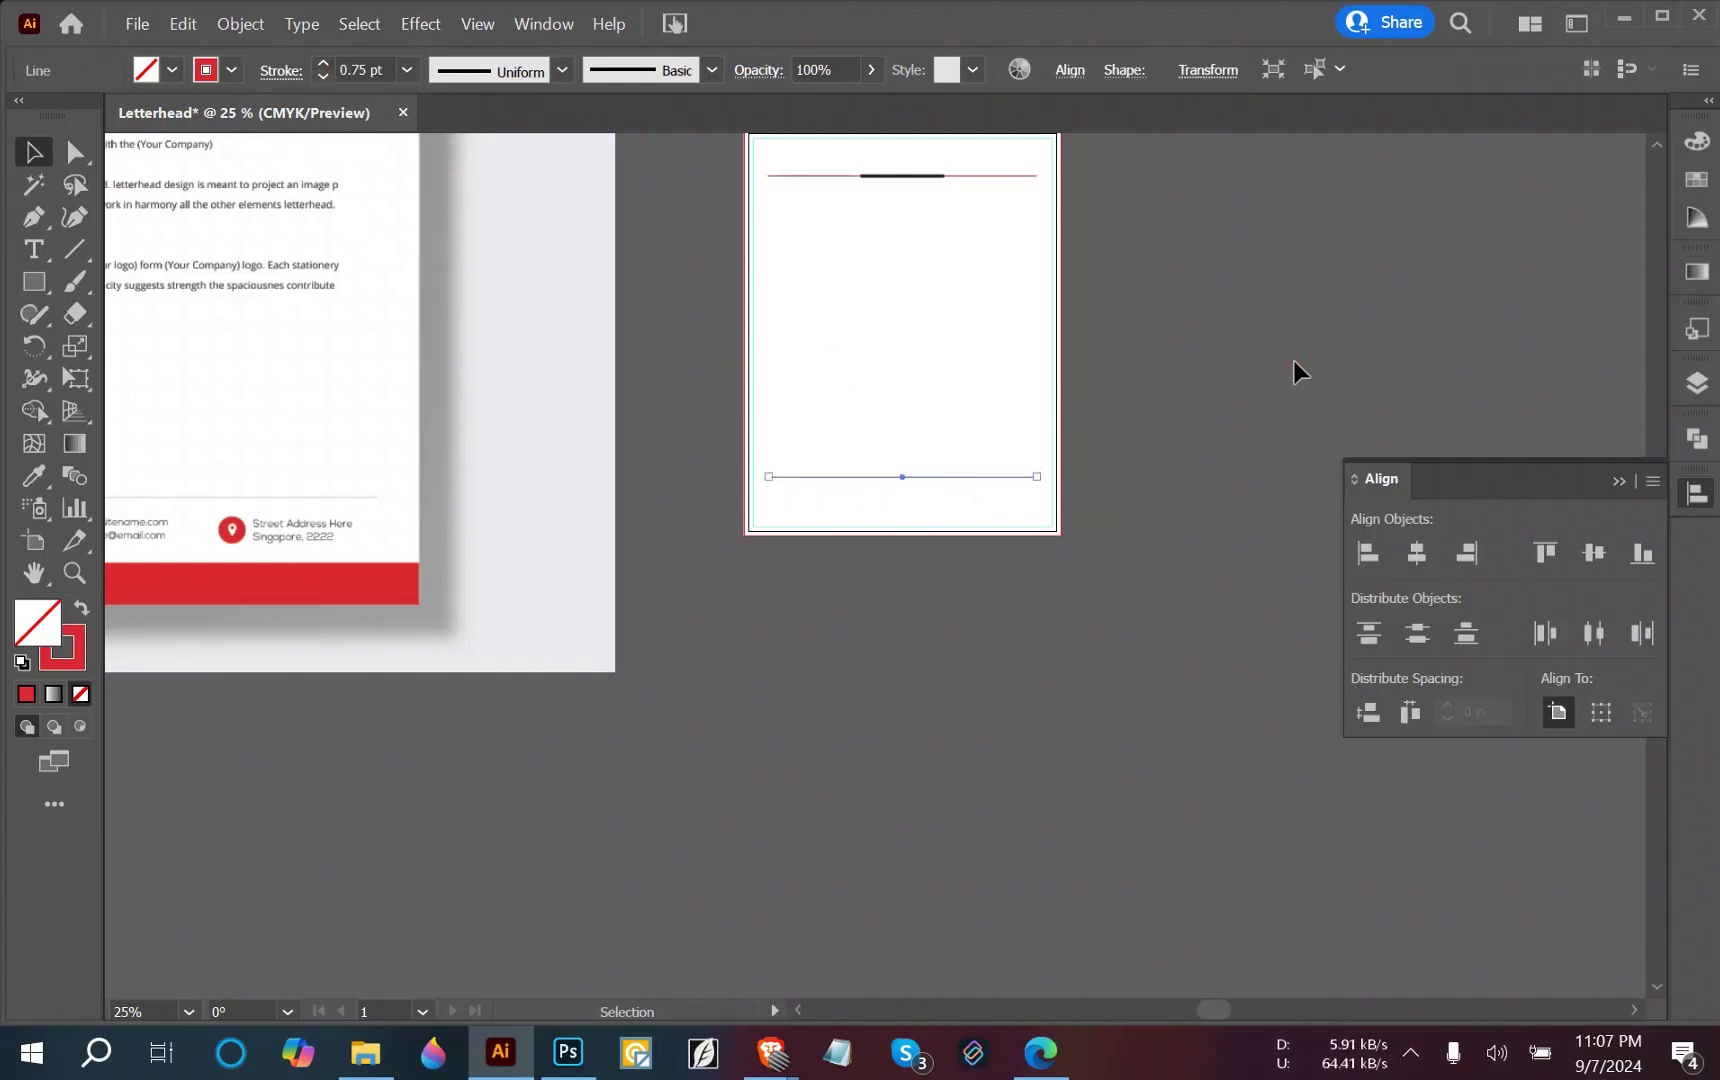
{"action": "left_click", "coordinate": [1270, 380]}
Draw a full-width footer rectangle along the letterhead's bottom bleed edge, below the footer line, with red fill and no stroke.
{"action": "left_click_drag", "start_coordinate": [710, 576], "coordinate": [1278, 728]}
{"action": "scroll", "coordinate": [800, 606], "scroll_direction": "up", "scroll_amount": 2}
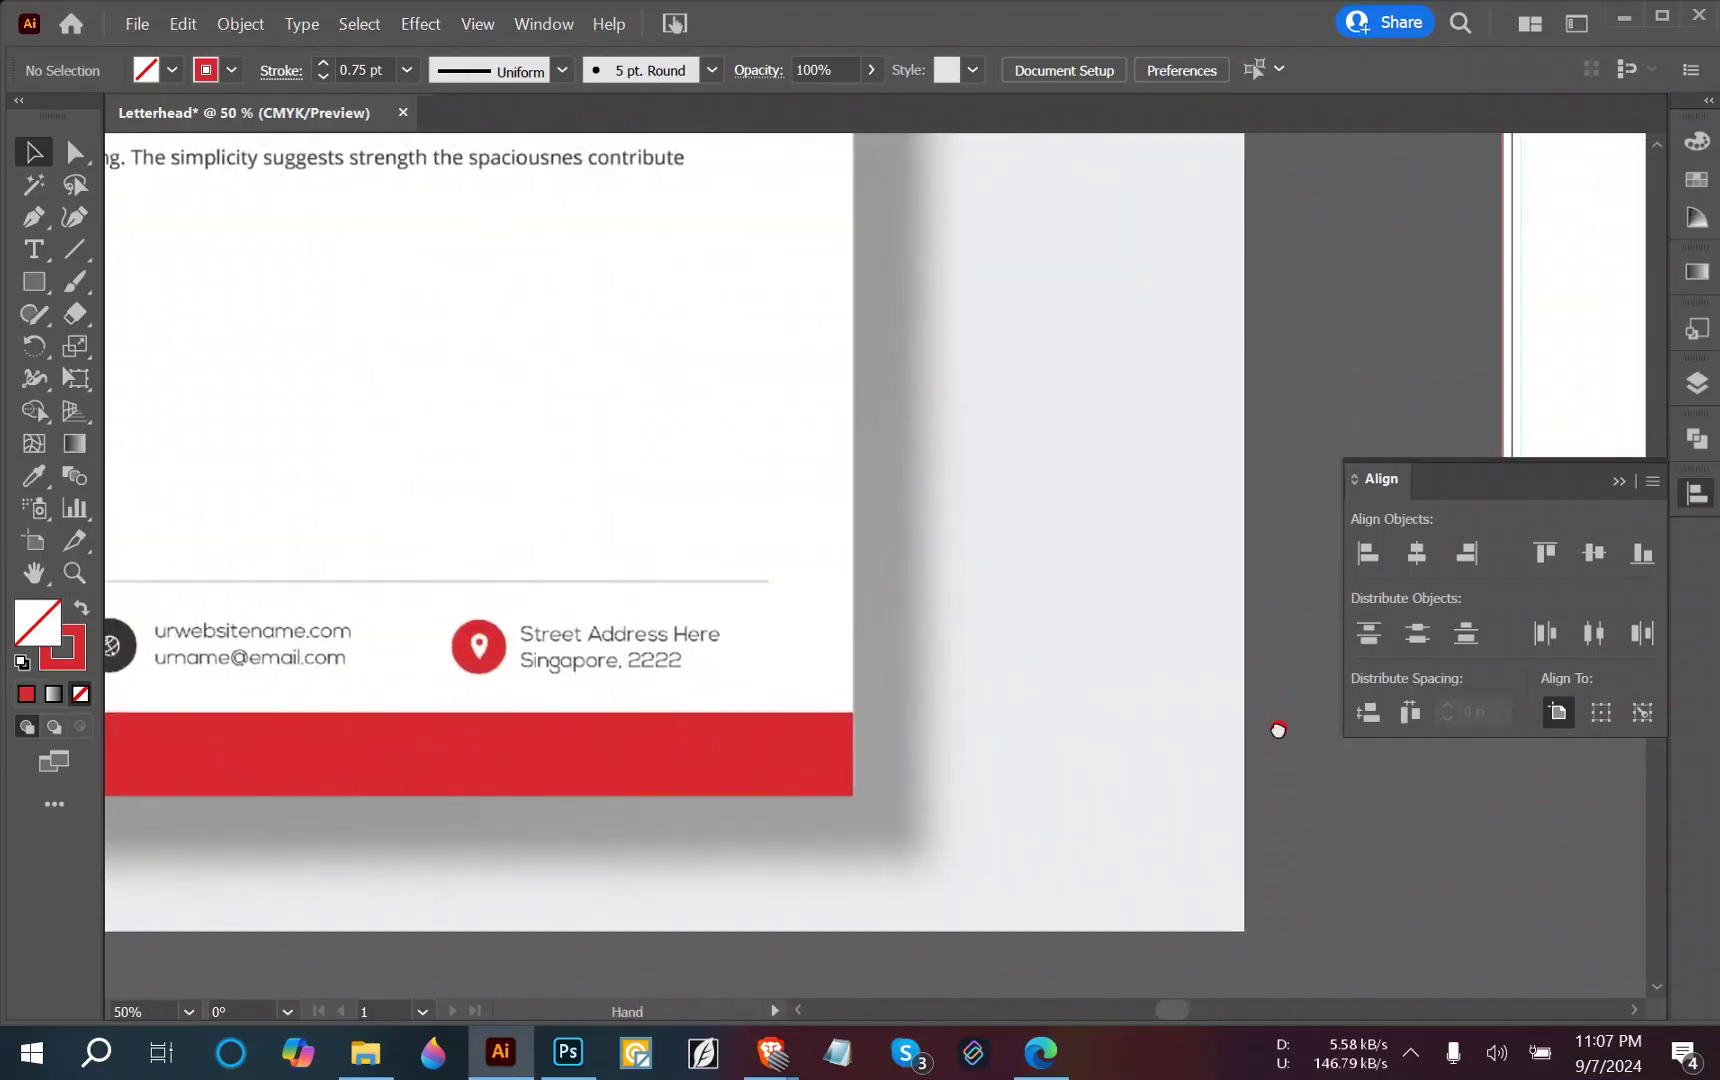
{"action": "scroll", "coordinate": [1151, 713], "scroll_direction": "down", "scroll_amount": 2}
{"action": "left_click_drag", "start_coordinate": [1158, 724], "coordinate": [1105, 704]}
{"action": "left_click_drag", "start_coordinate": [821, 442], "coordinate": [676, 549]}
{"action": "left_click", "coordinate": [38, 288]}
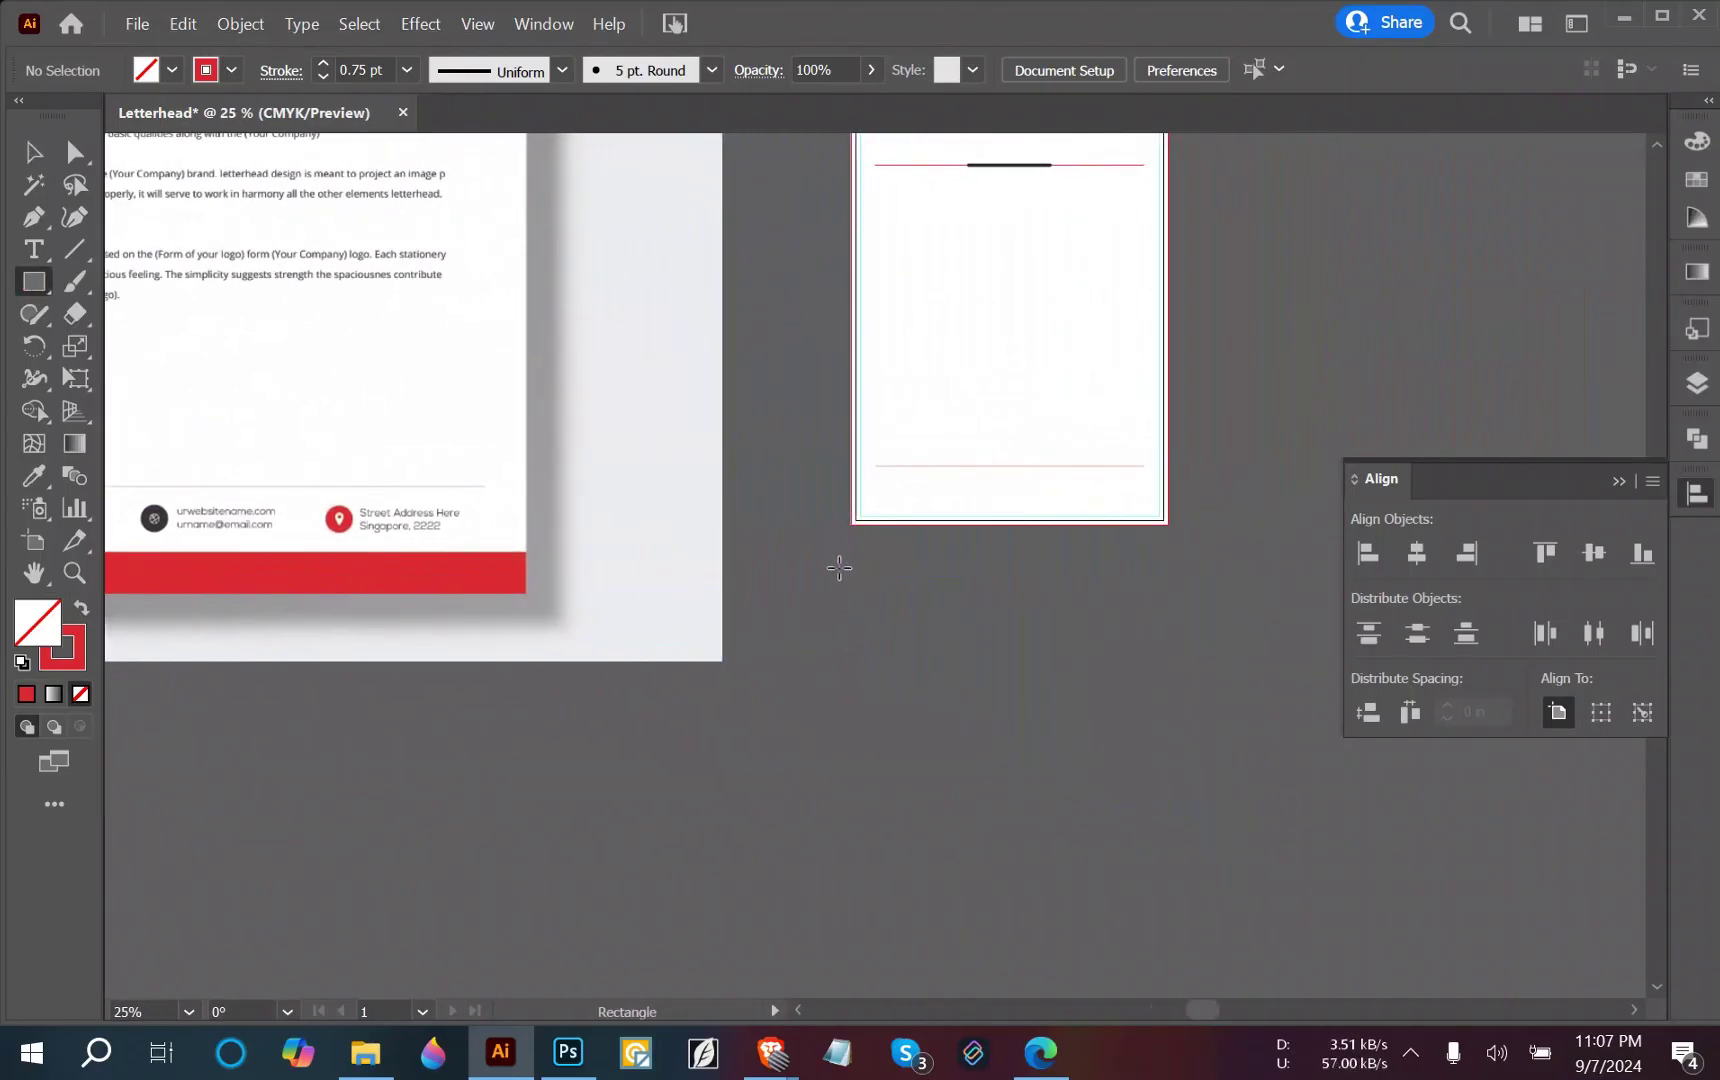
{"action": "scroll", "coordinate": [860, 576], "scroll_direction": "up", "scroll_amount": 3, "text": "alt"}
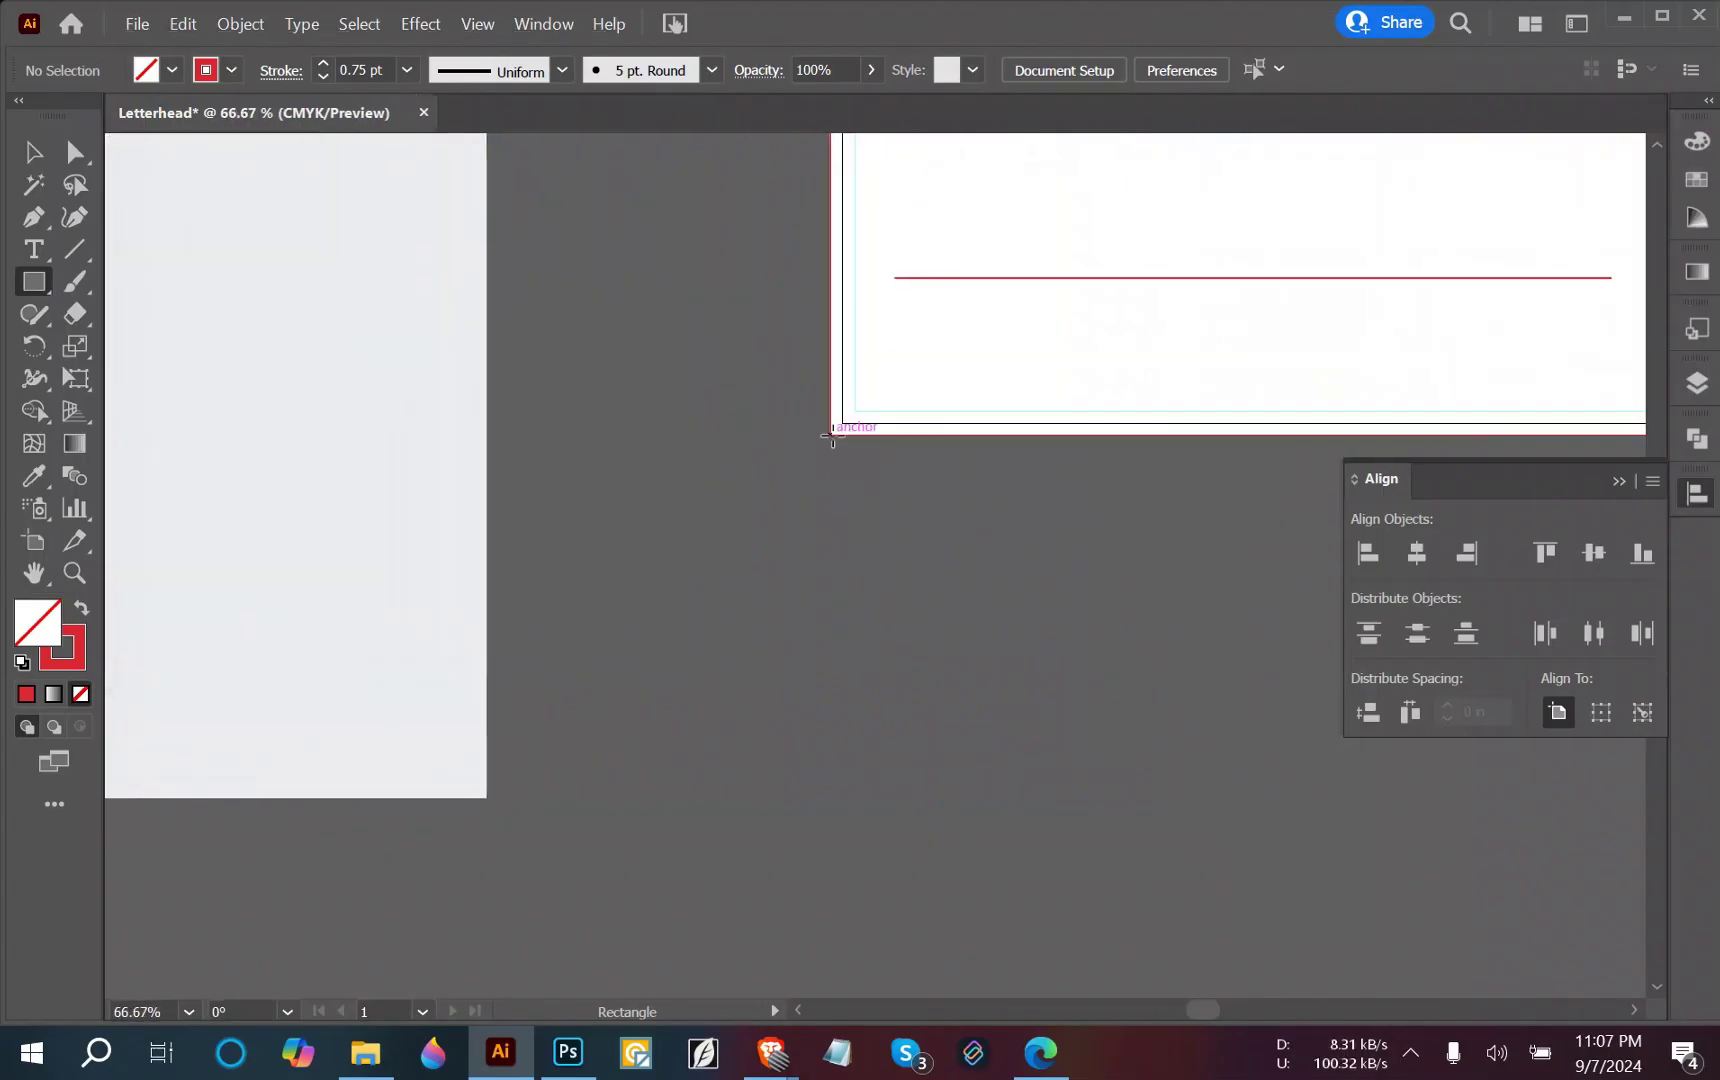
{"action": "left_click_drag", "start_coordinate": [831, 433], "coordinate": [1396, 355]}
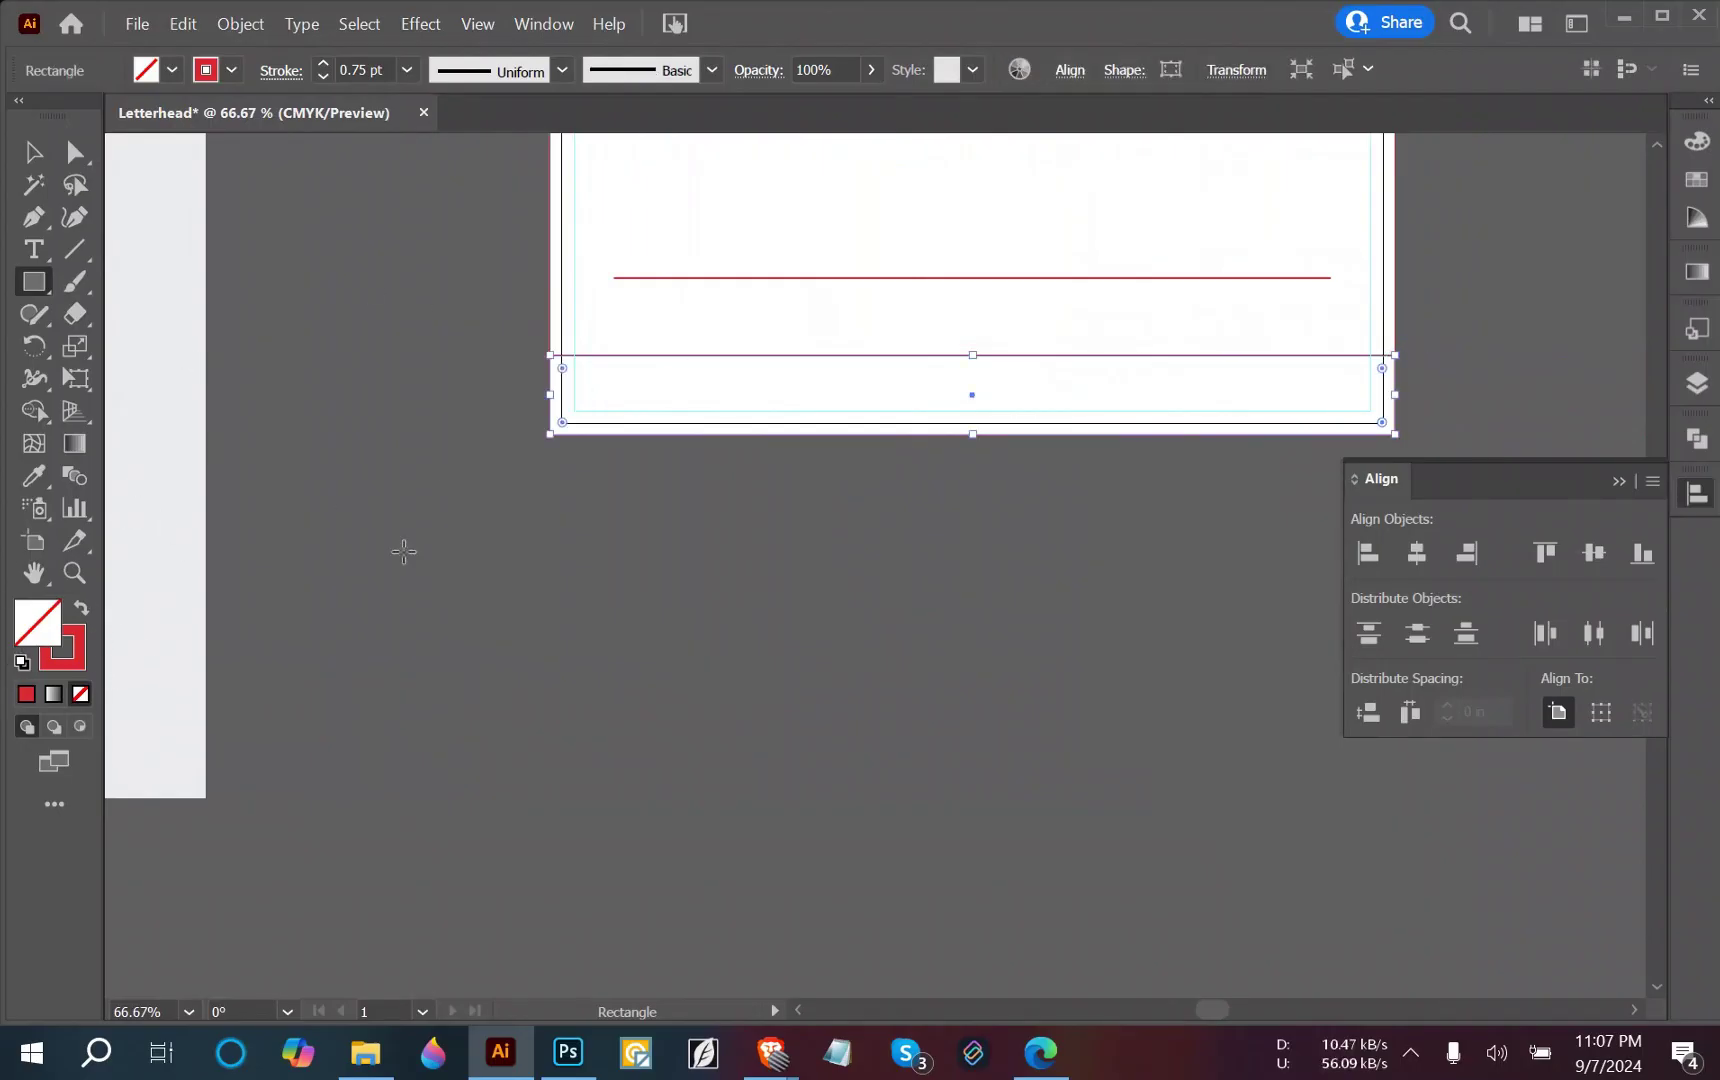
{"action": "left_click", "coordinate": [84, 614]}
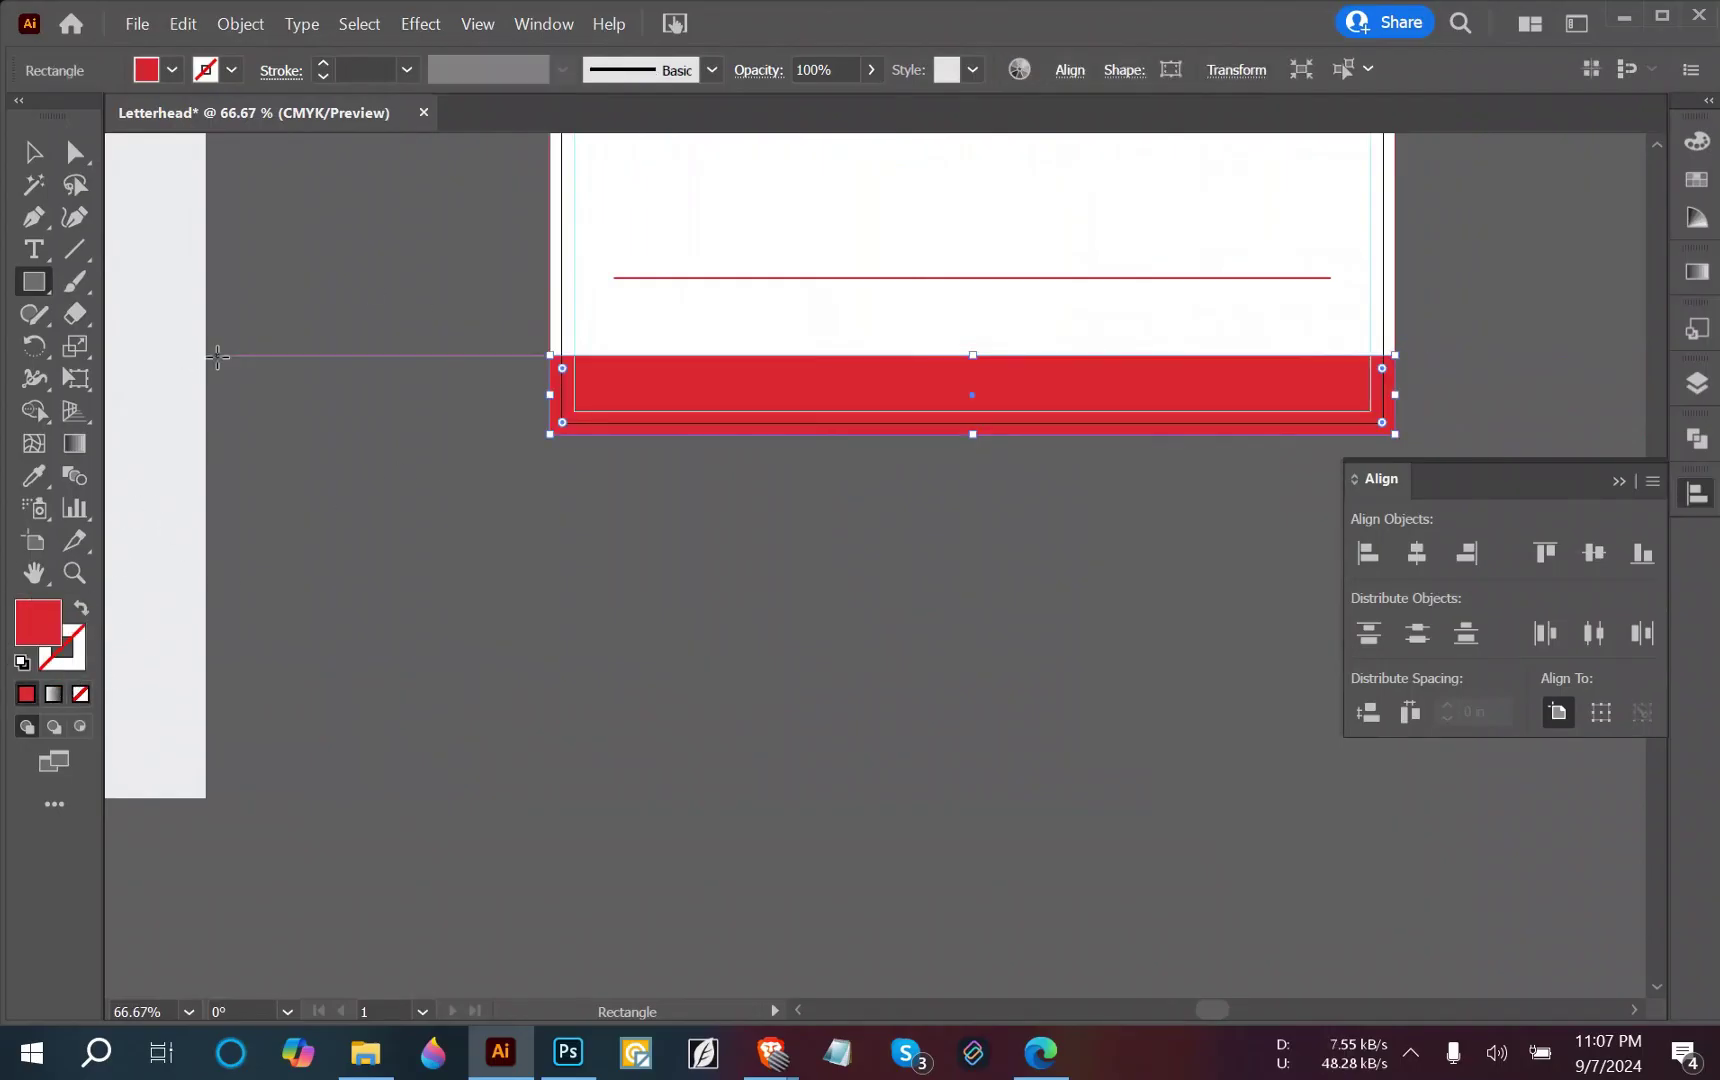
{"action": "left_click", "coordinate": [33, 152]}
{"action": "left_click", "coordinate": [564, 546]}
Nudge the thin footer line upward to leave more room for contact details above the red footer bar.
{"action": "scroll", "coordinate": [1086, 685], "scroll_direction": "down", "scroll_amount": 2}
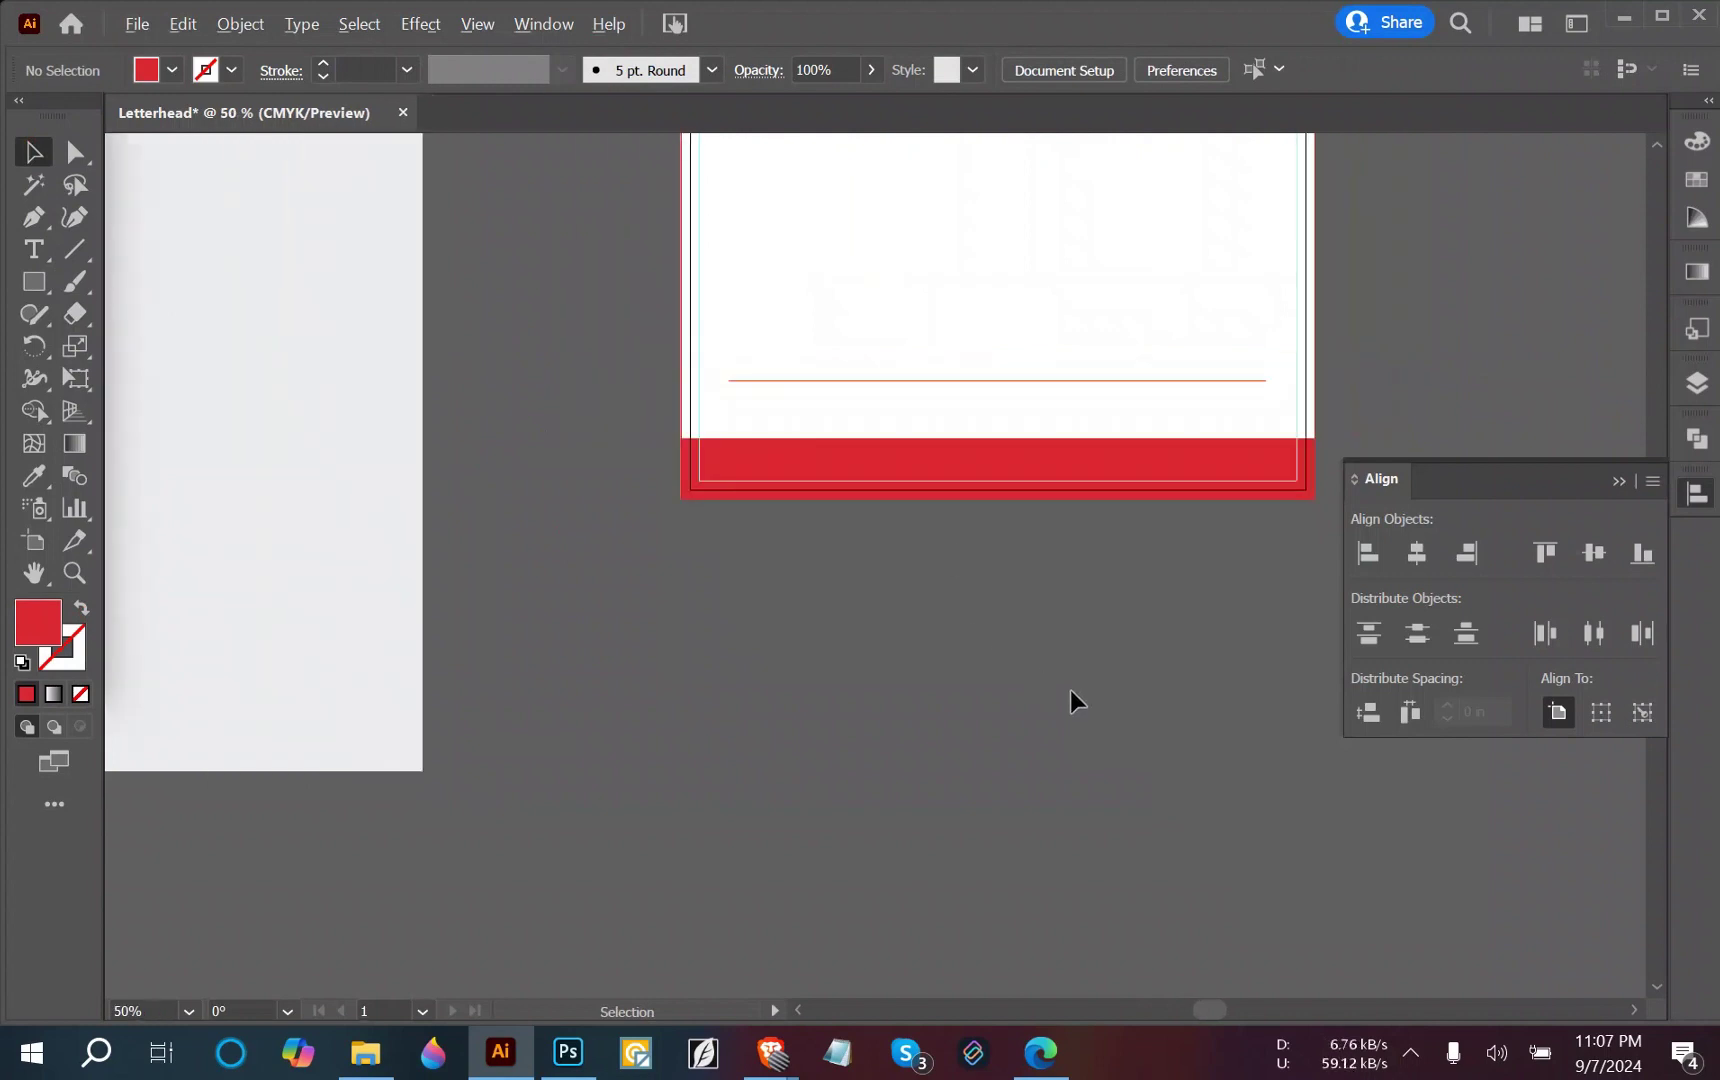
{"action": "left_click_drag", "start_coordinate": [1062, 691], "coordinate": [1073, 746]}
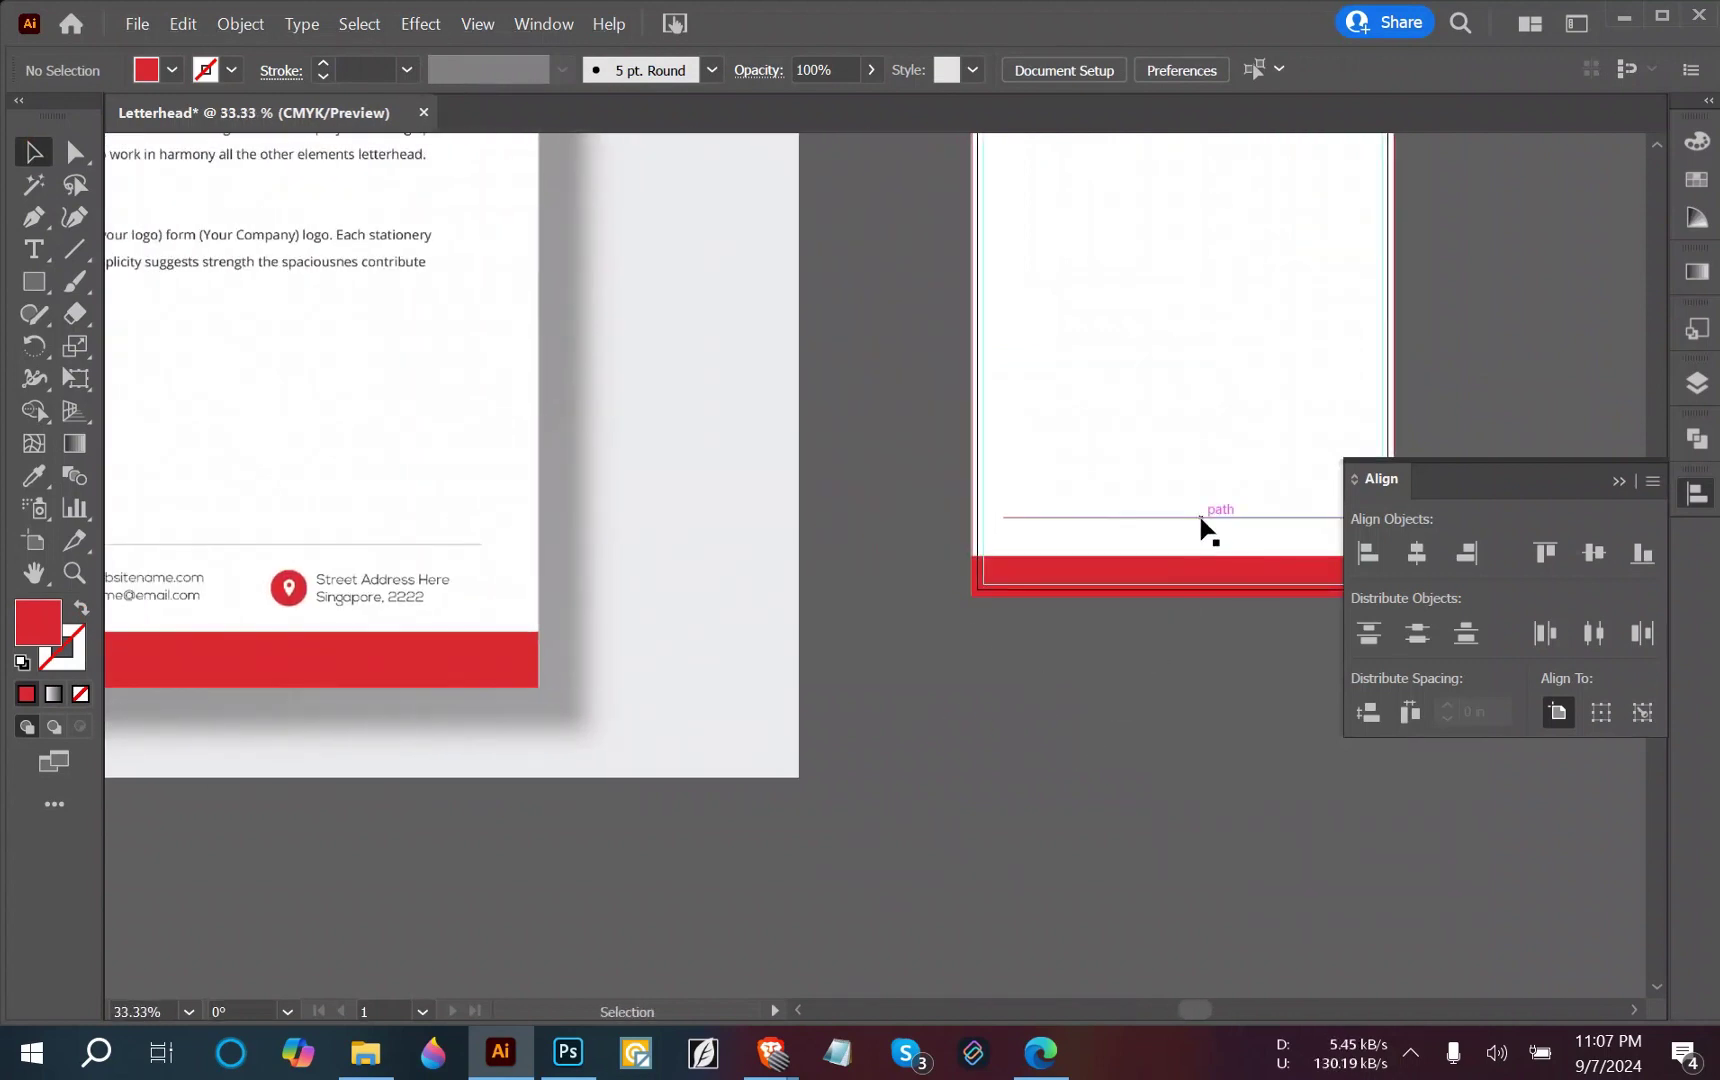
{"action": "left_click", "coordinate": [1201, 518]}
{"action": "key", "text": "Up"}
{"action": "key", "text": "Up"}
{"action": "key", "text": "Up"}
{"action": "key", "text": "Up"}
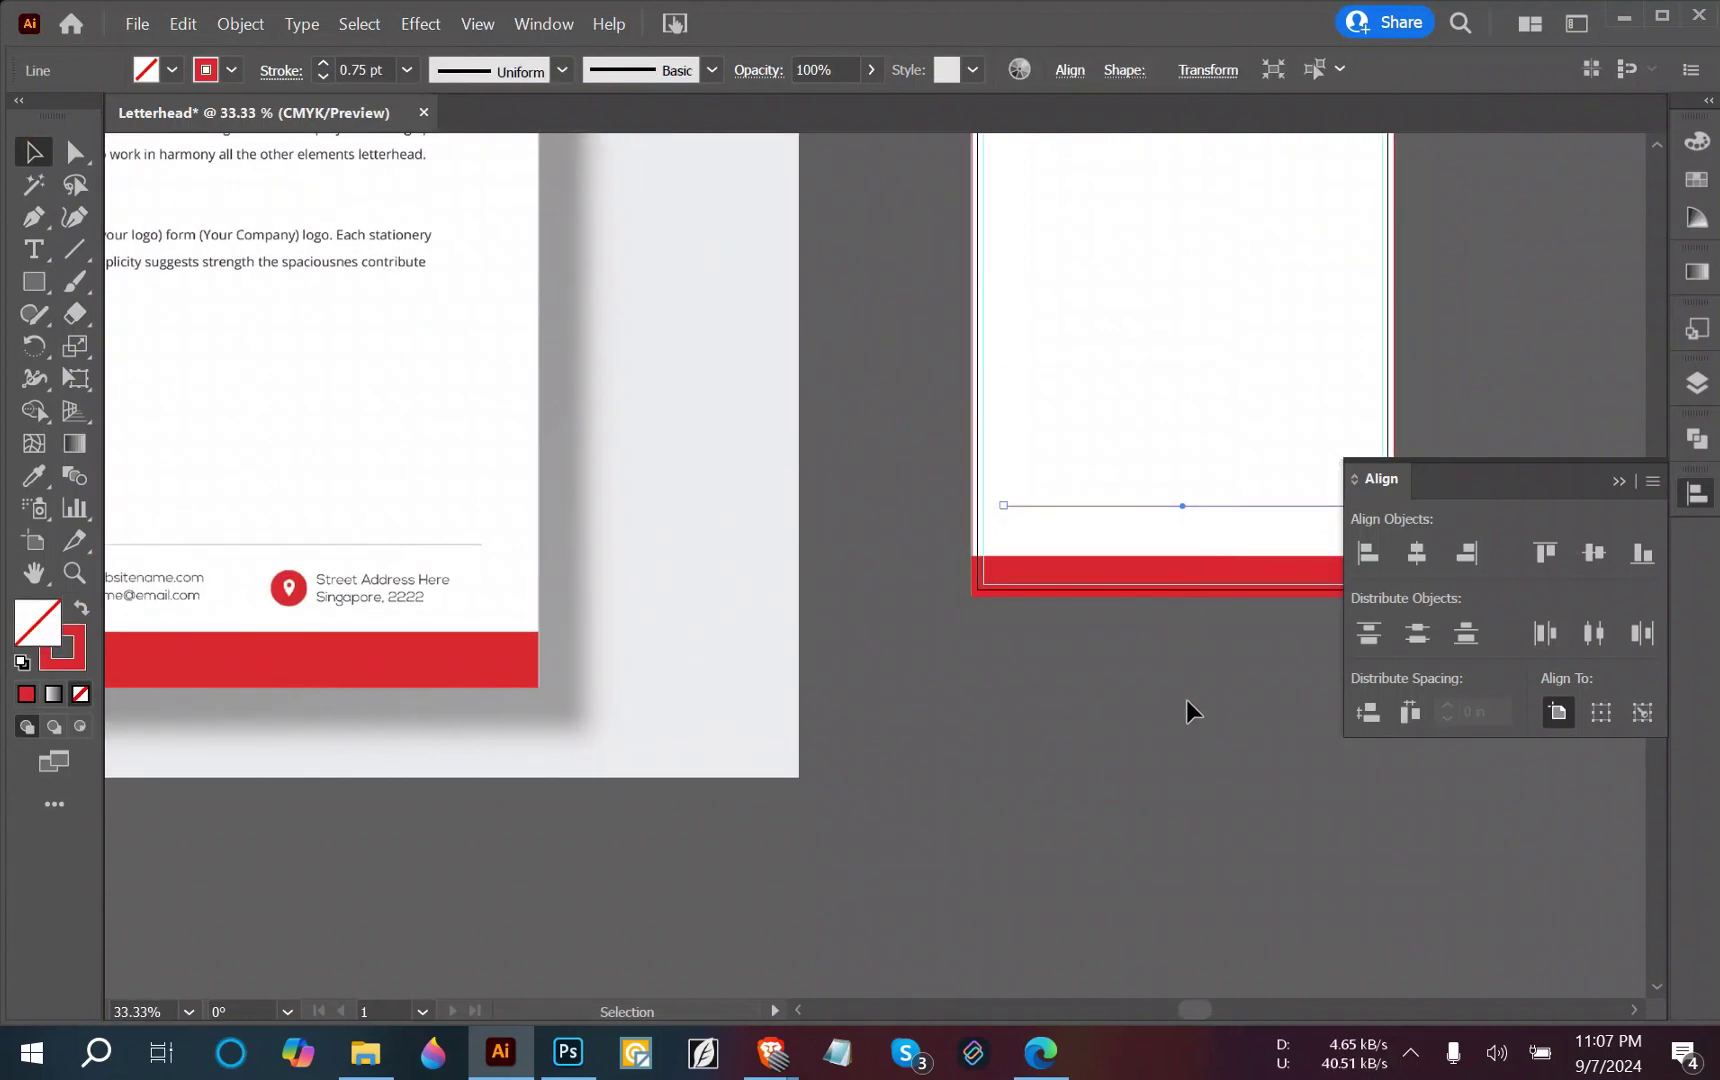
{"action": "key", "text": "Up"}
{"action": "key", "text": "Up"}
{"action": "key", "text": "Up"}
{"action": "key", "text": "Up"}
{"action": "key", "text": "Up"}
{"action": "key", "text": "Up"}
{"action": "key", "text": "Up"}
{"action": "key", "text": "Up"}
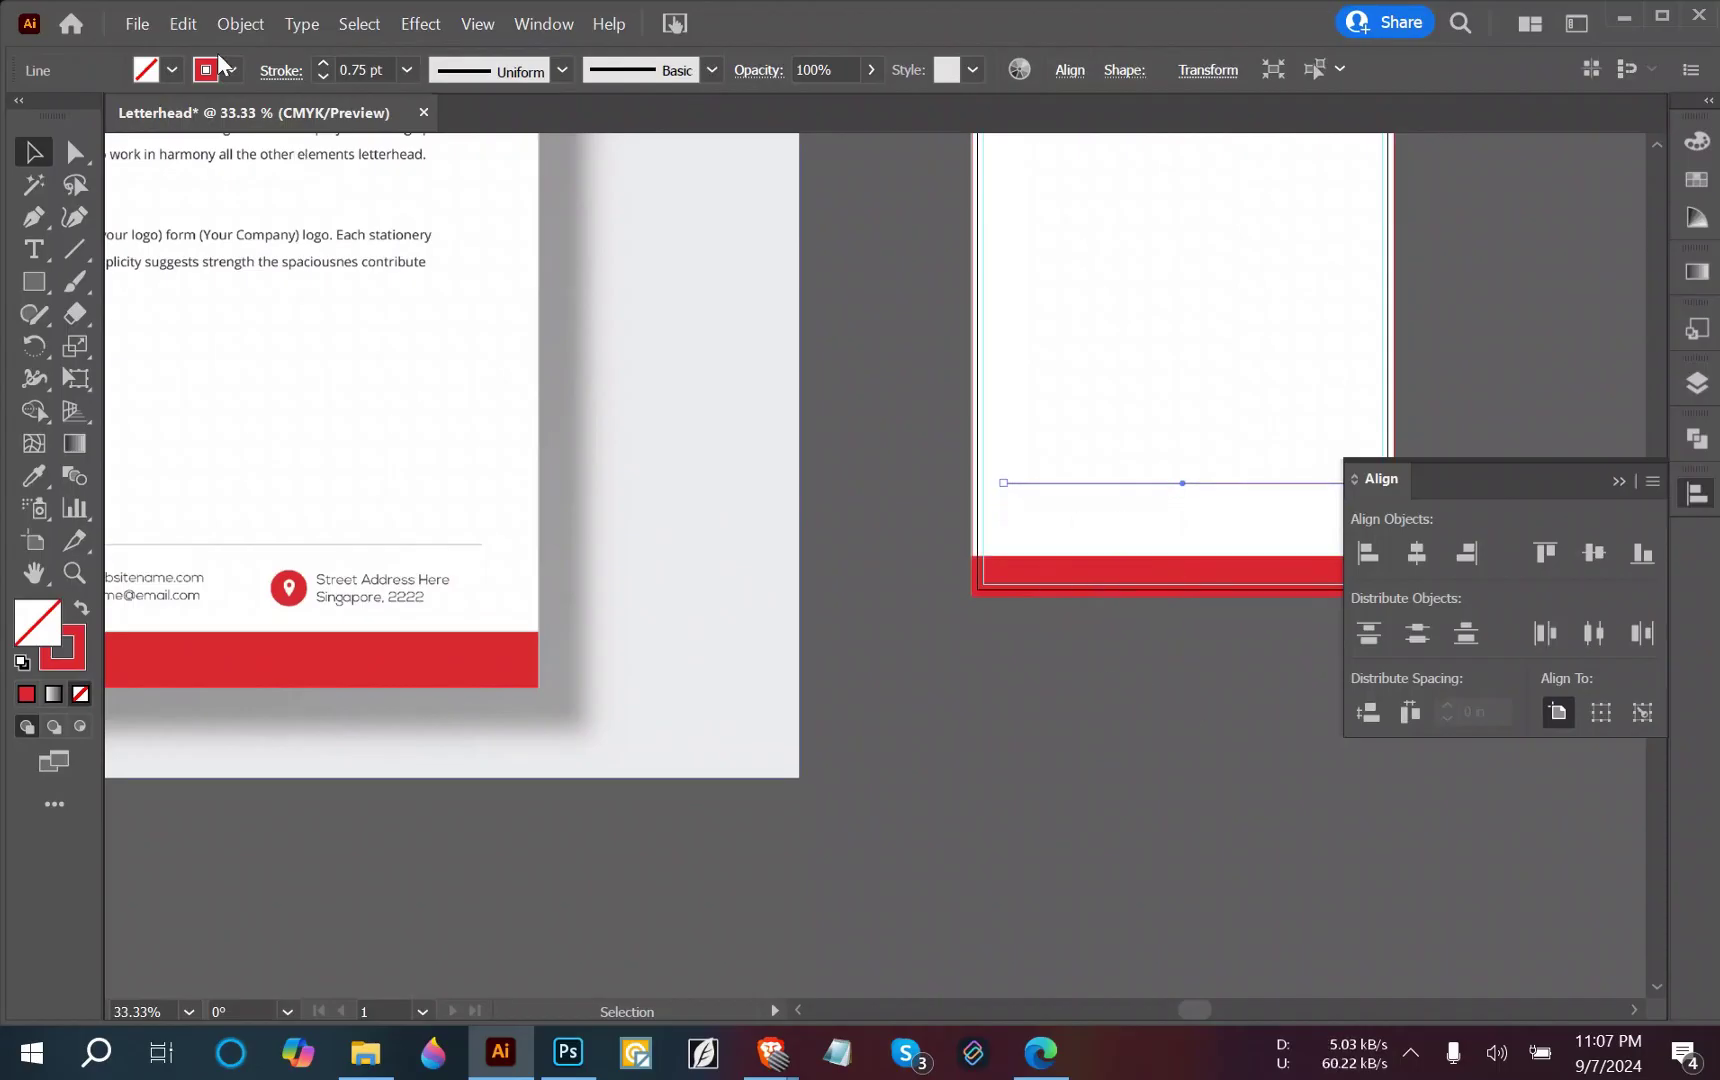
Expand the footer line's fill and stroke into an outlined shape.
{"action": "left_click", "coordinate": [240, 23]}
{"action": "left_click", "coordinate": [378, 309]}
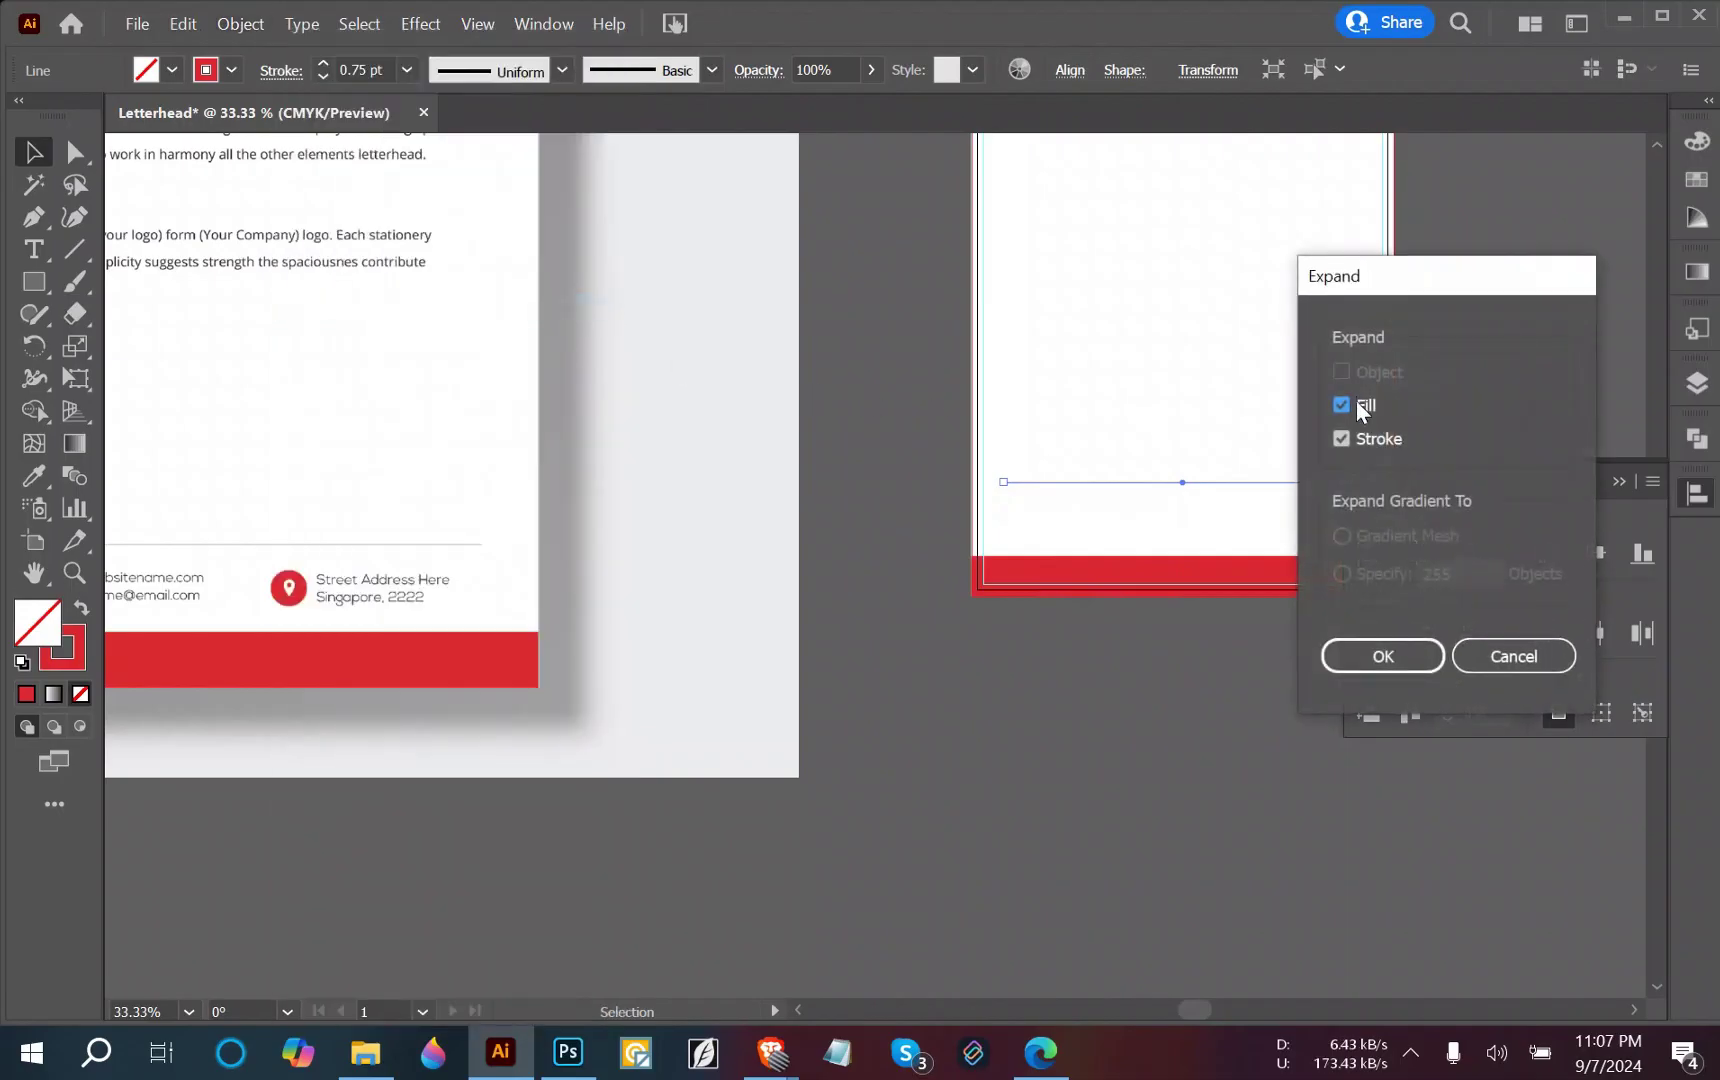
{"action": "left_click", "coordinate": [1378, 655]}
{"action": "left_click", "coordinate": [804, 458]}
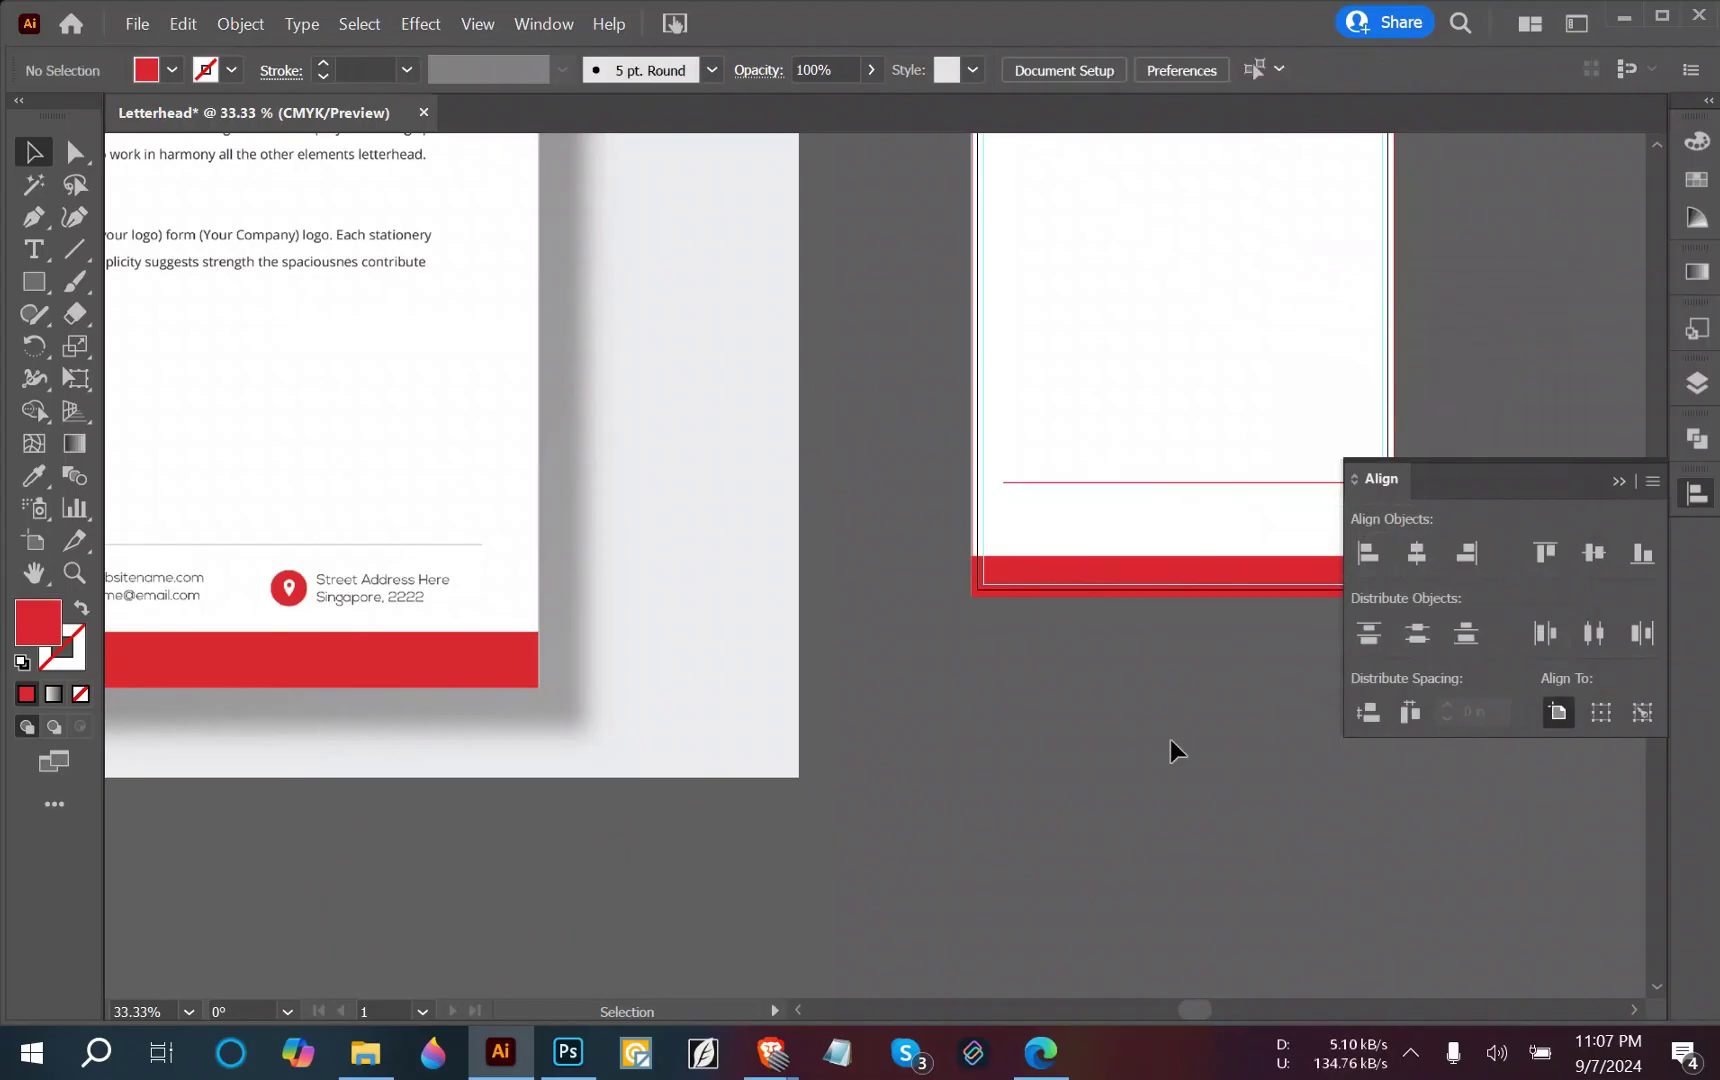
Place the Dream Studio logo on the letterhead, scaled down and centered above the header line.
{"action": "left_click_drag", "start_coordinate": [1170, 739], "coordinate": [751, 901]}
{"action": "left_click_drag", "start_coordinate": [838, 528], "coordinate": [872, 465]}
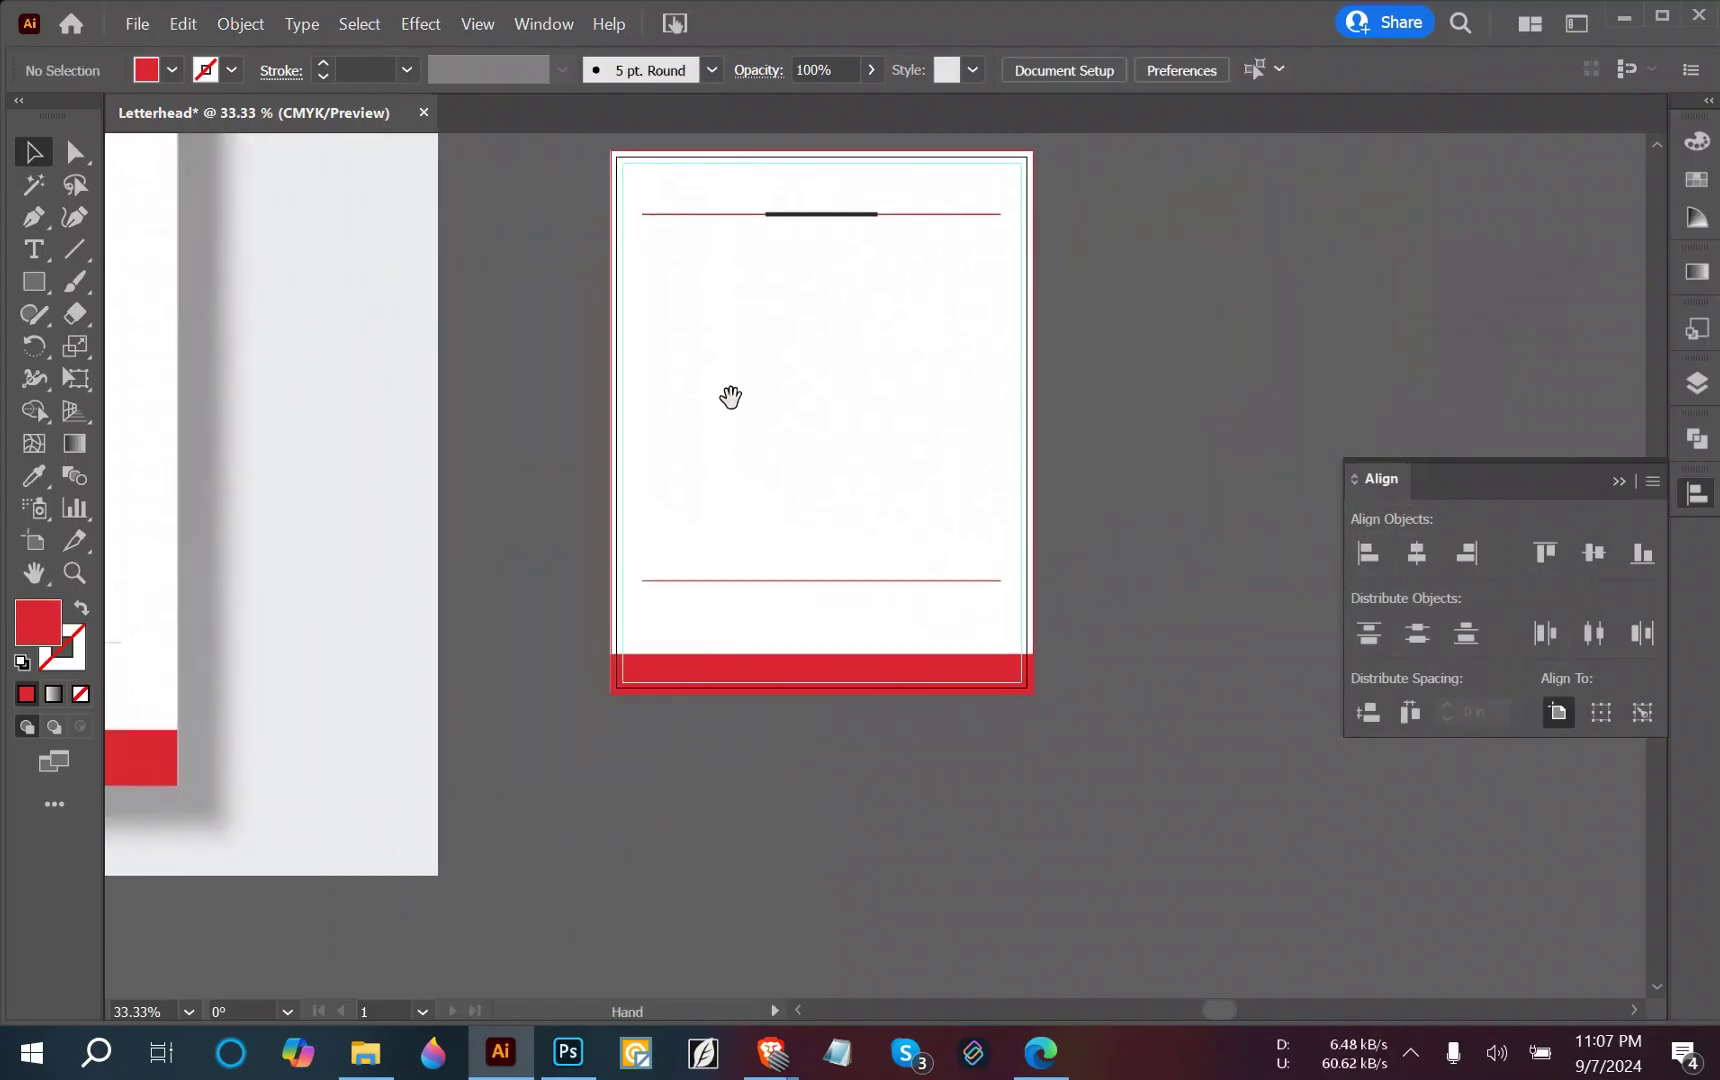
{"action": "left_click_drag", "start_coordinate": [564, 442], "coordinate": [787, 769]}
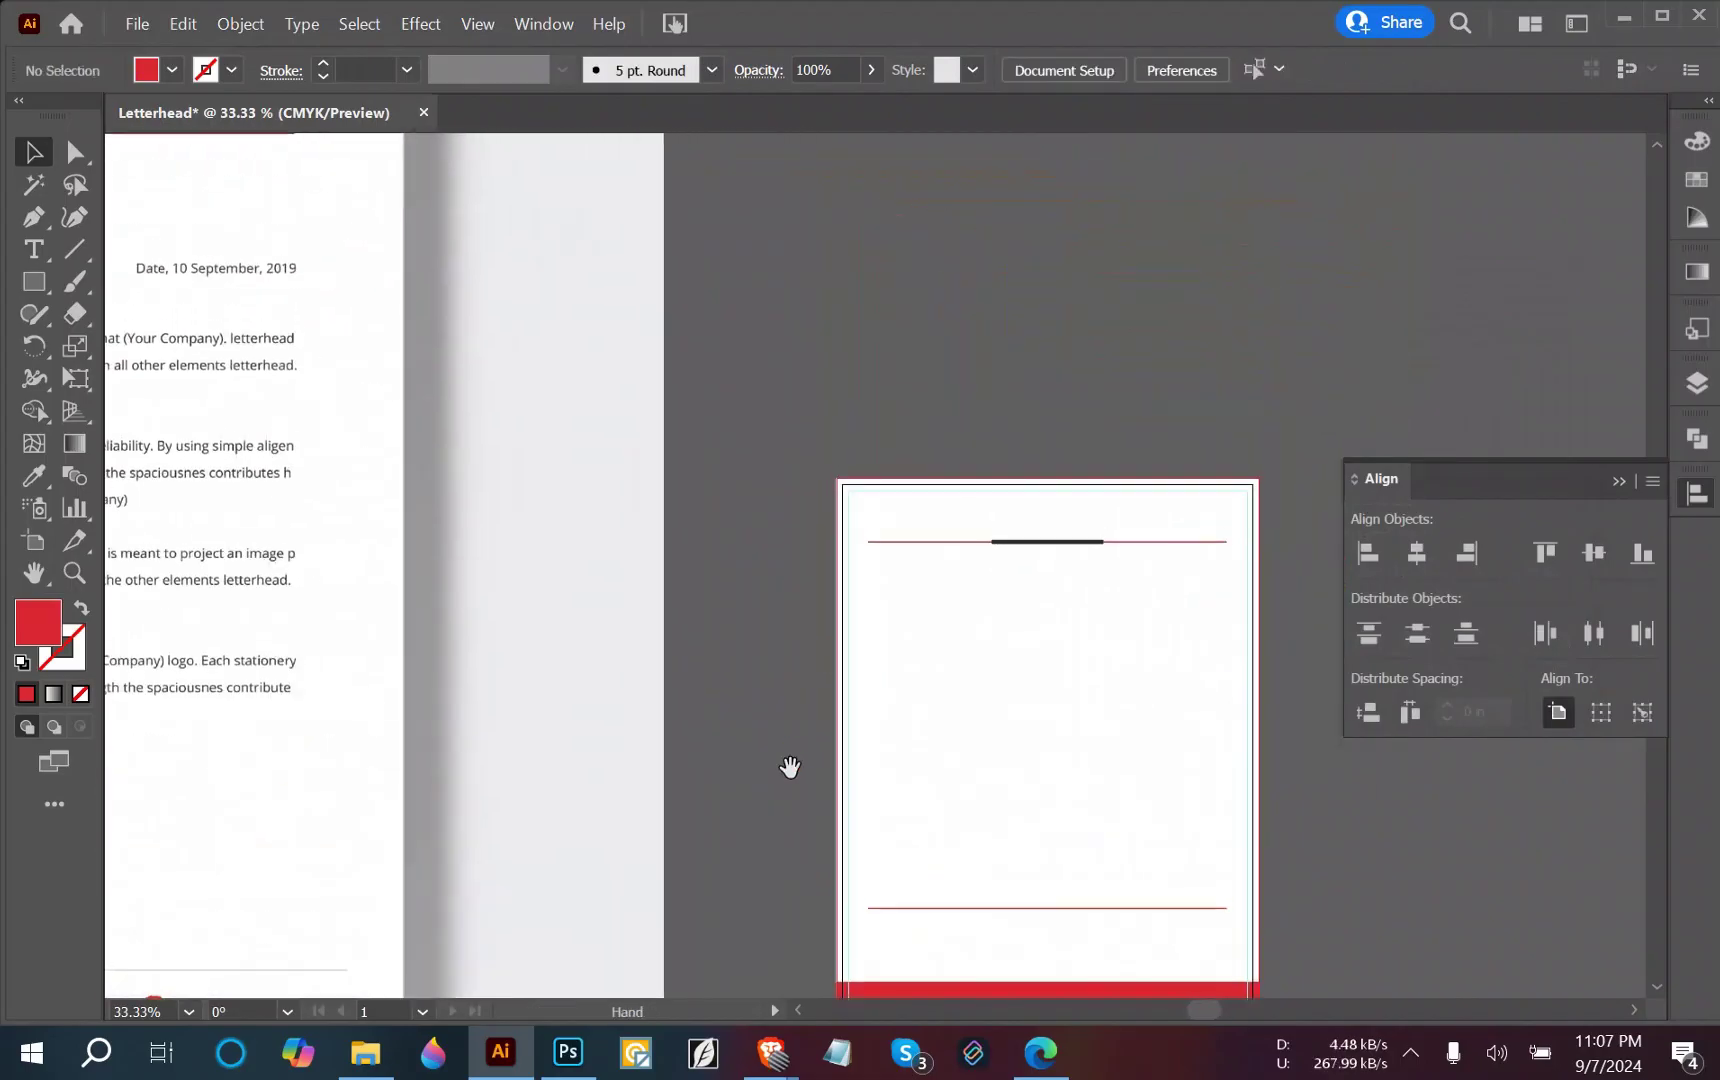
{"action": "left_click_drag", "start_coordinate": [677, 376], "coordinate": [901, 682]}
{"action": "left_click", "coordinate": [417, 145]}
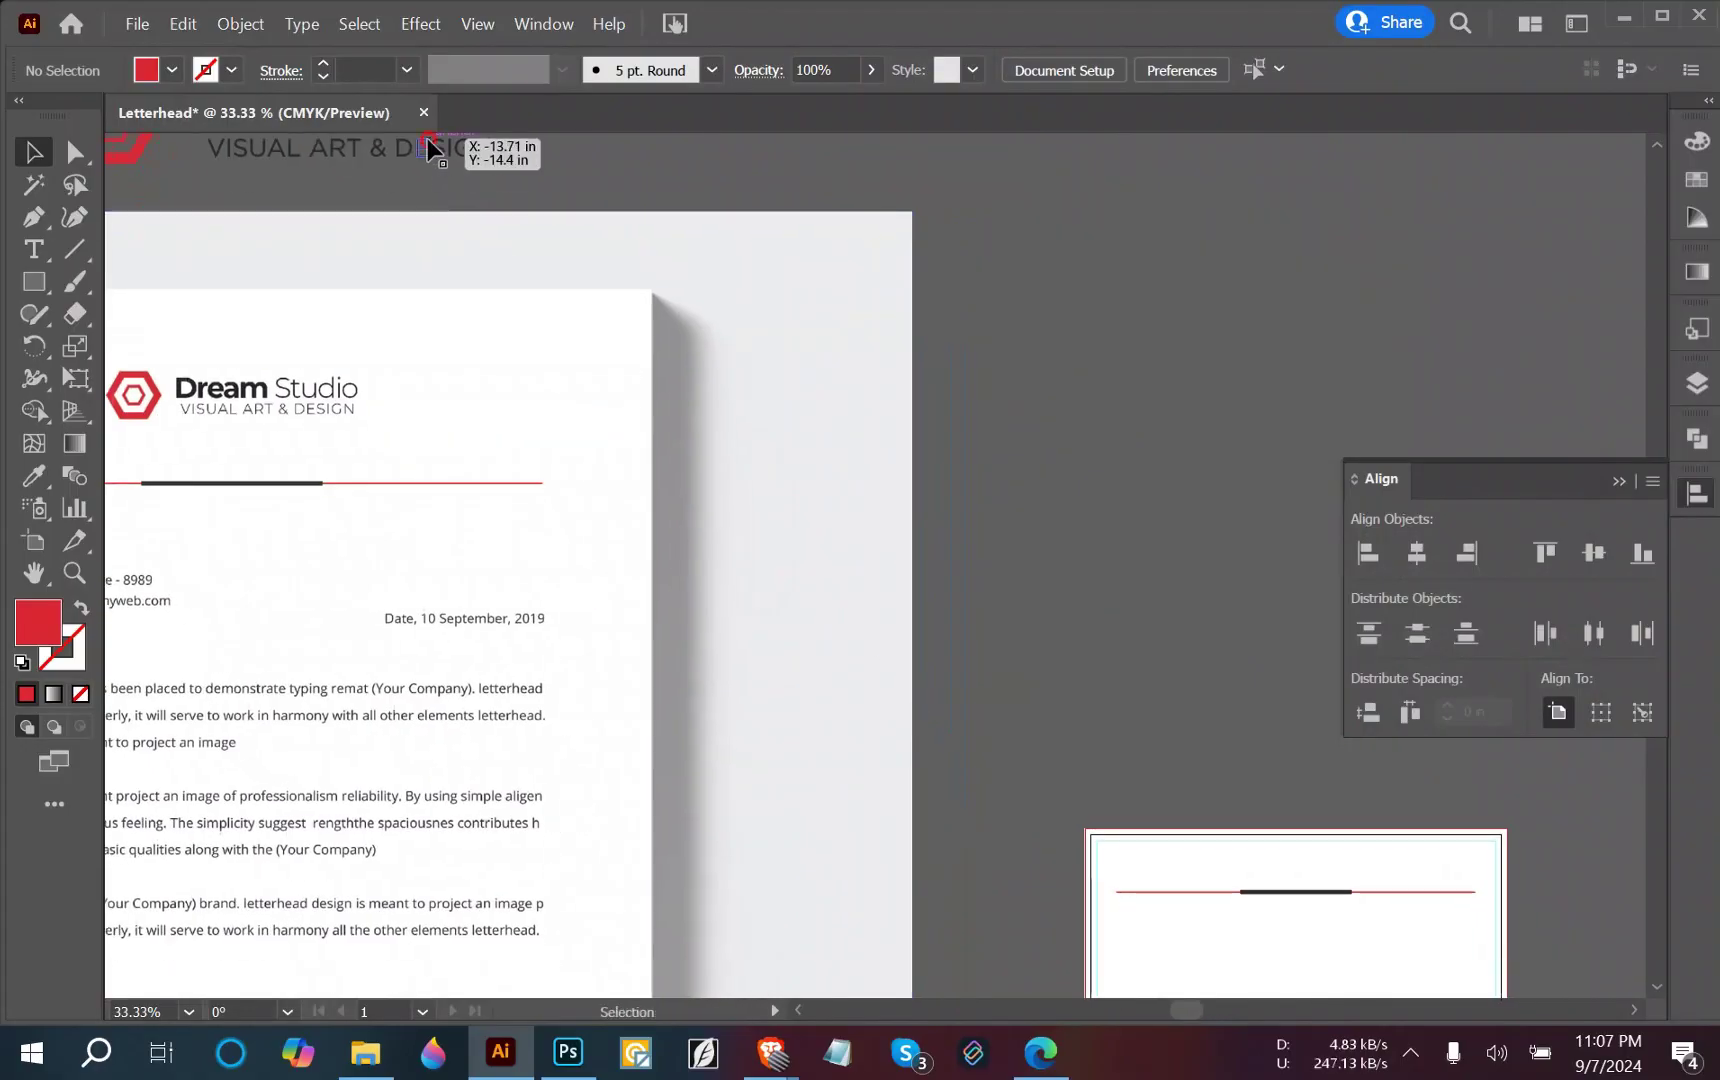
{"action": "left_click_drag", "start_coordinate": [637, 203], "coordinate": [776, 422]}
{"action": "left_click", "coordinate": [664, 350]}
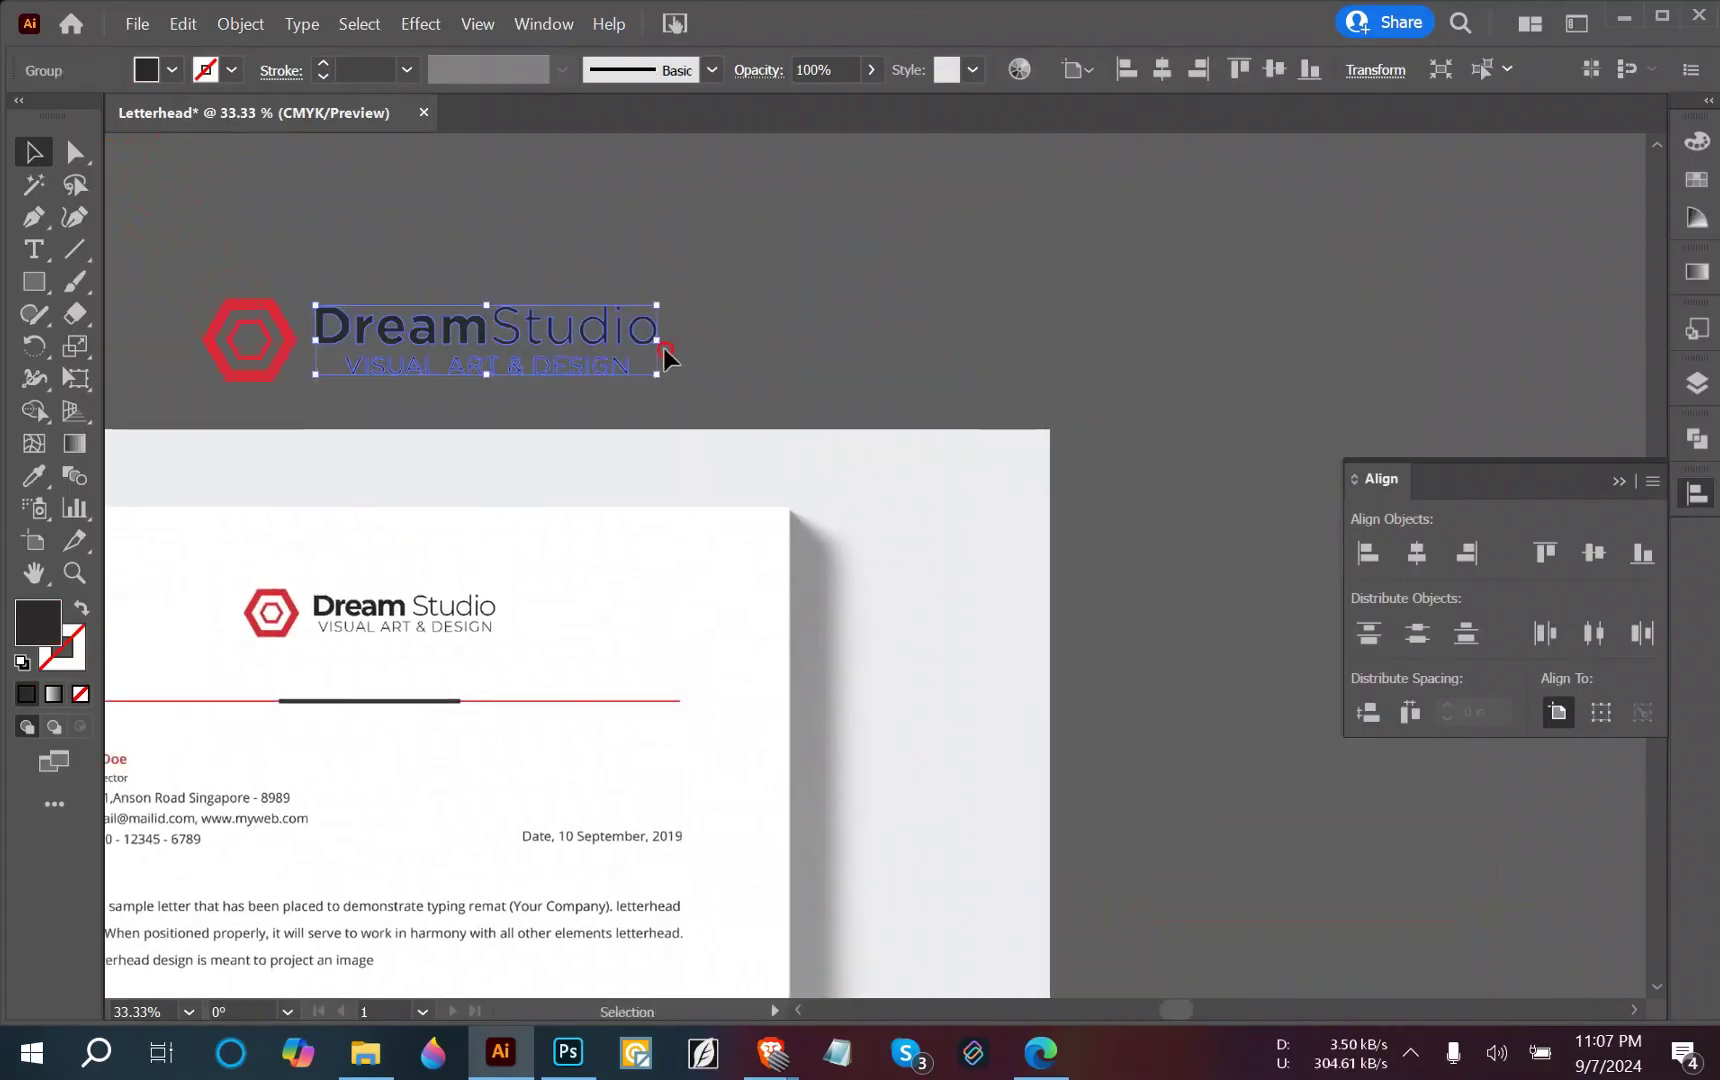
{"action": "left_click_drag", "start_coordinate": [429, 322], "coordinate": [578, 342]}
{"action": "left_click_drag", "start_coordinate": [921, 317], "coordinate": [1044, 603]}
{"action": "scroll", "coordinate": [1046, 848], "scroll_direction": "down", "scroll_amount": 1}
{"action": "left_click", "coordinate": [1040, 609]}
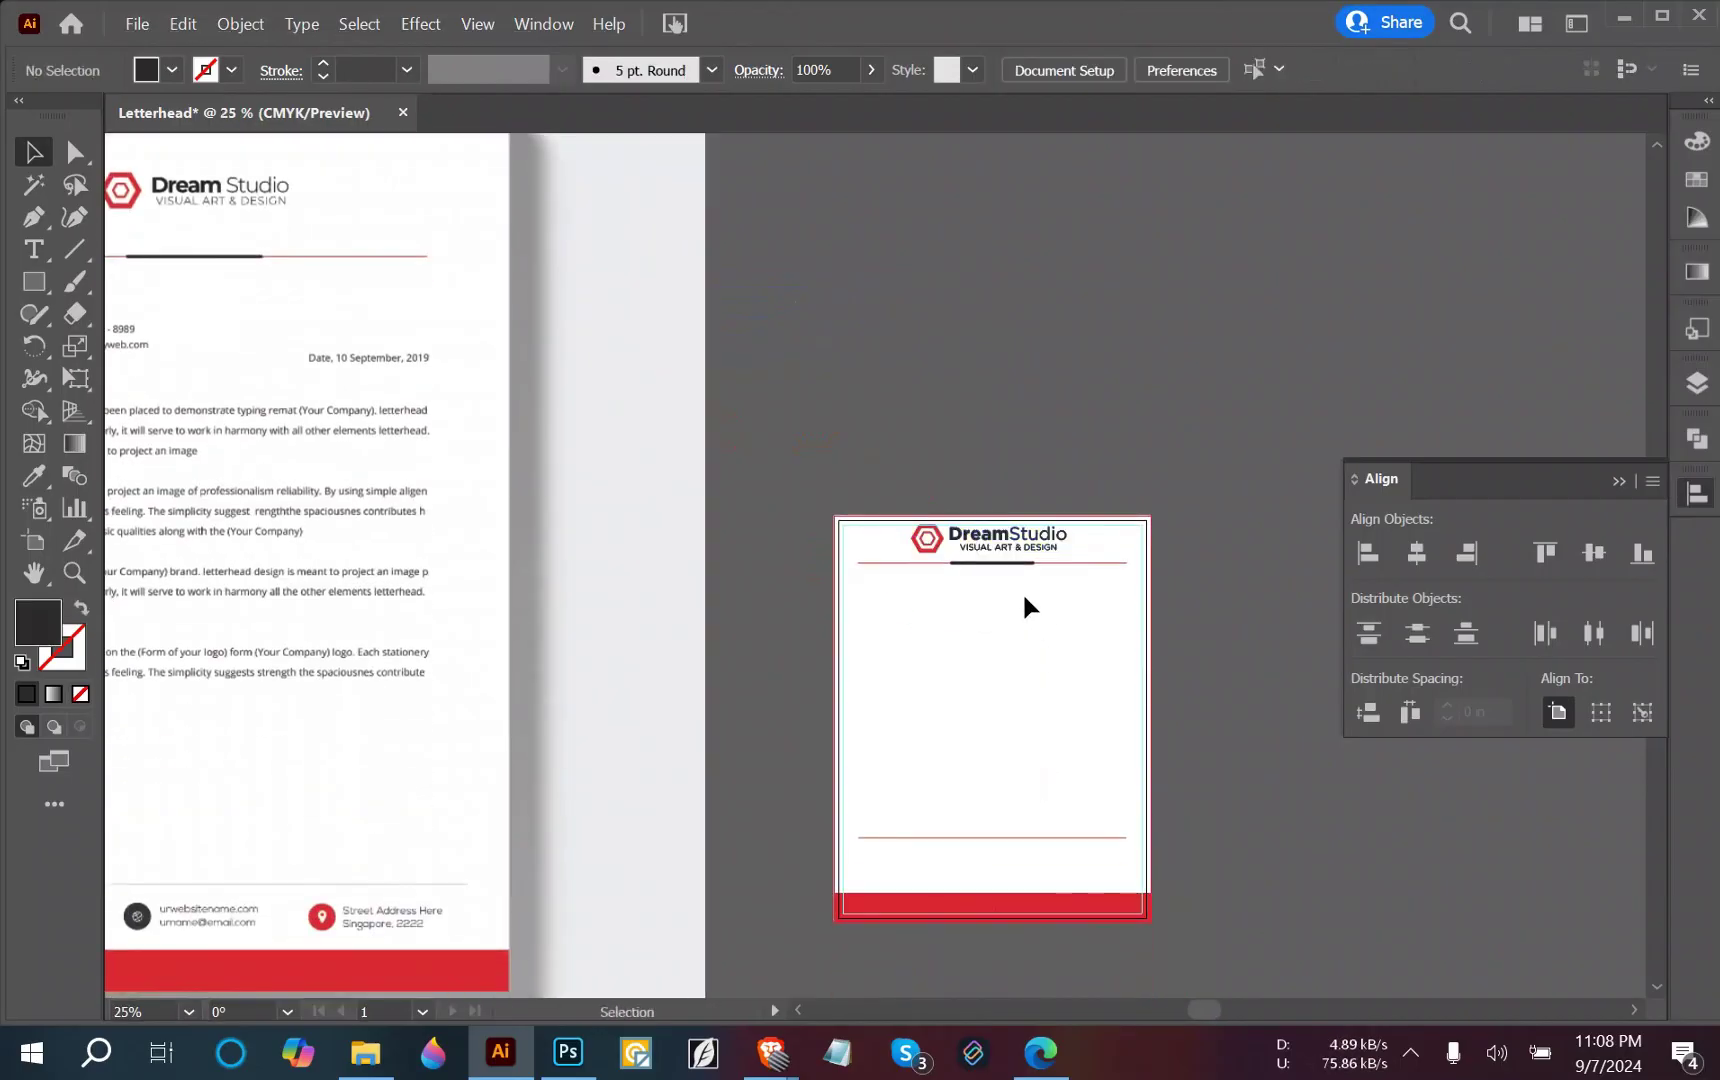
Move the header line with its dark bar down, and lower the logo into the space above it.
{"action": "left_click", "coordinate": [1003, 558]}
{"action": "left_click", "coordinate": [1006, 603]}
{"action": "scroll", "coordinate": [1010, 603], "scroll_direction": "up", "scroll_amount": 1}
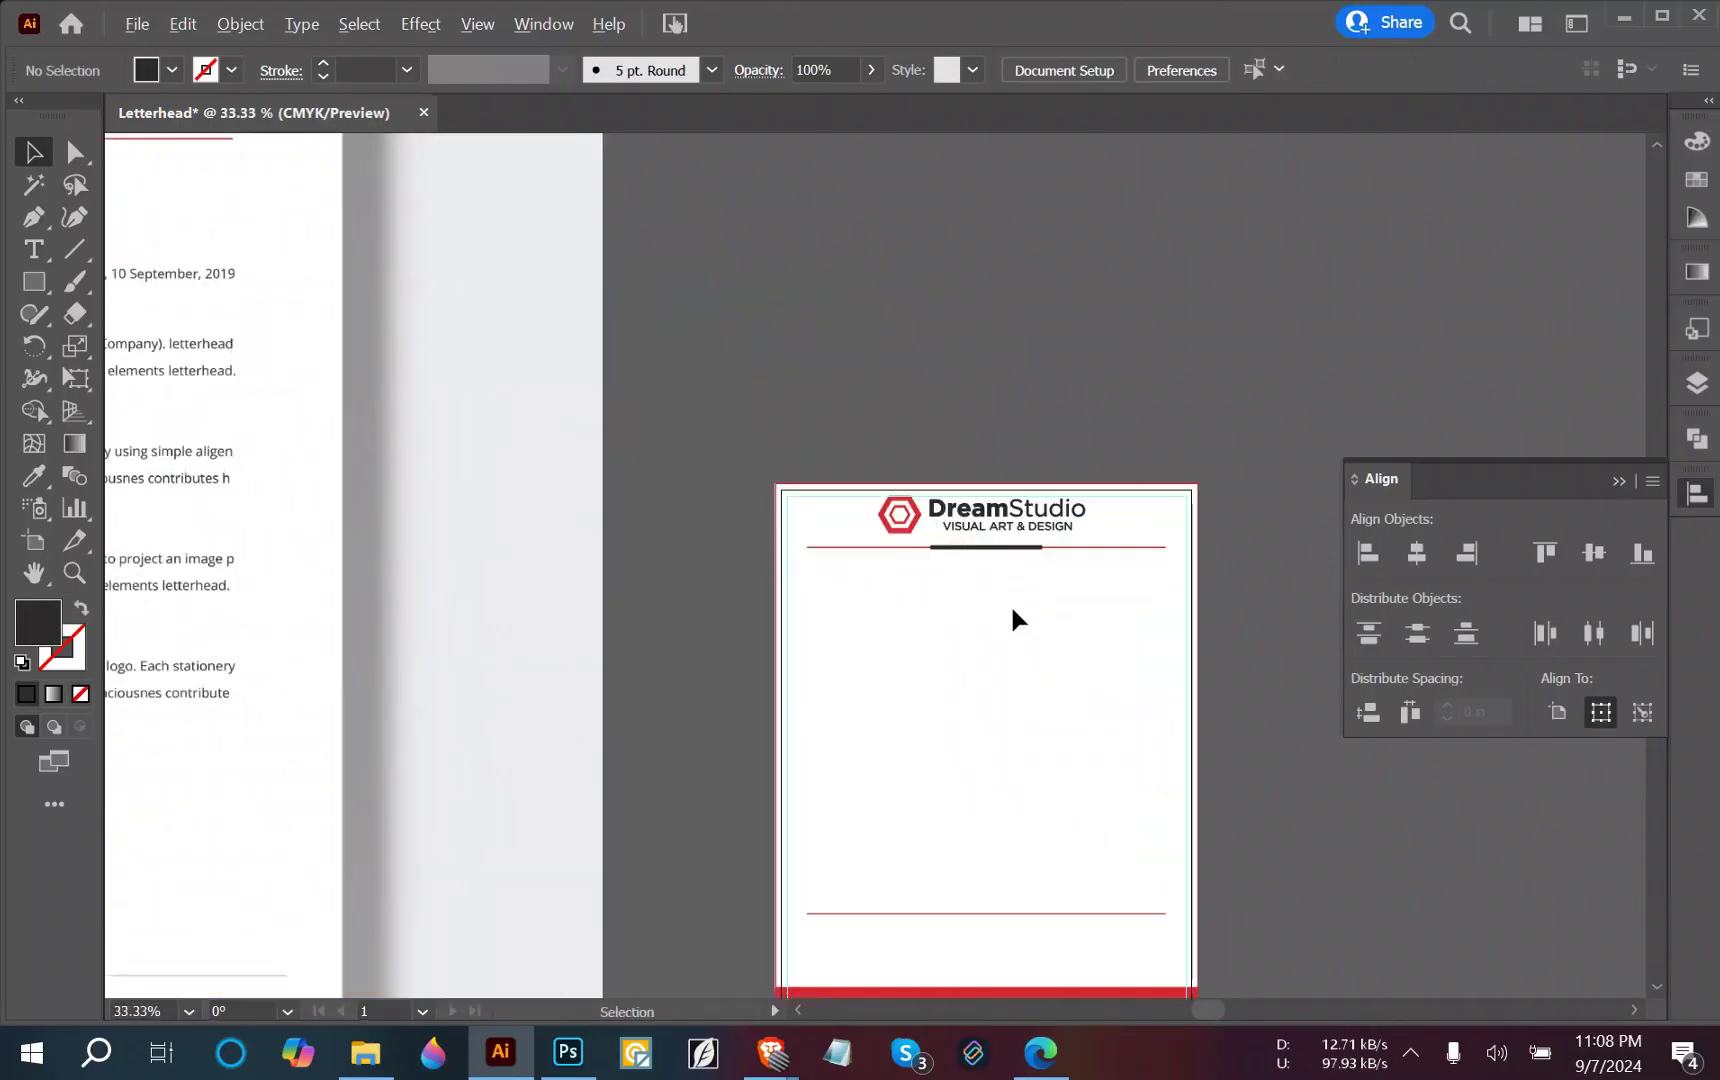
{"action": "left_click_drag", "start_coordinate": [985, 543], "coordinate": [1008, 605]}
{"action": "left_click", "coordinate": [1008, 655]}
{"action": "left_click_drag", "start_coordinate": [1001, 531], "coordinate": [1000, 553]}
{"action": "left_click", "coordinate": [1001, 697]}
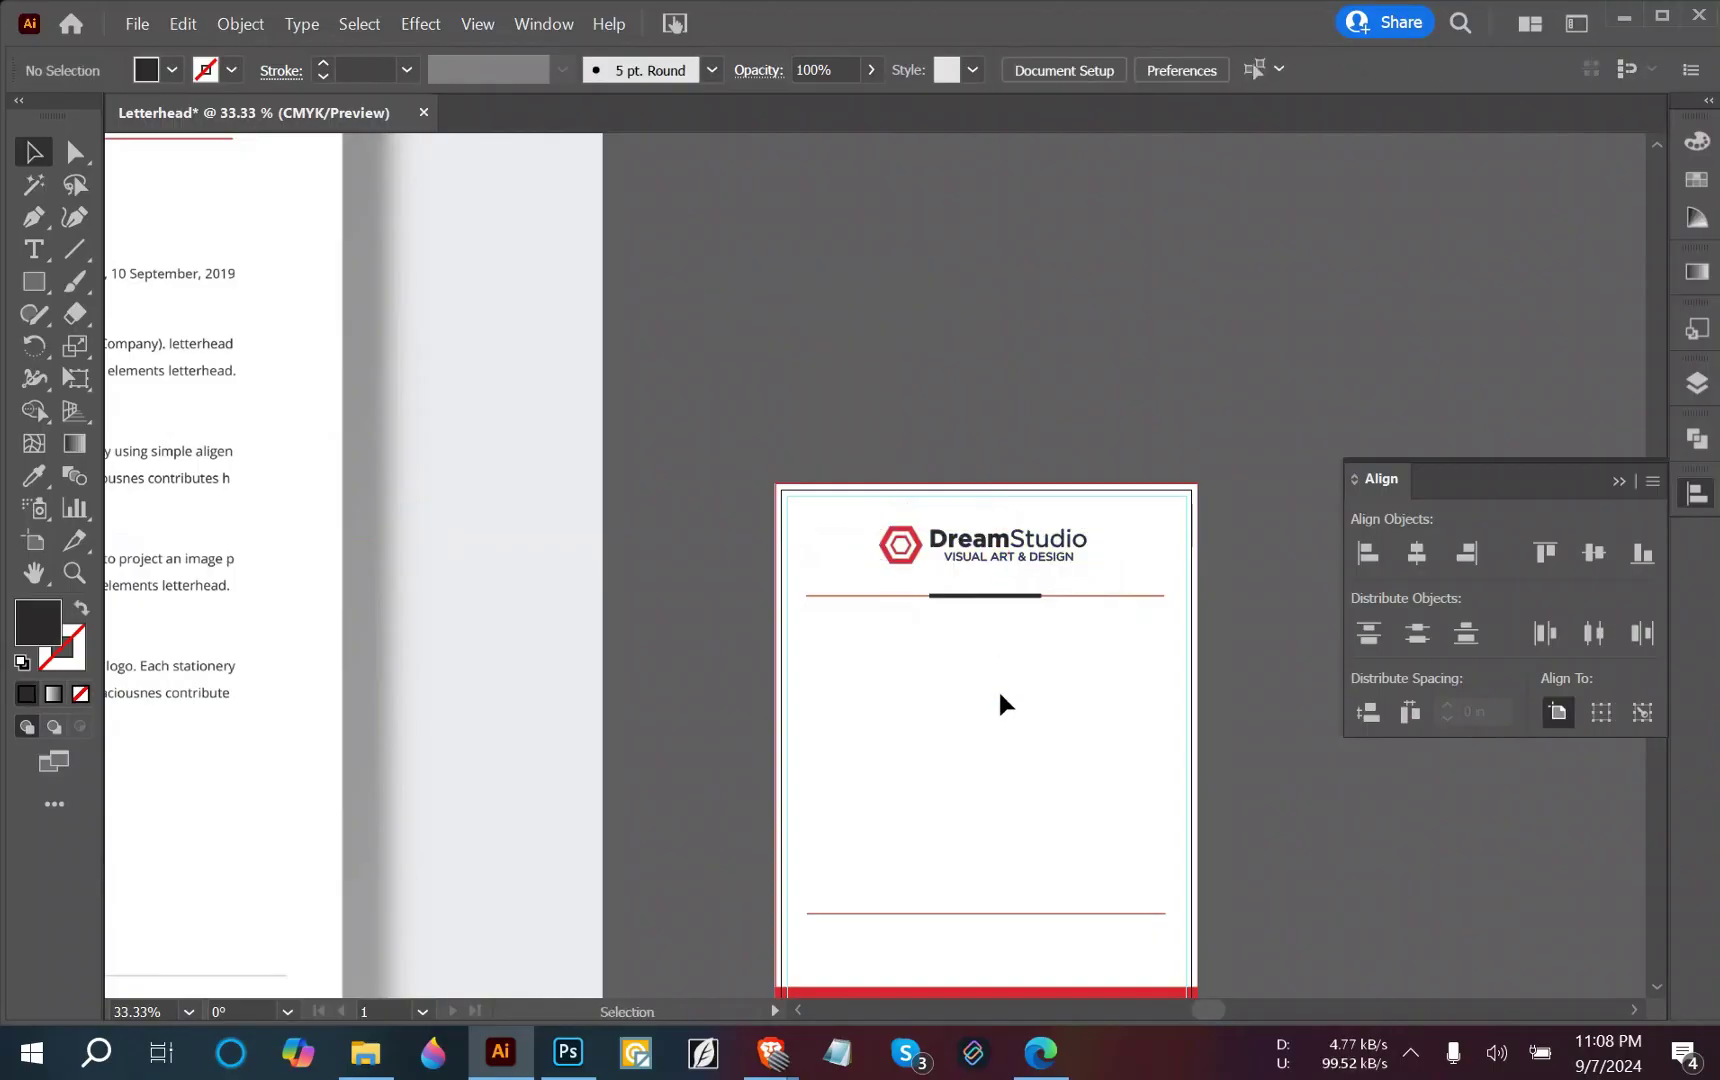
Nudge the header line and its dark bar up together to tighten the gap below the logo.
{"action": "scroll", "coordinate": [1019, 656], "scroll_direction": "down", "scroll_amount": 2}
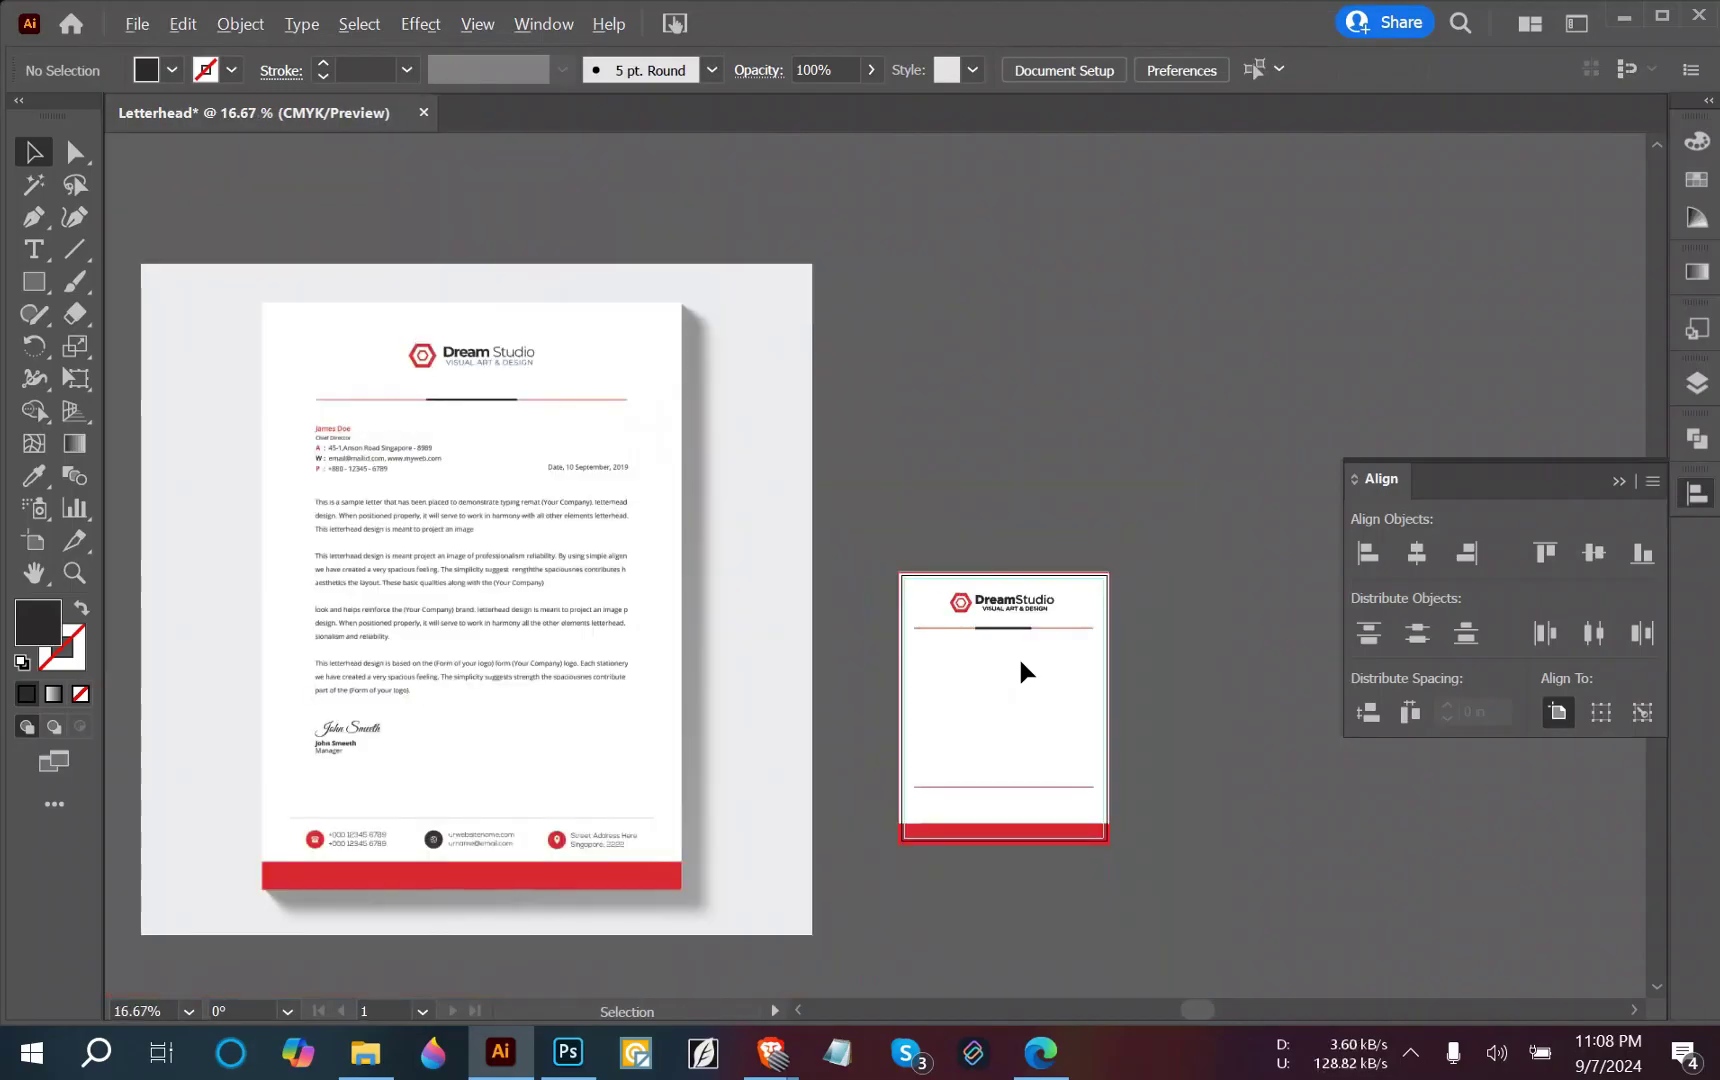
{"action": "left_click", "coordinate": [1018, 603]}
{"action": "left_click_drag", "start_coordinate": [1052, 603], "coordinate": [934, 473]}
{"action": "scroll", "coordinate": [1020, 687], "scroll_direction": "up", "scroll_amount": 3}
{"action": "left_click", "coordinate": [929, 462]}
{"action": "left_click_drag", "start_coordinate": [920, 290], "coordinate": [848, 236]}
{"action": "key", "text": "Up"}
{"action": "key", "text": "Up"}
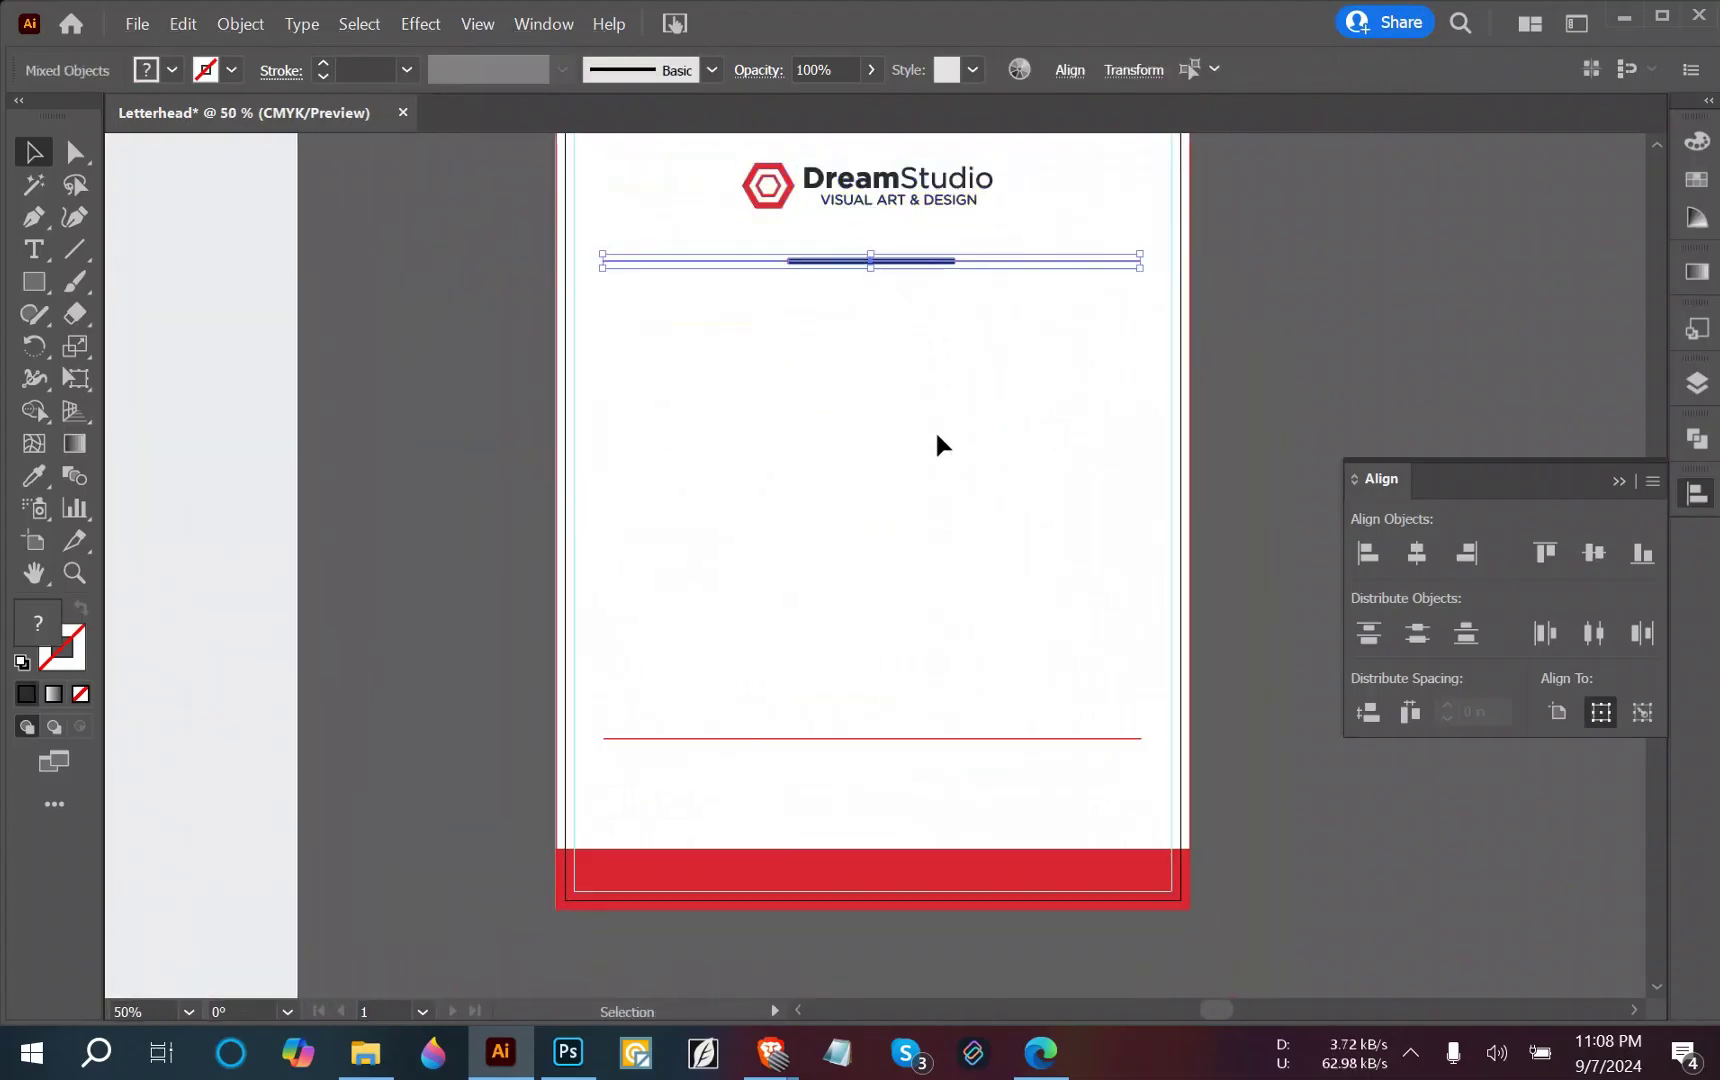
{"action": "key", "text": "Up"}
{"action": "key", "text": "Up"}
{"action": "key", "text": "Up"}
{"action": "key", "text": "Up"}
{"action": "key", "text": "Up"}
{"action": "key", "text": "Up"}
{"action": "key", "text": "Up"}
{"action": "key", "text": "Up"}
{"action": "key", "text": "Up"}
{"action": "key", "text": "Up"}
{"action": "key", "text": "Up"}
{"action": "key", "text": "Up"}
{"action": "key", "text": "Up"}
{"action": "key", "text": "Up"}
{"action": "left_click", "coordinate": [935, 429]}
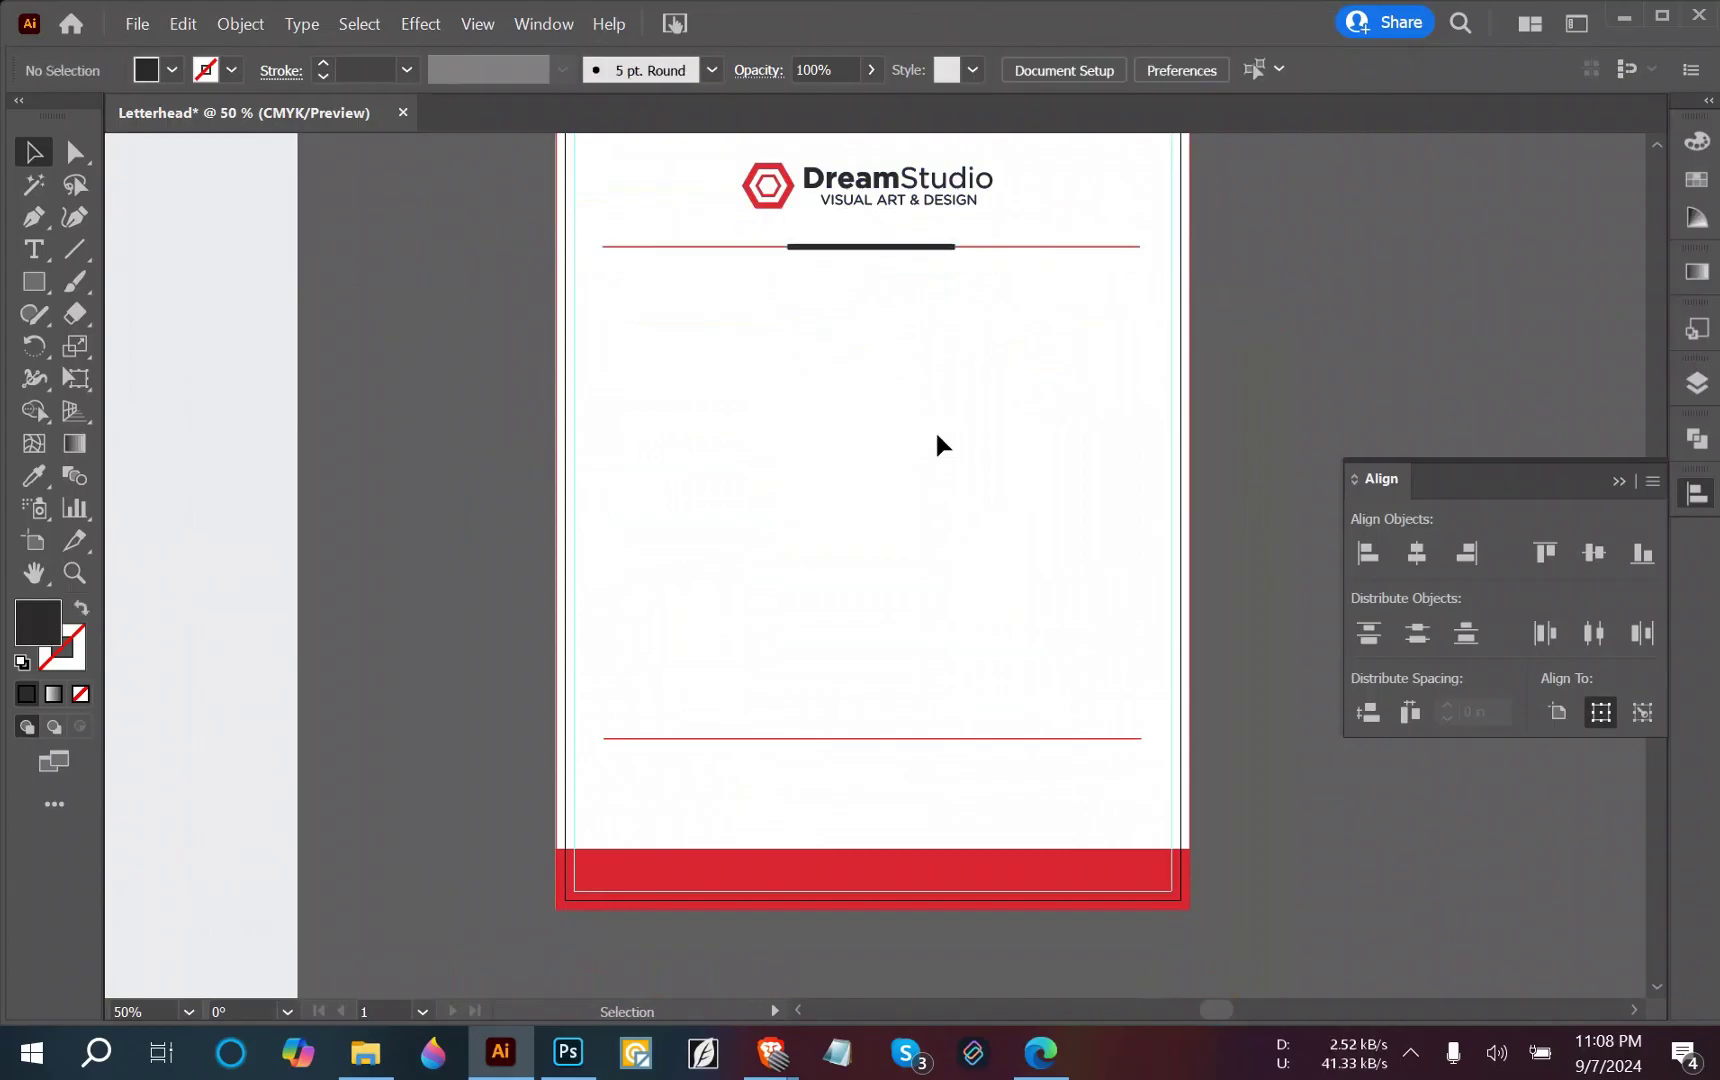
Open the BUSINESS CARD CLASS Illustrator file from the BUSINESS CARD CLASS folder in ONGOING PROJECTS, folder 82.
{"action": "scroll", "coordinate": [935, 429], "scroll_direction": "down", "scroll_amount": 1}
{"action": "left_click_drag", "start_coordinate": [935, 429], "coordinate": [1358, 380]}
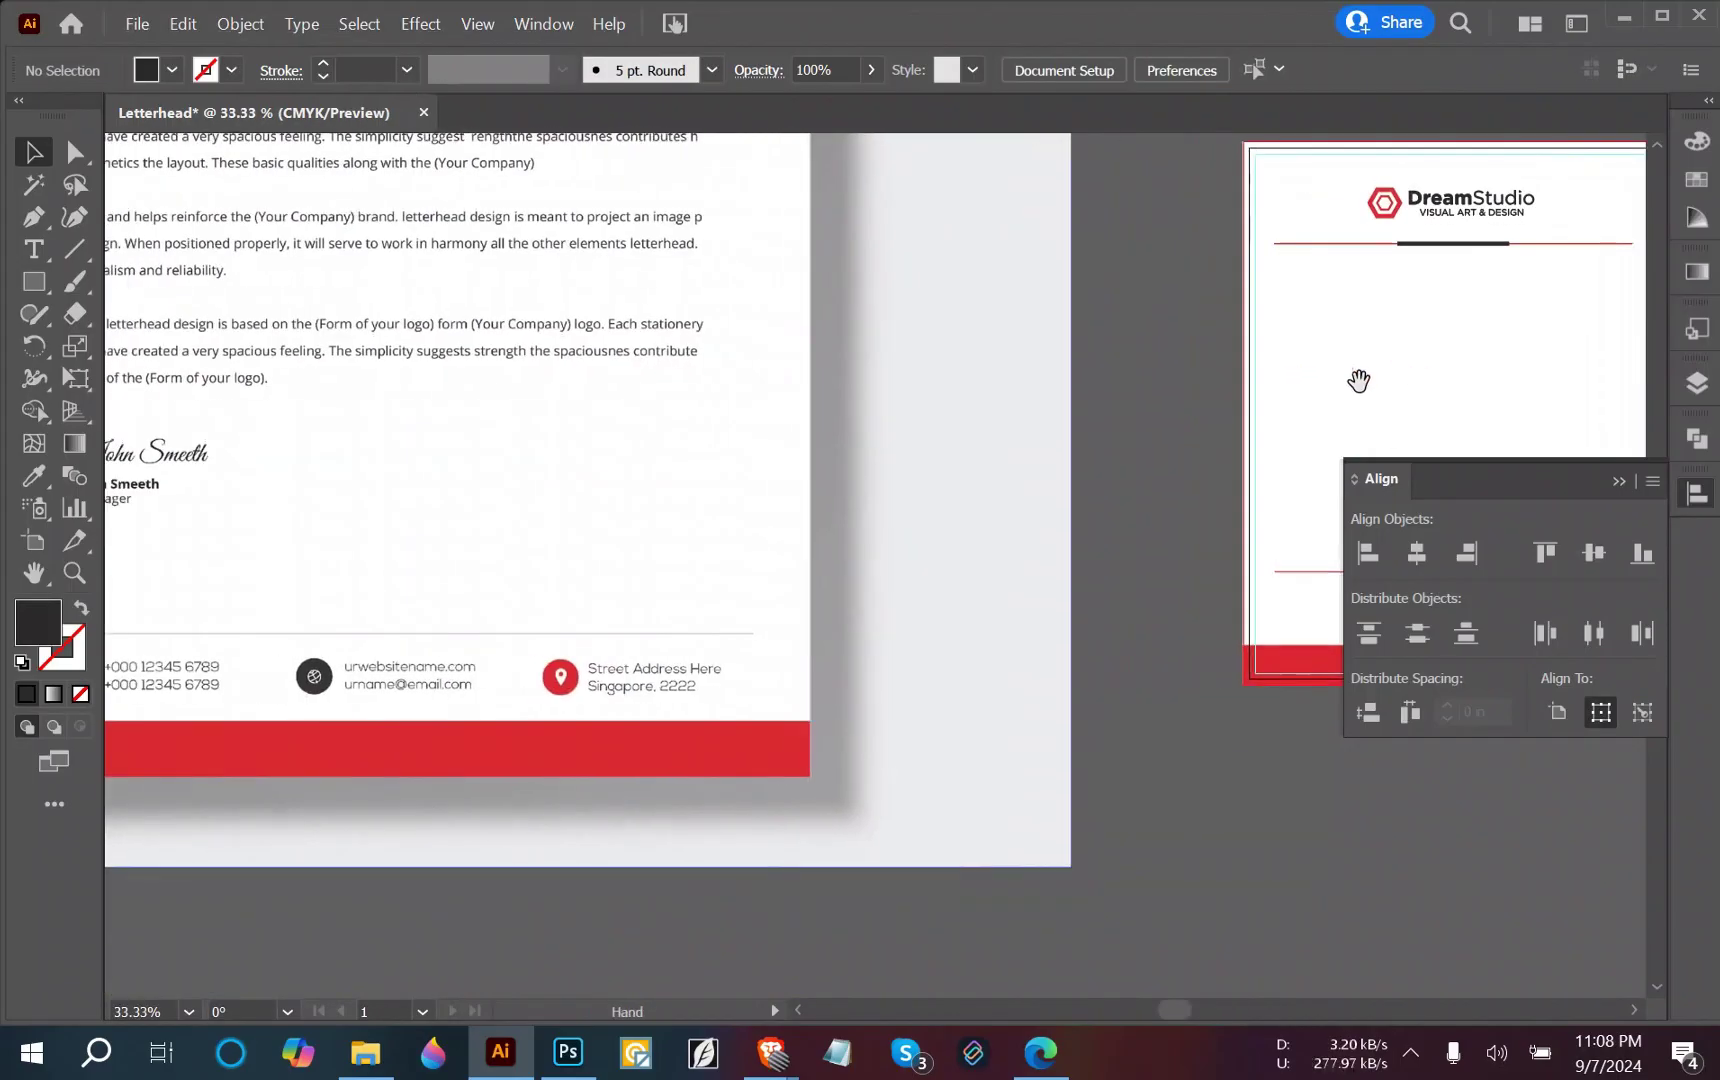
{"action": "left_click_drag", "start_coordinate": [738, 470], "coordinate": [1096, 388]}
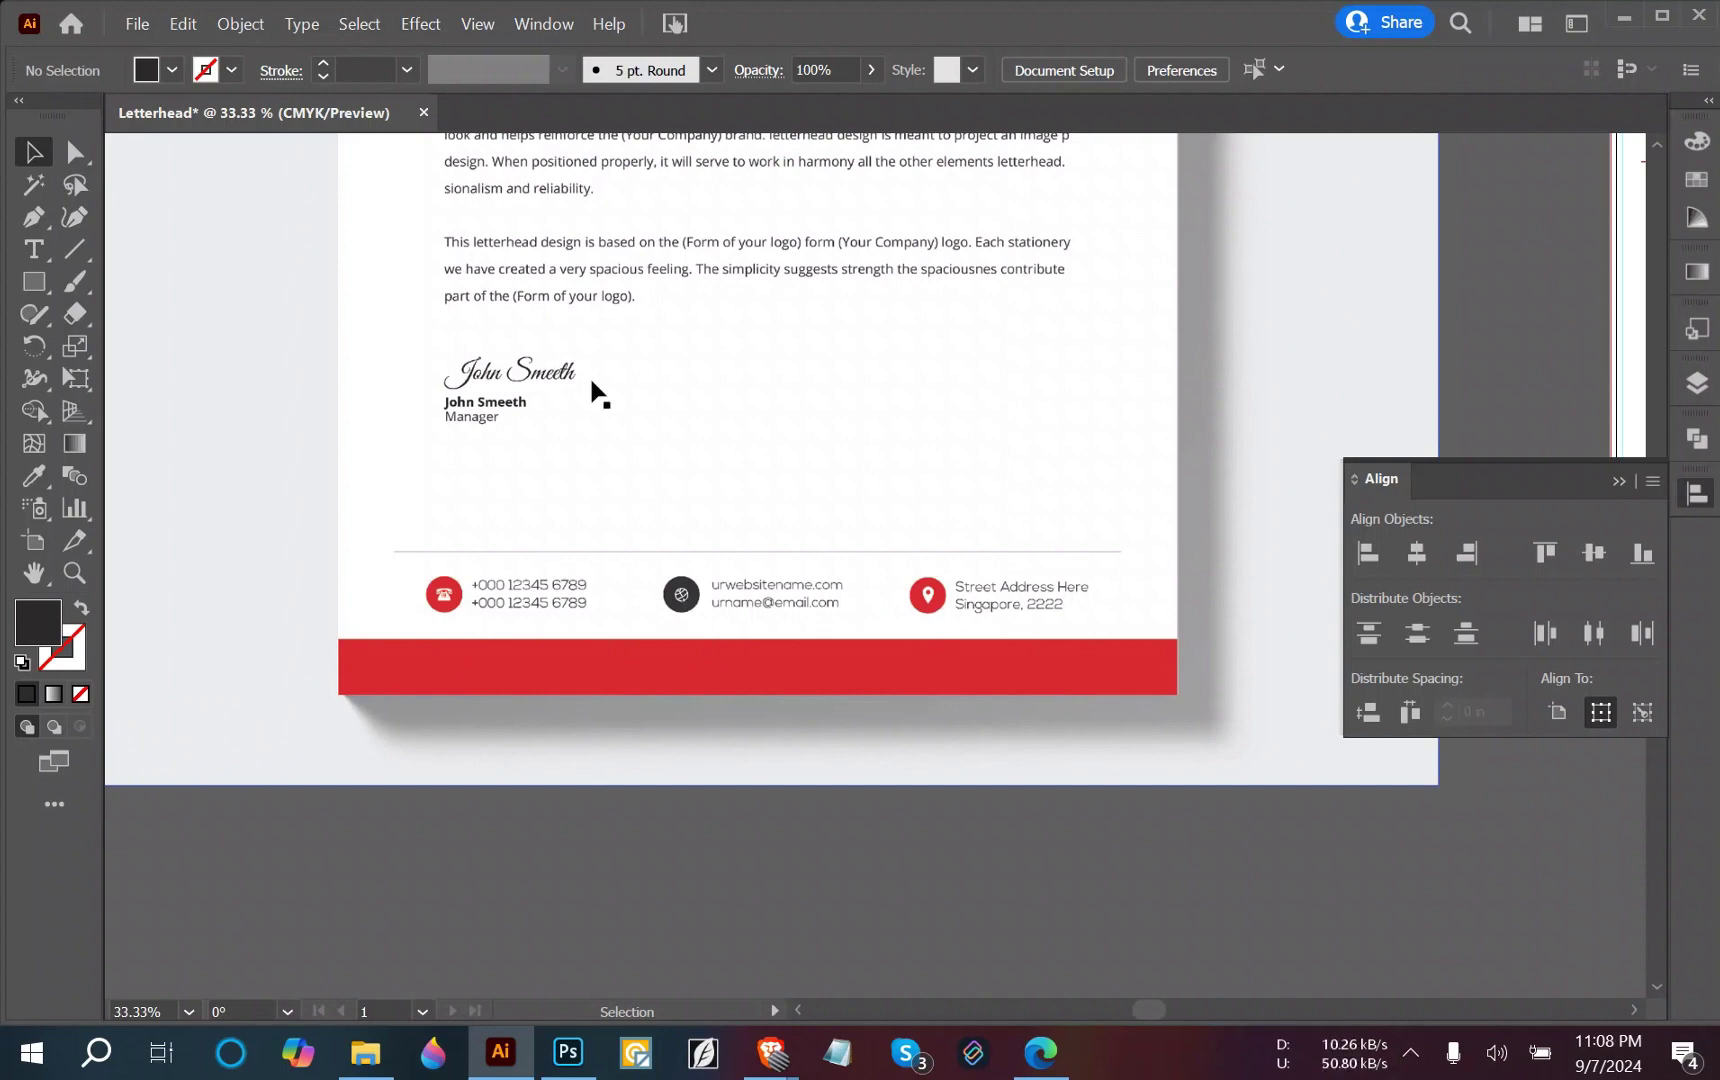
{"action": "left_click", "coordinate": [366, 1052]}
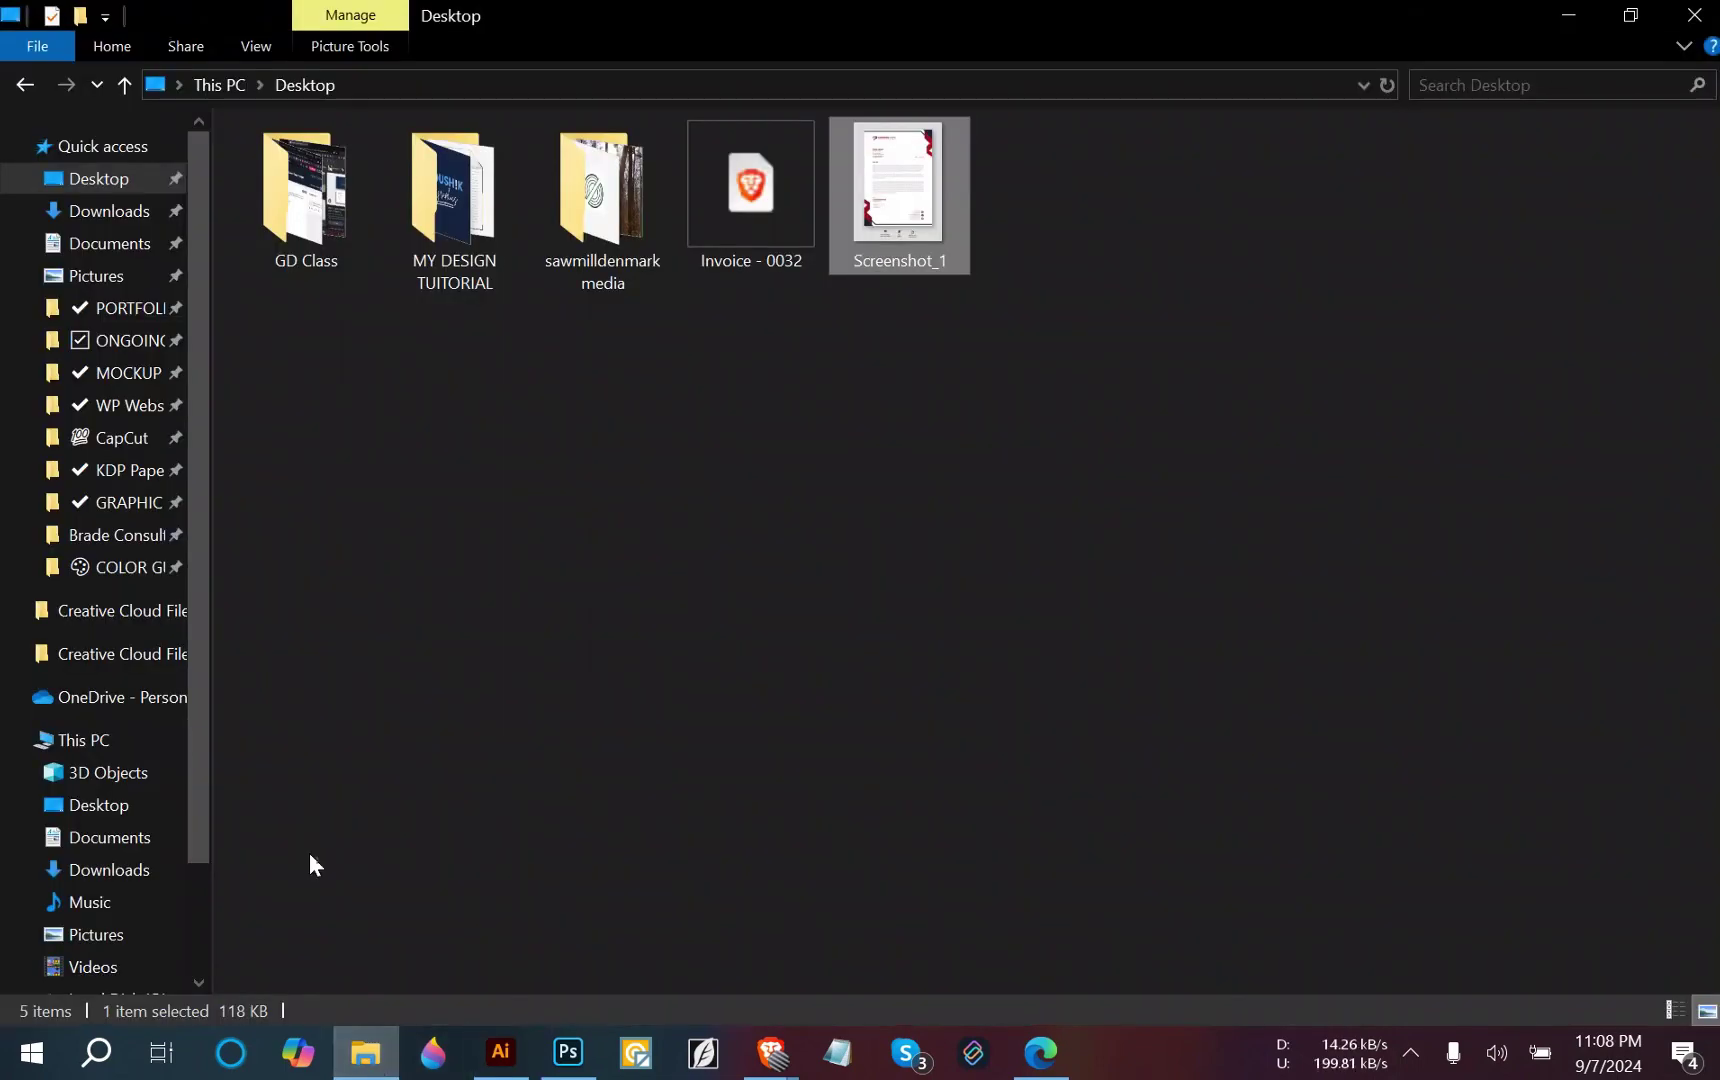
{"action": "left_click", "coordinate": [127, 345]}
{"action": "scroll", "coordinate": [858, 735], "scroll_direction": "down", "scroll_amount": 5}
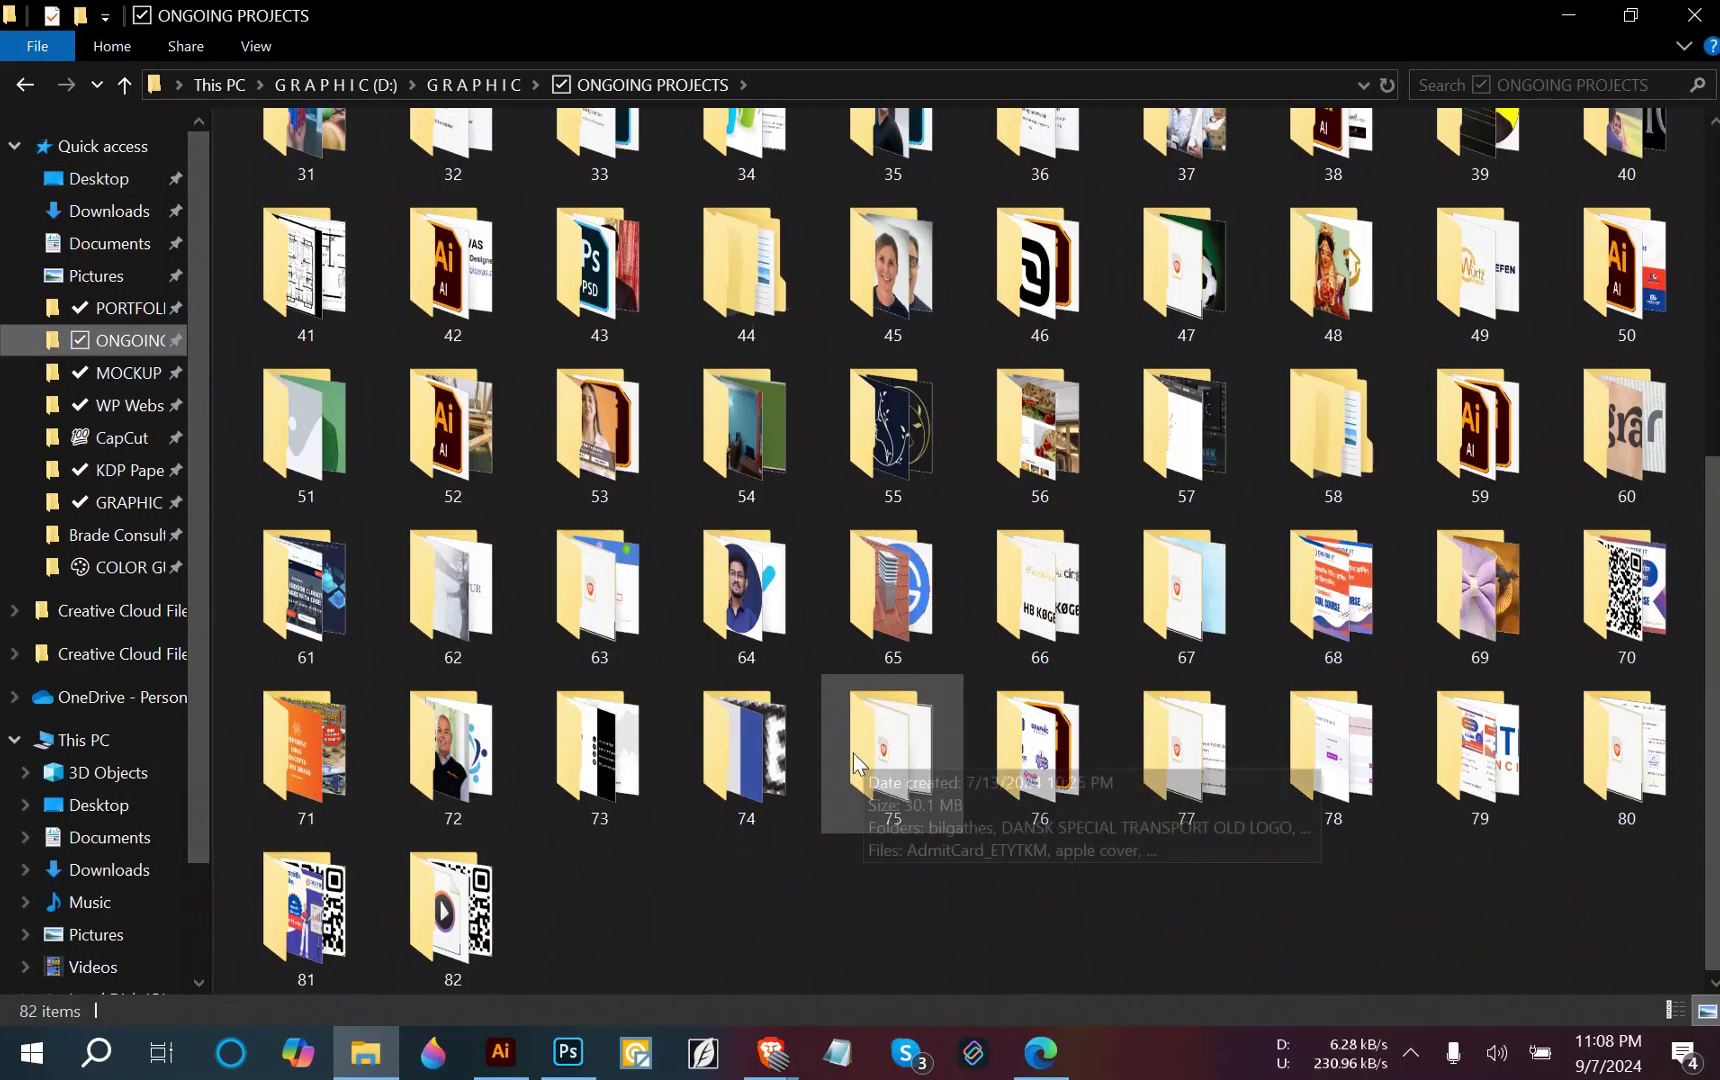
{"action": "double_click", "coordinate": [488, 910]}
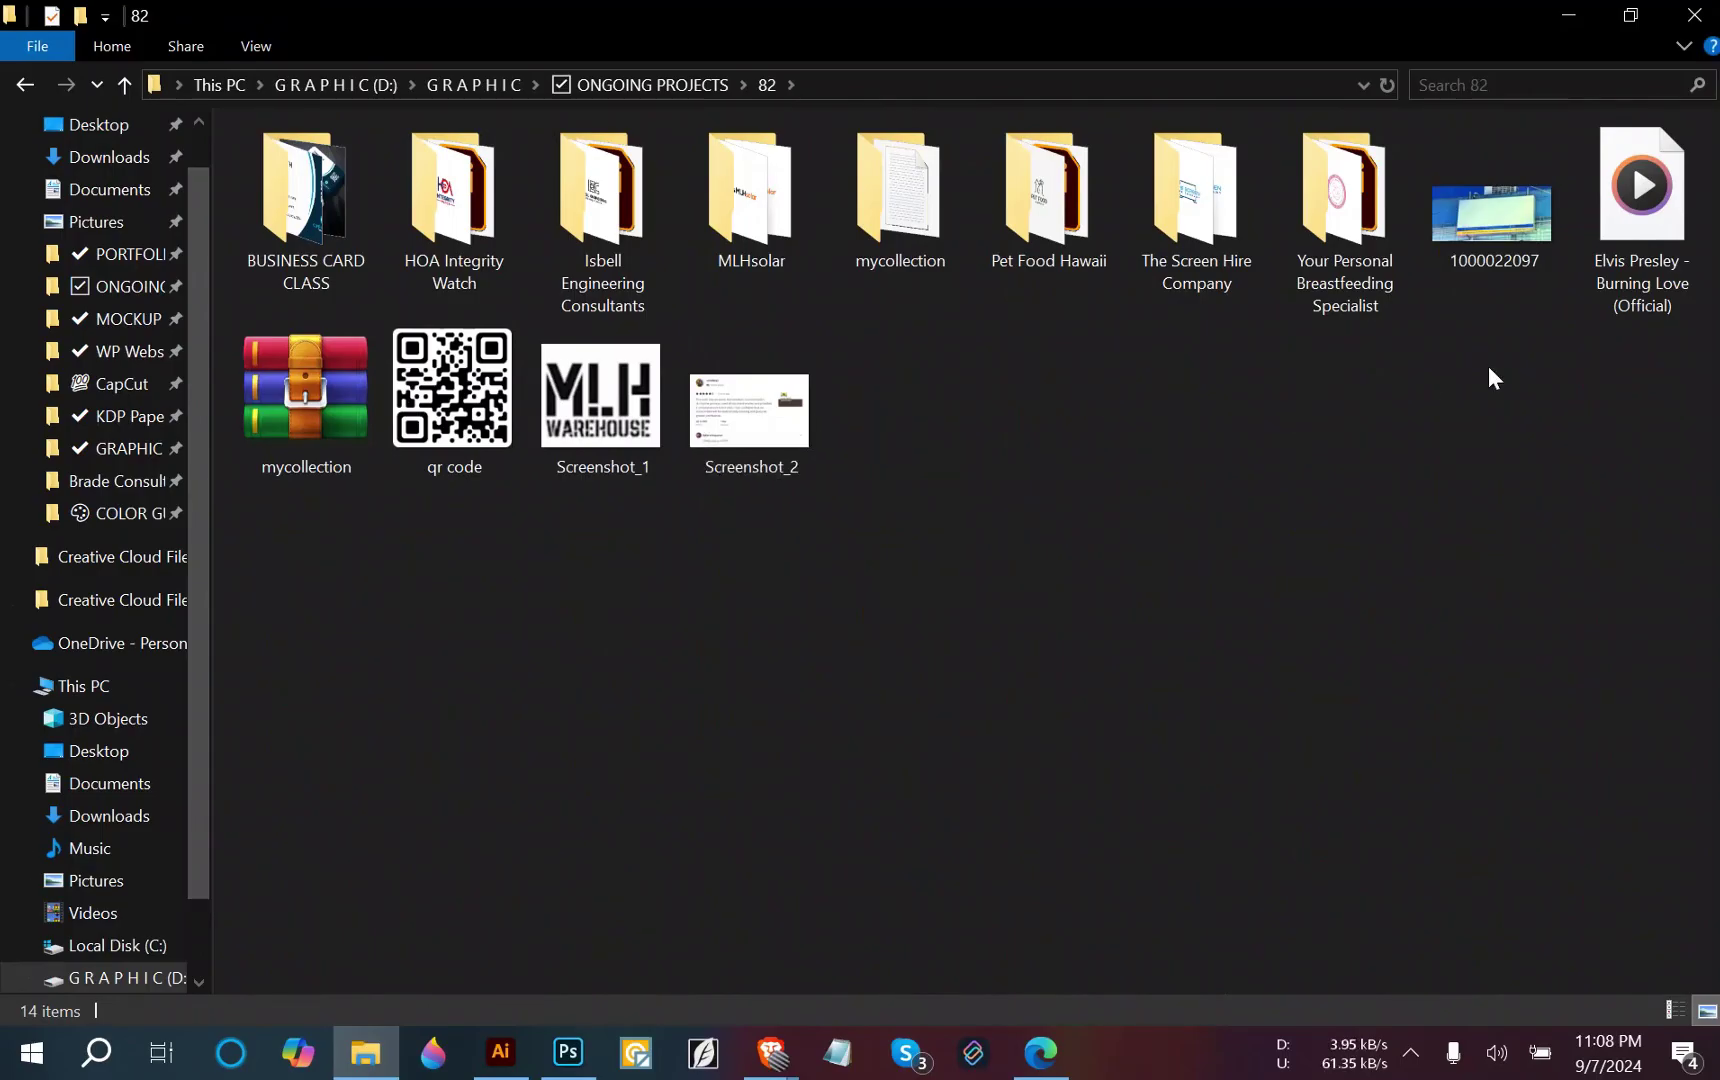
{"action": "double_click", "coordinate": [331, 228]}
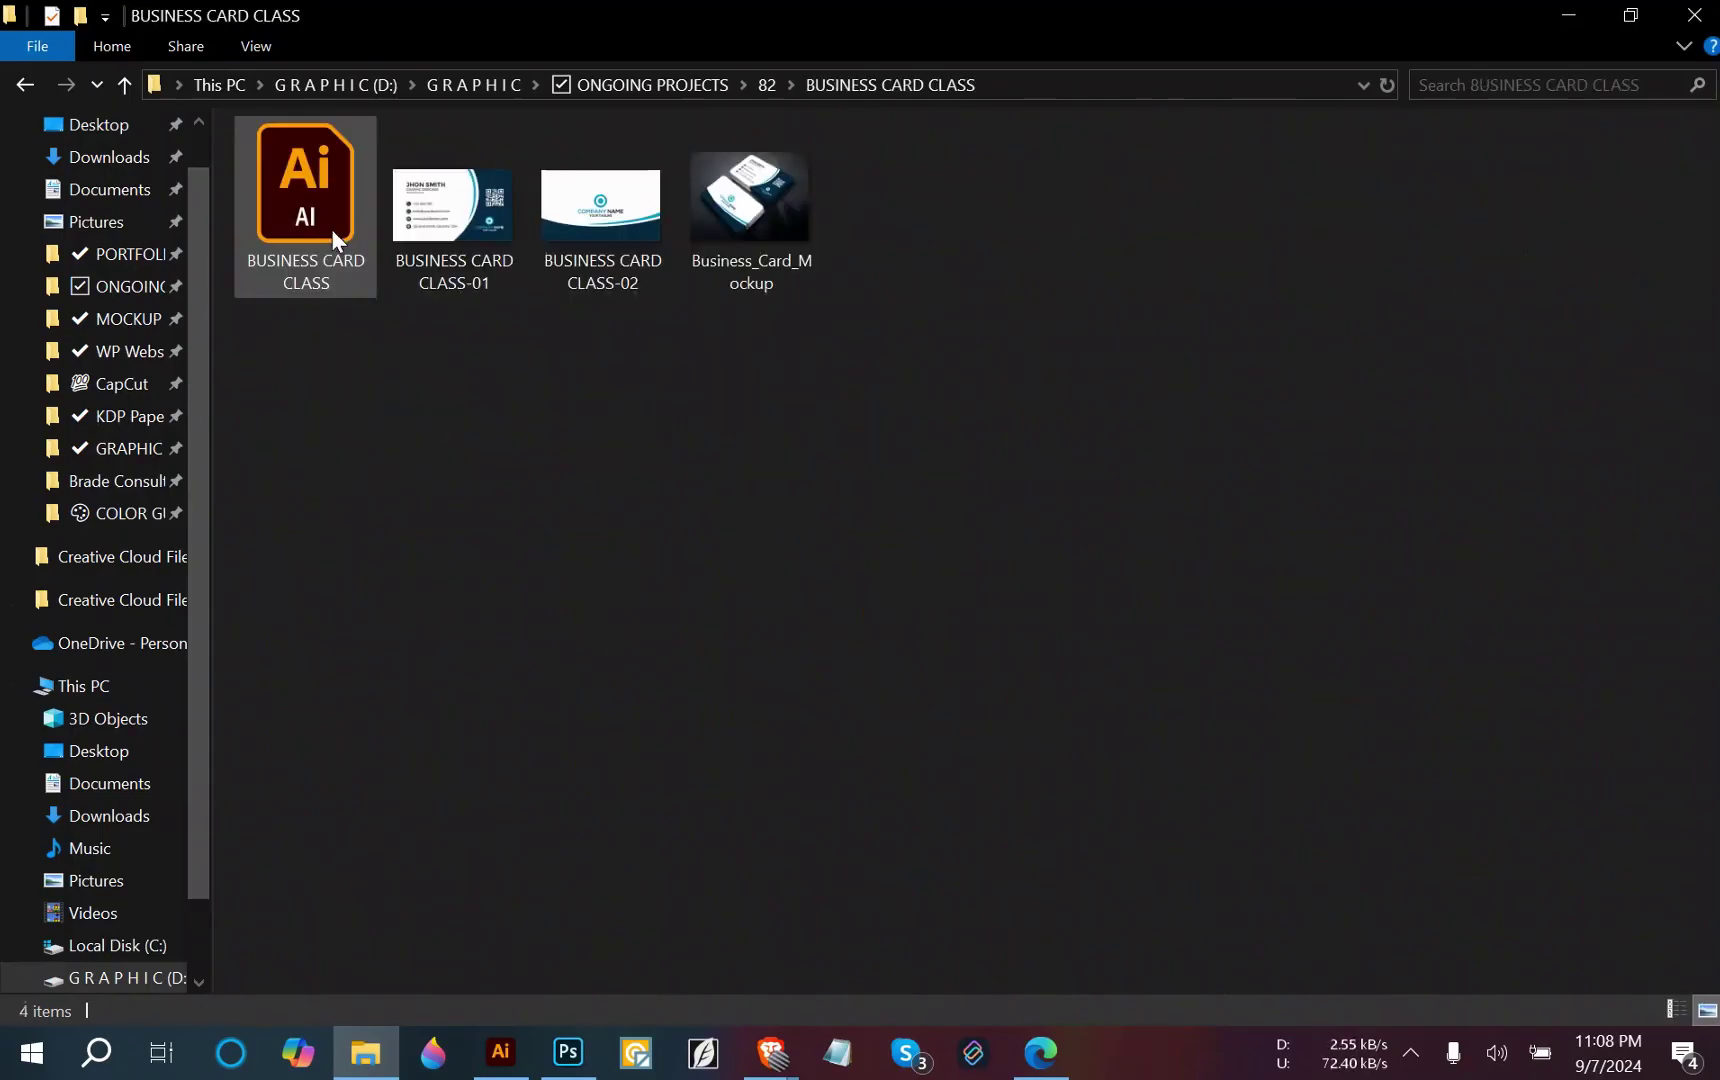
{"action": "double_click", "coordinate": [331, 228]}
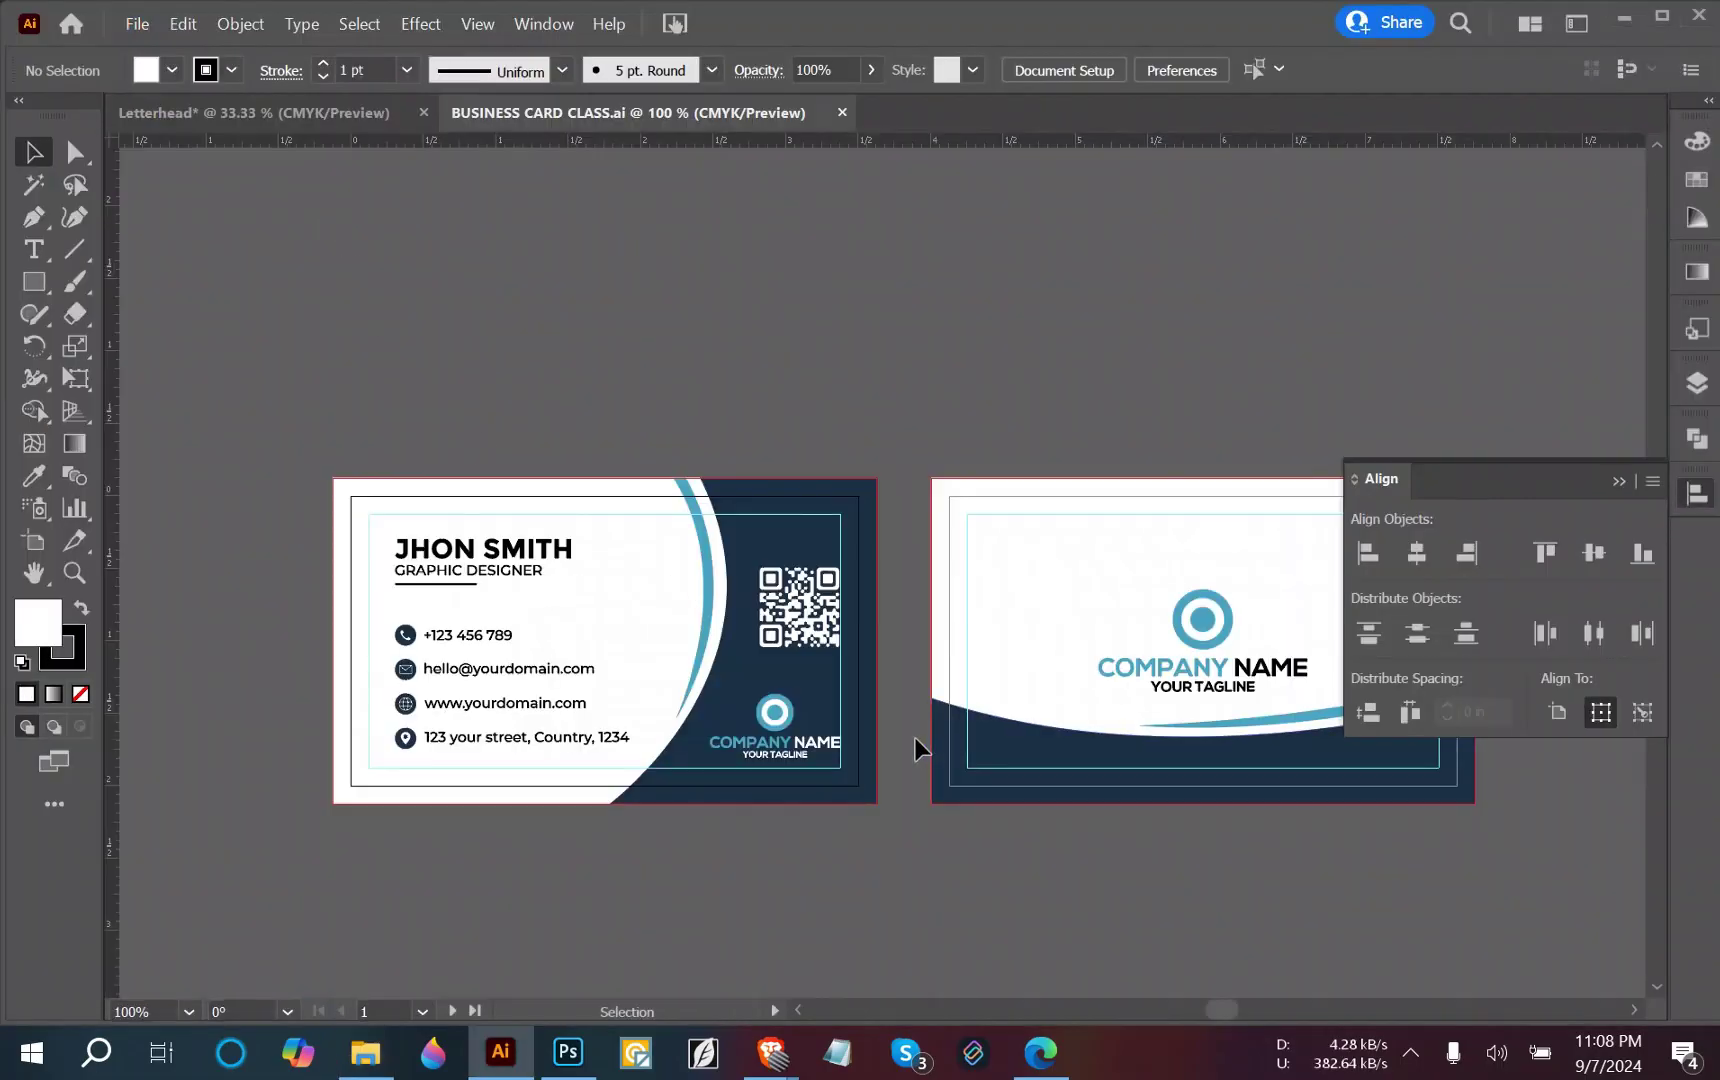
Ungroup the artwork on the front side of the business card.
{"action": "left_click", "coordinate": [405, 562]}
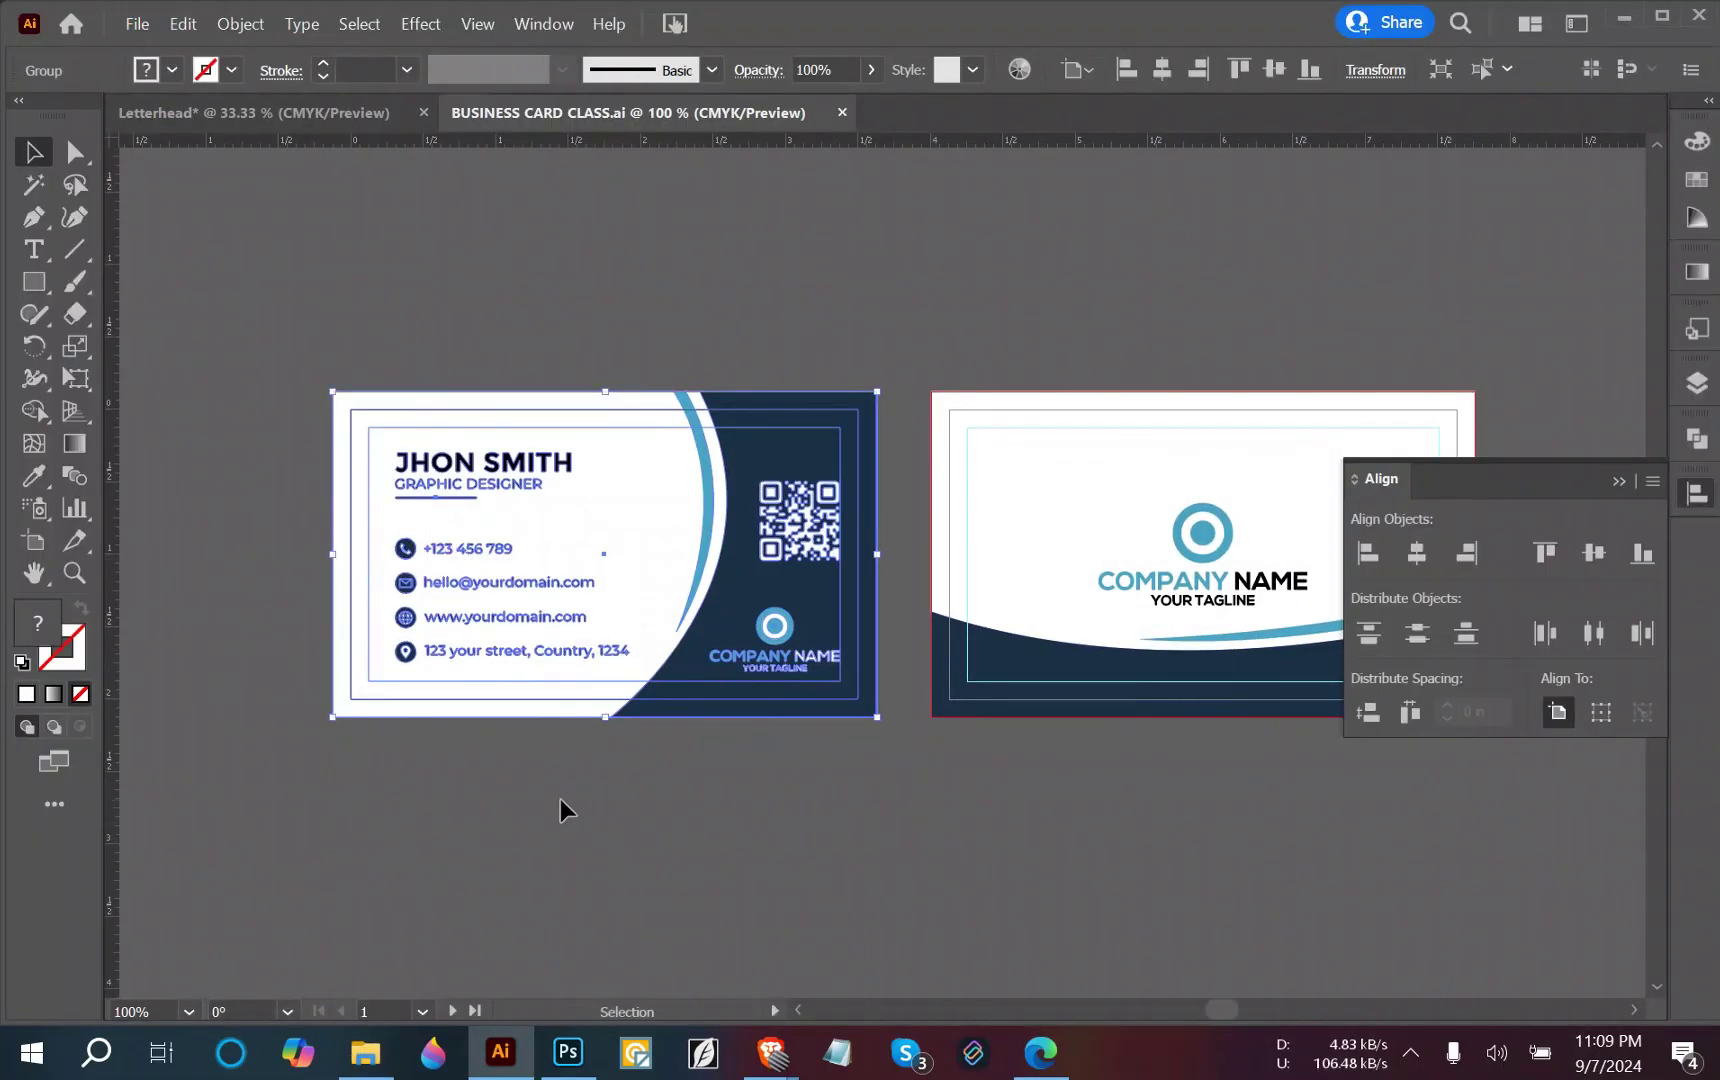
{"action": "scroll", "coordinate": [697, 775], "scroll_direction": "up", "scroll_amount": 2}
{"action": "left_click_drag", "start_coordinate": [173, 495], "coordinate": [759, 587]}
{"action": "left_click", "coordinate": [559, 490]}
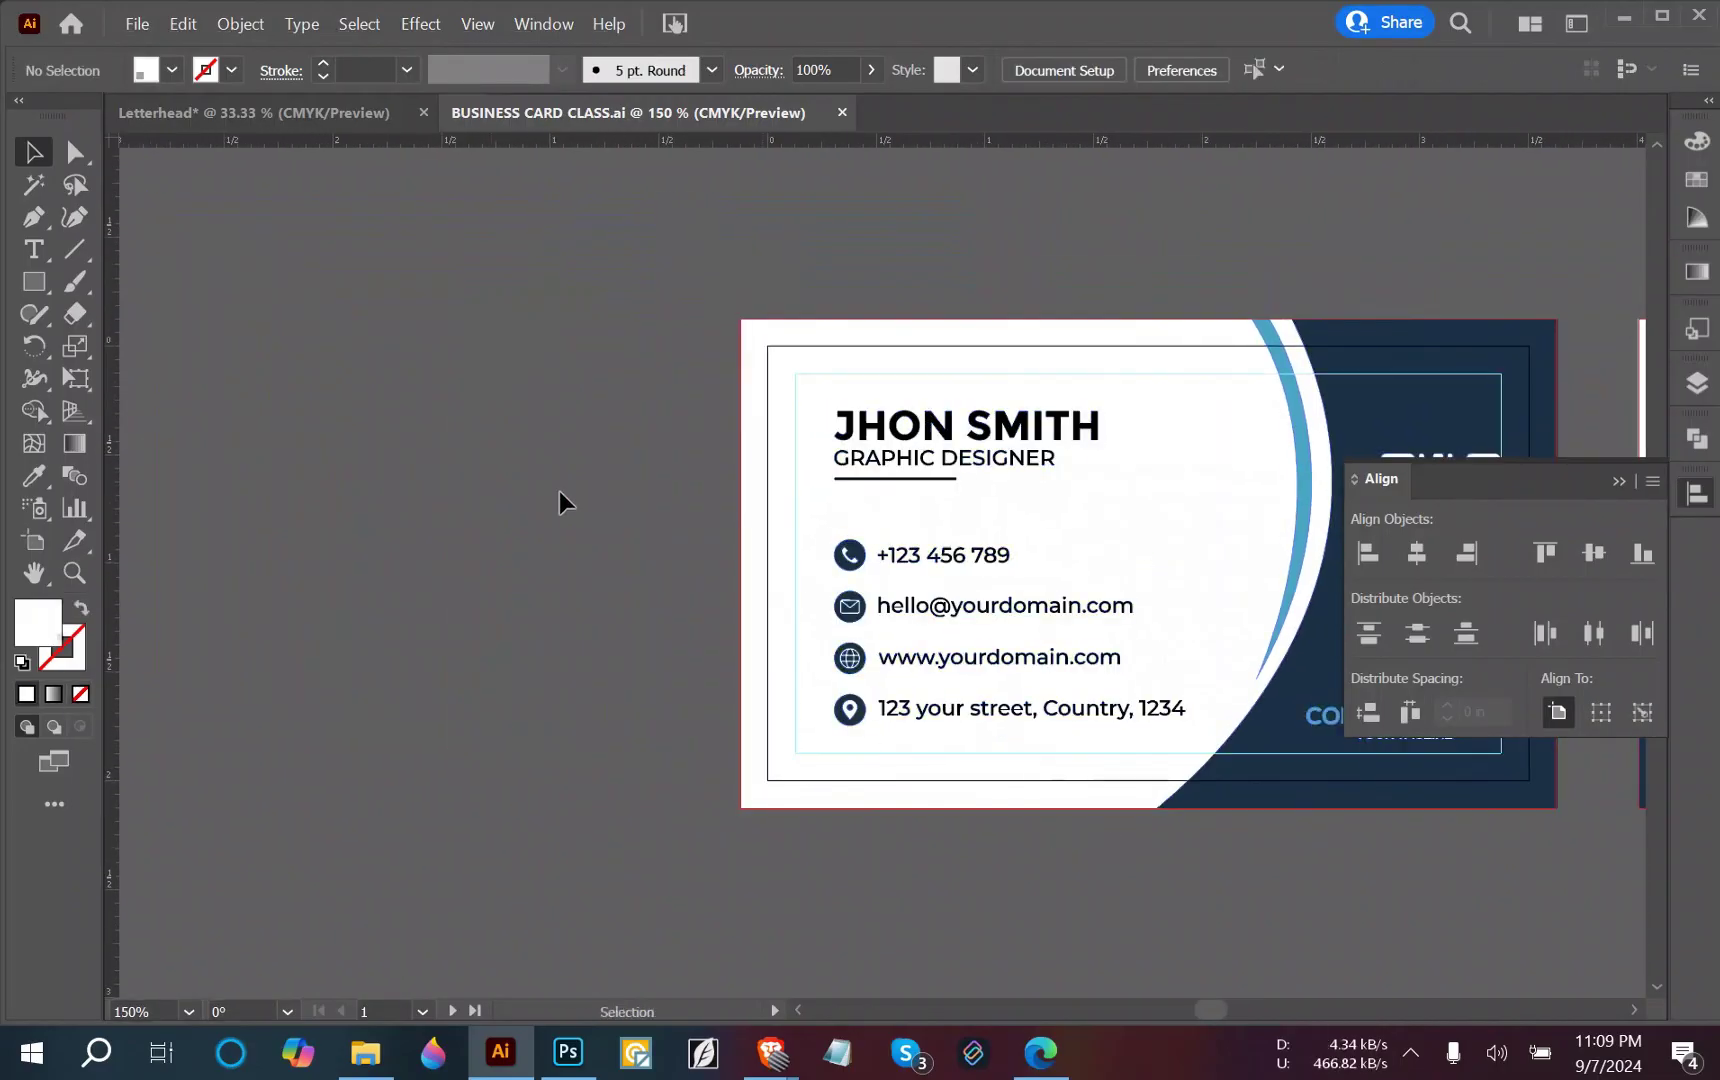
{"action": "left_click", "coordinate": [849, 557]}
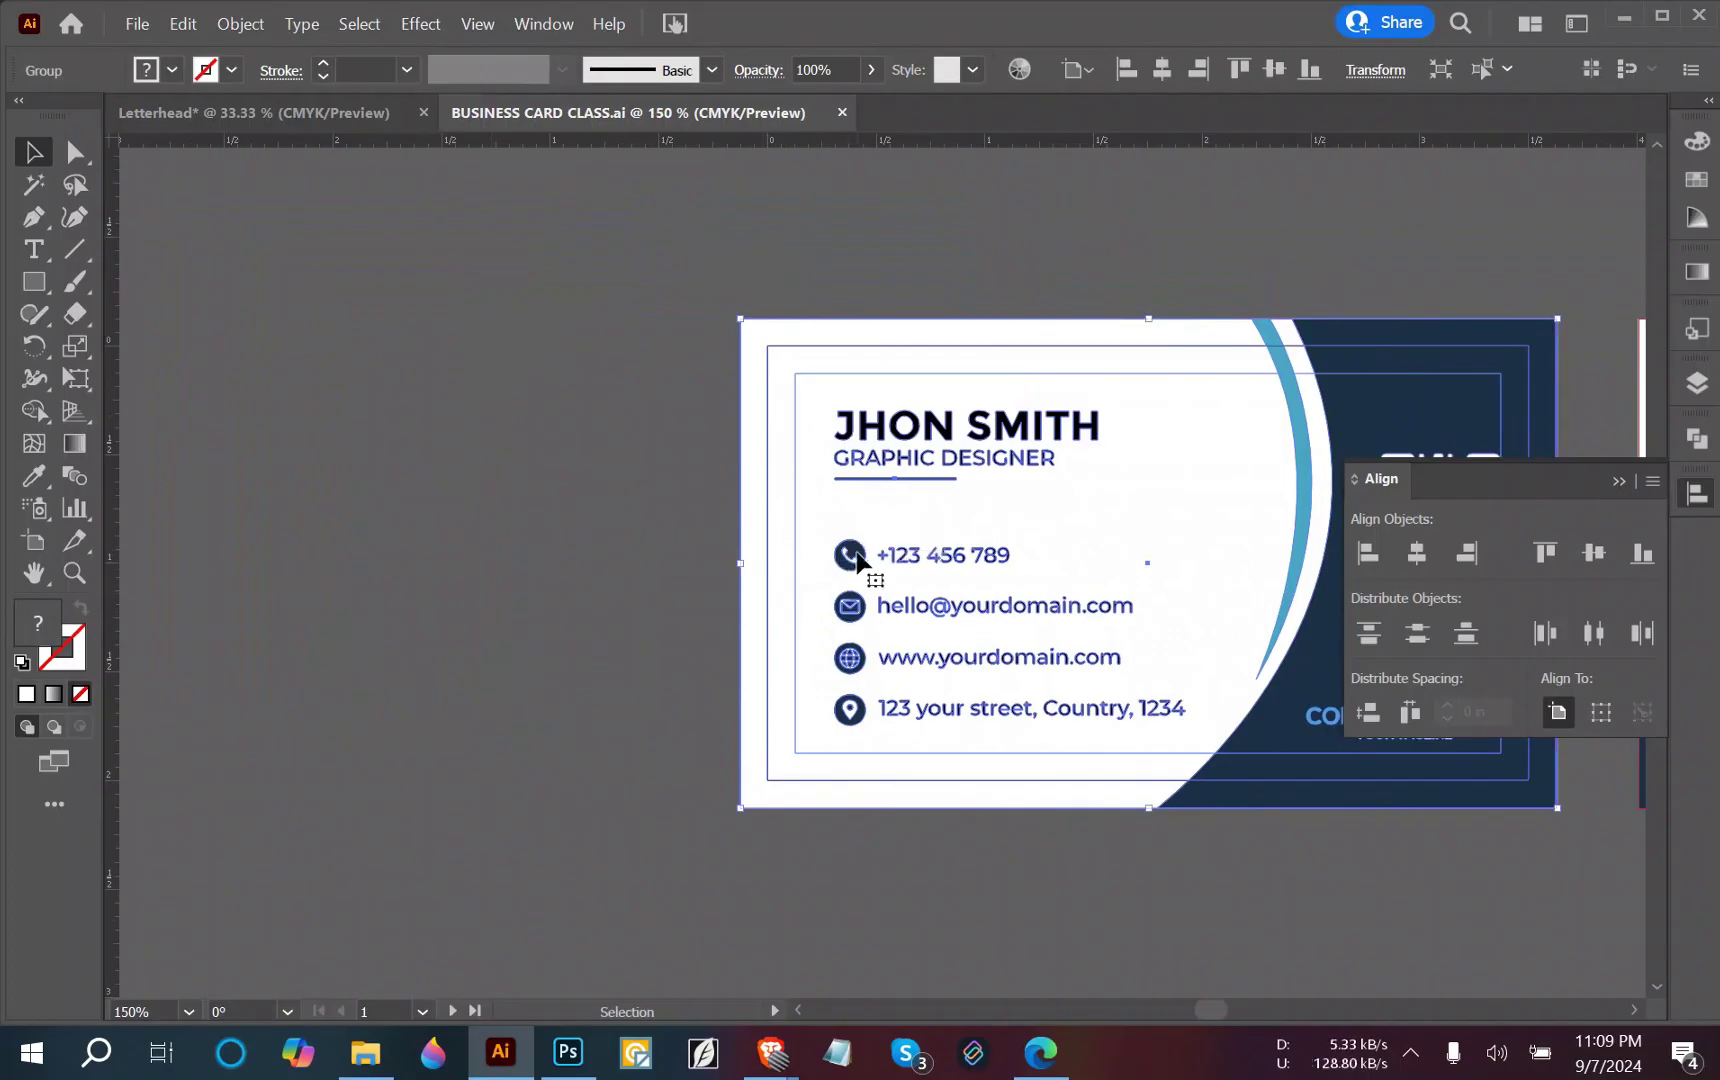
{"action": "right_click", "coordinate": [857, 561]}
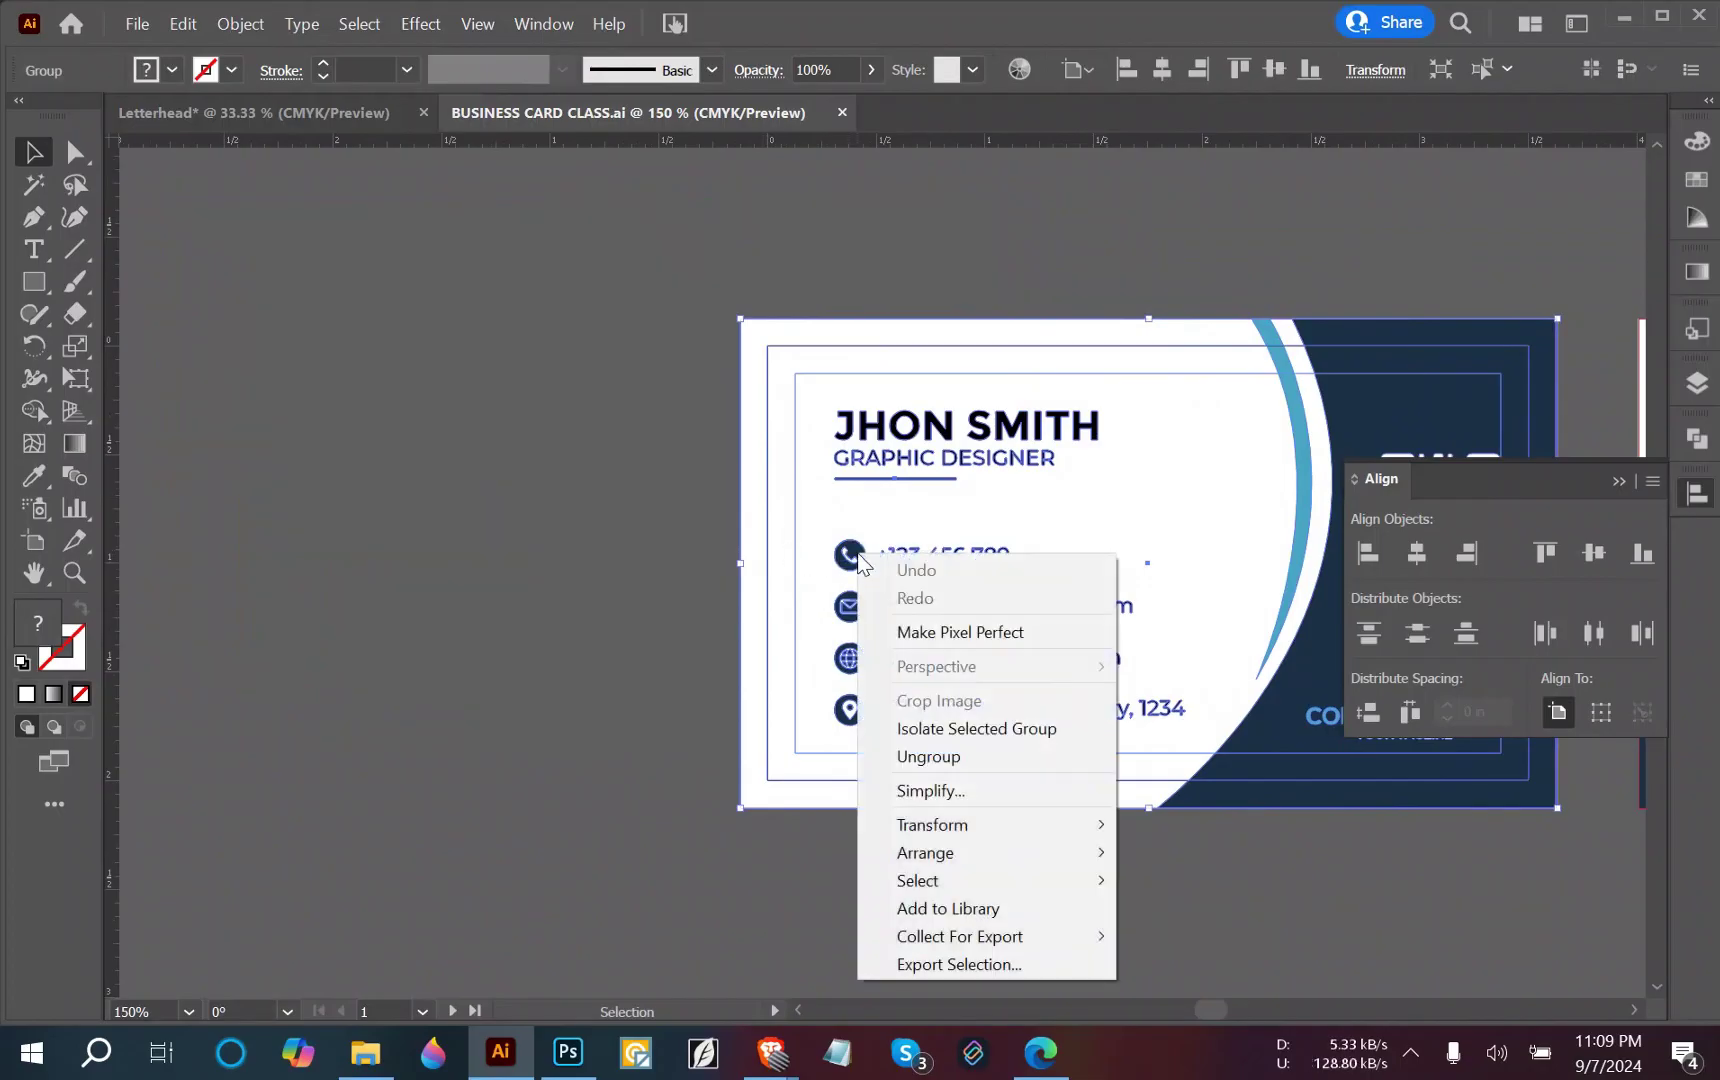
{"action": "left_click", "coordinate": [906, 758]}
{"action": "left_click", "coordinate": [624, 535]}
Ungroup the contact details block on the card into separate rows.
{"action": "left_click", "coordinate": [857, 577]}
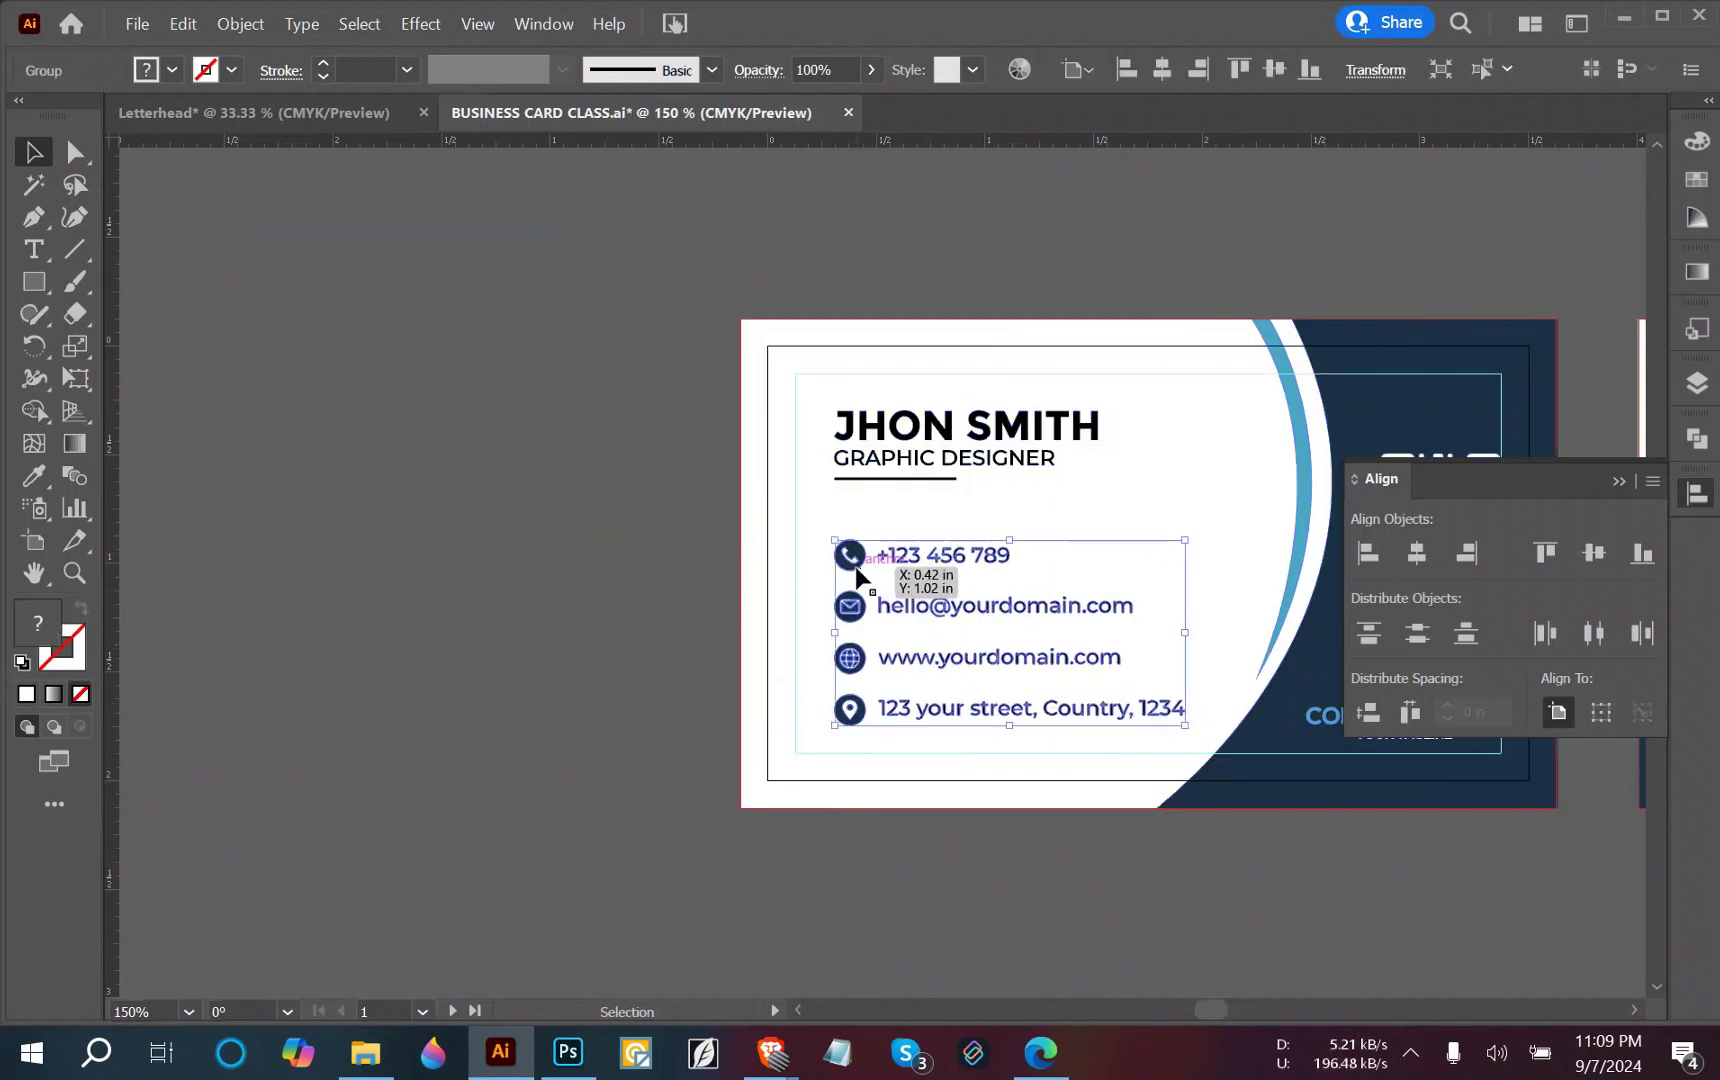
{"action": "right_click", "coordinate": [857, 577]}
{"action": "left_click", "coordinate": [906, 769]}
{"action": "left_click", "coordinate": [791, 546]}
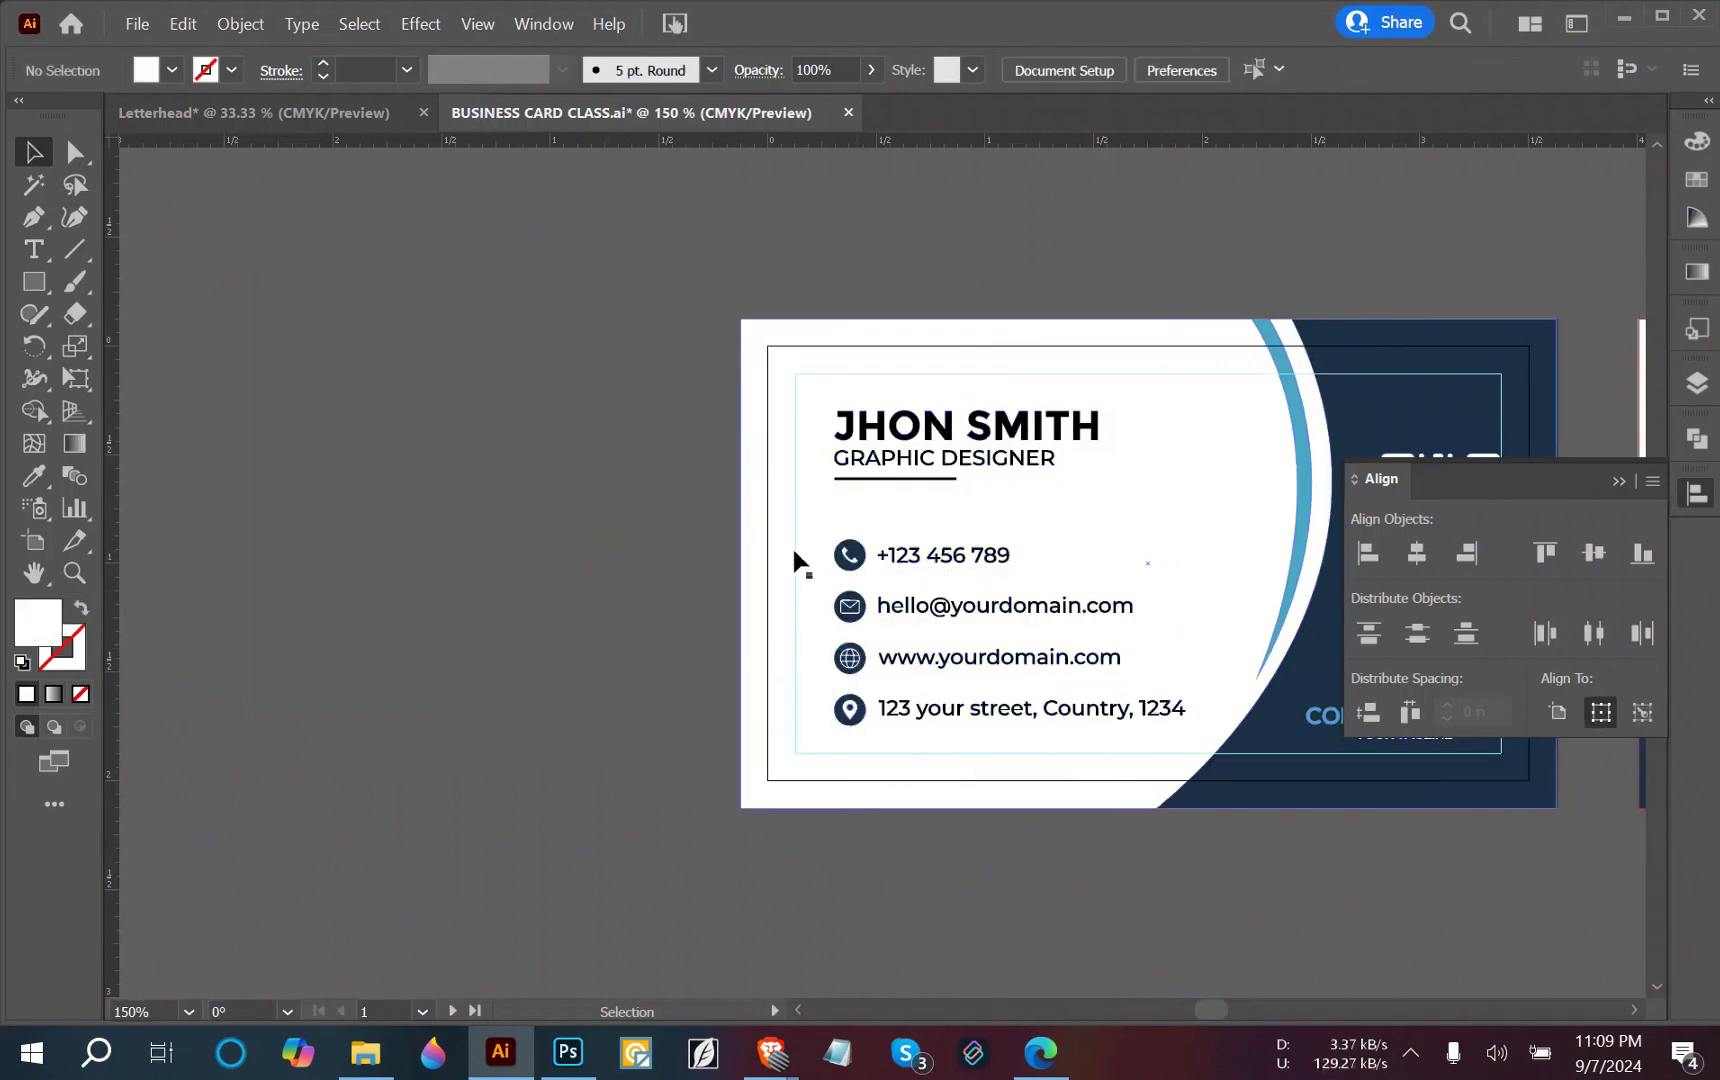
Try to ungroup the phone row into its separate icon and text.
{"action": "left_click", "coordinate": [833, 549]}
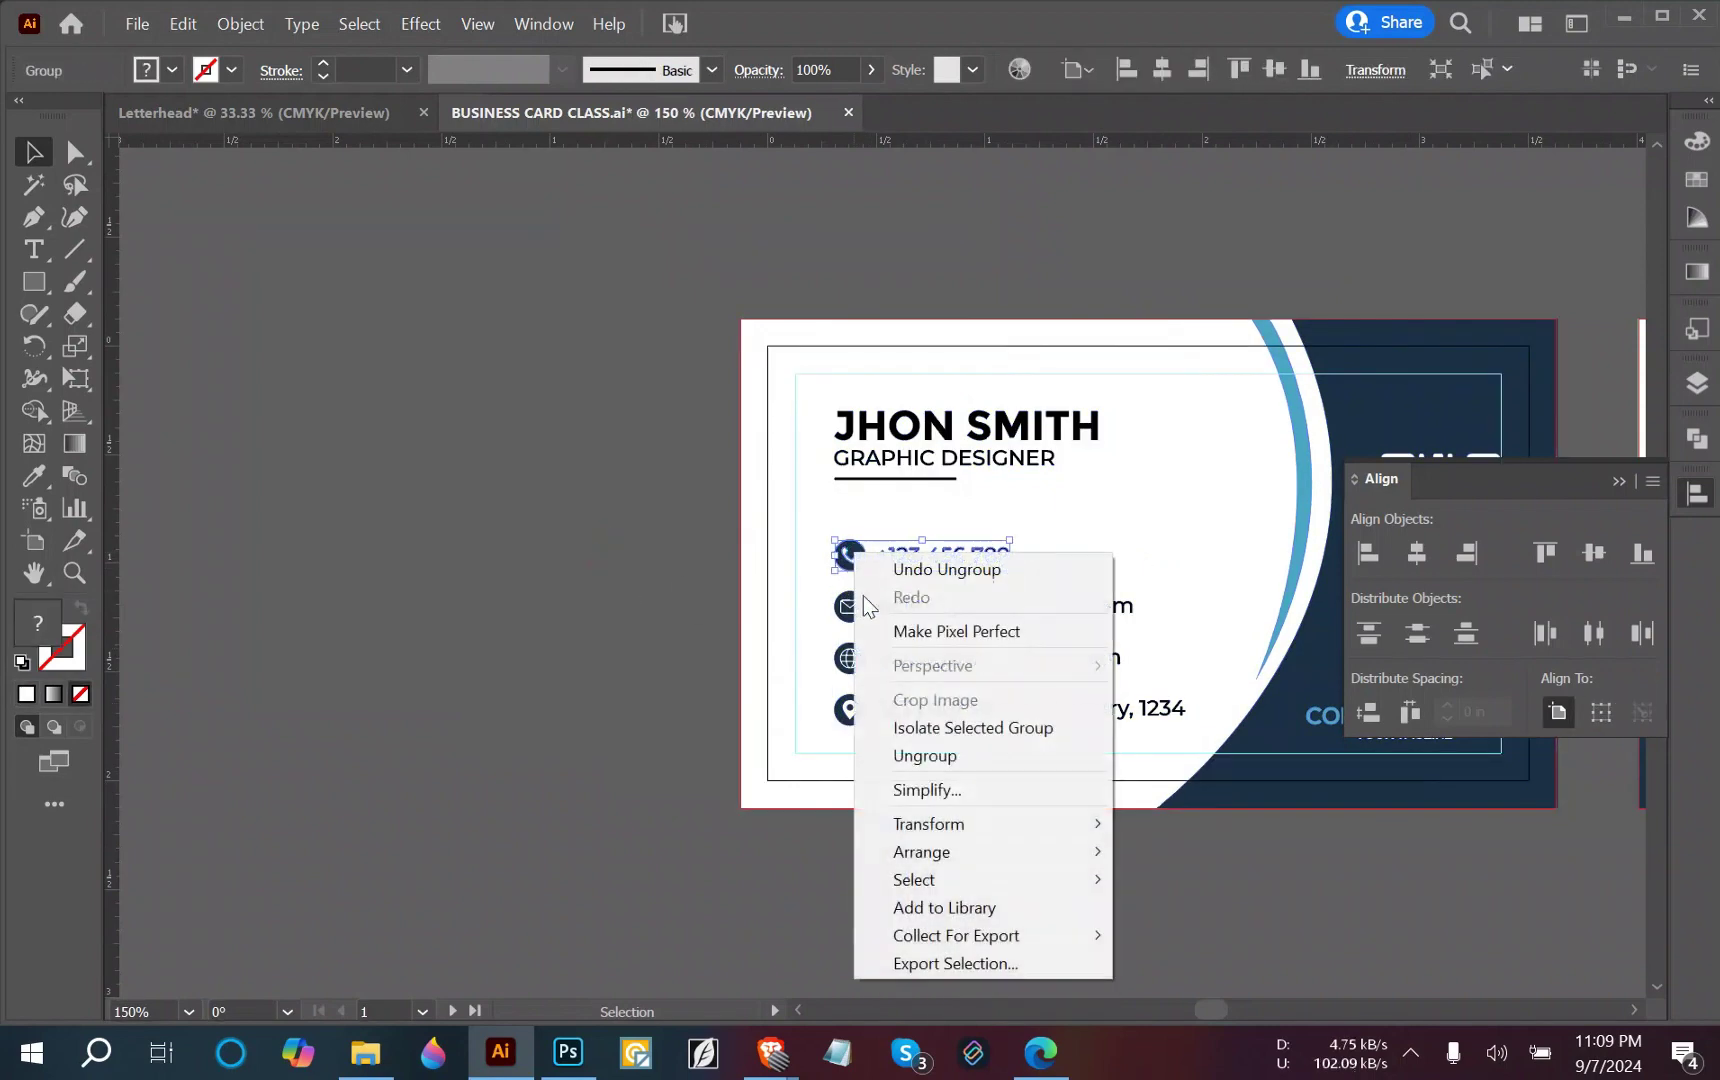
{"action": "right_click", "coordinate": [853, 552]}
{"action": "left_click", "coordinate": [912, 756]}
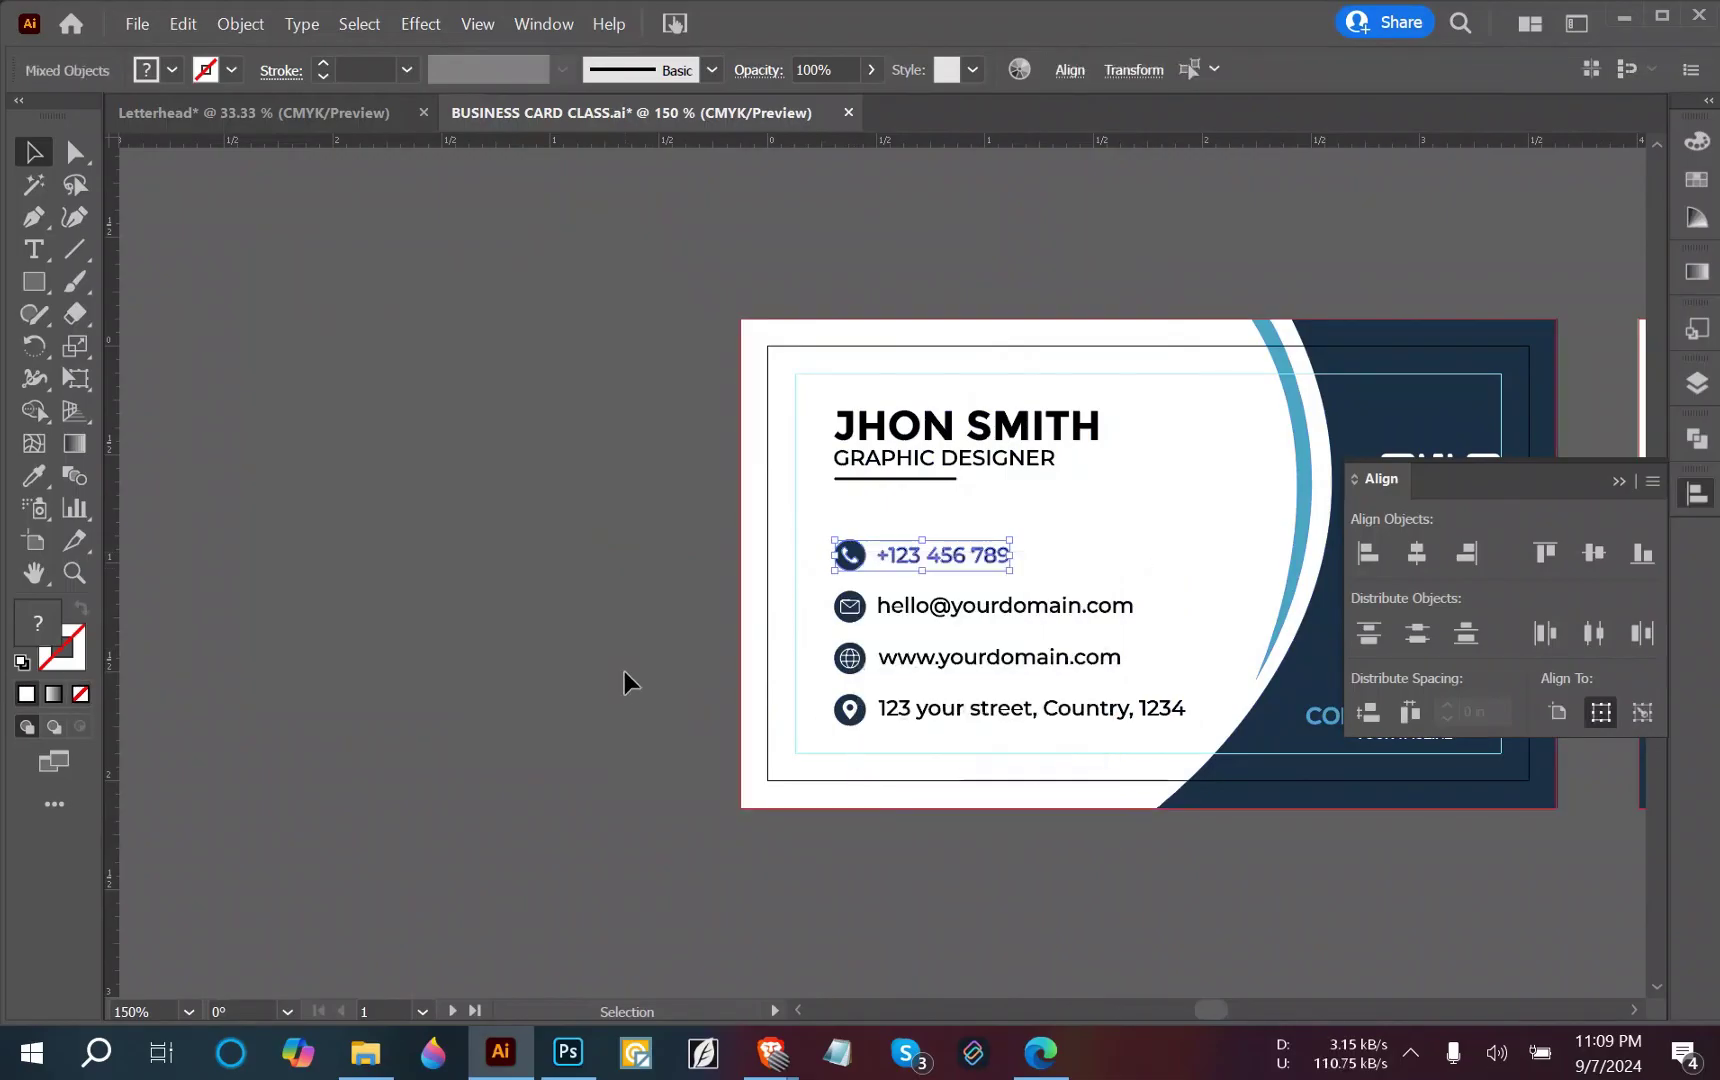
{"action": "left_click", "coordinate": [625, 675]}
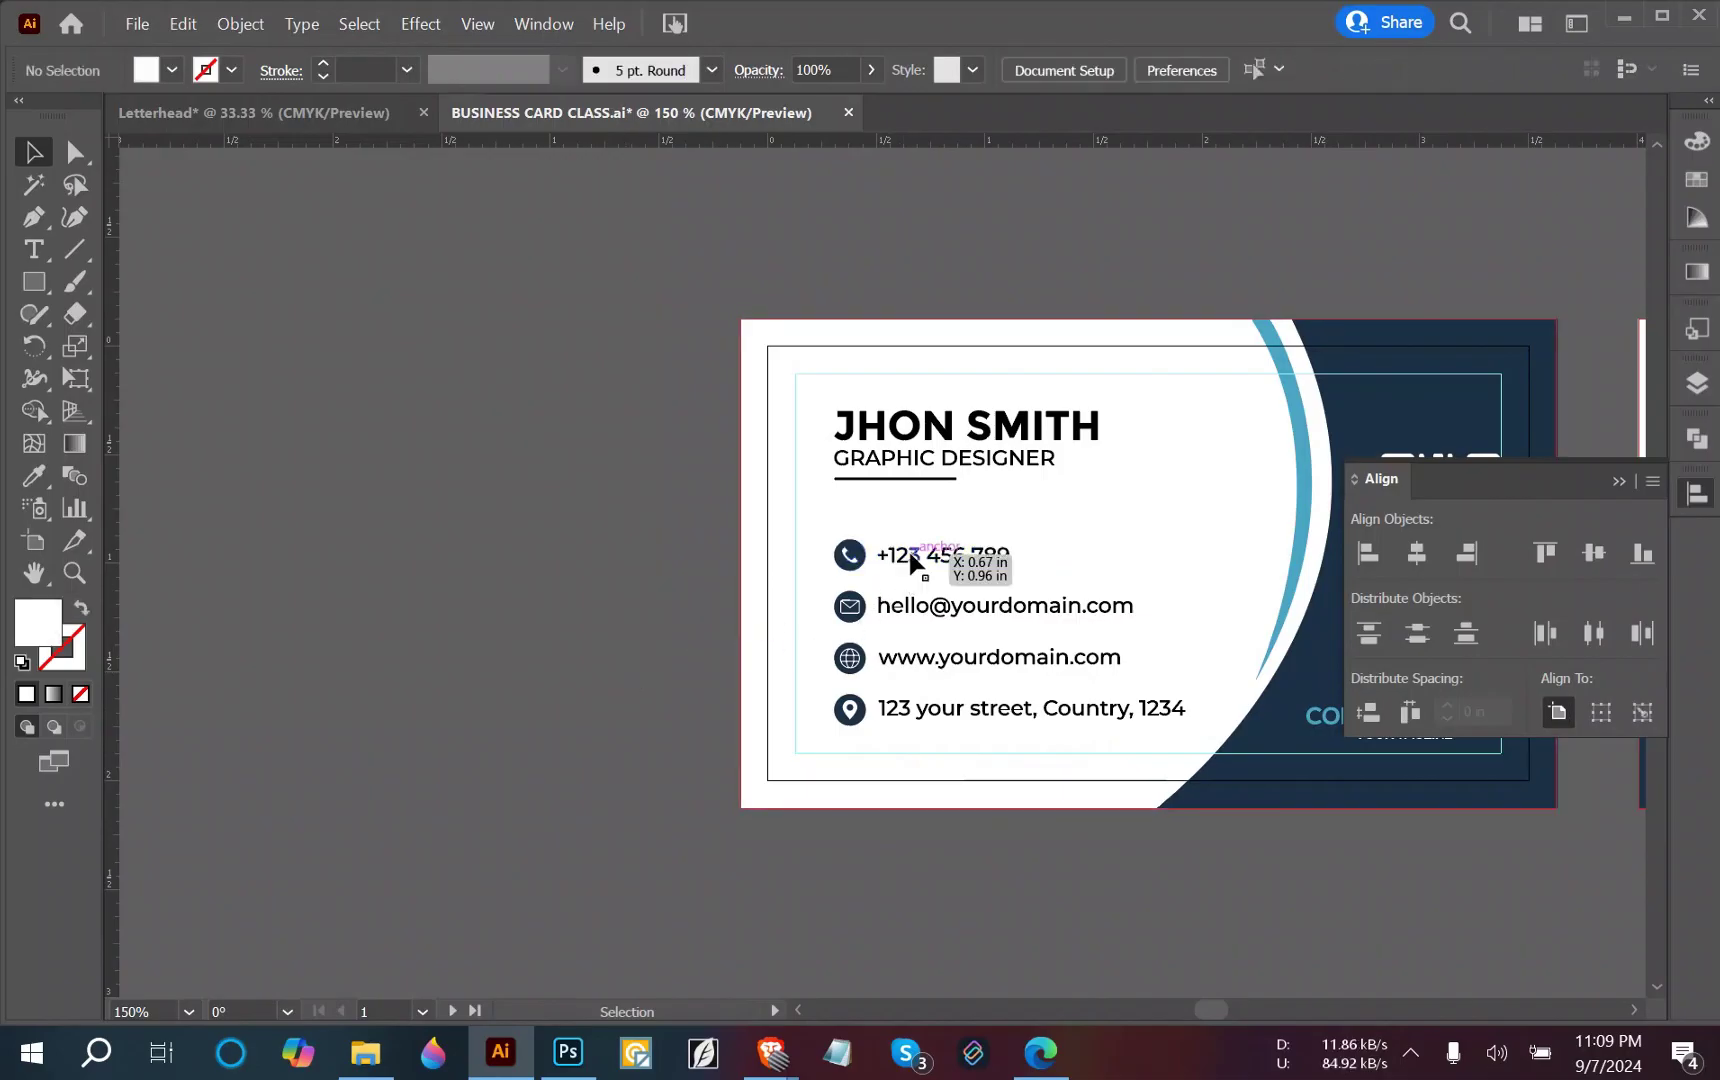
Select and copy the phone, email, website and address rows with their icons, without the card background.
{"action": "left_click", "coordinate": [861, 561]}
{"action": "left_click", "coordinate": [890, 602], "text": "shift"}
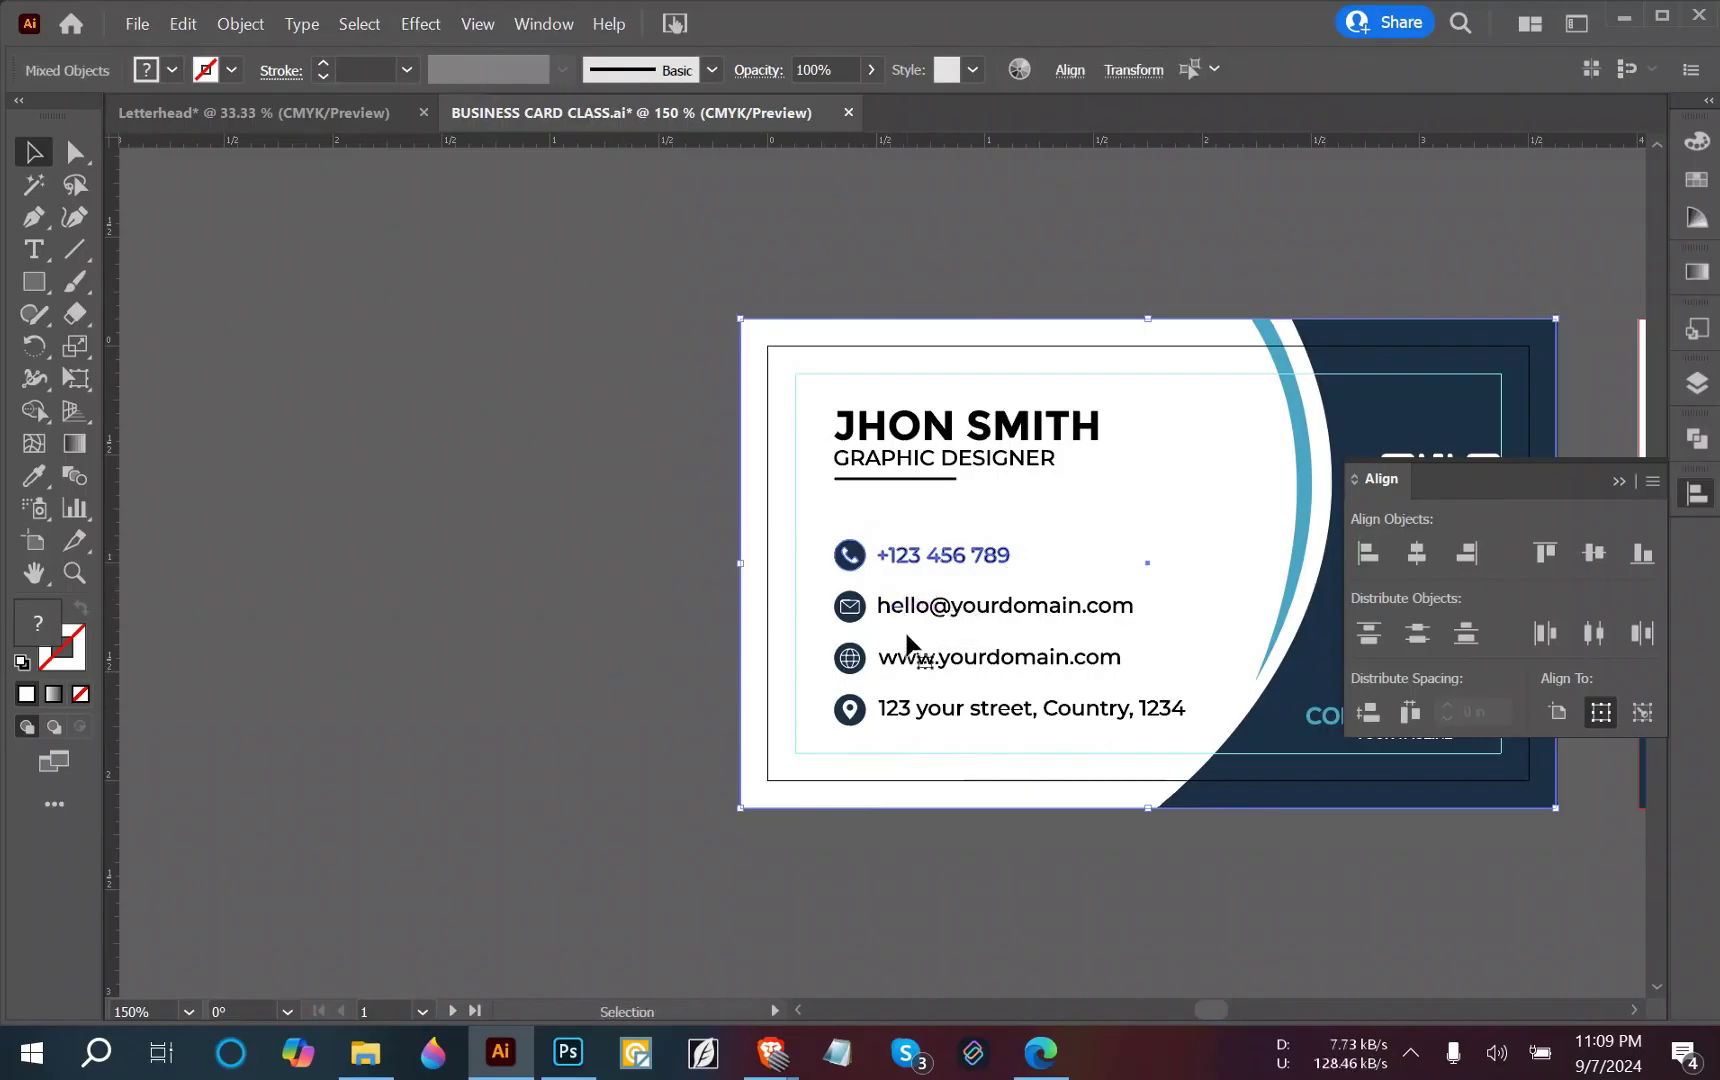
{"action": "left_click", "coordinate": [549, 556]}
{"action": "left_click", "coordinate": [910, 560]}
{"action": "left_click", "coordinate": [914, 610], "text": "shift"}
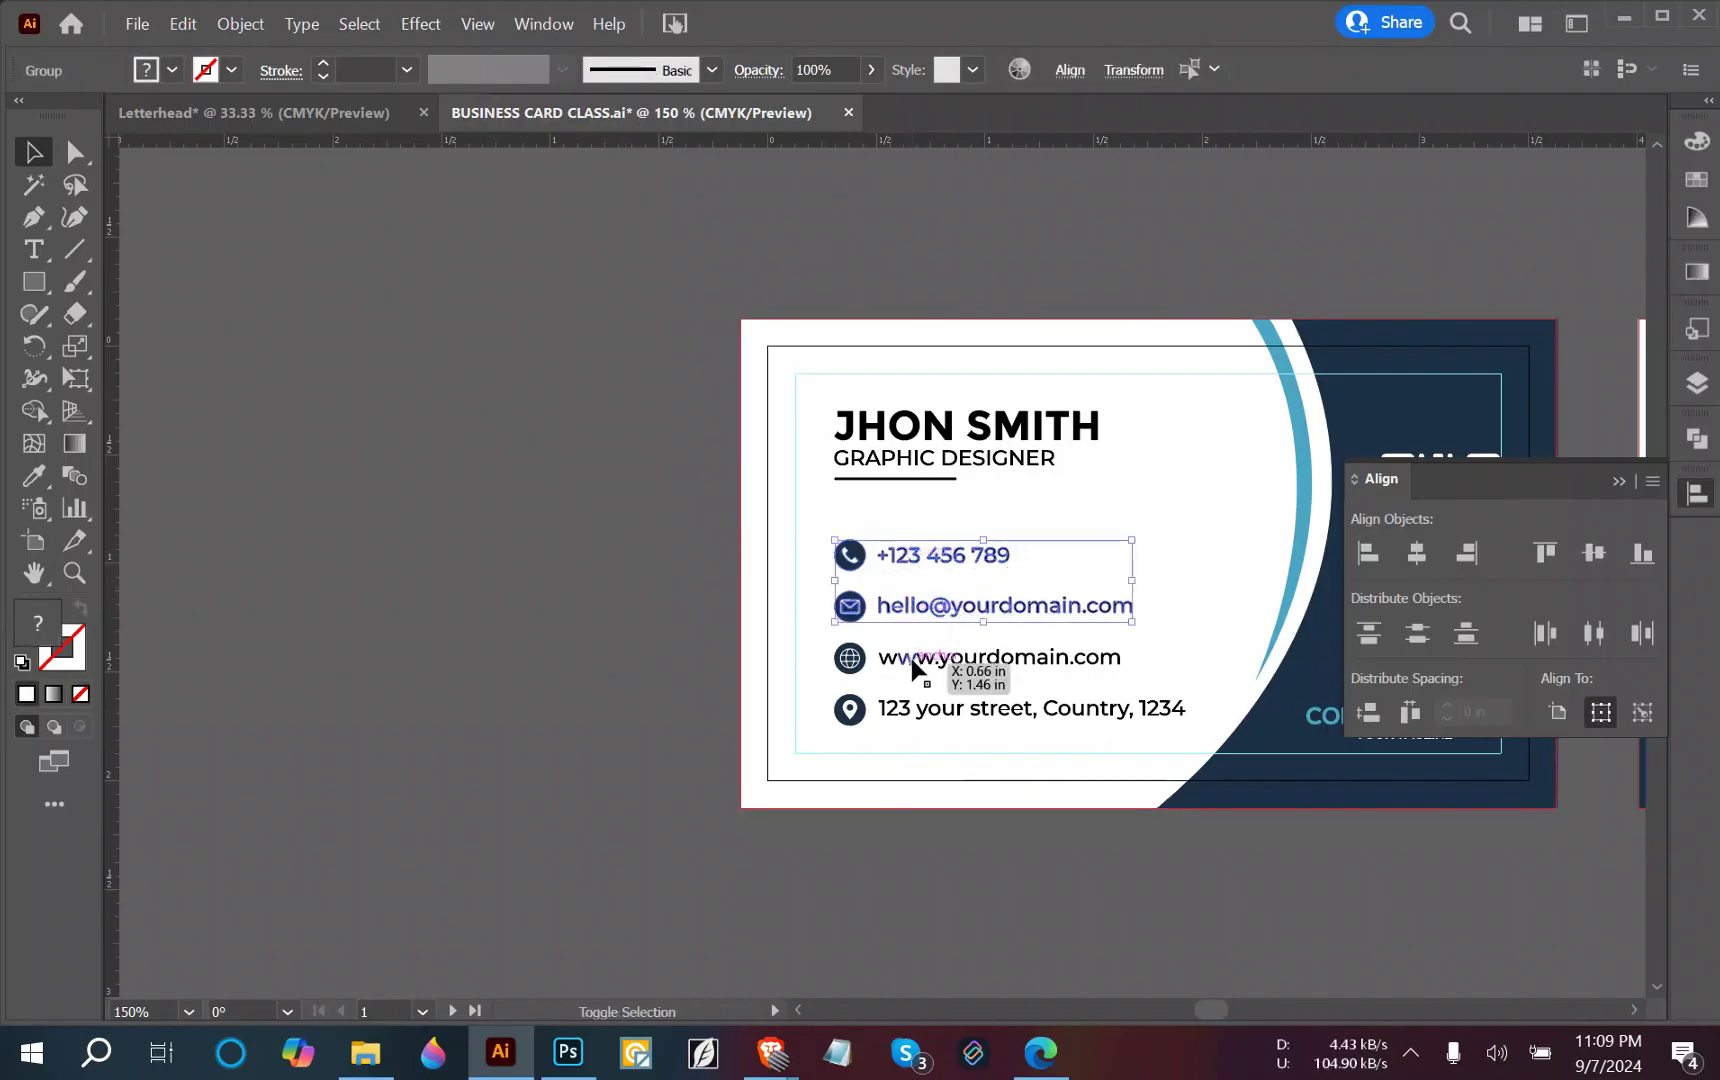
{"action": "left_click", "coordinate": [920, 662], "text": "shift"}
{"action": "left_click", "coordinate": [918, 710], "text": "shift"}
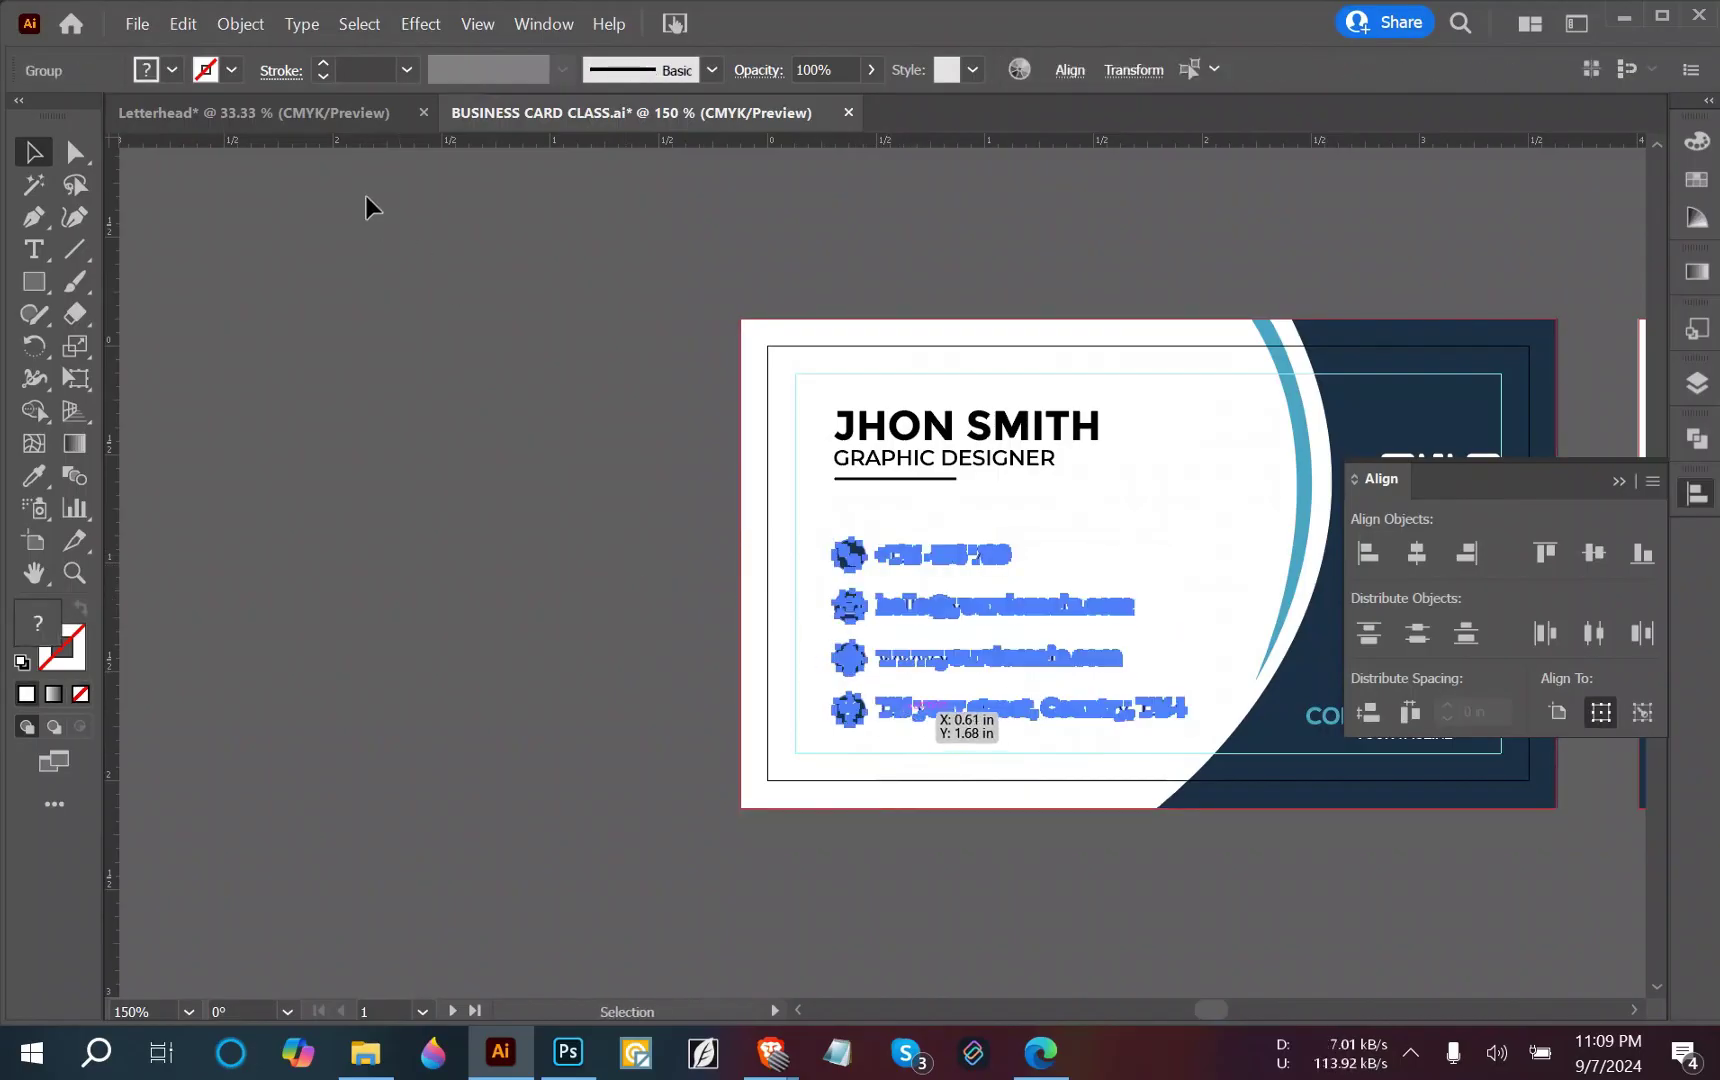
Paste the copied contact rows into the Letterhead document, between the lower red line and the red footer bar.
{"action": "left_click", "coordinate": [318, 117]}
{"action": "left_click_drag", "start_coordinate": [1150, 510], "coordinate": [346, 495]}
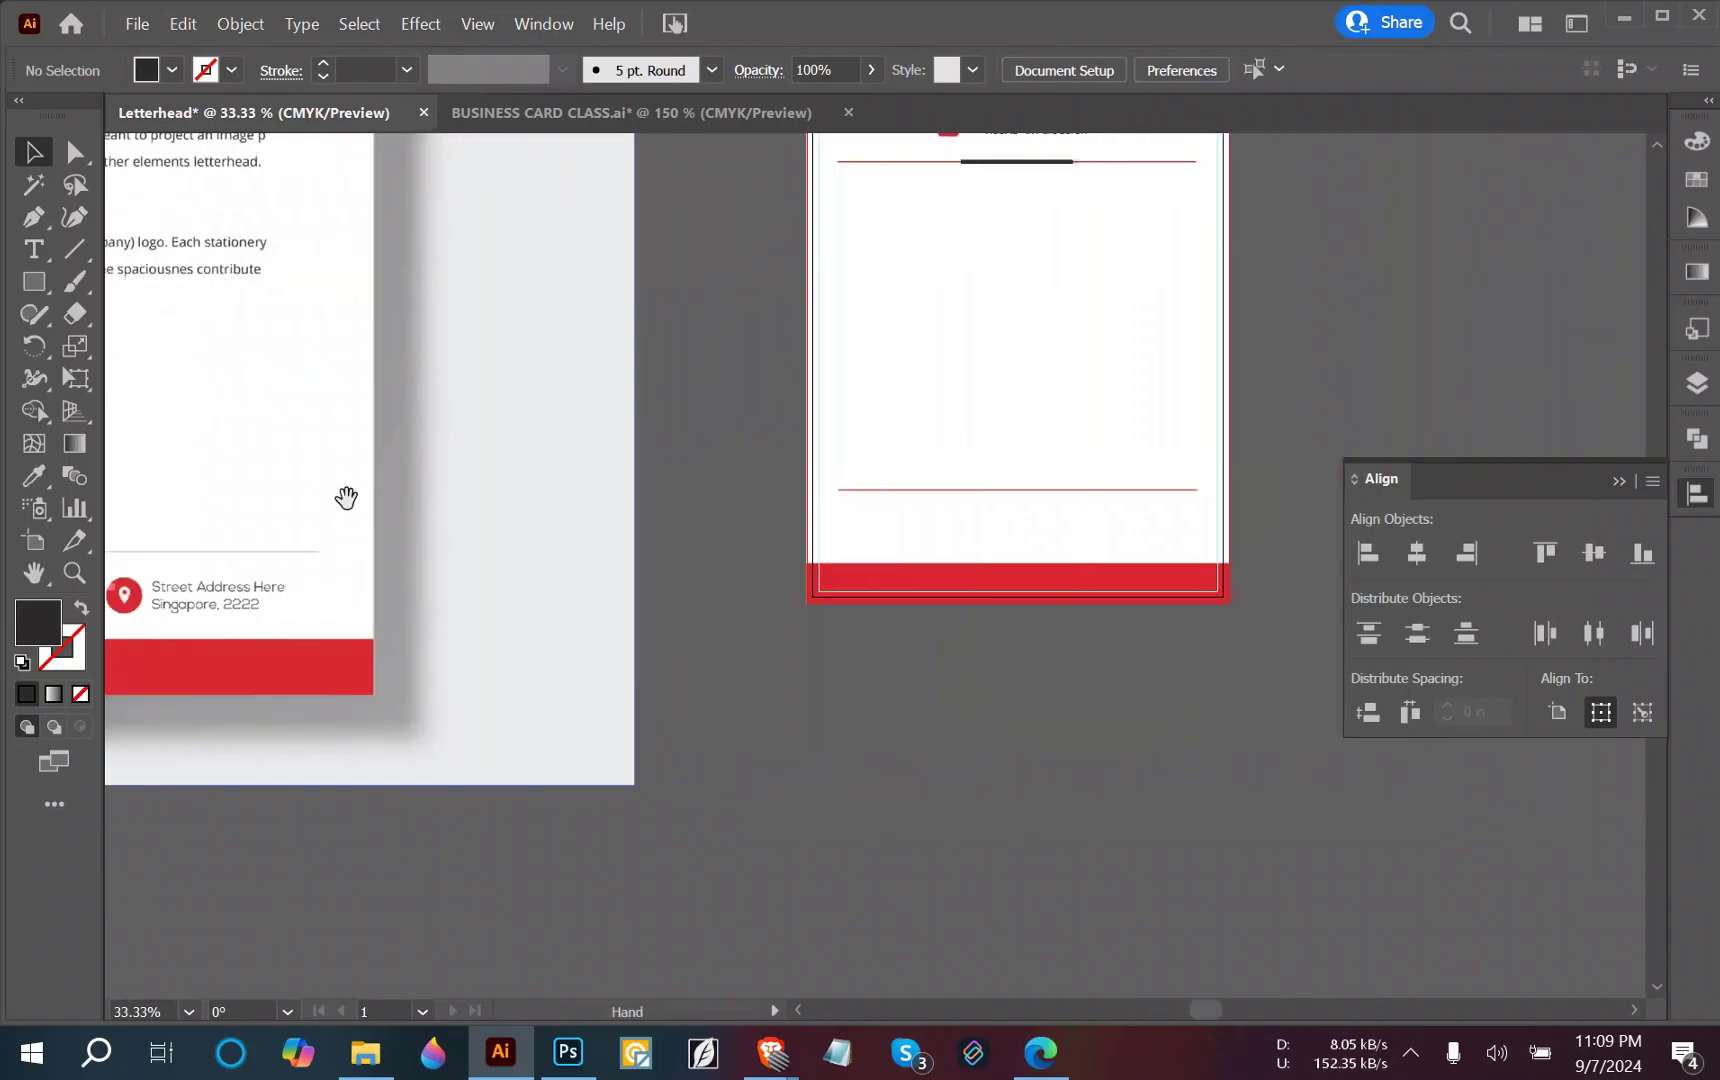
{"action": "left_click_drag", "start_coordinate": [791, 503], "coordinate": [719, 536]}
{"action": "key", "text": "ctrl+v"}
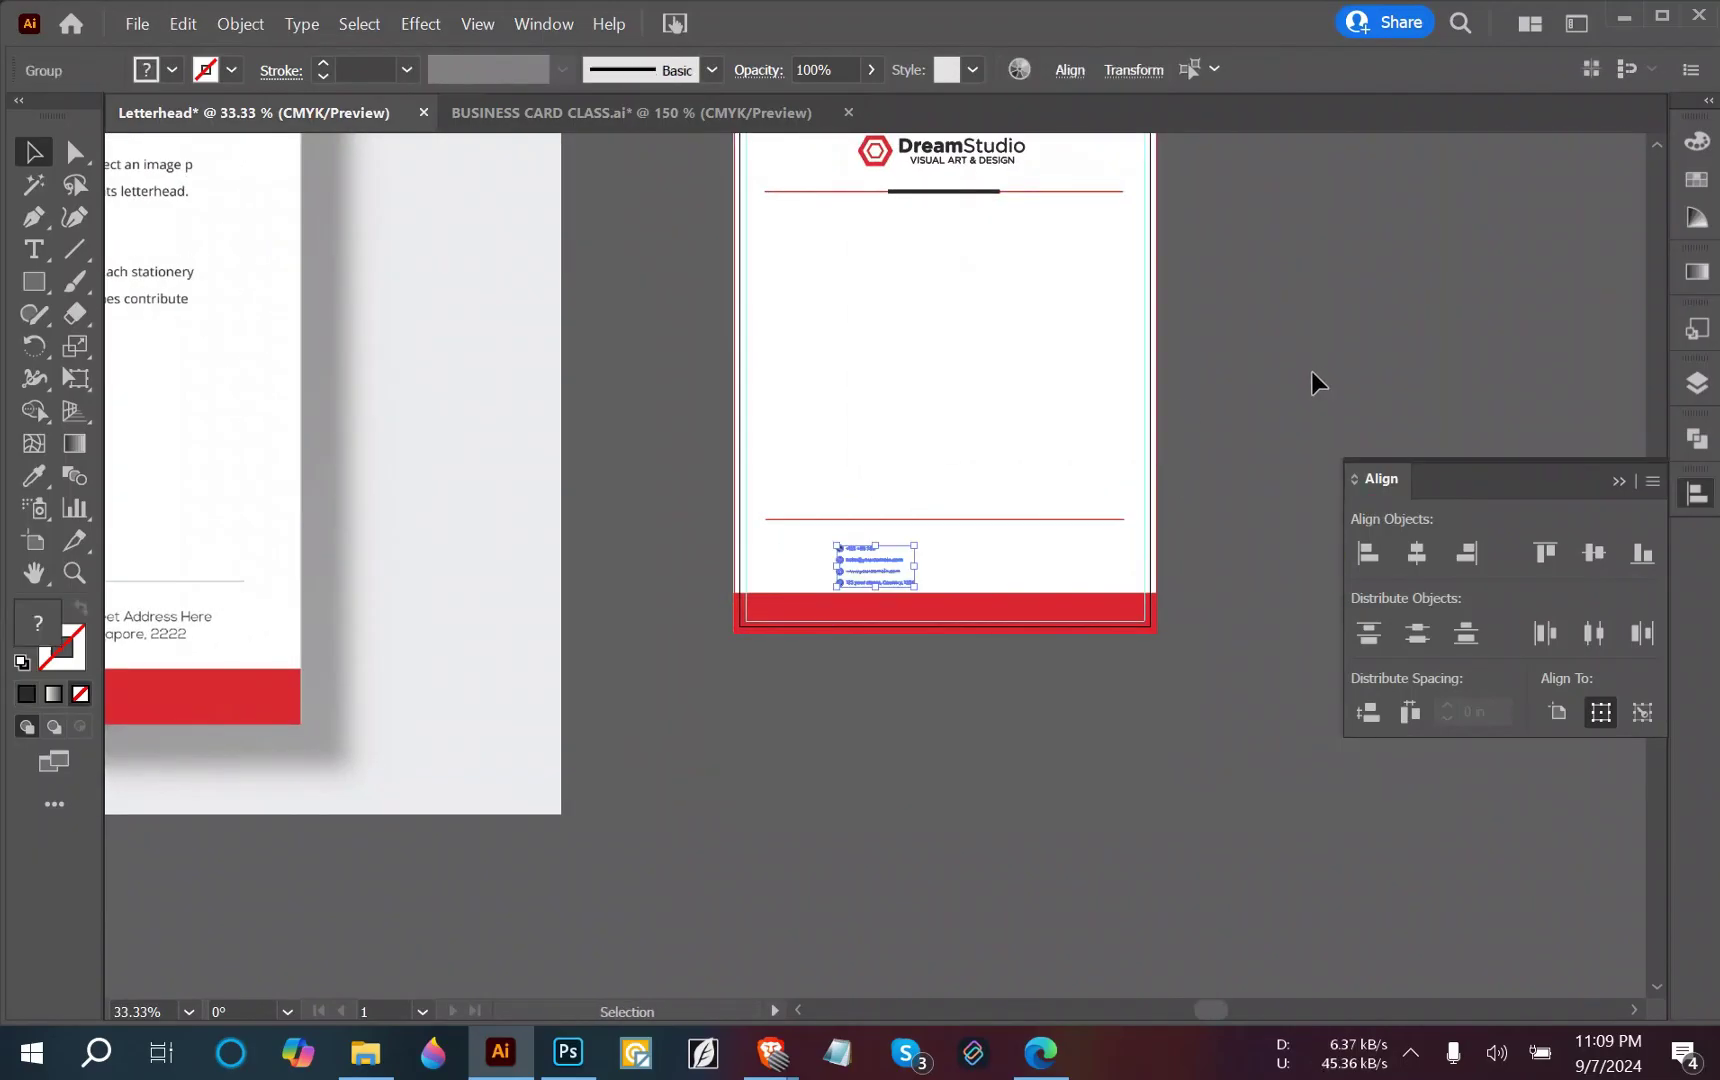
Move the contact details group from the letterhead to the empty canvas below the red footer and enlarge it.
{"action": "left_click_drag", "start_coordinate": [921, 568], "coordinate": [915, 745]}
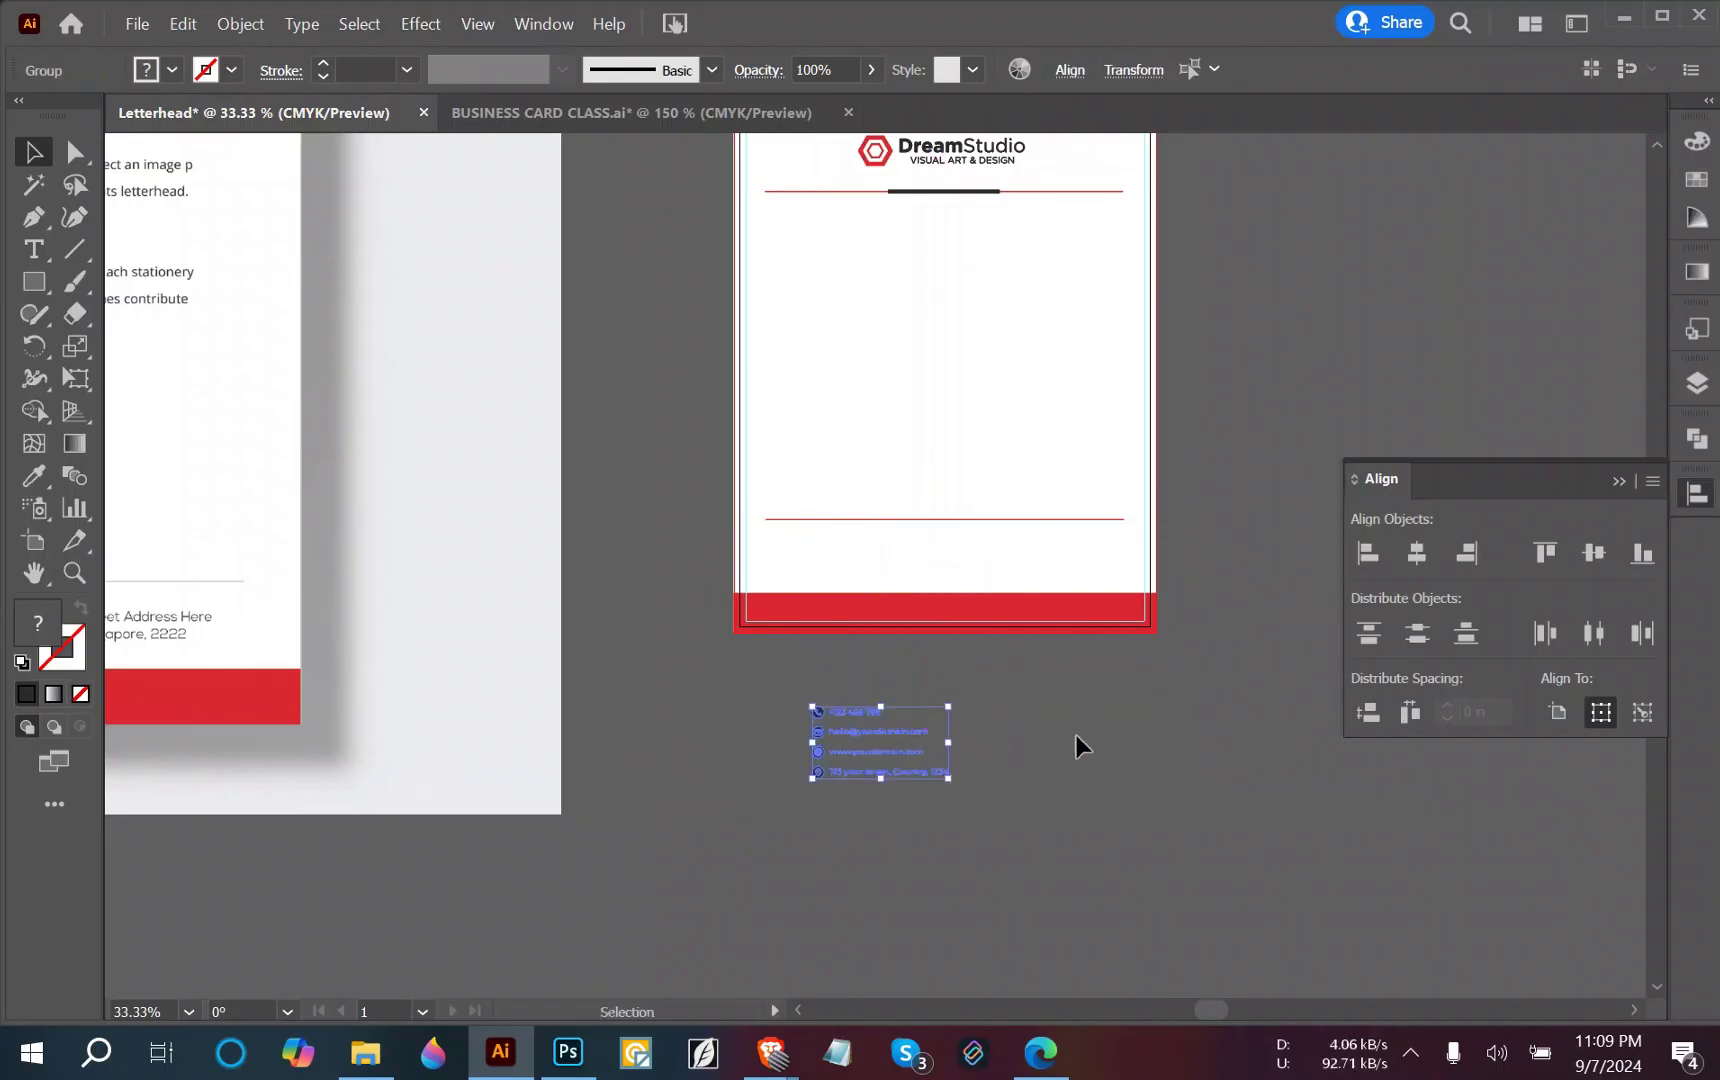
{"action": "left_click", "coordinate": [1076, 735]}
{"action": "scroll", "coordinate": [1066, 767], "scroll_direction": "up", "scroll_amount": 2}
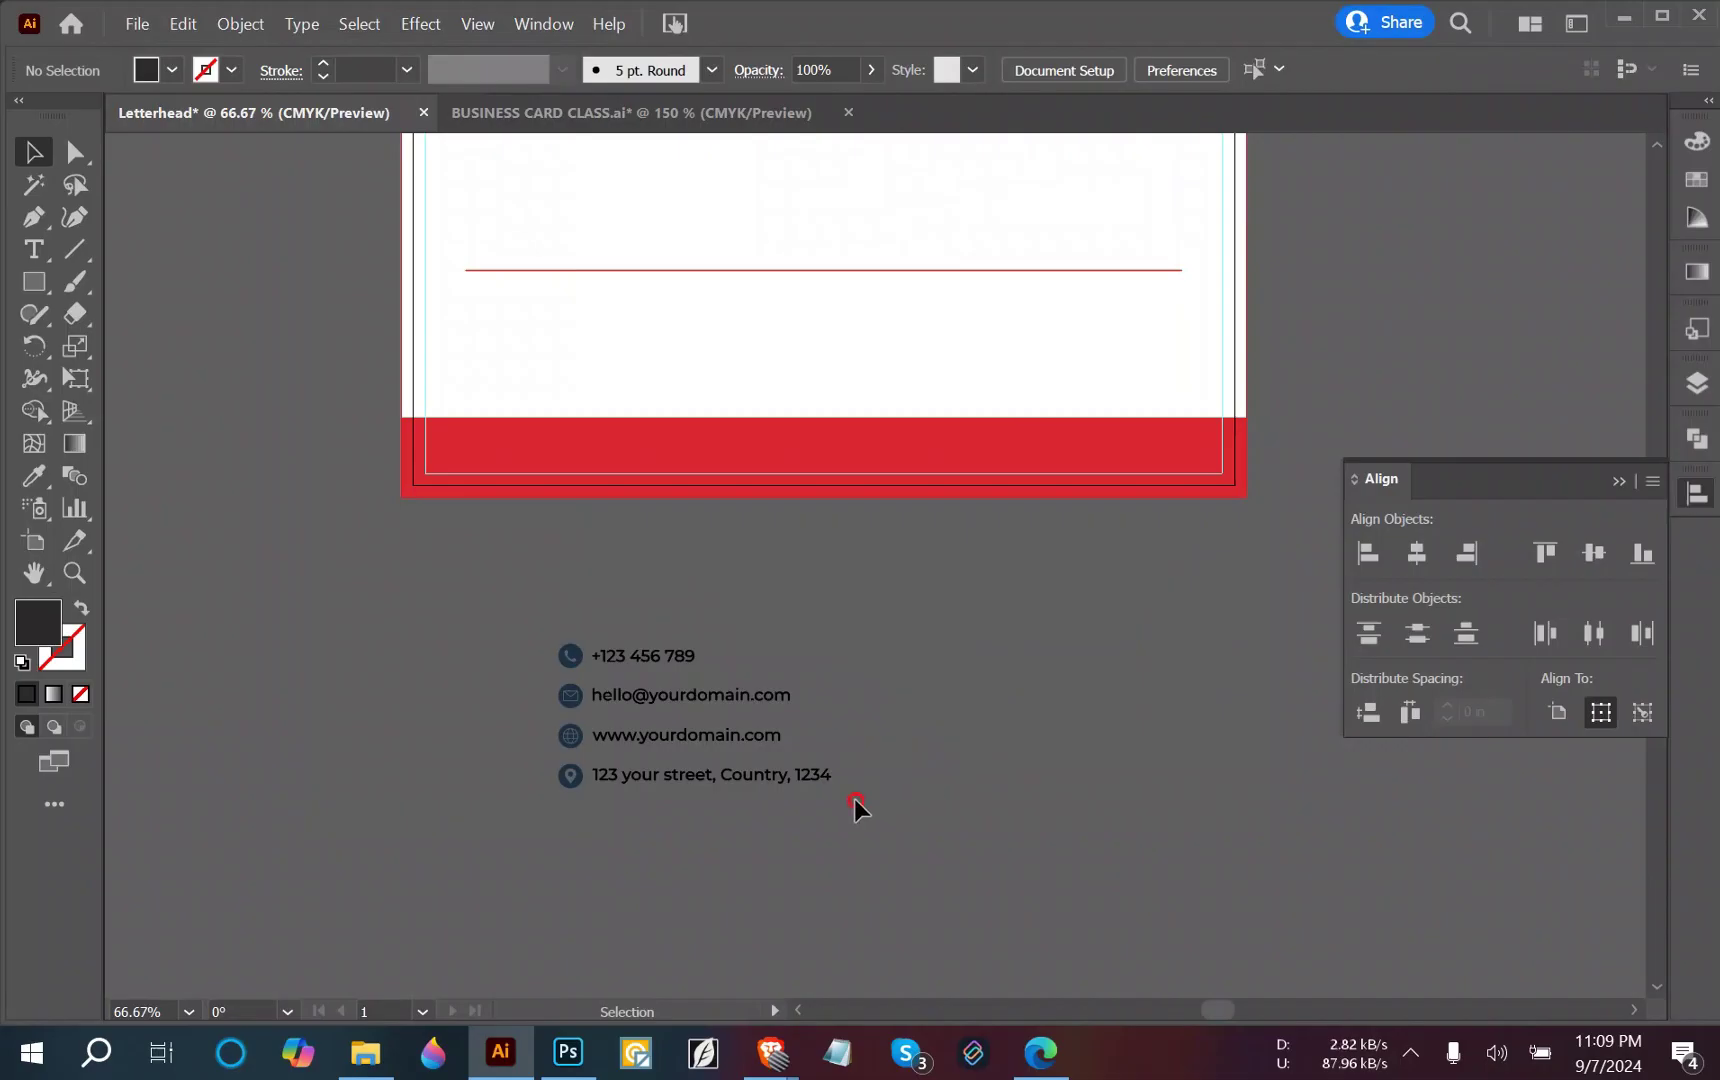
Examine the reference letterhead's footer contact layout against the contact details placed below the letterhead.
{"action": "left_click", "coordinate": [658, 735]}
{"action": "scroll", "coordinate": [392, 640], "scroll_direction": "down", "scroll_amount": 2}
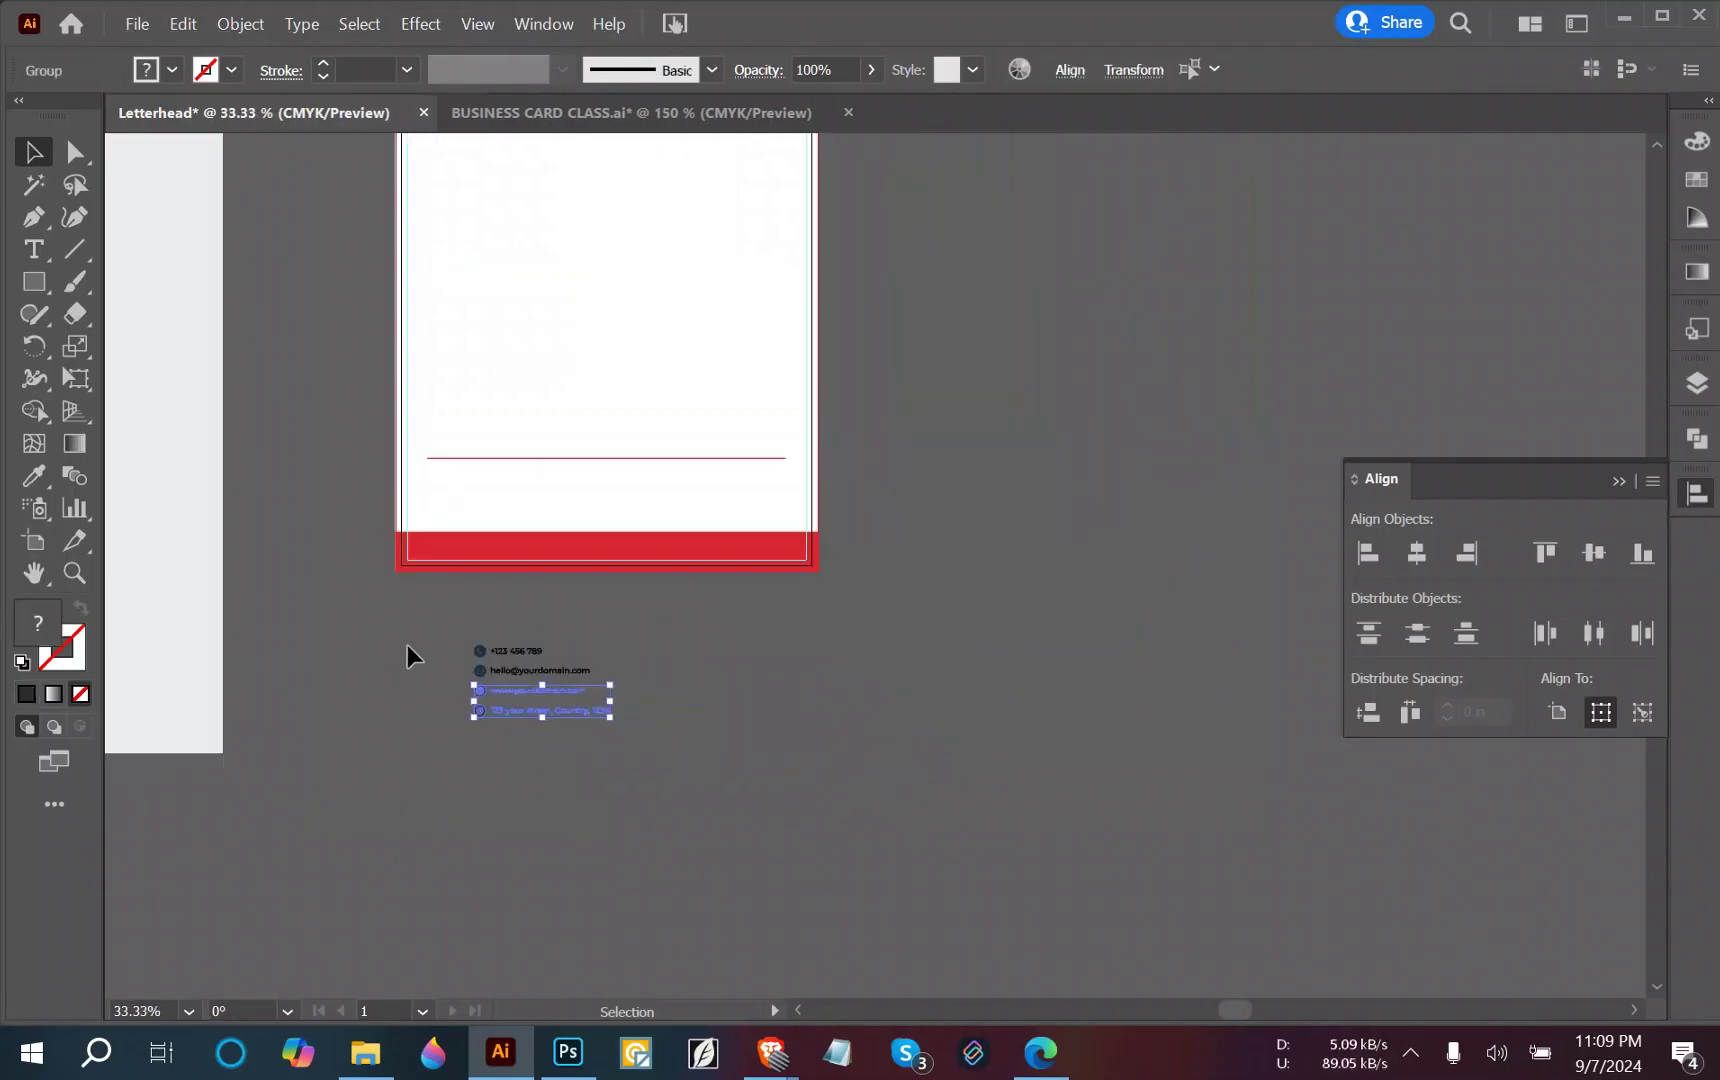
{"action": "left_click_drag", "start_coordinate": [411, 653], "coordinate": [1048, 764]}
{"action": "left_click_drag", "start_coordinate": [395, 690], "coordinate": [759, 535]}
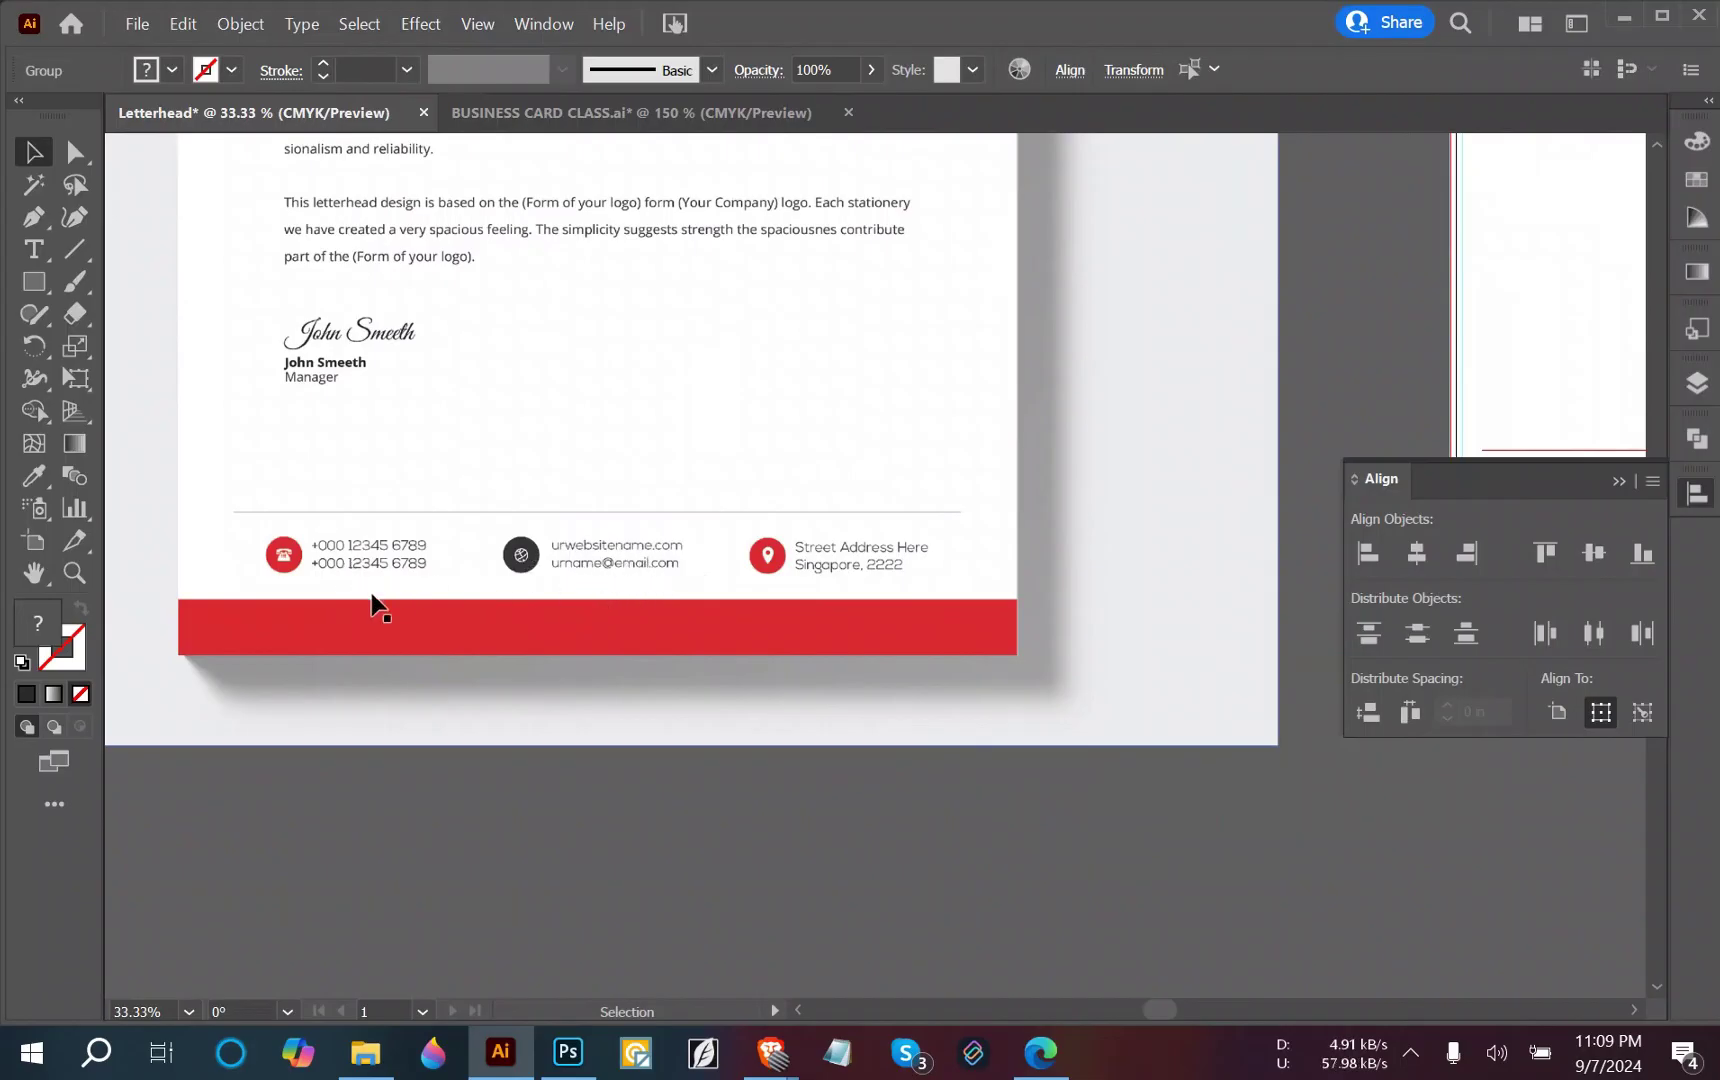
{"action": "left_click_drag", "start_coordinate": [1147, 608], "coordinate": [660, 530]}
{"action": "left_click_drag", "start_coordinate": [1137, 545], "coordinate": [921, 605]}
{"action": "left_click", "coordinate": [921, 600]}
{"action": "left_click_drag", "start_coordinate": [390, 538], "coordinate": [771, 551]}
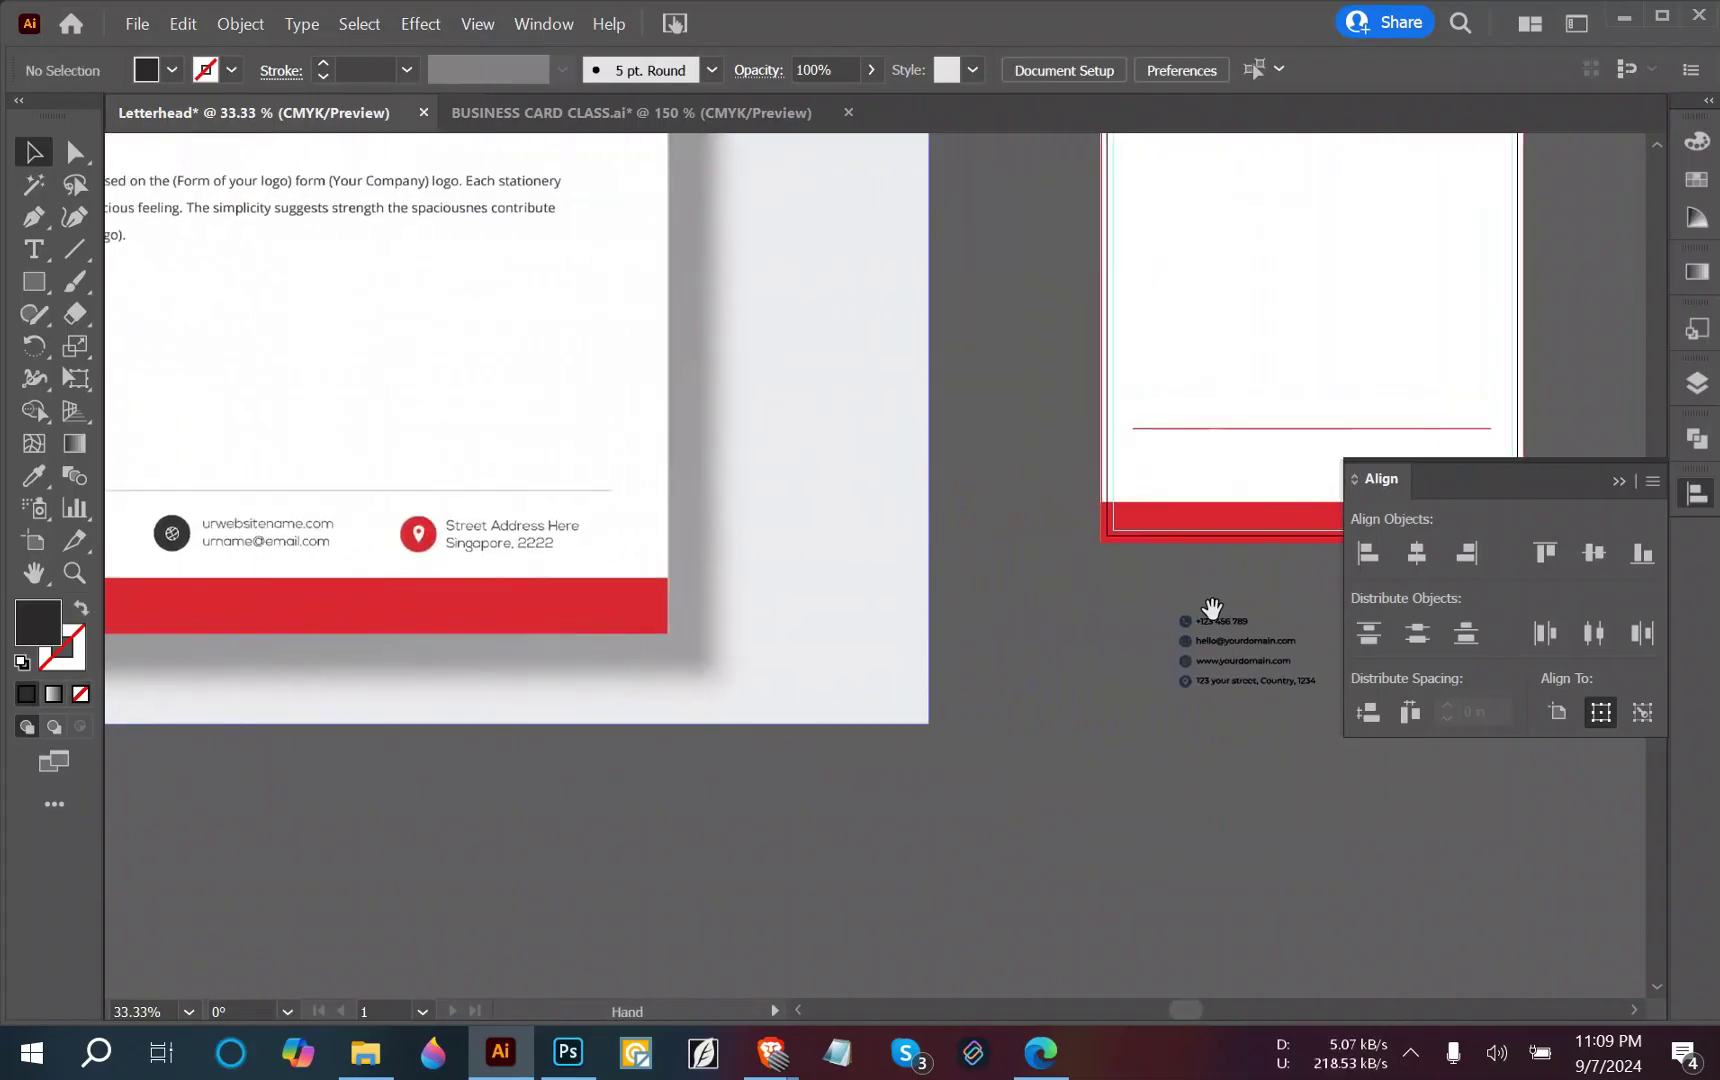
{"action": "mouse_move", "coordinate": [1212, 608]}
{"action": "left_mouse_down"}
{"action": "mouse_move", "coordinate": [795, 584]}
{"action": "mouse_move", "coordinate": [1213, 606]}
{"action": "left_mouse_up"}
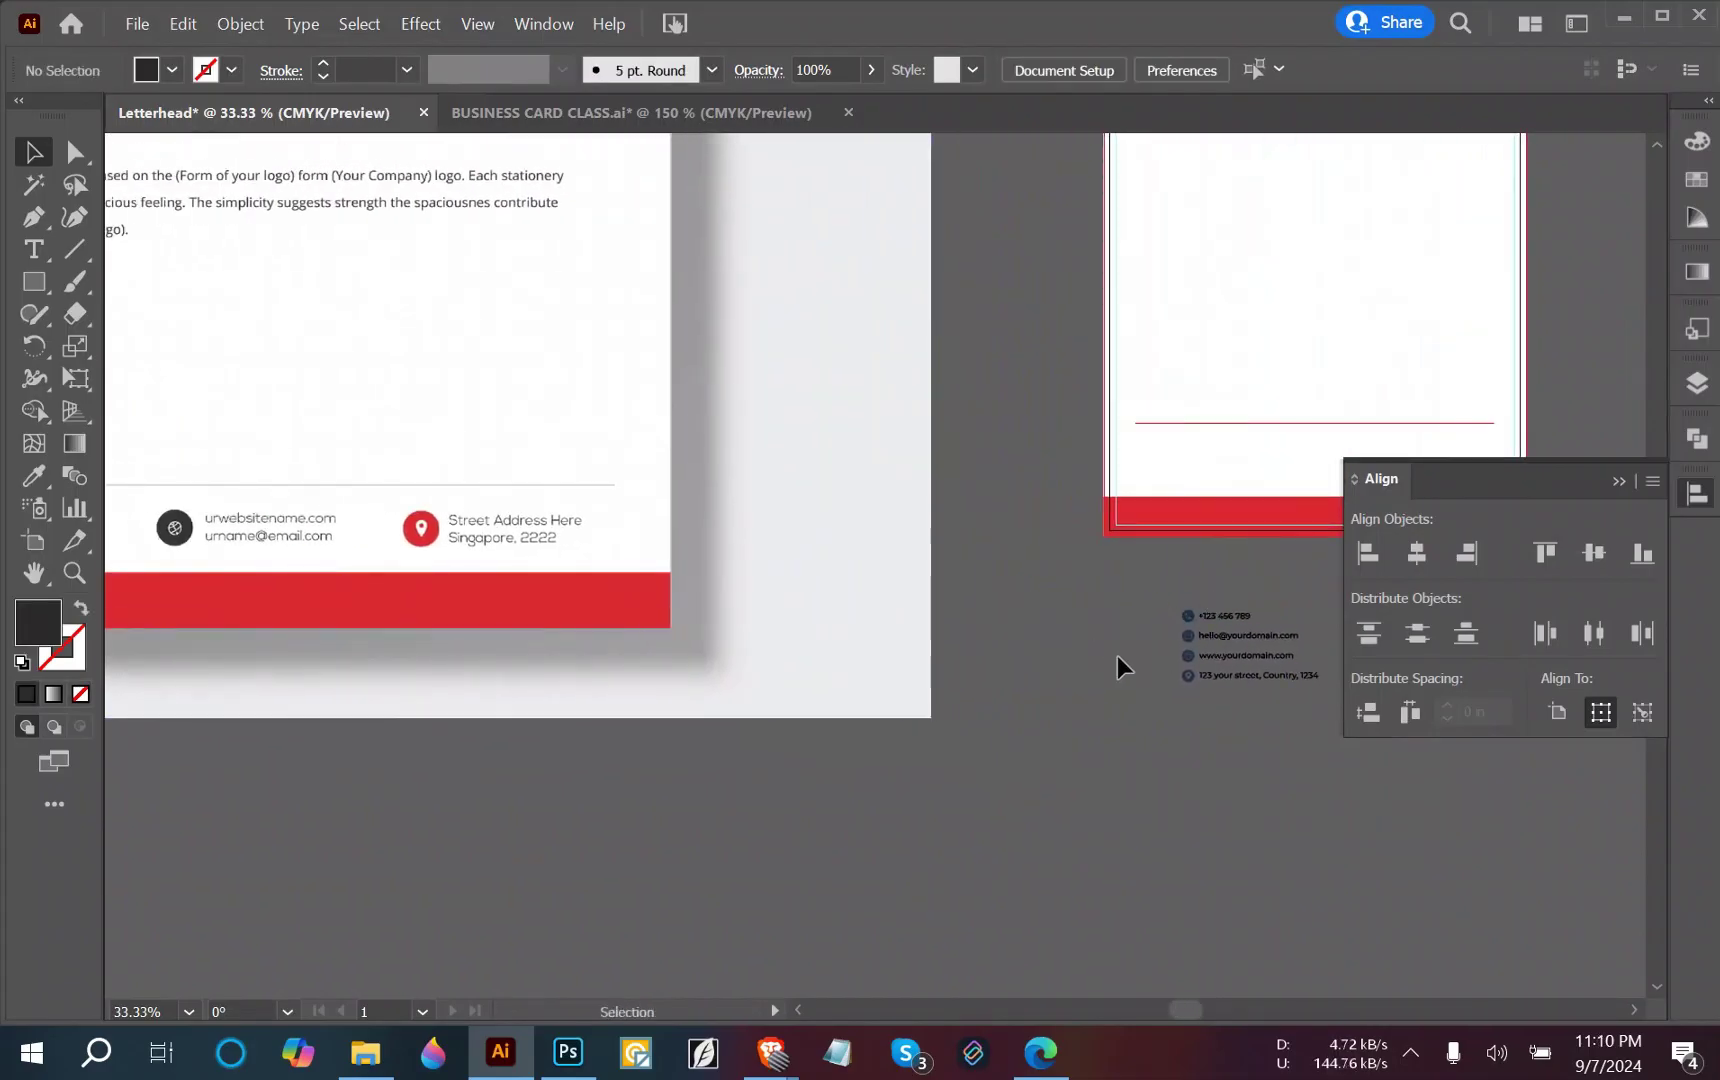
{"action": "left_click_drag", "start_coordinate": [434, 557], "coordinate": [359, 613]}
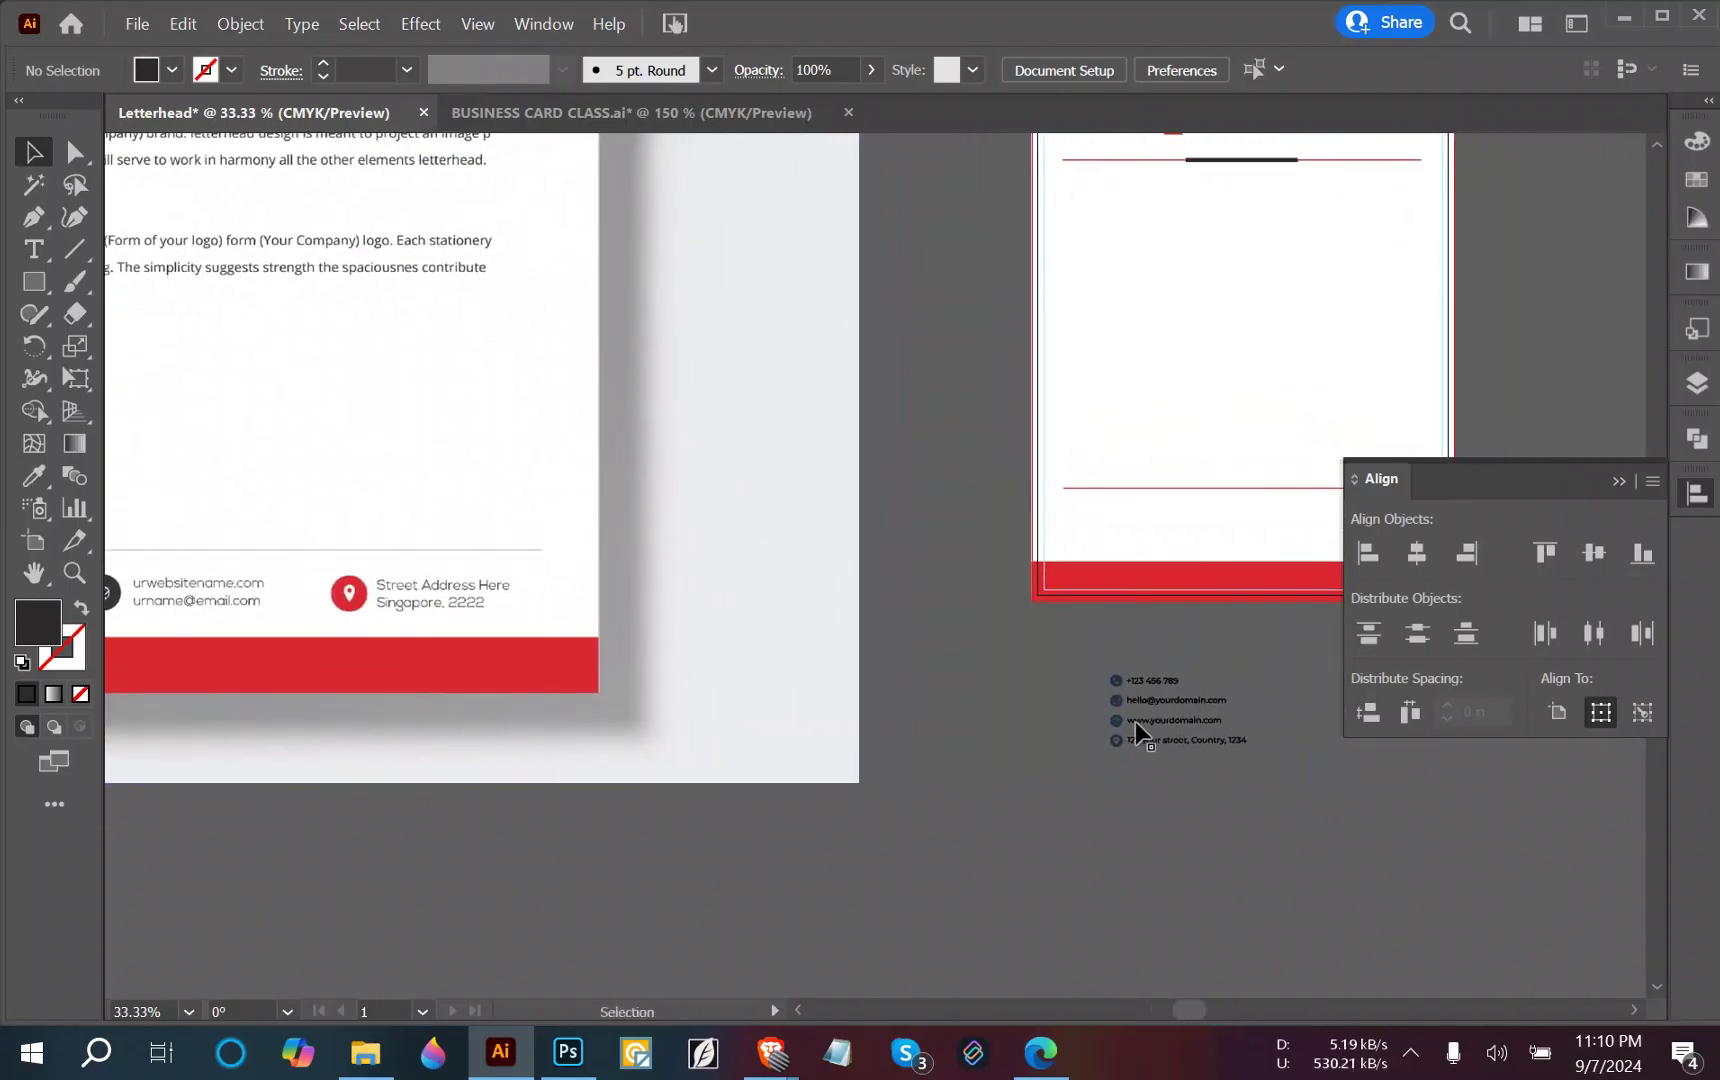
{"action": "left_click_drag", "start_coordinate": [1254, 780], "coordinate": [1280, 790]}
{"action": "left_click_drag", "start_coordinate": [1350, 805], "coordinate": [1038, 752]}
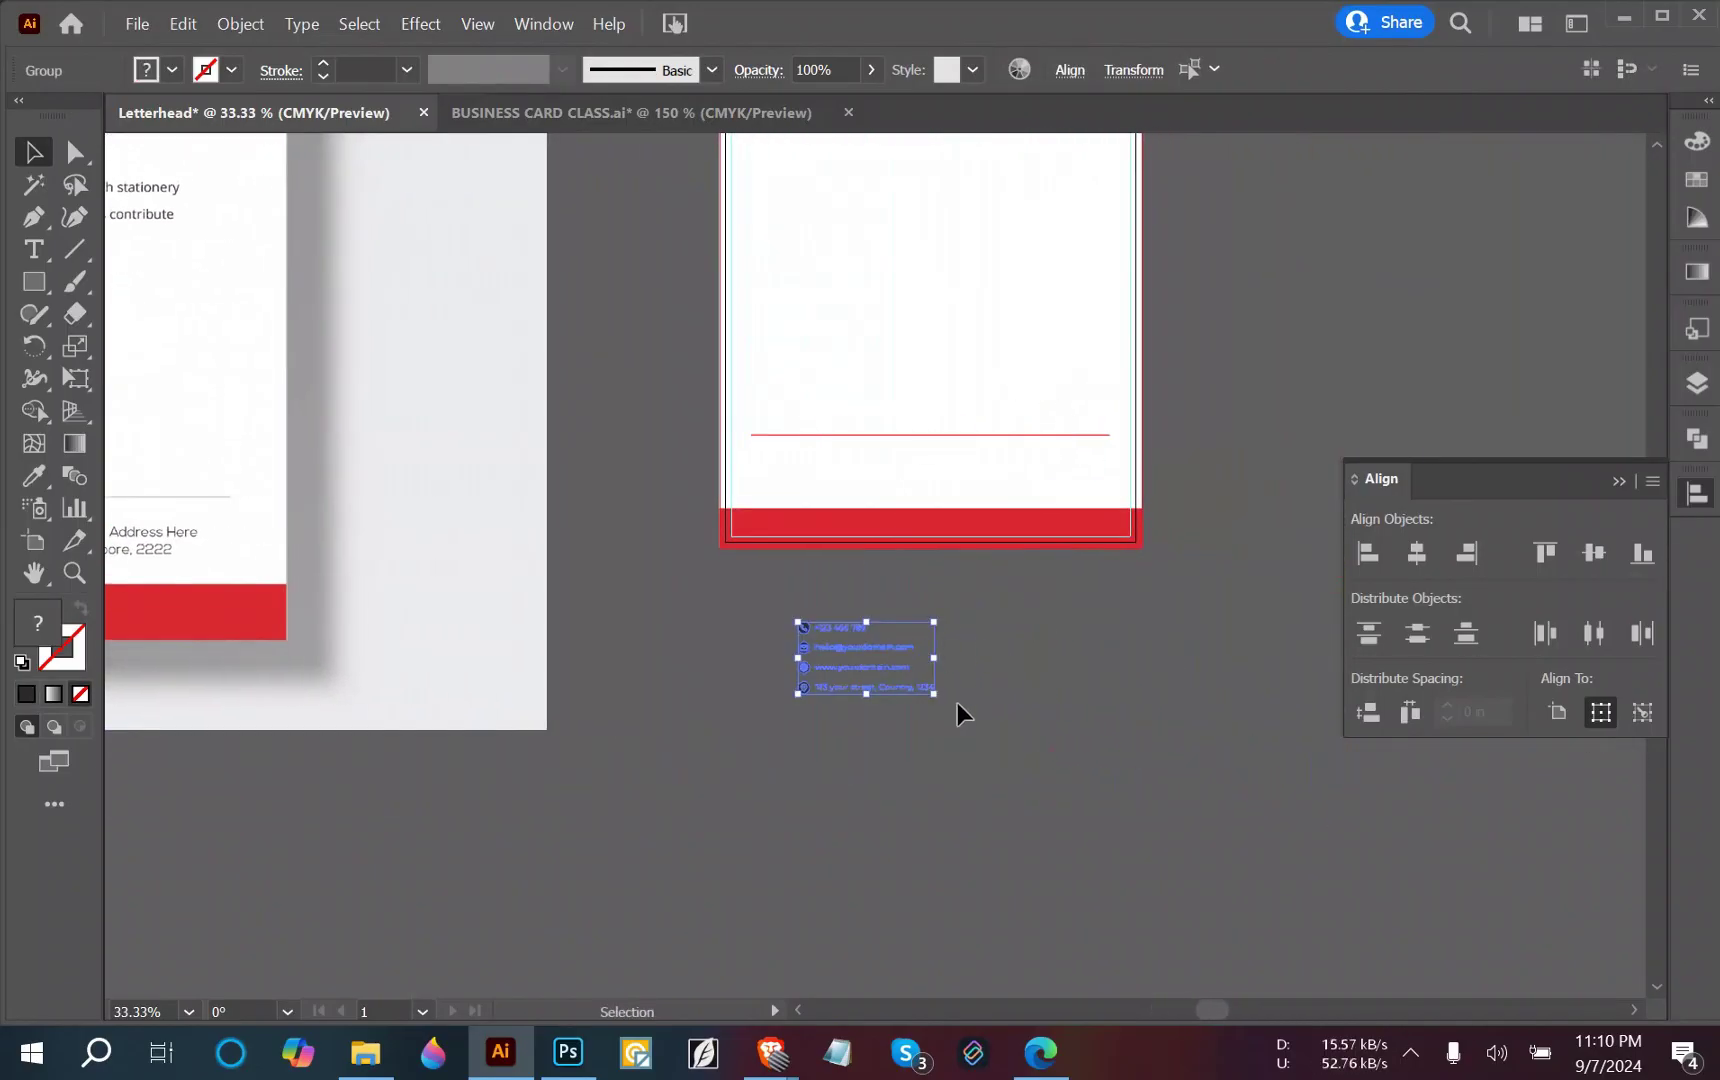
{"action": "scroll", "coordinate": [875, 730], "scroll_direction": "up", "scroll_amount": 1}
{"action": "left_click_drag", "start_coordinate": [492, 638], "coordinate": [1250, 884]}
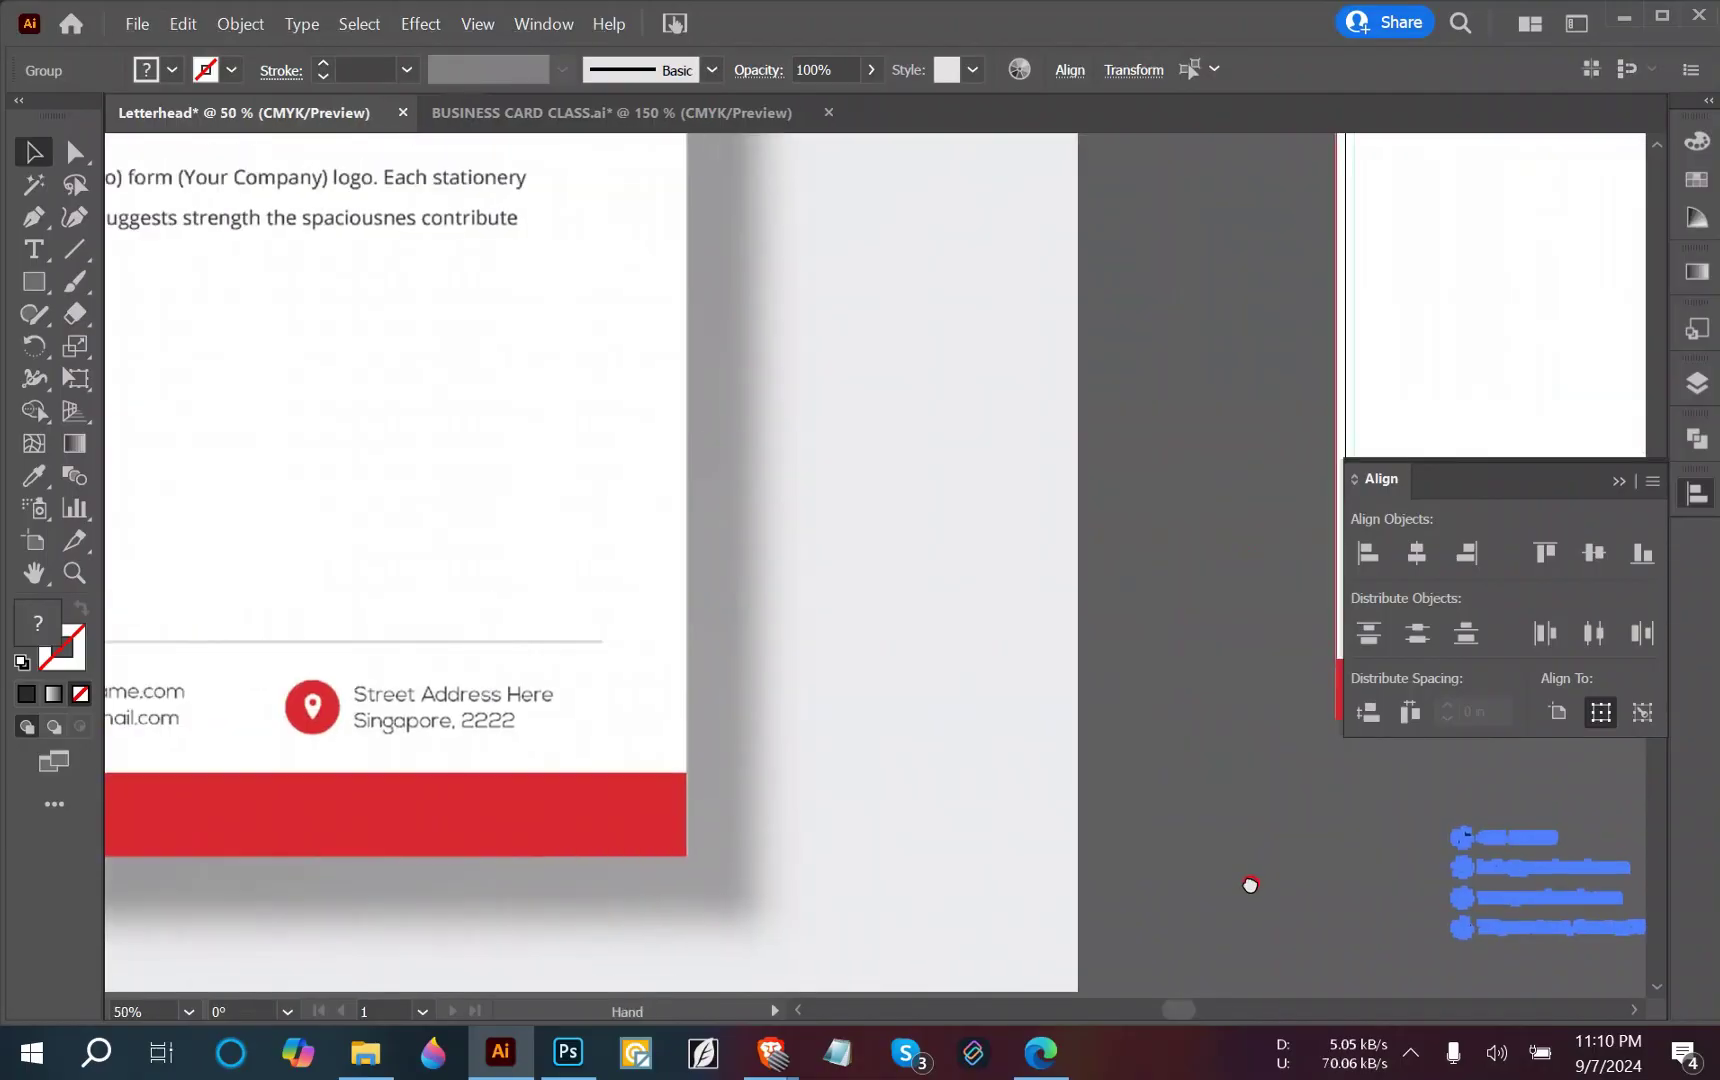
{"action": "mouse_move", "coordinate": [645, 700]}
{"action": "left_mouse_down"}
{"action": "mouse_move", "coordinate": [1213, 600]}
{"action": "mouse_move", "coordinate": [1425, 610]}
{"action": "mouse_move", "coordinate": [550, 598]}
{"action": "left_mouse_up"}
{"action": "left_click_drag", "start_coordinate": [1190, 610], "coordinate": [540, 615]}
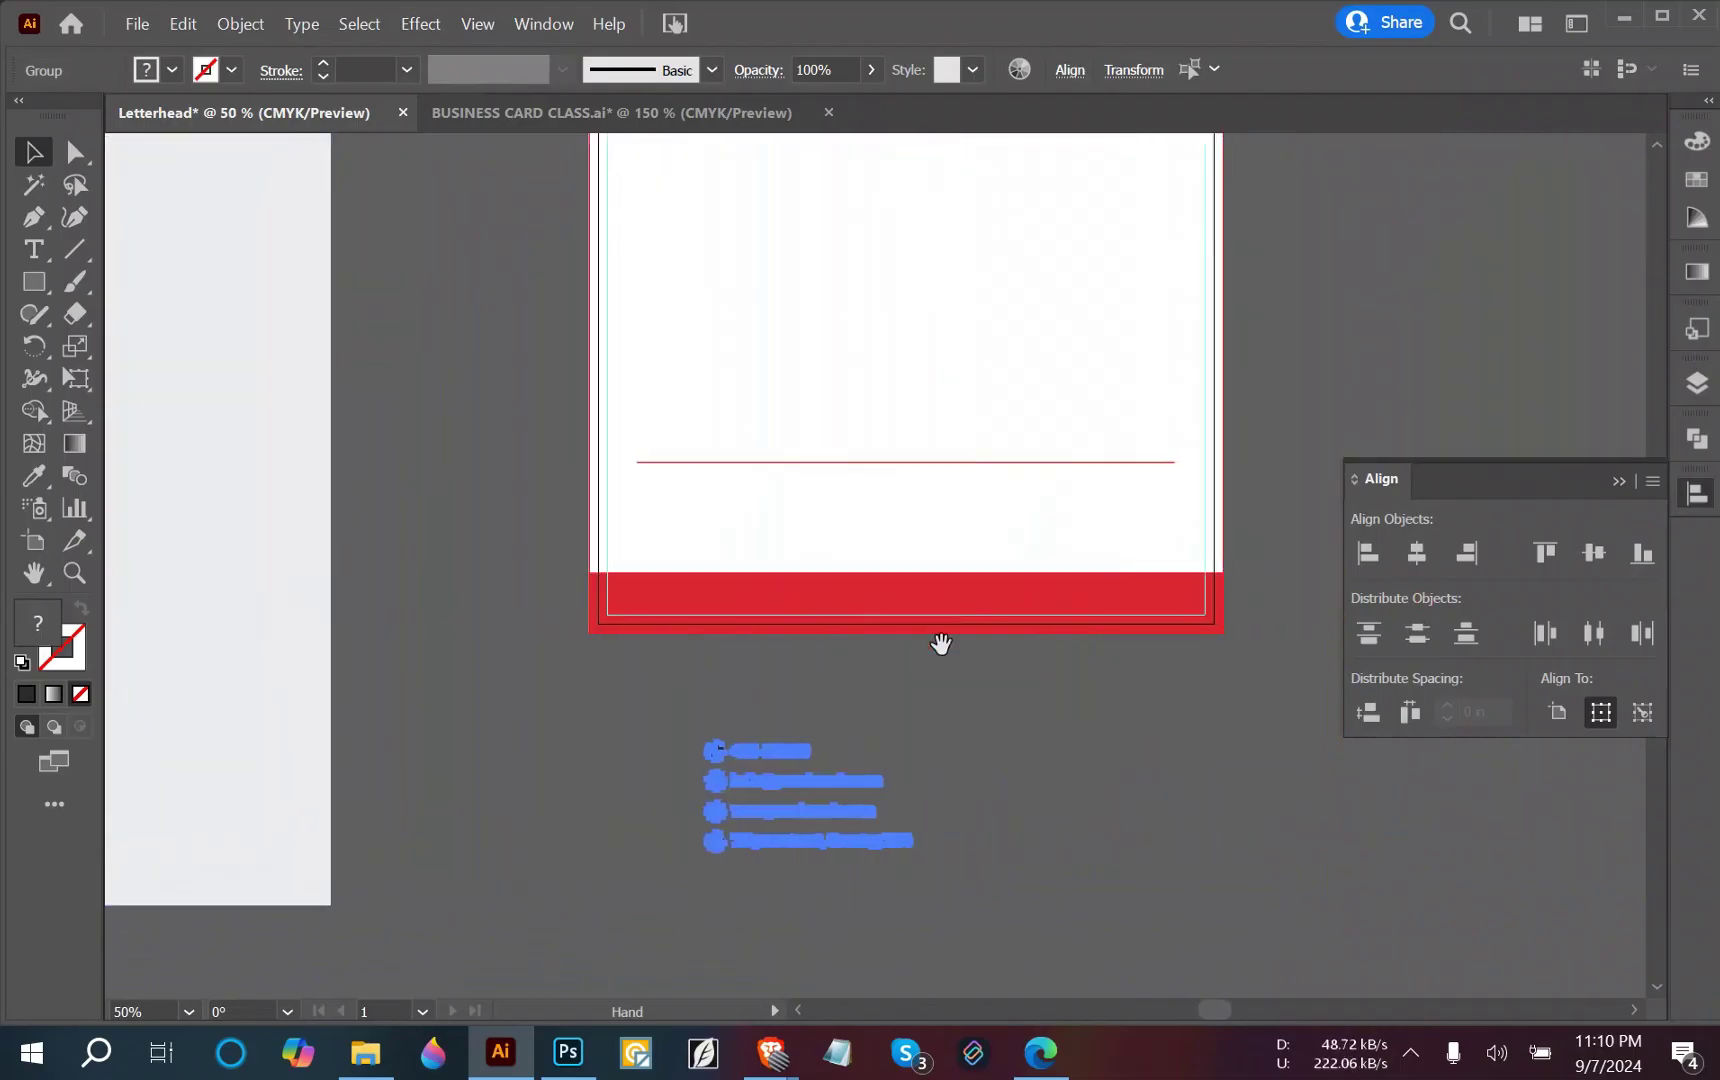
Ungroup the contact details block below the letterhead.
{"action": "left_click", "coordinate": [966, 859]}
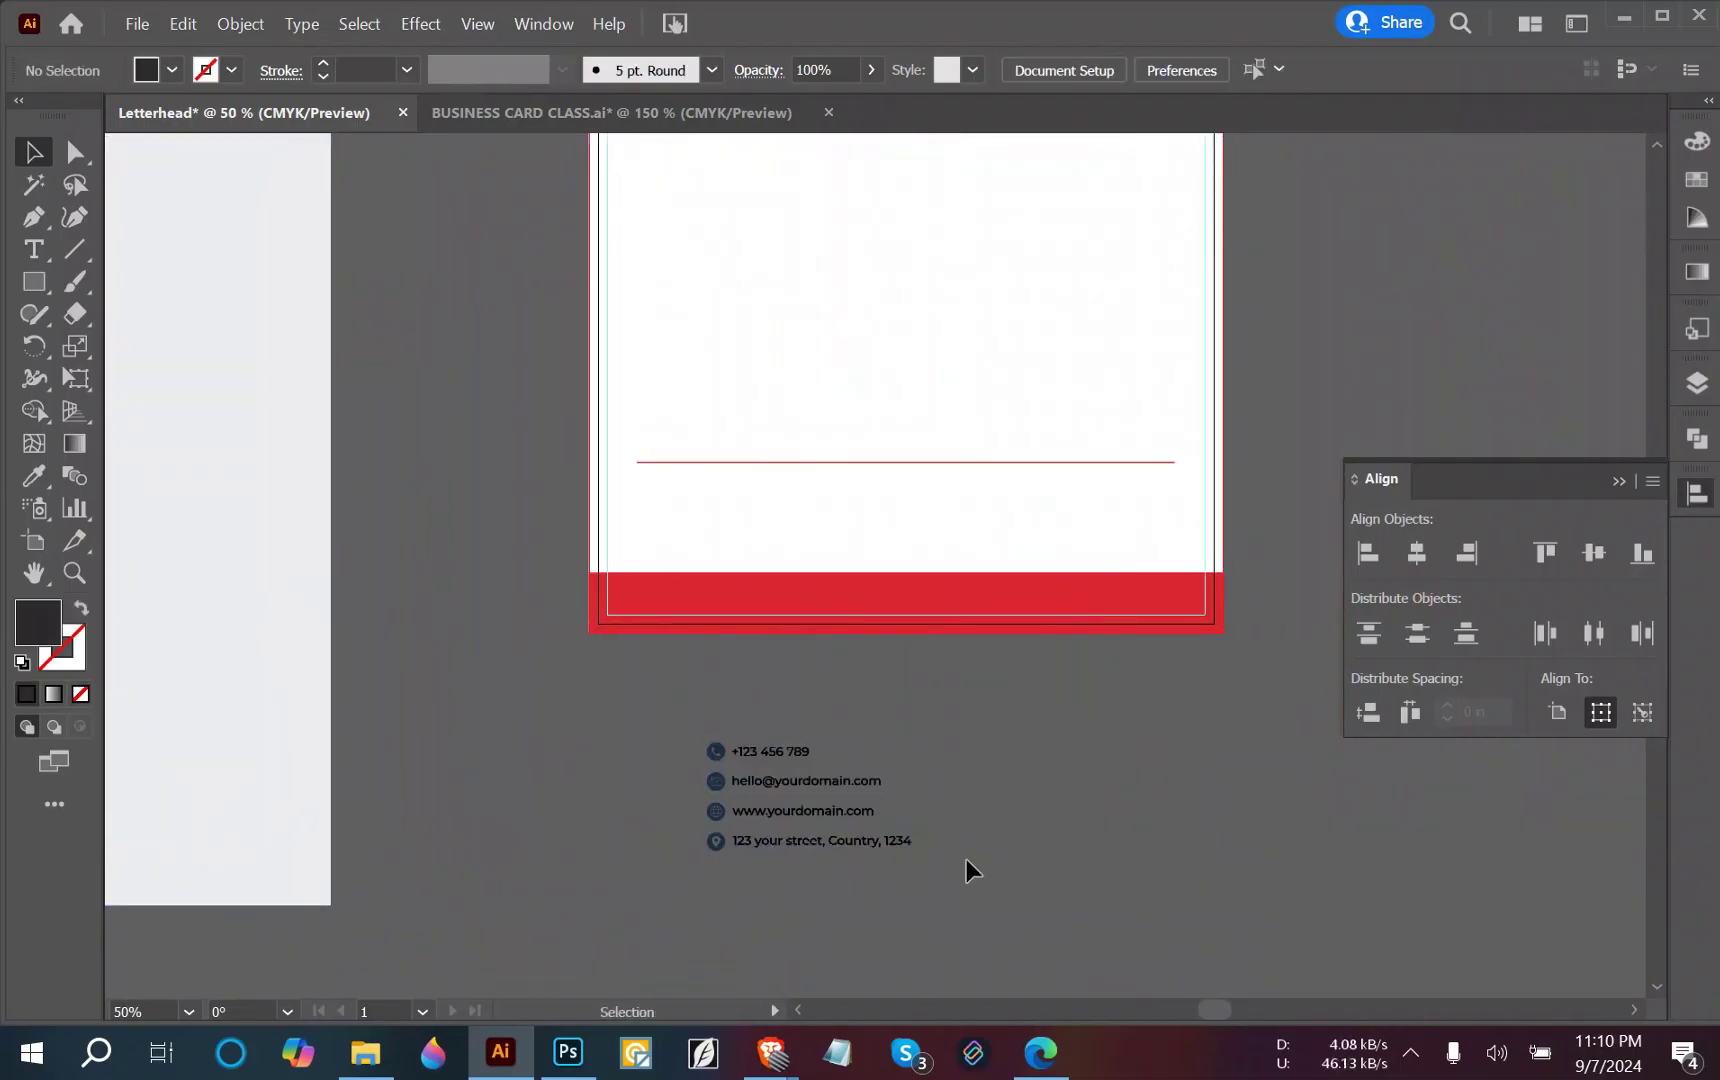
{"action": "scroll", "coordinate": [865, 882], "scroll_direction": "up", "scroll_amount": 2}
{"action": "left_click_drag", "start_coordinate": [865, 882], "coordinate": [689, 474]}
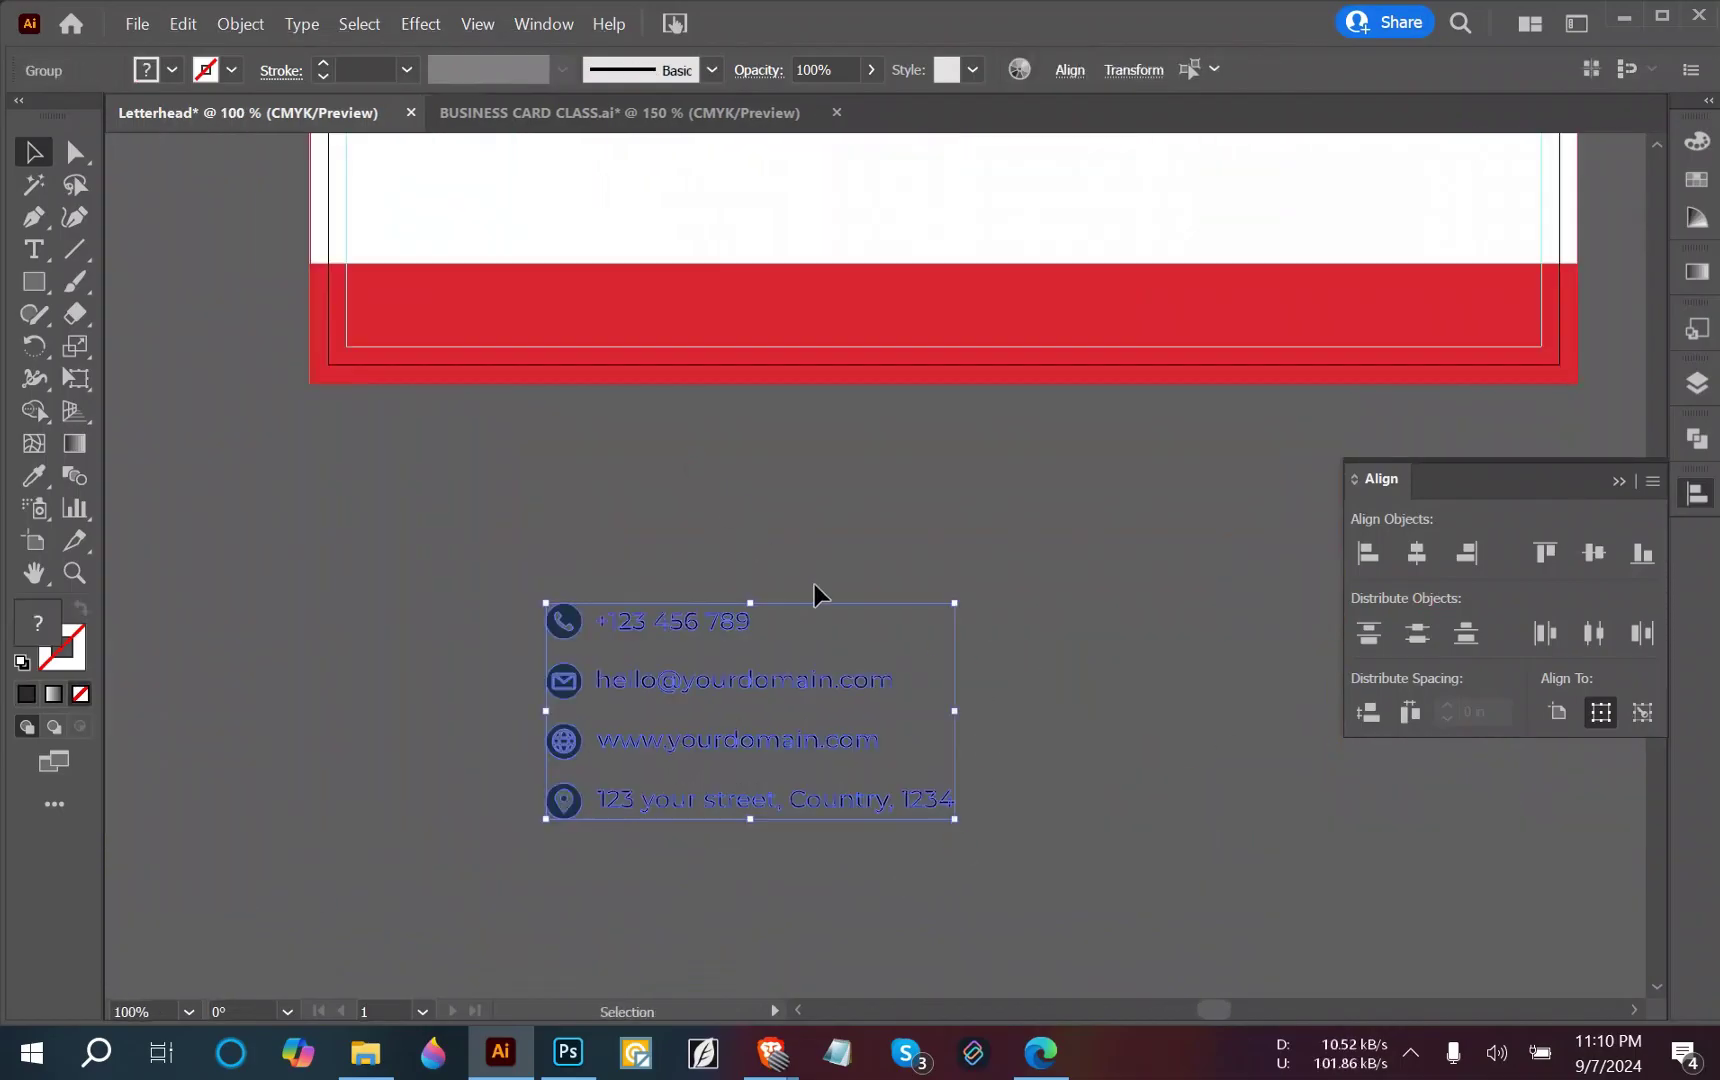
{"action": "left_click", "coordinate": [830, 660]}
{"action": "left_click", "coordinate": [812, 680]}
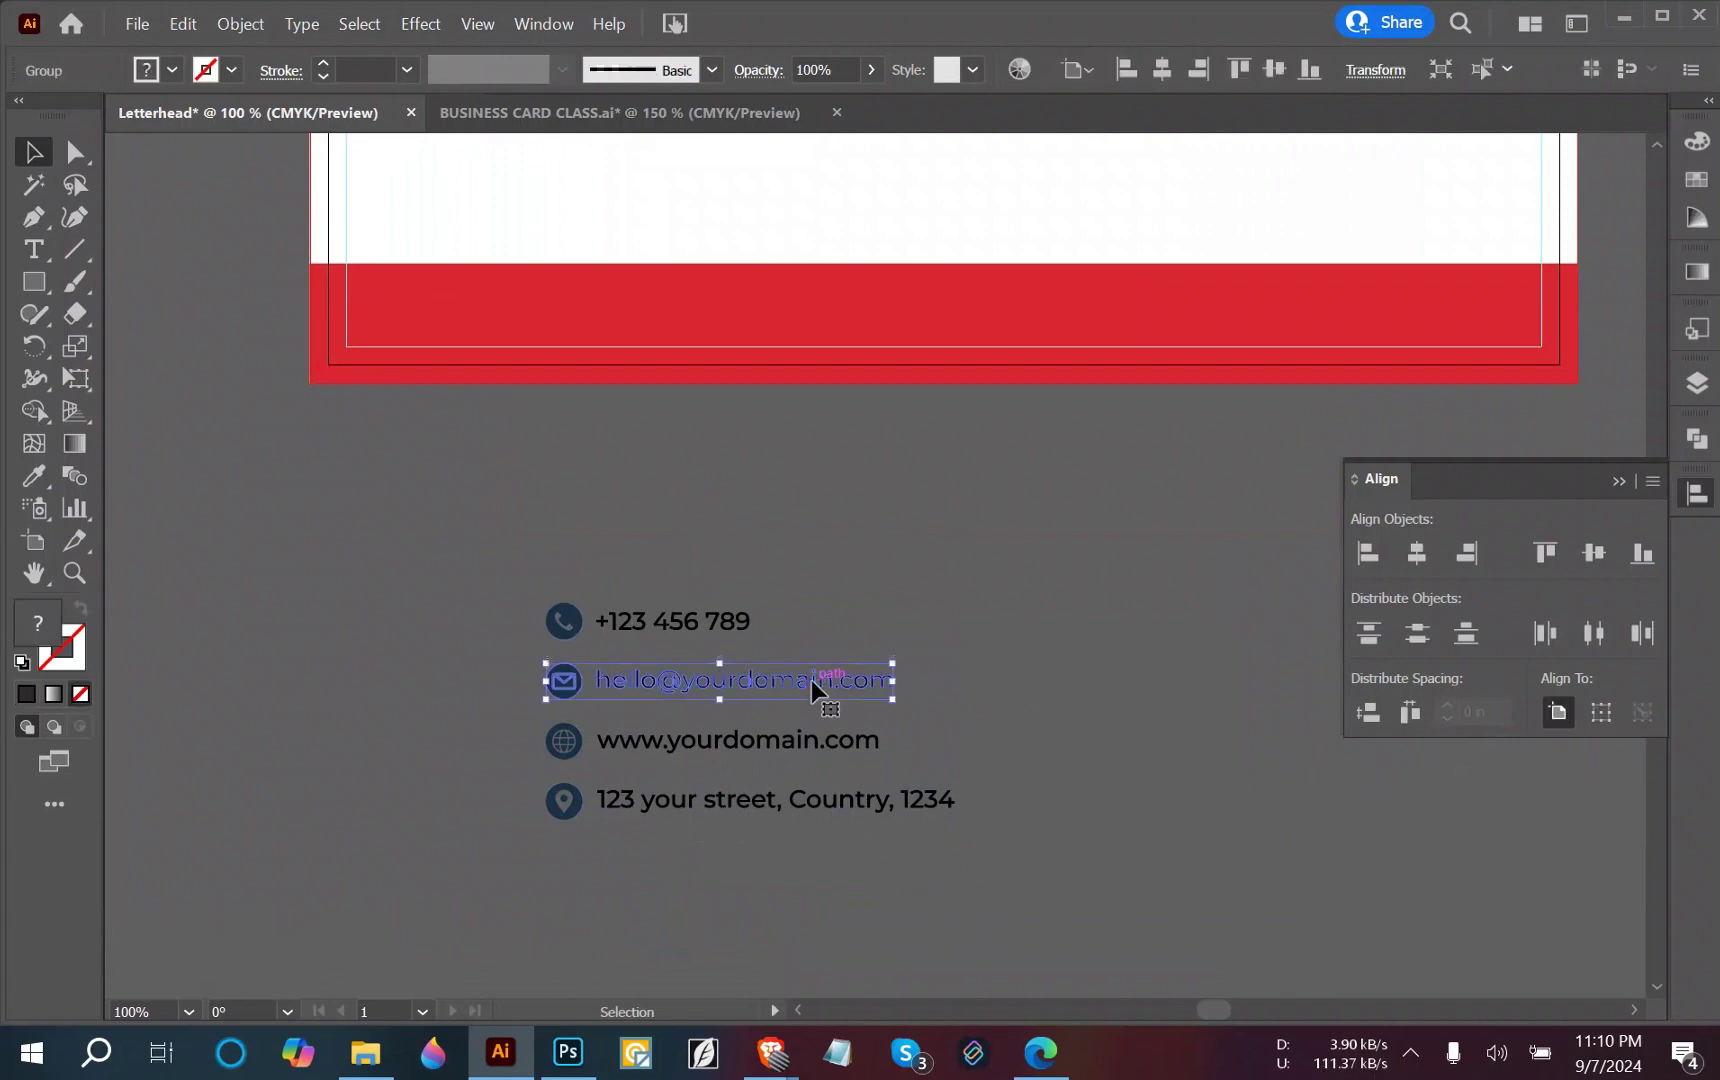
{"action": "left_click", "coordinate": [711, 611]}
{"action": "right_click", "coordinate": [711, 611]}
{"action": "left_click", "coordinate": [800, 824]}
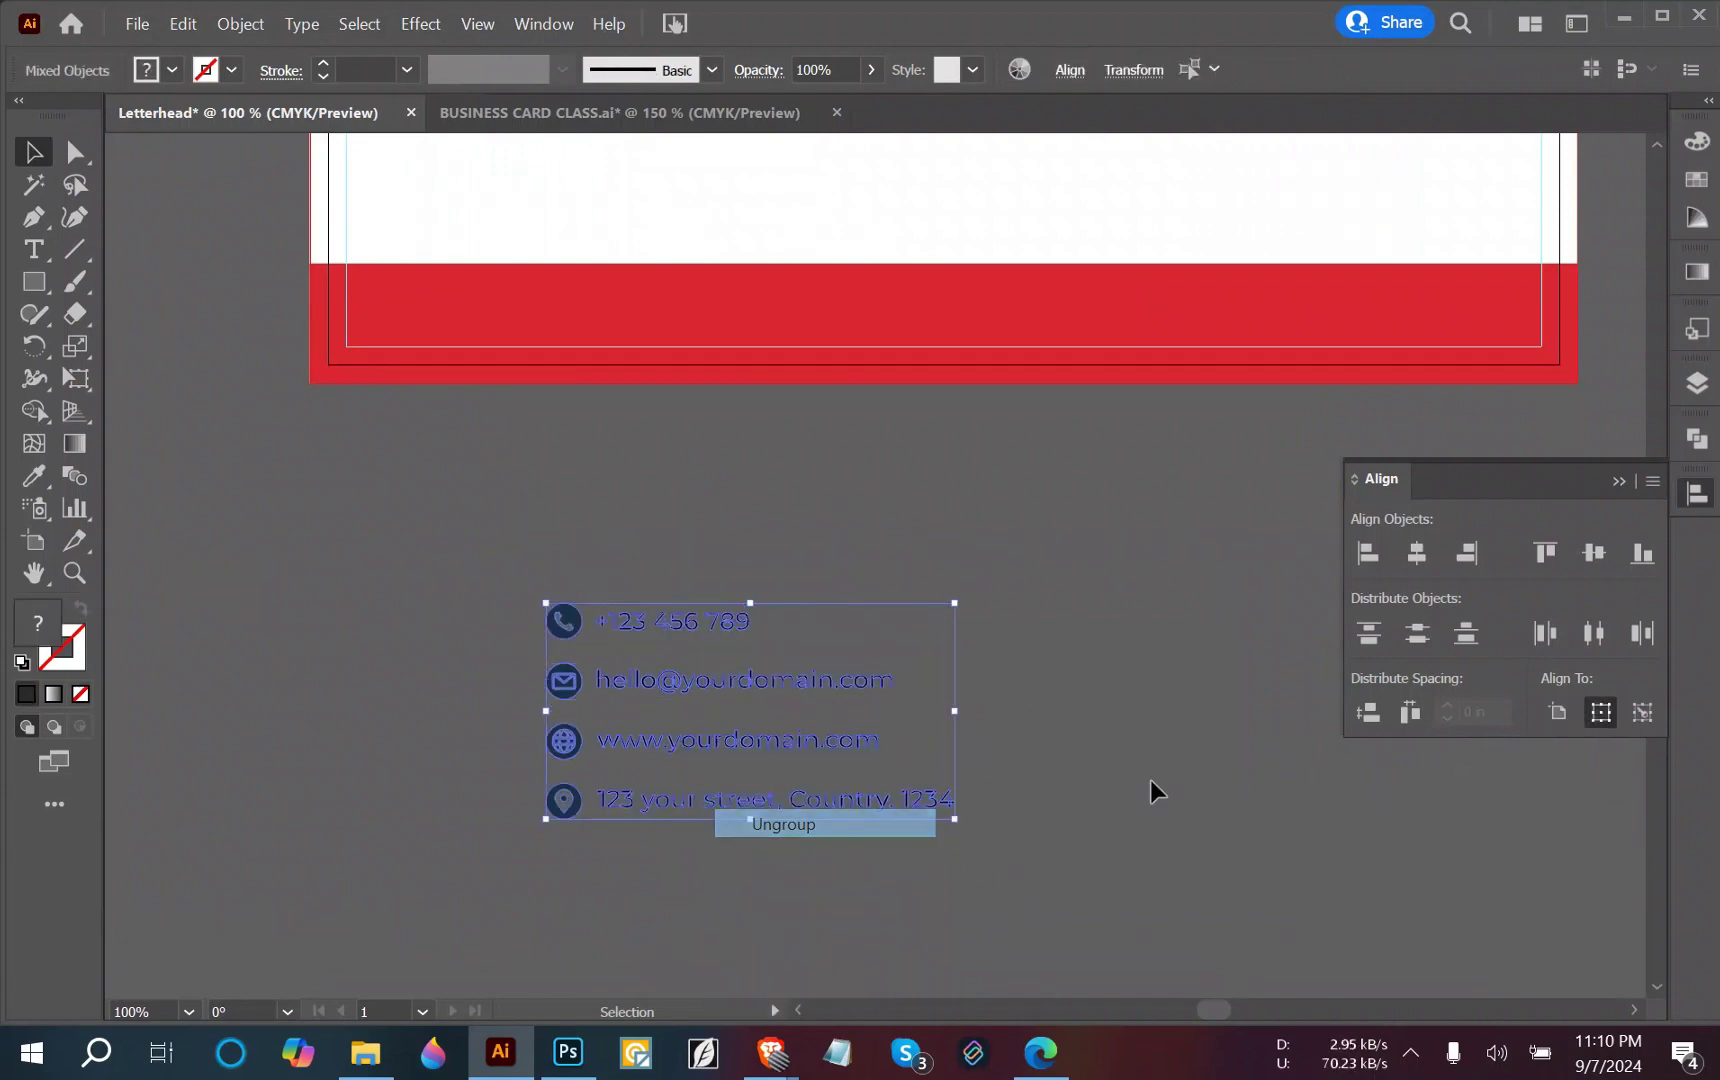
Delete the phone, email, website and address text lines, keeping only the four icons.
{"action": "left_click", "coordinate": [1137, 818]}
{"action": "left_click", "coordinate": [880, 682]}
{"action": "key", "text": "Delete"}
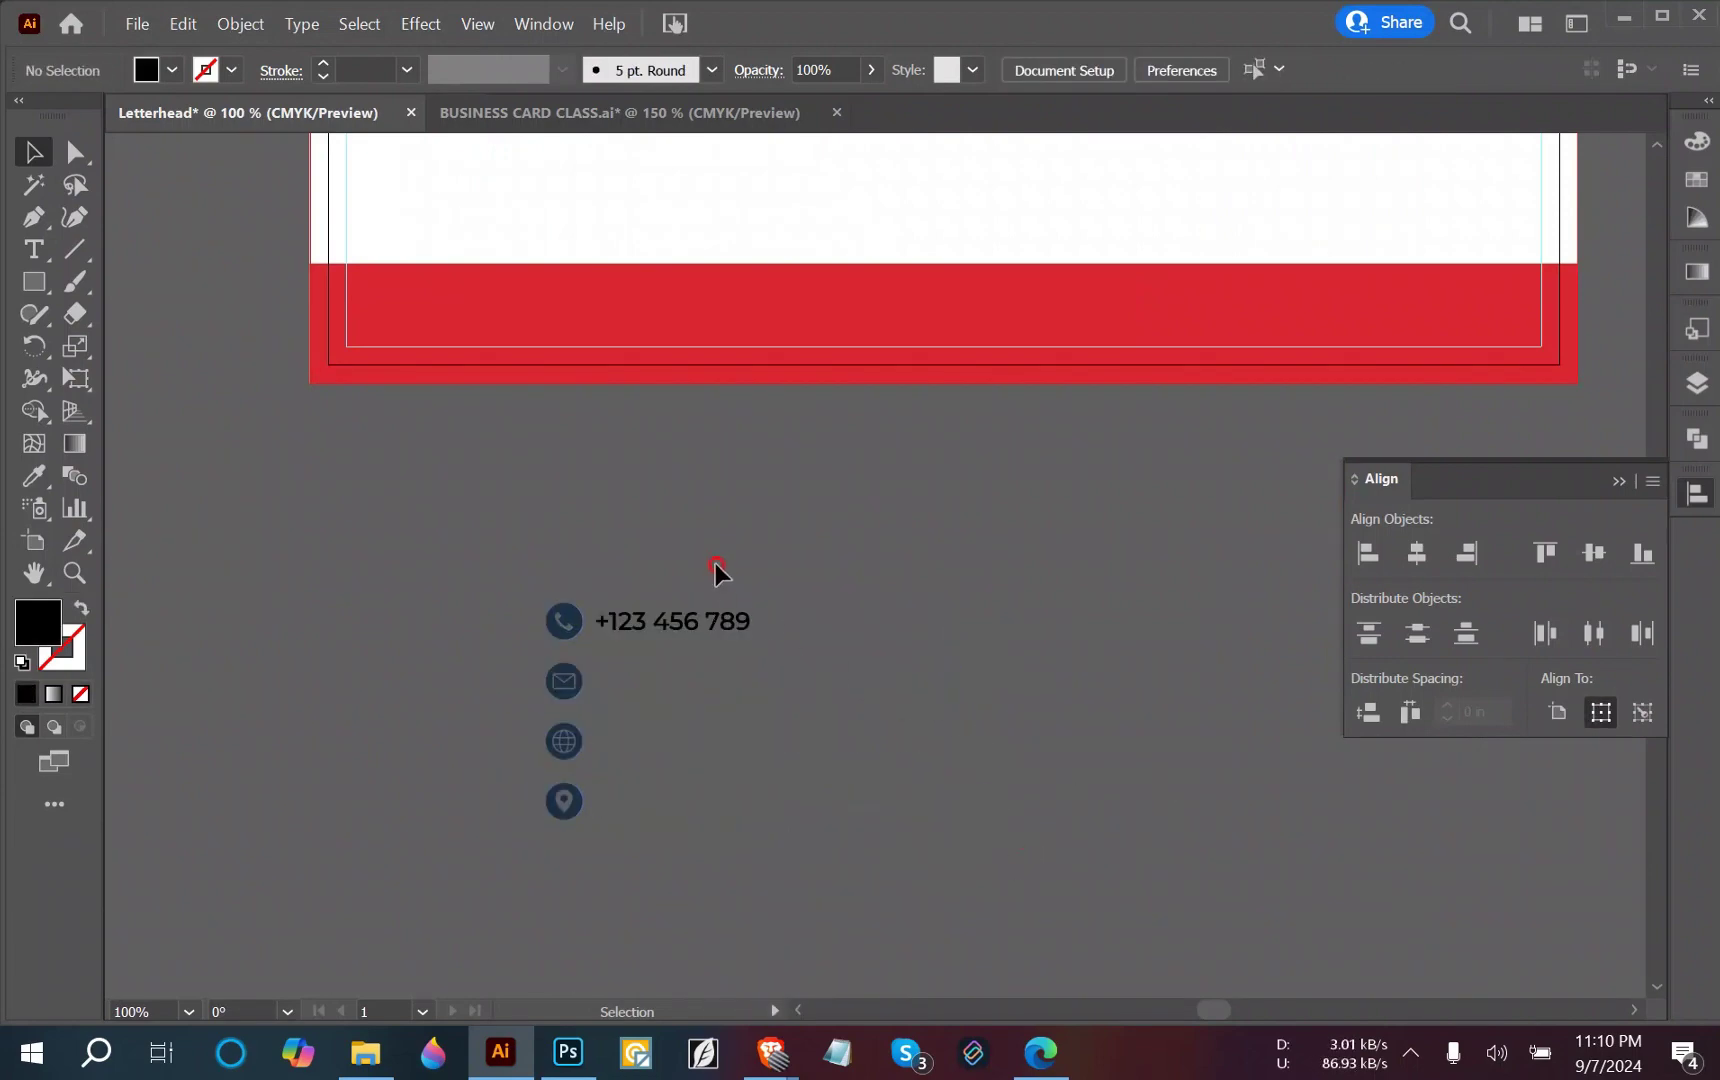
{"action": "left_click_drag", "start_coordinate": [715, 564], "coordinate": [671, 521]}
{"action": "key", "text": "Delete"}
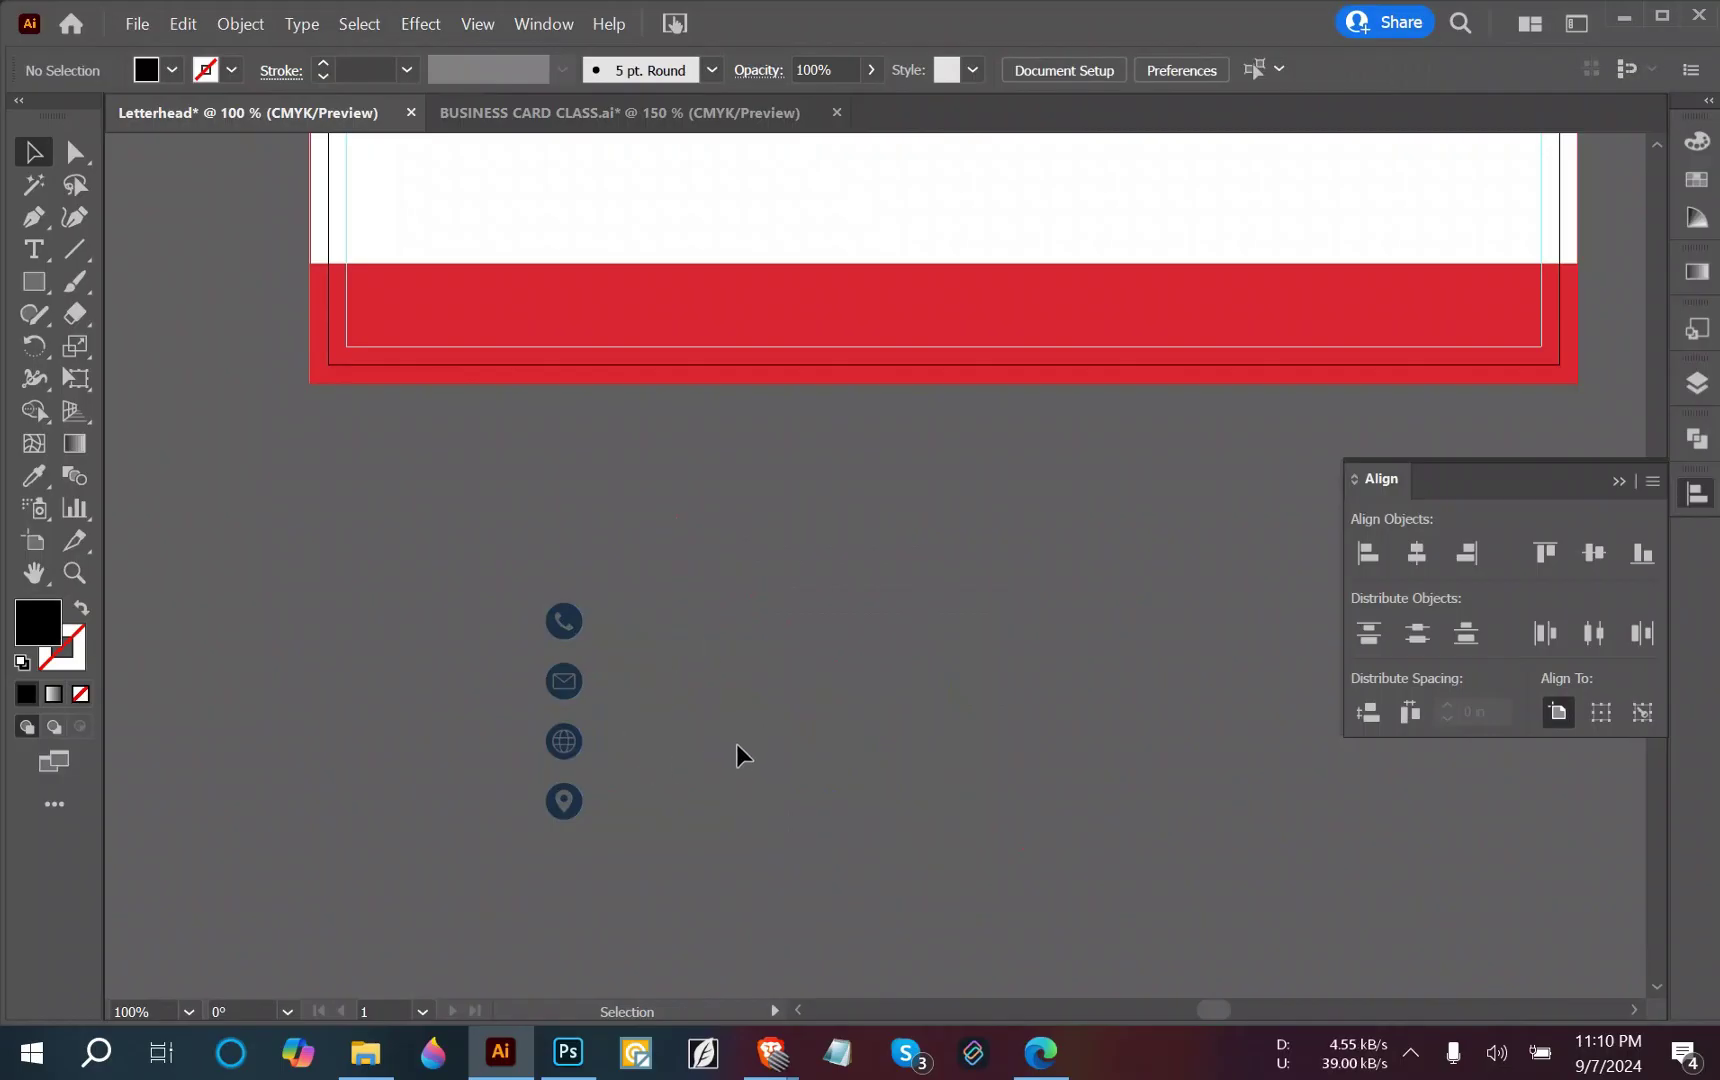
Delete the envelope icon from the column of contact icons.
{"action": "scroll", "coordinate": [738, 738], "scroll_direction": "down", "scroll_amount": 1, "text": "alt"}
{"action": "left_click_drag", "start_coordinate": [738, 738], "coordinate": [1482, 730]}
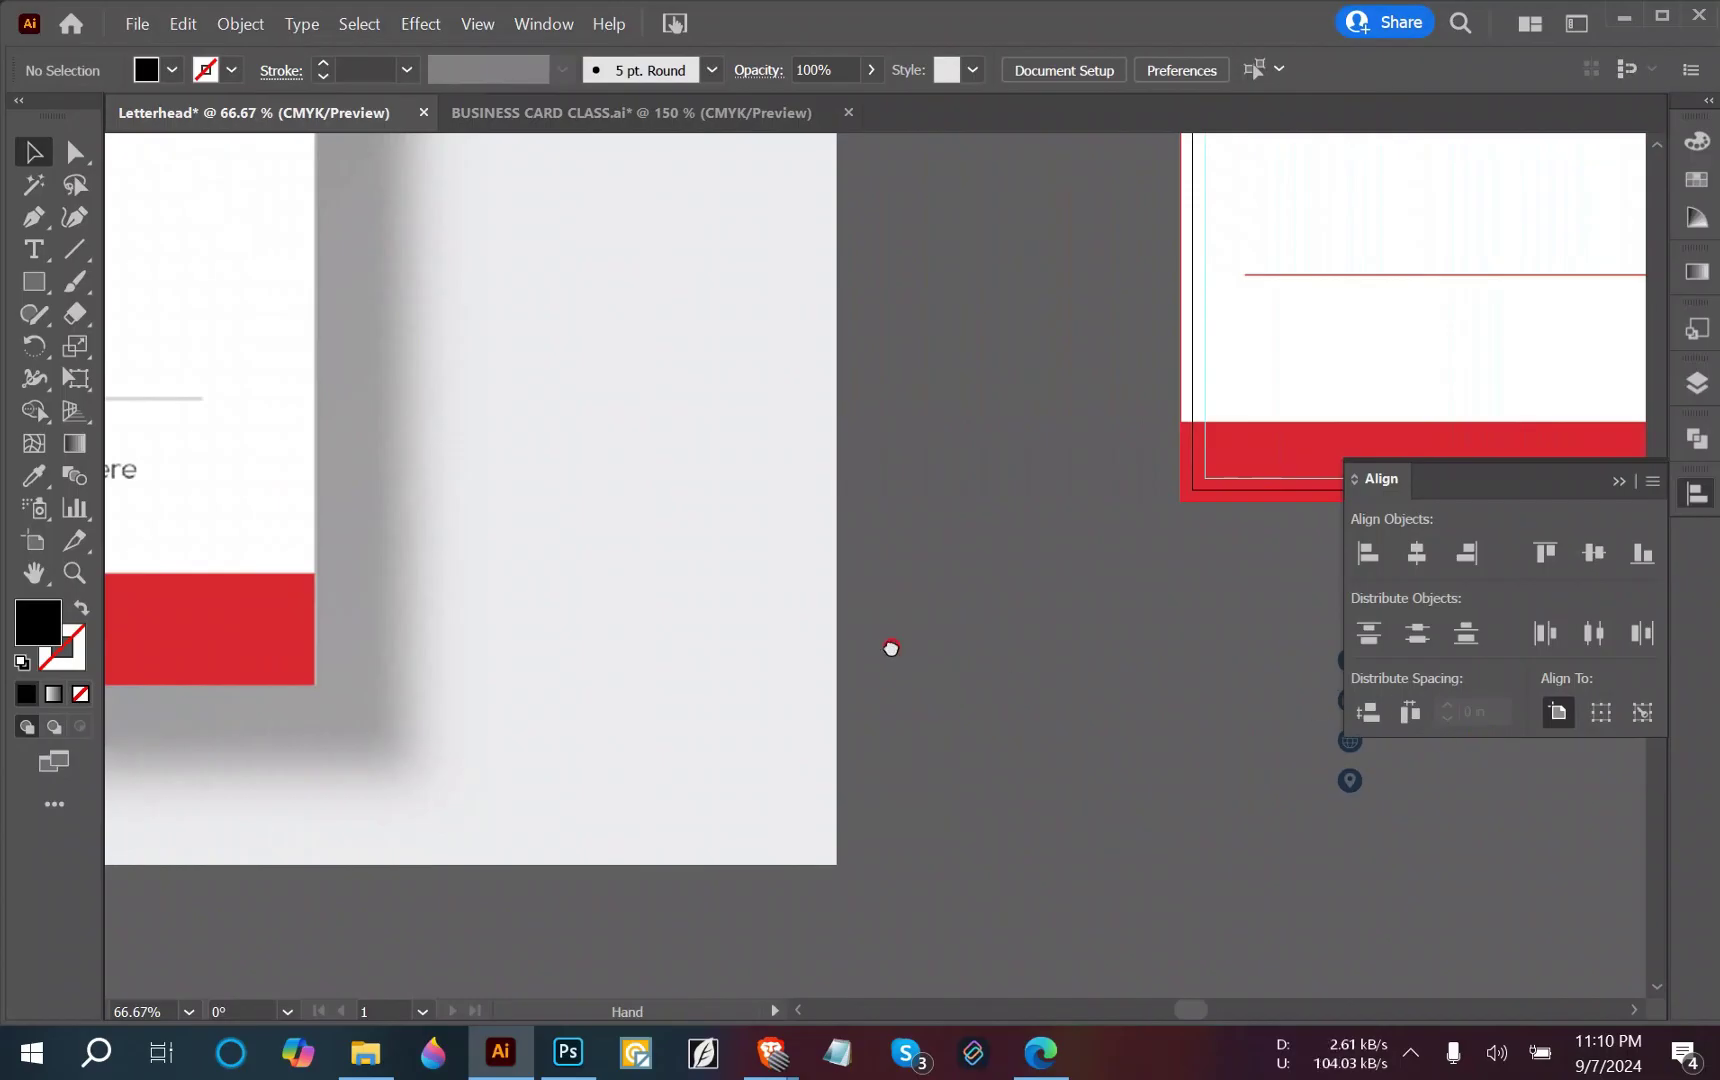
{"action": "left_click_drag", "start_coordinate": [891, 649], "coordinate": [587, 593]}
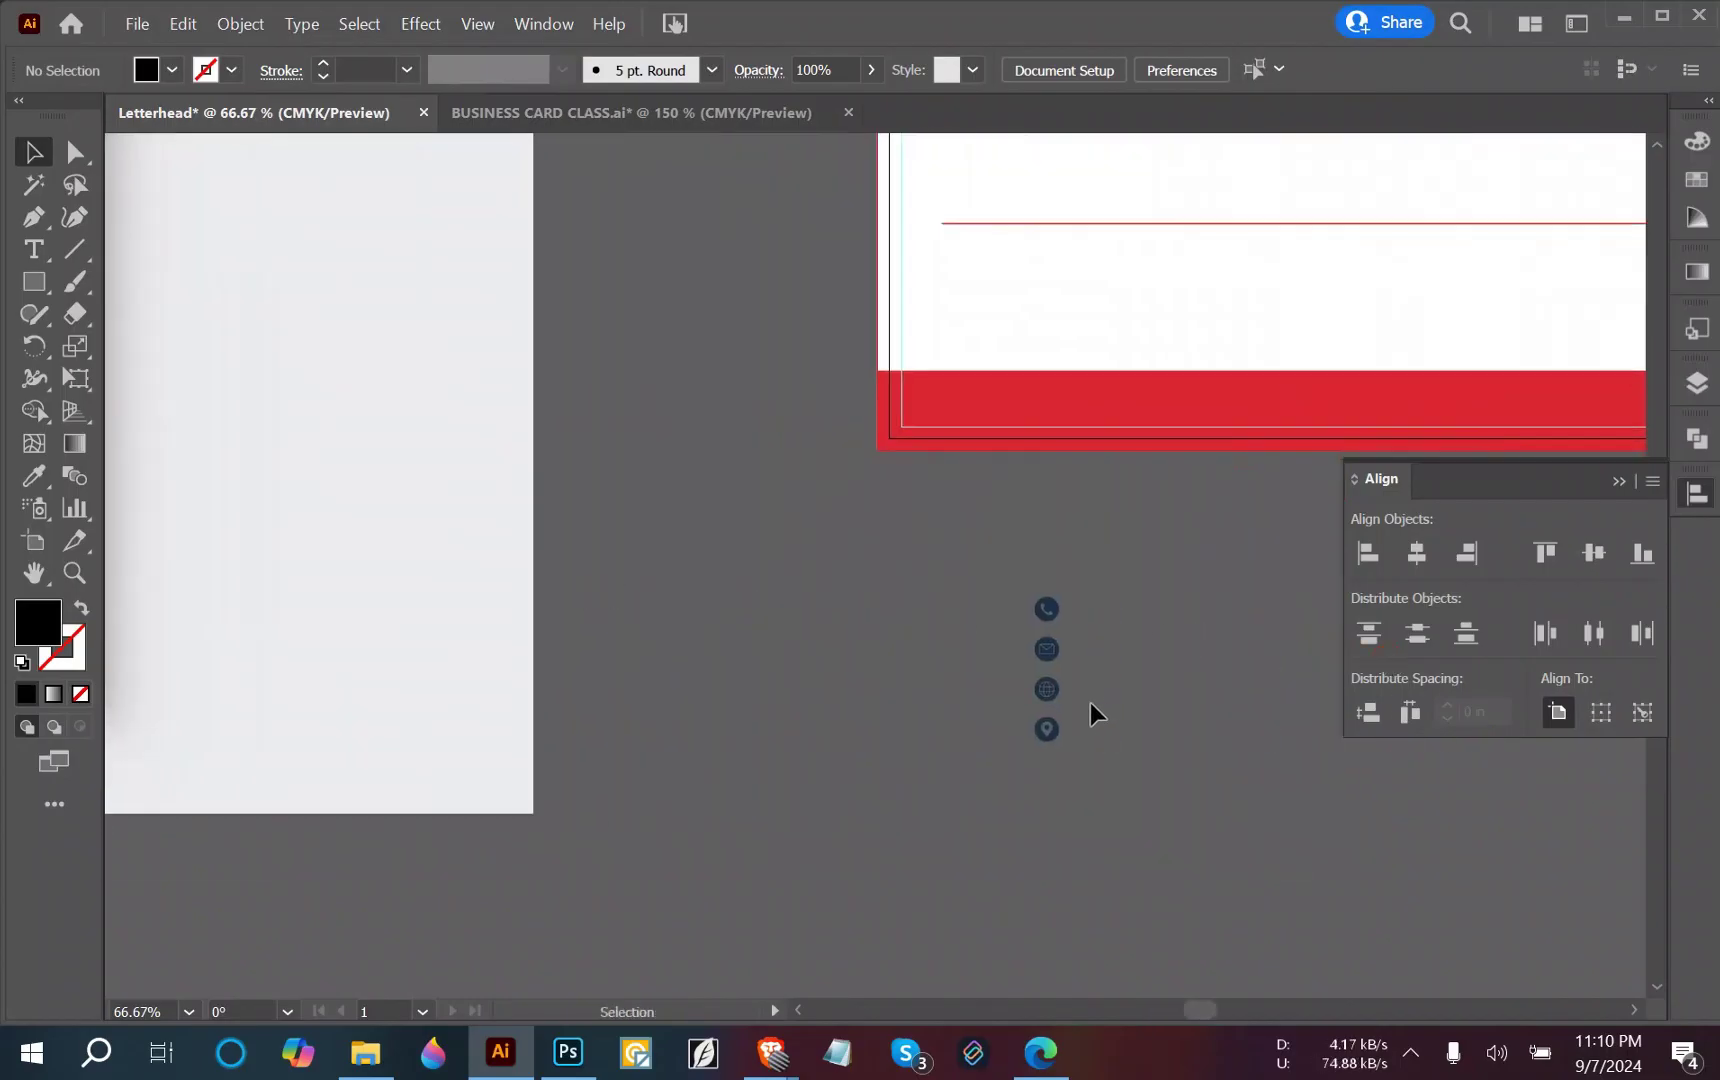
{"action": "left_click", "coordinate": [1048, 648]}
{"action": "key", "text": "Delete"}
Place the globe and location icons in a row with the phone icon, vertically centre-aligned and evenly distributed horizontally.
{"action": "left_click_drag", "start_coordinate": [1050, 702], "coordinate": [764, 609]}
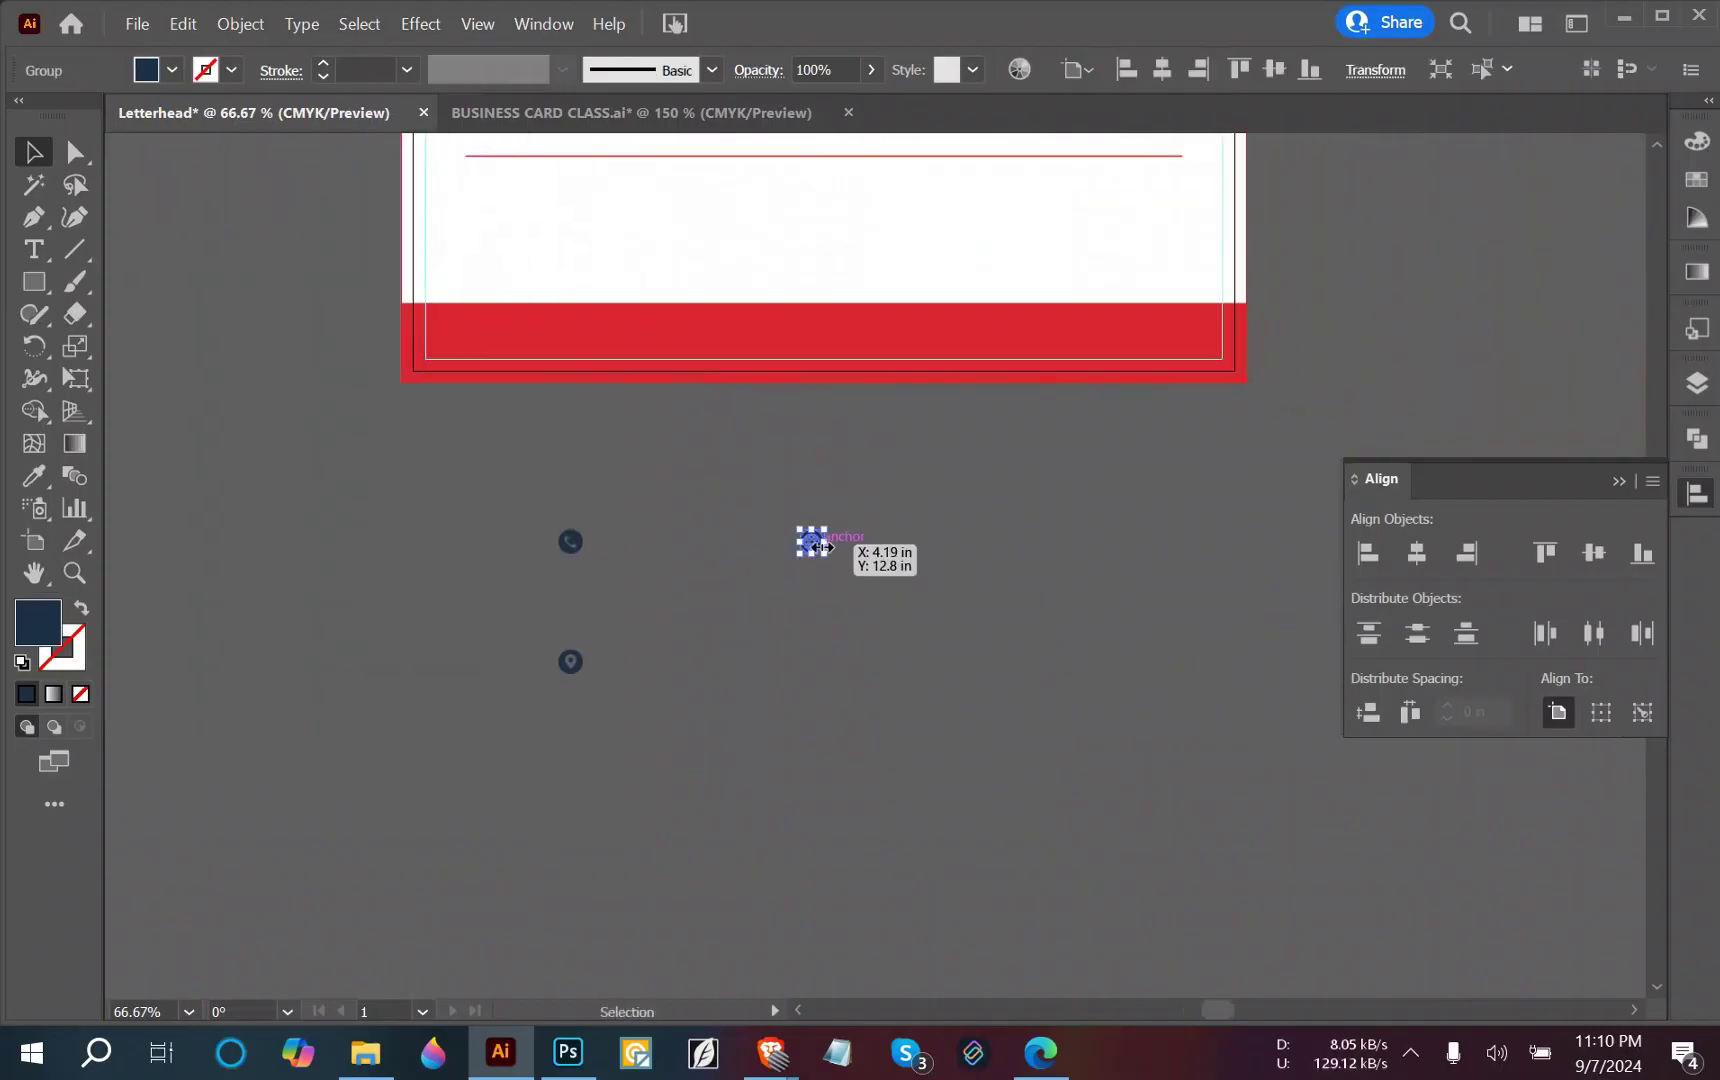
{"action": "mouse_move", "coordinate": [818, 543]}
{"action": "left_mouse_down"}
{"action": "mouse_move", "coordinate": [856, 553]}
{"action": "mouse_move", "coordinate": [838, 543]}
{"action": "left_mouse_up"}
{"action": "left_click_drag", "start_coordinate": [577, 662], "coordinate": [1100, 540]}
{"action": "left_click_drag", "start_coordinate": [1117, 605], "coordinate": [518, 478]}
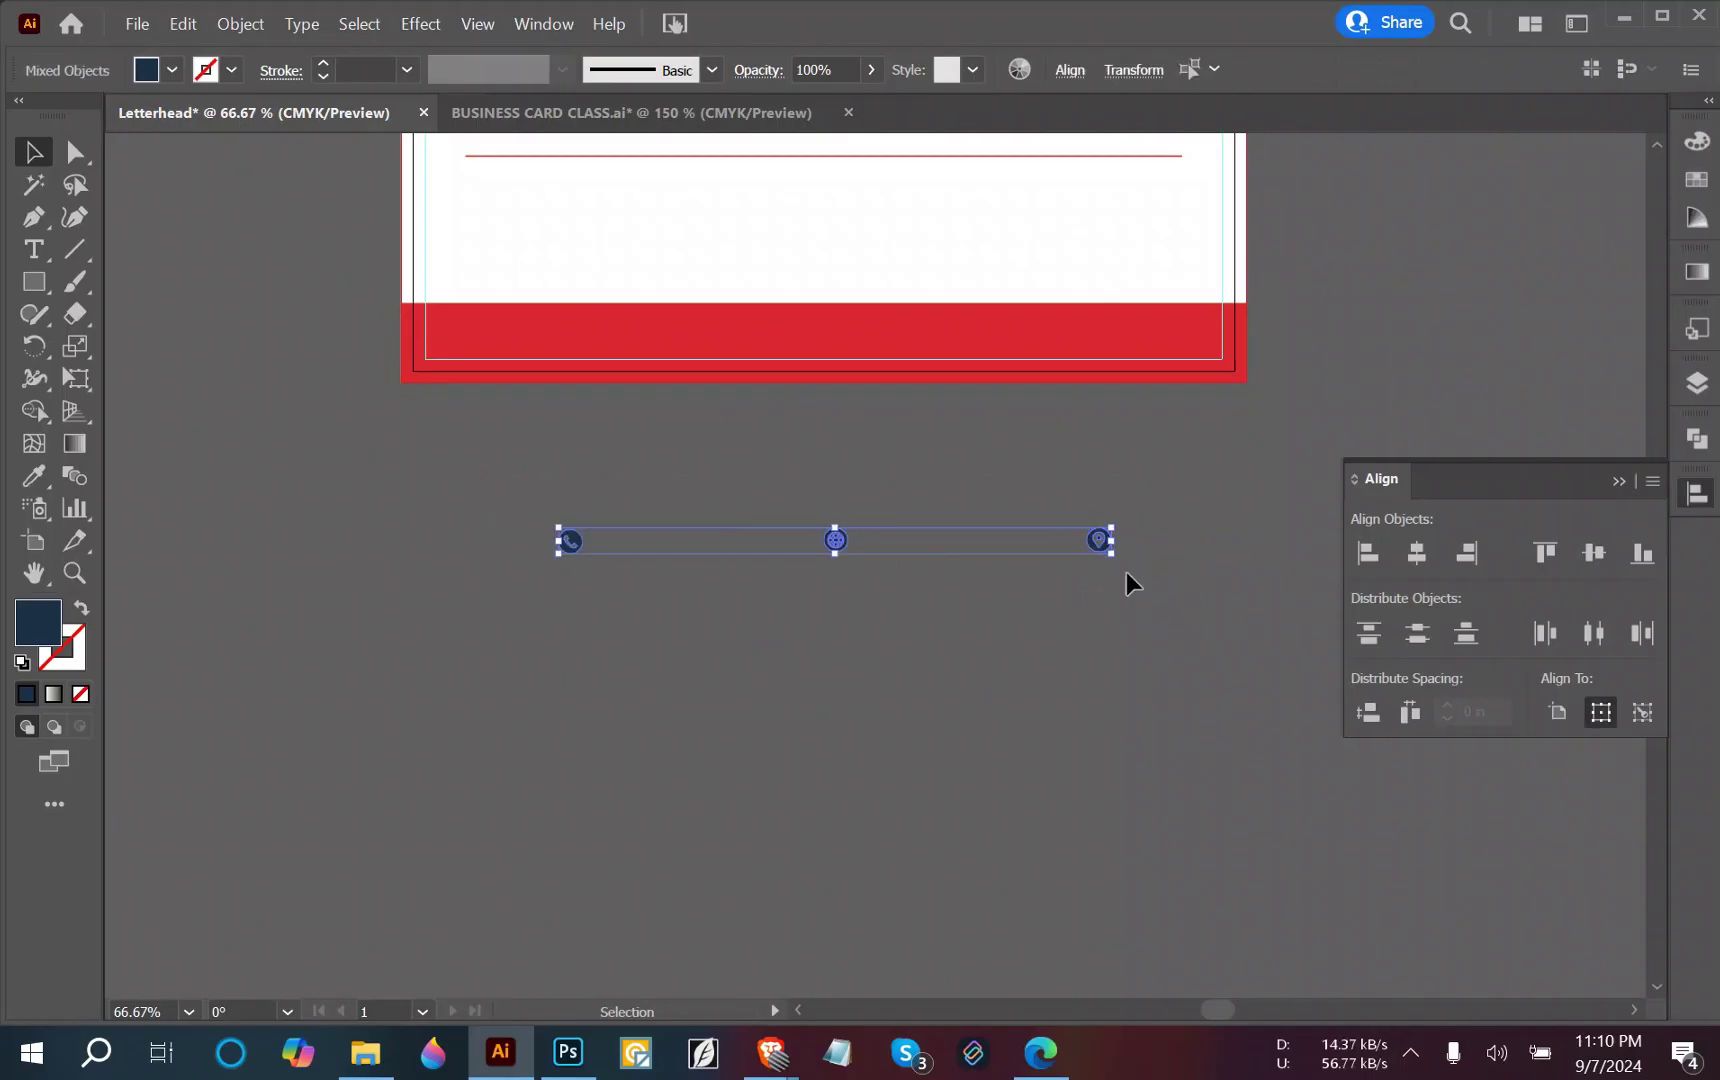
{"action": "left_click", "coordinate": [1590, 555]}
{"action": "left_click", "coordinate": [1591, 636]}
{"action": "left_click", "coordinate": [1018, 567]}
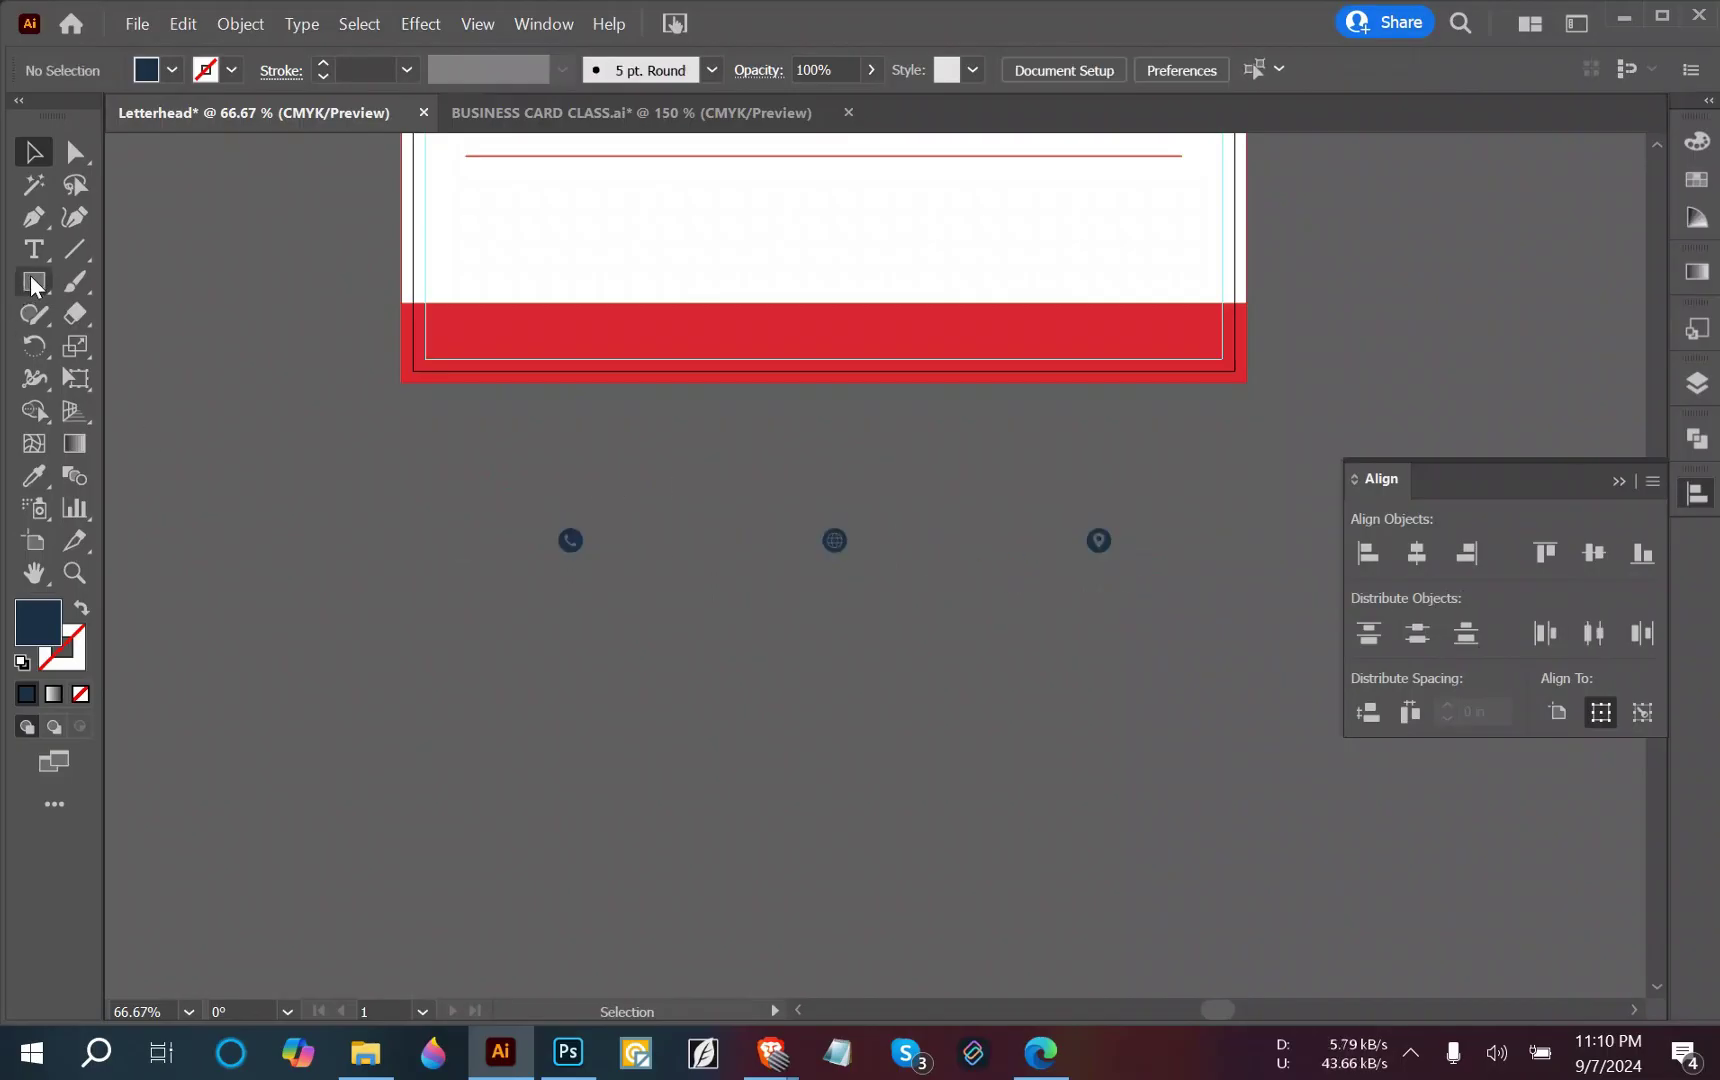
Create a line of text with a placeholder phone number below the phone icon.
{"action": "key", "text": "t"}
{"action": "left_click", "coordinate": [561, 658]}
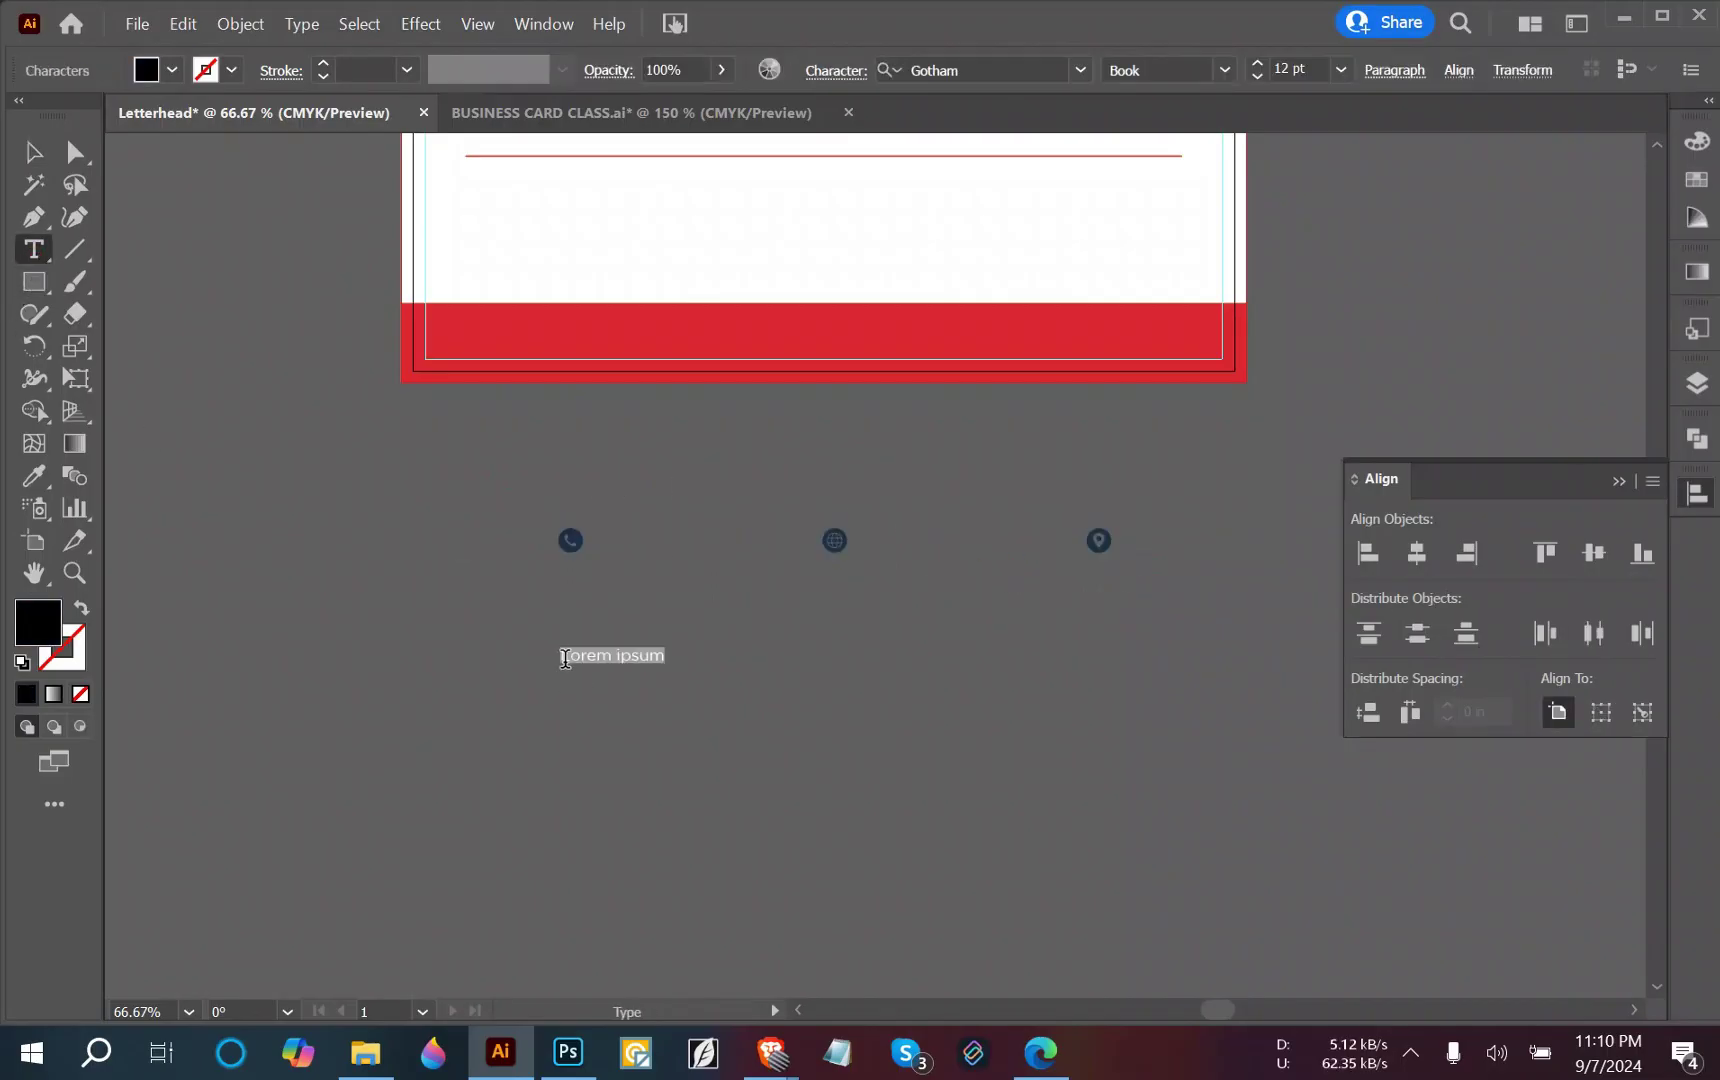
{"action": "key", "text": "BackSpace"}
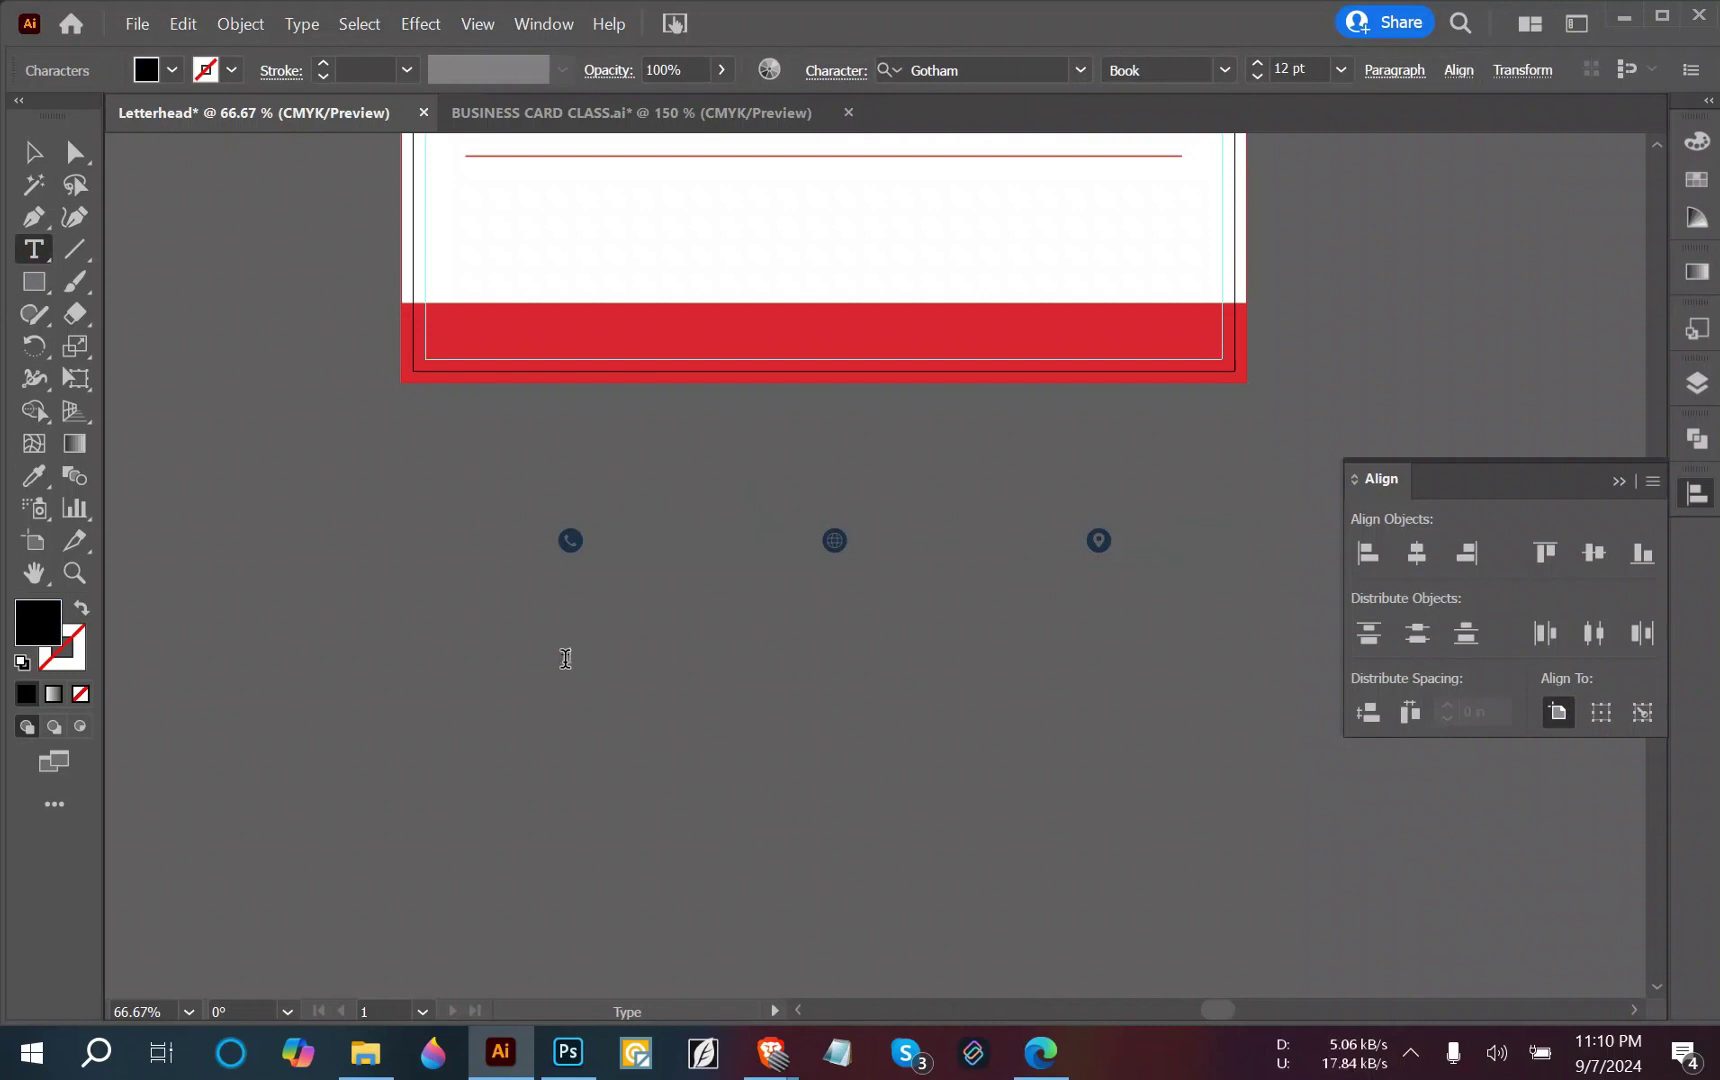
{"action": "type", "text": "0012 345 6789"}
{"action": "left_click", "coordinate": [40, 155]}
Stack two phone number lines beside the phone icon and duplicate the pair beside the globe icon.
{"action": "left_click", "coordinate": [672, 683]}
{"action": "left_click_drag", "start_coordinate": [646, 662], "coordinate": [955, 540]}
{"action": "left_click", "coordinate": [696, 710]}
{"action": "left_click", "coordinate": [790, 646]}
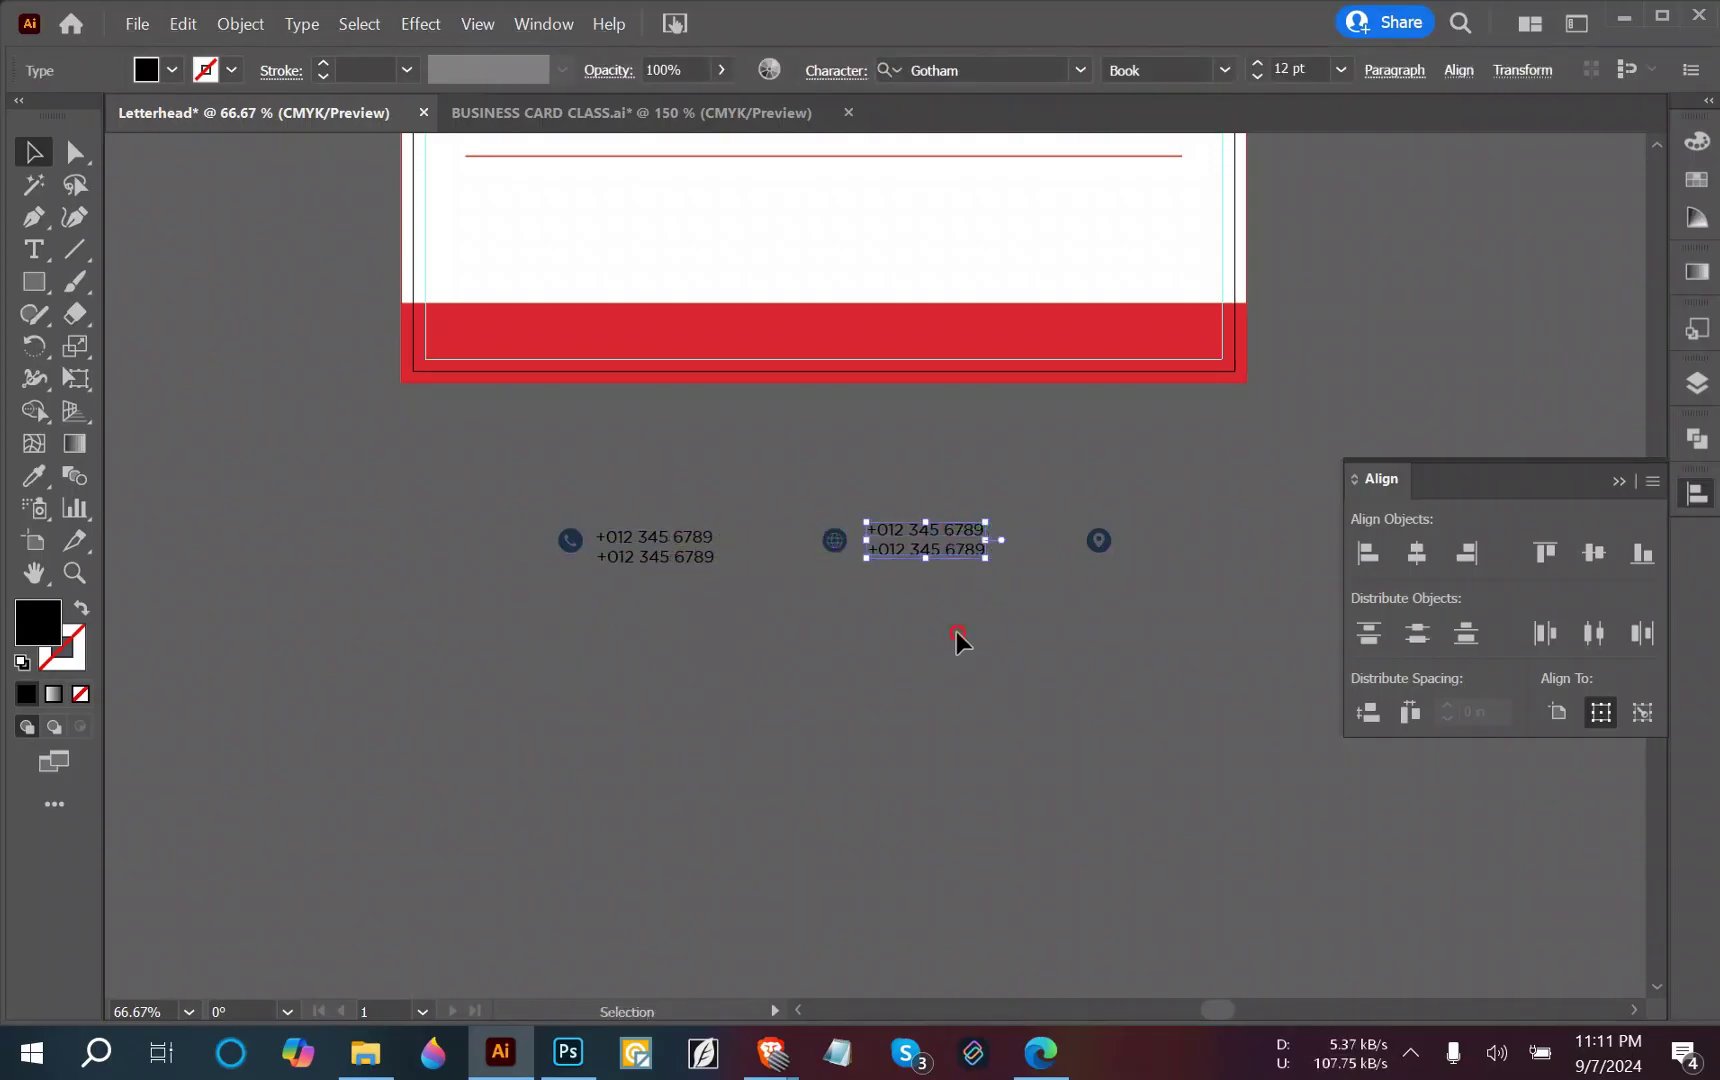
{"action": "left_click", "coordinate": [955, 632]}
{"action": "double_click", "coordinate": [946, 534]}
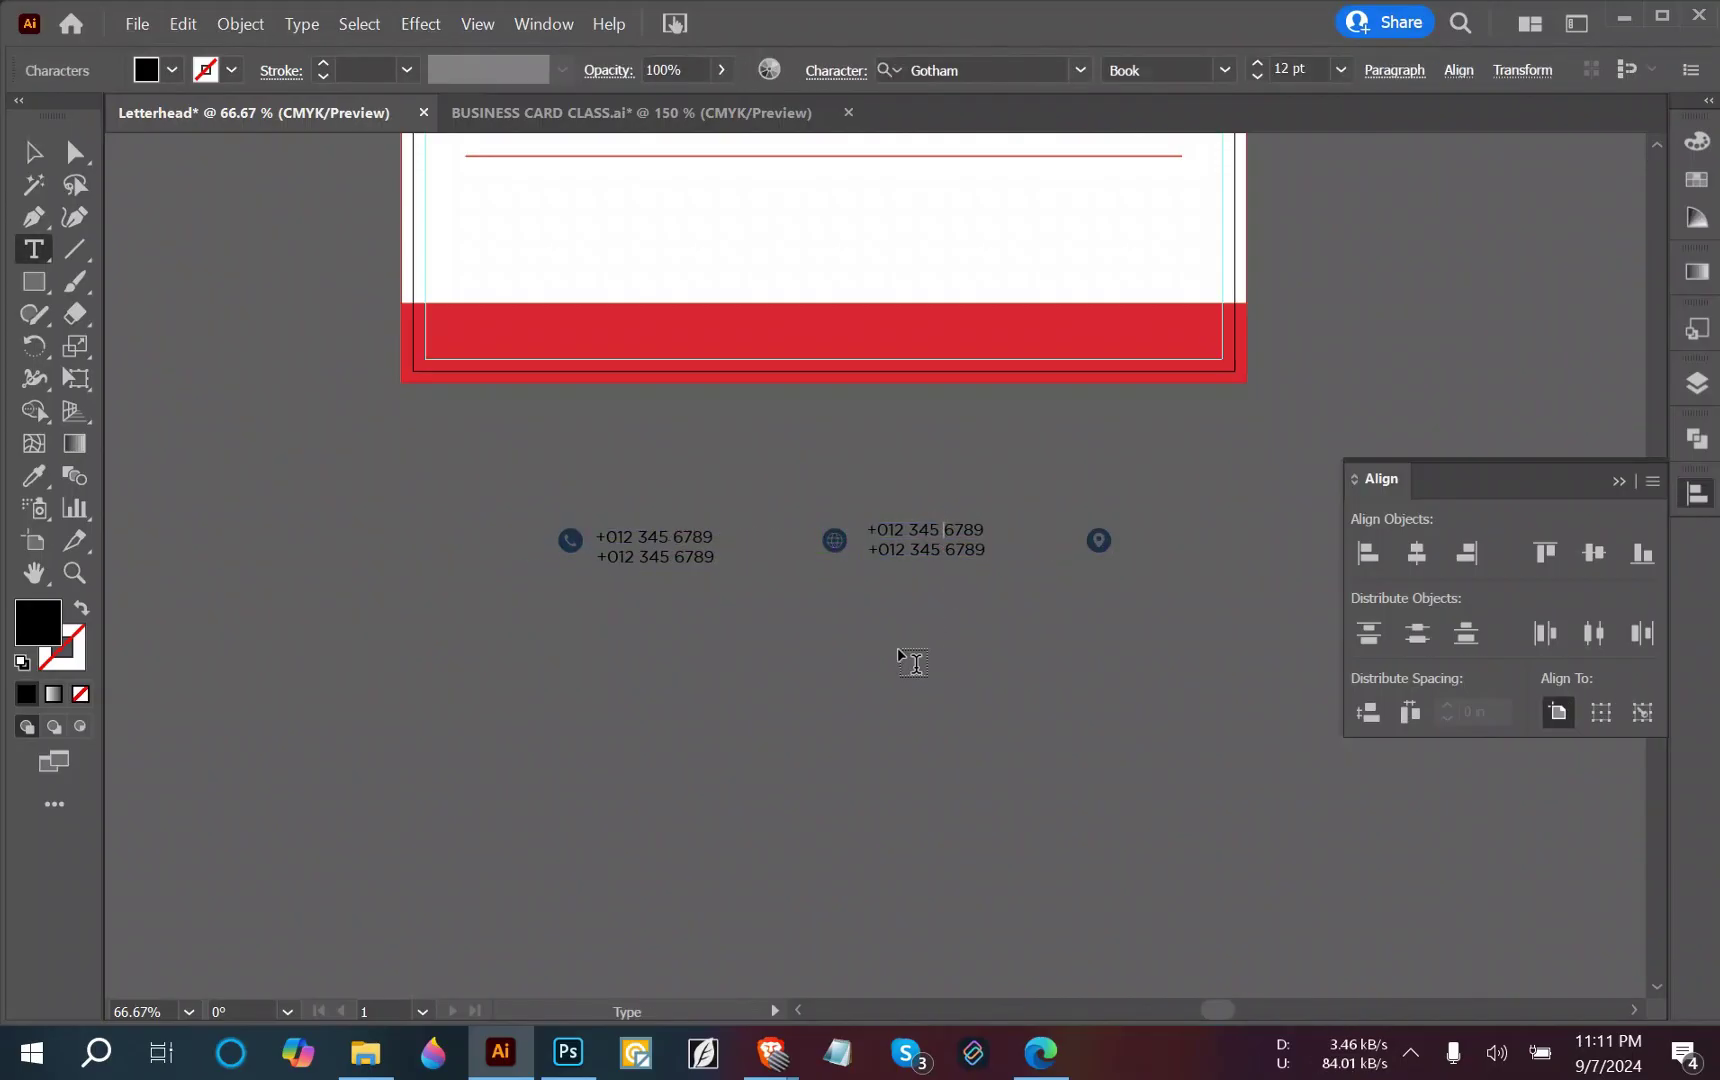
{"action": "key", "text": "ctrl+a"}
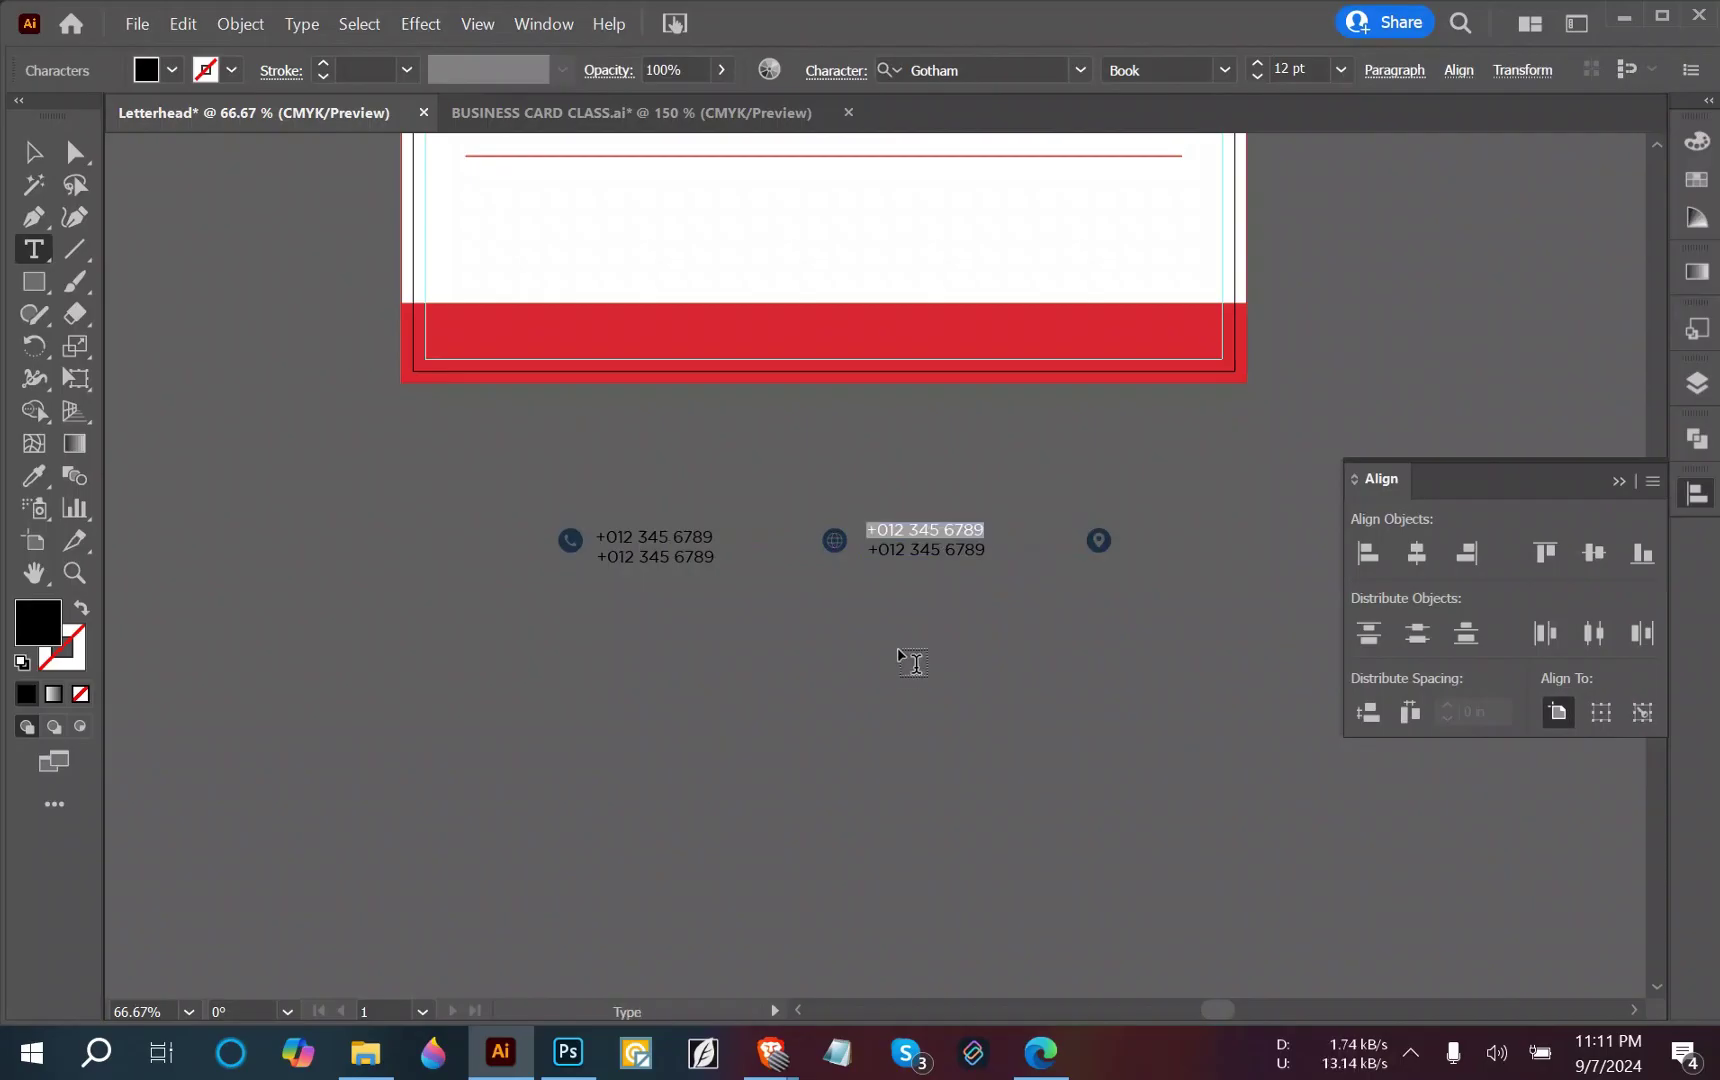
{"action": "type", "text": "your"}
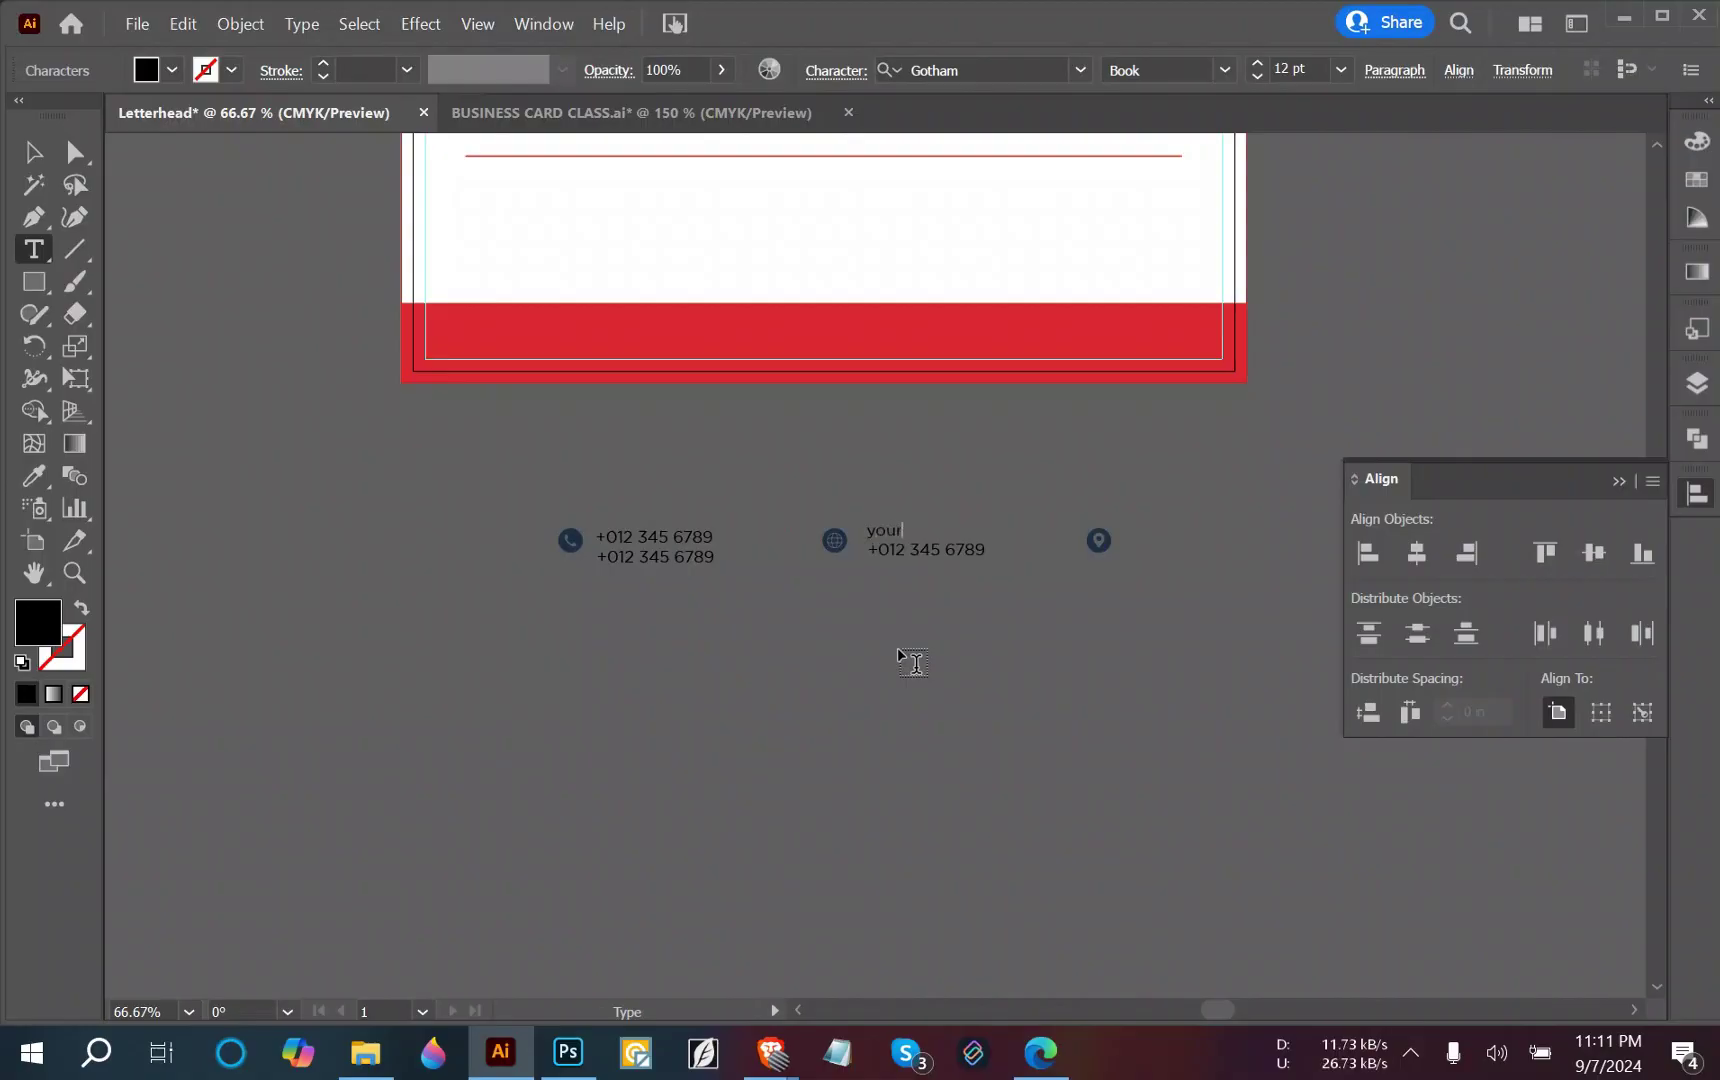
{"action": "type", "text": "domain.com"}
{"action": "left_click", "coordinate": [869, 529]}
{"action": "type", "text": "ww"}
{"action": "key", "text": "BackSpace"}
{"action": "type", "text": "w"}
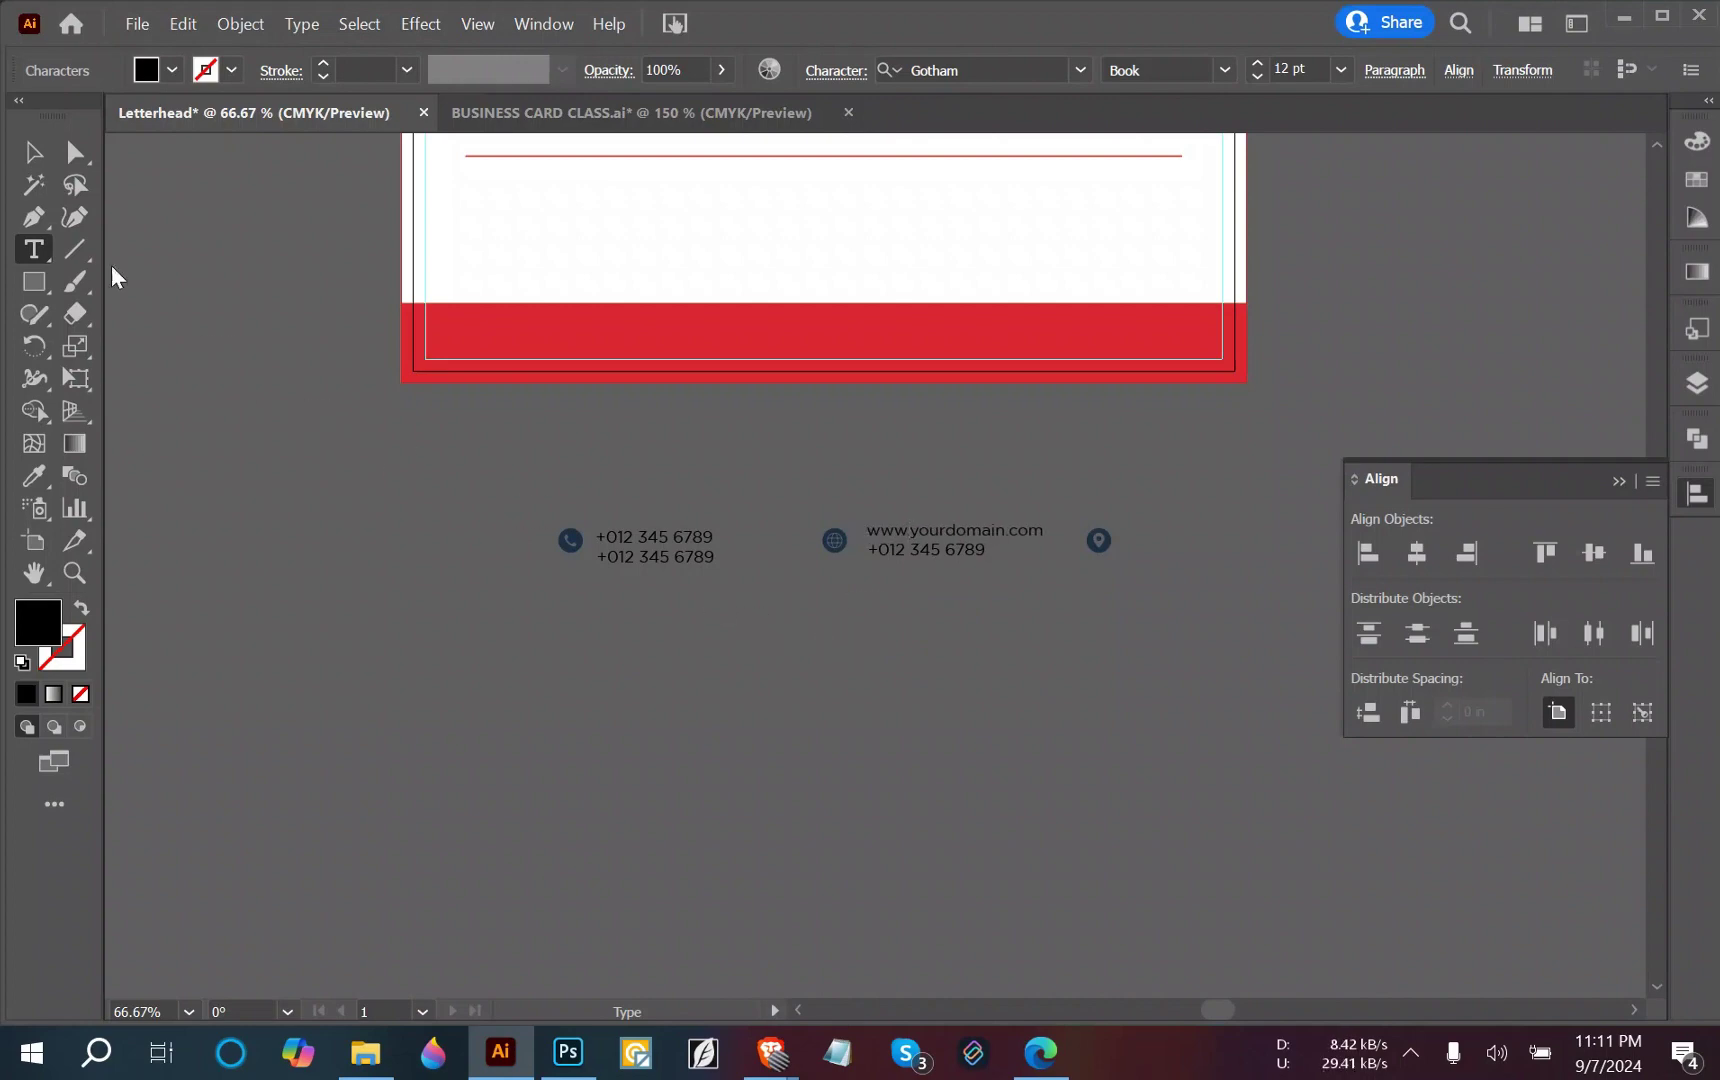
{"action": "left_click", "coordinate": [33, 152]}
{"action": "left_click", "coordinate": [602, 653]}
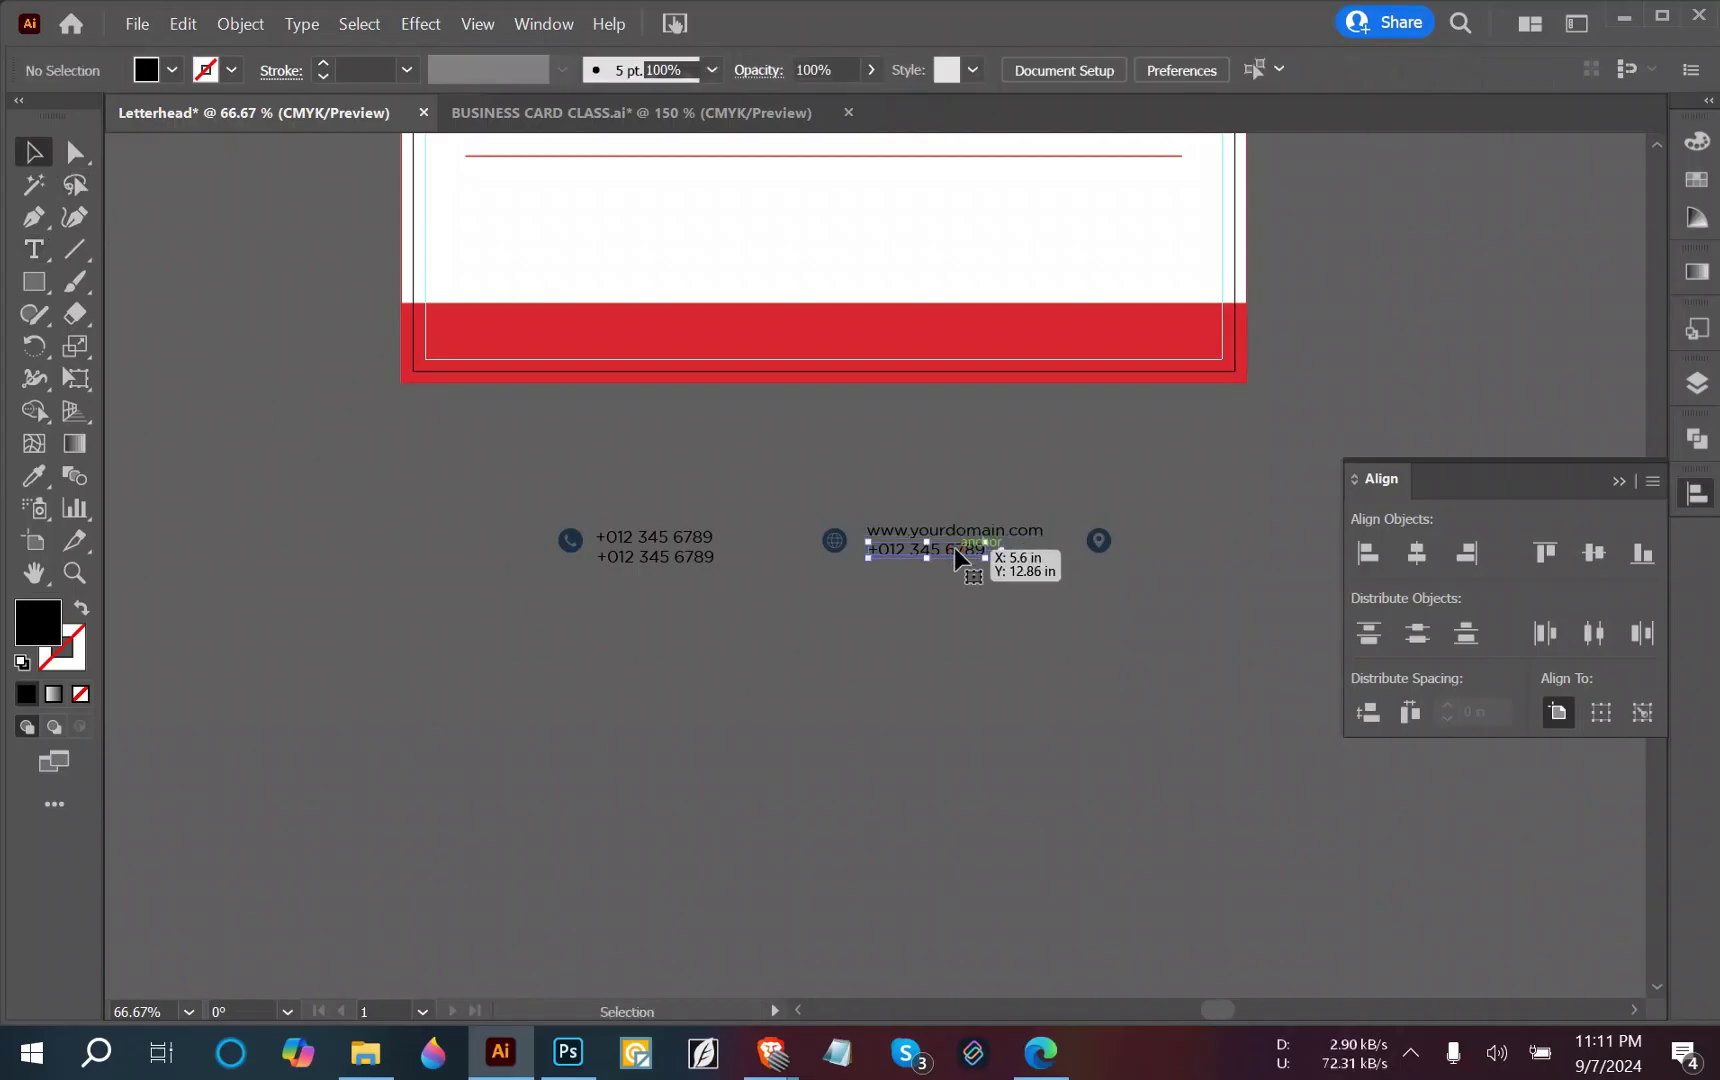
Replace the lower line beside the globe icon with the placeholder e-mail address.
{"action": "key", "text": "t"}
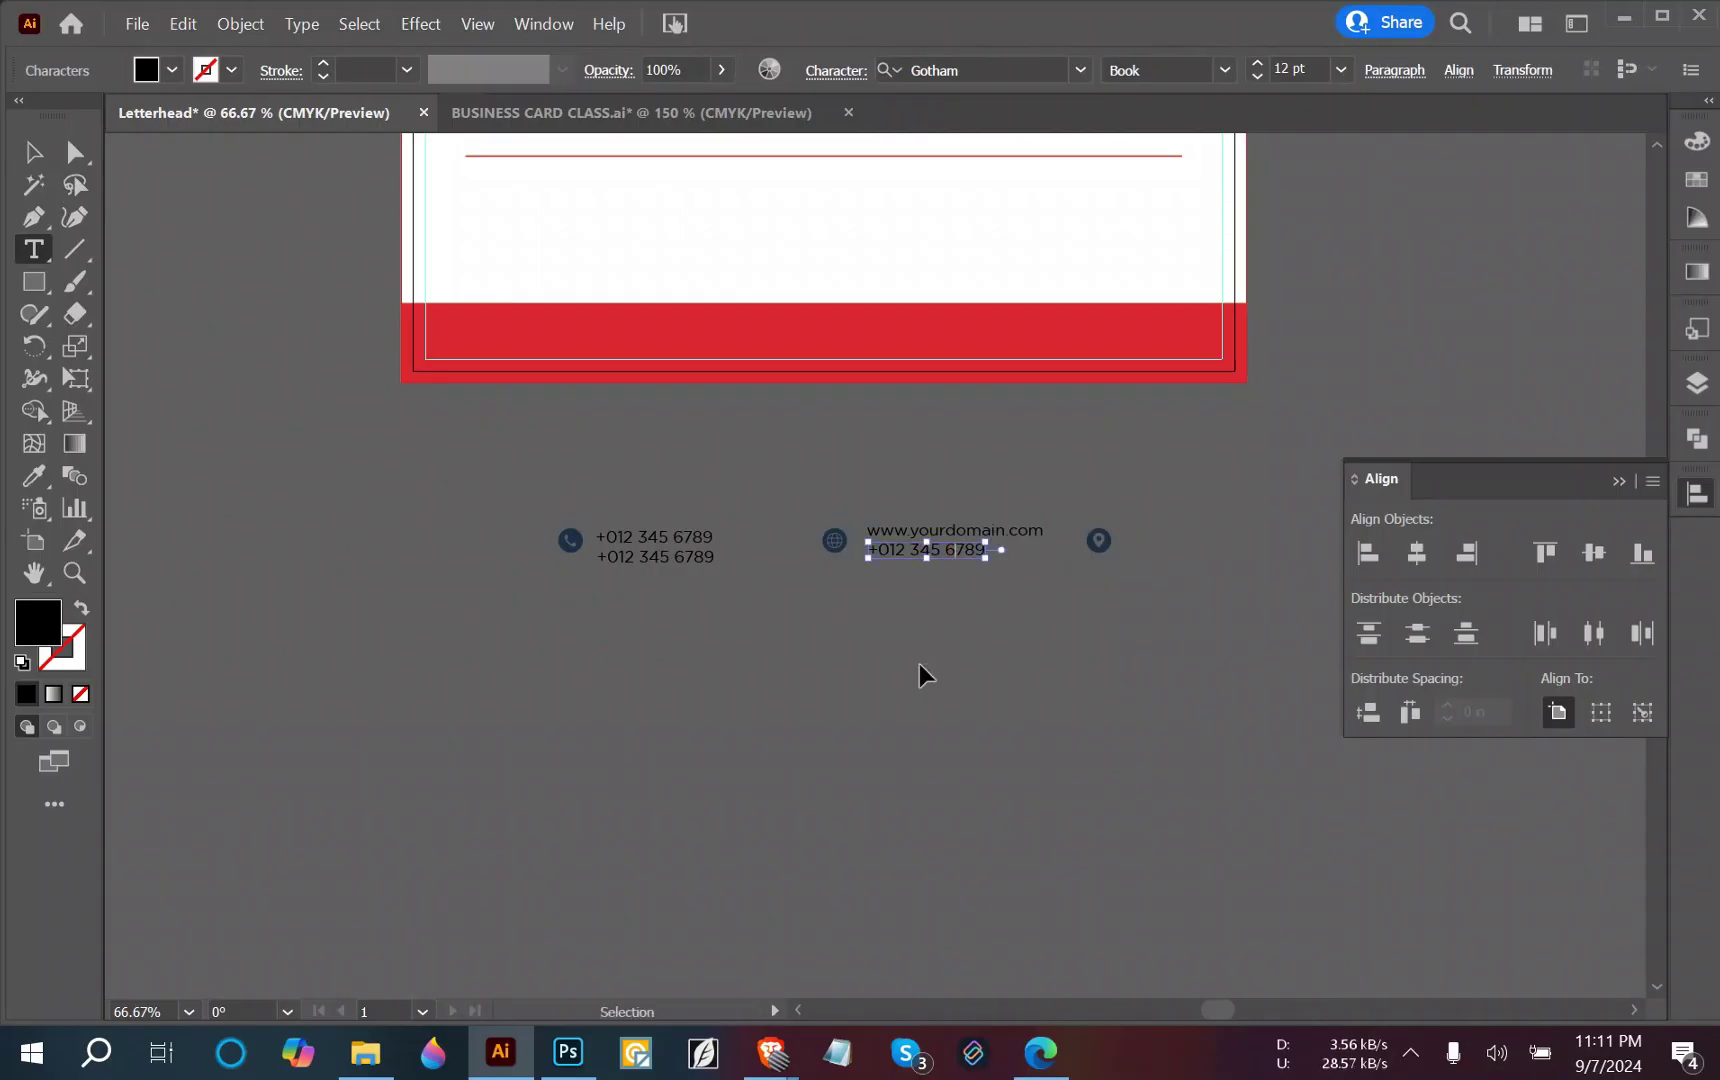
{"action": "key", "text": "ctrl+a"}
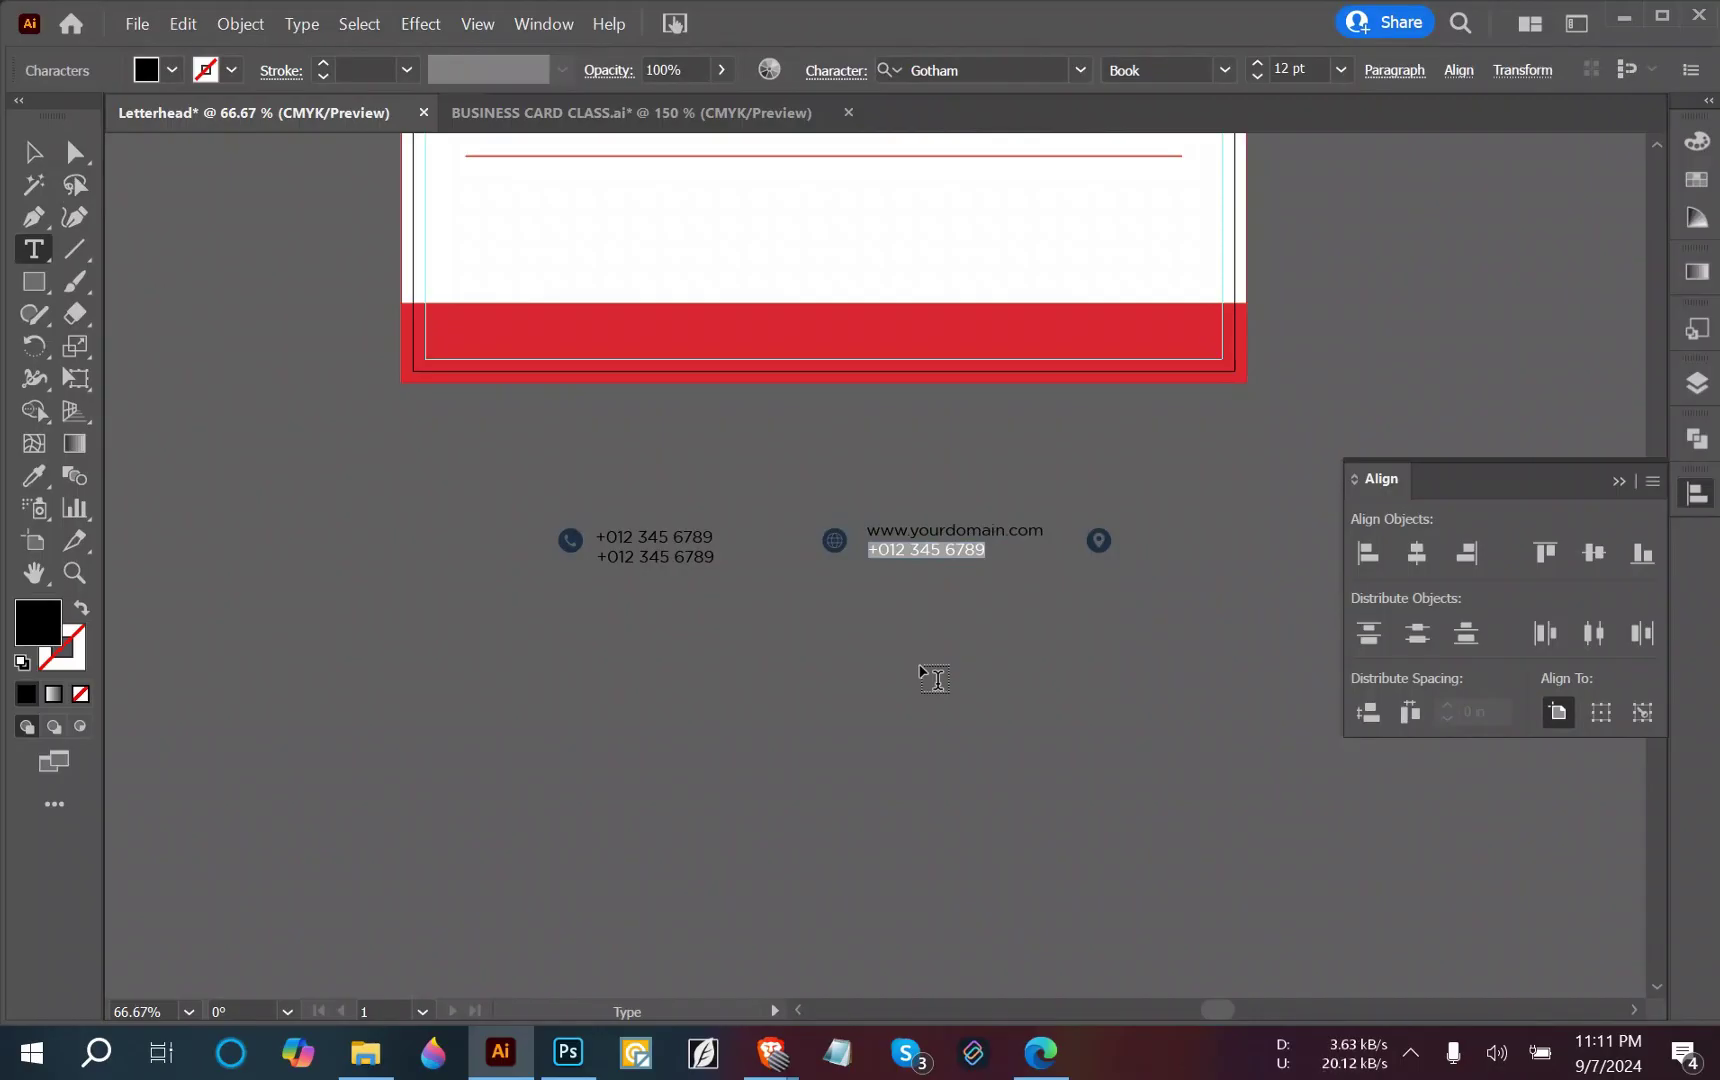
{"action": "type", "text": "info@you"}
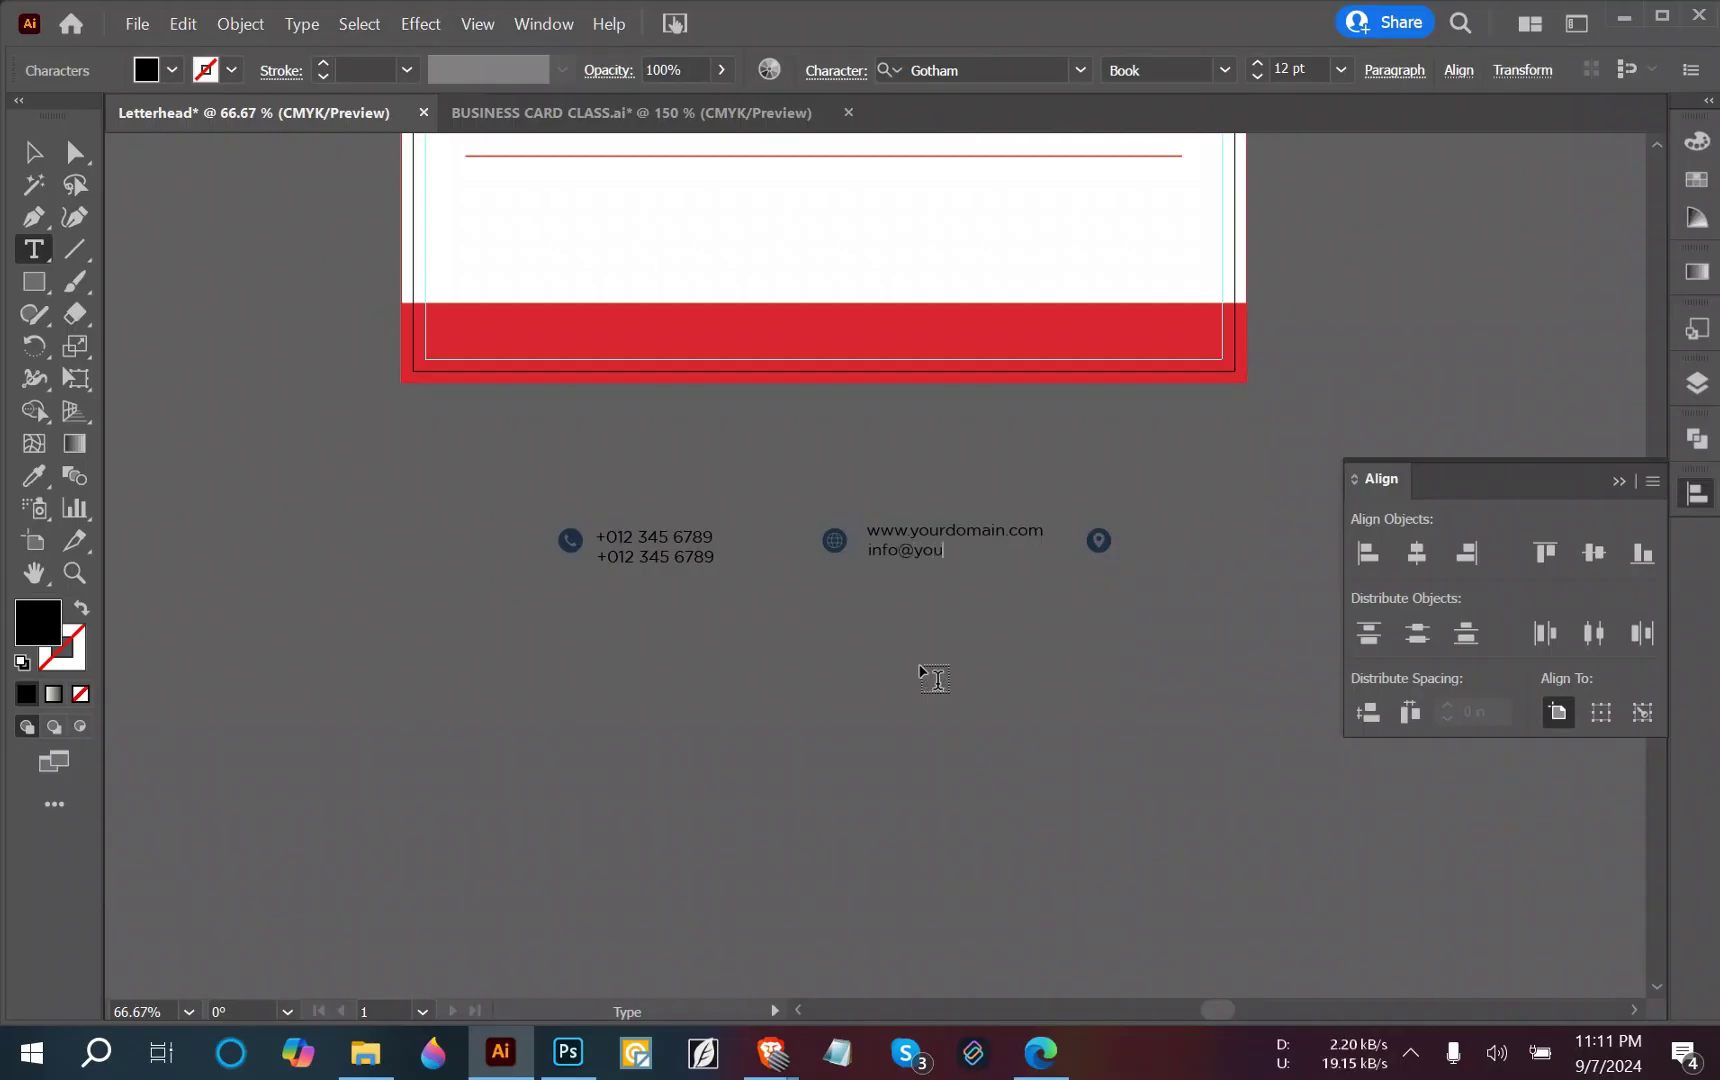
{"action": "type", "text": "rdomain.com"}
{"action": "left_click", "coordinate": [33, 152]}
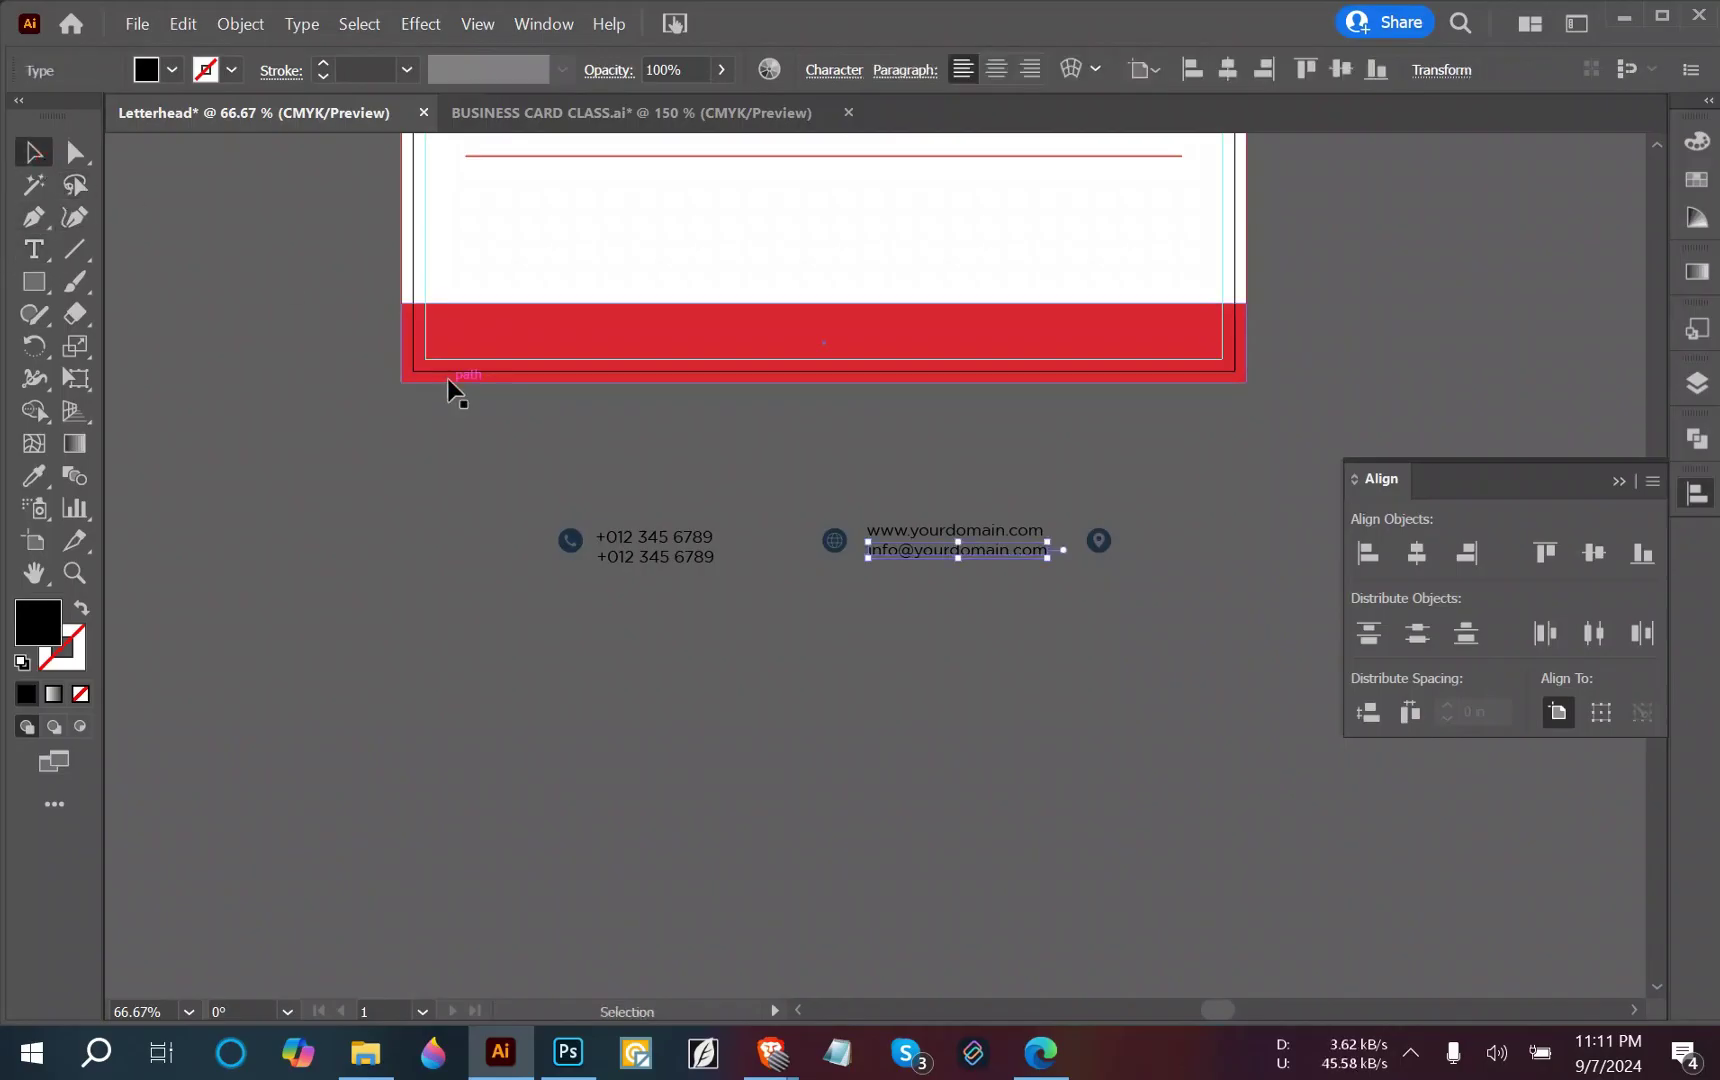
{"action": "left_click", "coordinate": [449, 380]}
{"action": "left_click", "coordinate": [1040, 468]}
Duplicate the website line and place the copy beside the location icon for text editing.
{"action": "left_click_drag", "start_coordinate": [1007, 537], "coordinate": [1264, 522]}
{"action": "key", "text": "t"}
{"action": "scroll", "coordinate": [1000, 560], "scroll_direction": "right", "scroll_amount": 5}
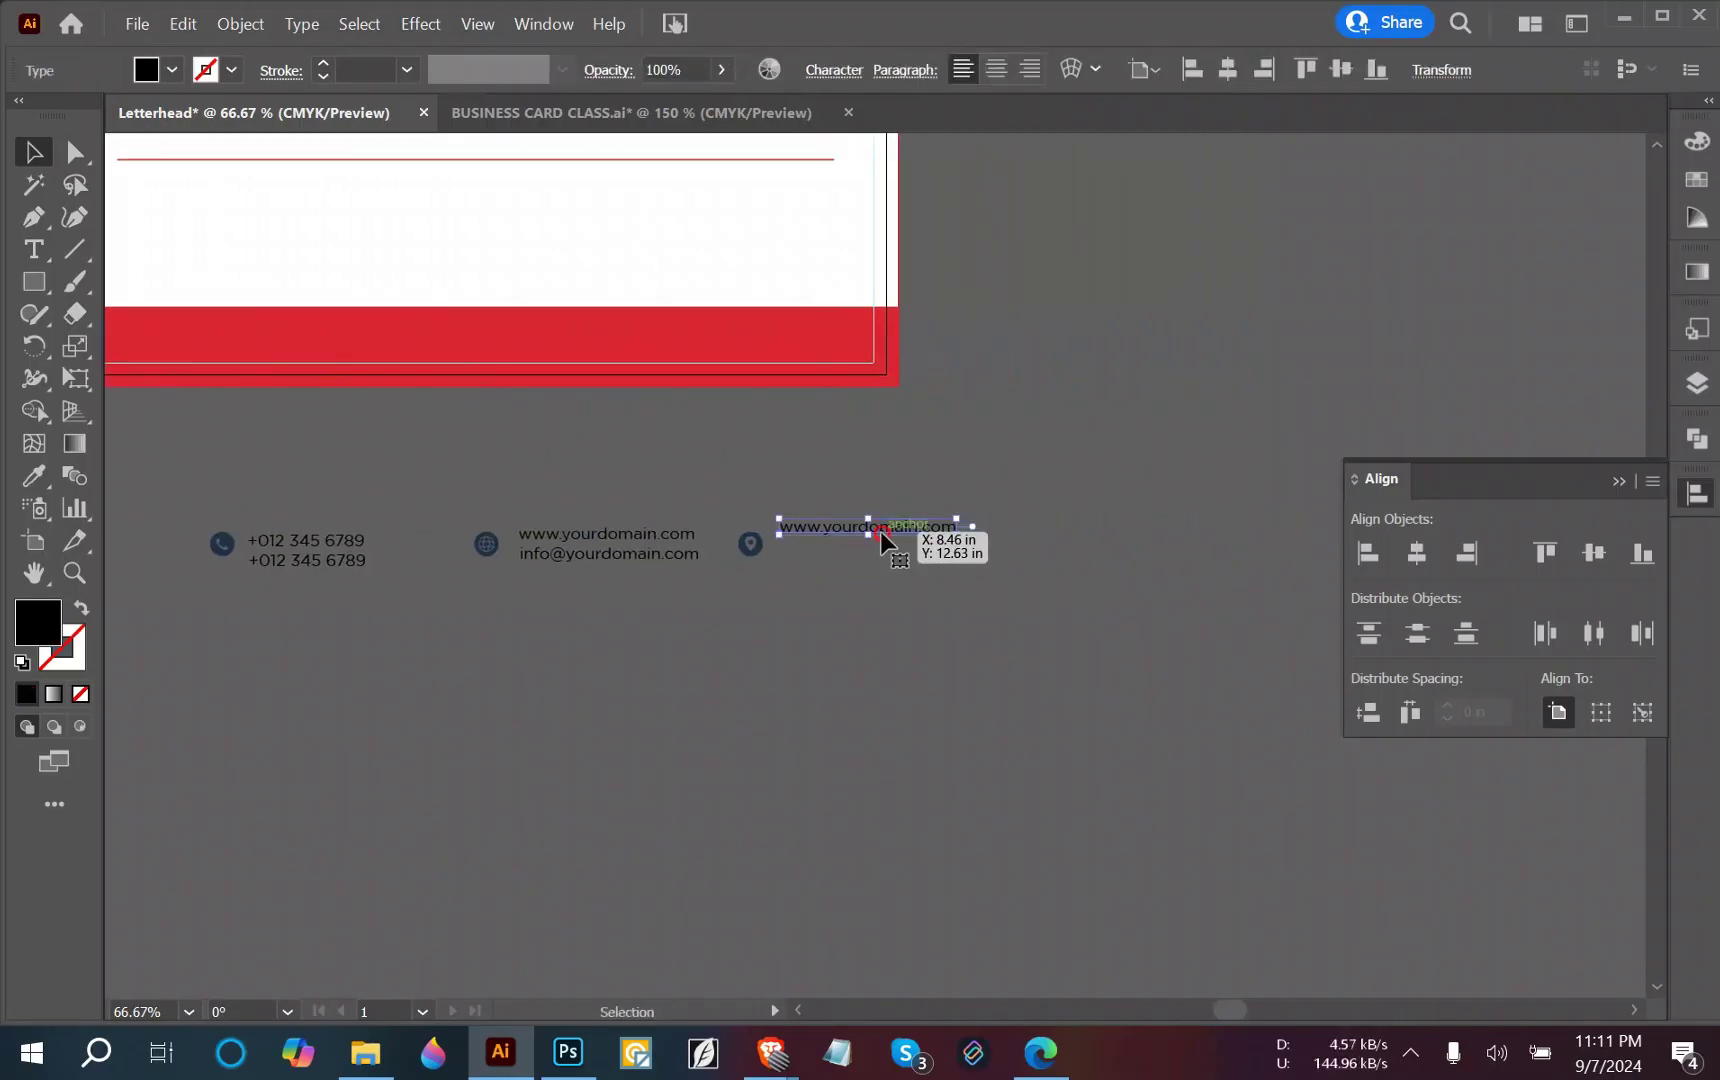
{"action": "key", "text": "ctrl+plus"}
{"action": "key", "text": "ctrl+plus"}
{"action": "key", "text": "ctrl+plus"}
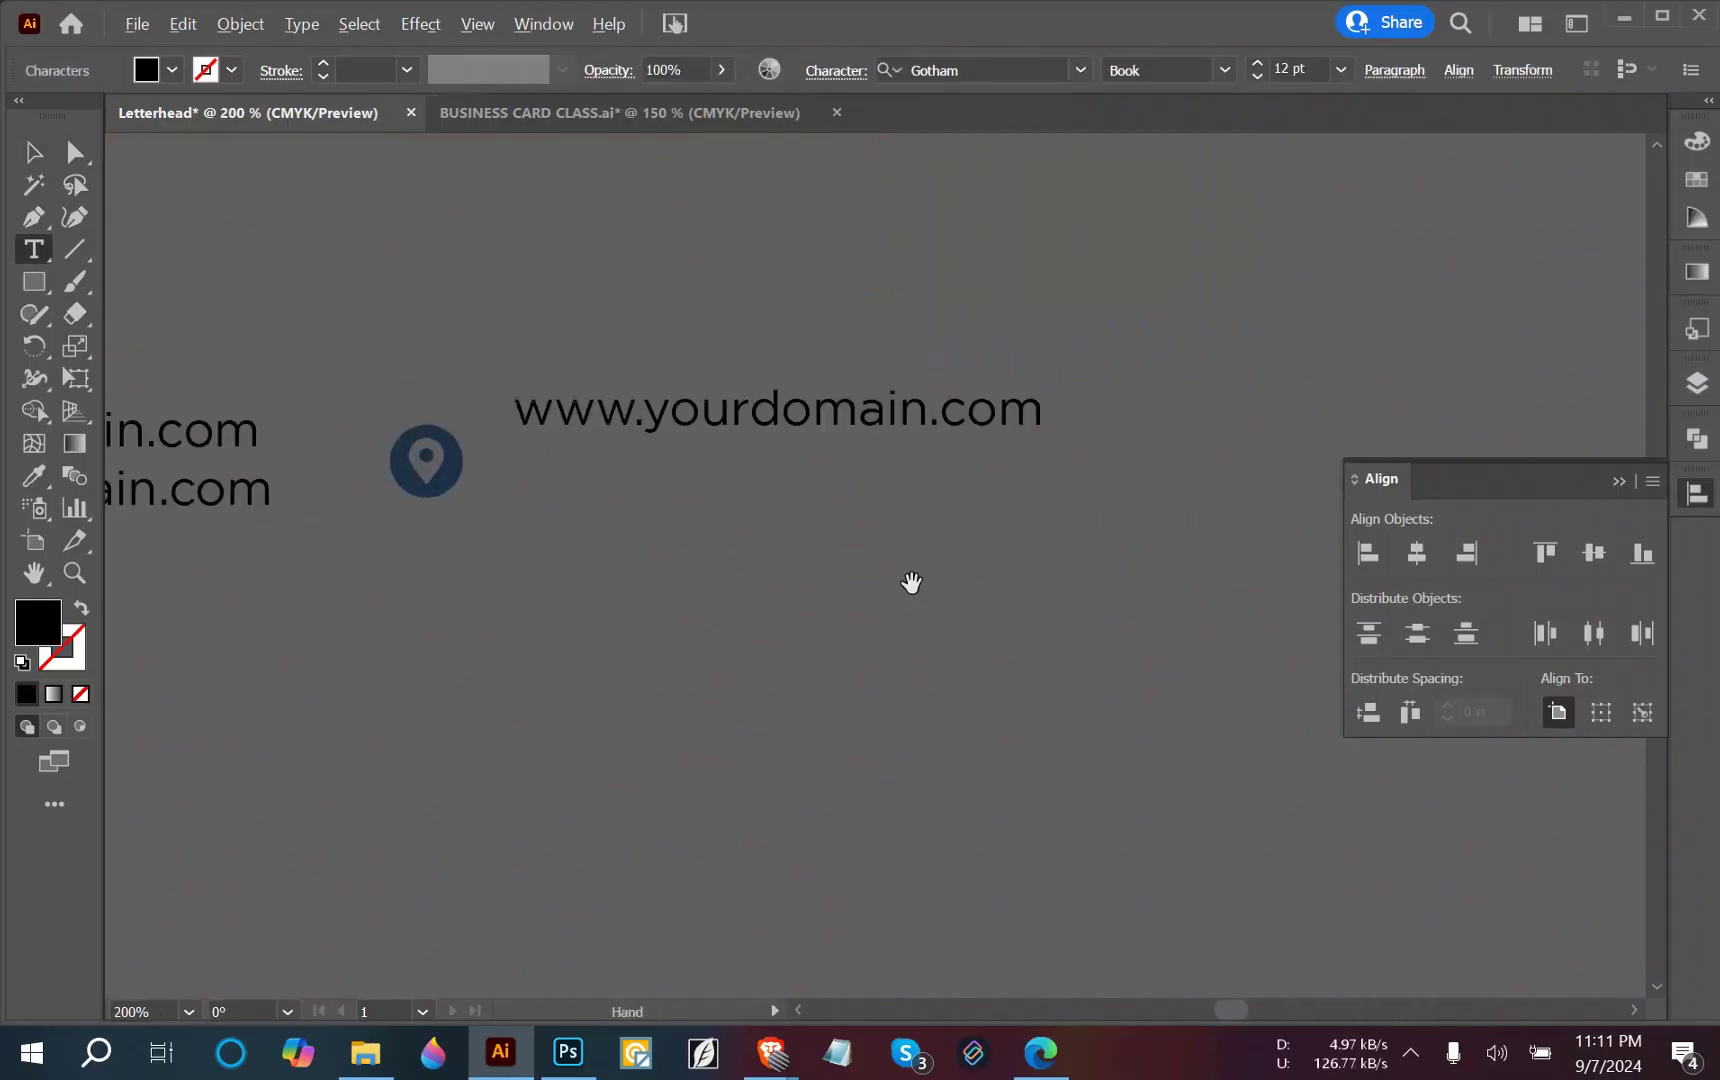
Replace the copied website text beside the location icon with a placeholder street number and "Road".
{"action": "key", "text": "ctrl+a"}
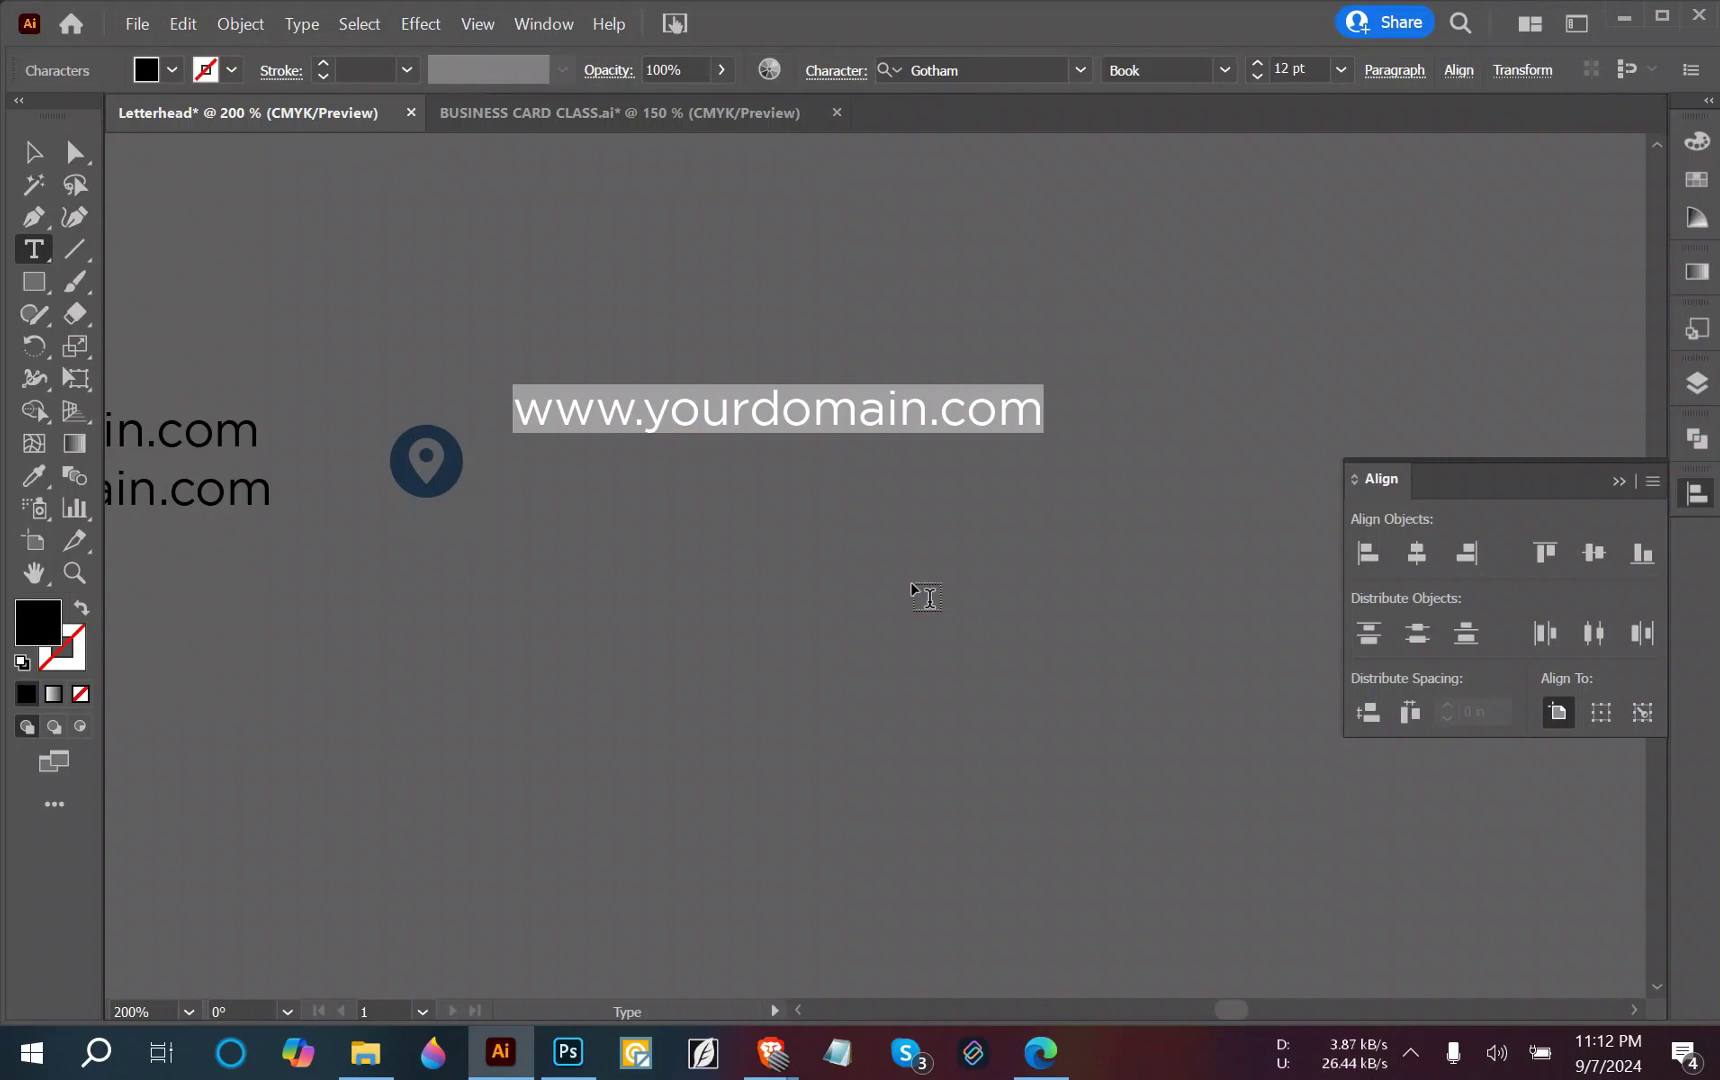
{"action": "left_click", "coordinate": [585, 407]}
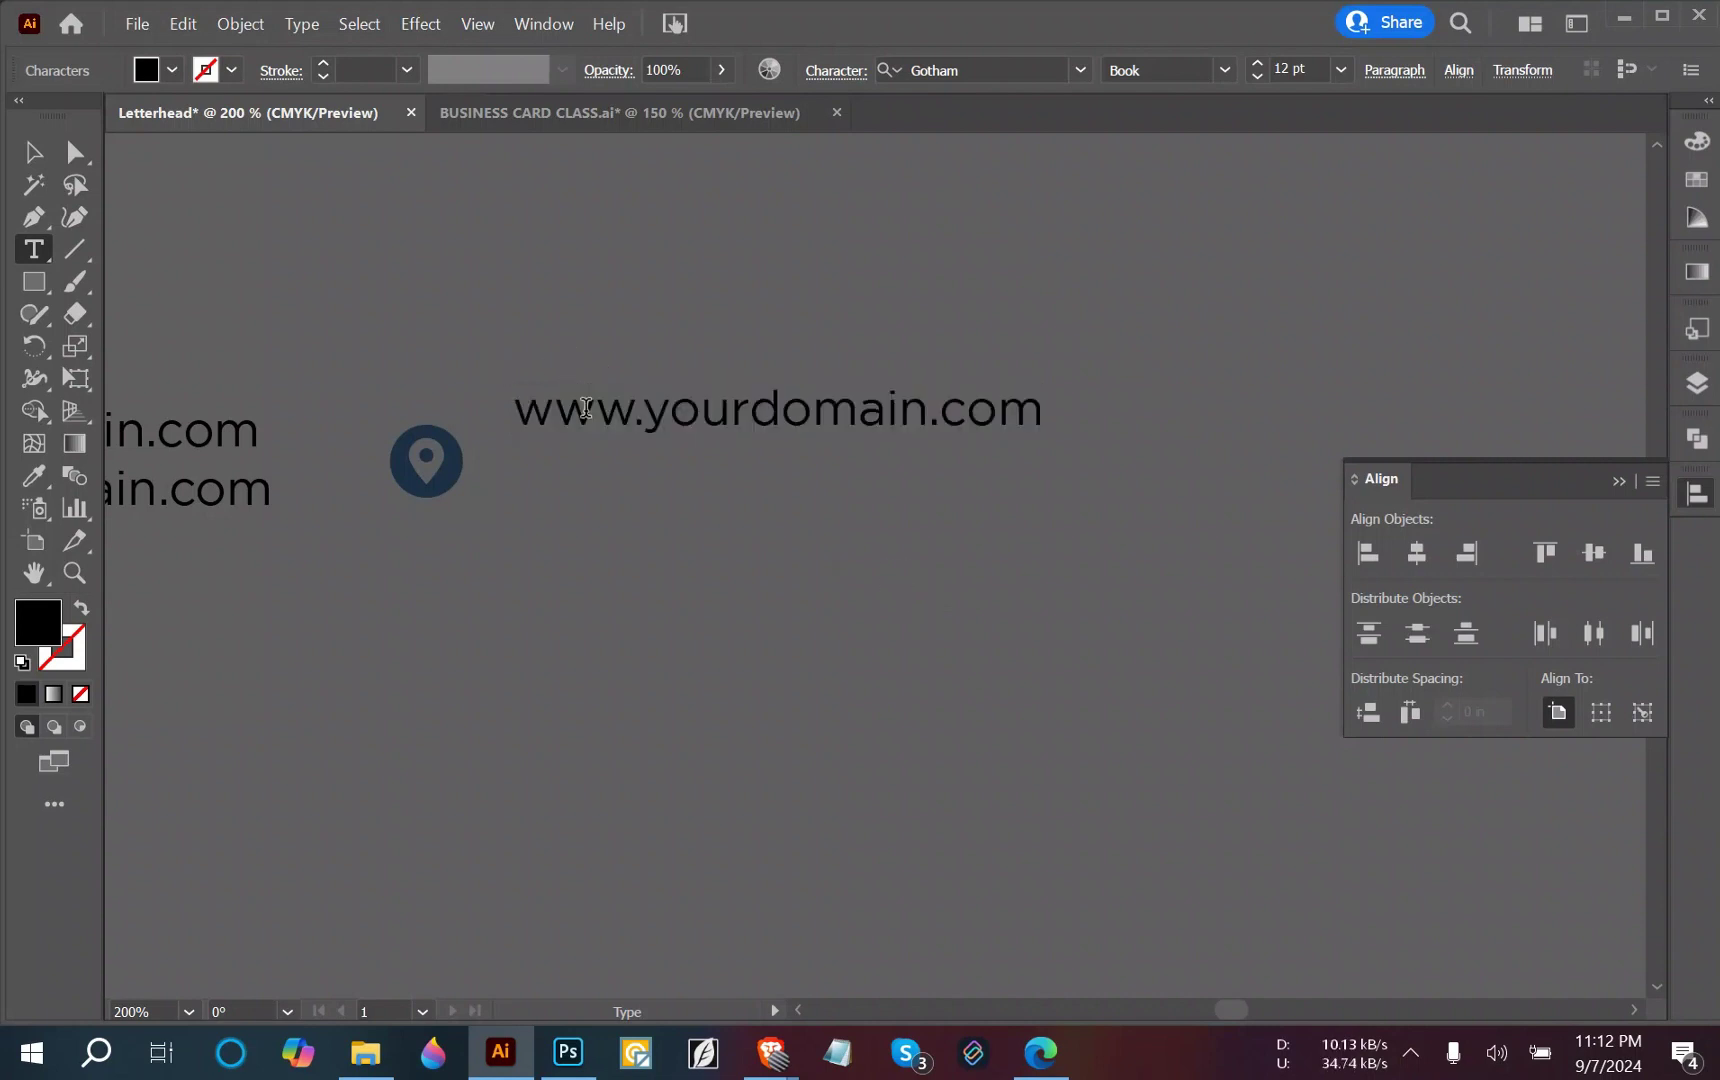
{"action": "key", "text": "ctrl+a"}
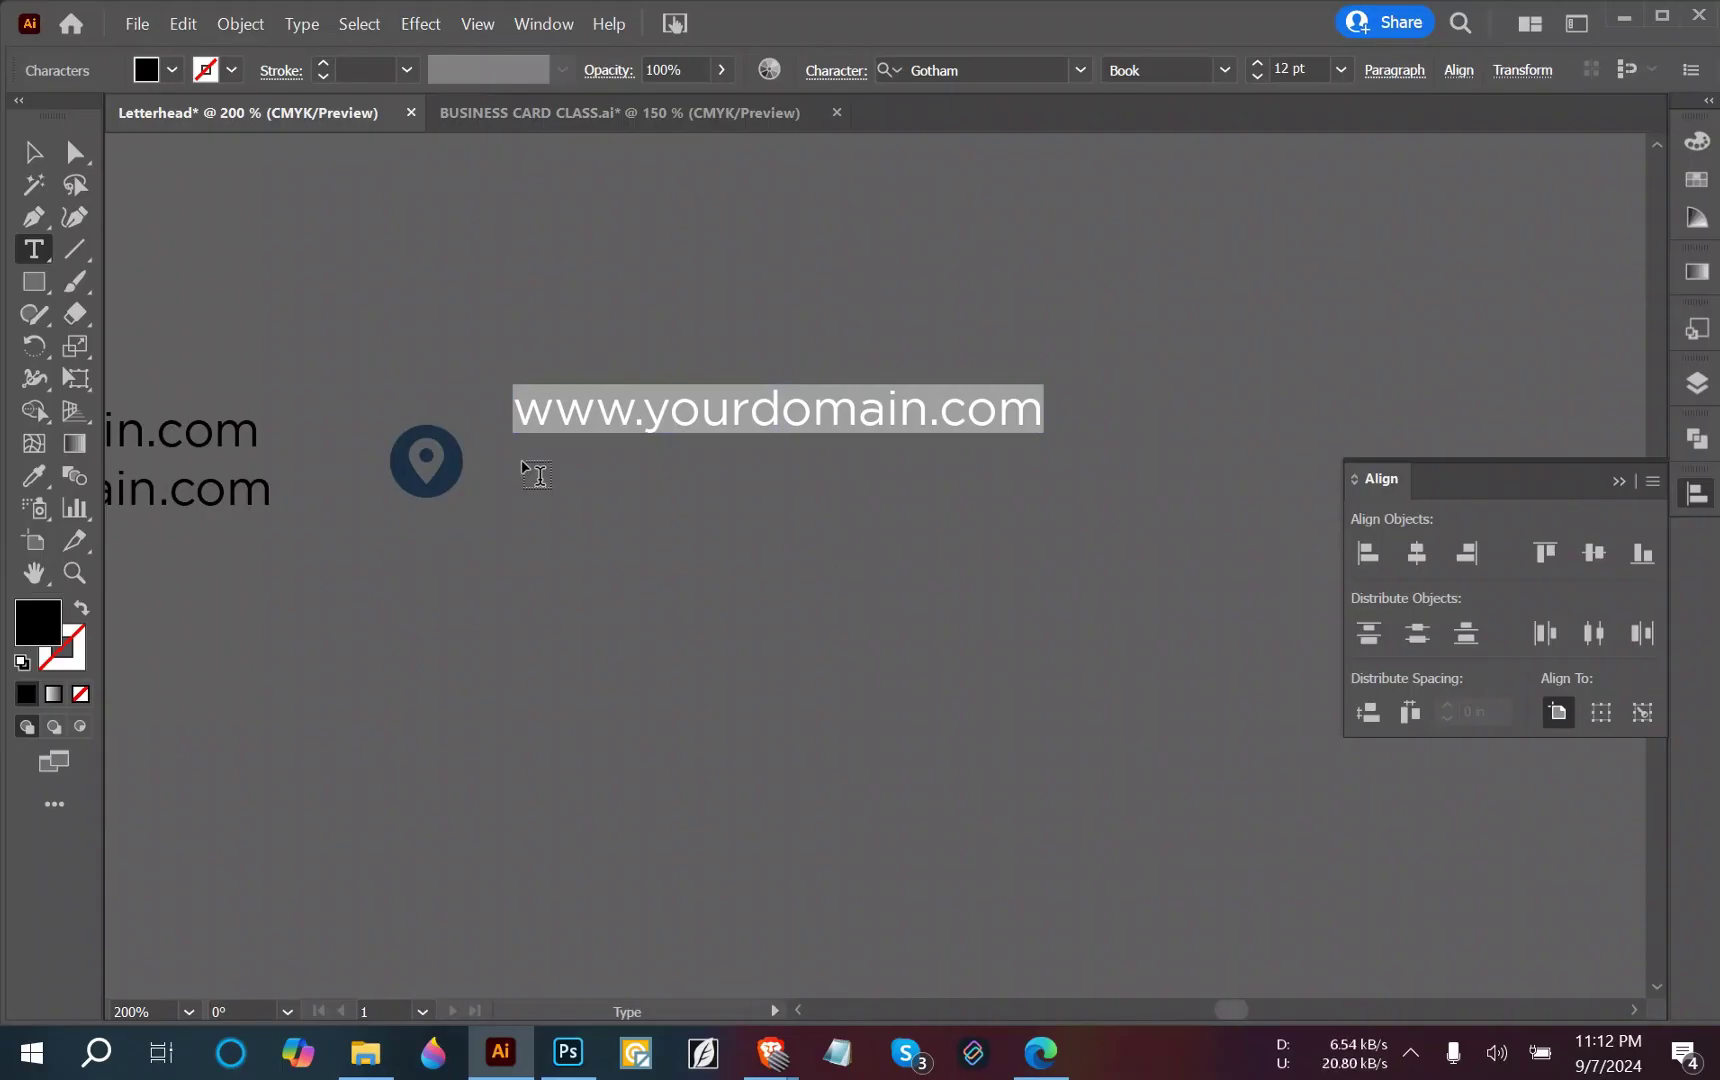
{"action": "type", "text": "1"}
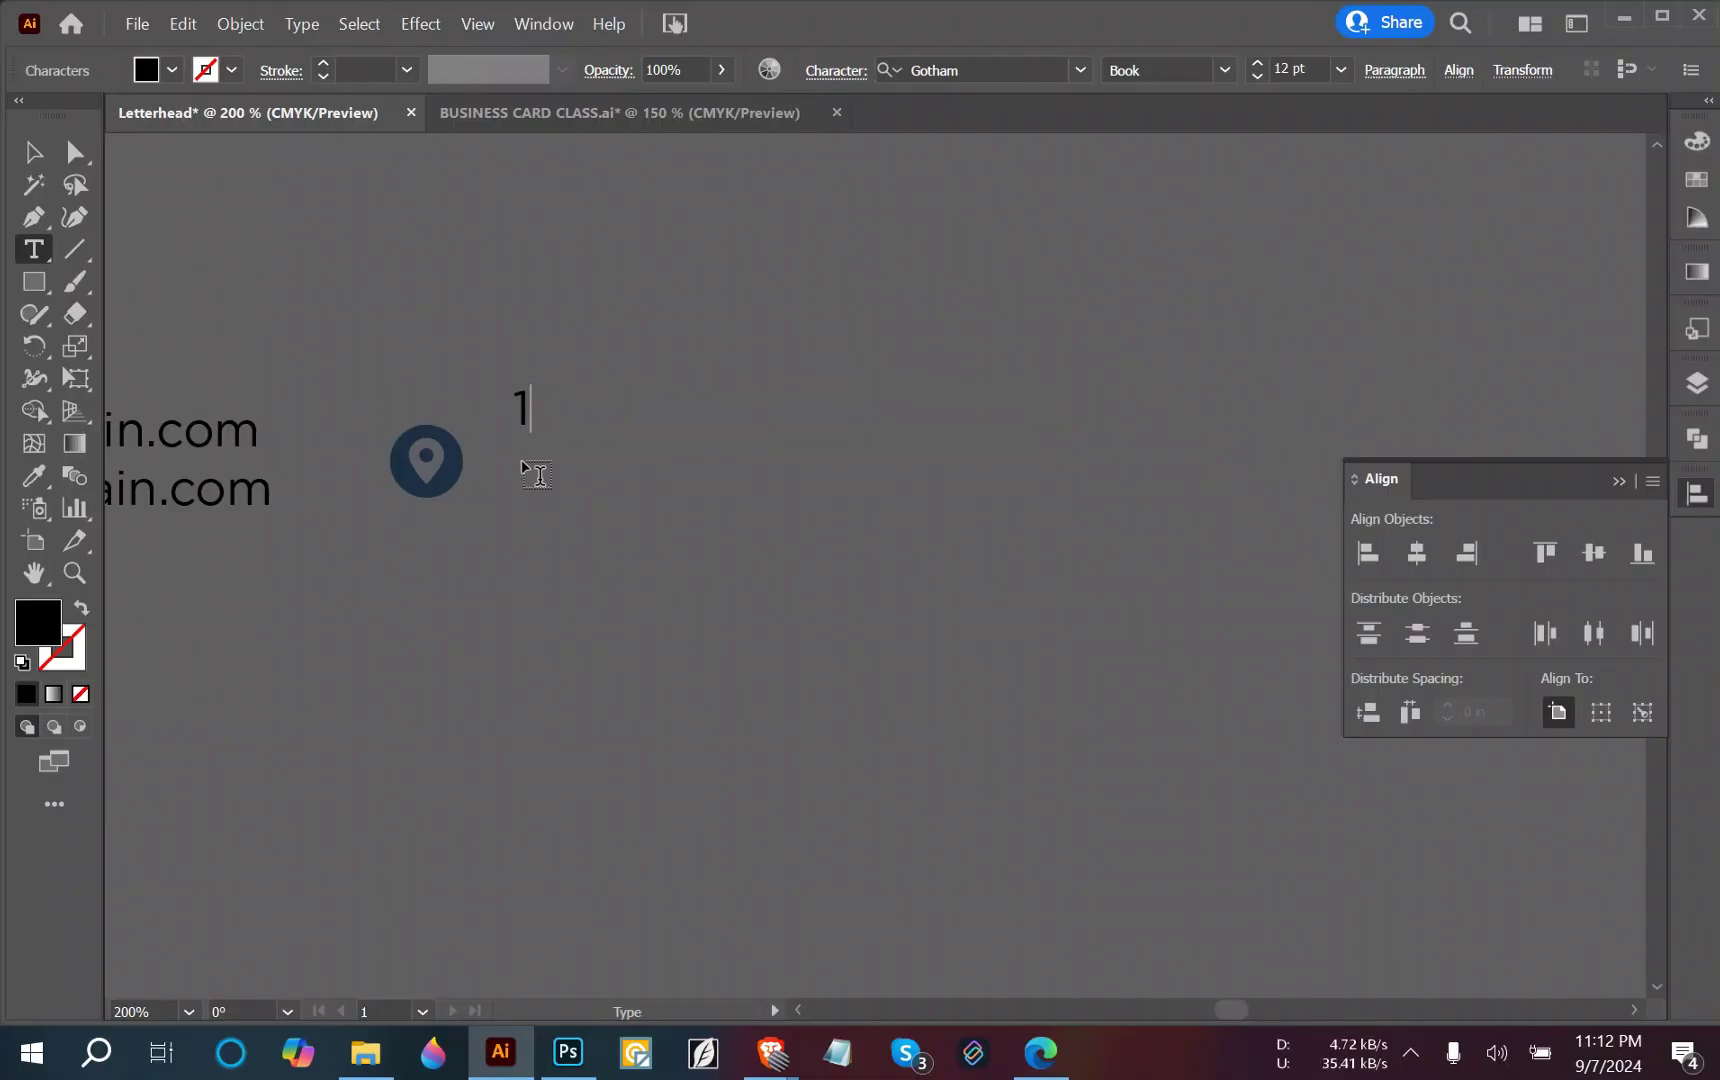
{"action": "type", "text": "23 ROAD"}
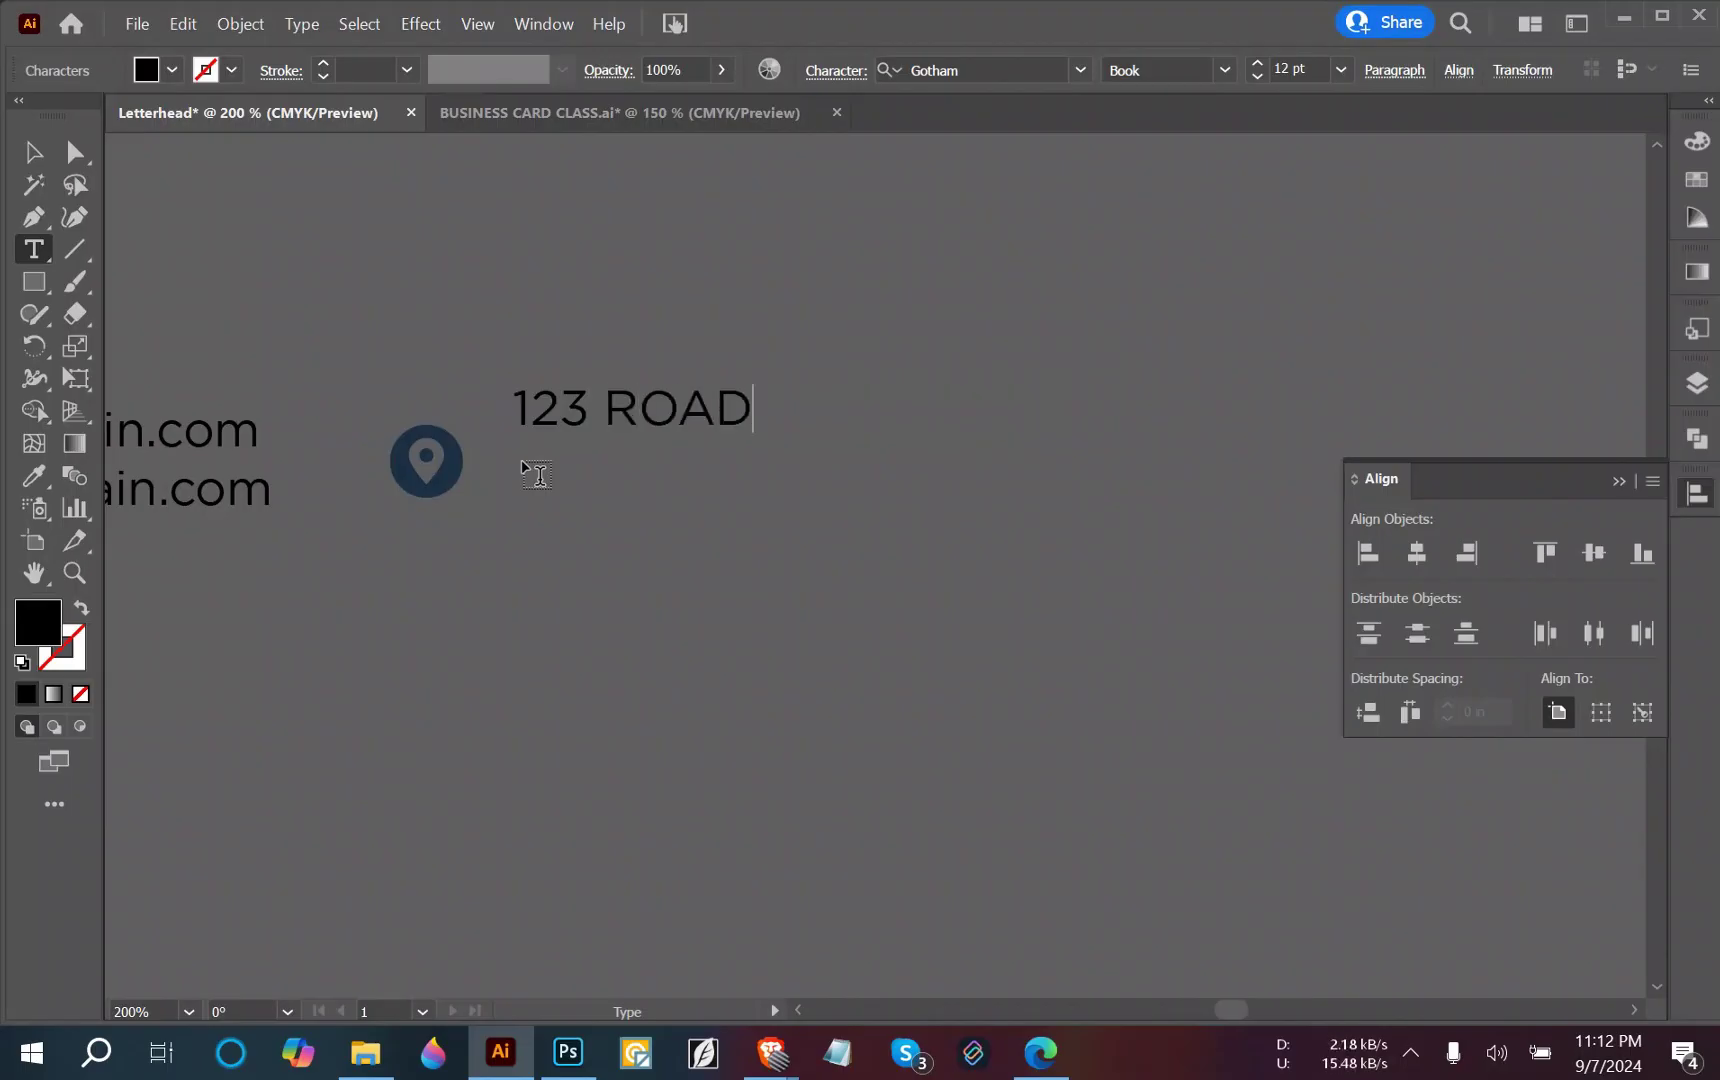
{"action": "key", "text": "BackSpace"}
{"action": "key", "text": "BackSpace"}
{"action": "key", "text": "BackSpace"}
{"action": "type", "text": "oa"}
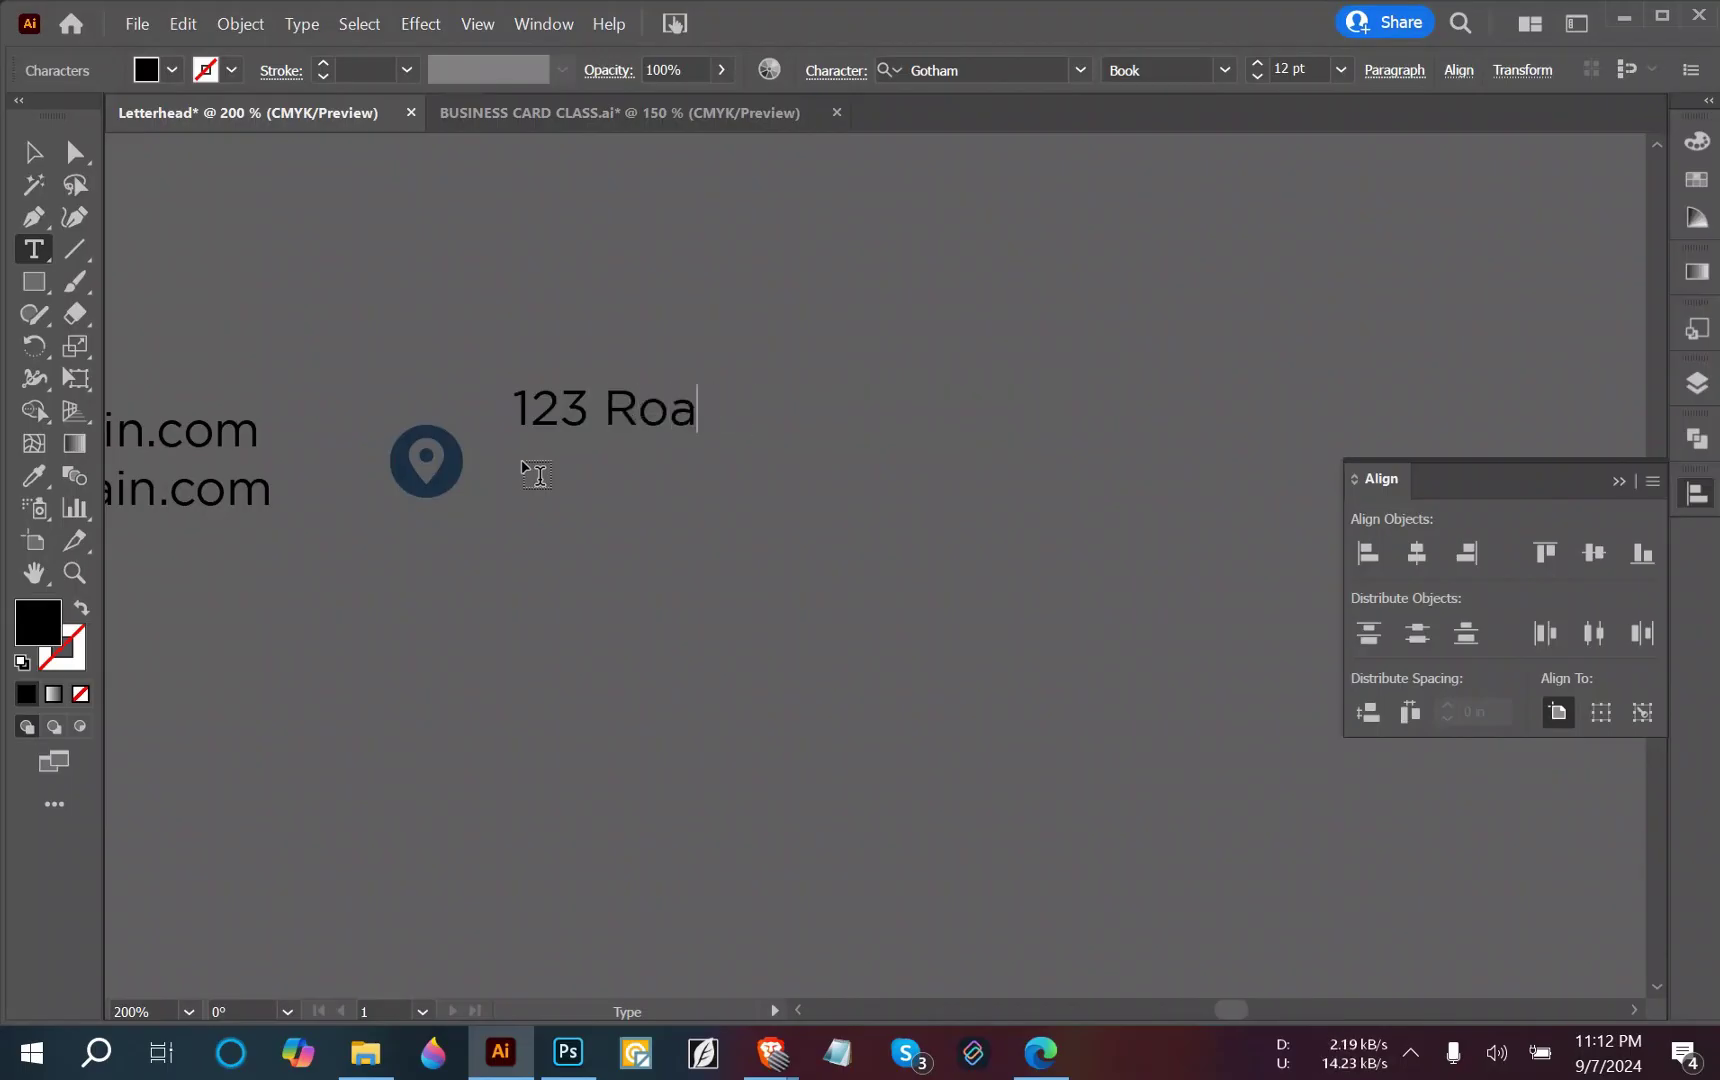
{"action": "type", "text": "d"}
{"action": "left_click", "coordinate": [33, 152]}
Check the reference design's address block and append ", Your" to the address line beside the location icon.
{"action": "scroll", "coordinate": [552, 481], "scroll_direction": "down", "scroll_amount": 5}
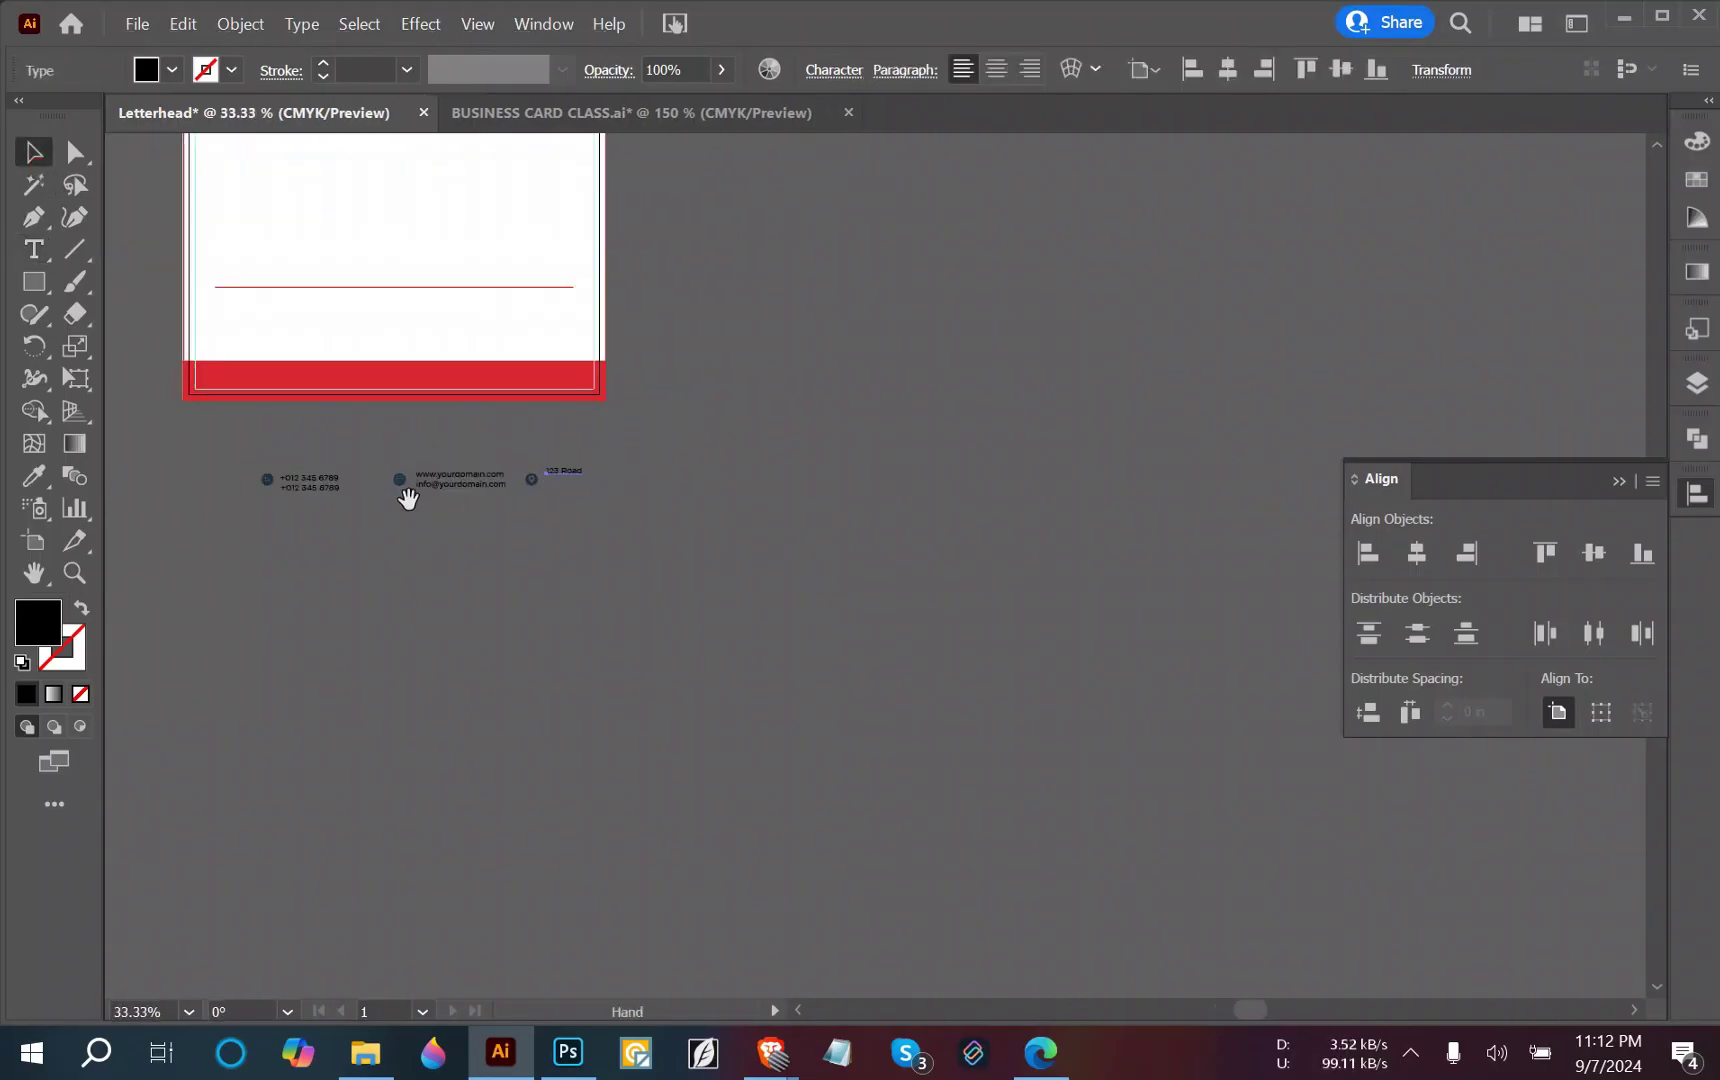
{"action": "left_click_drag", "start_coordinate": [407, 492], "coordinate": [760, 516]}
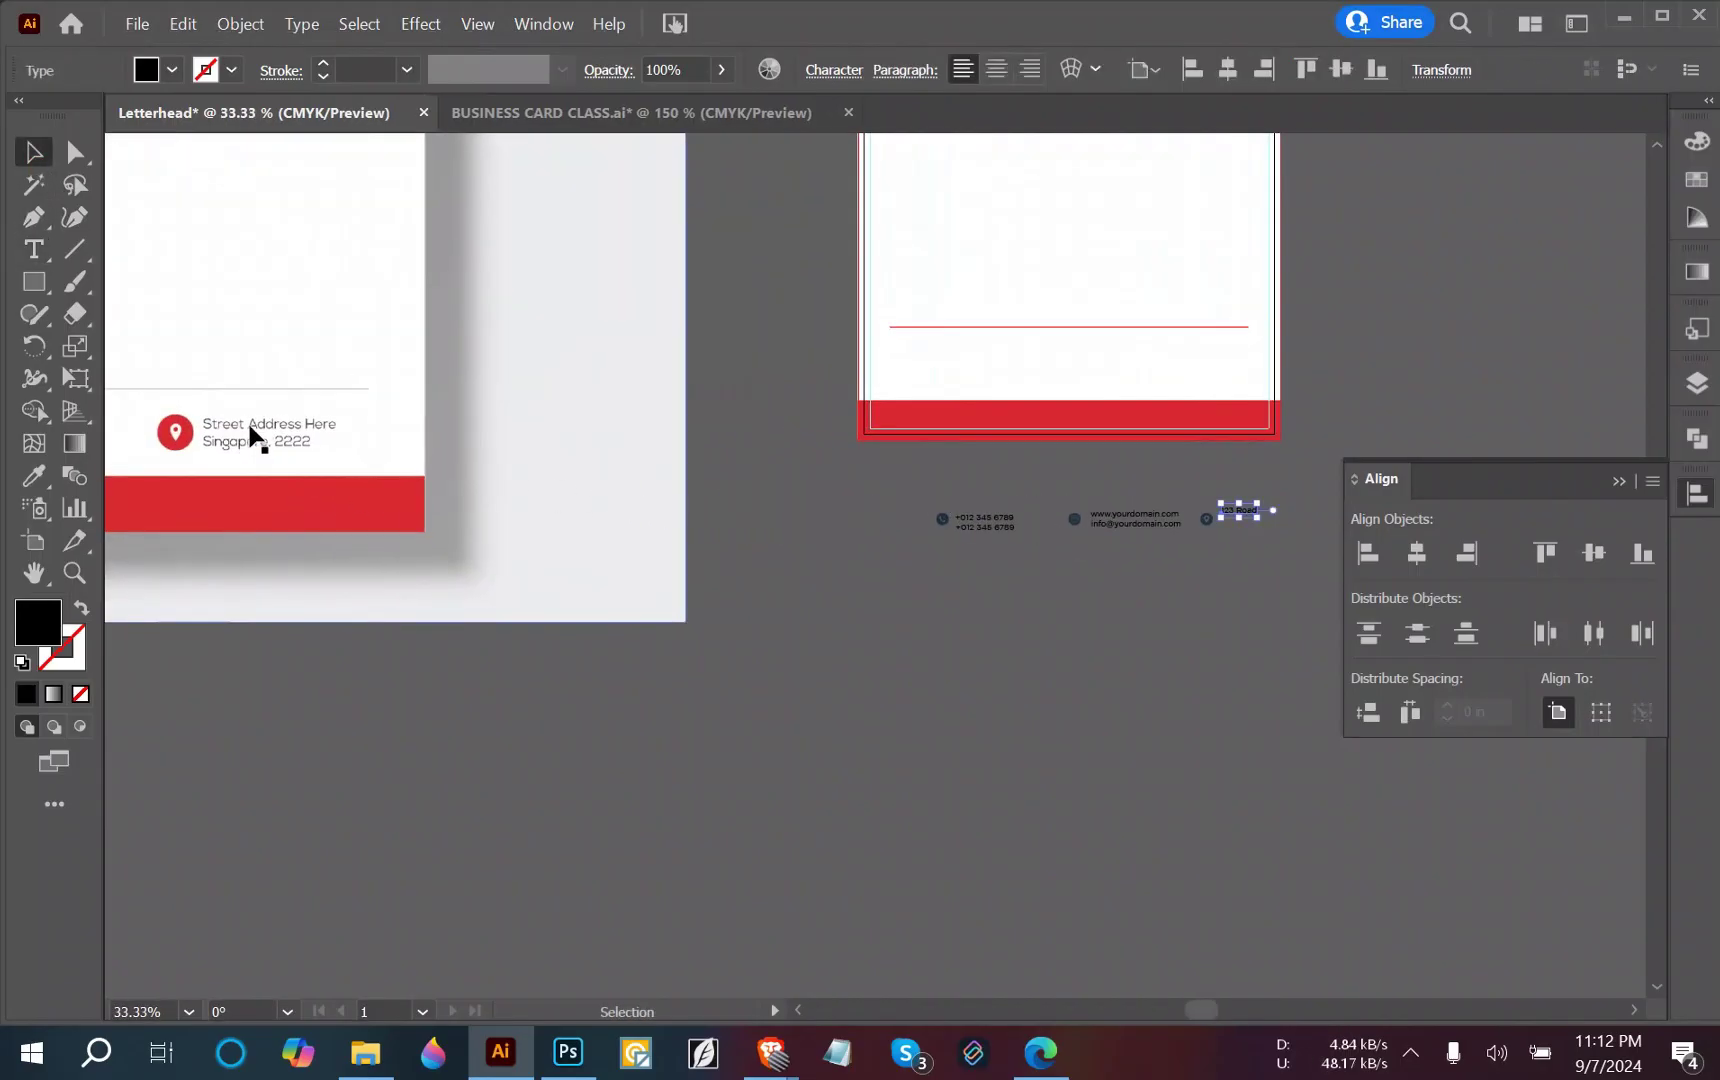
{"action": "scroll", "coordinate": [1278, 529], "scroll_direction": "up", "scroll_amount": 6}
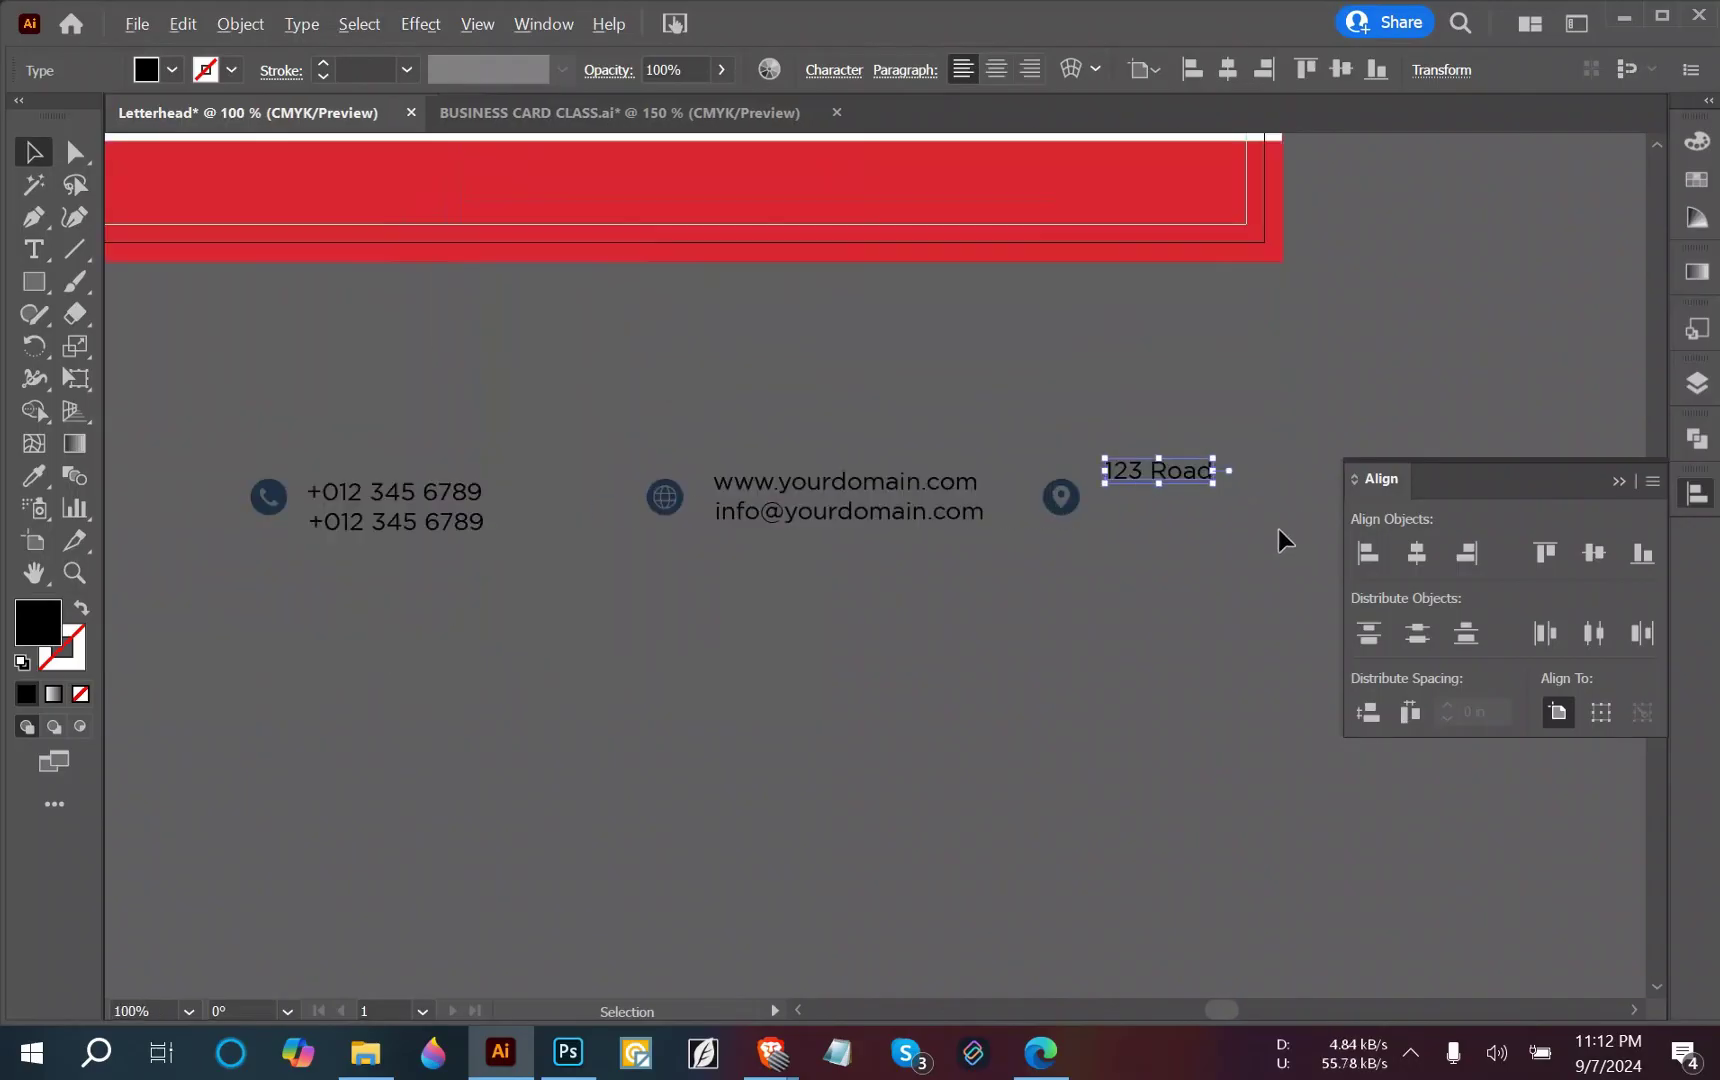
{"action": "left_click", "coordinate": [1105, 445]}
{"action": "left_click", "coordinate": [1075, 370]}
{"action": "double_click", "coordinate": [1075, 370]}
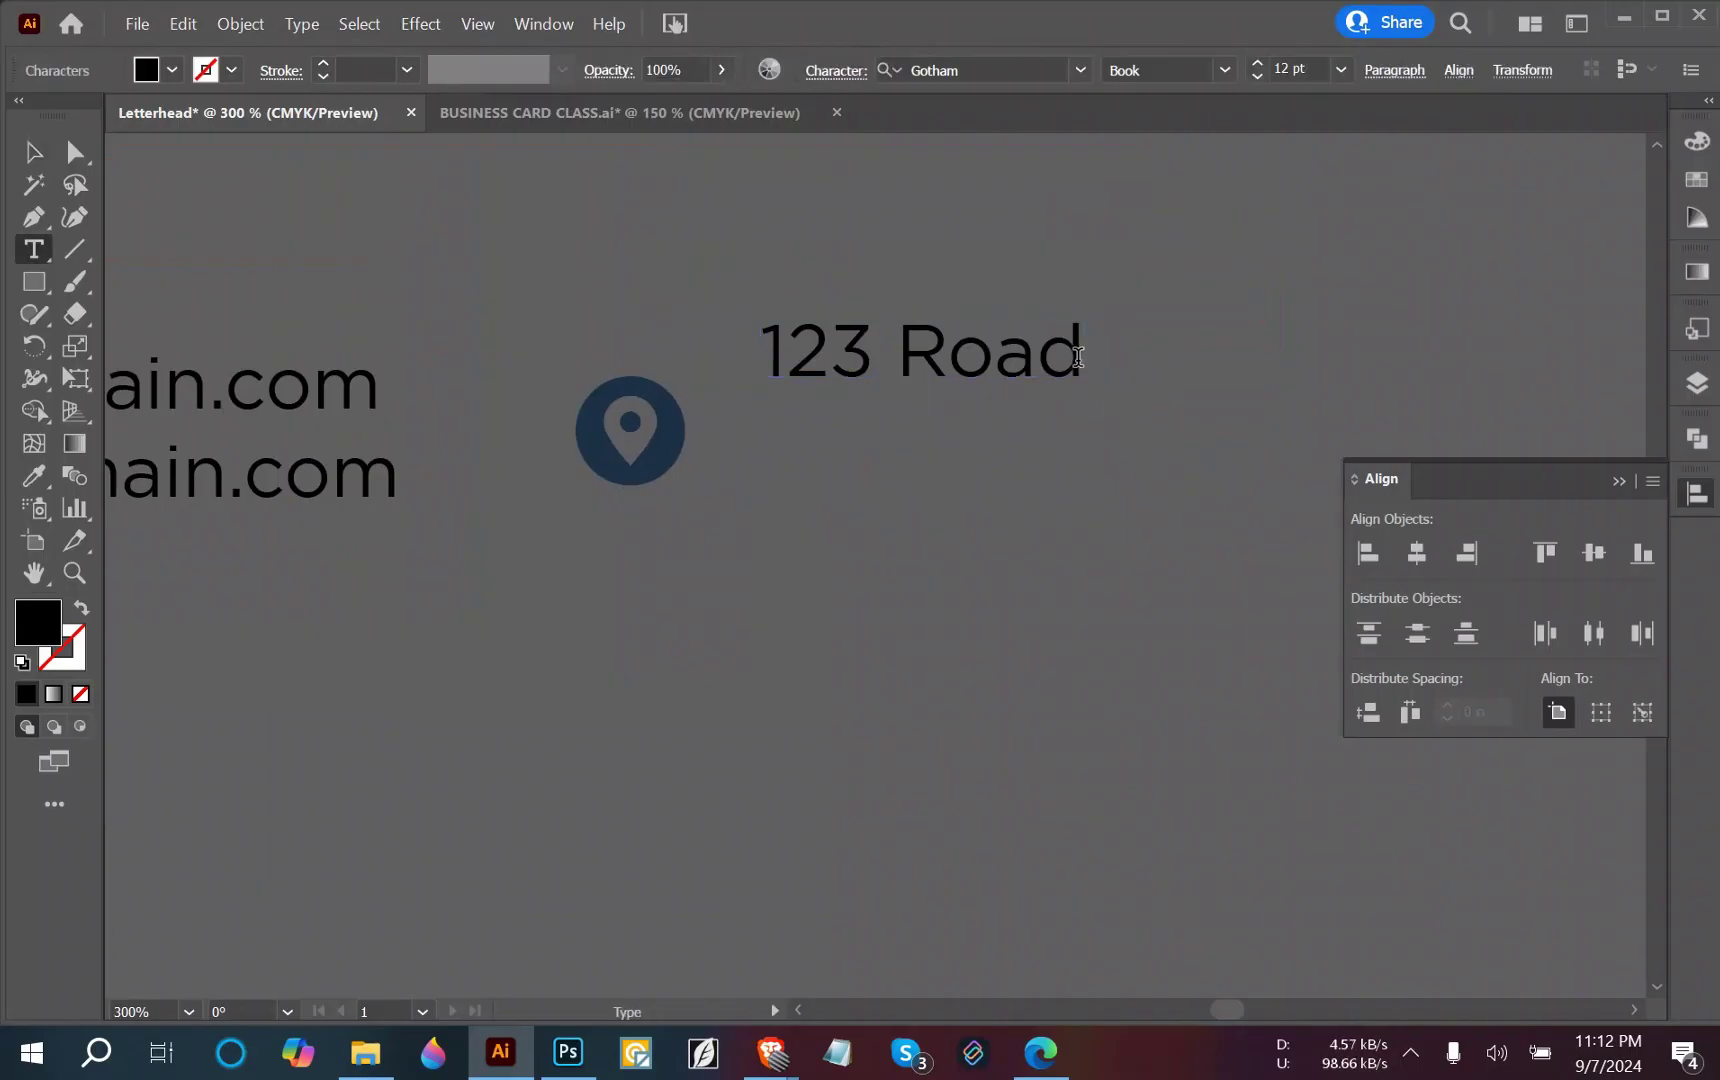
{"action": "type", "text": ", Your"}
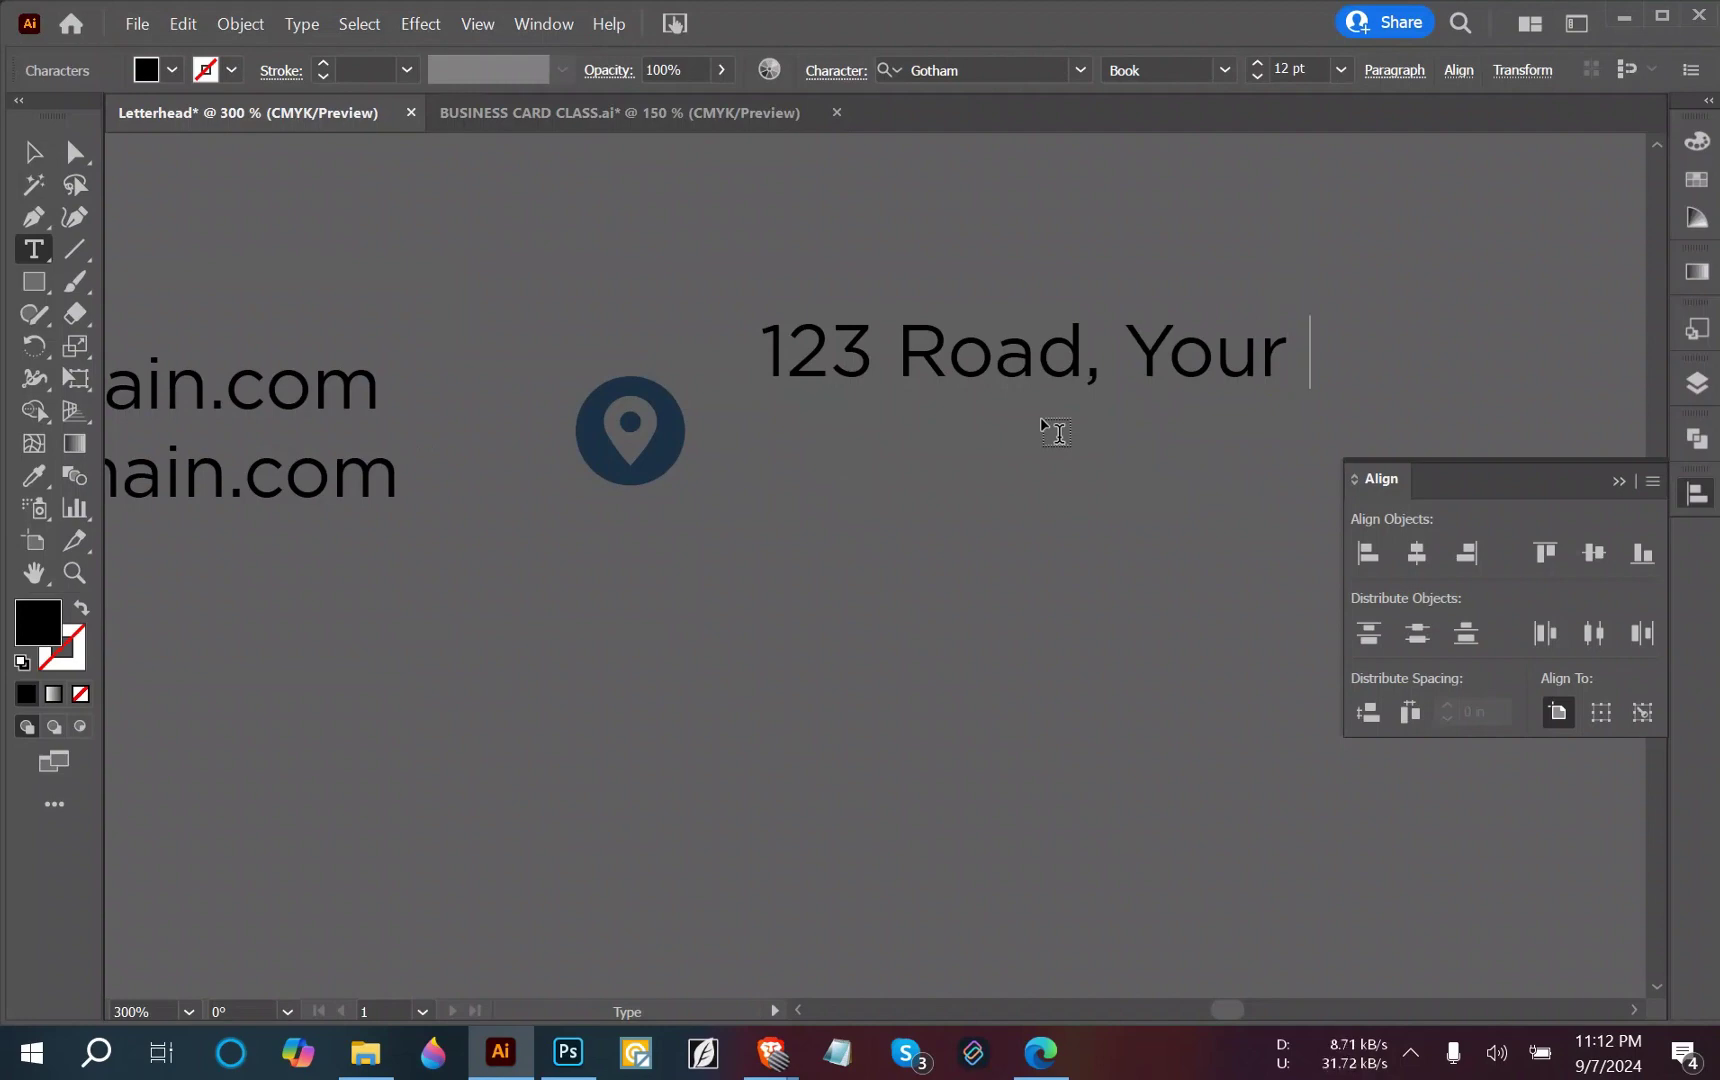
{"action": "type", "text": " Dr"}
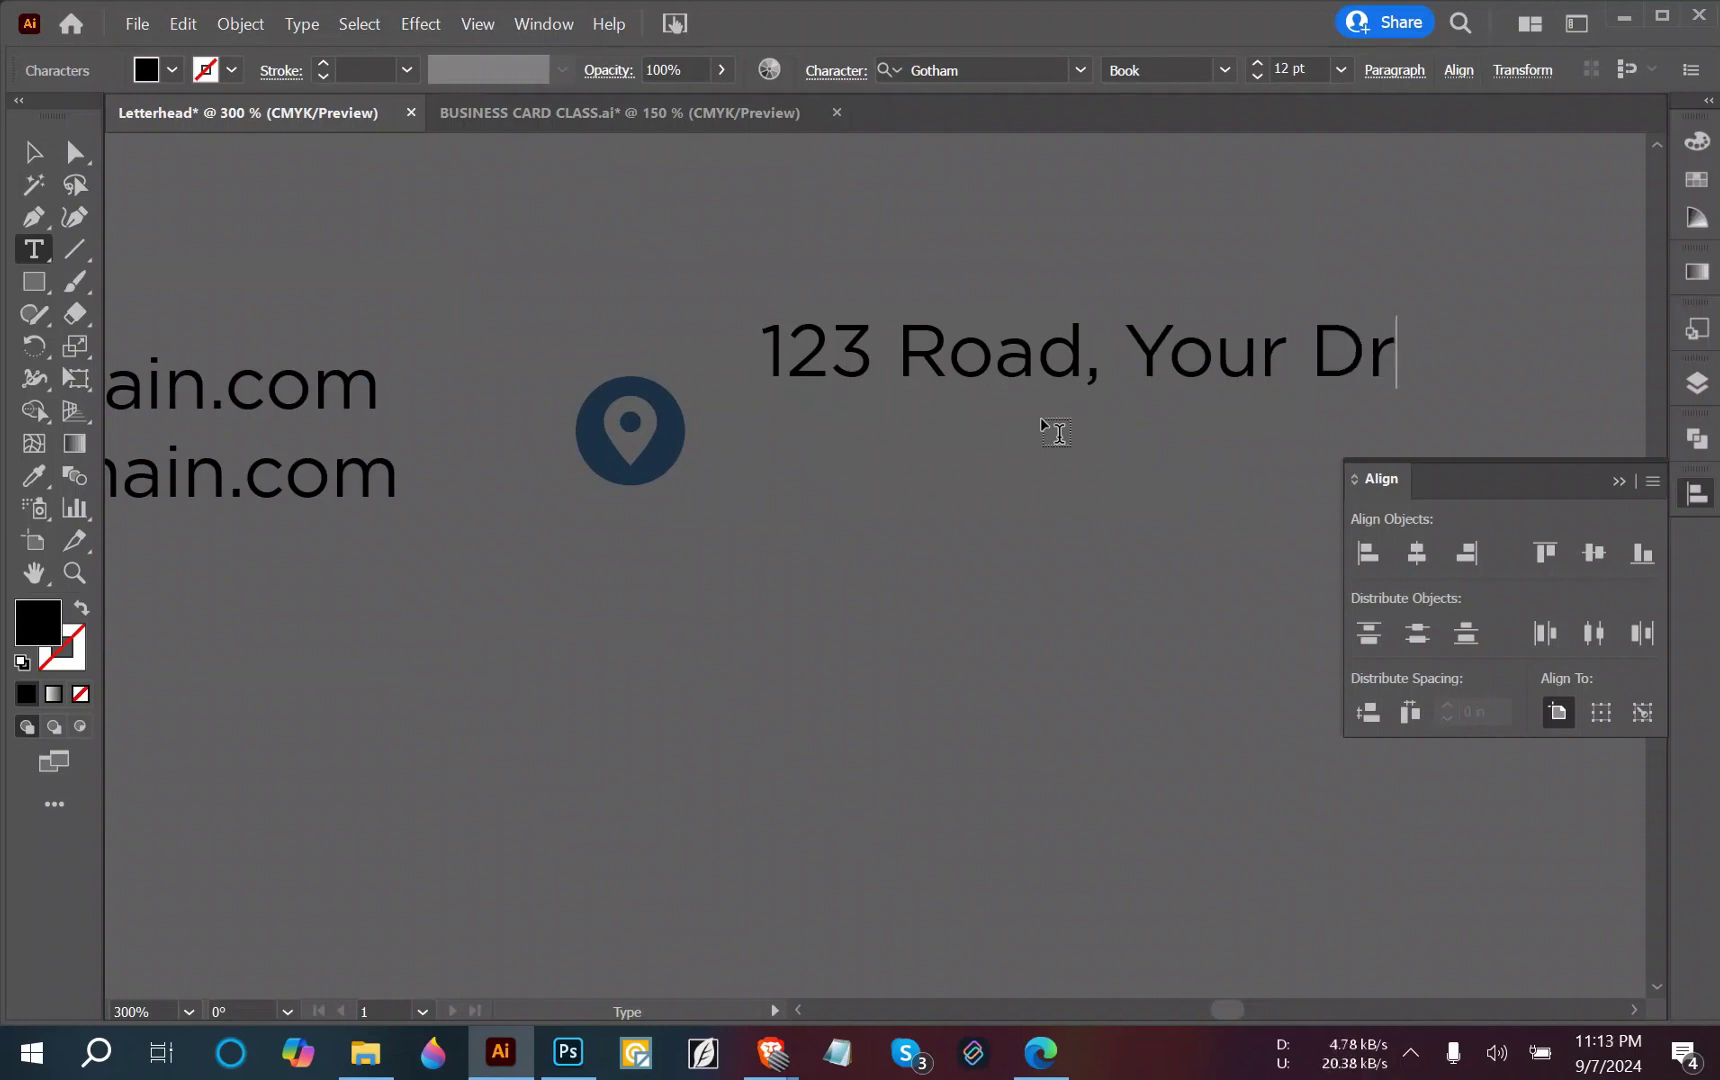
{"action": "type", "text": "i"}
{"action": "key", "text": "BackSpace"}
{"action": "key", "text": "BackSpace"}
{"action": "type", "text": "ris"}
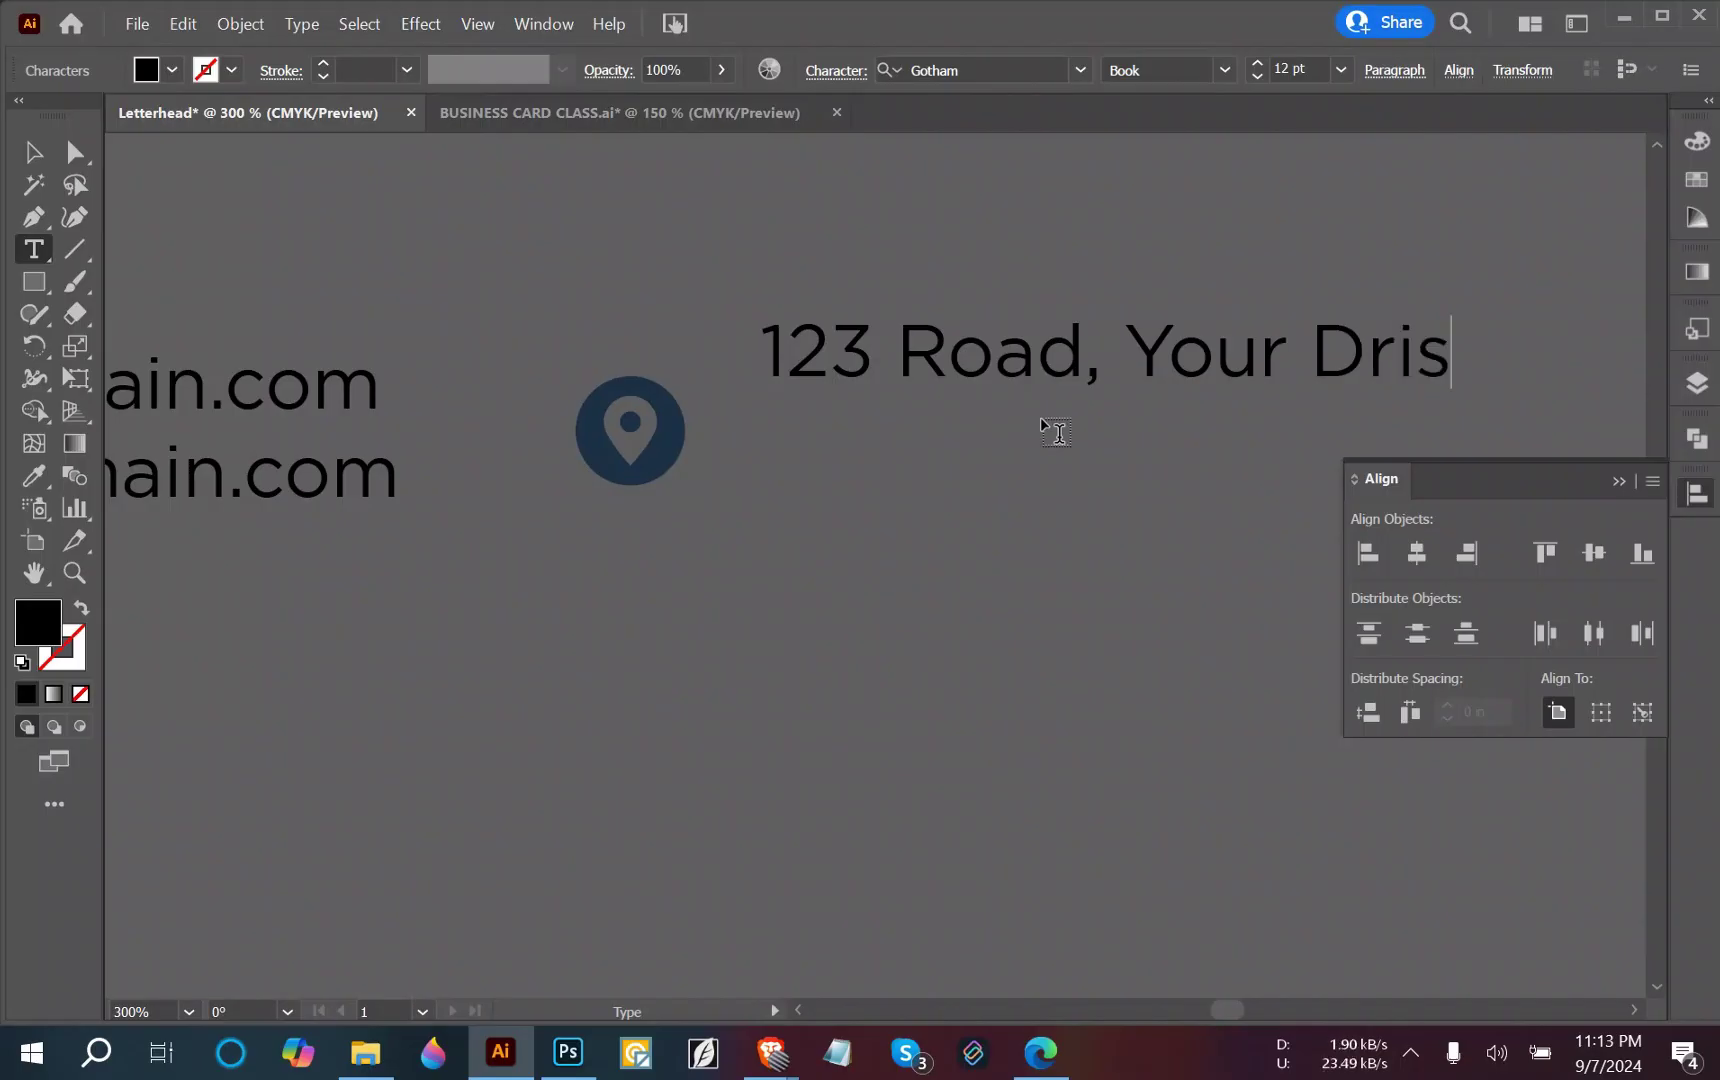
{"action": "key", "text": "BackSpace"}
{"action": "key", "text": "BackSpace"}
{"action": "key", "text": "BackSpace"}
{"action": "key", "text": "BackSpace"}
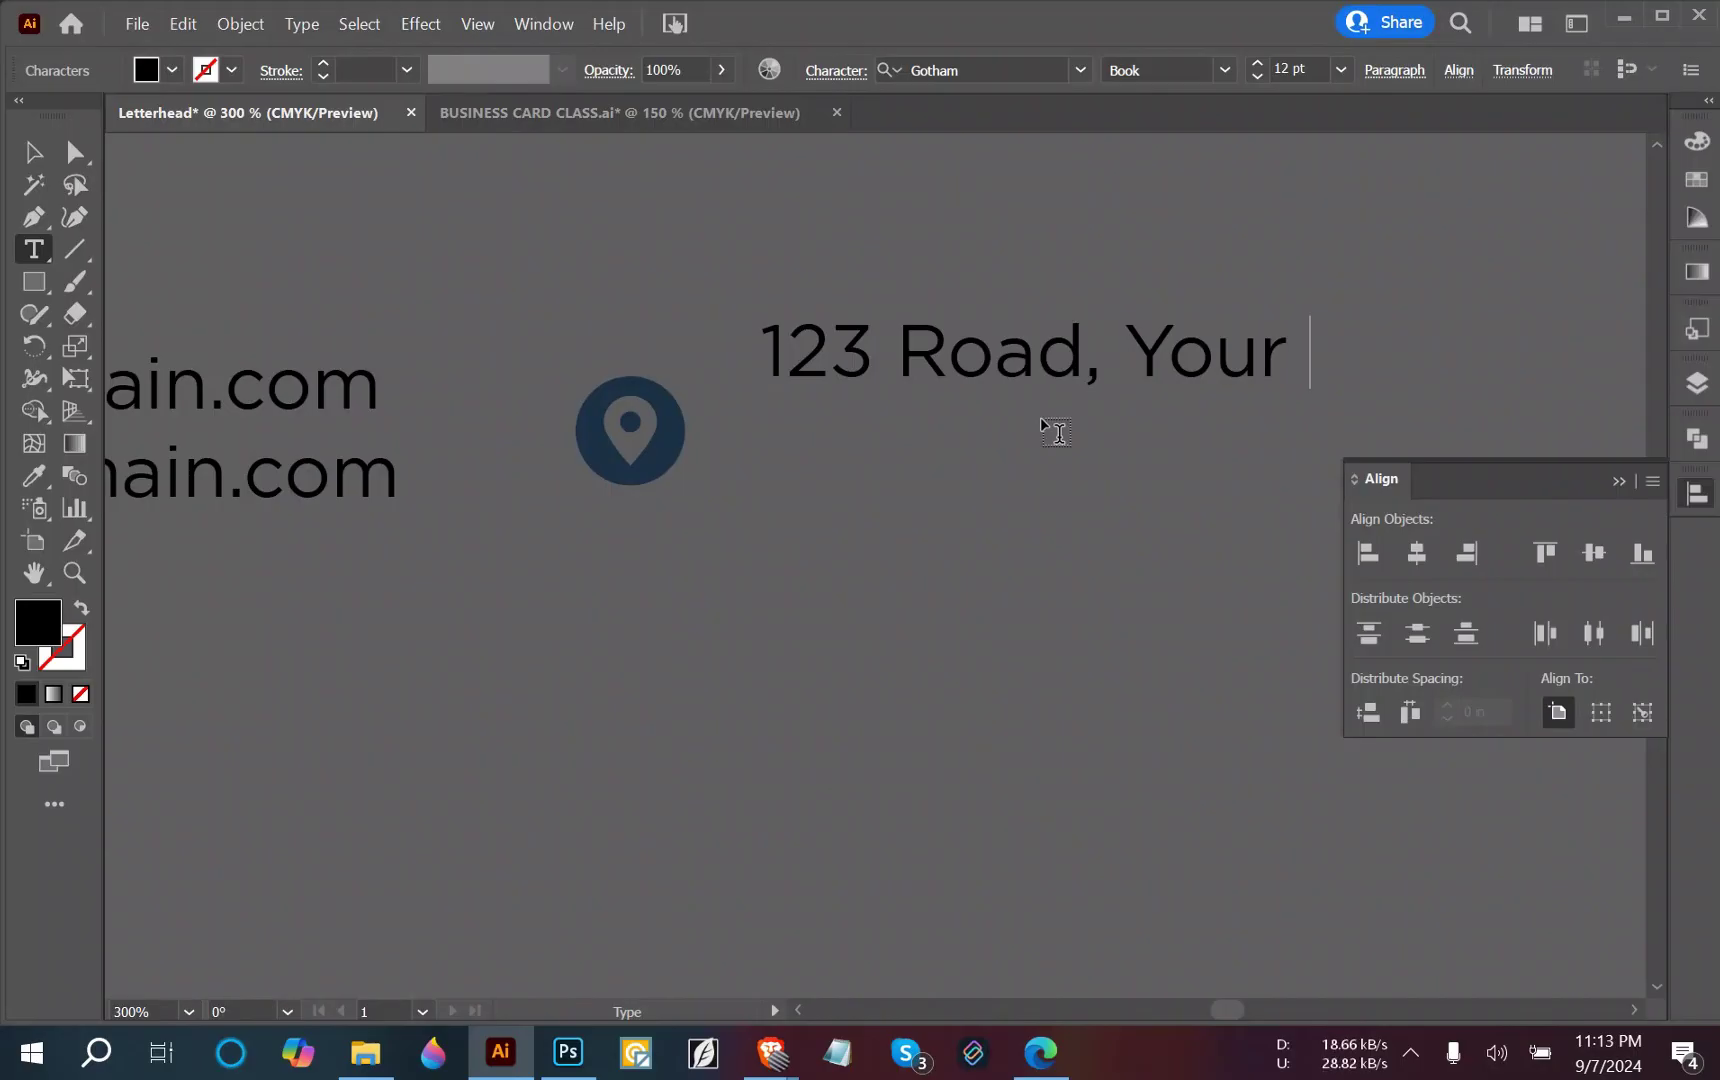
Complete the upper address line with "Location," and add a second line with "Your Country," and a placeholder postal code.
{"action": "type", "text": "Location"}
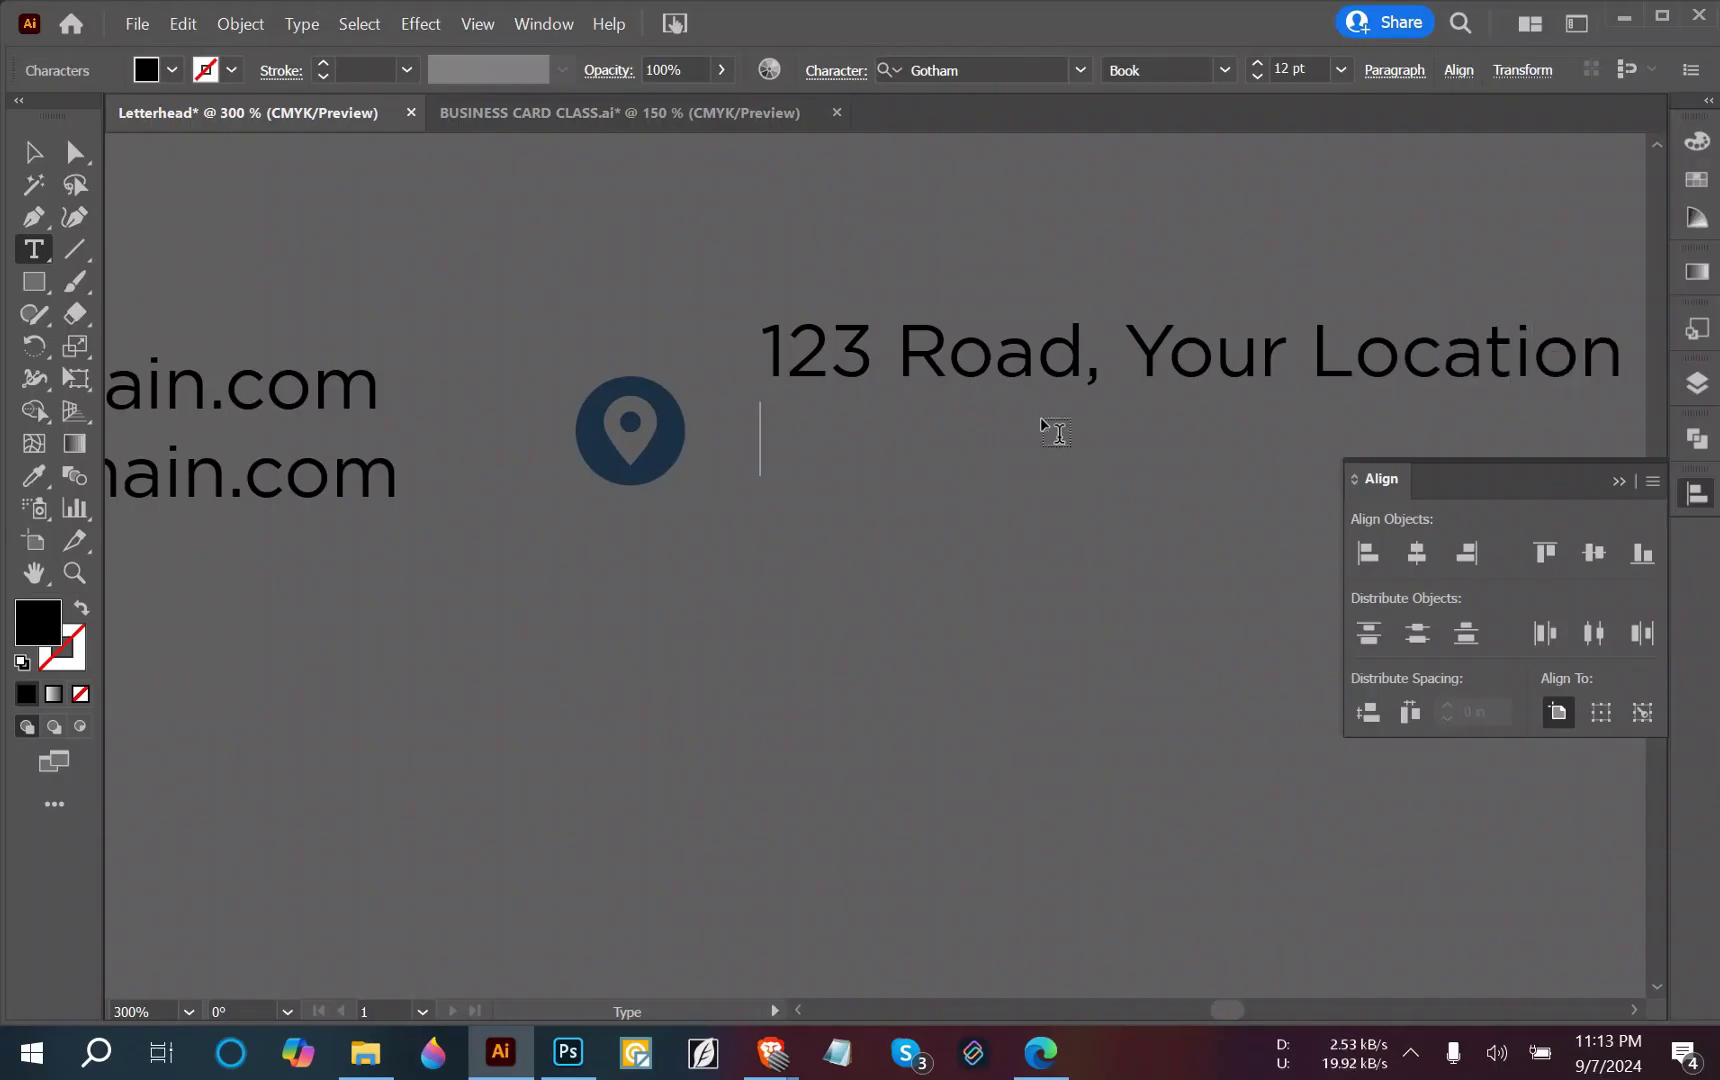
{"action": "type", "text": ","}
{"action": "type", "text": "Yot"}
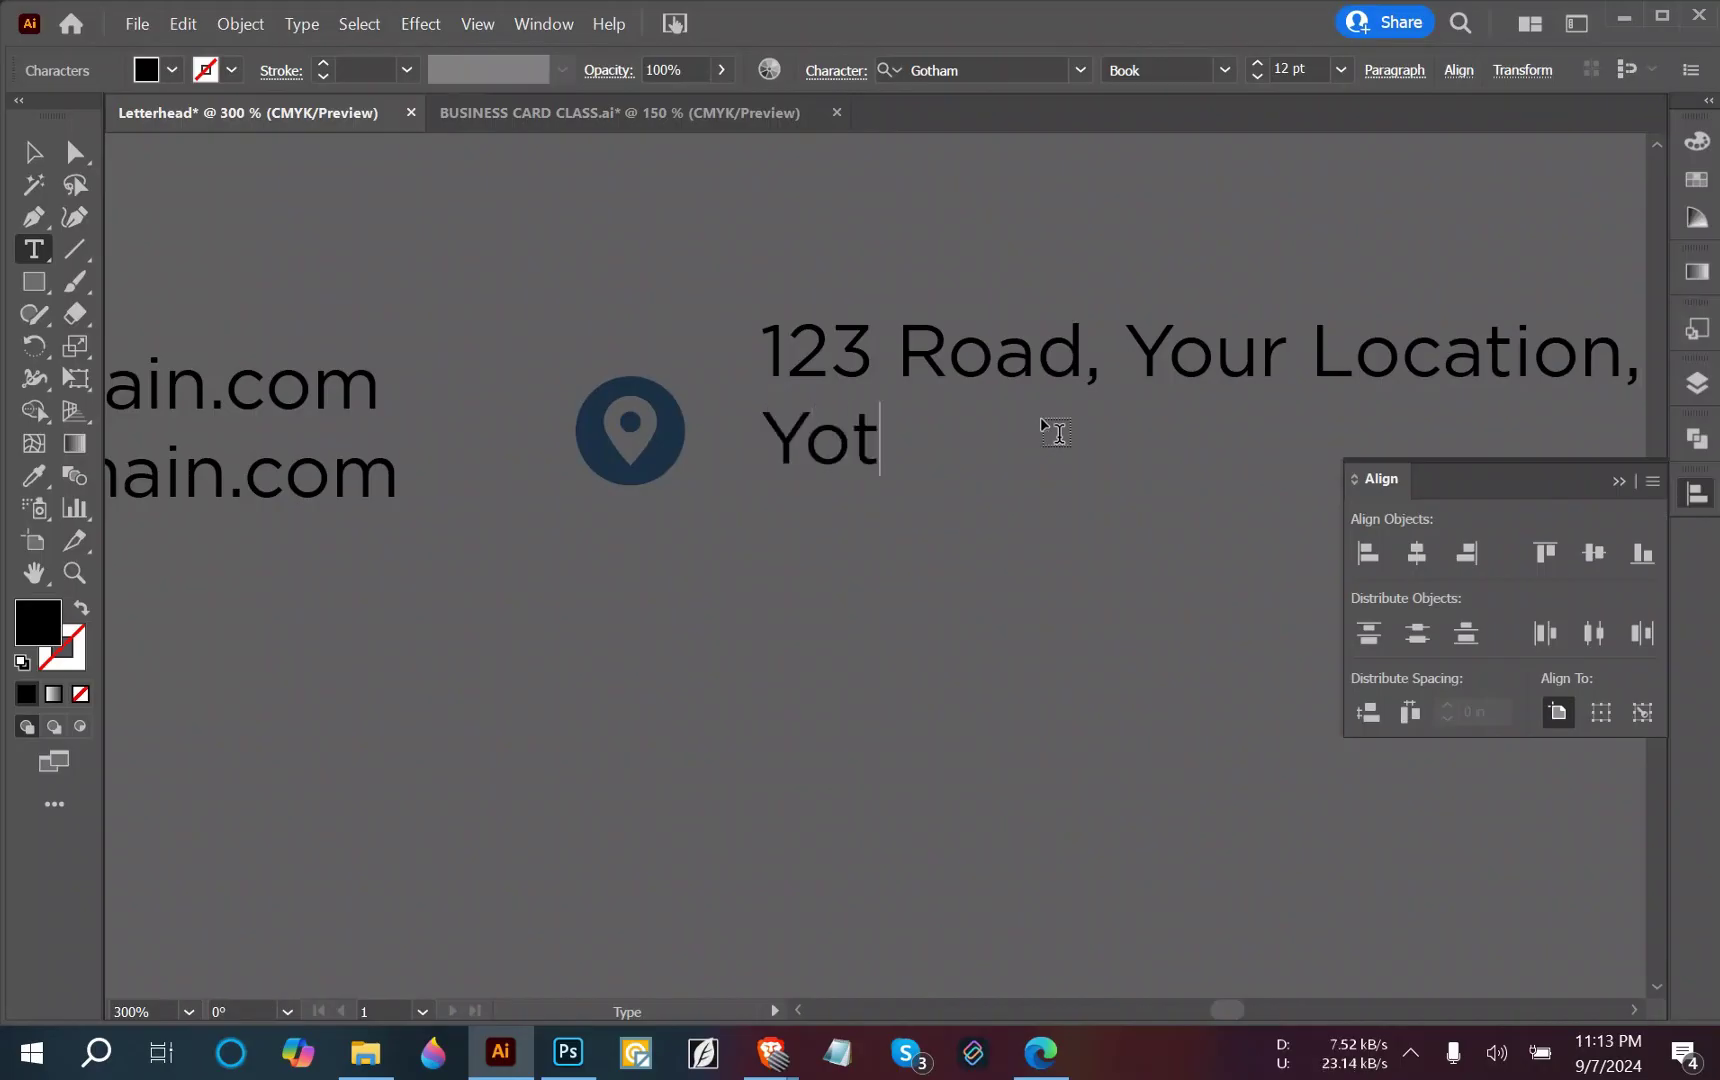
{"action": "key", "text": "BackSpace"}
{"action": "type", "text": "ur "}
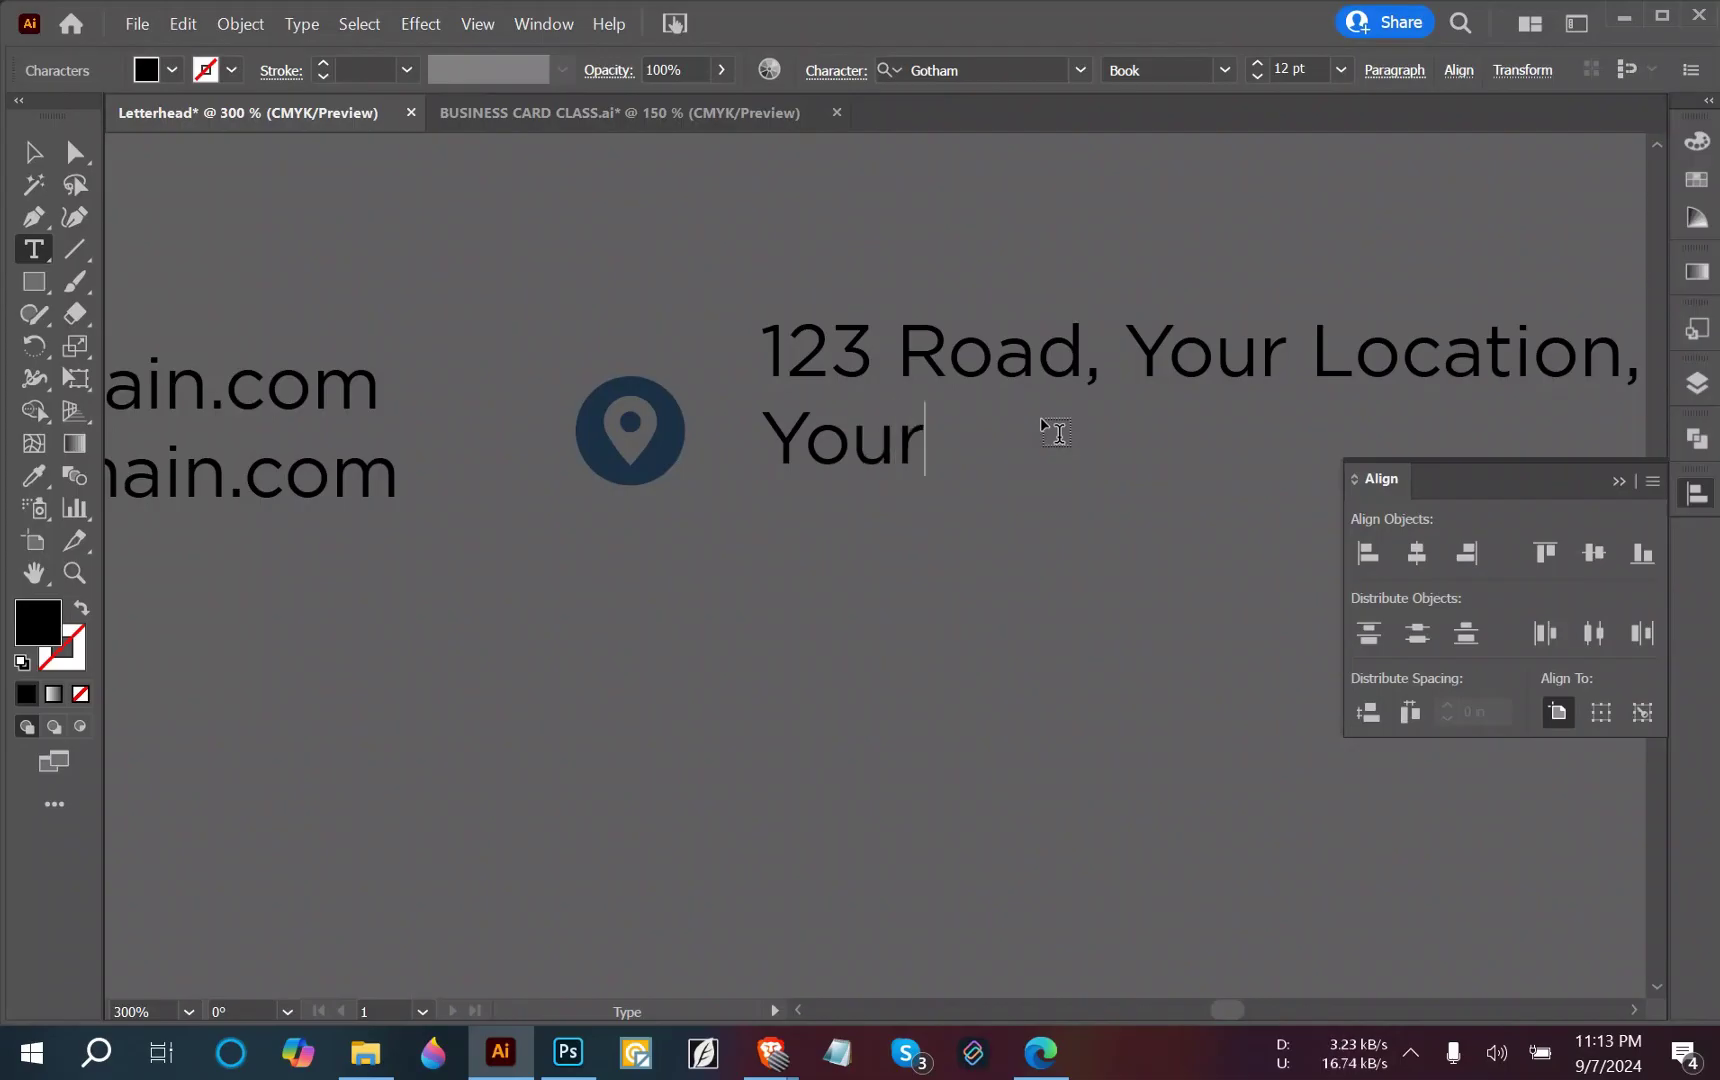
{"action": "type", "text": "Coun"}
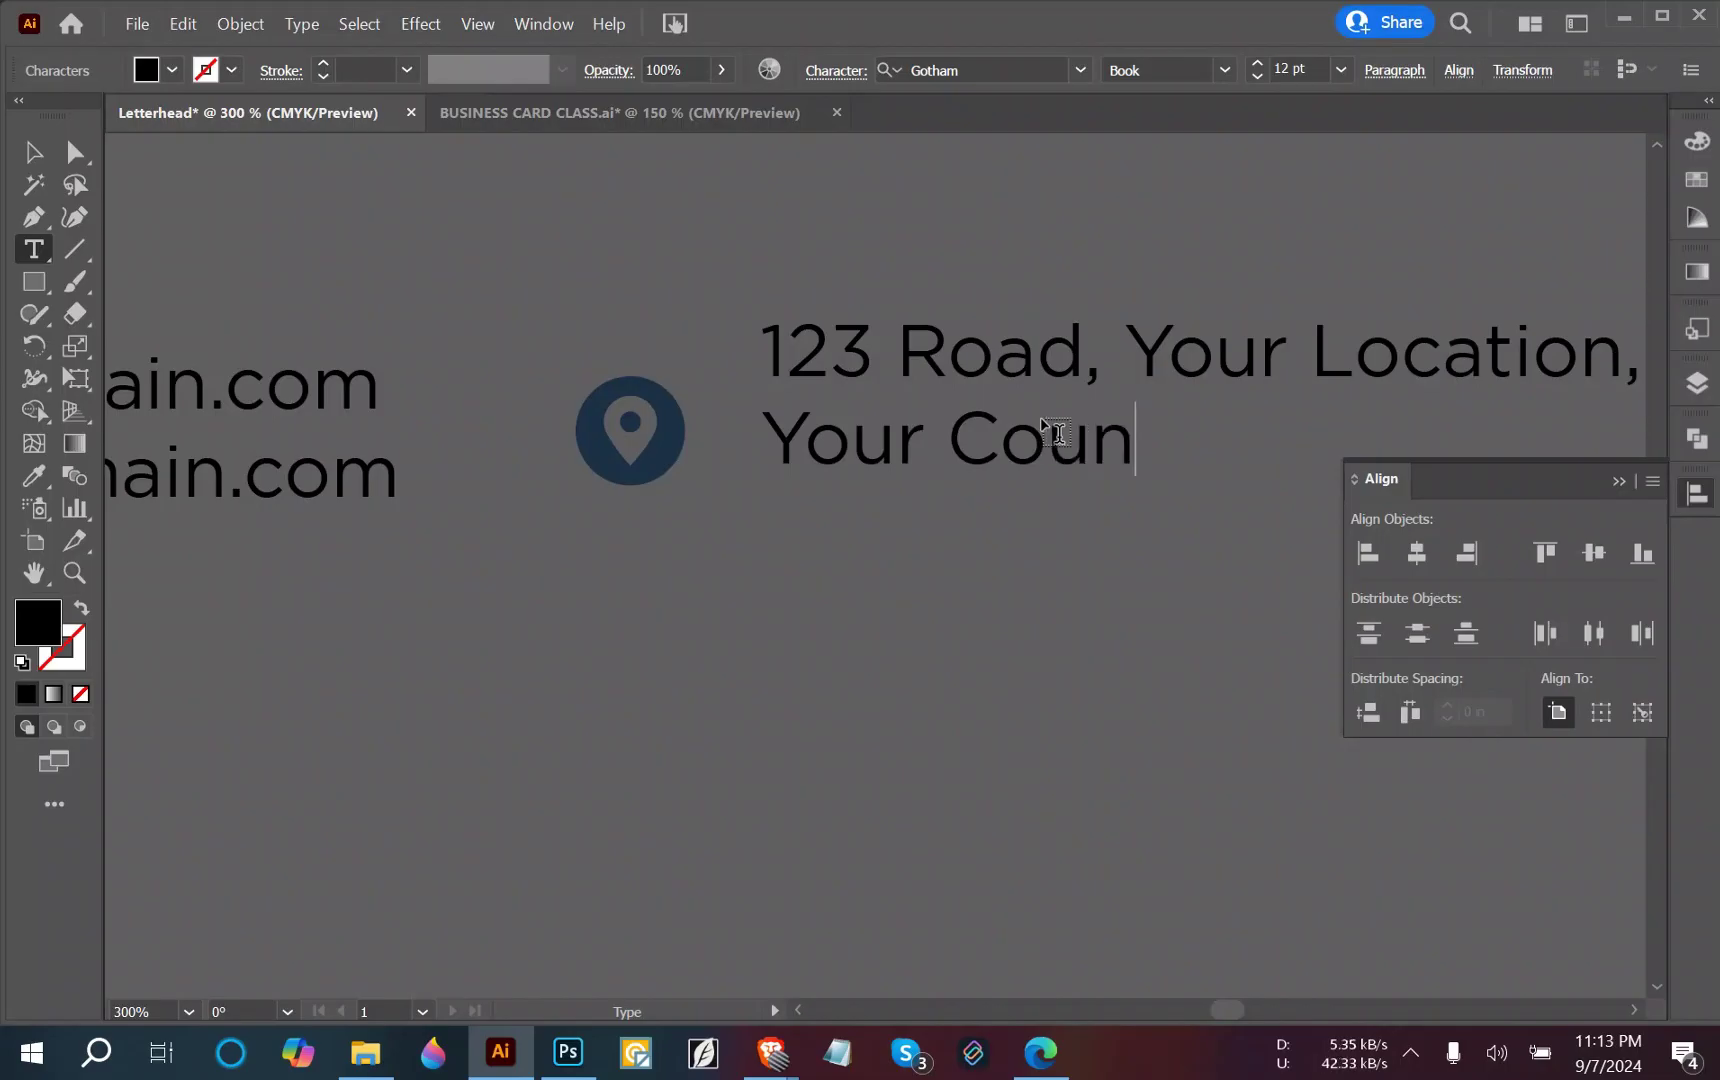
{"action": "type", "text": "tra"}
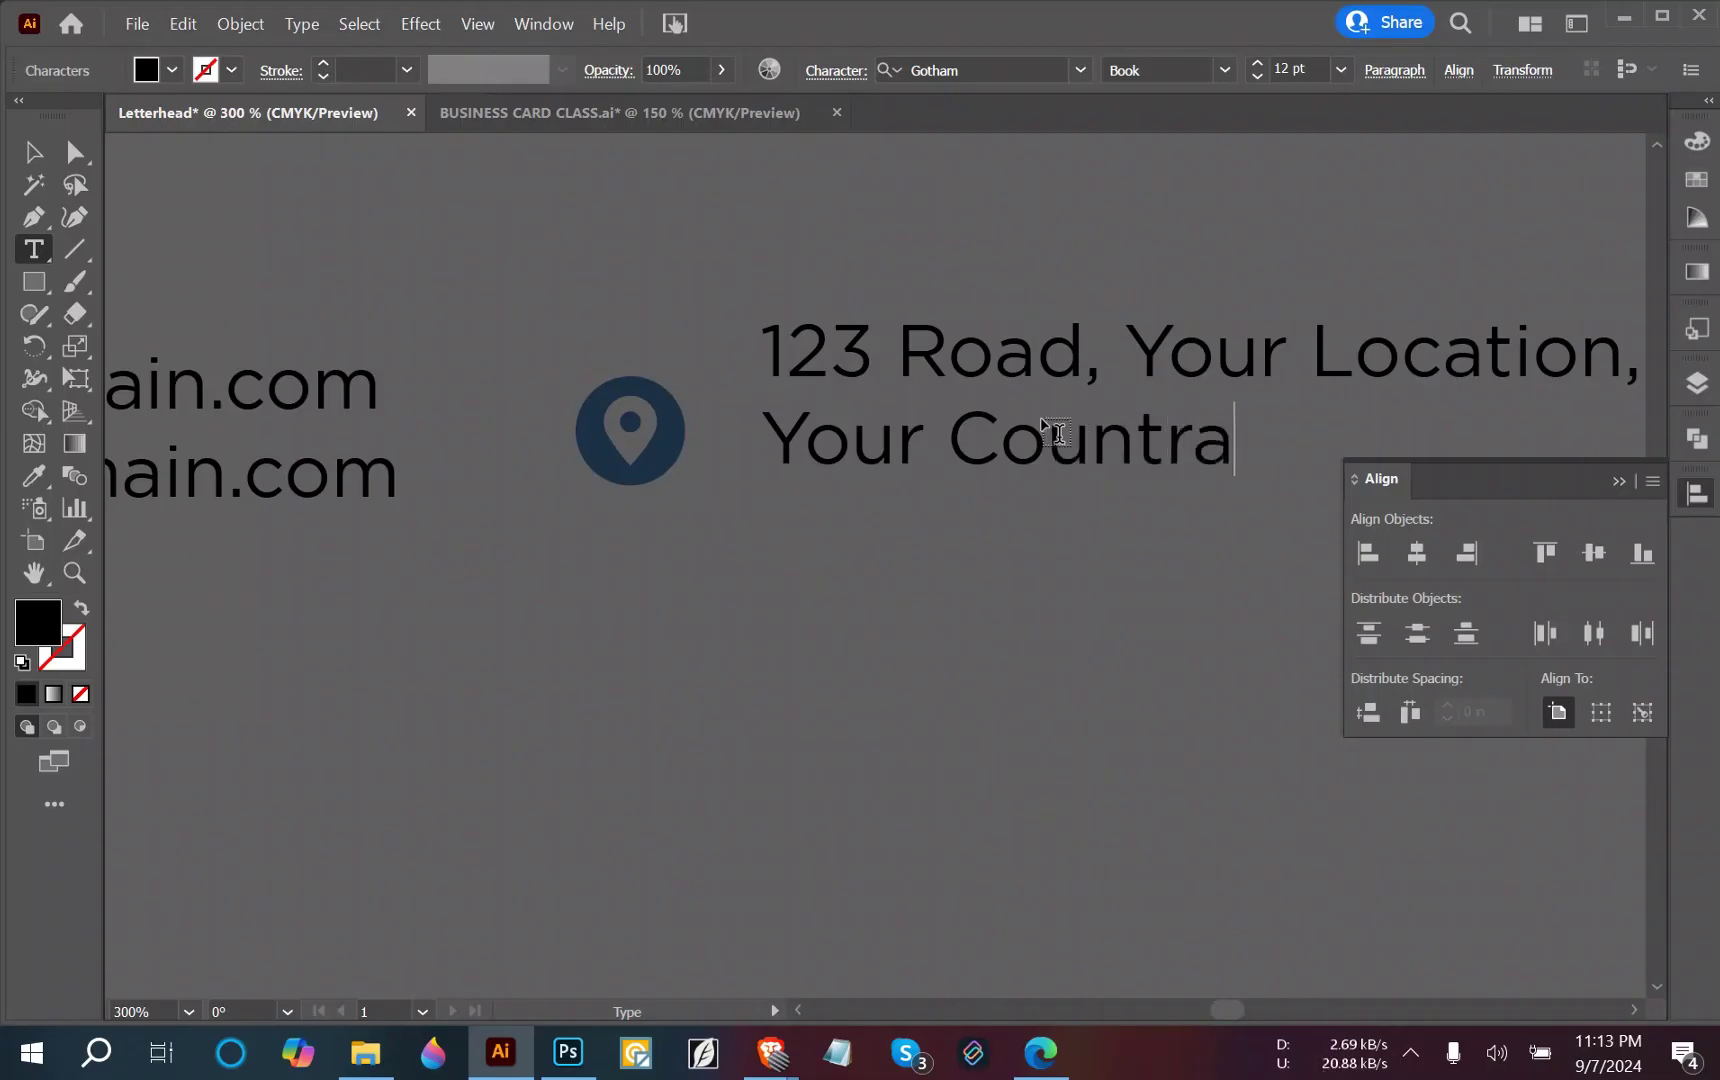
{"action": "key", "text": "BackSpace"}
{"action": "key", "text": "BackSpace"}
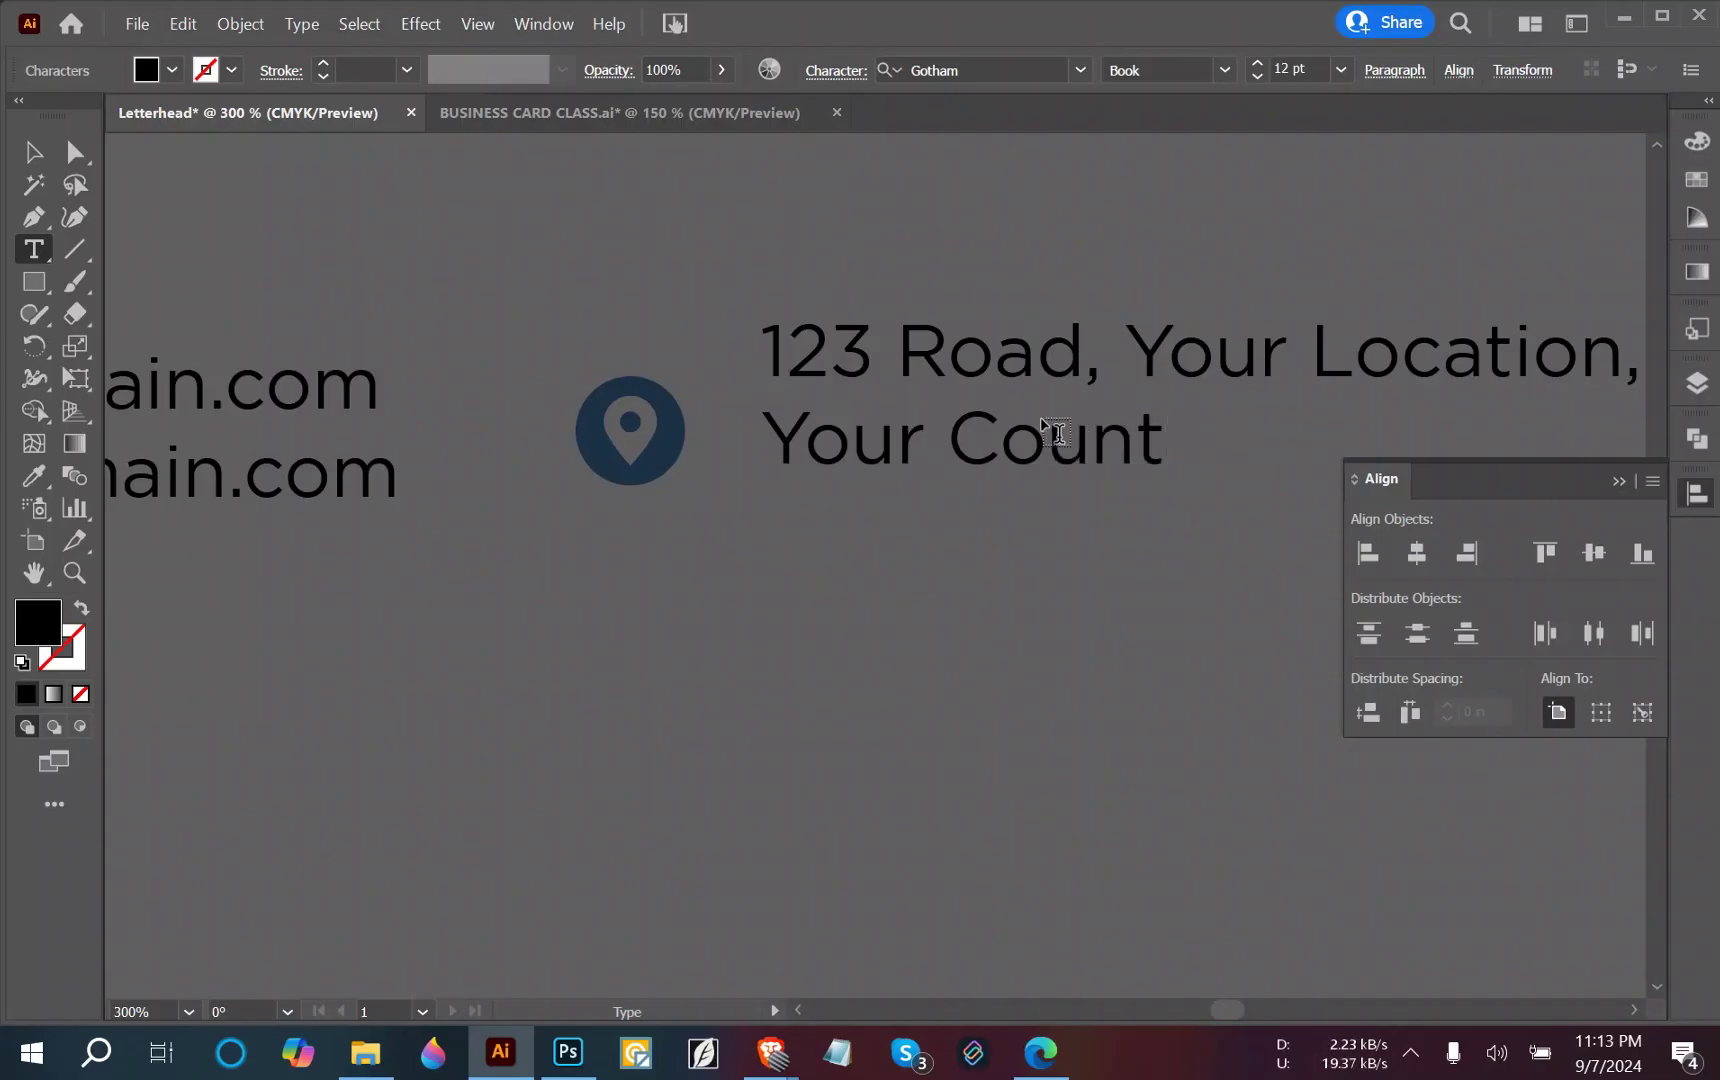
{"action": "type", "text": "ry, 1234"}
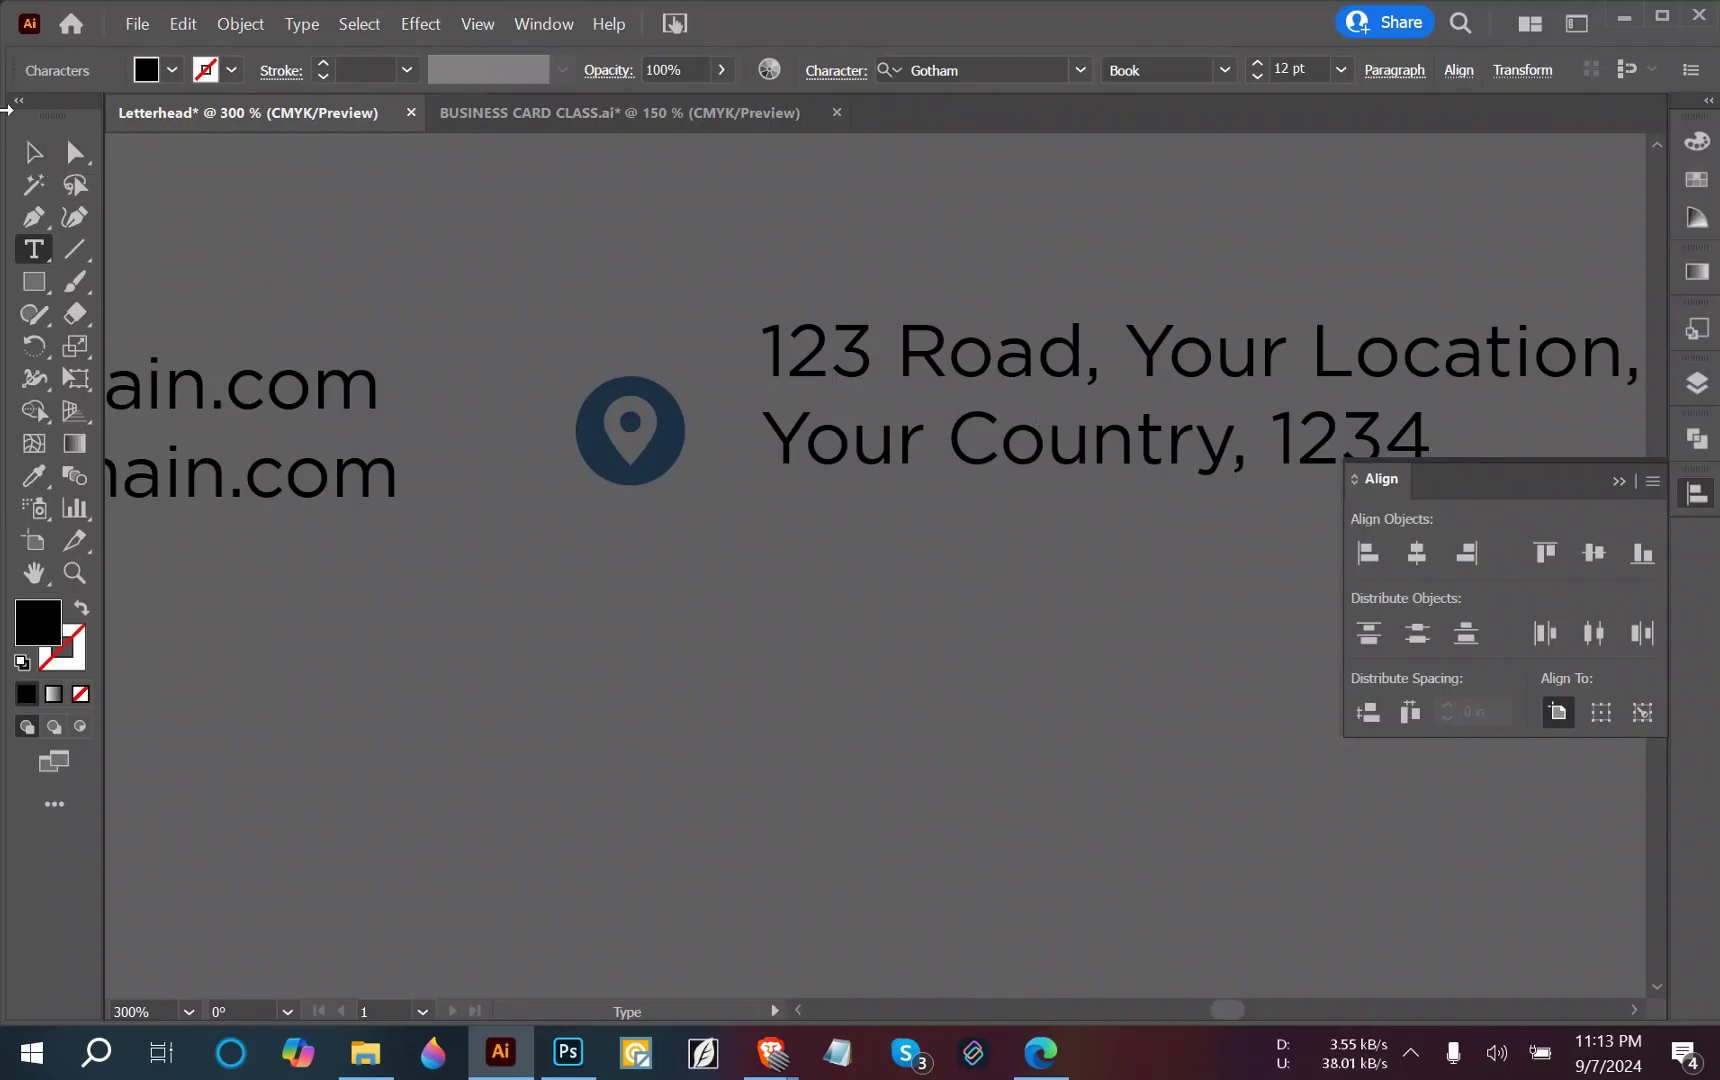
Append a placeholder state abbreviation to the lower address line and finish editing the text.
{"action": "type", "text": " VA "}
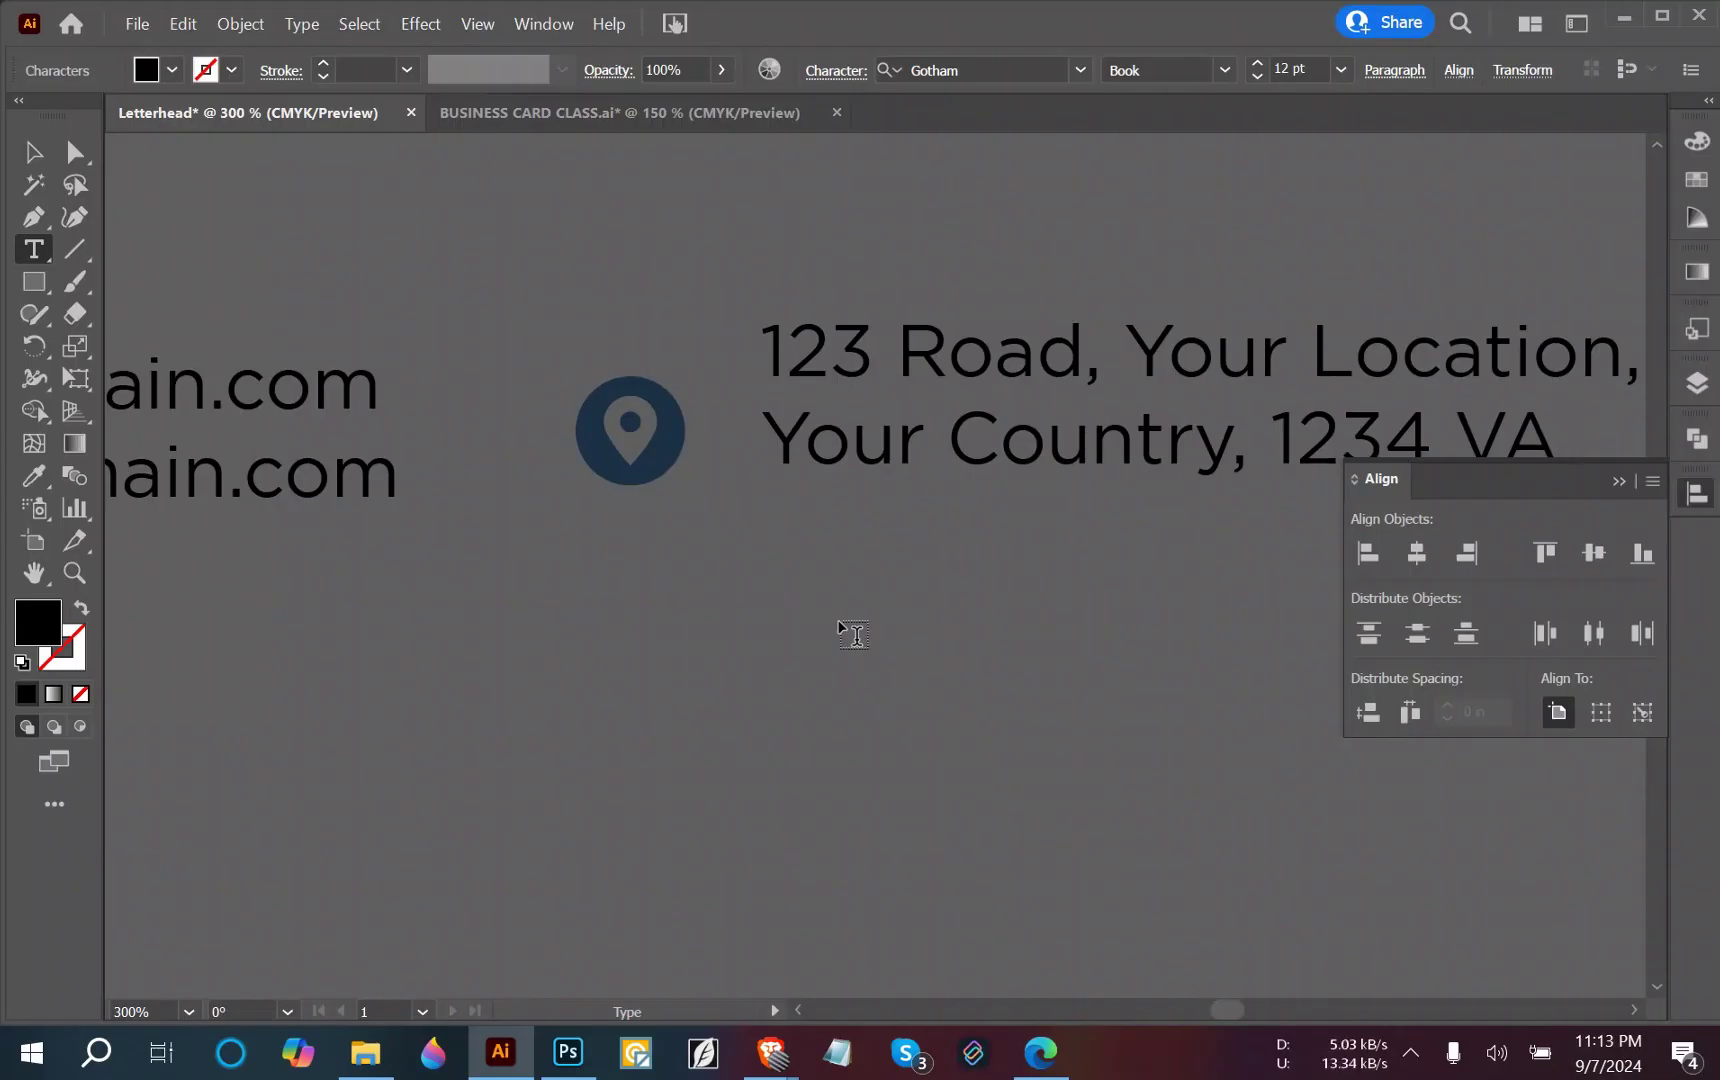
{"action": "type", "text": "VS"}
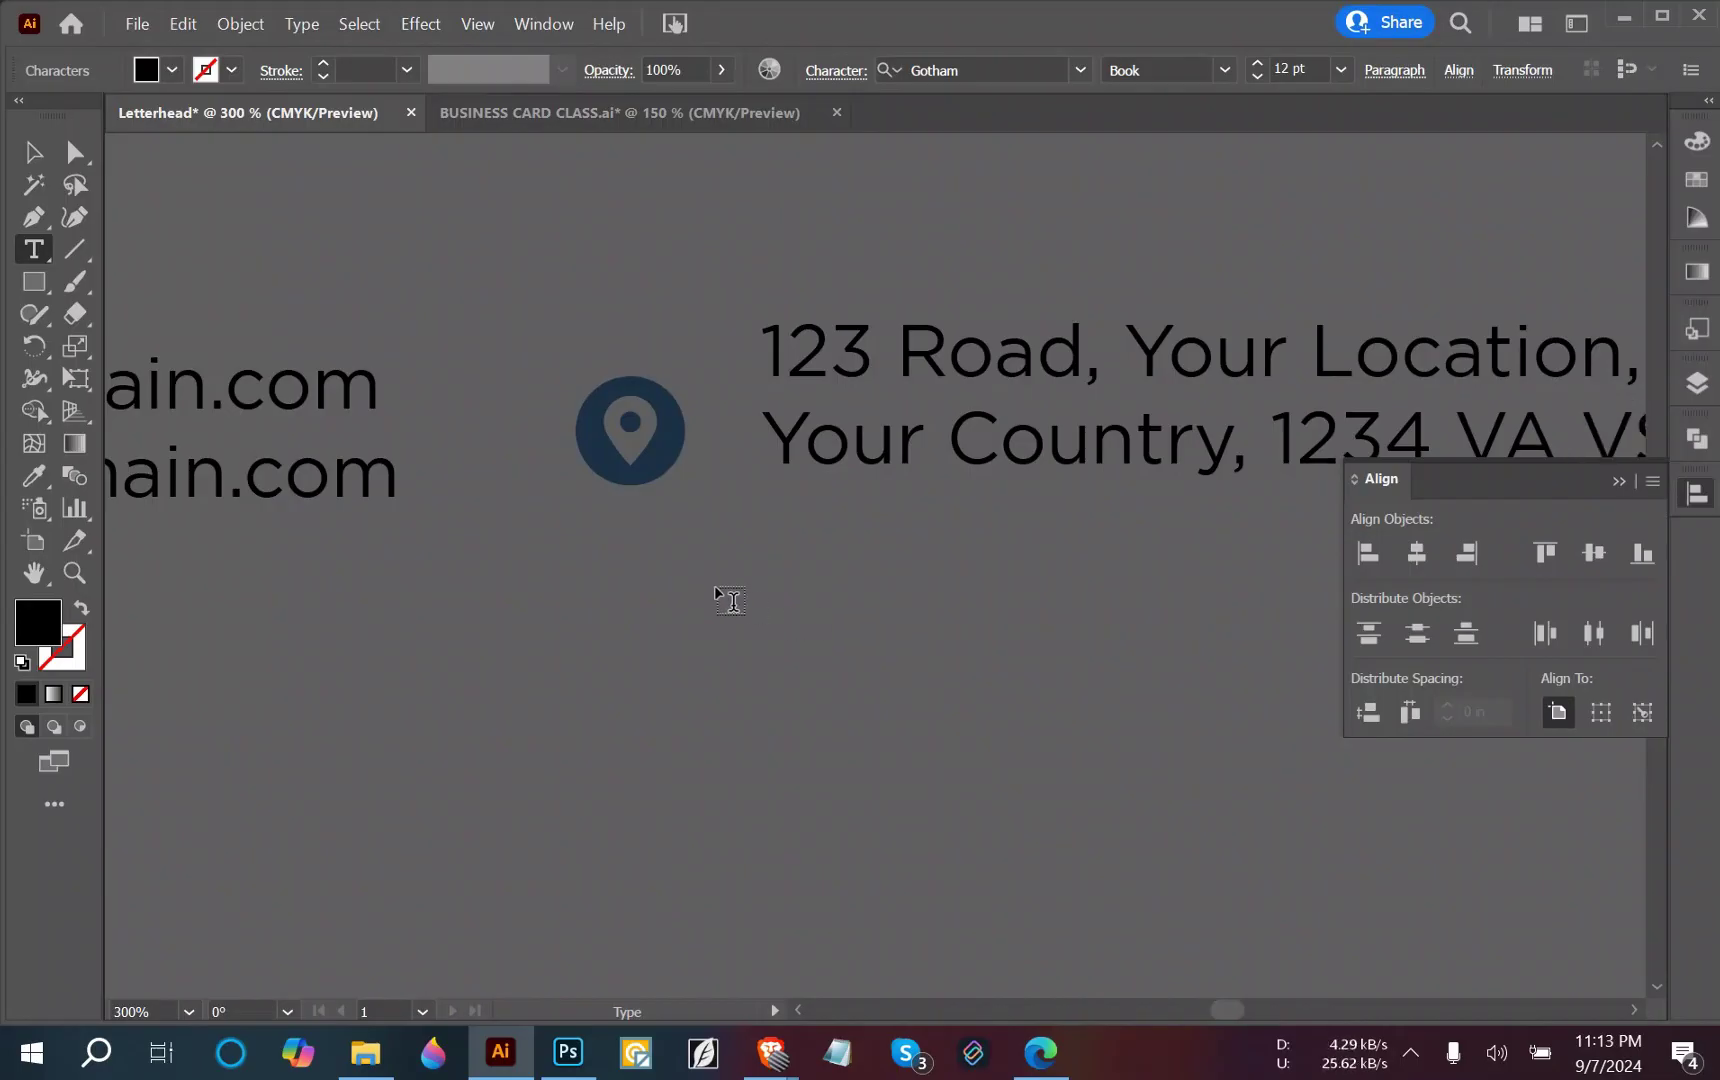
{"action": "key", "text": "BackSpace"}
{"action": "key", "text": "BackSpace"}
{"action": "left_click", "coordinate": [33, 155]}
{"action": "left_click", "coordinate": [236, 248]}
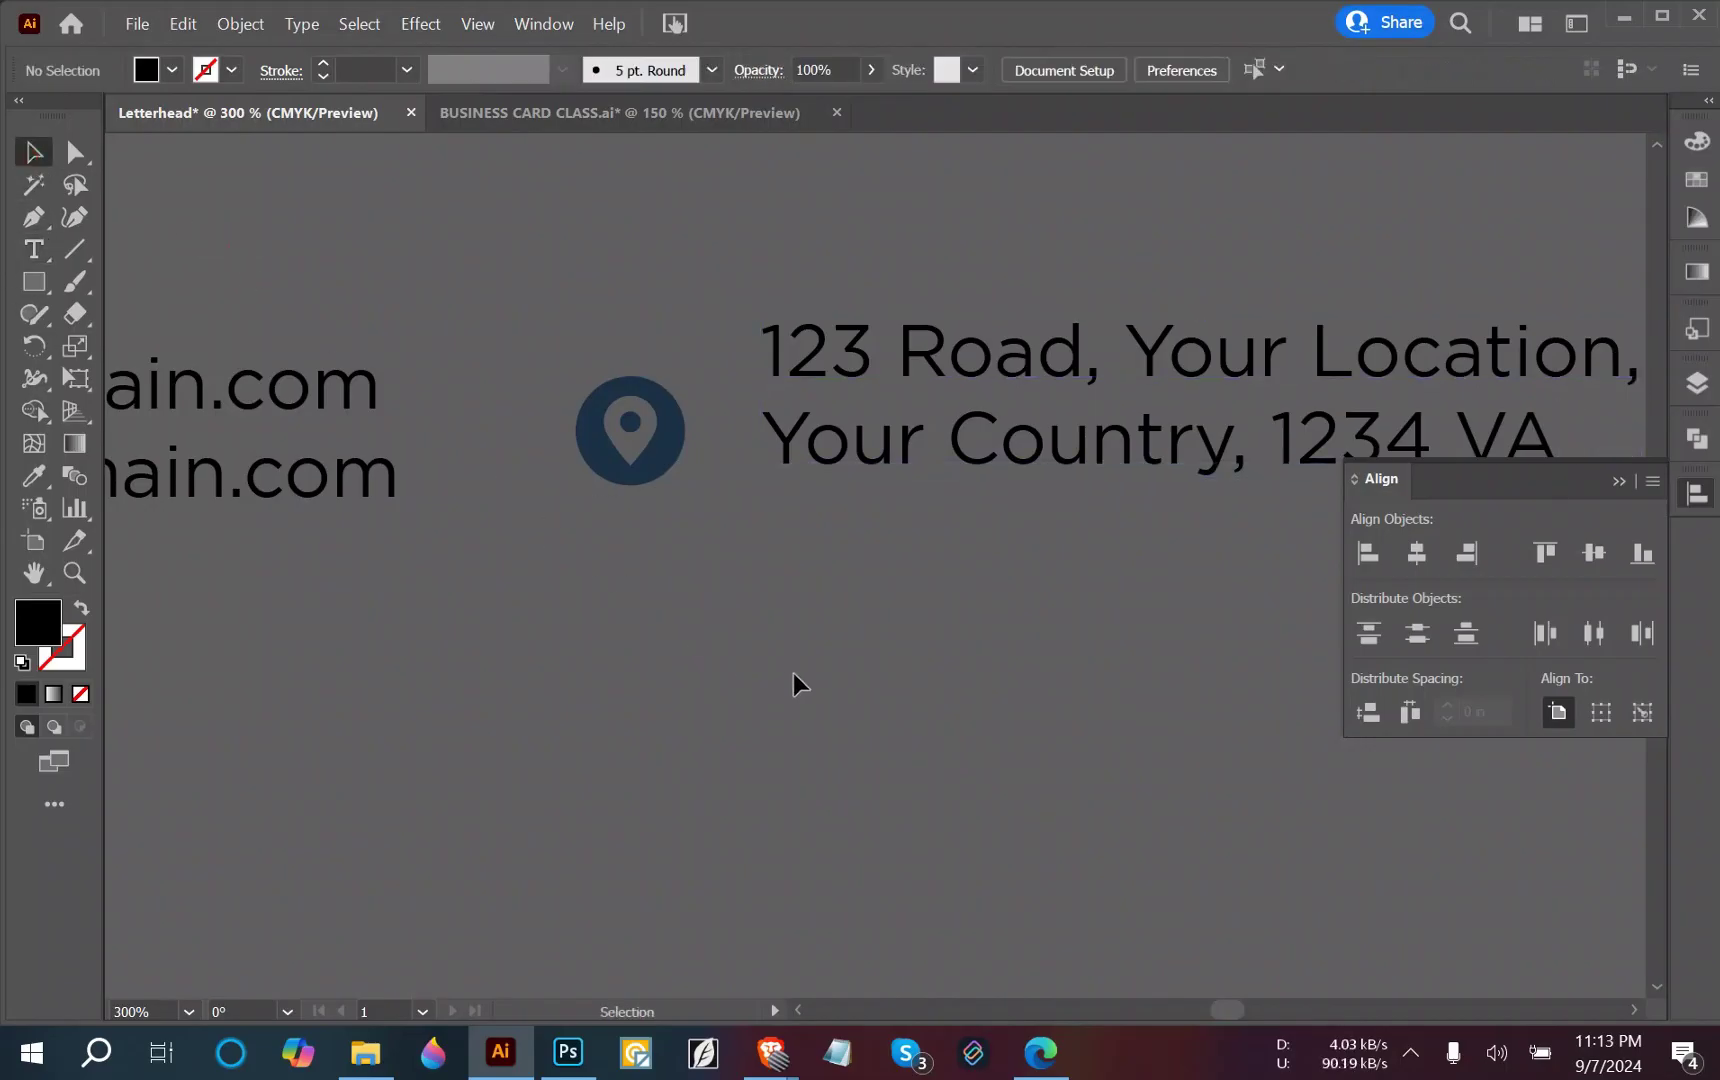
Convert the two-line phone number text beside the phone icon to outlines.
{"action": "scroll", "coordinate": [796, 675], "scroll_direction": "down", "scroll_amount": 3}
{"action": "scroll", "coordinate": [779, 700], "scroll_direction": "down", "scroll_amount": 1}
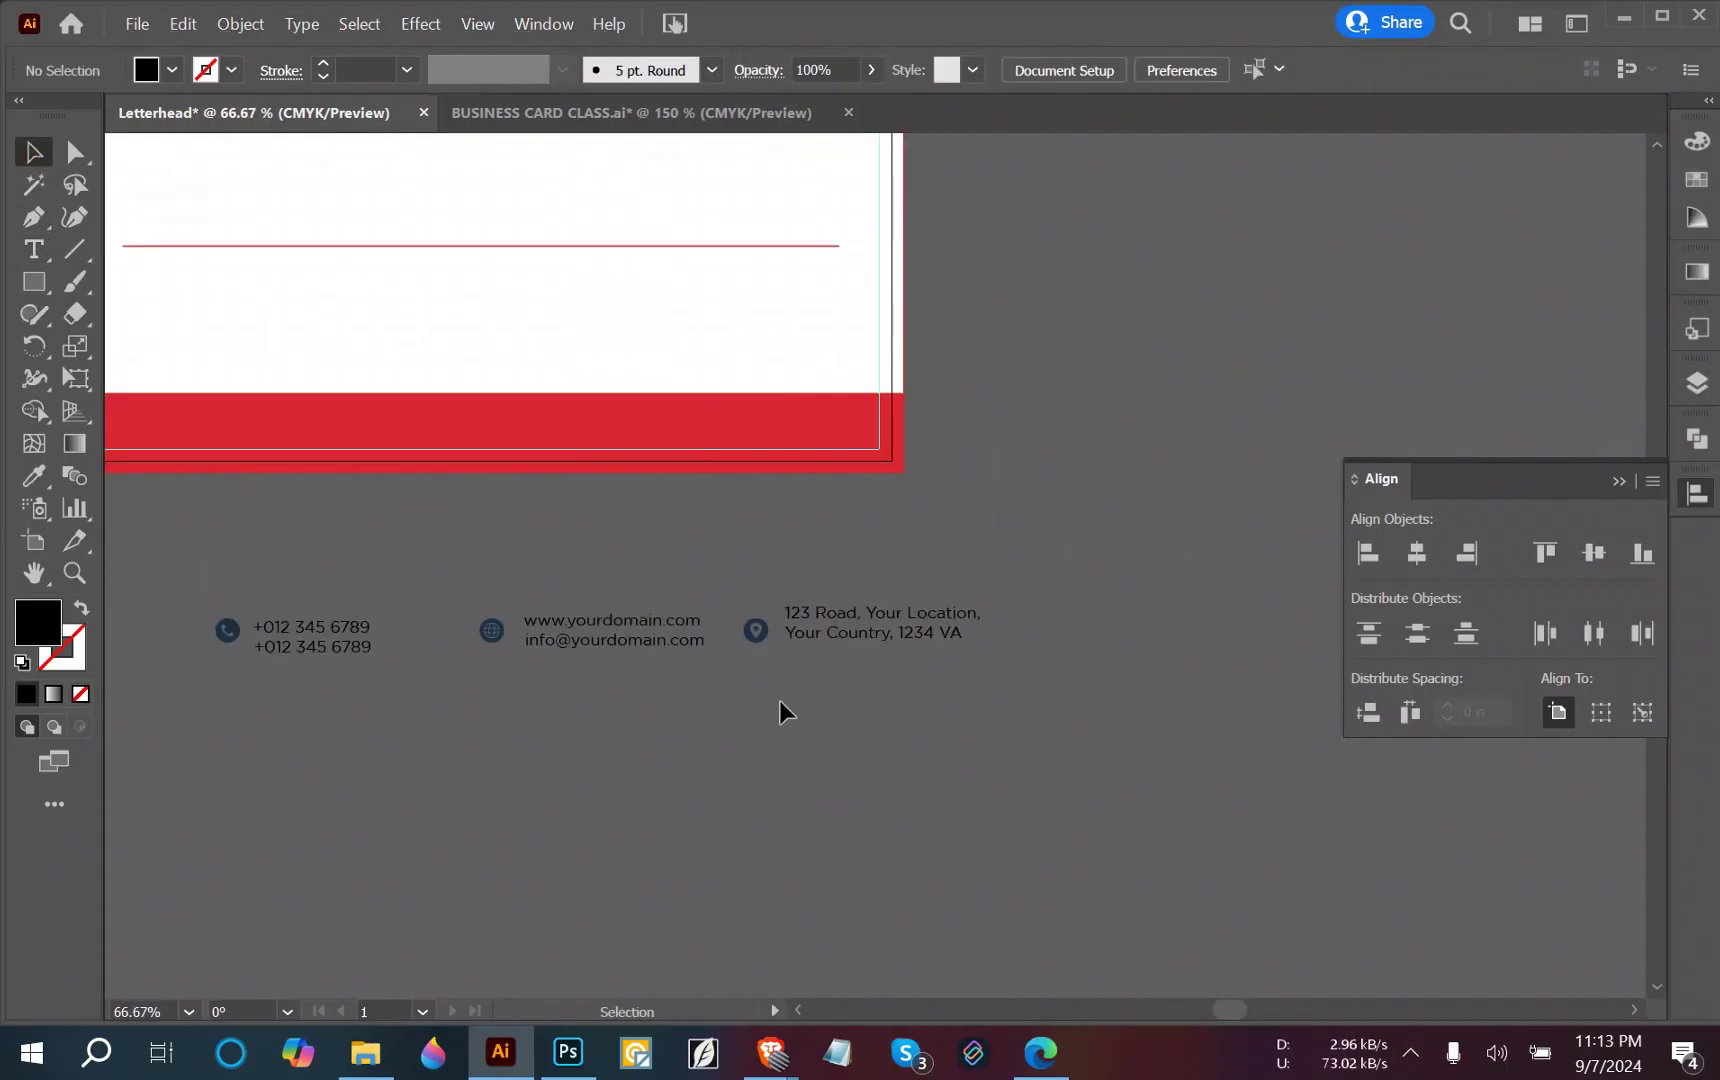
{"action": "scroll", "coordinate": [783, 710], "scroll_direction": "down", "scroll_amount": 2}
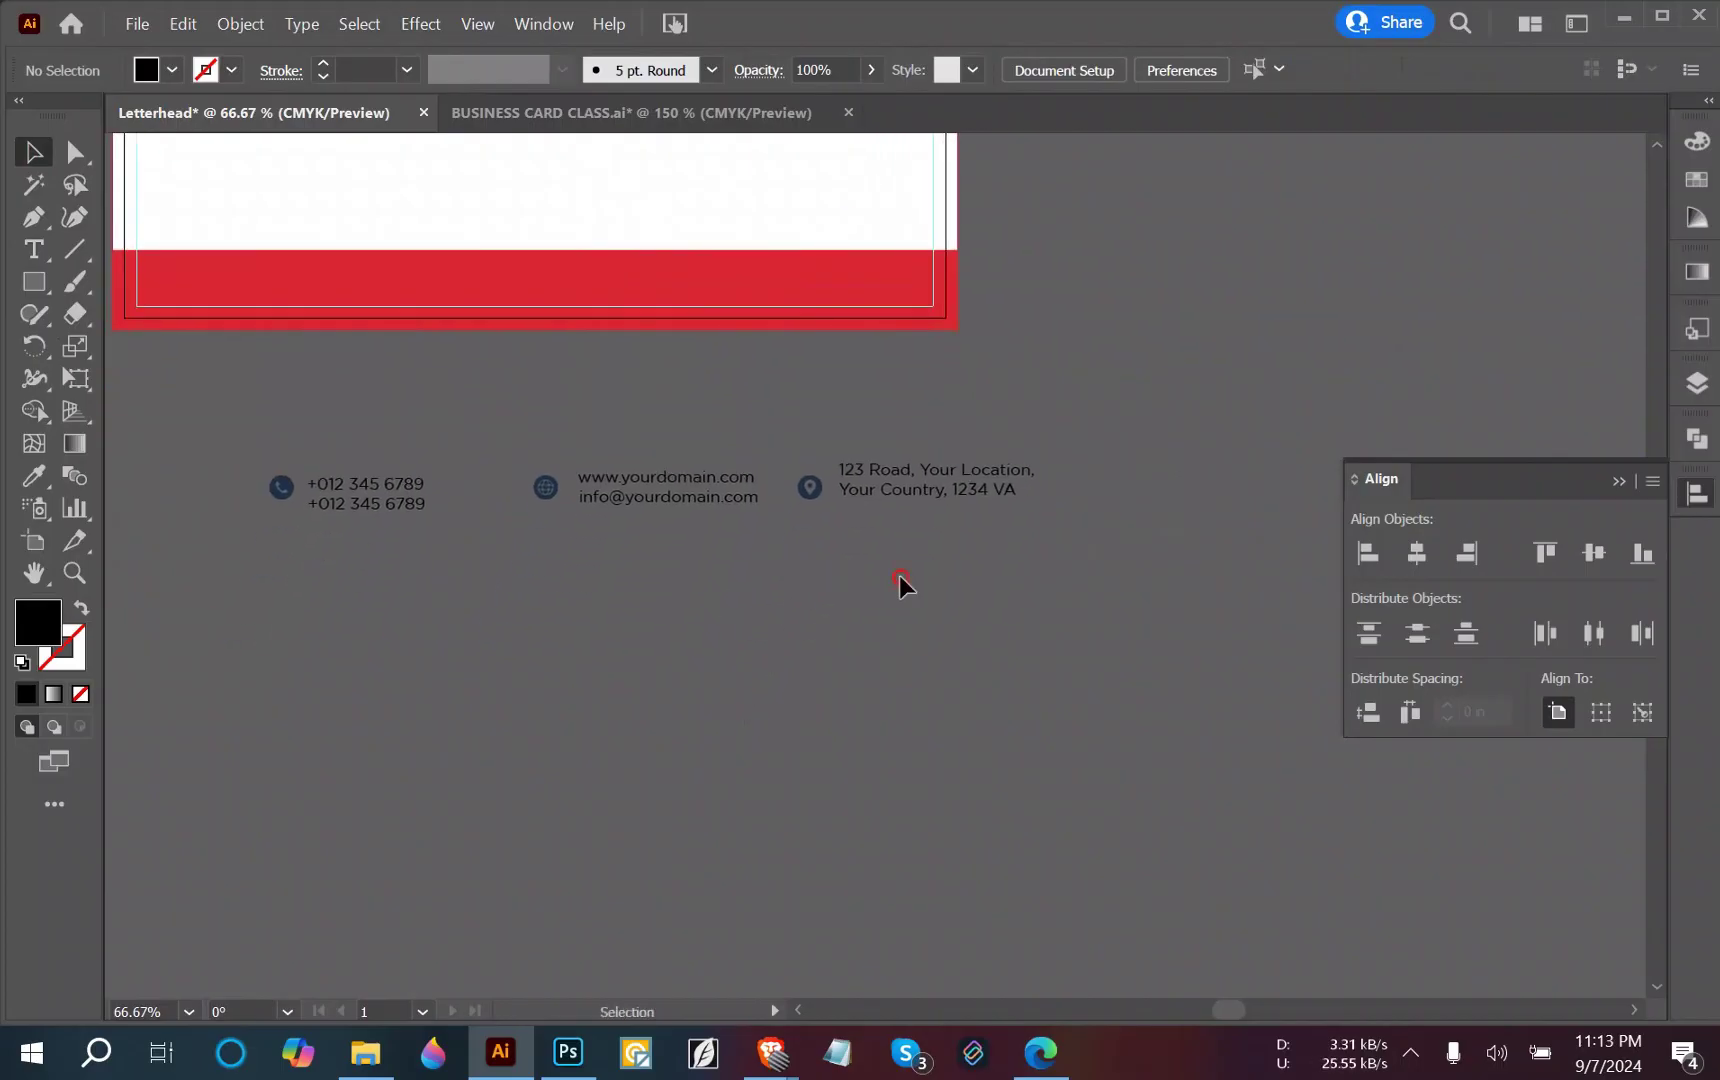
{"action": "key", "text": "space"}
{"action": "left_click_drag", "start_coordinate": [736, 571], "coordinate": [873, 548]}
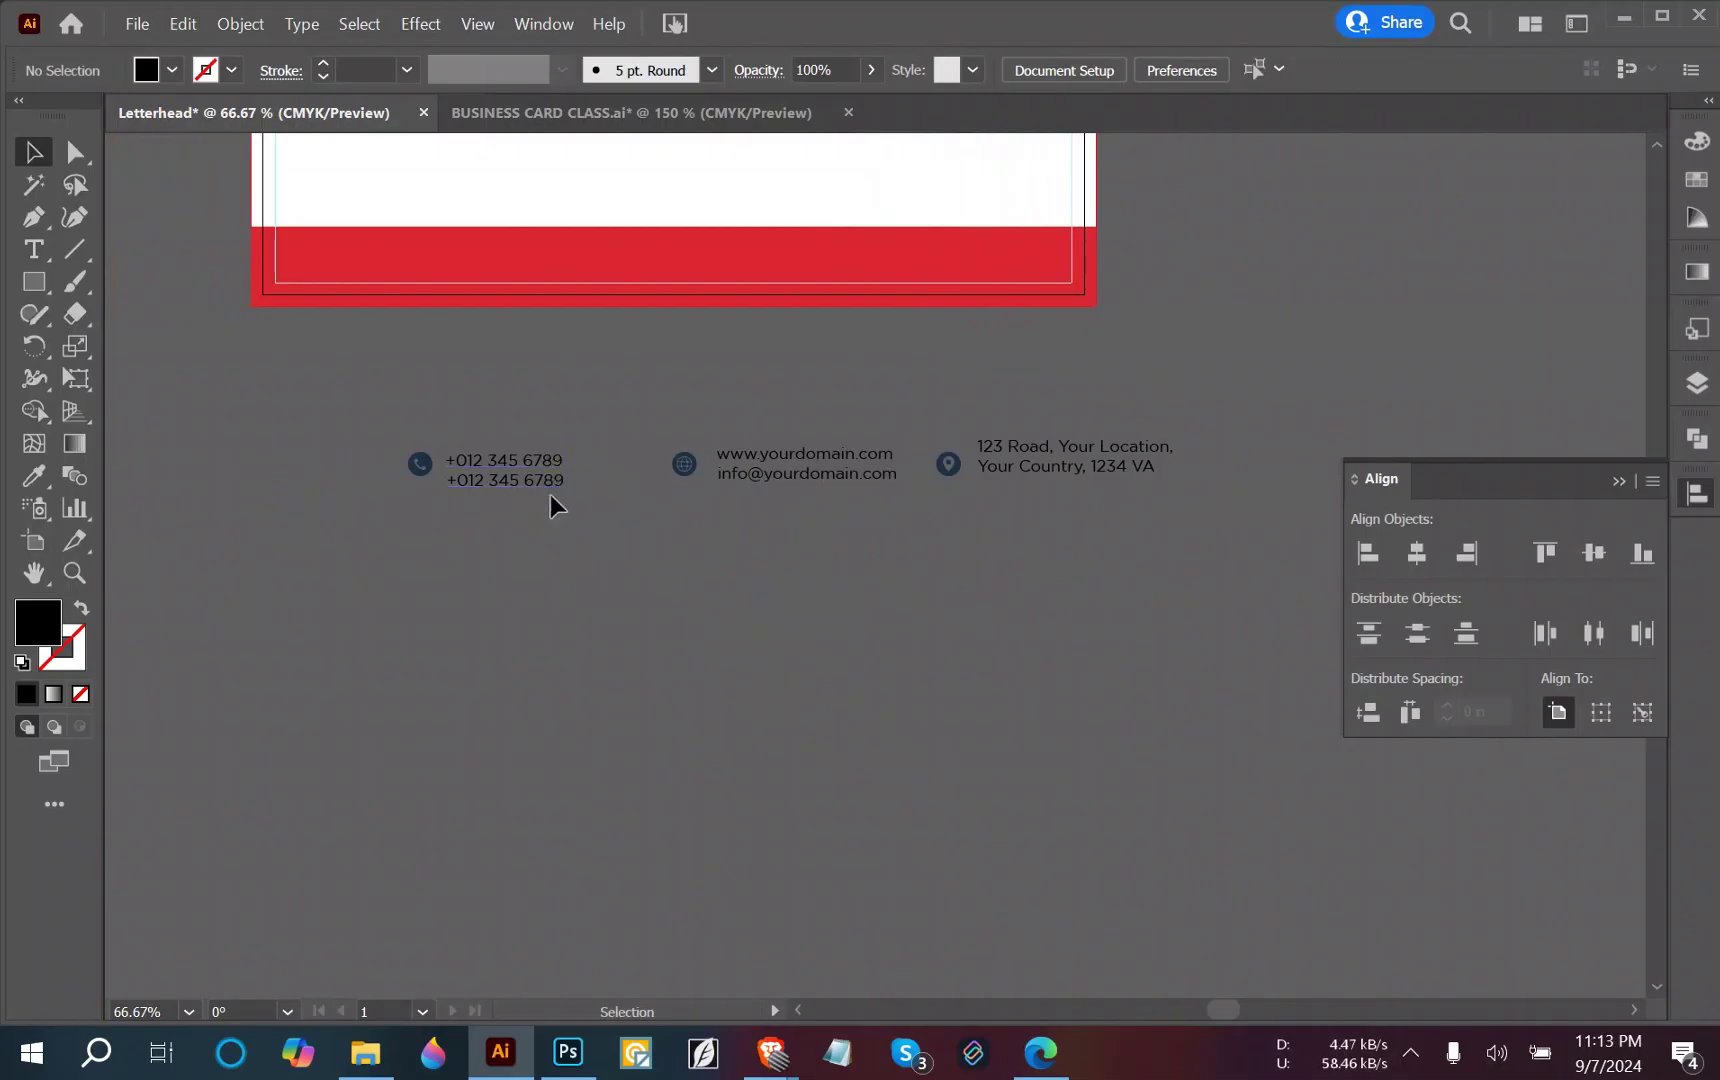
{"action": "left_click", "coordinate": [525, 462]}
{"action": "right_click", "coordinate": [533, 458]}
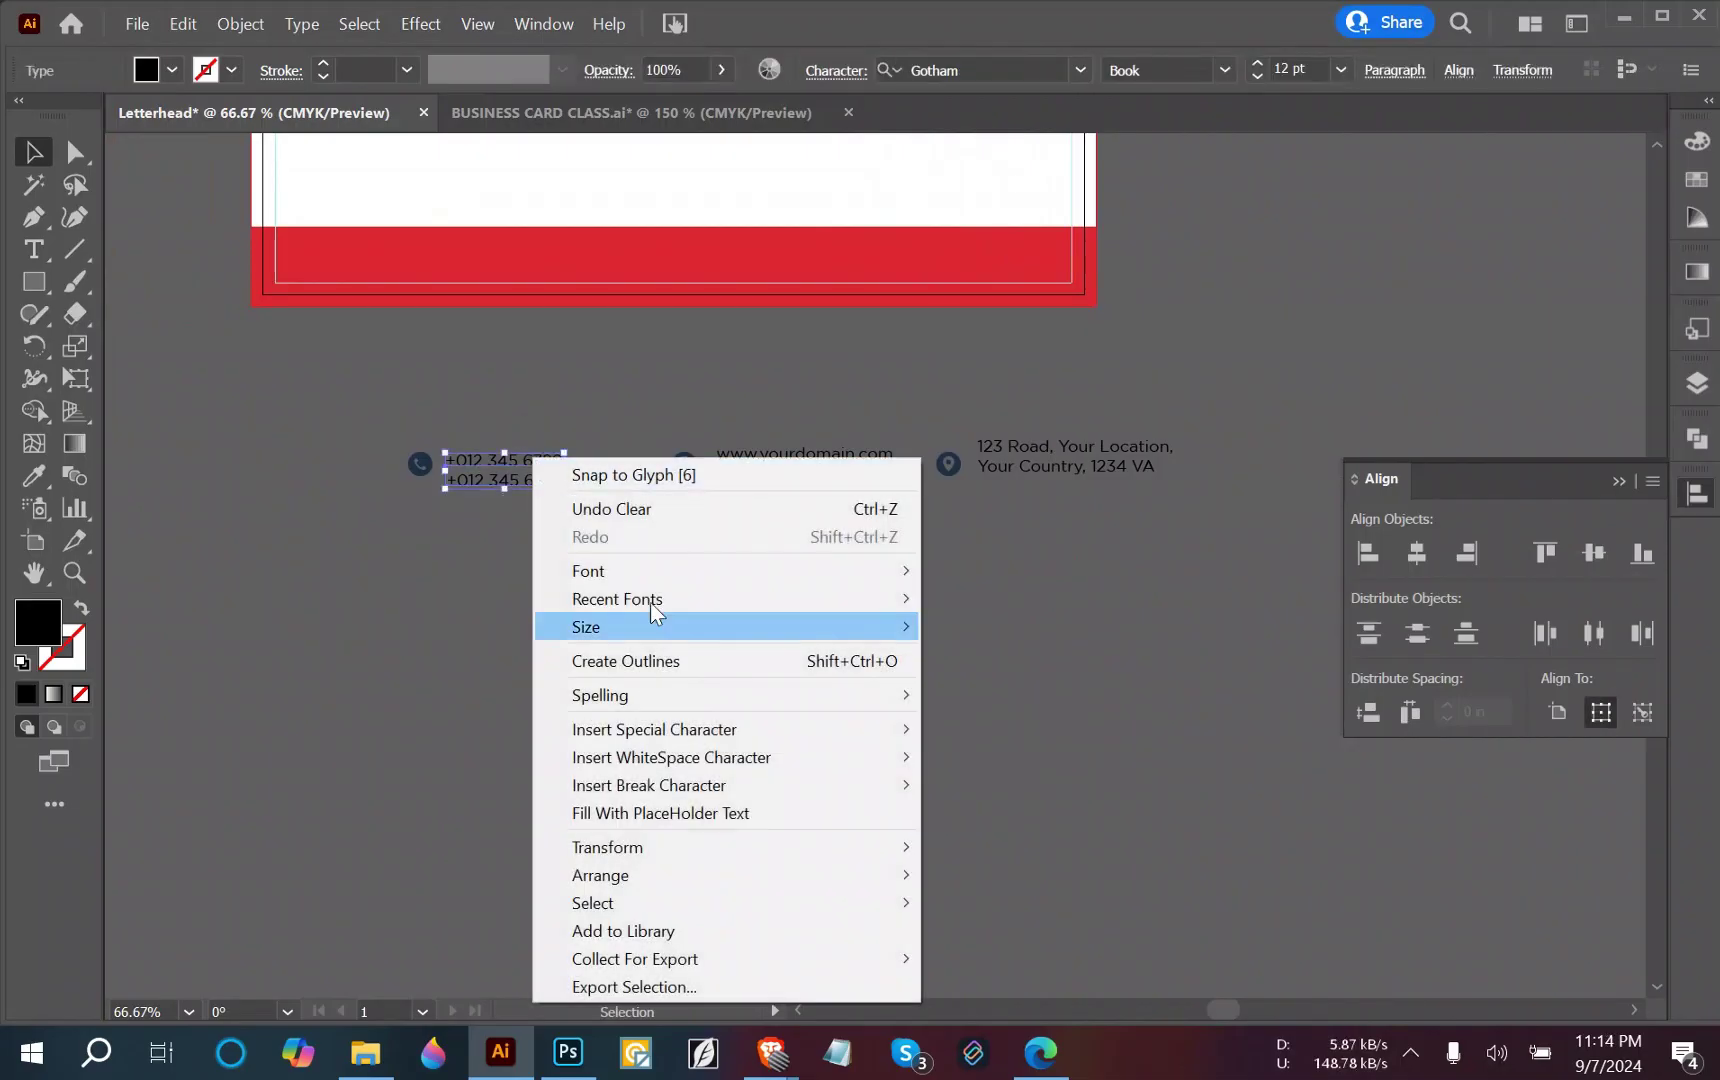
{"action": "left_click", "coordinate": [640, 661]}
{"action": "left_click", "coordinate": [808, 620]}
Convert the website and e-mail text and the address text to outlines.
{"action": "left_click", "coordinate": [814, 456]}
{"action": "right_click", "coordinate": [806, 447]}
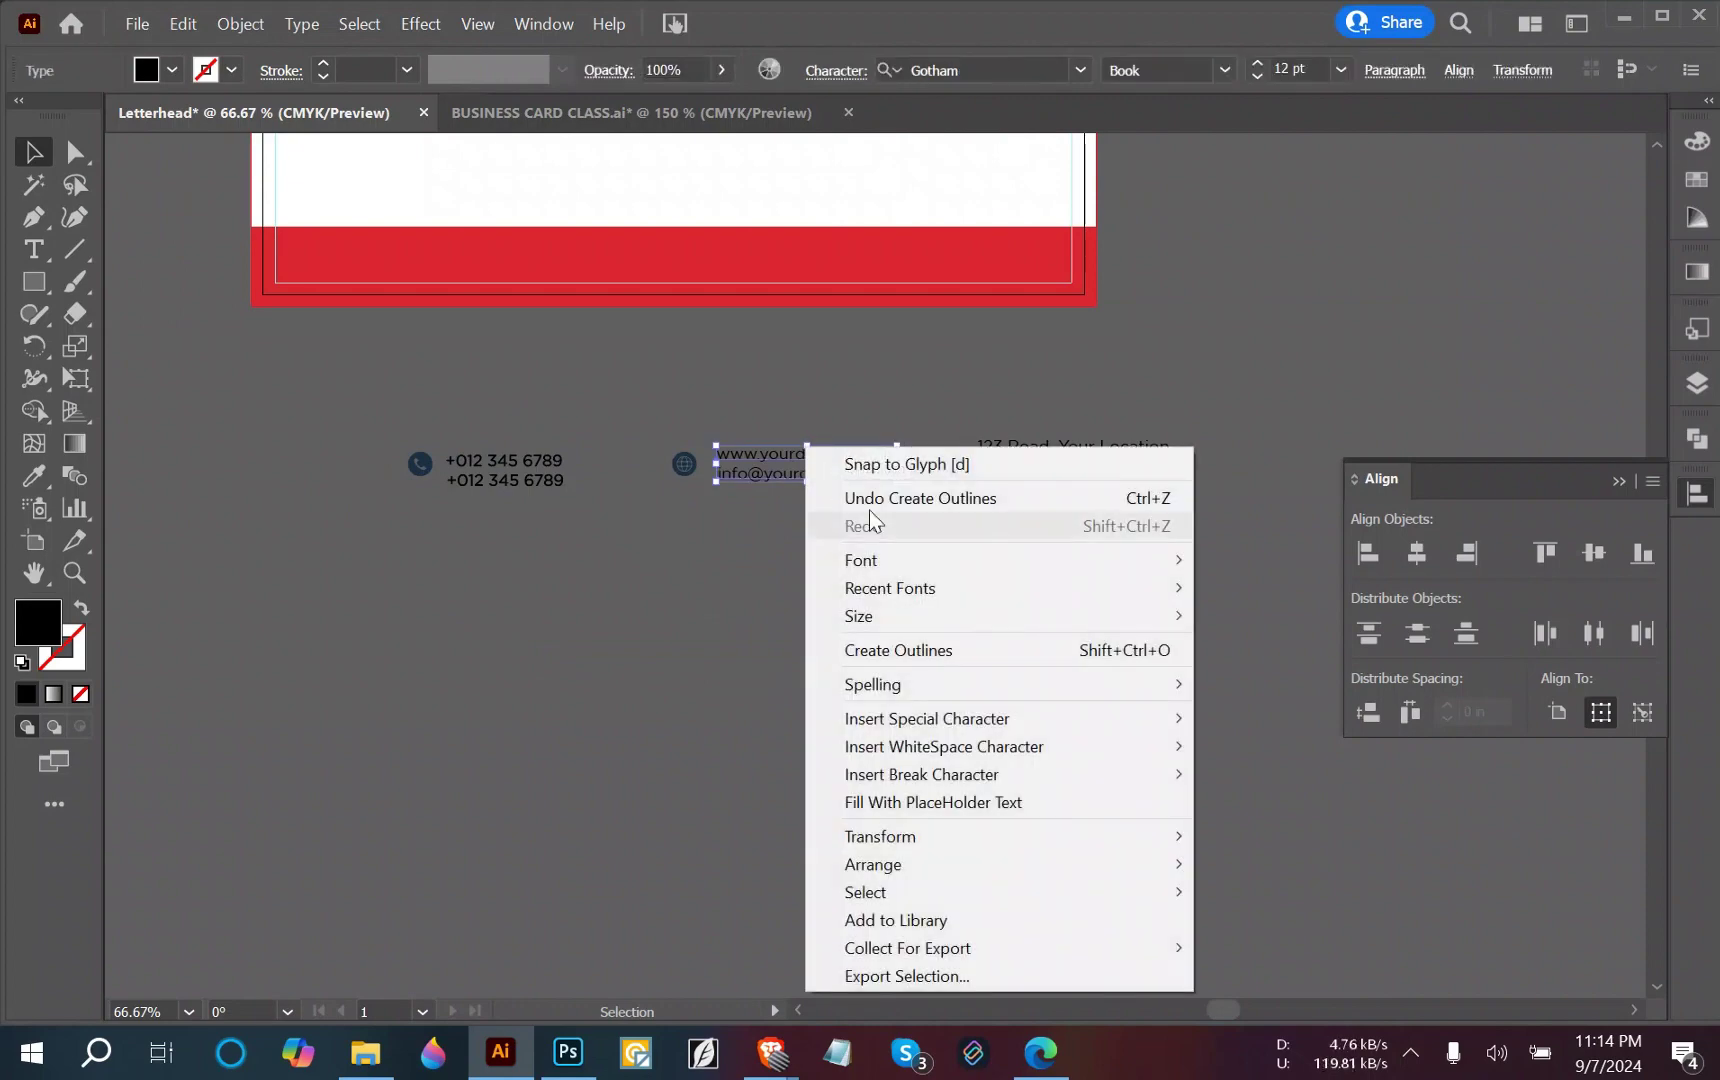
{"action": "left_click", "coordinate": [898, 652]}
{"action": "right_click", "coordinate": [1074, 446]}
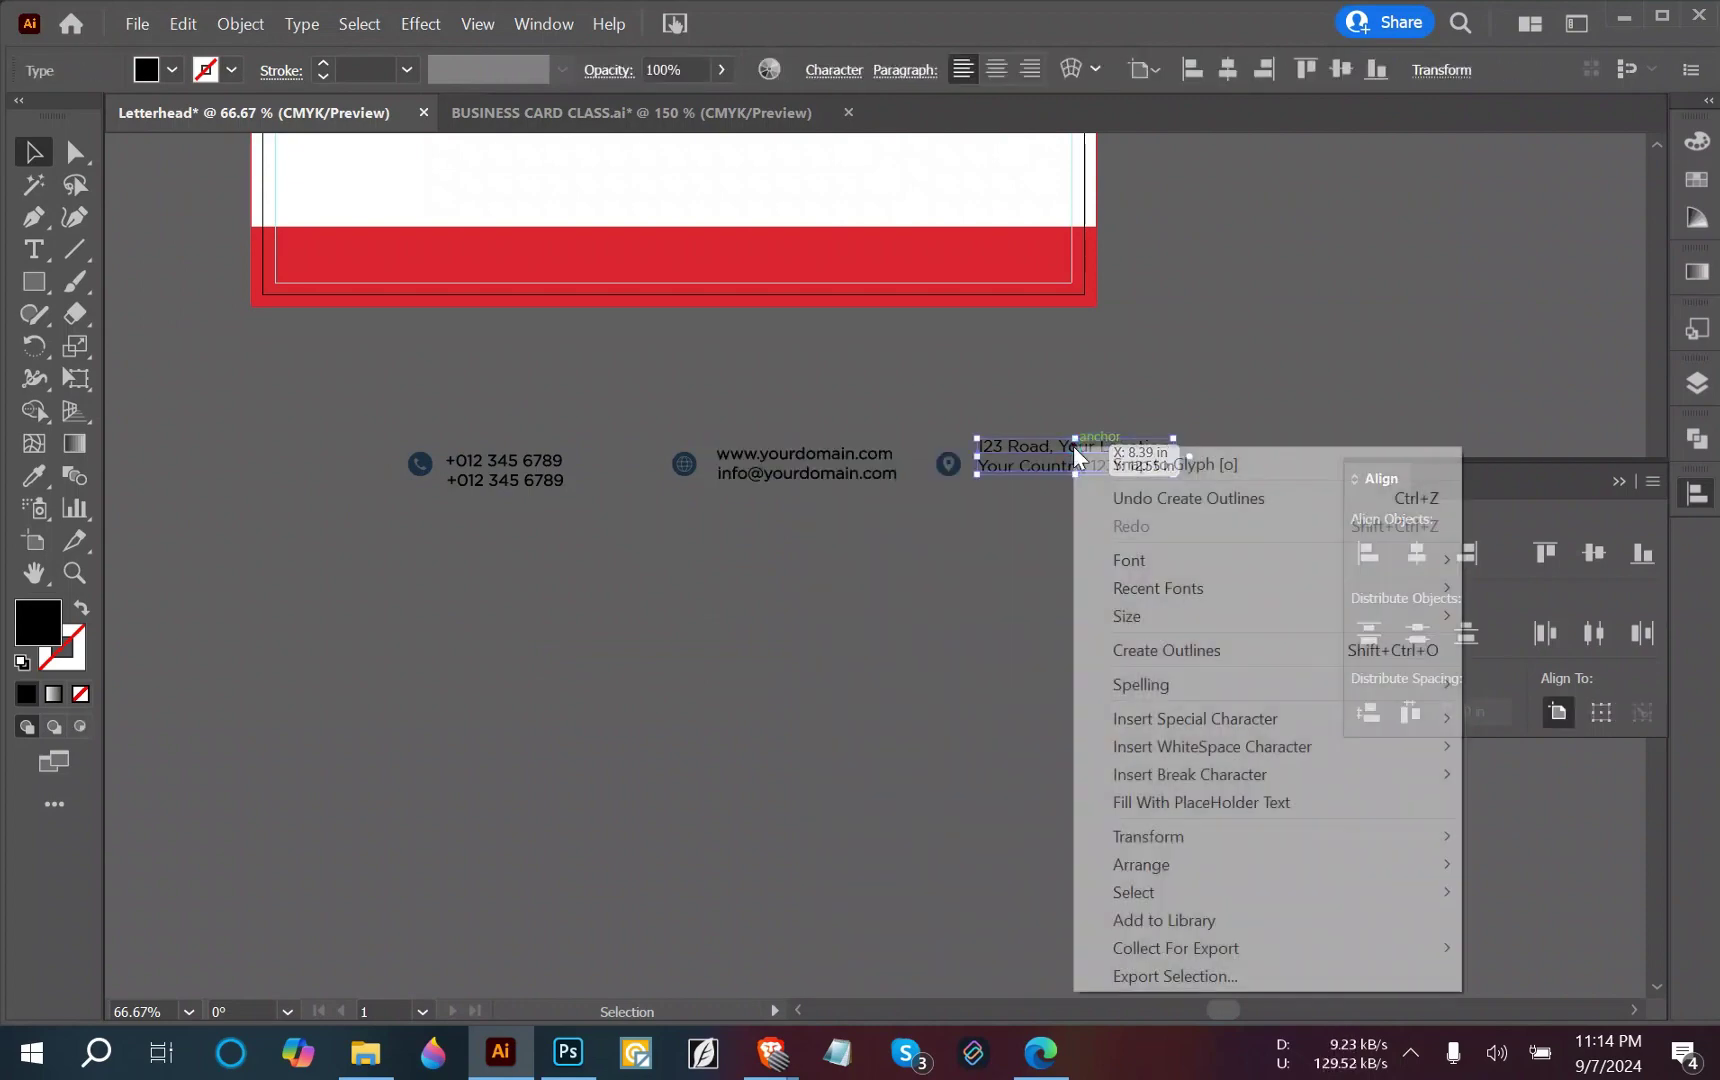
{"action": "left_click", "coordinate": [1150, 645]}
{"action": "left_click", "coordinate": [1108, 565]}
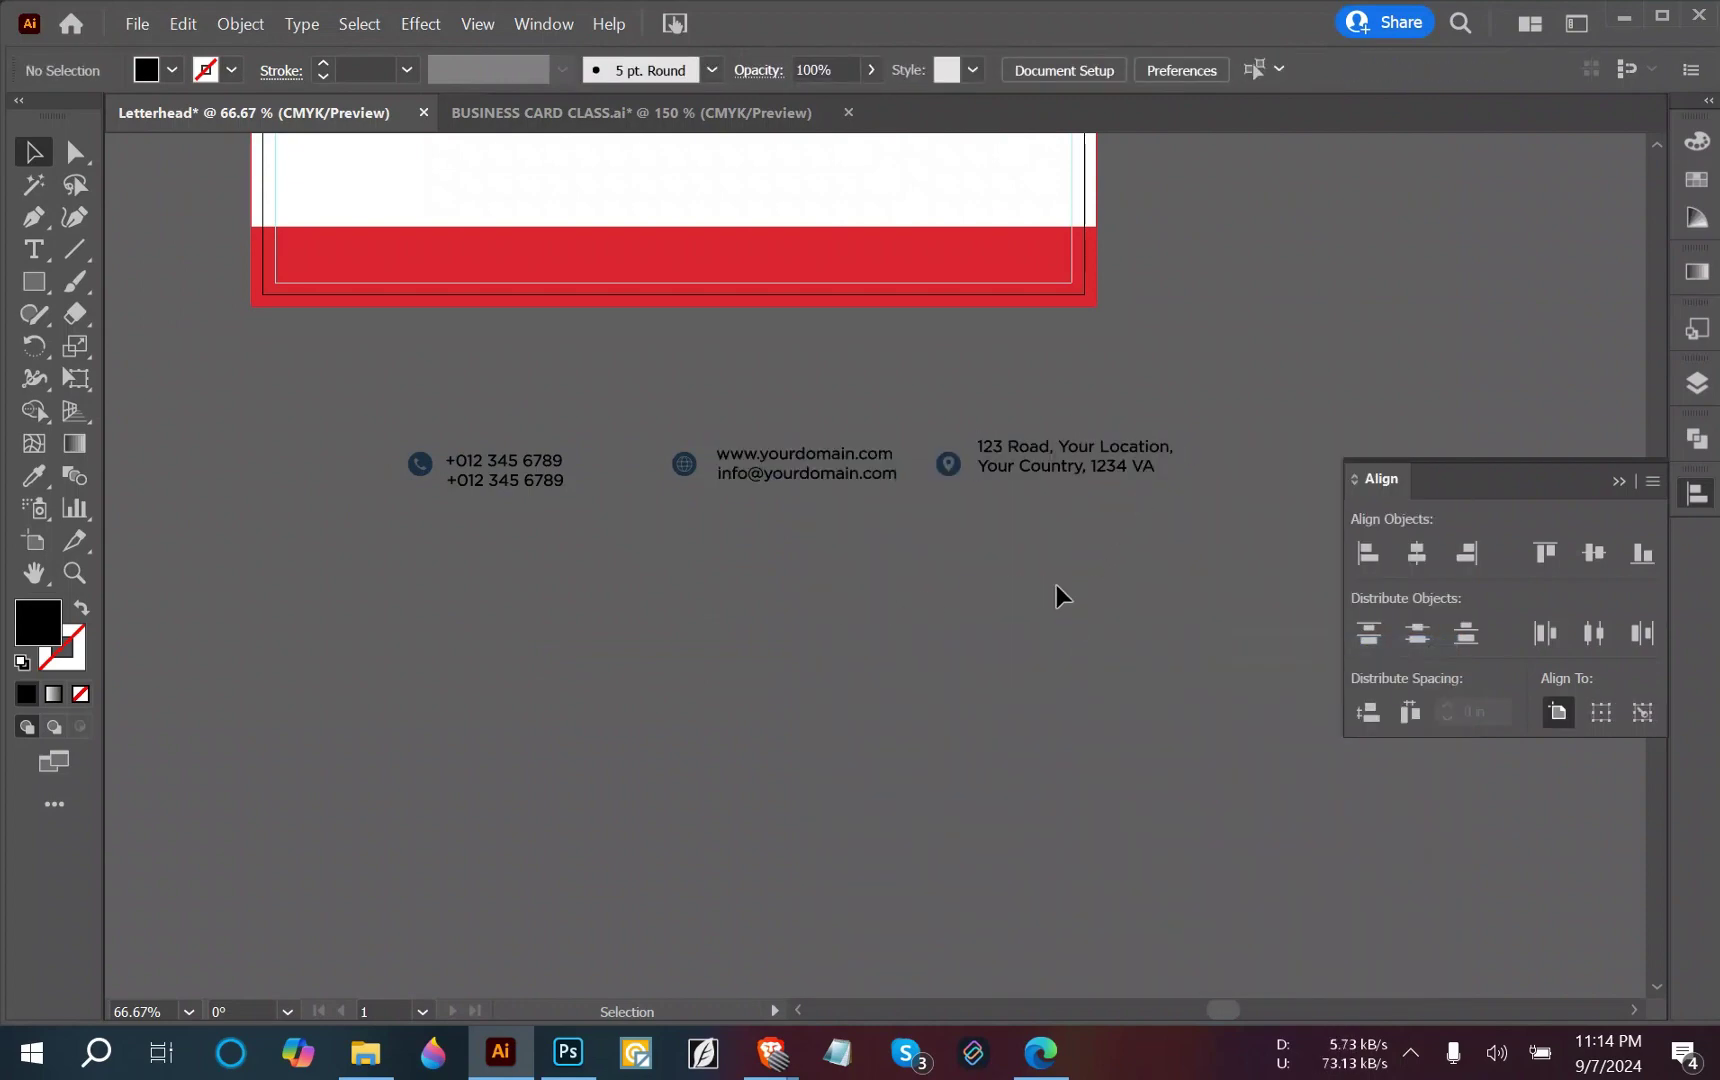
Try to align the phone icon and the outlined phone numbers on their vertical centers.
{"action": "left_click_drag", "start_coordinate": [556, 563], "coordinate": [327, 390]}
{"action": "left_click", "coordinate": [1592, 552]}
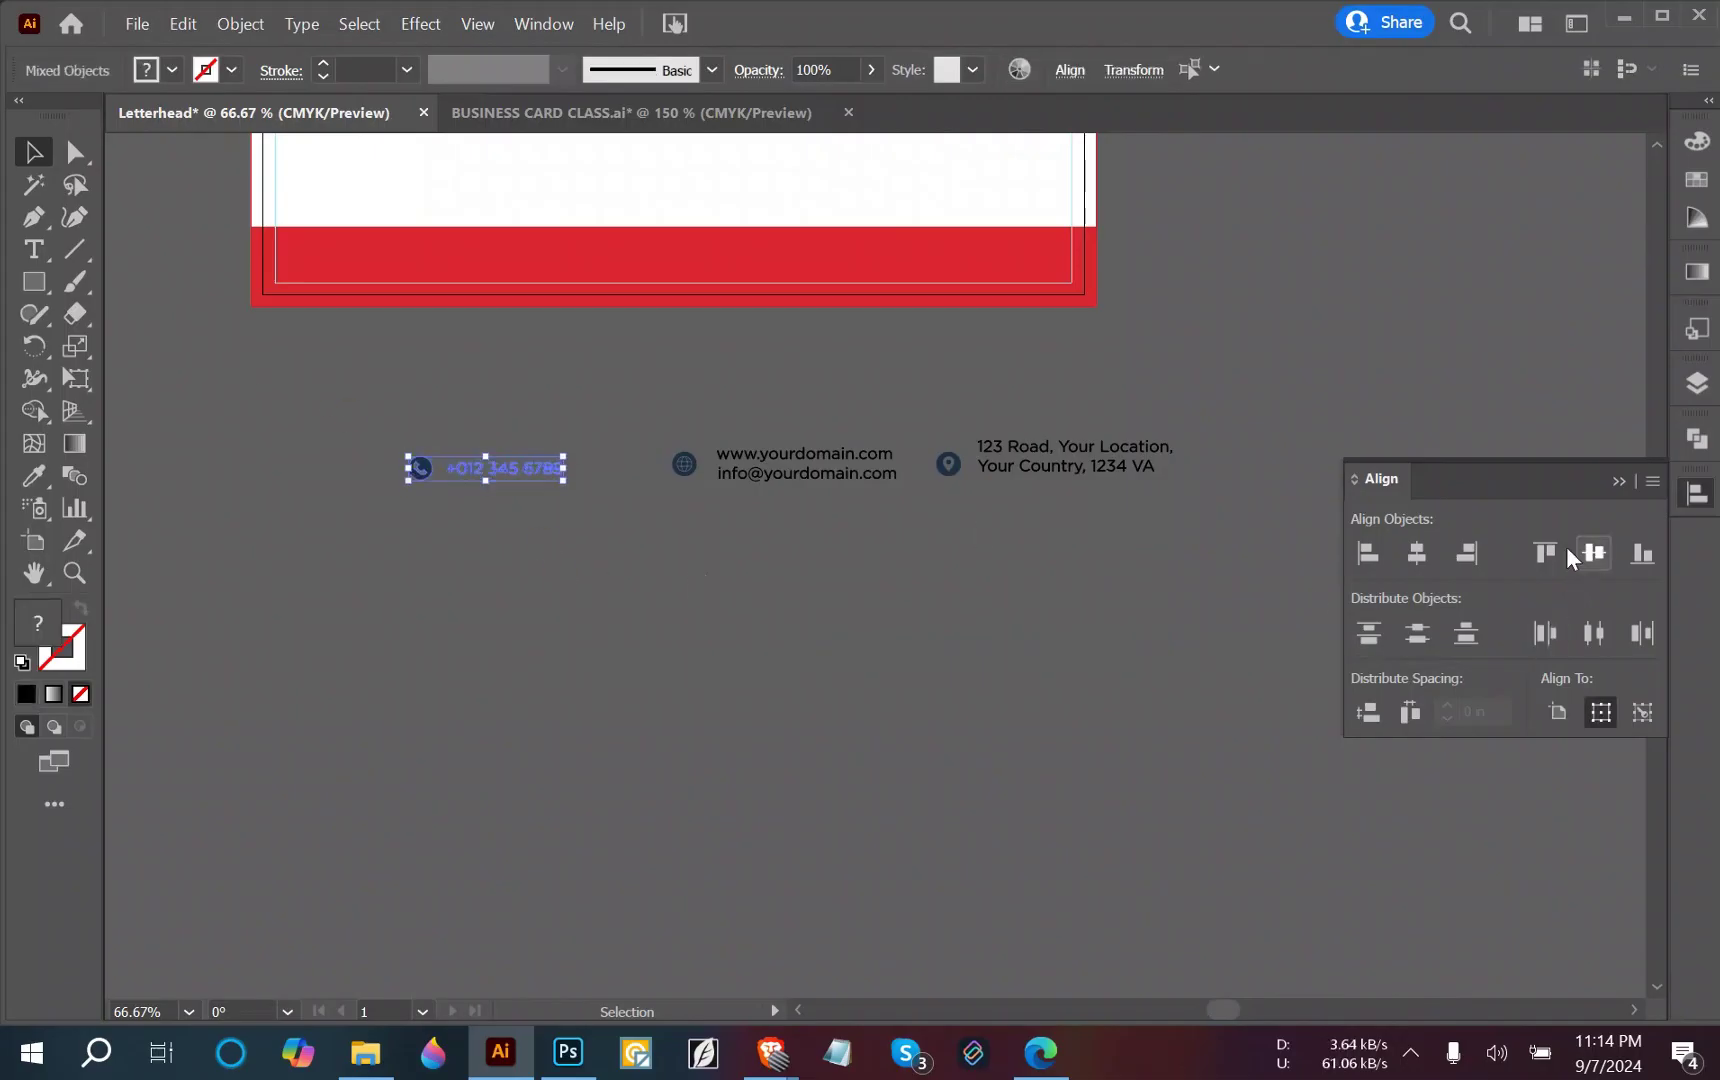
Undo the phone alignment and group each two-line outlined text separately: phone numbers, website and e-mail, and address.
{"action": "left_click", "coordinate": [566, 545]}
{"action": "left_click_drag", "start_coordinate": [566, 551], "coordinate": [500, 478]}
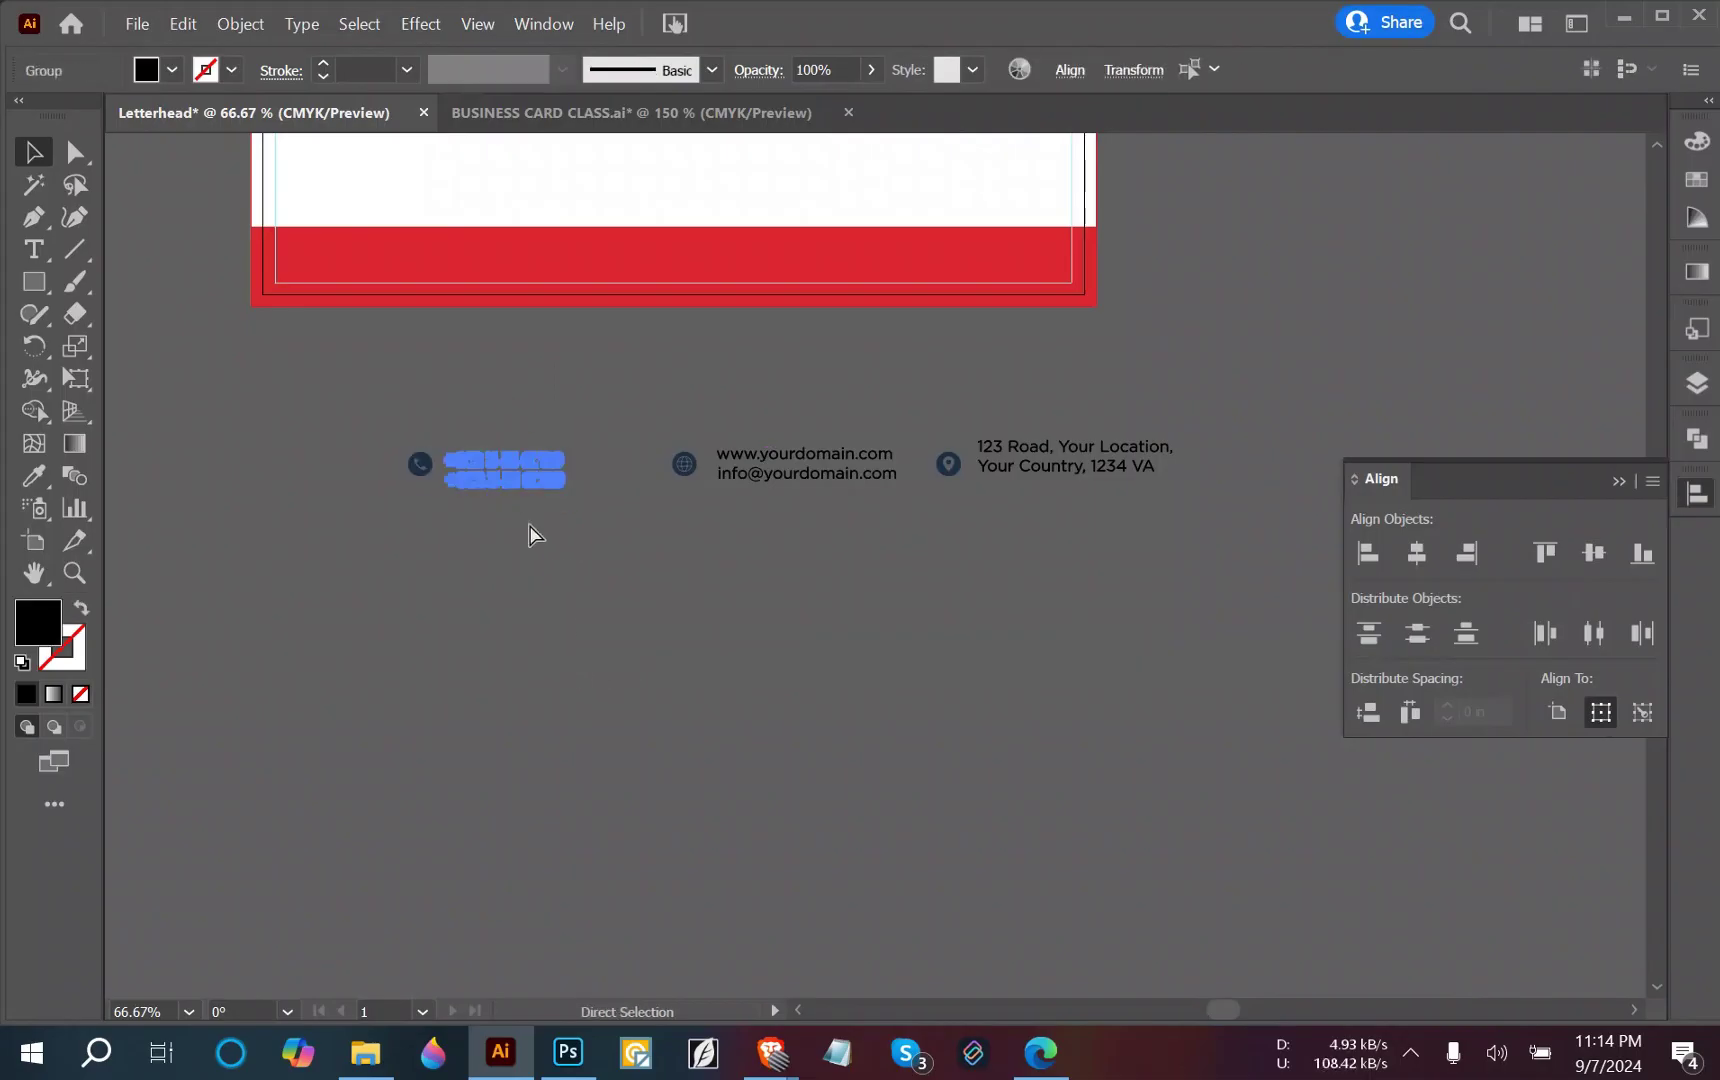
{"action": "left_click_drag", "start_coordinate": [768, 422], "coordinate": [814, 568]}
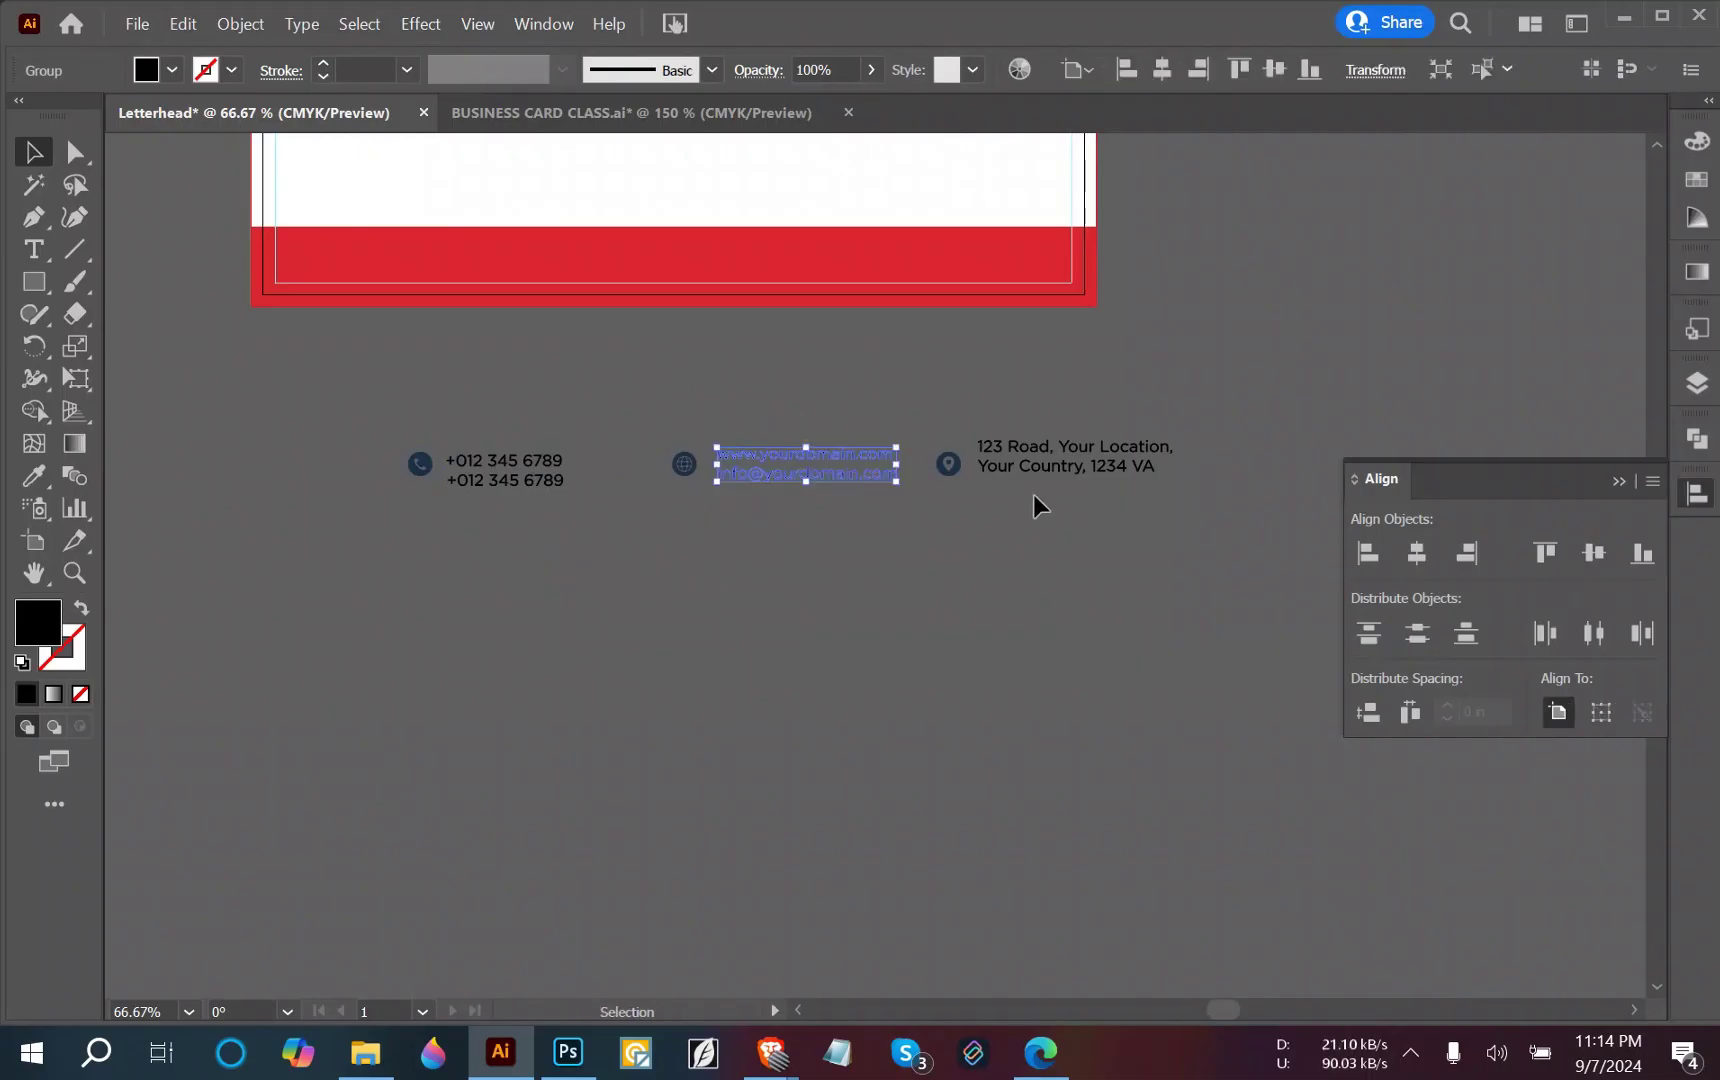
{"action": "left_click_drag", "start_coordinate": [1035, 428], "coordinate": [1036, 482]}
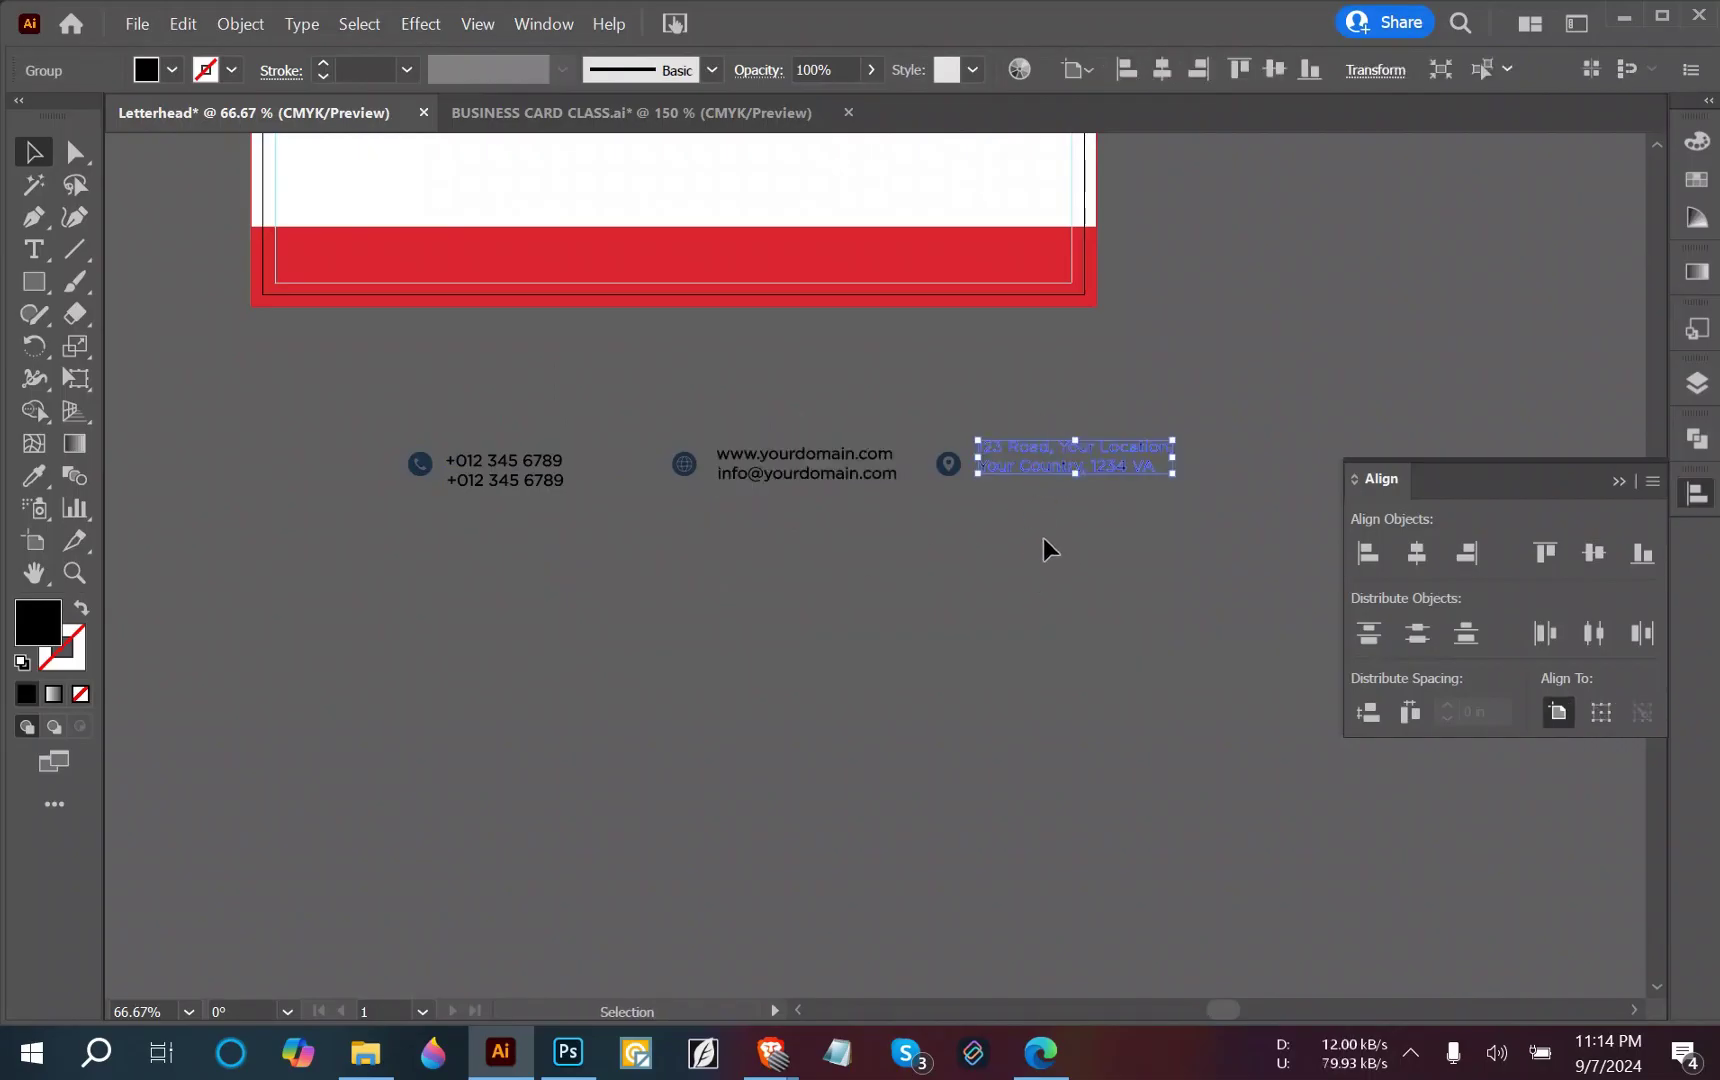
Align each icon with its grouped contact text on their vertical centers for the phone, web and address pairs.
{"action": "left_click_drag", "start_coordinate": [505, 518], "coordinate": [470, 470]}
{"action": "left_click", "coordinate": [1582, 546]}
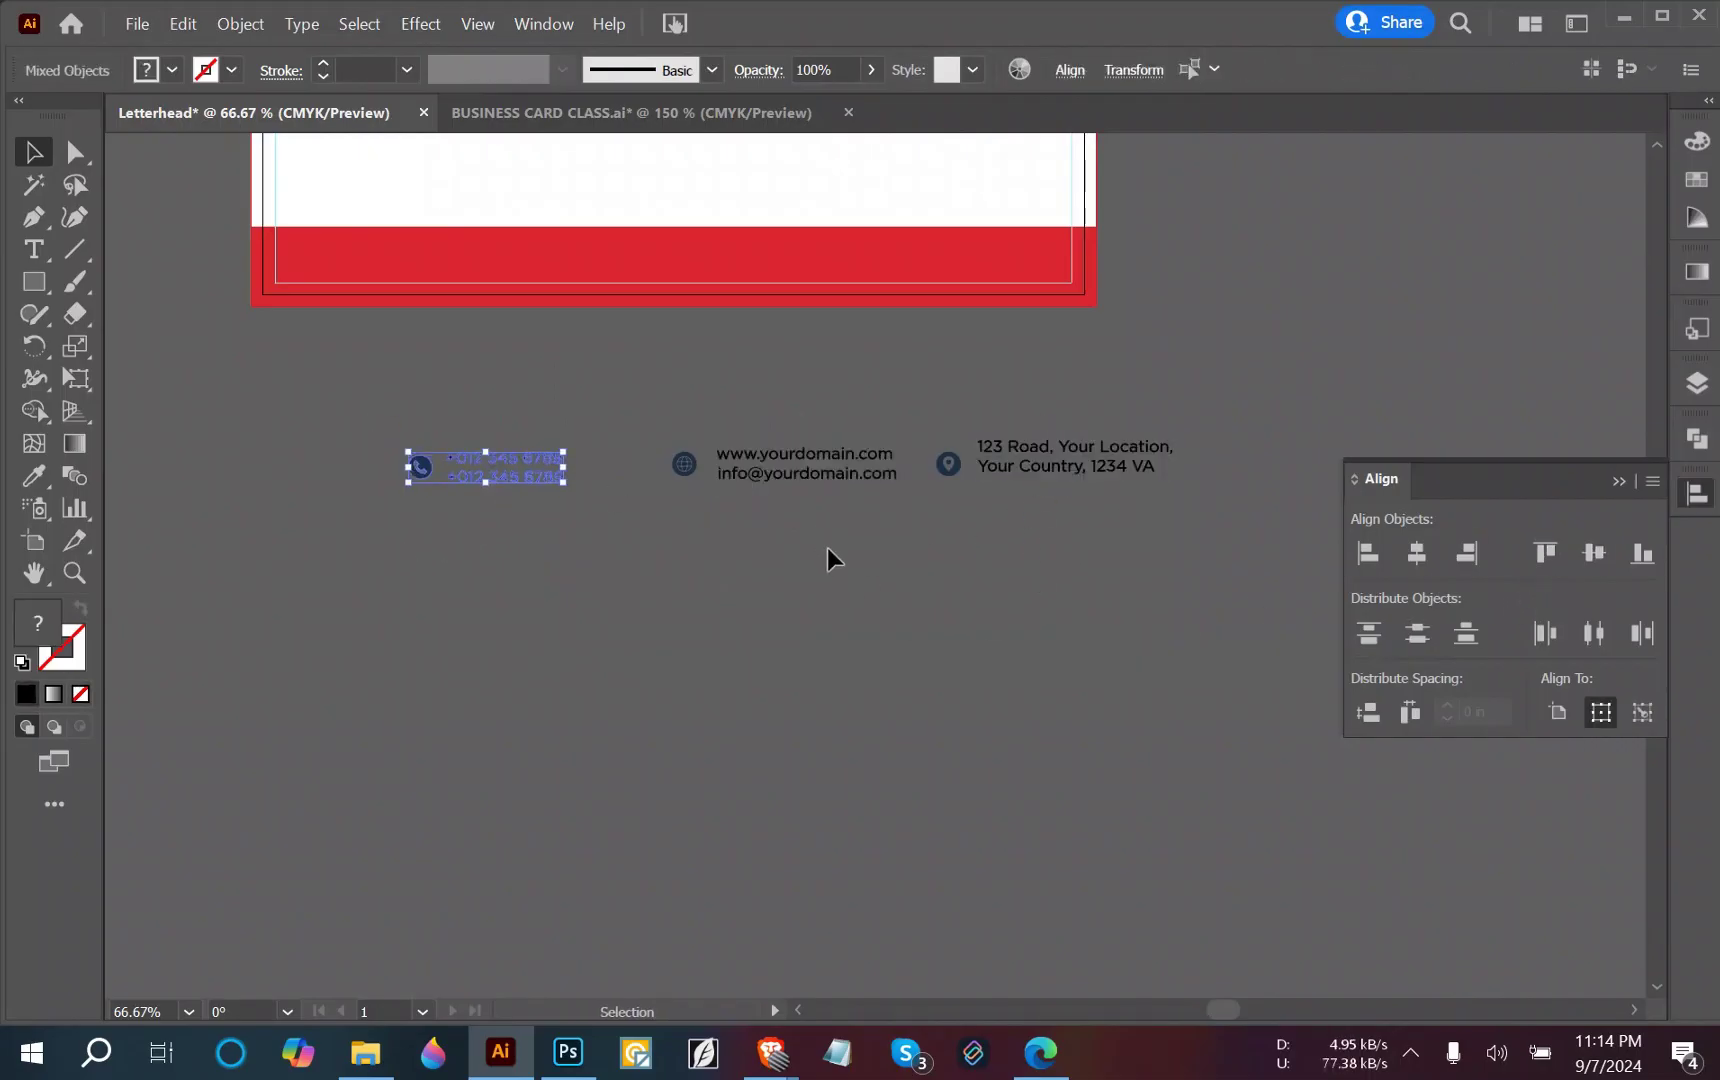
{"action": "left_click_drag", "start_coordinate": [826, 547], "coordinate": [680, 422]}
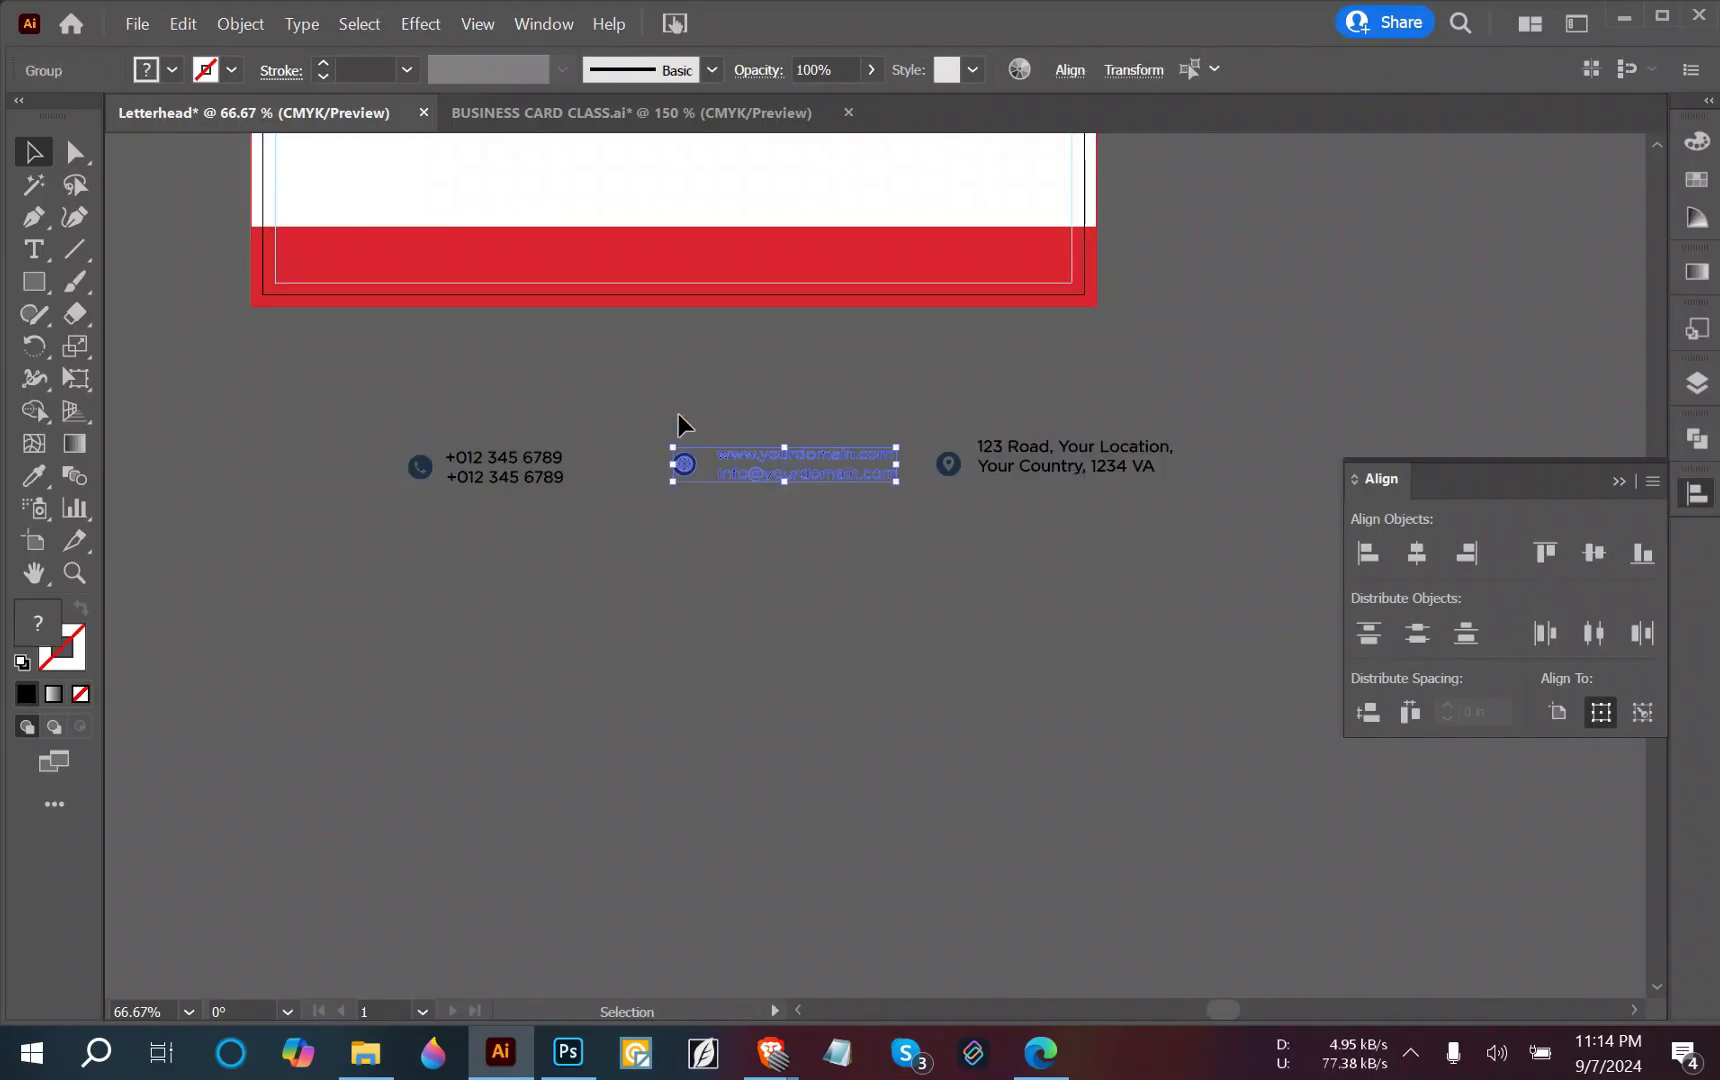
{"action": "left_click", "coordinate": [1087, 478]}
{"action": "left_click", "coordinate": [1592, 554]}
{"action": "left_click", "coordinate": [1101, 555]}
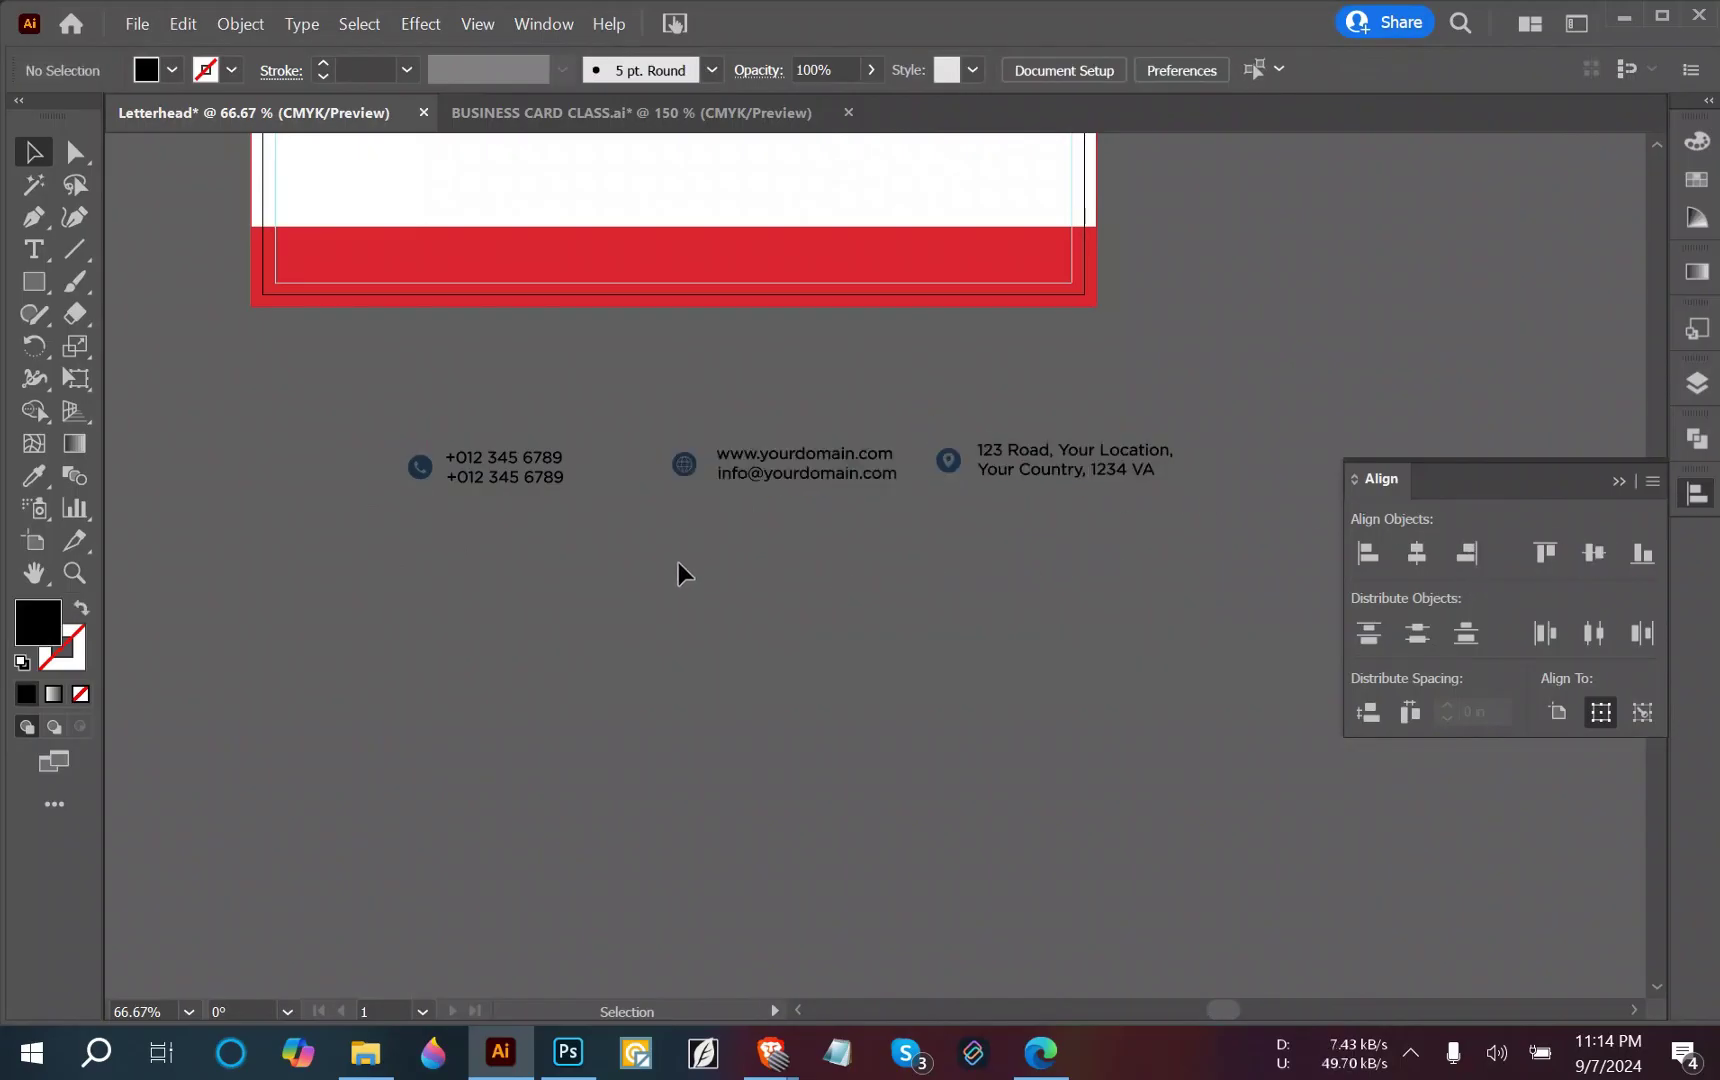
Group each icon with its contact text, making separate phone, web and address groups.
{"action": "left_click_drag", "start_coordinate": [563, 521], "coordinate": [257, 426]}
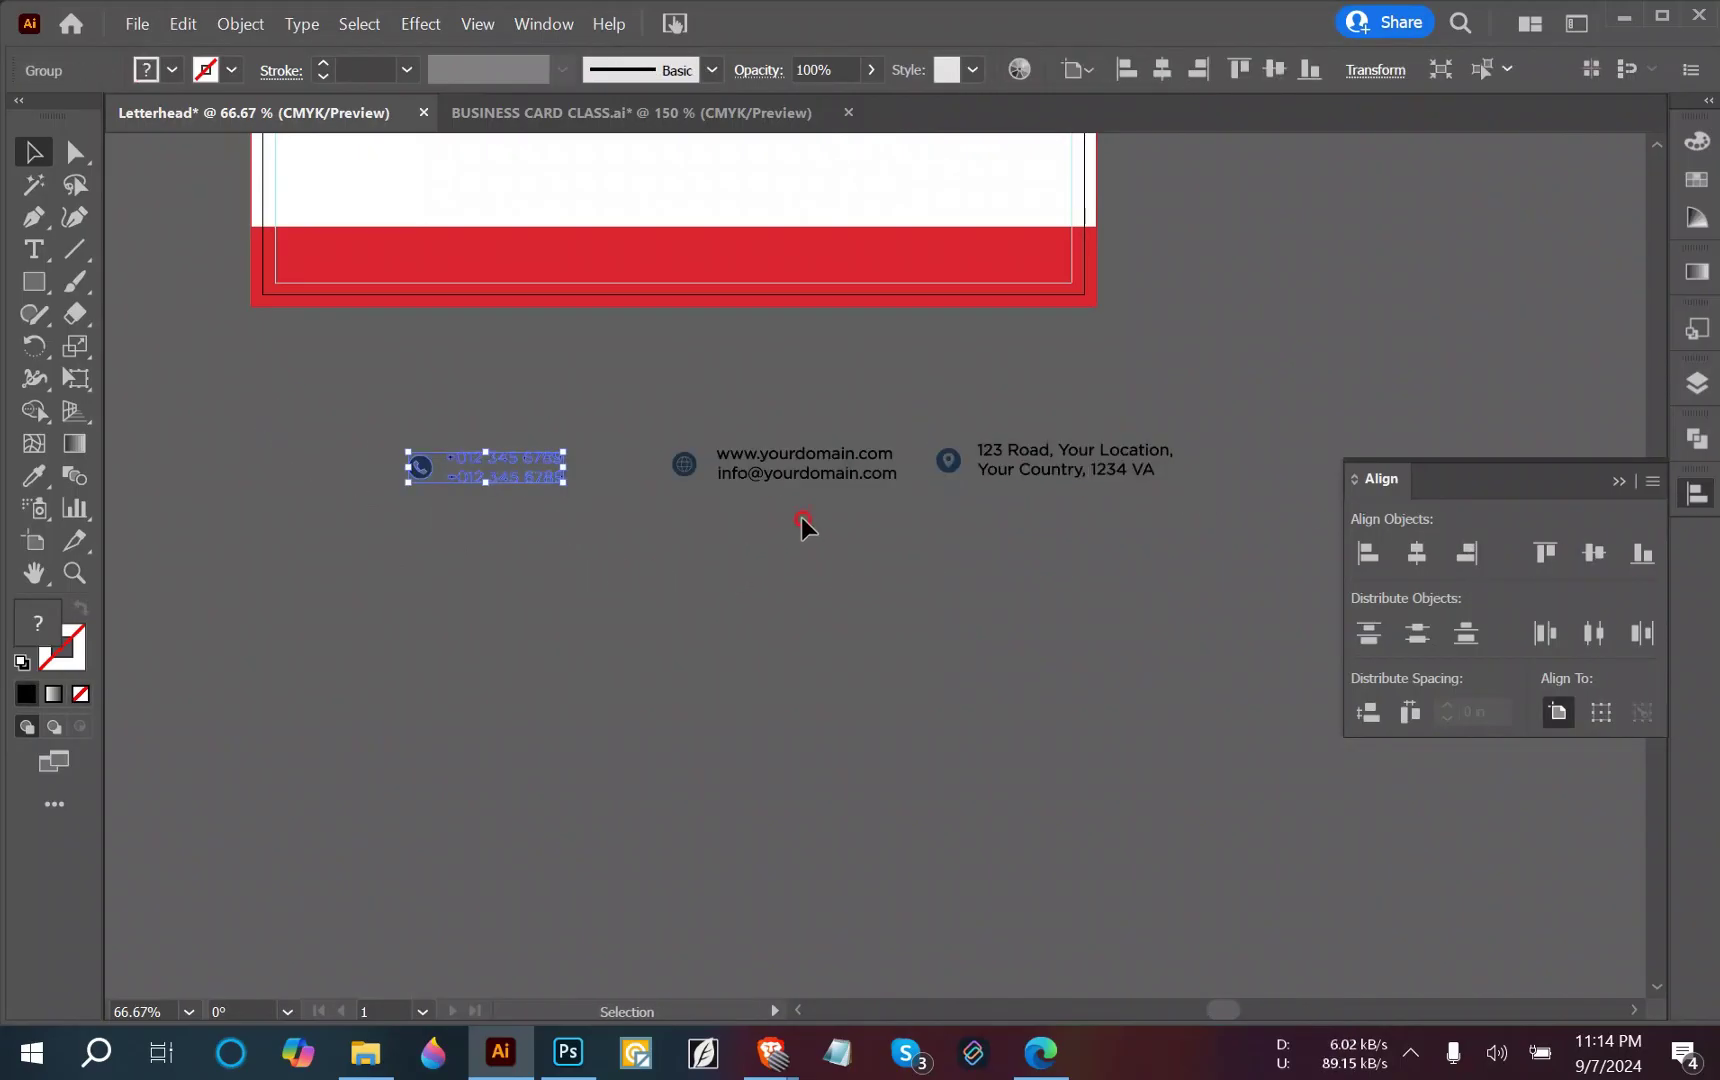
{"action": "left_click_drag", "start_coordinate": [802, 522], "coordinate": [681, 438]}
{"action": "key", "text": "a"}
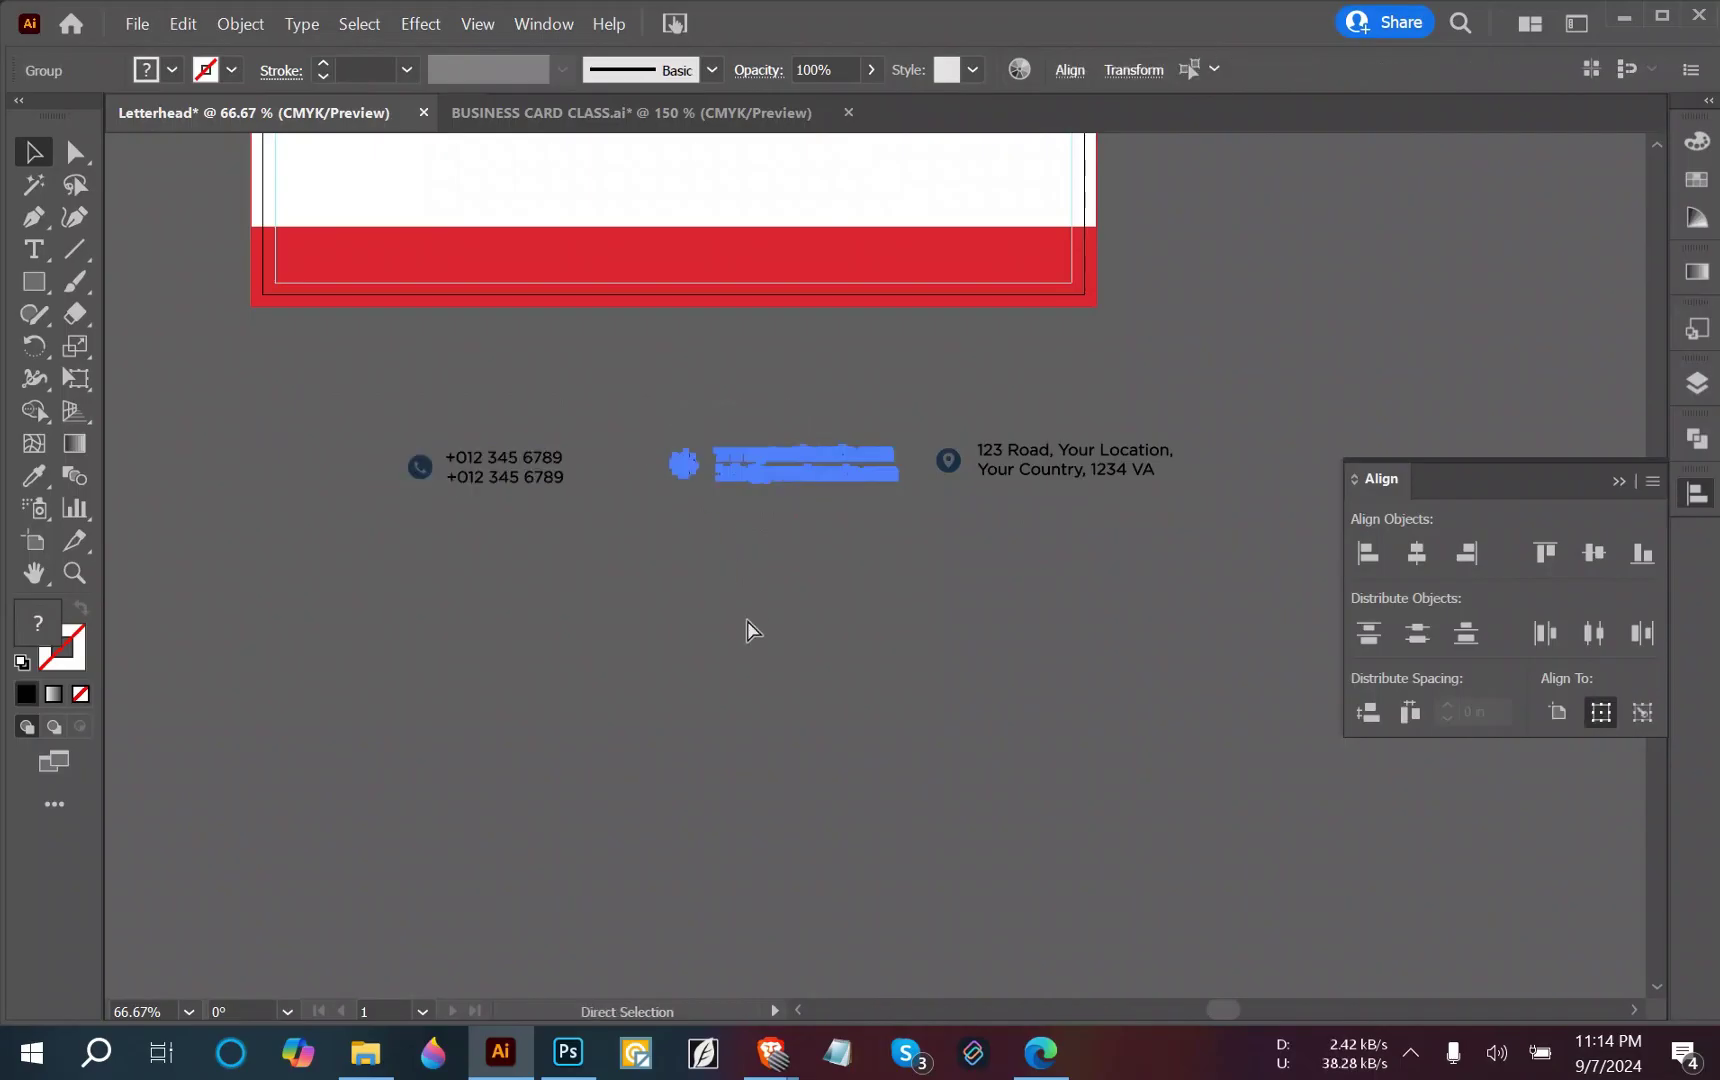
{"action": "left_click_drag", "start_coordinate": [1029, 484], "coordinate": [906, 434]}
{"action": "key", "text": "v"}
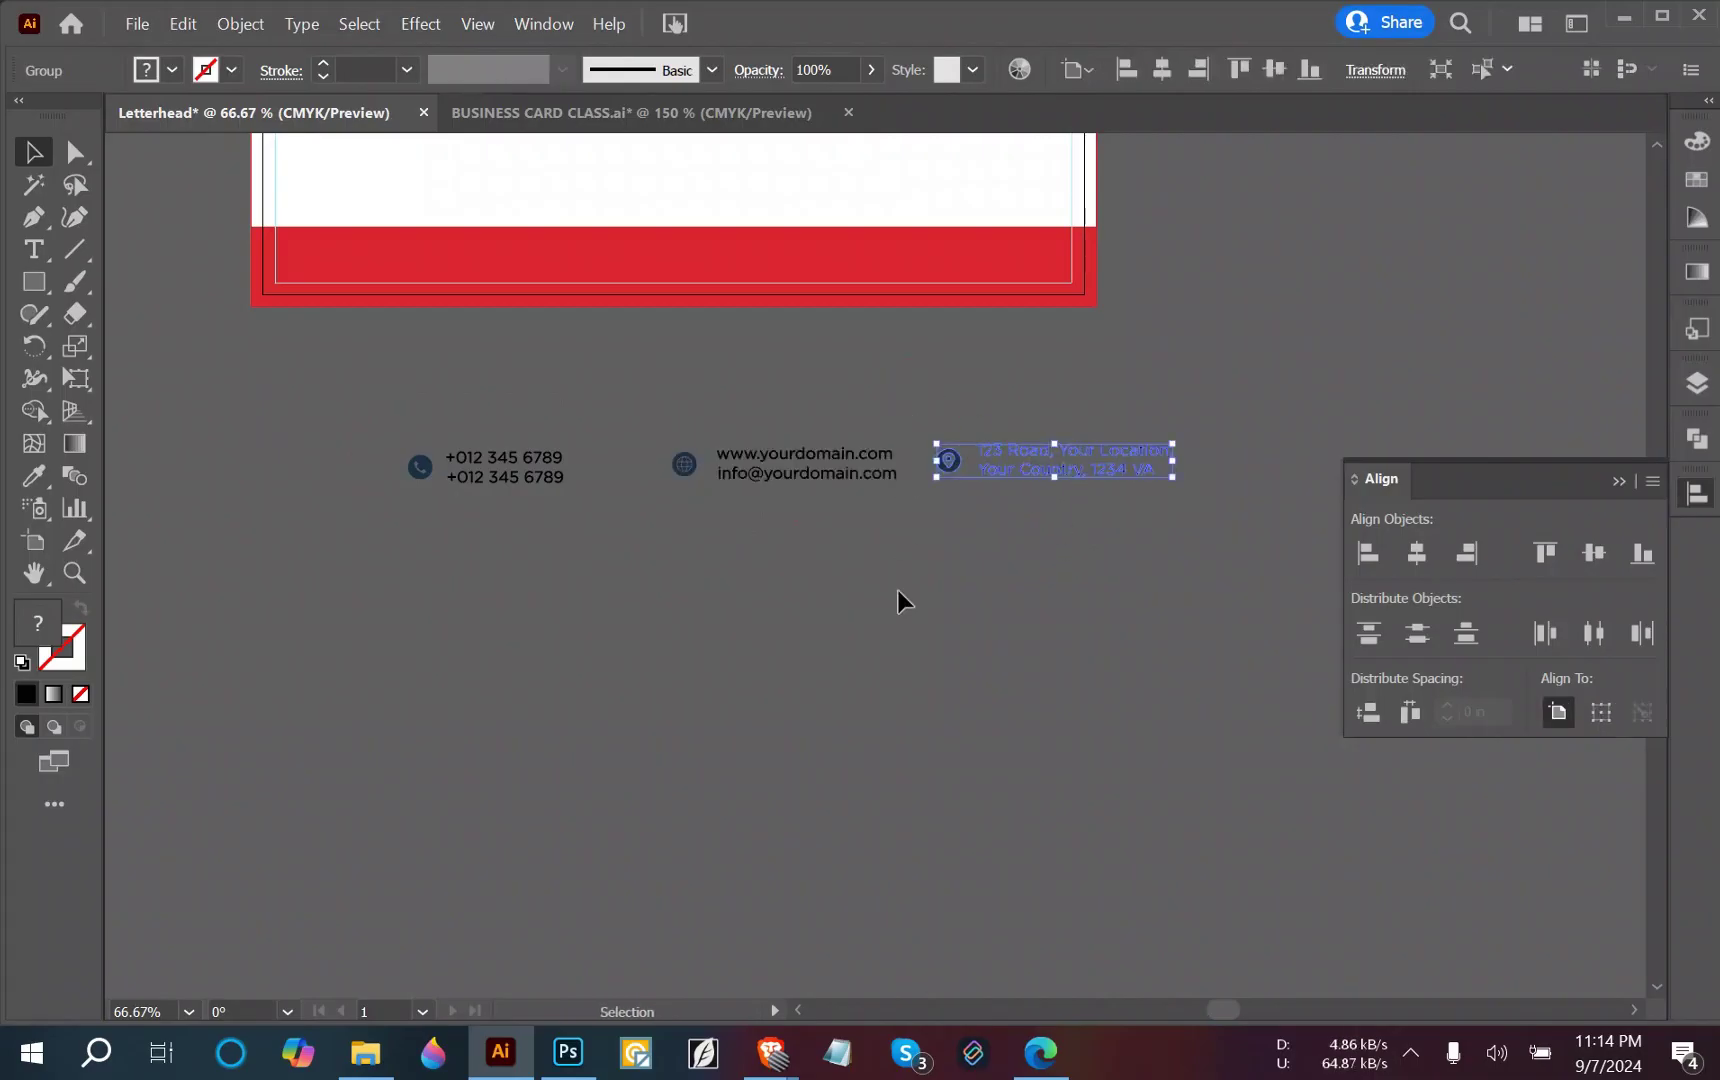
{"action": "left_click", "coordinate": [987, 549]}
Align the three contact groups on their vertical centers and distribute them evenly by their horizontal centers.
{"action": "key", "text": "ctrl+a"}
{"action": "left_click", "coordinate": [1604, 553]}
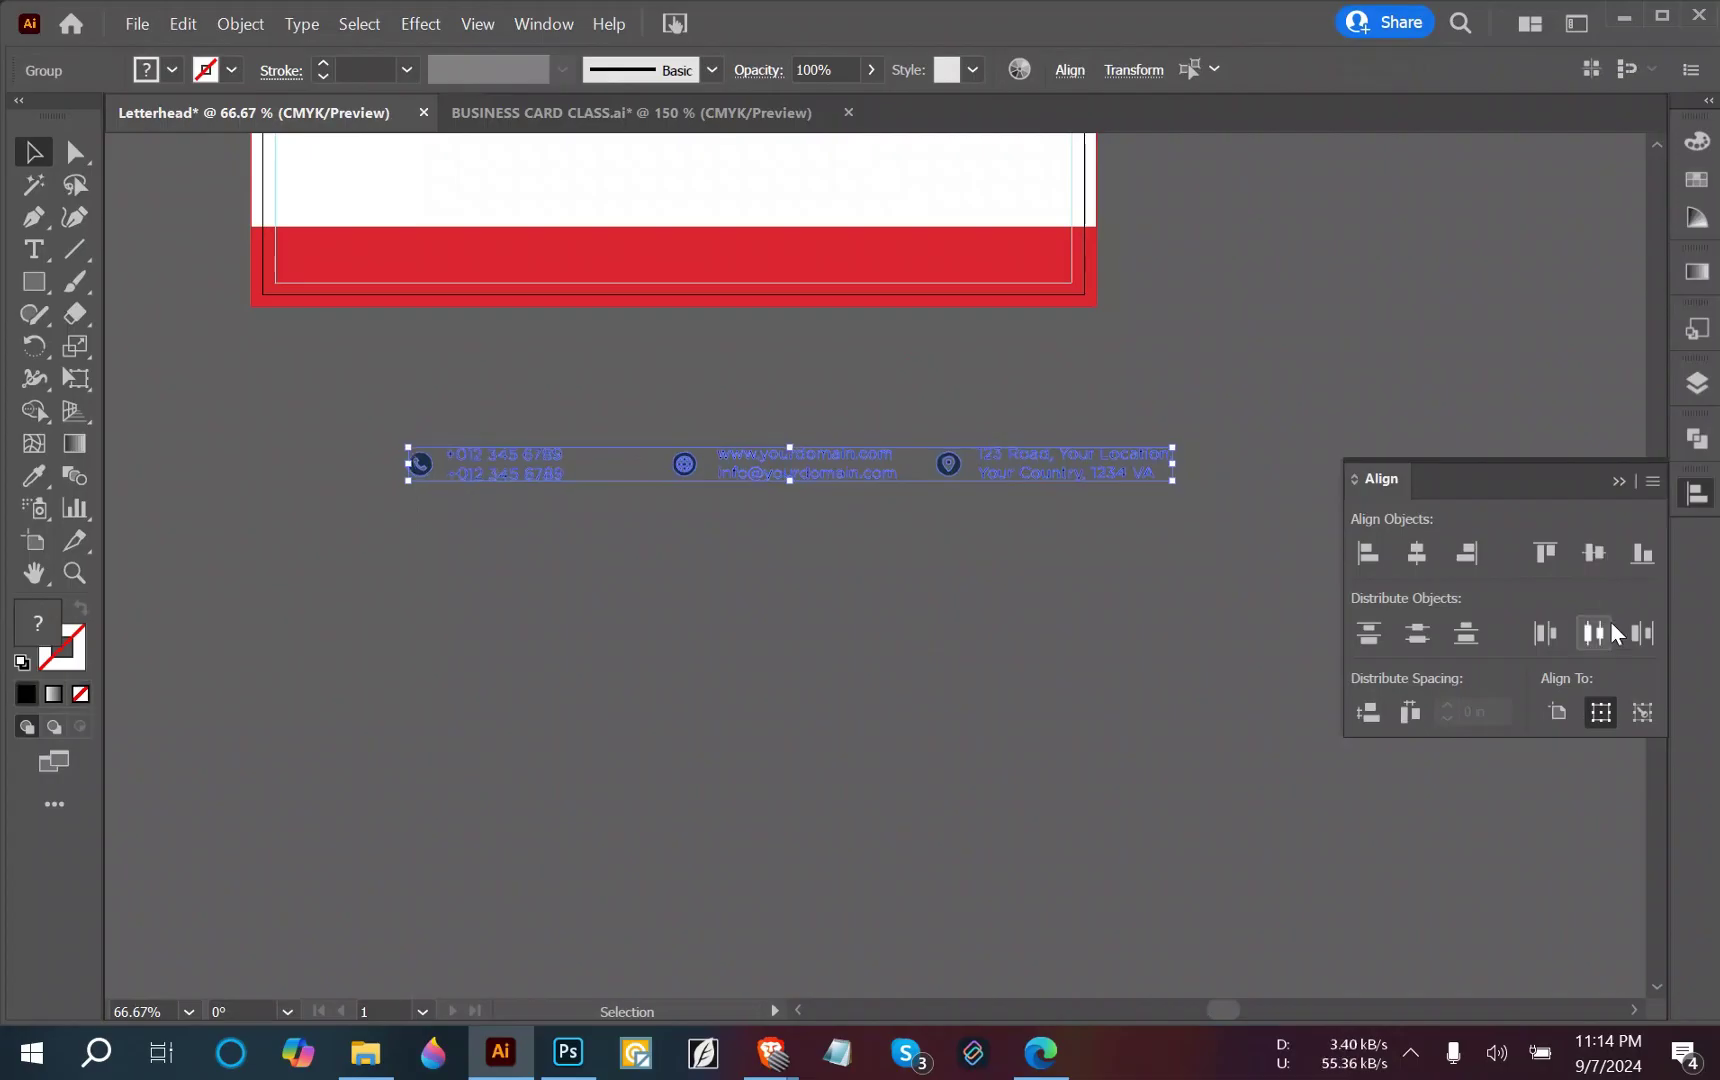
{"action": "left_click", "coordinate": [1598, 633]}
{"action": "left_click", "coordinate": [1051, 627]}
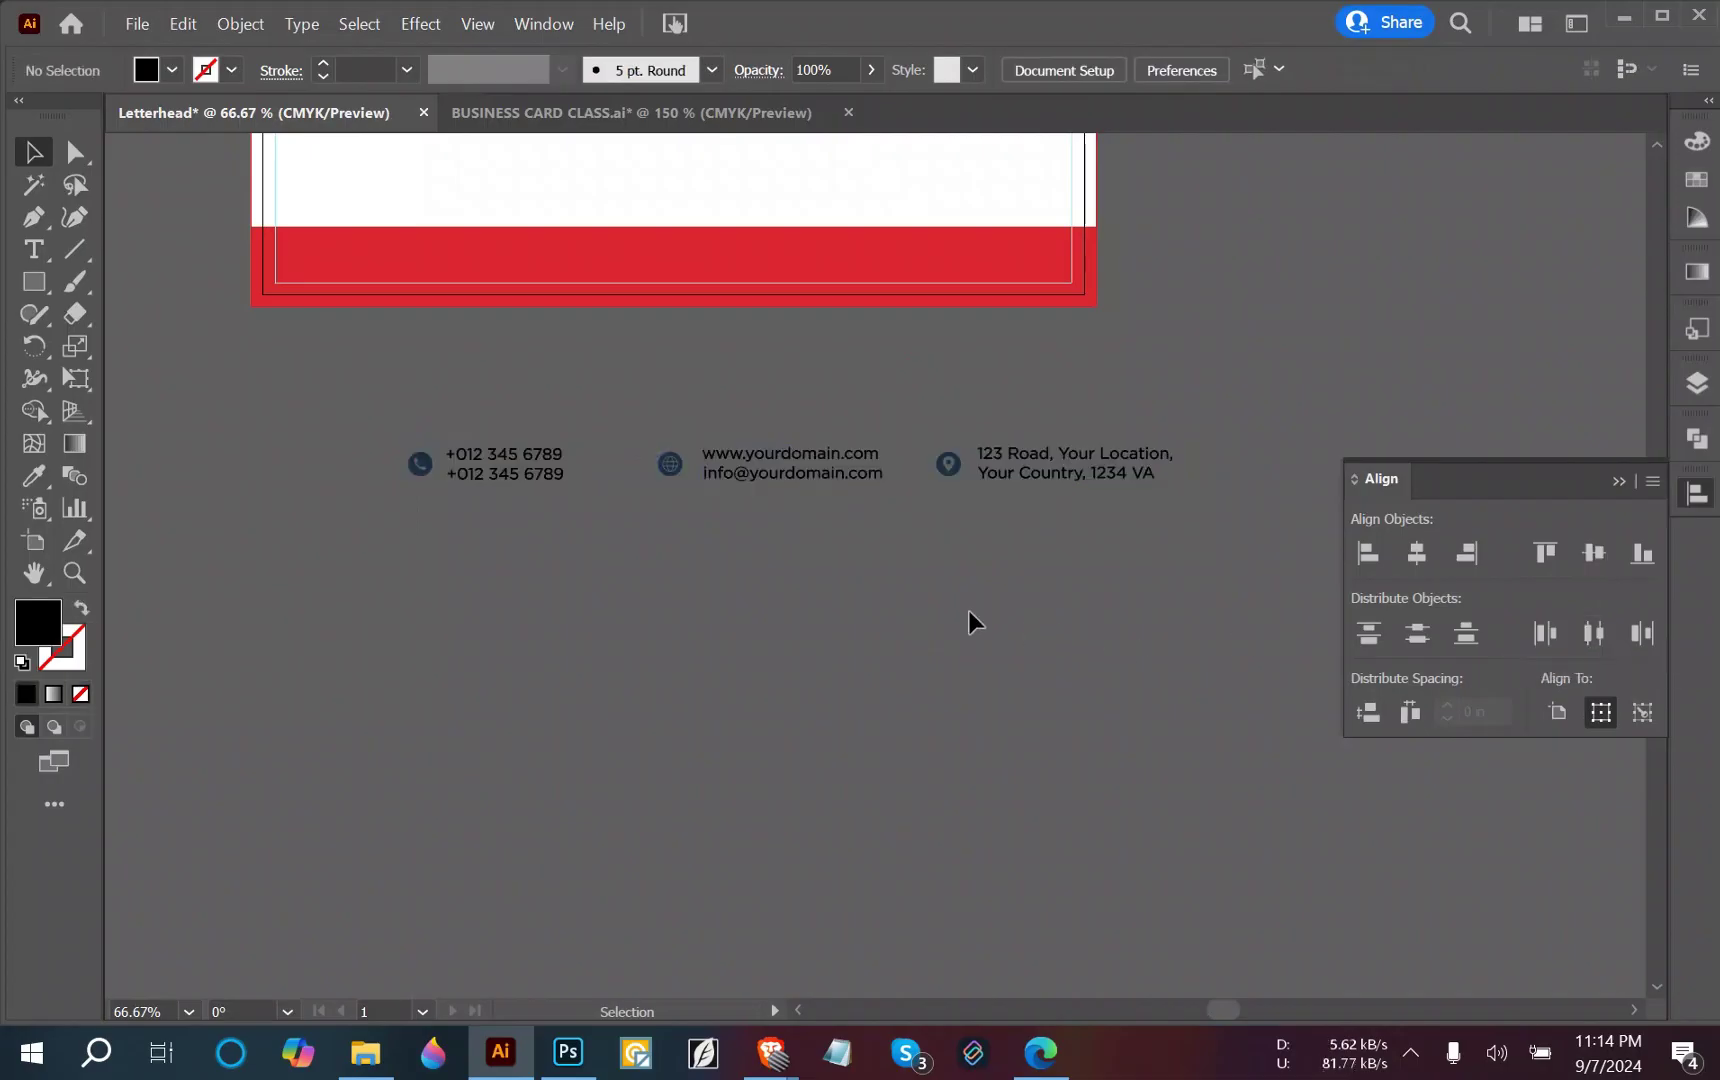
Move the phone group closer to the web group and redistribute all three contact groups by their horizontal centers.
{"action": "left_click_drag", "start_coordinate": [593, 476], "coordinate": [336, 400]}
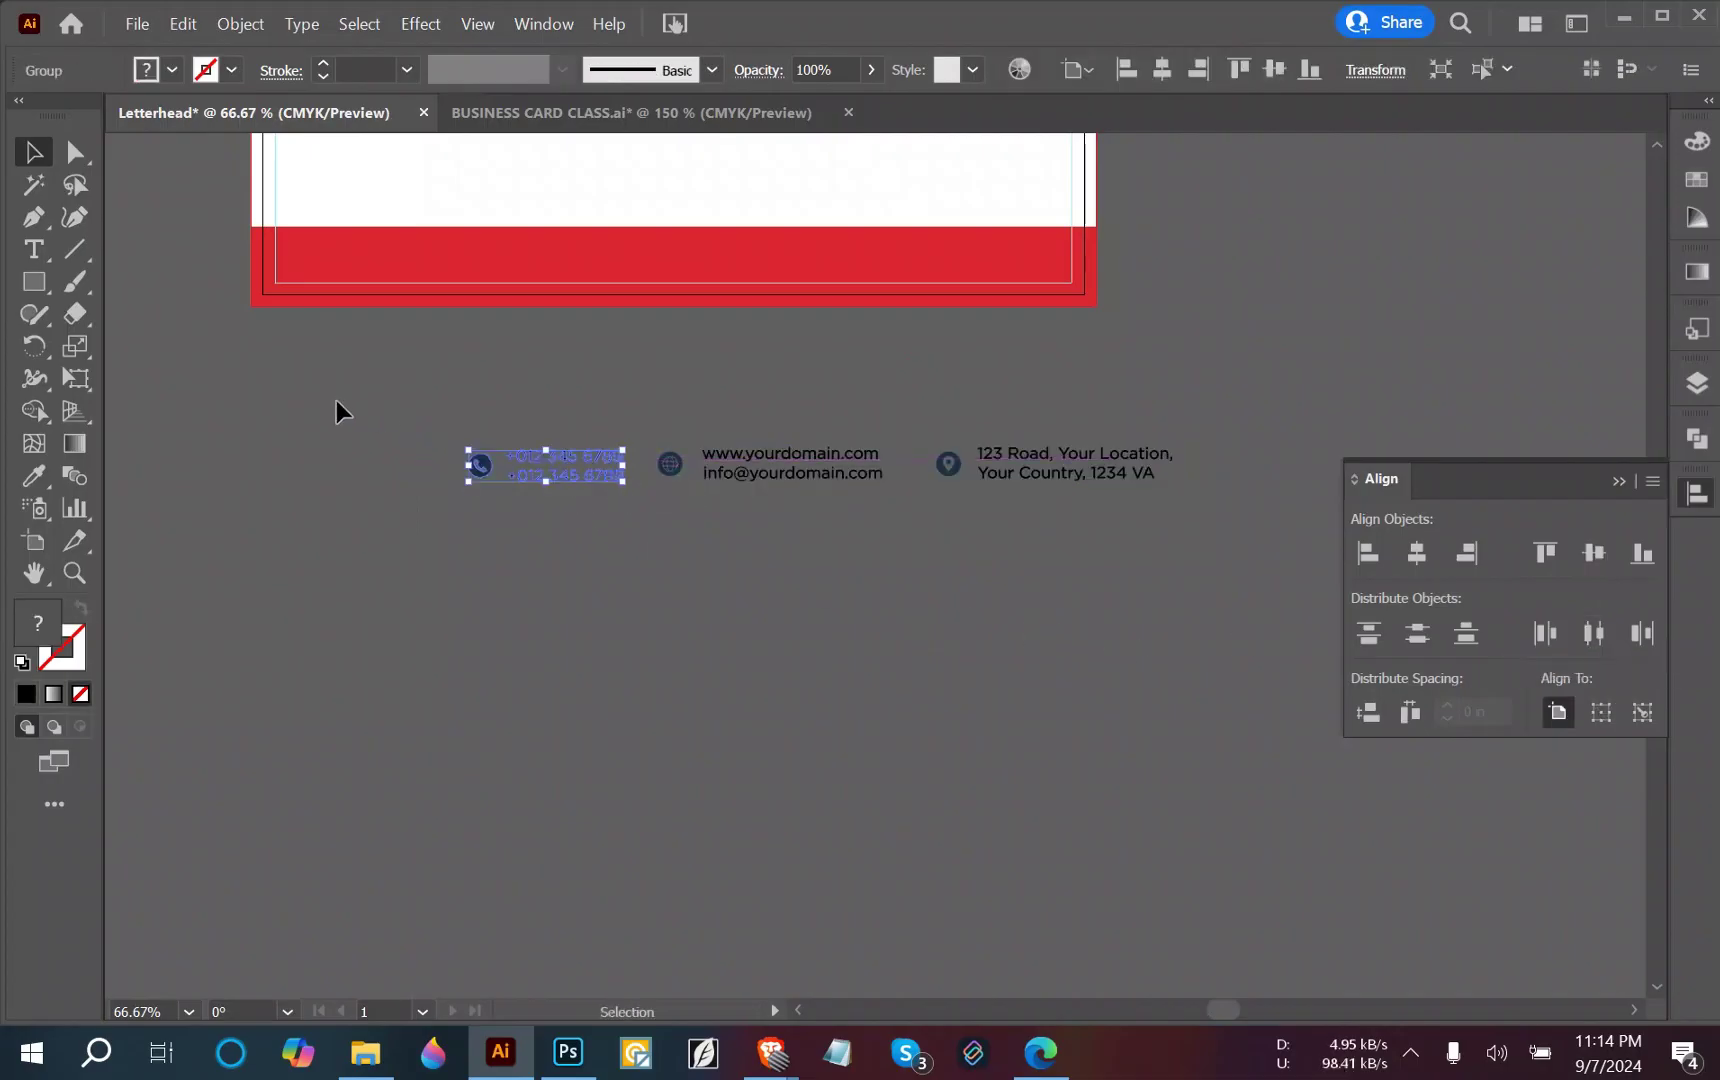
{"action": "key", "text": "ctrl+a"}
{"action": "left_click", "coordinate": [1596, 636]}
{"action": "left_click", "coordinate": [1052, 630]}
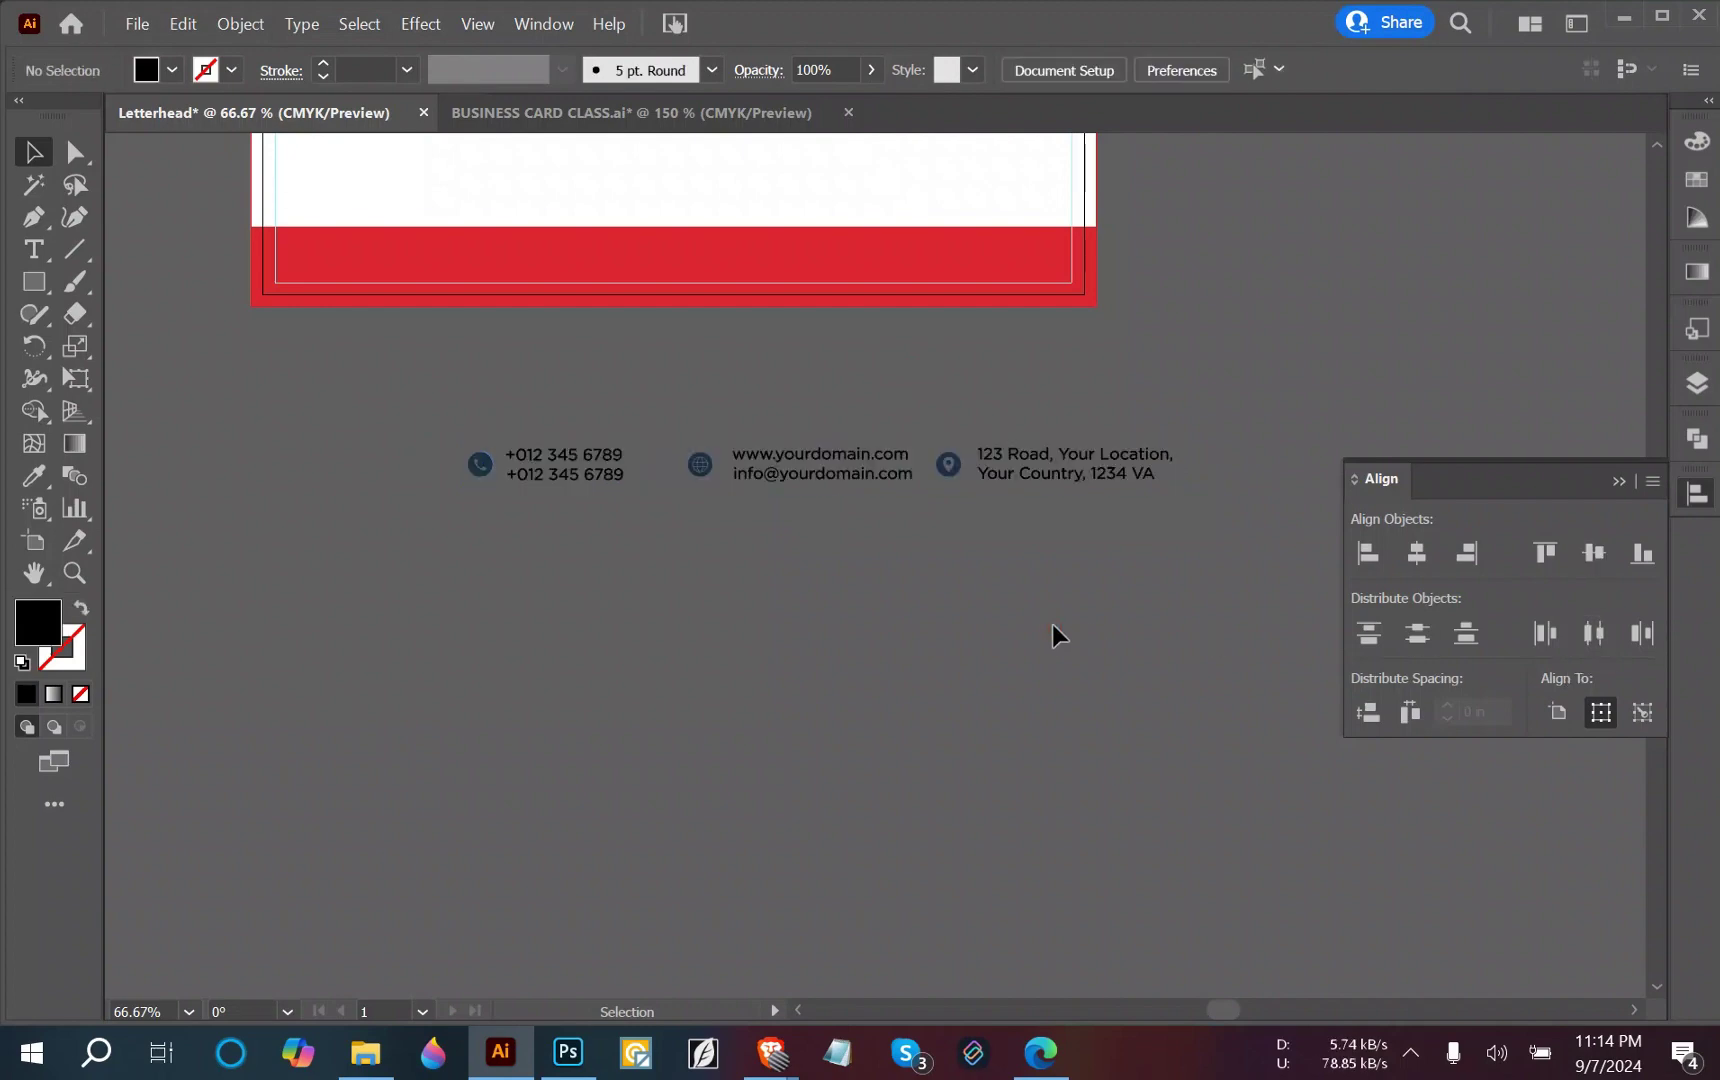
Move the contact row onto the letterhead, between the thin red line and the red footer band.
{"action": "scroll", "coordinate": [945, 589], "scroll_direction": "down", "scroll_amount": 1}
{"action": "scroll", "coordinate": [945, 600], "scroll_direction": "up", "scroll_amount": 3}
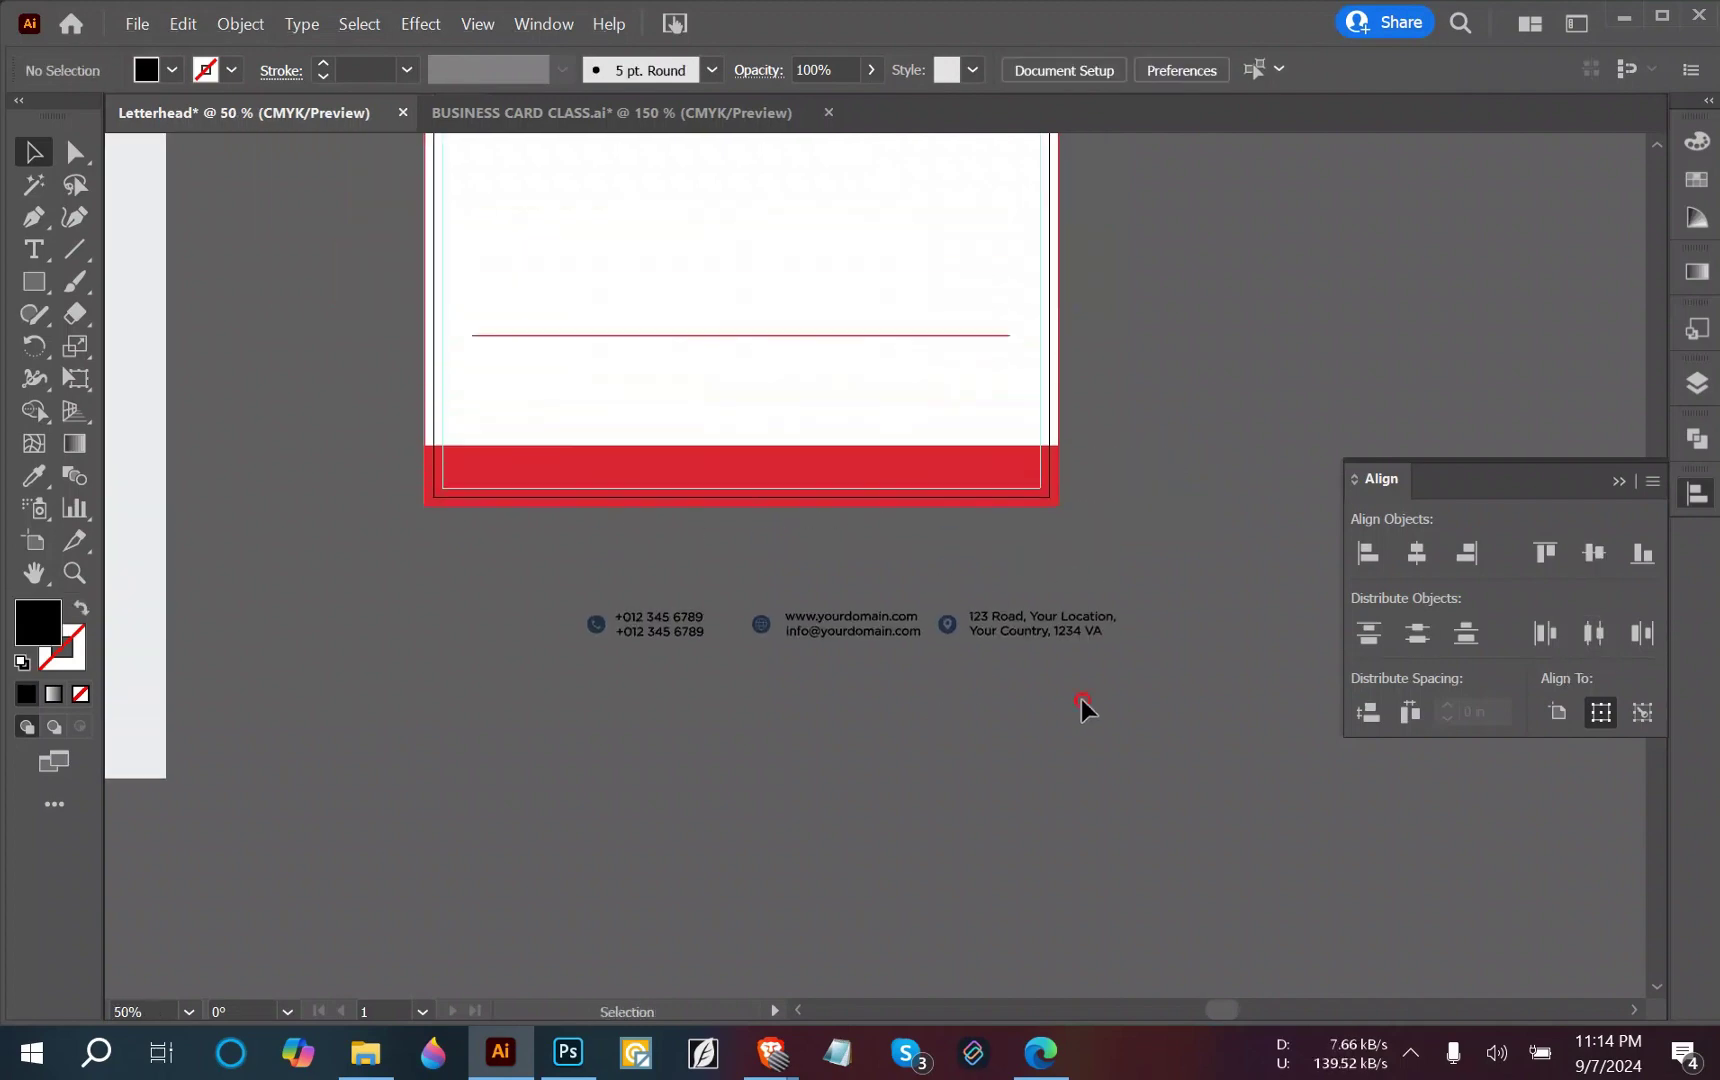
{"action": "key", "text": "ctrl+a"}
{"action": "left_click_drag", "start_coordinate": [867, 628], "coordinate": [756, 393]}
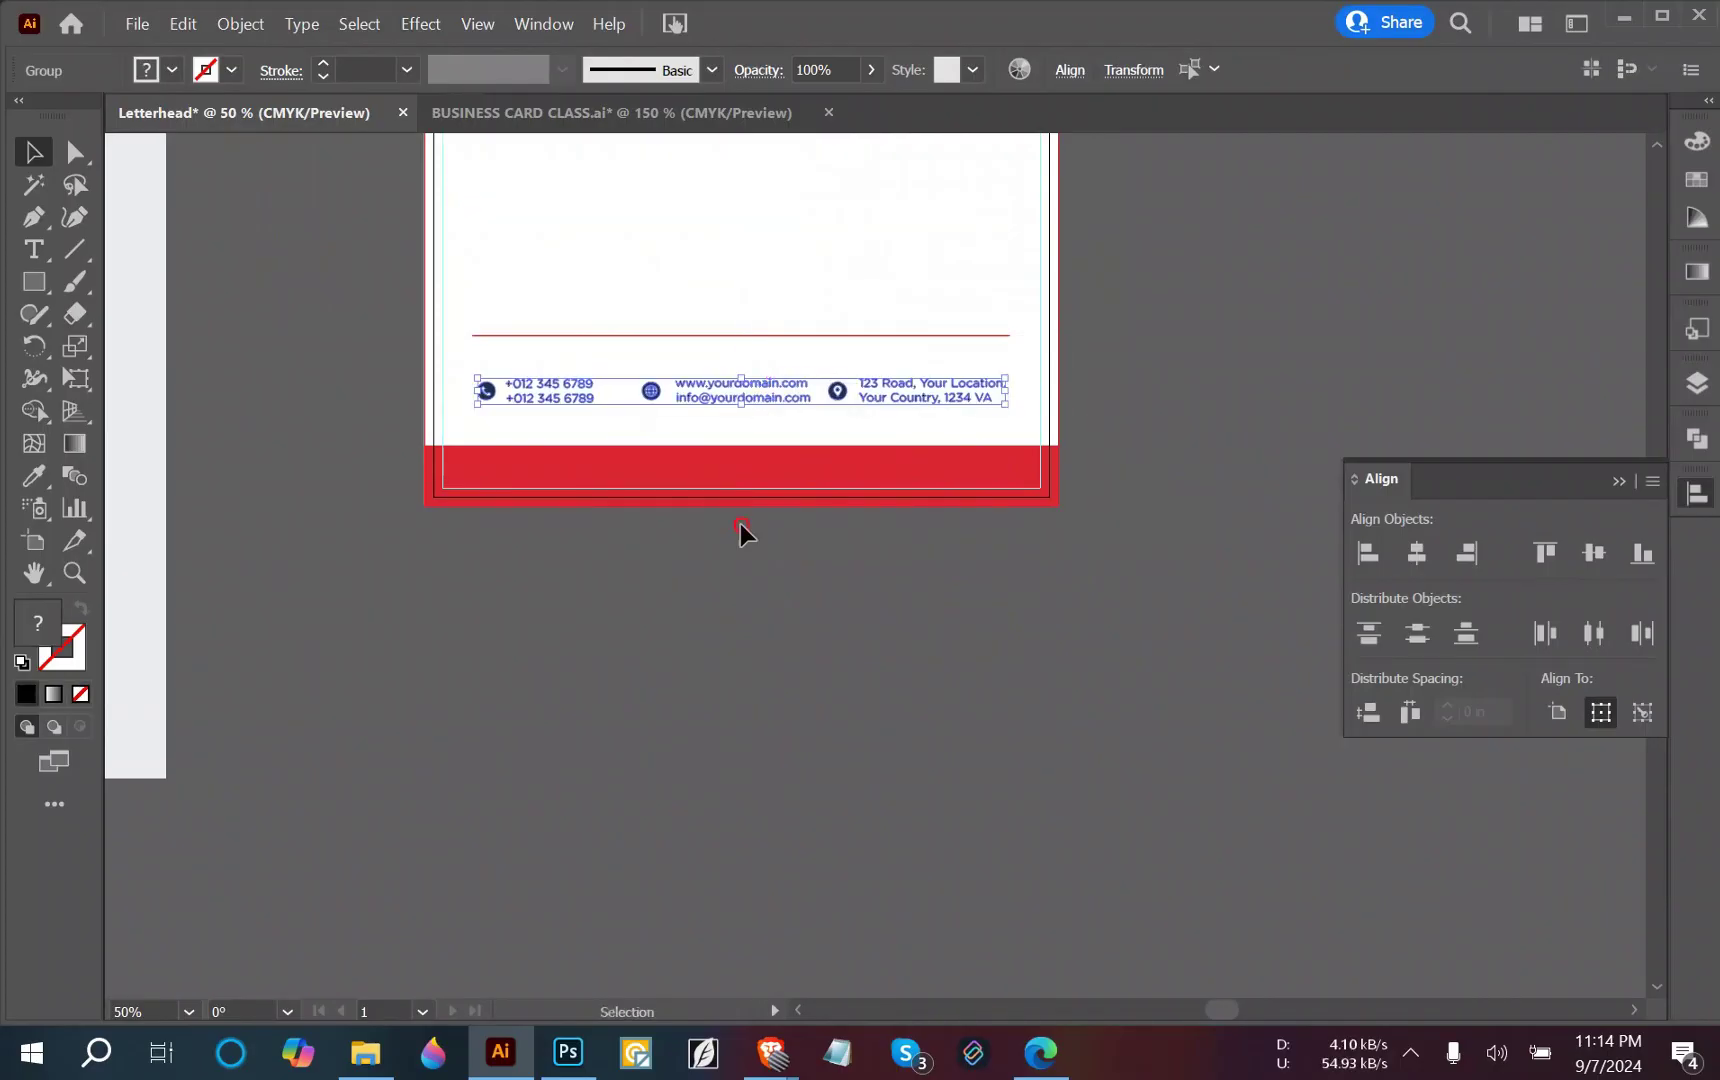
{"action": "left_click", "coordinate": [657, 634]}
Ungroup the phone icon from its phone numbers in the letterhead footer.
{"action": "scroll", "coordinate": [657, 634], "scroll_direction": "down", "scroll_amount": 2}
{"action": "left_click_drag", "start_coordinate": [469, 653], "coordinate": [1077, 660]}
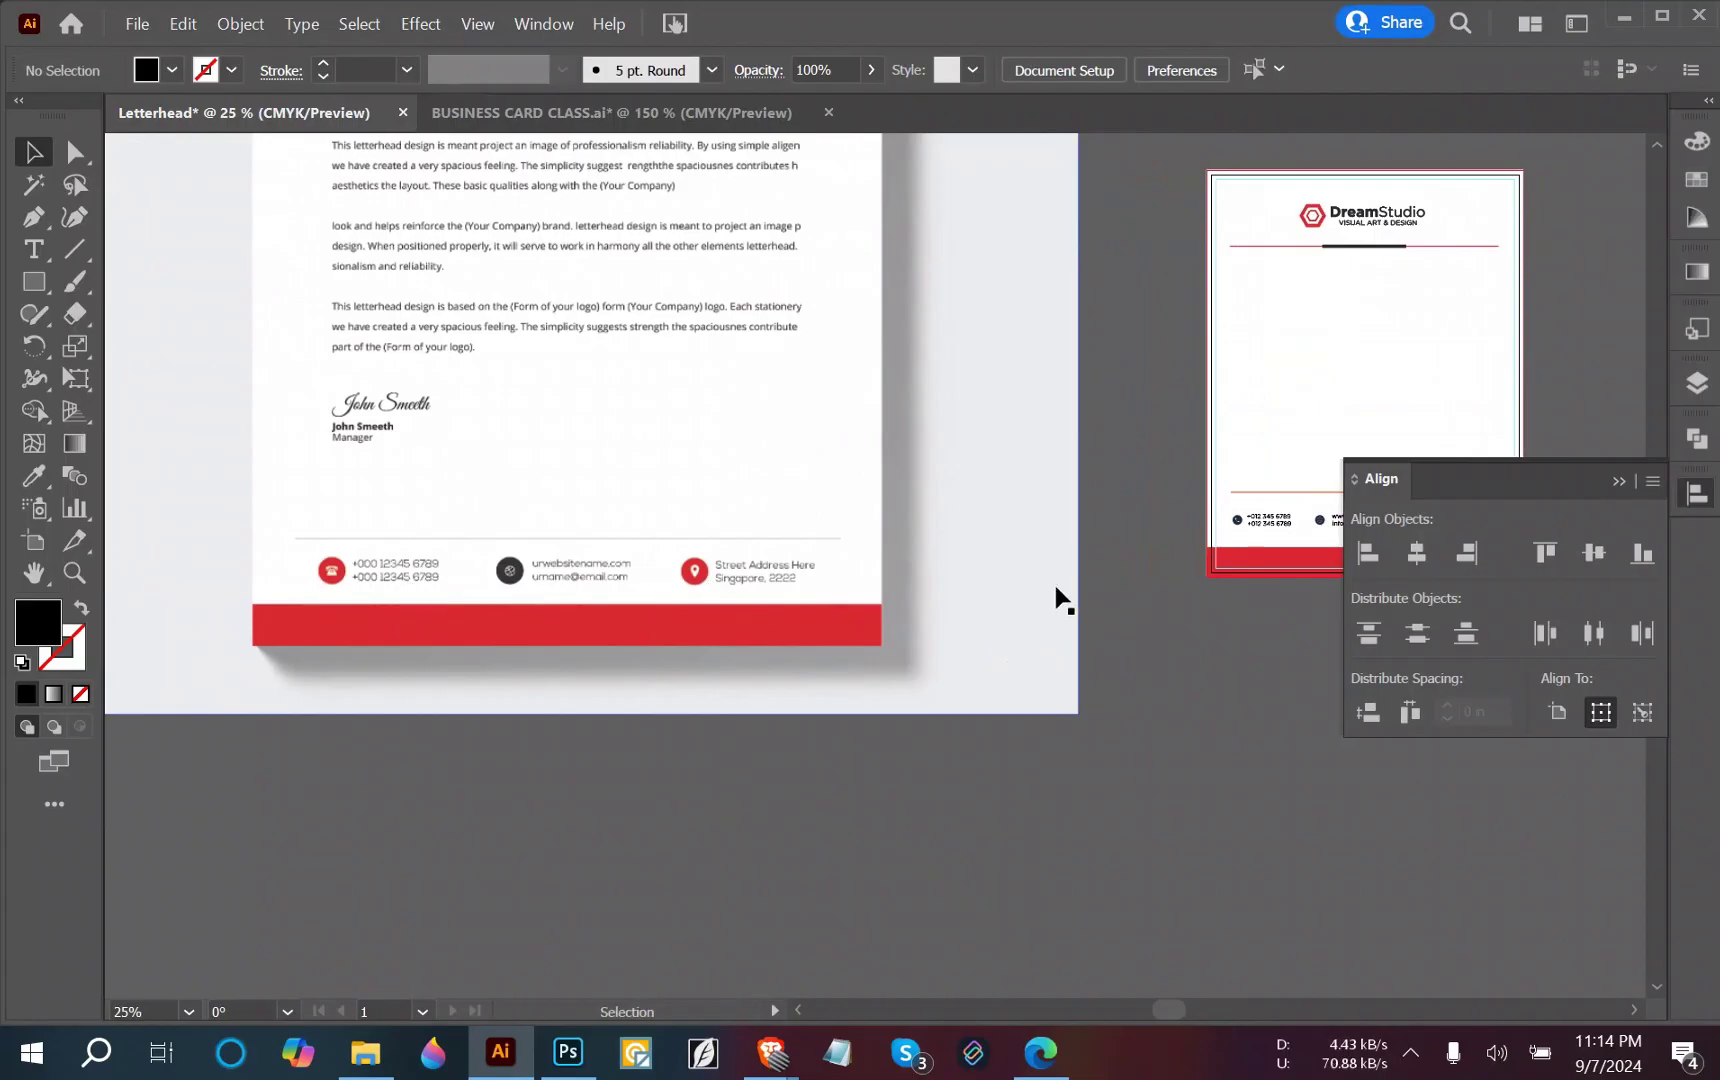
{"action": "left_click_drag", "start_coordinate": [1113, 584], "coordinate": [710, 537]}
{"action": "scroll", "coordinate": [1036, 452], "scroll_direction": "up", "scroll_amount": 3}
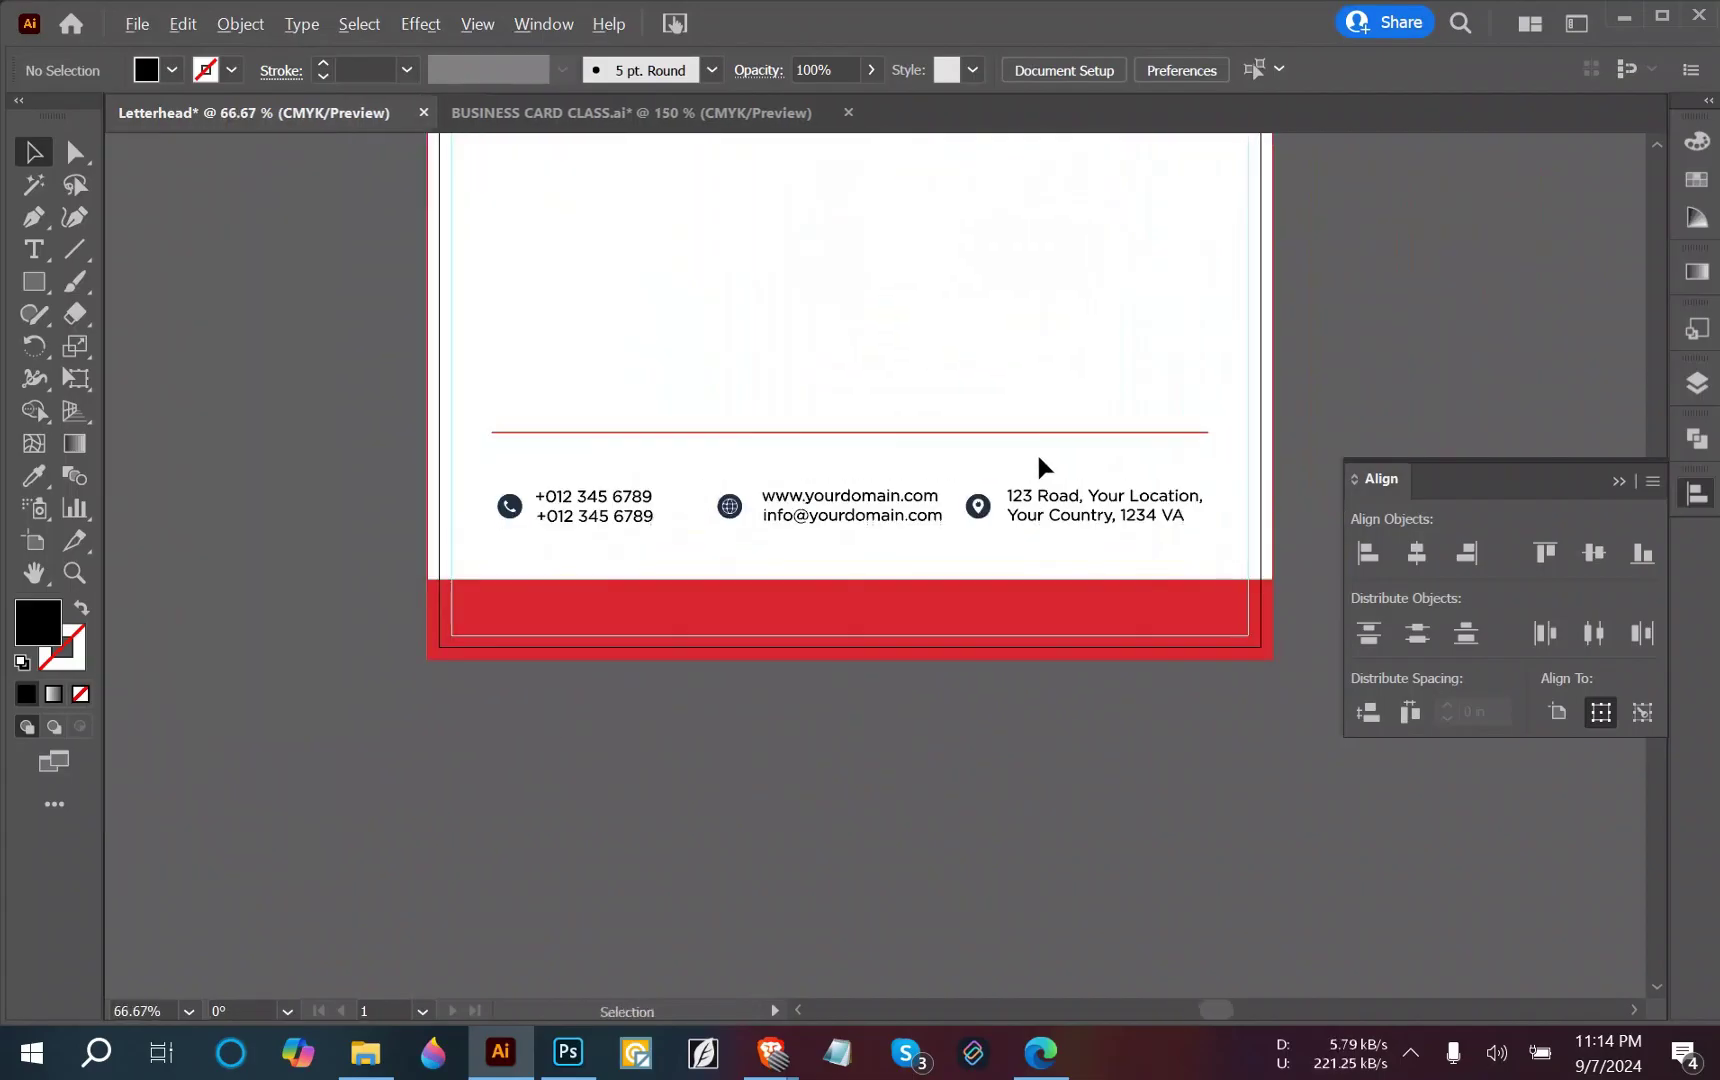
{"action": "scroll", "coordinate": [1036, 452], "scroll_direction": "left", "scroll_amount": 5}
{"action": "left_click", "coordinate": [715, 513]}
{"action": "right_click", "coordinate": [721, 518]}
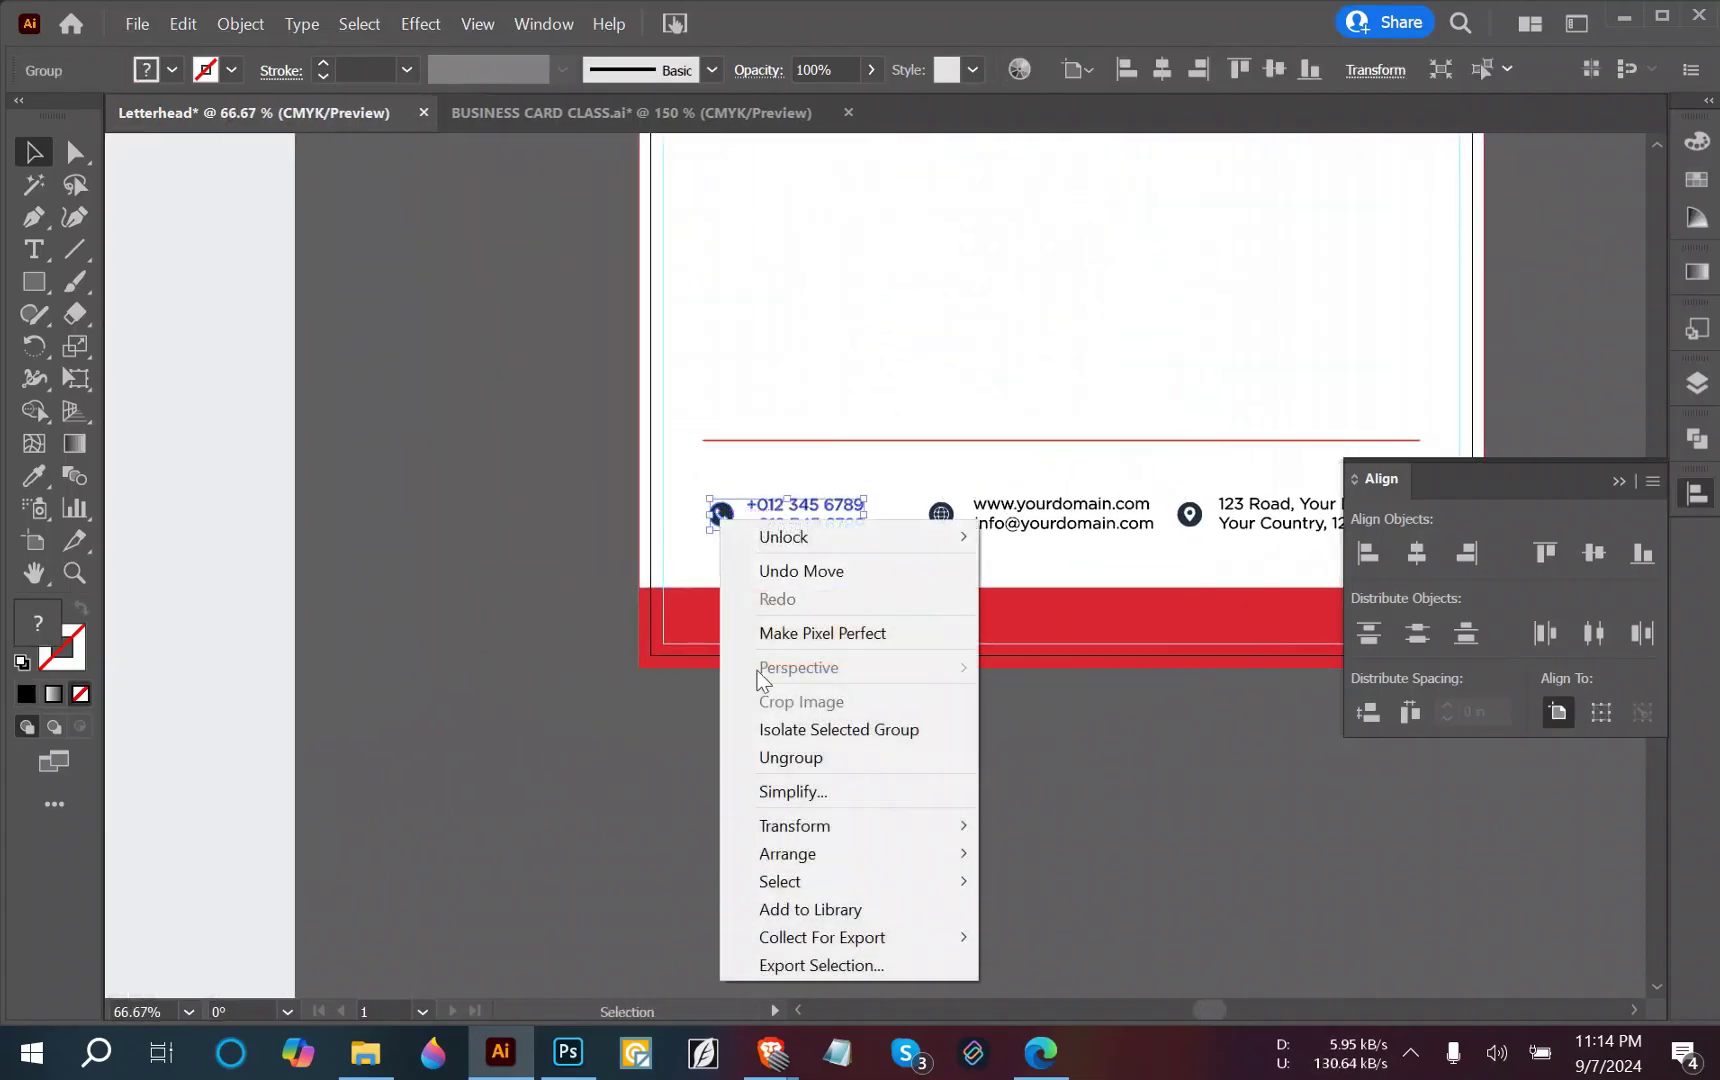
{"action": "left_click", "coordinate": [781, 762]}
{"action": "left_click", "coordinate": [699, 772]}
{"action": "left_click", "coordinate": [721, 513]}
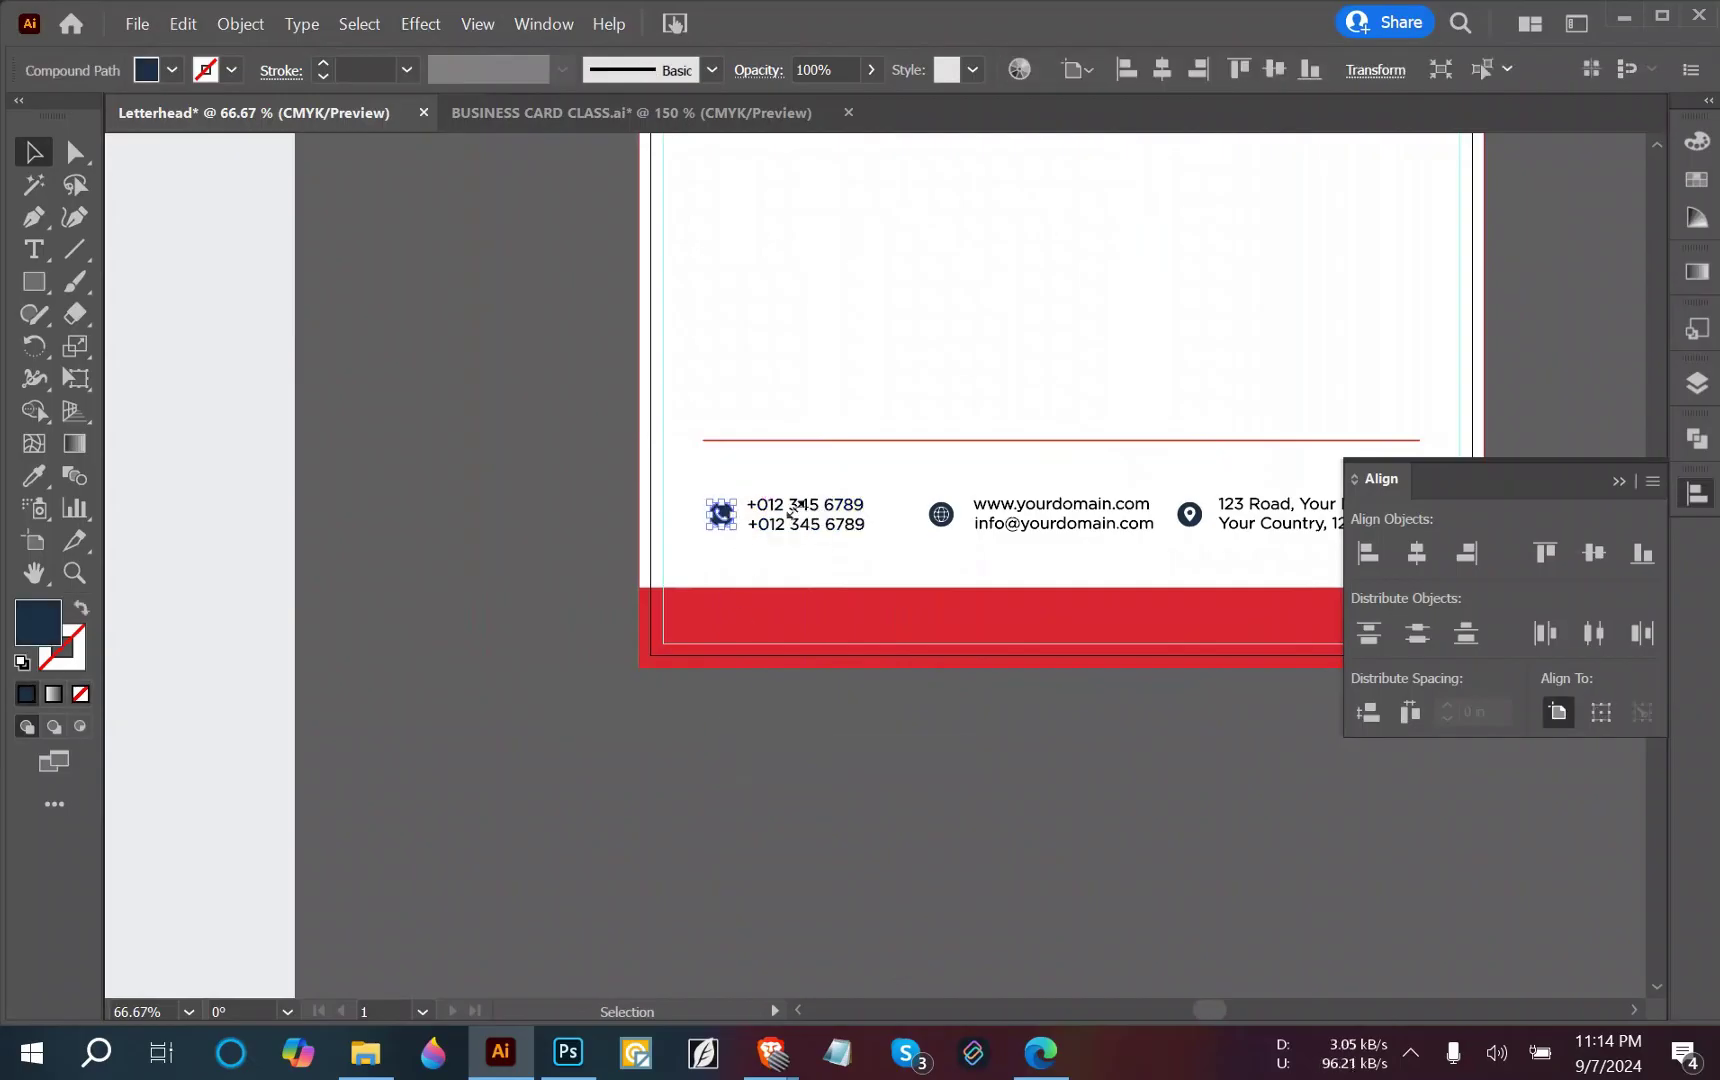
Ungroup the location icon from the address text.
{"action": "left_click", "coordinate": [1188, 514]}
{"action": "right_click", "coordinate": [1183, 512]}
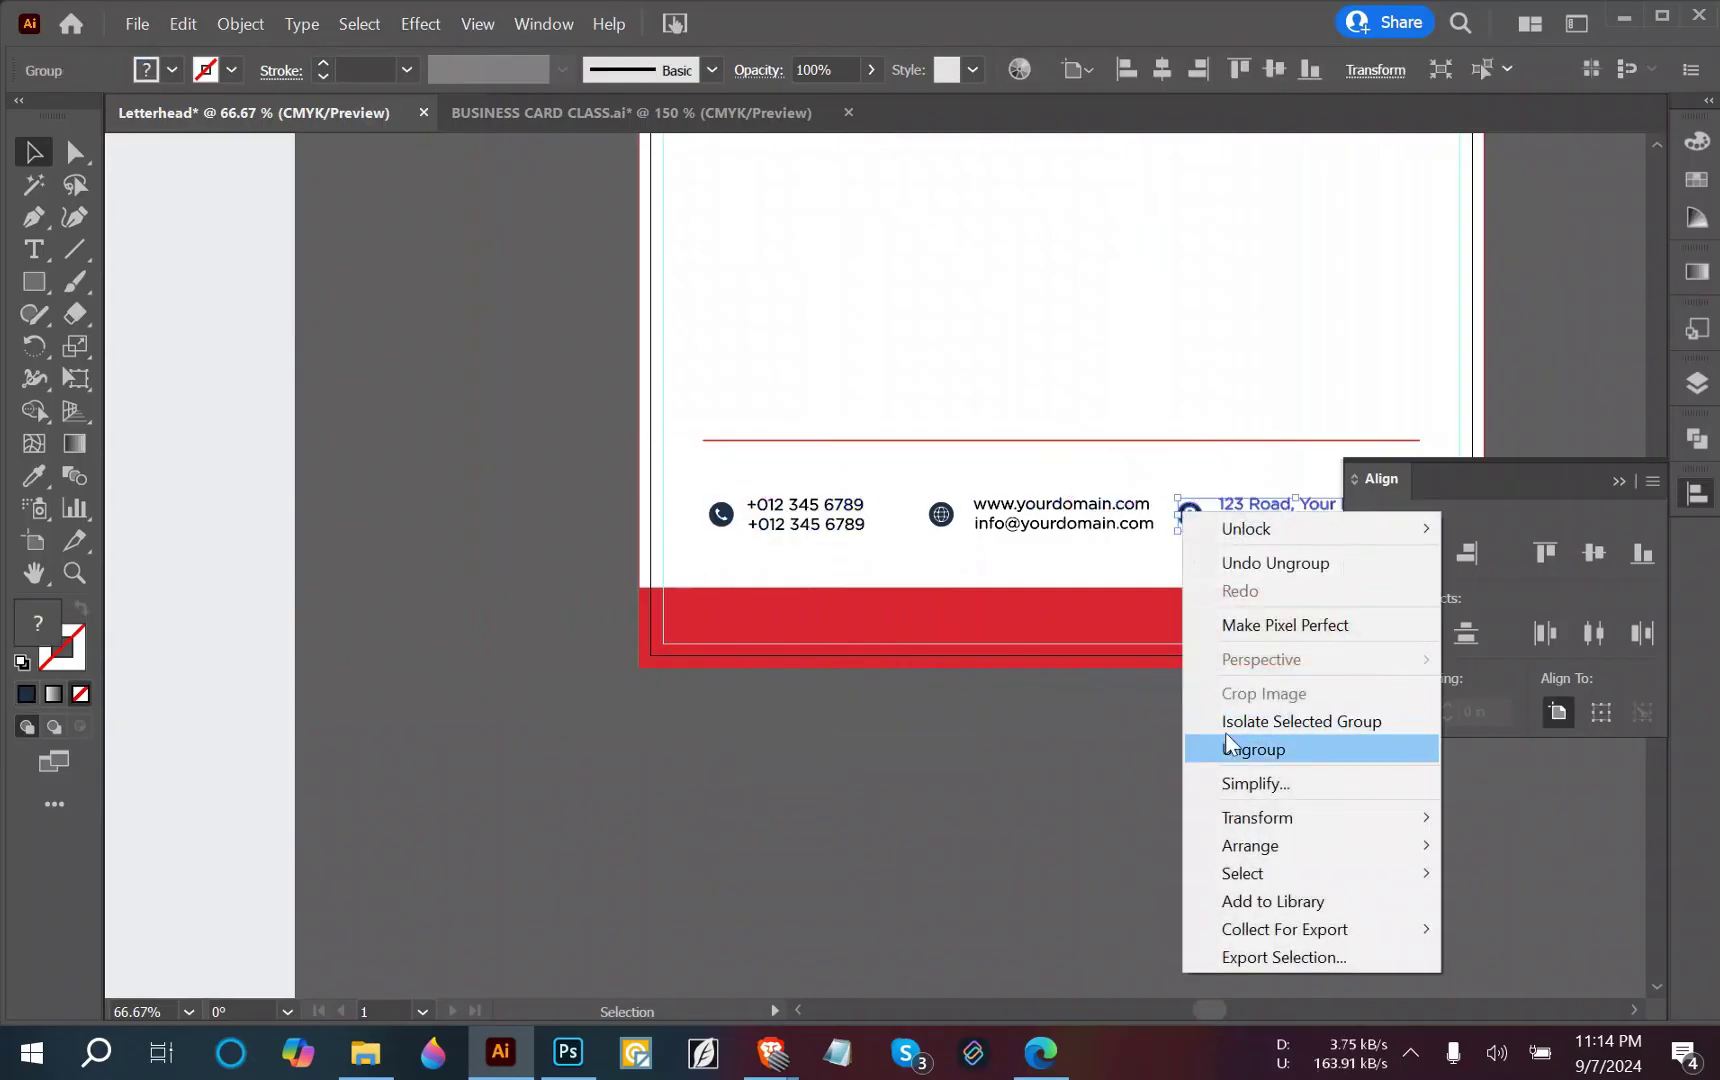
{"action": "left_click", "coordinate": [1228, 745]}
{"action": "left_click", "coordinate": [1125, 764]}
Recolor the phone and location icons with the red sampled from the footer band using the Eyedropper.
{"action": "left_click", "coordinate": [1189, 514]}
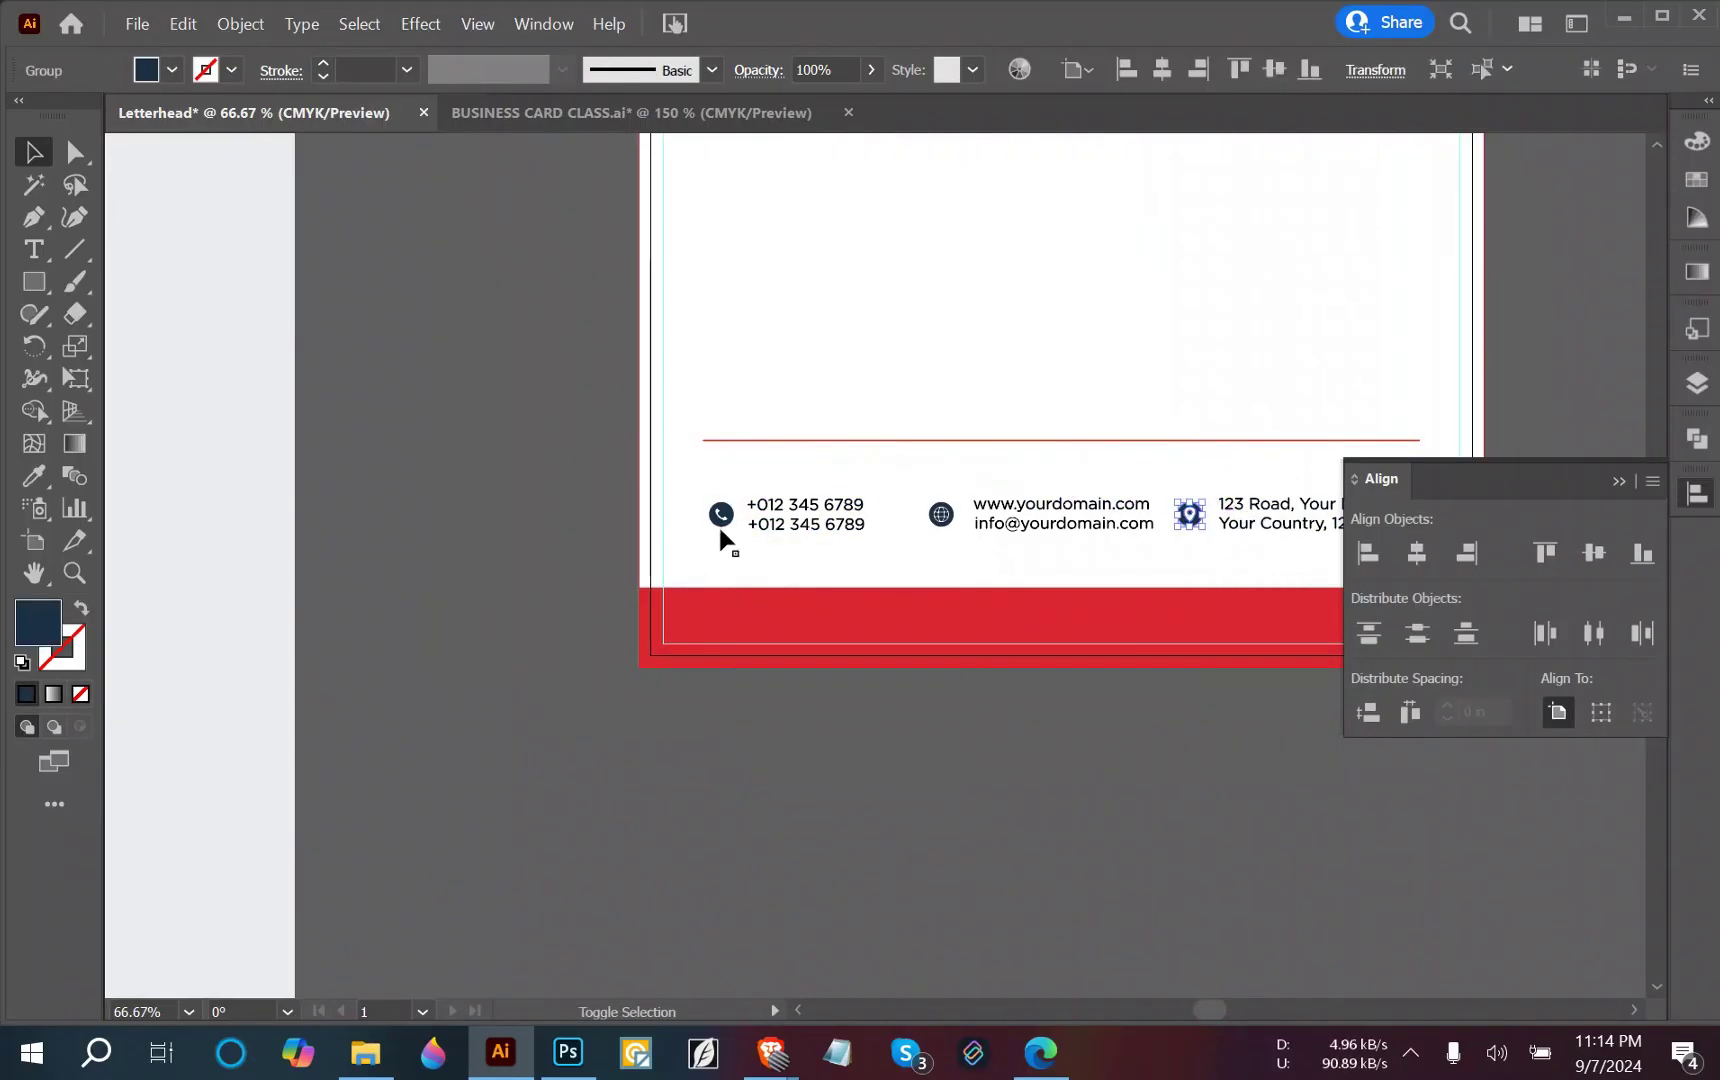
{"action": "key", "text": "ctrl+a"}
{"action": "scroll", "coordinate": [828, 675], "scroll_direction": "down", "scroll_amount": 2}
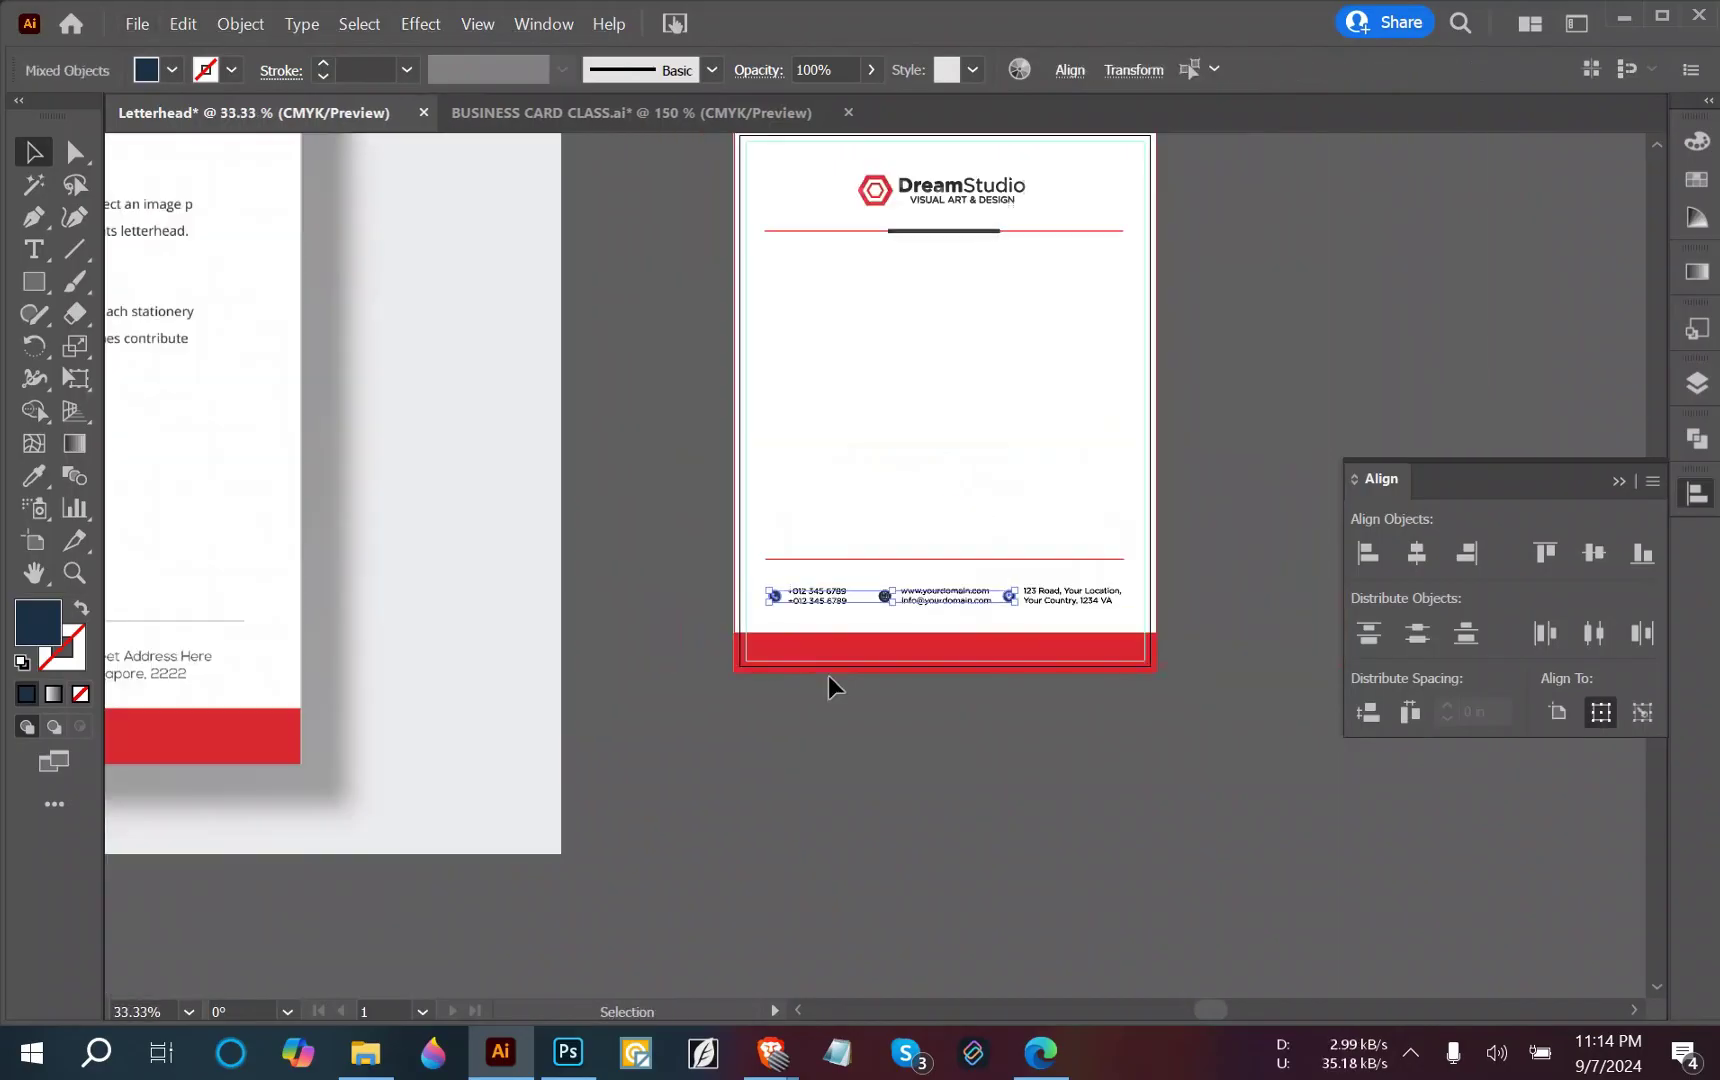
{"action": "left_click", "coordinate": [34, 476]}
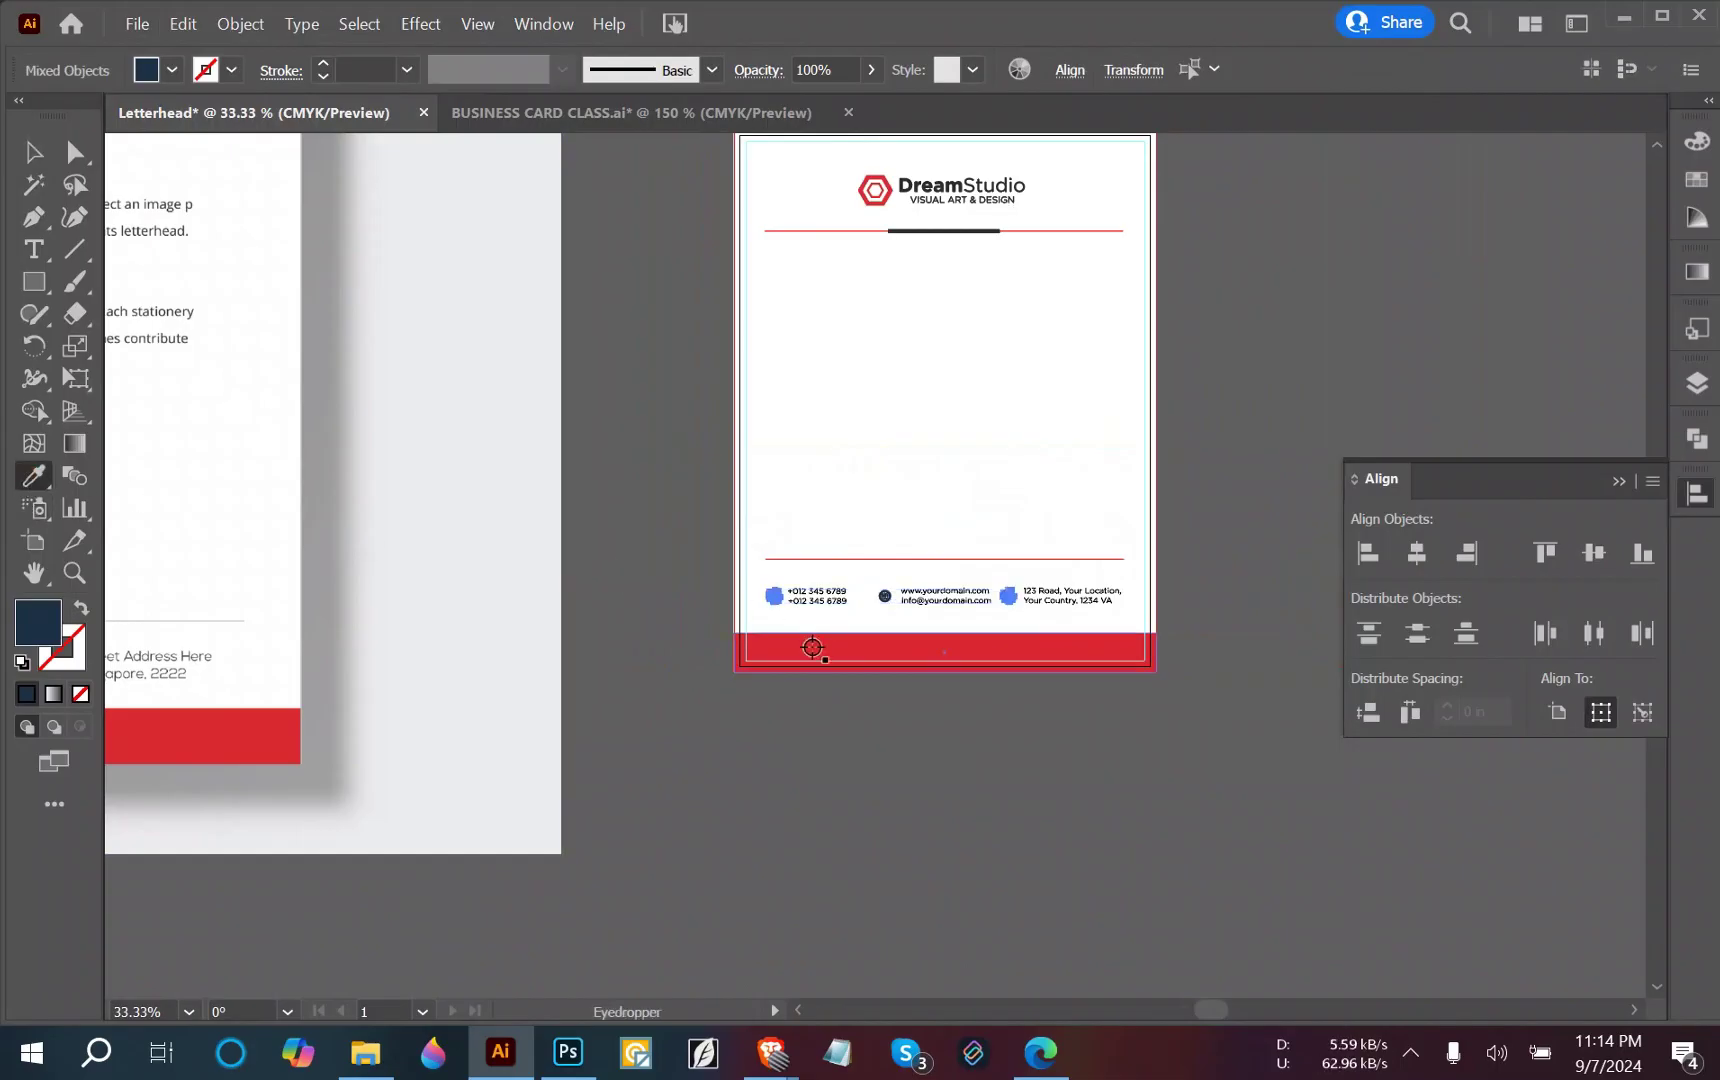
{"action": "left_click", "coordinate": [810, 650]}
{"action": "left_click", "coordinate": [33, 152]}
{"action": "left_click", "coordinate": [732, 701]}
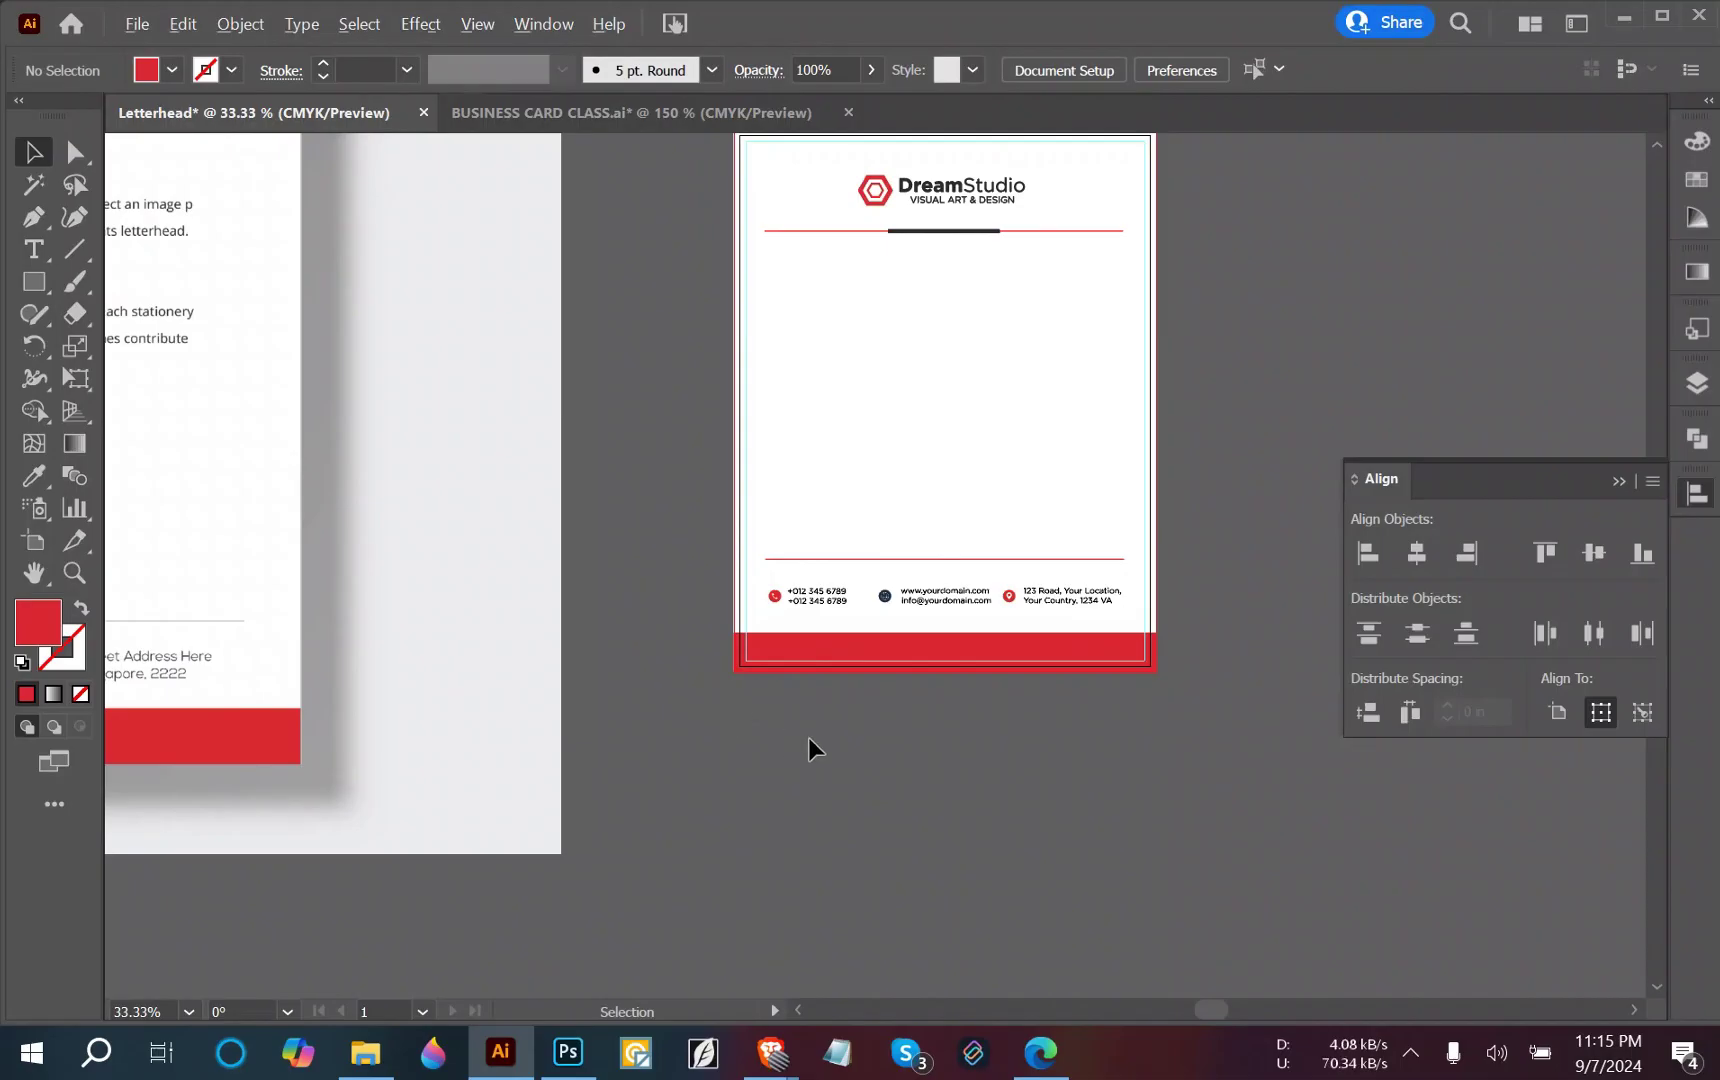
Ungroup the globe icon from the website and e-mail text.
{"action": "scroll", "coordinate": [808, 736], "scroll_direction": "up", "scroll_amount": 3}
{"action": "left_click", "coordinate": [1015, 330]}
{"action": "scroll", "coordinate": [991, 460], "scroll_direction": "down", "scroll_amount": 3}
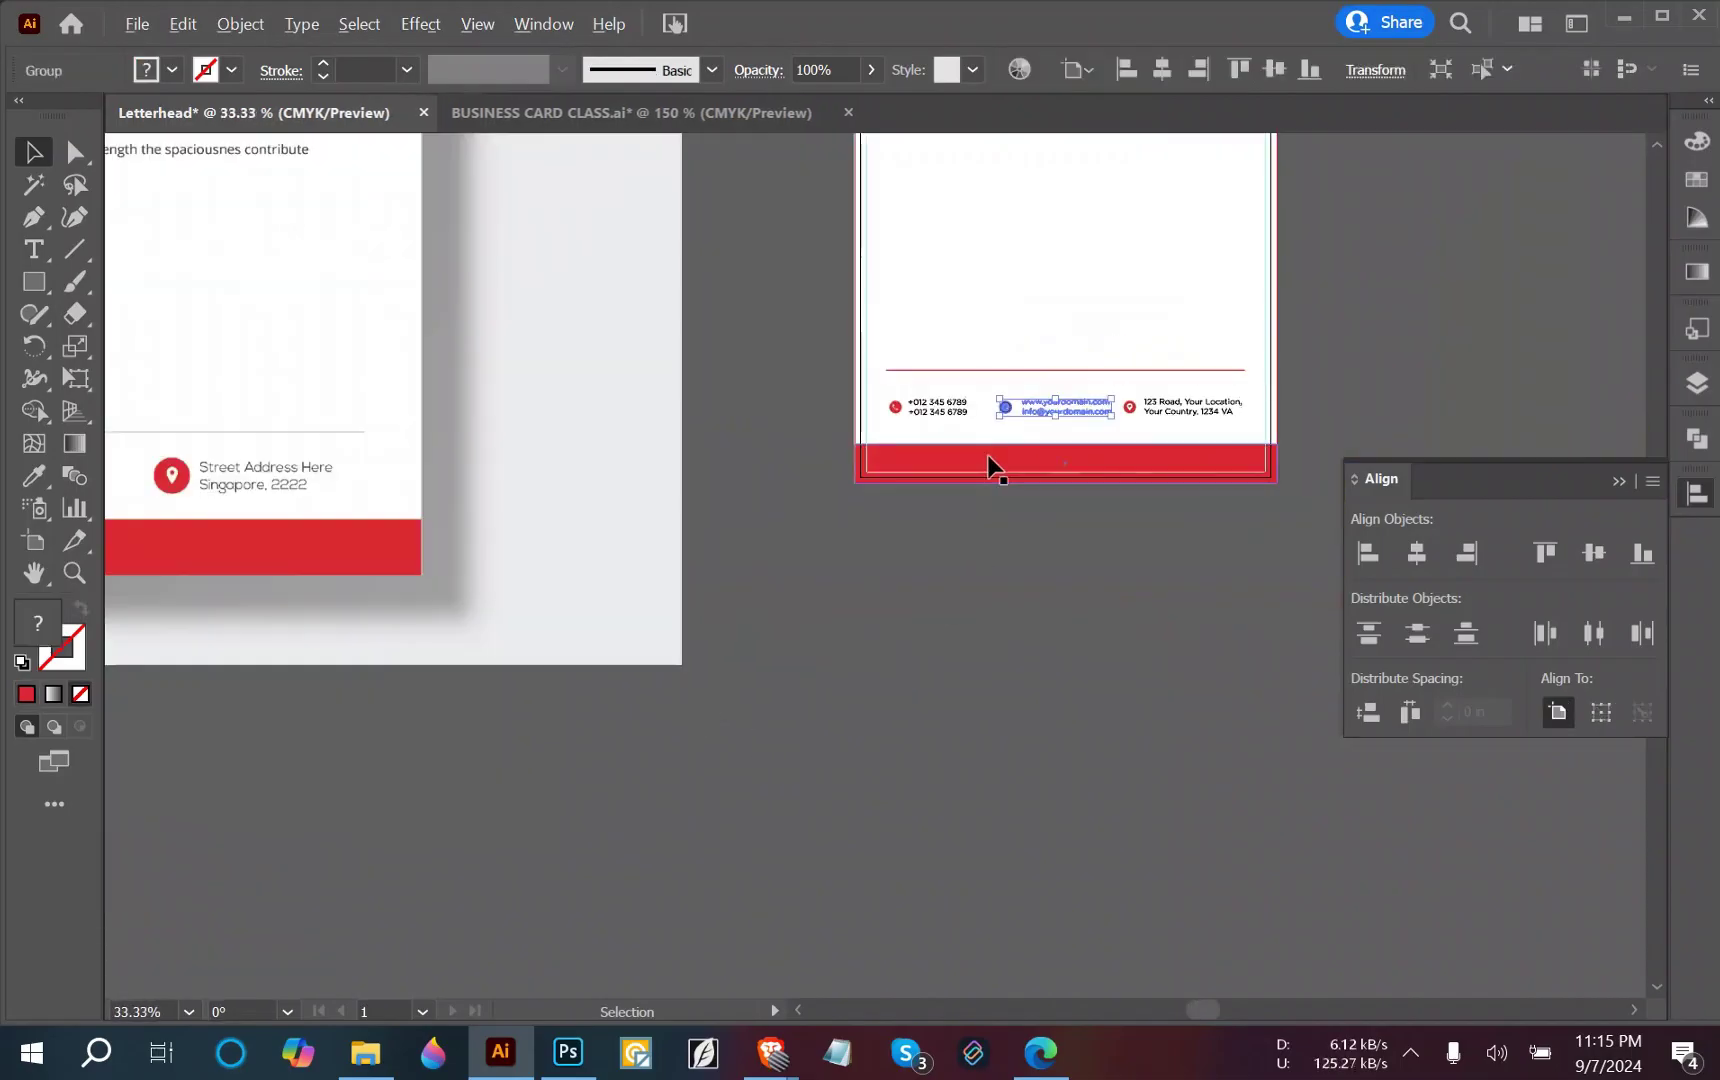
{"action": "right_click", "coordinate": [1037, 368]}
{"action": "left_click", "coordinate": [1105, 605]}
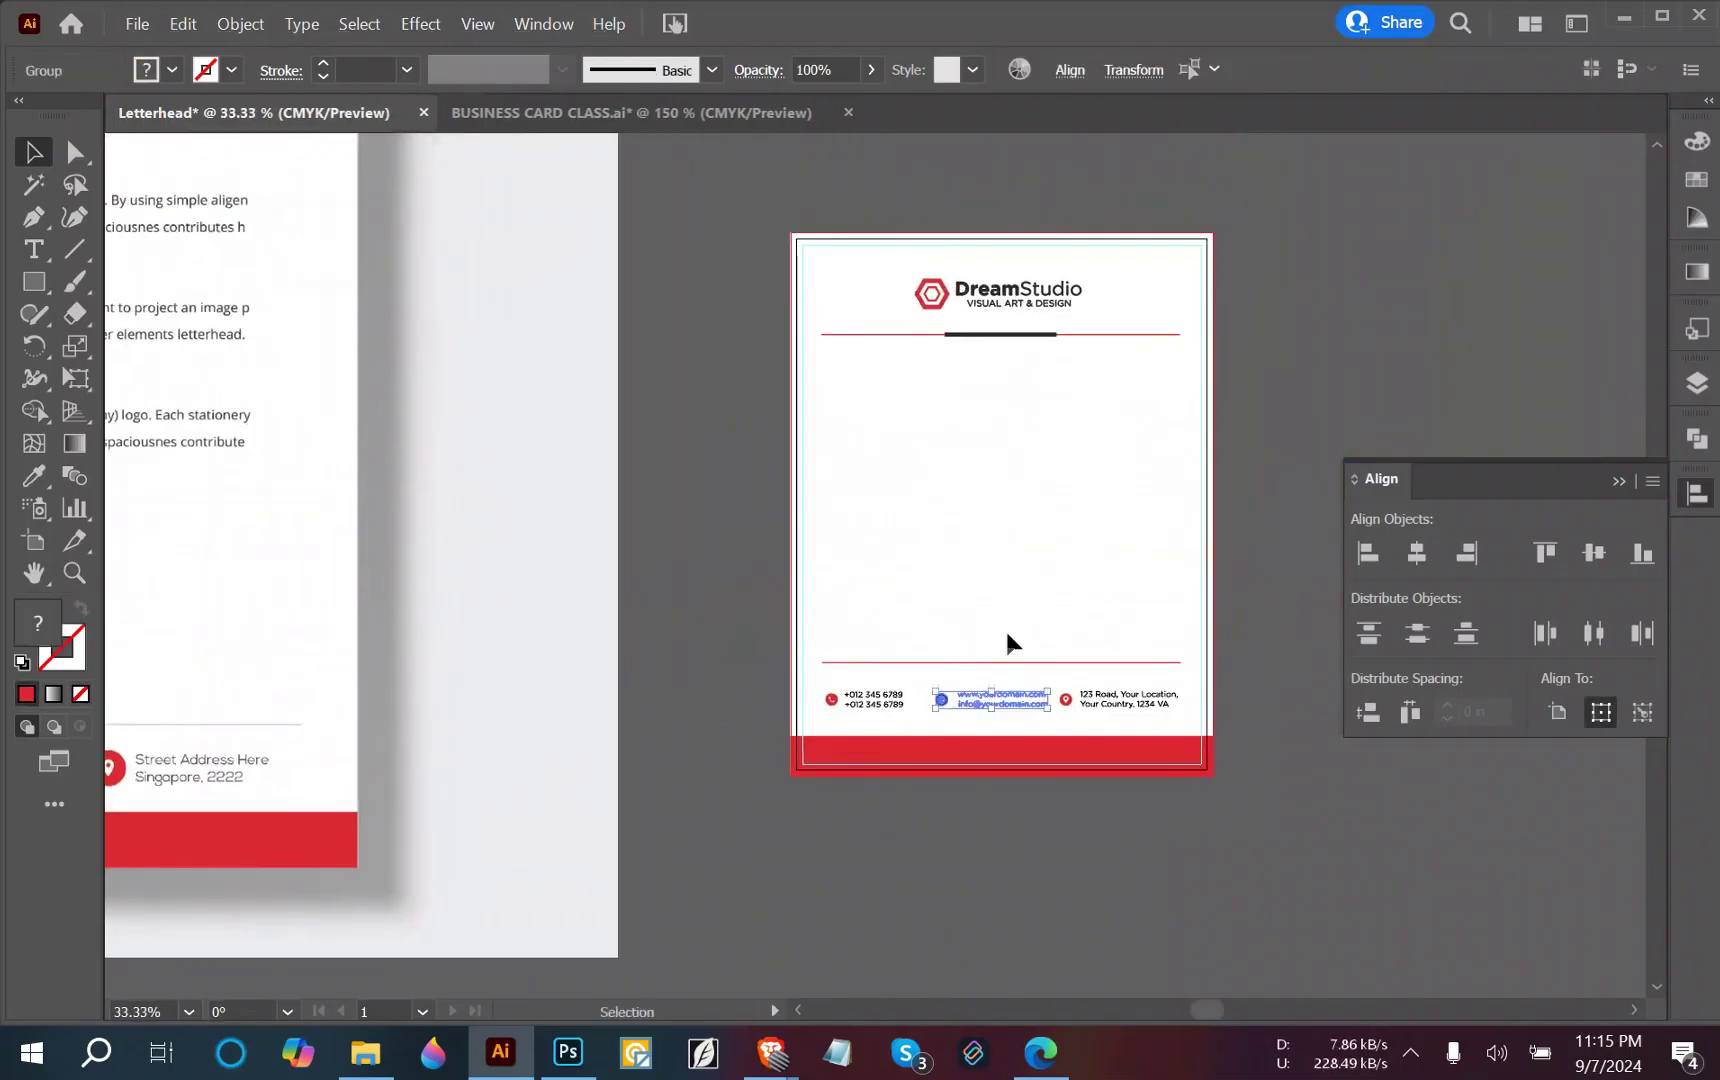
{"action": "left_click", "coordinate": [1130, 578]}
Recolor the globe icon with the dark color sampled from the DreamStudio logo lettering.
{"action": "left_click", "coordinate": [945, 700]}
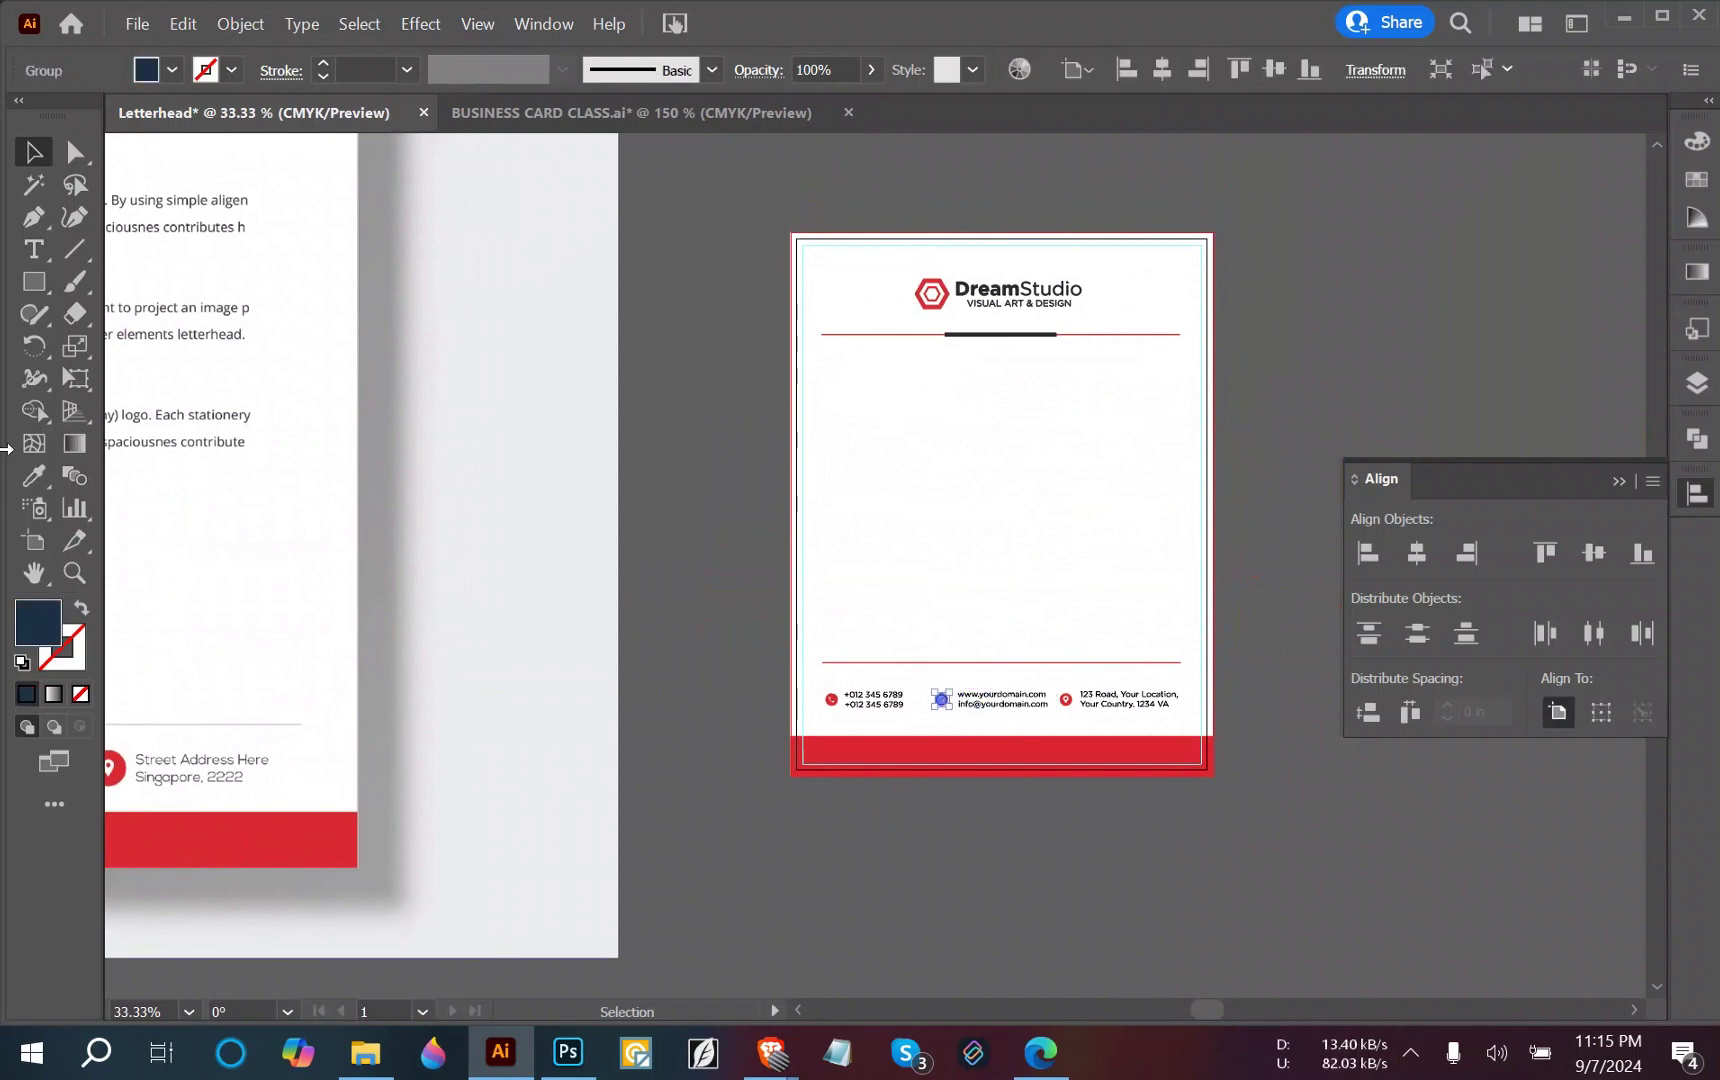
{"action": "left_click", "coordinate": [33, 476]}
{"action": "left_click", "coordinate": [962, 300]}
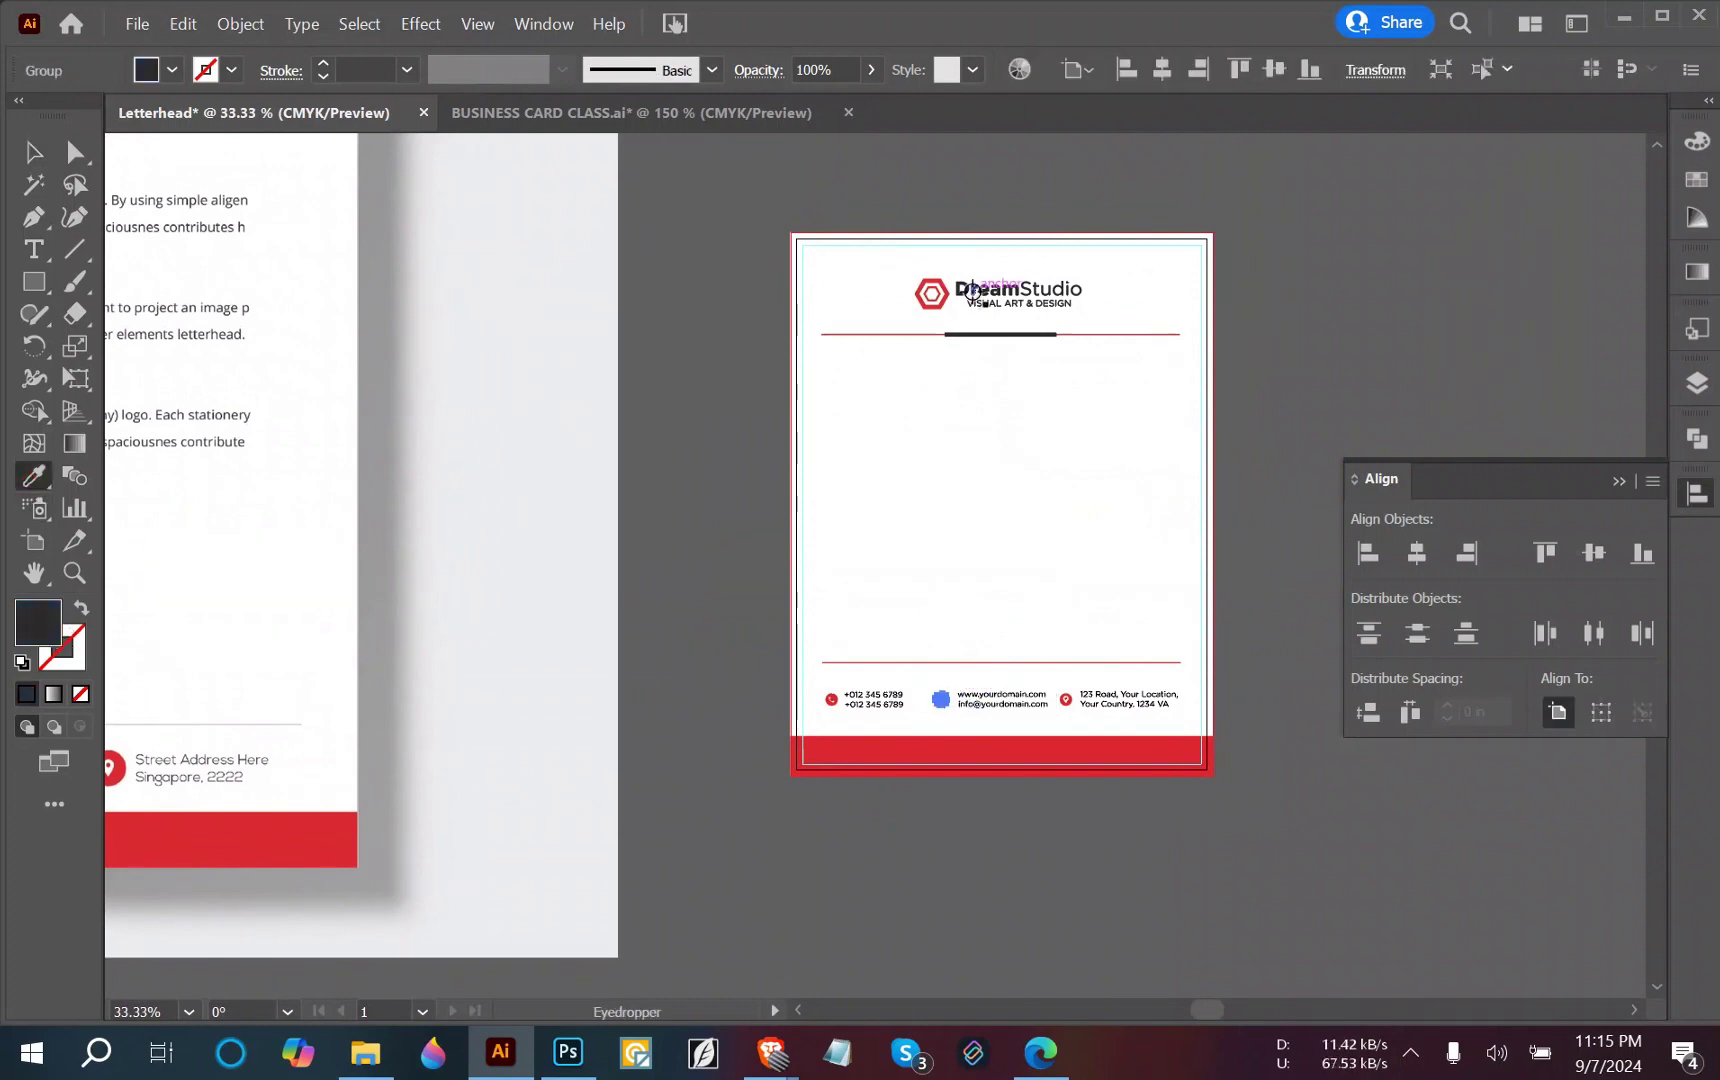
{"action": "left_click", "coordinate": [33, 150]}
{"action": "left_click", "coordinate": [912, 545]}
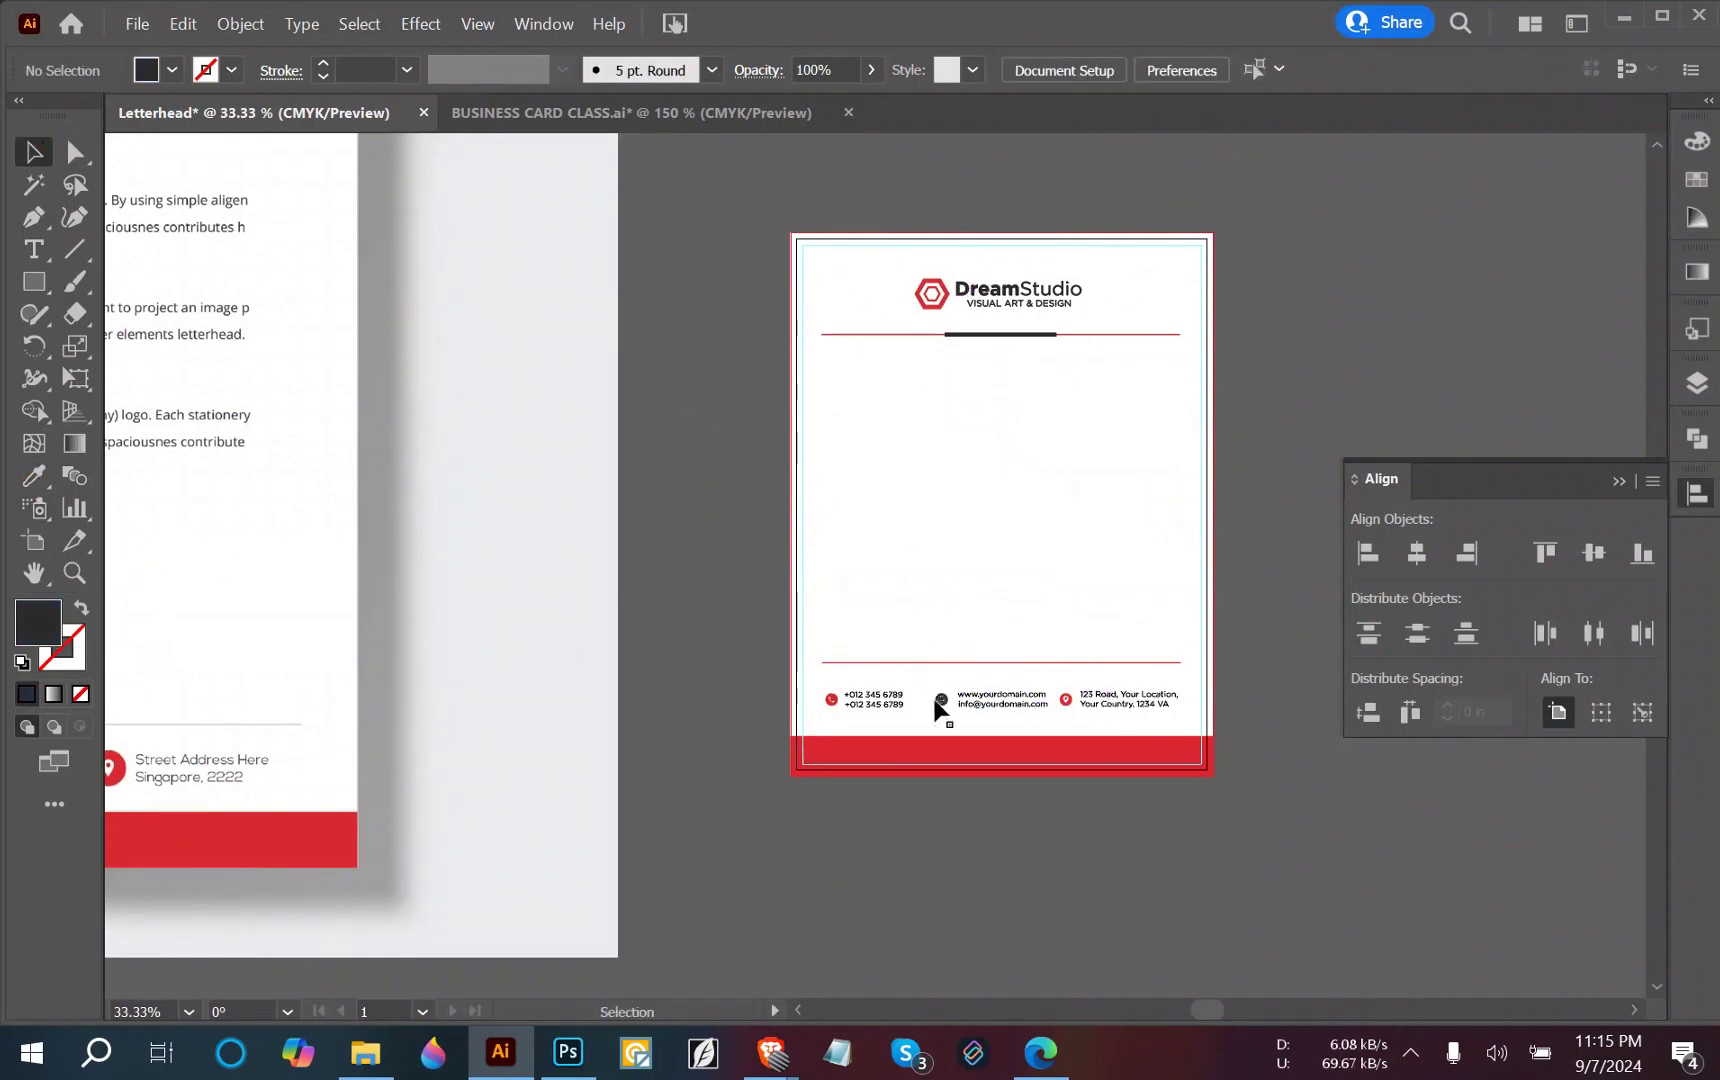
Group all the footer icons and contact texts into a single contact row.
{"action": "scroll", "coordinate": [940, 710], "scroll_direction": "up", "scroll_amount": 3}
{"action": "scroll", "coordinate": [940, 710], "scroll_direction": "down", "scroll_amount": 1}
{"action": "scroll", "coordinate": [940, 706], "scroll_direction": "down", "scroll_amount": 1}
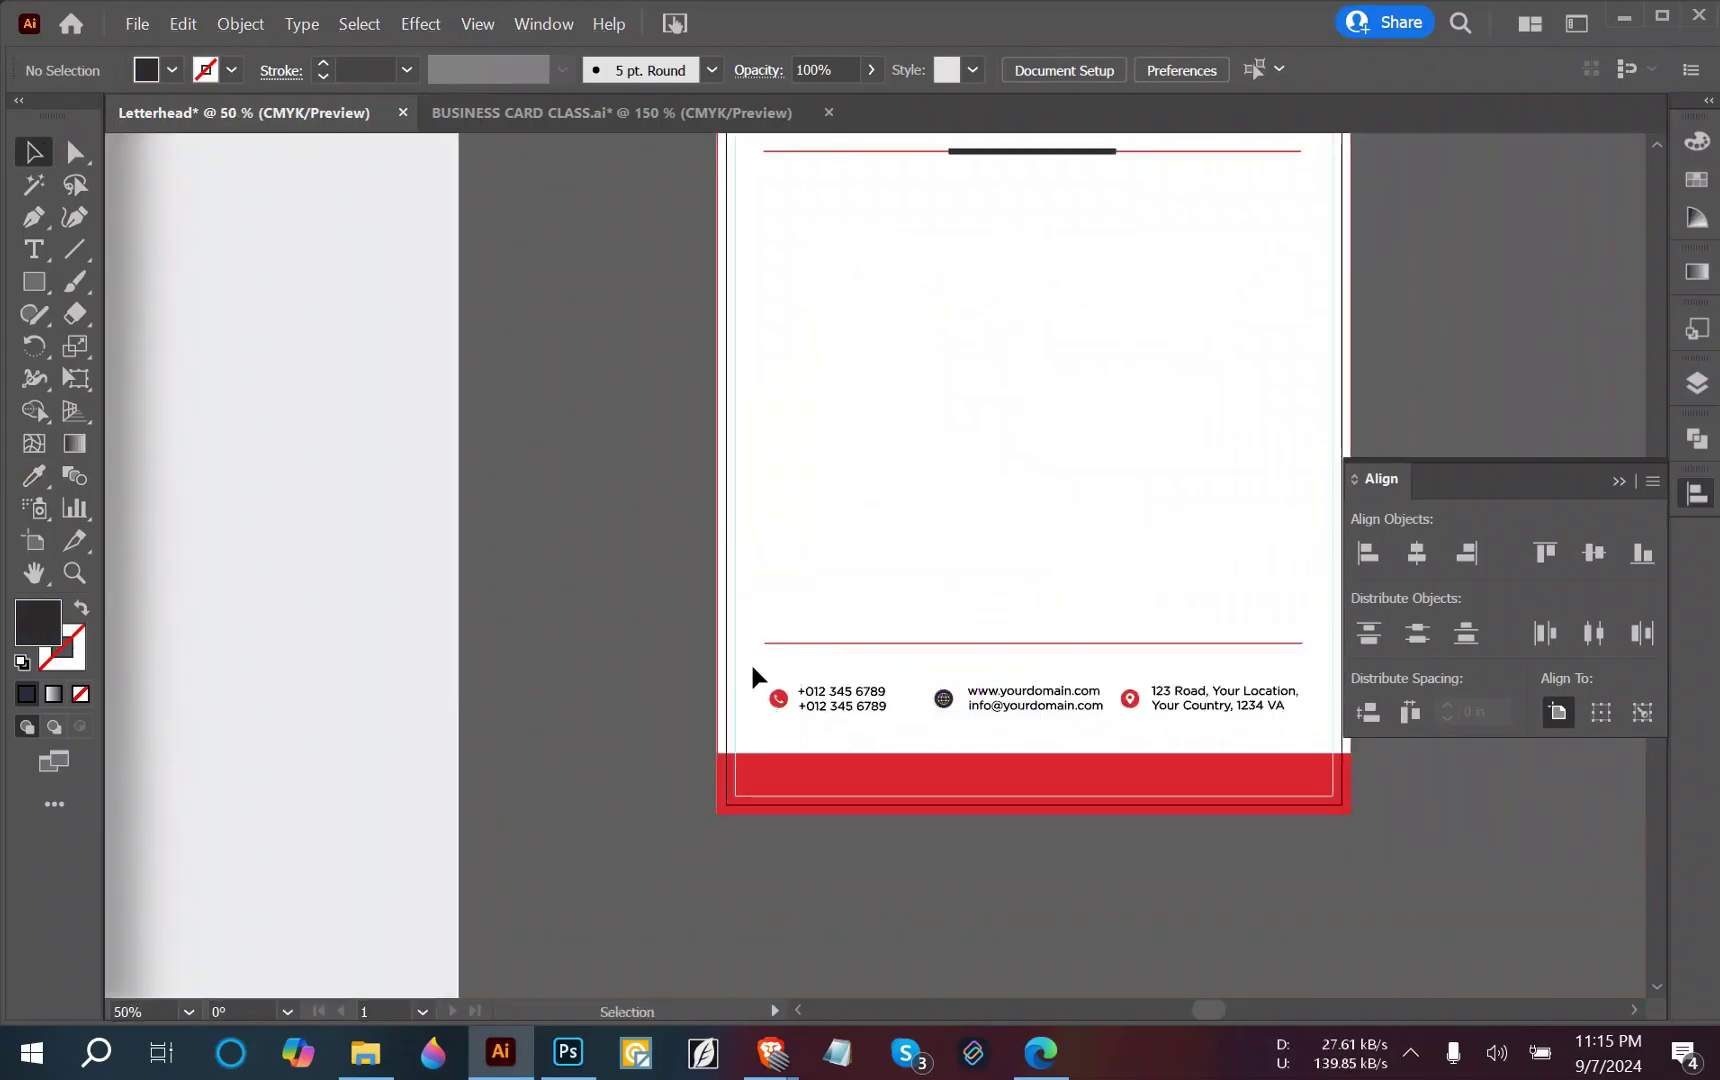
{"action": "left_click_drag", "start_coordinate": [752, 667], "coordinate": [1317, 740]}
{"action": "key", "text": "ctrl+g"}
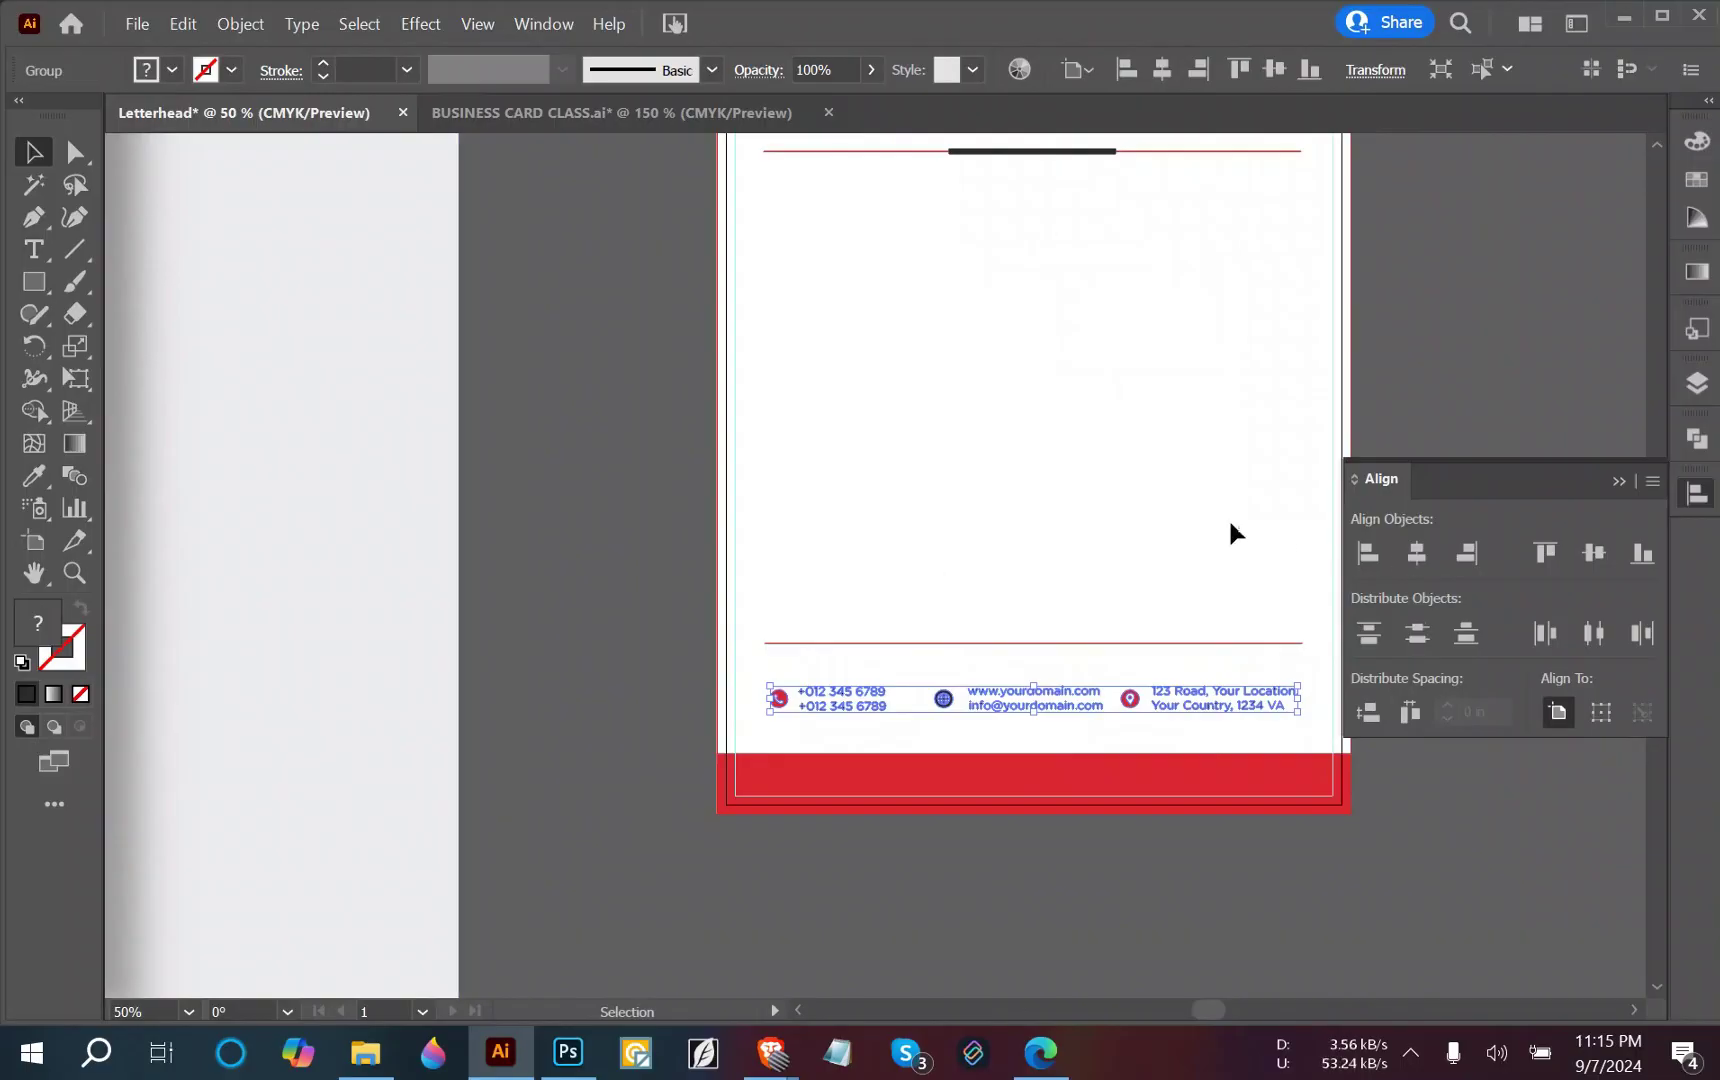
{"action": "left_click", "coordinate": [1188, 532]}
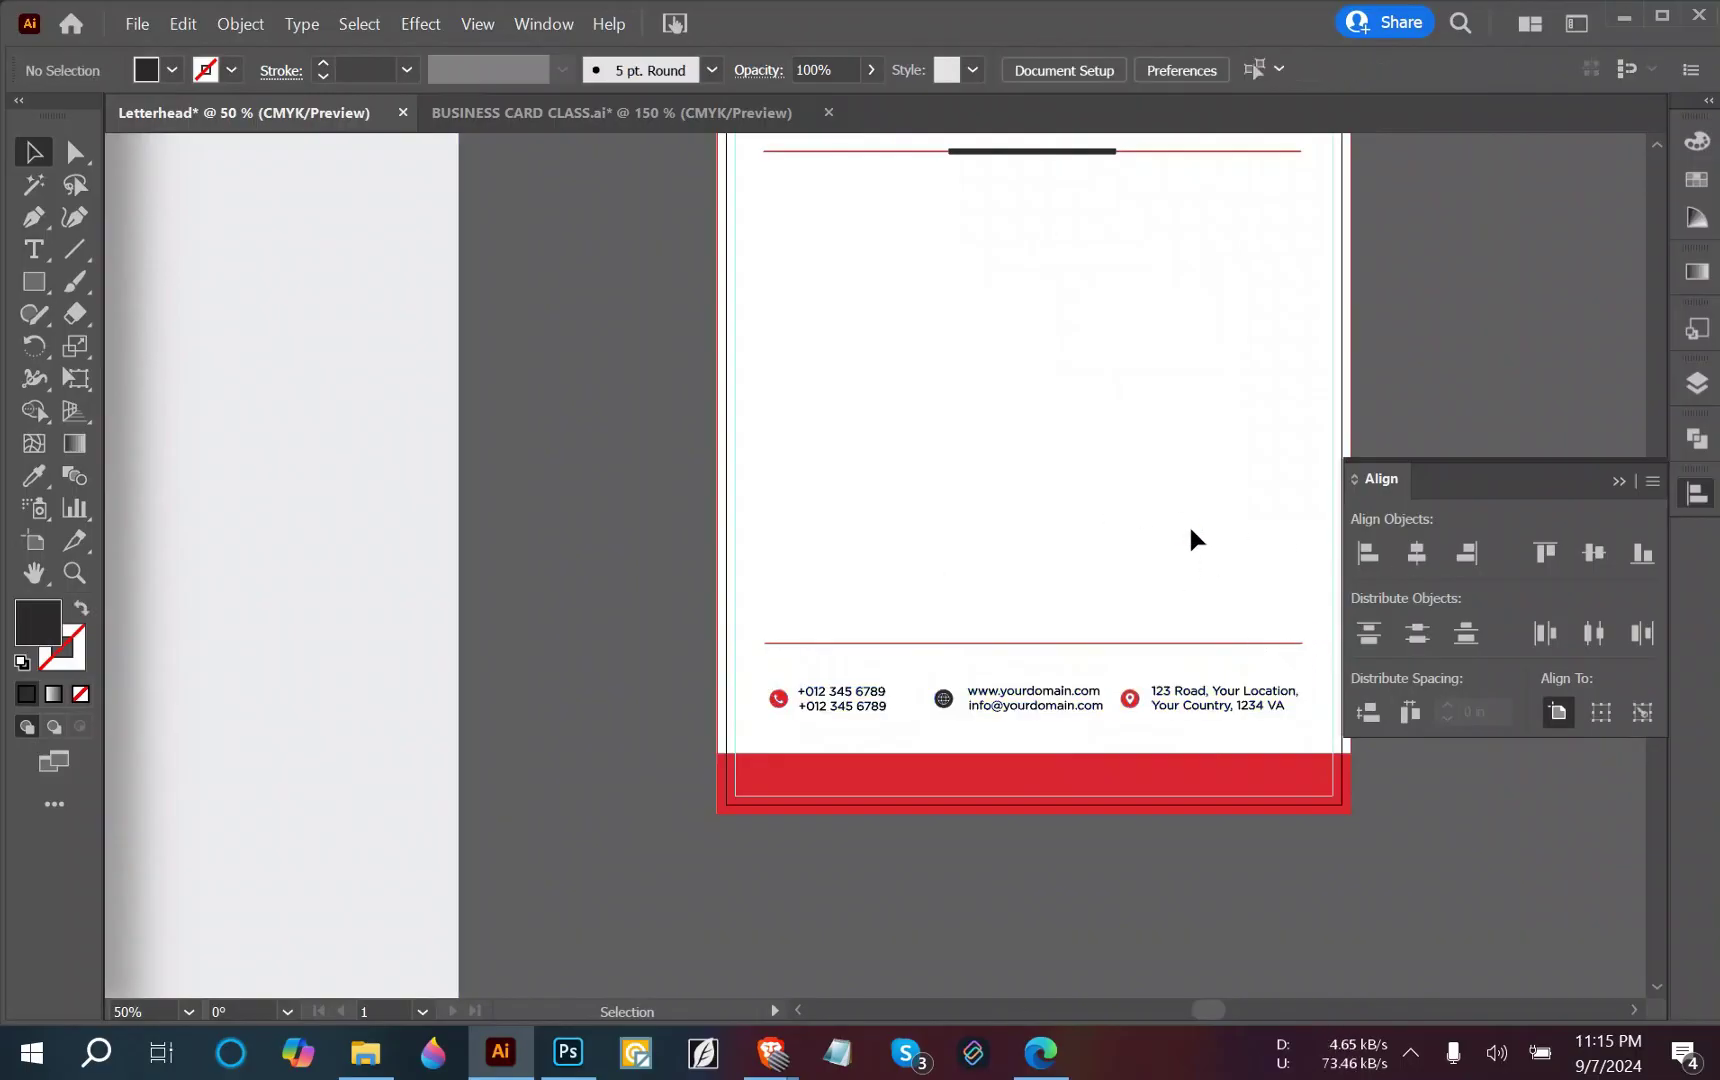
Nudge the grouped contact row down toward the red footer band.
{"action": "scroll", "coordinate": [1188, 540], "scroll_direction": "down", "scroll_amount": 2}
{"action": "scroll", "coordinate": [1150, 740], "scroll_direction": "up", "scroll_amount": 2}
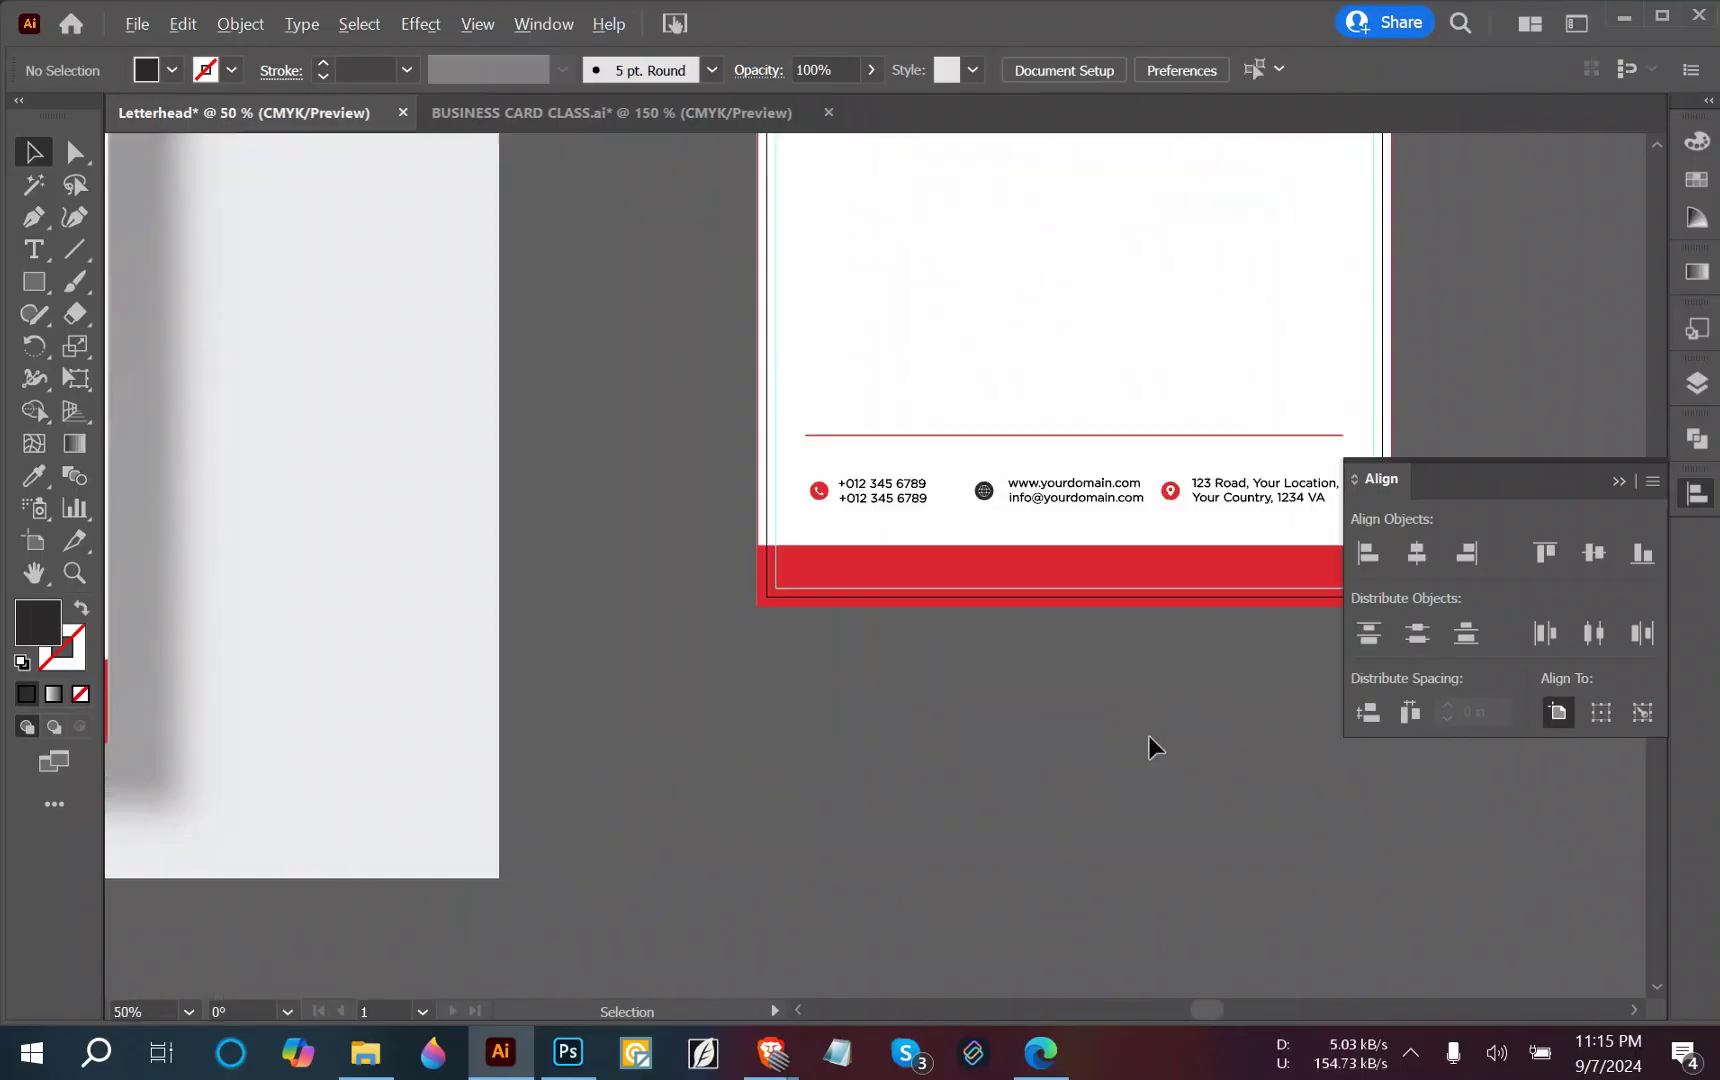
{"action": "left_click", "coordinate": [1066, 514]}
{"action": "key", "text": "Down"}
{"action": "key", "text": "Down"}
{"action": "key", "text": "Down"}
{"action": "key", "text": "Down"}
{"action": "key", "text": "Down"}
{"action": "key", "text": "Down"}
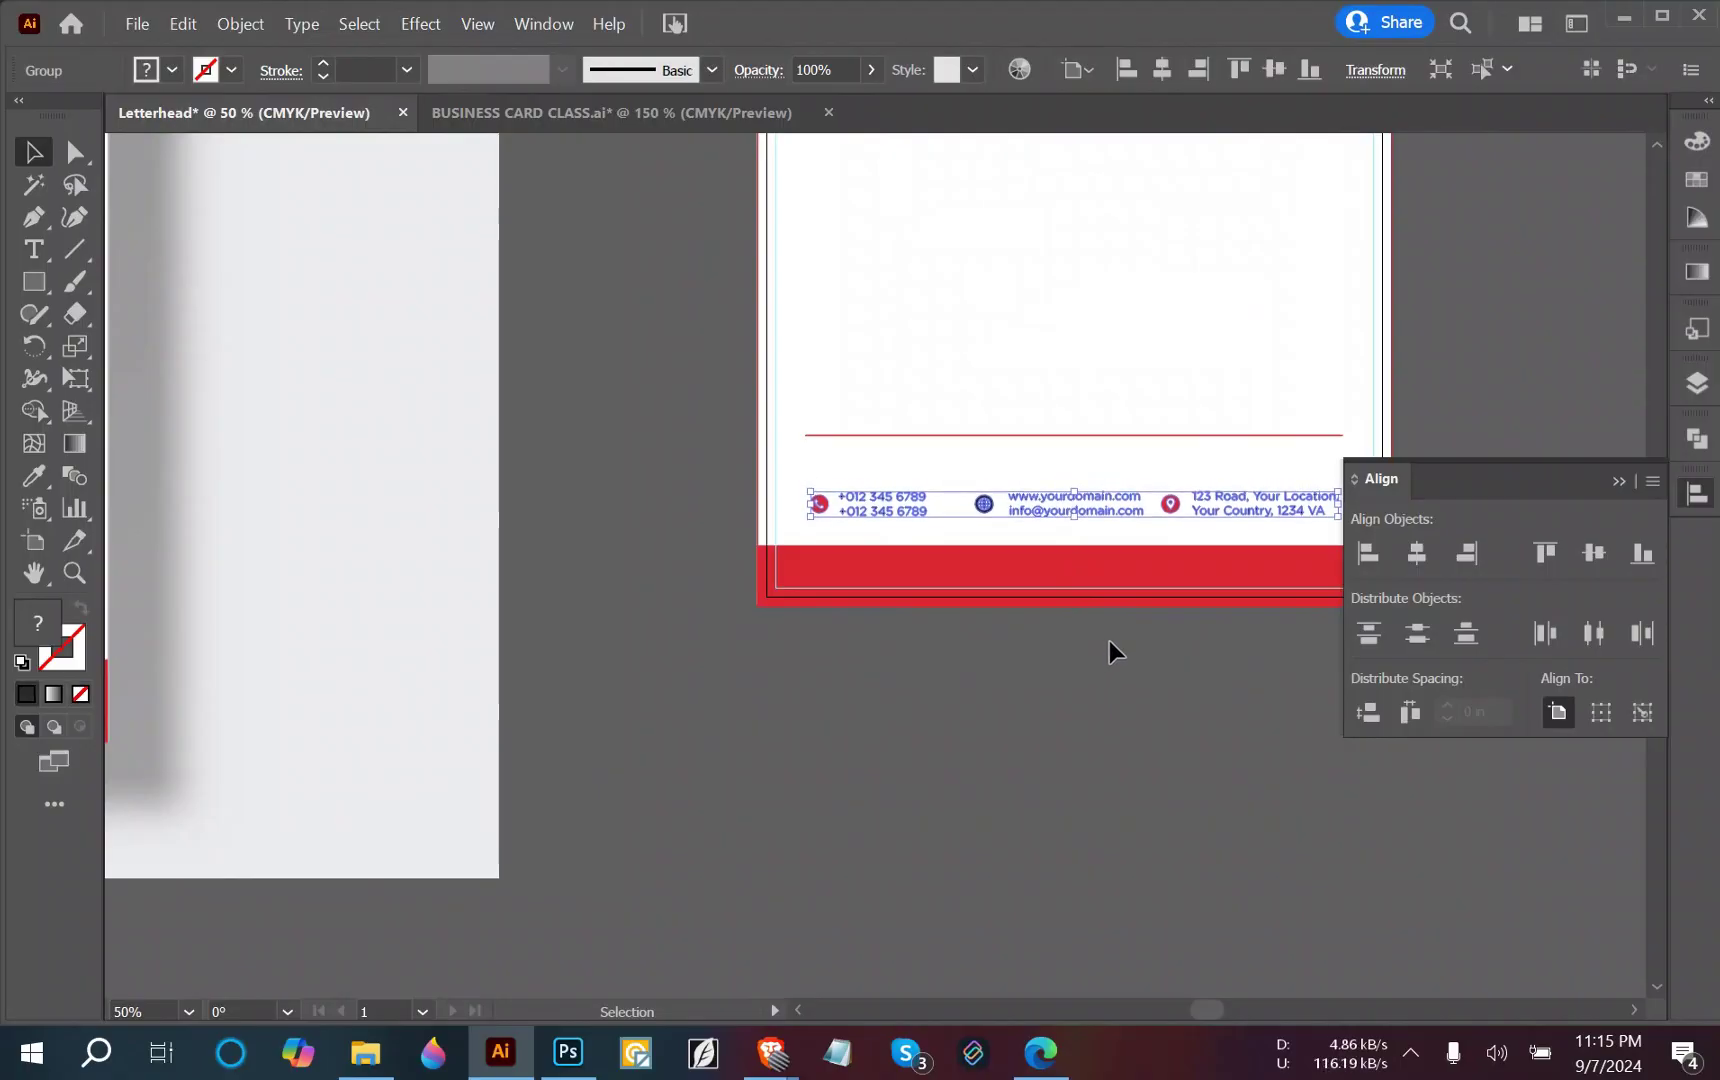
{"action": "key", "text": "Down"}
{"action": "key", "text": "Down"}
{"action": "key", "text": "Down"}
{"action": "scroll", "coordinate": [952, 580], "scroll_direction": "up", "scroll_amount": 2}
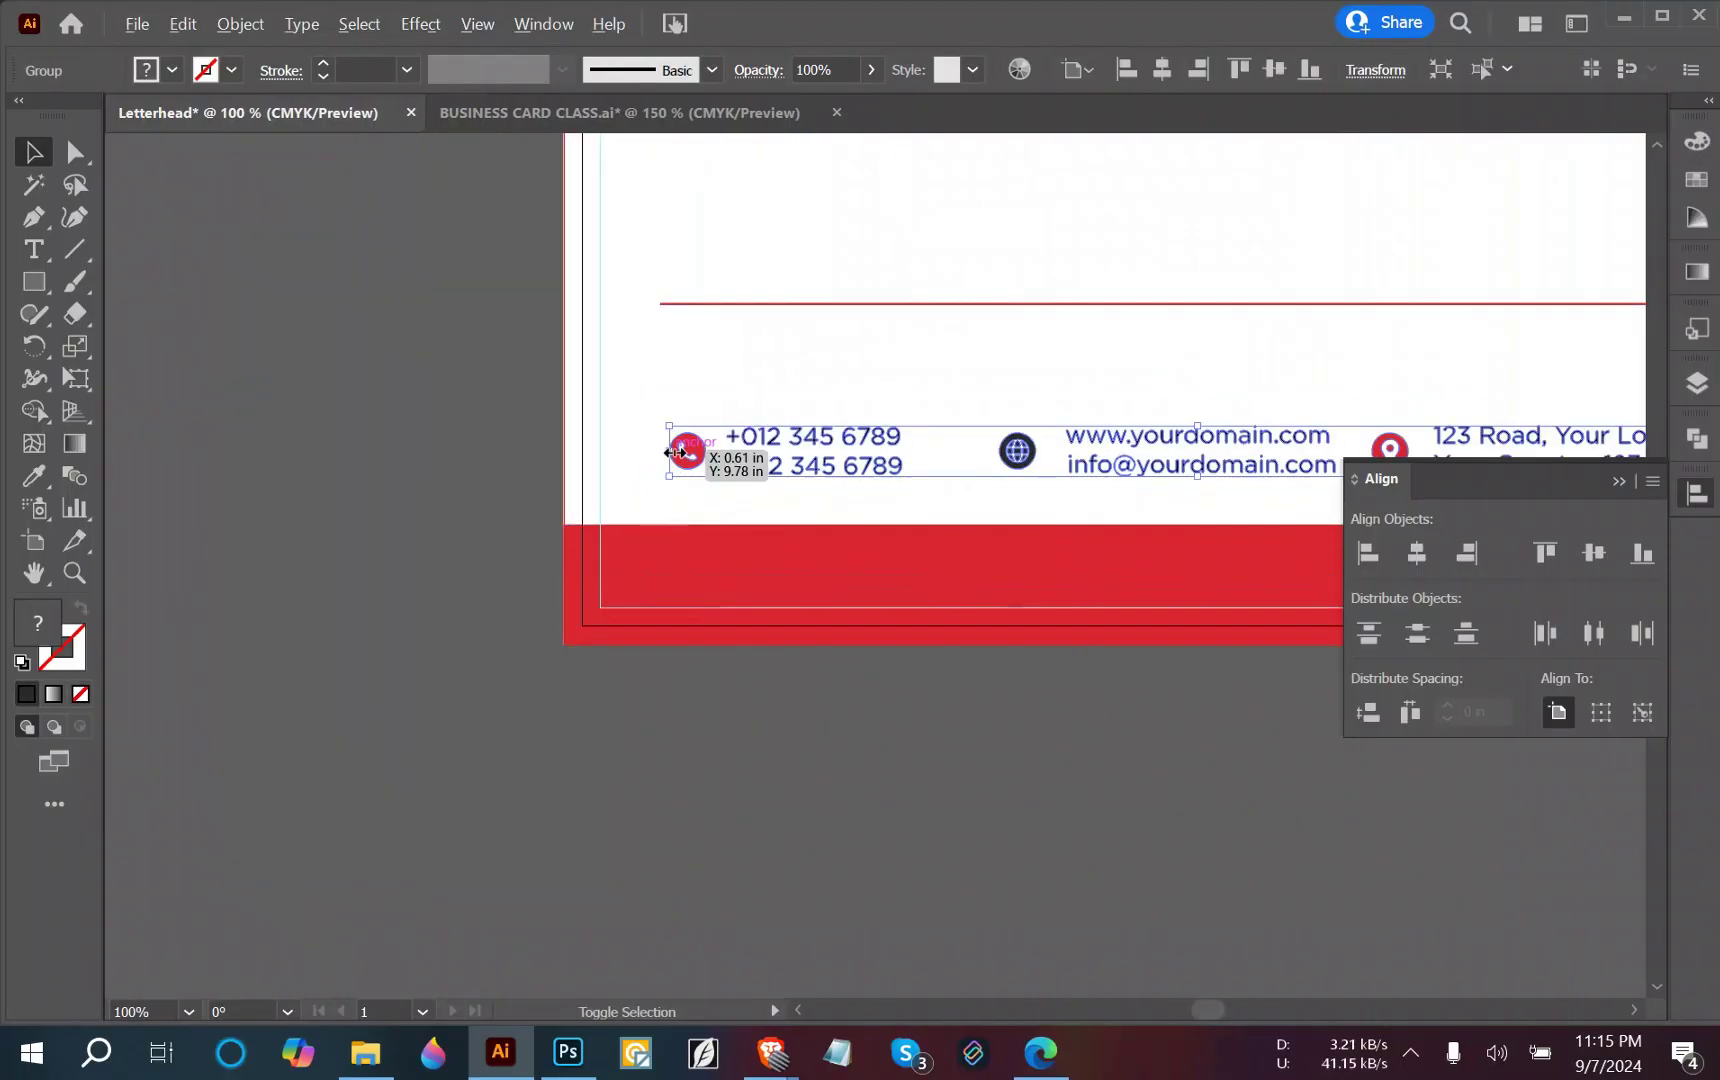
Scale the contact row up slightly so its ends line up with the red divider line above it.
{"action": "left_click_drag", "start_coordinate": [669, 451], "coordinate": [662, 451]}
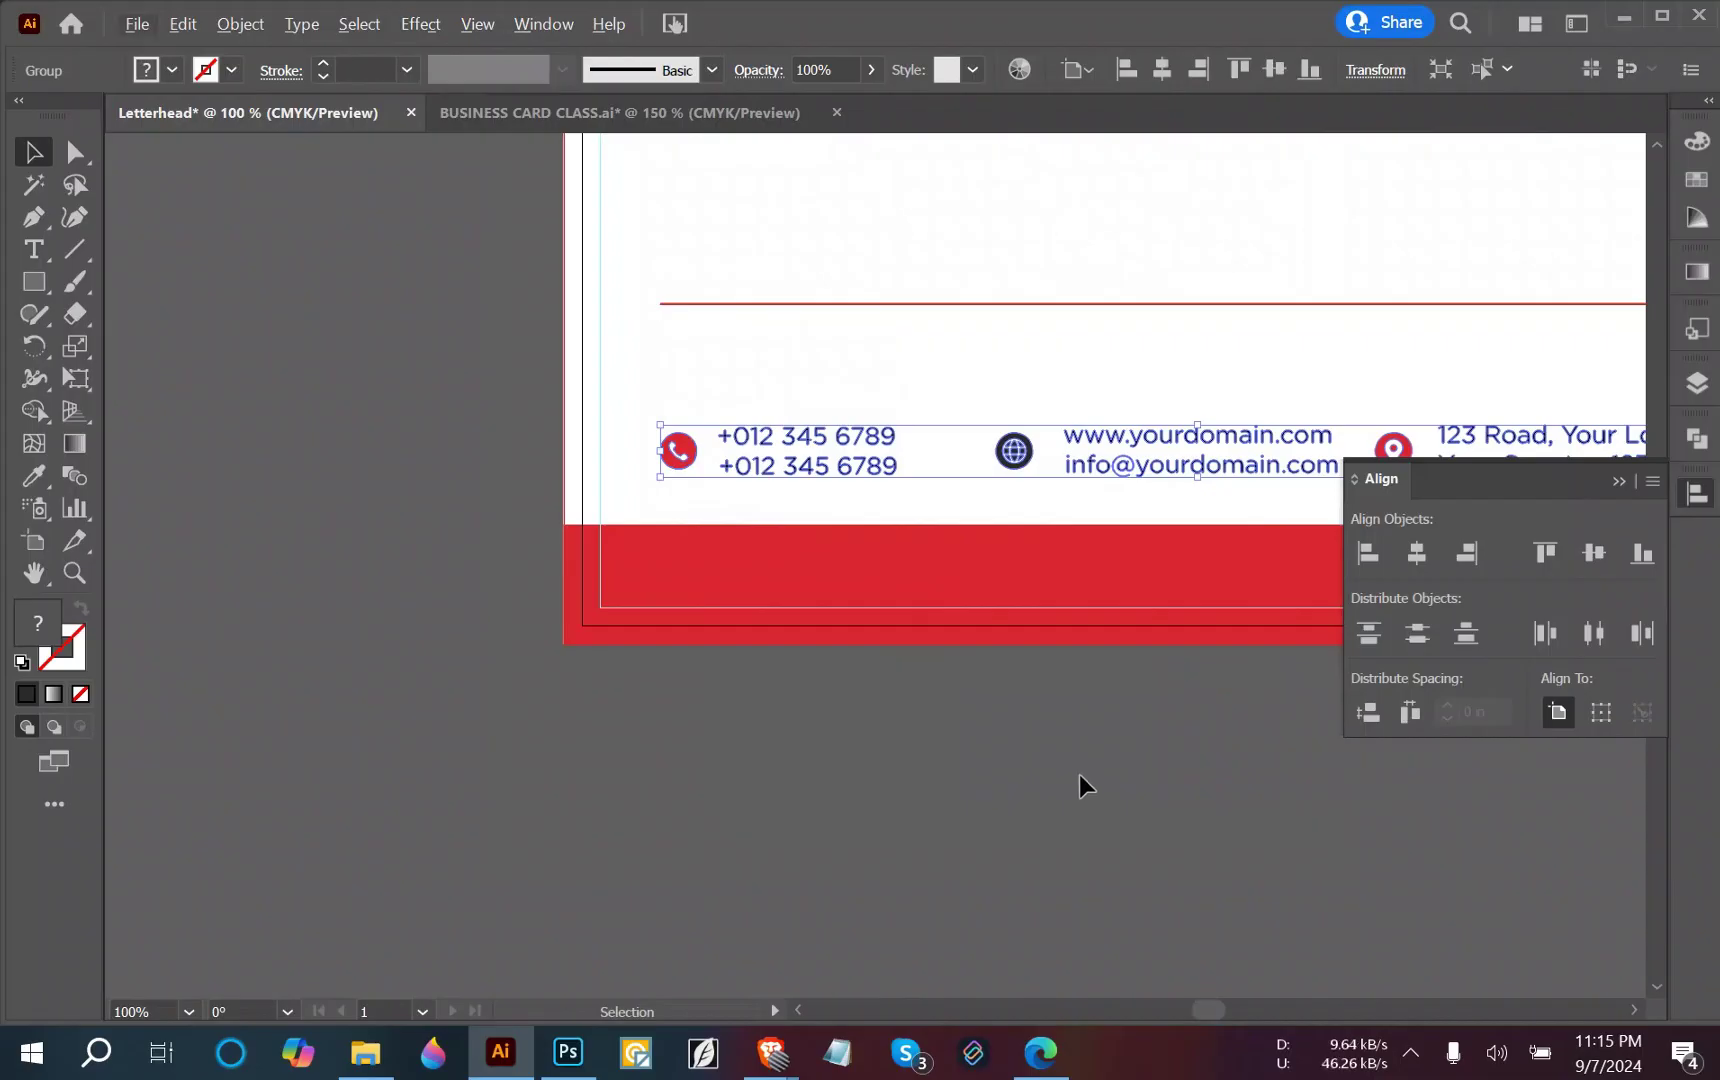
{"action": "scroll", "coordinate": [1079, 774], "scroll_direction": "down", "scroll_amount": 2}
{"action": "left_click", "coordinate": [1078, 774]}
Move the red footer divider line down closer to the contact row.
{"action": "left_click_drag", "start_coordinate": [1133, 768], "coordinate": [802, 645]}
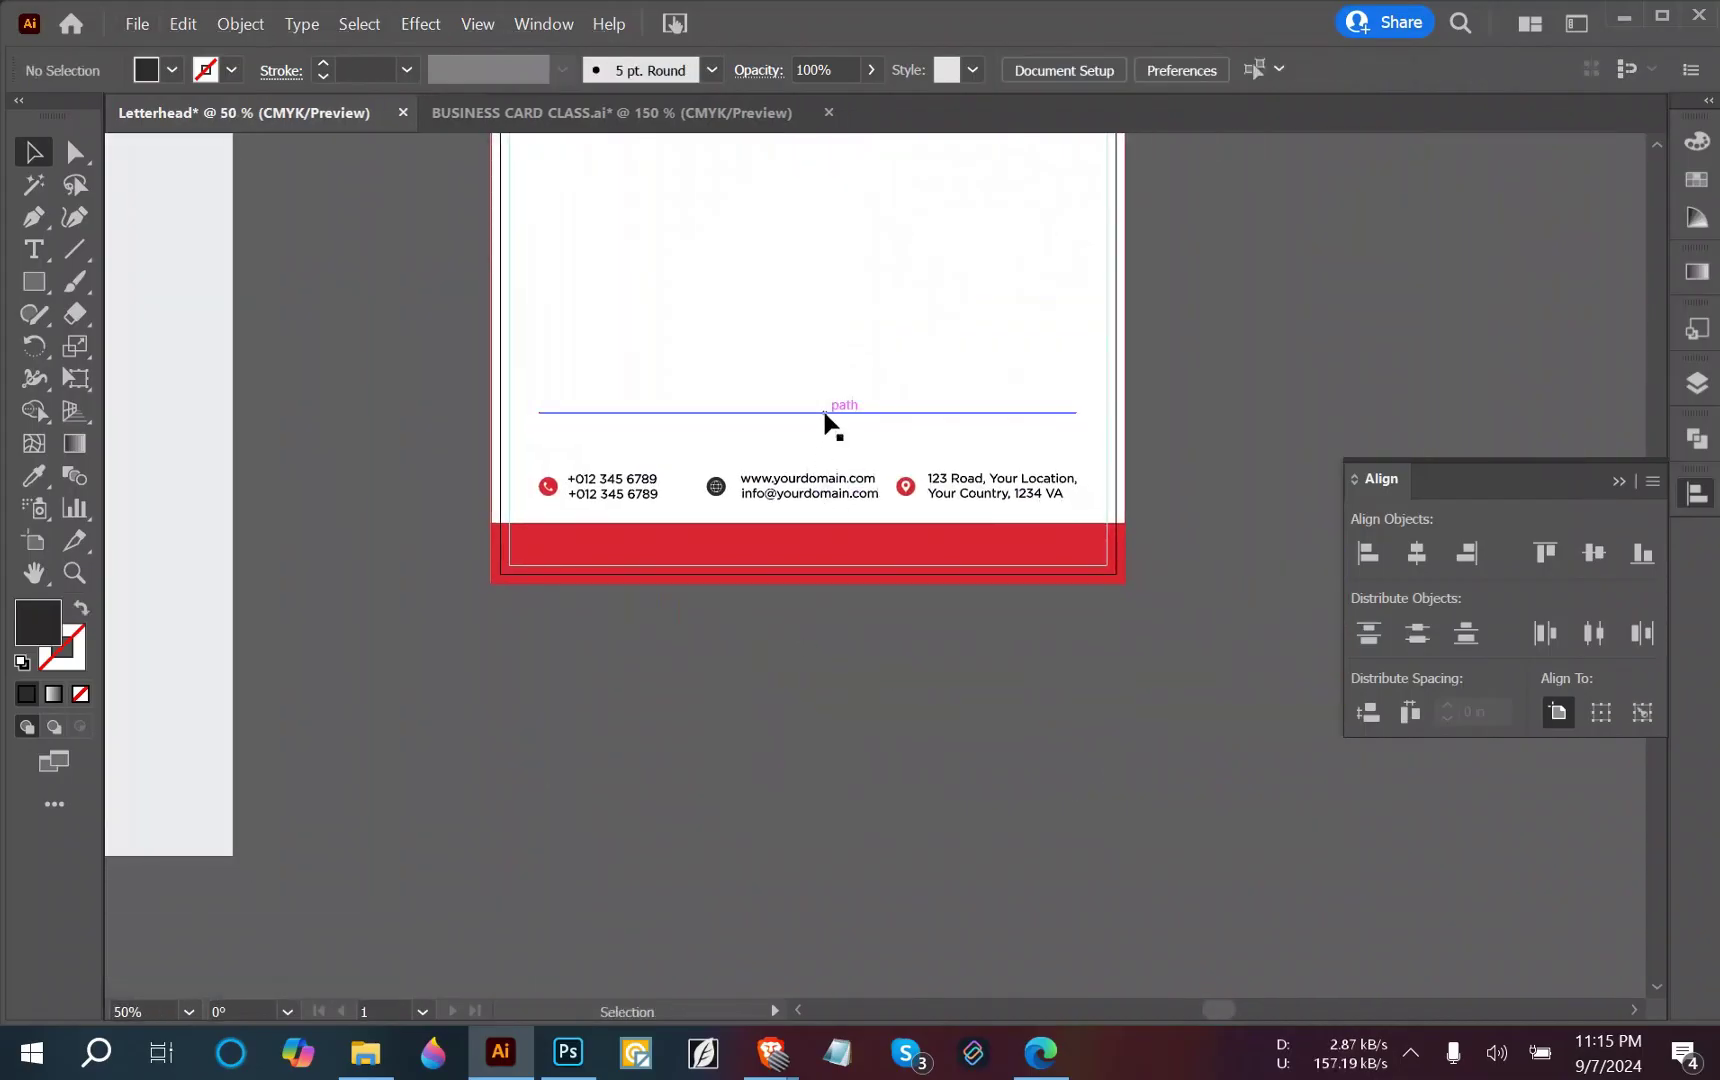
{"action": "left_click", "coordinate": [828, 413]}
{"action": "key", "text": "shift+Down"}
{"action": "key", "text": "shift+Down"}
{"action": "key", "text": "shift+Down"}
{"action": "key", "text": "shift+Down"}
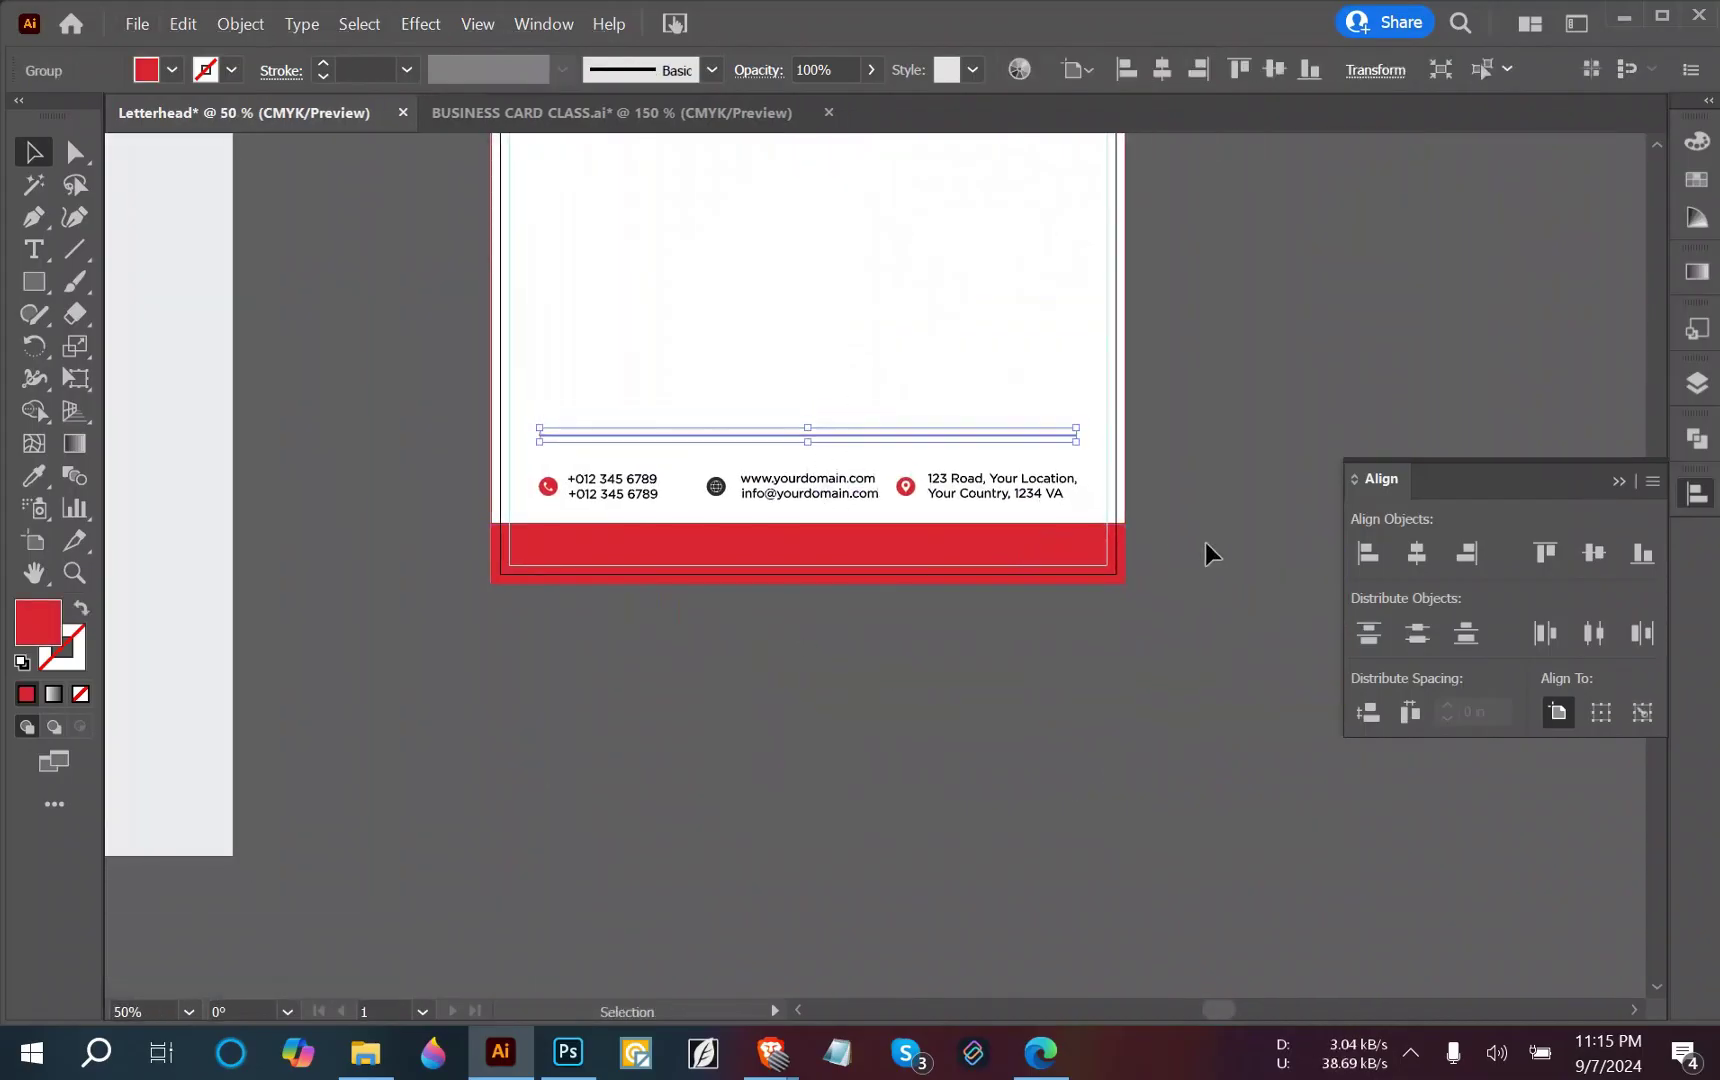
{"action": "key", "text": "shift+Down"}
{"action": "key", "text": "shift+Down"}
{"action": "left_click", "coordinate": [1205, 542]}
Nudge the contact row and the divider line slightly down toward the red band.
{"action": "left_click", "coordinate": [1017, 477]}
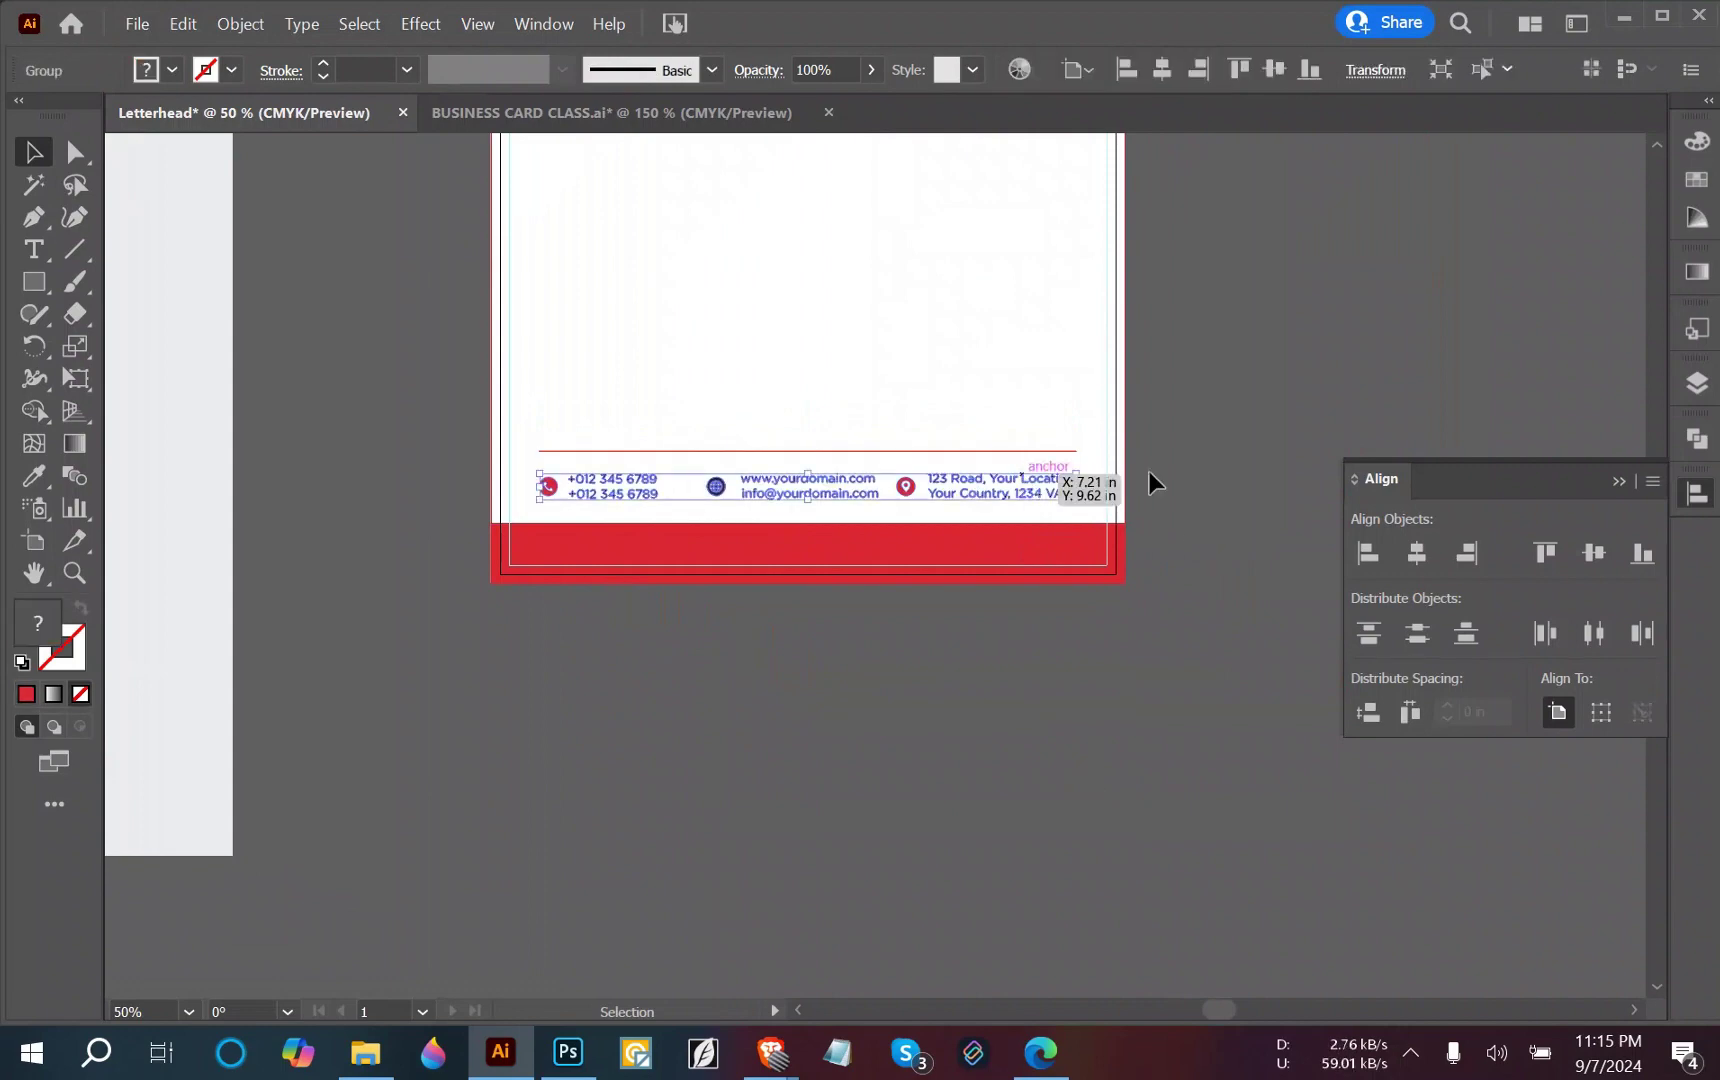
{"action": "left_click", "coordinate": [1198, 480]}
{"action": "left_click", "coordinate": [1006, 450]}
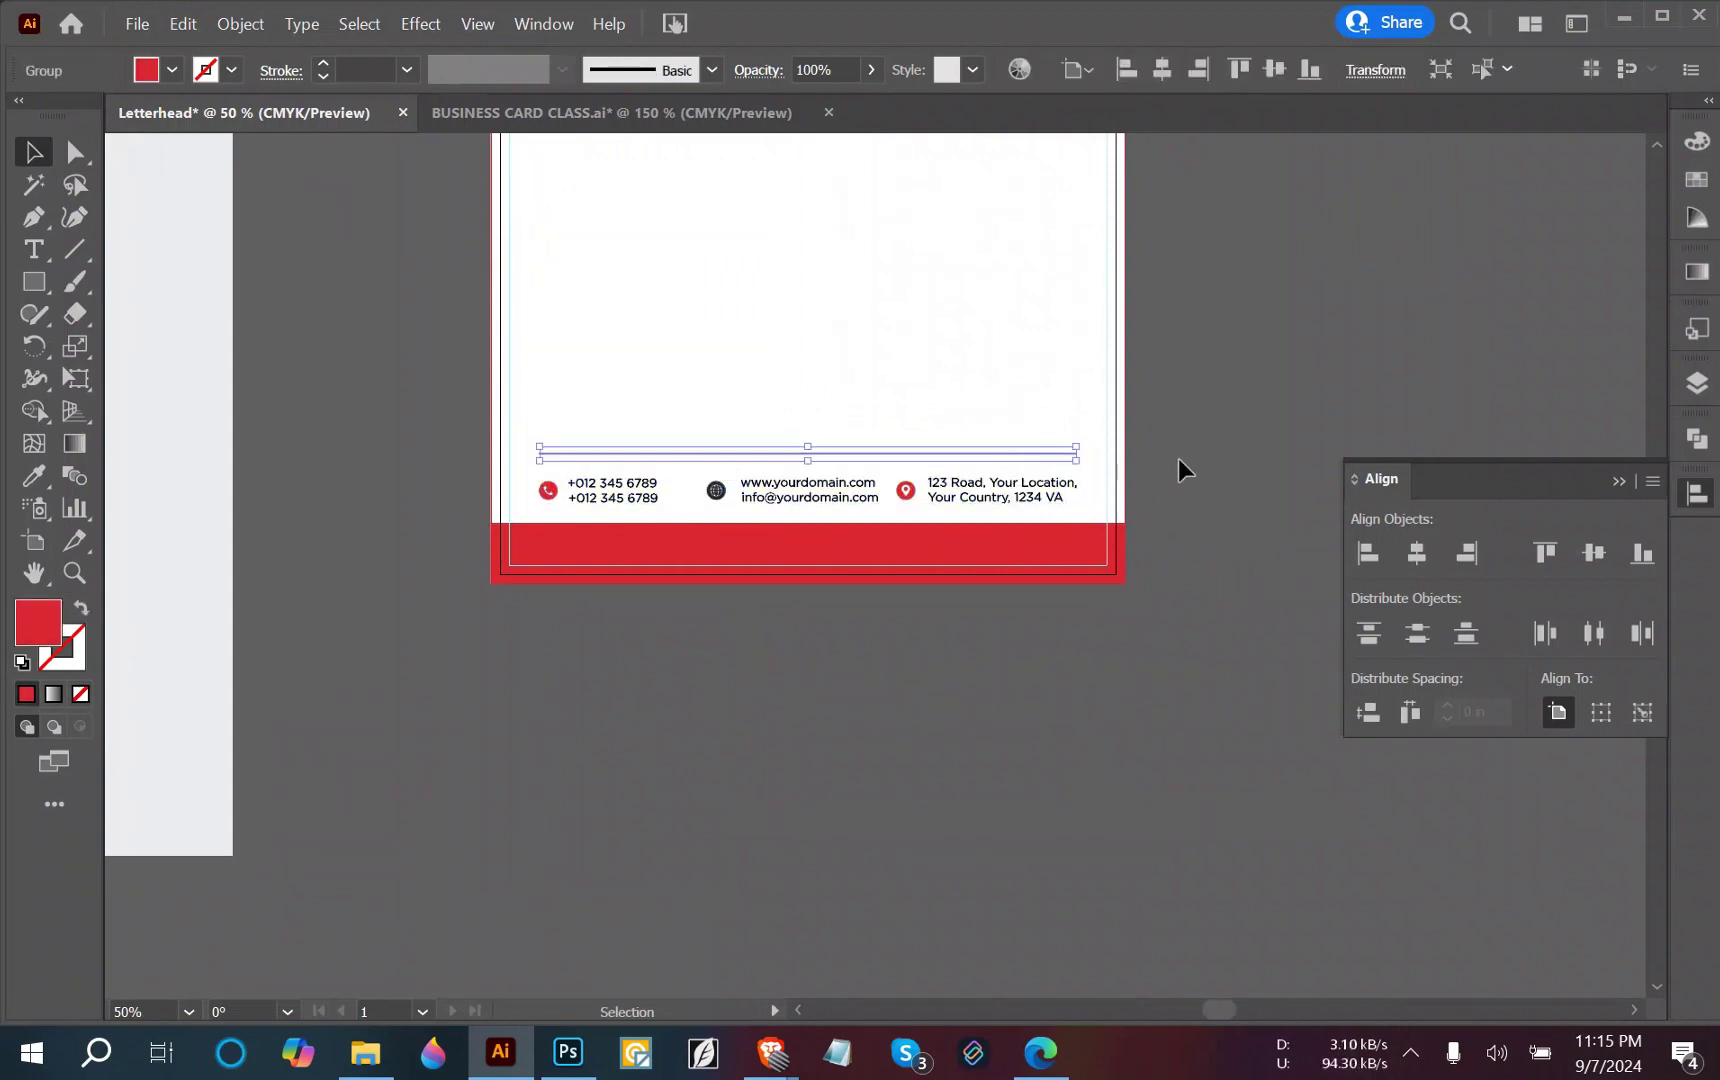
{"action": "left_click", "coordinate": [1181, 460]}
{"action": "scroll", "coordinate": [895, 689], "scroll_direction": "down", "scroll_amount": 2}
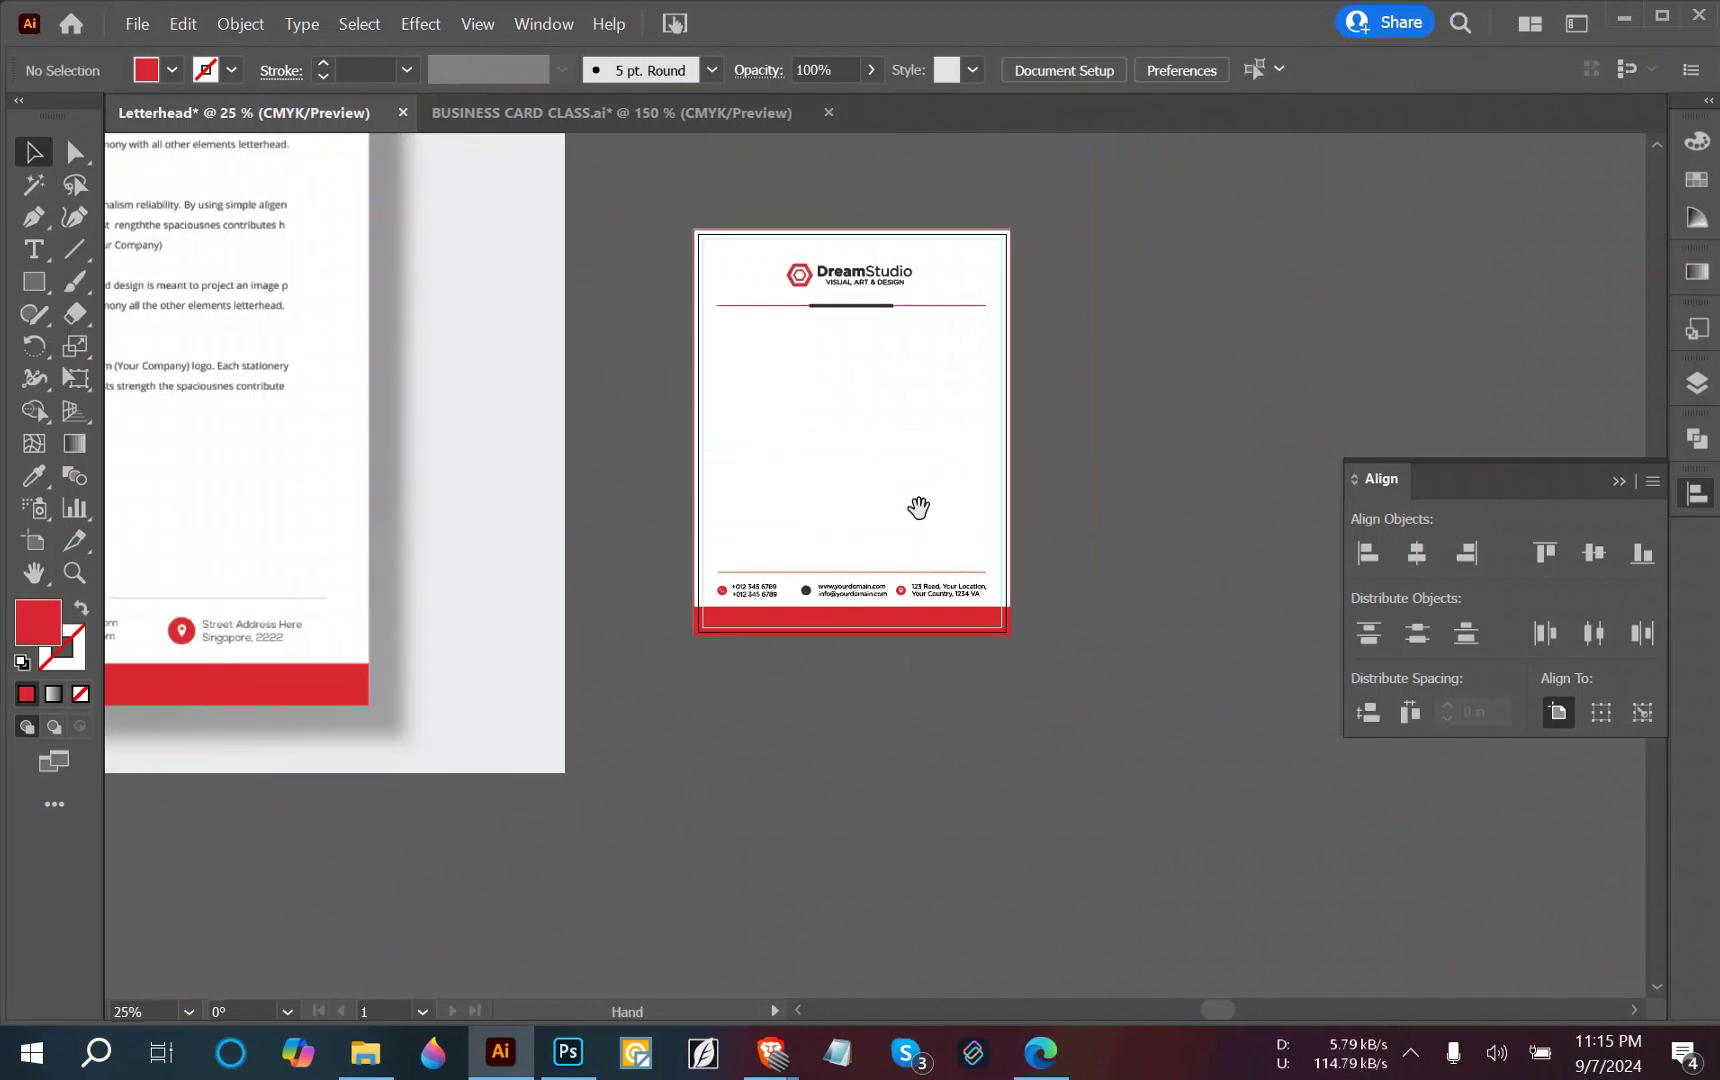
{"action": "left_click_drag", "start_coordinate": [918, 507], "coordinate": [1121, 665]}
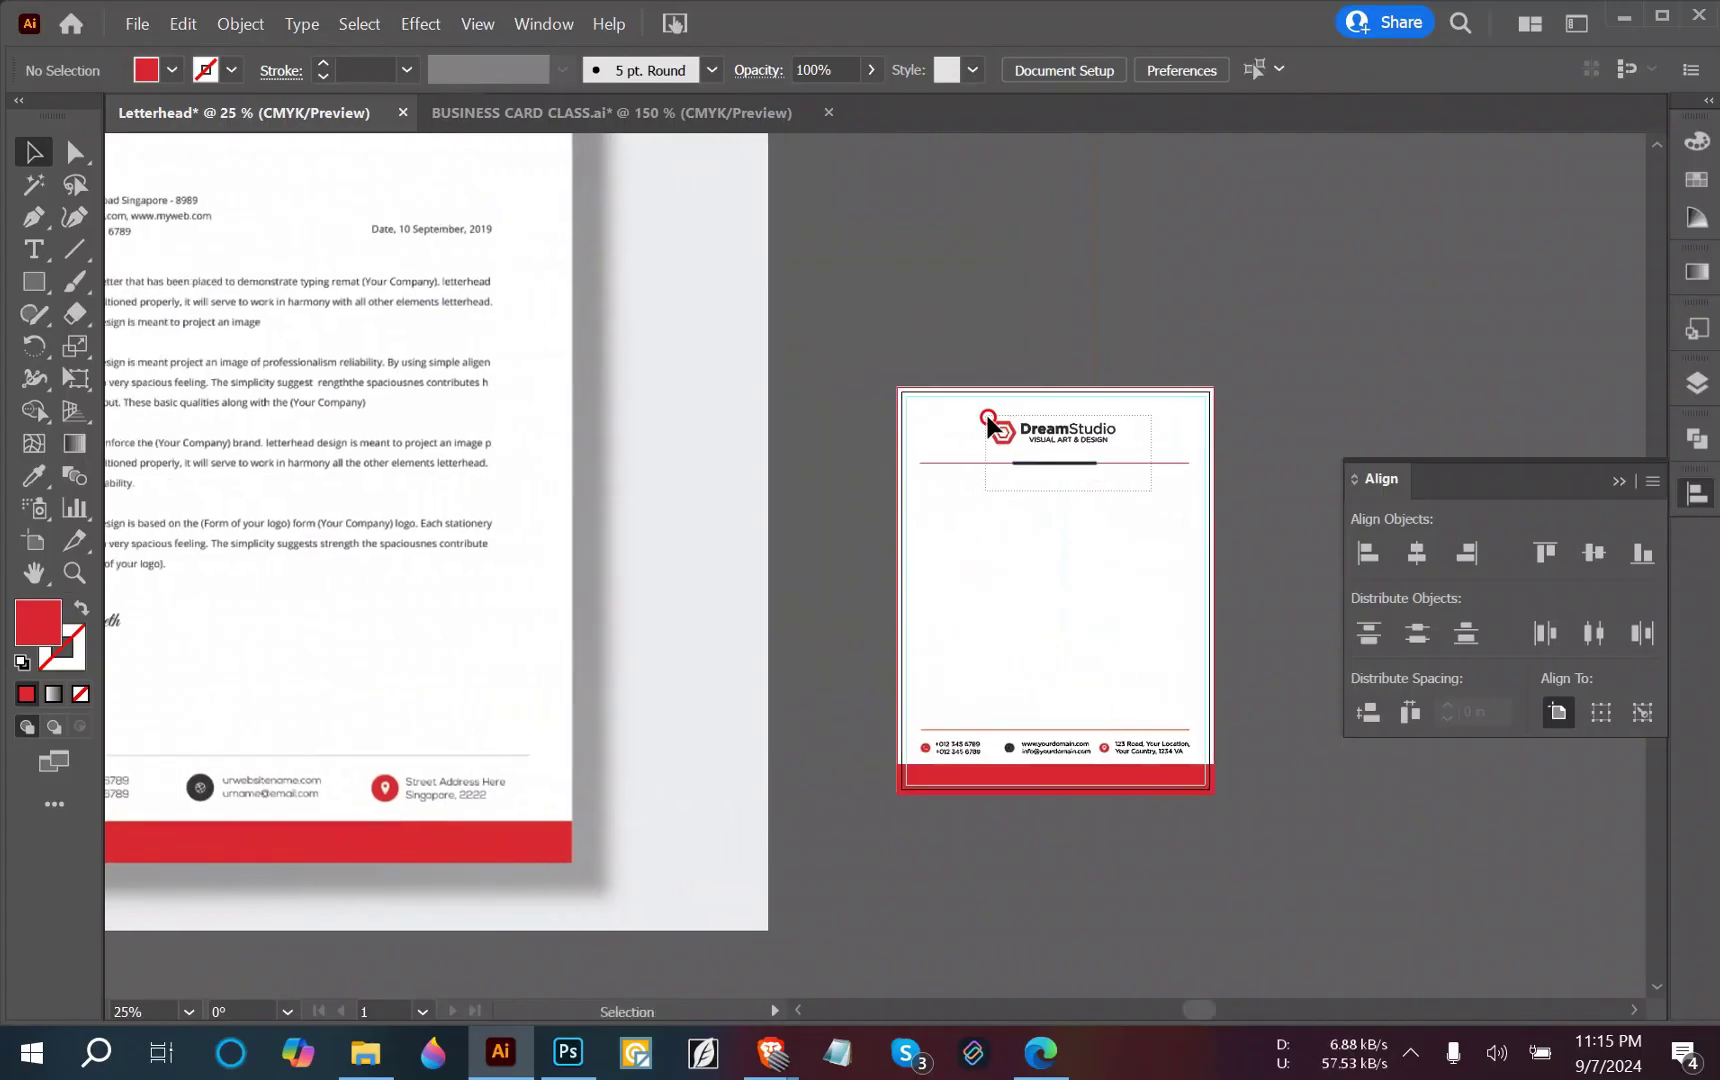
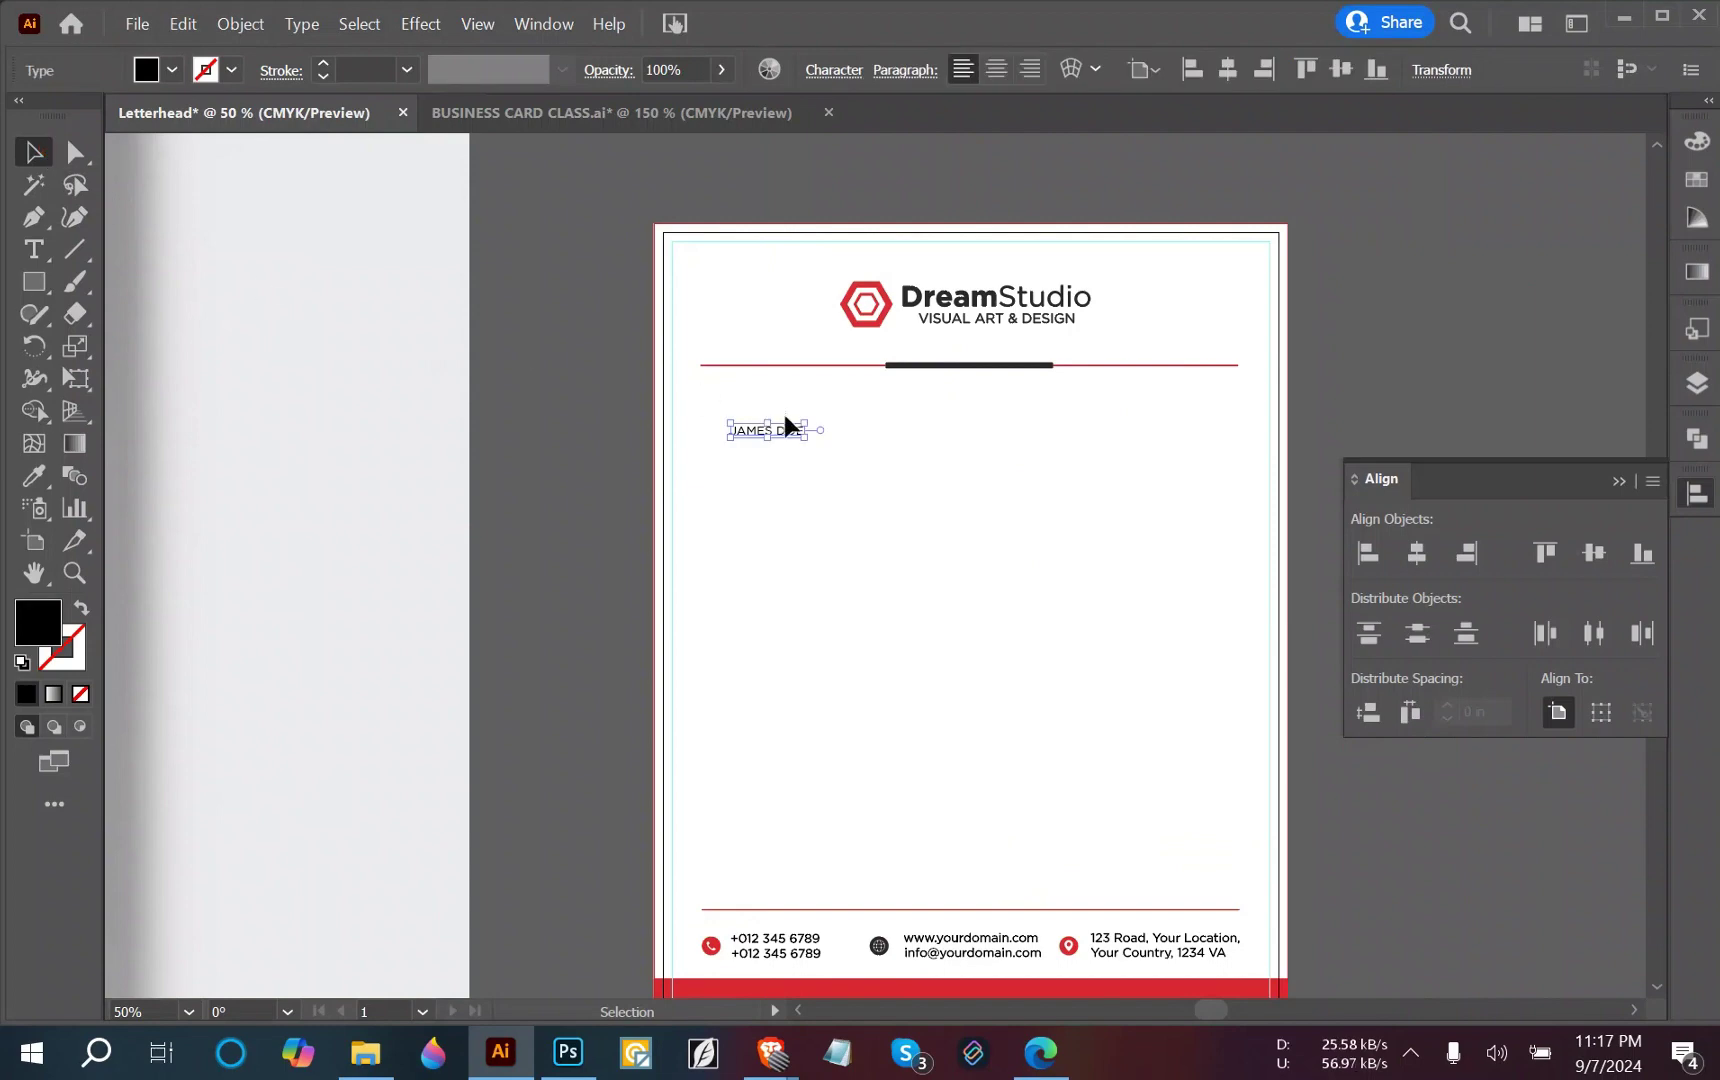
Enlarge the name text below the header divider line.
{"action": "left_click_drag", "start_coordinate": [805, 439], "coordinate": [822, 449]}
{"action": "left_click", "coordinate": [793, 520]}
{"action": "left_click_drag", "start_coordinate": [794, 526], "coordinate": [1202, 540]}
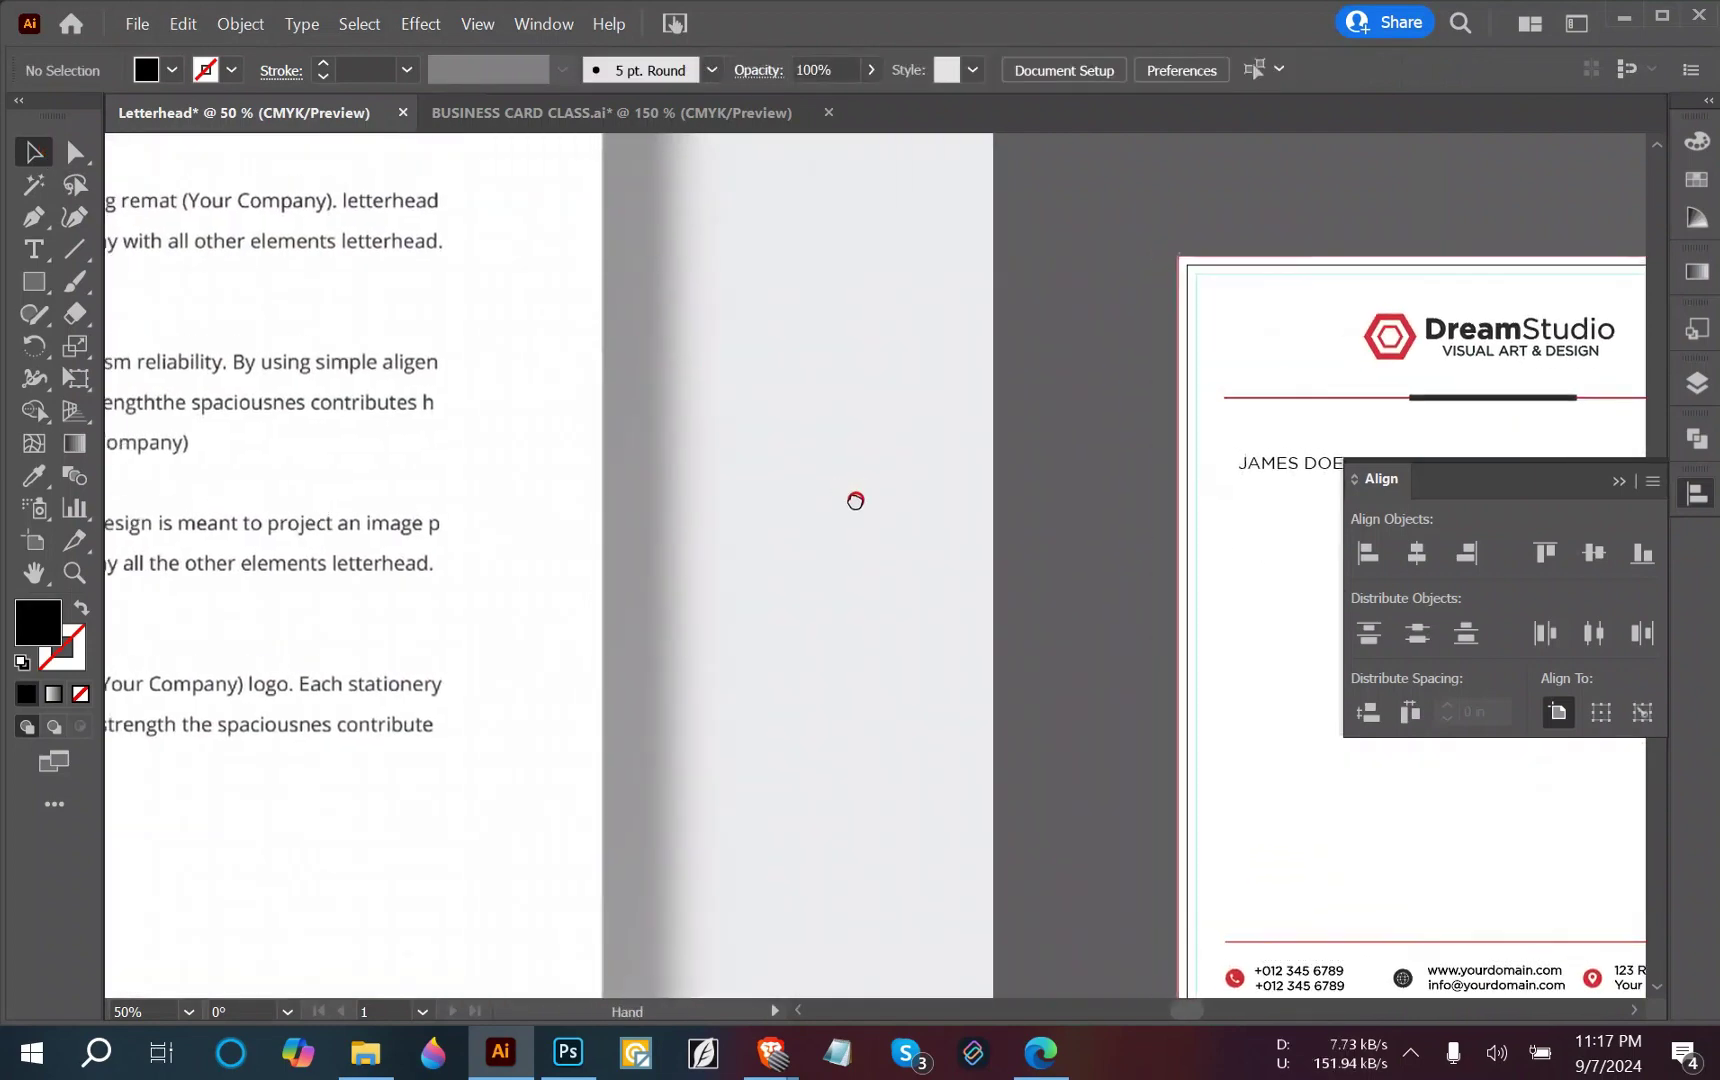
{"action": "left_click_drag", "start_coordinate": [856, 499], "coordinate": [787, 435]}
Duplicate the name text just below itself and replace the copy's wording with DIRECTOR.
{"action": "key", "text": "ctrl+minus"}
{"action": "left_click_drag", "start_coordinate": [595, 426], "coordinate": [541, 504]}
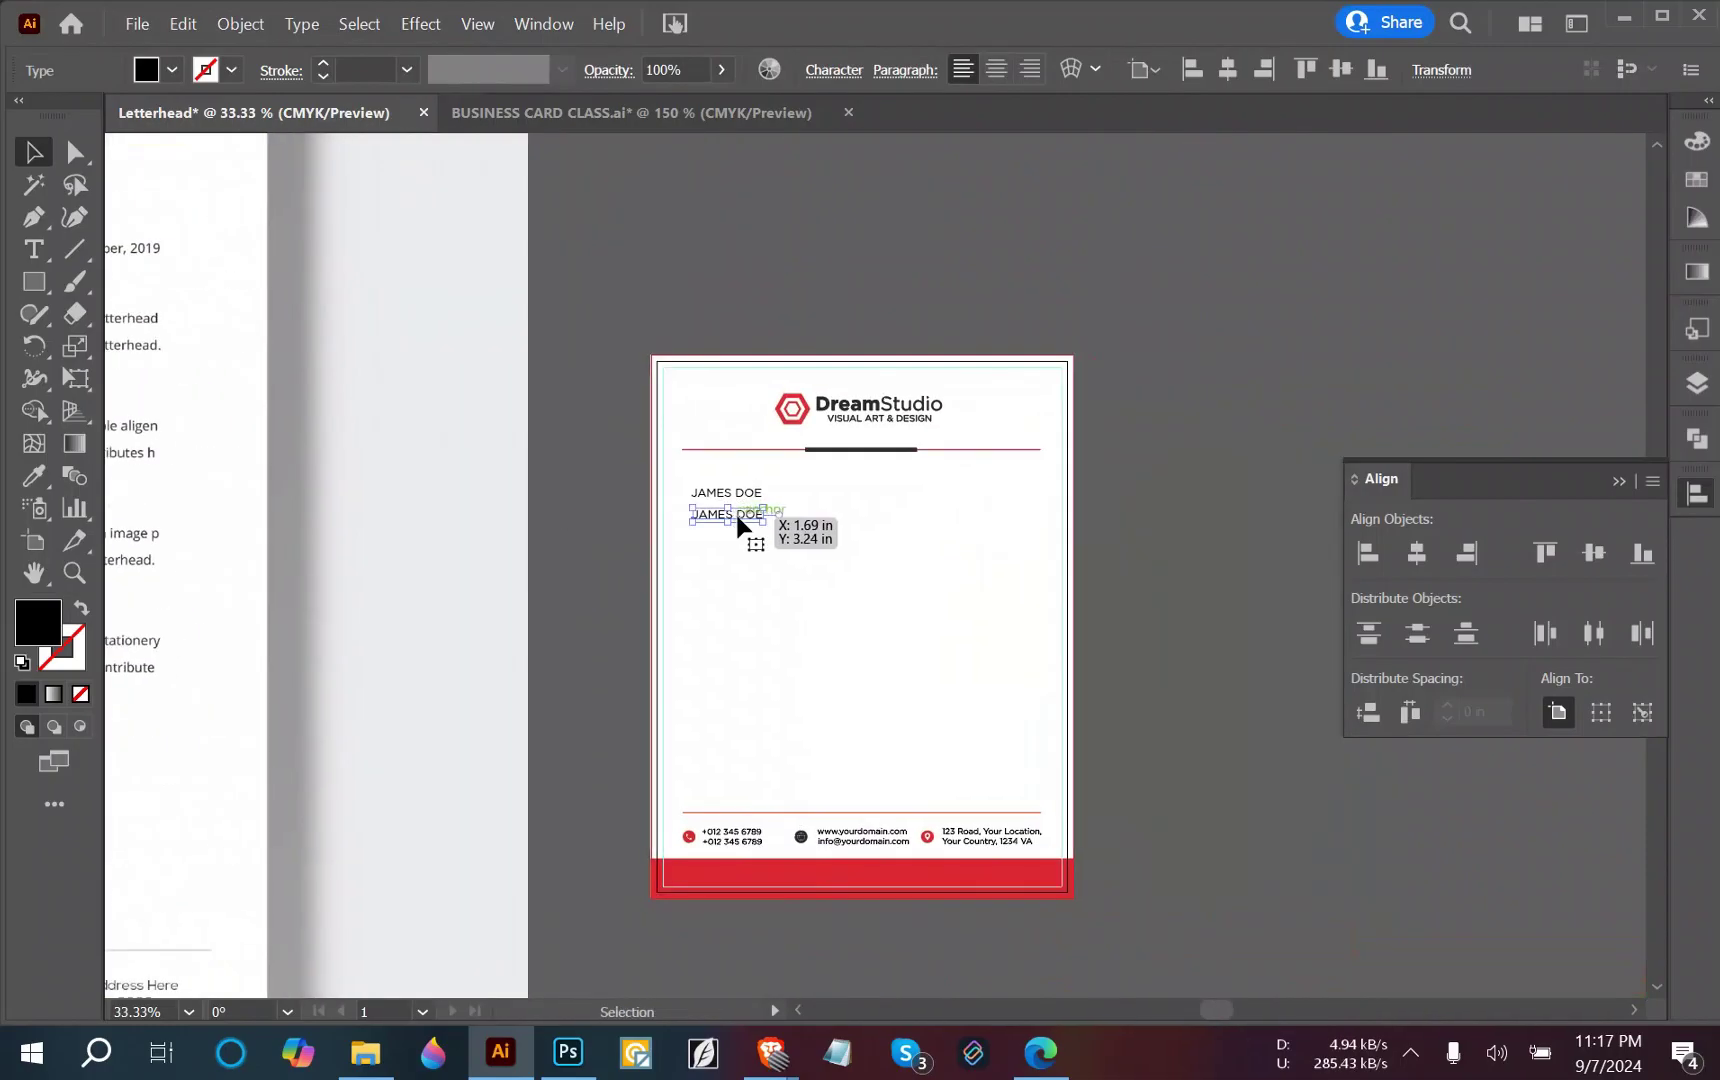
{"action": "scroll", "coordinate": [745, 520], "scroll_direction": "up", "scroll_amount": 2}
{"action": "double_click", "coordinate": [741, 512]}
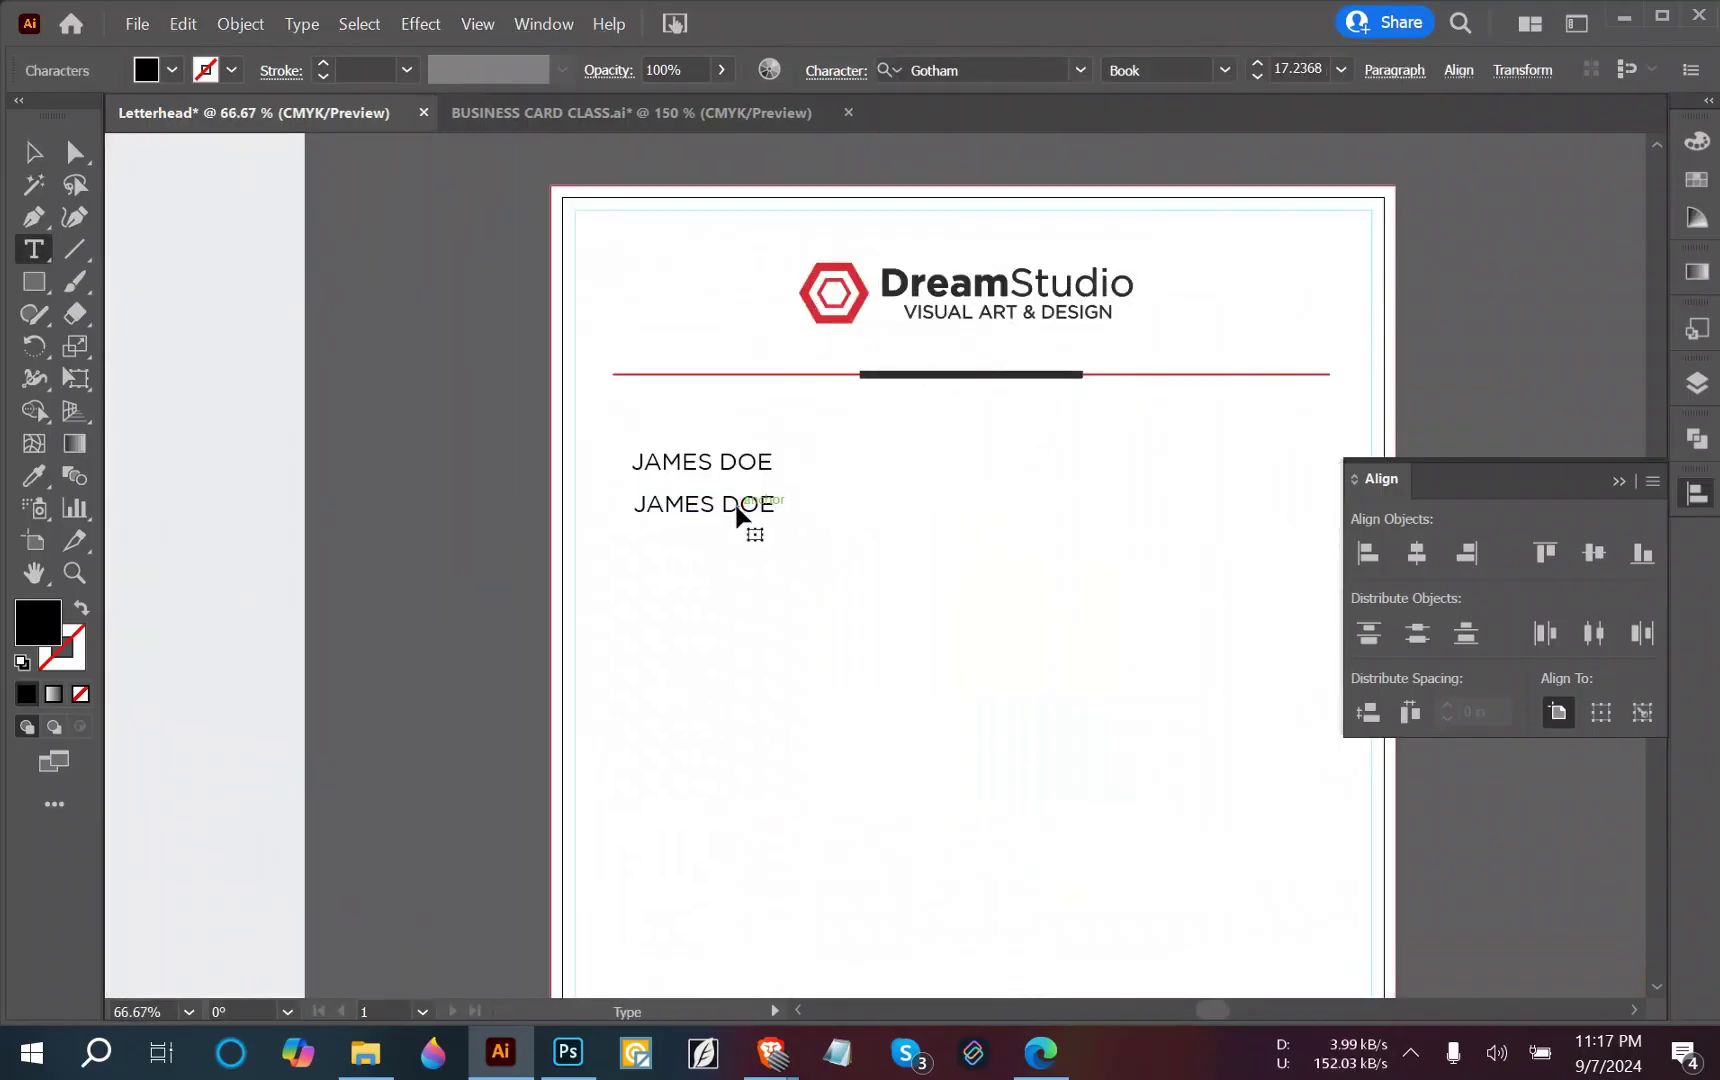
{"action": "triple_click", "coordinate": [740, 515]}
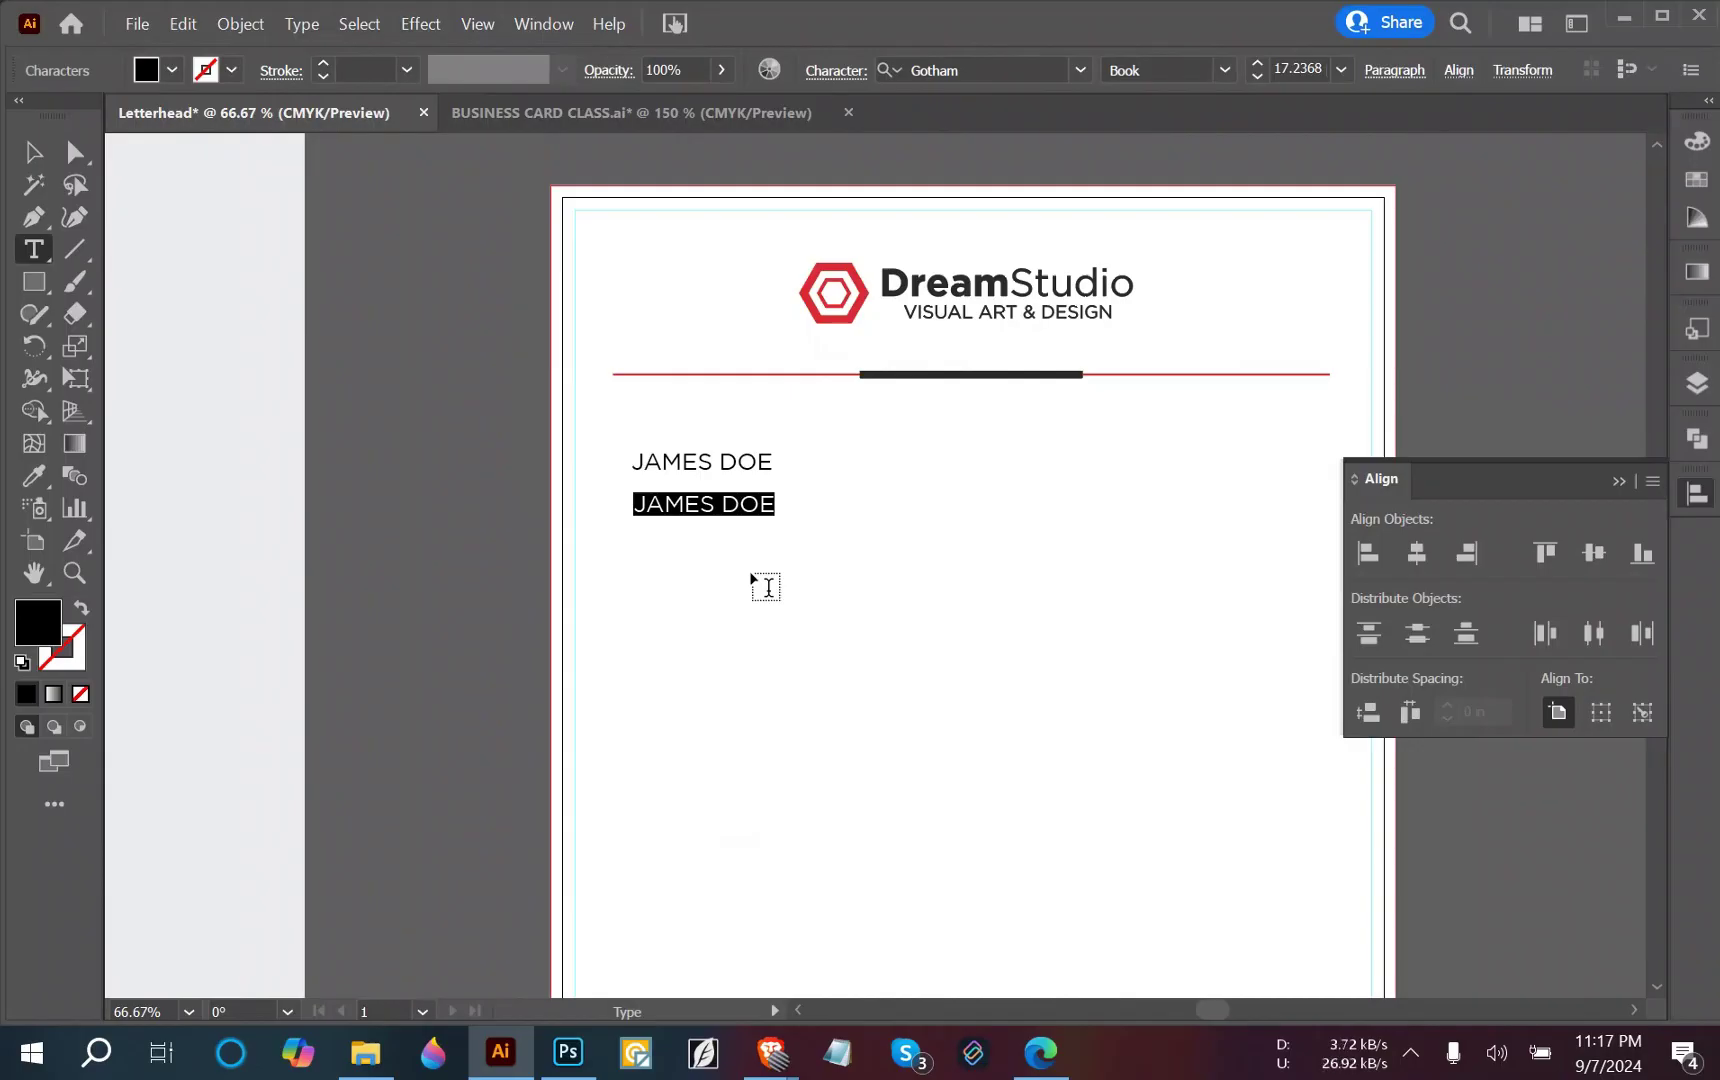
{"action": "type", "text": "GER"}
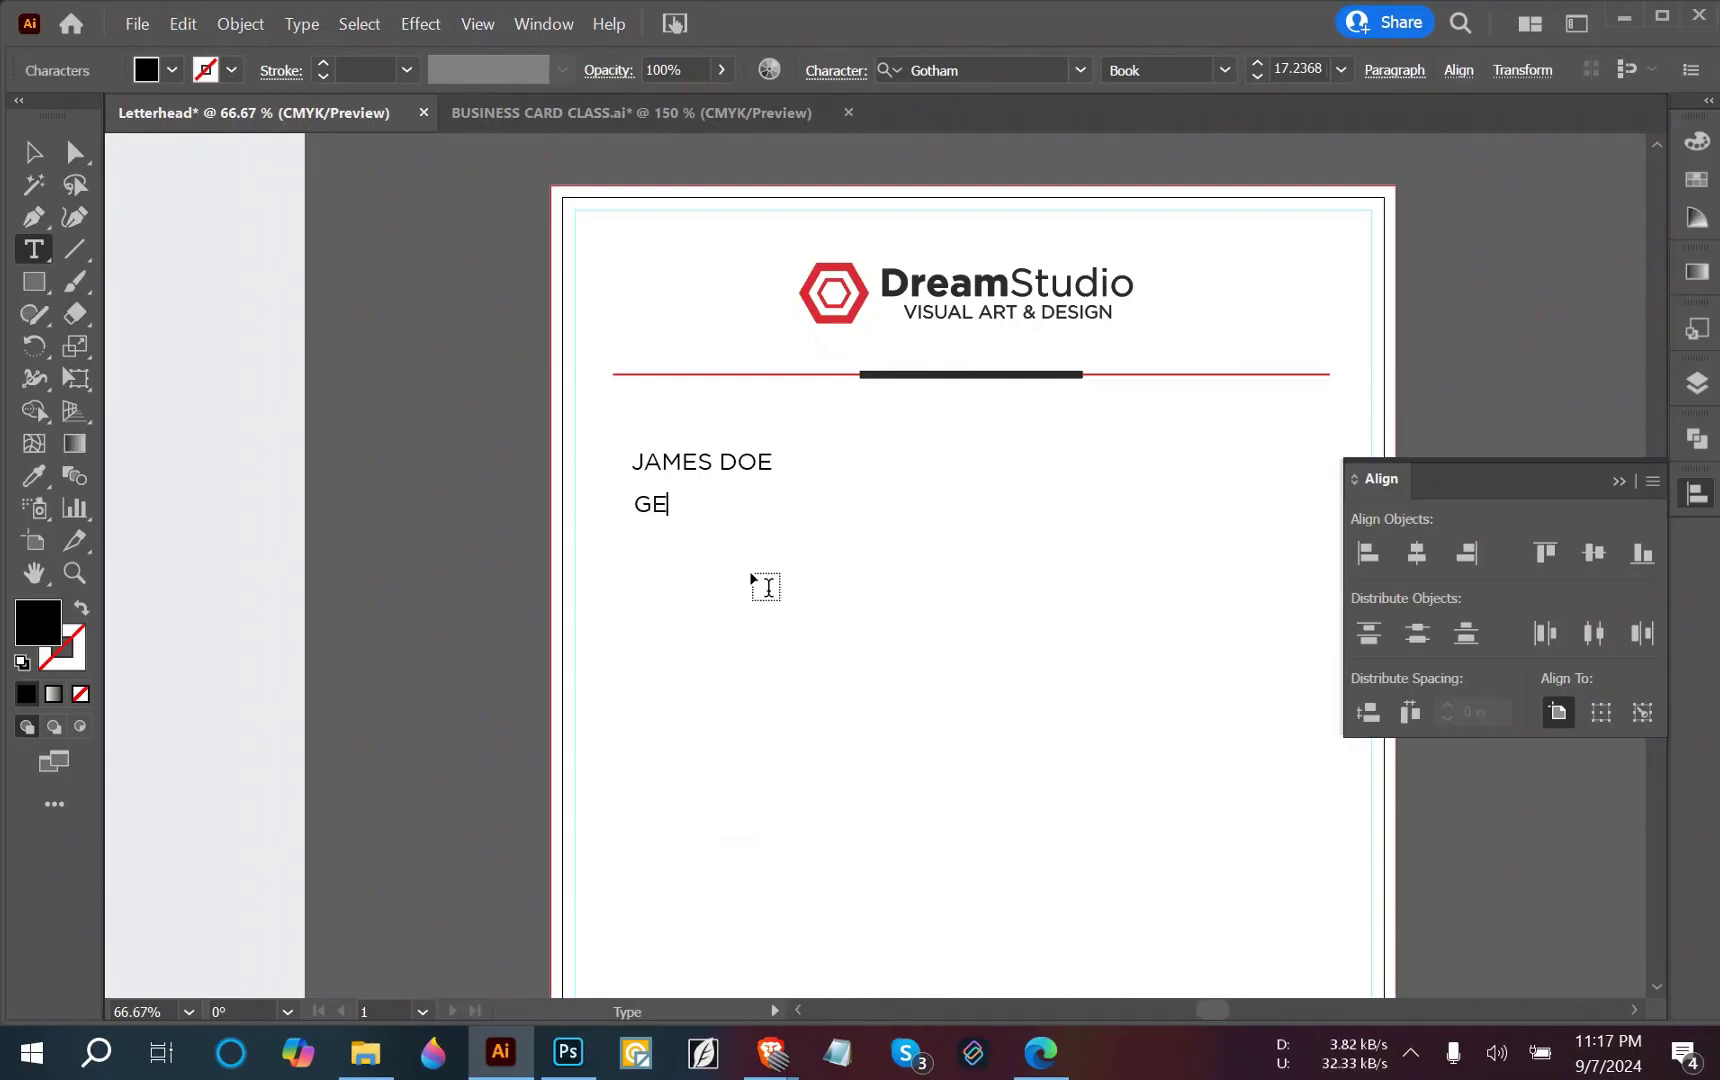
{"action": "key", "text": "BackSpace"}
{"action": "type", "text": "NERAL"}
{"action": "key", "text": "BackSpace"}
{"action": "key", "text": "BackSpace"}
{"action": "key", "text": "BackSpace"}
{"action": "key", "text": "BackSpace"}
{"action": "key", "text": "BackSpace"}
{"action": "key", "text": "BackSpace"}
{"action": "key", "text": "BackSpace"}
{"action": "key", "text": "BackSpace"}
{"action": "type", "text": "DIRECTOR"}
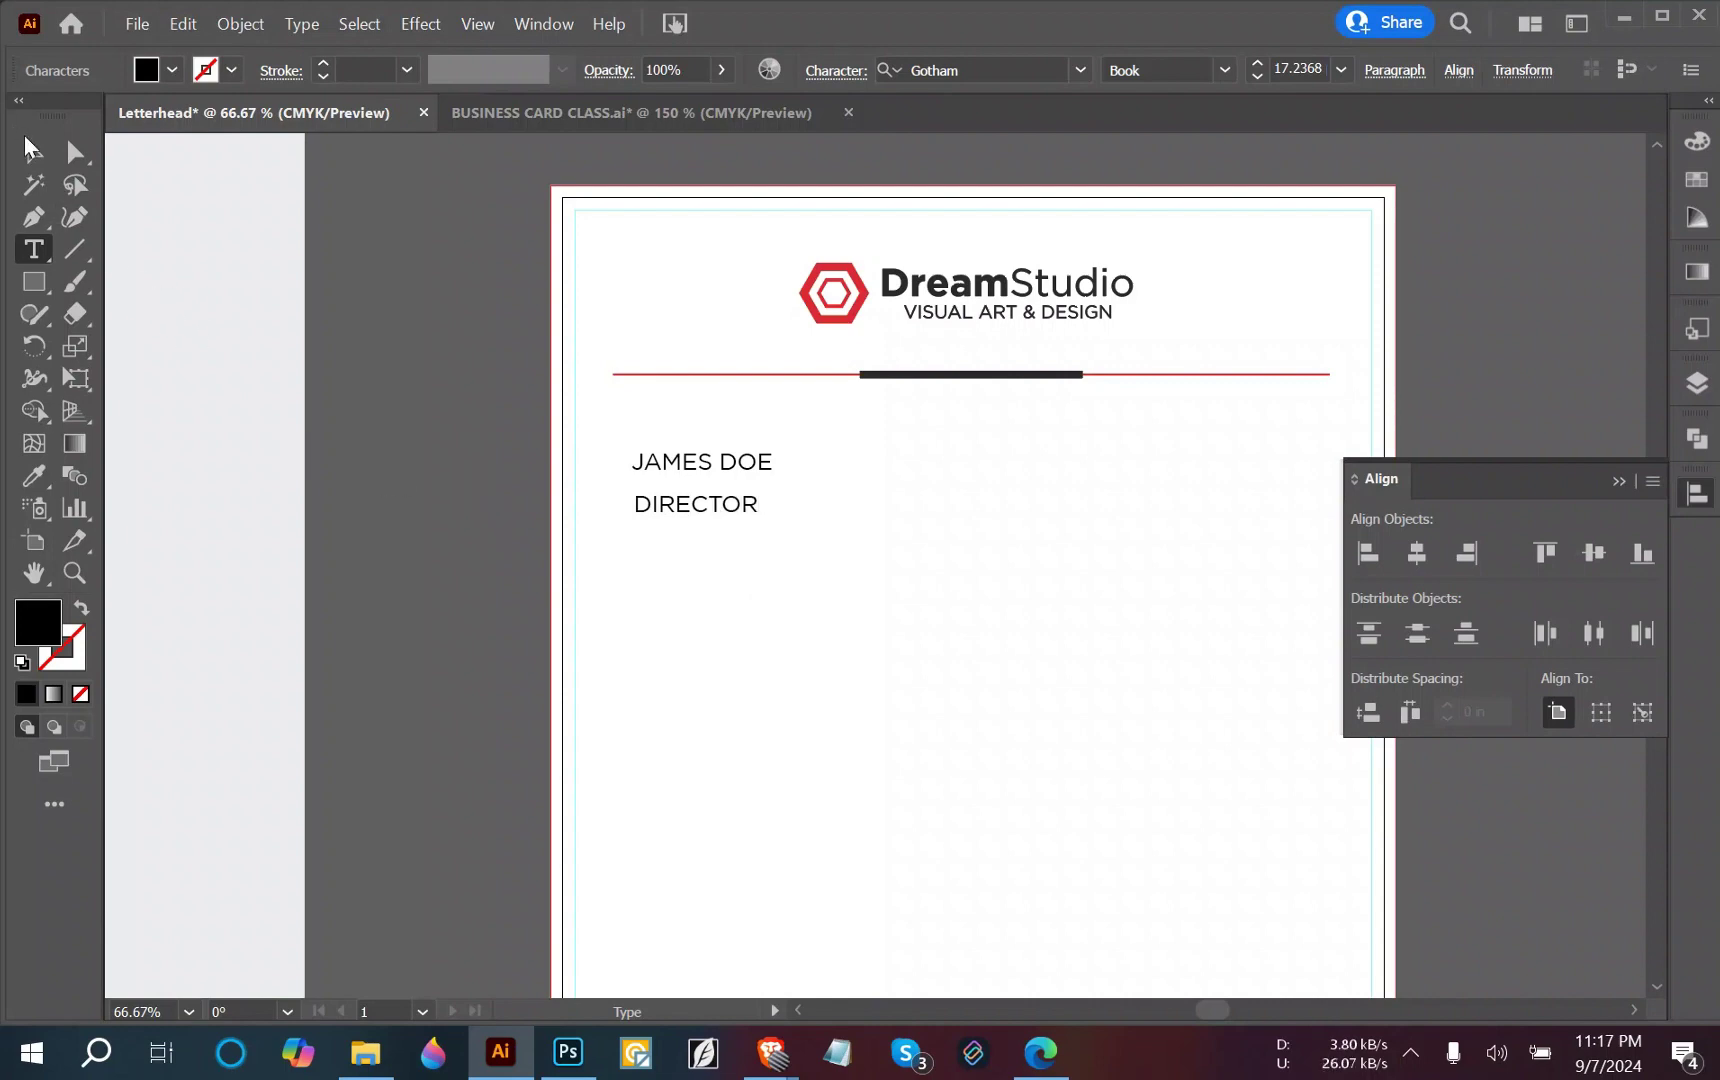
{"action": "key", "text": "Escape"}
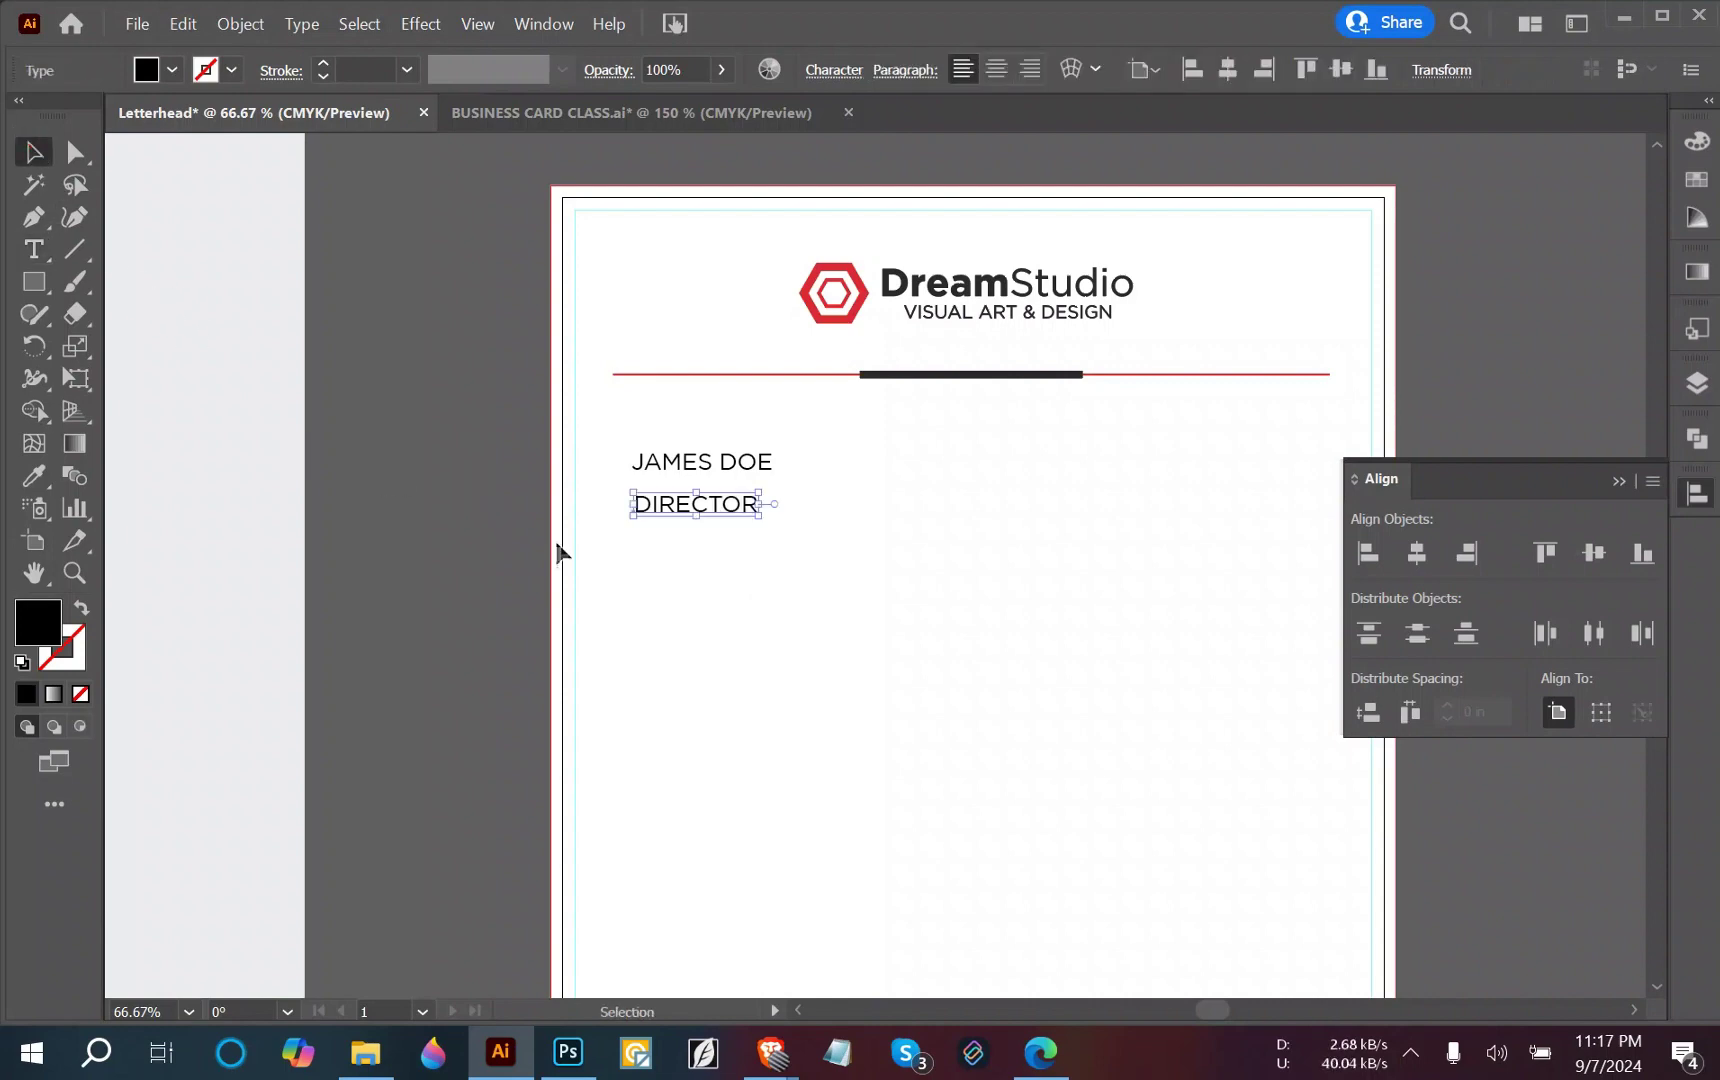
{"action": "left_click", "coordinate": [562, 546]}
Following the reference letter, add a 12 pt text line below DIRECTOR with a PH label and the phone number.
{"action": "scroll", "coordinate": [619, 542], "scroll_direction": "down", "scroll_amount": 2}
{"action": "left_click_drag", "start_coordinate": [626, 622], "coordinate": [1094, 637]}
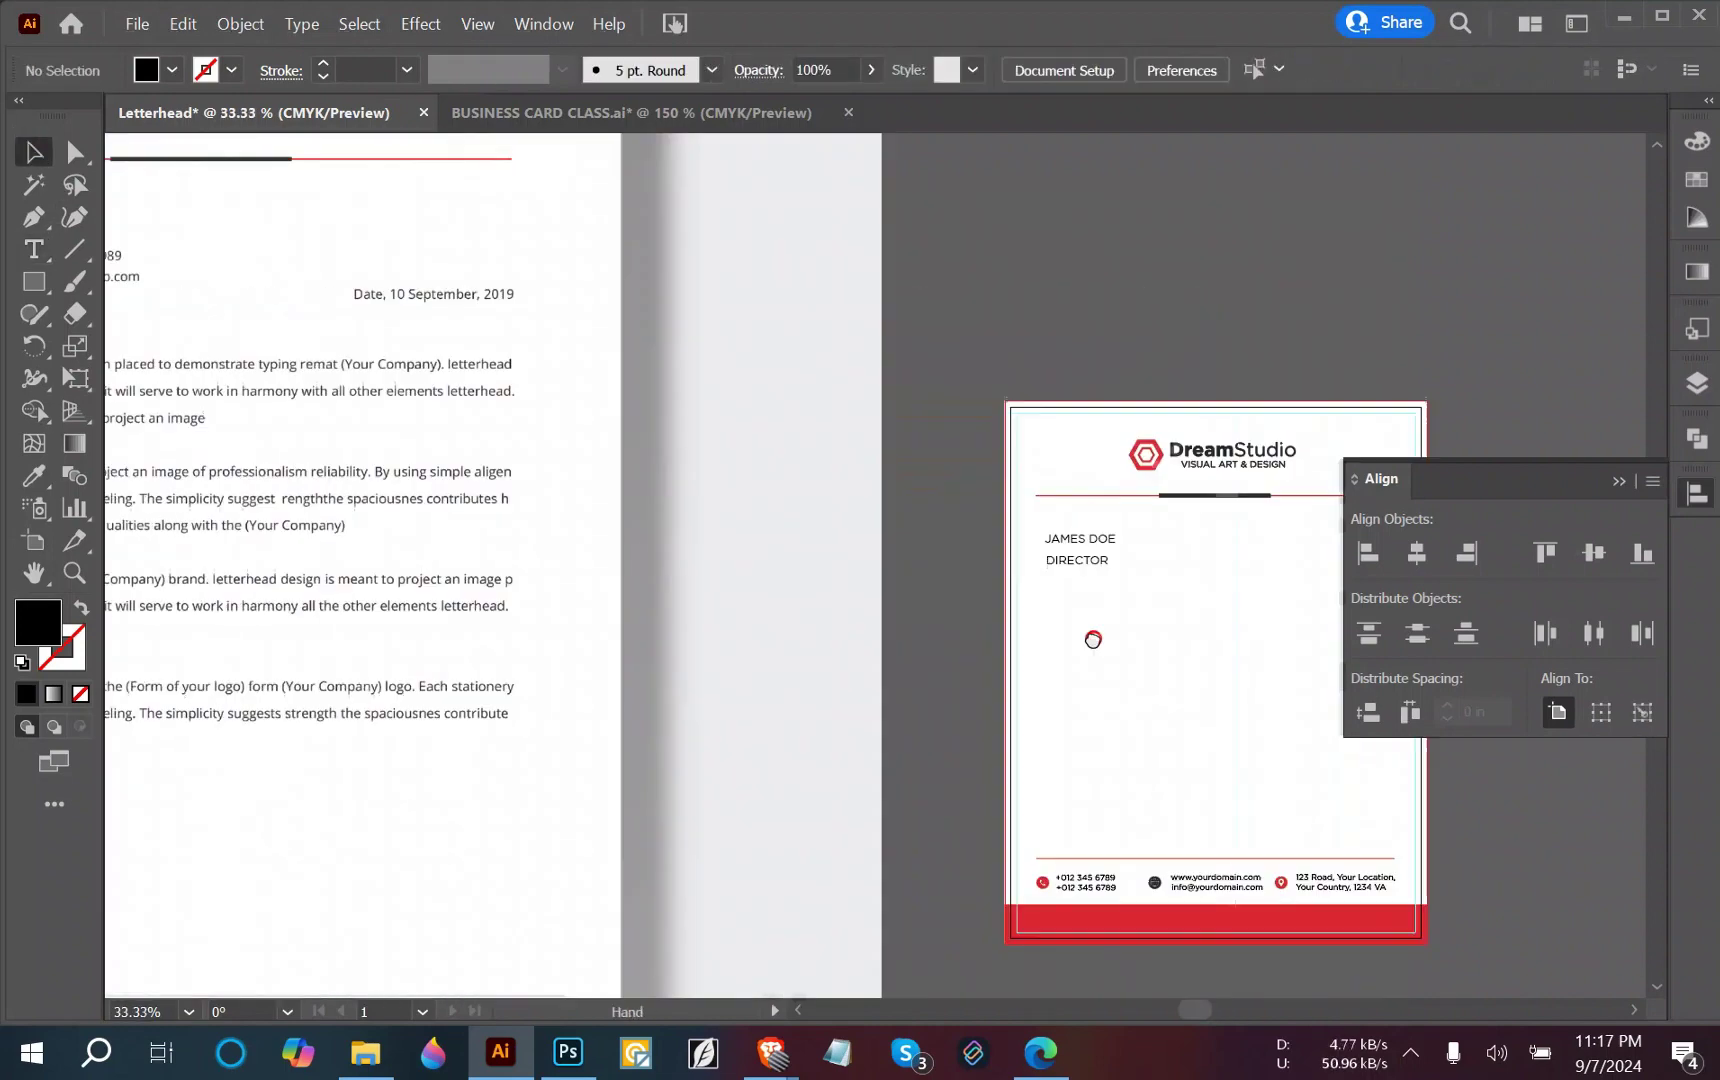
{"action": "left_click_drag", "start_coordinate": [783, 645], "coordinate": [1140, 651]}
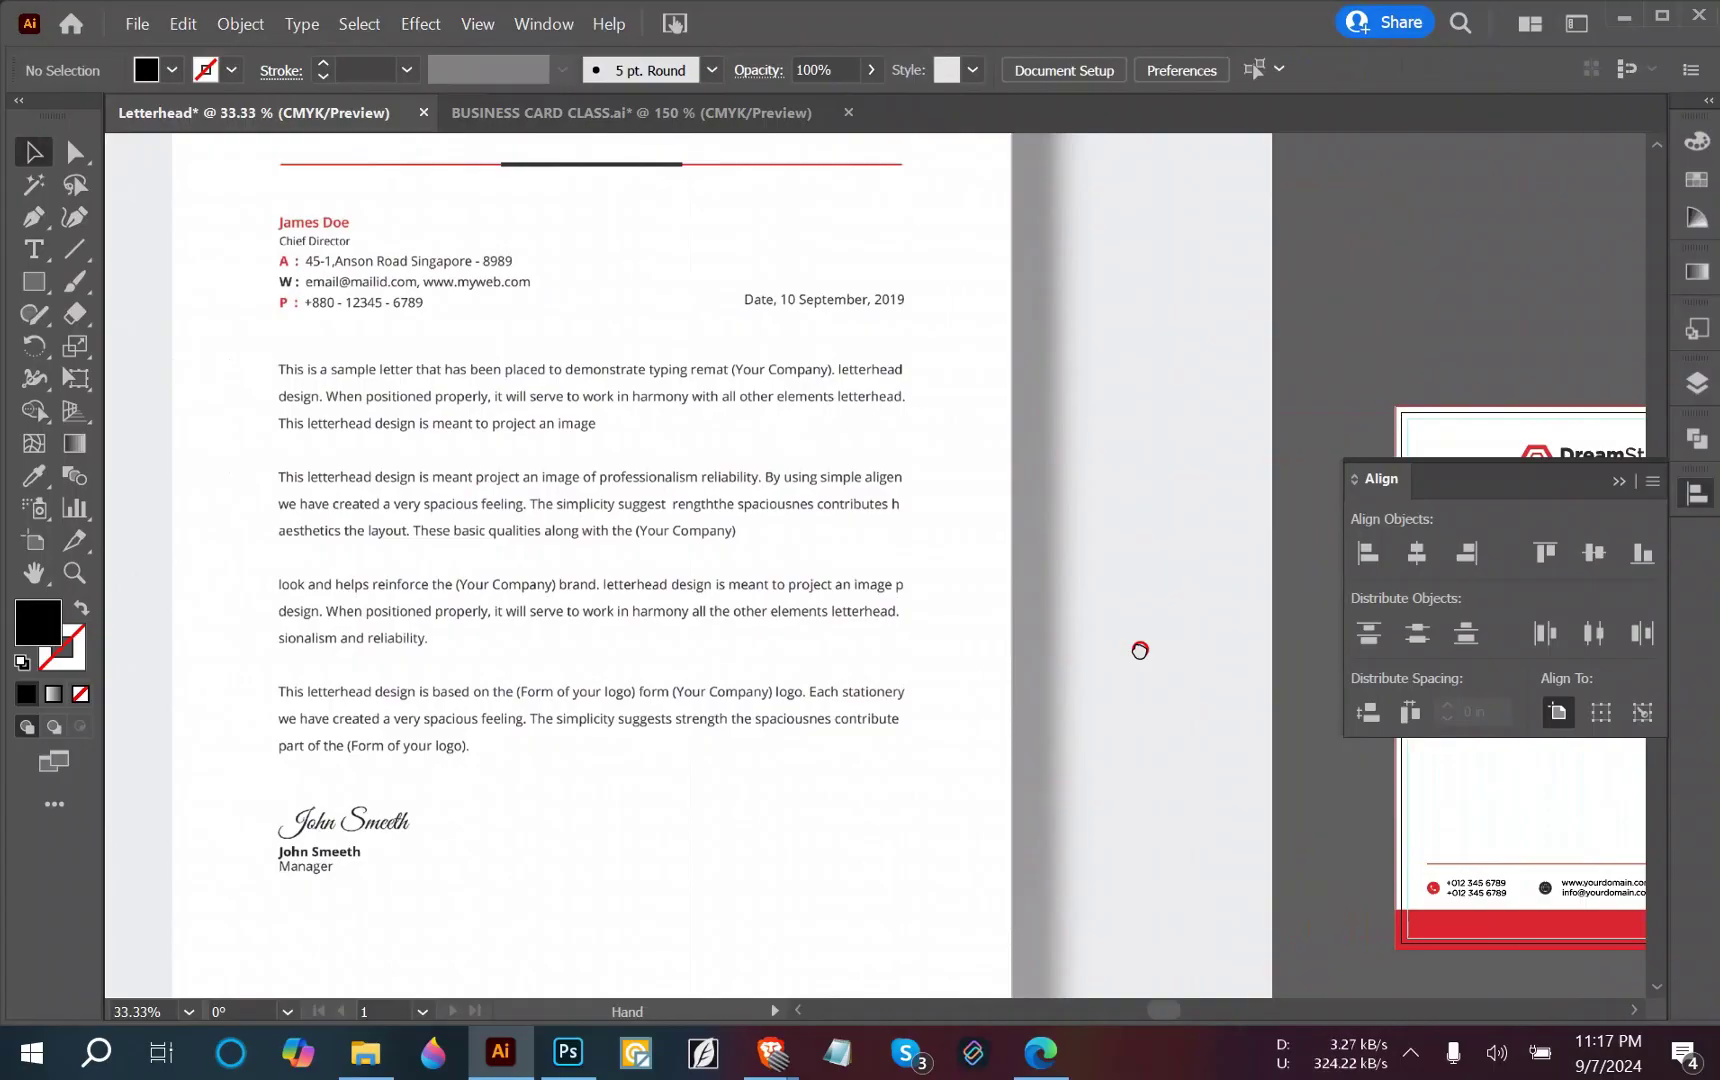
{"action": "left_click_drag", "start_coordinate": [1140, 651], "coordinate": [1010, 645]}
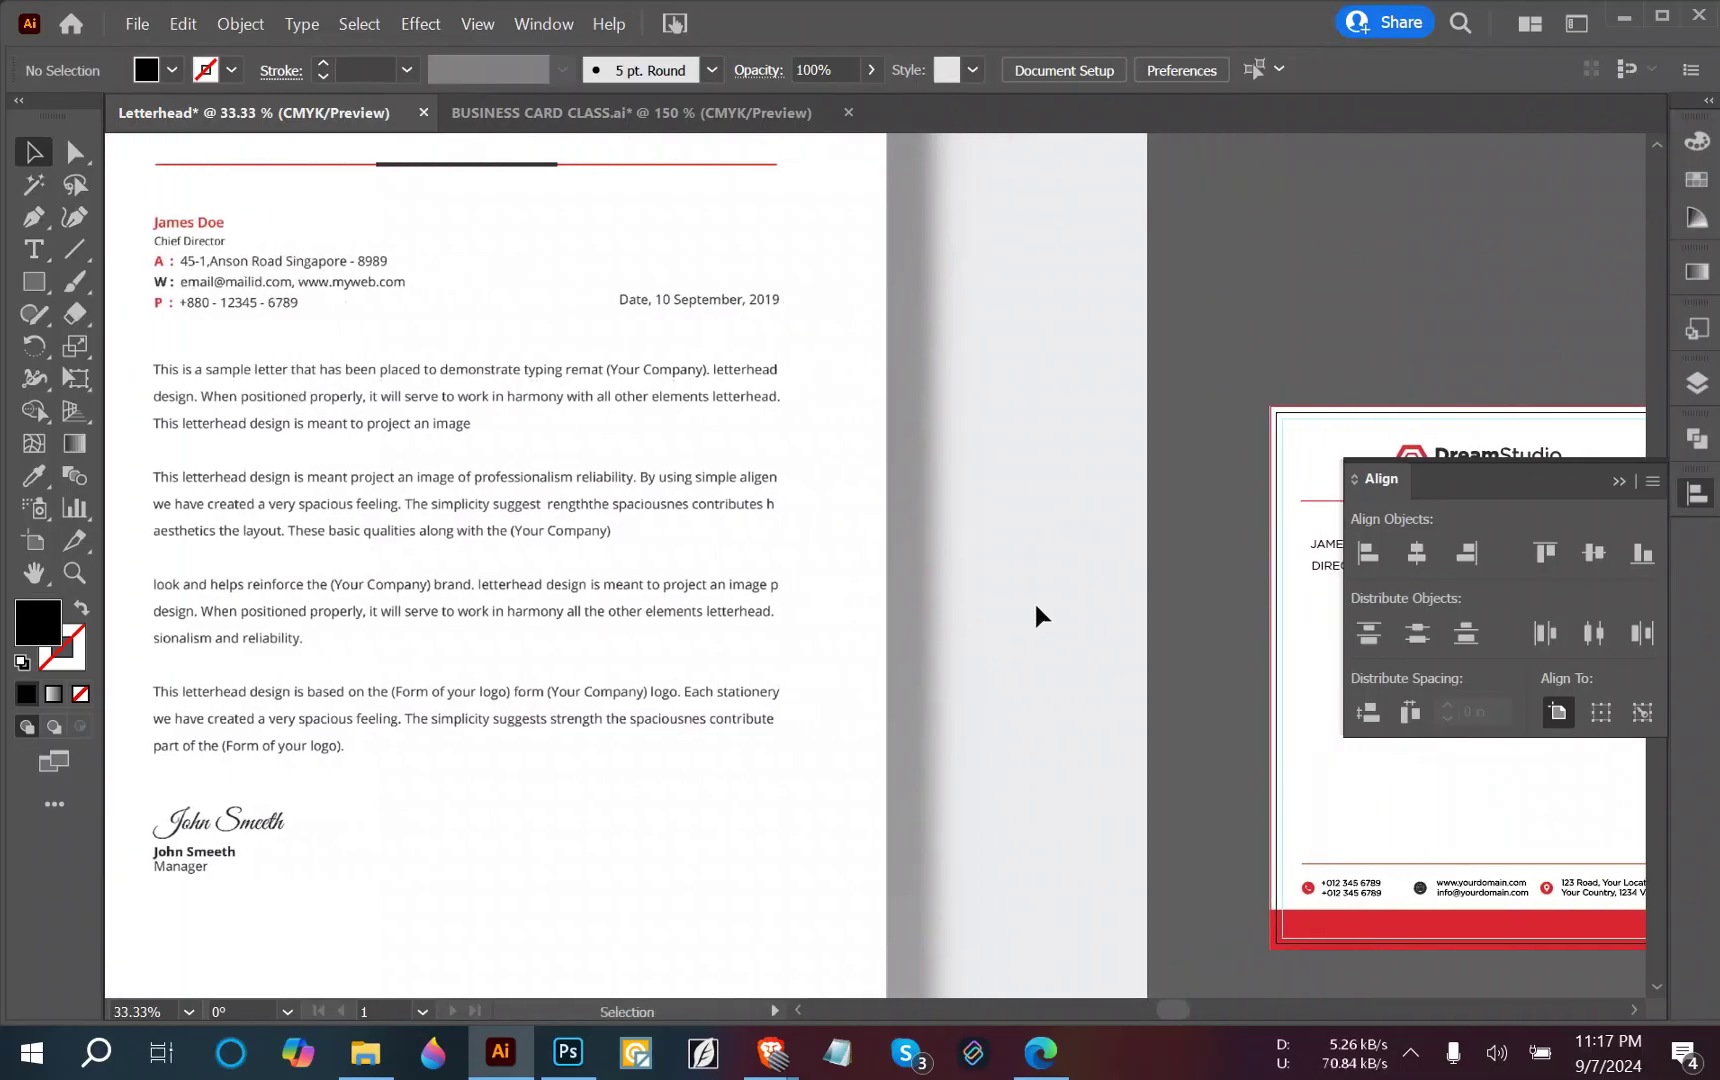
{"action": "left_click_drag", "start_coordinate": [1102, 603], "coordinate": [578, 545]}
{"action": "scroll", "coordinate": [770, 548], "scroll_direction": "up", "scroll_amount": 2}
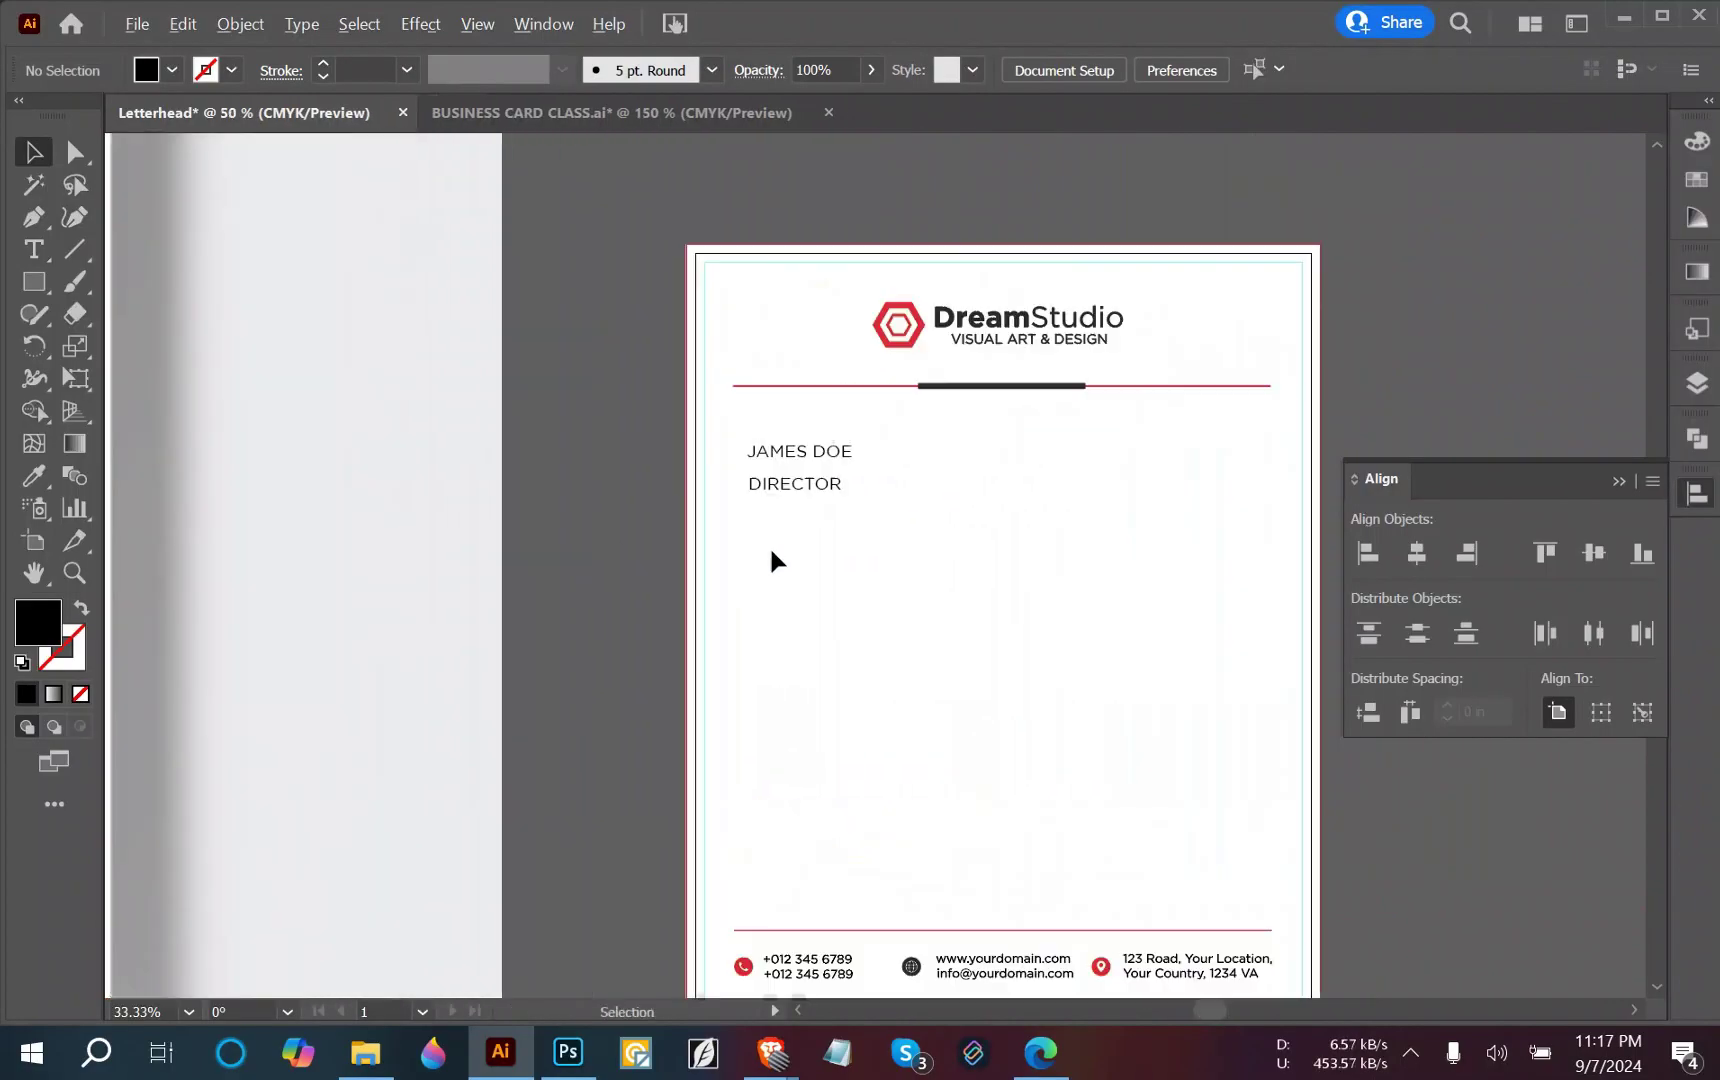
{"action": "left_click", "coordinate": [31, 252]}
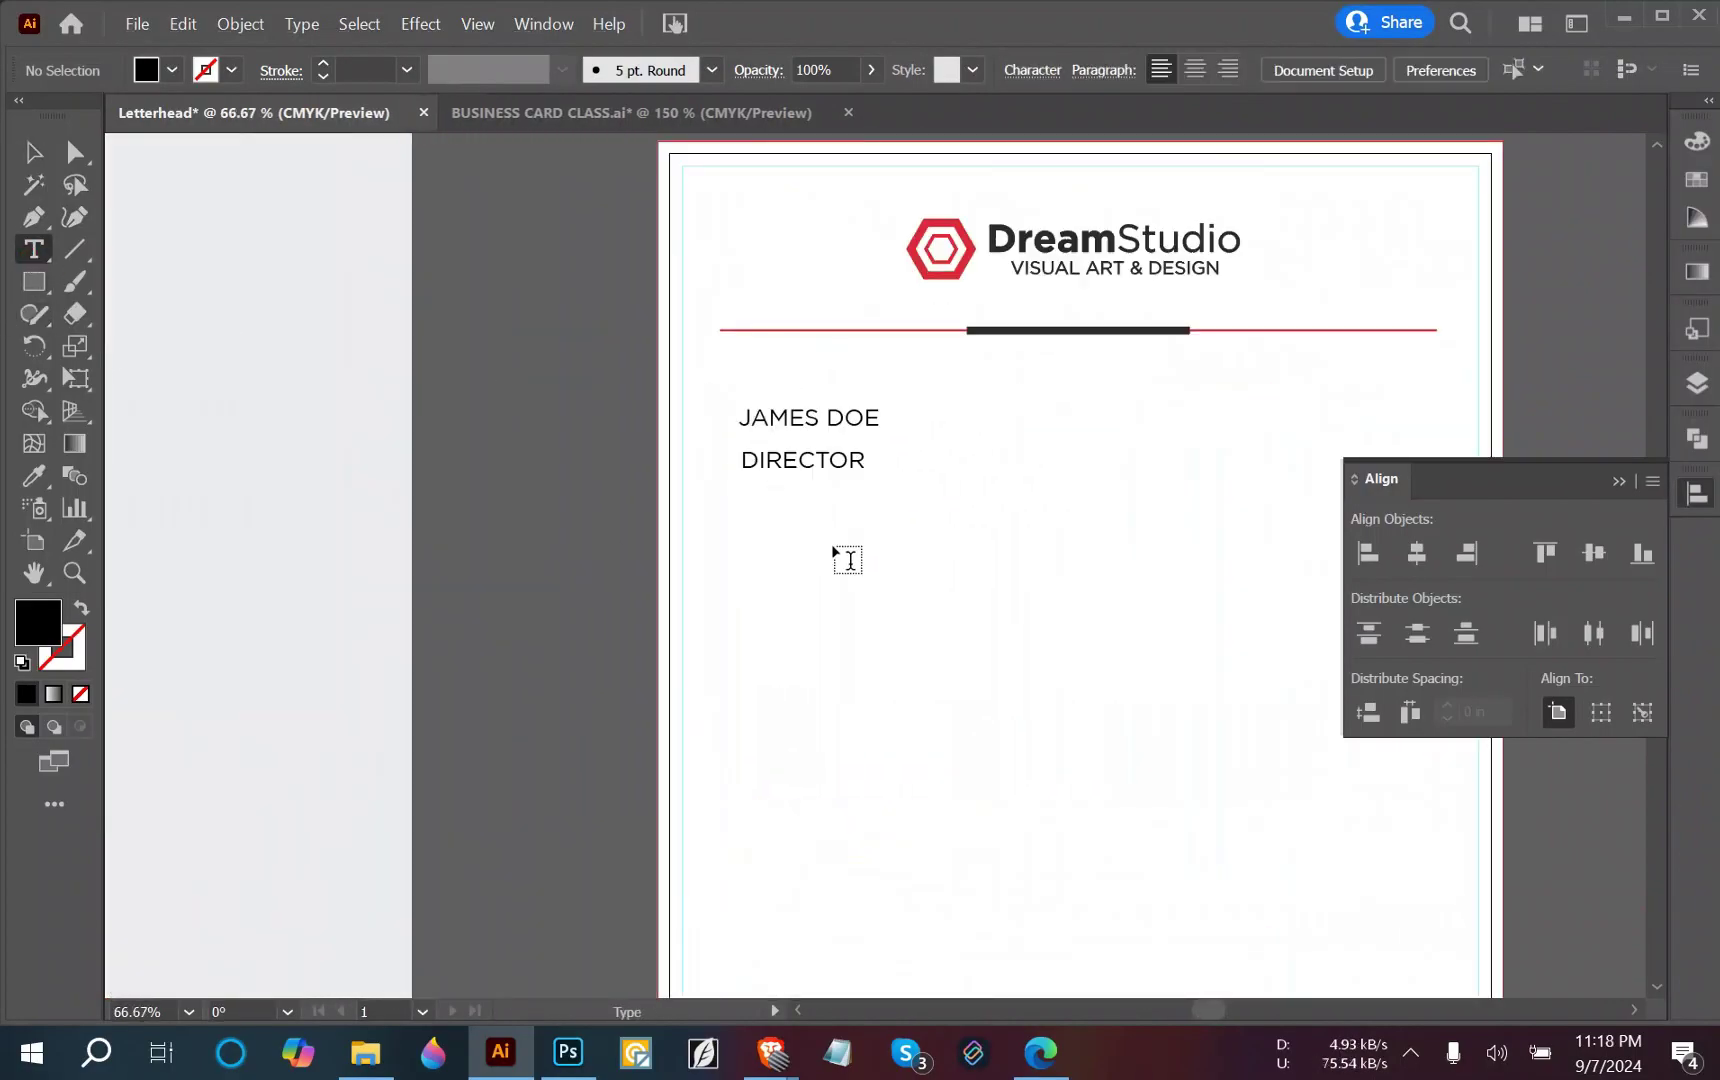
{"action": "left_click", "coordinate": [748, 517]}
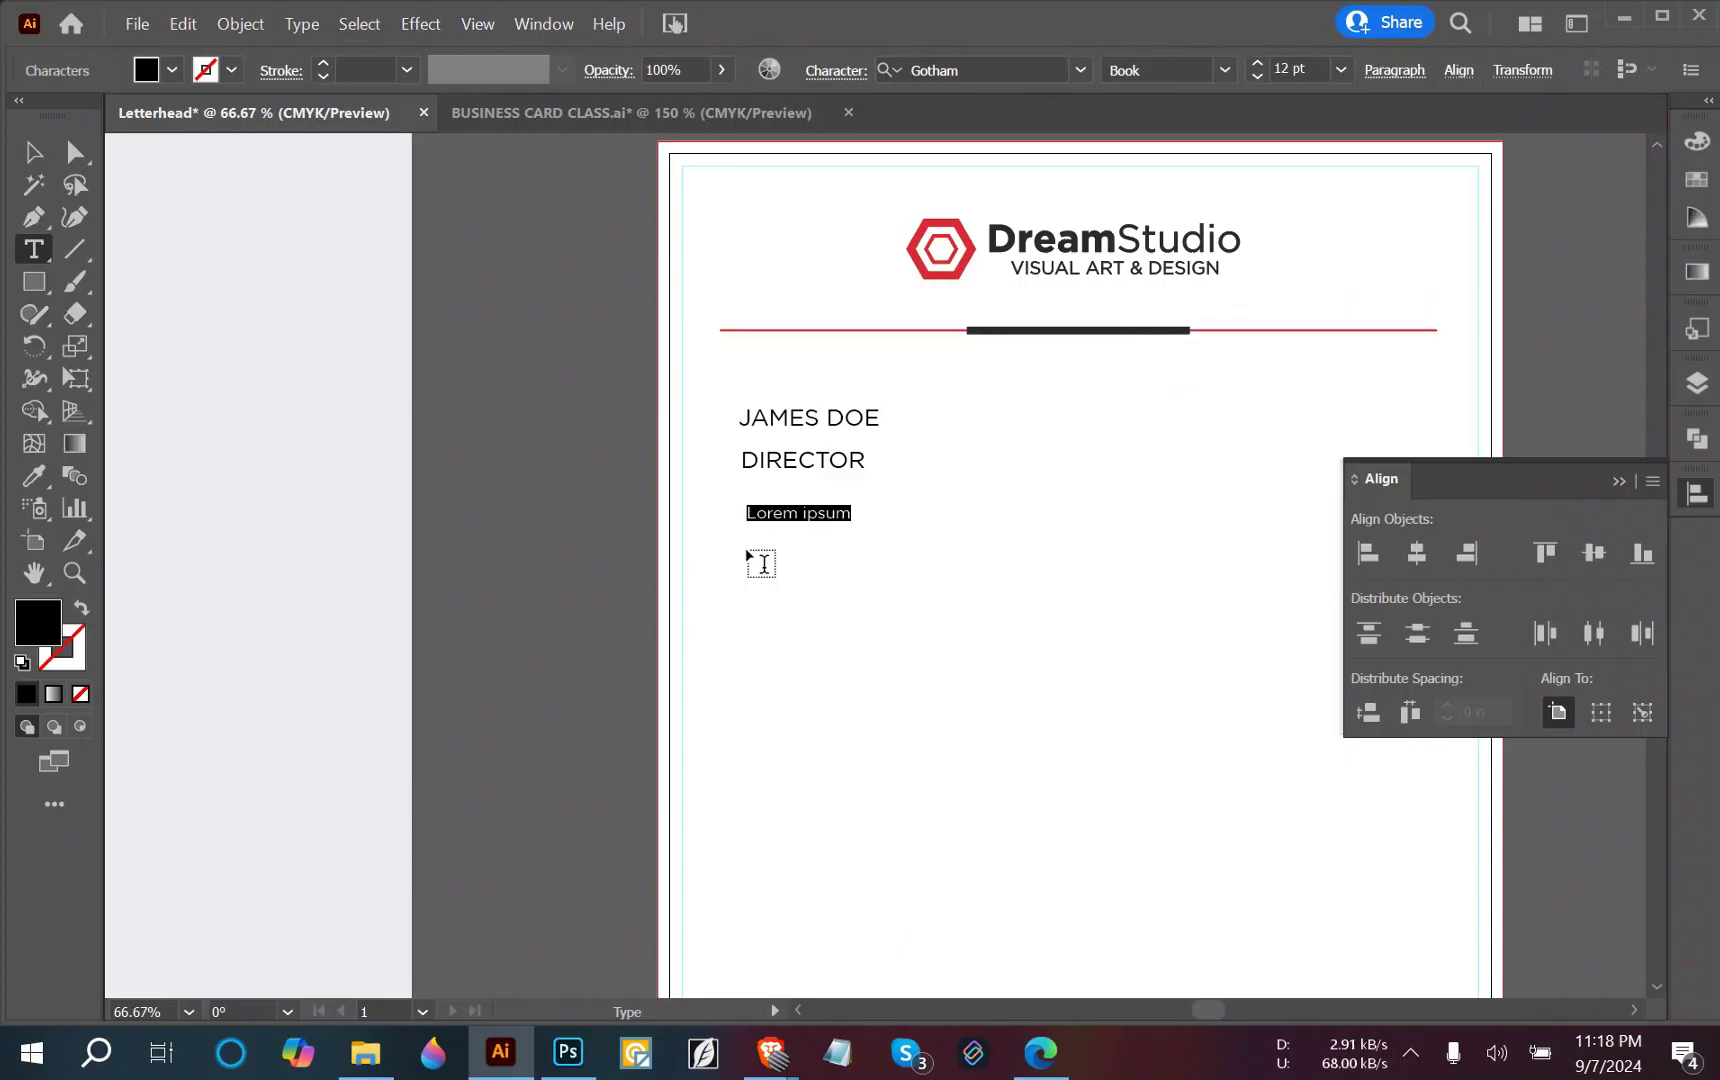
{"action": "type", "text": "PH-"}
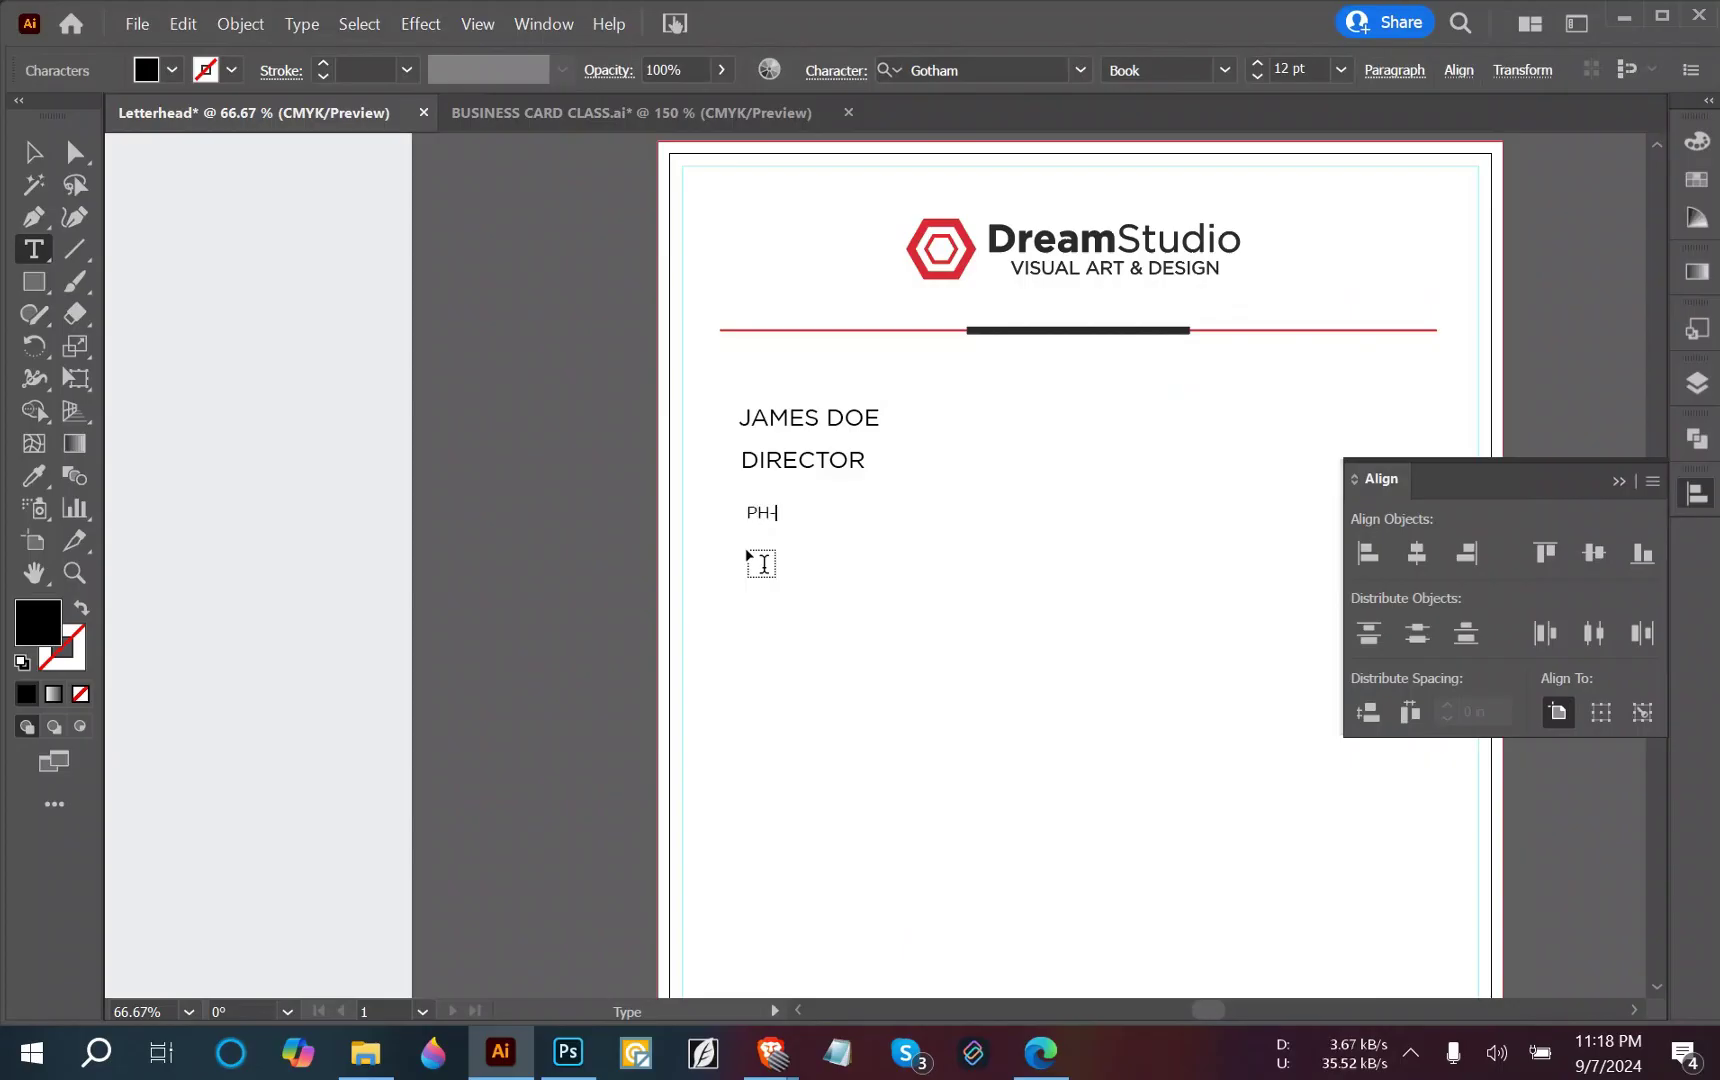
{"action": "type", "text": " +12345678"}
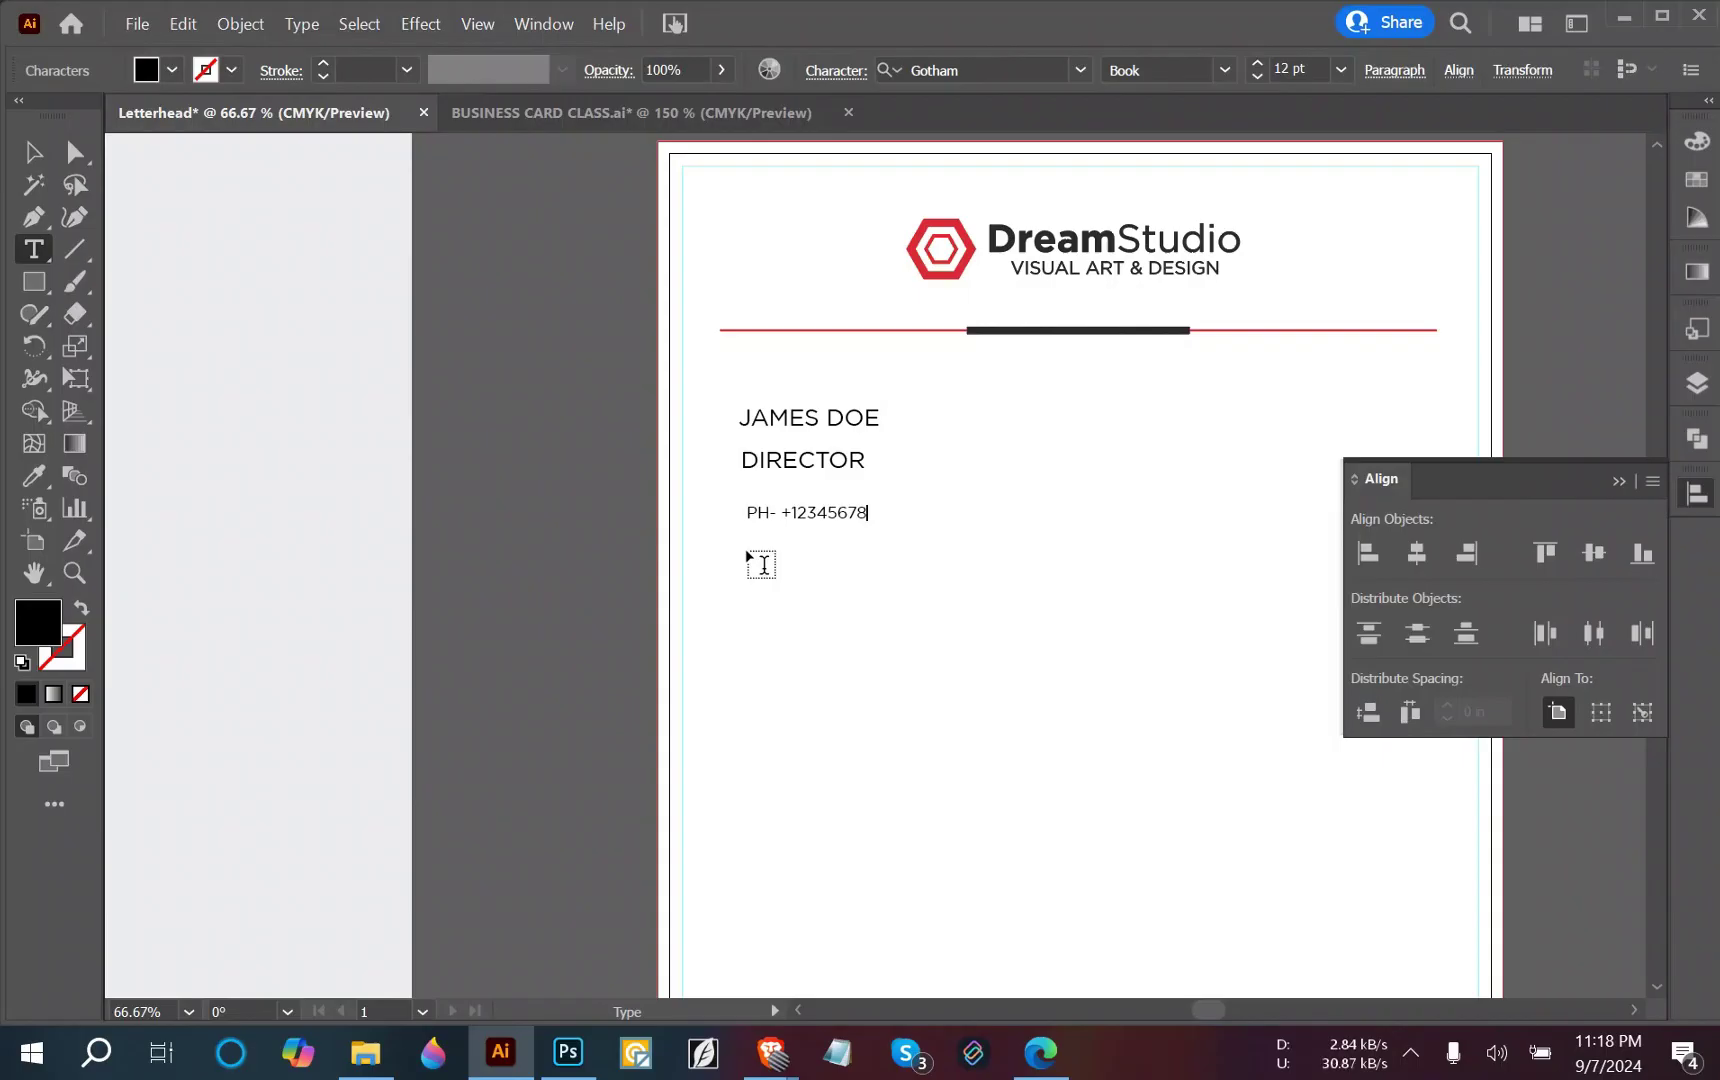
Replace the dash after the PH label with a colon and complete the phone number.
{"action": "left_click", "coordinate": [778, 512]}
{"action": "key", "text": "BackSpace"}
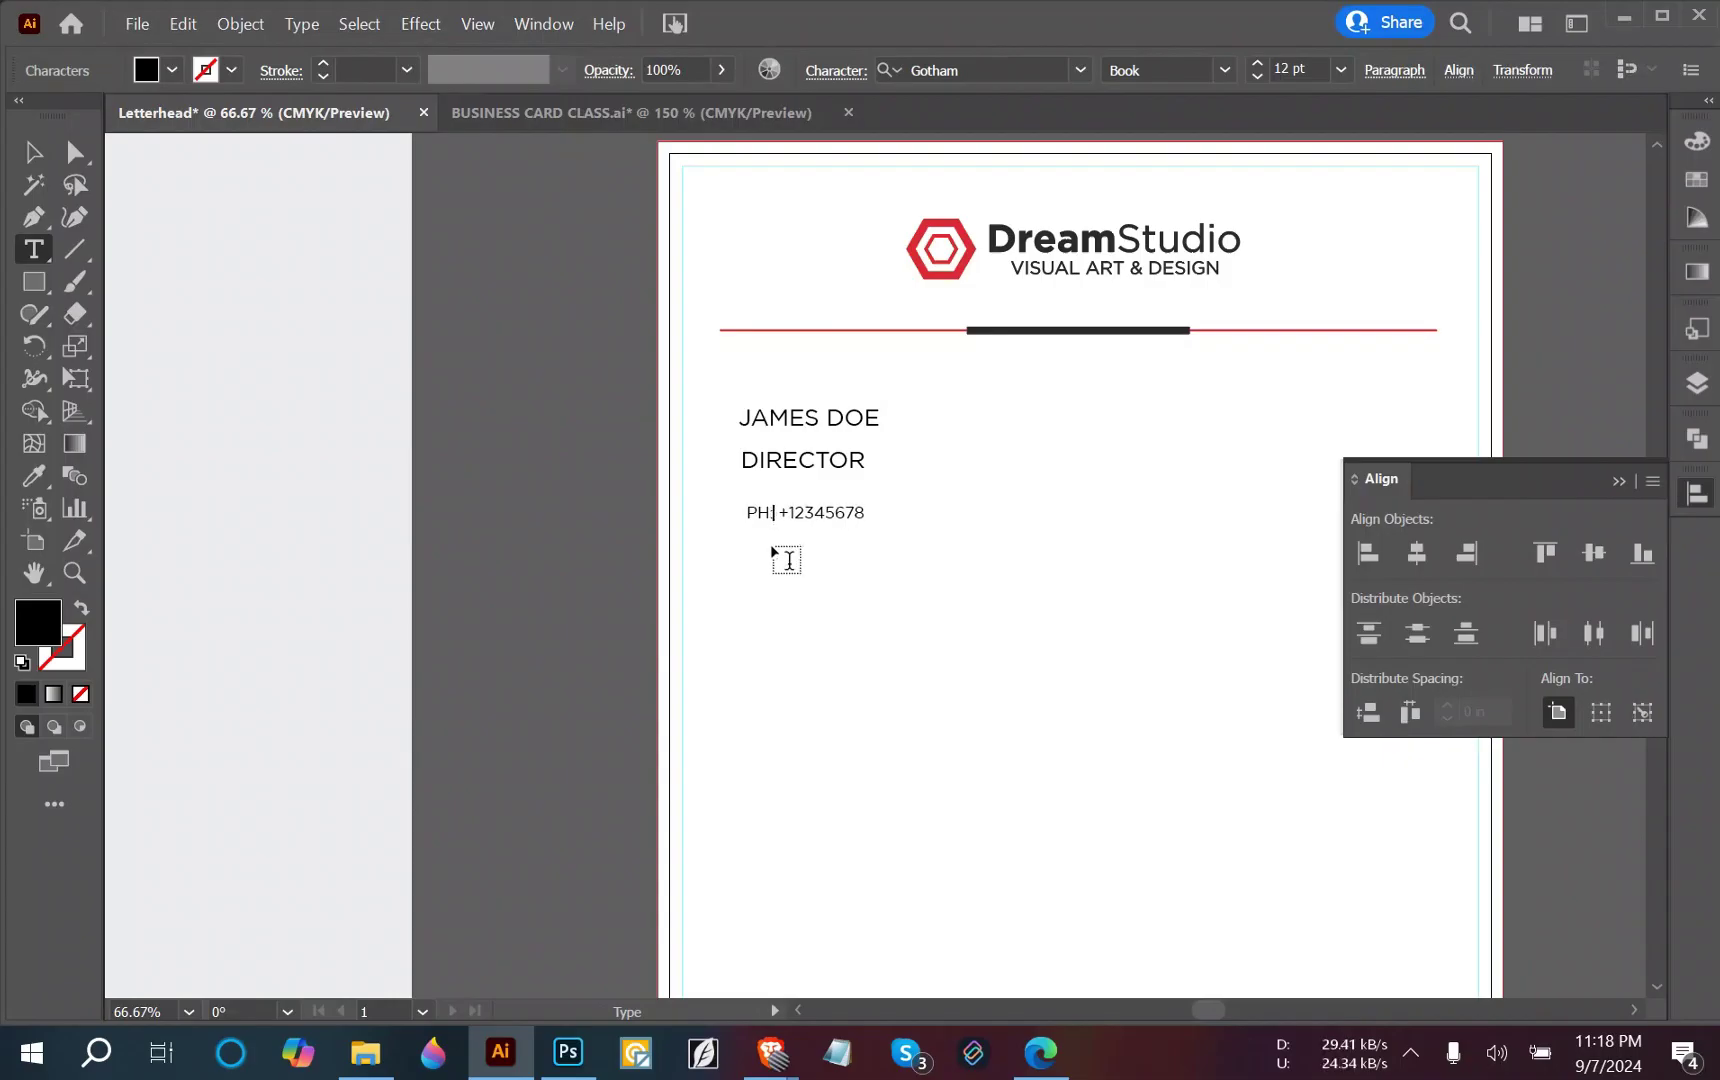
{"action": "type", "text": ":"}
{"action": "key", "text": "Escape"}
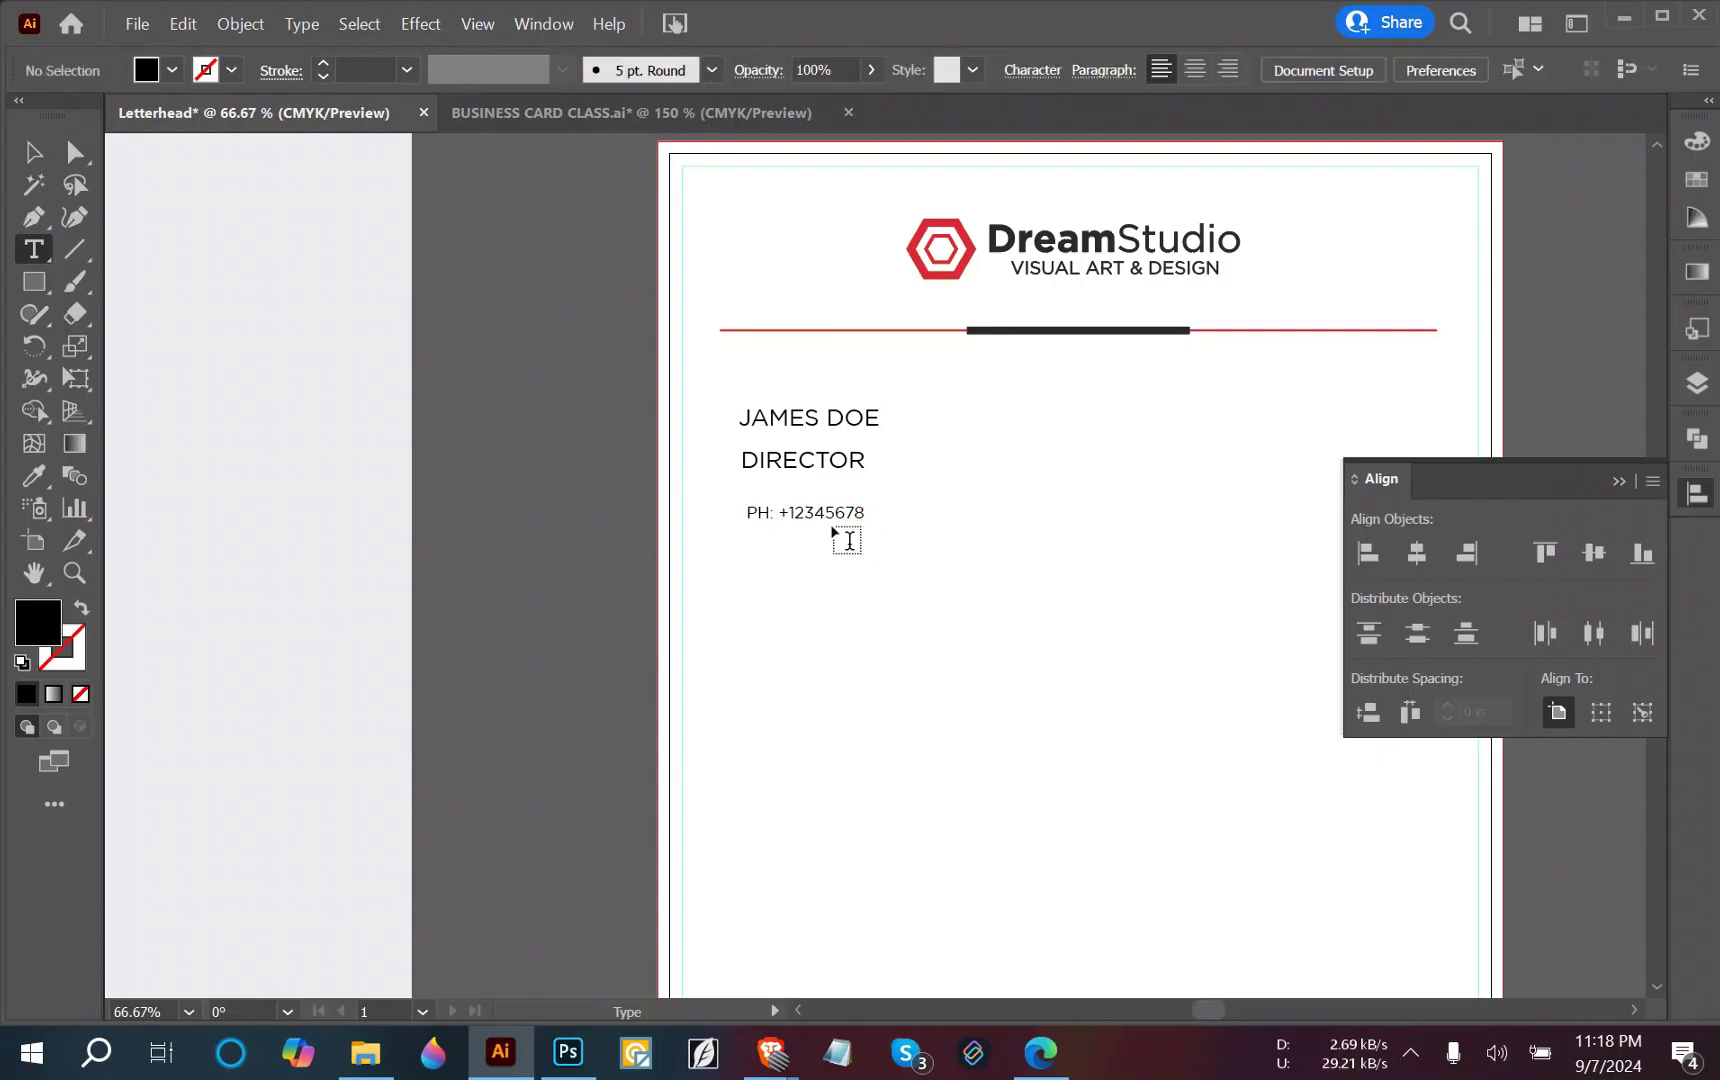
{"action": "left_click", "coordinate": [866, 513]}
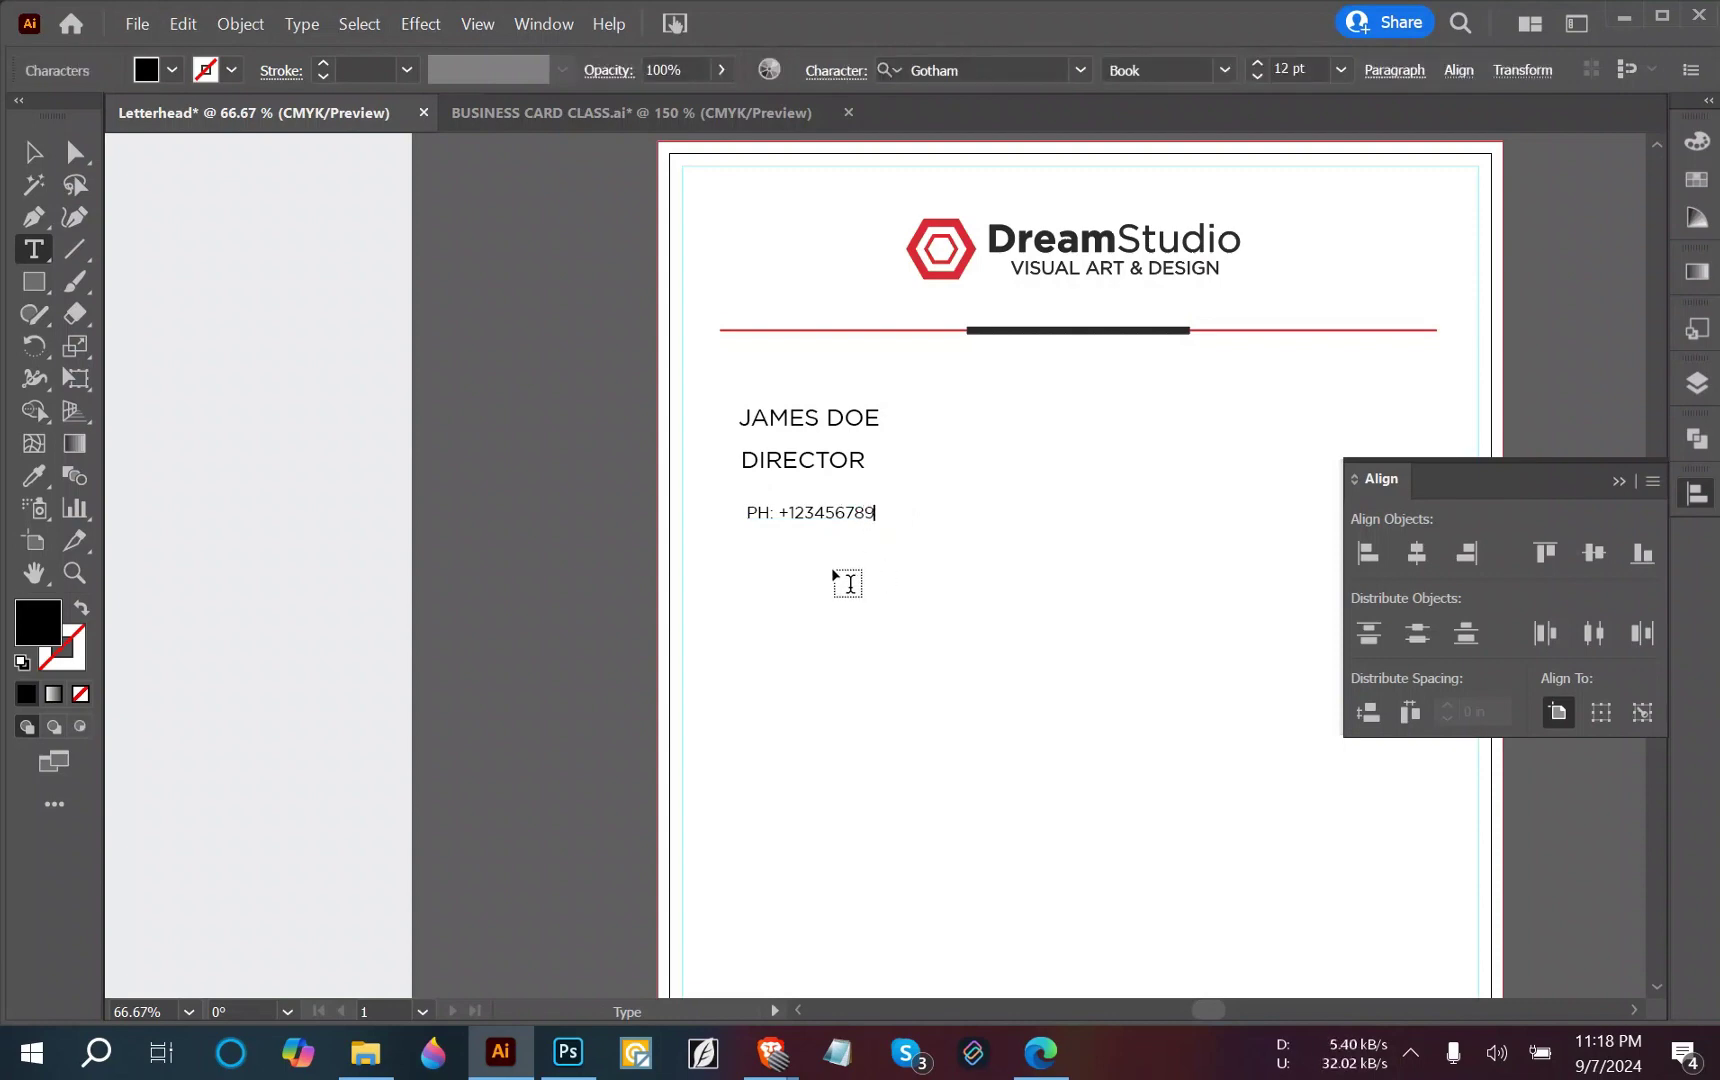
Add a second line labelled MAIL: with the contact's e-mail address.
{"action": "key", "text": "Return"}
{"action": "type", "text": "MAIL: jamesdoe@"}
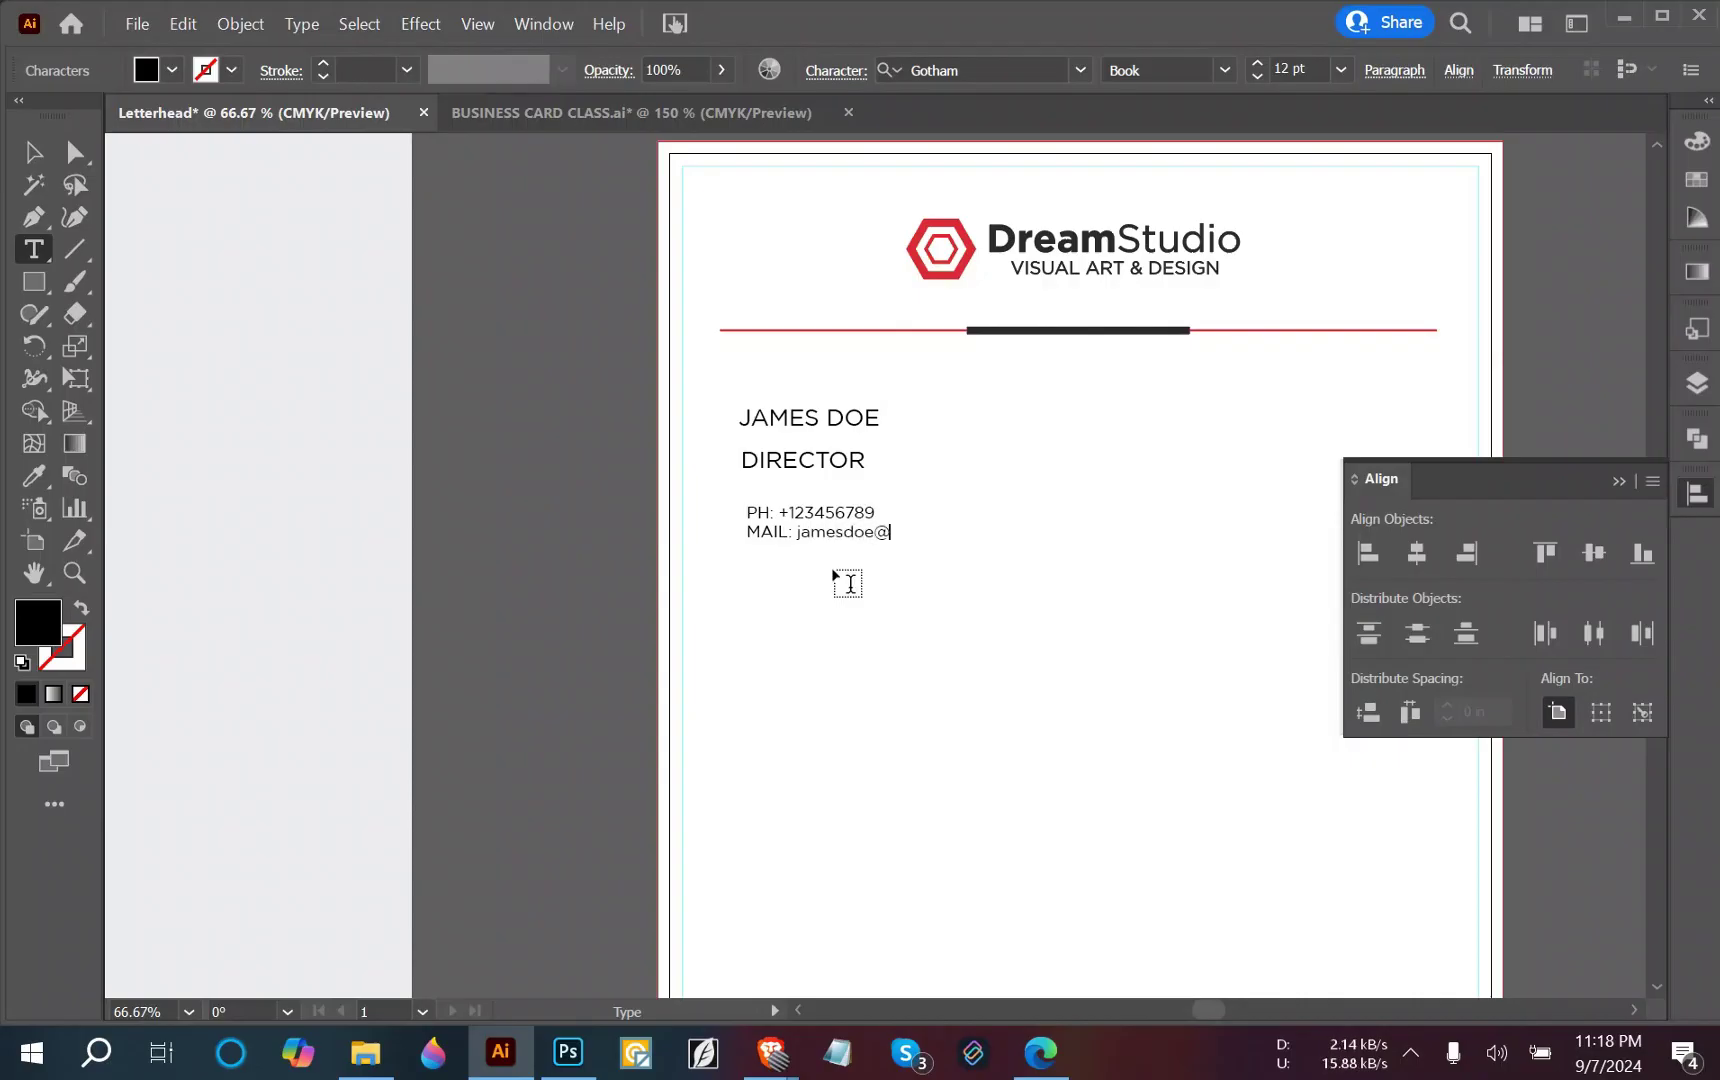
{"action": "type", "text": "domain.com"}
Add a third line with the uppercase label LOCATION: below the e-mail line.
{"action": "key", "text": "Return"}
{"action": "type", "text": "Loc"}
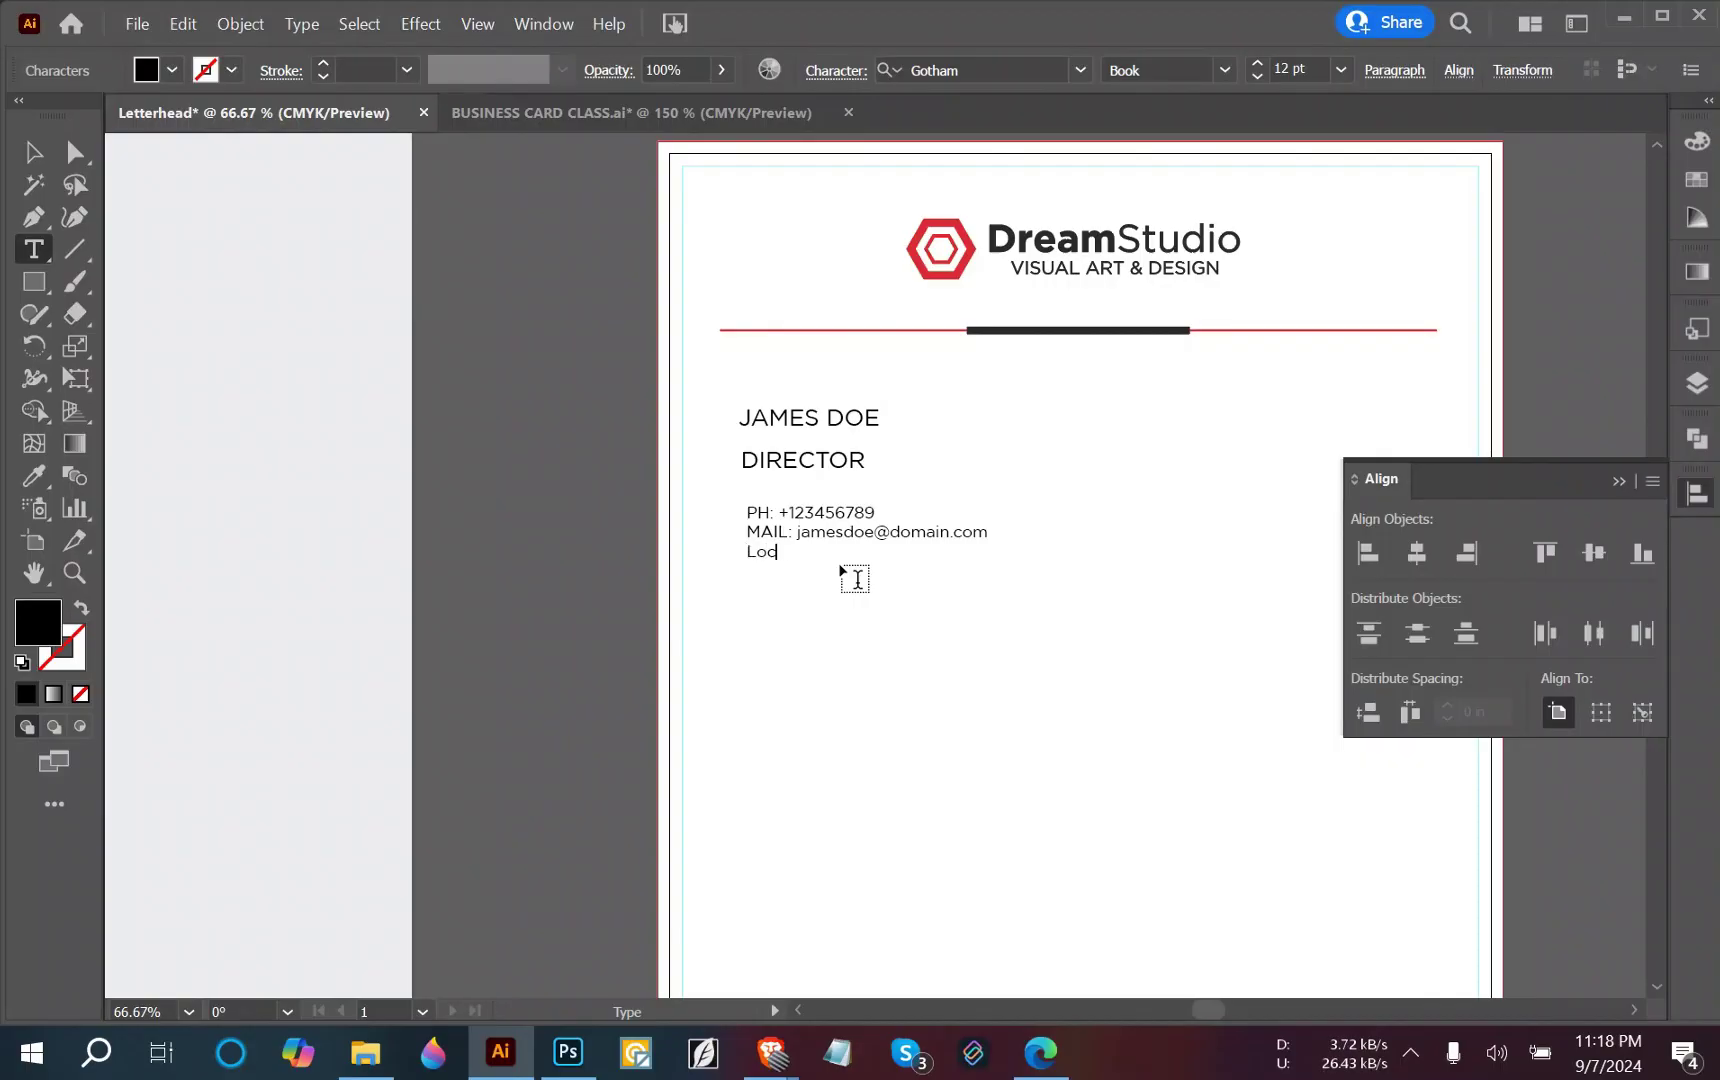
{"action": "type", "text": "a"}
{"action": "type", "text": "tion"}
{"action": "type", "text": ":"}
{"action": "type", "text": "LOCAT"}
{"action": "type", "text": "ION:"}
Expand the PH label in the first contact line to PHONE.
{"action": "left_click", "coordinate": [770, 512]}
{"action": "type", "text": "ONE"}
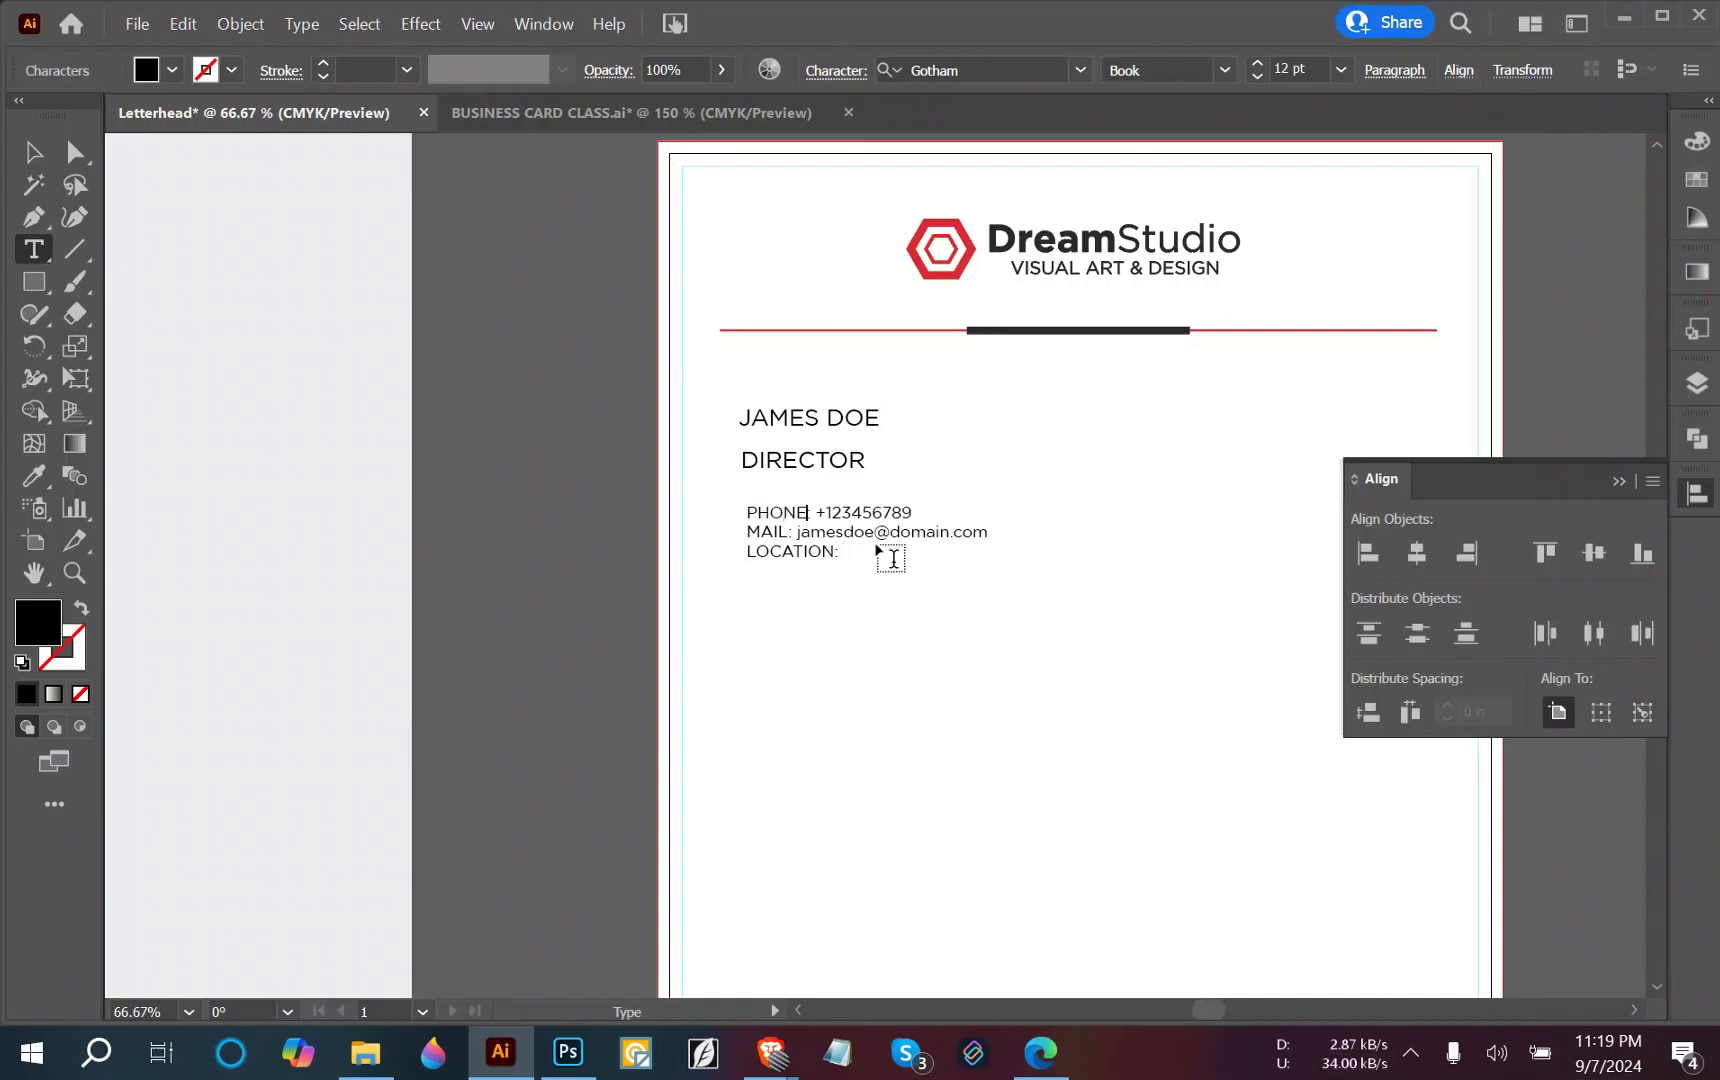
{"action": "key", "text": "Escape"}
Fill in the street address after the LOCATION: label and finish editing the contact block.
{"action": "left_click", "coordinate": [842, 551]}
{"action": "type", "text": "123 street address, VA 2345"}
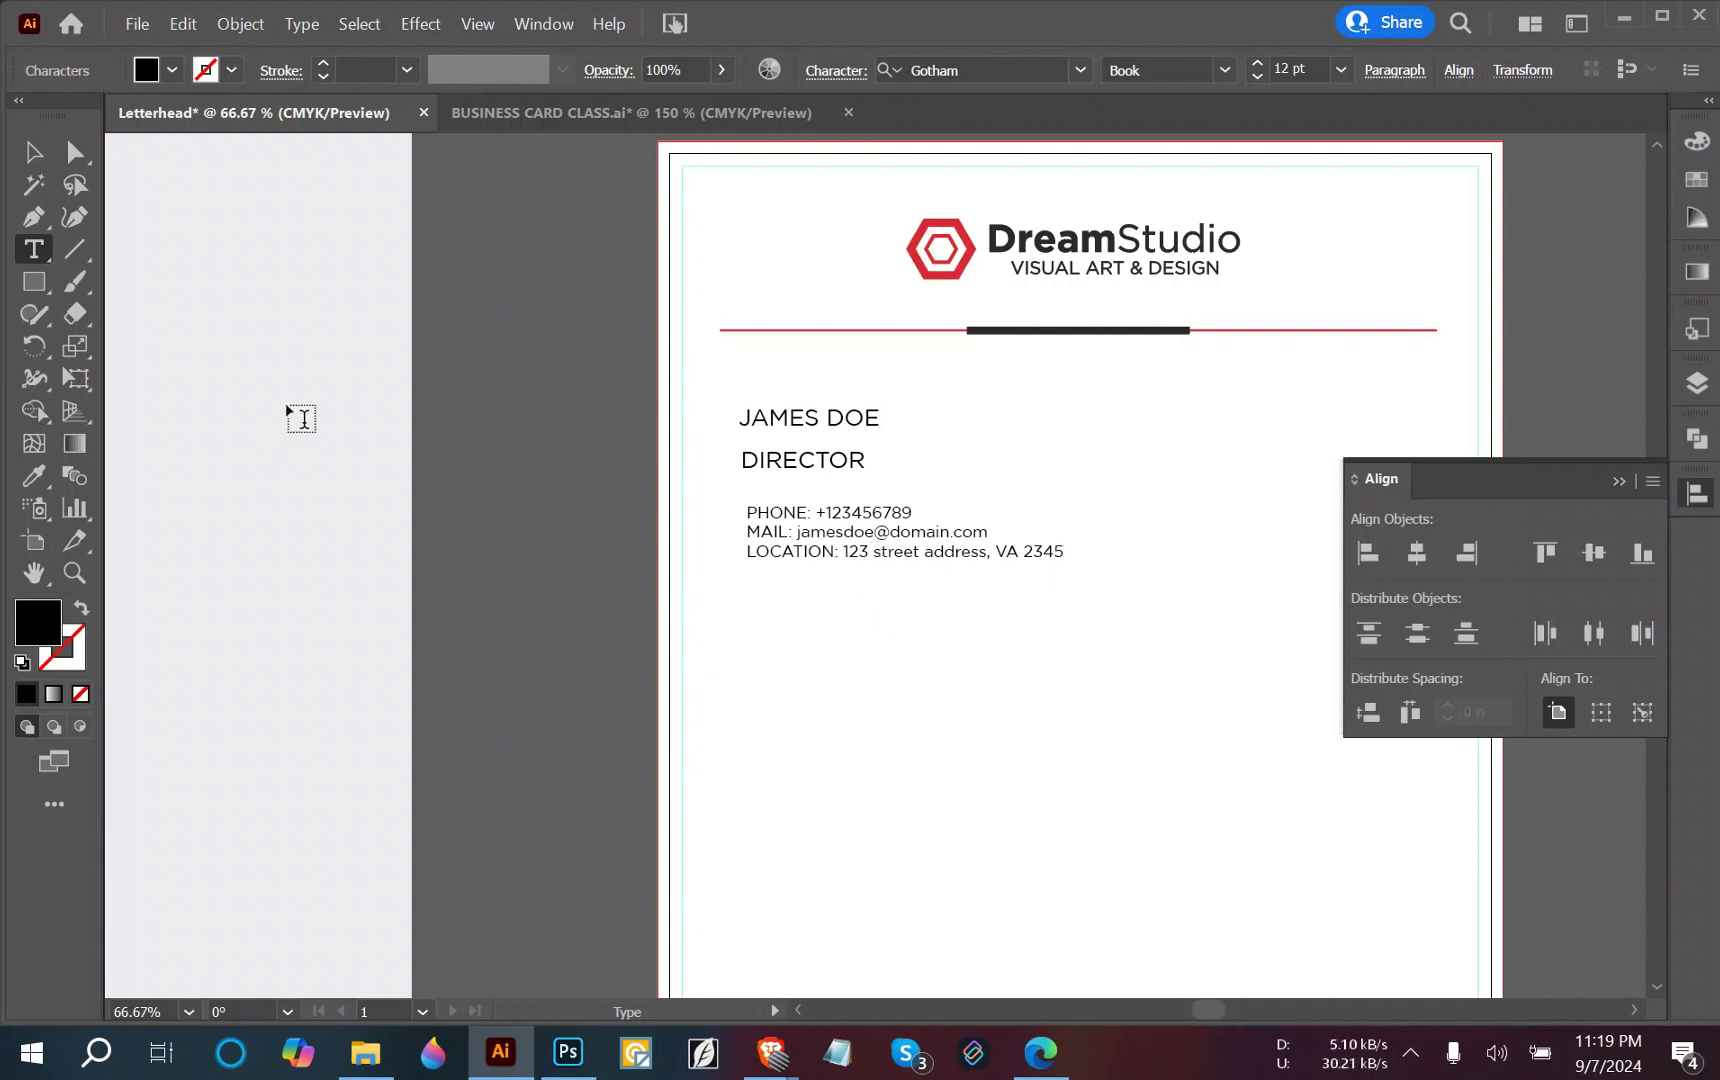
{"action": "left_click", "coordinate": [33, 152]}
{"action": "left_click", "coordinate": [548, 530]}
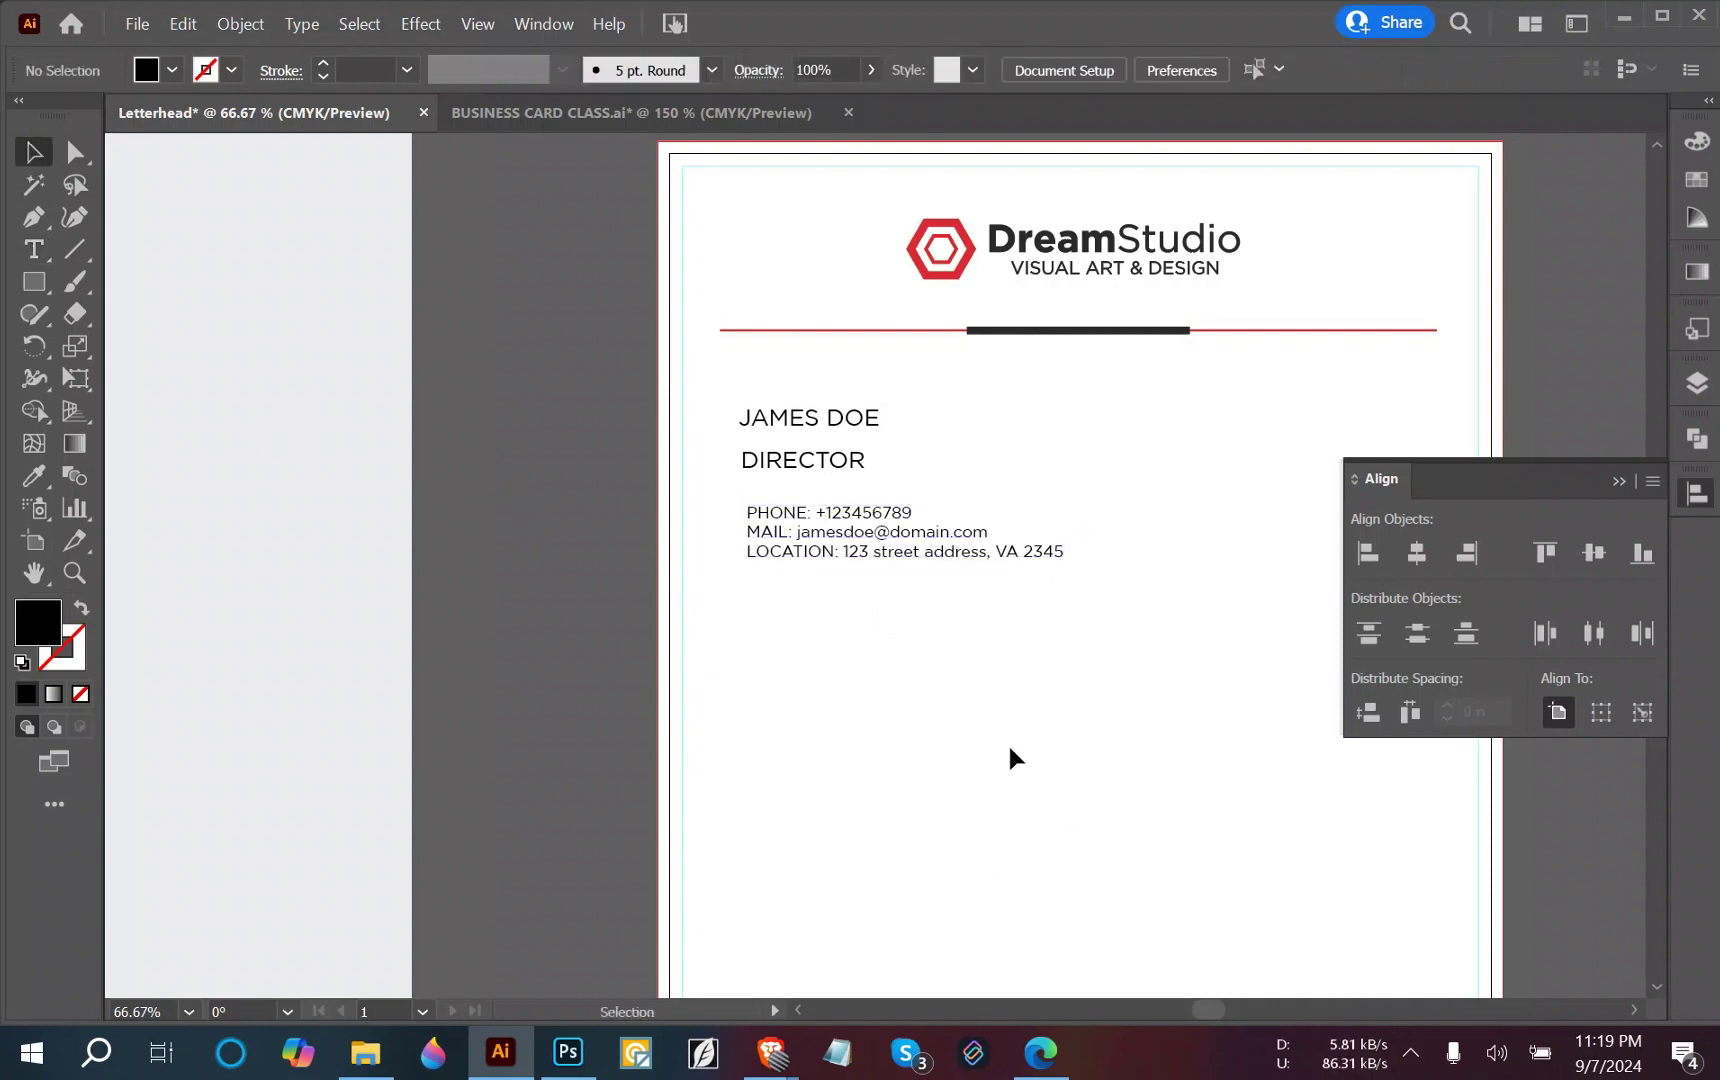
Move the three-line contact block up close beneath DIRECTOR and align its left edge with that line.
{"action": "scroll", "coordinate": [1010, 757], "scroll_direction": "down", "scroll_amount": 1}
{"action": "left_click_drag", "start_coordinate": [1010, 757], "coordinate": [576, 664]}
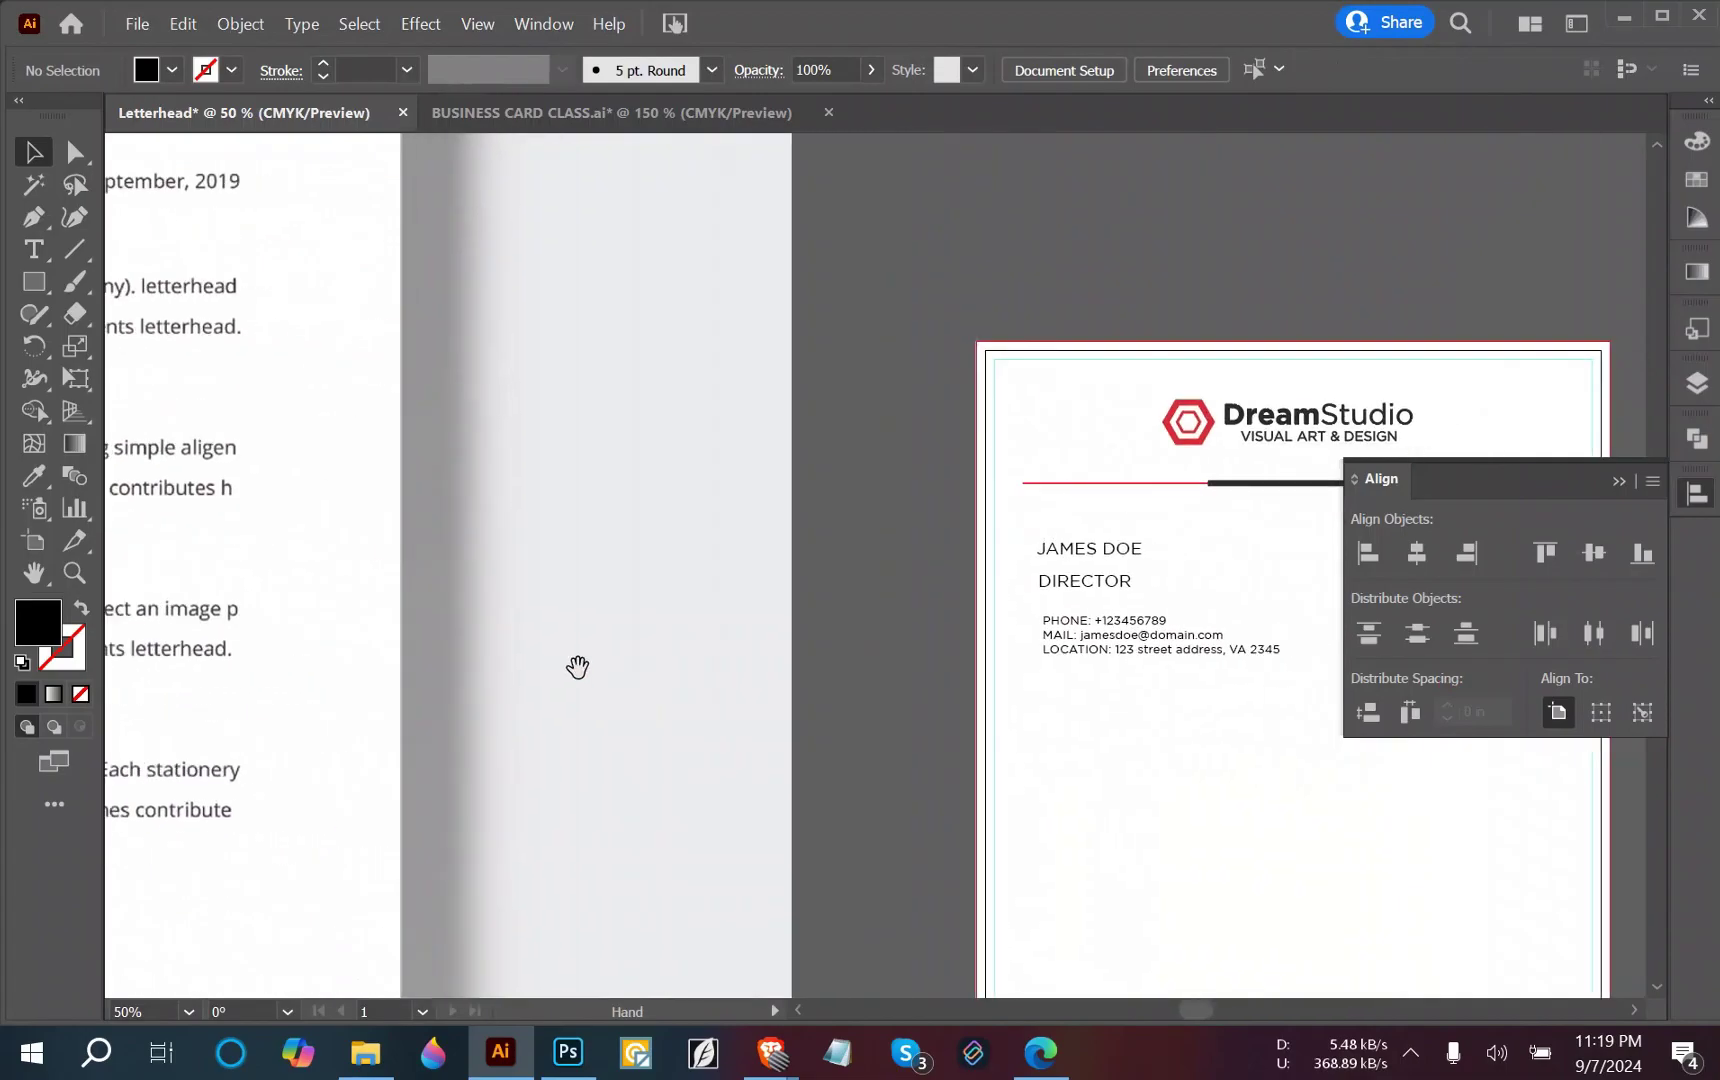
{"action": "left_click_drag", "start_coordinate": [1125, 650], "coordinate": [1122, 641]}
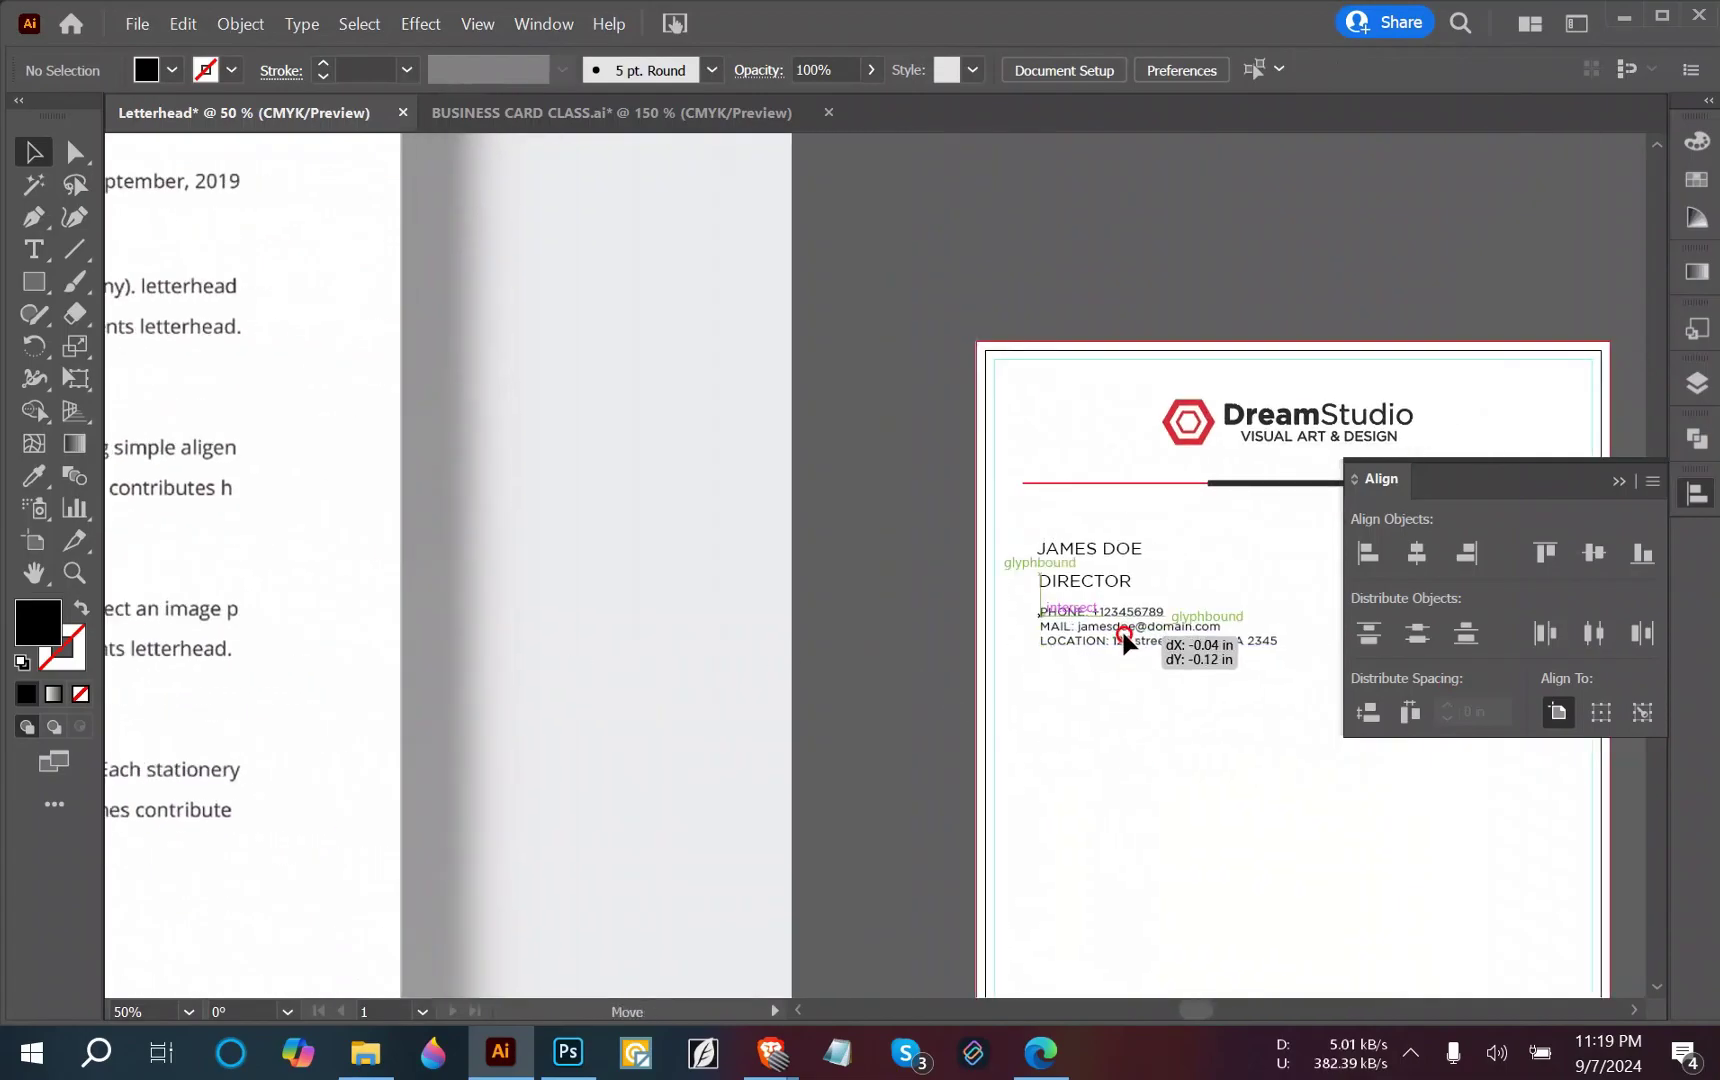
{"action": "left_click", "coordinate": [1106, 719]}
Duplicate the three-line contact block directly below the original and compare the layout with the reference letter.
{"action": "left_click_drag", "start_coordinate": [1182, 748], "coordinate": [844, 596]}
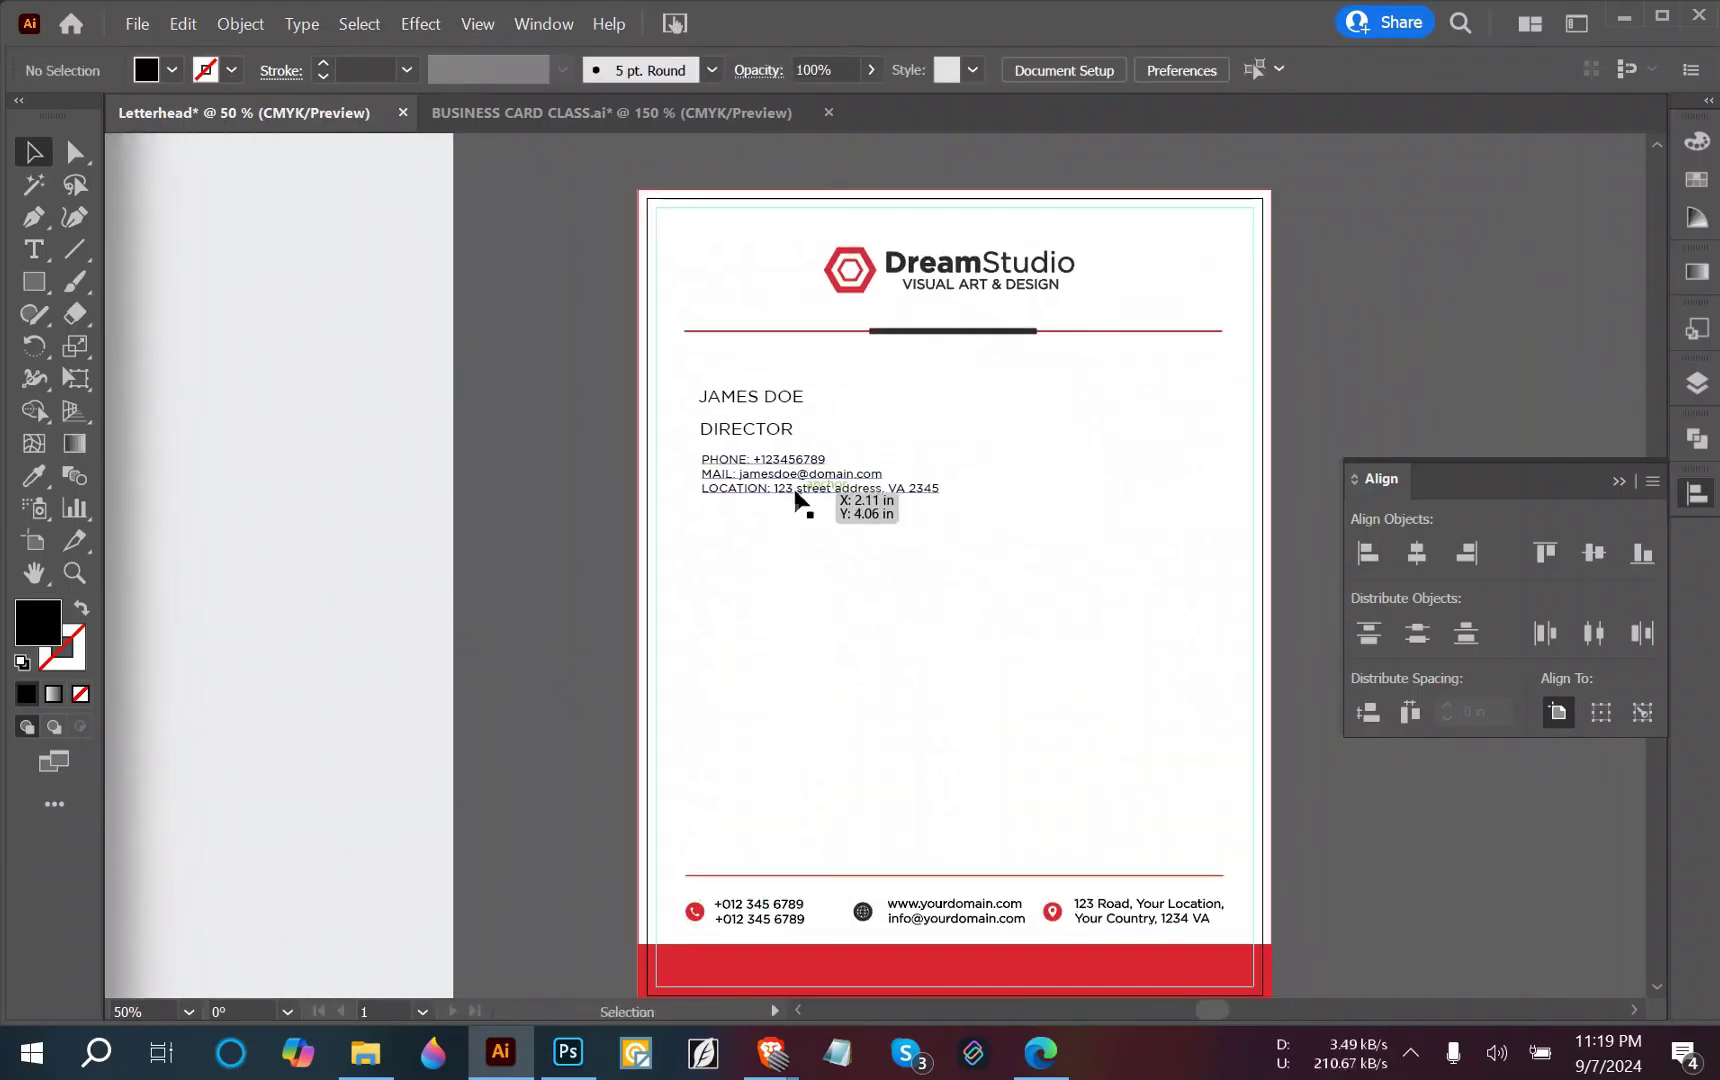
{"action": "left_click_drag", "start_coordinate": [792, 490], "coordinate": [793, 549]}
{"action": "scroll", "coordinate": [491, 588], "scroll_direction": "down", "scroll_amount": 2}
{"action": "left_click_drag", "start_coordinate": [491, 588], "coordinate": [1119, 605]}
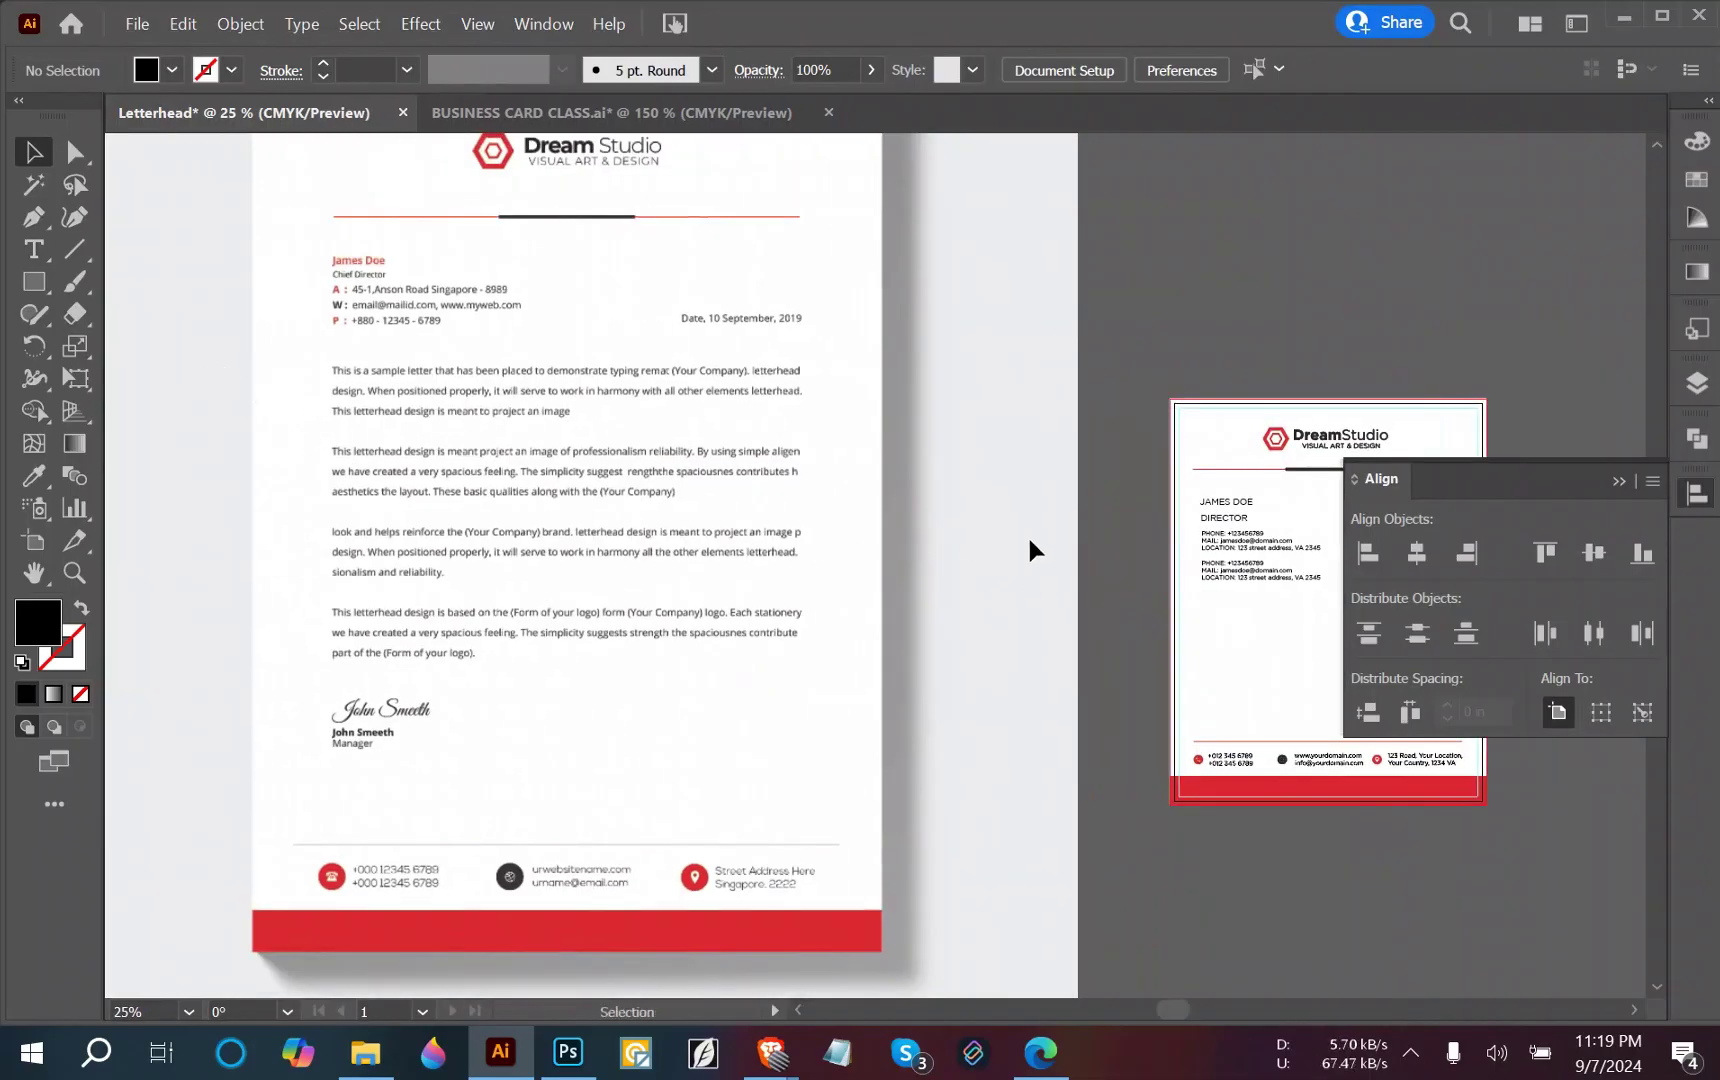
{"action": "scroll", "coordinate": [1029, 549], "scroll_direction": "right", "scroll_amount": 5}
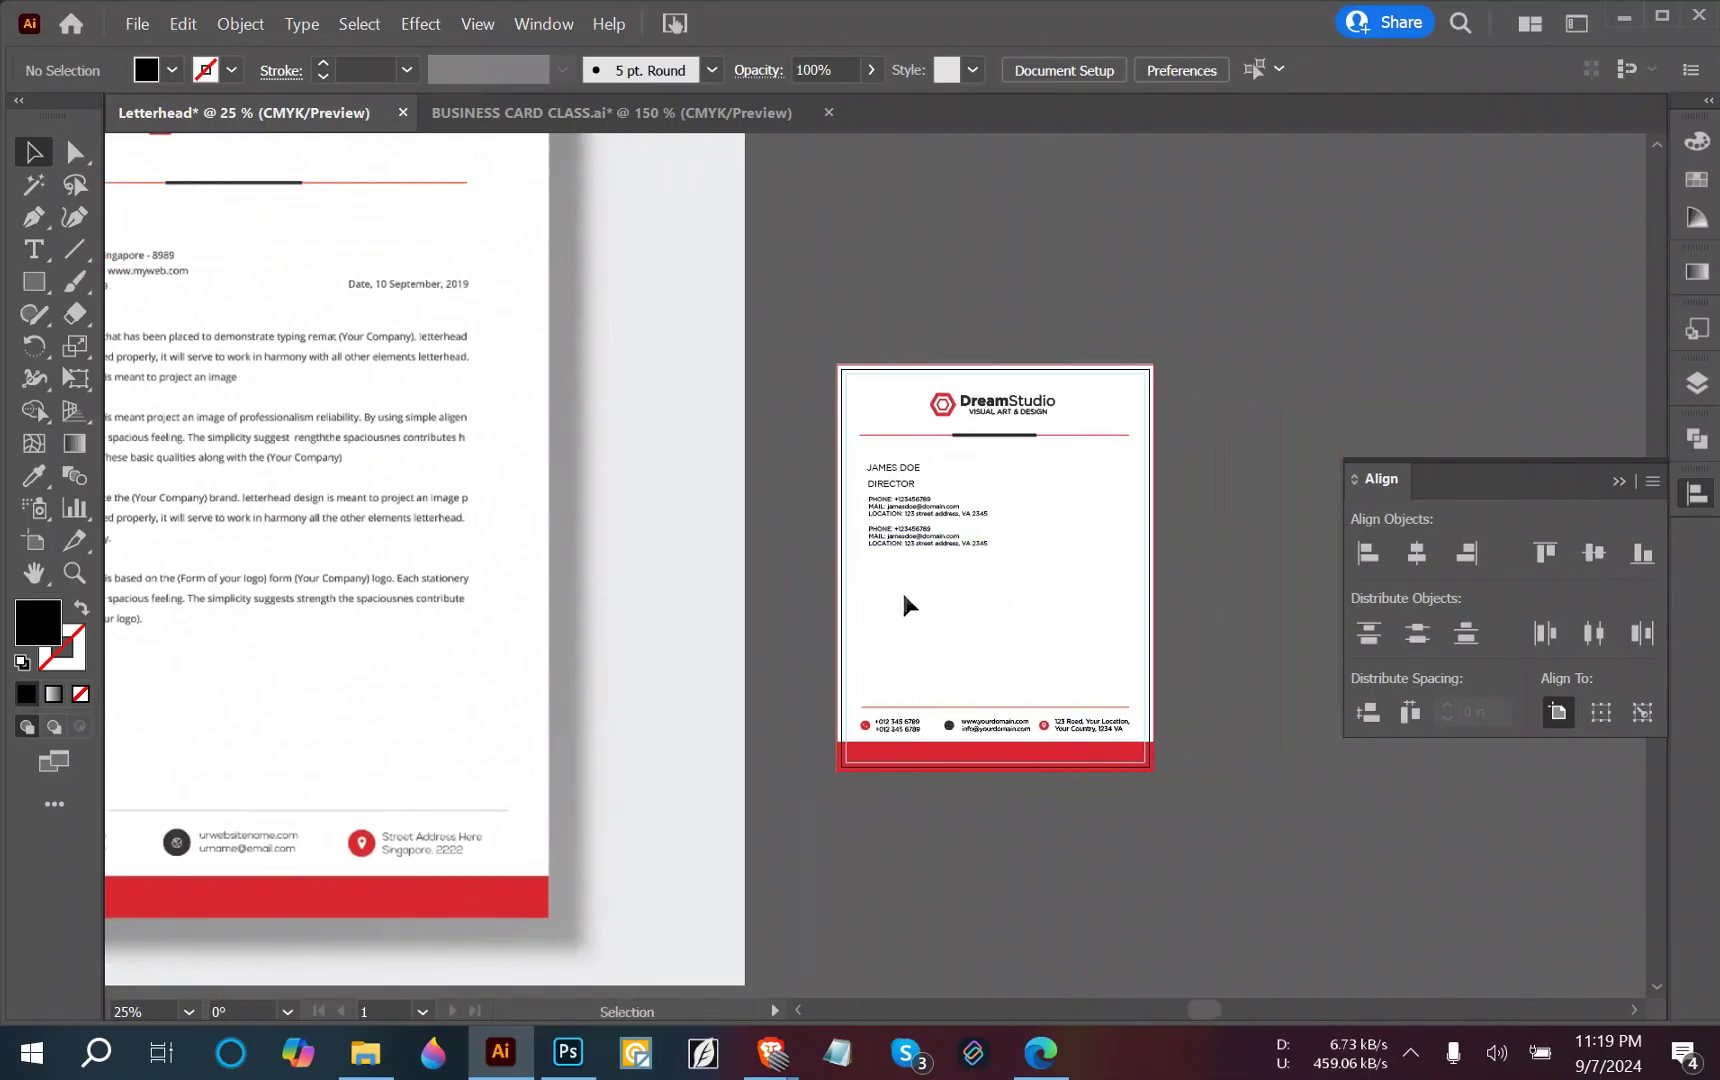
{"action": "scroll", "coordinate": [902, 589], "scroll_direction": "up", "scroll_amount": 2}
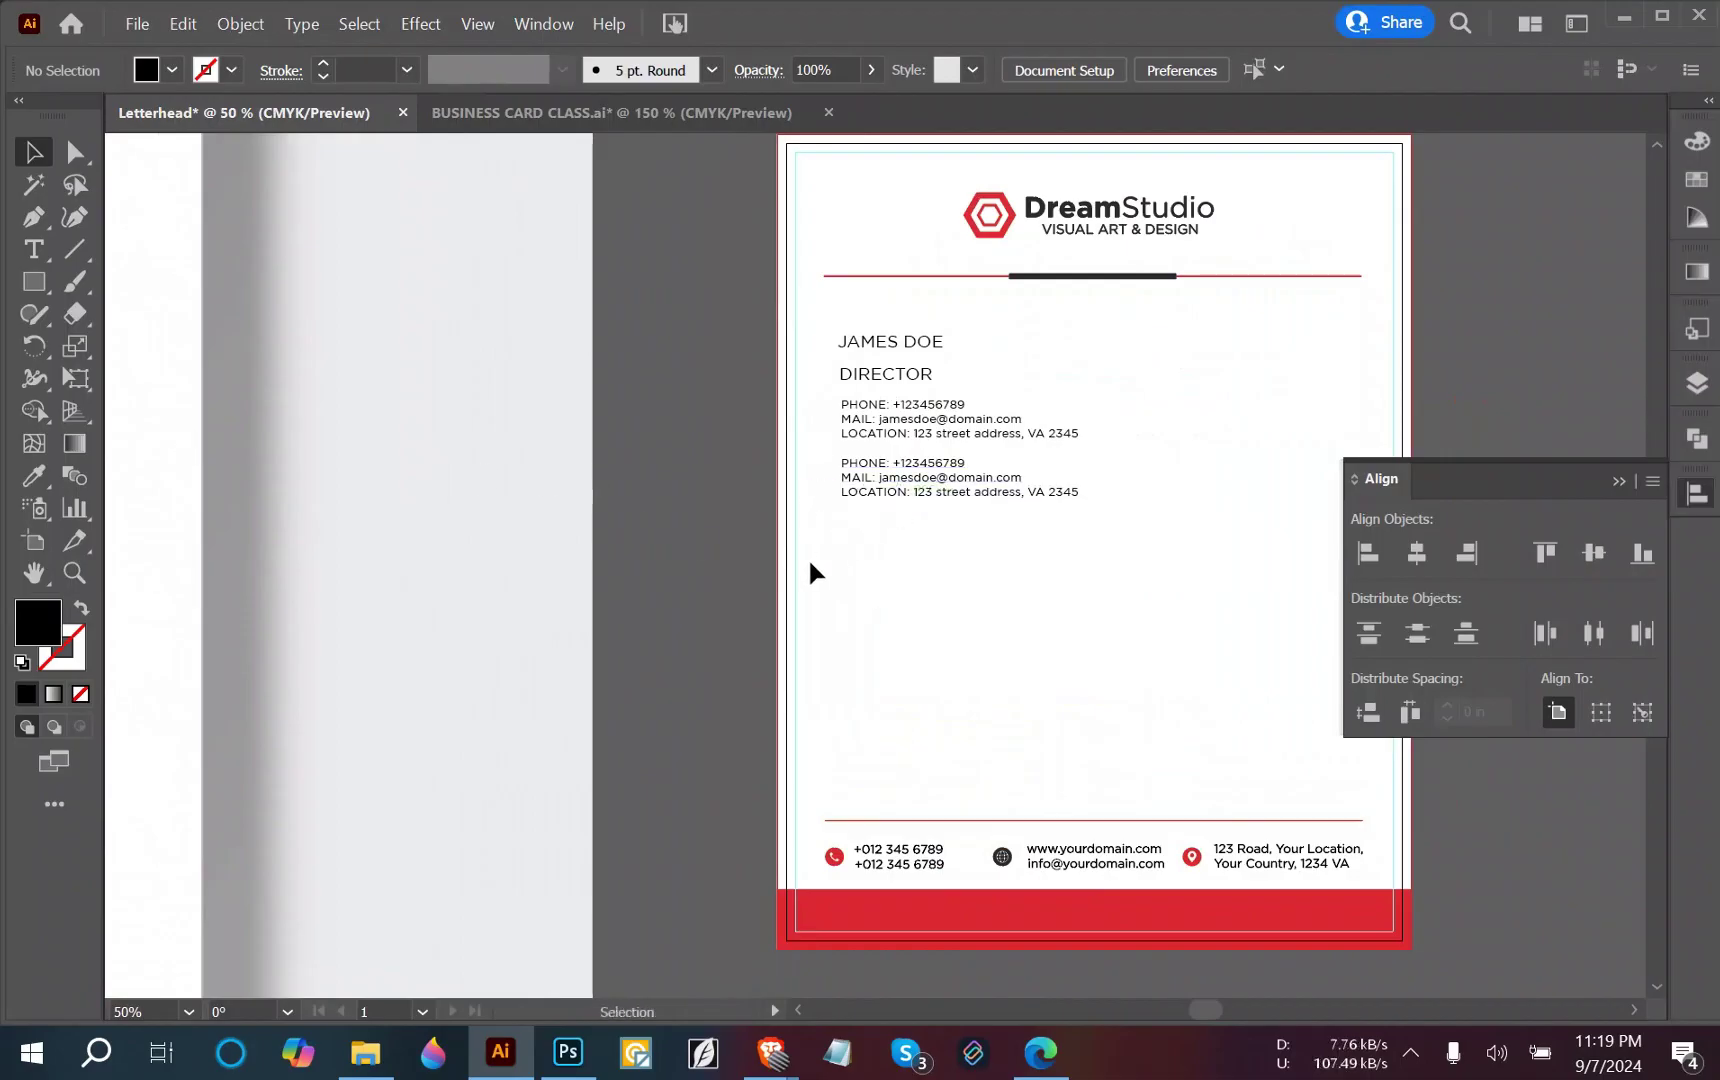
{"action": "key", "text": "t"}
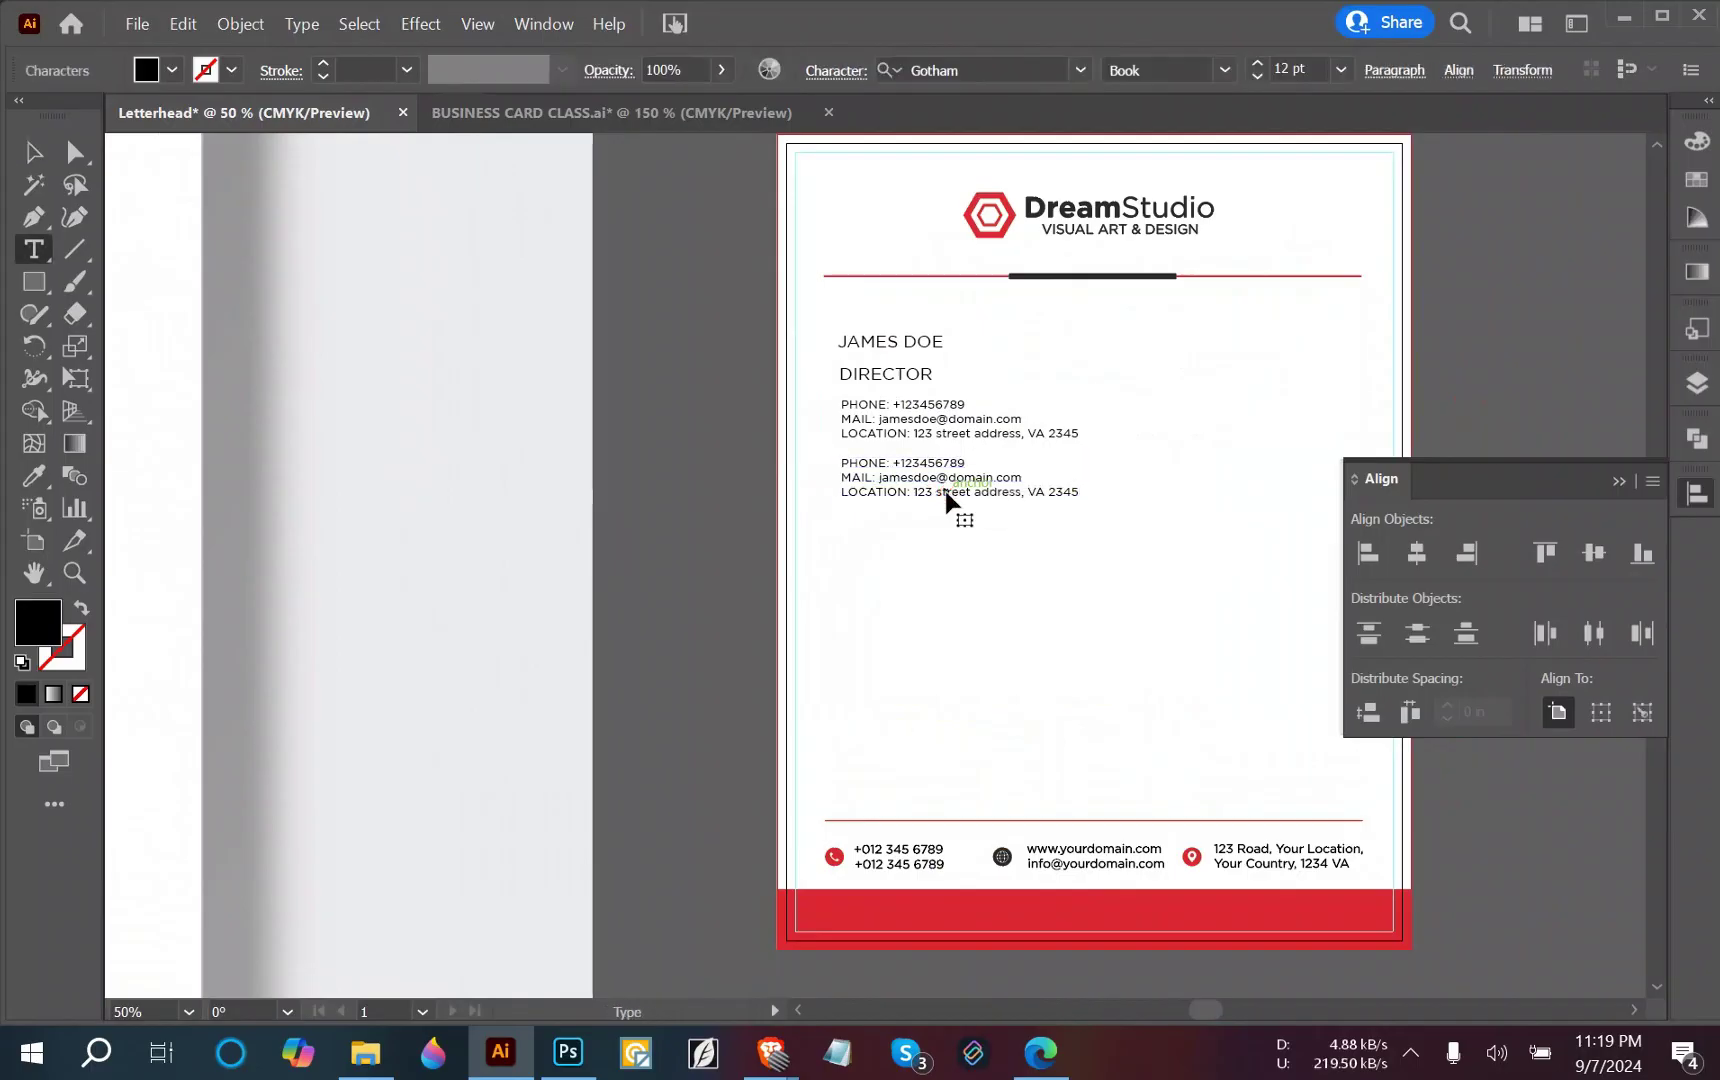
{"action": "left_click", "coordinate": [30, 163]}
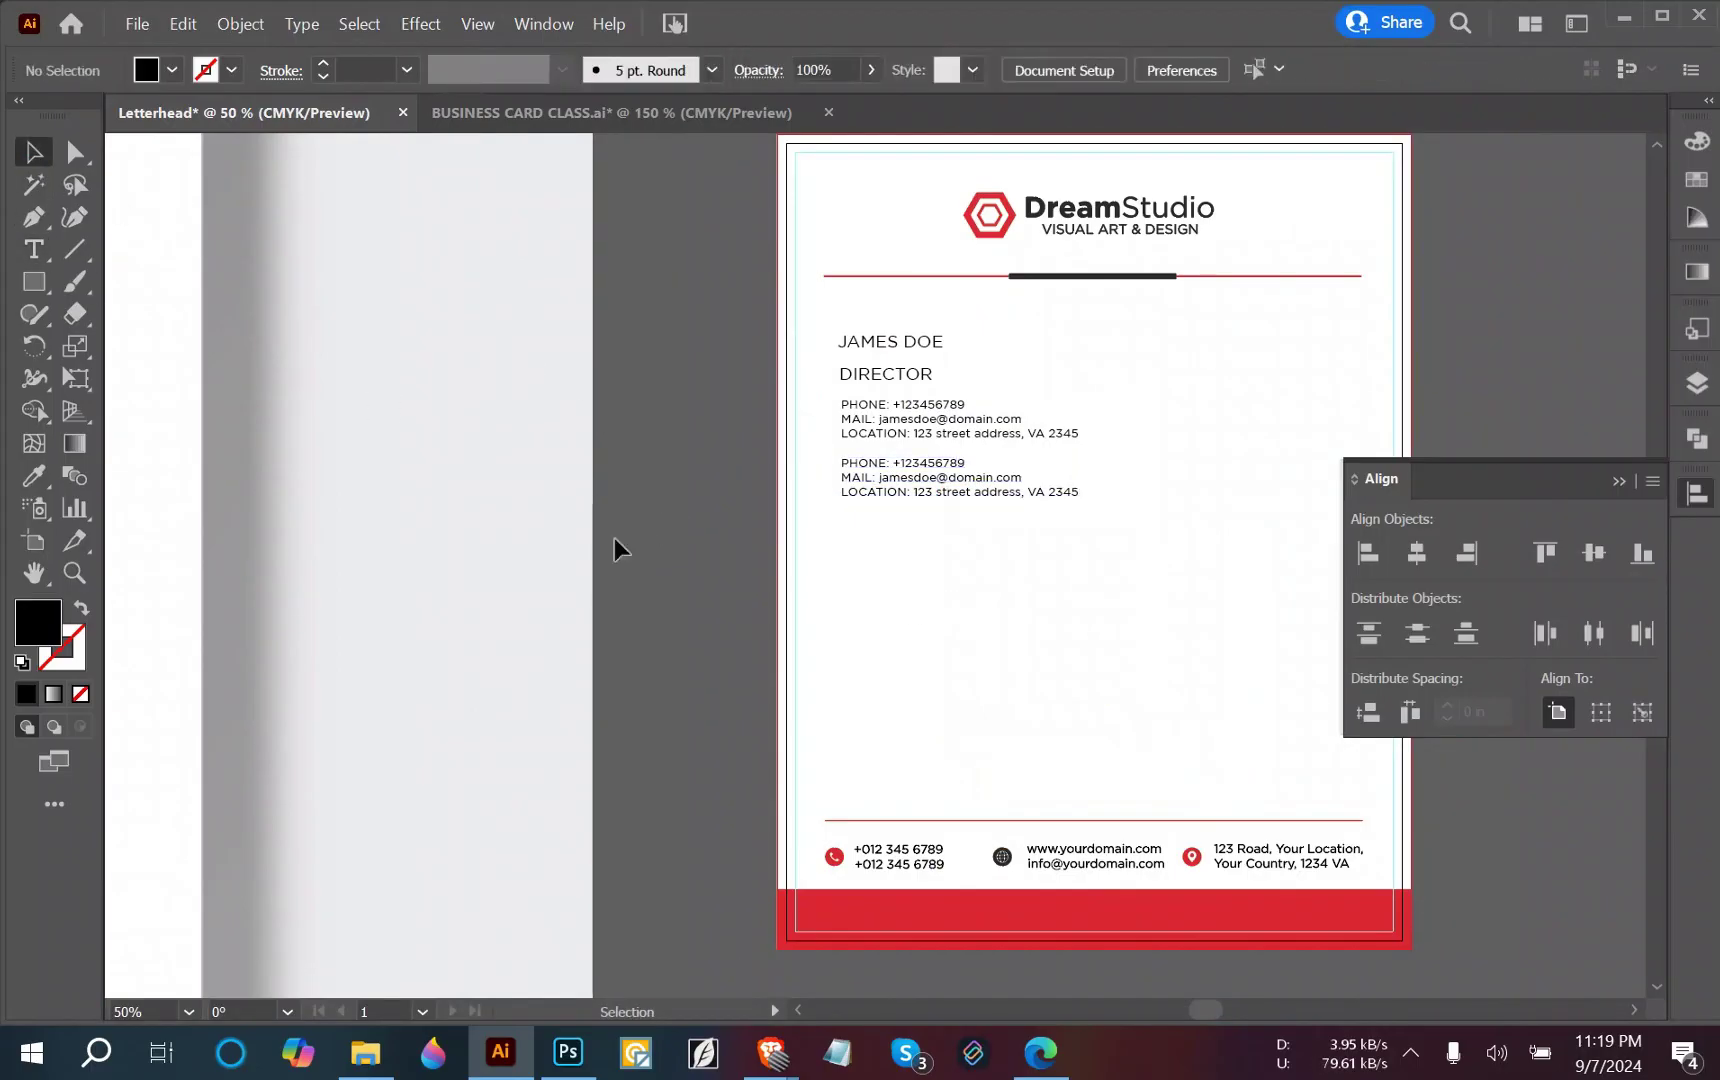
Switch to the web browser, search for lorem ipsum in a new tab and open the lipsum.com site.
{"action": "mouse_move", "coordinate": [771, 1050]}
{"action": "left_click", "coordinate": [684, 920]}
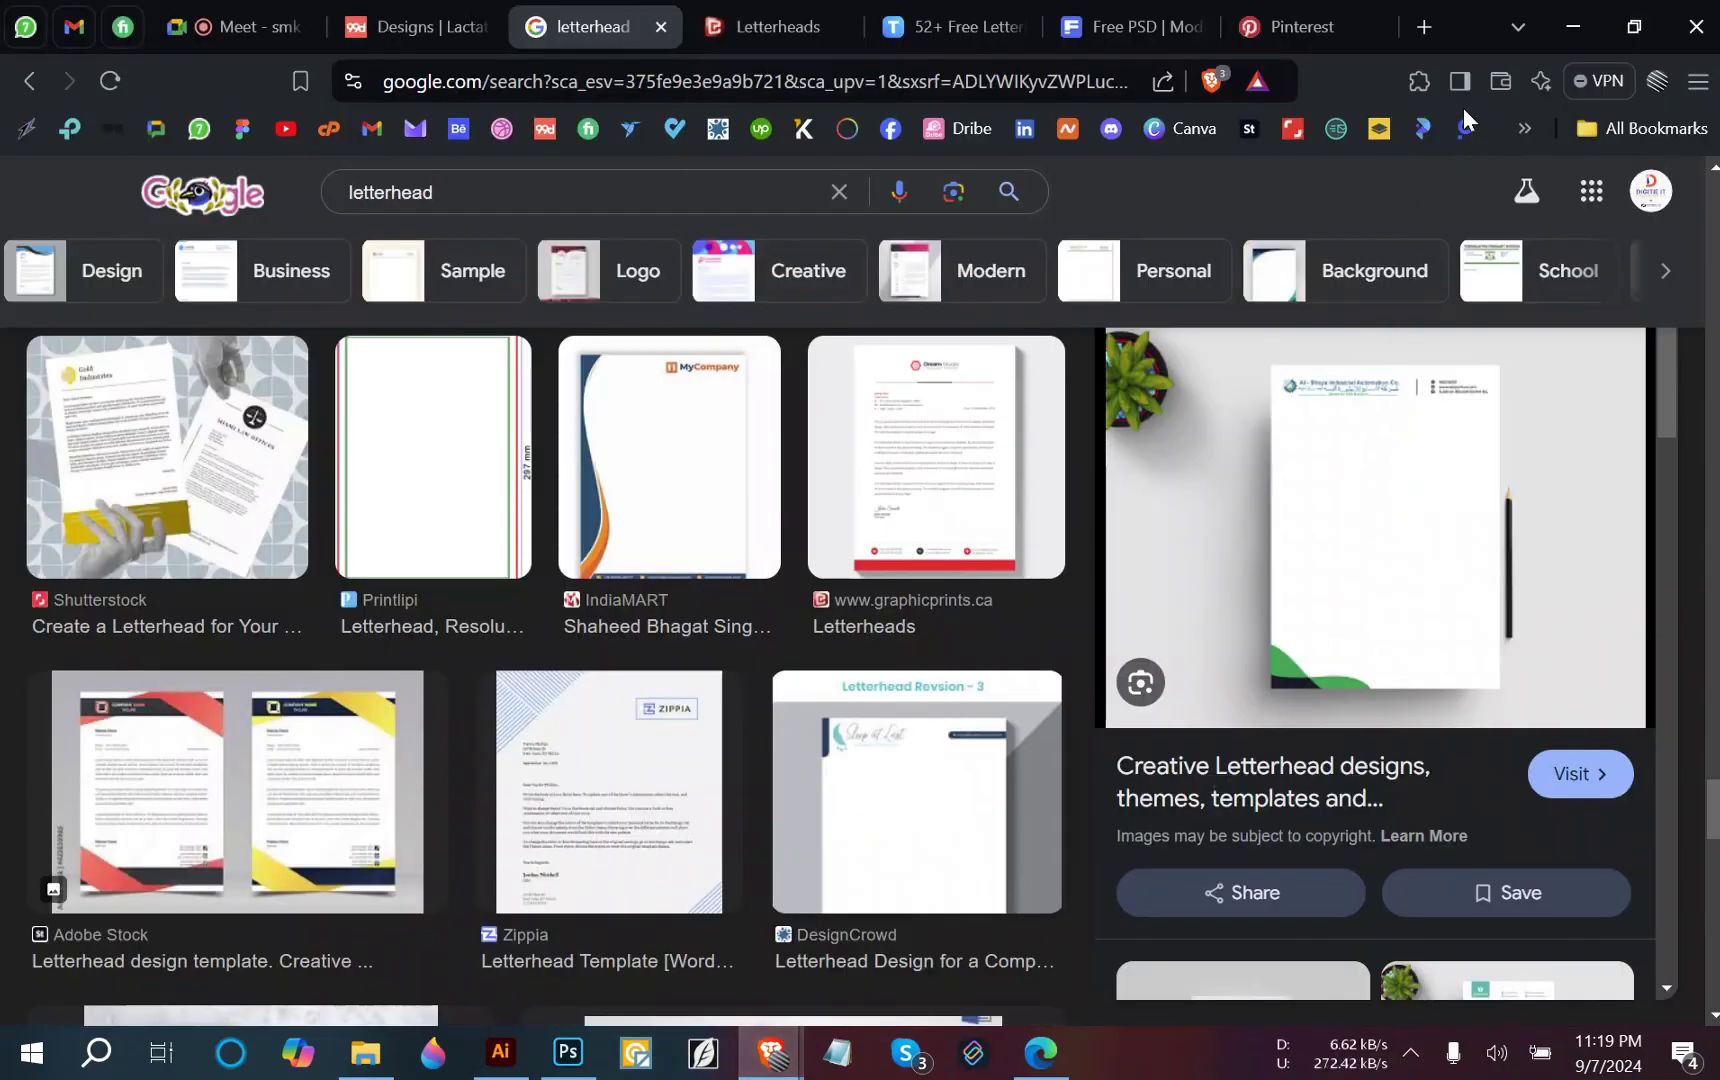
{"action": "left_click", "coordinate": [1427, 26]}
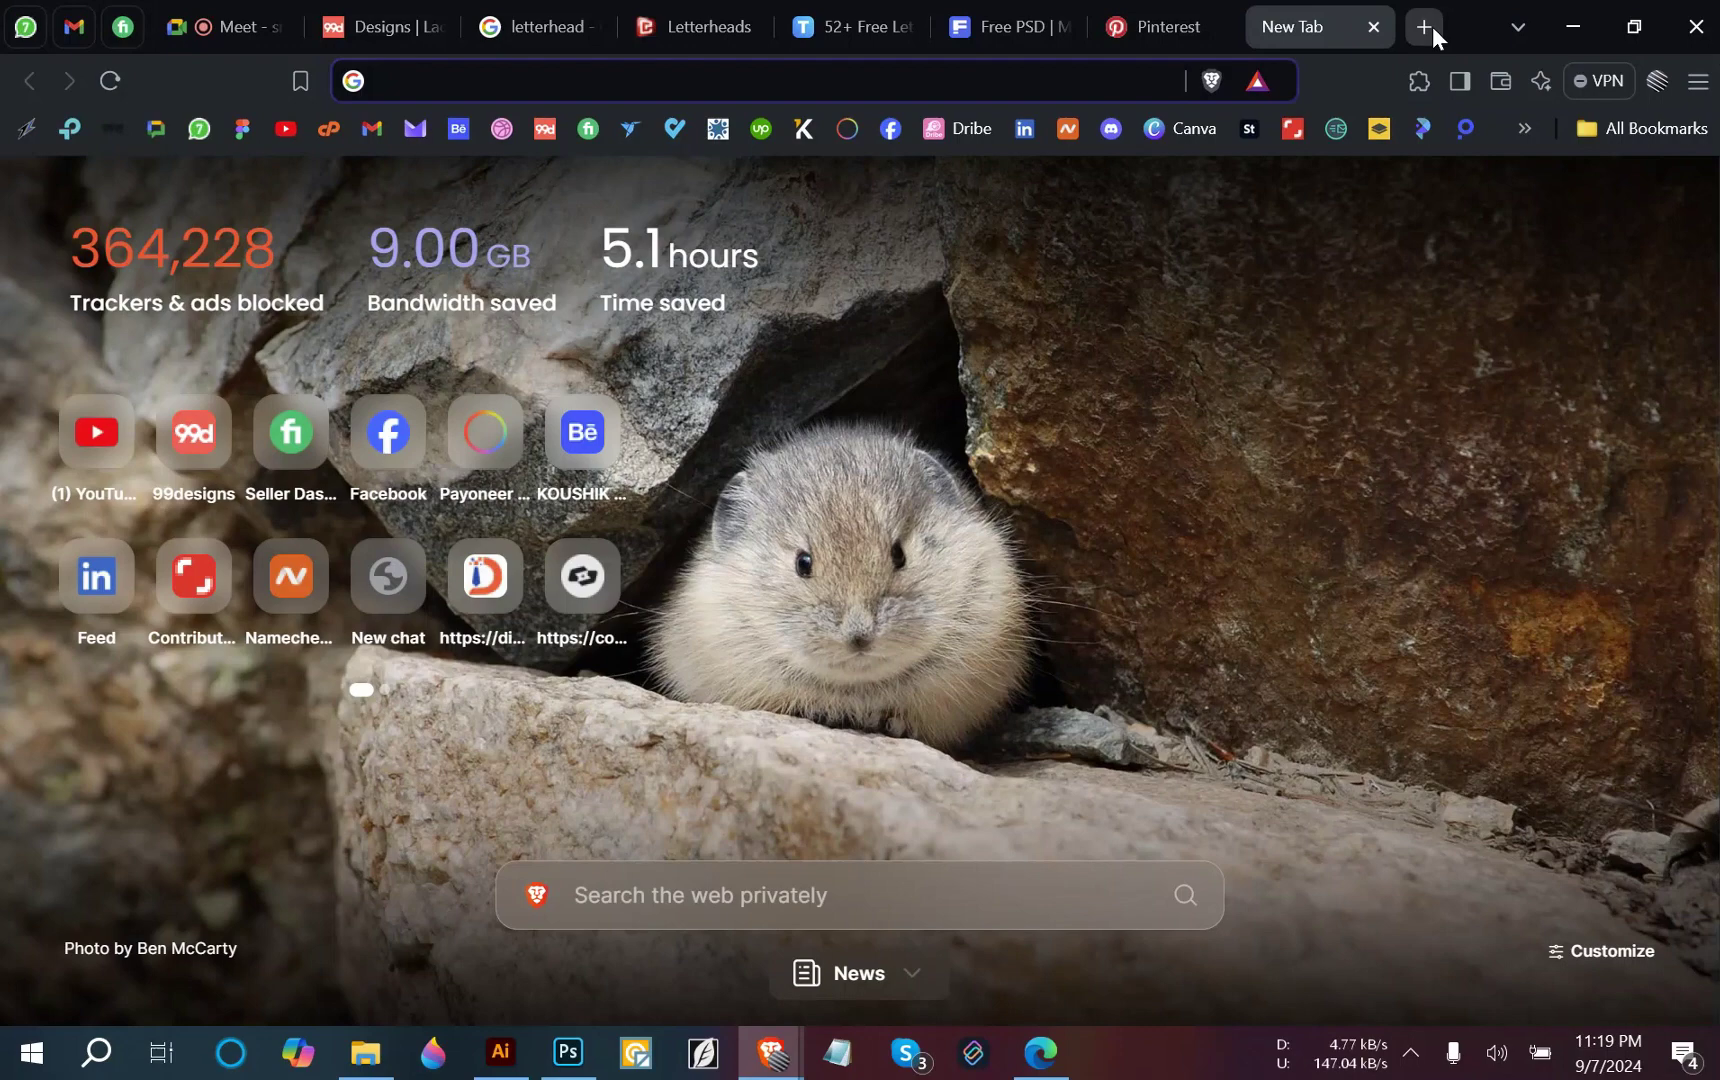
{"action": "type", "text": "lorem"}
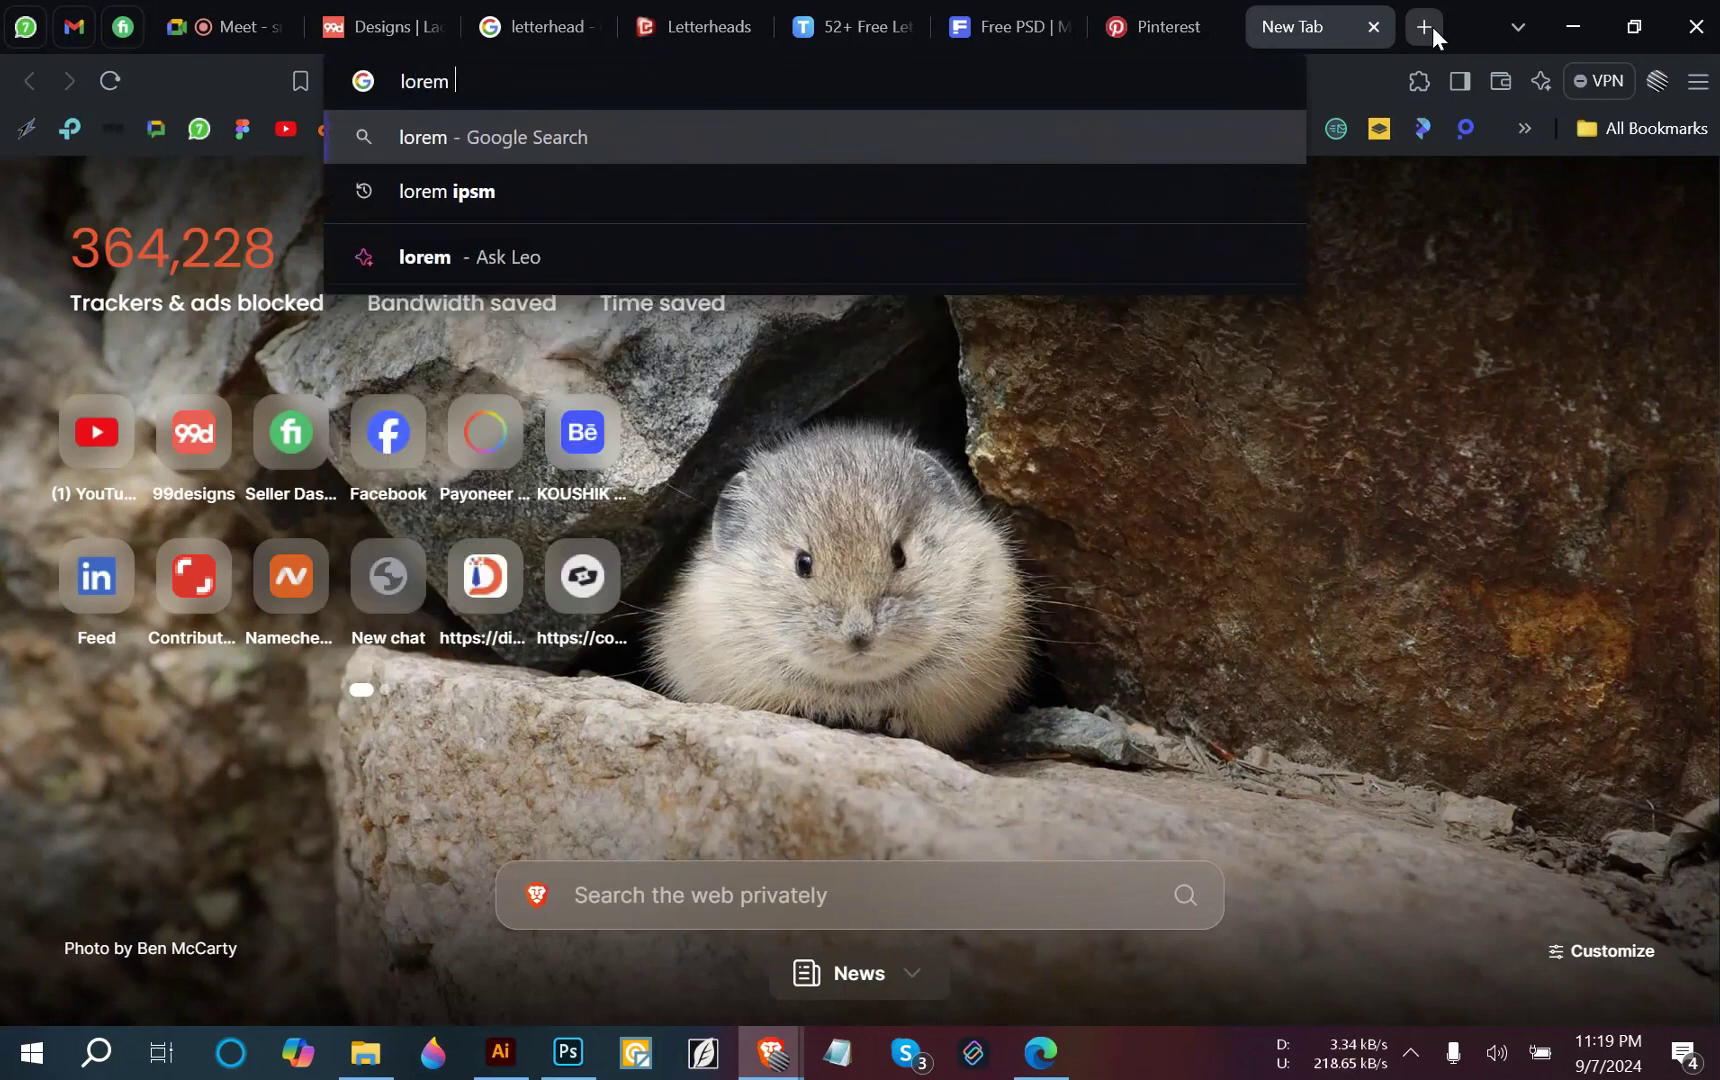
{"action": "left_click", "coordinate": [535, 190]}
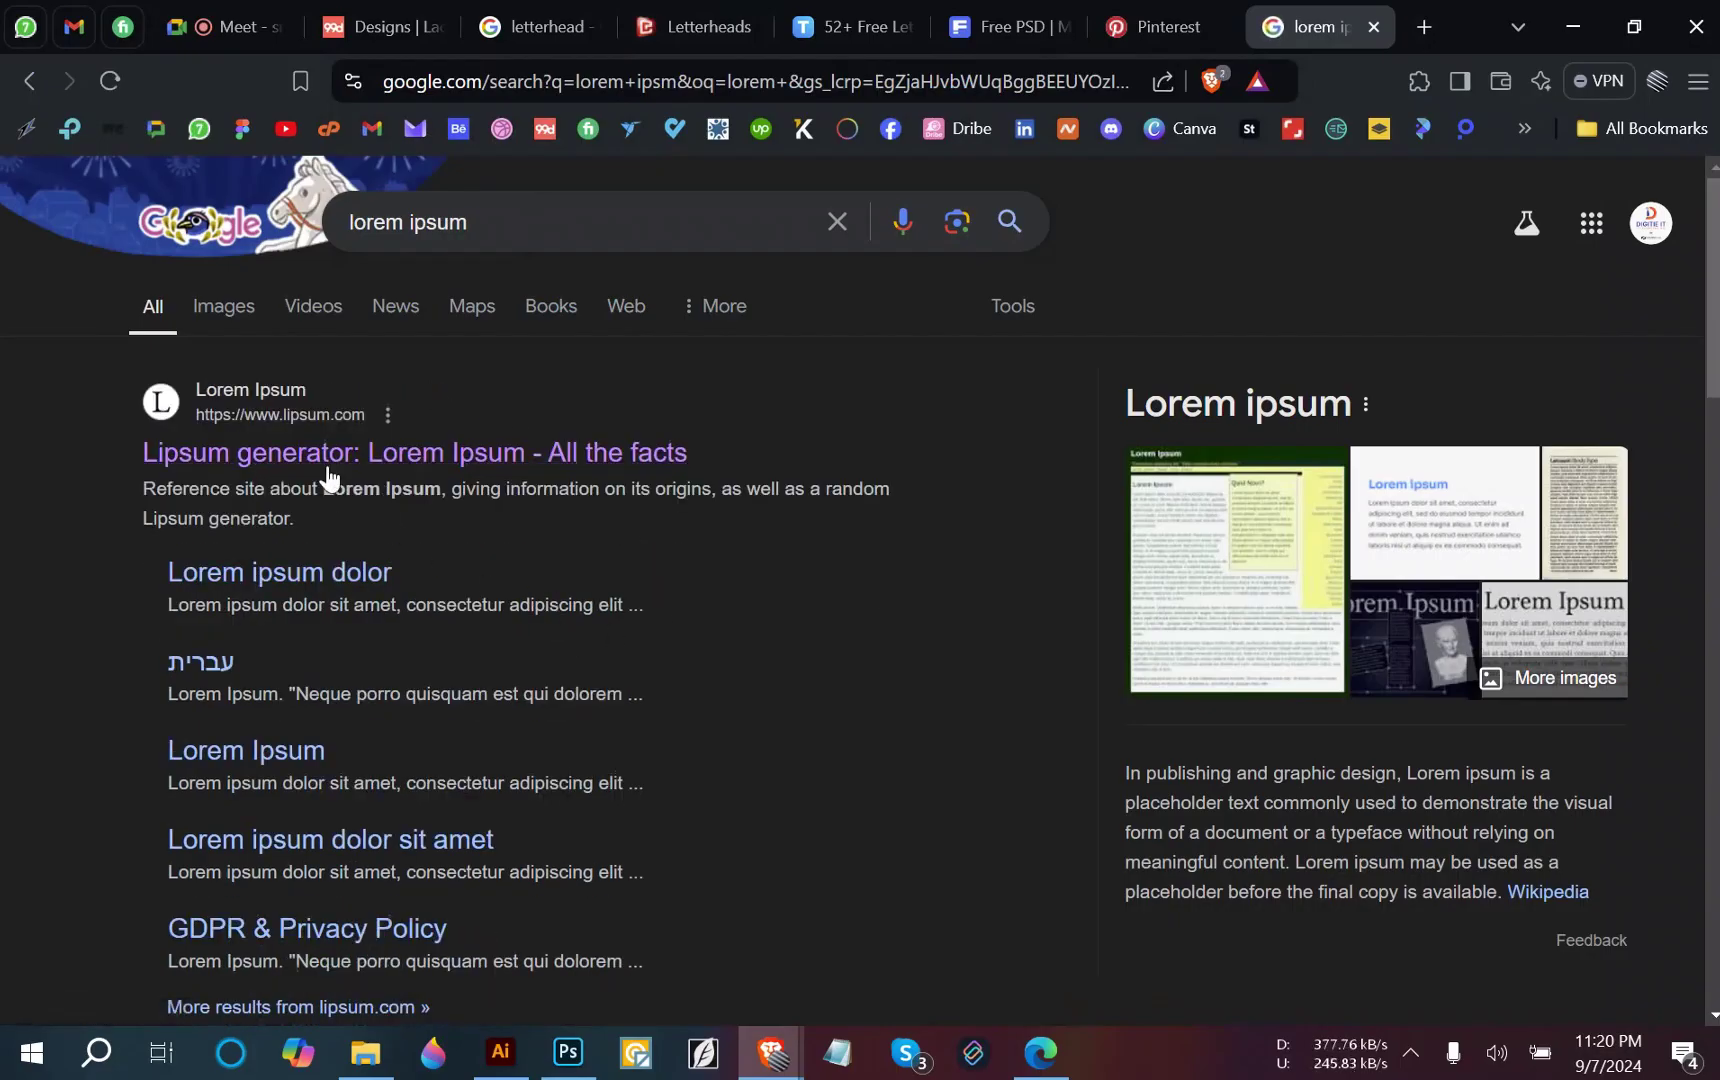
{"action": "left_click", "coordinate": [346, 460]}
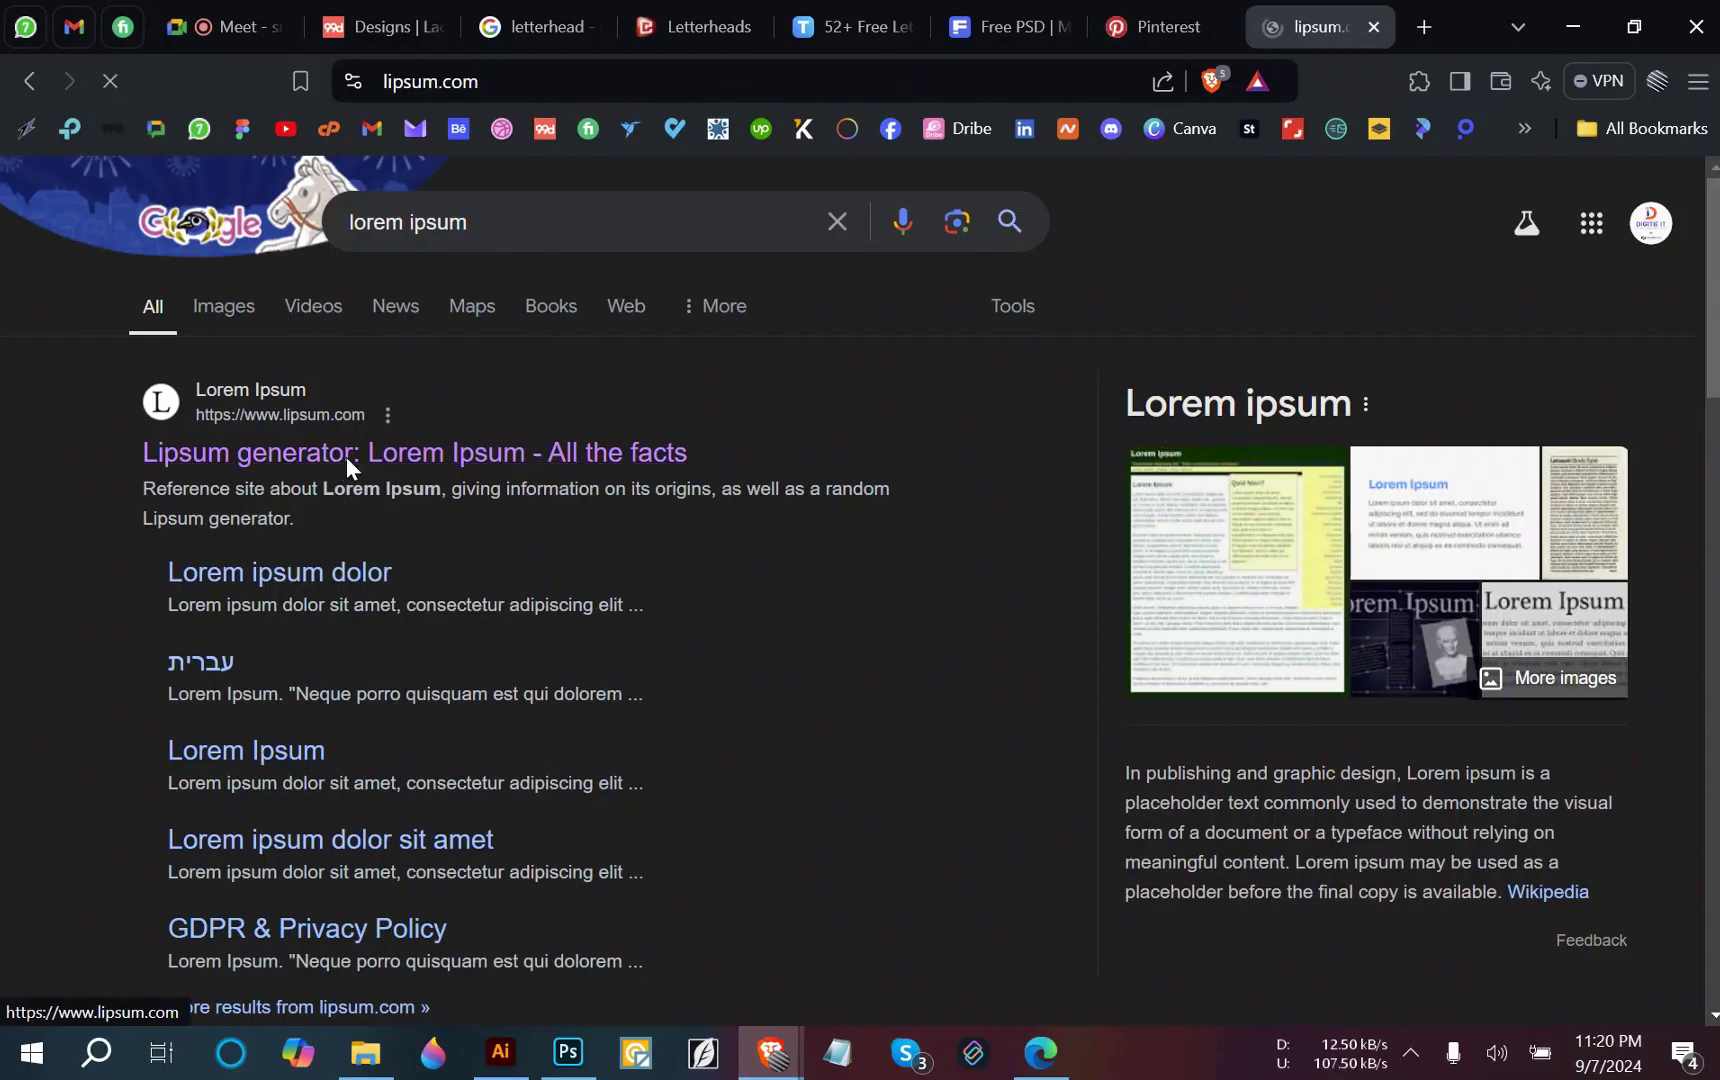
Copy the standard Lorem Ipsum passage used since the 1500s, without its quotation marks.
{"action": "scroll", "coordinate": [652, 808], "scroll_direction": "down", "scroll_amount": 10}
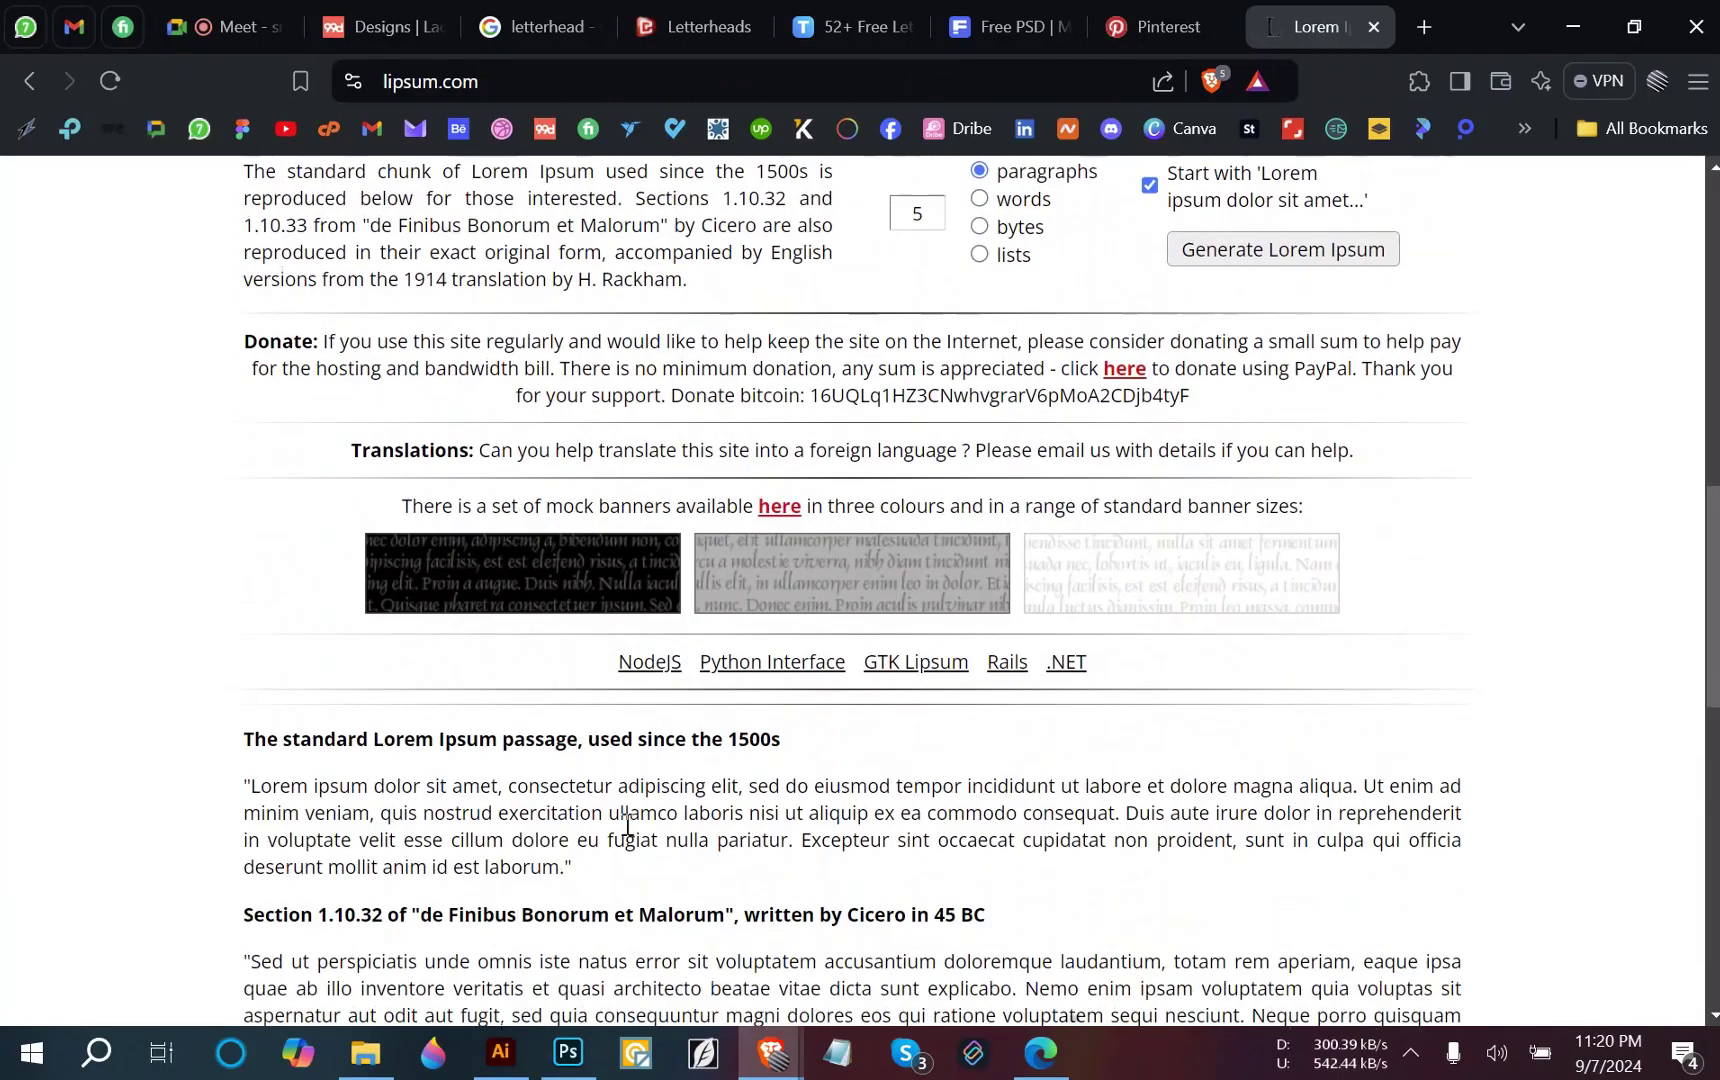
{"action": "scroll", "coordinate": [824, 803], "scroll_direction": "down", "scroll_amount": 5}
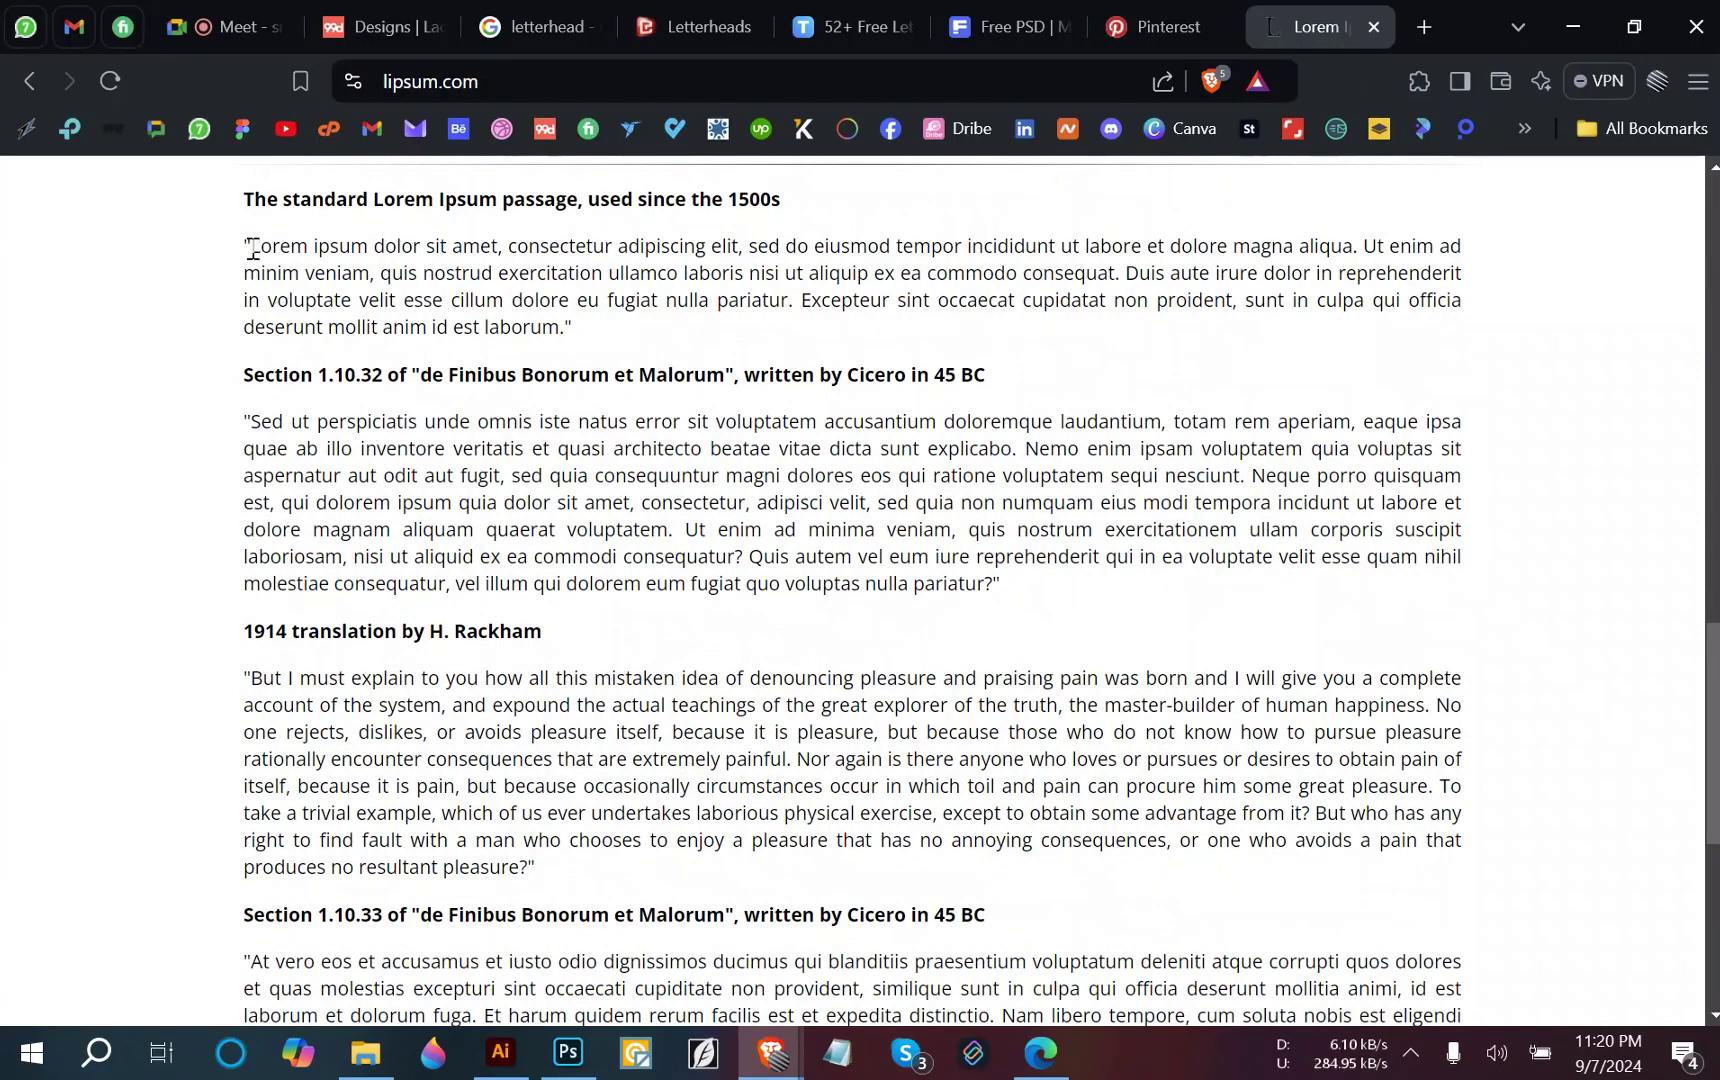
{"action": "left_click_drag", "start_coordinate": [250, 247], "coordinate": [558, 329]}
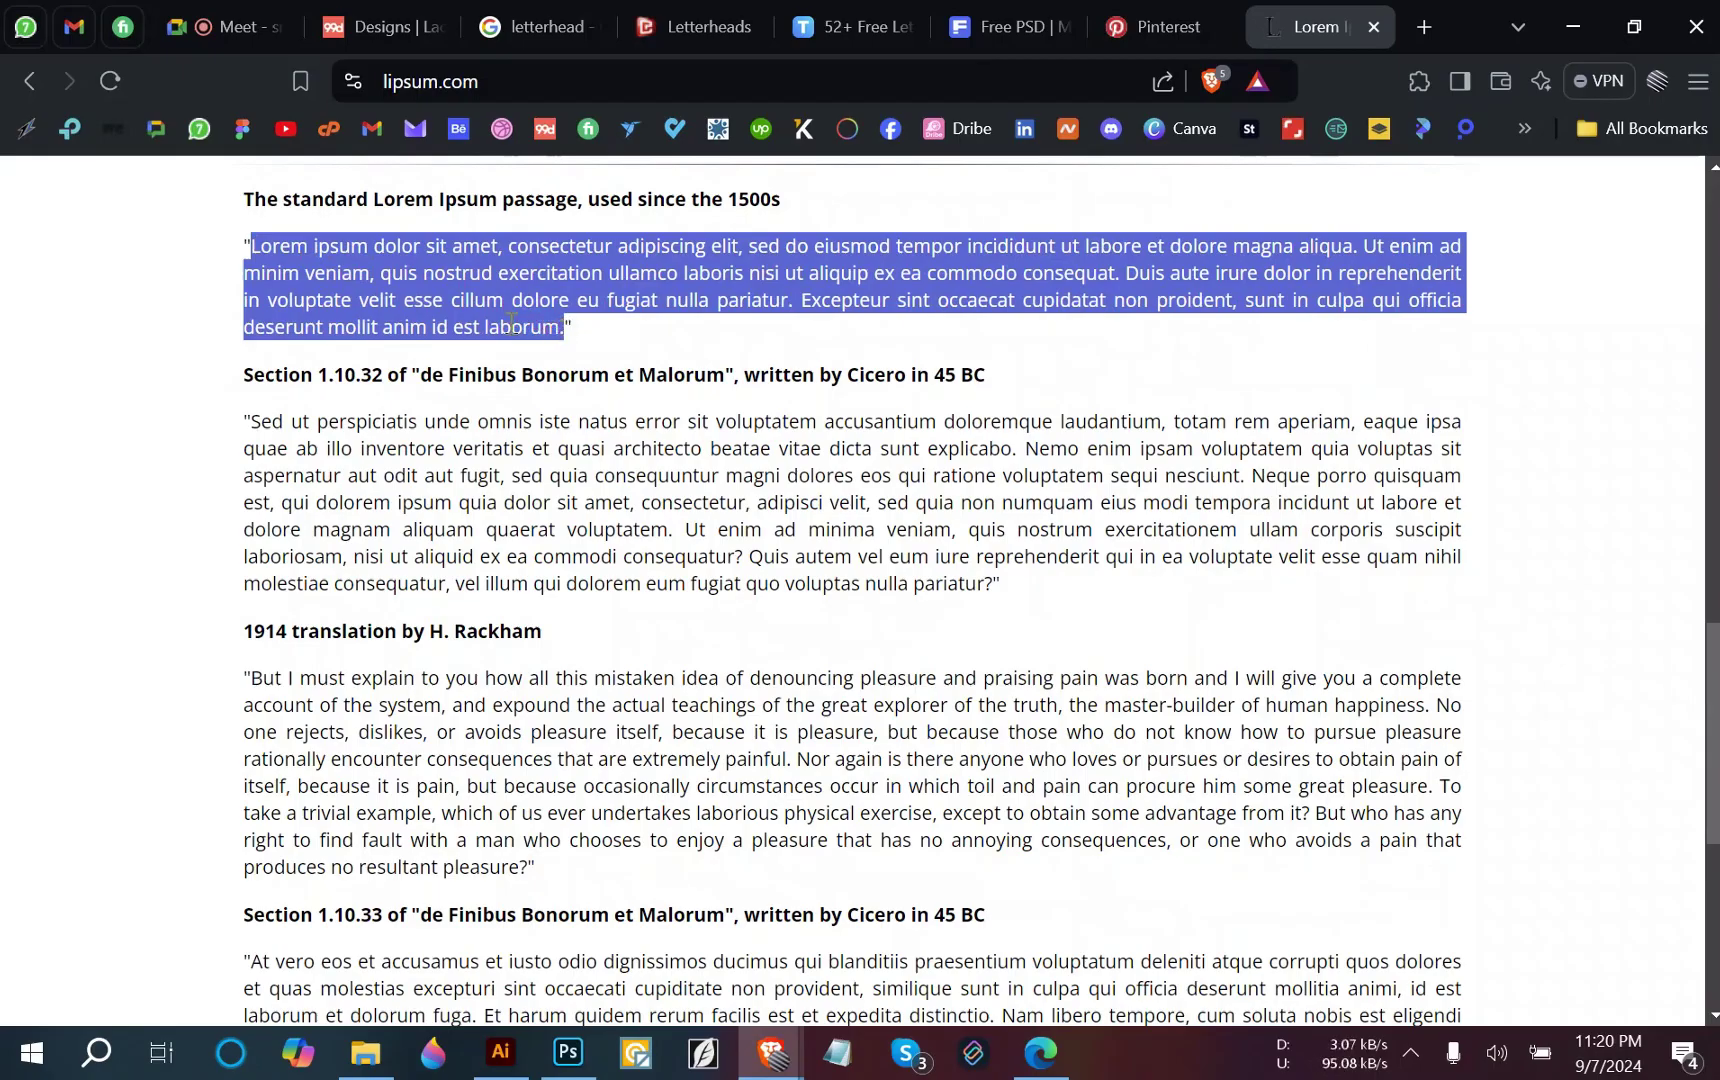
{"action": "right_click", "coordinate": [511, 324]}
{"action": "left_click", "coordinate": [611, 348]}
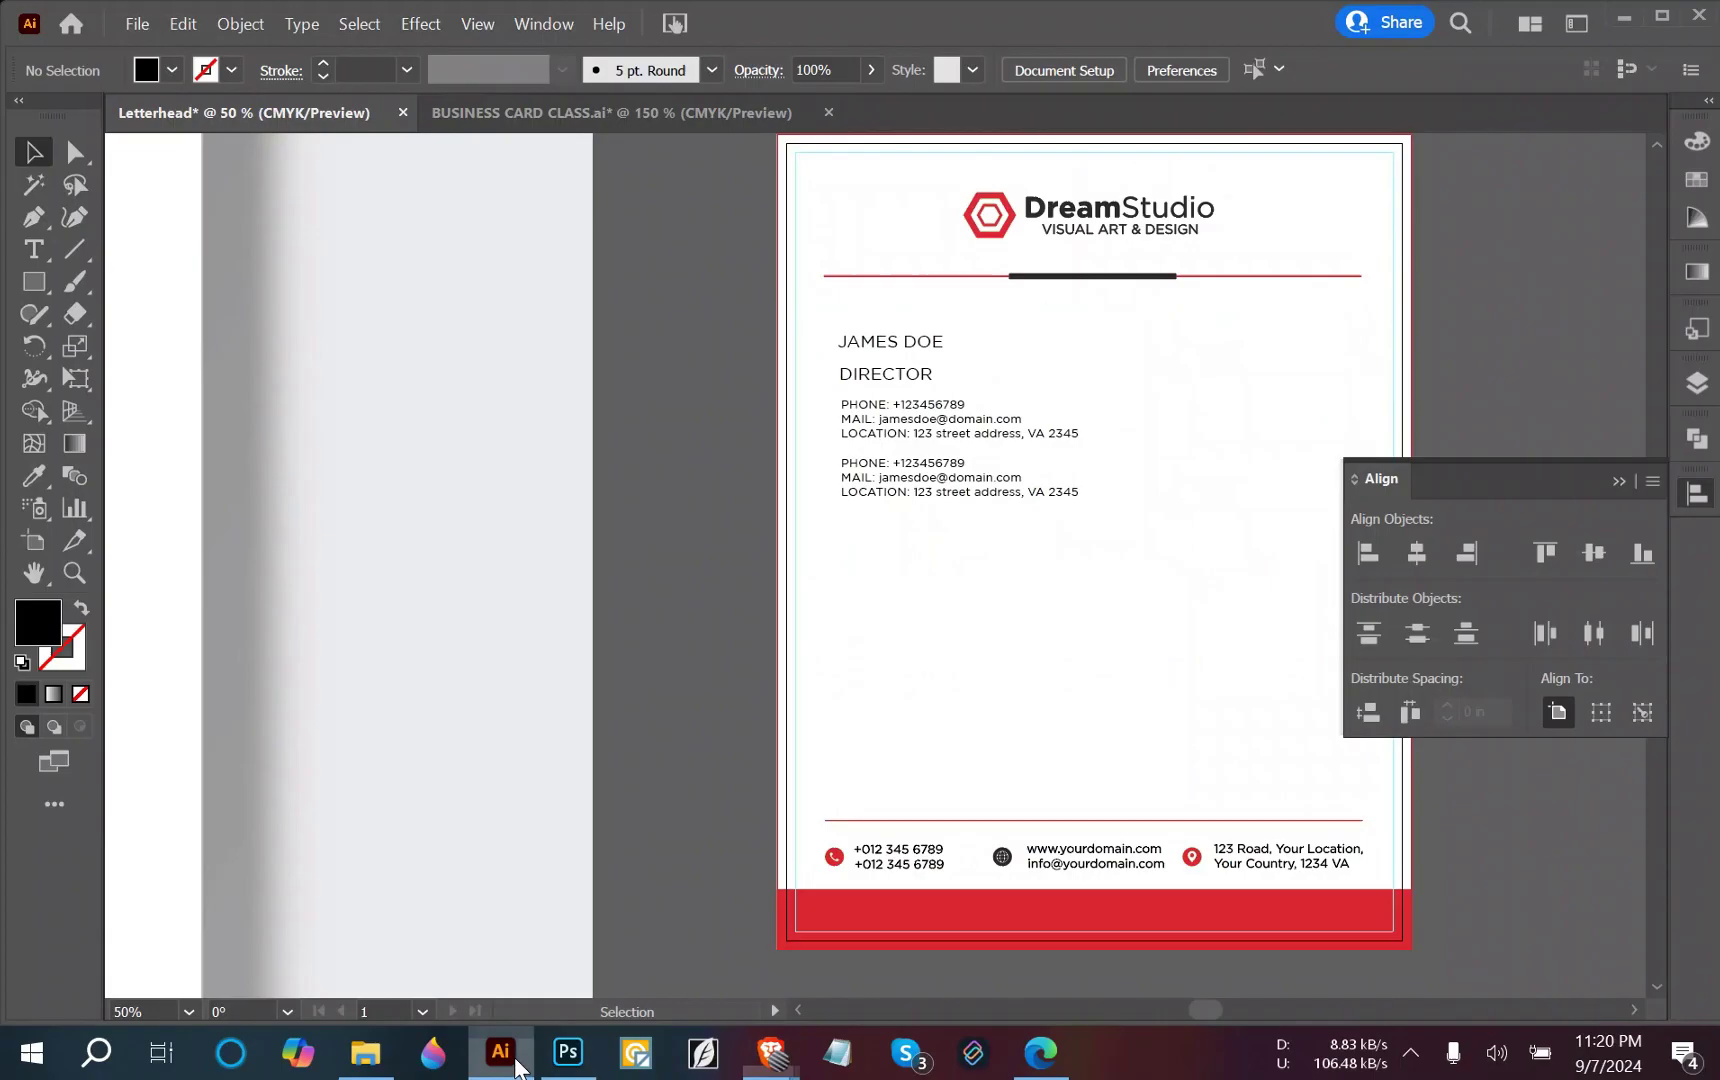
Switch back to Illustrator and replace all text of the duplicated contact block with the copied Lorem Ipsum passage.
{"action": "left_click", "coordinate": [510, 1058]}
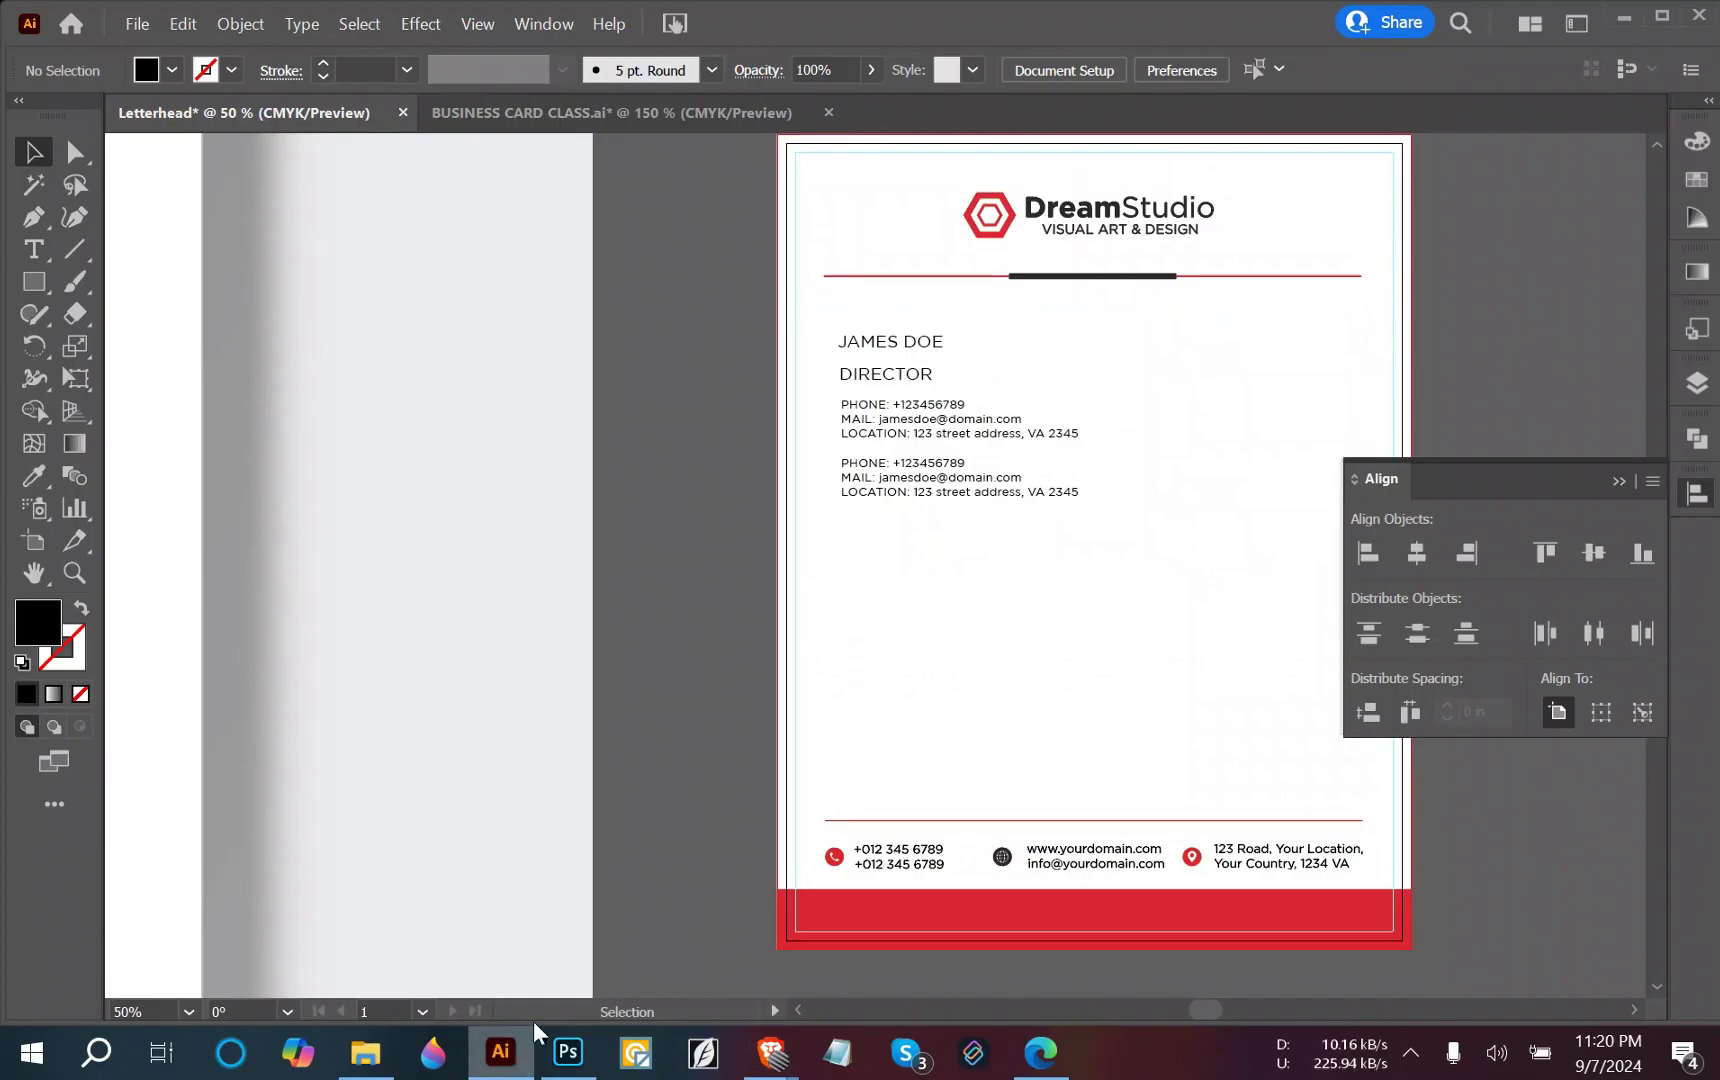
{"action": "double_click", "coordinate": [908, 488]}
{"action": "key", "text": "ctrl+a"}
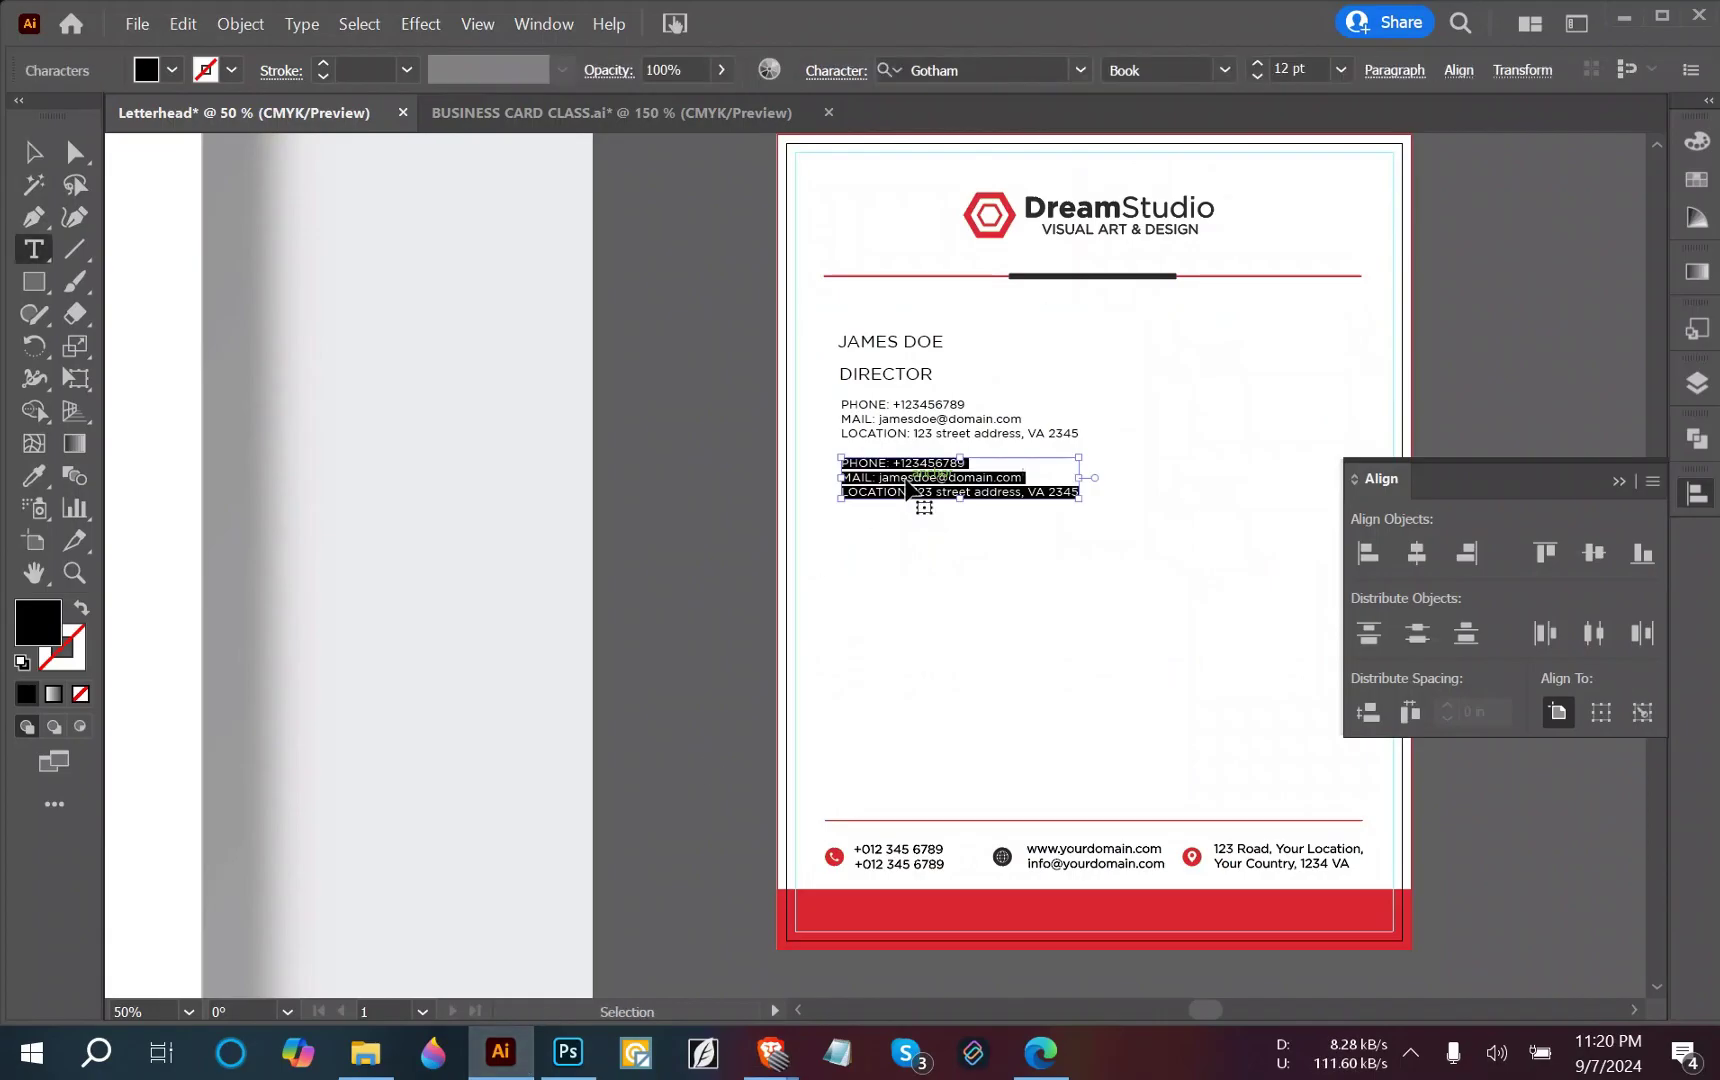
{"action": "key", "text": "ctrl+v"}
{"action": "key", "text": "Escape"}
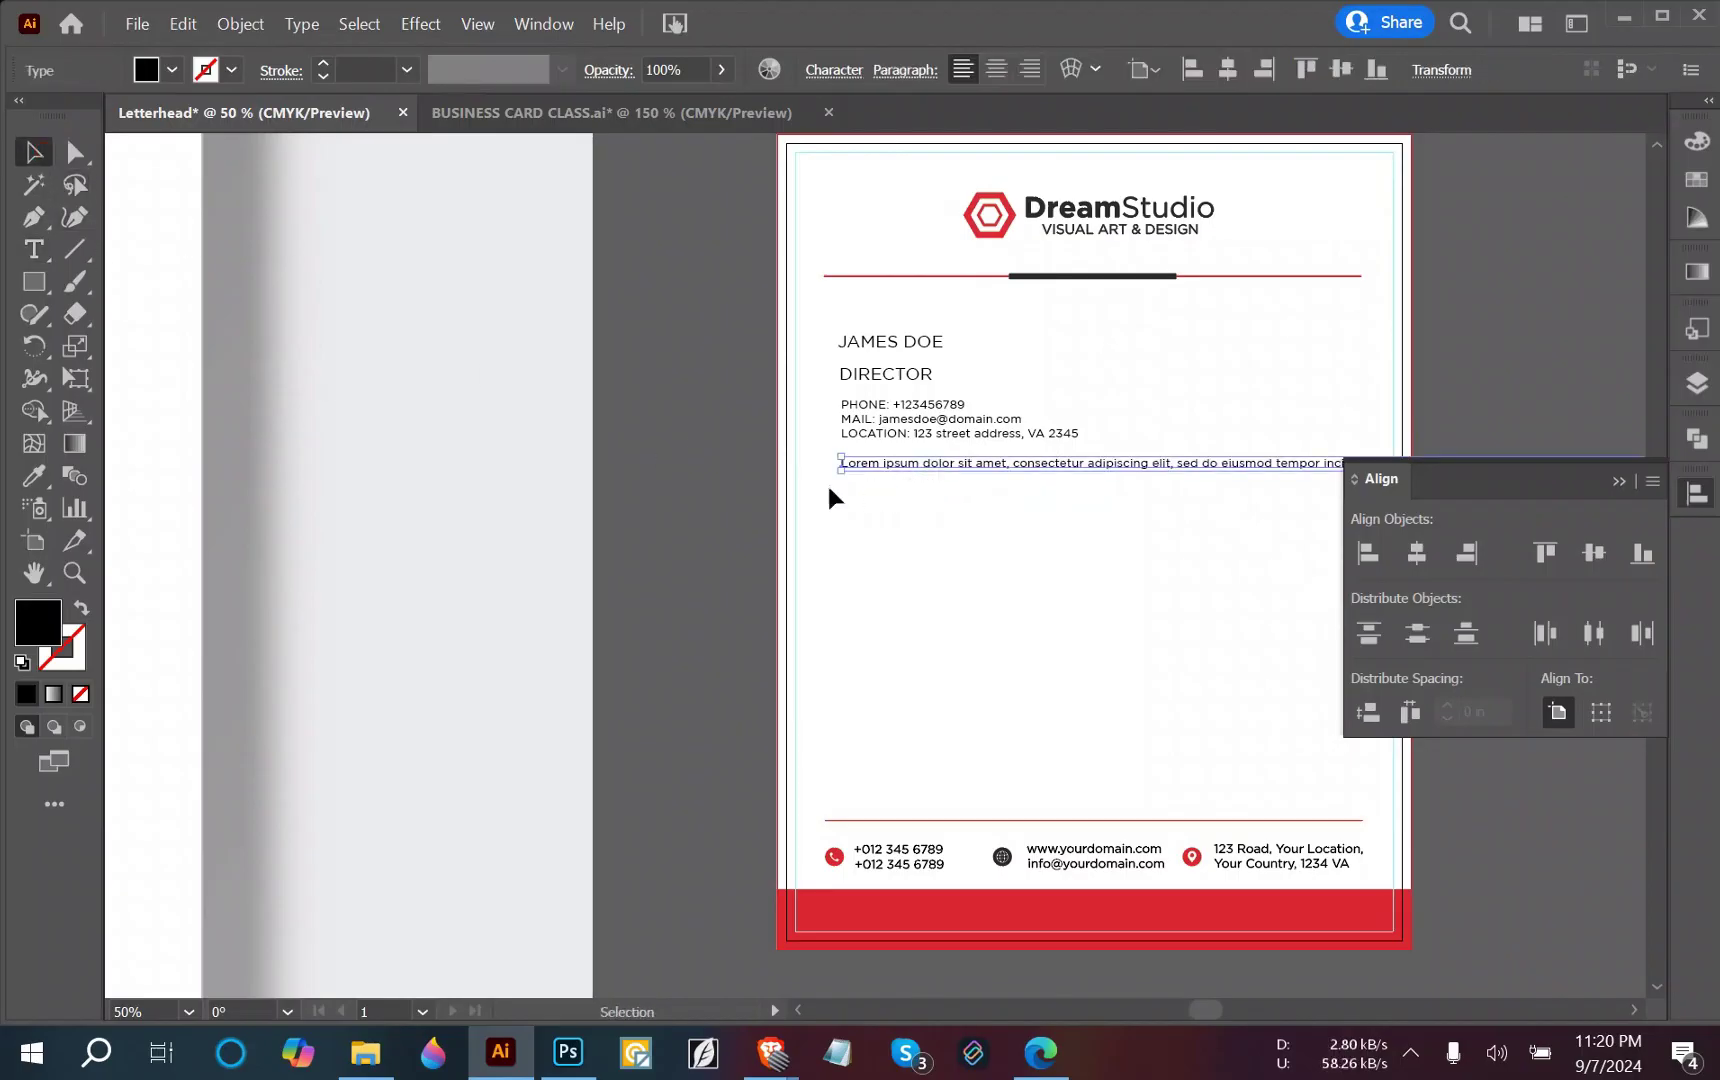
Break the Lorem Ipsum passage into five lines, with breaks after "tempor", "nostrud", "irure" and "pariatur.".
{"action": "left_click_drag", "start_coordinate": [994, 567], "coordinate": [606, 559]}
{"action": "left_click", "coordinate": [839, 549]}
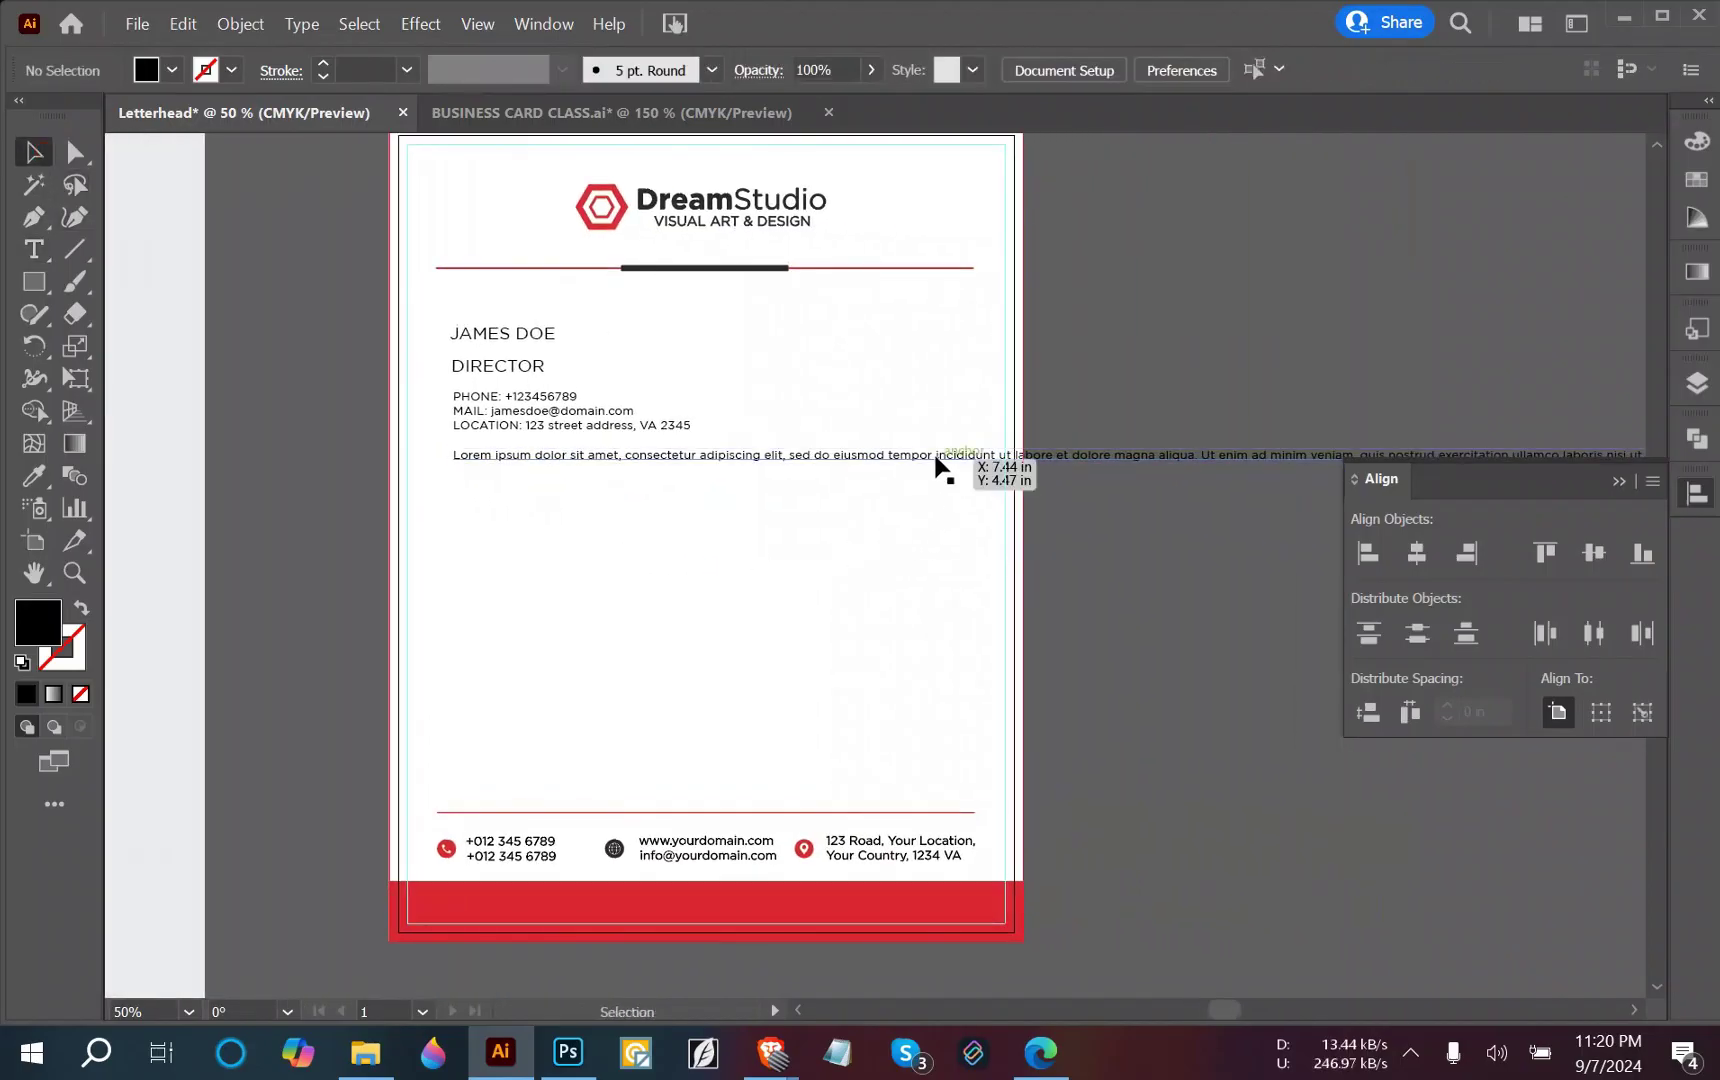
{"action": "key", "text": "t"}
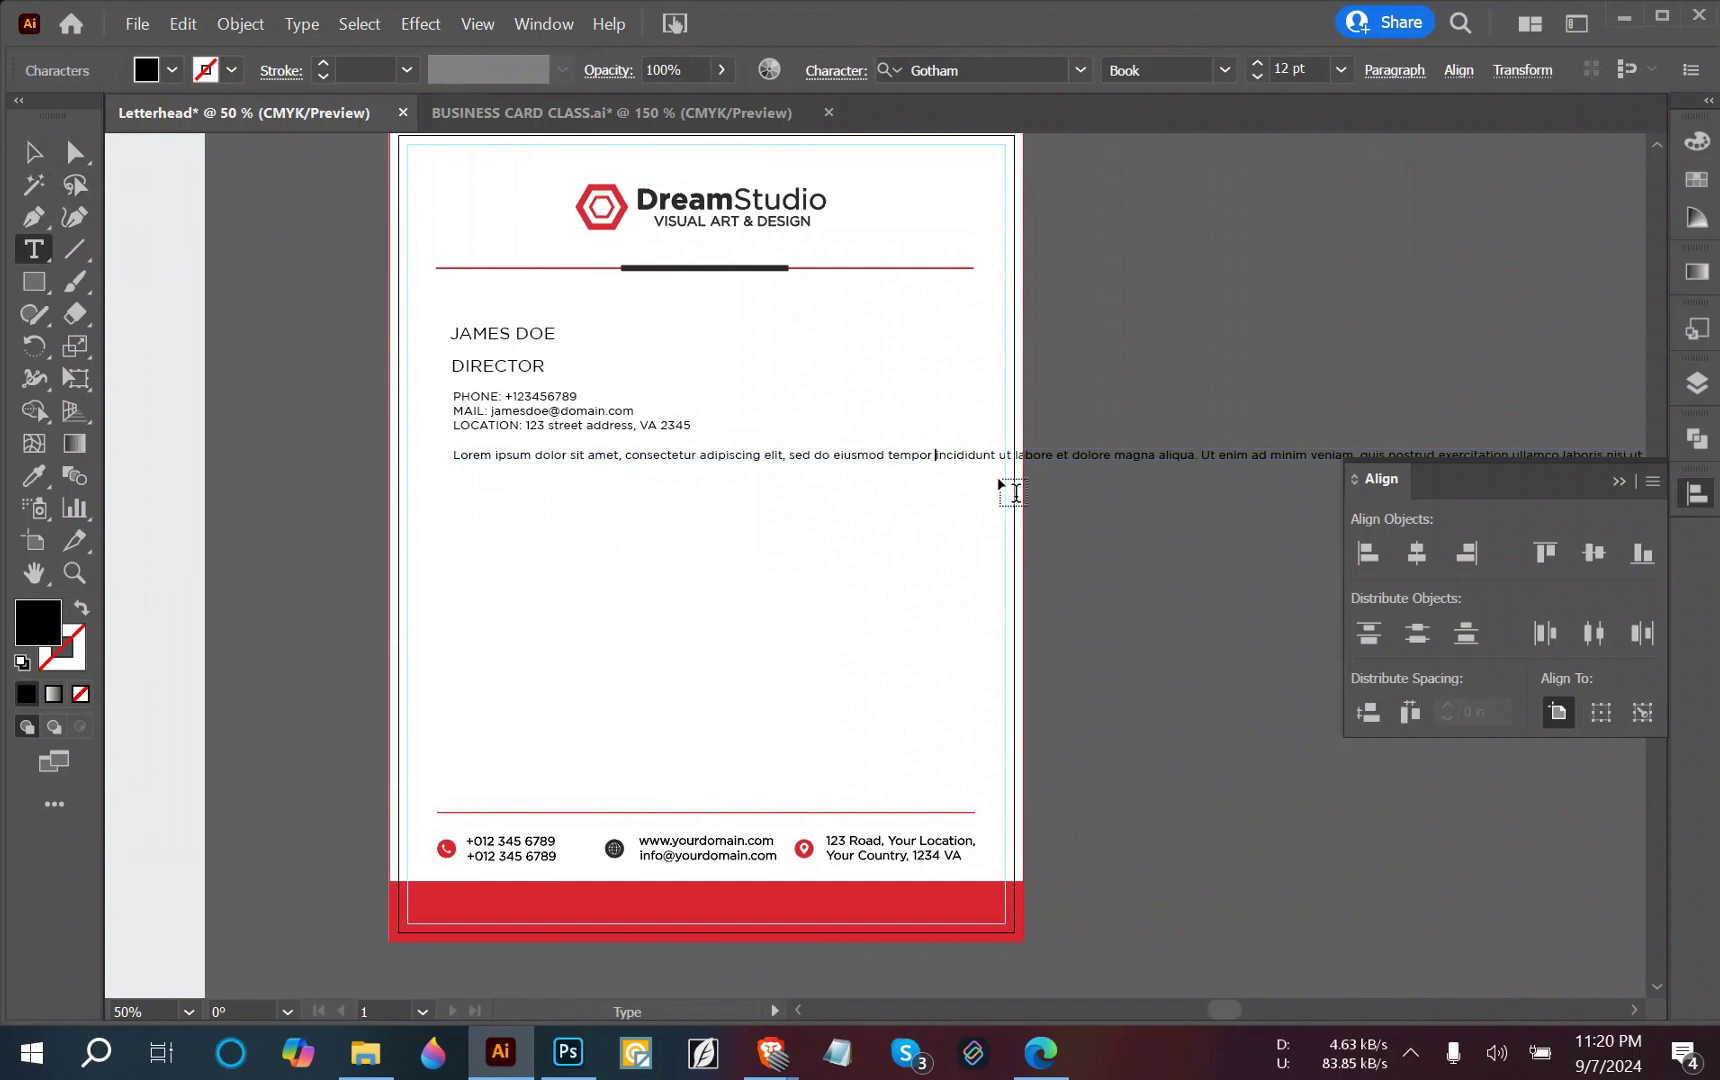
{"action": "key", "text": "Return"}
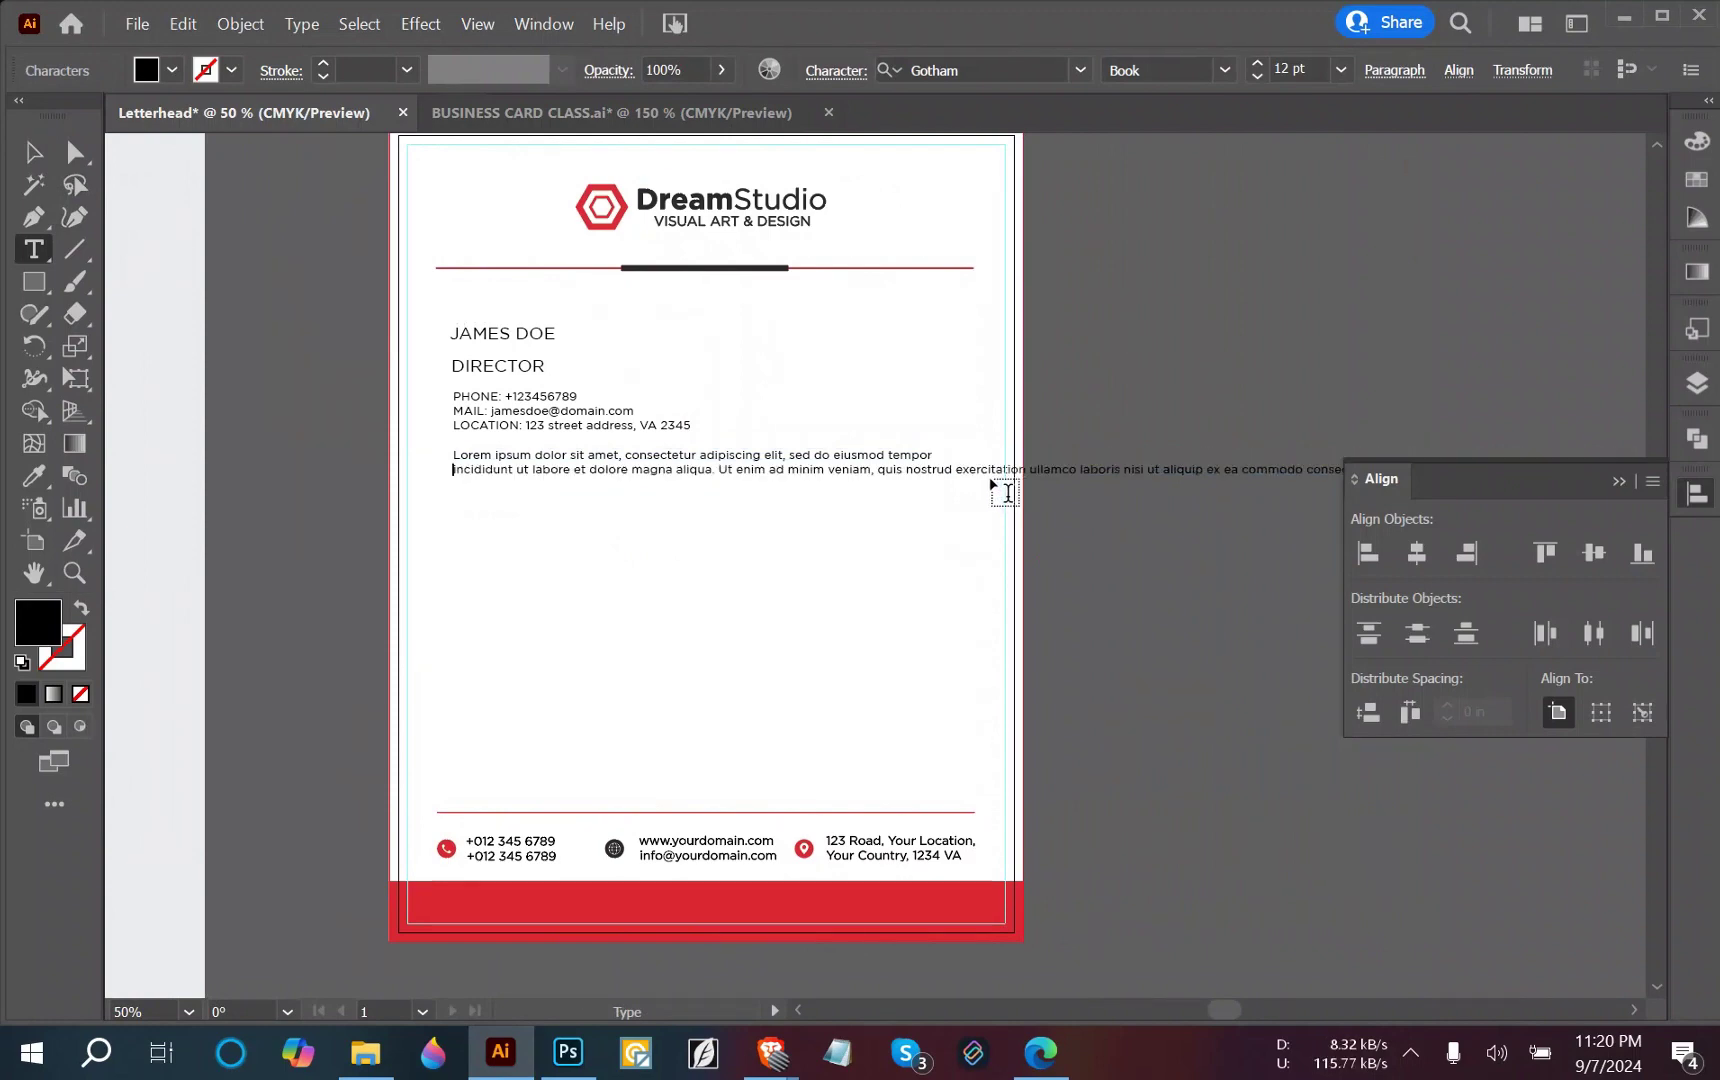
{"action": "key", "text": "Return"}
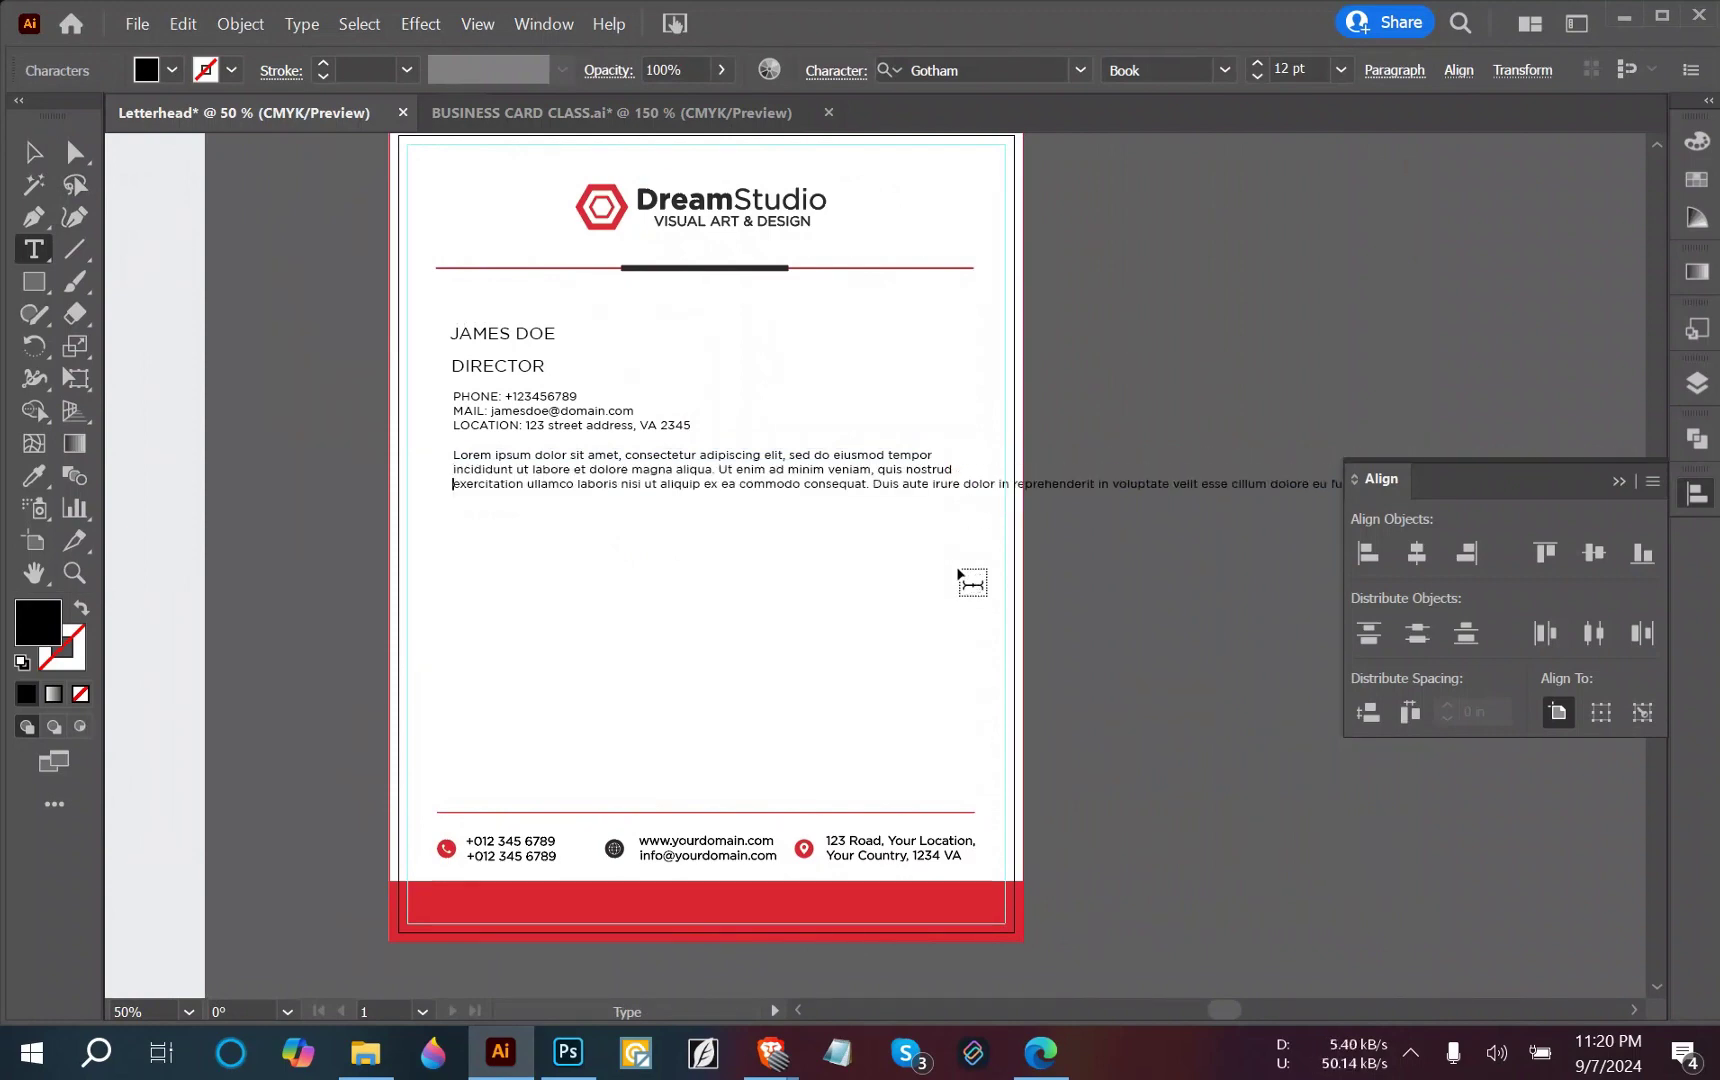
{"action": "left_click", "coordinate": [962, 483]}
{"action": "key", "text": "Return"}
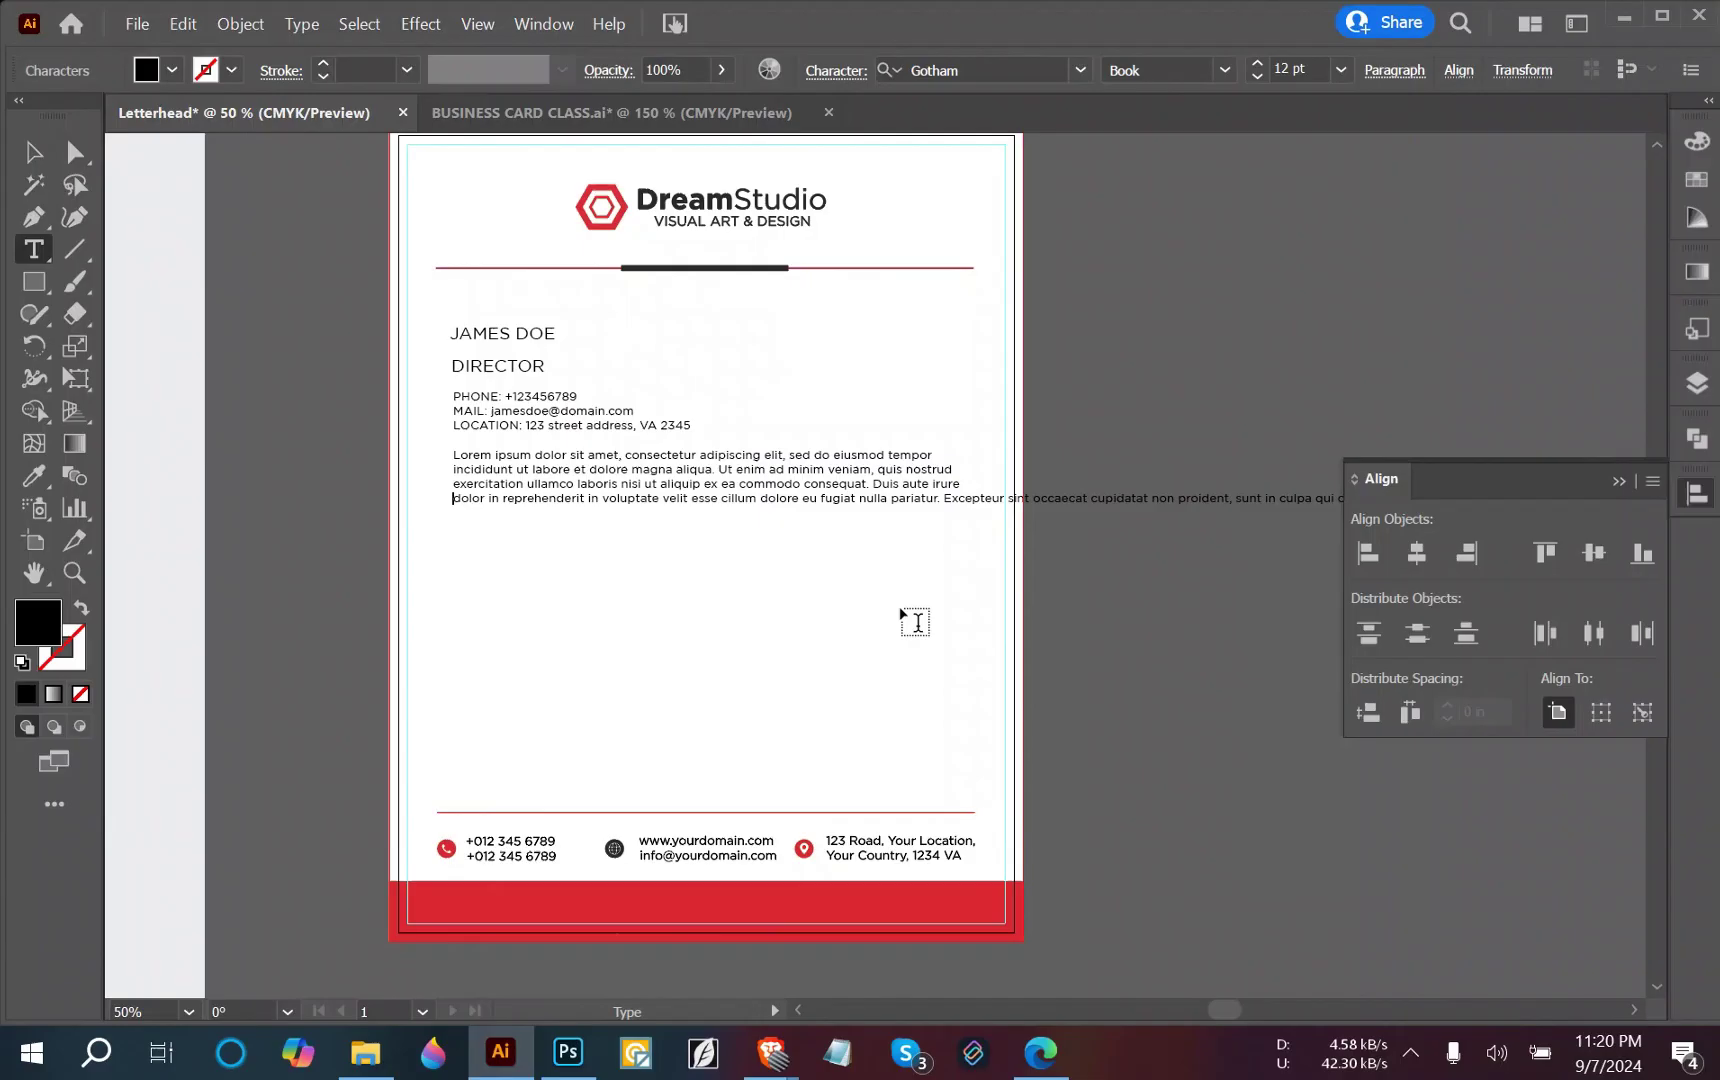
{"action": "left_click", "coordinate": [945, 499]}
{"action": "key", "text": "Return"}
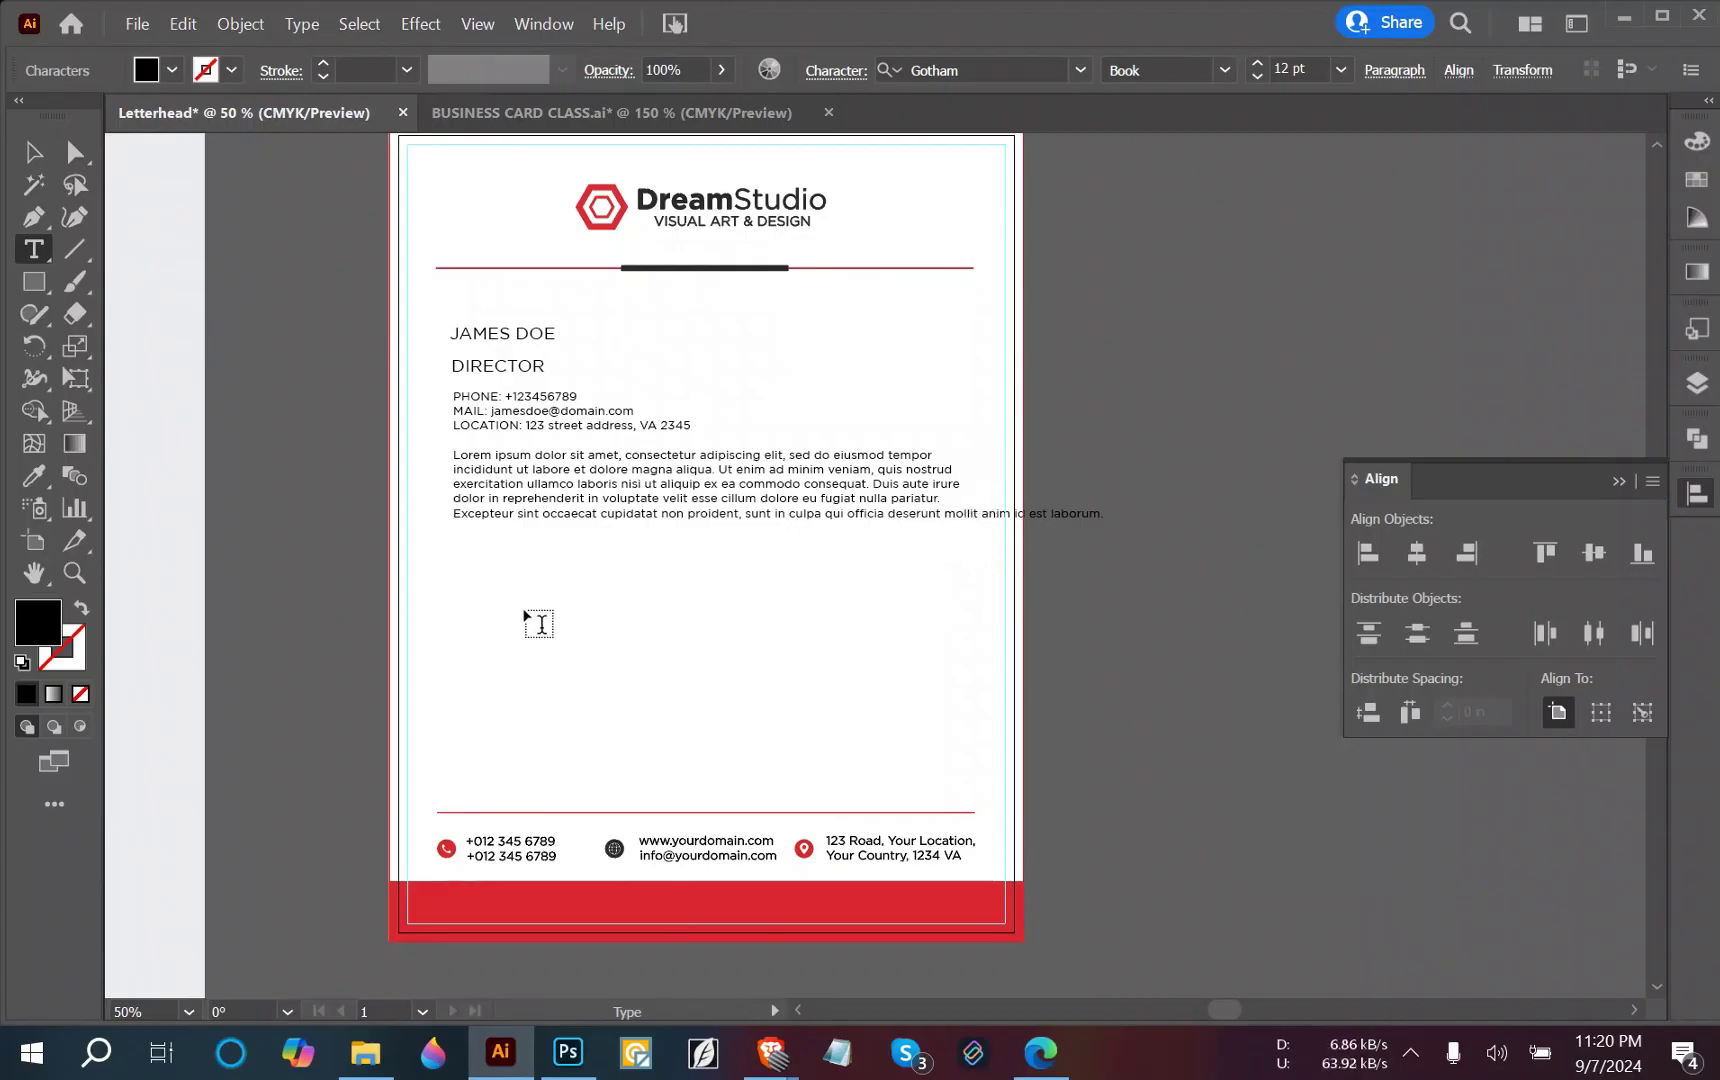
{"action": "left_click", "coordinate": [33, 152]}
Shorten the passage's second line by deleting "rud" from the end of "nostrud".
{"action": "left_click_drag", "start_coordinate": [329, 488], "coordinate": [1145, 778]}
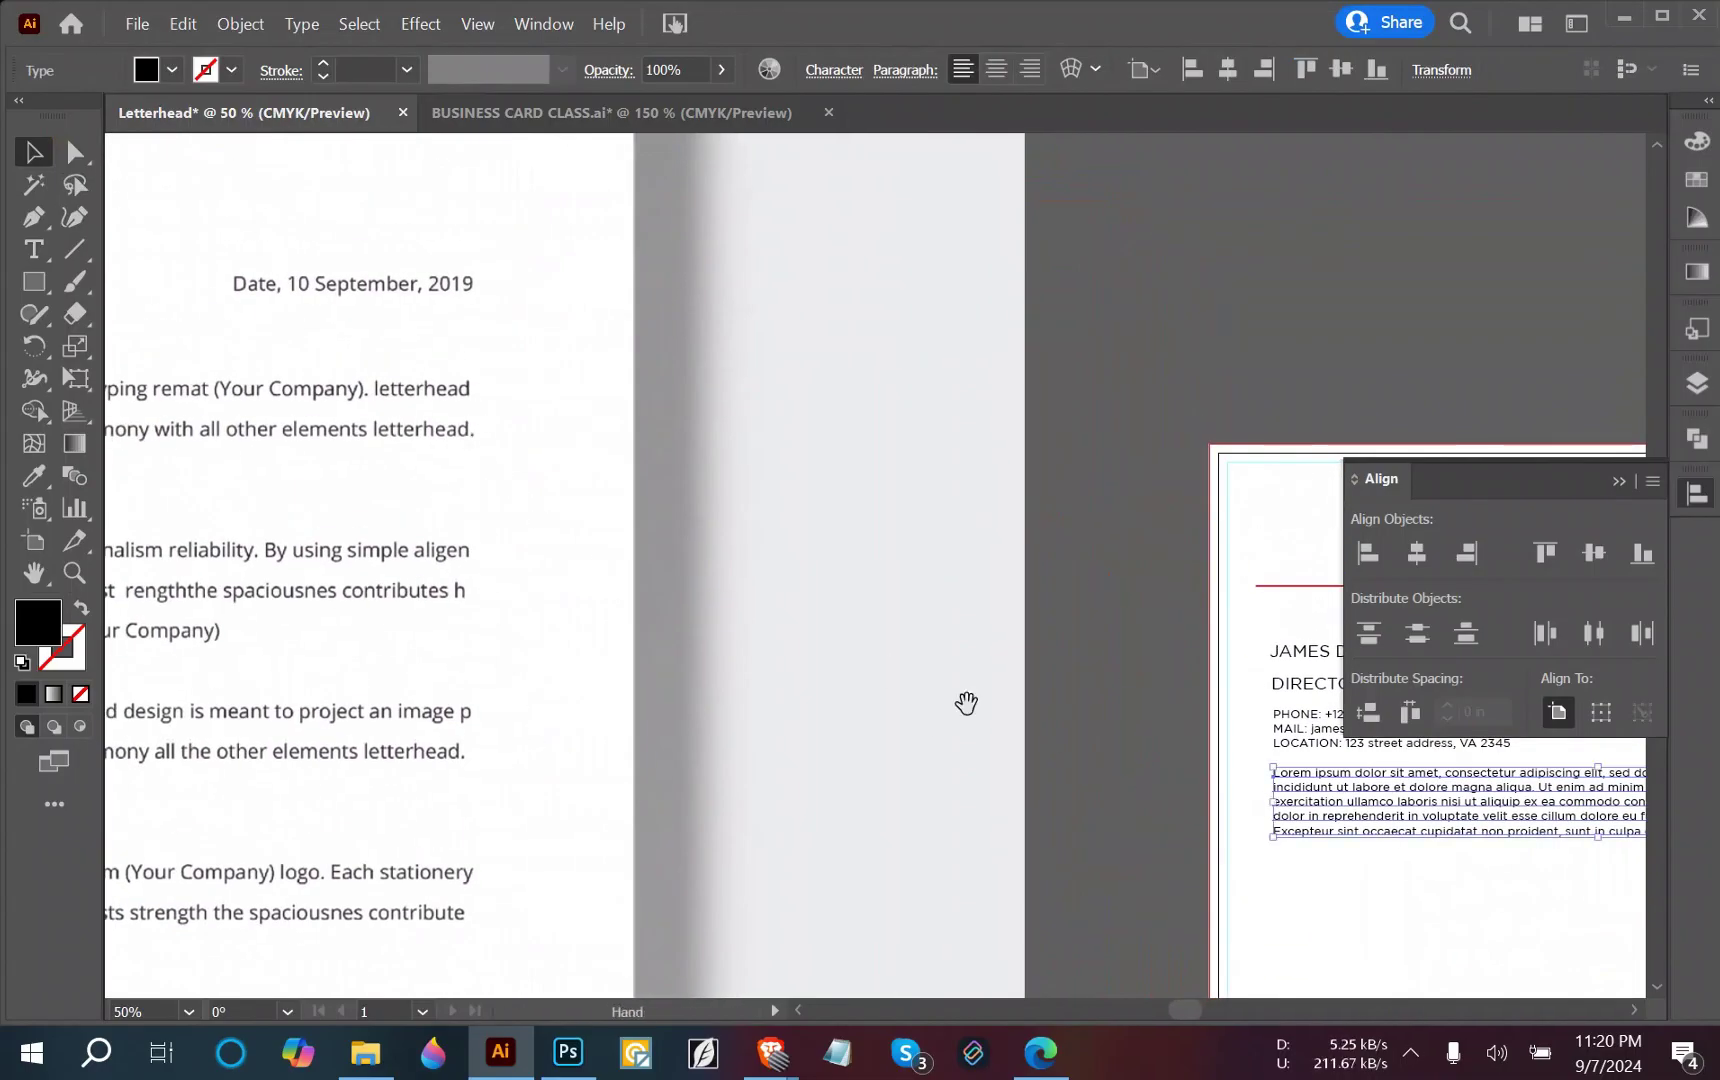
{"action": "left_click_drag", "start_coordinate": [967, 703], "coordinate": [322, 549]}
{"action": "scroll", "coordinate": [972, 800], "scroll_direction": "up", "scroll_amount": 2}
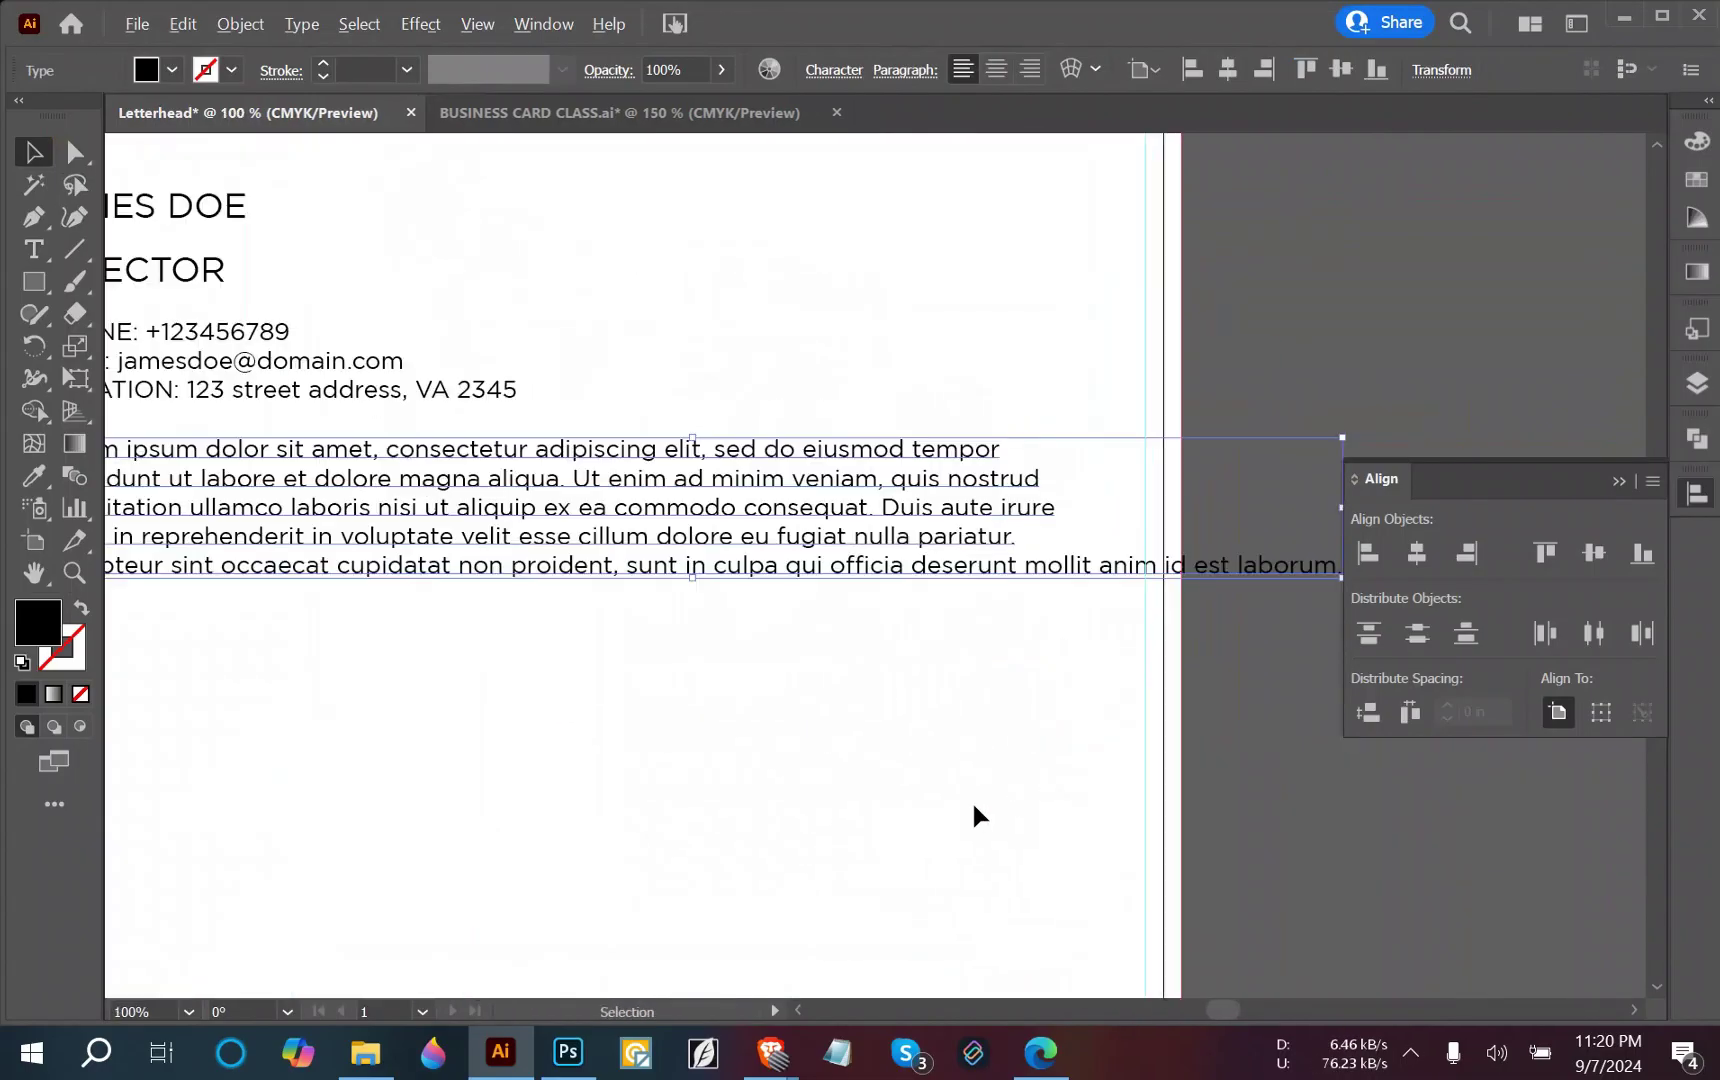
{"action": "scroll", "coordinate": [1010, 688], "scroll_direction": "down", "scroll_amount": 1}
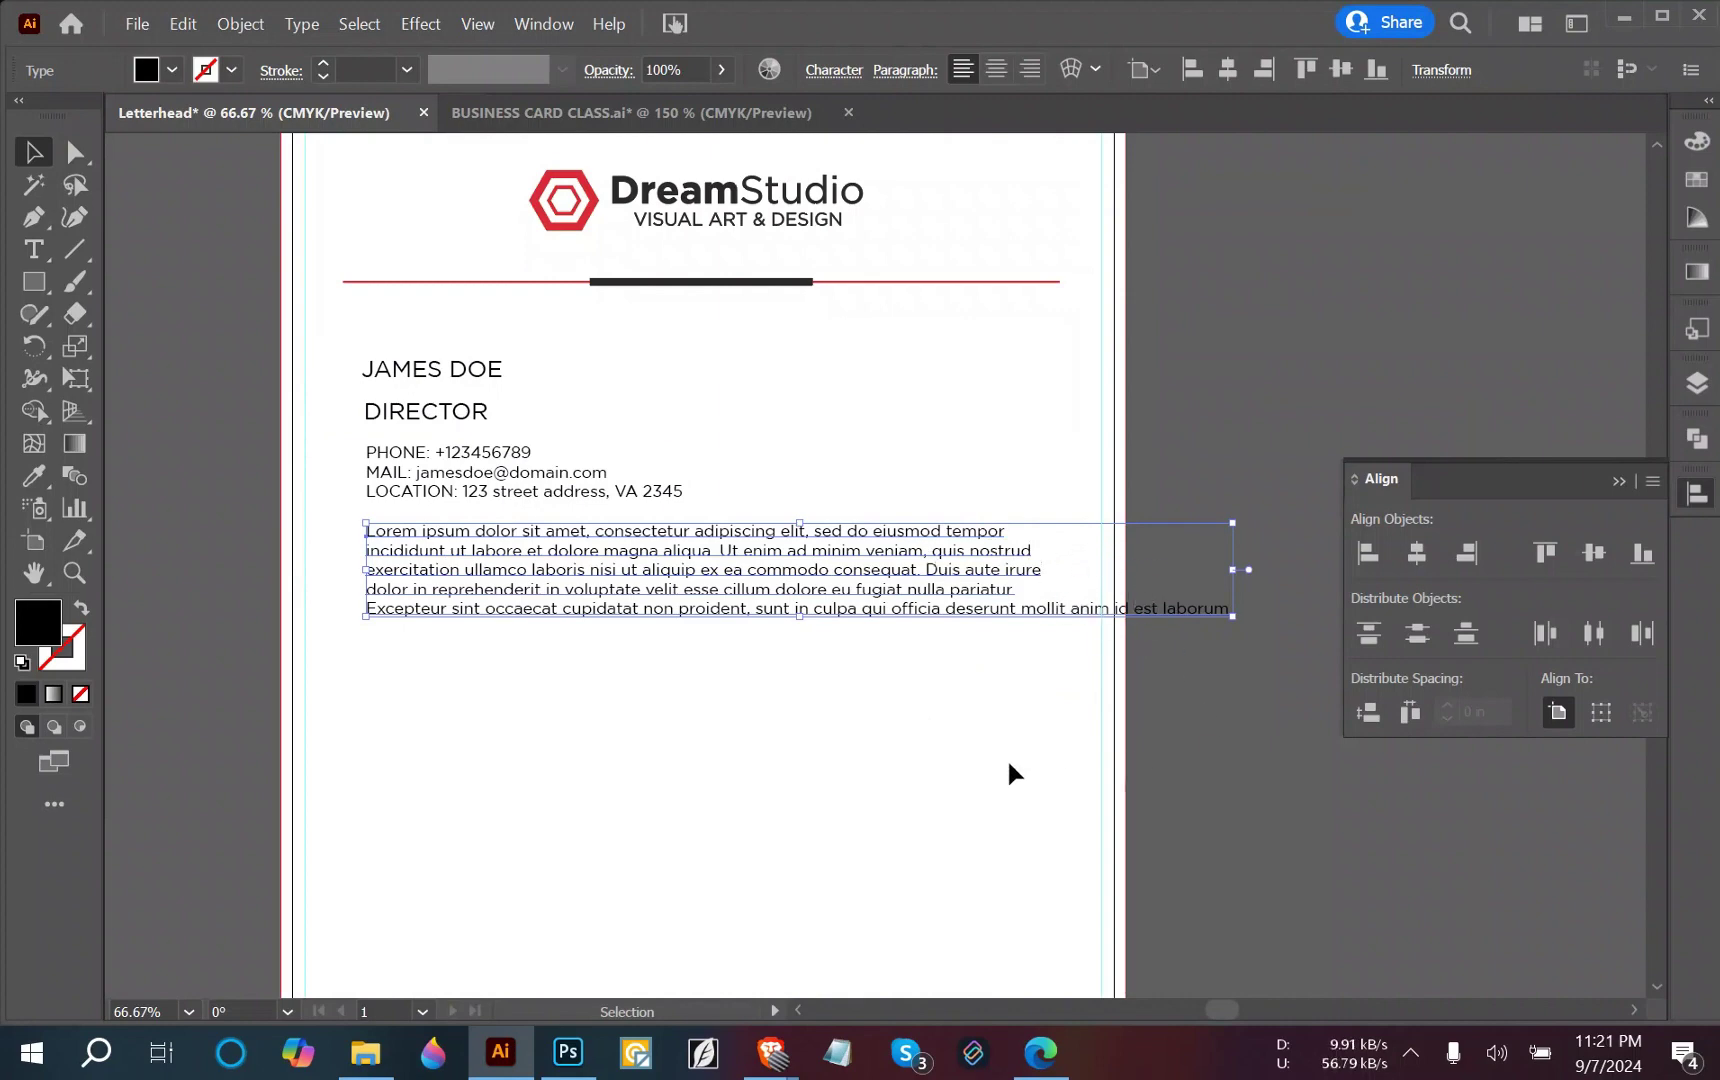
{"action": "scroll", "coordinate": [1006, 757], "scroll_direction": "up", "scroll_amount": 1}
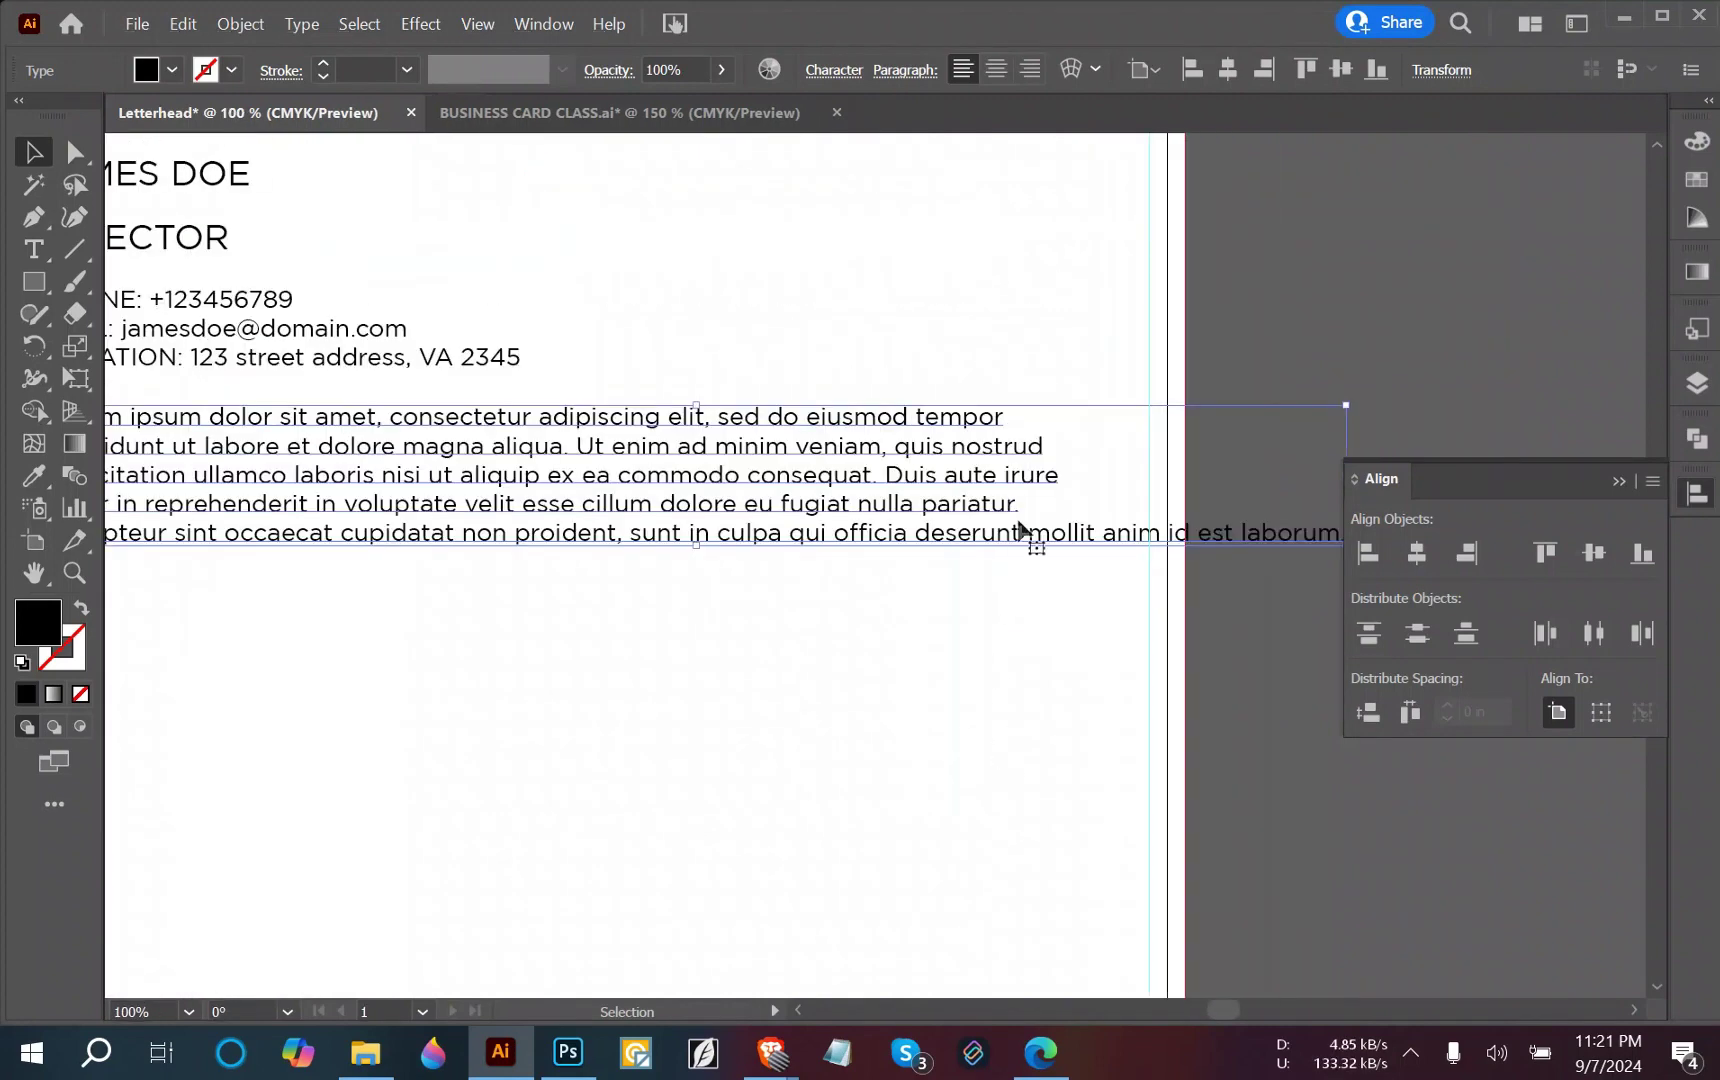
{"action": "double_click", "coordinate": [1013, 446]}
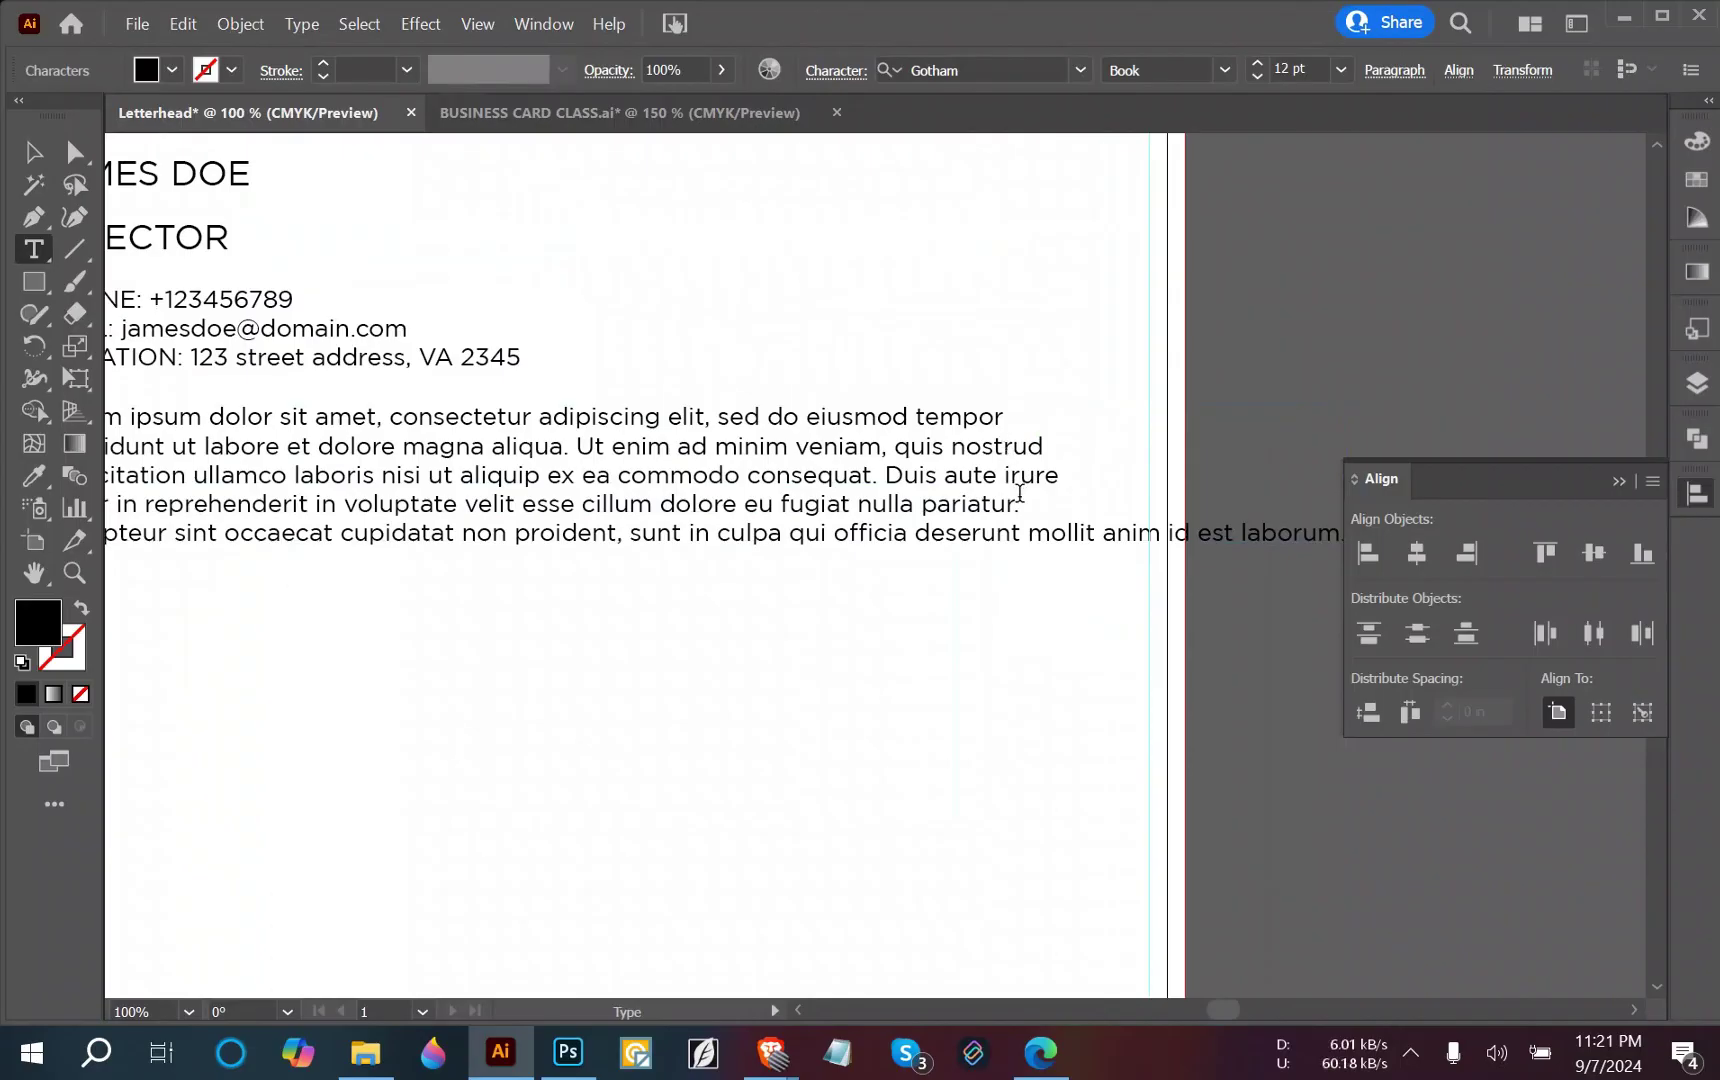
{"action": "left_click_drag", "start_coordinate": [1010, 441], "coordinate": [1179, 476]}
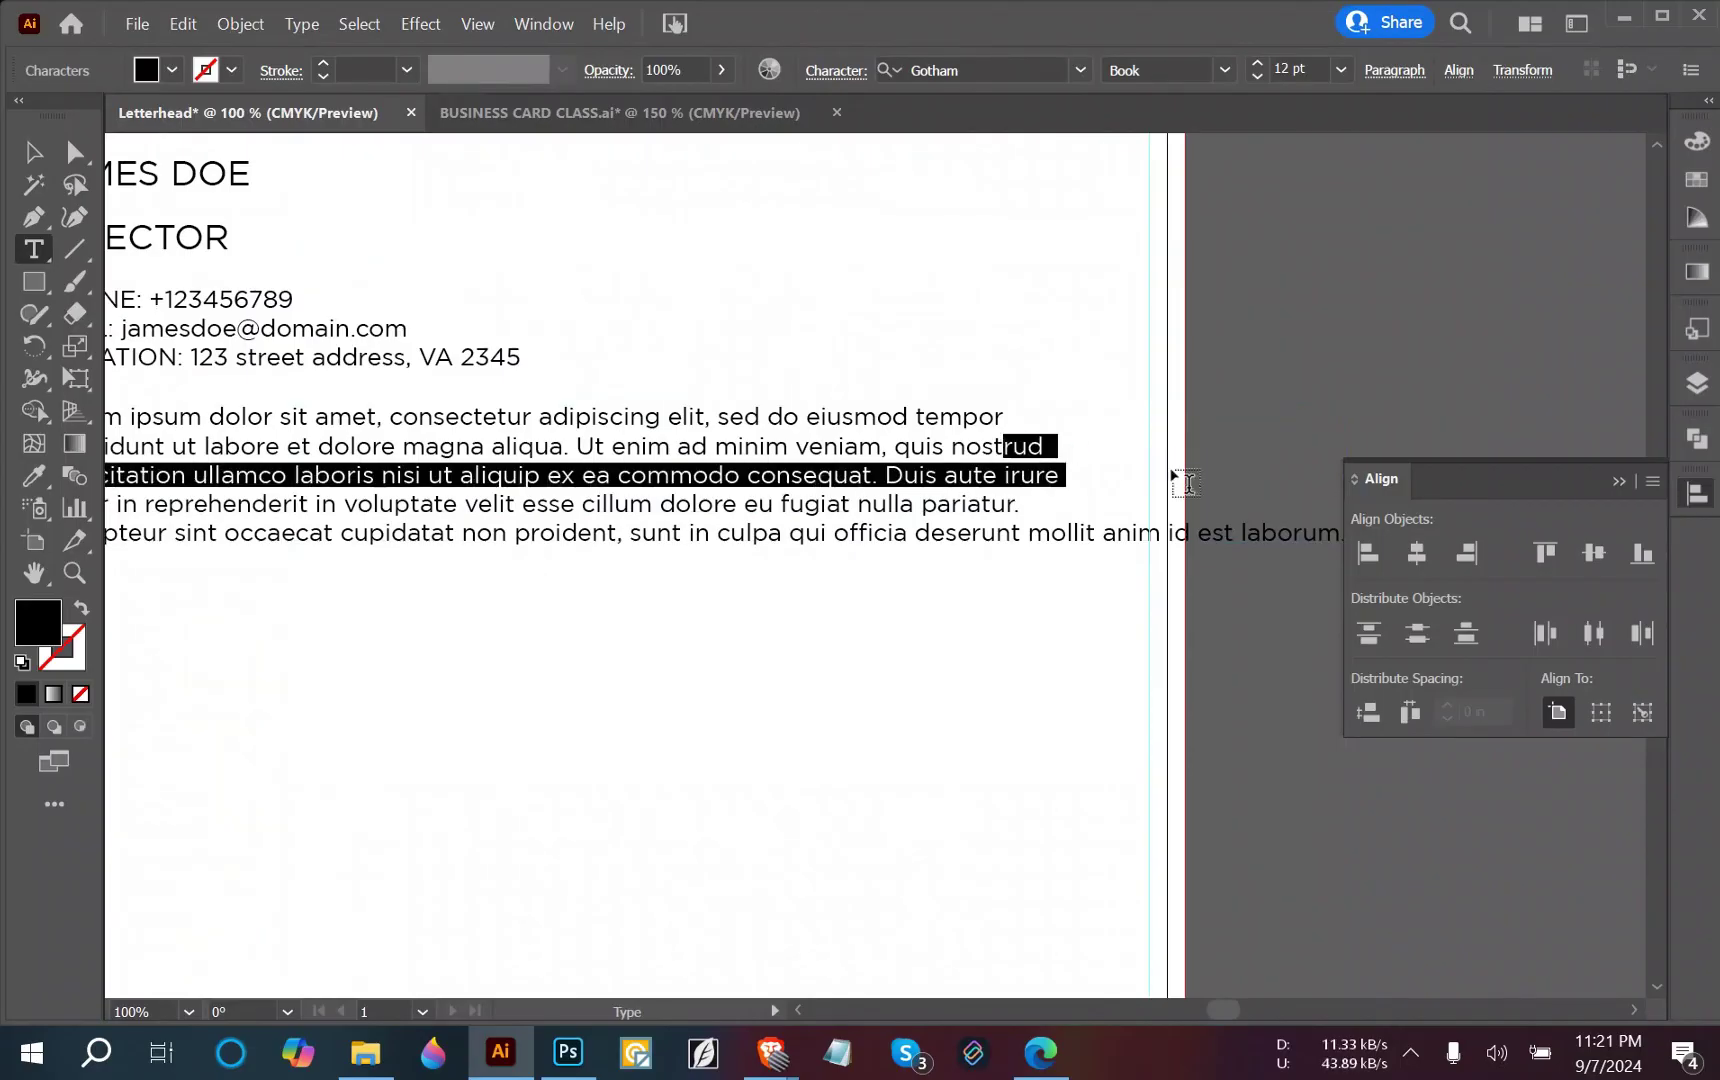
{"action": "left_click", "coordinate": [1072, 468], "text": "ctrl"}
{"action": "left_click_drag", "start_coordinate": [1003, 445], "coordinate": [1043, 445]}
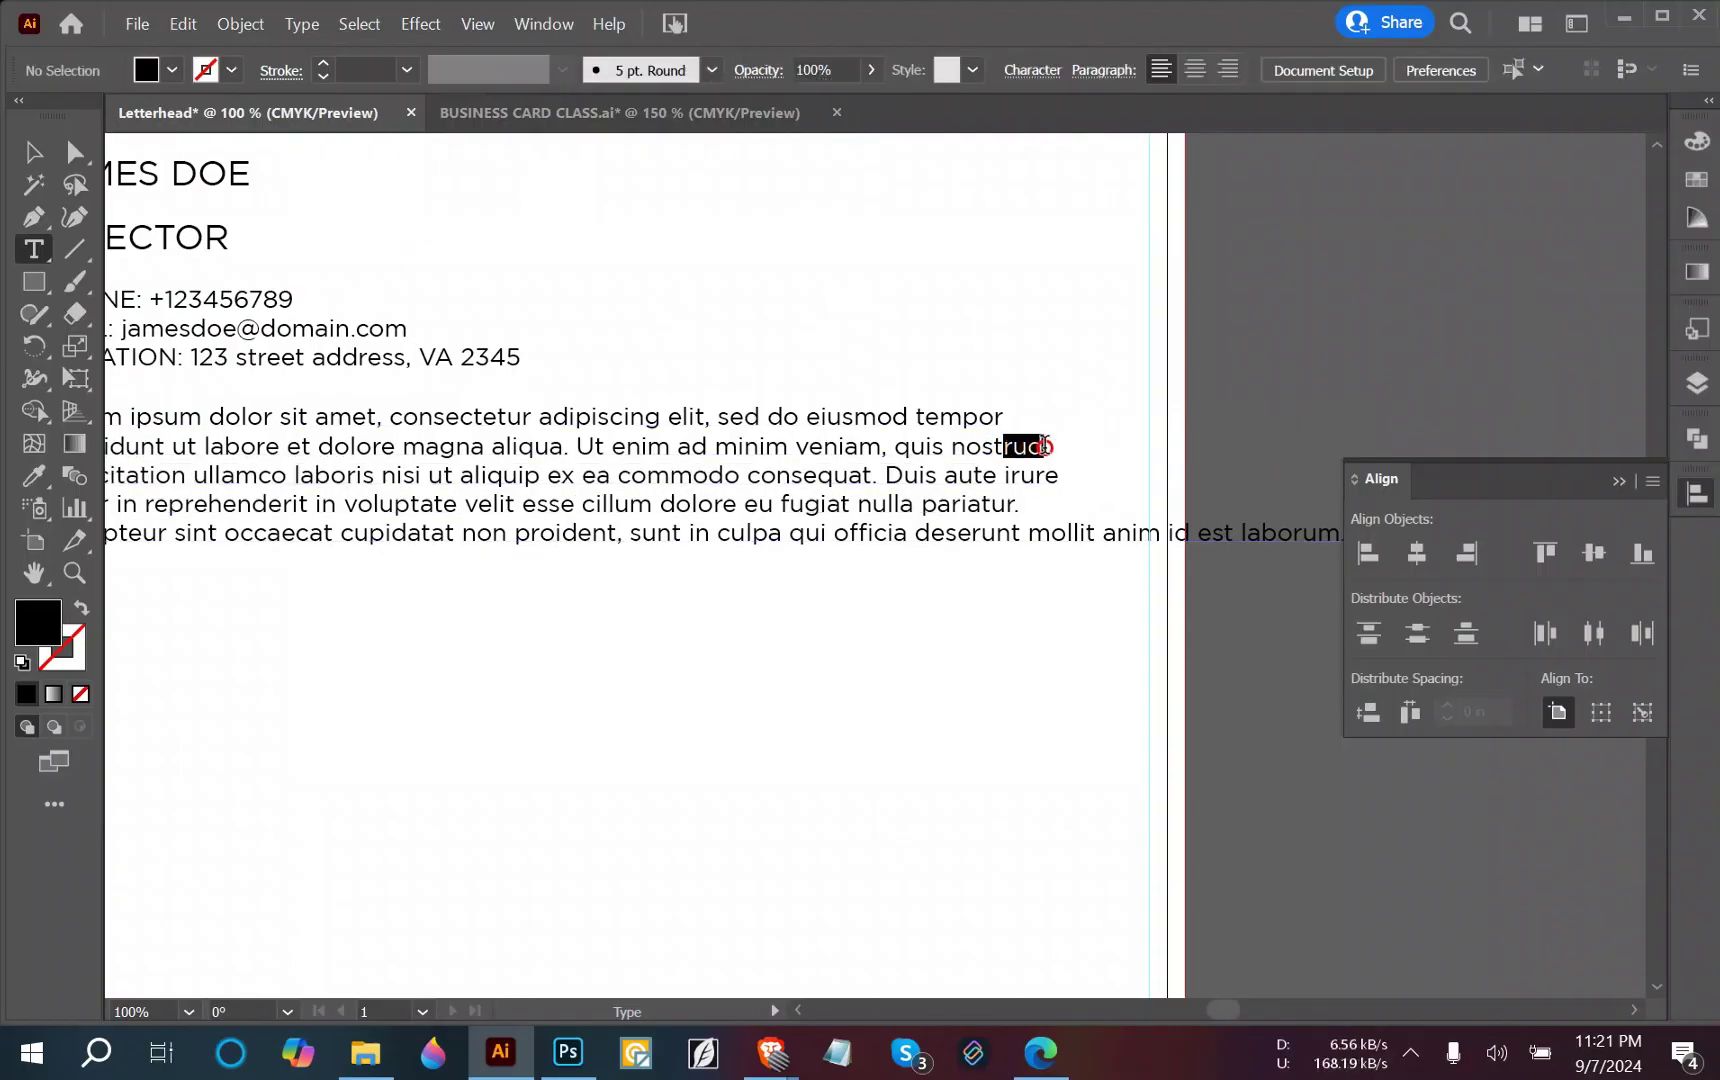
{"action": "key", "text": "BackSpace"}
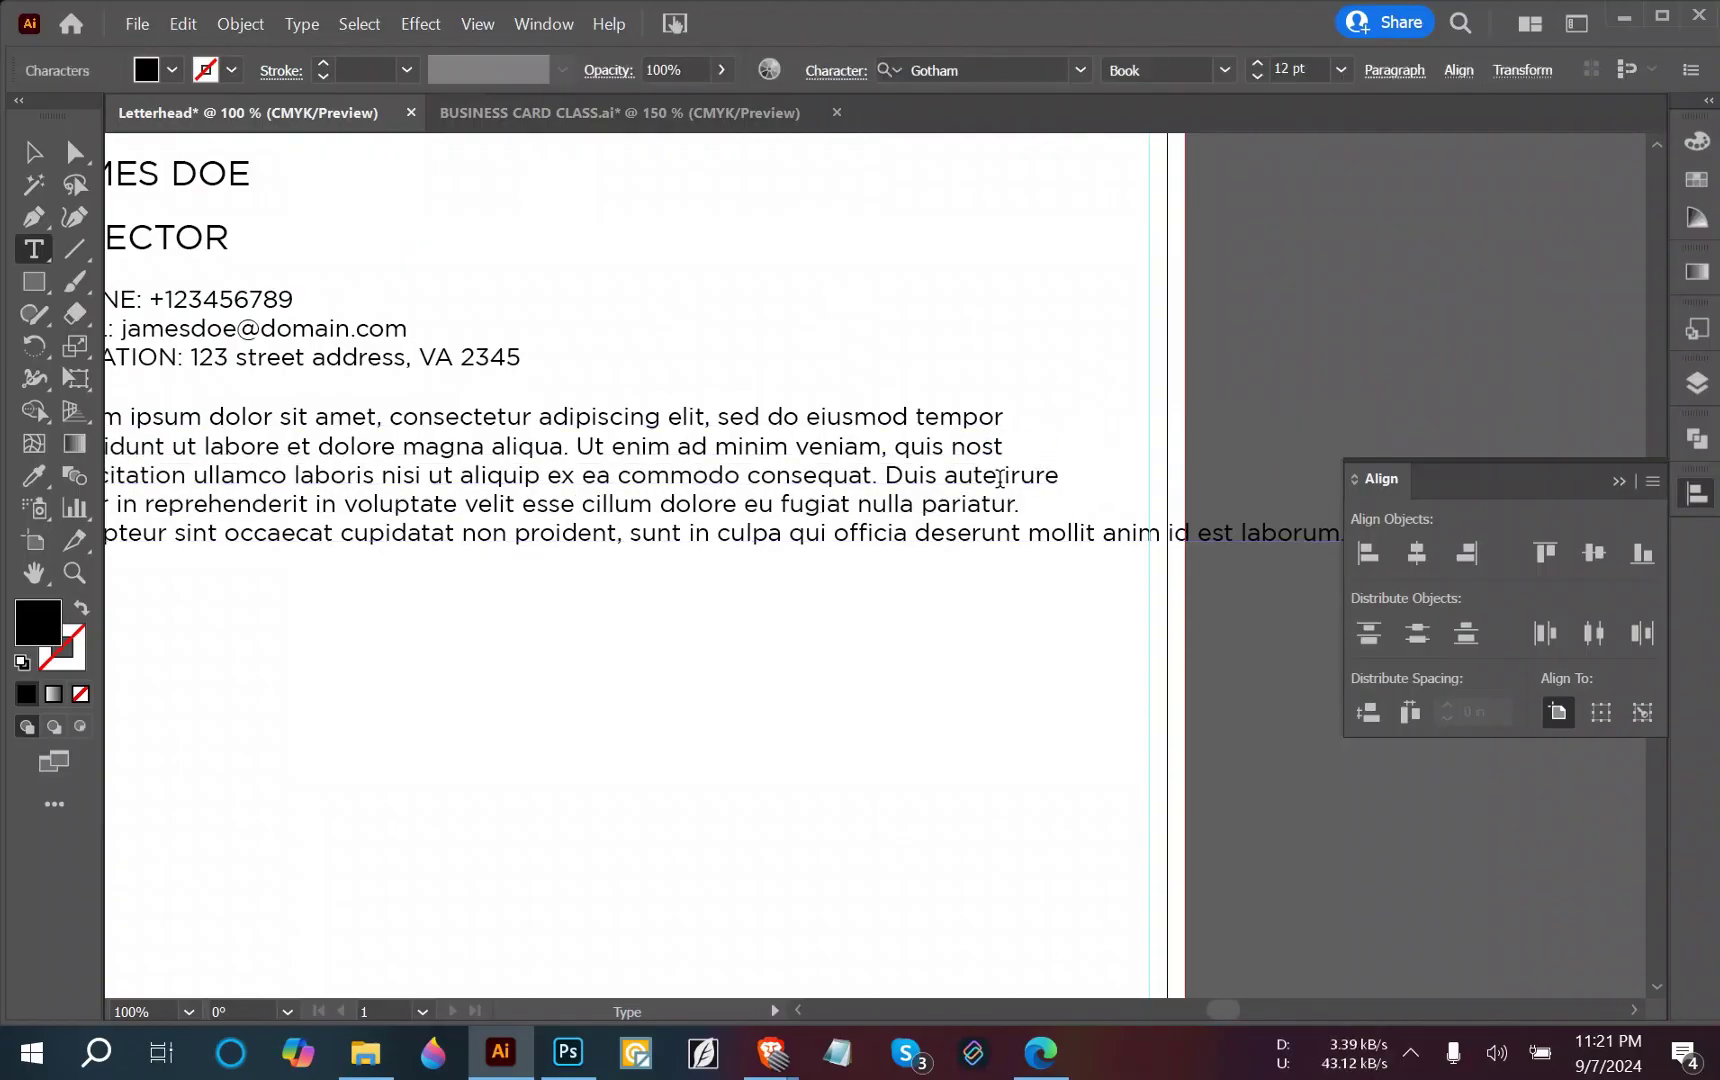
Delete "irure" from the end of the passage's third line and add an "i" directly after "aute".
{"action": "left_click_drag", "start_coordinate": [1005, 472], "coordinate": [1062, 470]}
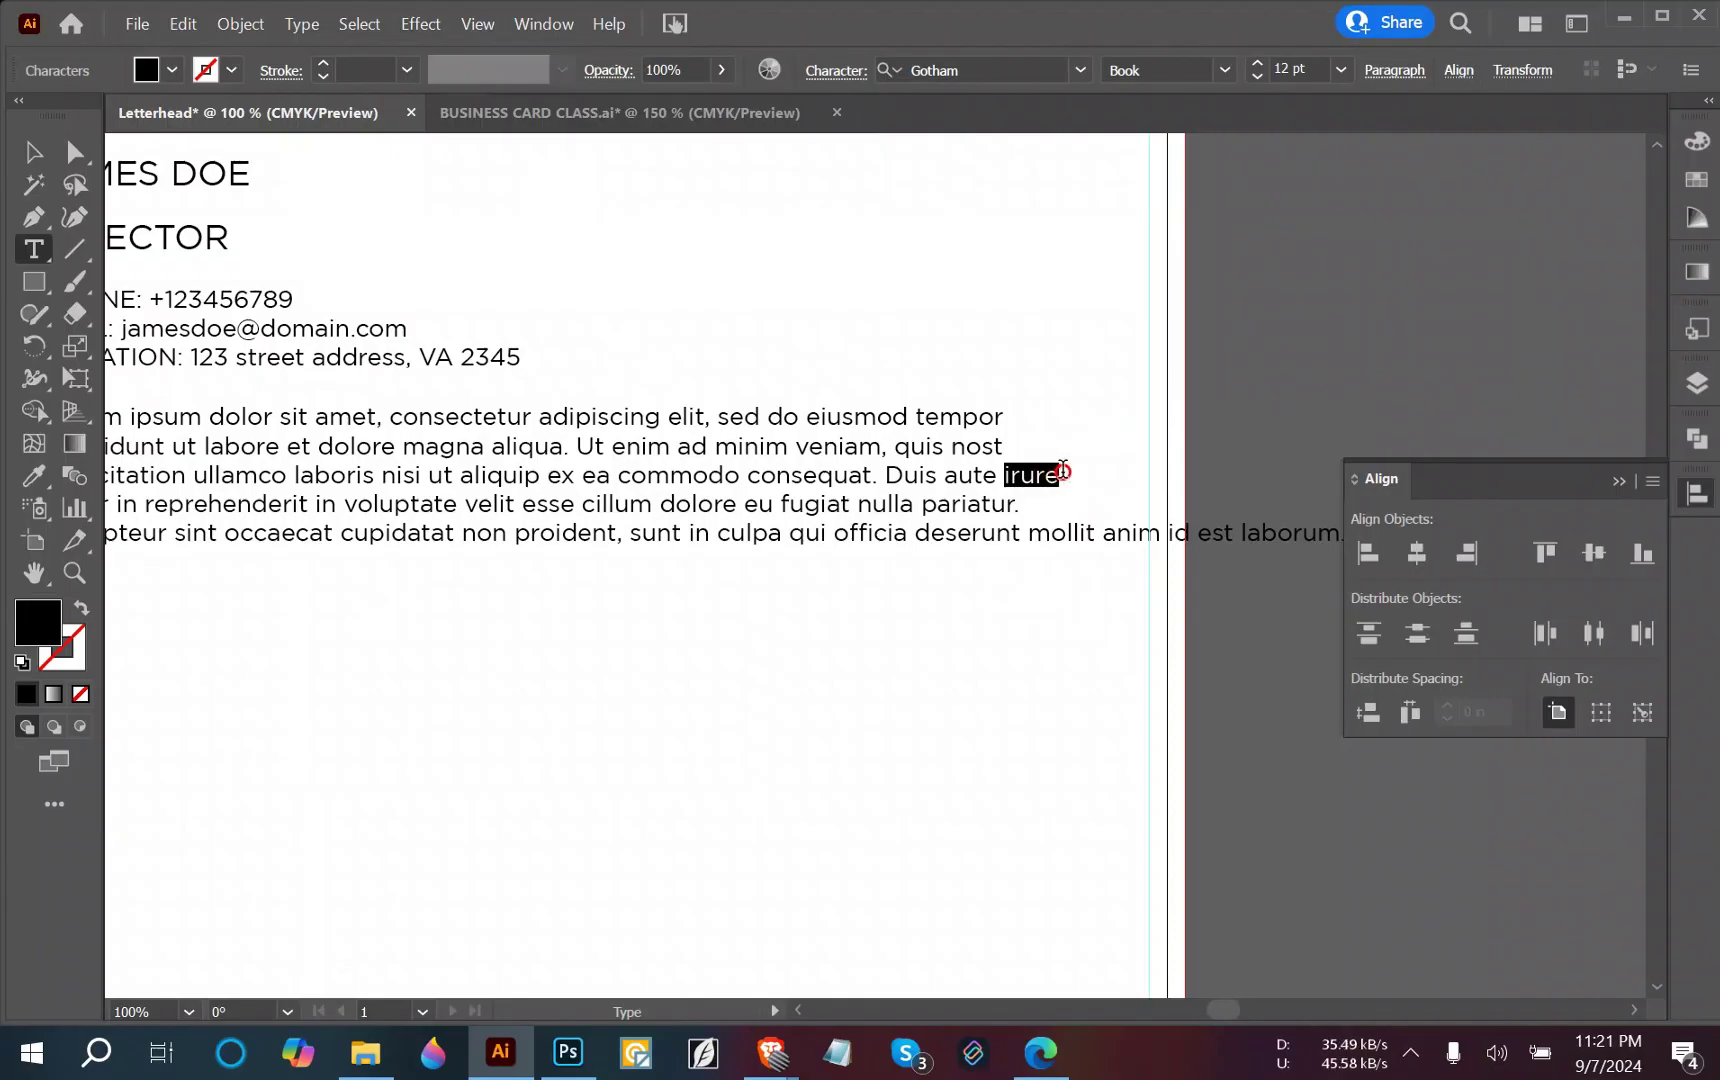
{"action": "key", "text": "BackSpace"}
{"action": "key", "text": "BackSpace"}
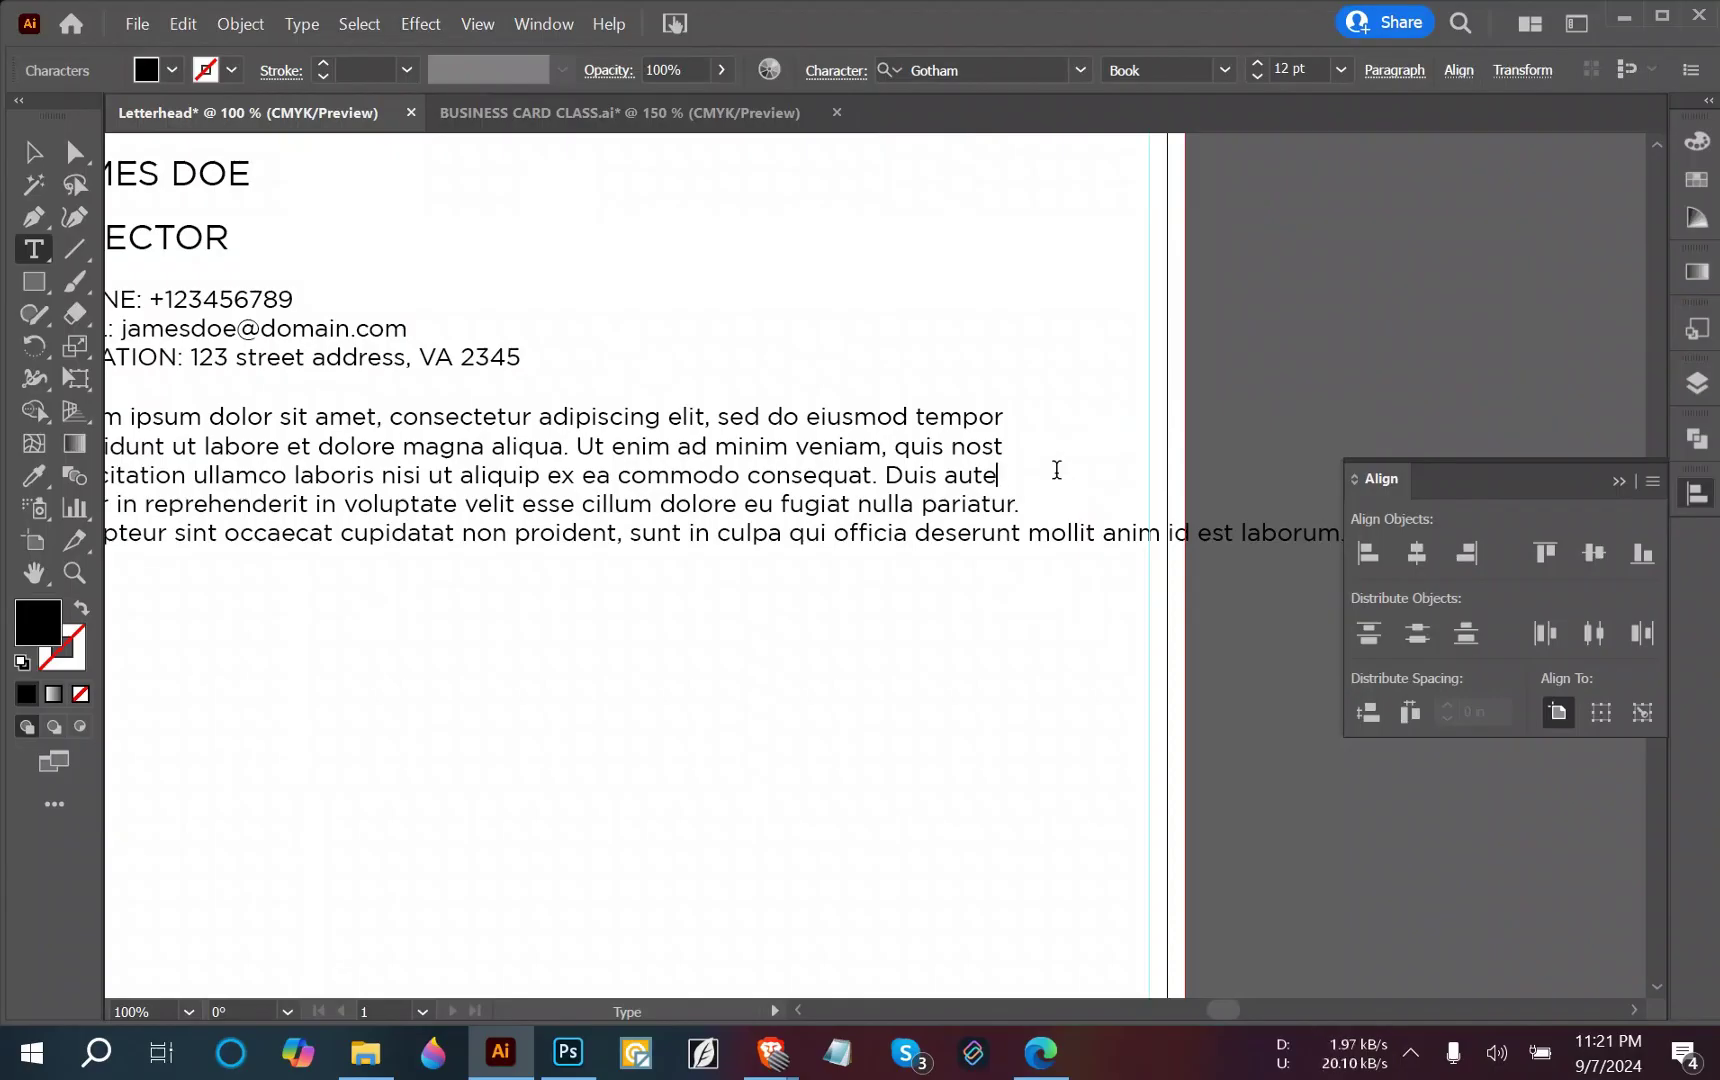
{"action": "type", "text": "u"}
{"action": "key", "text": "BackSpace"}
{"action": "type", "text": "i"}
Cut "mollit anim id est laborum." from the passage's last line and end it with a period after "deserunt".
{"action": "left_click_drag", "start_coordinate": [1020, 530], "coordinate": [1708, 634]}
{"action": "key", "text": "BackSpace"}
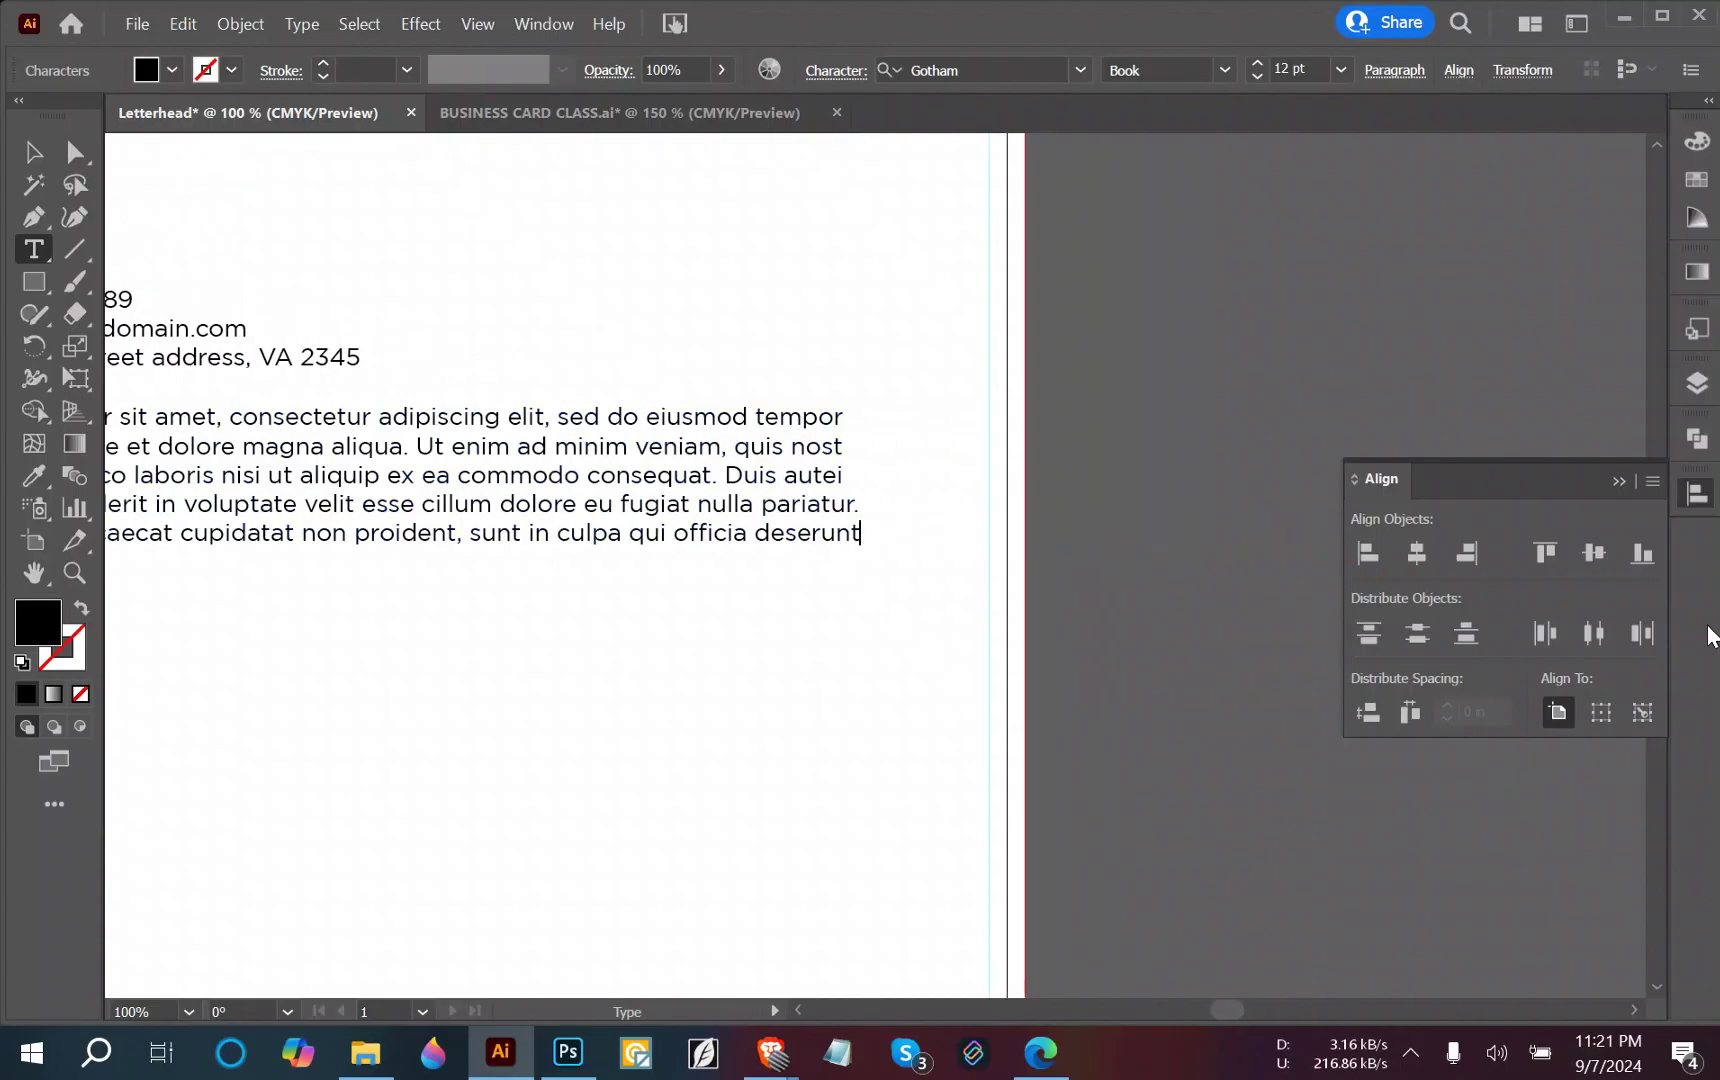
{"action": "type", "text": "."}
Even out the passage's right edge by lengthening the first three line endings to "temporp", "nosth" and "auteir".
{"action": "left_click", "coordinate": [845, 474]}
{"action": "type", "text": "p"}
{"action": "left_click", "coordinate": [846, 450]}
{"action": "type", "text": "f"}
{"action": "key", "text": "Escape"}
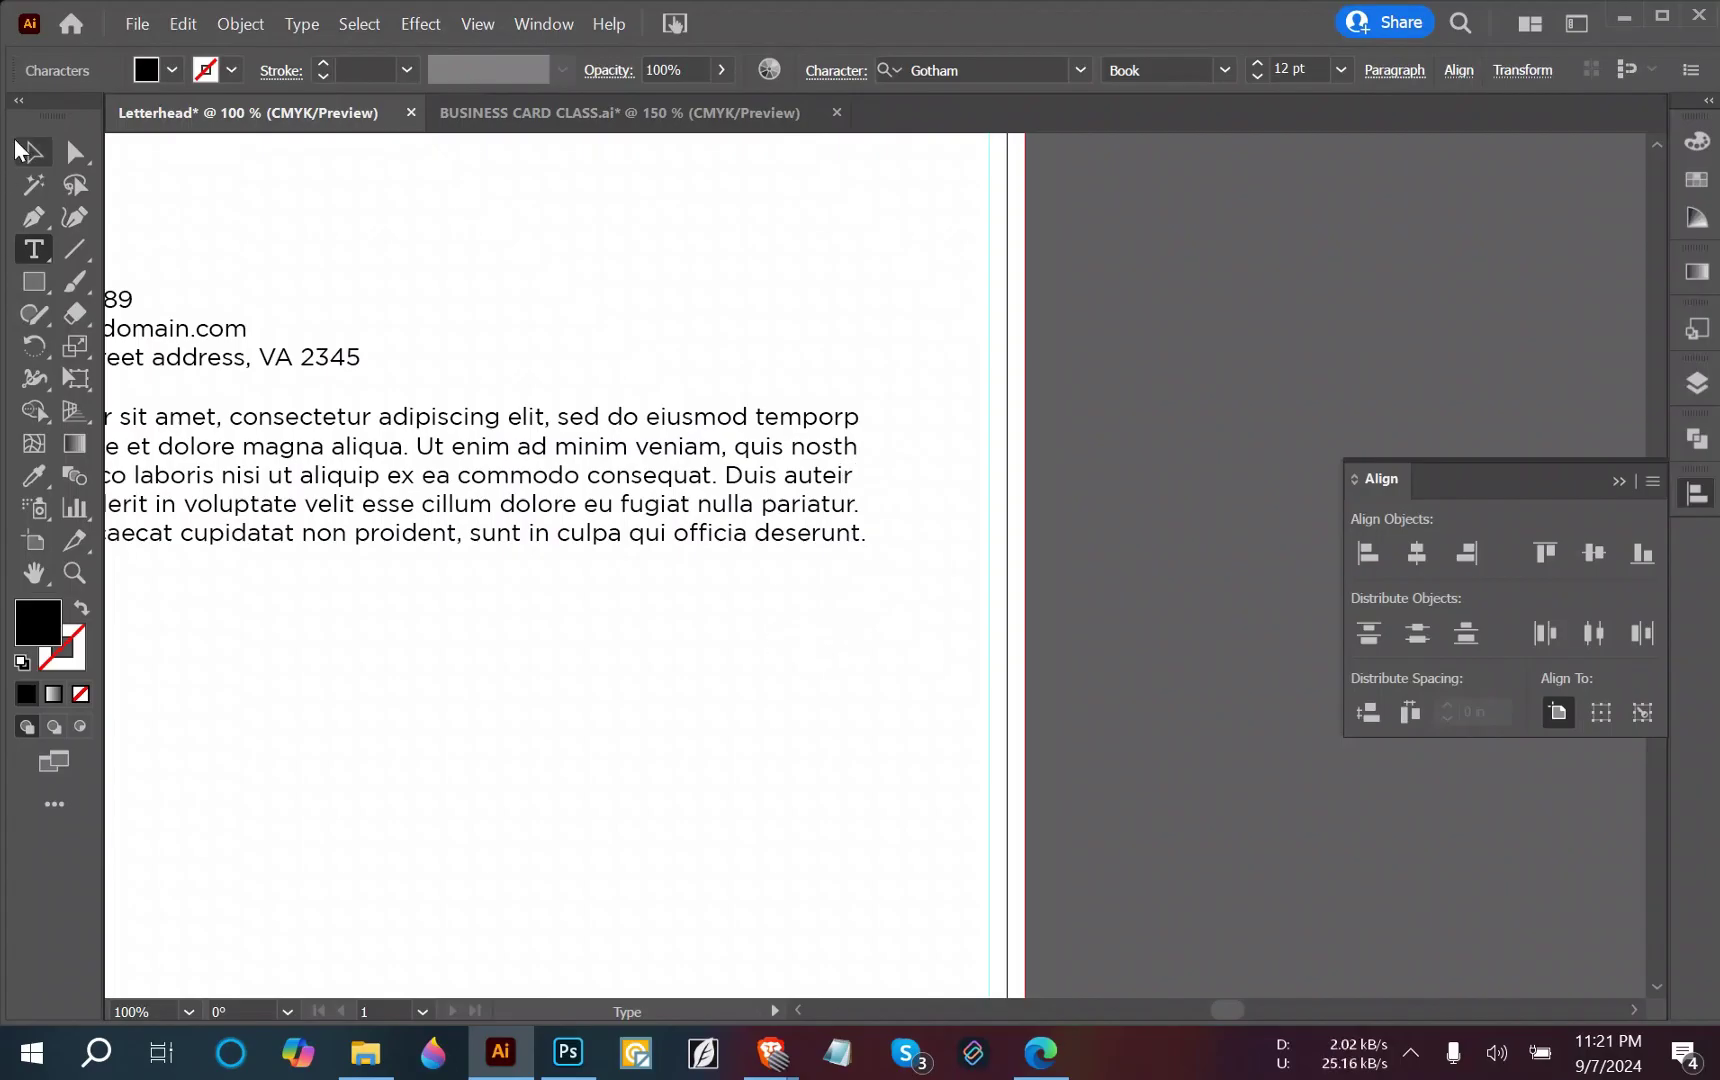
{"action": "left_click", "coordinate": [474, 252]}
{"action": "scroll", "coordinate": [871, 778], "scroll_direction": "down", "scroll_amount": 3}
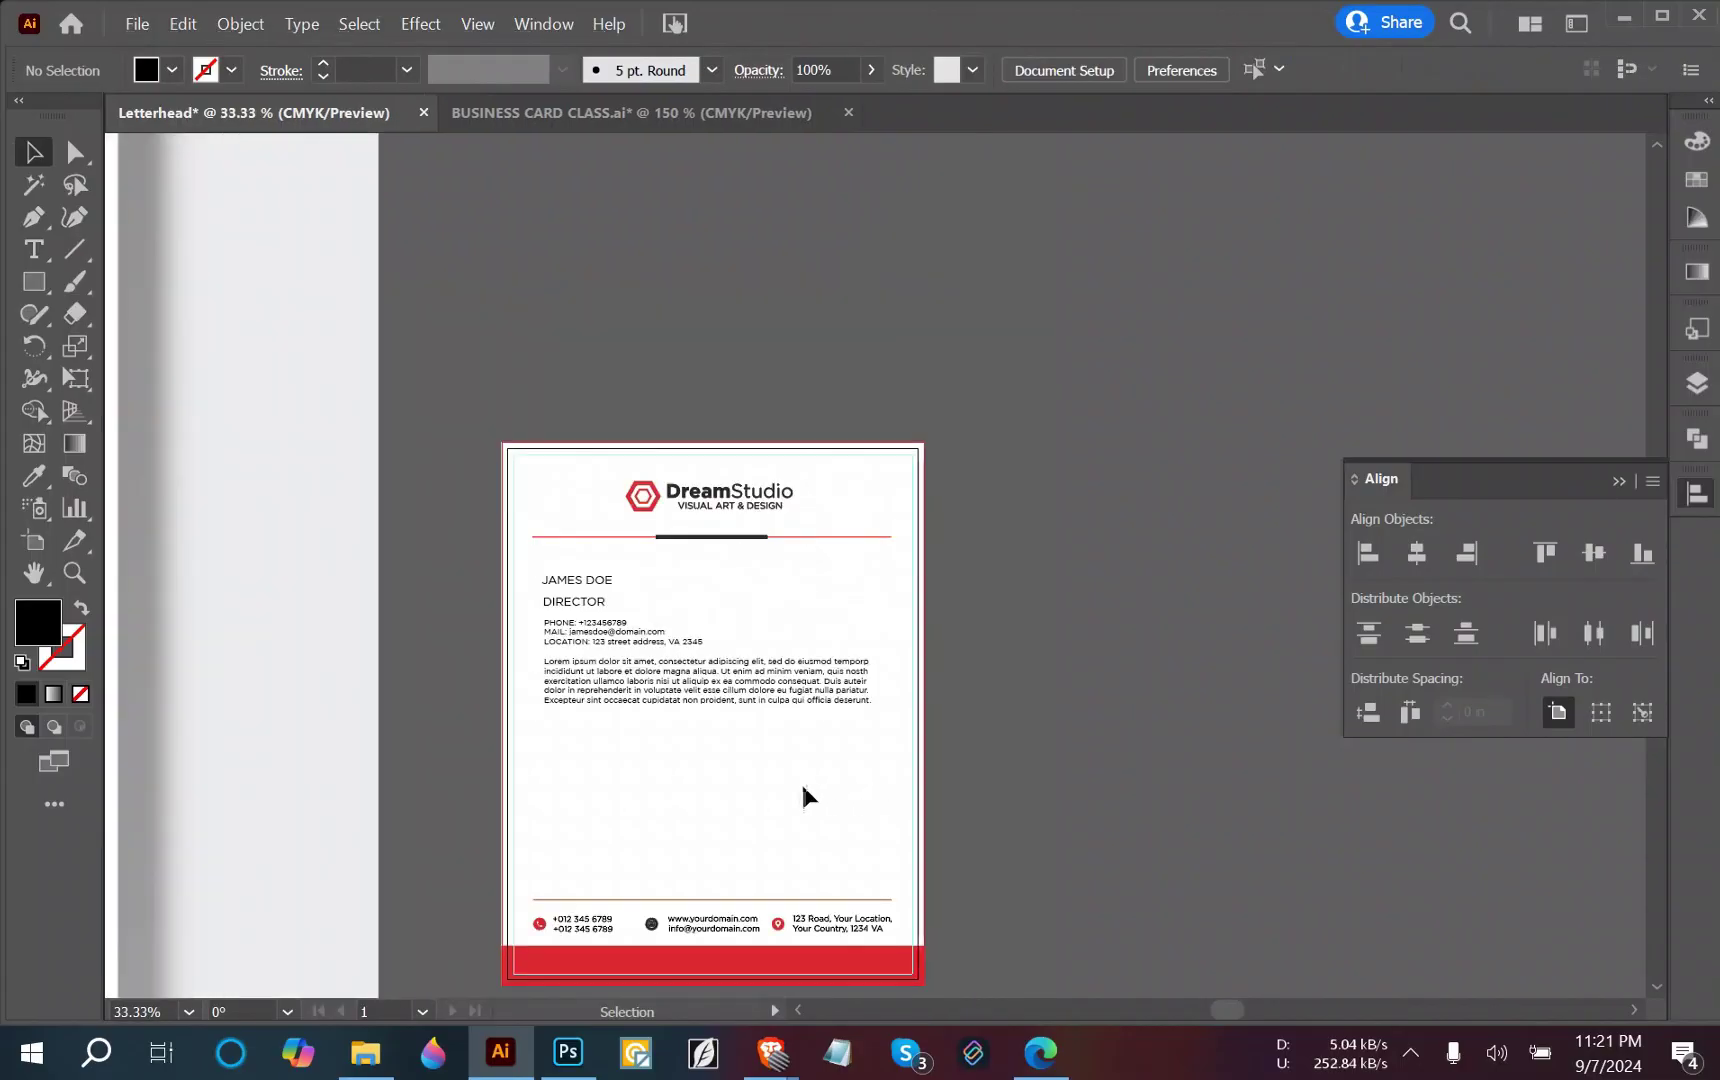
Change the end of the passage's third line to "auteik".
{"action": "scroll", "coordinate": [782, 778], "scroll_direction": "up", "scroll_amount": 2}
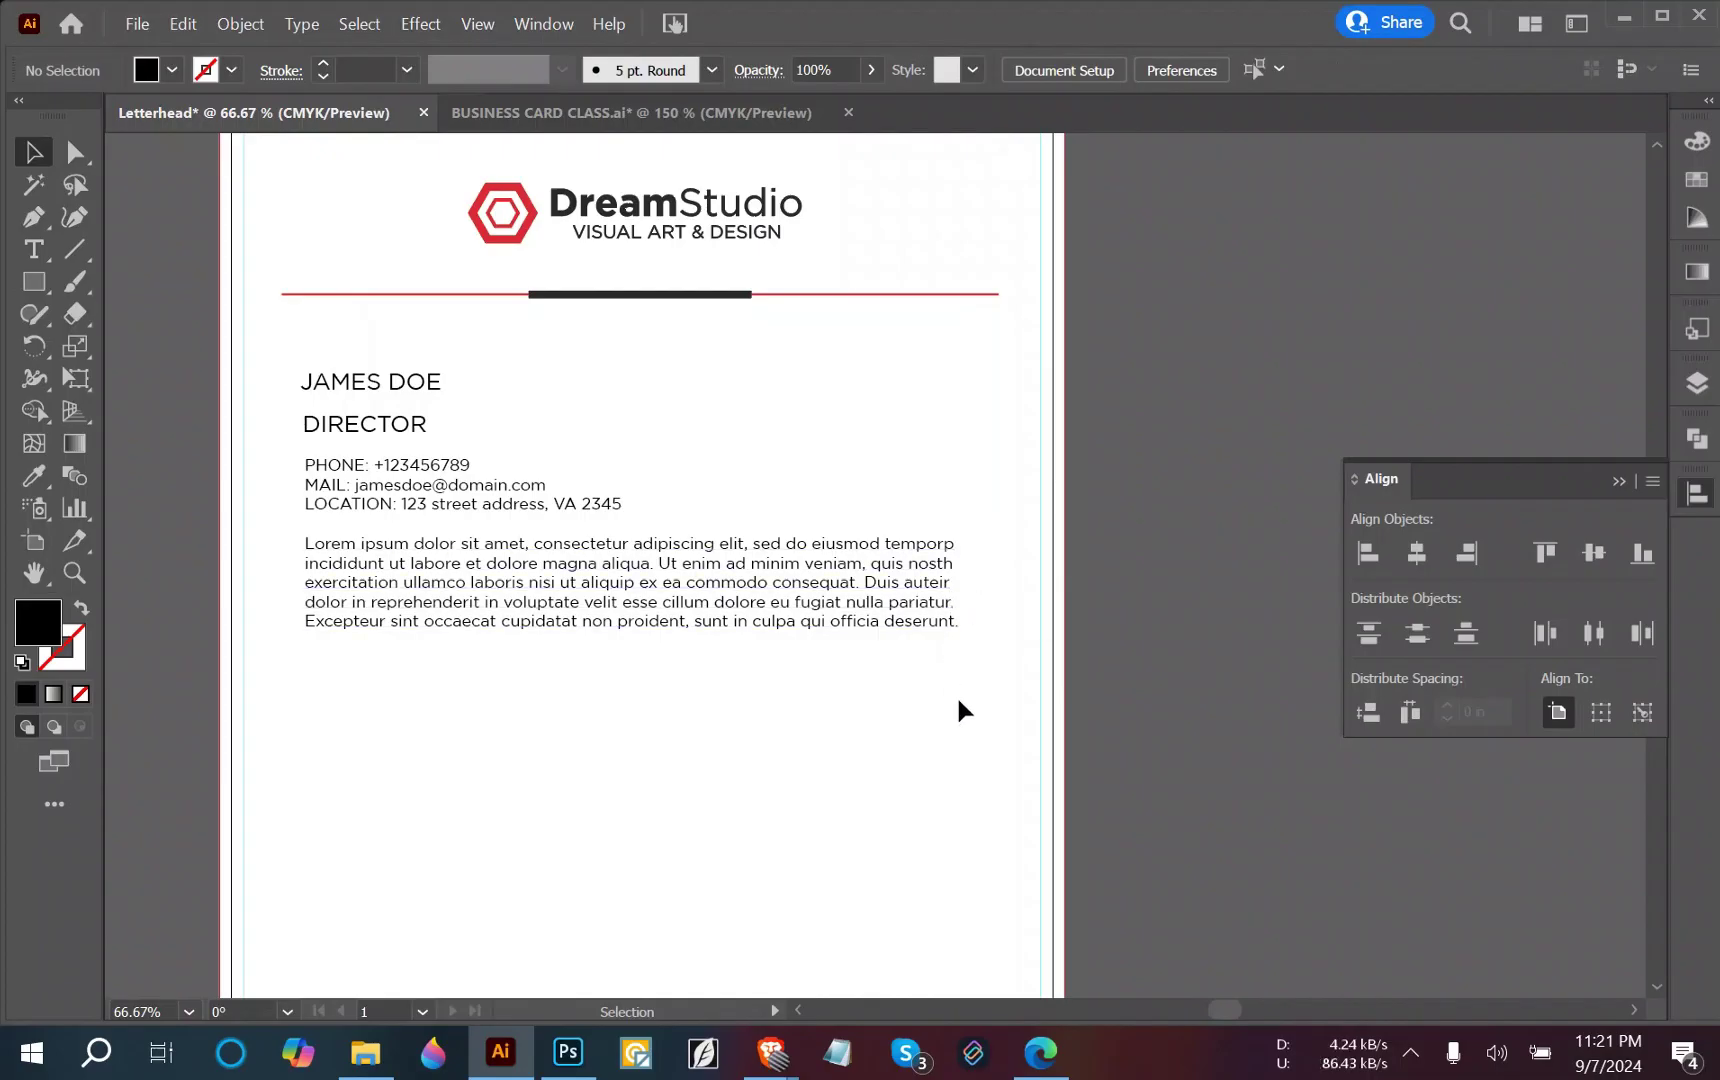
{"action": "scroll", "coordinate": [958, 710], "scroll_direction": "up", "scroll_amount": 2}
{"action": "double_click", "coordinate": [933, 435]}
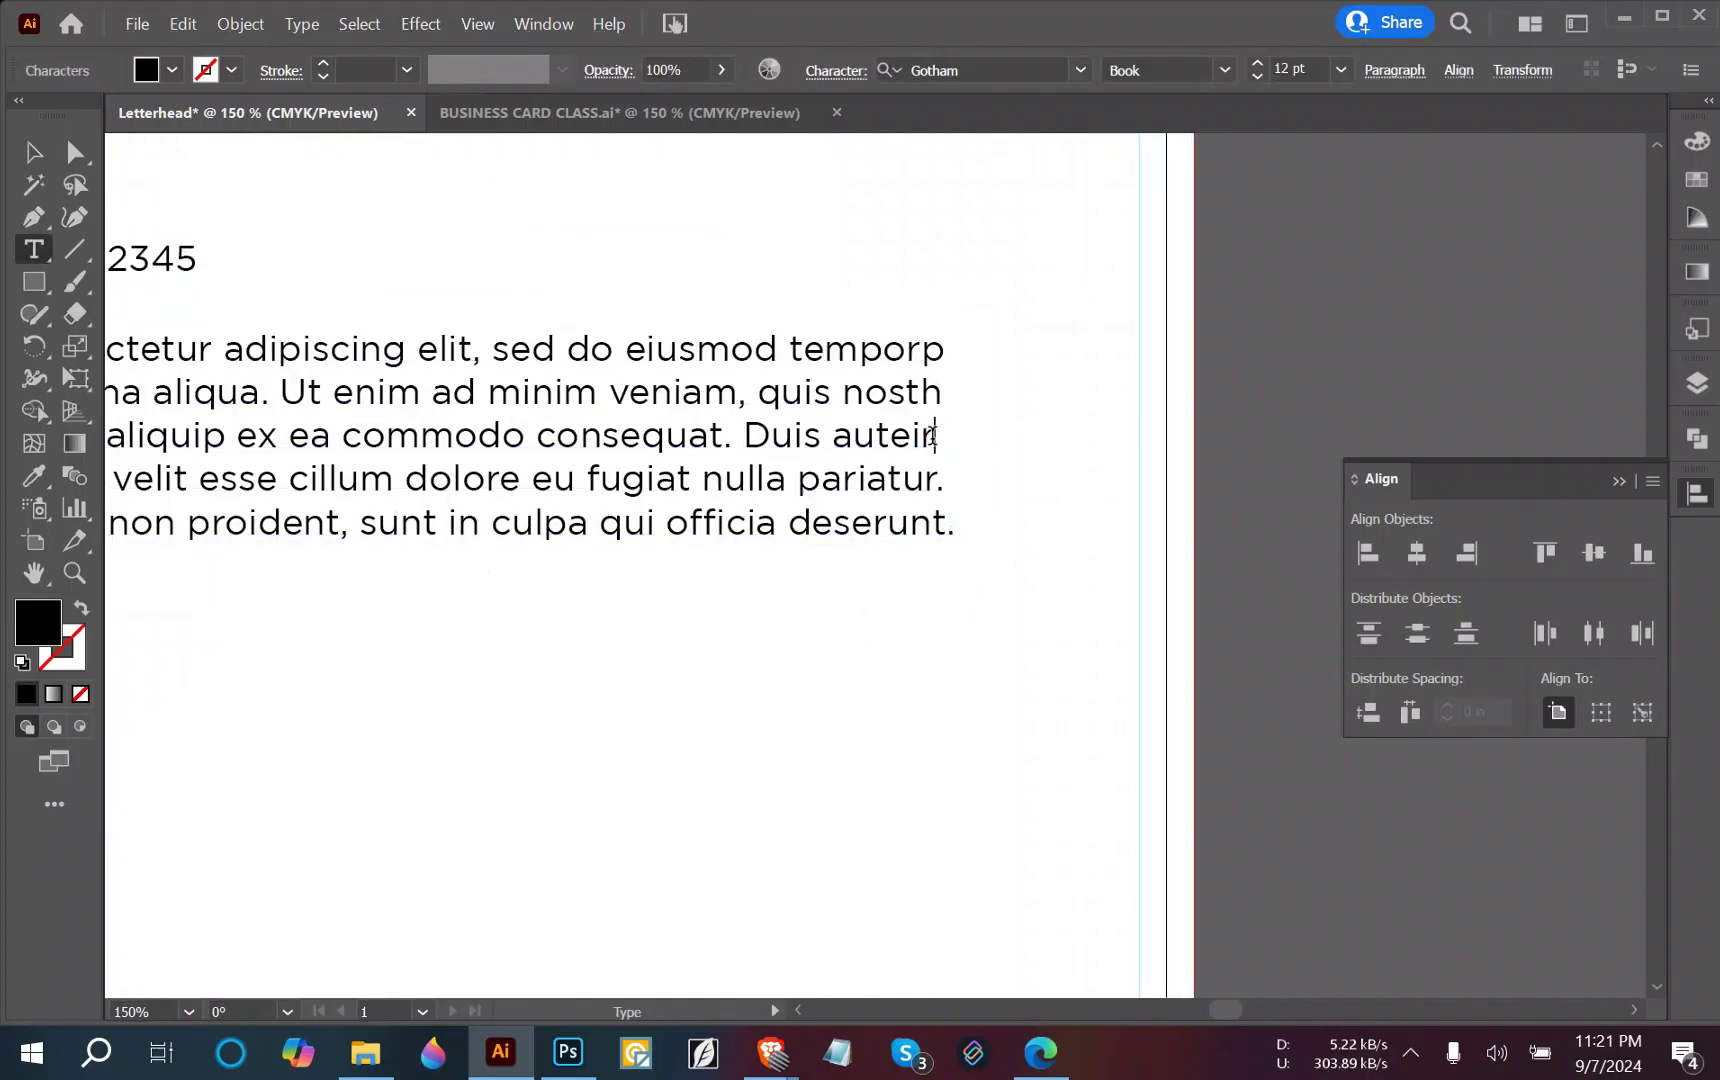
{"action": "type", "text": "k"}
{"action": "left_click", "coordinate": [33, 152]}
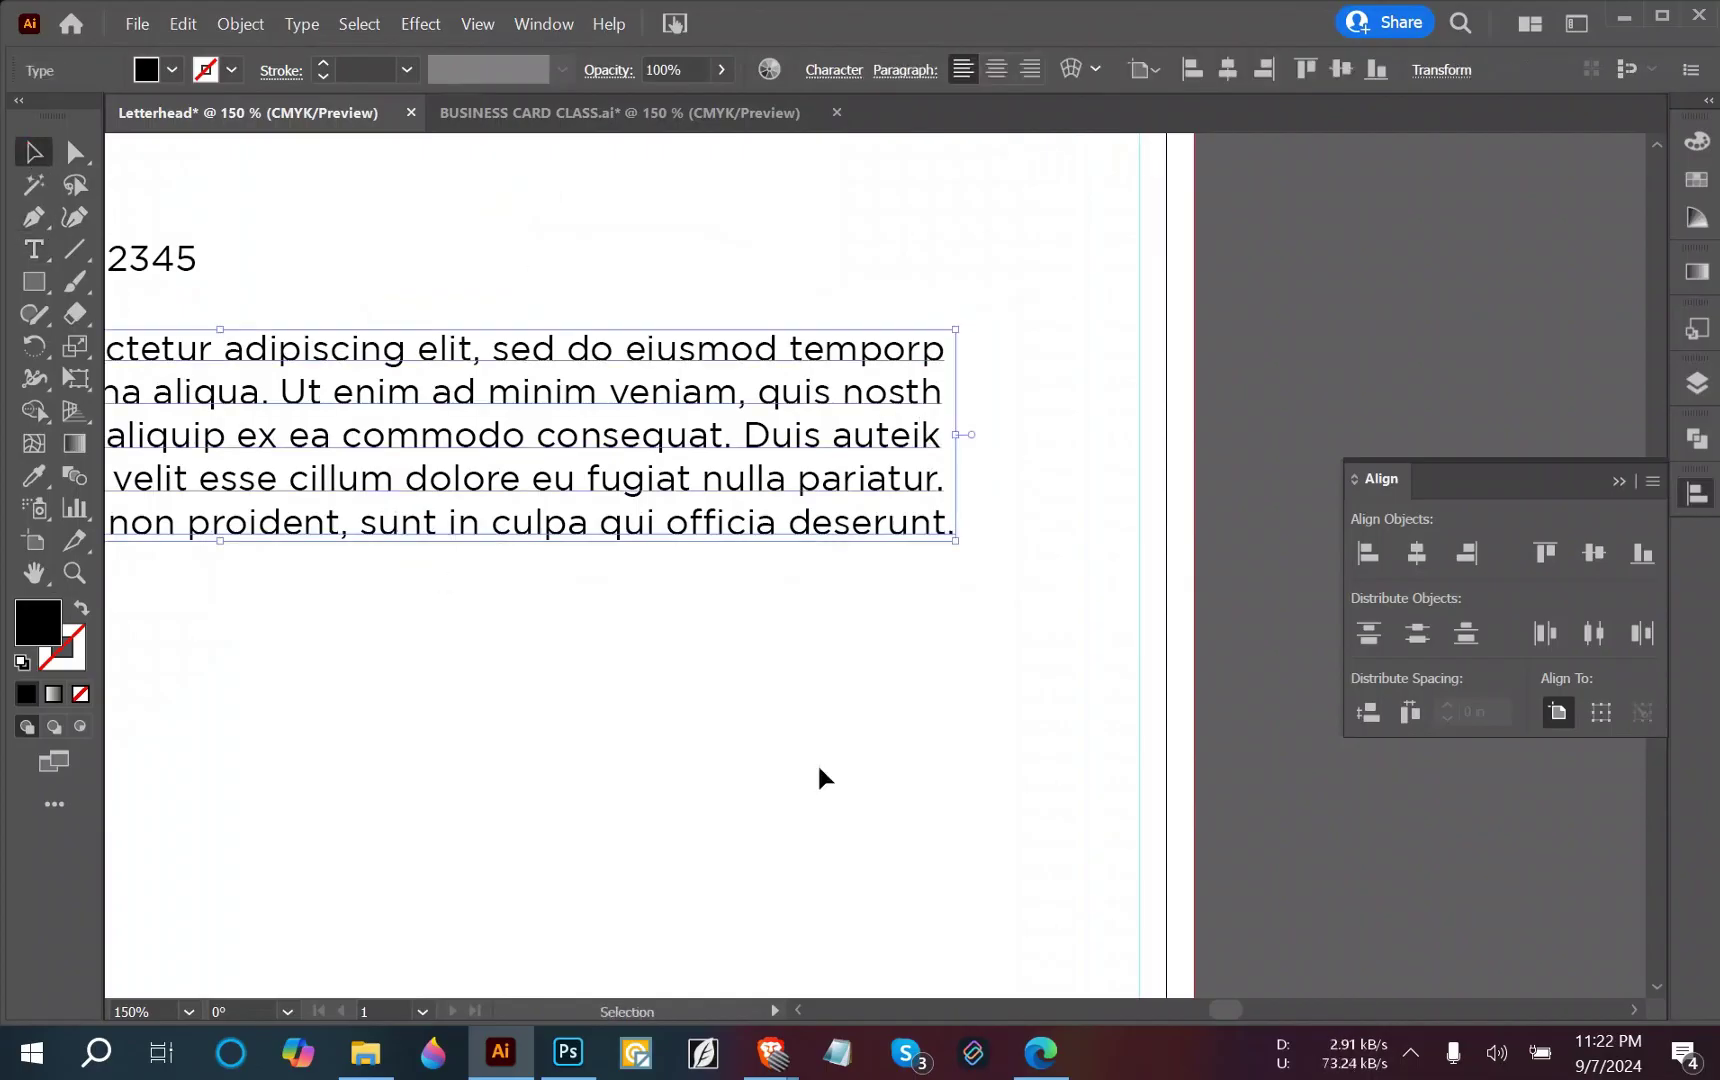
{"action": "left_click", "coordinate": [817, 772]}
Place two copies of the Lorem Ipsum paragraph below the original, stacked with small gaps between them.
{"action": "scroll", "coordinate": [798, 790], "scroll_direction": "down", "scroll_amount": 3}
{"action": "scroll", "coordinate": [795, 684], "scroll_direction": "down", "scroll_amount": 3}
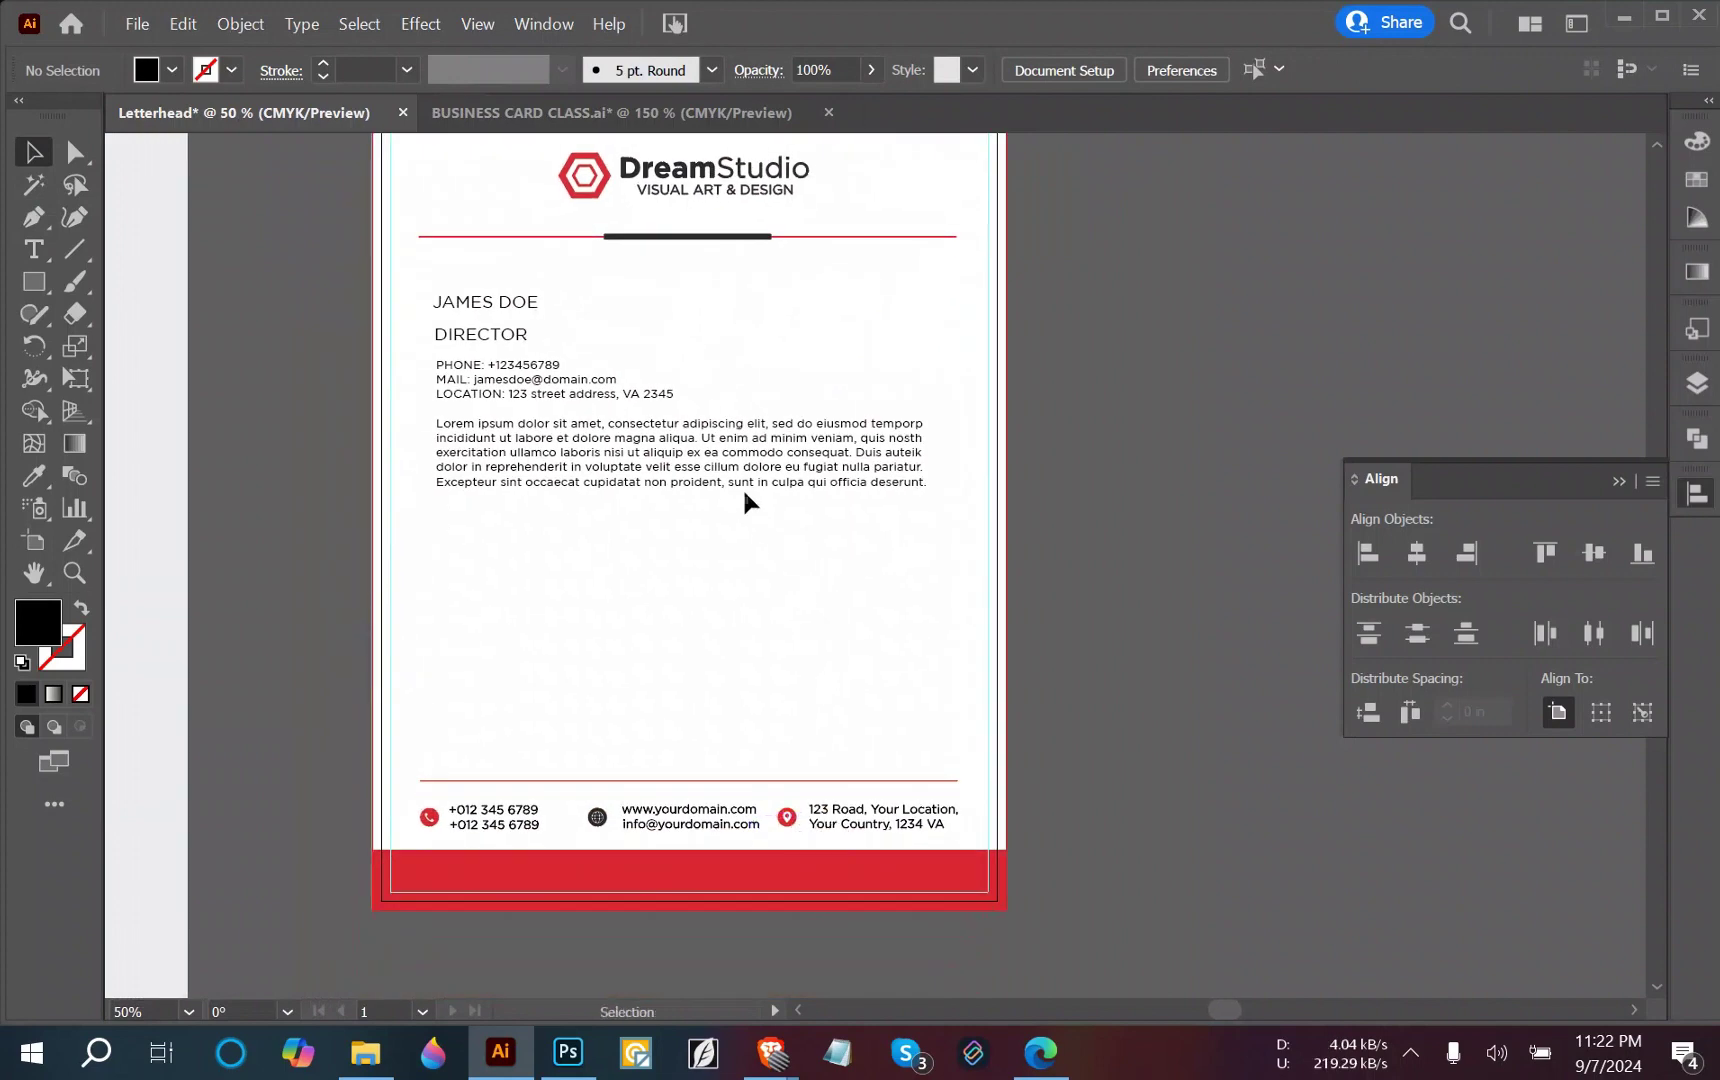
{"action": "left_click_drag", "start_coordinate": [734, 465], "coordinate": [745, 632]}
{"action": "left_click", "coordinate": [812, 710]}
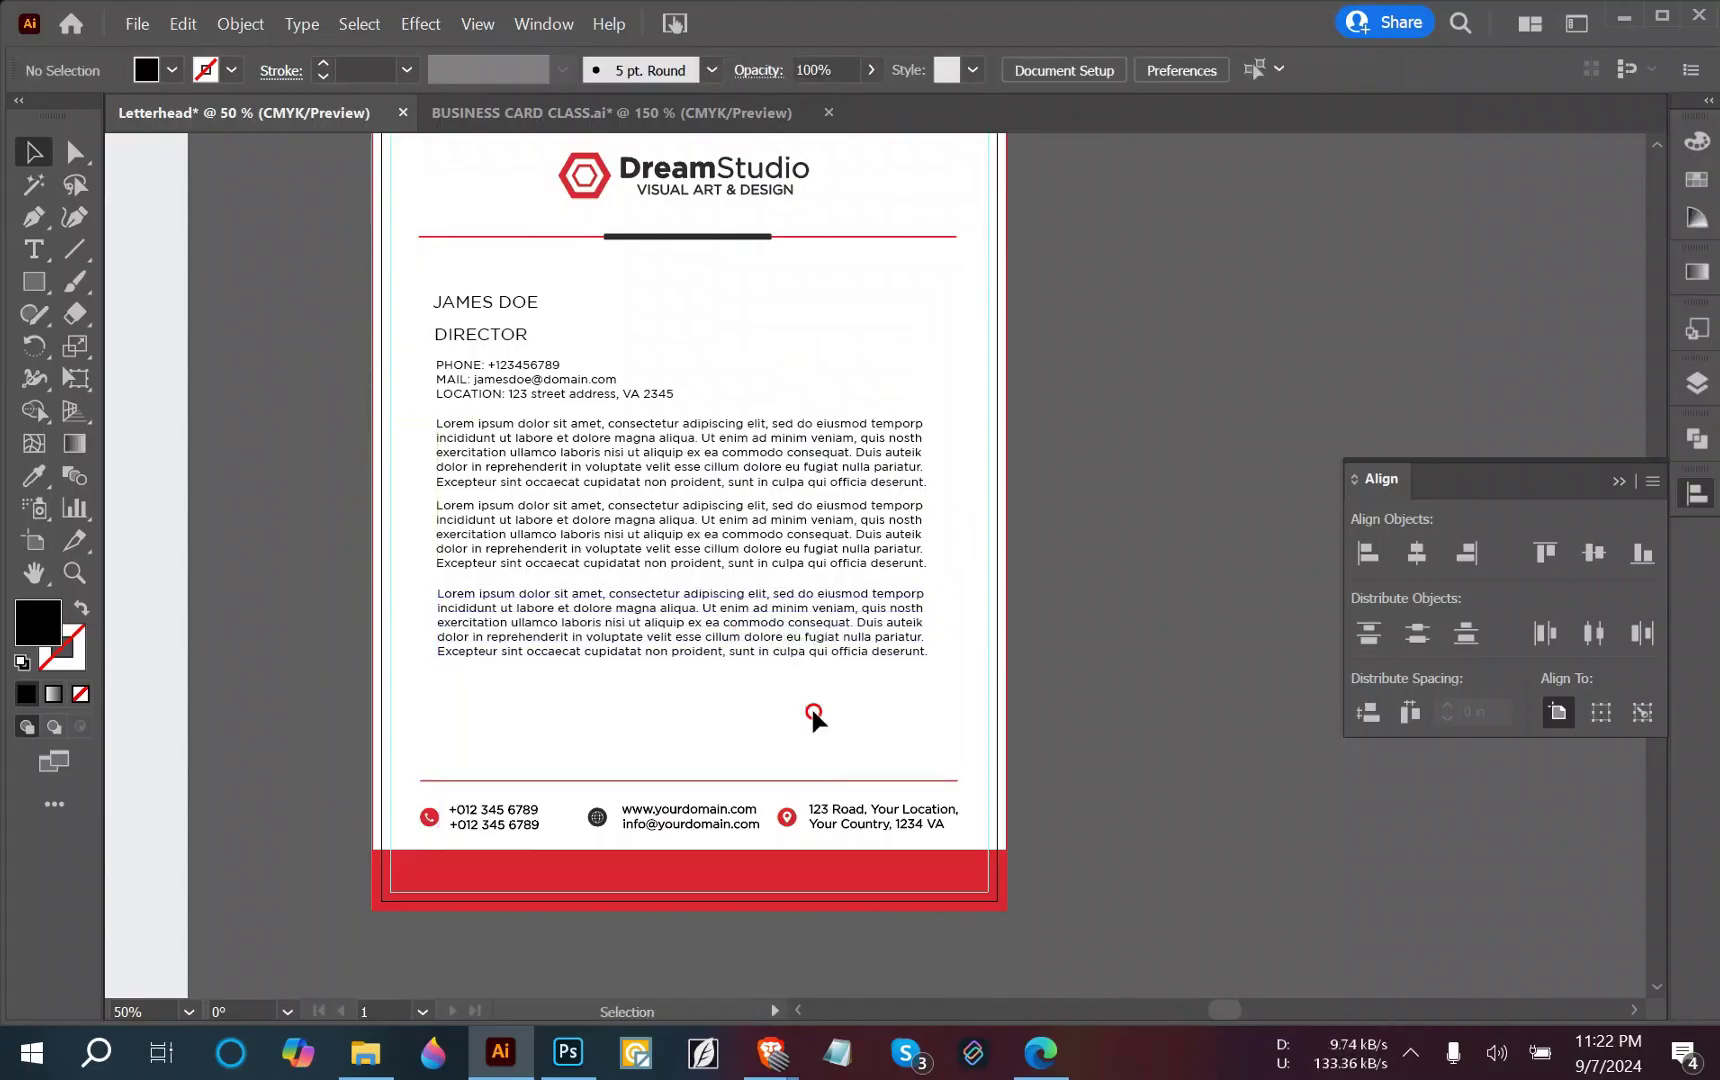
Delete the last two lines of the third paragraph and end it with a period after "auteik".
{"action": "double_click", "coordinate": [480, 638]}
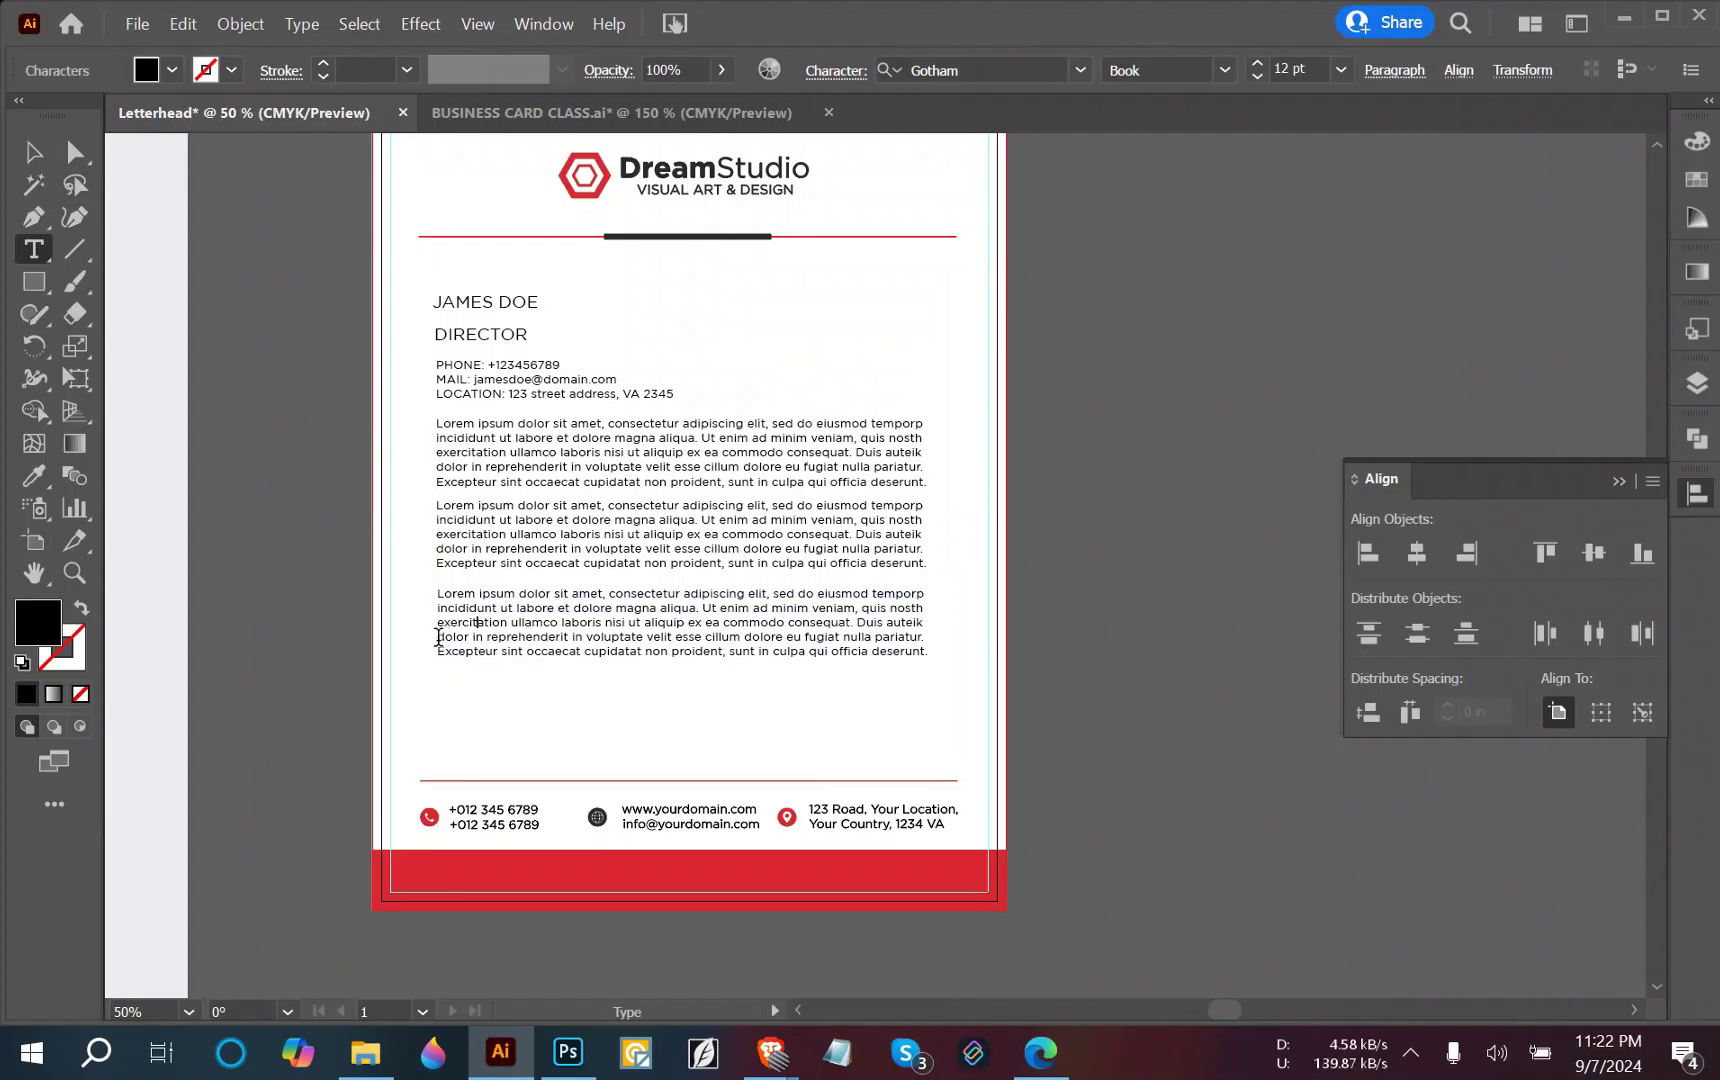
{"action": "left_click_drag", "start_coordinate": [437, 637], "coordinate": [922, 651]}
{"action": "key", "text": "BackSpace"}
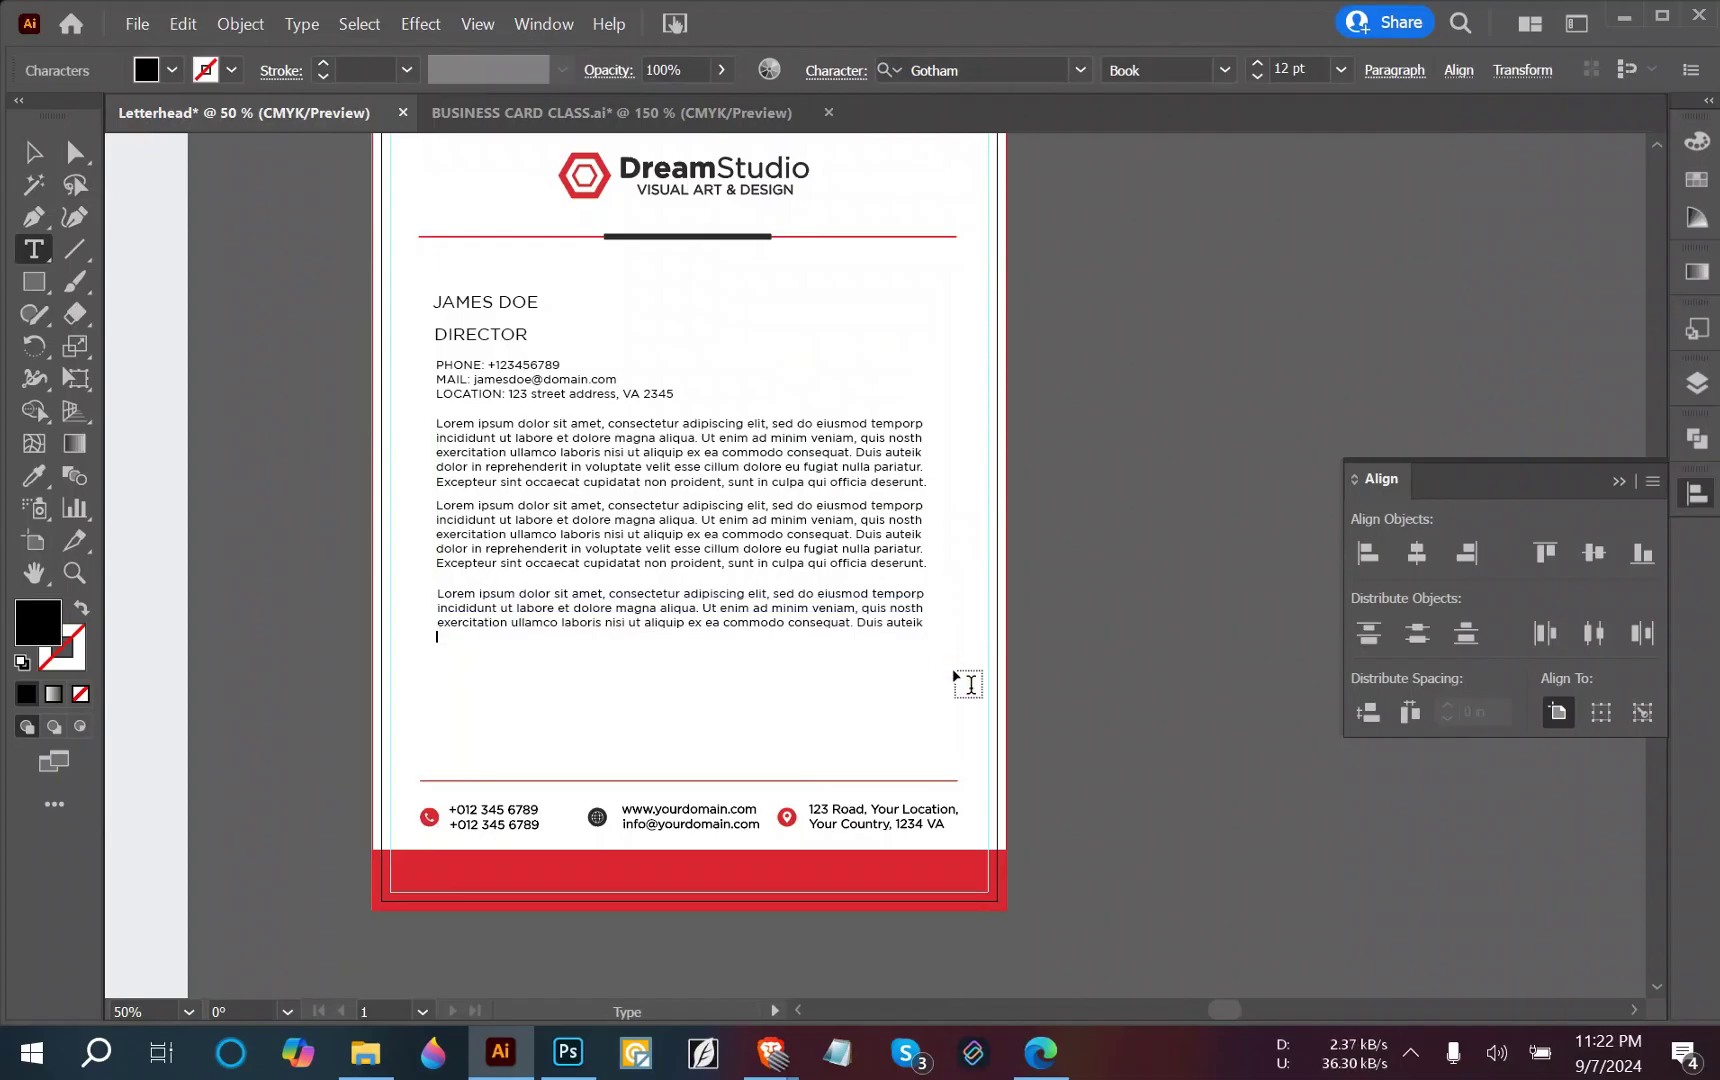
{"action": "left_click", "coordinate": [33, 152]}
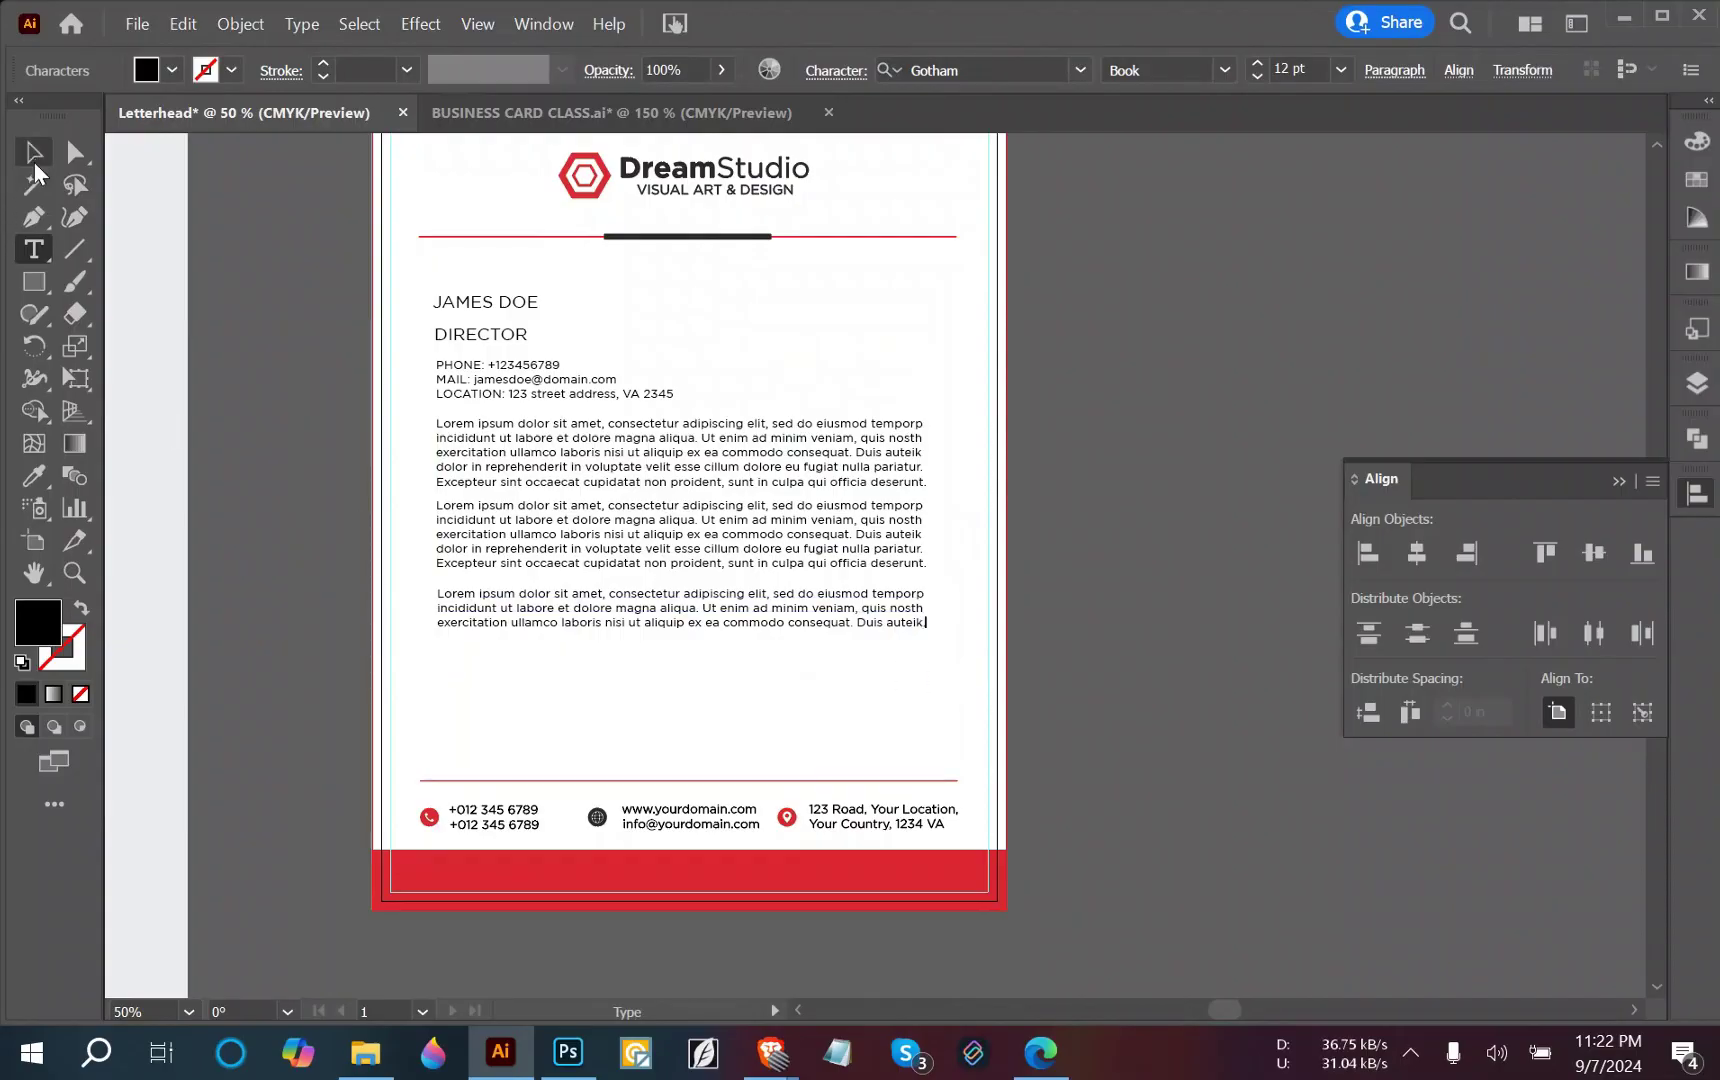
{"action": "left_click", "coordinate": [622, 714]}
Compare the layout and spacing of the three body paragraphs with the text in the reference letterhead.
{"action": "scroll", "coordinate": [697, 717], "scroll_direction": "down", "scroll_amount": 1}
{"action": "left_click_drag", "start_coordinate": [672, 719], "coordinate": [626, 607]}
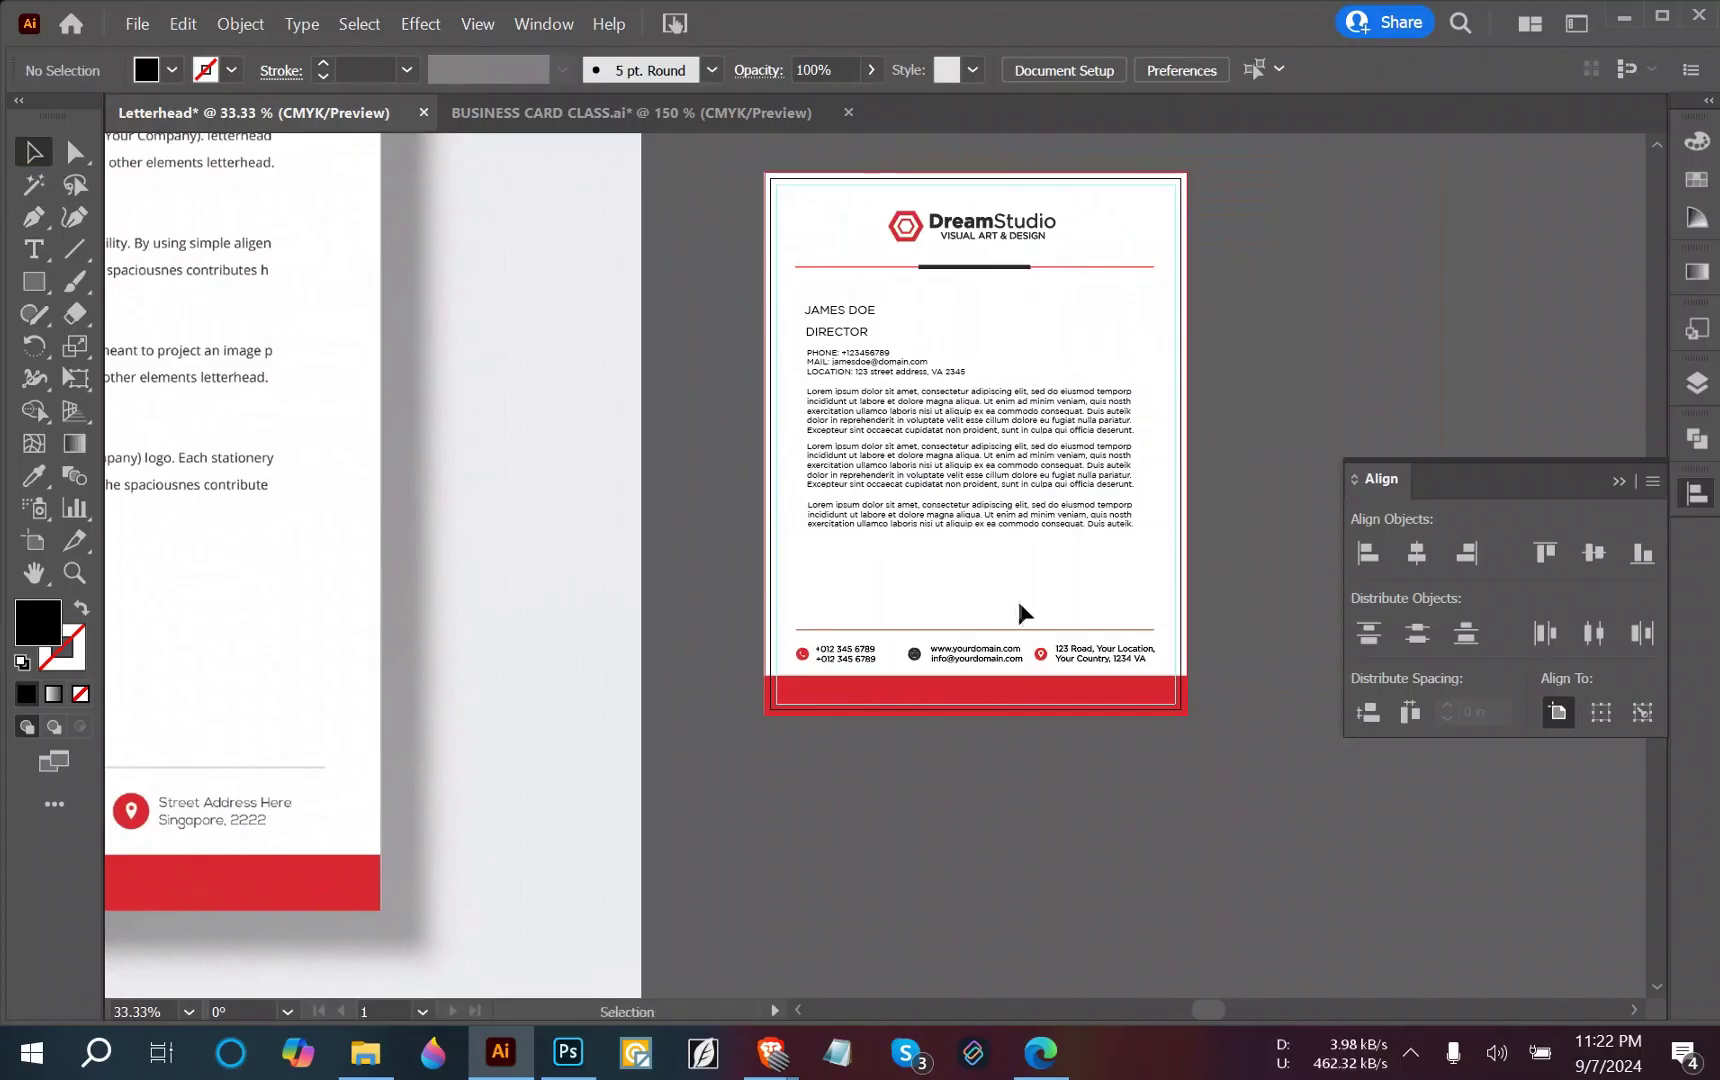
{"action": "scroll", "coordinate": [1012, 596], "scroll_direction": "up", "scroll_amount": 2}
{"action": "left_click_drag", "start_coordinate": [880, 474], "coordinate": [648, 278]}
{"action": "left_click", "coordinate": [1090, 749]}
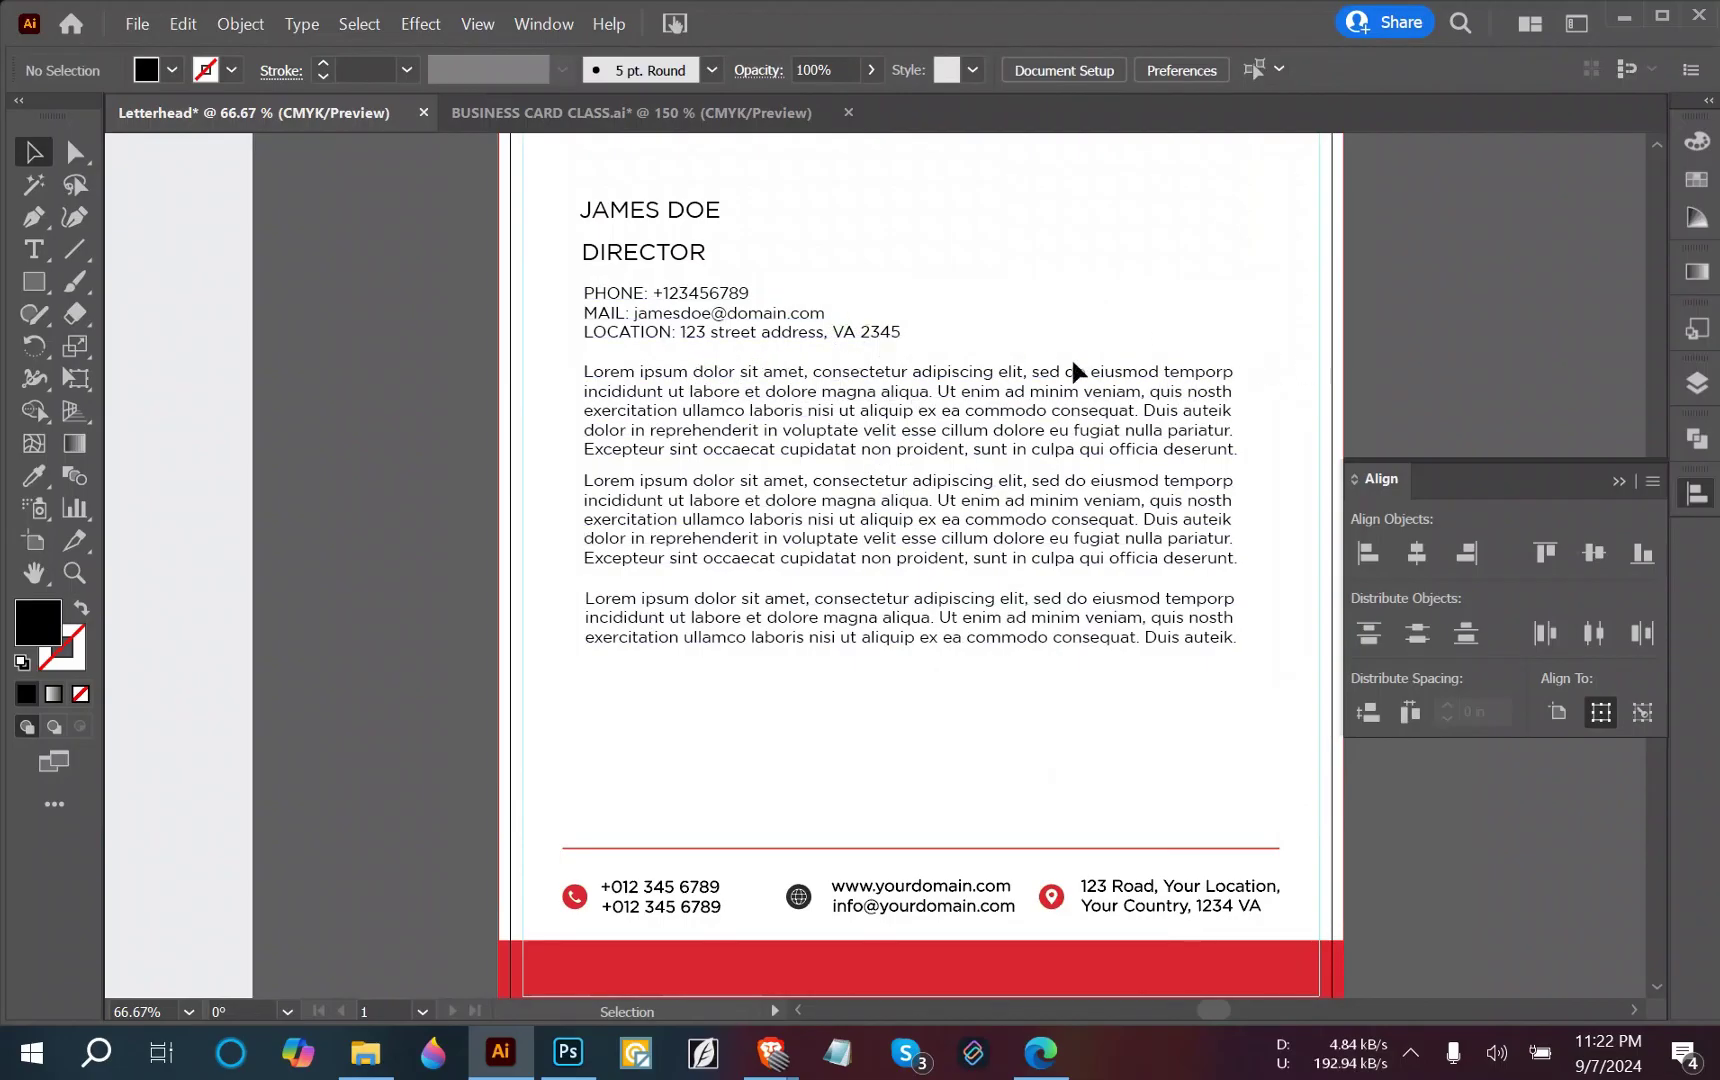
{"action": "left_click_drag", "start_coordinate": [1052, 692], "coordinate": [926, 356]}
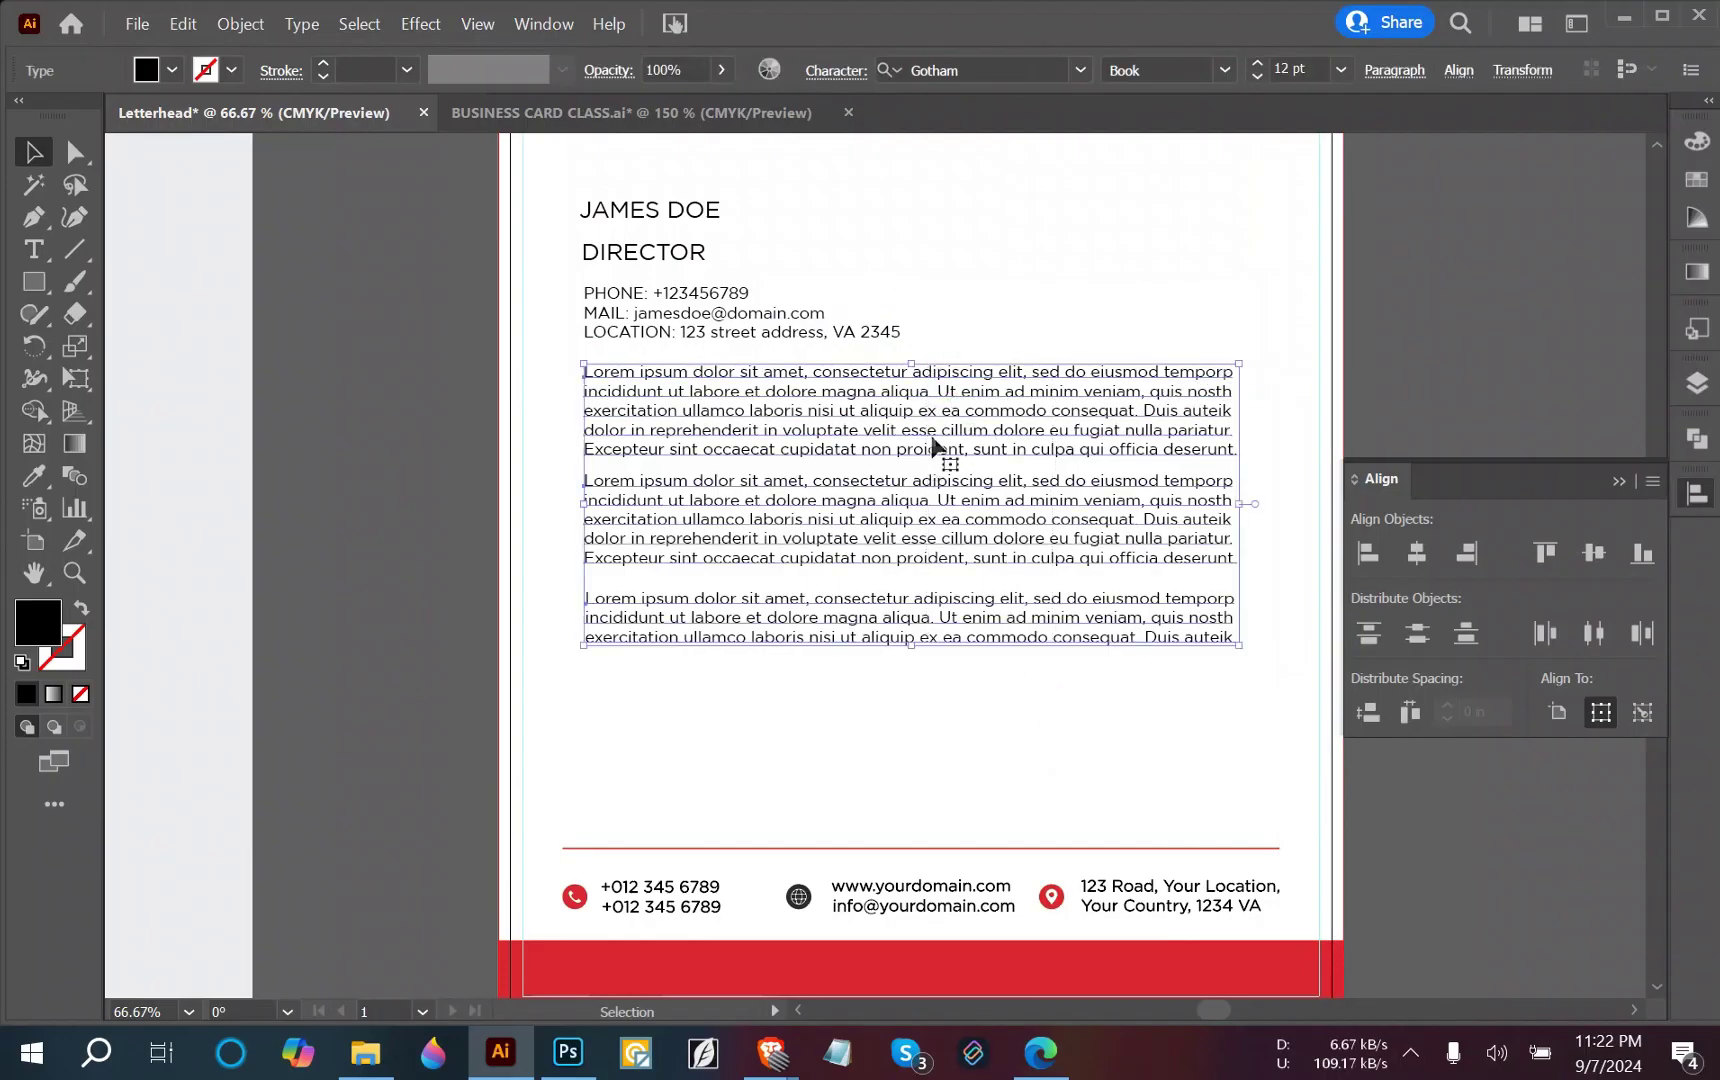
{"action": "left_click", "coordinate": [845, 666]}
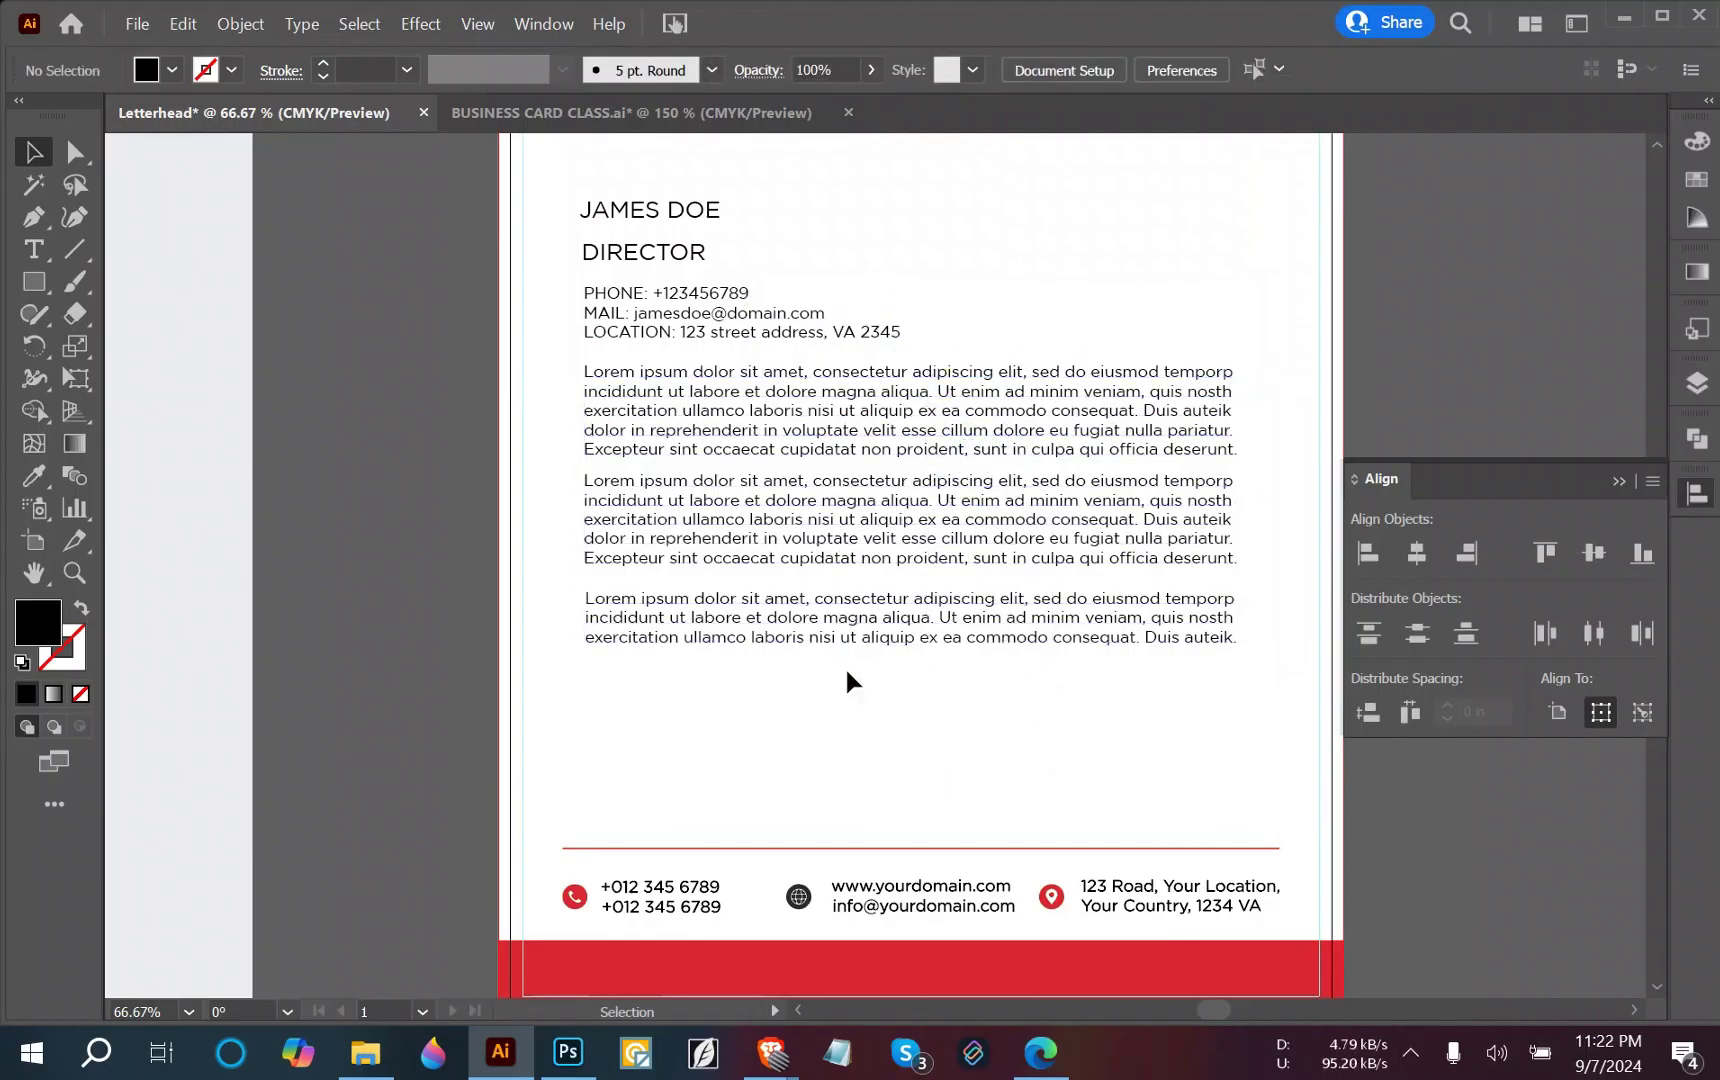
{"action": "key", "text": "ctrl+minus"}
{"action": "left_click_drag", "start_coordinate": [843, 666], "coordinate": [1213, 773]}
{"action": "scroll", "coordinate": [646, 579], "scroll_direction": "down", "scroll_amount": 2}
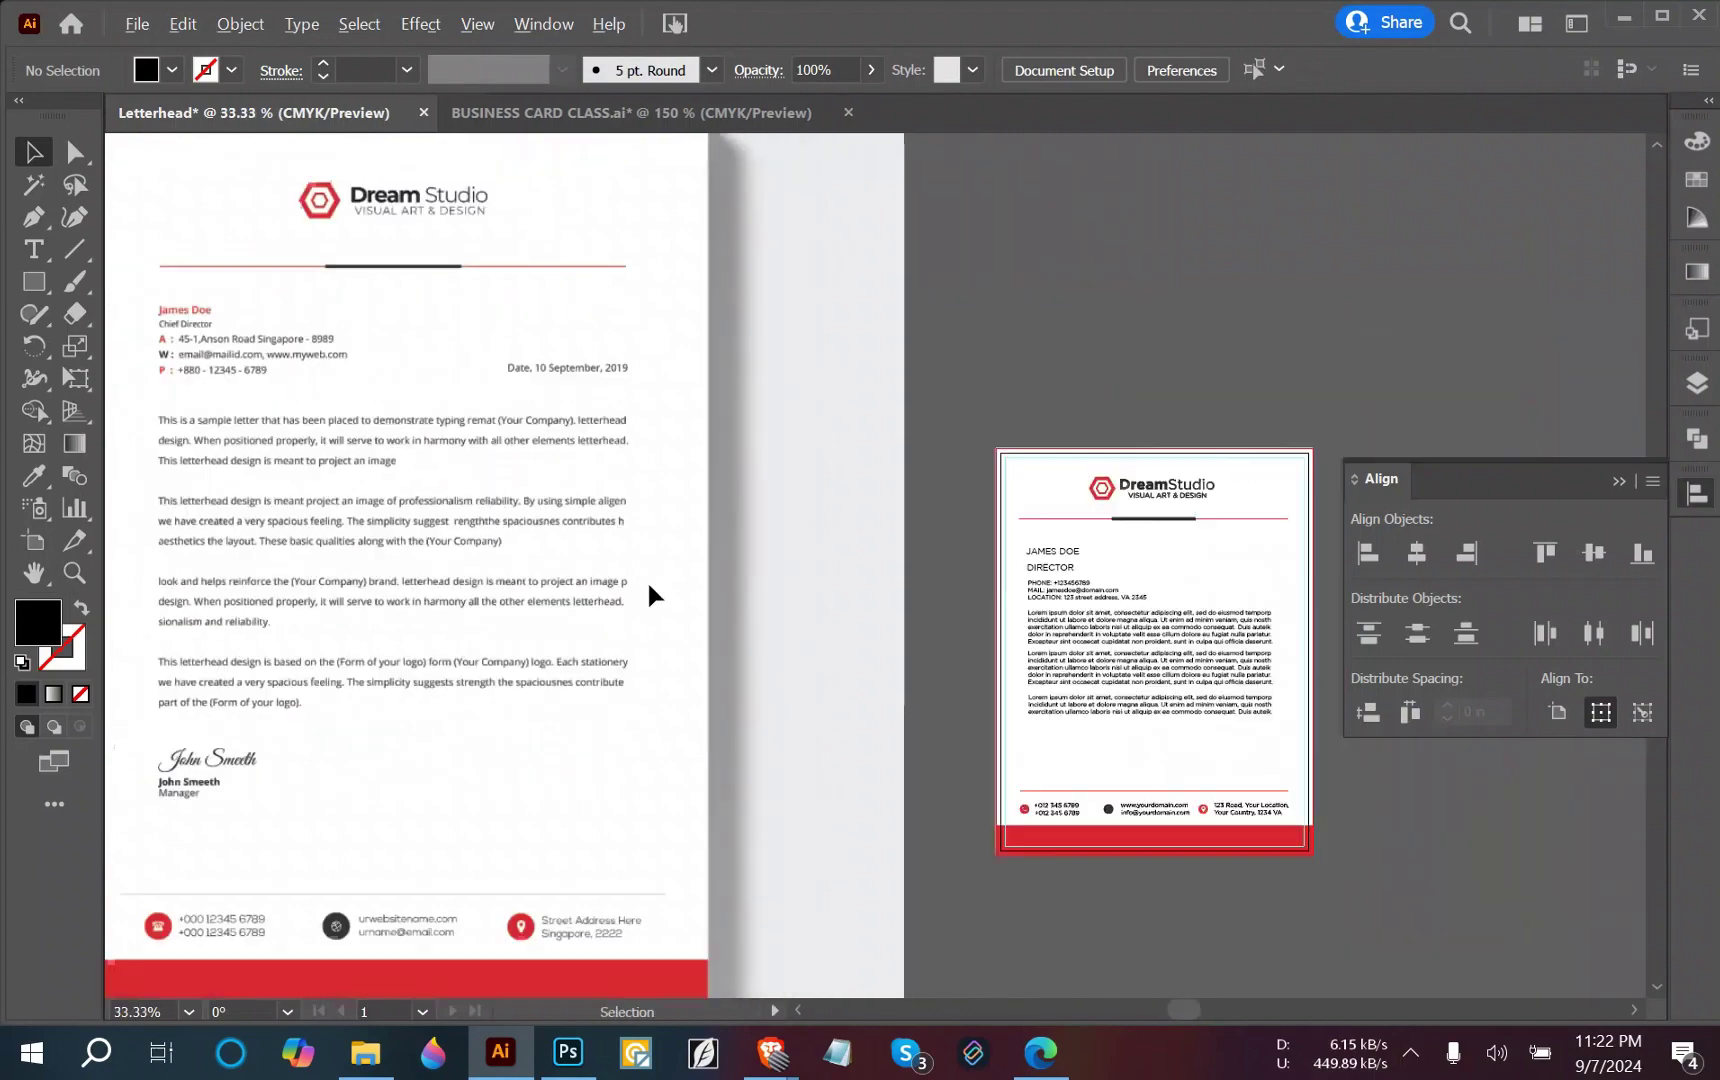
{"action": "scroll", "coordinate": [1140, 650], "scroll_direction": "up", "scroll_amount": 3}
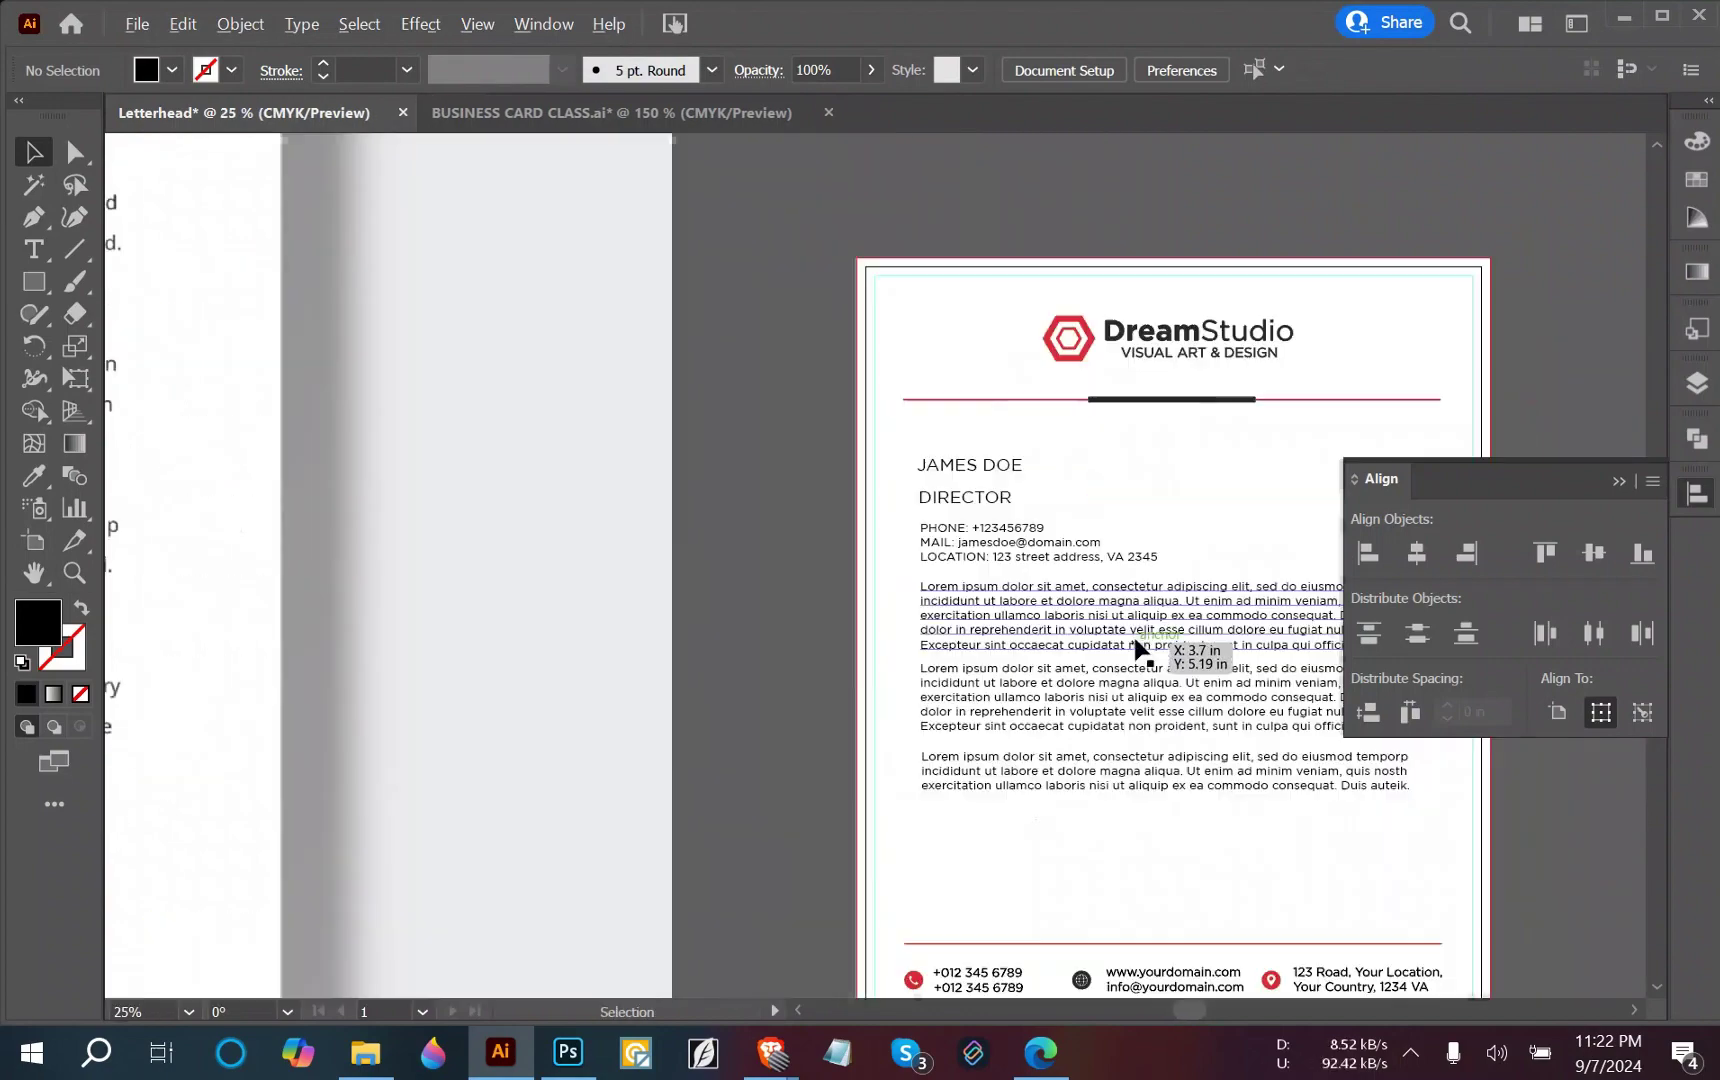
{"action": "scroll", "coordinate": [1020, 537], "scroll_direction": "down", "scroll_amount": 3}
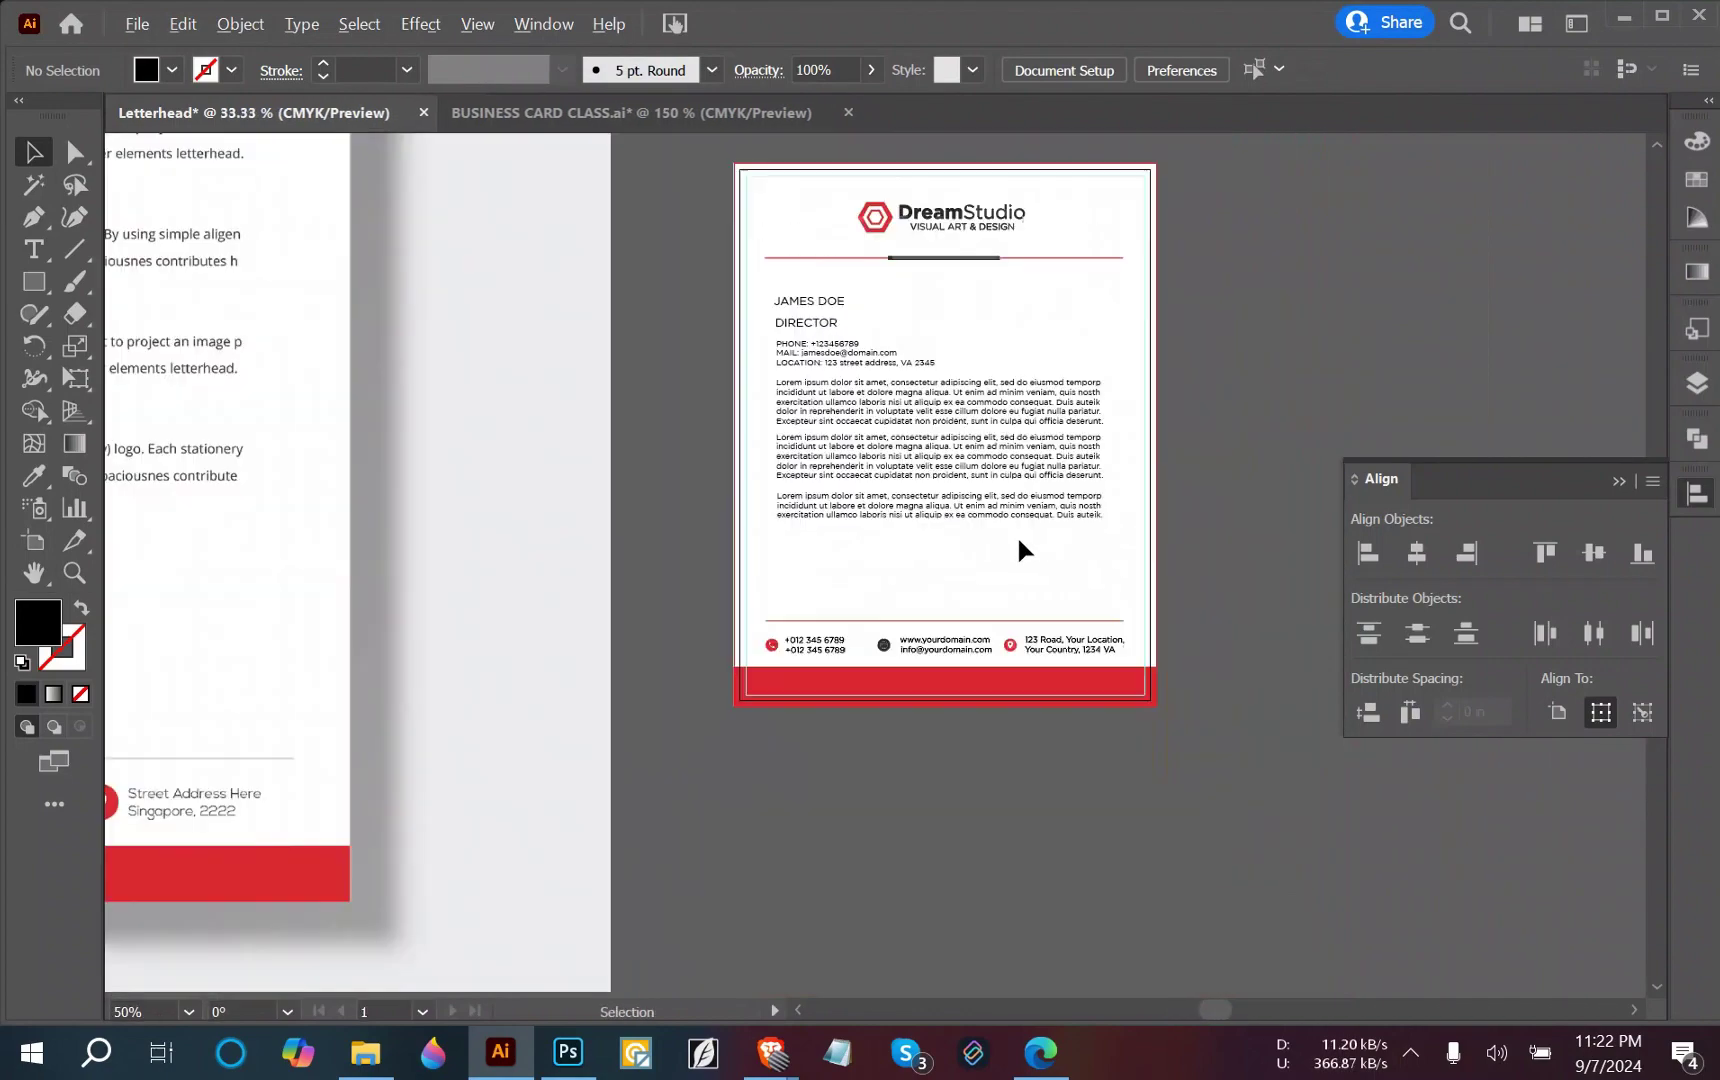
{"action": "scroll", "coordinate": [1010, 535], "scroll_direction": "up", "scroll_amount": 5}
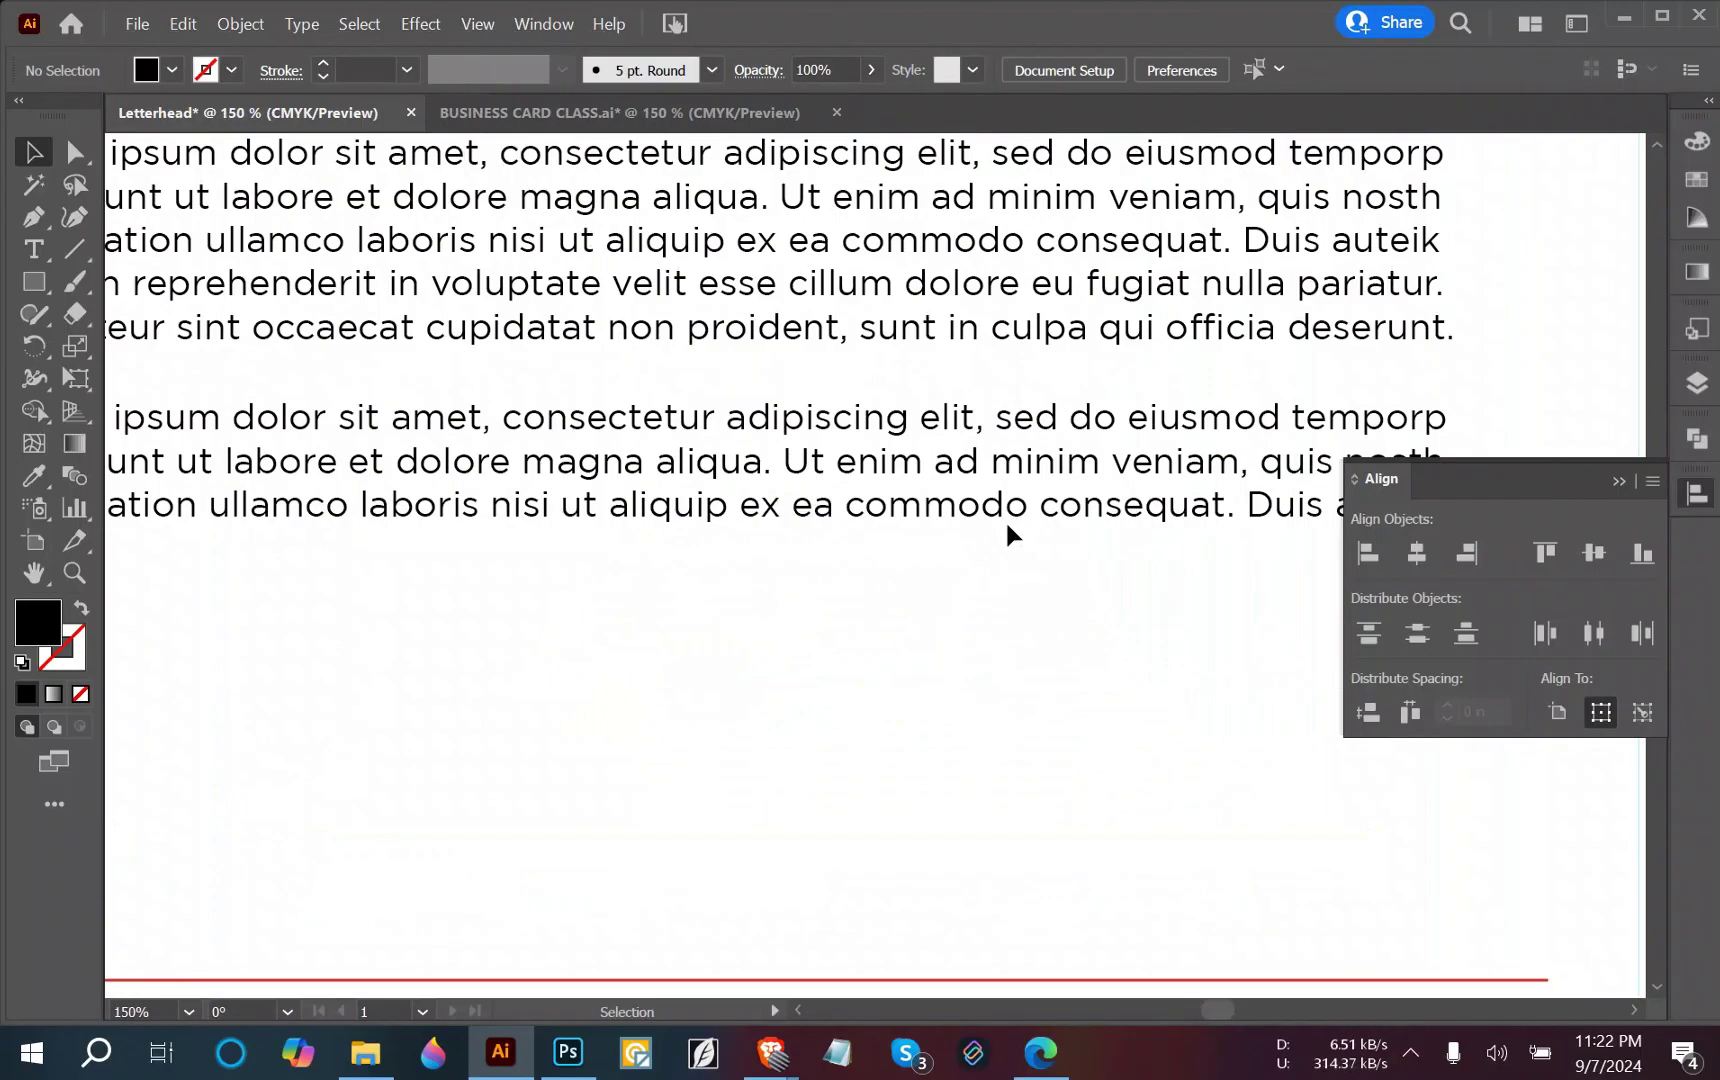
{"action": "scroll", "coordinate": [1010, 535], "scroll_direction": "down", "scroll_amount": 2}
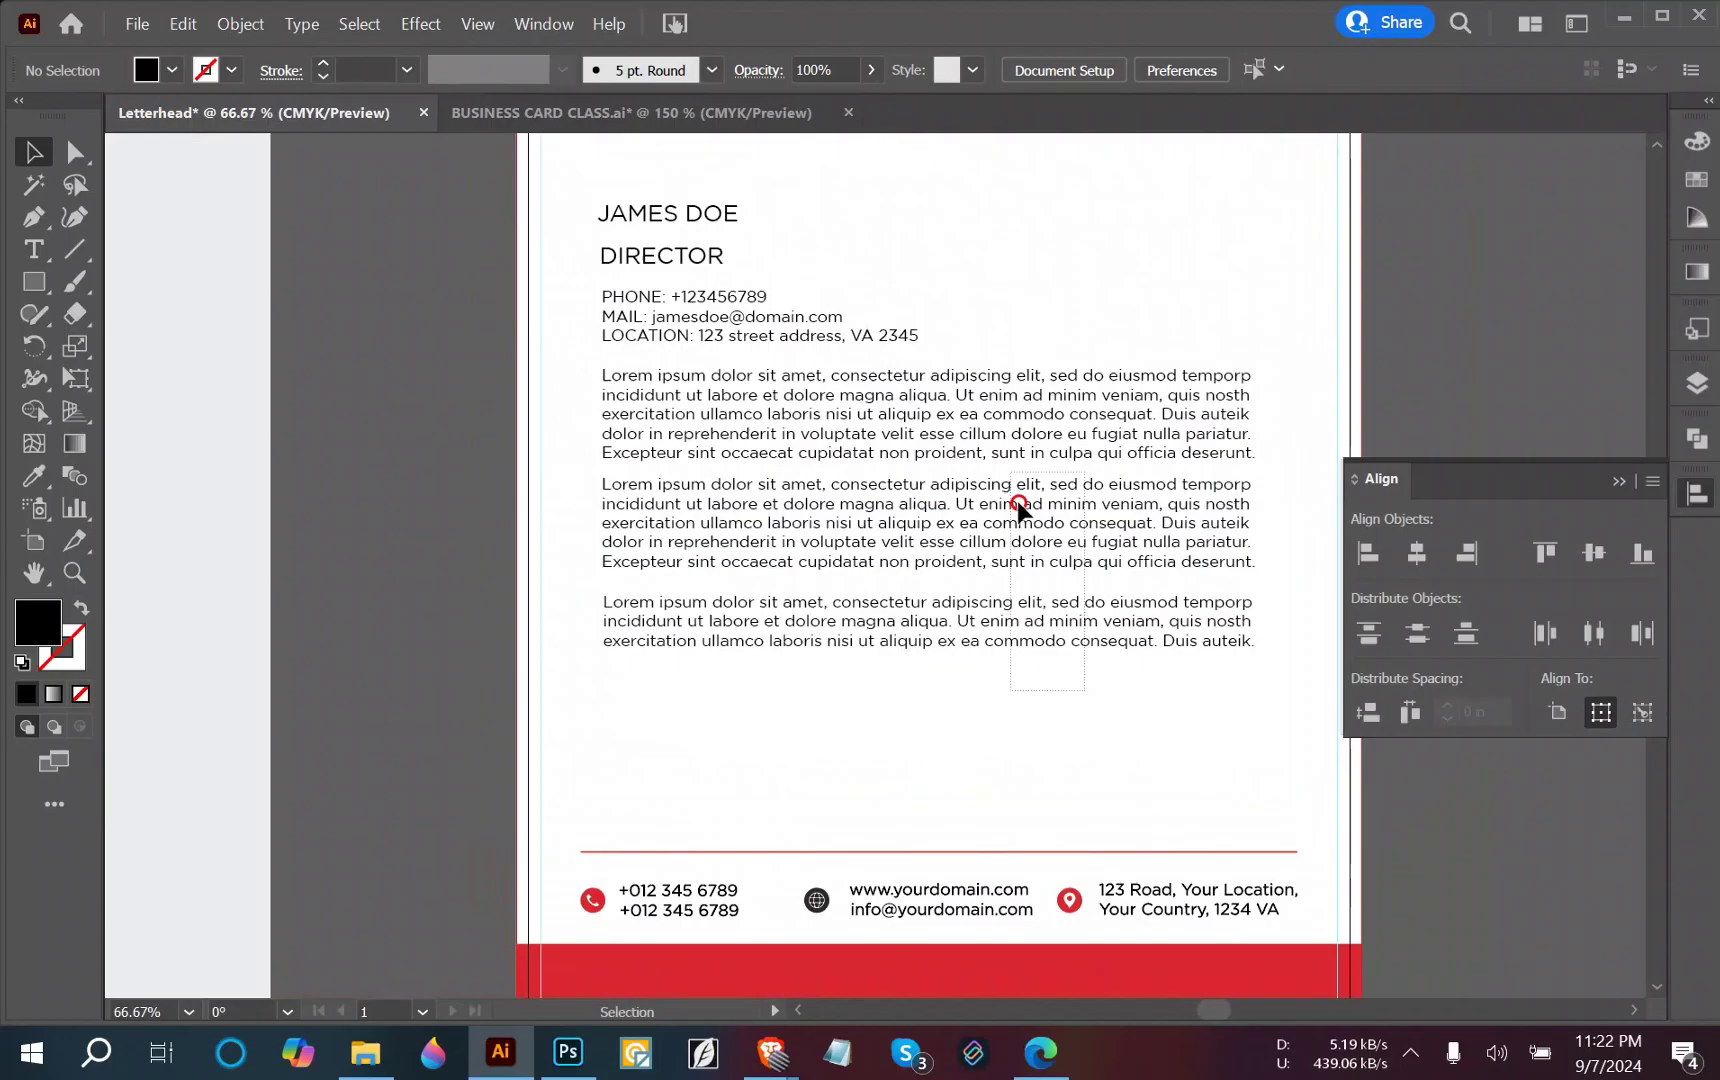
Increase the leading of all three Lorem Ipsum paragraphs by four increments.
{"action": "left_click", "coordinate": [991, 373]}
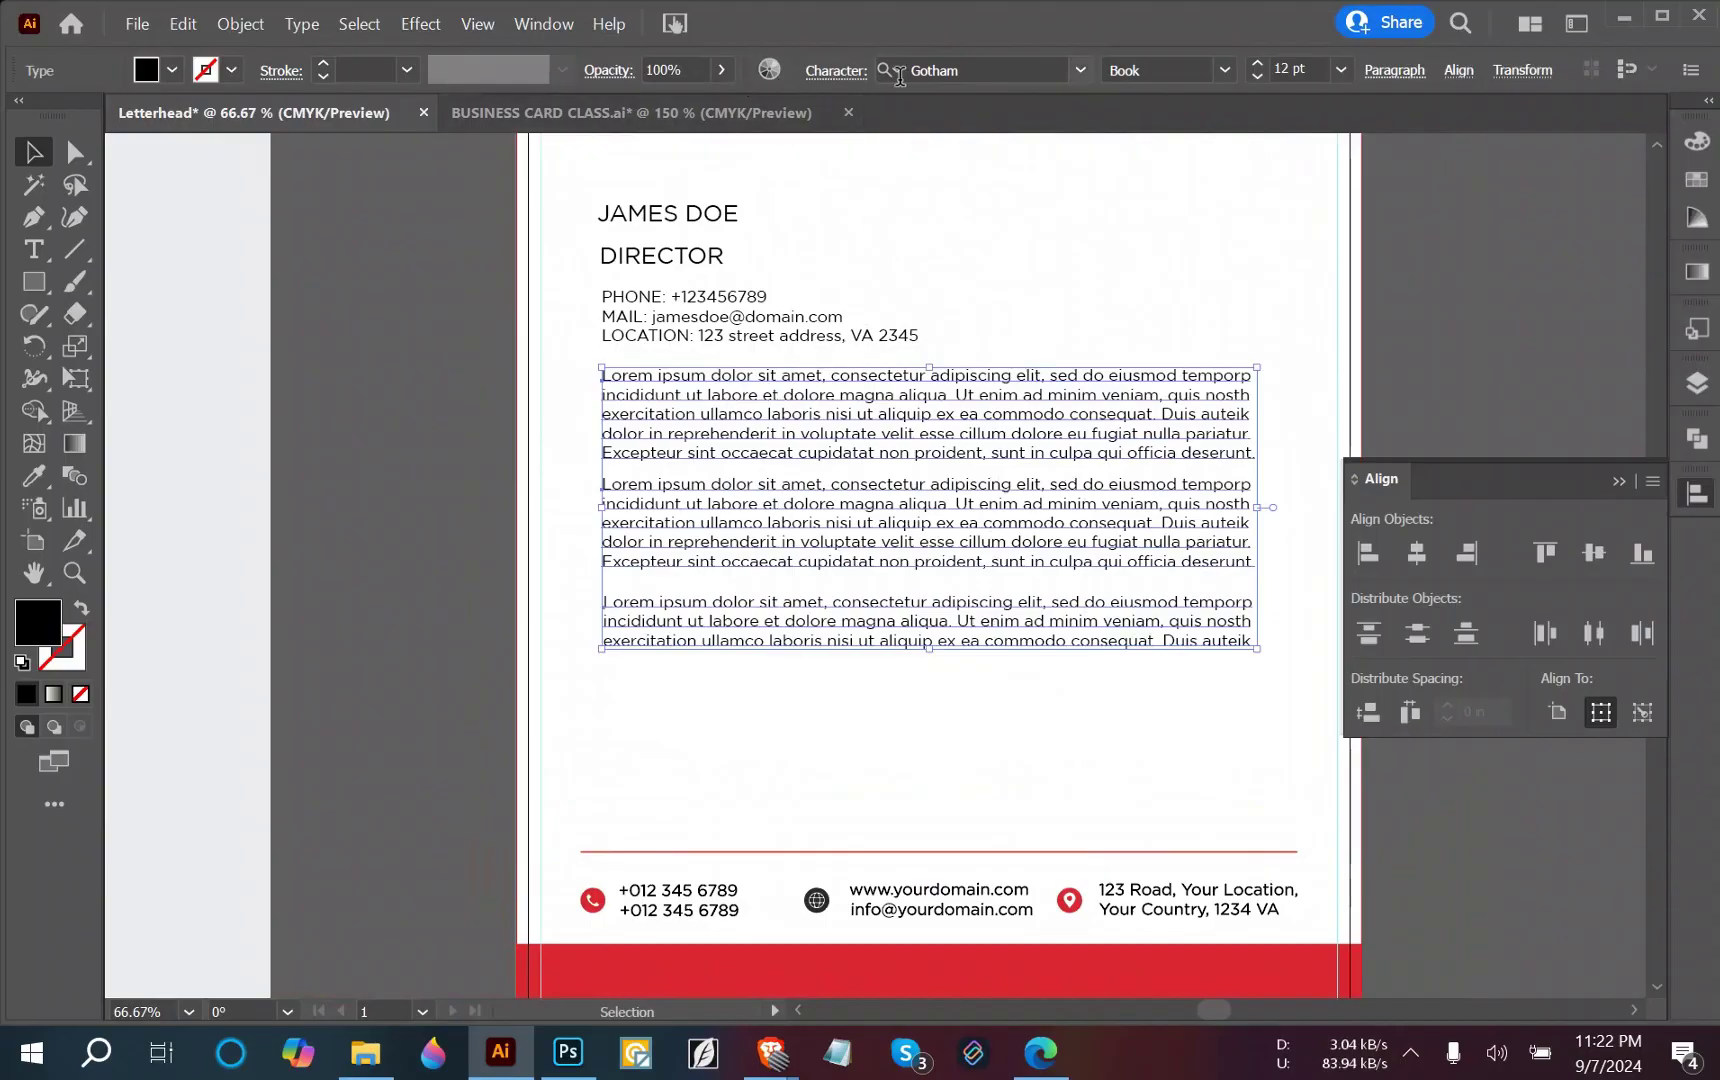
{"action": "left_click", "coordinate": [824, 76]}
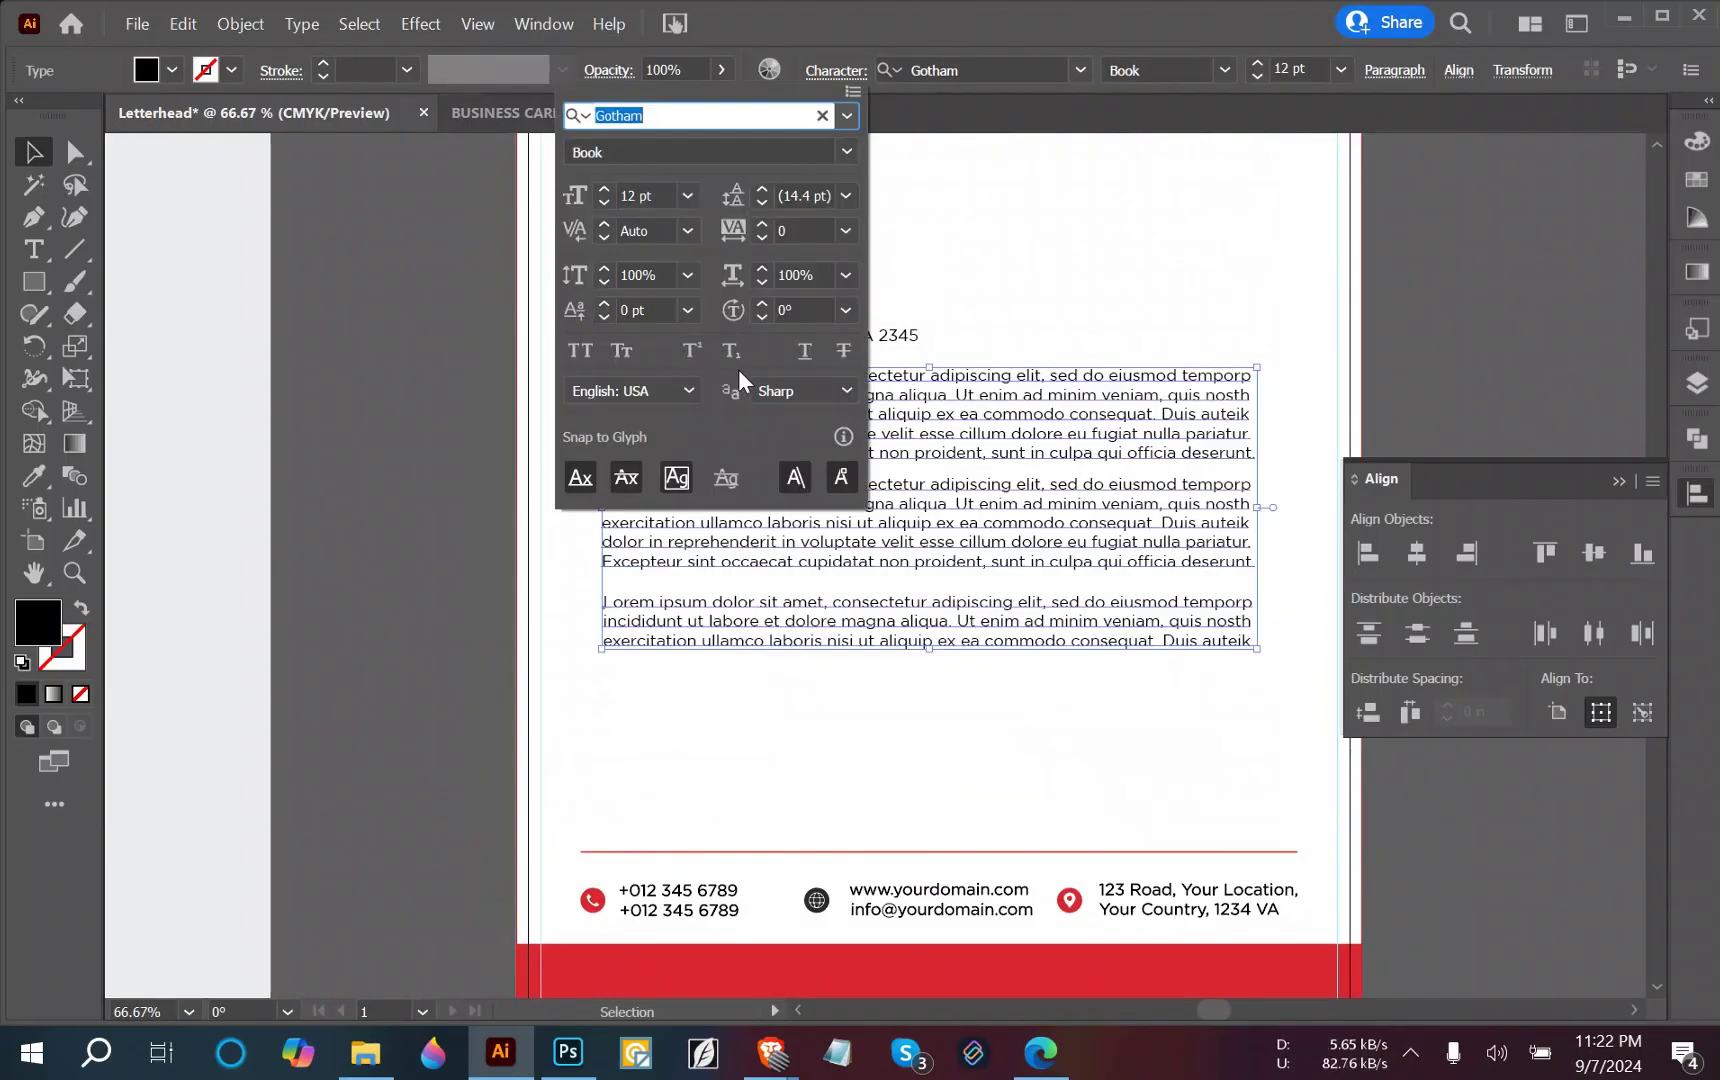
{"action": "left_click", "coordinate": [760, 190]}
{"action": "left_click", "coordinate": [760, 190]}
{"action": "left_click", "coordinate": [760, 190]}
{"action": "left_click", "coordinate": [760, 190]}
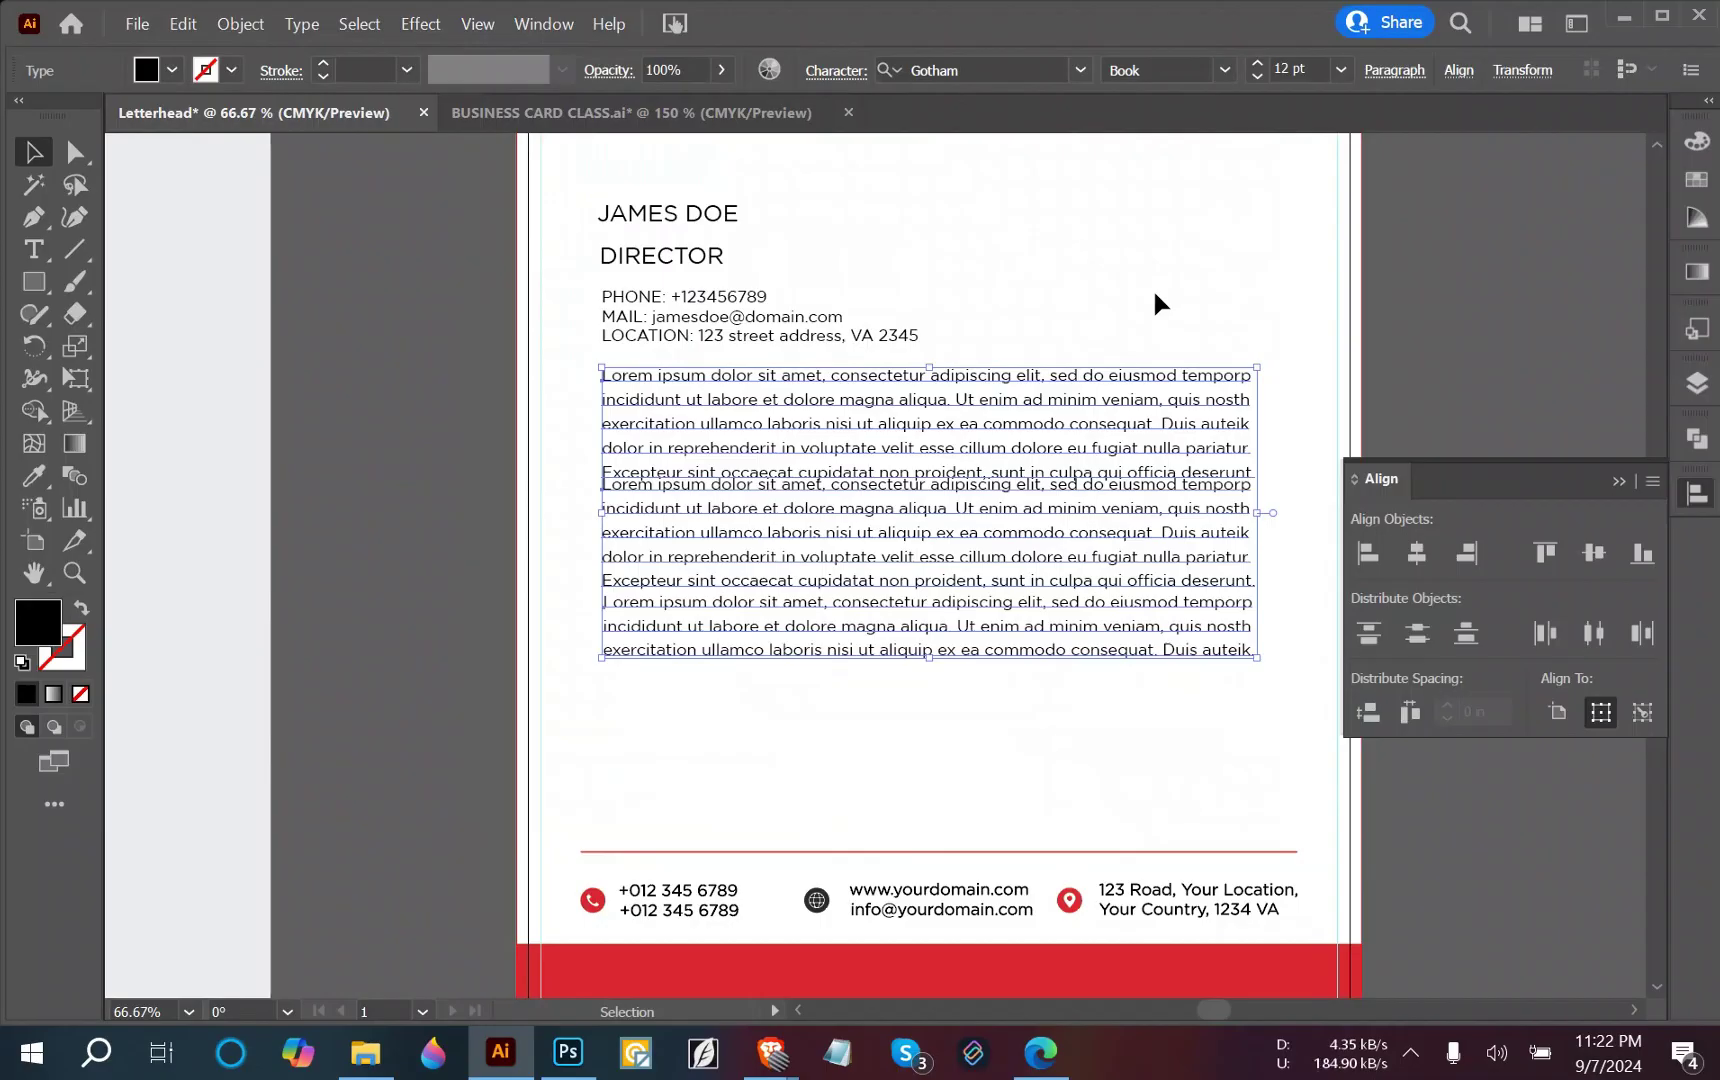
Move the second and third paragraphs down so that clear gaps separate the three text blocks.
{"action": "left_click", "coordinate": [904, 745]}
{"action": "left_click_drag", "start_coordinate": [740, 520], "coordinate": [741, 541]}
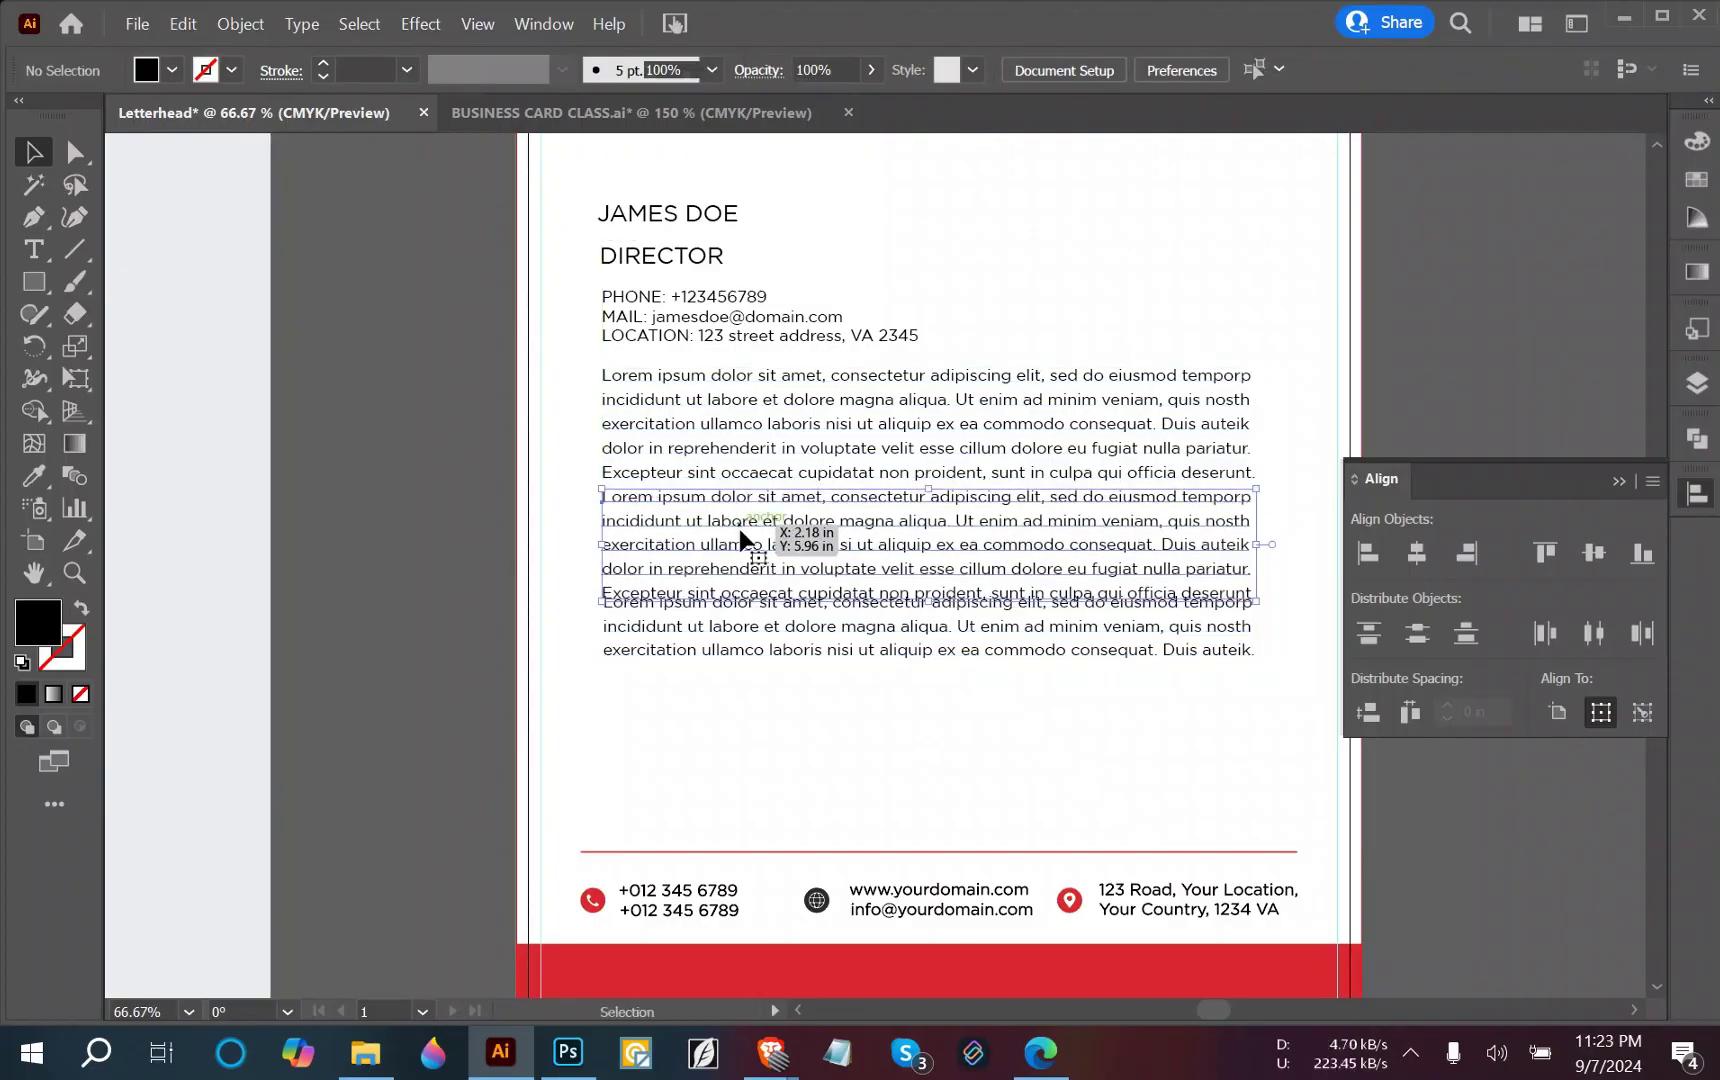
{"action": "left_click", "coordinate": [983, 703]}
{"action": "left_click_drag", "start_coordinate": [968, 642], "coordinate": [976, 699]}
{"action": "left_click_drag", "start_coordinate": [939, 568], "coordinate": [939, 583]}
{"action": "left_click", "coordinate": [919, 768]}
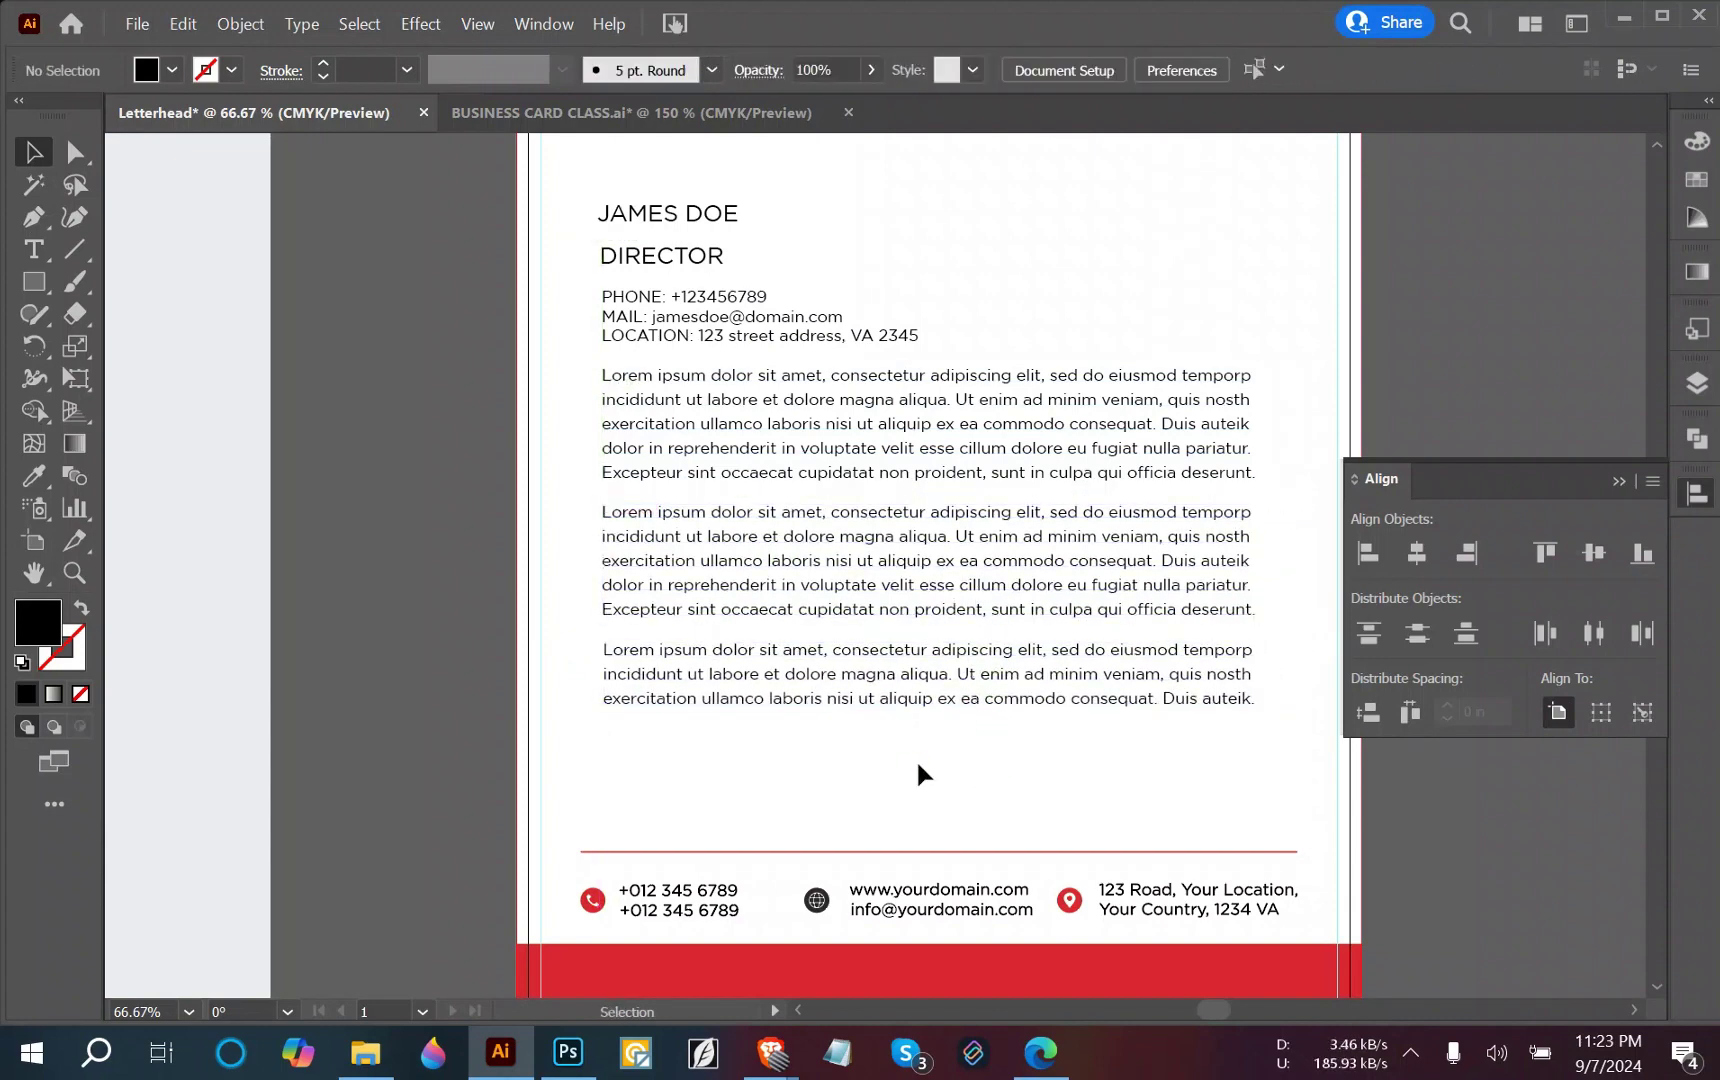
{"action": "left_click_drag", "start_coordinate": [917, 699], "coordinate": [916, 711]}
{"action": "left_click", "coordinate": [953, 783]}
Delete the second paragraph and put a copy of the three-line last paragraph in its place.
{"action": "scroll", "coordinate": [953, 783], "scroll_direction": "up", "scroll_amount": 2}
{"action": "scroll", "coordinate": [955, 787], "scroll_direction": "down", "scroll_amount": 1}
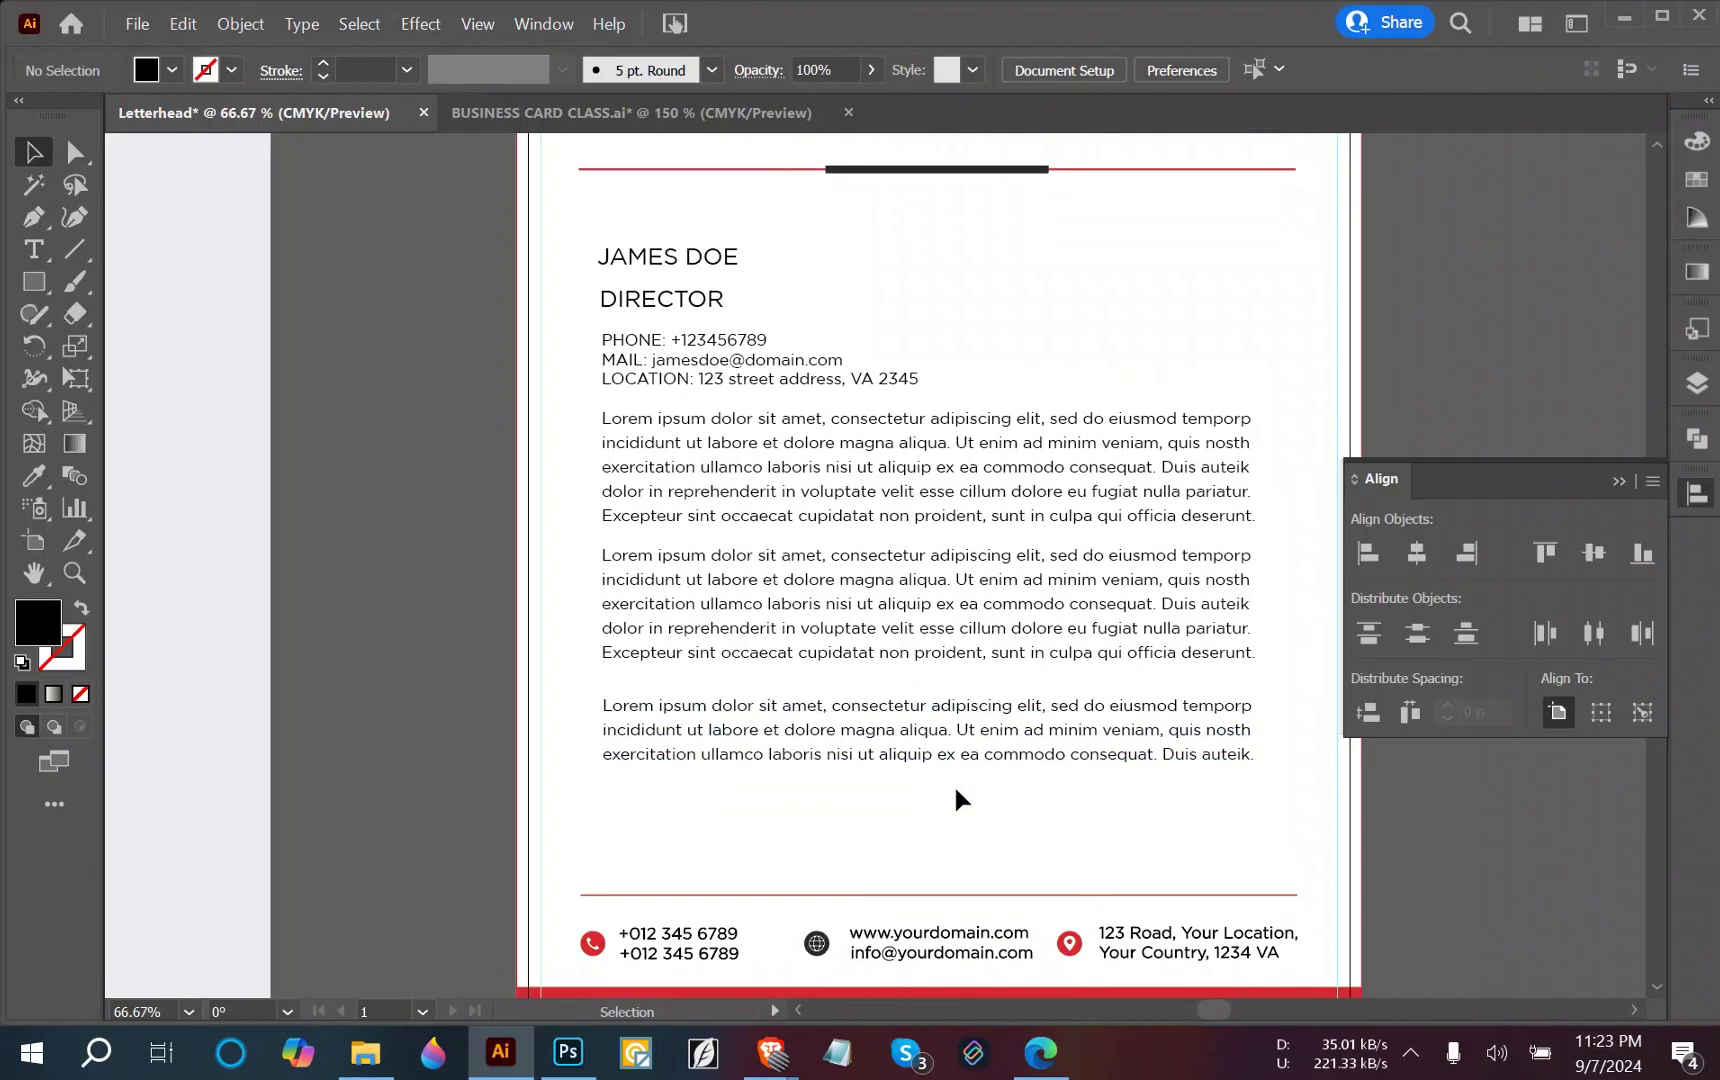
{"action": "scroll", "coordinate": [956, 804], "scroll_direction": "down", "scroll_amount": 1}
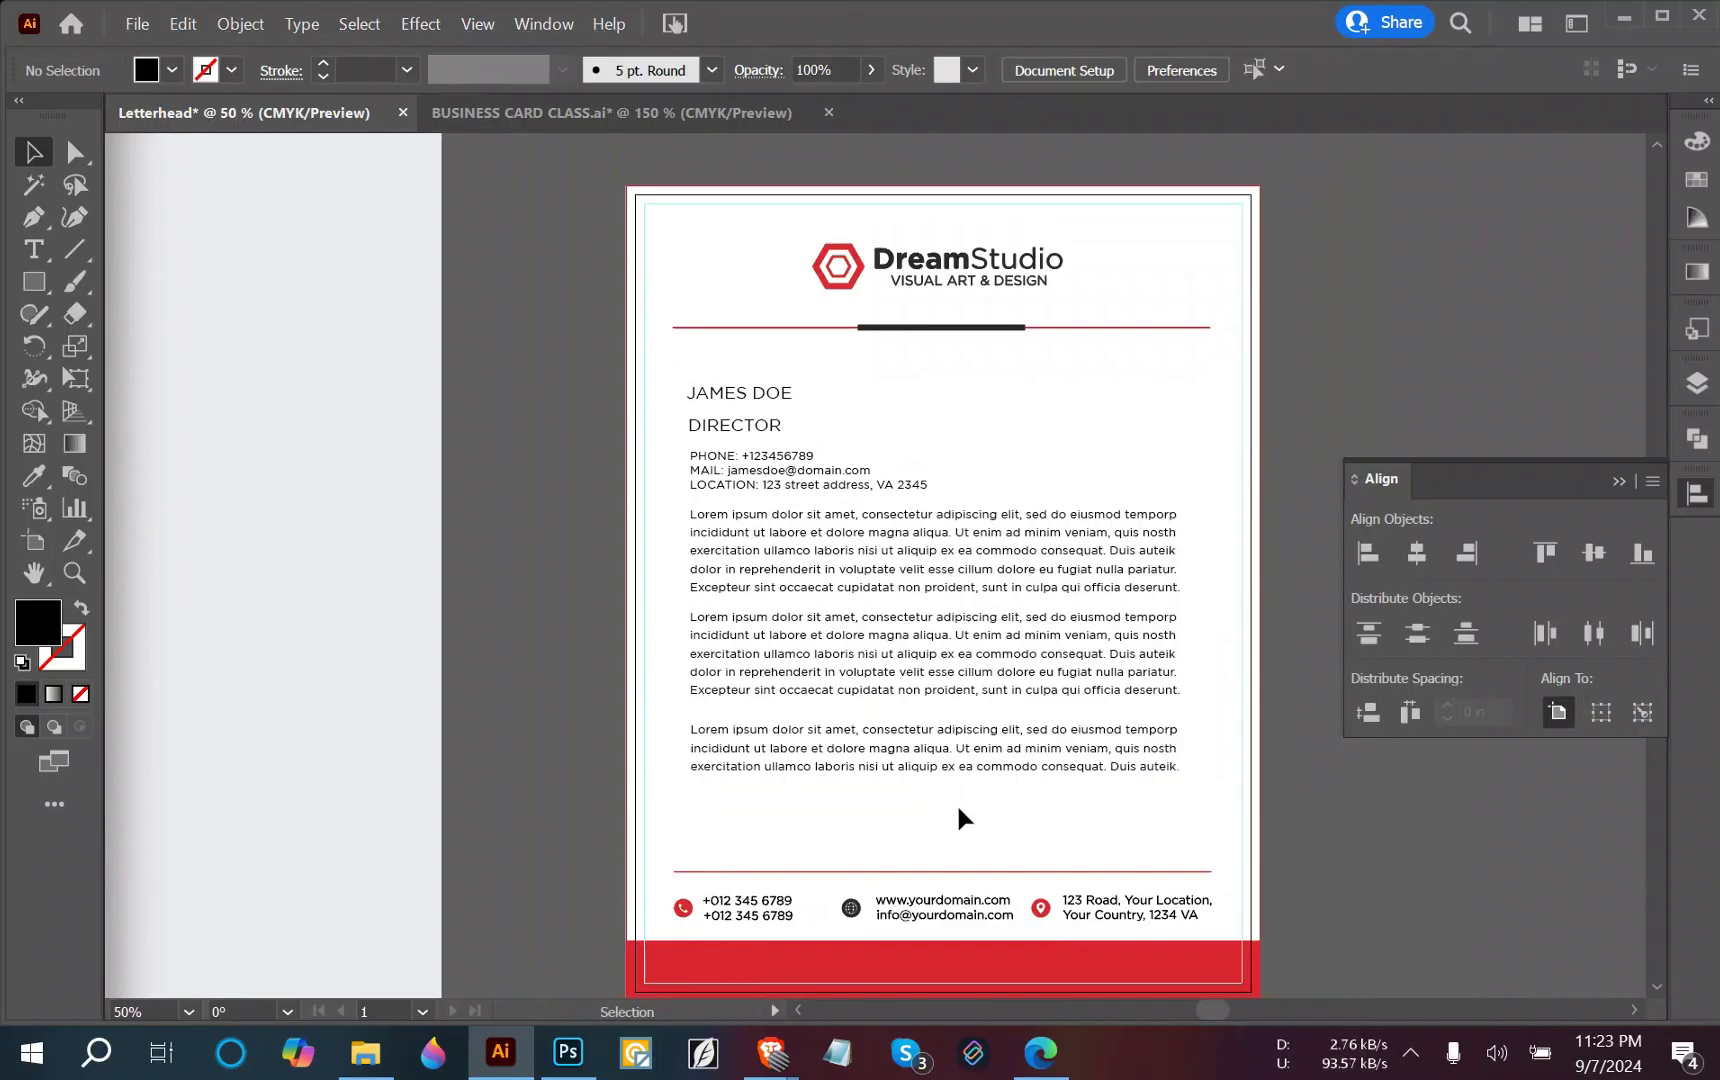
{"action": "left_click", "coordinate": [919, 702]}
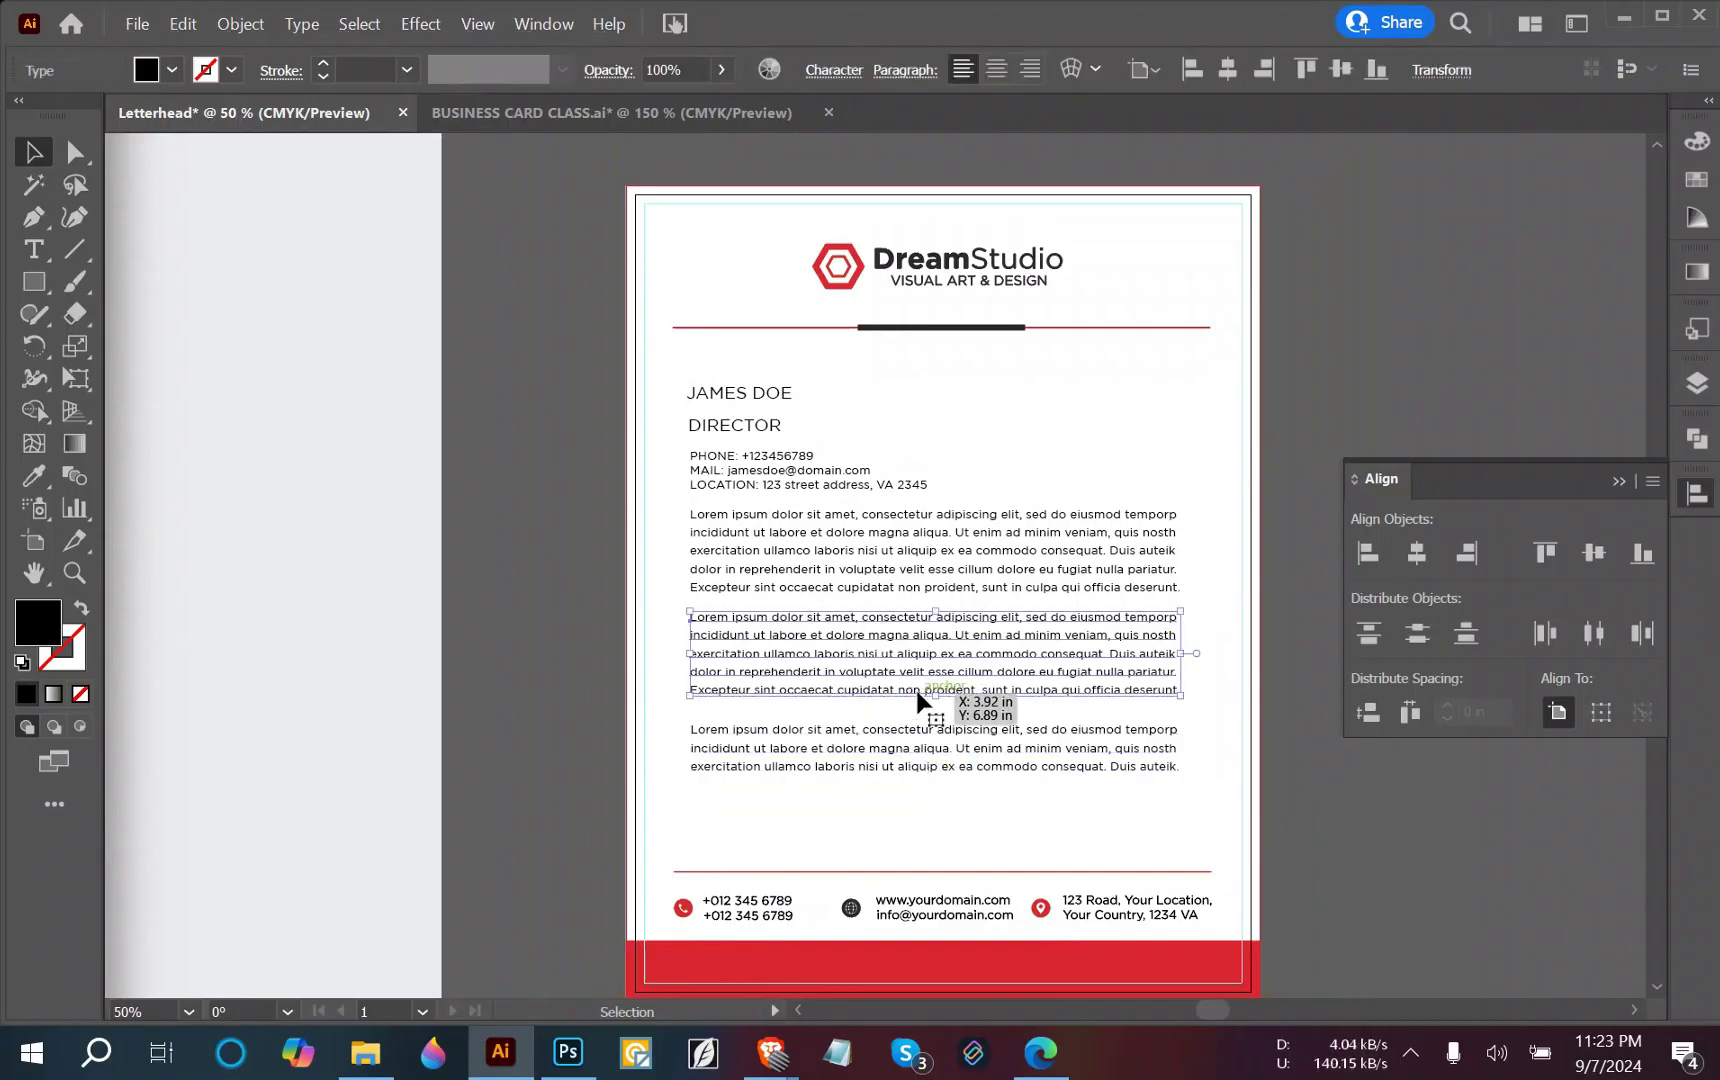
{"action": "key", "text": "Delete"}
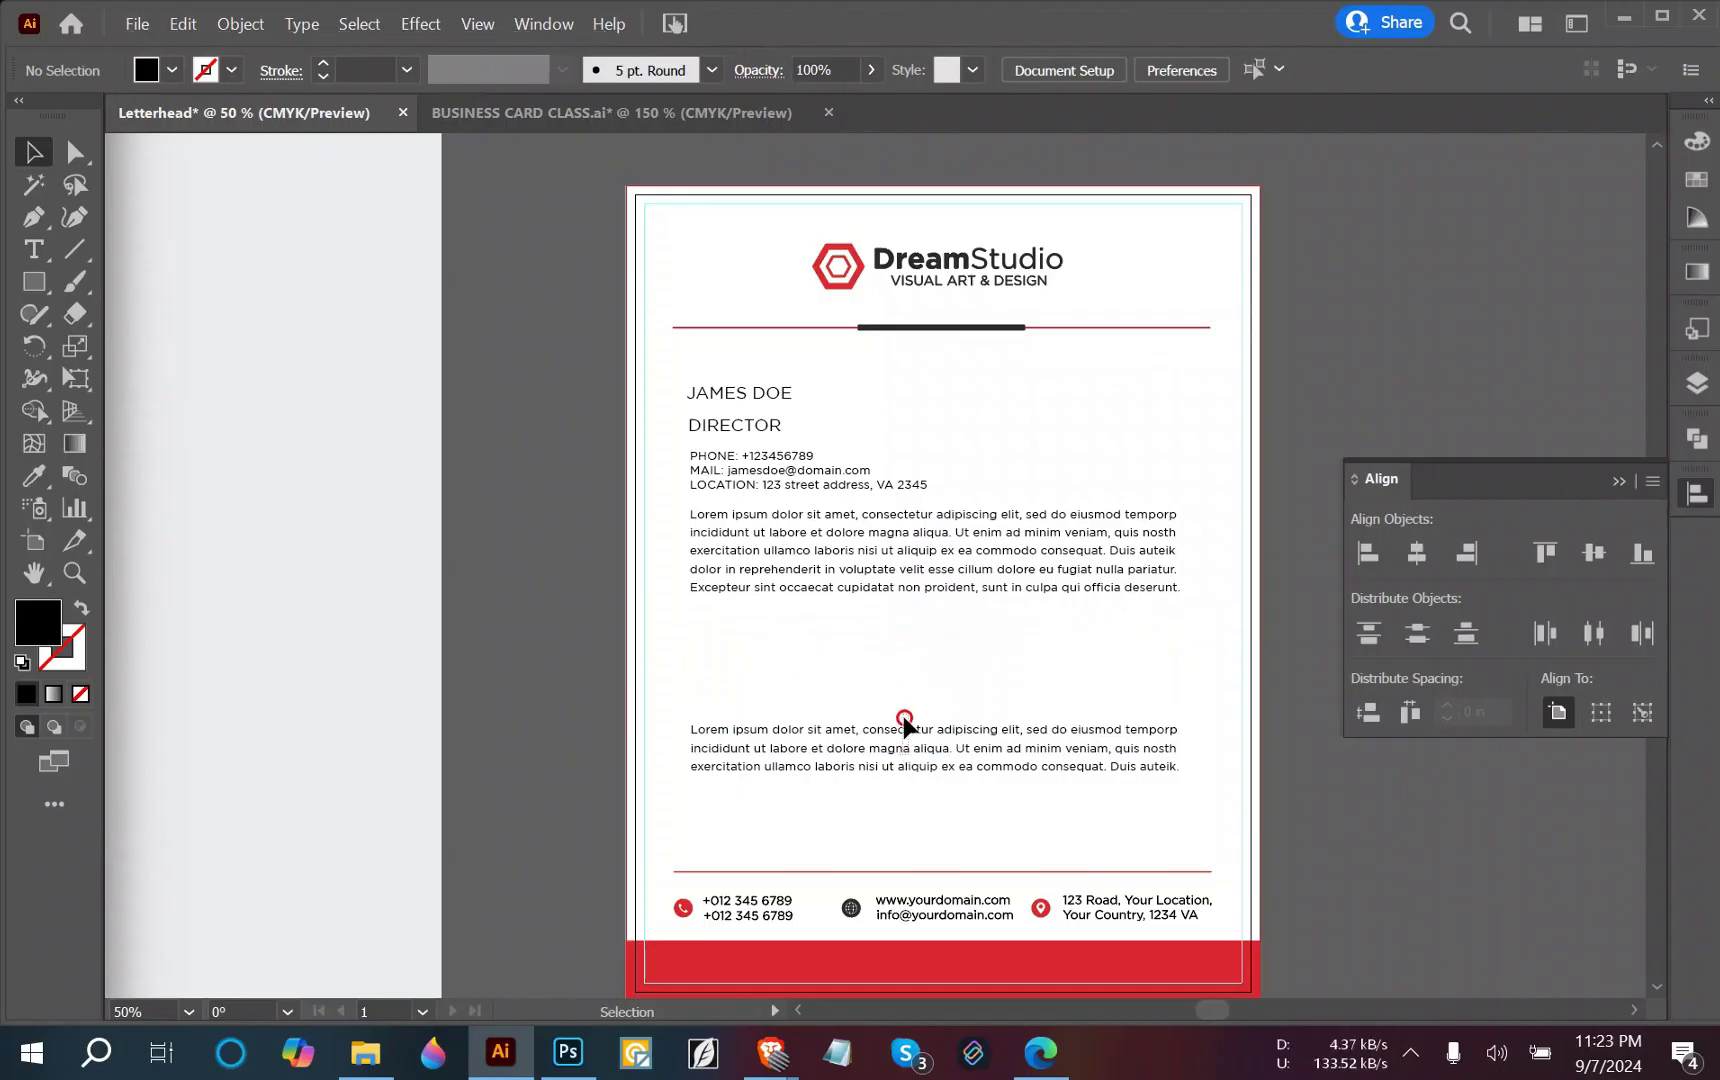
{"action": "left_click", "coordinate": [899, 726]}
{"action": "left_click", "coordinate": [916, 711]}
{"action": "left_click_drag", "start_coordinate": [919, 752], "coordinate": [919, 627]}
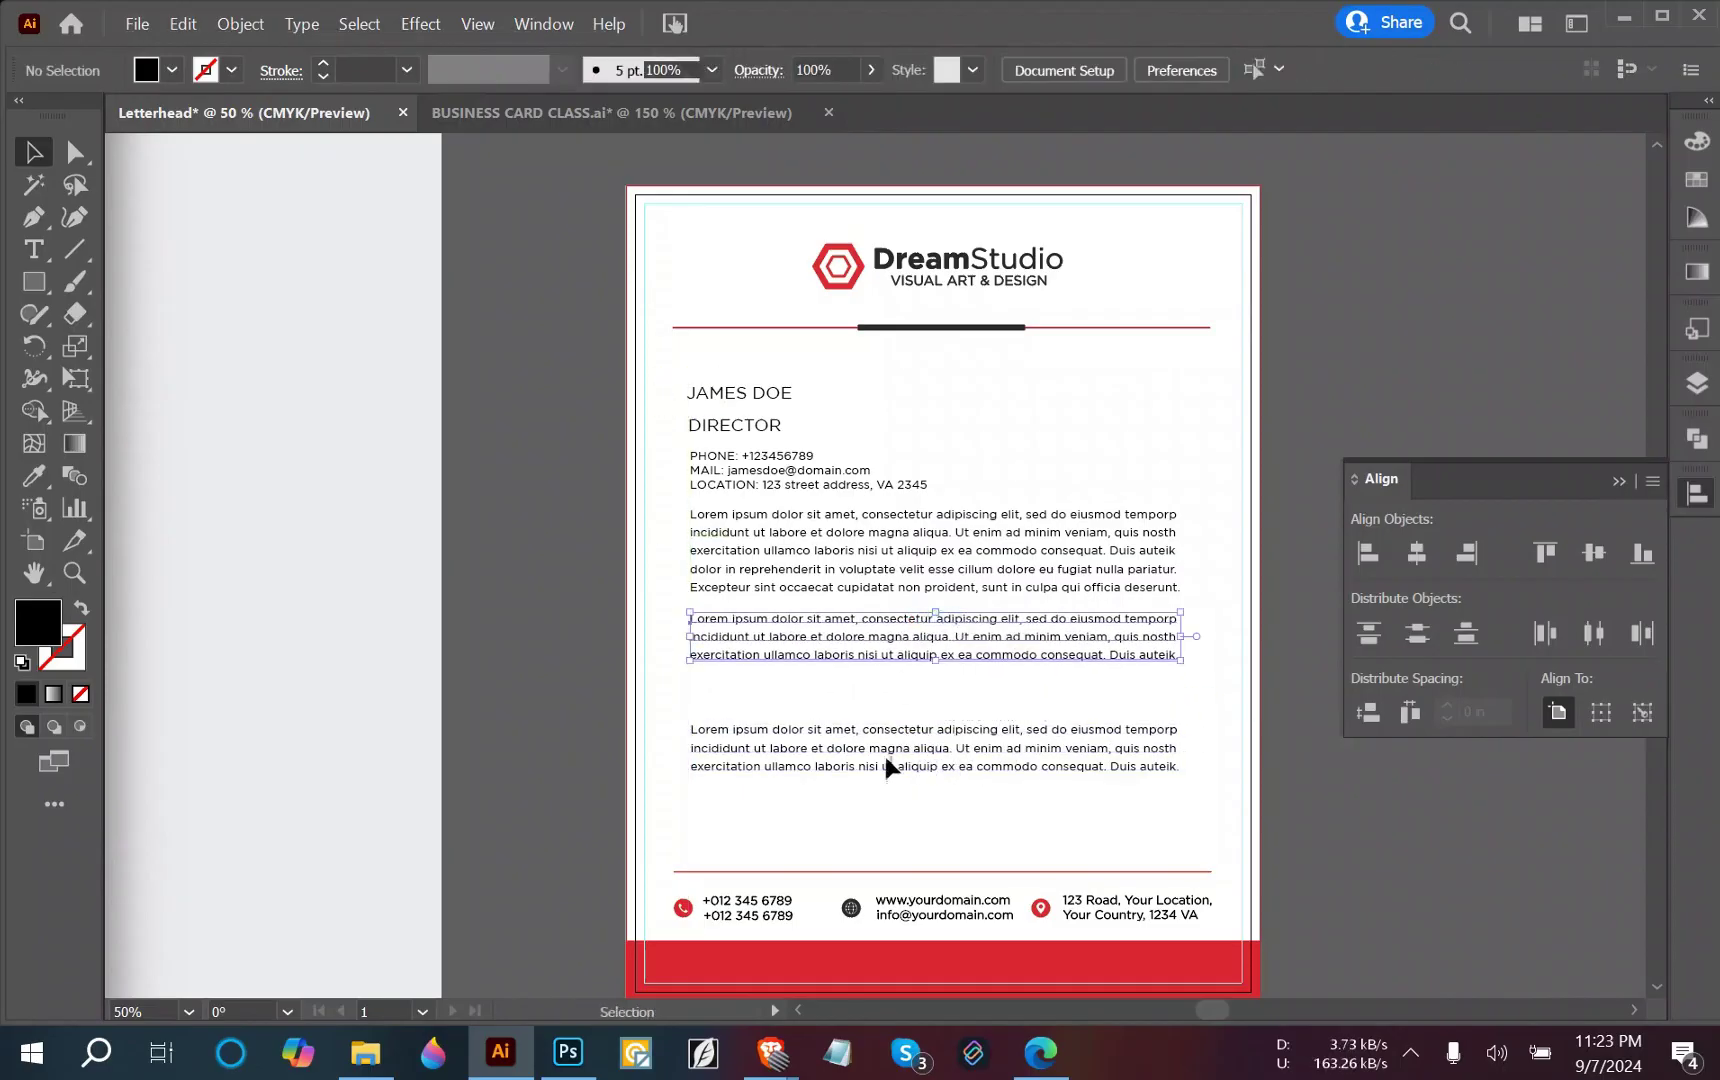
Cut the last paragraph to two lines ending in "nosth." and move it up closer to the paragraph above.
{"action": "double_click", "coordinate": [880, 758]}
{"action": "left_click_drag", "start_coordinate": [690, 766], "coordinate": [1293, 766]}
{"action": "key", "text": "BackSpace"}
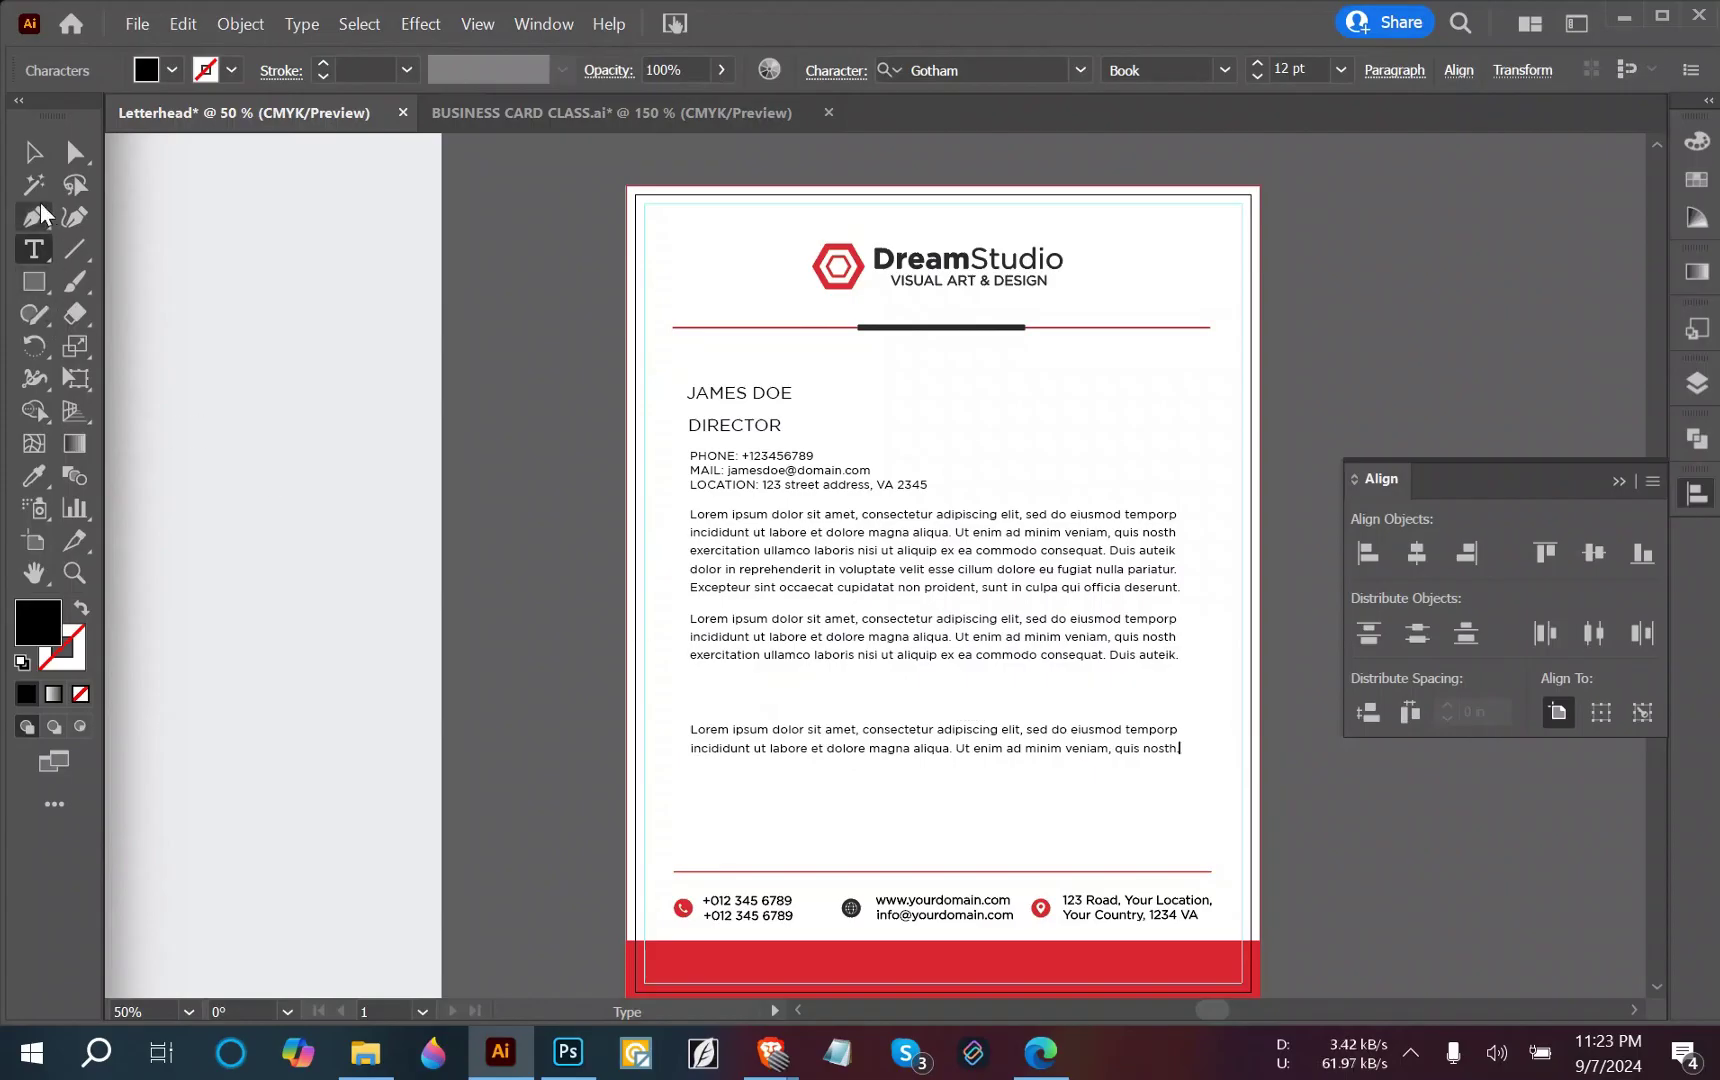
{"action": "left_click", "coordinate": [33, 152]}
{"action": "left_click", "coordinate": [902, 791]}
{"action": "left_click_drag", "start_coordinate": [918, 758], "coordinate": [918, 724]}
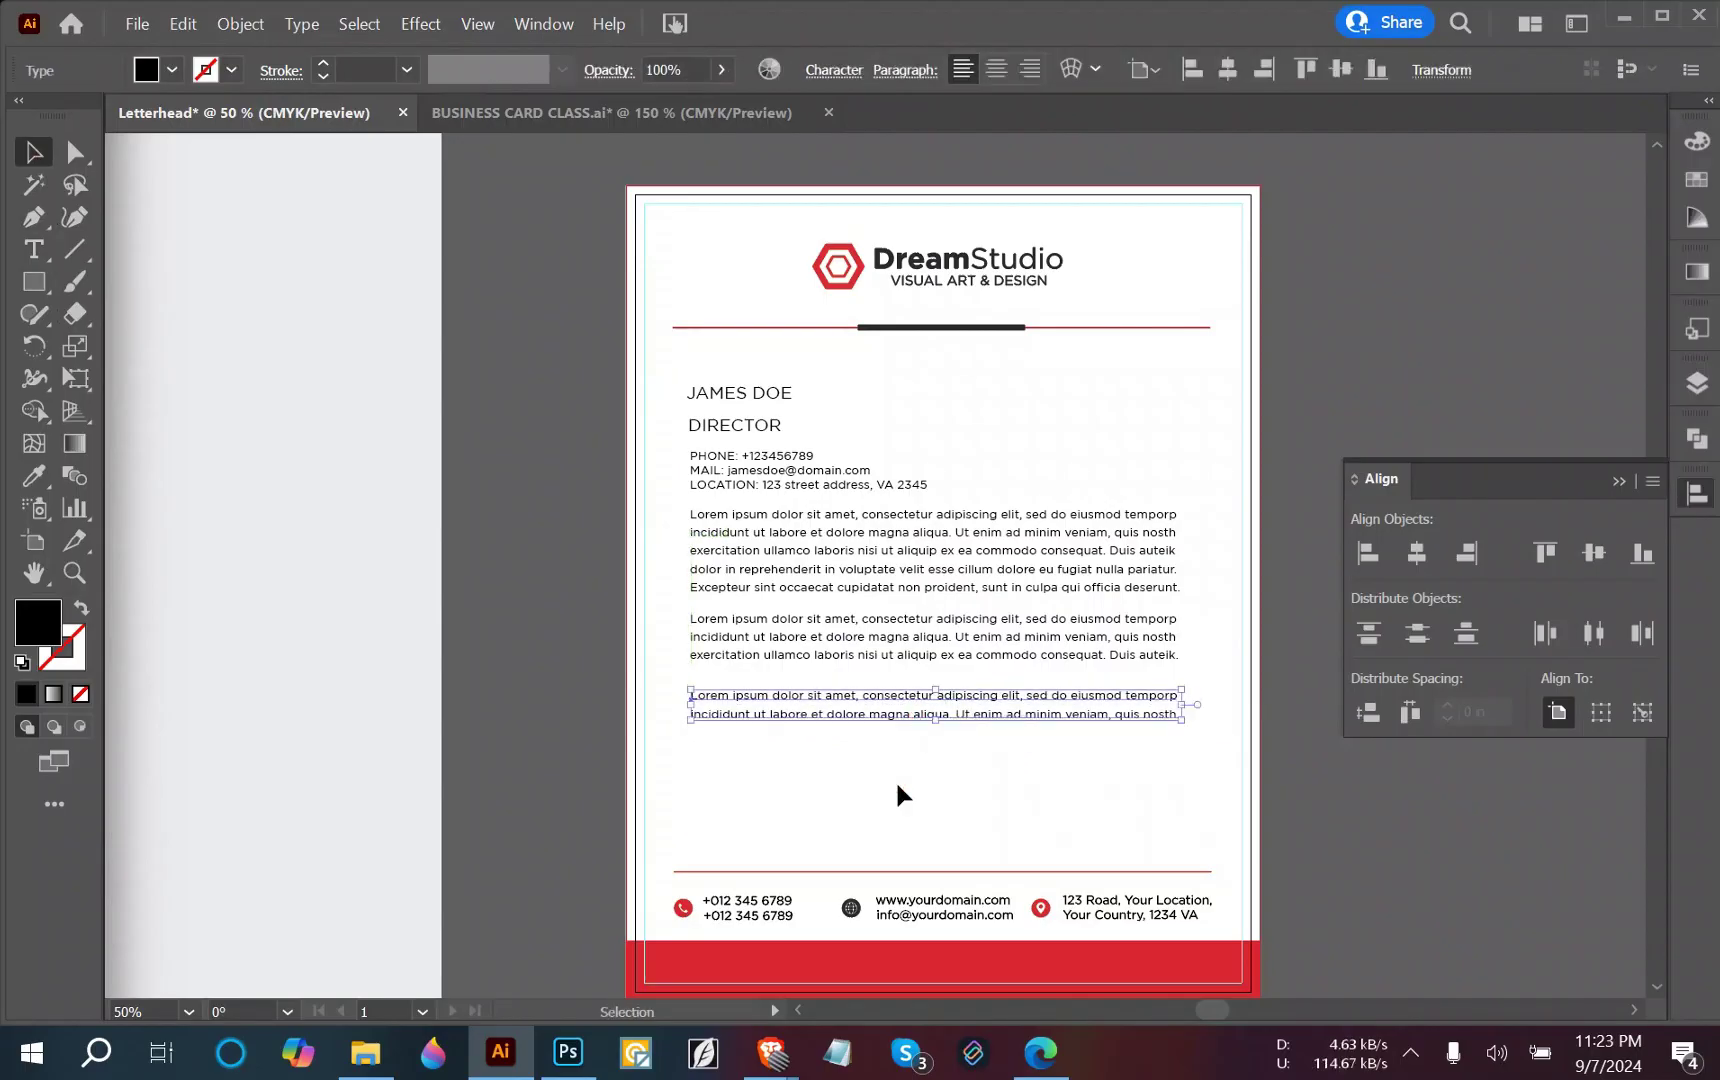
{"action": "left_click", "coordinate": [897, 786]}
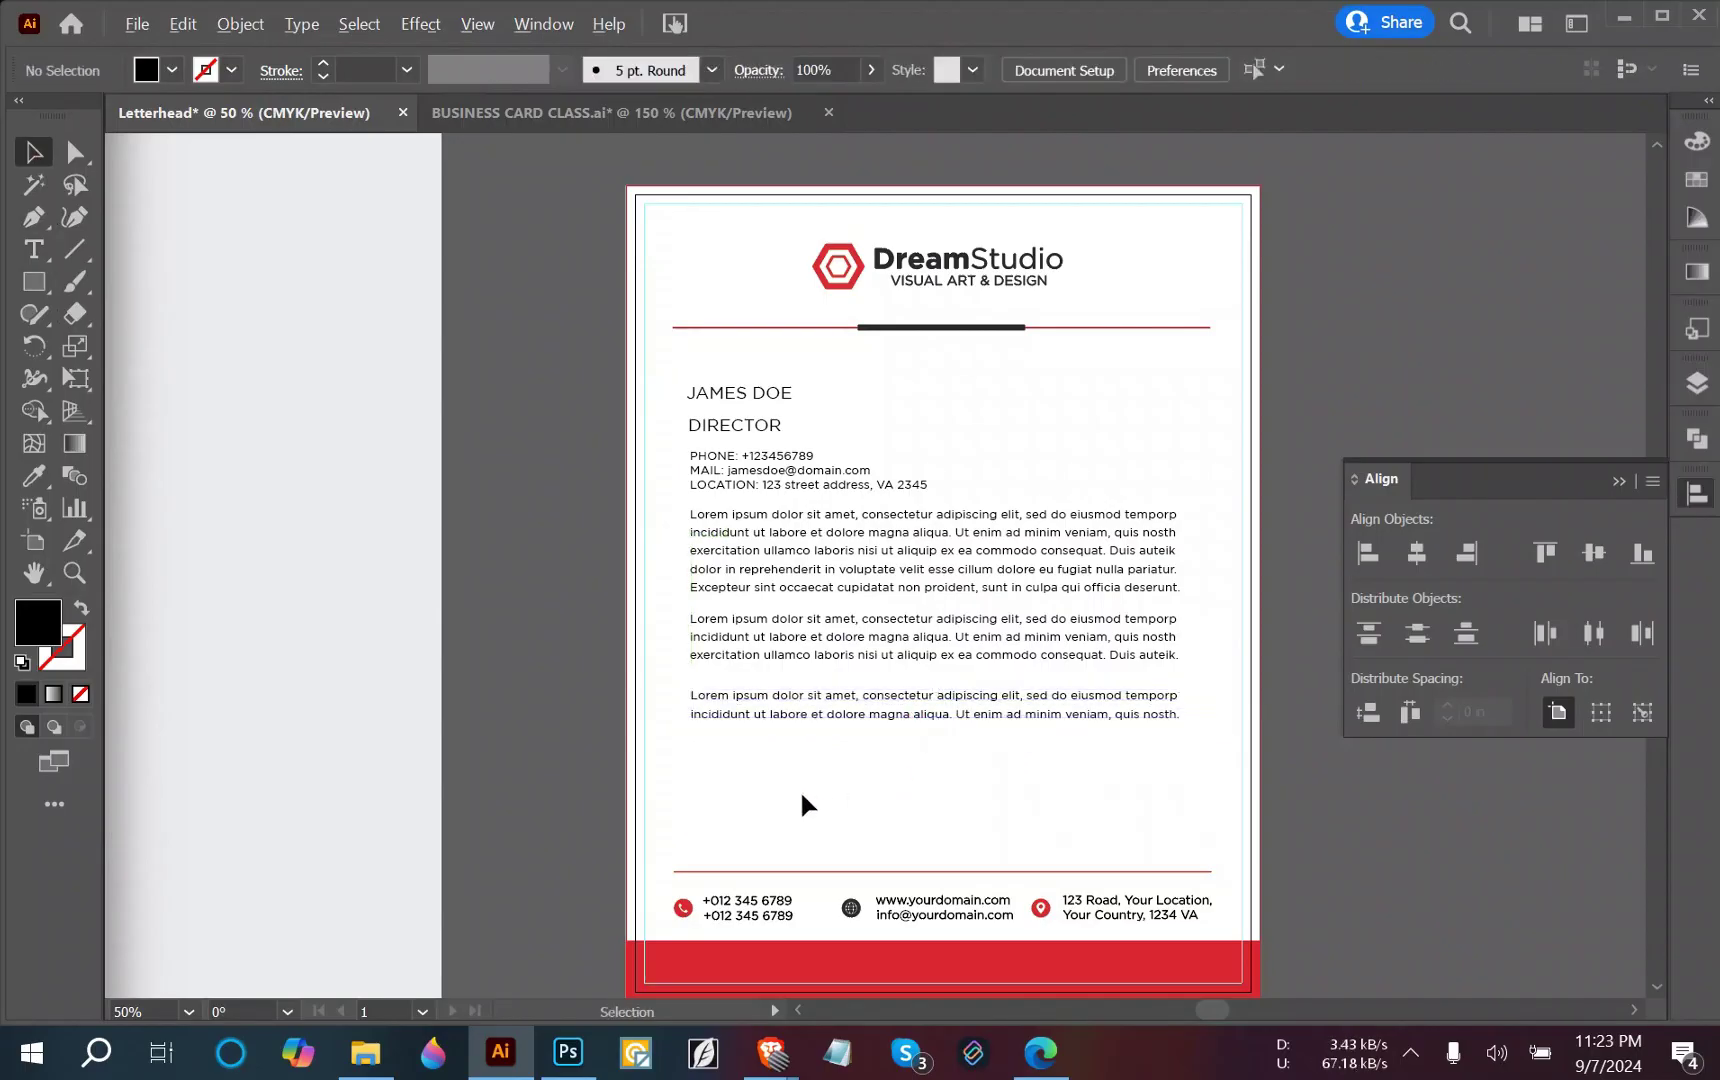
Draw a short horizontal signature line below the last paragraph, starting at the body text's left edge, following the reference's signature position.
{"action": "scroll", "coordinate": [800, 789], "scroll_direction": "down", "scroll_amount": 1}
{"action": "left_click_drag", "start_coordinate": [668, 788], "coordinate": [988, 676]}
{"action": "scroll", "coordinate": [570, 677], "scroll_direction": "down", "scroll_amount": 1}
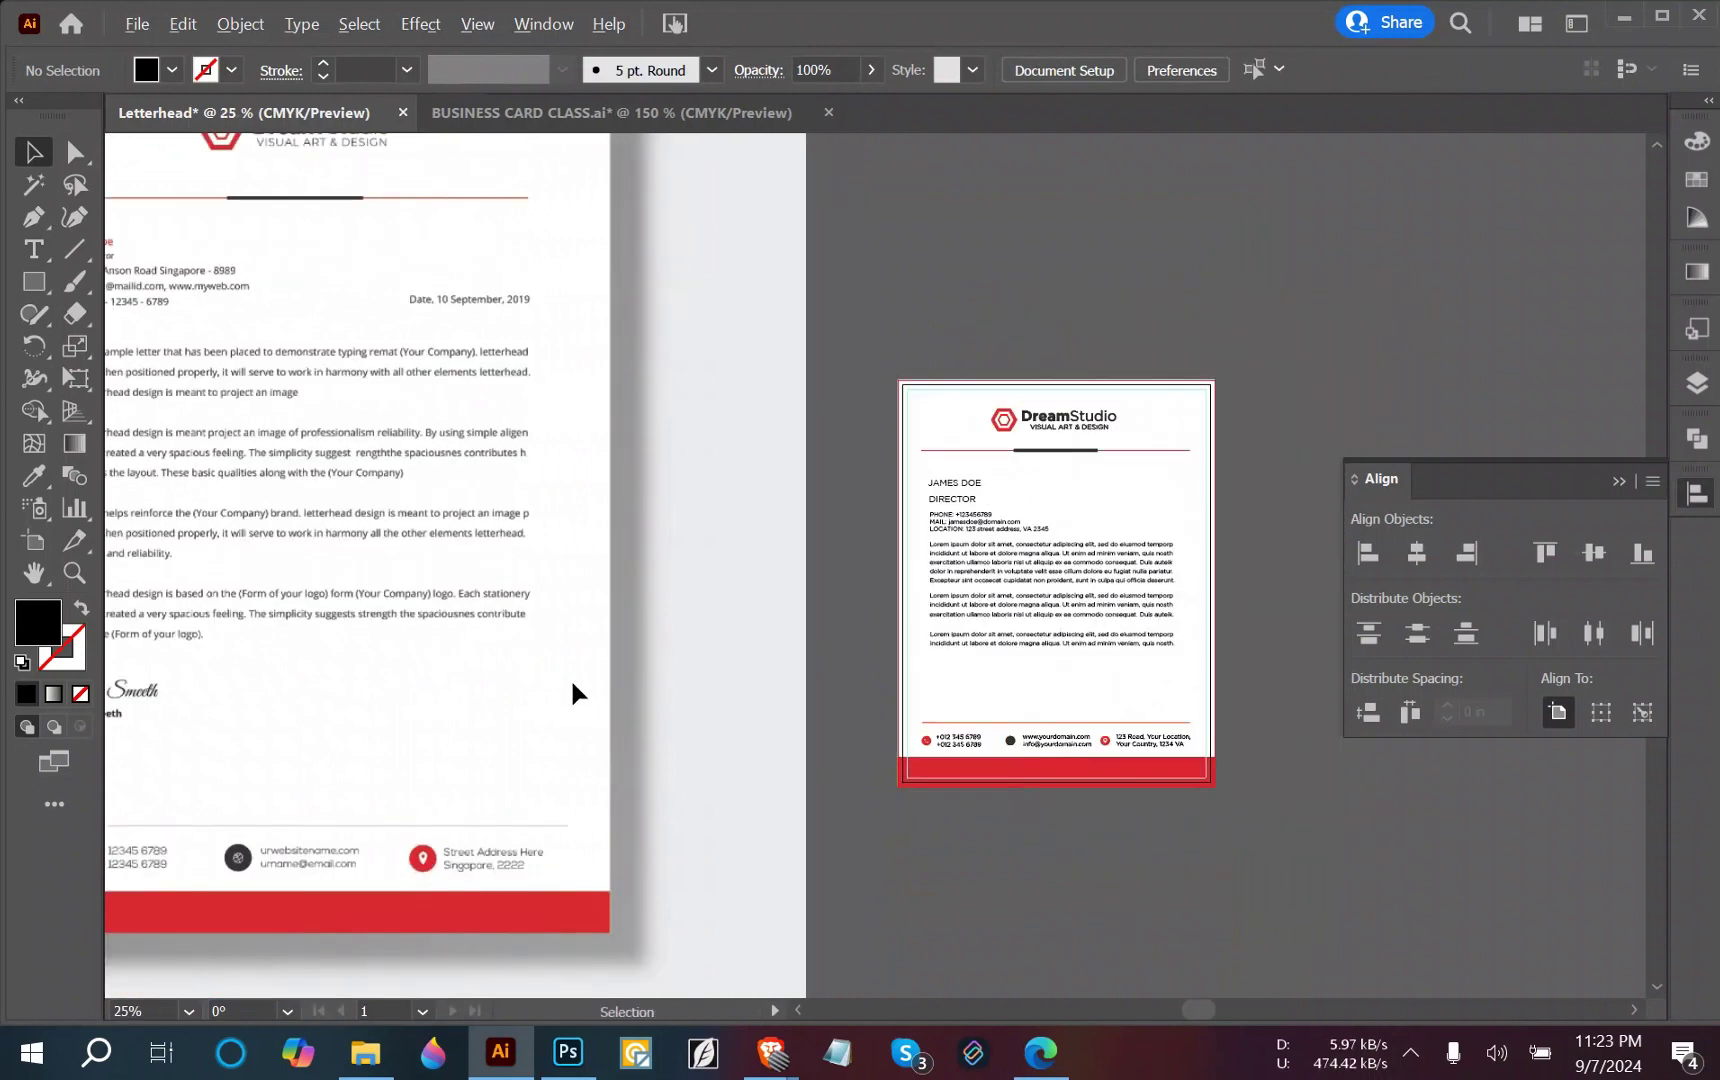
{"action": "left_click_drag", "start_coordinate": [570, 677], "coordinate": [706, 600]}
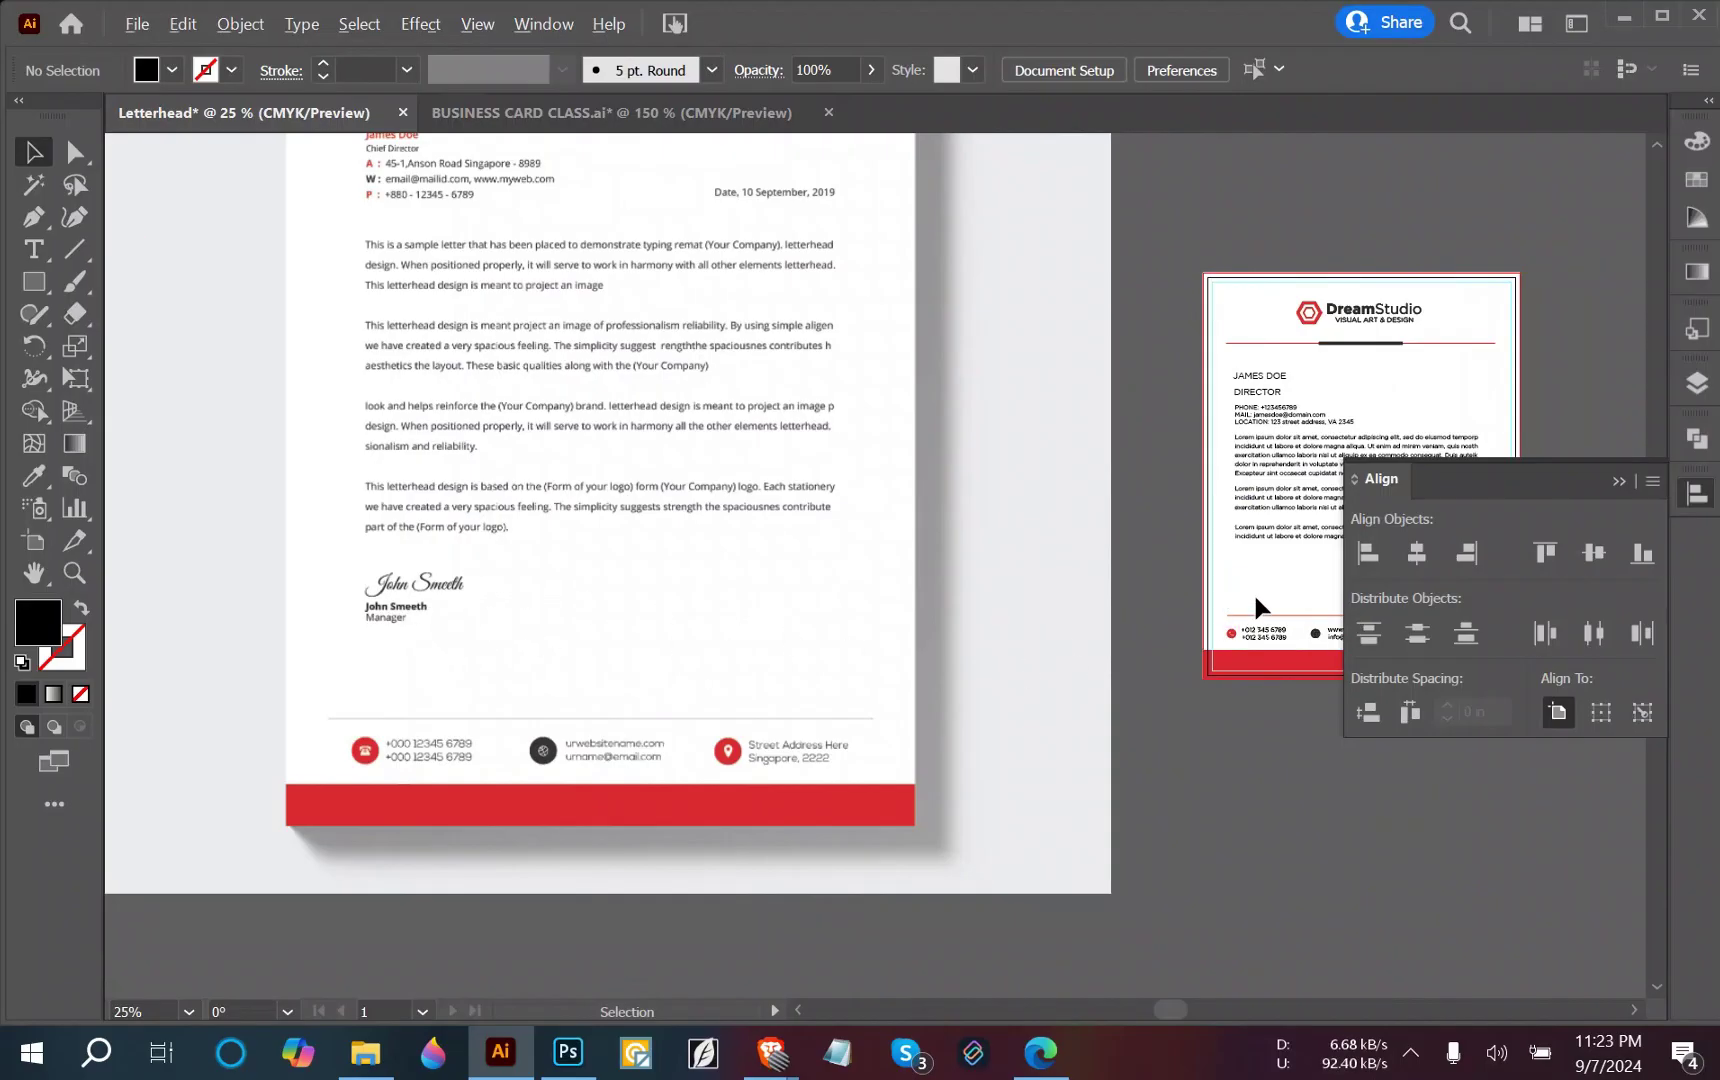
{"action": "scroll", "coordinate": [1252, 593], "scroll_direction": "up", "scroll_amount": 4}
{"action": "left_click_drag", "start_coordinate": [1252, 586], "coordinate": [684, 686]}
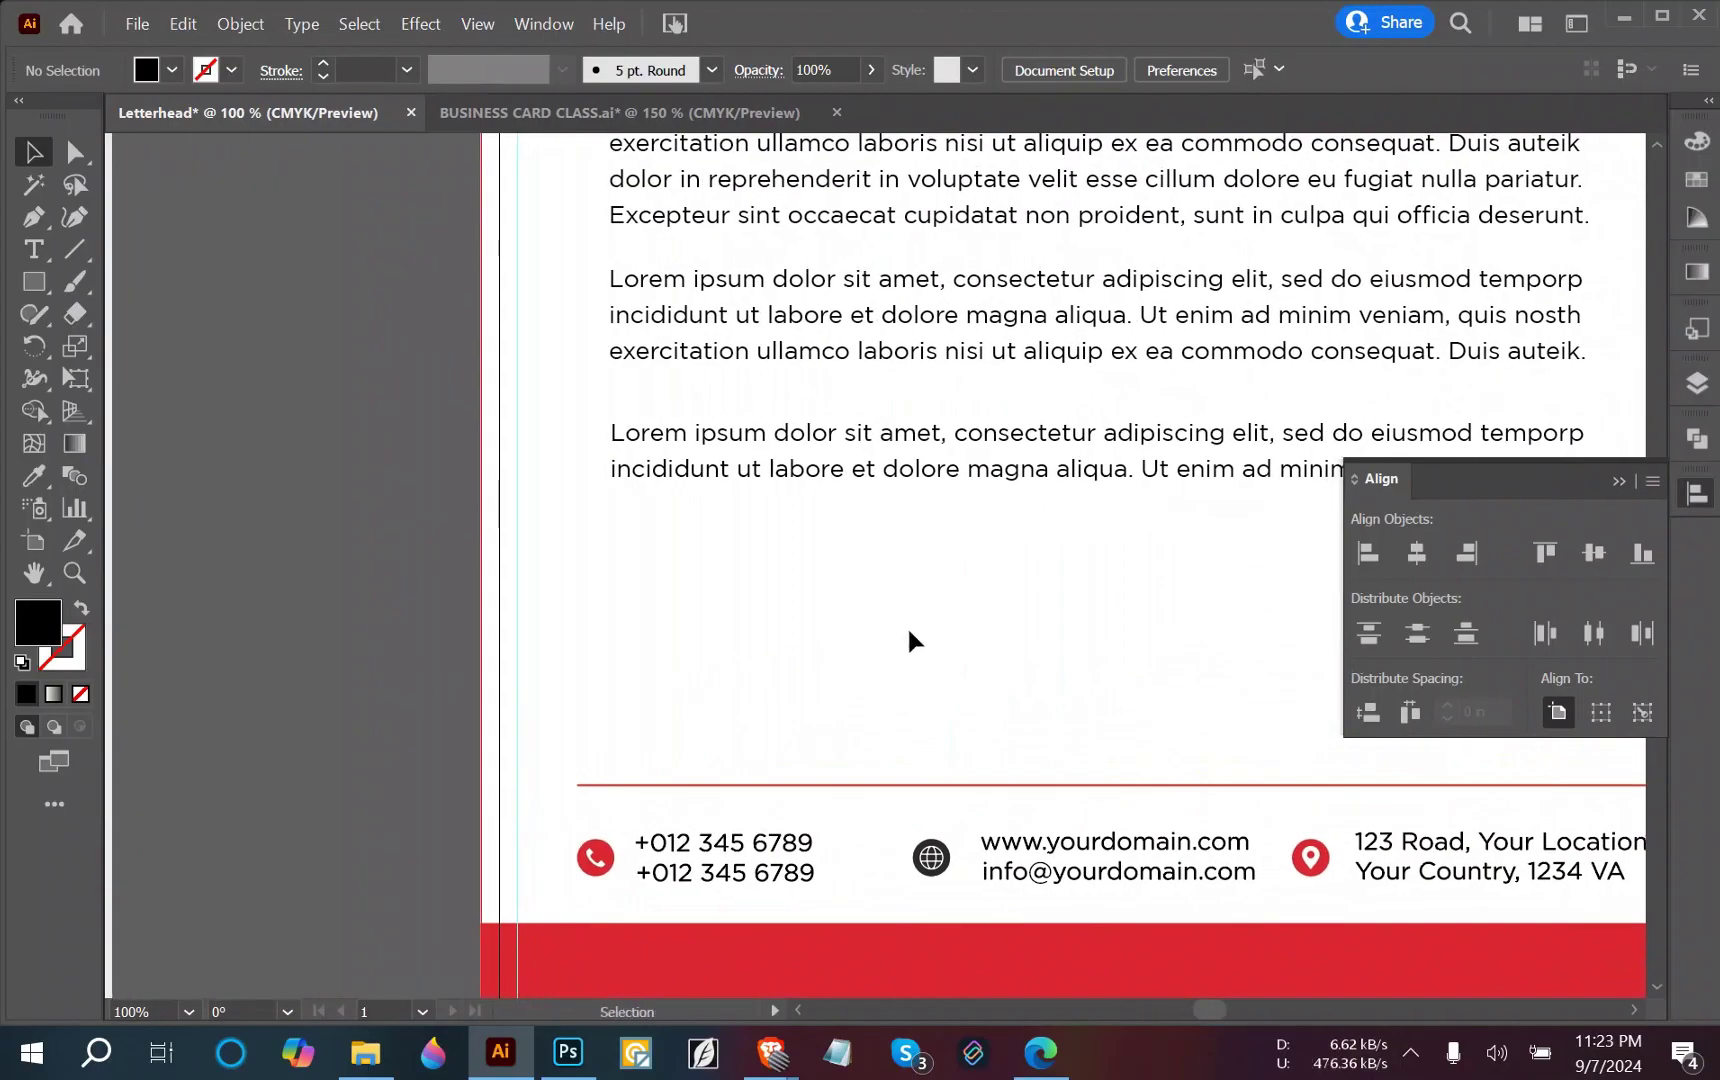
{"action": "scroll", "coordinate": [910, 637], "scroll_direction": "down", "scroll_amount": 1}
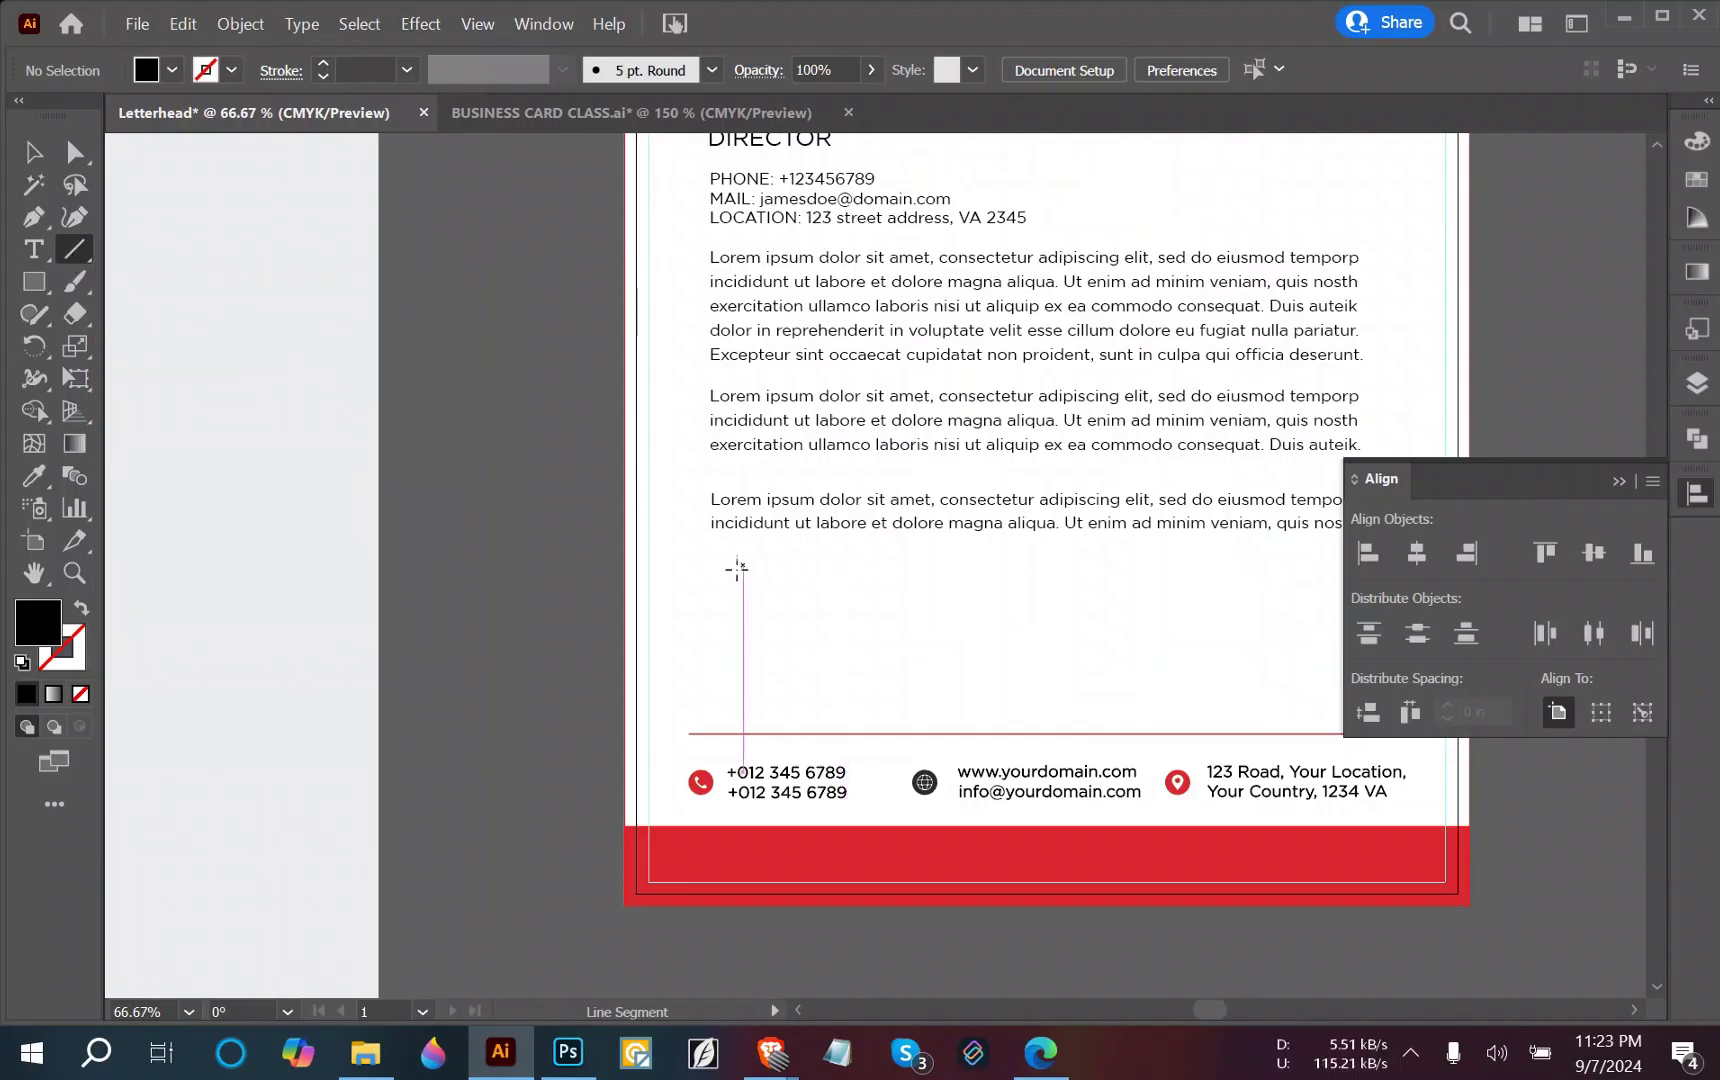
{"action": "left_click_drag", "start_coordinate": [712, 596], "coordinate": [847, 596]}
{"action": "left_click", "coordinate": [33, 152]}
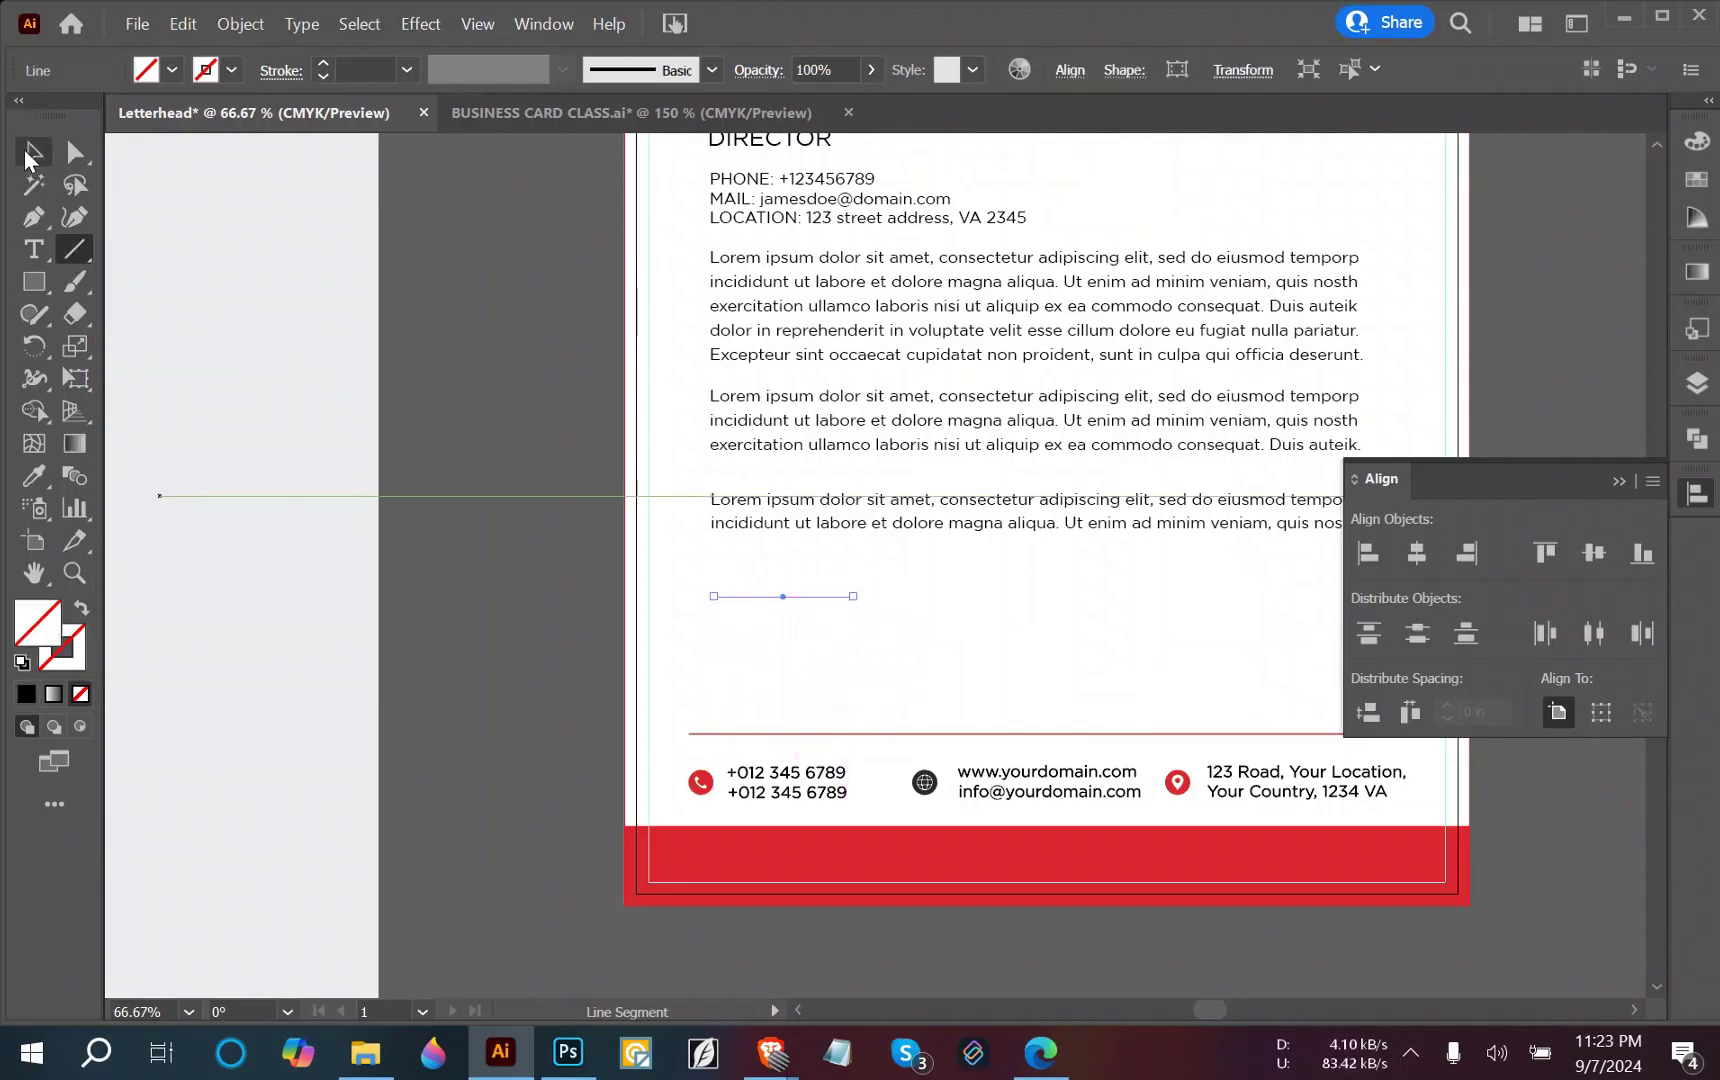
Give the signature line a 0.25 pt black stroke and expand its fill and stroke into a filled shape.
{"action": "left_click", "coordinate": [323, 74]}
{"action": "left_click", "coordinate": [323, 78]}
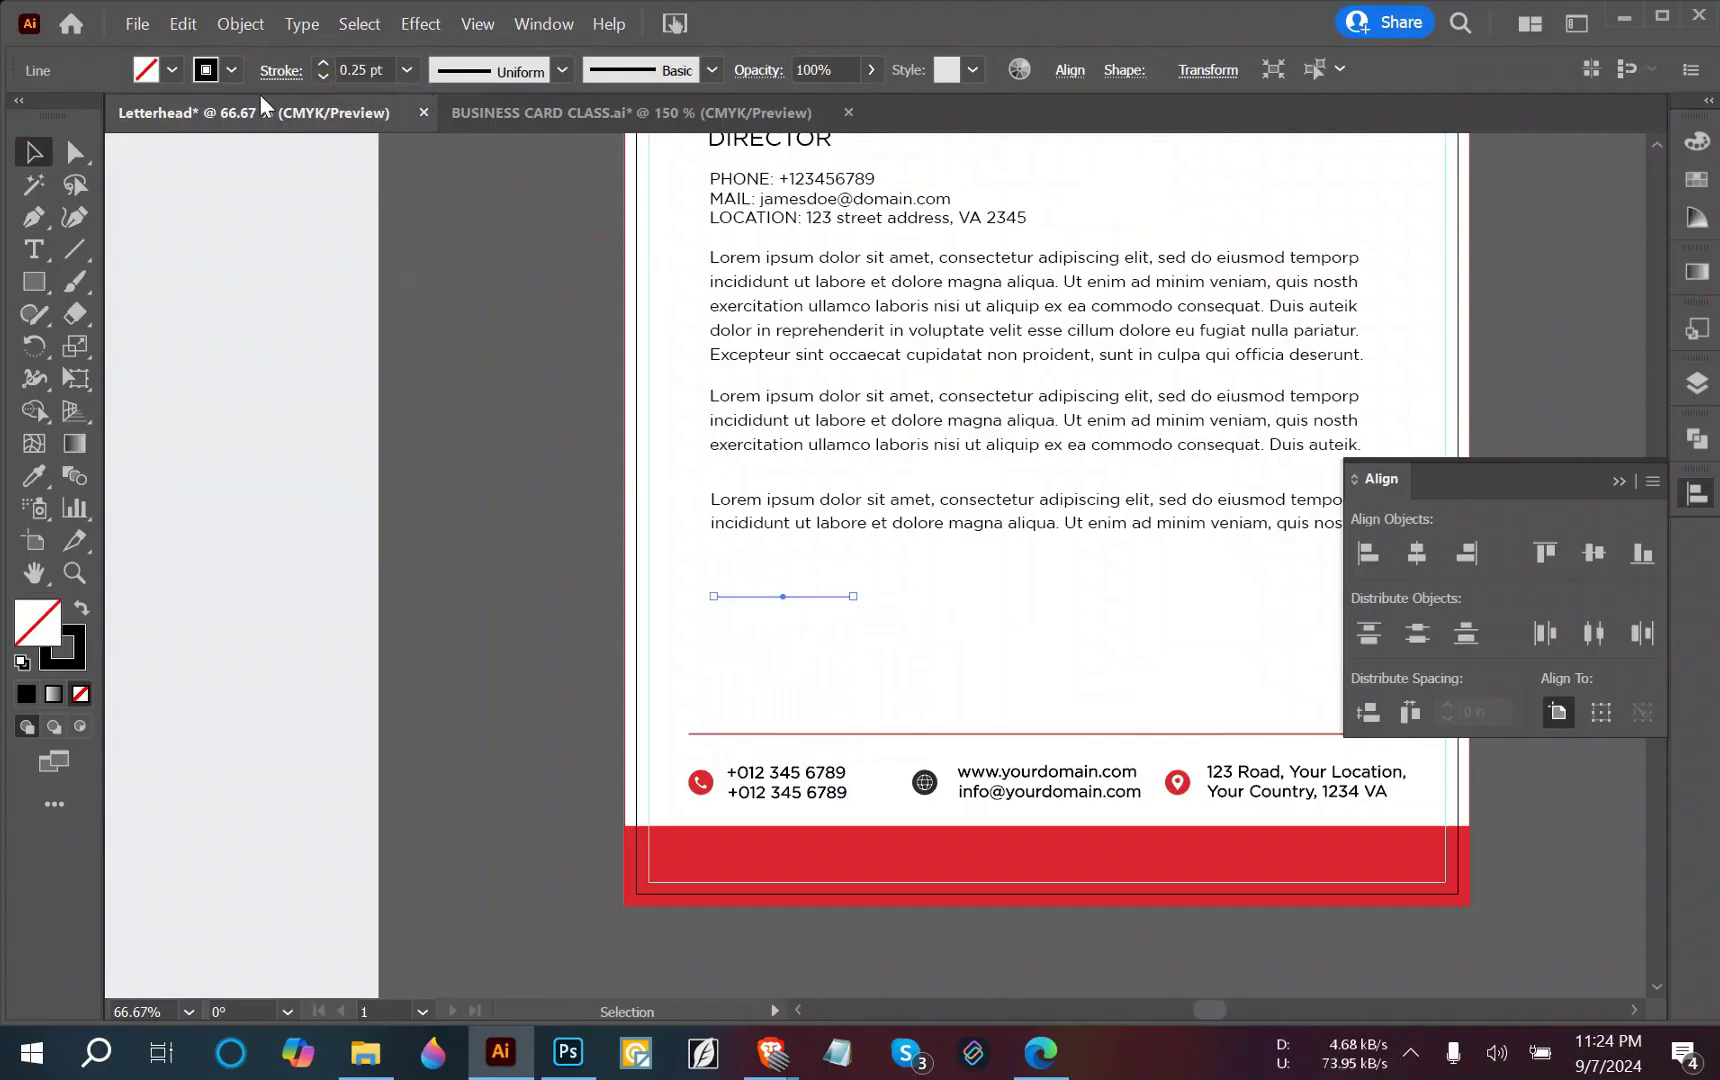
{"action": "left_click", "coordinate": [472, 388]}
{"action": "left_click", "coordinate": [768, 597]}
{"action": "left_click", "coordinate": [240, 23]}
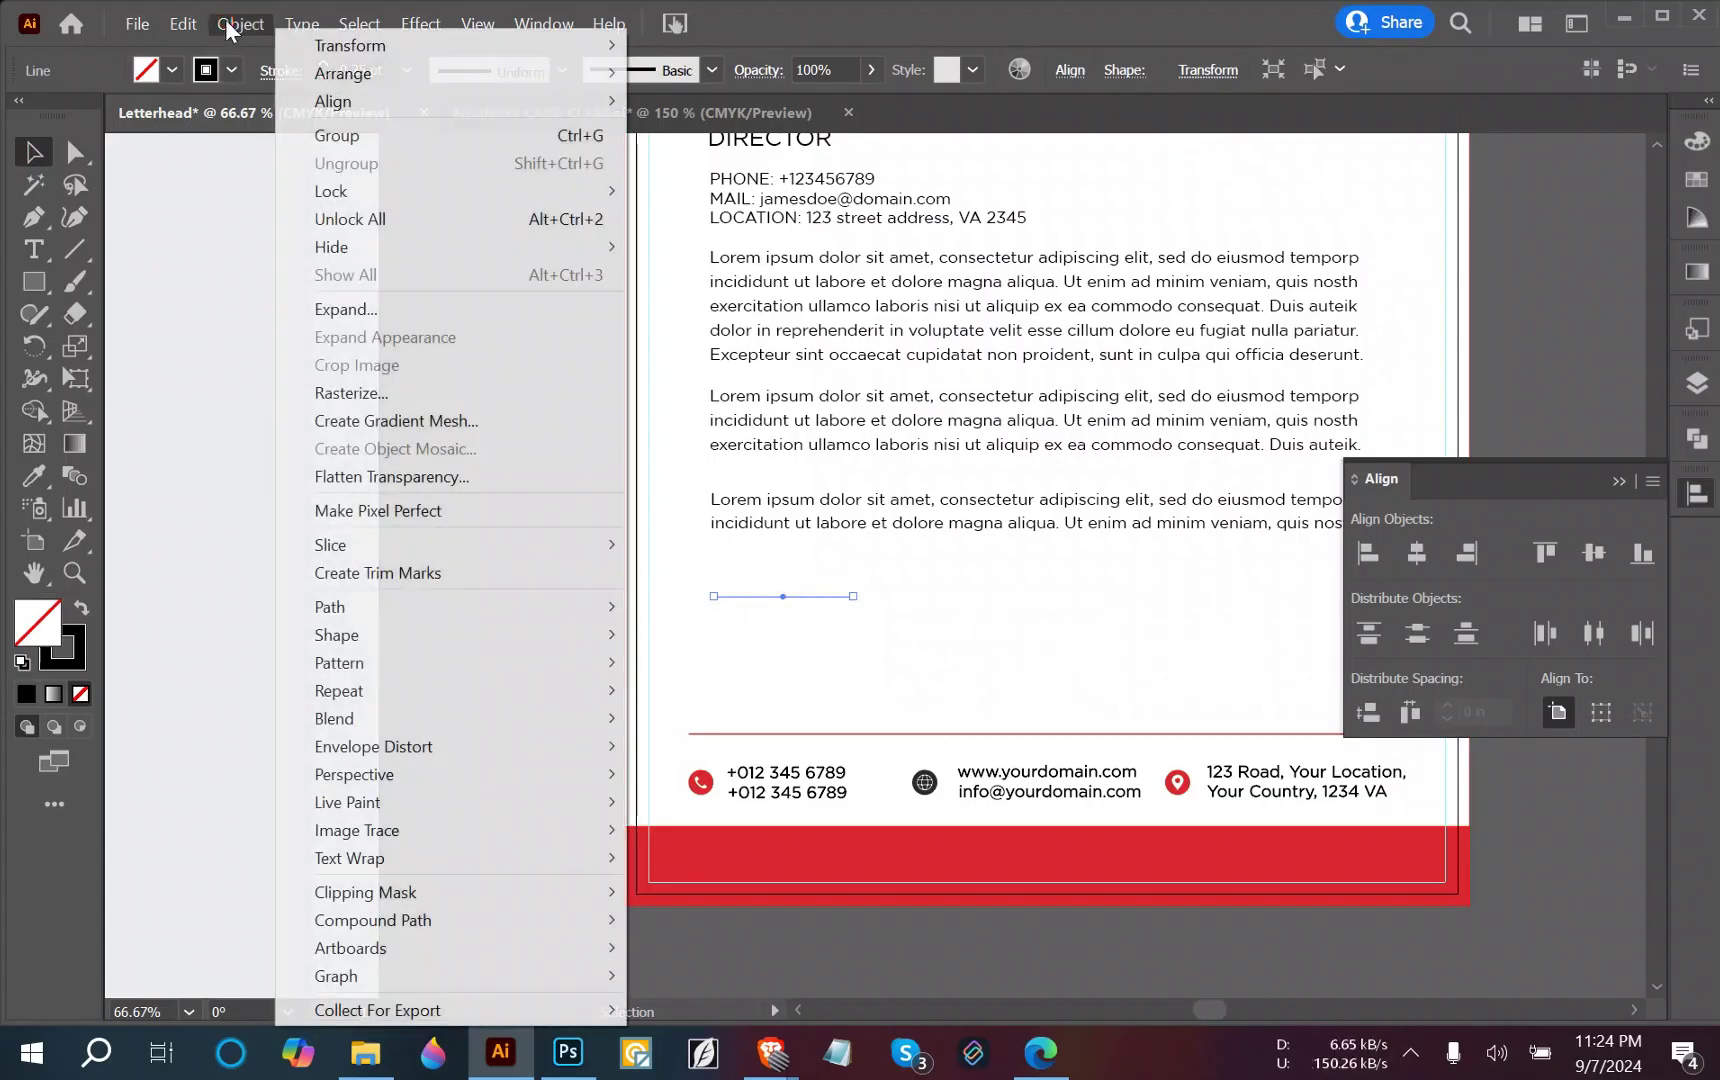
{"action": "left_click", "coordinate": [300, 307]}
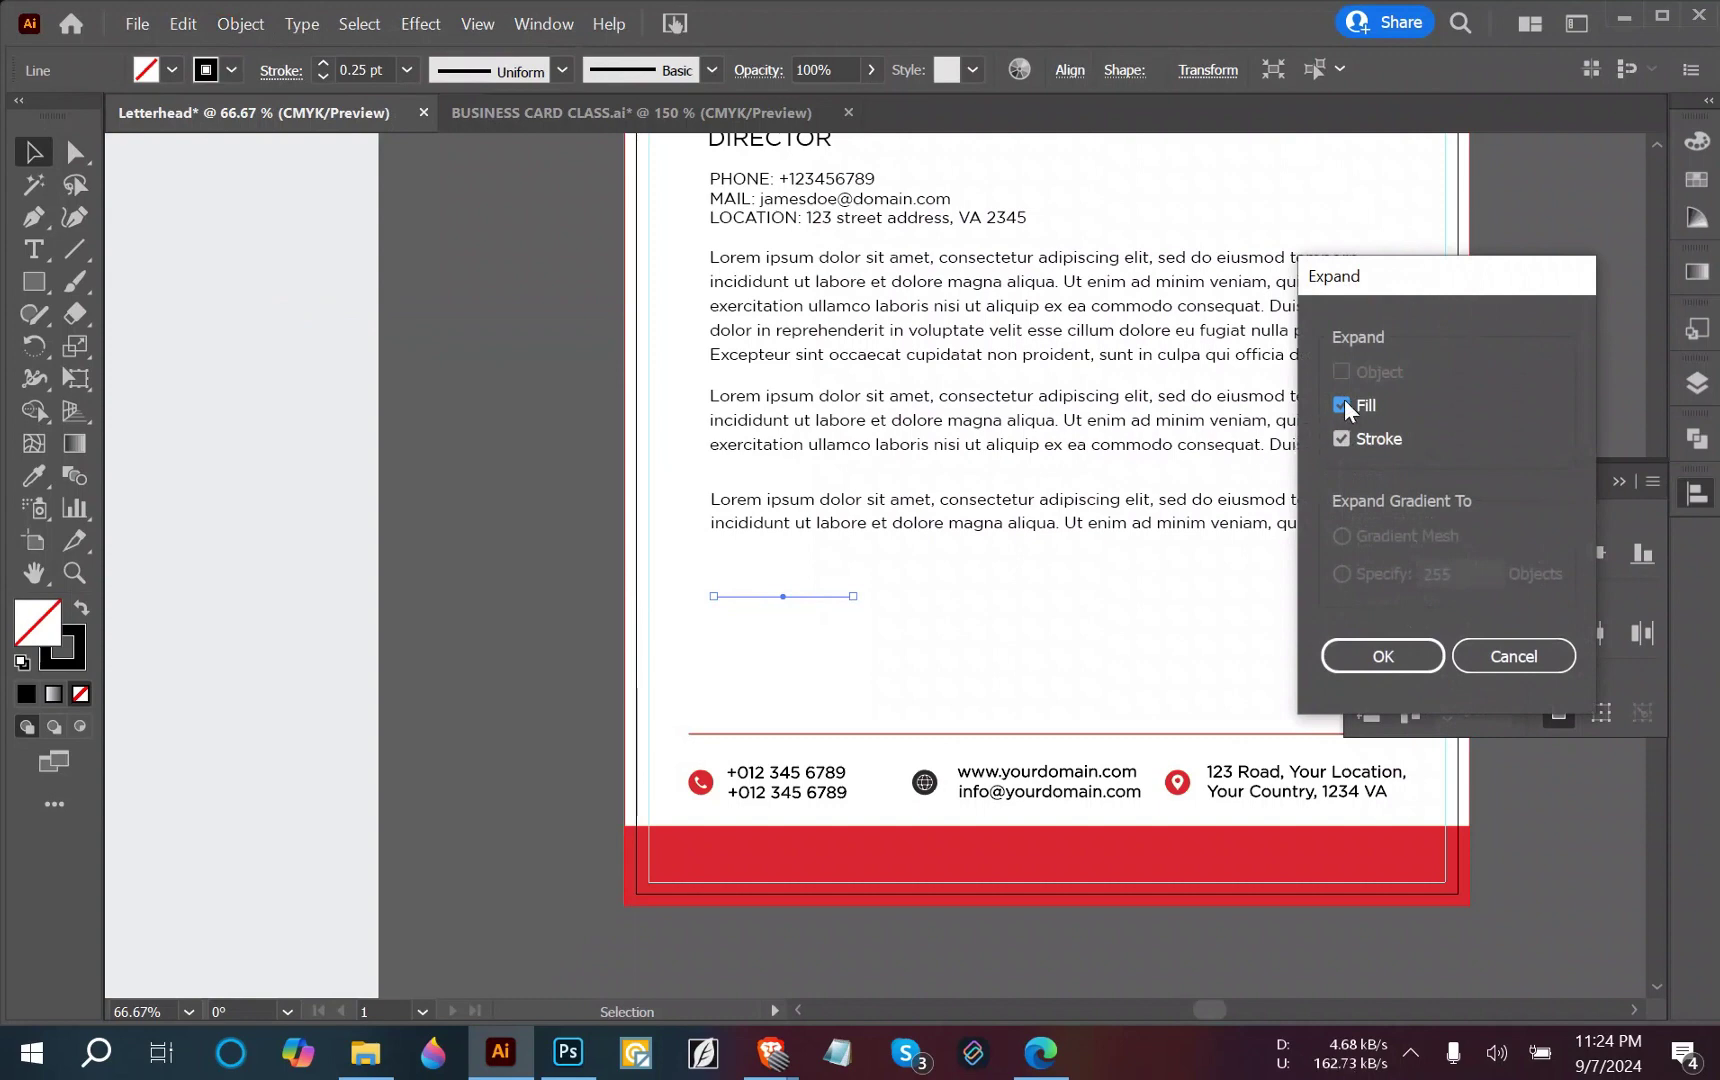
{"action": "left_click", "coordinate": [1383, 656]}
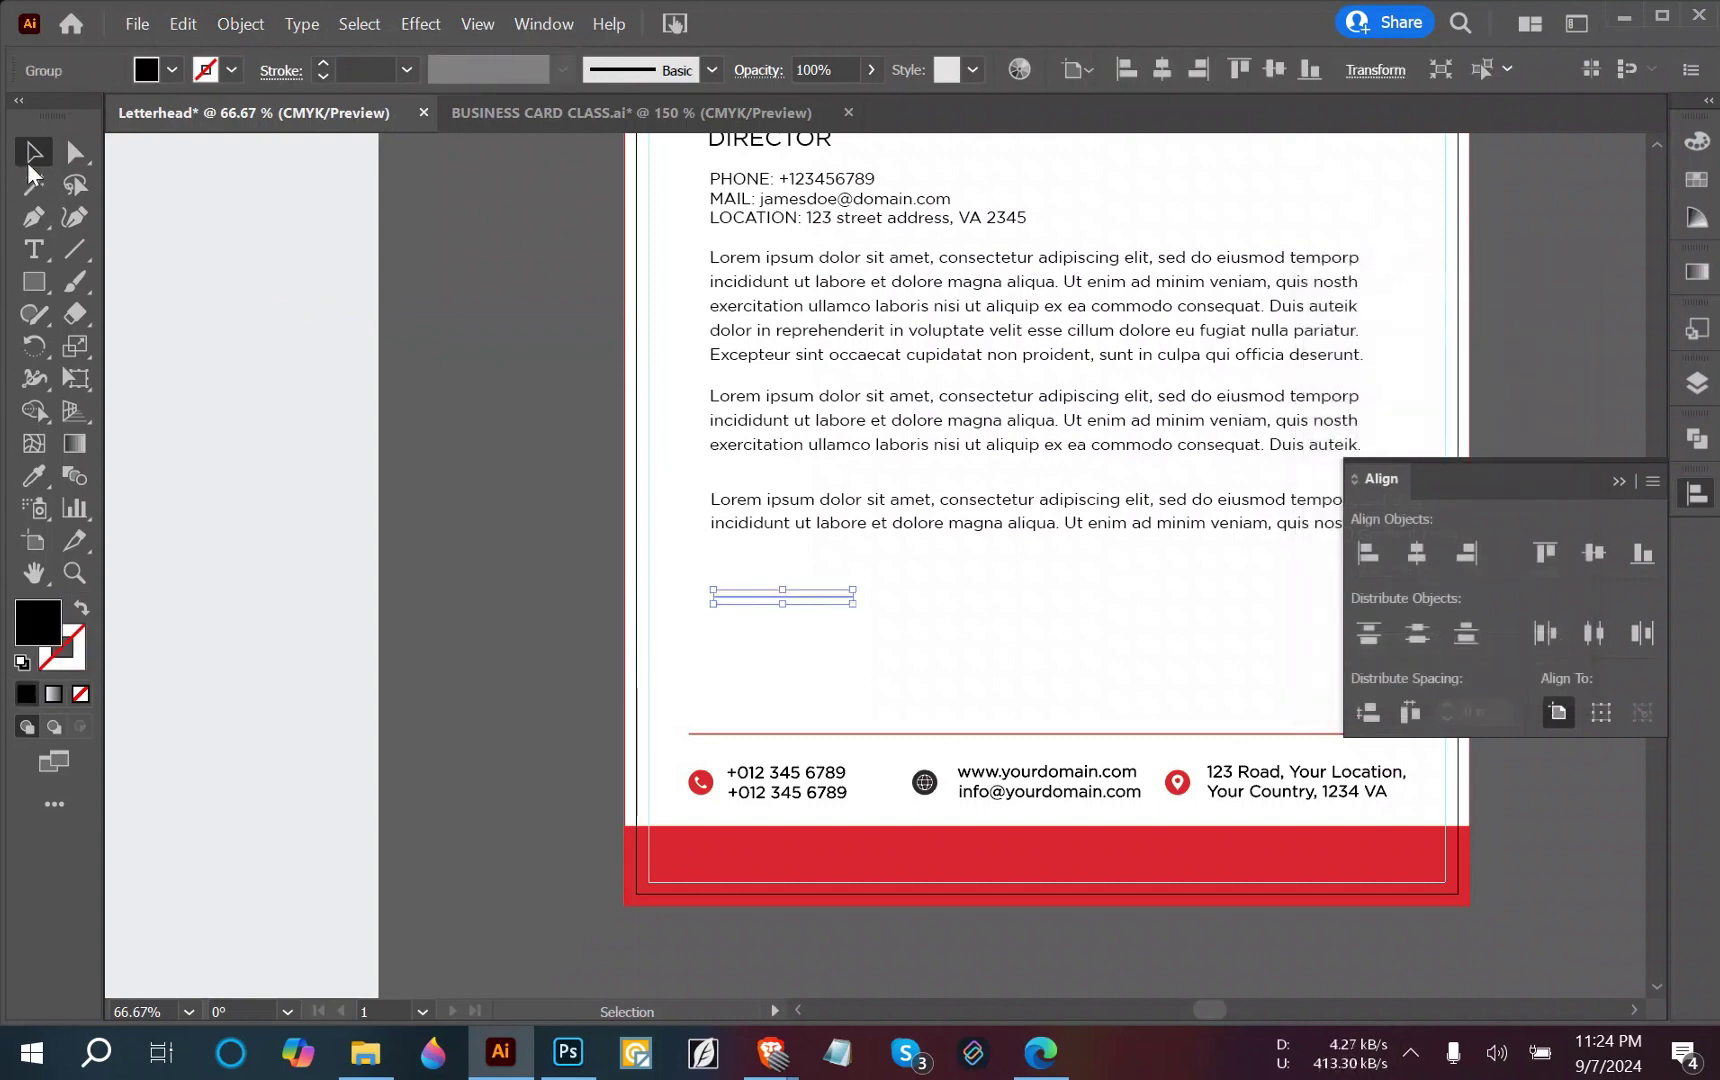
{"action": "left_click", "coordinate": [427, 310]}
Add the text "Signature" directly above the signature line, starting at the line's left end.
{"action": "key", "text": "t"}
{"action": "left_click", "coordinate": [735, 572]}
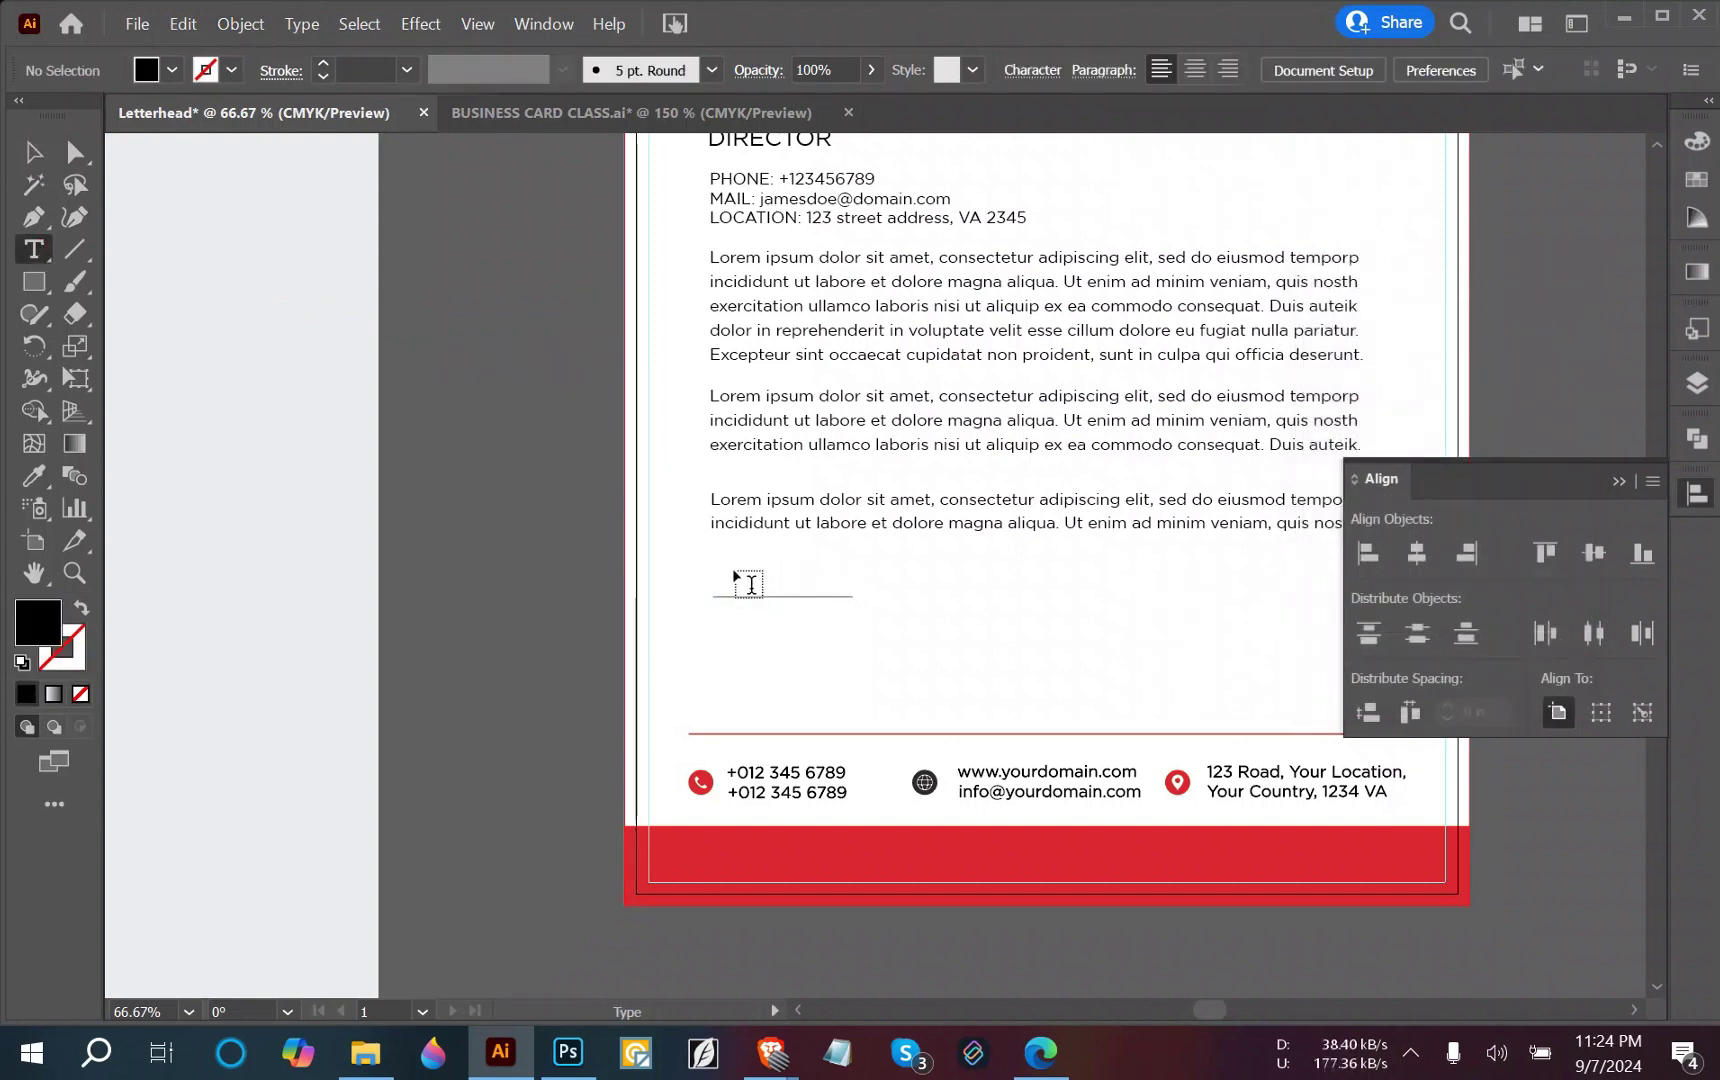
{"action": "type", "text": "Sig"}
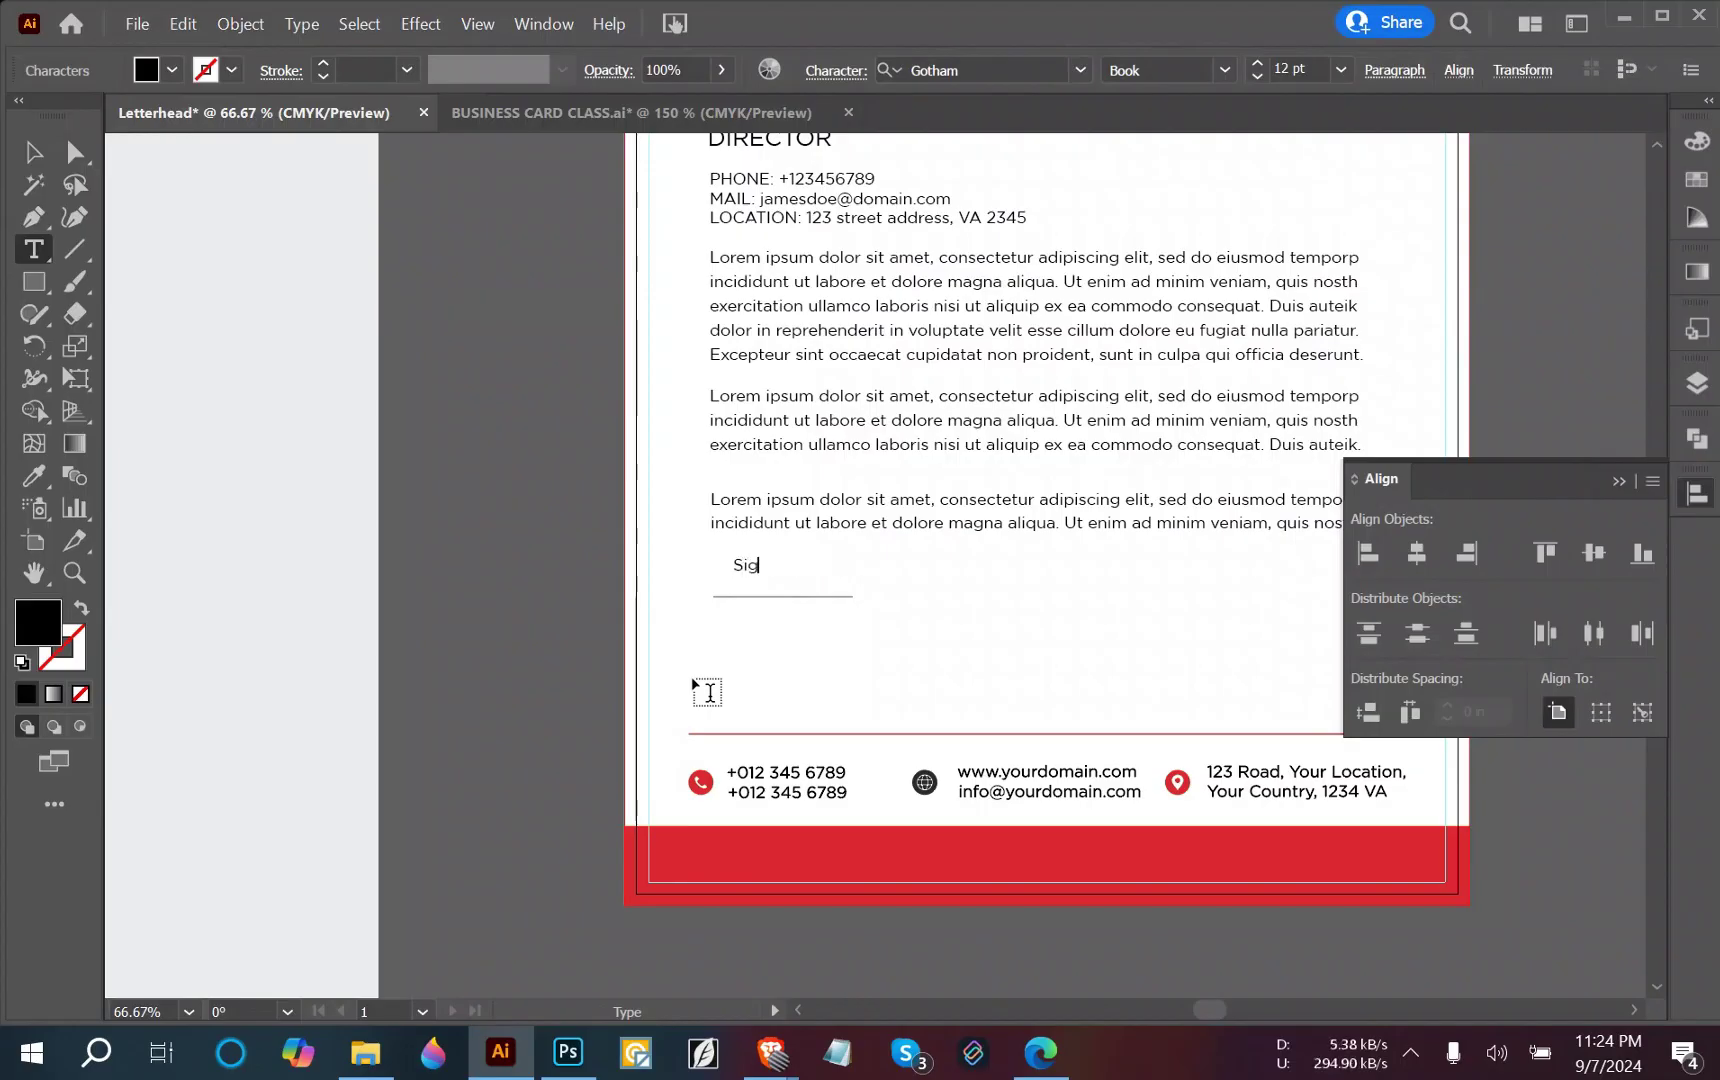
{"action": "type", "text": "nature"}
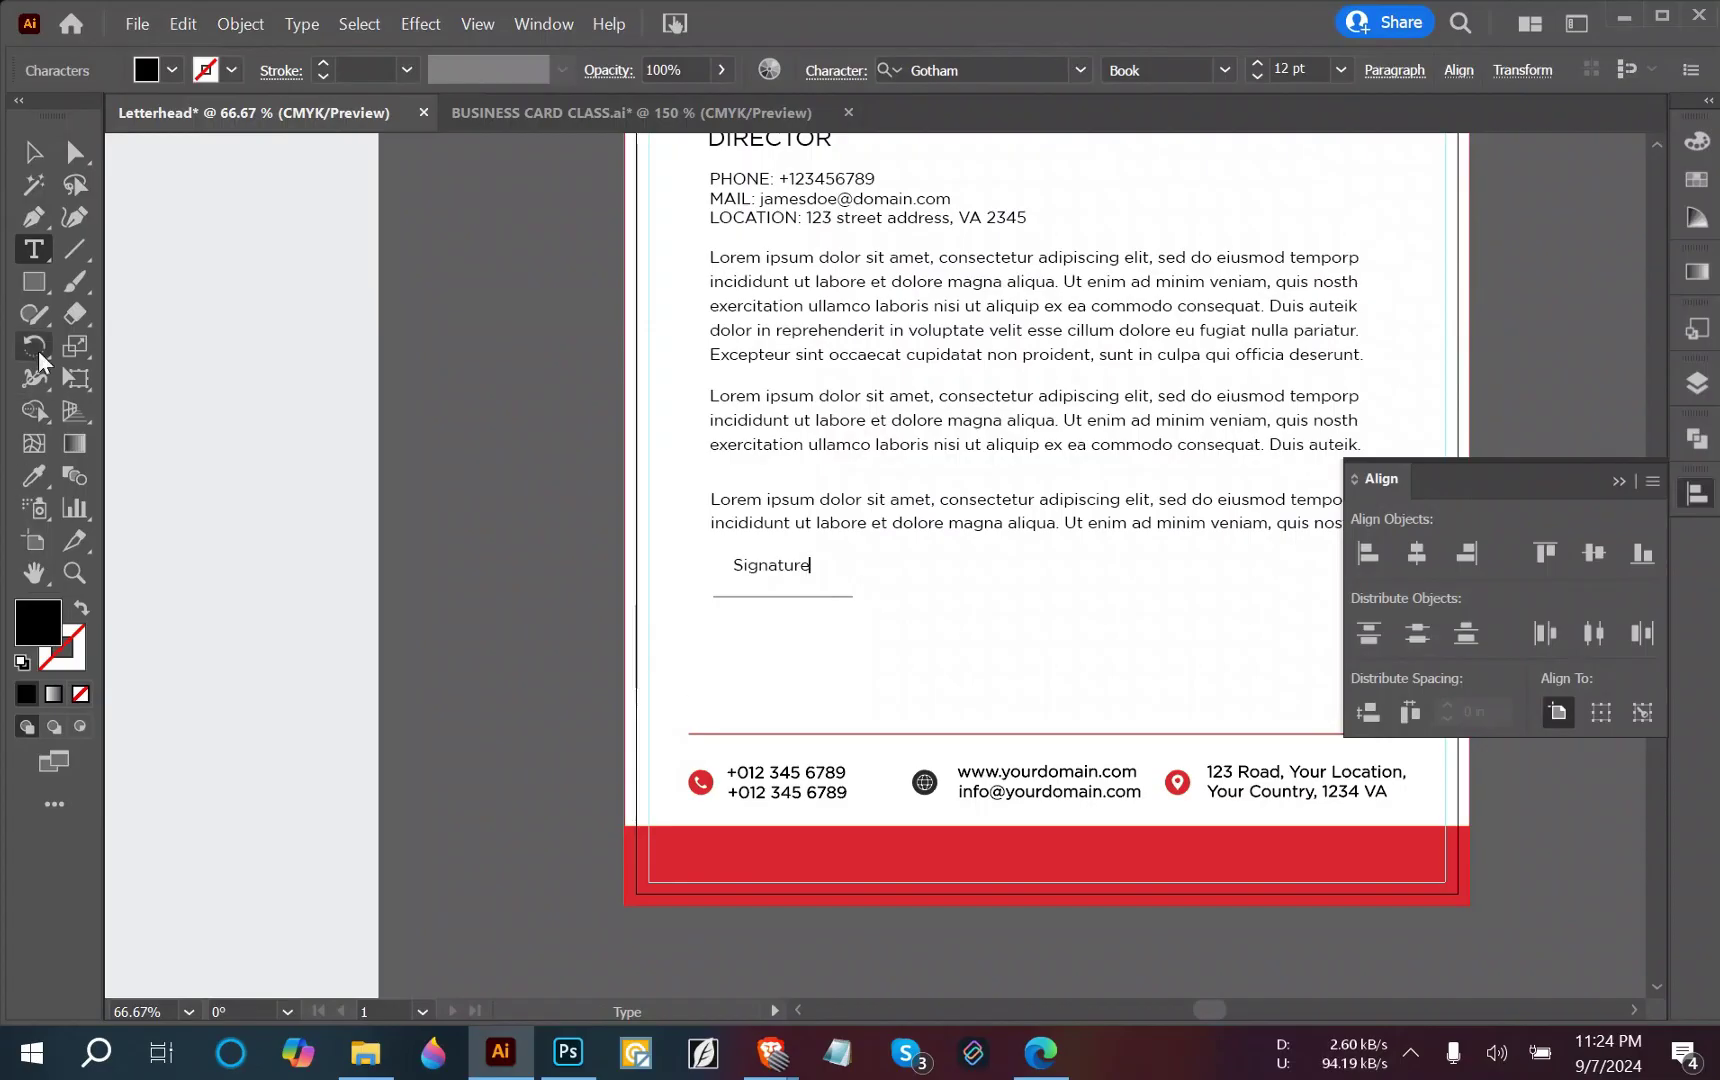
{"action": "left_click", "coordinate": [33, 153]}
{"action": "mouse_move", "coordinate": [810, 575]}
{"action": "left_mouse_down"}
{"action": "mouse_move", "coordinate": [835, 685]}
{"action": "mouse_move", "coordinate": [816, 577]}
{"action": "mouse_move", "coordinate": [773, 584]}
{"action": "left_mouse_up"}
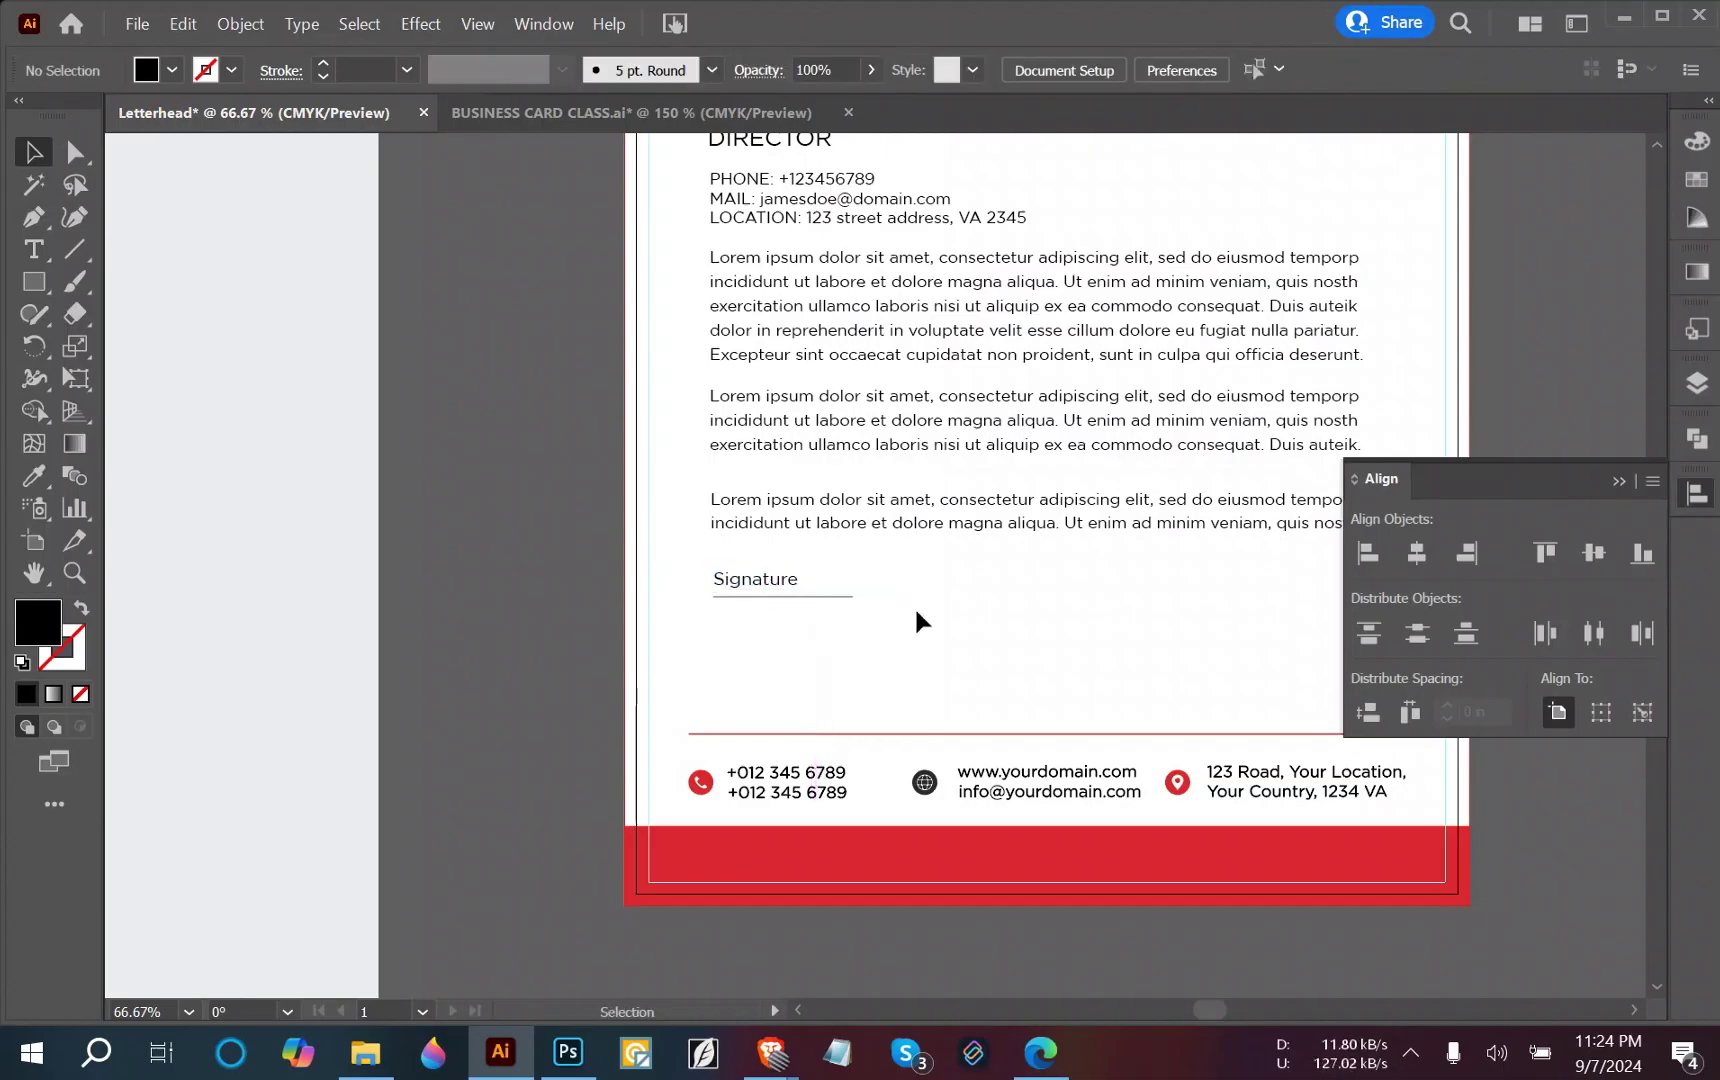
Set the "Signature" text in the Anjani Script font.
{"action": "left_click", "coordinate": [770, 580]}
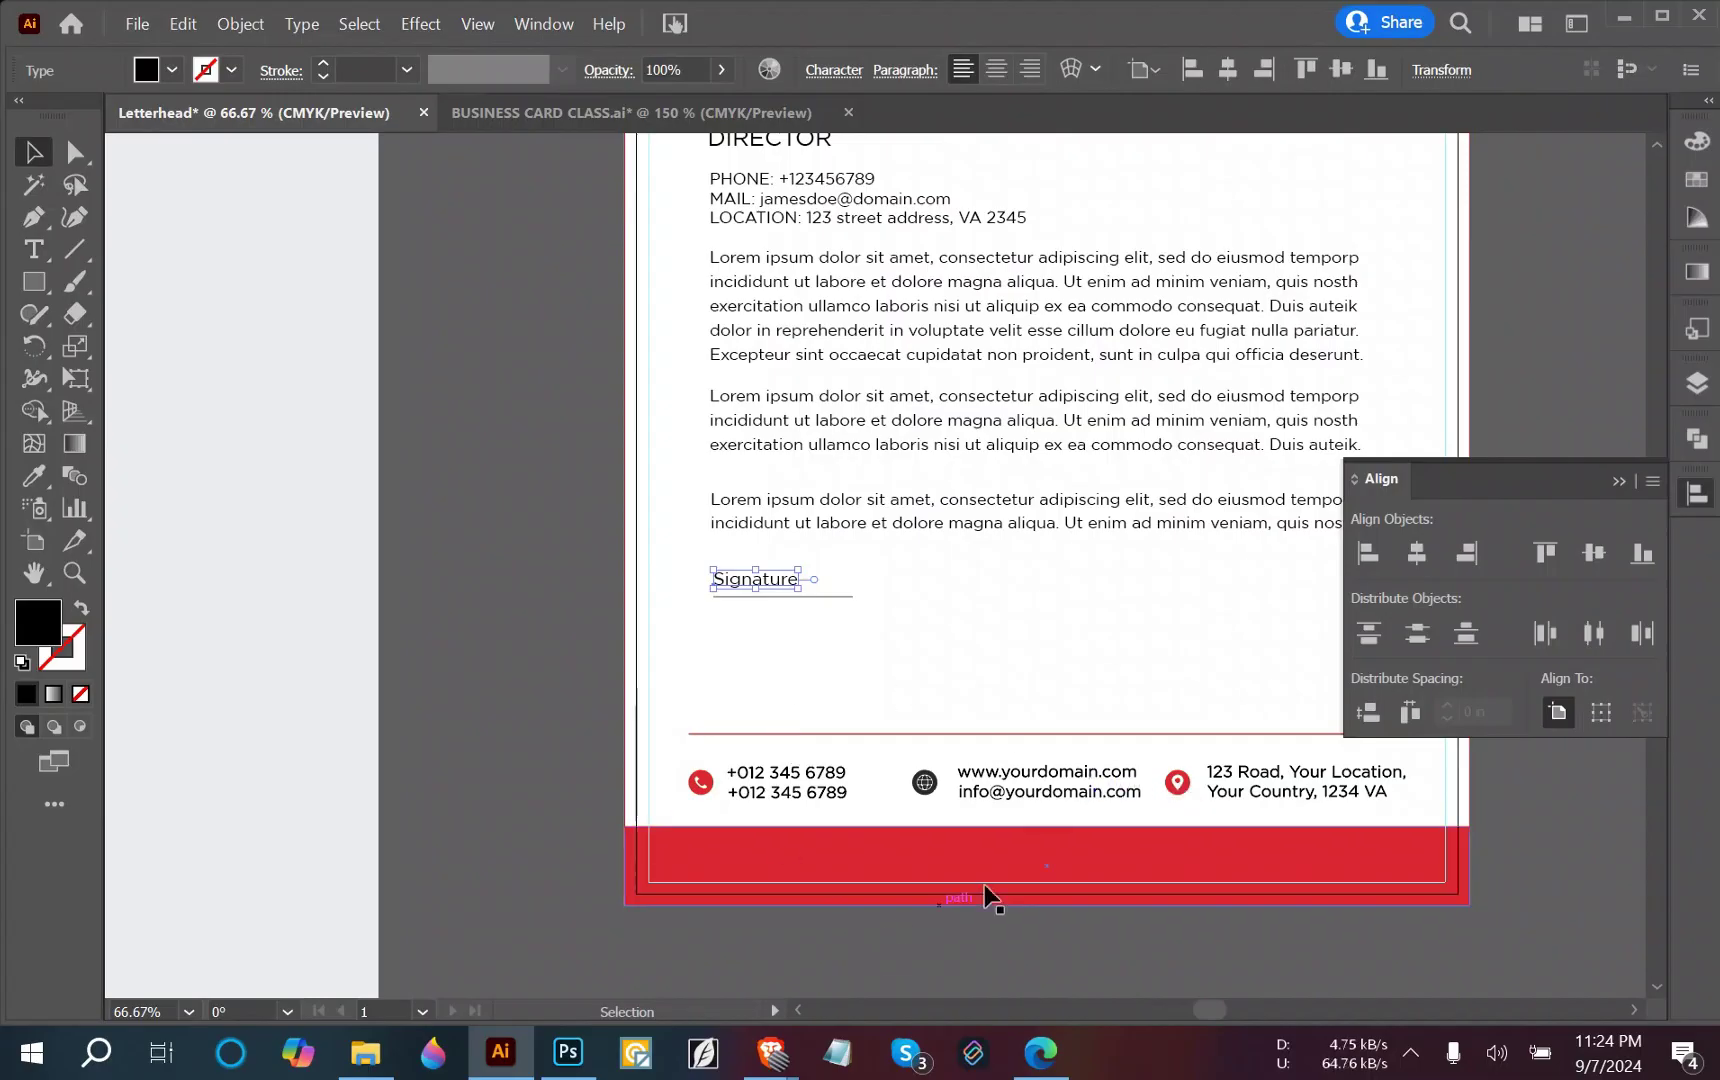
{"action": "scroll", "coordinate": [1157, 896], "scroll_direction": "up", "scroll_amount": 3}
{"action": "scroll", "coordinate": [1163, 902], "scroll_direction": "down", "scroll_amount": 2}
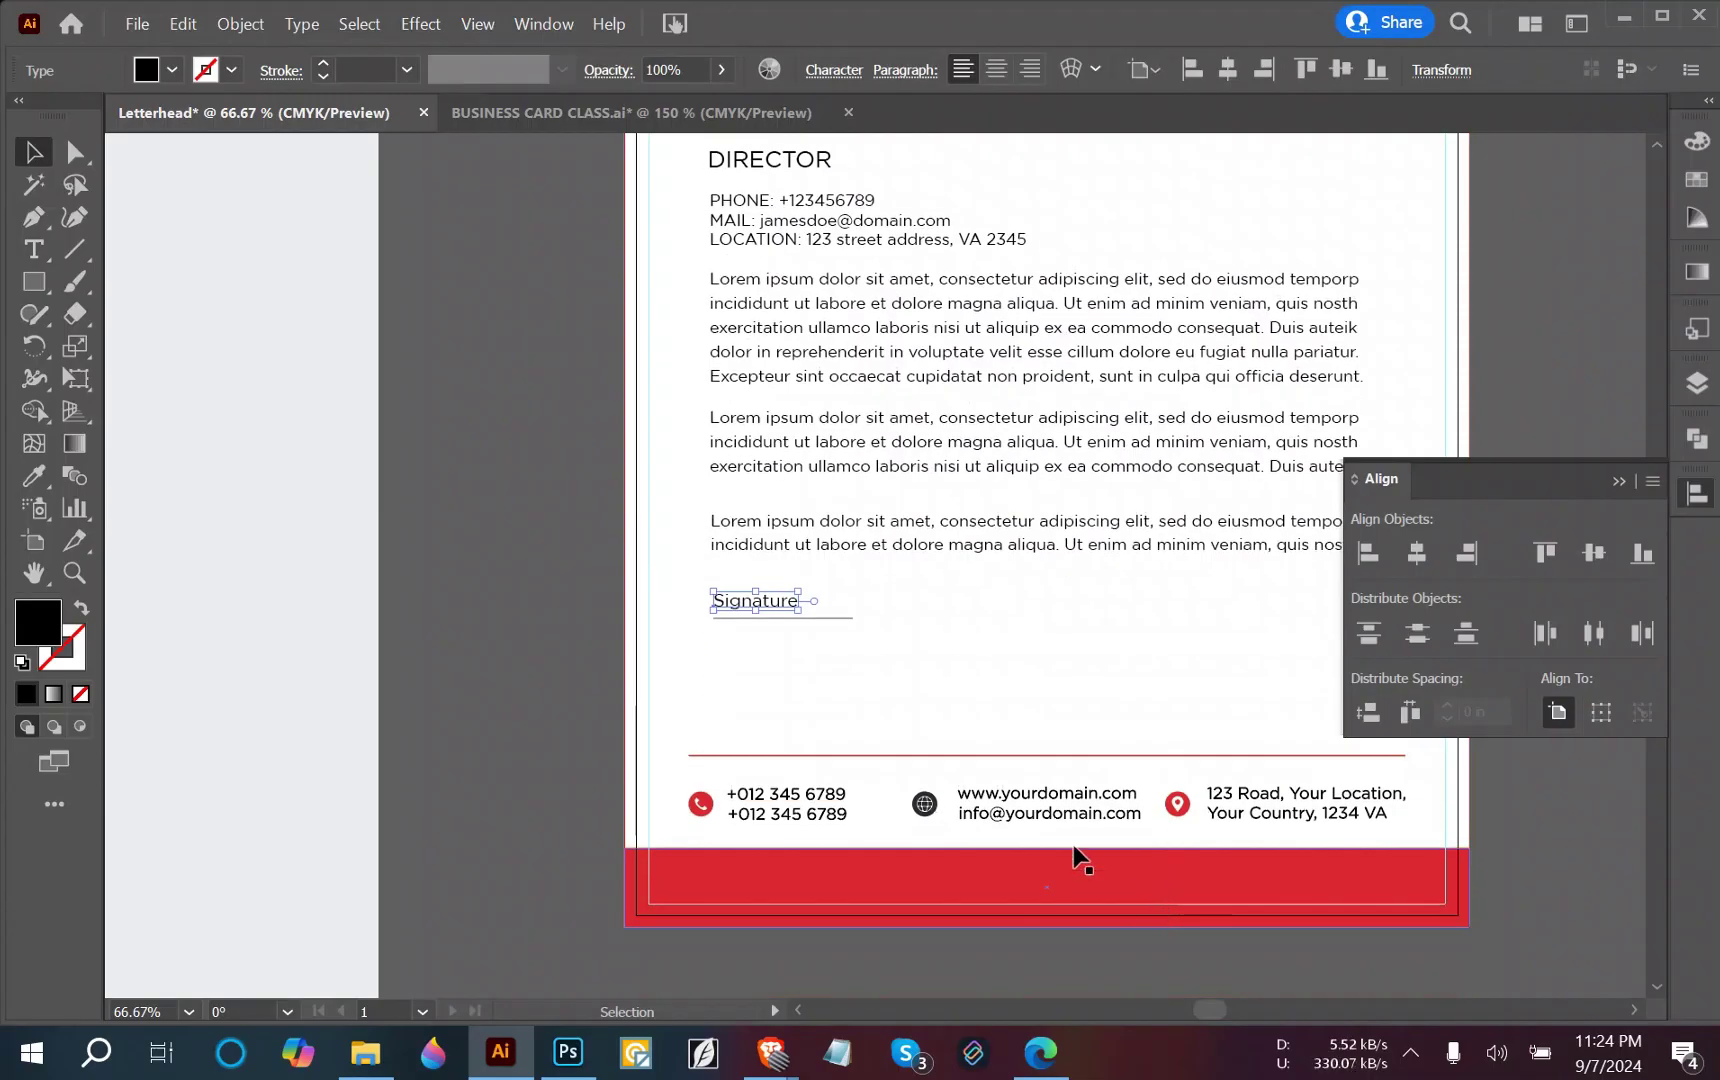
{"action": "left_click", "coordinate": [810, 74]}
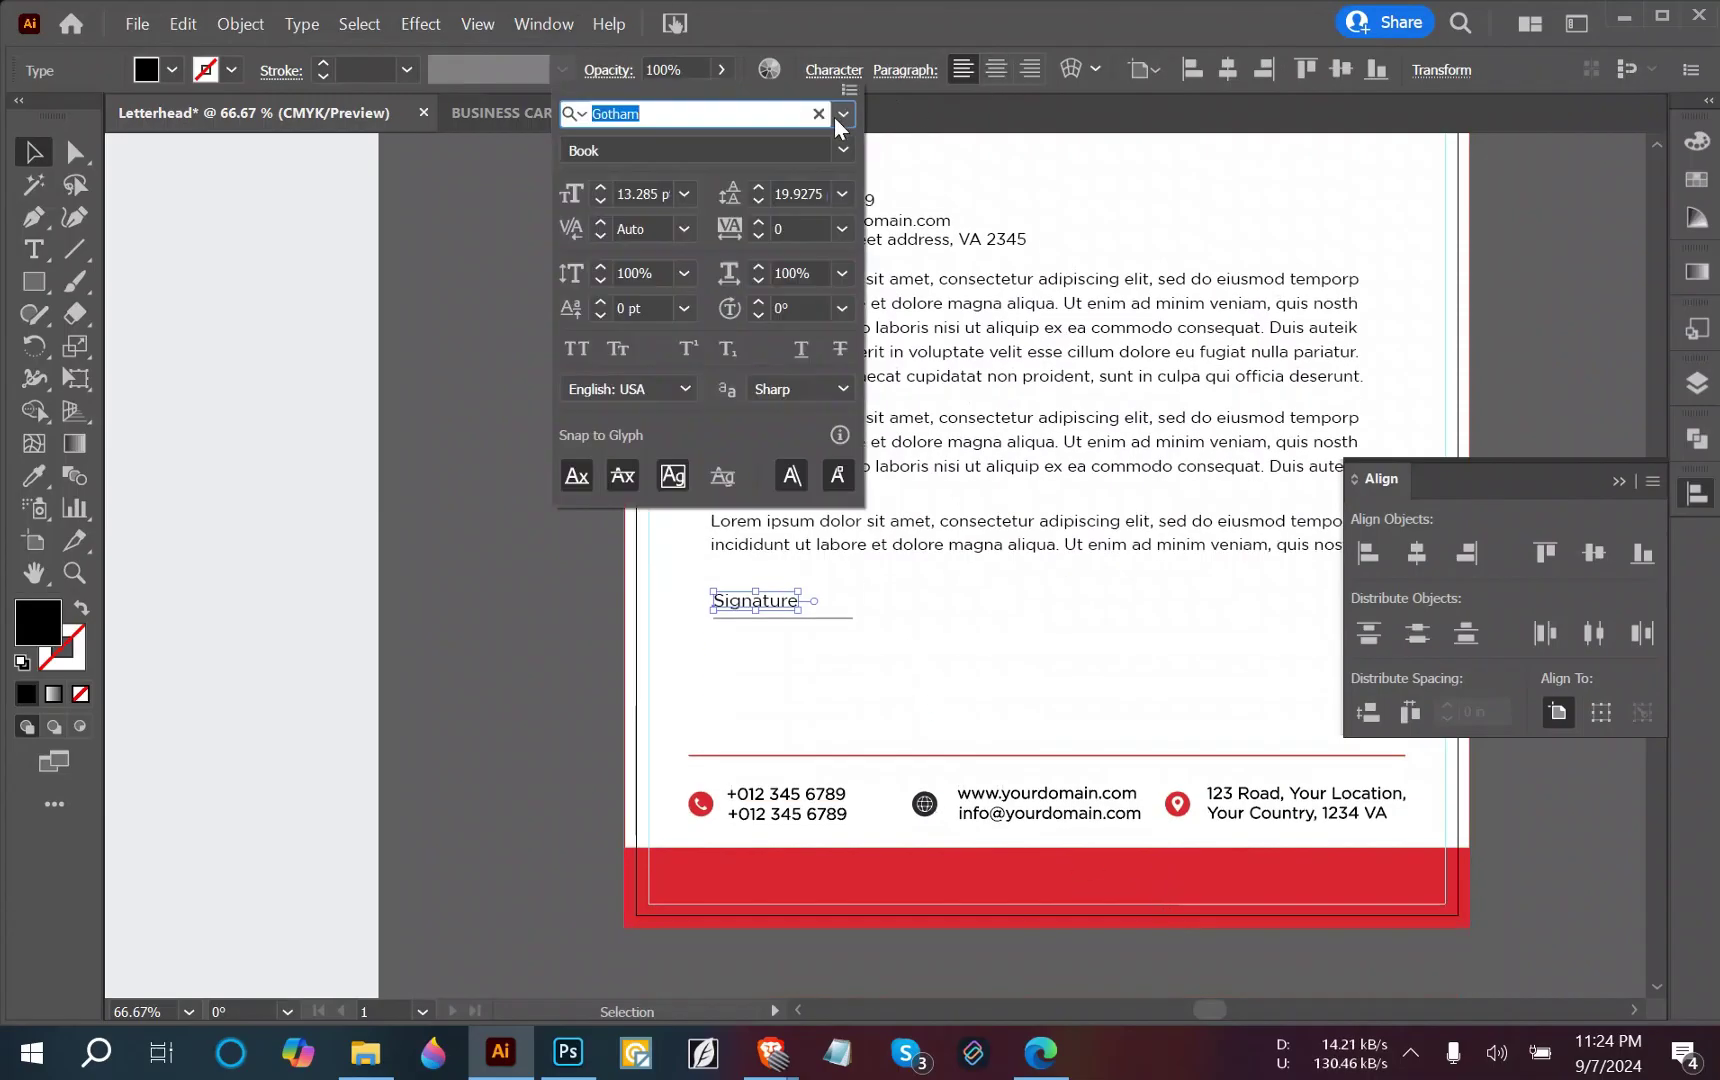
{"action": "left_click", "coordinate": [843, 113]}
{"action": "scroll", "coordinate": [877, 752], "scroll_direction": "down", "scroll_amount": 8}
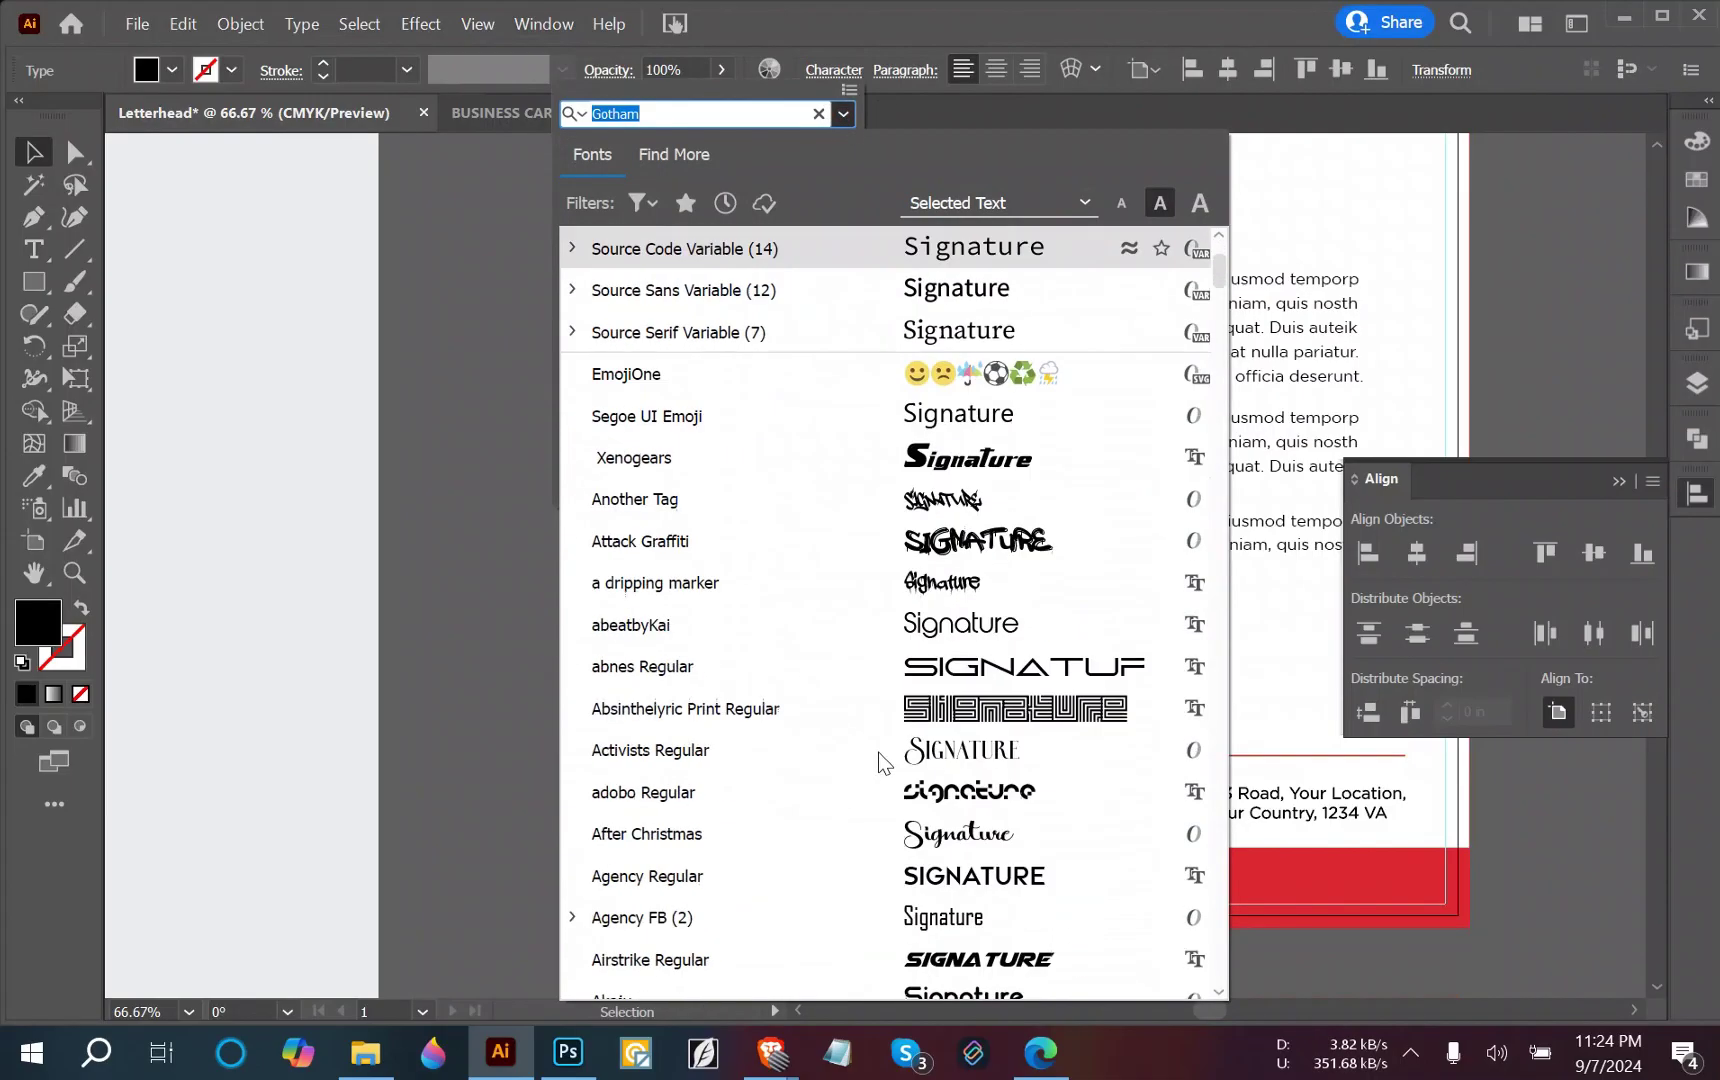
{"action": "scroll", "coordinate": [877, 752], "scroll_direction": "down", "scroll_amount": 5}
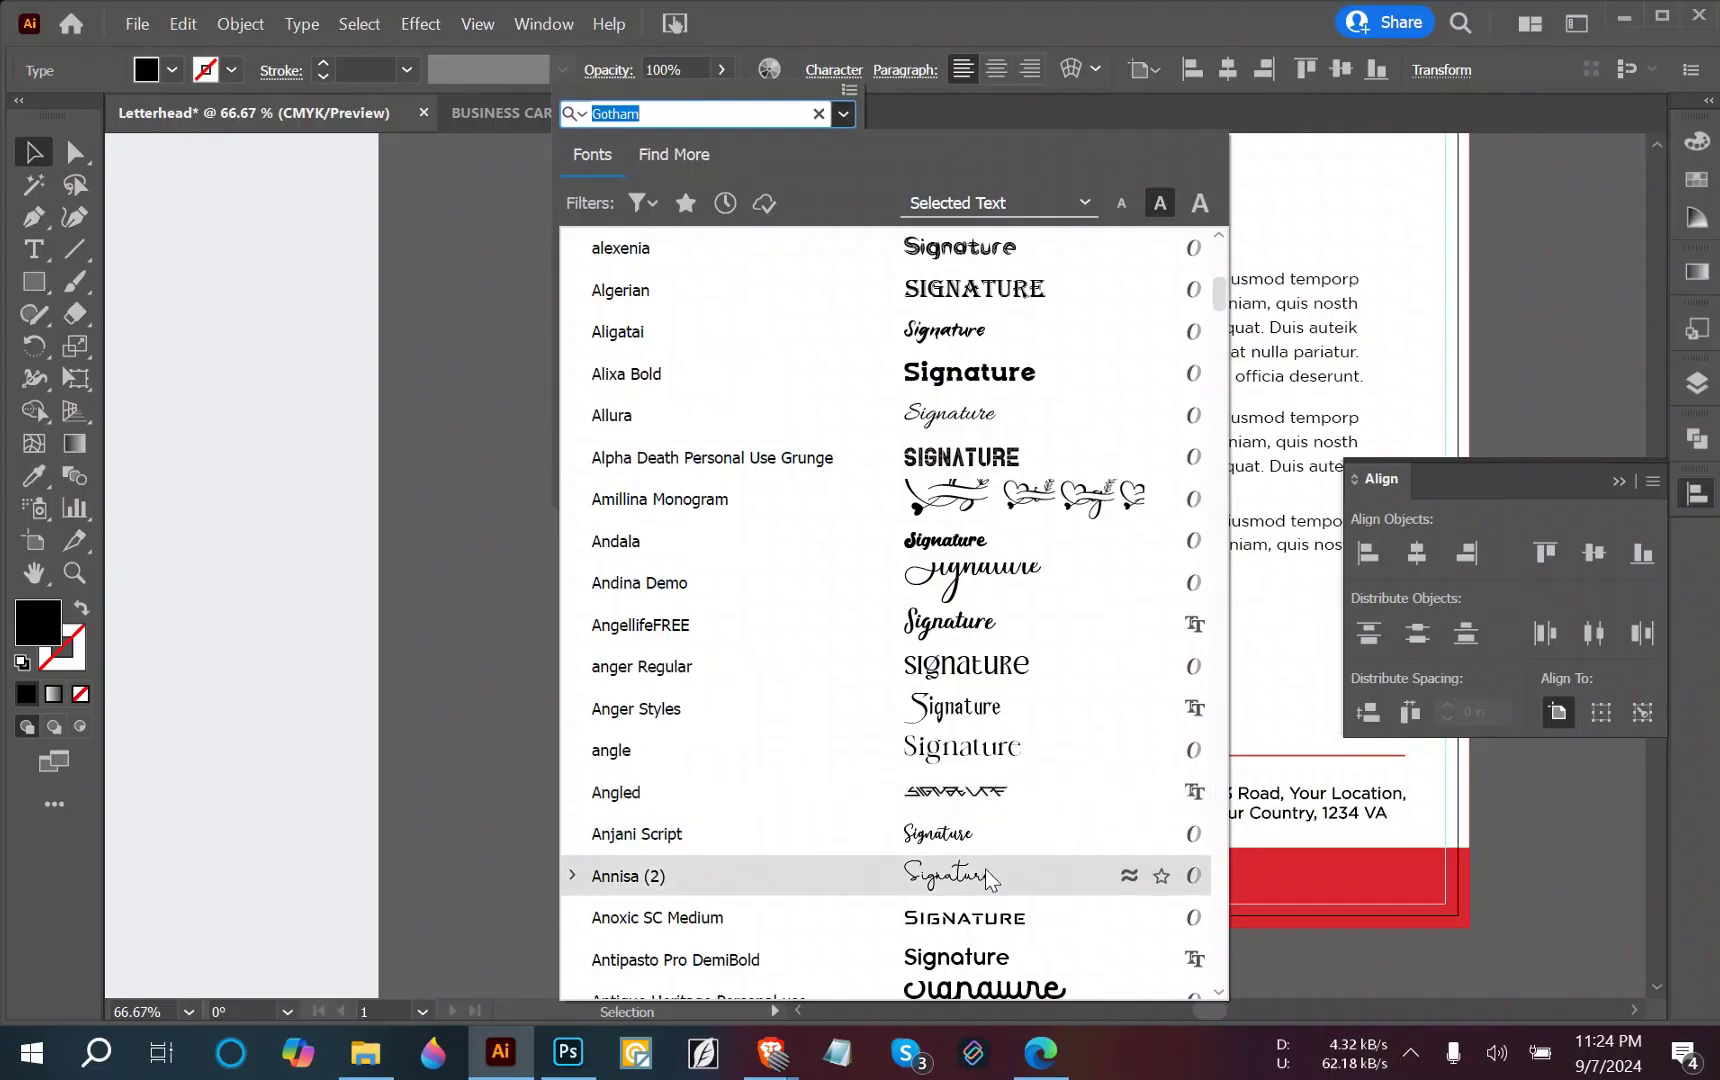
{"action": "scroll", "coordinate": [988, 878], "scroll_direction": "down", "scroll_amount": 3}
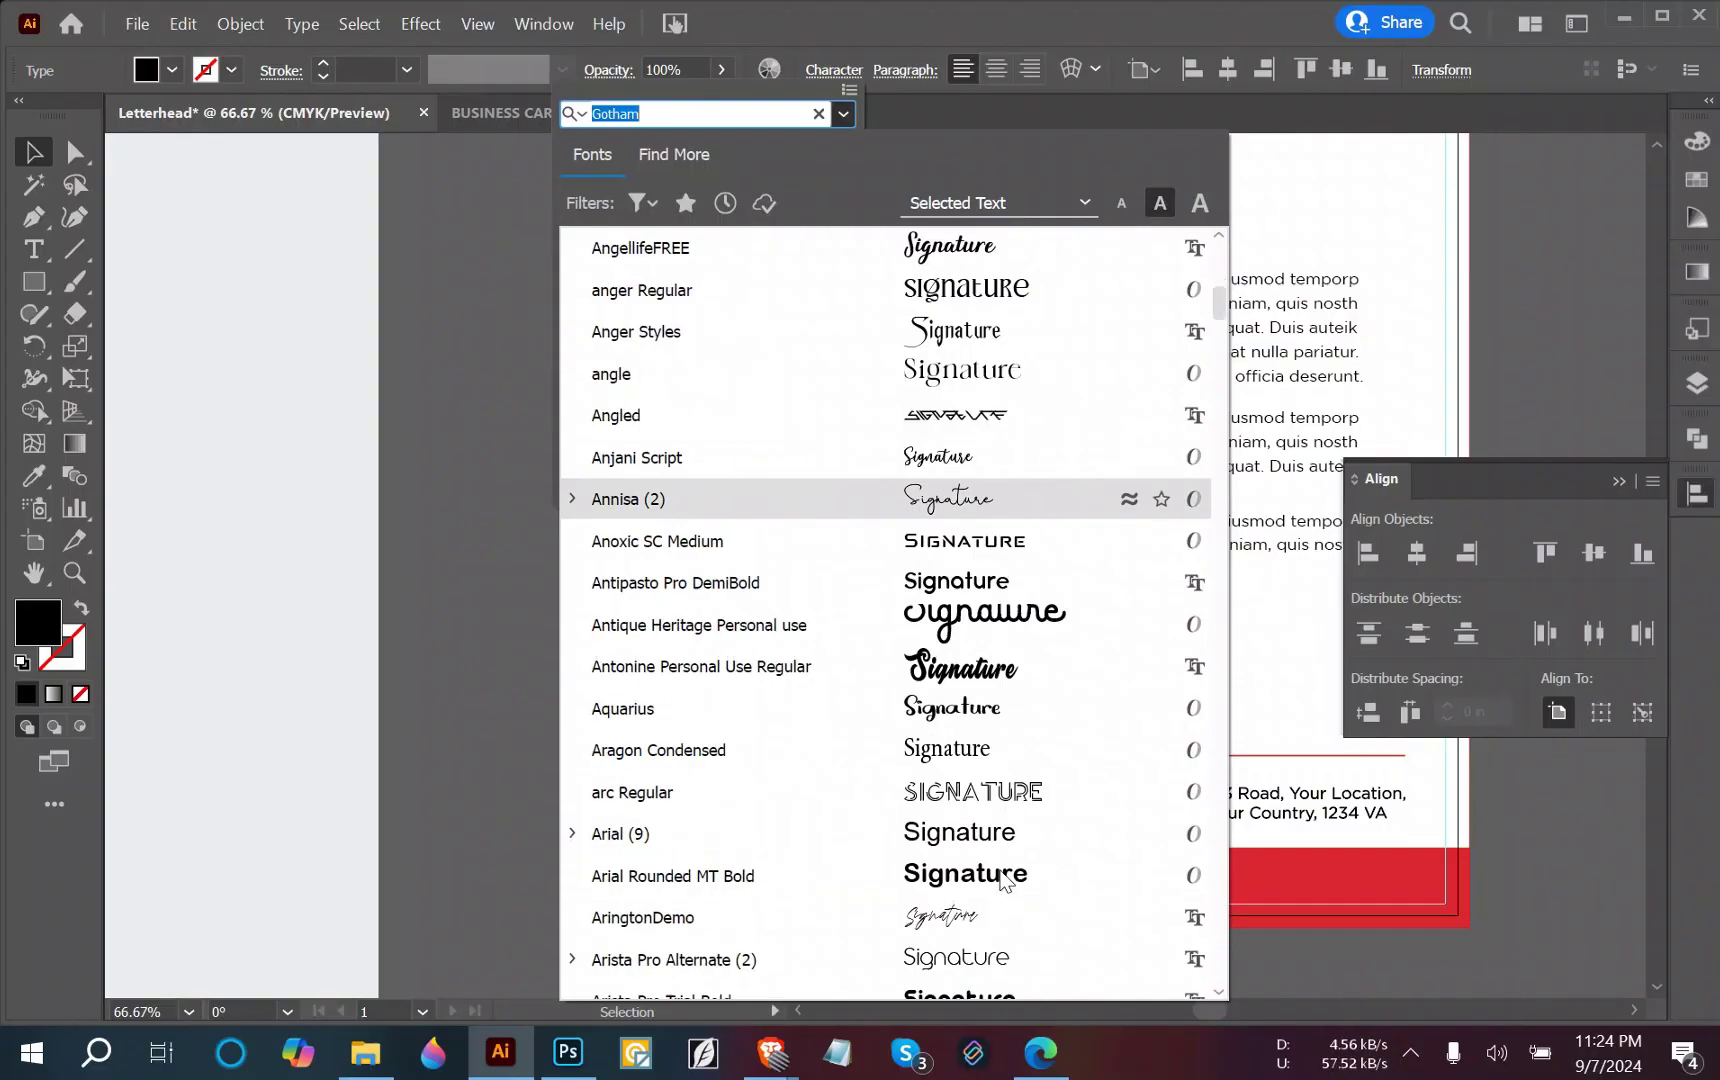
{"action": "left_click", "coordinate": [965, 449]}
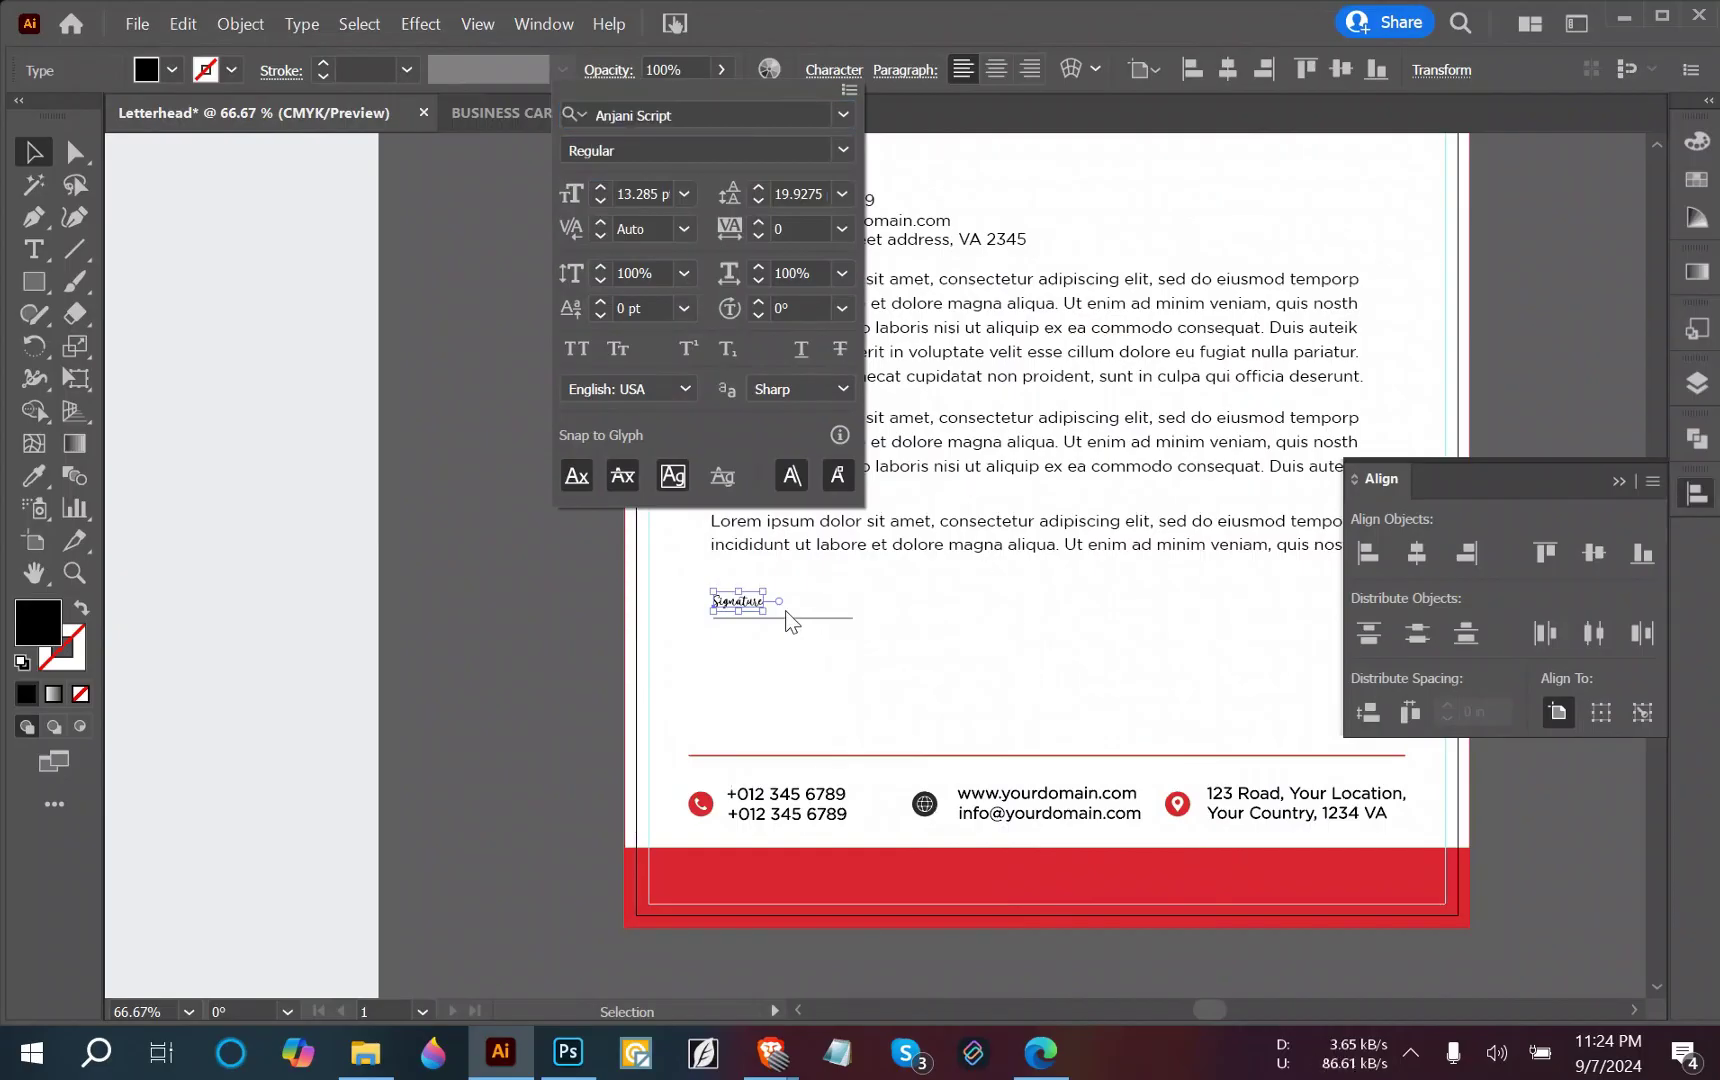
Enlarge the "Signature" text above its line and move the text and line slightly down from the last paragraph.
{"action": "left_click", "coordinate": [773, 601]}
{"action": "mouse_move", "coordinate": [773, 601]}
{"action": "left_mouse_down"}
{"action": "mouse_move", "coordinate": [810, 591]}
{"action": "mouse_move", "coordinate": [788, 607]}
{"action": "left_mouse_up"}
{"action": "left_click", "coordinate": [840, 689]}
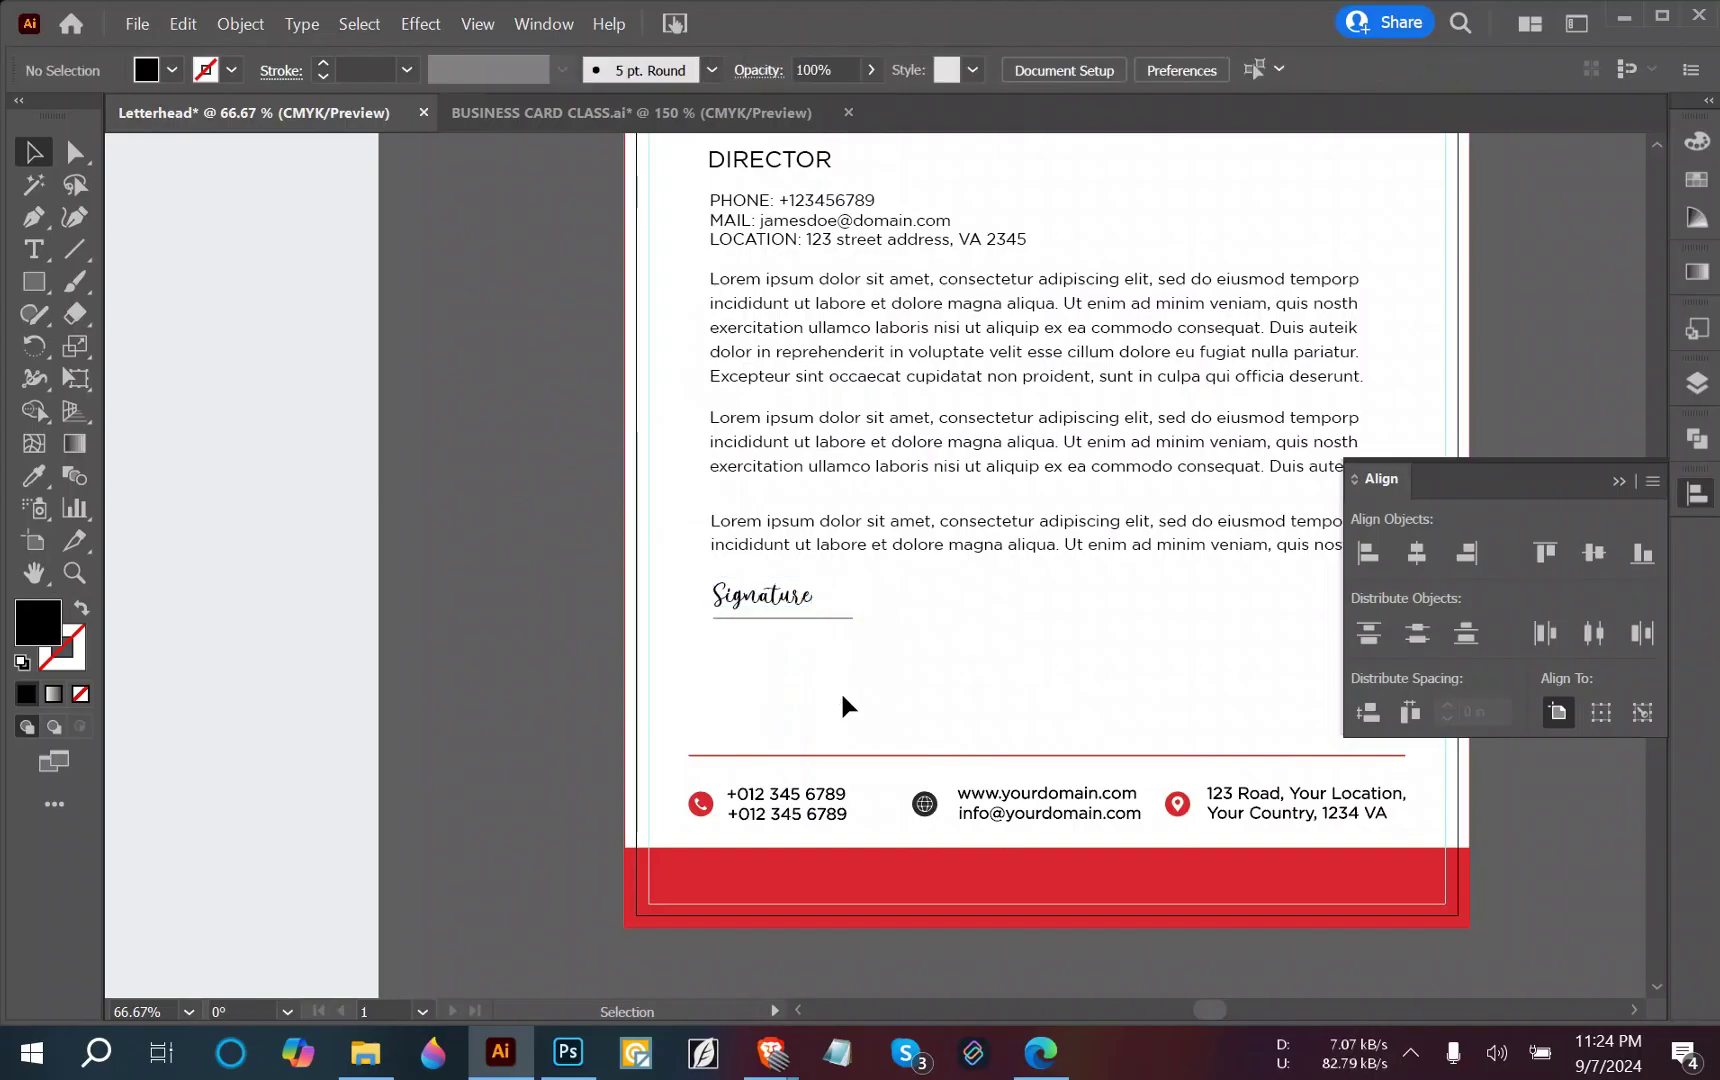
{"action": "mouse_move", "coordinate": [828, 668]}
{"action": "left_mouse_down"}
{"action": "mouse_move", "coordinate": [718, 590]}
{"action": "mouse_move", "coordinate": [773, 634]}
{"action": "left_mouse_up"}
{"action": "left_click", "coordinate": [821, 712]}
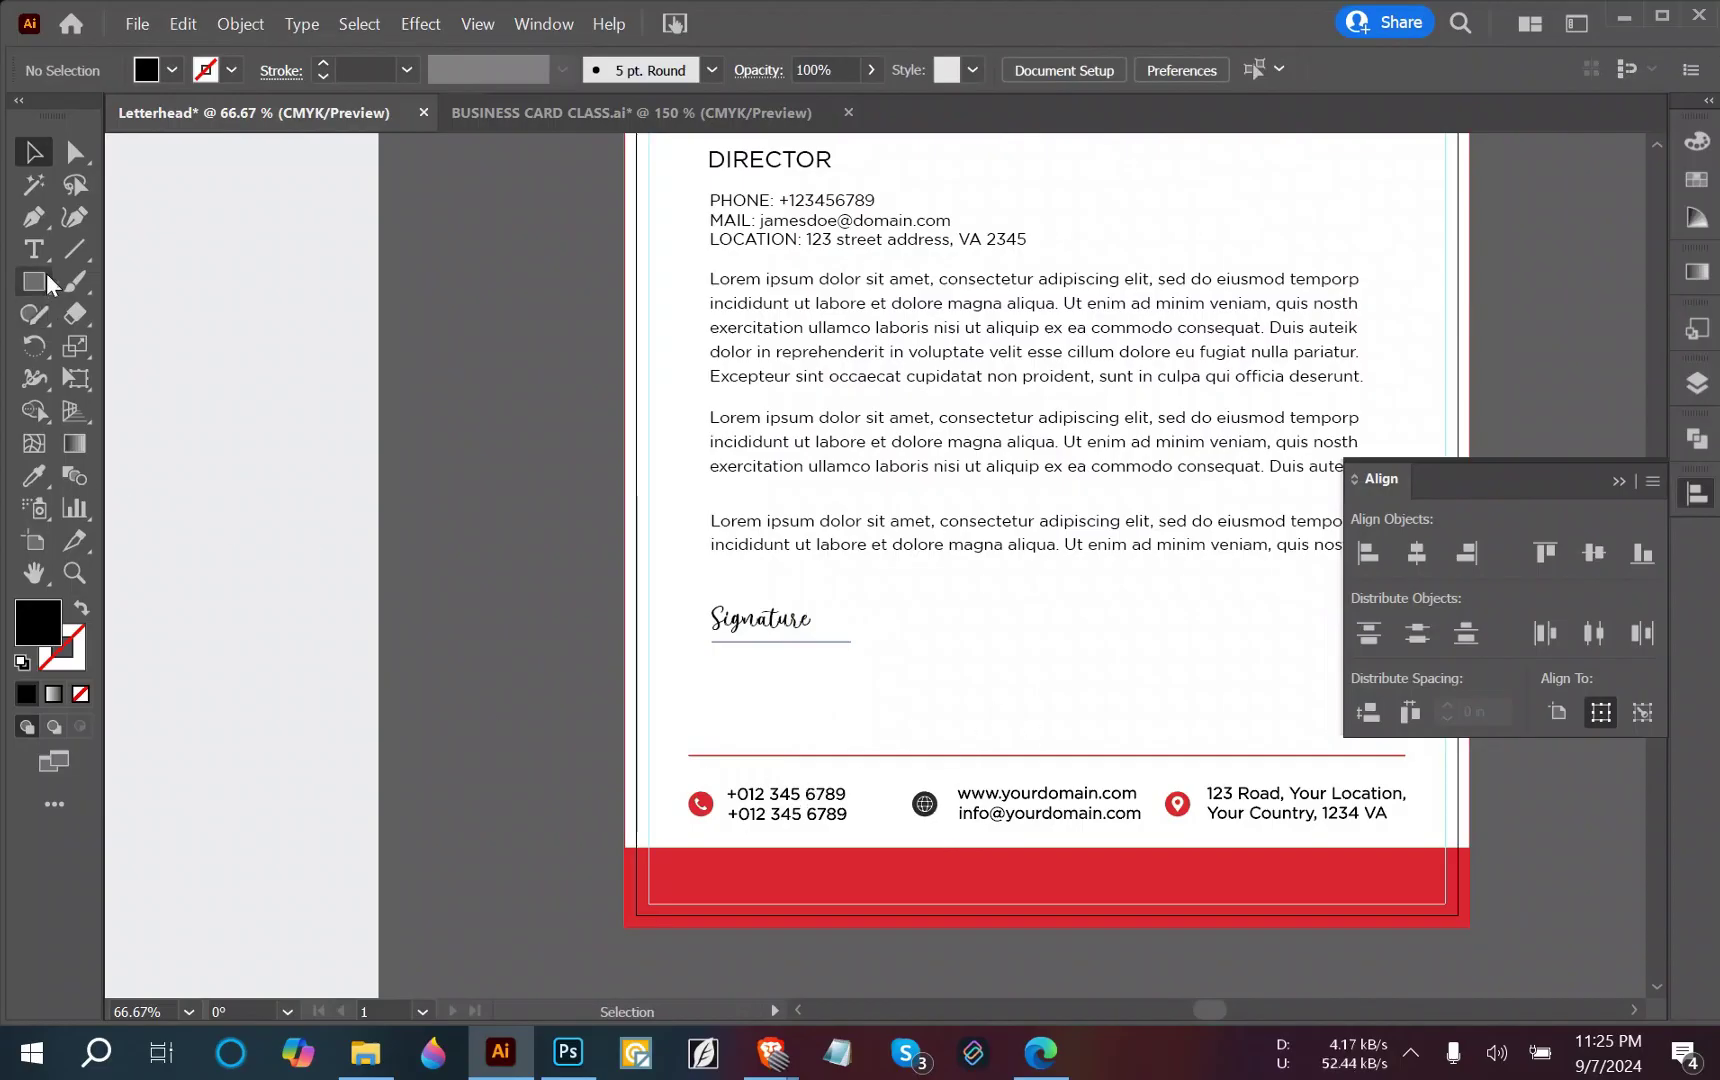
Add the signatory's name as a new text just below the signature line.
{"action": "key", "text": "t"}
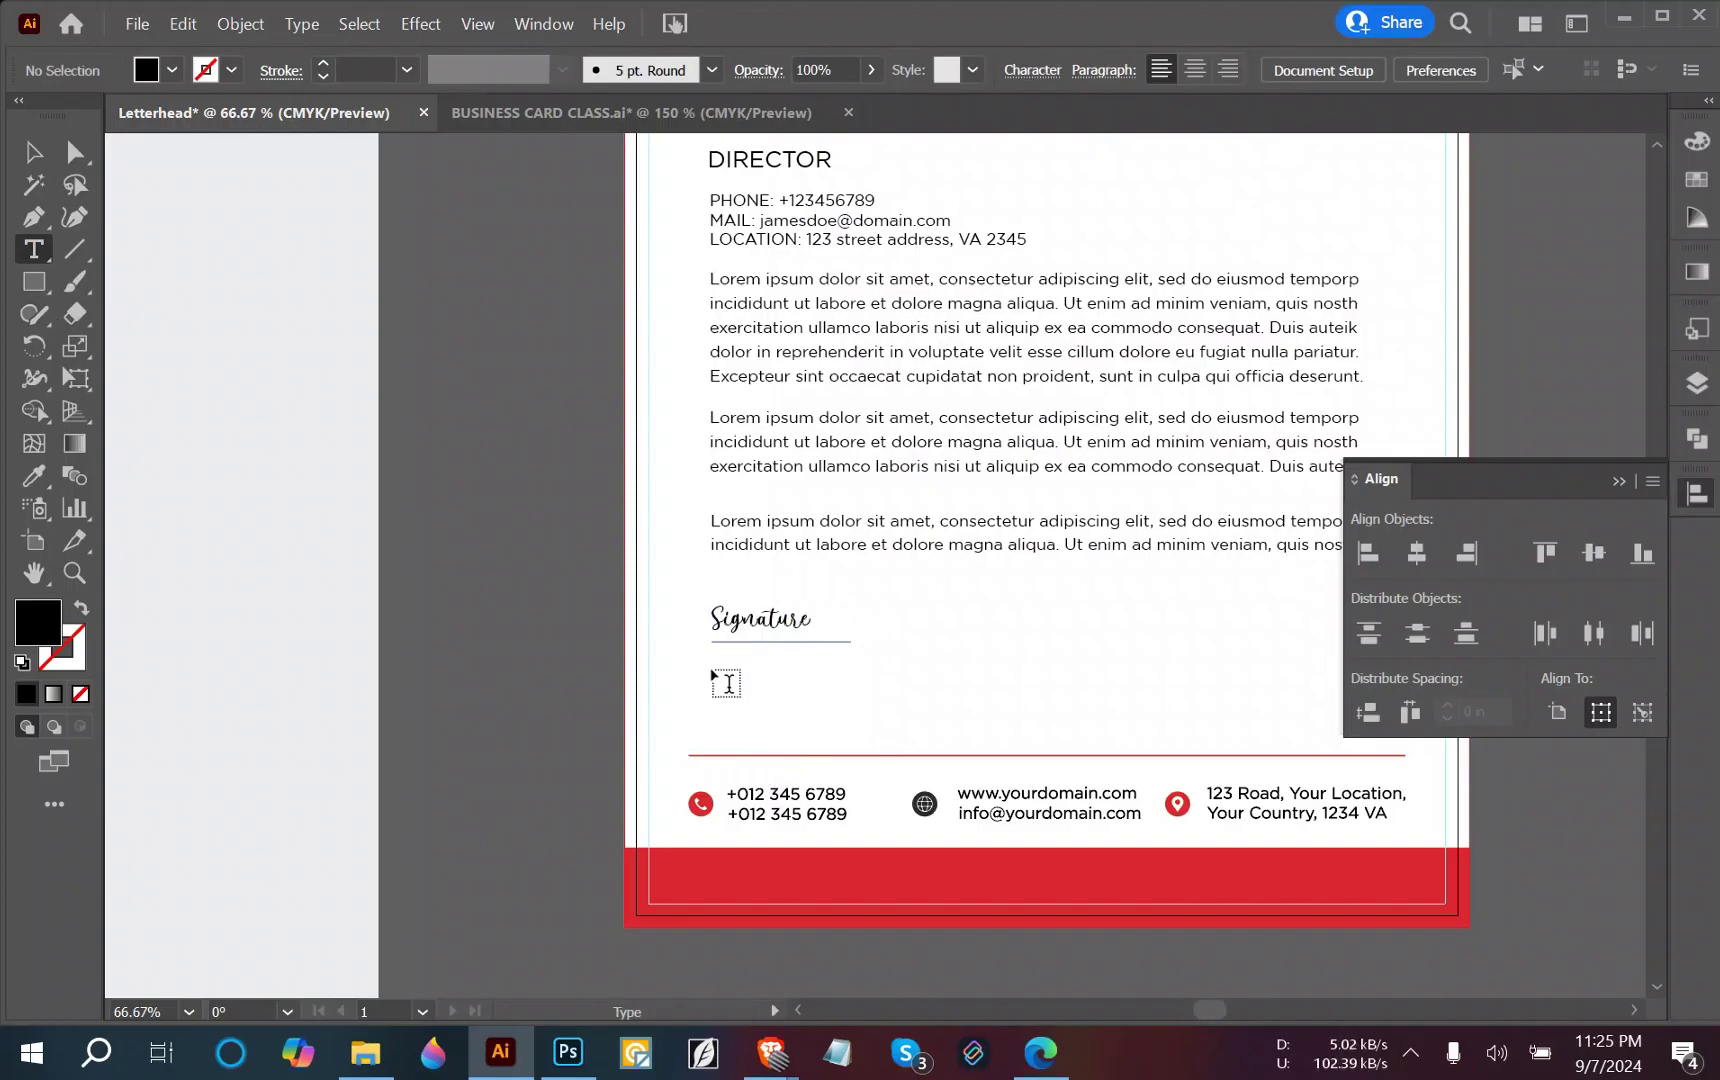
{"action": "left_click", "coordinate": [714, 666]}
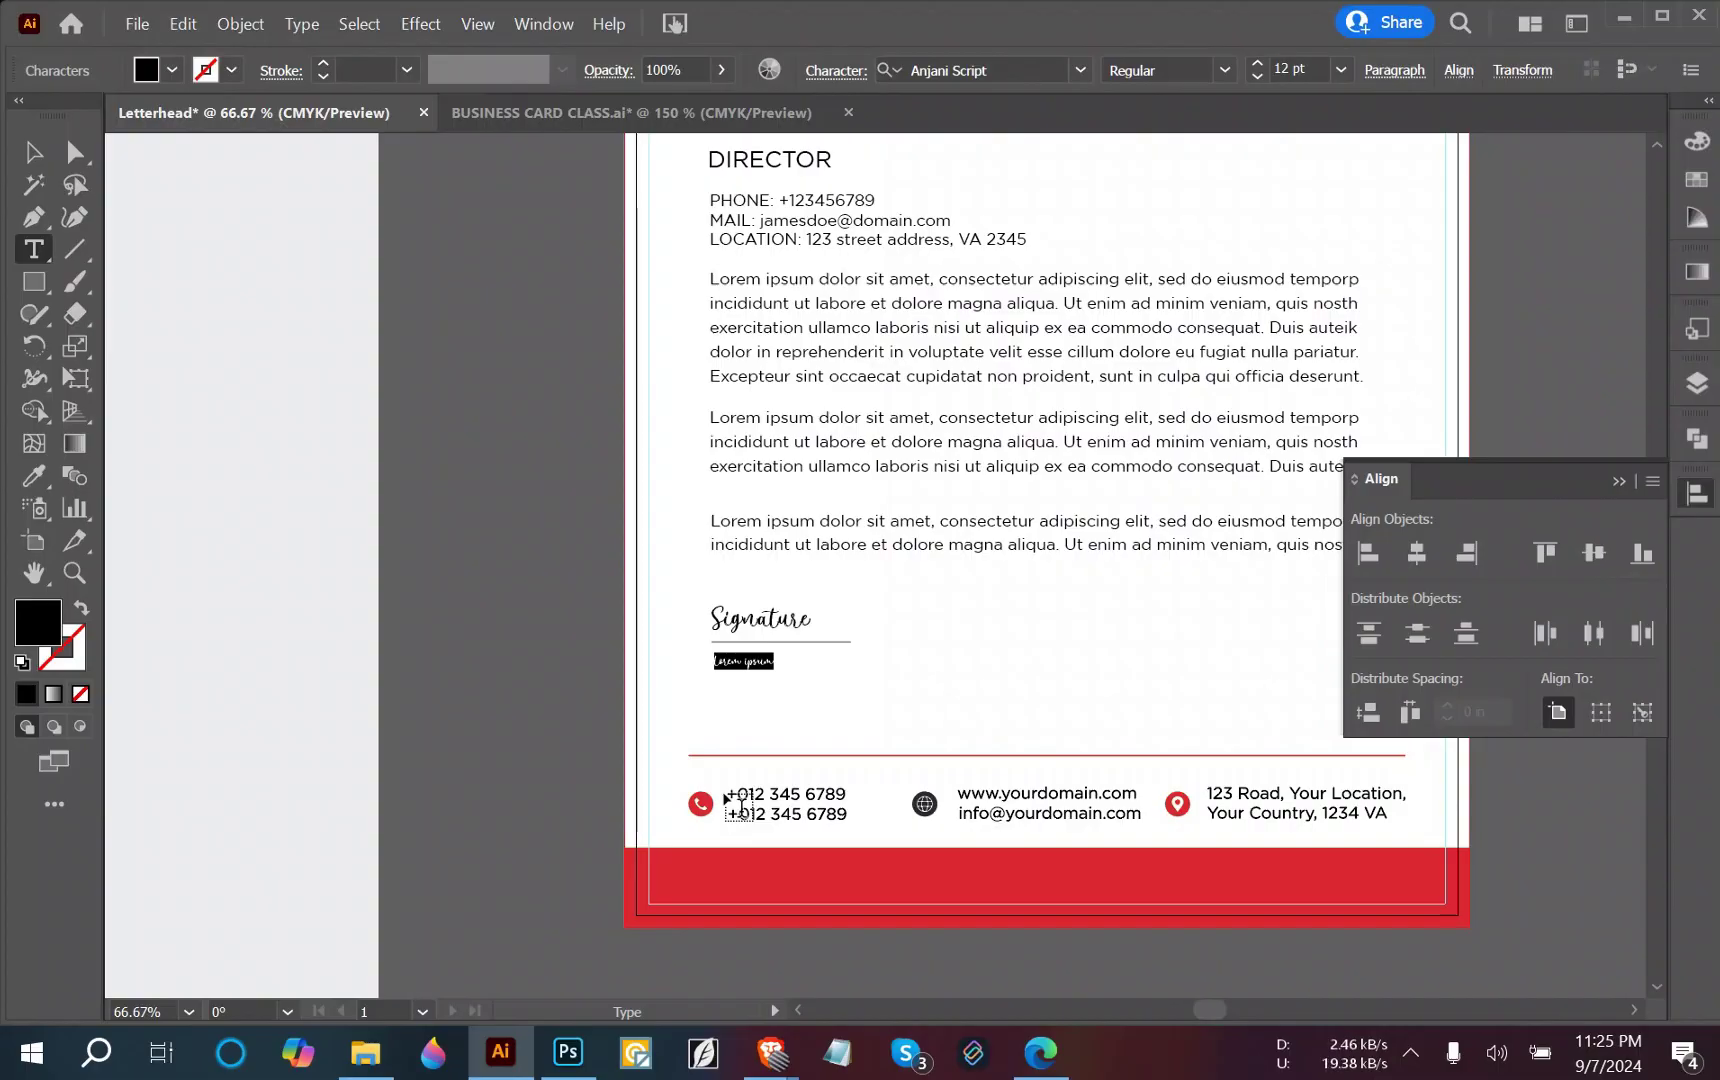
{"action": "type", "text": "mr smith"}
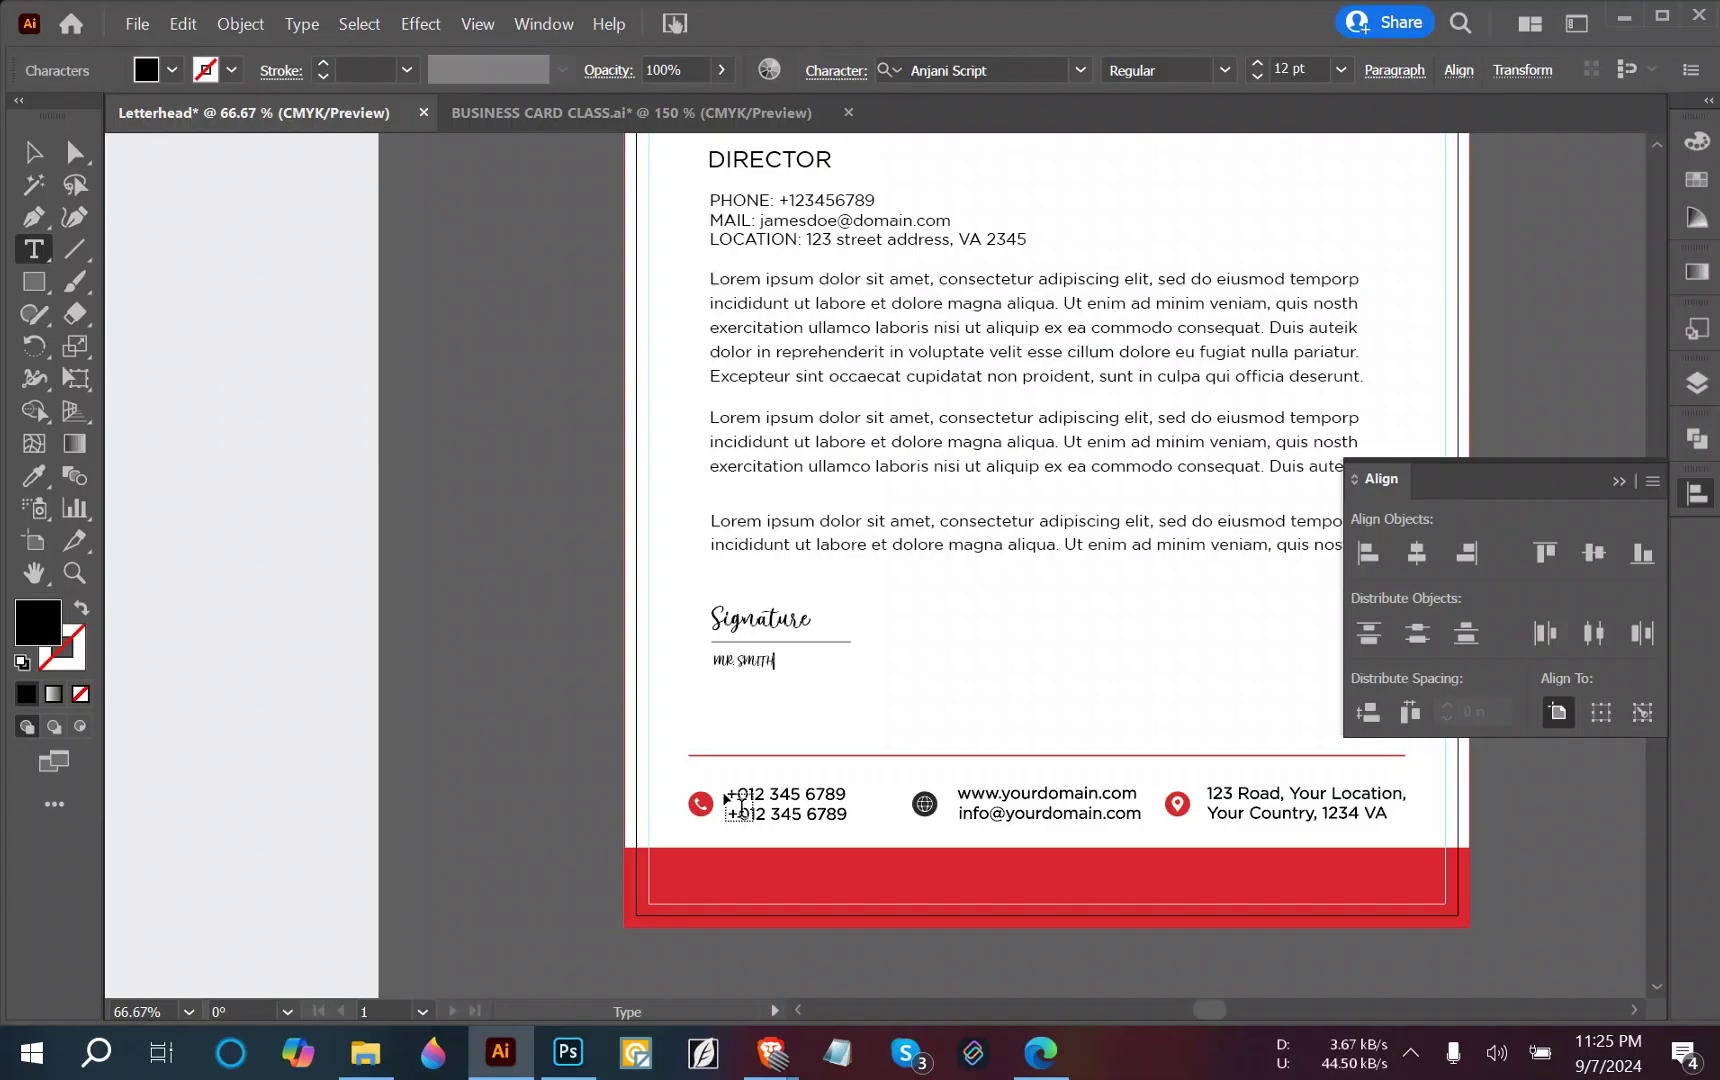
{"action": "left_click", "coordinate": [33, 155]}
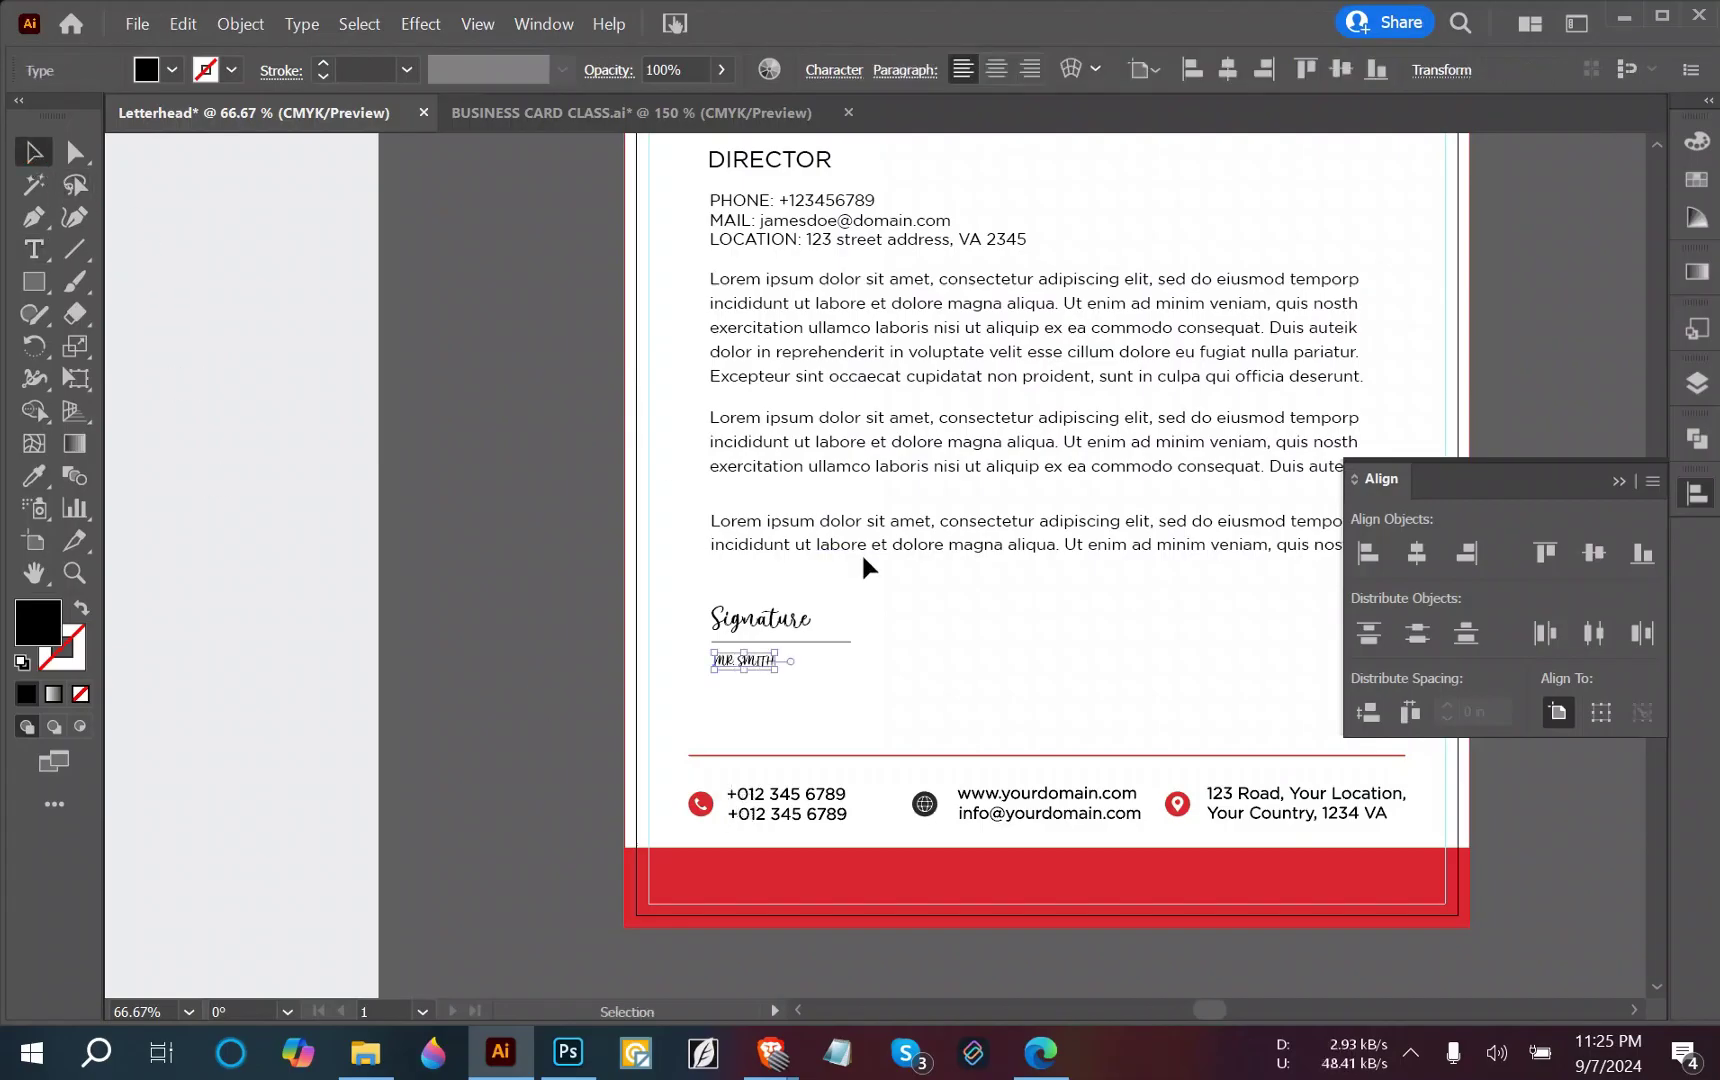
Match the signatory name's text formatting to the name heading above DIRECTOR with the Eyedropper.
{"action": "left_click", "coordinate": [33, 476]}
{"action": "scroll", "coordinate": [800, 300], "scroll_direction": "up", "scroll_amount": 3}
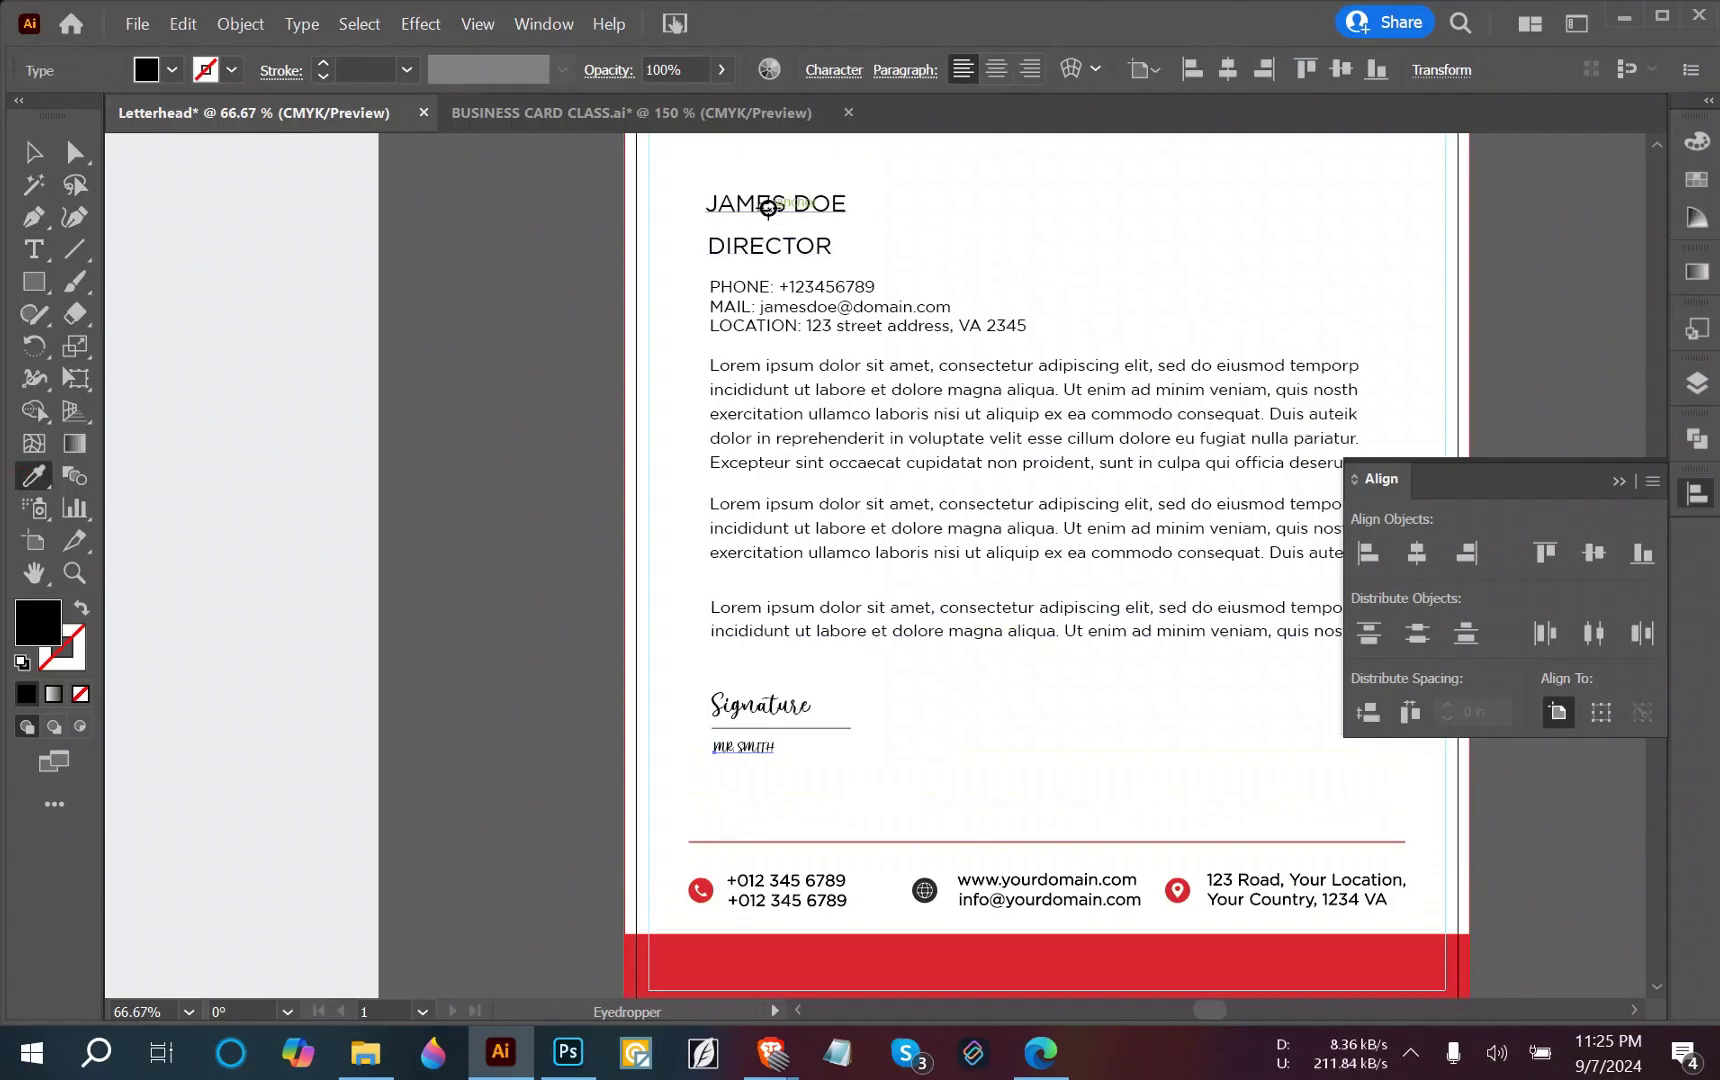
{"action": "left_click", "coordinate": [762, 202]}
{"action": "left_click", "coordinate": [33, 152]}
{"action": "left_click", "coordinate": [360, 424]}
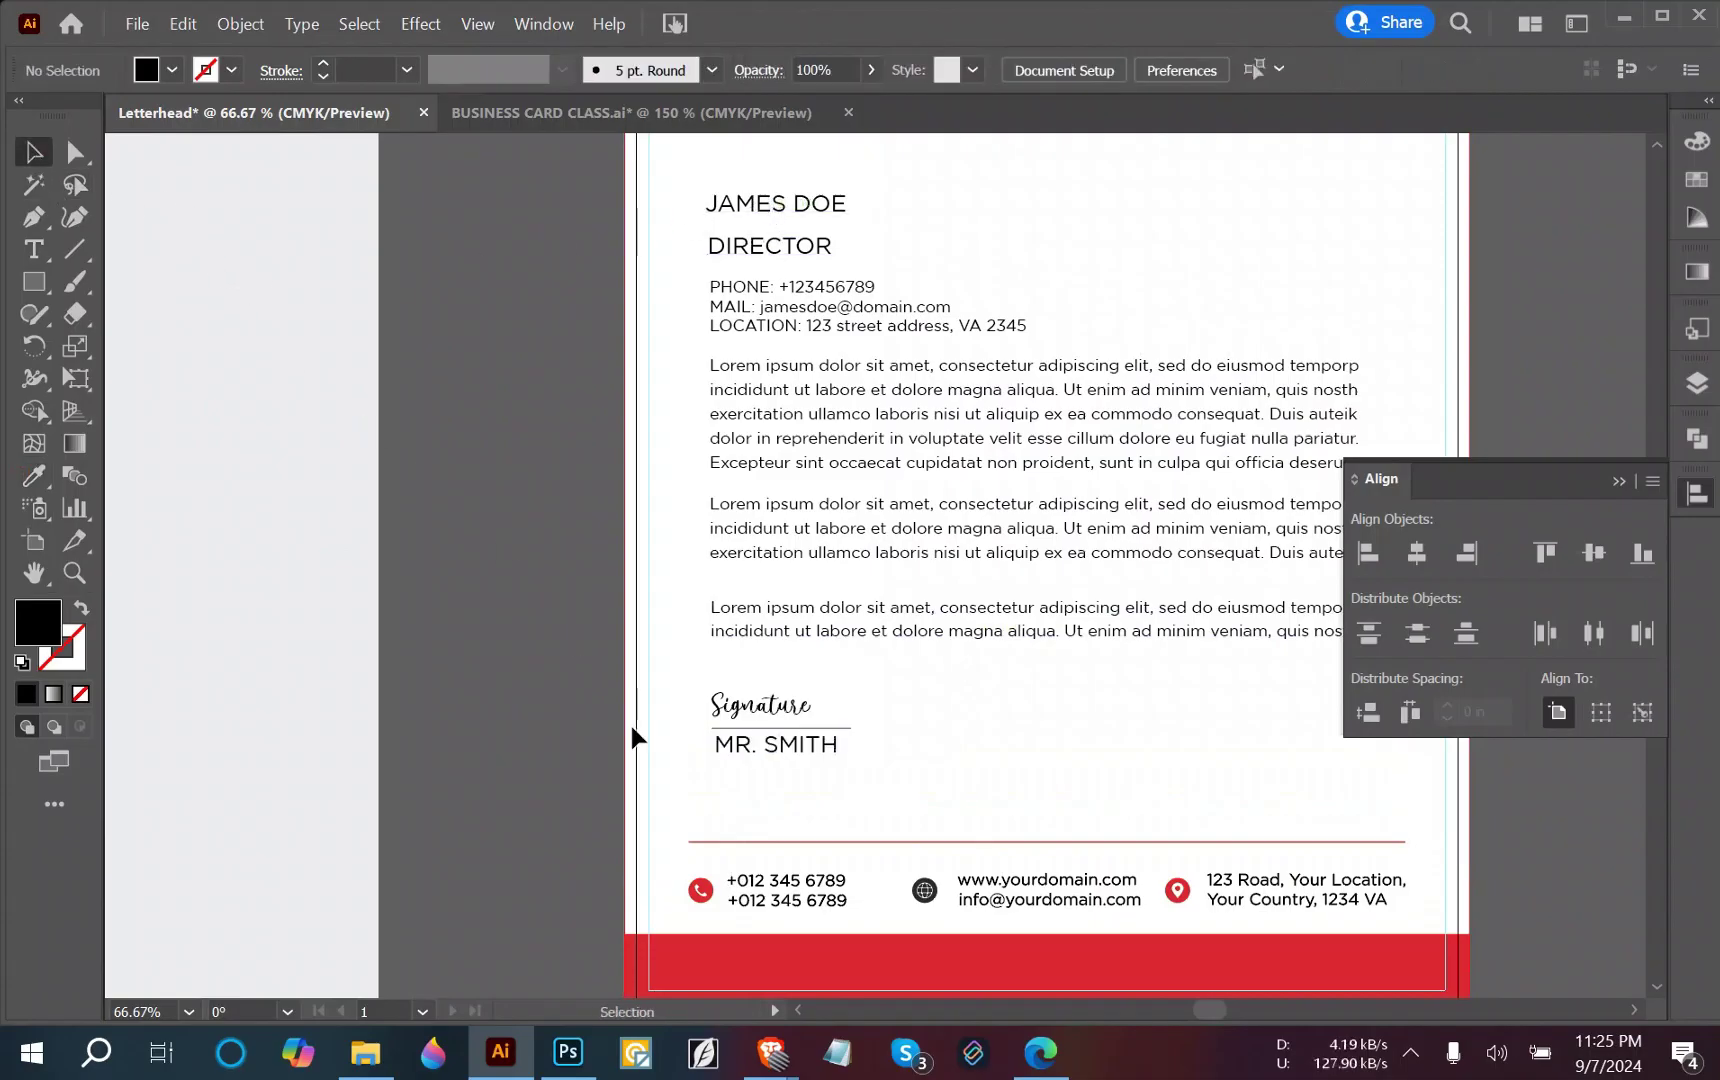
Add the job title "Manager" as a separate text directly below the signatory's name.
{"action": "scroll", "coordinate": [633, 730], "scroll_direction": "down", "scroll_amount": 1}
{"action": "left_click_drag", "start_coordinate": [632, 730], "coordinate": [240, 595]}
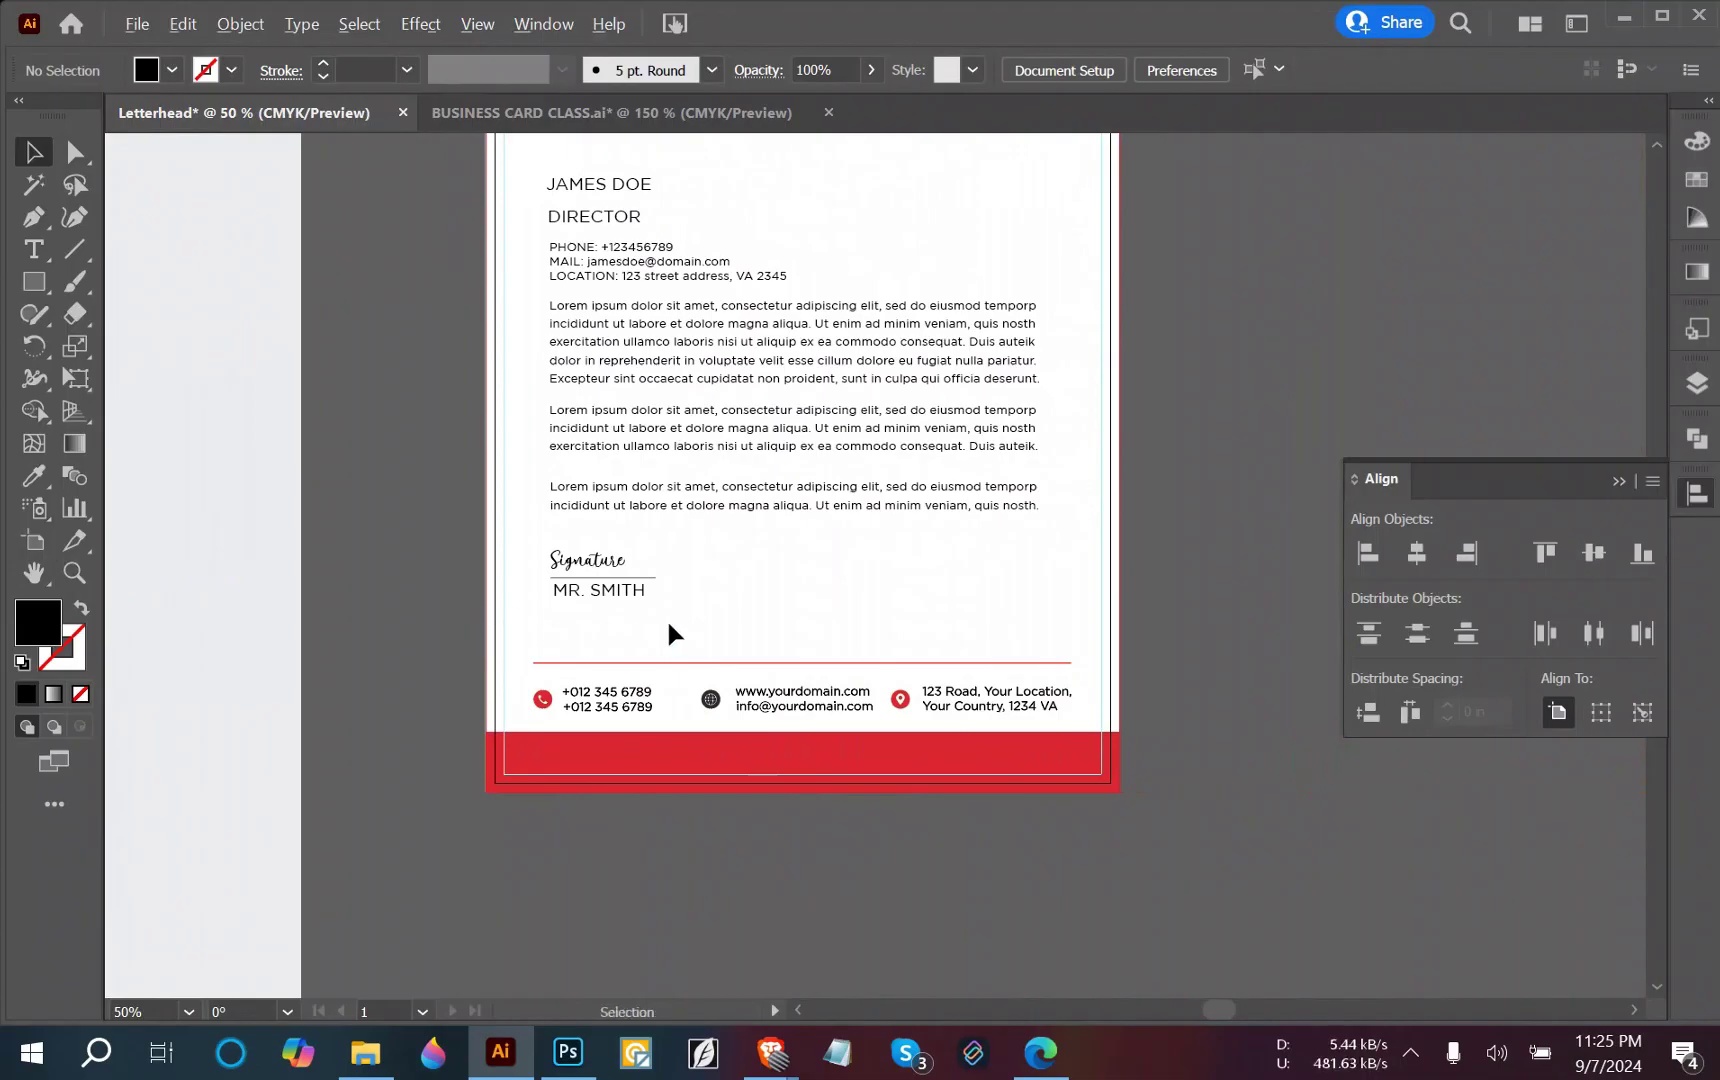
{"action": "scroll", "coordinate": [666, 618], "scroll_direction": "up", "scroll_amount": 2}
{"action": "left_click", "coordinate": [33, 247]}
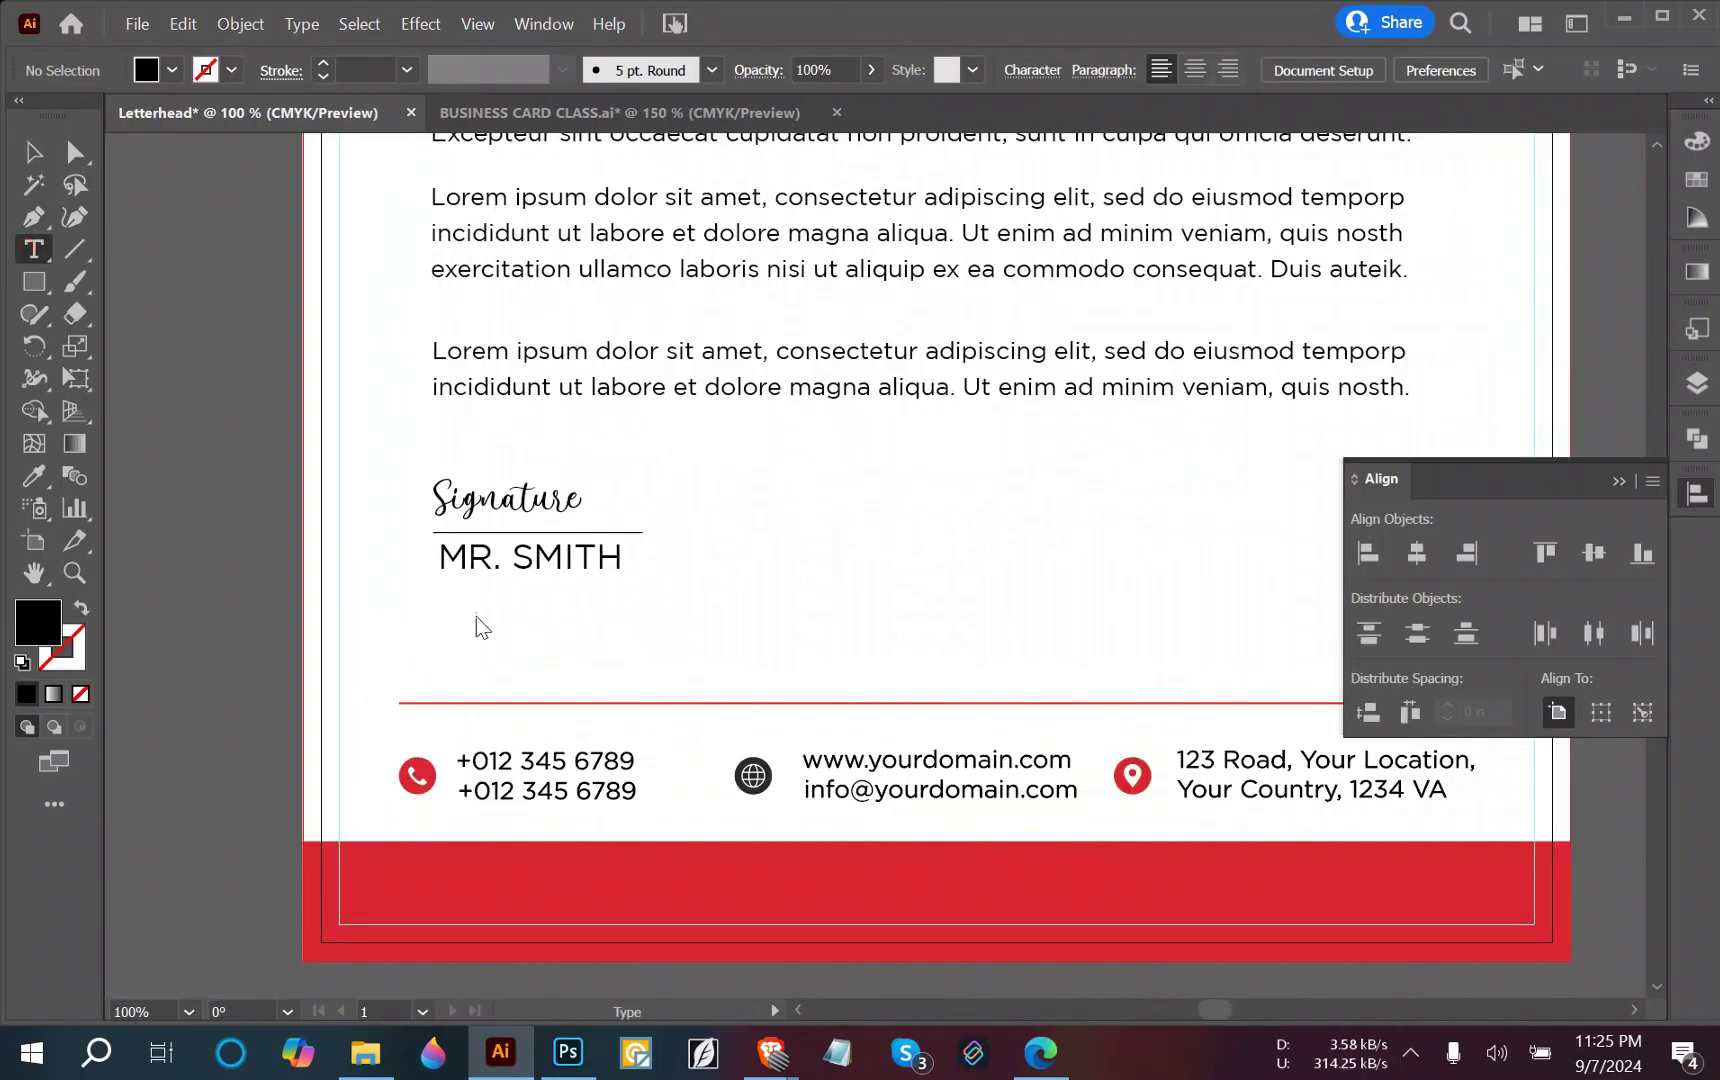
{"action": "left_click", "coordinate": [445, 596]}
{"action": "type", "text": "M"}
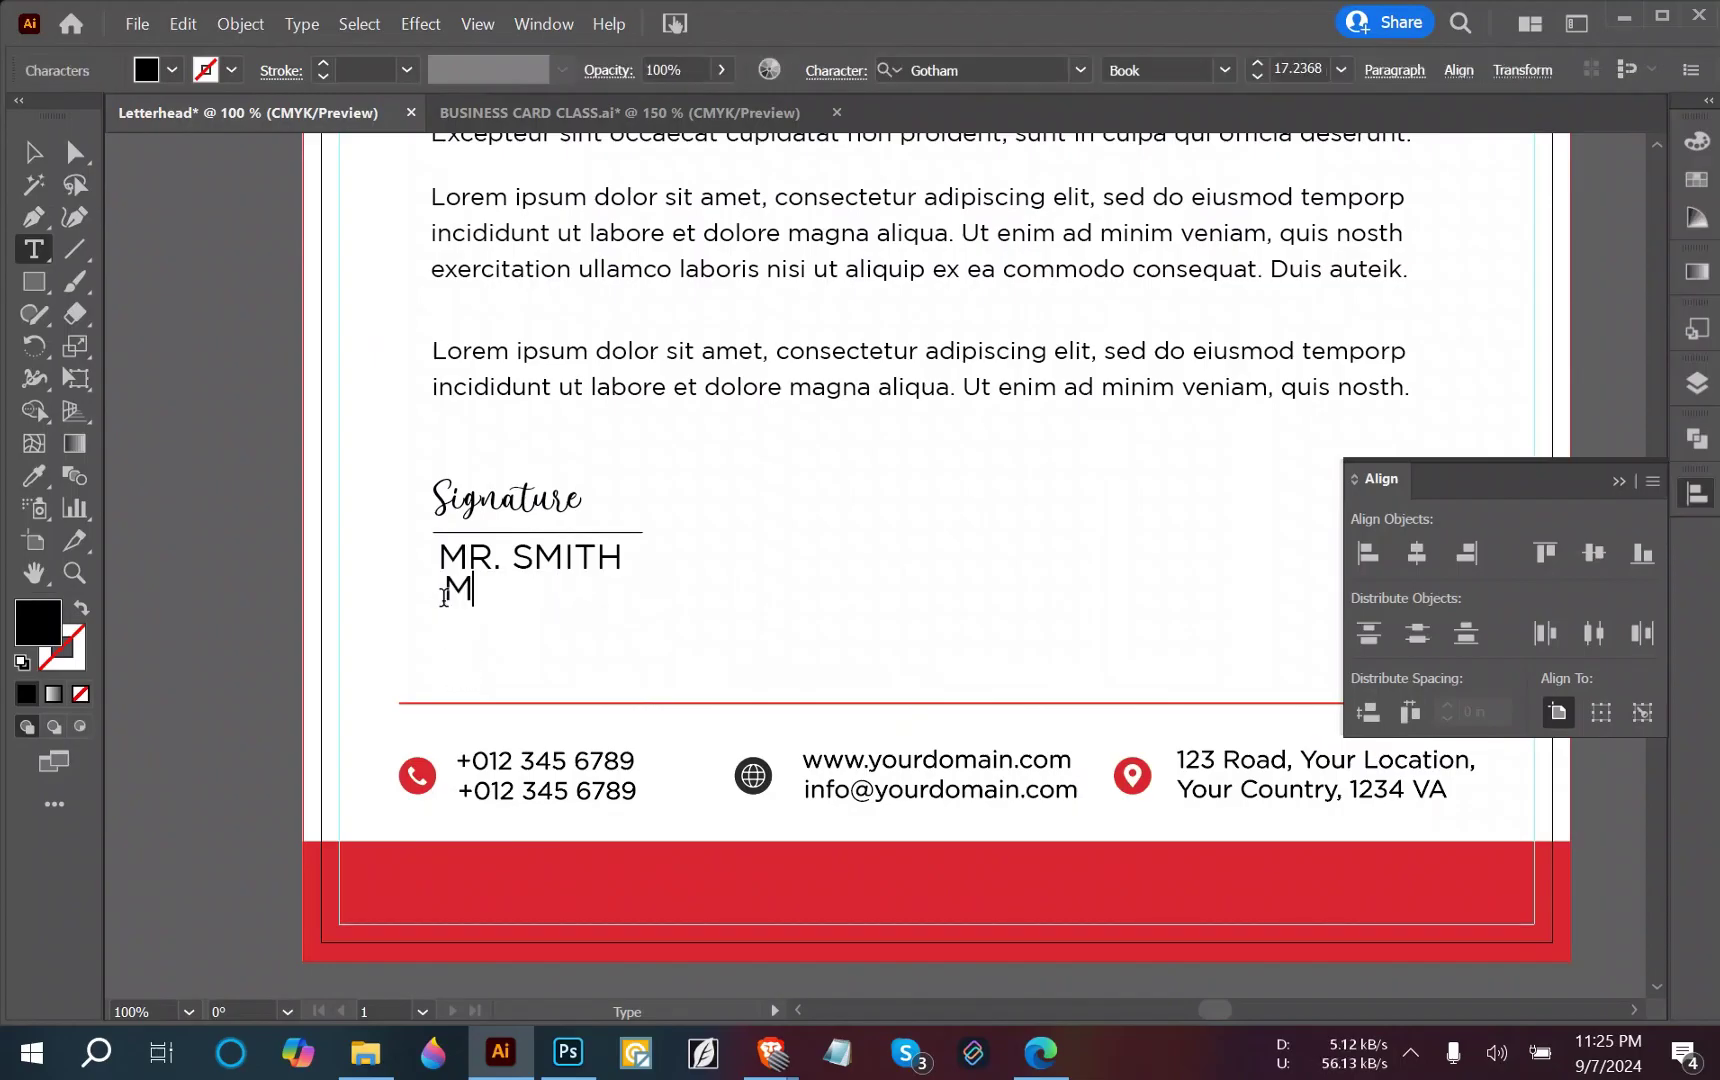
{"action": "type", "text": "anager"}
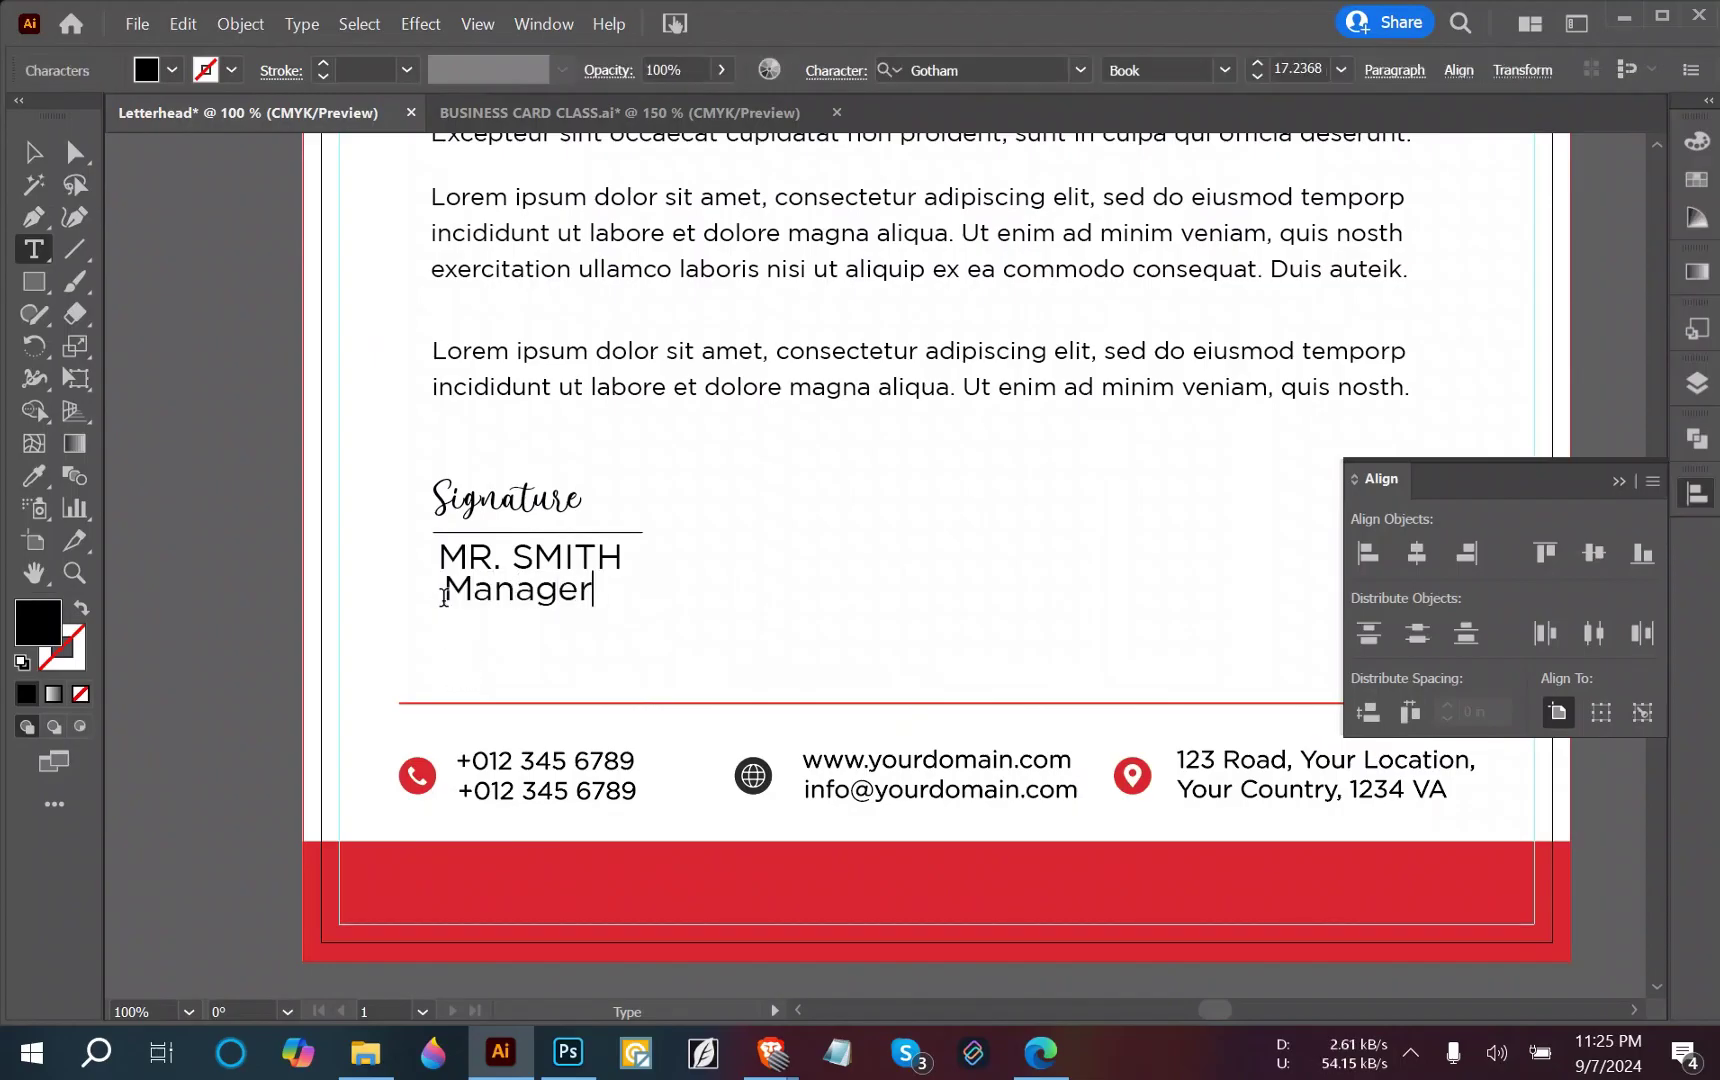
{"action": "key", "text": "Escape"}
{"action": "left_click", "coordinate": [747, 481]}
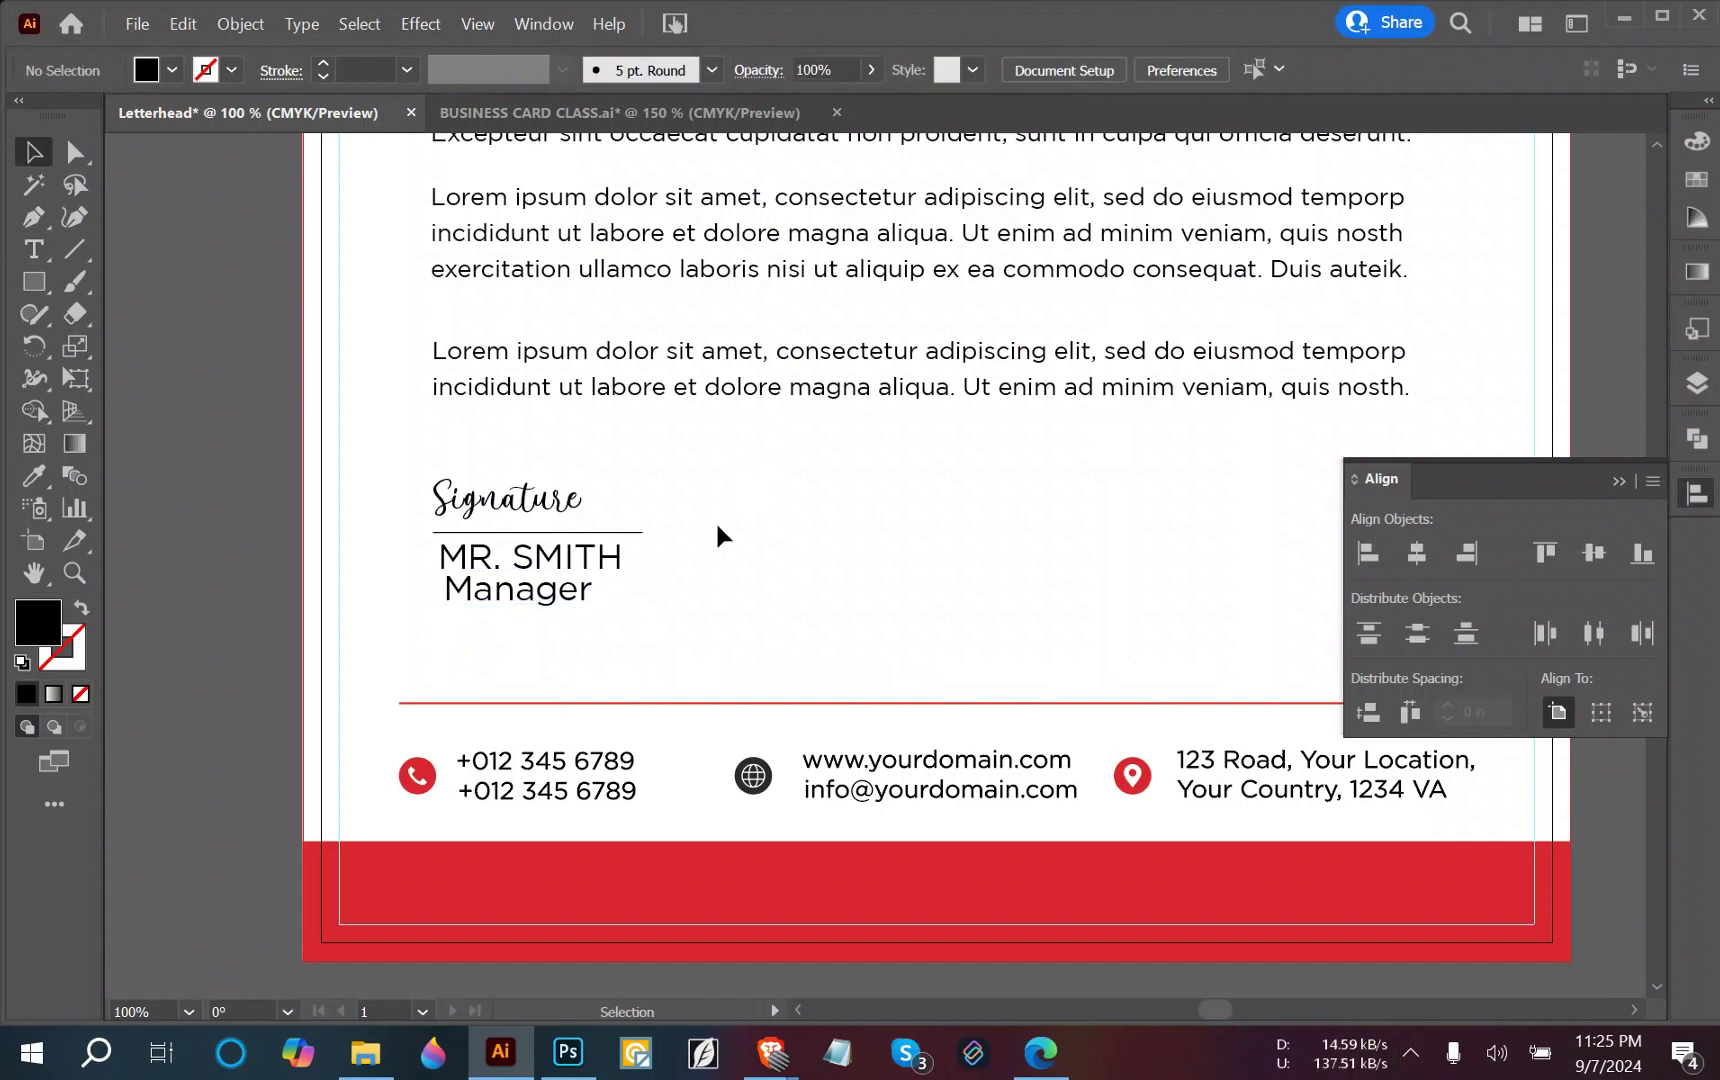
Set the name heading and the DIRECTOR line below the logo in Gotham-Medium.
{"action": "scroll", "coordinate": [720, 545], "scroll_direction": "down", "scroll_amount": 2}
{"action": "key", "text": "ctrl+0"}
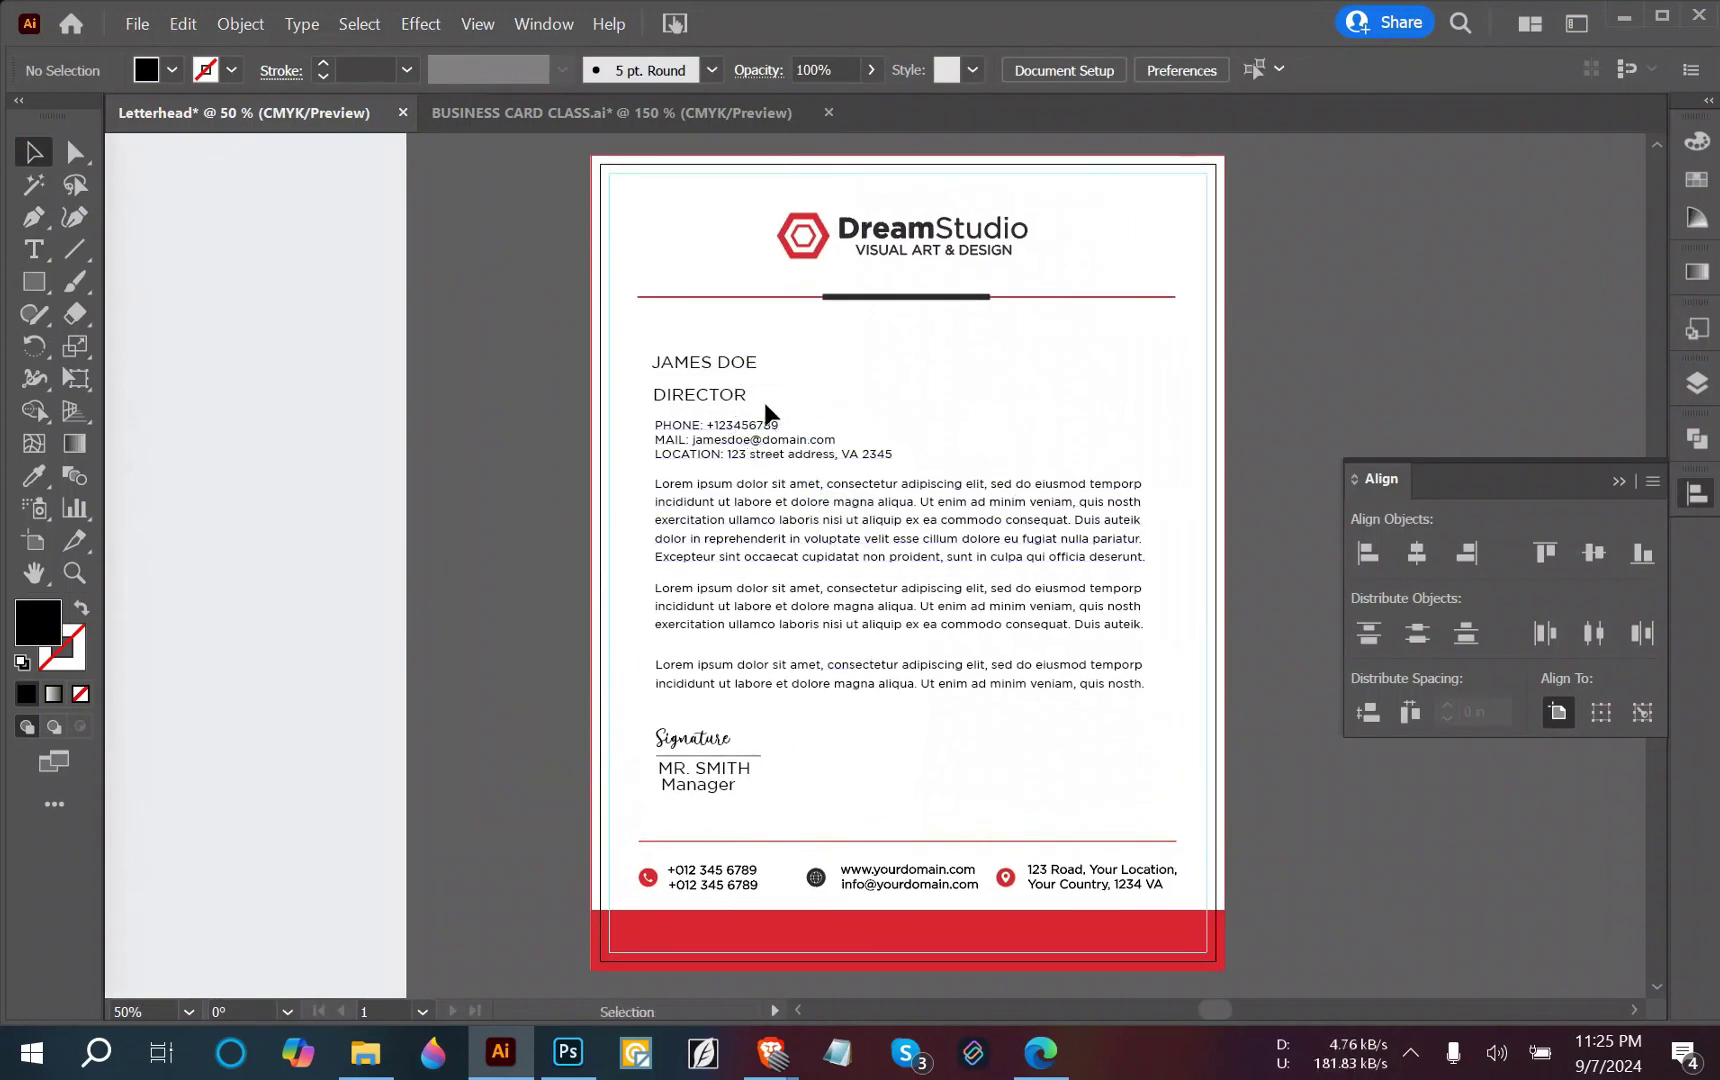
{"action": "scroll", "coordinate": [778, 404], "scroll_direction": "up", "scroll_amount": 1}
{"action": "left_click_drag", "start_coordinate": [808, 456], "coordinate": [684, 379]}
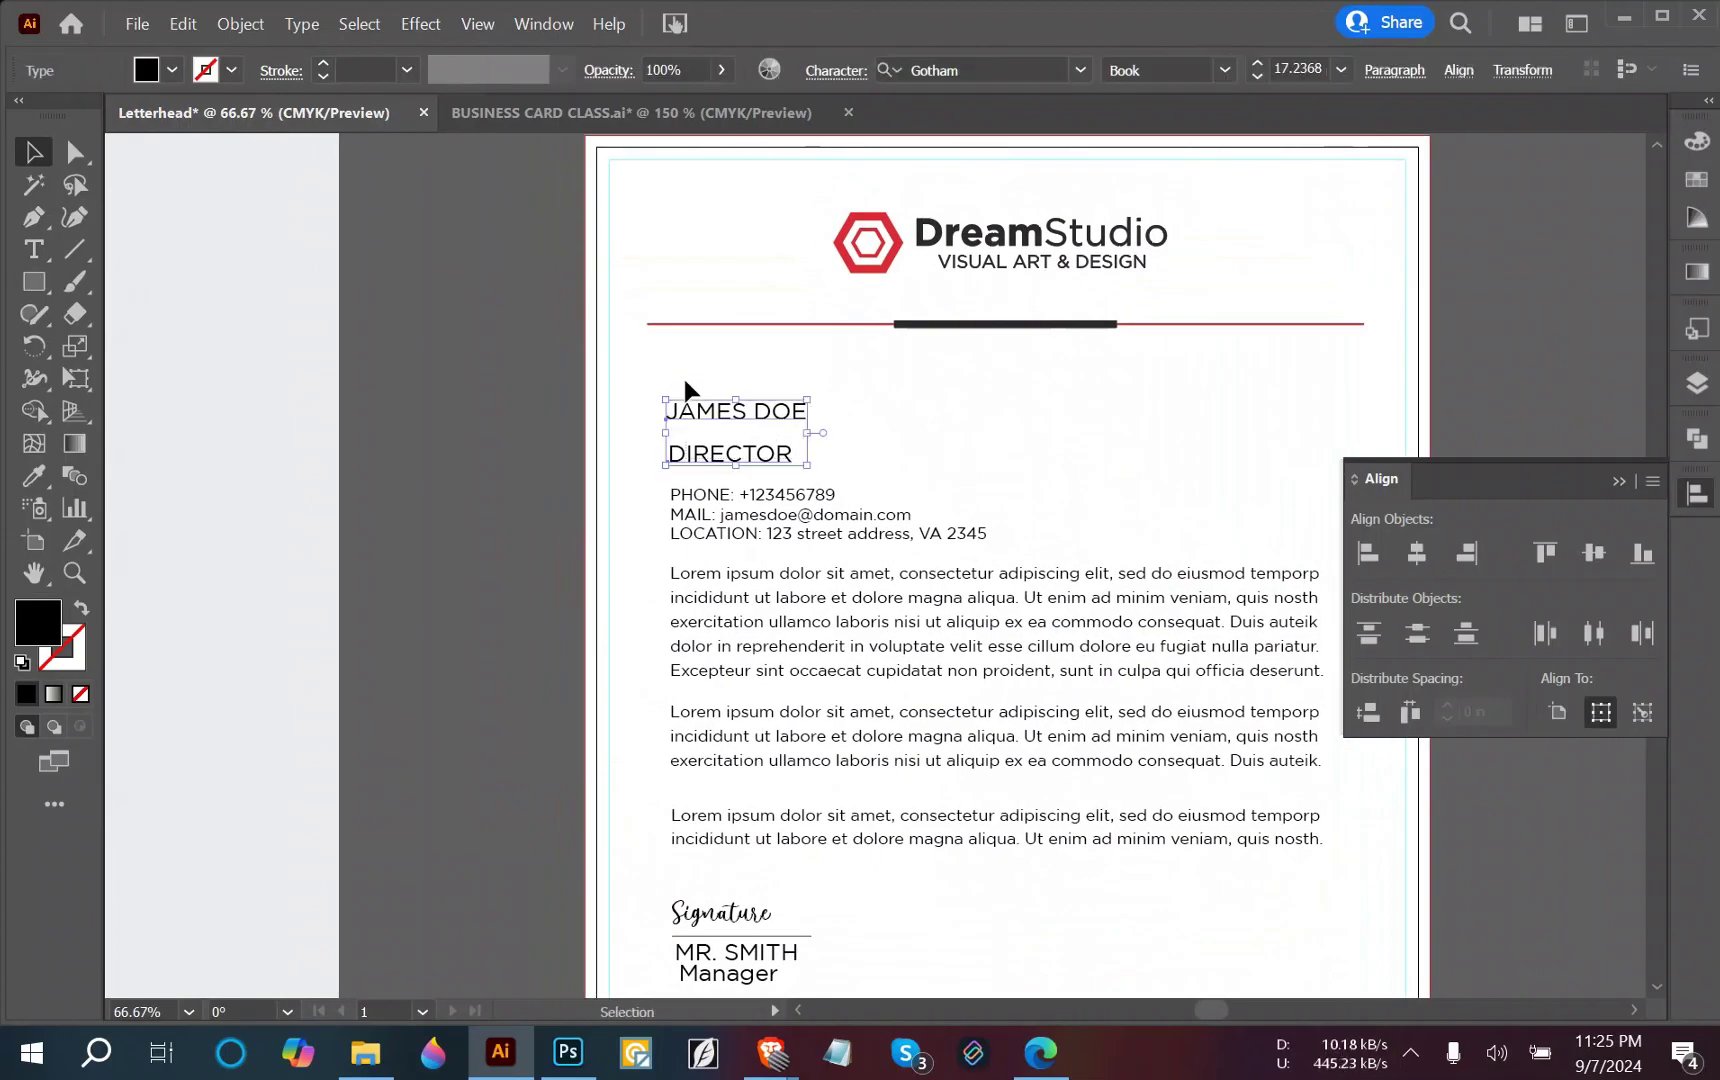
{"action": "left_click", "coordinate": [1080, 69]}
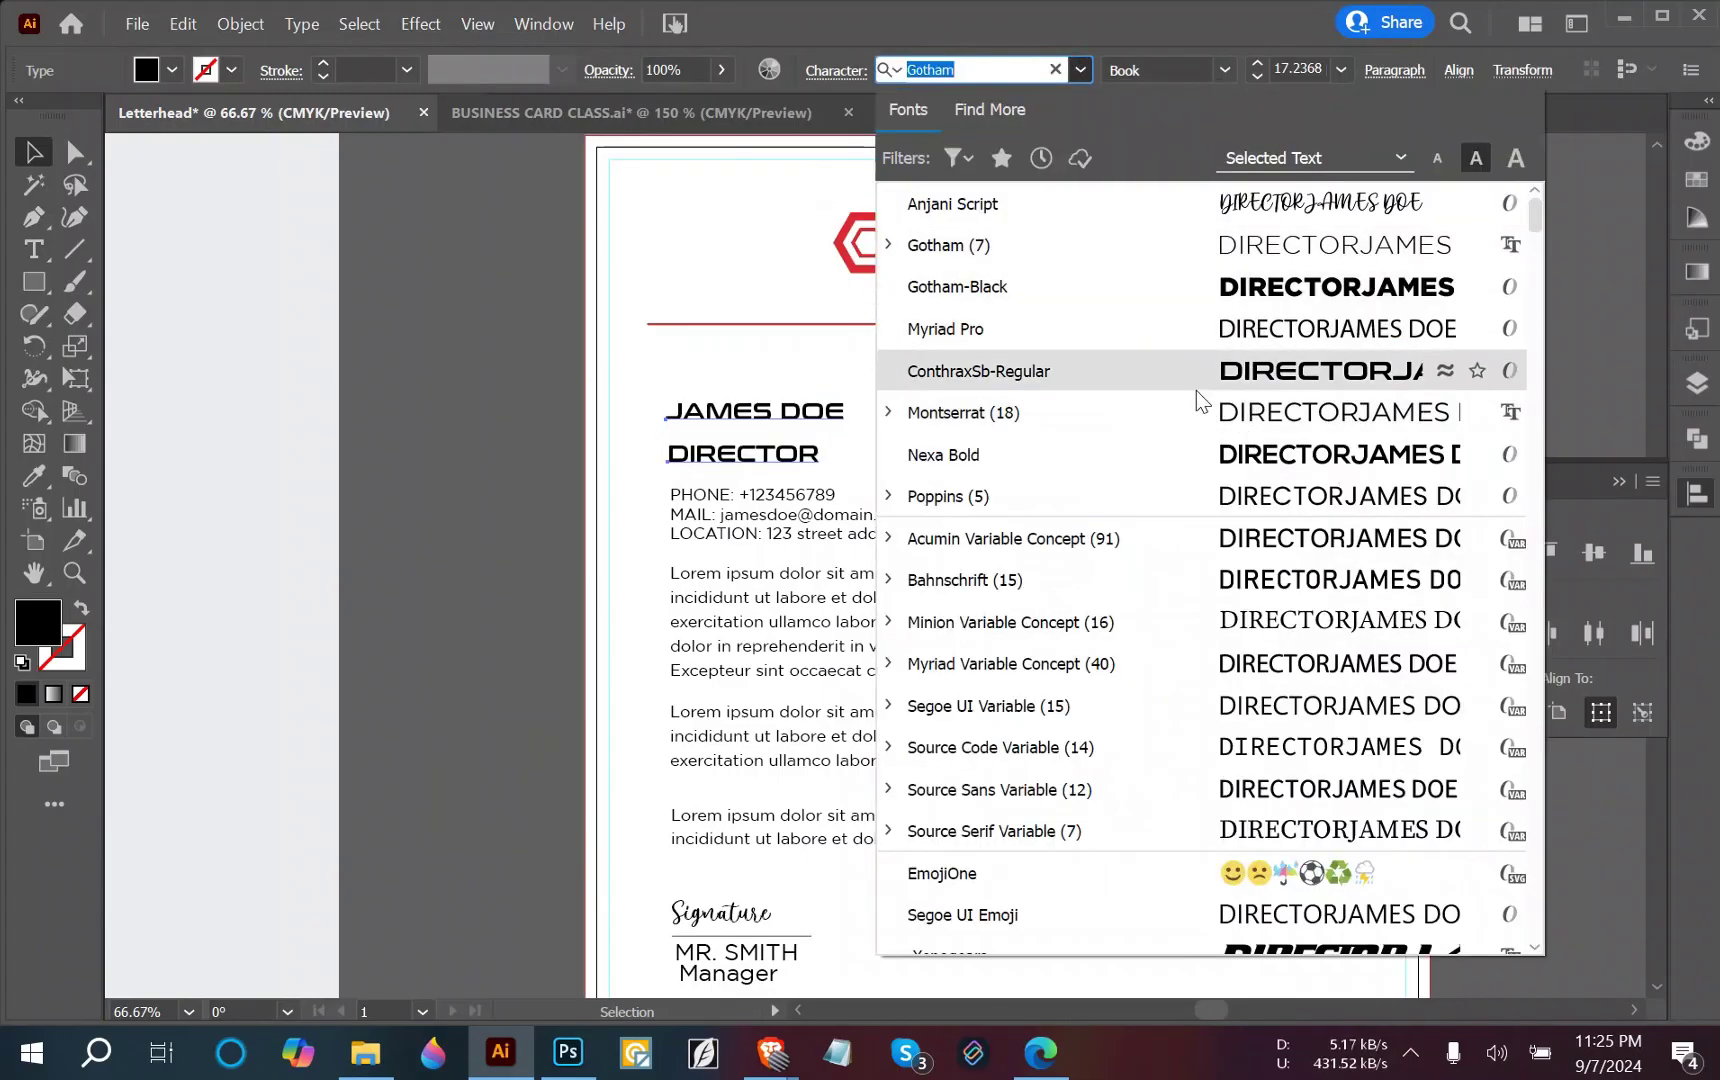
{"action": "type", "text": "goth"}
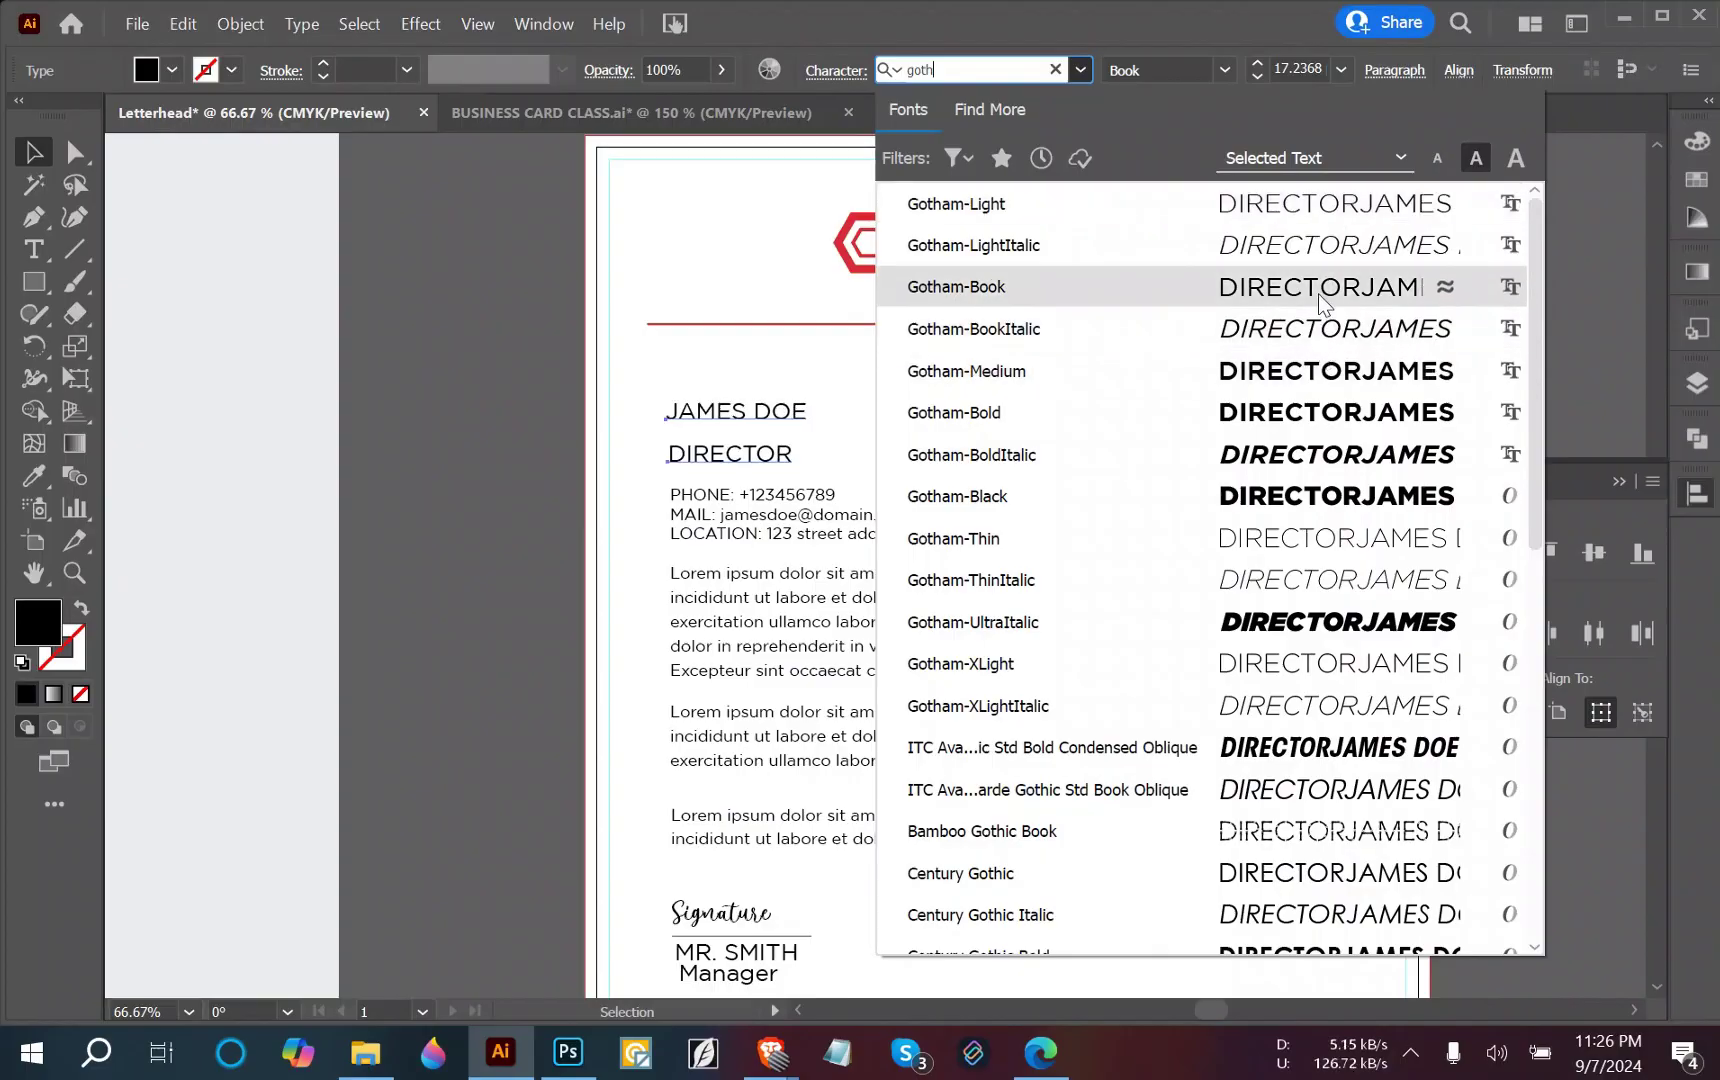
{"action": "scroll", "coordinate": [1310, 712], "scroll_direction": "down", "scroll_amount": 2}
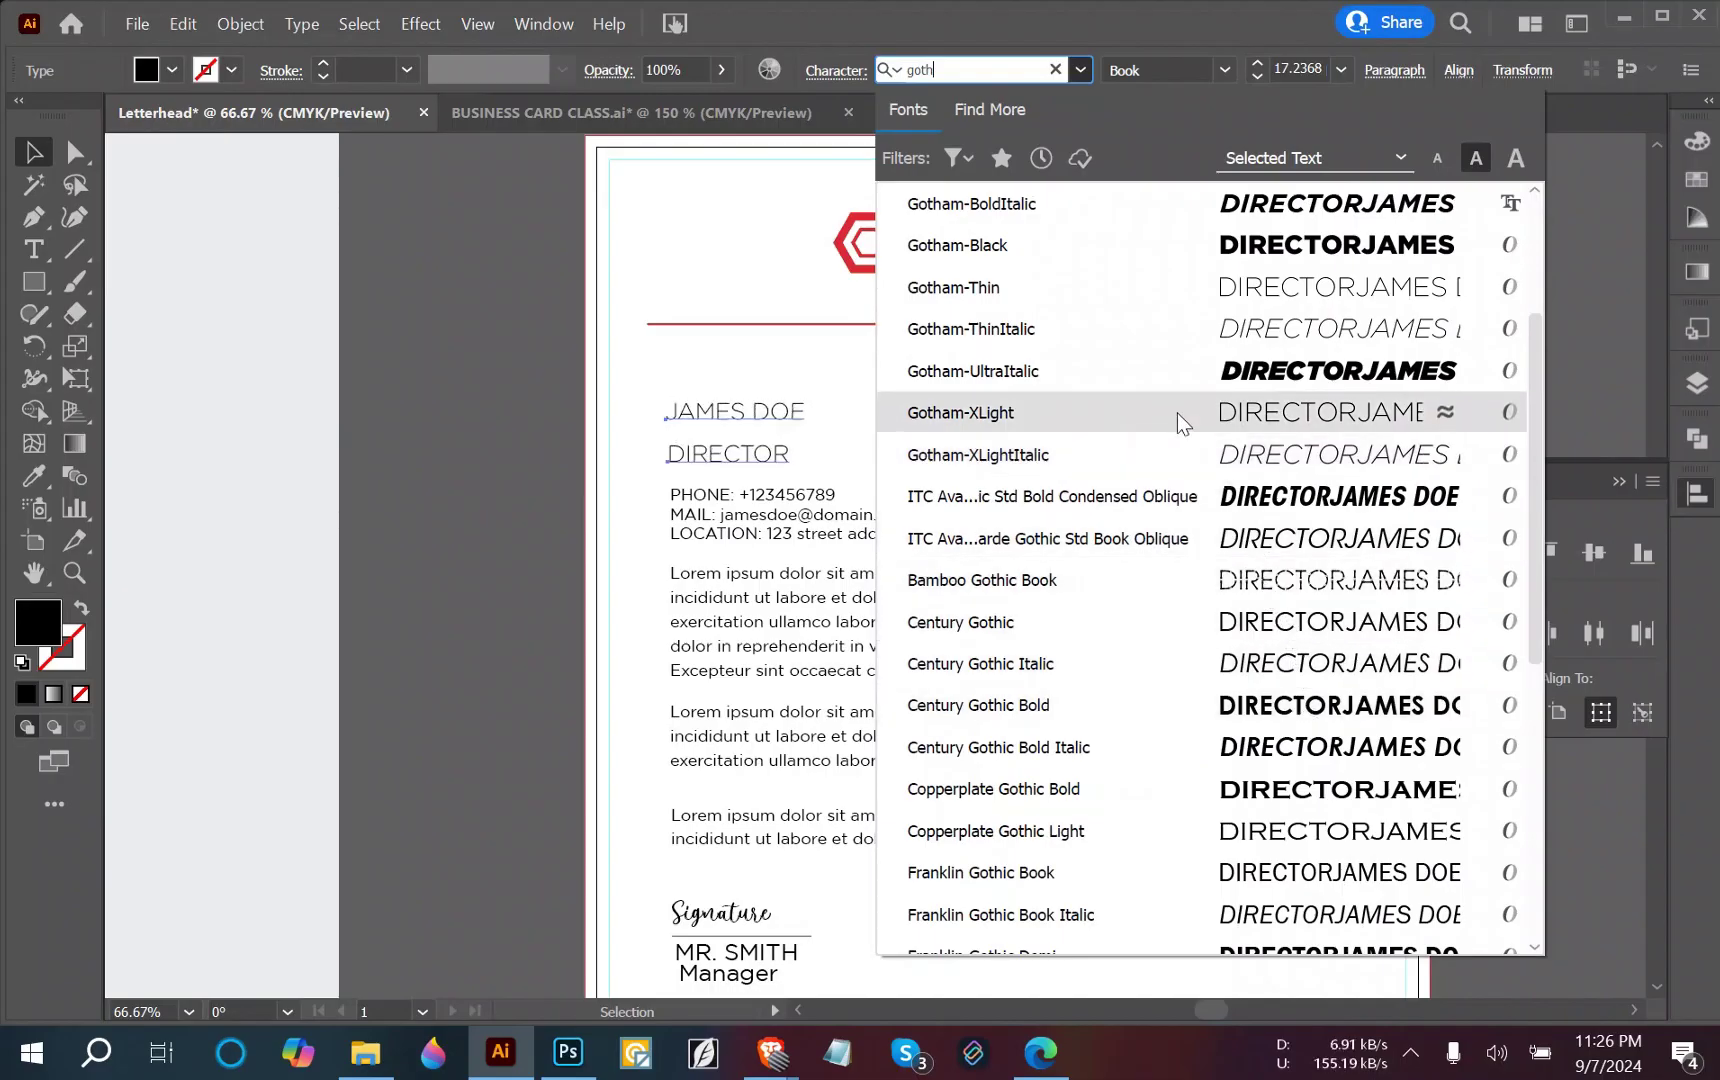
{"action": "scroll", "coordinate": [1177, 413], "scroll_direction": "up", "scroll_amount": 1}
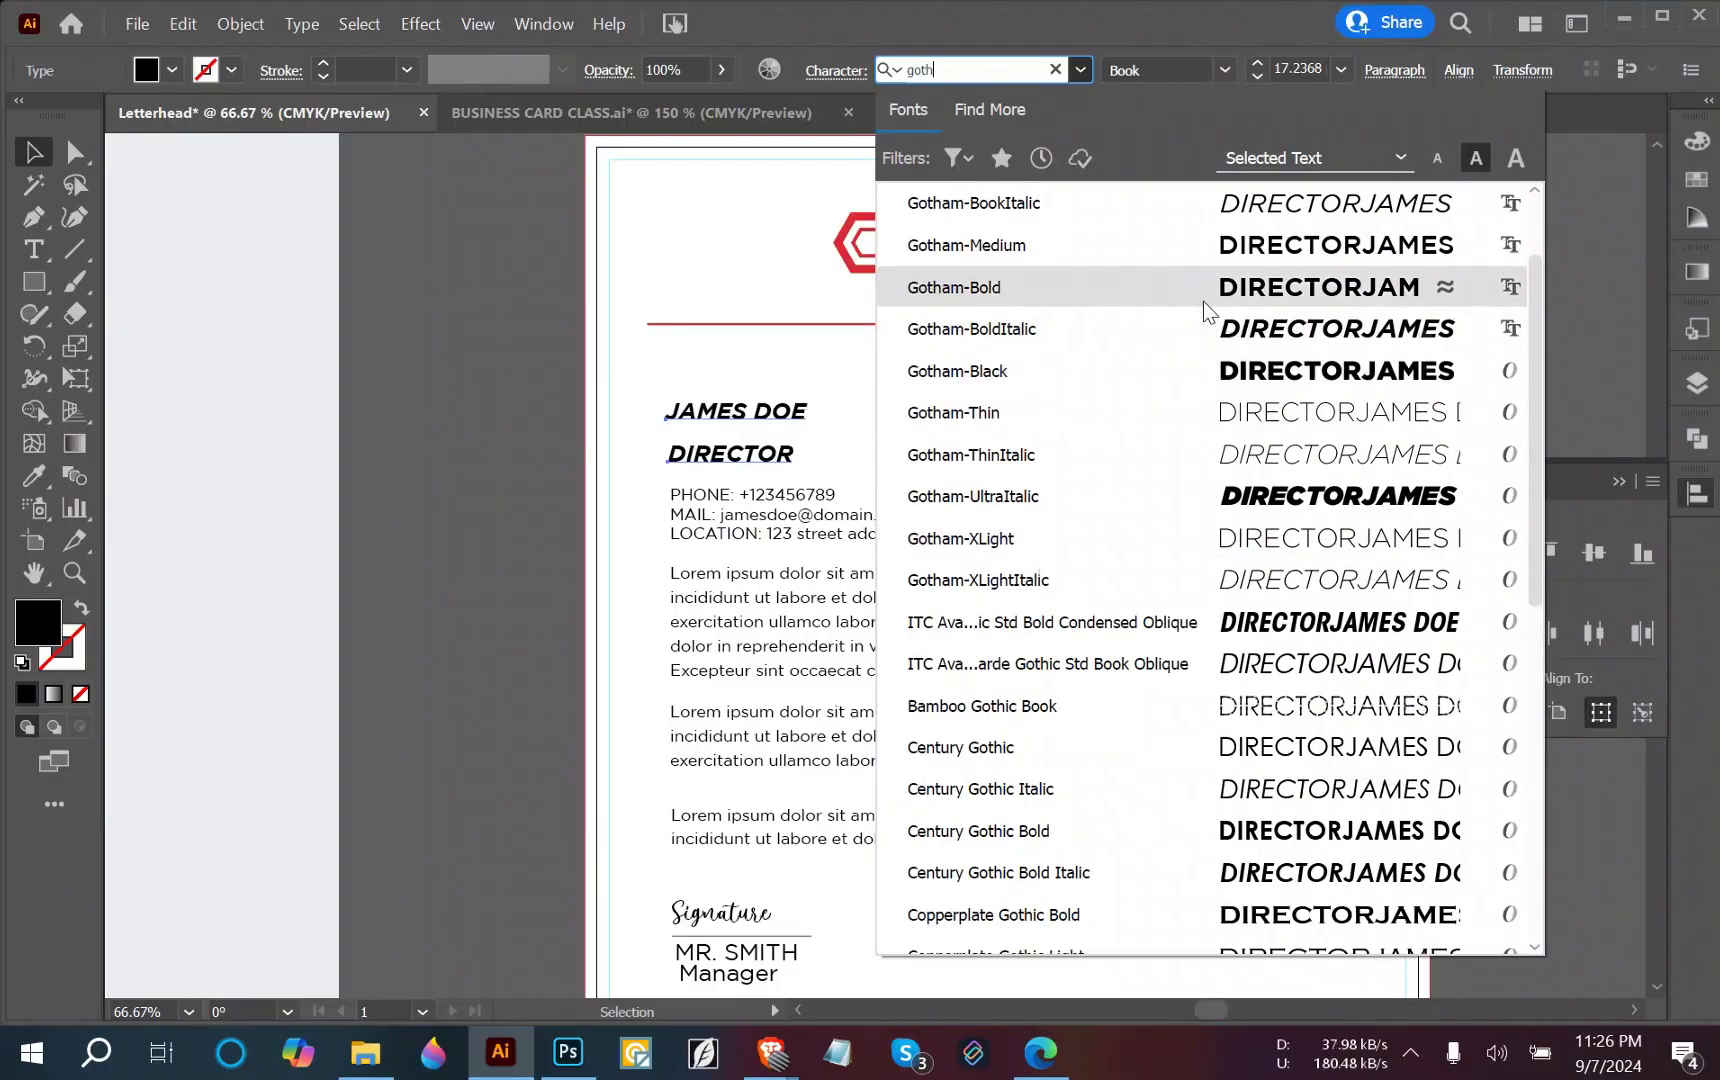
{"action": "left_click", "coordinate": [1204, 245]}
{"action": "left_click", "coordinate": [985, 400]}
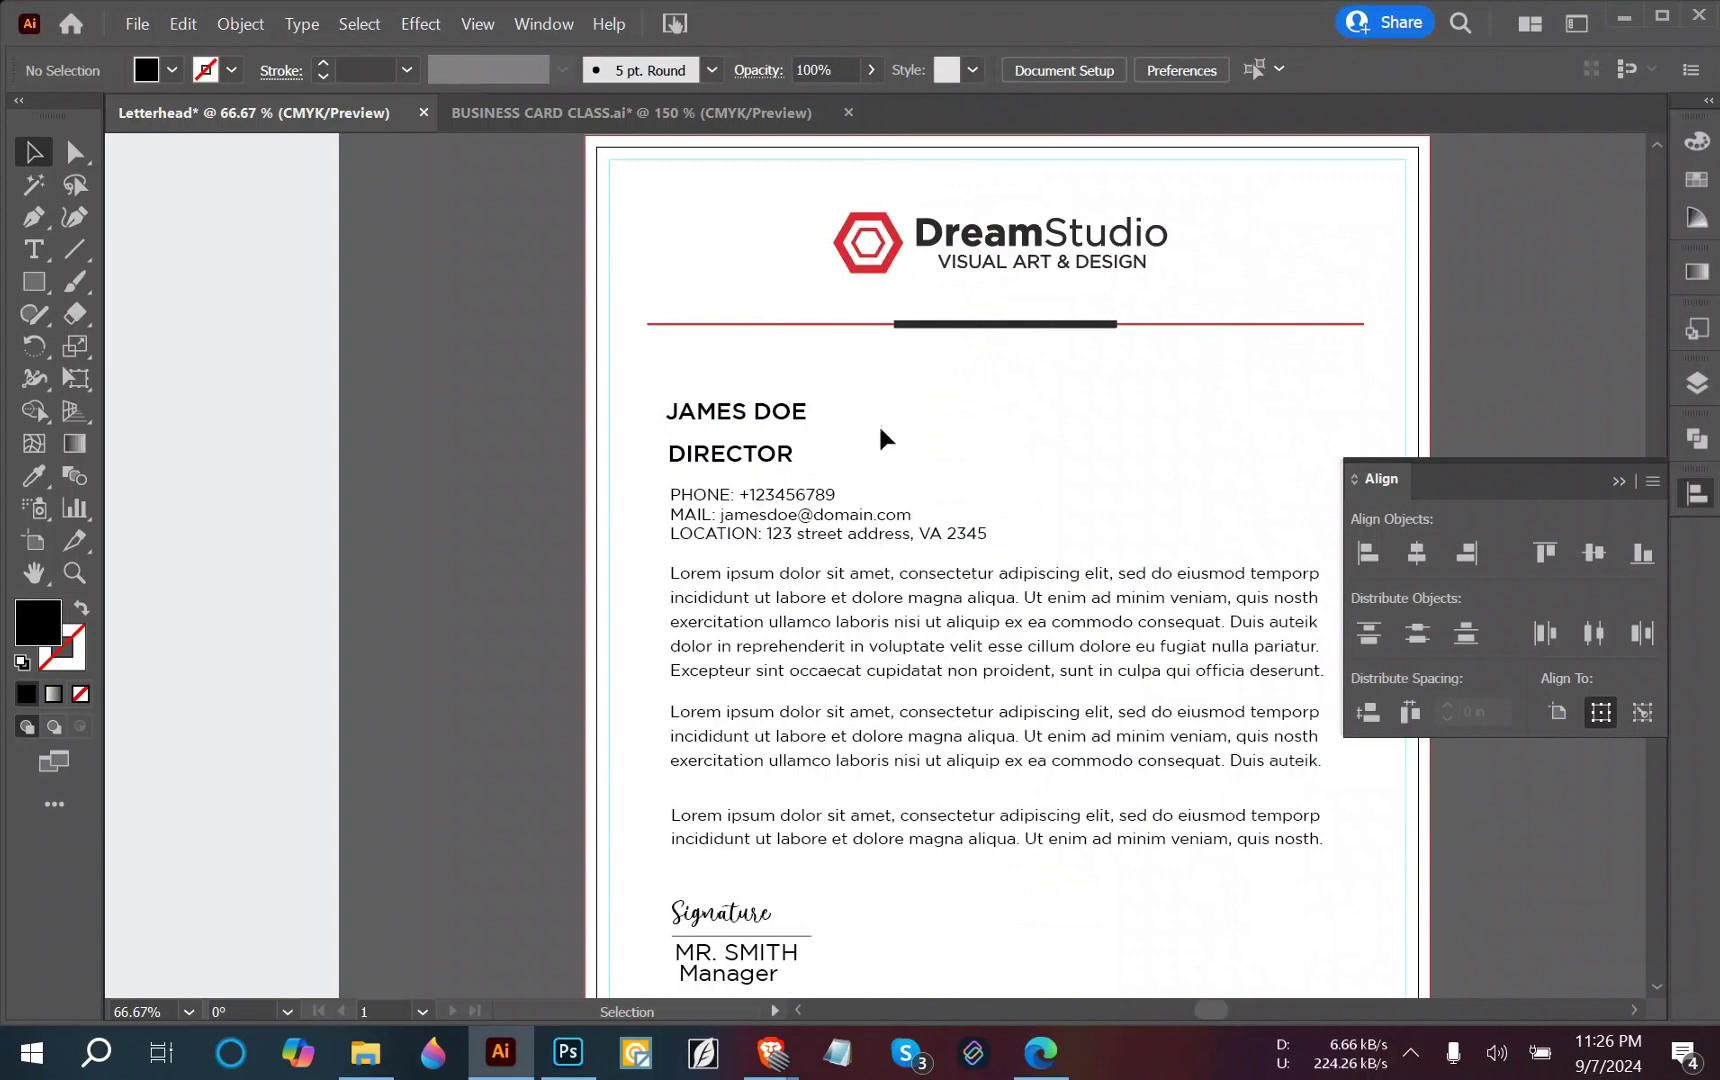
Scale the name heading and the DIRECTOR line below it down together.
{"action": "left_click_drag", "start_coordinate": [821, 460], "coordinate": [766, 435]}
{"action": "left_click", "coordinate": [988, 469]}
{"action": "scroll", "coordinate": [988, 472], "scroll_direction": "down", "scroll_amount": 2}
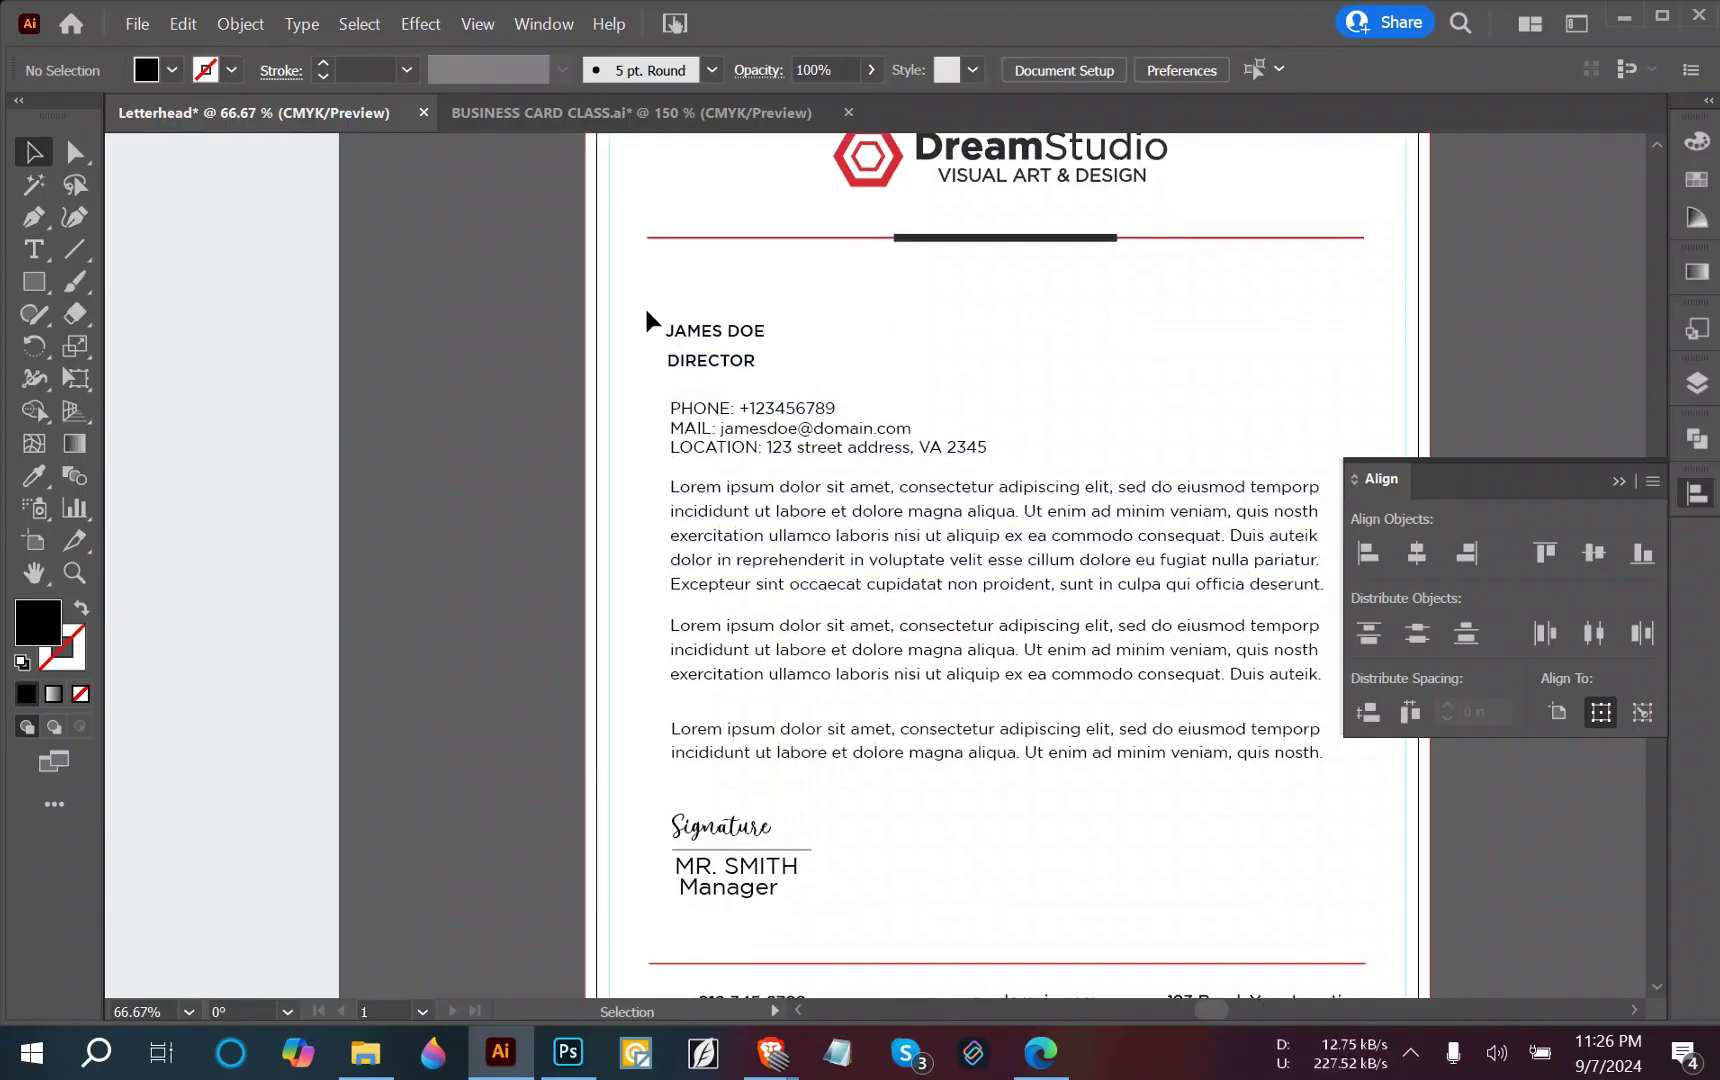
Make the DIRECTOR line smaller than the name heading and place it closely beneath it, left-aligned.
{"action": "left_click_drag", "start_coordinate": [824, 366], "coordinate": [649, 368]}
{"action": "scroll", "coordinate": [800, 364], "scroll_direction": "up", "scroll_amount": 2}
{"action": "left_click", "coordinate": [787, 380]}
{"action": "left_click", "coordinate": [648, 378]}
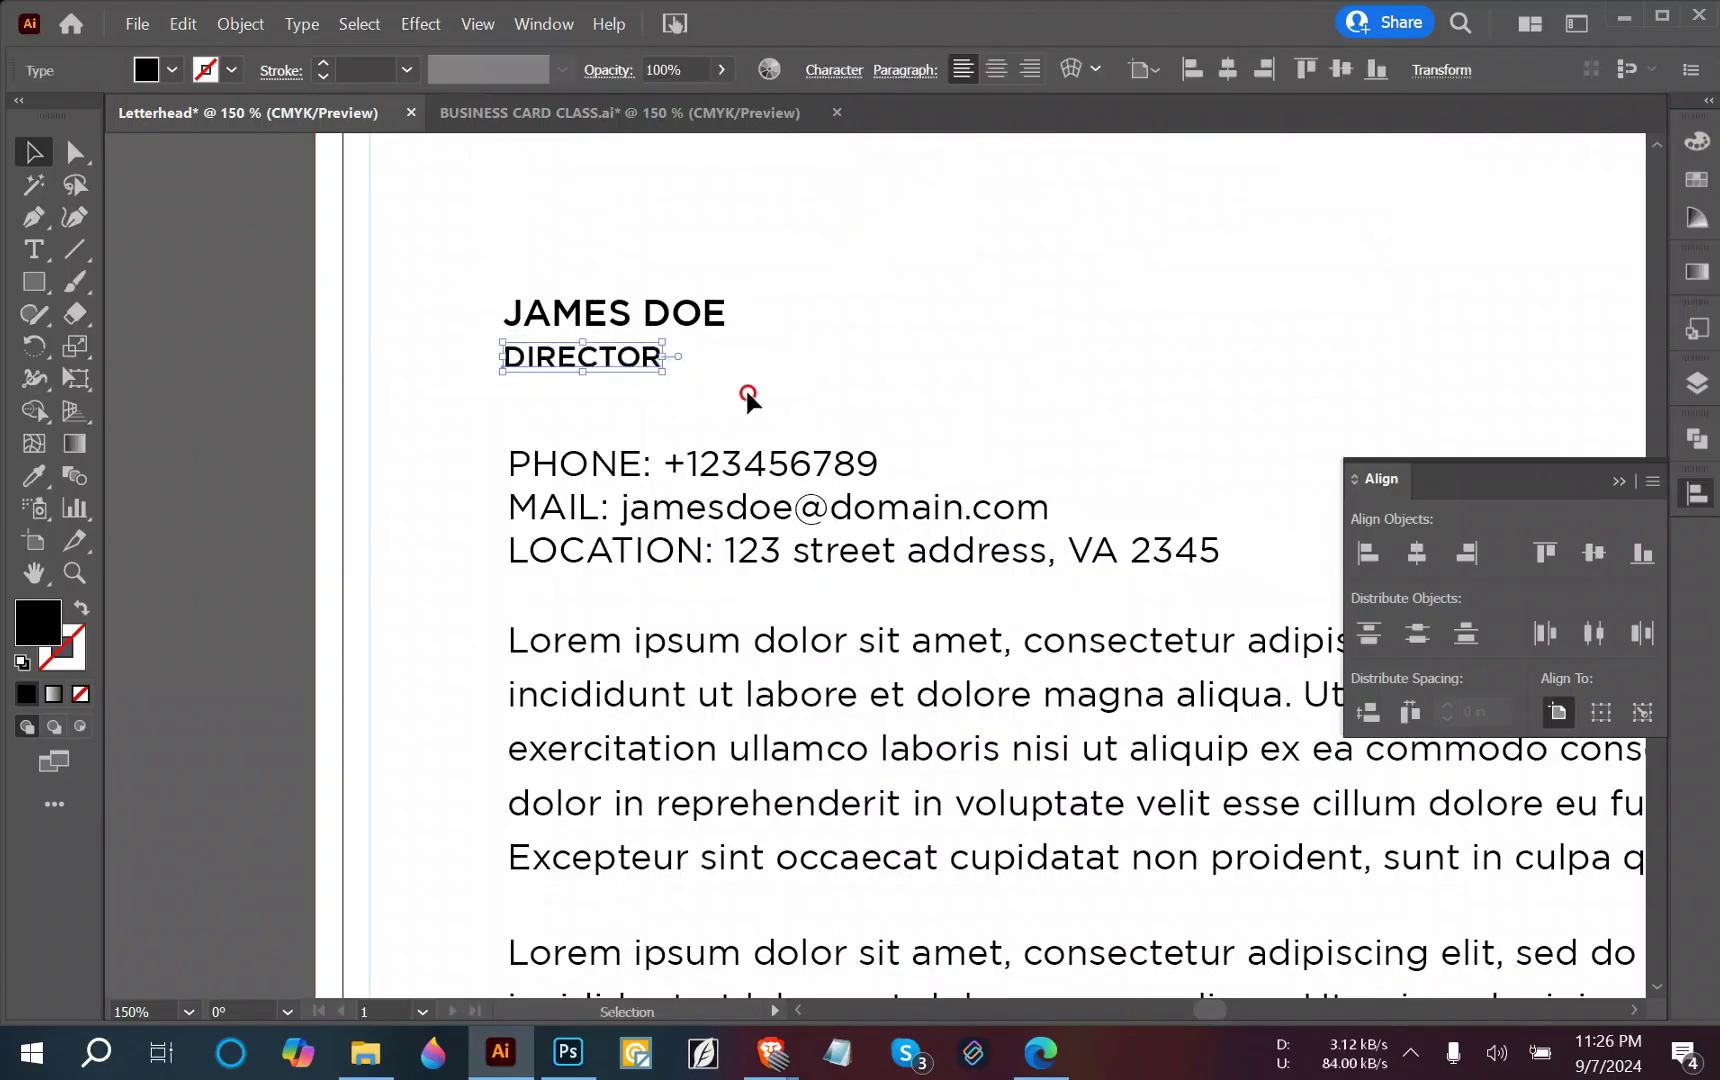
{"action": "left_click_drag", "start_coordinate": [784, 410], "coordinate": [600, 326]}
{"action": "left_click_drag", "start_coordinate": [730, 334], "coordinate": [750, 334]}
{"action": "left_click", "coordinate": [970, 349]}
Match the signatory's name and the Manager title to the name heading's text formatting with the Eyedropper.
{"action": "scroll", "coordinate": [1000, 443], "scroll_direction": "down", "scroll_amount": 5}
{"action": "scroll", "coordinate": [960, 600], "scroll_direction": "down", "scroll_amount": 2}
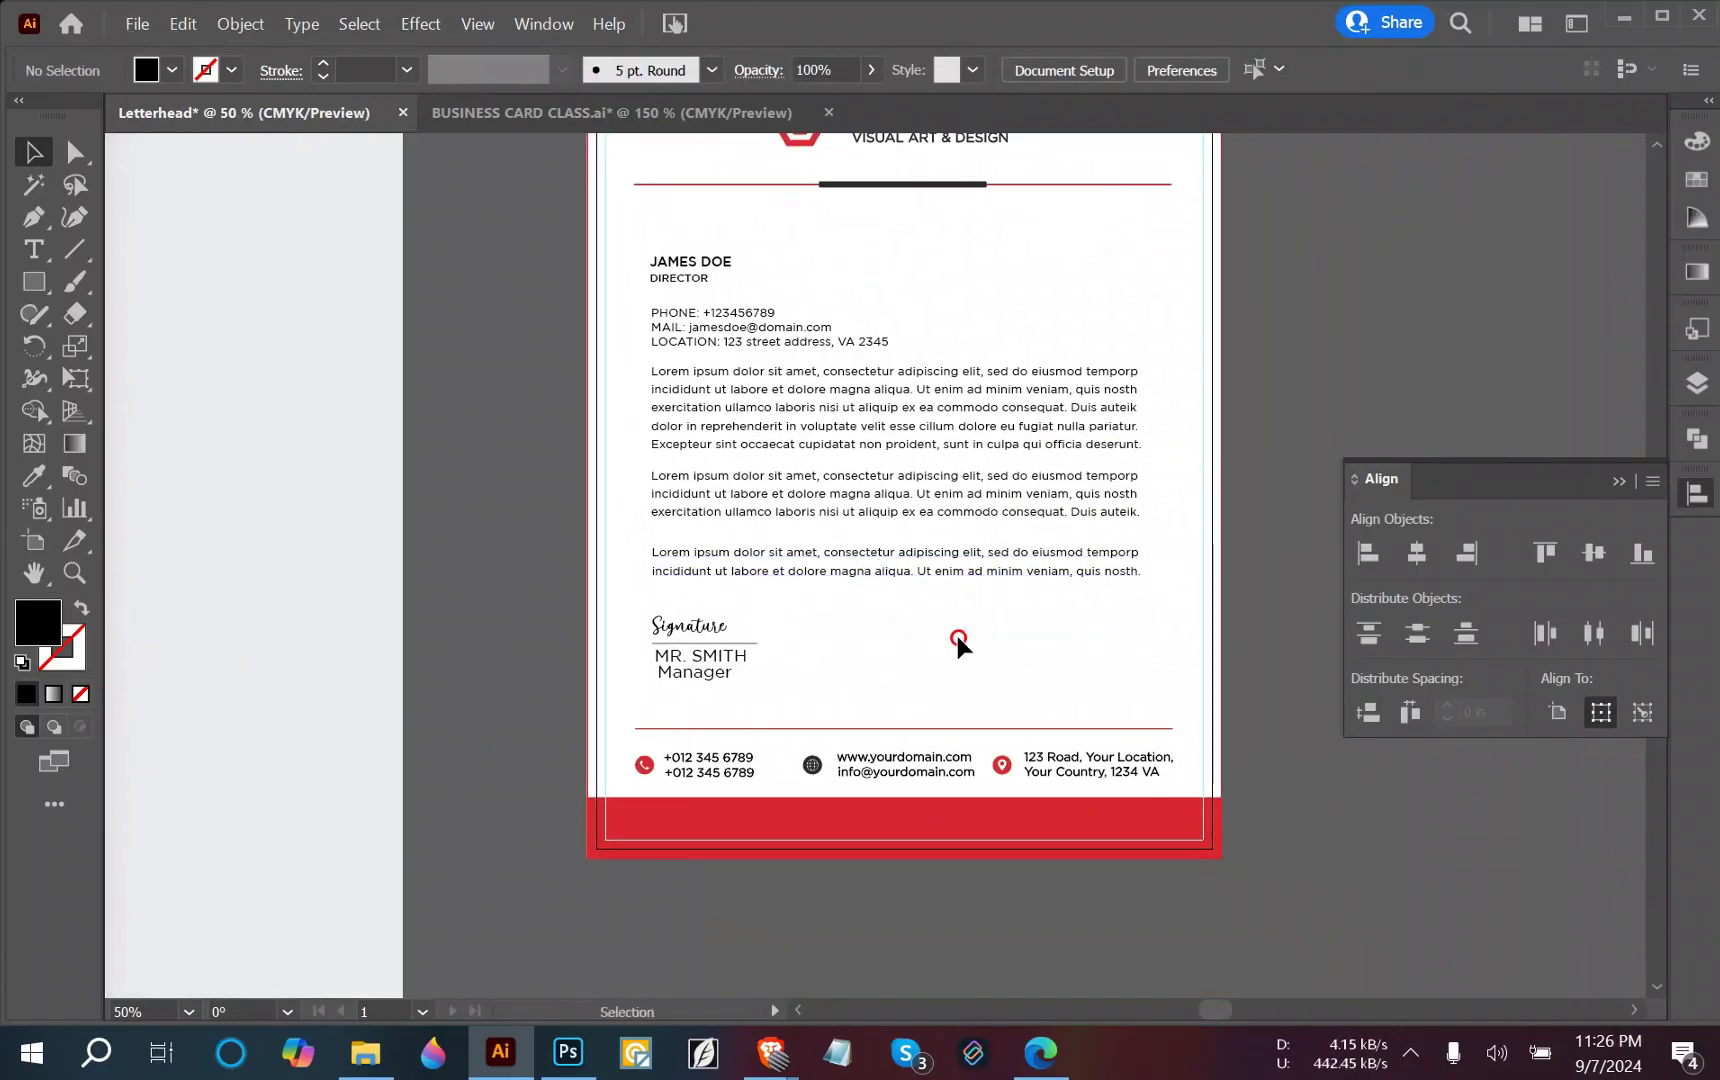
{"action": "left_click_drag", "start_coordinate": [727, 690], "coordinate": [648, 642]}
{"action": "key", "text": "i"}
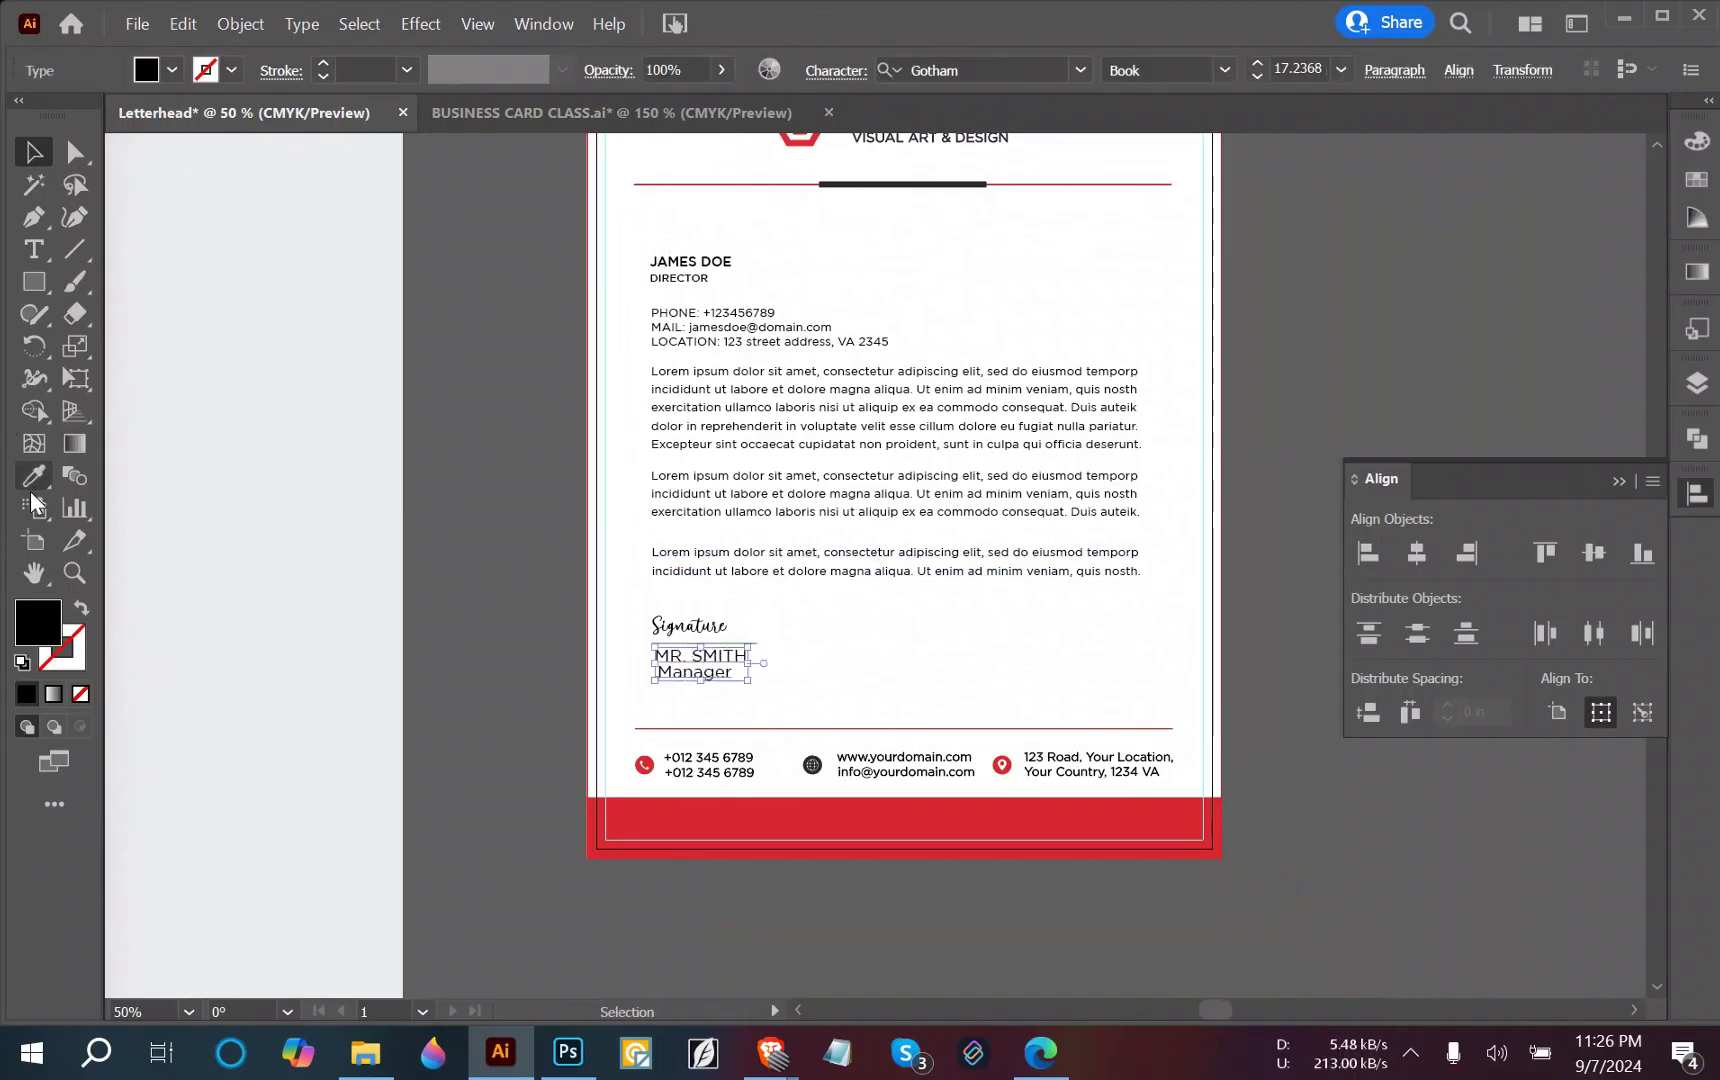
{"action": "left_click", "coordinate": [660, 262]}
{"action": "left_click", "coordinate": [34, 151]}
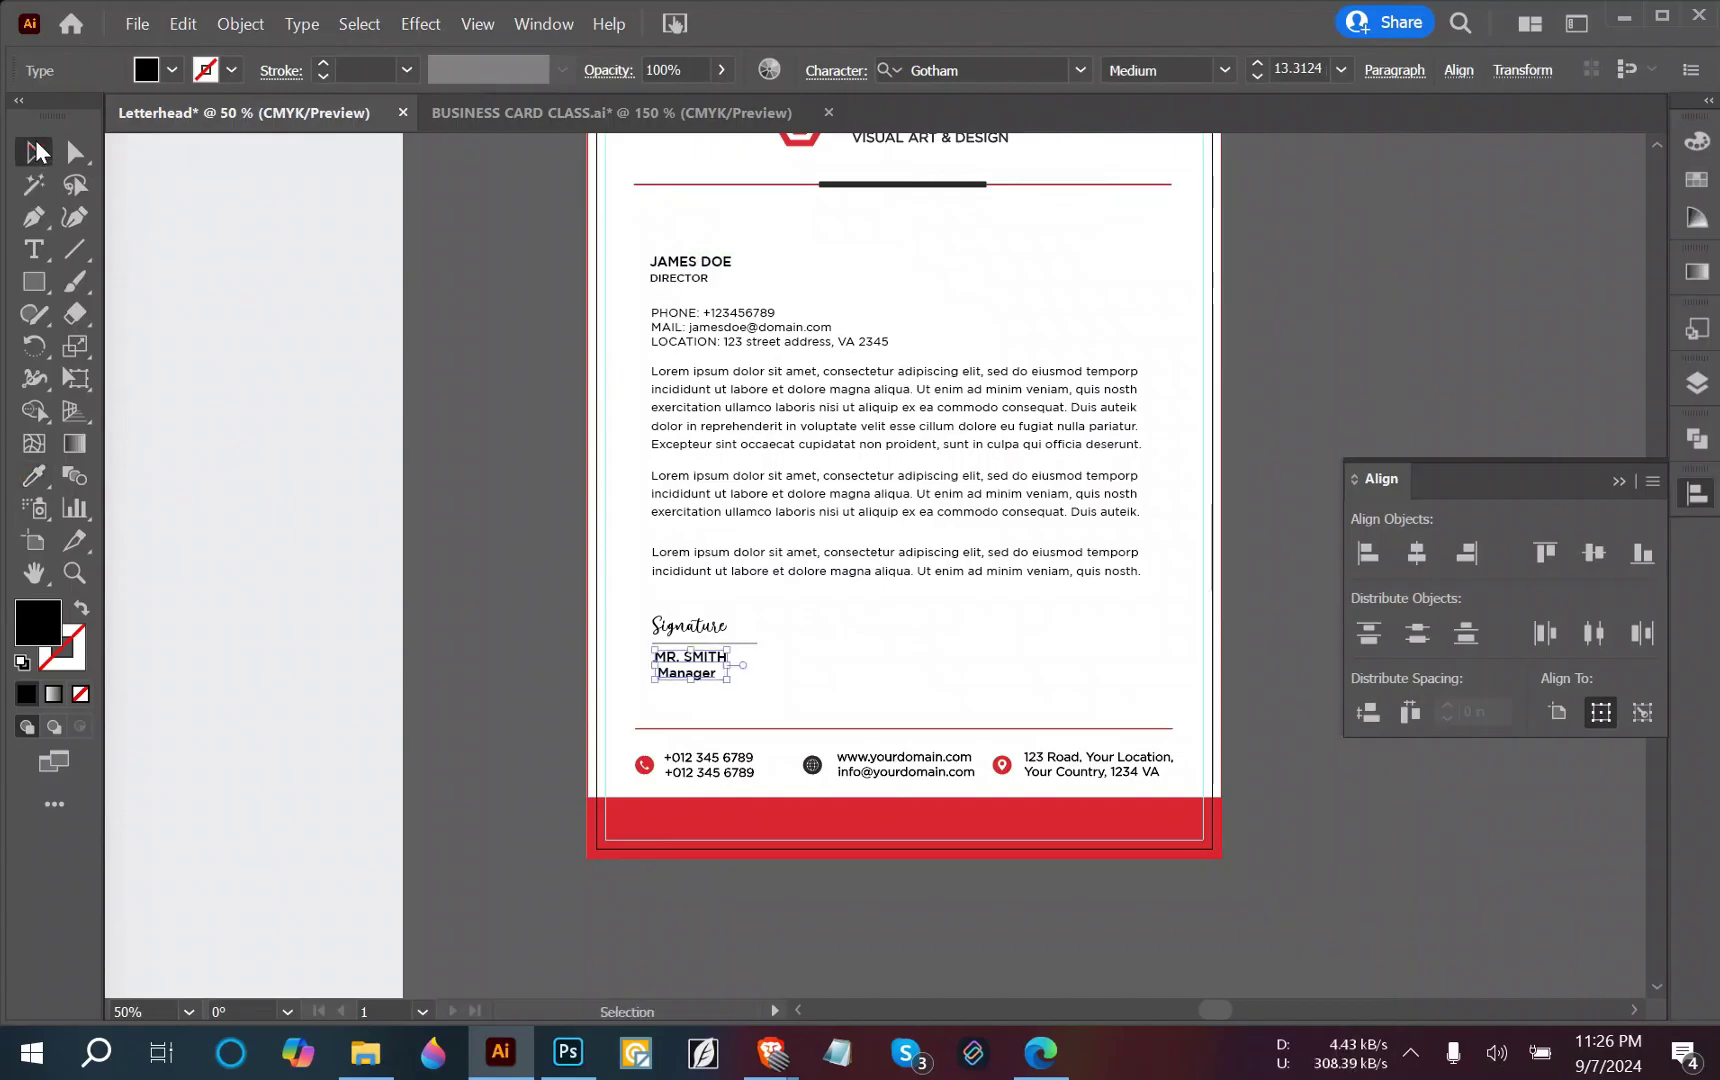
{"action": "left_click", "coordinate": [852, 665]}
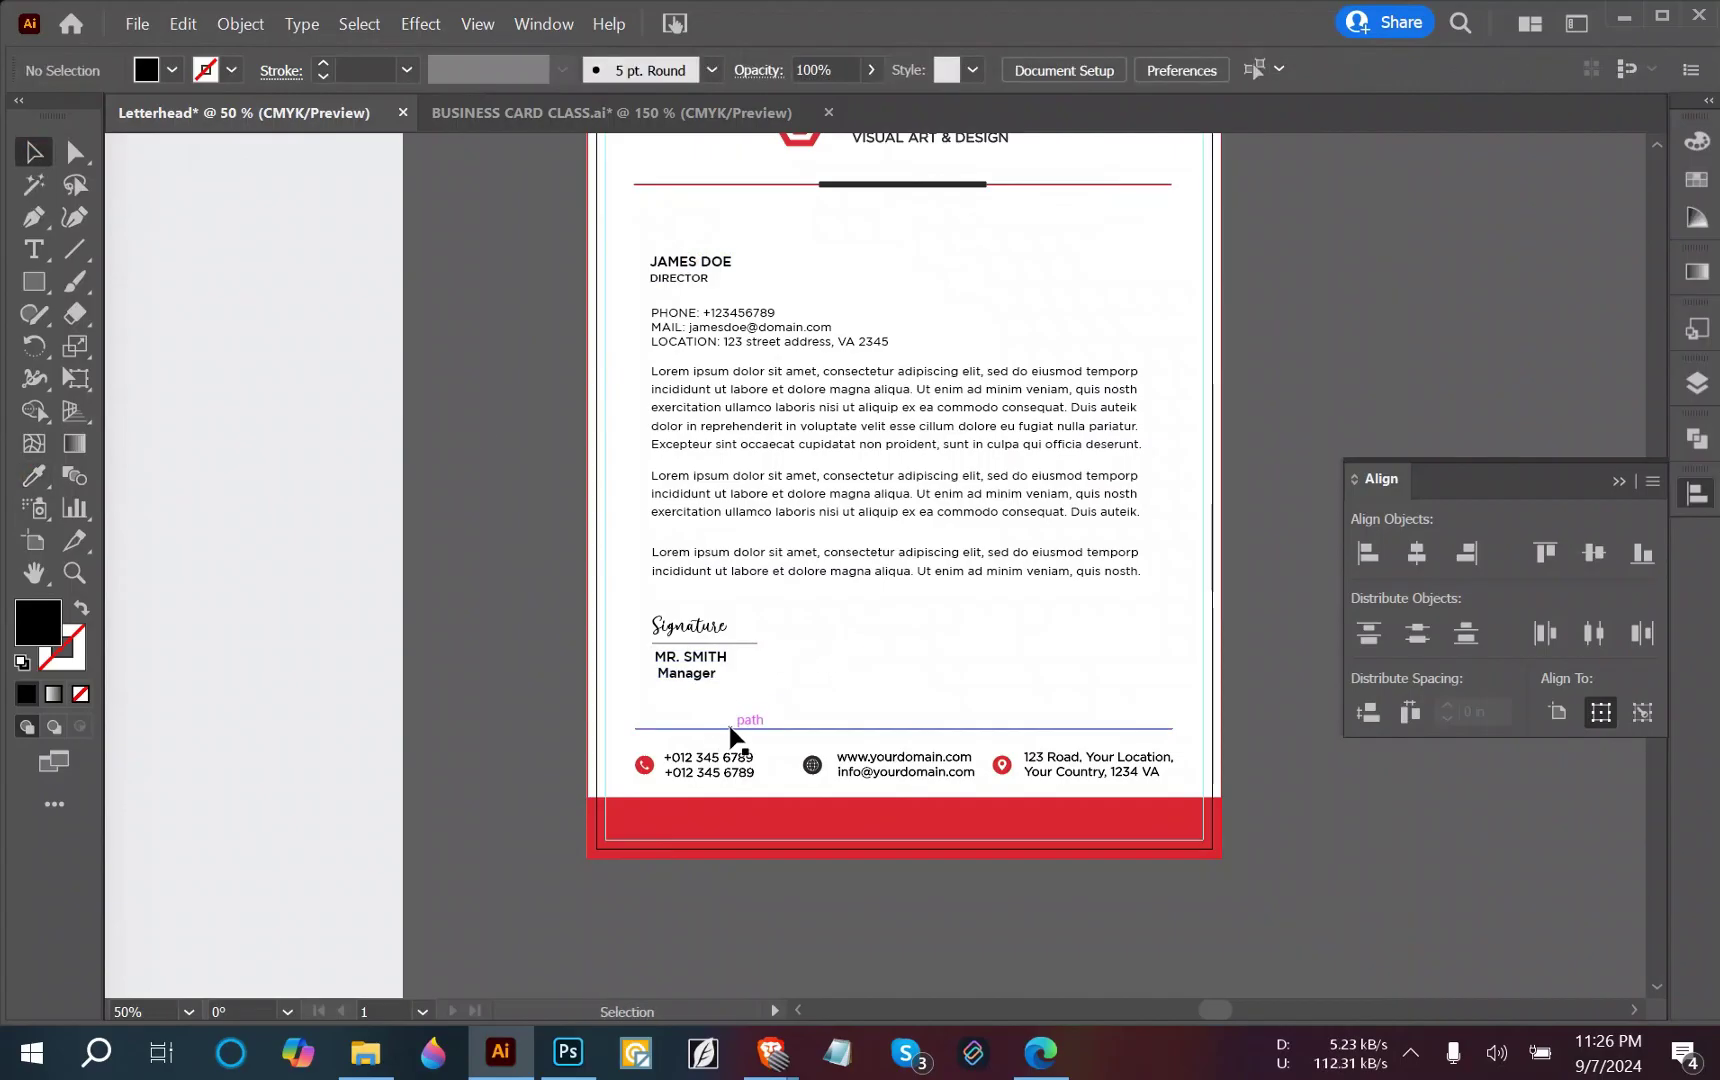
Duplicate all the letter text, from the name heading to the signature block, onto the empty canvas beside the artboard.
{"action": "scroll", "coordinate": [720, 700], "scroll_direction": "down", "scroll_amount": 2}
{"action": "key", "text": "ctrl+plus"}
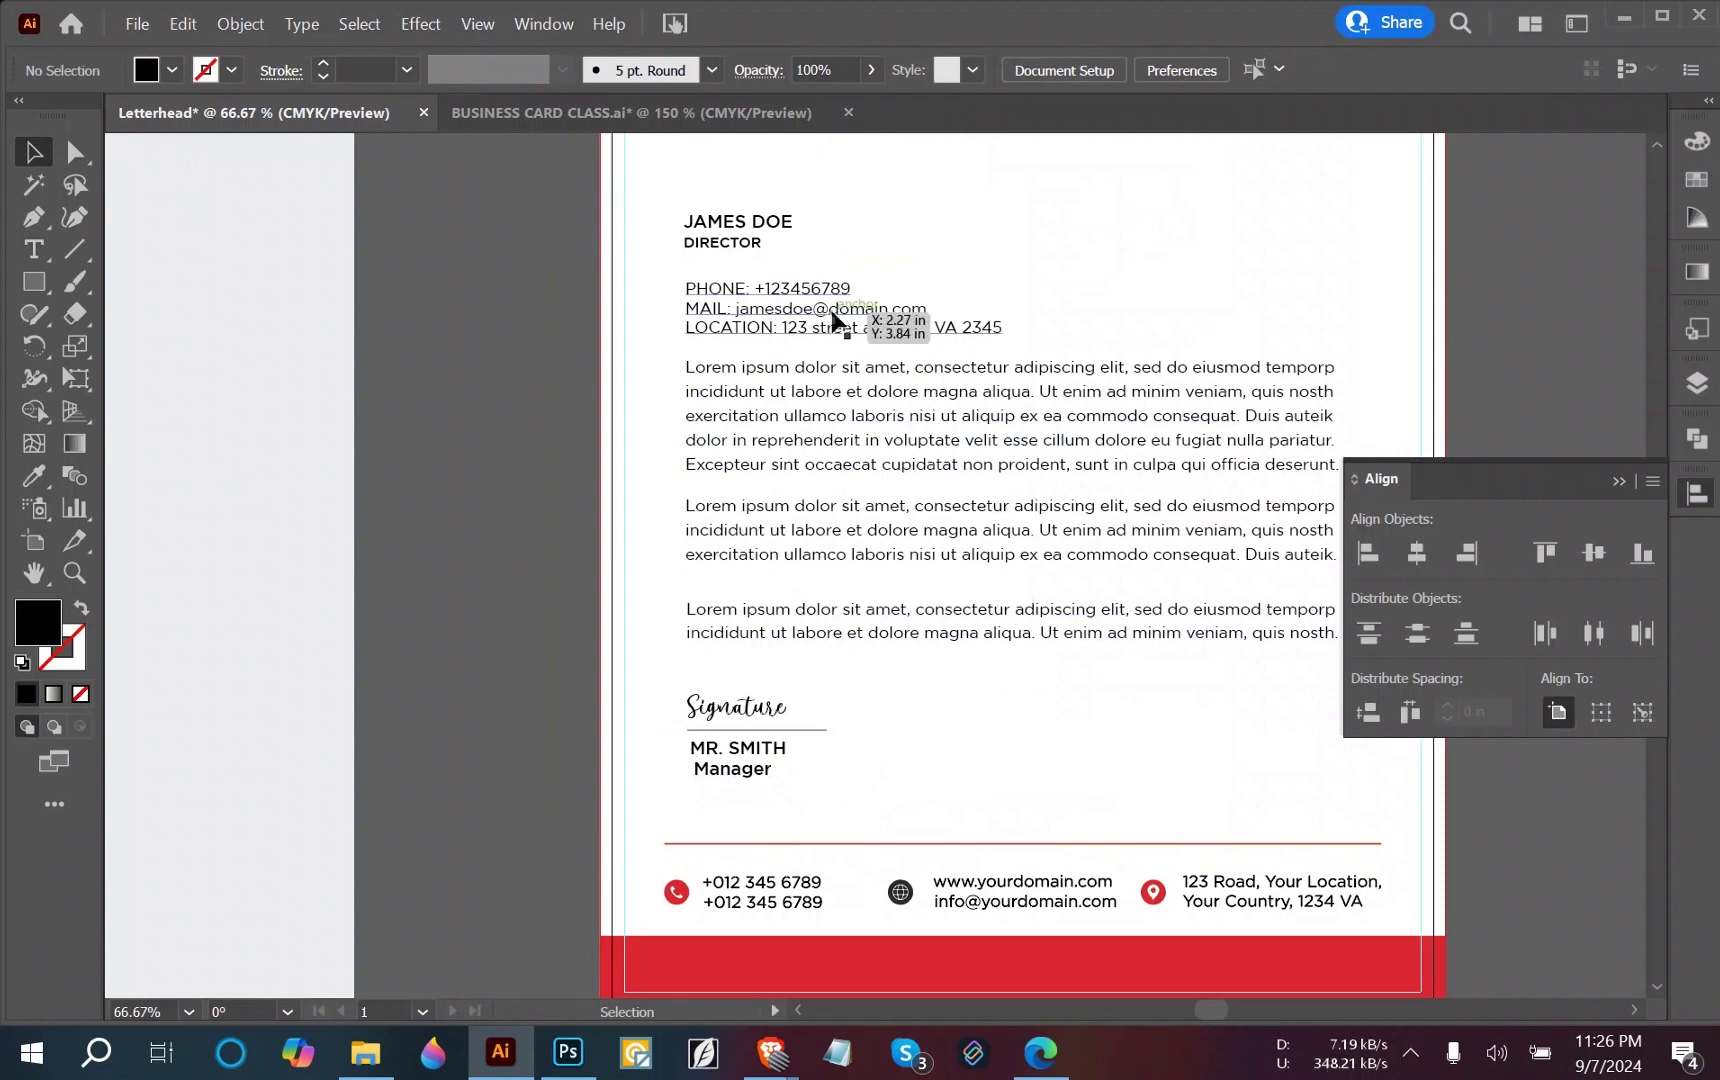
{"action": "scroll", "coordinate": [954, 744], "scroll_direction": "down", "scroll_amount": 1}
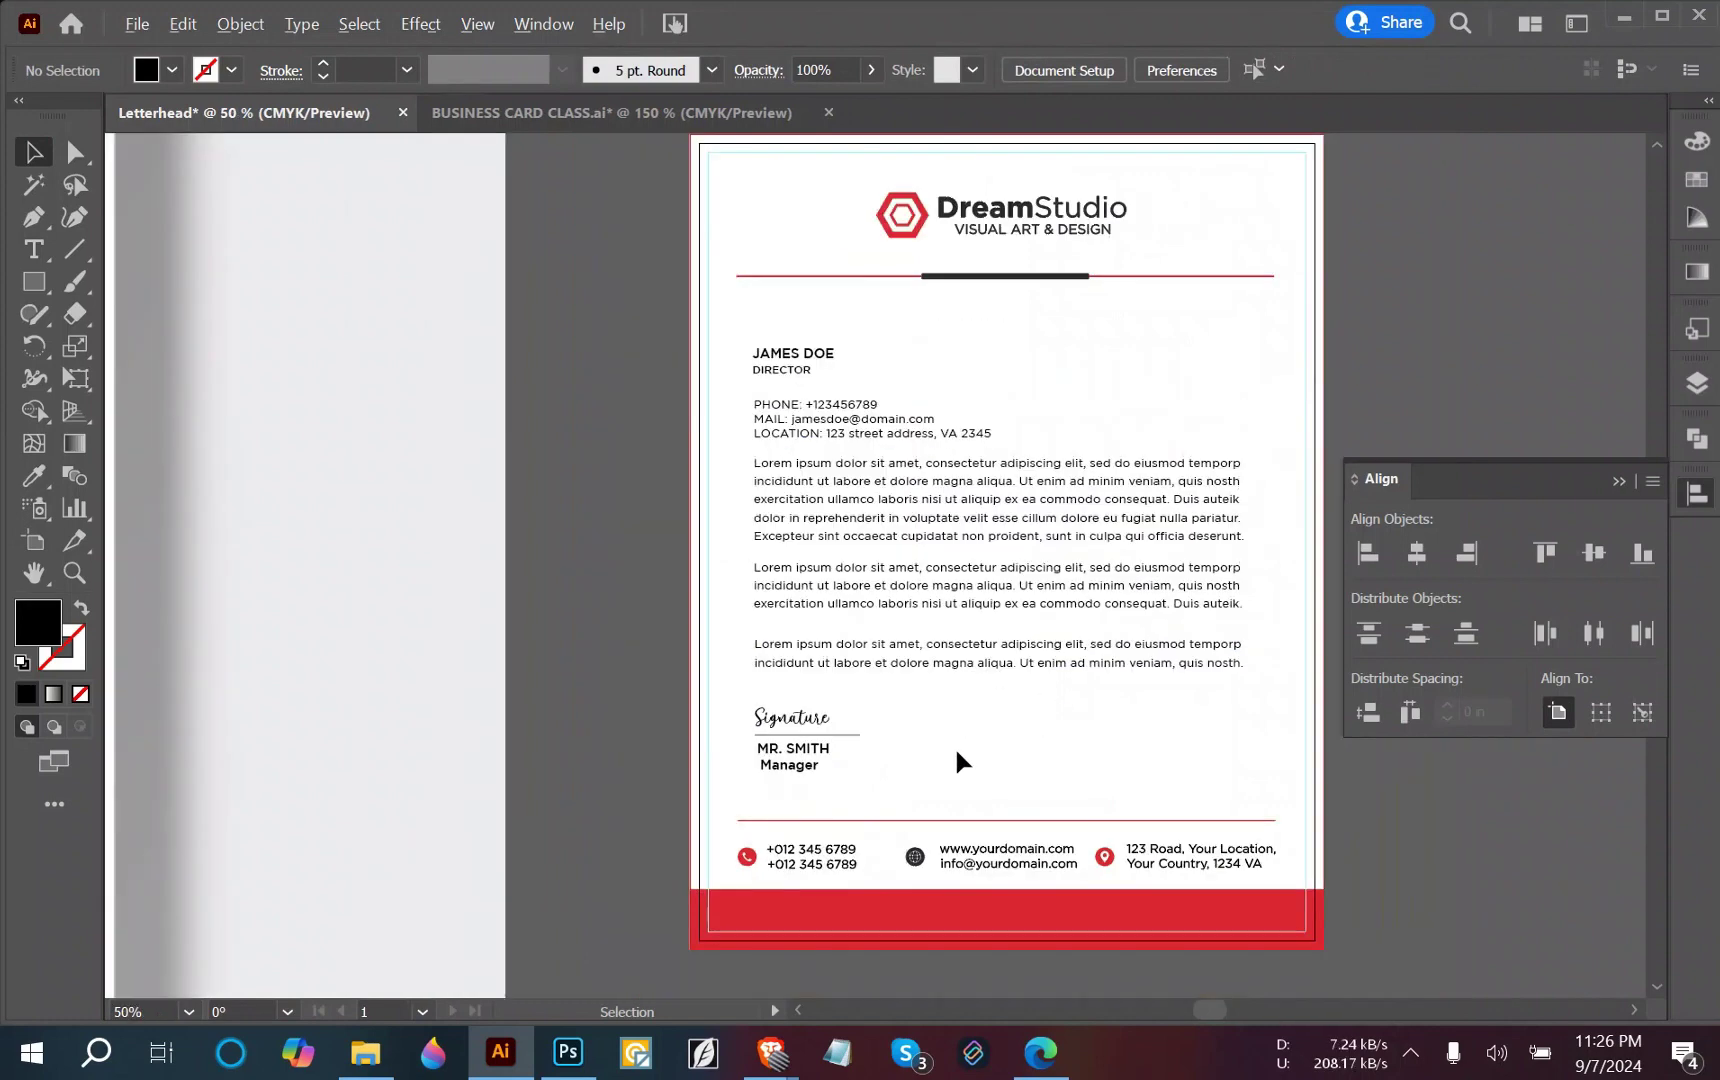
{"action": "scroll", "coordinate": [954, 746], "scroll_direction": "right", "scroll_amount": 2}
{"action": "scroll", "coordinate": [954, 746], "scroll_direction": "down", "scroll_amount": 1}
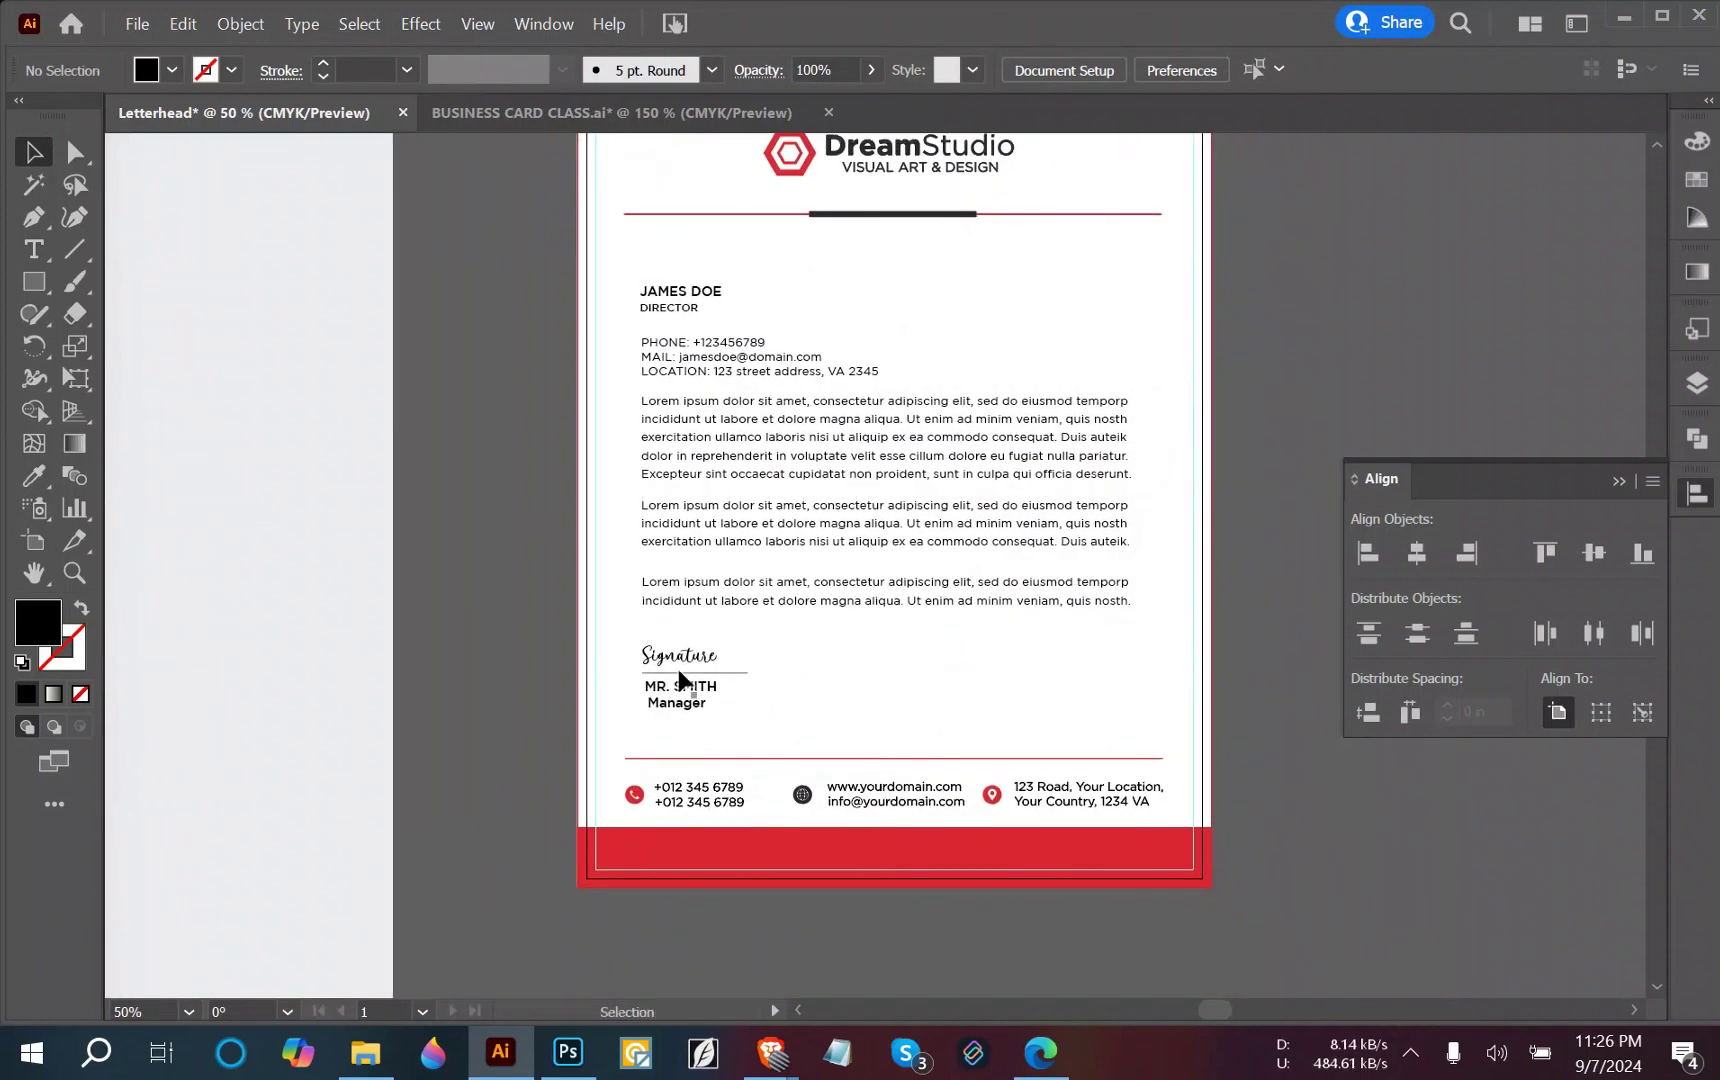
{"action": "left_click_drag", "start_coordinate": [781, 712], "coordinate": [624, 284]}
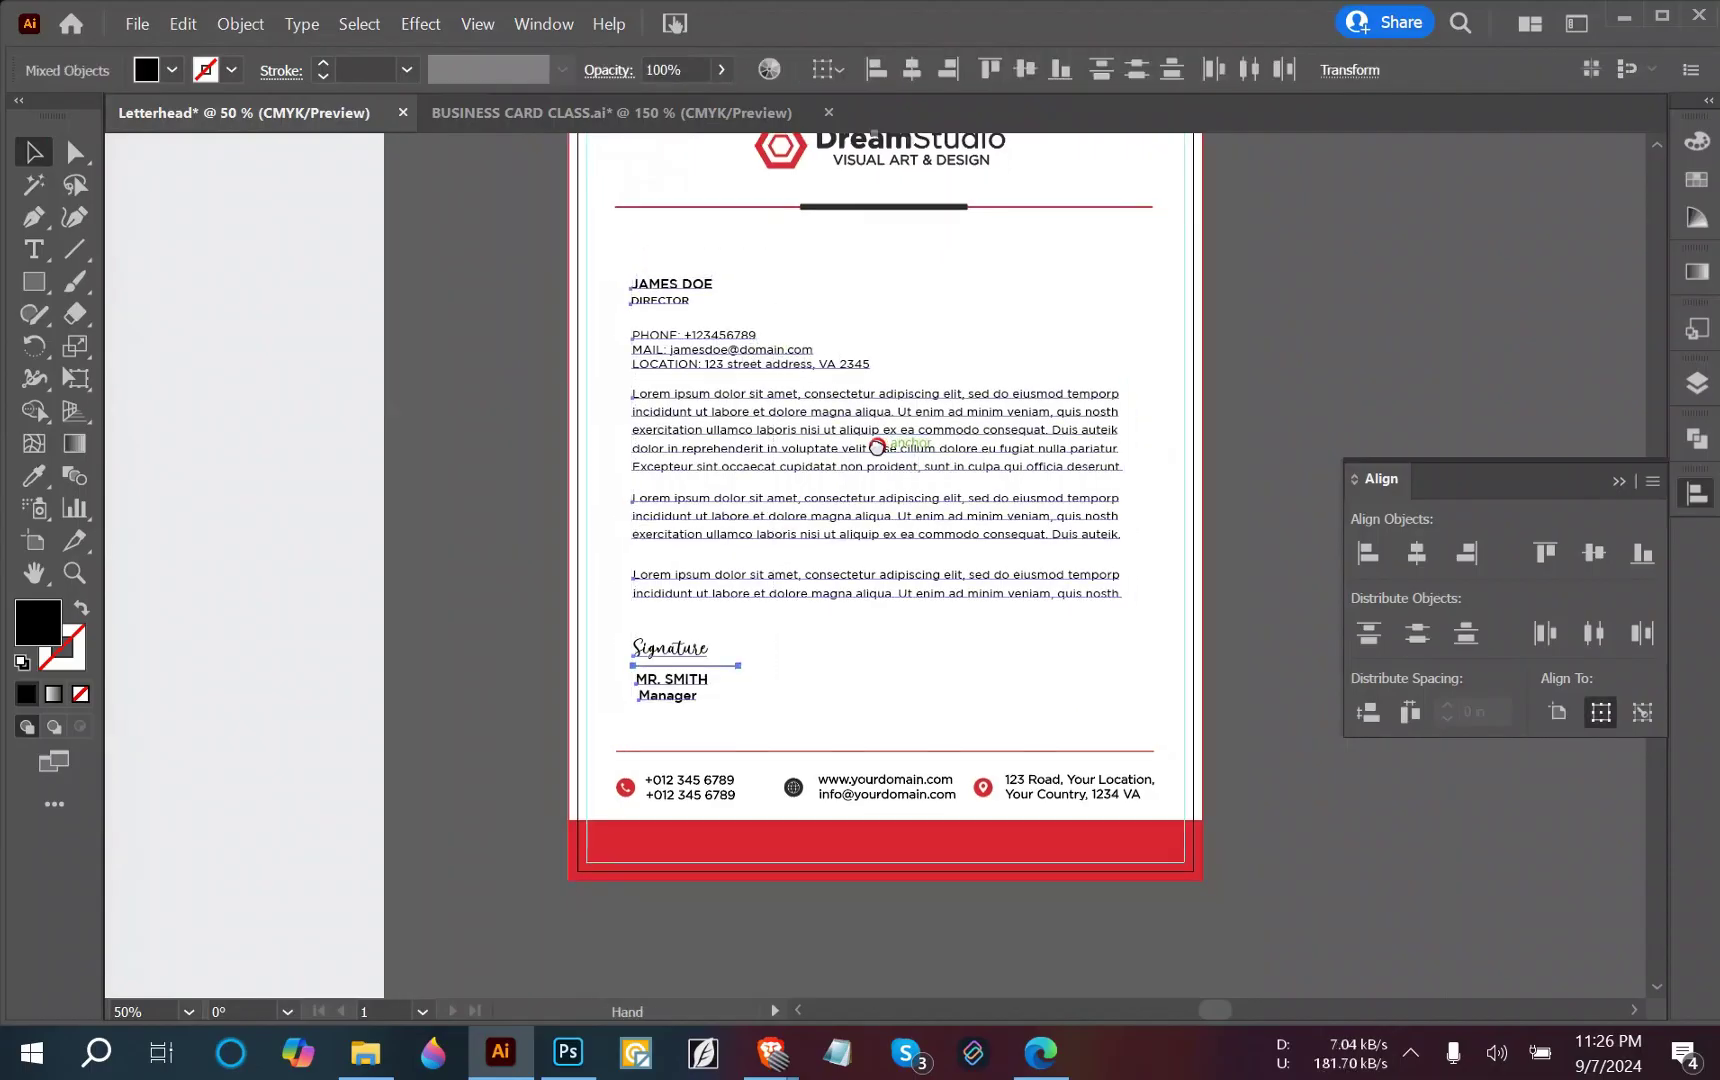
{"action": "scroll", "coordinate": [607, 357], "scroll_direction": "down", "scroll_amount": 1}
{"action": "scroll", "coordinate": [607, 357], "scroll_direction": "right", "scroll_amount": 3}
{"action": "left_click", "coordinate": [1272, 372]}
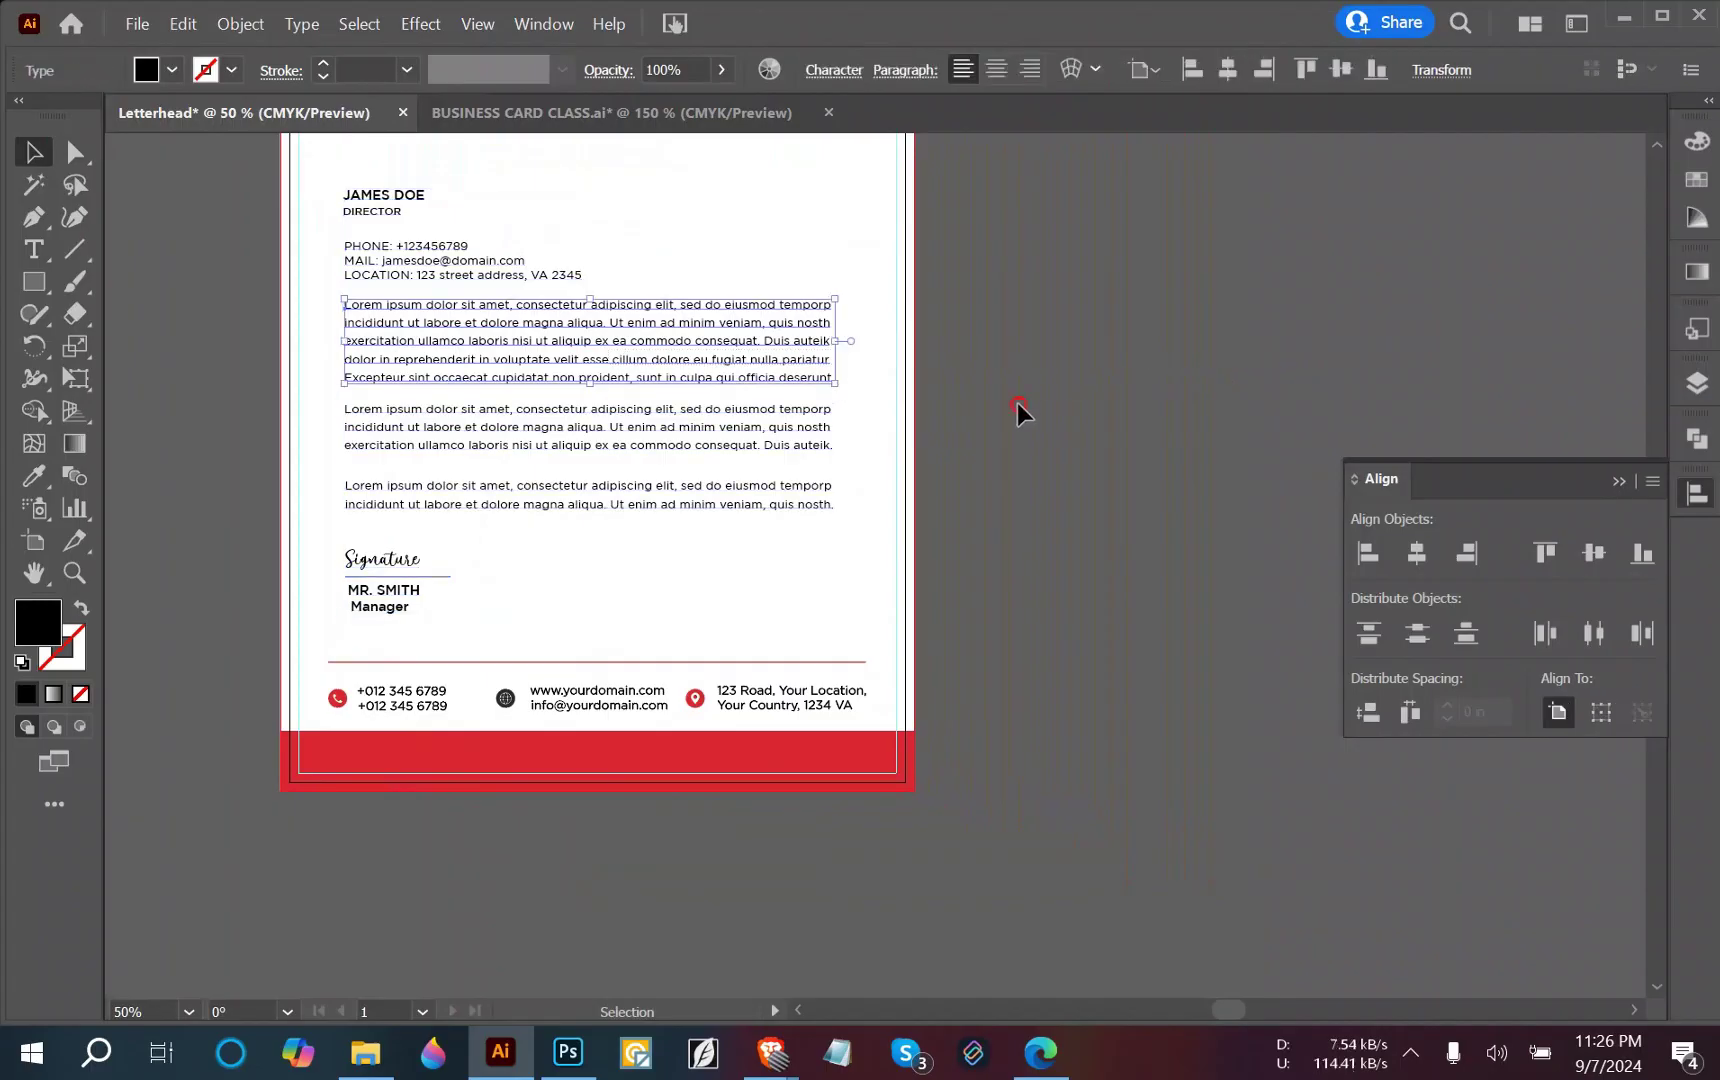
{"action": "mouse_move", "coordinate": [542, 598]}
{"action": "left_mouse_down"}
{"action": "mouse_move", "coordinate": [352, 184]}
{"action": "mouse_move", "coordinate": [1320, 352]}
{"action": "mouse_move", "coordinate": [1251, 303]}
{"action": "left_mouse_up"}
{"action": "left_click", "coordinate": [576, 370]}
{"action": "left_click", "coordinate": [426, 614]}
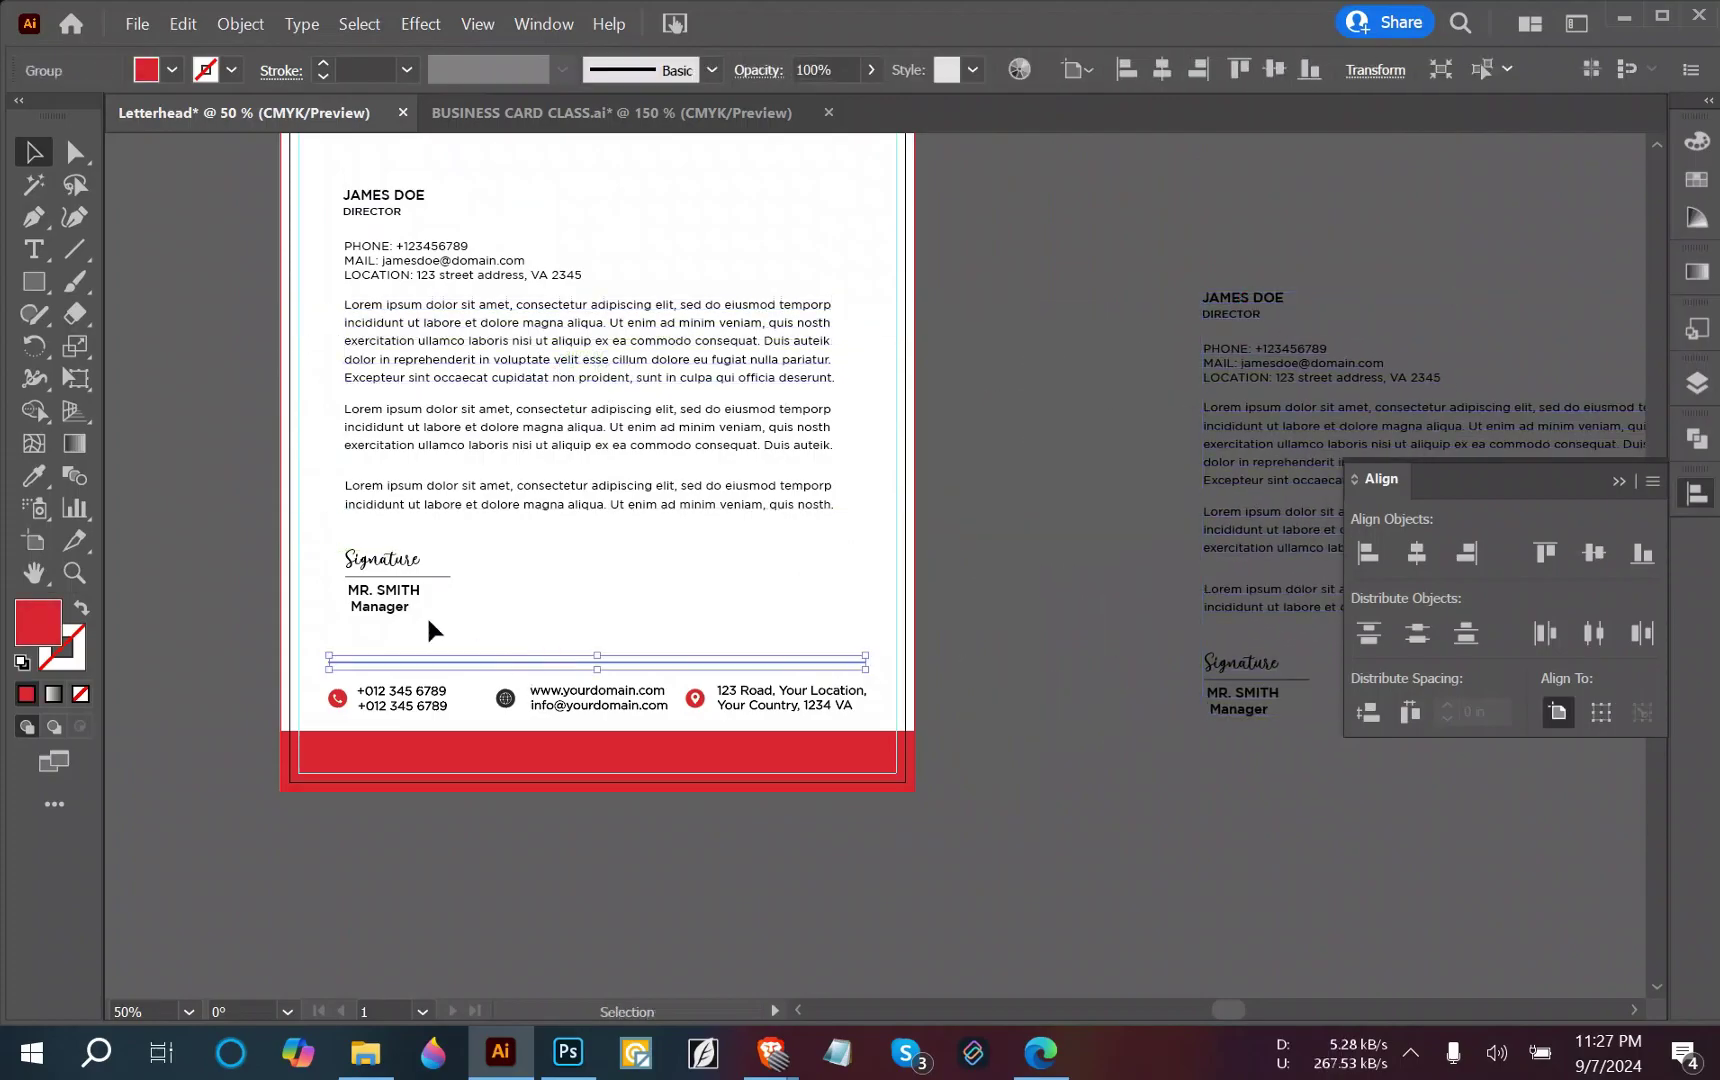
Convert all the letter text on the artboard to outlines, leaving the signature line out of the selection.
{"action": "mouse_move", "coordinate": [472, 617]}
{"action": "left_mouse_down"}
{"action": "mouse_move", "coordinate": [362, 352]}
{"action": "mouse_move", "coordinate": [330, 160]}
{"action": "left_mouse_up"}
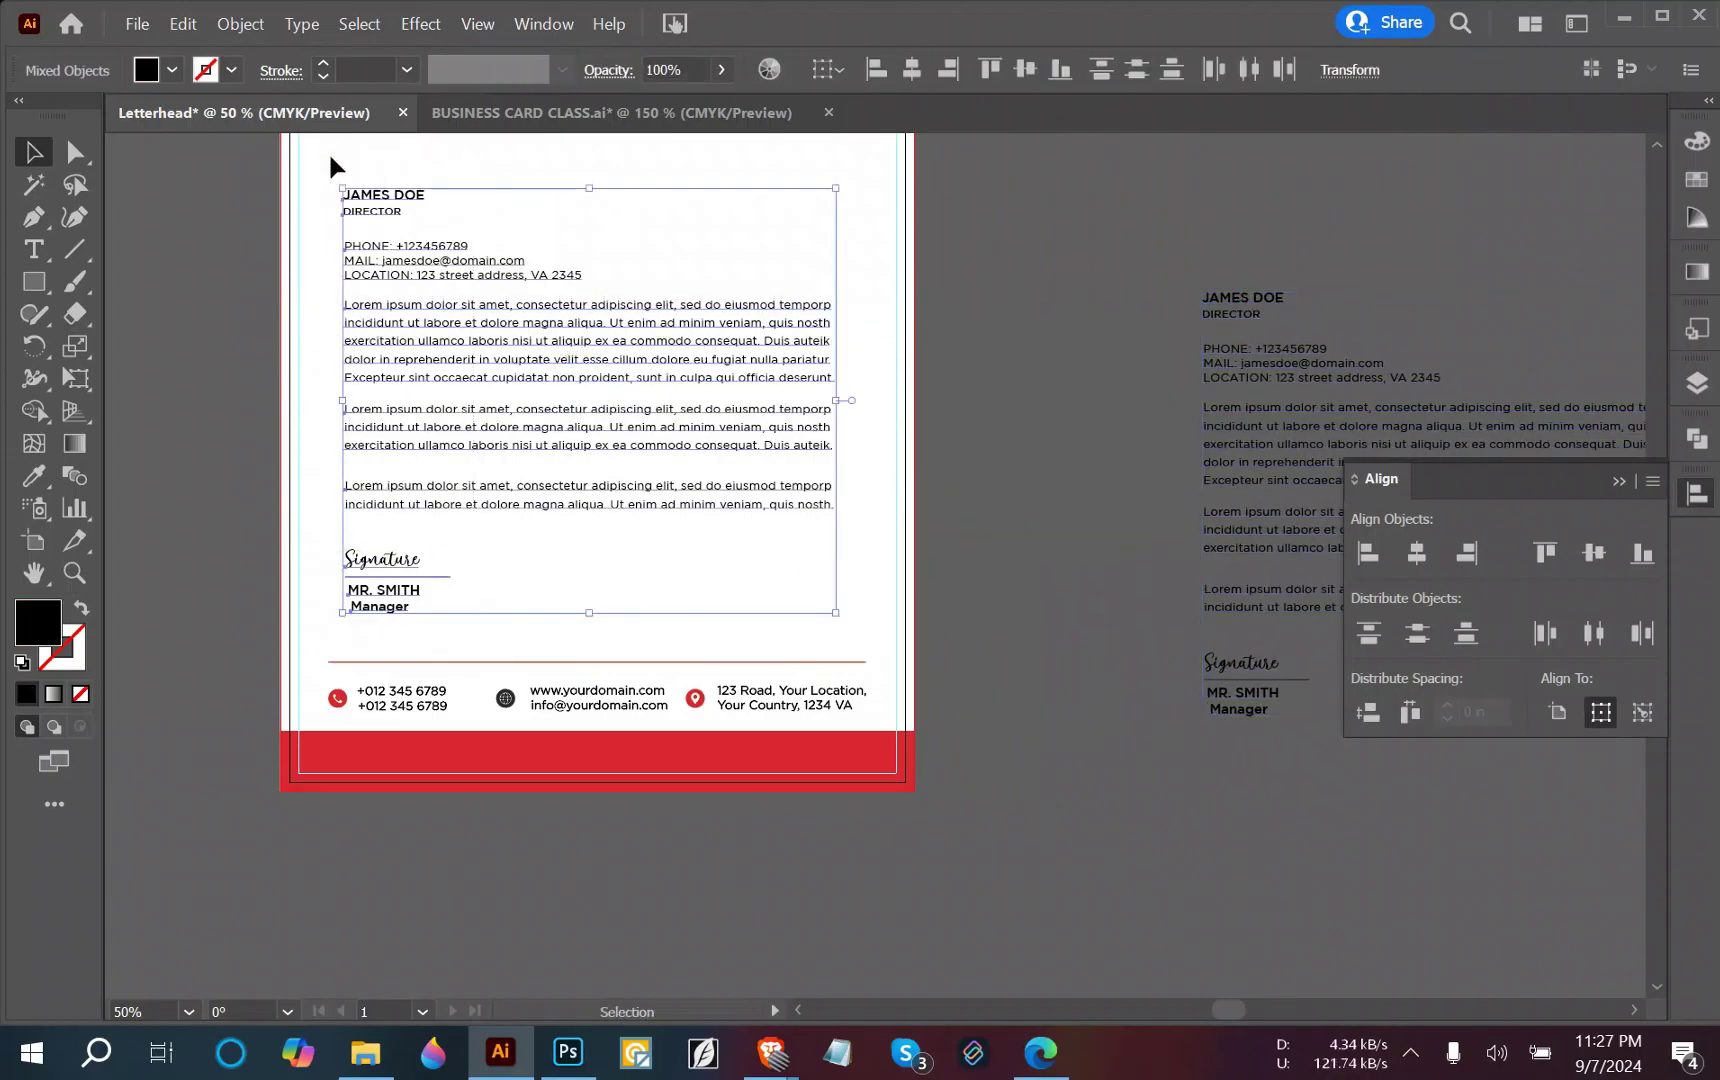
{"action": "left_click", "coordinate": [425, 579], "text": "shift"}
{"action": "right_click", "coordinate": [490, 350]}
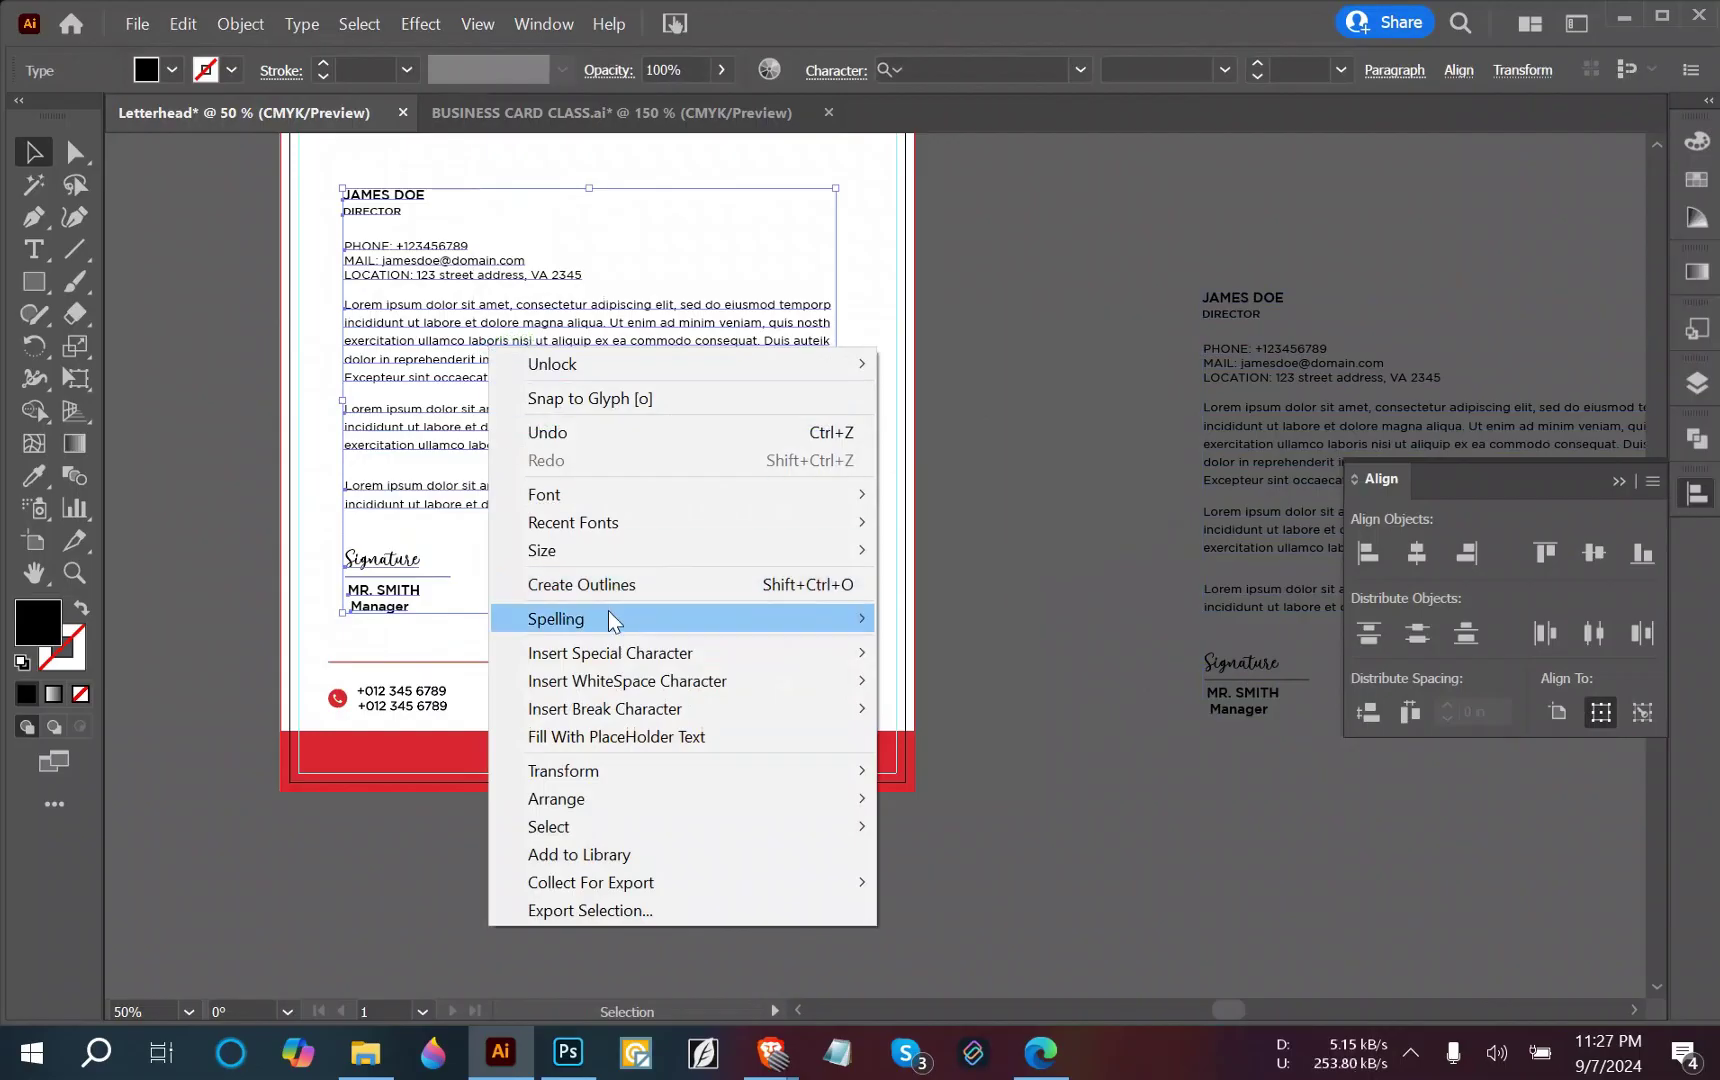
{"action": "left_click", "coordinate": [712, 586]}
{"action": "left_click", "coordinate": [736, 589]}
{"action": "left_click", "coordinate": [425, 586]}
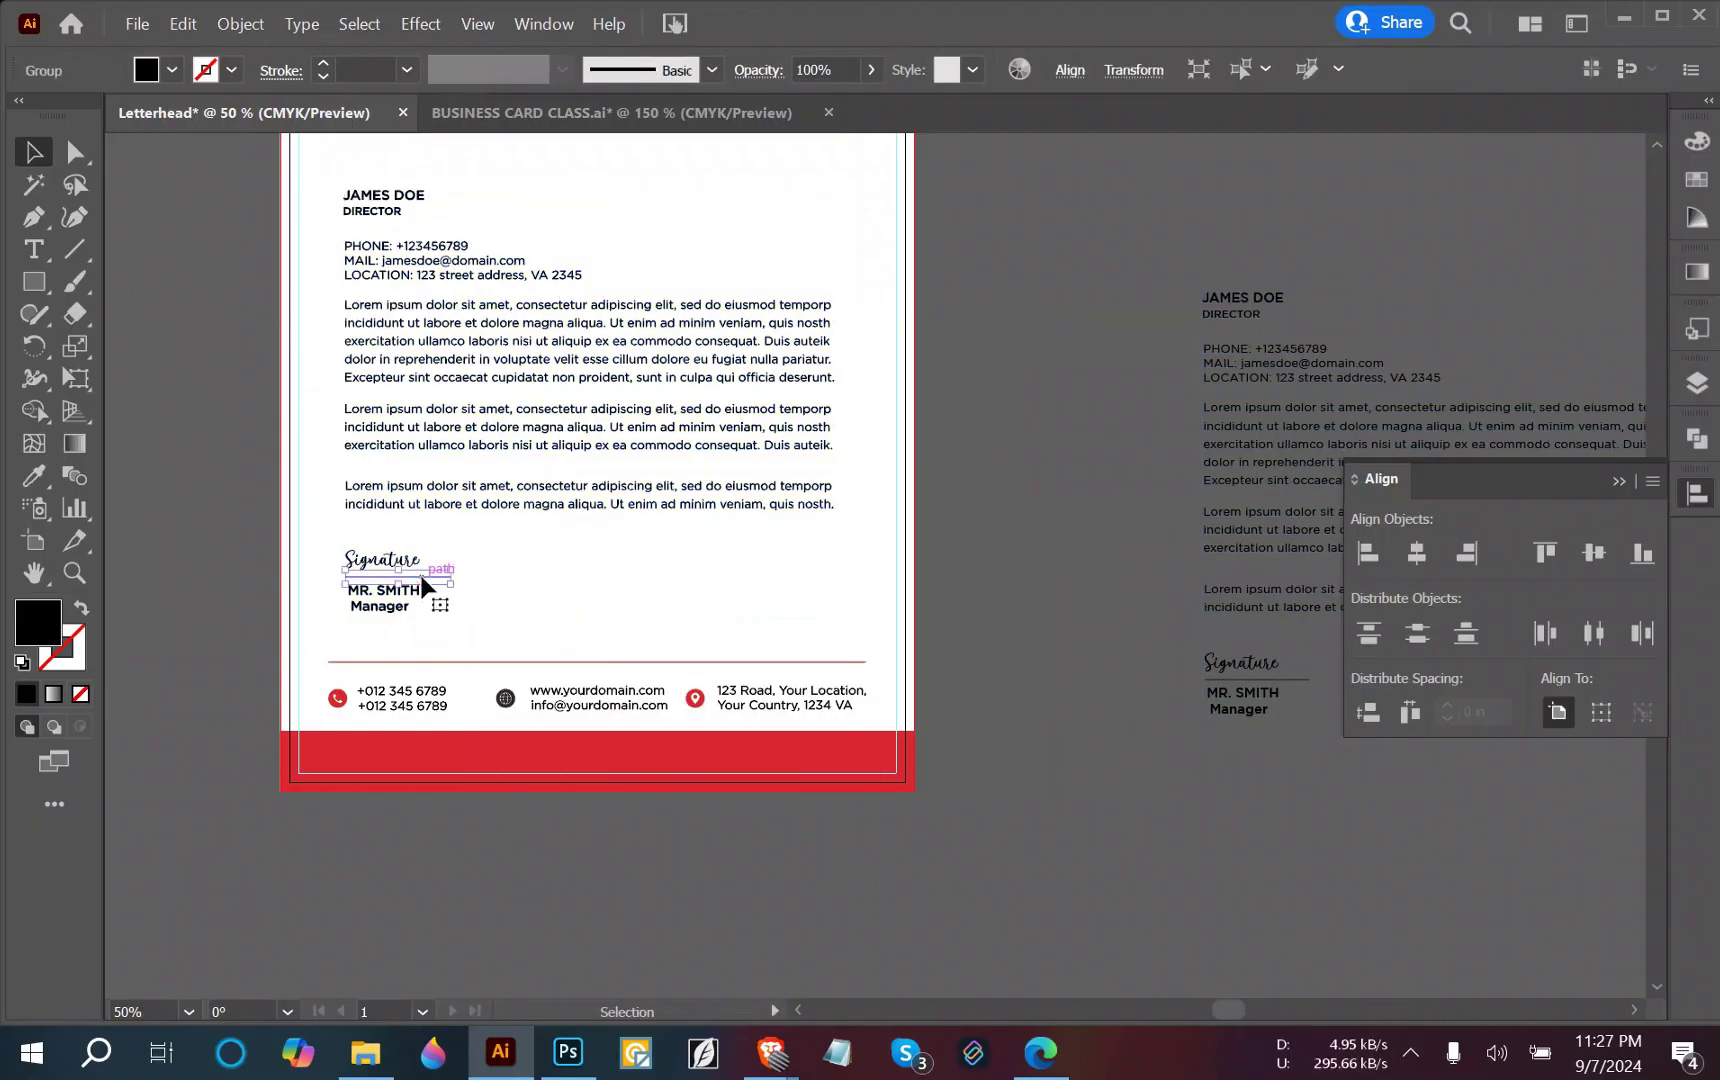
{"action": "left_click", "coordinate": [486, 621]}
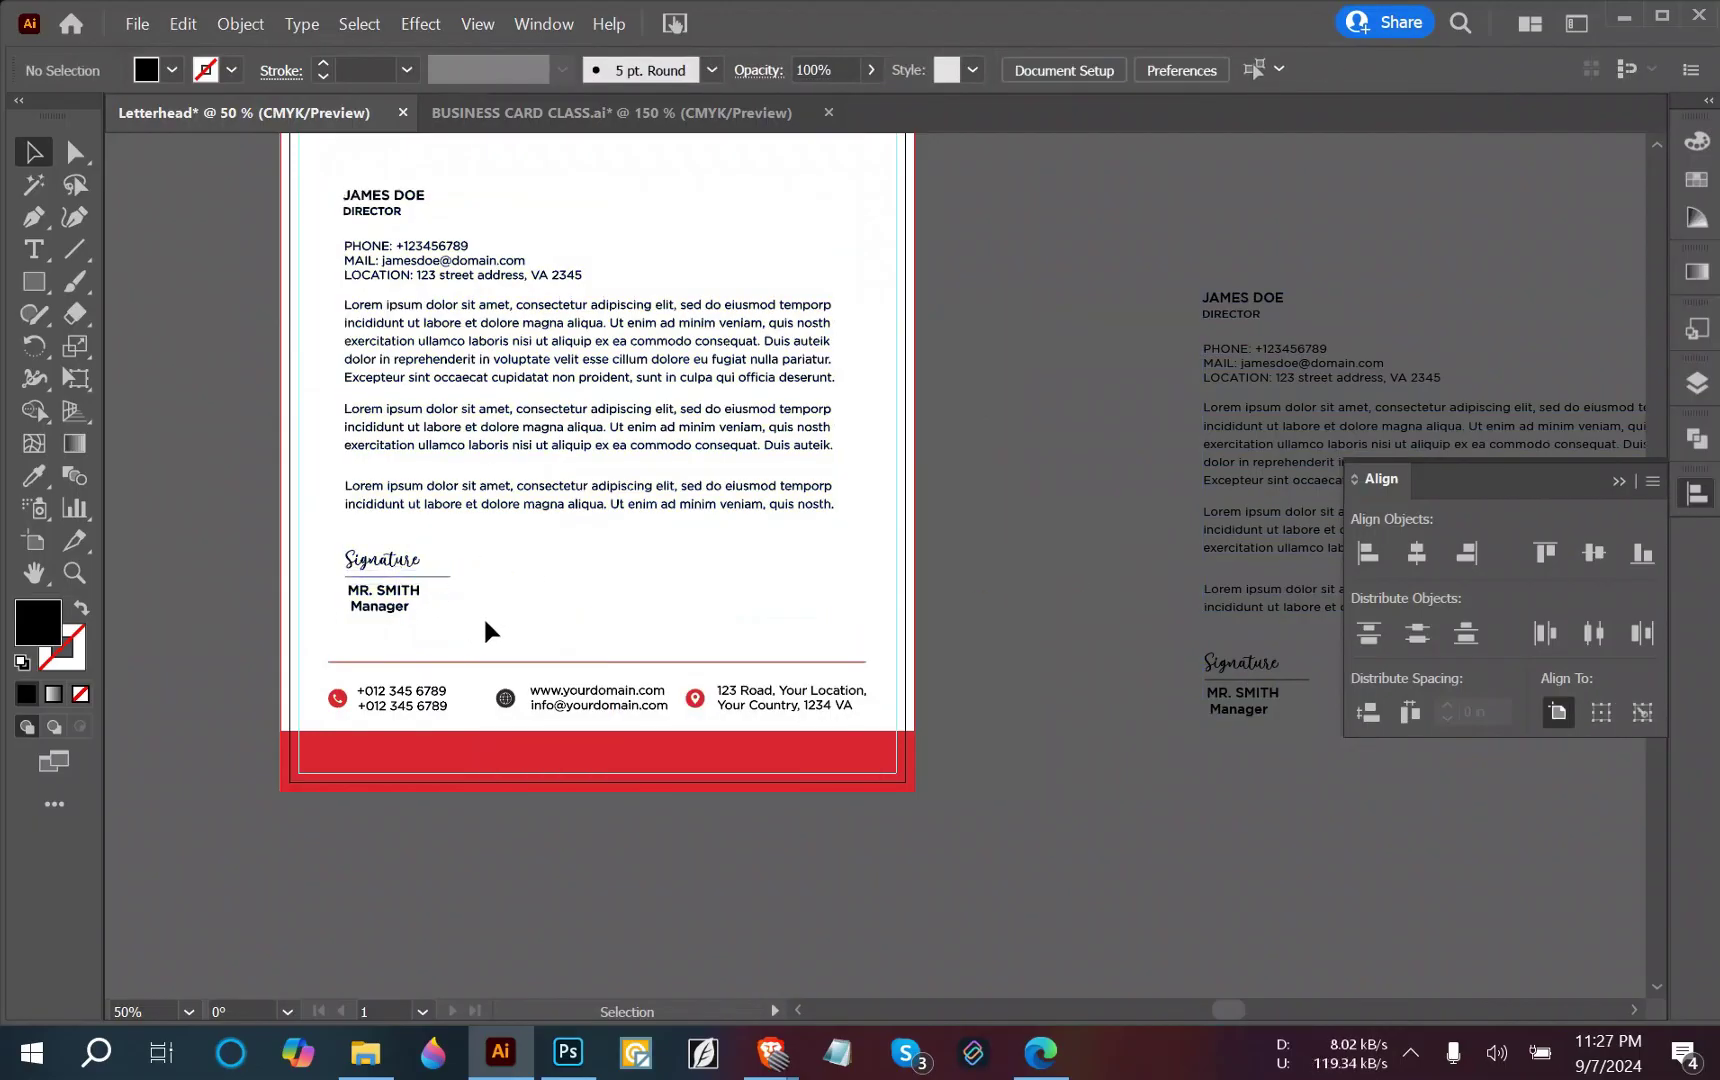
Align the left edges of all the outlined text blocks and the signature line on the artboard.
{"action": "left_click_drag", "start_coordinate": [484, 620], "coordinate": [332, 167]}
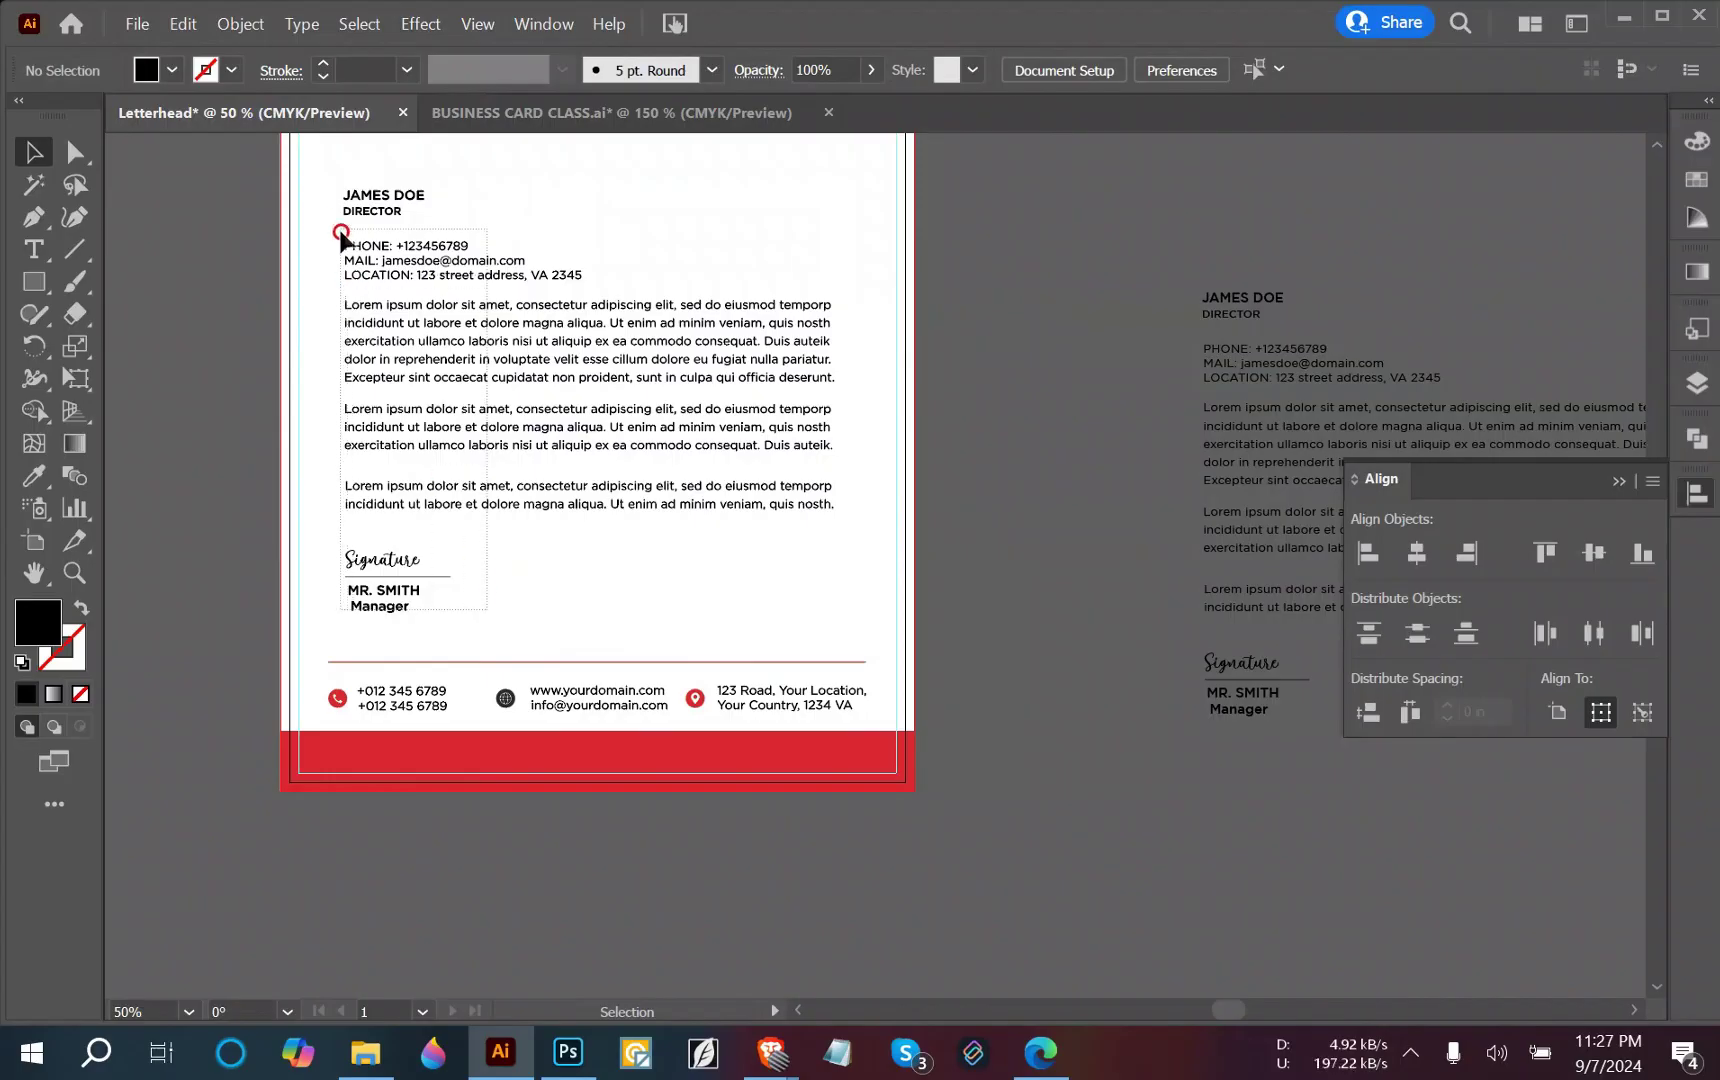
{"action": "left_click", "coordinate": [340, 196]}
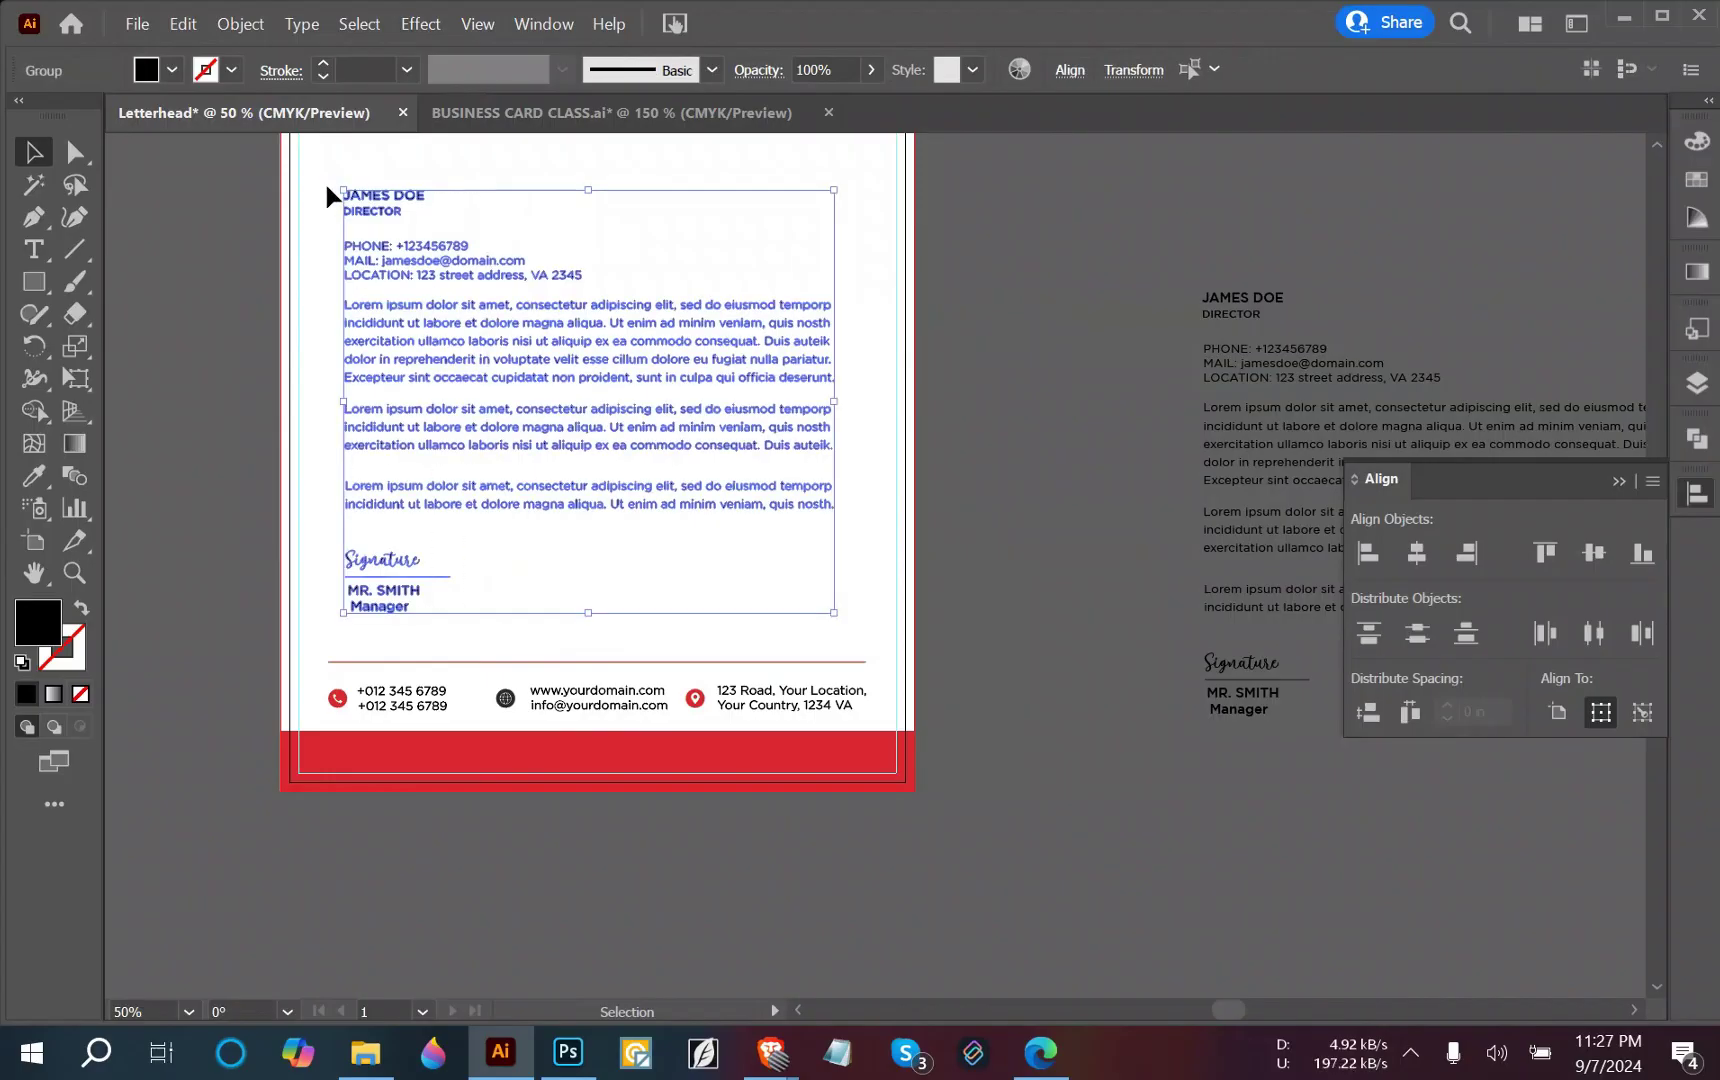
{"action": "left_click", "coordinate": [1368, 553]}
{"action": "left_click", "coordinate": [1060, 492]}
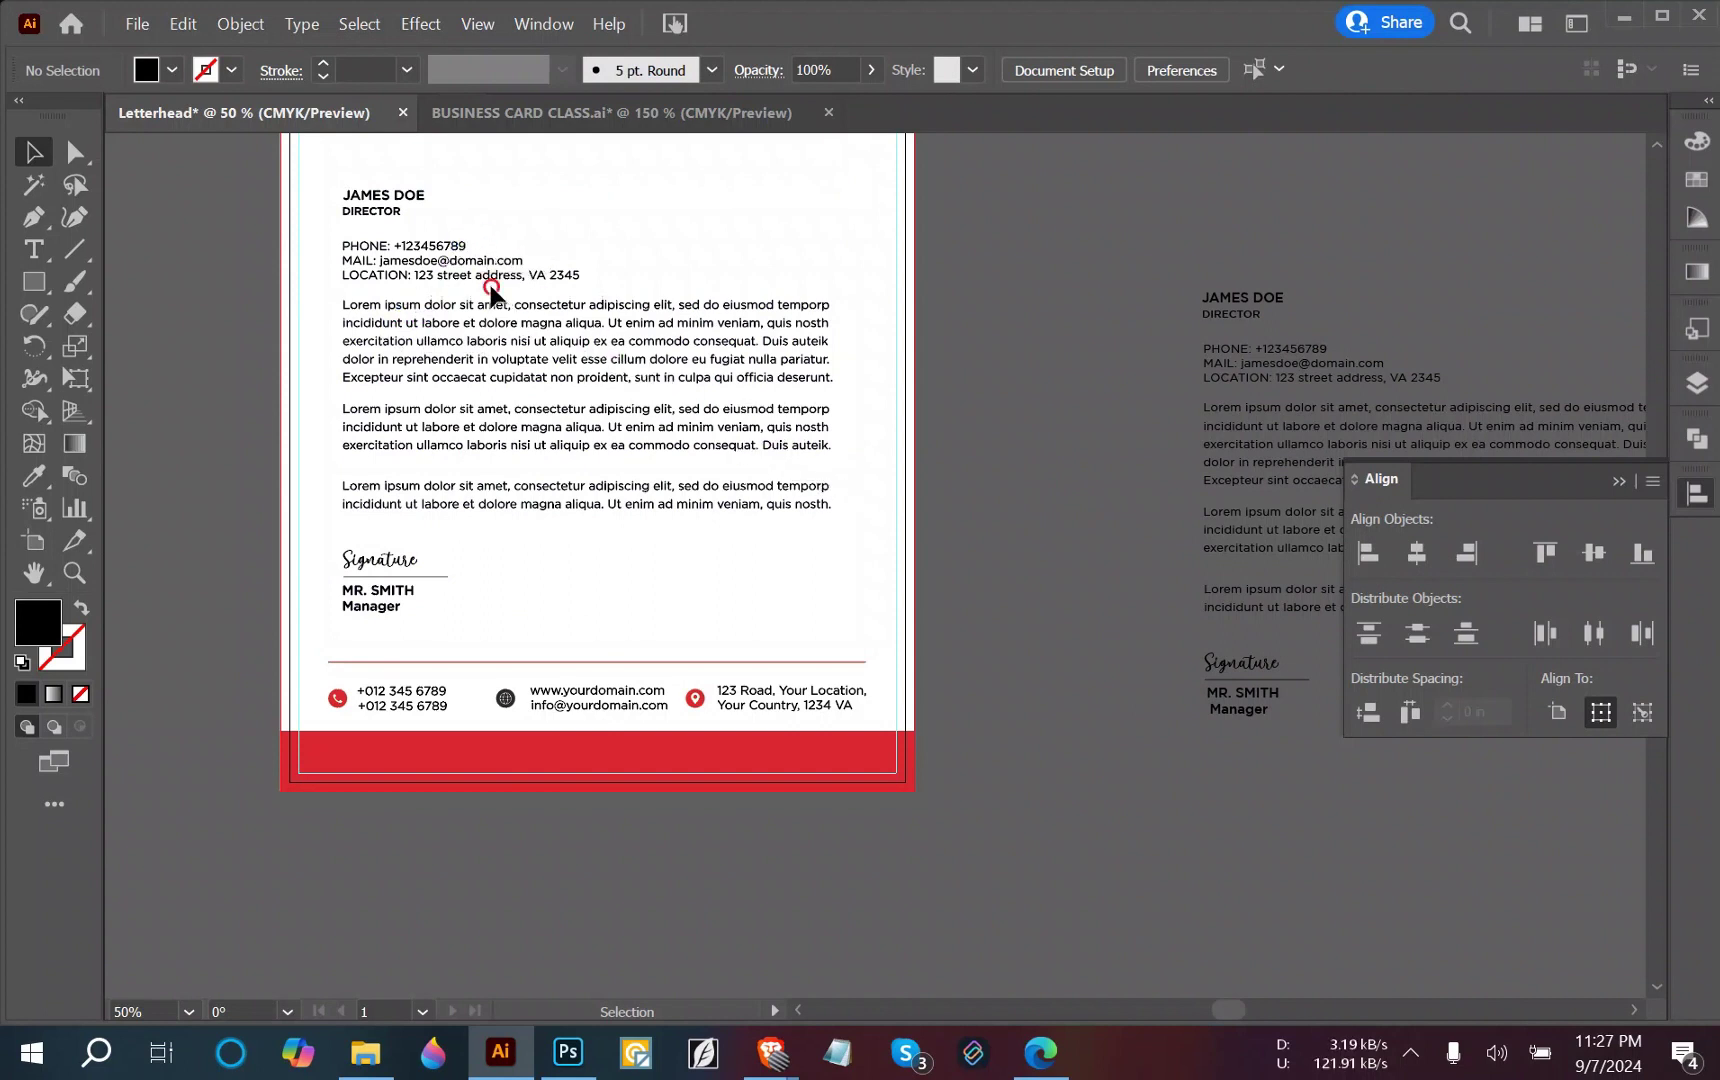
Nudge the phone, mail and location block up closer to the DIRECTOR line.
{"action": "left_click", "coordinate": [392, 228]}
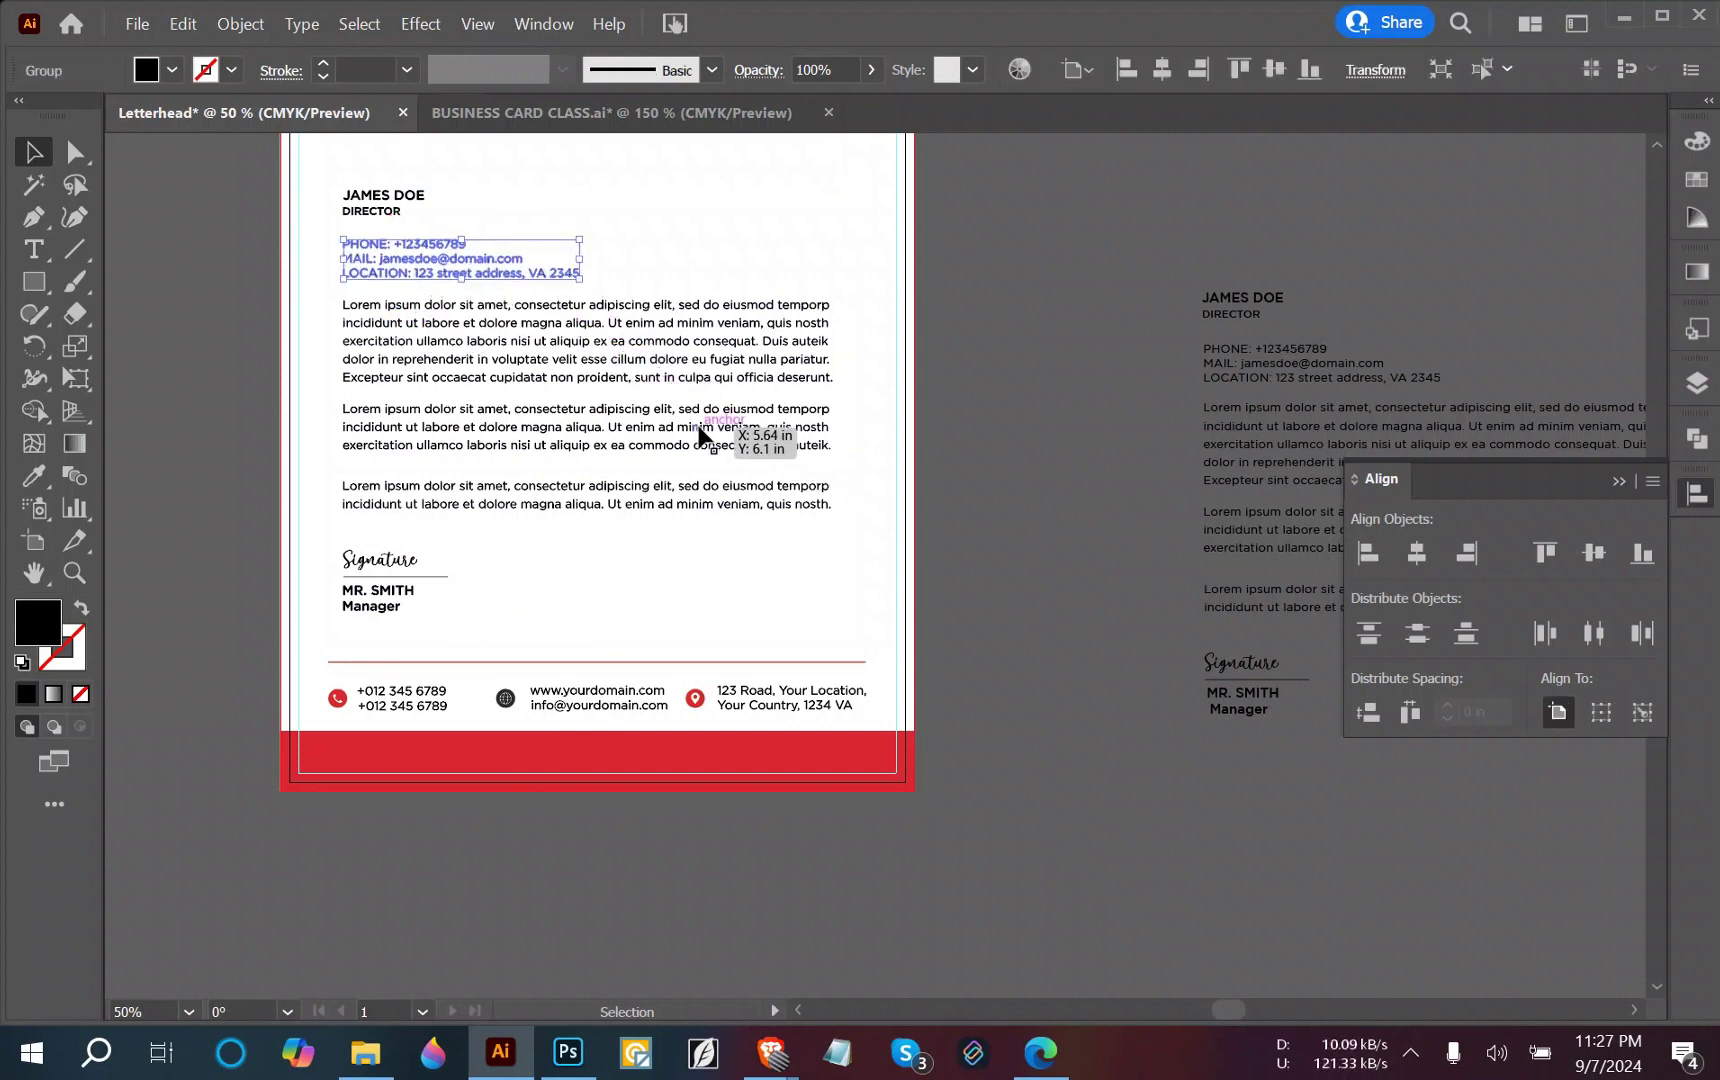
{"action": "key", "text": "Up"}
{"action": "key", "text": "Up"}
{"action": "key", "text": "Up"}
{"action": "key", "text": "Up"}
{"action": "key", "text": "Up"}
{"action": "key", "text": "Up"}
{"action": "key", "text": "Up"}
{"action": "key", "text": "Up"}
{"action": "key", "text": "Up"}
{"action": "key", "text": "Up"}
{"action": "left_click", "coordinate": [684, 258]}
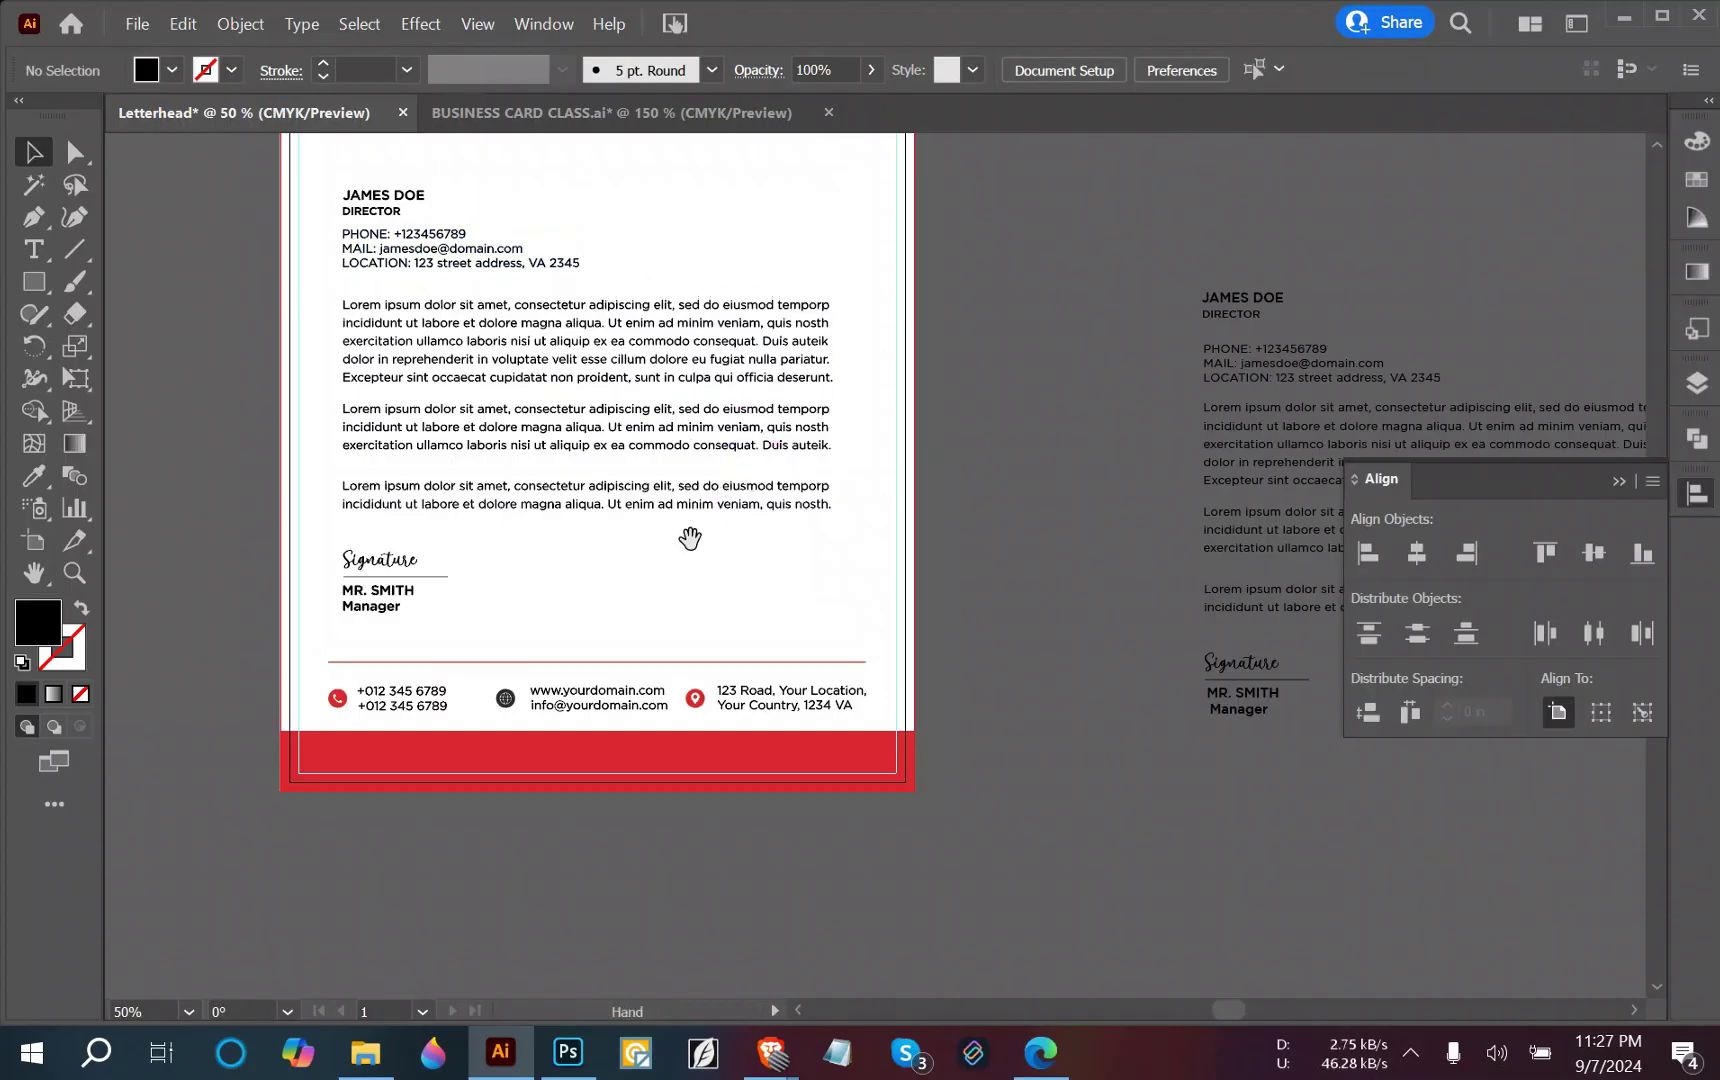
Nudge the name heading, DIRECTOR line and contact details up together by three increments, away from the body text.
{"action": "left_click_drag", "start_coordinate": [691, 538], "coordinate": [856, 666]}
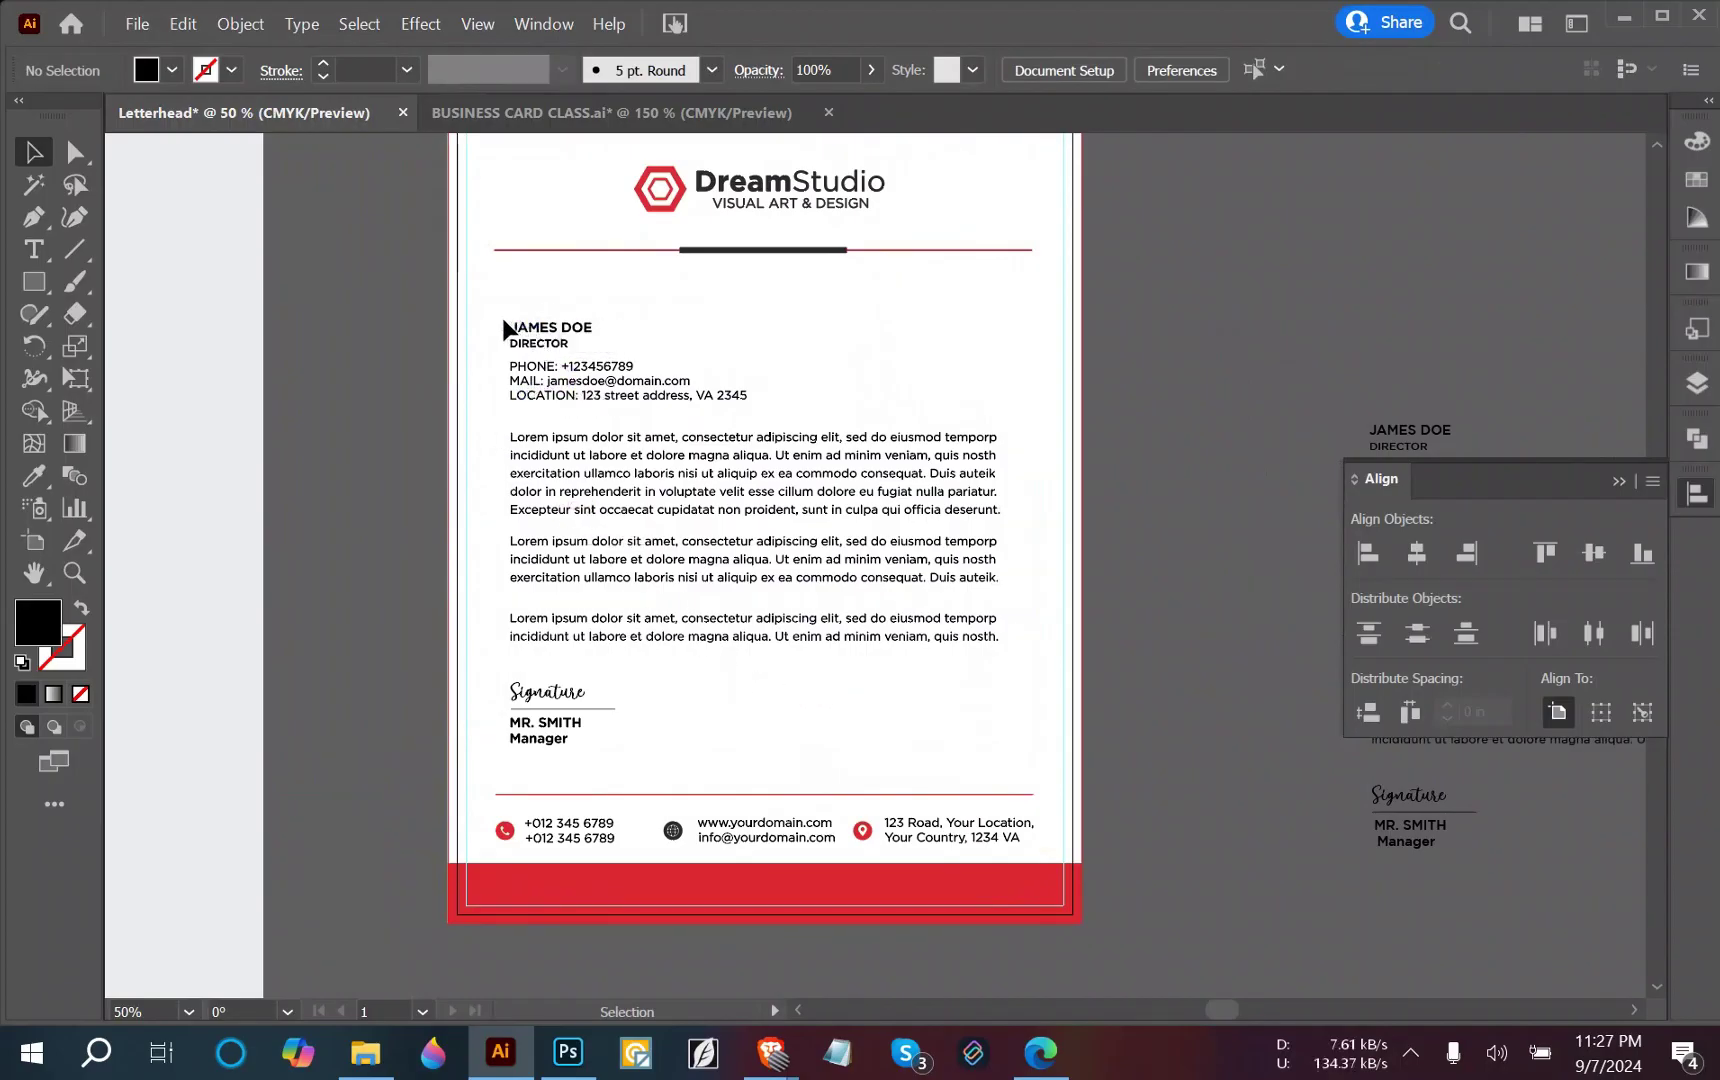
{"action": "left_click_drag", "start_coordinate": [500, 319], "coordinate": [792, 422]}
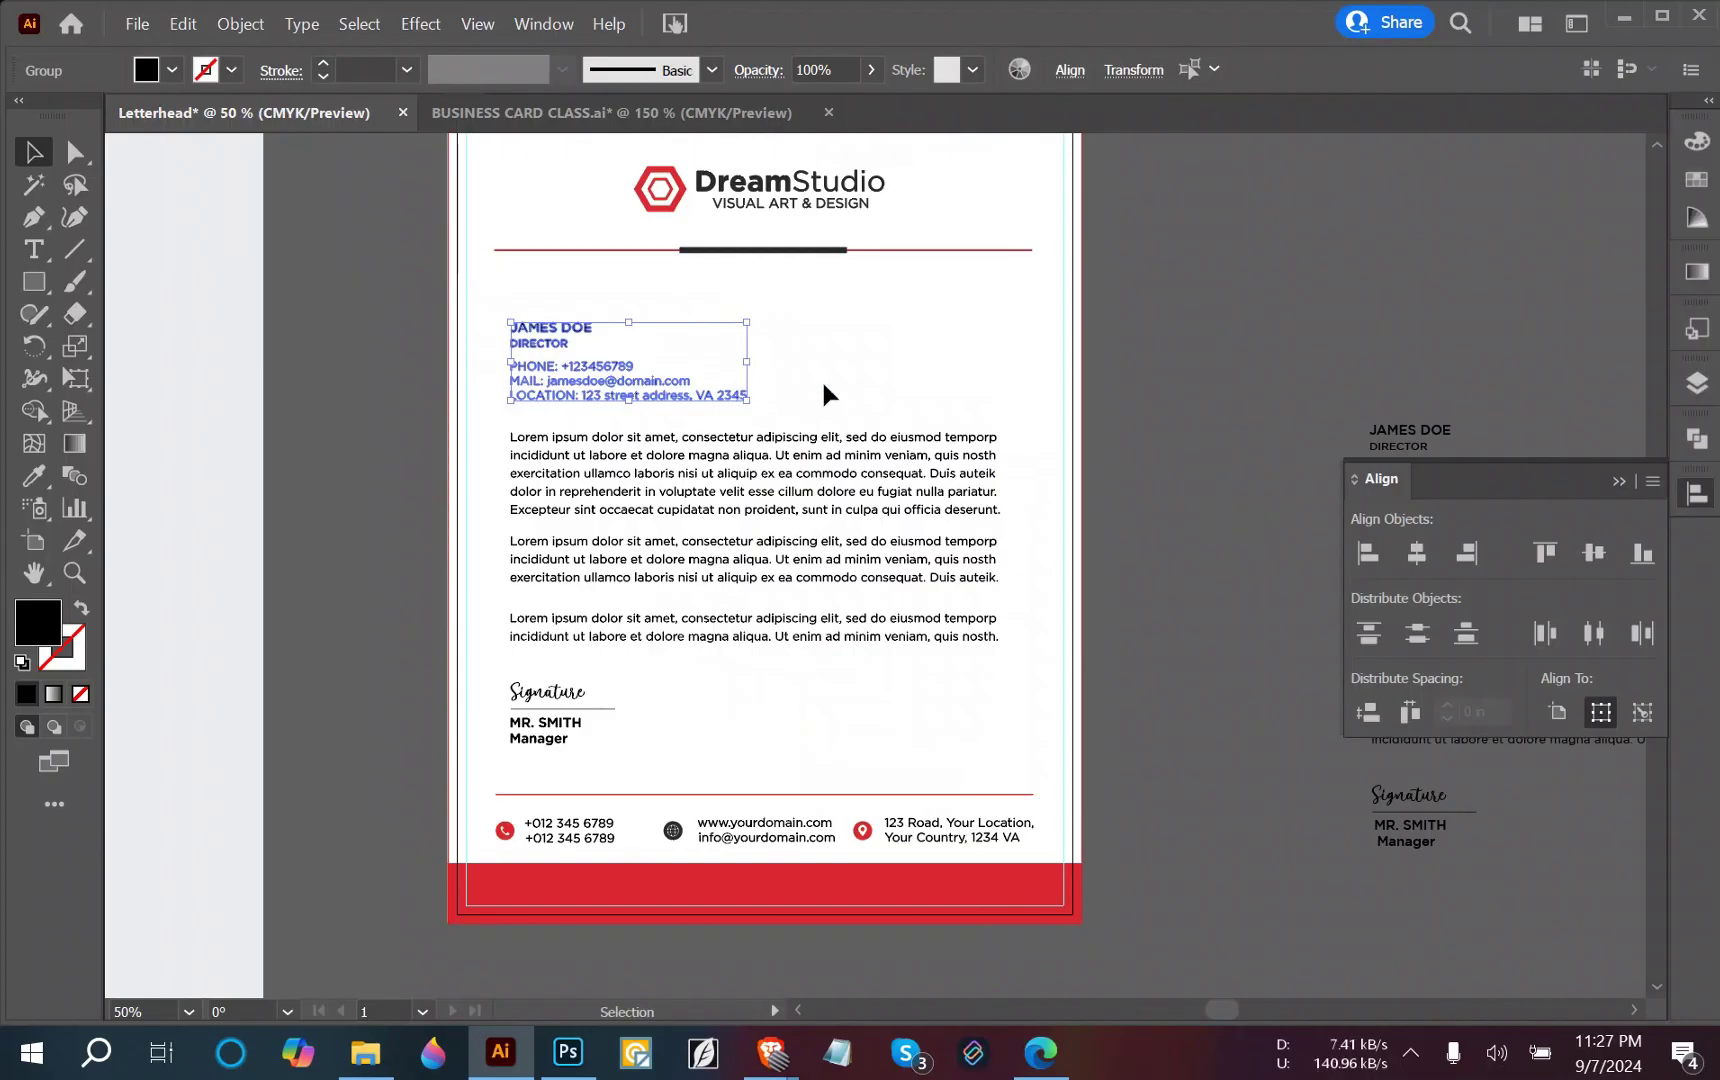
{"action": "left_click", "coordinate": [881, 387]}
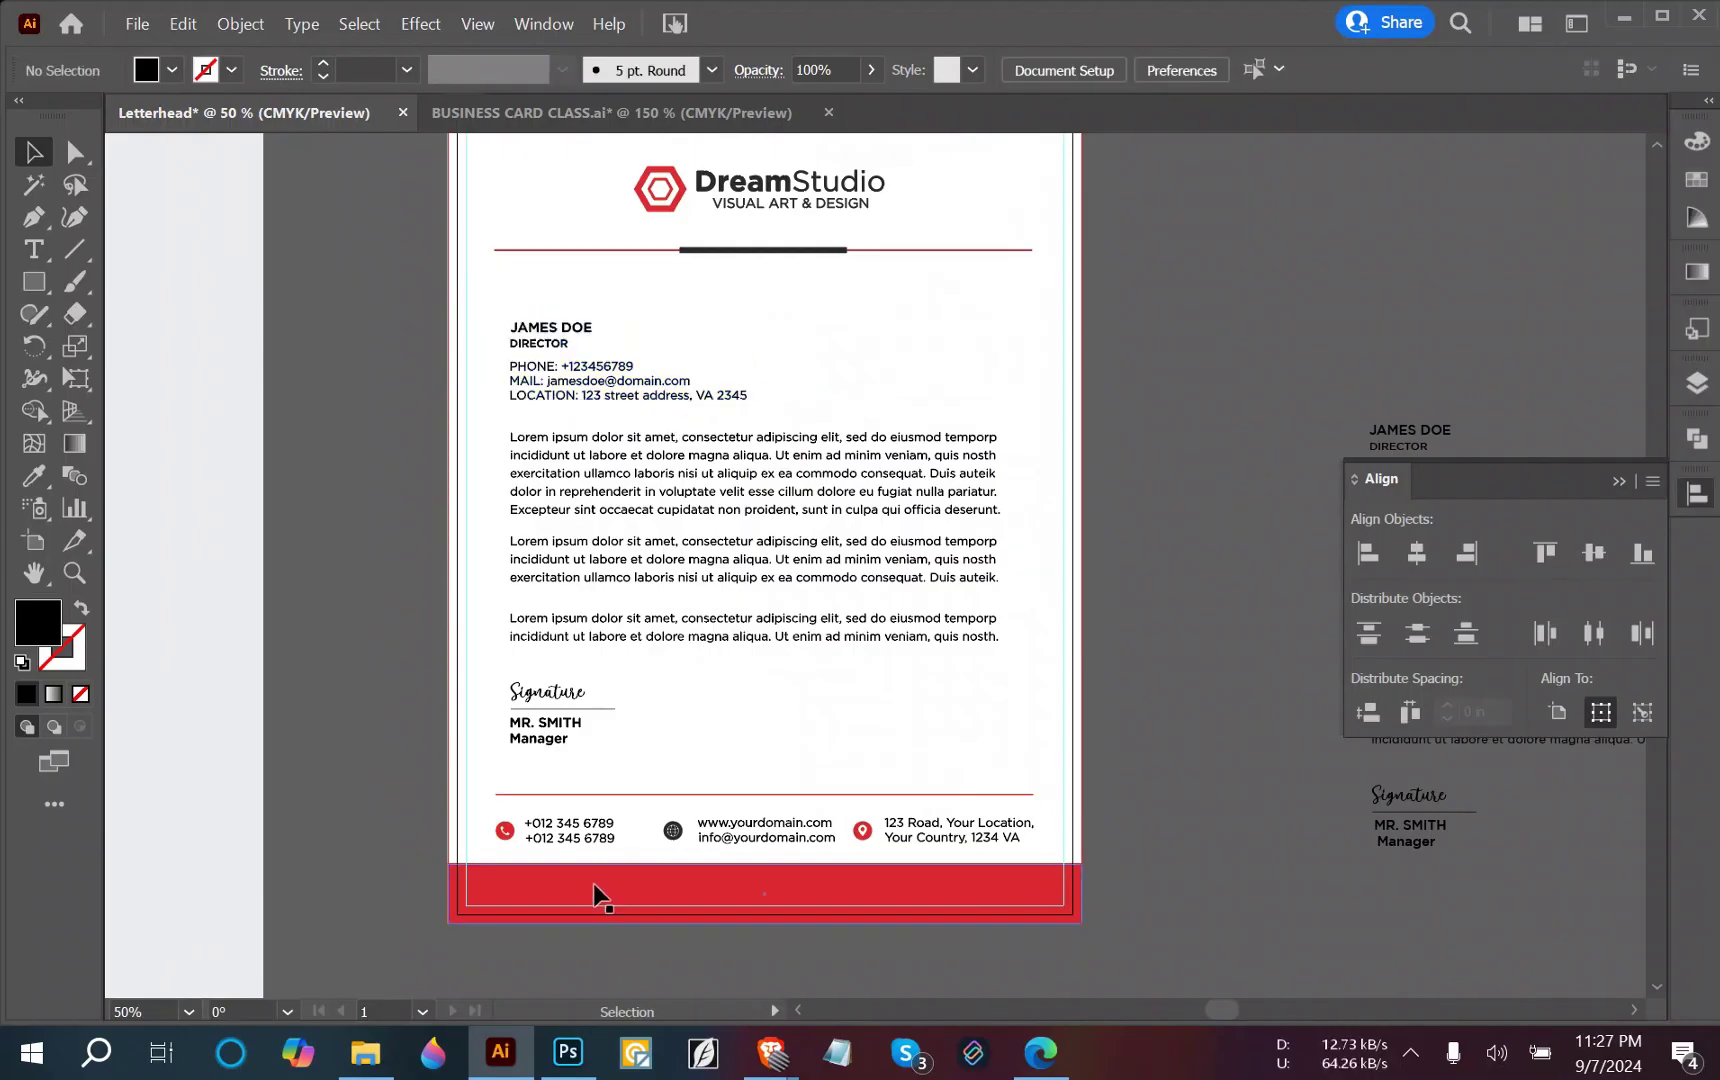
{"action": "left_click_drag", "start_coordinate": [637, 772], "coordinate": [637, 772]}
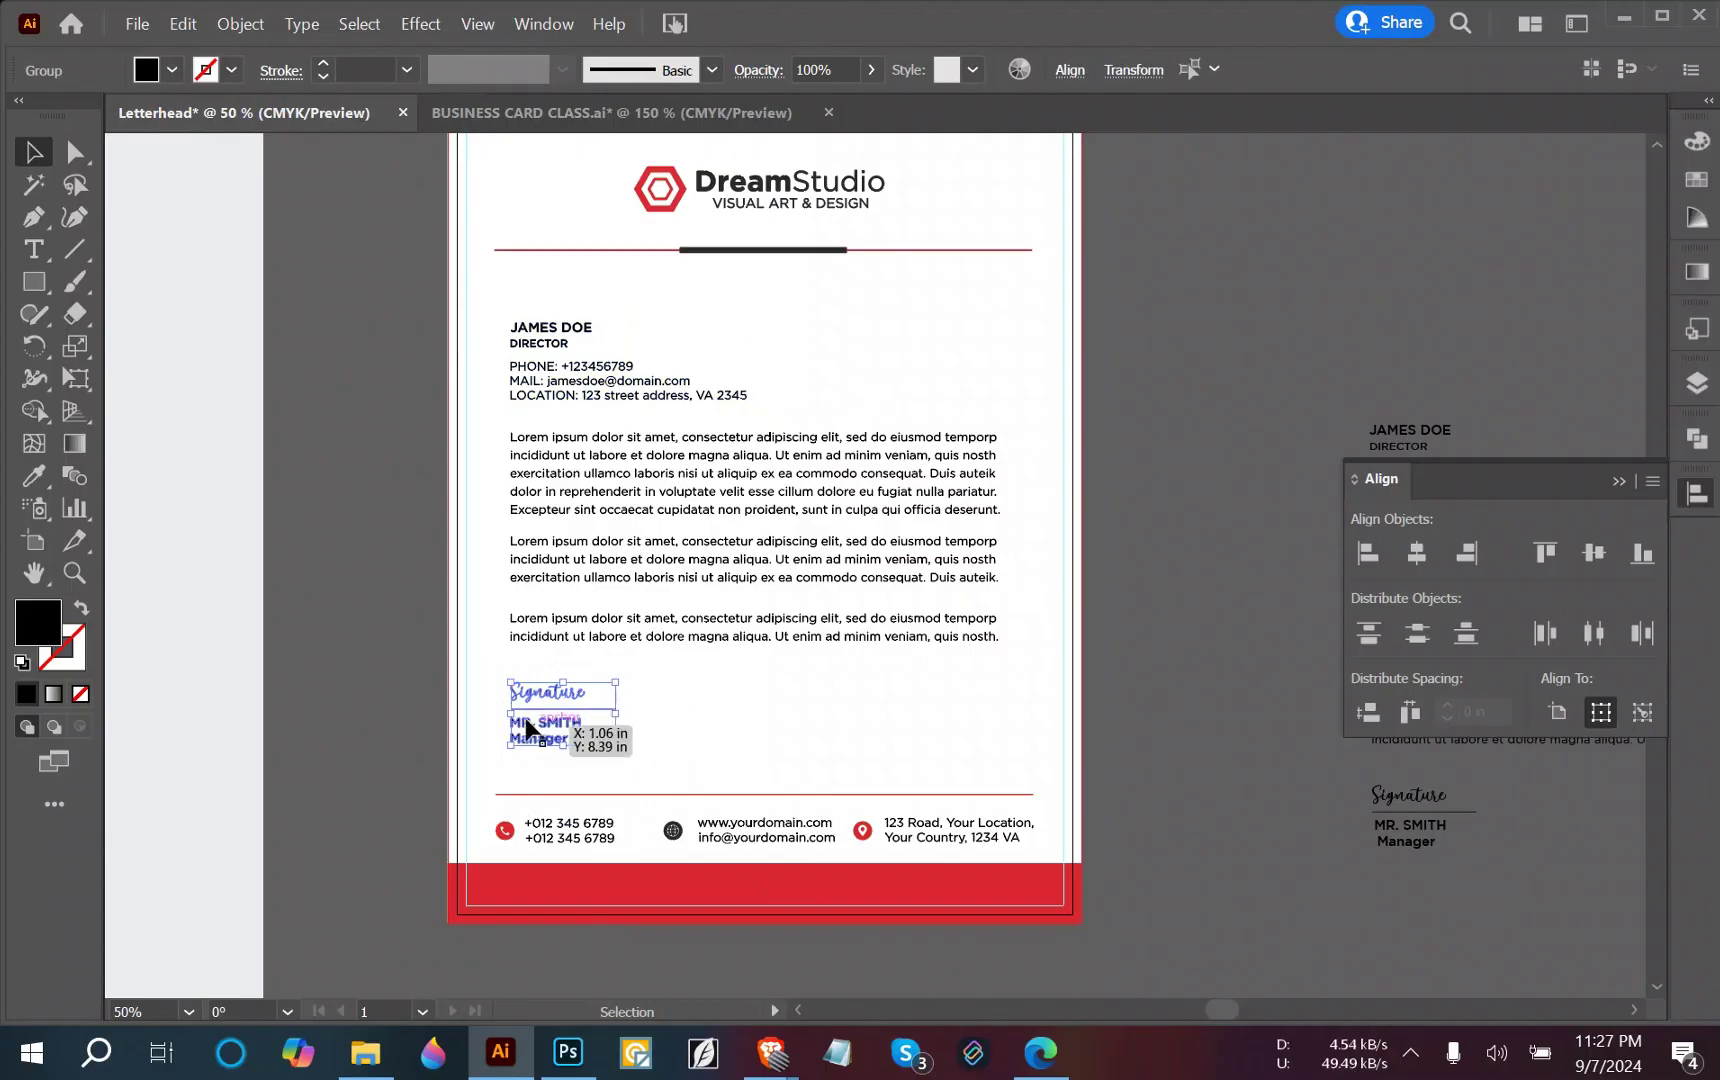
{"action": "left_click", "coordinate": [675, 722]}
{"action": "left_click", "coordinate": [494, 683]}
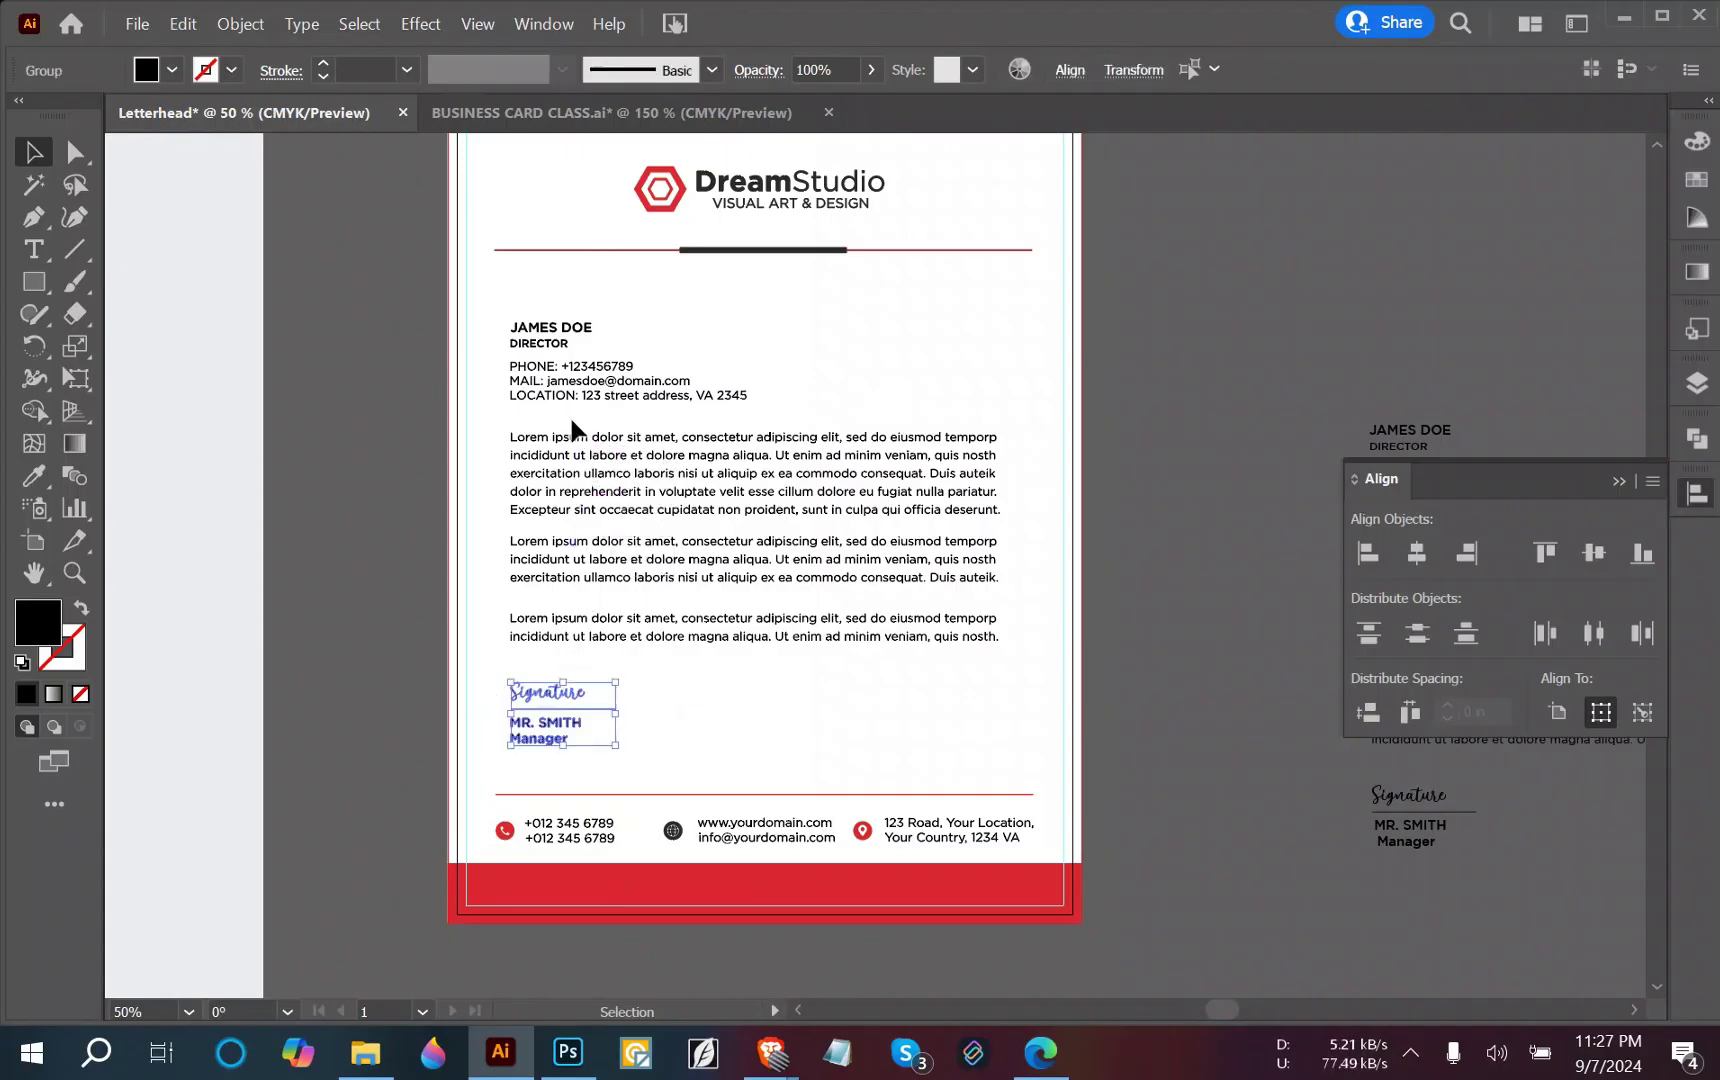
{"action": "left_click_drag", "start_coordinate": [779, 403], "coordinate": [505, 316]}
{"action": "key", "text": "Up"}
{"action": "key", "text": "Up"}
{"action": "key", "text": "Up"}
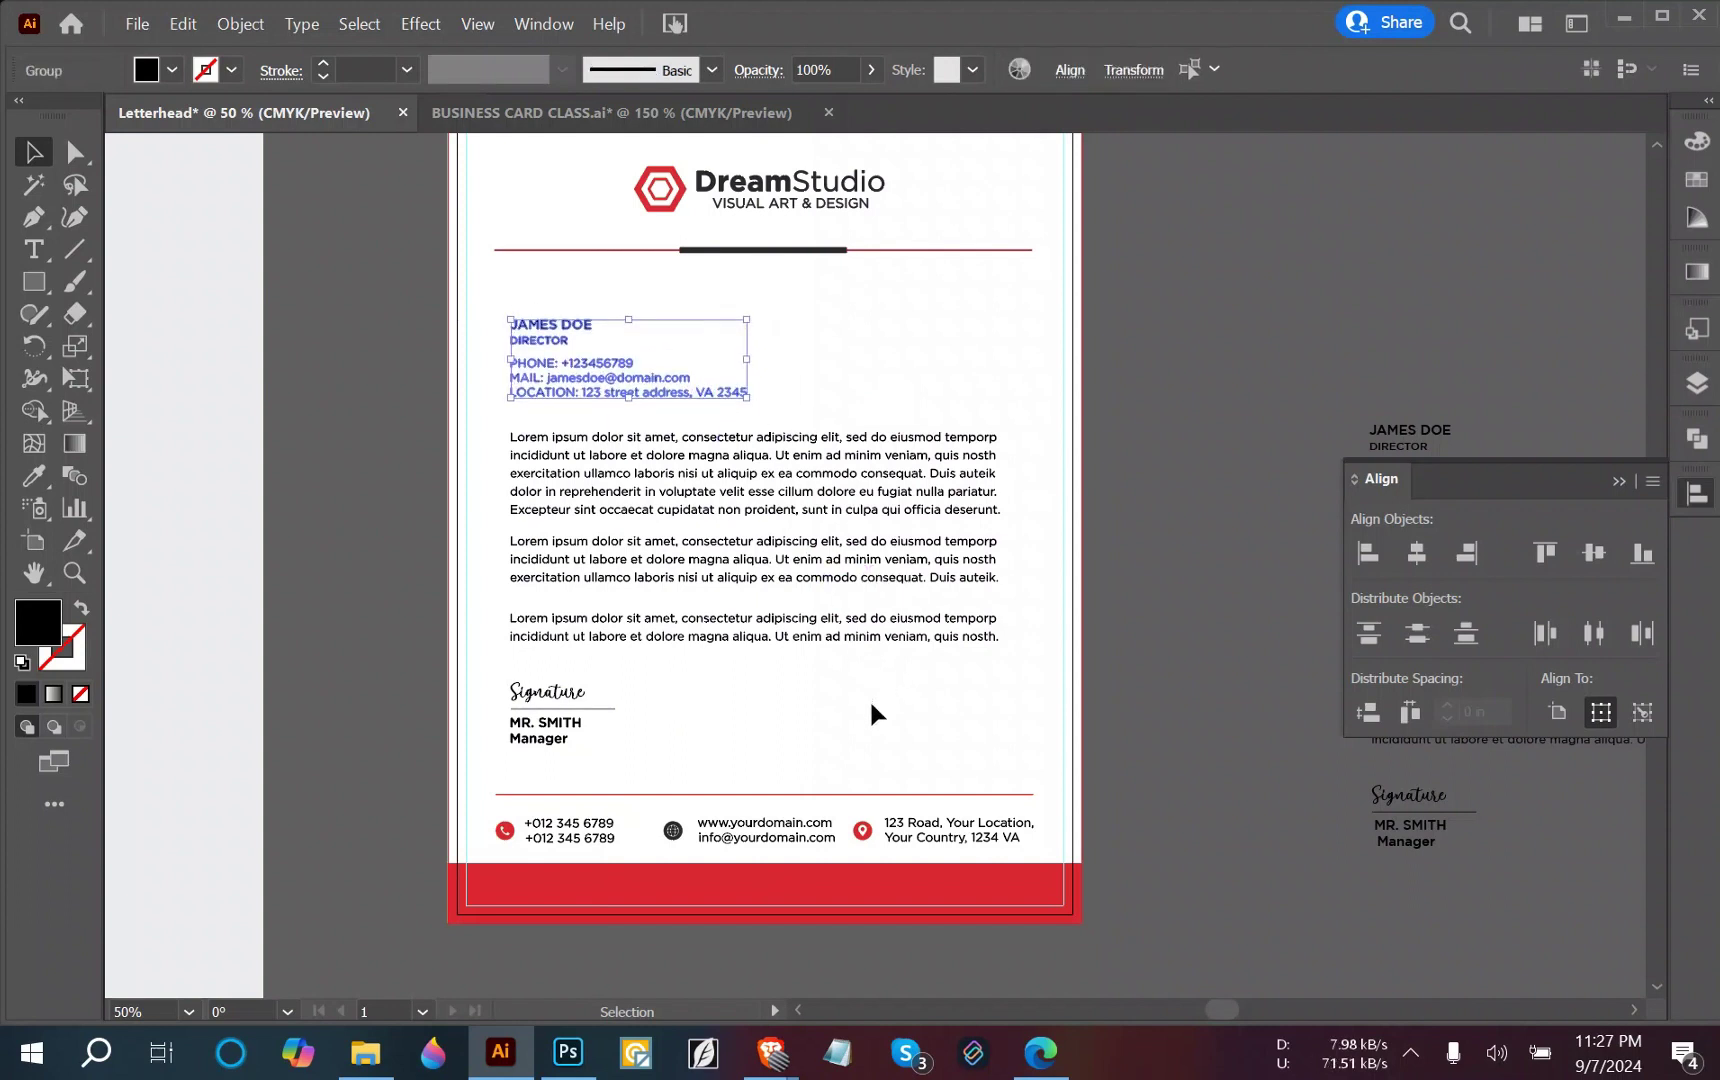
{"action": "left_click", "coordinate": [864, 706]}
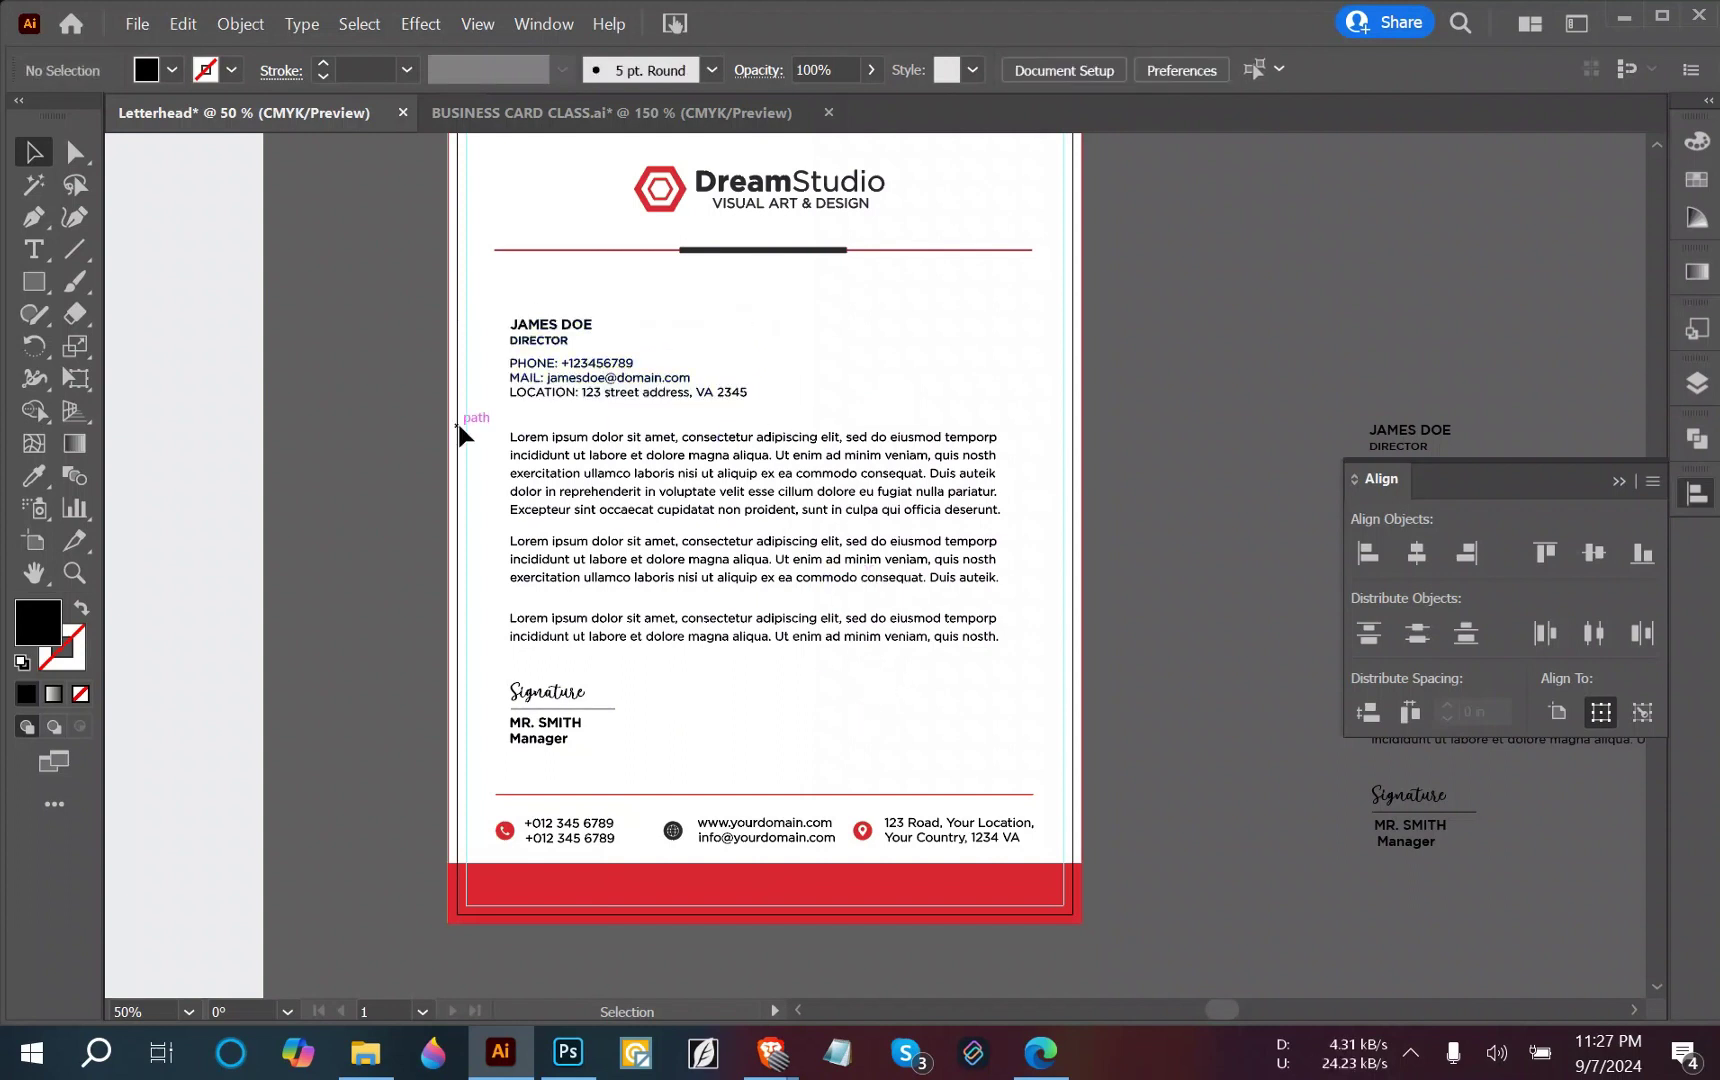
Group all the letter text with the signature block and centre the group horizontally on the artboard.
{"action": "mouse_move", "coordinate": [492, 295]}
{"action": "left_mouse_down"}
{"action": "mouse_move", "coordinate": [825, 695]}
{"action": "mouse_move", "coordinate": [1001, 745]}
{"action": "left_mouse_up"}
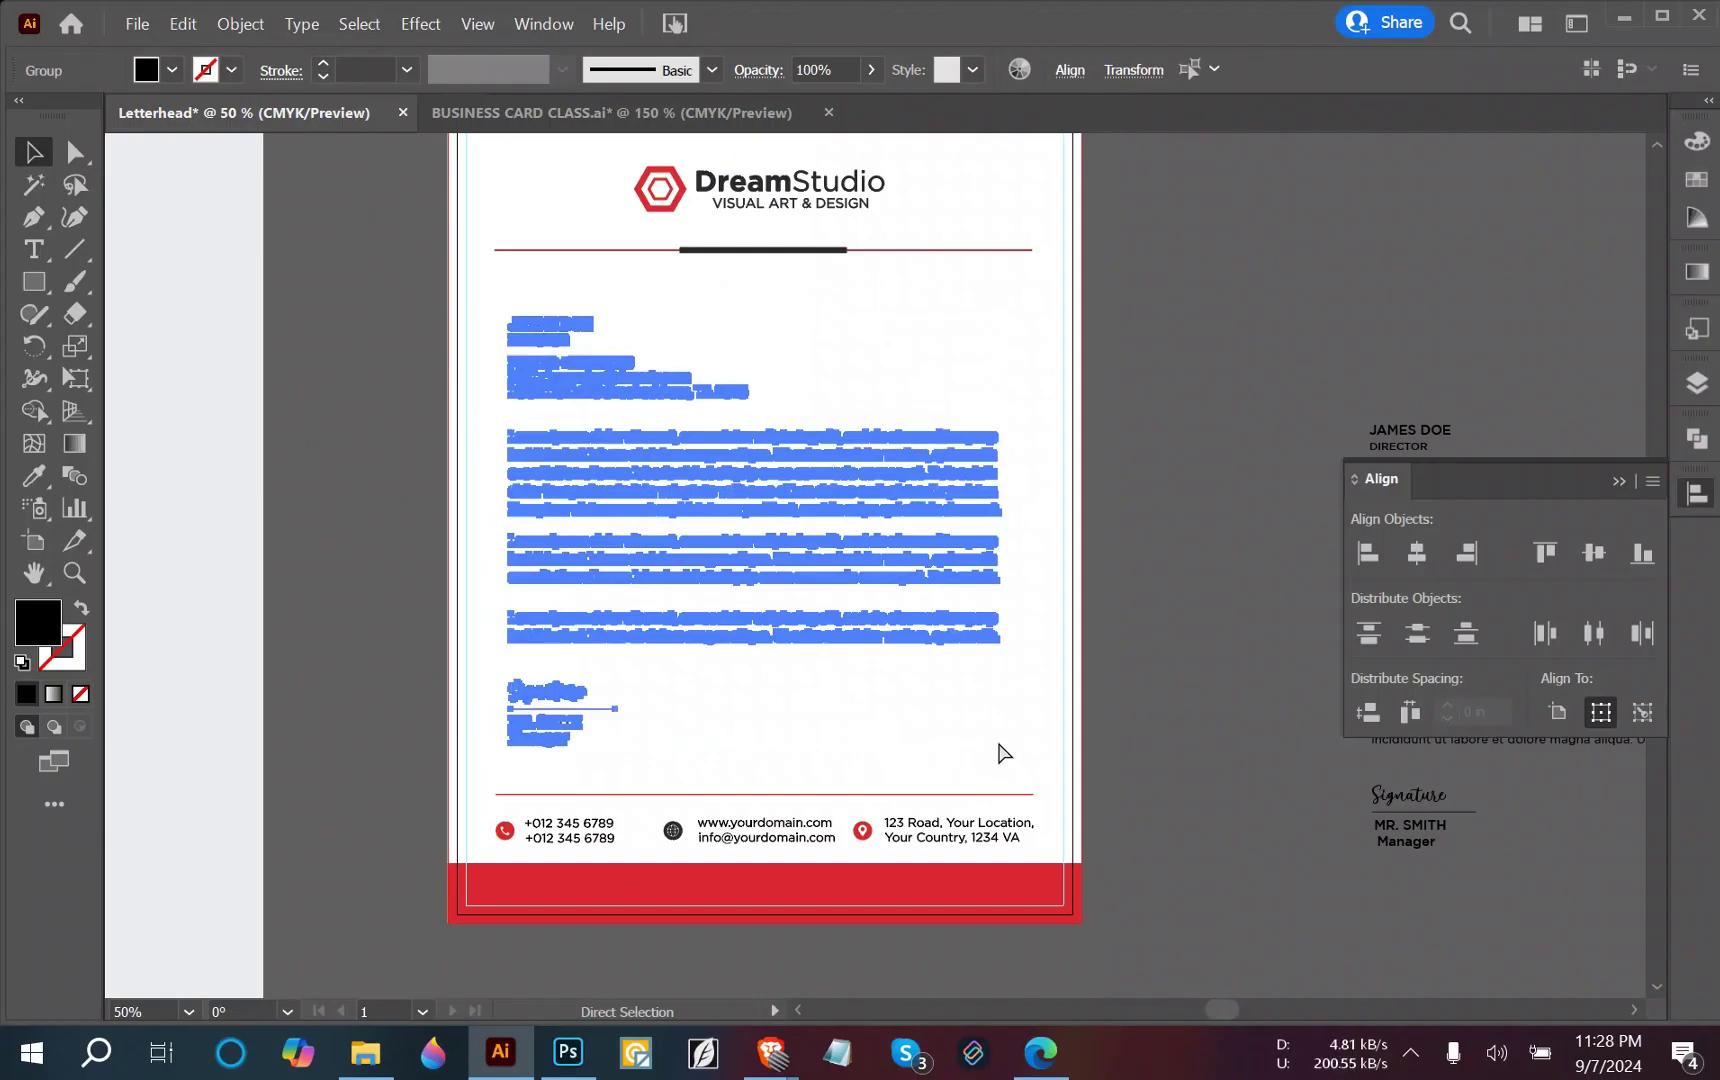
{"action": "key", "text": "v"}
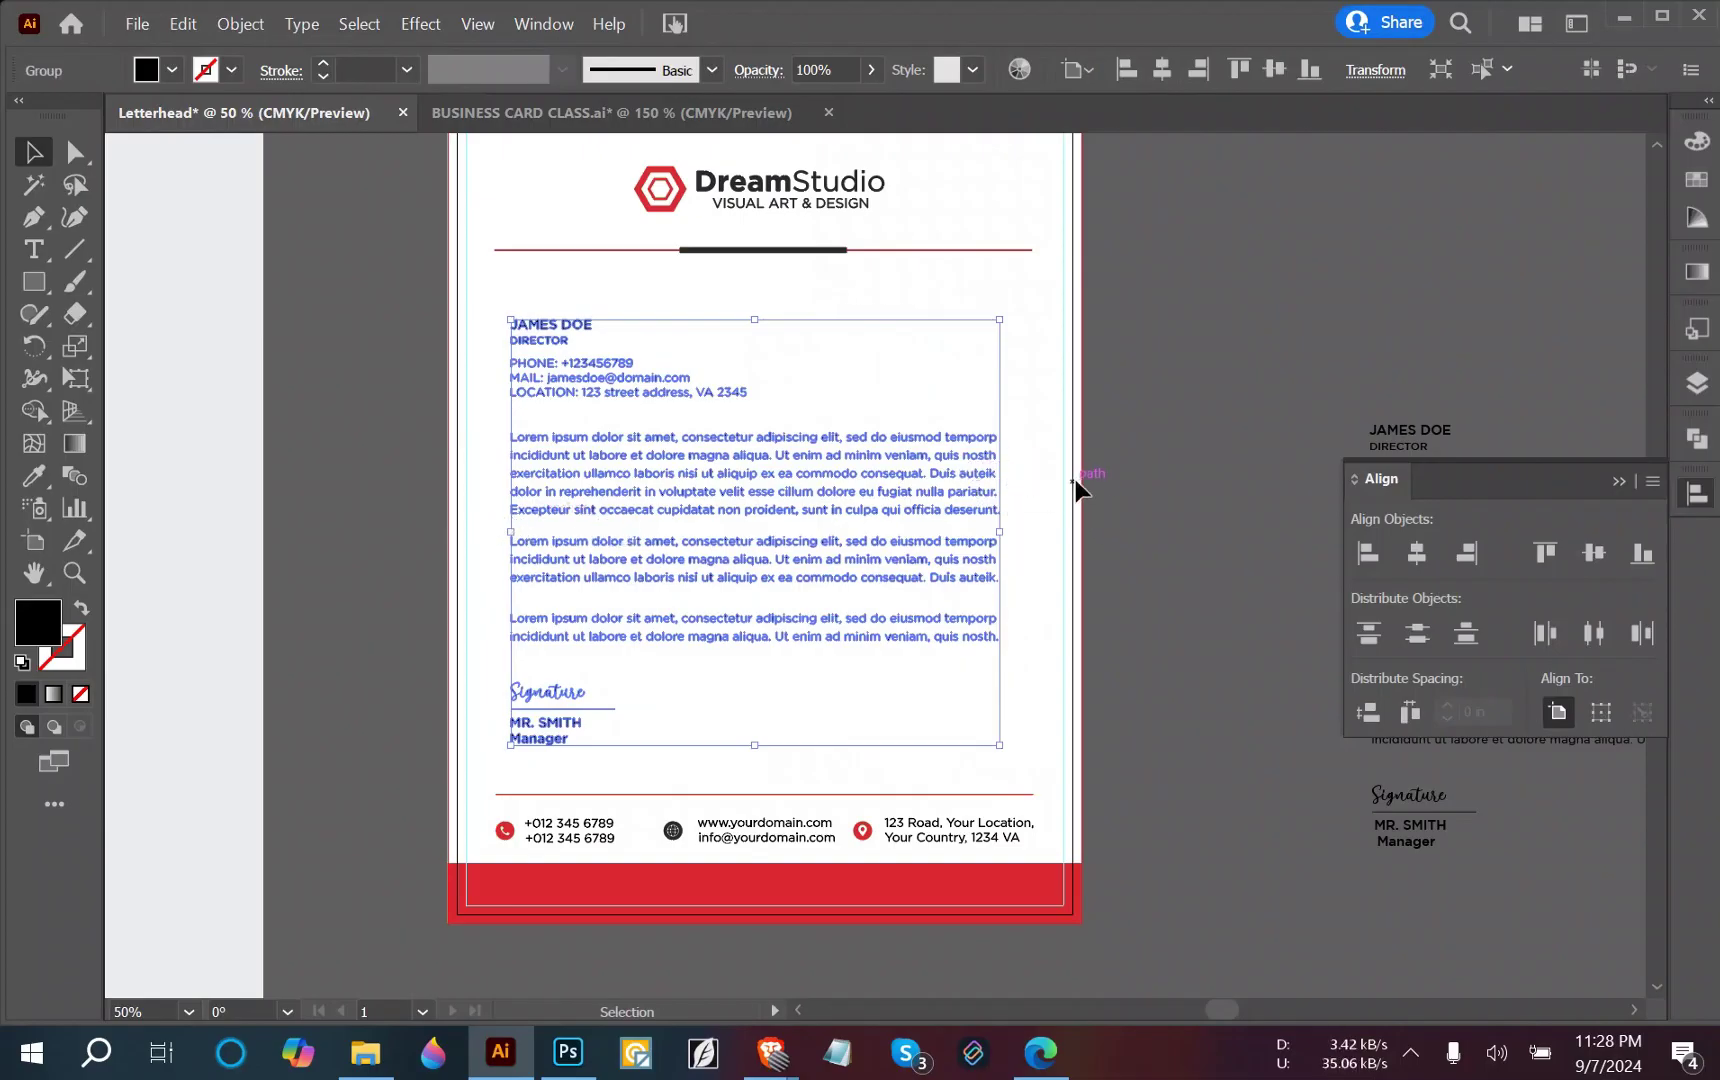
{"action": "left_click", "coordinate": [1417, 552]}
{"action": "left_click", "coordinate": [1095, 387]}
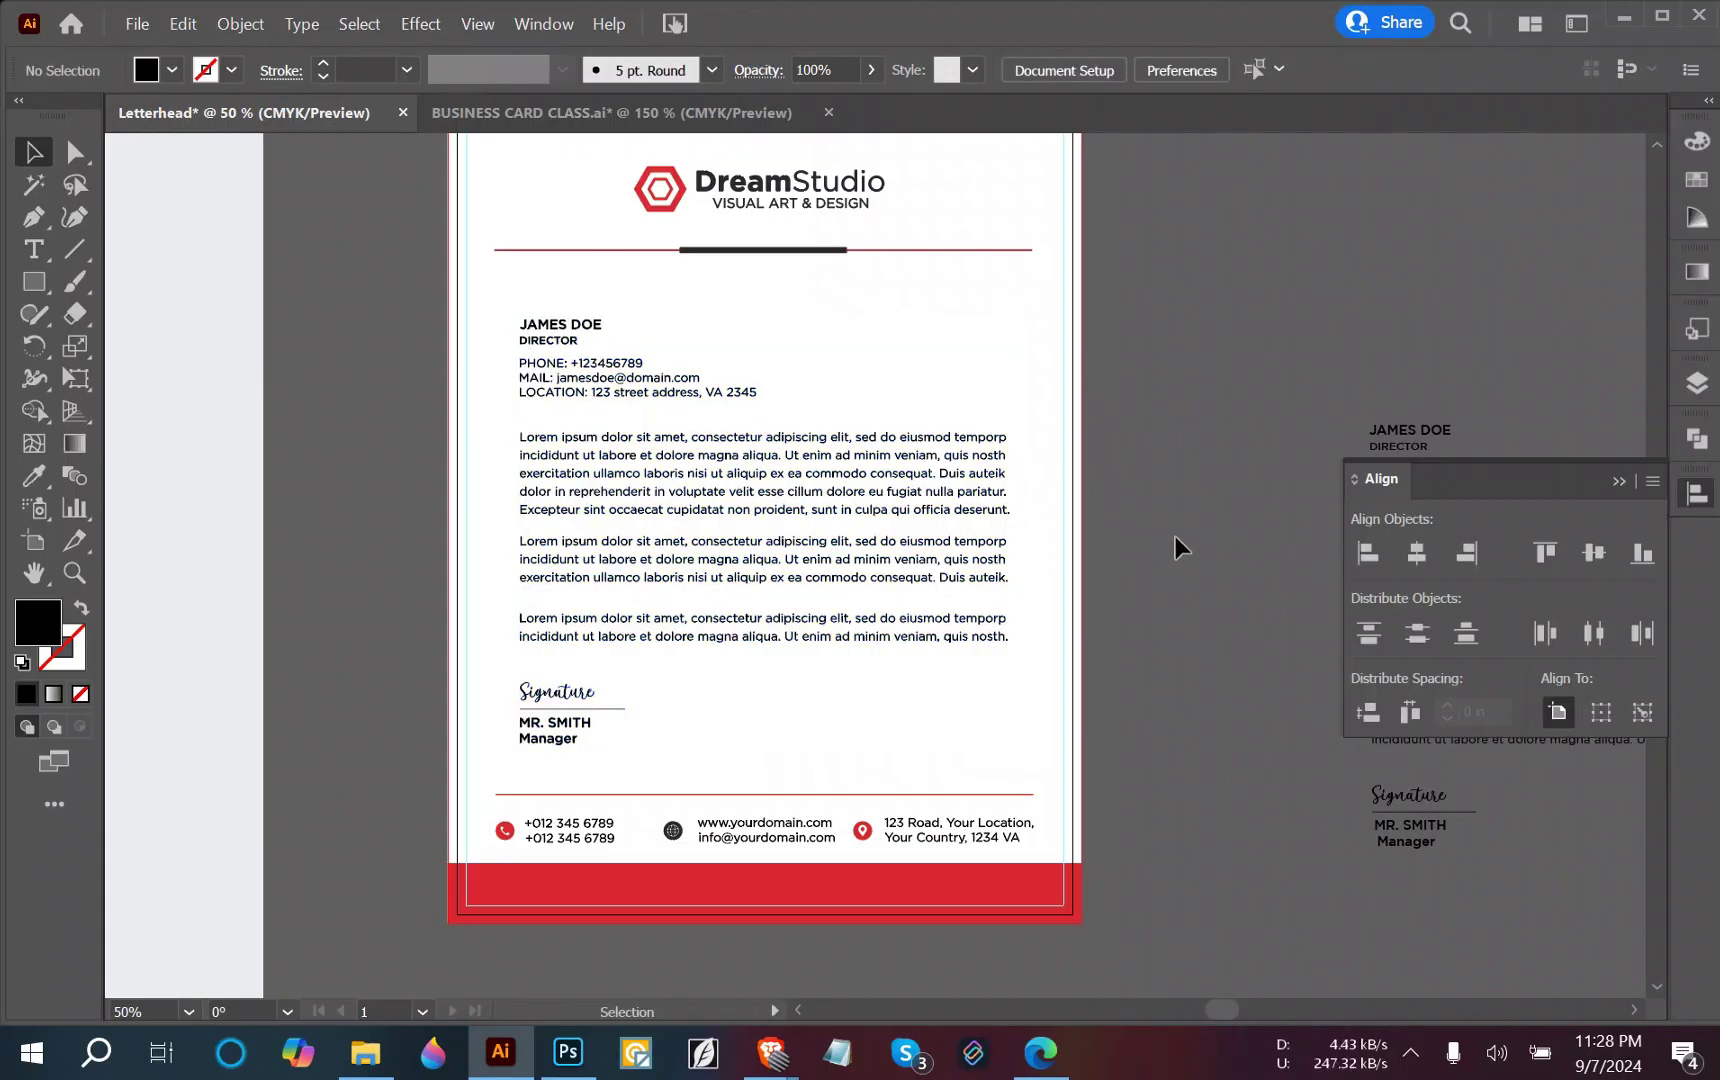
Compare the letterhead's layout and footer with the reference design.
{"action": "scroll", "coordinate": [657, 718], "scroll_direction": "down", "scroll_amount": 2}
{"action": "left_click_drag", "start_coordinate": [657, 718], "coordinate": [1133, 749]}
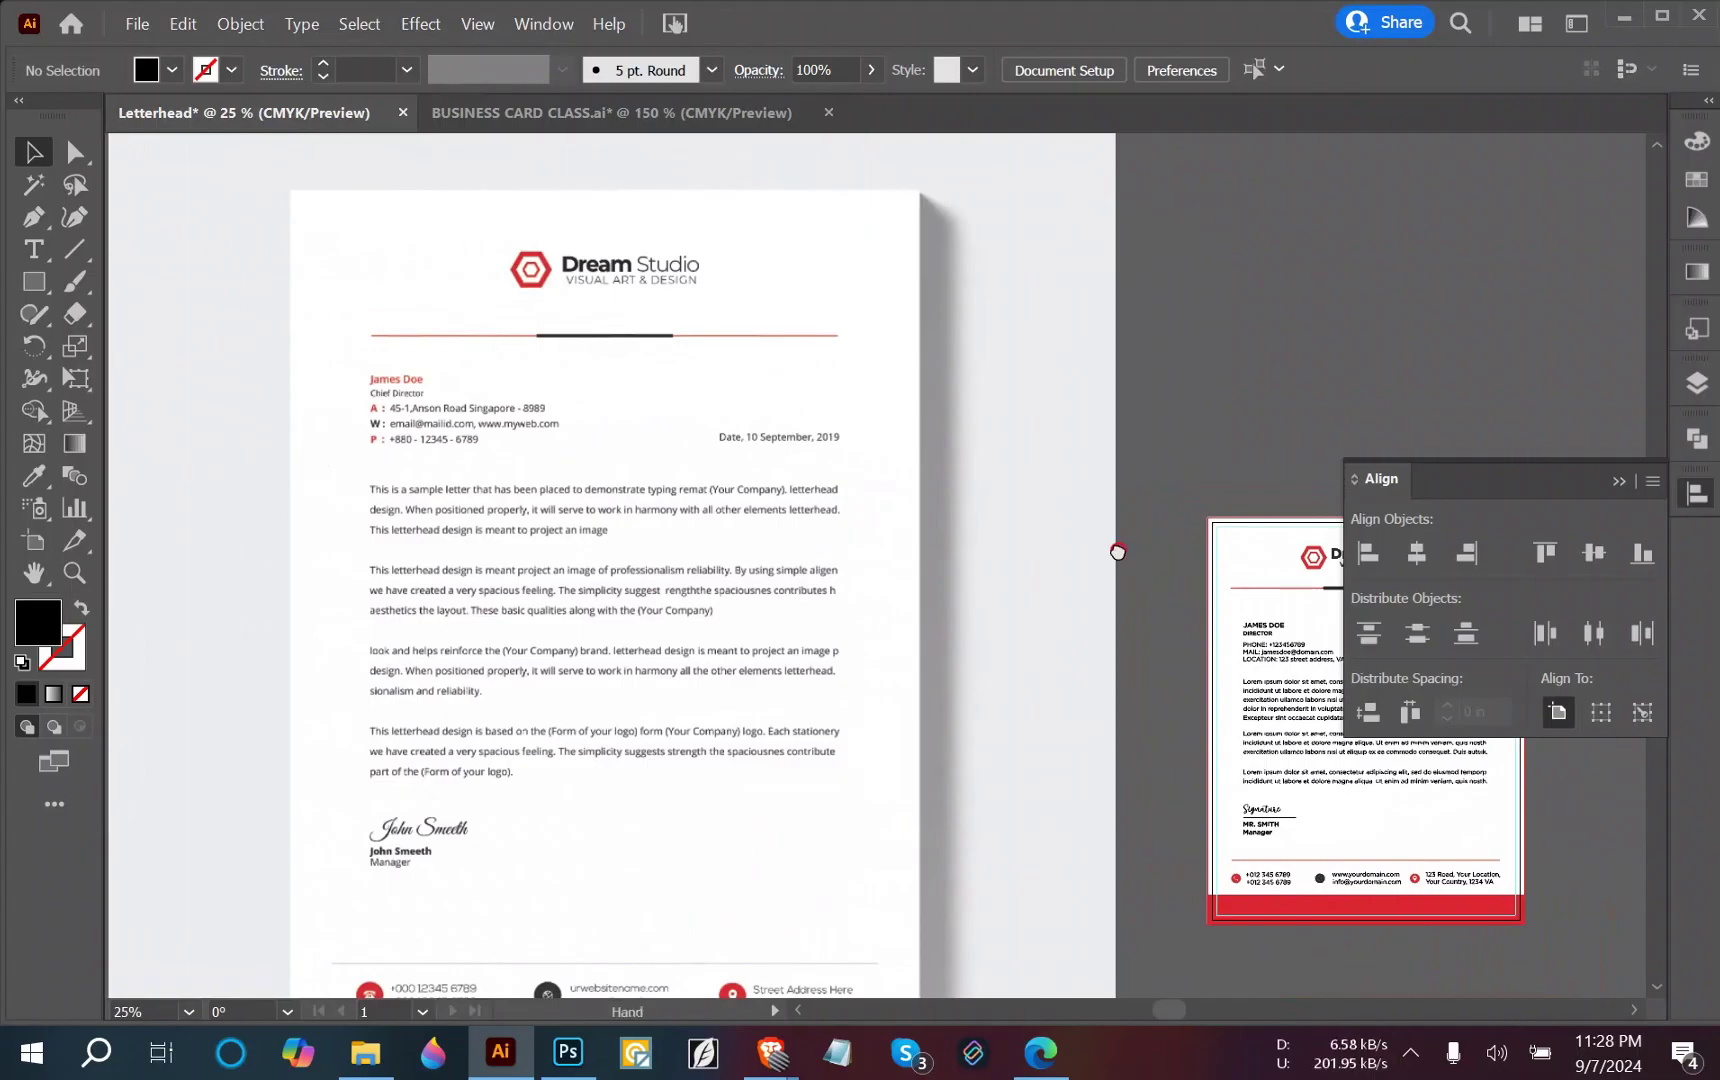
{"action": "left_click_drag", "start_coordinate": [1117, 551], "coordinate": [765, 489]}
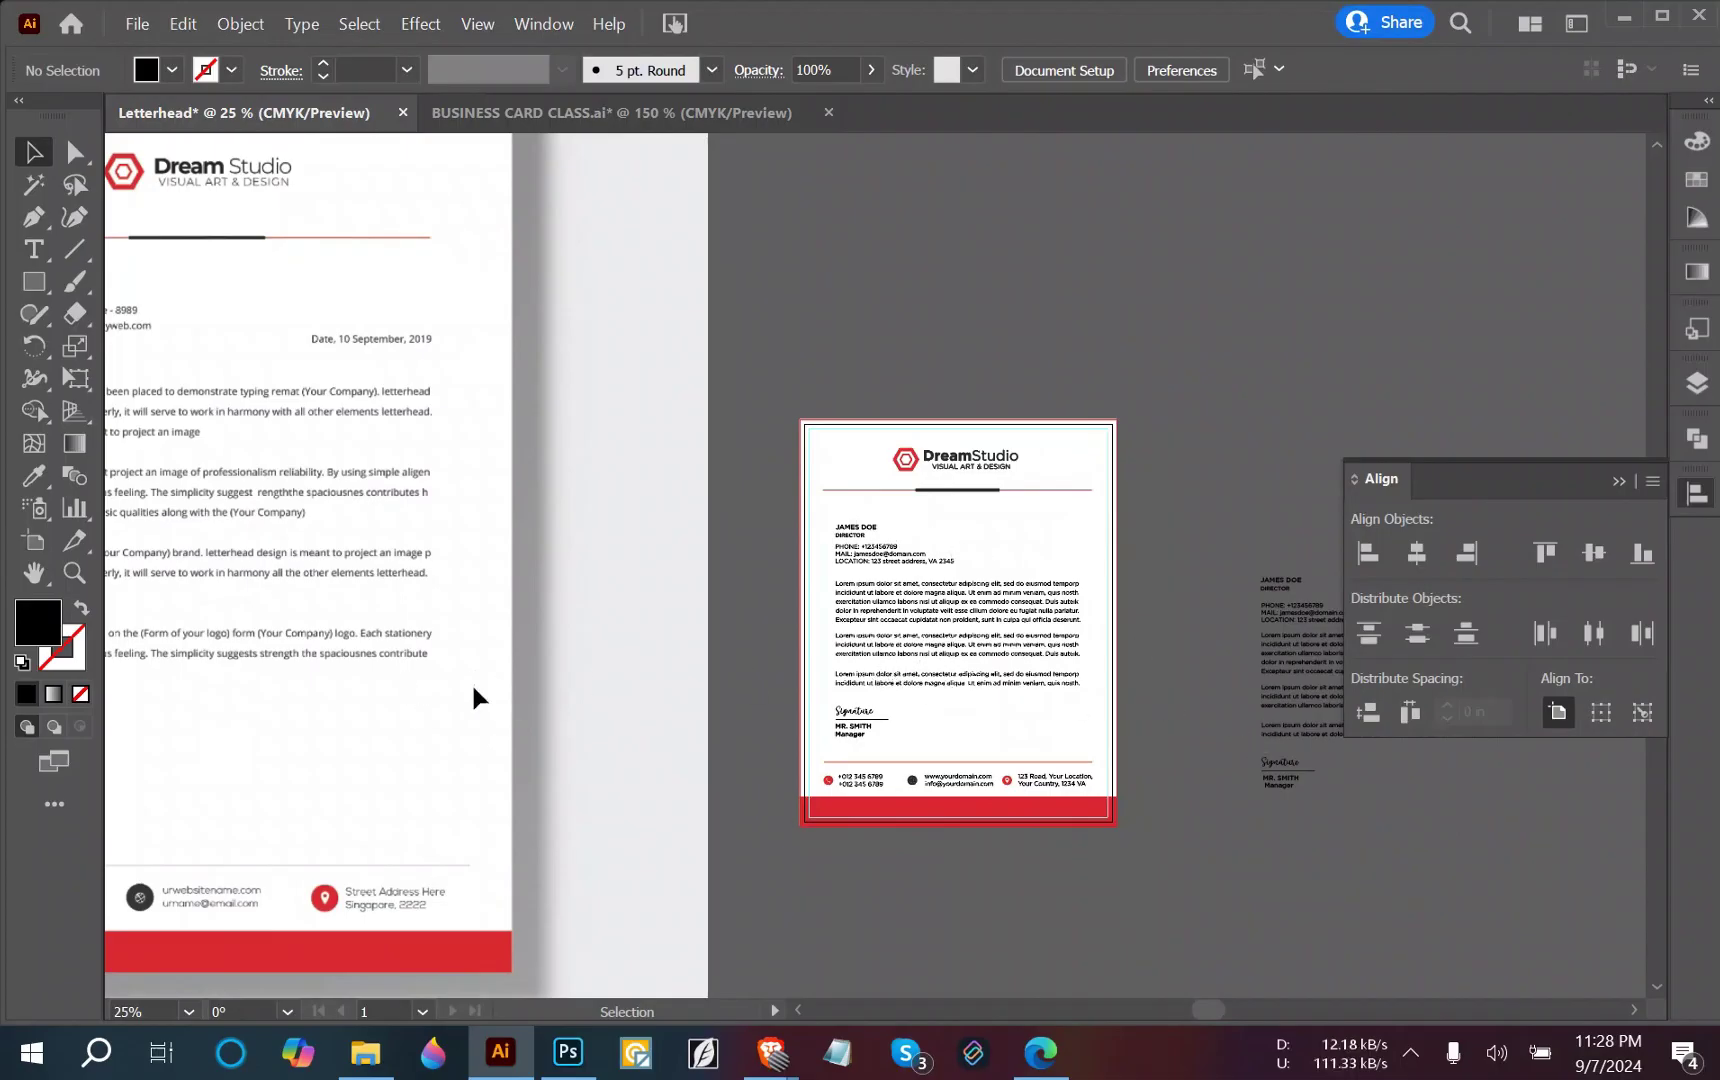
{"action": "left_click_drag", "start_coordinate": [474, 697], "coordinate": [977, 557]}
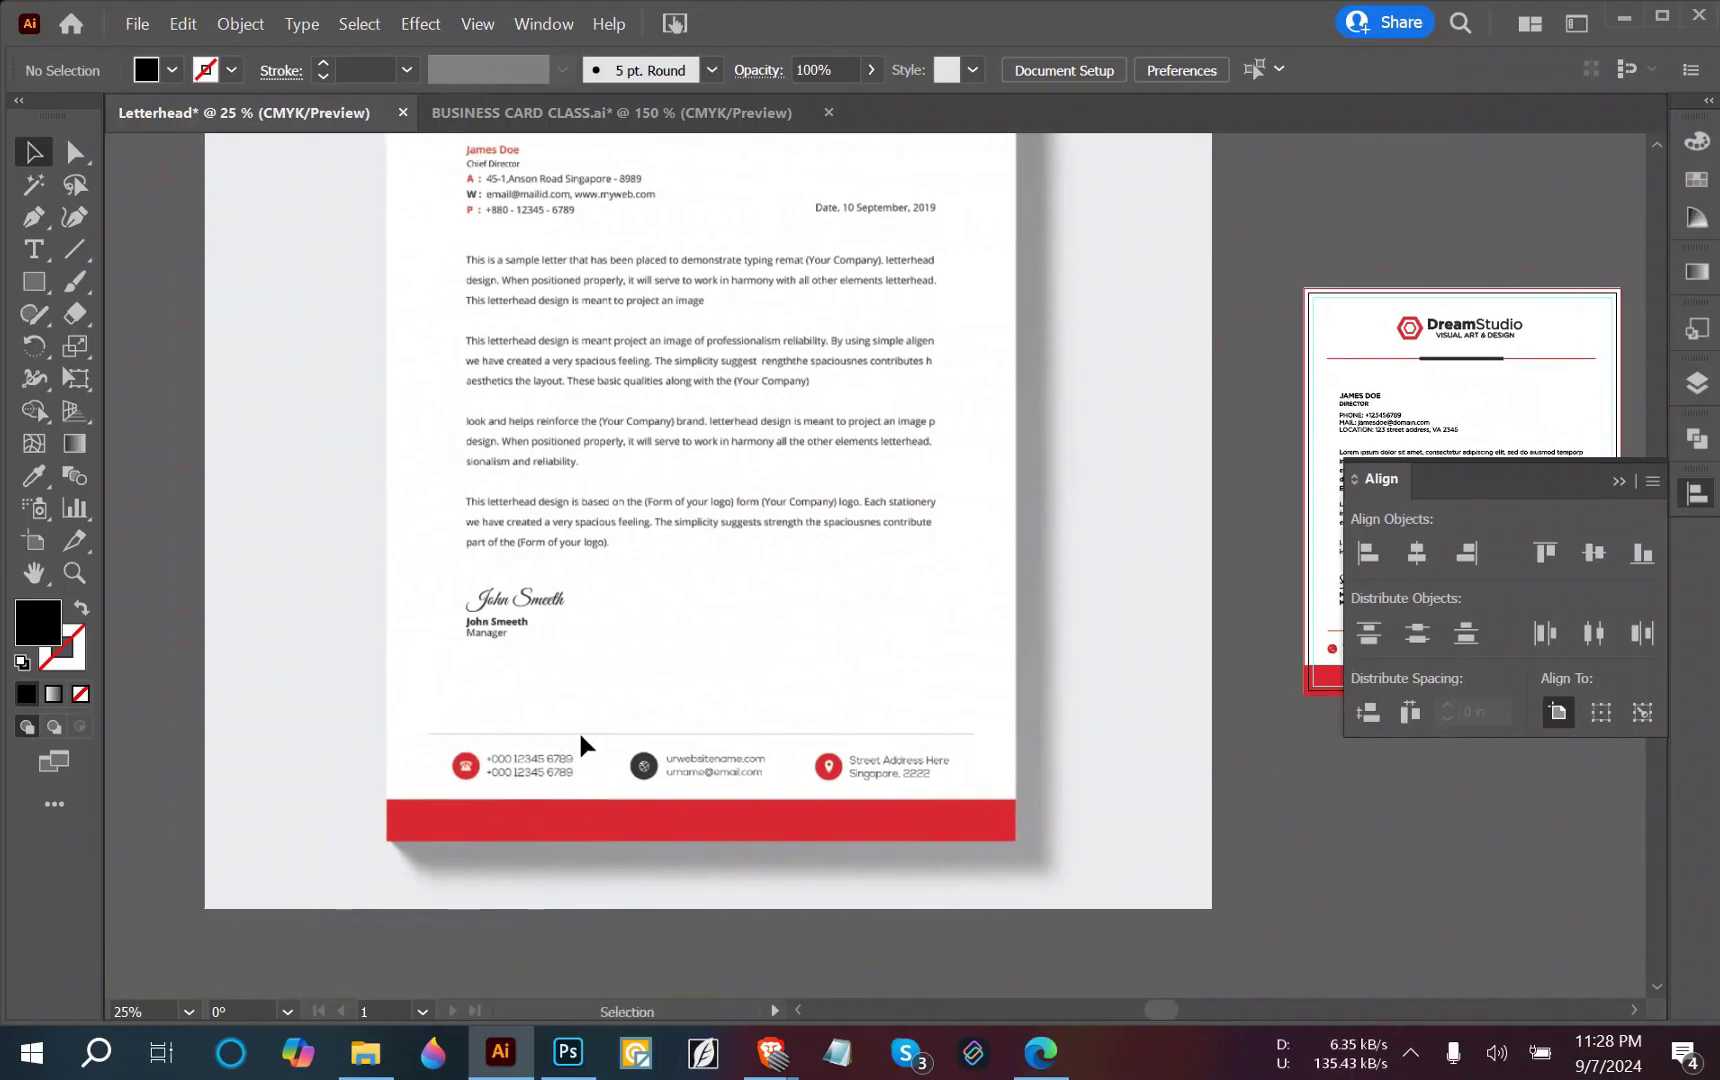
{"action": "left_click_drag", "start_coordinate": [998, 737], "coordinate": [505, 645]}
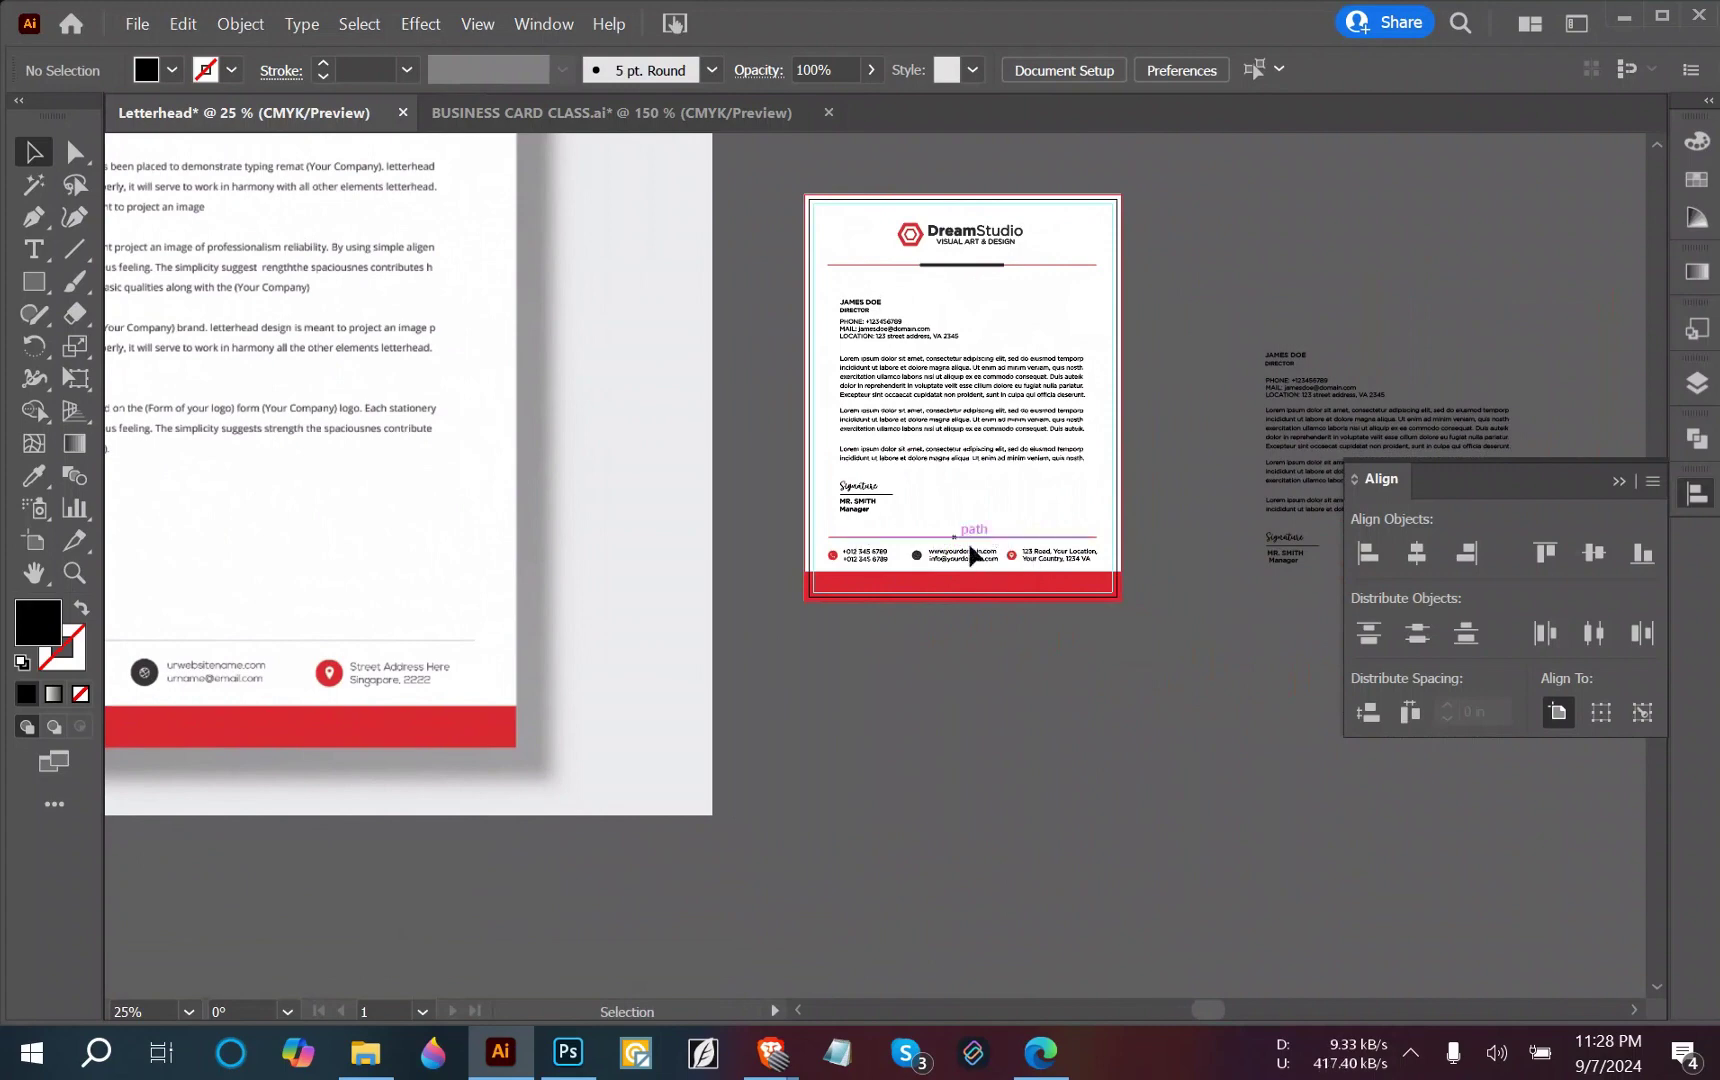
Make the red divider line above the footer contact details slightly thinner.
{"action": "scroll", "coordinate": [1006, 615], "scroll_direction": "up", "scroll_amount": 5}
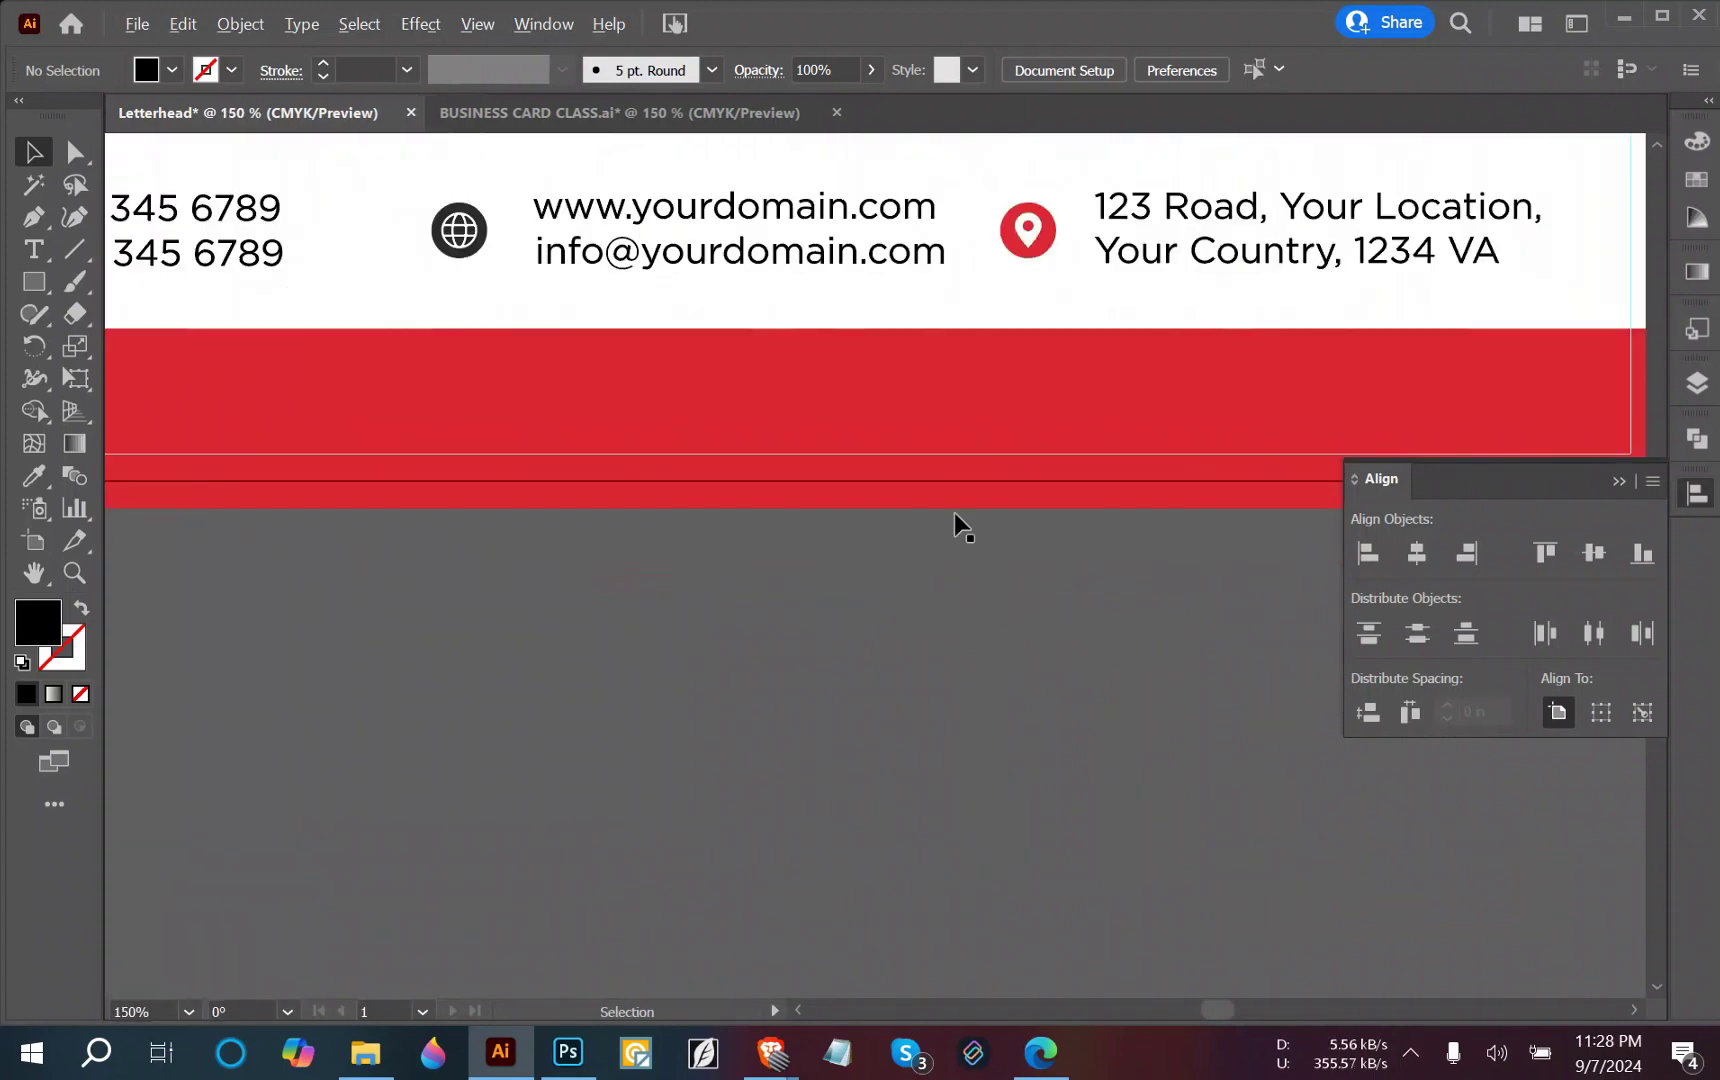
{"action": "scroll", "coordinate": [960, 525], "scroll_direction": "up", "scroll_amount": 5}
{"action": "left_click", "coordinate": [948, 600]}
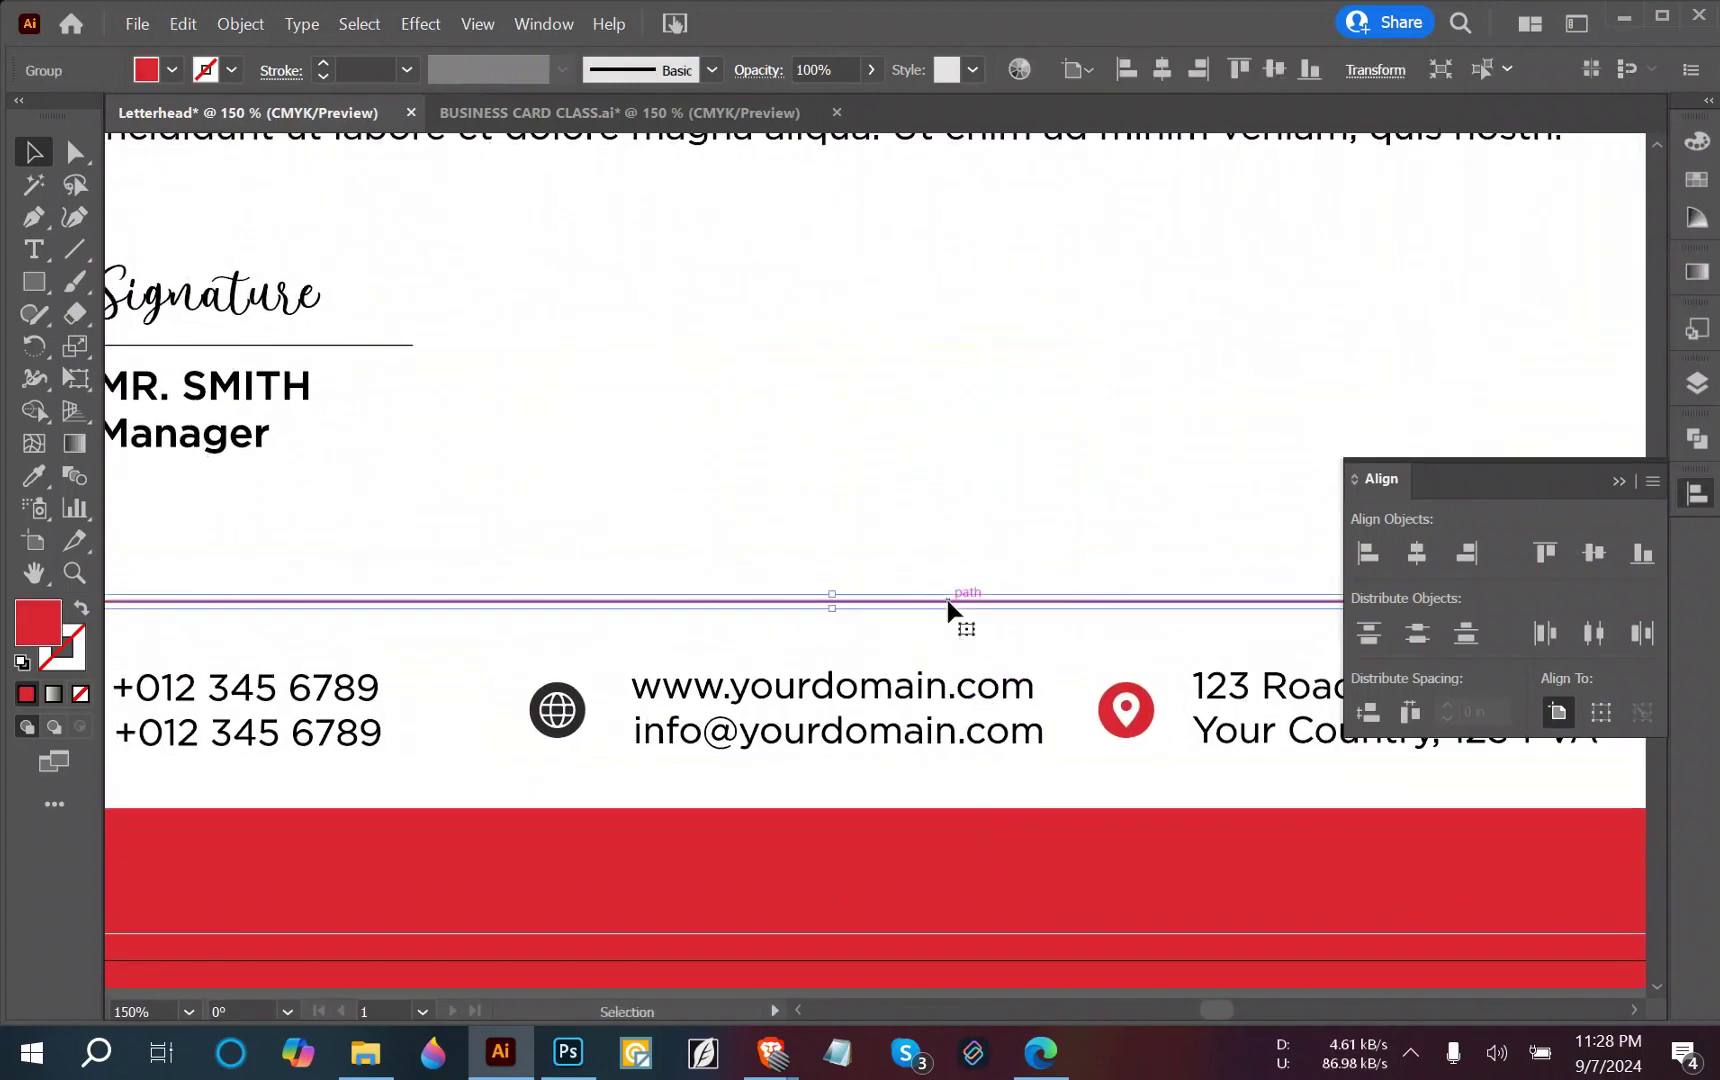
{"action": "scroll", "coordinate": [851, 575], "scroll_direction": "up", "scroll_amount": 4}
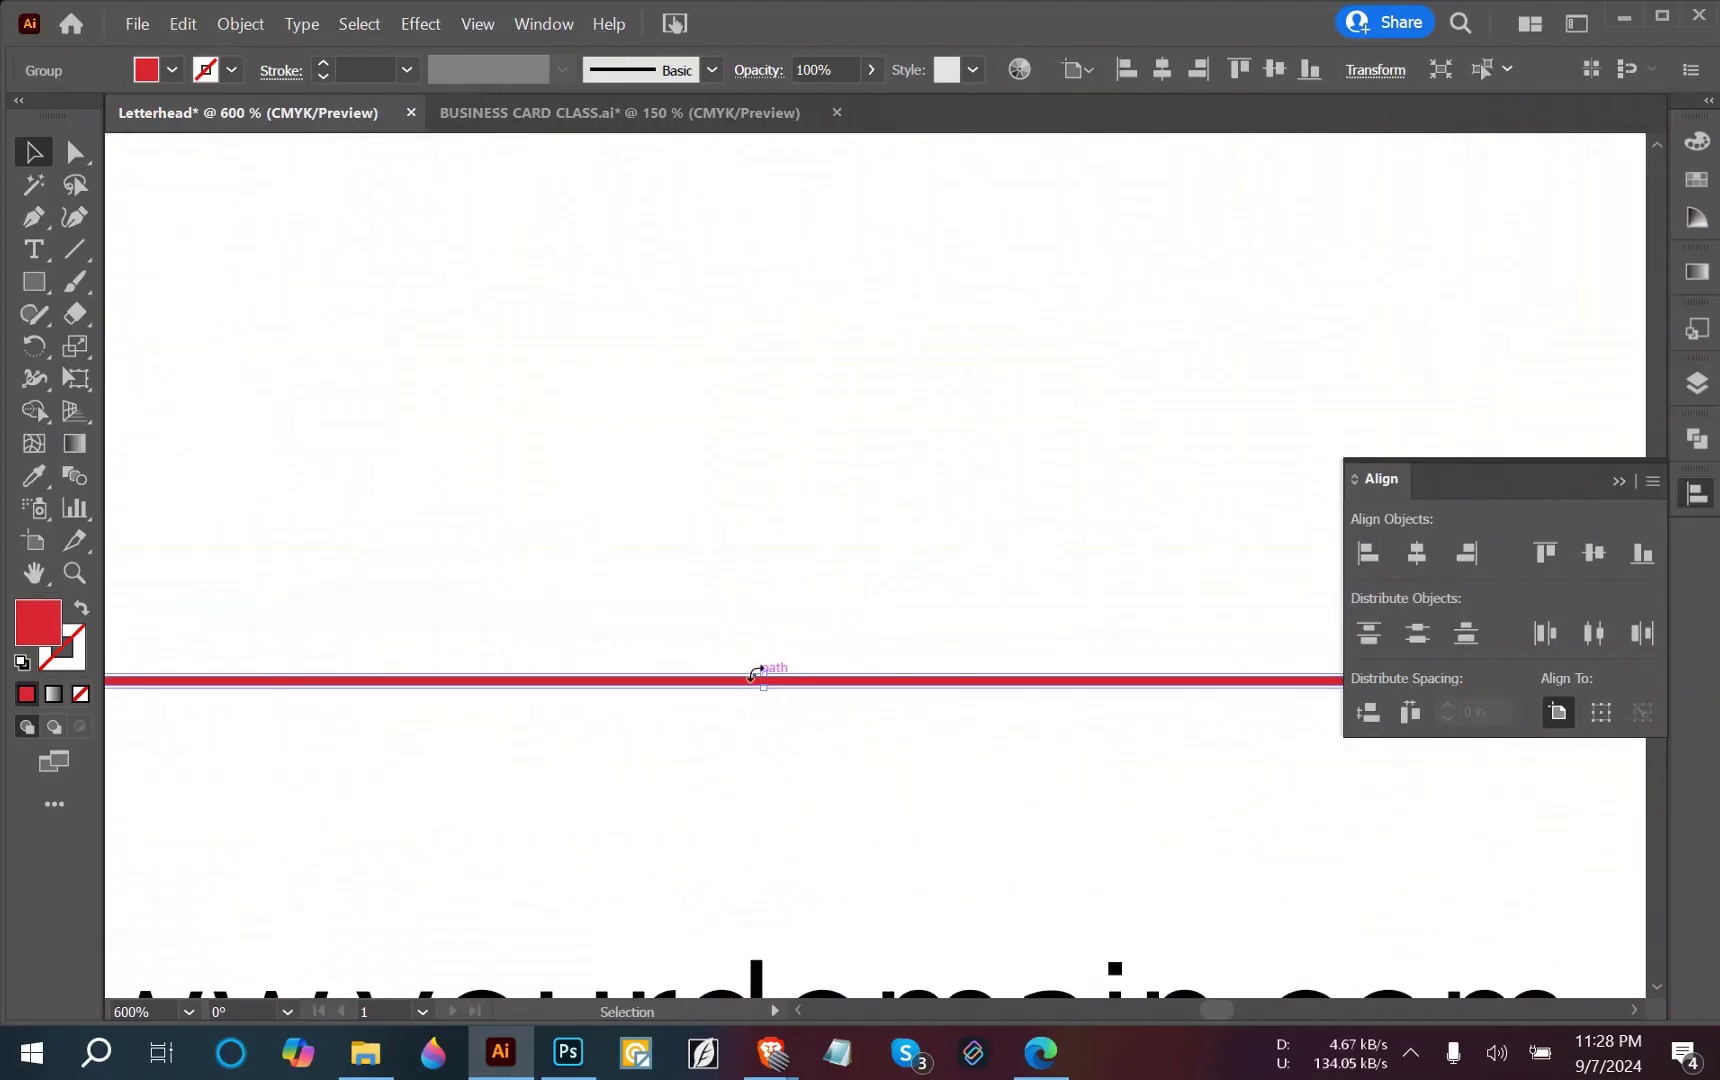
{"action": "left_click_drag", "start_coordinate": [763, 676], "coordinate": [768, 684]}
{"action": "left_click", "coordinate": [787, 776]}
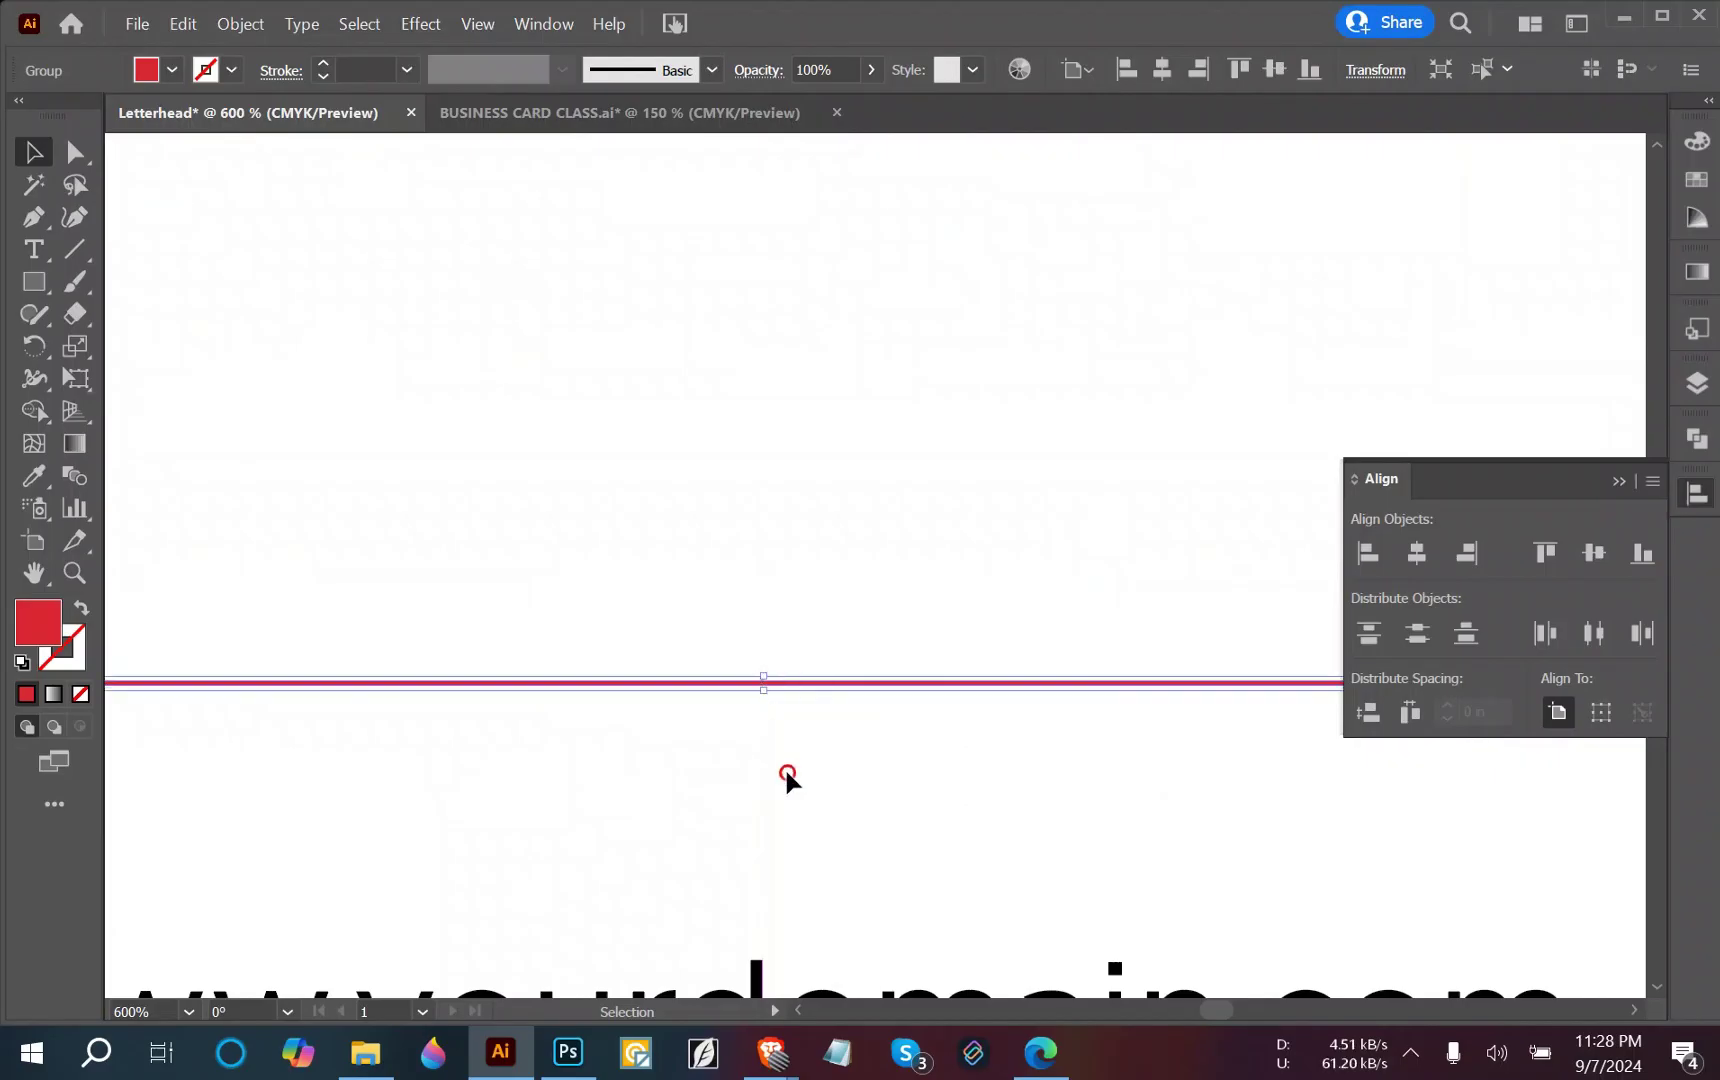
Shorten the divider line under the logo equally at both ends to match the width of the body text.
{"action": "scroll", "coordinate": [847, 773], "scroll_direction": "down", "scroll_amount": 3}
{"action": "scroll", "coordinate": [851, 779], "scroll_direction": "down", "scroll_amount": 4}
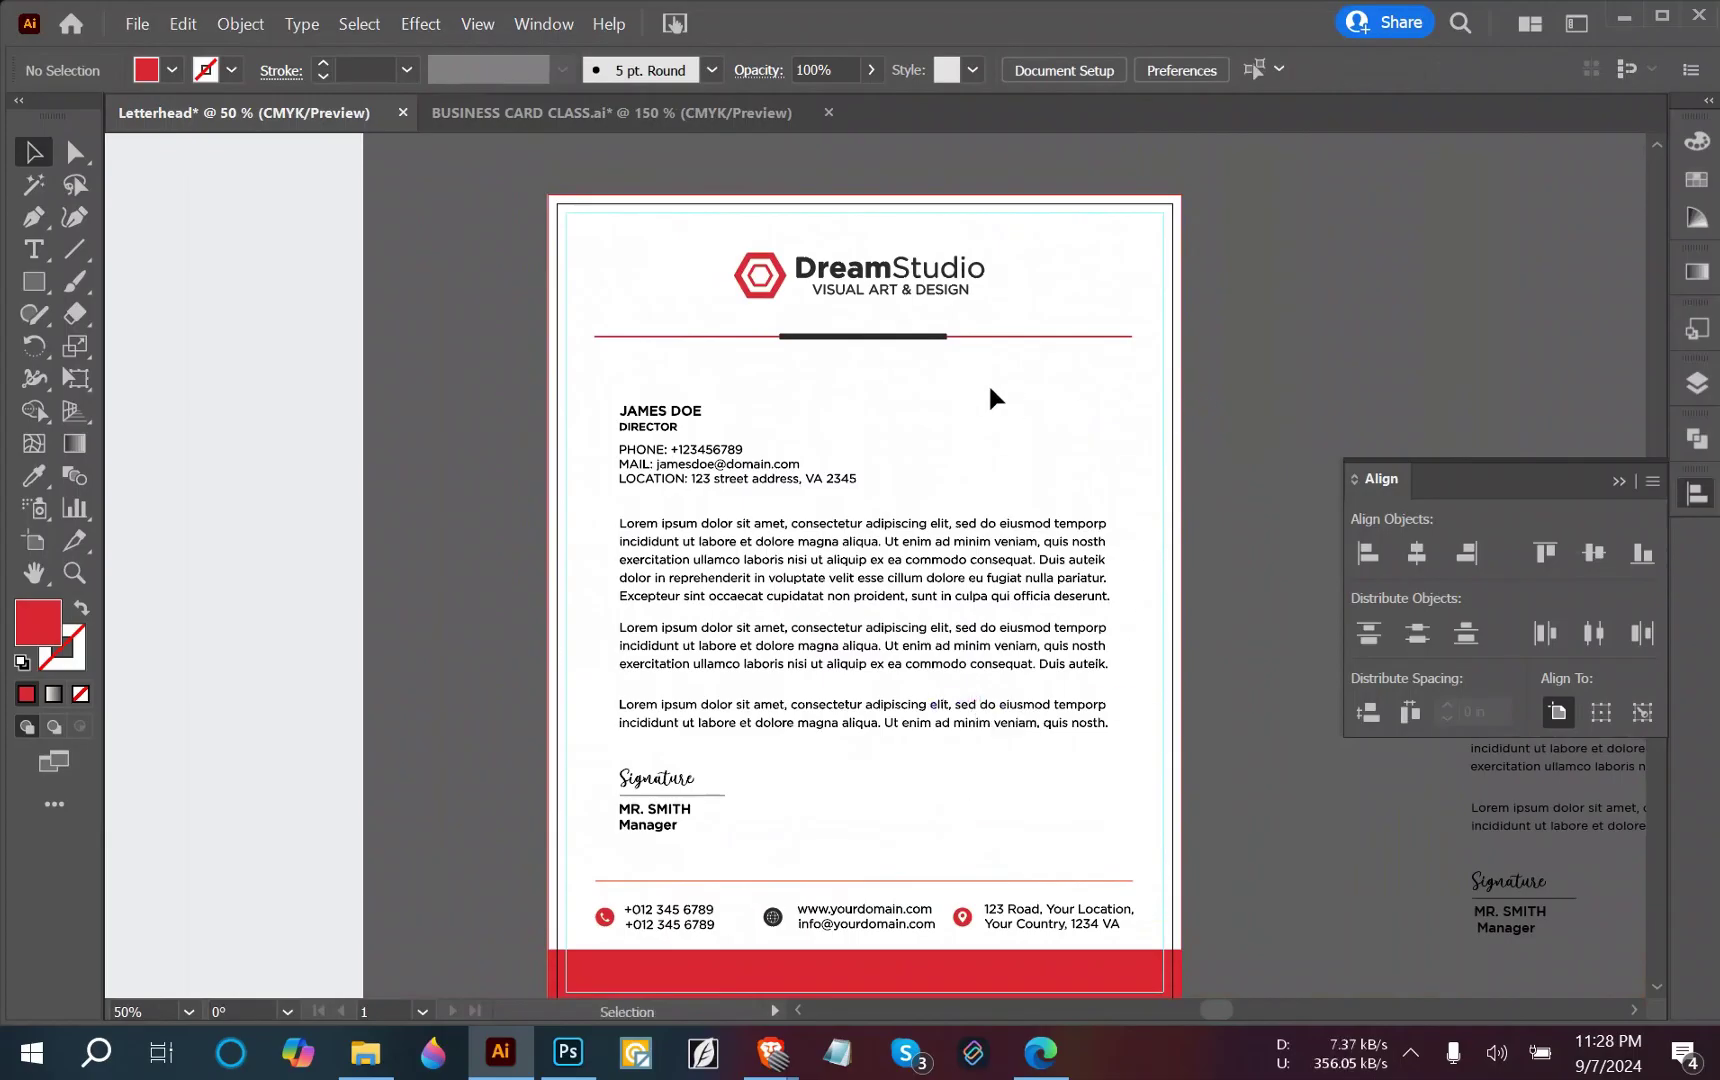
{"action": "left_click", "coordinate": [710, 336]}
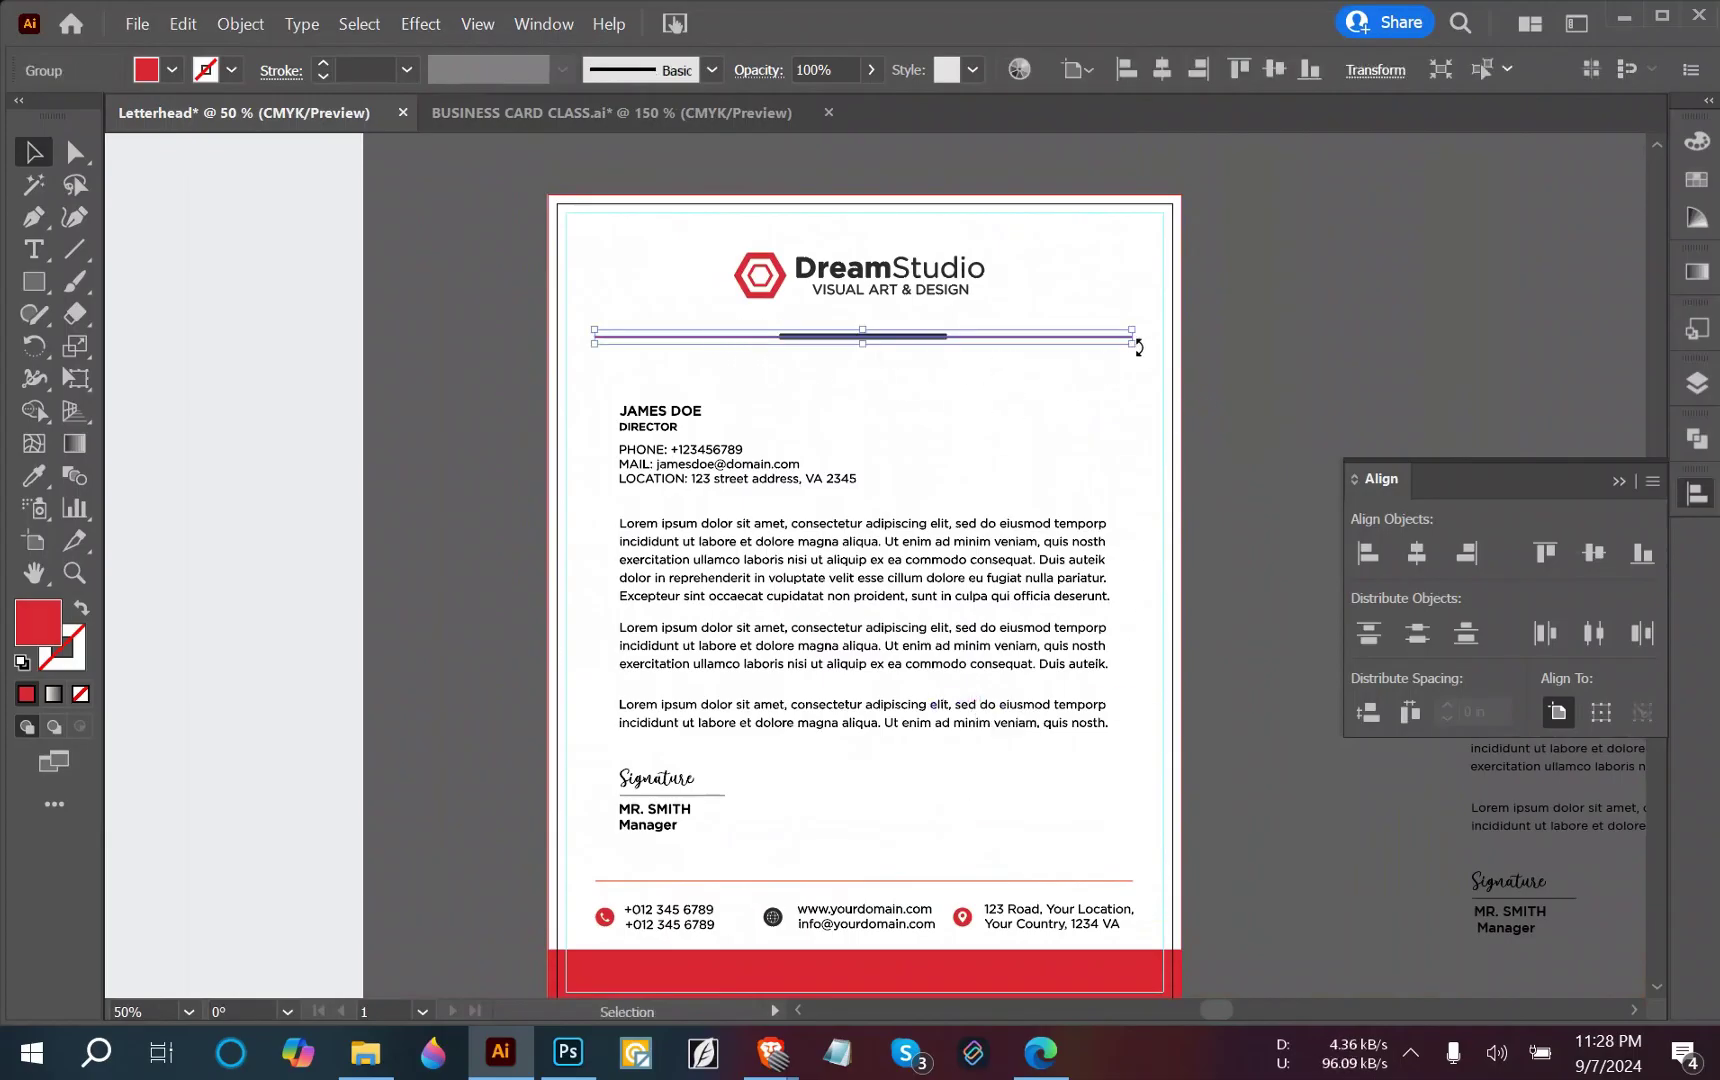
{"action": "scroll", "coordinate": [1119, 378], "scroll_direction": "up", "scroll_amount": 3}
{"action": "scroll", "coordinate": [1119, 378], "scroll_direction": "down", "scroll_amount": 1}
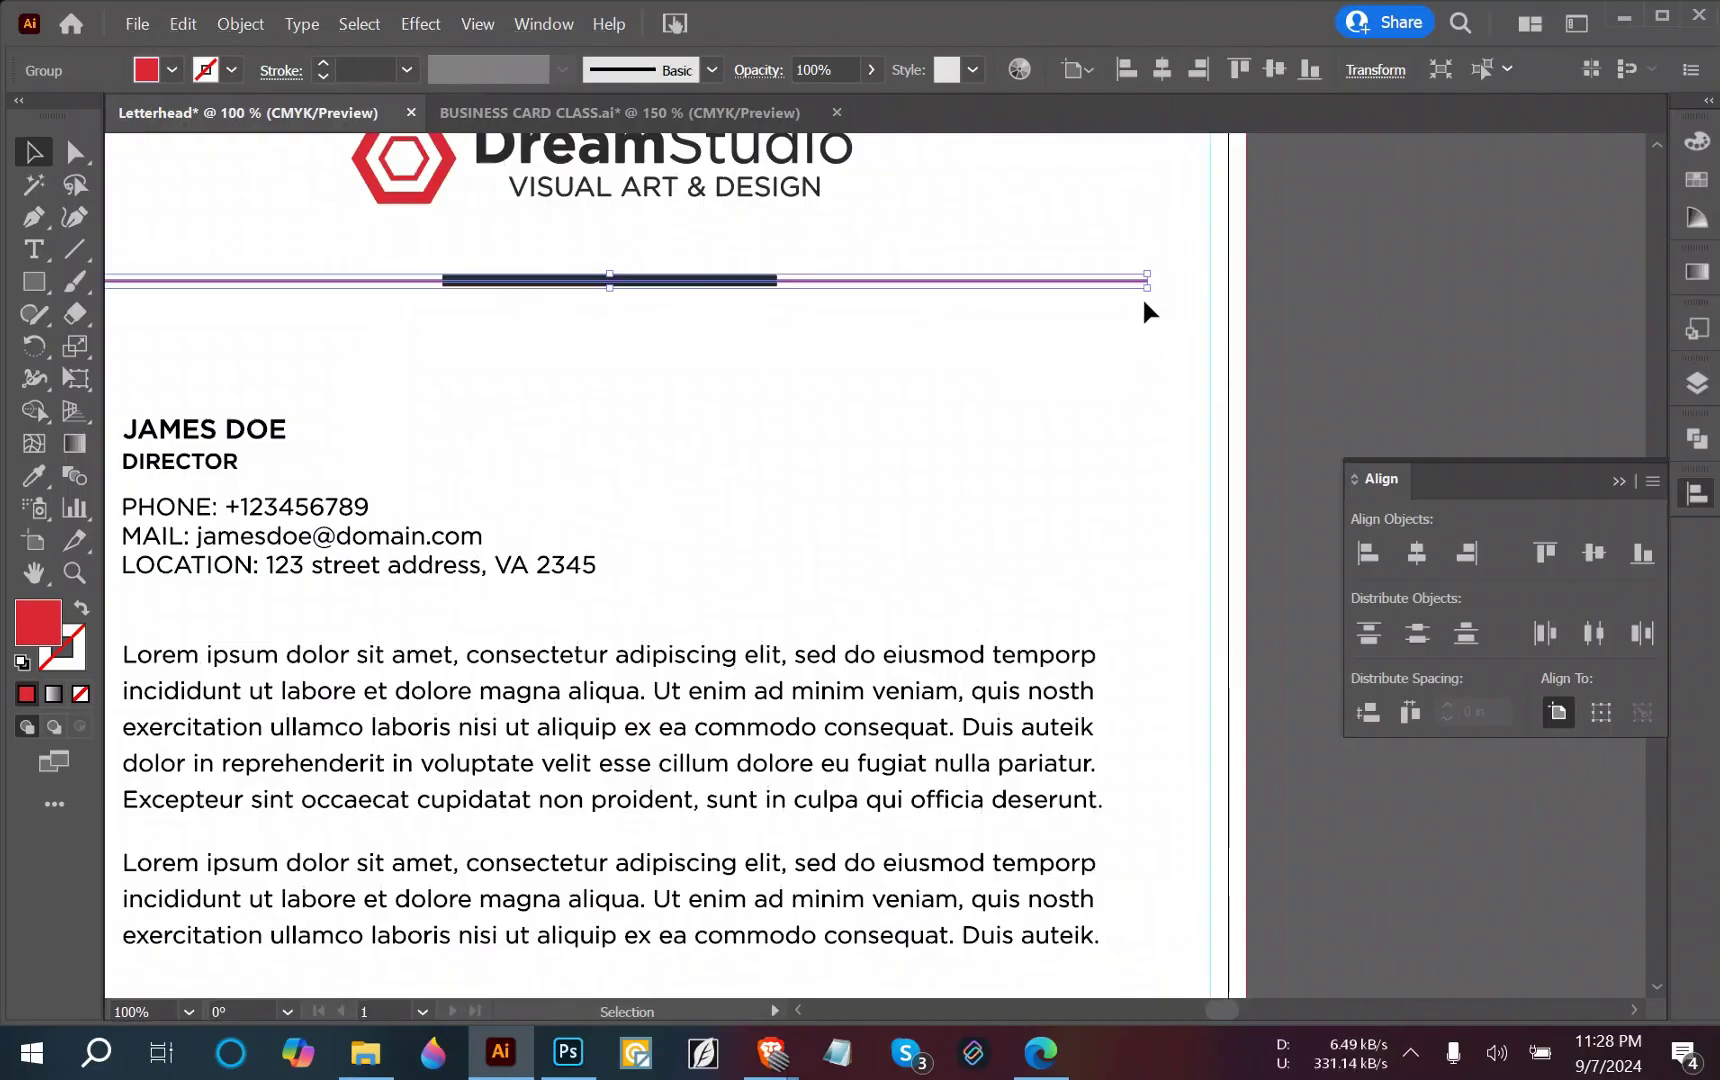
{"action": "left_click_drag", "start_coordinate": [1147, 281], "coordinate": [1100, 287]}
{"action": "left_click_drag", "start_coordinate": [558, 560], "coordinate": [1083, 553]}
{"action": "left_click", "coordinate": [331, 404]}
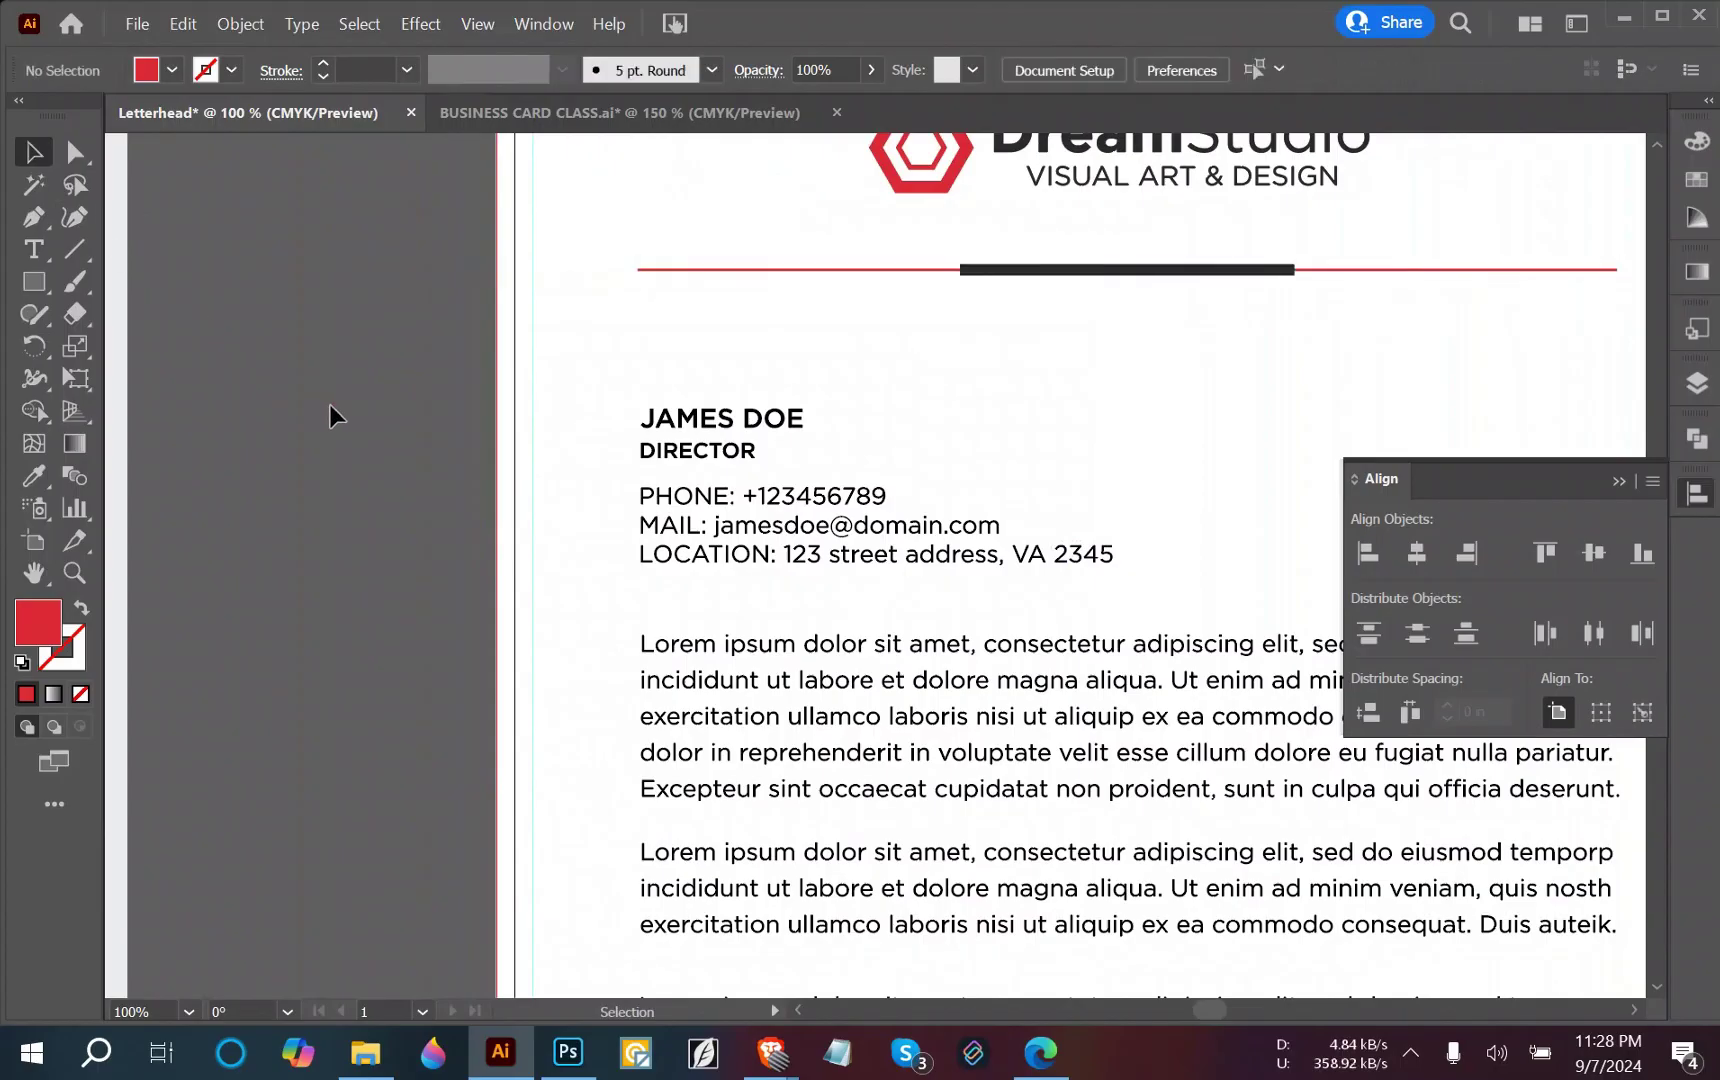
{"action": "scroll", "coordinate": [736, 700], "scroll_direction": "down", "scroll_amount": 3, "text": "alt"}
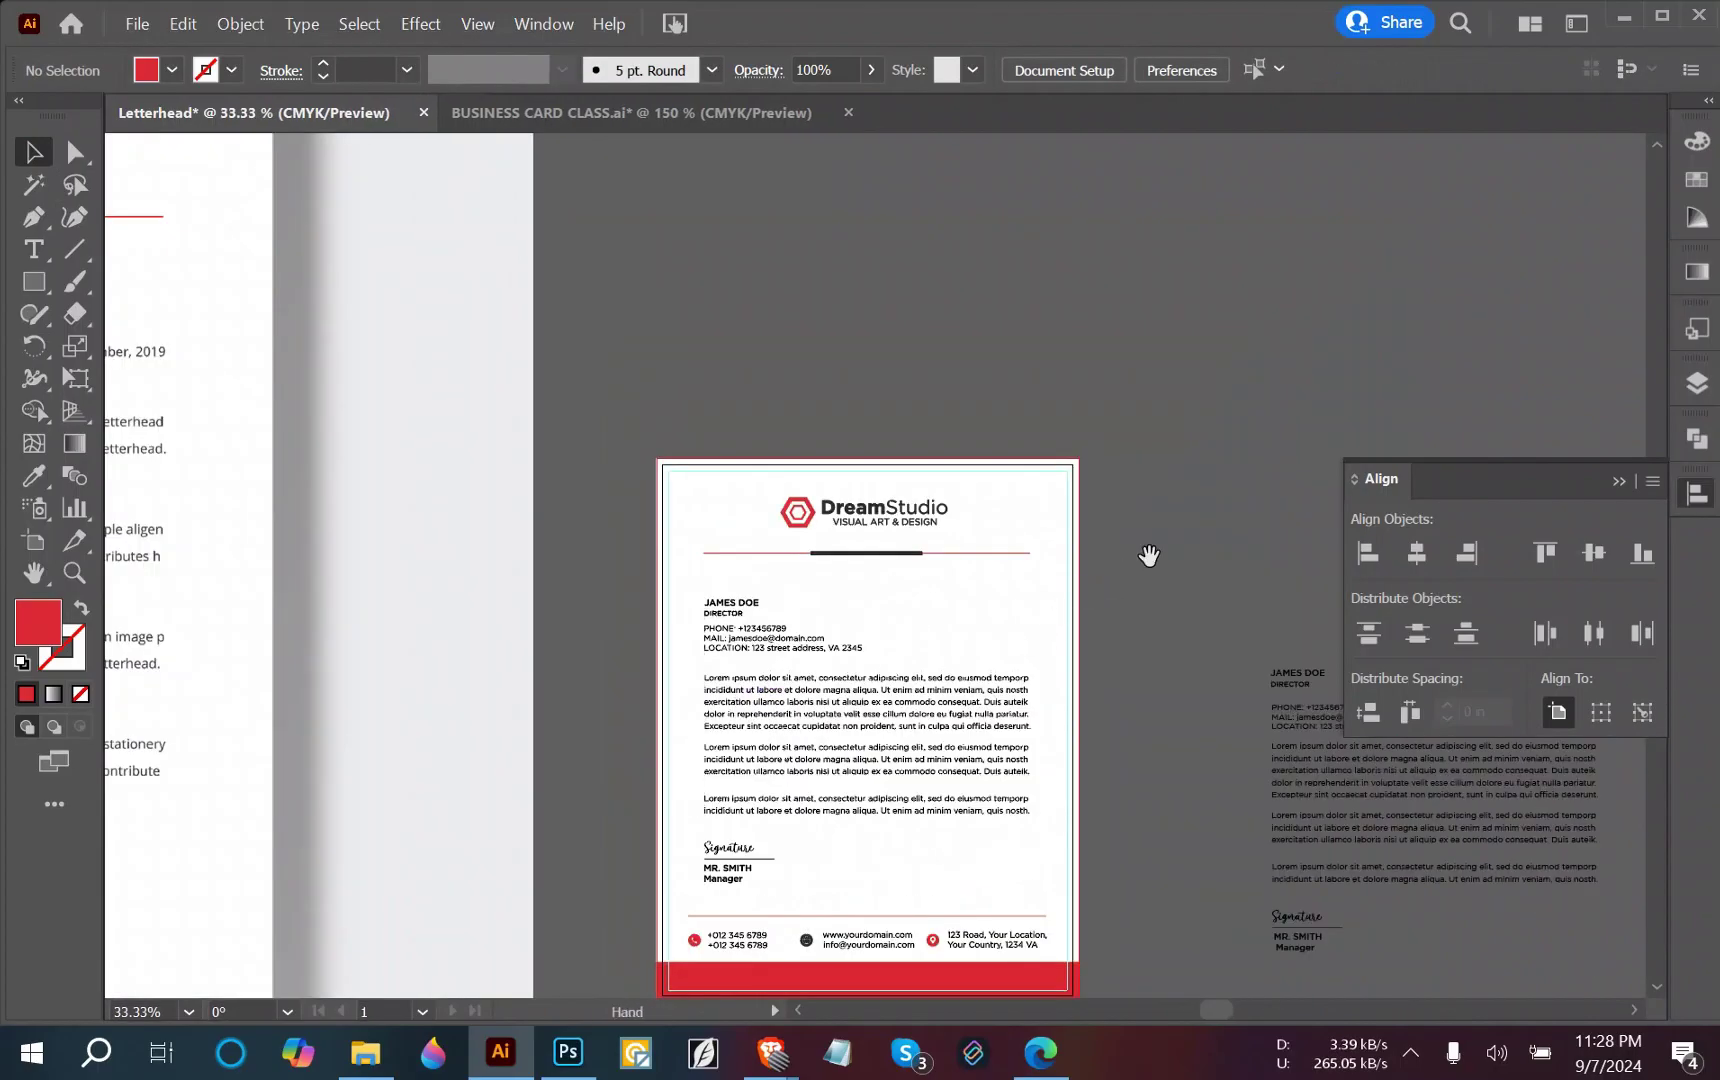
{"action": "scroll", "coordinate": [933, 457], "scroll_direction": "down", "scroll_amount": 1}
{"action": "left_click", "coordinate": [883, 430]}
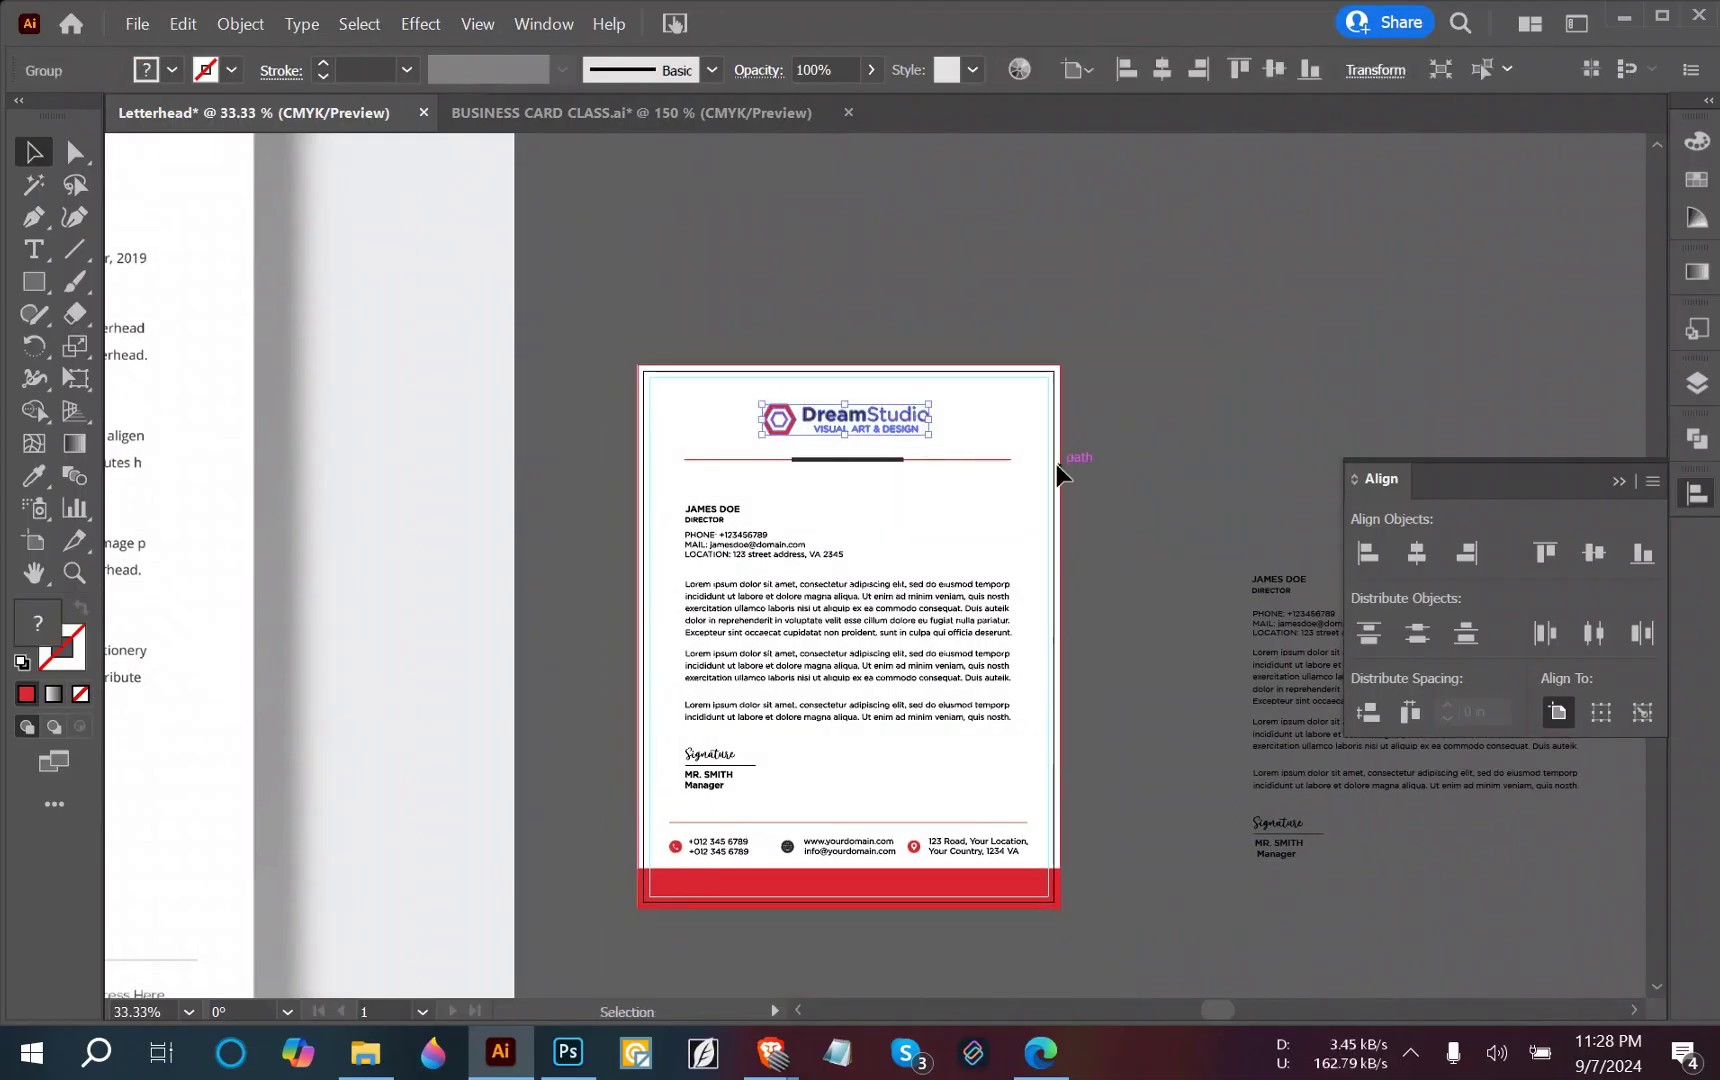
{"action": "left_click", "coordinate": [1107, 468]}
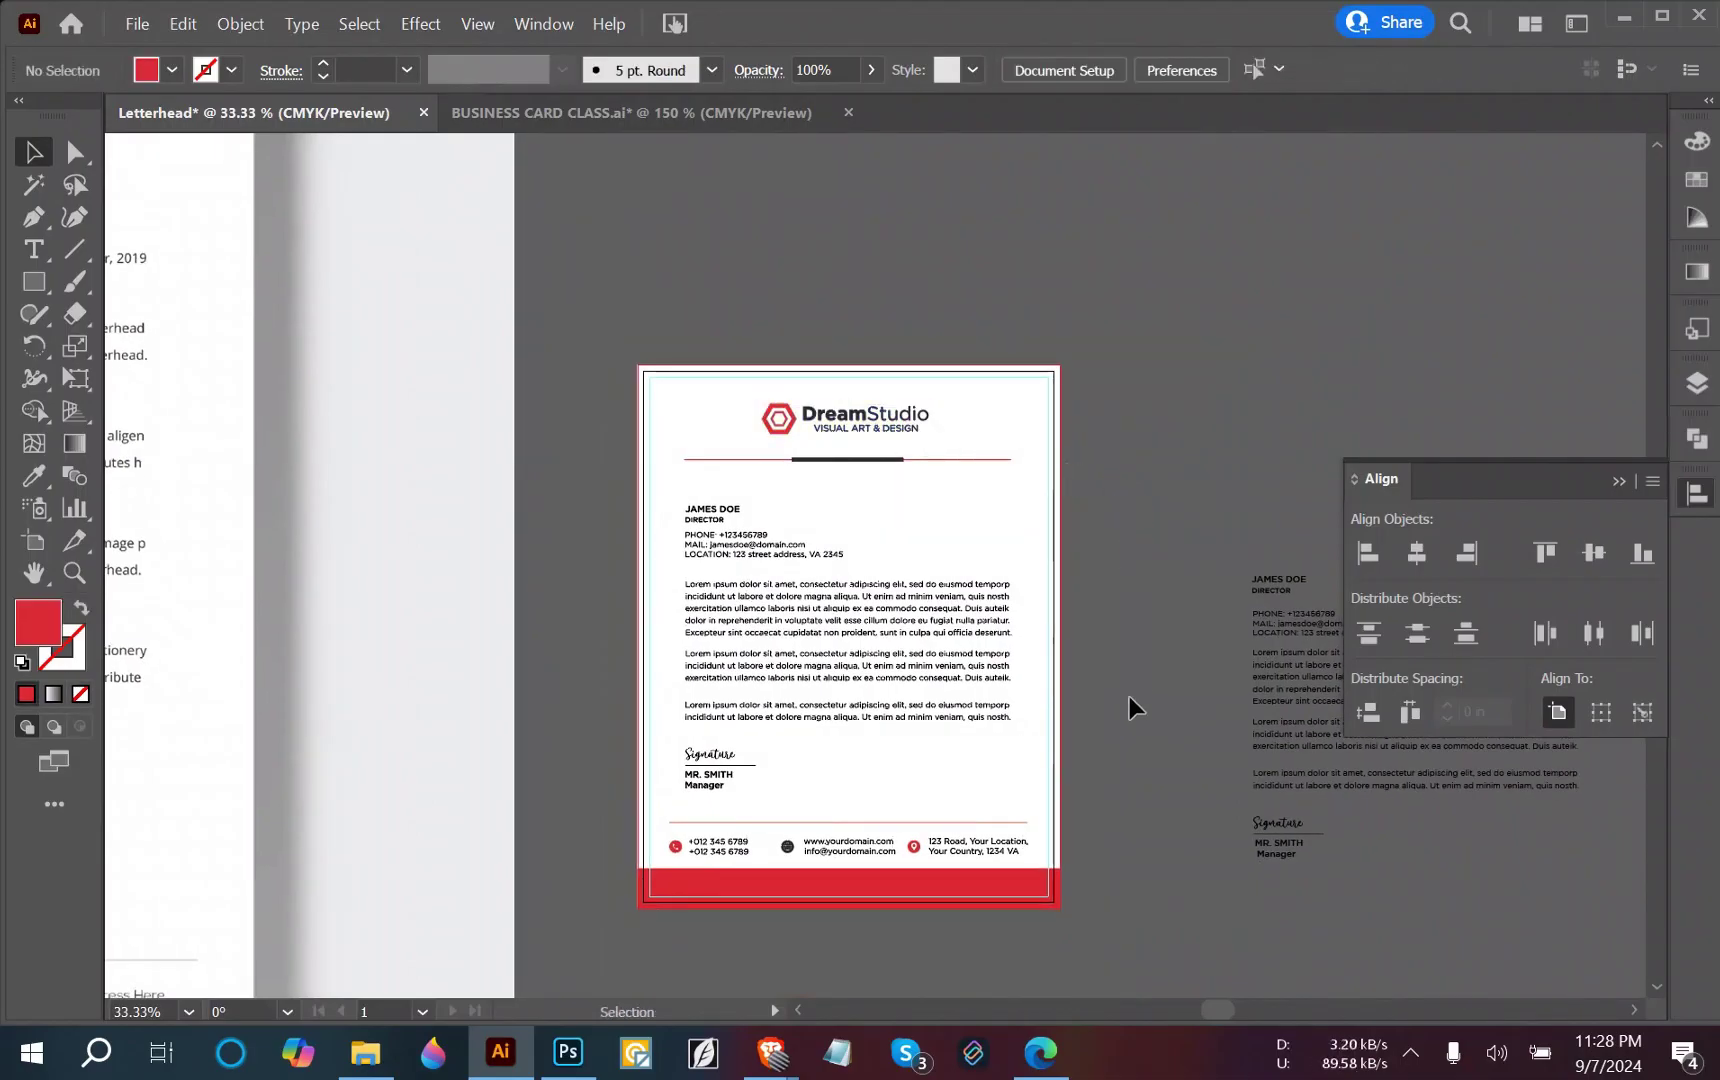
Unlock all objects and delete the large reference mockup image beside the letterhead artboard.
{"action": "scroll", "coordinate": [1123, 700], "scroll_direction": "down", "scroll_amount": 2}
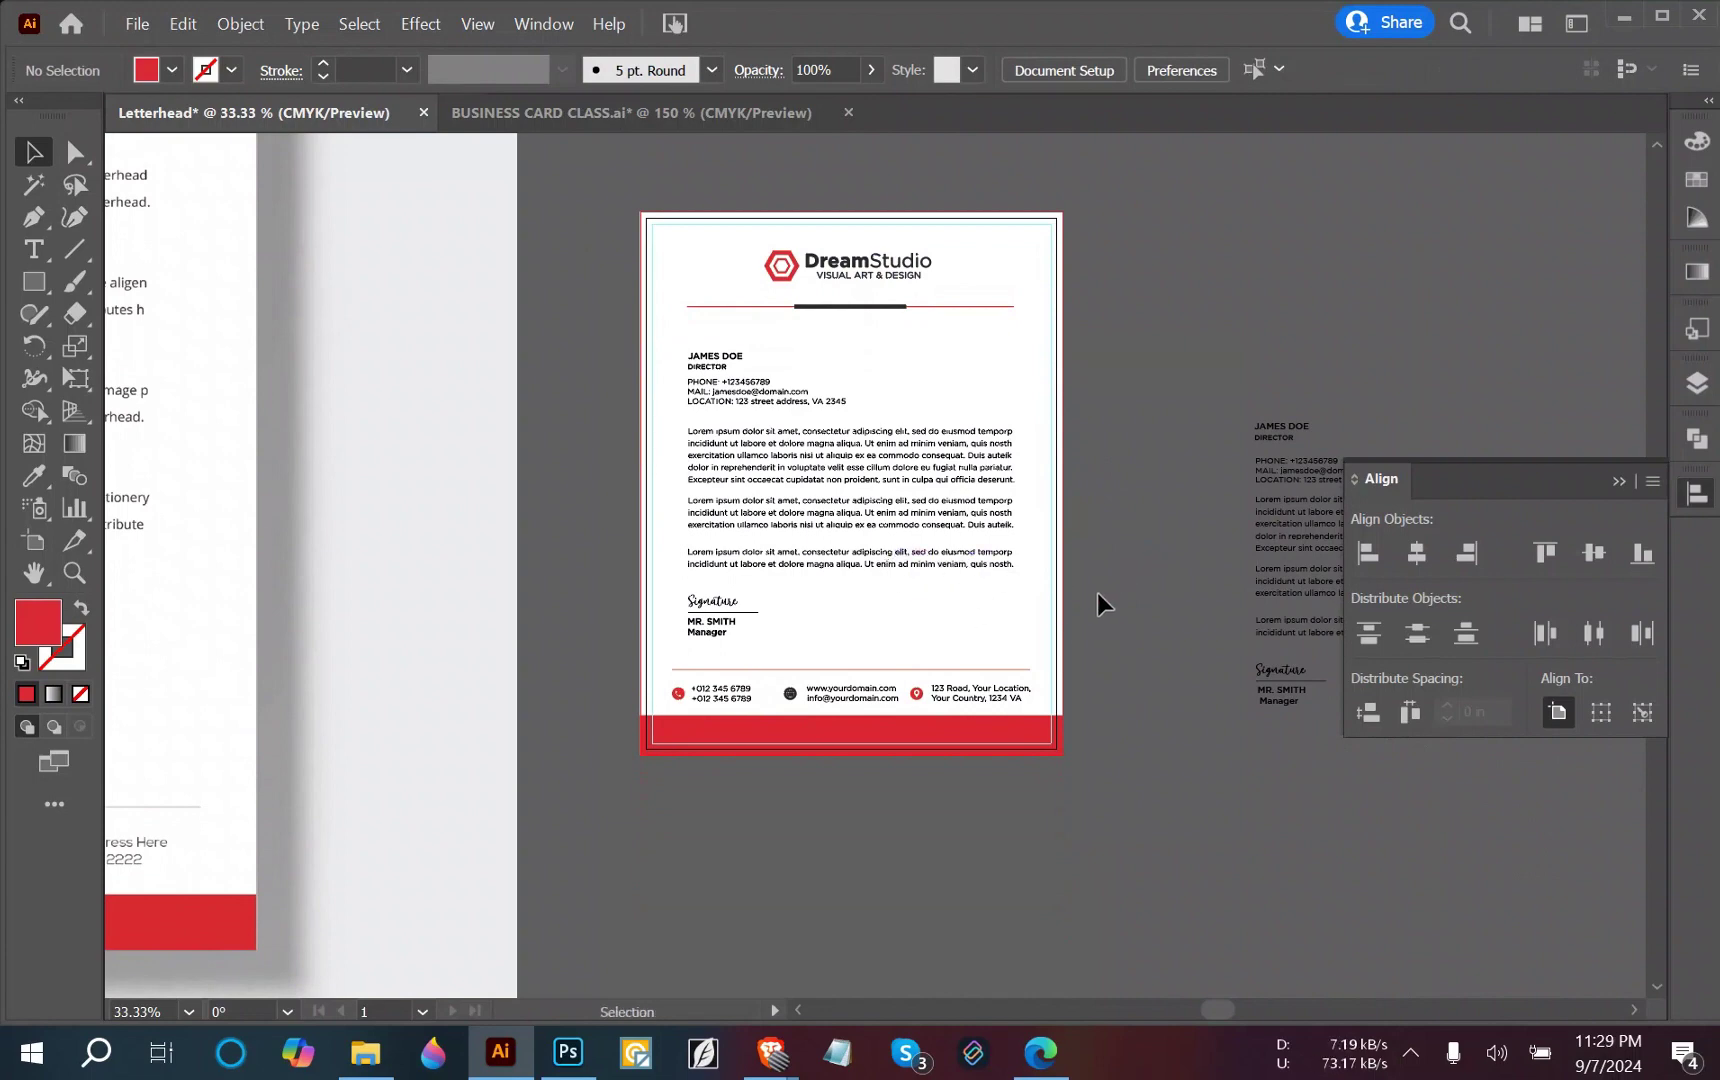
{"action": "scroll", "coordinate": [1102, 745], "scroll_direction": "up", "scroll_amount": 1}
{"action": "left_click_drag", "start_coordinate": [1125, 653], "coordinate": [1202, 827]}
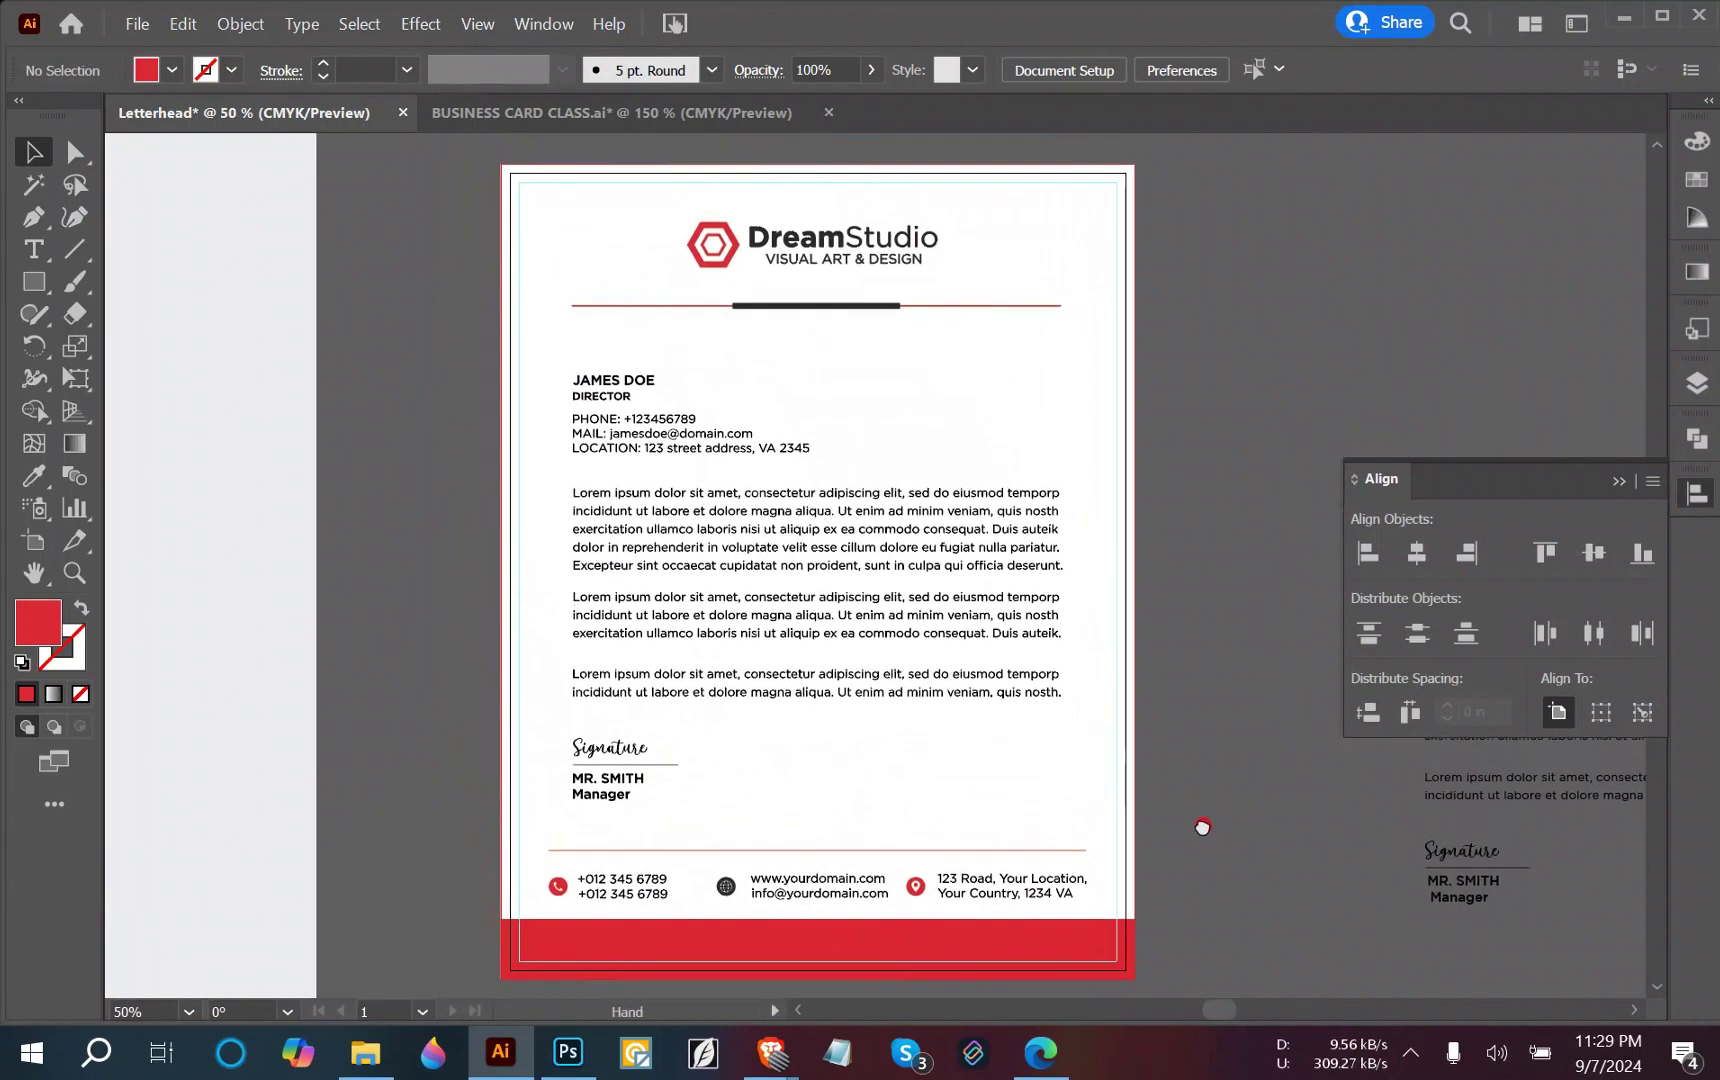
{"action": "scroll", "coordinate": [656, 684], "scroll_direction": "down", "scroll_amount": 1}
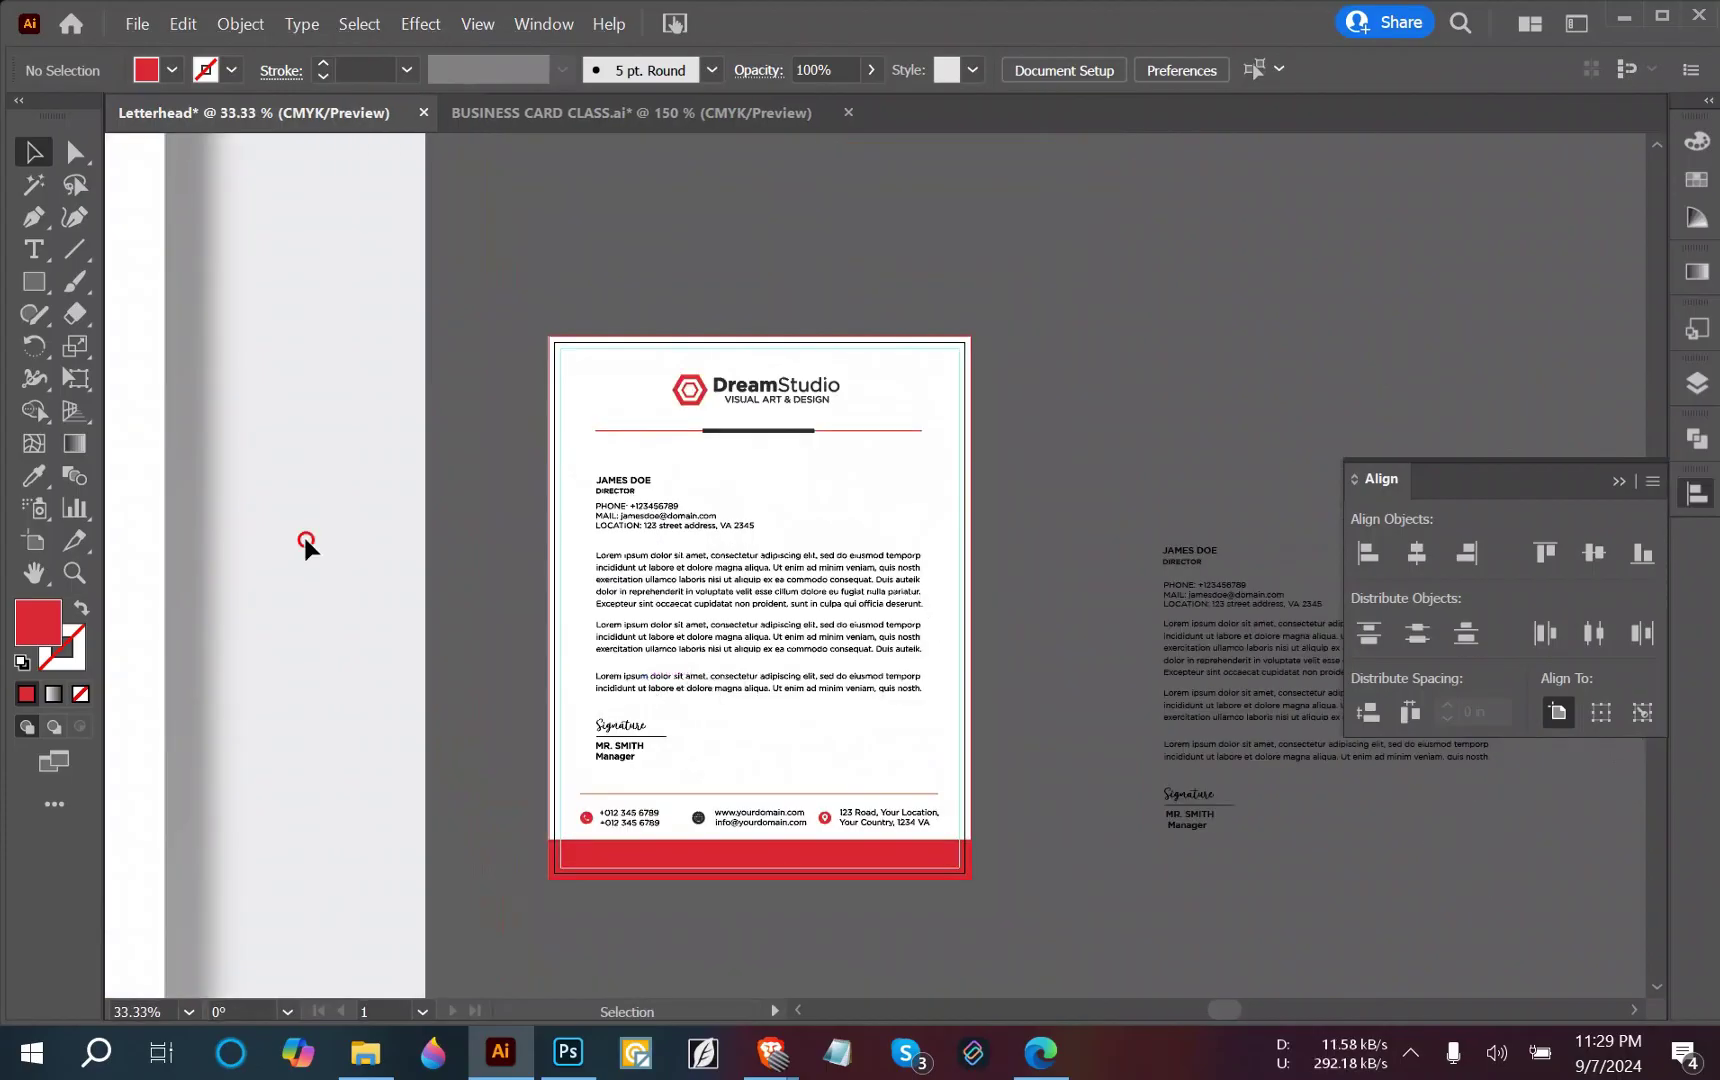
{"action": "left_click", "coordinate": [240, 23]}
{"action": "left_click", "coordinate": [356, 228]}
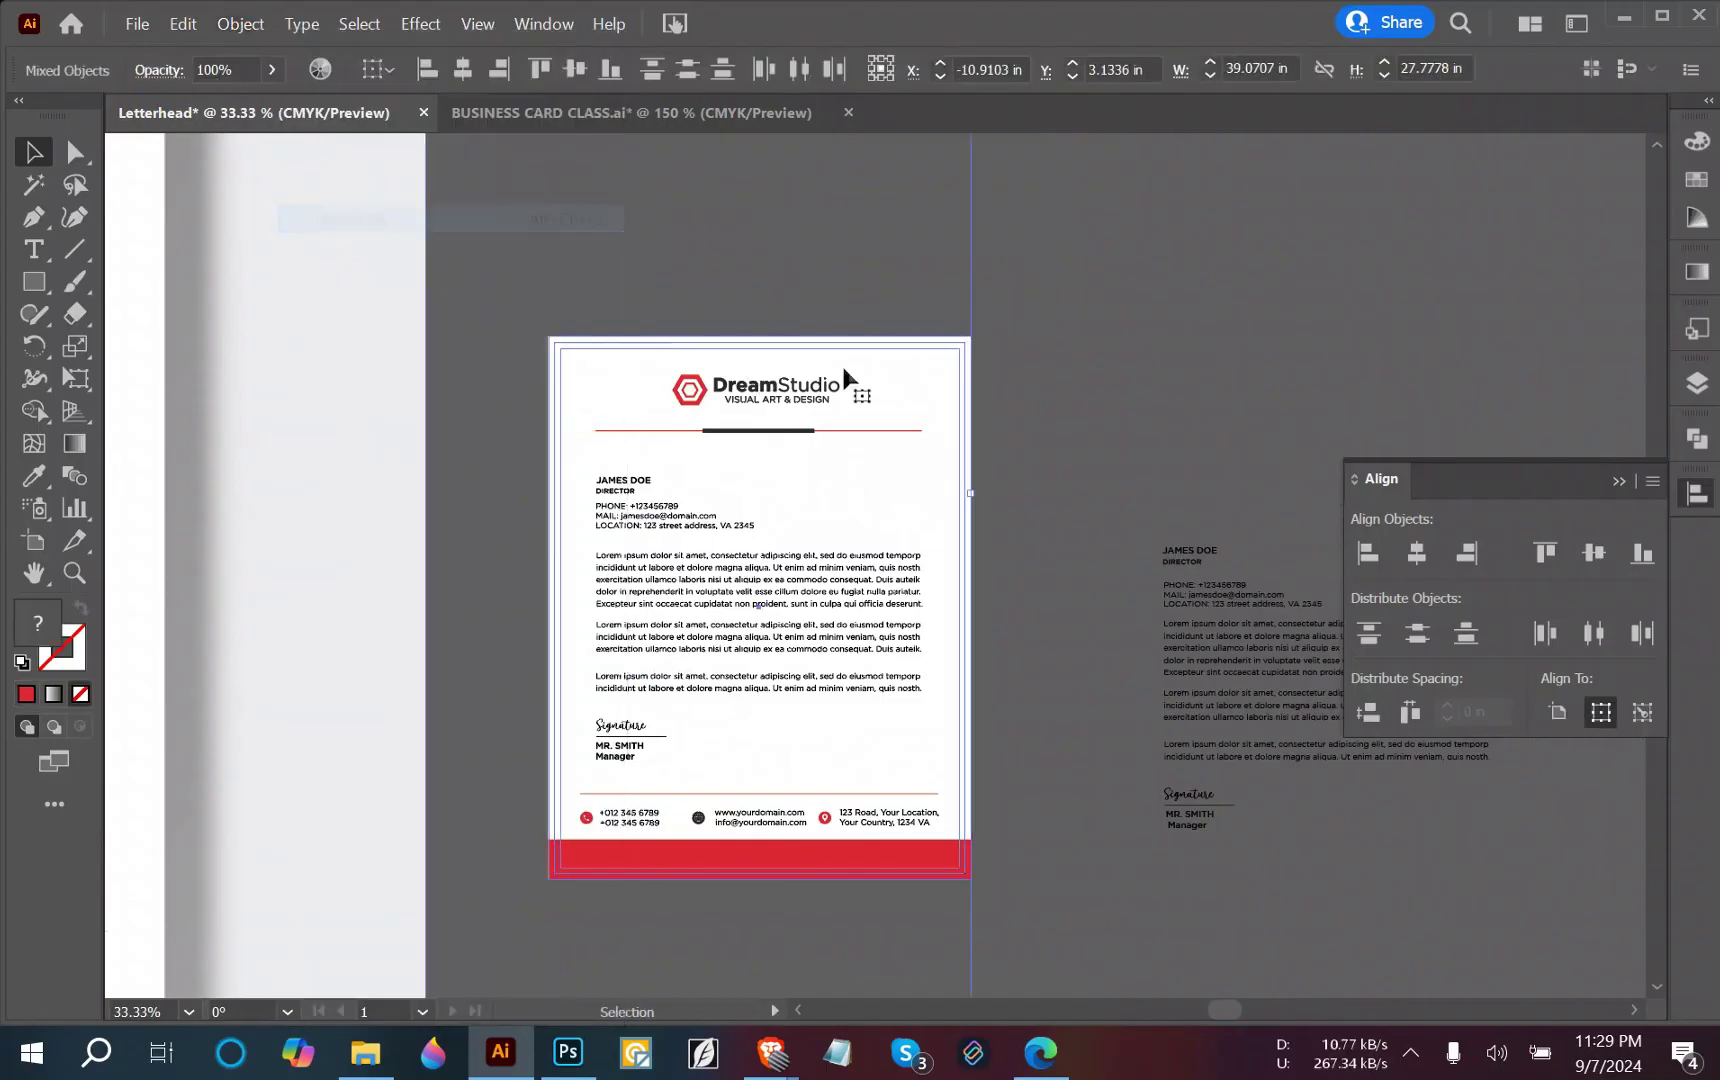
{"action": "left_click", "coordinate": [516, 368]}
{"action": "left_click", "coordinate": [305, 376]}
{"action": "key", "text": "Delete"}
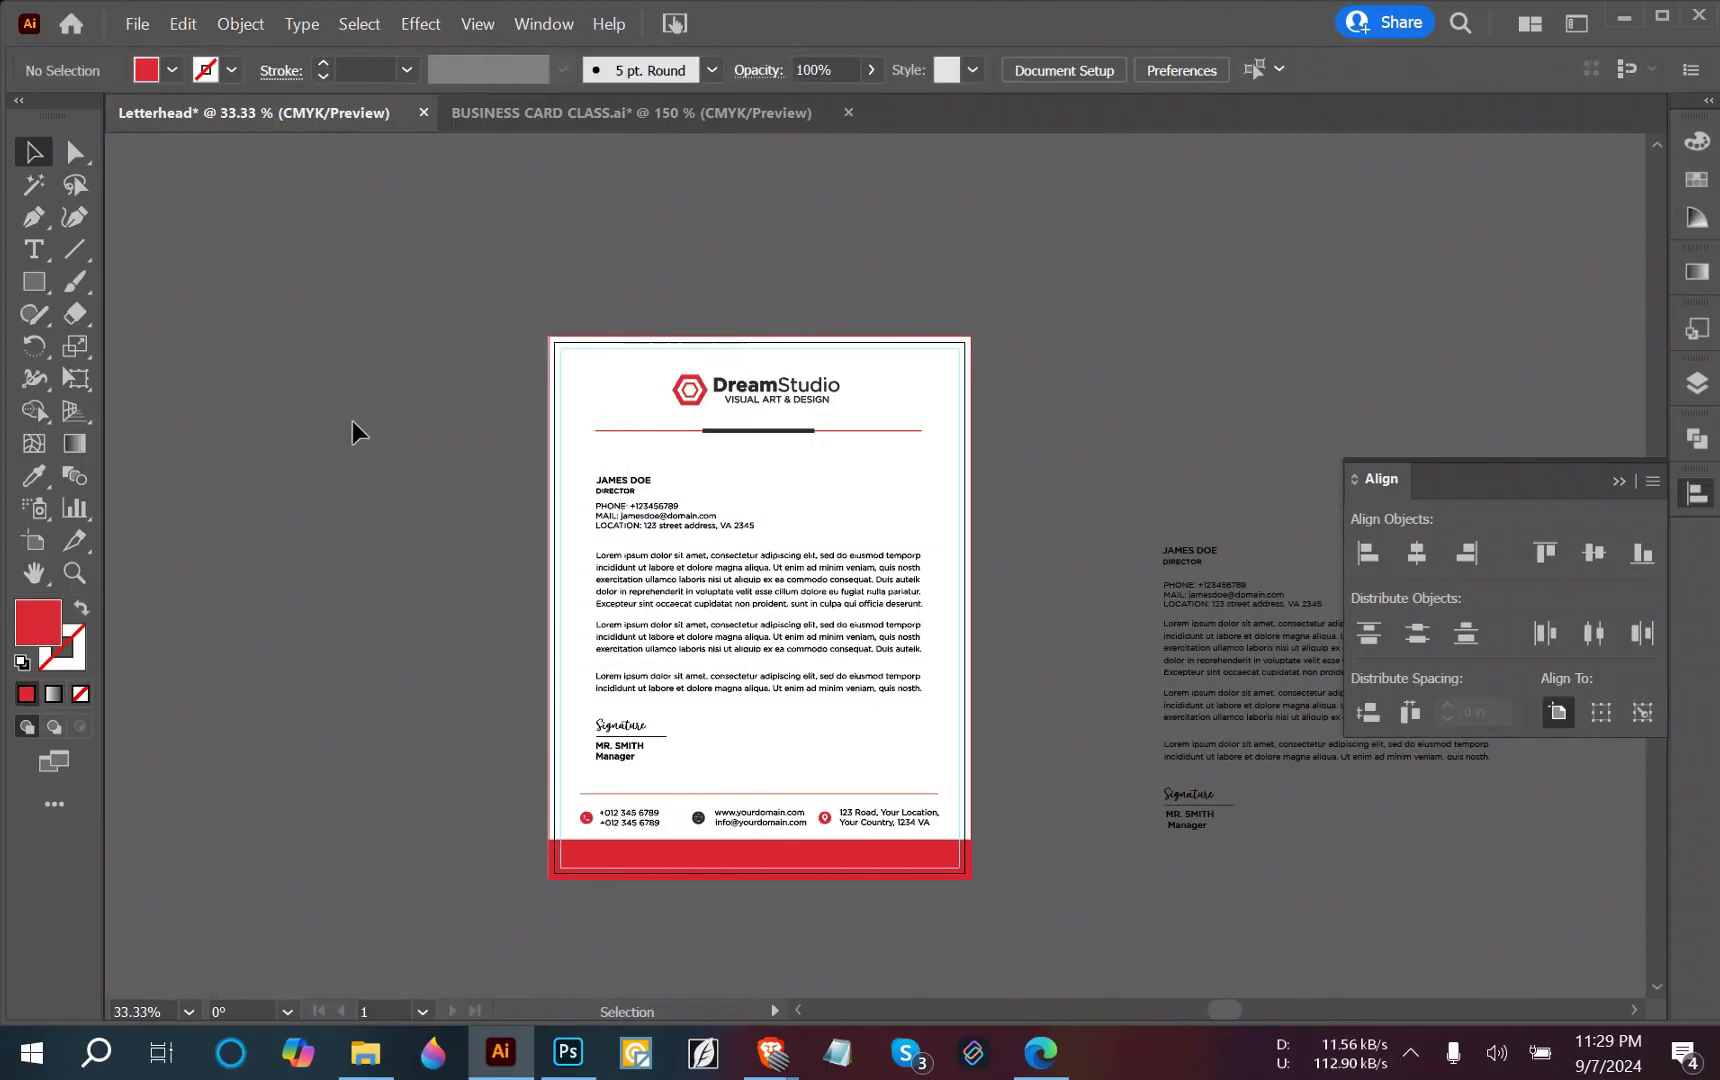
Select all the letterhead artwork, including its frame lines and guide, and group it.
{"action": "scroll", "coordinate": [361, 430], "scroll_direction": "down", "scroll_amount": 1}
{"action": "scroll", "coordinate": [361, 430], "scroll_direction": "down", "scroll_amount": 1}
{"action": "scroll", "coordinate": [684, 525], "scroll_direction": "up", "scroll_amount": 2}
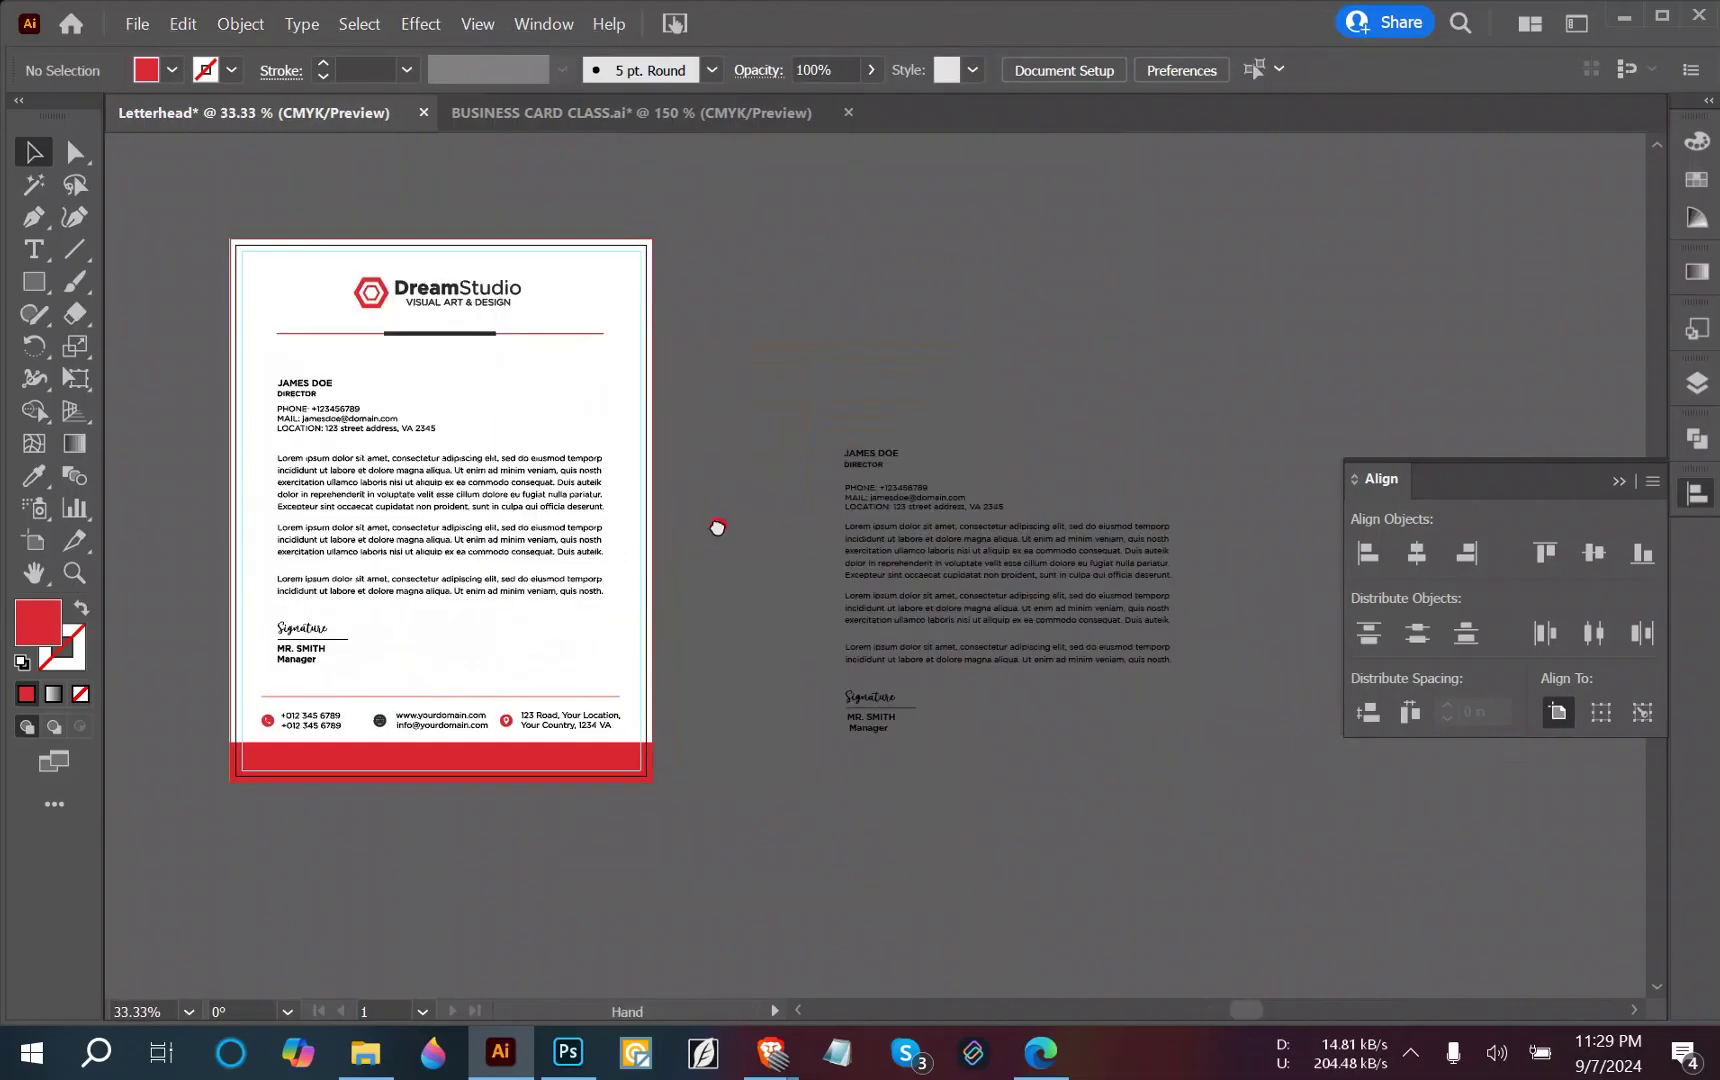
{"action": "left_click_drag", "start_coordinate": [718, 526], "coordinate": [1111, 530]}
{"action": "left_click_drag", "start_coordinate": [644, 289], "coordinate": [1094, 718]}
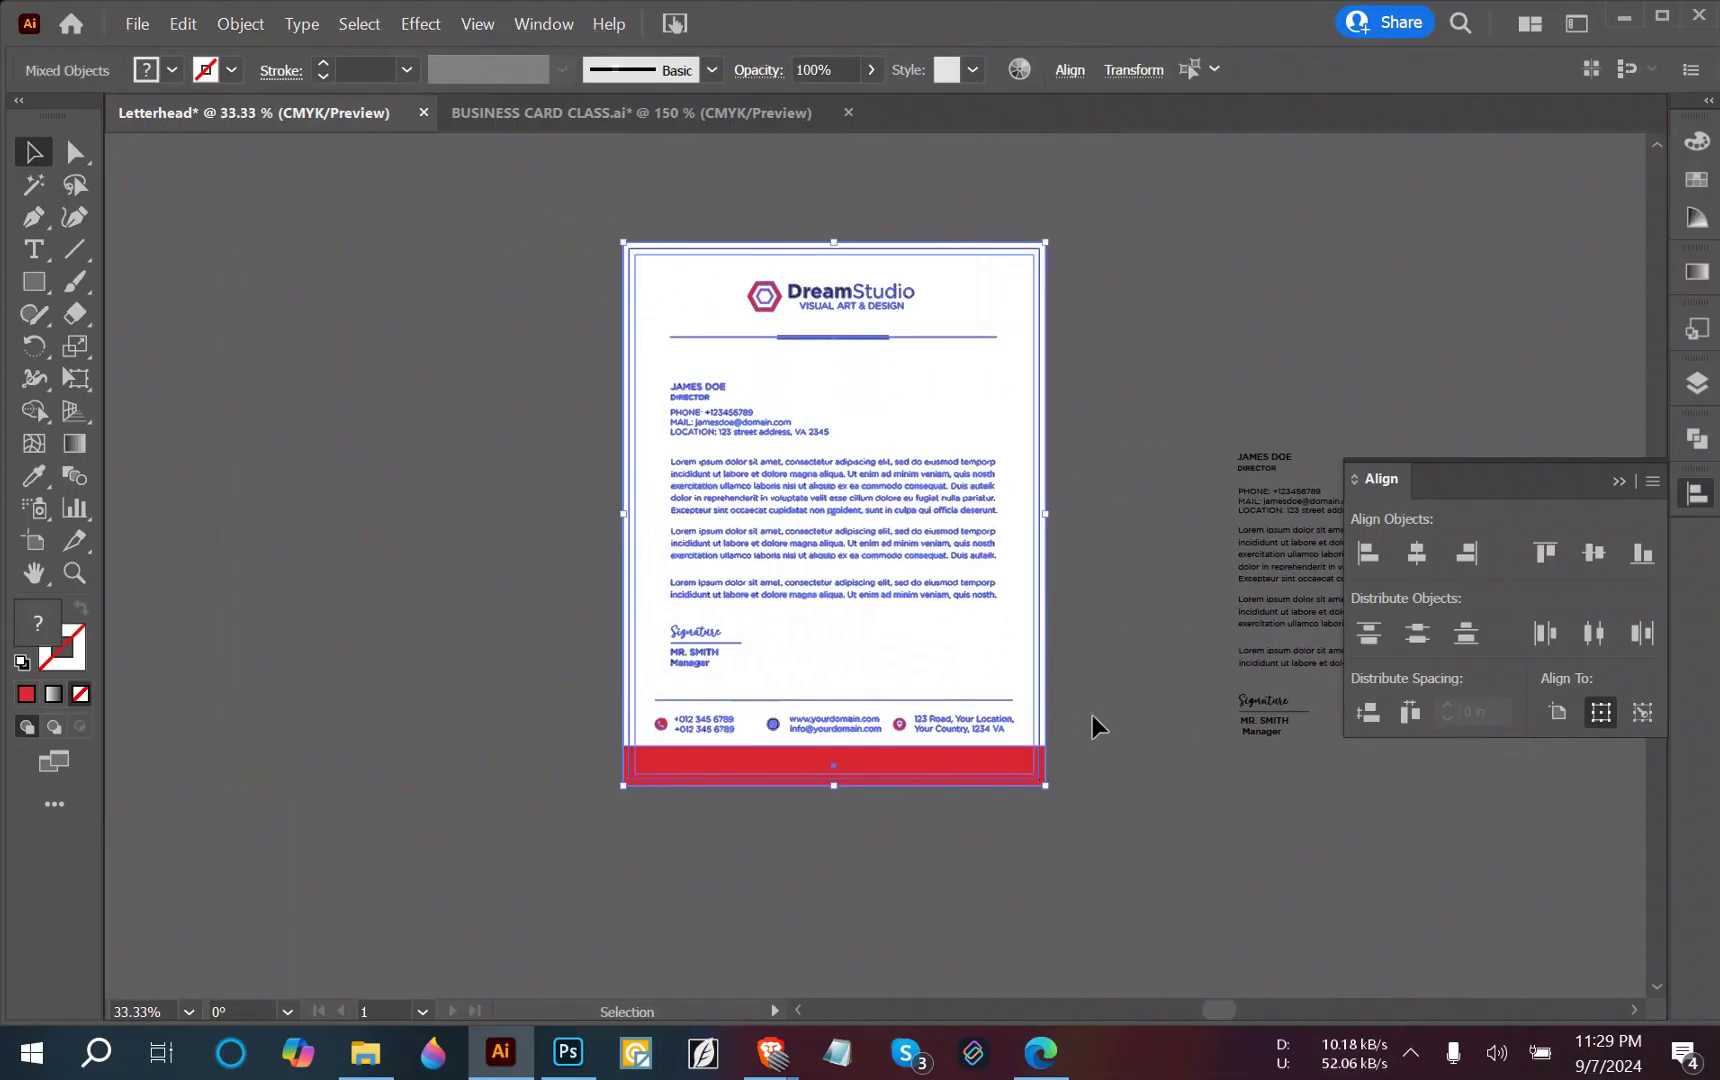
{"action": "left_click", "coordinate": [1096, 550]}
{"action": "left_click", "coordinate": [240, 23]}
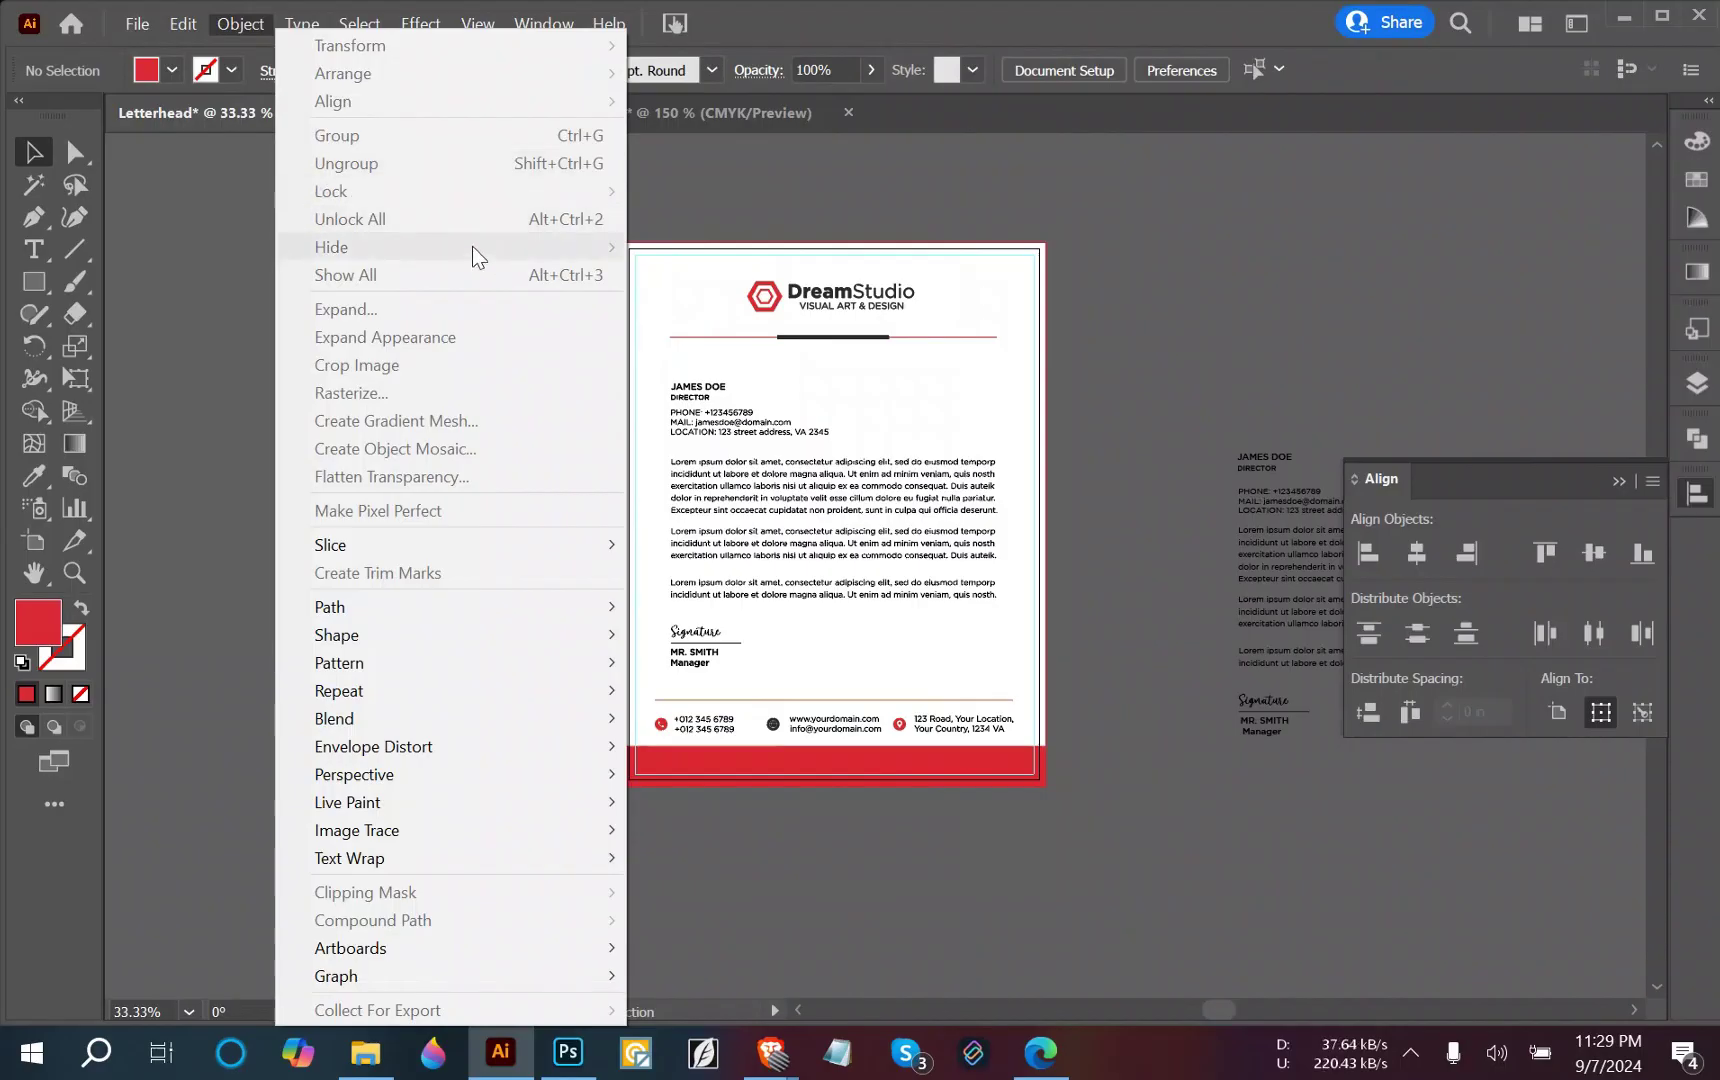
{"action": "left_click", "coordinate": [743, 180]}
{"action": "left_click_drag", "start_coordinate": [633, 198], "coordinate": [1096, 757]}
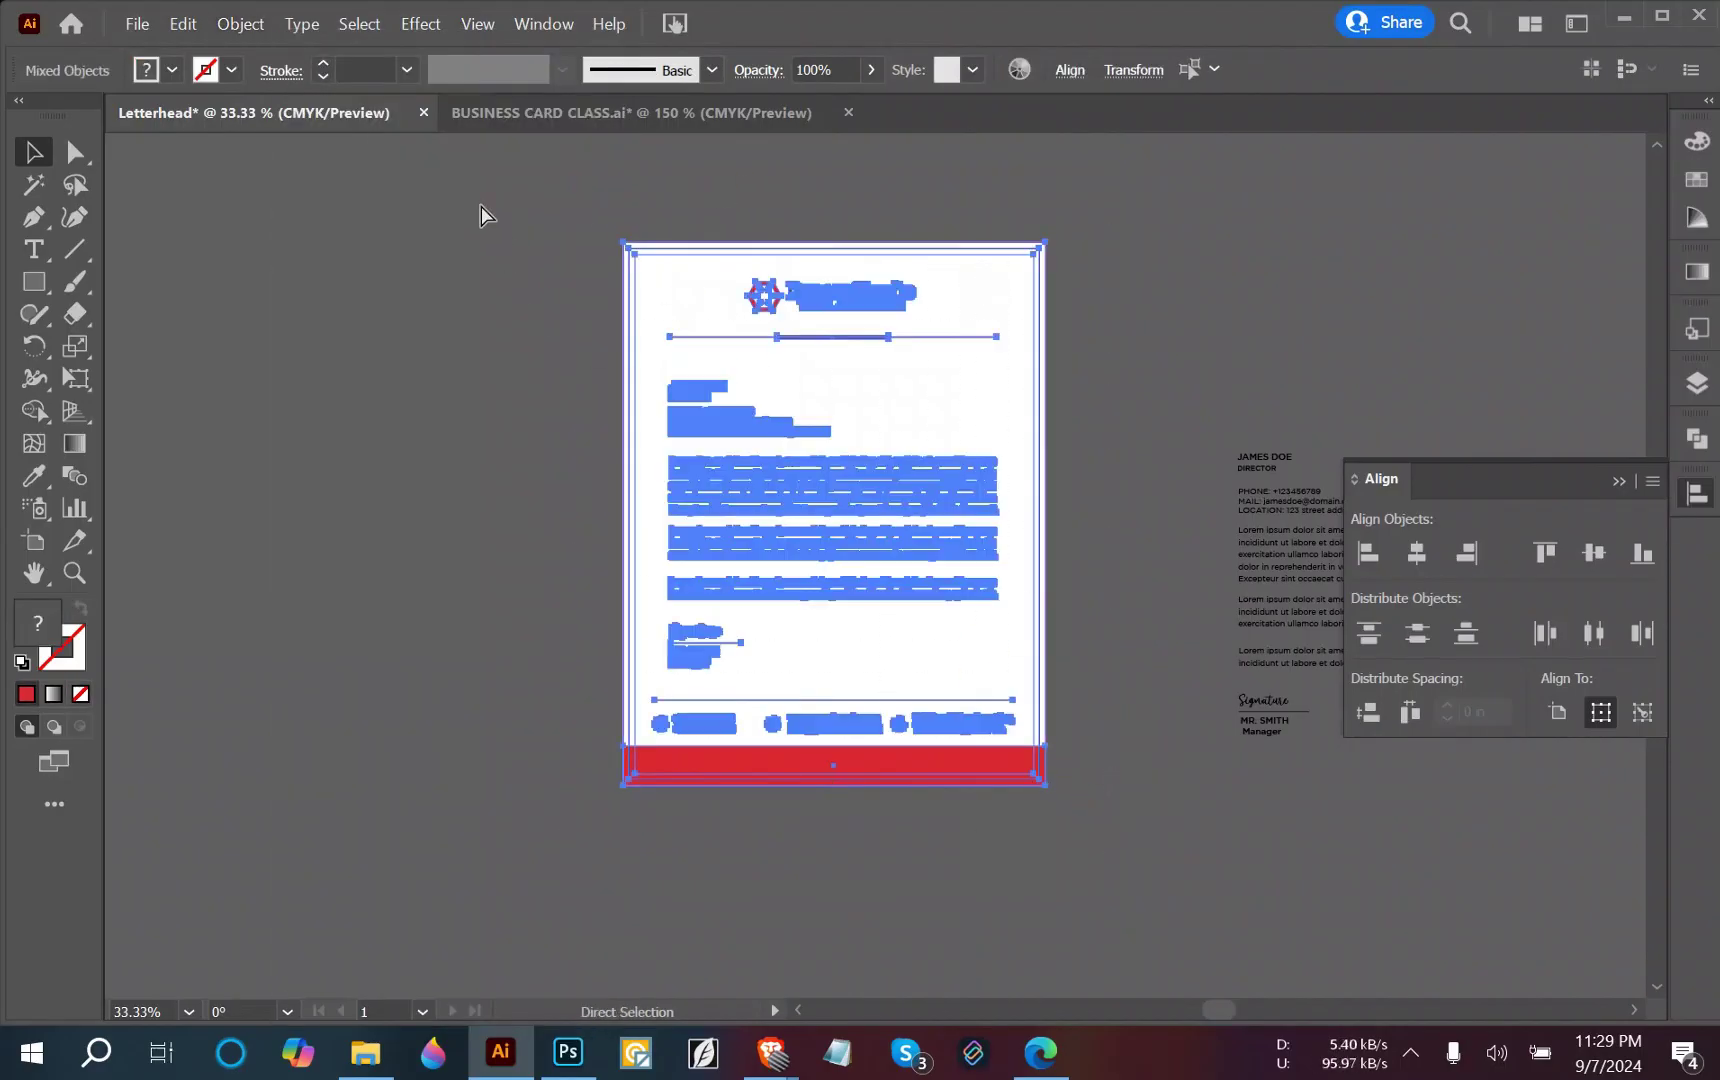
{"action": "left_click", "coordinate": [576, 314]}
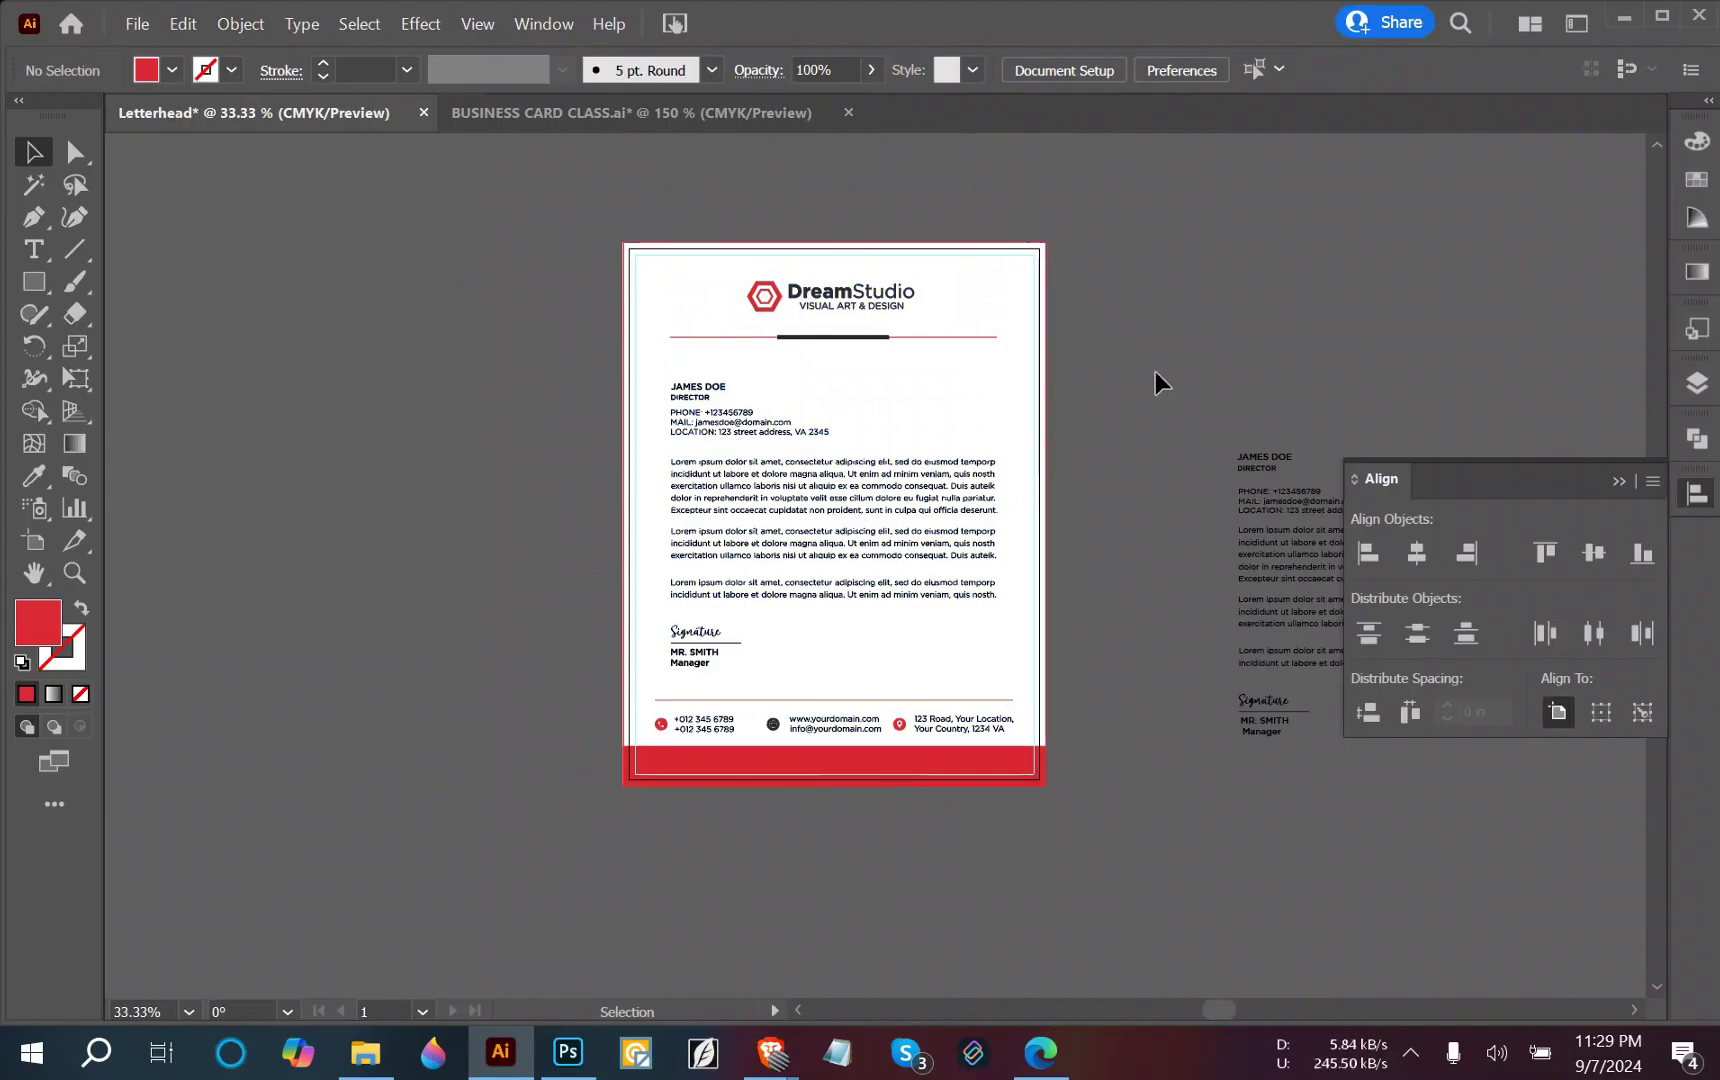
Delete the spare copy of the letter text lying outside the artboard.
{"action": "left_click_drag", "start_coordinate": [1156, 371], "coordinate": [1500, 951]}
{"action": "left_click", "coordinate": [1329, 883]}
{"action": "scroll", "coordinate": [952, 665], "scroll_direction": "up", "scroll_amount": 1}
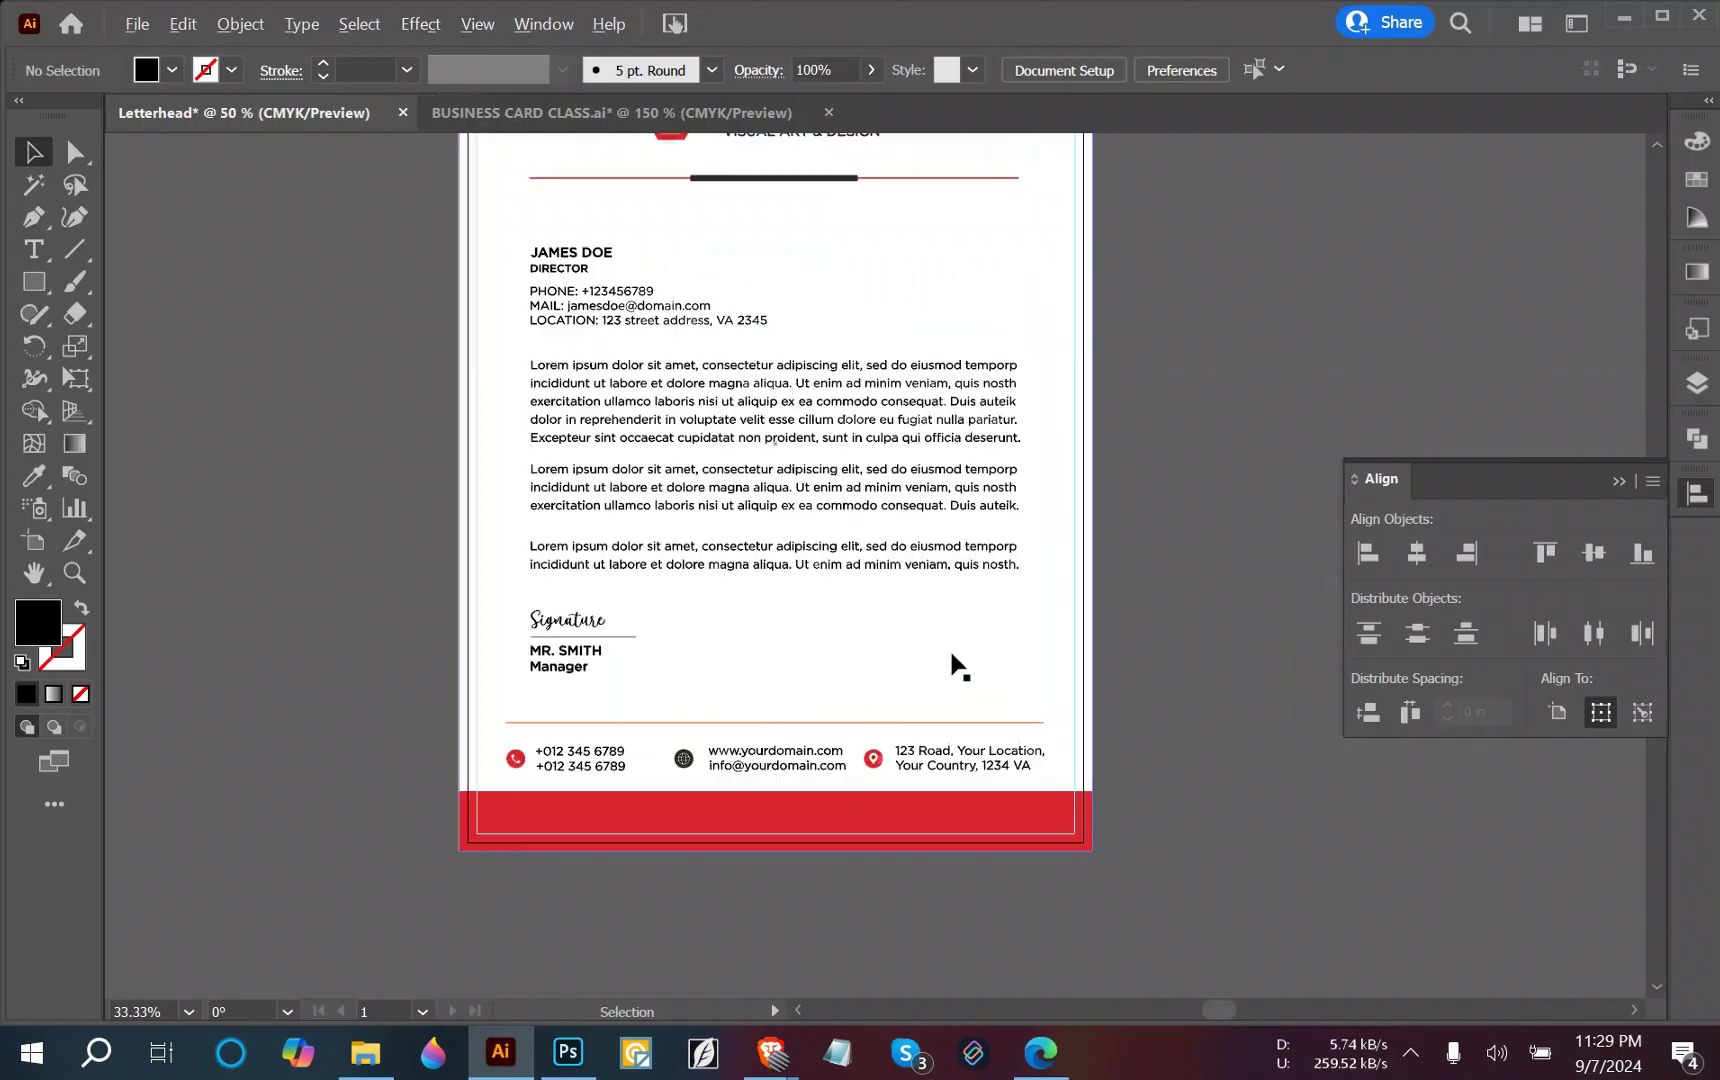
Draw a second artboard about 13.55 × 14.12 in beside the letterhead with the Artboard tool.
{"action": "left_click_drag", "start_coordinate": [945, 603], "coordinate": [958, 706]}
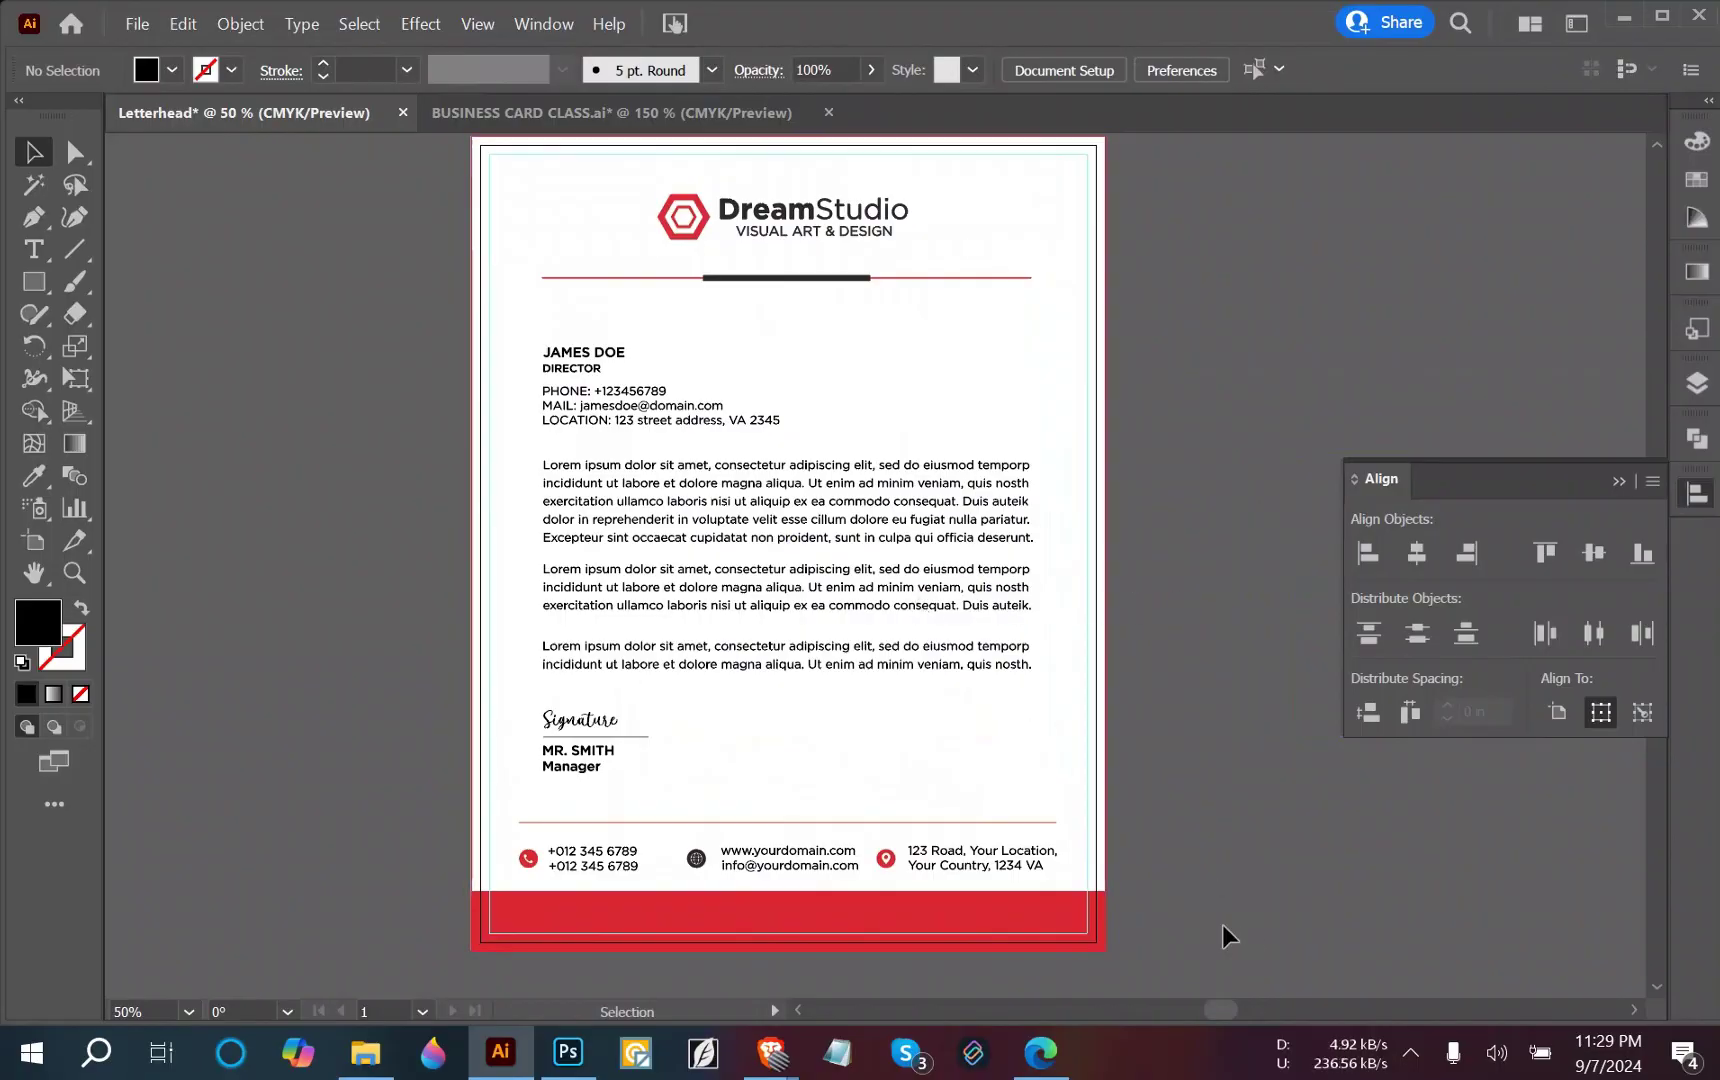
{"action": "scroll", "coordinate": [1195, 772], "scroll_direction": "up", "scroll_amount": 2}
{"action": "scroll", "coordinate": [1193, 774], "scroll_direction": "down", "scroll_amount": 1}
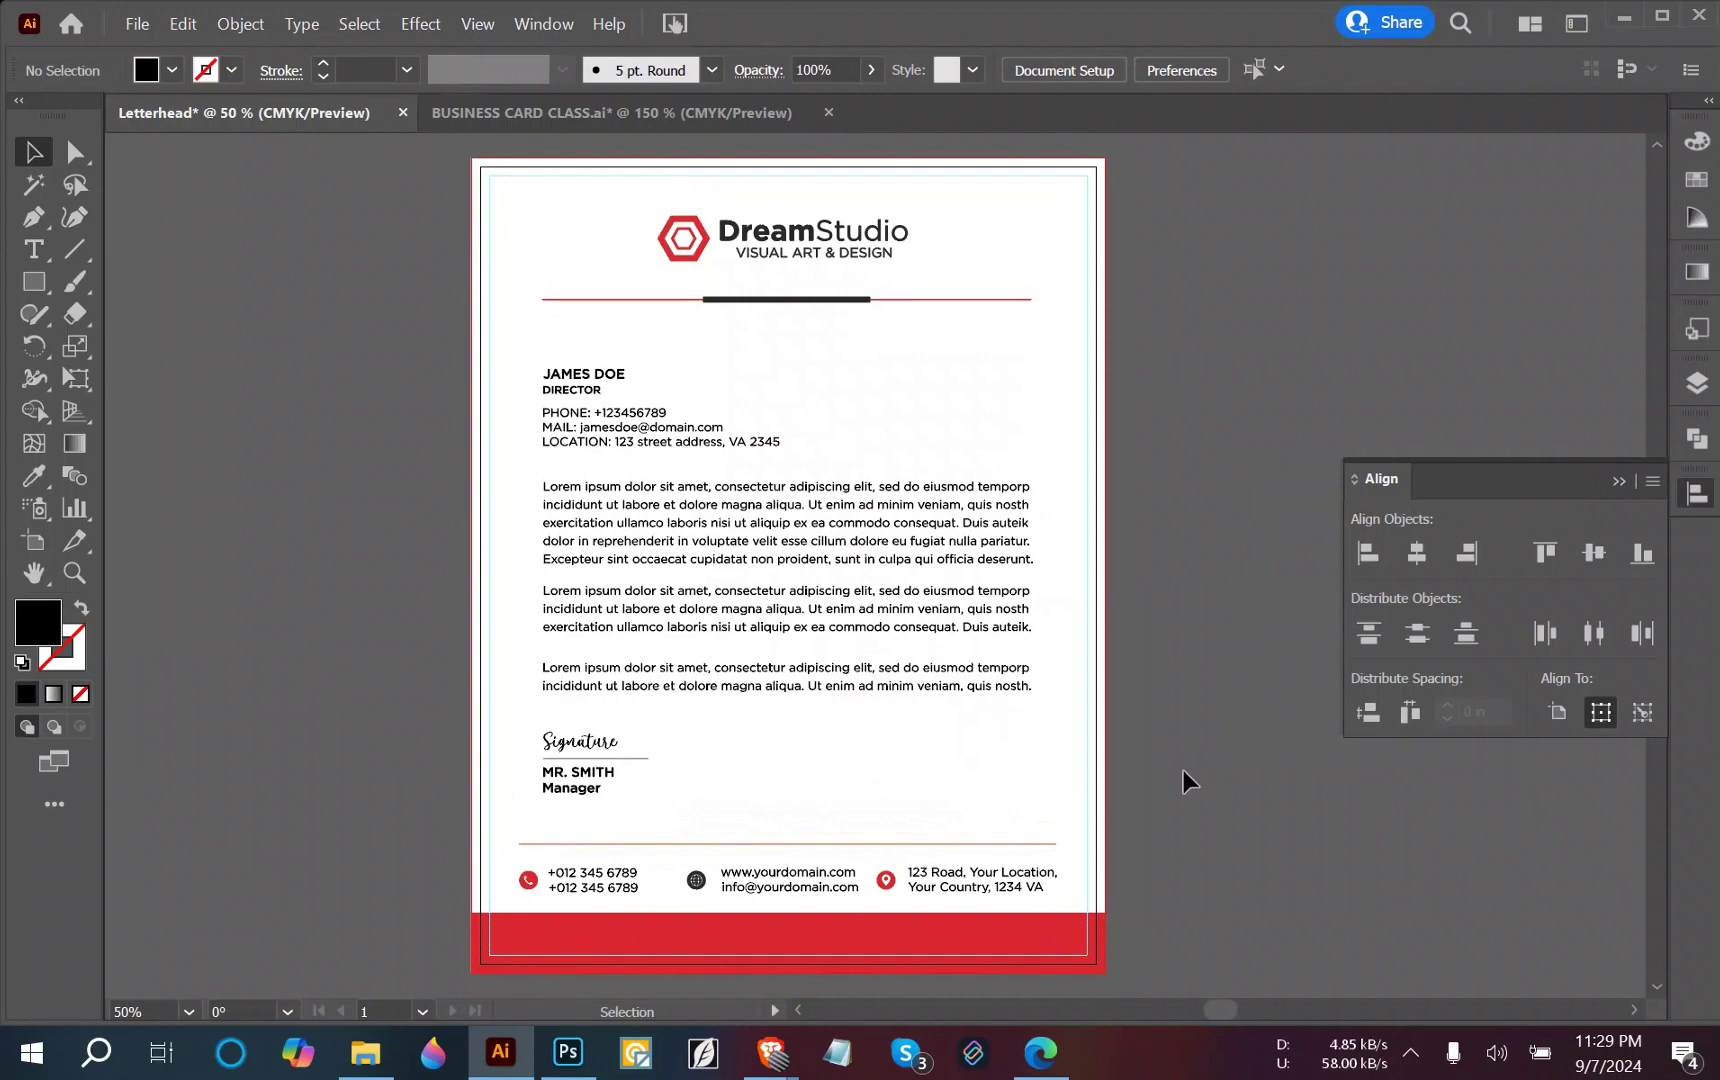
{"action": "left_click_drag", "start_coordinate": [902, 553], "coordinate": [785, 518]}
{"action": "key", "text": "ctrl+minus"}
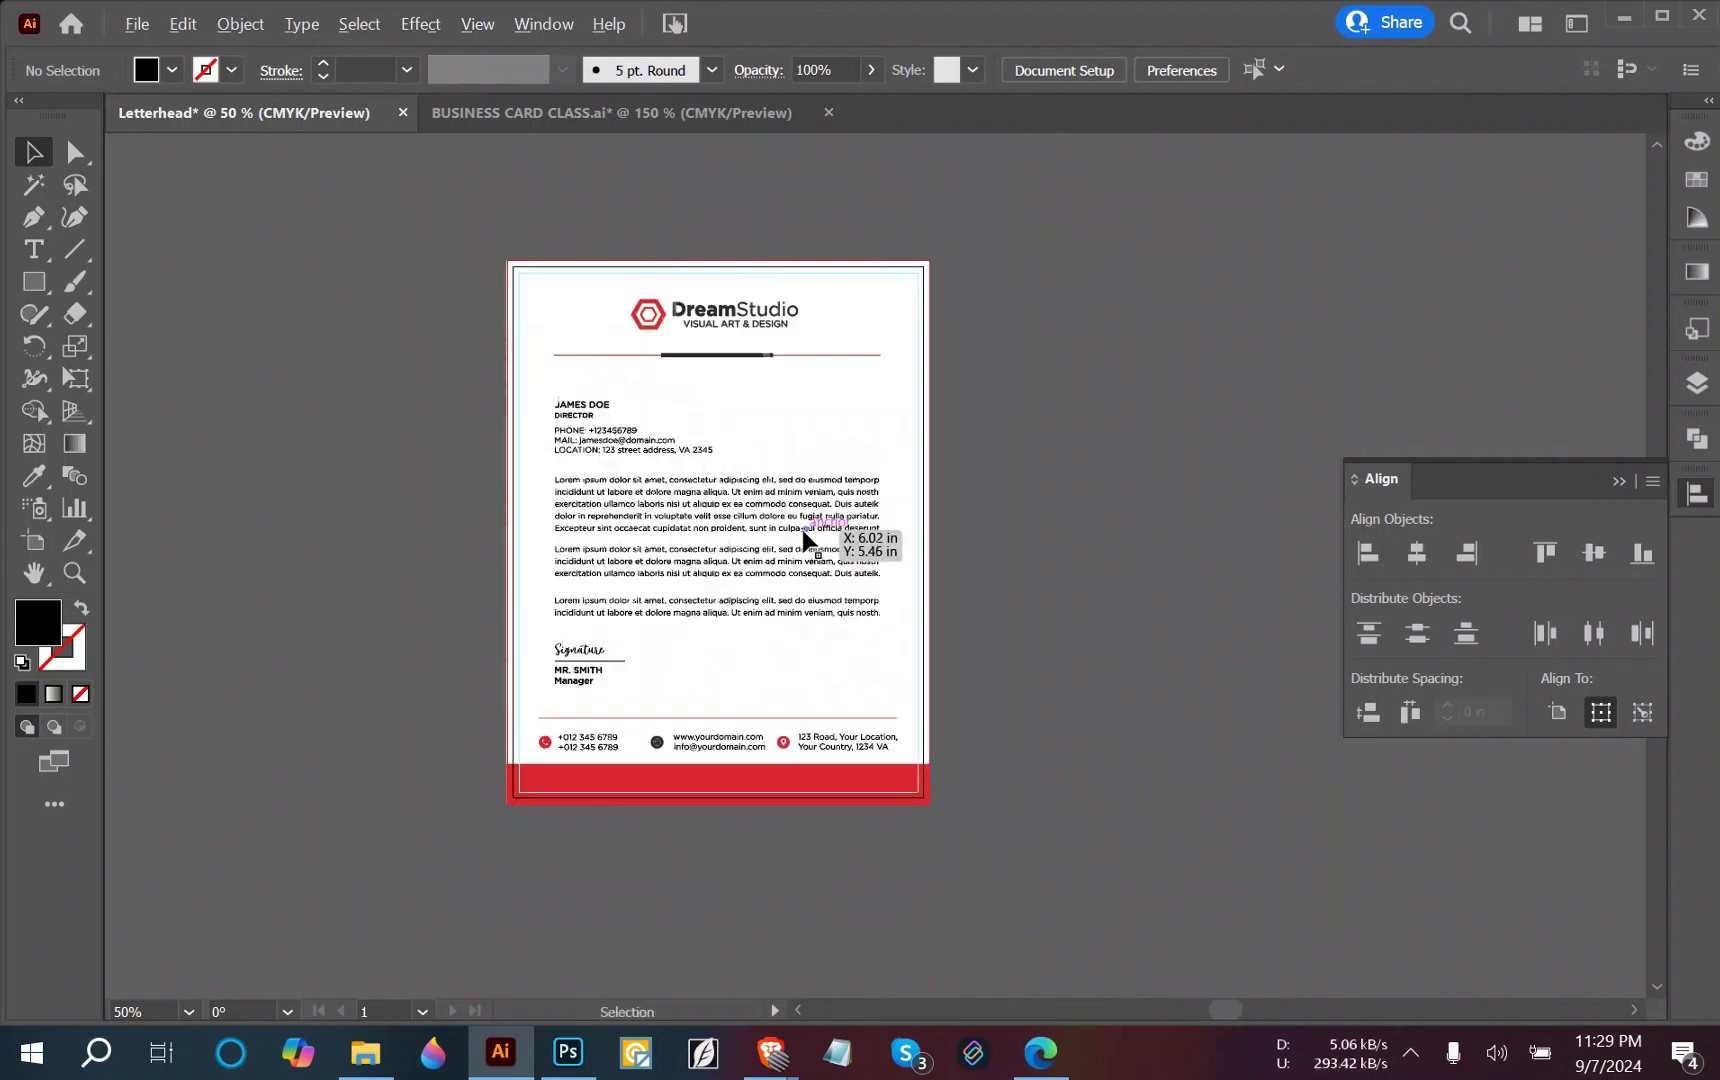
{"action": "left_click_drag", "start_coordinate": [779, 700], "coordinate": [614, 741]}
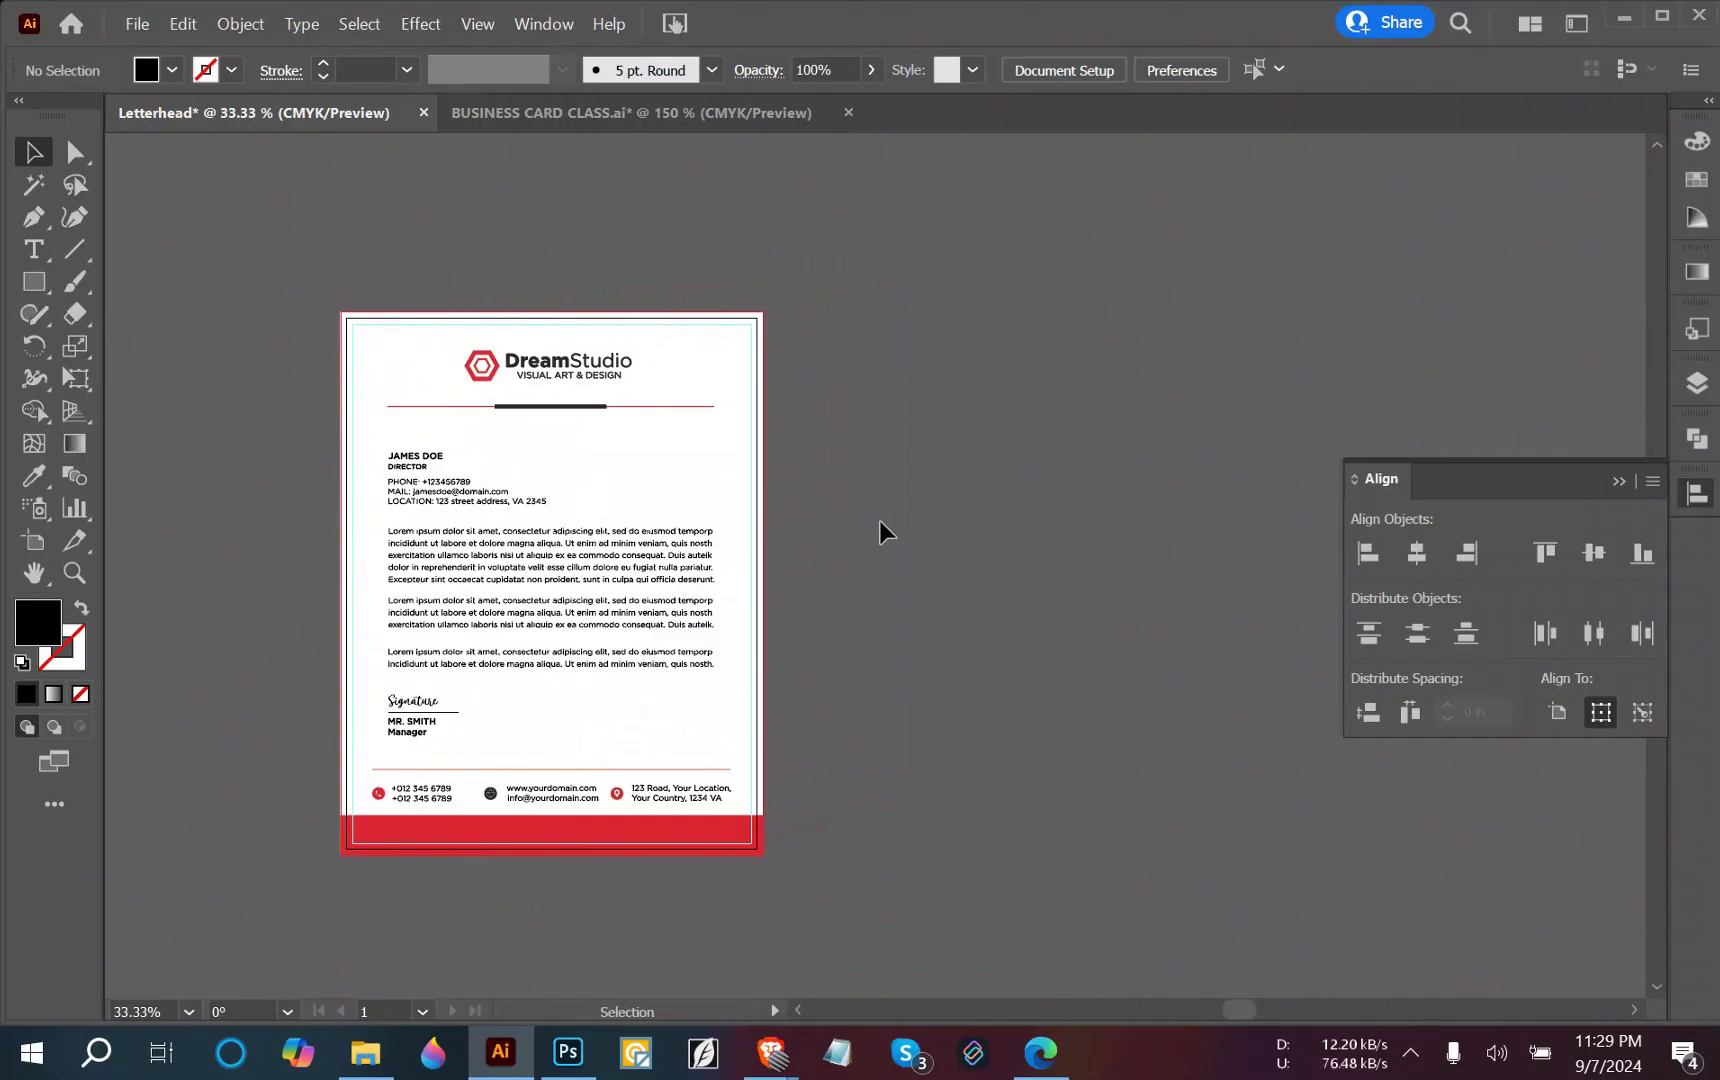
{"action": "left_click", "coordinate": [36, 545]}
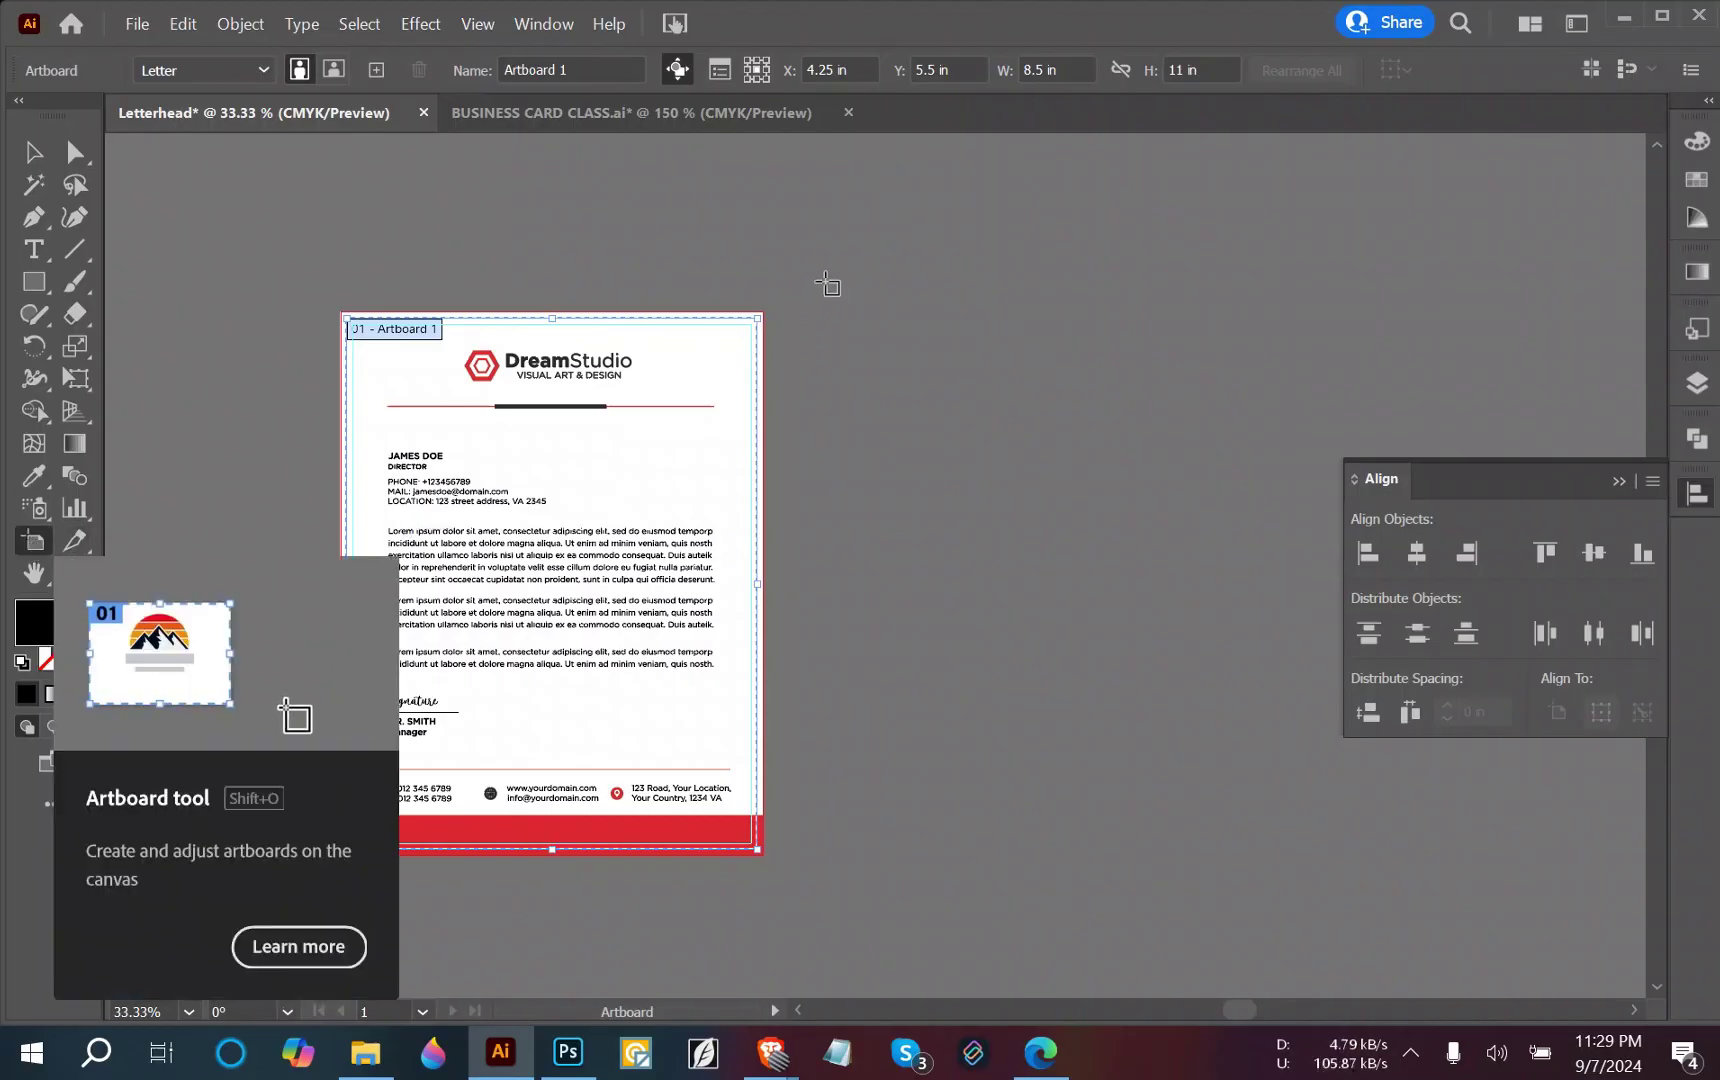
{"action": "left_click_drag", "start_coordinate": [837, 271], "coordinate": [1492, 953]}
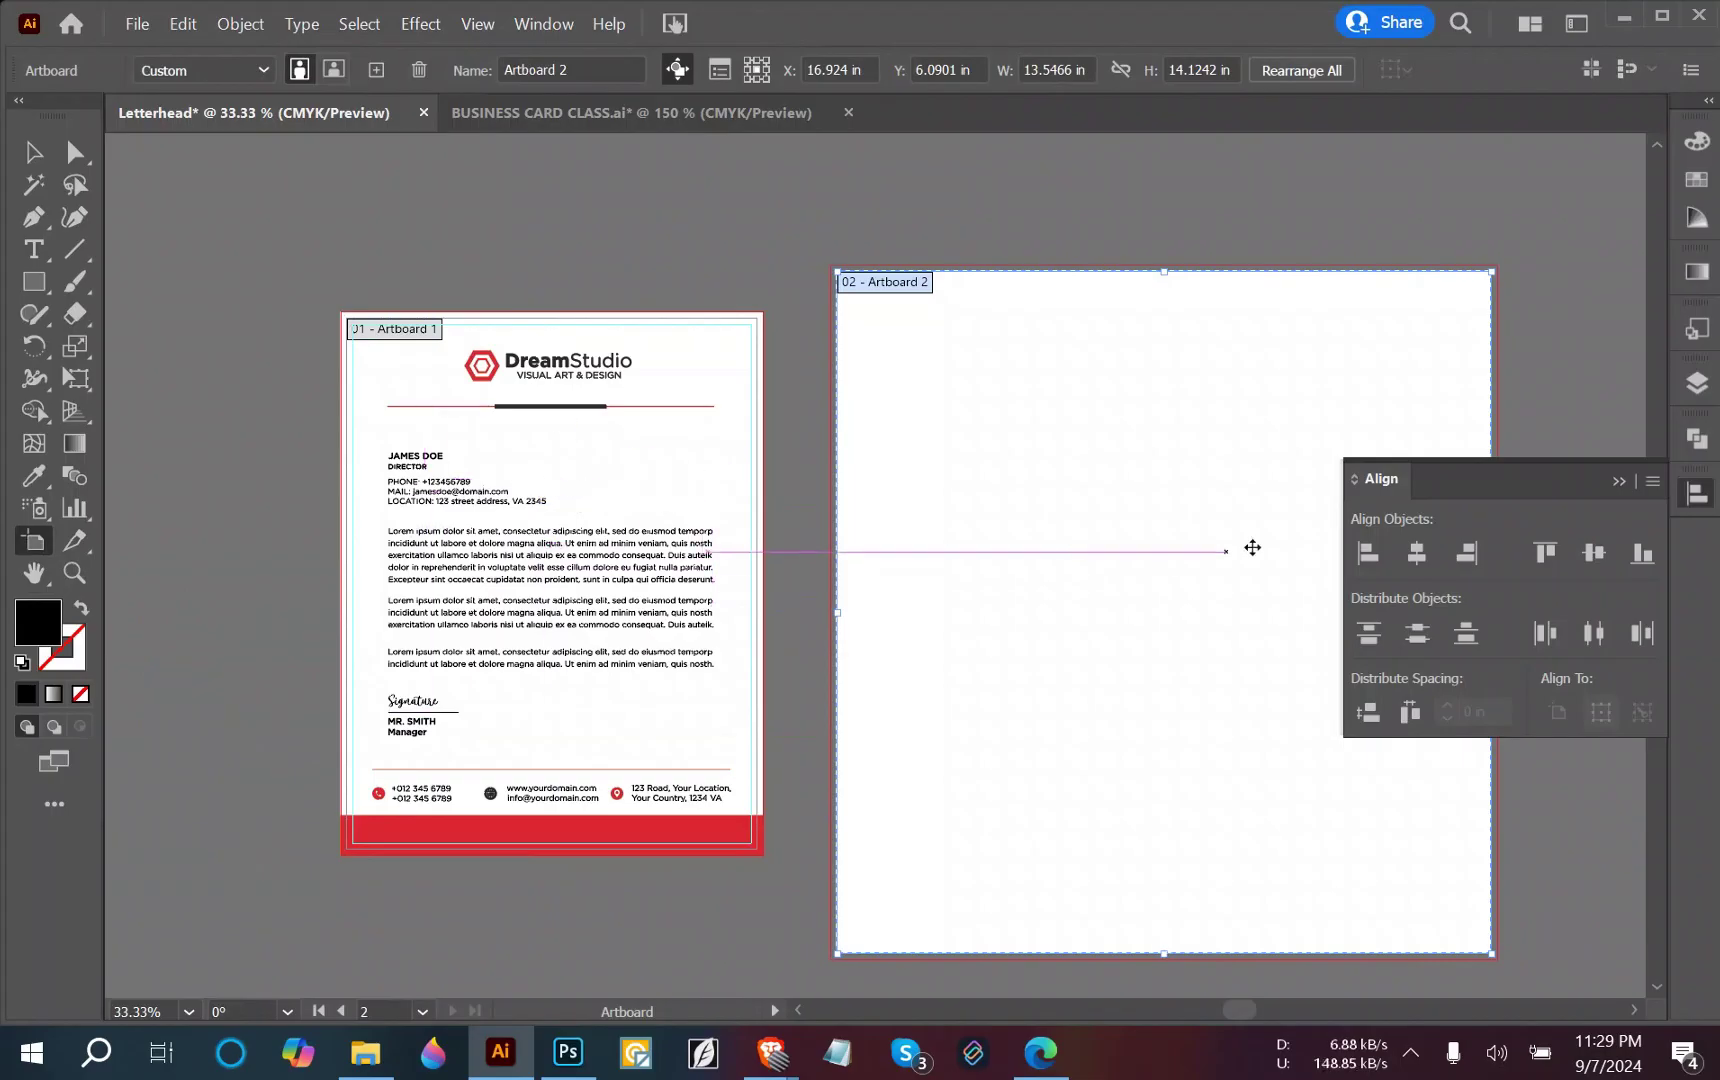
{"action": "key", "text": "Escape"}
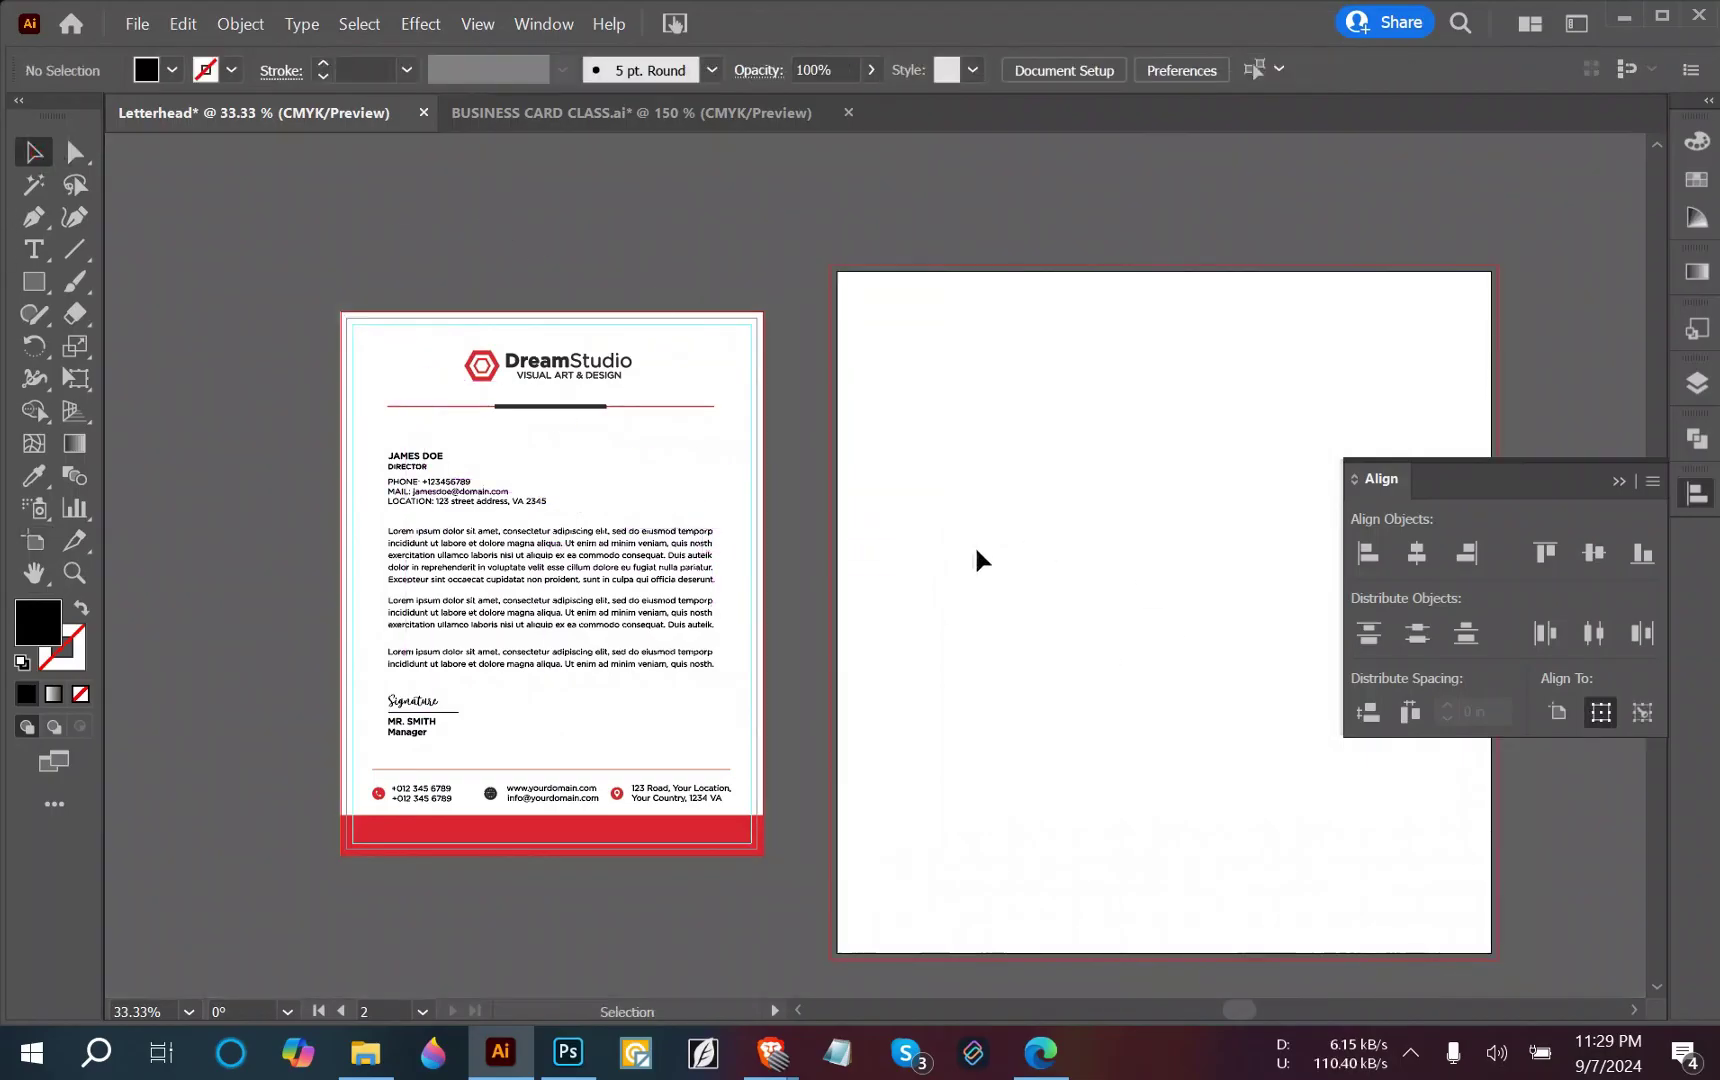
Duplicate the grouped letterhead onto the middle of the second artboard.
{"action": "left_click_drag", "start_coordinate": [974, 544], "coordinate": [664, 482]}
{"action": "left_click_drag", "start_coordinate": [688, 374], "coordinate": [820, 411]}
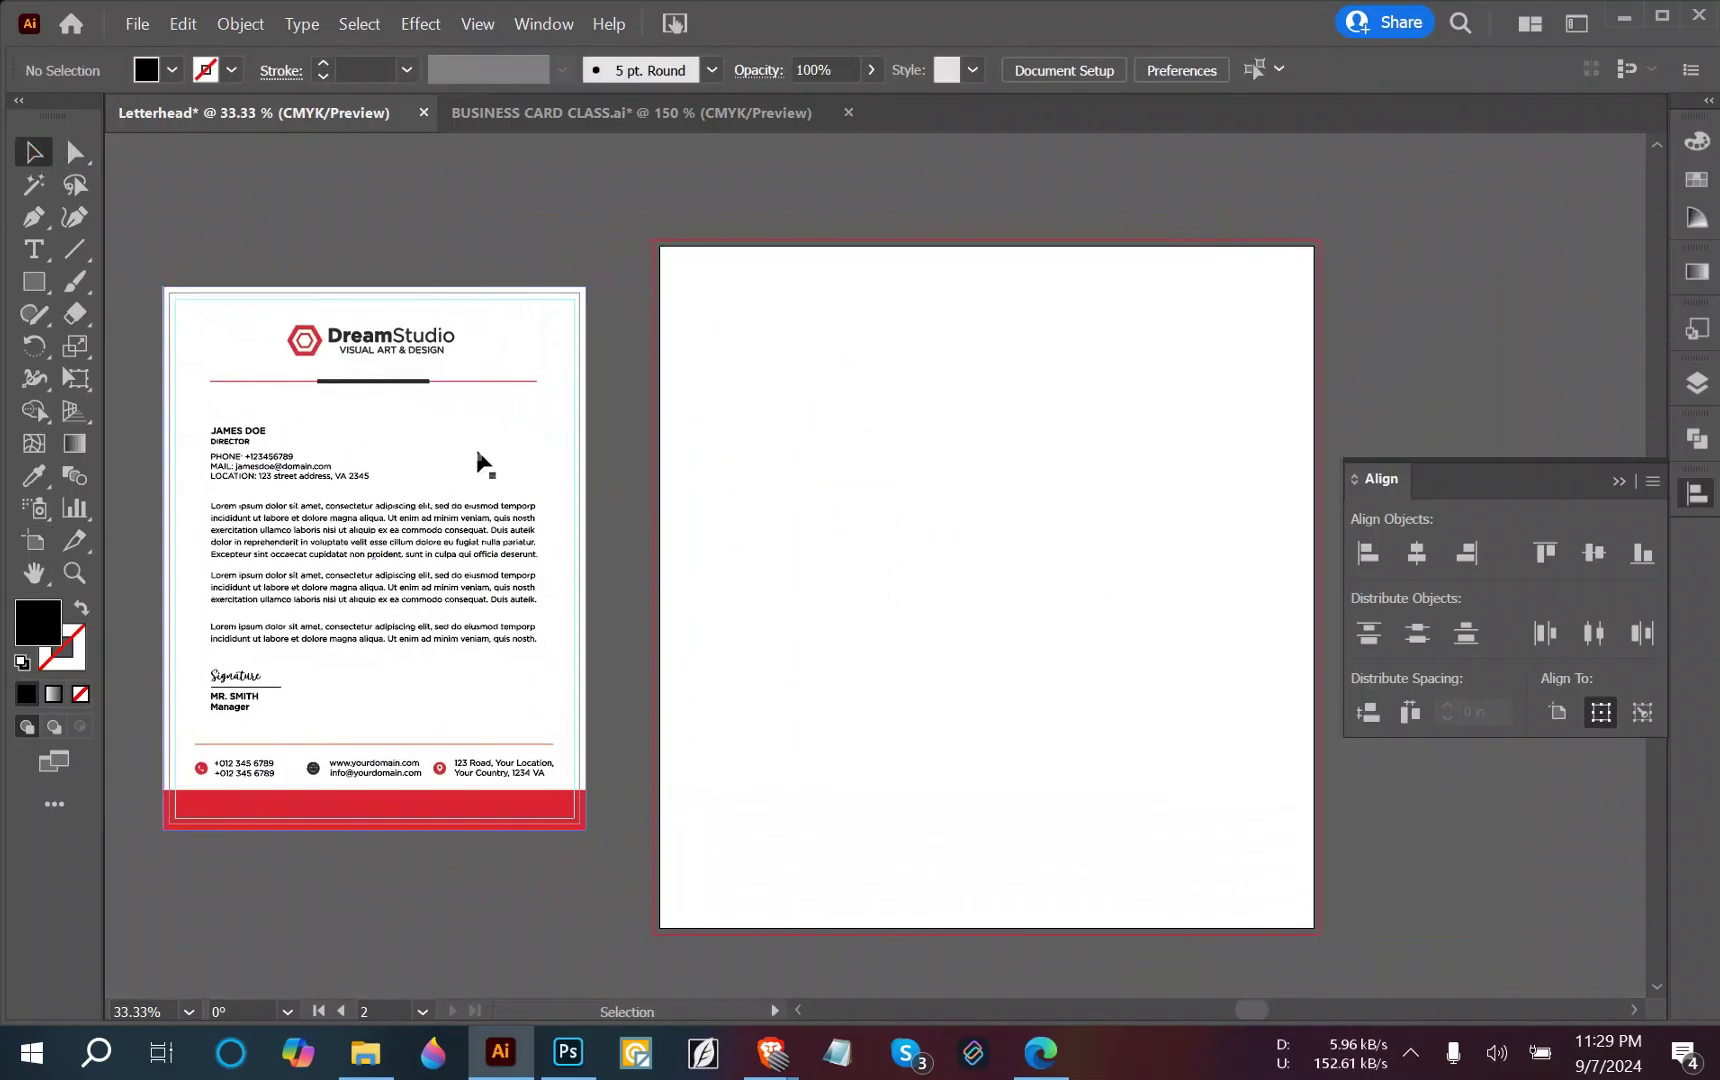
{"action": "left_click", "coordinate": [390, 462]}
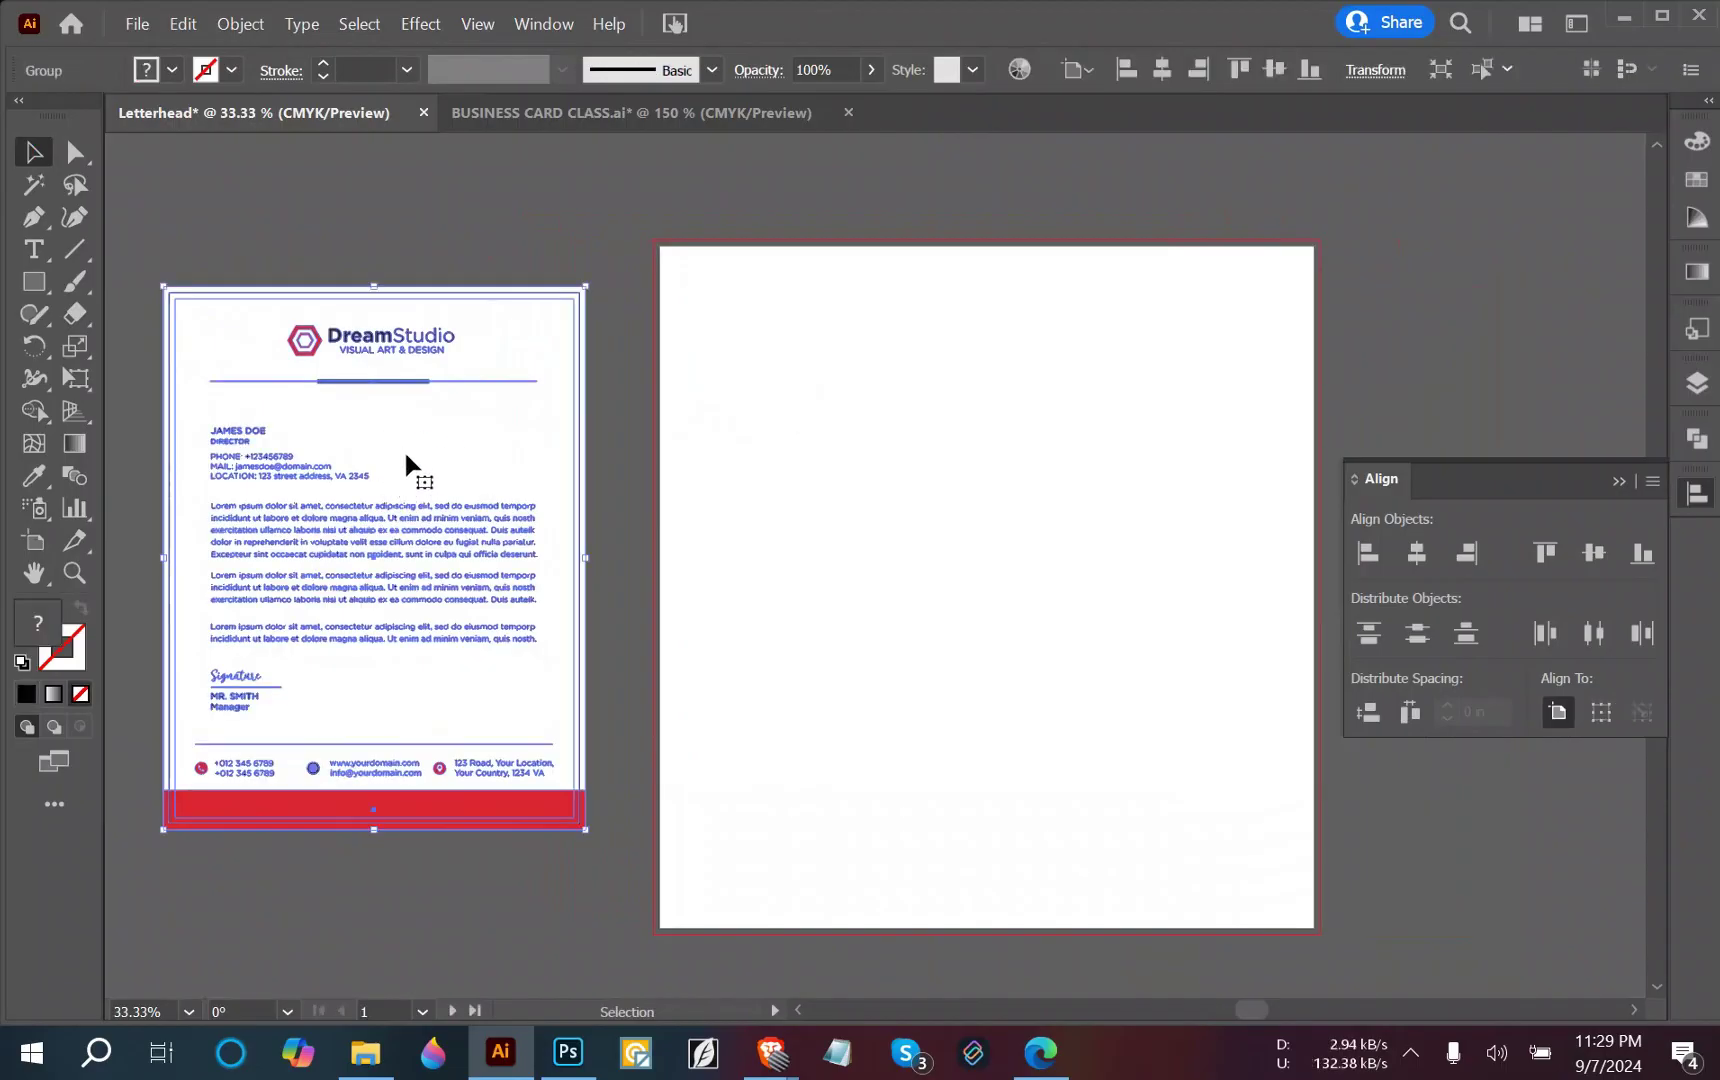
{"action": "left_click_drag", "start_coordinate": [380, 620], "coordinate": [1016, 631]}
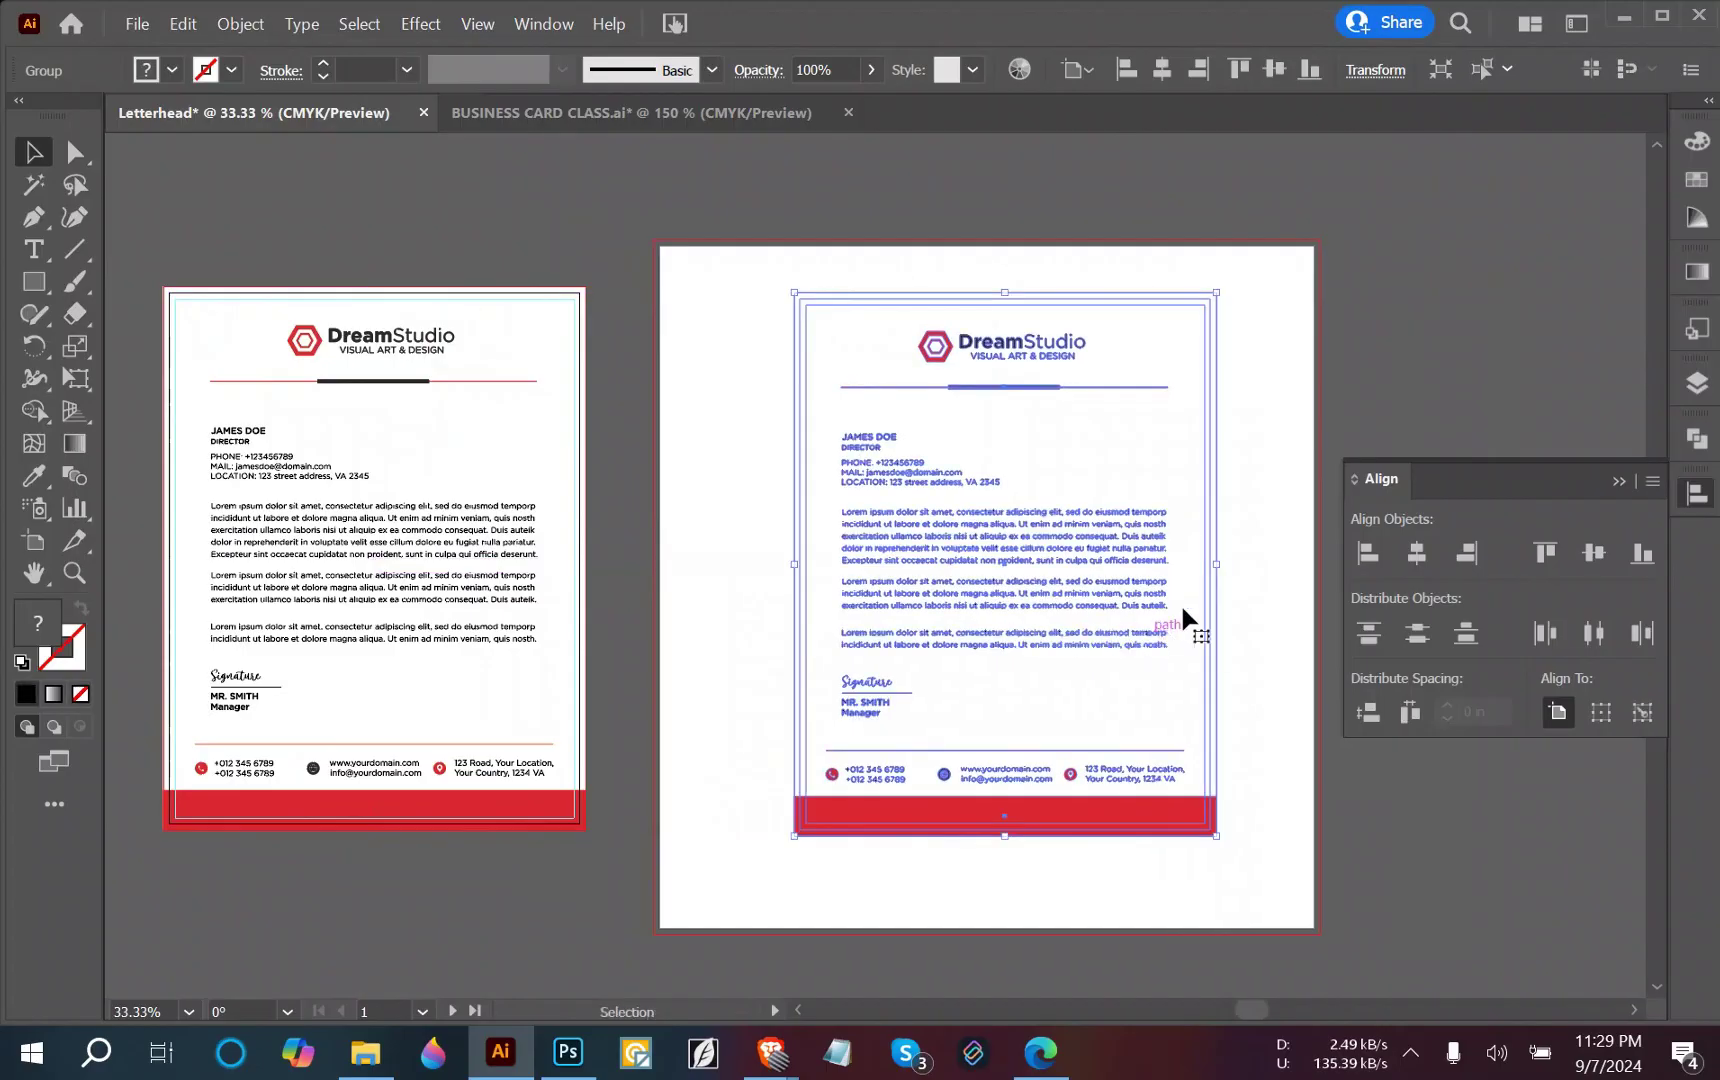
{"action": "left_click", "coordinate": [1310, 368]}
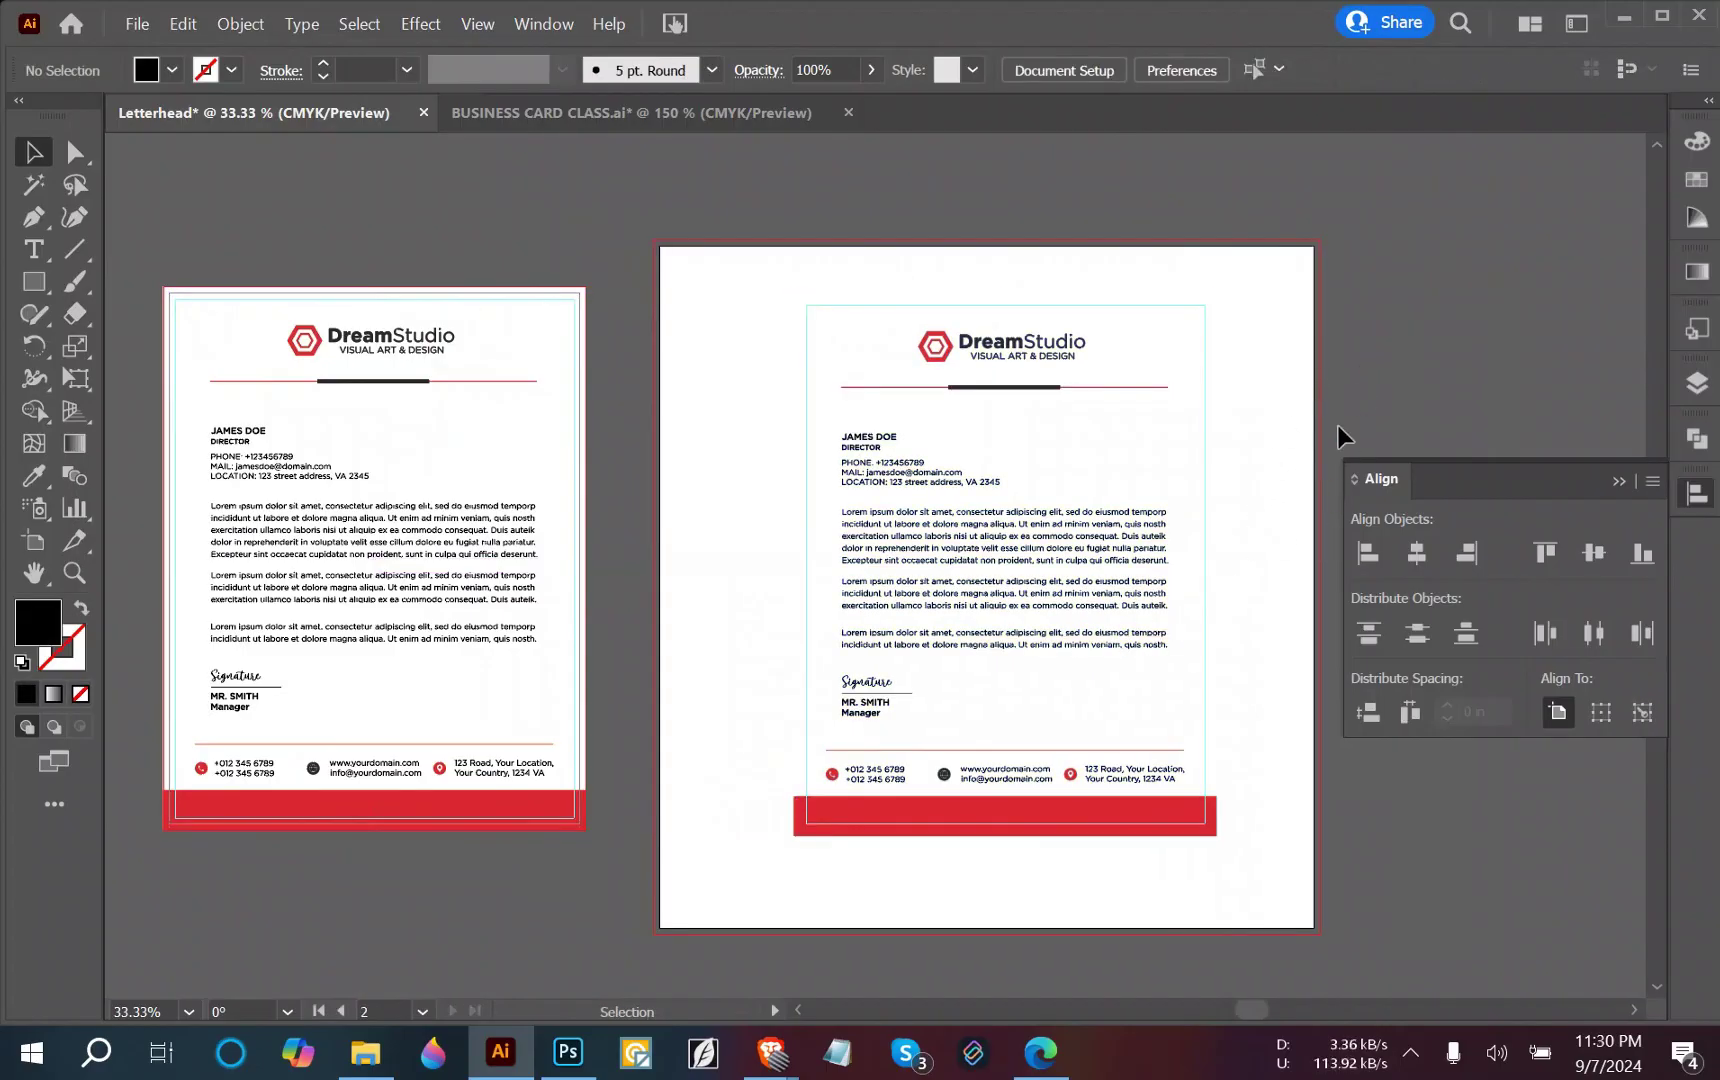
Ungroup the letterhead copy on the second artboard and deselect it.
{"action": "left_click_drag", "start_coordinate": [1272, 543], "coordinate": [1241, 586]}
{"action": "left_click", "coordinate": [1173, 513]}
{"action": "left_click", "coordinate": [1299, 388]}
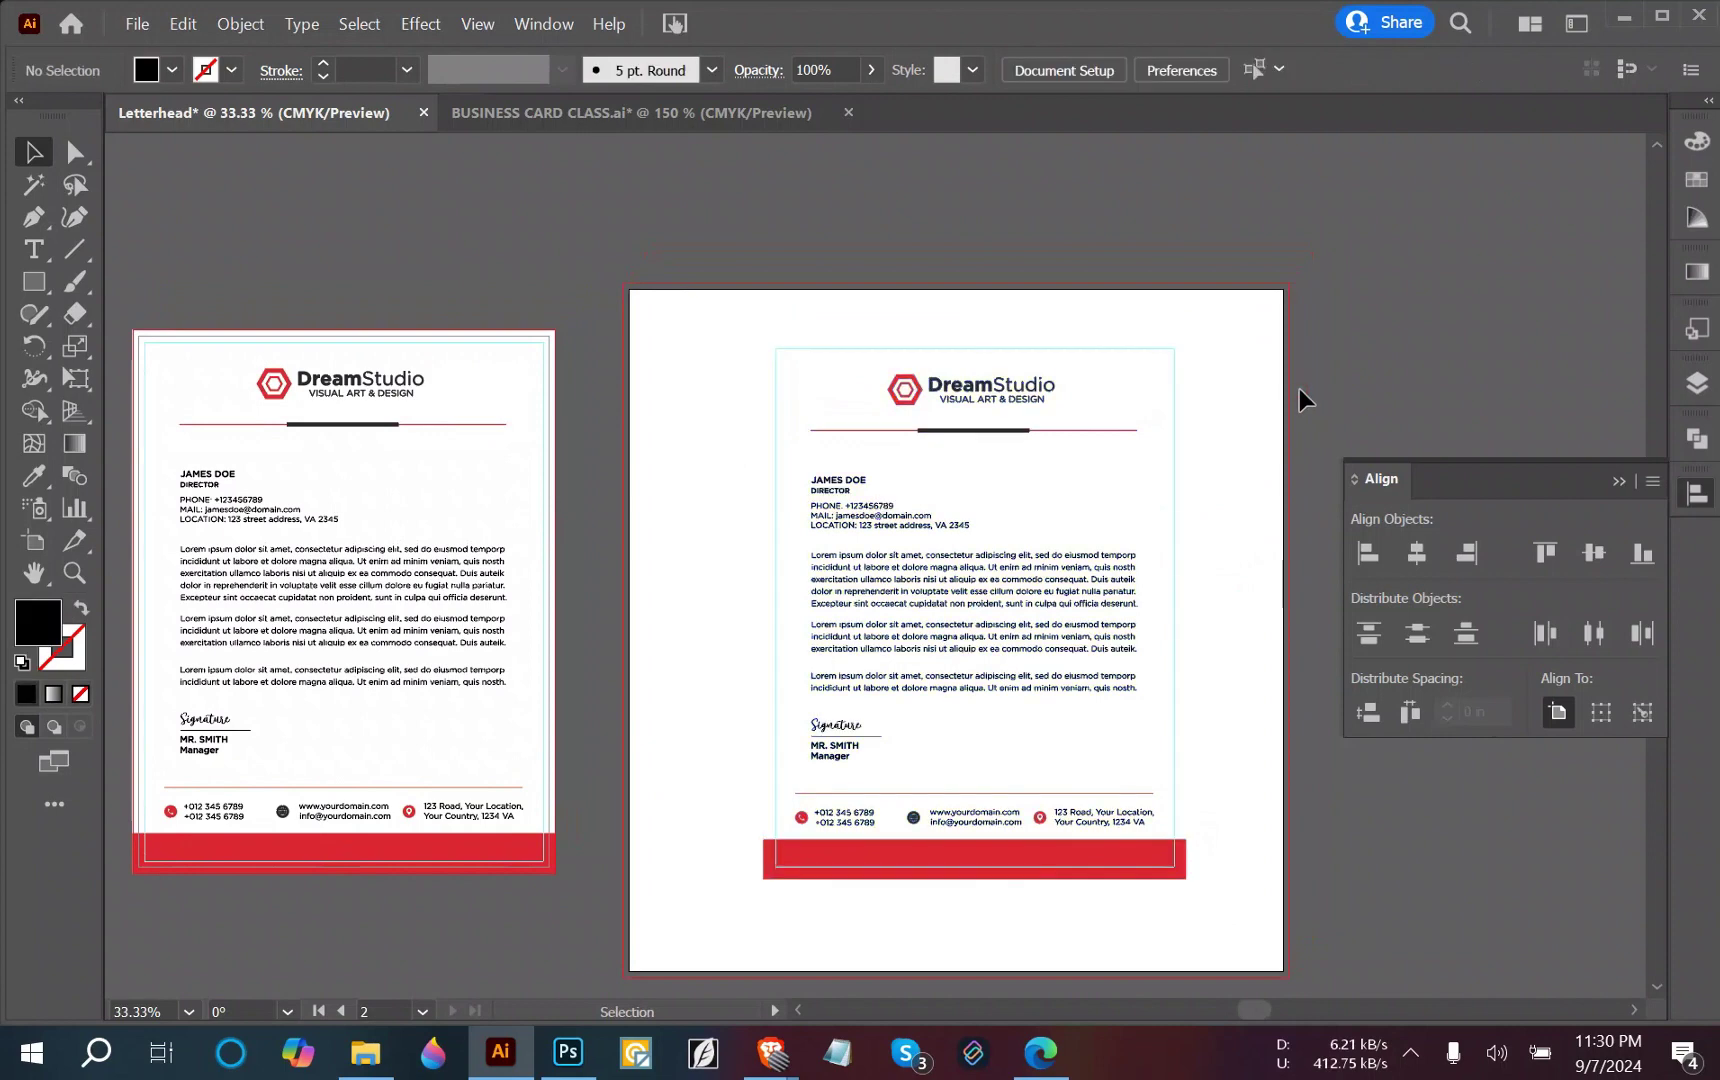
{"action": "right_click", "coordinate": [1173, 499]}
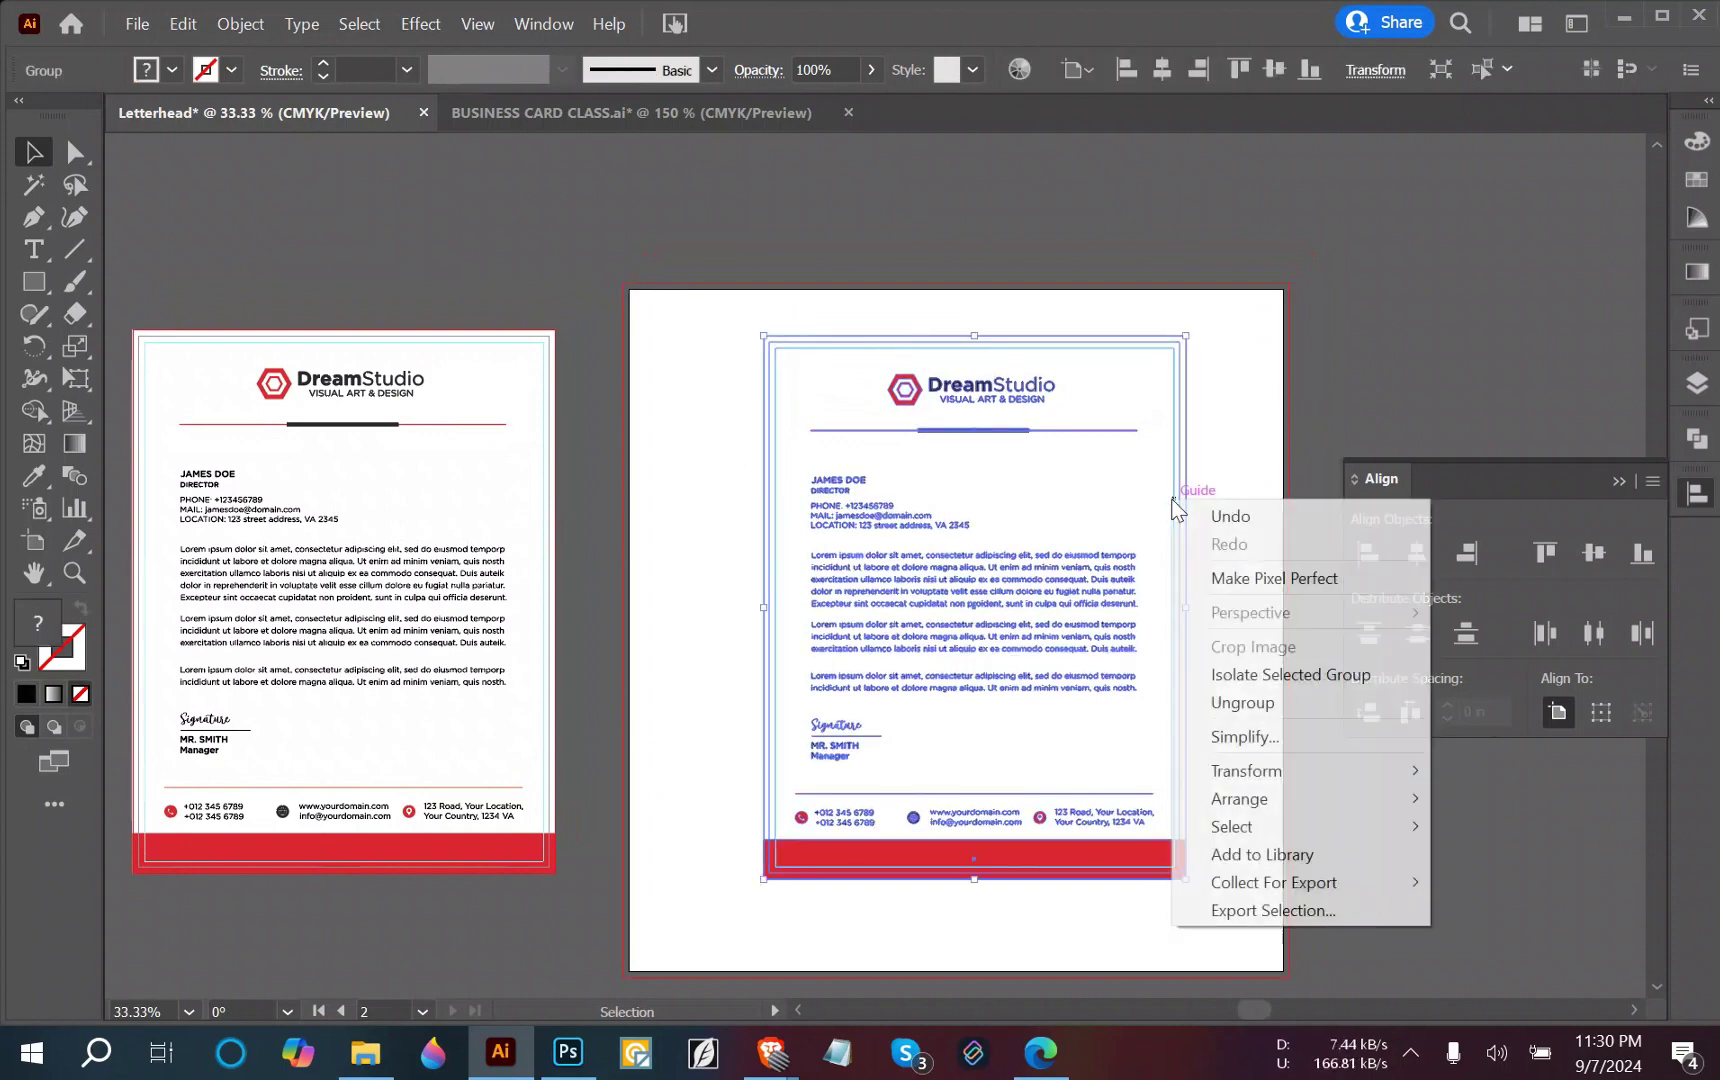
{"action": "left_click", "coordinate": [1240, 703]}
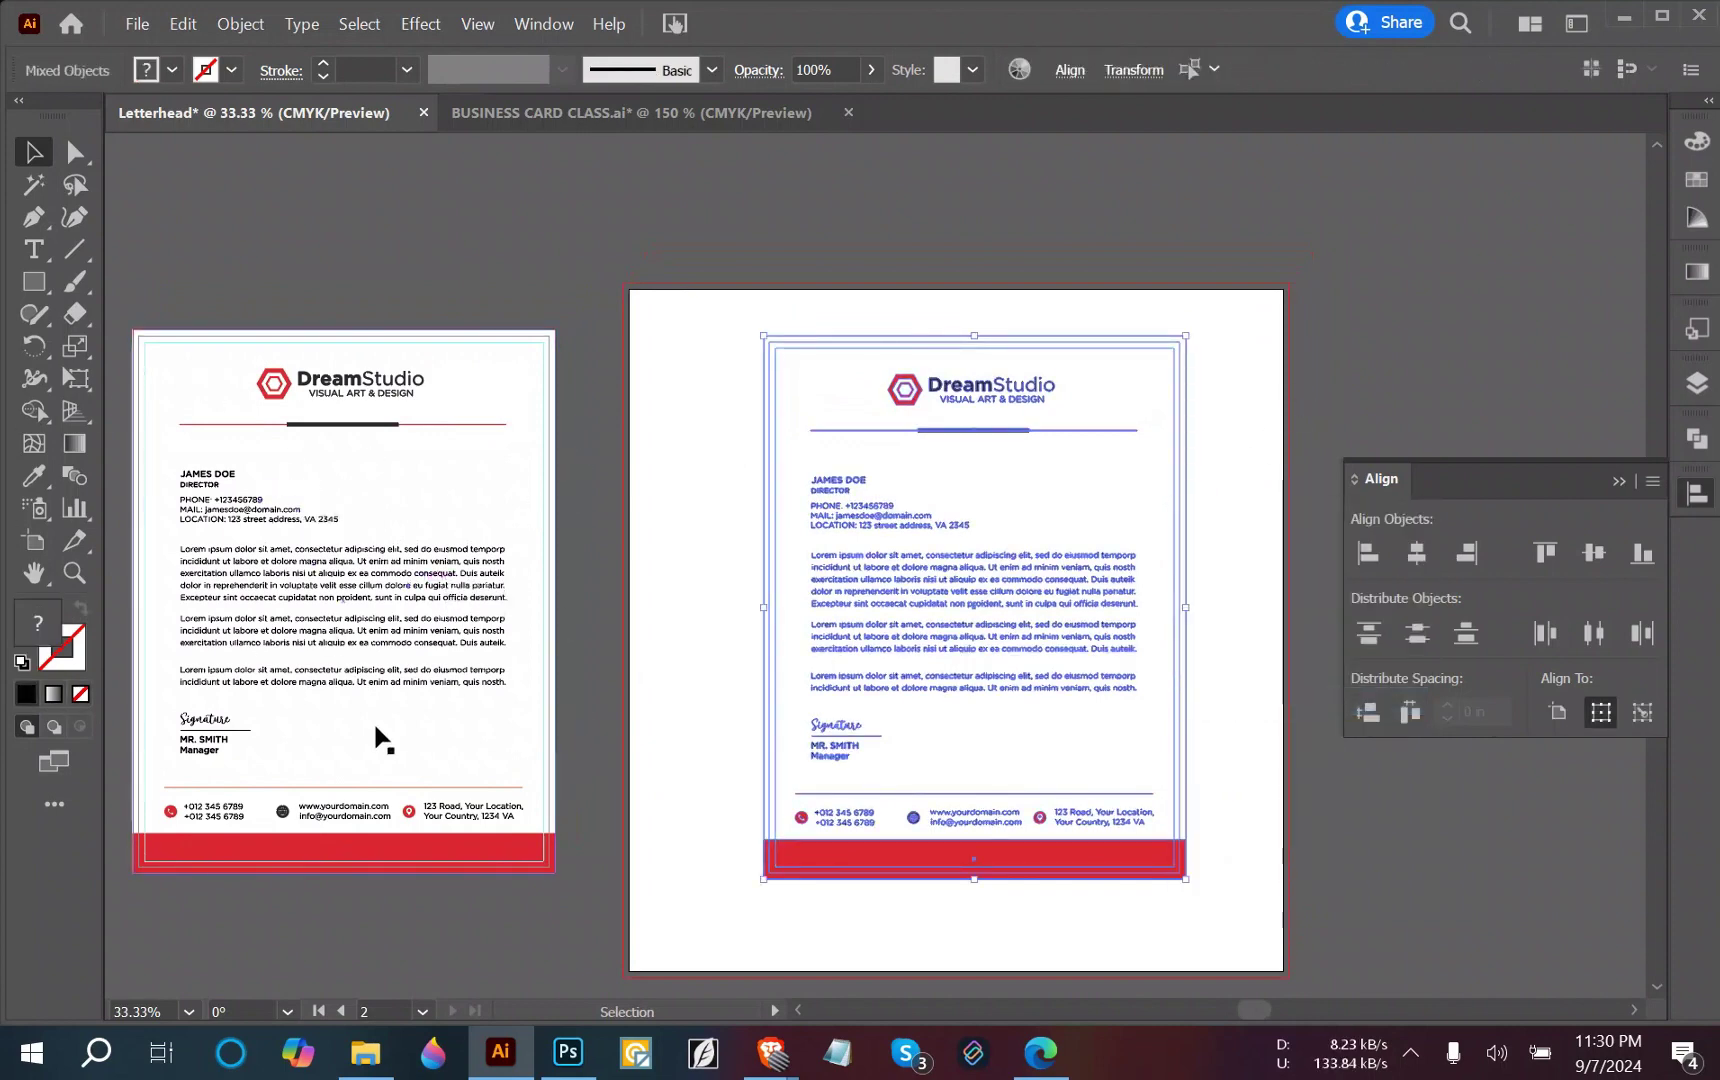
{"action": "scroll", "coordinate": [422, 518], "scroll_direction": "up", "scroll_amount": 2}
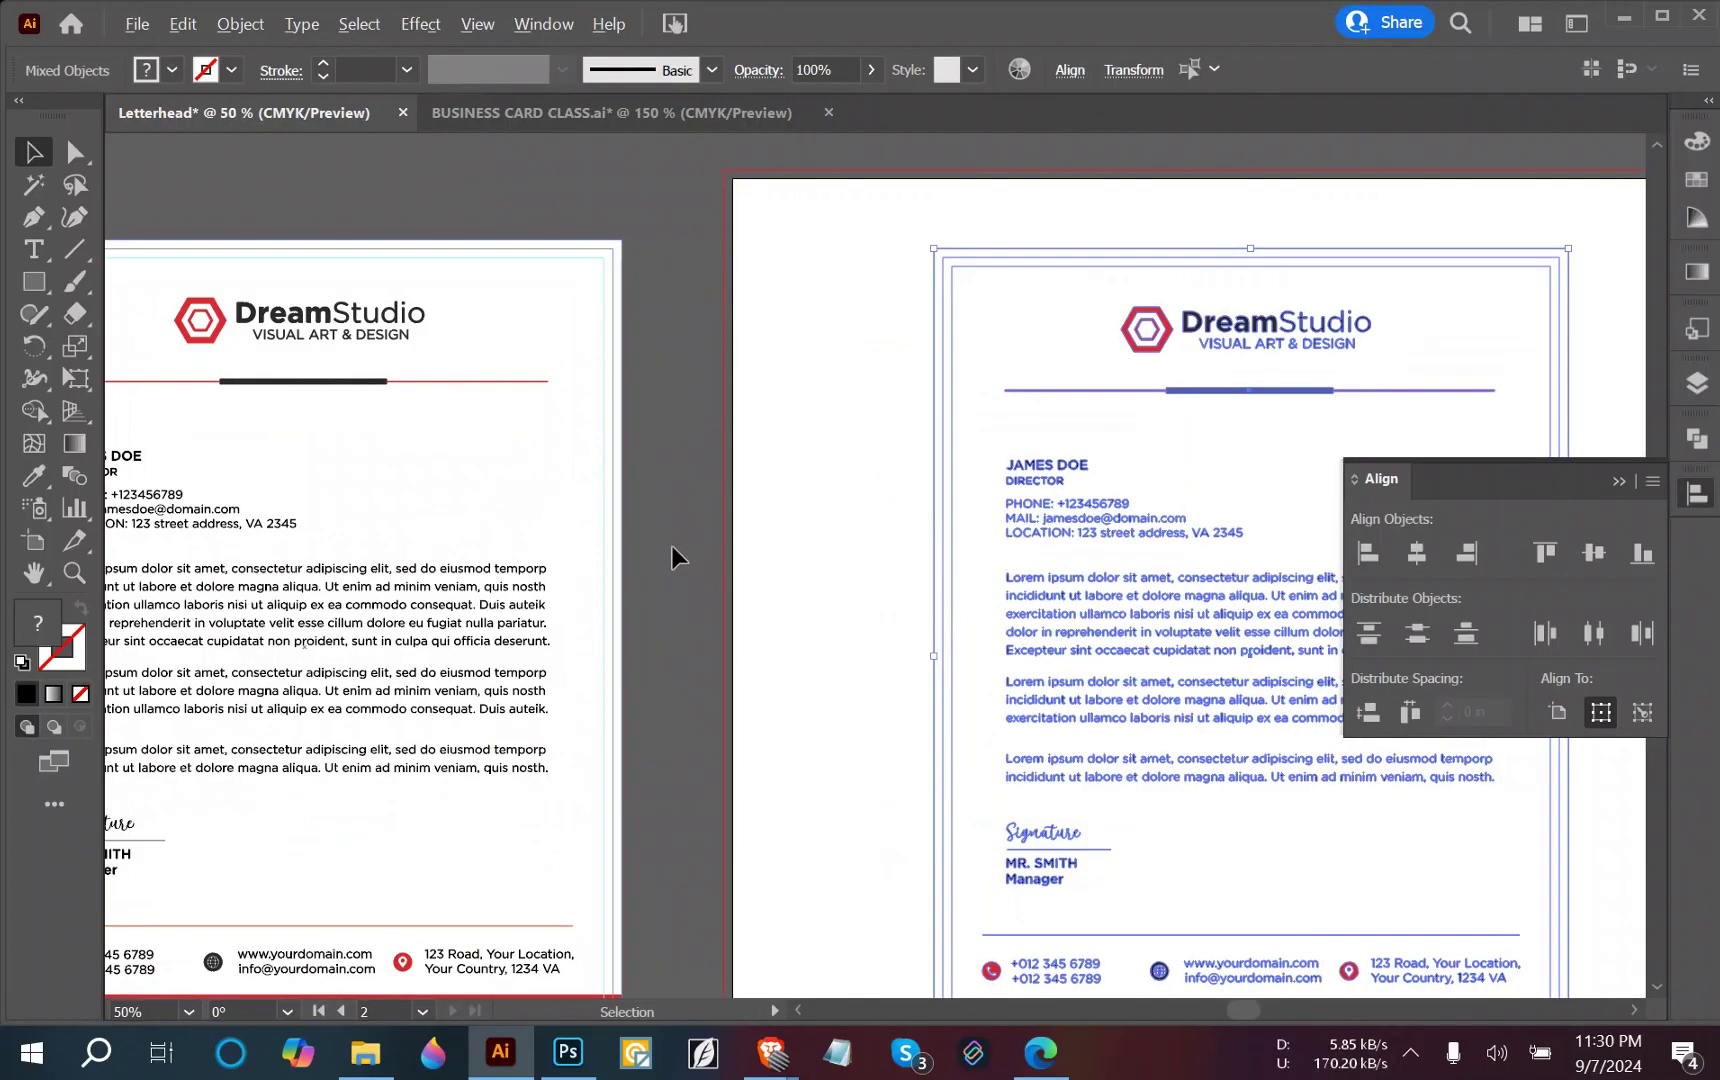
{"action": "scroll", "coordinate": [672, 550], "scroll_direction": "down", "scroll_amount": 1}
{"action": "scroll", "coordinate": [935, 490], "scroll_direction": "down", "scroll_amount": 1}
{"action": "left_click", "coordinate": [1180, 365]}
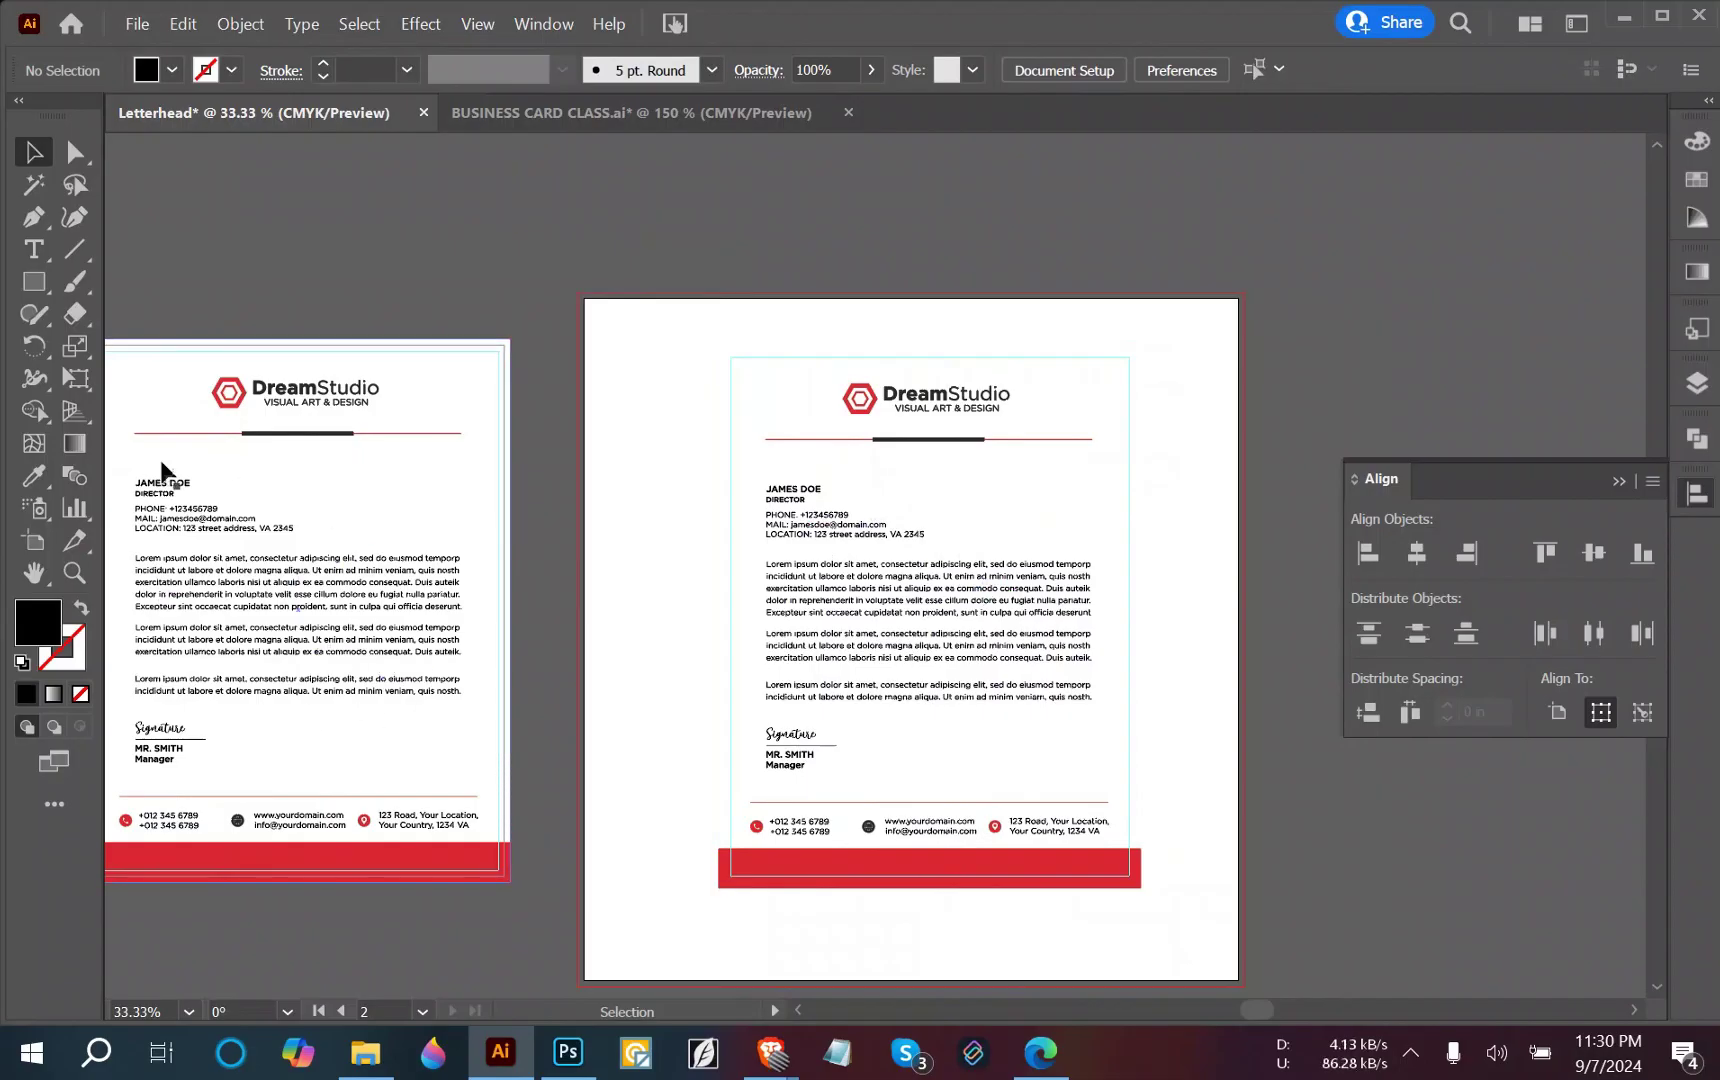
Try to select and release the cyan margin guide on the letterhead copy.
{"action": "scroll", "coordinate": [1098, 515], "scroll_direction": "up", "scroll_amount": 1}
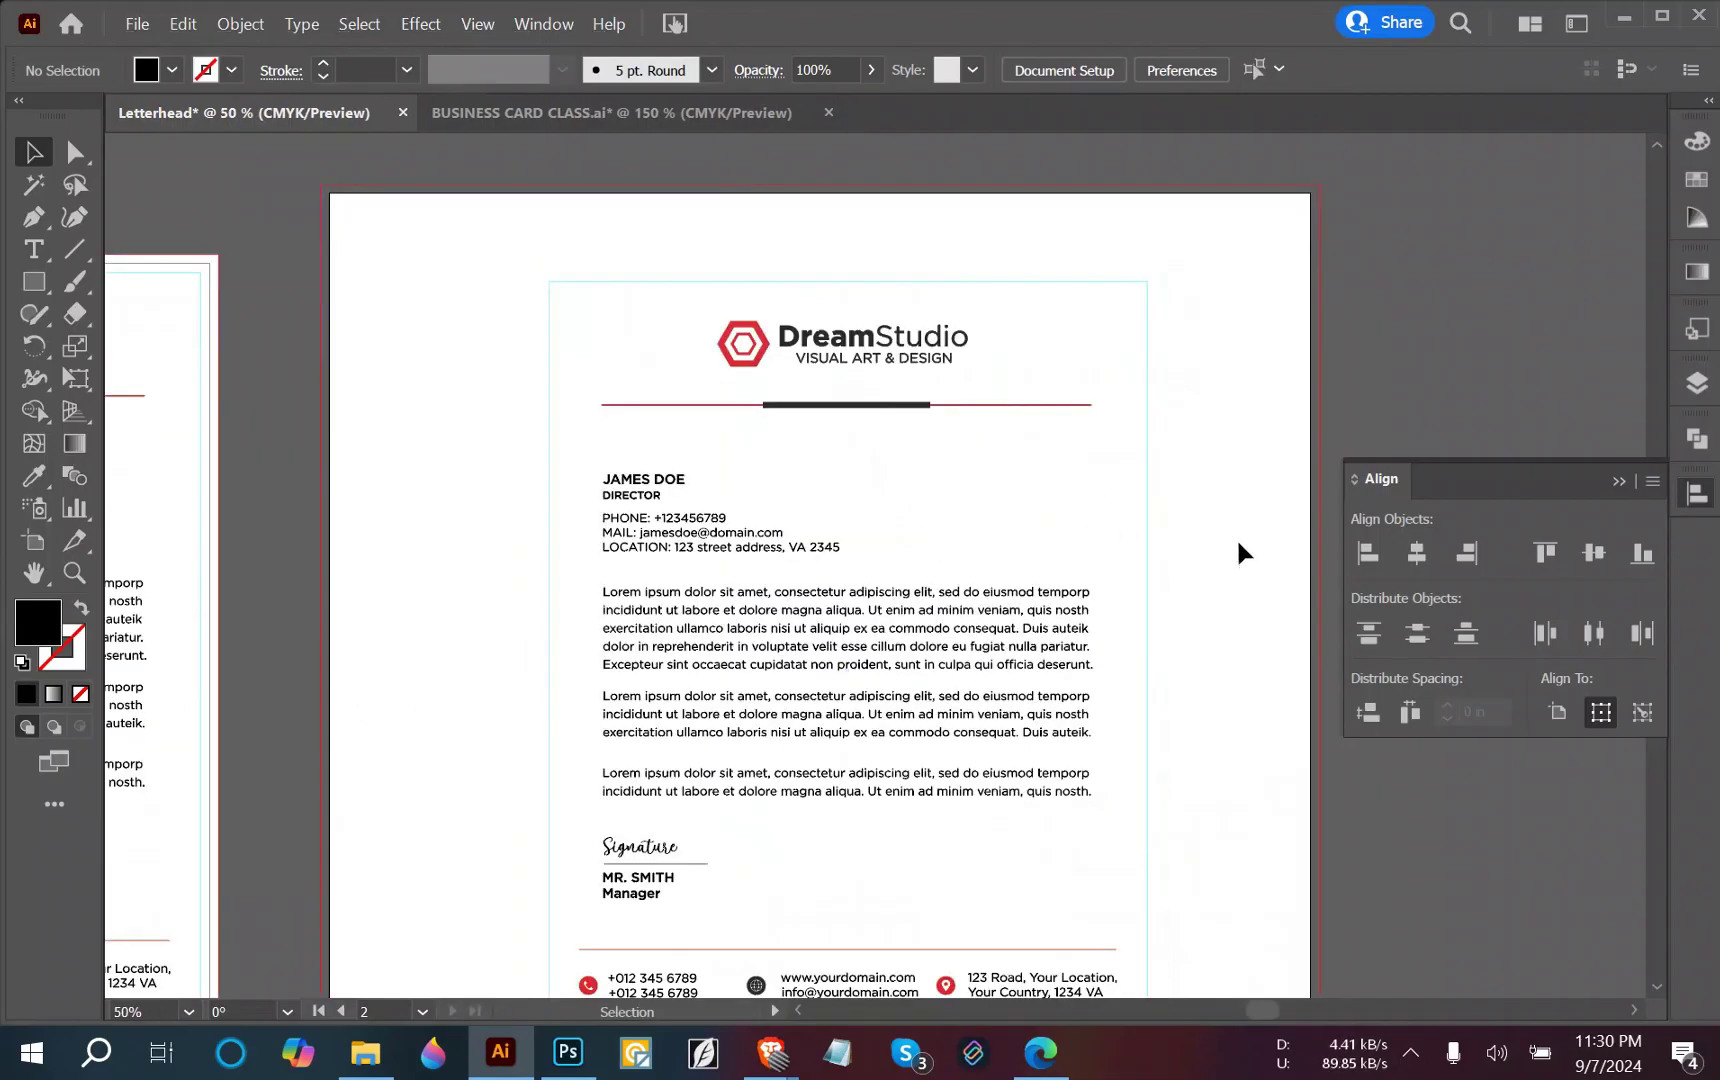
{"action": "left_click", "coordinate": [1143, 521]}
{"action": "right_click", "coordinate": [1123, 501]}
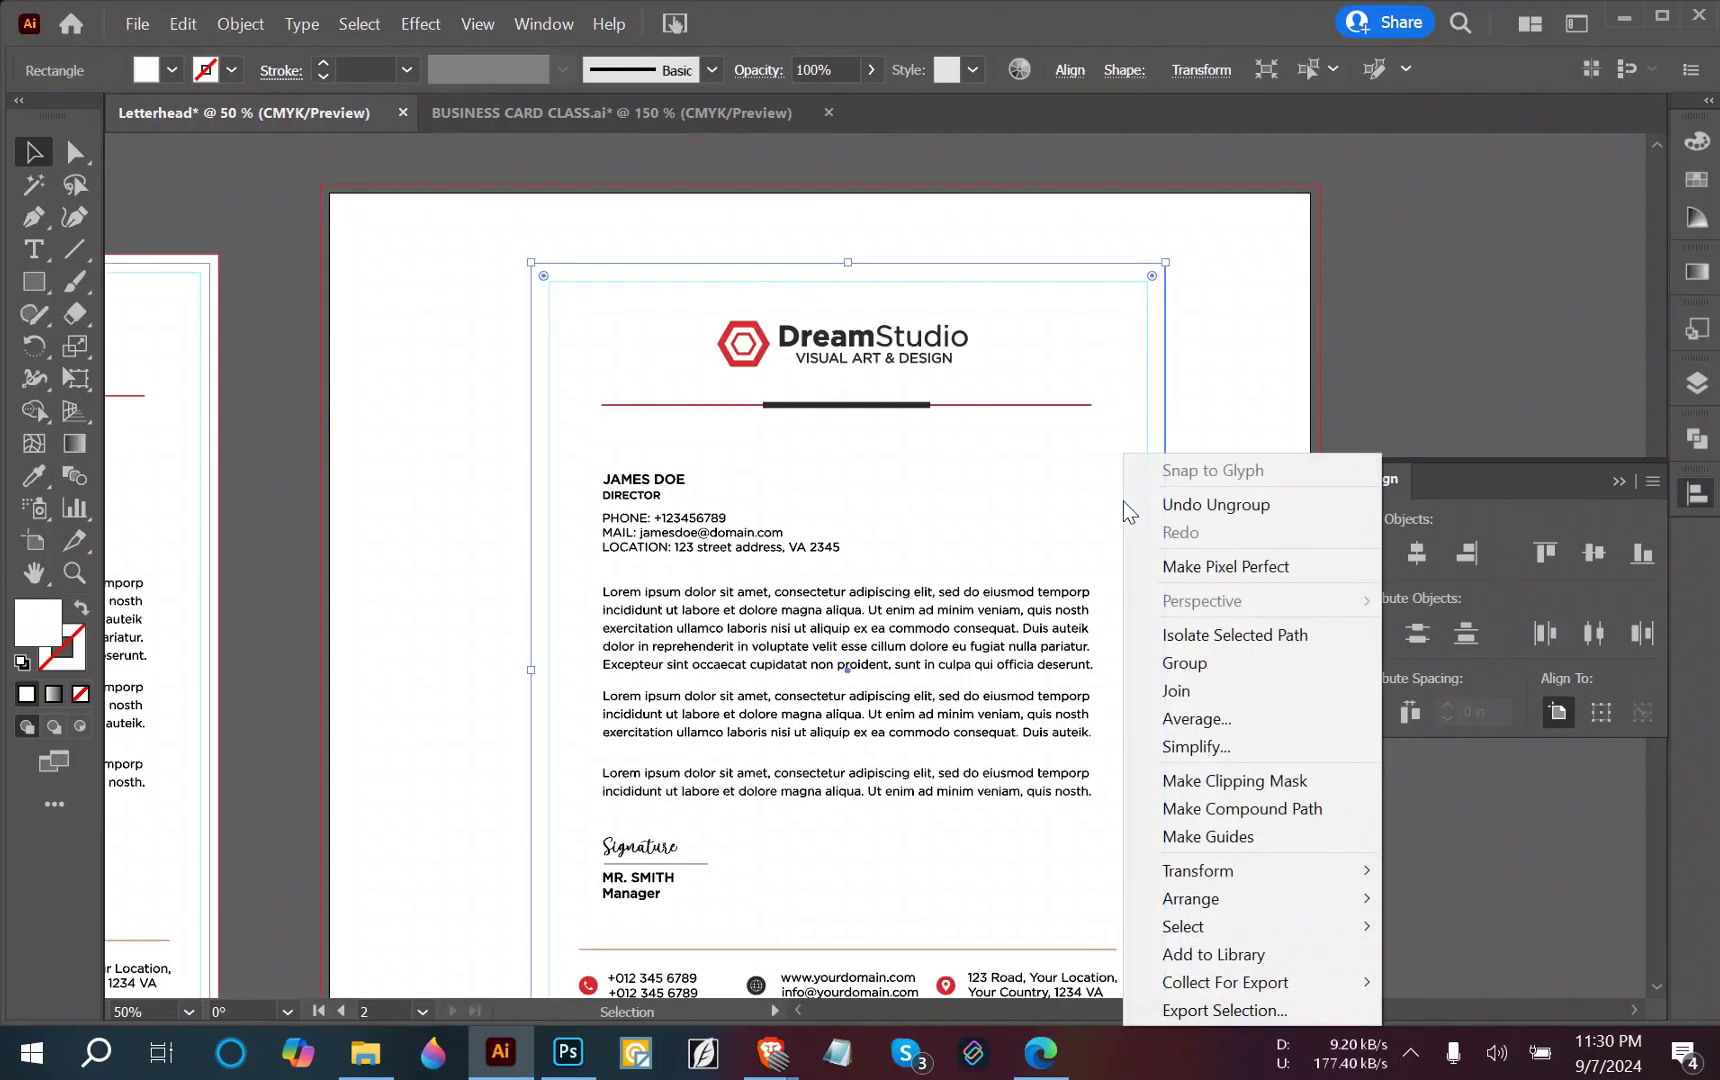
{"action": "left_click", "coordinate": [1447, 305]}
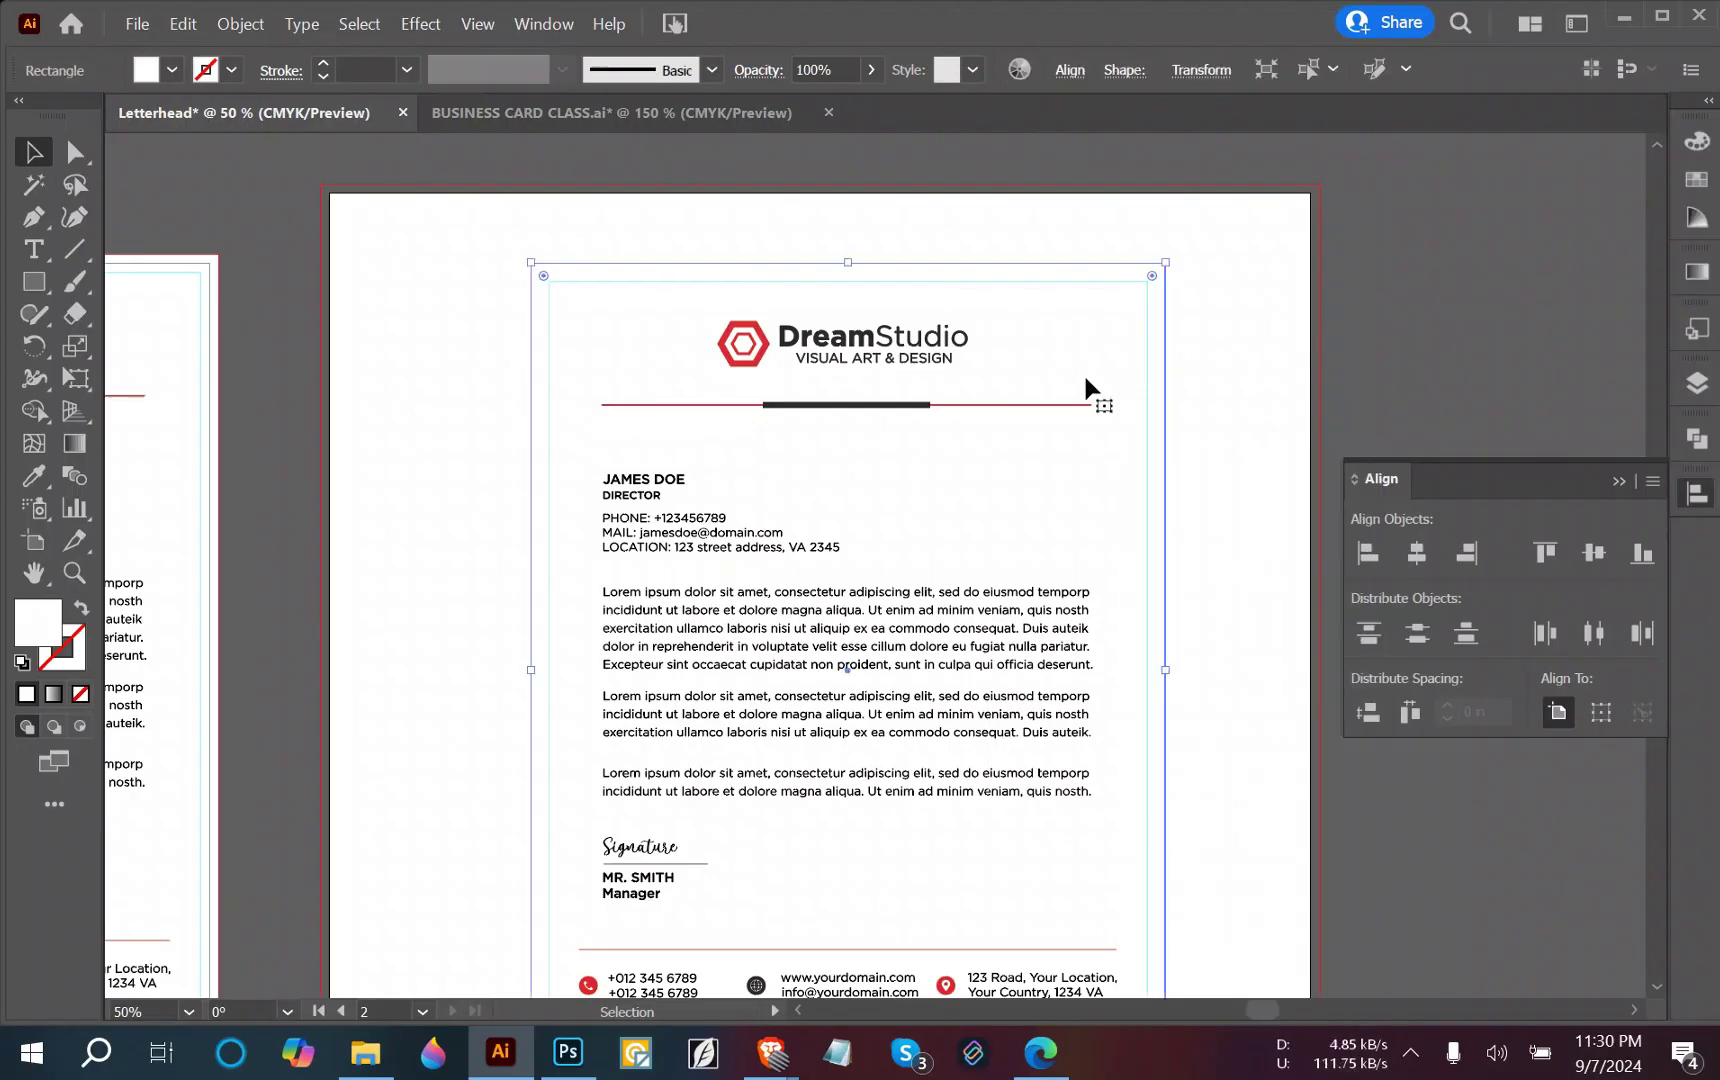
{"action": "key", "text": "ctrl+shift+a"}
{"action": "left_click", "coordinate": [1137, 428]}
{"action": "right_click", "coordinate": [1148, 436]}
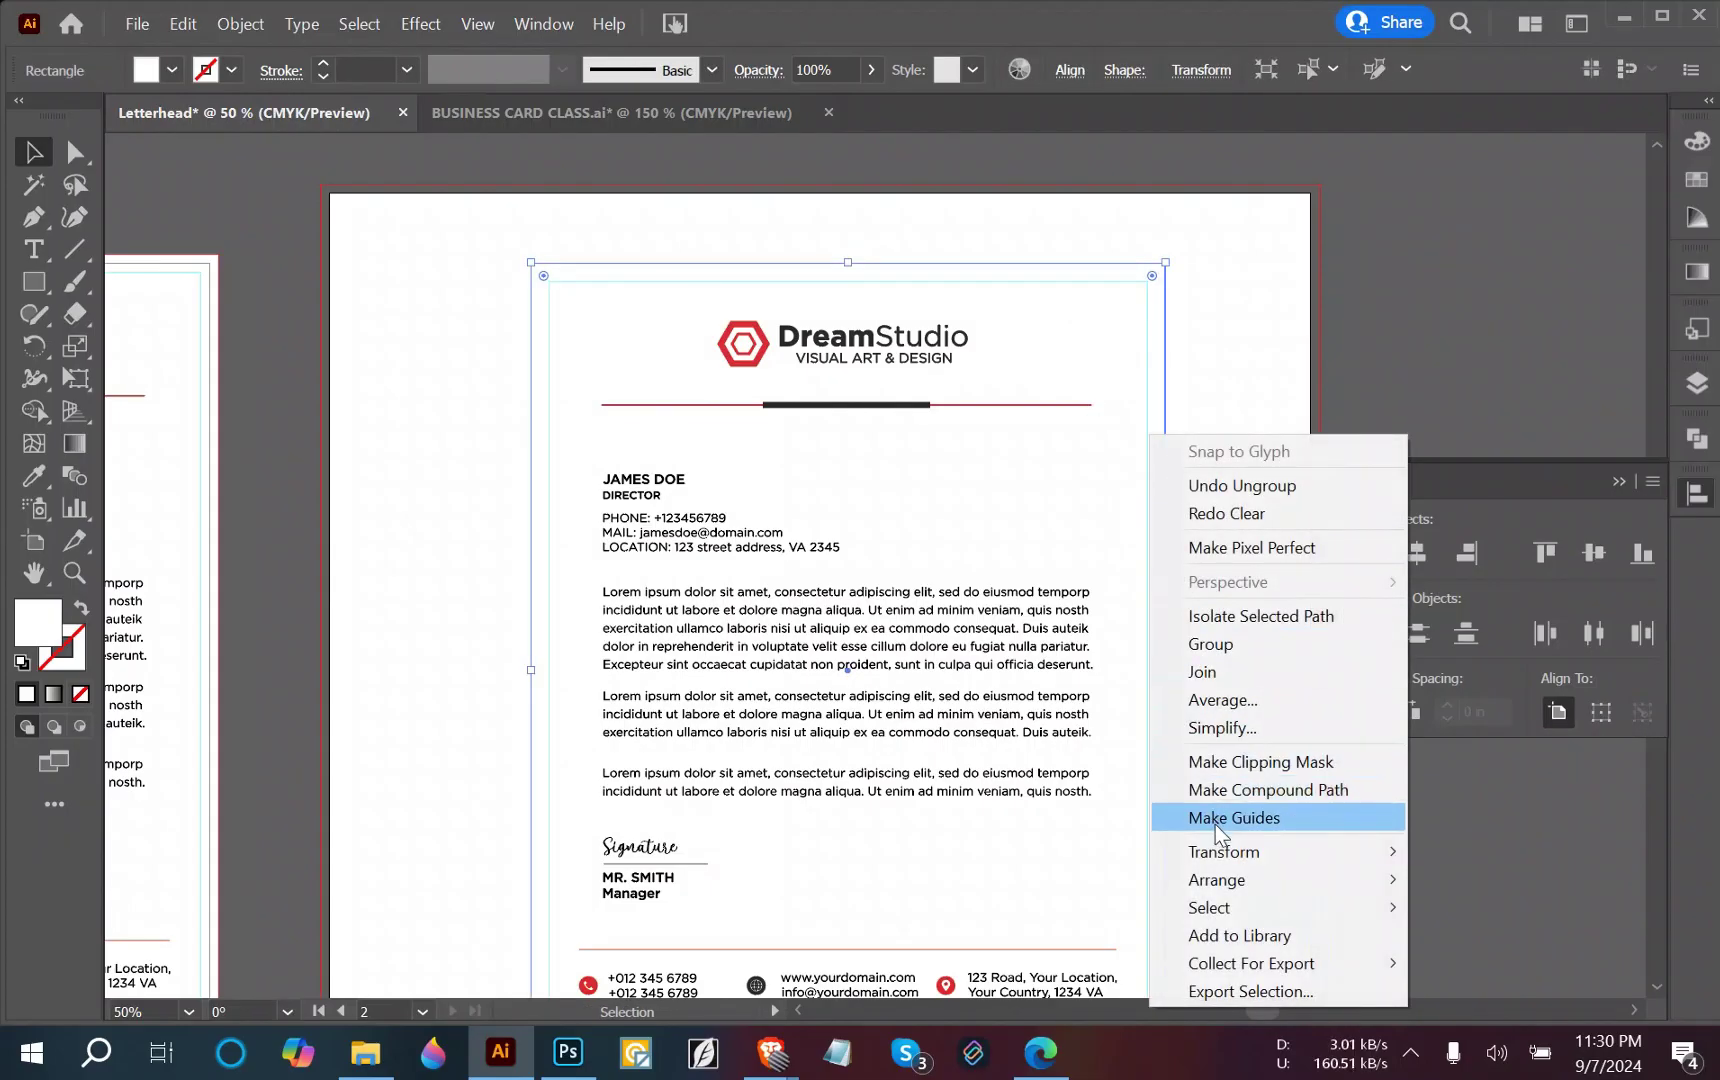
{"action": "left_click", "coordinate": [1216, 825]}
{"action": "left_click", "coordinate": [1083, 368]}
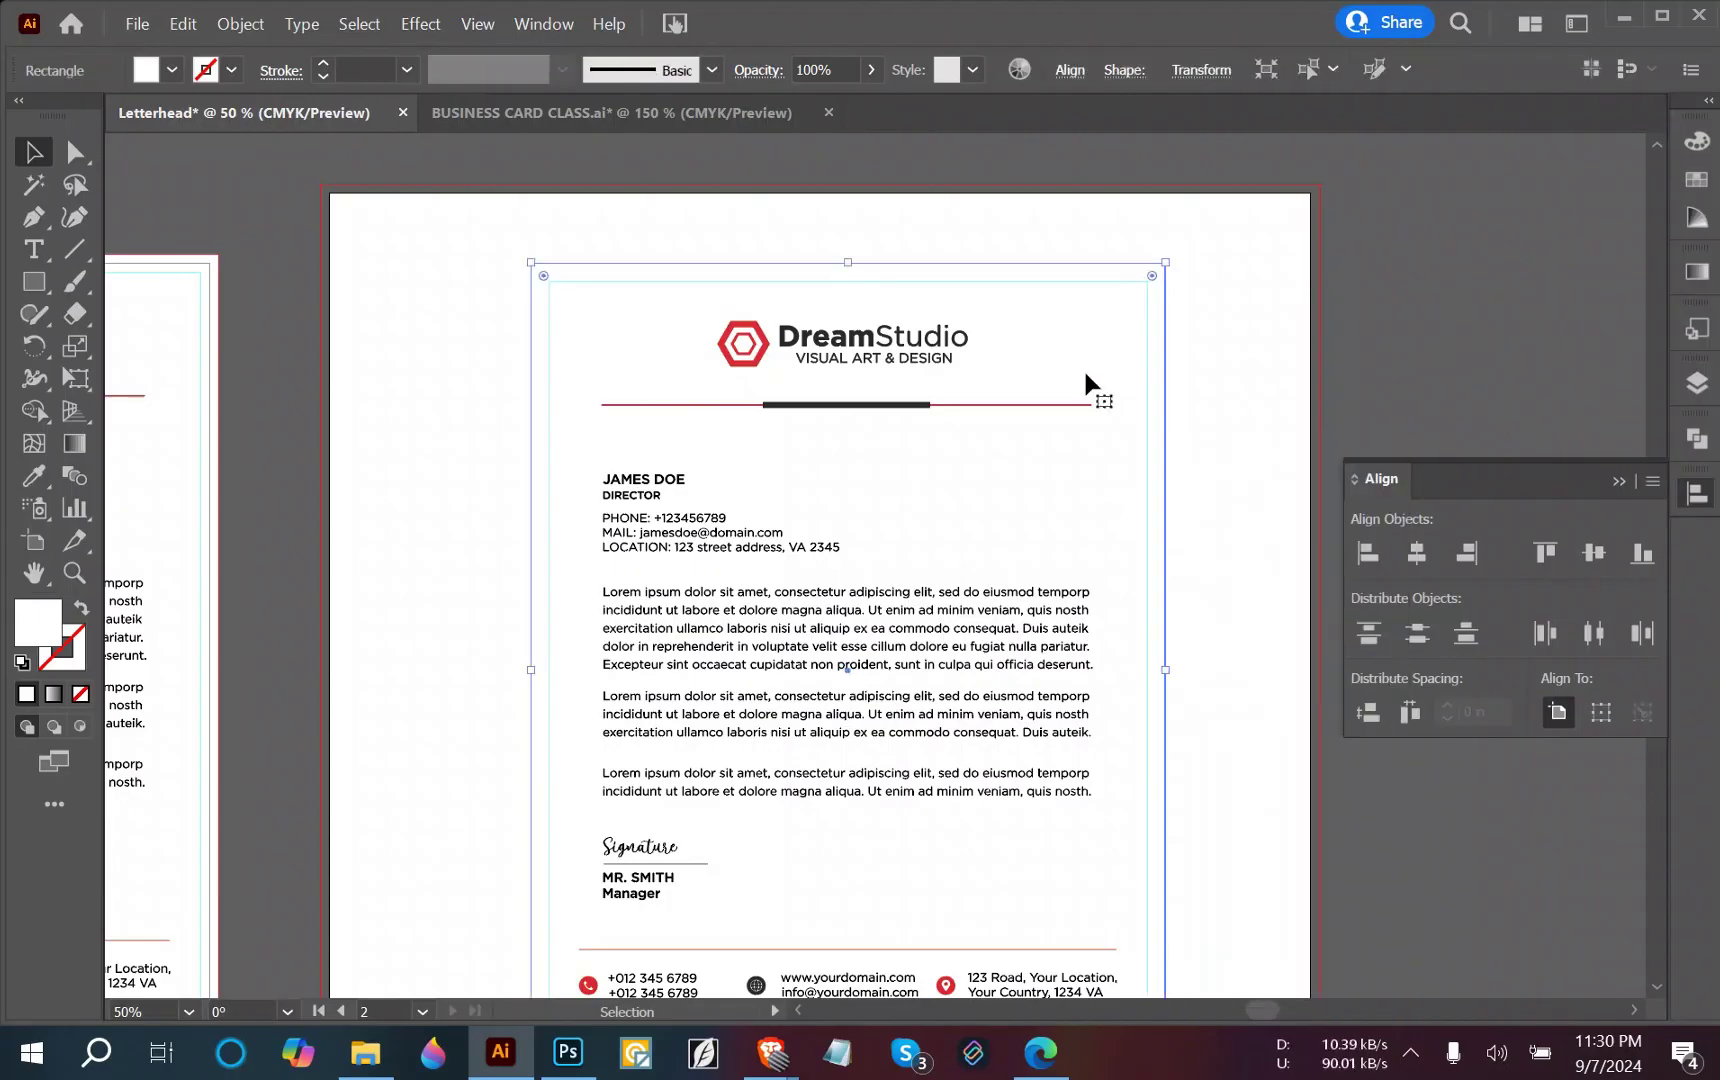
{"action": "scroll", "coordinate": [549, 613], "scroll_direction": "up", "scroll_amount": 1}
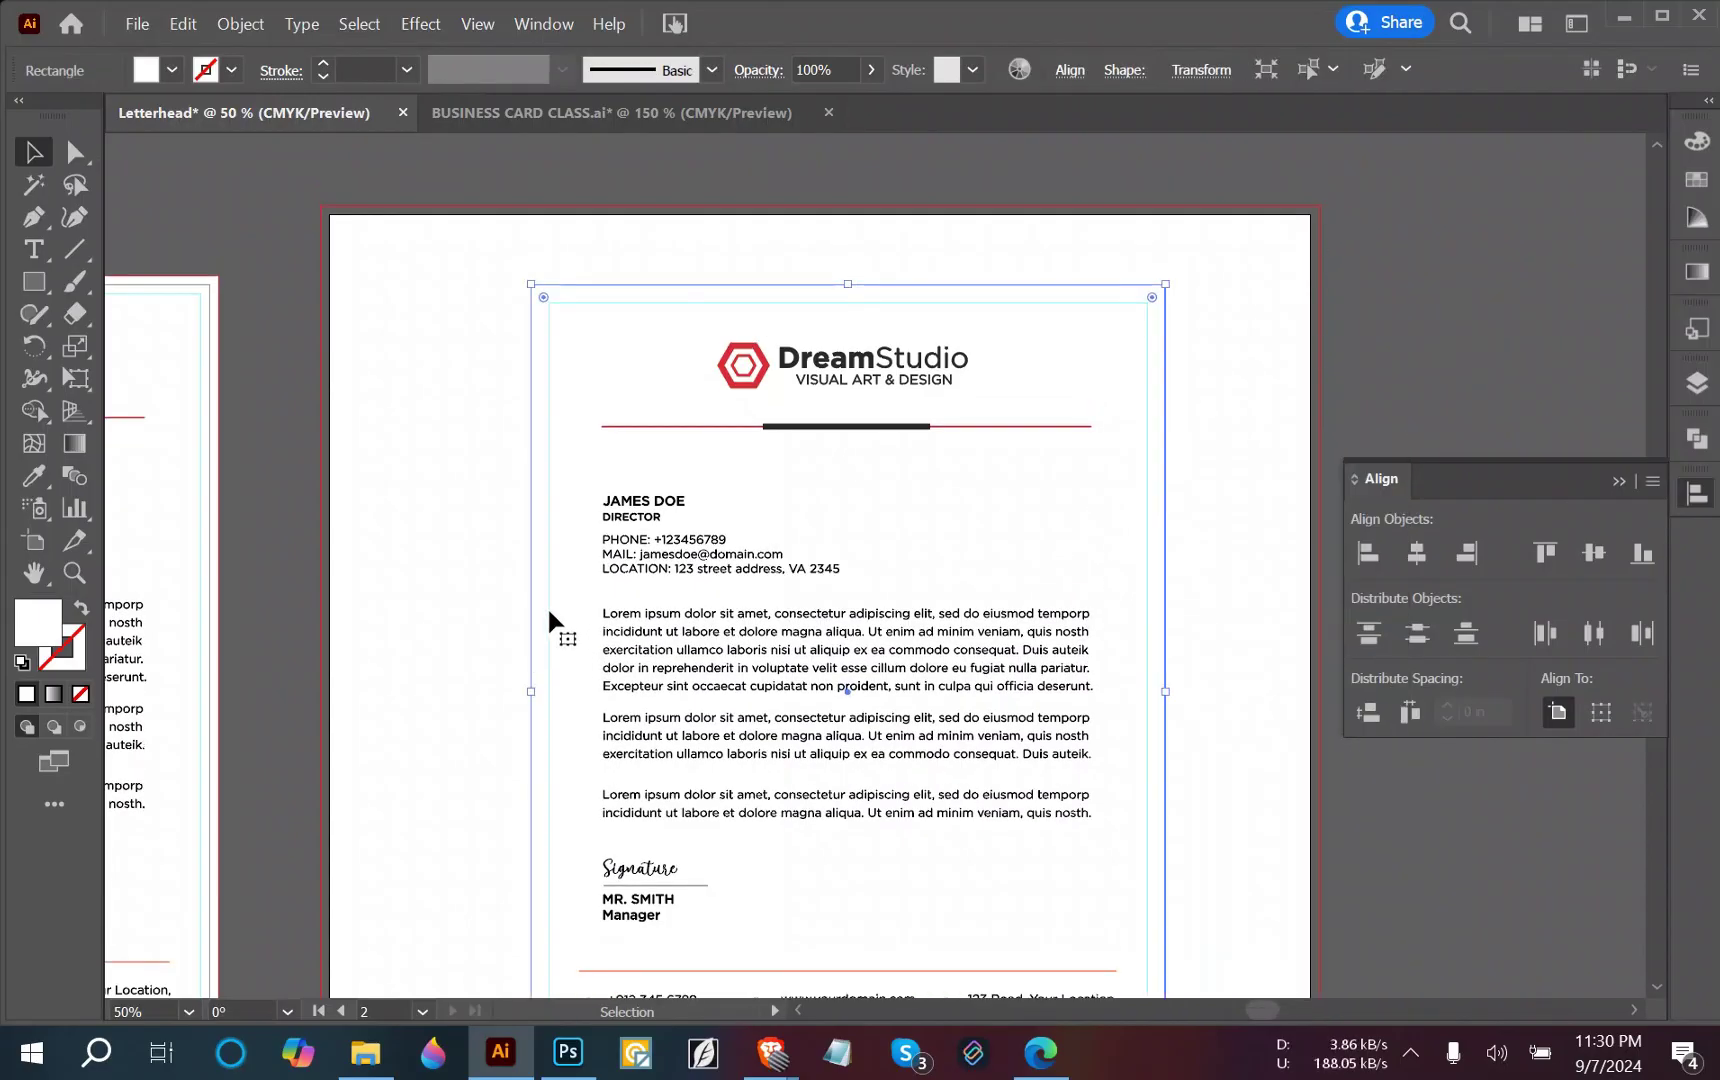
{"action": "scroll", "coordinate": [566, 603], "scroll_direction": "up", "scroll_amount": 4}
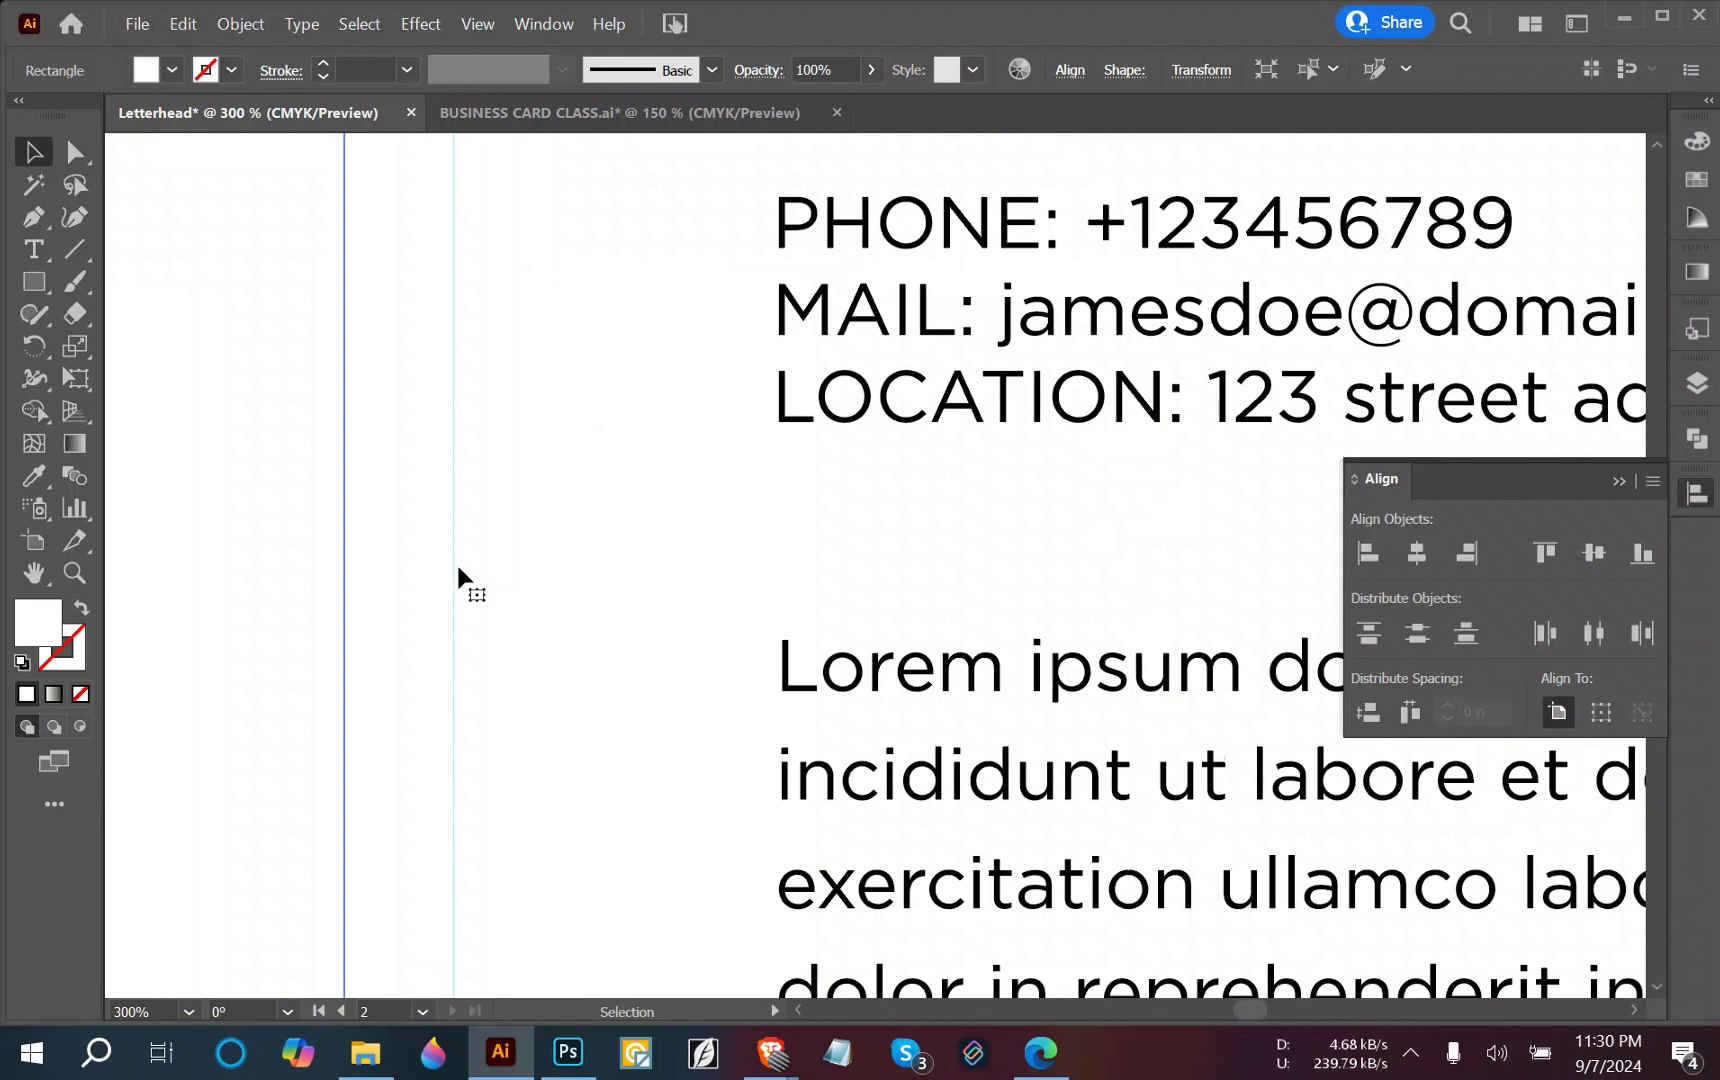
{"action": "double_click", "coordinate": [452, 572]}
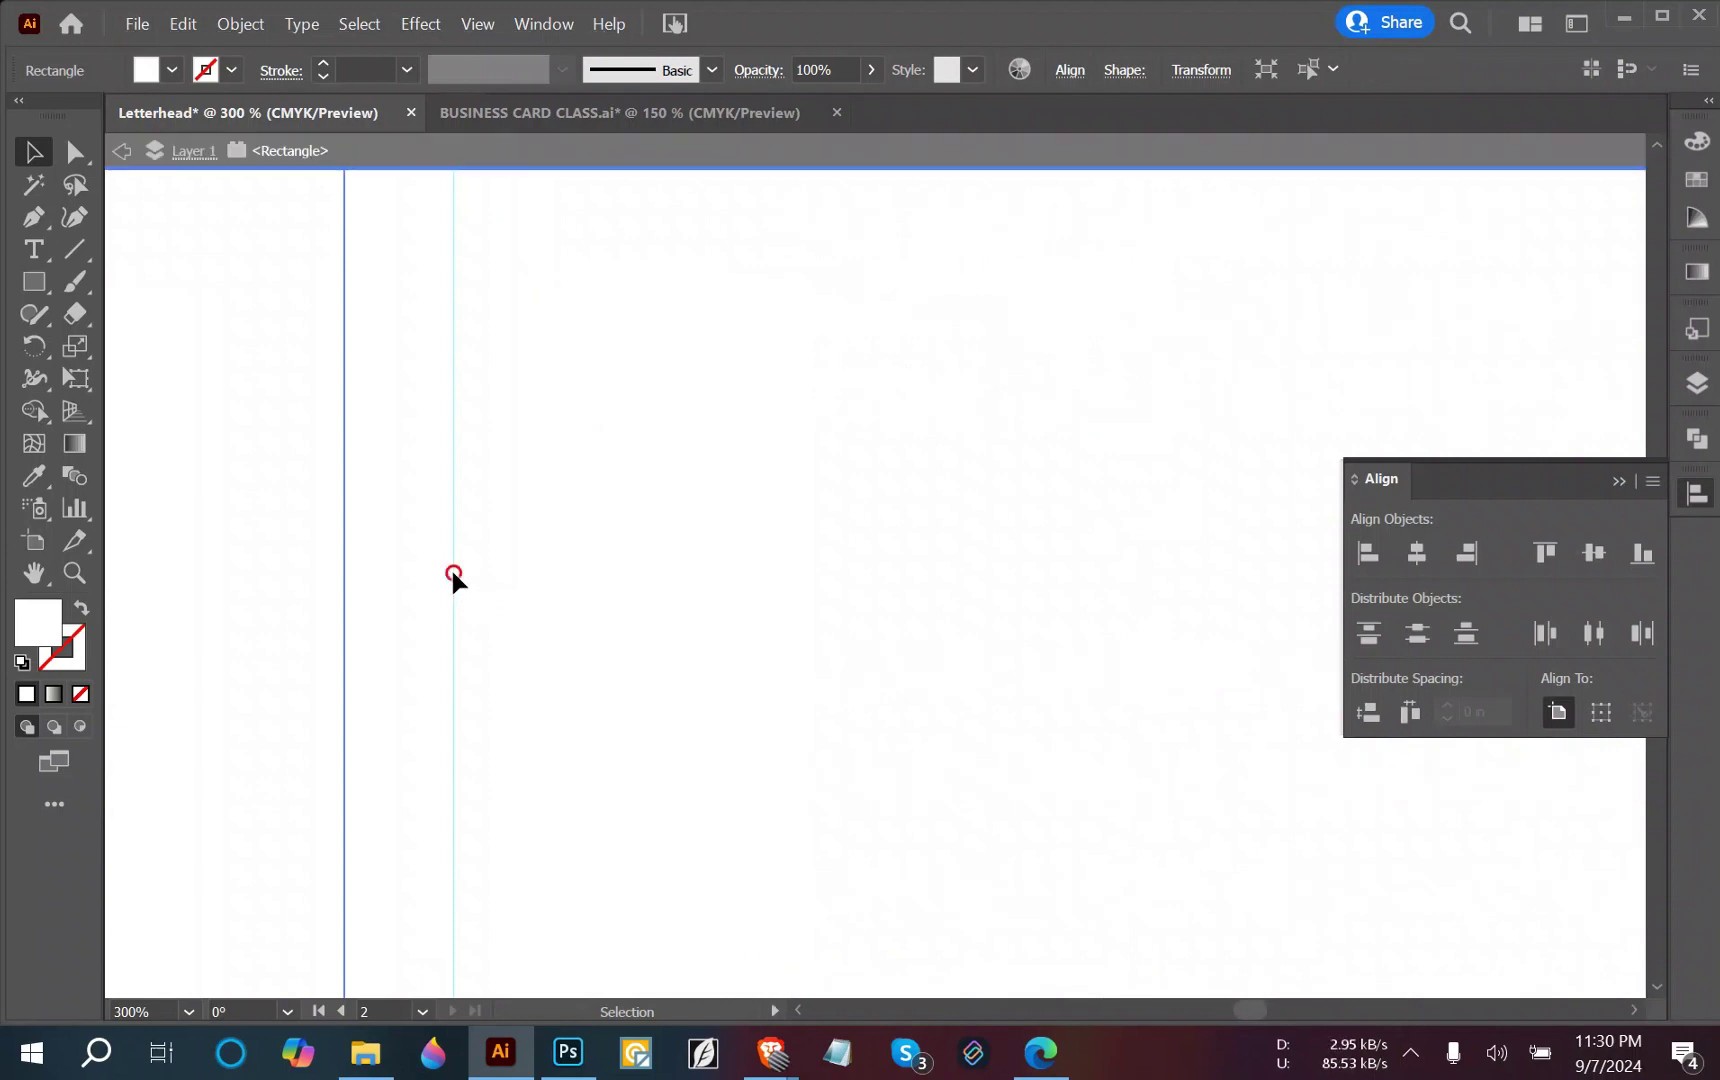
{"action": "scroll", "coordinate": [627, 605], "scroll_direction": "down", "scroll_amount": 10}
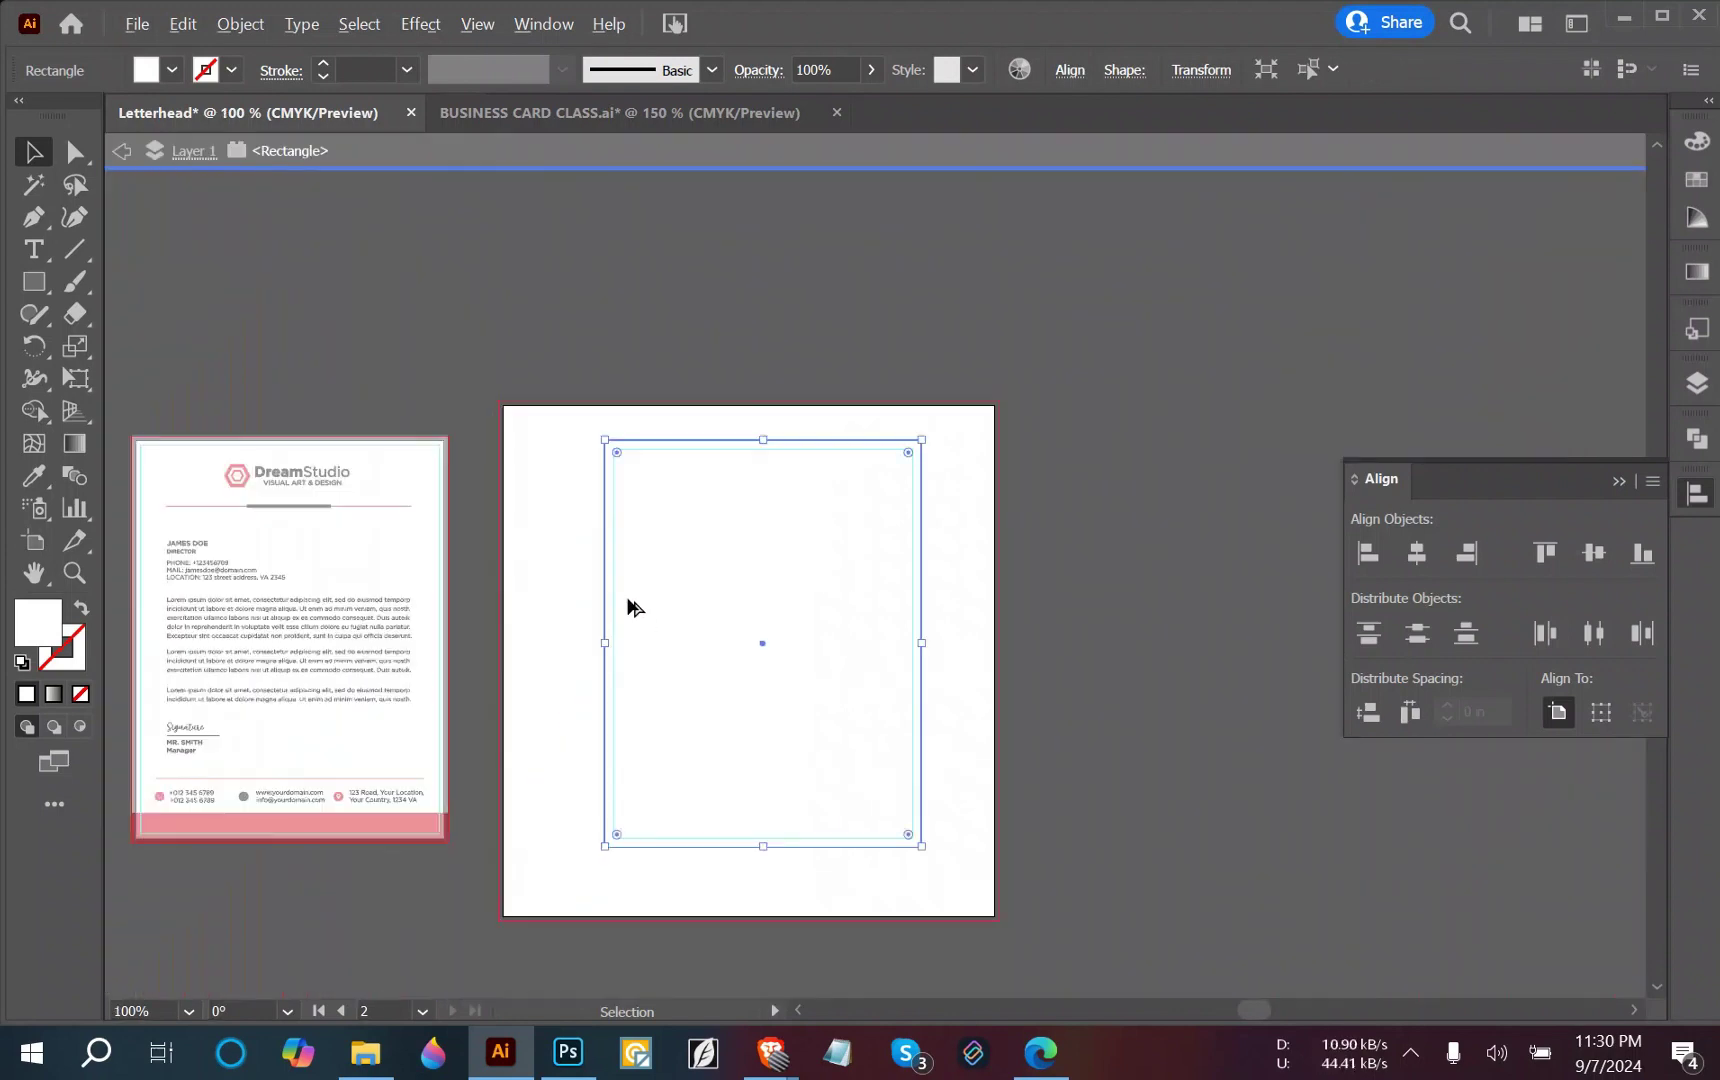
{"action": "scroll", "coordinate": [627, 605], "scroll_direction": "up", "scroll_amount": 3}
{"action": "double_click", "coordinate": [744, 304]}
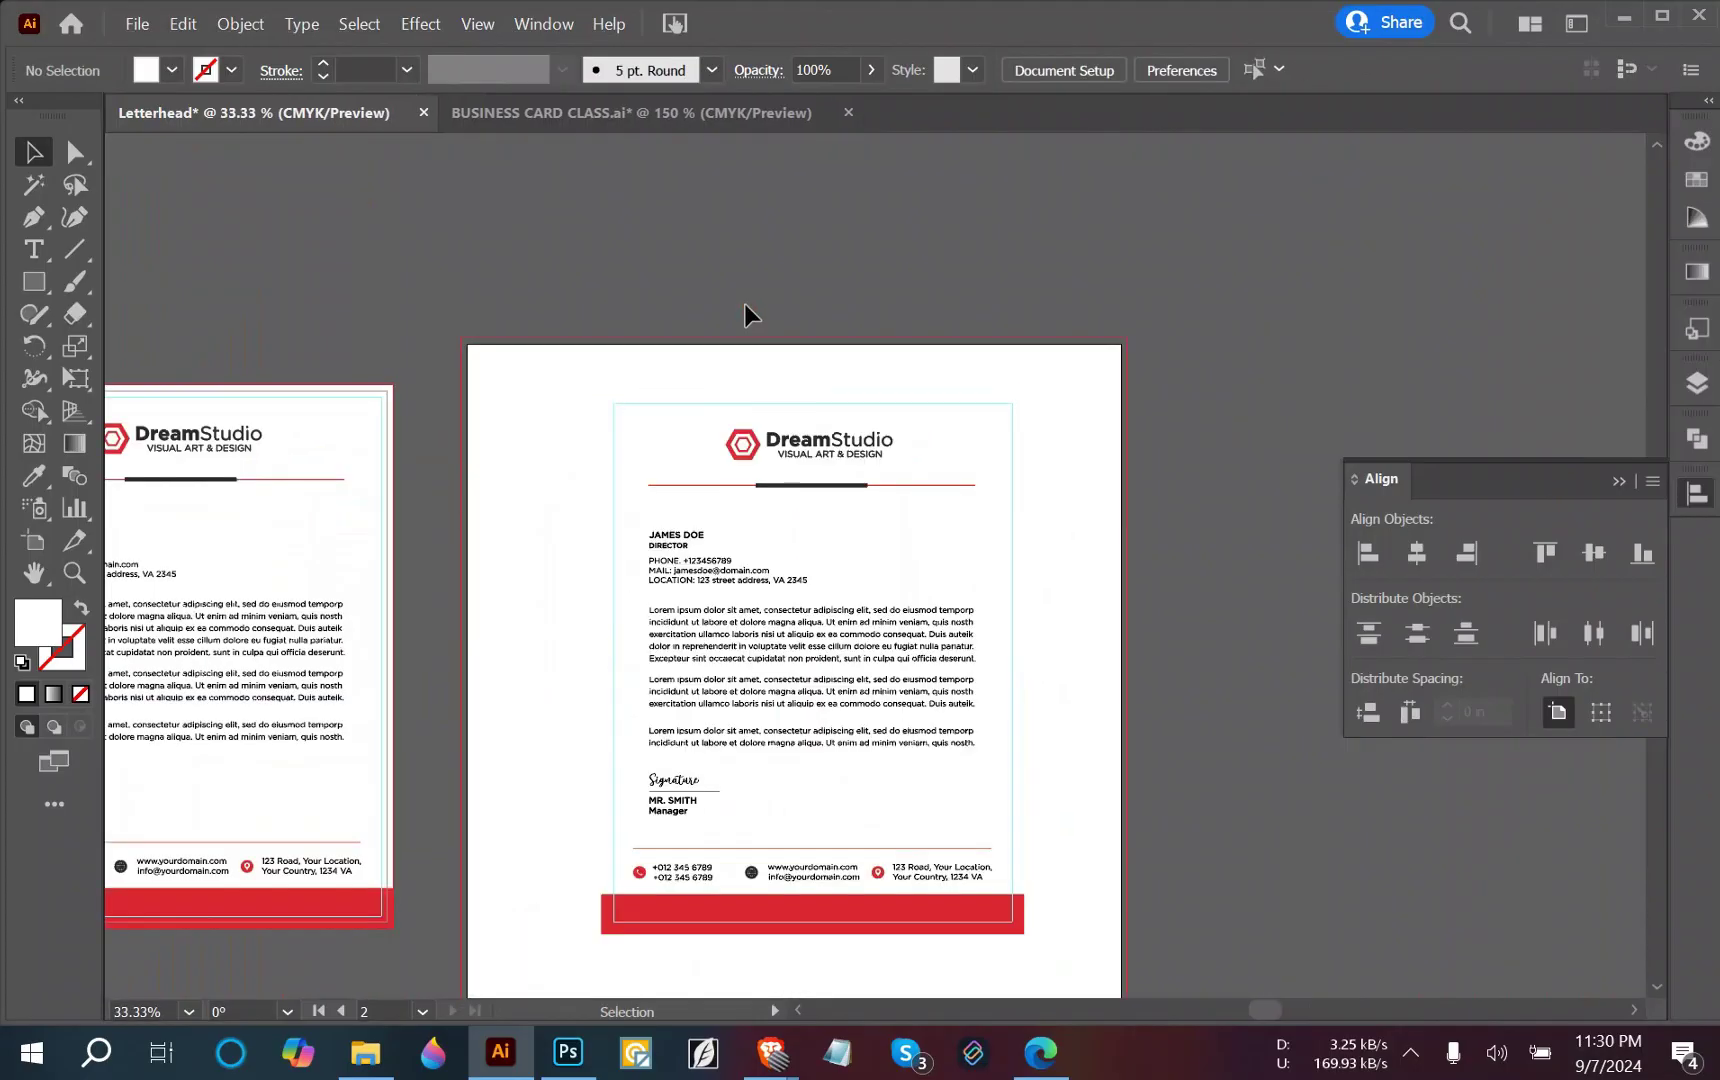
{"action": "scroll", "coordinate": [537, 608], "scroll_direction": "up", "scroll_amount": 2}
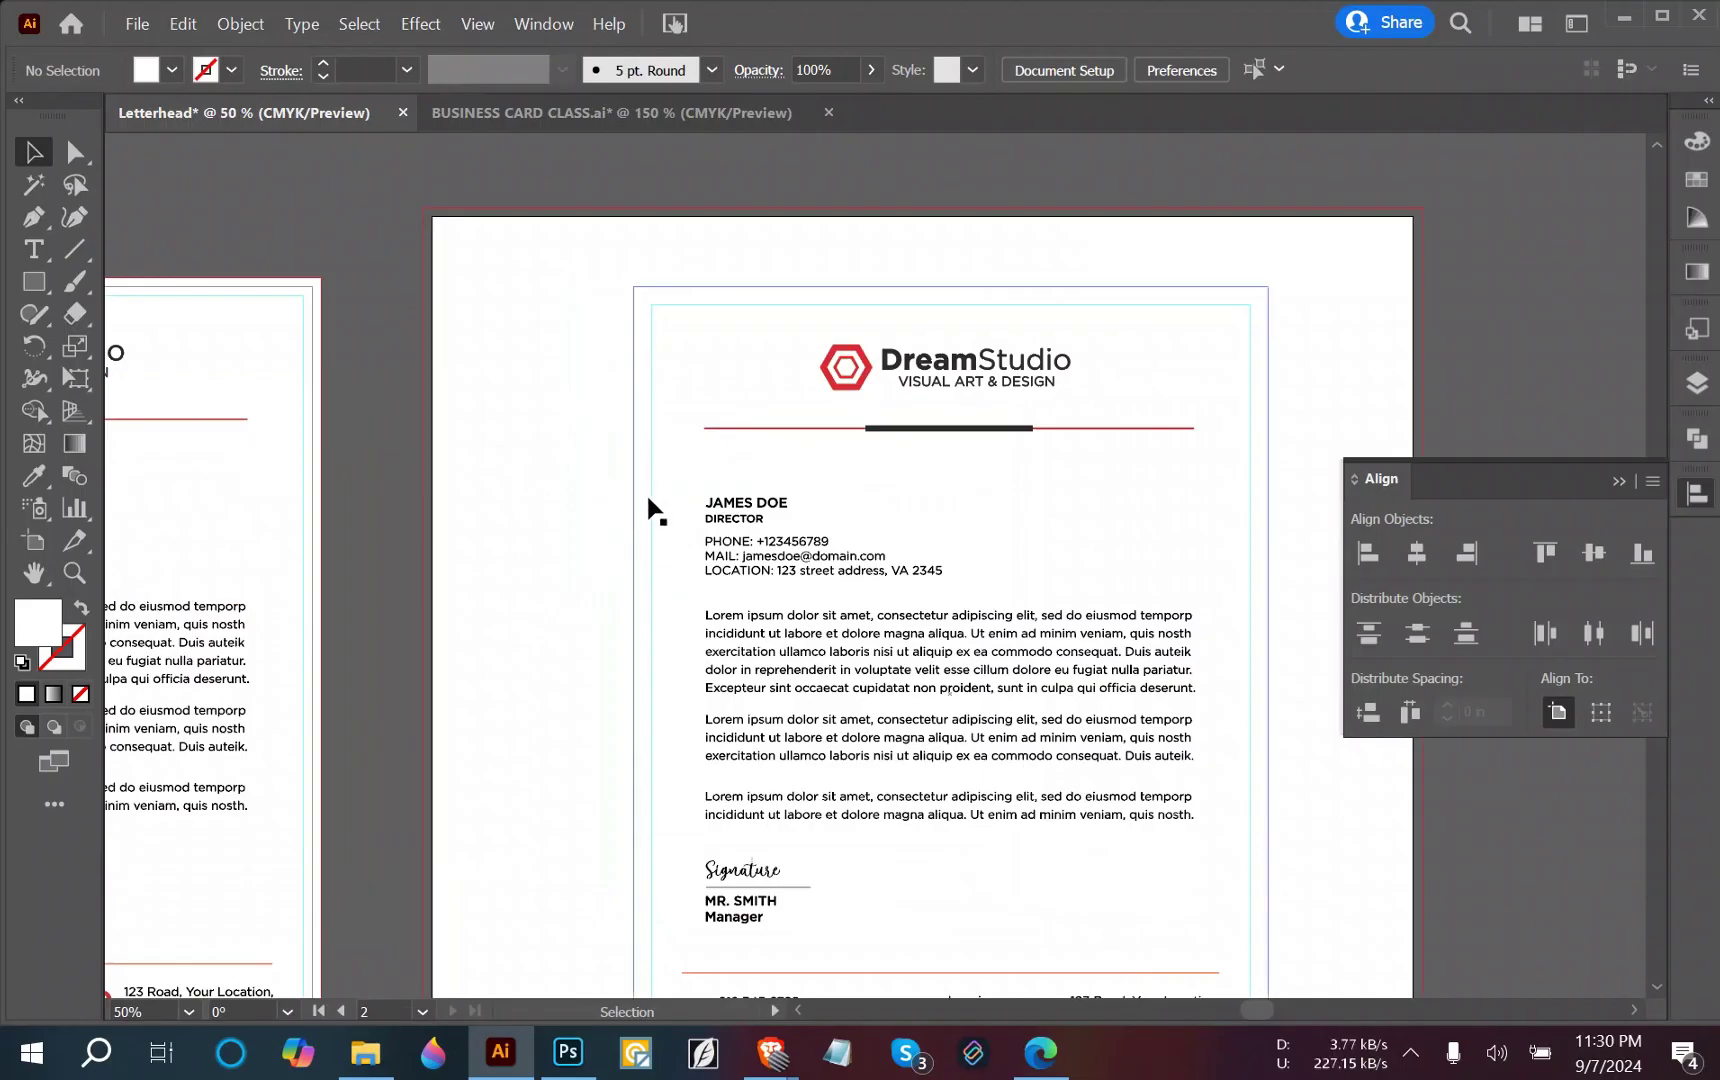
Try to move and delete the outline rectangles around the letterhead copy.
{"action": "left_click_drag", "start_coordinate": [655, 520], "coordinate": [787, 549]}
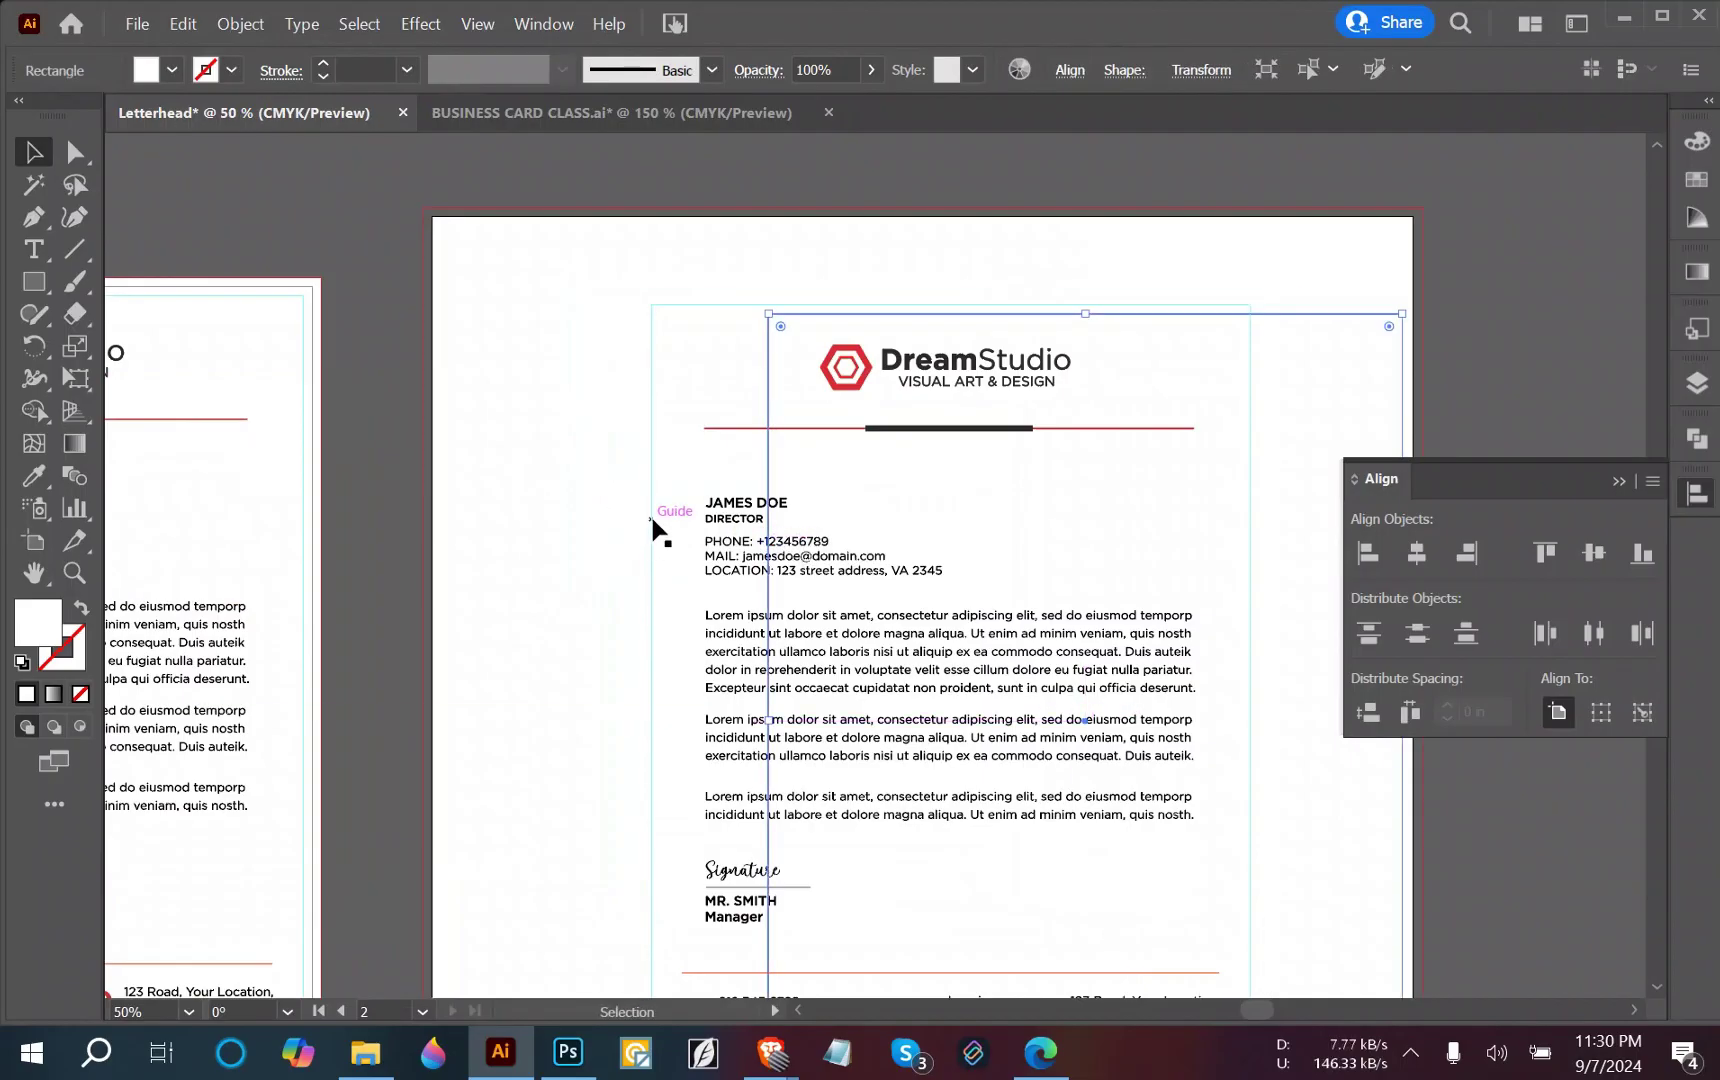
{"action": "left_click_drag", "start_coordinate": [652, 522], "coordinate": [652, 522]}
{"action": "left_click", "coordinate": [574, 506]}
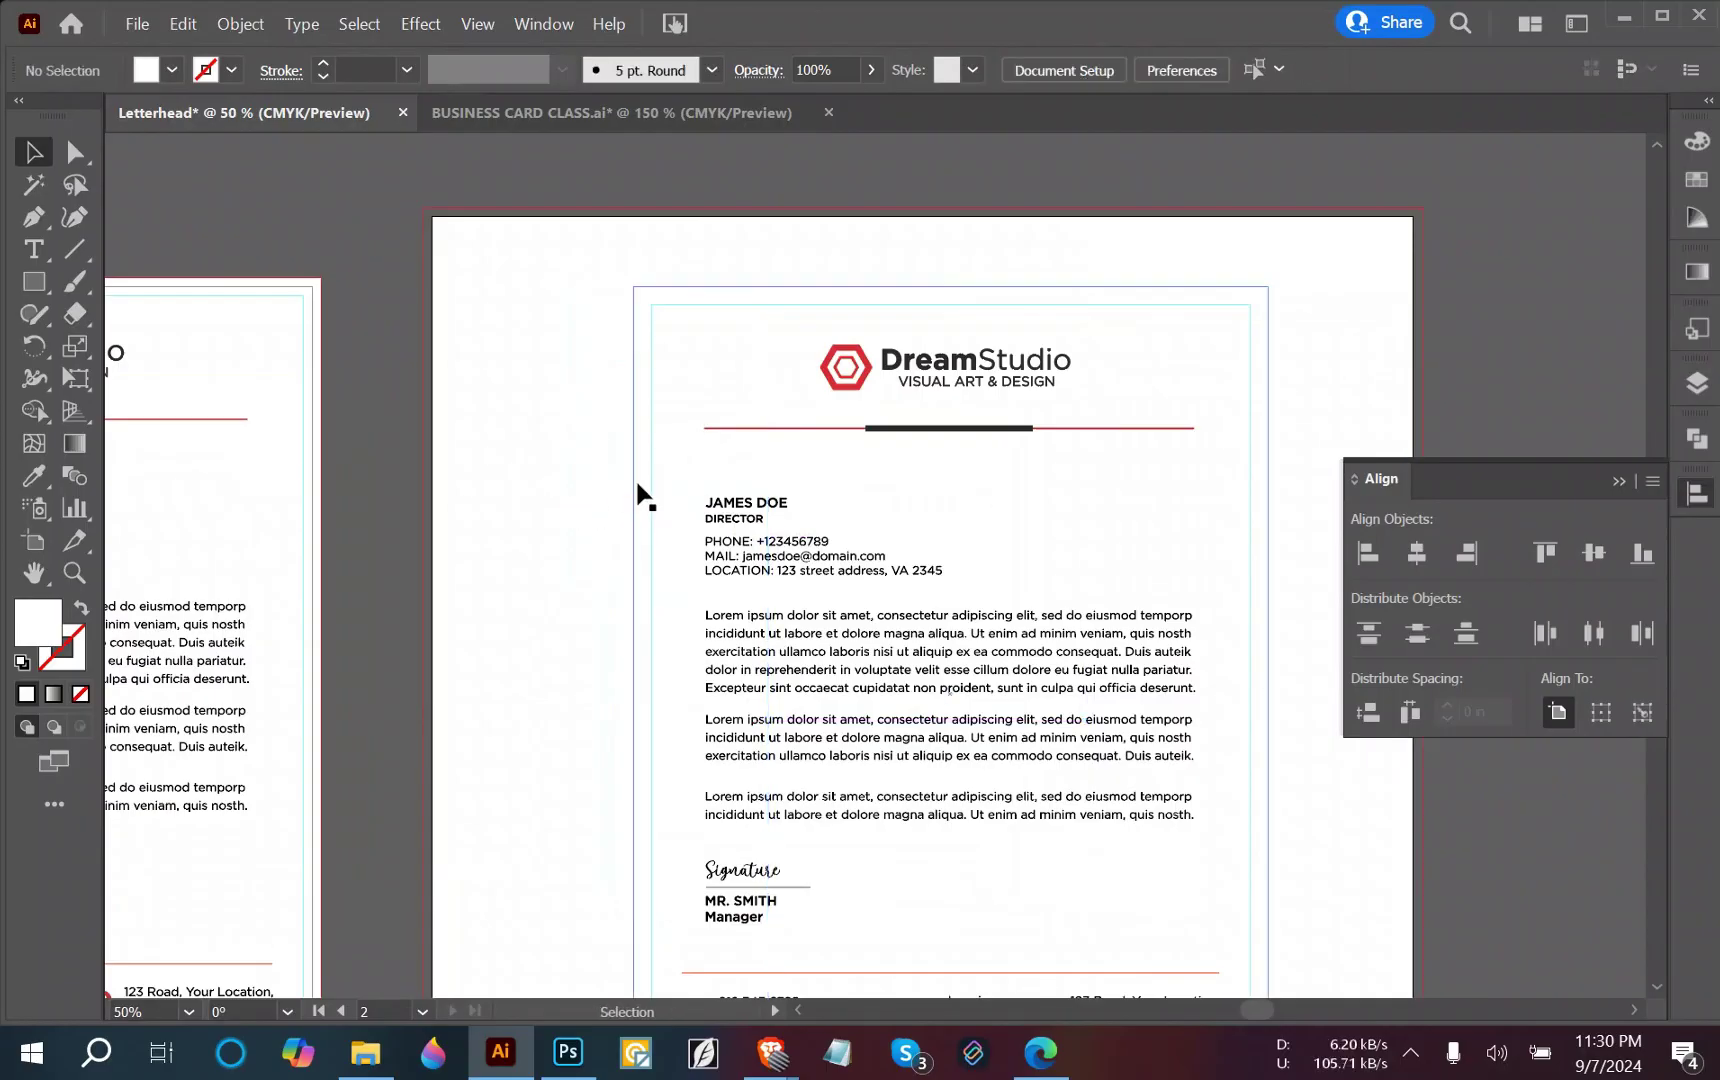
{"action": "left_click", "coordinate": [637, 484]}
{"action": "key", "text": "Delete"}
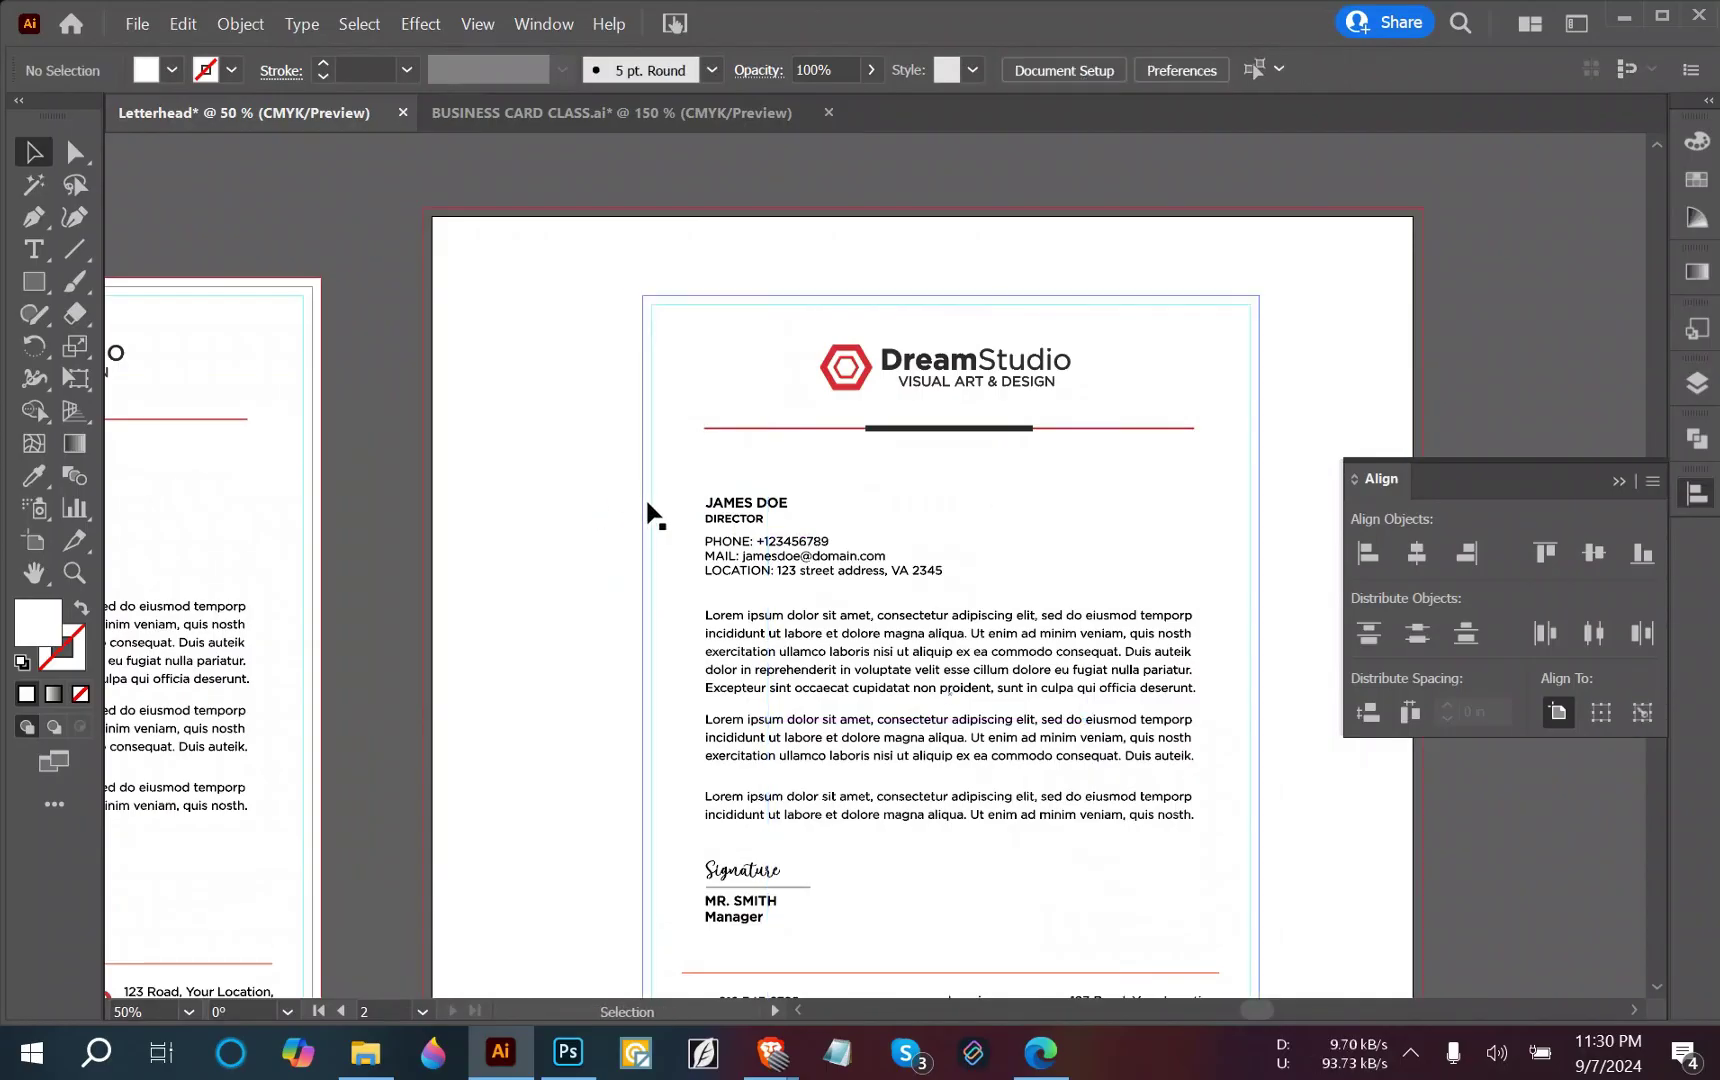
{"action": "left_click", "coordinate": [650, 514]}
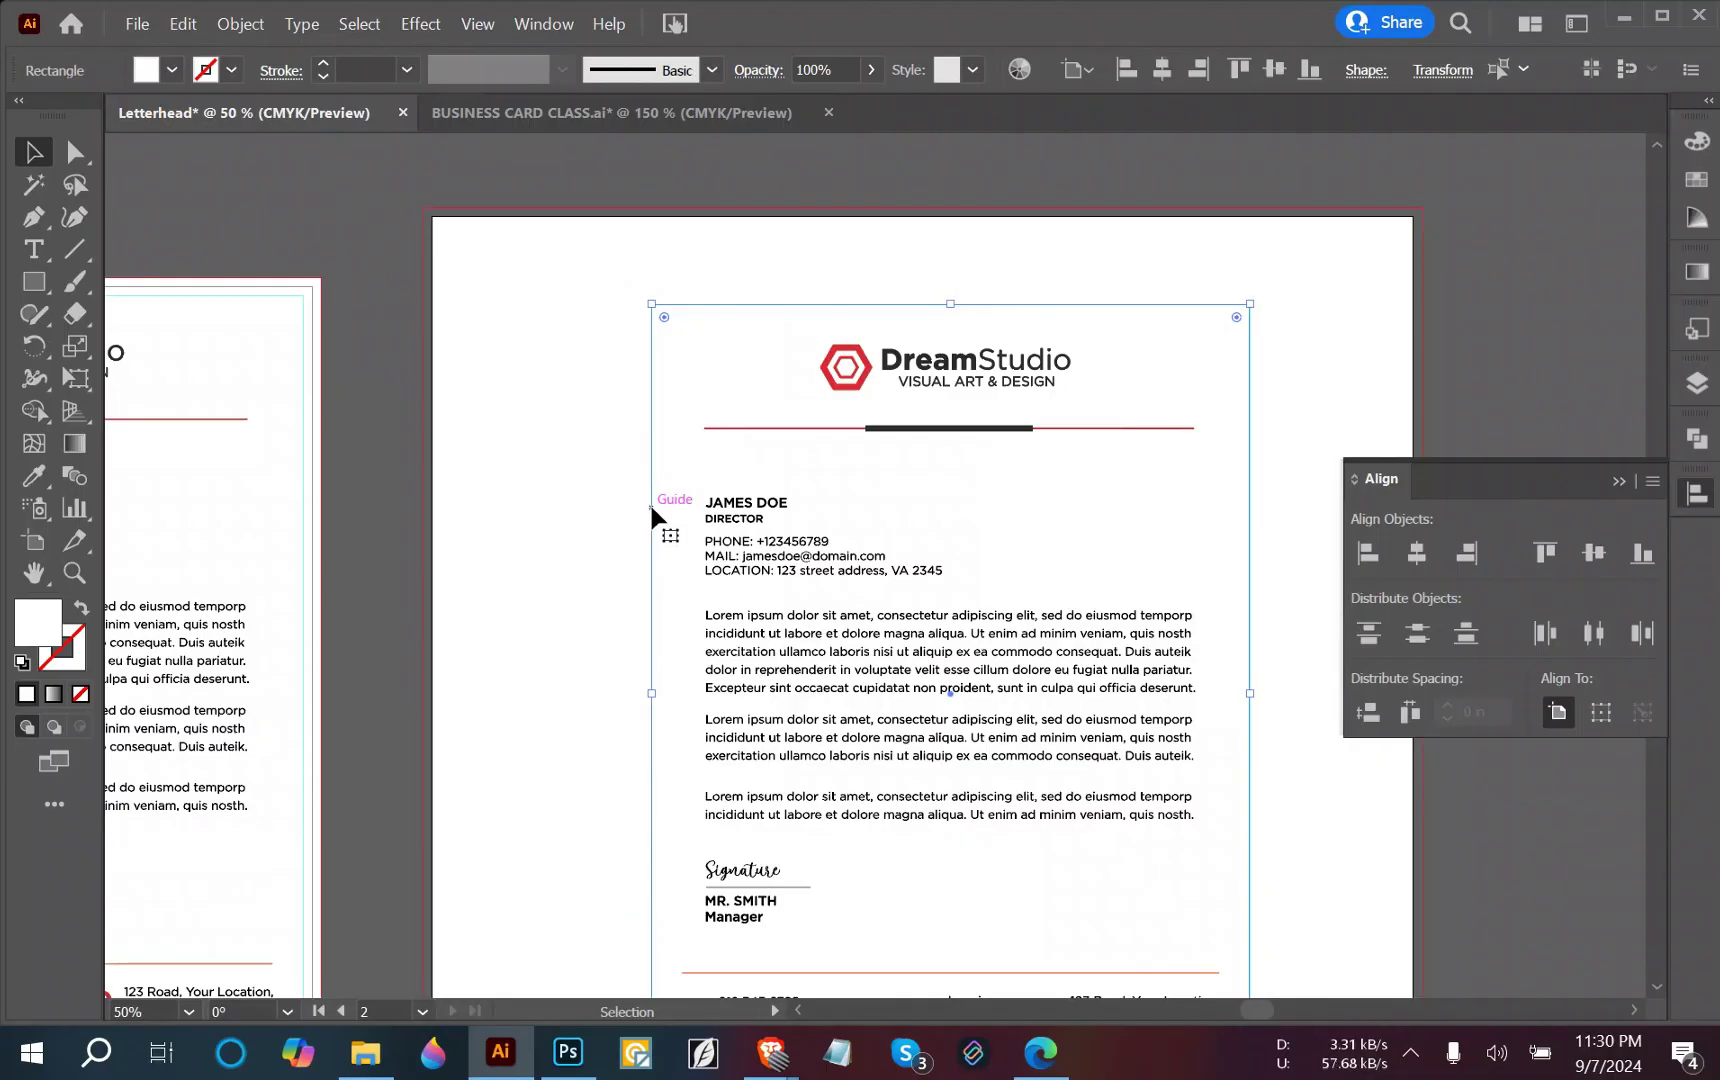
{"action": "left_click", "coordinate": [556, 470]}
{"action": "key", "text": "ctrl+z"}
{"action": "left_click", "coordinate": [520, 460]}
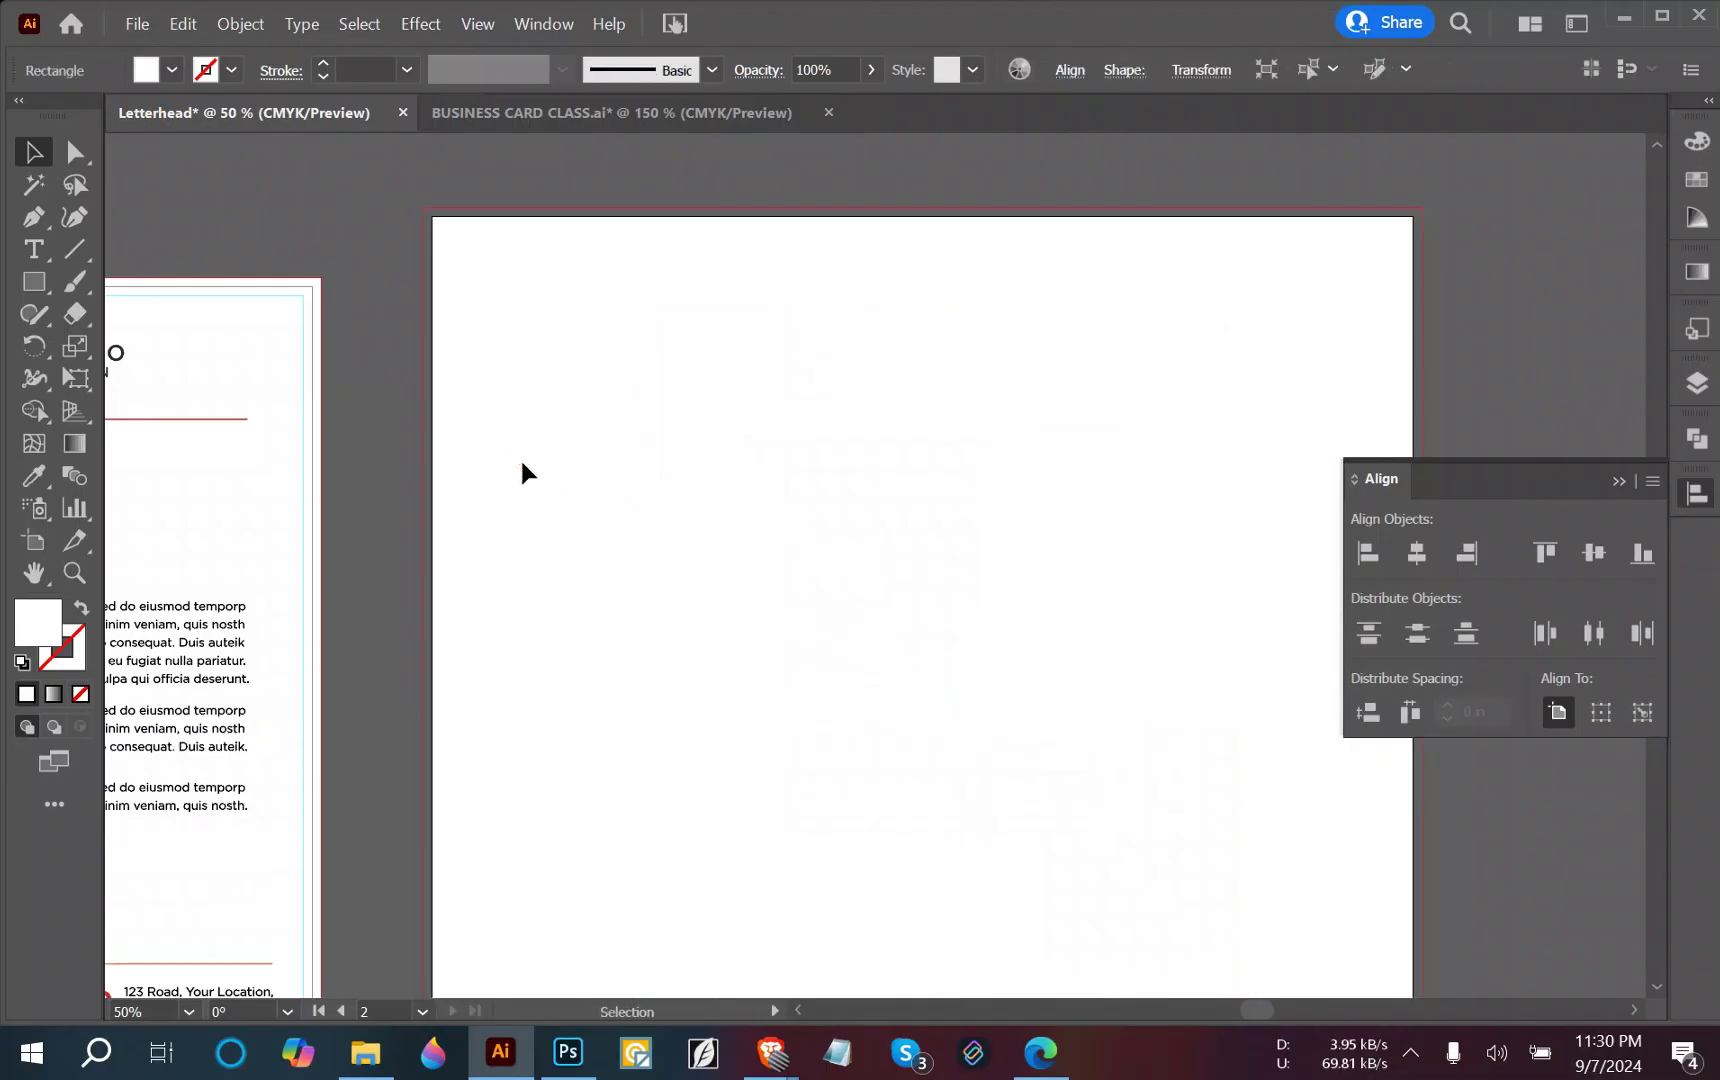
Try to send the letterhead copy's white page rectangle backward and remove the outline rectangles around the design.
{"action": "left_click", "coordinate": [829, 461]}
{"action": "scroll", "coordinate": [836, 460], "scroll_direction": "down", "scroll_amount": 1}
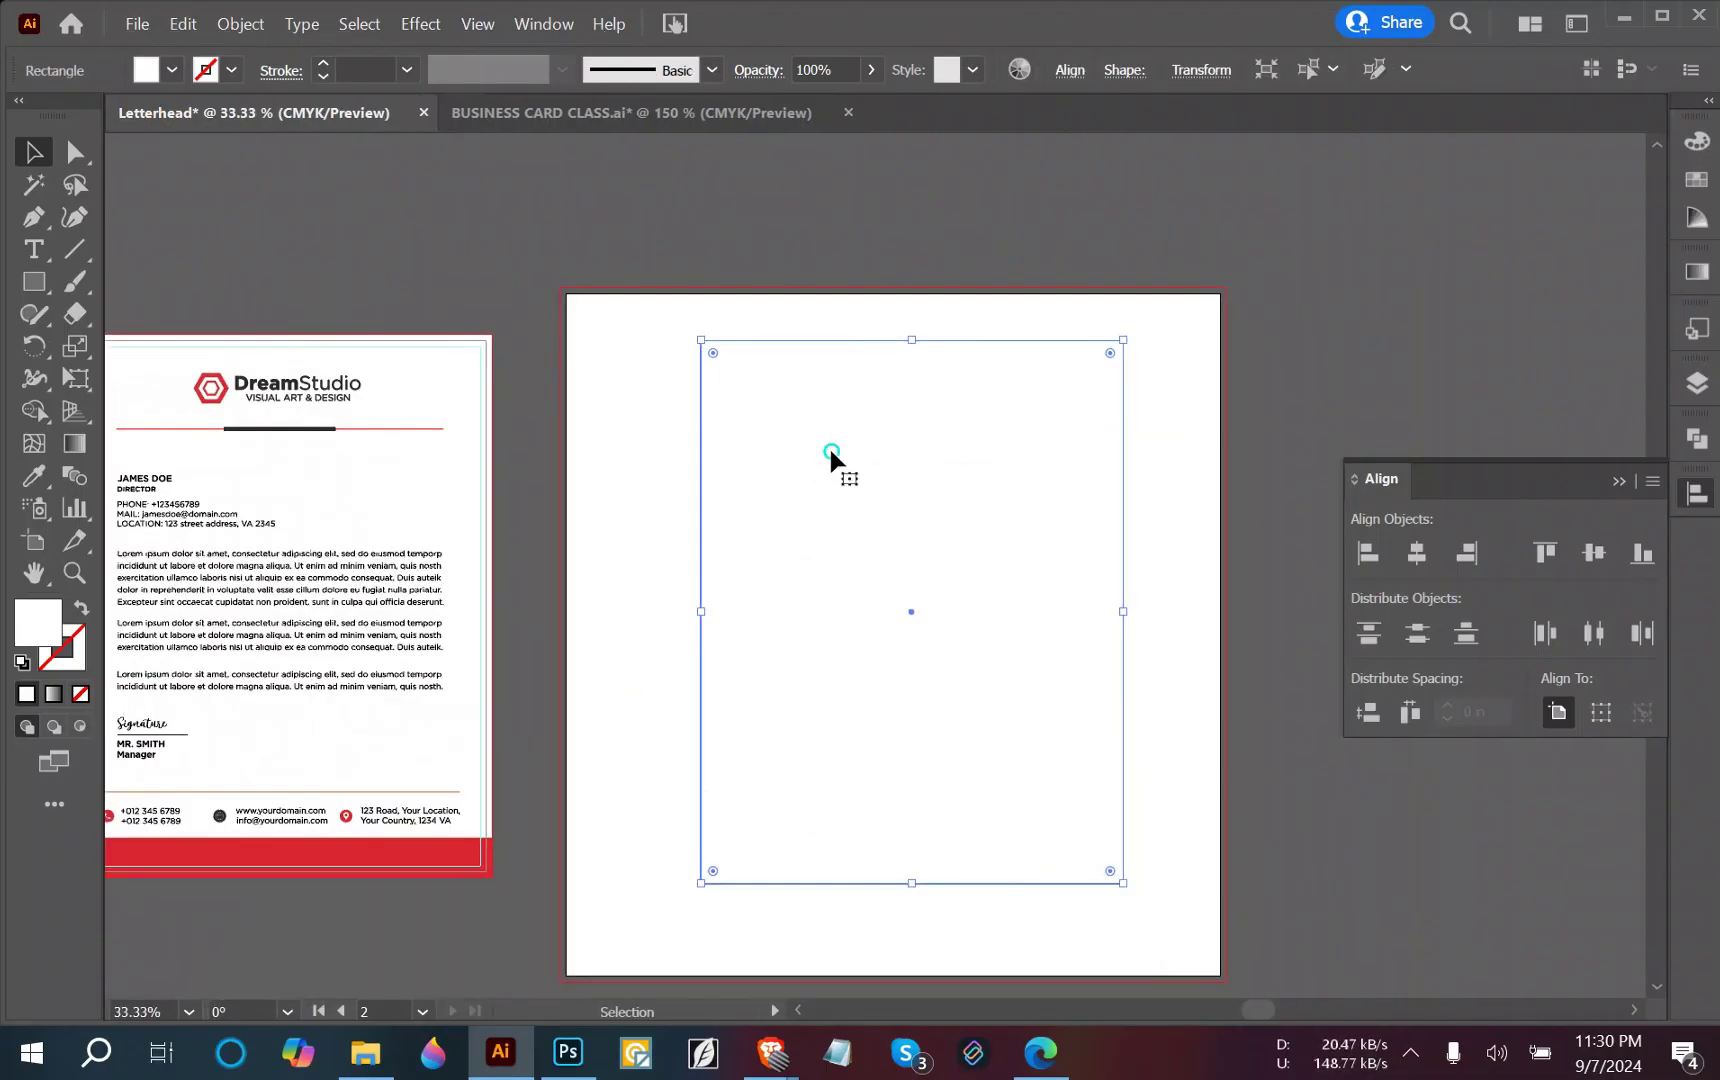
{"action": "right_click", "coordinate": [829, 452]}
{"action": "mouse_move", "coordinate": [915, 900]}
{"action": "left_click", "coordinate": [1140, 978]}
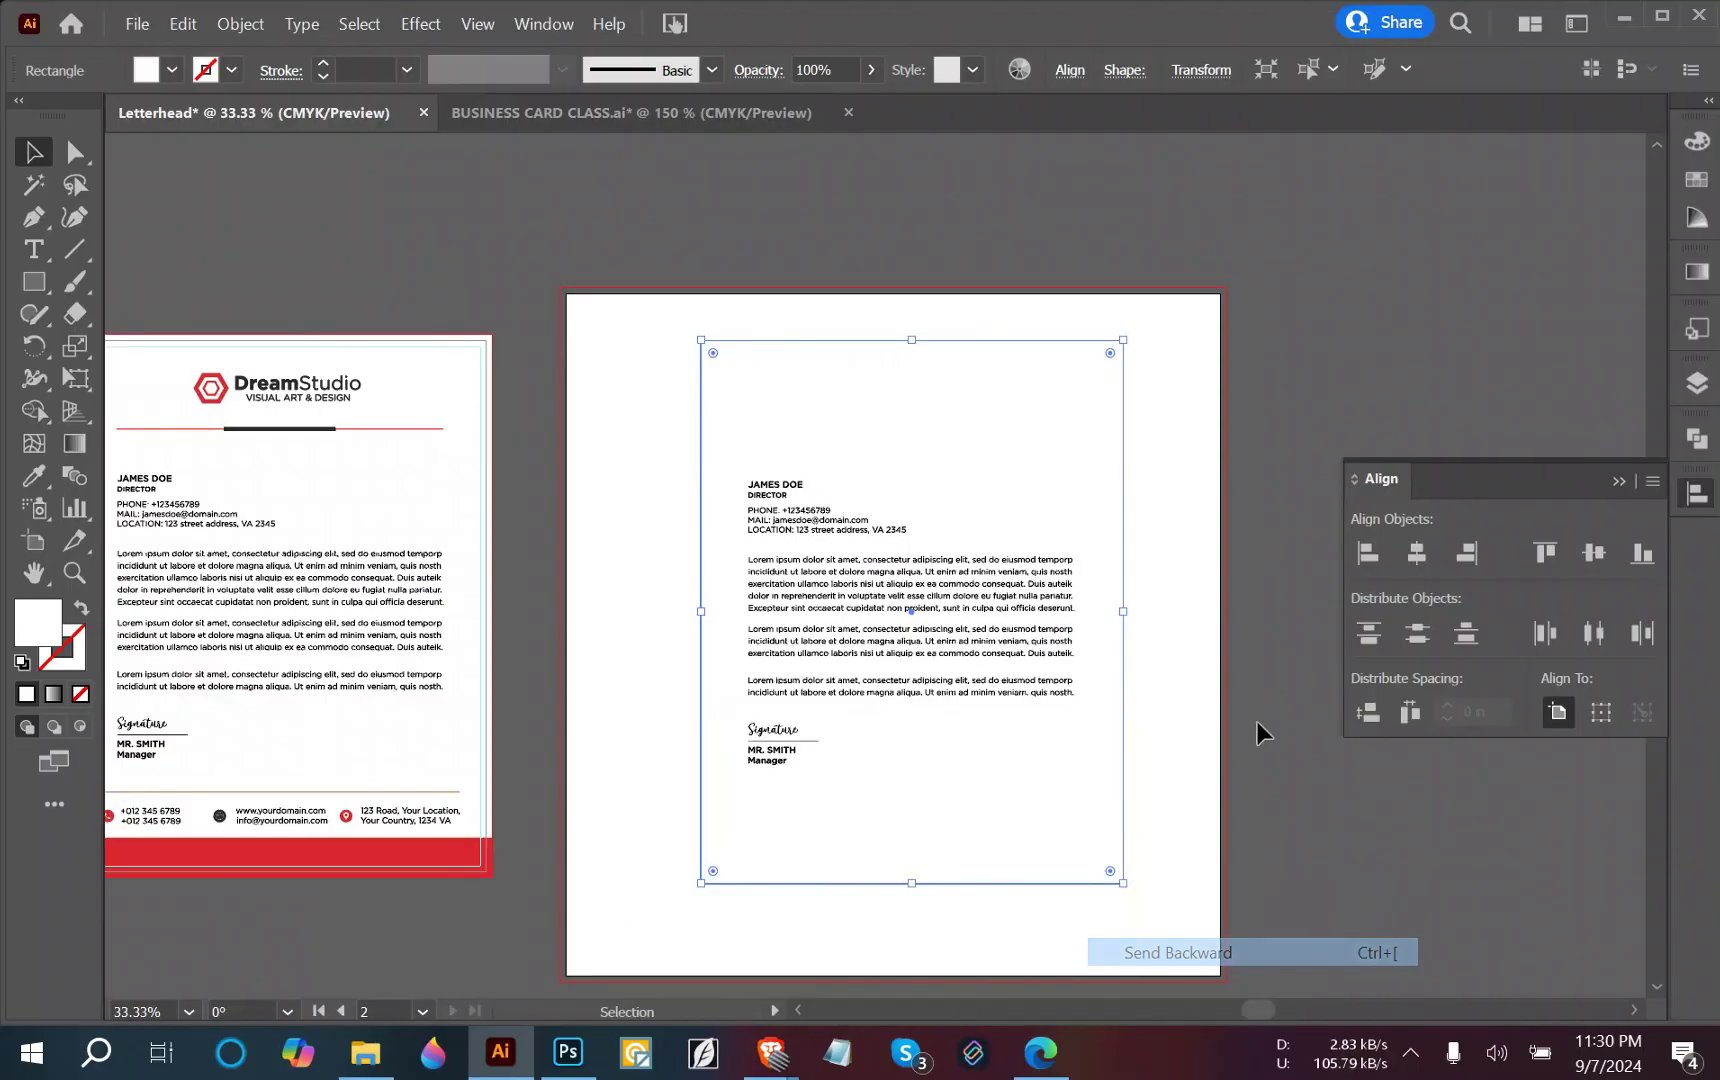
{"action": "left_click", "coordinate": [1240, 716]}
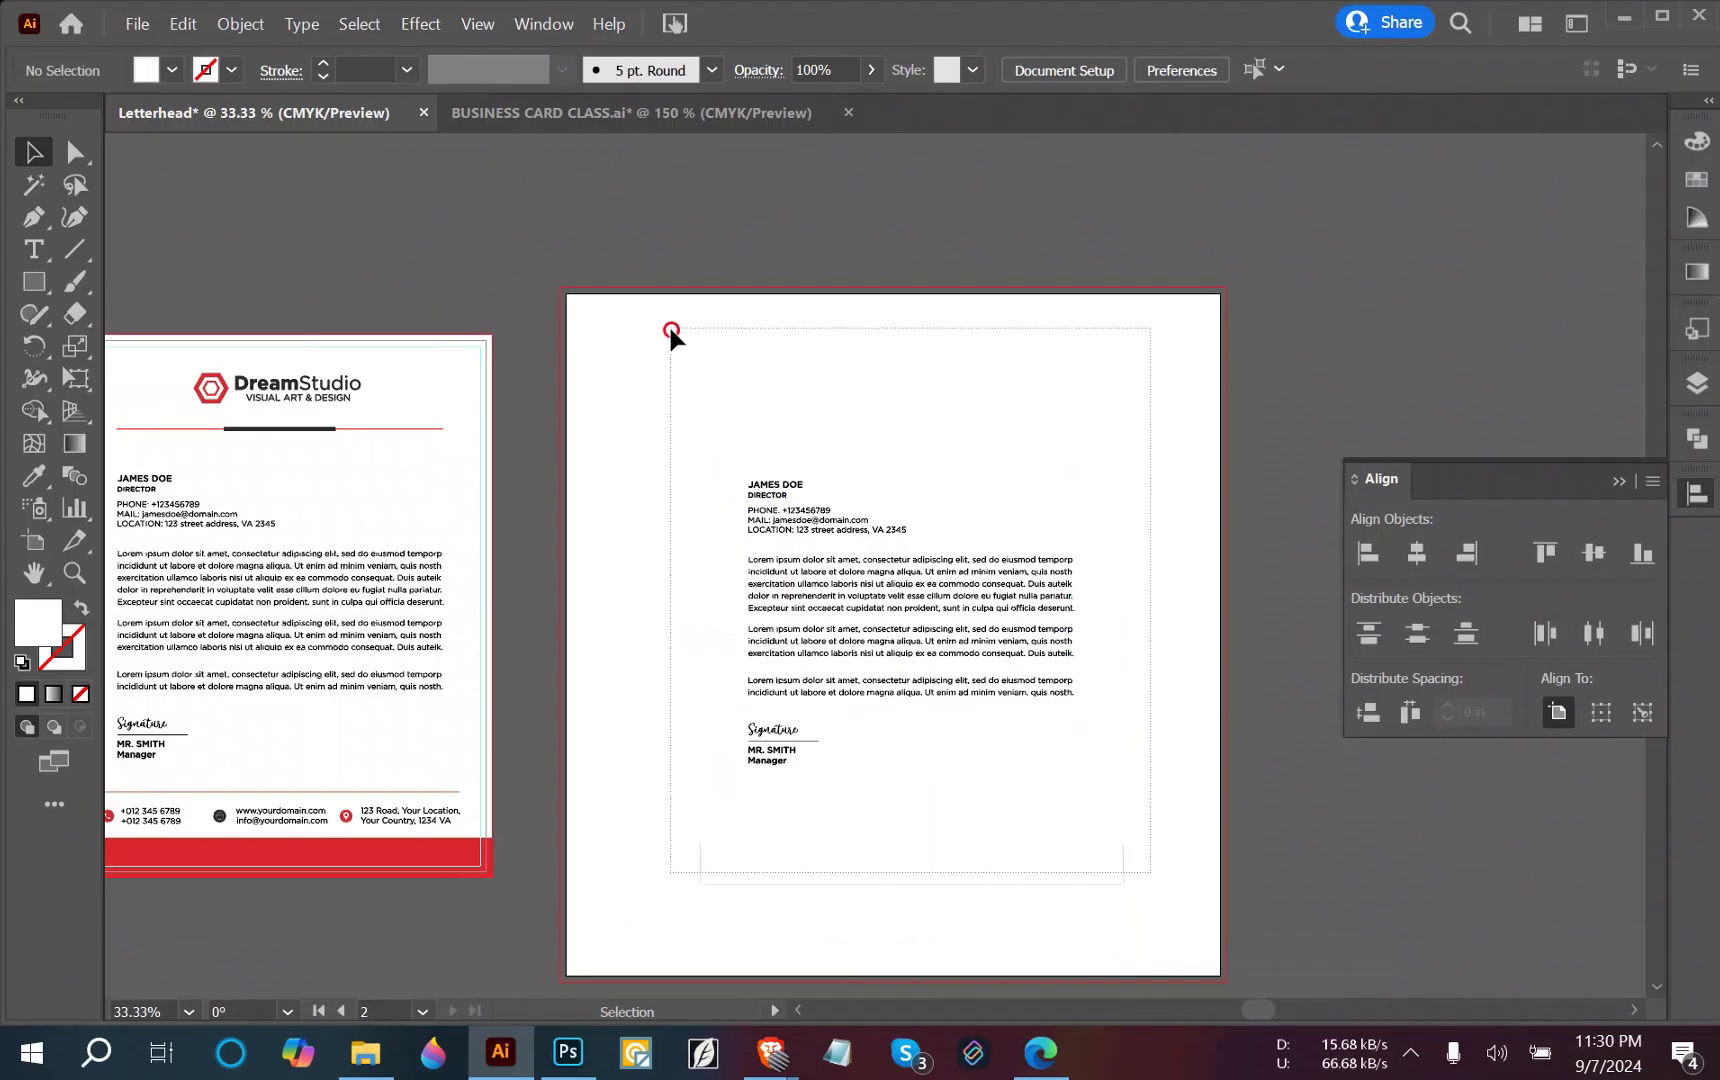
{"action": "left_click_drag", "start_coordinate": [671, 328], "coordinate": [806, 392]}
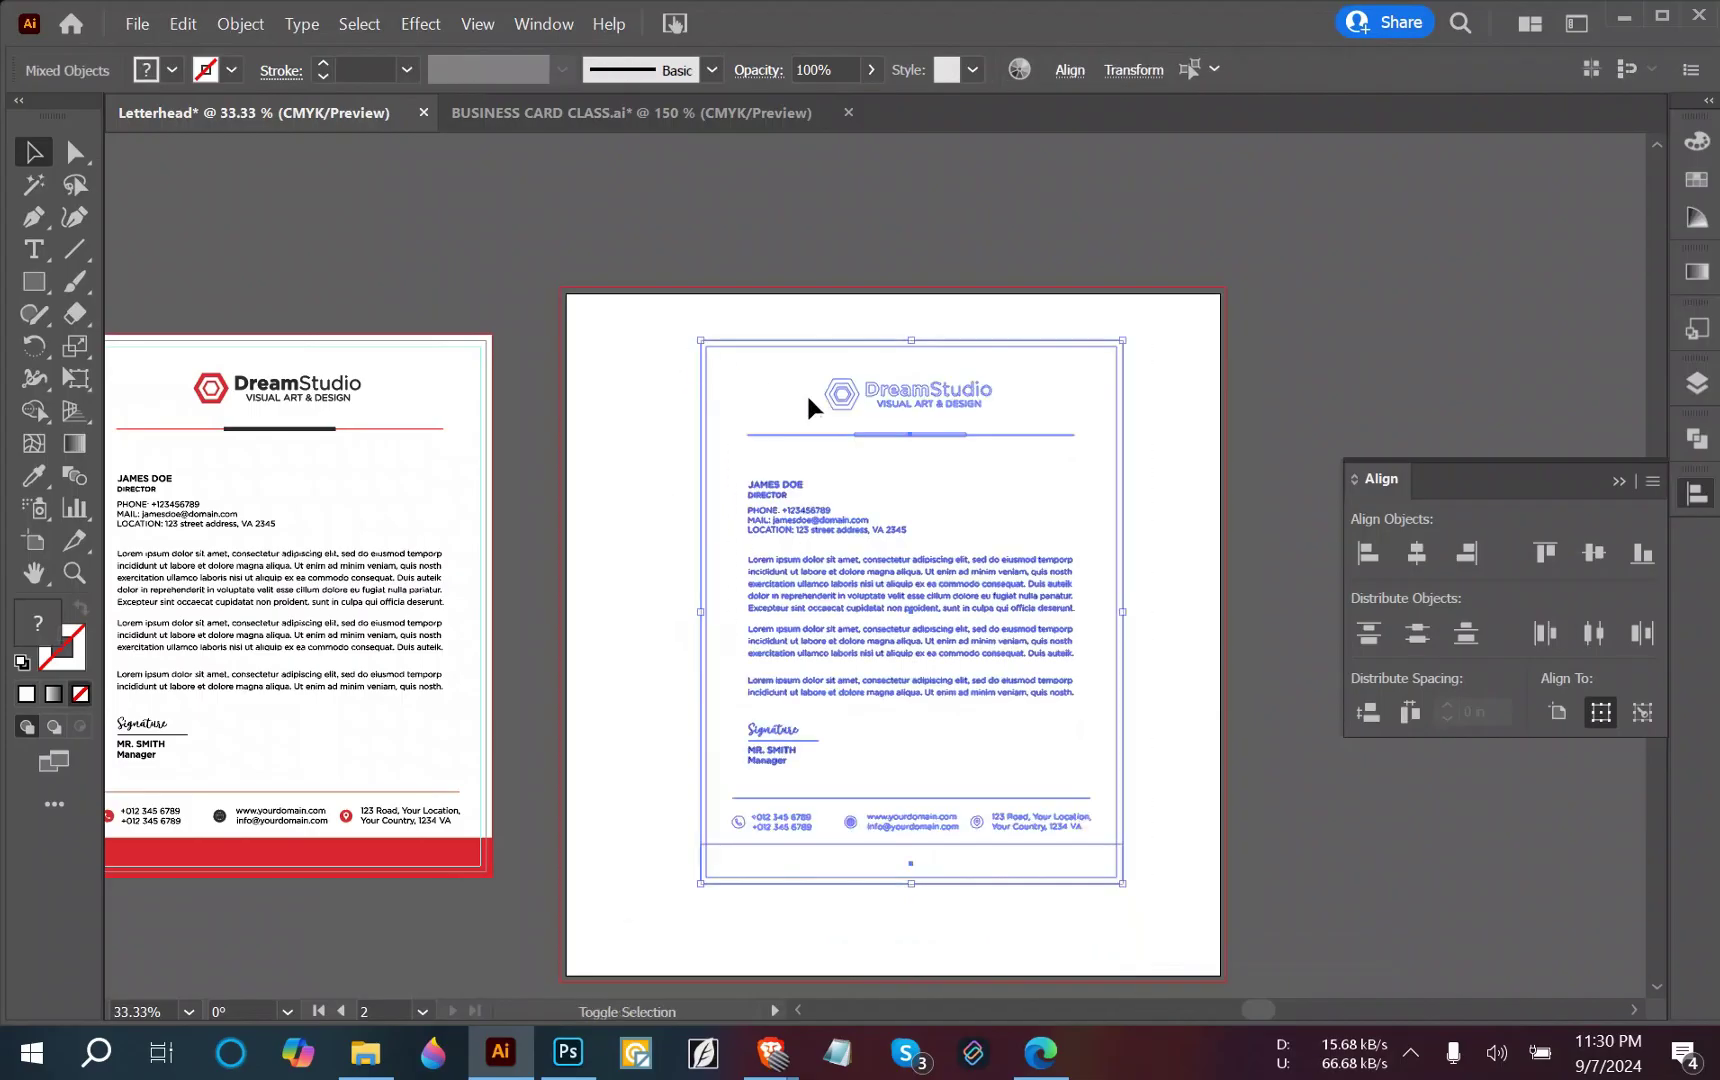
{"action": "left_click", "coordinate": [1143, 346]}
{"action": "left_click", "coordinate": [1114, 342]}
{"action": "key", "text": "Delete"}
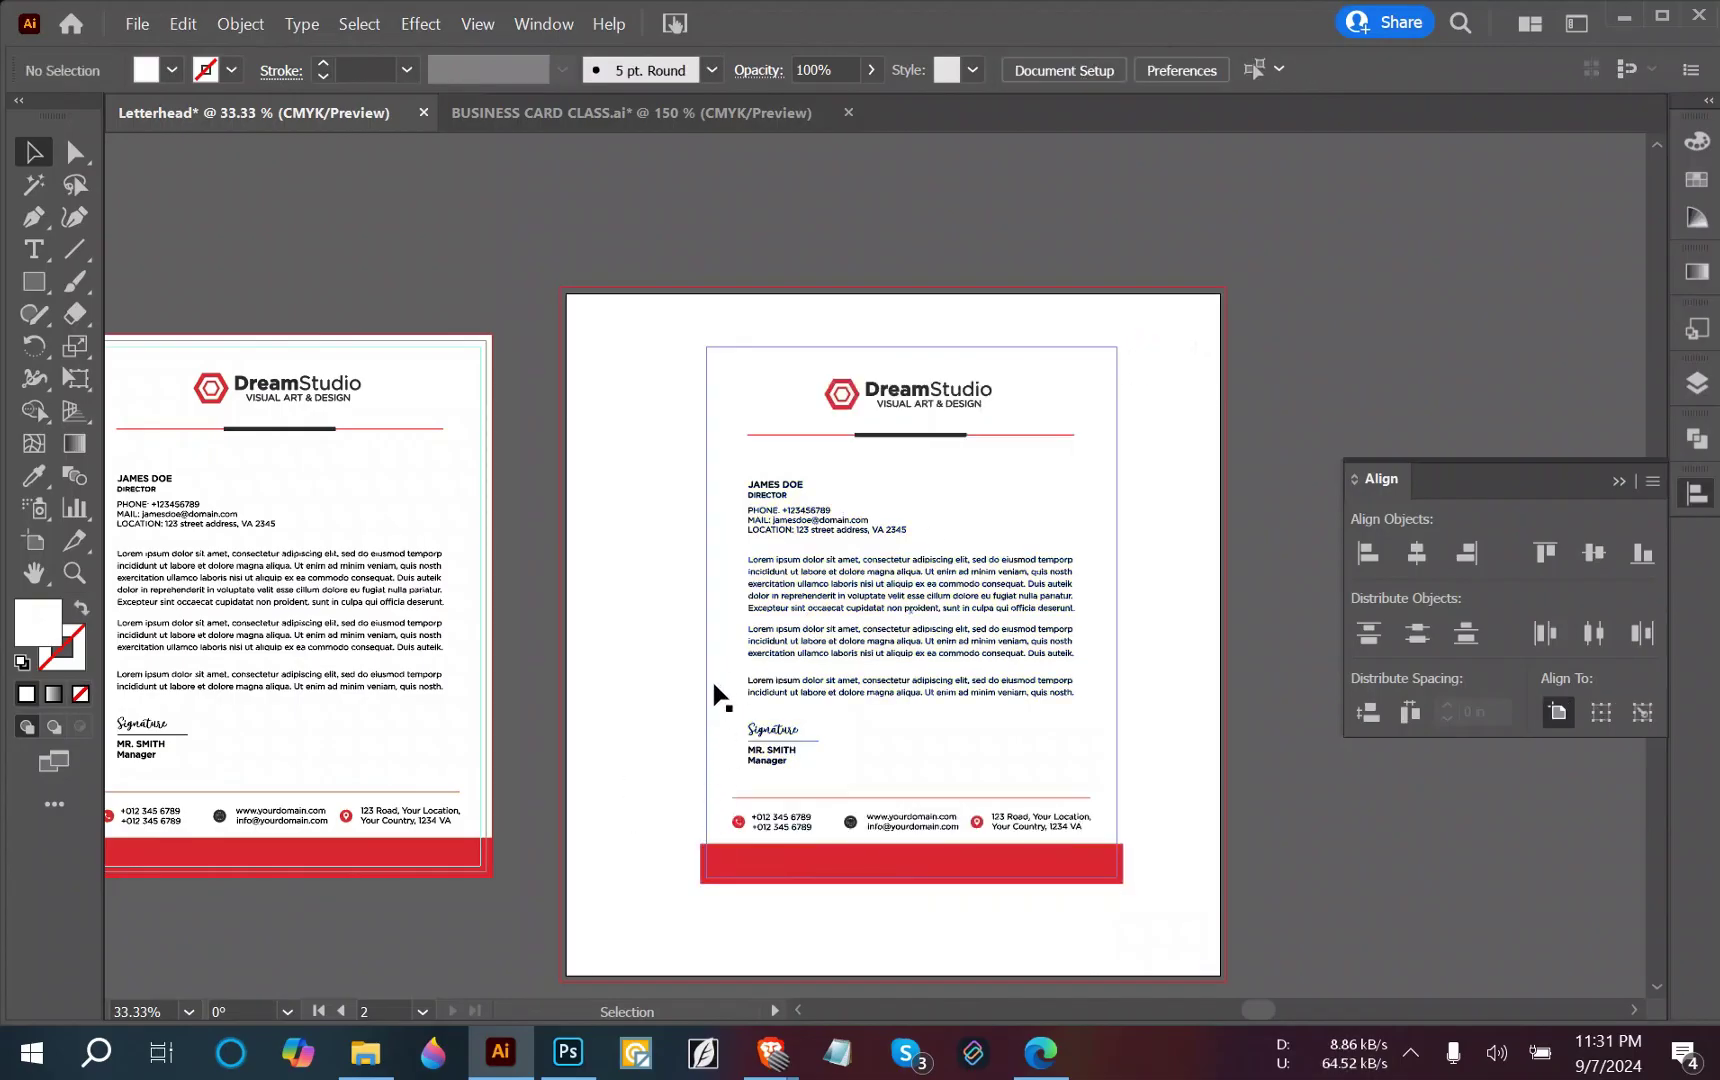
Undo the trial deletions and reordering on the letterhead copy, restoring its cyan margin guide, and deselect everything.
{"action": "left_click", "coordinate": [24, 280]}
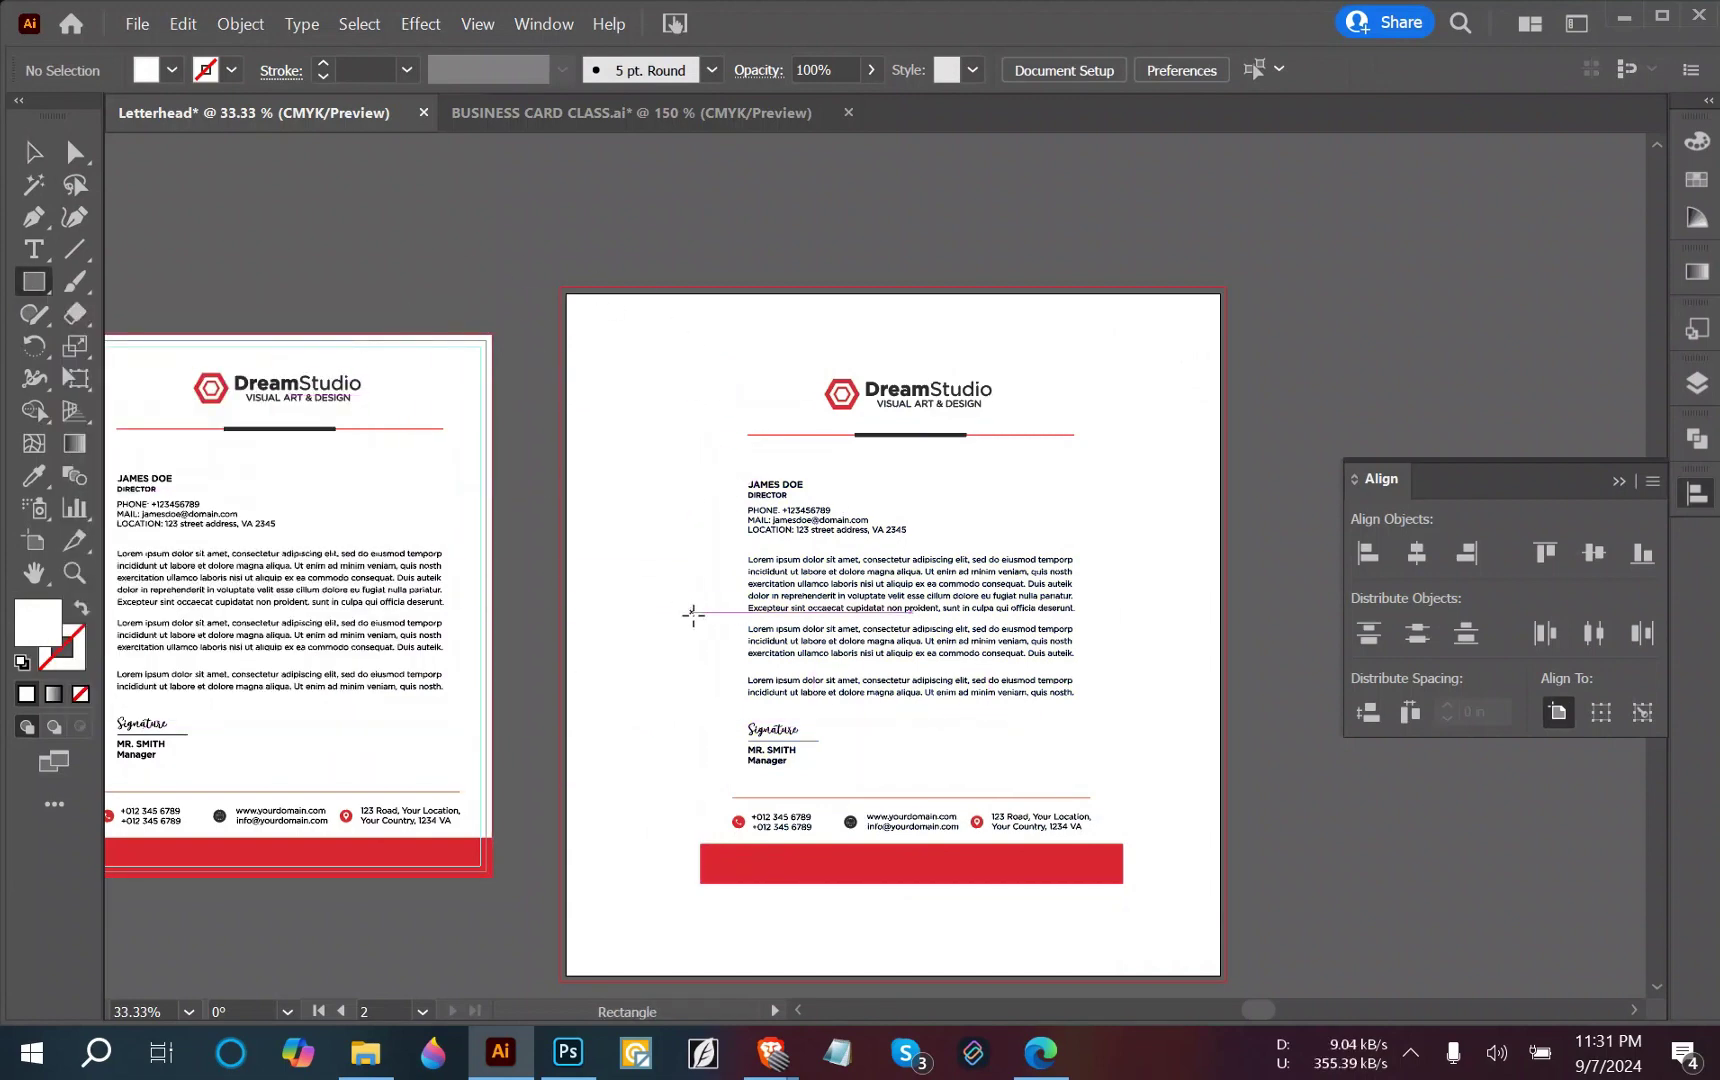
{"action": "key", "text": "ctrl+a"}
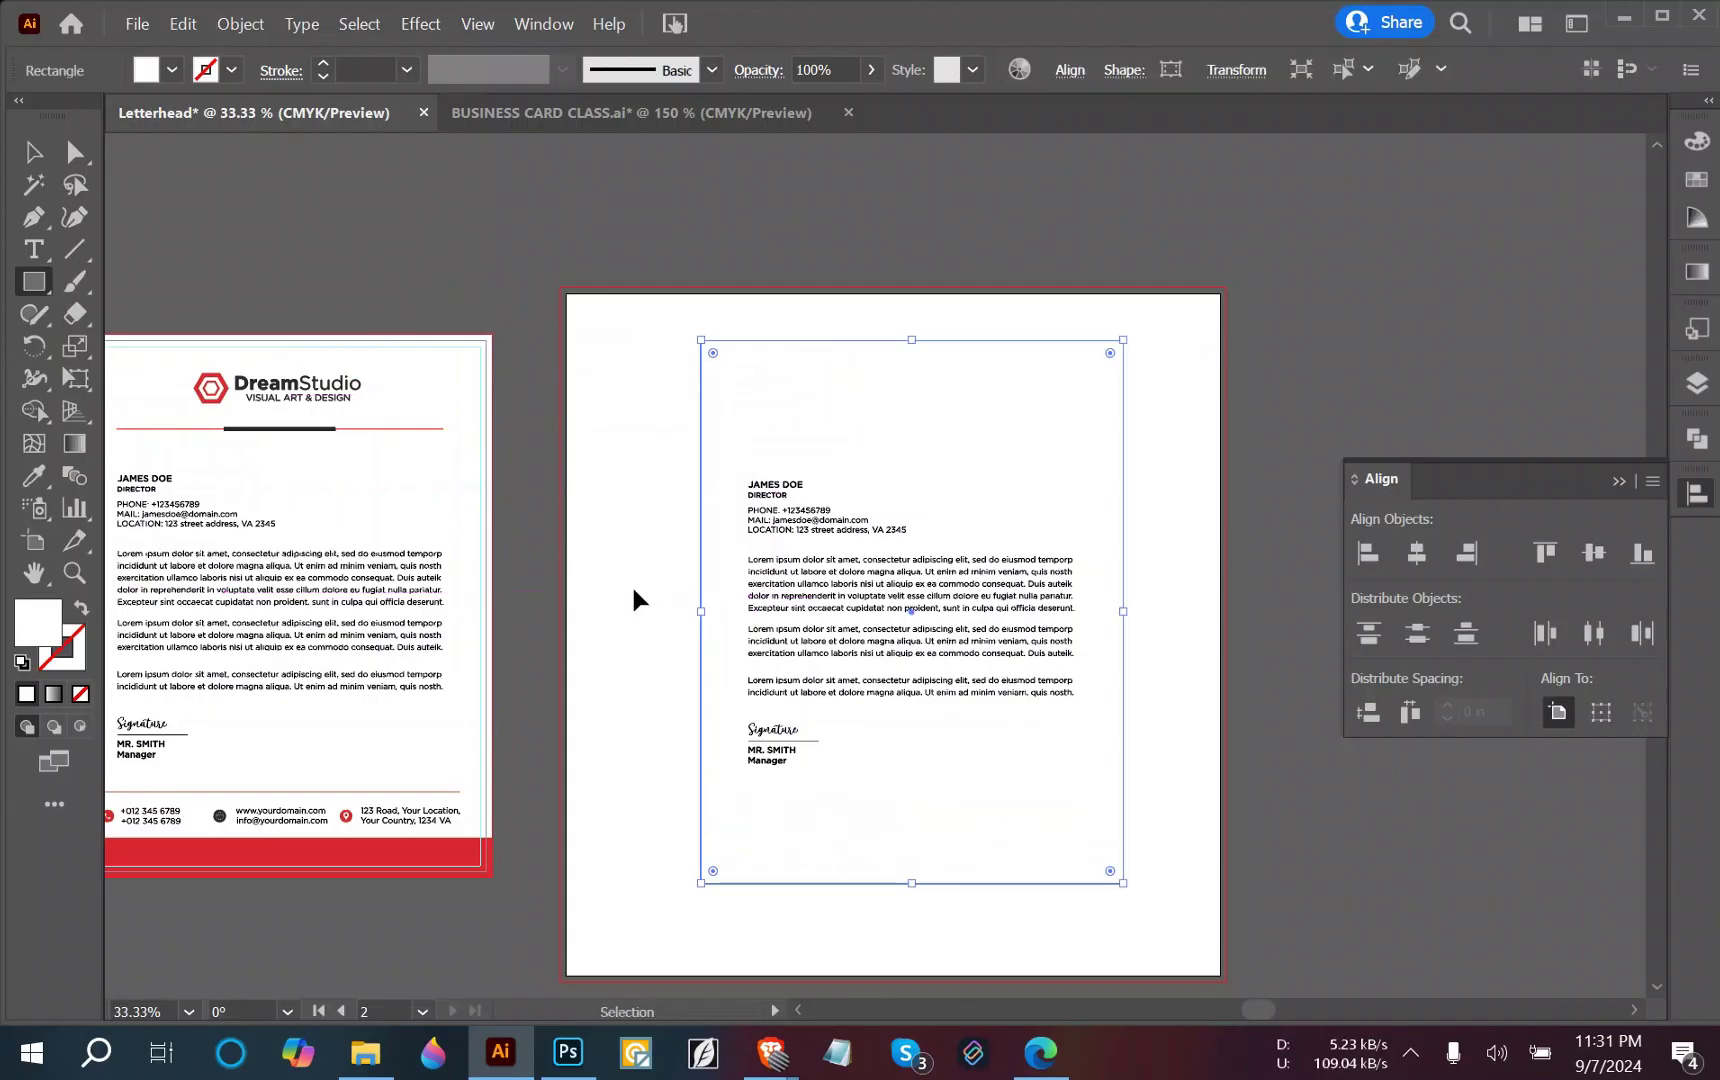
{"action": "left_click", "coordinate": [632, 585], "text": "ctrl"}
{"action": "left_click", "coordinate": [33, 152]}
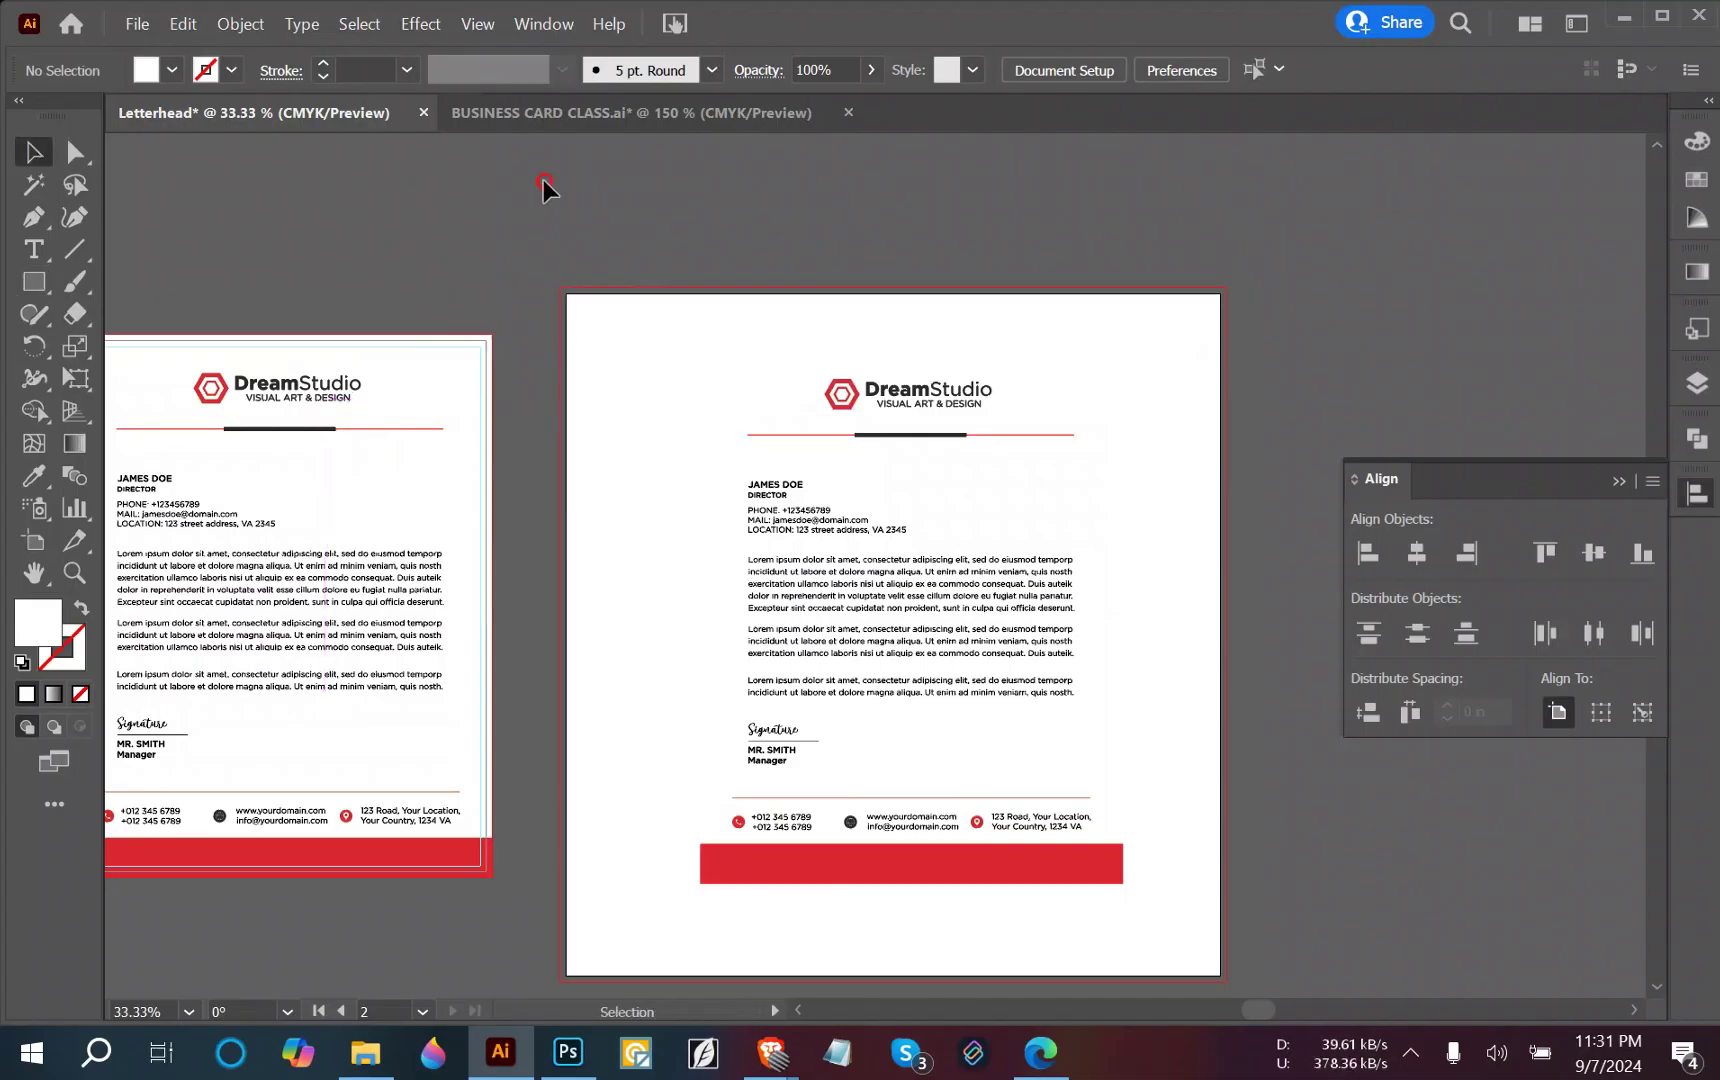
{"action": "key", "text": "ctrl+a"}
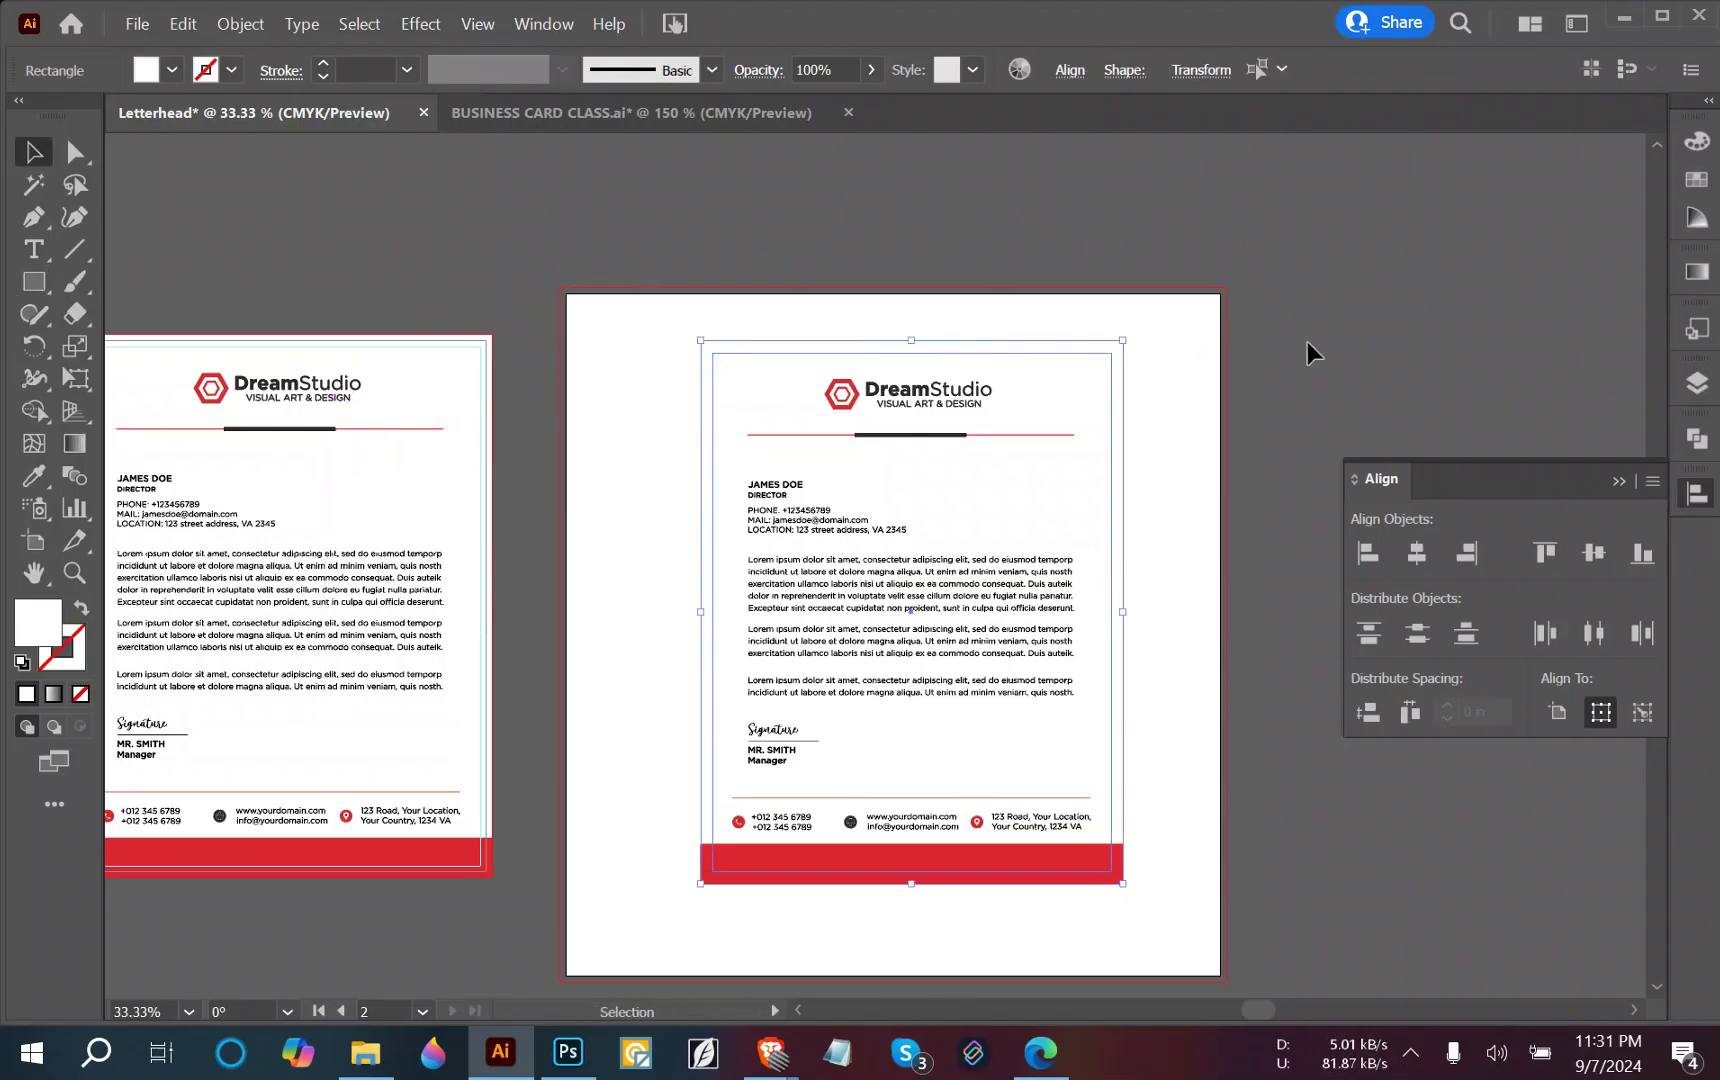
{"action": "left_click", "coordinate": [1307, 343]}
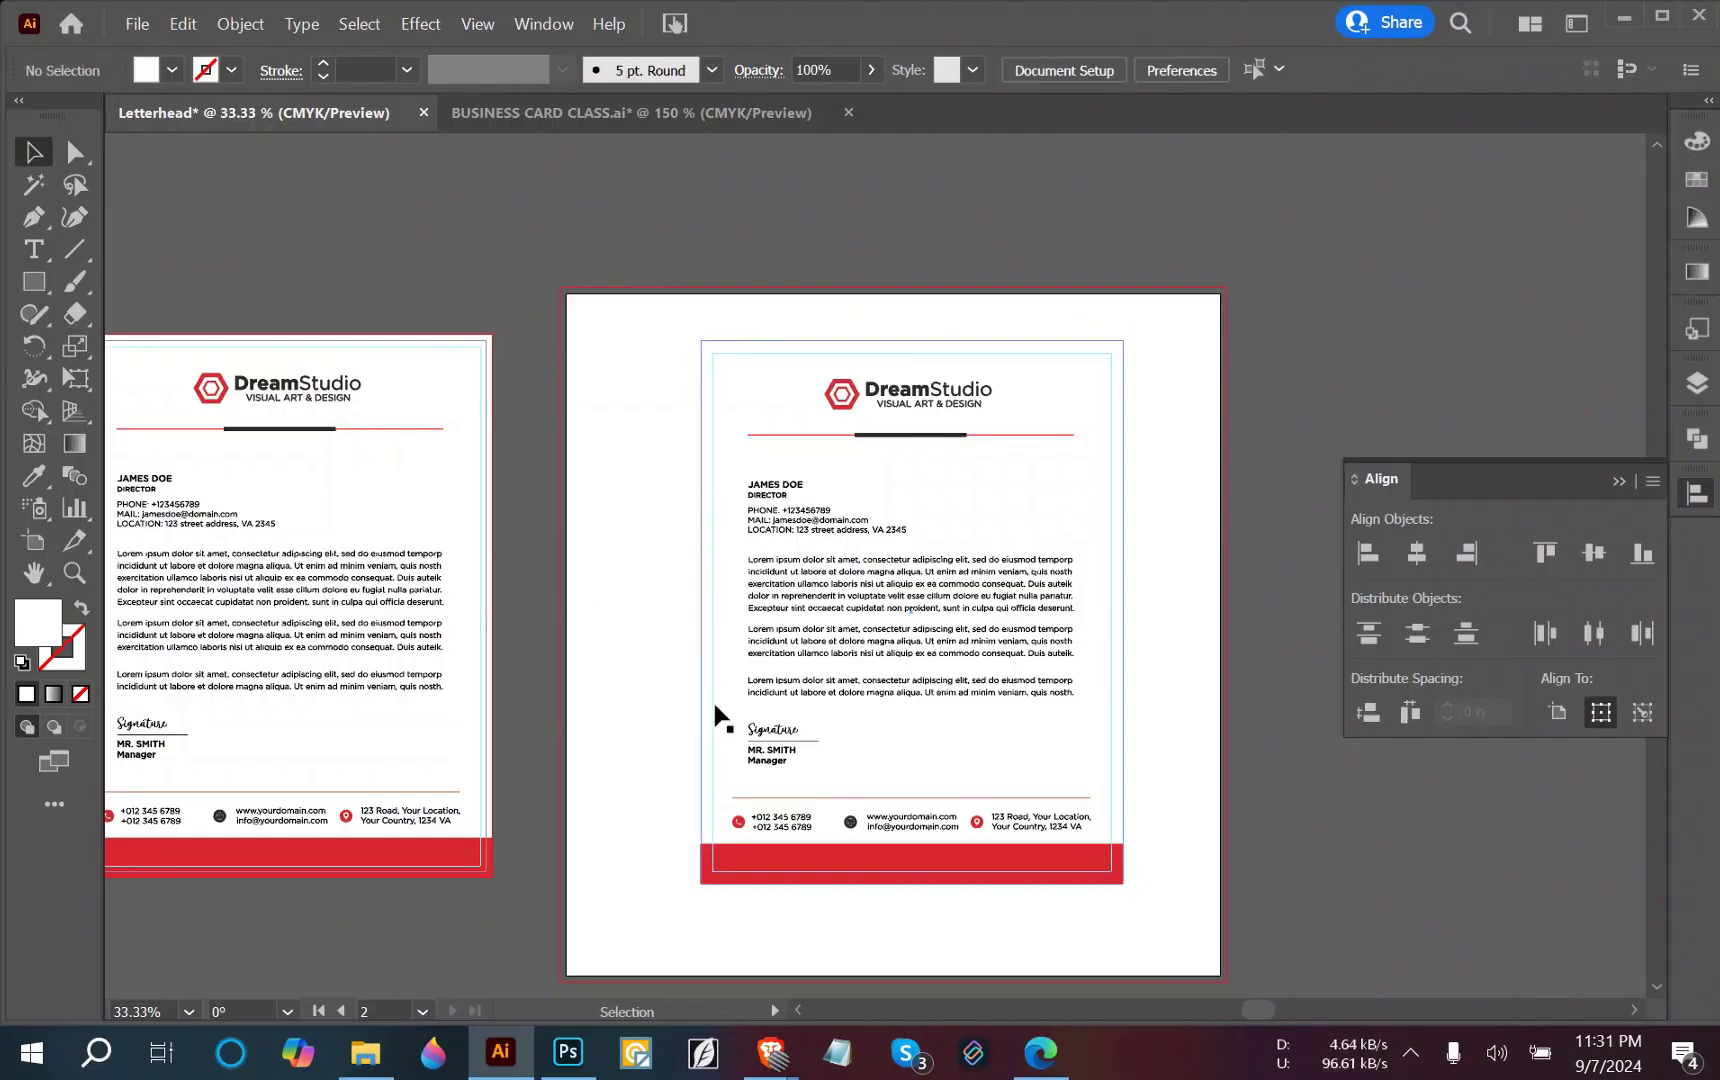
Delete the cyan margin guide from the letterhead copy on the second artboard.
{"action": "scroll", "coordinate": [740, 695], "scroll_direction": "up", "scroll_amount": 1}
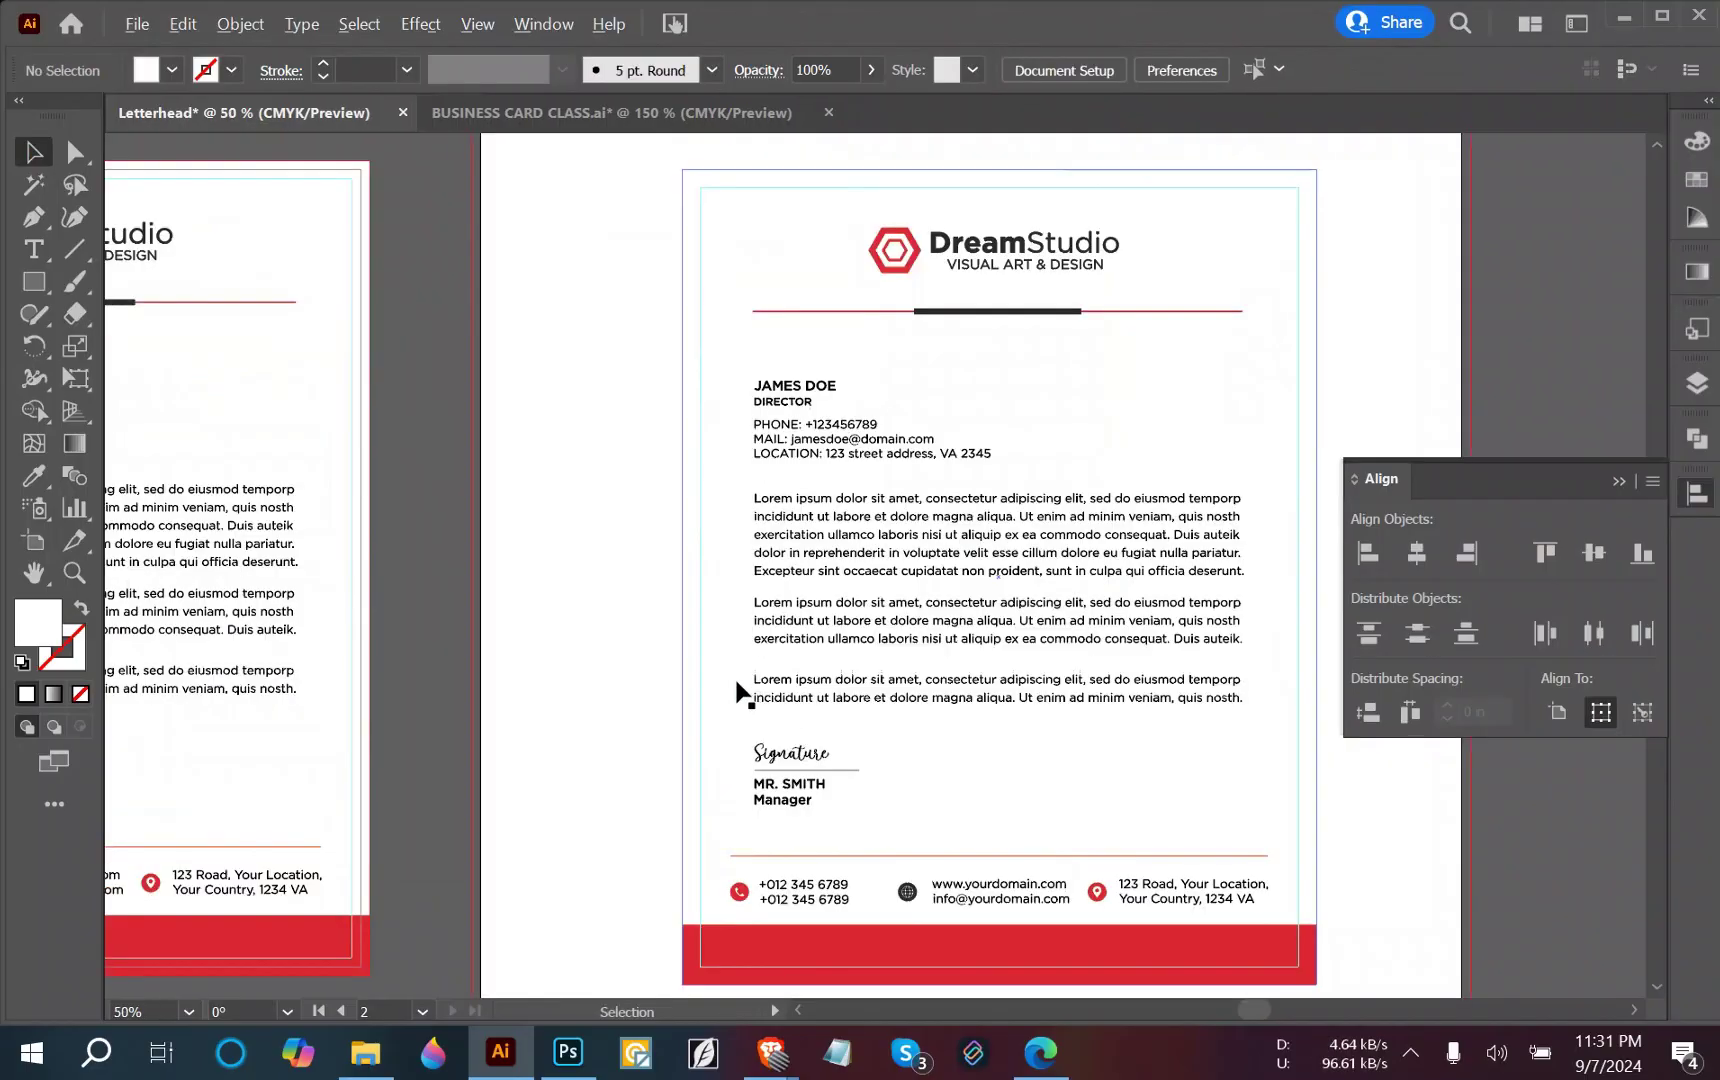
{"action": "left_click", "coordinate": [697, 633]}
{"action": "left_click", "coordinate": [671, 632]}
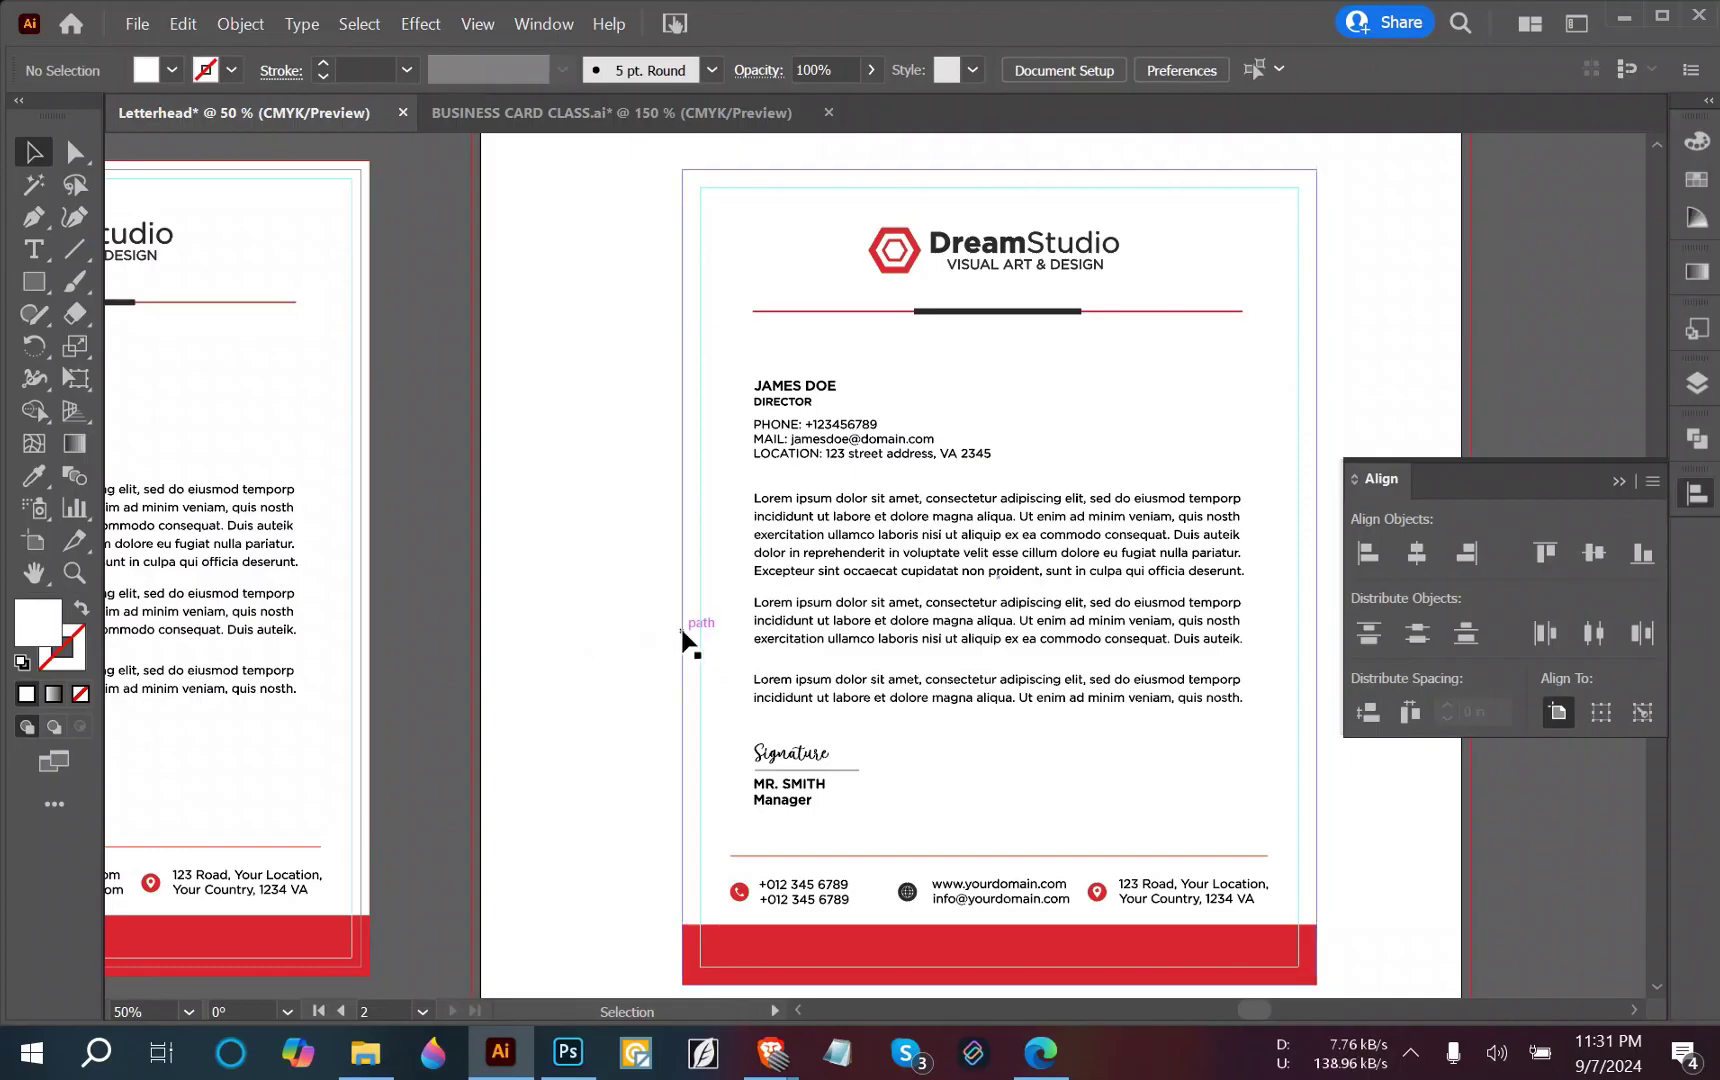
{"action": "left_click", "coordinate": [684, 640]}
{"action": "left_click", "coordinate": [679, 628]}
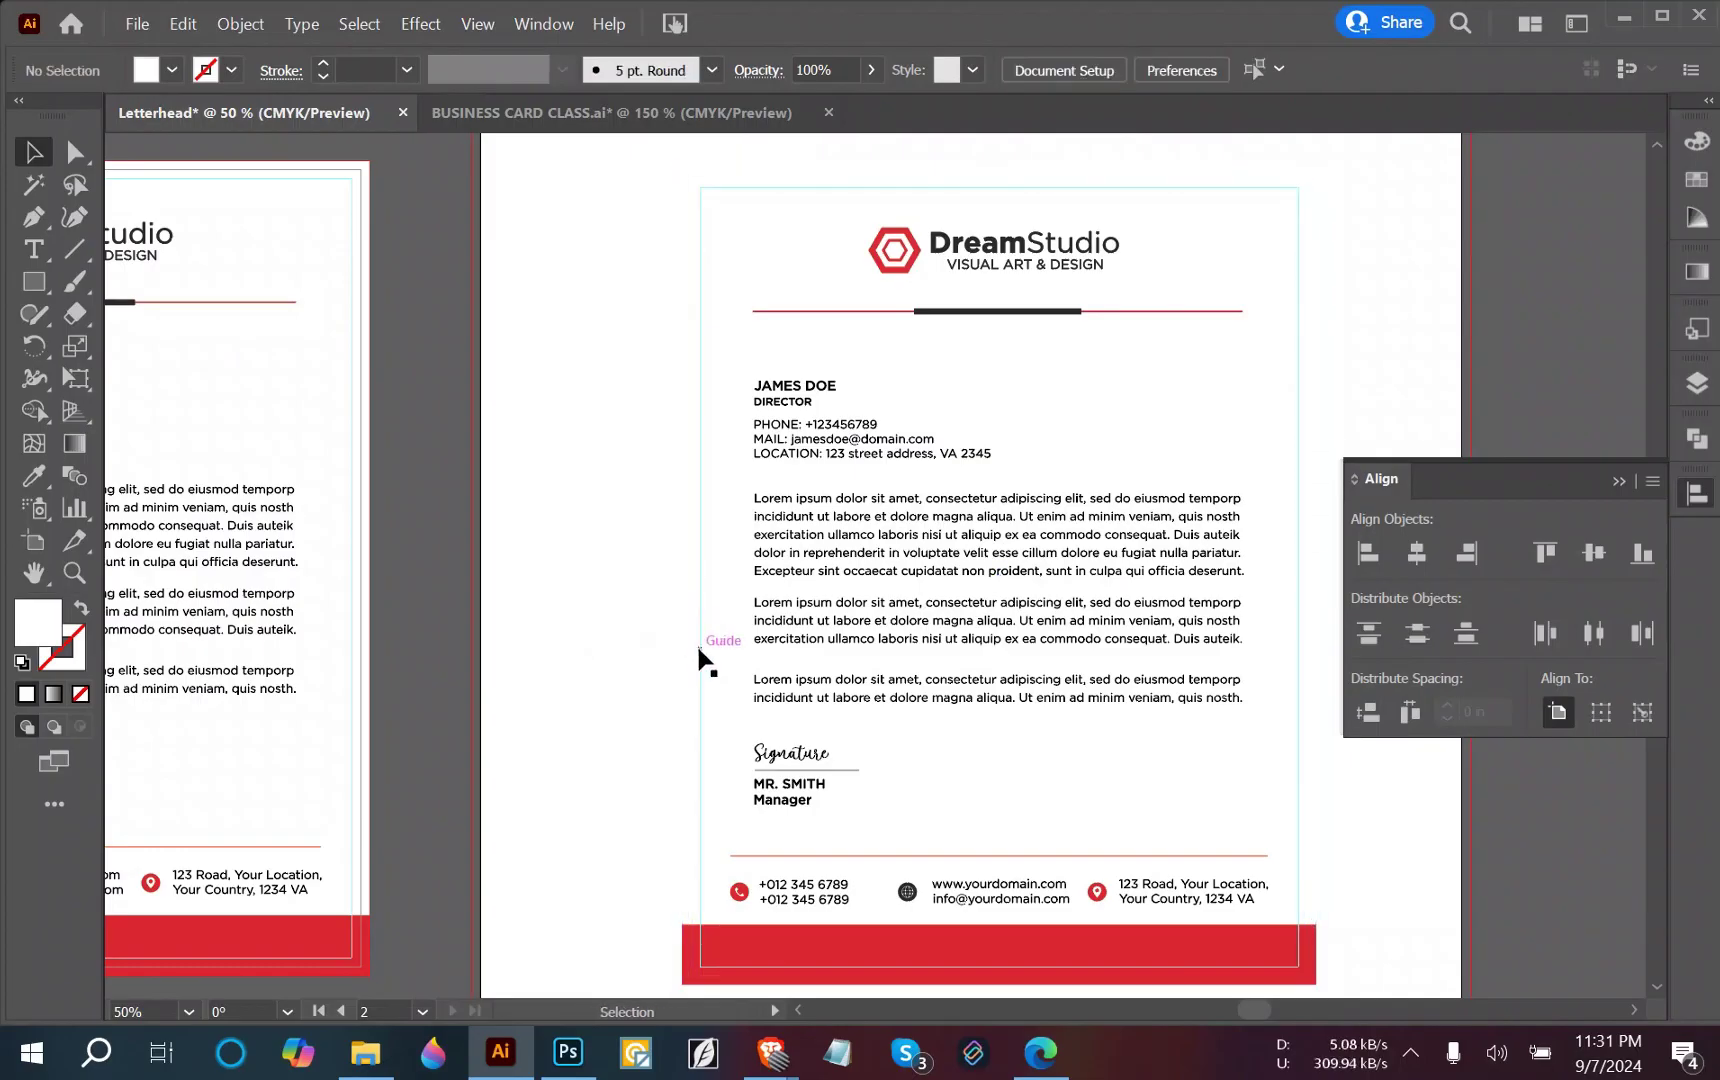
{"action": "left_click", "coordinate": [697, 645]}
{"action": "left_click", "coordinate": [684, 622]}
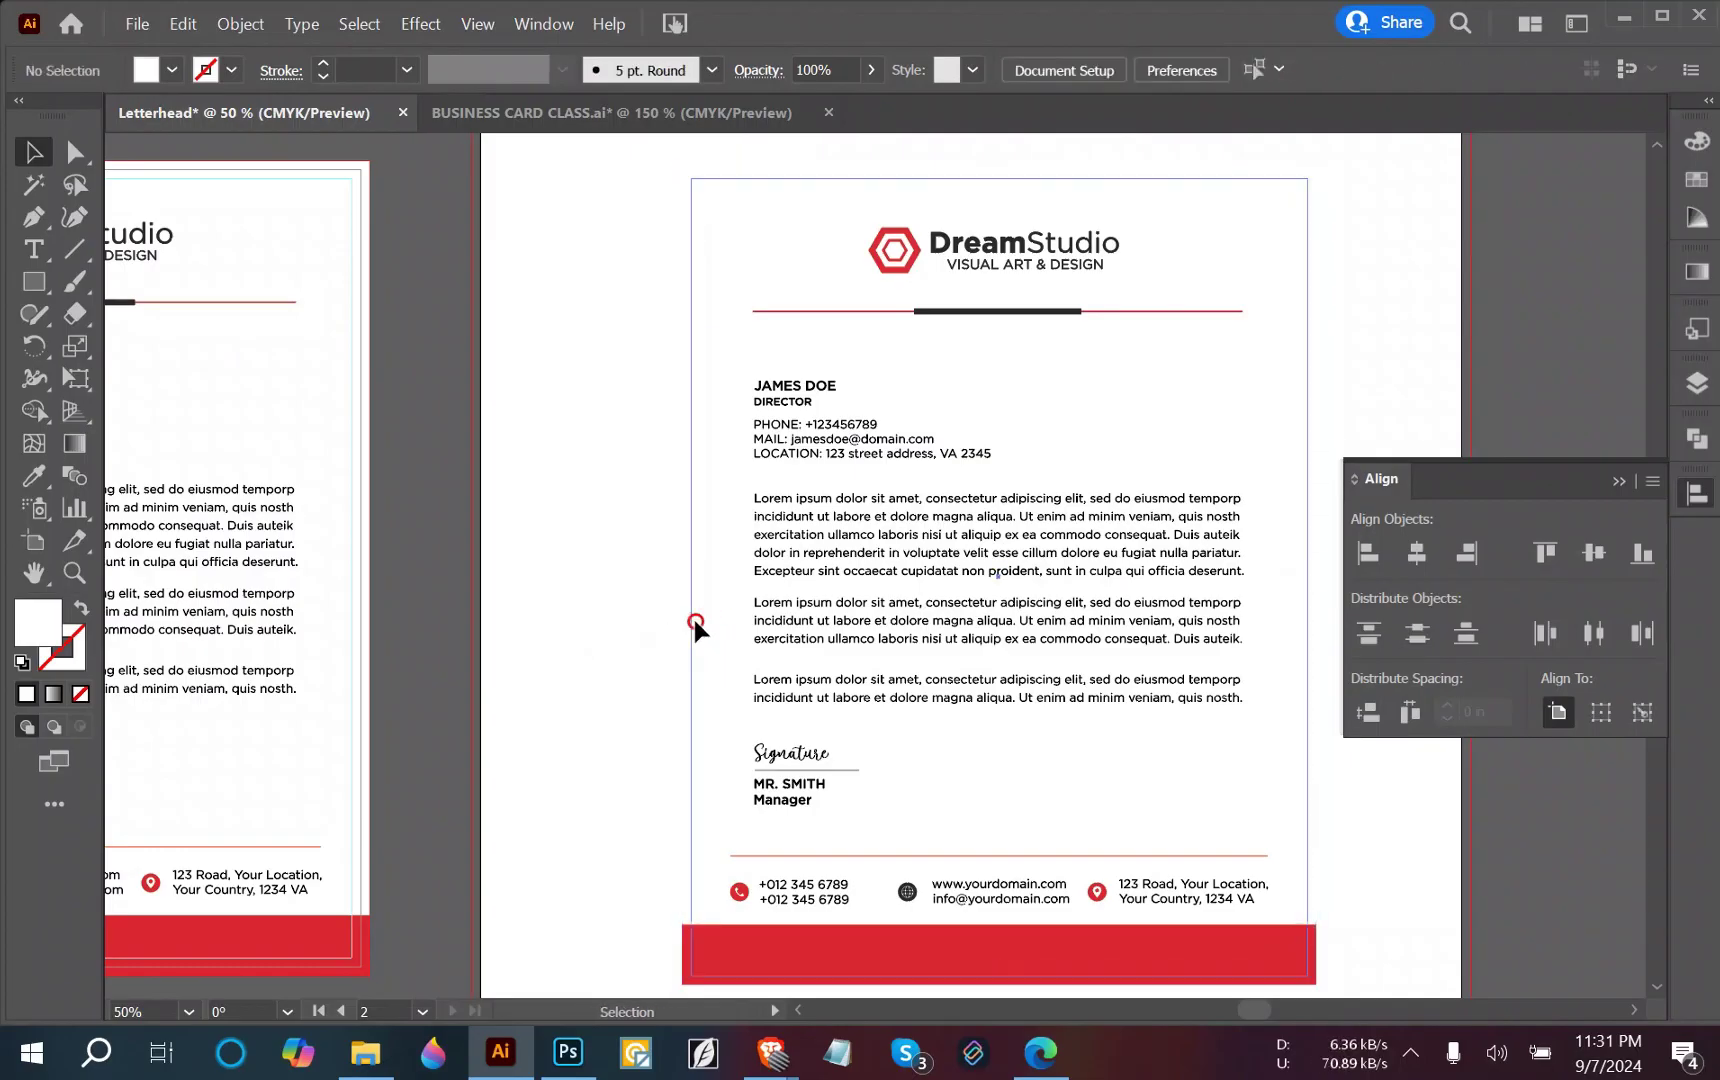
Unlock all objects in the document and clear the selection.
{"action": "left_click", "coordinate": [694, 618]}
{"action": "left_click", "coordinate": [250, 28]}
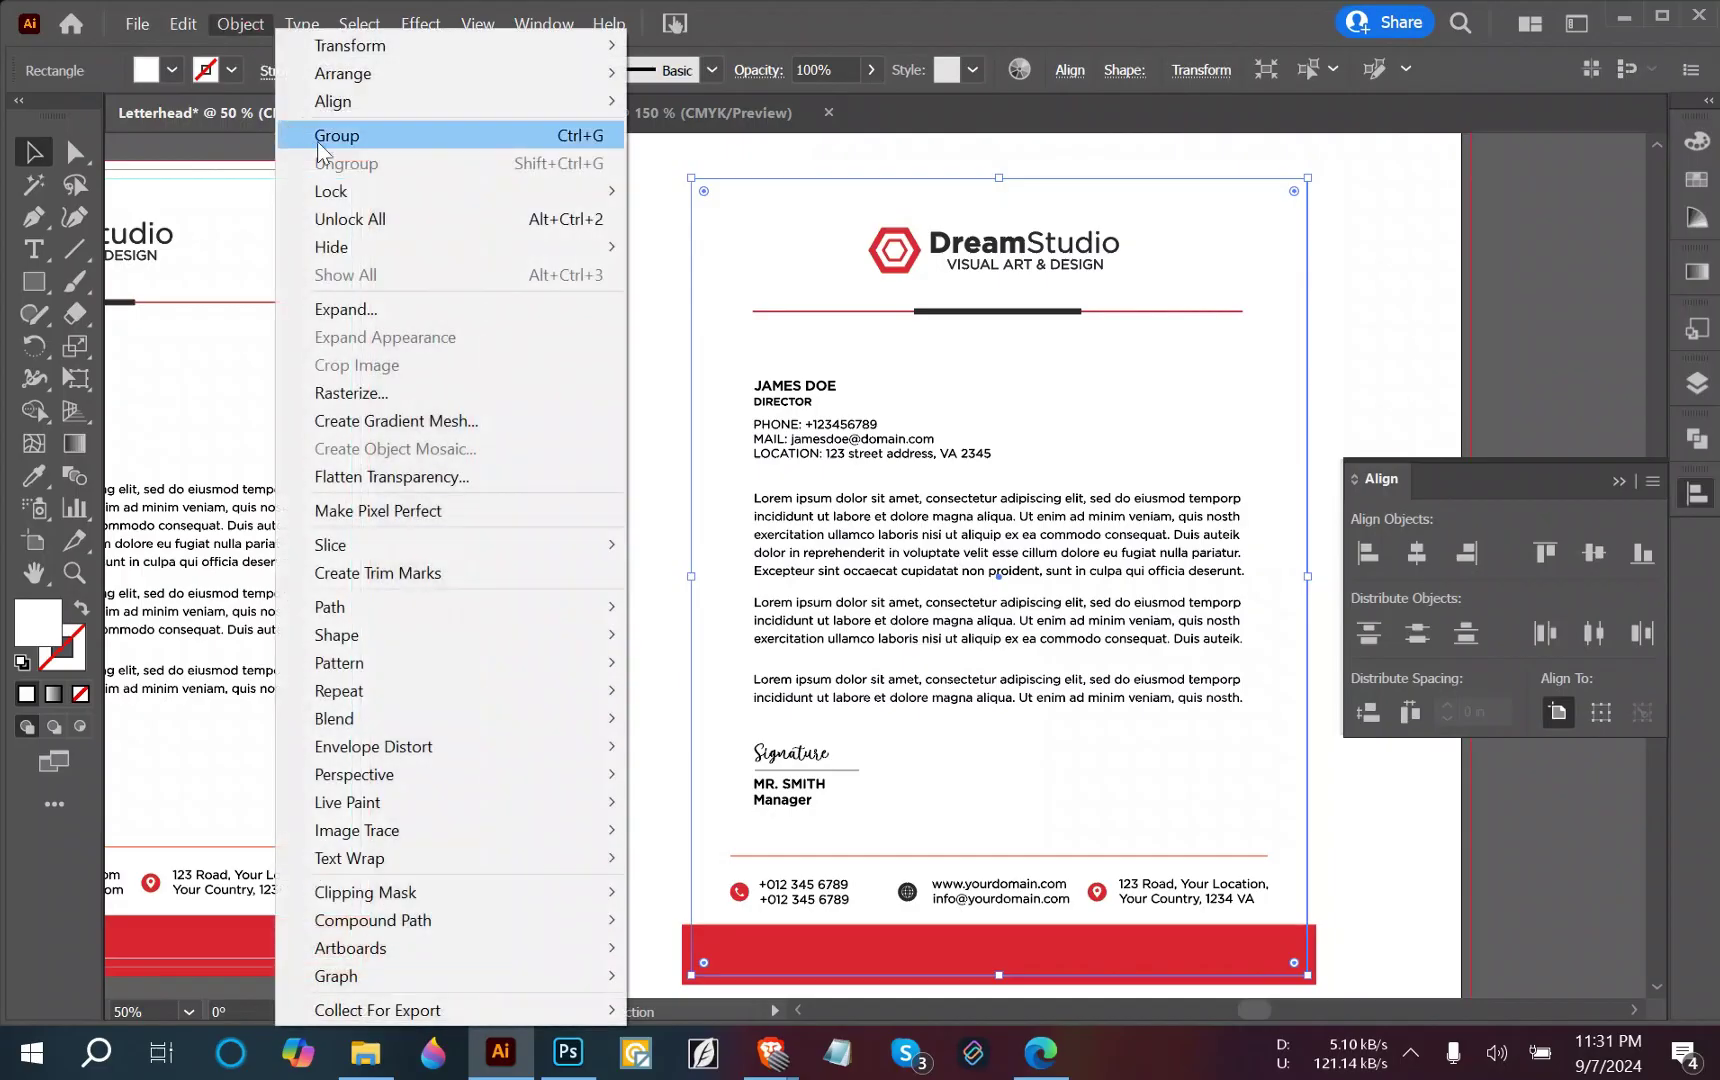
{"action": "left_click", "coordinate": [383, 222]}
{"action": "left_click", "coordinate": [630, 368]}
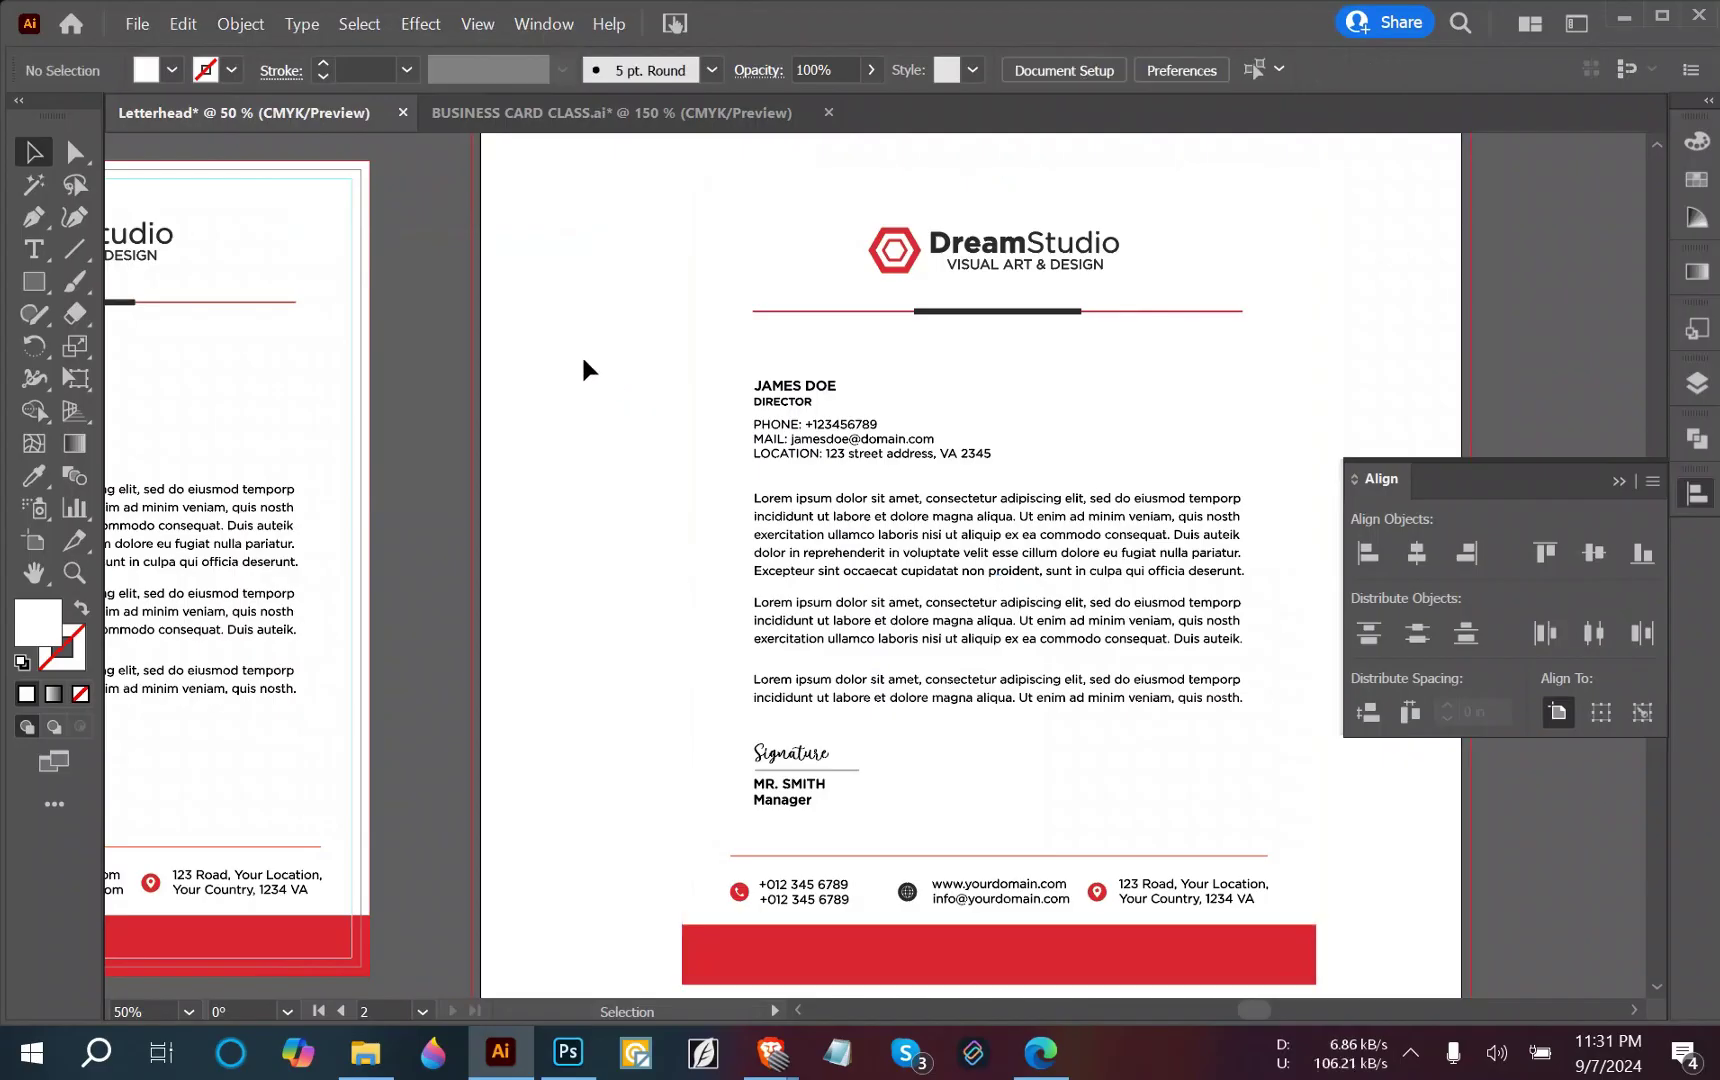
Draw a rectangle covering the second artboard out to its bleed edges and fill it with the lightest grey swatch.
{"action": "scroll", "coordinate": [582, 368], "scroll_direction": "down", "scroll_amount": 1}
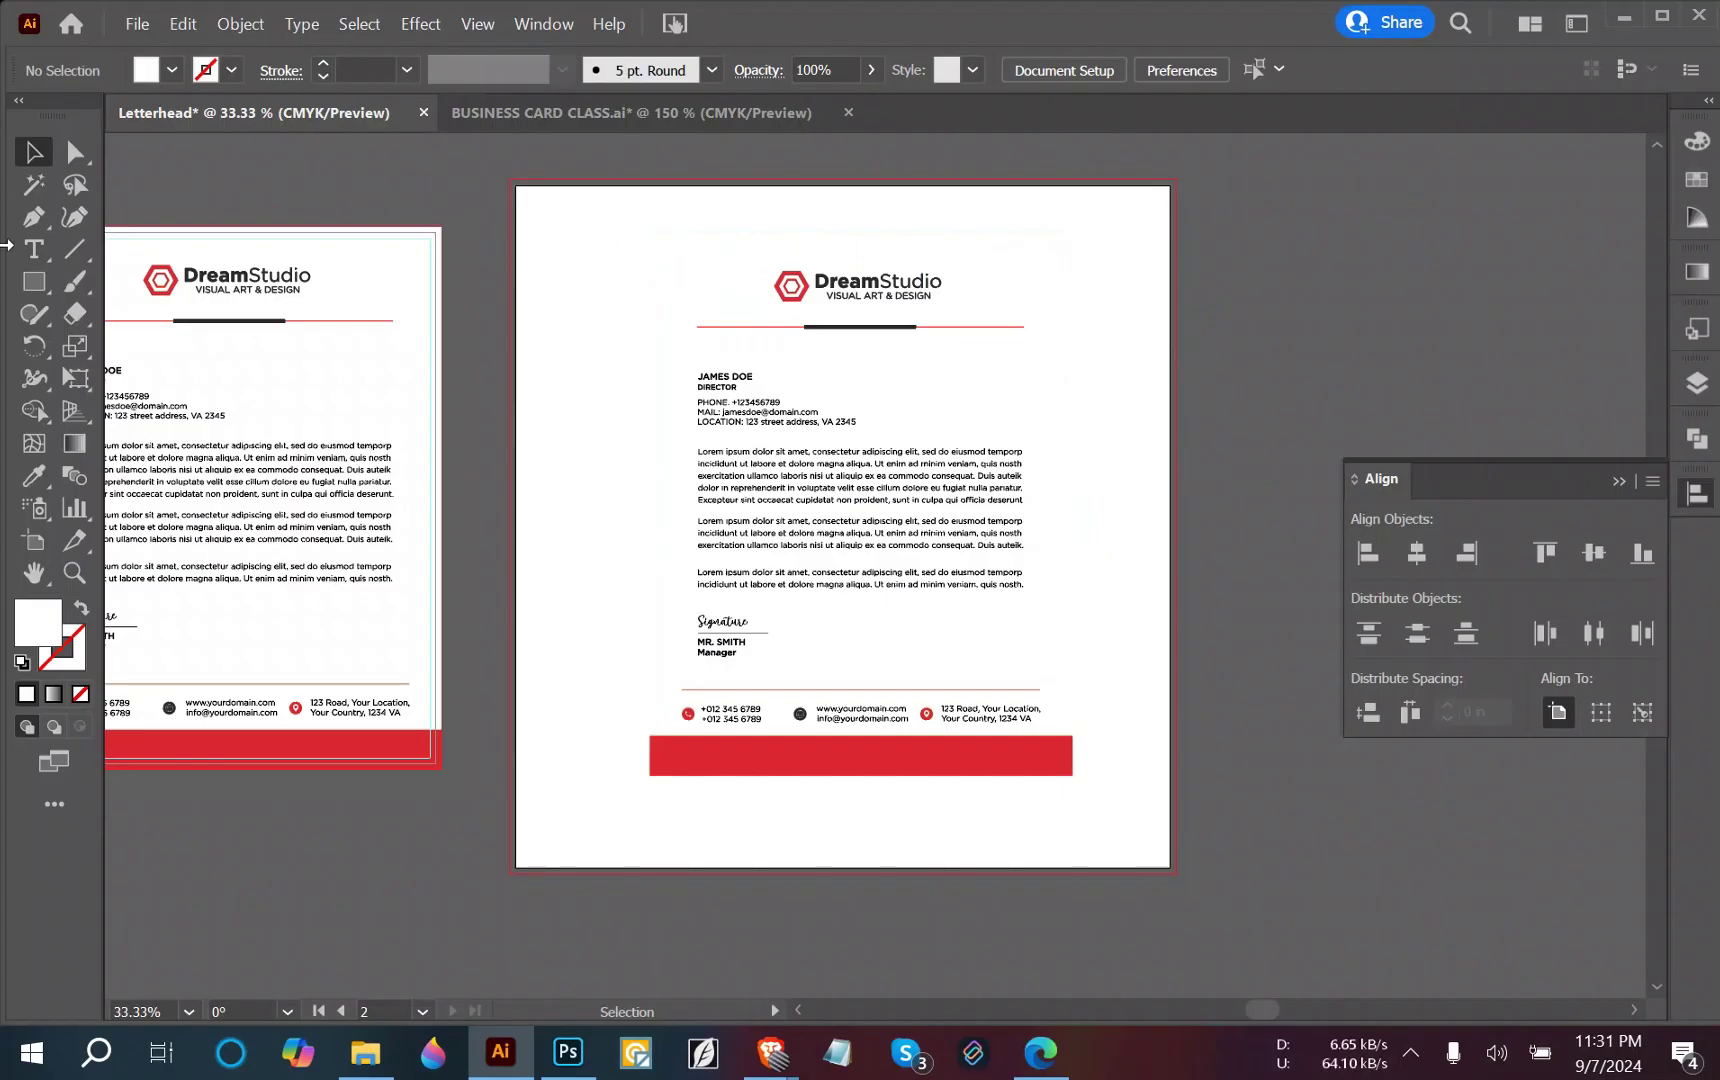
{"action": "left_click", "coordinate": [33, 281]}
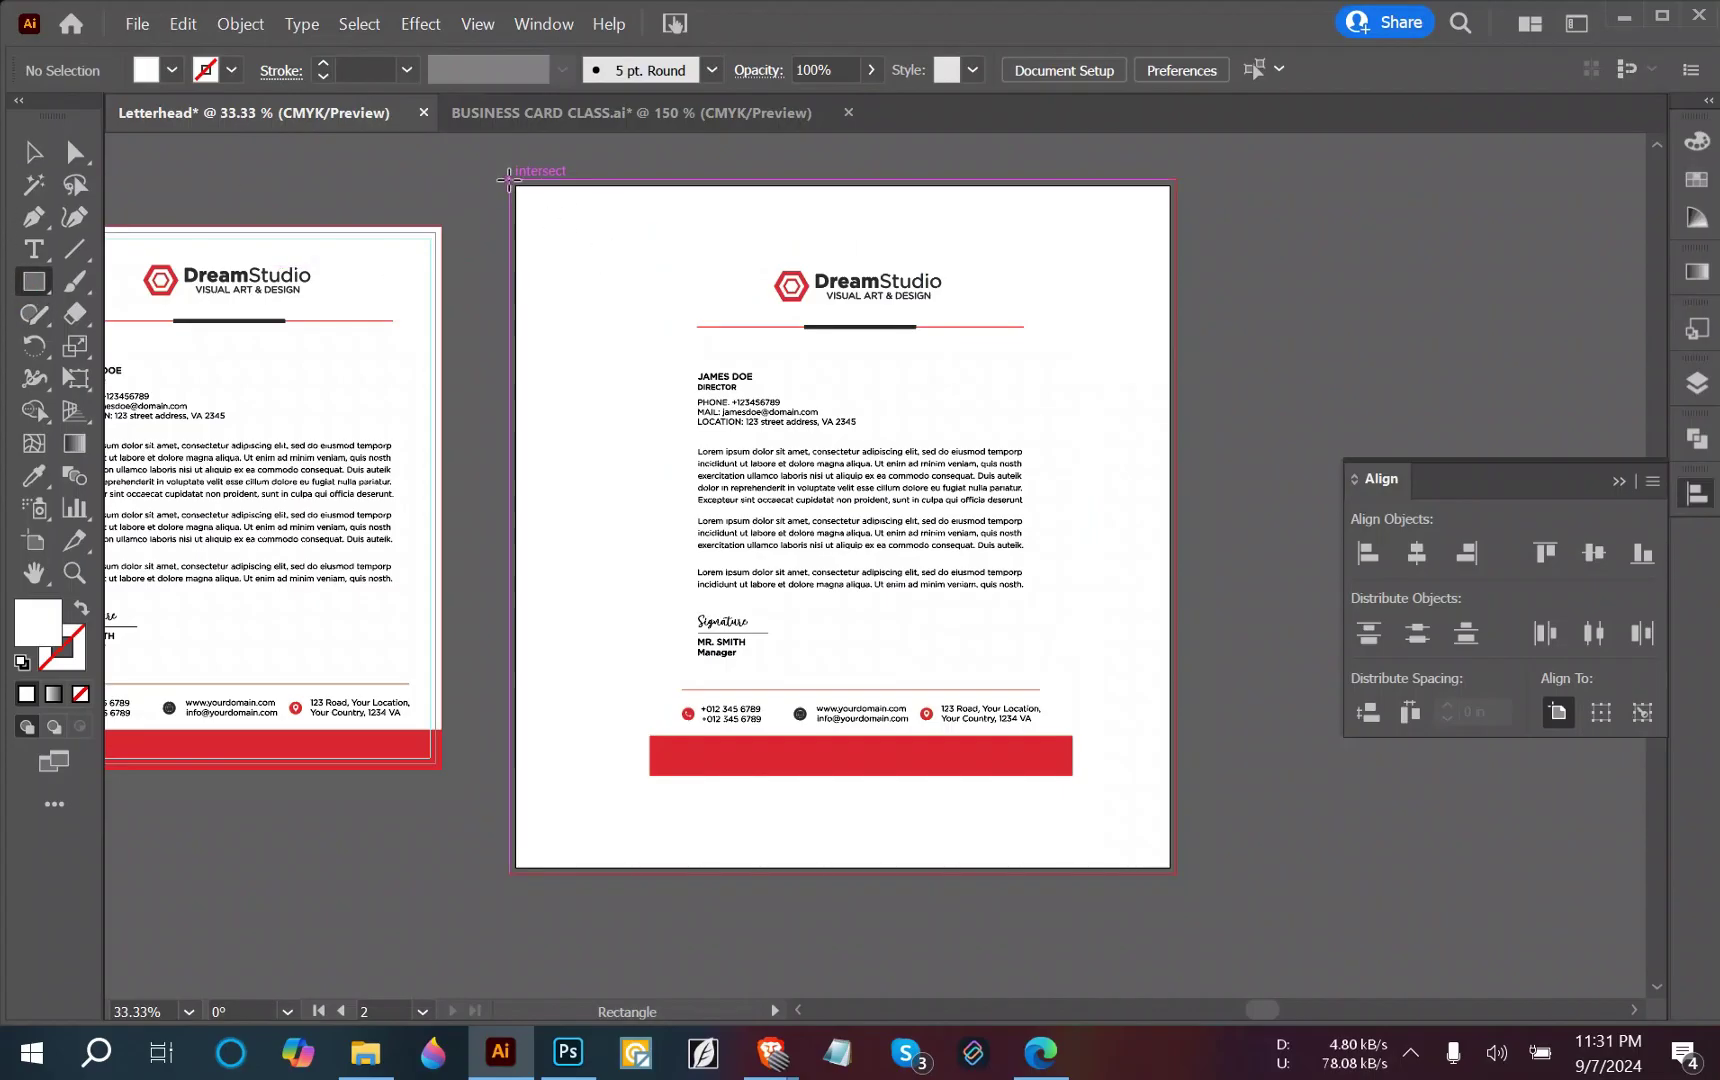
{"action": "left_click_drag", "start_coordinate": [513, 184], "coordinate": [1175, 873]}
{"action": "left_click", "coordinate": [1699, 184]}
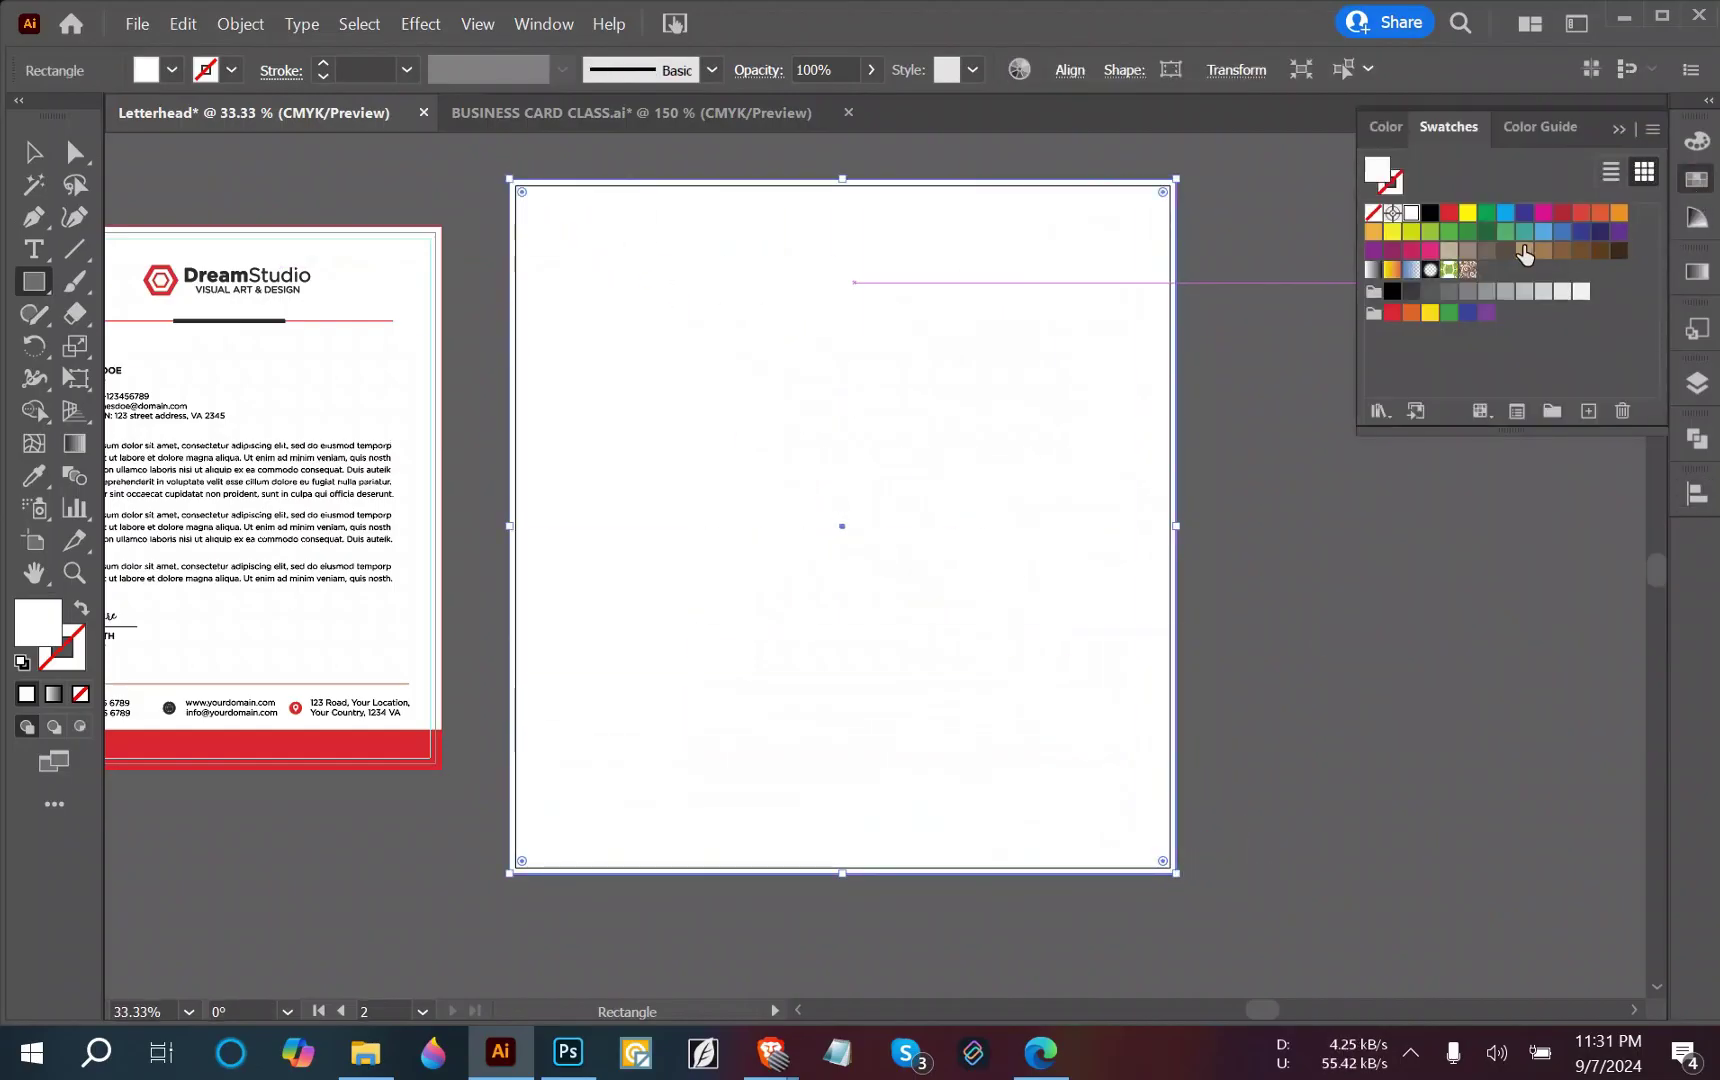
{"action": "left_click", "coordinate": [1581, 291]}
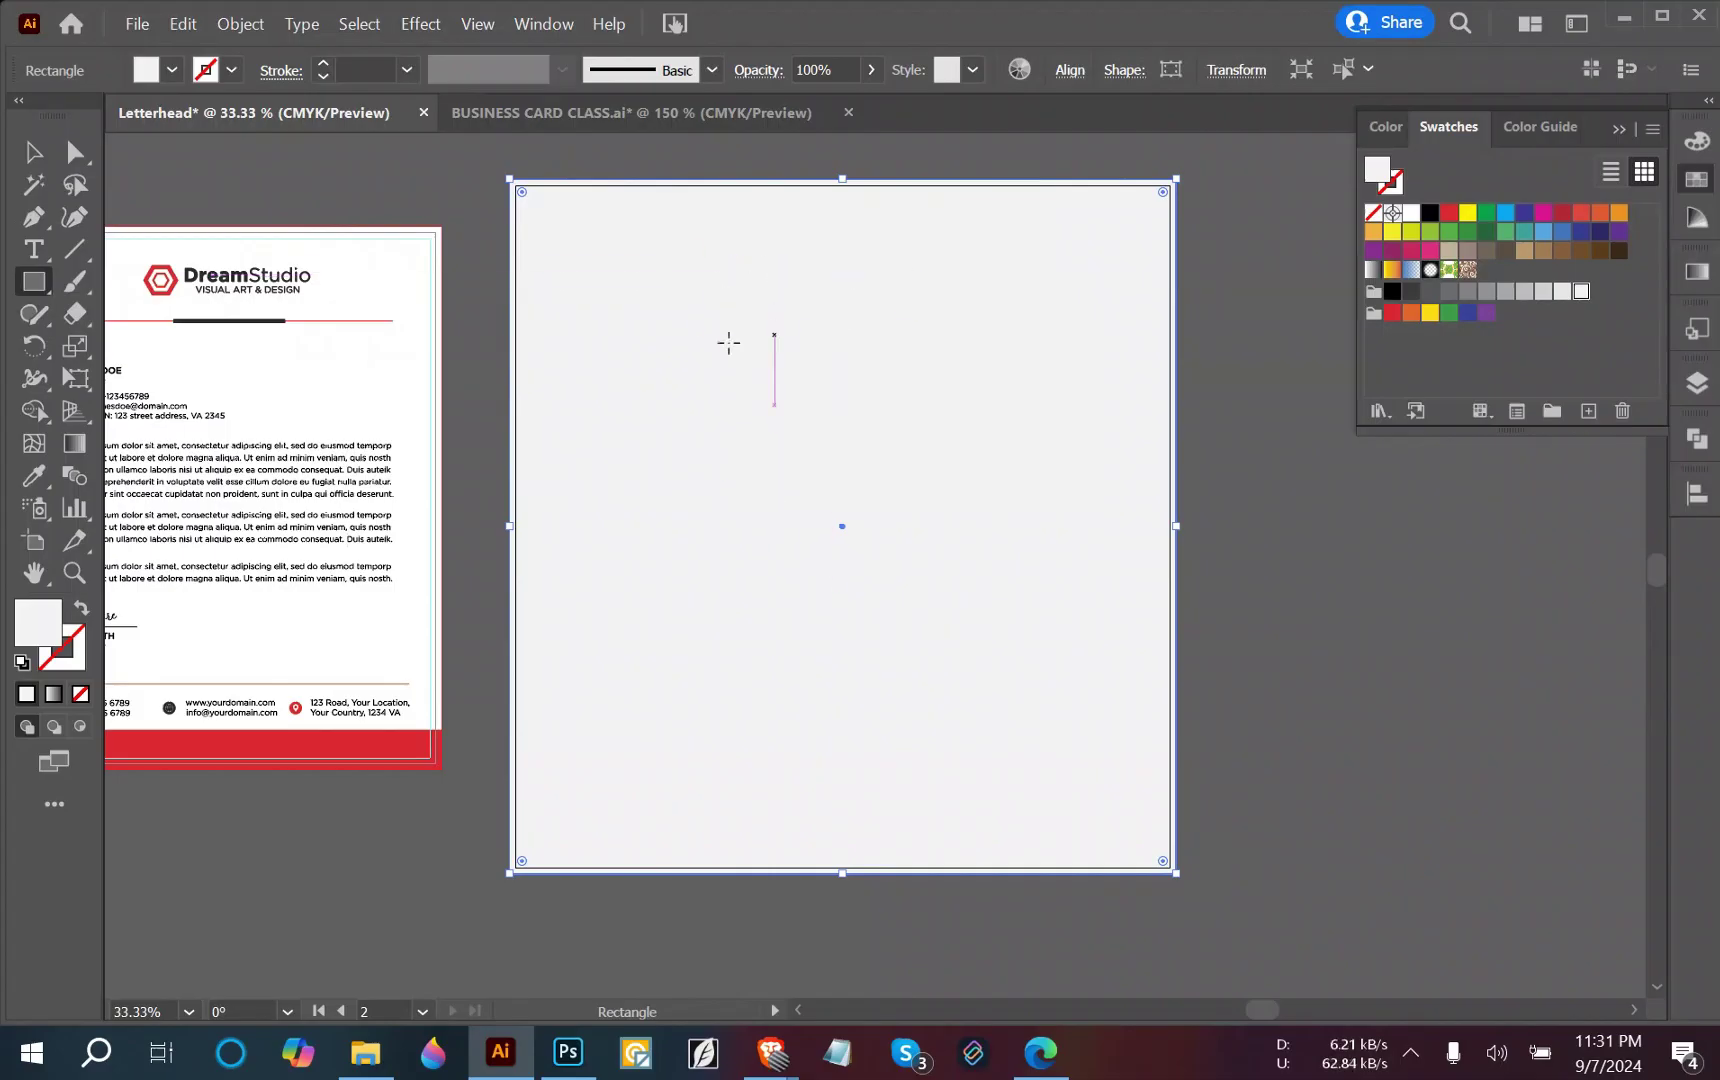
Send the grey background rectangle to the back, behind the letterhead copy, and deselect it.
{"action": "right_click", "coordinate": [758, 331]}
{"action": "mouse_move", "coordinate": [826, 777]}
{"action": "left_click", "coordinate": [1110, 861]}
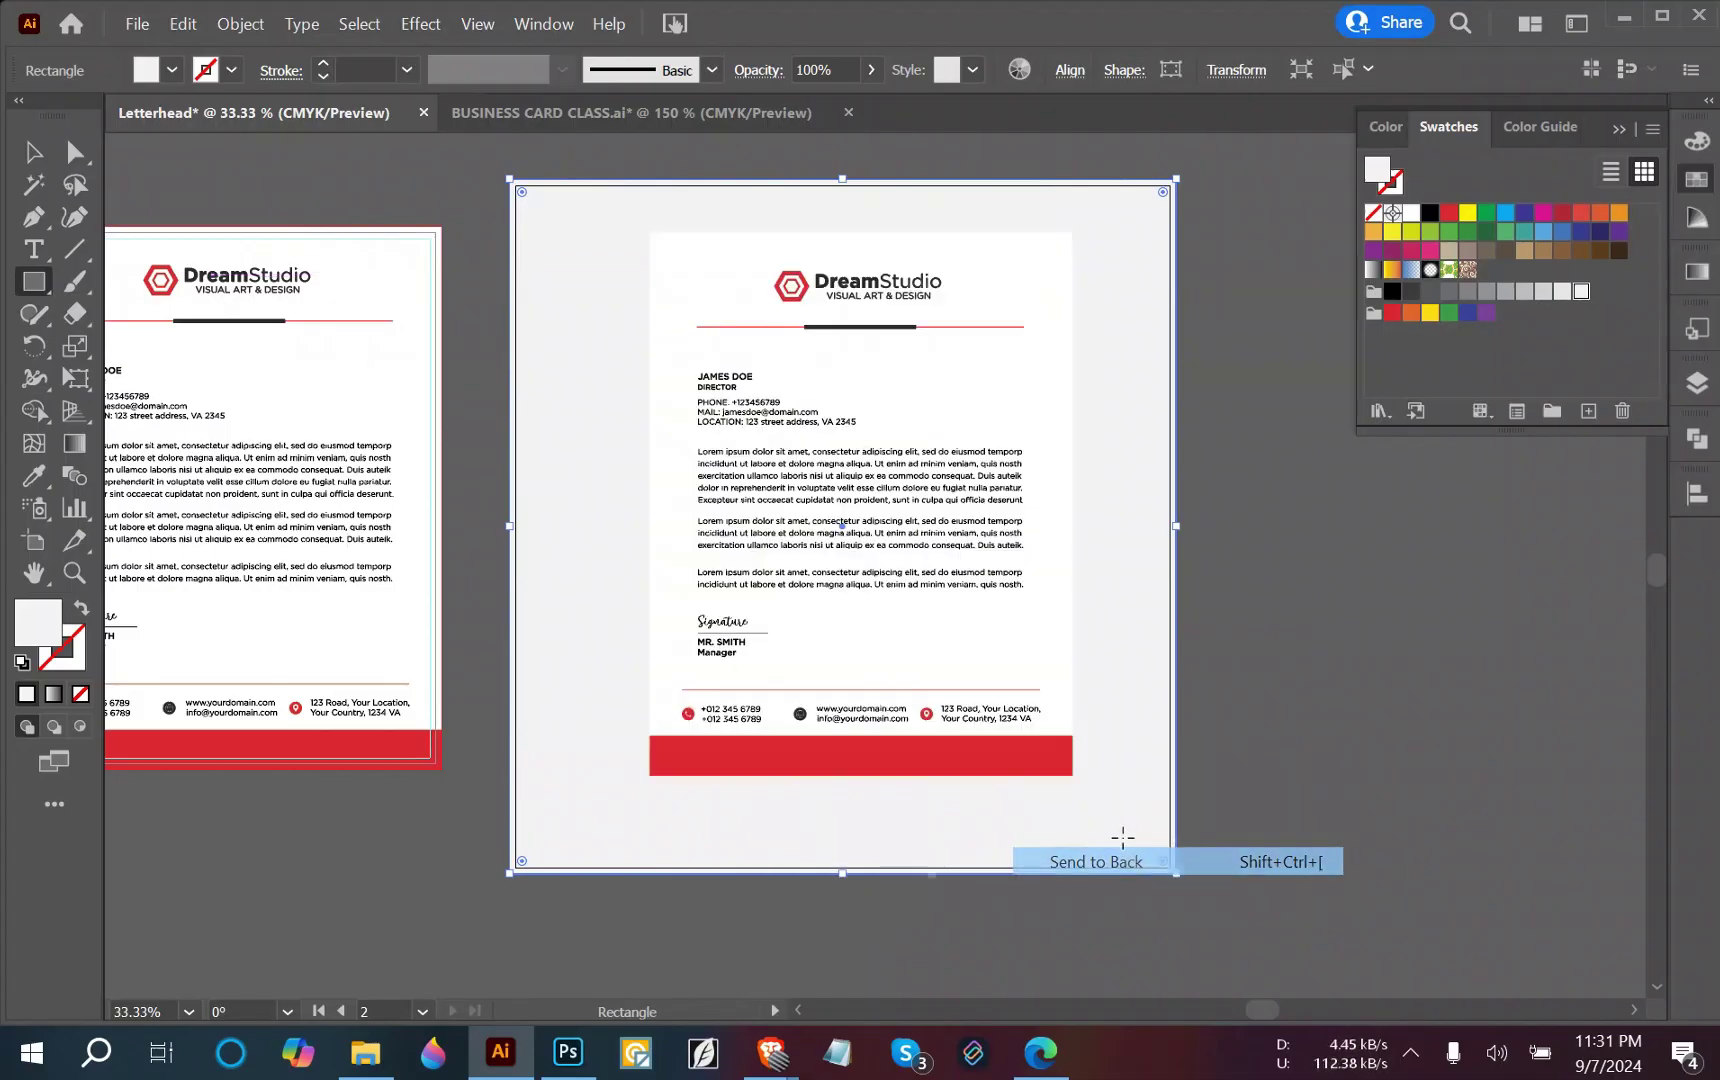
{"action": "left_click", "coordinate": [33, 151]}
{"action": "left_click", "coordinate": [258, 153]}
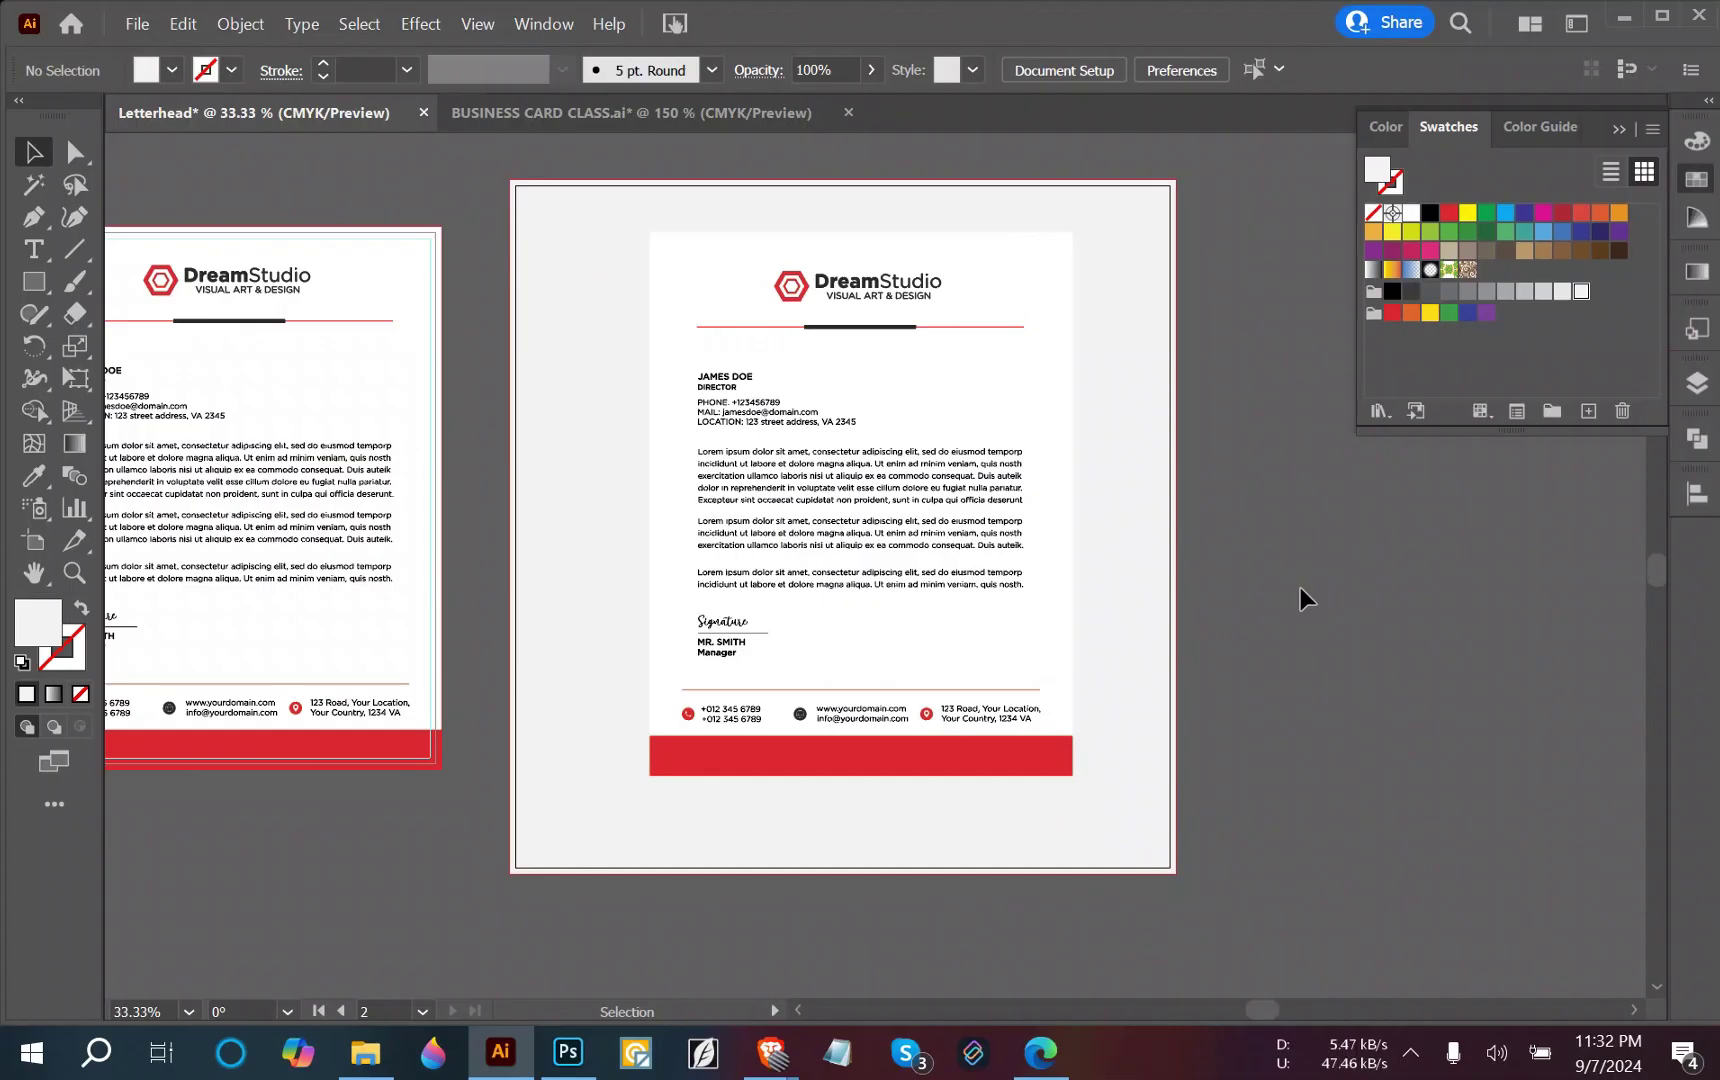
Group all elements of the letterhead copy on the second artboard and clear the selection.
{"action": "left_click", "coordinate": [1170, 490]}
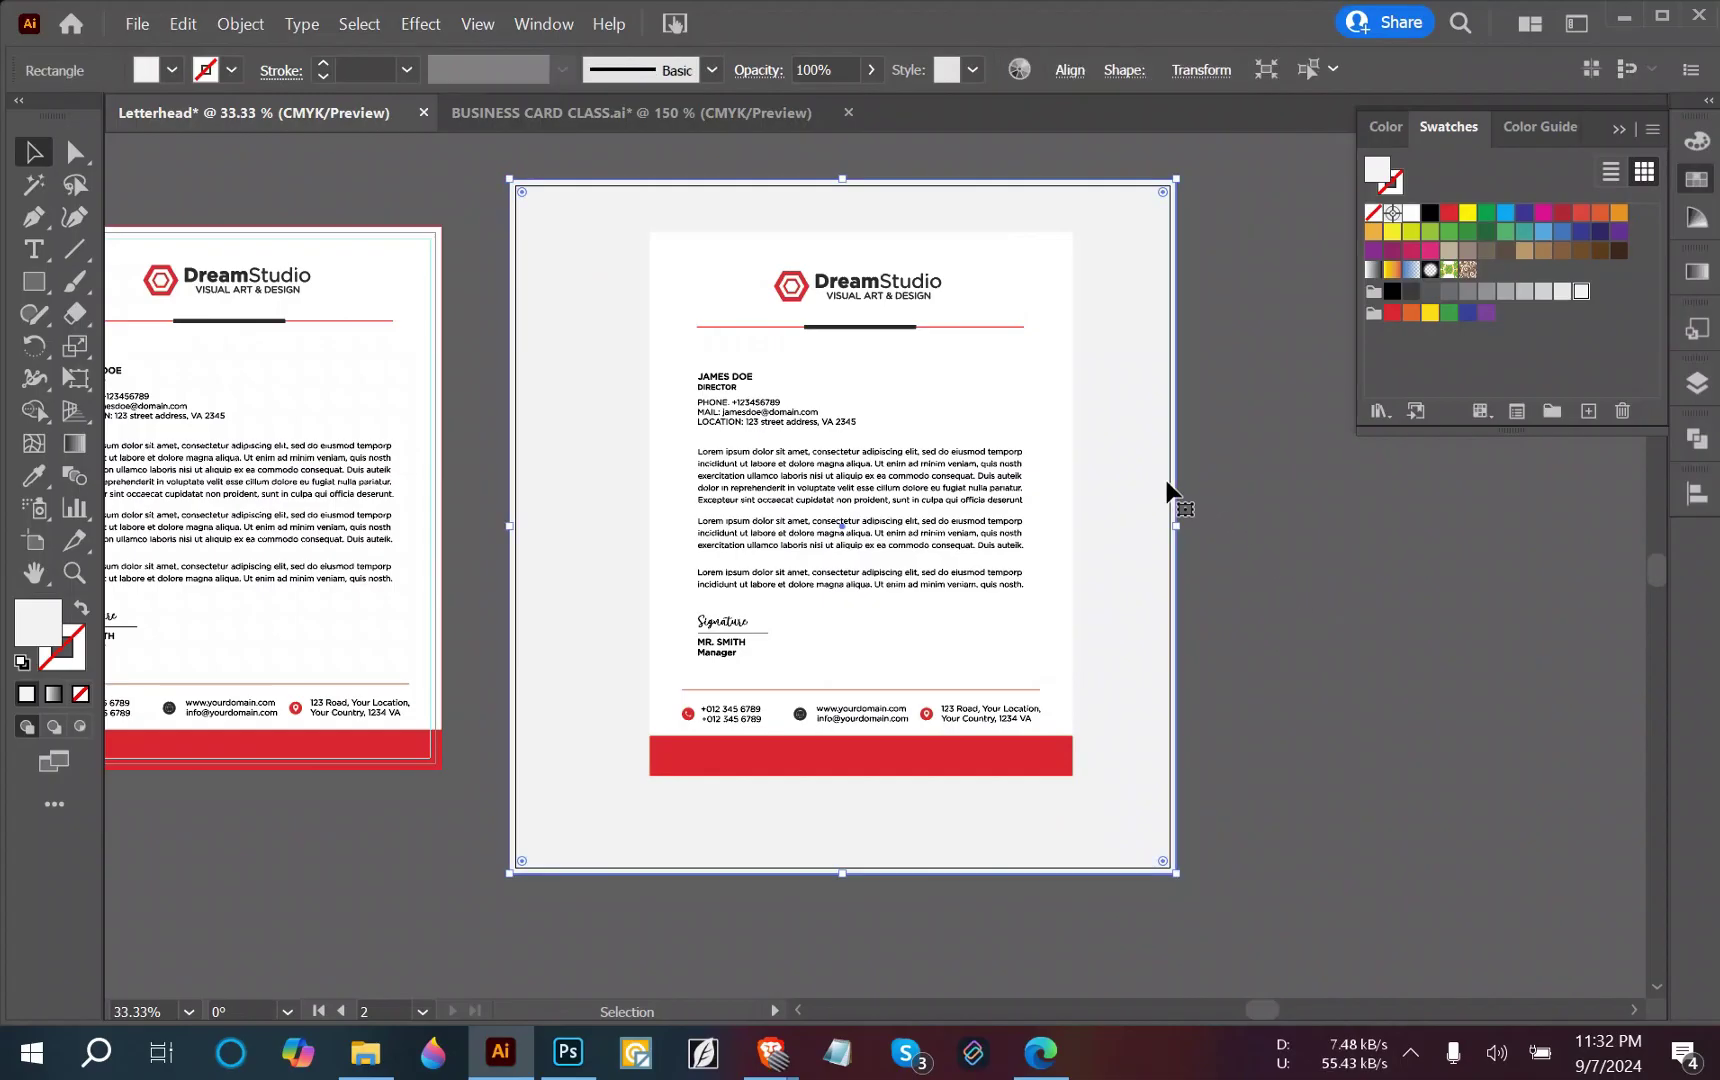
{"action": "left_click", "coordinate": [1071, 510]}
{"action": "left_click", "coordinate": [1070, 480]}
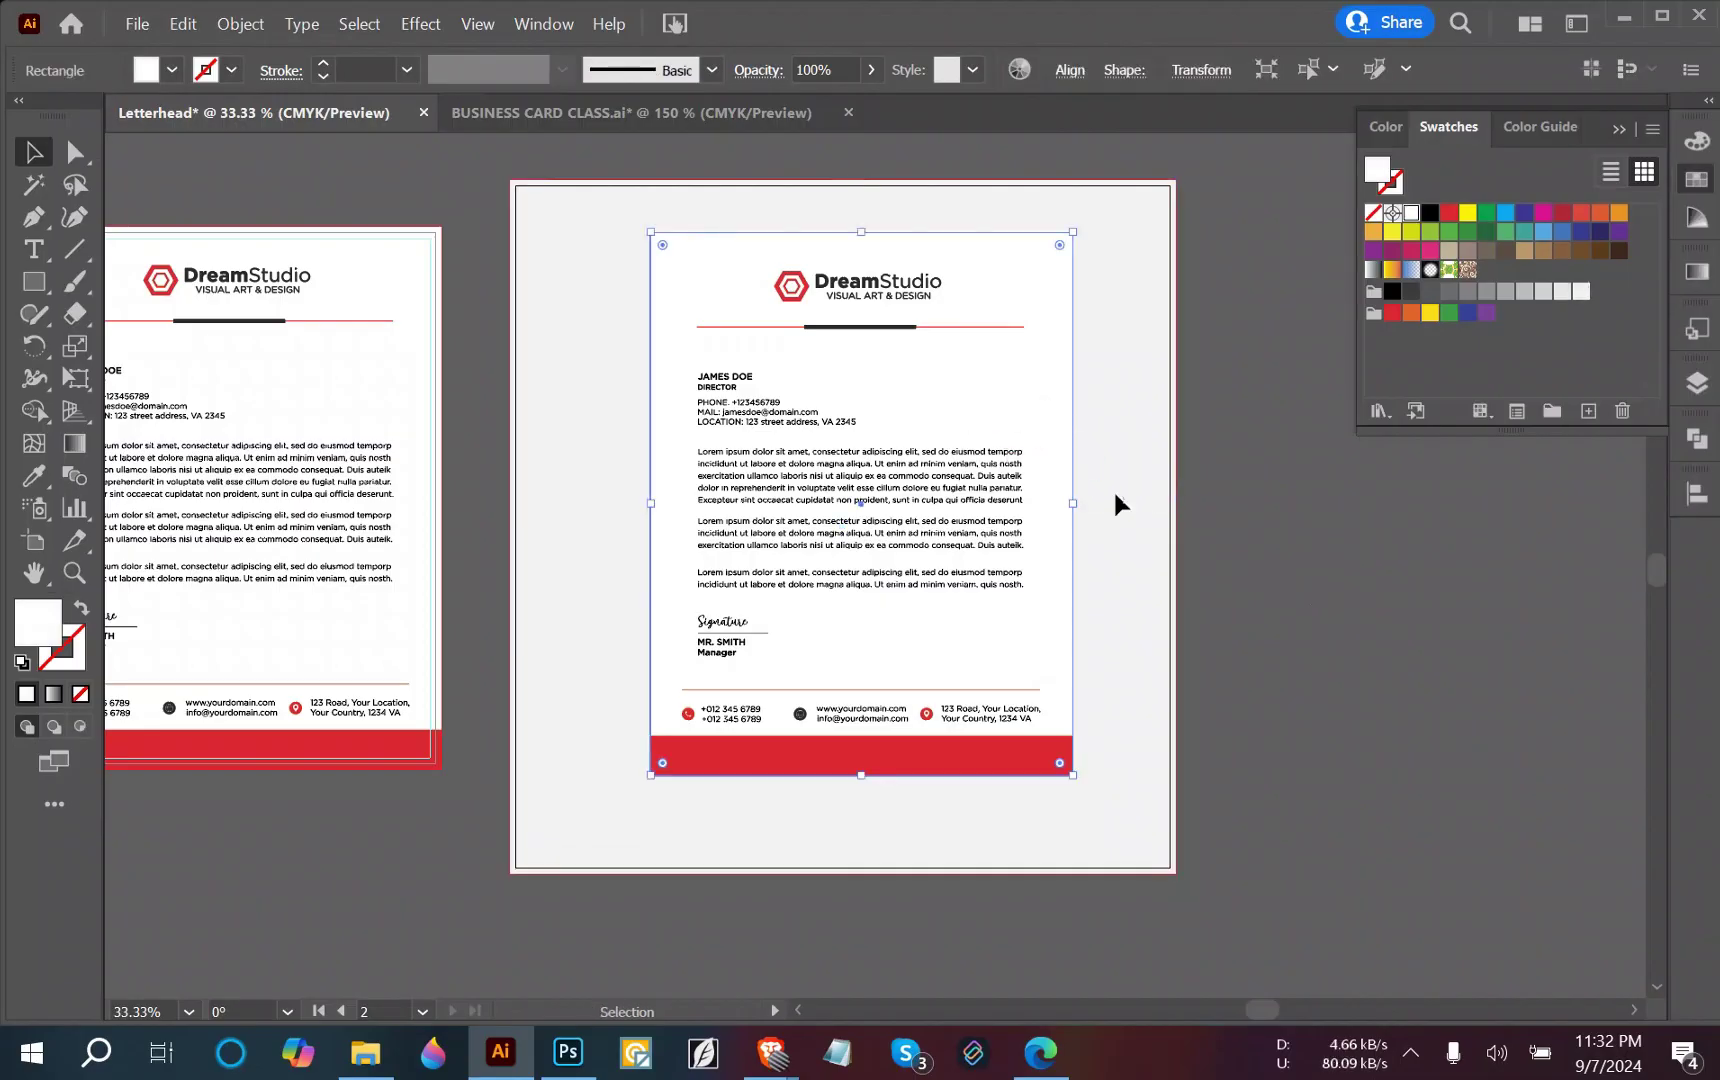
{"action": "left_click", "coordinate": [1141, 790]}
{"action": "left_click_drag", "start_coordinate": [1141, 790], "coordinate": [653, 219]}
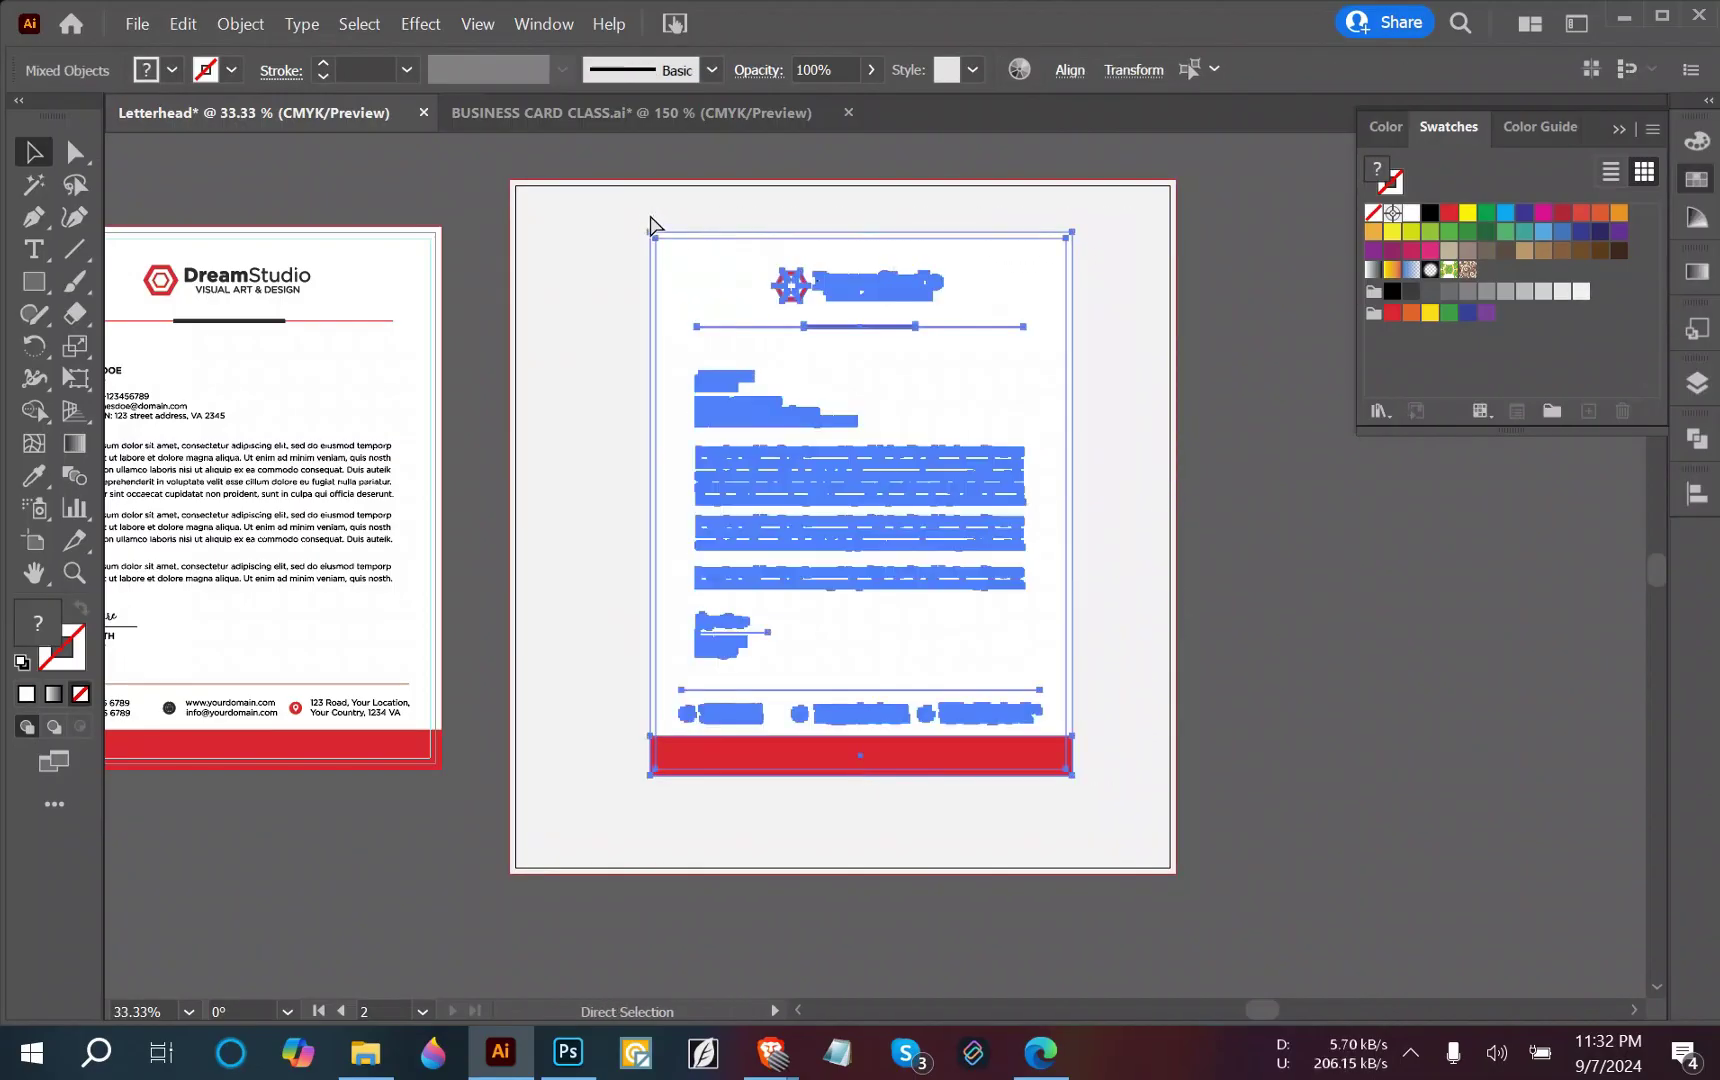
{"action": "left_click", "coordinate": [1486, 676]}
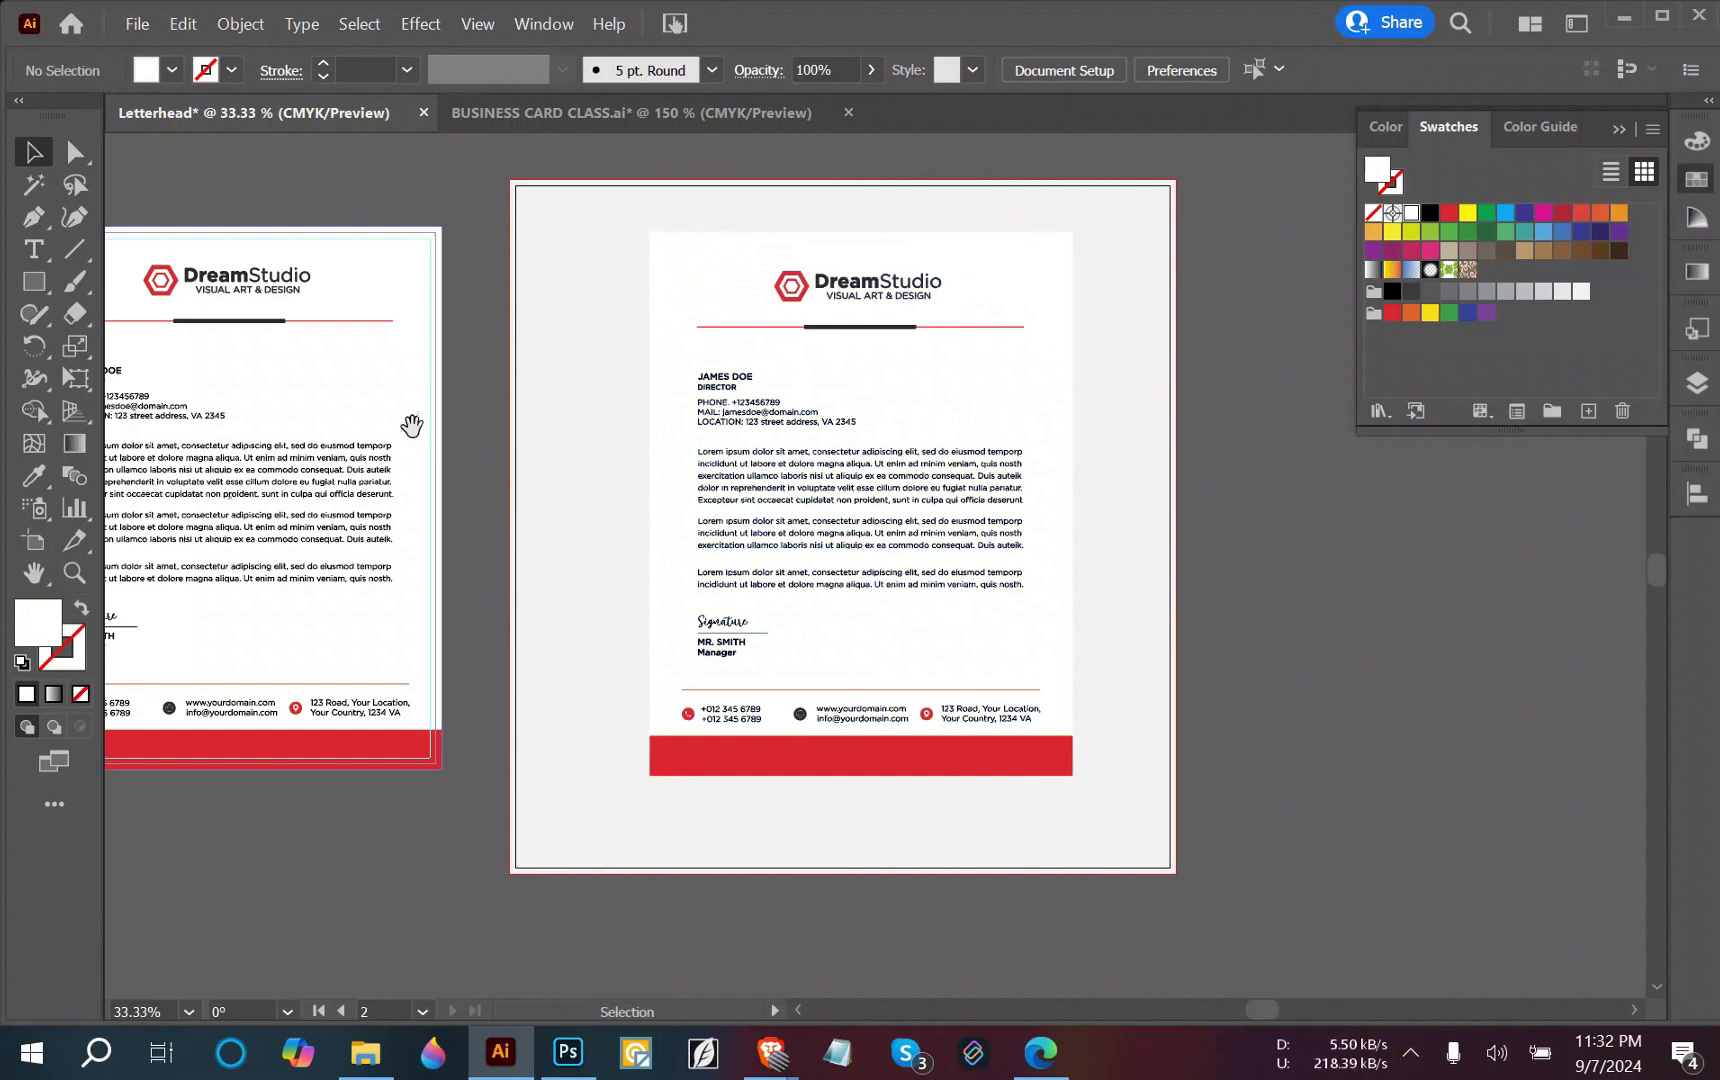
Select the original letterhead on the first artboard to check how it is grouped, and clear the selection.
{"action": "left_click_drag", "start_coordinate": [542, 463], "coordinate": [580, 463]}
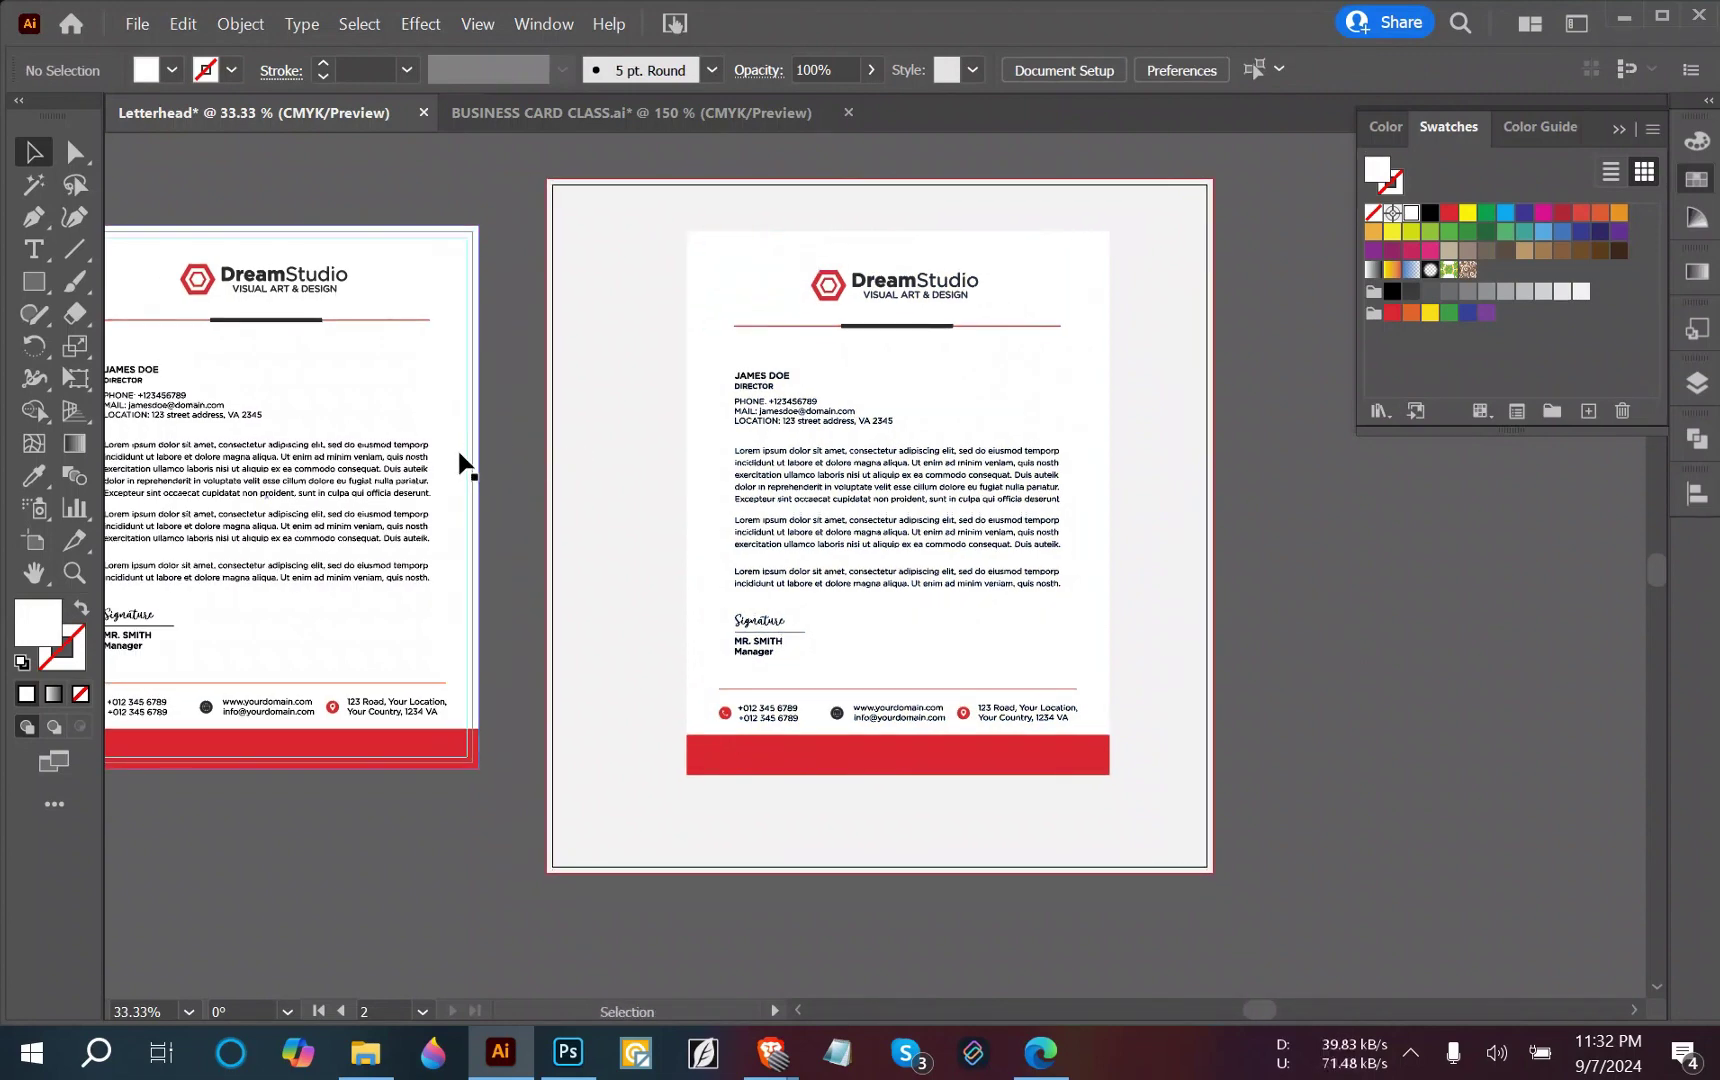
{"action": "left_click_drag", "start_coordinate": [585, 518], "coordinate": [806, 576]}
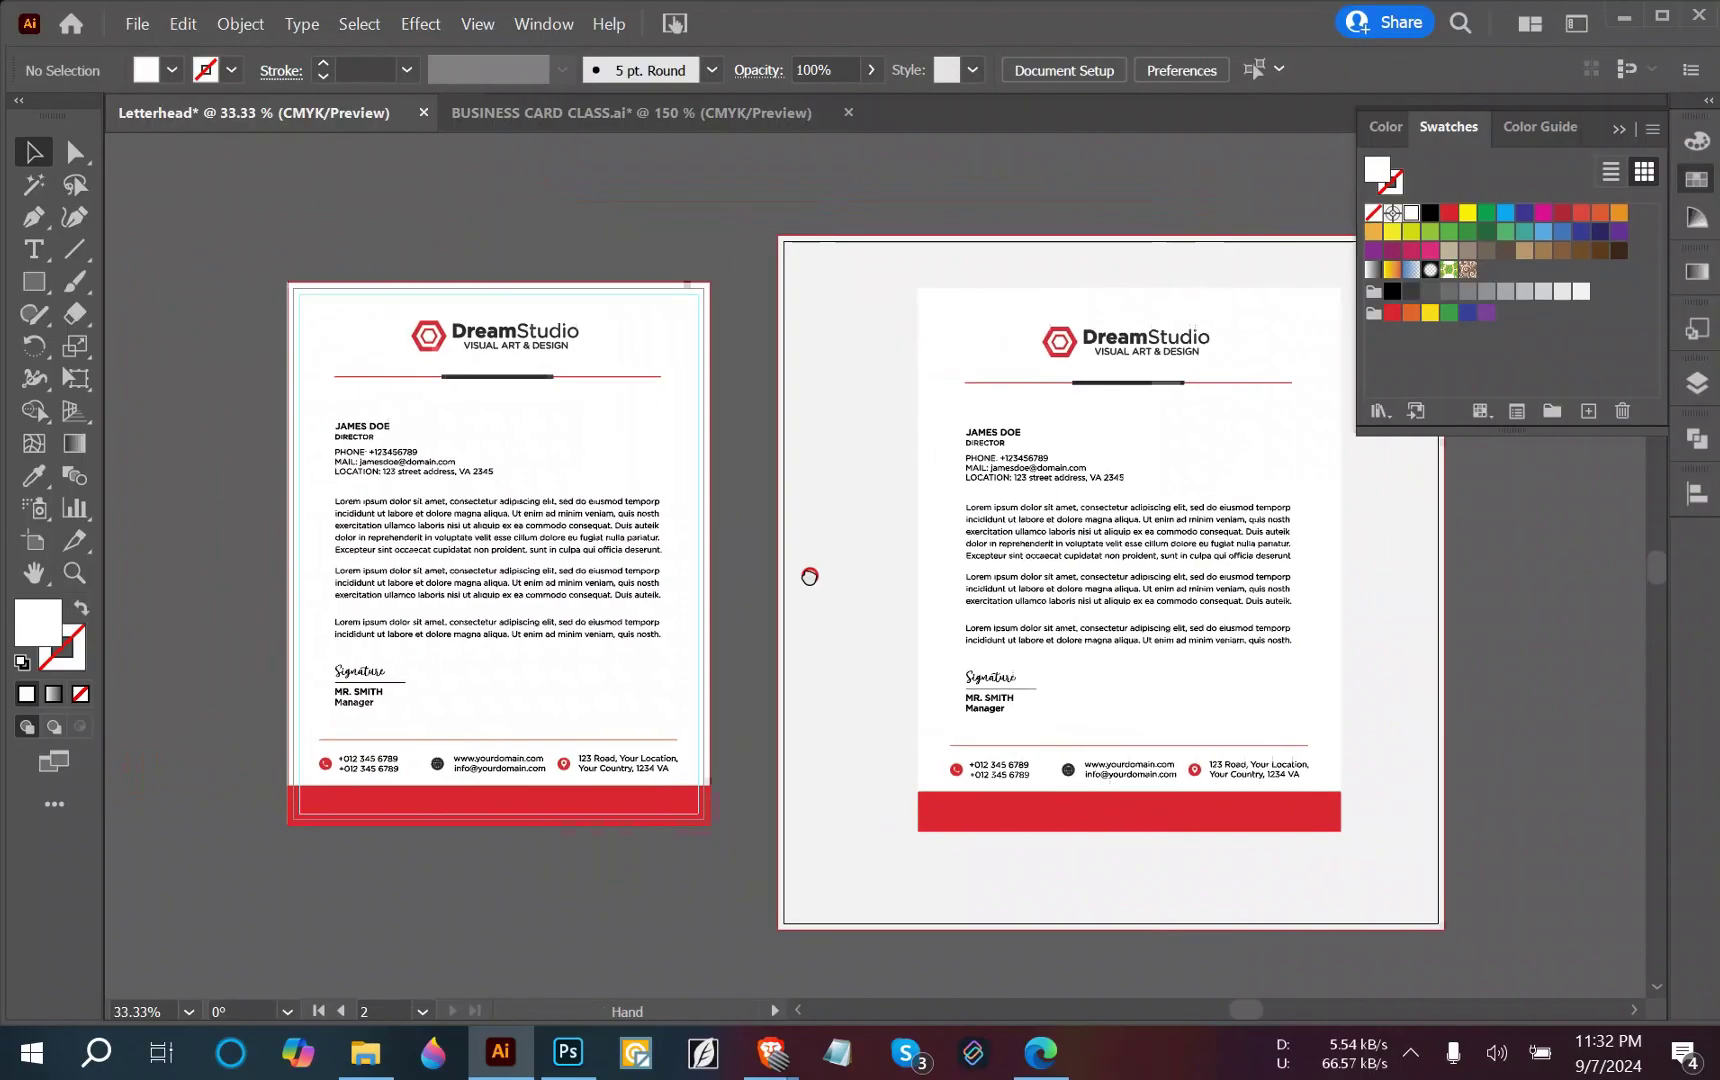
{"action": "left_click", "coordinate": [563, 405]}
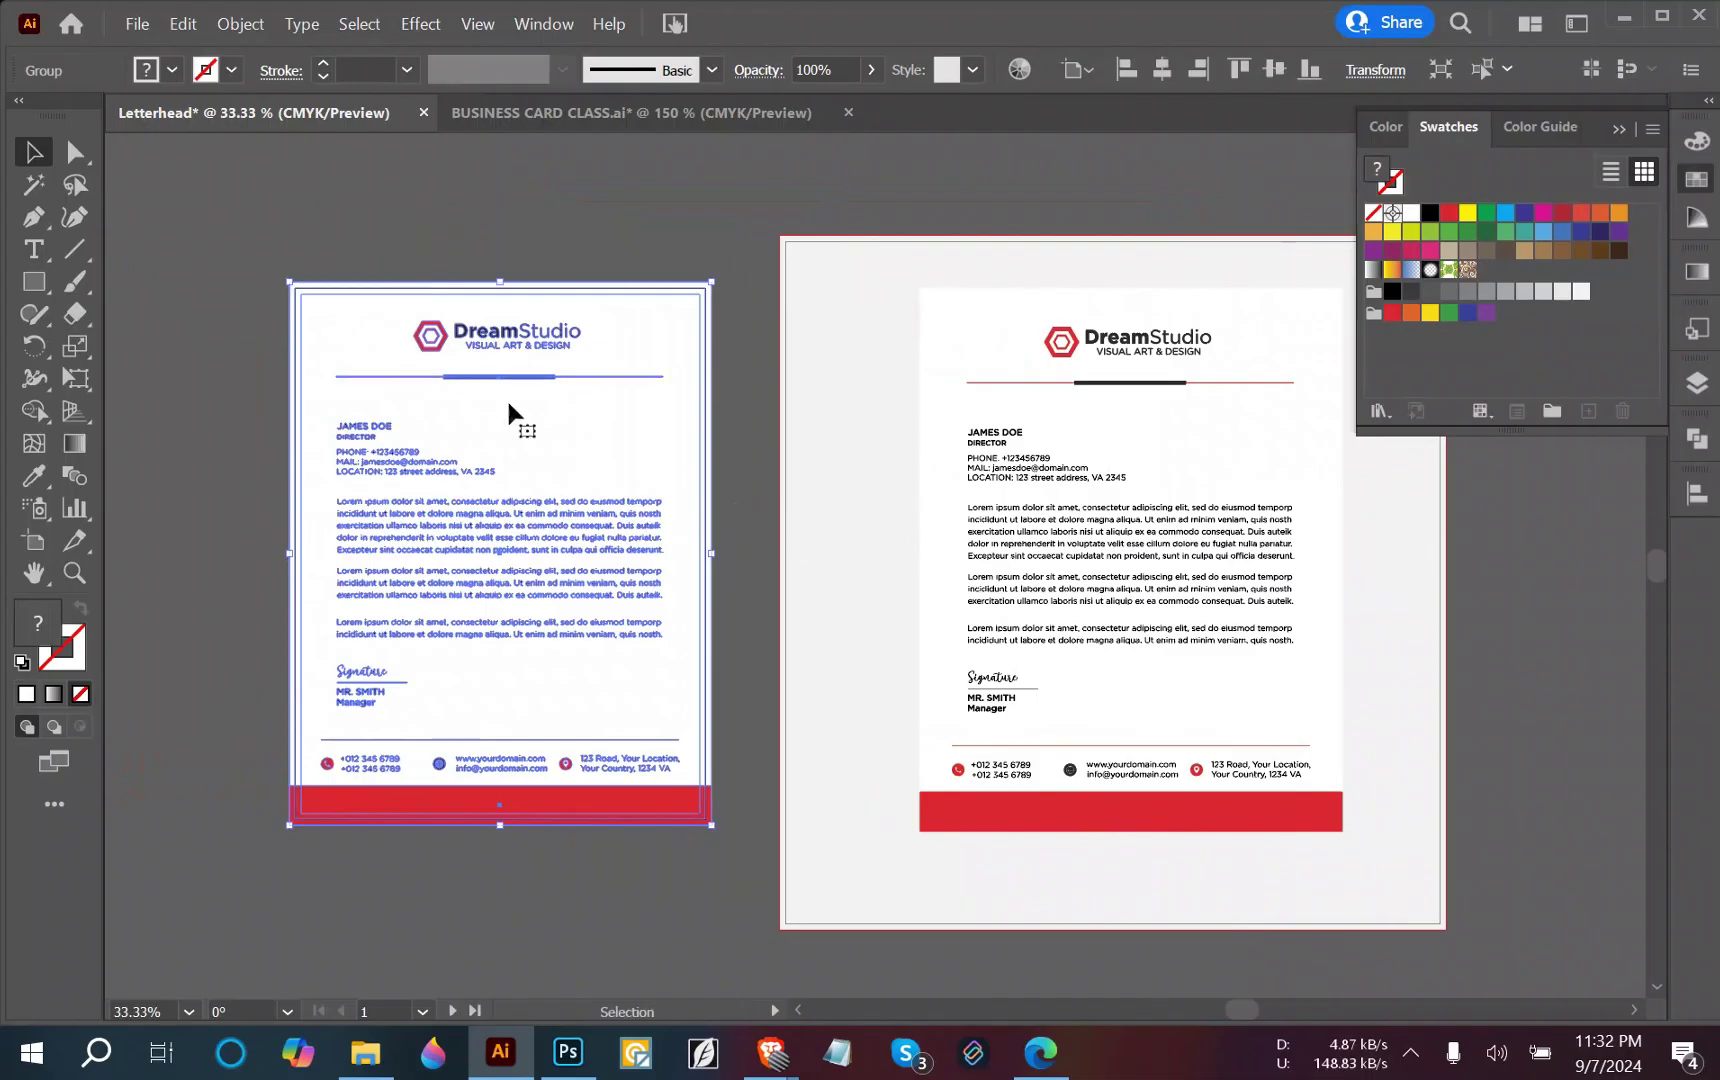
{"action": "left_click", "coordinate": [790, 222]}
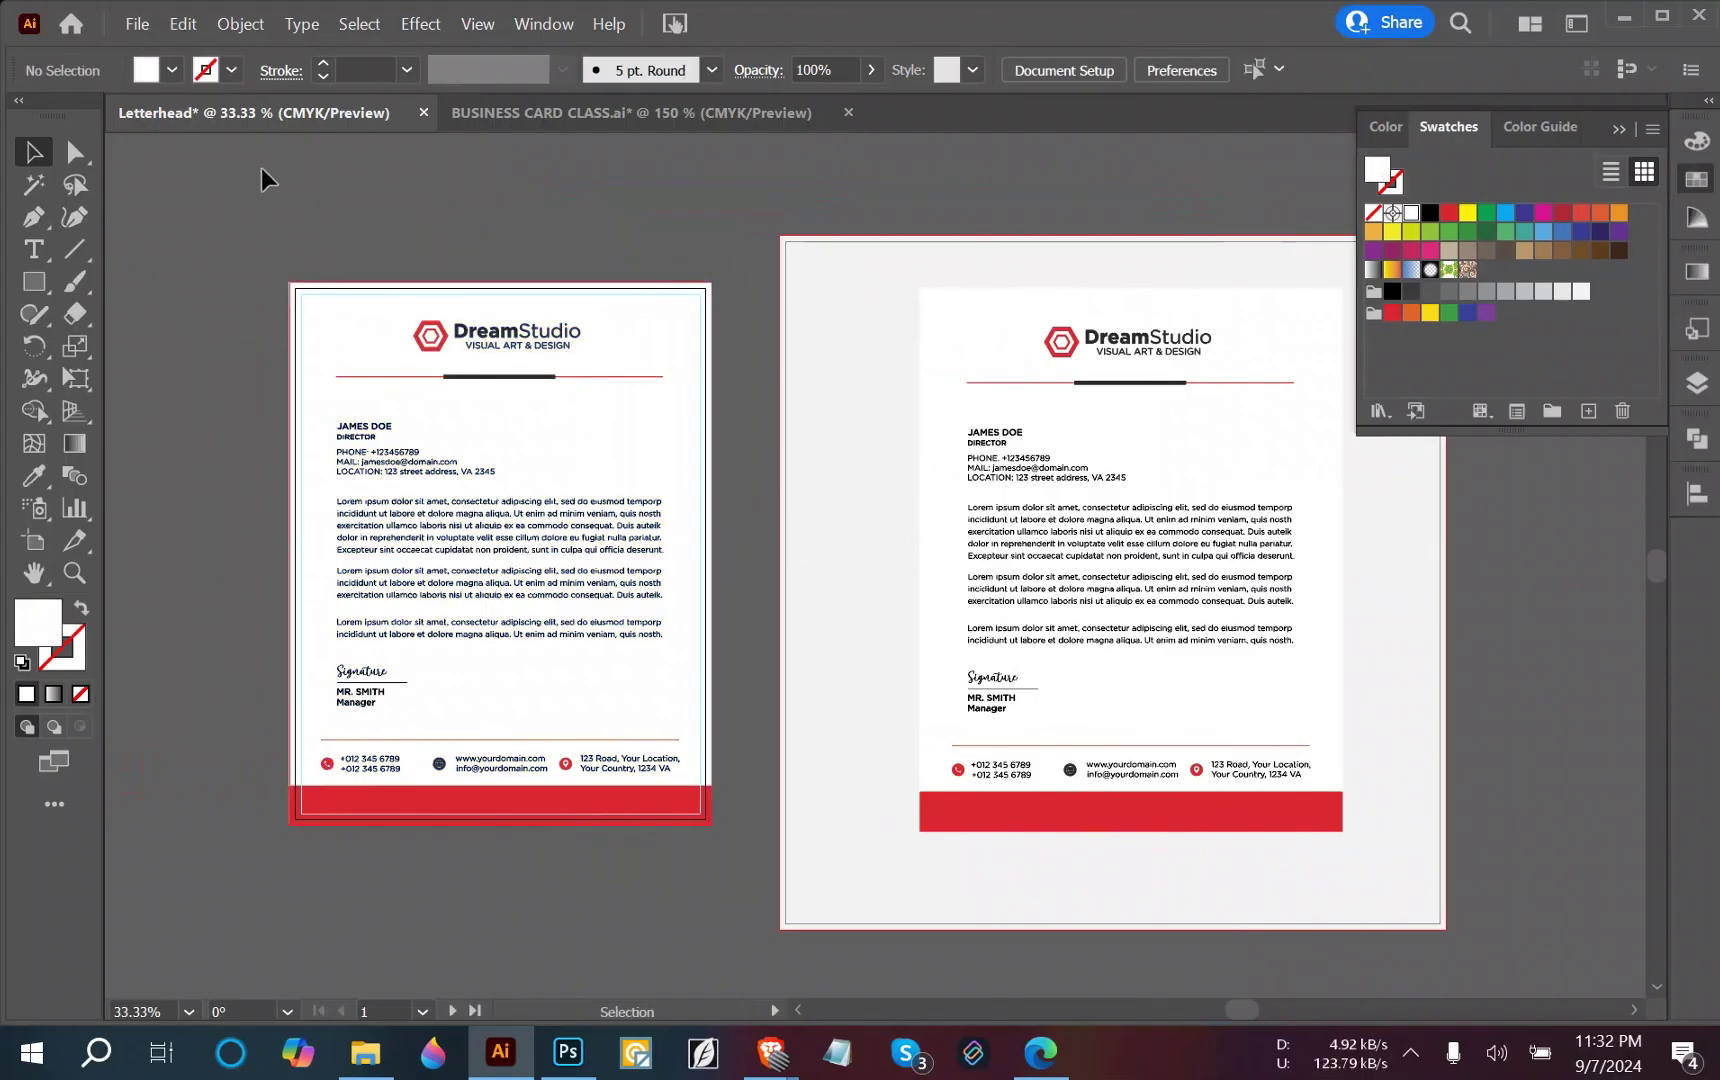
Center the grouped letterhead copy horizontally and vertically on the second artboard.
{"action": "left_click_drag", "start_coordinate": [812, 536], "coordinate": [555, 578]}
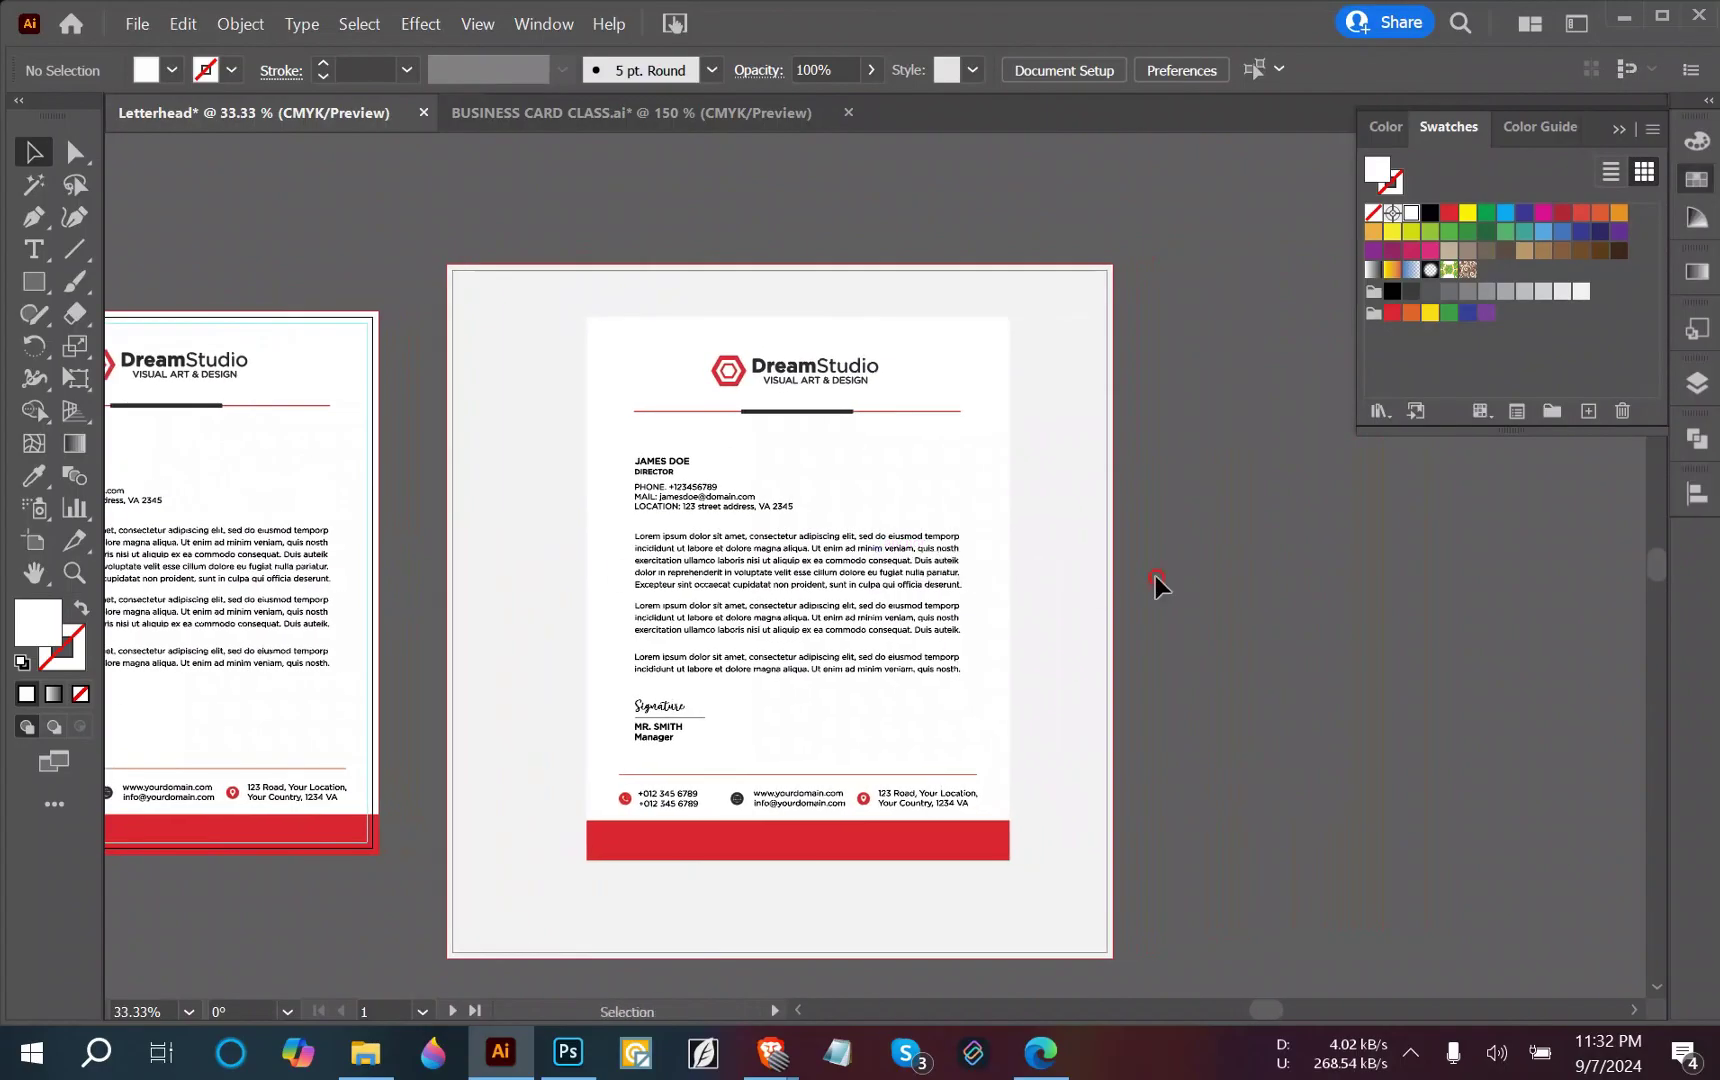
{"action": "left_click_drag", "start_coordinate": [1065, 877], "coordinate": [554, 327]}
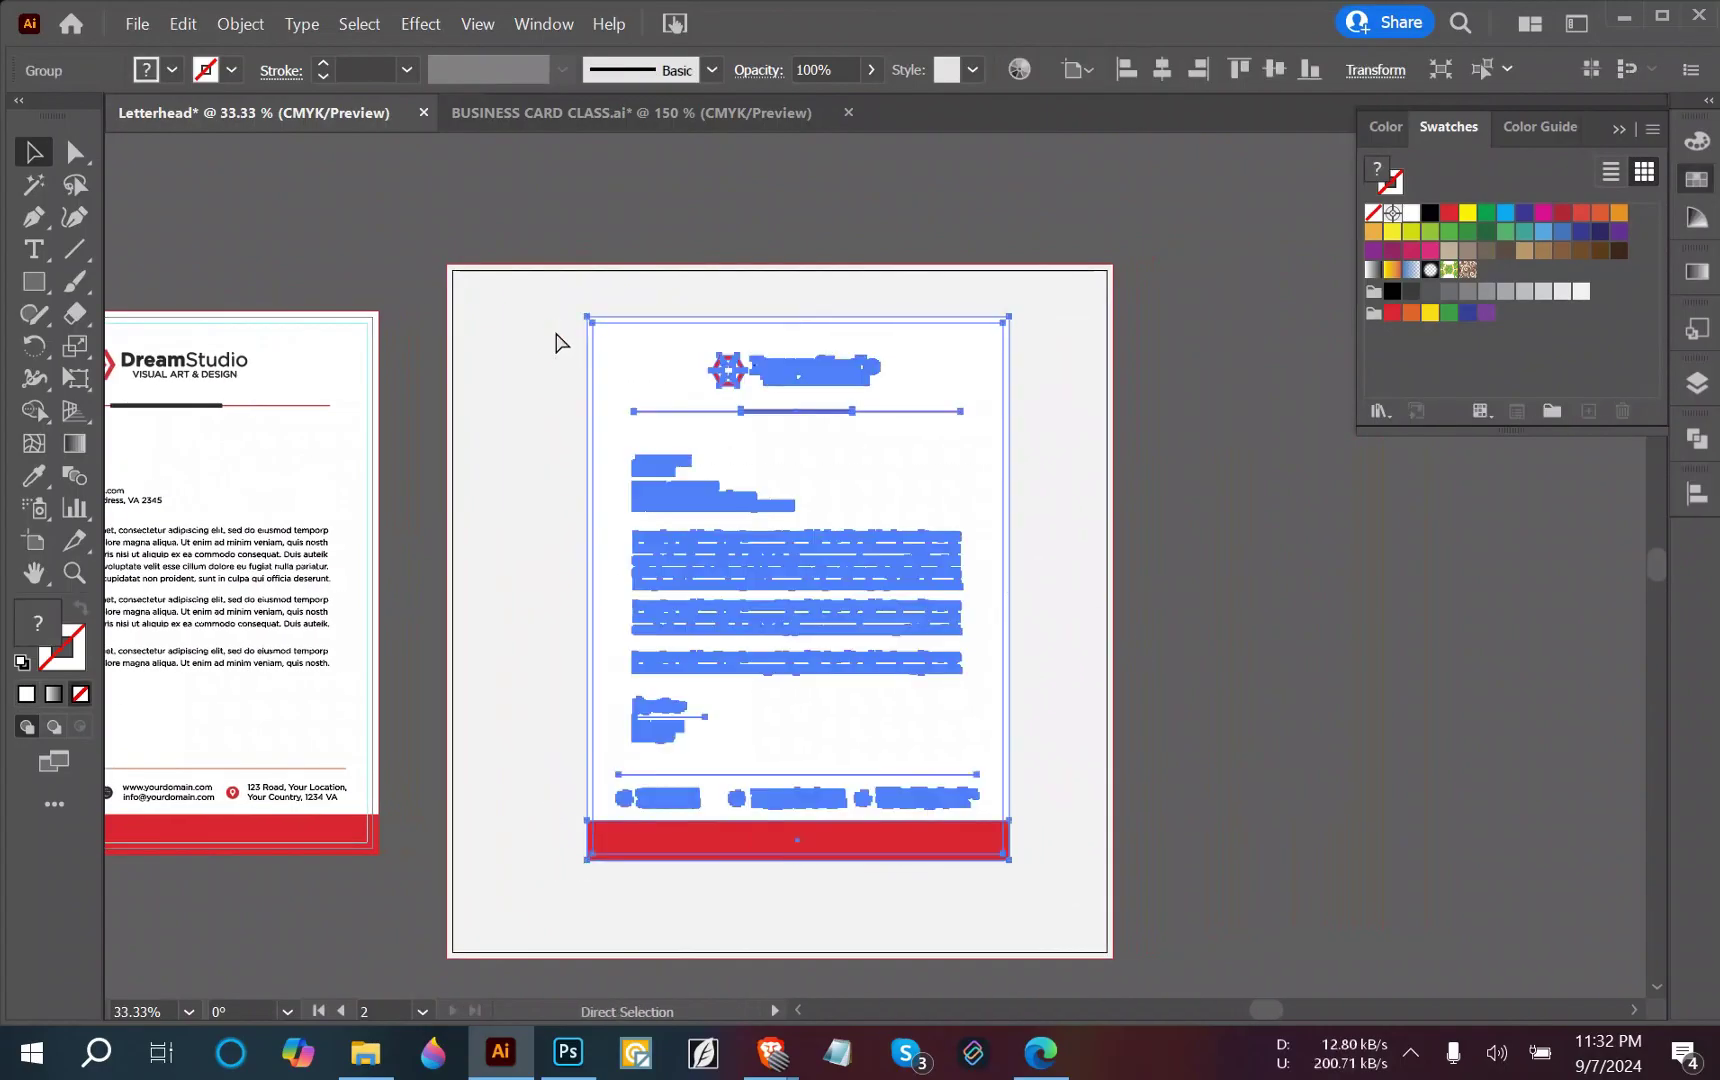
{"action": "left_click", "coordinate": [1417, 553]}
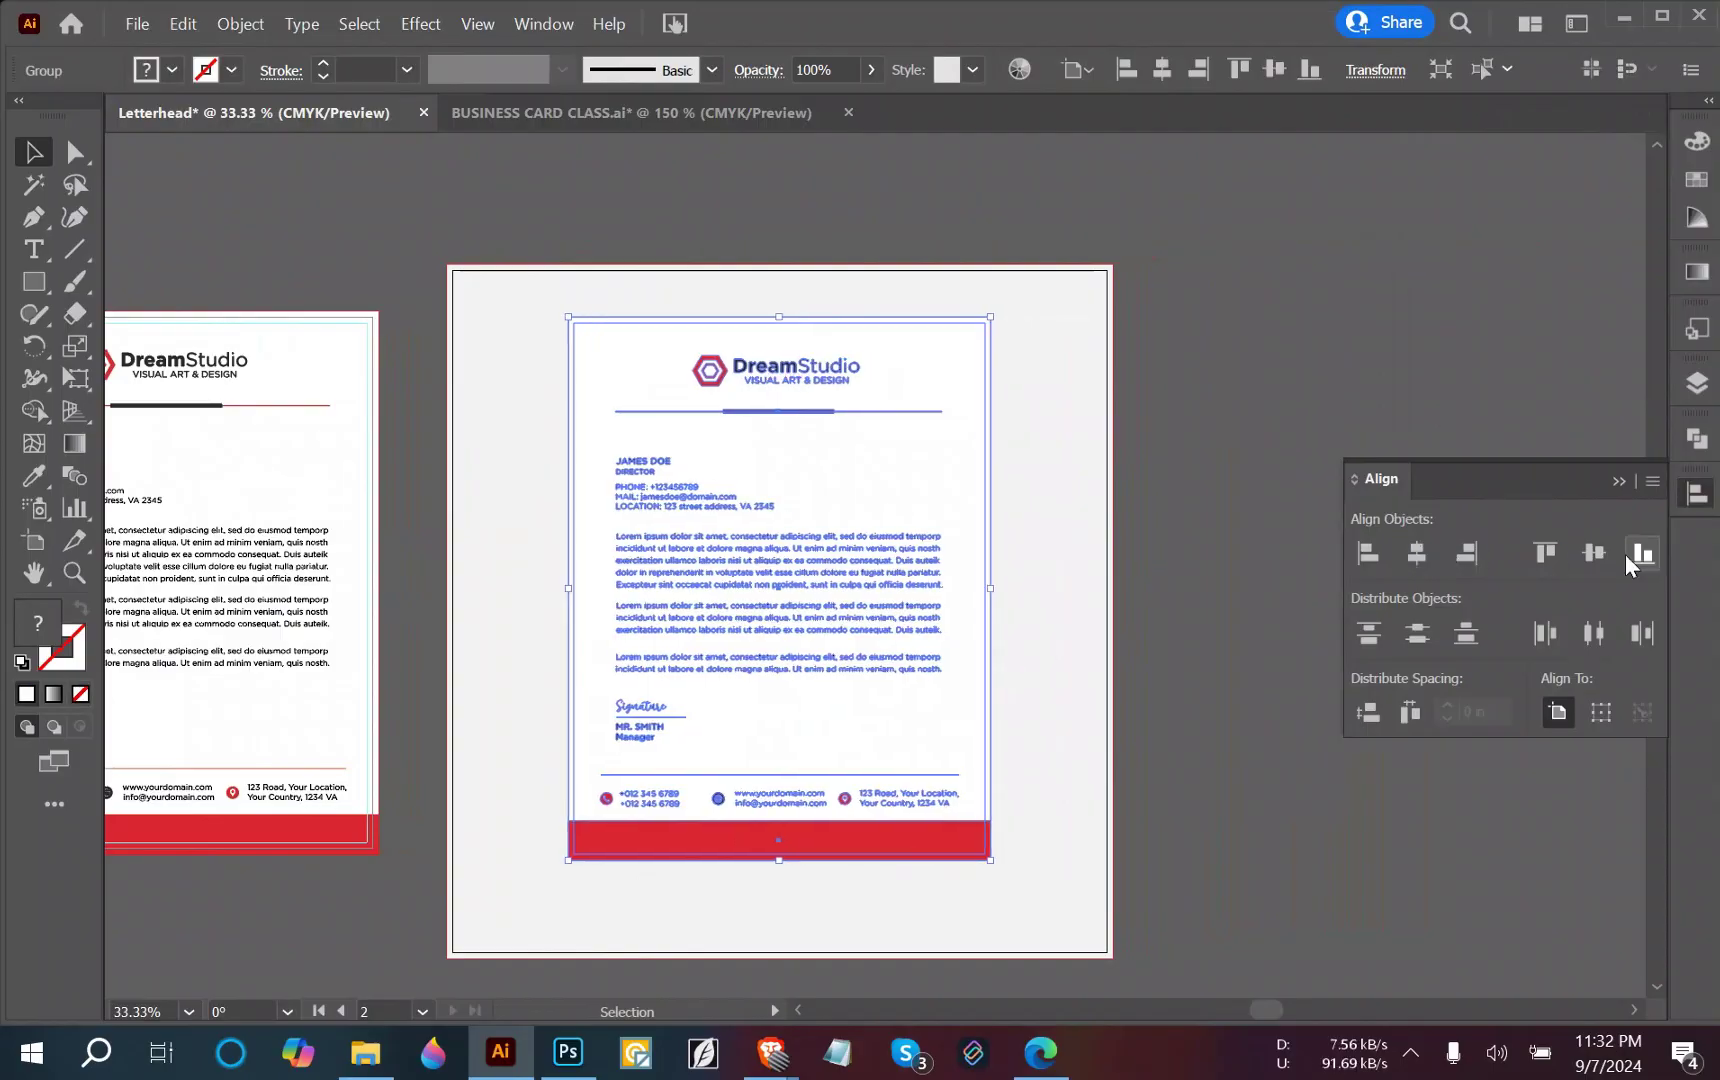
{"action": "left_click", "coordinate": [1594, 553]}
{"action": "left_click", "coordinate": [1228, 445]}
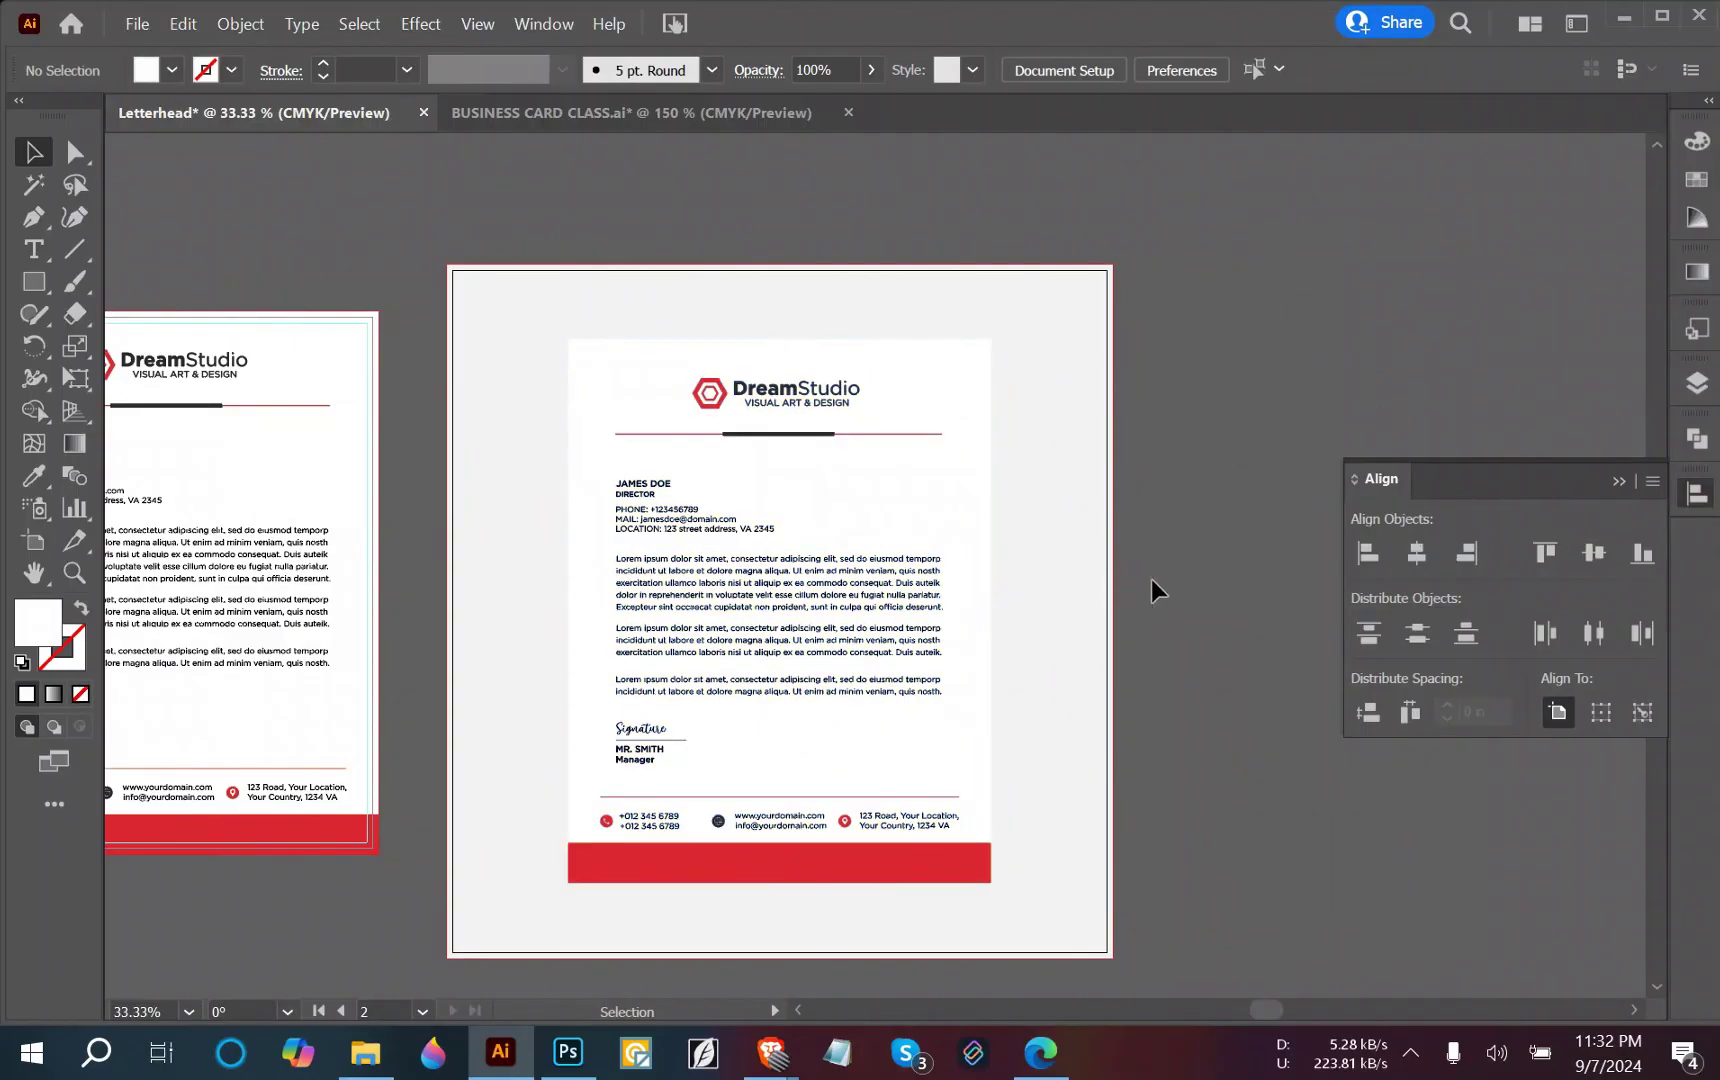
Scale the letterhead copy down proportionally around its center to about 80 percent, leaving a wider grey surround.
{"action": "left_click", "coordinate": [837, 653]}
{"action": "left_click_drag", "start_coordinate": [995, 611], "coordinate": [955, 607]}
{"action": "left_click", "coordinate": [1256, 470]}
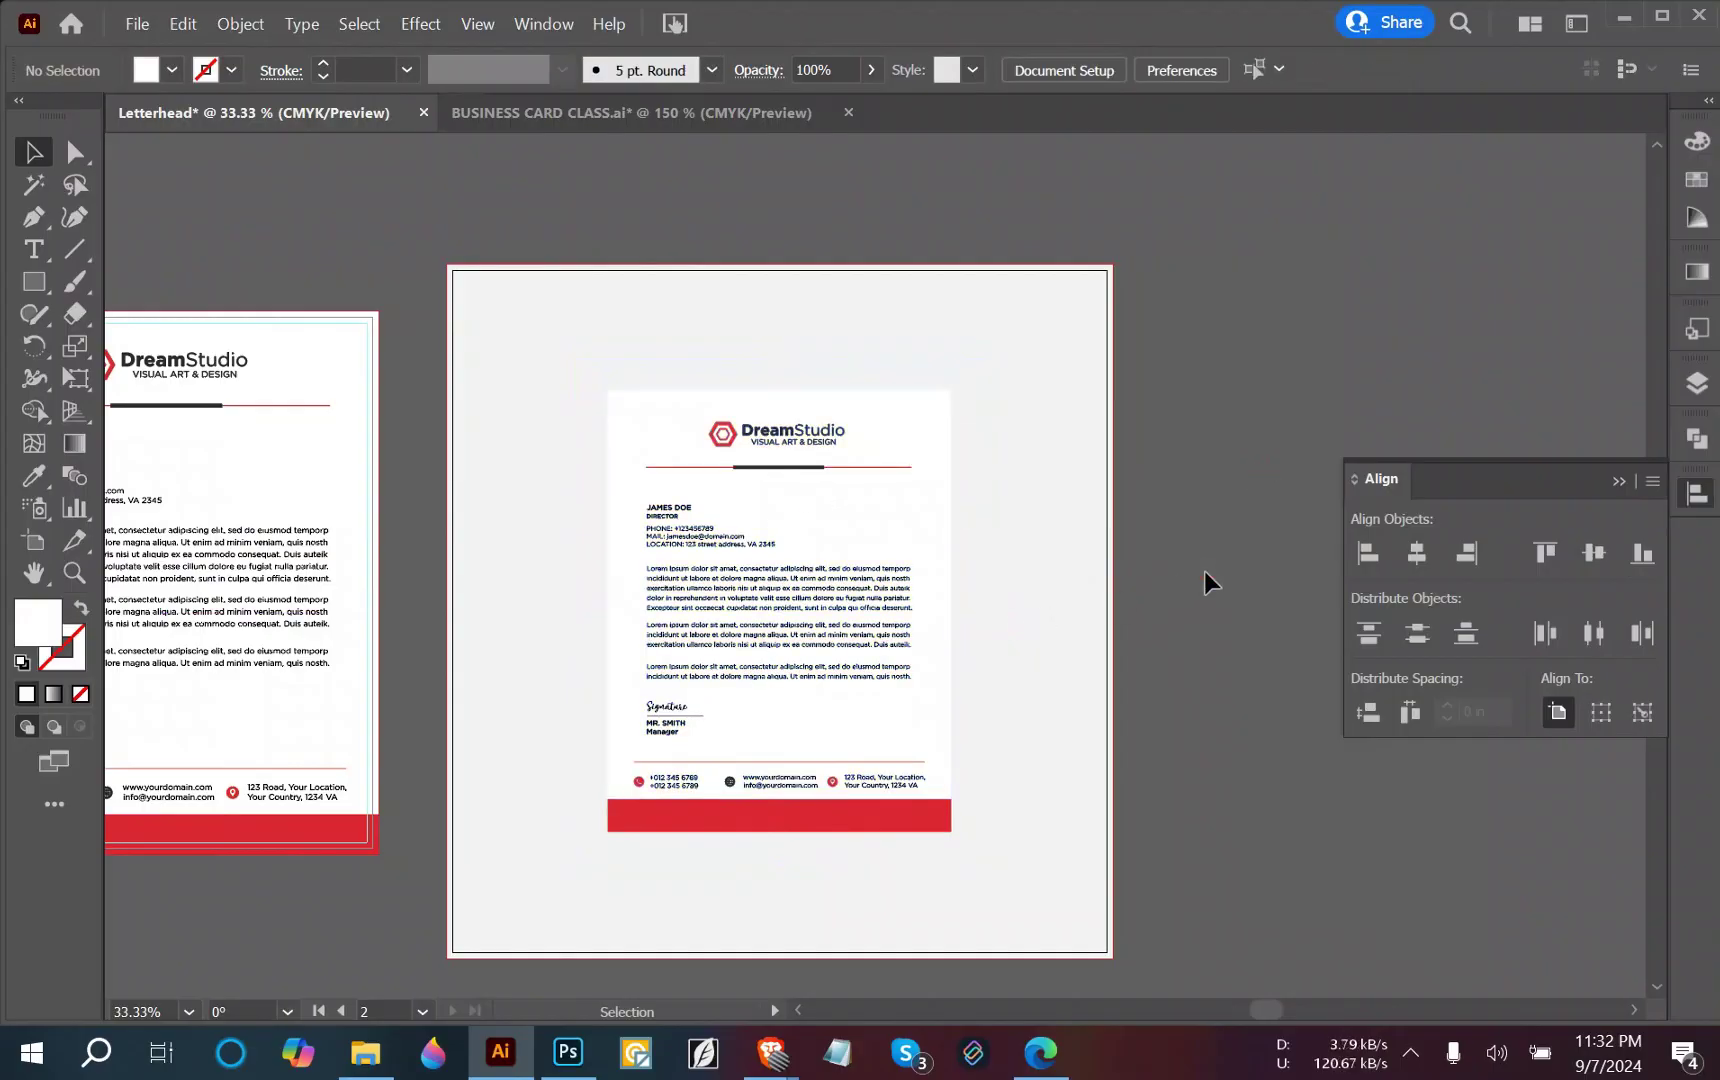
{"action": "left_click", "coordinate": [716, 610]}
{"action": "left_click", "coordinate": [425, 24]}
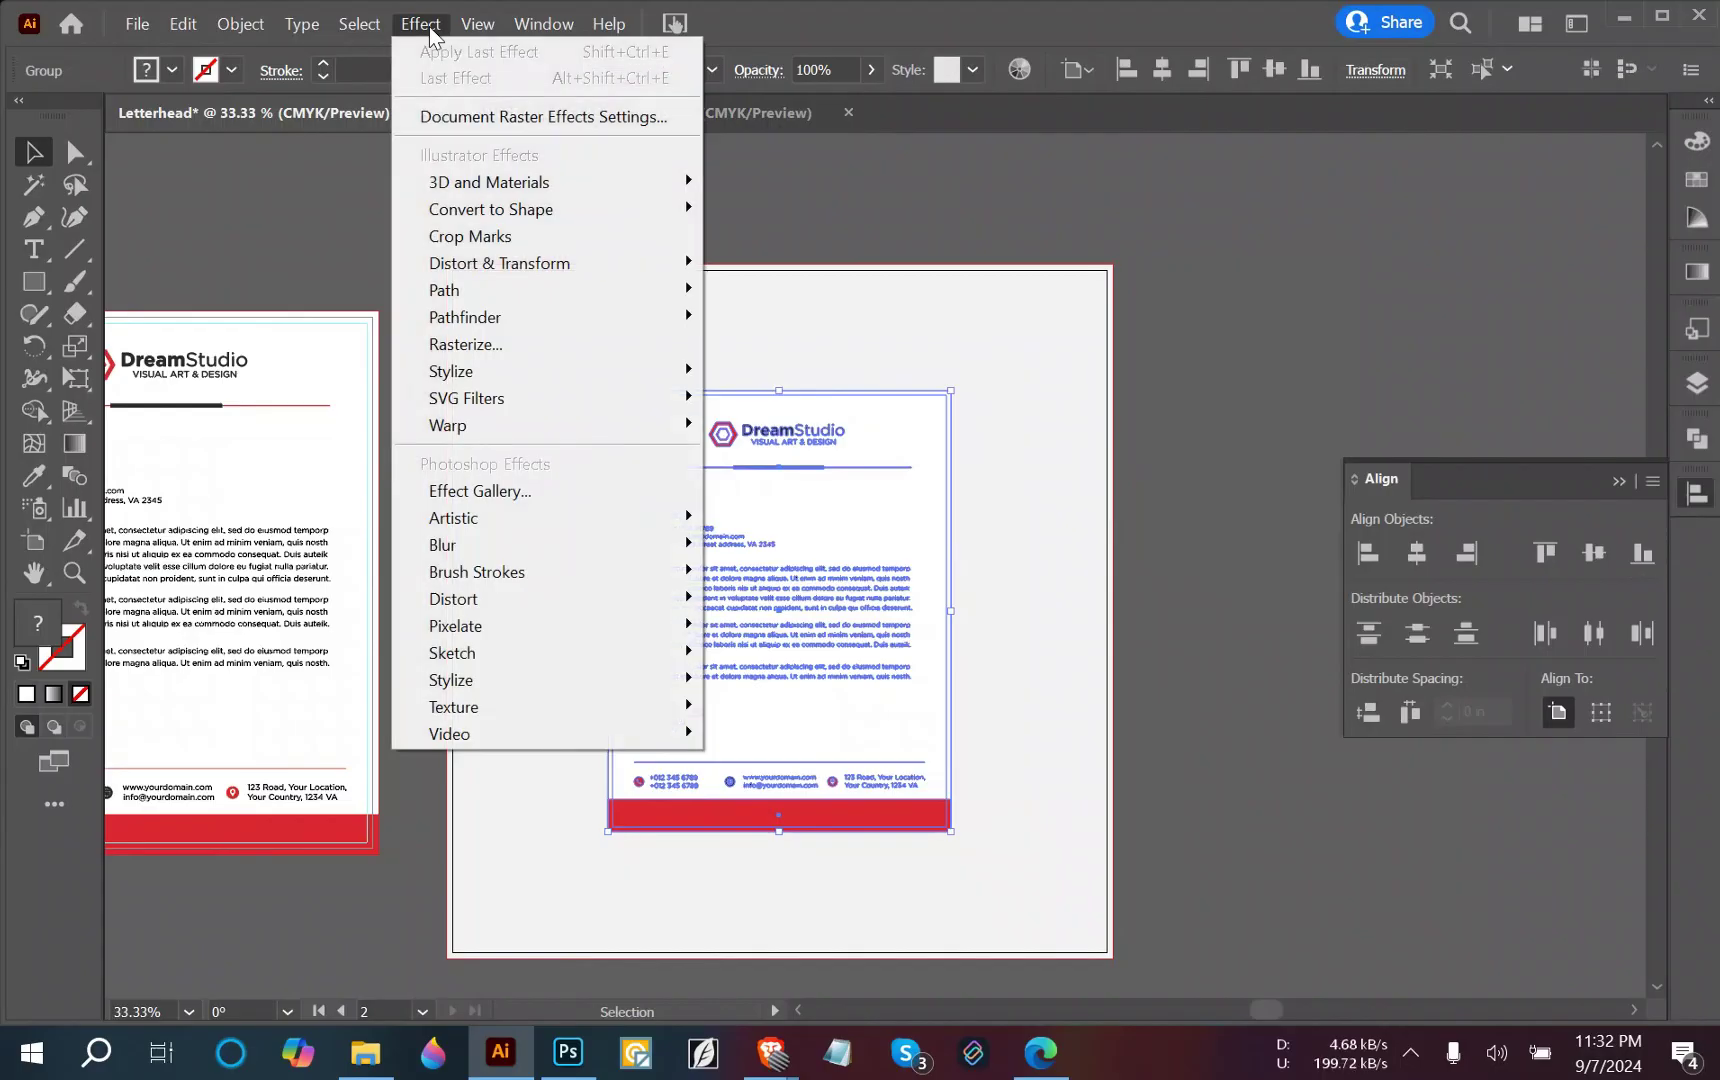
{"action": "left_click", "coordinate": [927, 386]}
{"action": "left_click", "coordinate": [806, 500]}
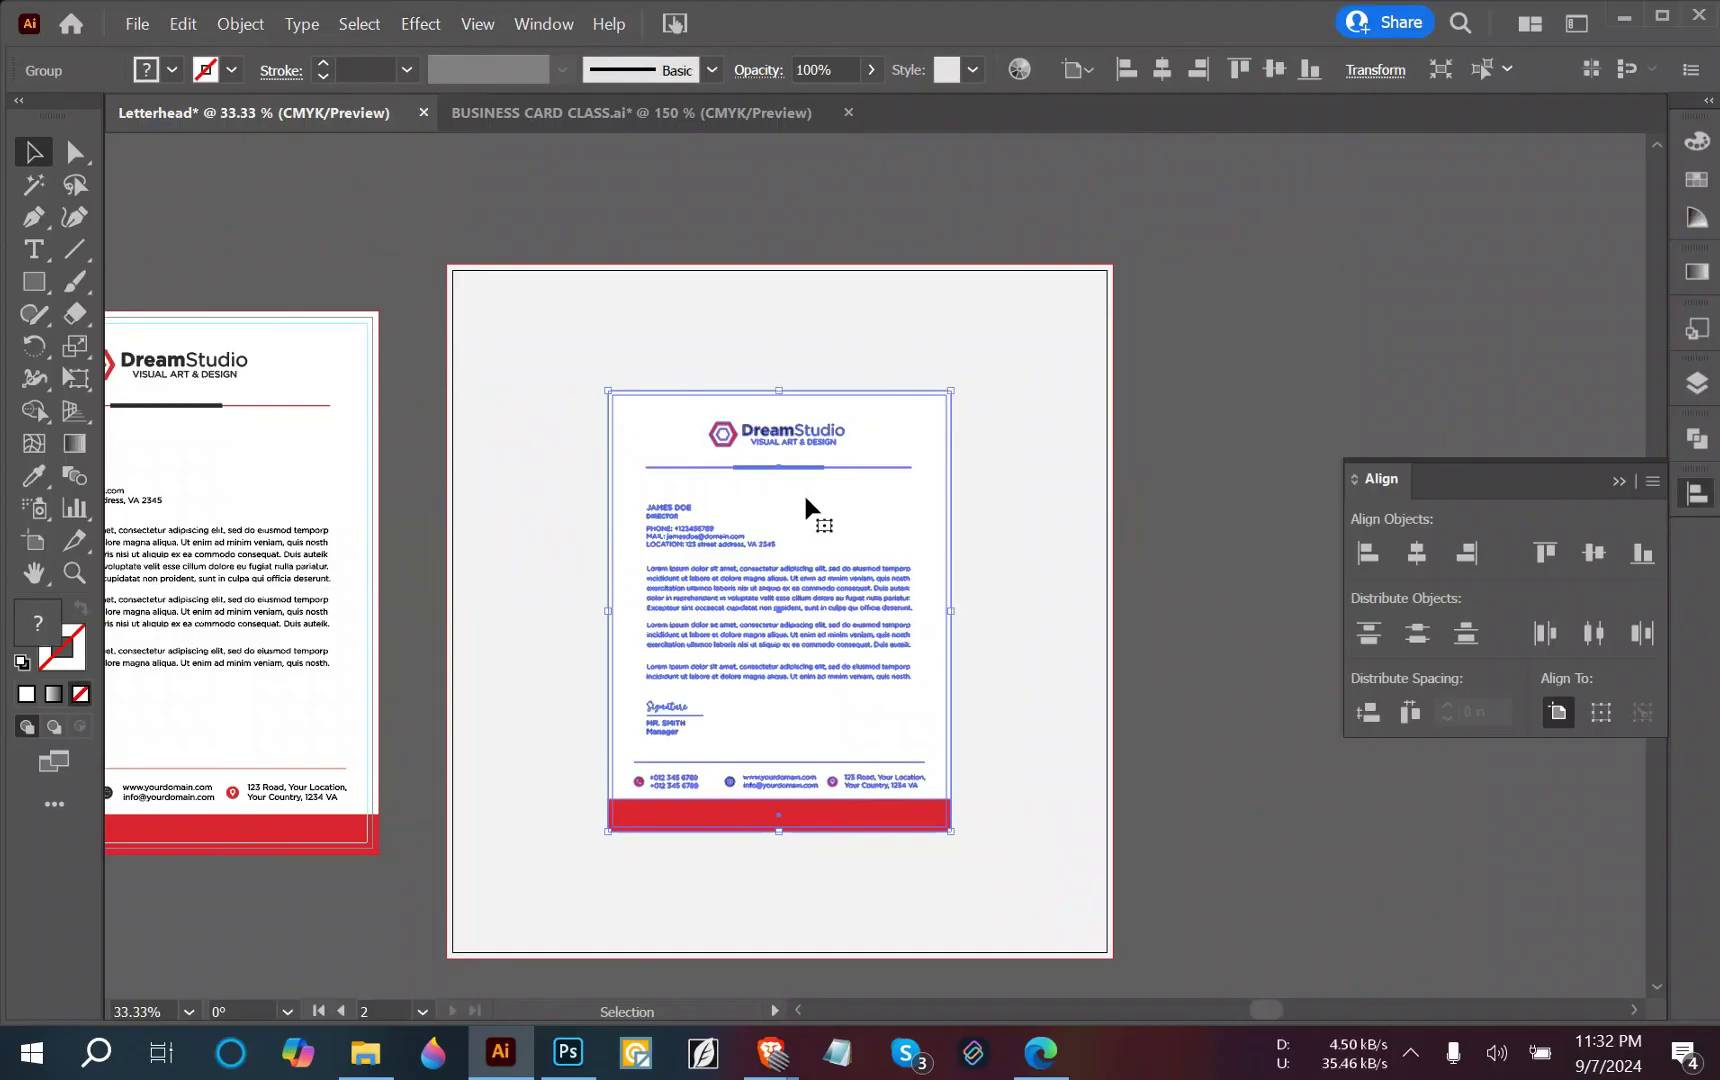
{"action": "left_click", "coordinate": [1097, 352]}
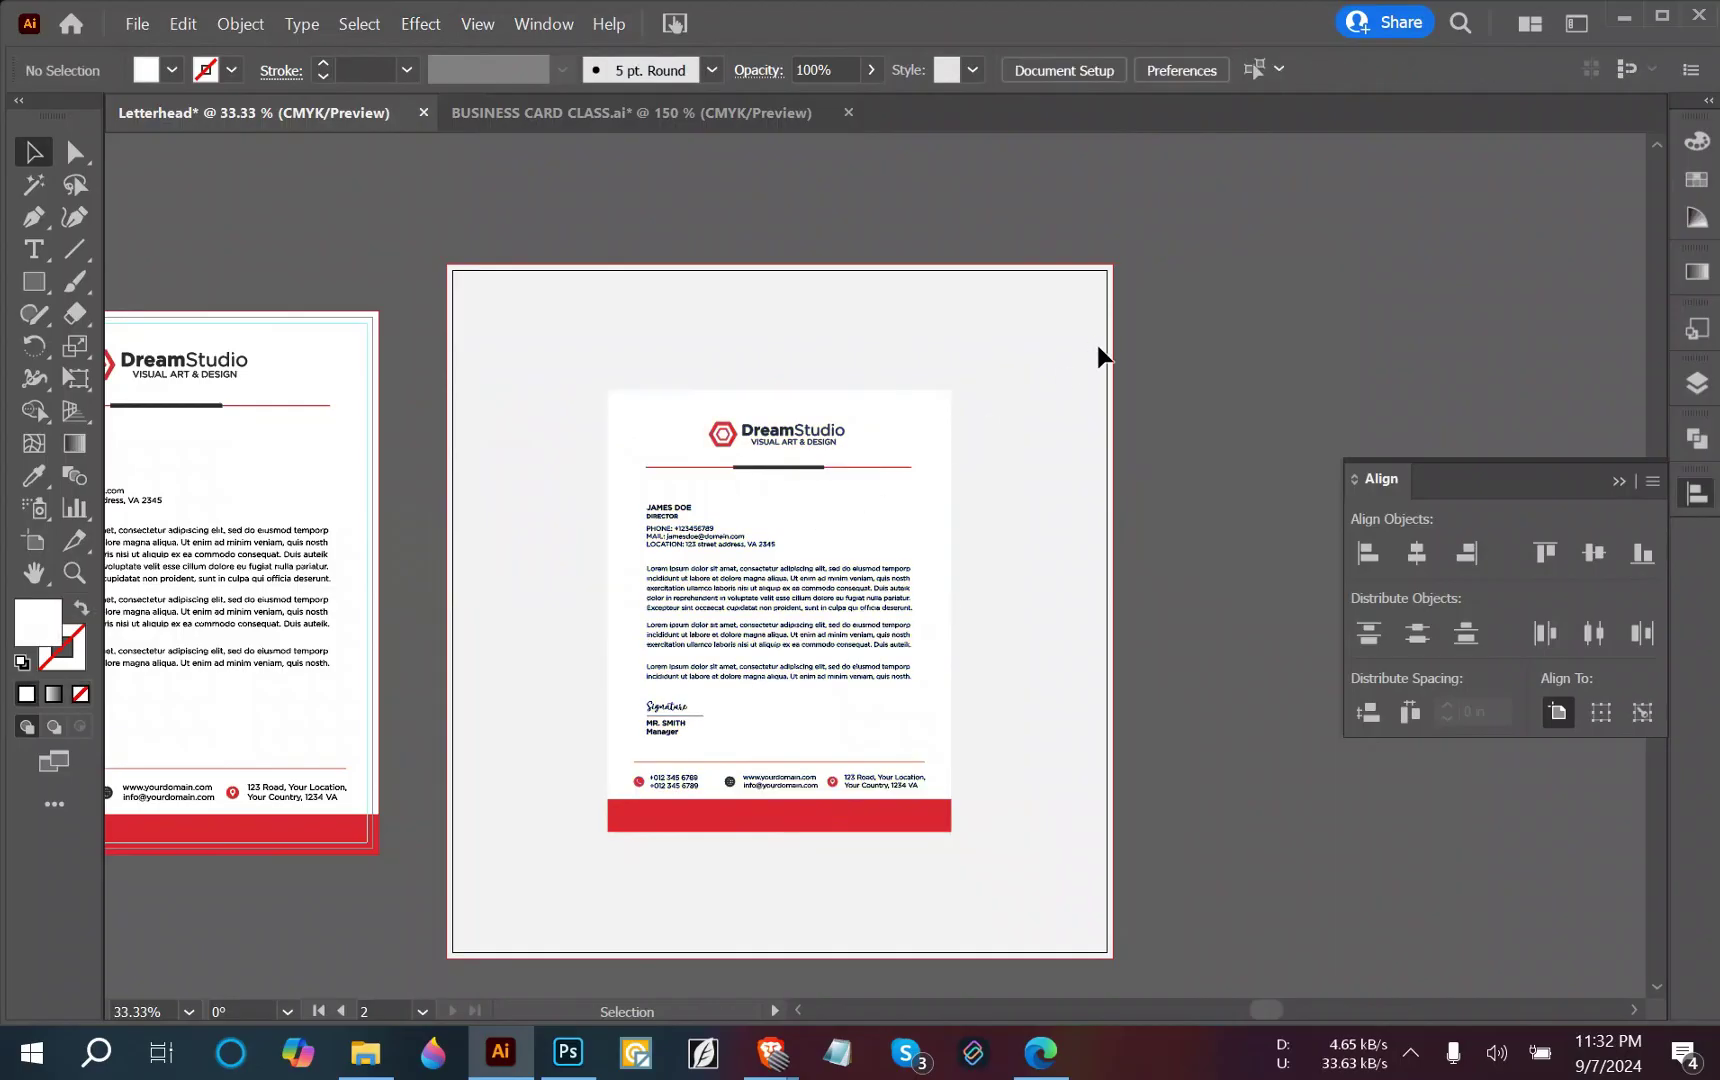
Add a Drop Shadow effect in Multiply mode to the letterhead copy, with preview on and opacity lowered to 58%.
{"action": "left_click", "coordinate": [827, 462]}
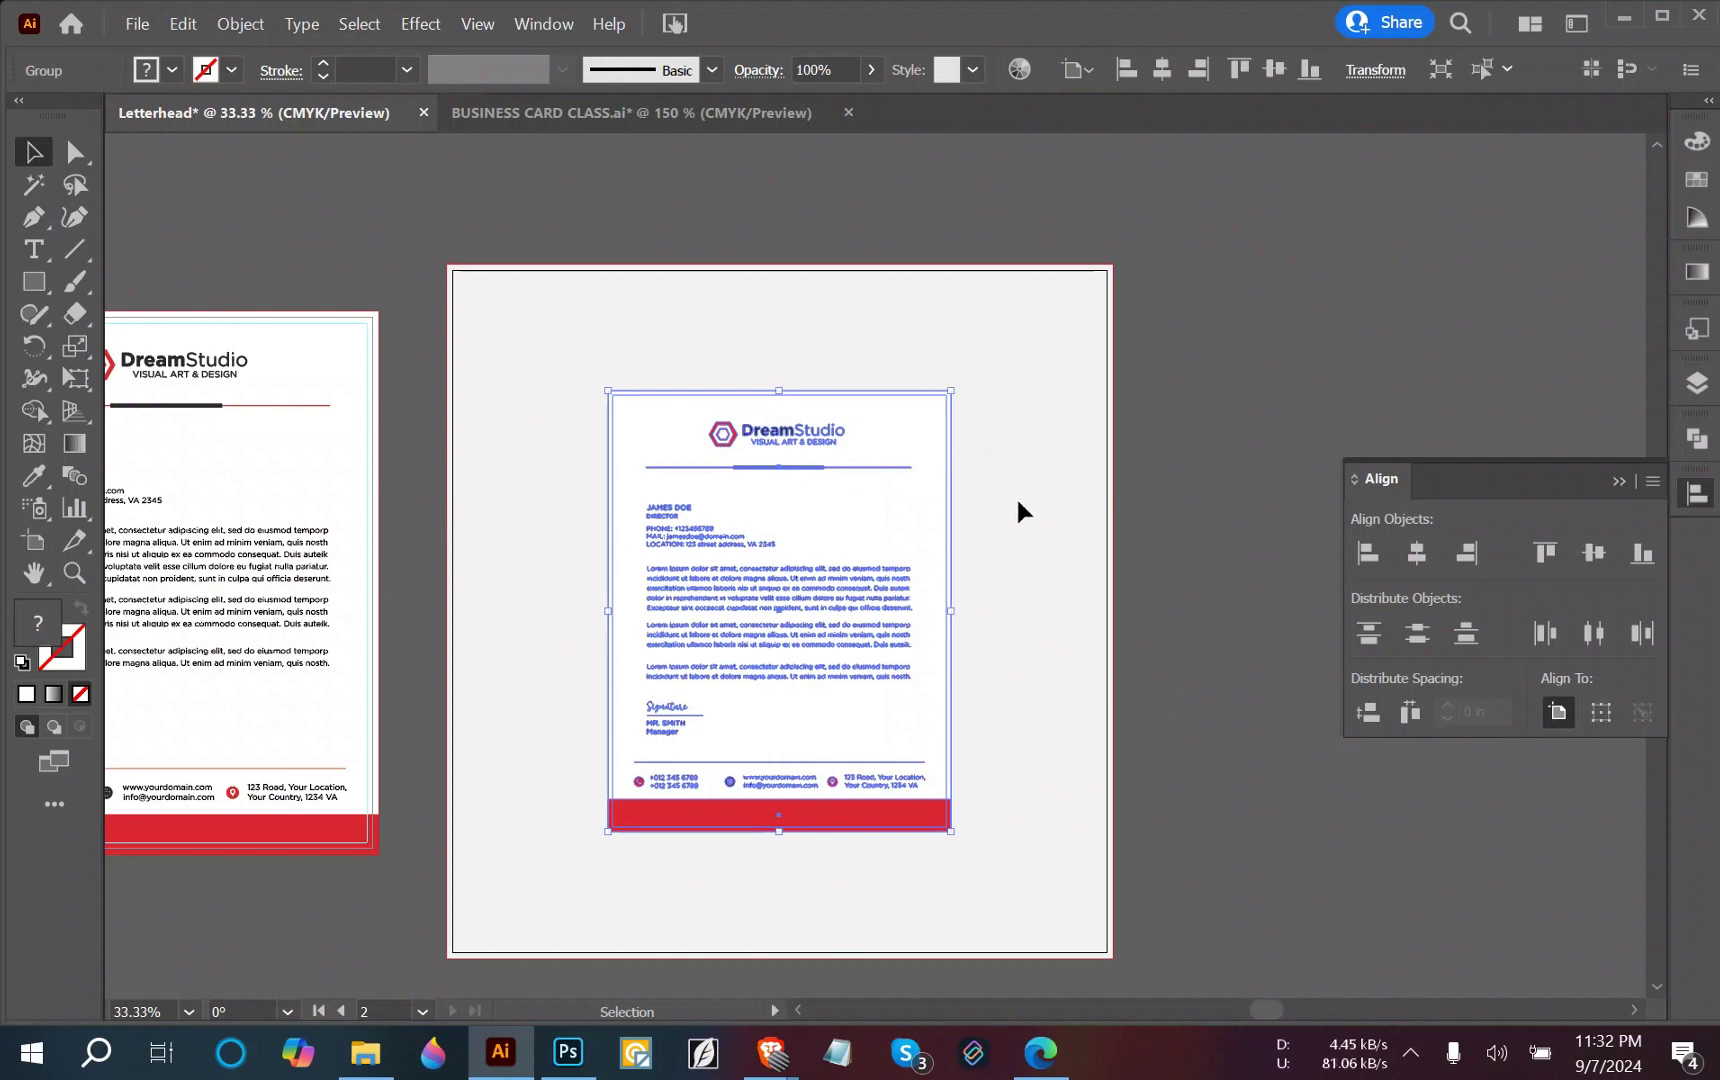
{"action": "left_click", "coordinate": [420, 24]}
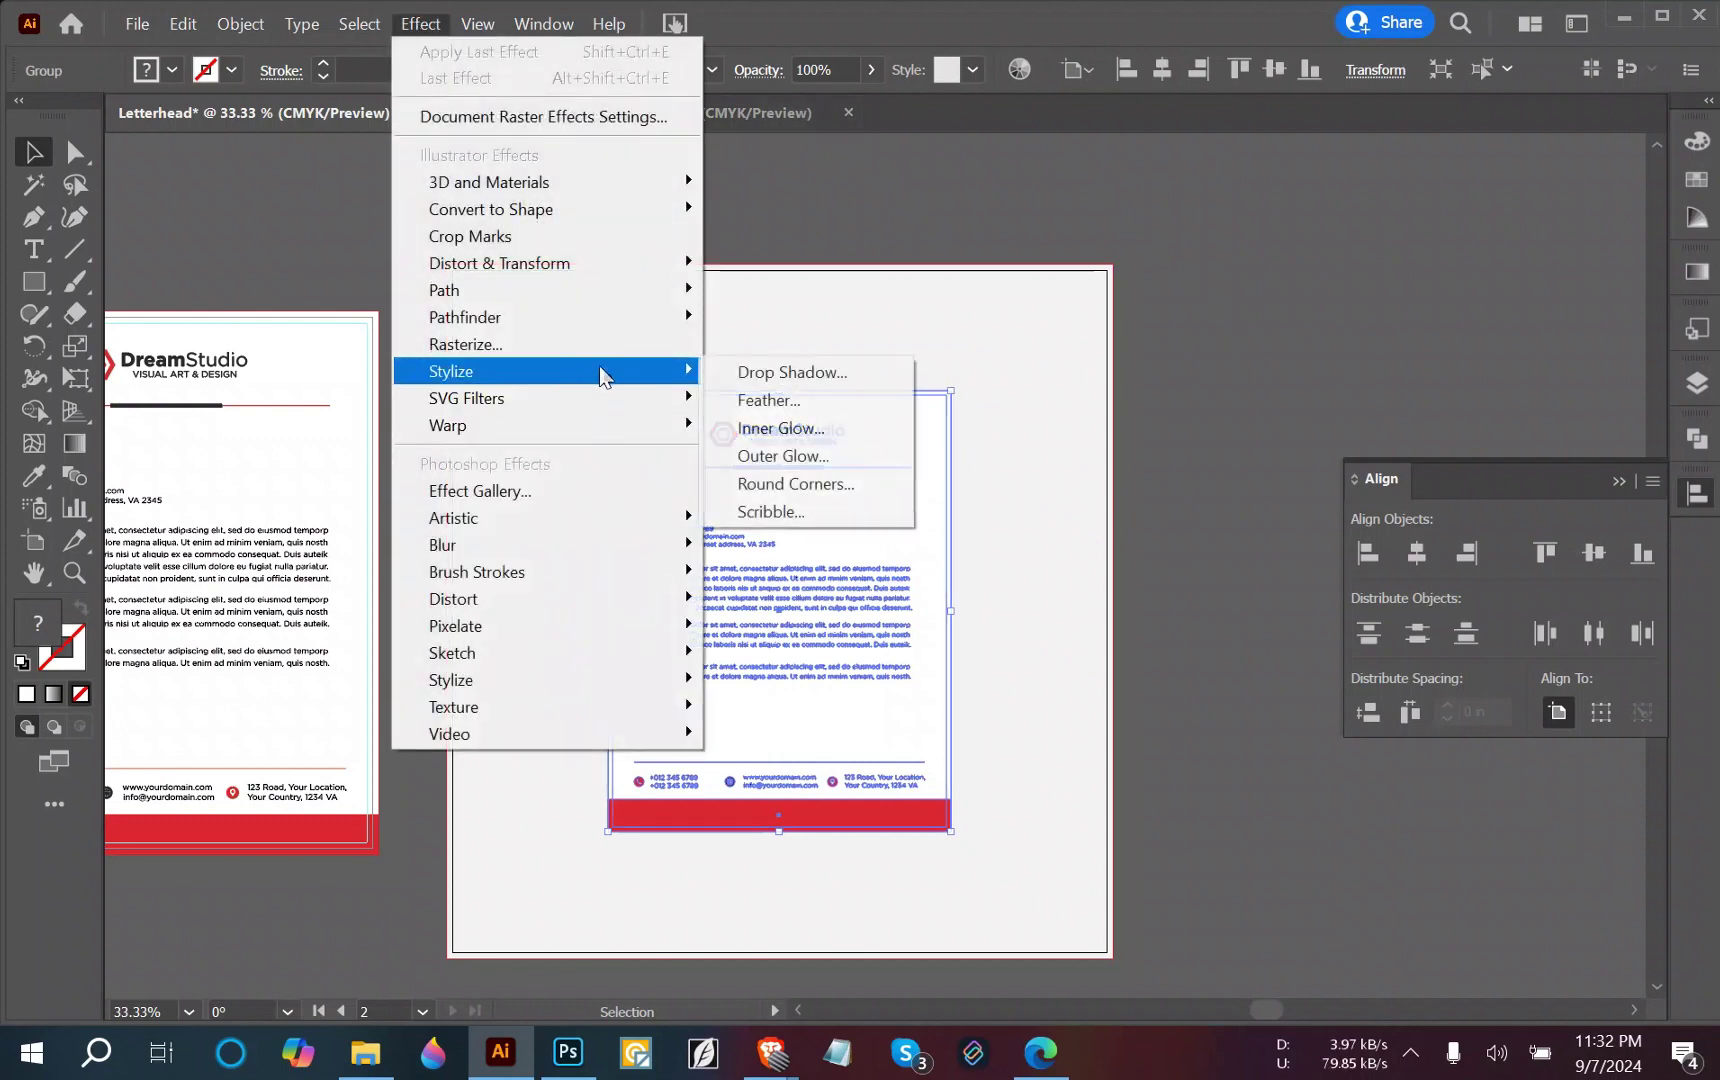
{"action": "mouse_move", "coordinate": [600, 372]}
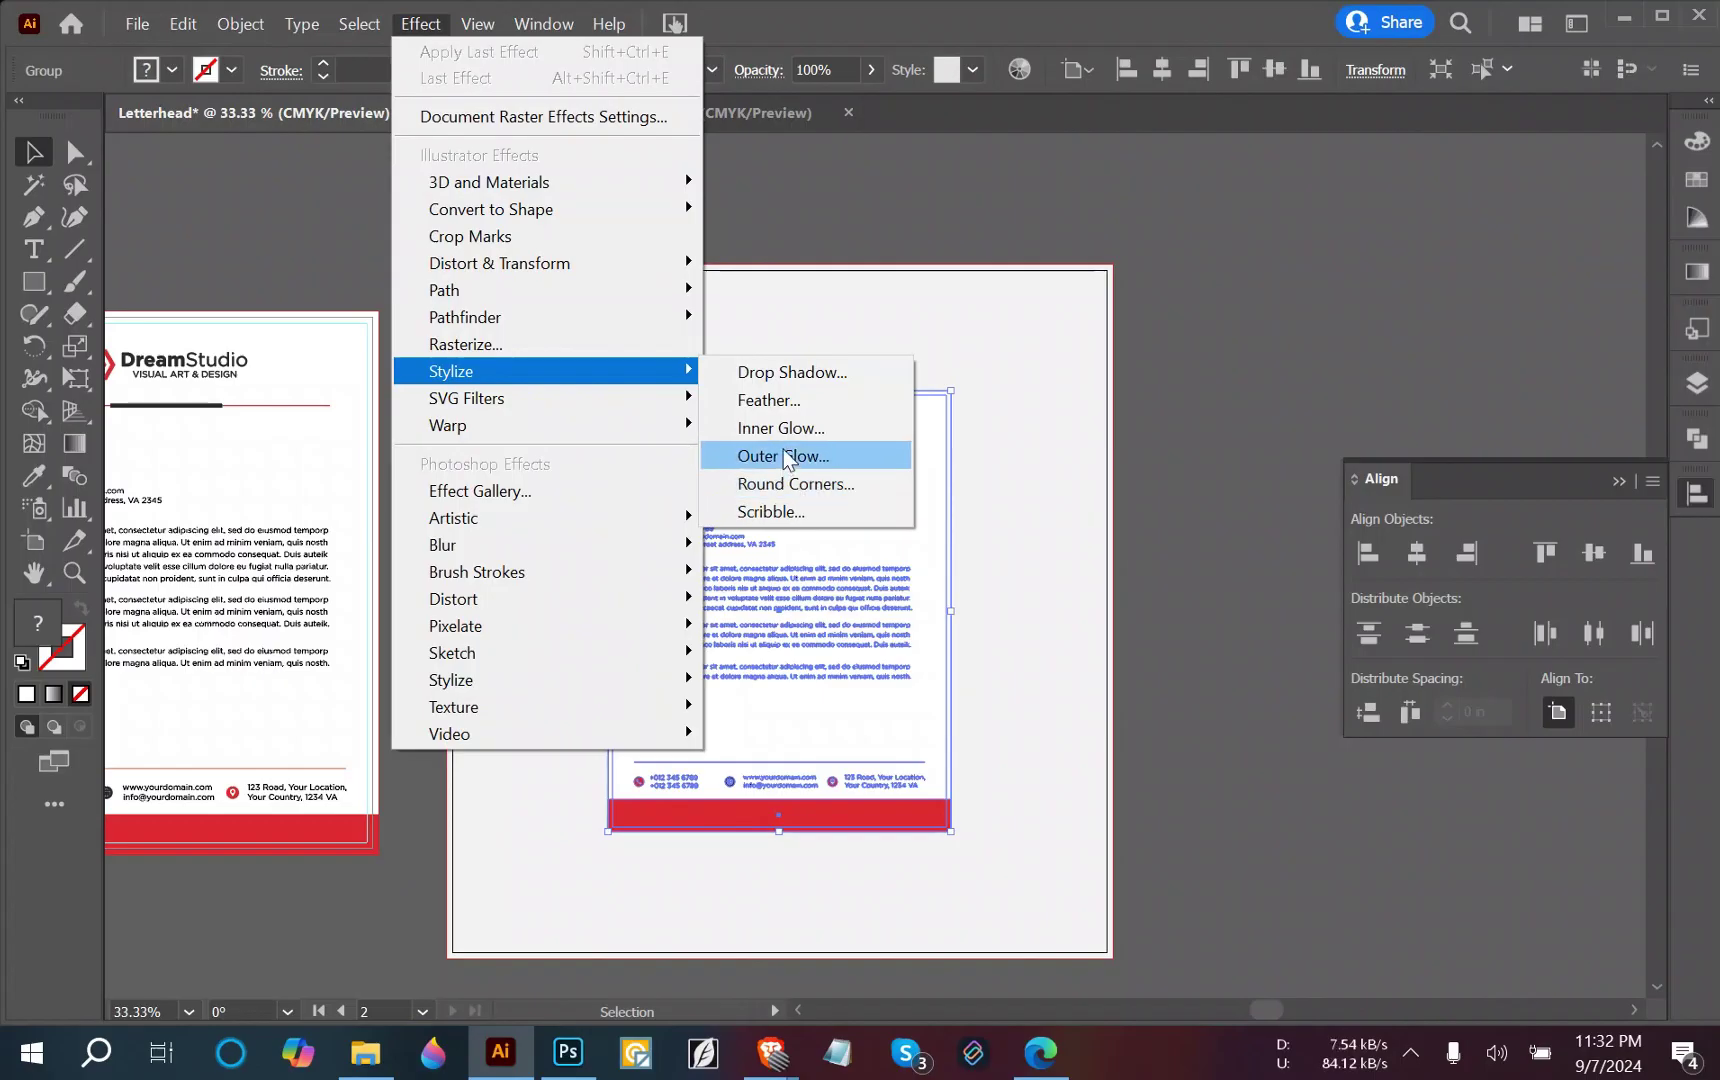
{"action": "left_click", "coordinate": [780, 373]}
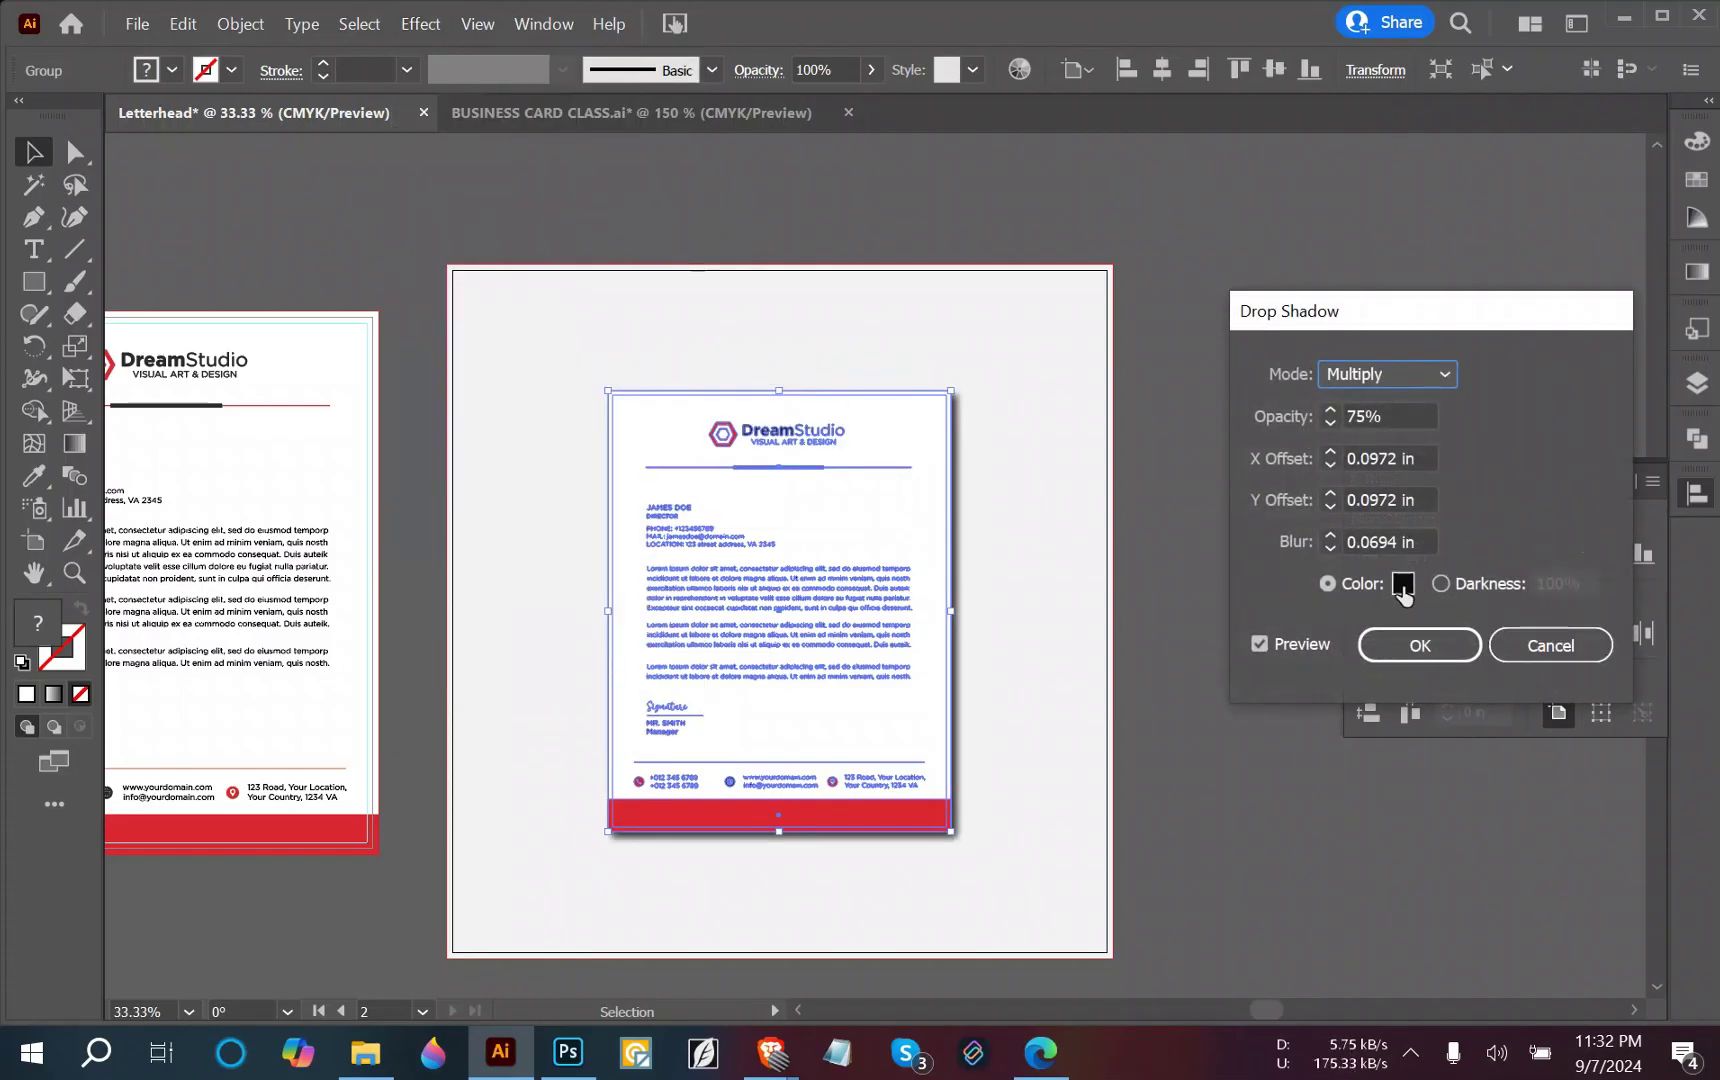
{"action": "left_click", "coordinate": [1328, 421]}
{"action": "left_click", "coordinate": [1328, 423]}
{"action": "left_click", "coordinate": [1328, 423]}
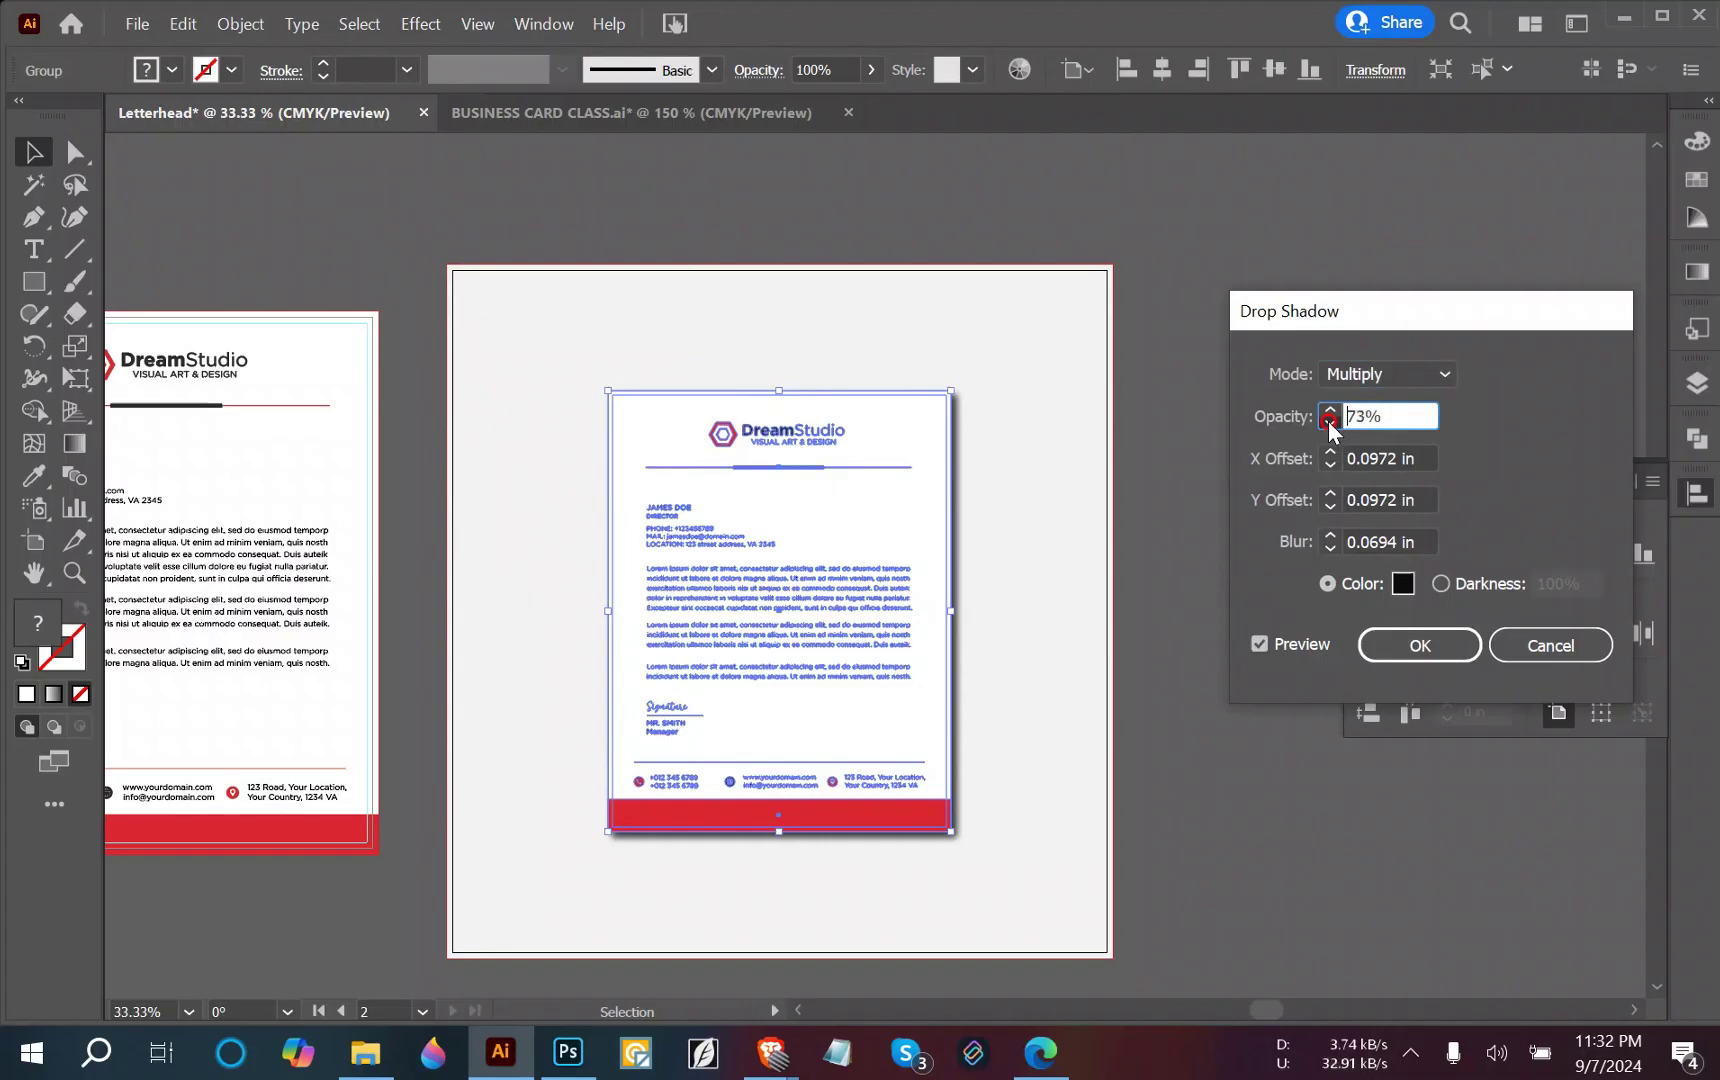
{"action": "left_click", "coordinate": [1328, 423]}
{"action": "left_click", "coordinate": [1328, 423]}
{"action": "left_click", "coordinate": [1328, 423]}
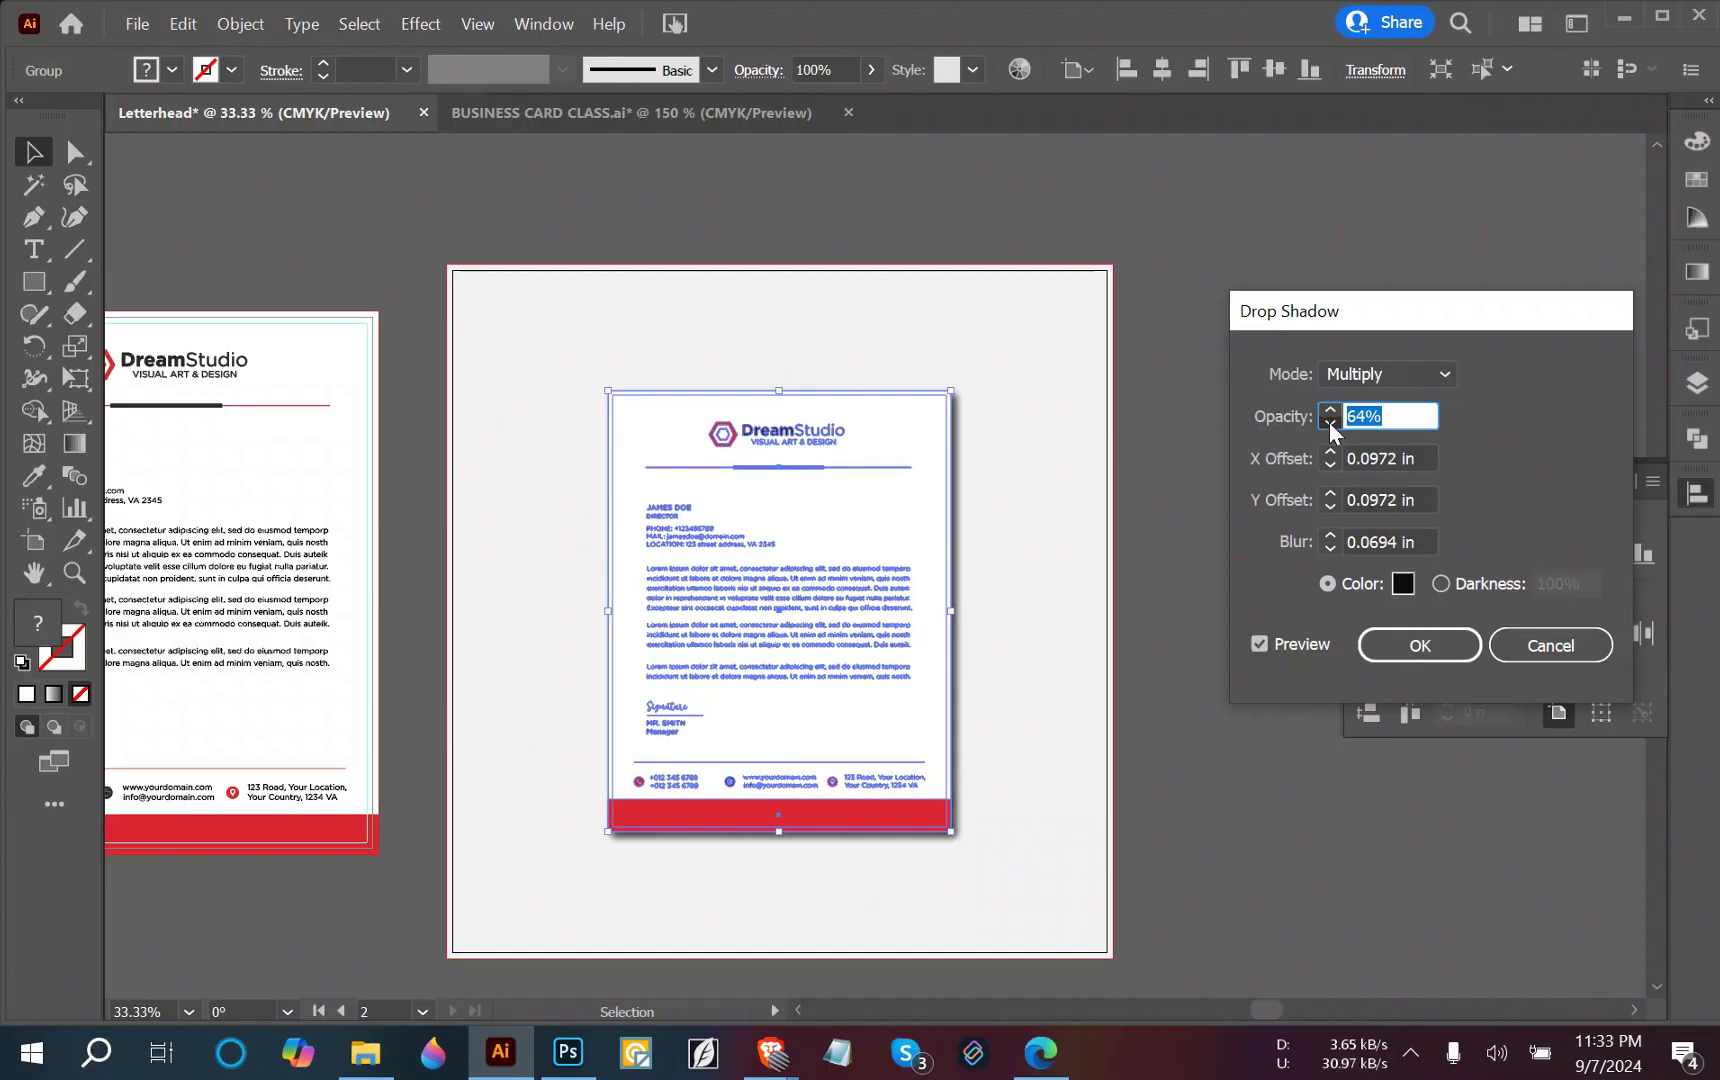
{"action": "left_click", "coordinate": [1329, 423]}
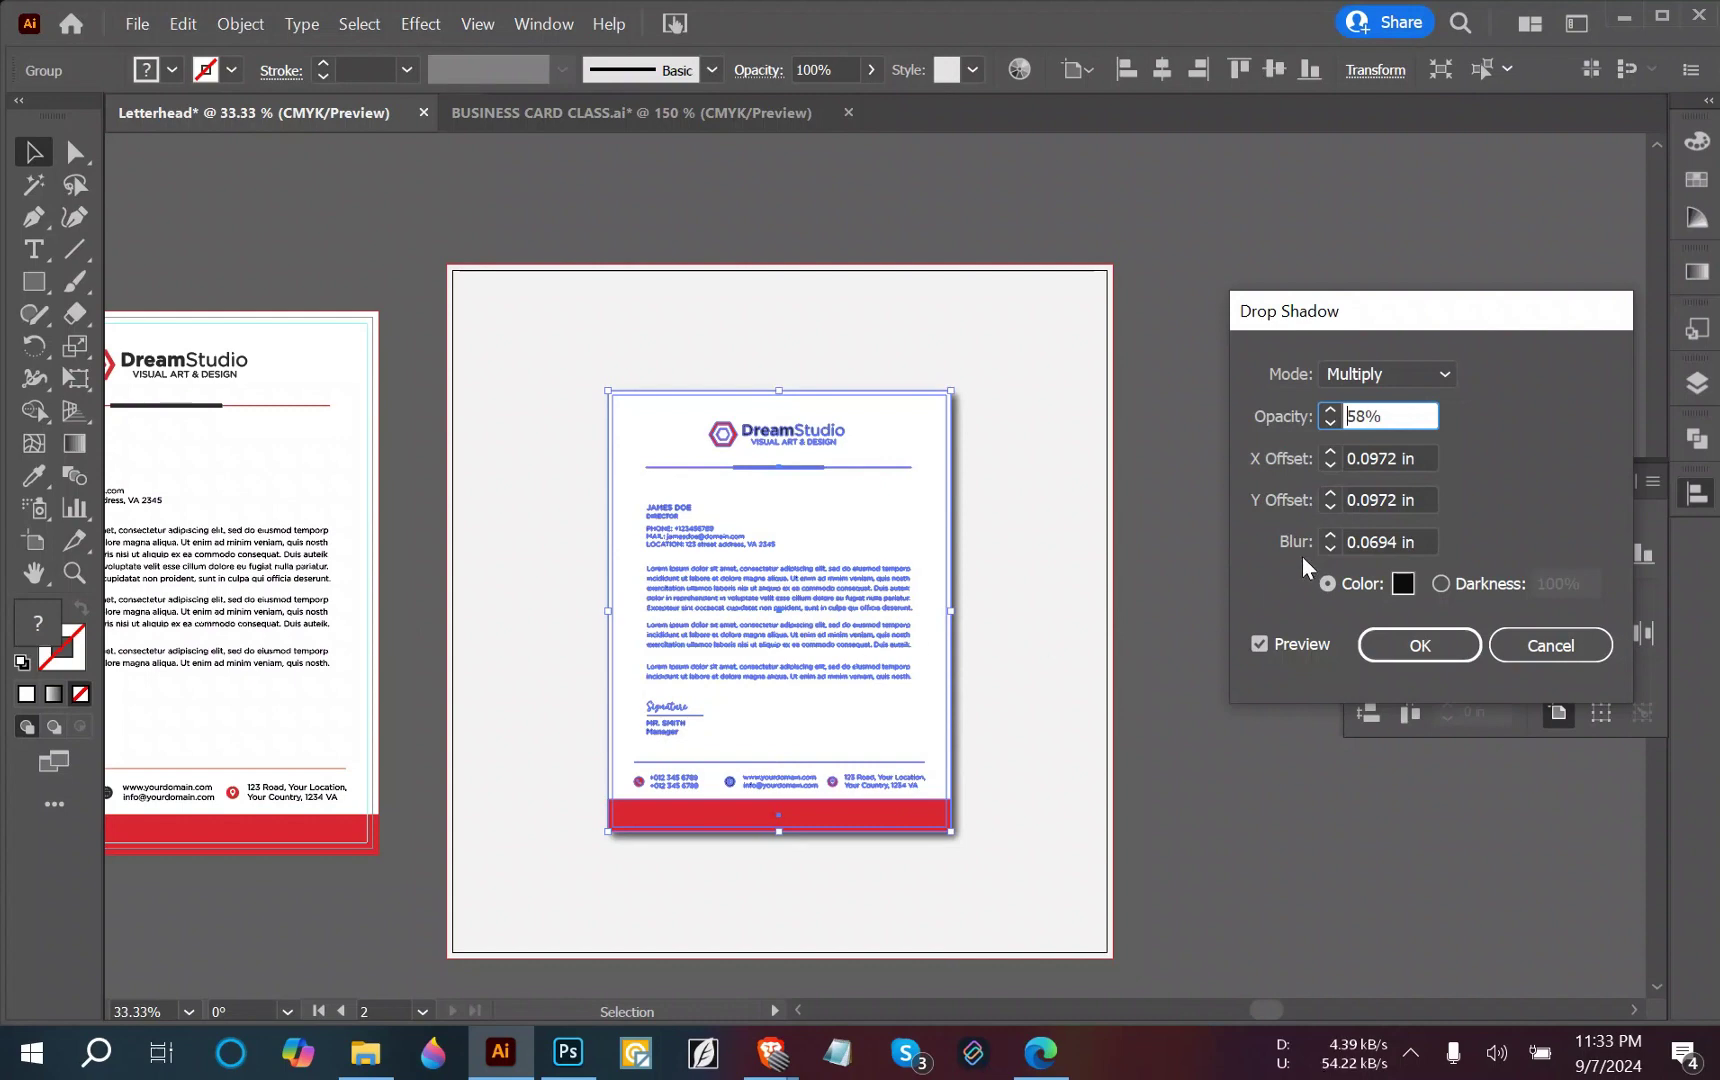
Set the drop shadow's X offset to 0 in and its blur to 0.125 in.
{"action": "left_click", "coordinate": [1328, 466]}
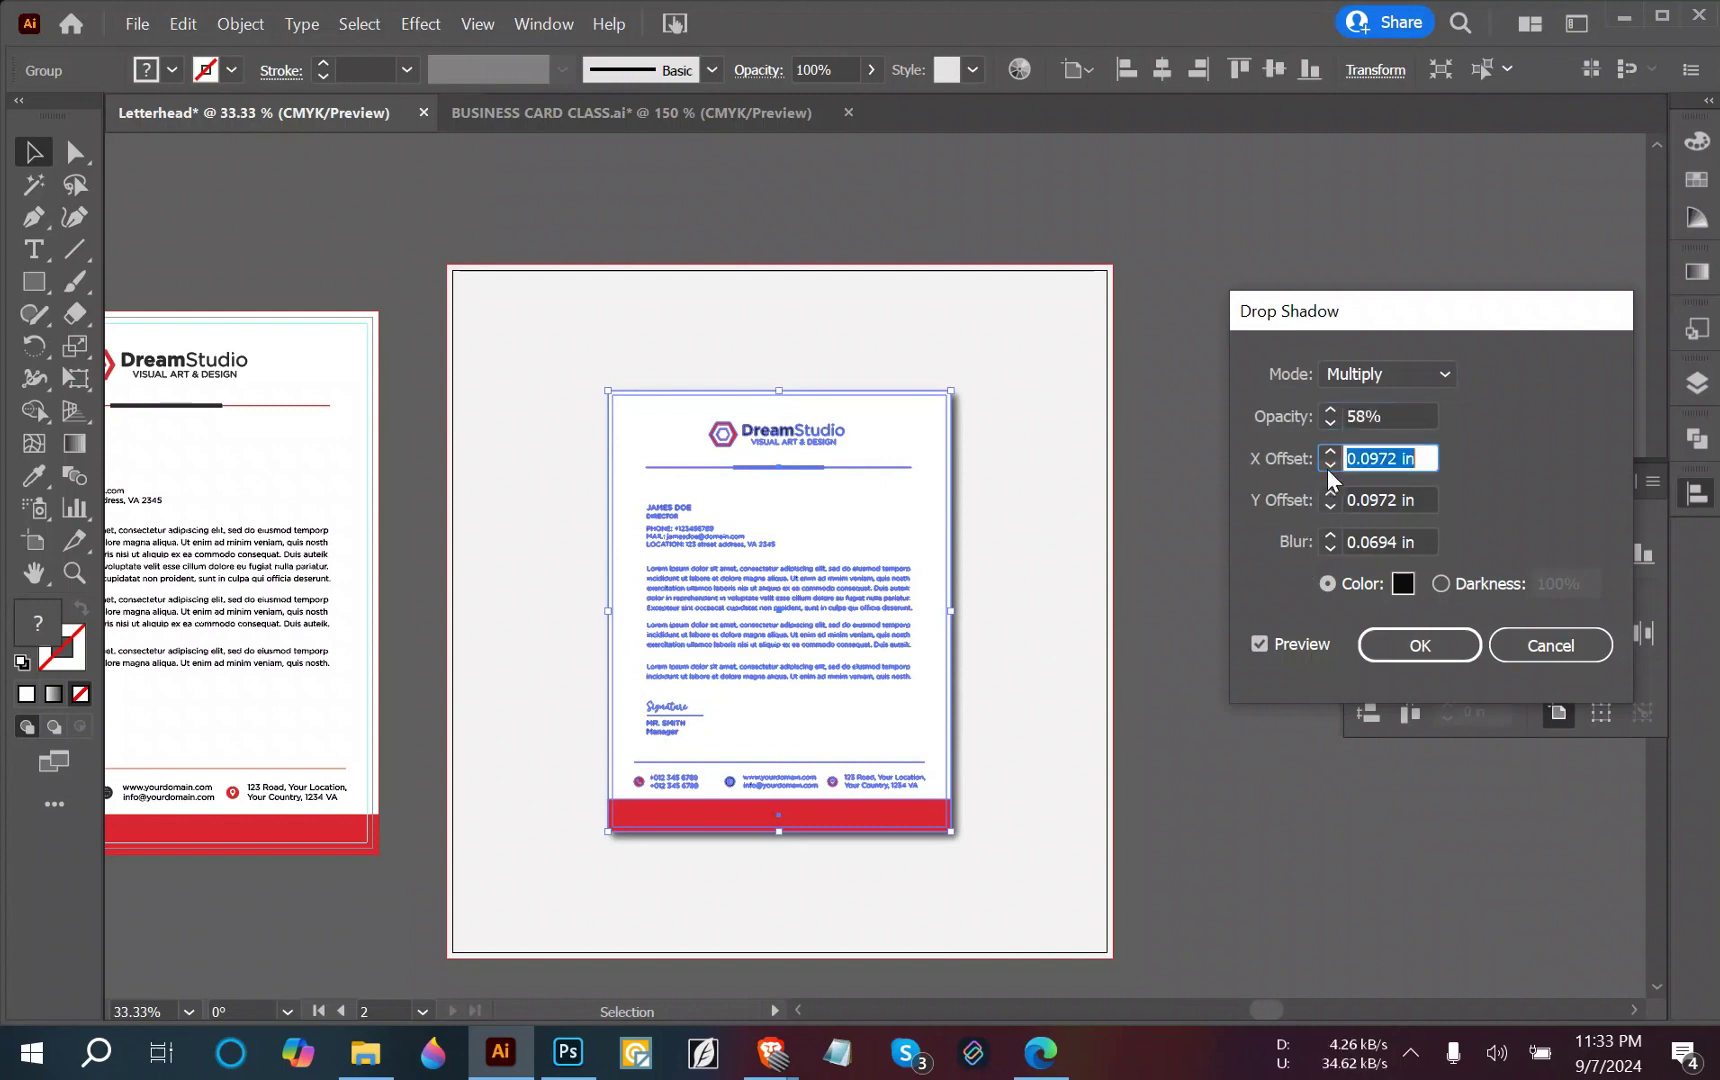
{"action": "left_click", "coordinate": [1328, 466]}
{"action": "left_click", "coordinate": [1328, 453]}
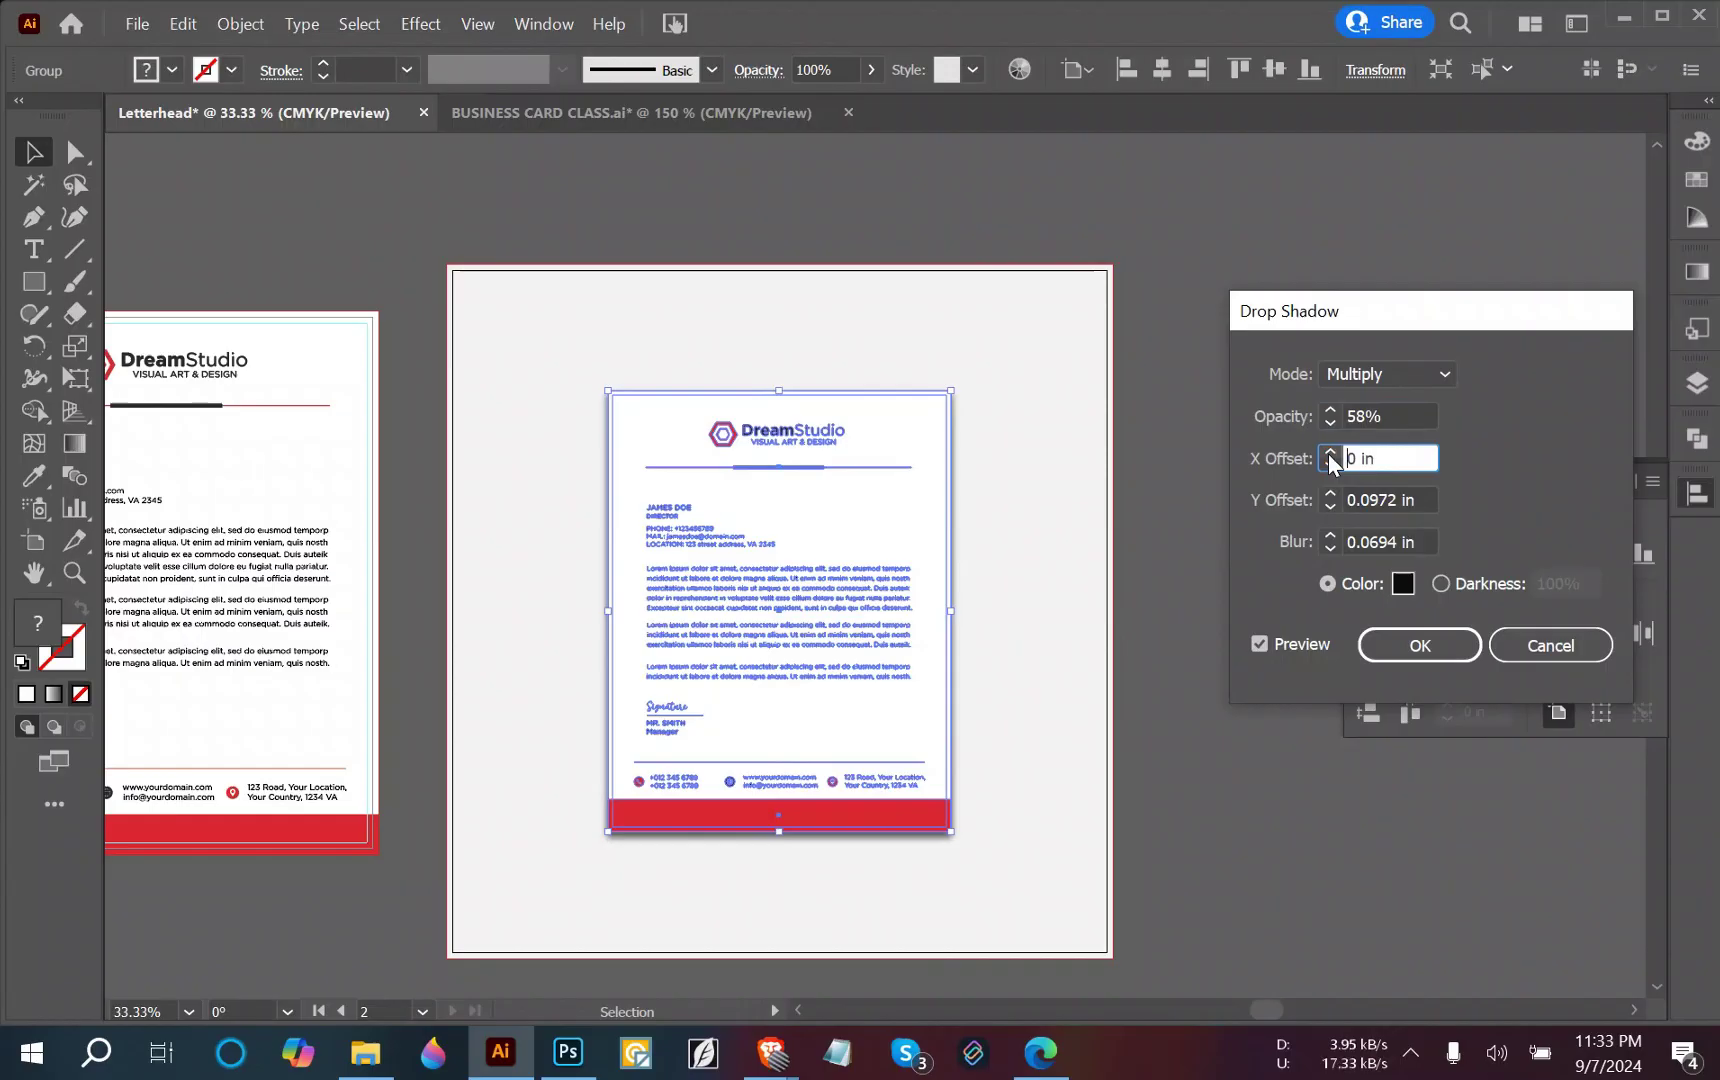
{"action": "left_click", "coordinate": [1328, 550]}
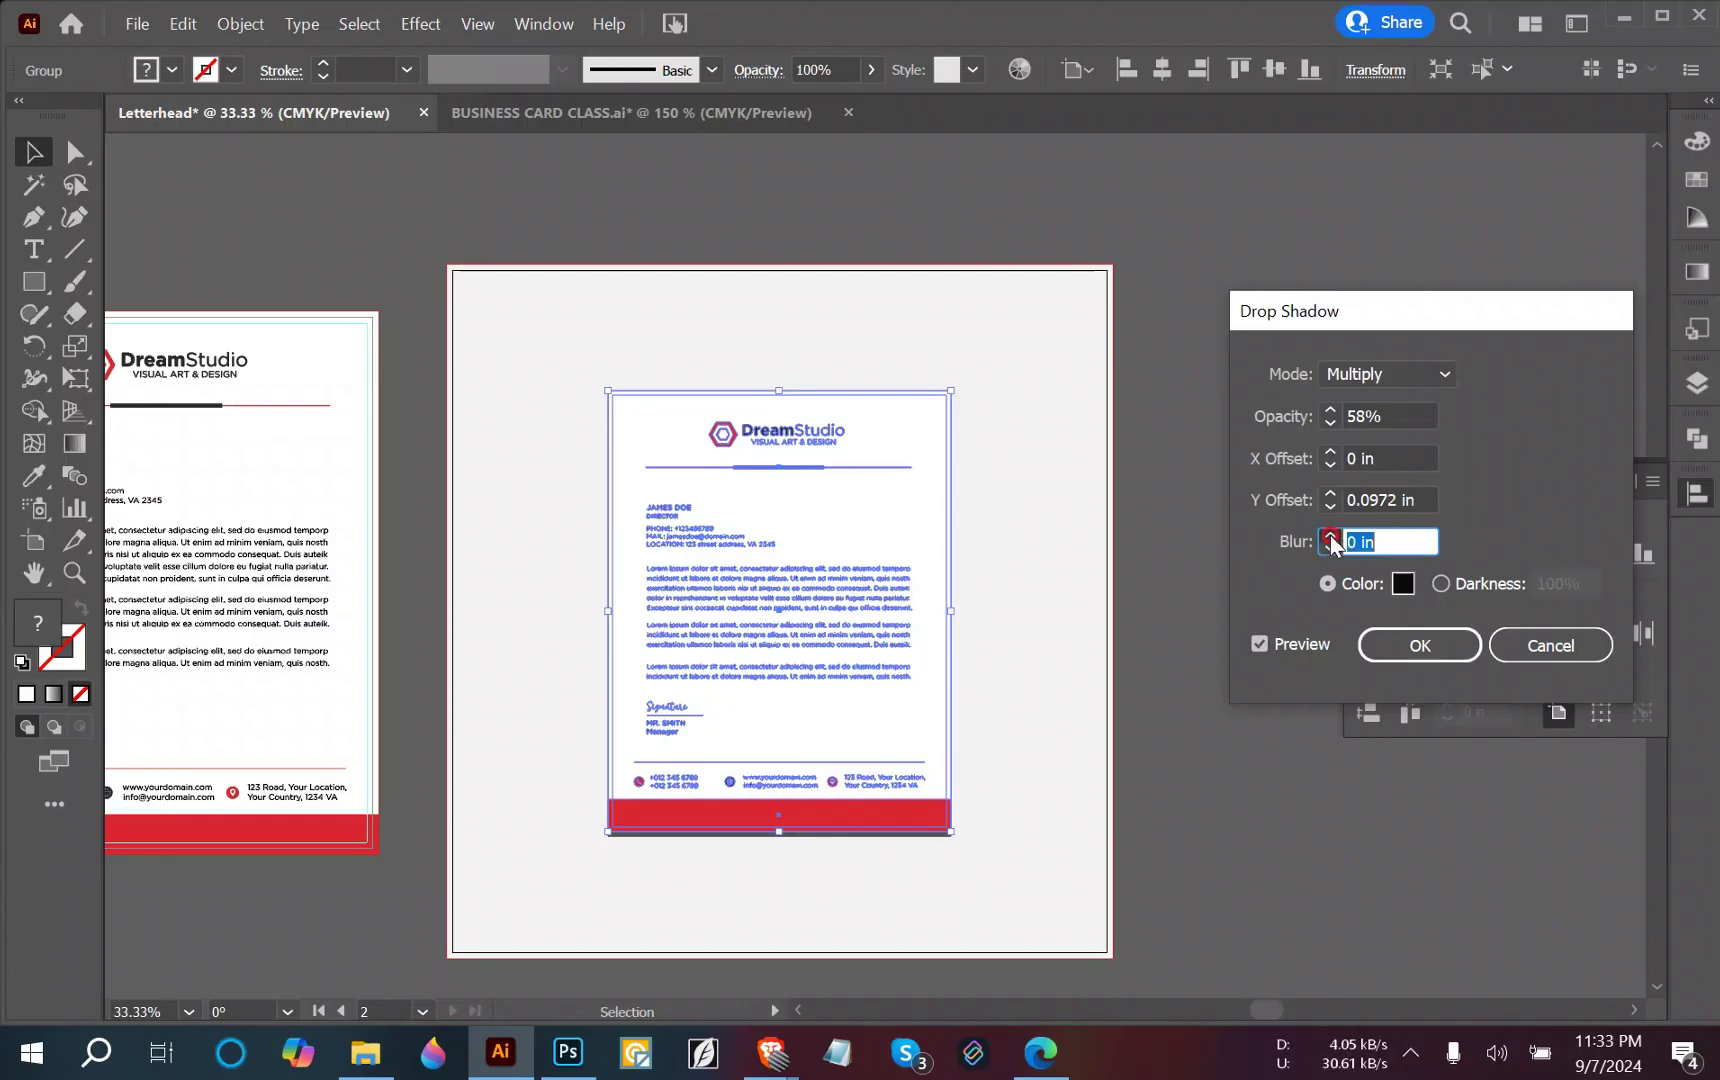
{"action": "left_click", "coordinate": [1330, 535]}
{"action": "left_click", "coordinate": [1330, 535]}
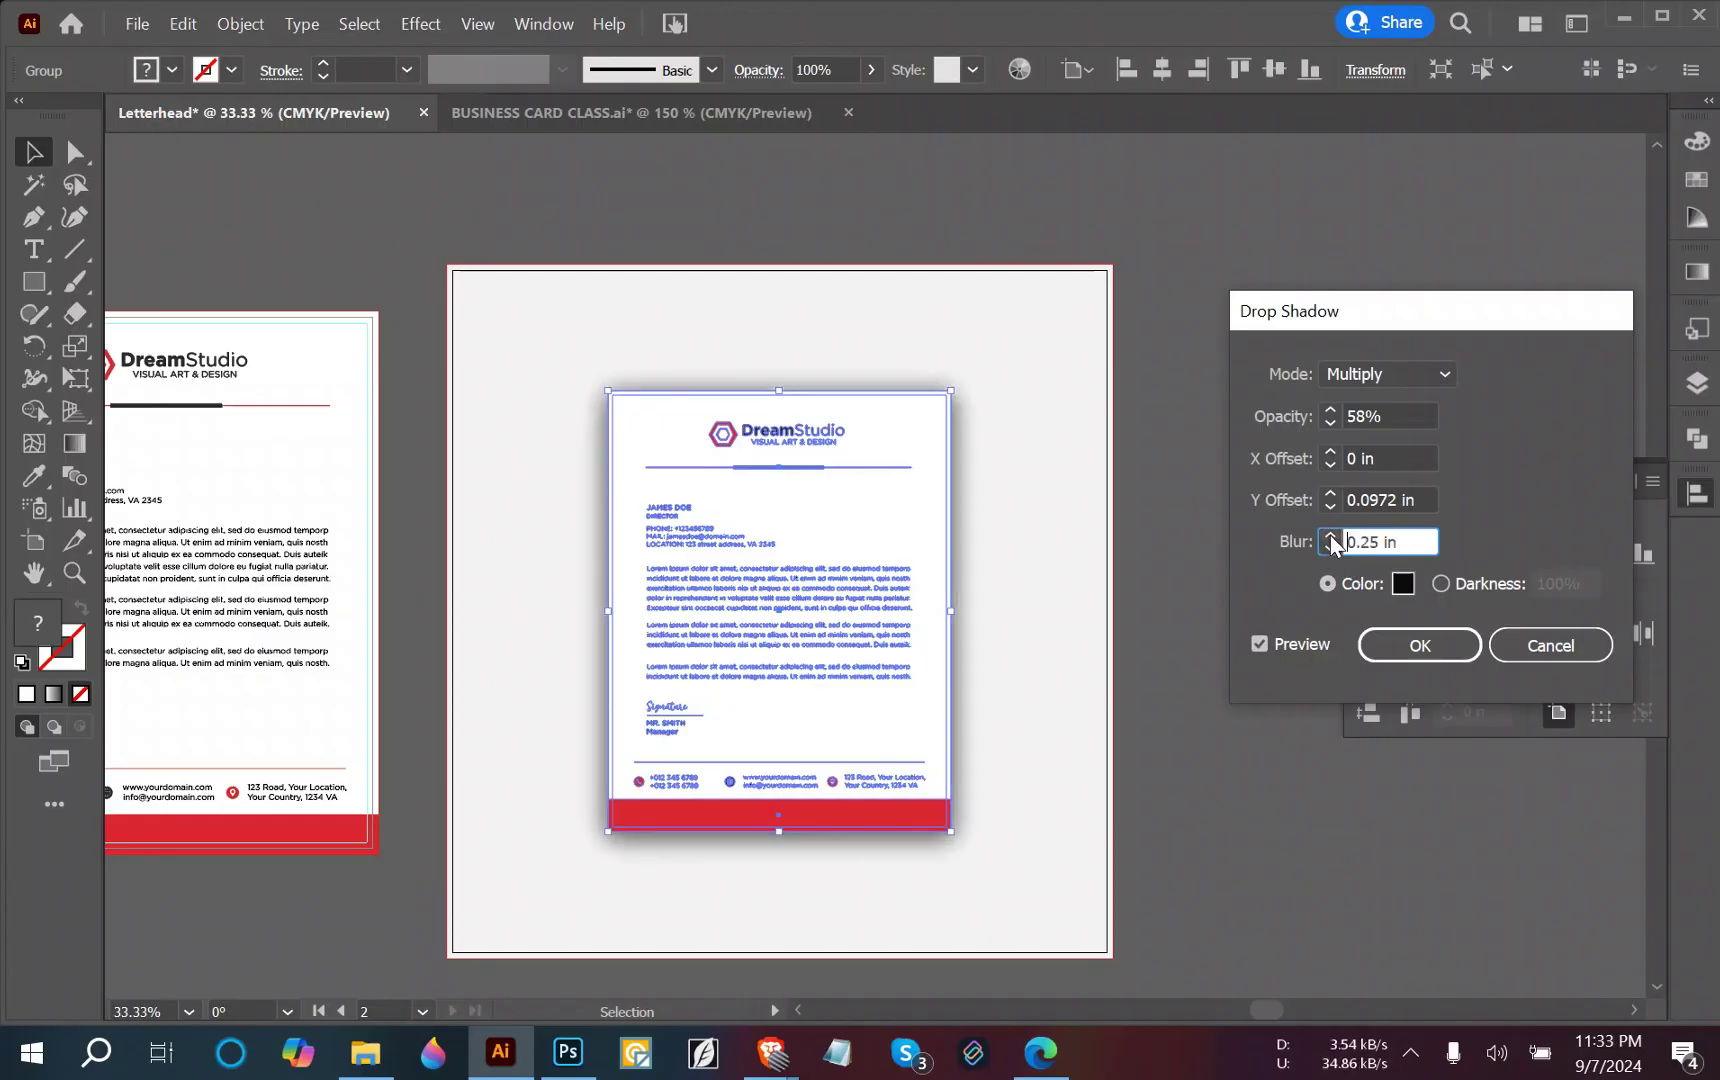
{"action": "left_click", "coordinate": [1330, 549]}
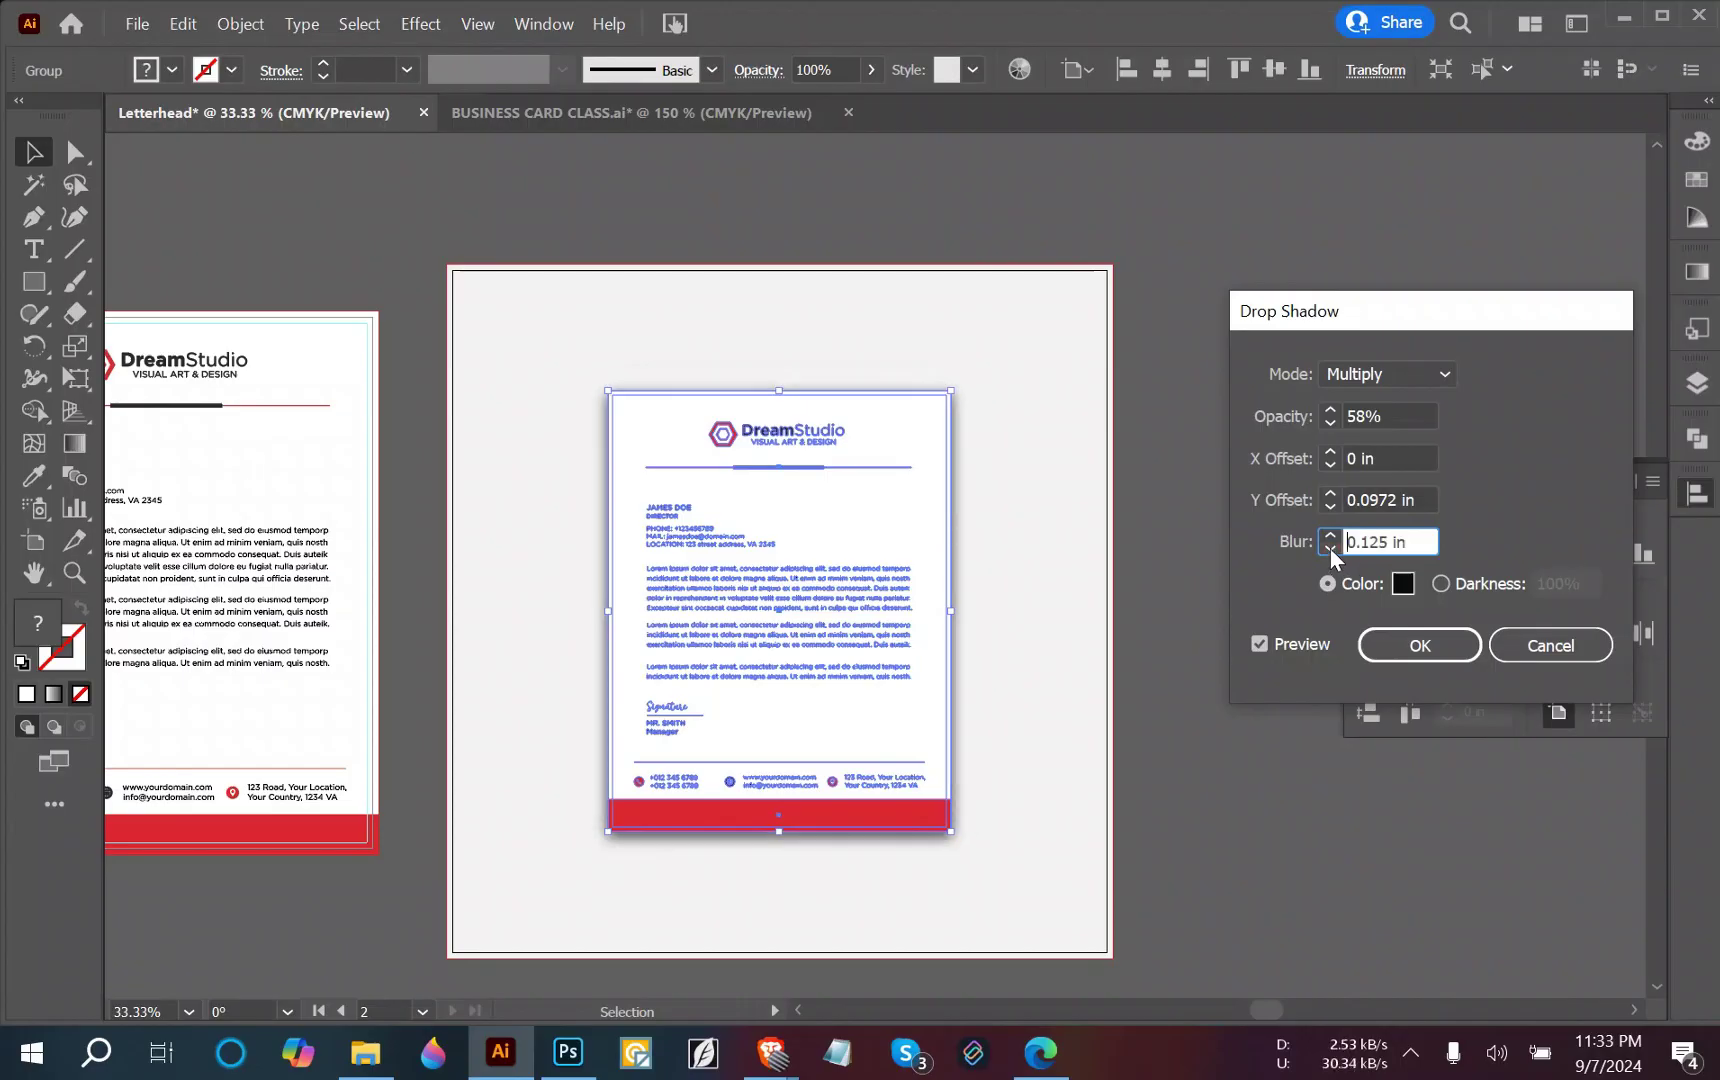
Lower the drop shadow's opacity to just under 48%, apply the effect and deselect the letterhead copy.
{"action": "left_click", "coordinate": [1327, 424]}
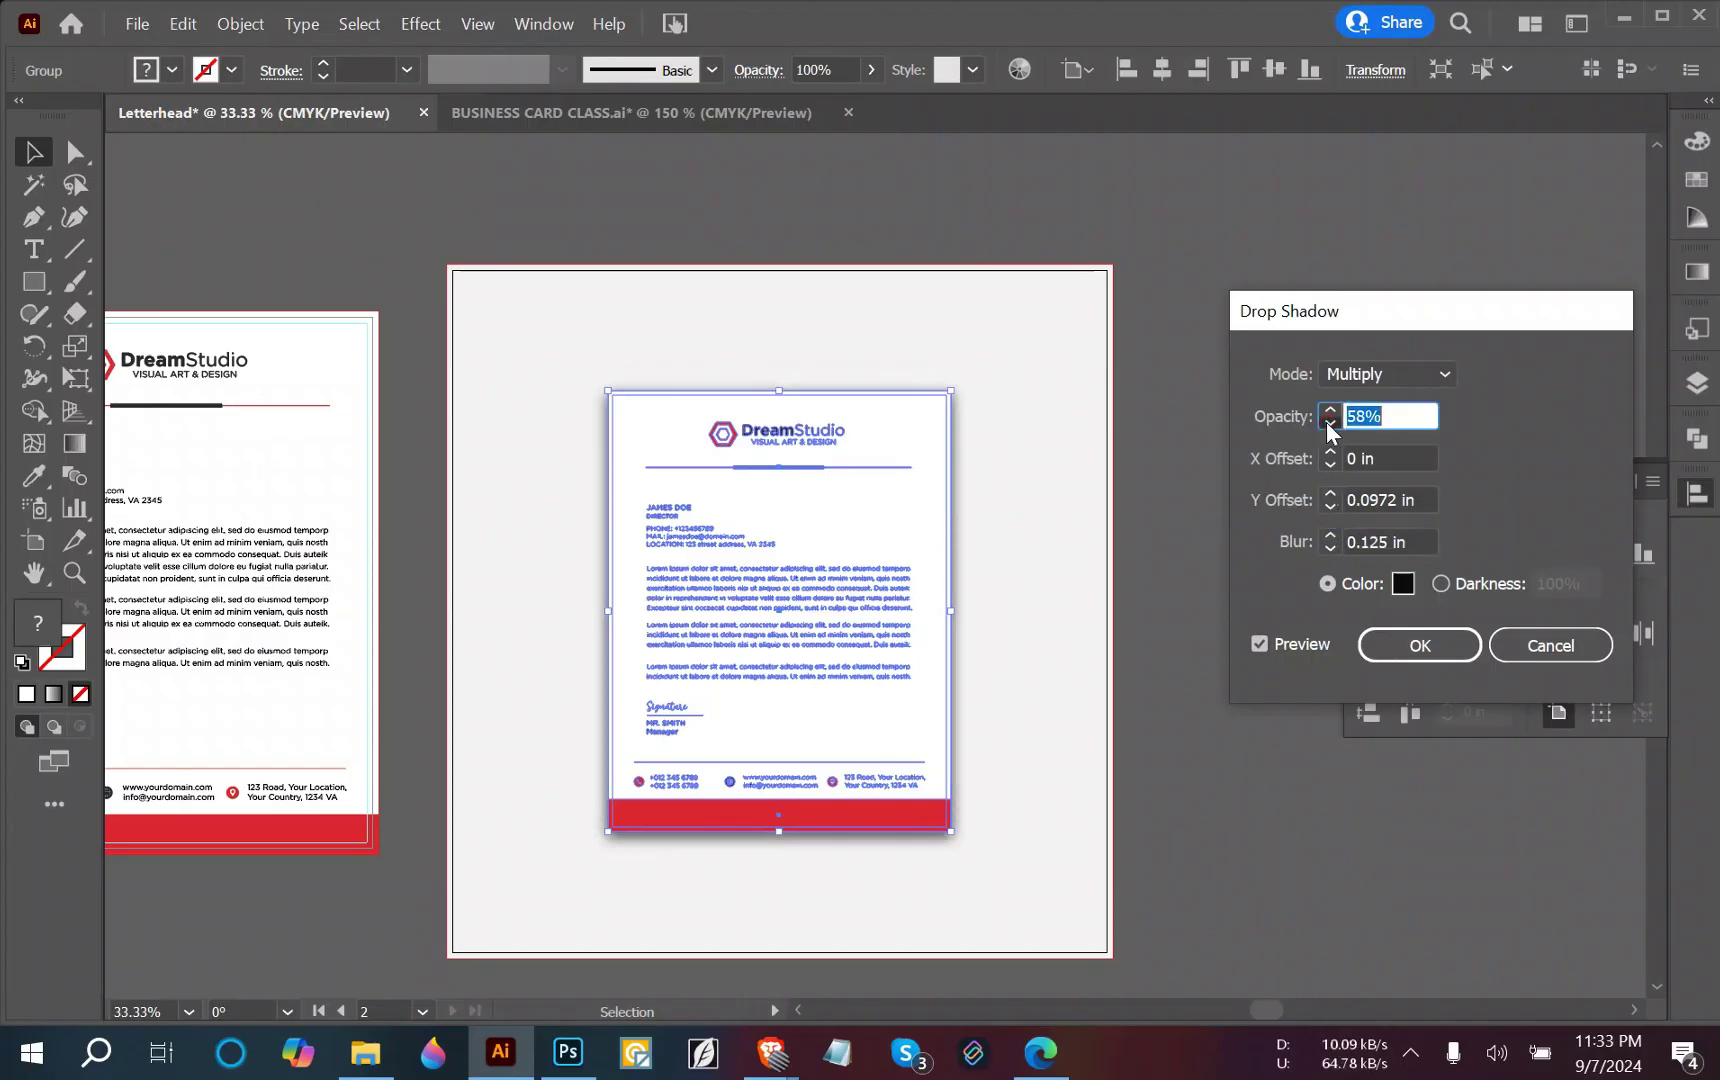
{"action": "left_click", "coordinate": [1328, 423]}
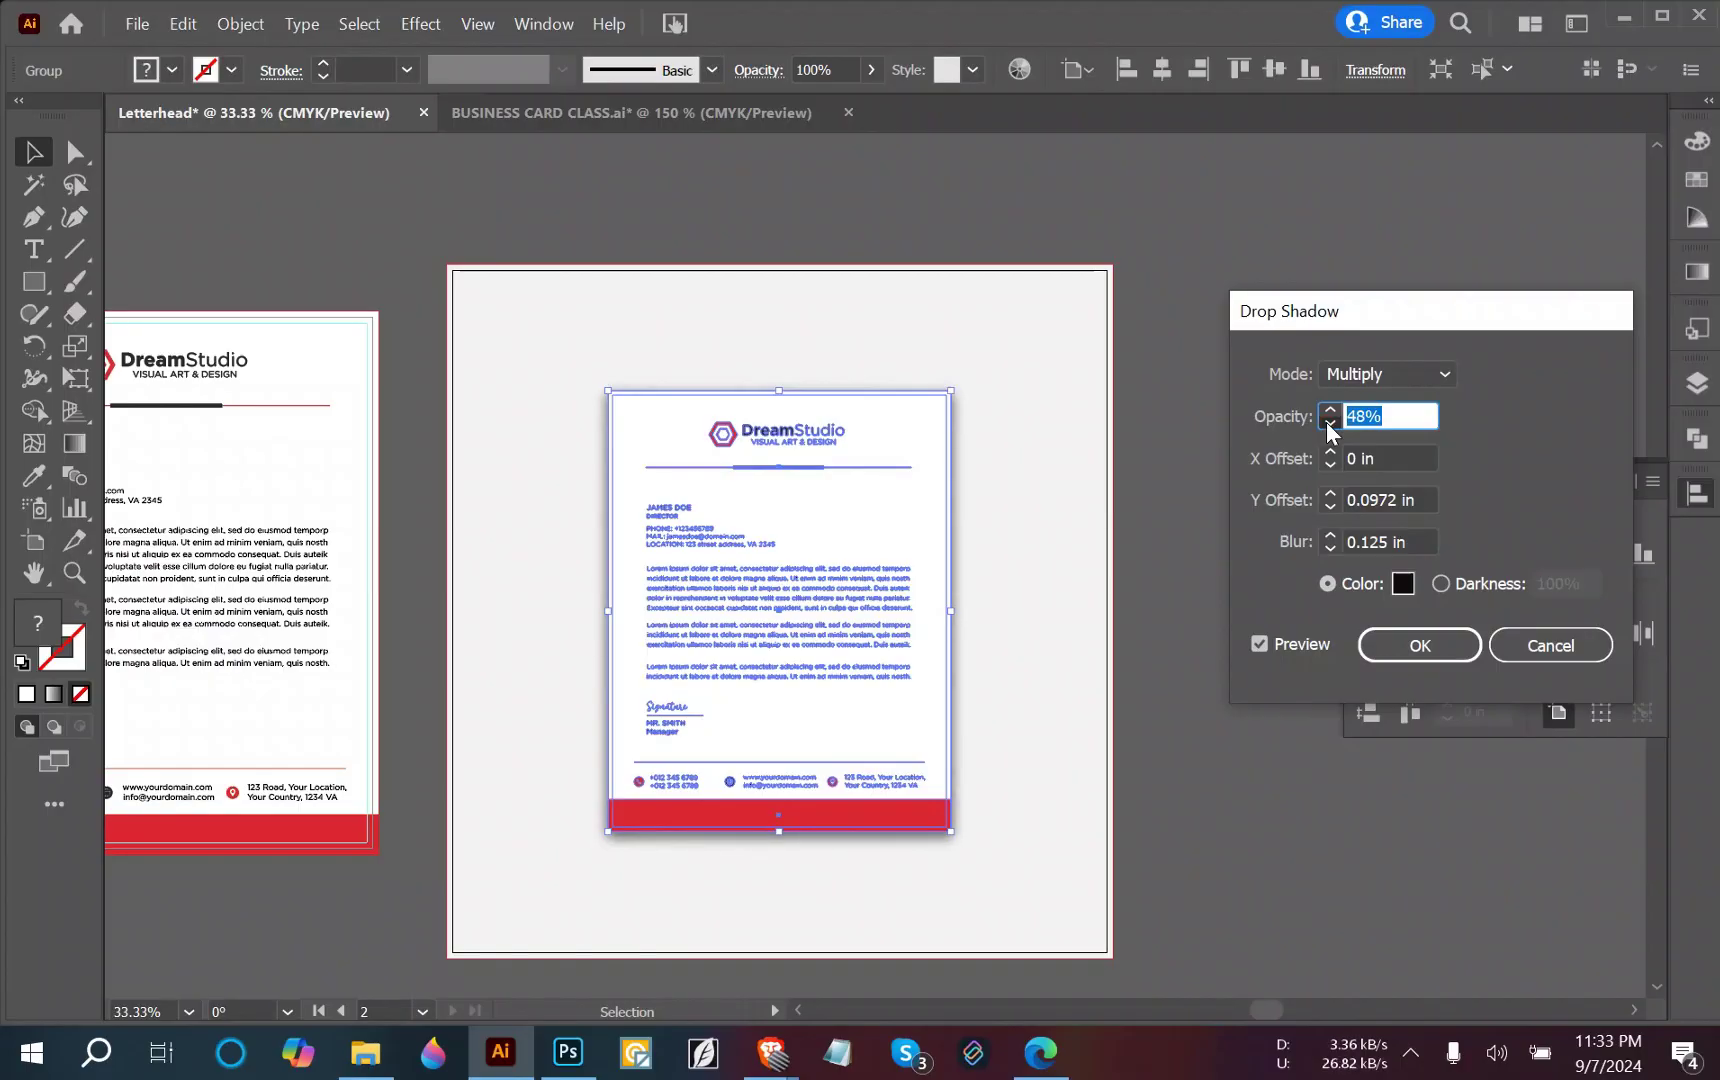
{"action": "left_click", "coordinate": [1328, 423]}
{"action": "left_click", "coordinate": [1328, 423]}
{"action": "left_click", "coordinate": [1415, 645]}
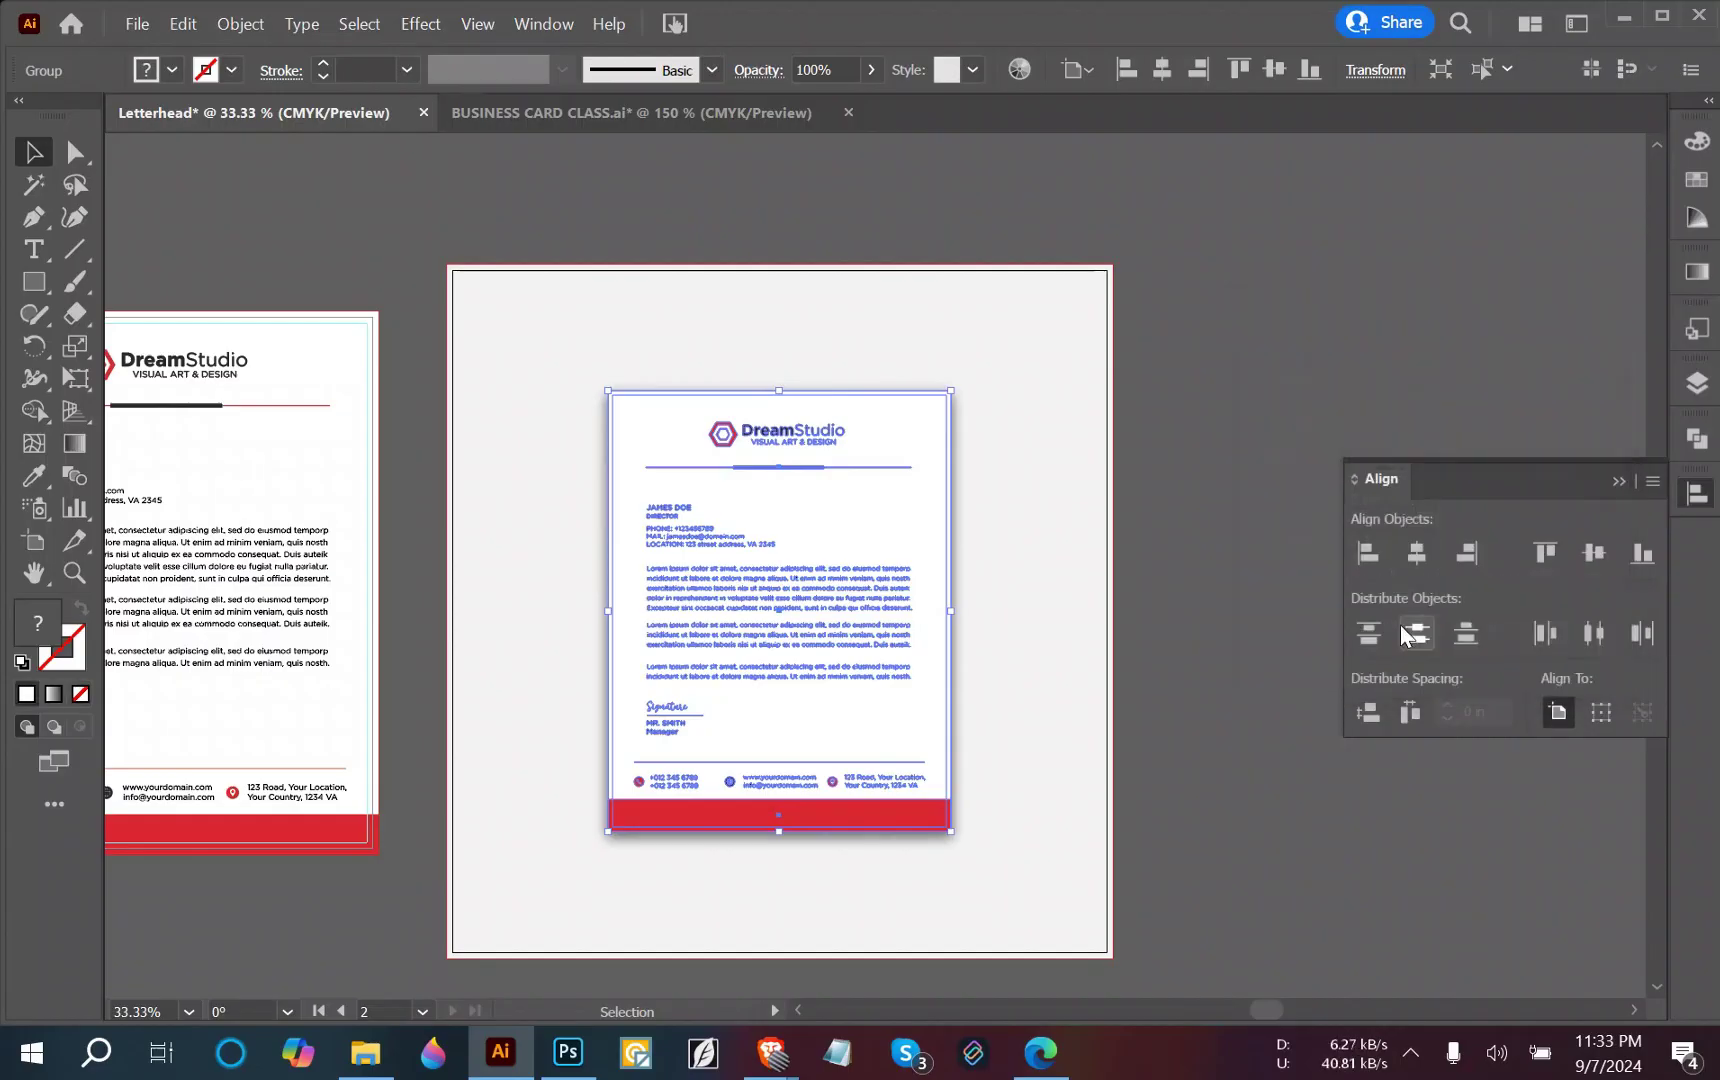
{"action": "left_click", "coordinate": [1273, 490]}
Examine the shadowed letterhead copy up close and beside the original artboard.
{"action": "scroll", "coordinate": [1274, 644], "scroll_direction": "down", "scroll_amount": 1}
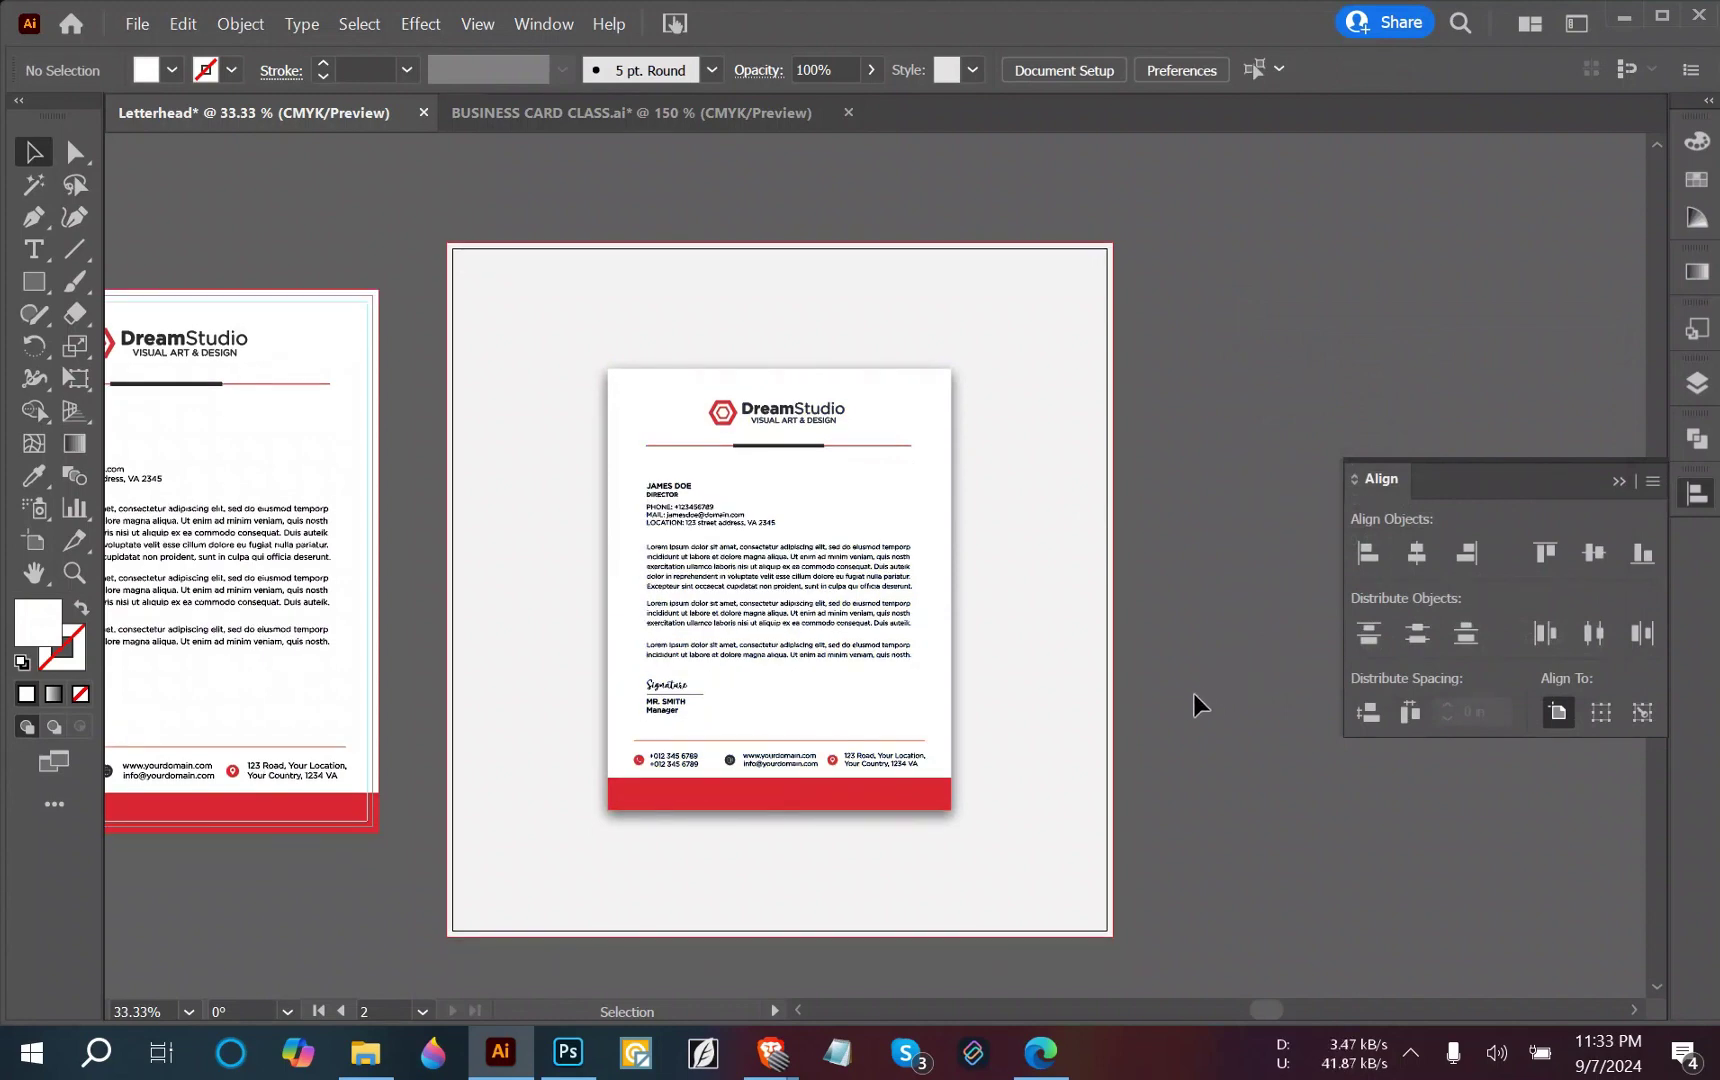
{"action": "scroll", "coordinate": [1193, 693], "scroll_direction": "up", "scroll_amount": 1}
{"action": "scroll", "coordinate": [1175, 692], "scroll_direction": "left", "scroll_amount": 5}
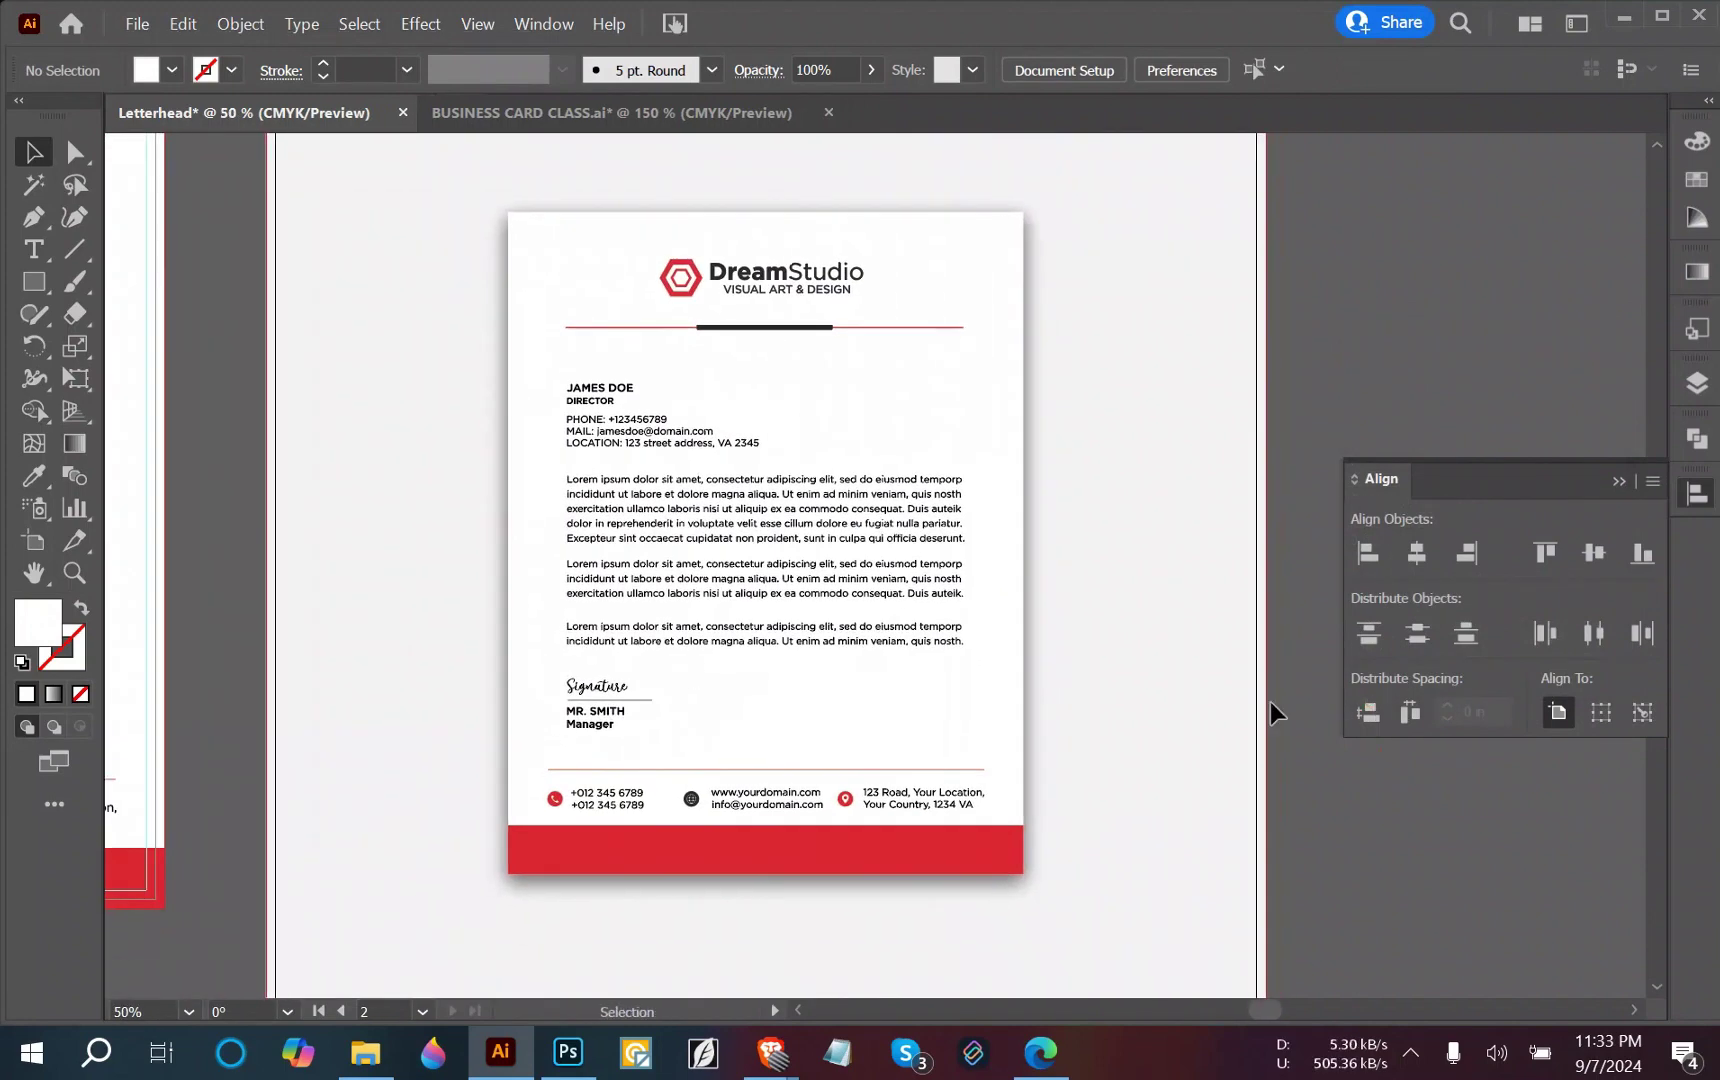
{"action": "scroll", "coordinate": [1334, 714], "scroll_direction": "down", "scroll_amount": 1}
{"action": "scroll", "coordinate": [1334, 714], "scroll_direction": "up", "scroll_amount": 1}
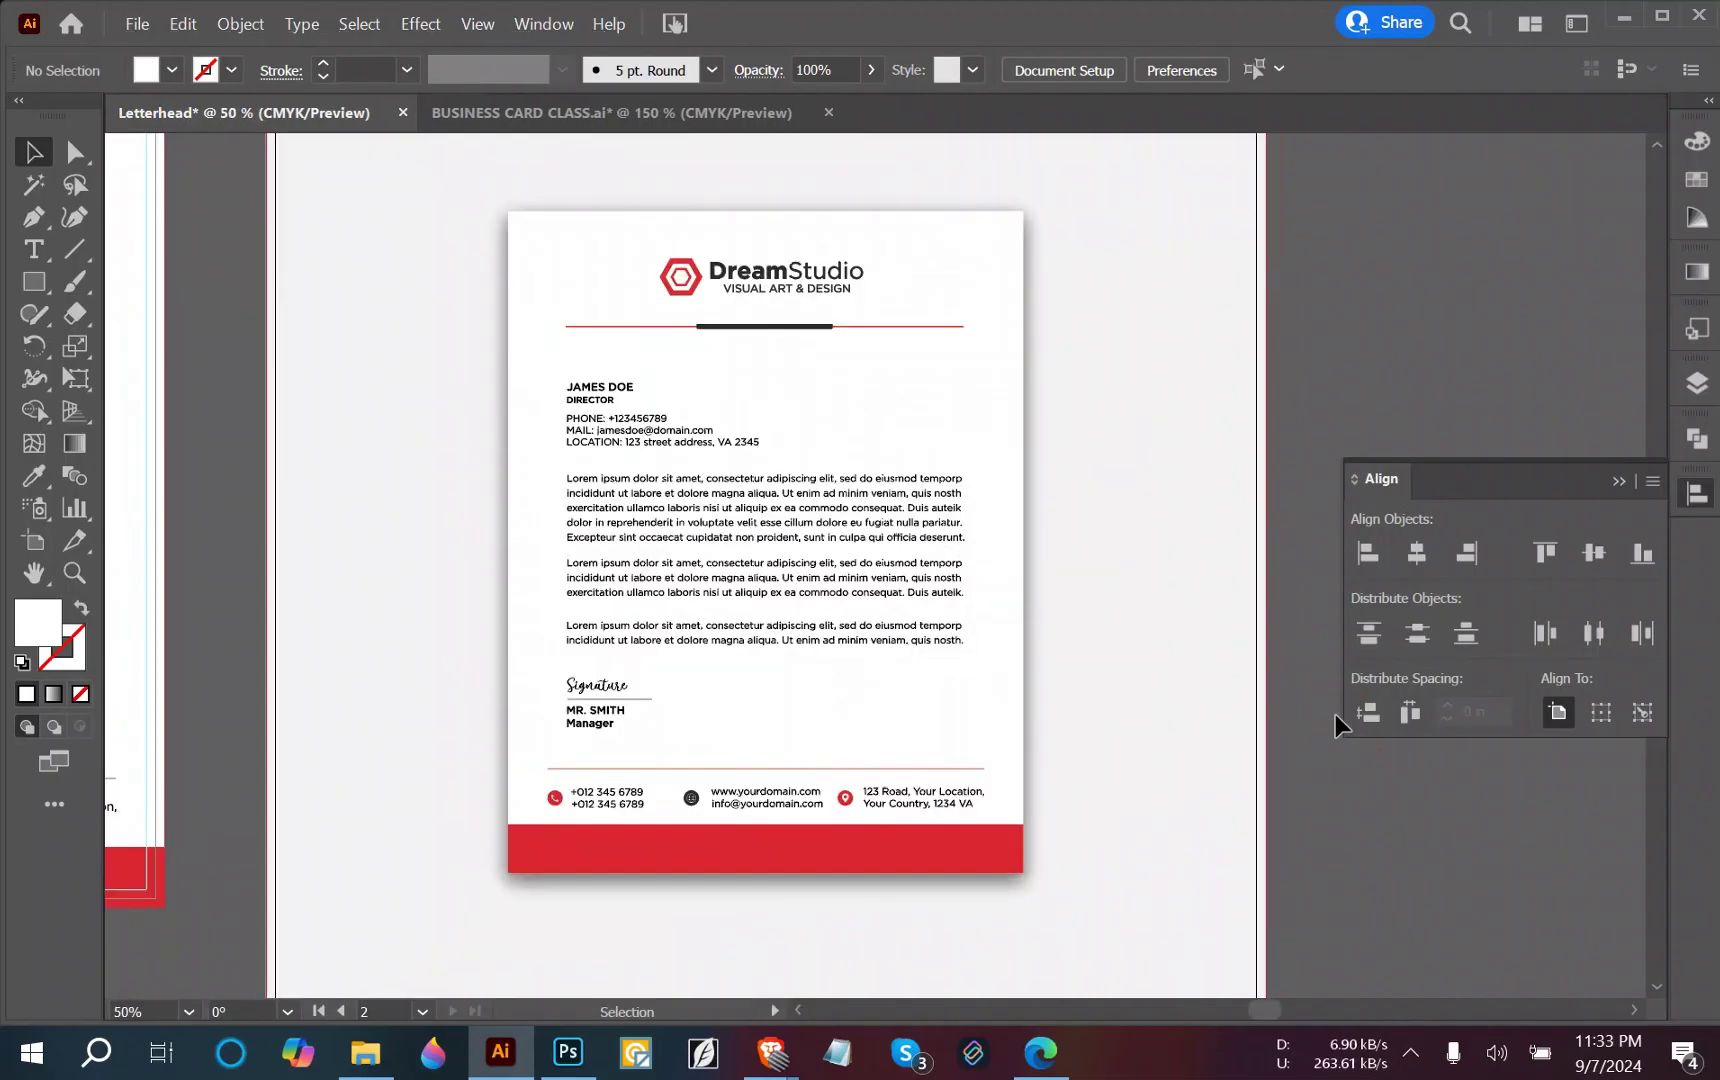
{"action": "scroll", "coordinate": [1334, 714], "scroll_direction": "left", "scroll_amount": 2}
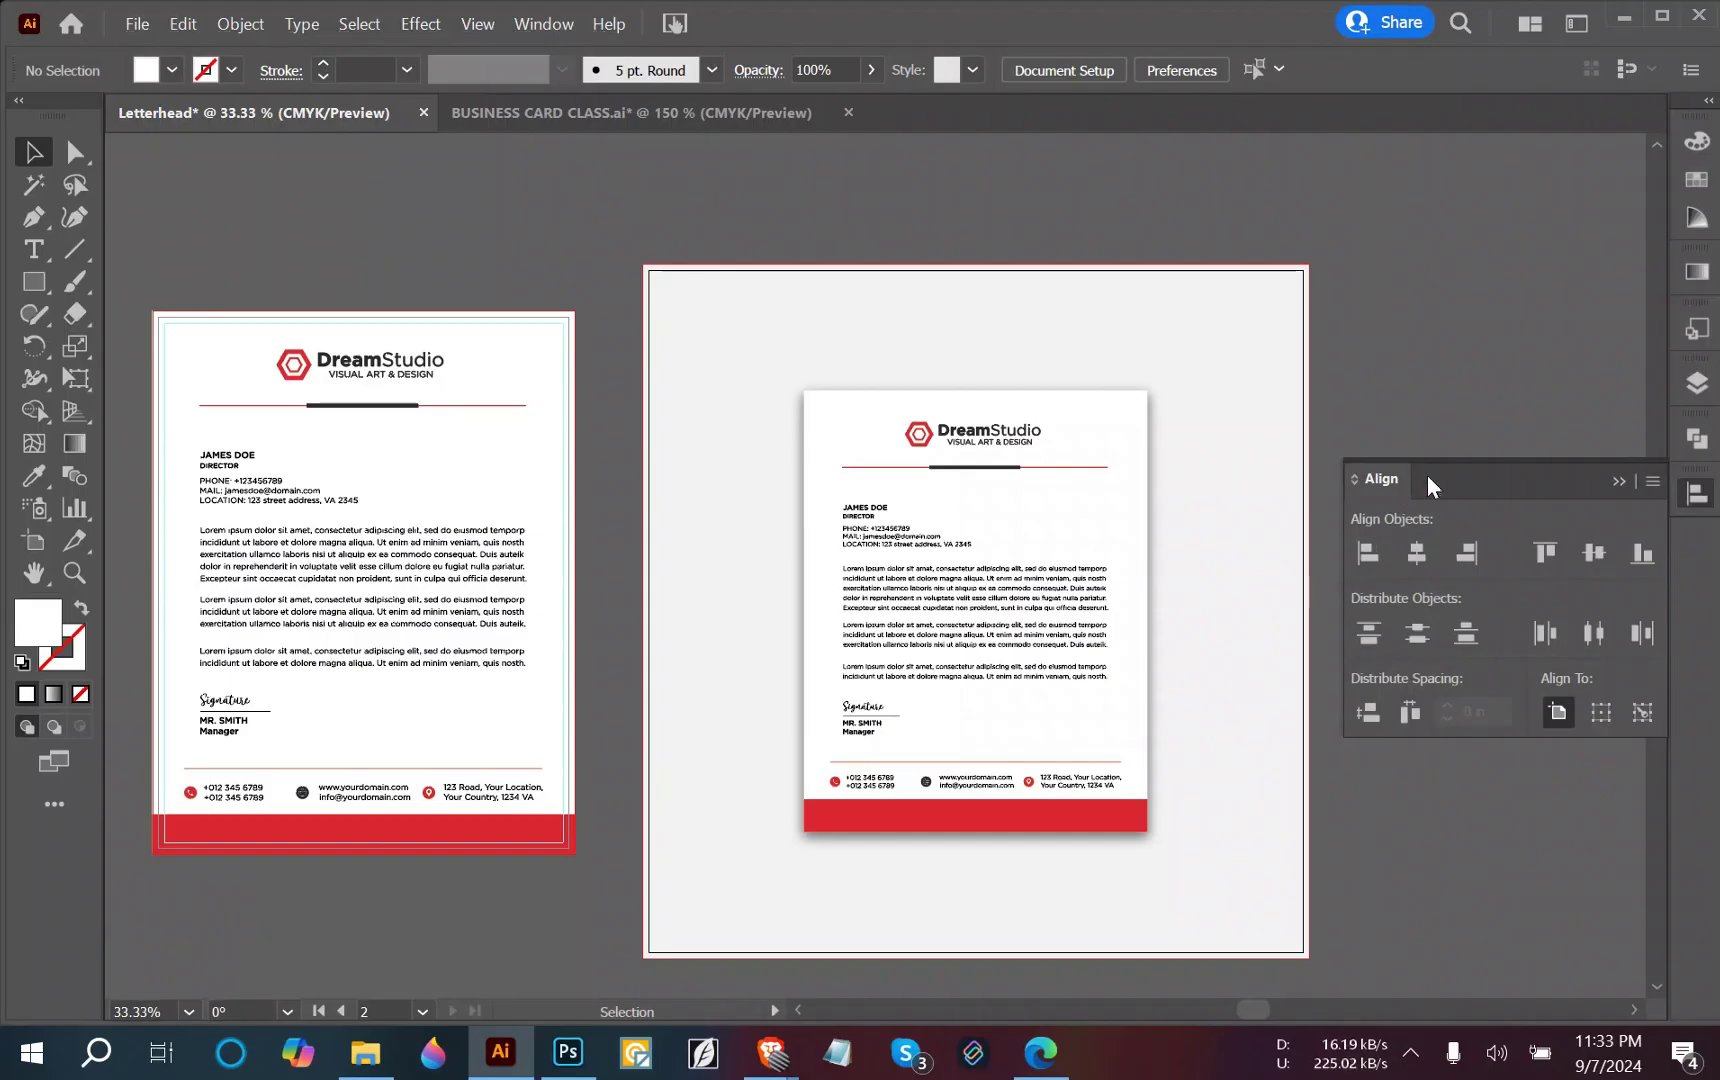
Start saving the document under the file name Letterhead CLASS and copy that name for reuse.
{"action": "left_click_drag", "start_coordinate": [1430, 410], "coordinate": [1317, 377]}
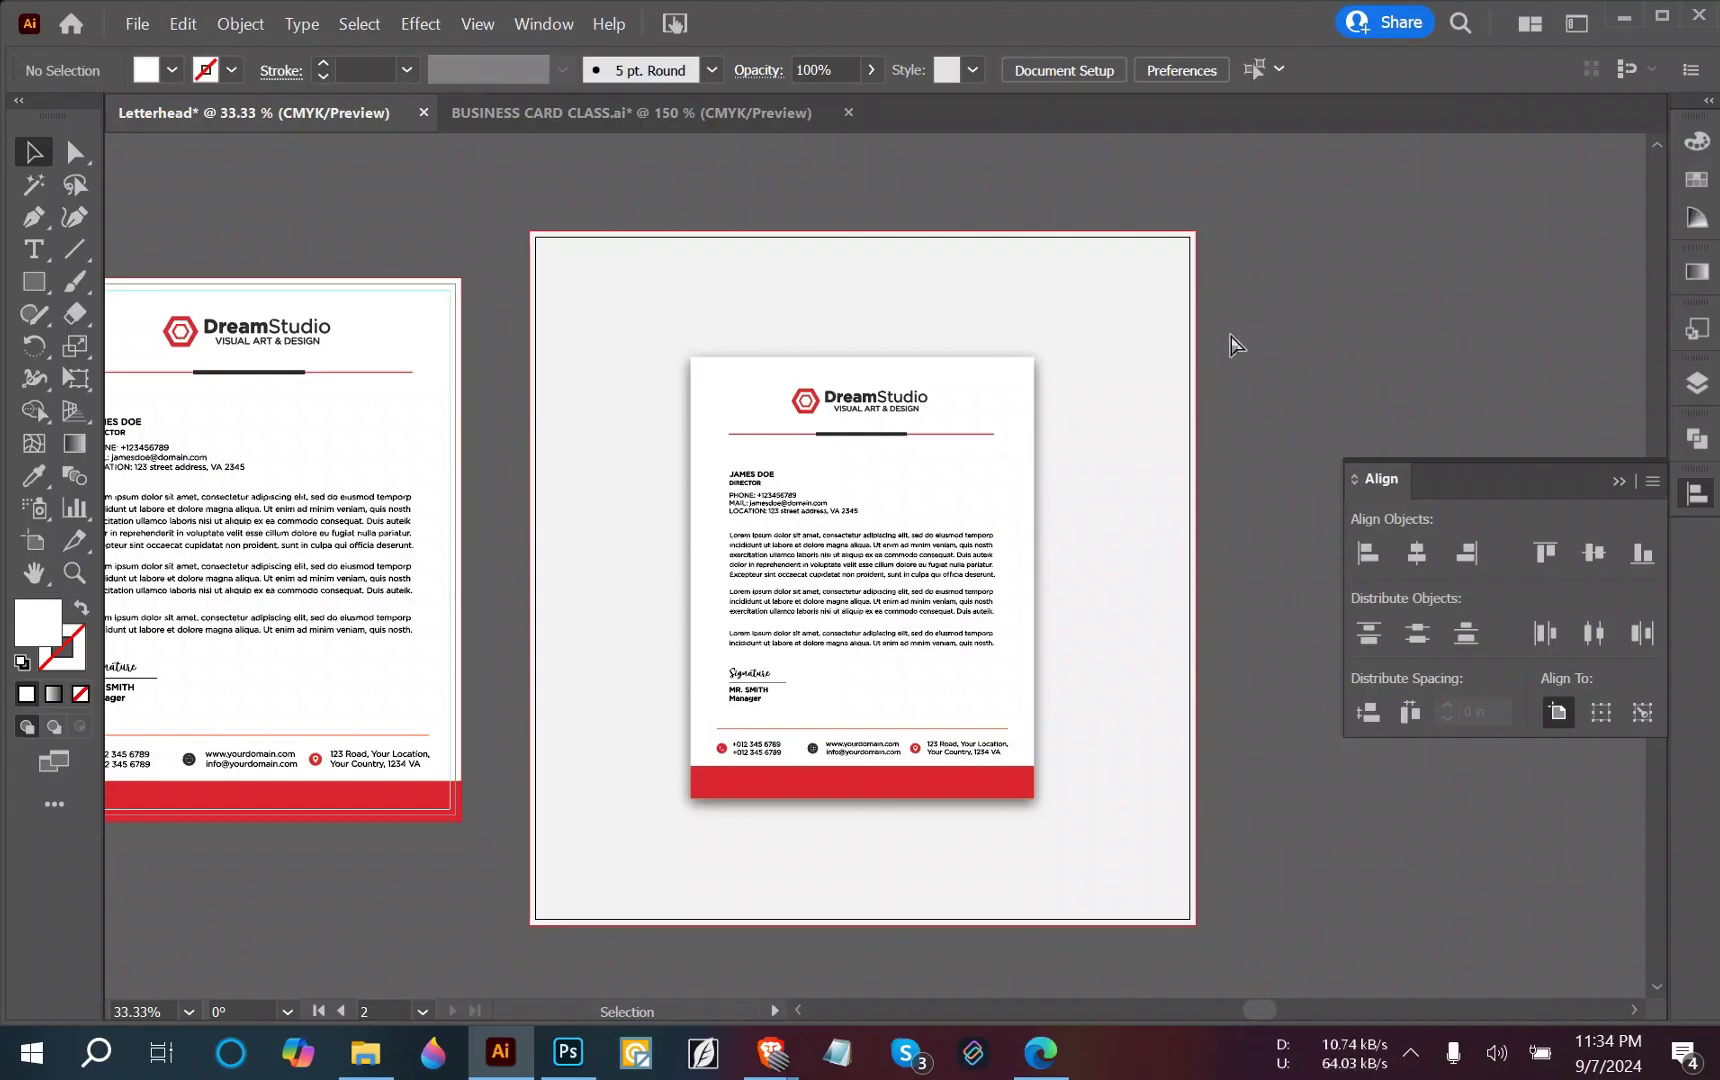
{"action": "key", "text": "ctrl+s"}
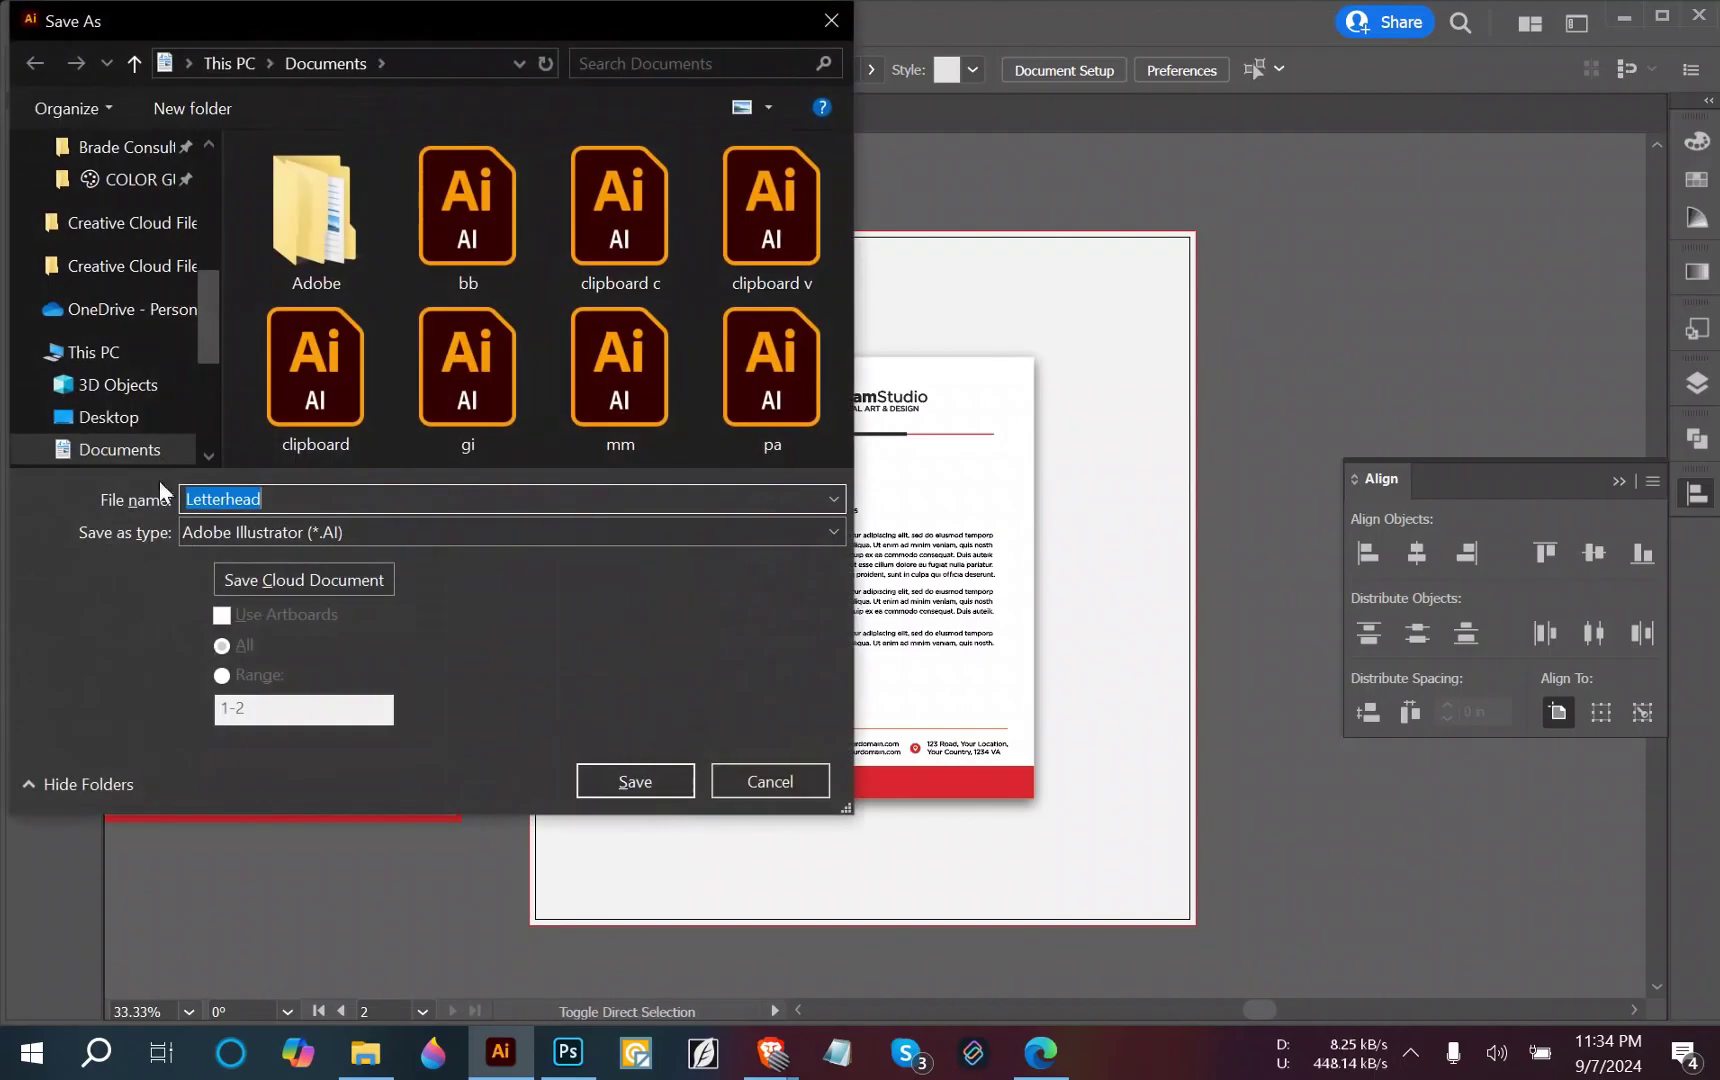
{"action": "left_click", "coordinate": [366, 502]}
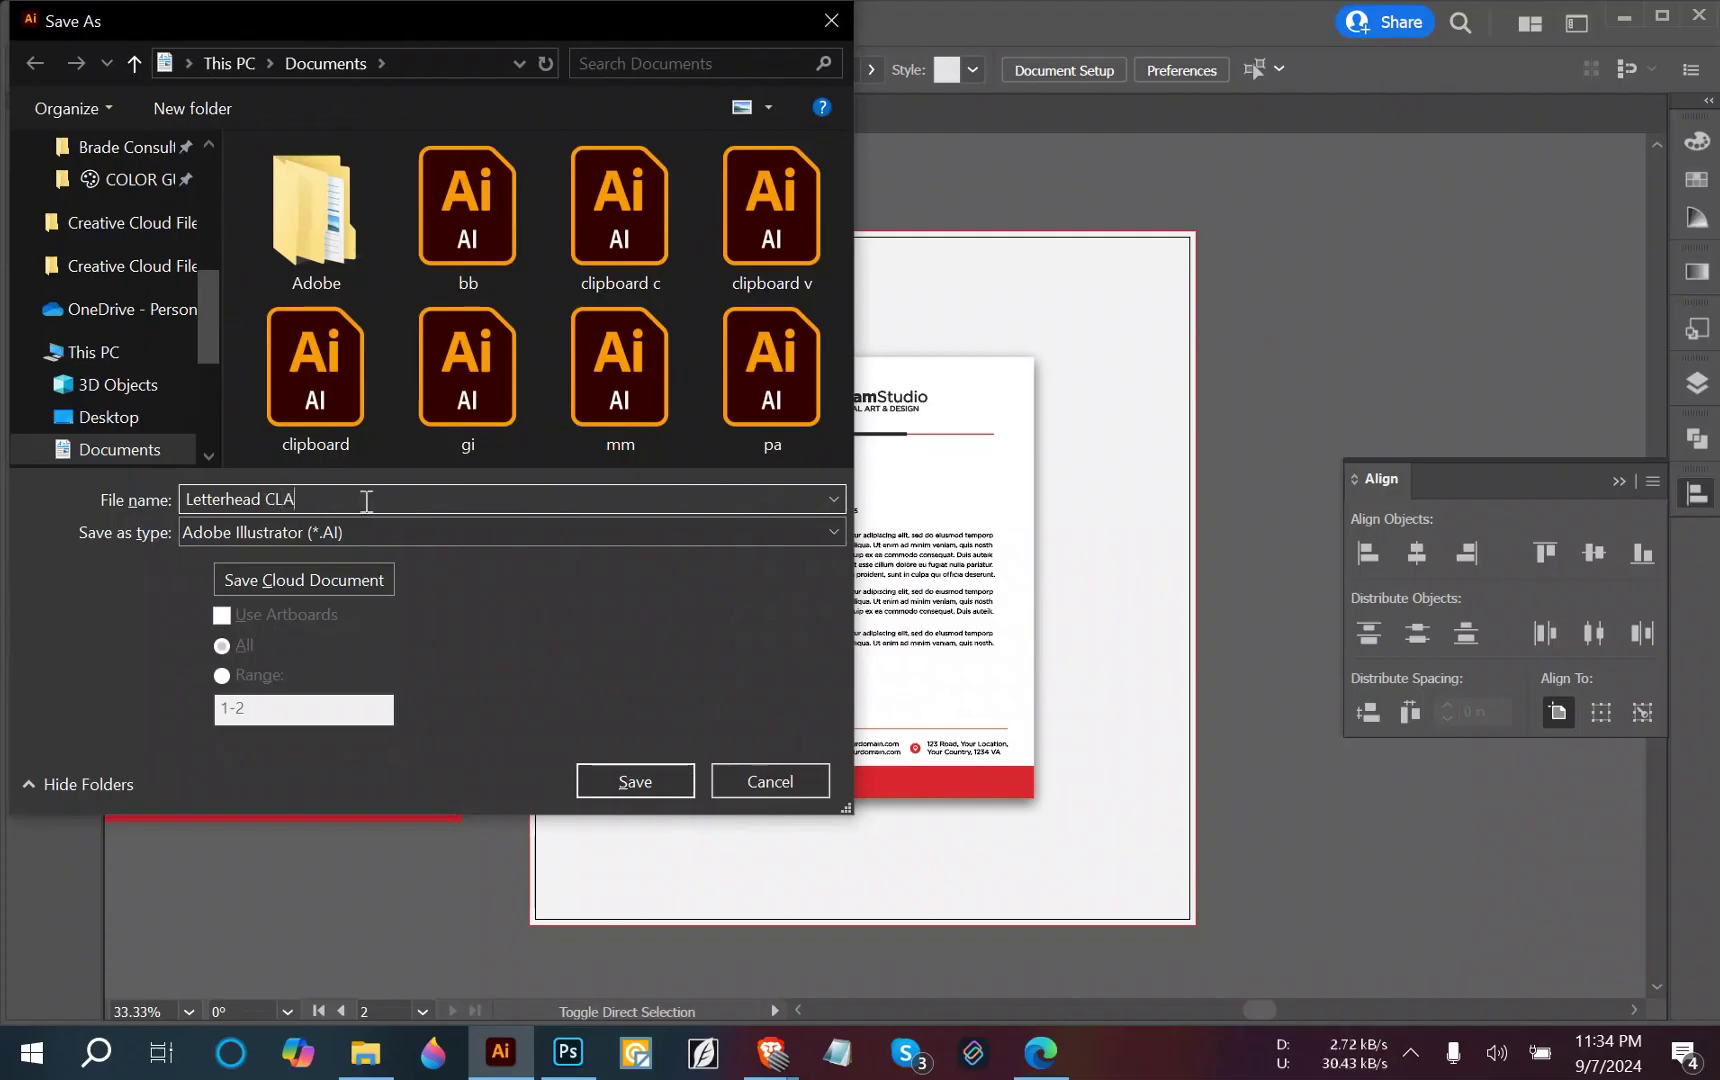
{"action": "type", "text": "CLASS"}
{"action": "key", "text": "ctrl+a"}
{"action": "key", "text": "ctrl+c"}
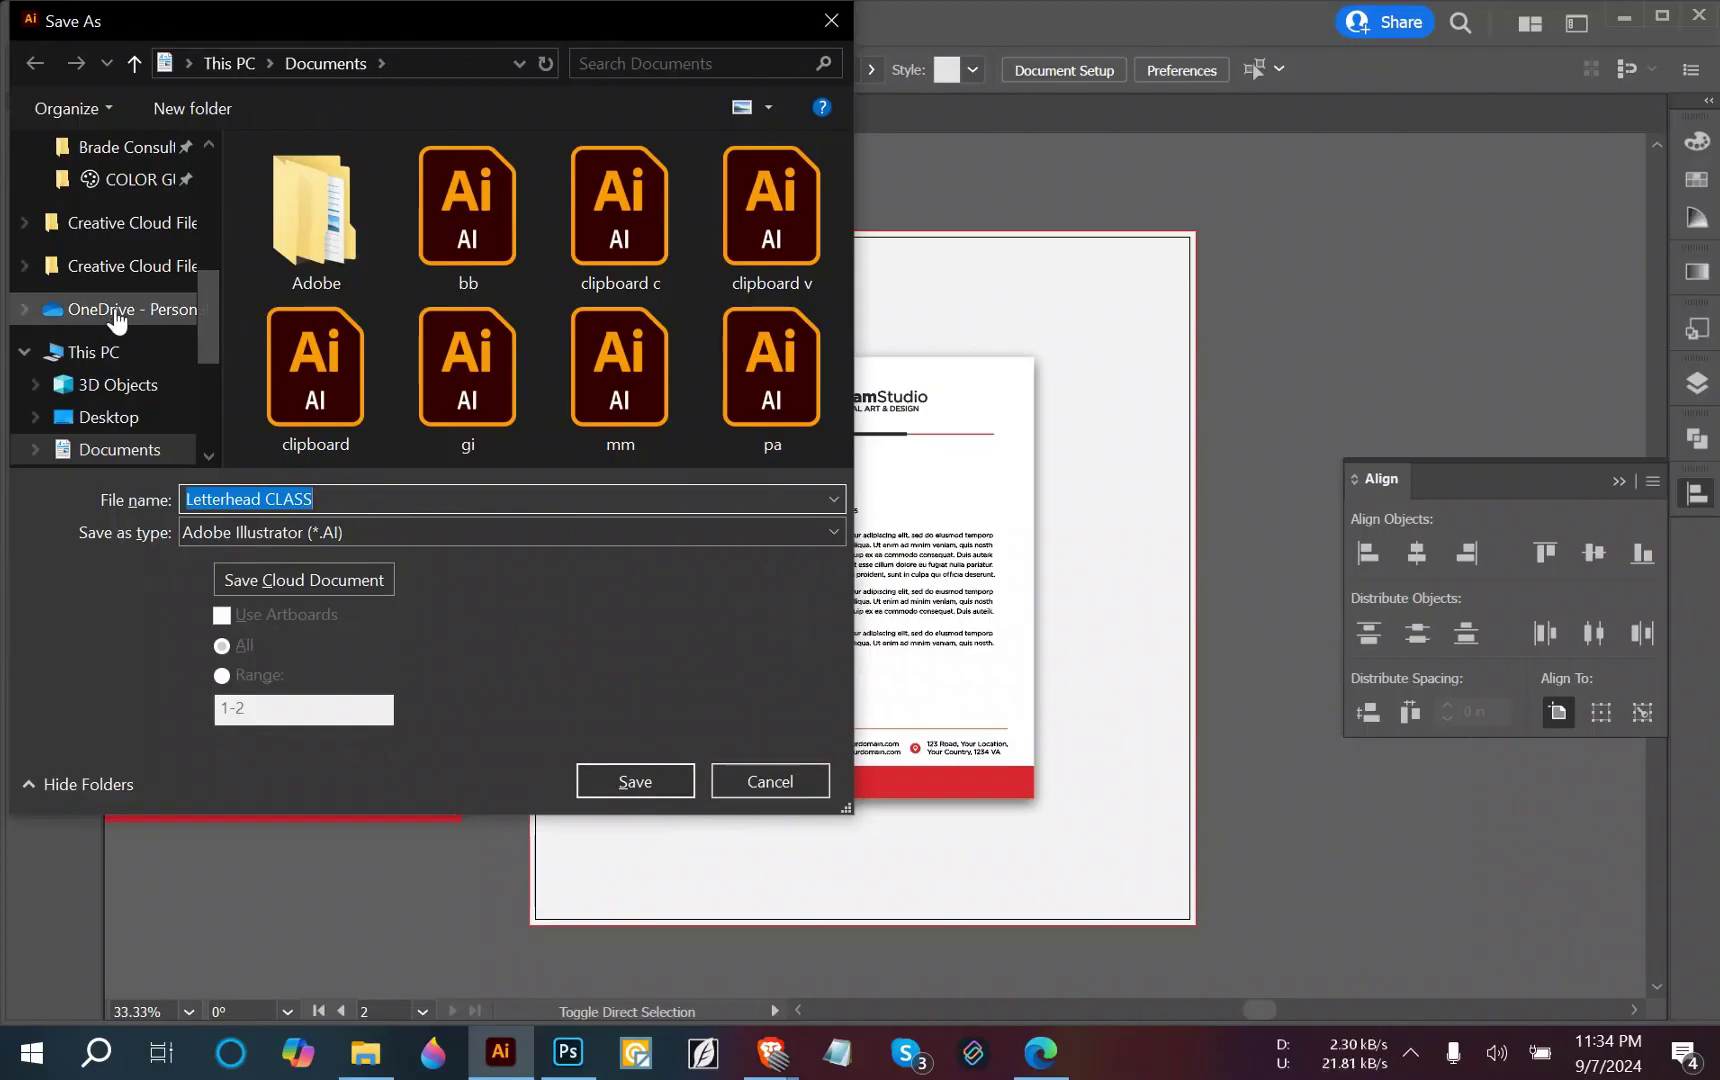
Create a Letterhead CLASS folder on the Desktop and save the document in it as an Illustrator 2020 compatible AI file.
{"action": "left_click", "coordinate": [137, 430]}
{"action": "right_click", "coordinate": [524, 380]}
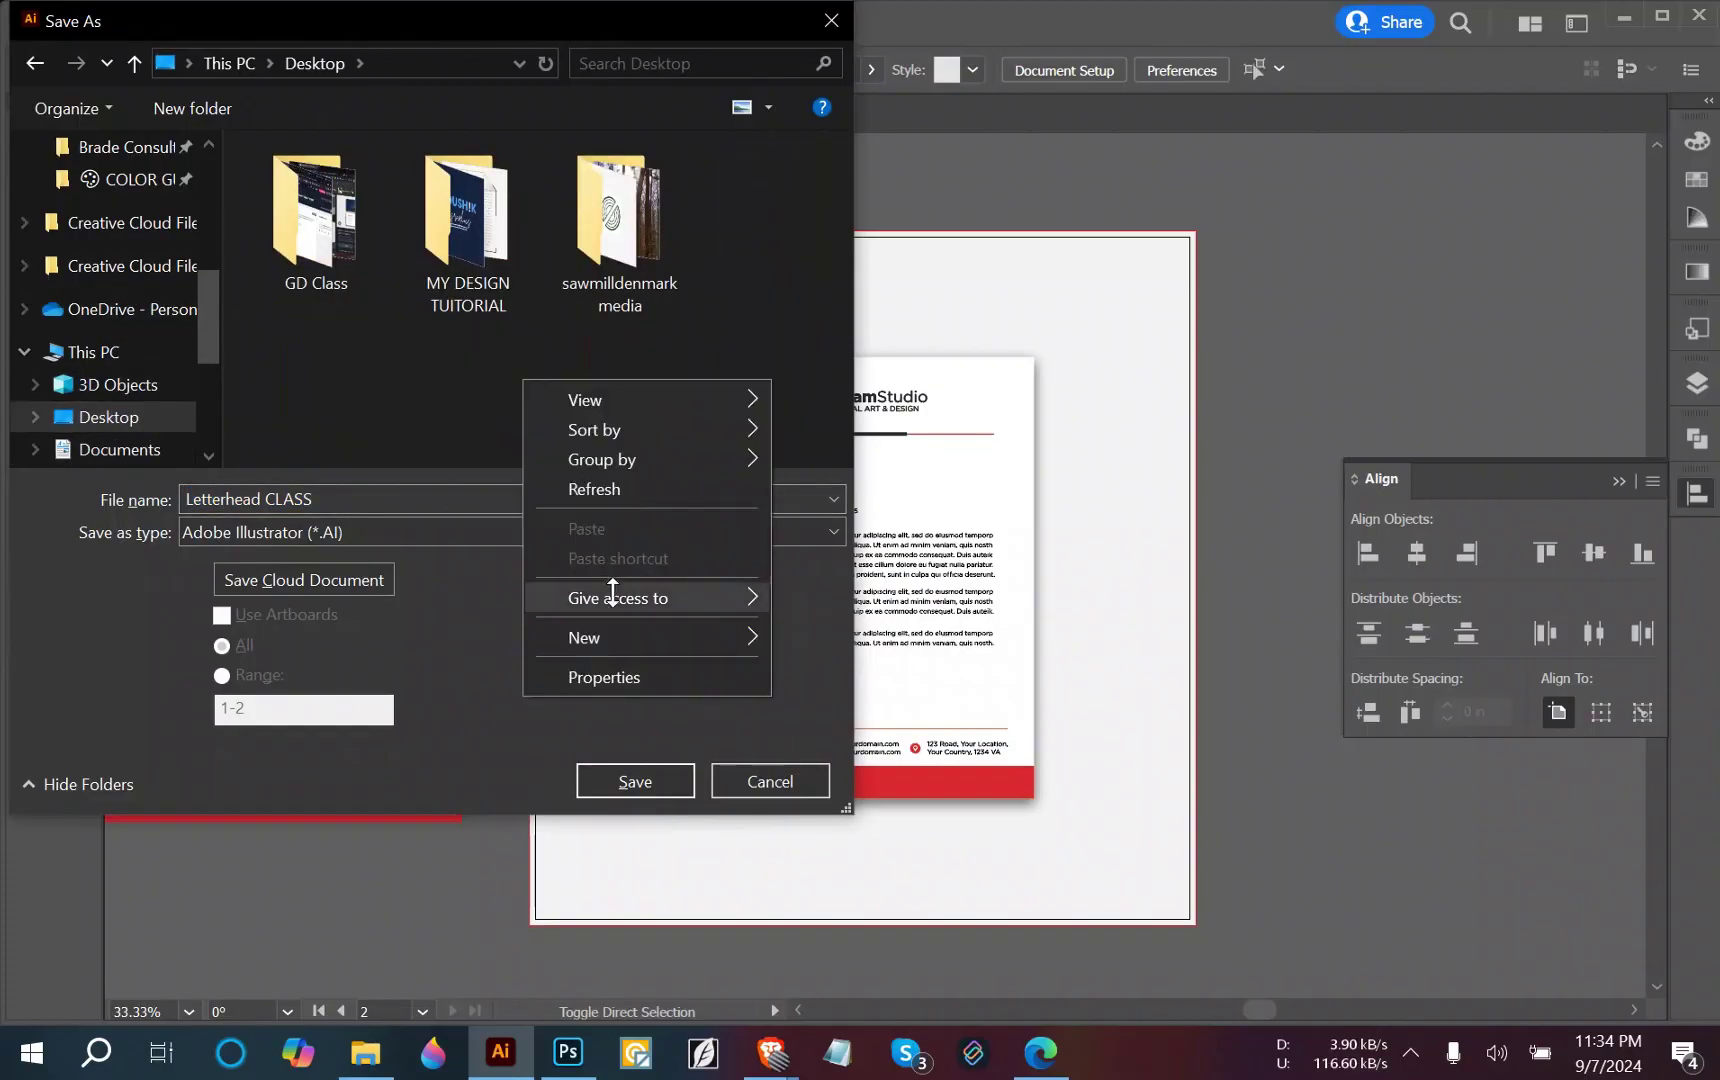
{"action": "mouse_move", "coordinate": [665, 627]}
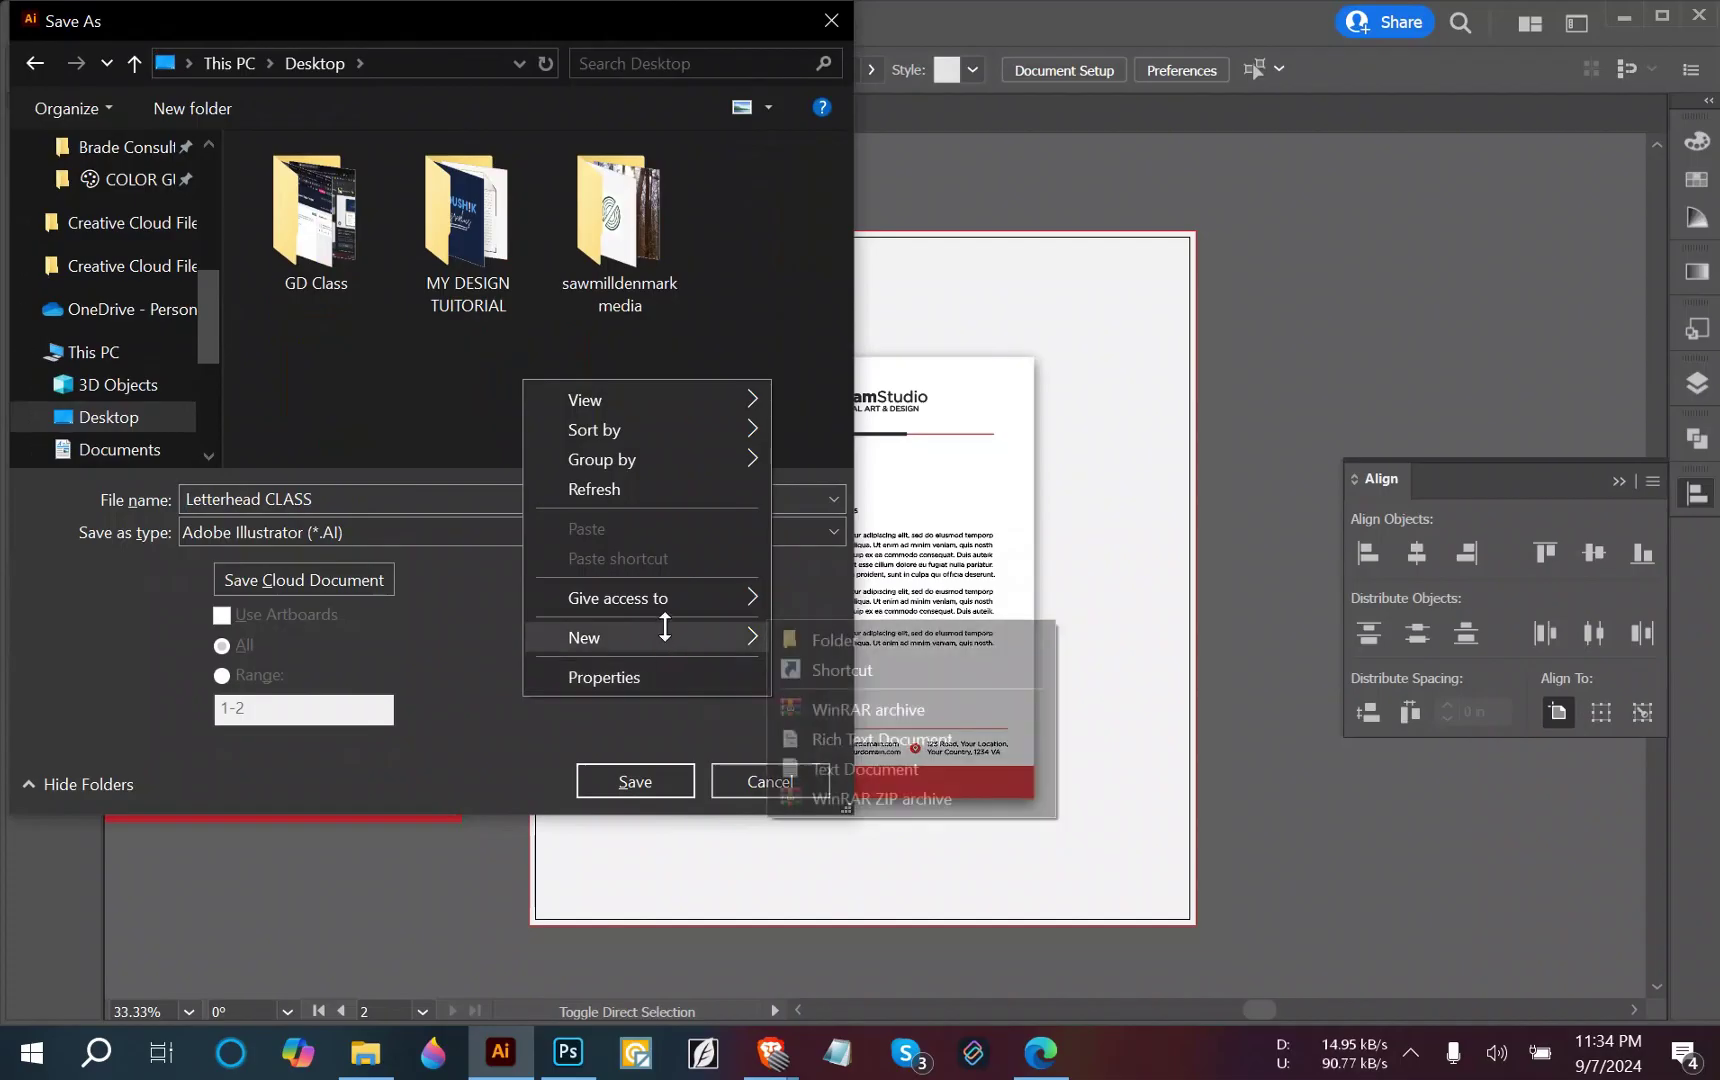
{"action": "left_click", "coordinate": [852, 640]}
{"action": "key", "text": "ctrl+v"}
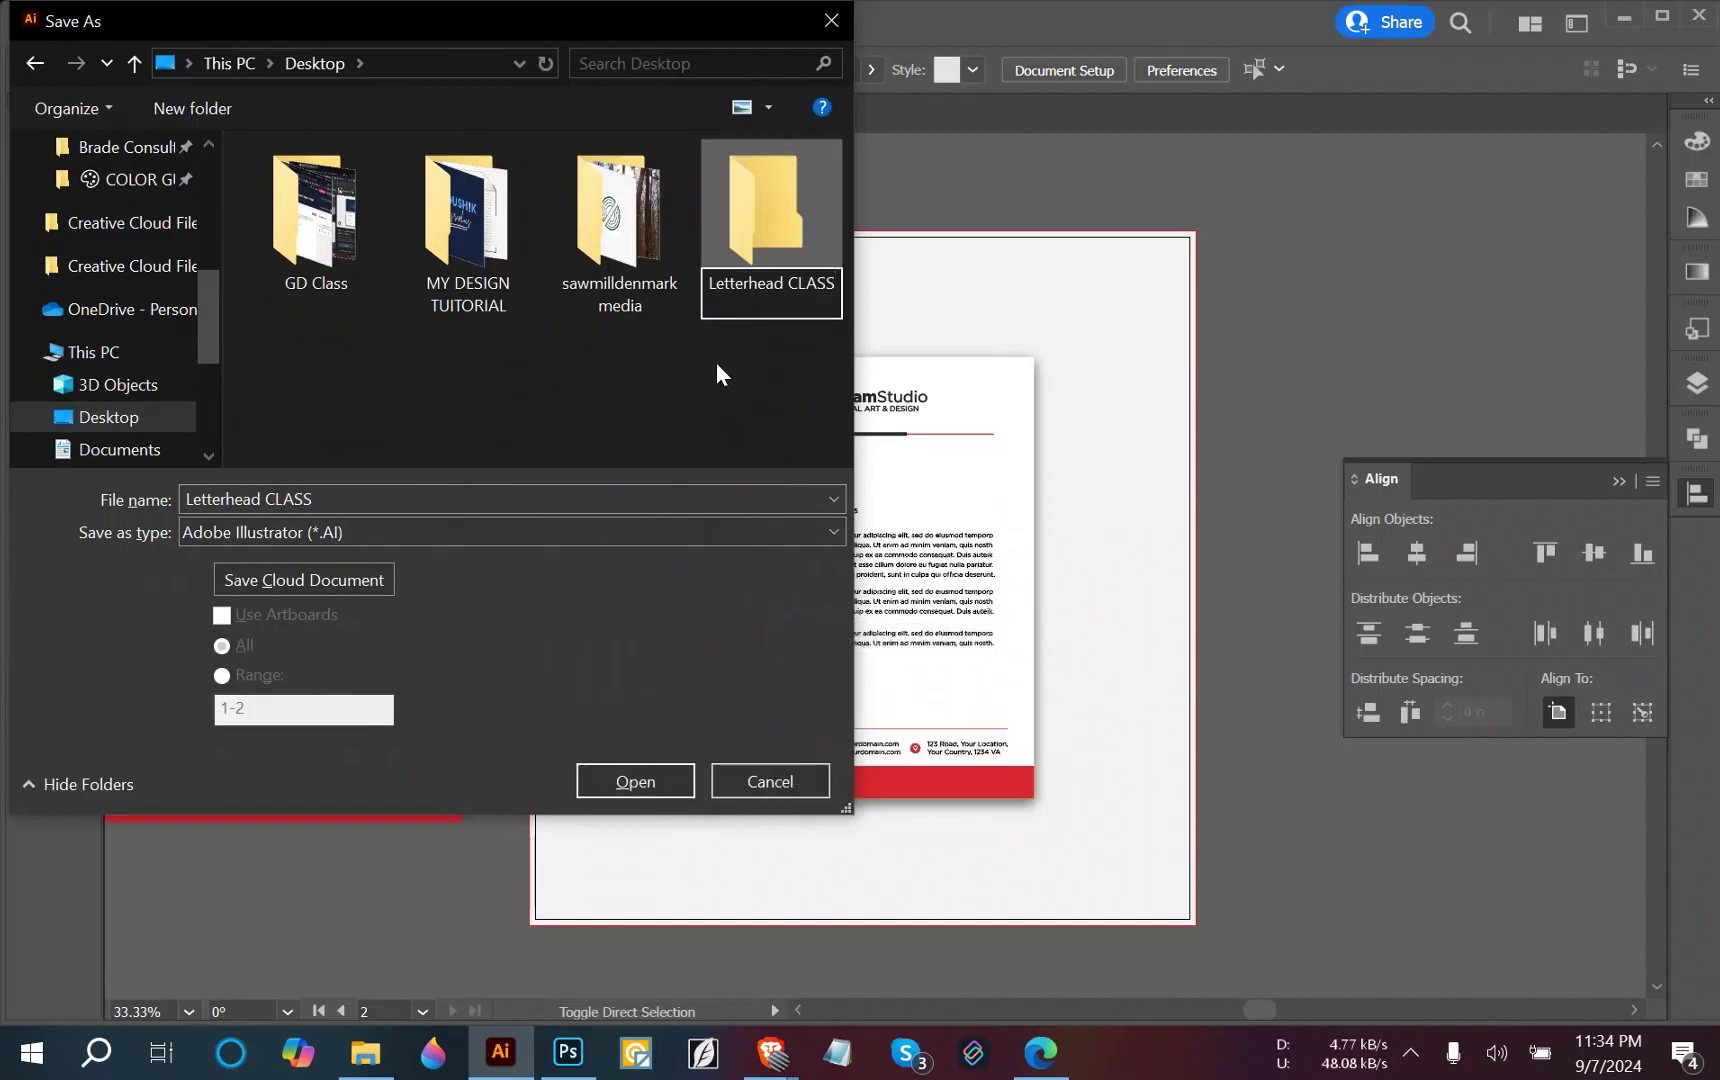
{"action": "key", "text": "Return"}
{"action": "key", "text": "Return"}
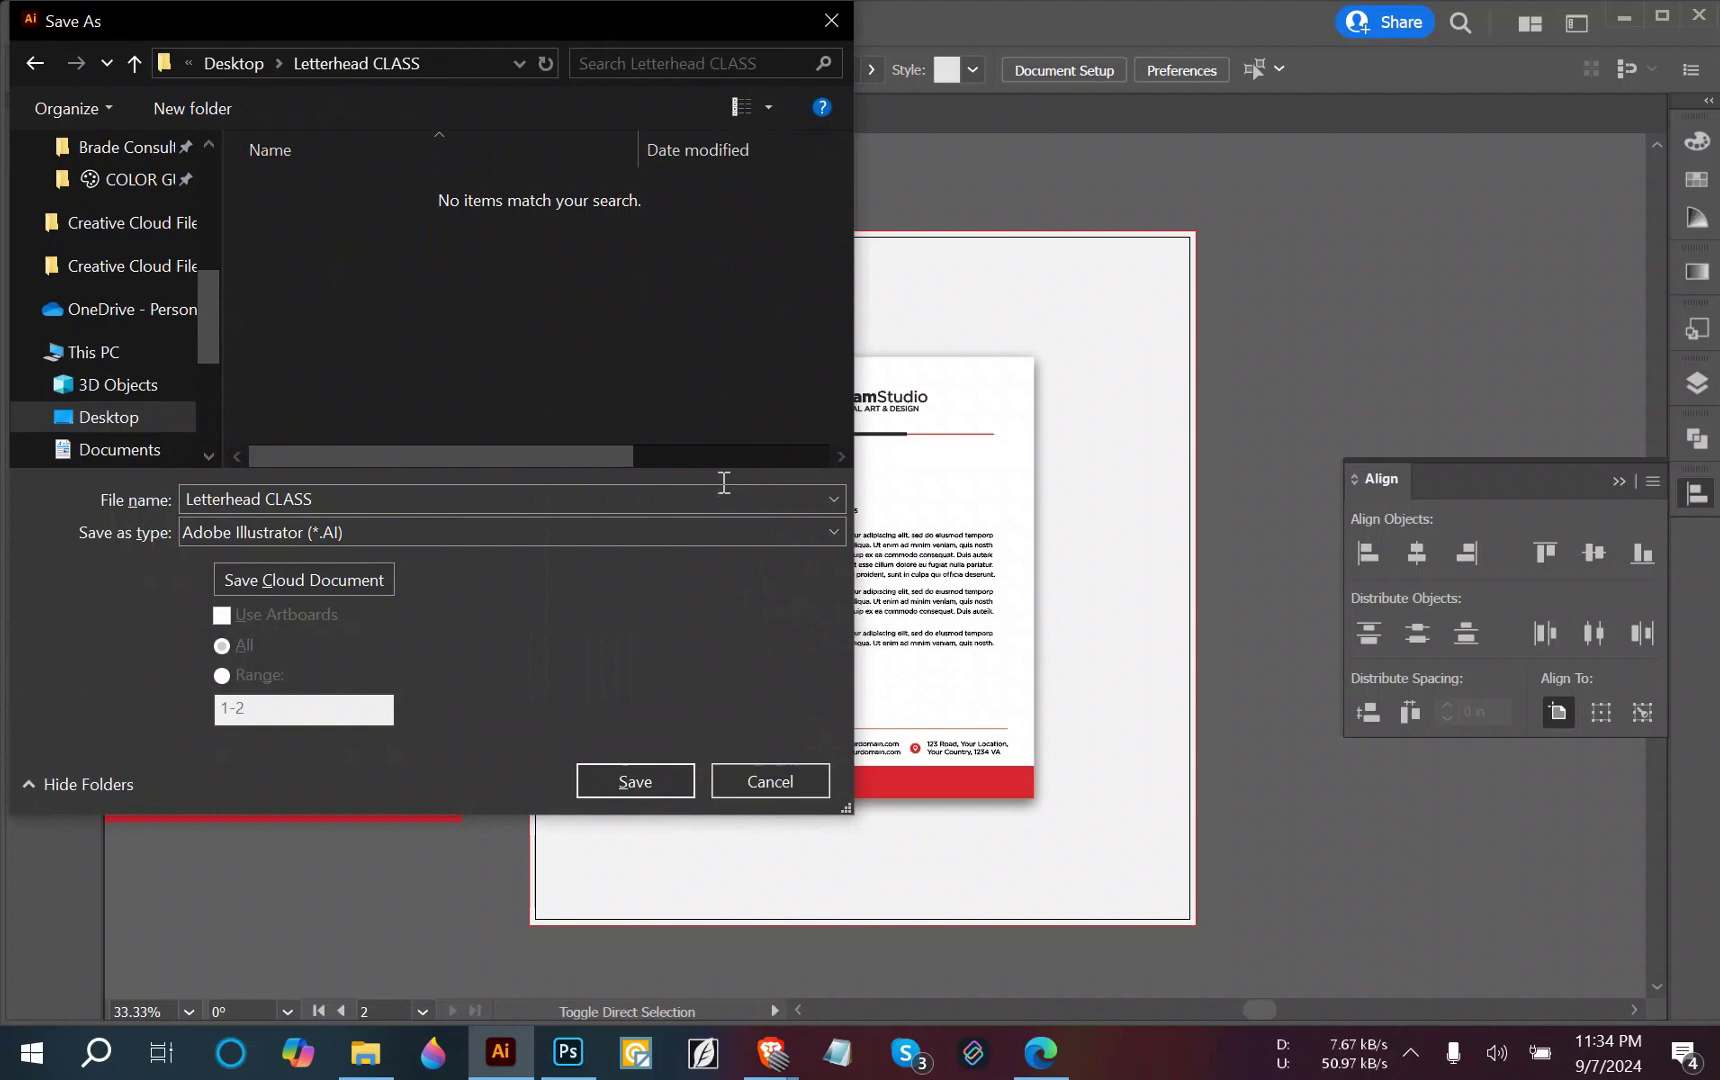
{"action": "left_click", "coordinate": [671, 785]}
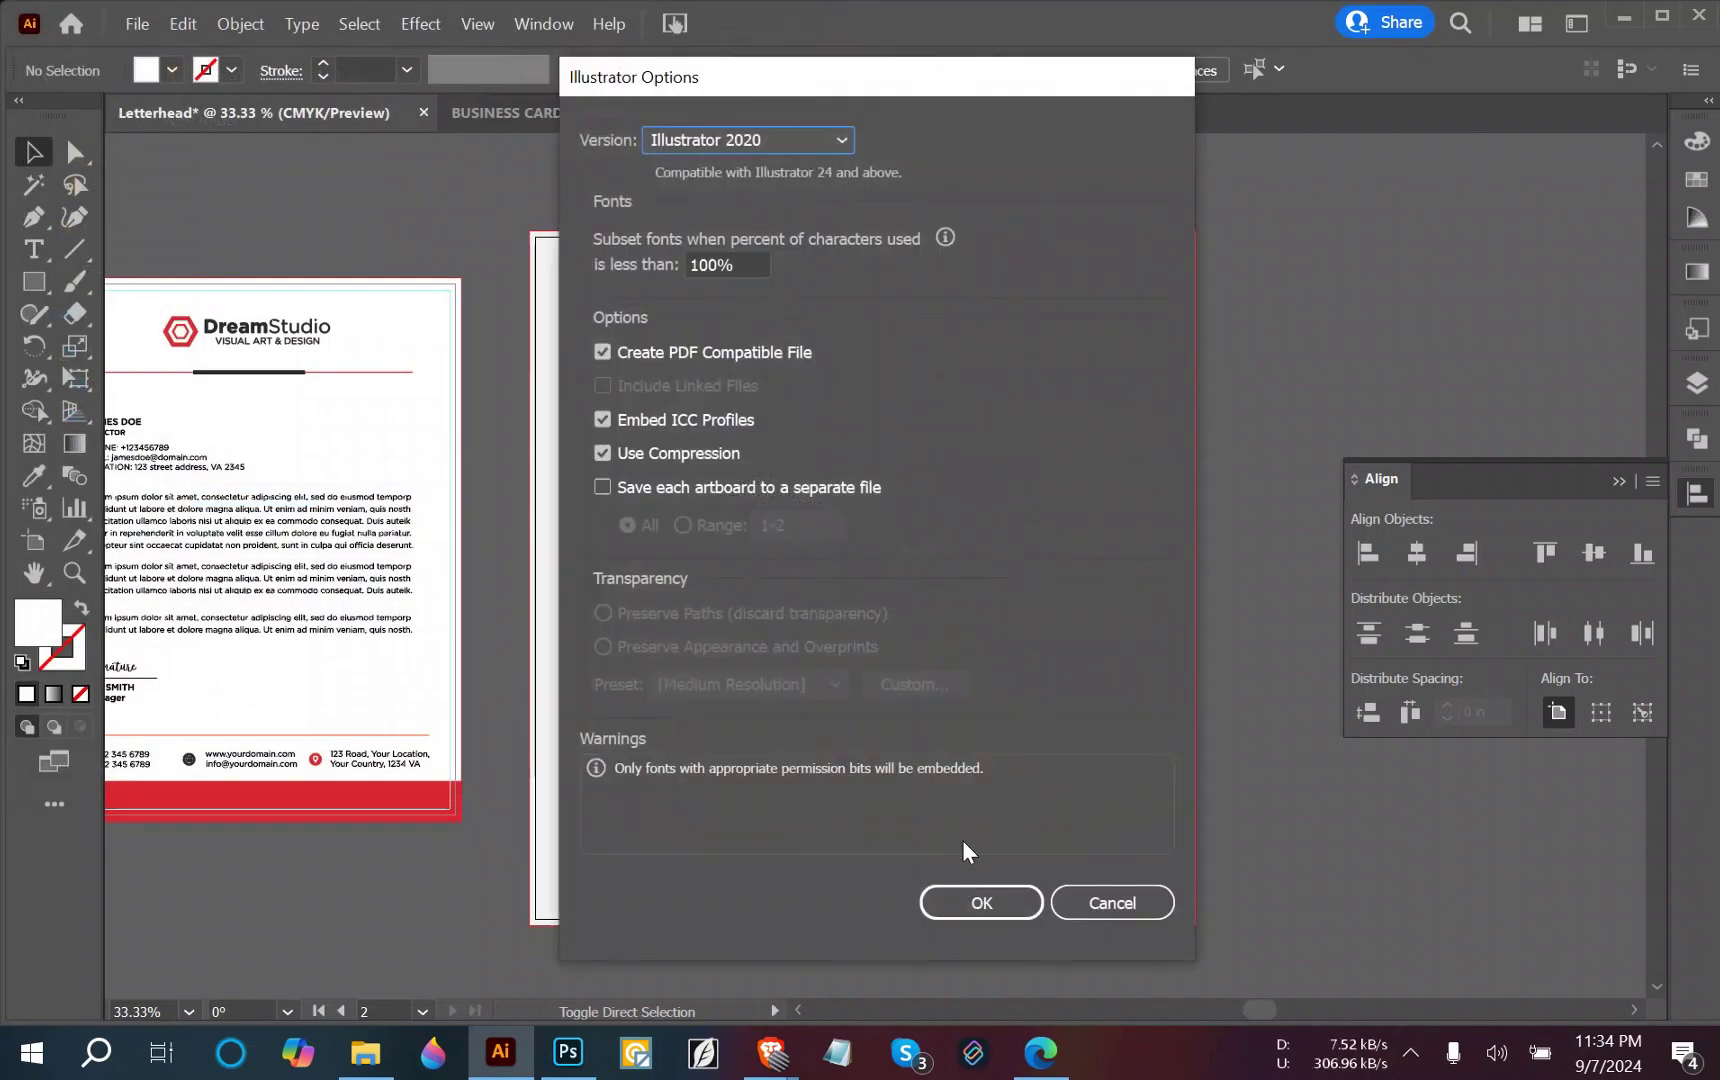
{"action": "left_click", "coordinate": [970, 898]}
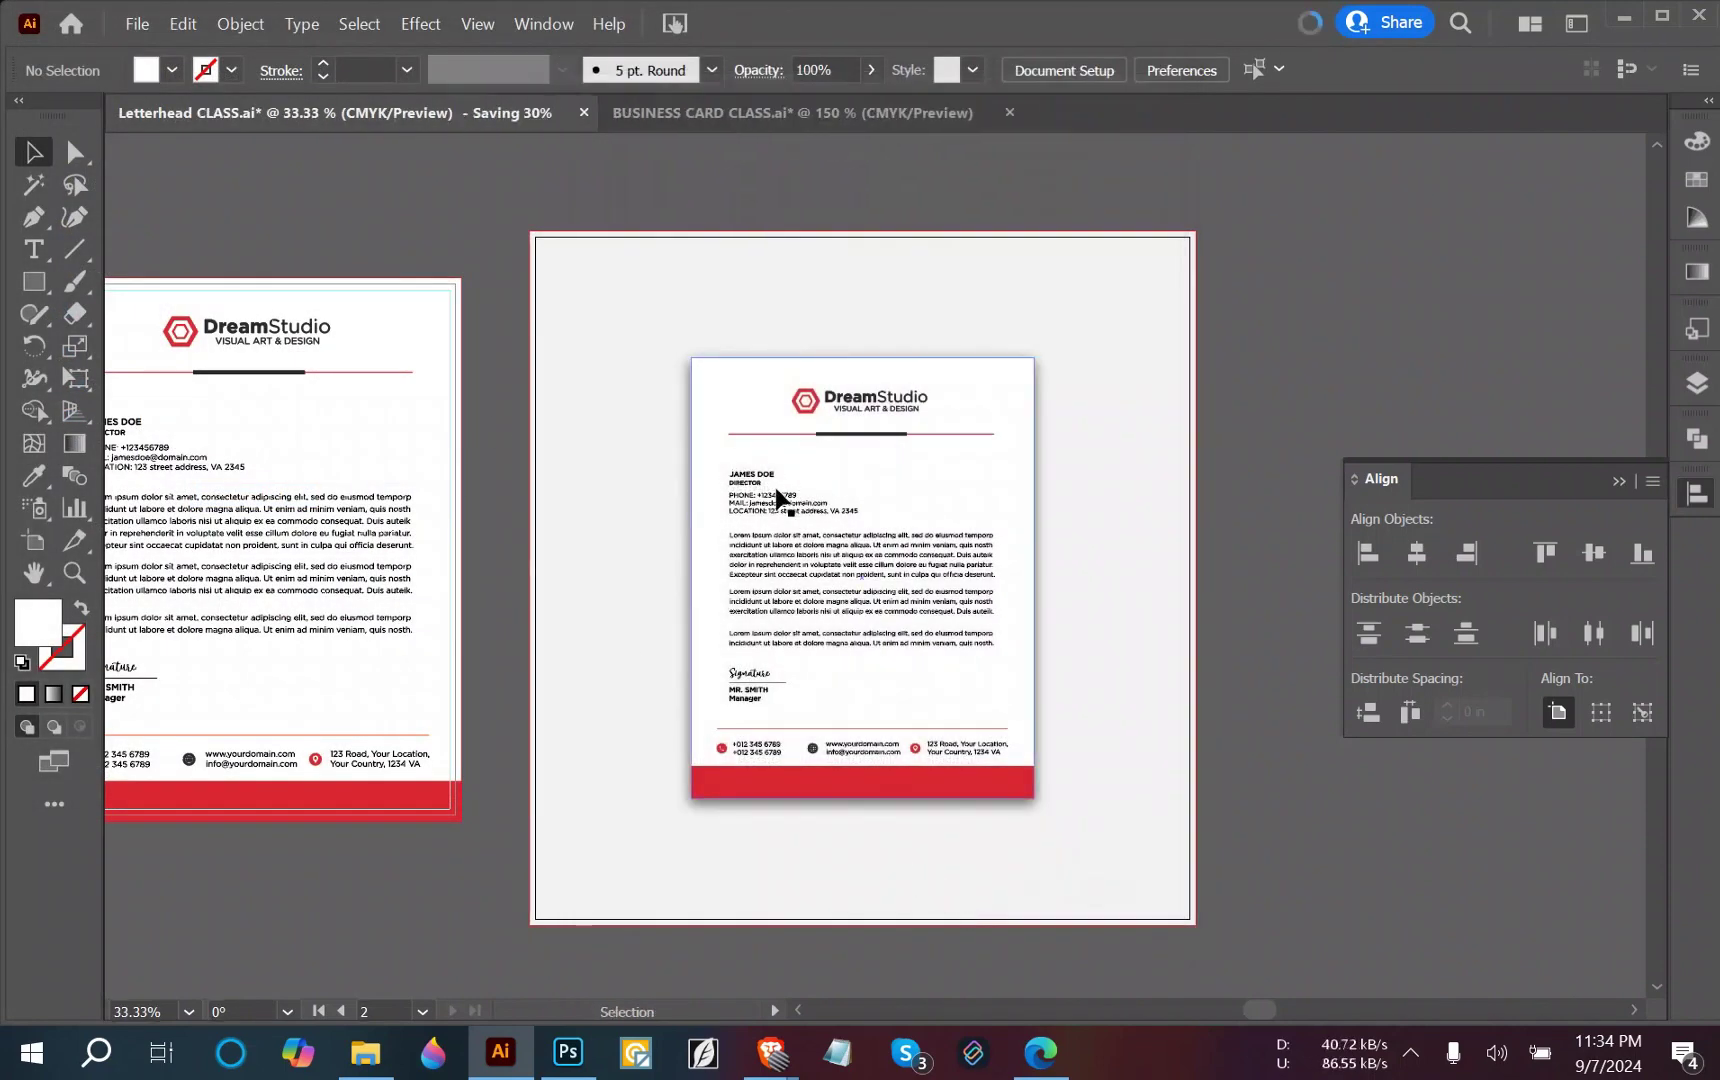
{"action": "key", "text": "space"}
{"action": "left_click_drag", "start_coordinate": [598, 458], "coordinate": [517, 471]}
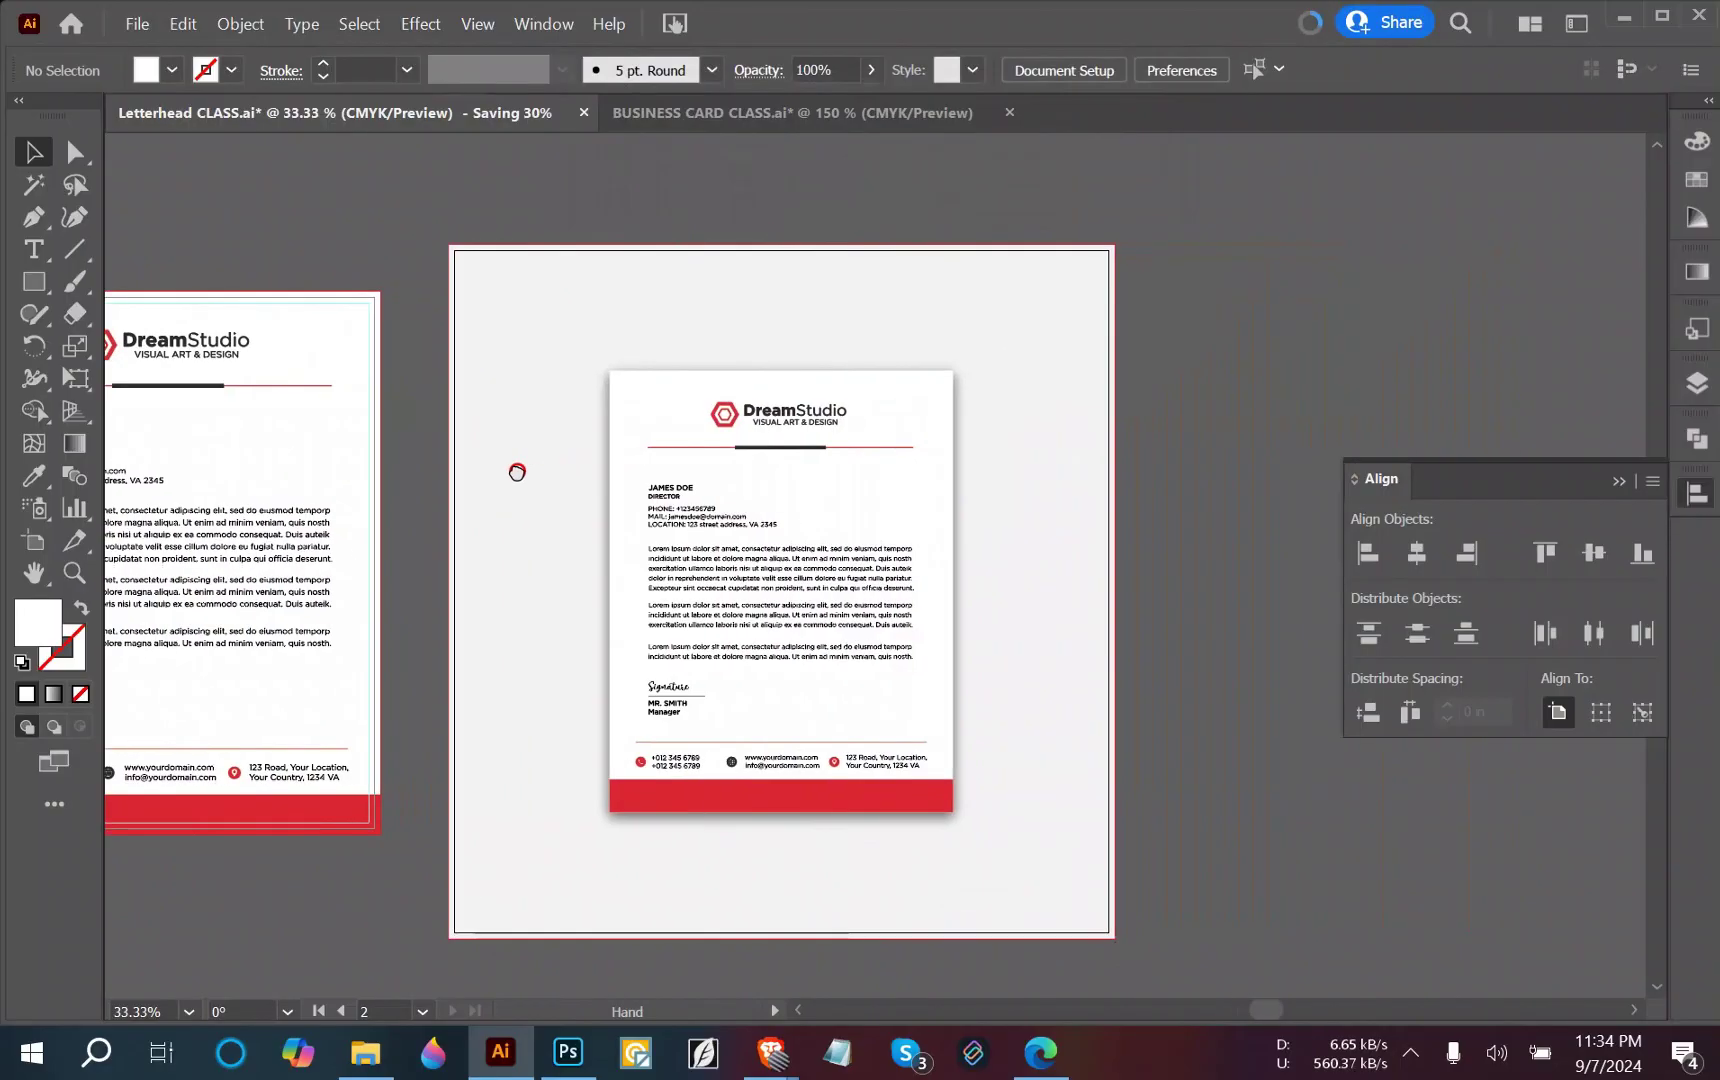
{"action": "left_click", "coordinate": [750, 460]}
{"action": "left_click", "coordinate": [1008, 505]}
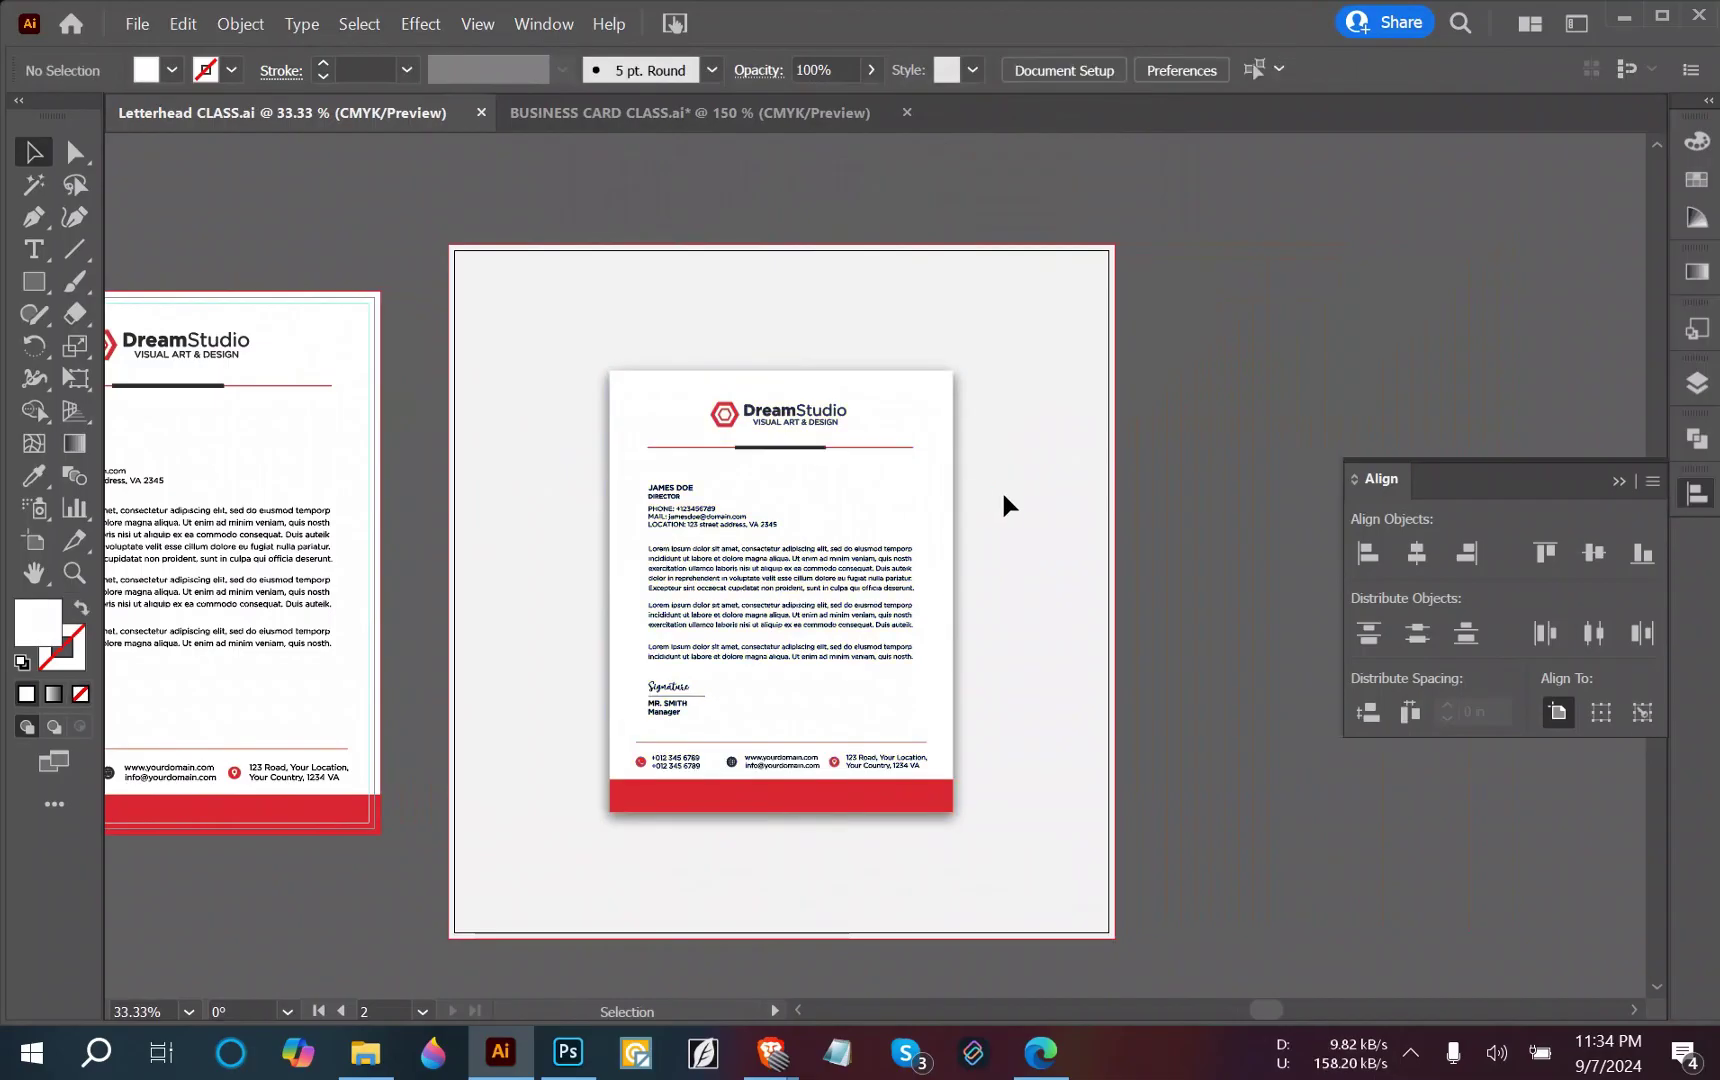
{"action": "key", "text": "space"}
{"action": "left_click_drag", "start_coordinate": [603, 492], "coordinate": [731, 511]}
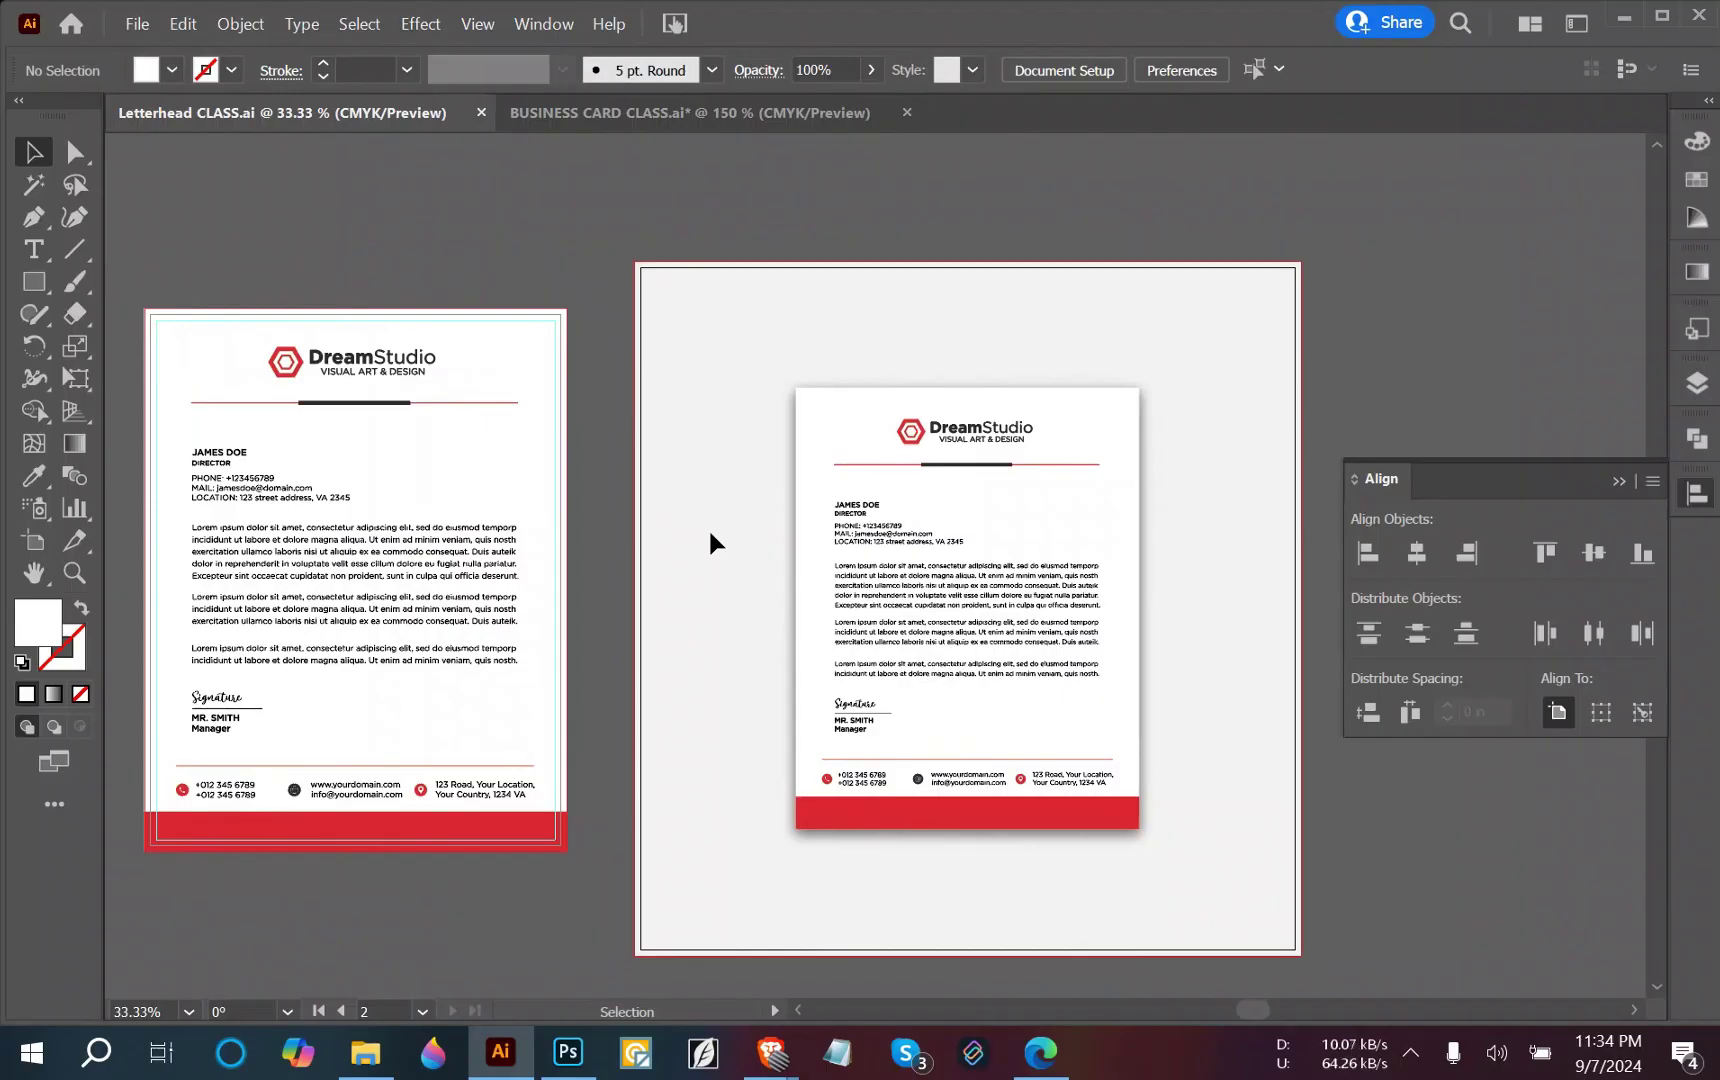
Switch to the Brave browser and search Google for "letterhead mockup" in a new tab.
{"action": "mouse_move", "coordinate": [766, 1050]}
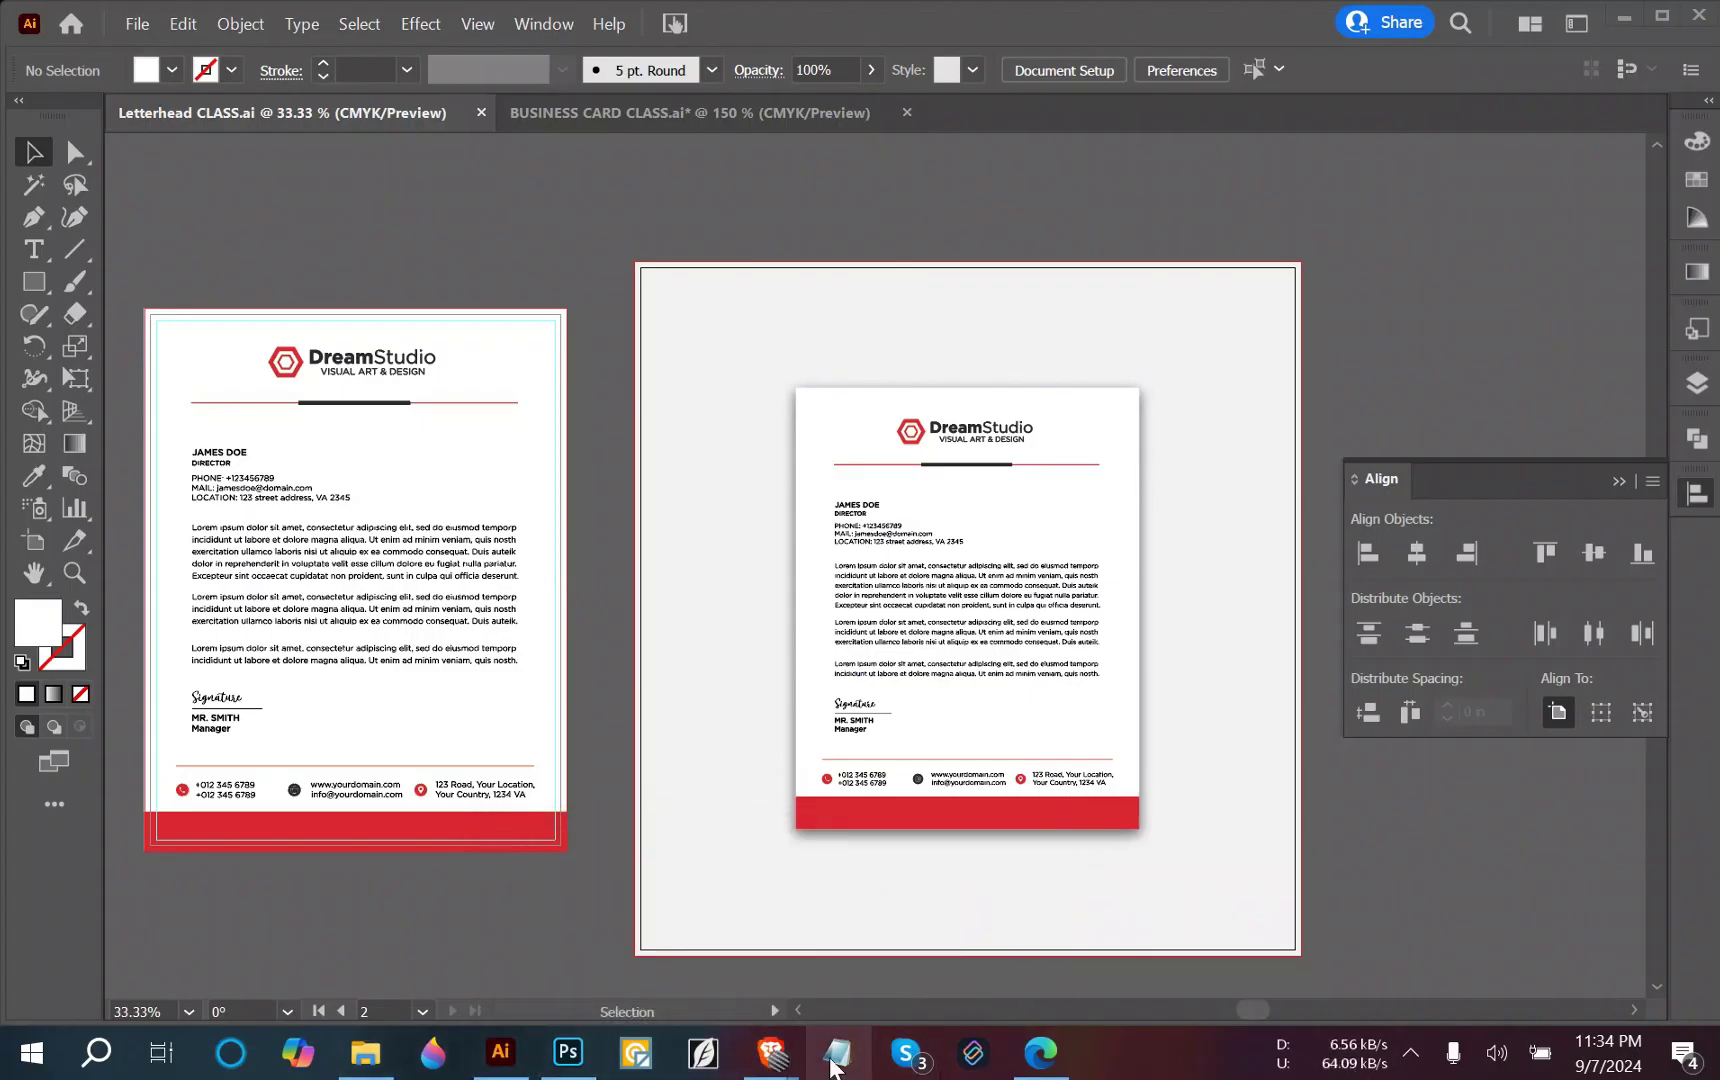
{"action": "left_click", "coordinate": [750, 960]}
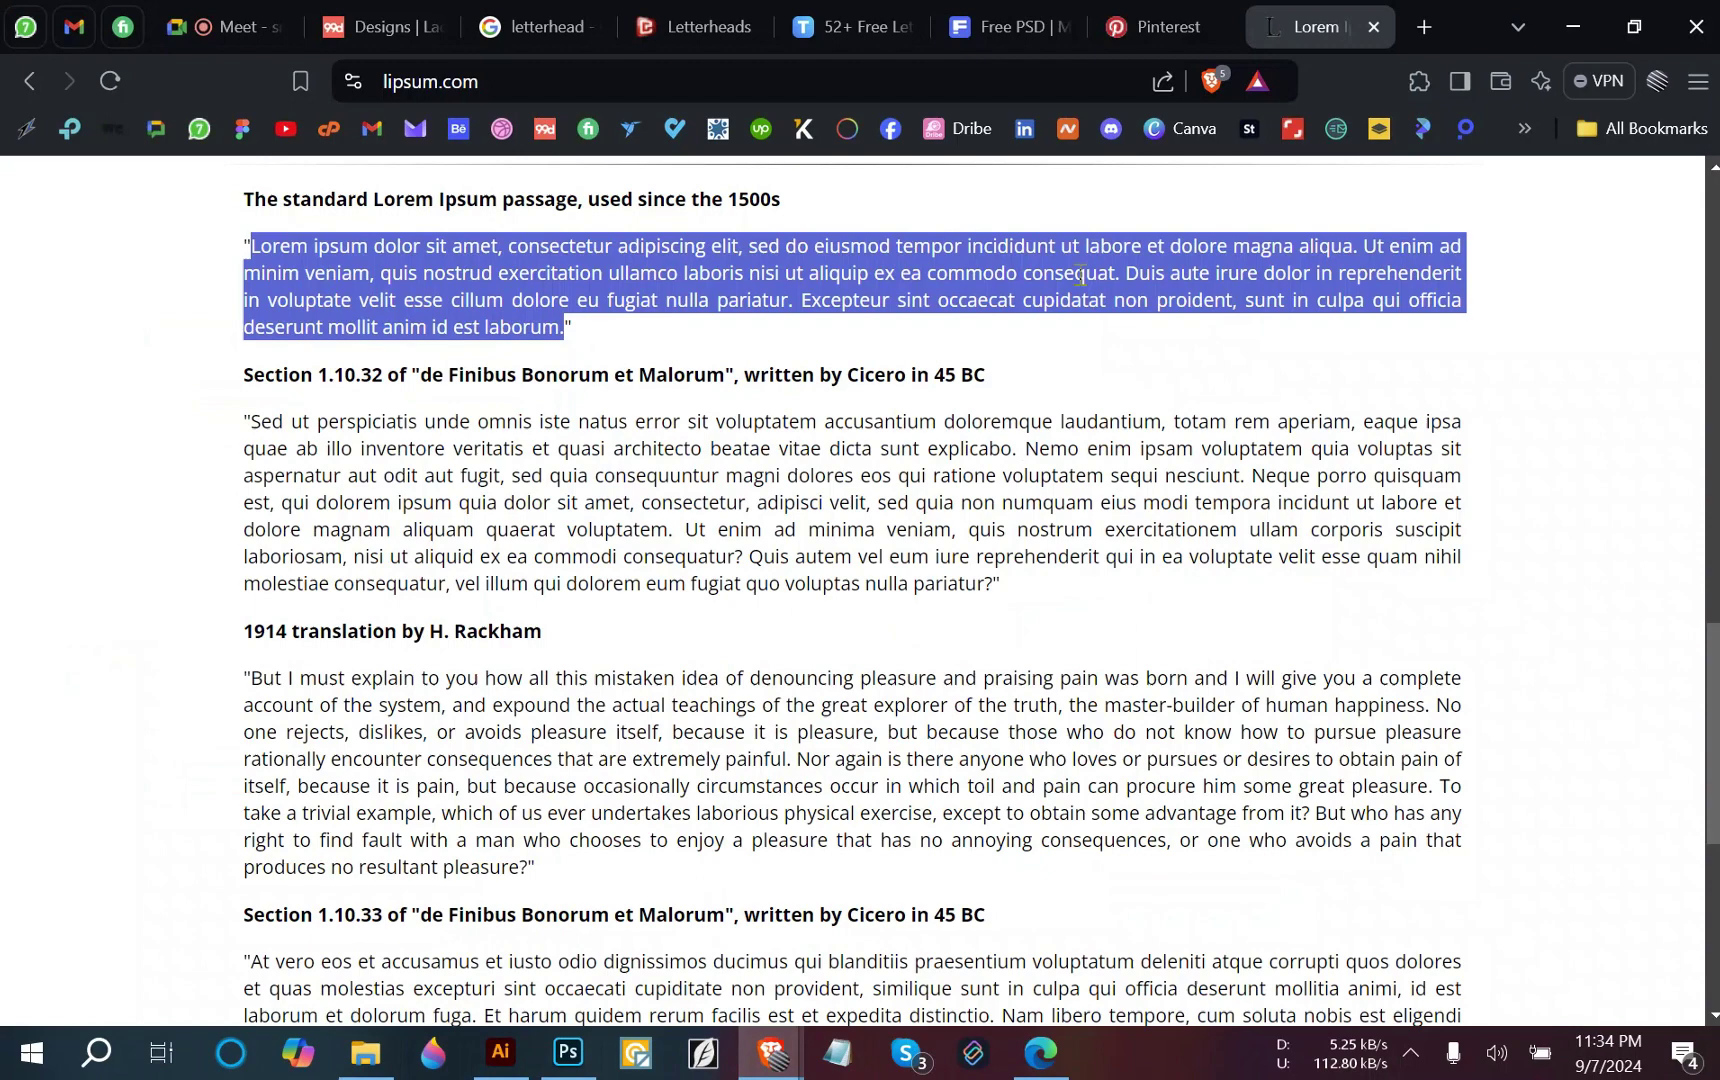
{"action": "left_click", "coordinate": [1424, 27]}
{"action": "type", "text": "let"}
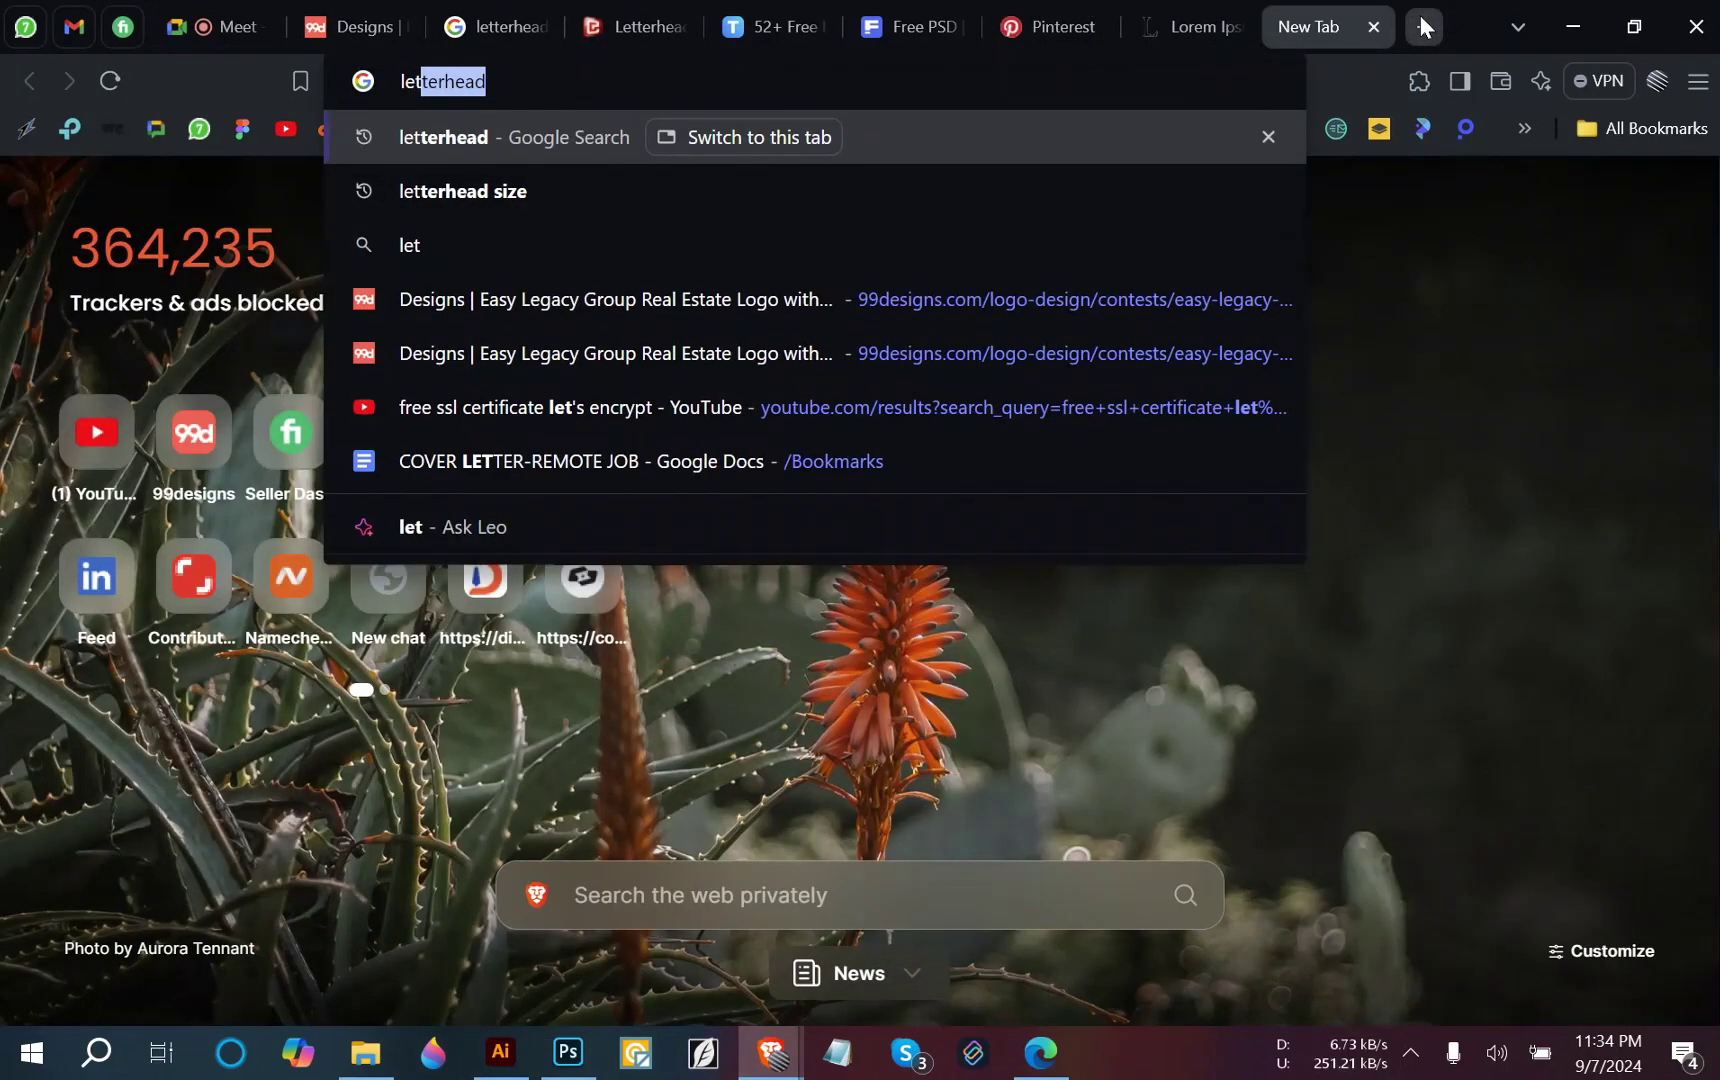
{"action": "type", "text": "terhead m"}
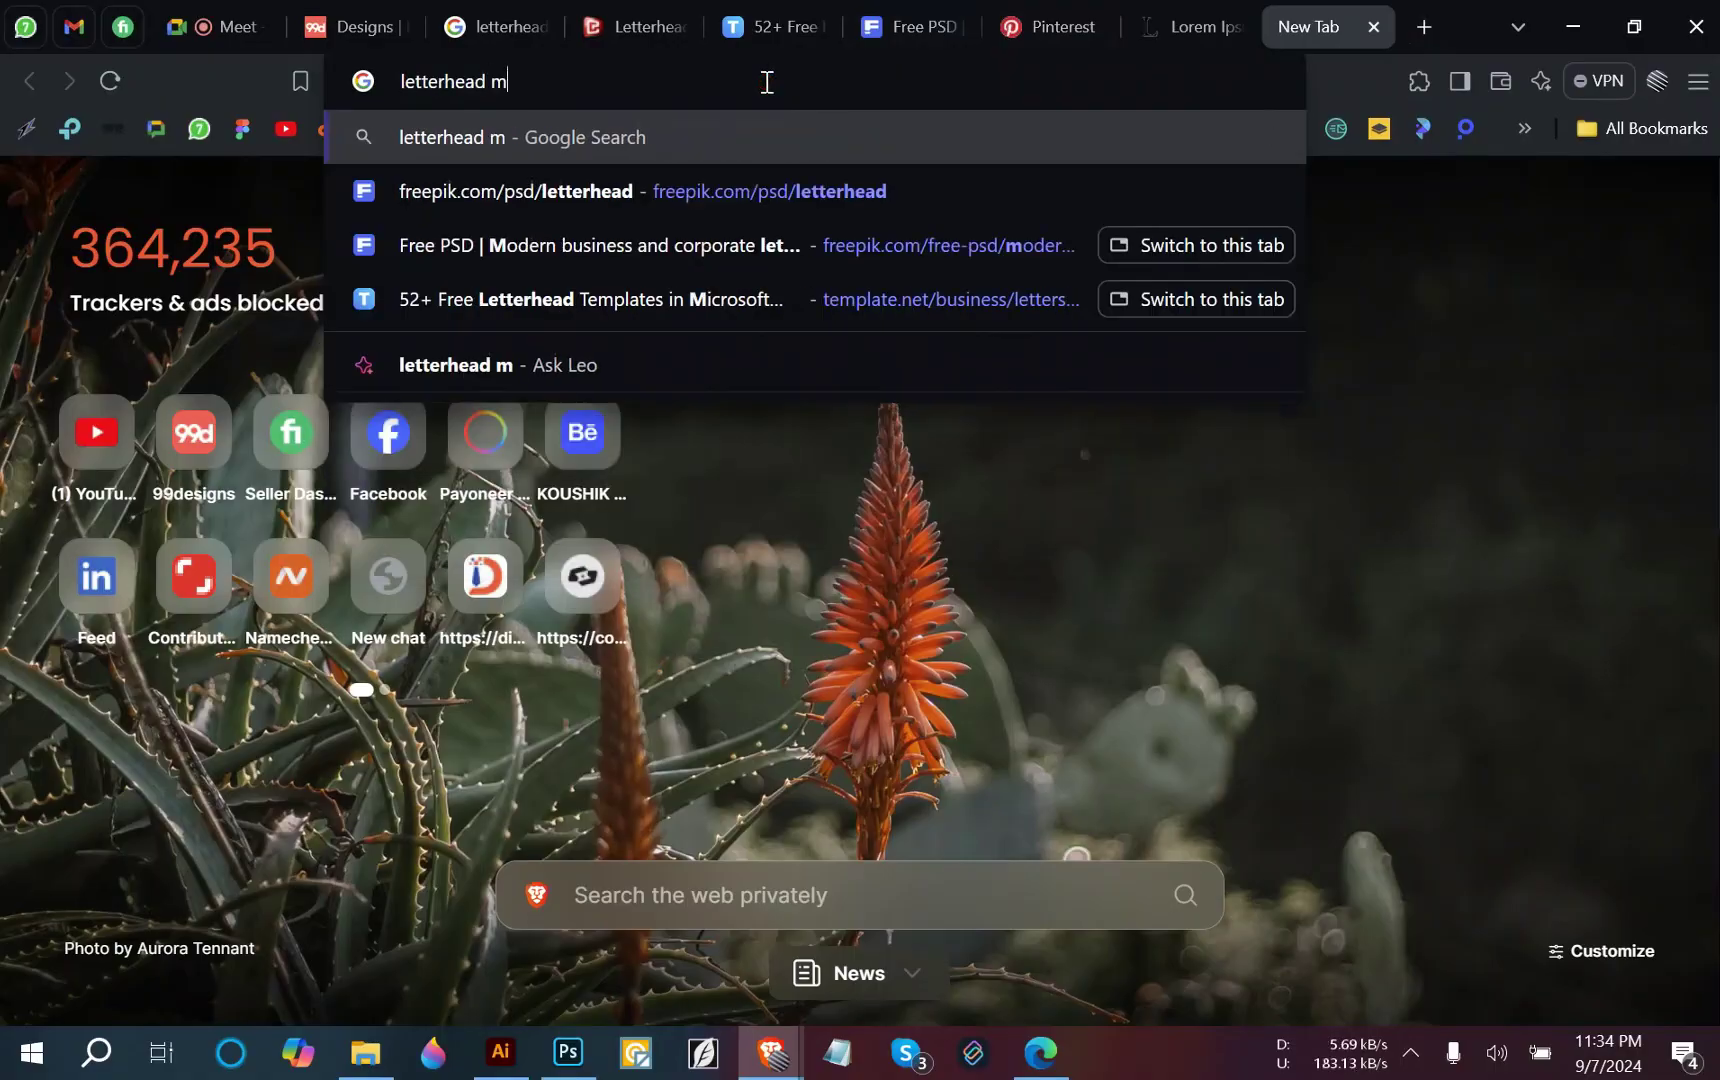
{"action": "type", "text": "ockup"}
{"action": "key", "text": "Return"}
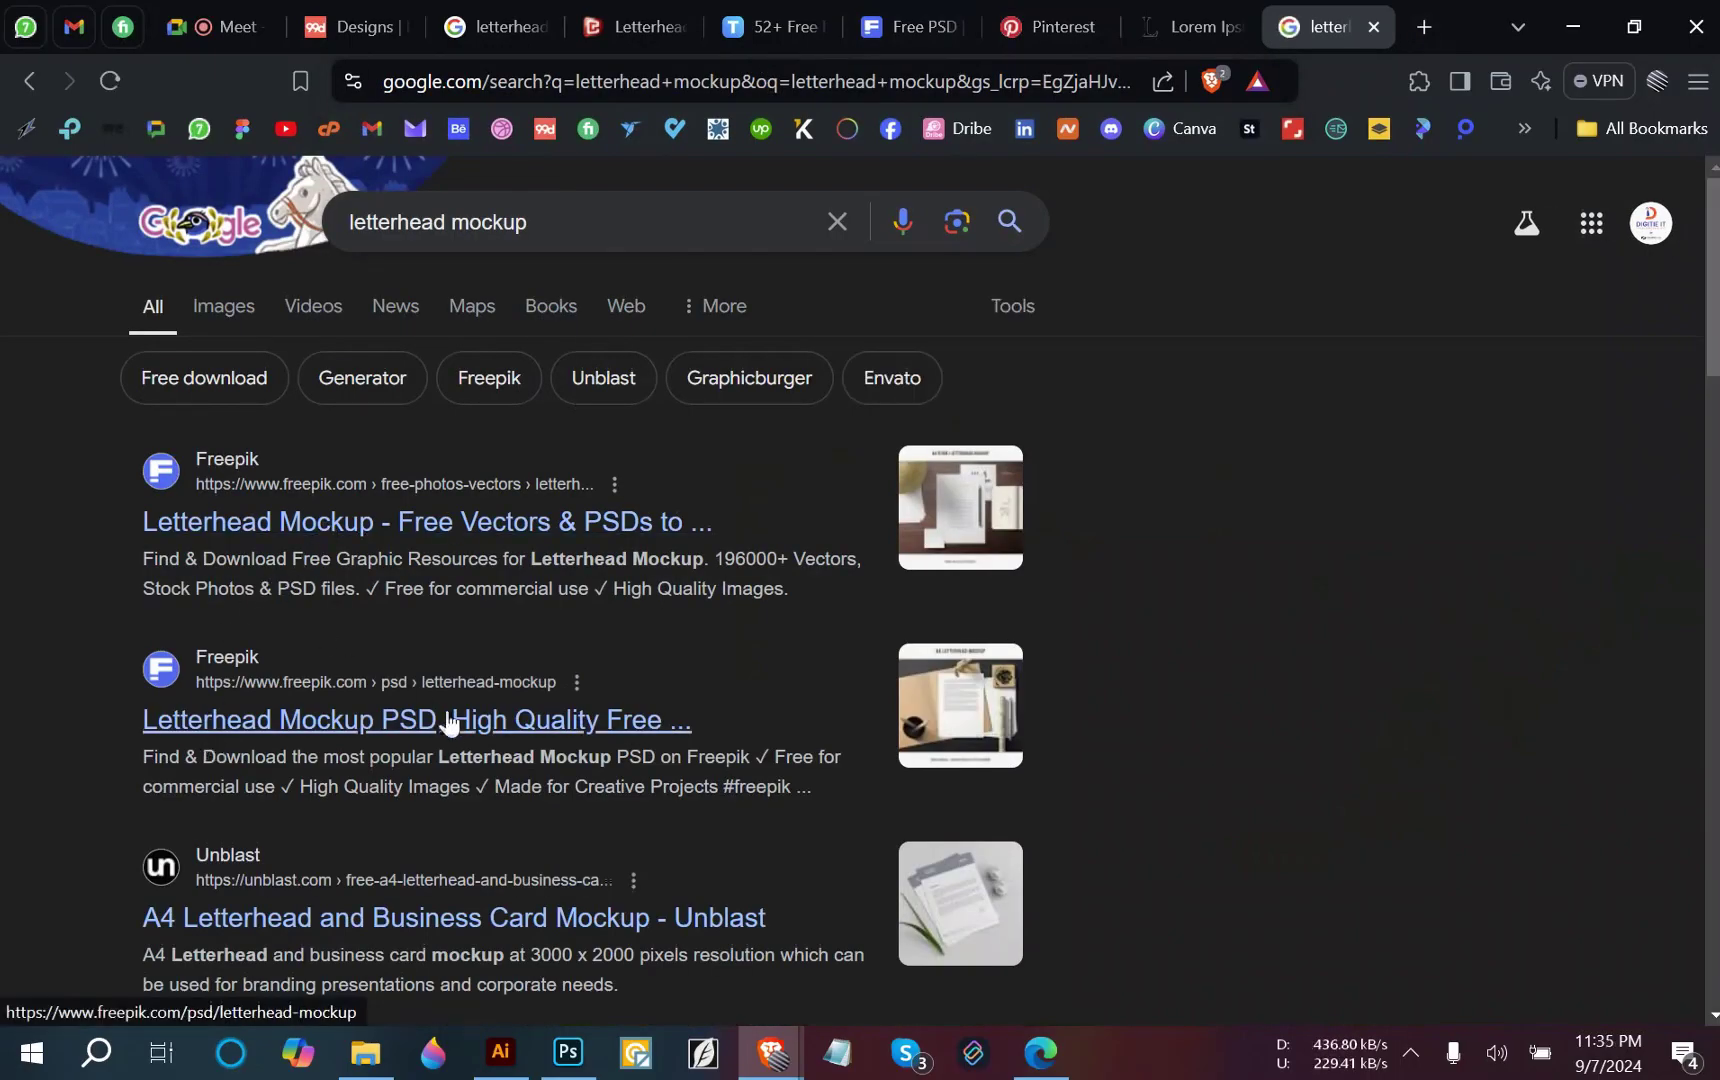
Open Mockuptree's A4 Letterhead Mockup from the search results and follow its free download through to the MockupFree product page.
{"action": "scroll", "coordinate": [449, 722], "scroll_direction": "down", "scroll_amount": 3}
{"action": "left_click", "coordinate": [346, 845]}
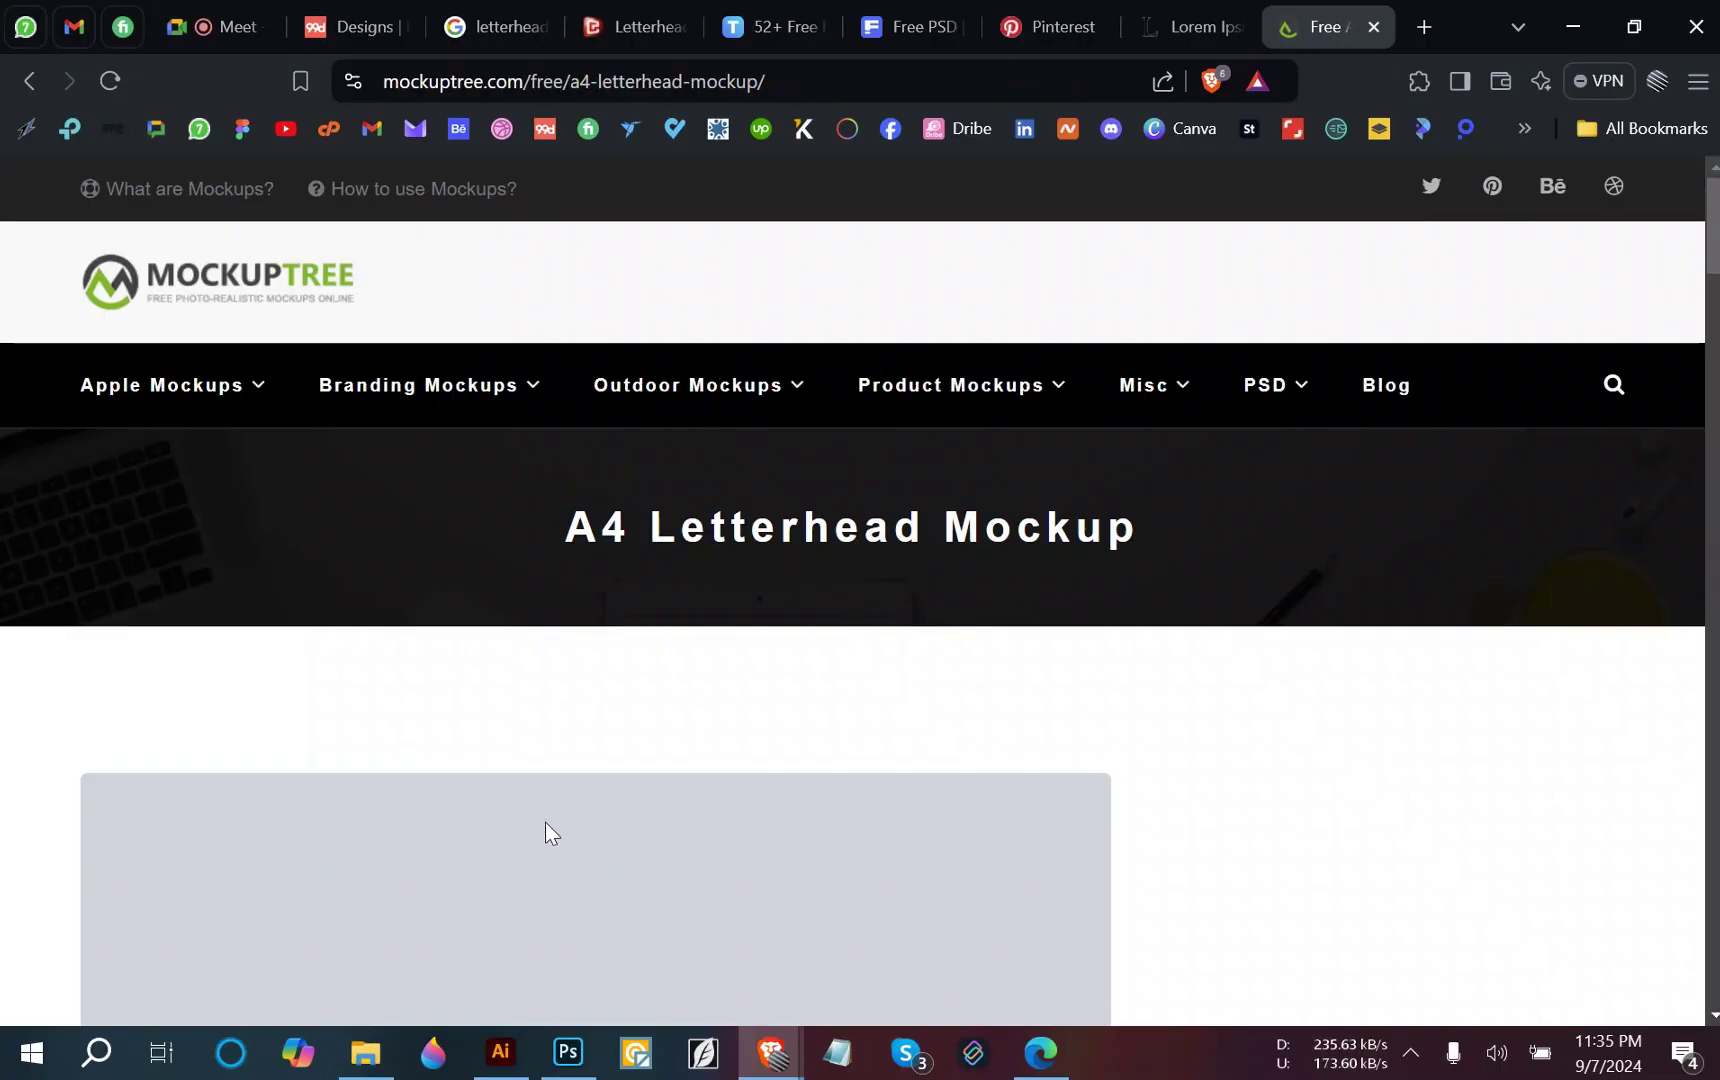
{"action": "scroll", "coordinate": [540, 825], "scroll_direction": "down", "scroll_amount": 5}
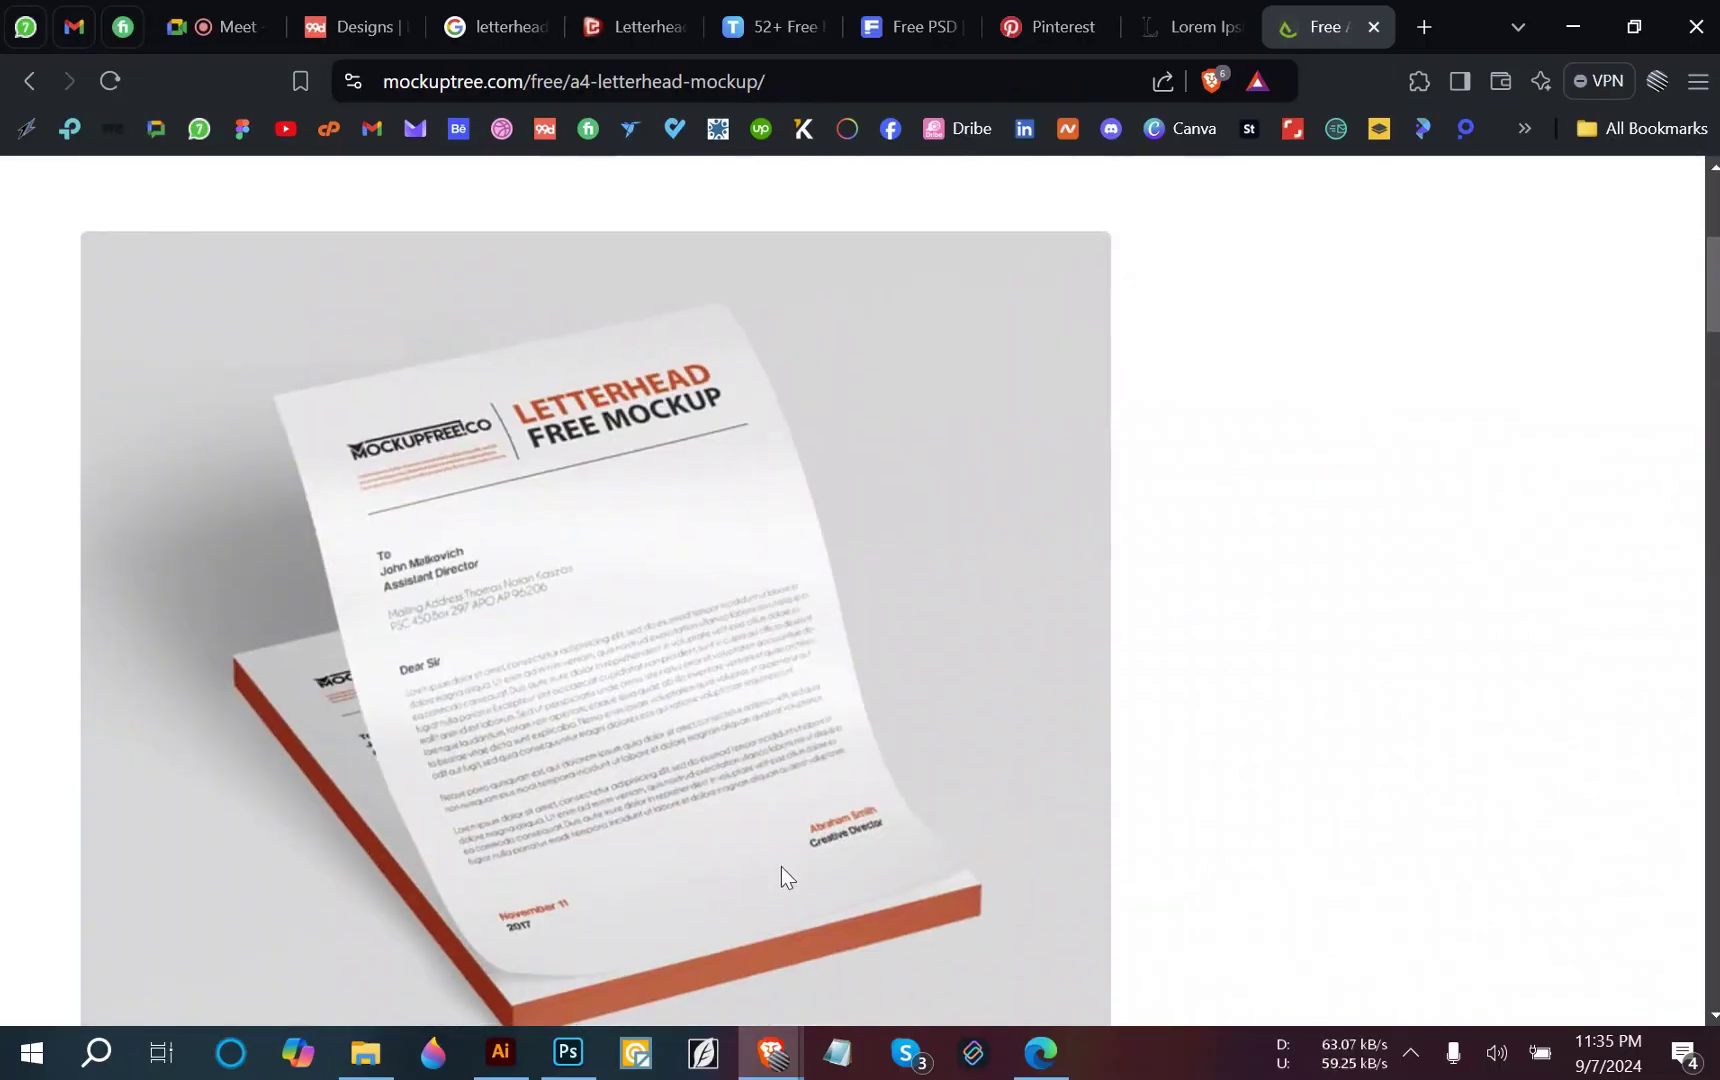
{"action": "scroll", "coordinate": [780, 870], "scroll_direction": "down", "scroll_amount": 2}
{"action": "scroll", "coordinate": [752, 879], "scroll_direction": "down", "scroll_amount": 10}
{"action": "scroll", "coordinate": [203, 628], "scroll_direction": "down", "scroll_amount": 6}
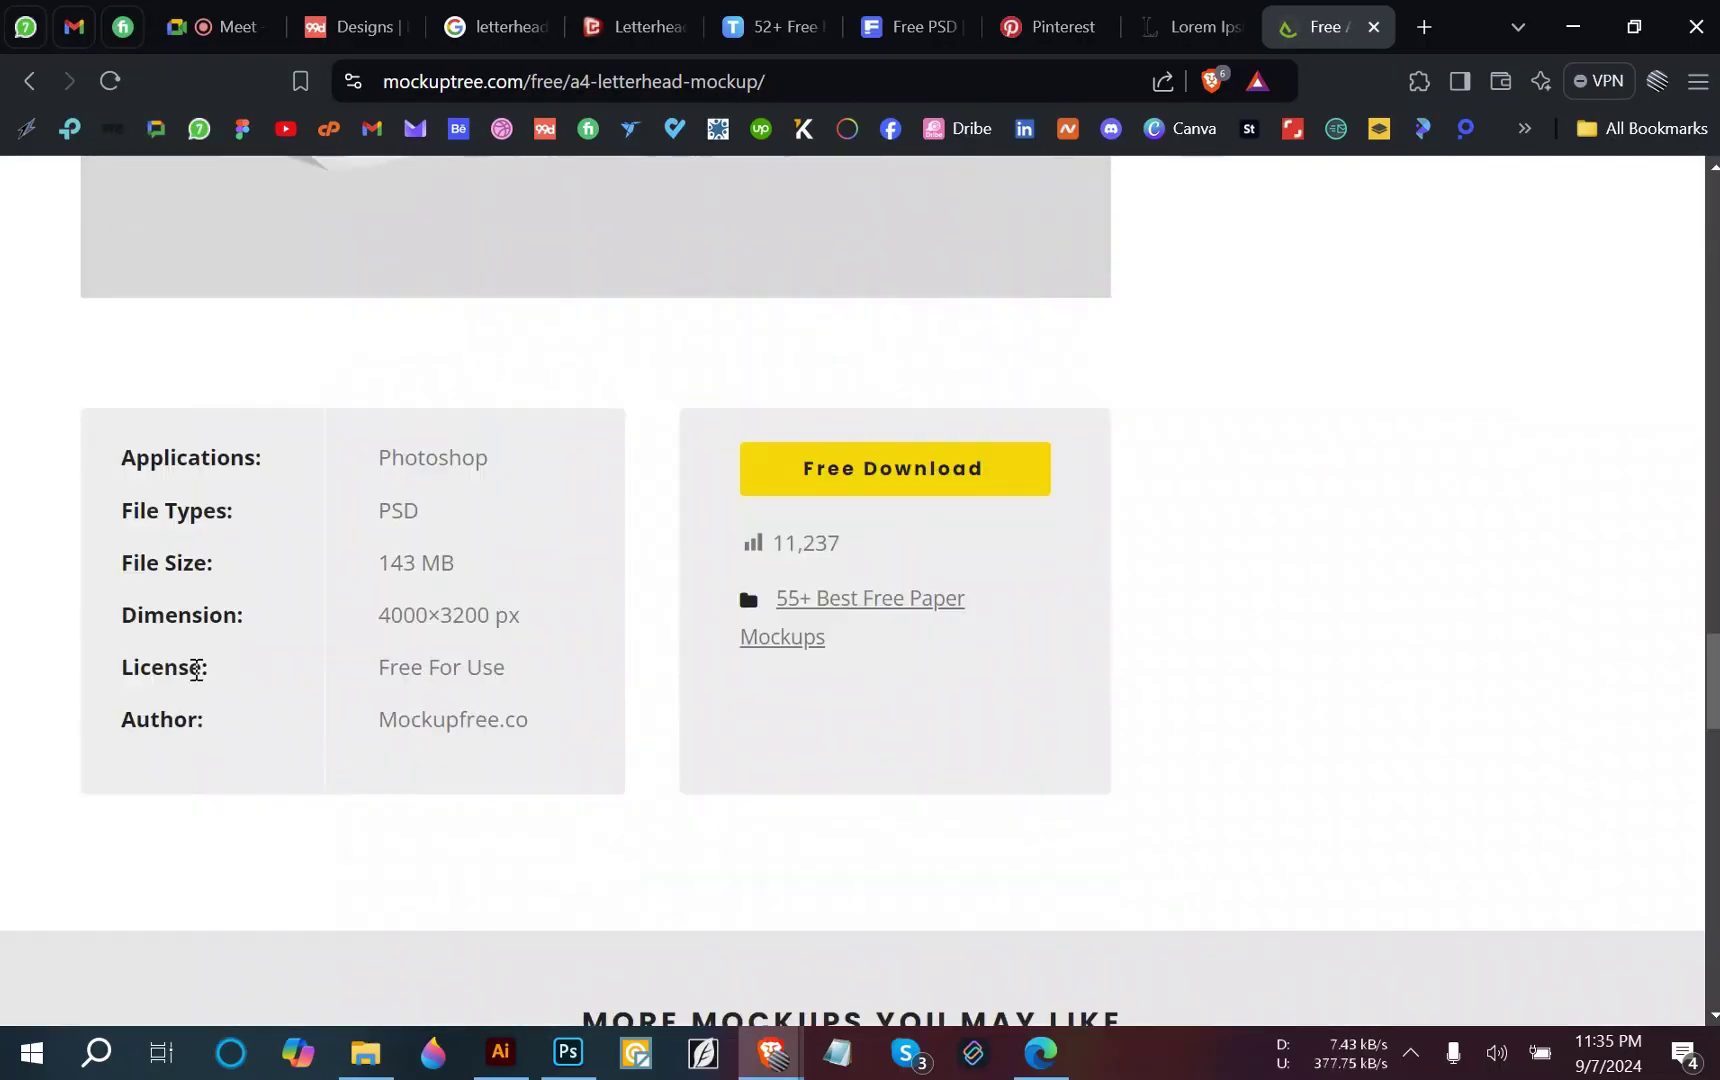
{"action": "left_click", "coordinate": [849, 340]}
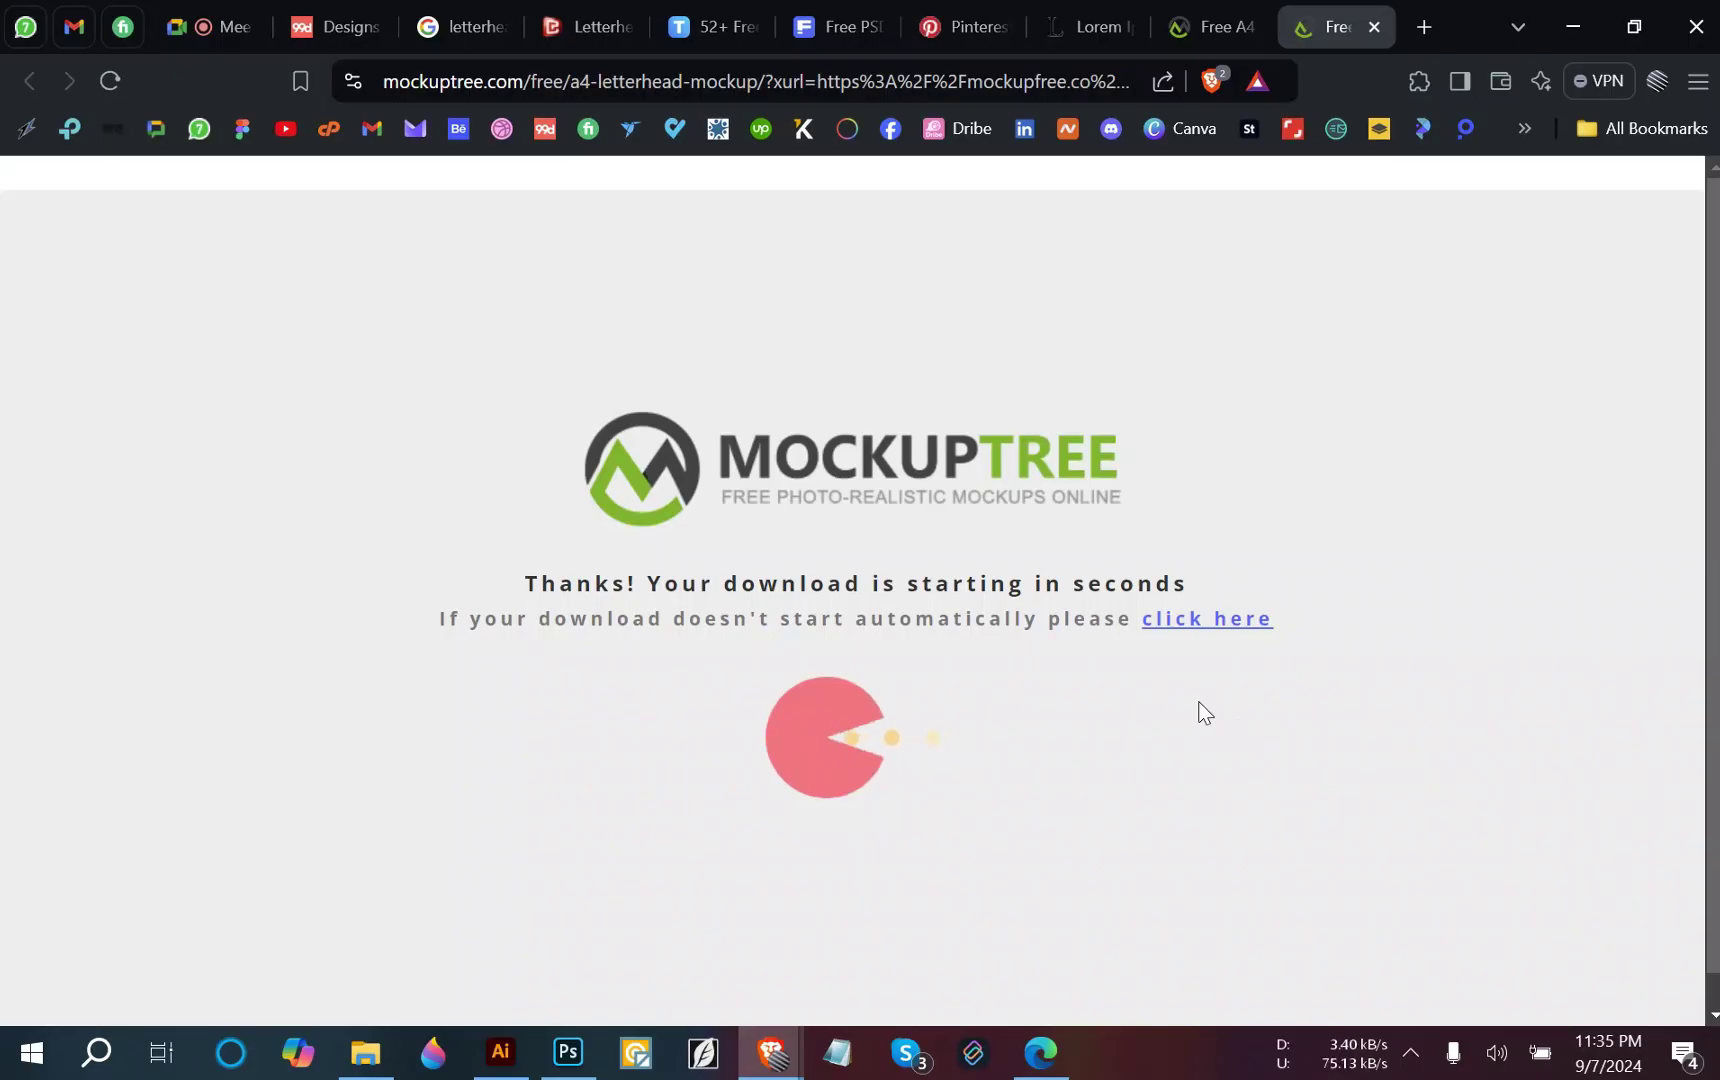
{"action": "left_click", "coordinate": [1207, 618]}
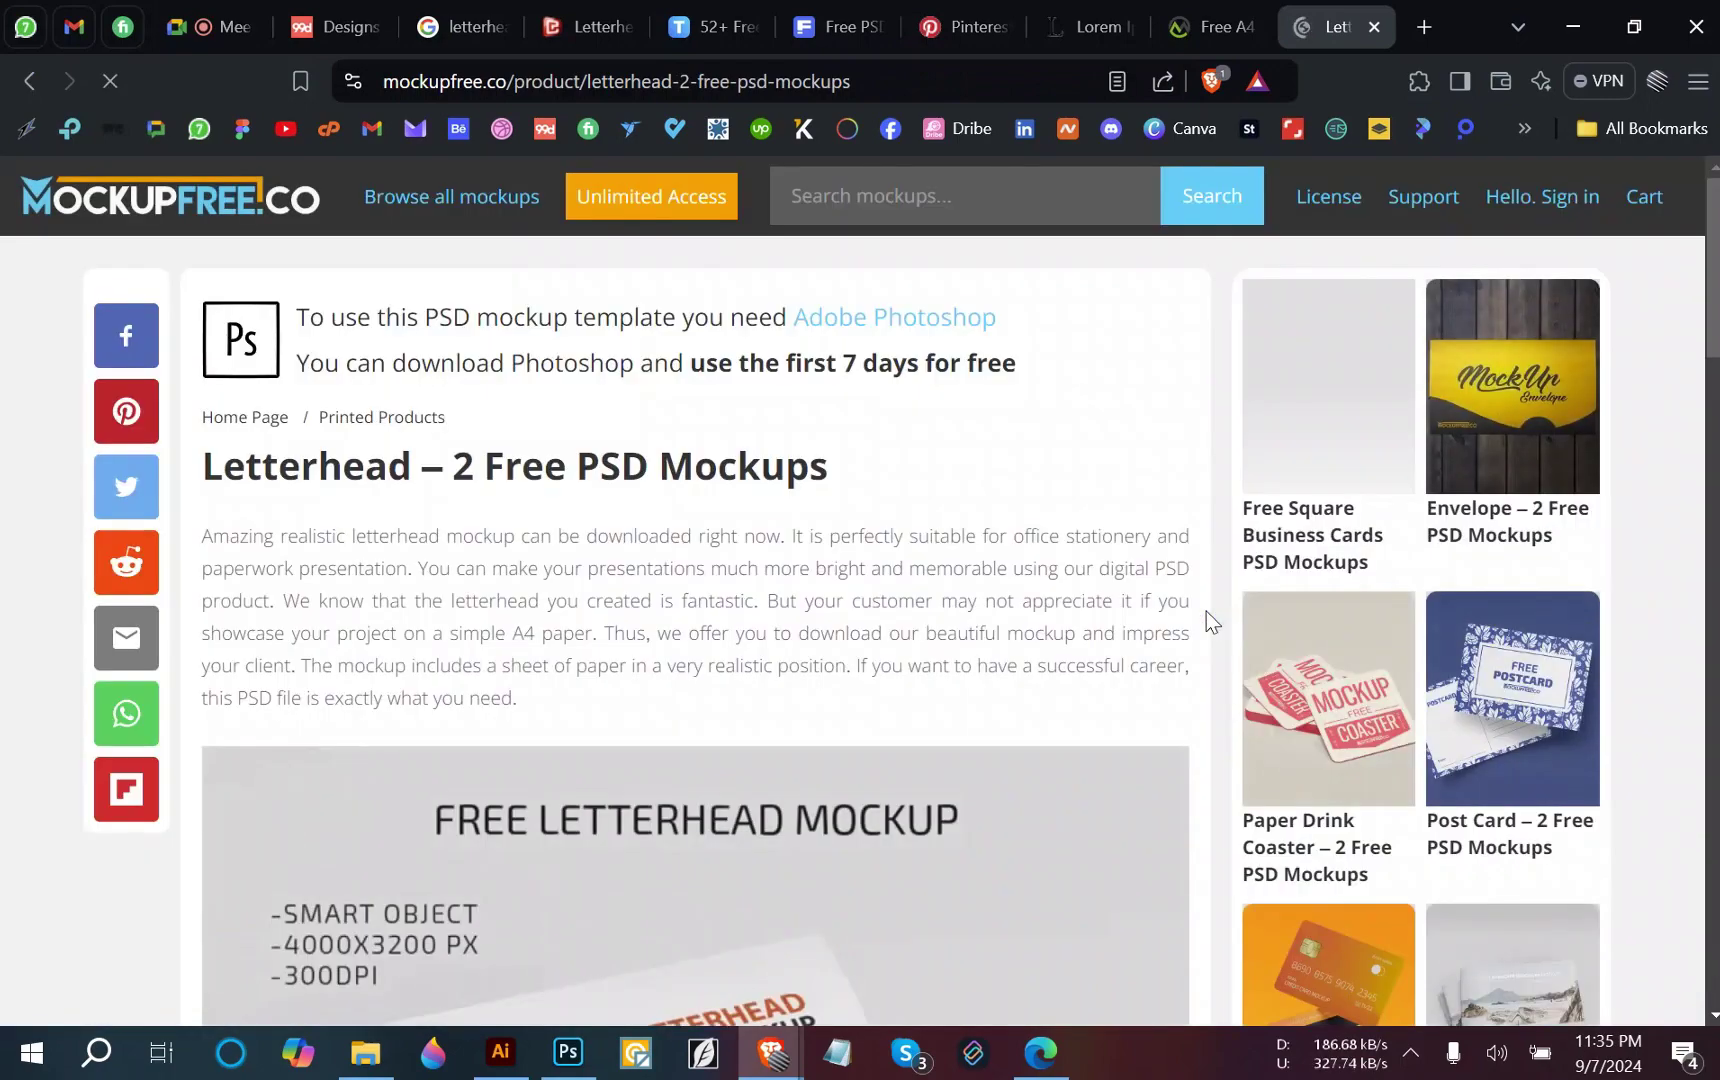
Review the letterhead mockup previews, request the free download and save the ZIP archive in the Downloads folder.
{"action": "scroll", "coordinate": [636, 714], "scroll_direction": "down", "scroll_amount": 5}
{"action": "scroll", "coordinate": [634, 720], "scroll_direction": "down", "scroll_amount": 15}
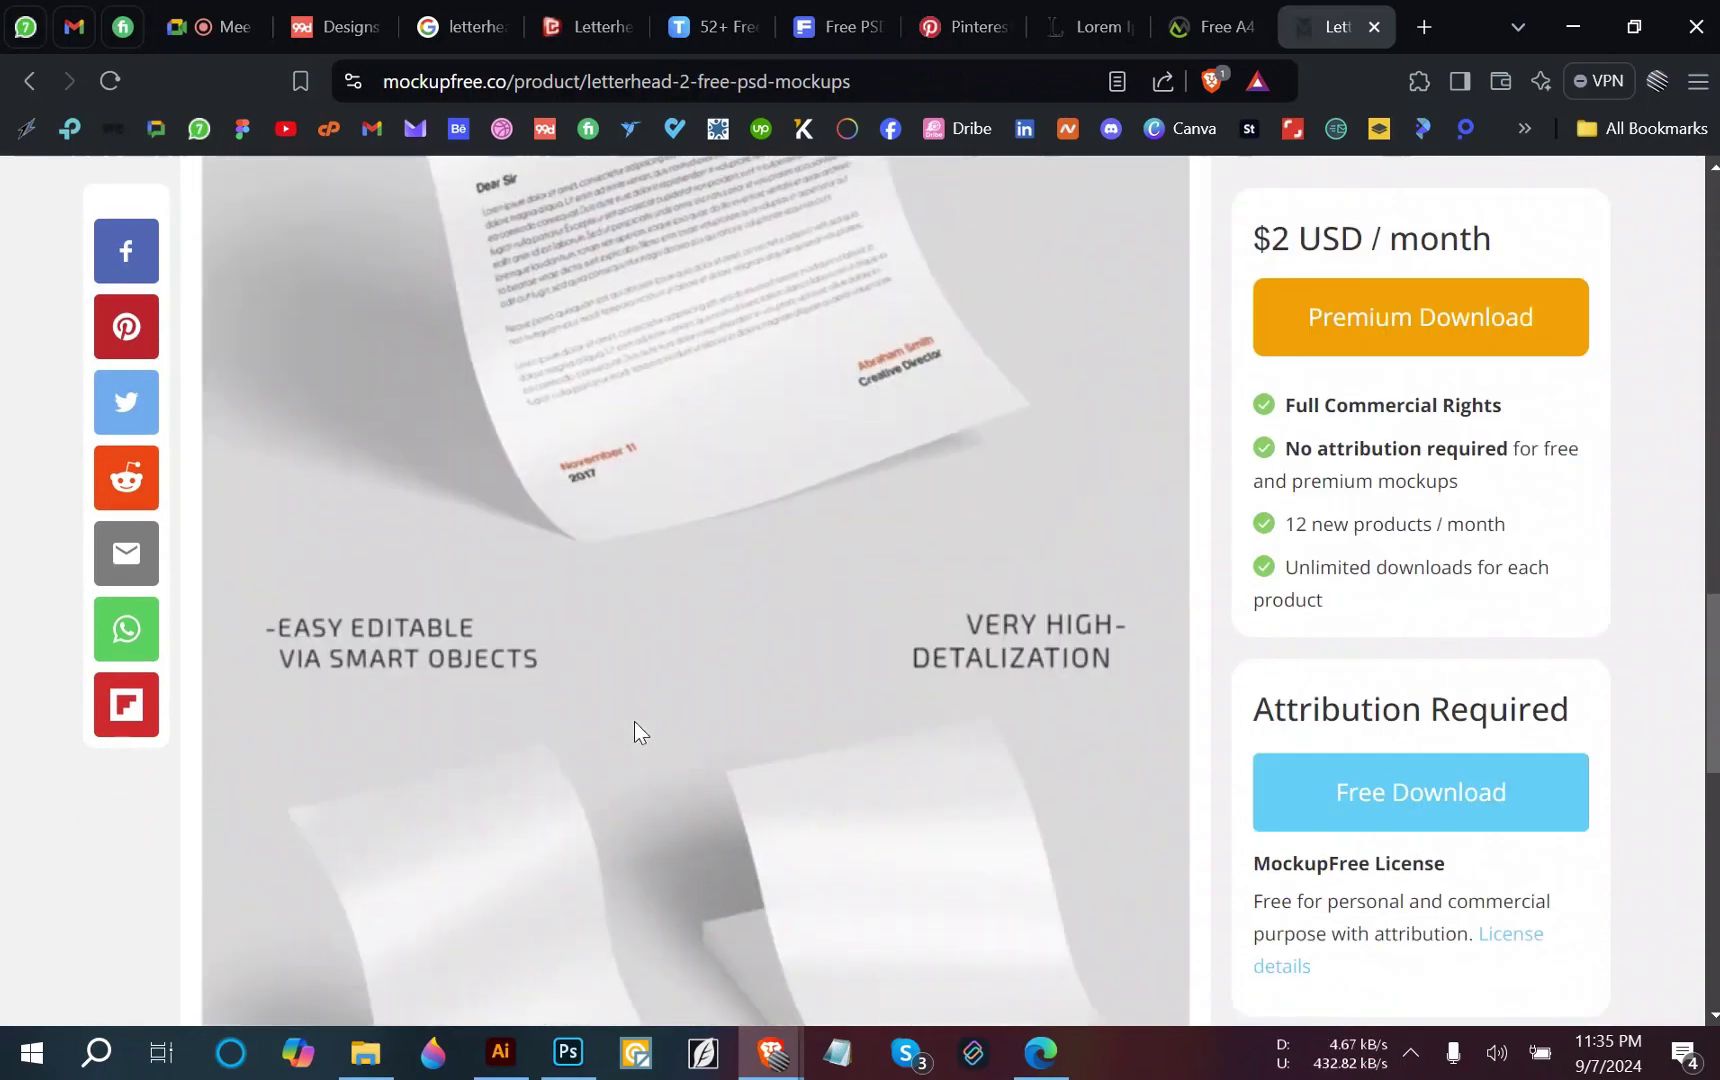
{"action": "scroll", "coordinate": [634, 740], "scroll_direction": "up", "scroll_amount": 10}
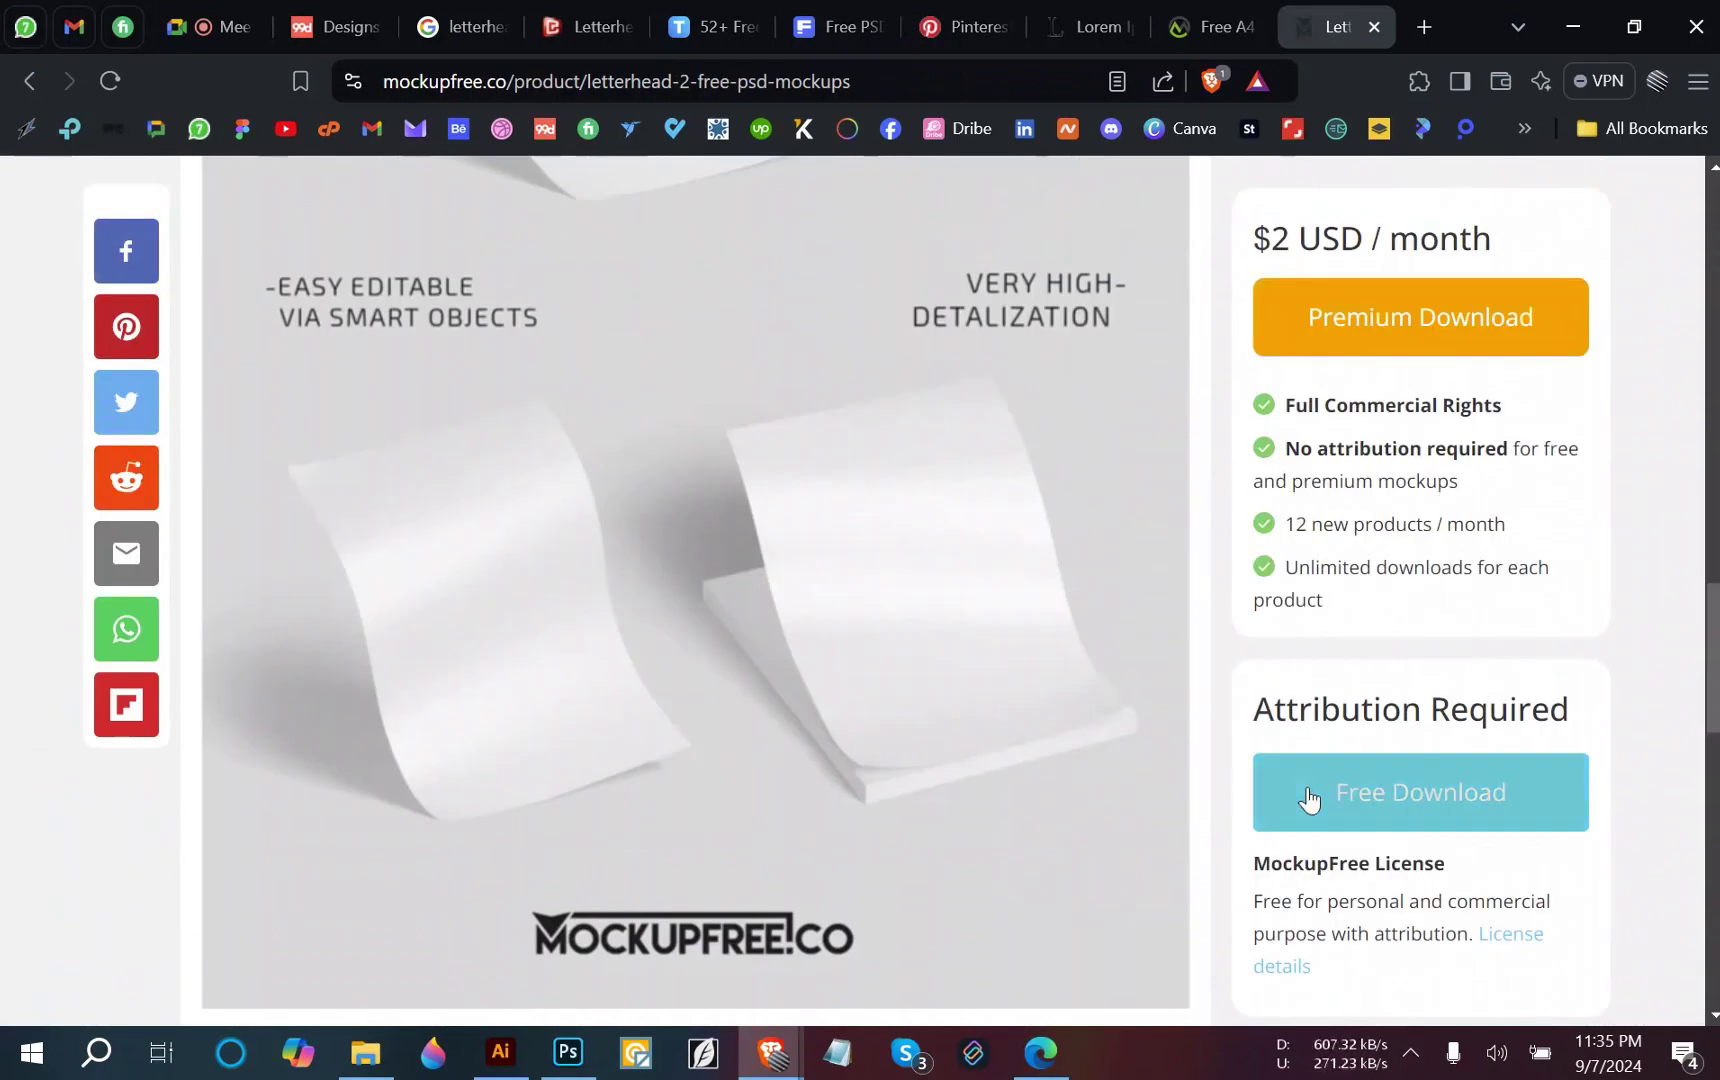
{"action": "left_click", "coordinate": [1365, 795]}
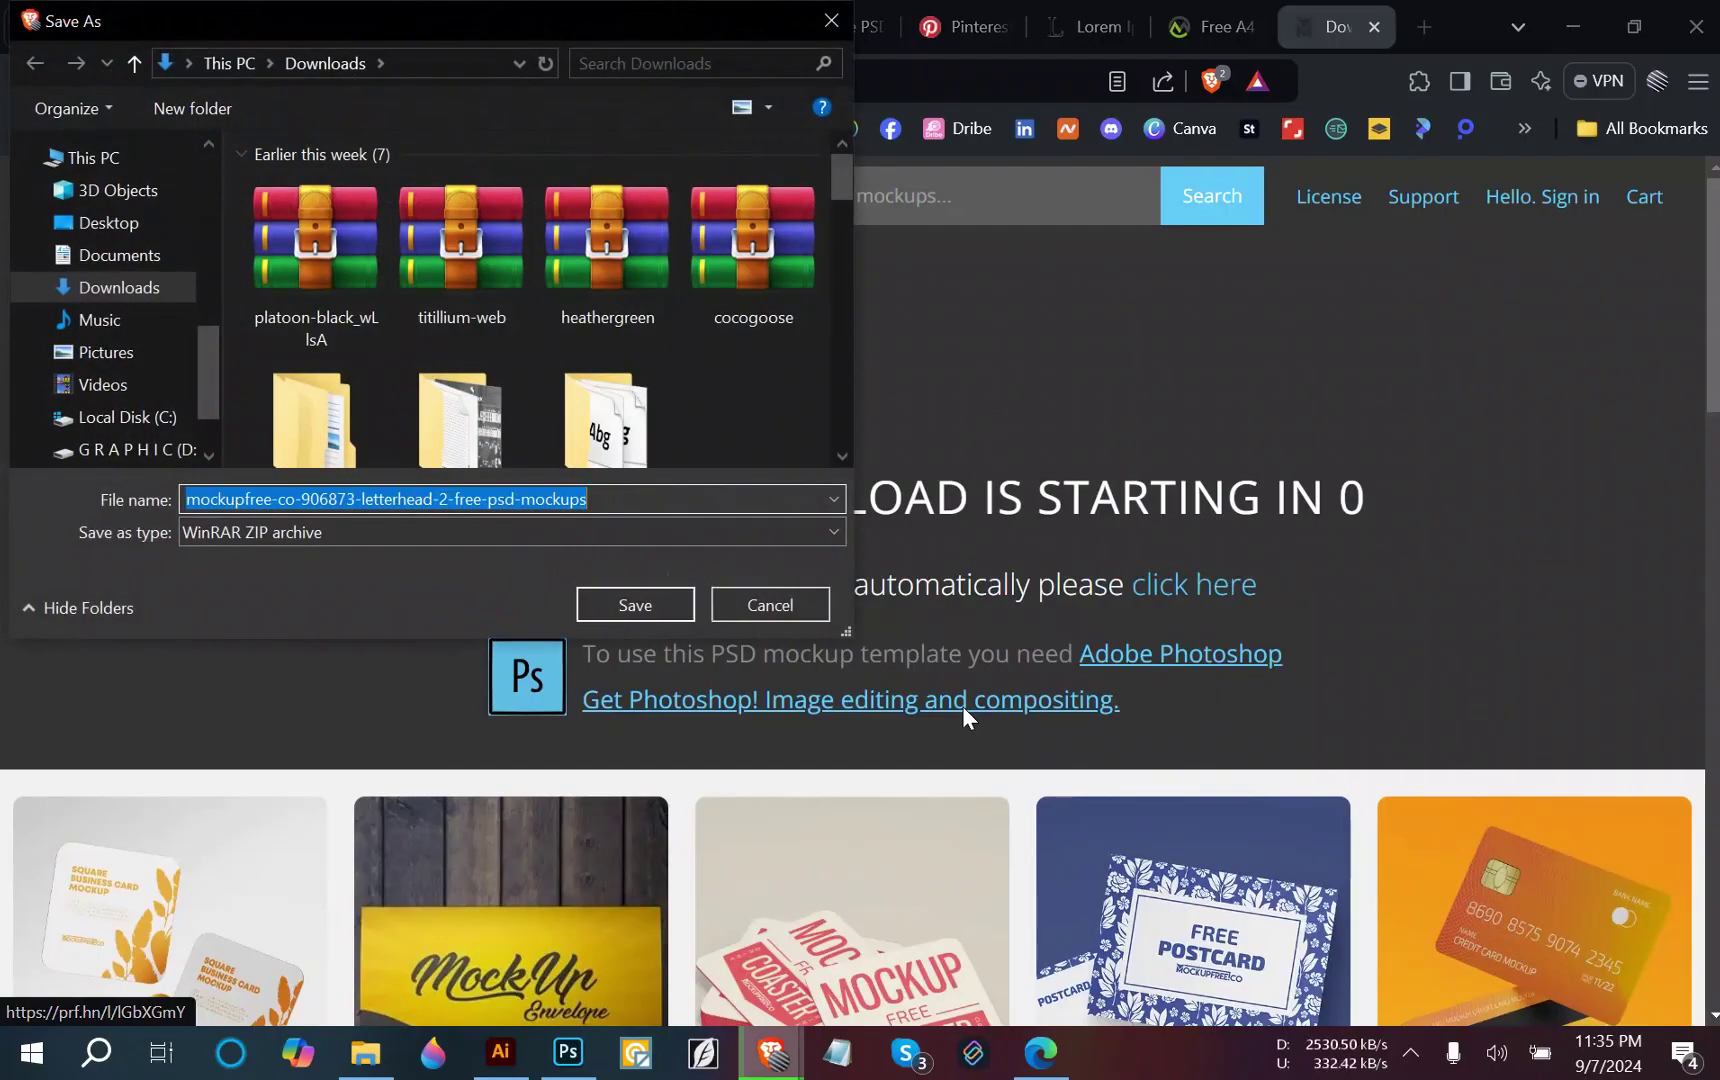
{"action": "left_click", "coordinate": [125, 287]}
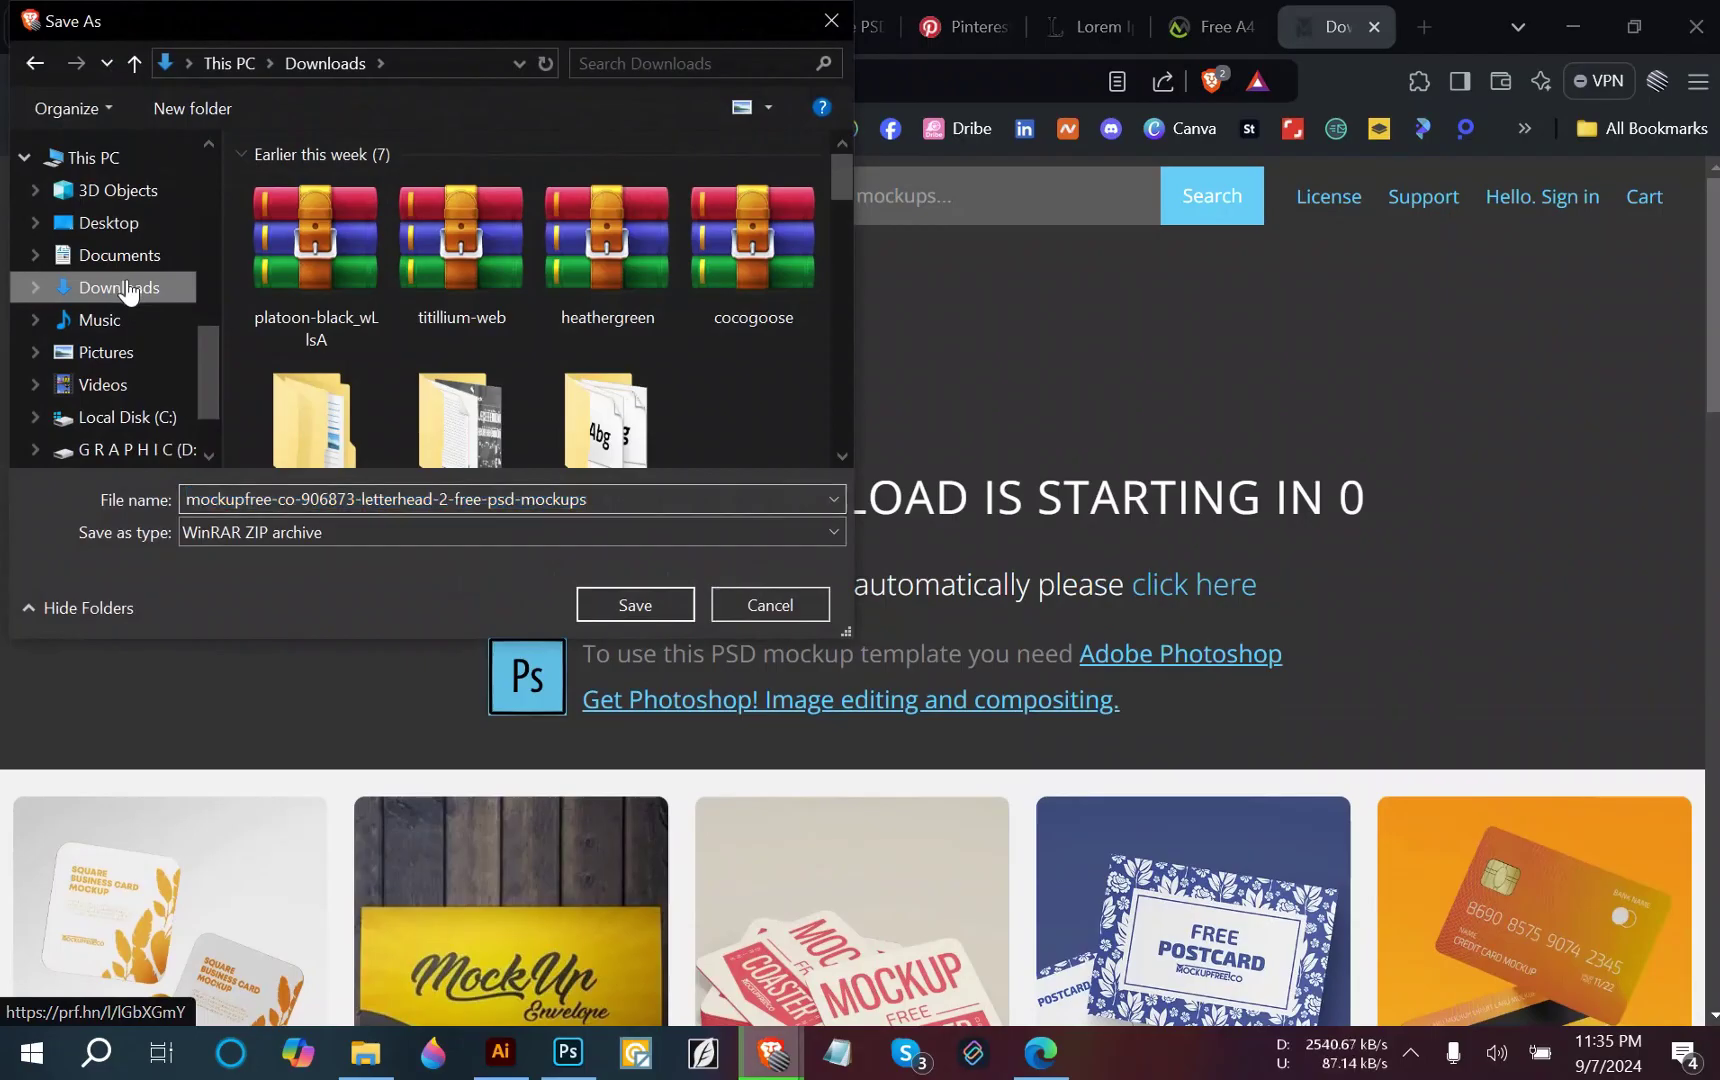
{"action": "left_click", "coordinate": [685, 611]}
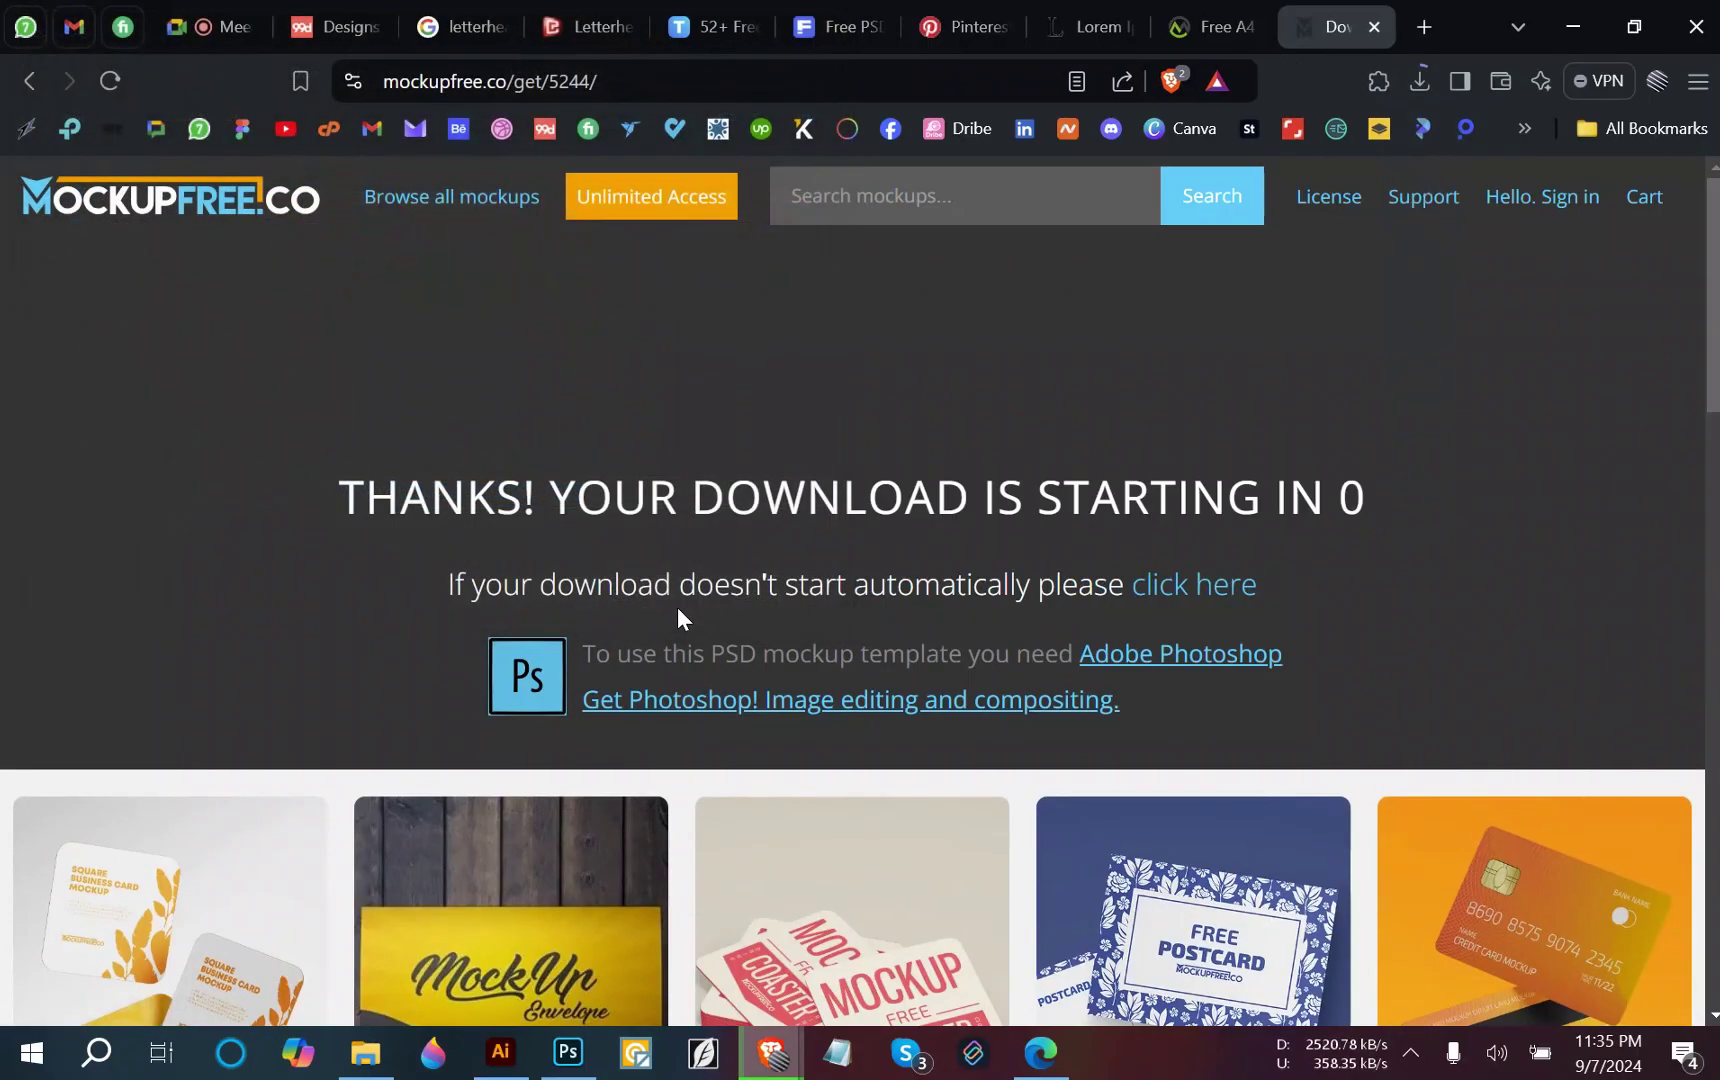
Check the mockup archive's download progress in the browser's full download history.
{"action": "left_click", "coordinate": [1405, 70]}
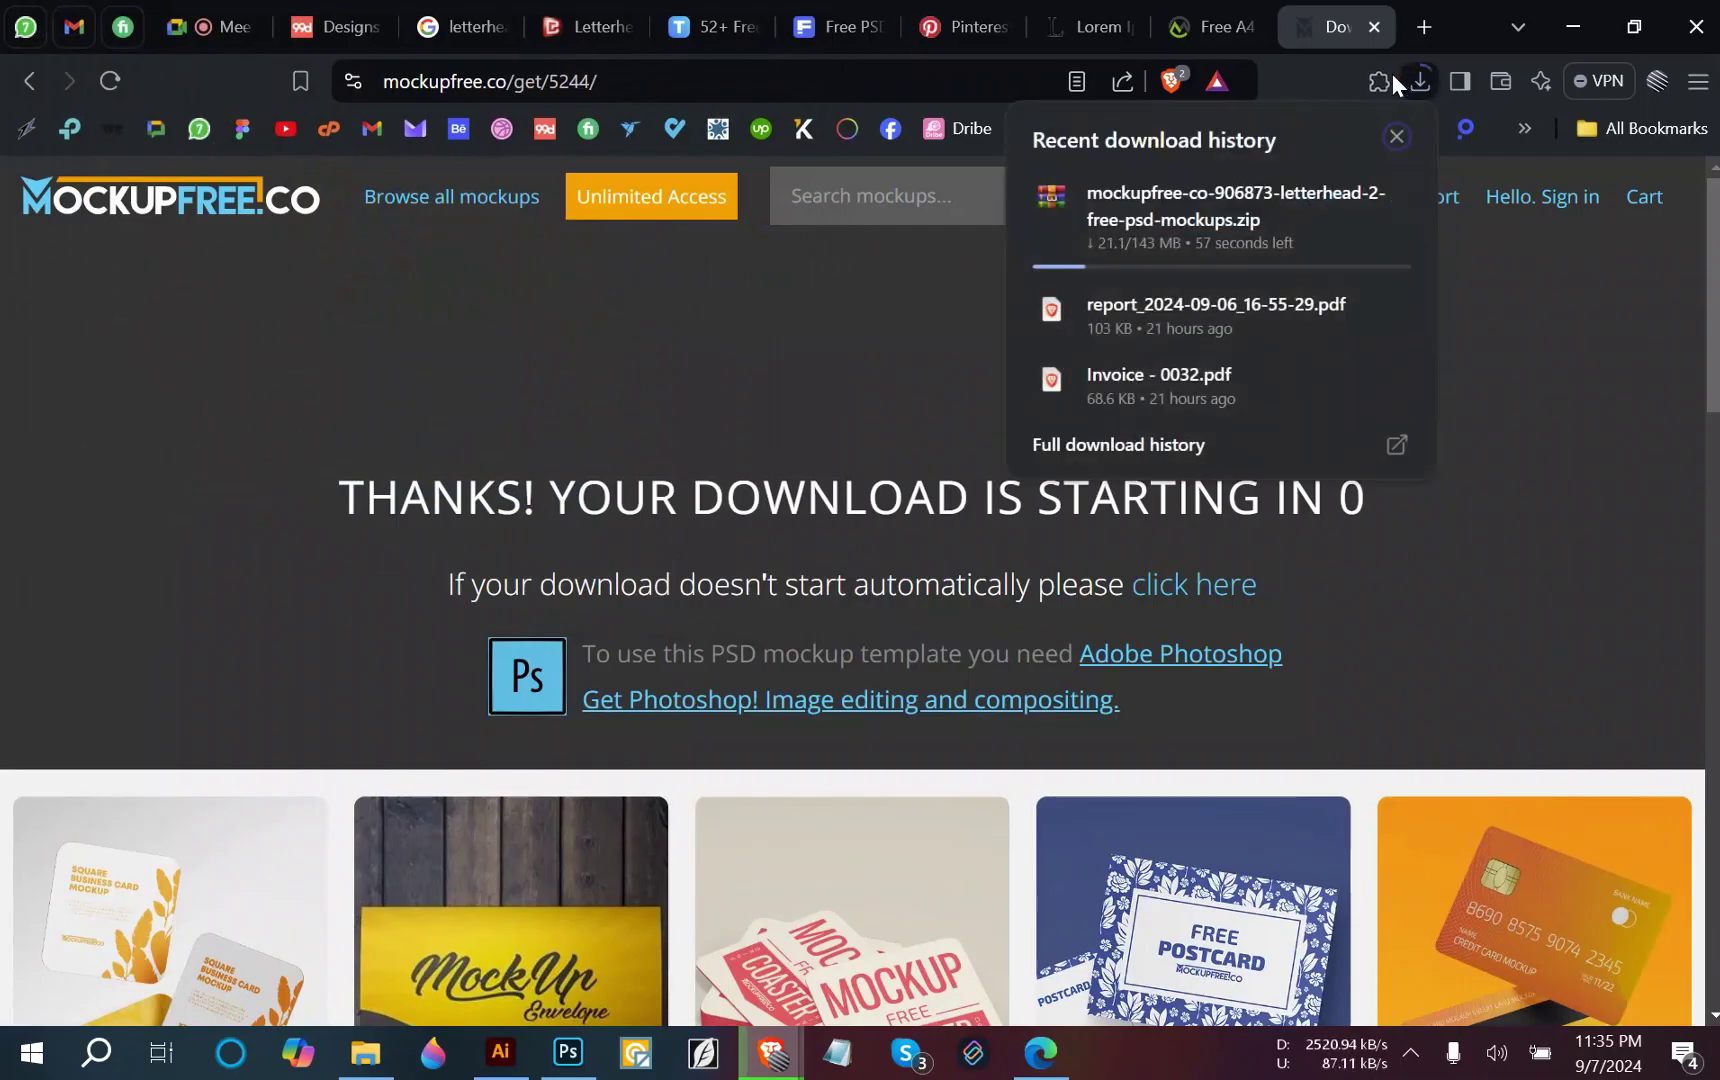
{"action": "left_click", "coordinate": [1140, 449]}
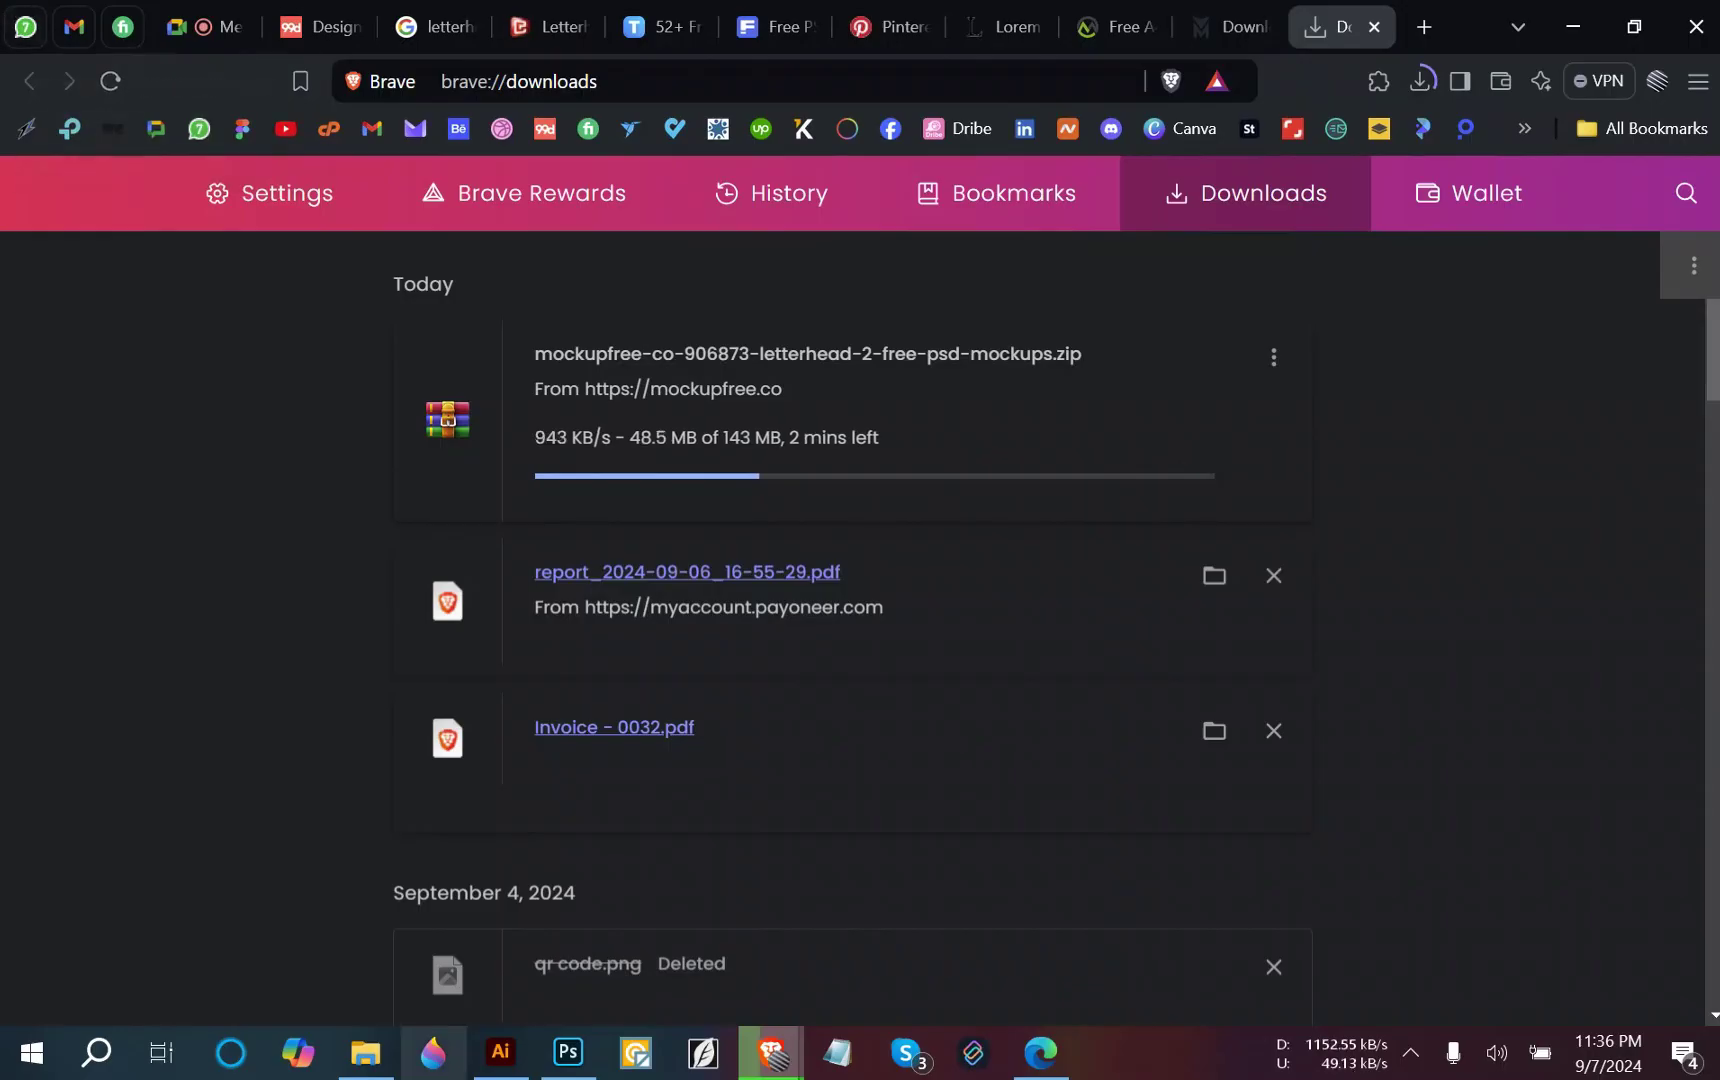
{"action": "left_click", "coordinate": [771, 1052]}
{"action": "left_click", "coordinate": [644, 1000]}
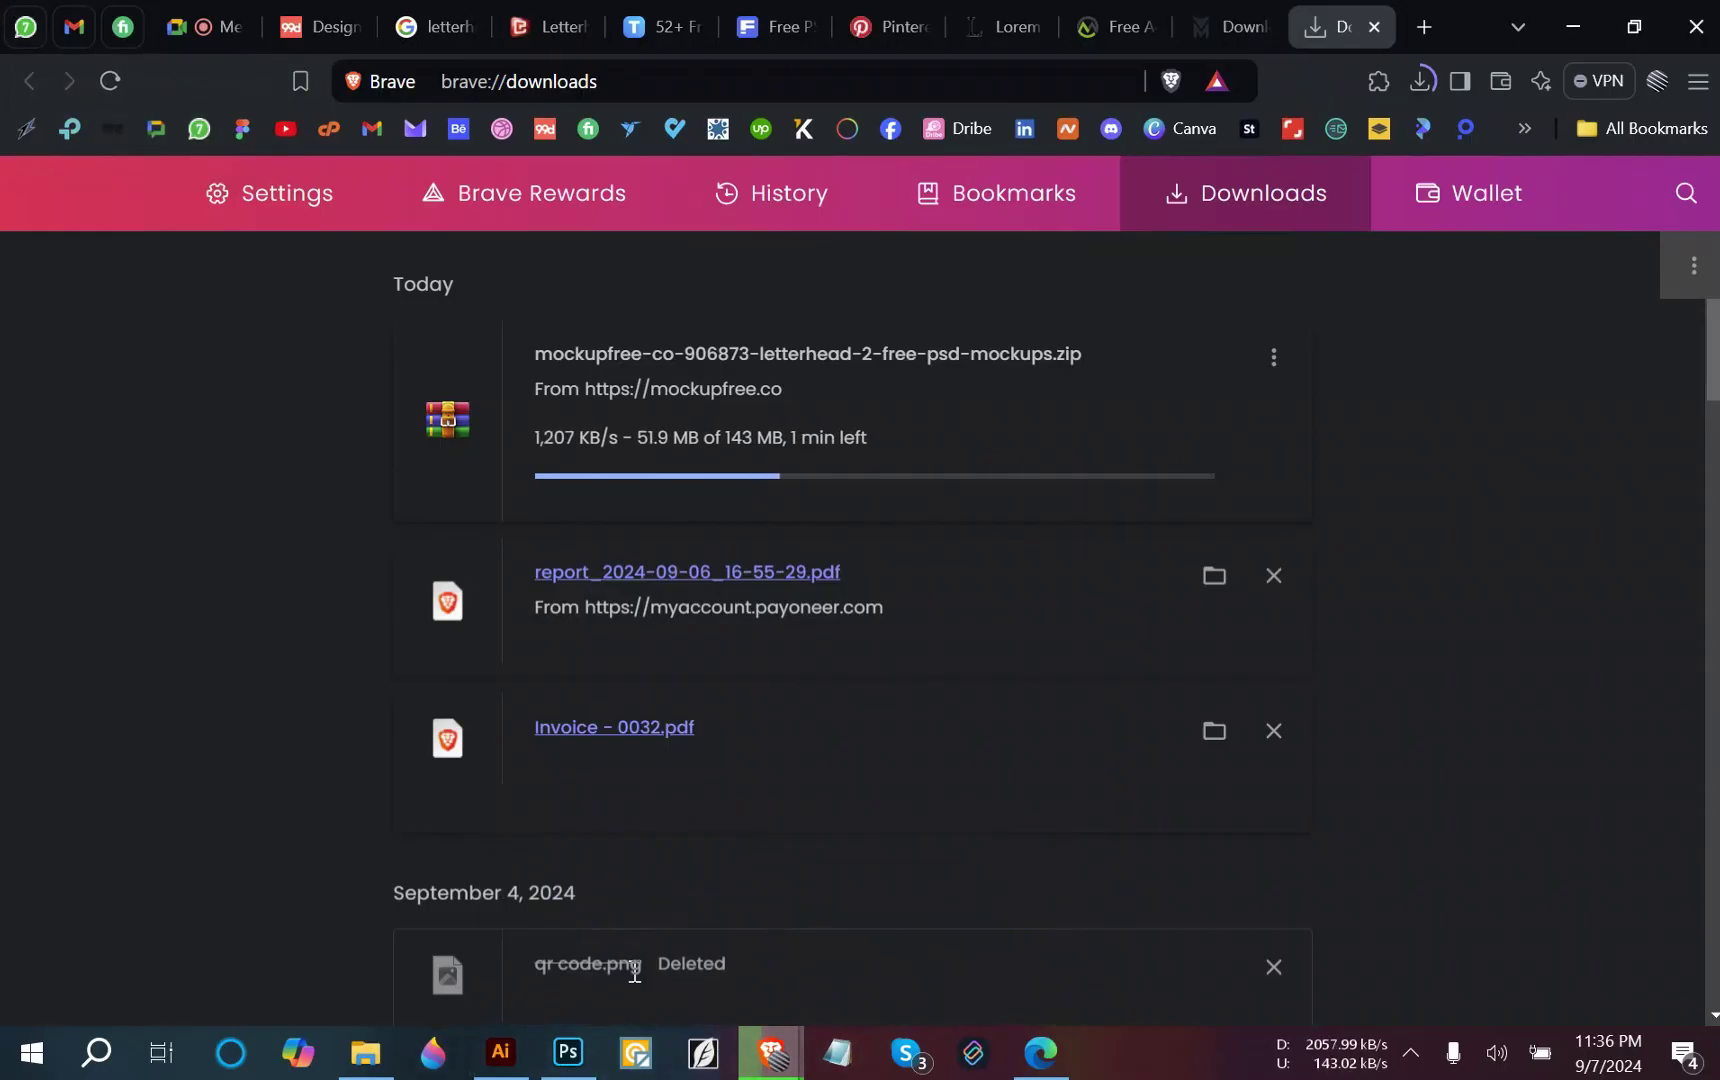
Search Google for "email signature" in a new tab.
{"action": "left_click", "coordinate": [1428, 28]}
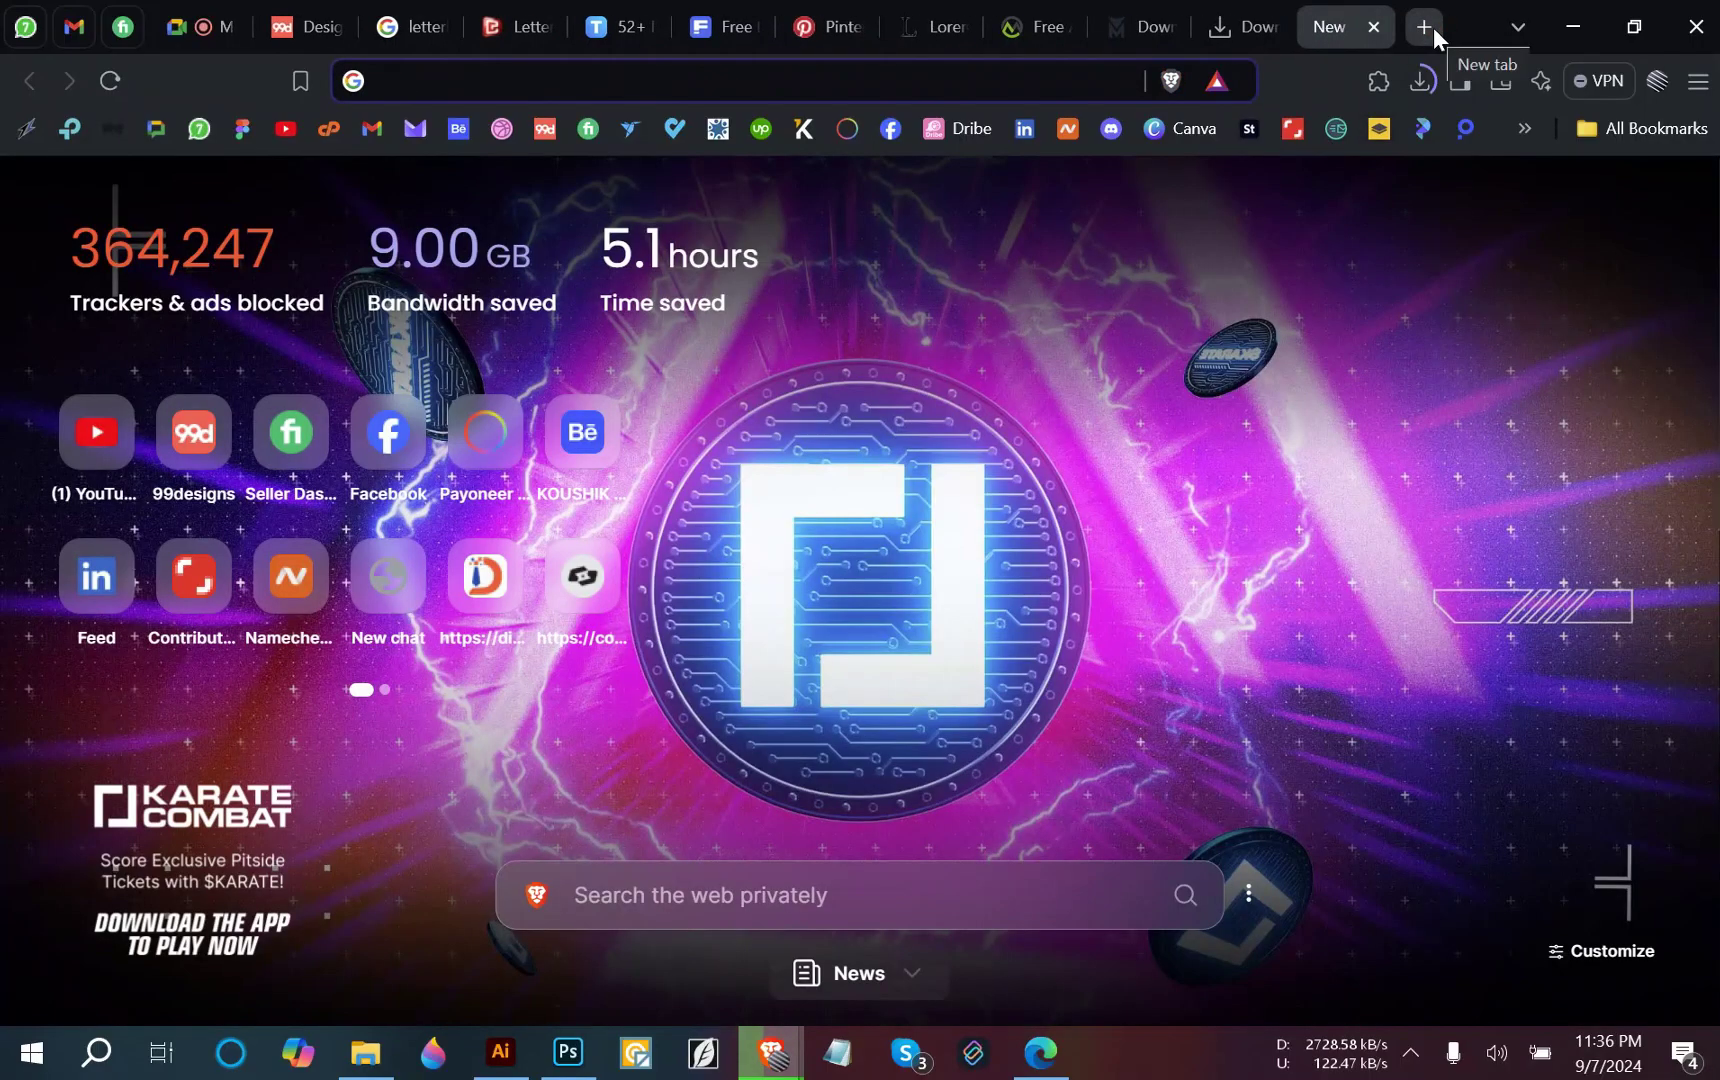
{"action": "type", "text": "e"}
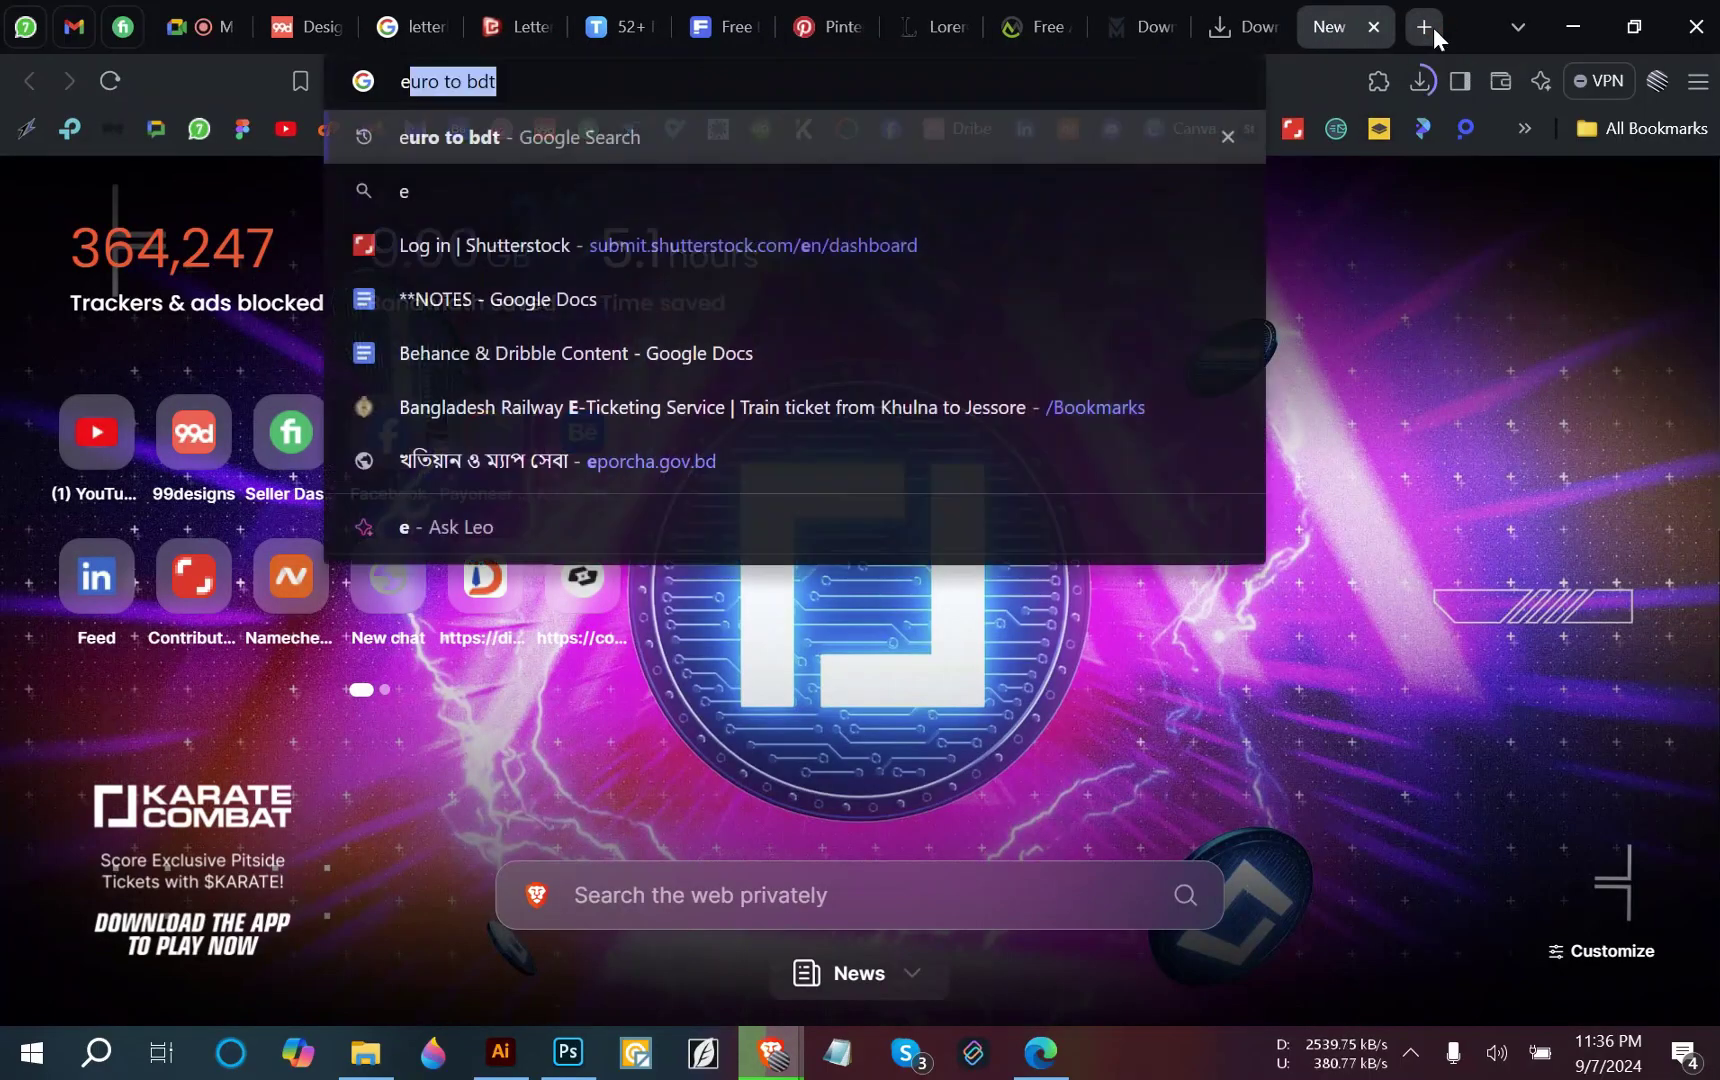
{"action": "type", "text": "mail si"}
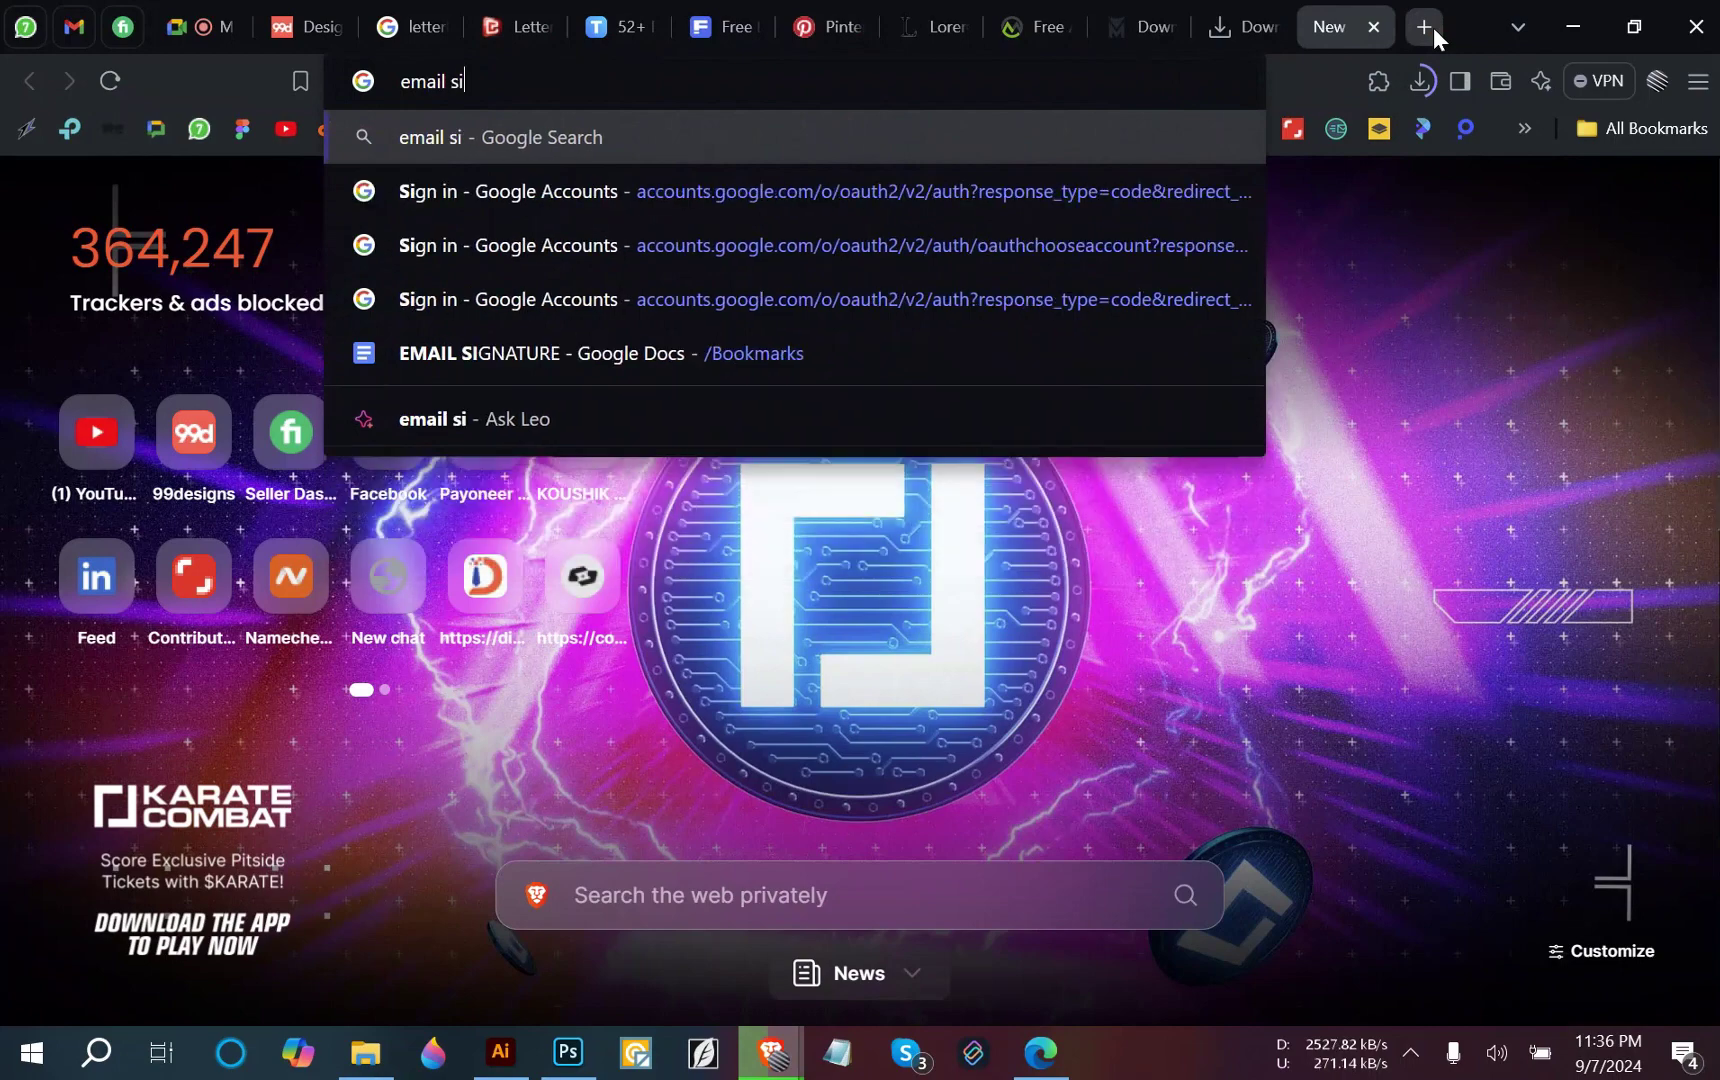
{"action": "type", "text": "gnature"}
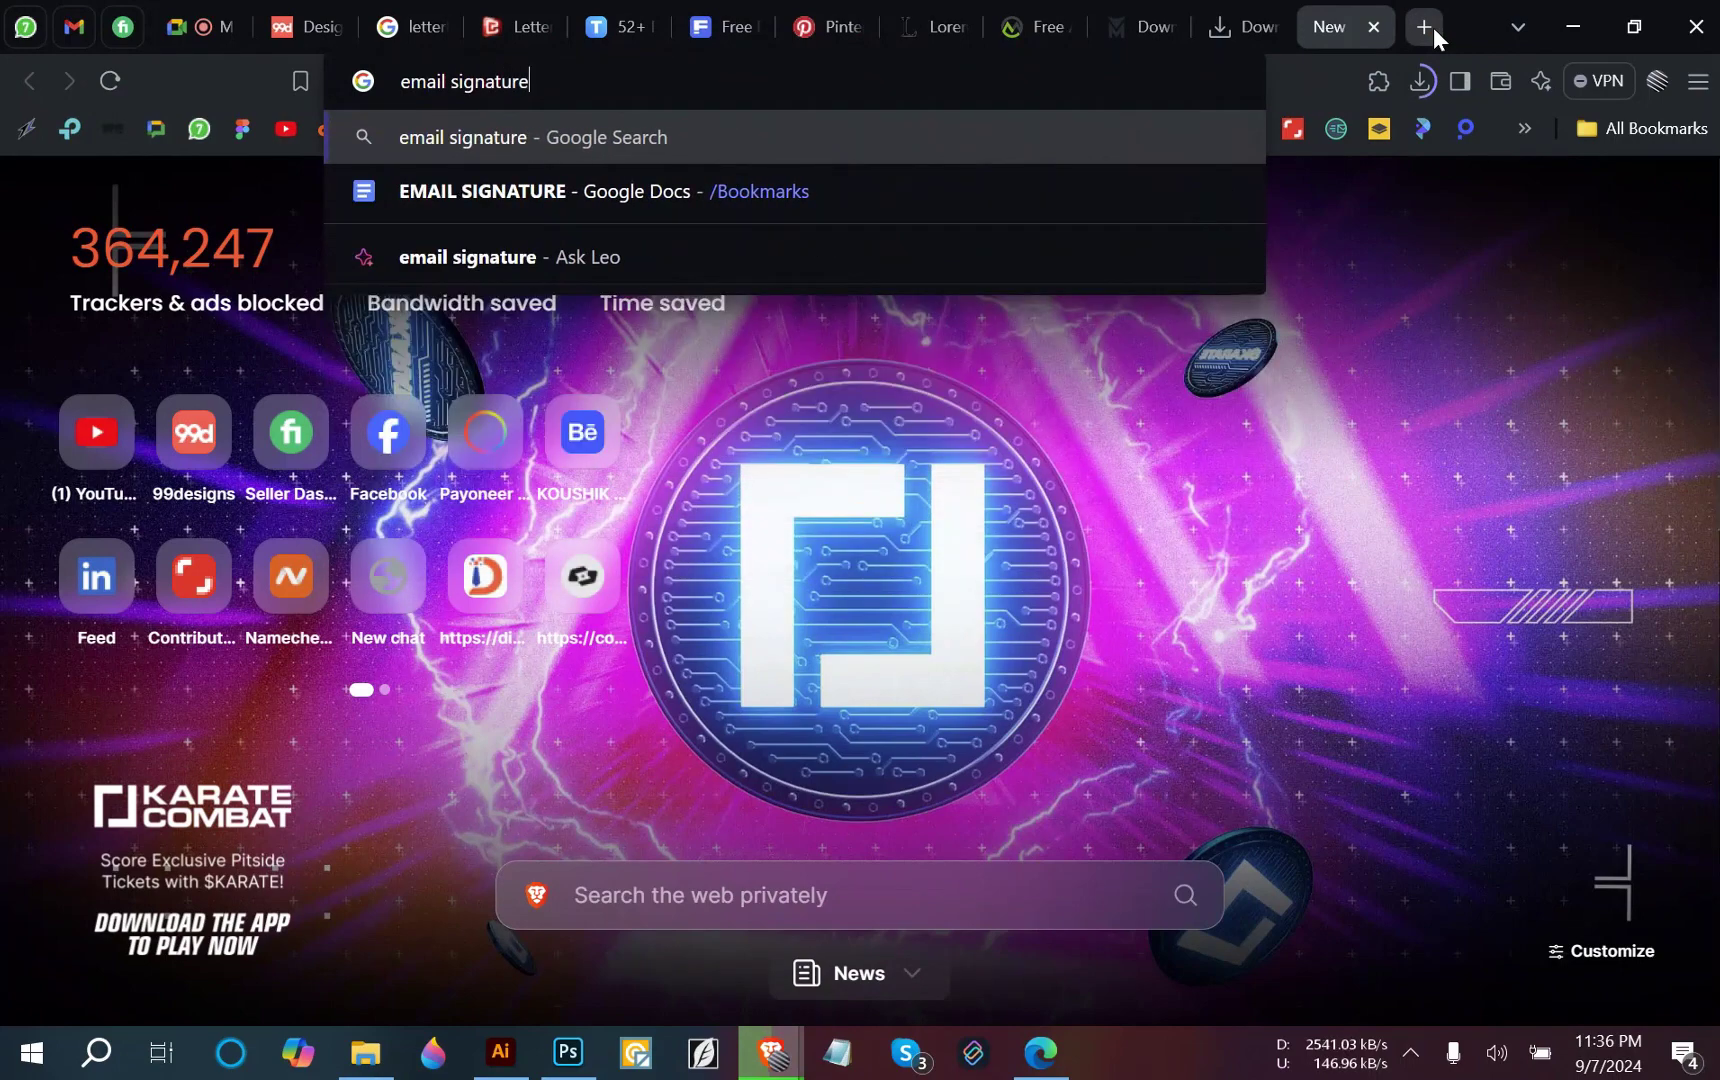
{"action": "key", "text": "Return"}
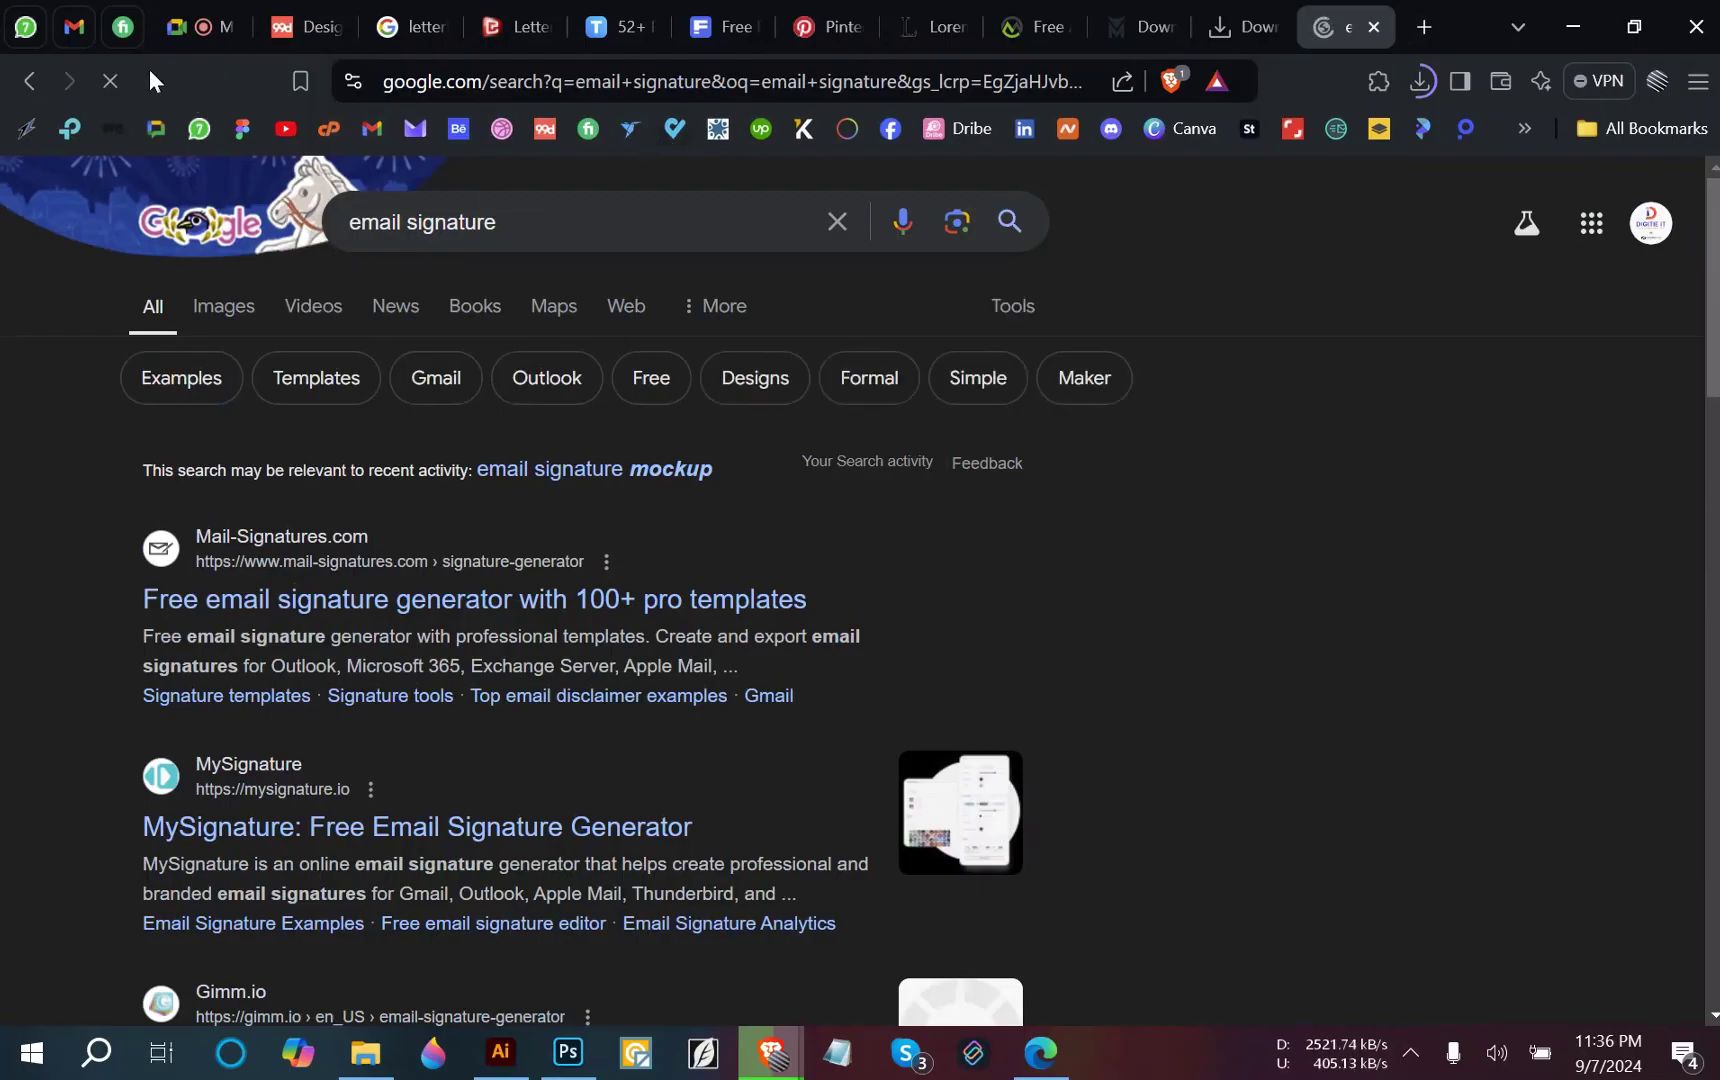
Go to the open Gmail inbox and open the mailbox of the second account in the account list.
{"action": "left_click", "coordinate": [80, 22]}
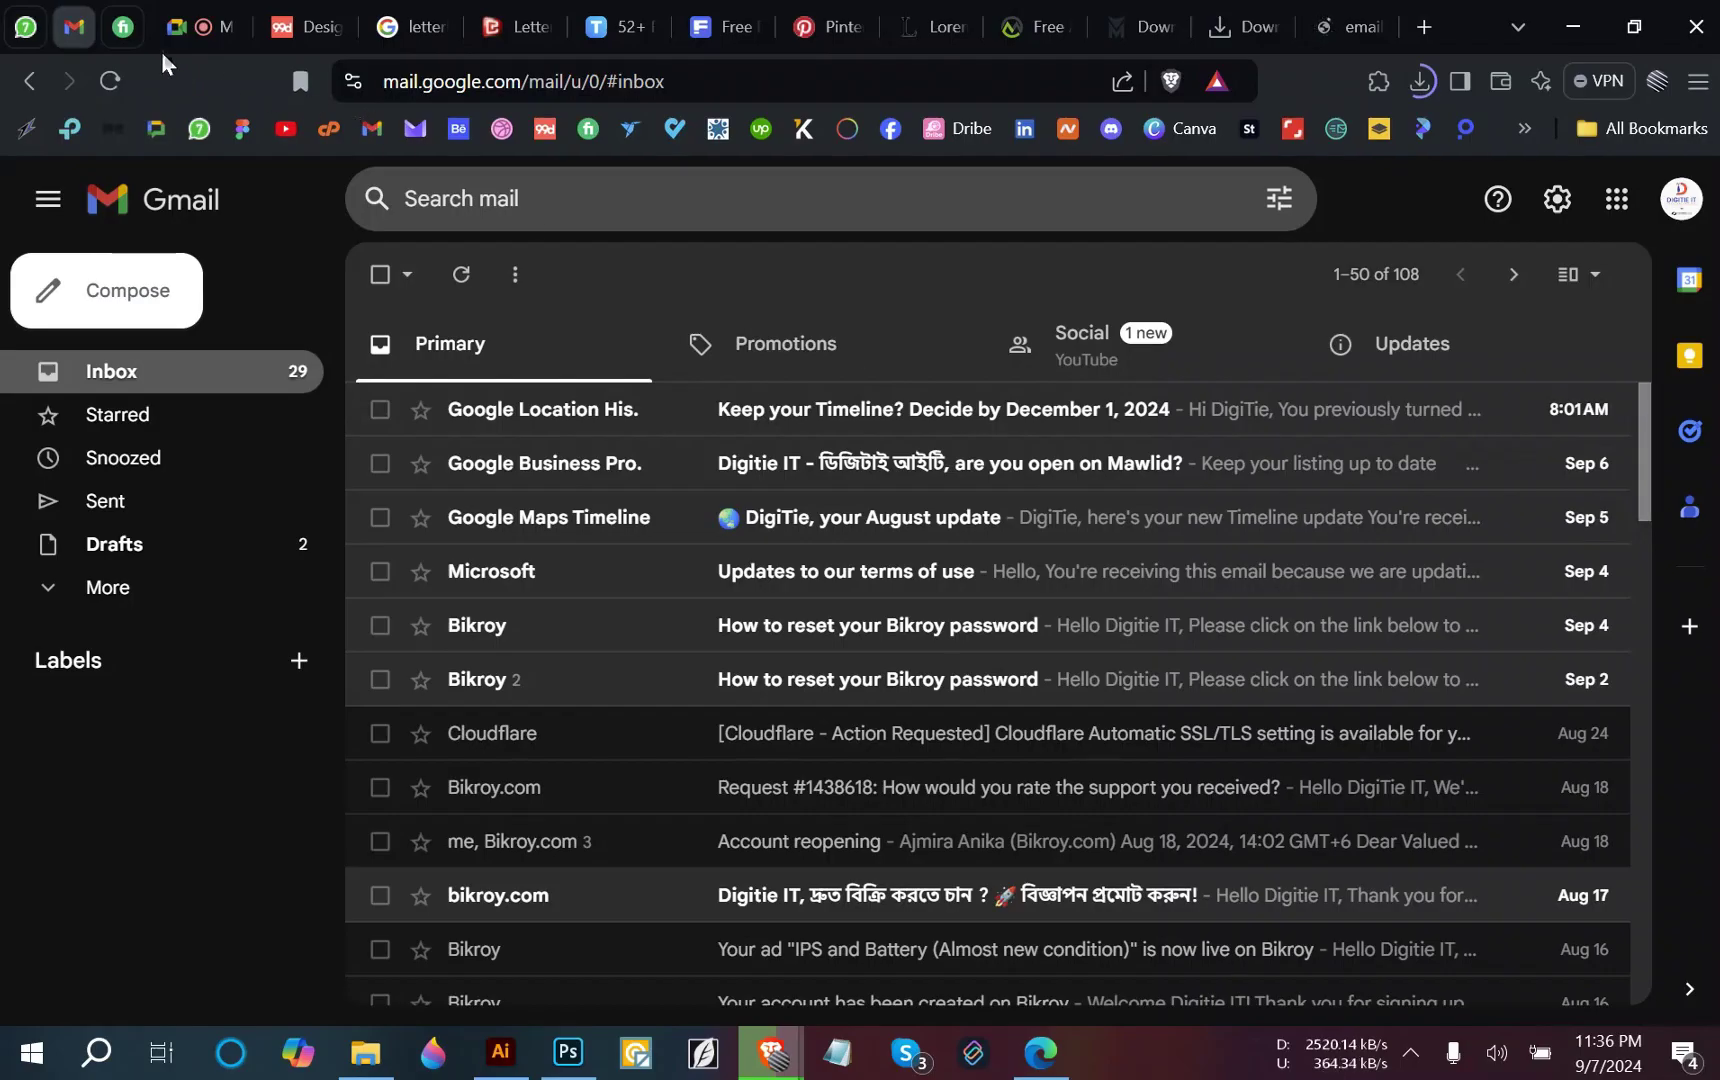
{"action": "left_click", "coordinate": [1673, 205]}
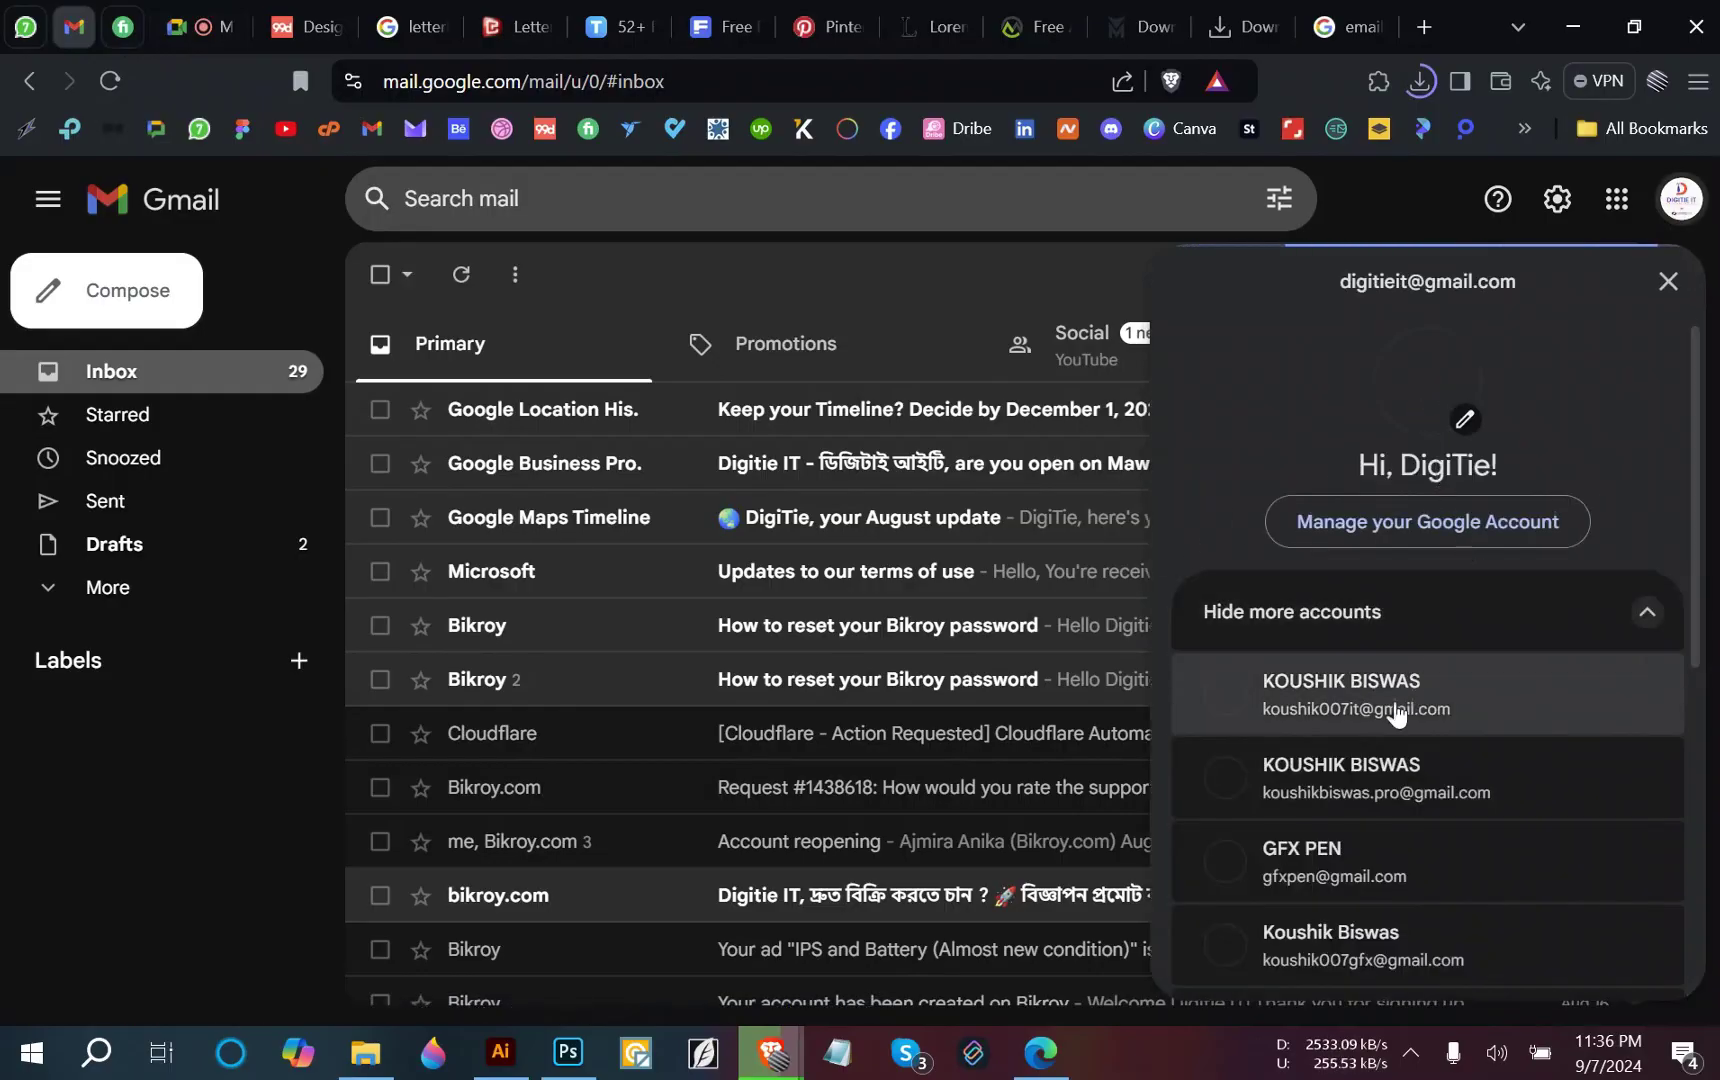
{"action": "left_click", "coordinate": [1420, 786]}
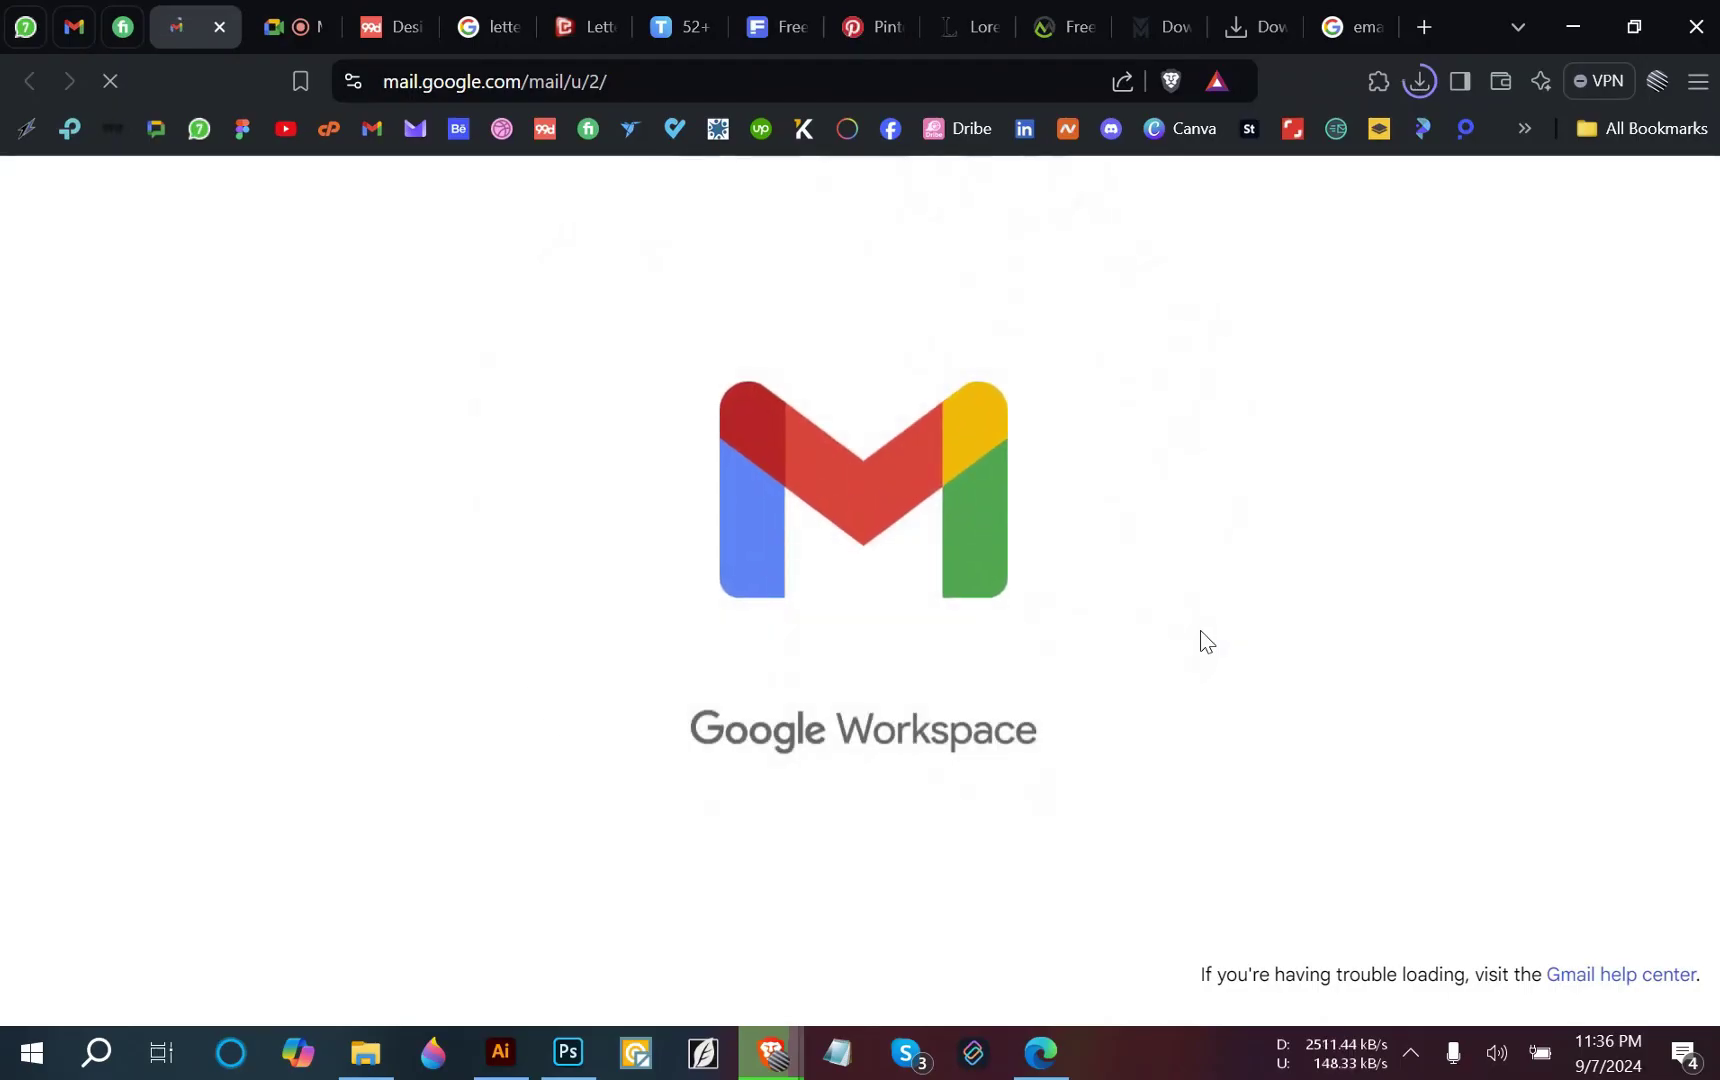
Close the leftover research tabs from 99designs through MockupFree, keeping the Downloads and email signature search tabs open.
{"action": "left_click", "coordinate": [411, 26]}
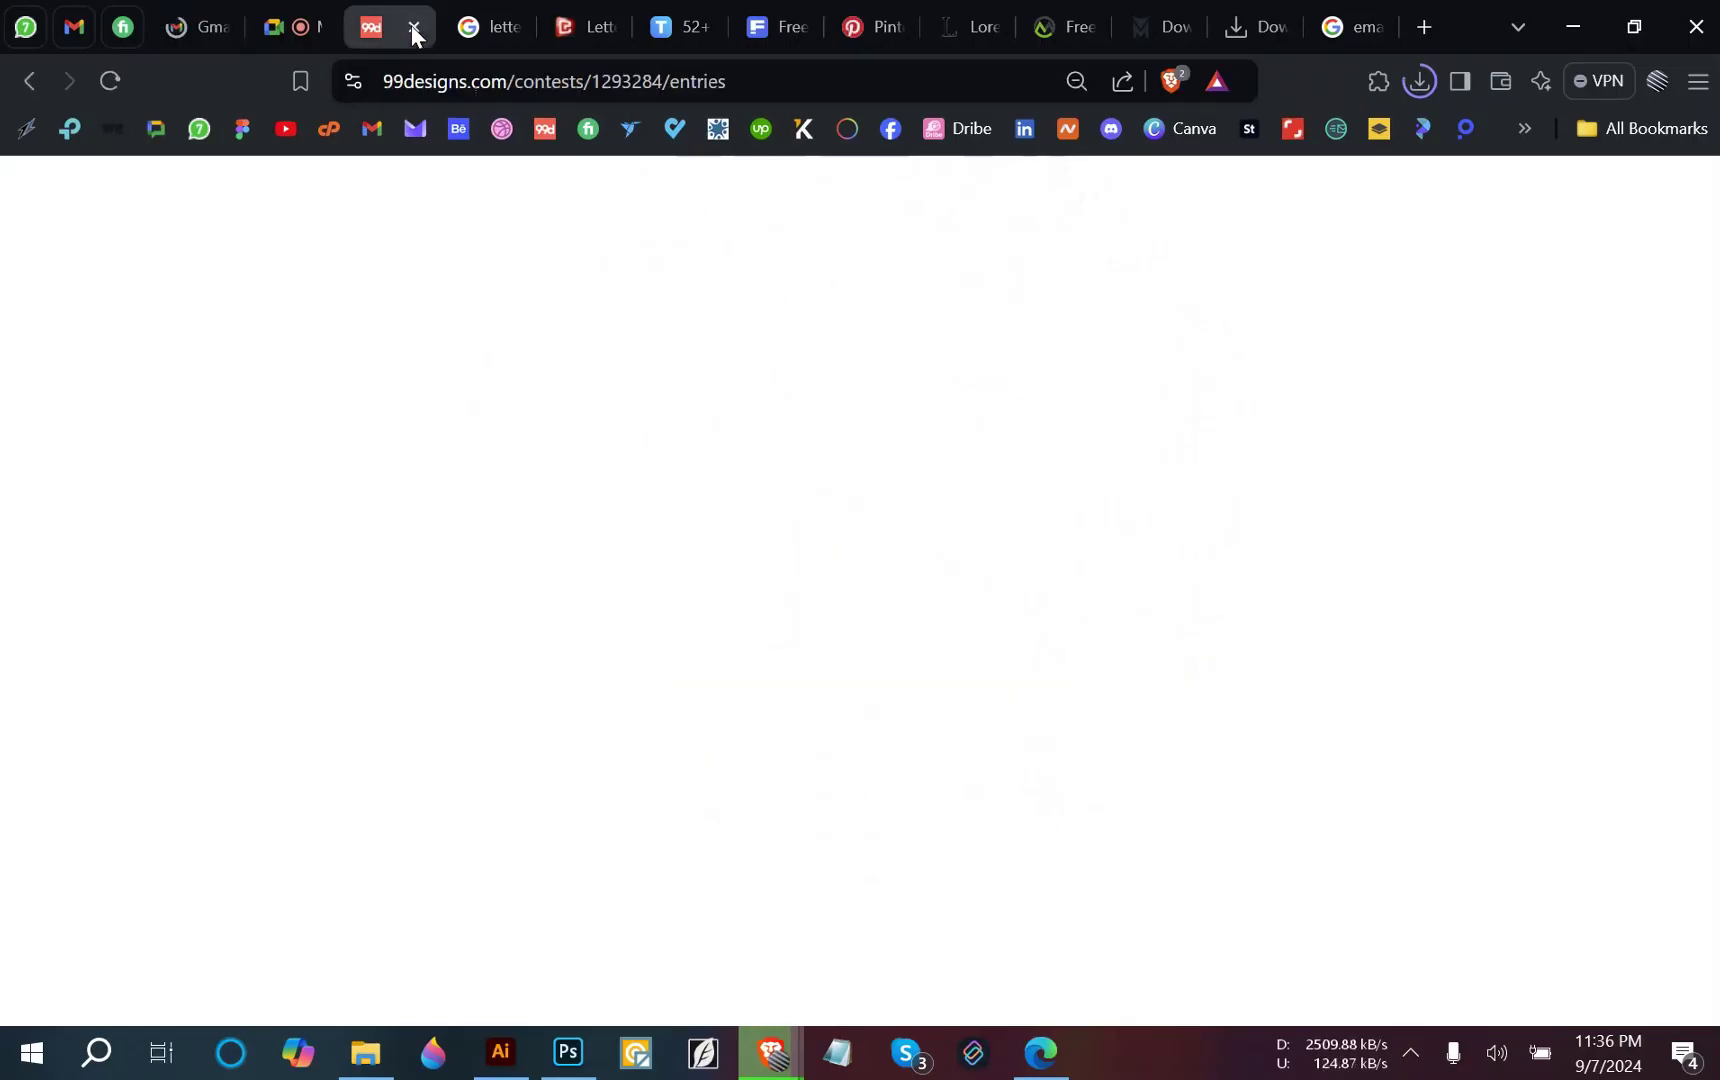
{"action": "left_click", "coordinate": [417, 26]}
{"action": "left_click", "coordinate": [417, 26]}
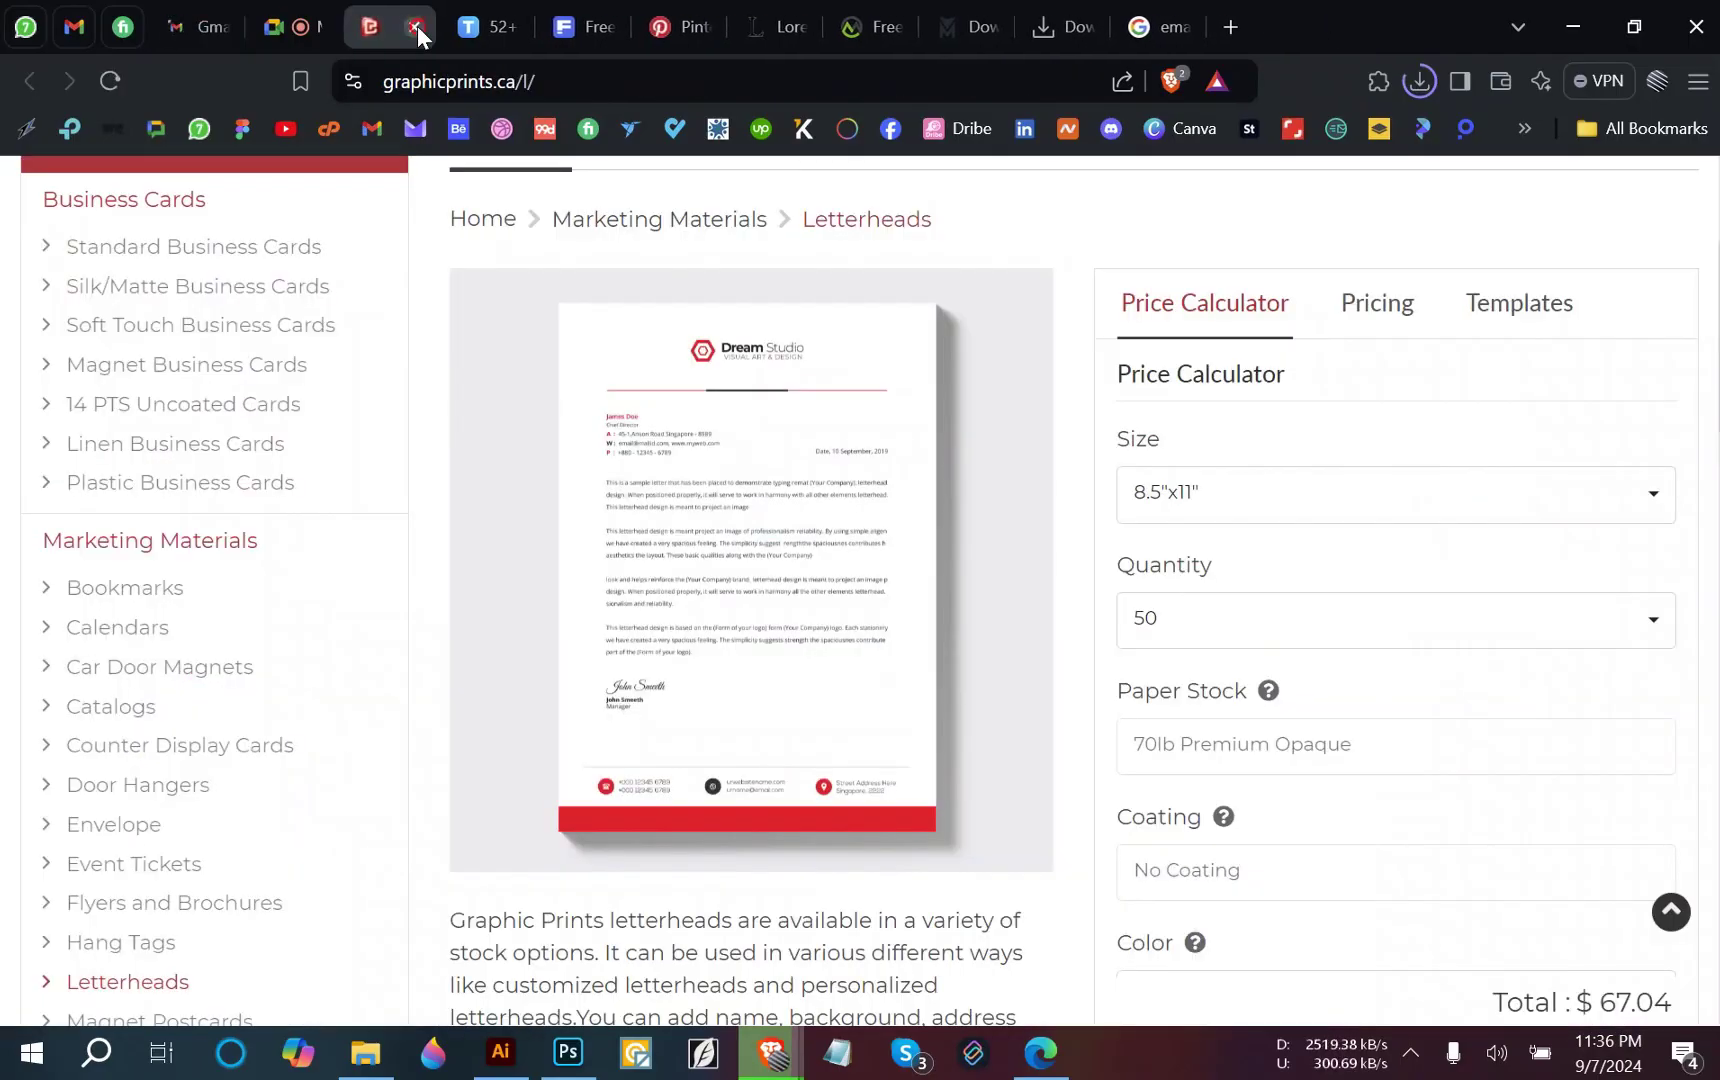
{"action": "left_click", "coordinate": [417, 26]}
{"action": "left_click", "coordinate": [417, 26]}
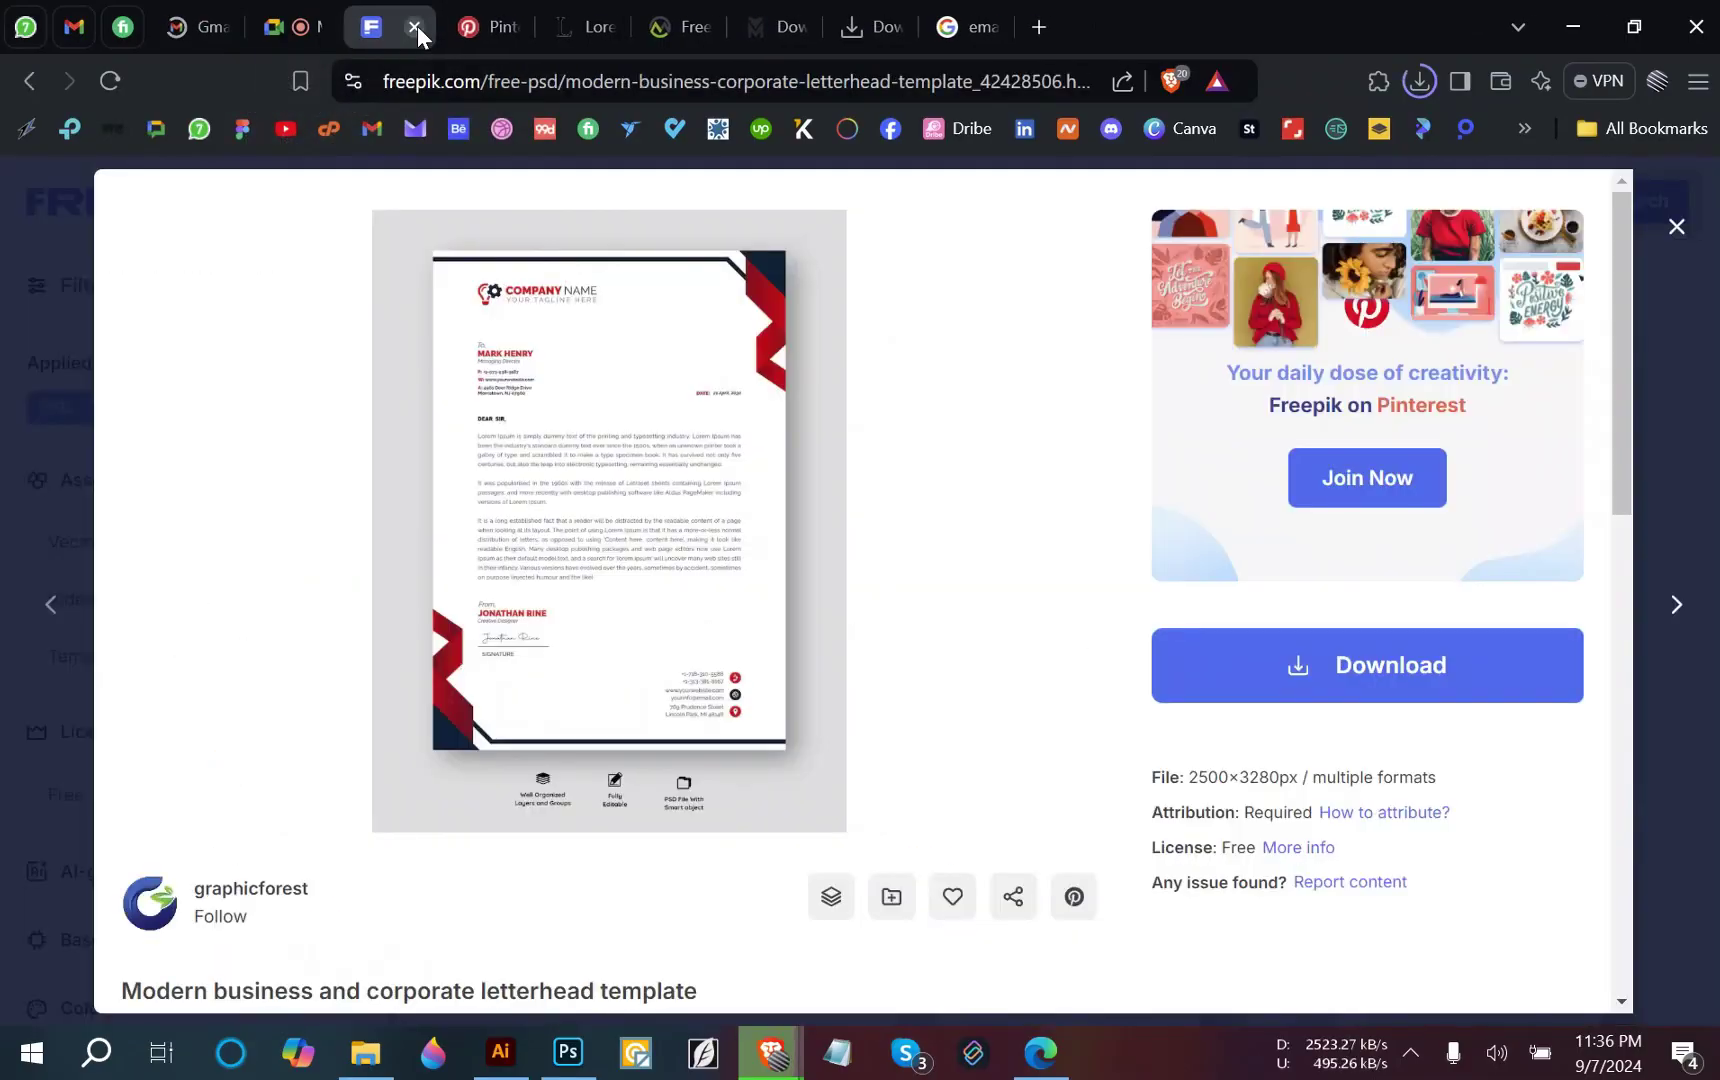
{"action": "left_click", "coordinate": [417, 26]}
{"action": "left_click", "coordinate": [417, 26]}
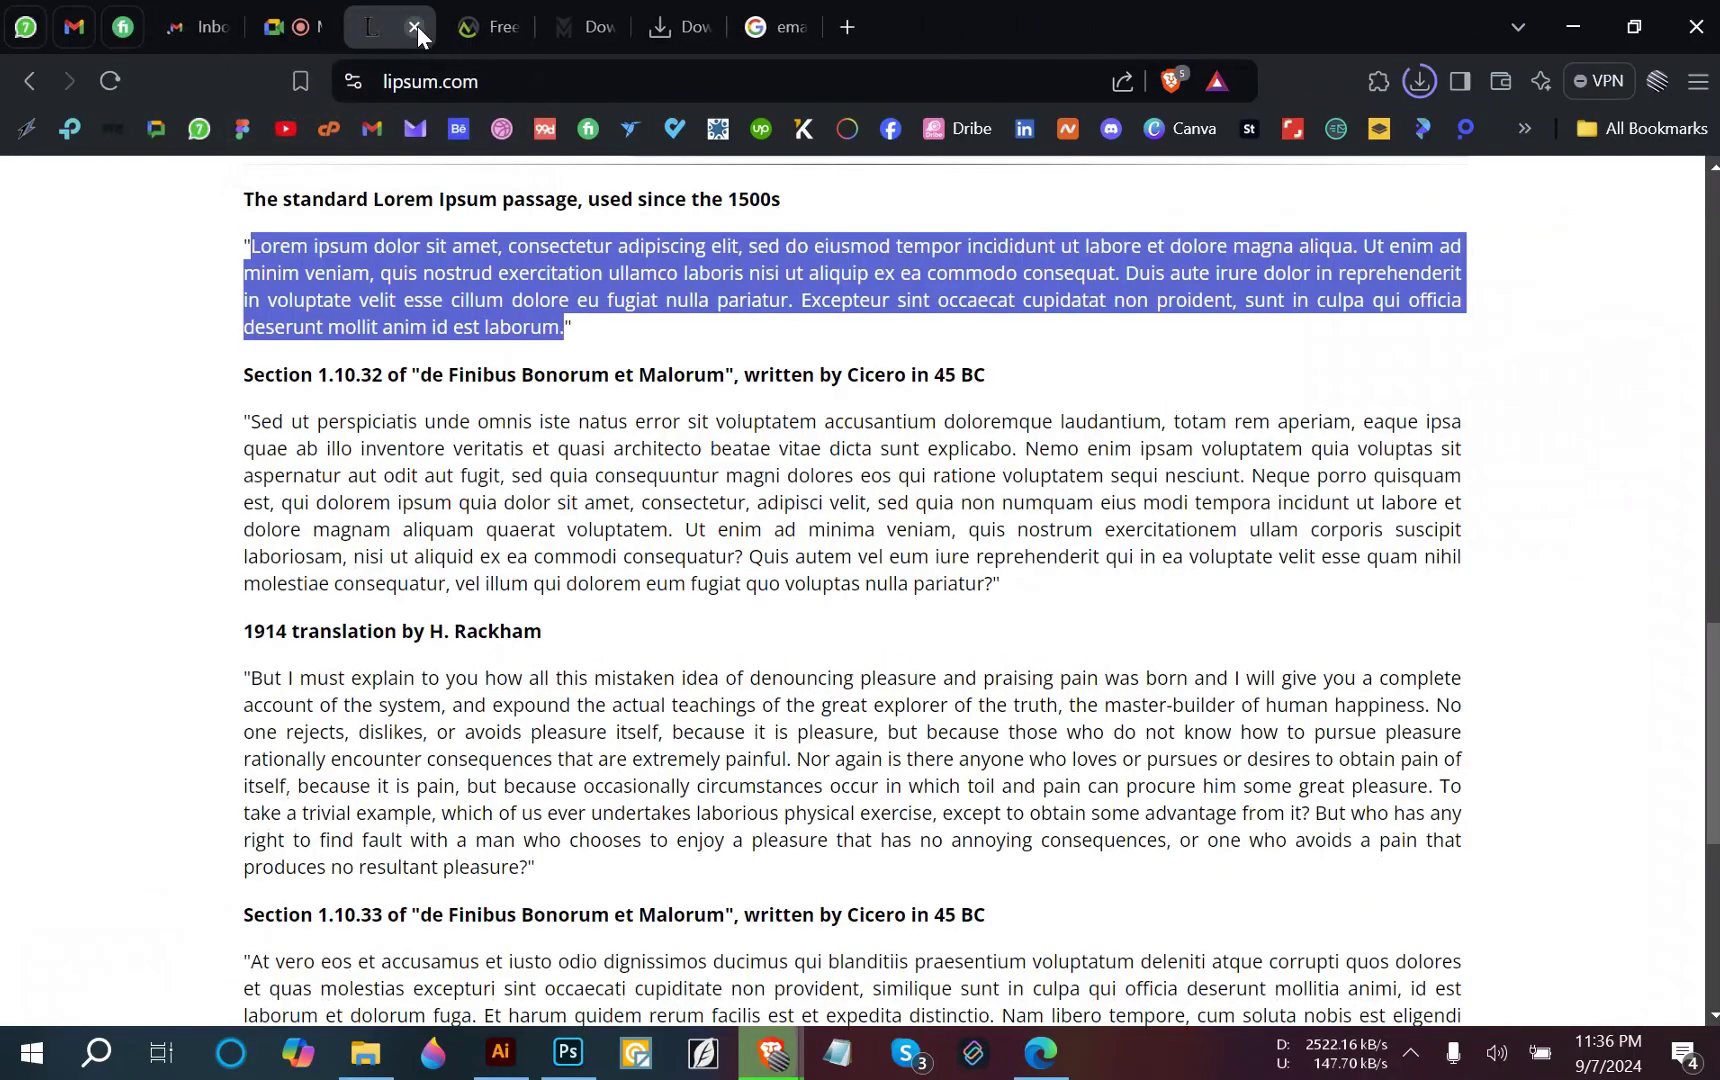
{"action": "left_click", "coordinate": [417, 26]}
{"action": "left_click", "coordinate": [417, 26]}
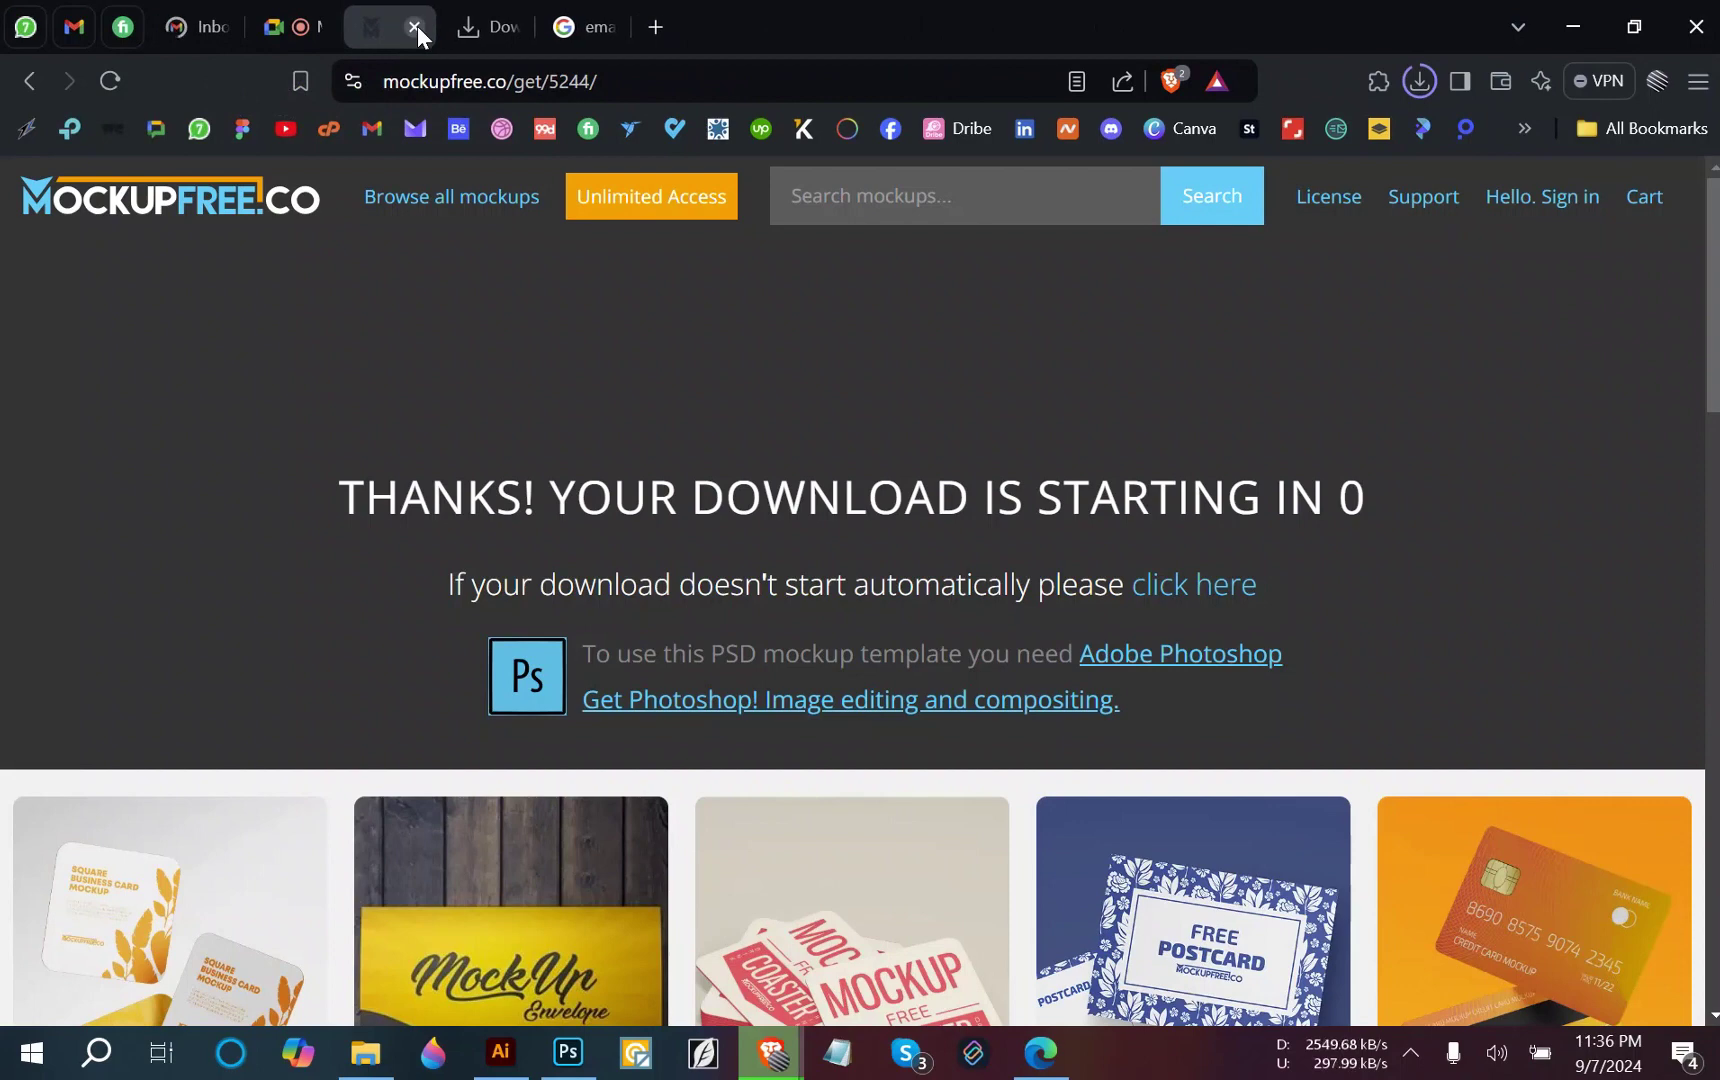
{"action": "left_click", "coordinate": [417, 26]}
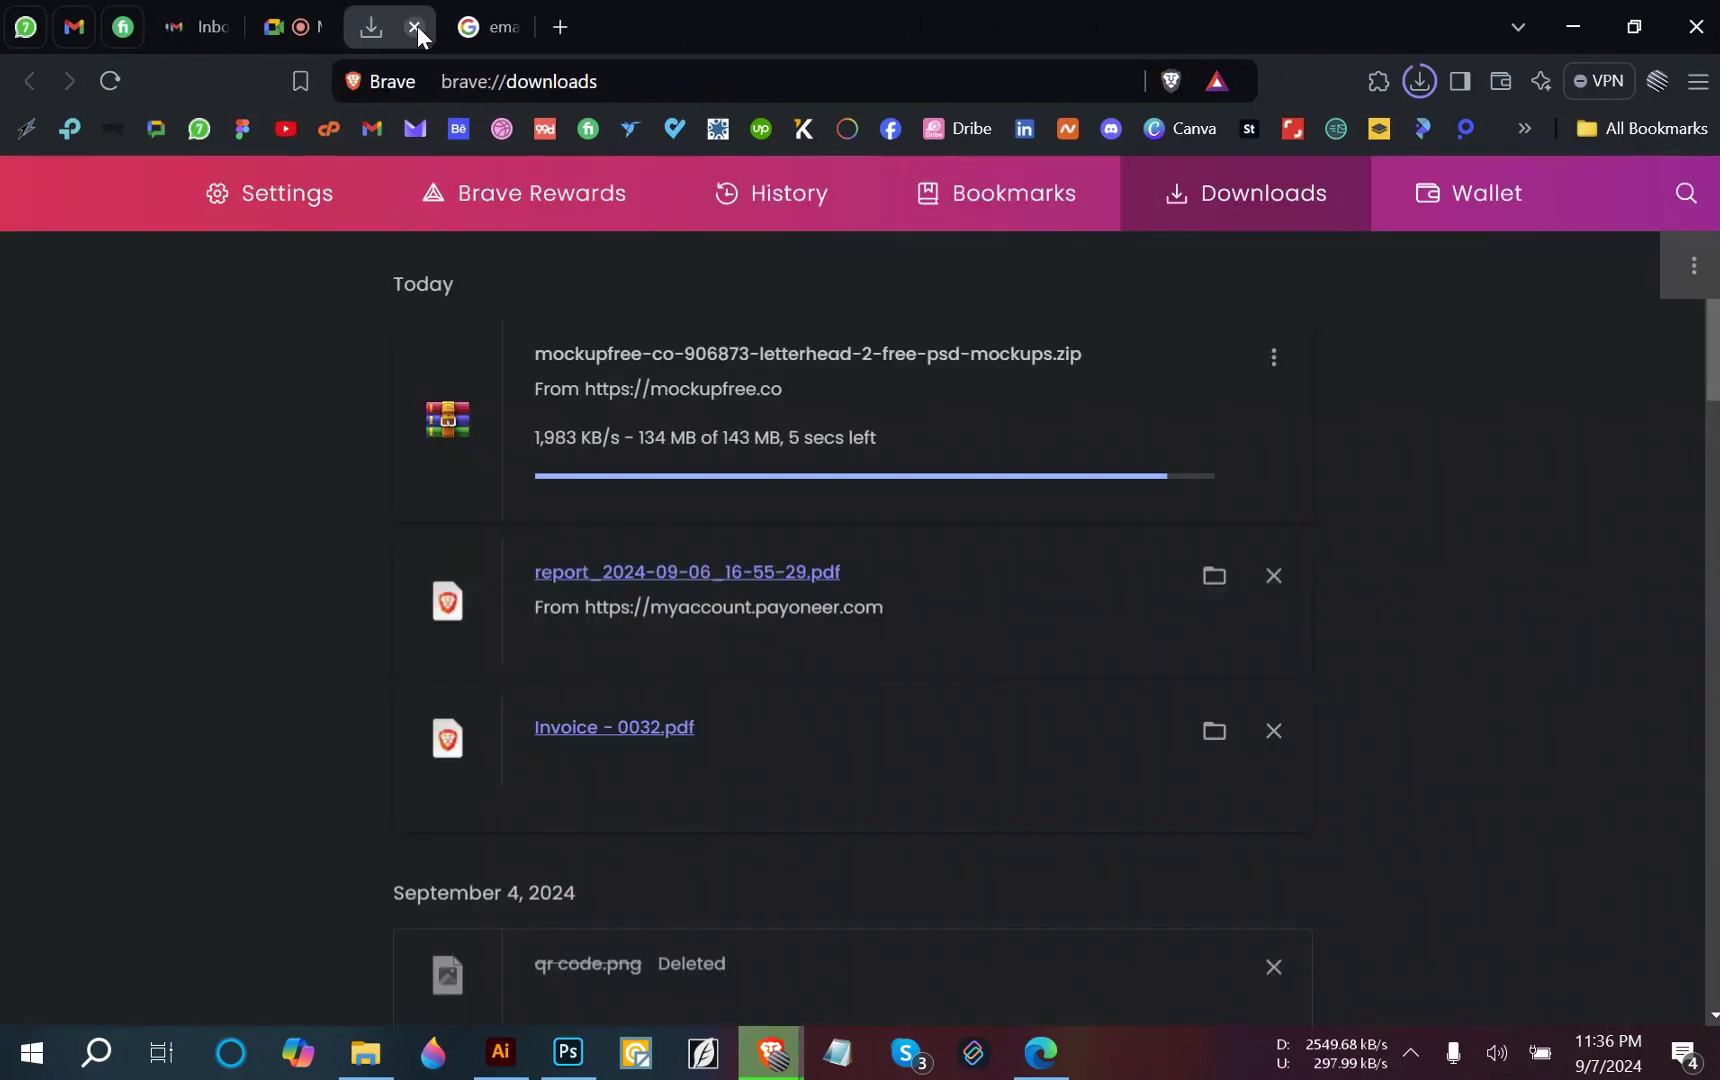
Mark all conversations as read in the newly opened Gmail inbox.
{"action": "left_click", "coordinate": [192, 20]}
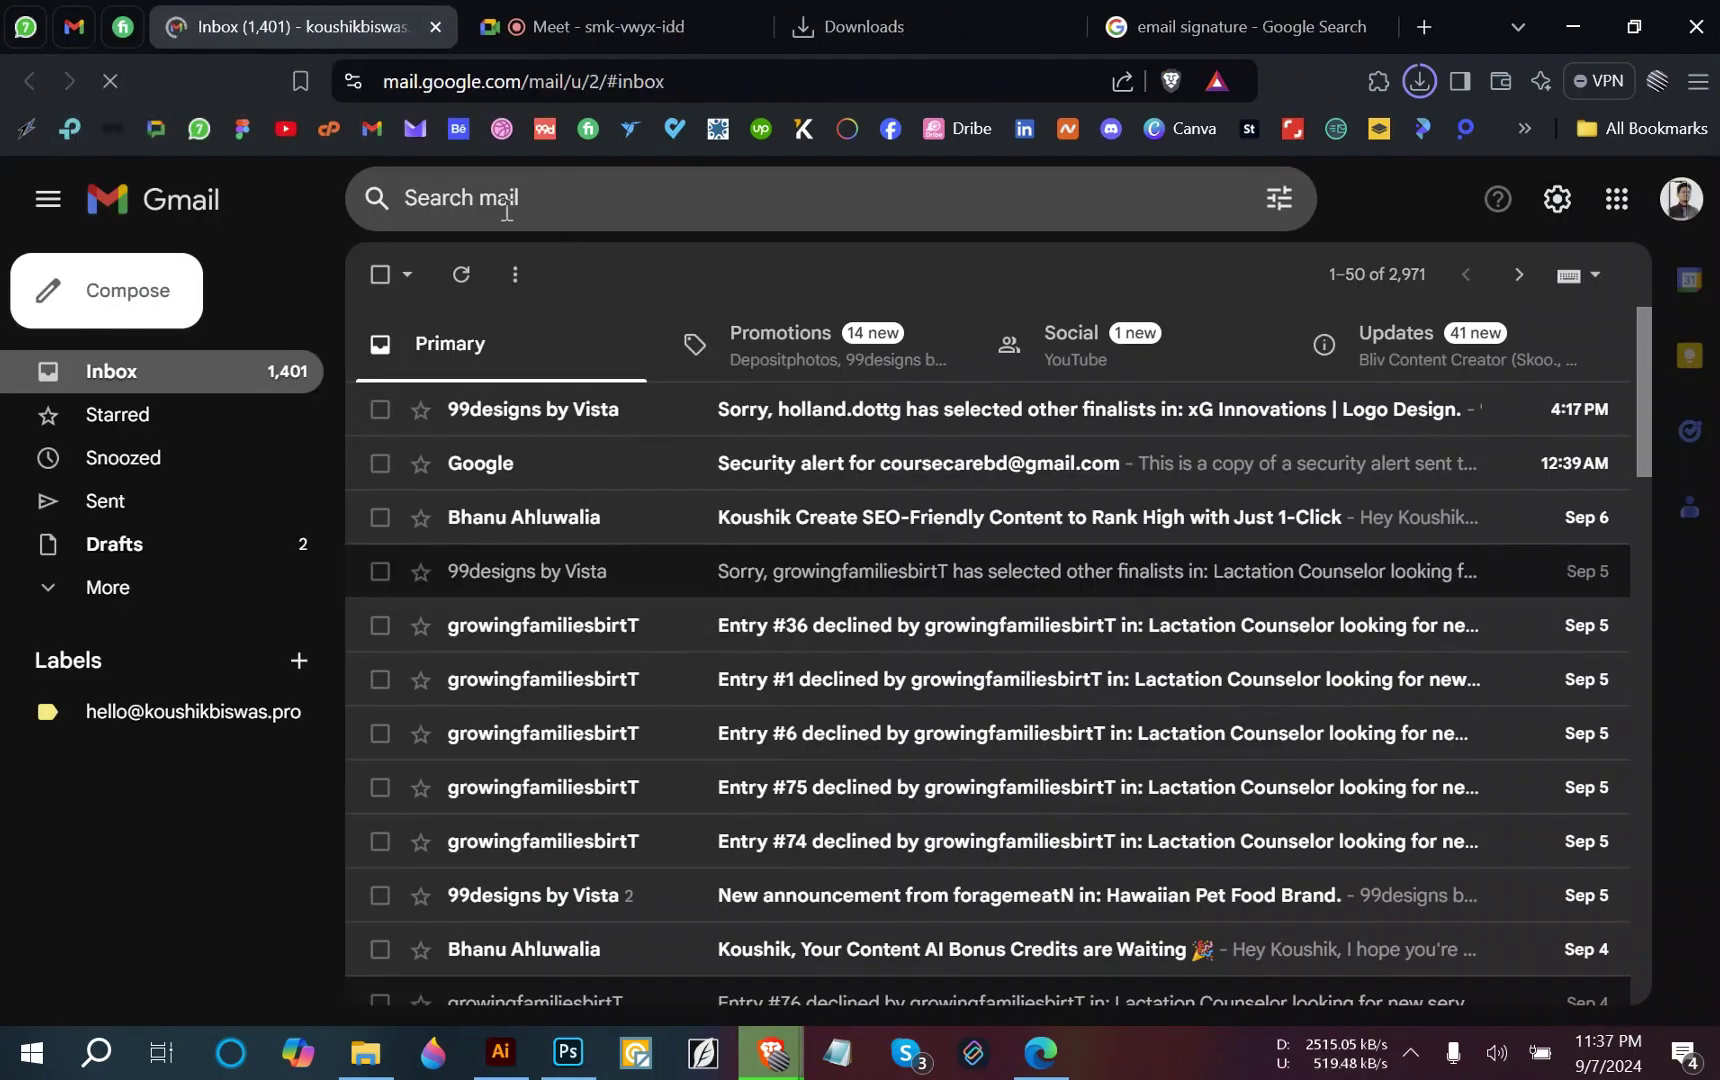
{"action": "left_click", "coordinate": [516, 276]}
{"action": "left_click", "coordinate": [570, 314]}
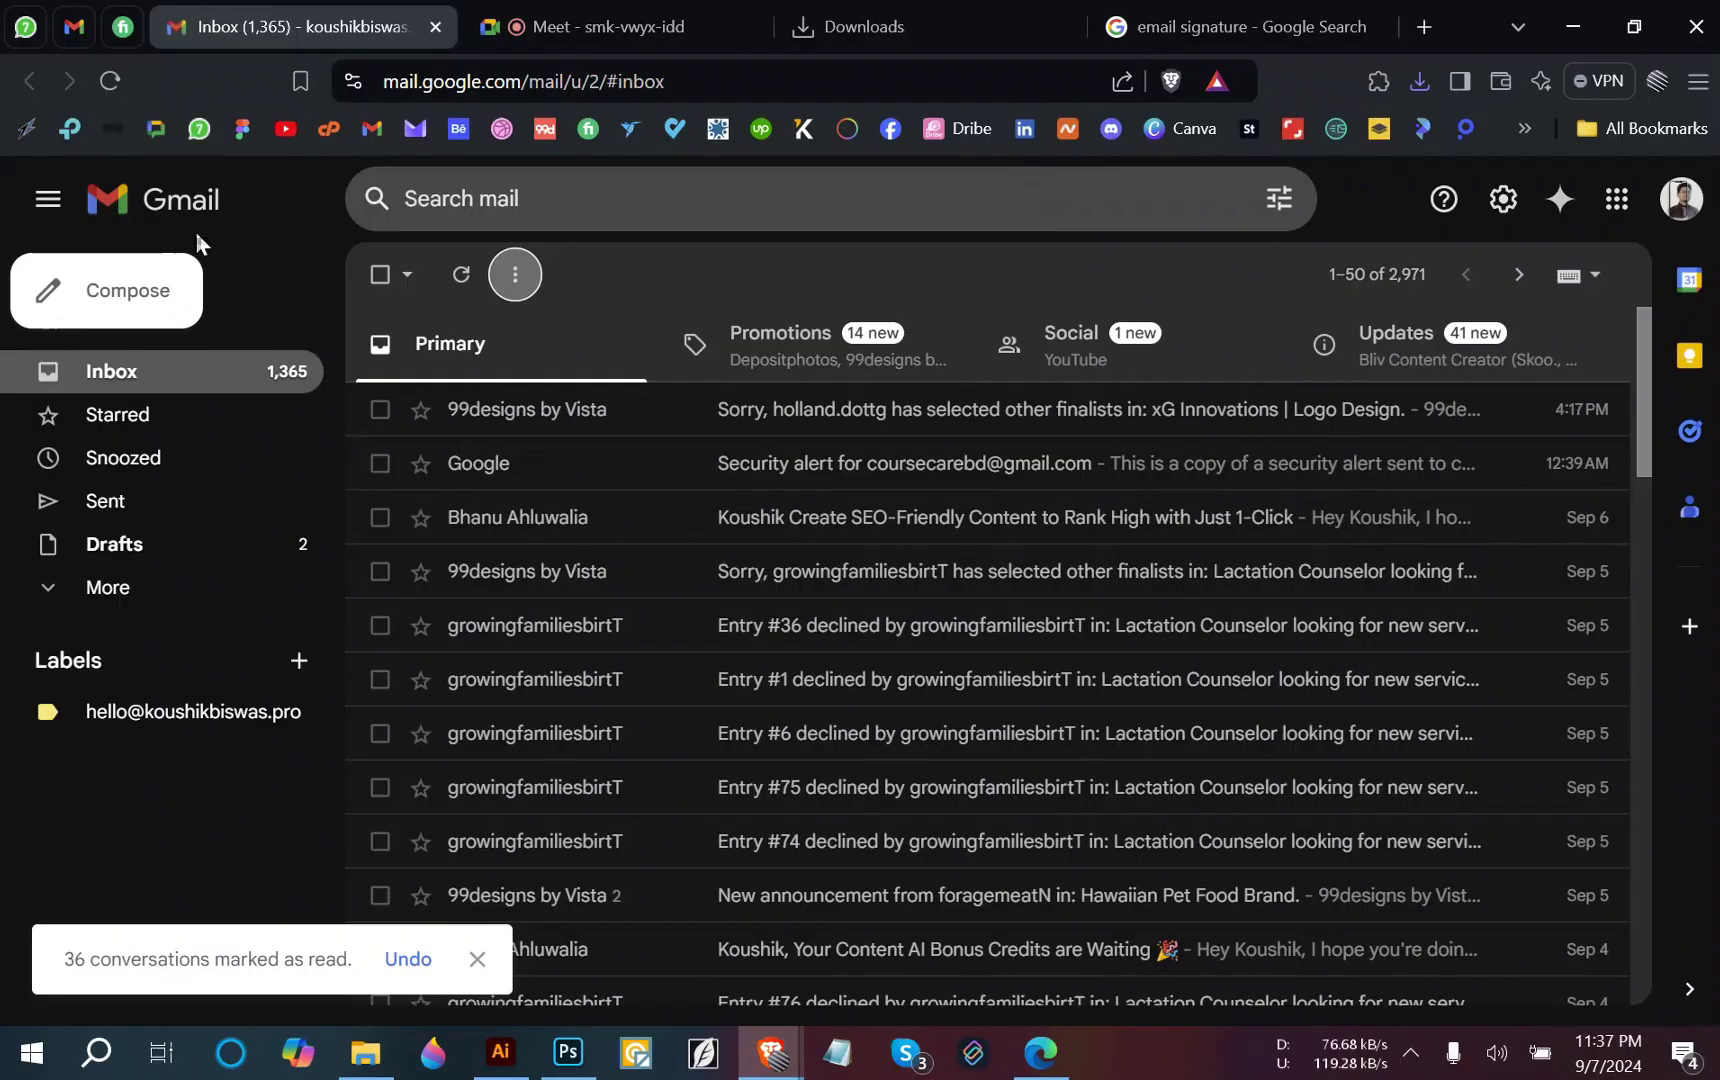
Start a new email and inspect the Facebook icon's link in its signature, then go to the recipient field.
{"action": "left_click", "coordinate": [165, 297]}
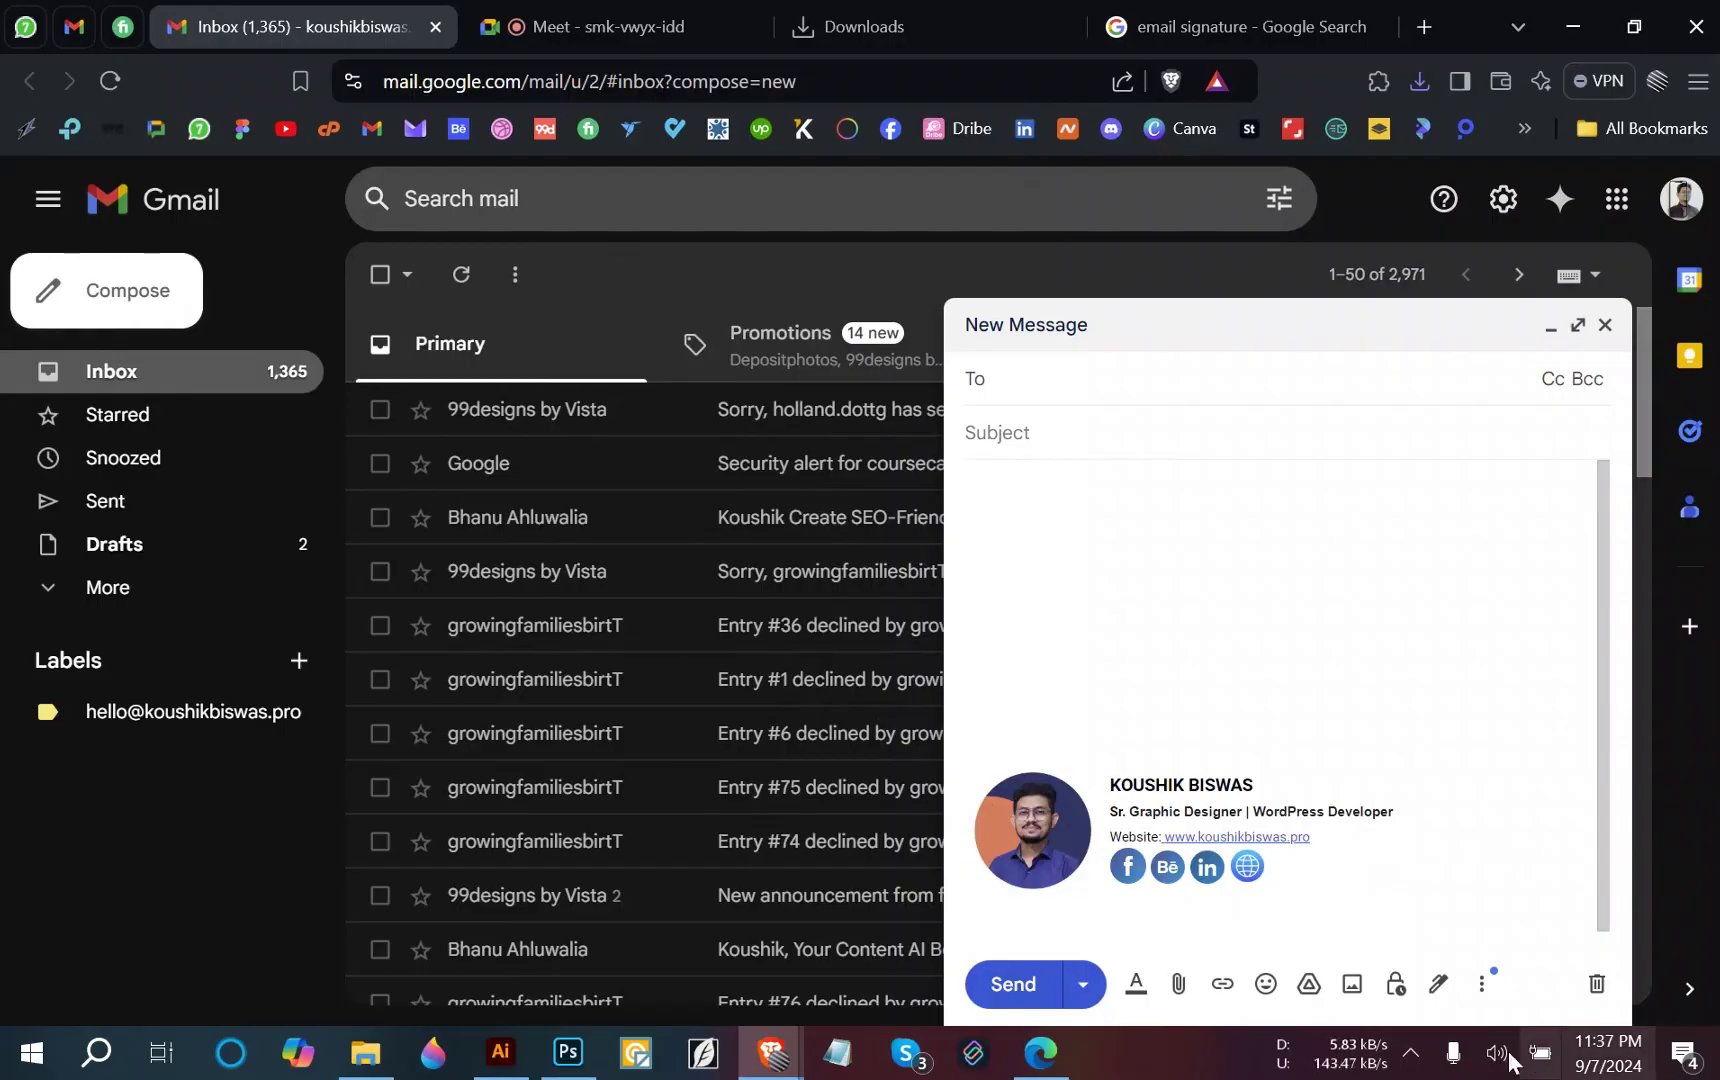
{"action": "left_click", "coordinate": [1126, 867]}
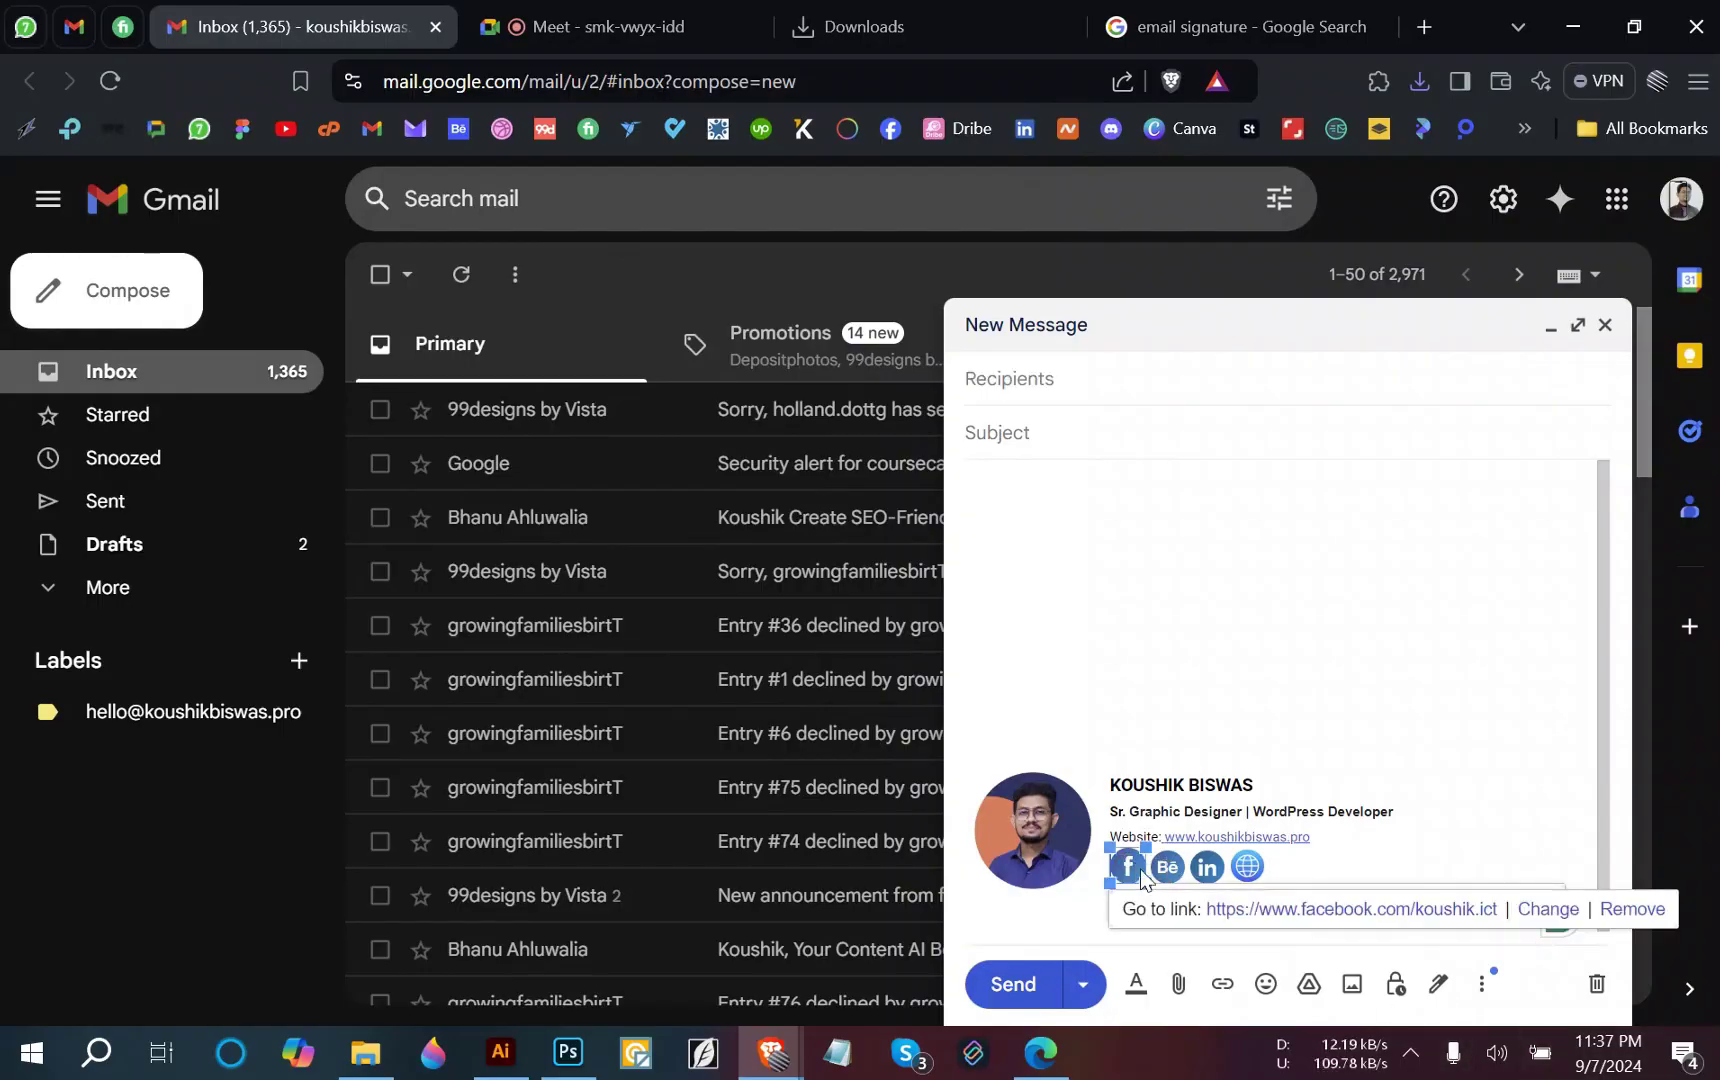
{"action": "left_click", "coordinate": [1428, 836]}
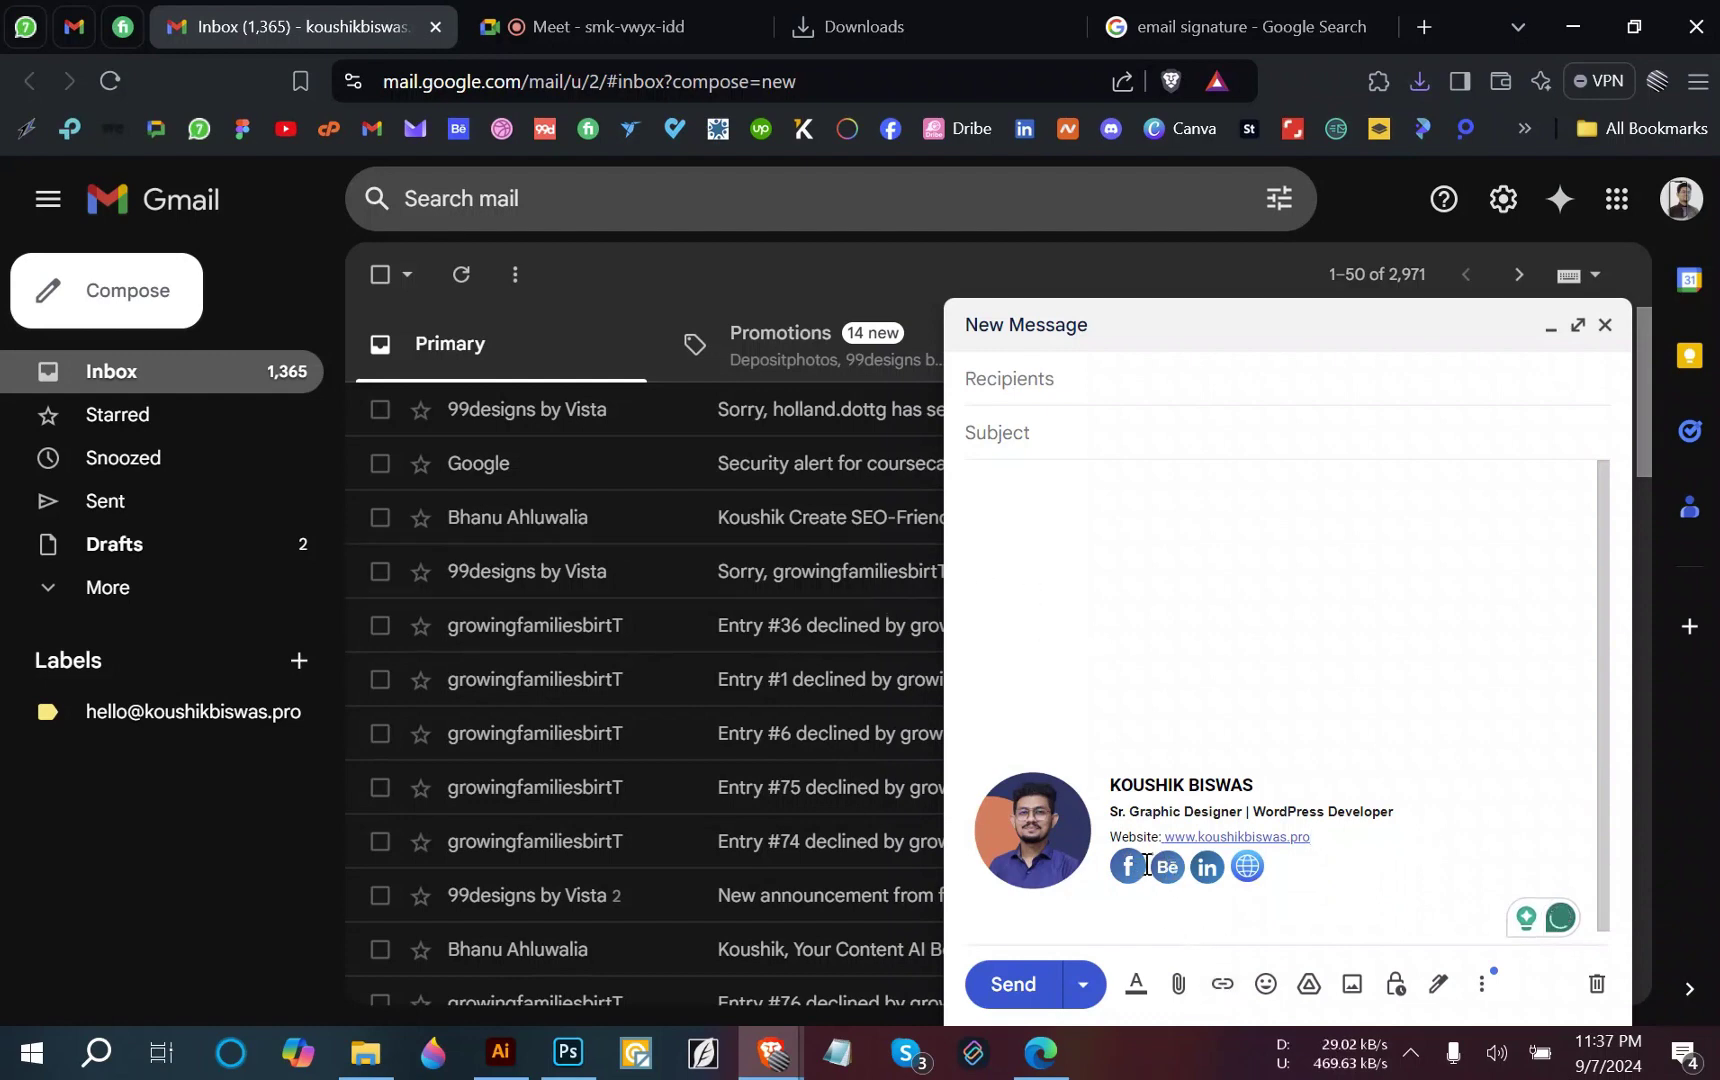
{"action": "left_click", "coordinate": [1101, 380]}
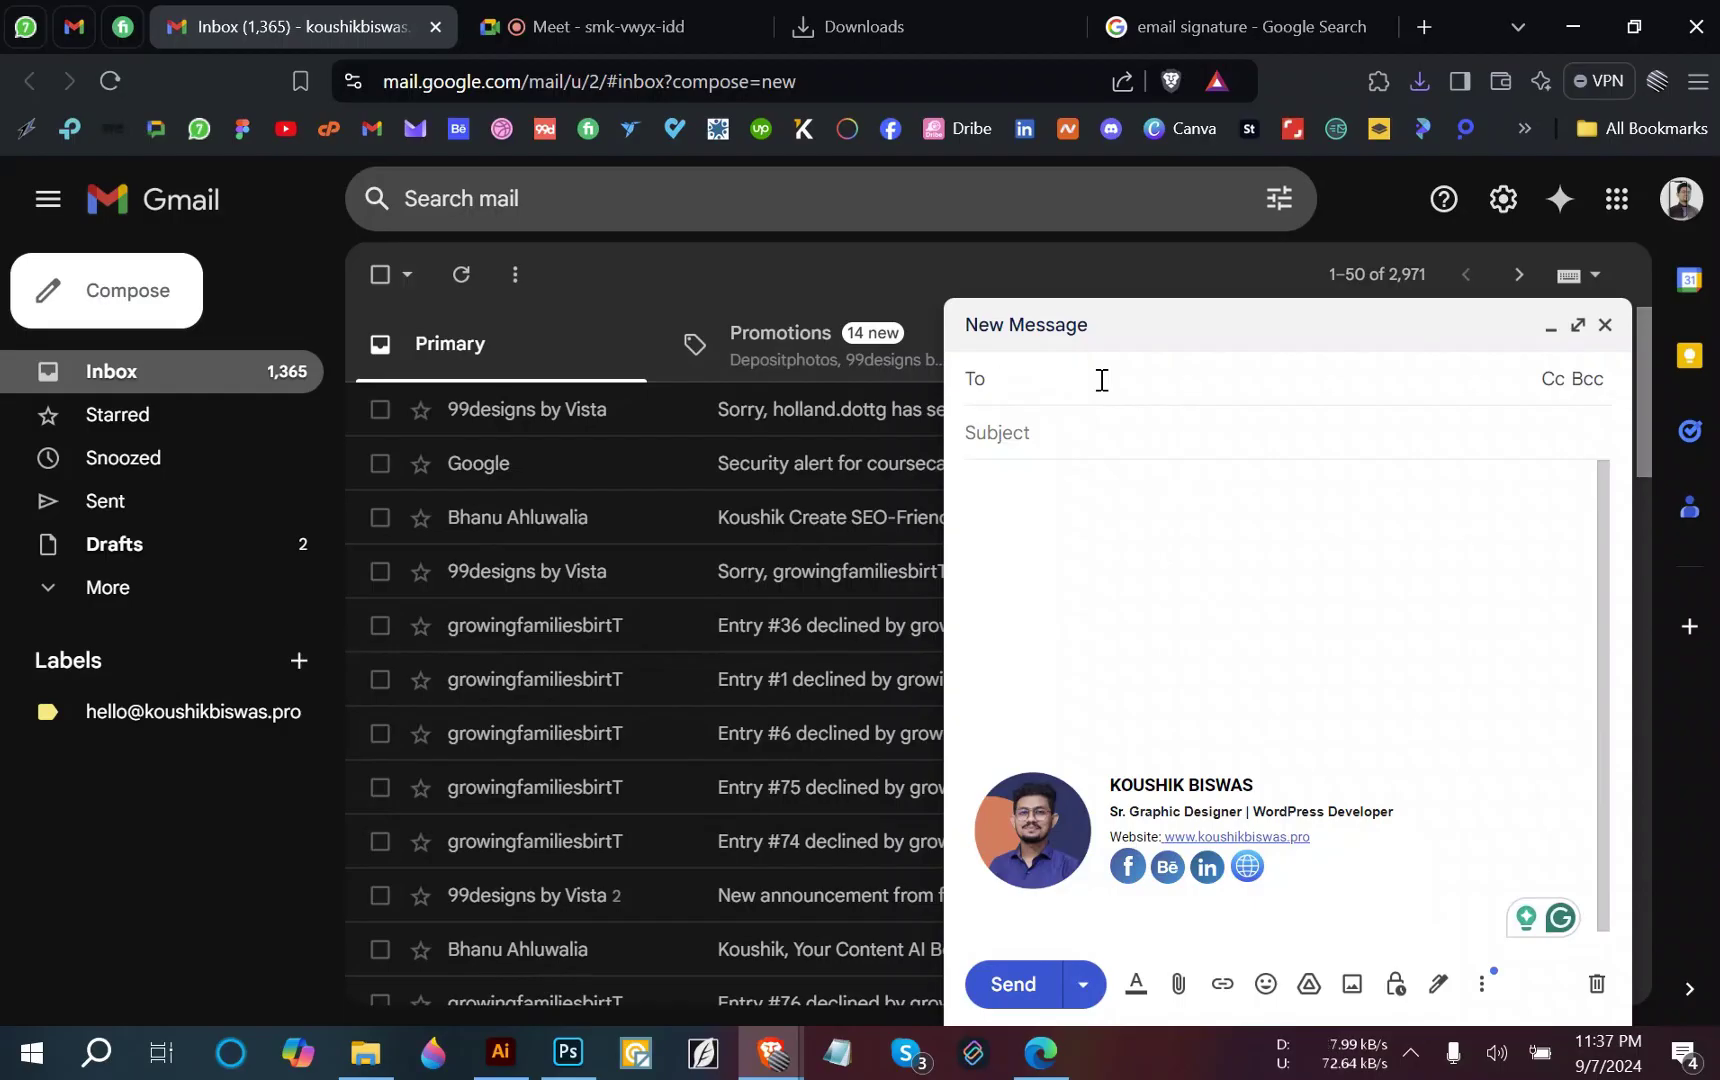
Check the Google Meet call and return to the Gmail message being composed.
{"action": "left_click", "coordinate": [495, 28]}
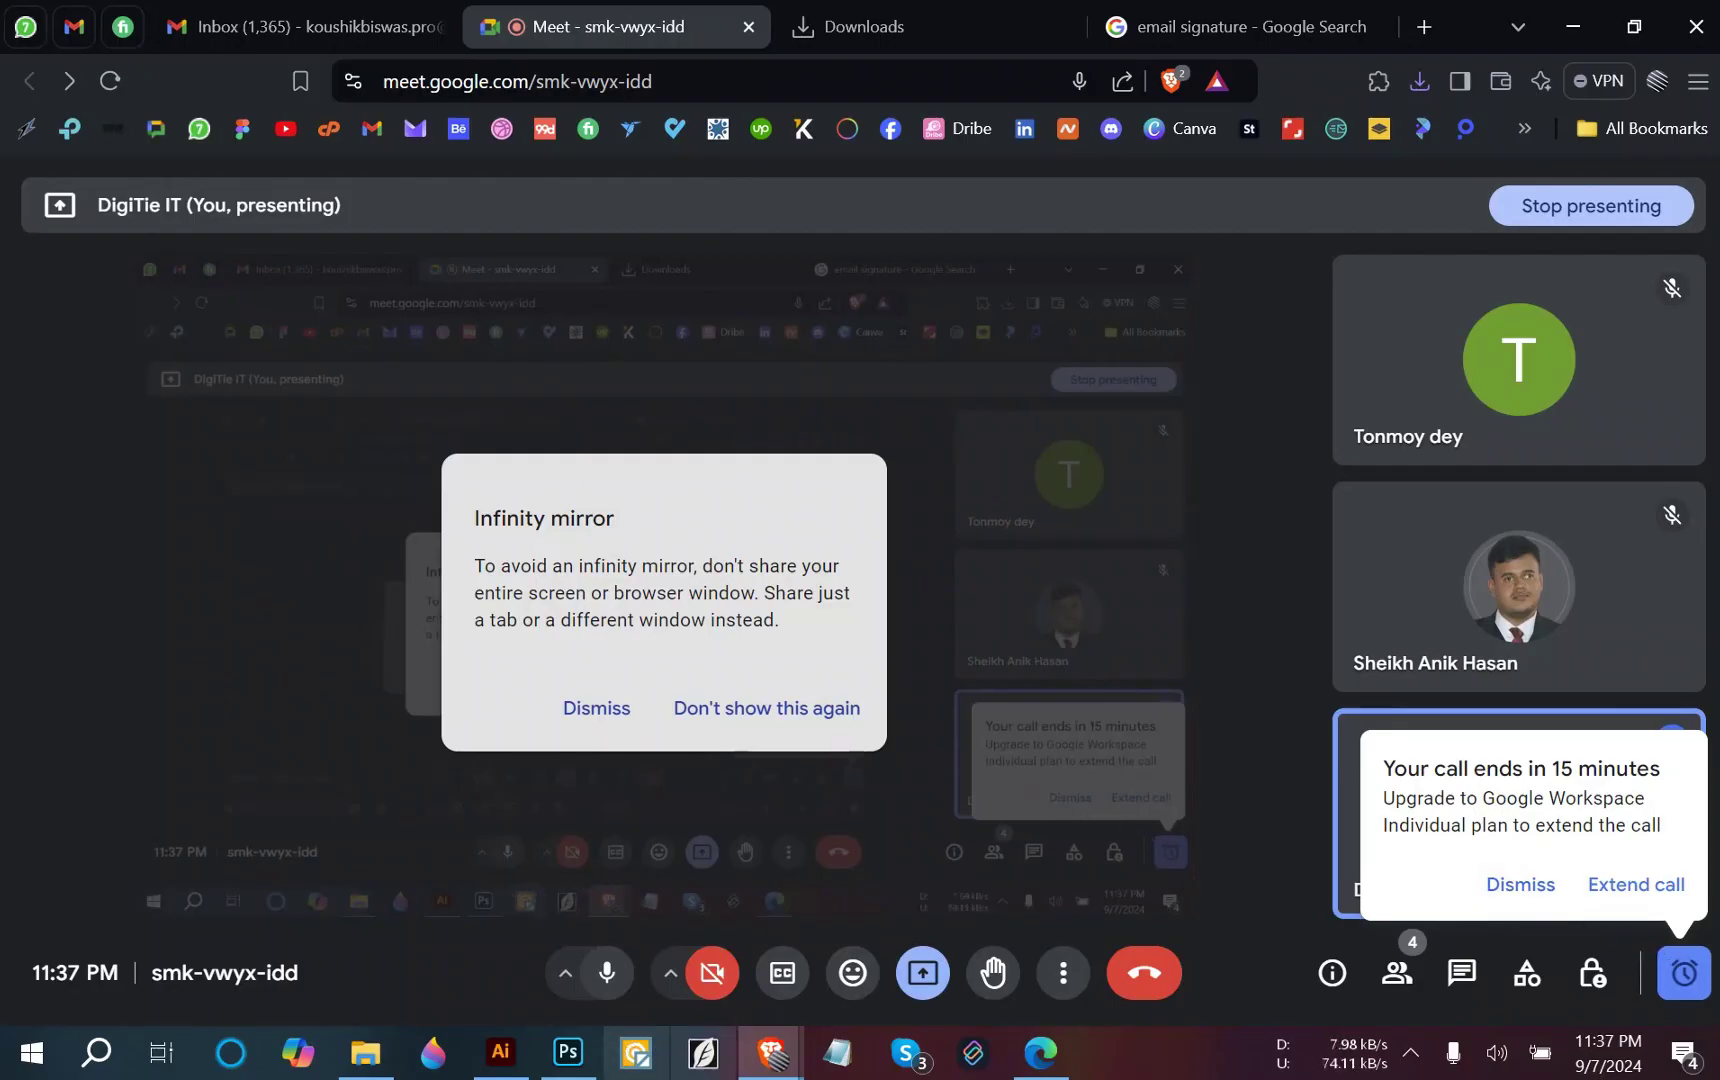
{"action": "left_click", "coordinate": [1012, 1070]}
{"action": "left_click", "coordinate": [1010, 1073]}
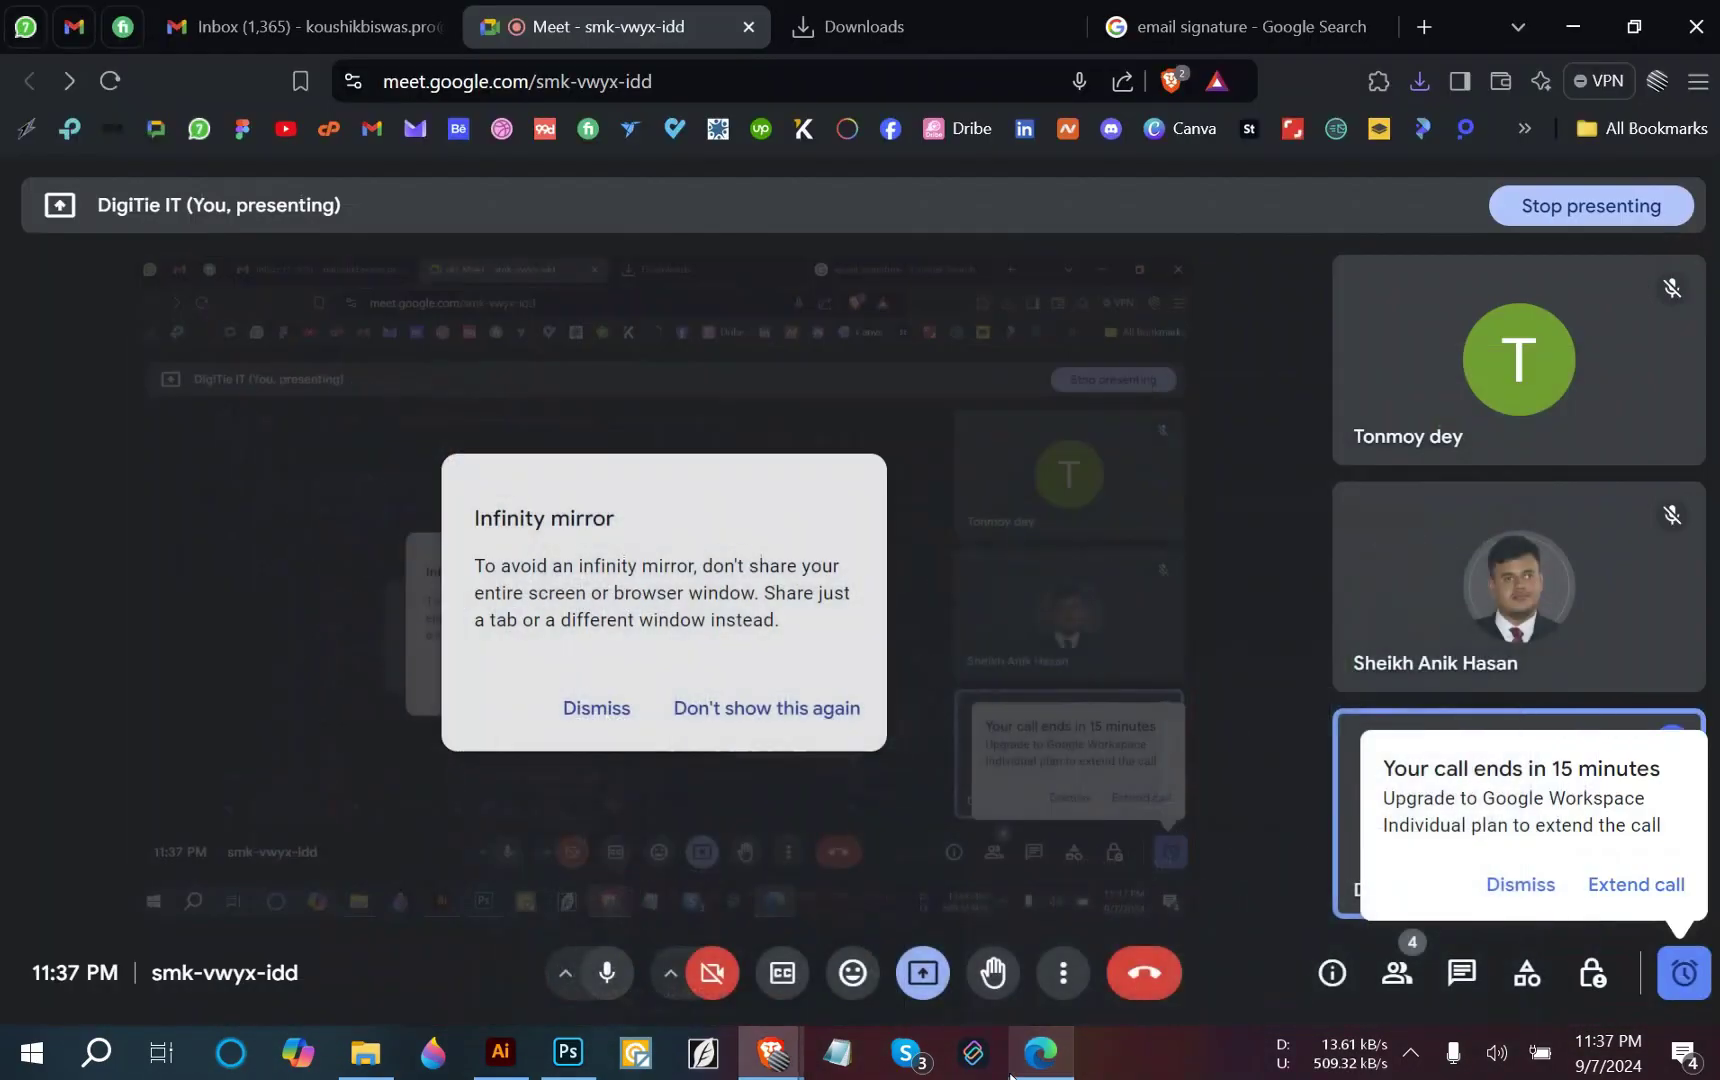
{"action": "left_click", "coordinate": [772, 1073]}
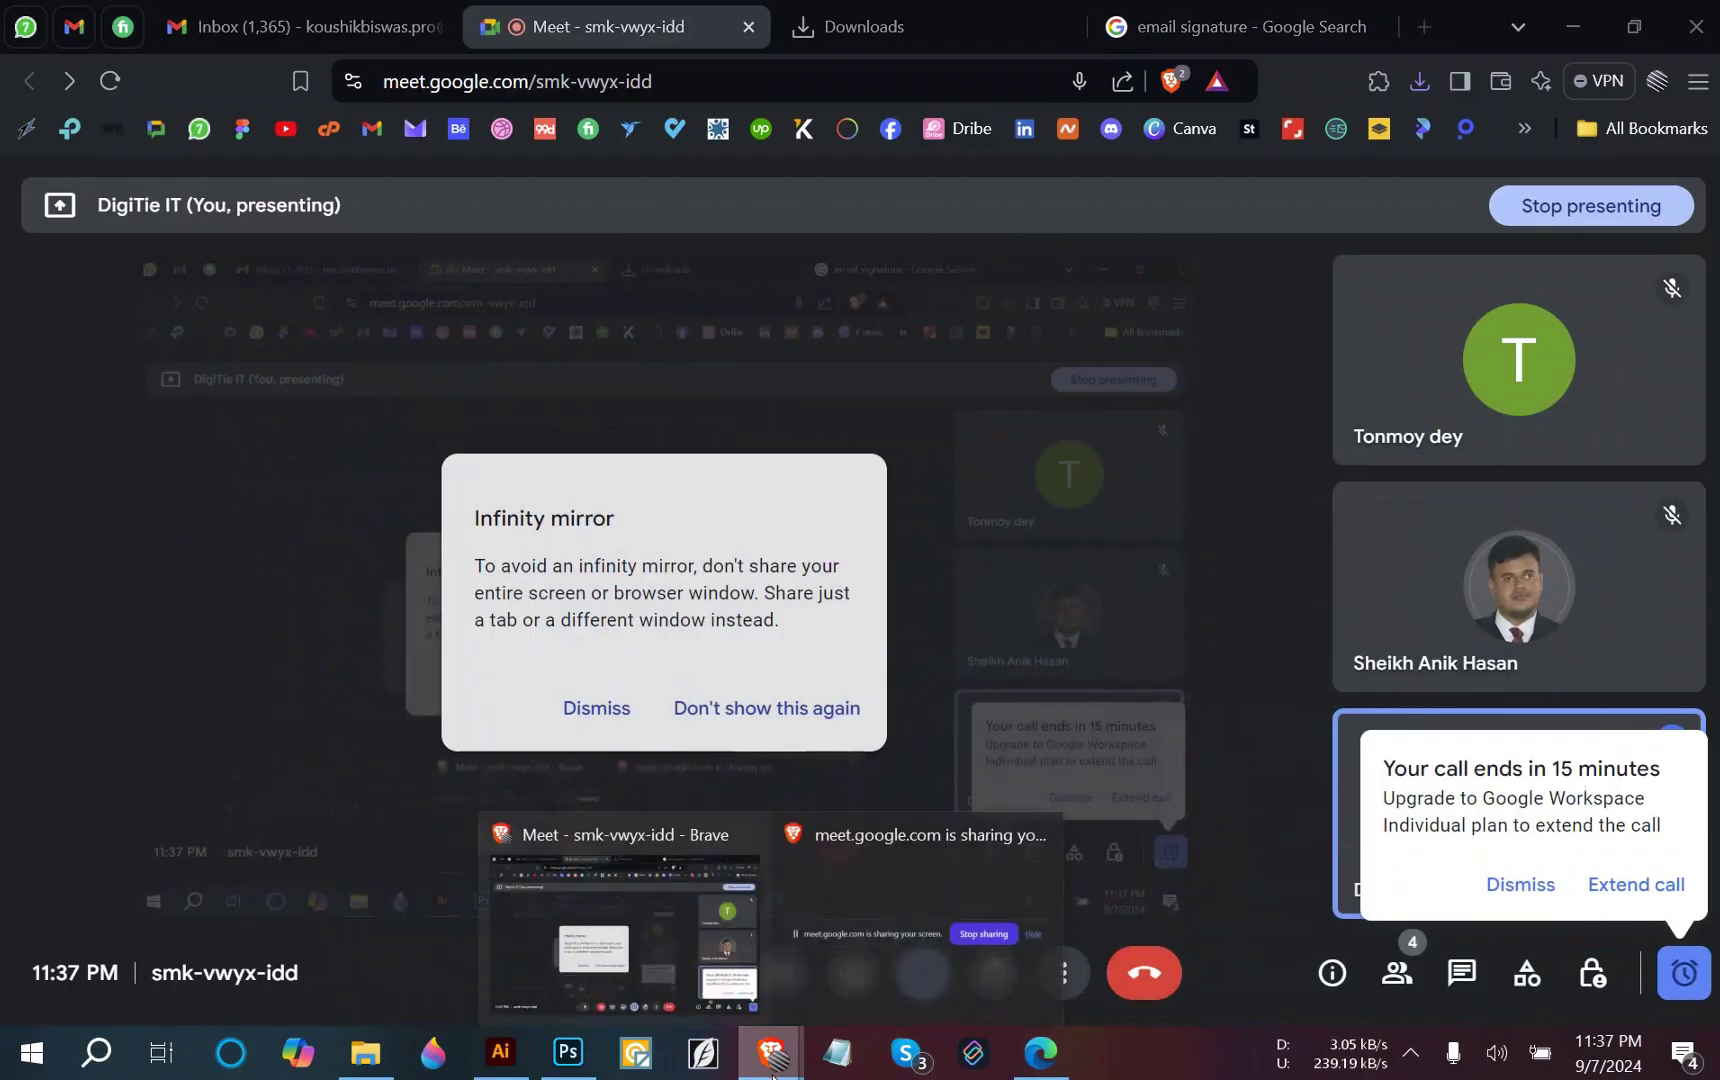
{"action": "left_click", "coordinate": [252, 18]}
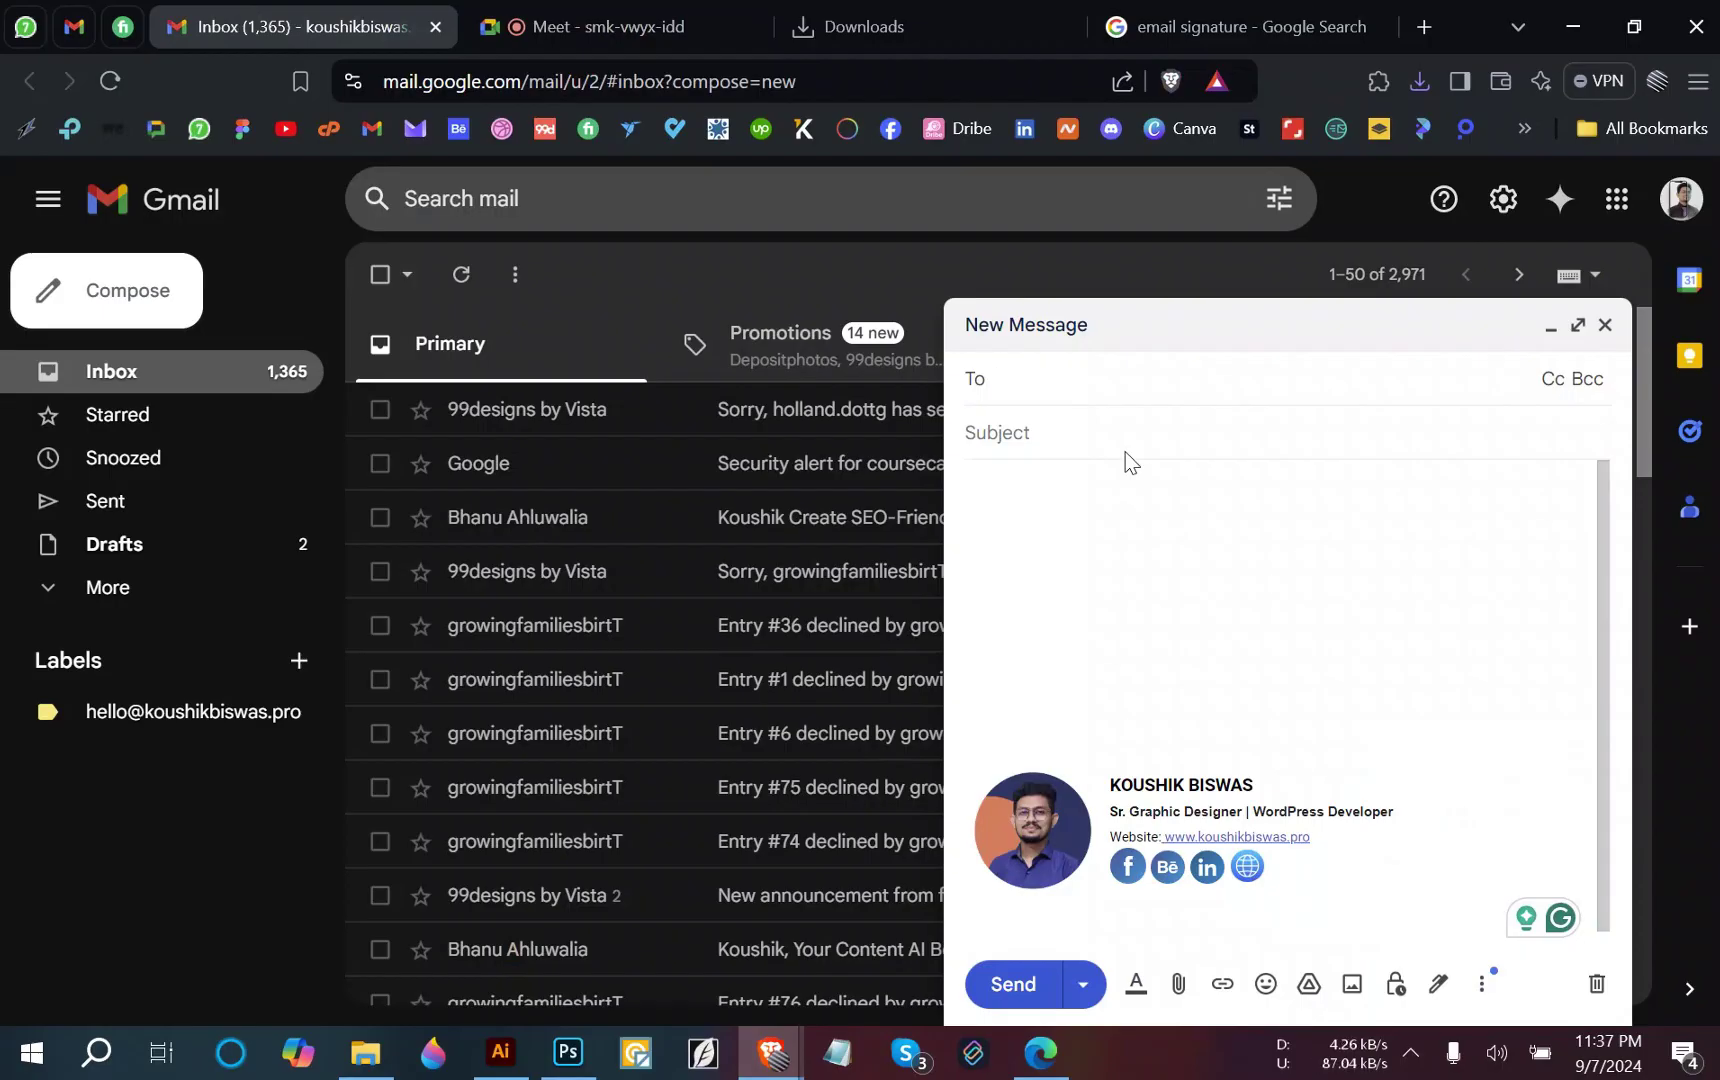
{"action": "type", "text": "cours"}
{"action": "key", "text": "BackSpace"}
{"action": "key", "text": "BackSpace"}
Copy the first Gmail account's email address and paste it as the recipient of the new message.
{"action": "left_click", "coordinate": [74, 26]}
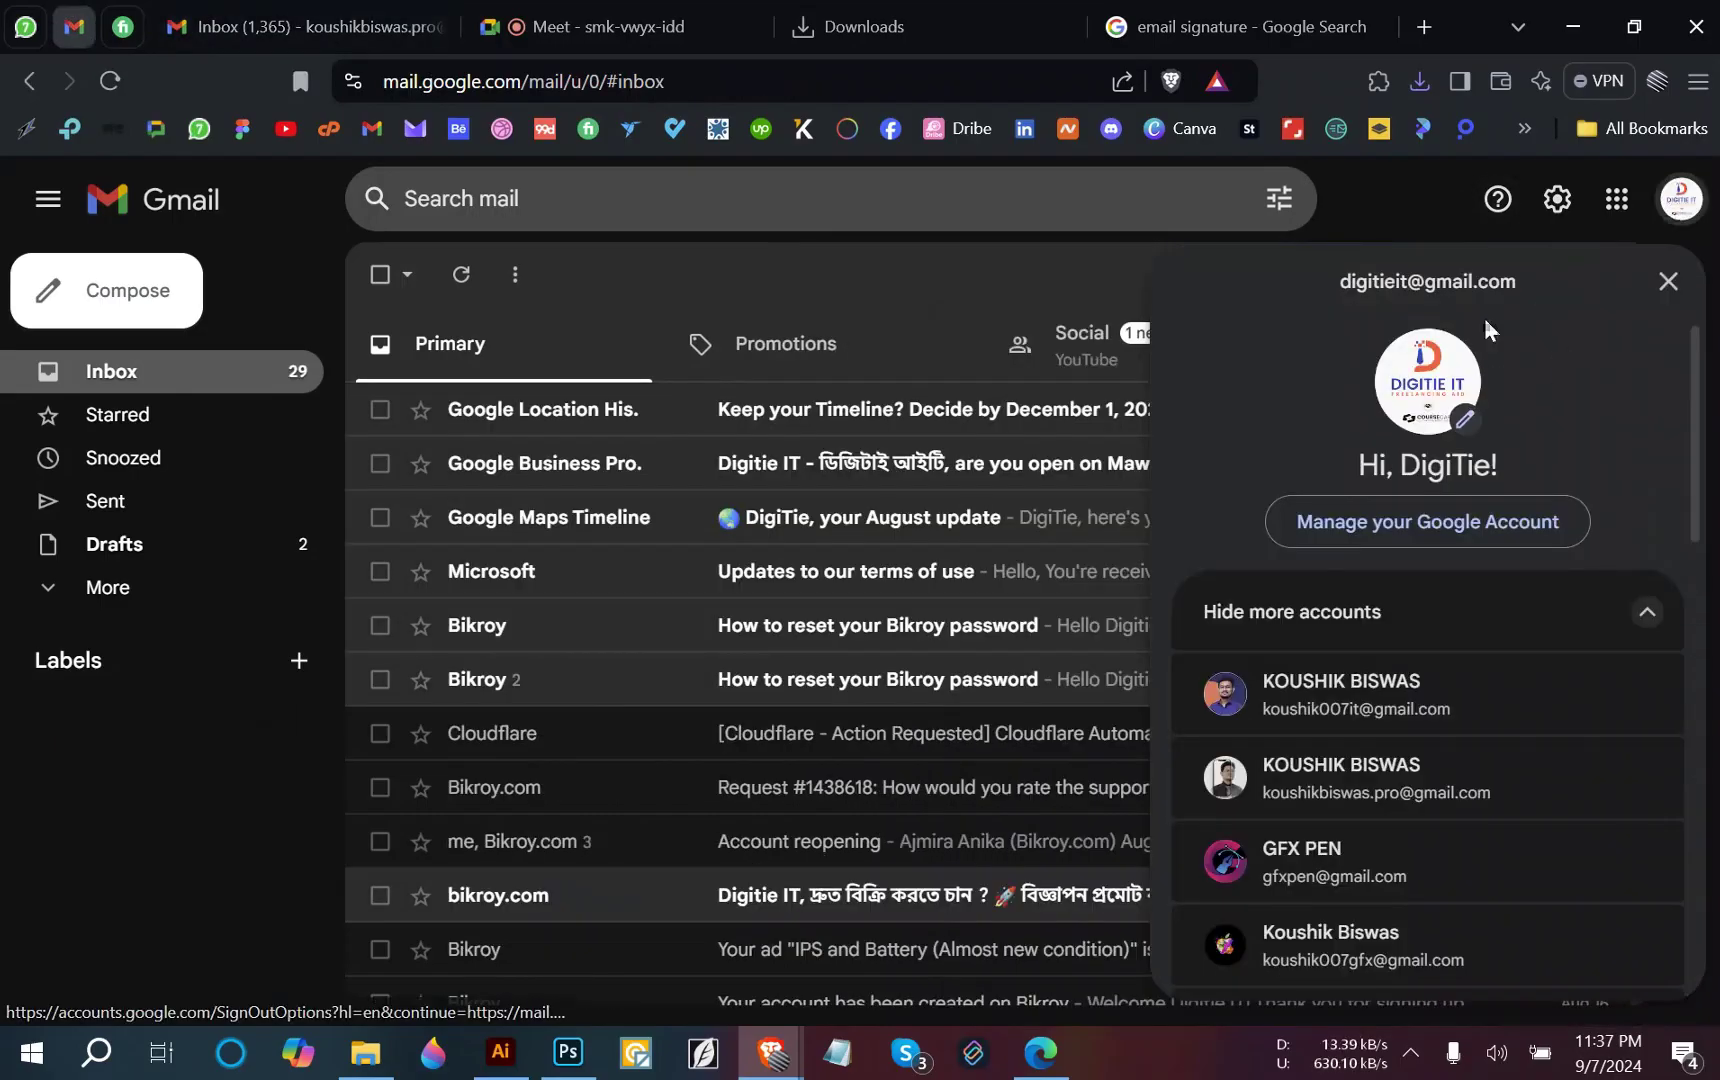
{"action": "left_click_drag", "start_coordinate": [1516, 272], "coordinate": [1207, 280]}
{"action": "key", "text": "ctrl+c"}
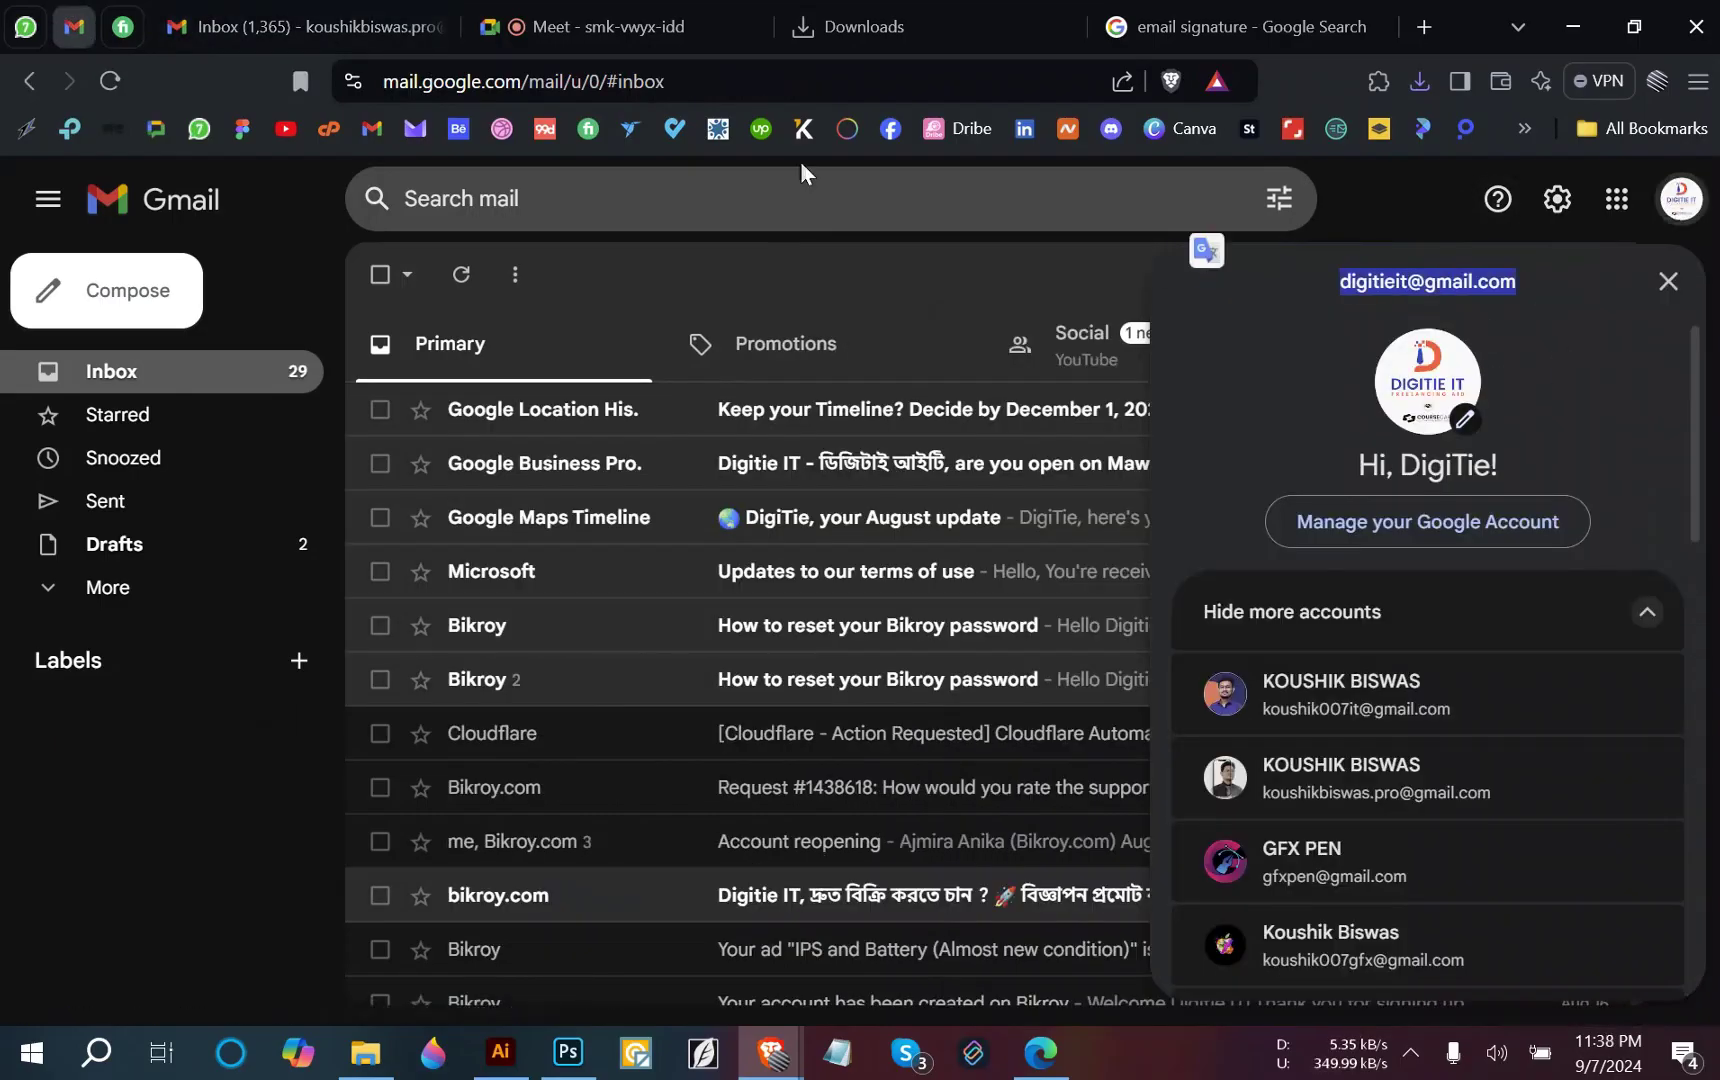
{"action": "left_click", "coordinate": [310, 30]}
{"action": "key", "text": "ctrl+v"}
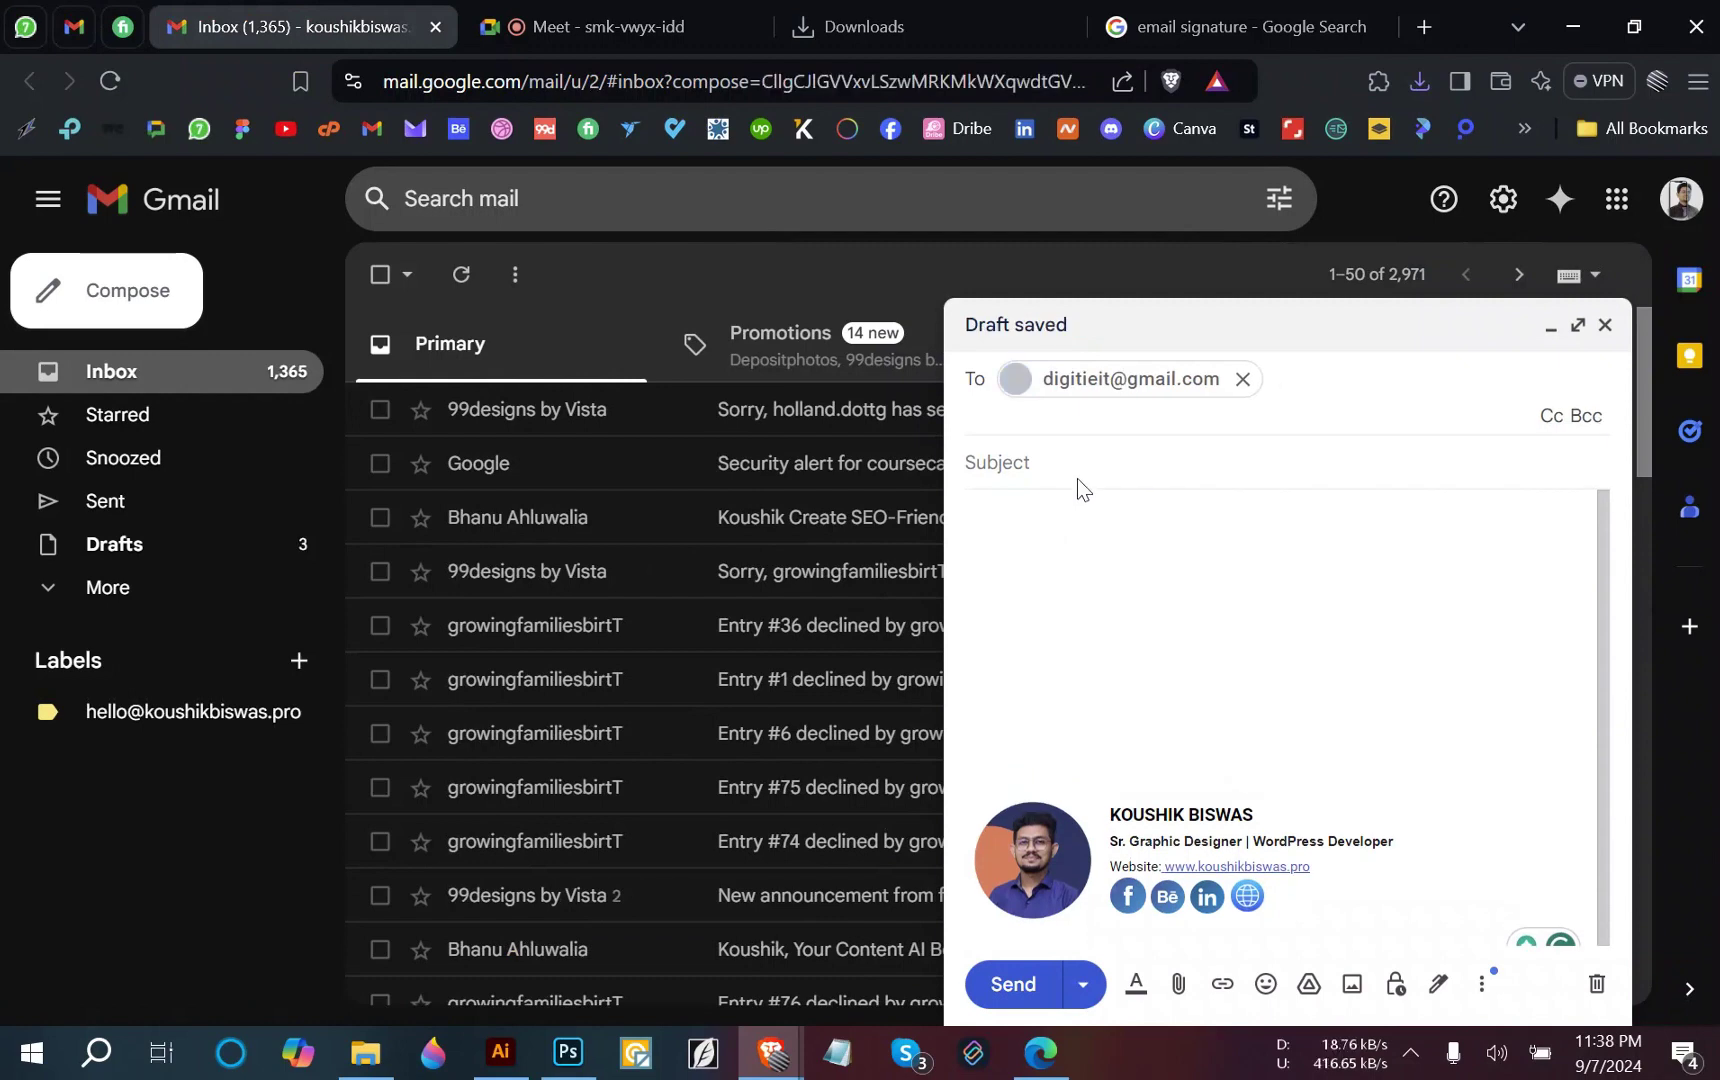
Enter "Hello" as both the subject and the message body, and send the email.
{"action": "left_click", "coordinate": [1070, 456]}
{"action": "type", "text": "Hello"}
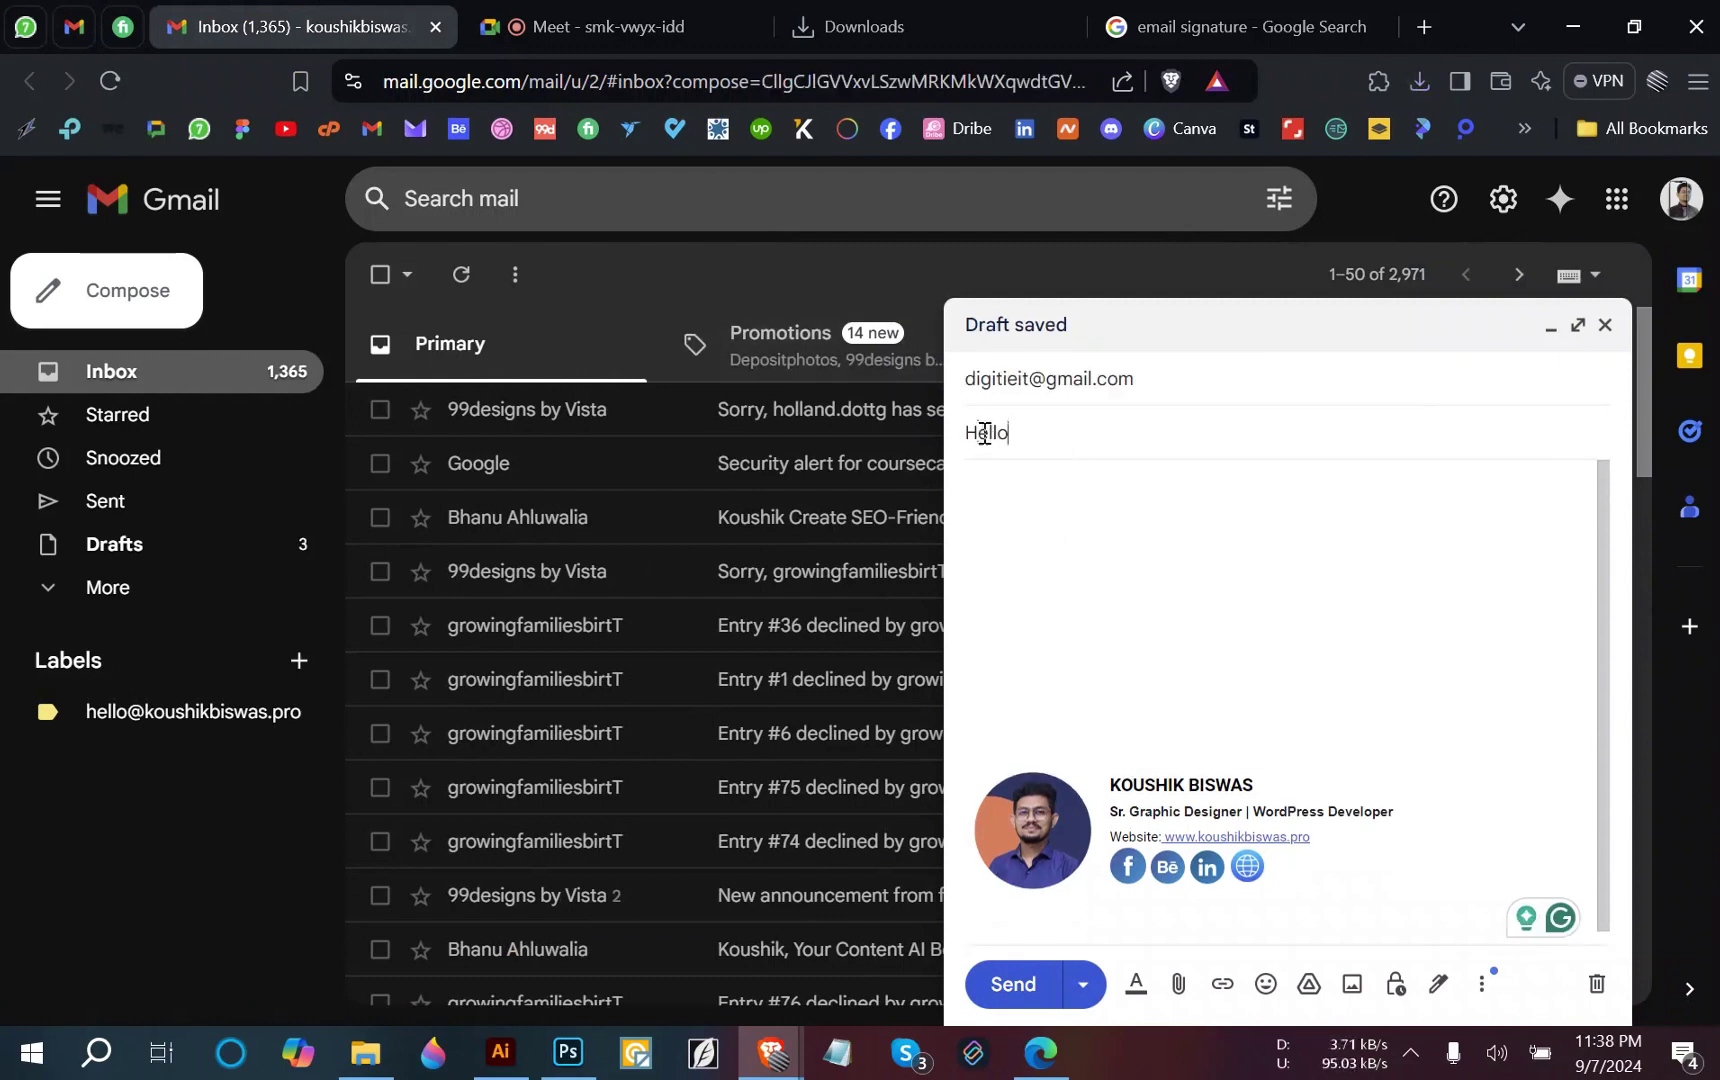
{"action": "left_click", "coordinate": [1017, 442]}
{"action": "left_click", "coordinate": [1002, 487]}
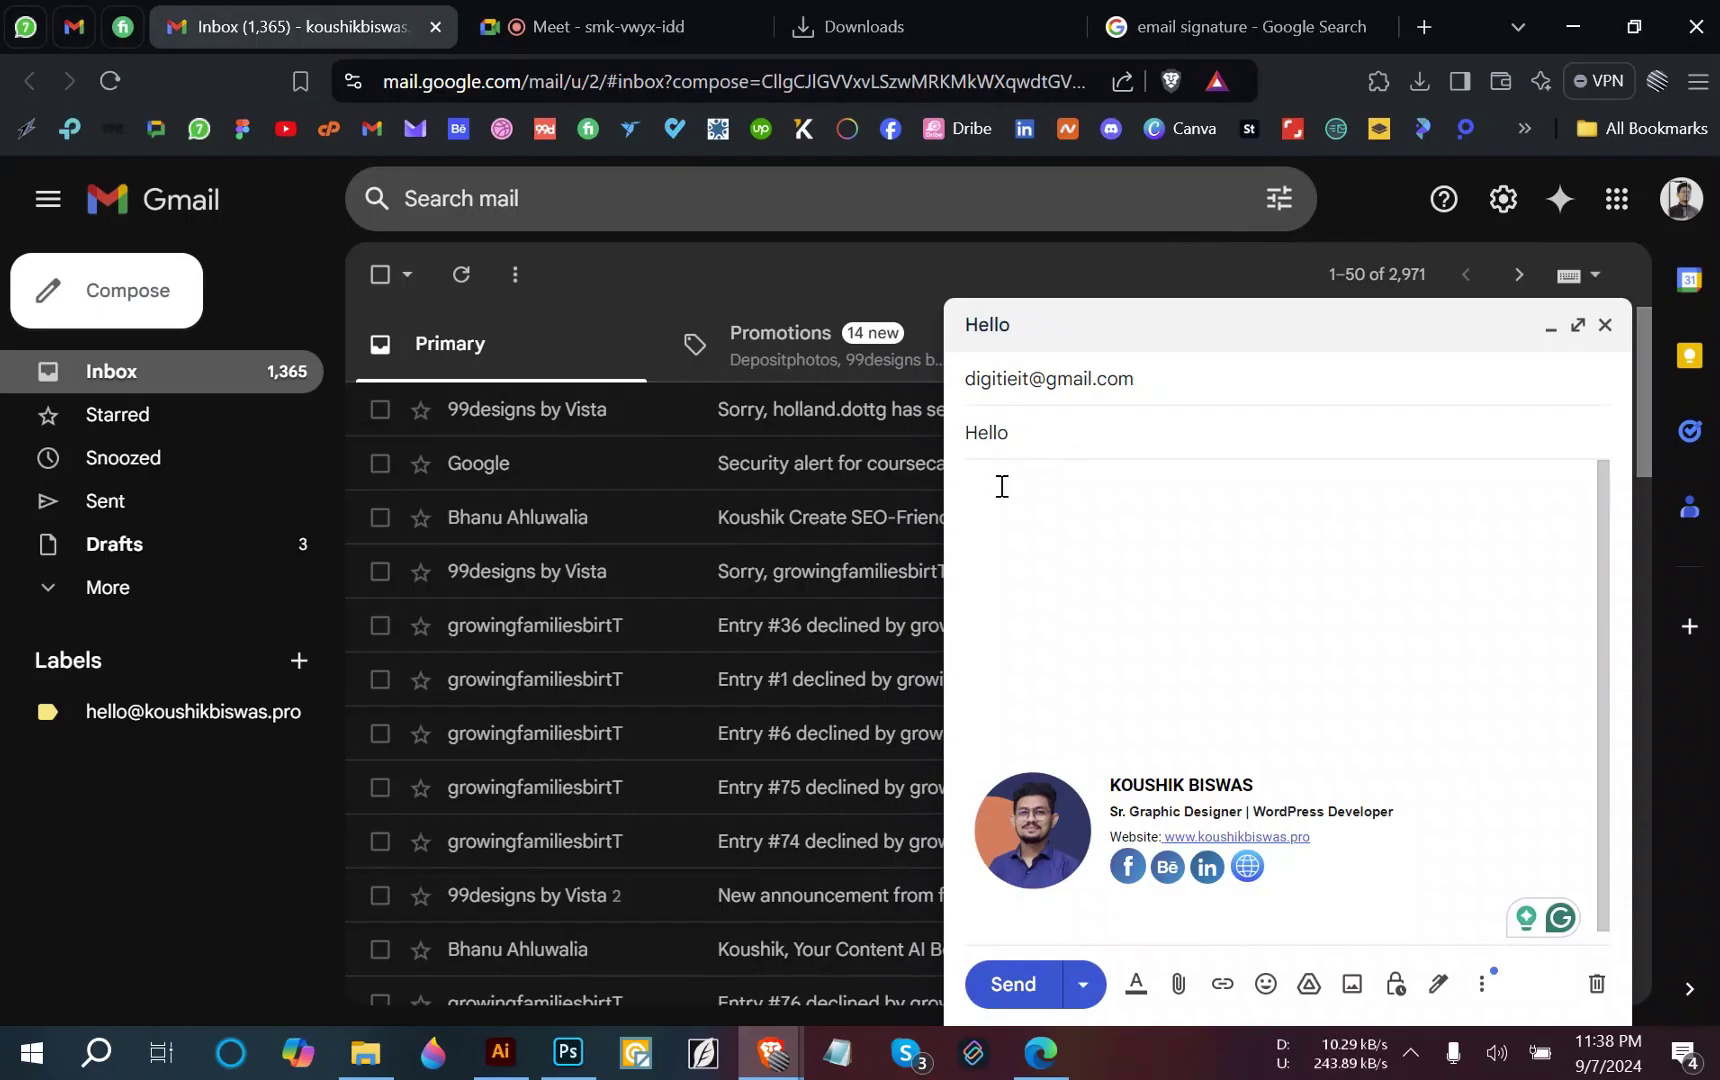
{"action": "type", "text": "Hello"}
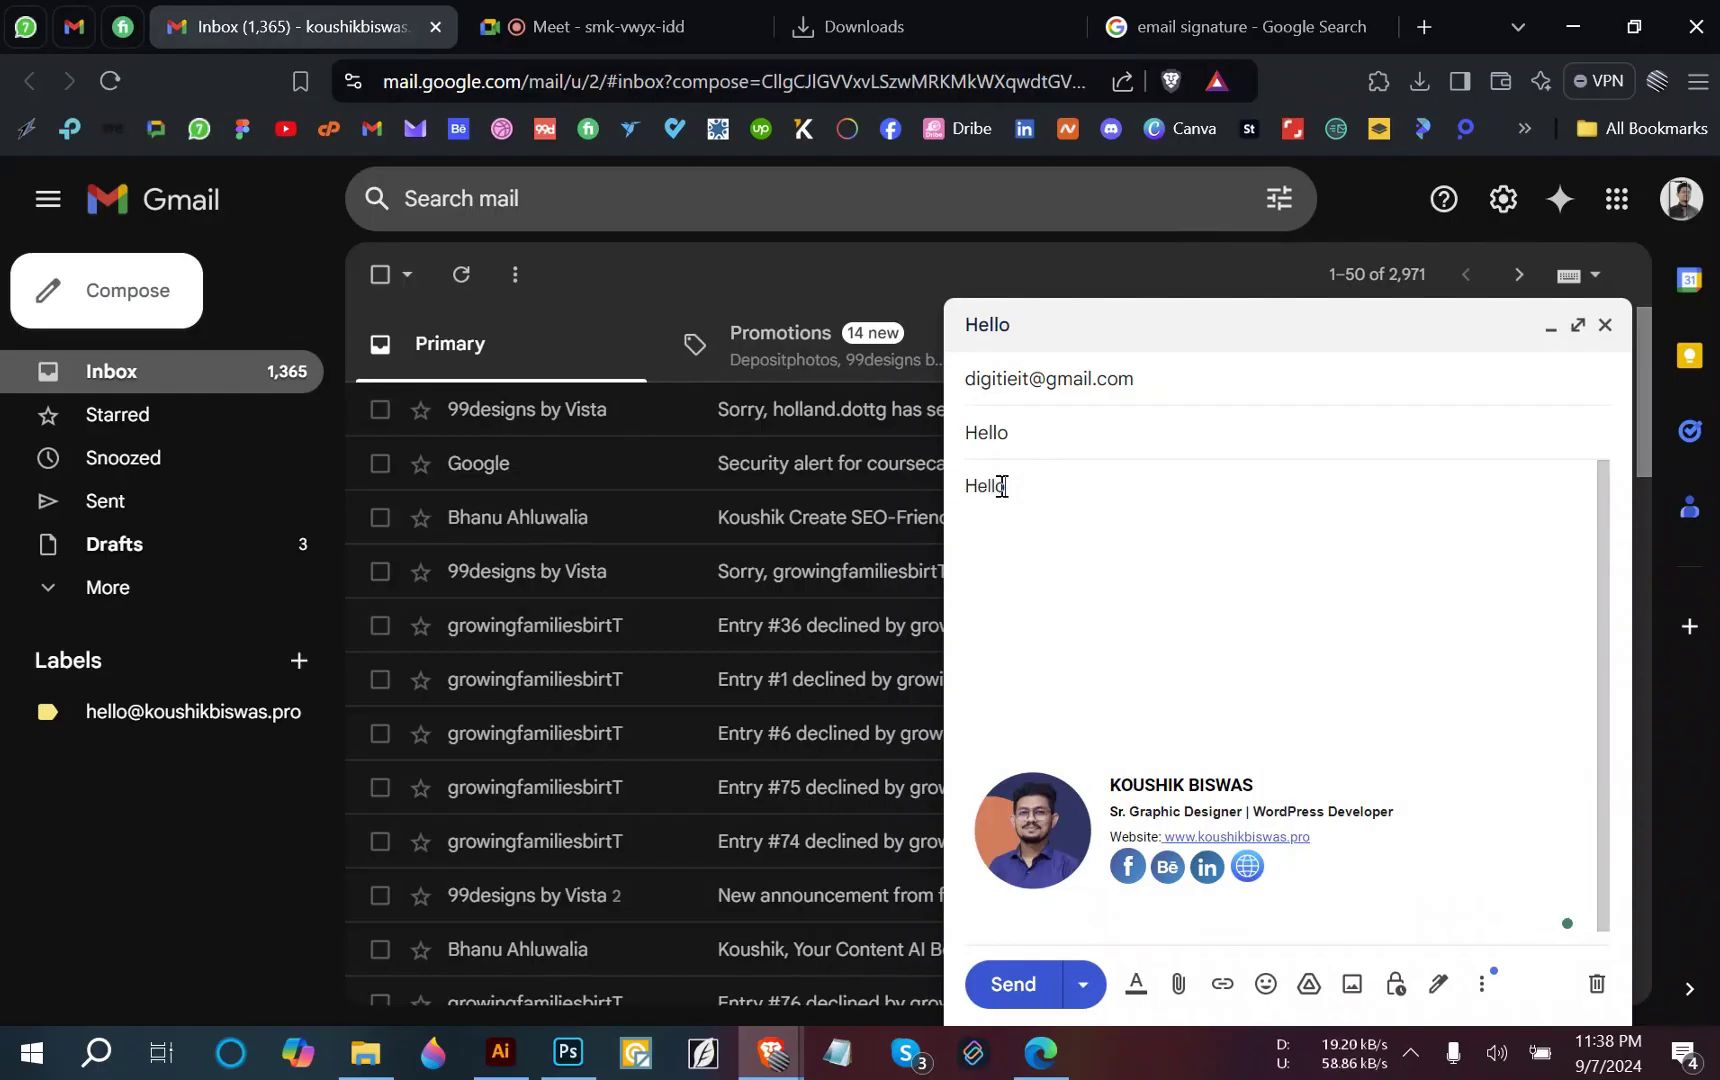
{"action": "left_click", "coordinate": [1012, 986]}
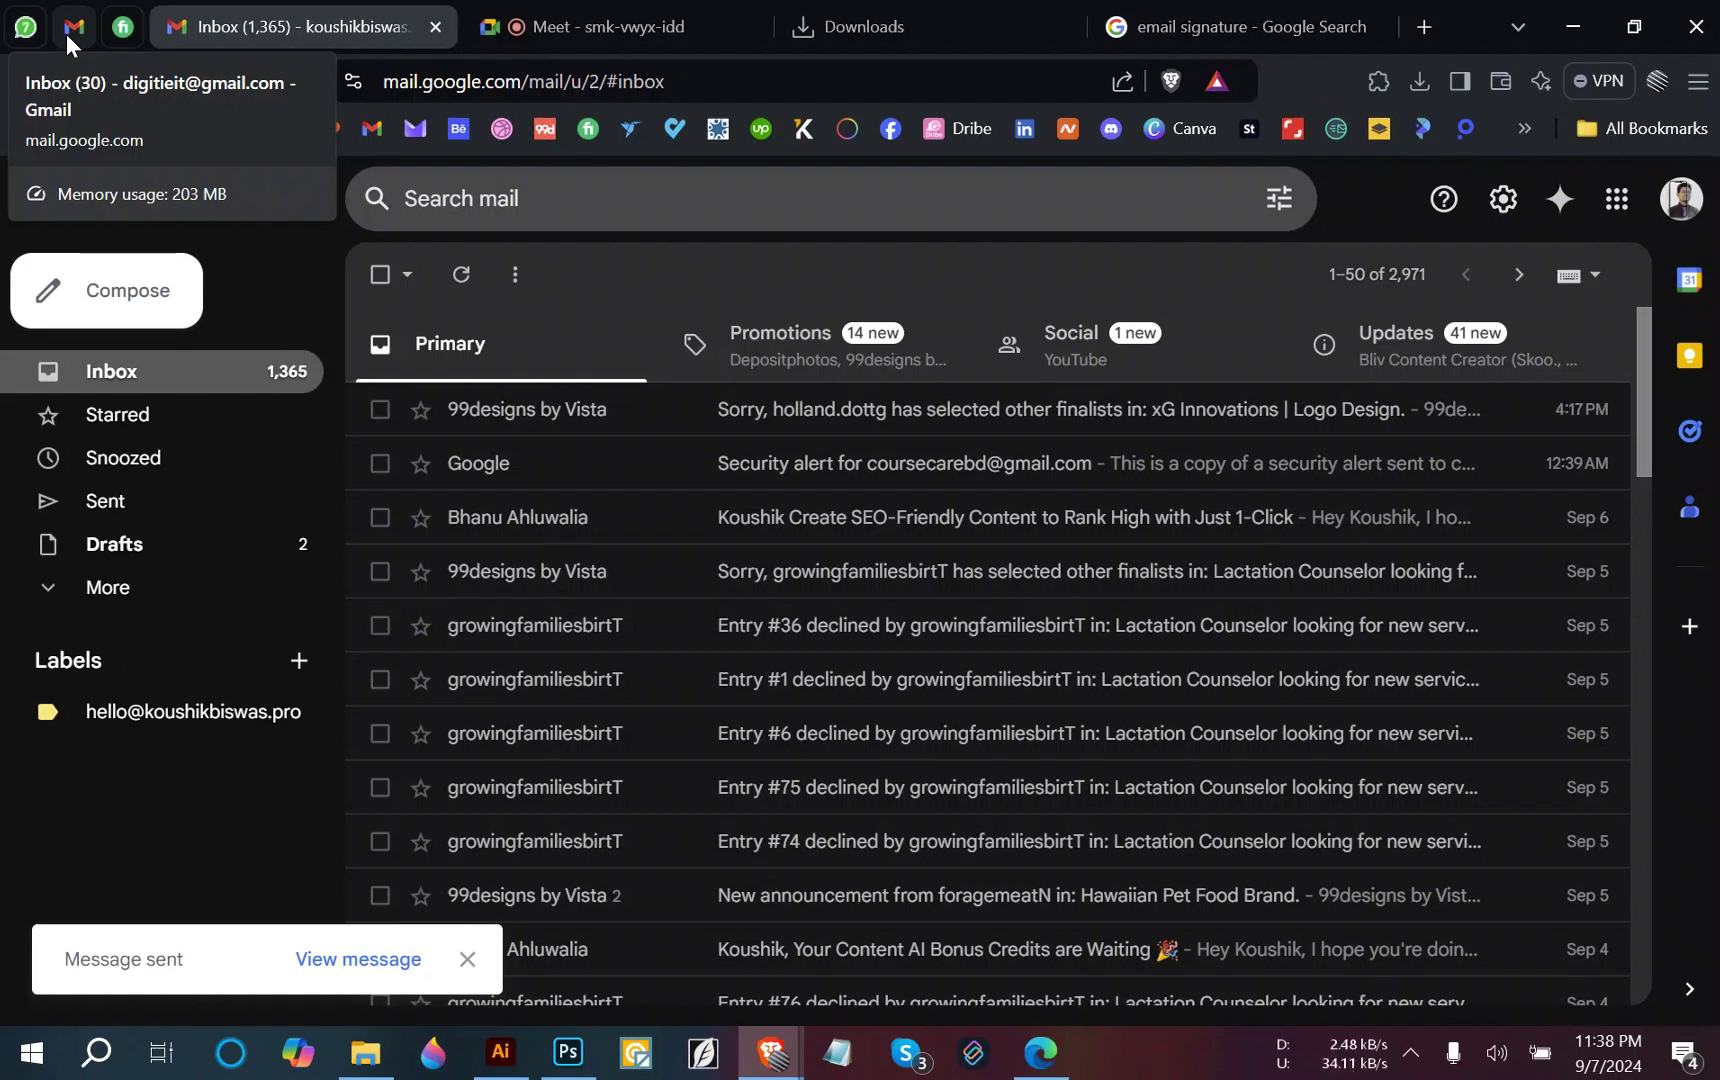
Open the received "Hello" email in the recipient account's inbox and examine how its signature is displayed.
{"action": "left_click", "coordinate": [66, 34]}
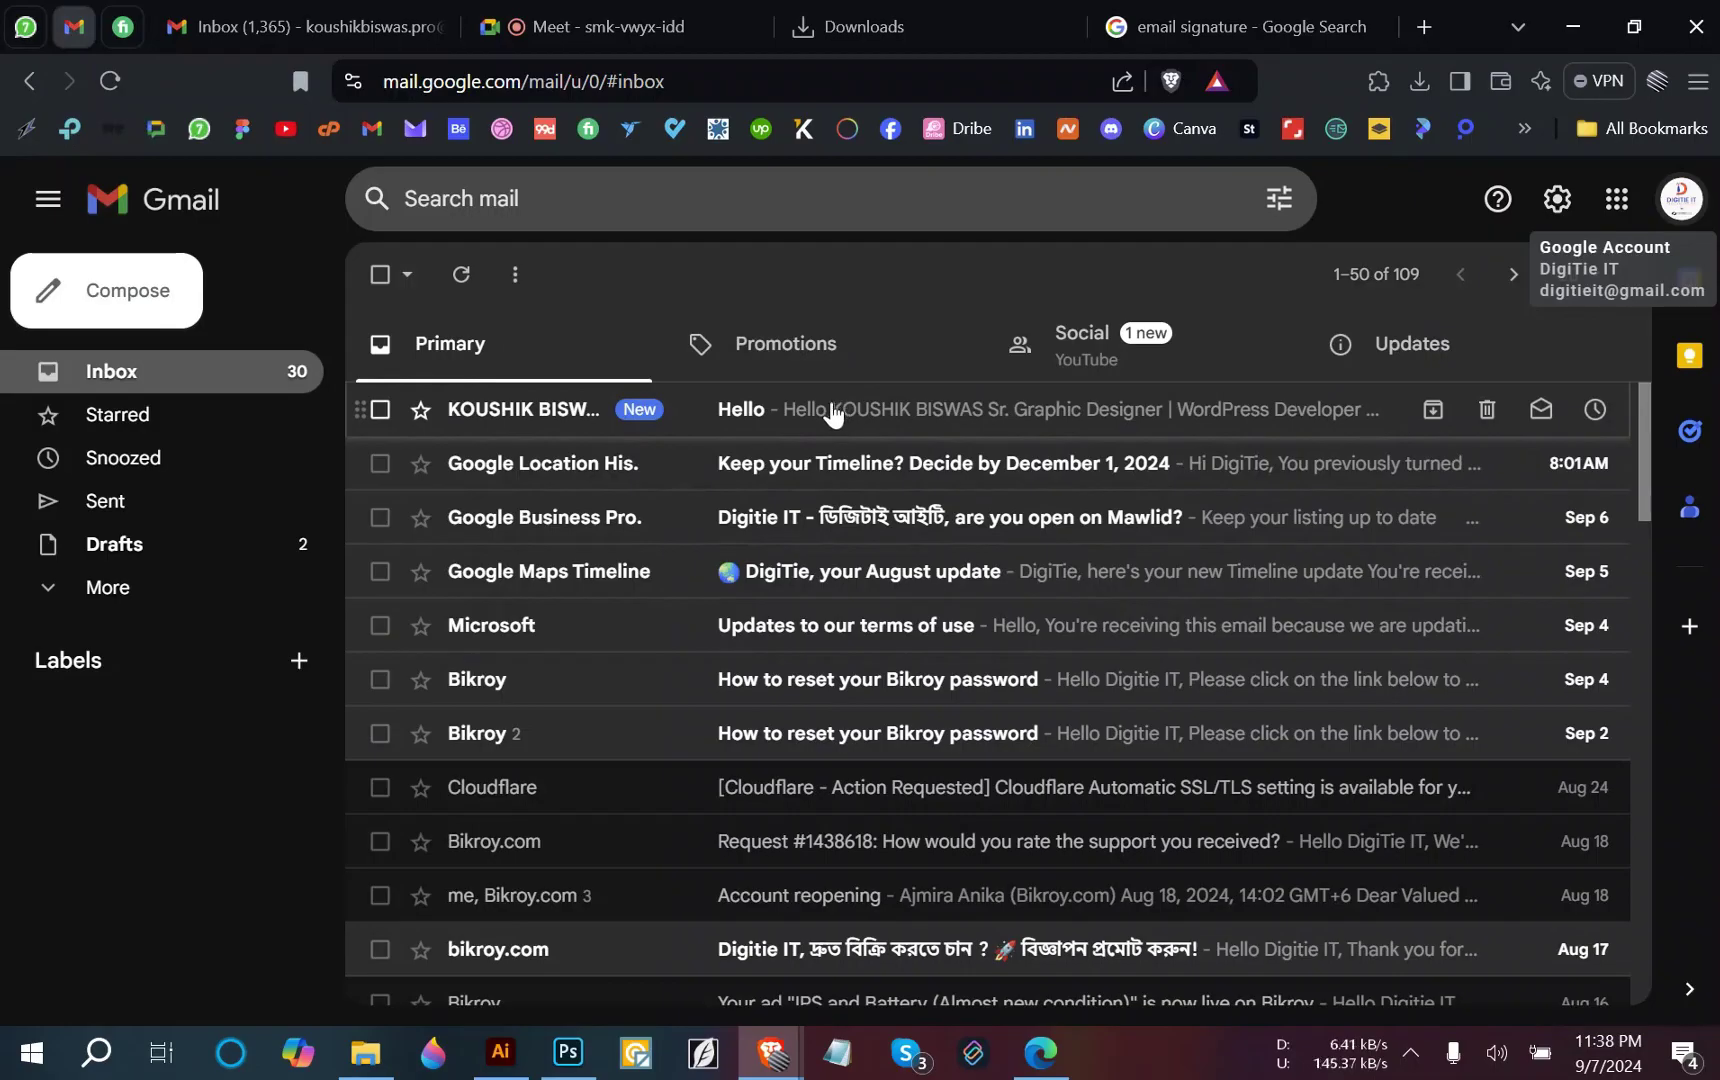
{"action": "left_click", "coordinate": [785, 407]}
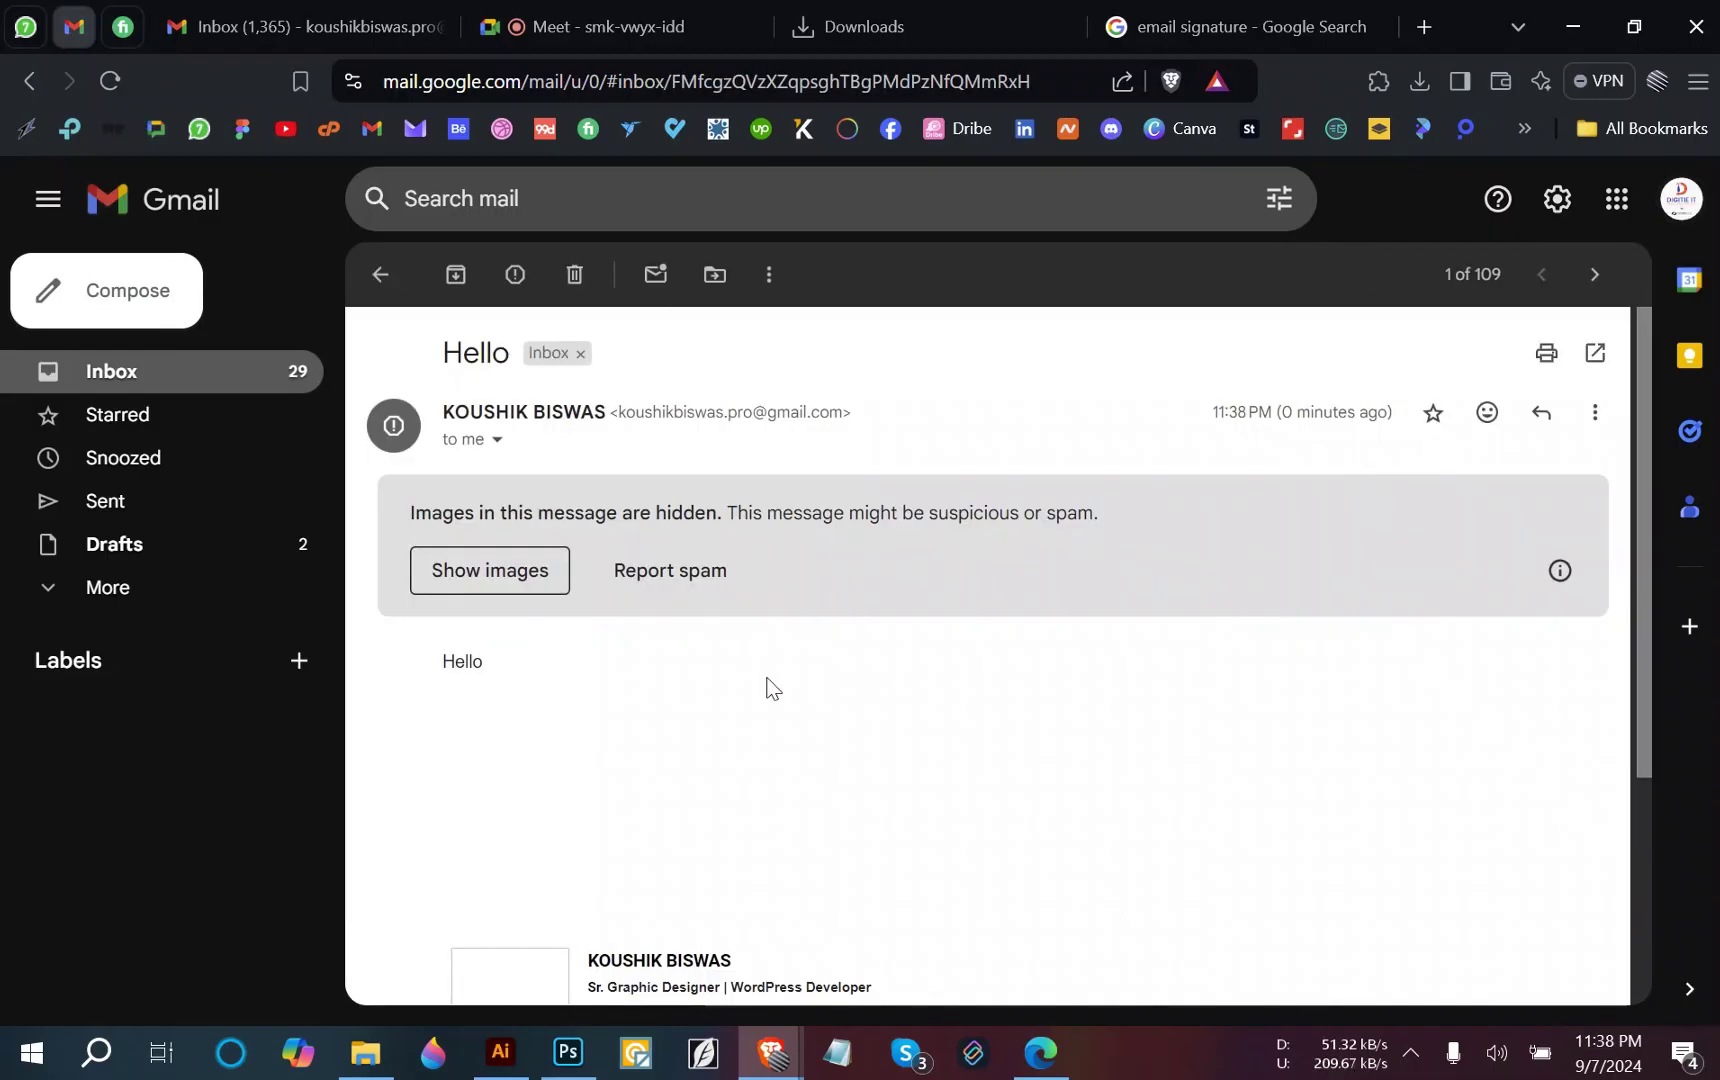
{"action": "scroll", "coordinate": [769, 678], "scroll_direction": "down", "scroll_amount": 3}
{"action": "scroll", "coordinate": [656, 652], "scroll_direction": "up", "scroll_amount": 3}
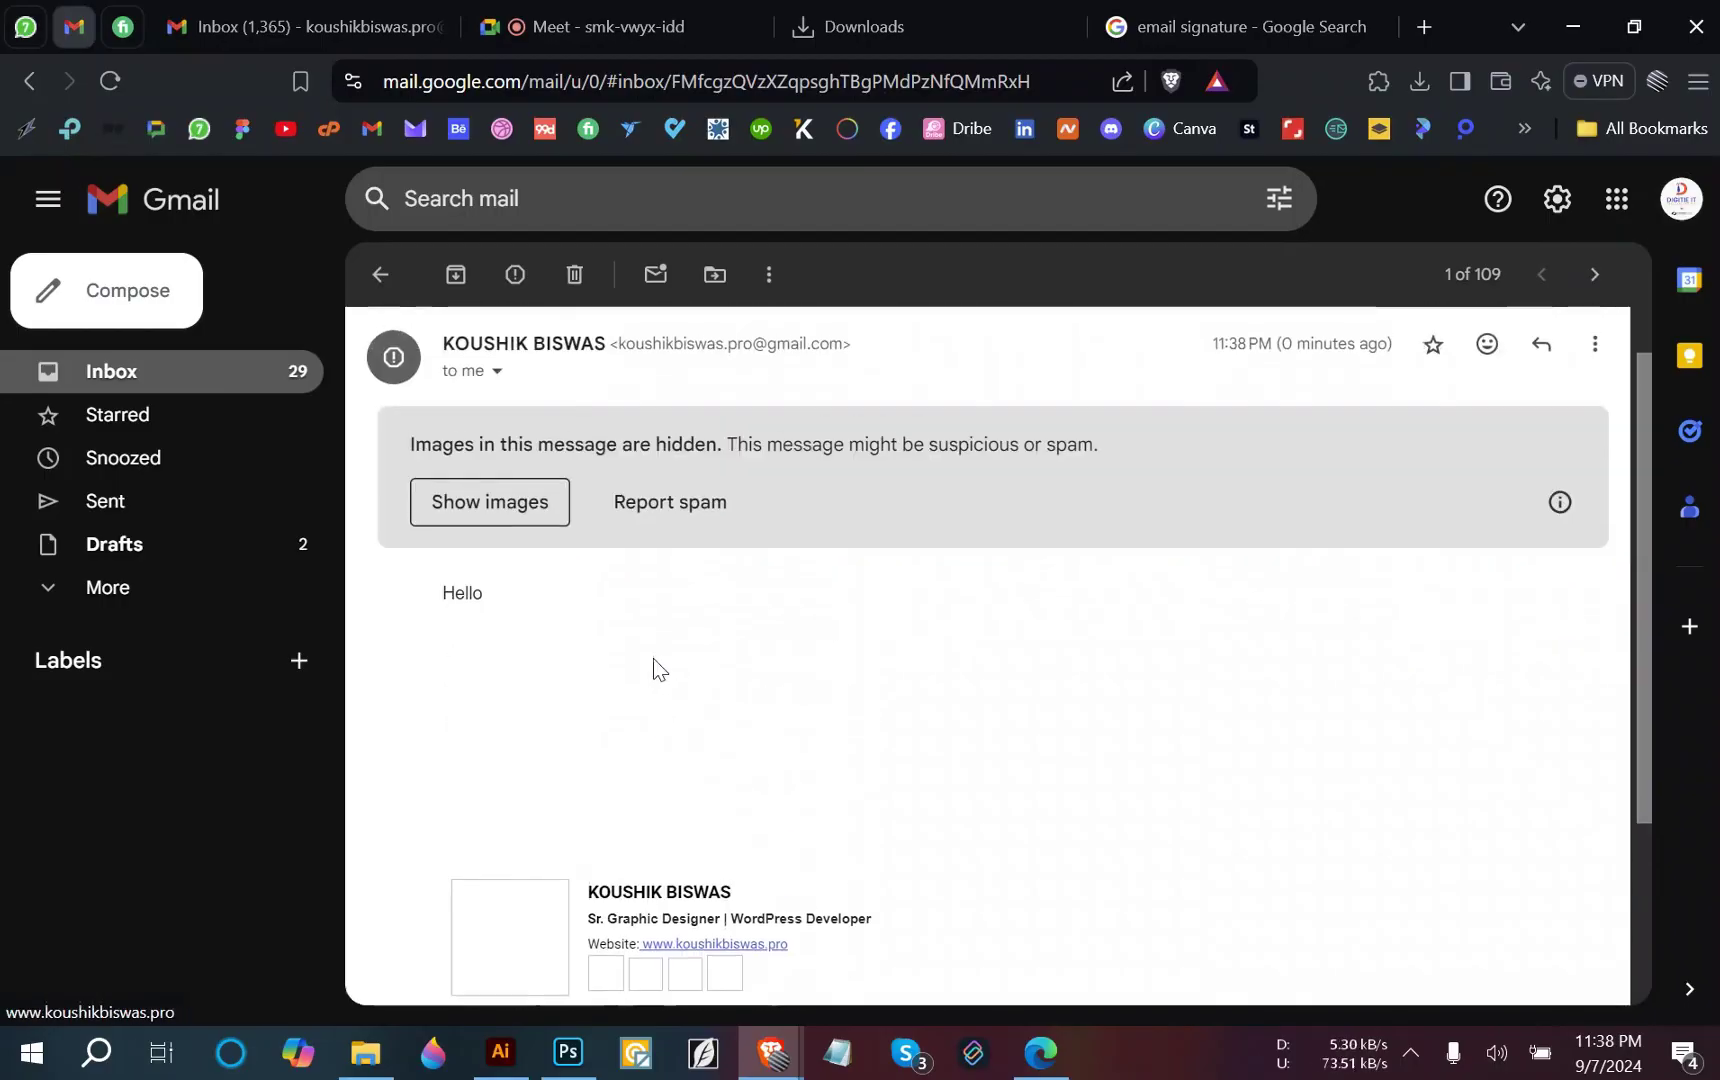
{"action": "scroll", "coordinate": [615, 698], "scroll_direction": "down", "scroll_amount": 3}
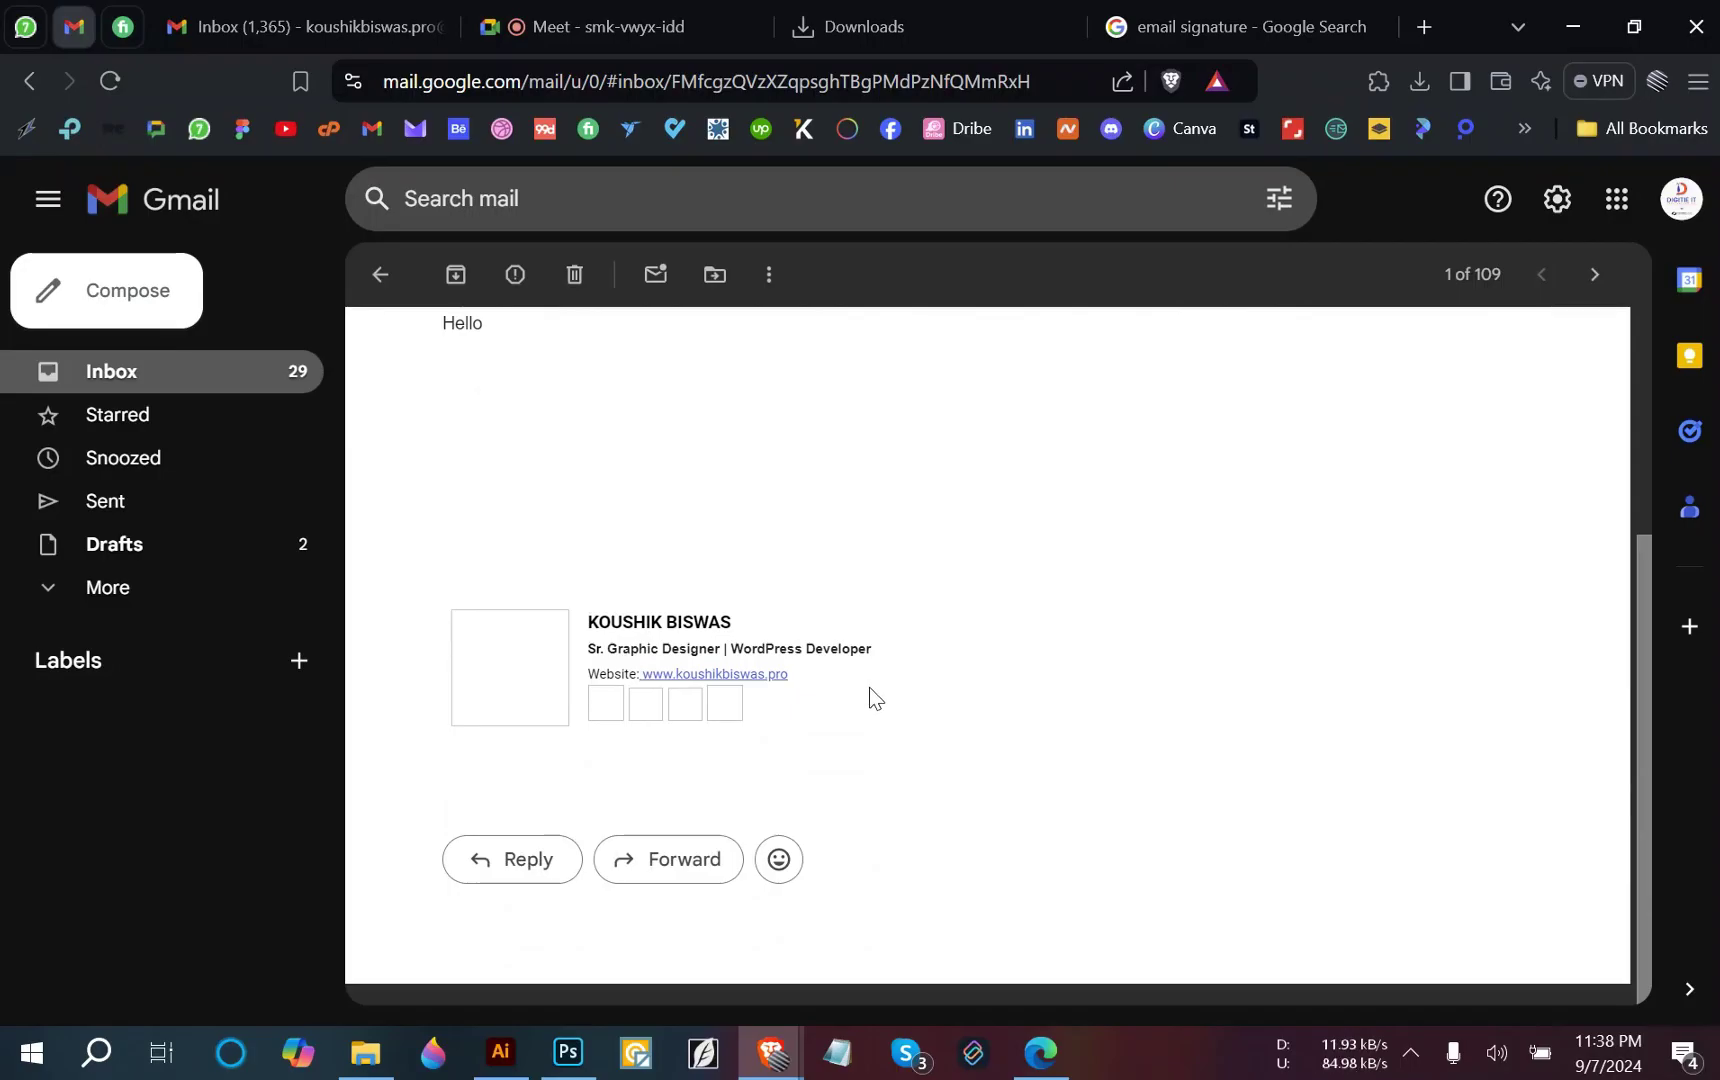
Reload the received "Hello" email, check the signature's photo placeholder link, and examine the signature with its images hidden.
{"action": "left_click", "coordinate": [110, 80]}
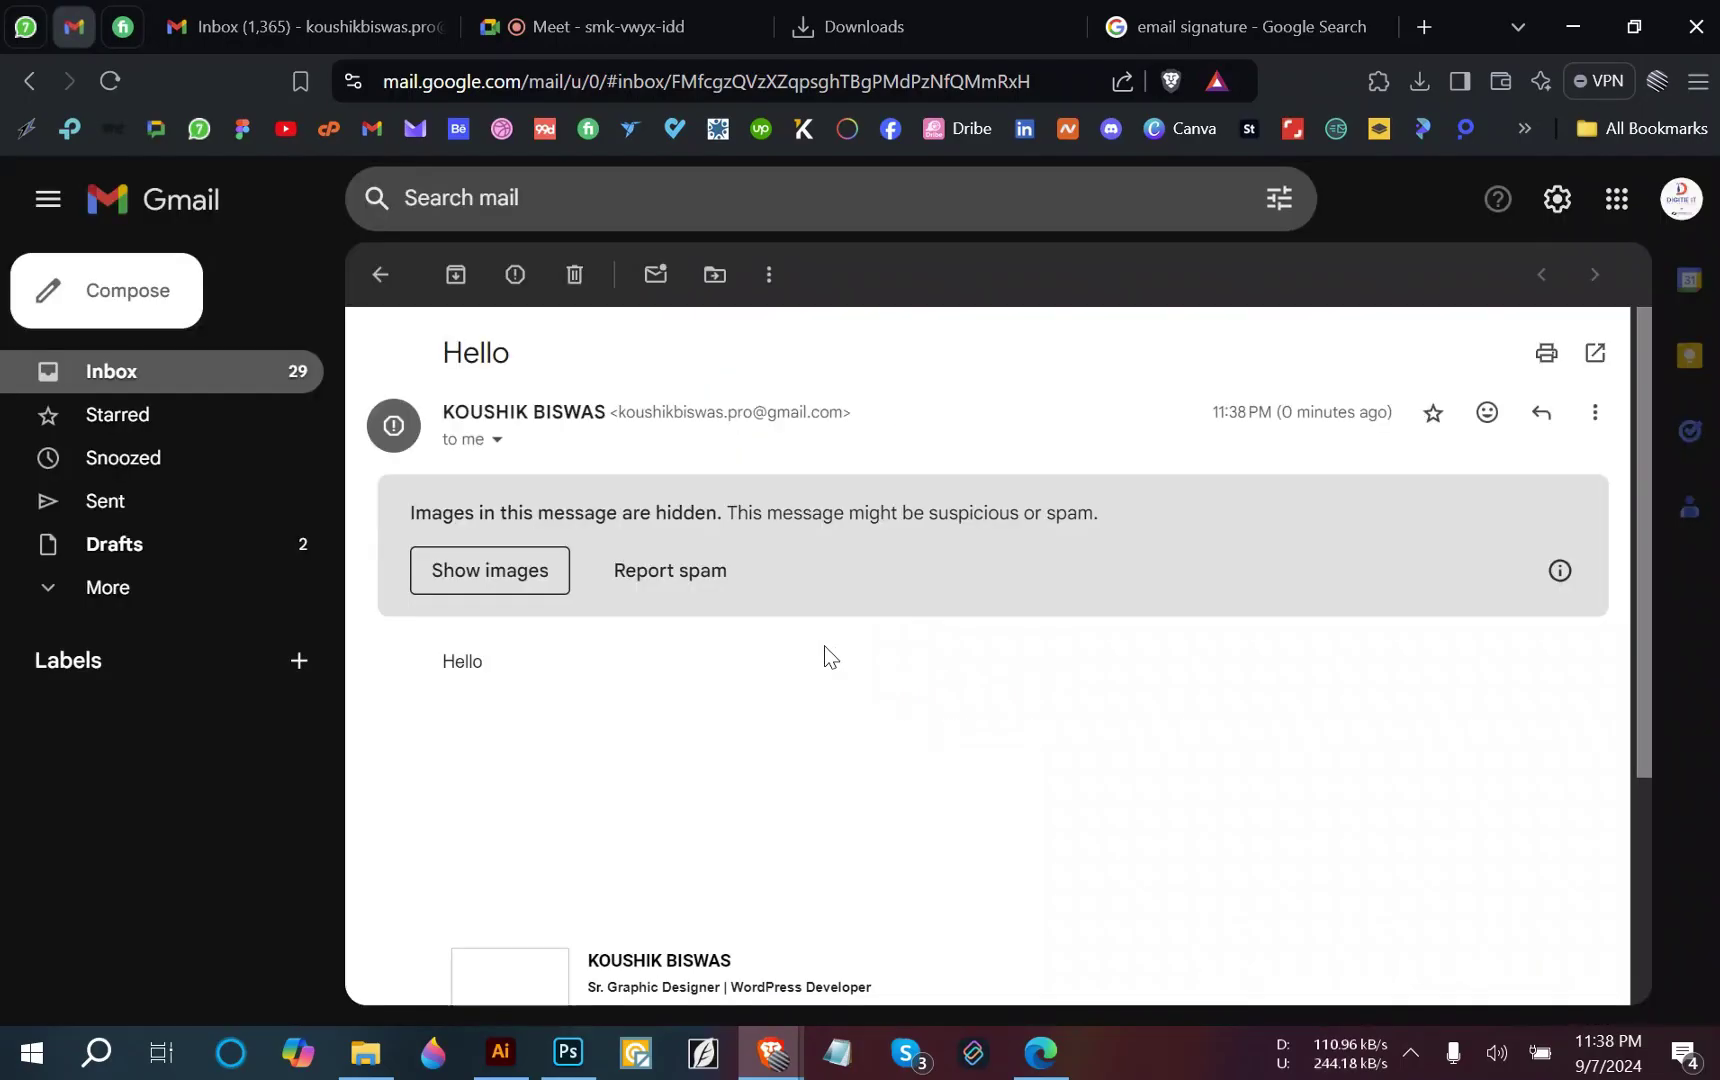
{"action": "scroll", "coordinate": [822, 657], "scroll_direction": "down", "scroll_amount": 3}
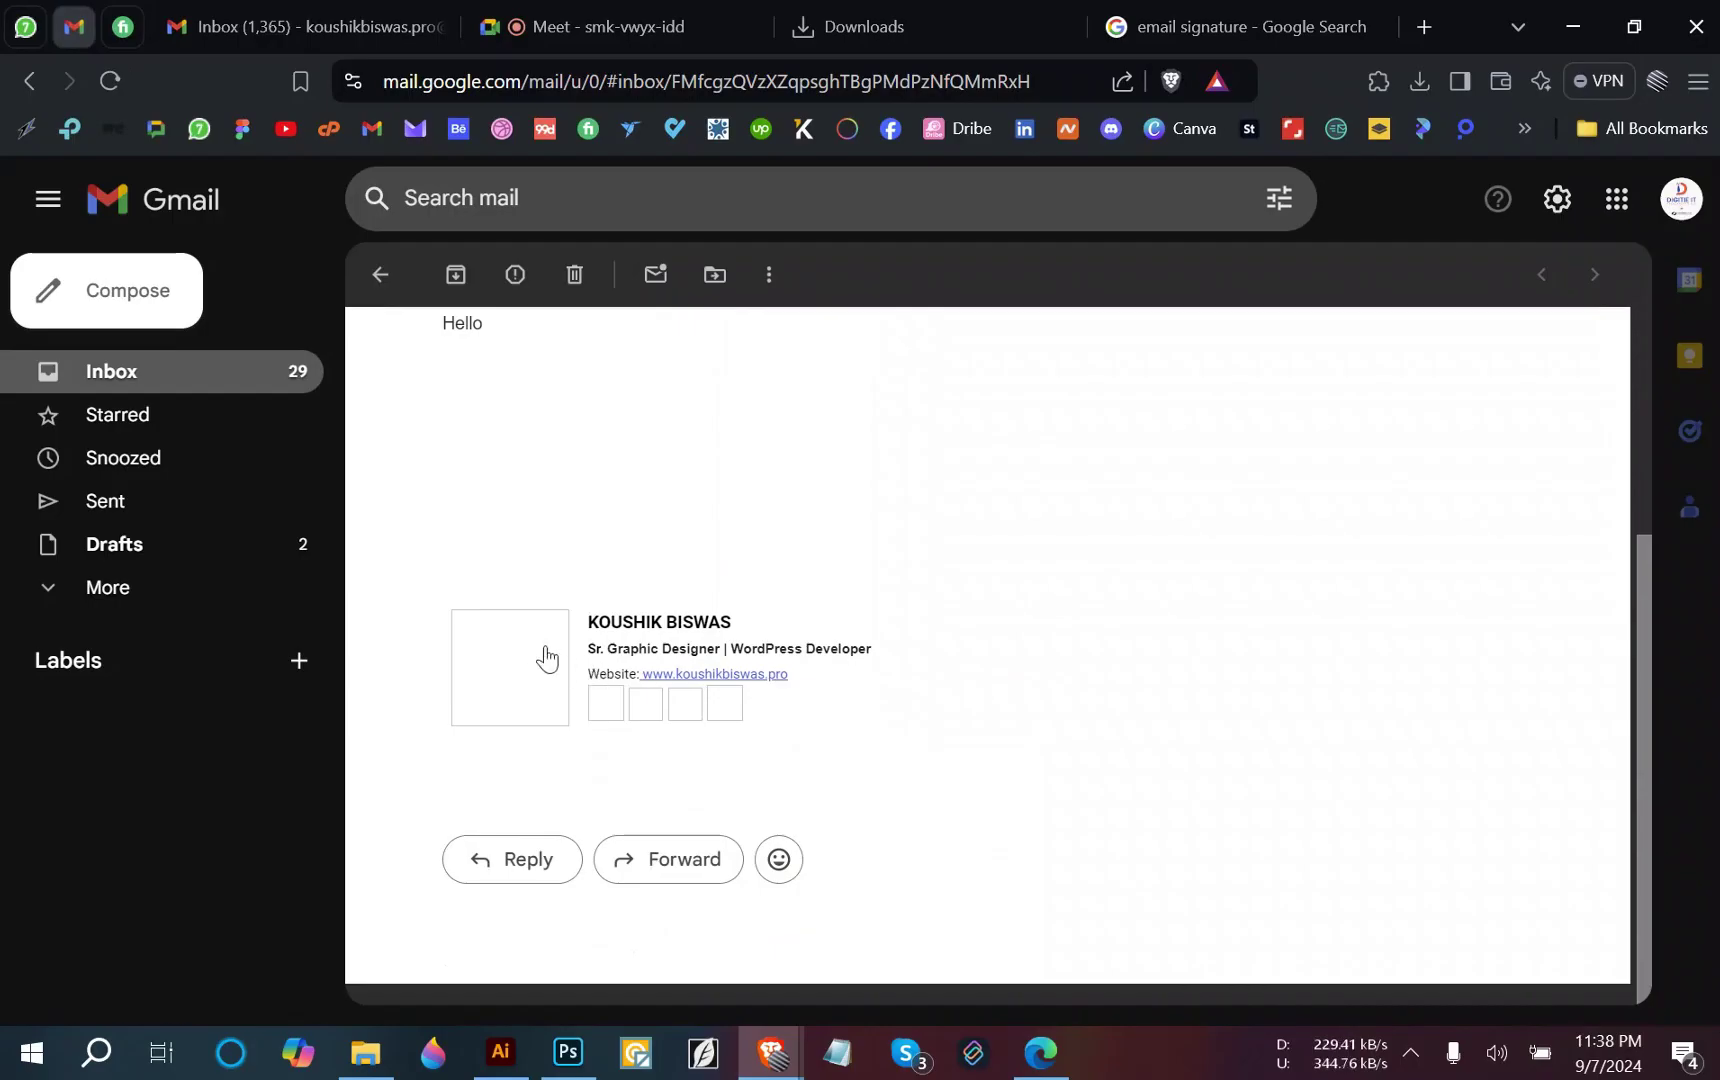
{"action": "left_click", "coordinate": [503, 650]}
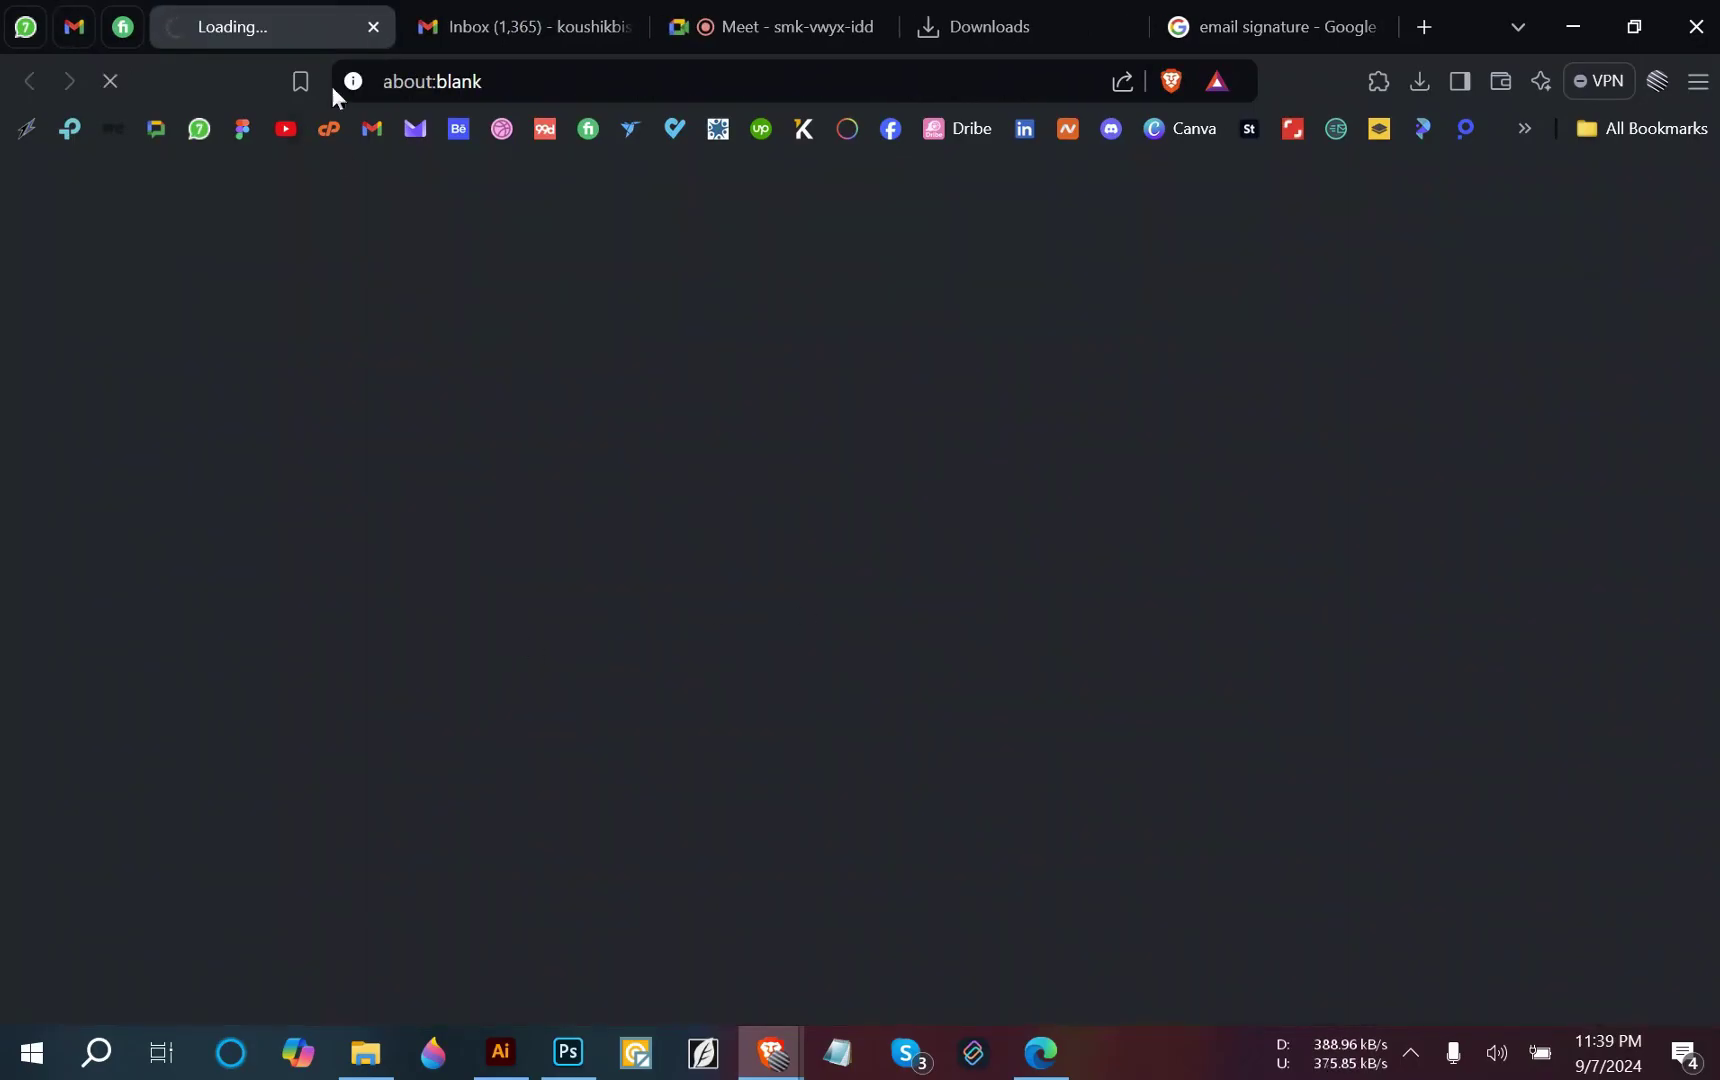
{"action": "left_click", "coordinate": [374, 27]}
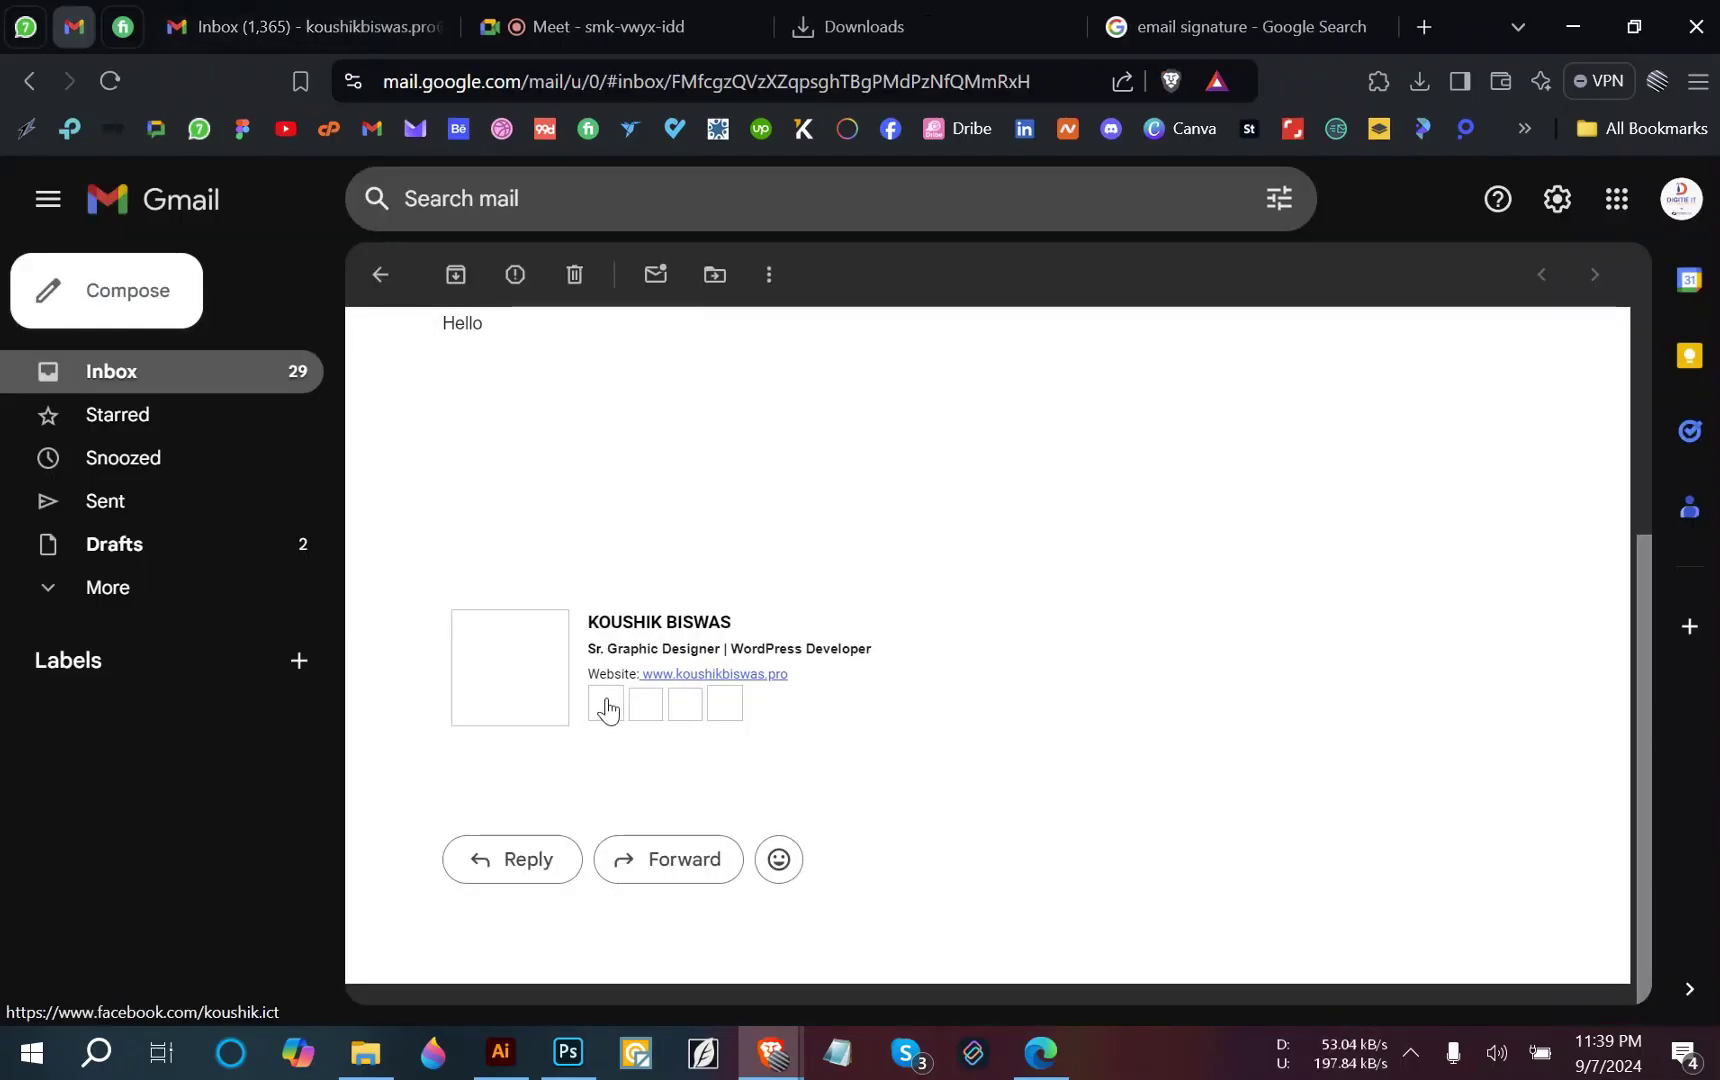
{"action": "scroll", "coordinate": [606, 710], "scroll_direction": "up", "scroll_amount": 3}
{"action": "scroll", "coordinate": [608, 711], "scroll_direction": "down", "scroll_amount": 3}
{"action": "scroll", "coordinate": [608, 714], "scroll_direction": "up", "scroll_amount": 4}
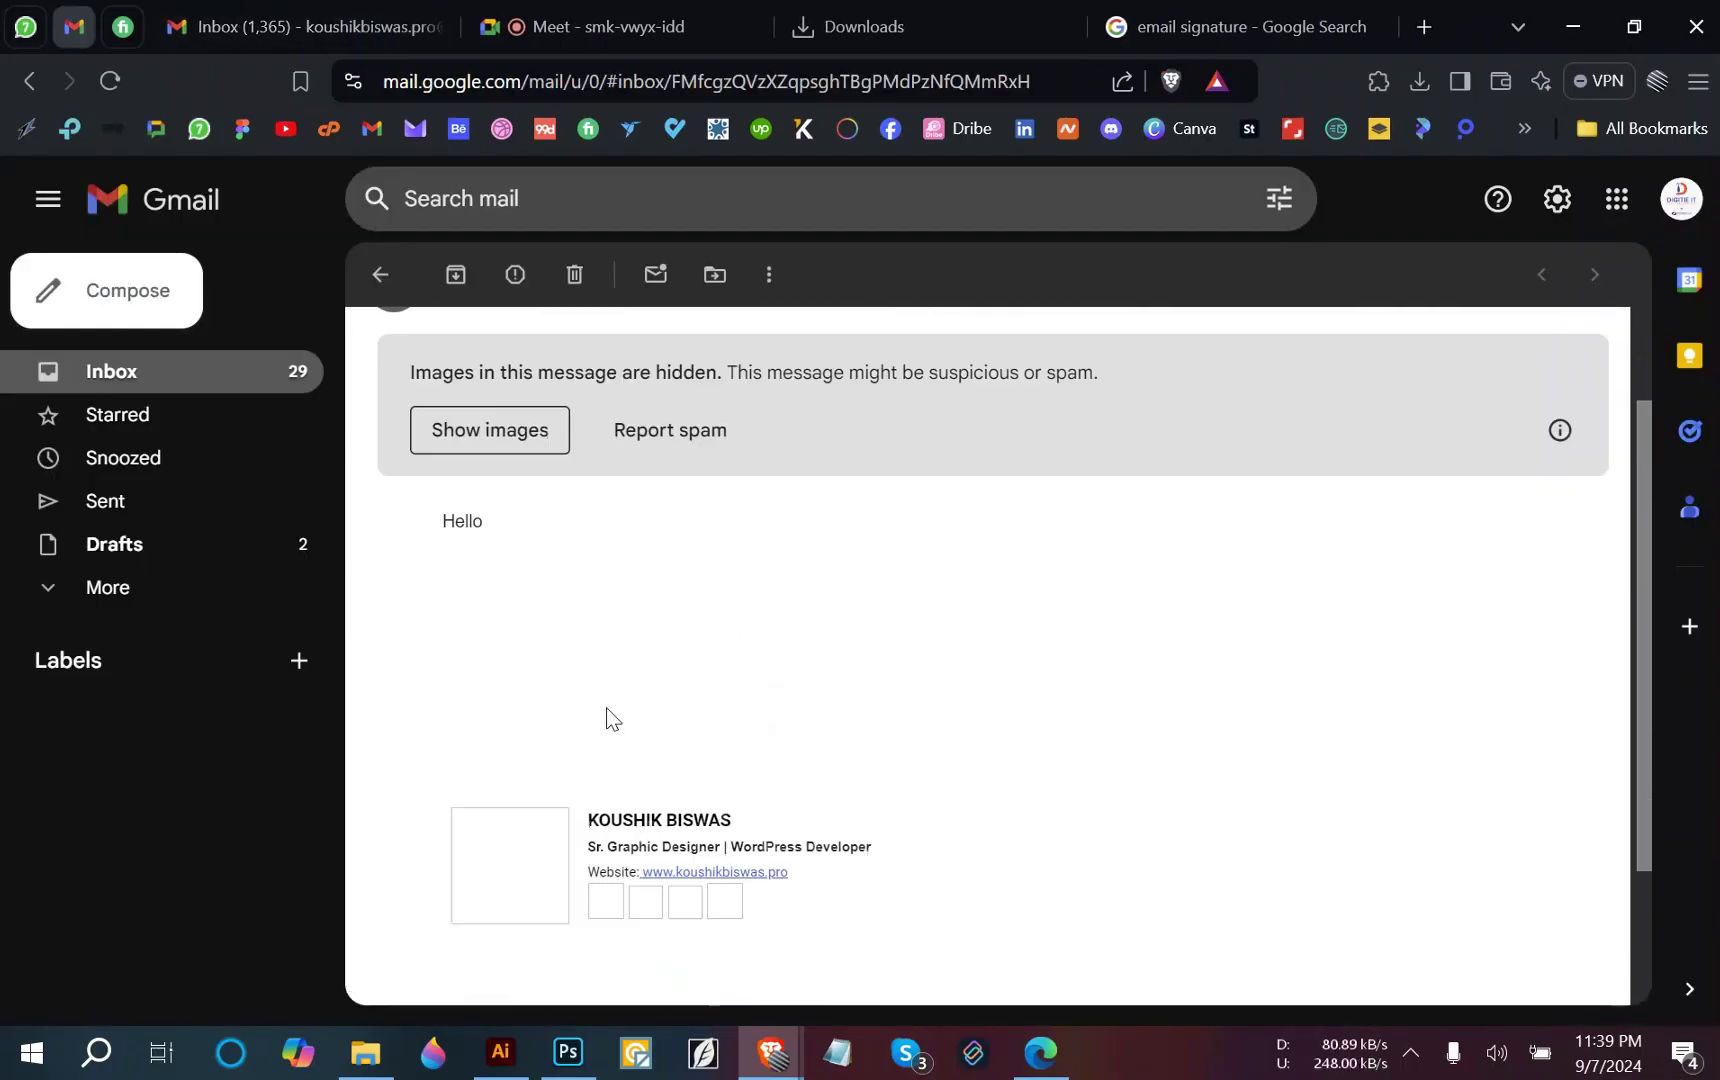
{"action": "scroll", "coordinate": [612, 718], "scroll_direction": "down", "scroll_amount": 3}
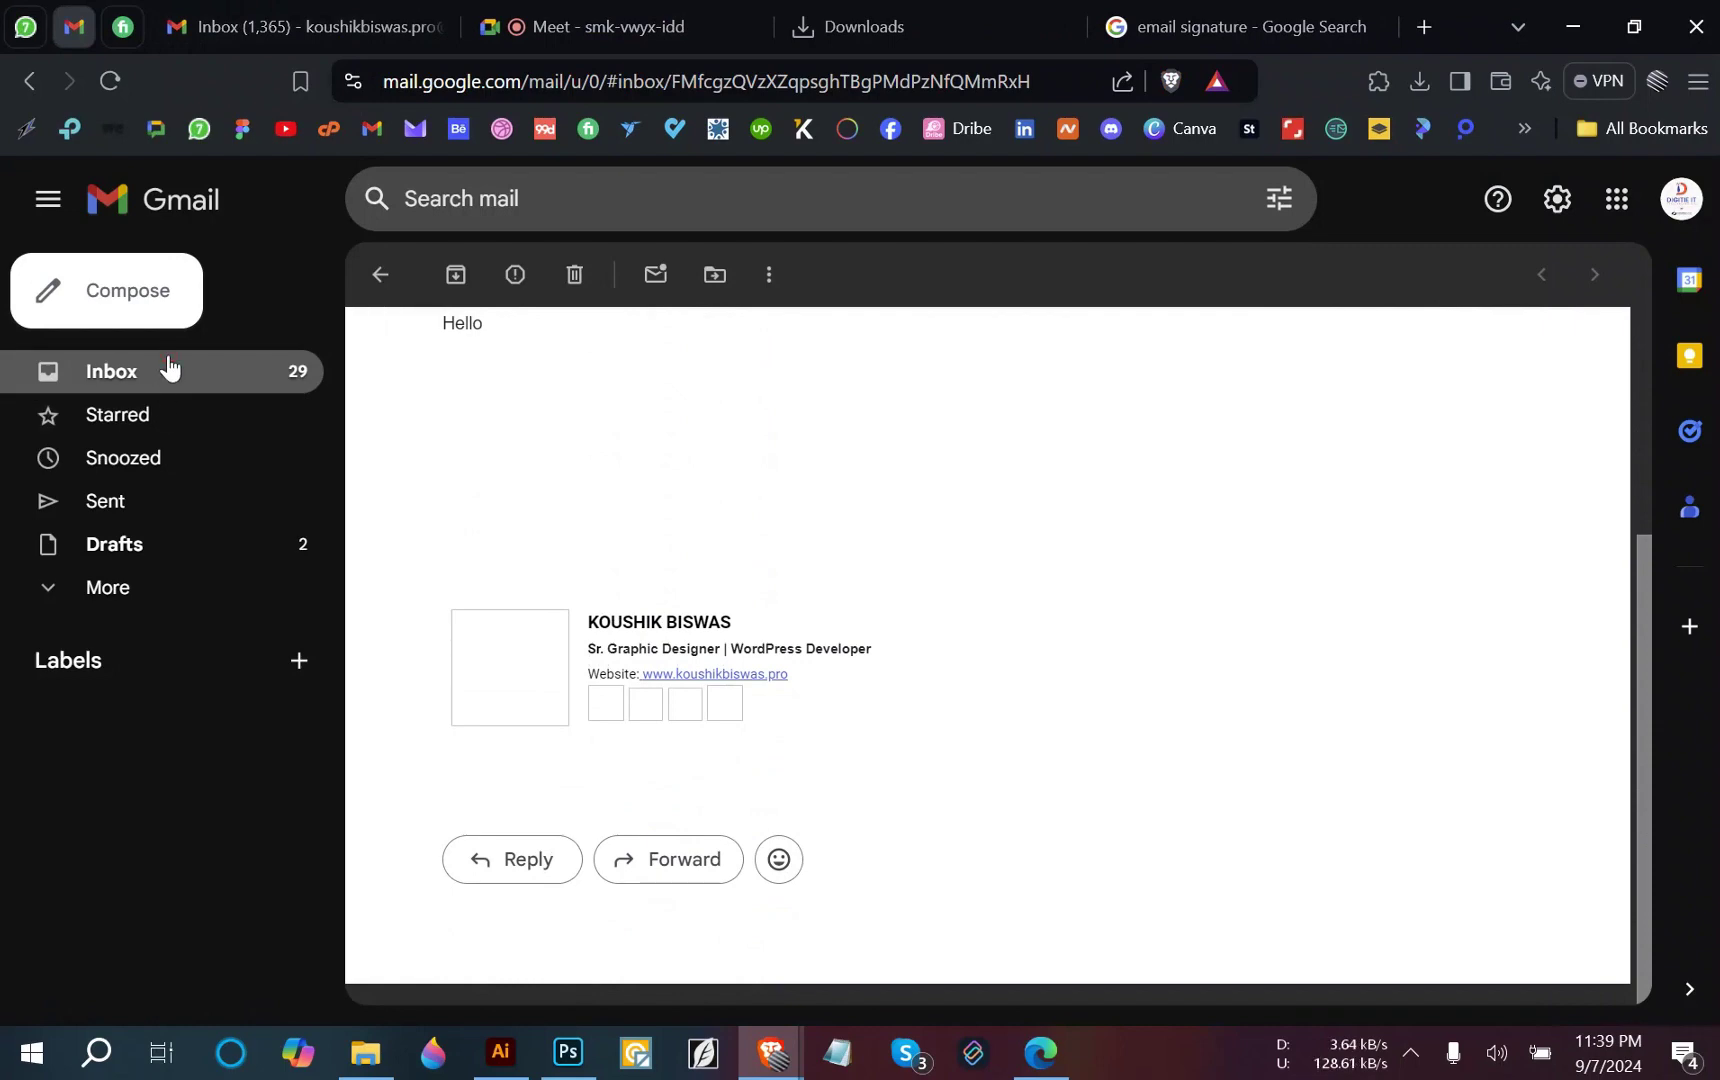
Reopen the "Hello" email from the inbox and show its hidden images.
{"action": "left_click", "coordinate": [185, 372]}
{"action": "left_click", "coordinate": [766, 411]}
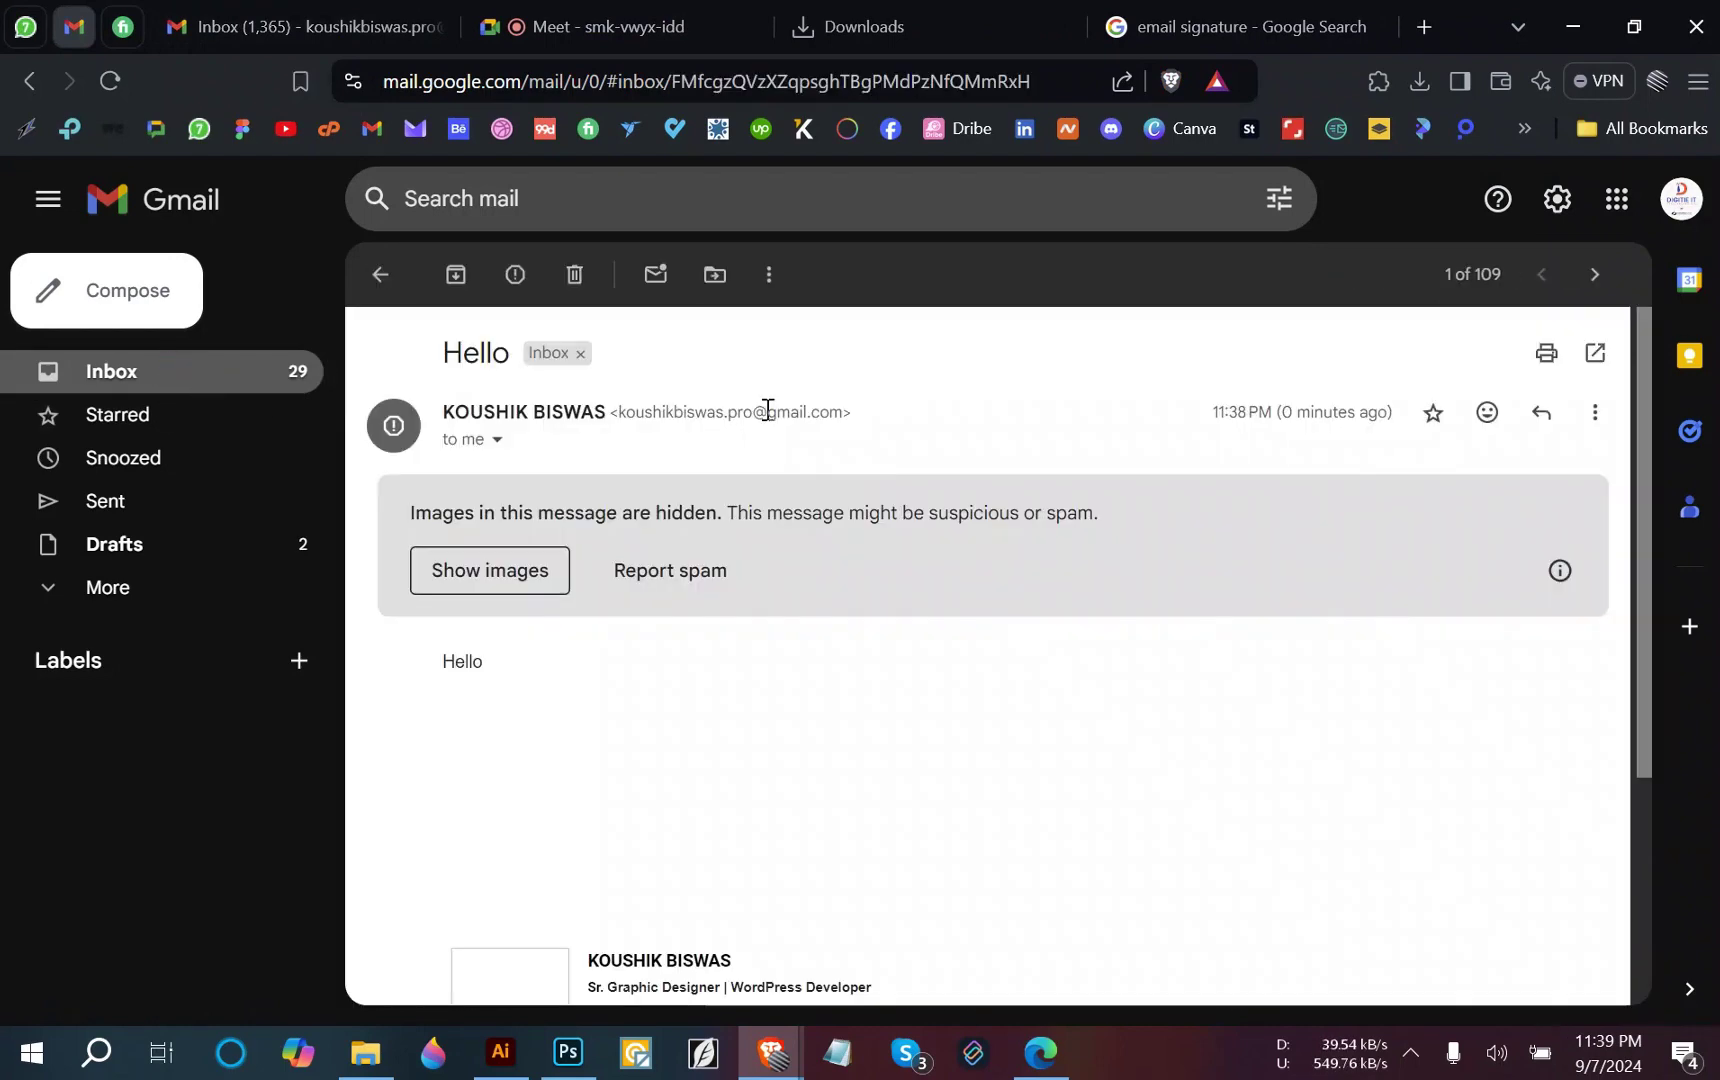
{"action": "scroll", "coordinate": [645, 645], "scroll_direction": "down", "scroll_amount": 1}
{"action": "scroll", "coordinate": [642, 643], "scroll_direction": "up", "scroll_amount": 1}
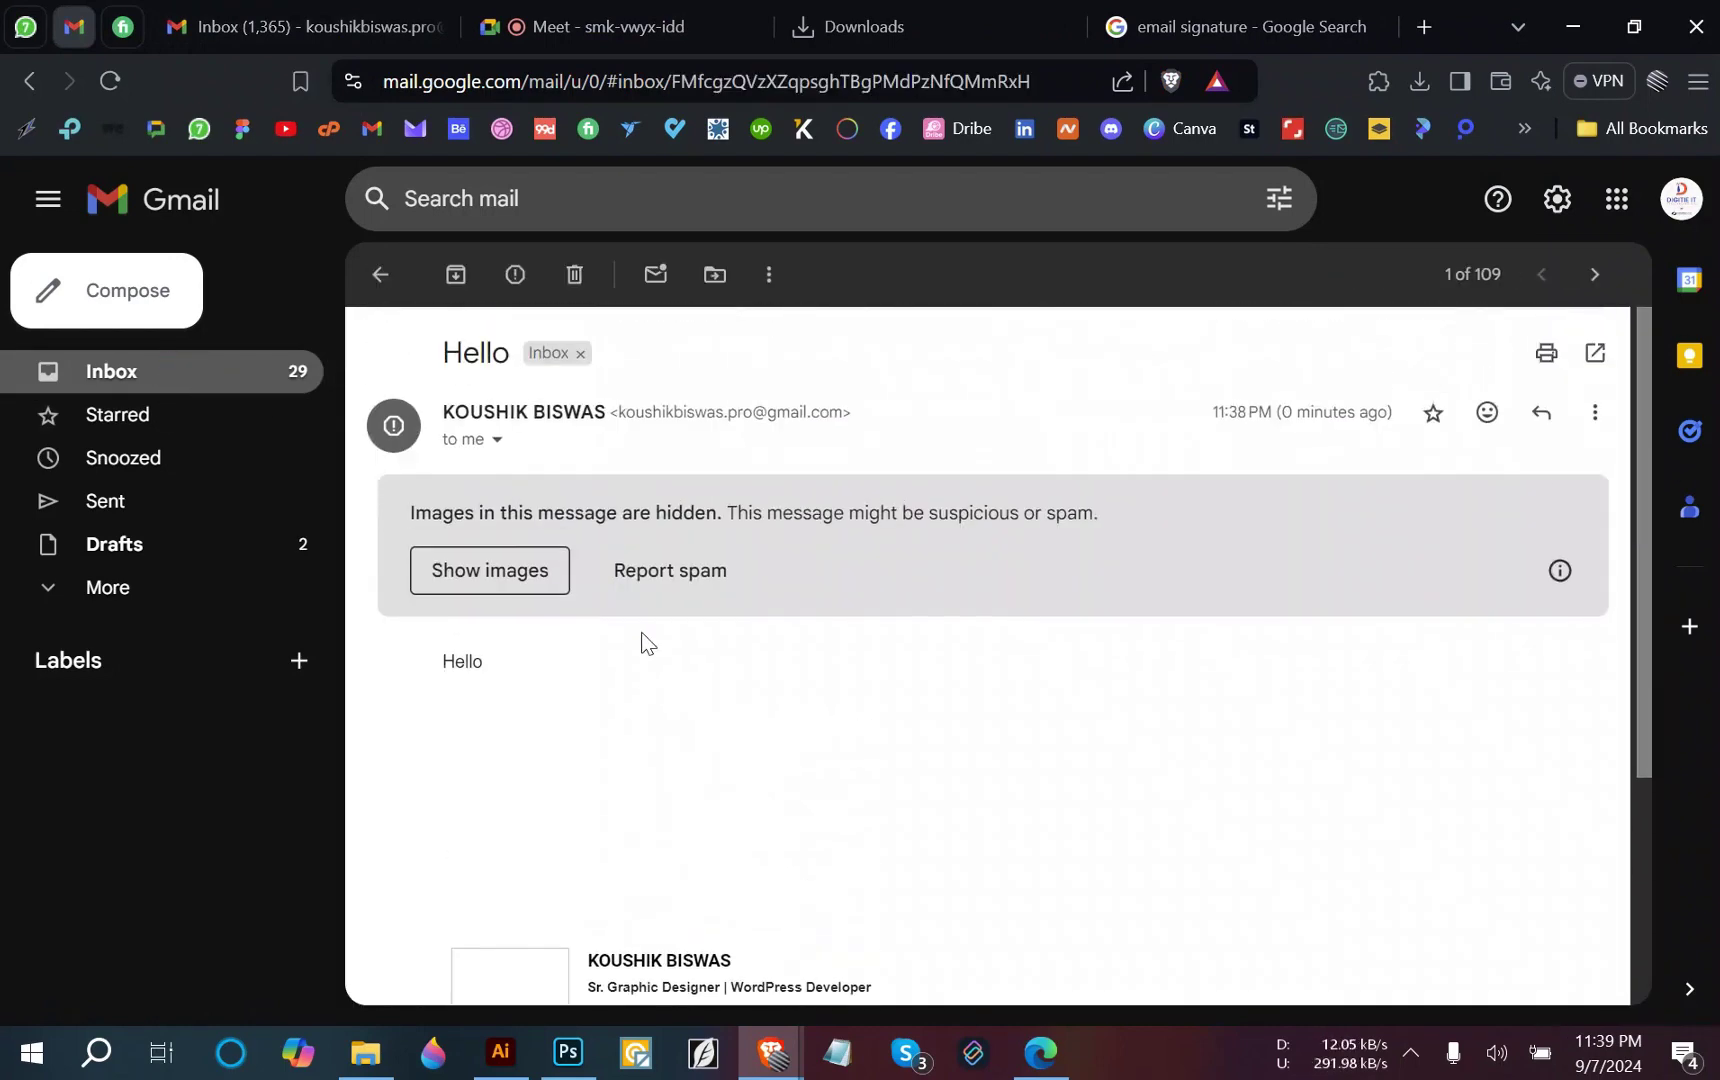
{"action": "left_click", "coordinate": [499, 574]}
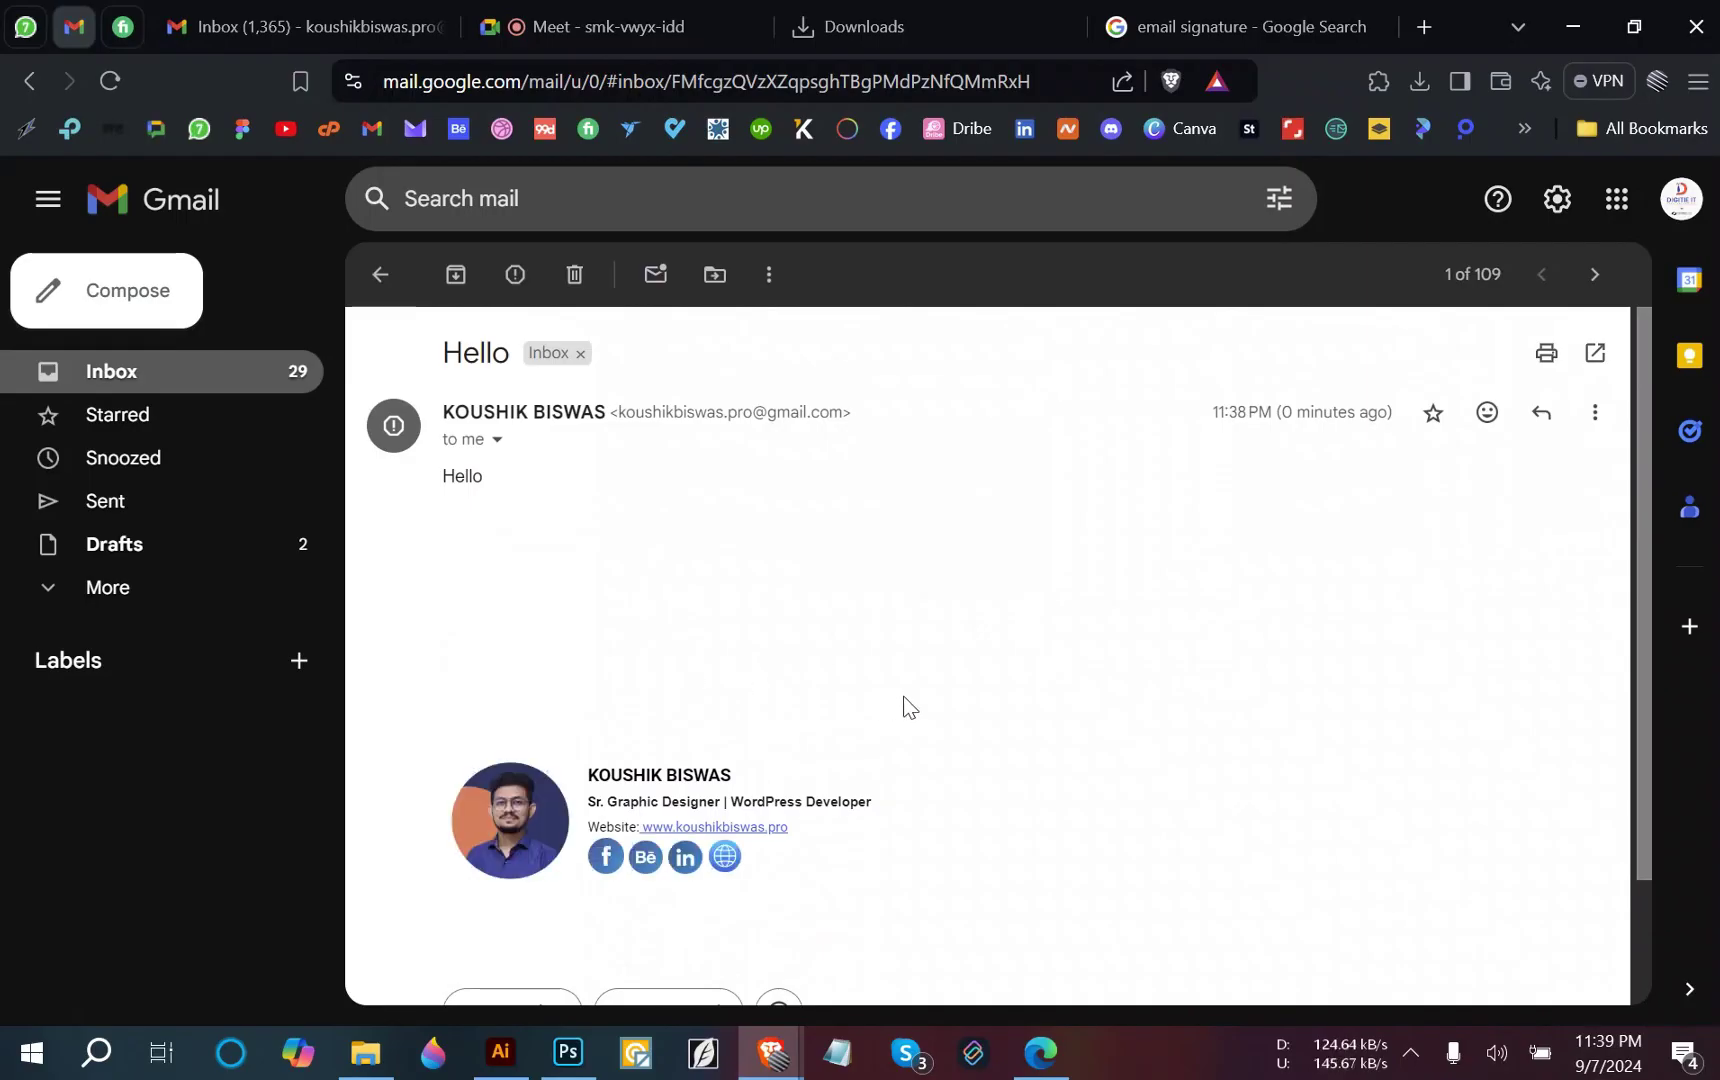
Examine the signature with its images shown, check the website its globe icon links to, and return to the email.
{"action": "scroll", "coordinate": [902, 704], "scroll_direction": "down", "scroll_amount": 2}
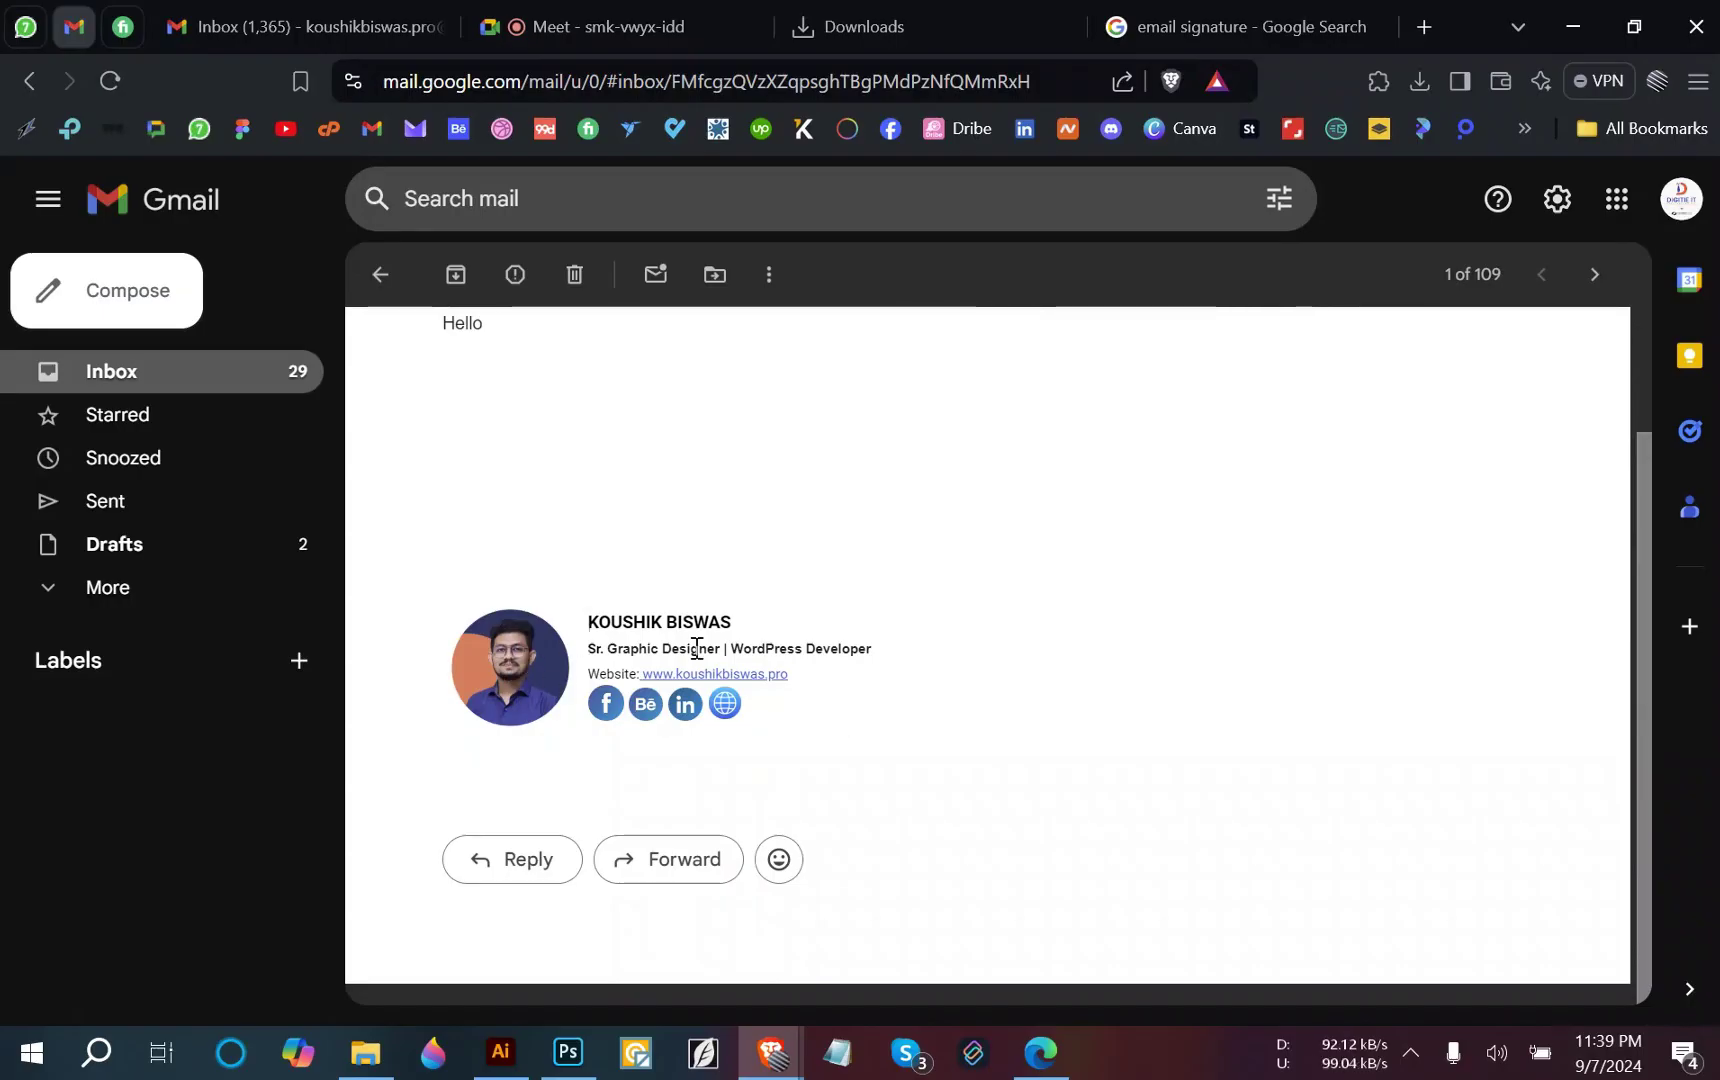
{"action": "scroll", "coordinate": [691, 645], "scroll_direction": "up", "scroll_amount": 2}
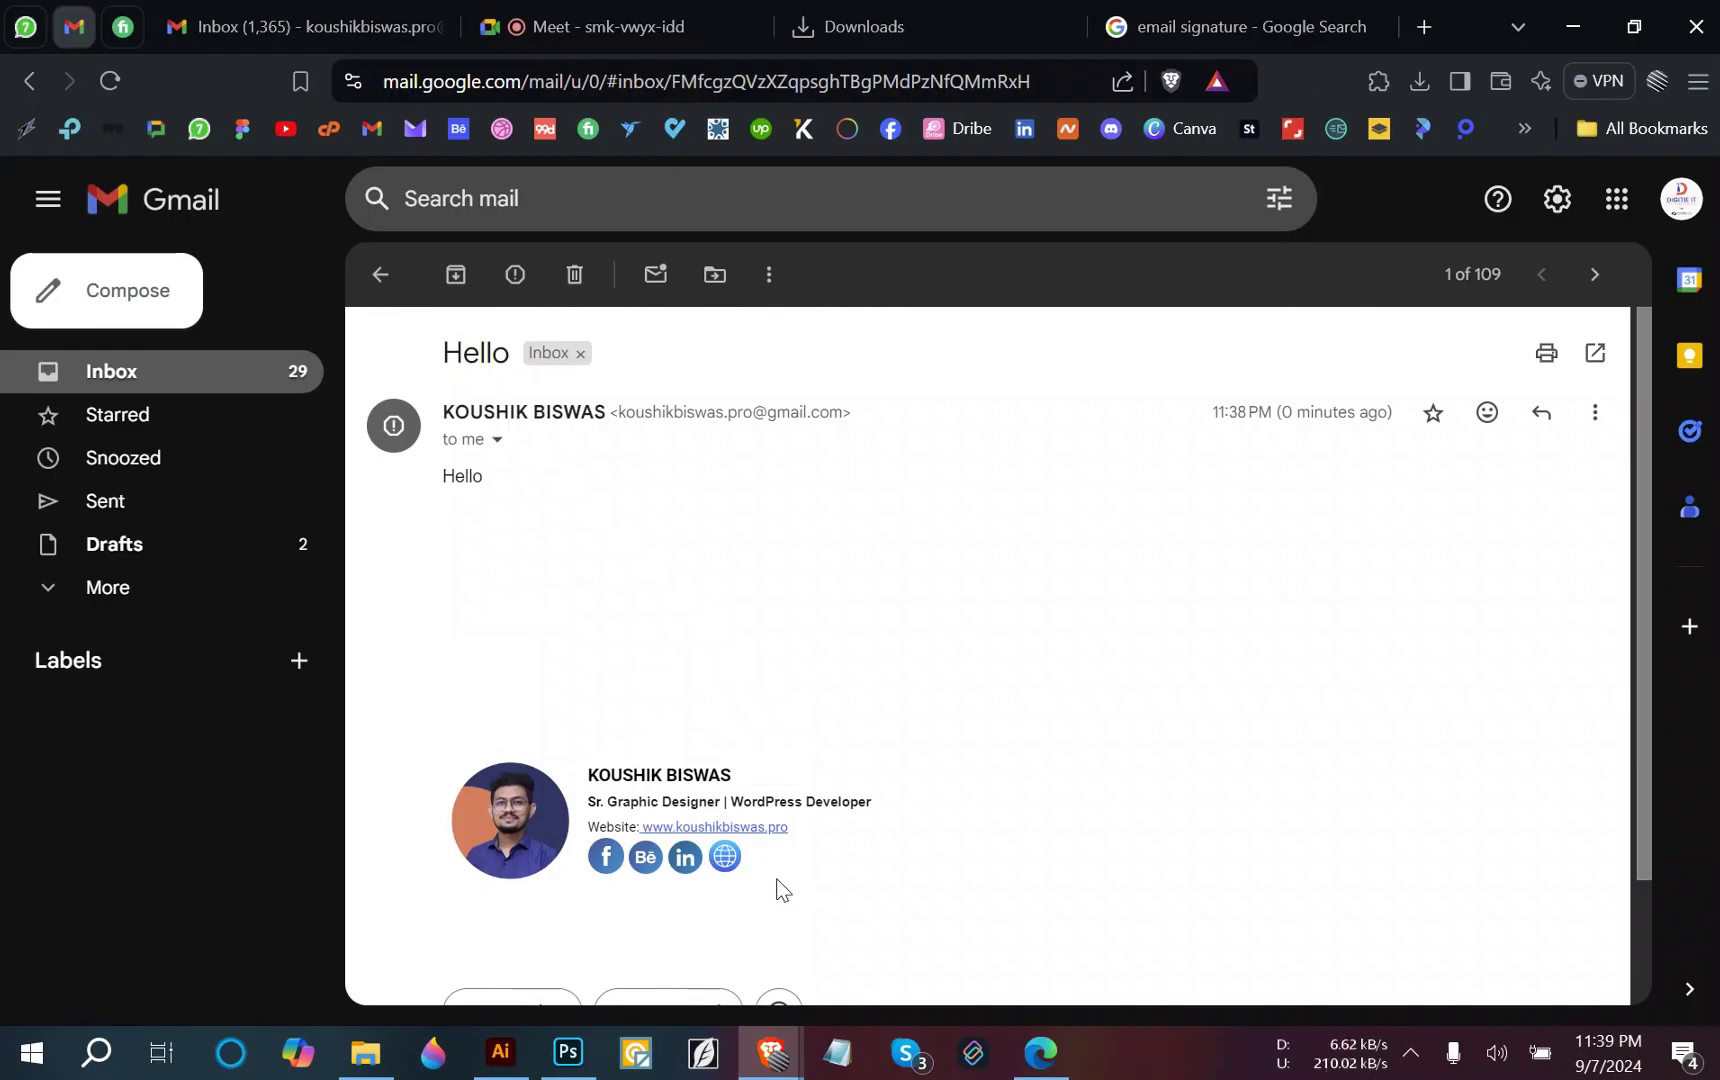
{"action": "scroll", "coordinate": [776, 887], "scroll_direction": "down", "scroll_amount": 2}
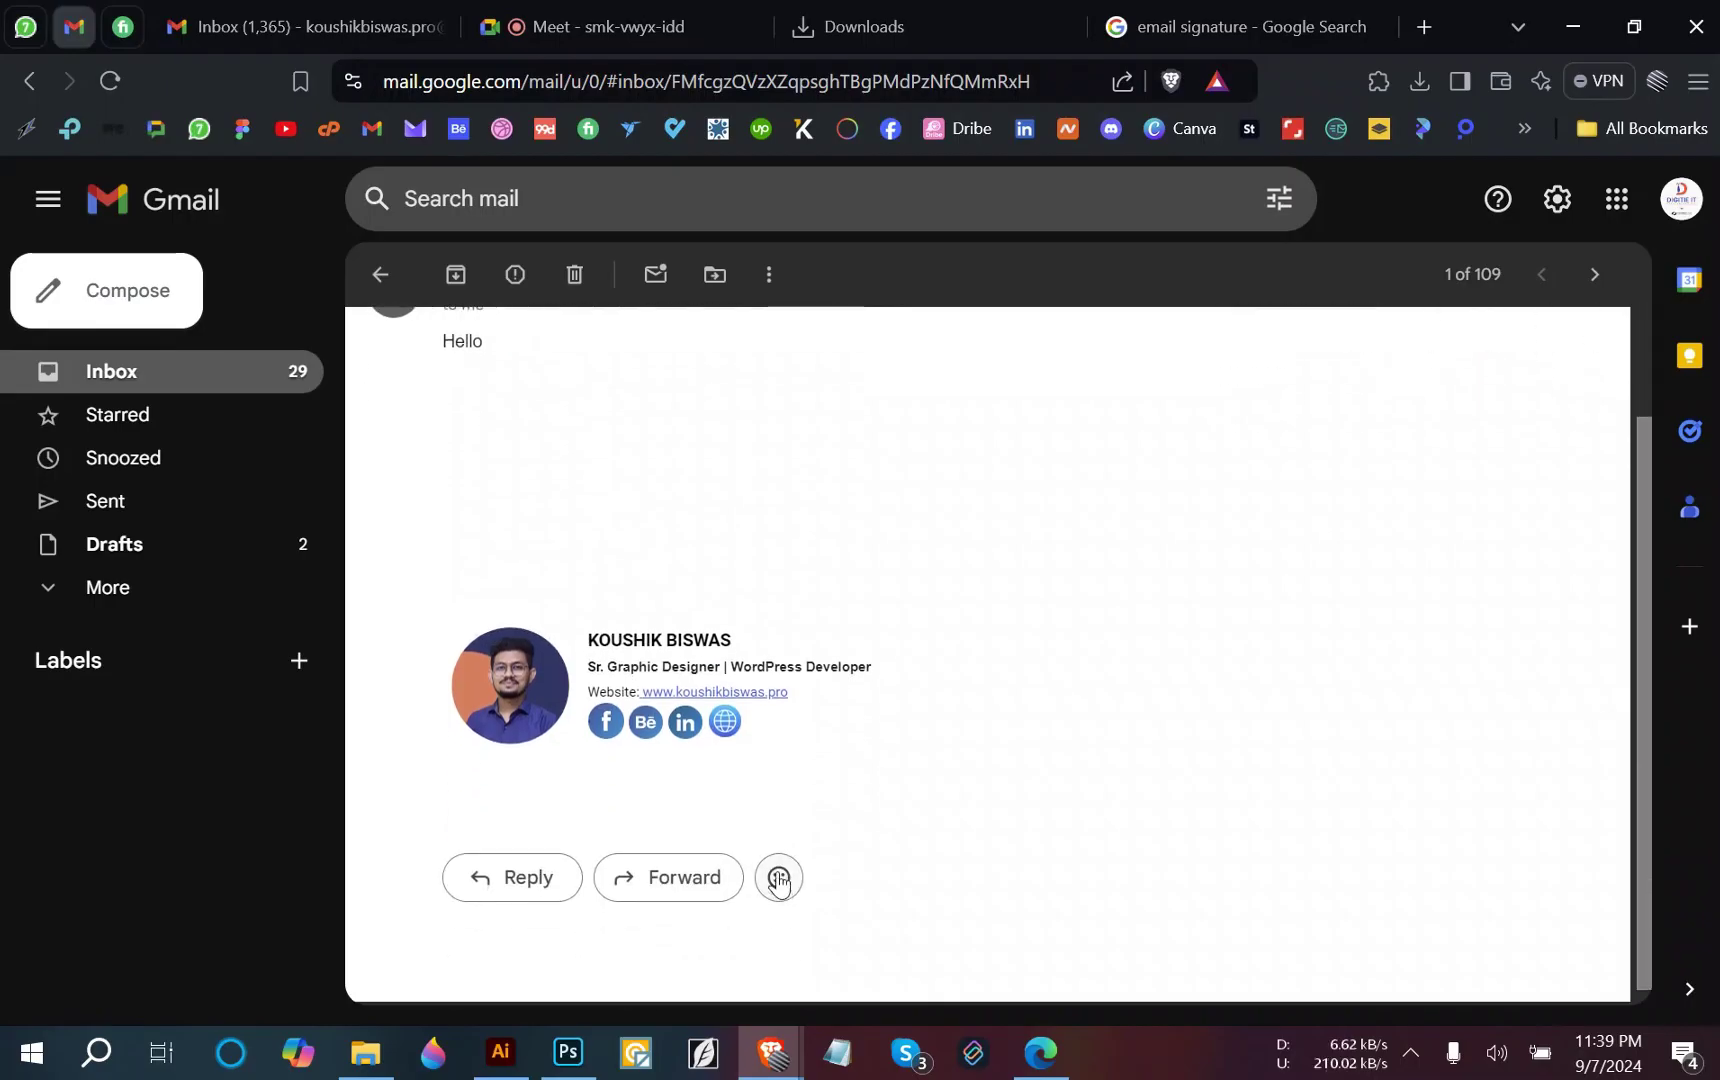
{"action": "left_click", "coordinate": [725, 722]}
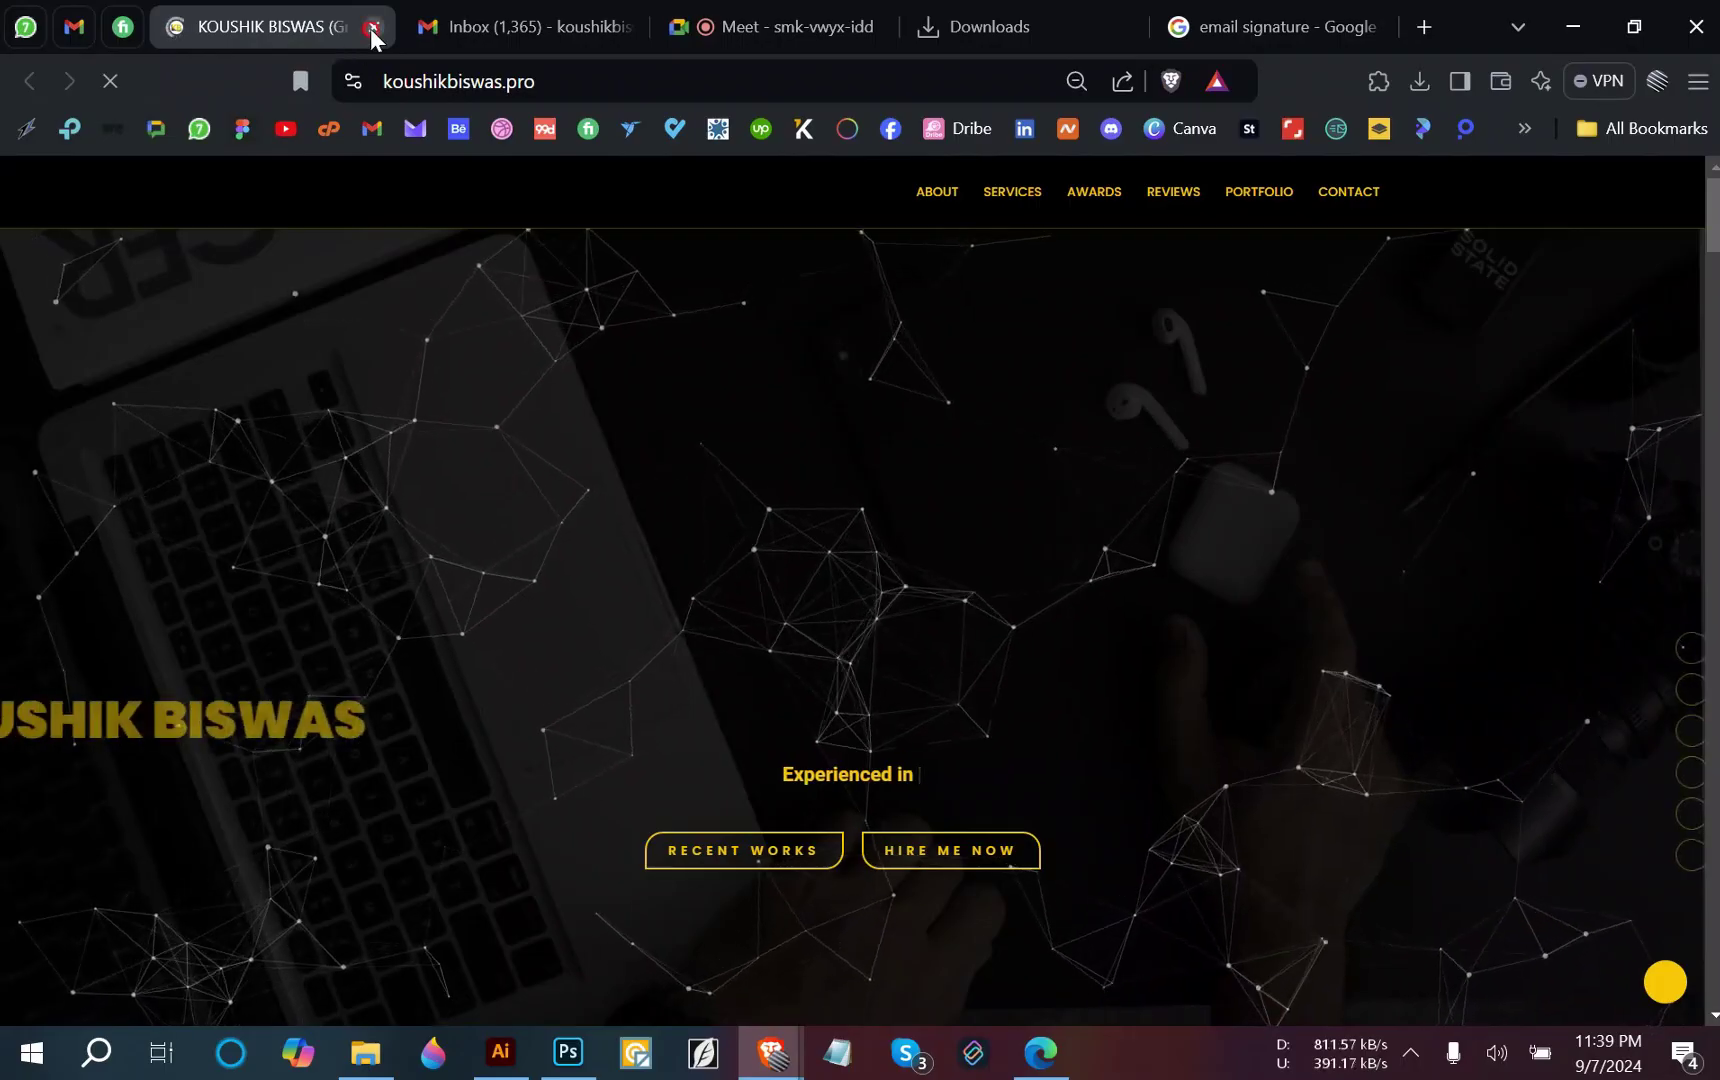
{"action": "left_click", "coordinate": [373, 27]}
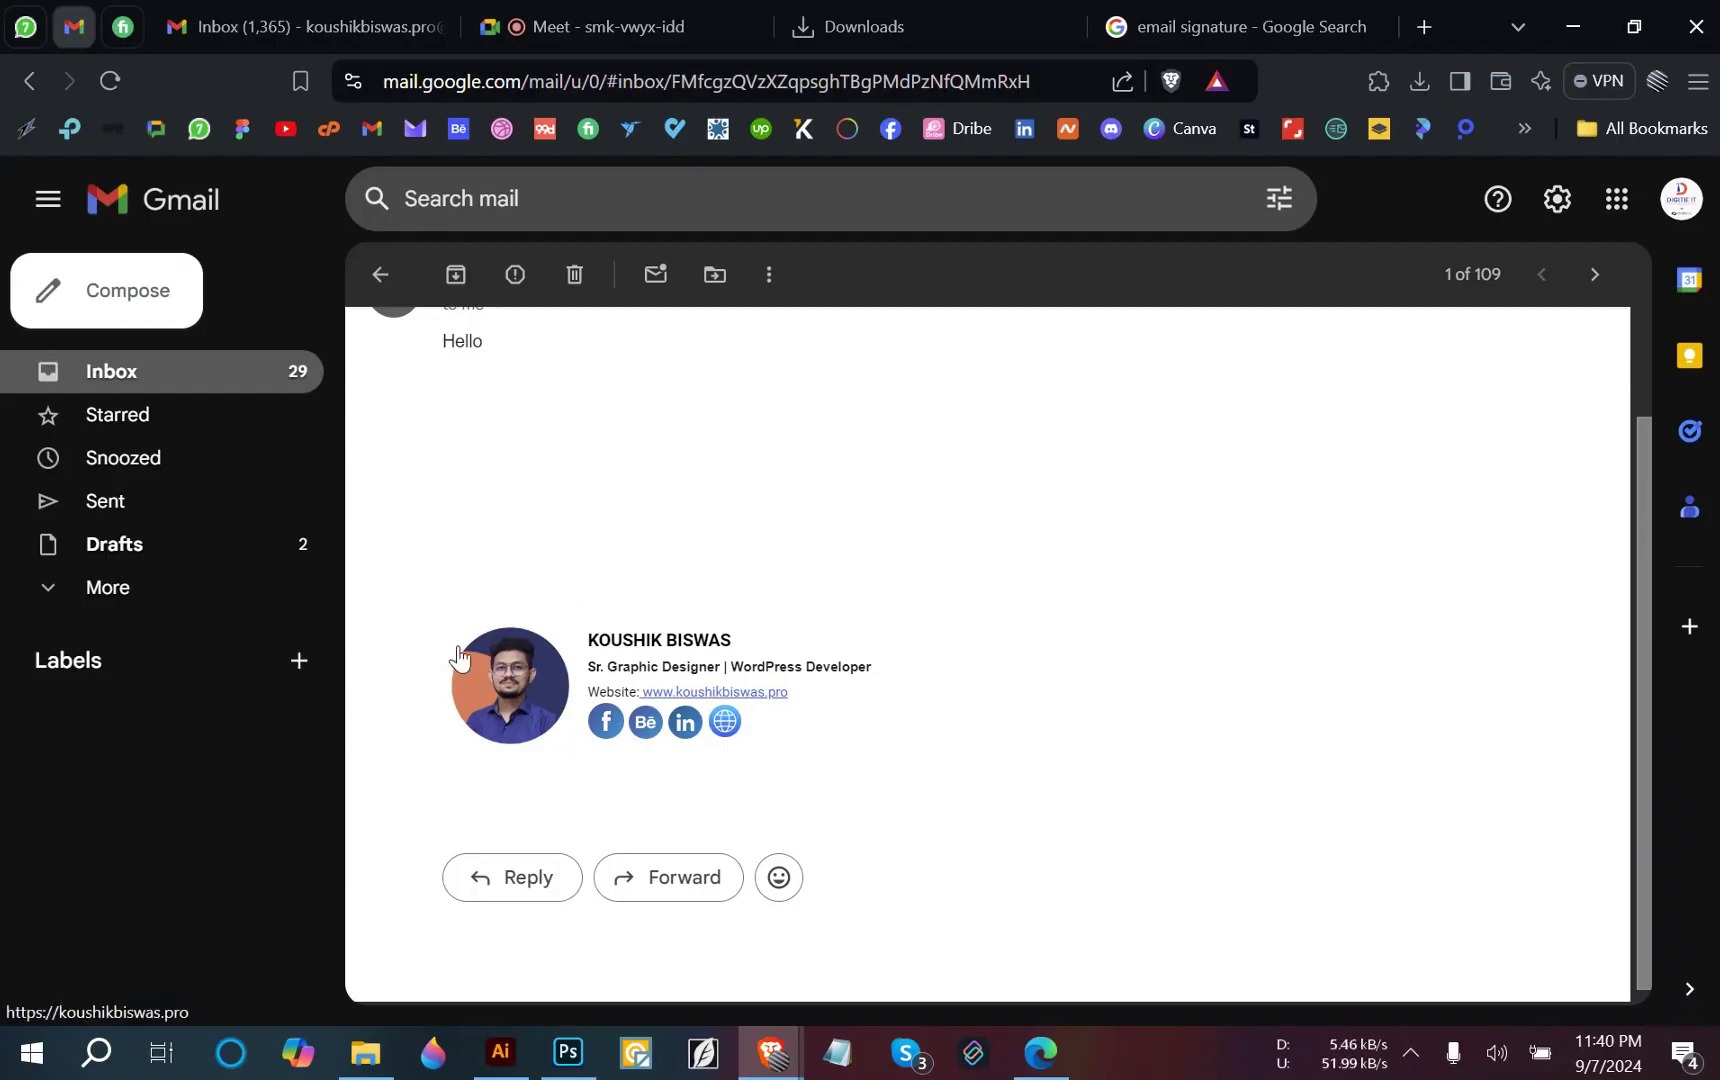
View the image results for the "email signature" Google search and preview the Canva email signature template with a handwritten-style name.
{"action": "left_click", "coordinate": [1182, 20]}
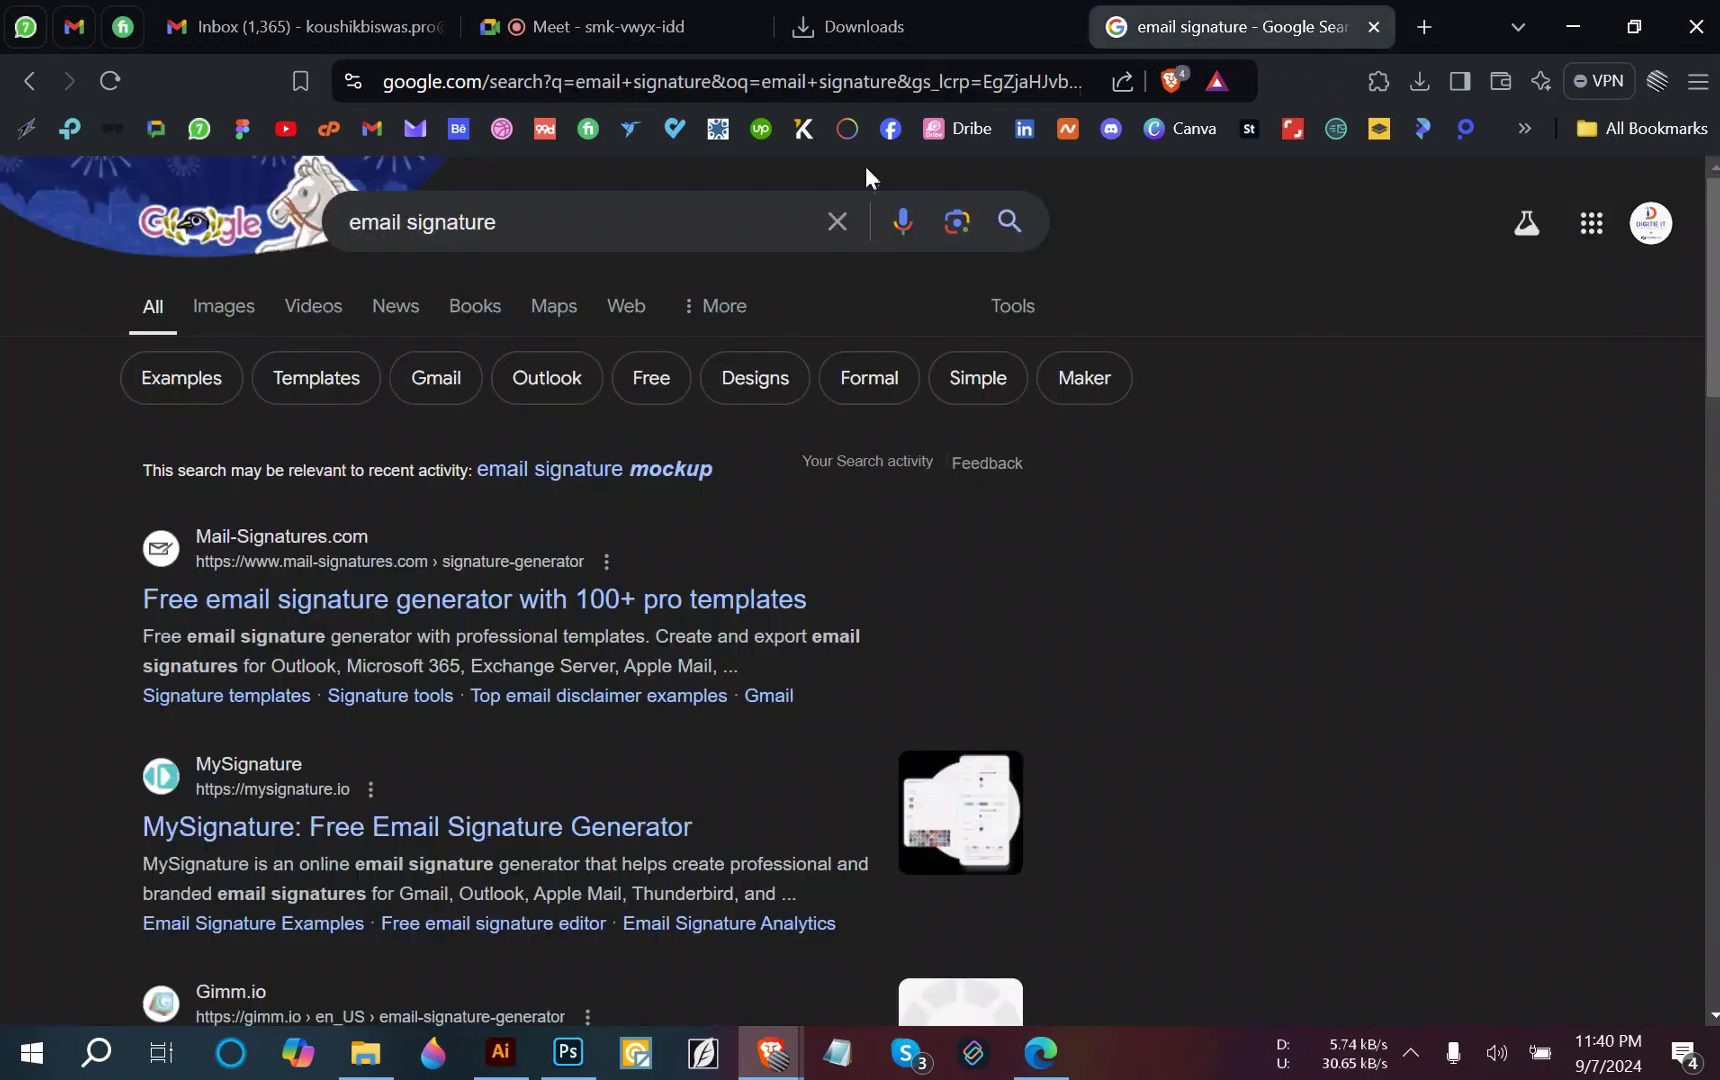
{"action": "left_click", "coordinate": [193, 312]}
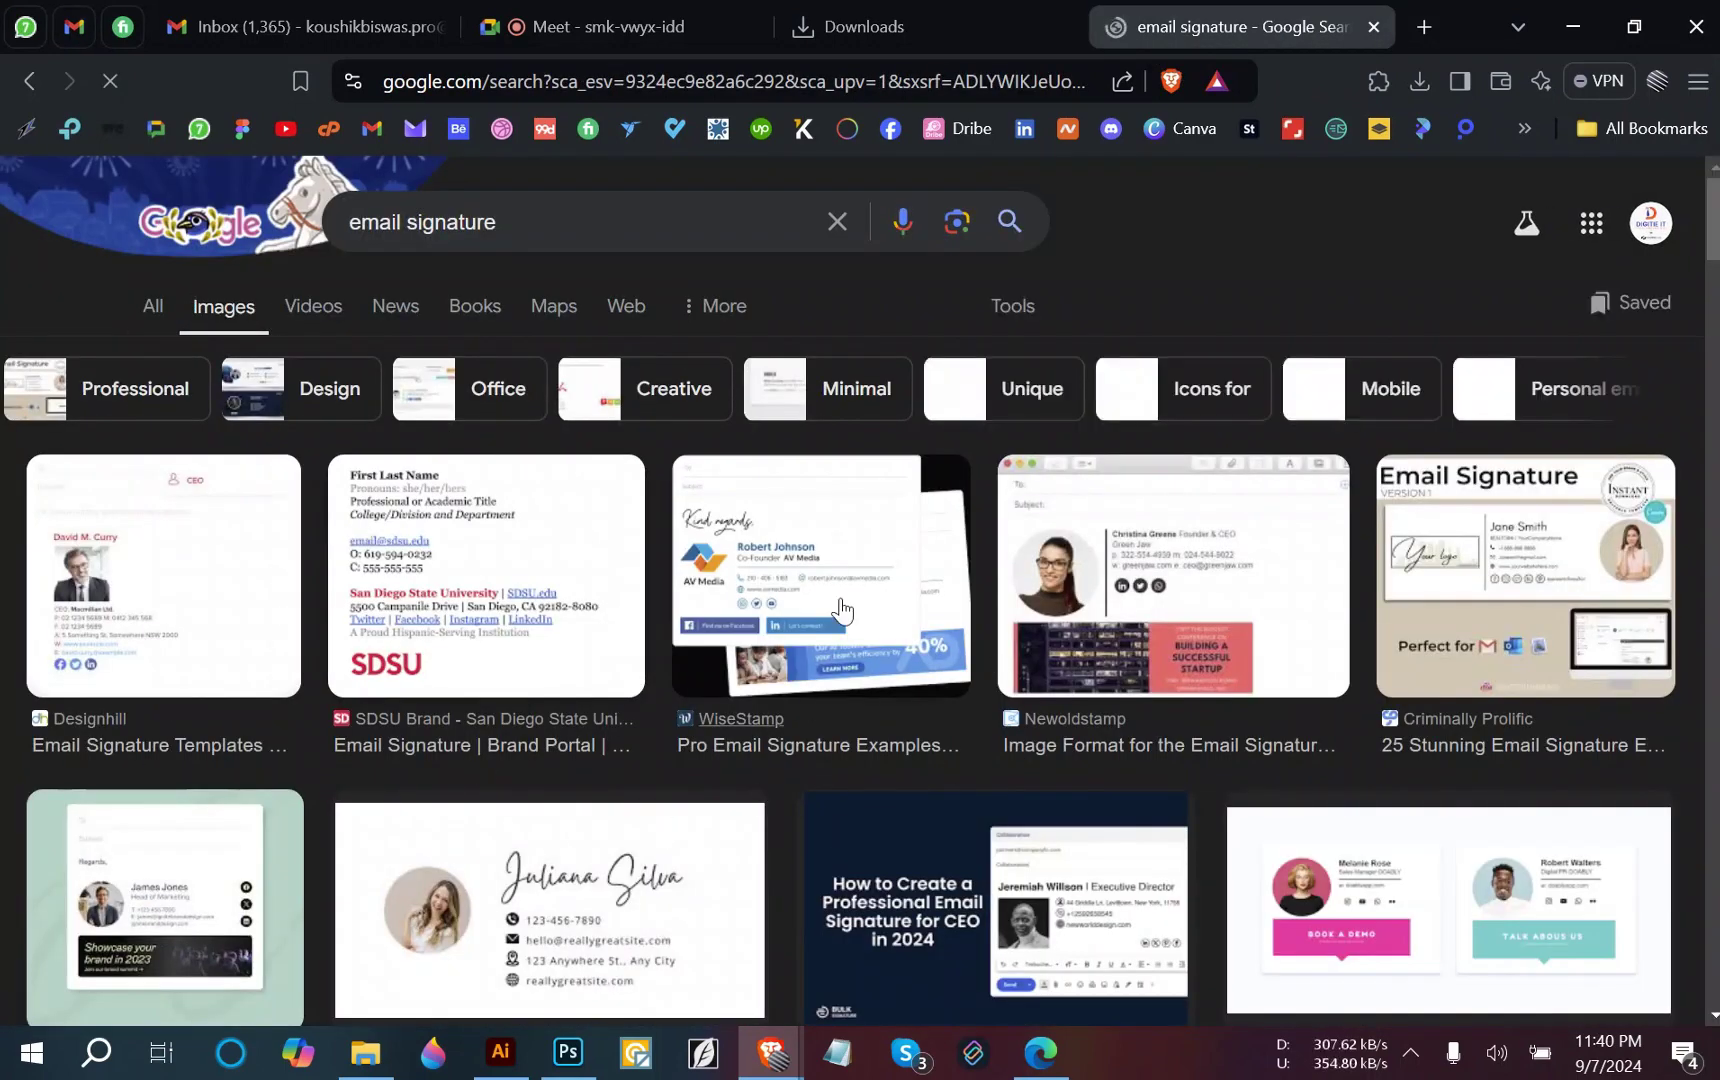
{"action": "scroll", "coordinate": [890, 837], "scroll_direction": "down", "scroll_amount": 3}
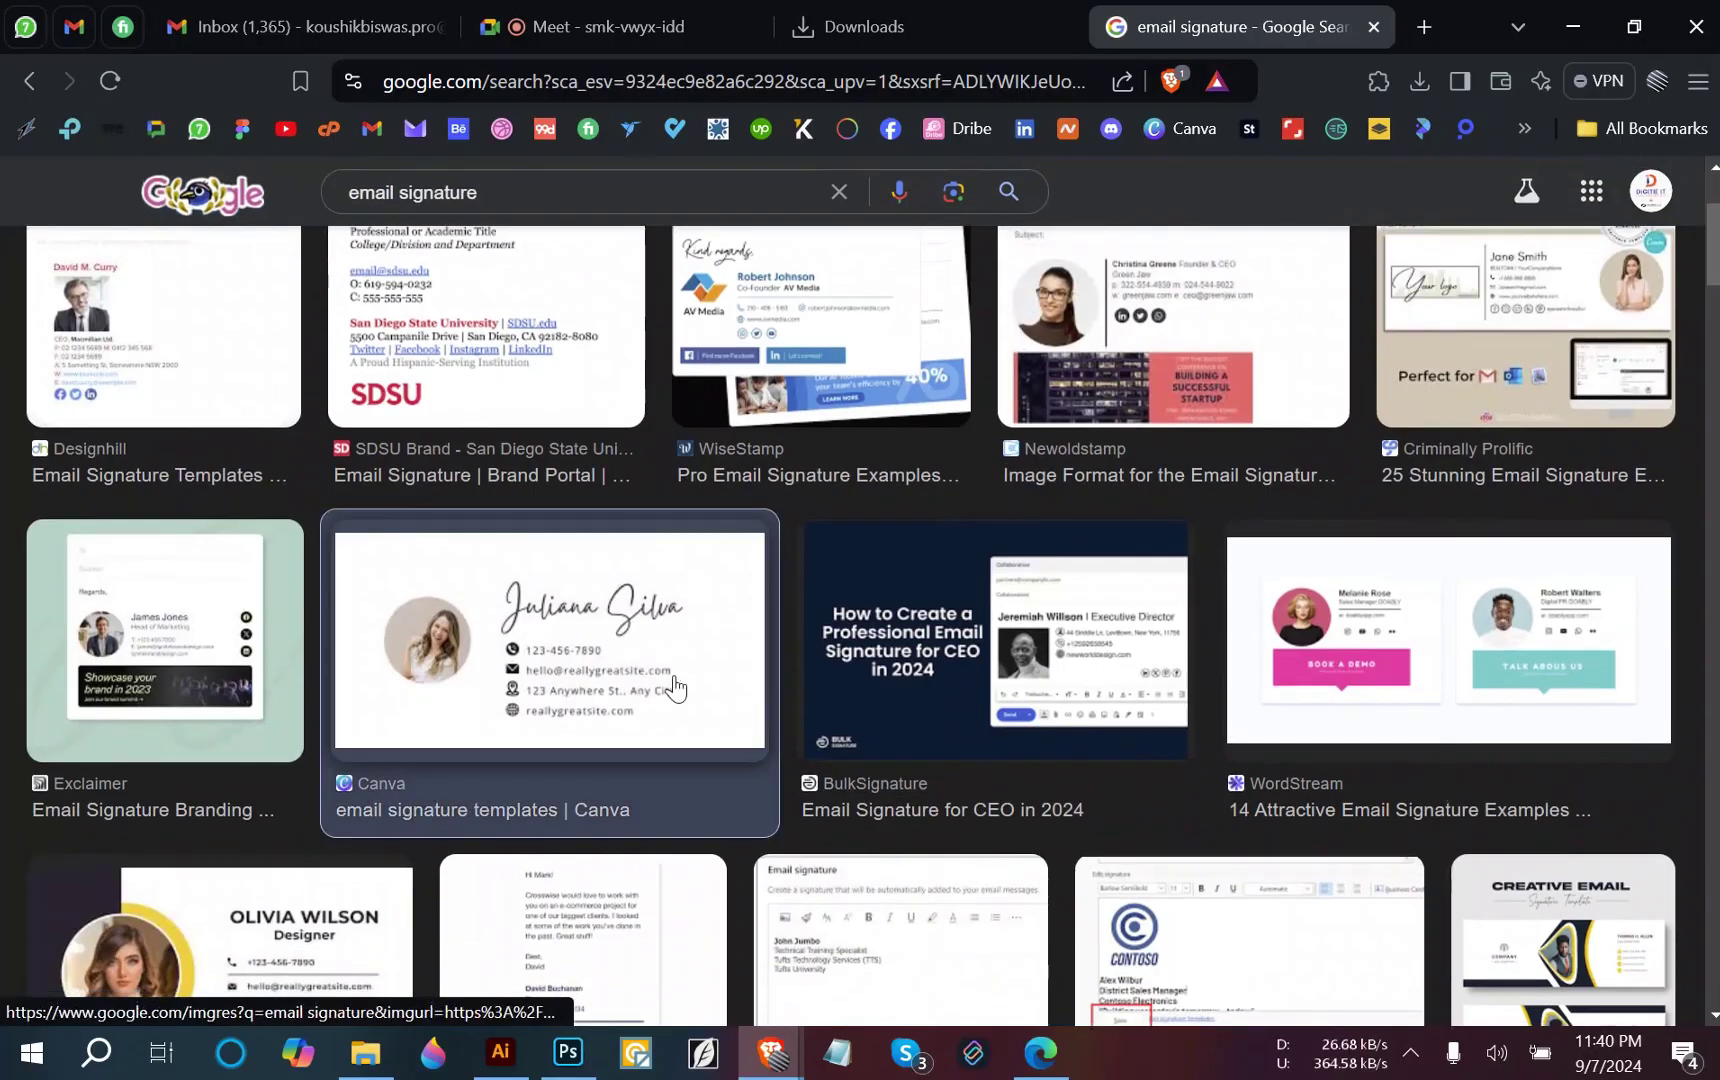
{"action": "left_click", "coordinate": [674, 688]}
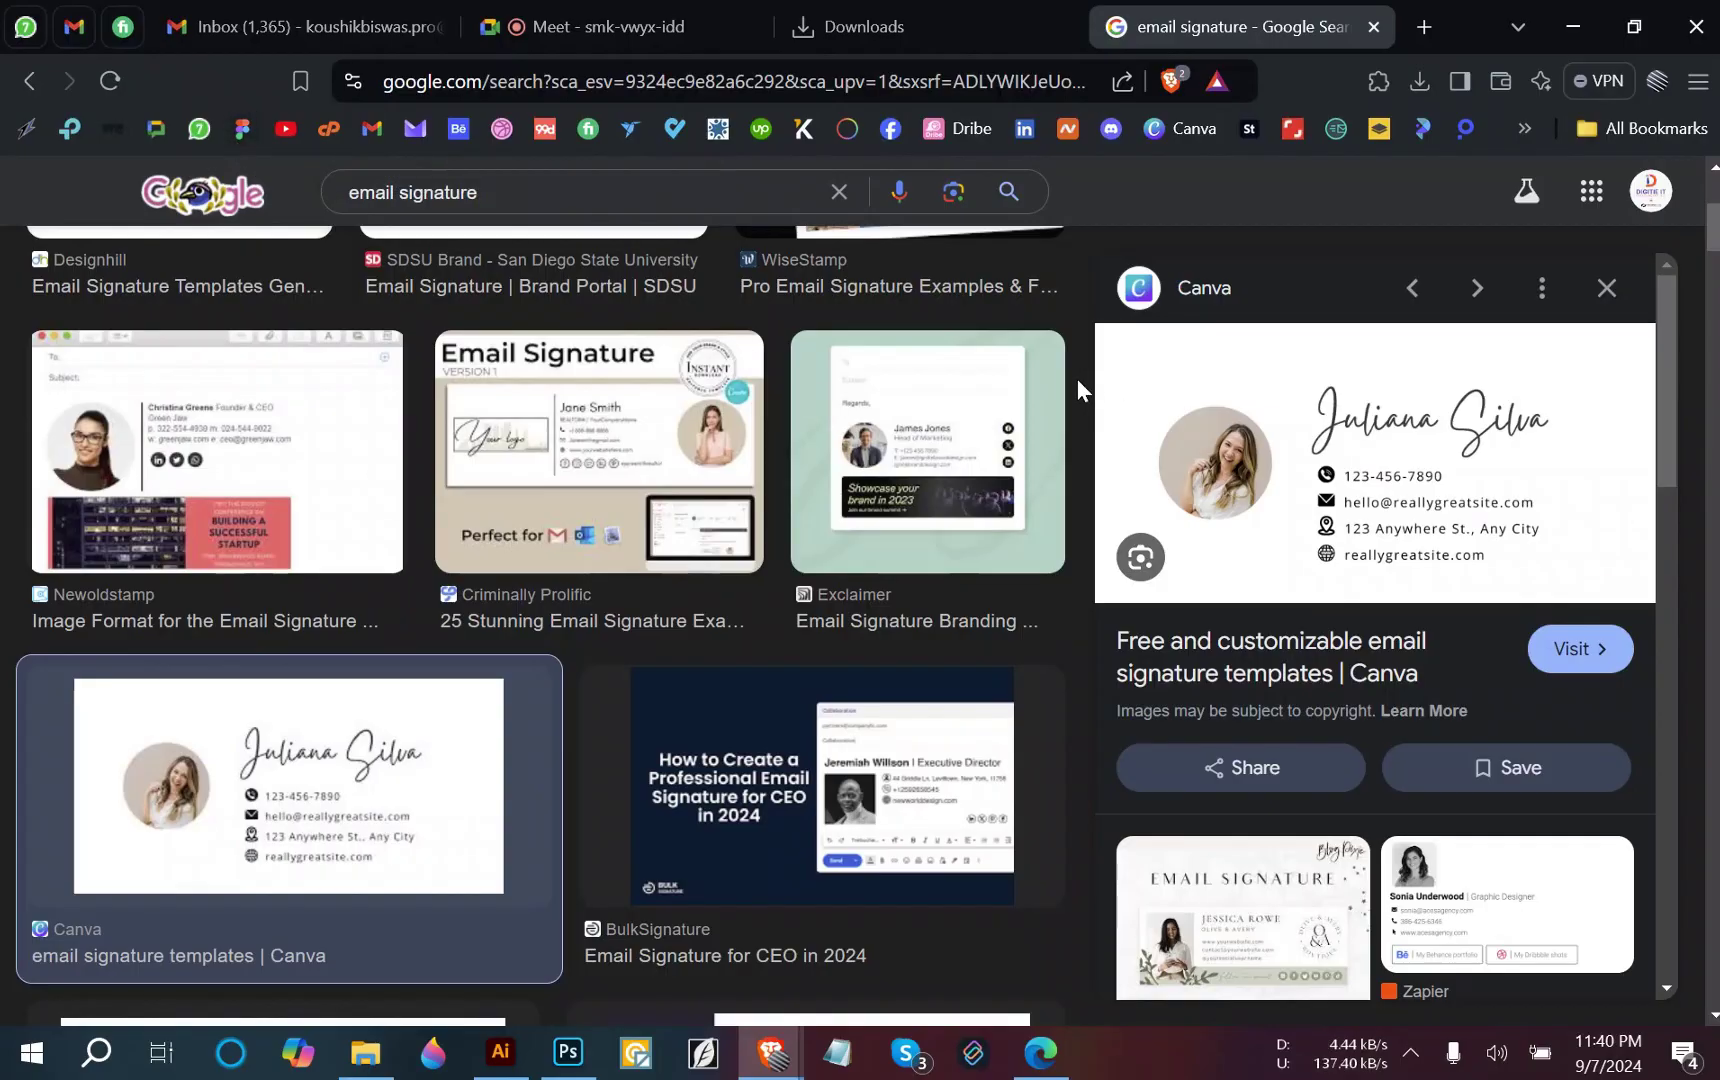
Compare the received email's signature with the sample designs in the "email signature" image results.
{"action": "left_click", "coordinate": [282, 5]}
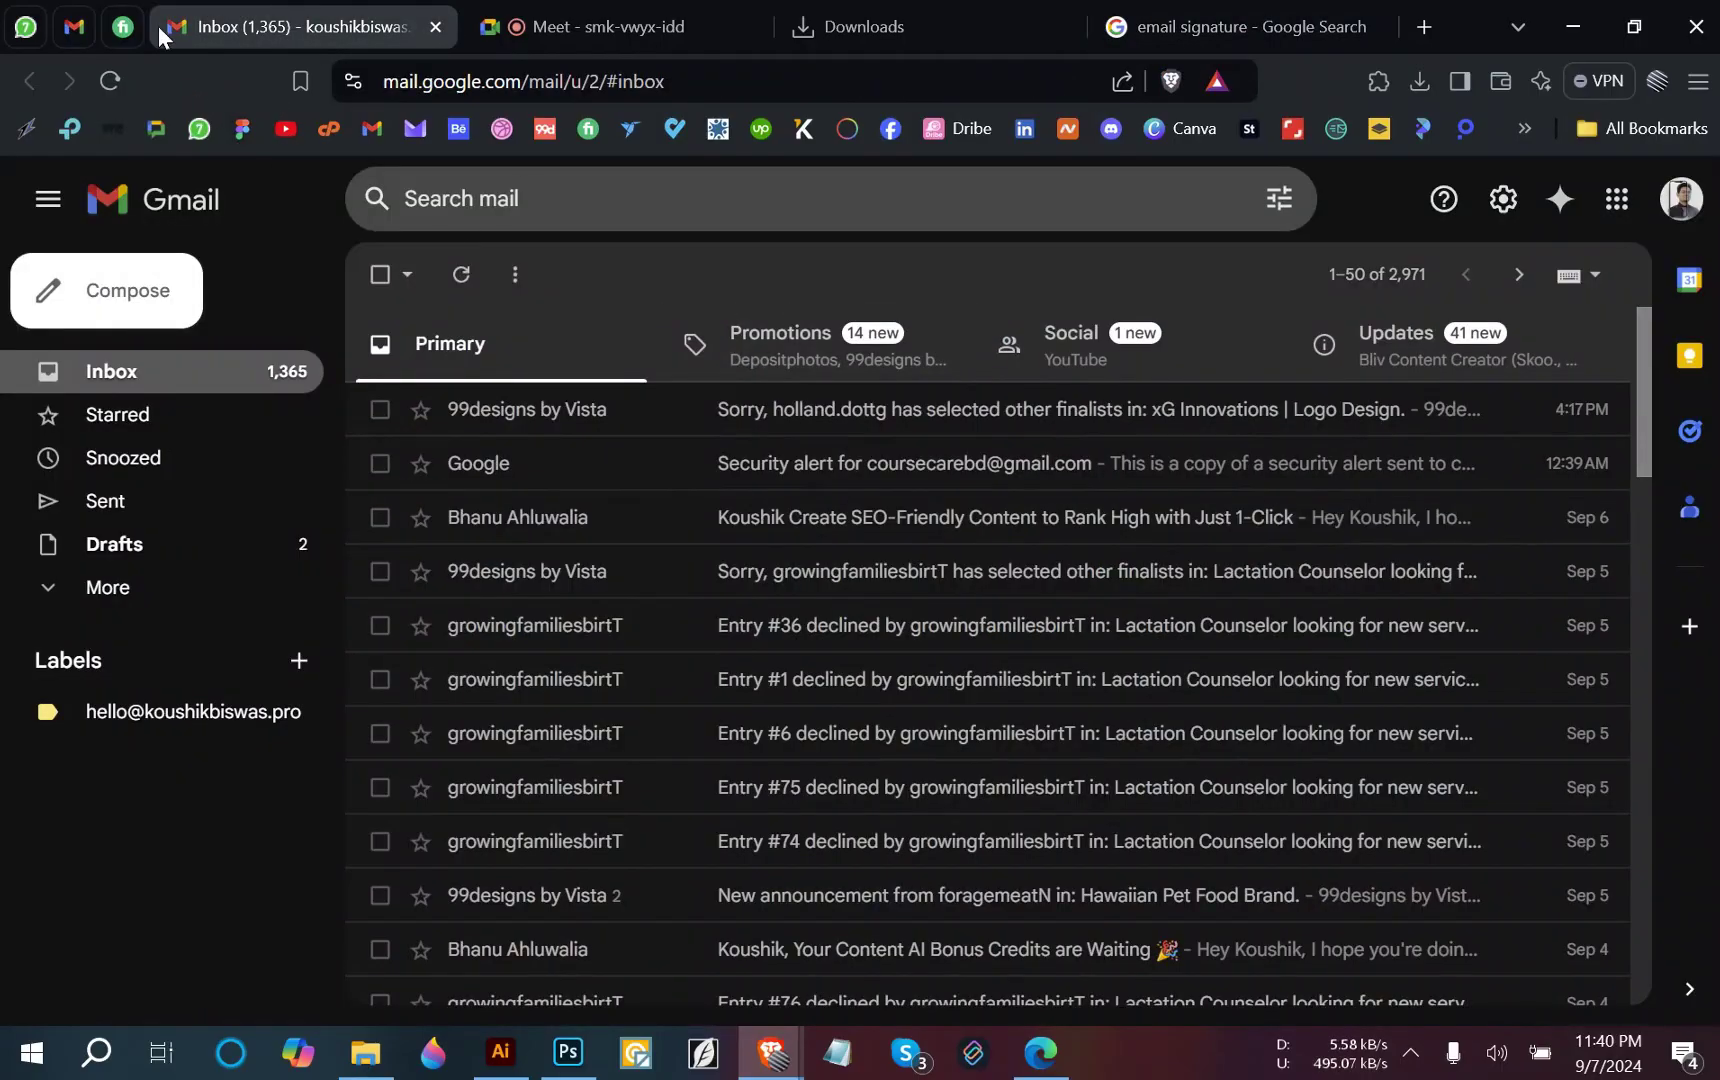
{"action": "left_click", "coordinate": [123, 27]}
{"action": "left_click", "coordinate": [75, 22]}
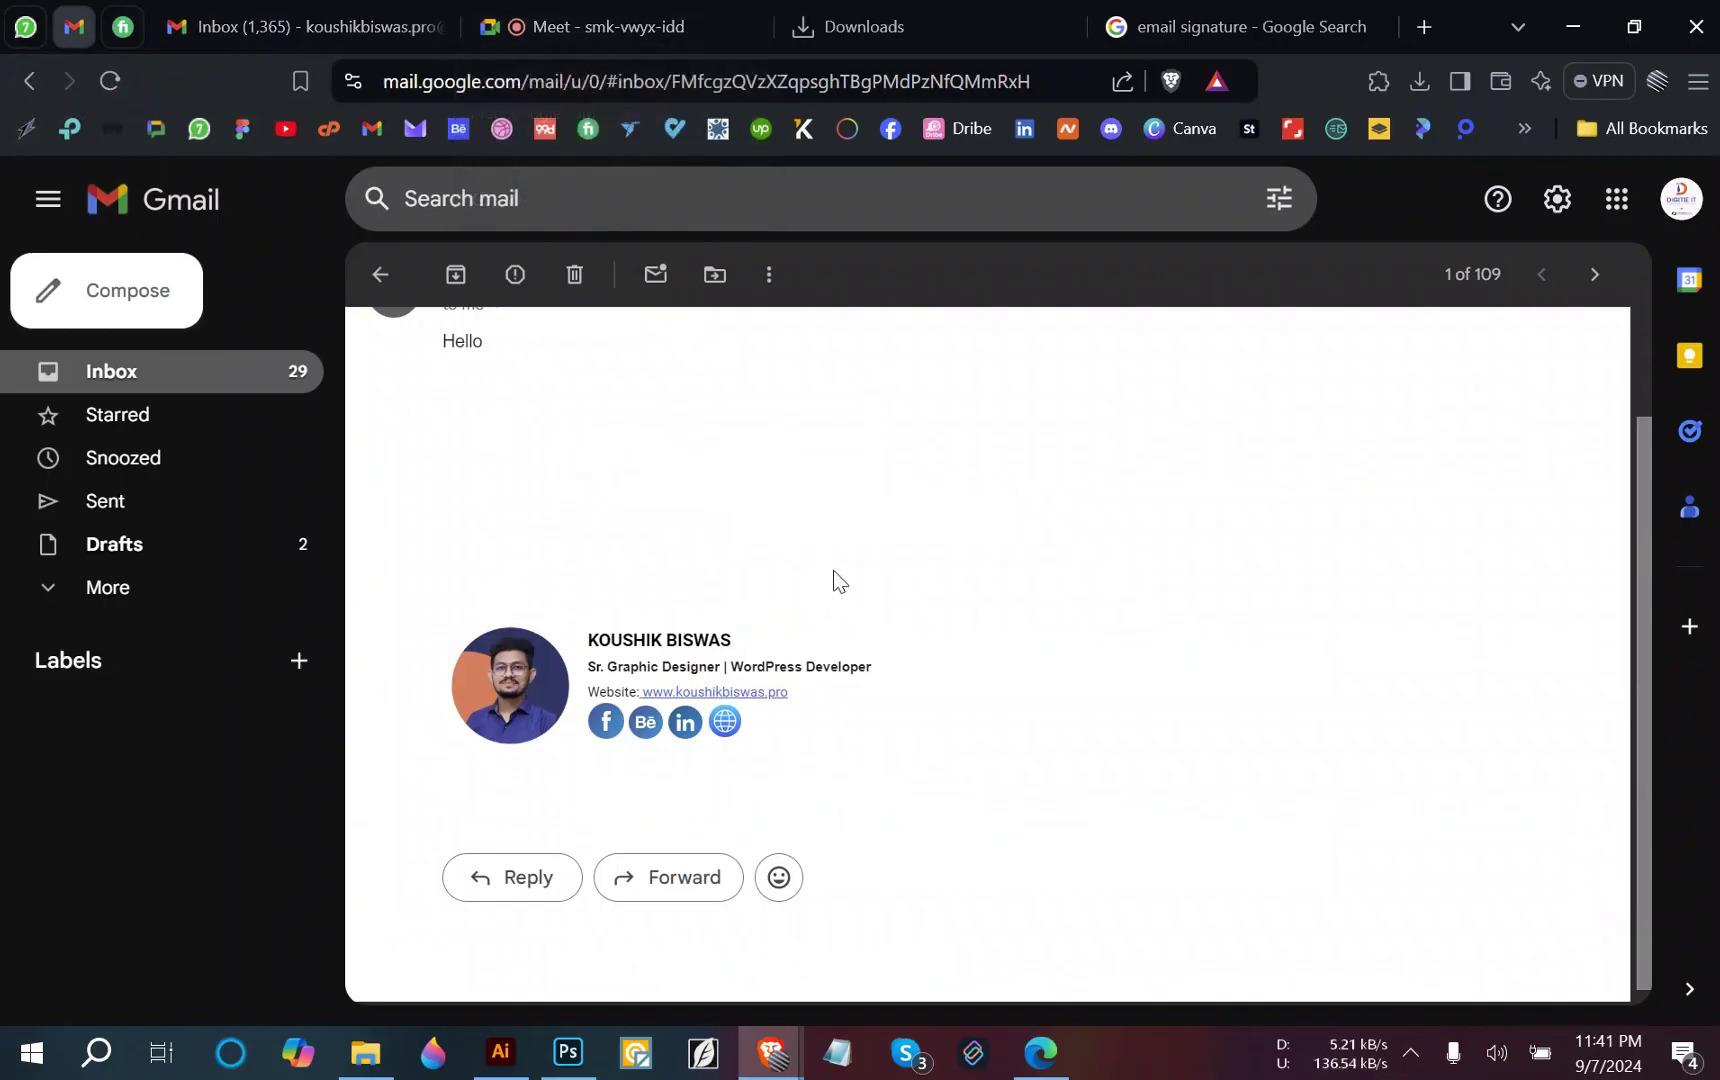
{"action": "left_click", "coordinate": [1221, 22]}
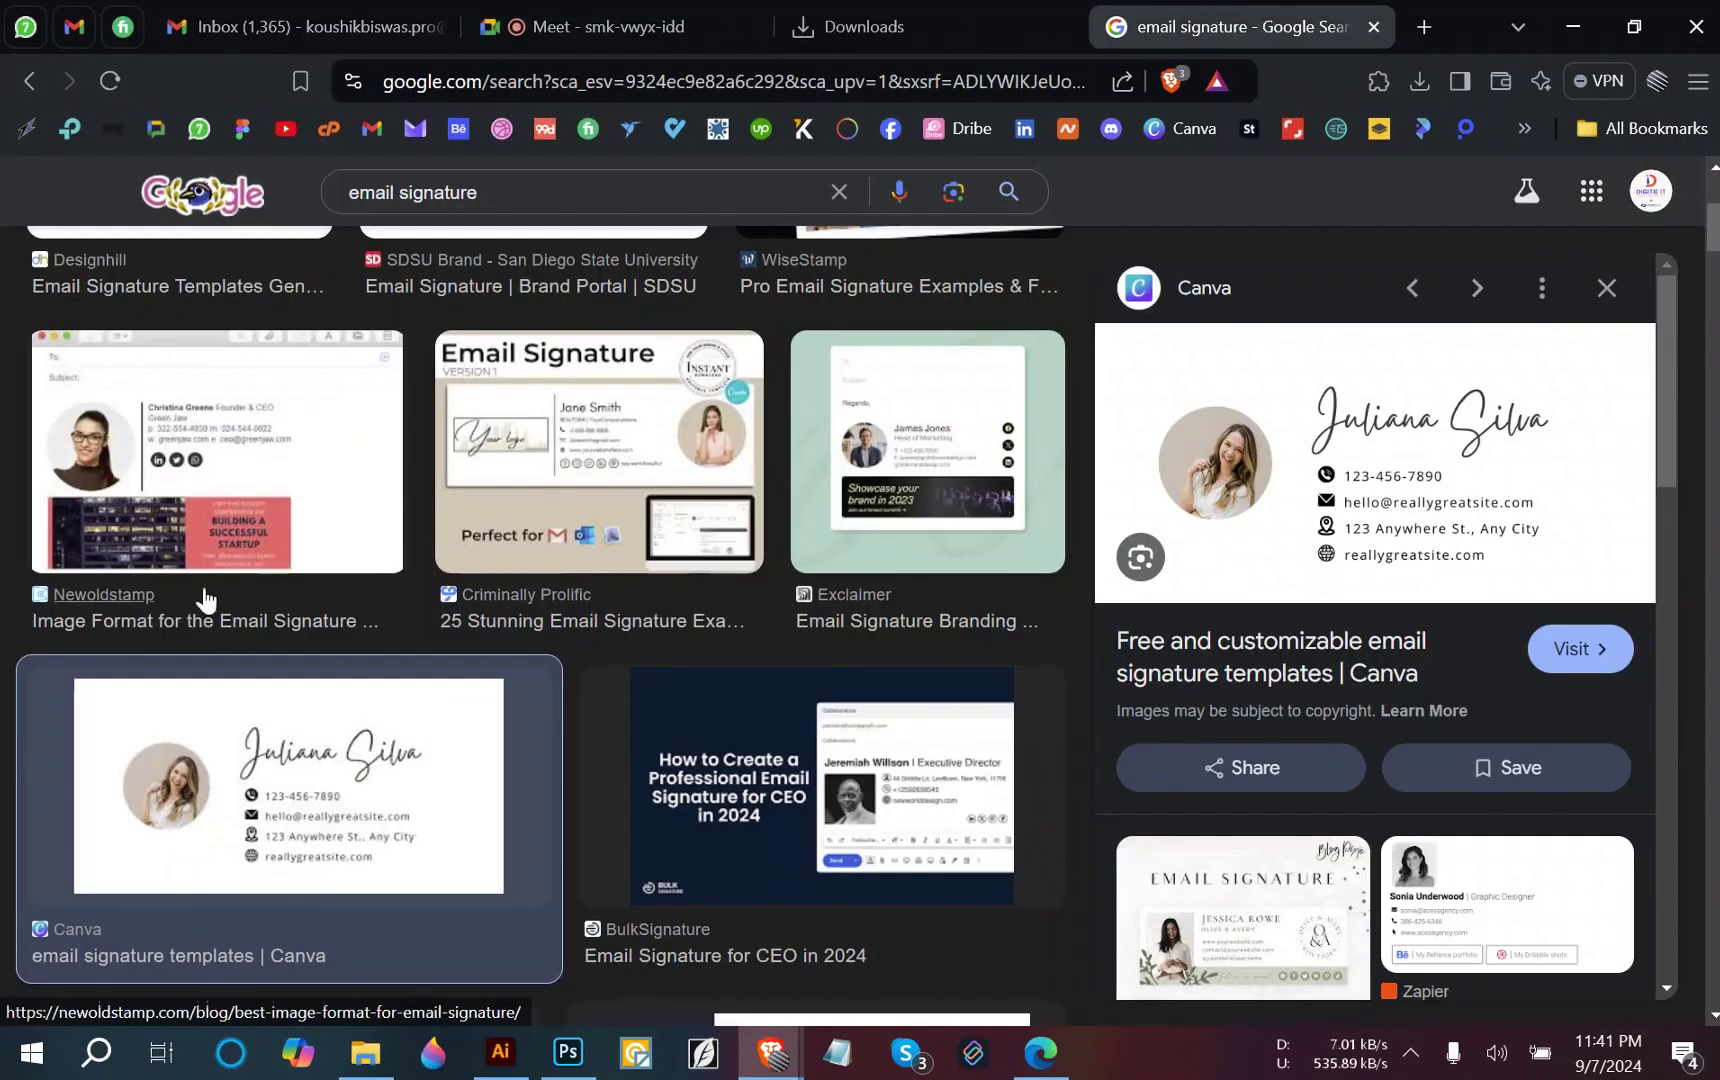
{"action": "scroll", "coordinate": [250, 620], "scroll_direction": "down", "scroll_amount": 5}
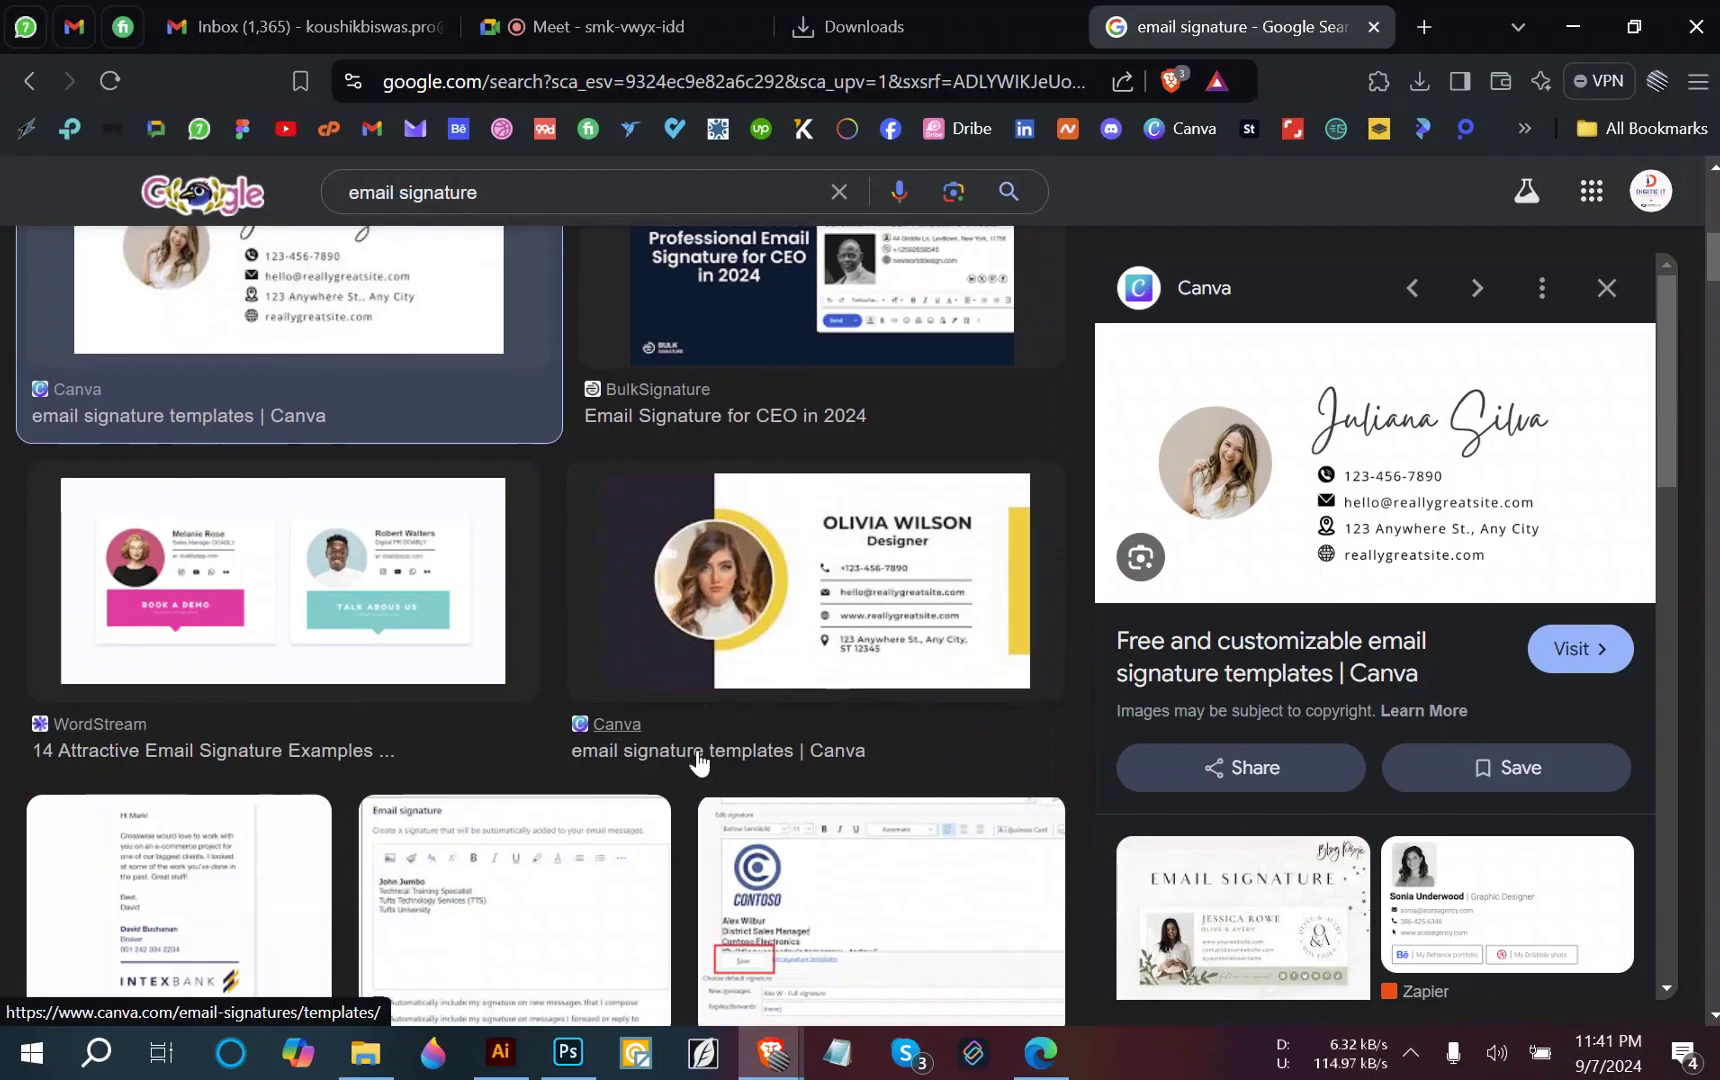
{"action": "scroll", "coordinate": [620, 790], "scroll_direction": "down", "scroll_amount": 7}
{"action": "scroll", "coordinate": [540, 820], "scroll_direction": "down", "scroll_amount": 3}
{"action": "scroll", "coordinate": [536, 822], "scroll_direction": "up", "scroll_amount": 4}
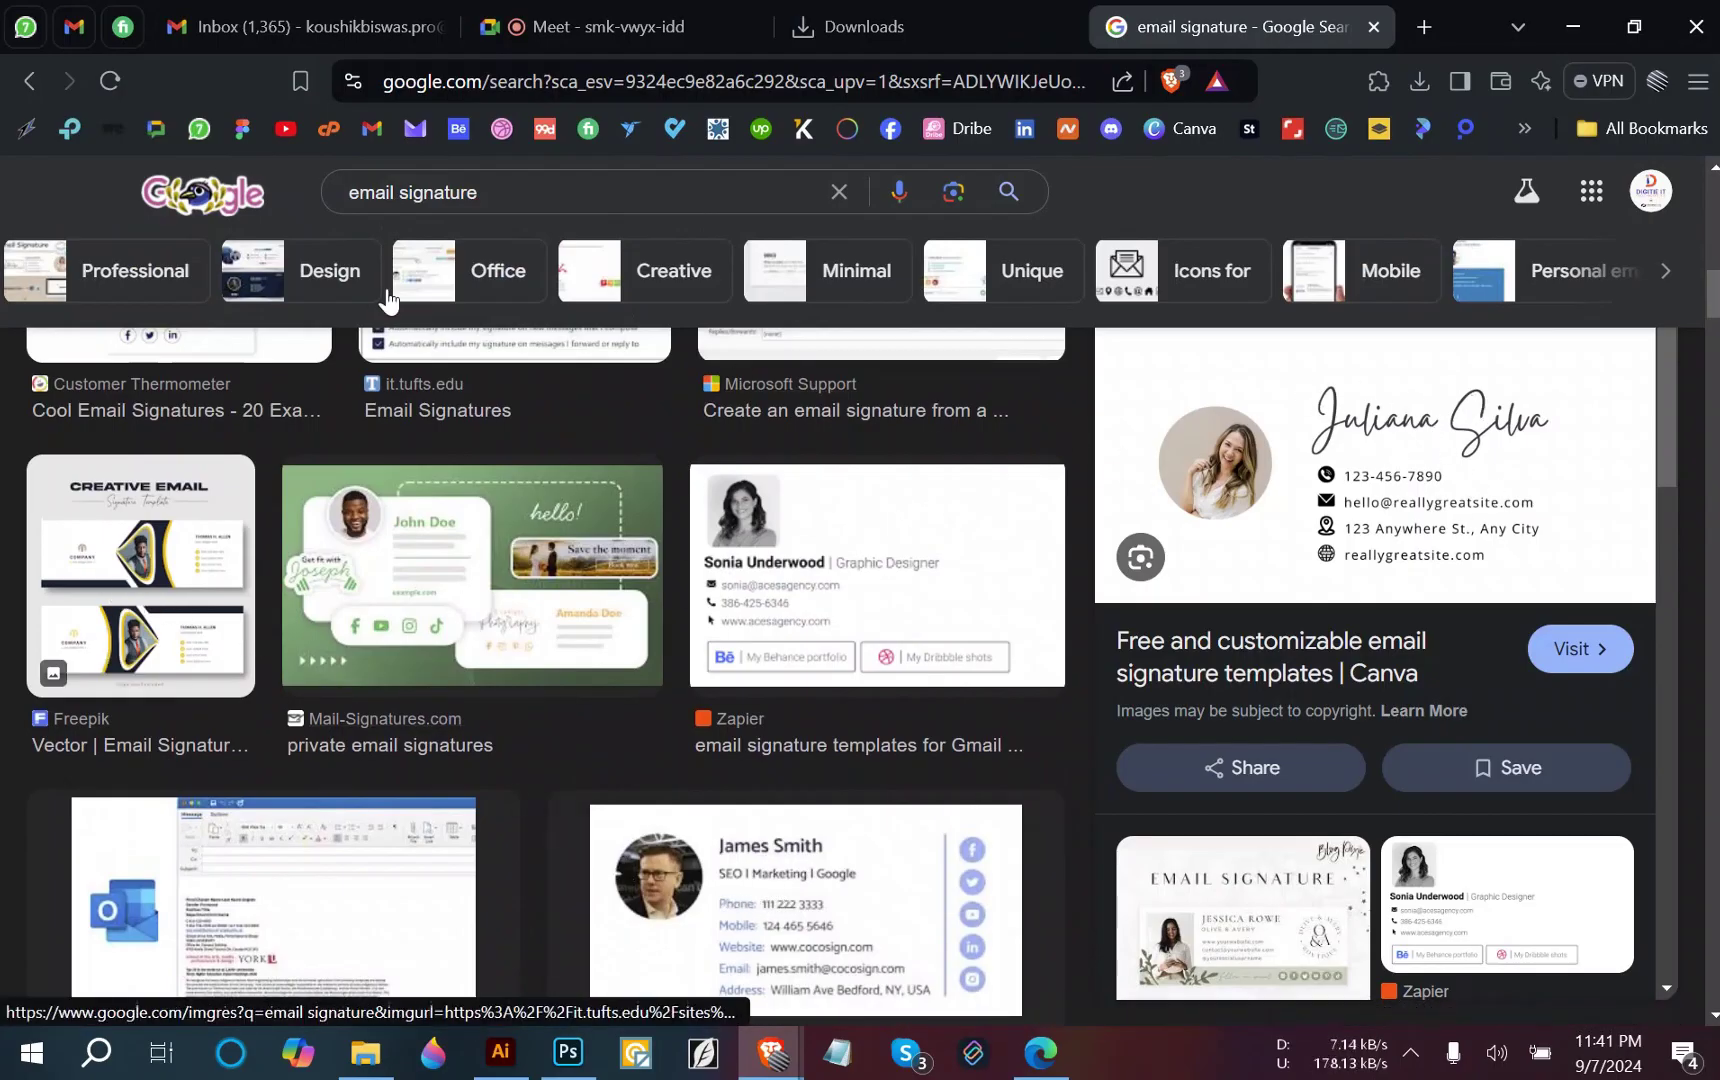
Return to the received "Hello" email and highlight the whole signature block to inspect its photo, text and icons.
{"action": "left_click", "coordinate": [190, 20]}
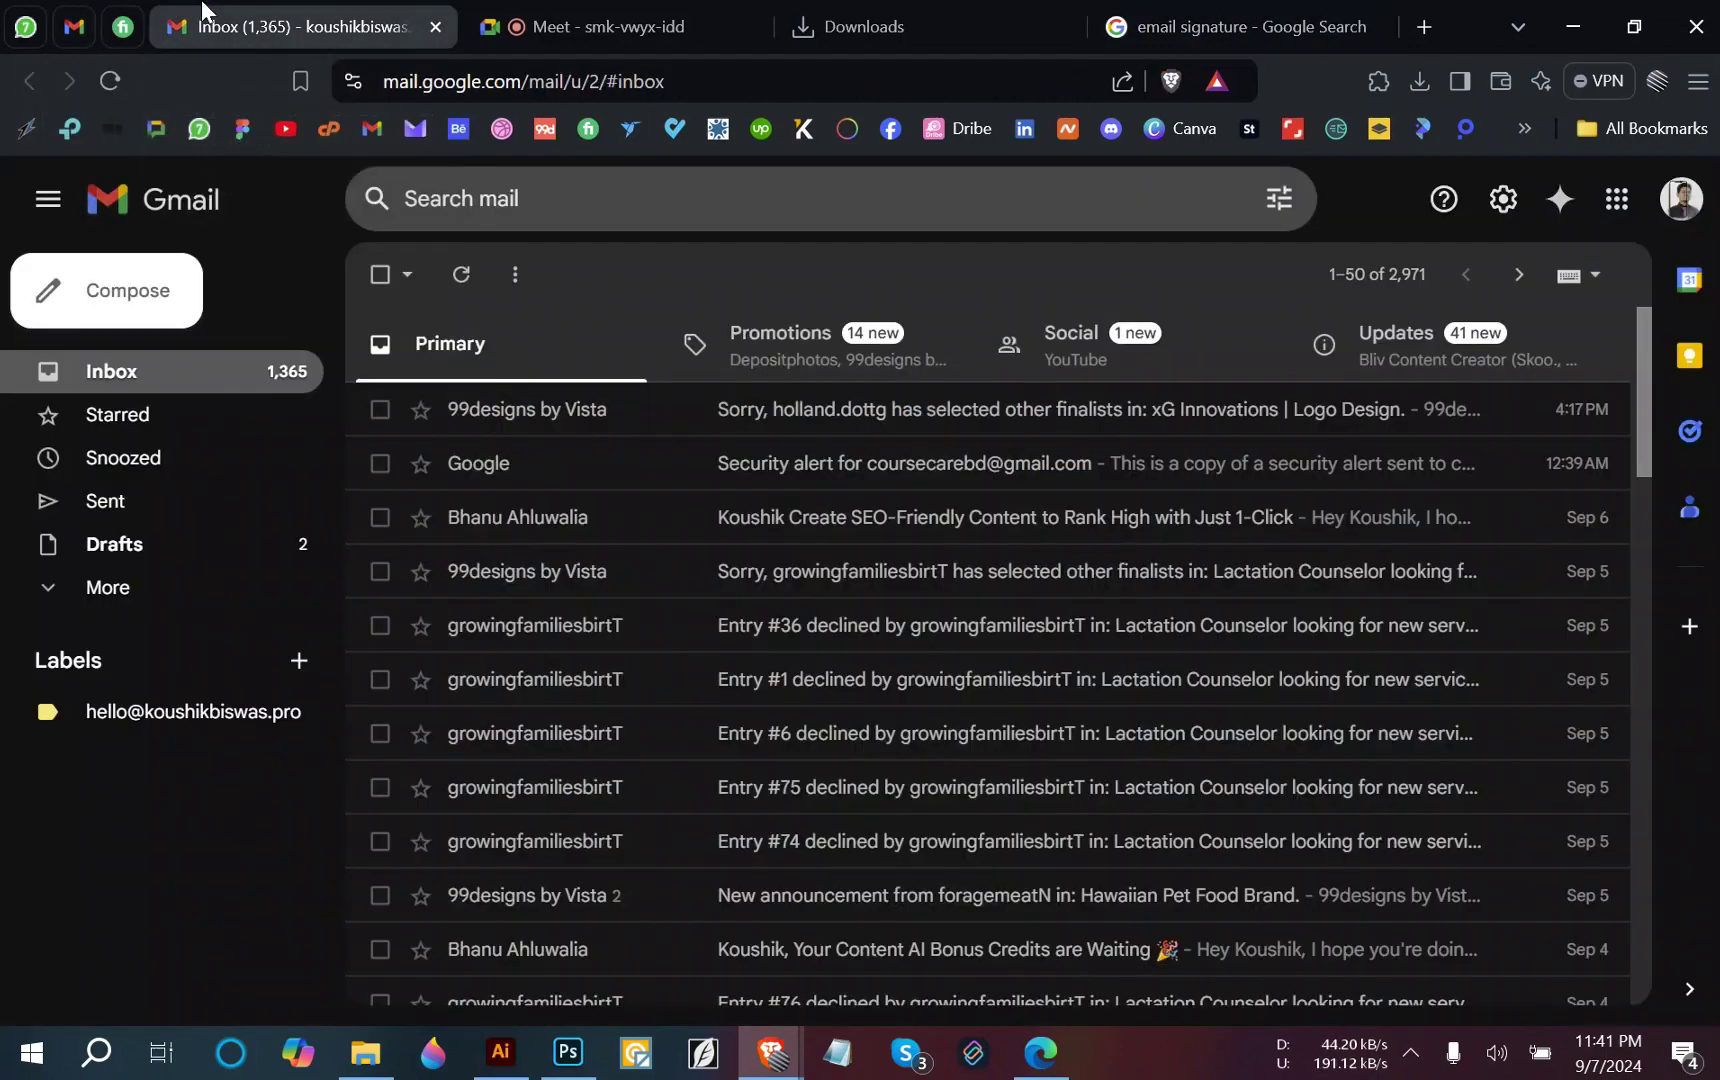
{"action": "left_click", "coordinate": [80, 17]}
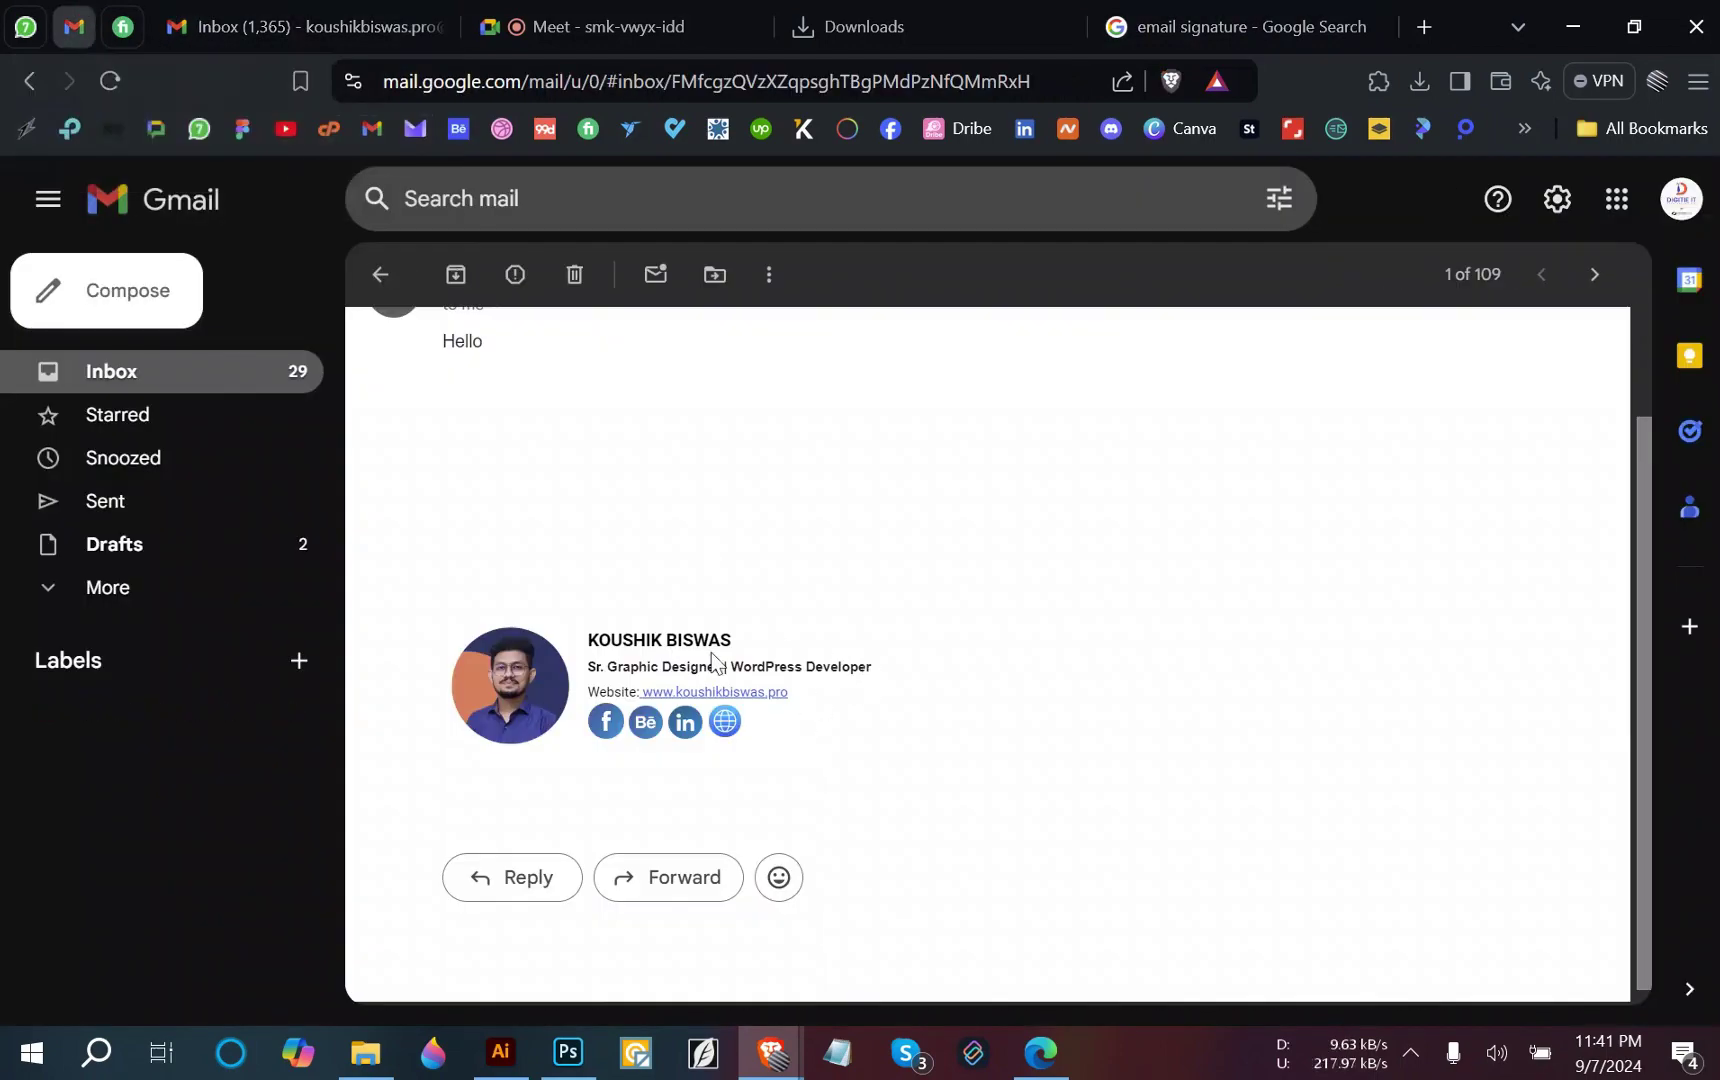
{"action": "left_click_drag", "start_coordinate": [910, 603], "coordinate": [945, 807]}
{"action": "left_click", "coordinate": [877, 765]}
{"action": "mouse_move", "coordinate": [395, 582]}
{"action": "left_mouse_down"}
{"action": "mouse_move", "coordinate": [806, 615]}
{"action": "mouse_move", "coordinate": [900, 725]}
{"action": "left_mouse_up"}
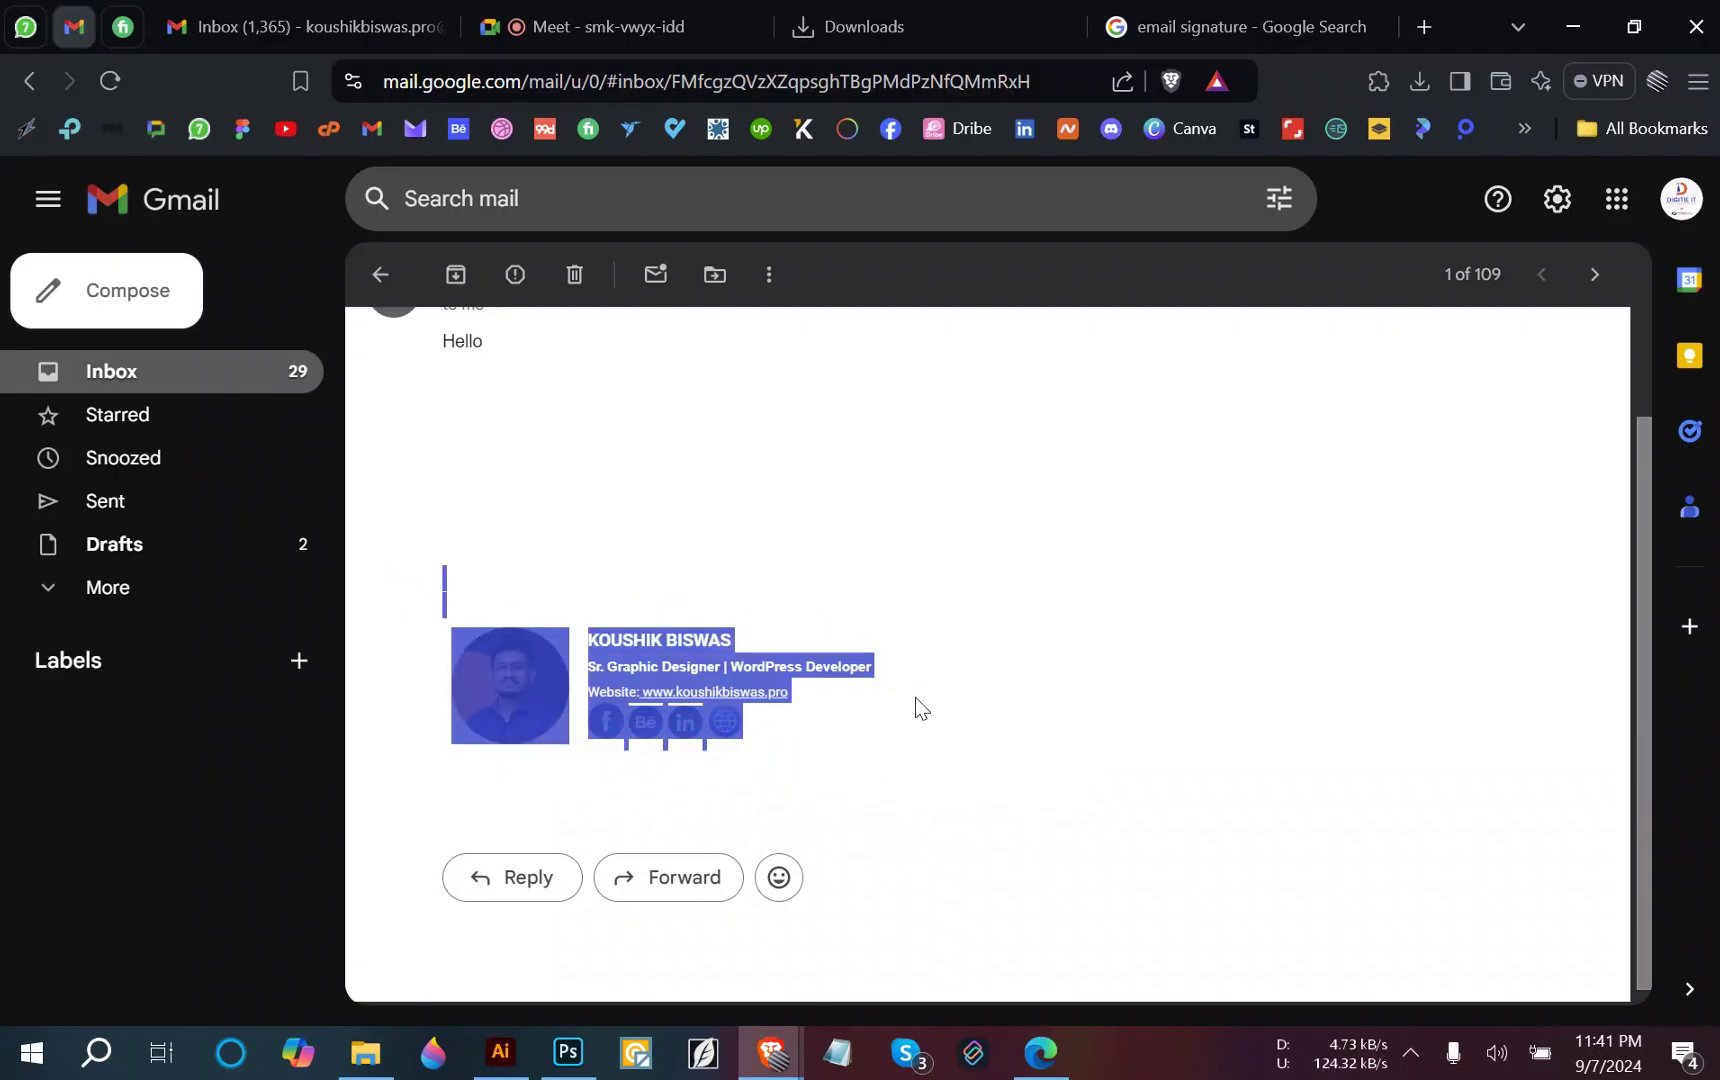
{"action": "left_click", "coordinate": [841, 690]}
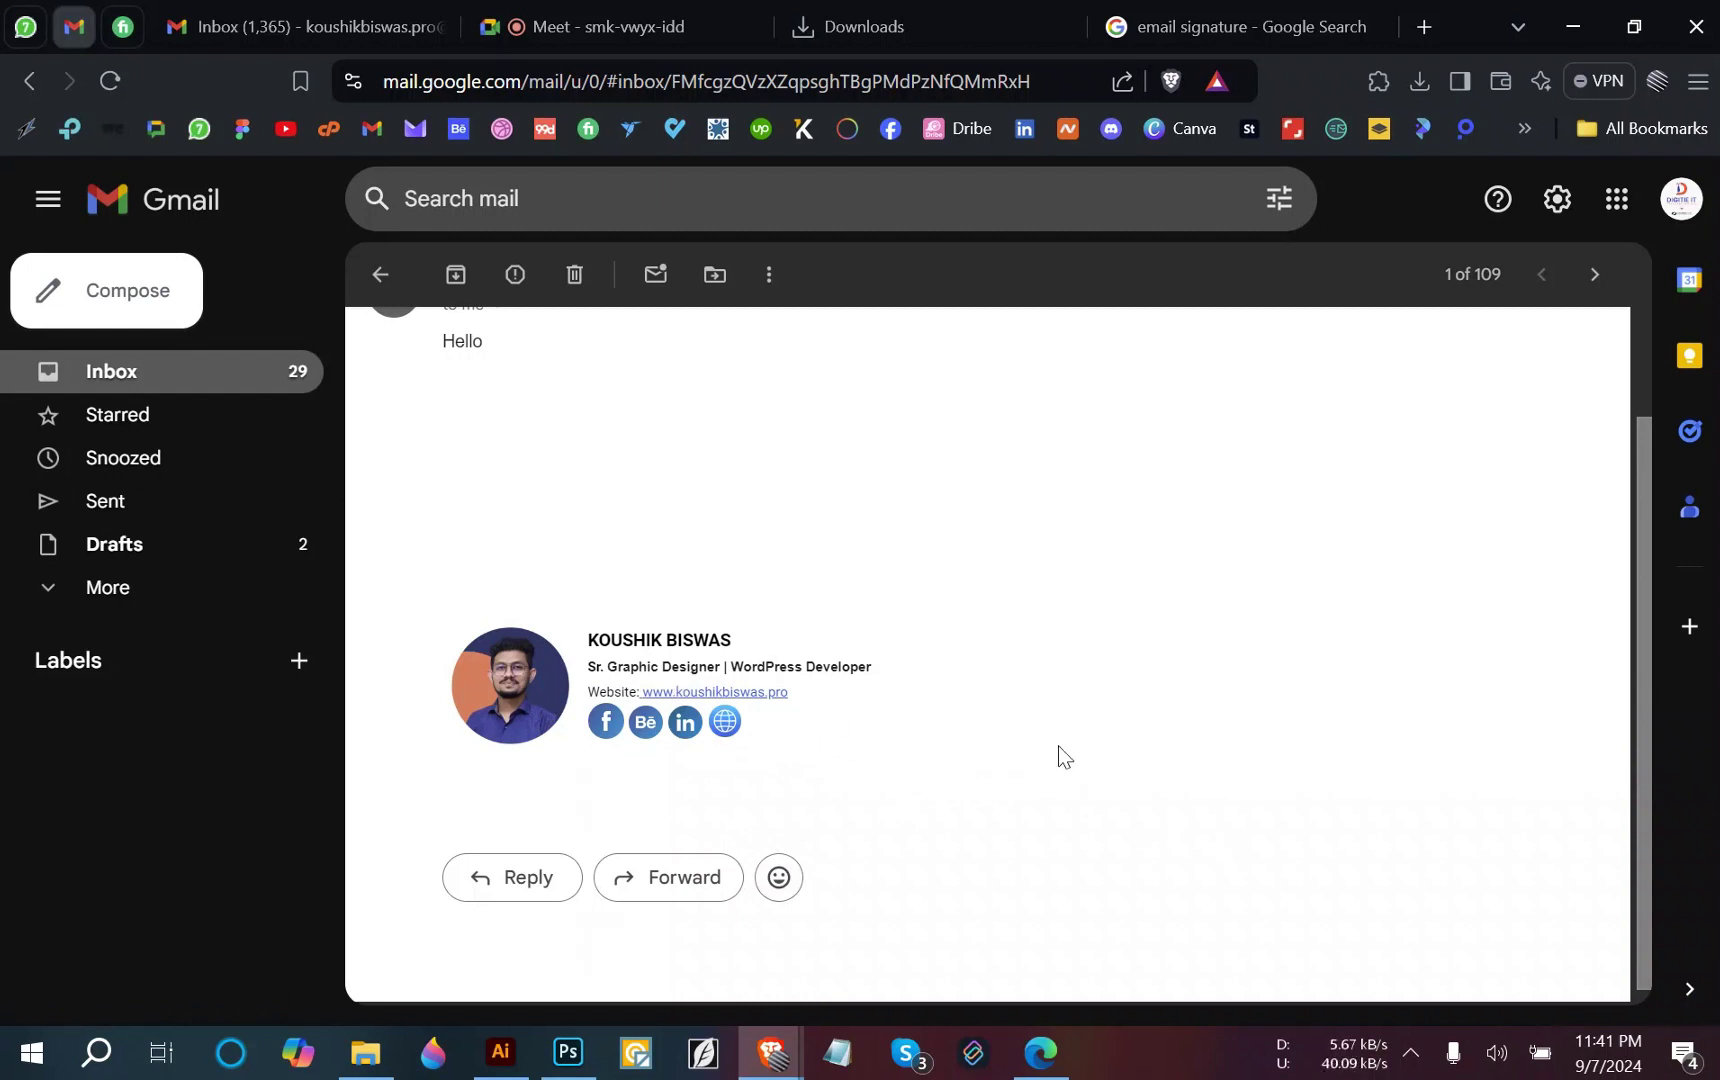
Highlight the name line in the signature, and highlight the complete signature block again to inspect how it is built.
{"action": "triple_click", "coordinate": [729, 641]}
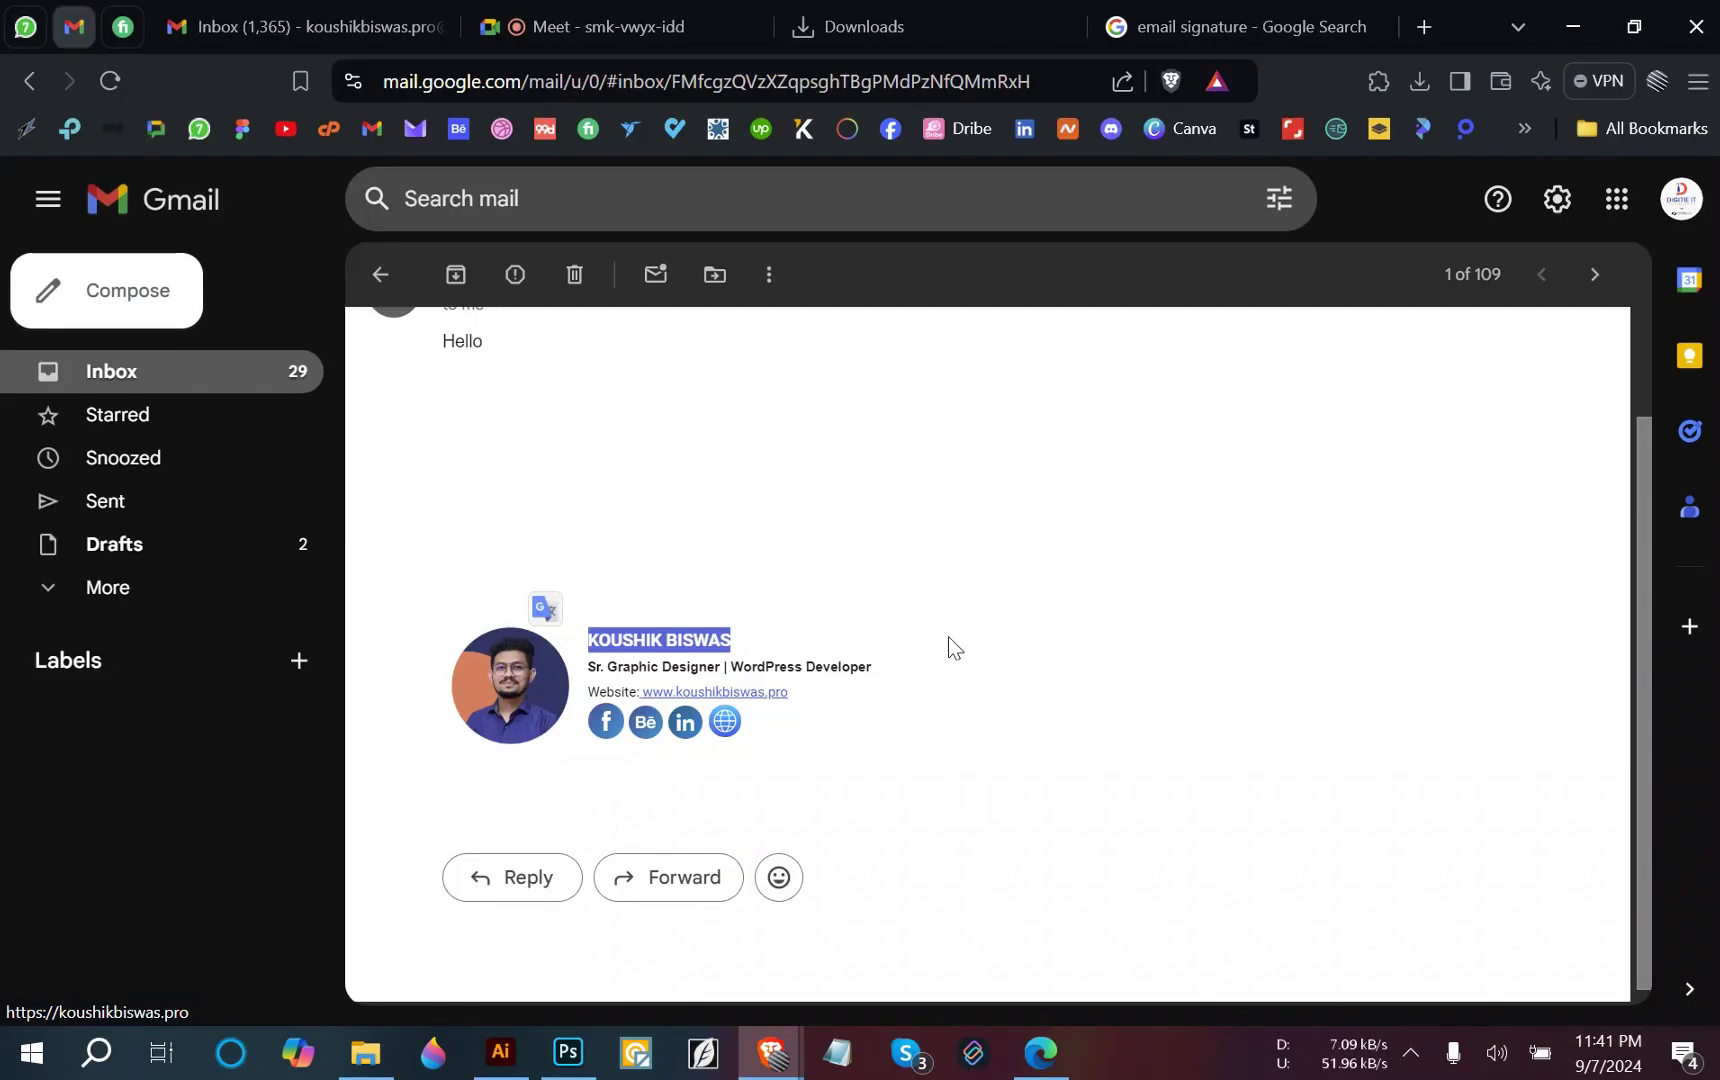
{"action": "left_click", "coordinate": [716, 667]}
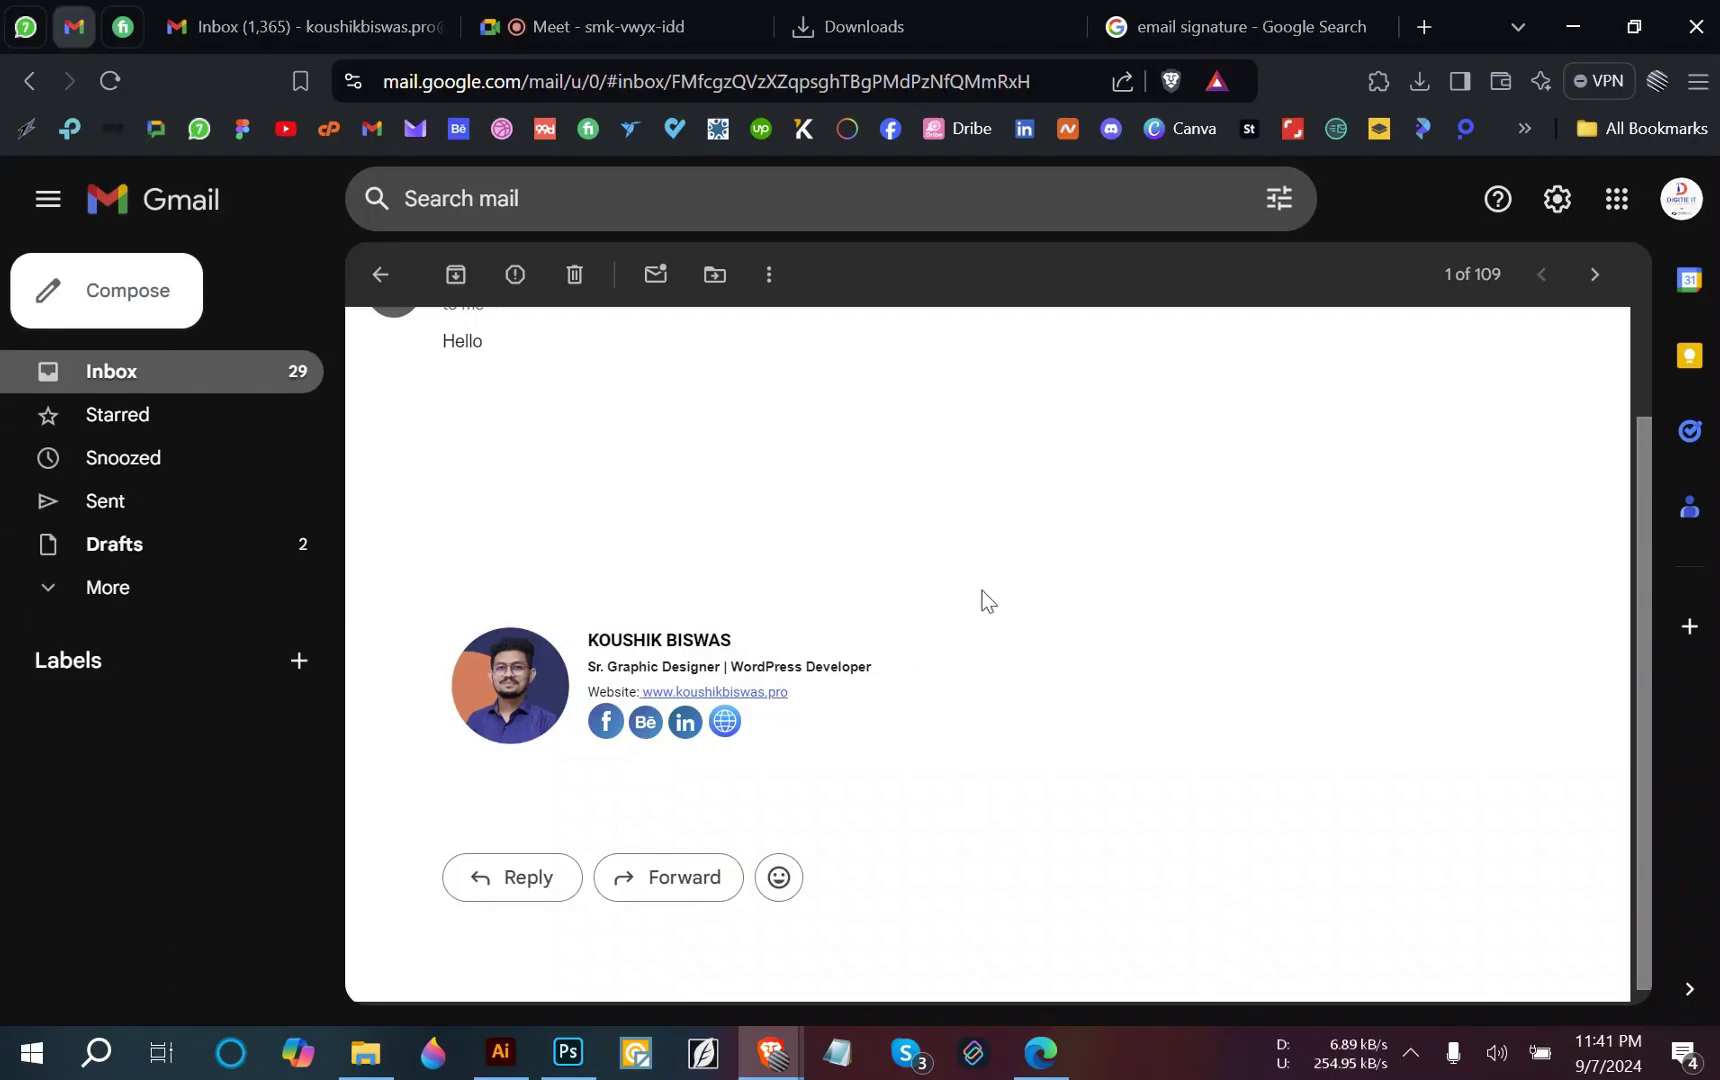
{"action": "left_click", "coordinate": [444, 602]}
{"action": "mouse_move", "coordinate": [441, 604]}
{"action": "left_mouse_down"}
{"action": "mouse_move", "coordinate": [674, 750]}
{"action": "mouse_move", "coordinate": [850, 793]}
{"action": "left_mouse_up"}
{"action": "left_click", "coordinate": [1008, 757]}
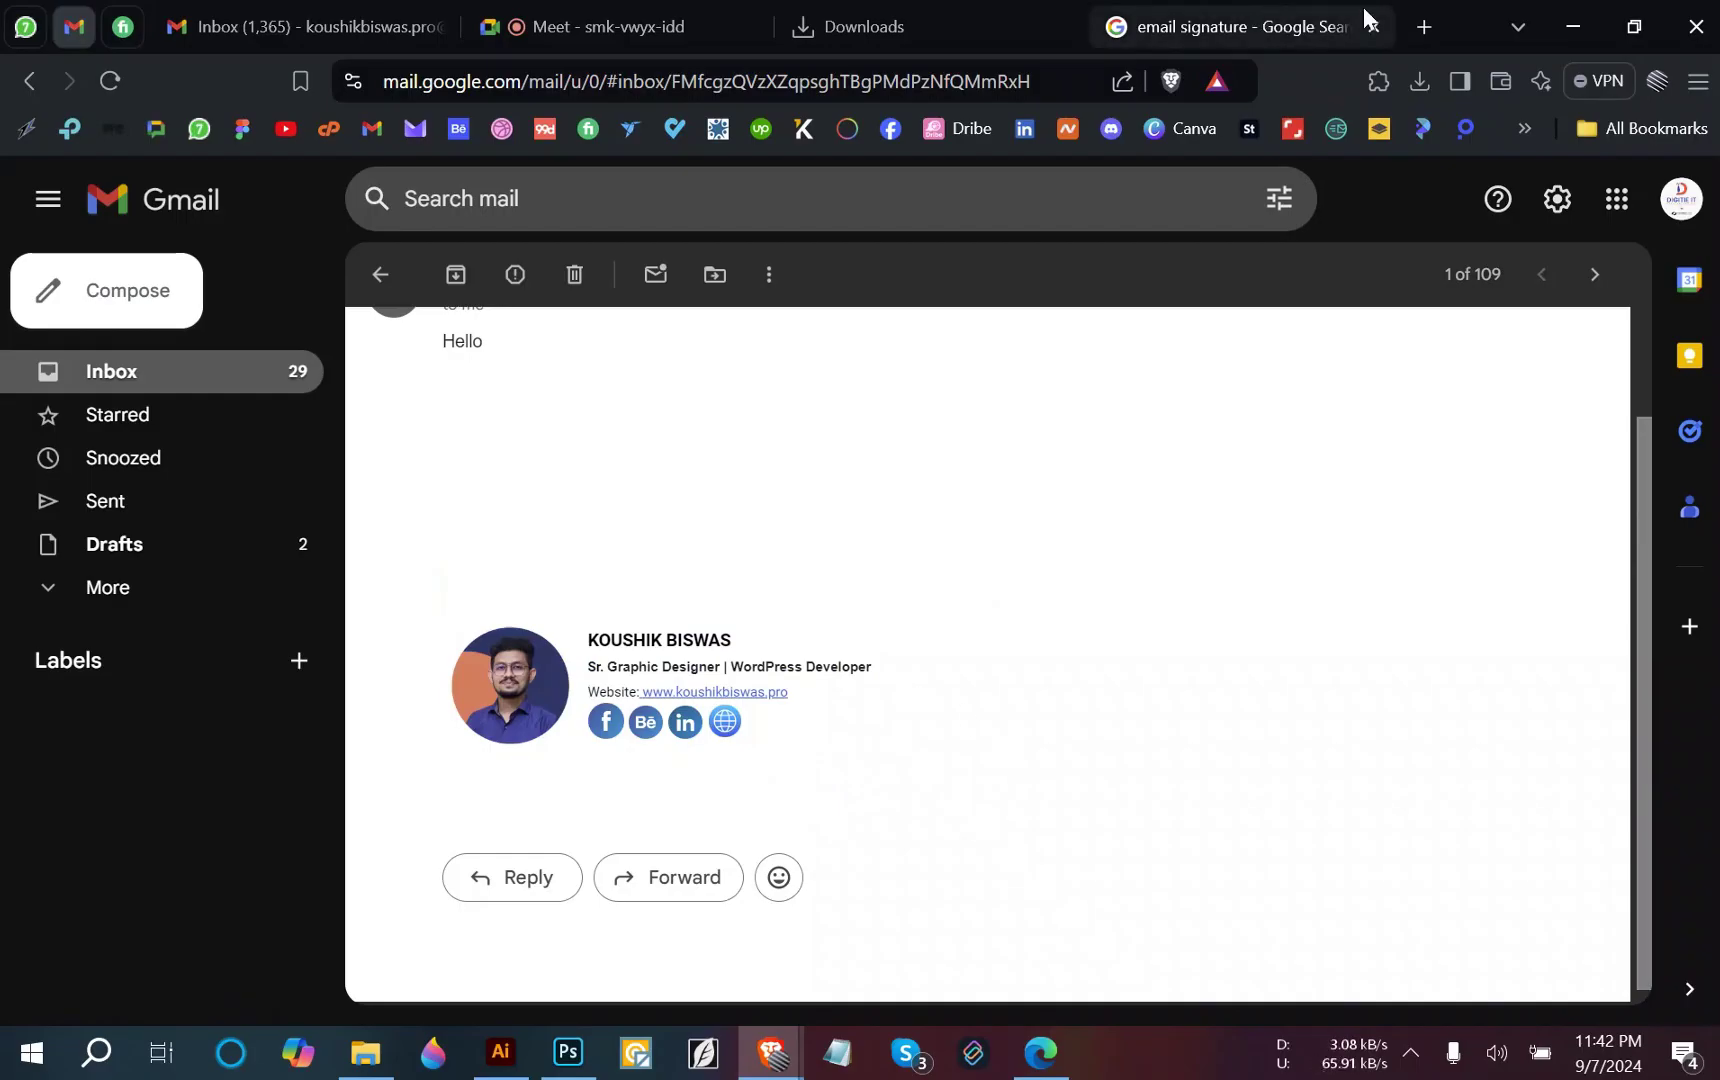
Search Google for "image to html" in a new tab and open Aspose's Convert Image To HTML Online page.
{"action": "left_click", "coordinate": [1425, 26]}
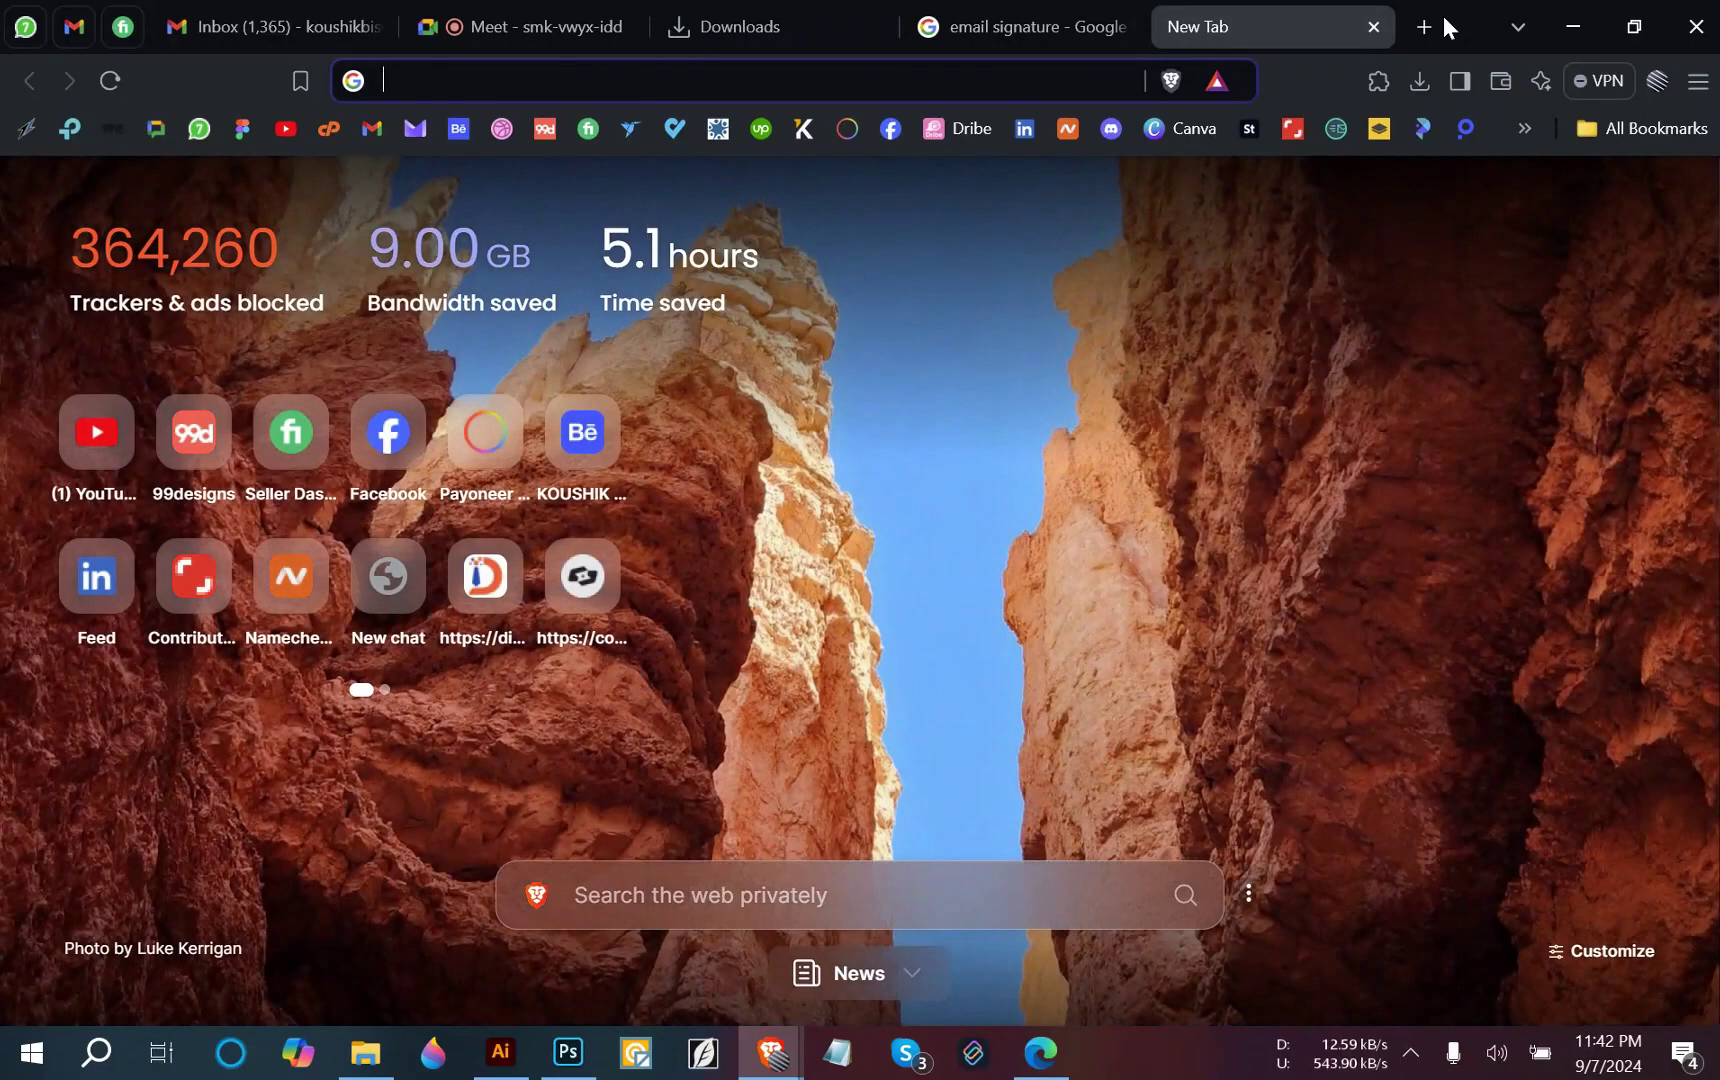
{"action": "type", "text": "image "}
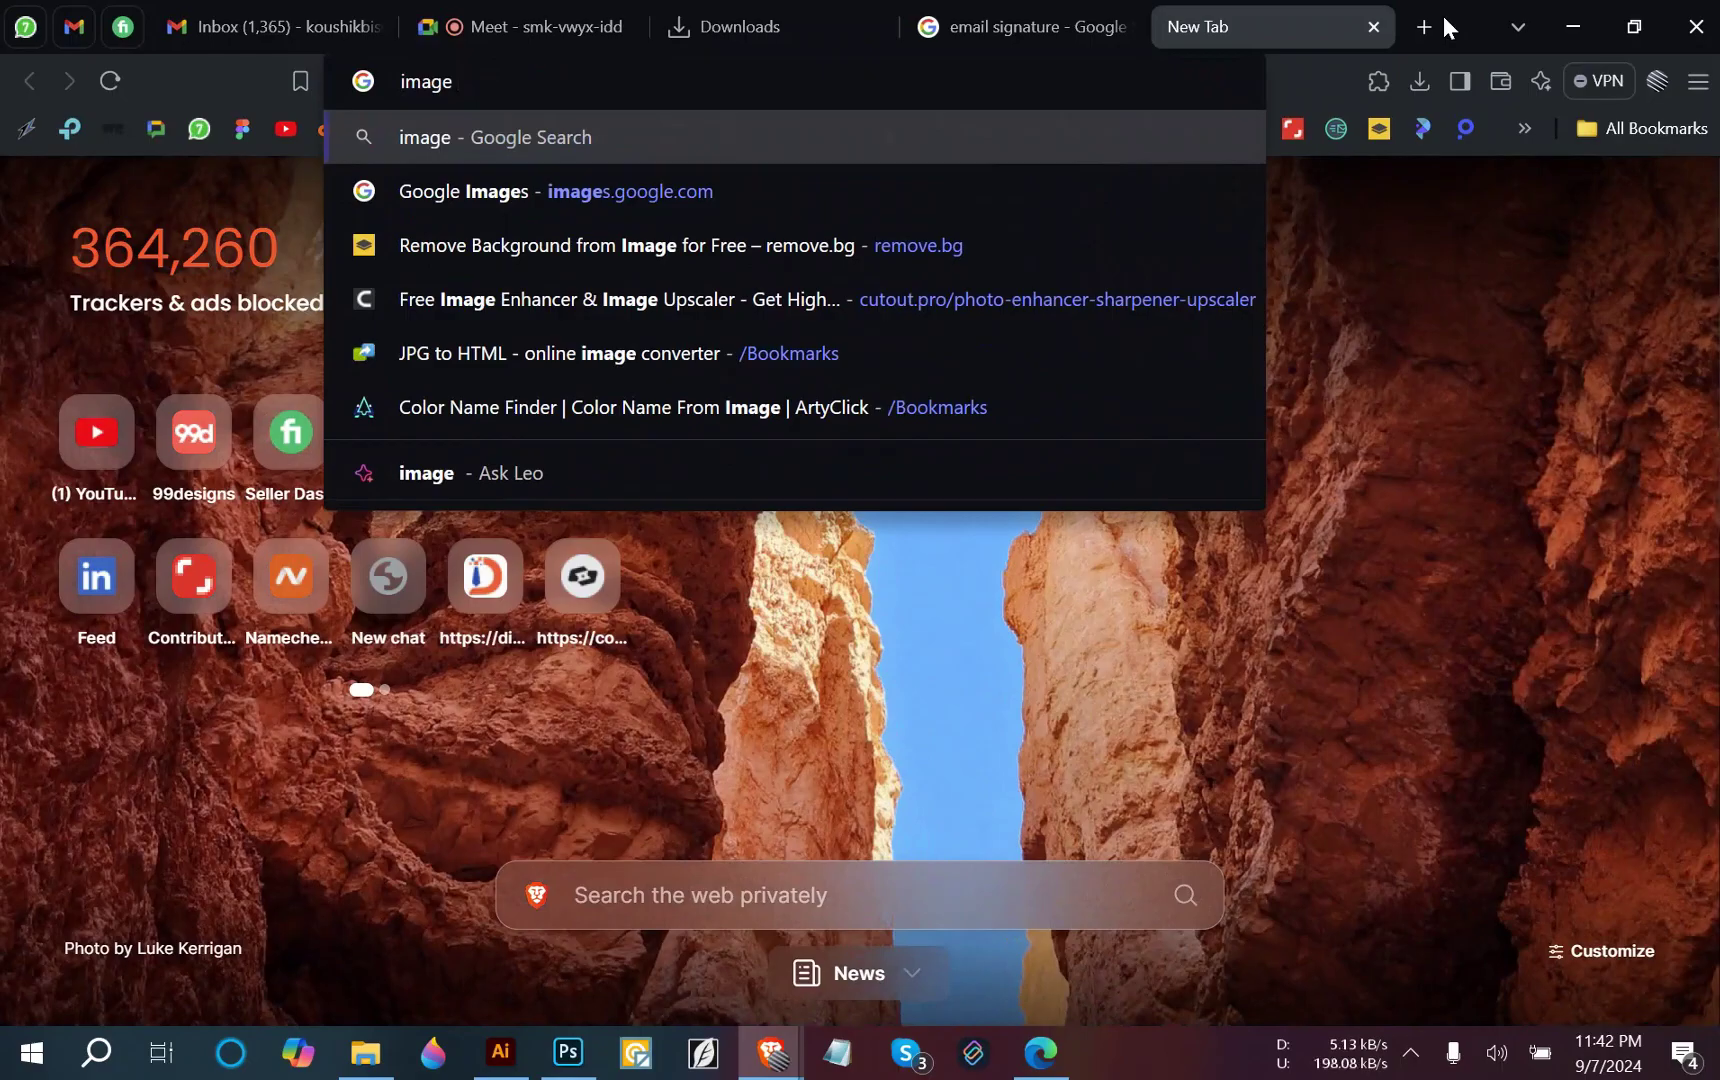
{"action": "type", "text": "to htm"}
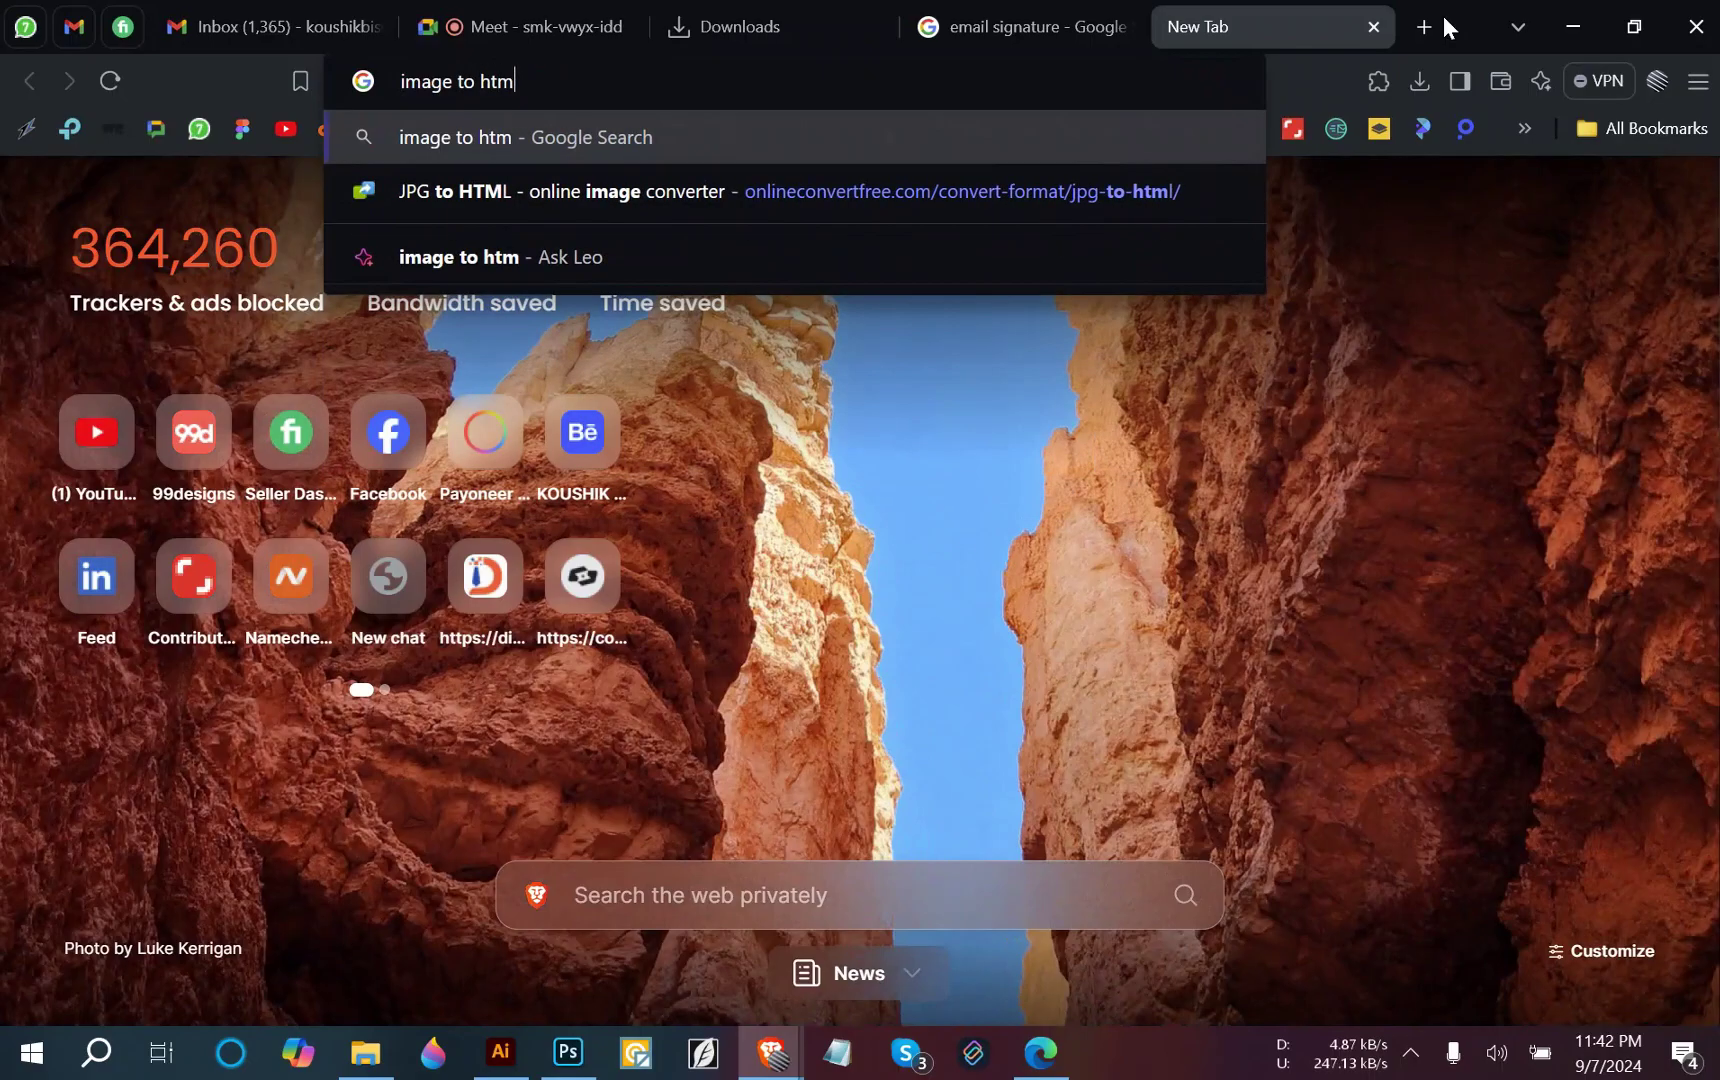
{"action": "type", "text": "l"}
{"action": "key", "text": "Return"}
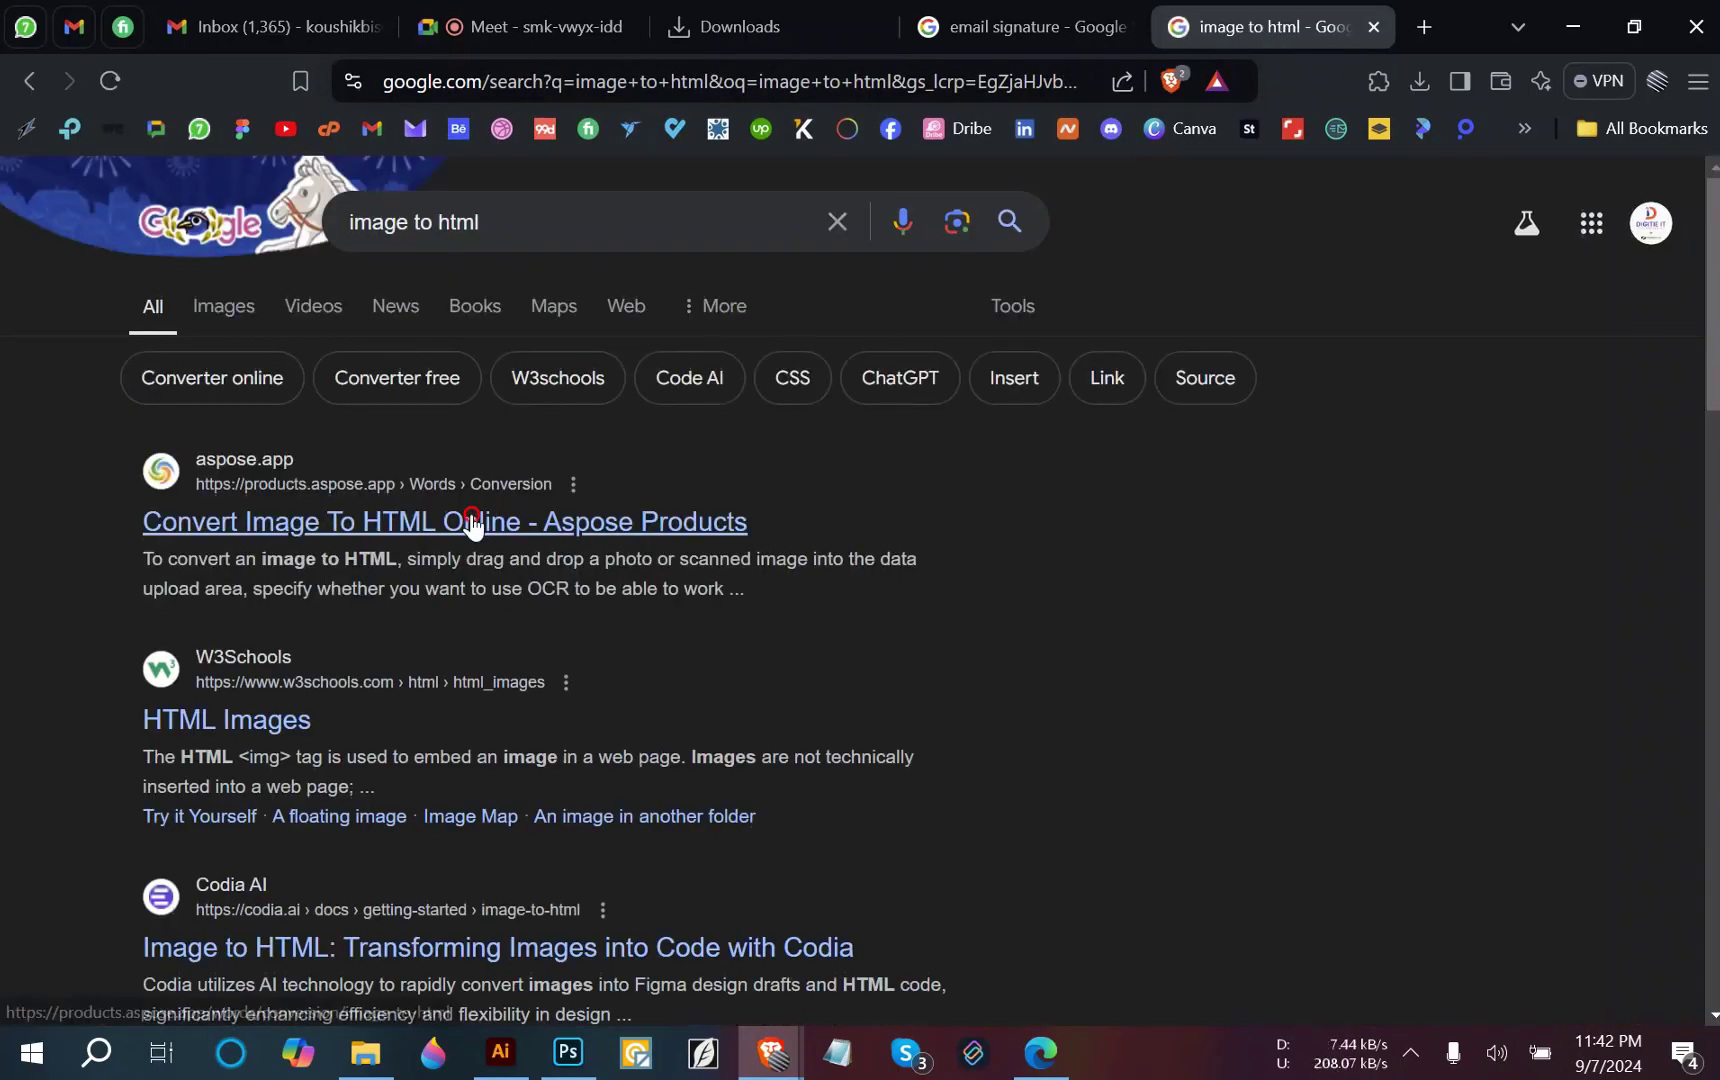
{"action": "left_click", "coordinate": [468, 522]}
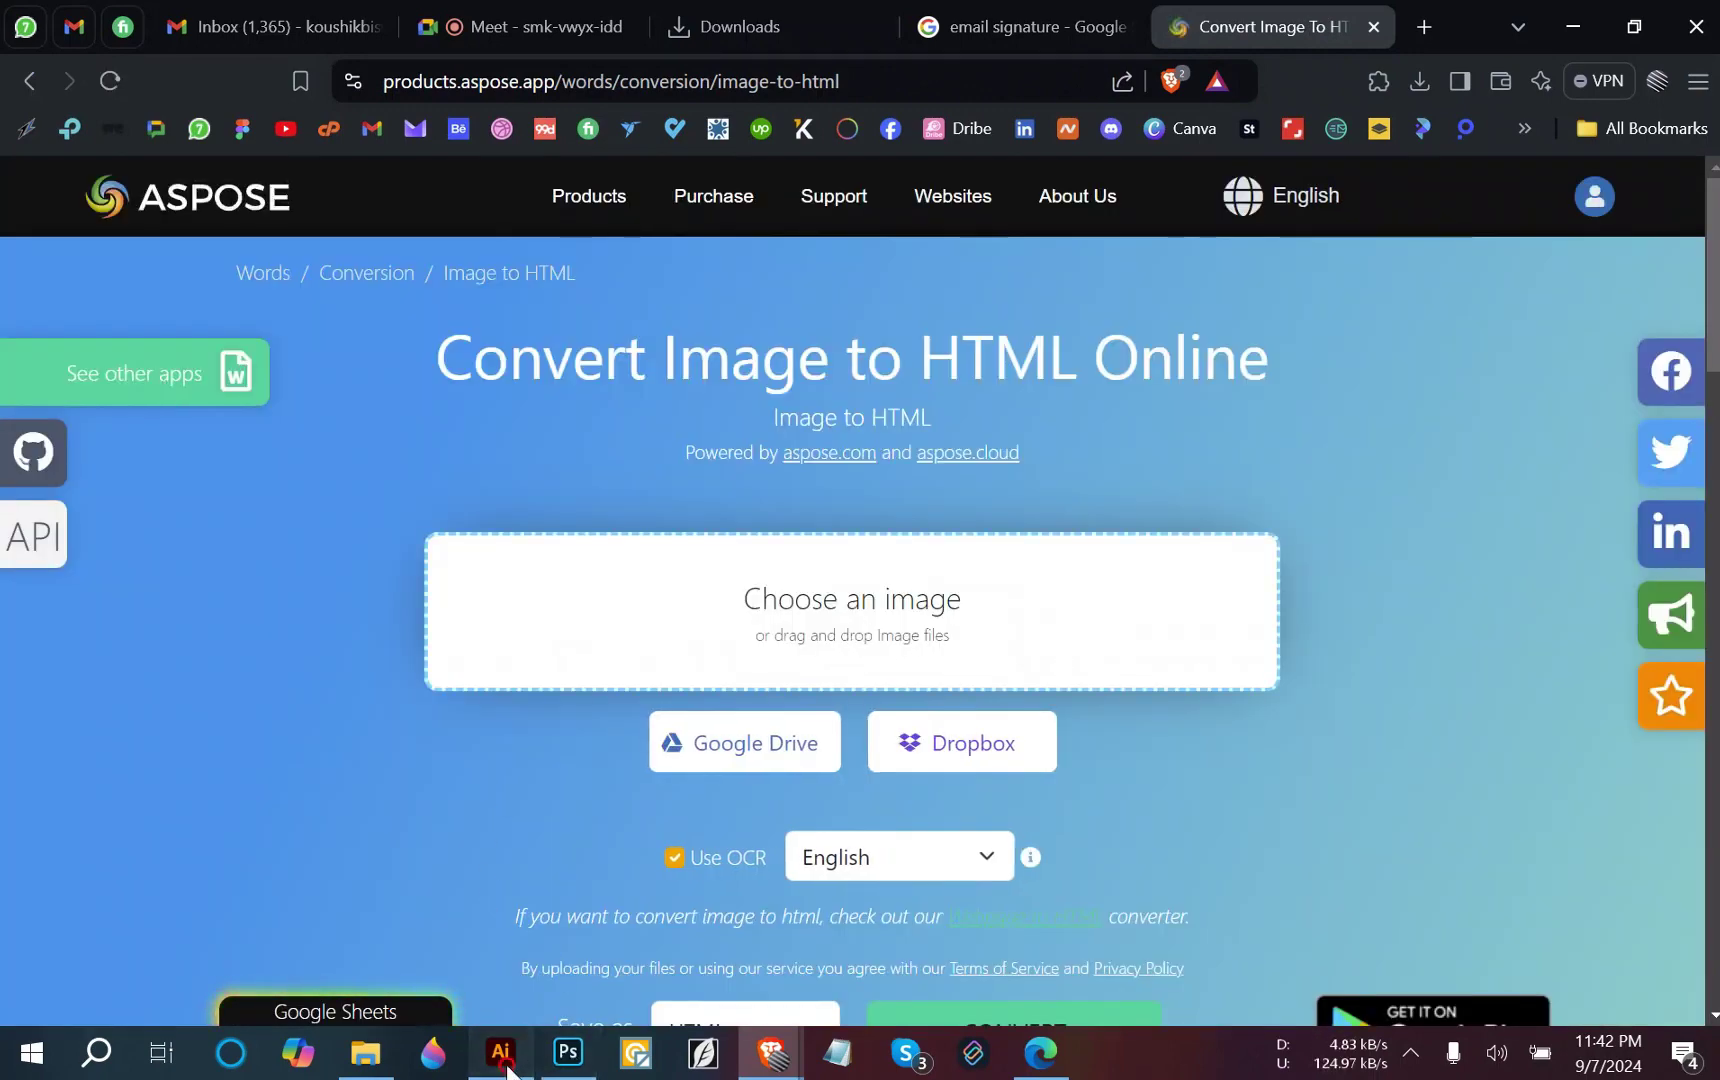
Switch to Illustrator and draw a white rectangle about 843 × 306 px in the empty area above the second letterhead artboard.
{"action": "key", "text": "alt+Tab"}
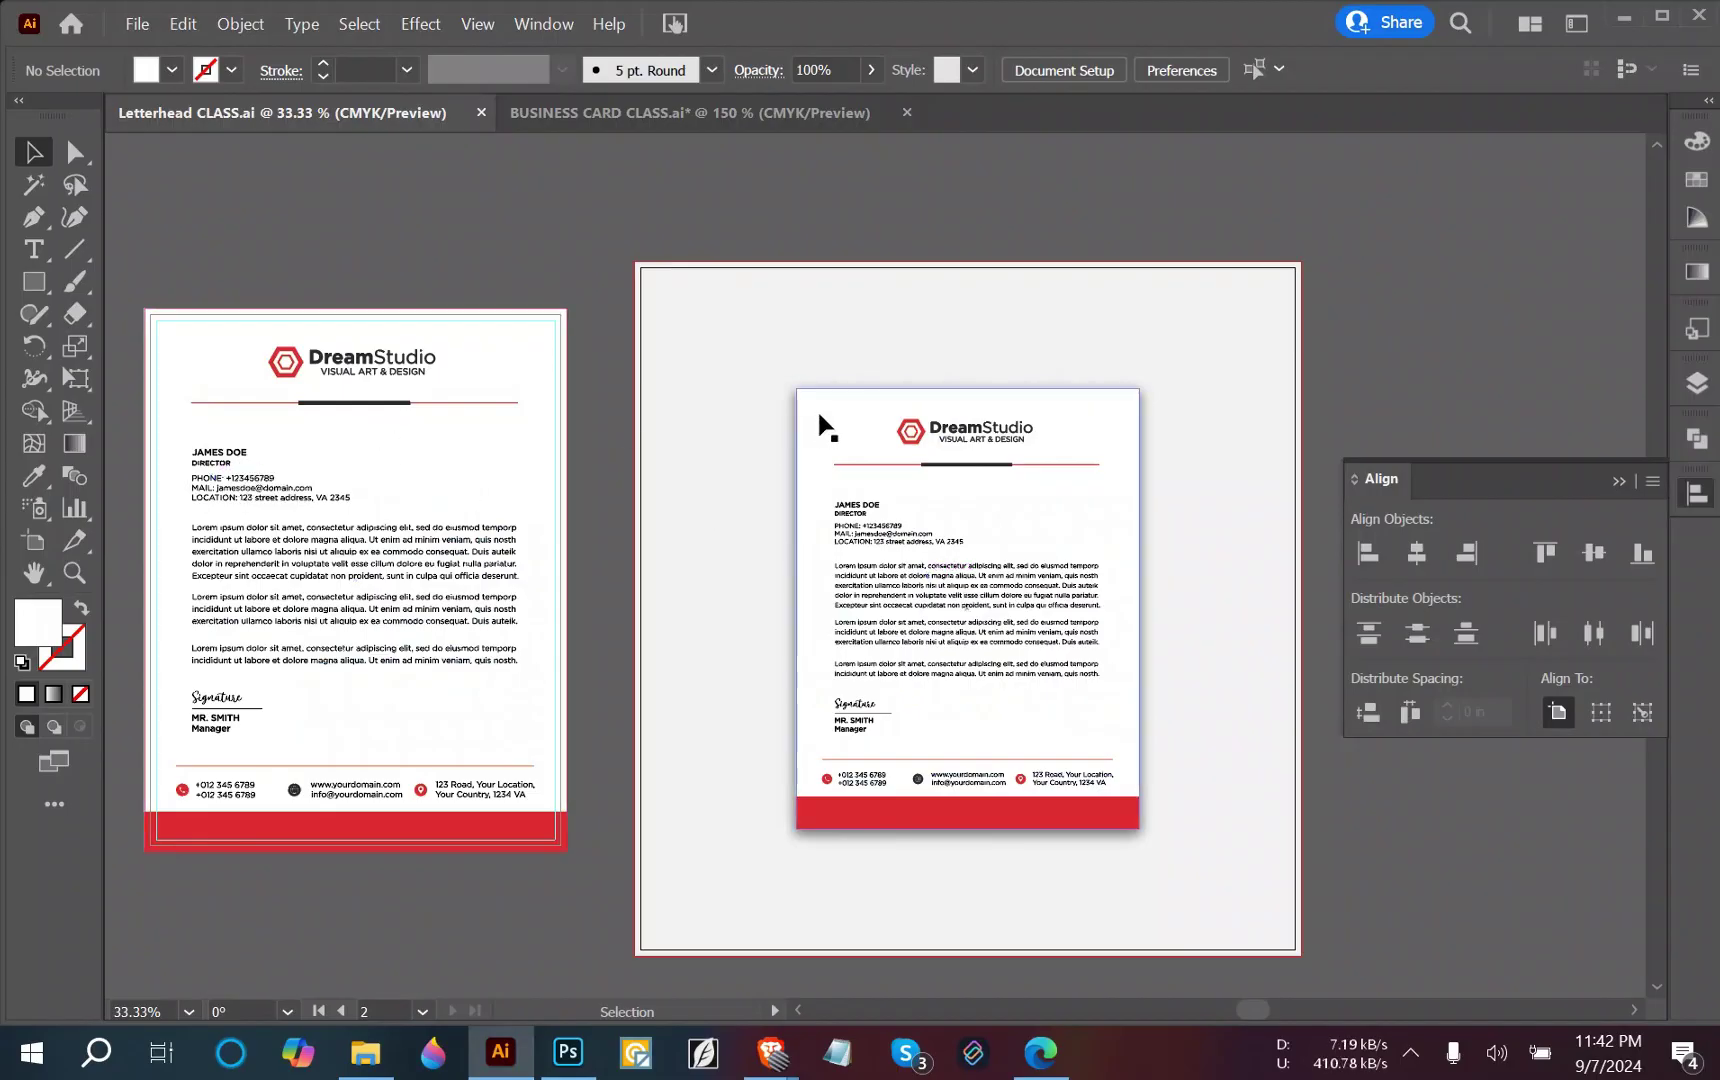
{"action": "left_click", "coordinate": [412, 400]}
{"action": "left_click", "coordinate": [442, 230]}
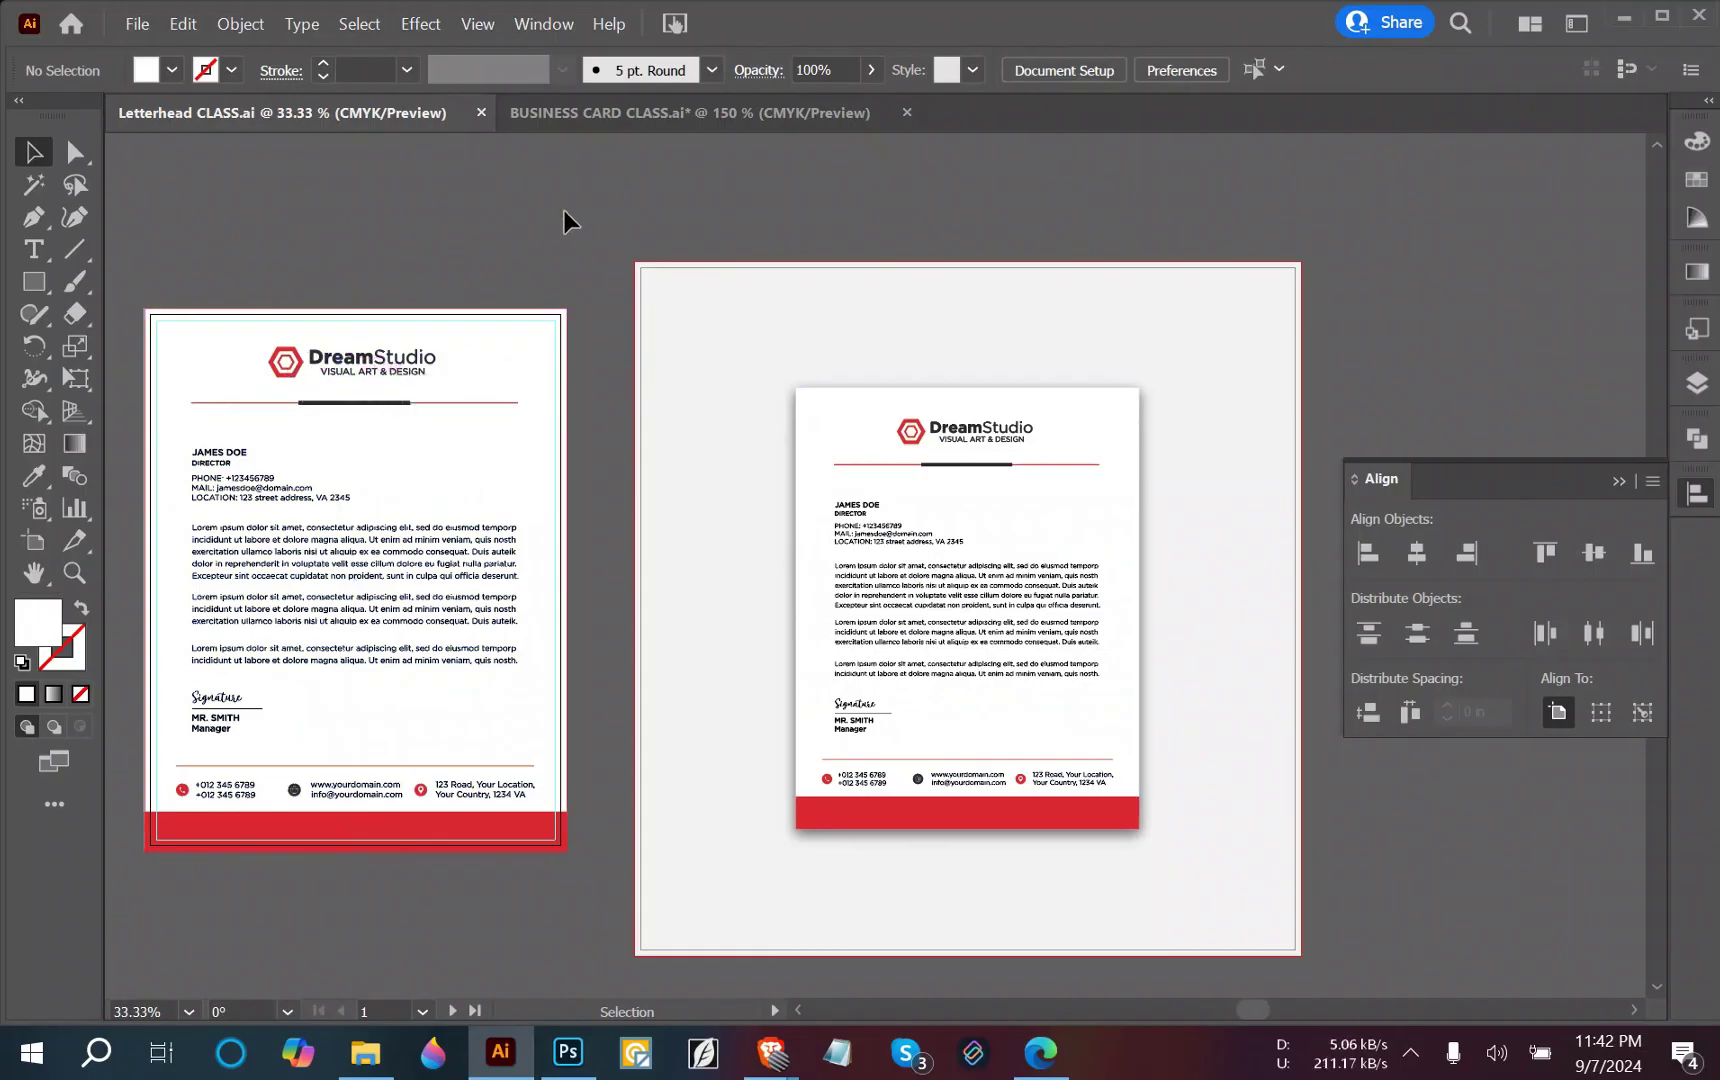
{"action": "left_click_drag", "start_coordinate": [806, 315], "coordinate": [399, 526]}
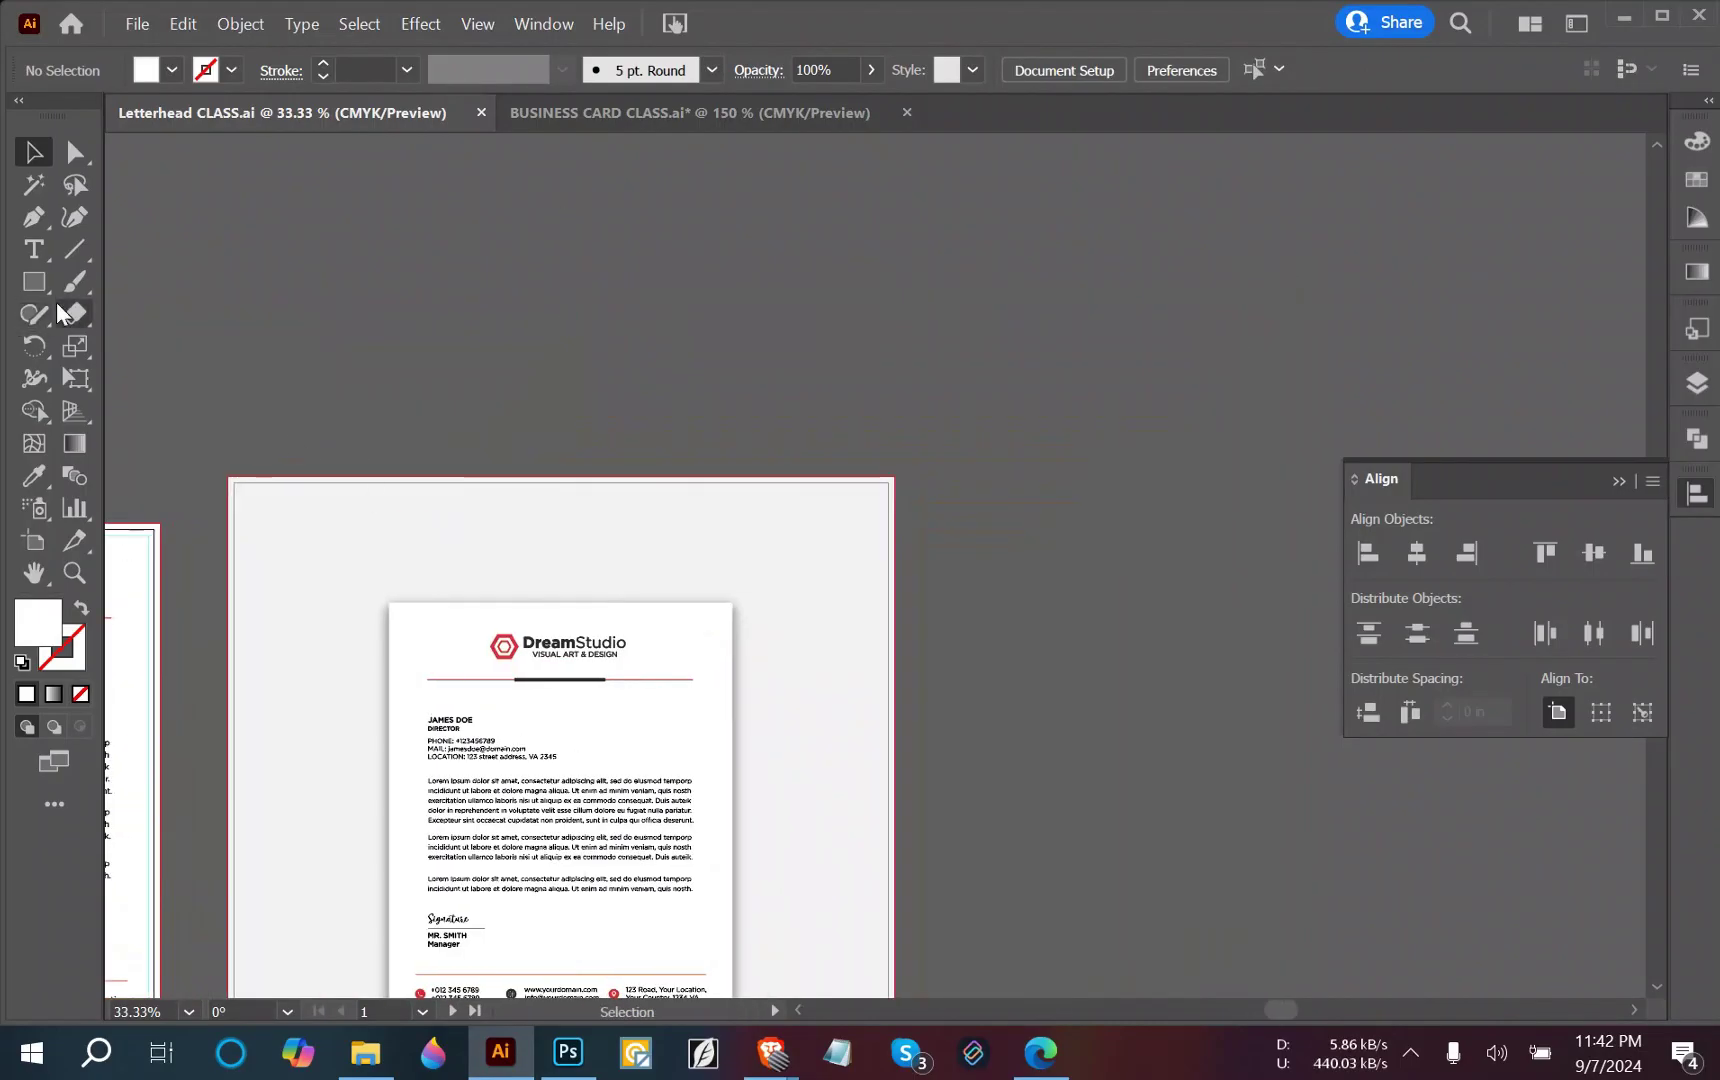
{"action": "key", "text": "m"}
{"action": "left_click_drag", "start_coordinate": [376, 197], "coordinate": [942, 403]}
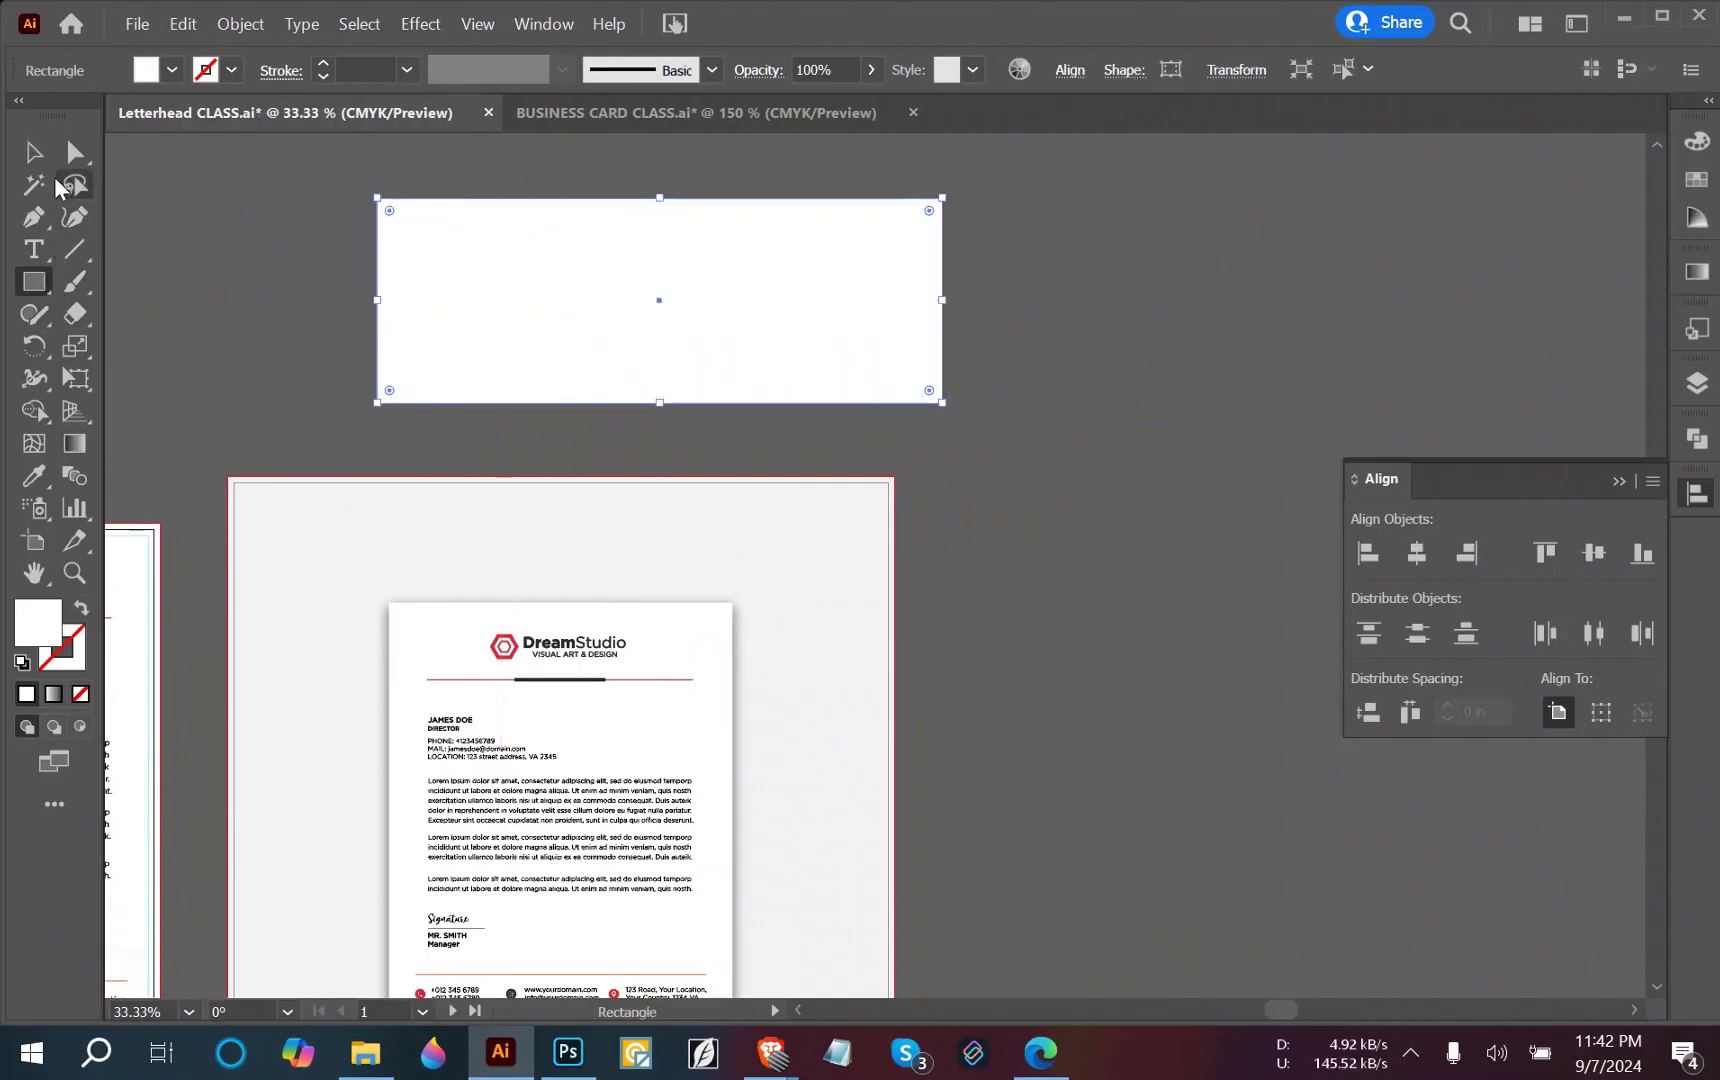
{"action": "key", "text": "v"}
{"action": "left_click", "coordinate": [204, 247]}
Add the text "LETTERHEAD" on the white rectangle, enlarge it and place it around the rectangle's middle.
{"action": "left_click", "coordinate": [33, 249]}
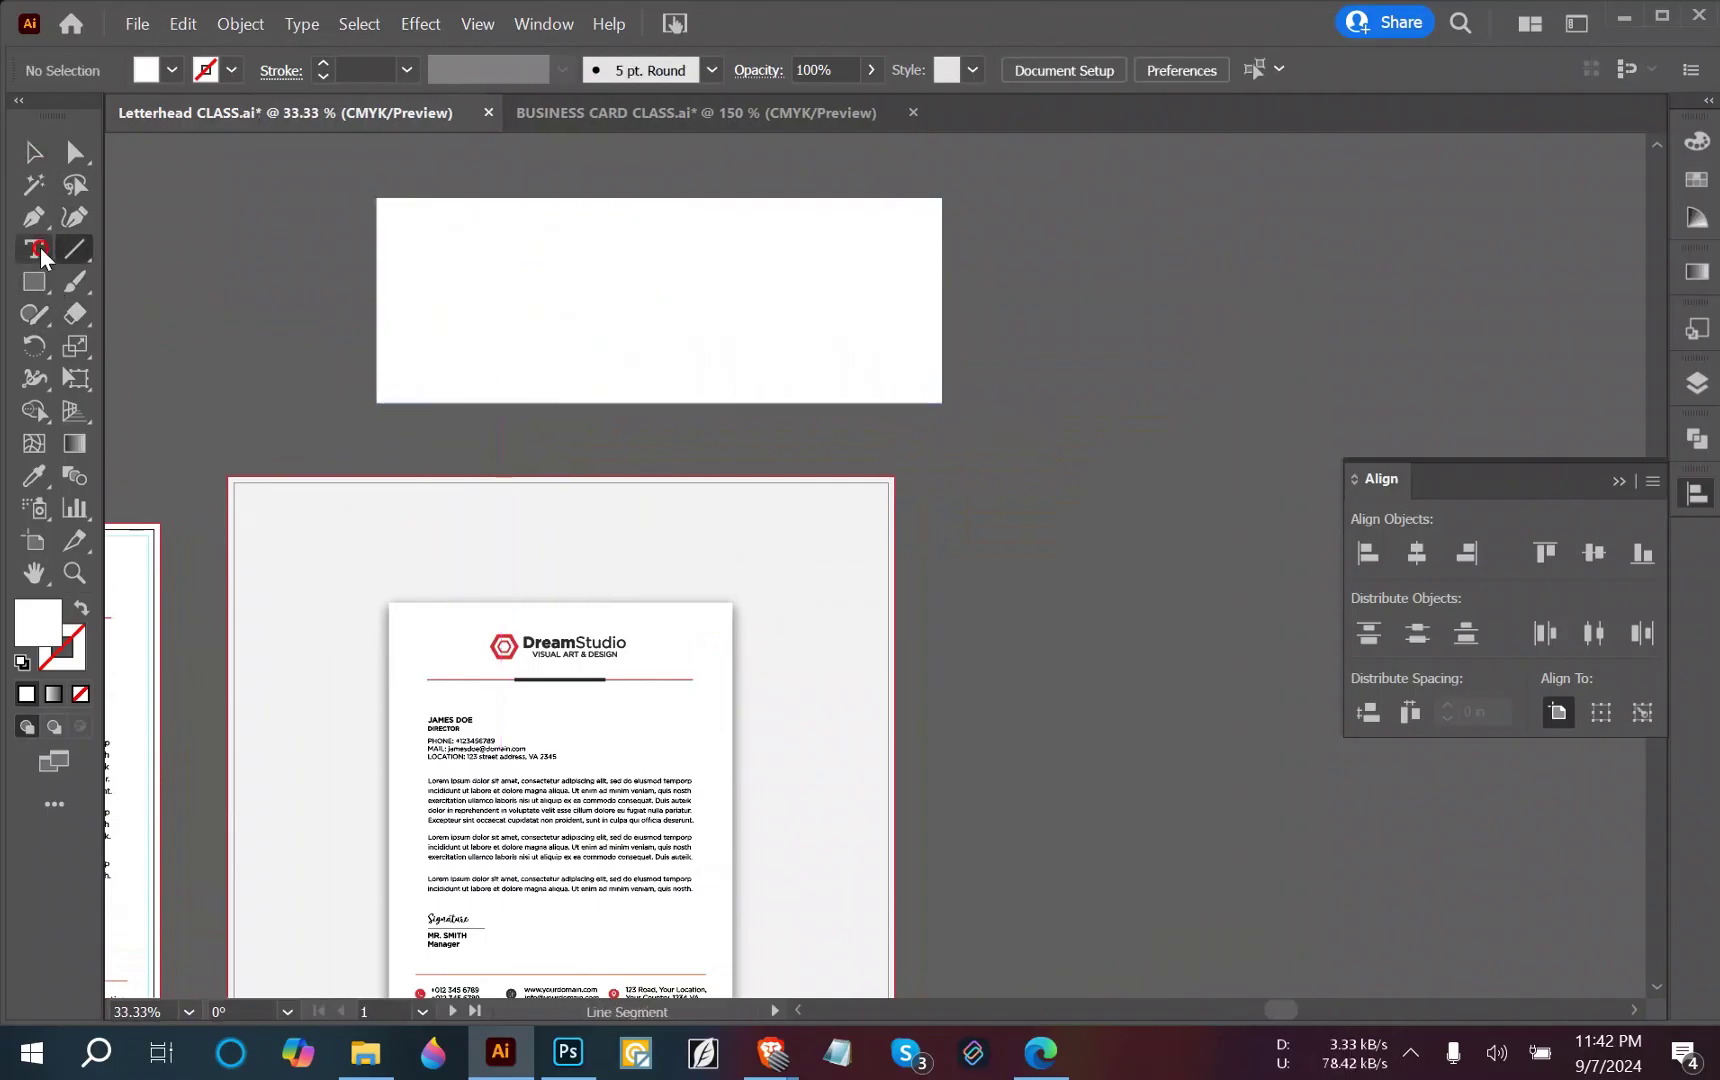
{"action": "left_click", "coordinate": [538, 290]}
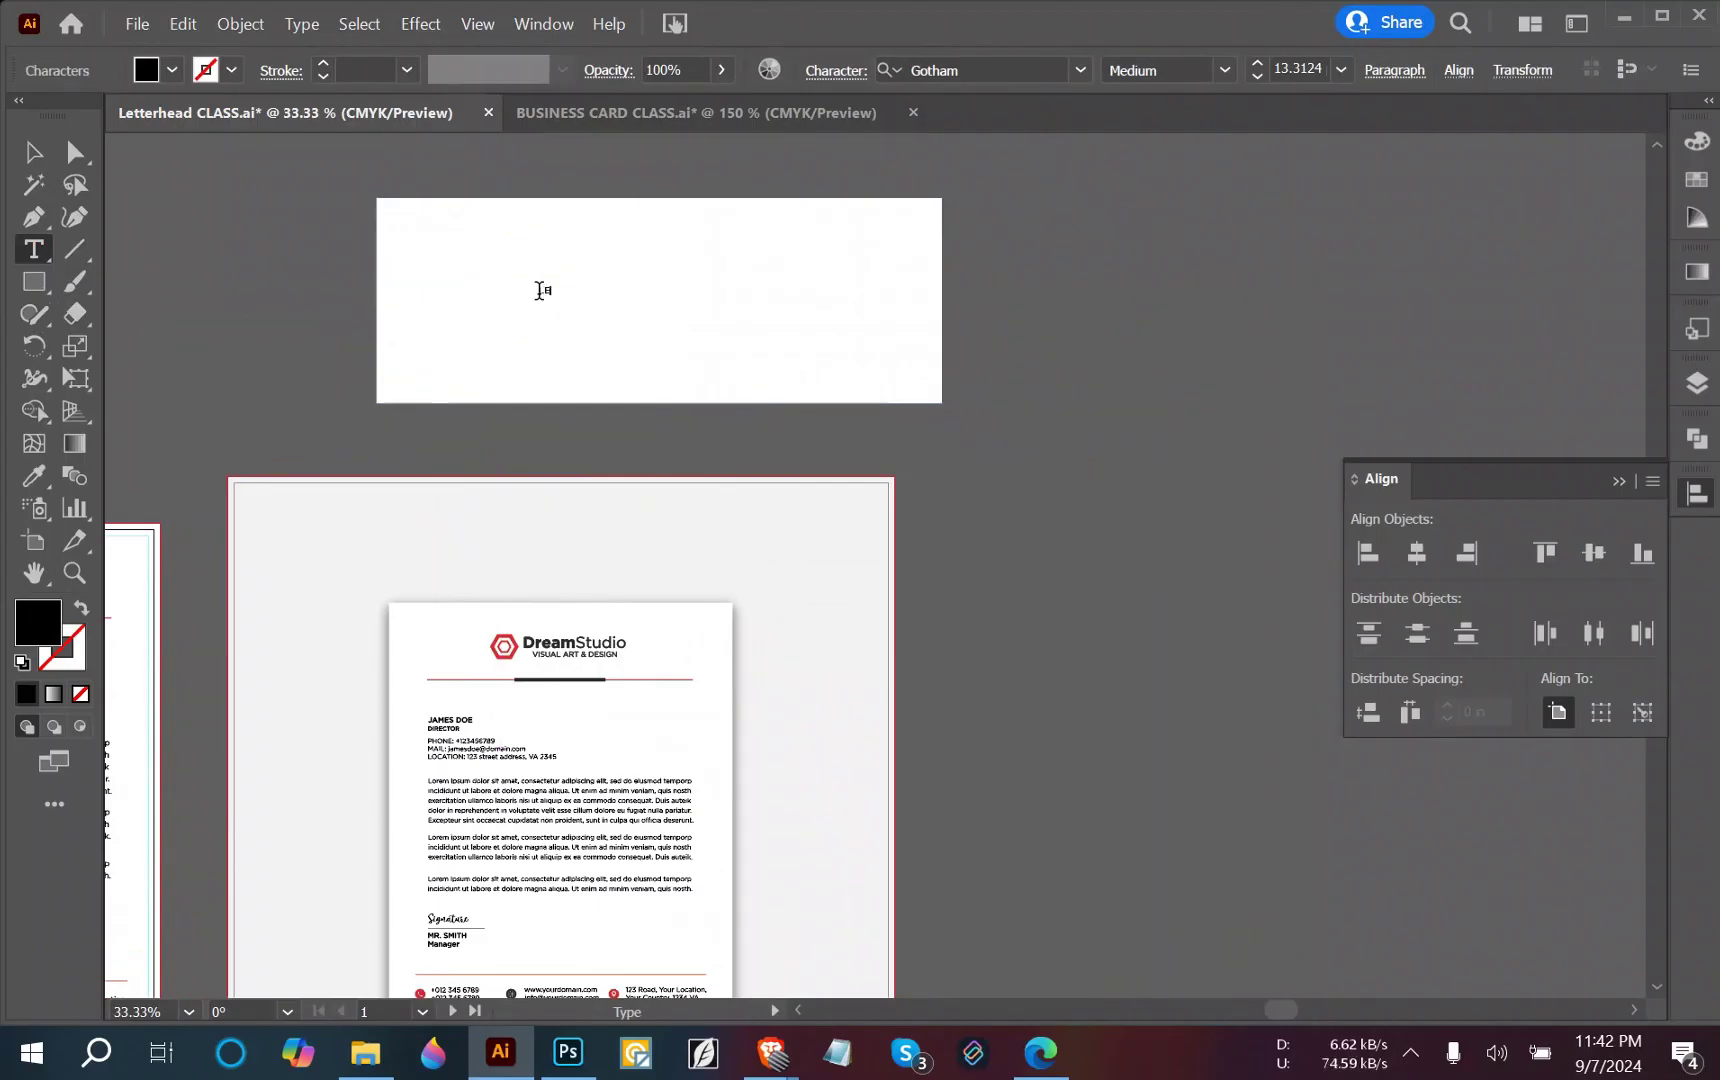
{"action": "type", "text": "LETTERHEAD"}
{"action": "left_click", "coordinate": [33, 152]}
{"action": "left_click_drag", "start_coordinate": [592, 300], "coordinate": [758, 311]}
{"action": "left_click", "coordinate": [985, 370]}
{"action": "left_click", "coordinate": [1206, 388]}
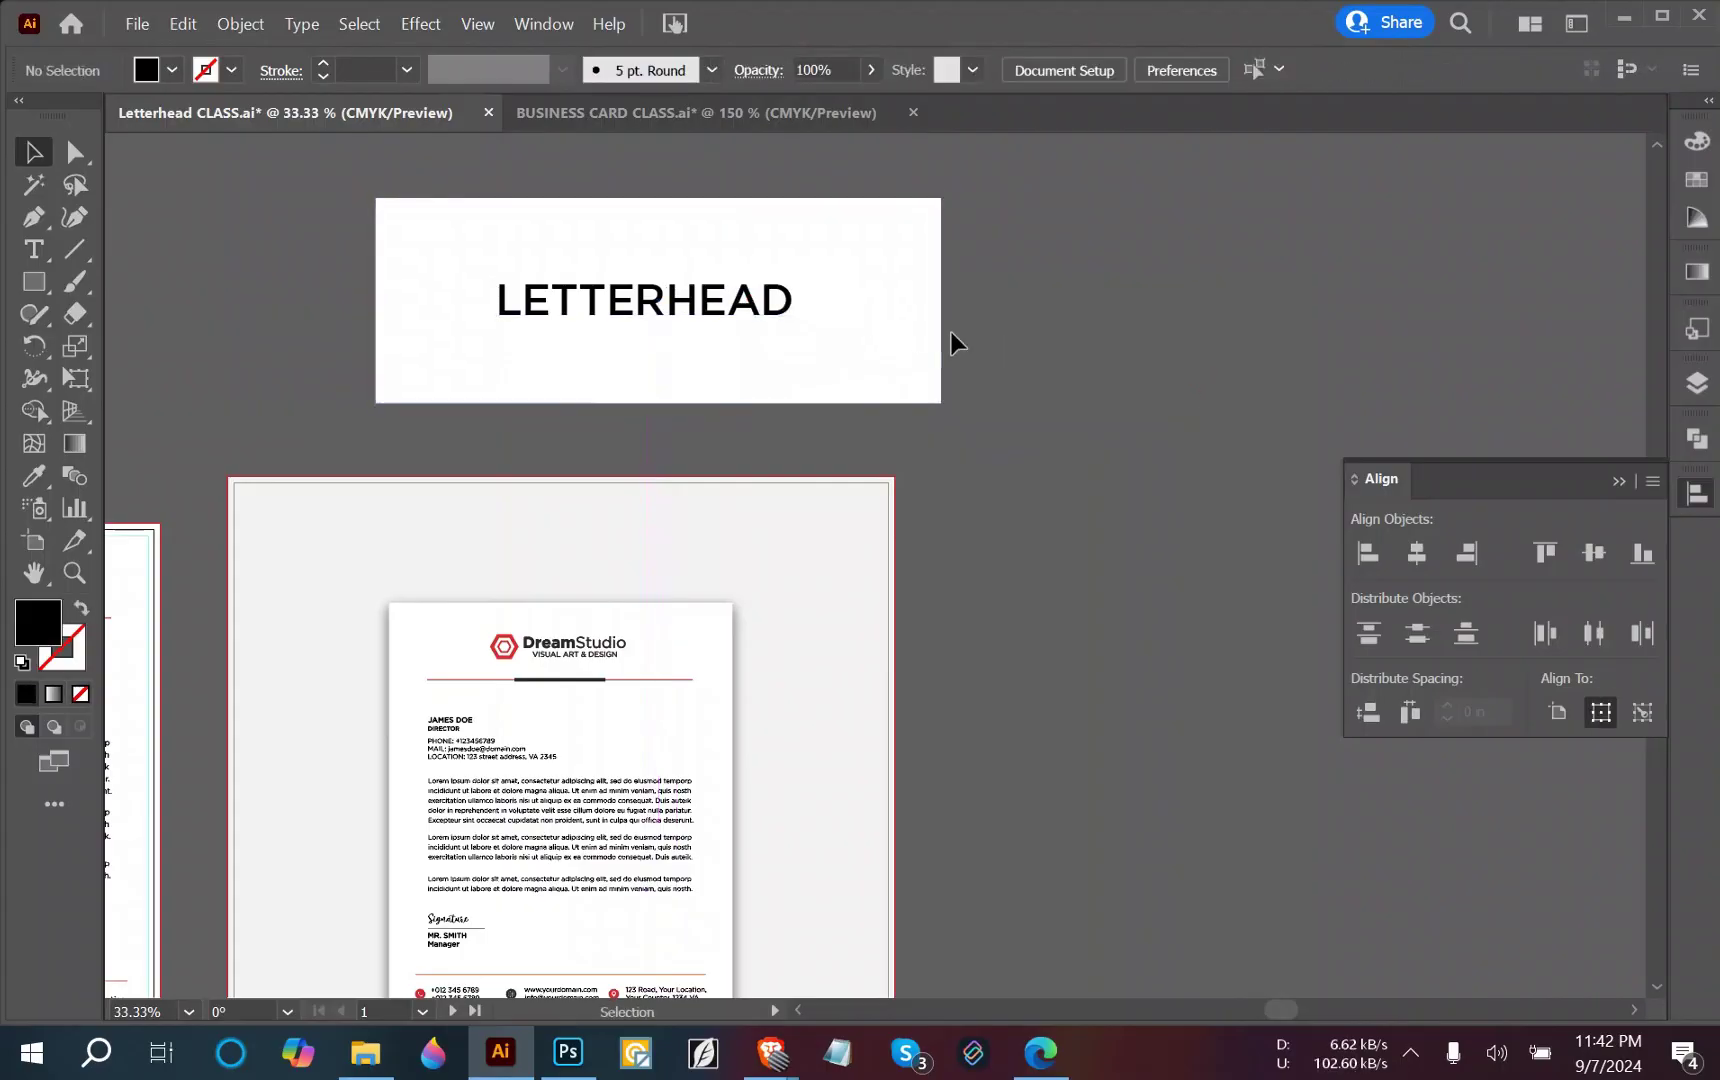
{"action": "left_click", "coordinate": [888, 334]}
{"action": "left_click", "coordinate": [1118, 324]}
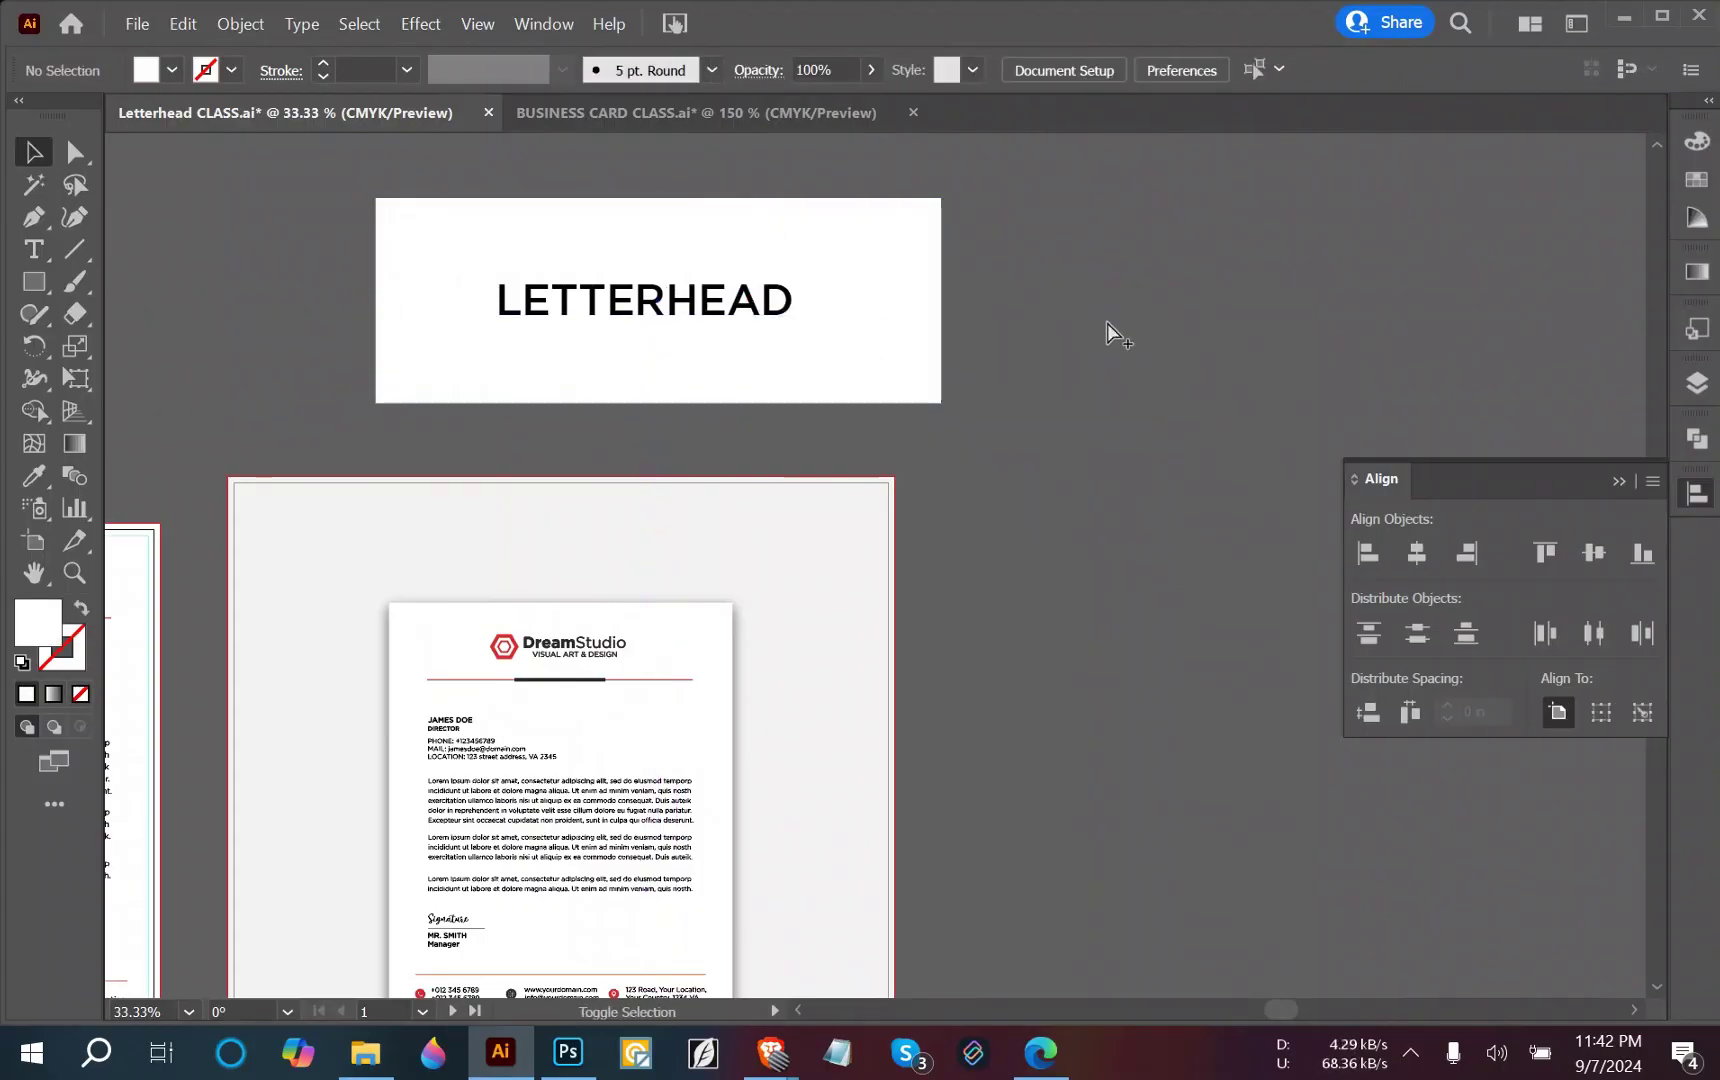
{"action": "key", "text": "ctrl+alt+shift+s"}
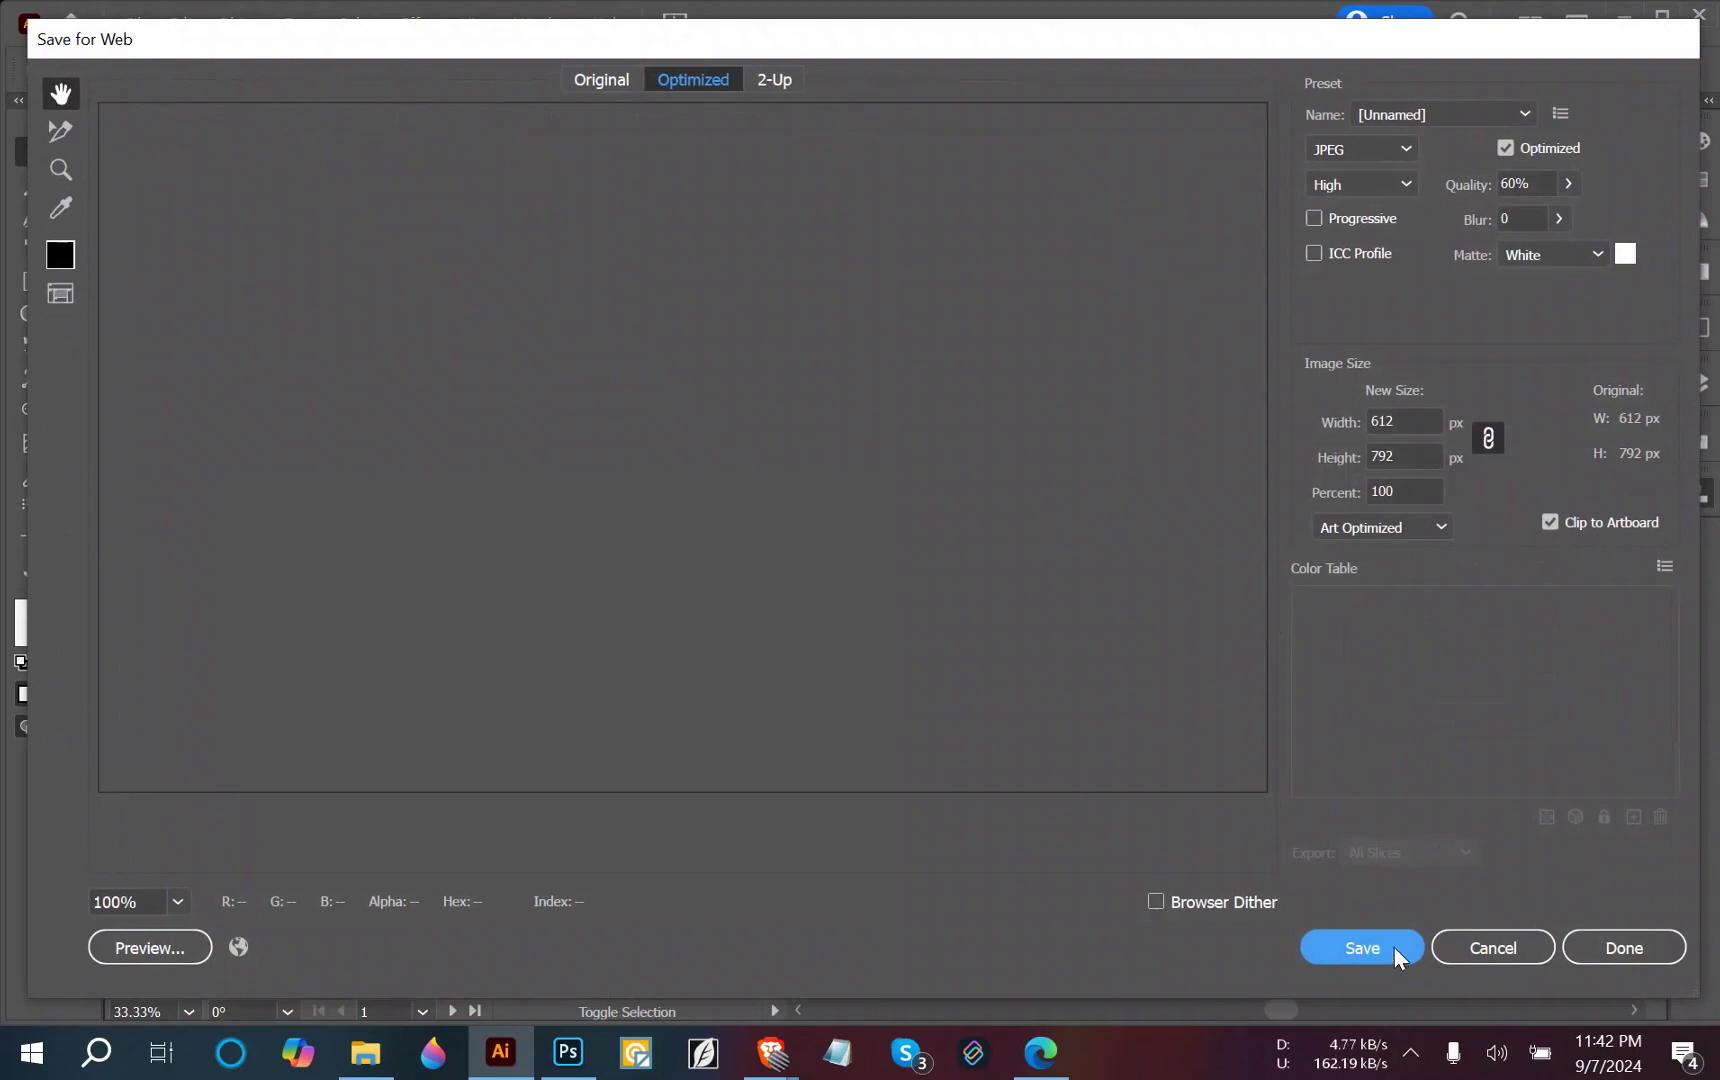
{"action": "left_click", "coordinate": [1385, 953]}
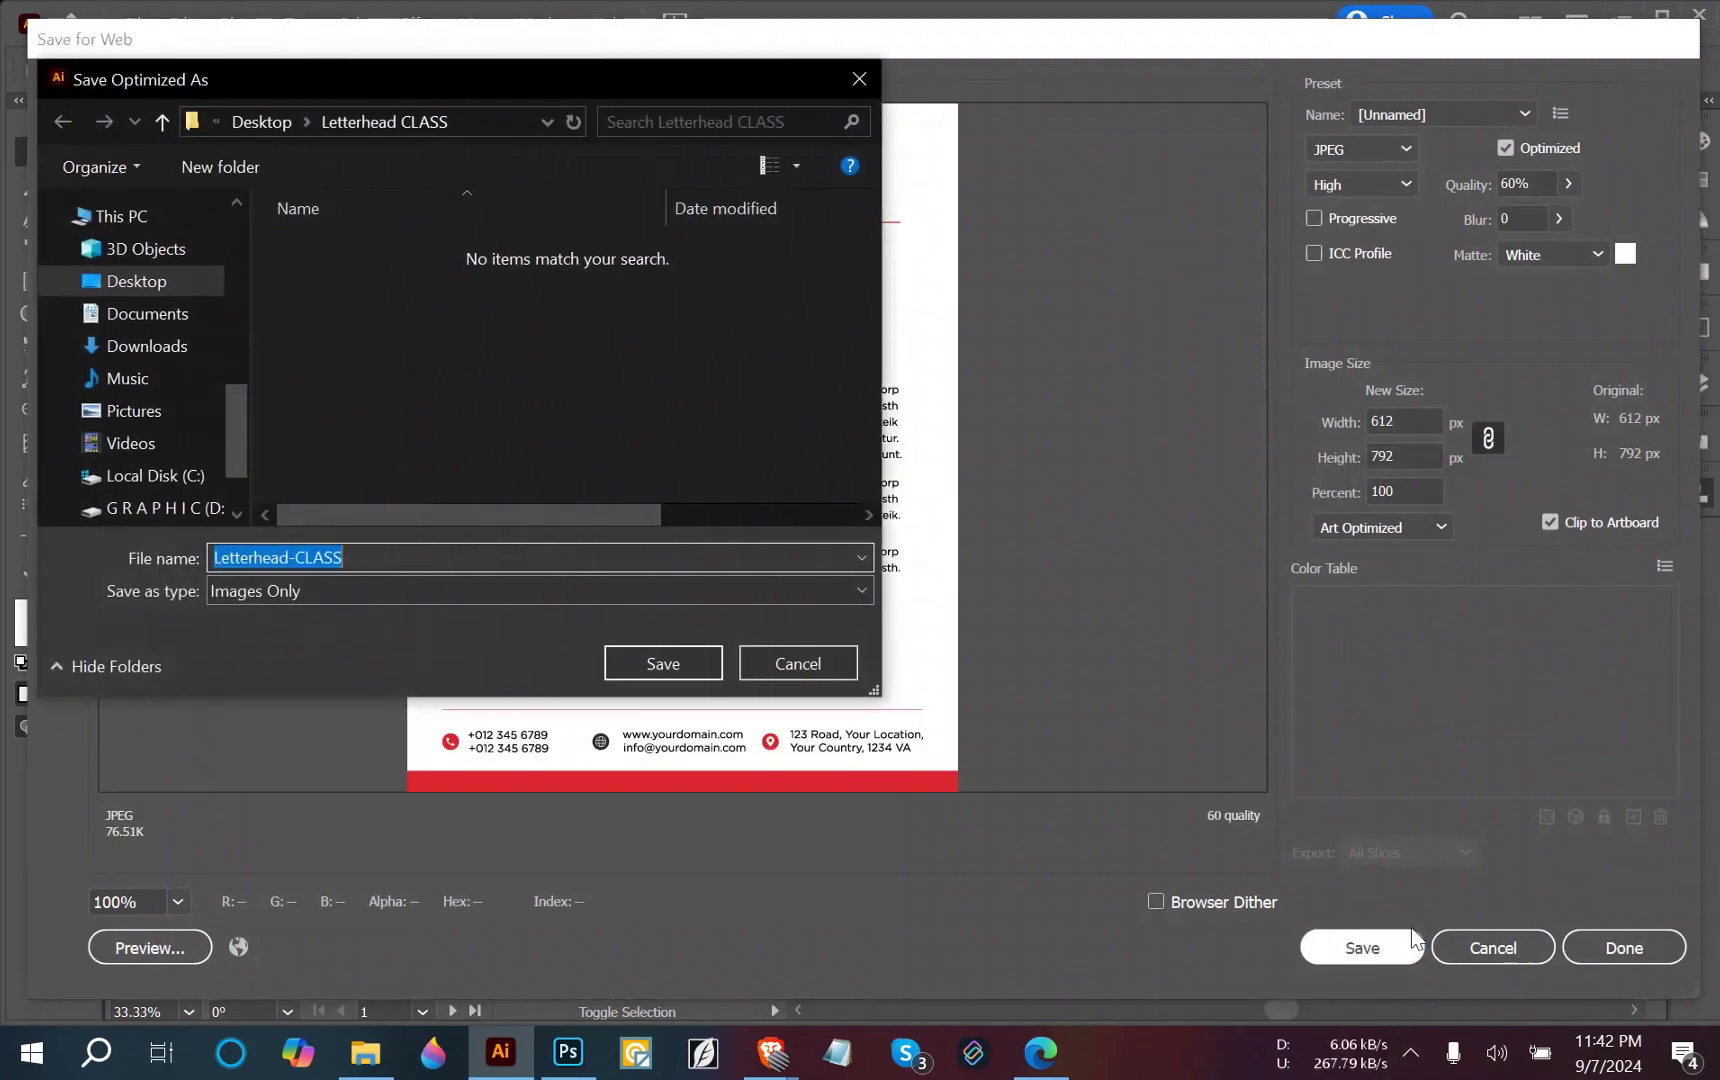
{"action": "left_click", "coordinate": [815, 662]}
{"action": "left_click", "coordinate": [1512, 958]}
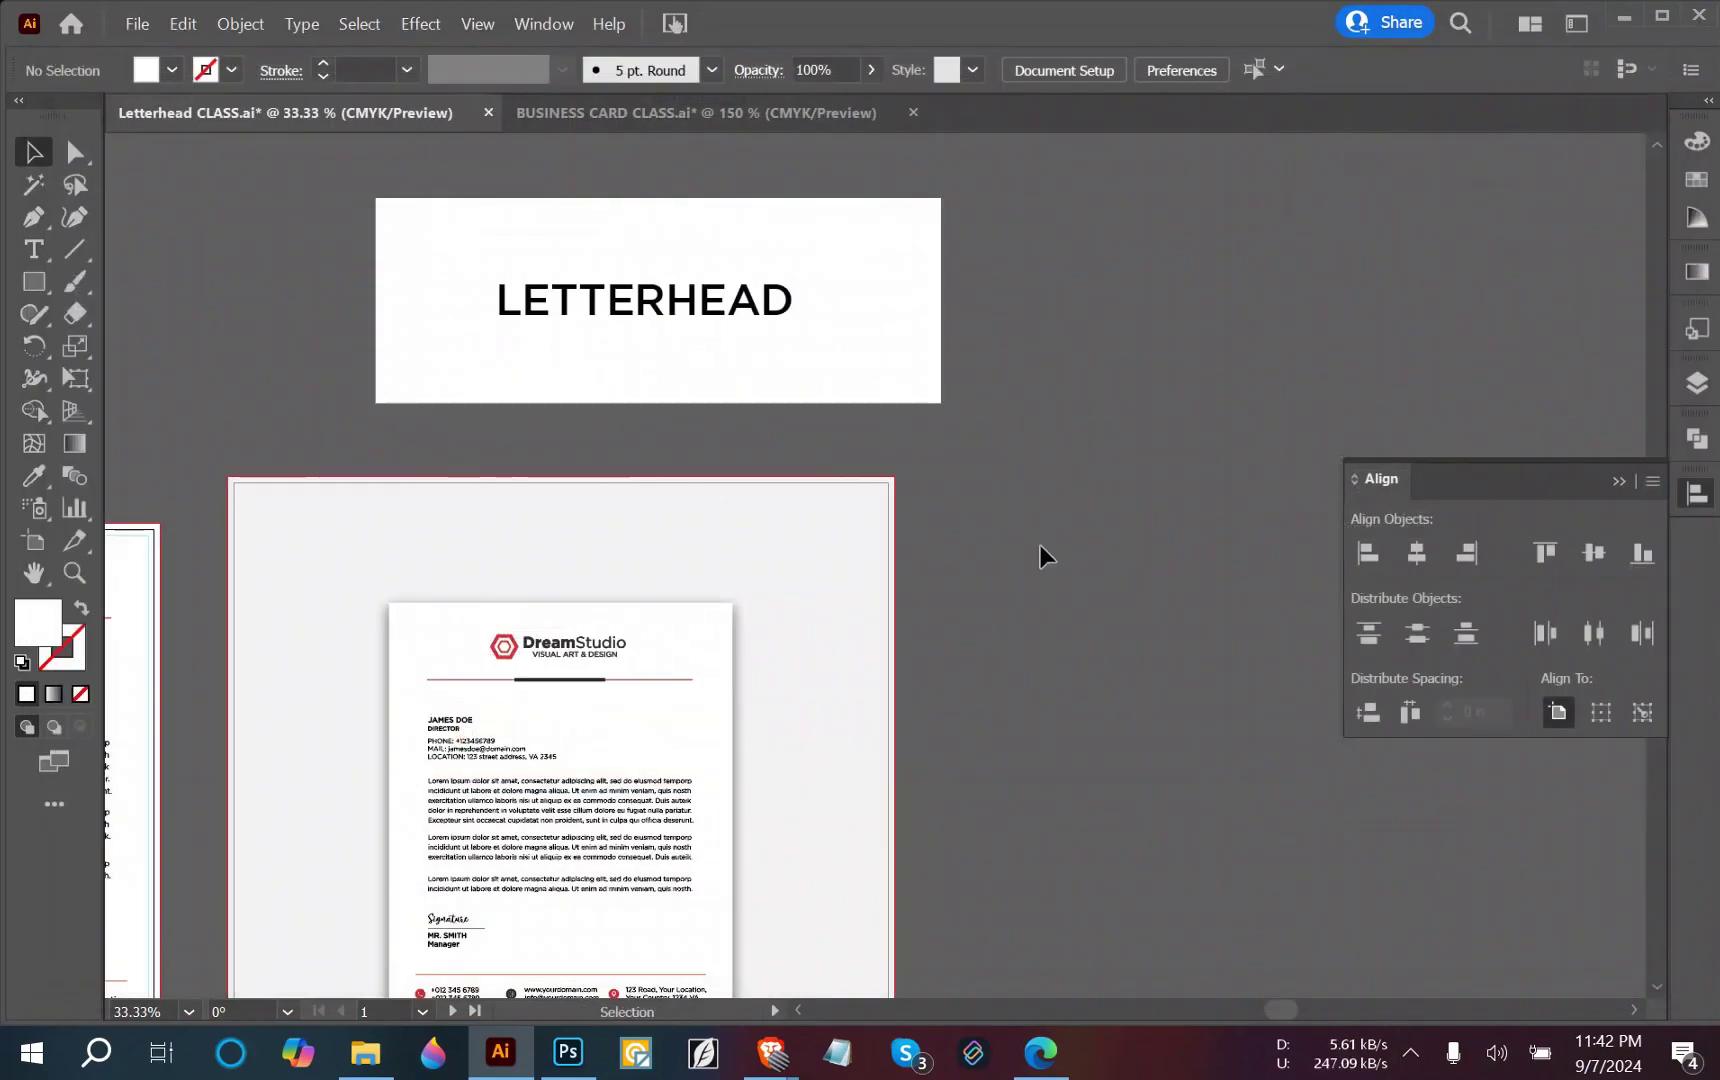
Create a new artboard fitted to the white LETTERHEAD rectangle.
{"action": "left_click", "coordinate": [33, 541]}
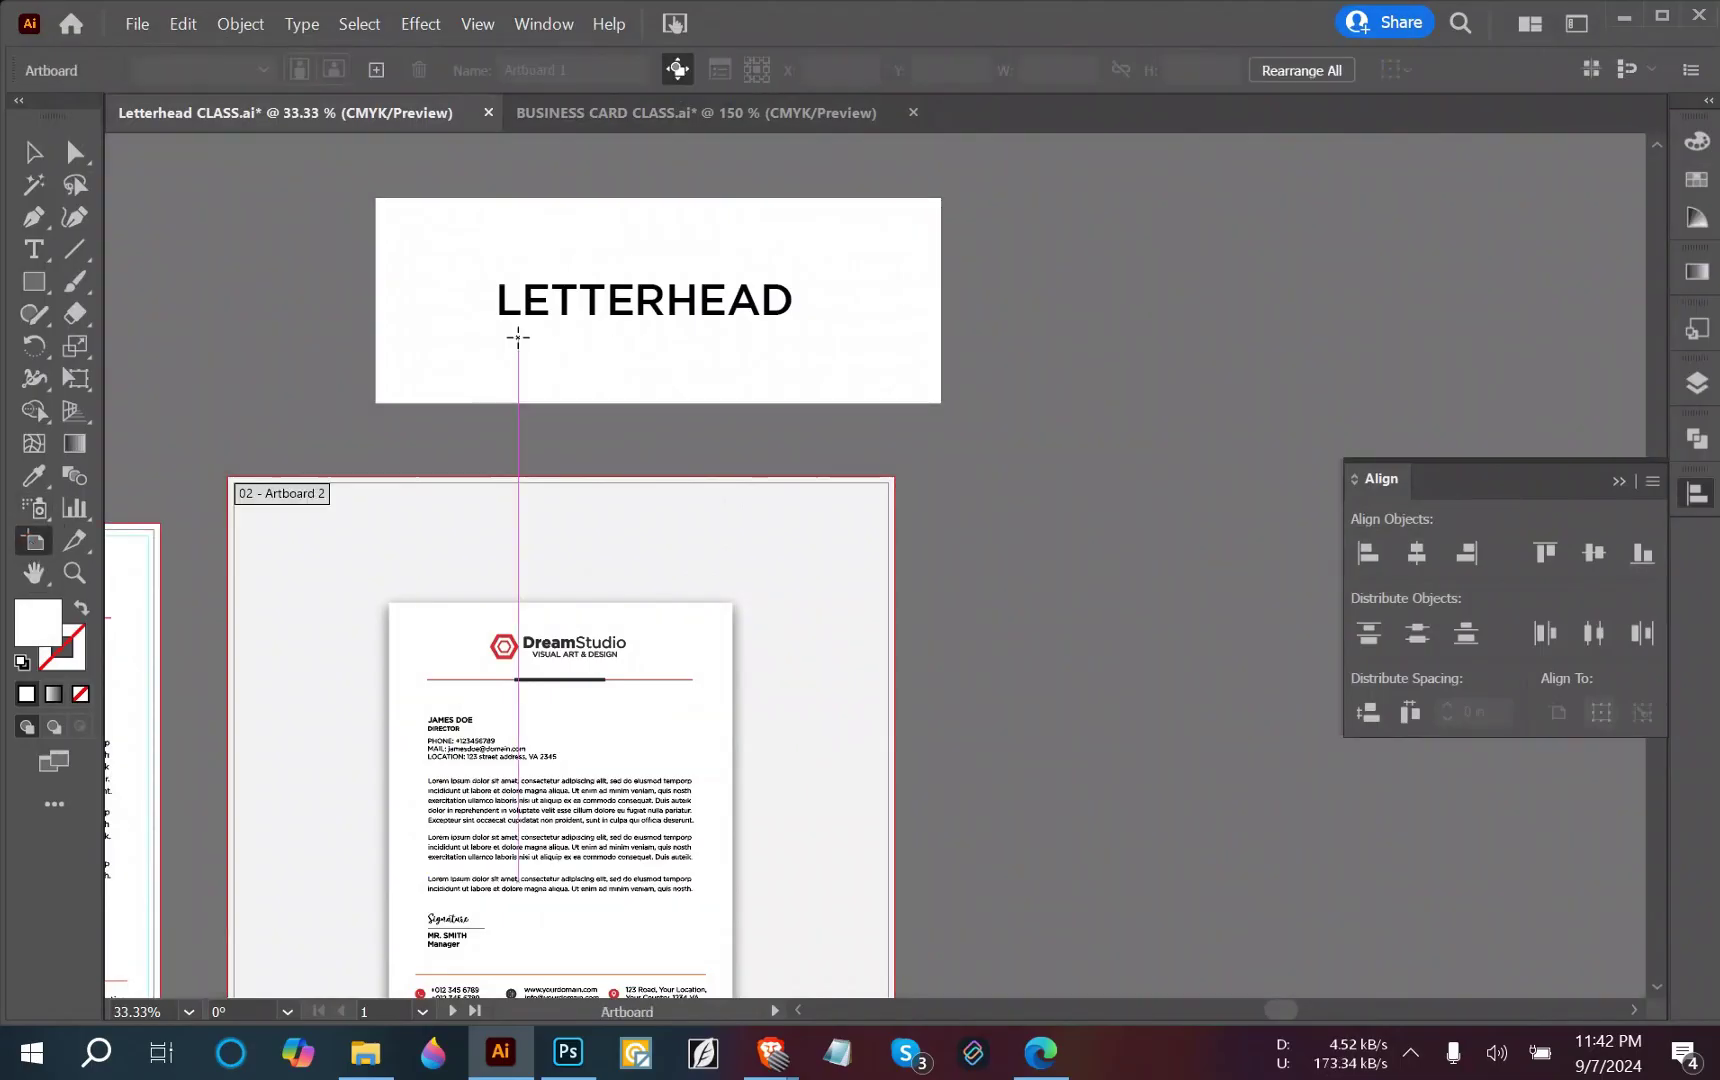
{"action": "left_click", "coordinate": [477, 338]}
{"action": "left_click", "coordinate": [33, 151]}
{"action": "left_click", "coordinate": [476, 288]}
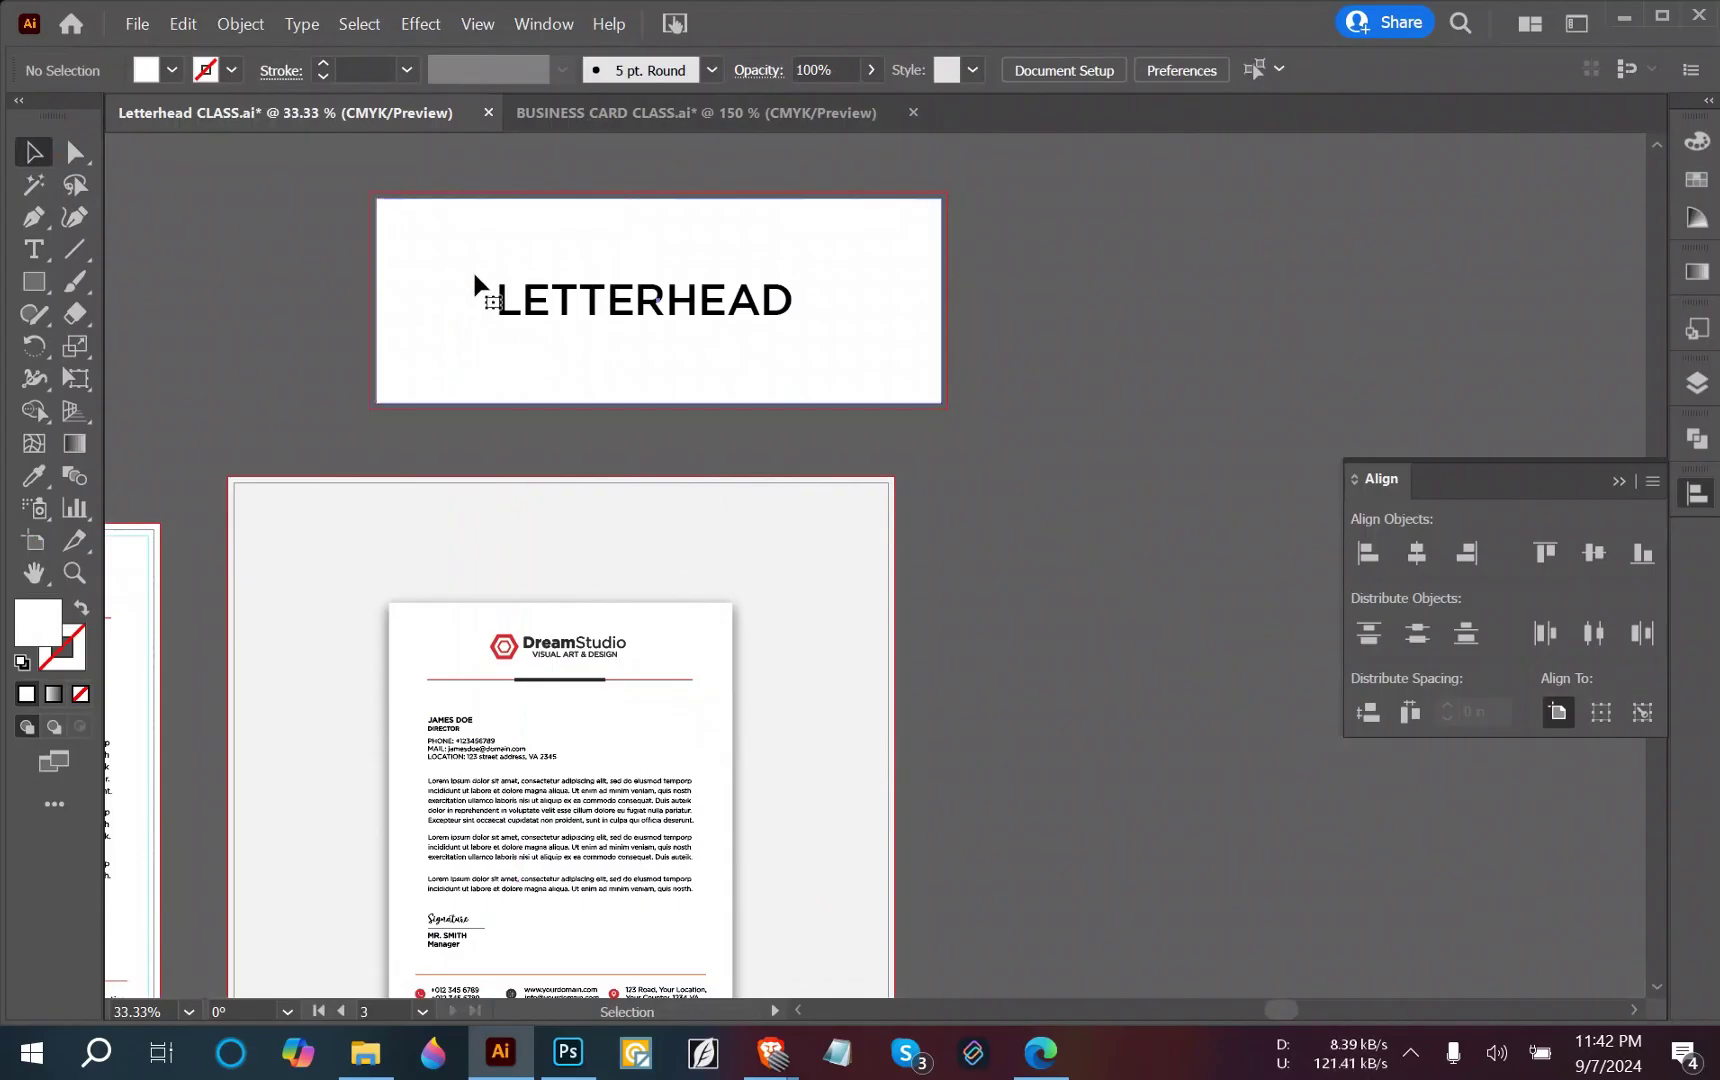
Save the LETTERHEAD artboard for web as a JPEG on the Desktop, named "EMAIL S".
{"action": "key", "text": "ctrl+alt+shift+s"}
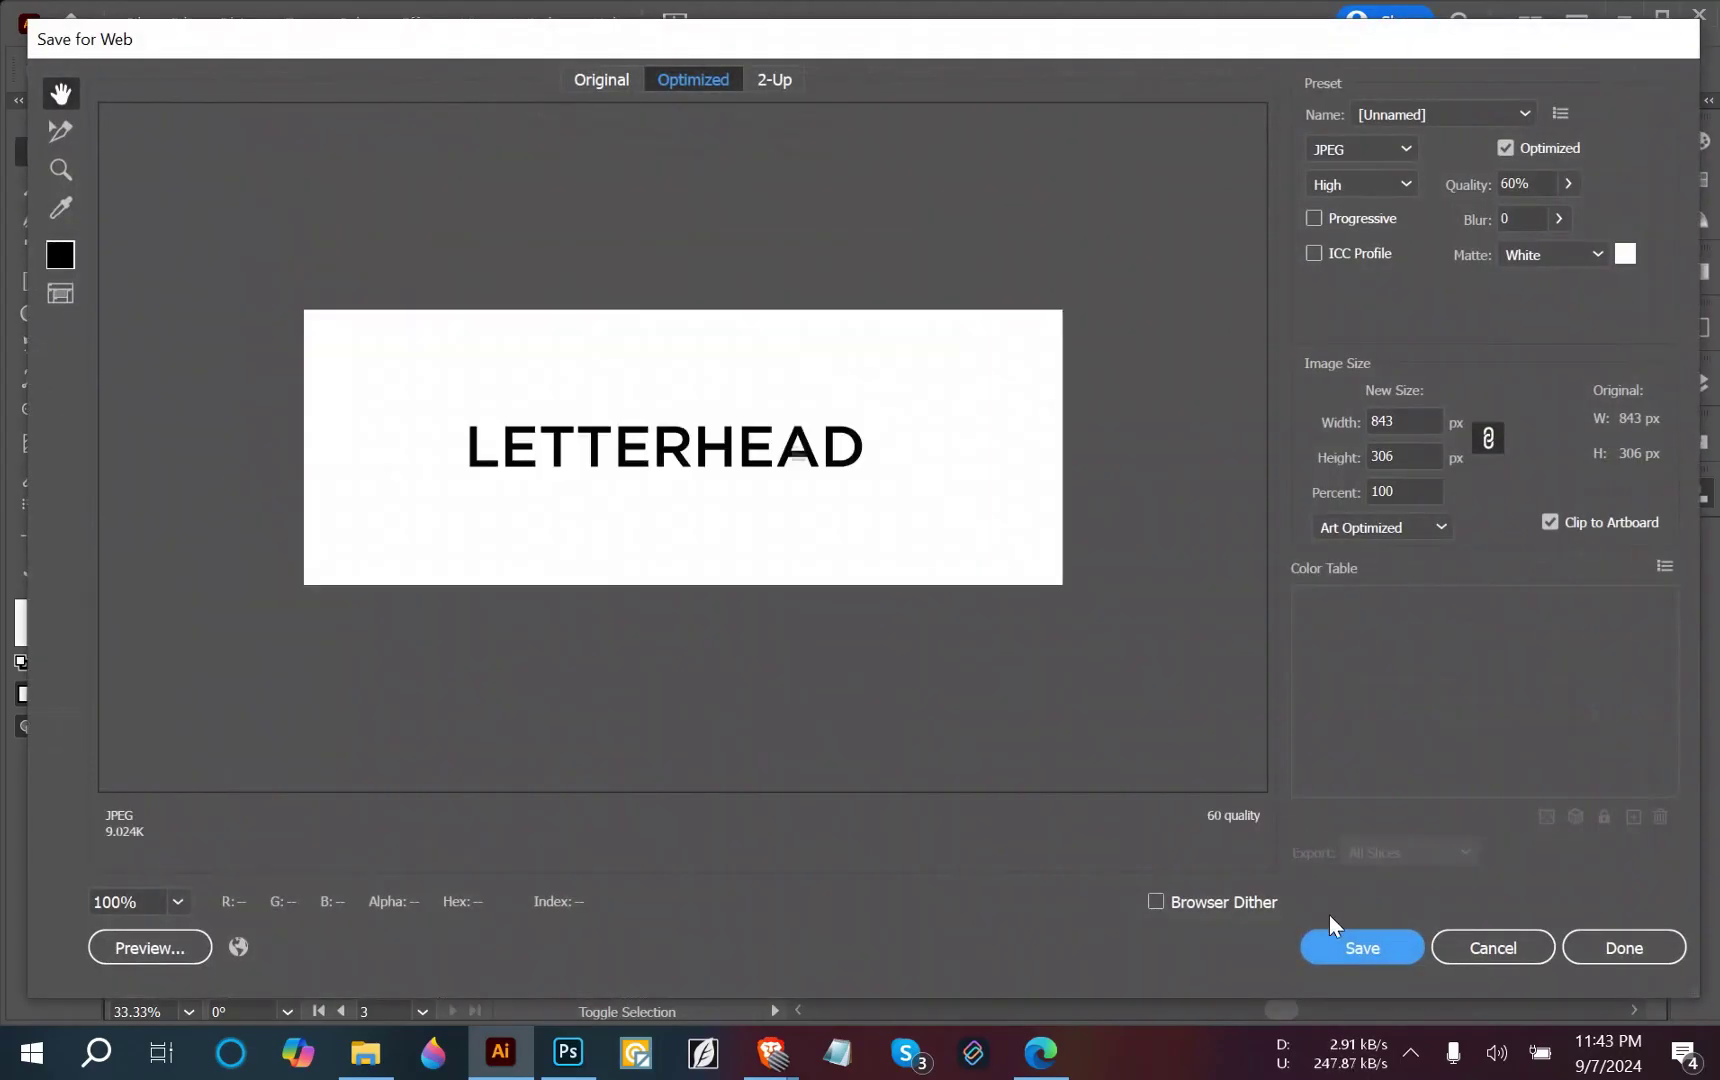
{"action": "key", "text": "Return"}
{"action": "left_click", "coordinate": [219, 284]}
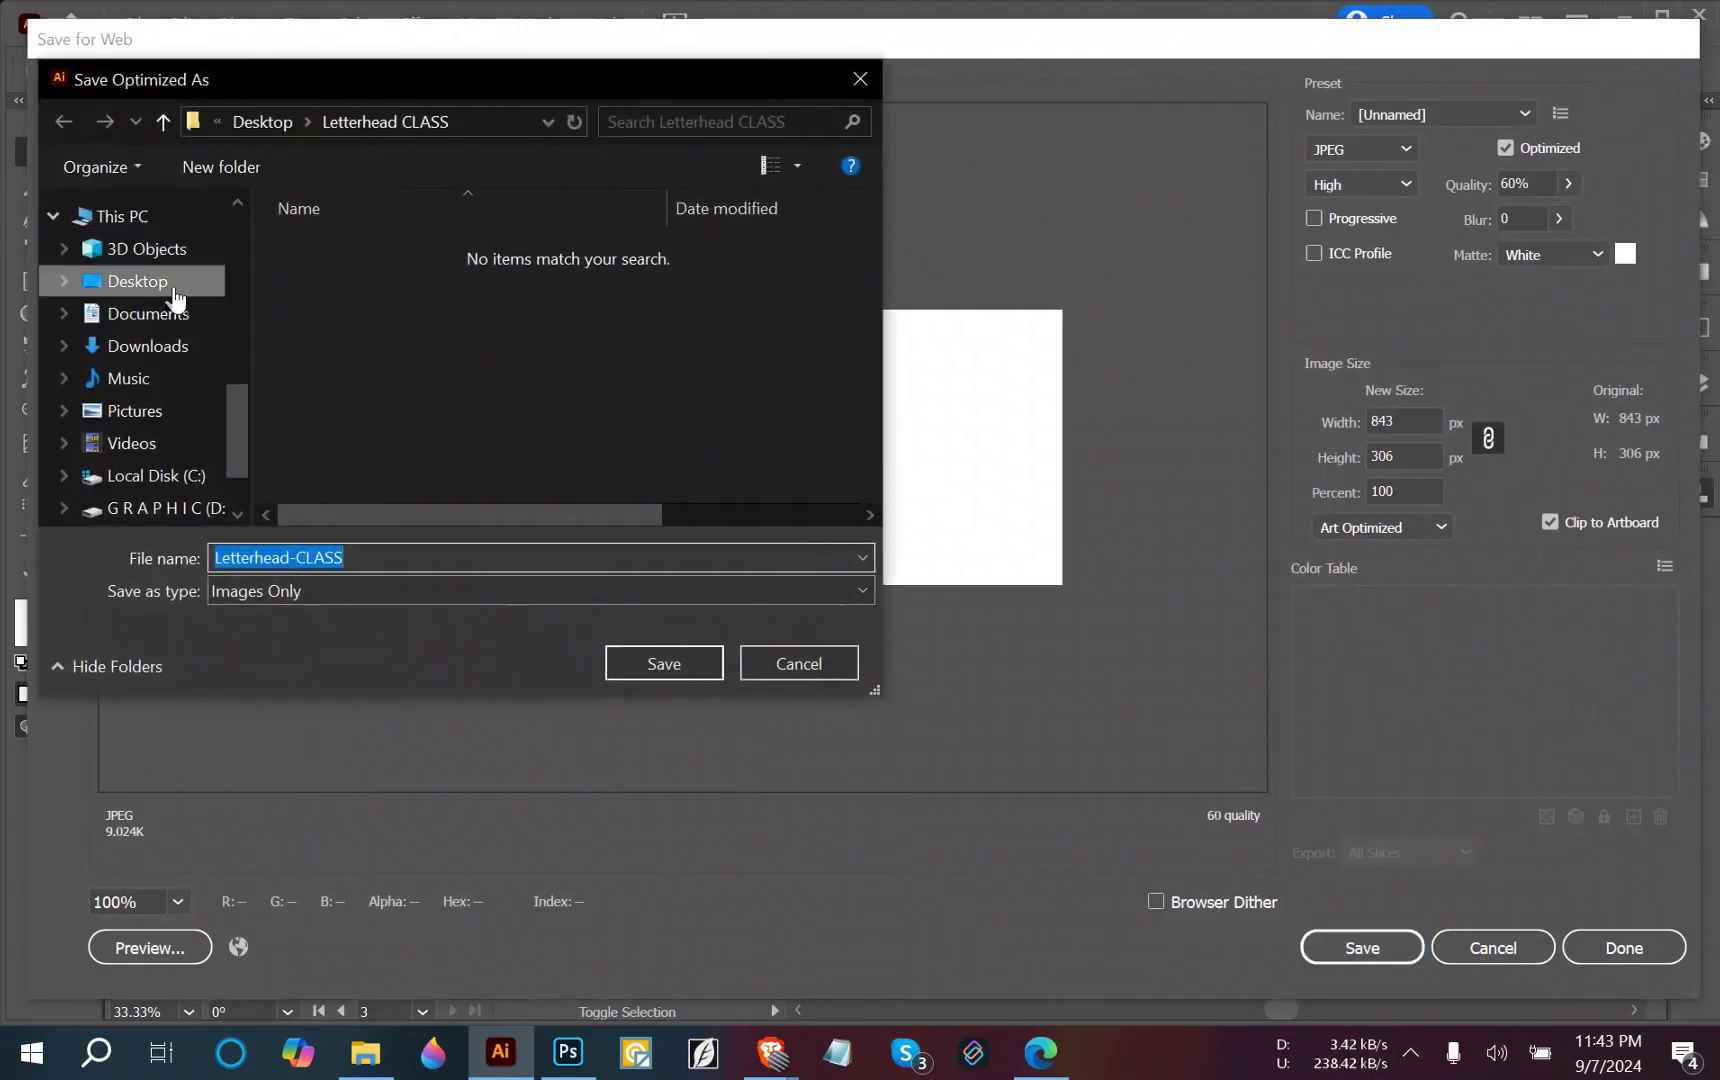
{"action": "left_click", "coordinate": [441, 560]}
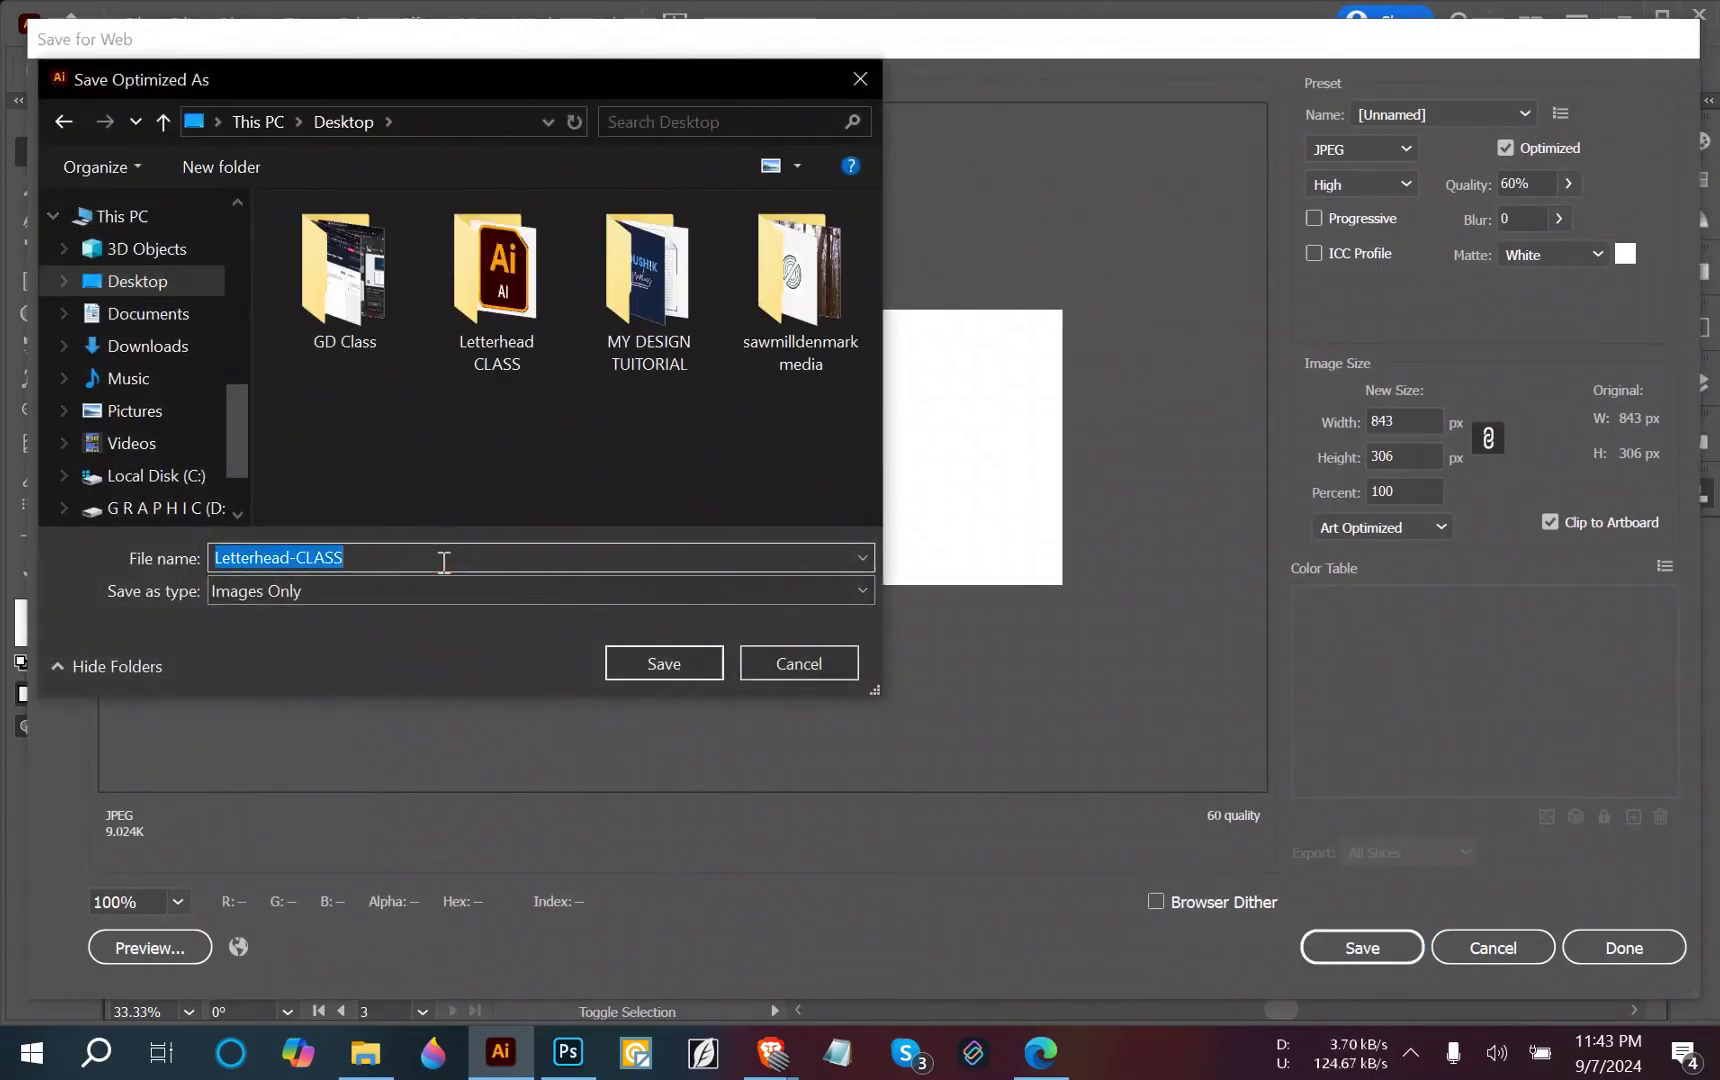
{"action": "type", "text": "EMAIL S"}
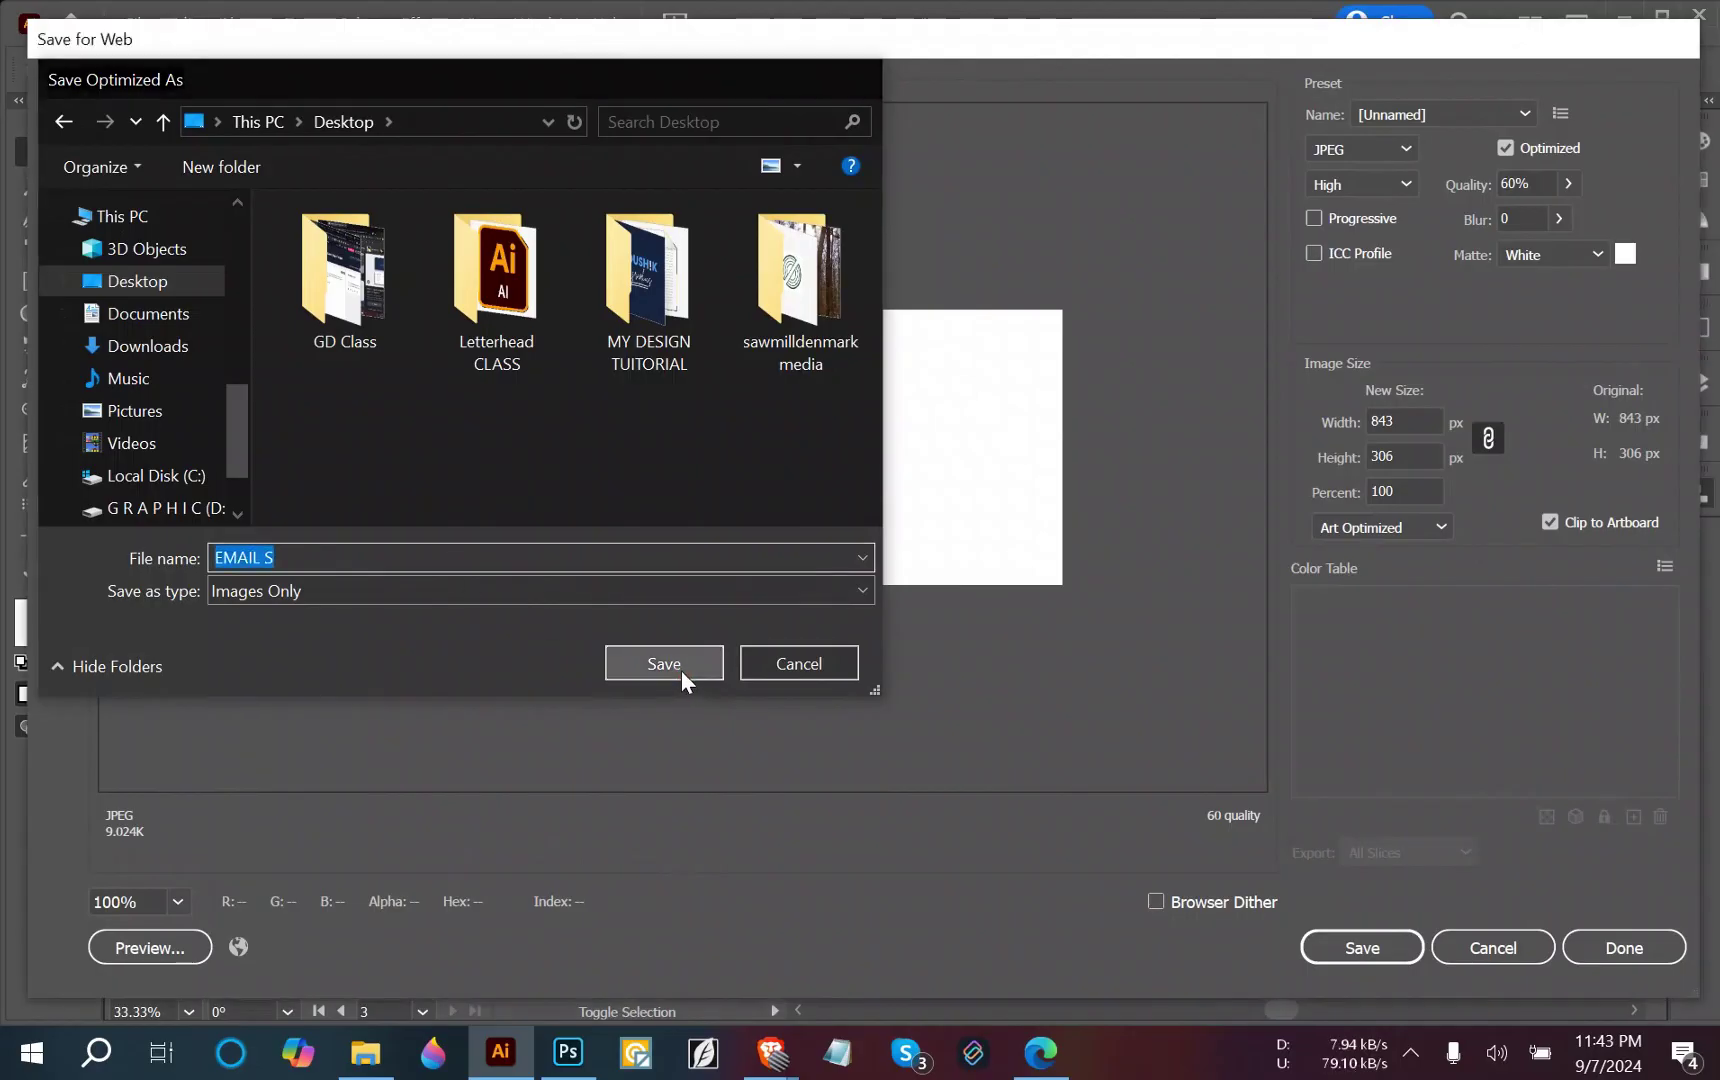
{"action": "left_click", "coordinate": [681, 671]}
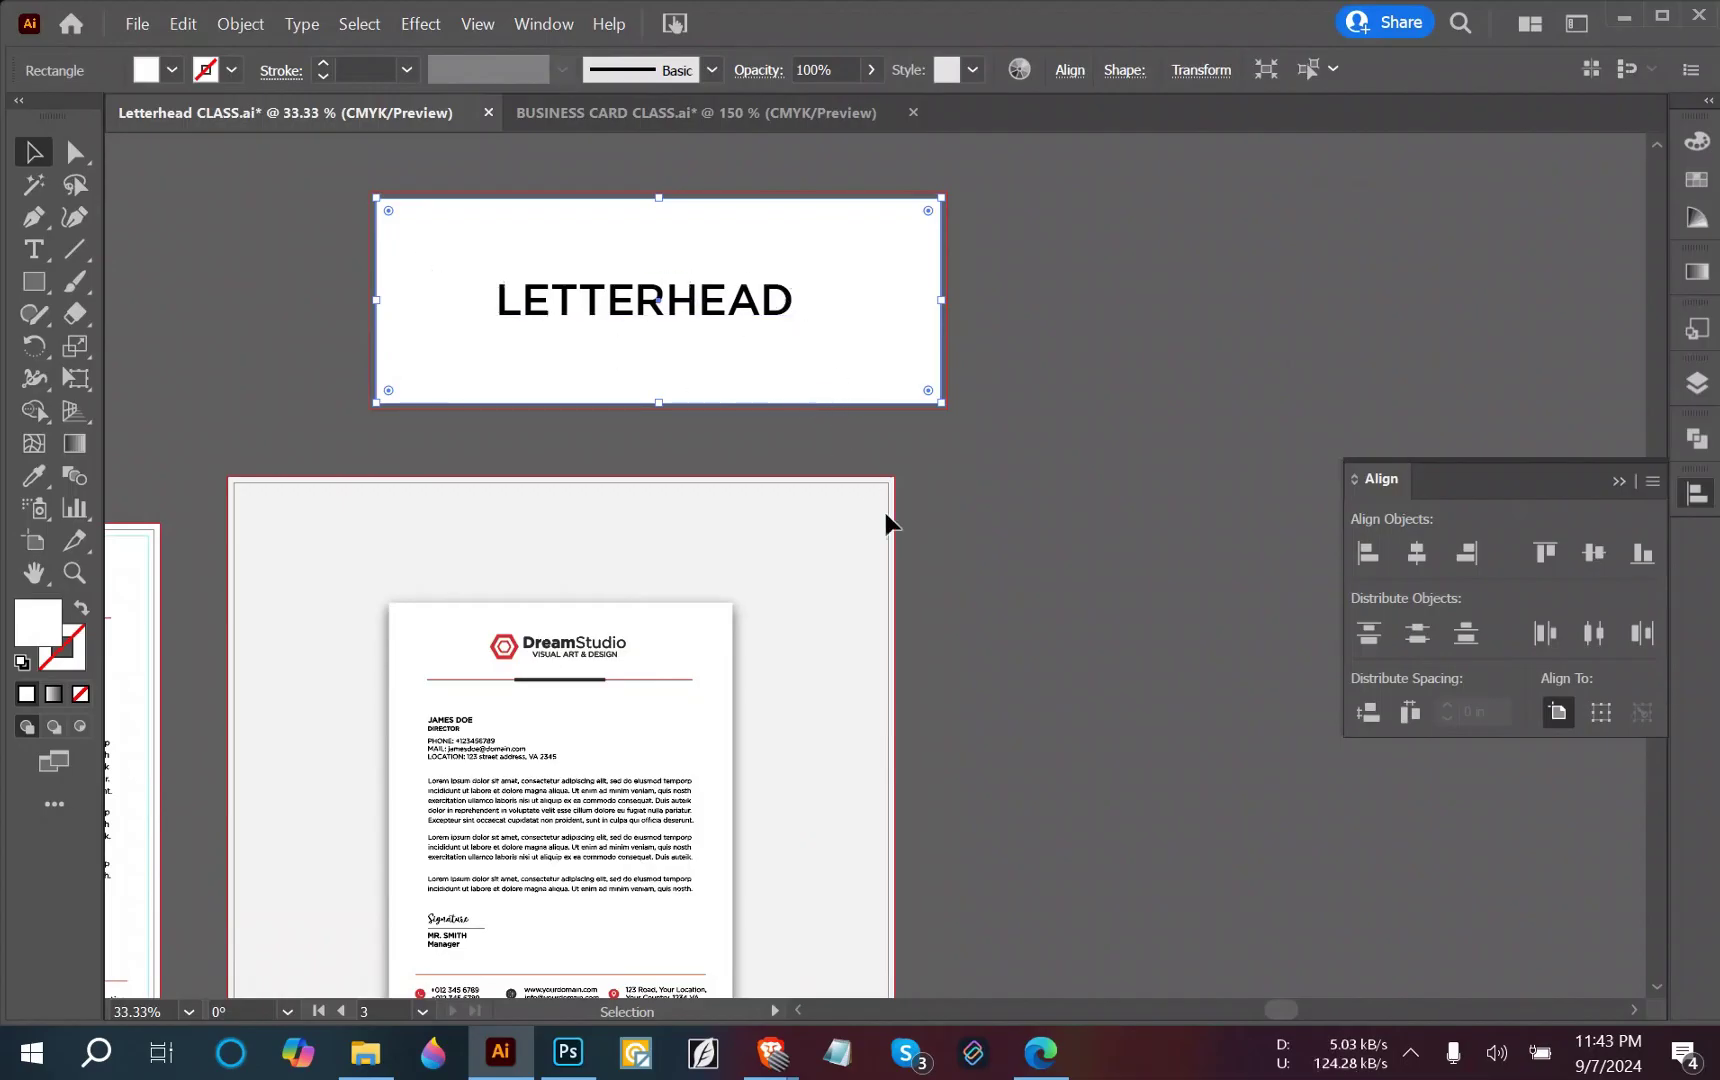
Switch to Aspose's image-to-HTML page in the browser, upload EMAIL-S.jpg from the Desktop and convert it to HTML.
{"action": "mouse_move", "coordinate": [787, 1050]}
{"action": "left_click", "coordinate": [694, 956]}
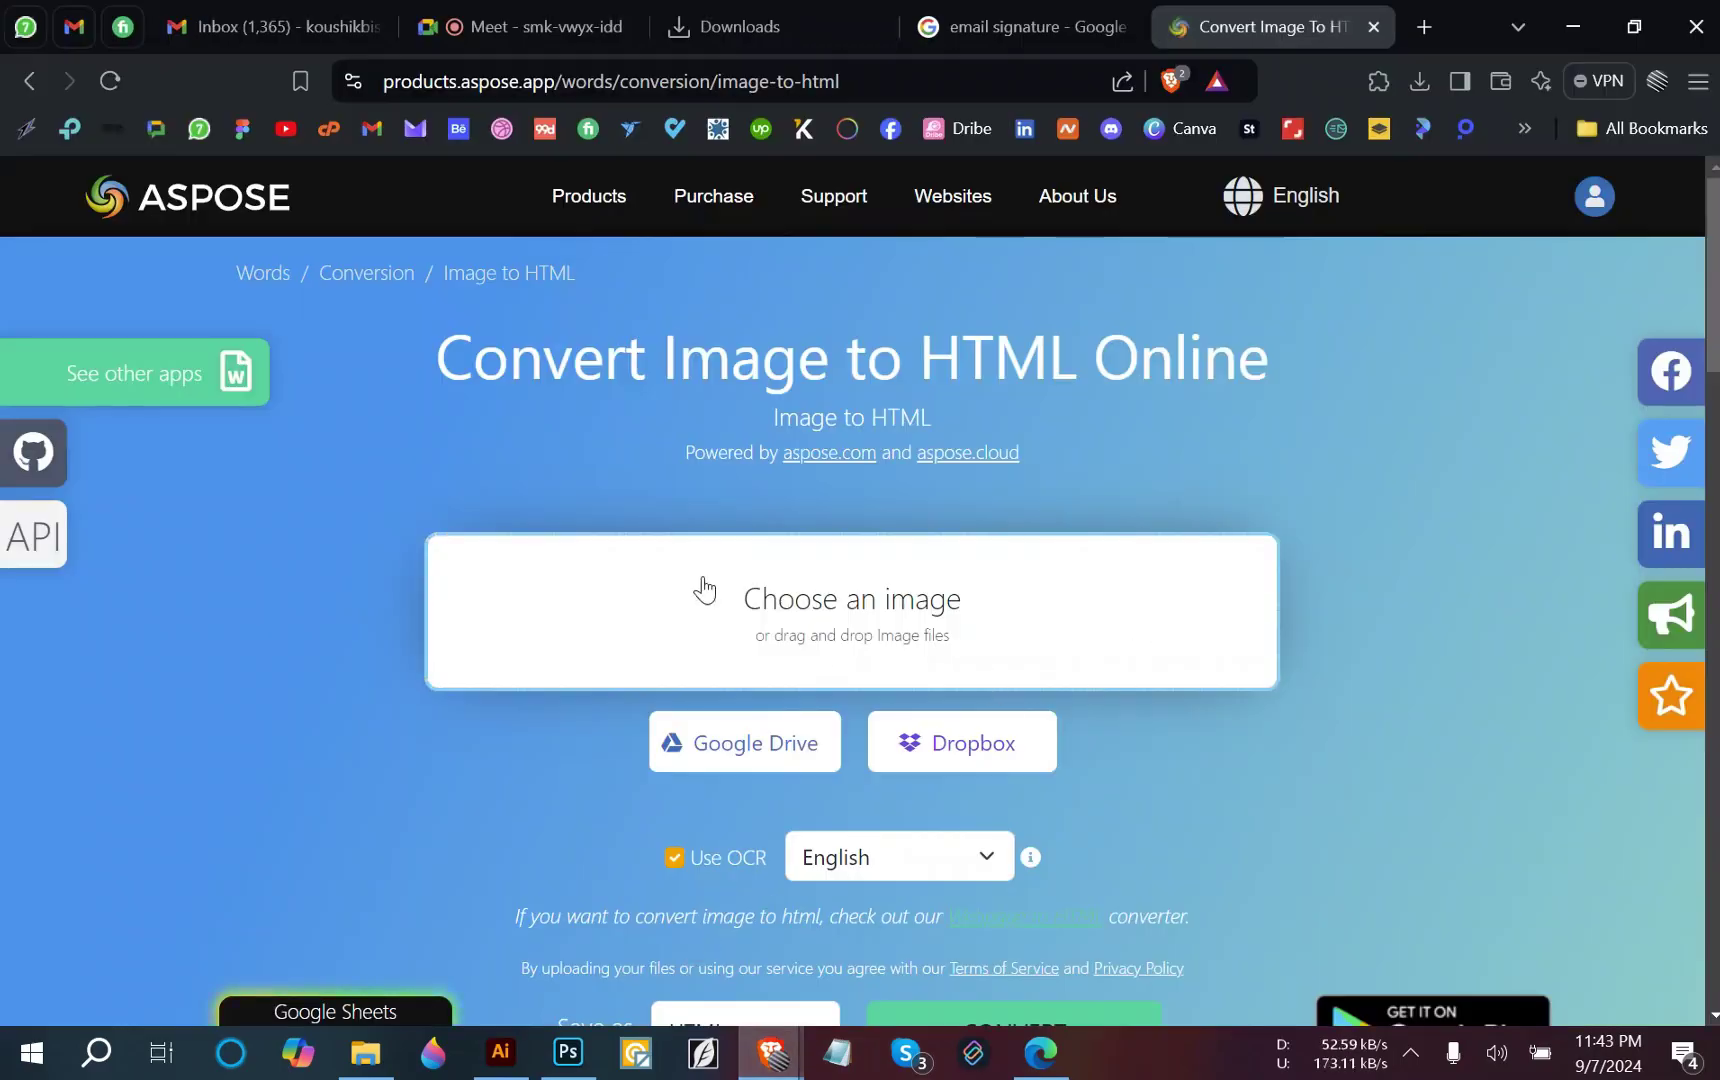
{"action": "left_click", "coordinate": [908, 628]}
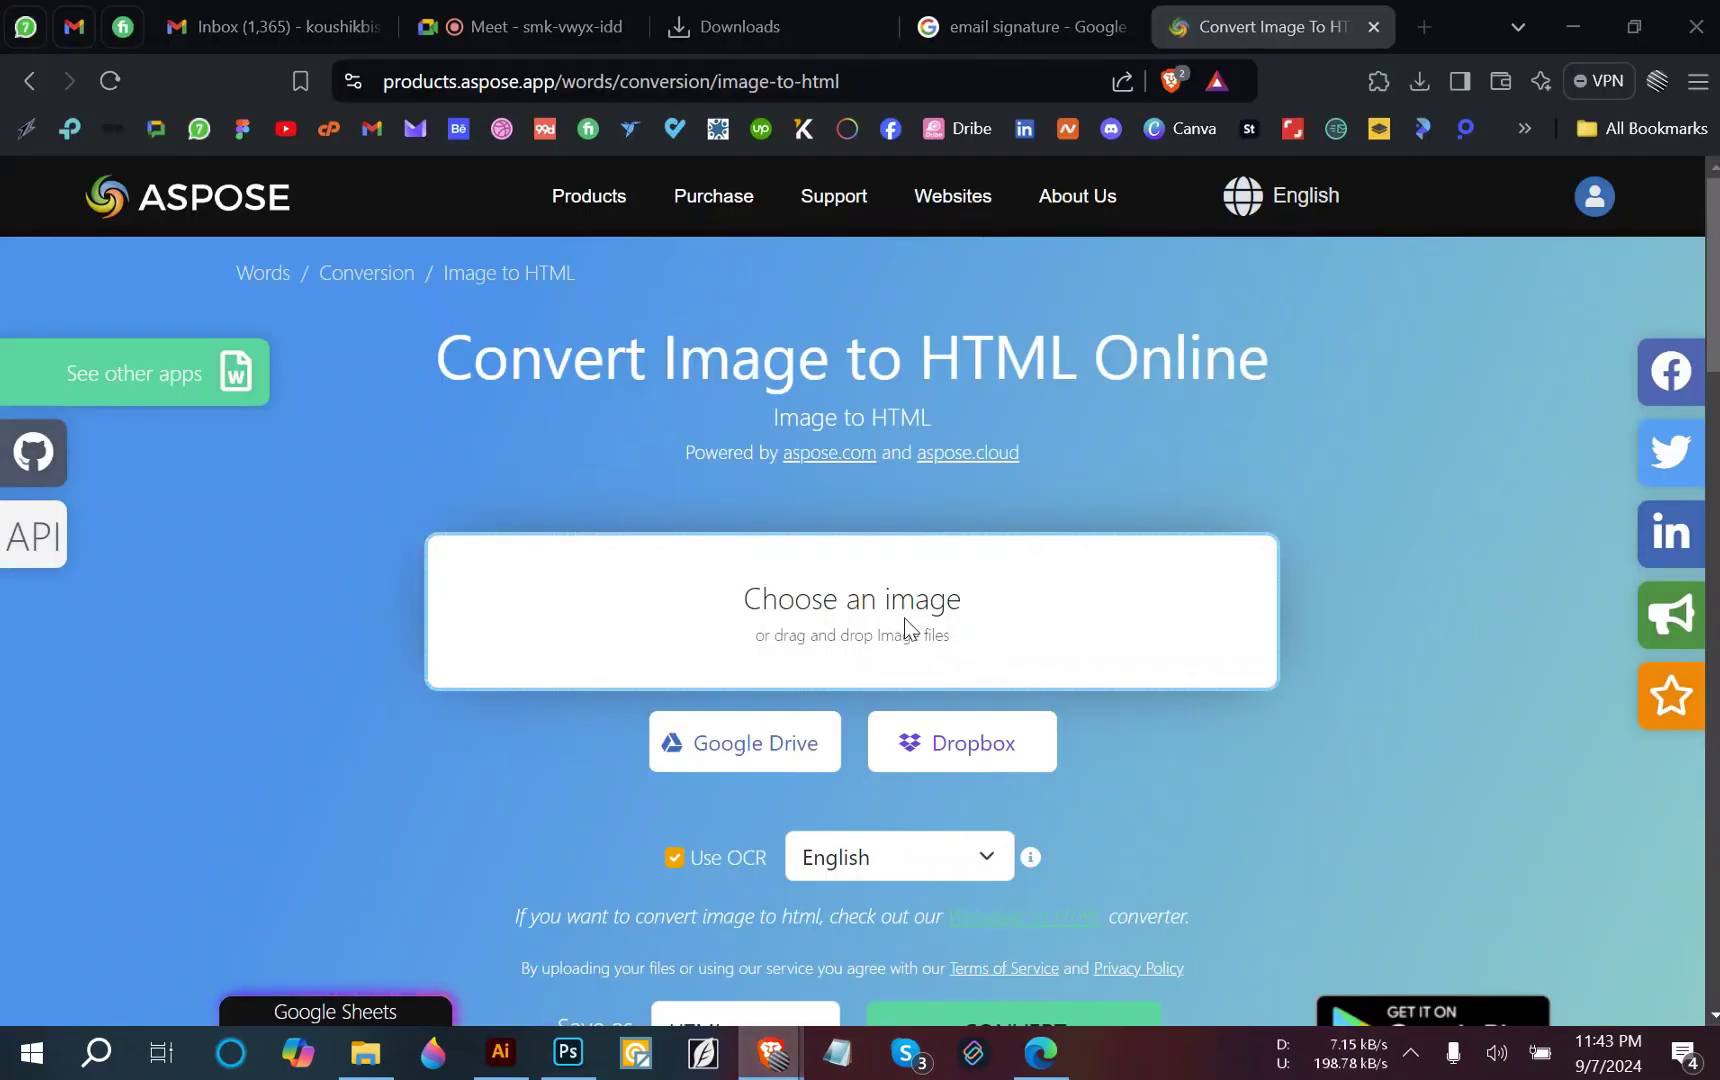
{"action": "left_click", "coordinate": [313, 410]}
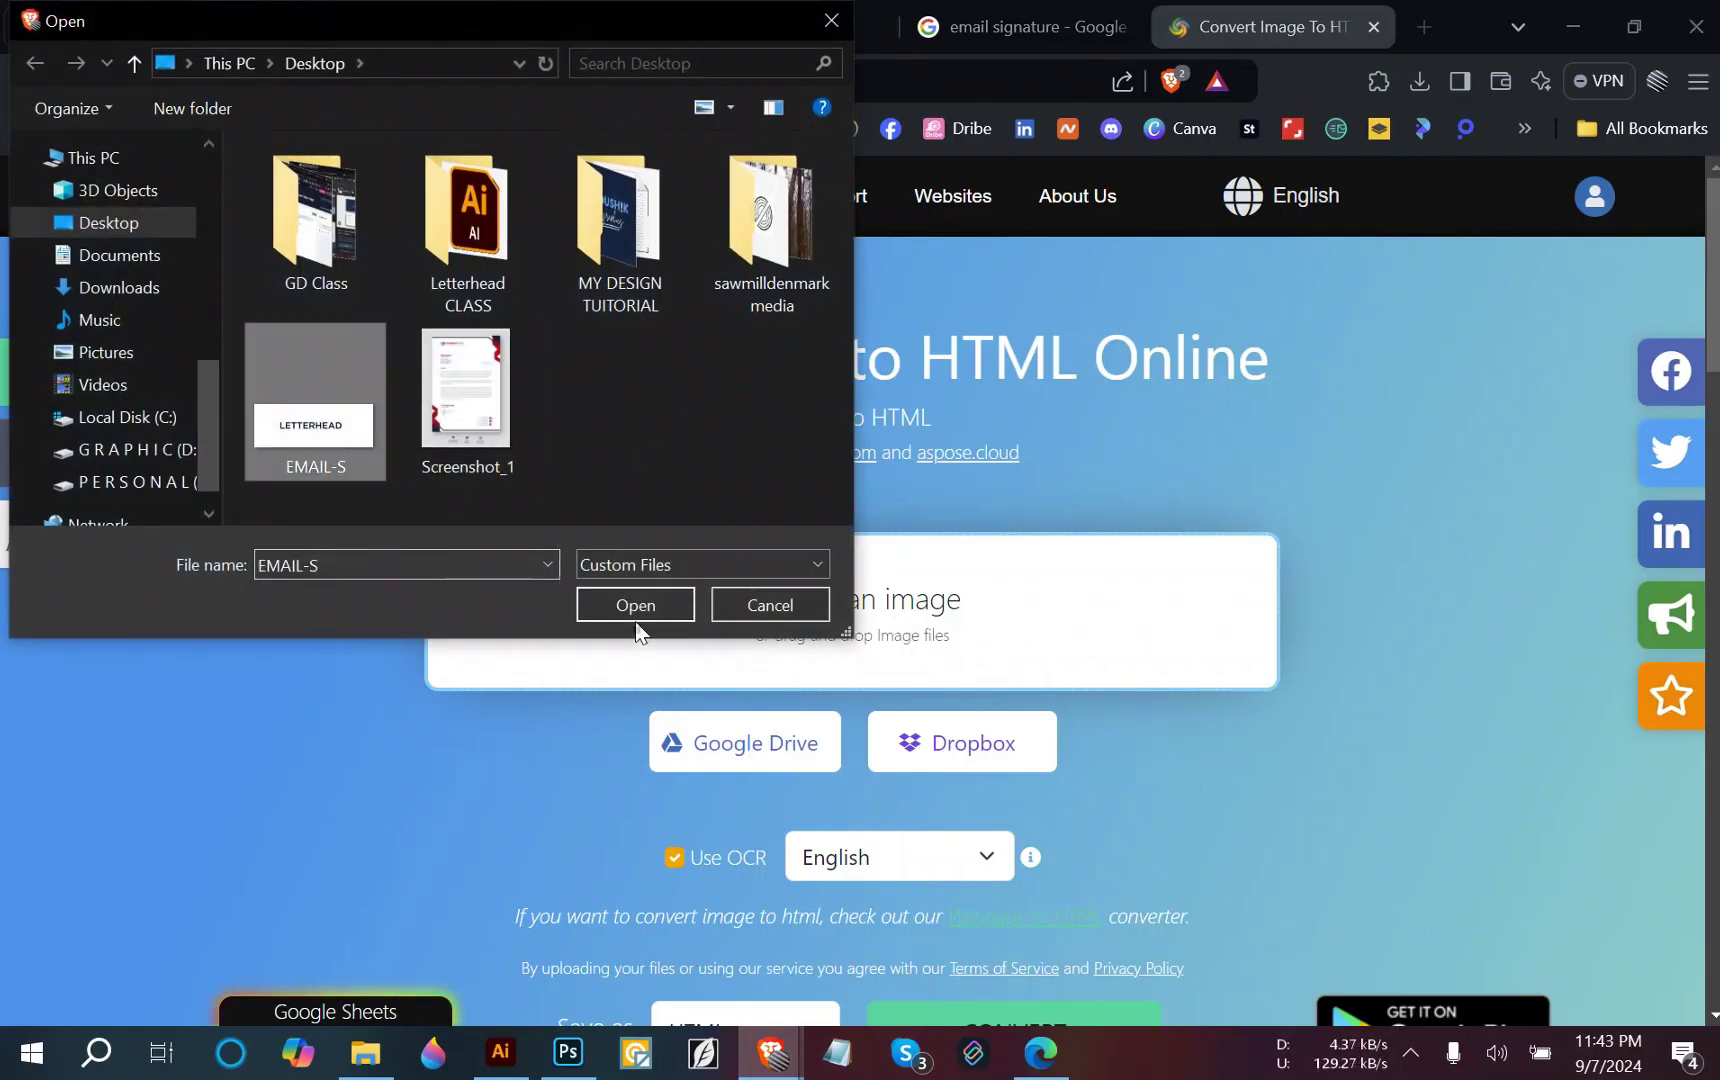
{"action": "left_click", "coordinate": [636, 620]}
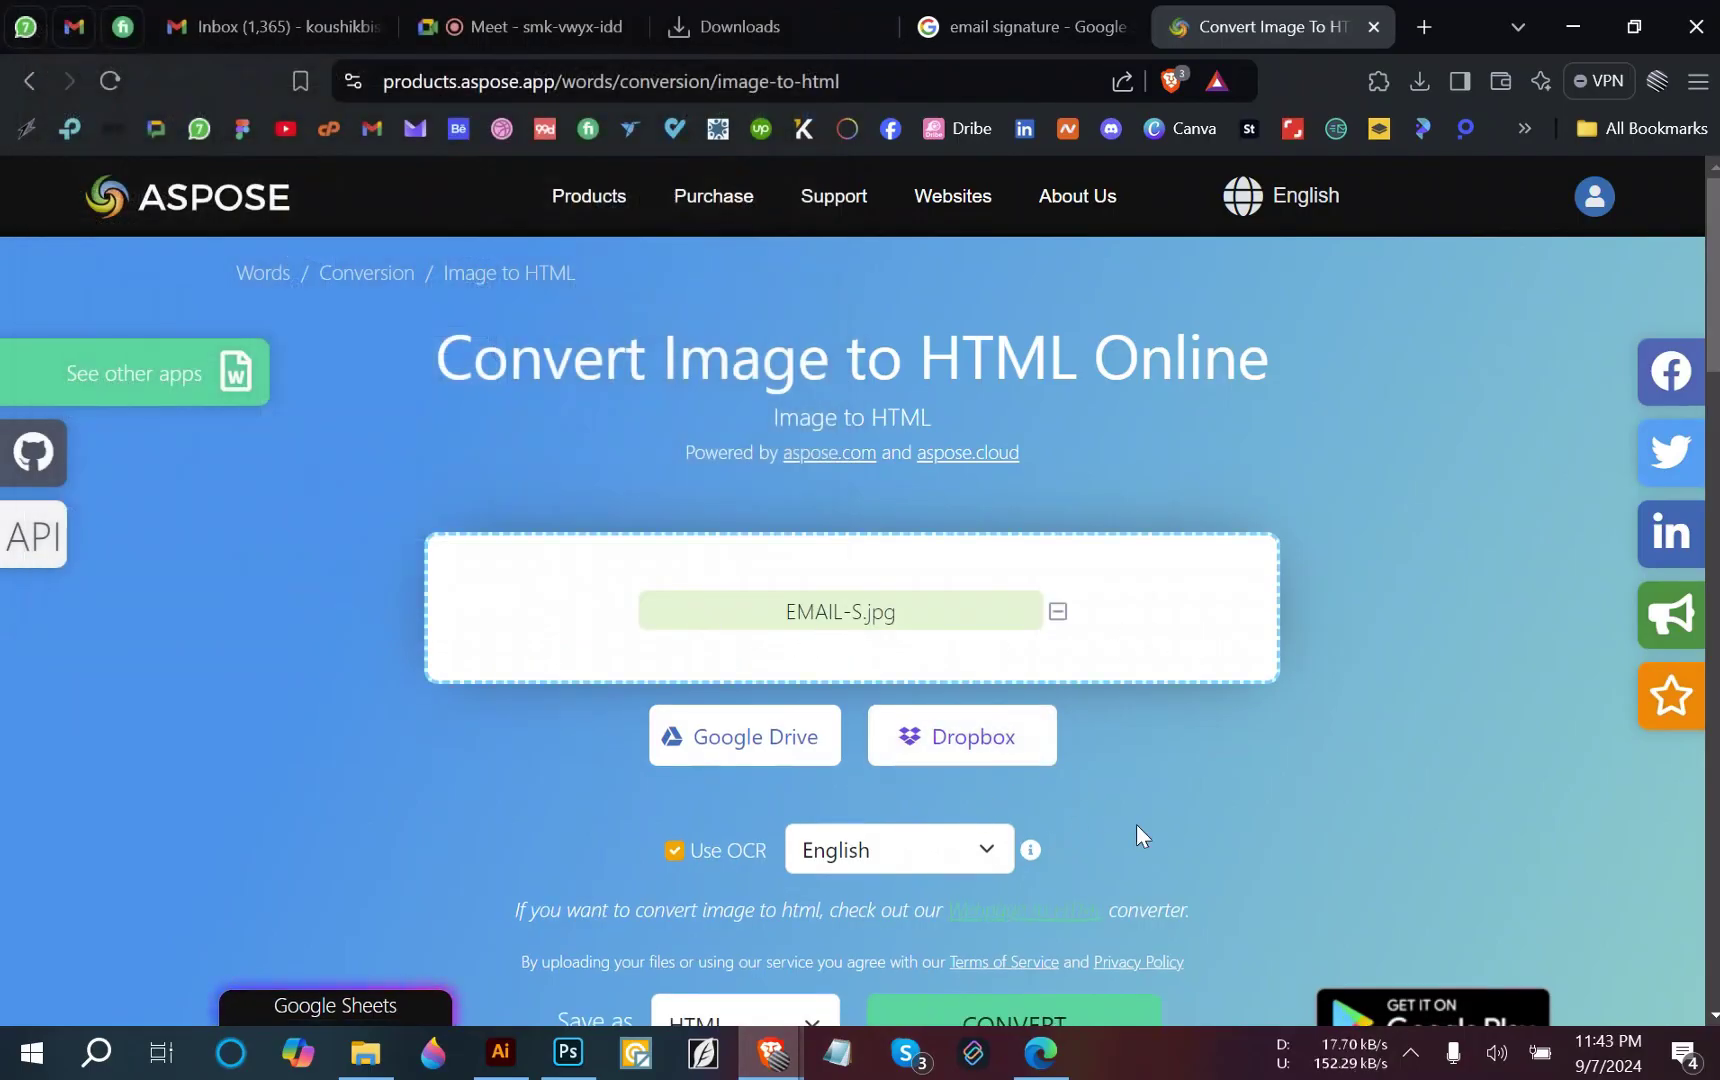
{"action": "scroll", "coordinate": [1217, 835], "scroll_direction": "down", "scroll_amount": 3}
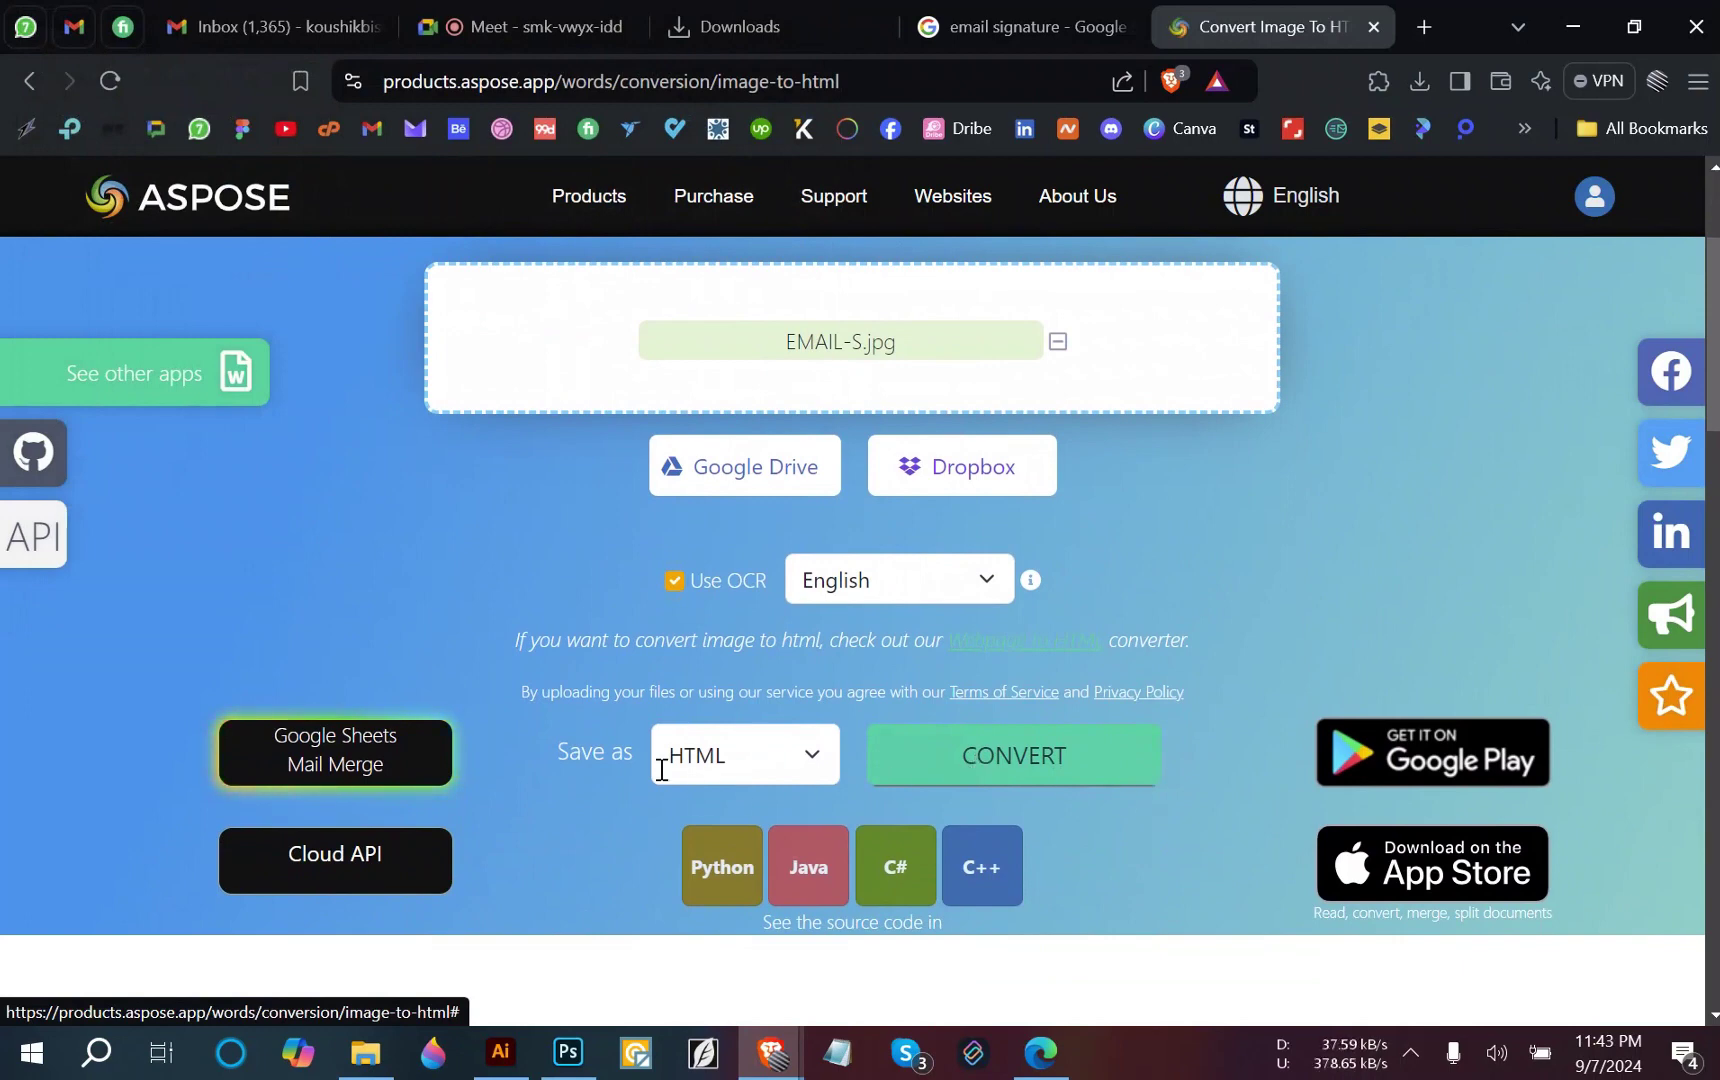
{"action": "left_click", "coordinate": [1013, 756]}
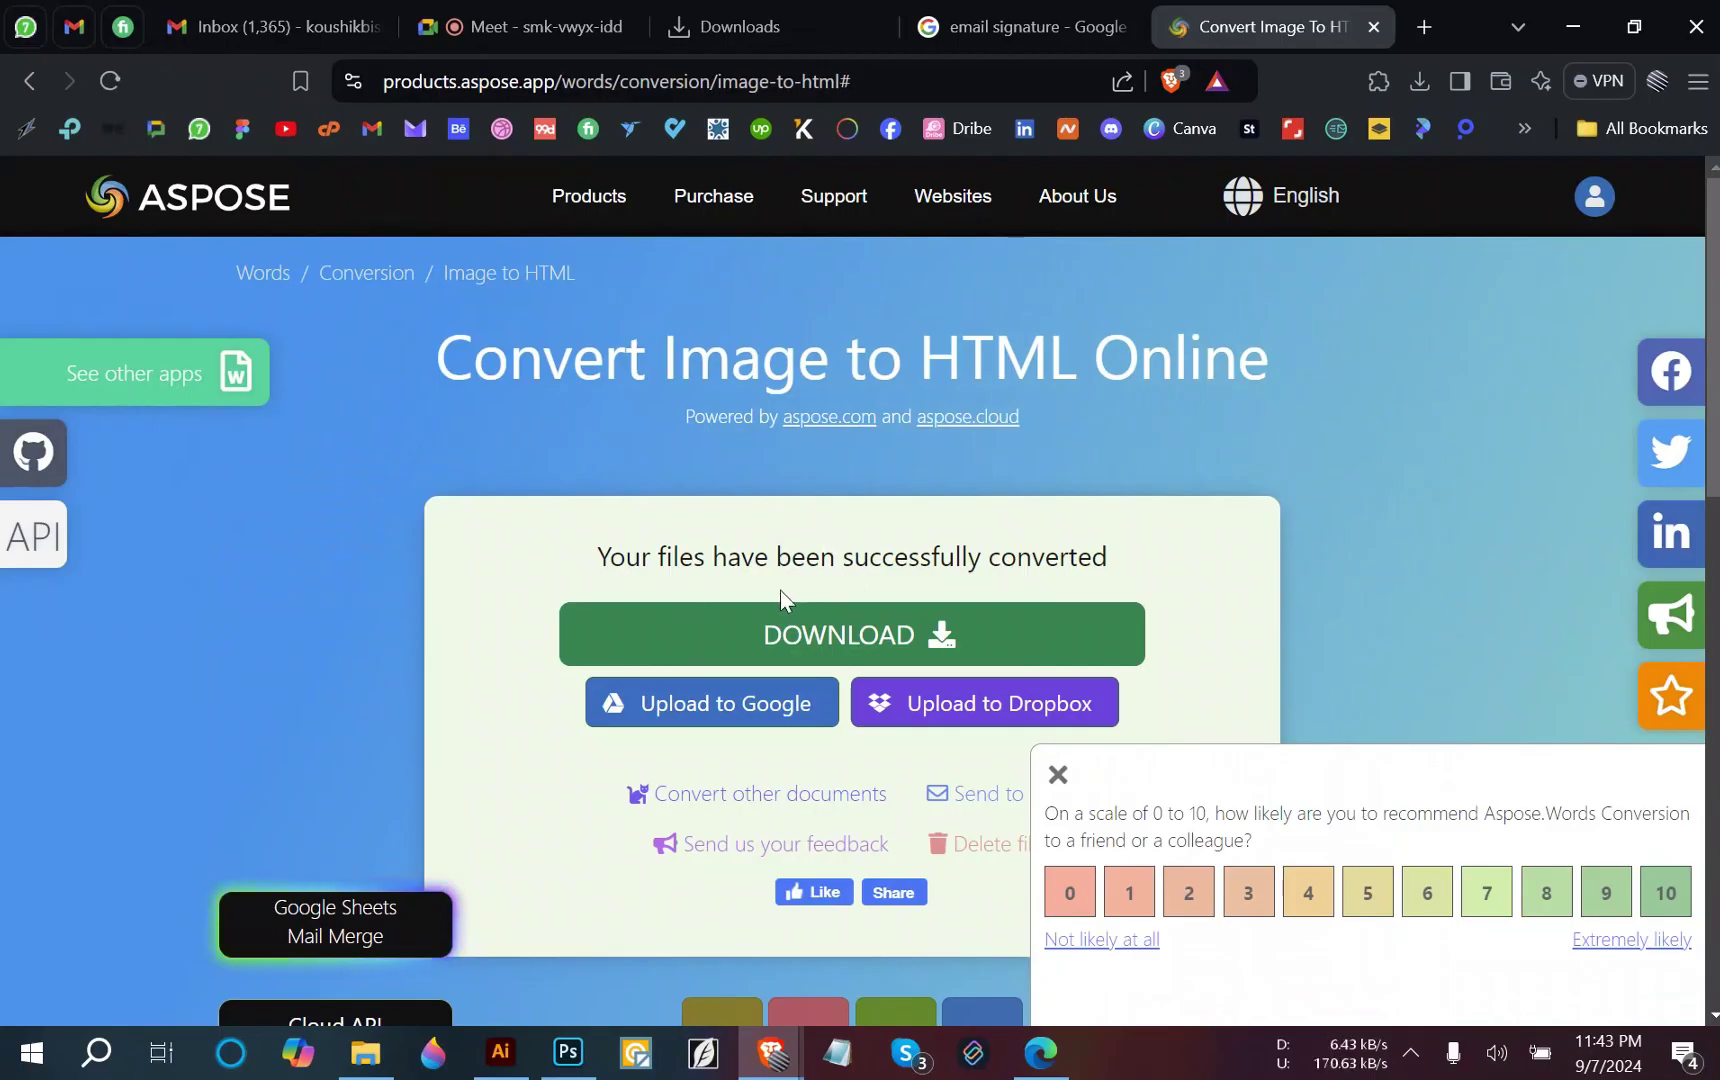
Download the converted EMAIL-S archive to the Downloads folder and extract it there into its own folder.
{"action": "left_click", "coordinate": [915, 645]}
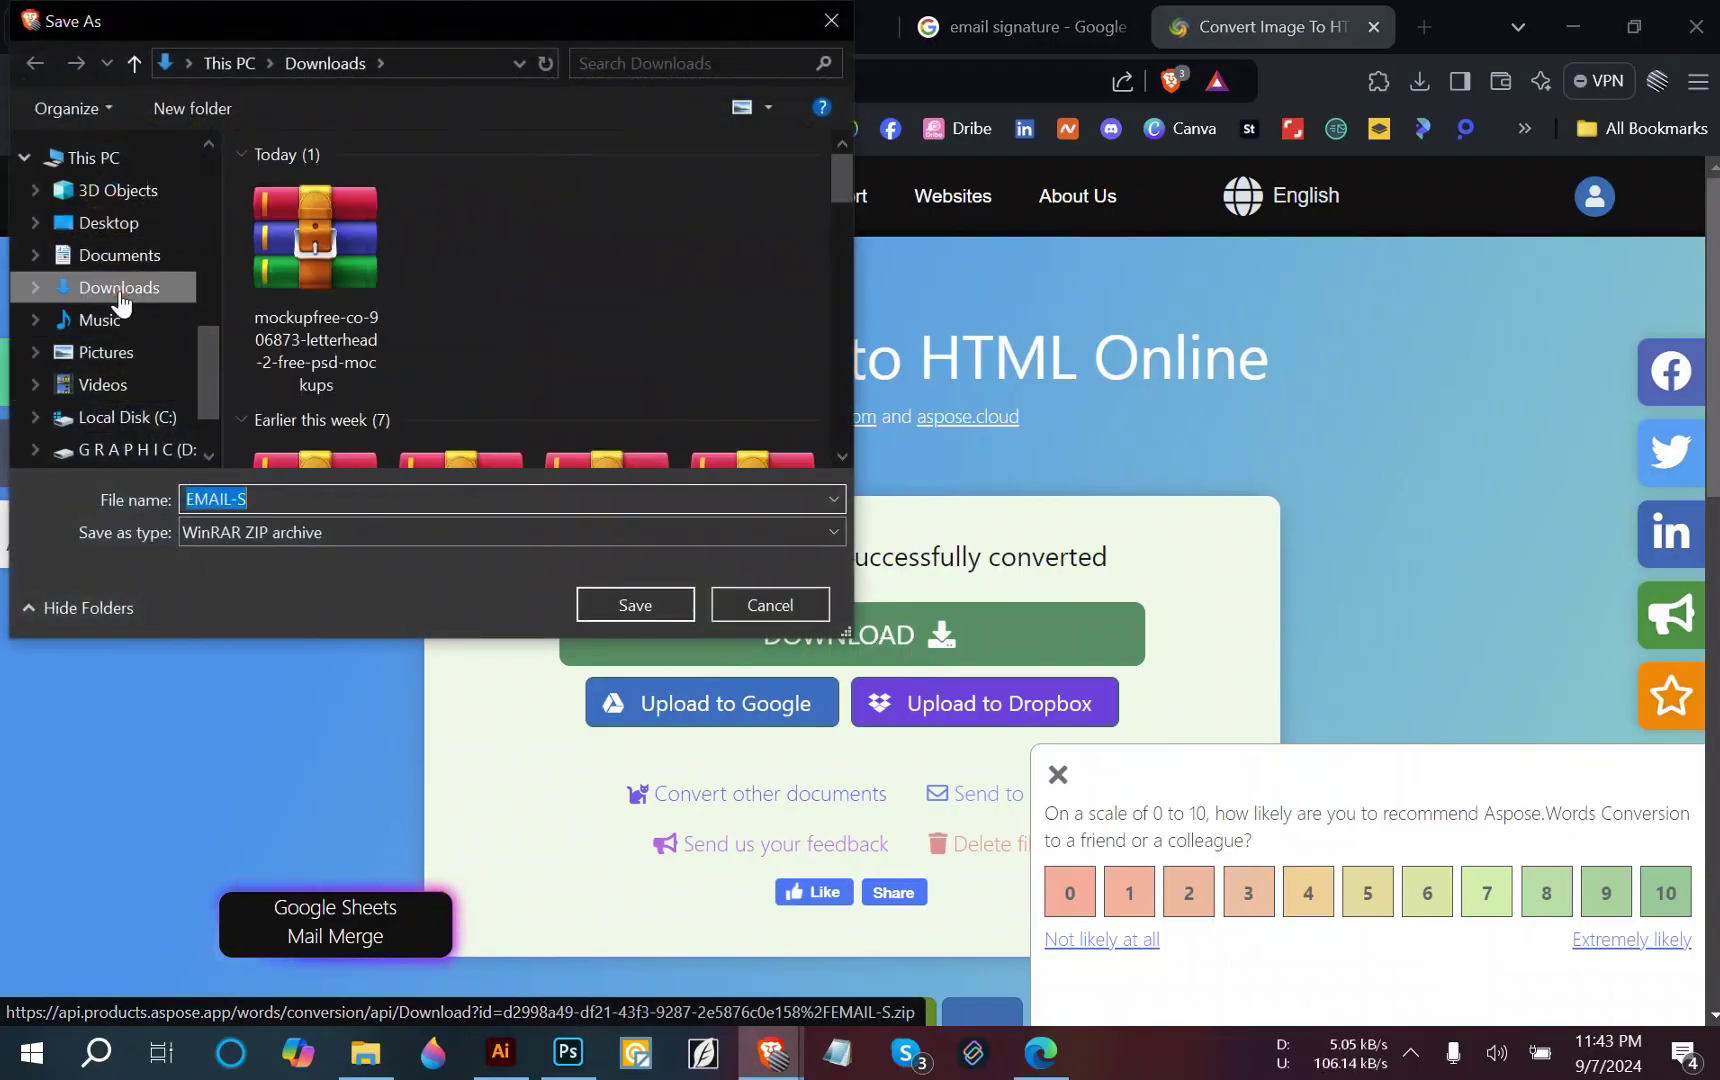
{"action": "left_click", "coordinate": [620, 603]}
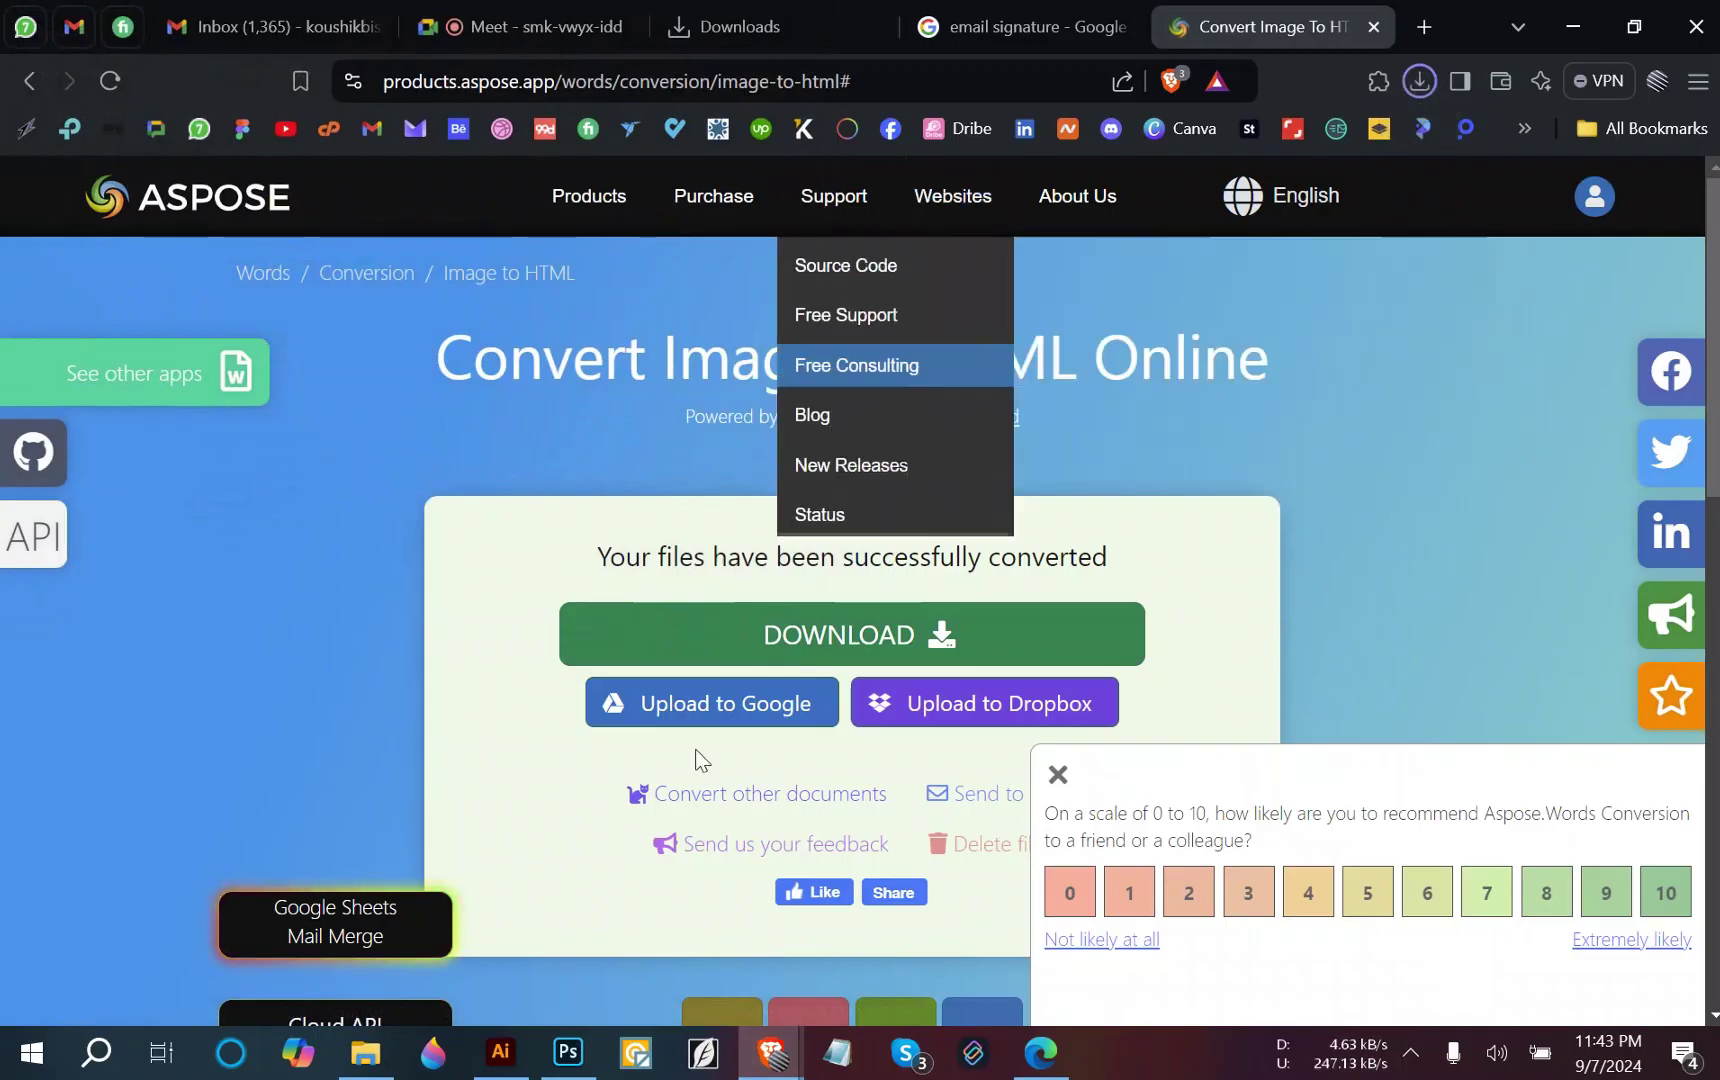
{"action": "left_click", "coordinate": [366, 1052]}
{"action": "left_click", "coordinate": [150, 191]}
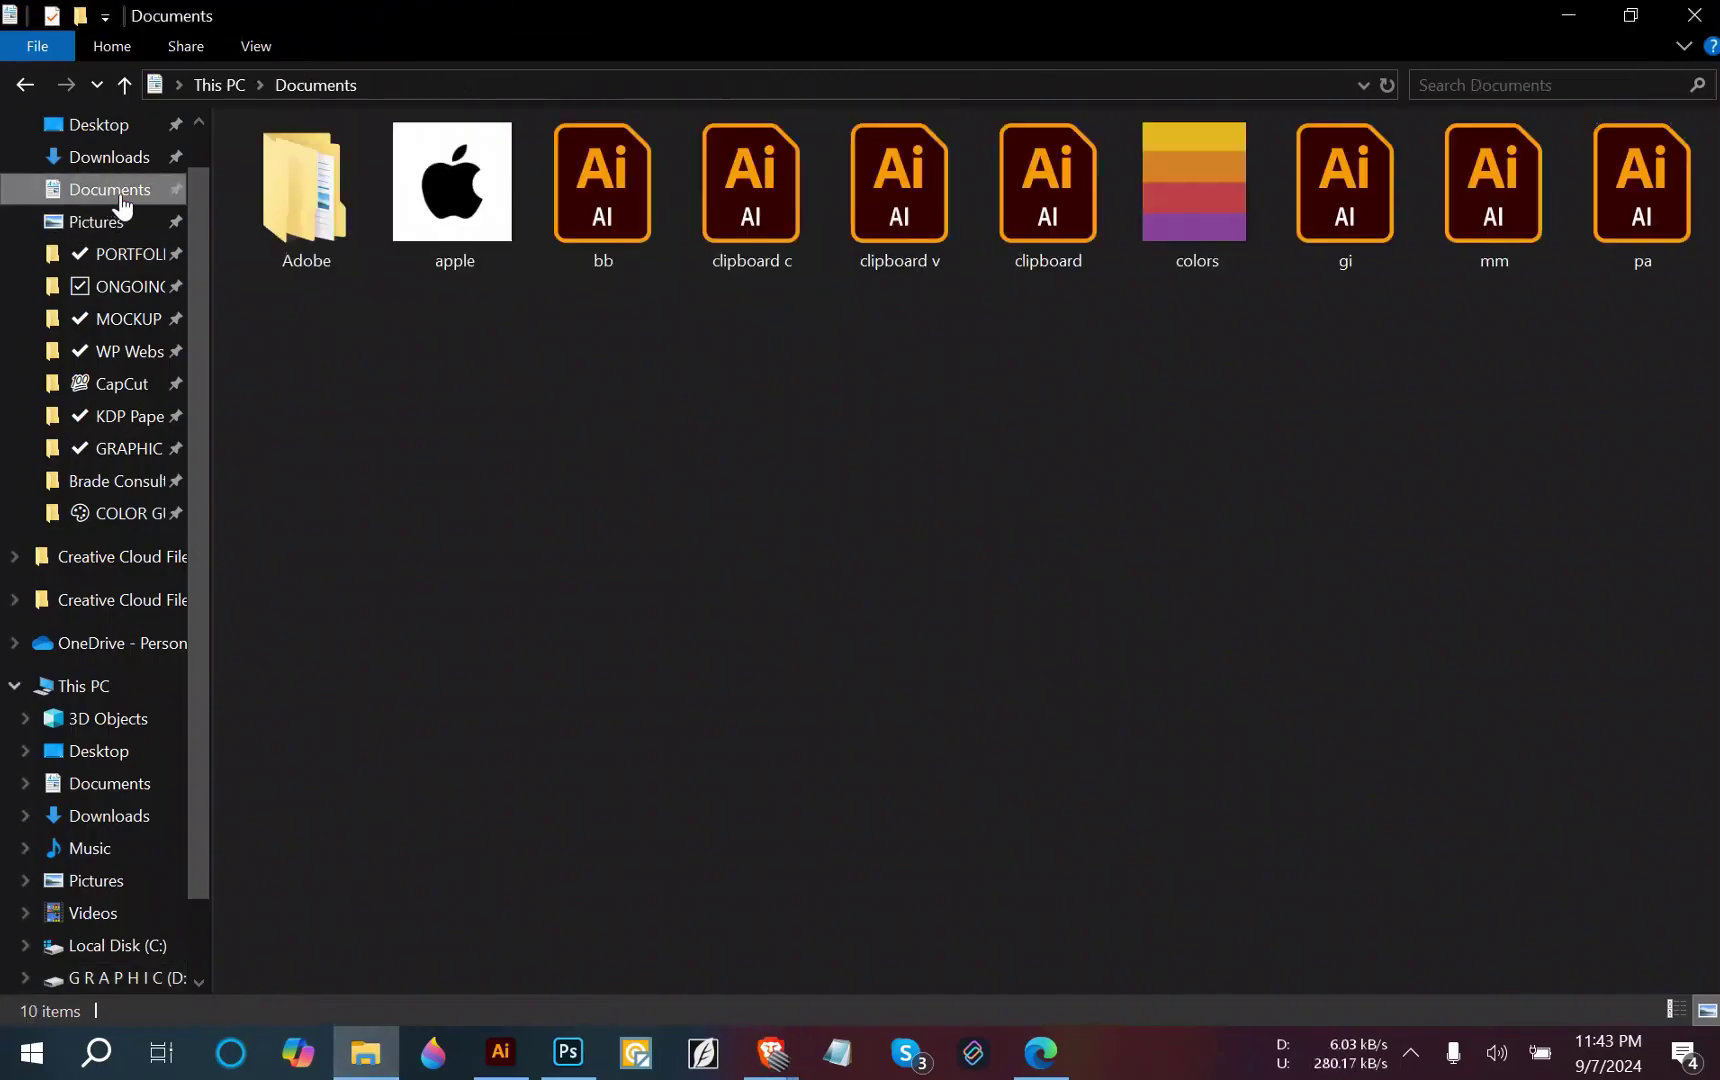
{"action": "left_click", "coordinate": [110, 157]}
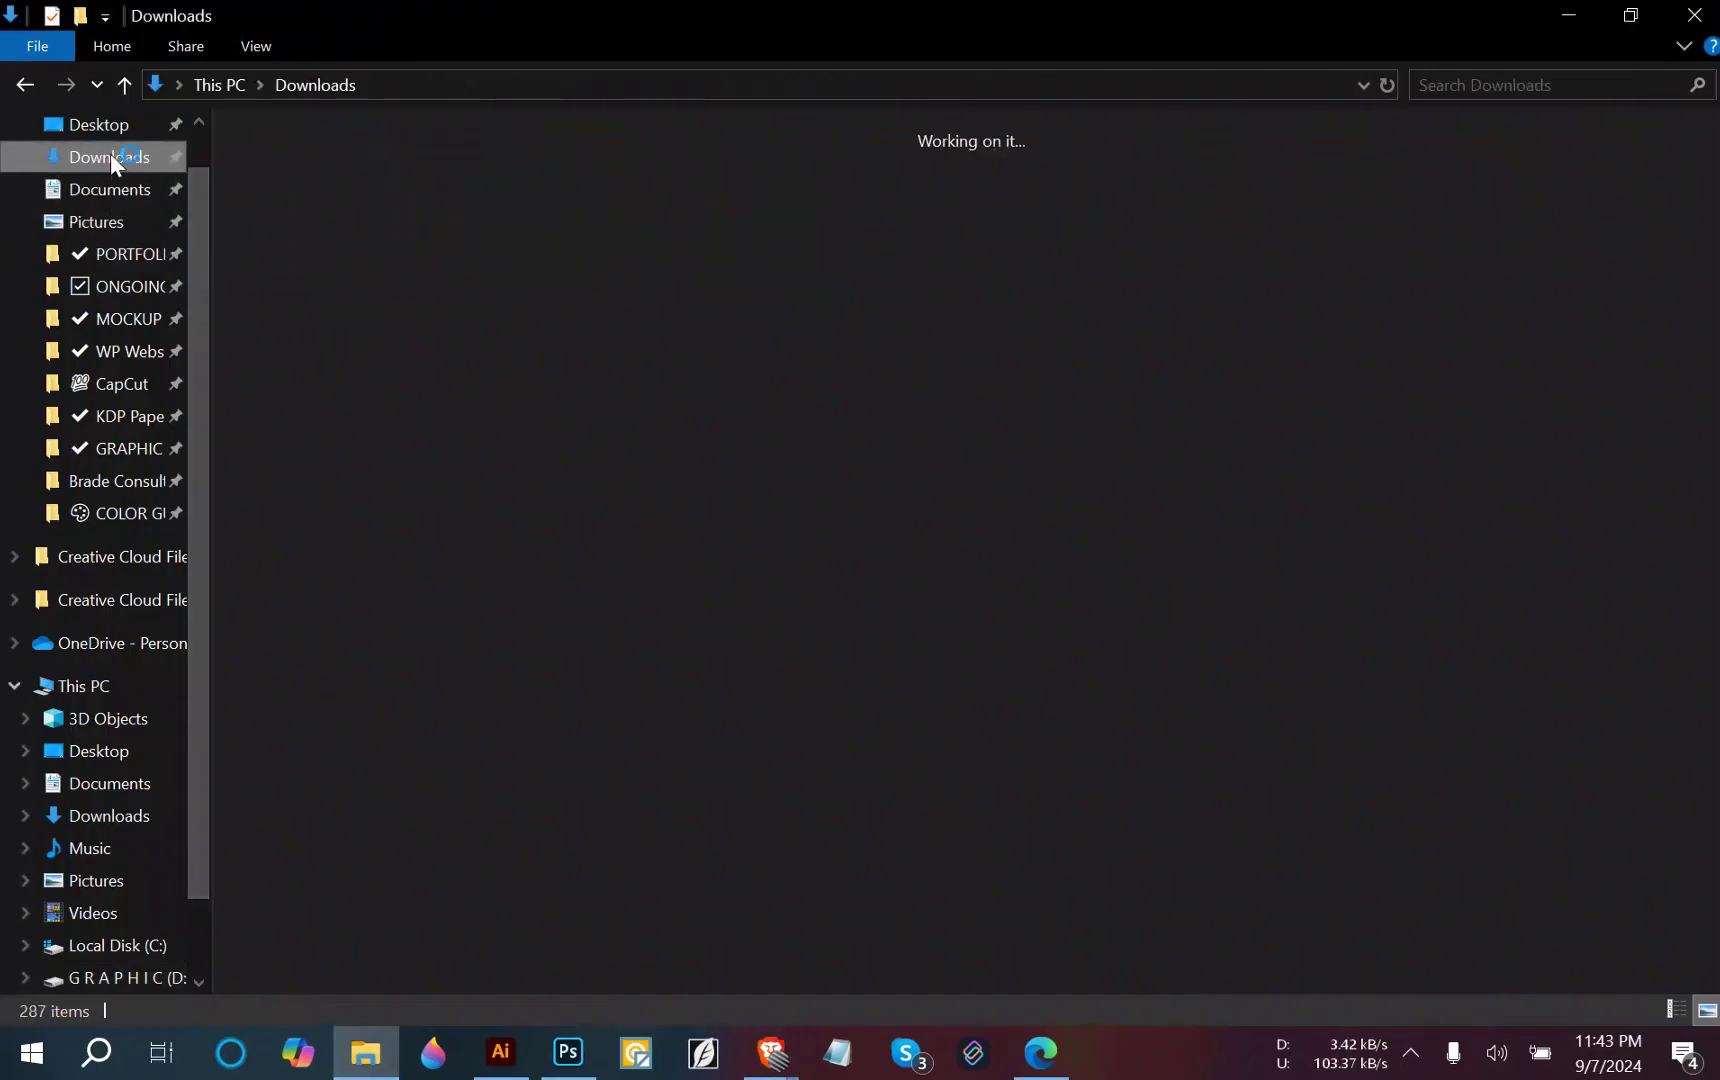
{"action": "right_click", "coordinate": [346, 250]}
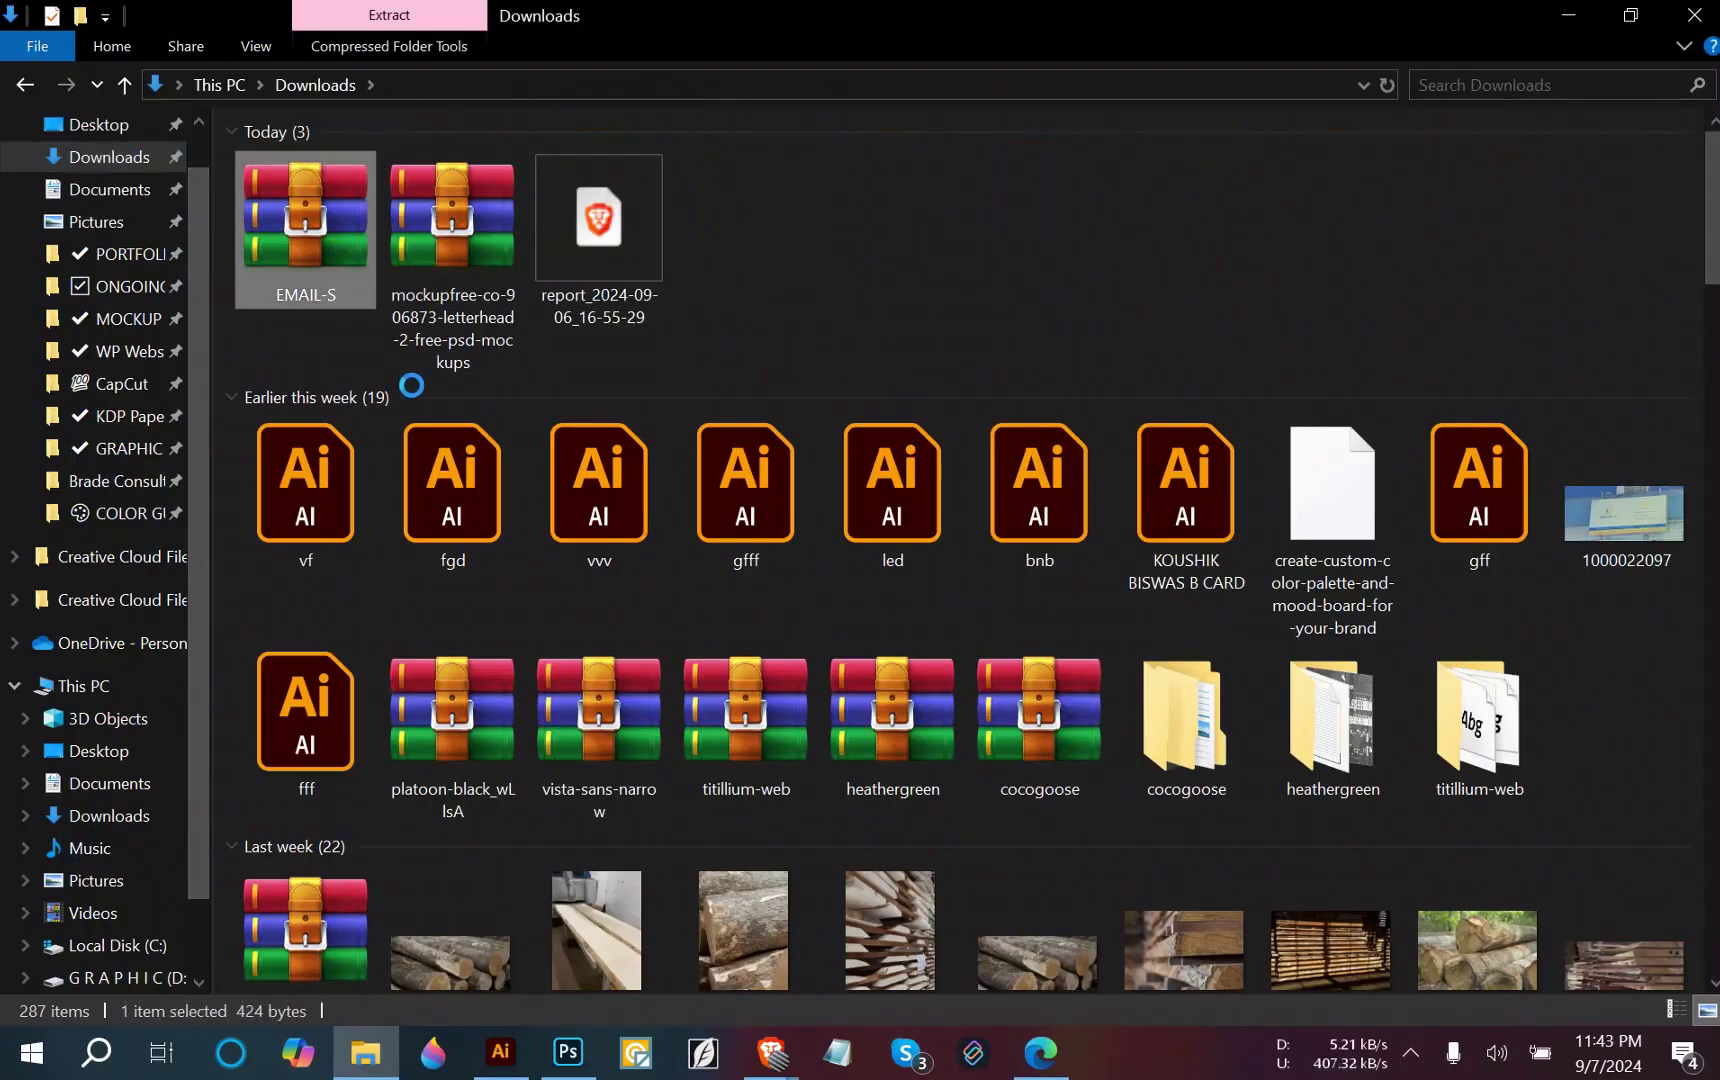
{"action": "left_click", "coordinate": [500, 480]}
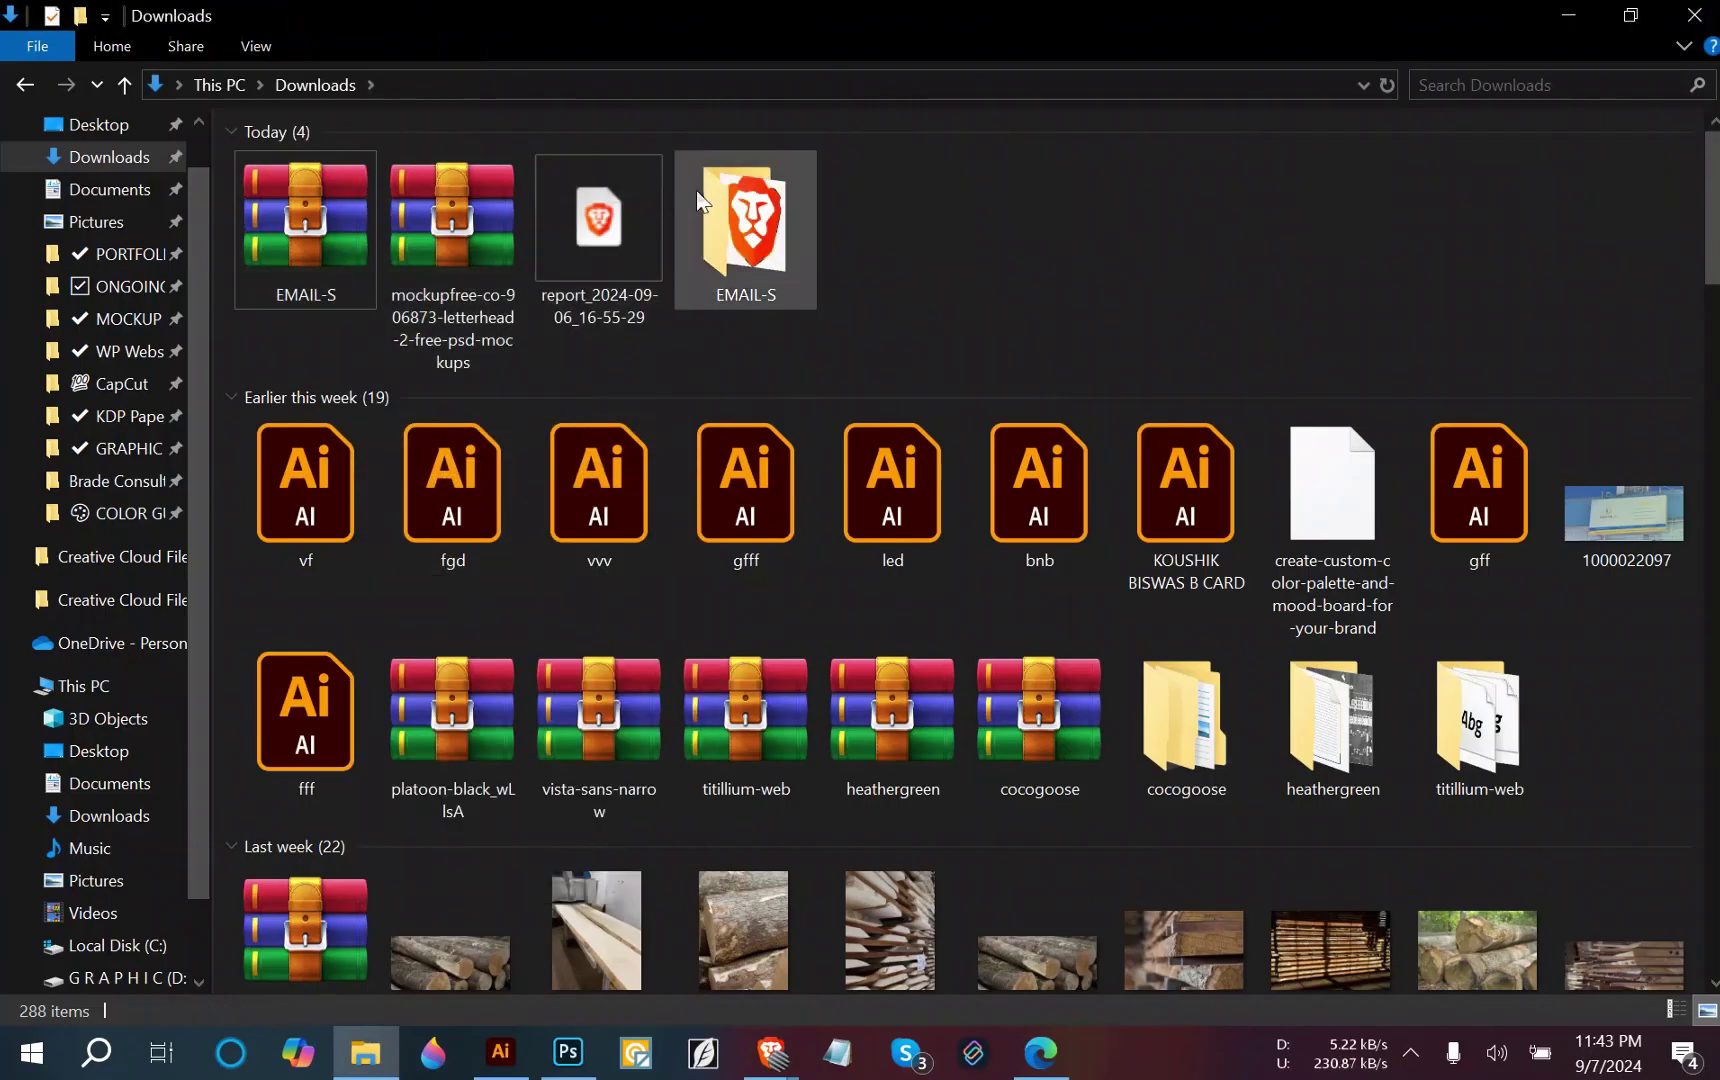
Open EMAIL-S.html from the extracted folder, highlight its text to check whether it is selectable, and close the page.
{"action": "double_click", "coordinate": [703, 189]}
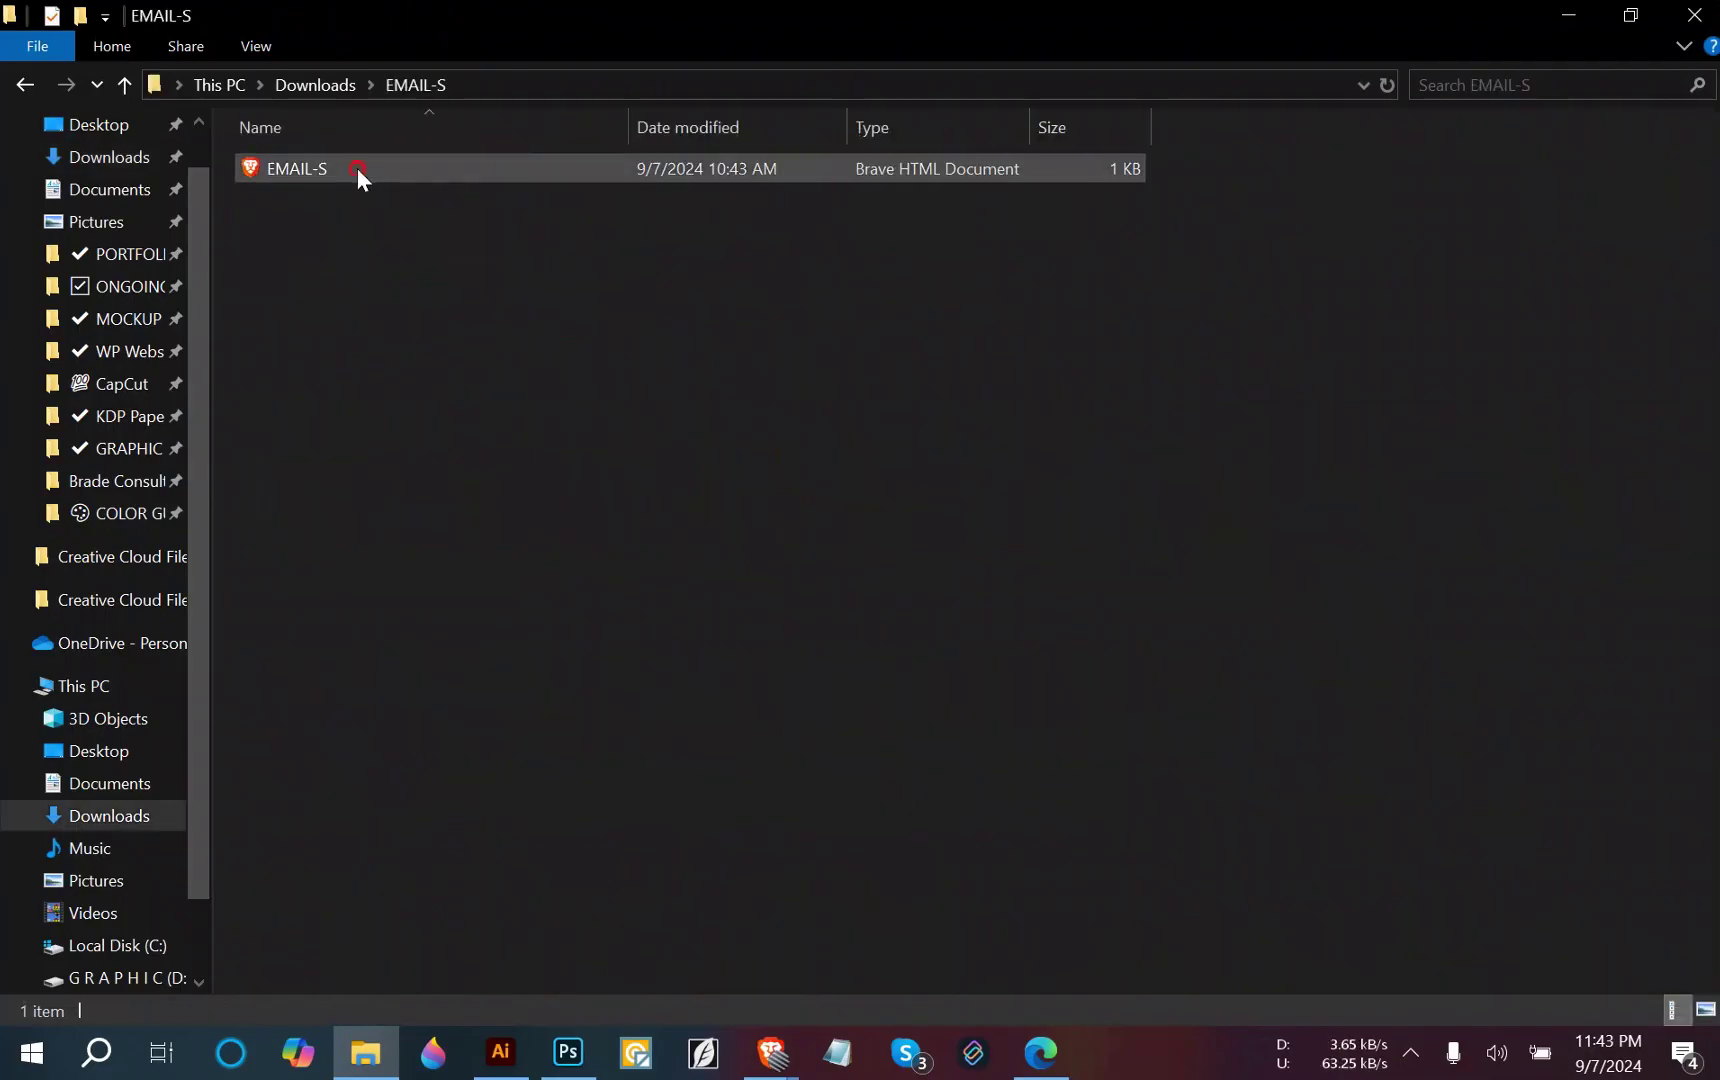
{"action": "double_click", "coordinate": [357, 168]}
{"action": "left_click_drag", "start_coordinate": [151, 264], "coordinate": [530, 296]}
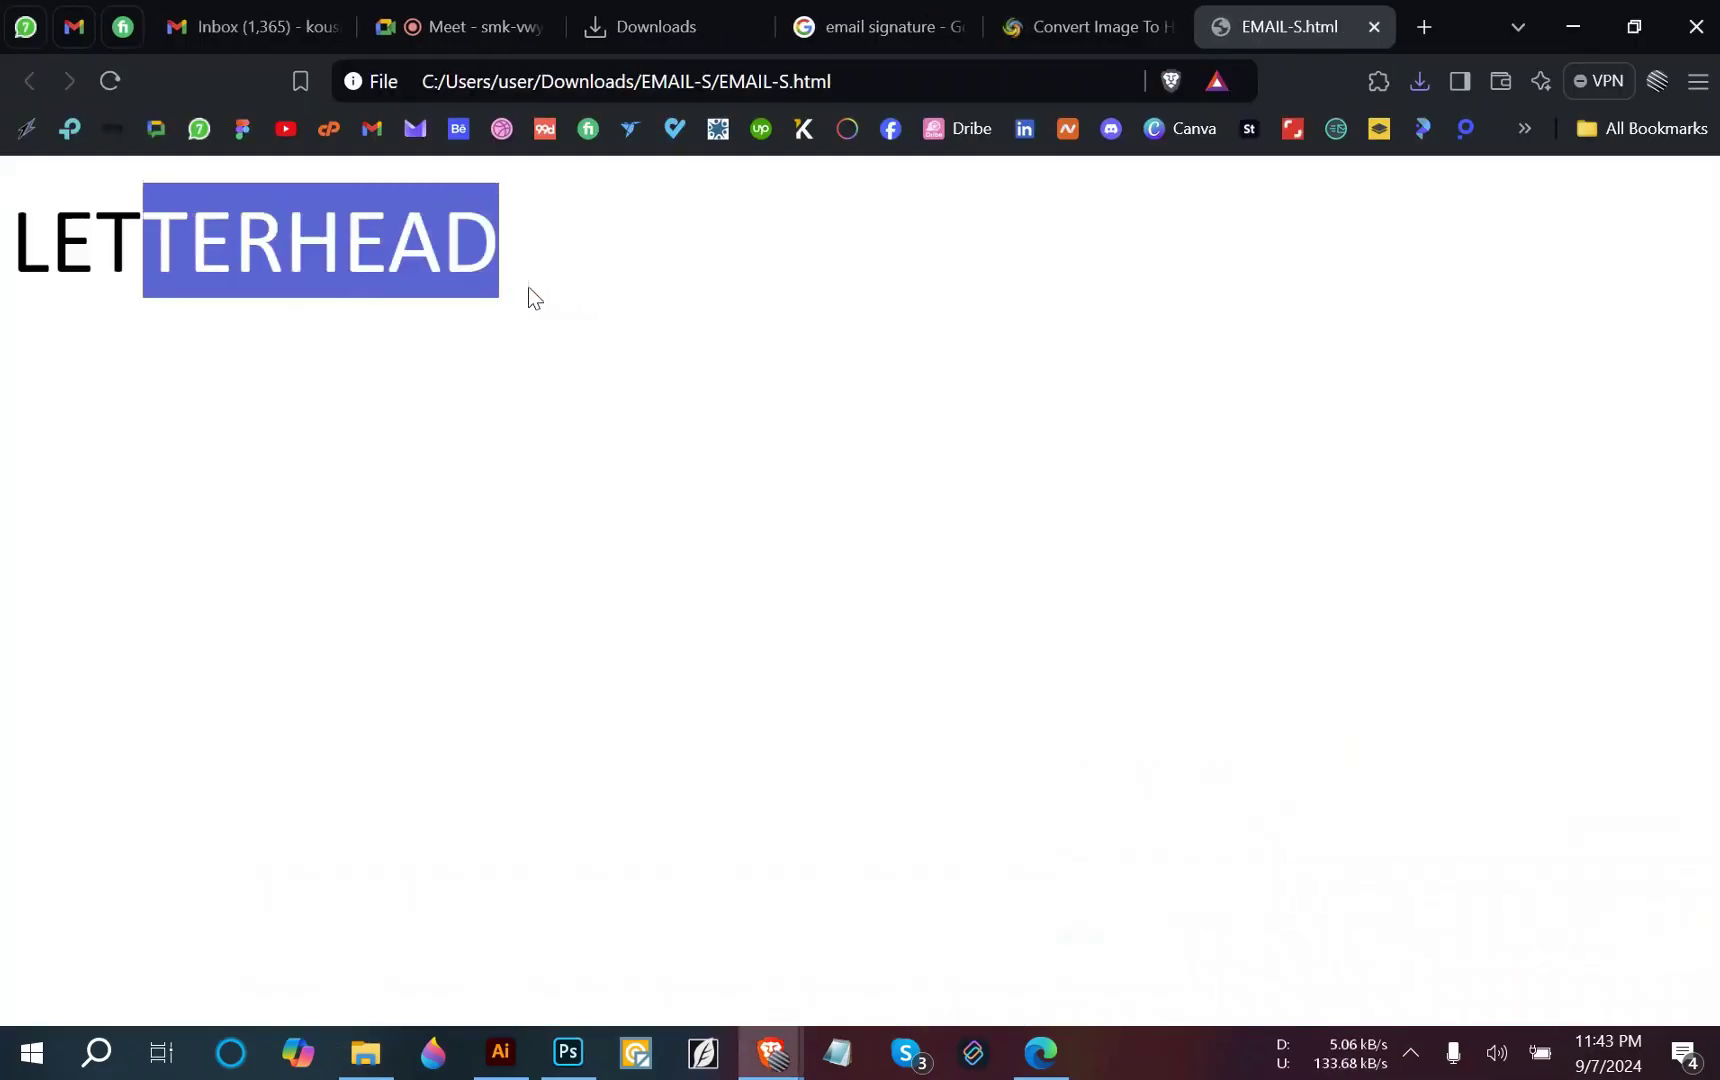
{"action": "left_click_drag", "start_coordinate": [77, 211], "coordinate": [759, 163]}
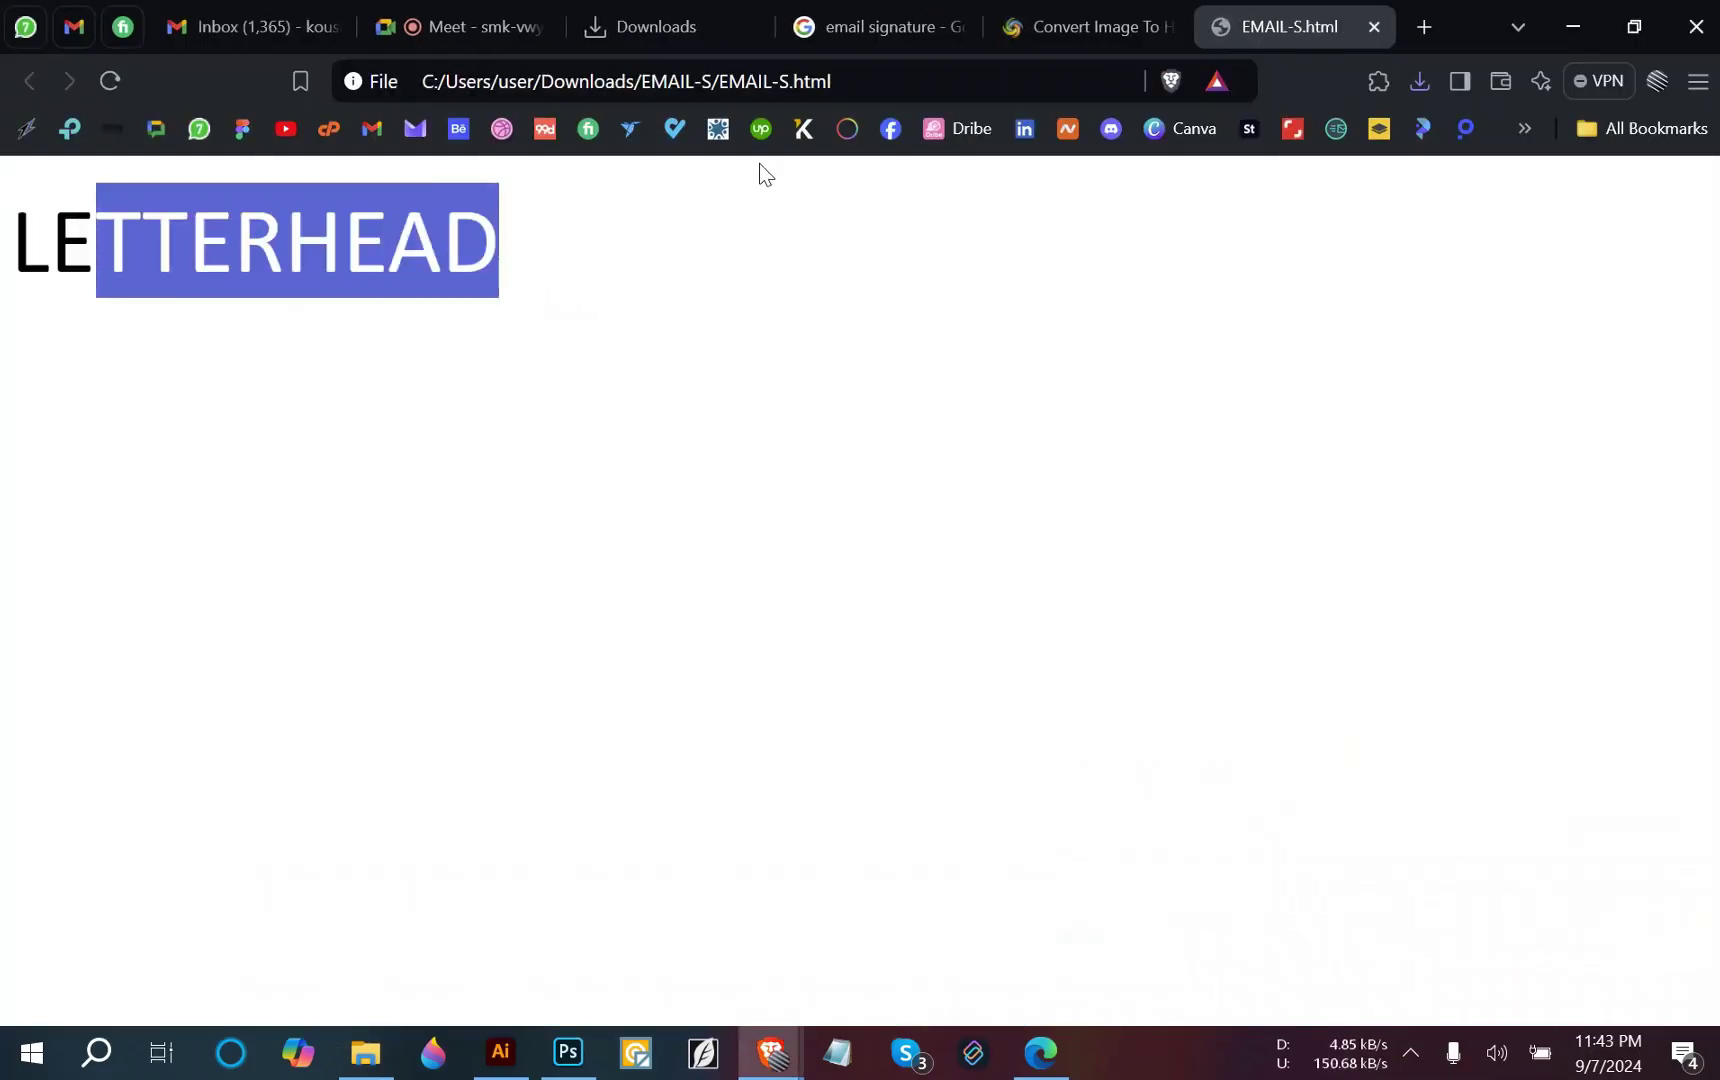
{"action": "left_click", "coordinate": [1379, 30]}
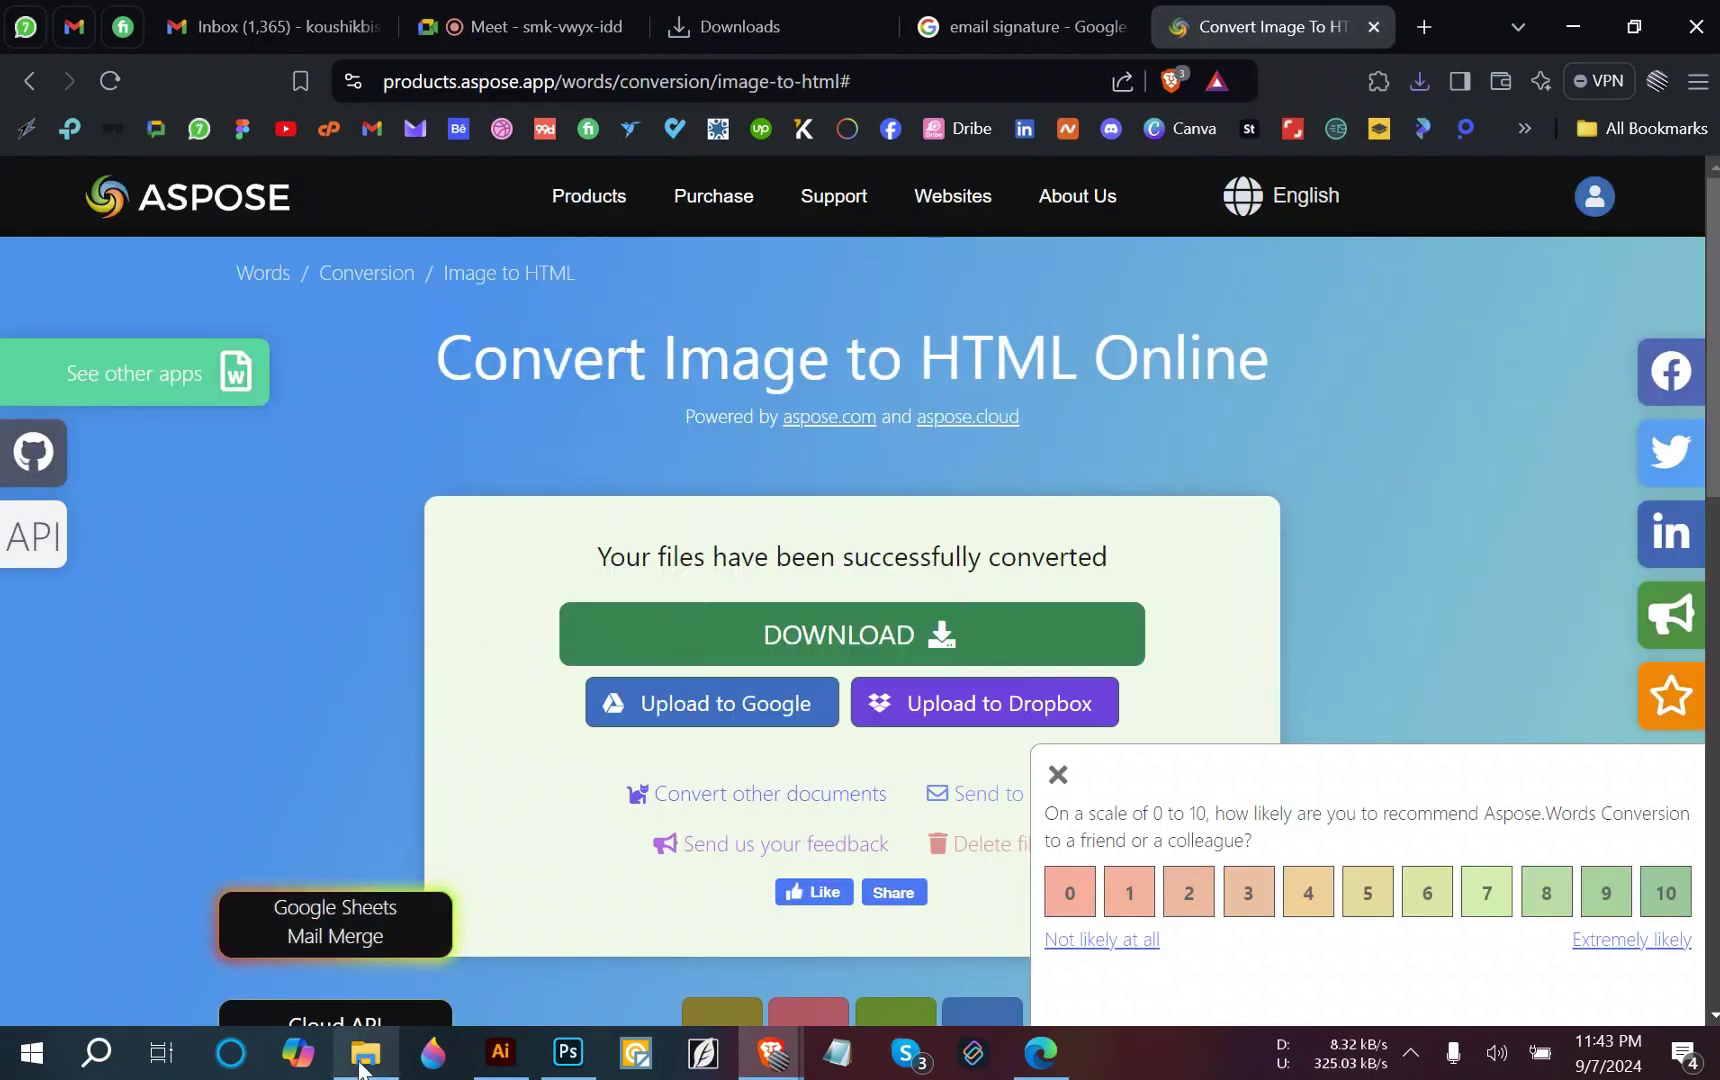
Browse the Google image results for email signature and preview Nira's "The 8 Best Email Signature You Should Copy" example.
{"action": "left_click", "coordinate": [245, 24]}
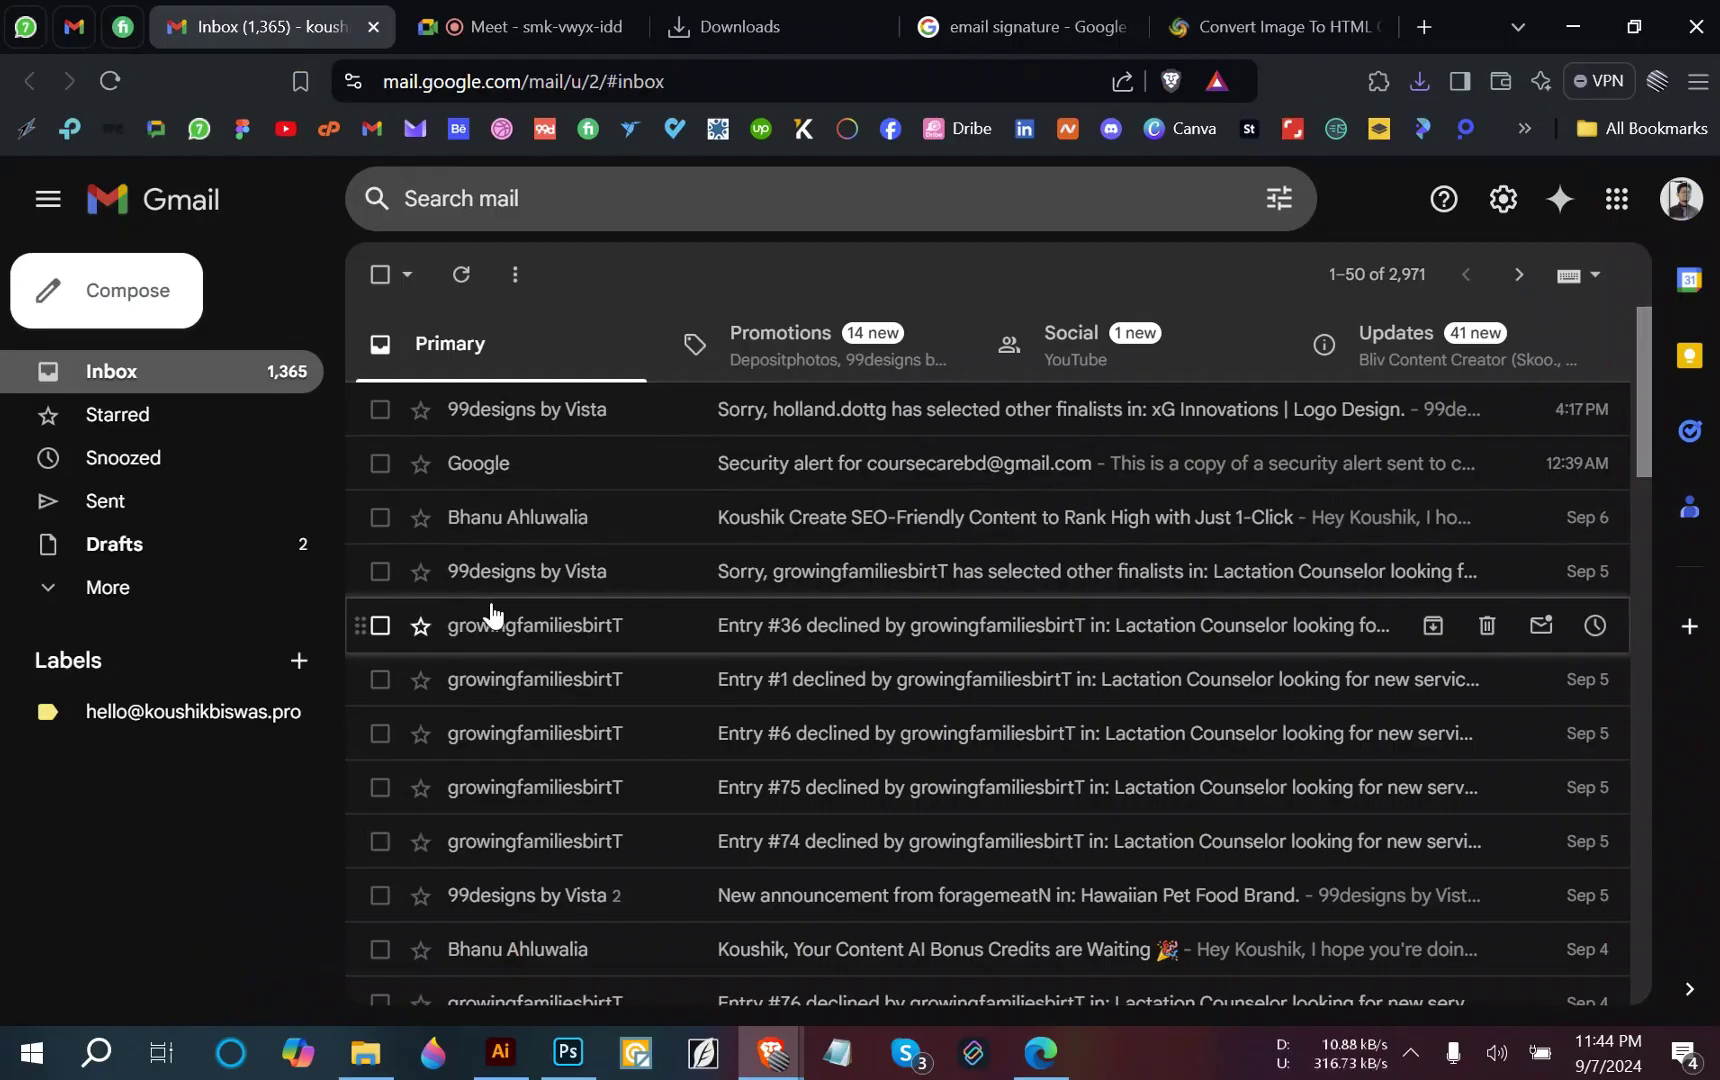
{"action": "left_click", "coordinate": [1300, 26]}
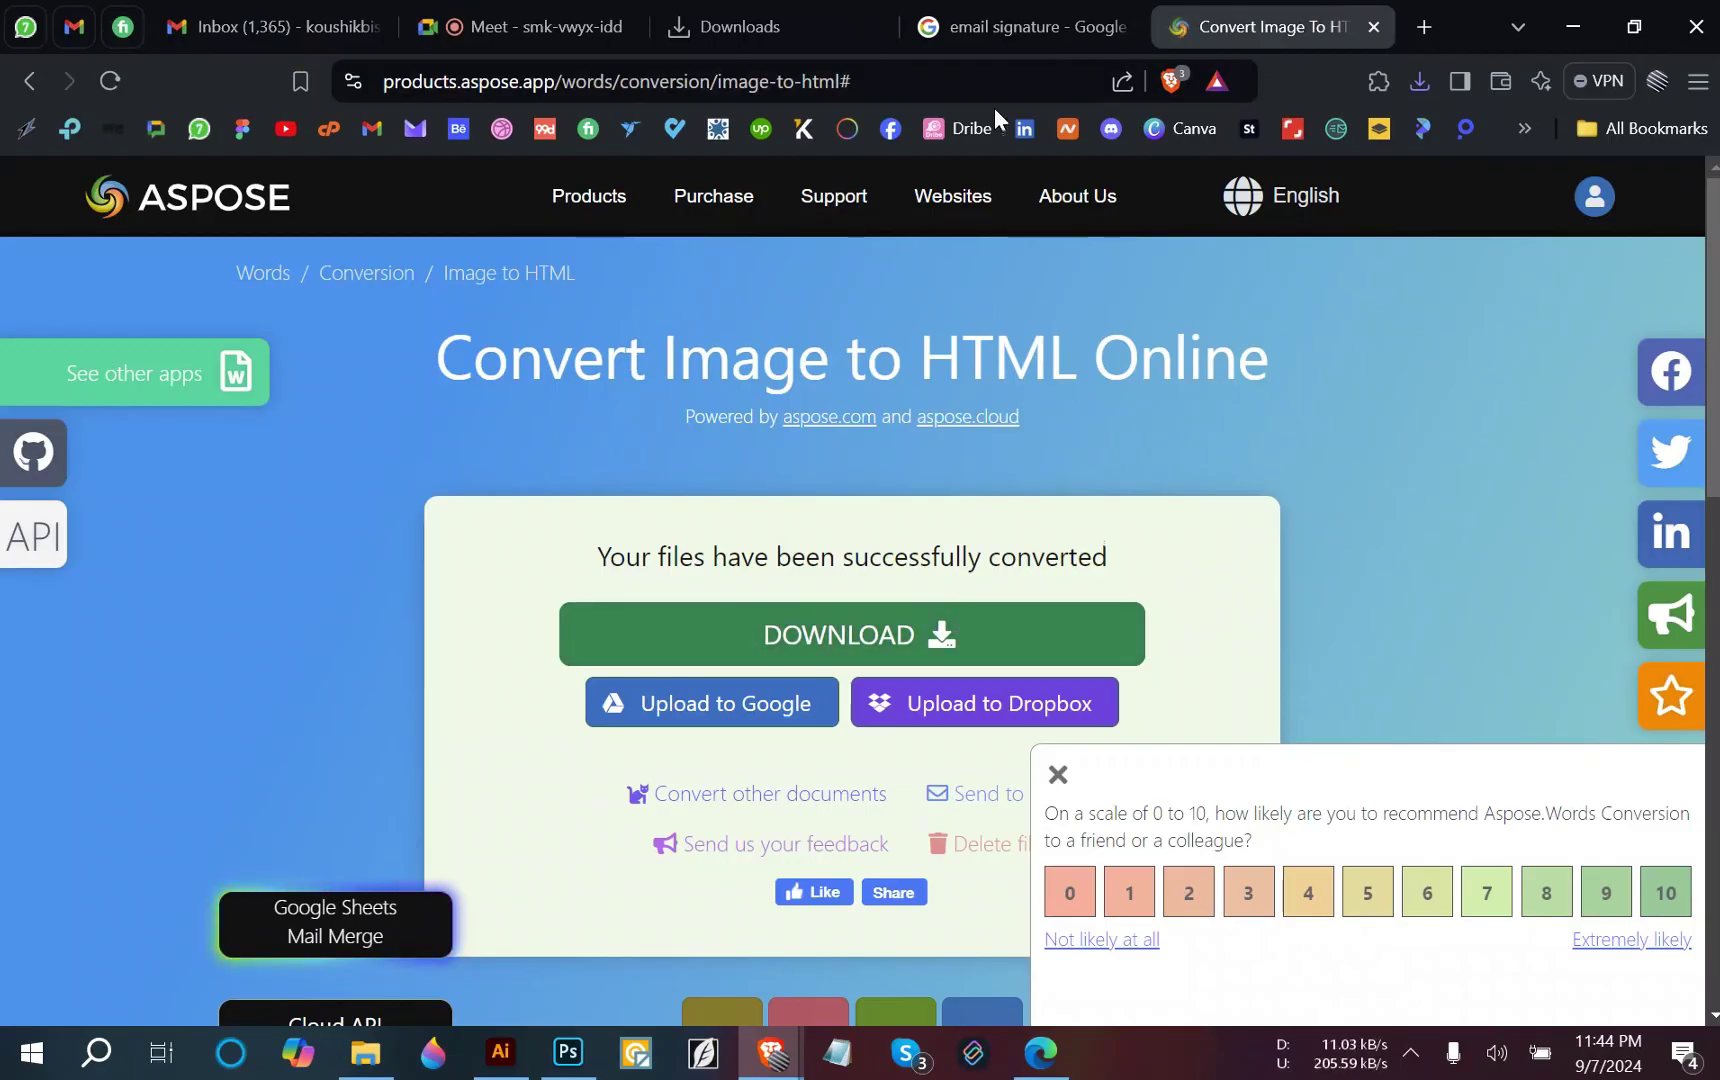
{"action": "left_click", "coordinate": [995, 12]}
{"action": "scroll", "coordinate": [1256, 780], "scroll_direction": "down", "scroll_amount": 4}
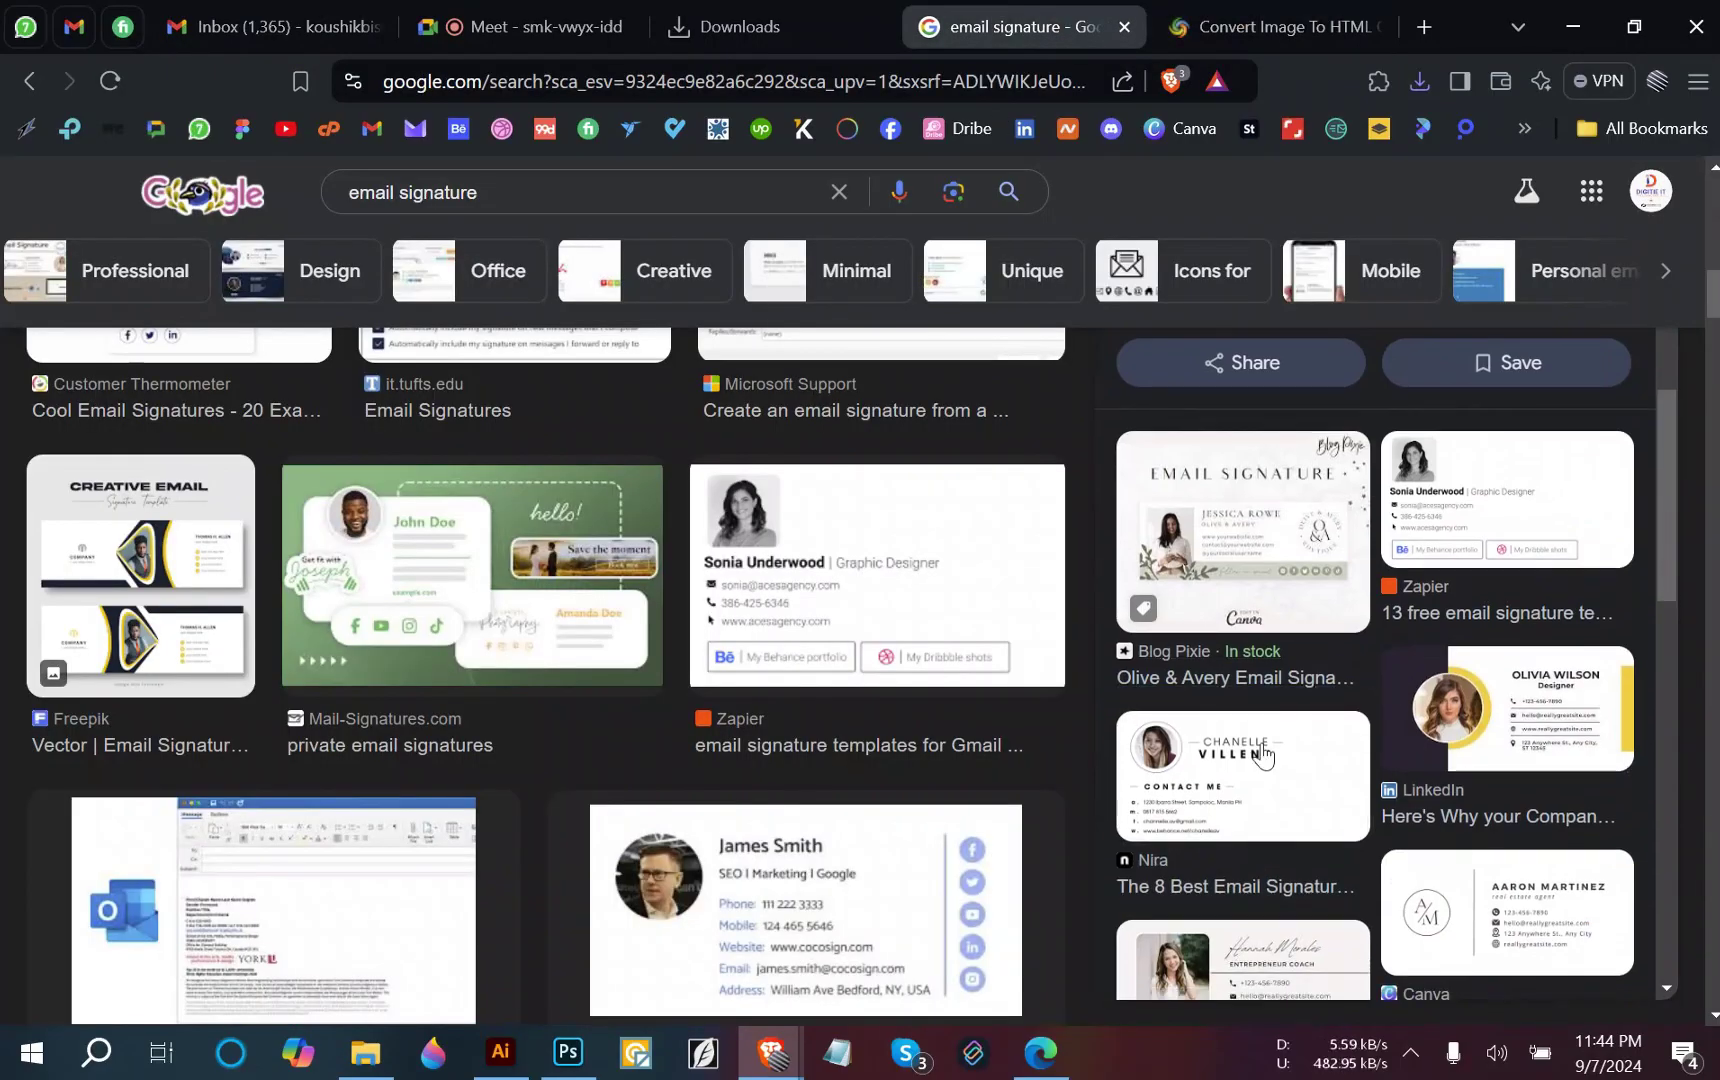
{"action": "scroll", "coordinate": [1256, 790], "scroll_direction": "down", "scroll_amount": 3}
{"action": "left_click", "coordinate": [1290, 480]}
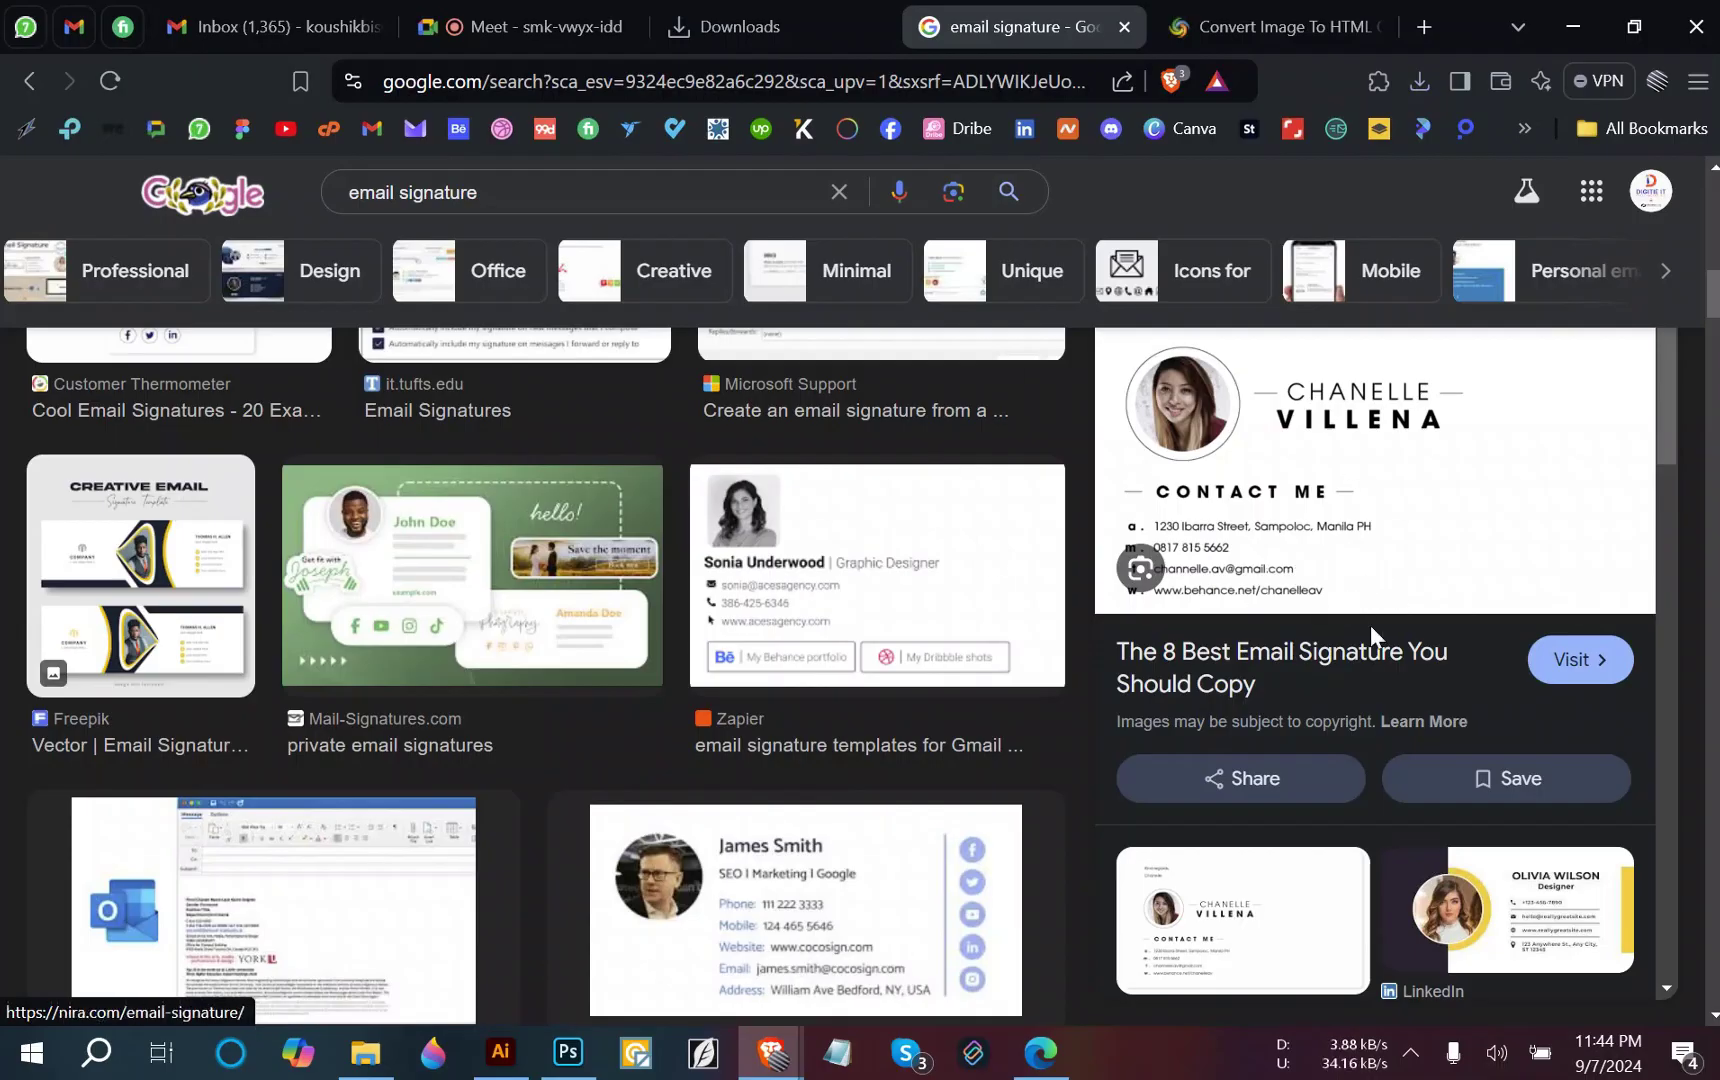
{"action": "scroll", "coordinate": [894, 744], "scroll_direction": "down", "scroll_amount": 3}
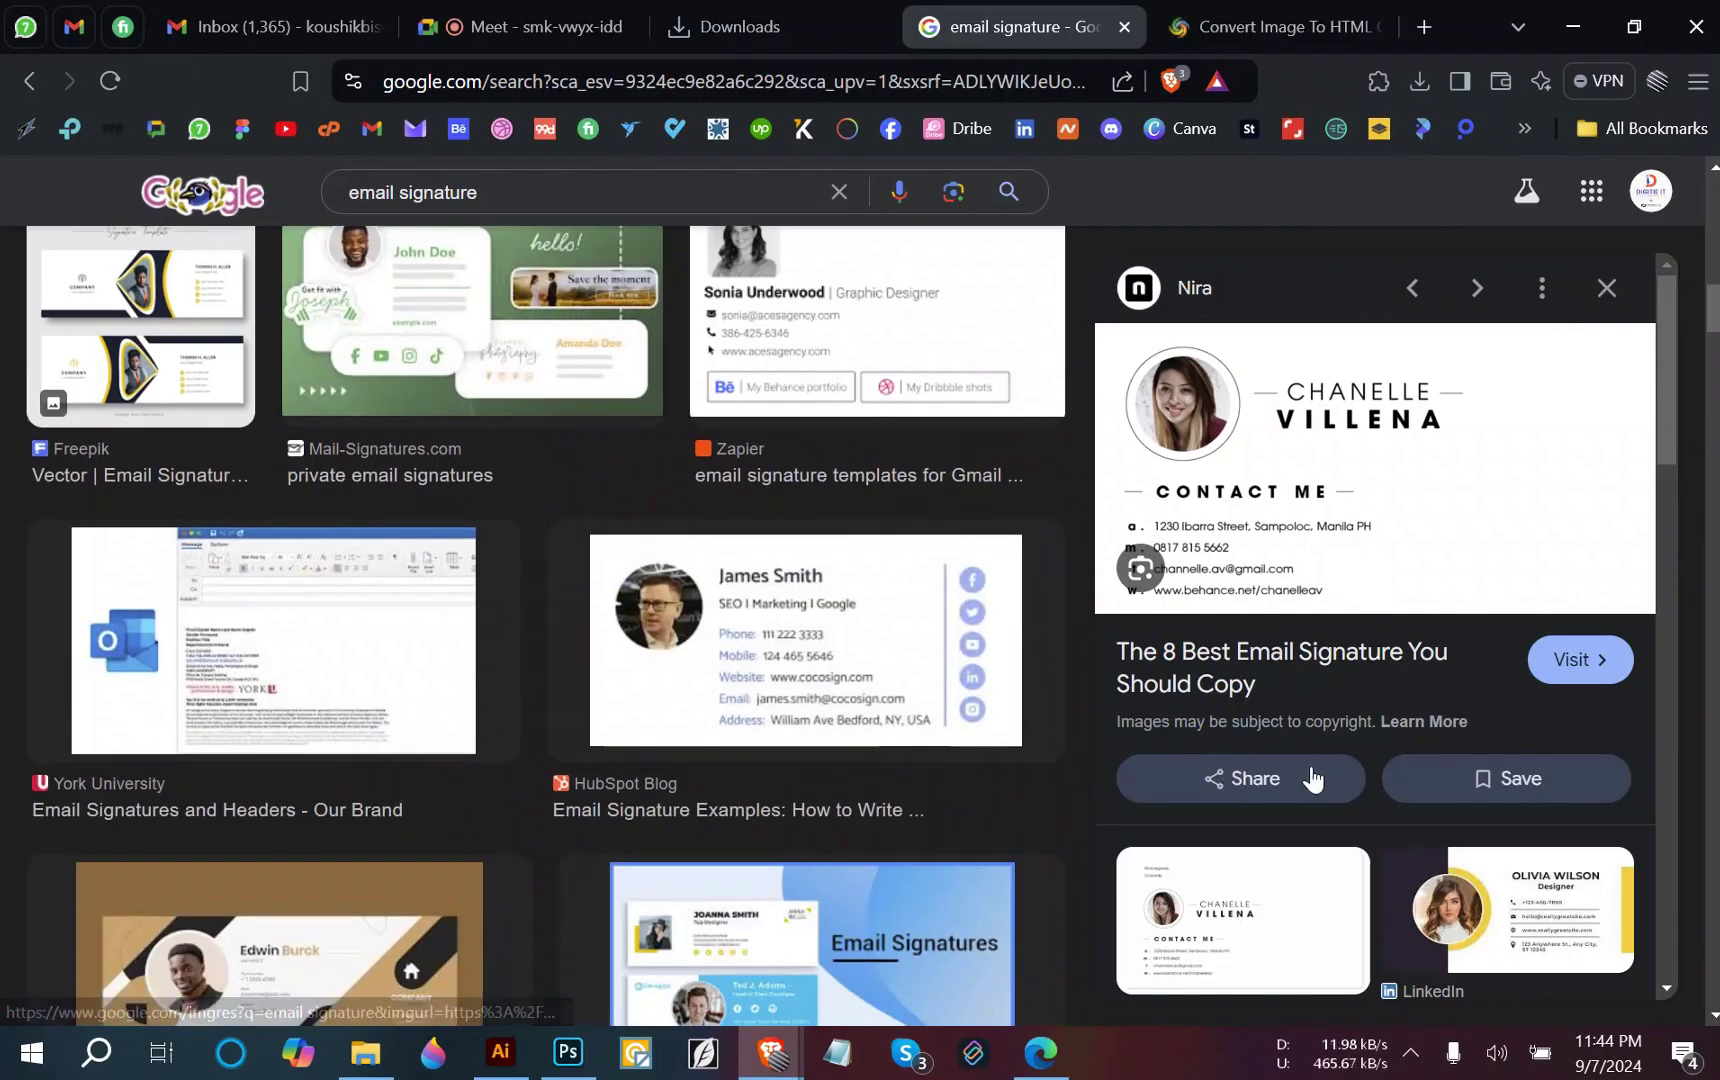
Switch to the Gmail inbox, open its full settings and go to the Signature section of the general settings.
{"action": "left_click", "coordinate": [283, 12]}
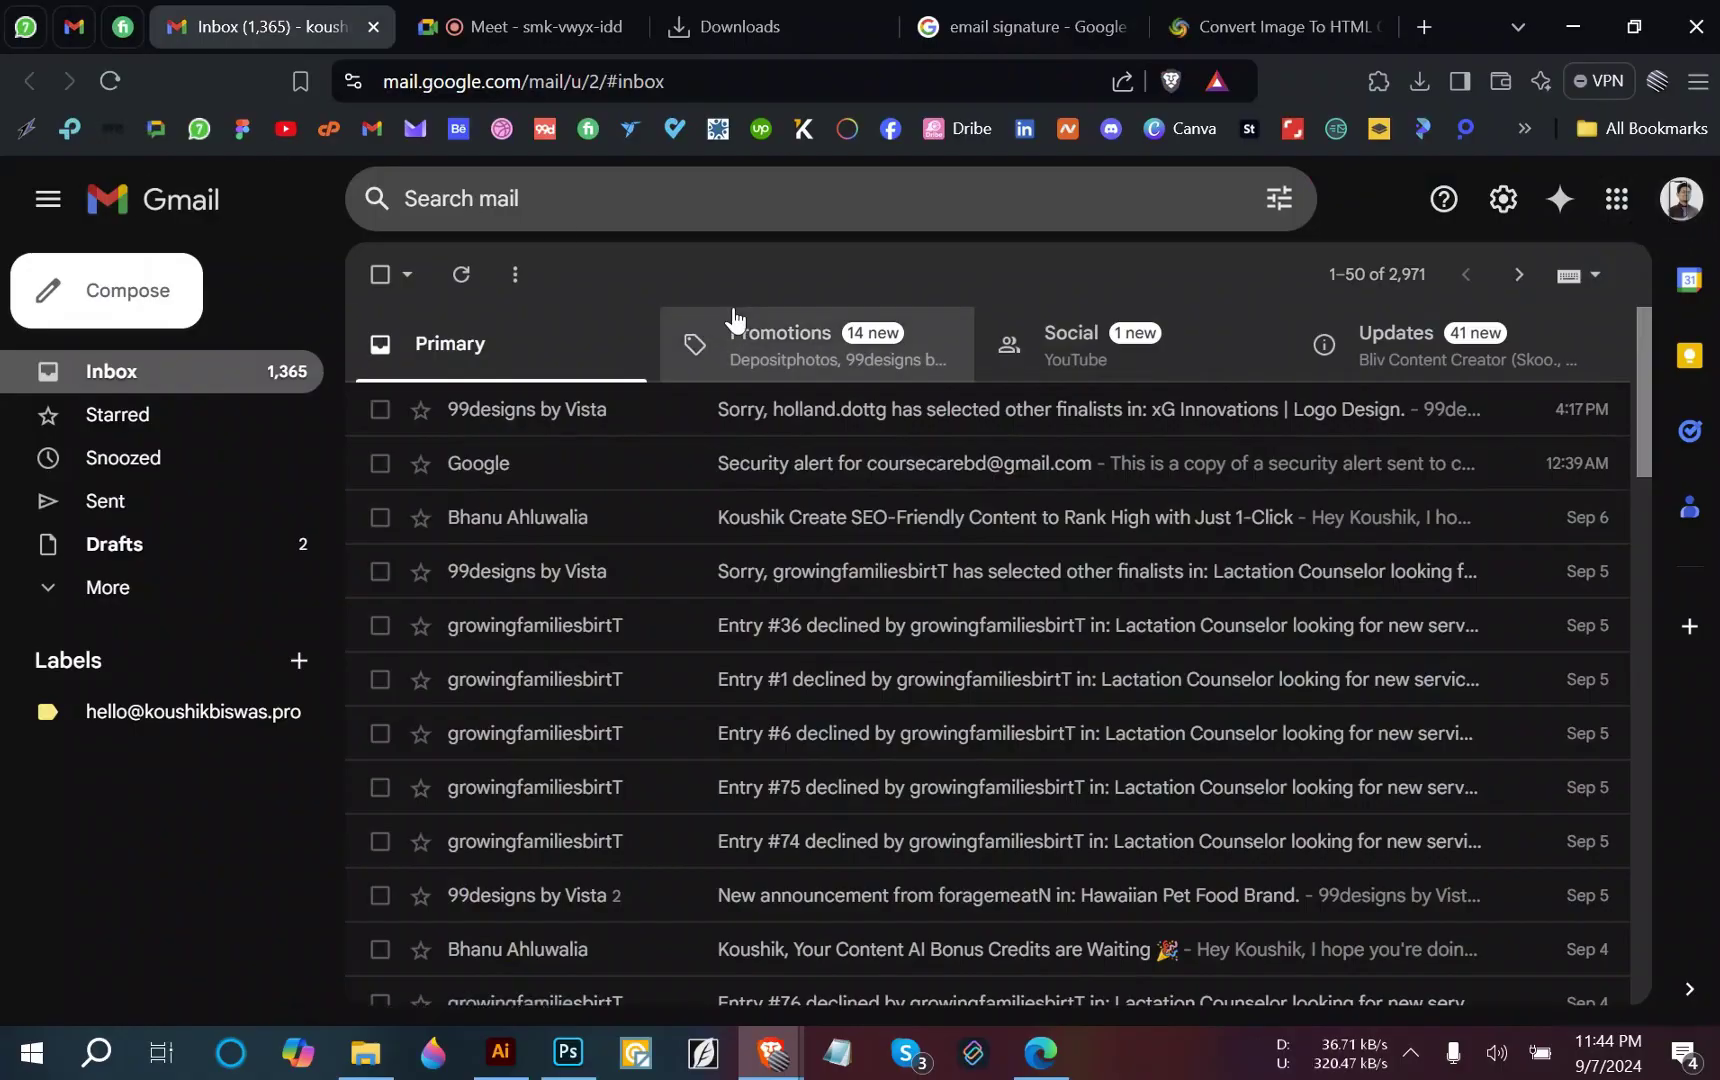
{"action": "left_click", "coordinate": [1505, 204]}
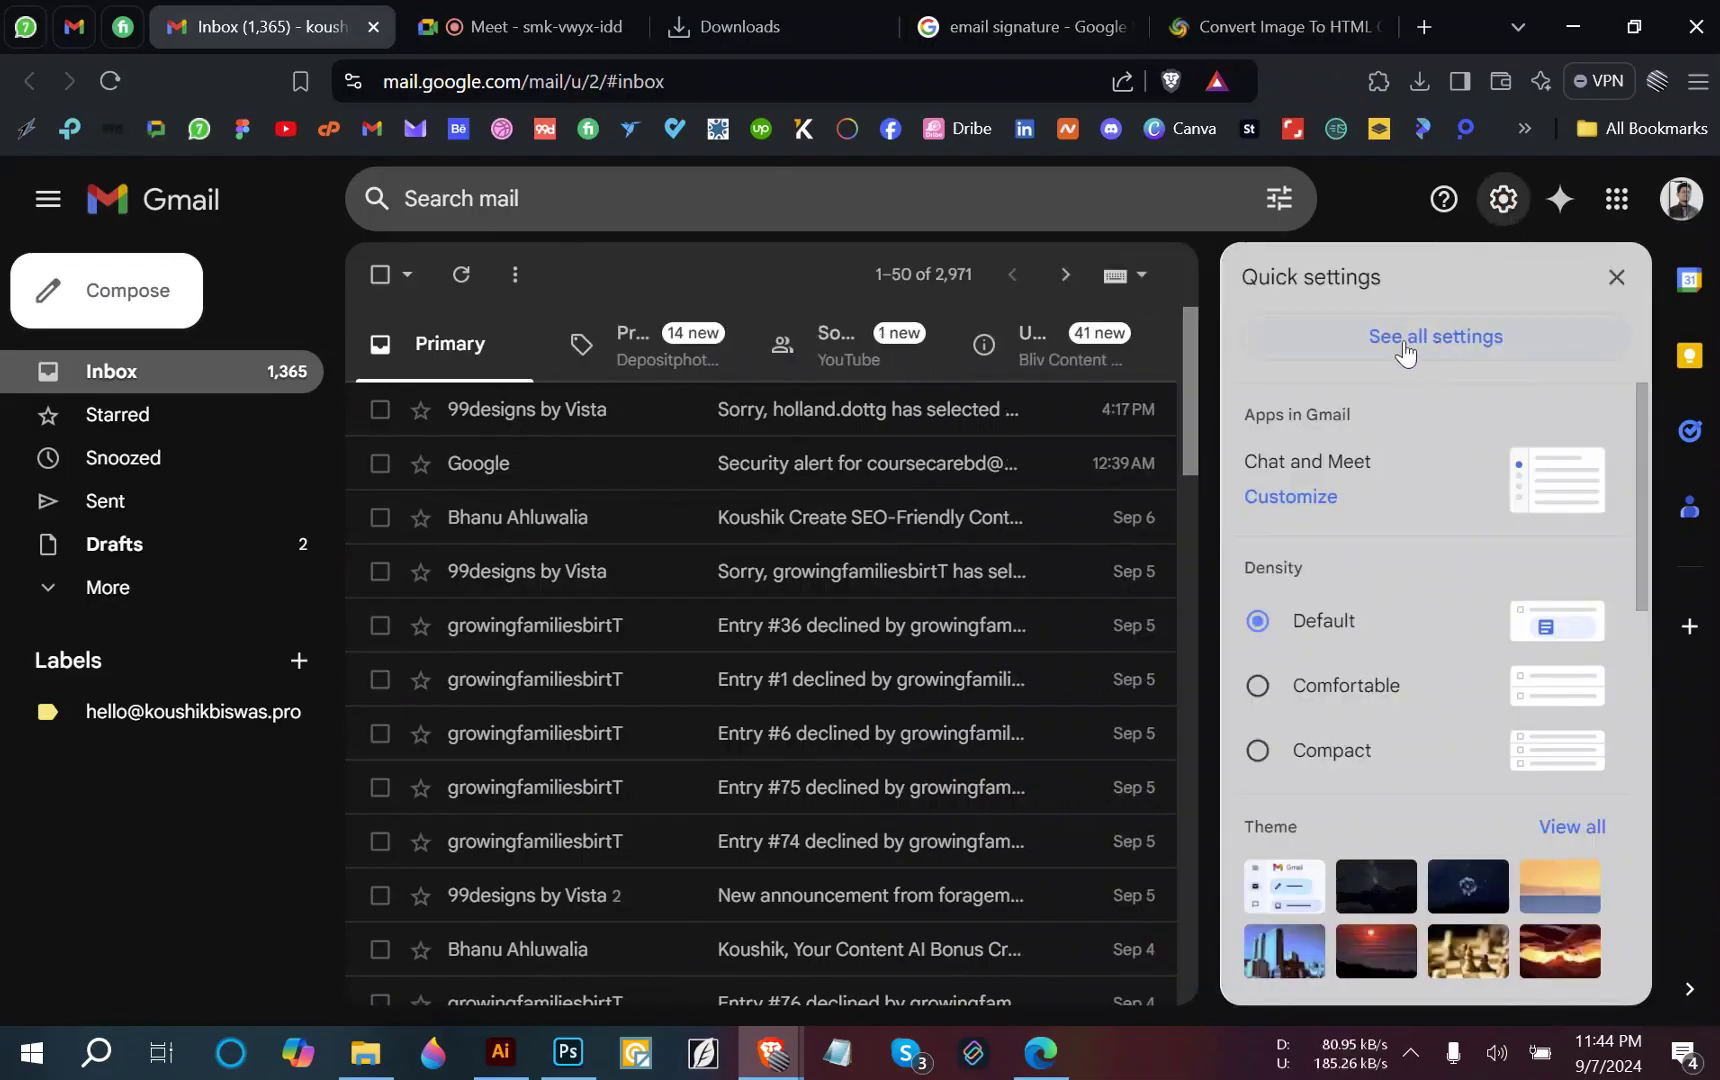
{"action": "left_click", "coordinate": [1413, 340]}
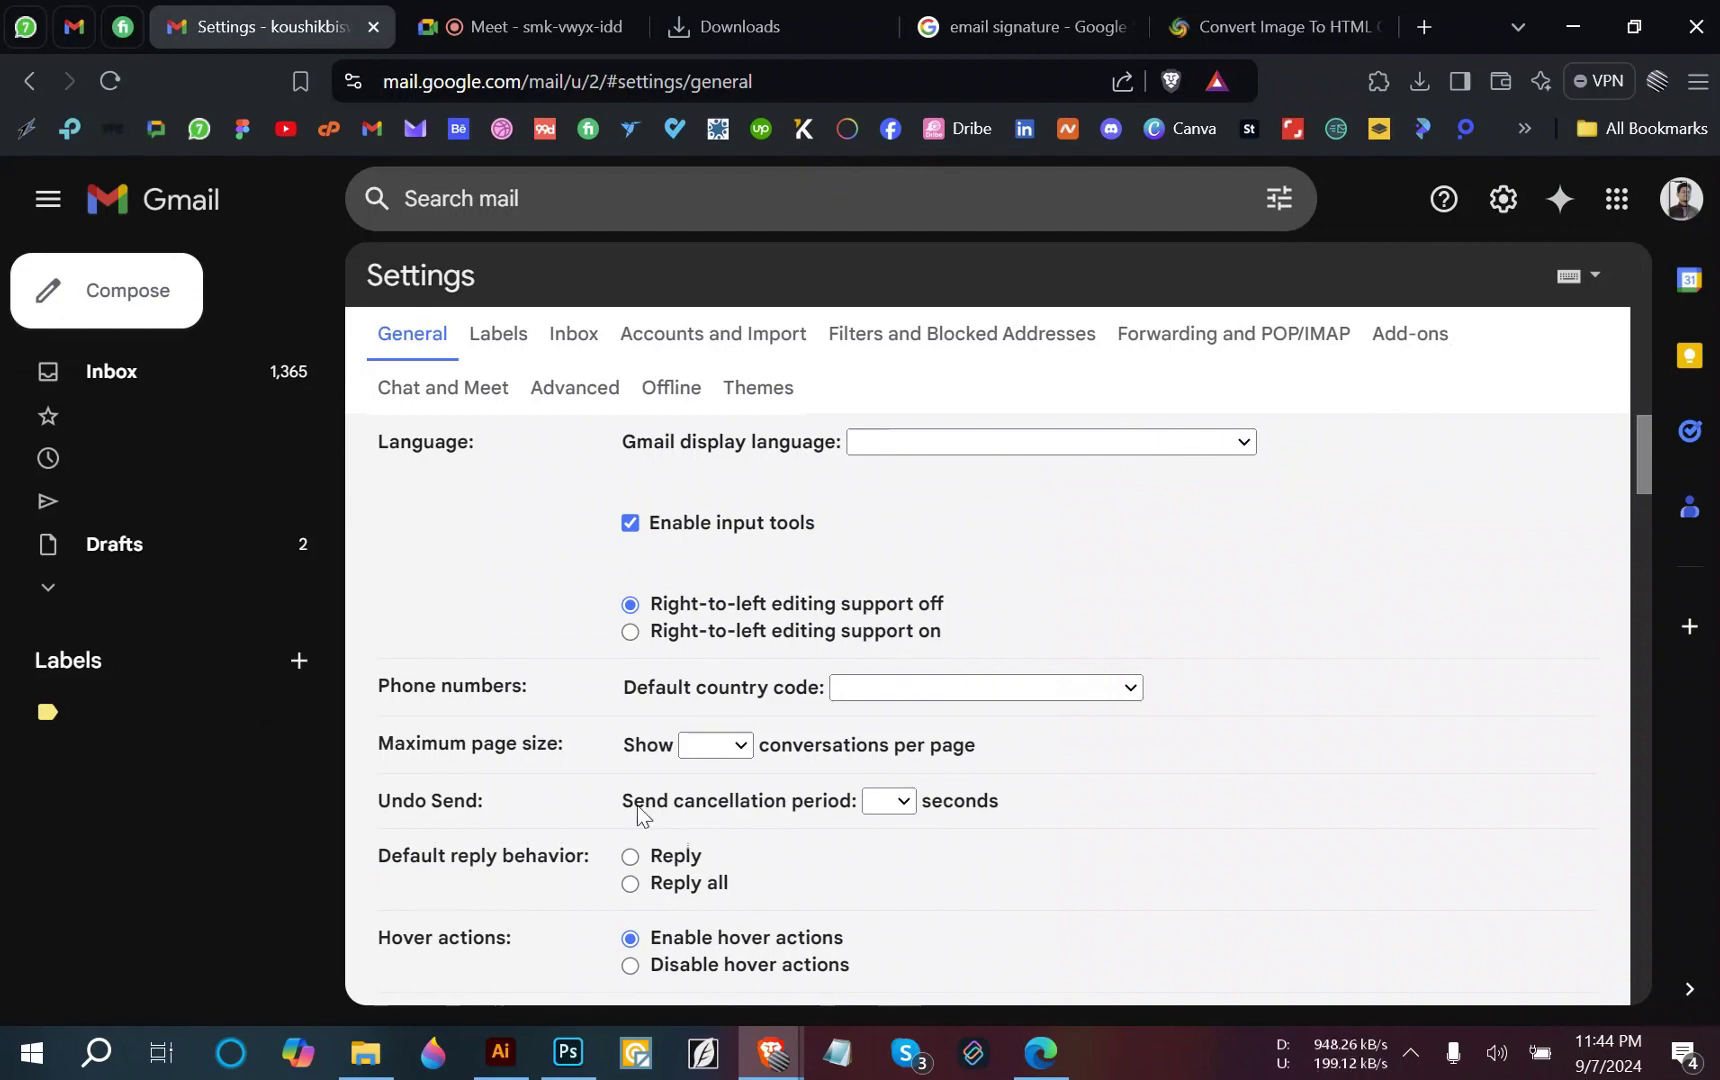
{"action": "scroll", "coordinate": [670, 670], "scroll_direction": "down", "scroll_amount": 5}
{"action": "scroll", "coordinate": [684, 676], "scroll_direction": "down", "scroll_amount": 20}
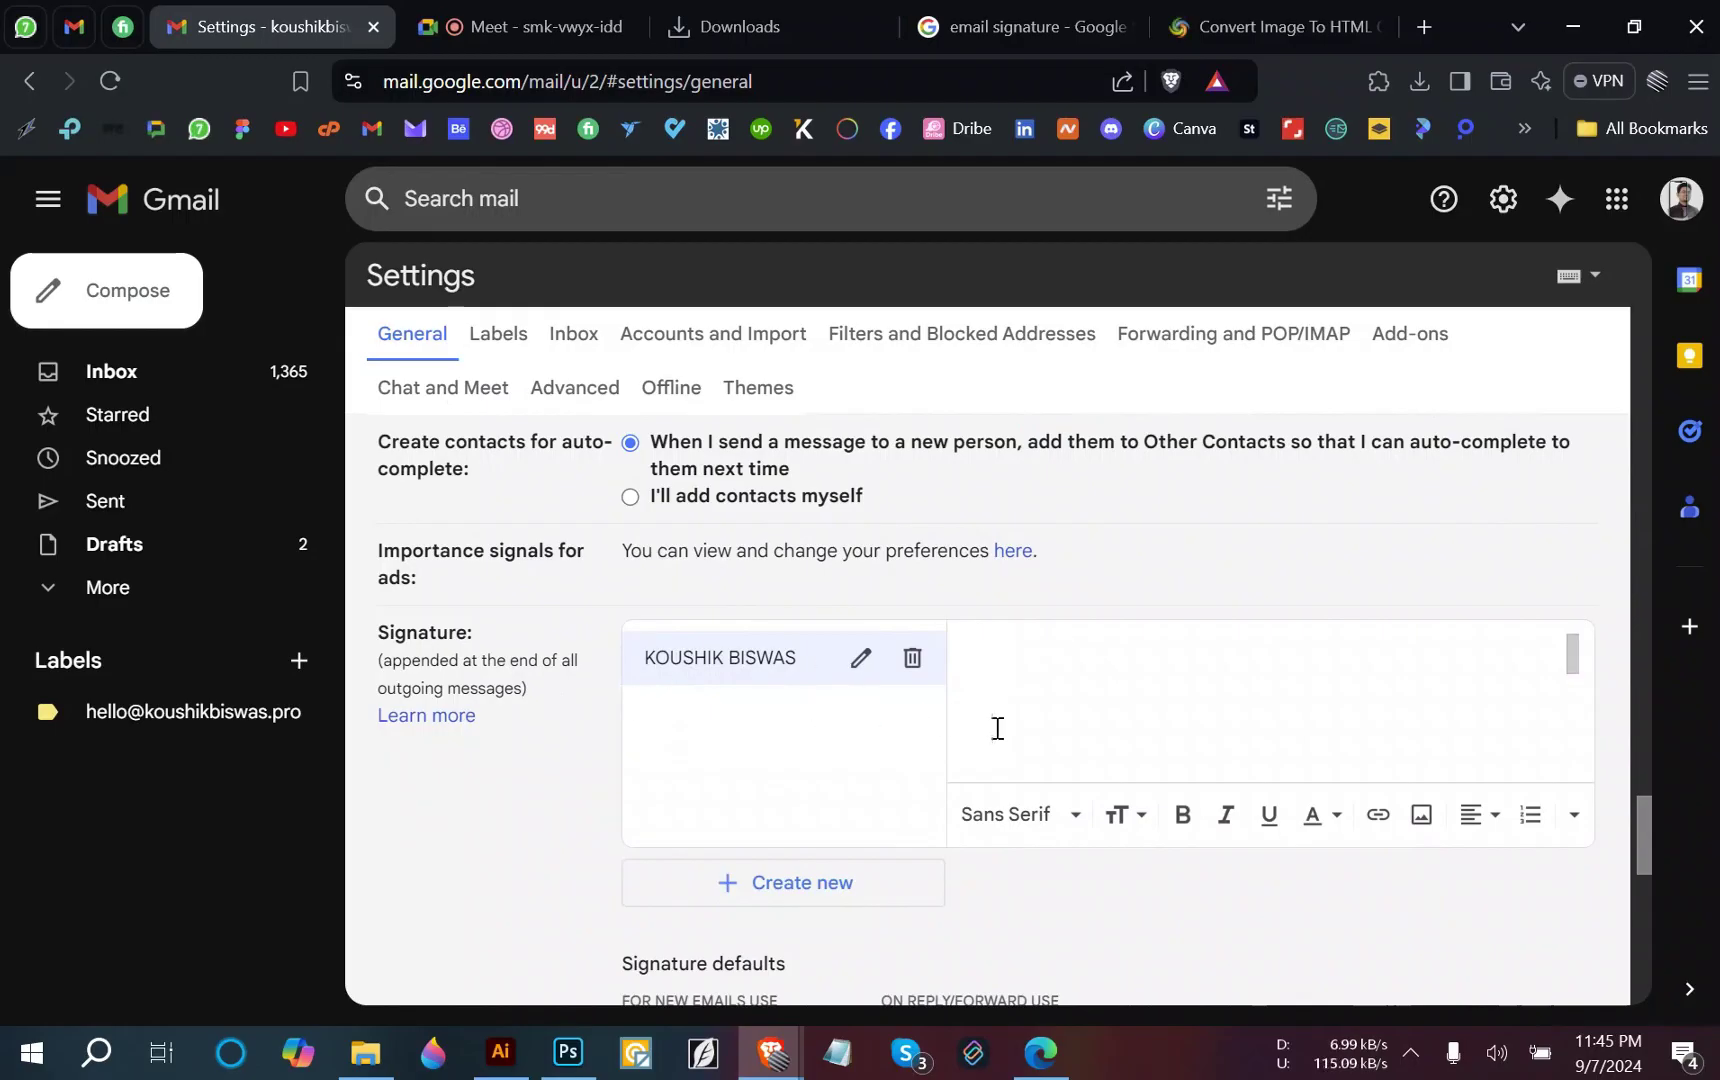
Examine the existing signature's photo, job title, website link and social icons in the signature editor.
{"action": "left_click", "coordinate": [1162, 693]}
{"action": "key", "text": "ctrl+v"}
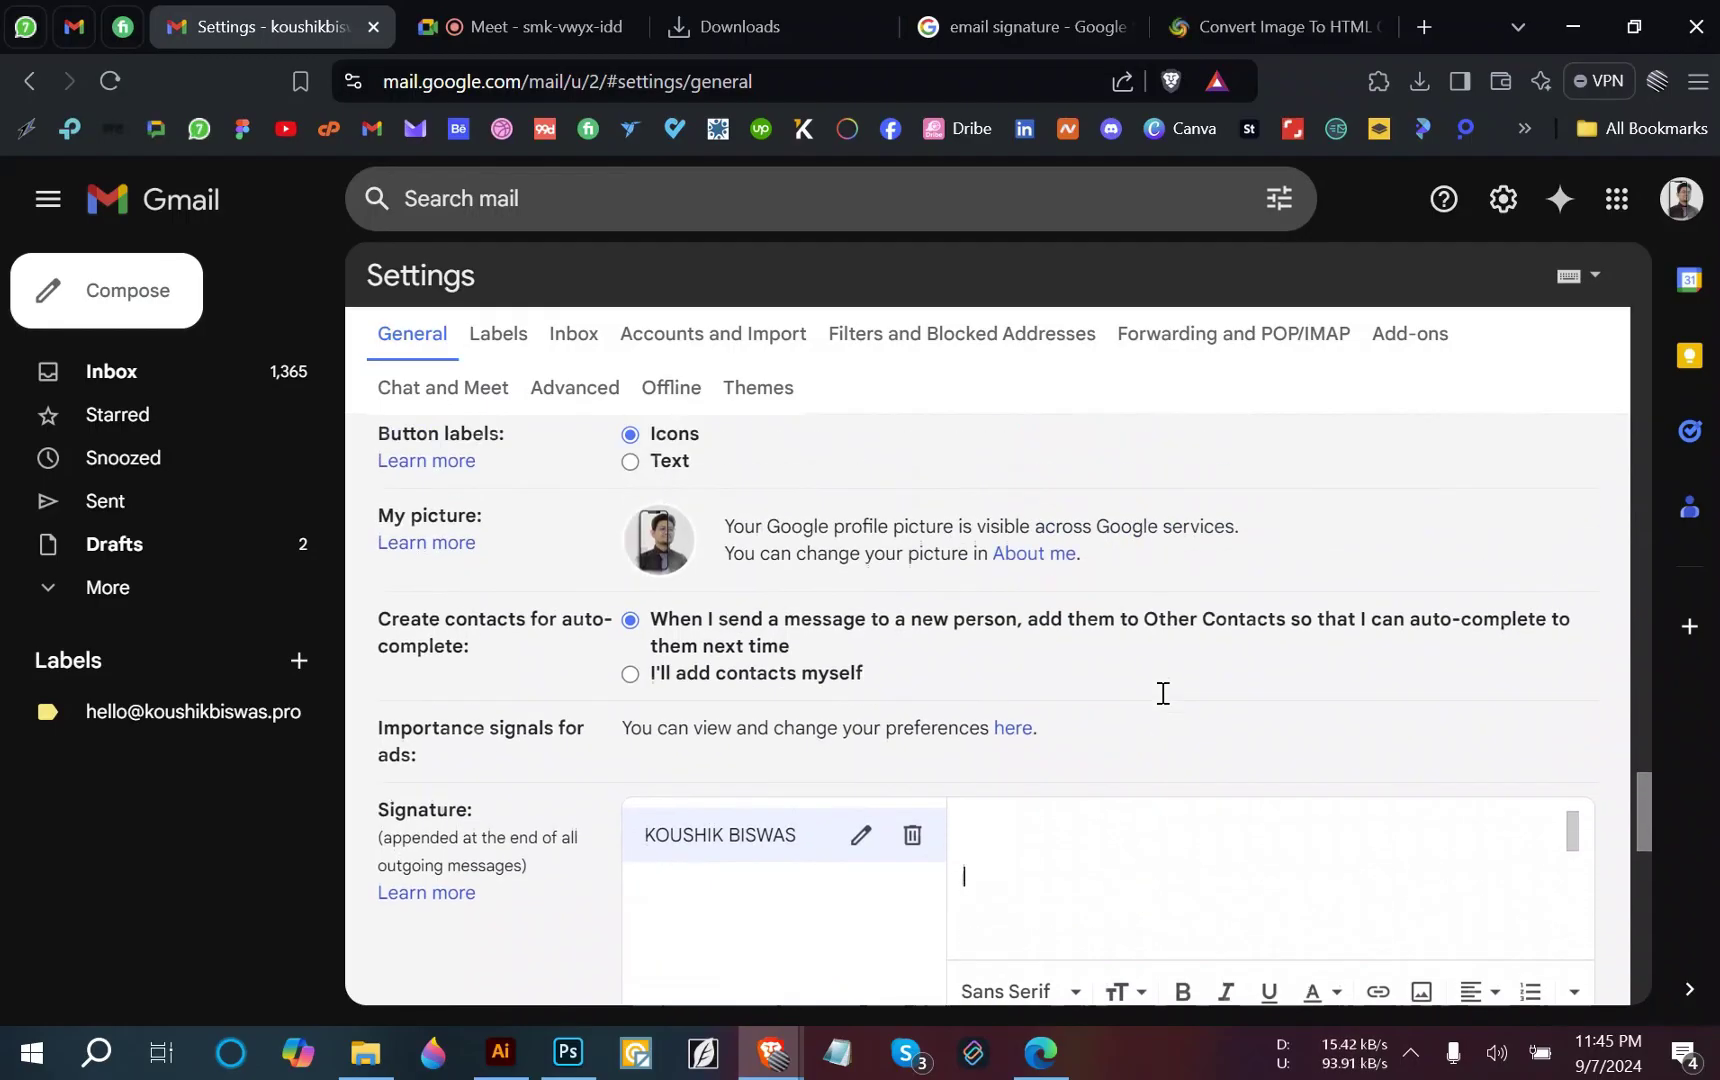
{"action": "scroll", "coordinate": [1155, 705], "scroll_direction": "down", "scroll_amount": 1}
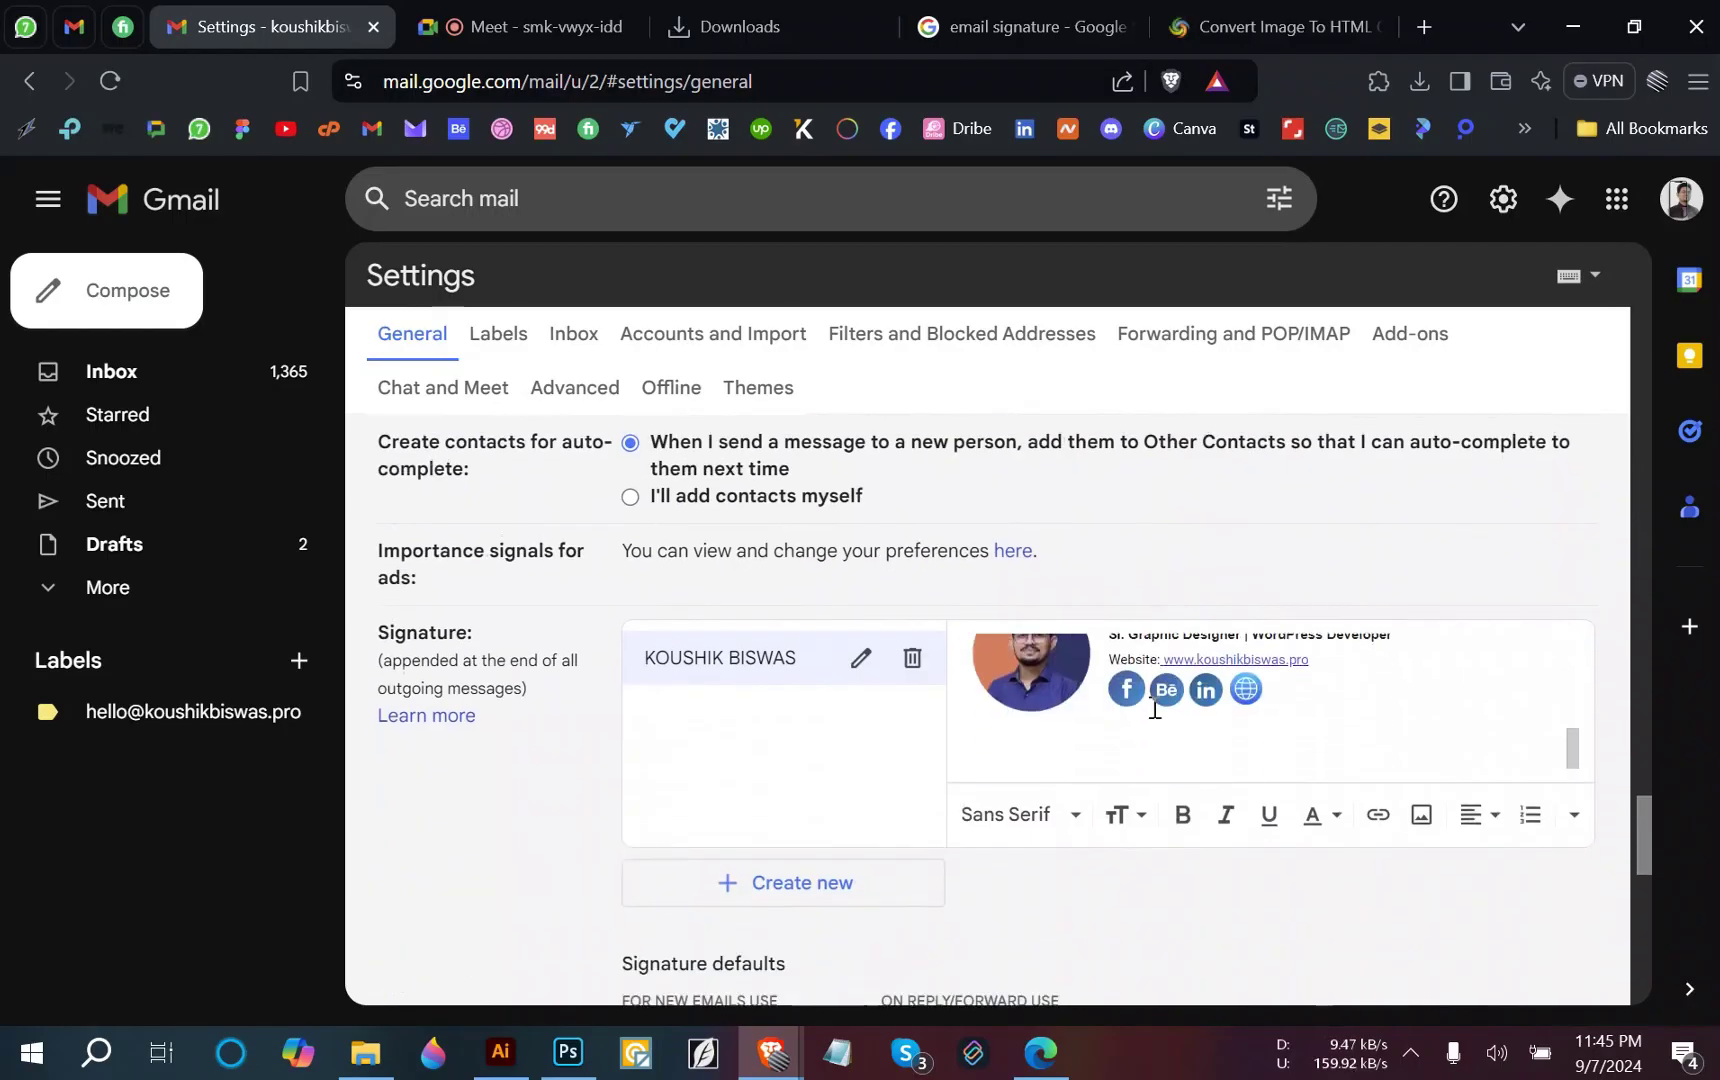
{"action": "scroll", "coordinate": [1158, 710], "scroll_direction": "up", "scroll_amount": 2}
{"action": "scroll", "coordinate": [1163, 741], "scroll_direction": "down", "scroll_amount": 2}
{"action": "left_click", "coordinate": [1313, 652]}
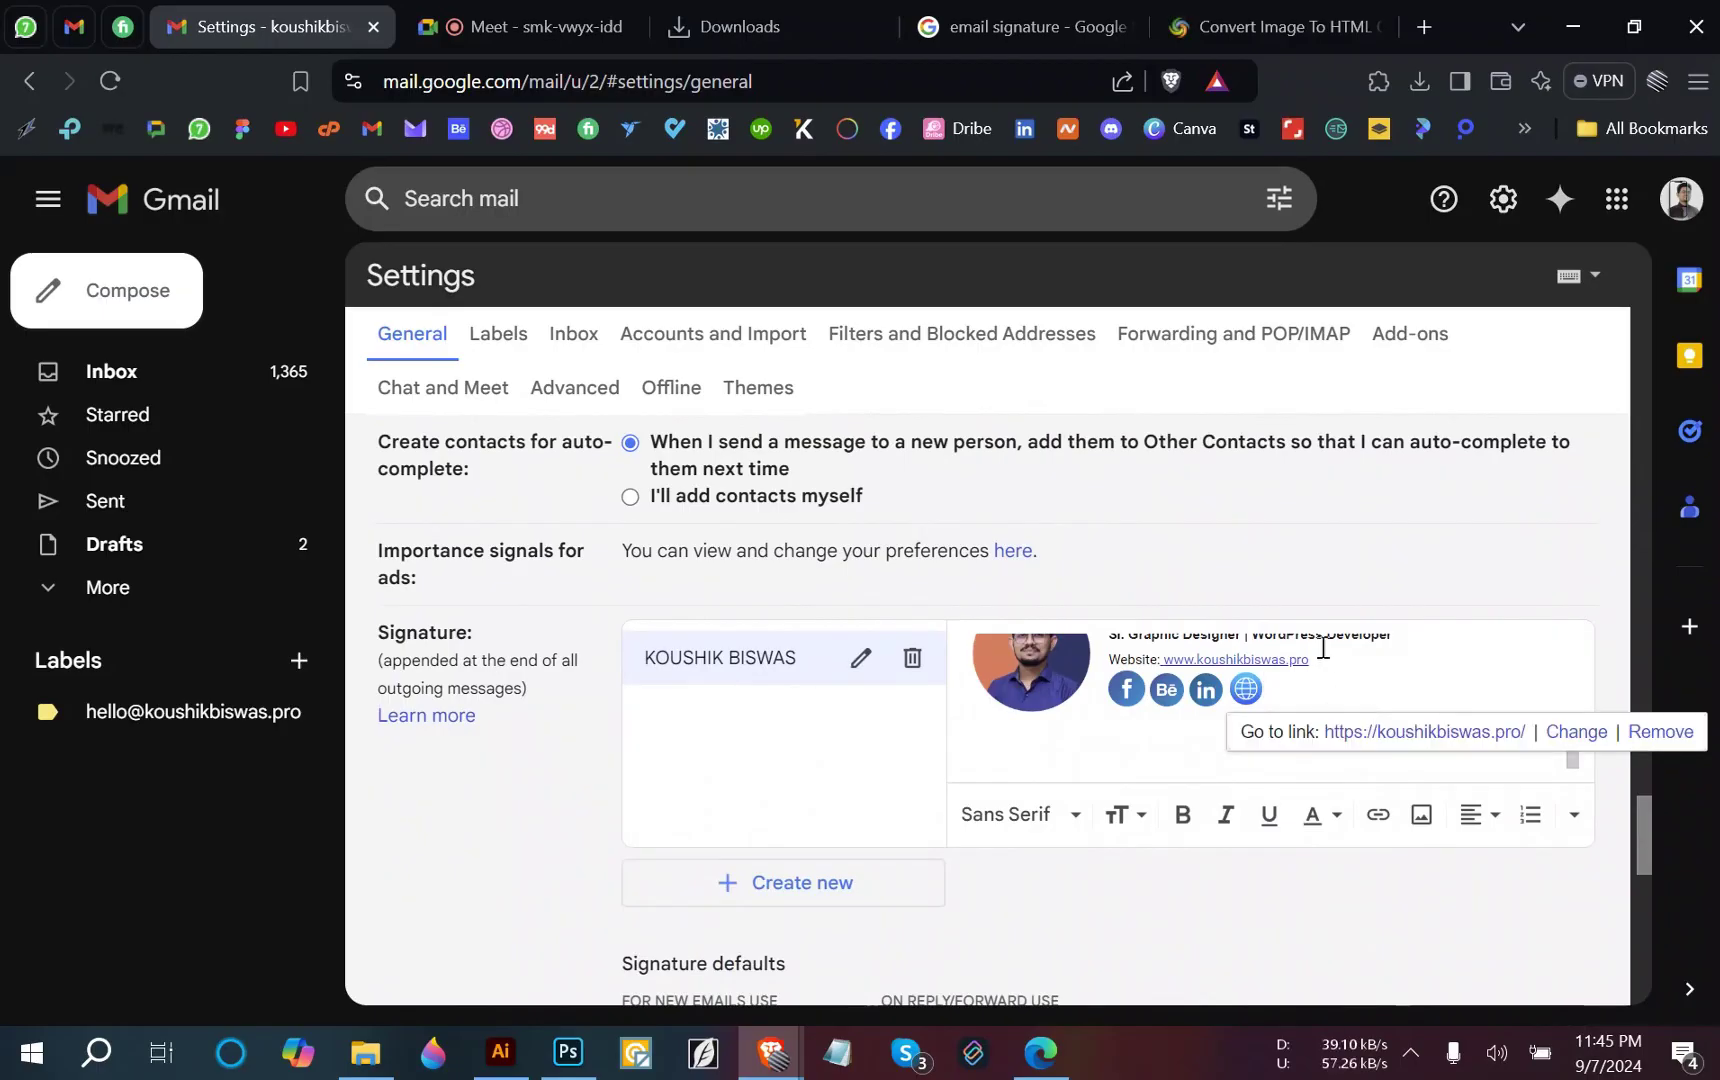
{"action": "left_click", "coordinate": [1025, 663]}
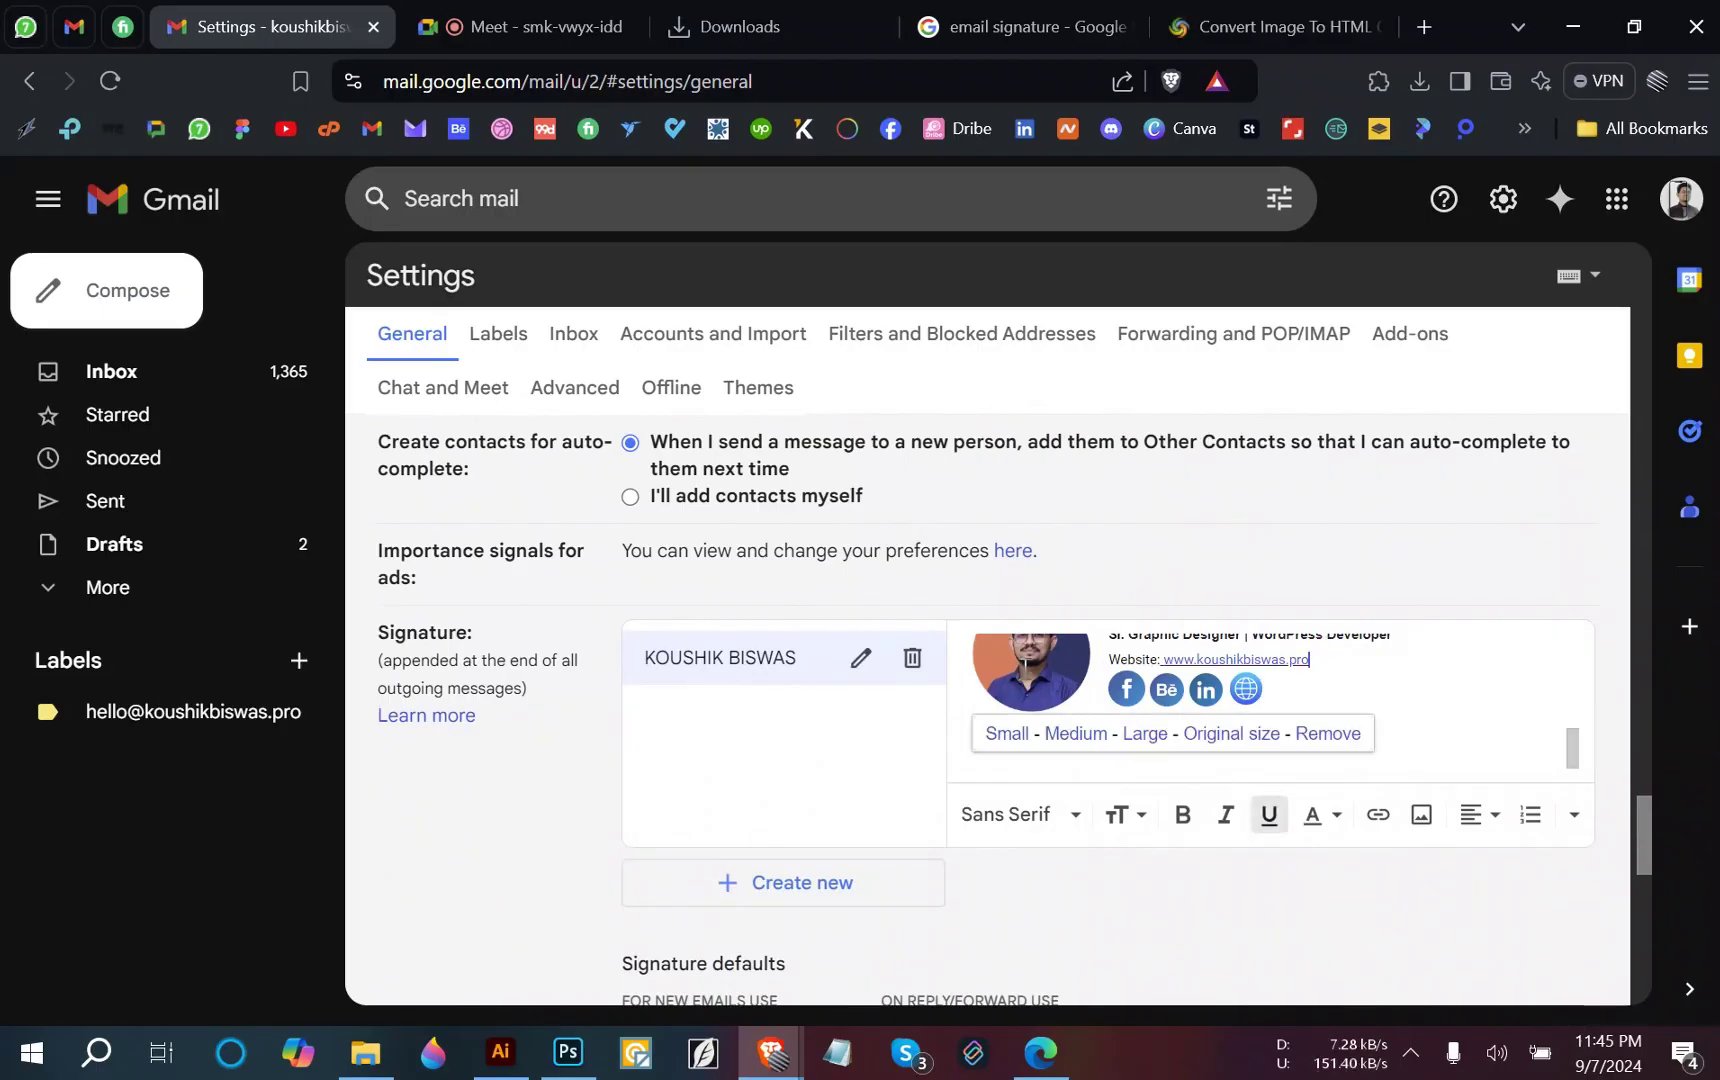
{"action": "left_click", "coordinate": [1396, 636]}
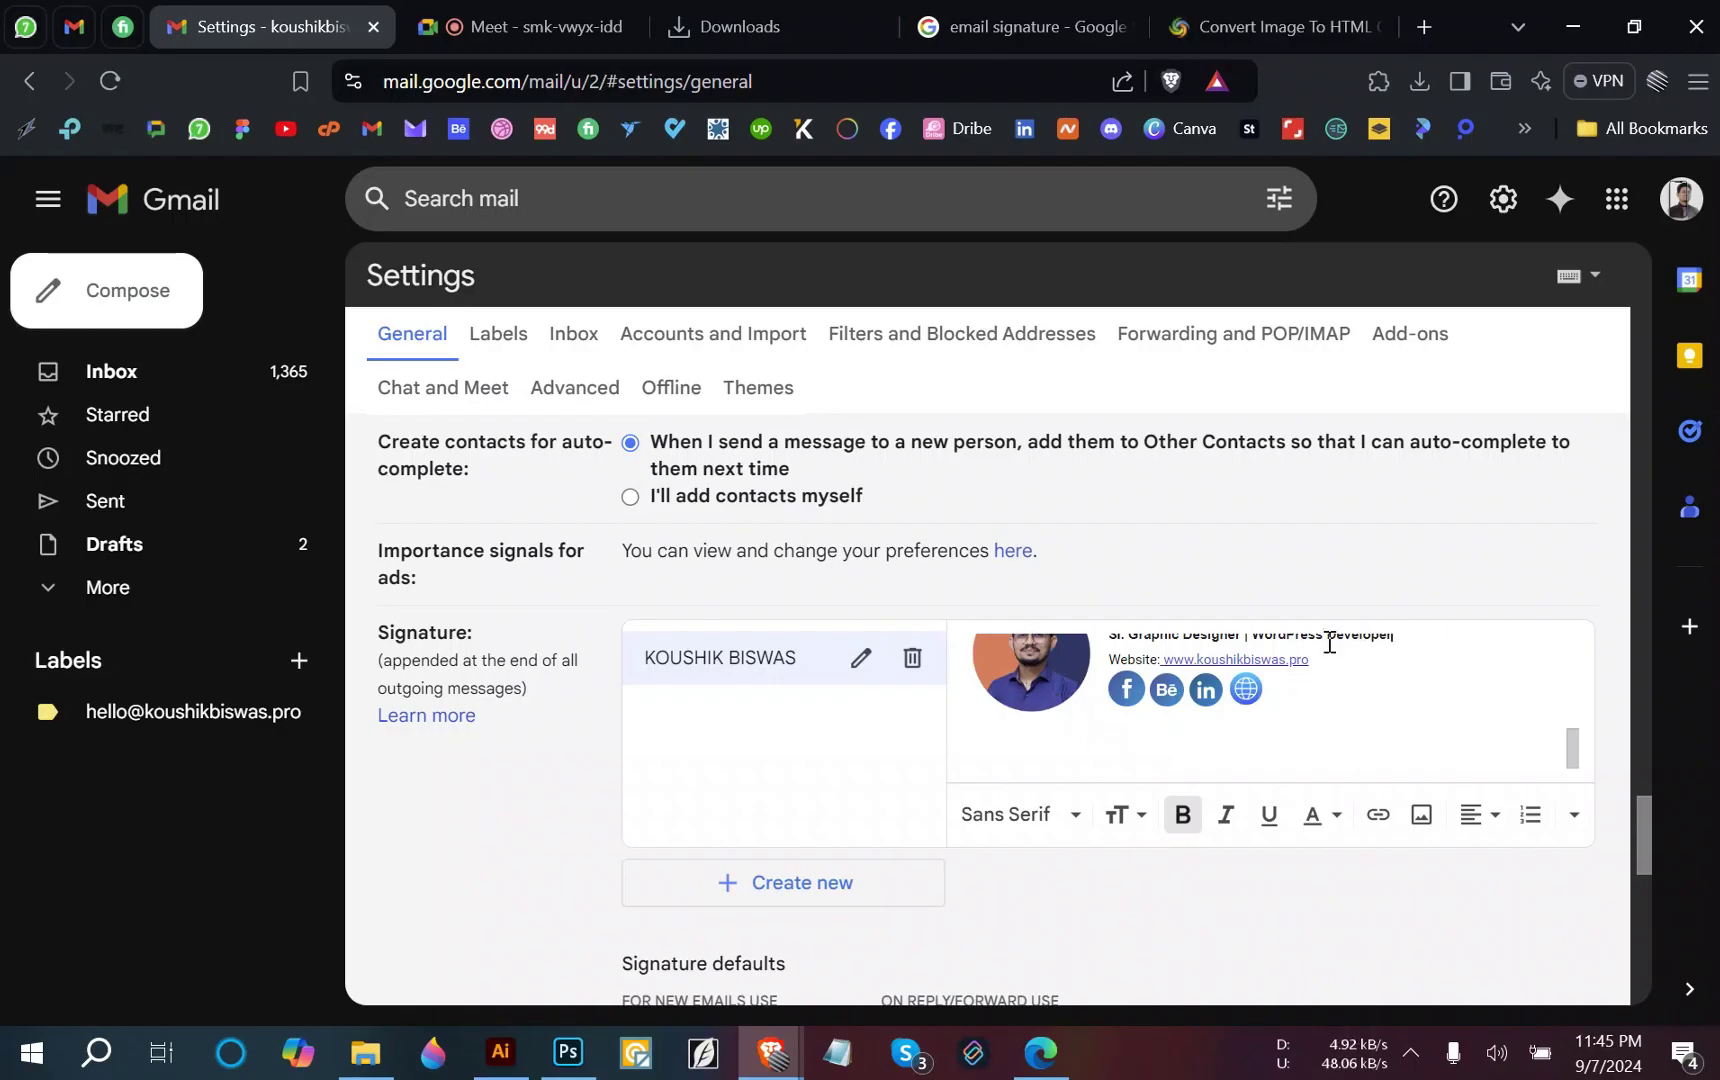
Open the bookmarked KDP document in a new browser tab and look at its options for inserting an image.
{"action": "left_click", "coordinate": [1423, 26]}
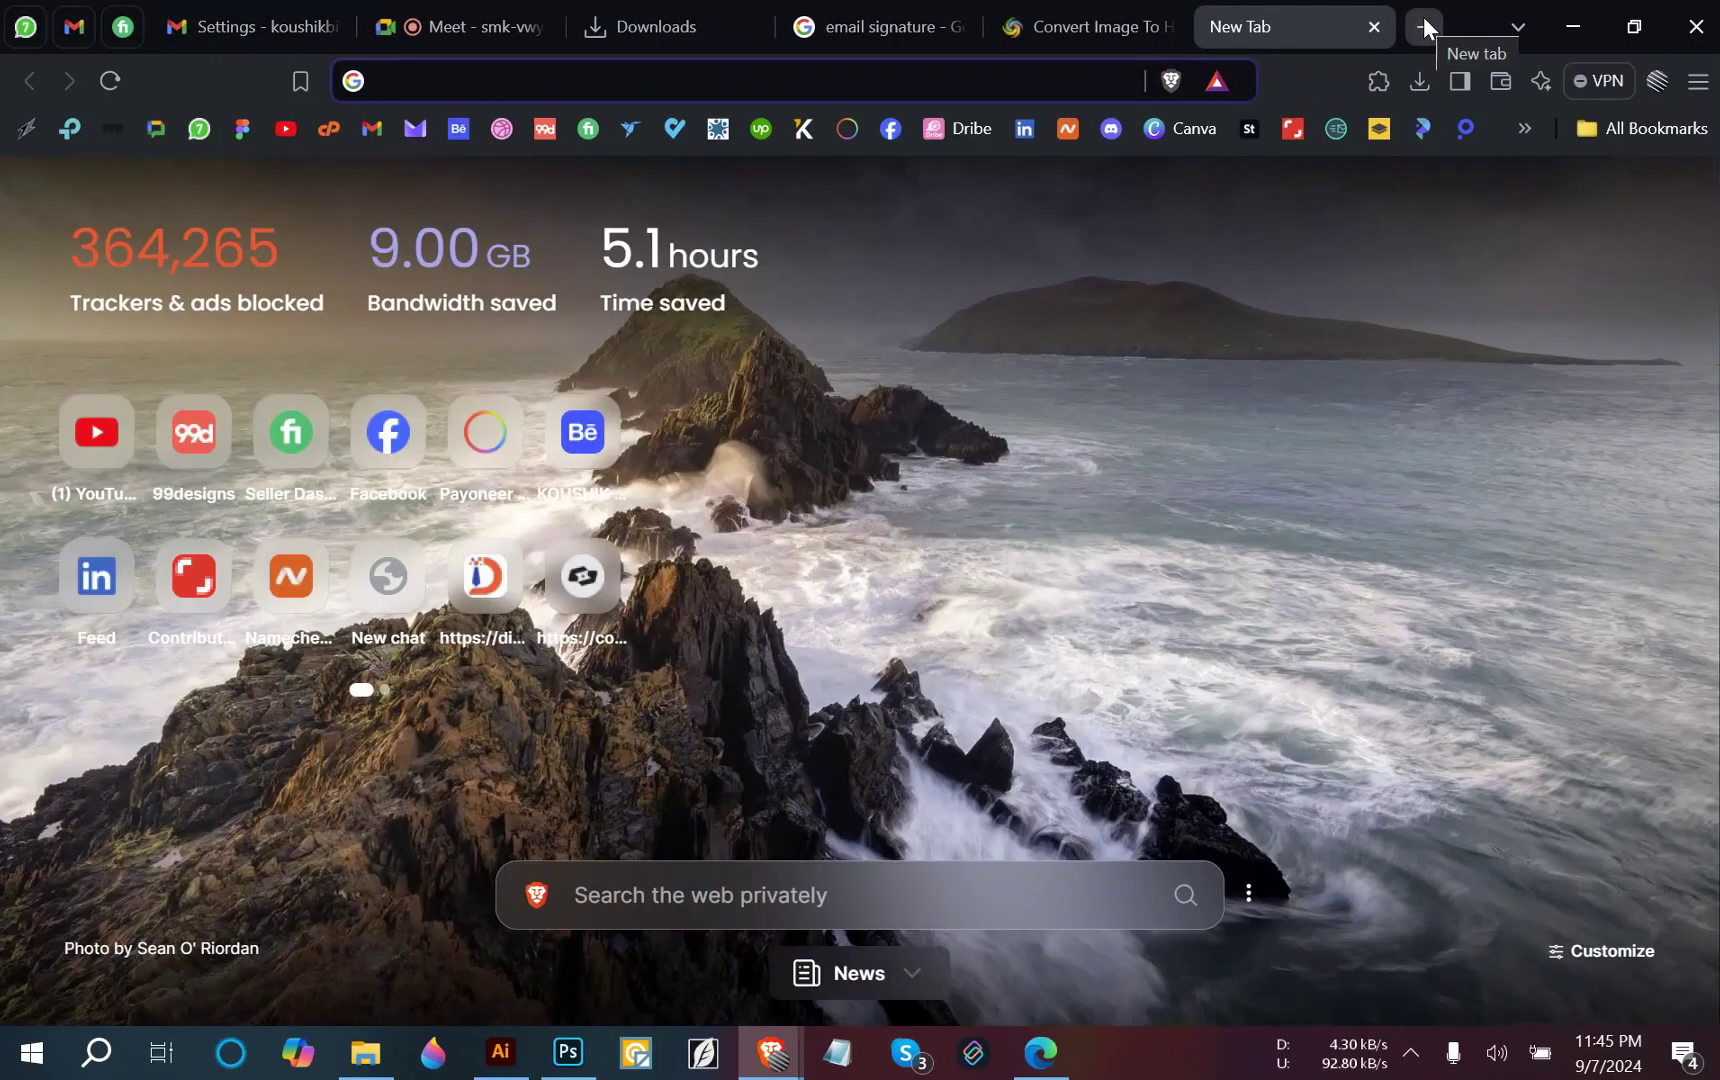
{"action": "left_click", "coordinate": [1525, 128]}
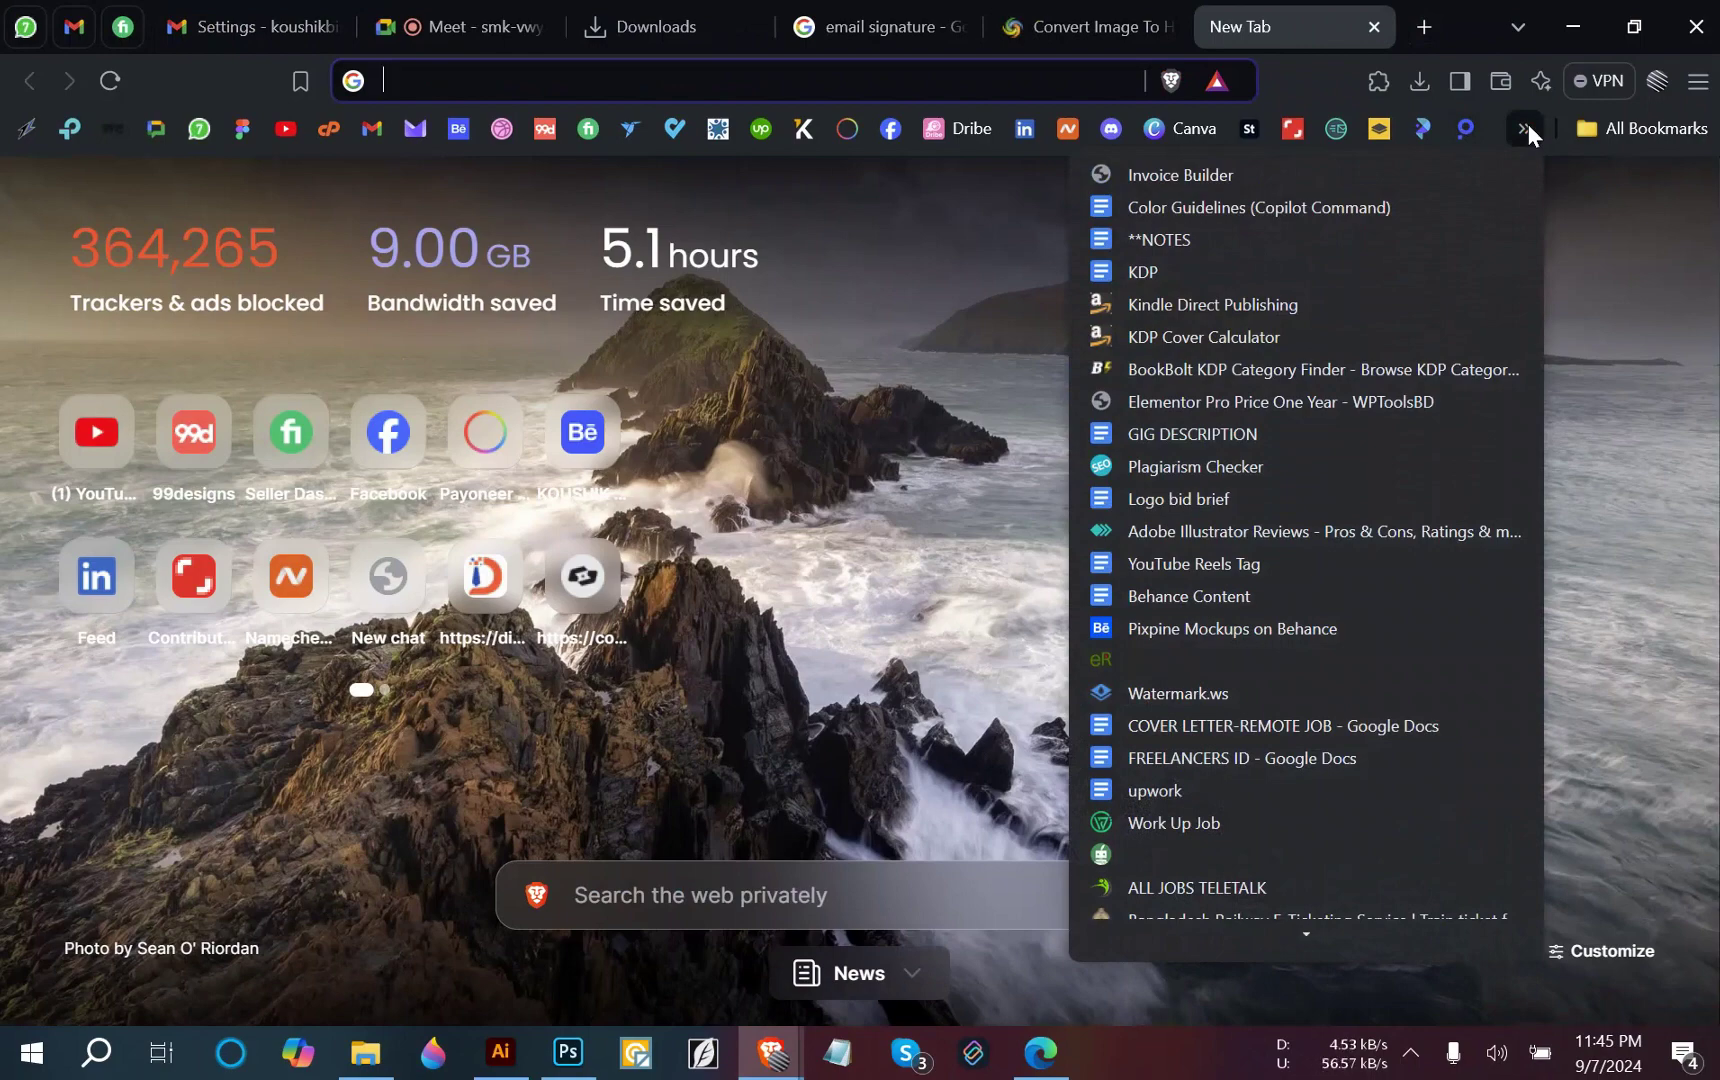
{"action": "left_click", "coordinate": [1165, 271]}
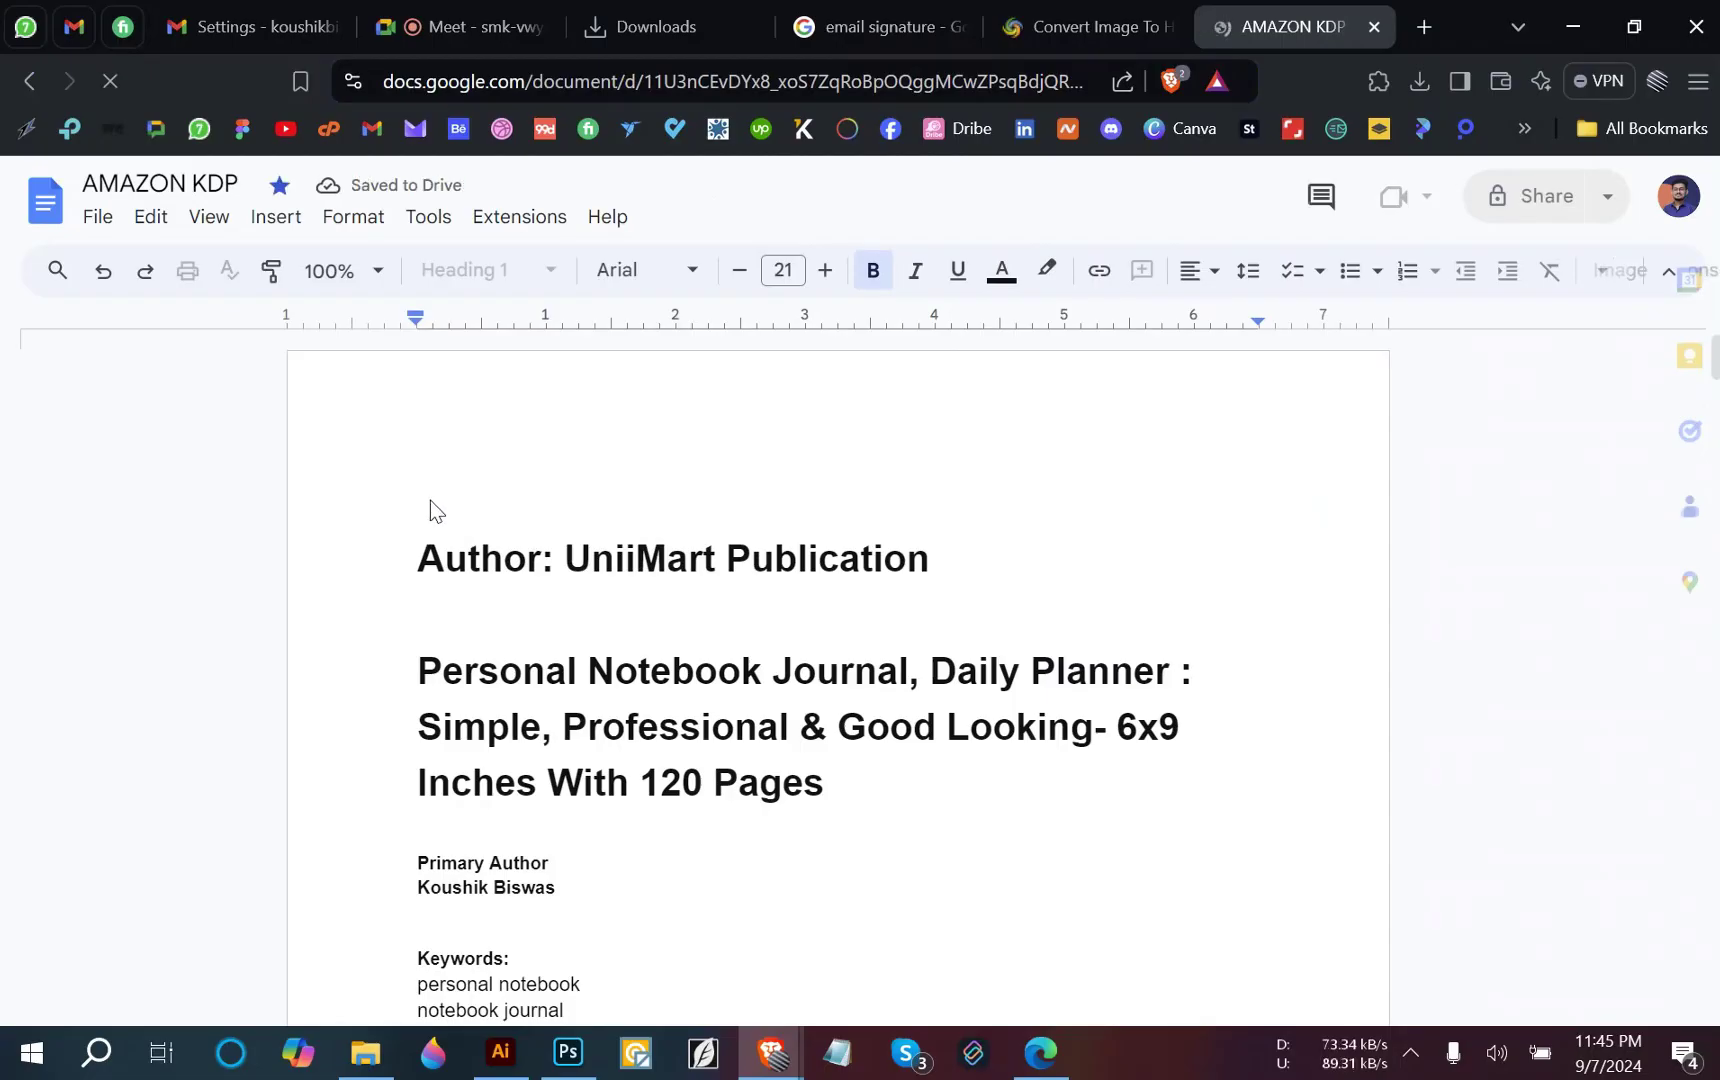
{"action": "right_click", "coordinate": [413, 464]}
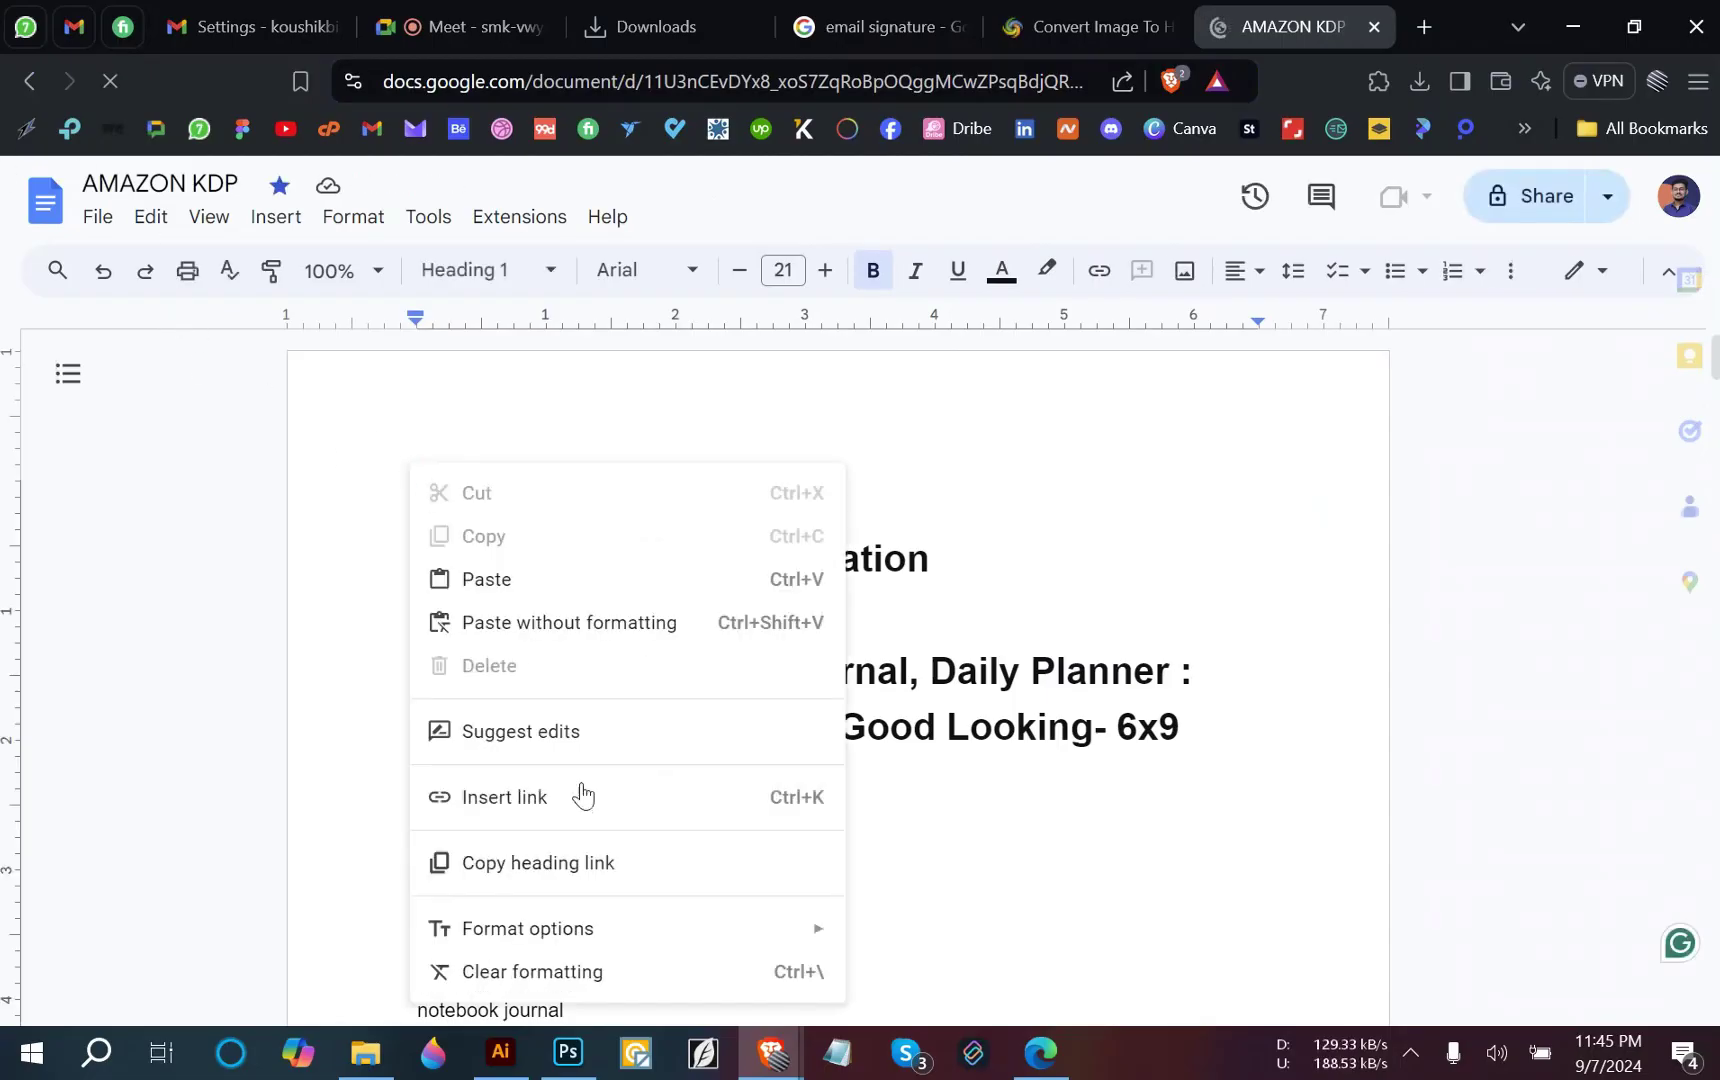
{"action": "left_click", "coordinate": [345, 376]}
{"action": "left_click", "coordinate": [252, 216]}
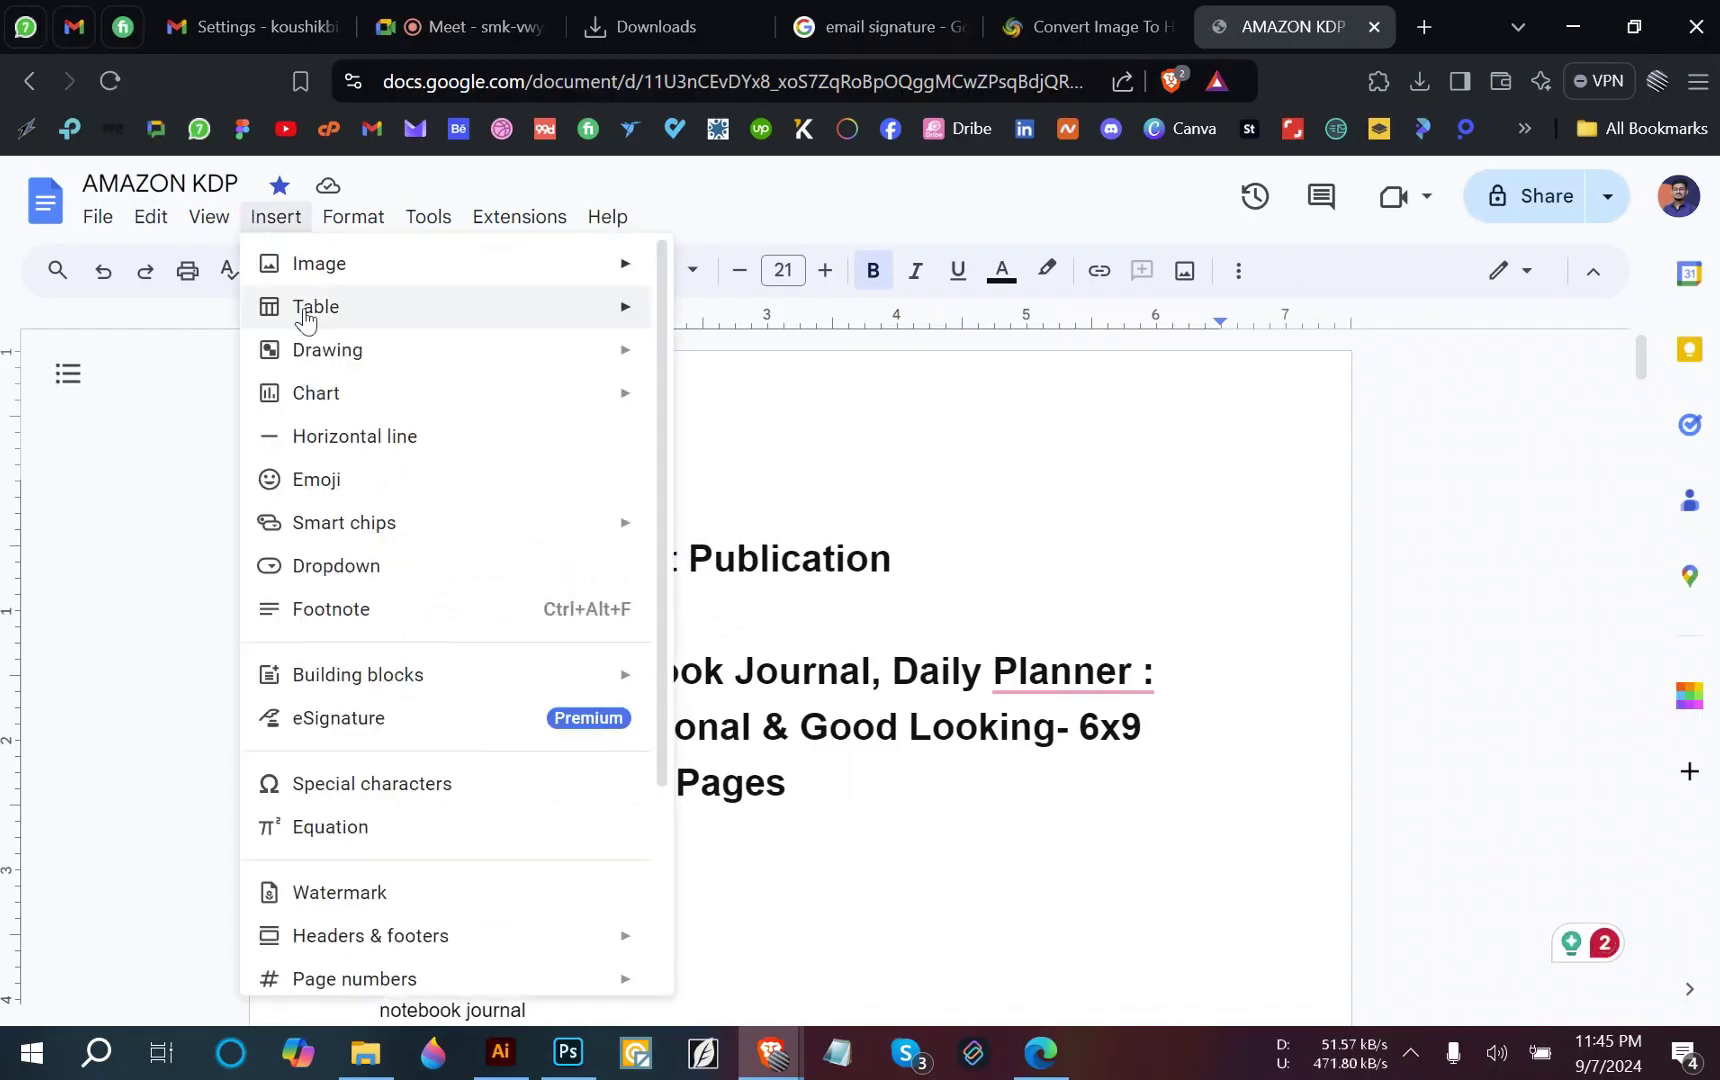
{"action": "mouse_move", "coordinate": [384, 275]}
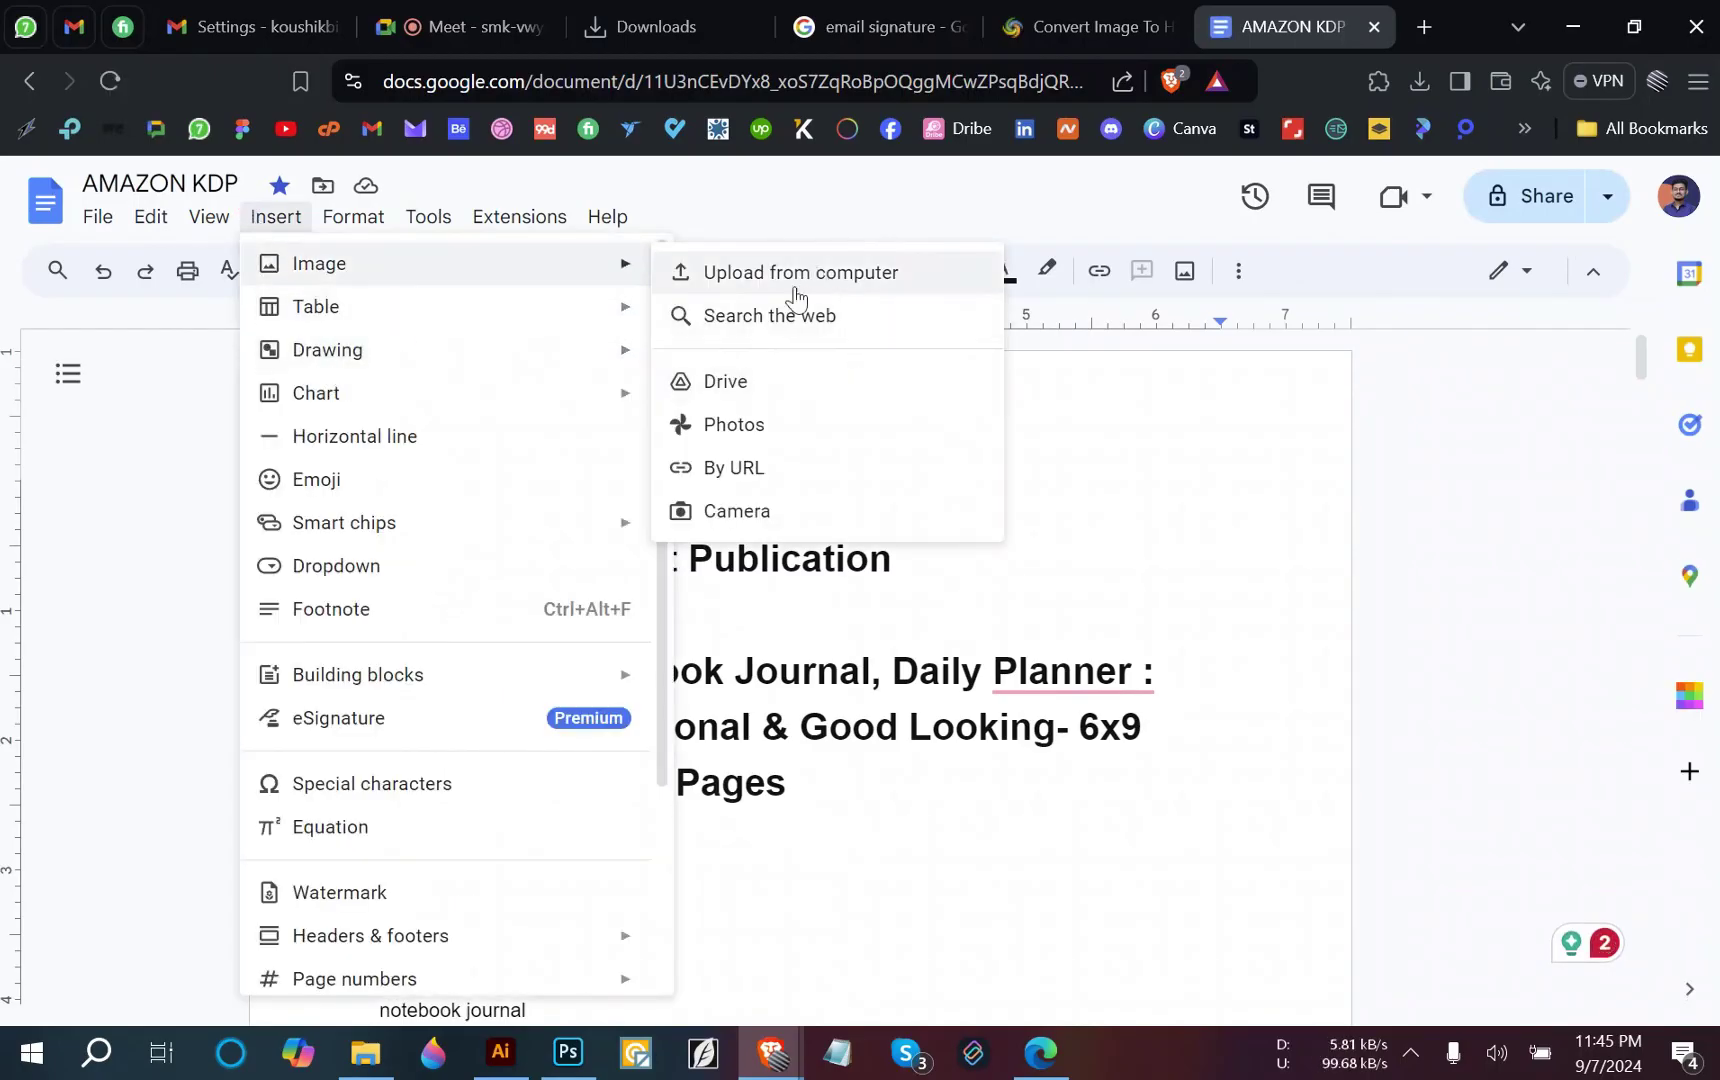
{"action": "left_click", "coordinate": [1252, 515]}
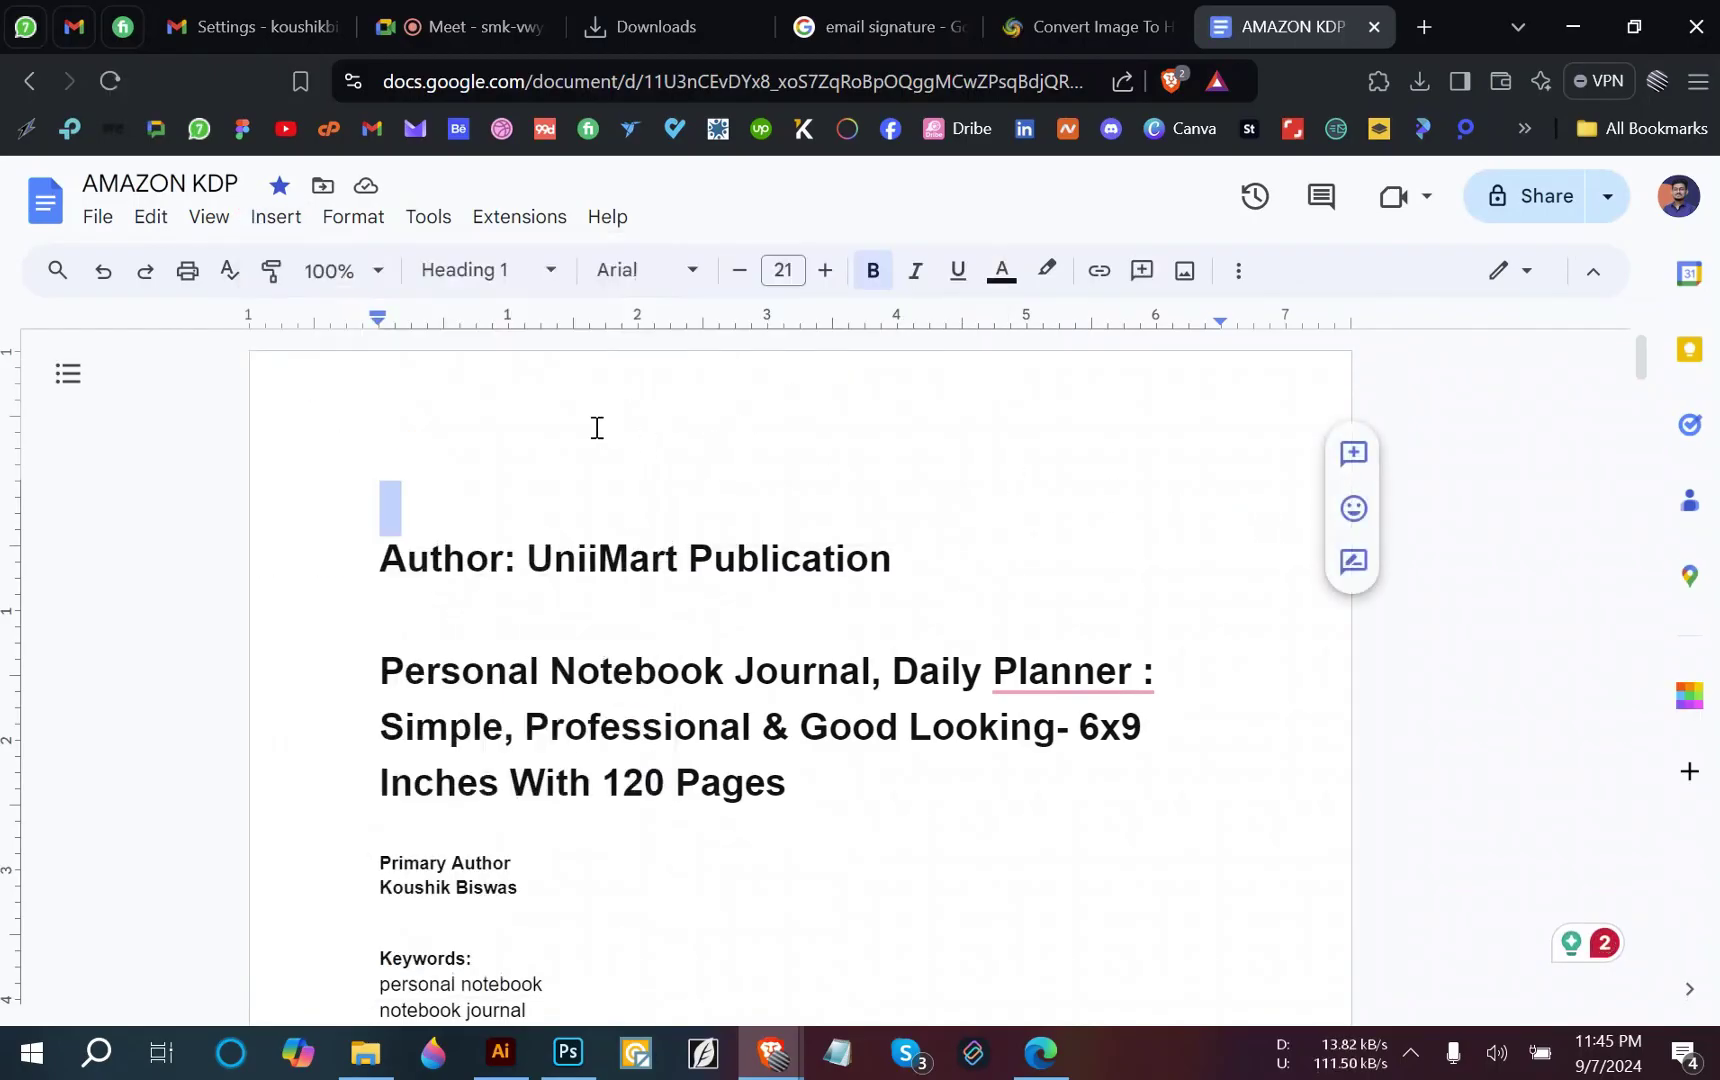
Review the Nira signature example and the extracted EMAIL-S file in File Explorer, and return to the browser.
{"action": "left_click", "coordinate": [892, 14]}
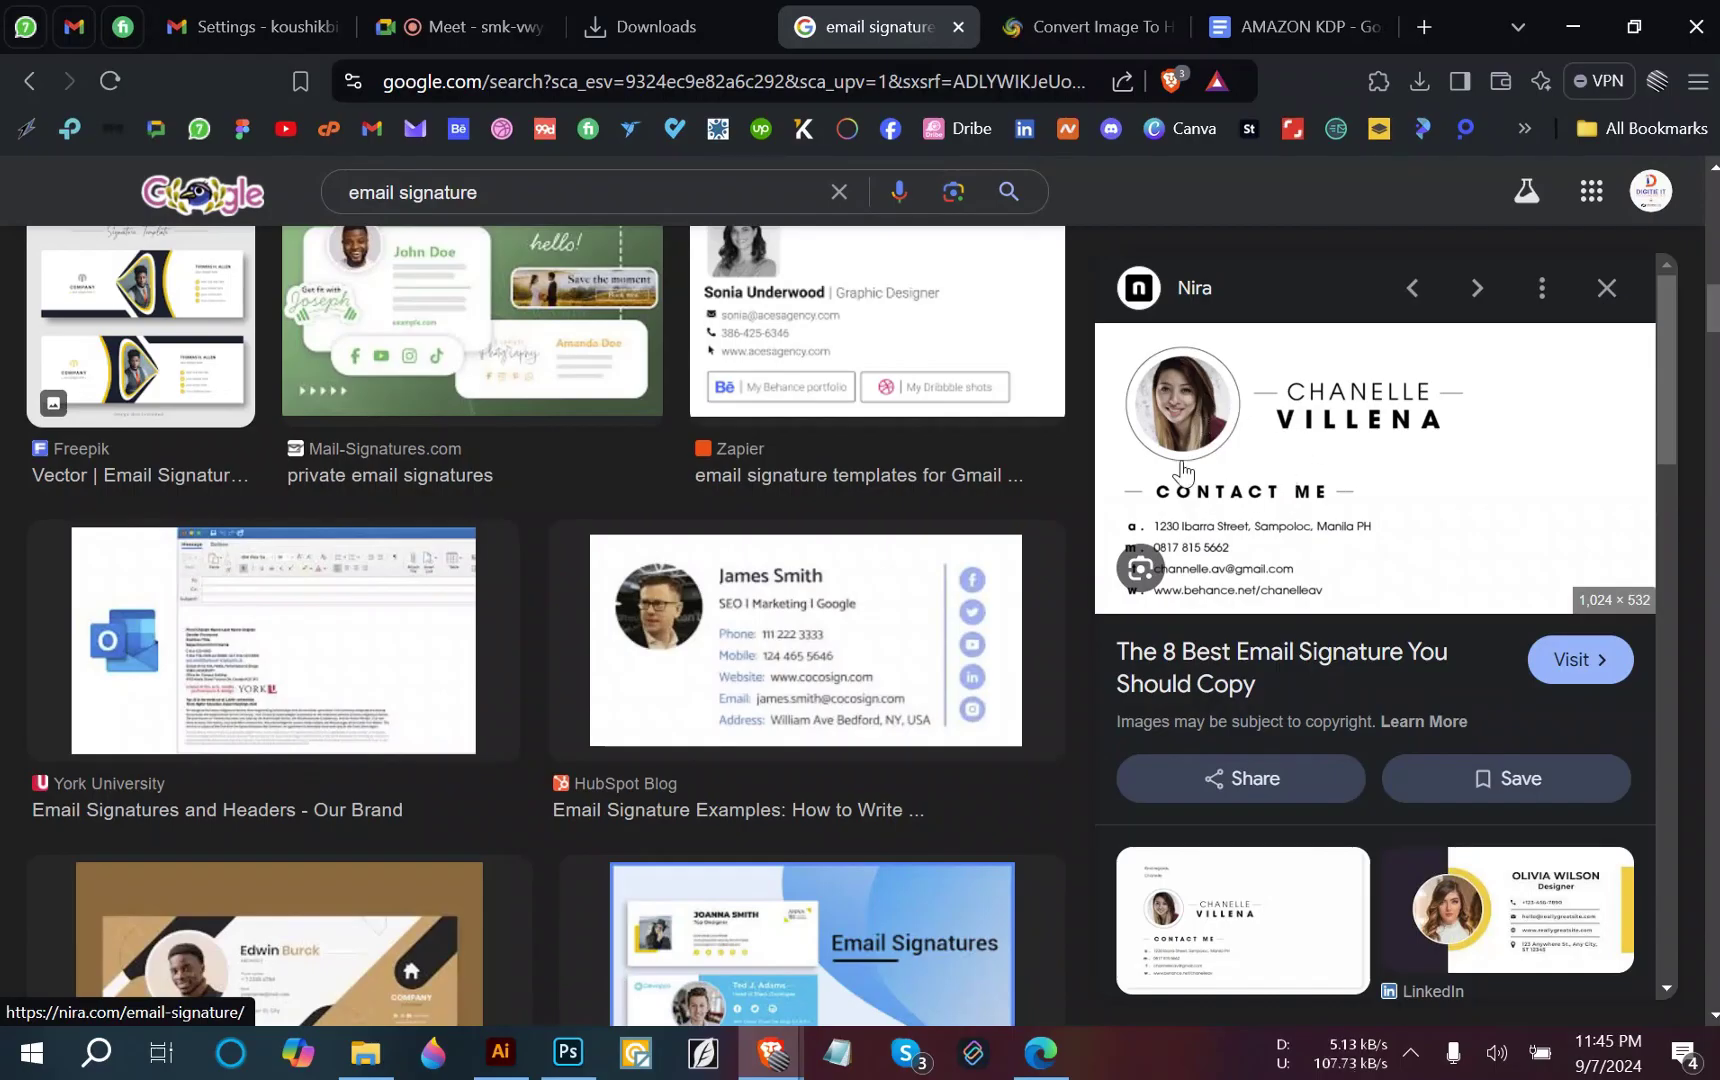
{"action": "left_click", "coordinate": [1243, 12]}
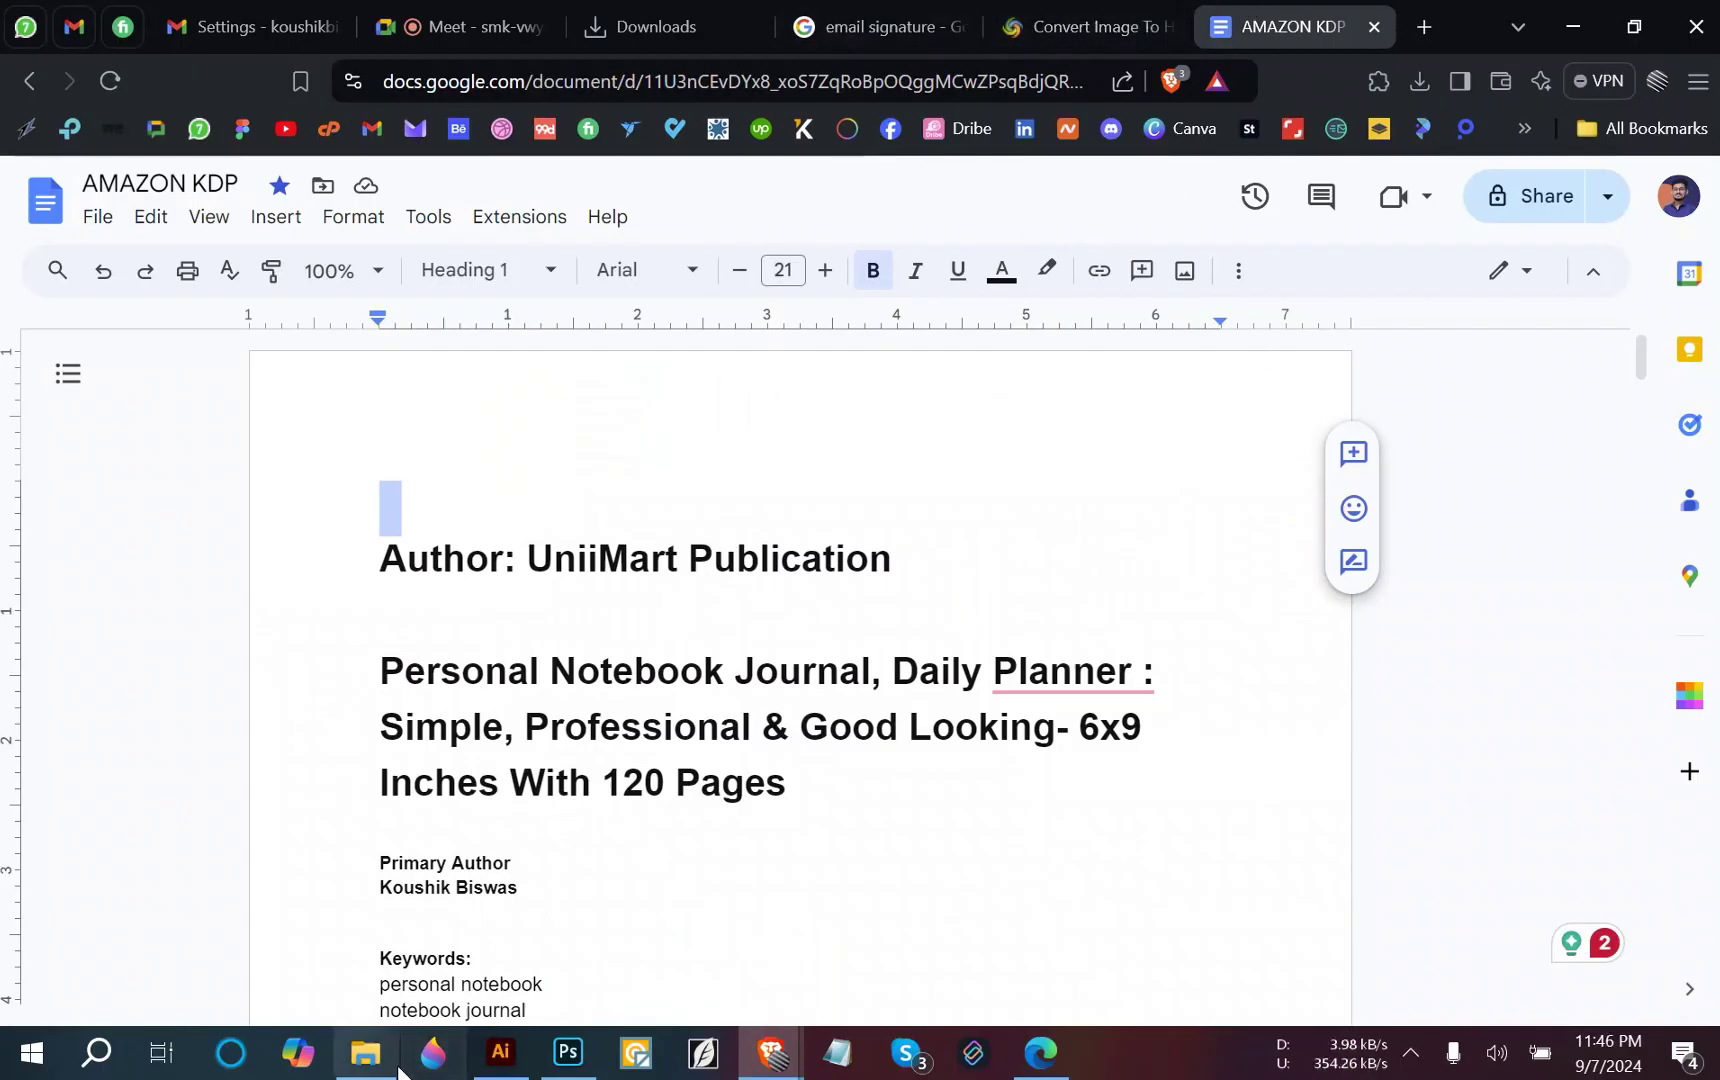
{"action": "left_click", "coordinate": [366, 1052]}
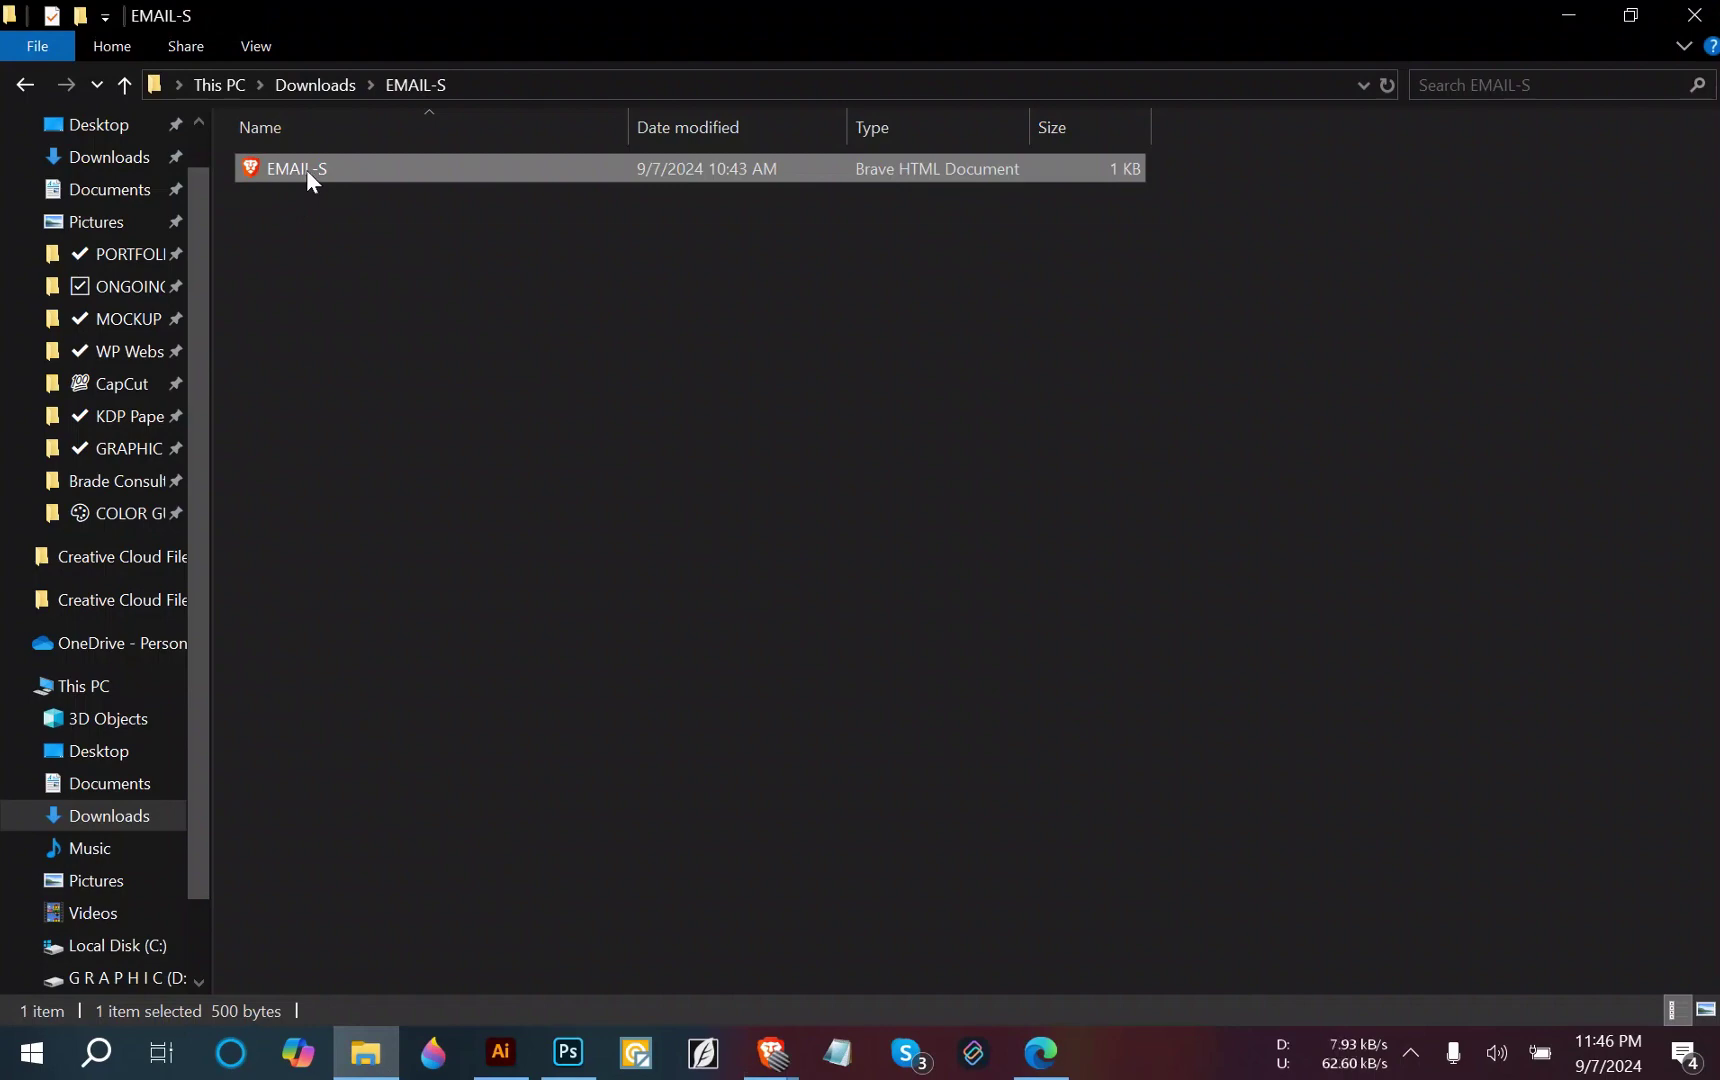
{"action": "left_click", "coordinate": [768, 1052]}
{"action": "left_click", "coordinate": [639, 954]}
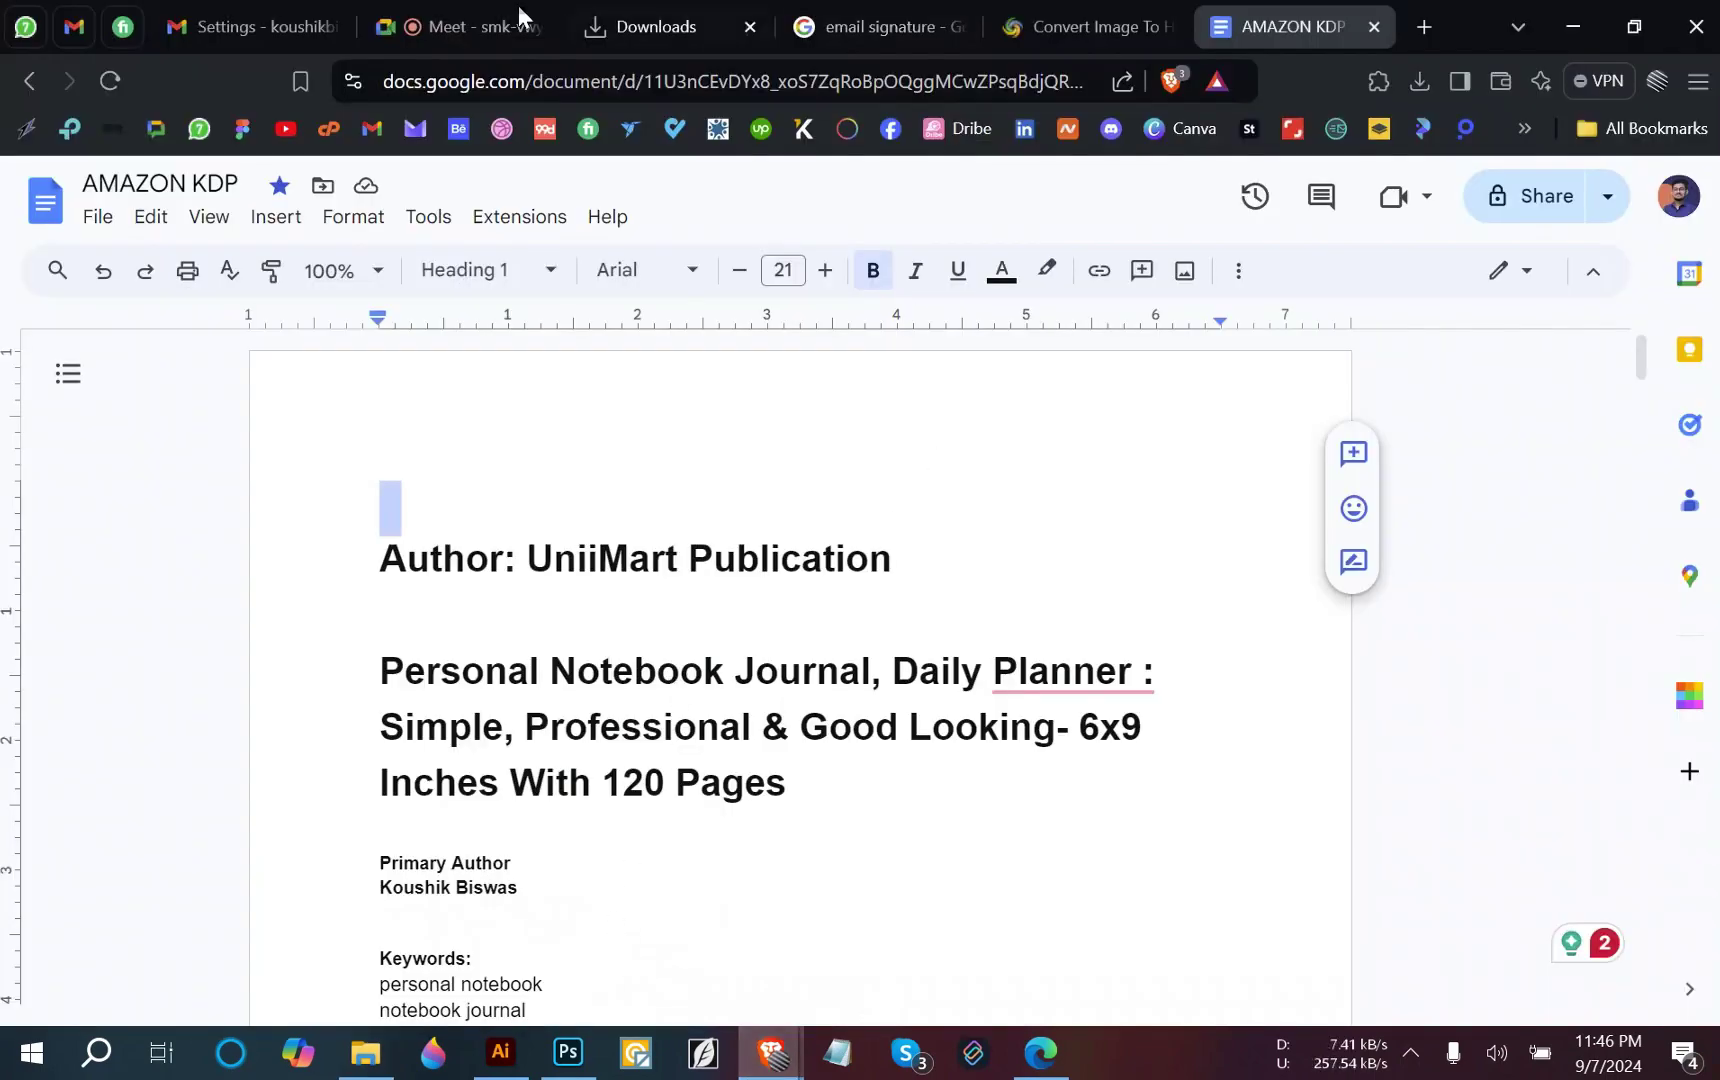
Return to Gmail's general settings and check the signature defaults for new emails and replies.
{"action": "left_click", "coordinate": [445, 20]}
{"action": "left_click", "coordinate": [311, 8]}
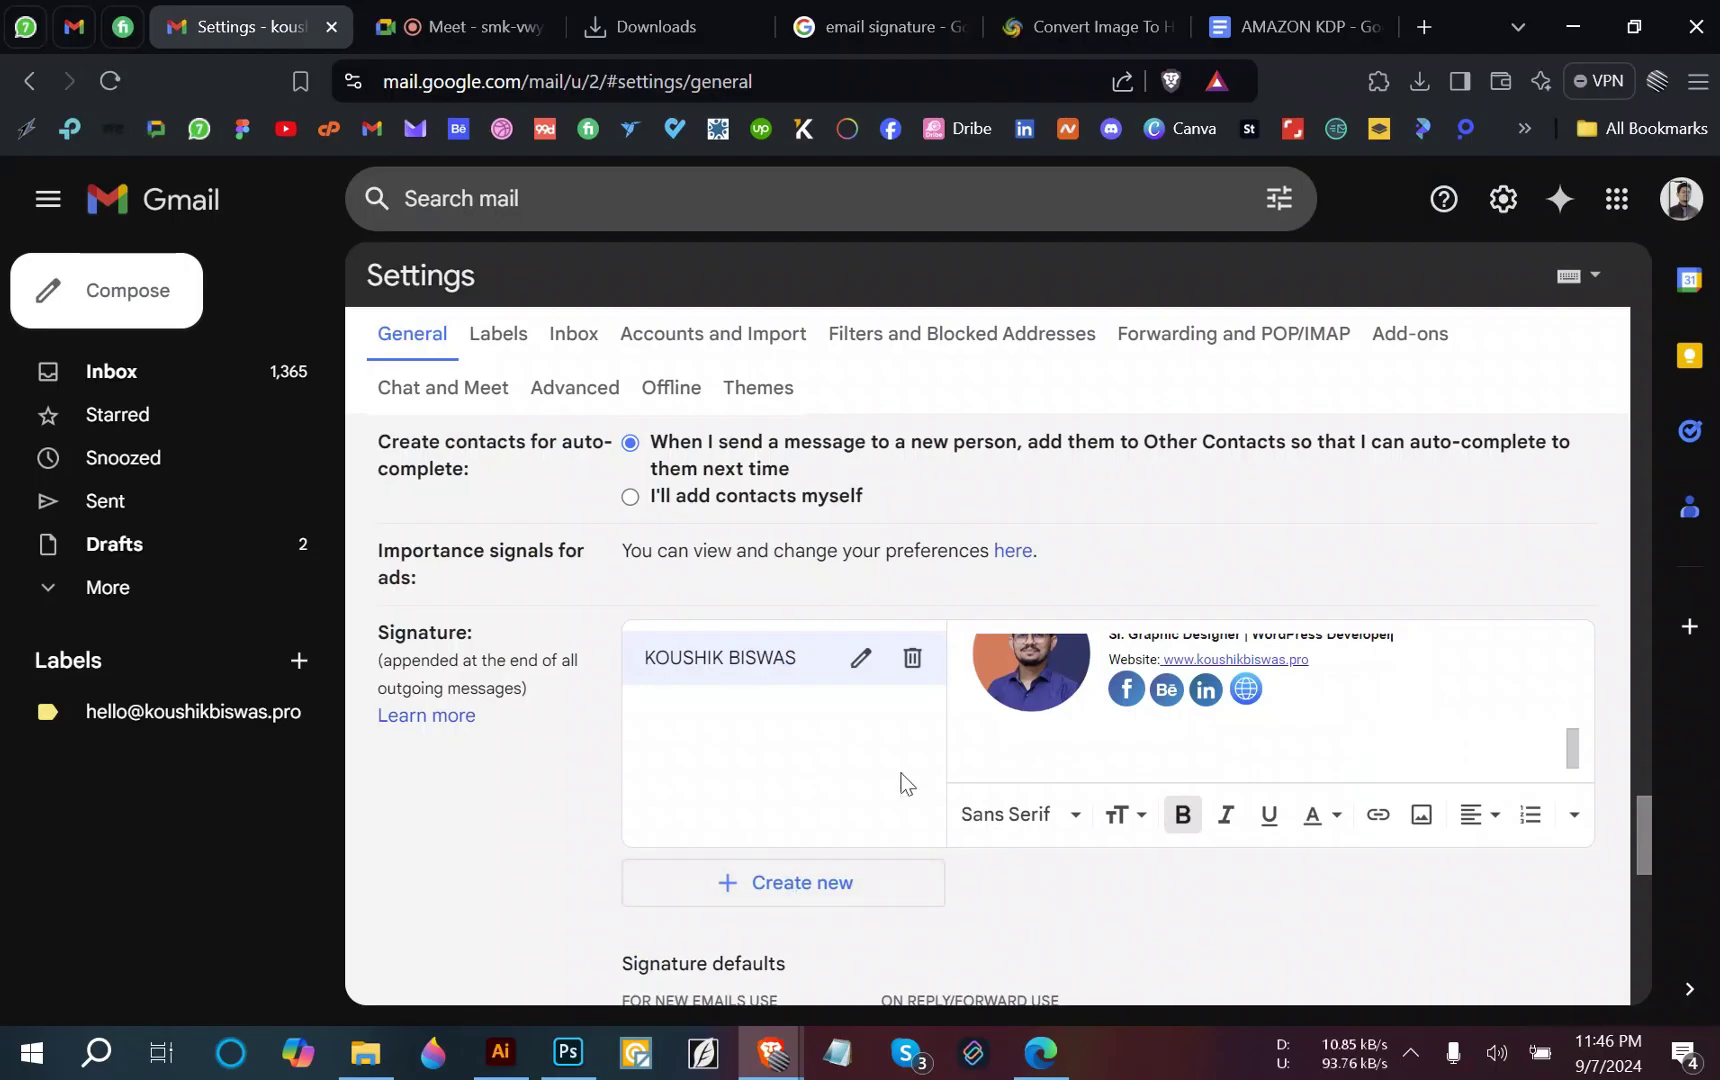
{"action": "scroll", "coordinate": [1037, 925], "scroll_direction": "down", "scroll_amount": 3}
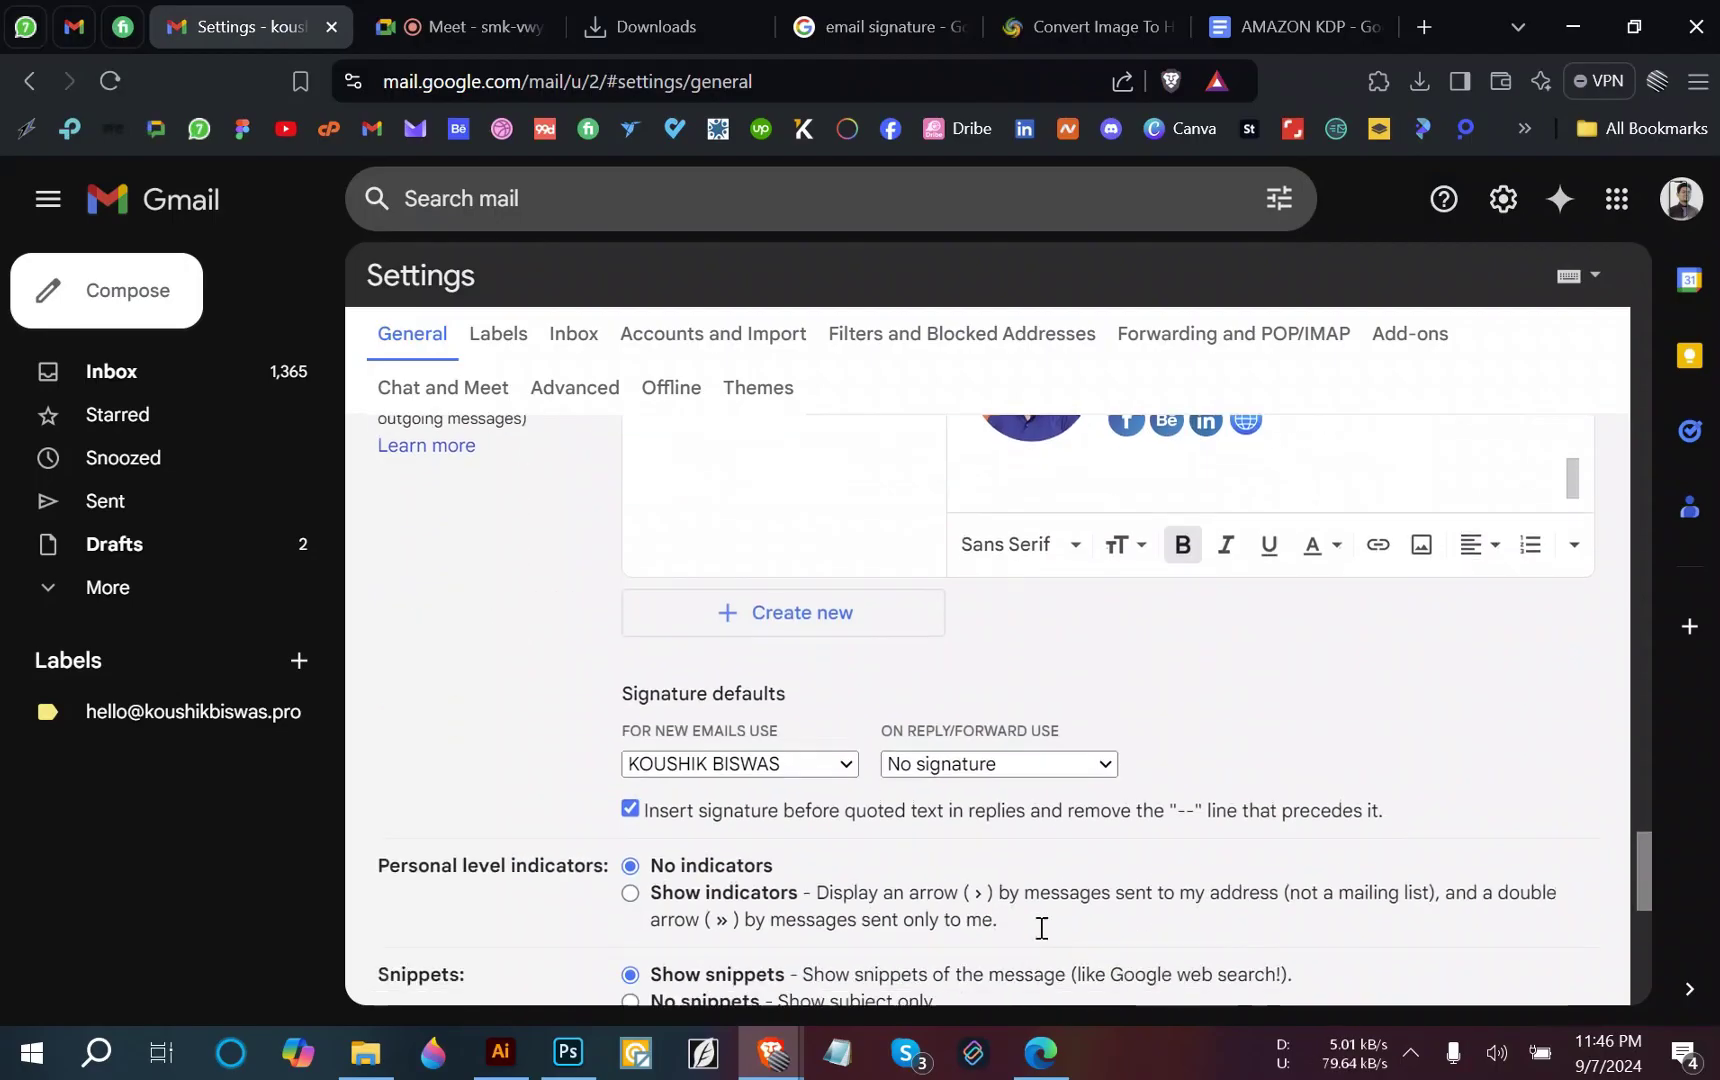
{"action": "scroll", "coordinate": [855, 797], "scroll_direction": "up", "scroll_amount": 5}
{"action": "scroll", "coordinate": [855, 797], "scroll_direction": "up", "scroll_amount": 7}
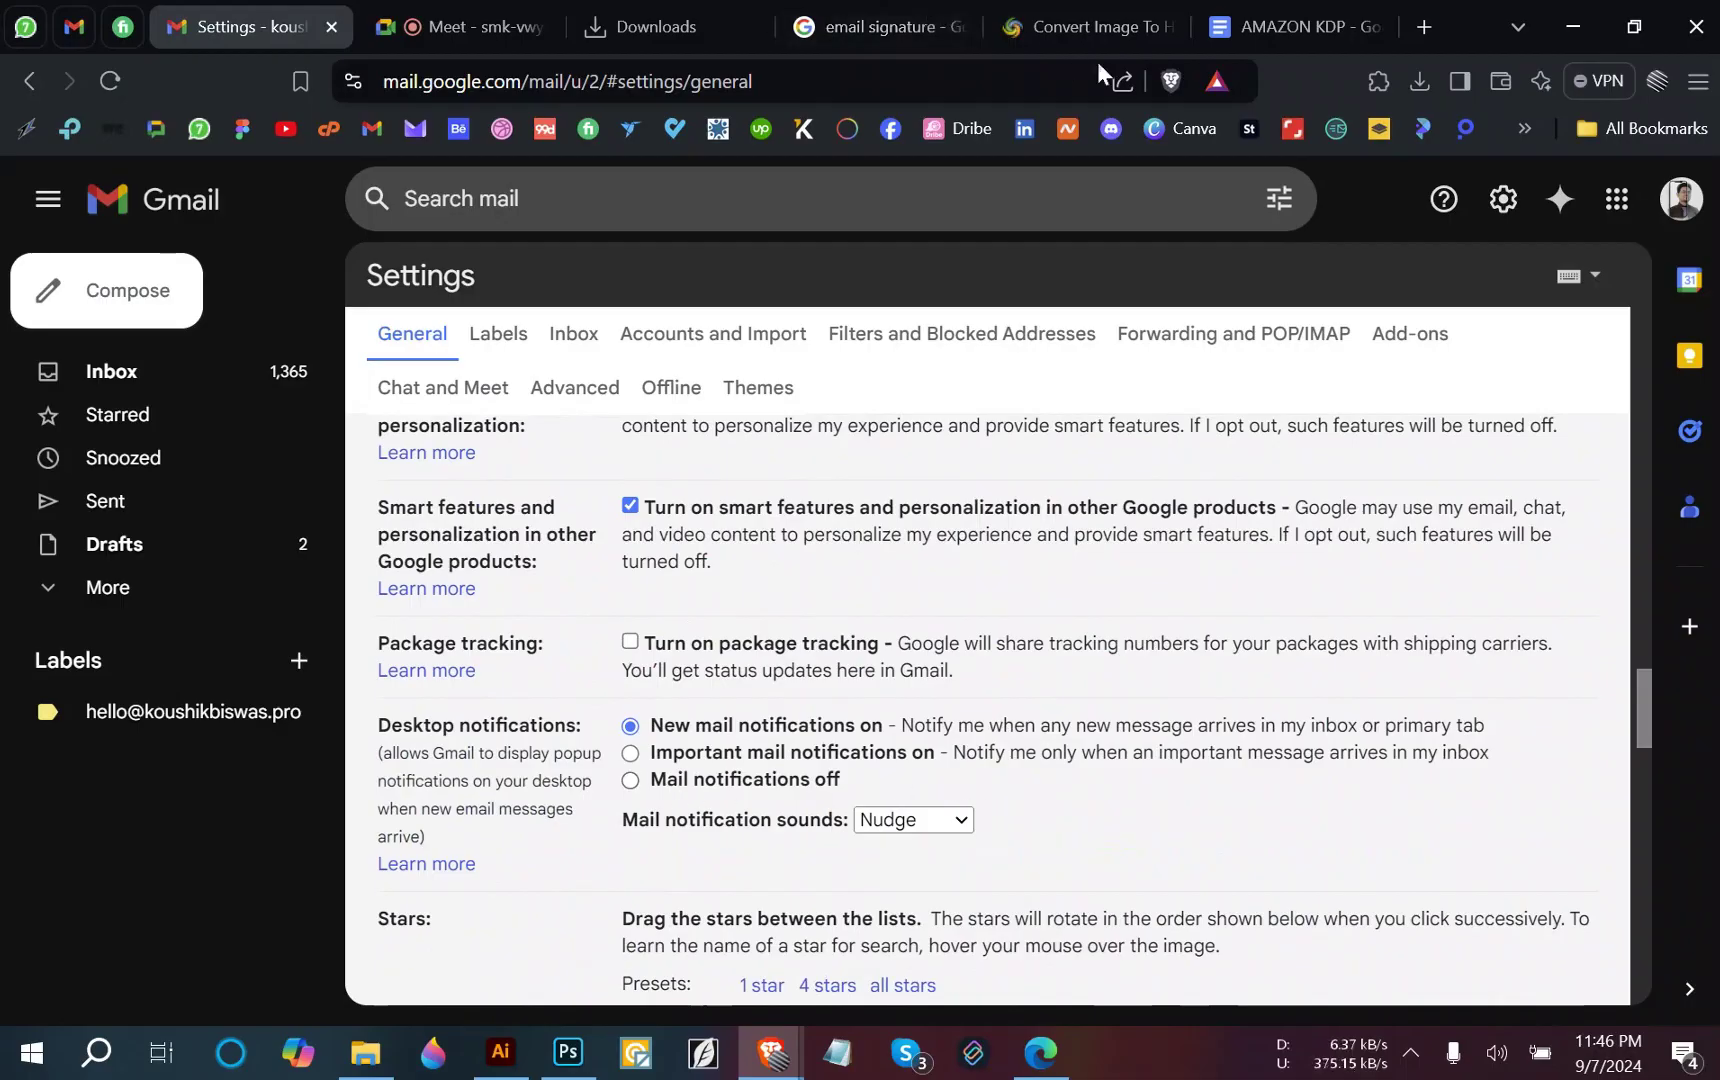
Open the EMAIL SIGNATURE document in Google Docs and examine its signature layout of photo, text, website link and social icons.
{"action": "left_click", "coordinate": [1288, 31]}
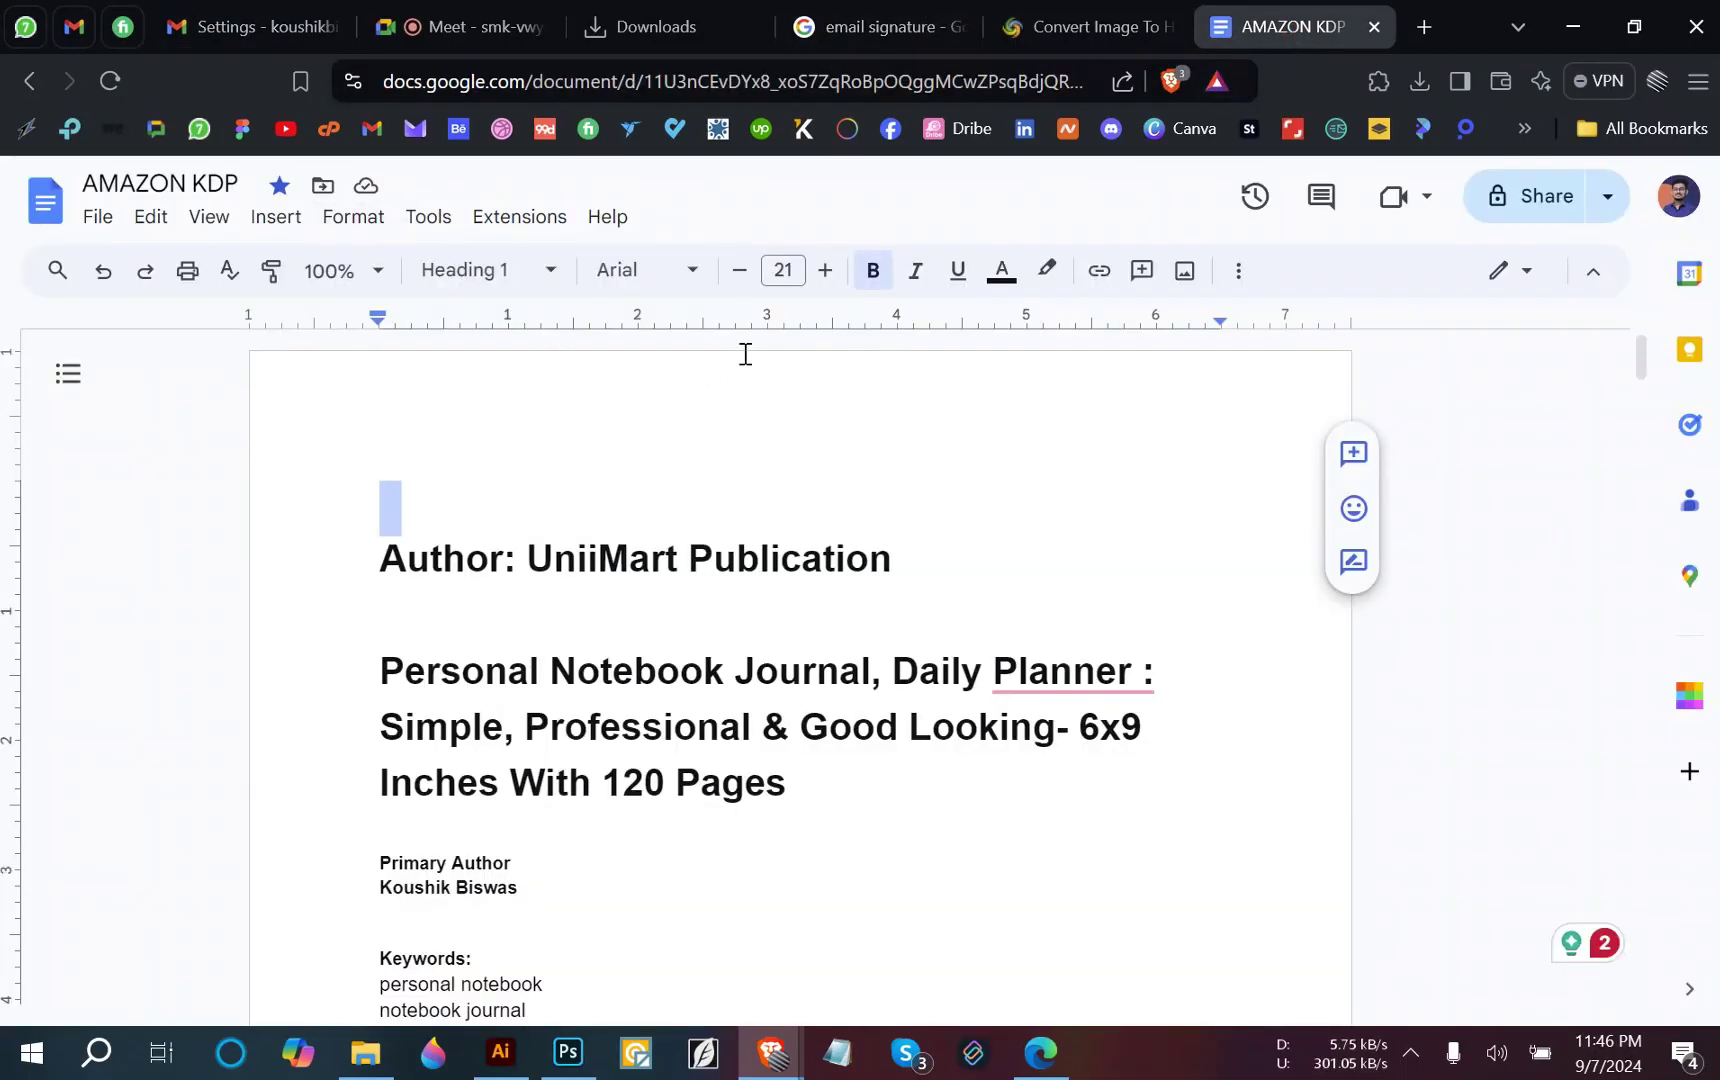
{"action": "left_click", "coordinate": [513, 458]}
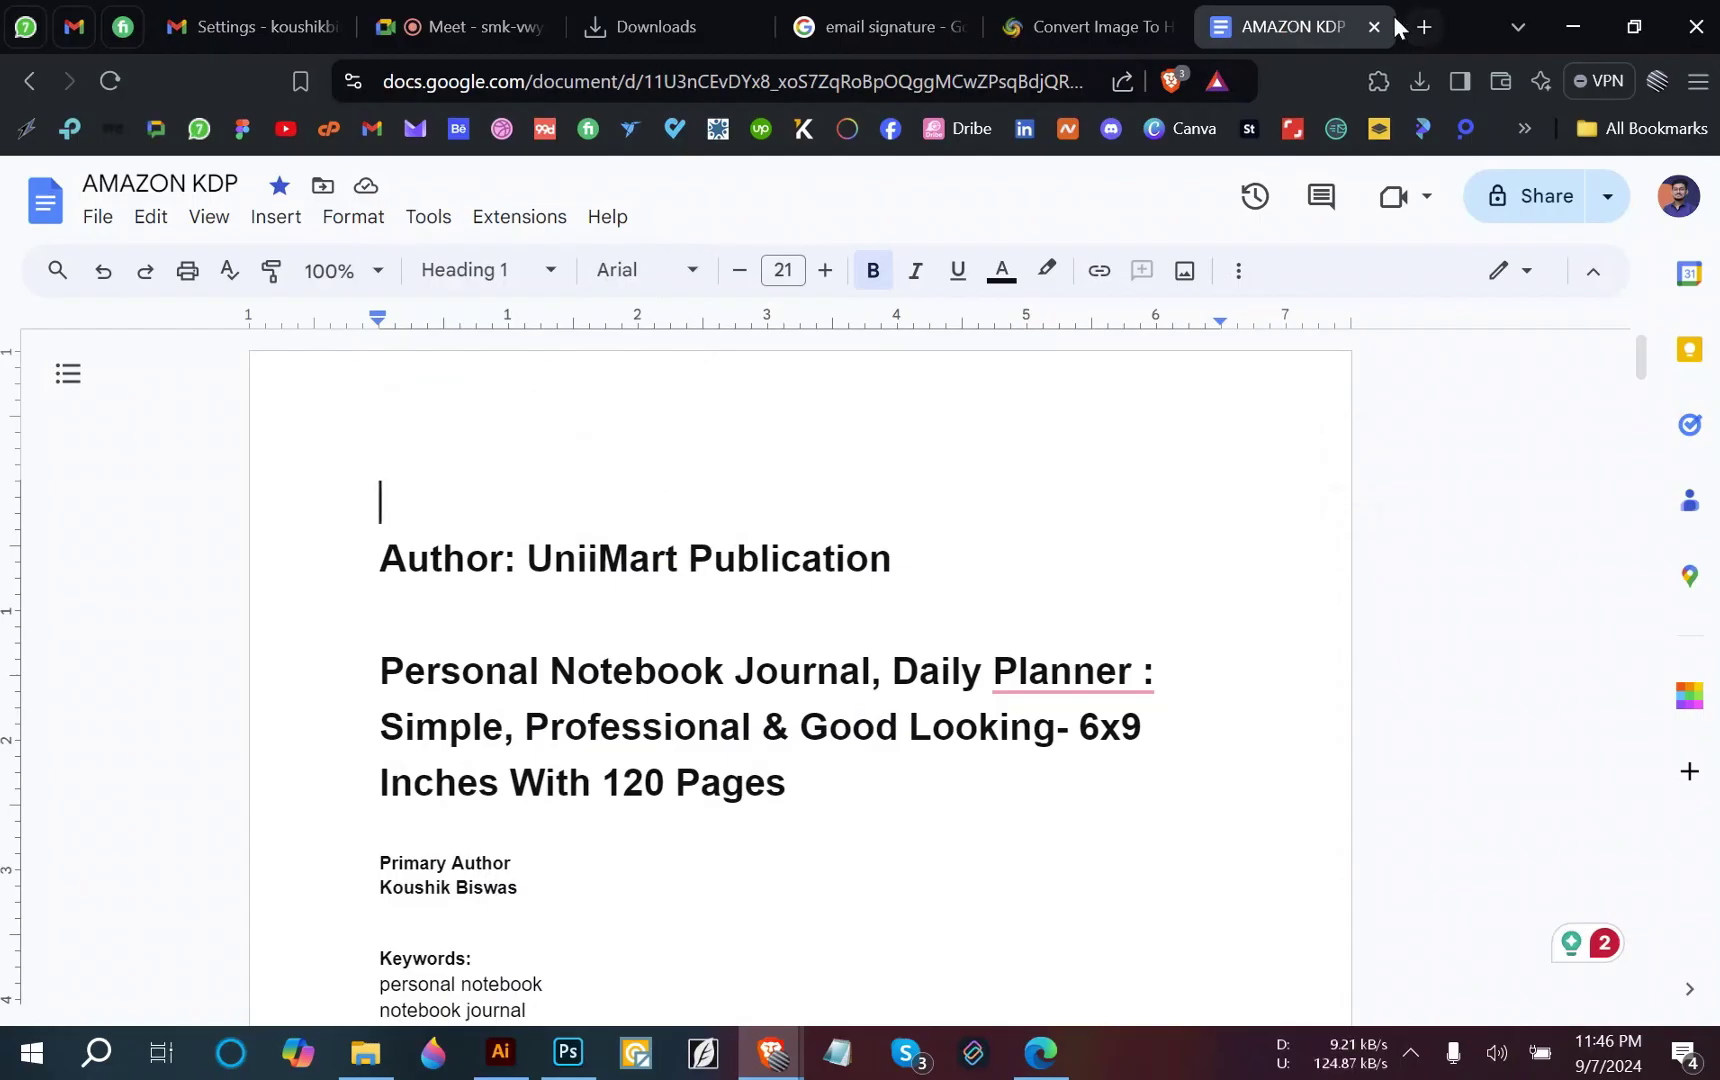
{"action": "left_click", "coordinate": [1424, 28]}
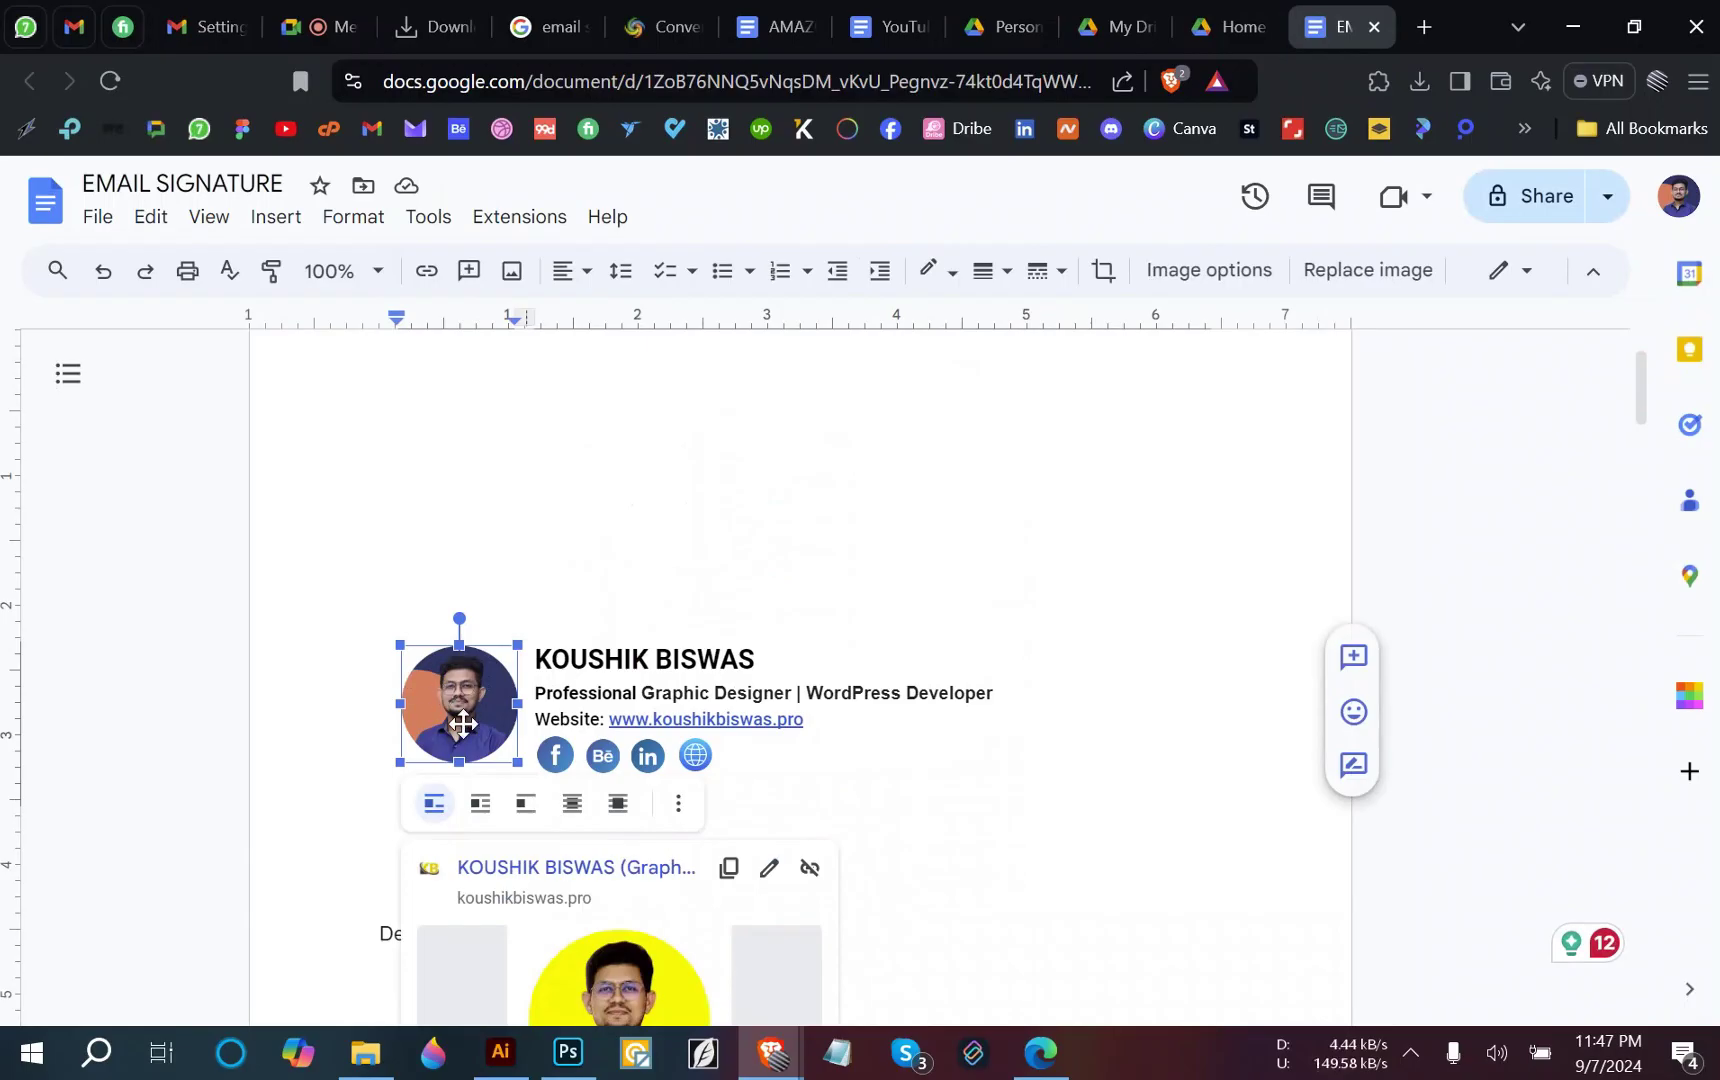
{"action": "left_click", "coordinate": [940, 757]}
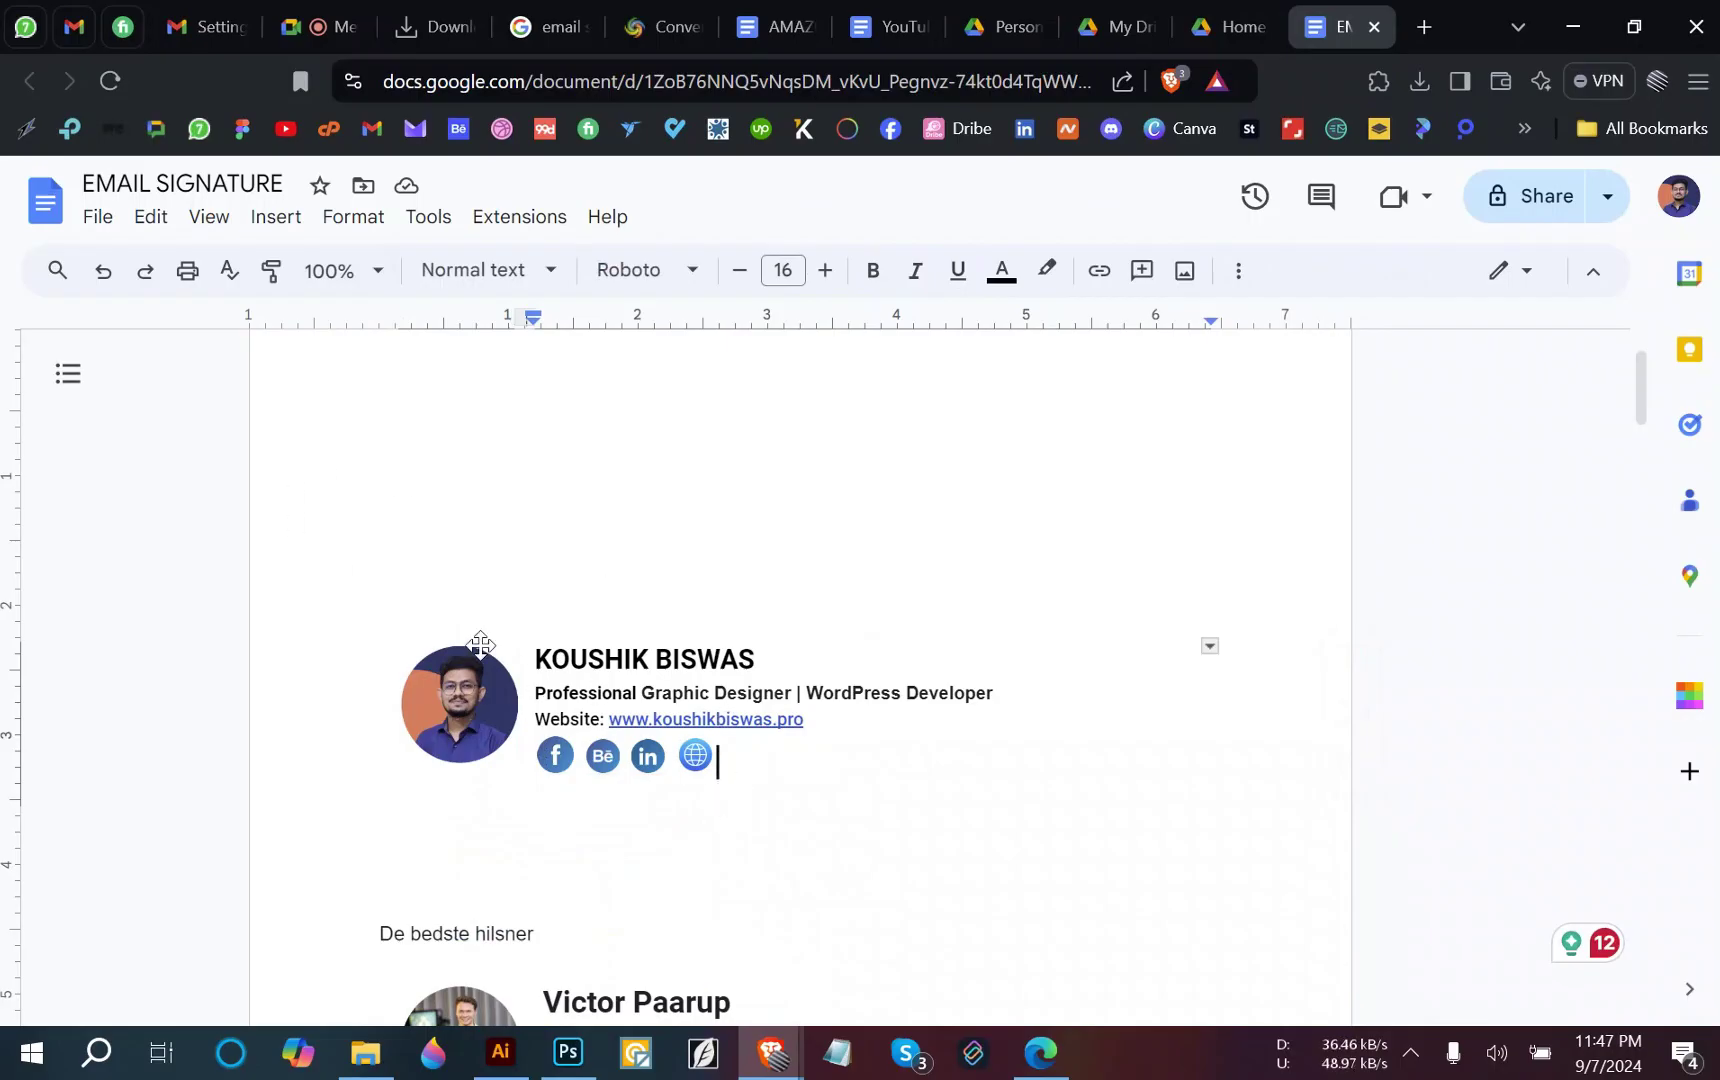
Return to the email signature image results and check the options for saving or copying the Nira example.
{"action": "left_click", "coordinate": [312, 24]}
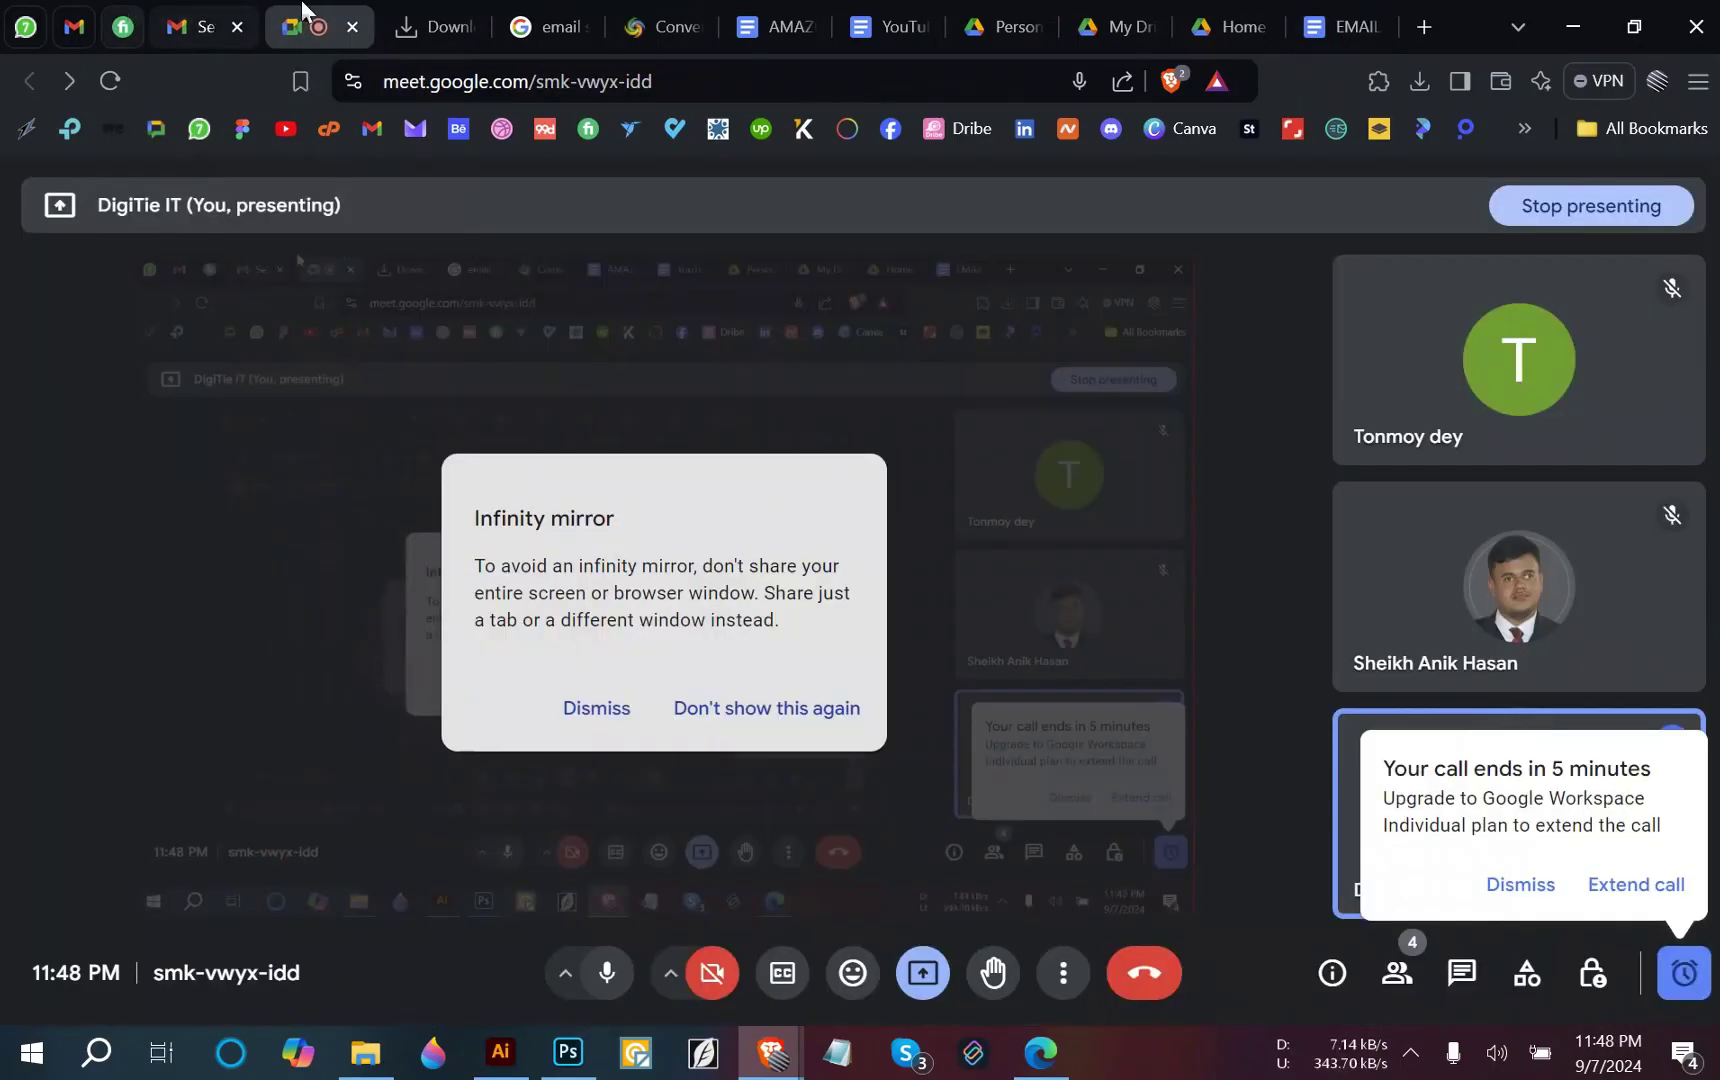
{"action": "left_click", "coordinate": [575, 18]}
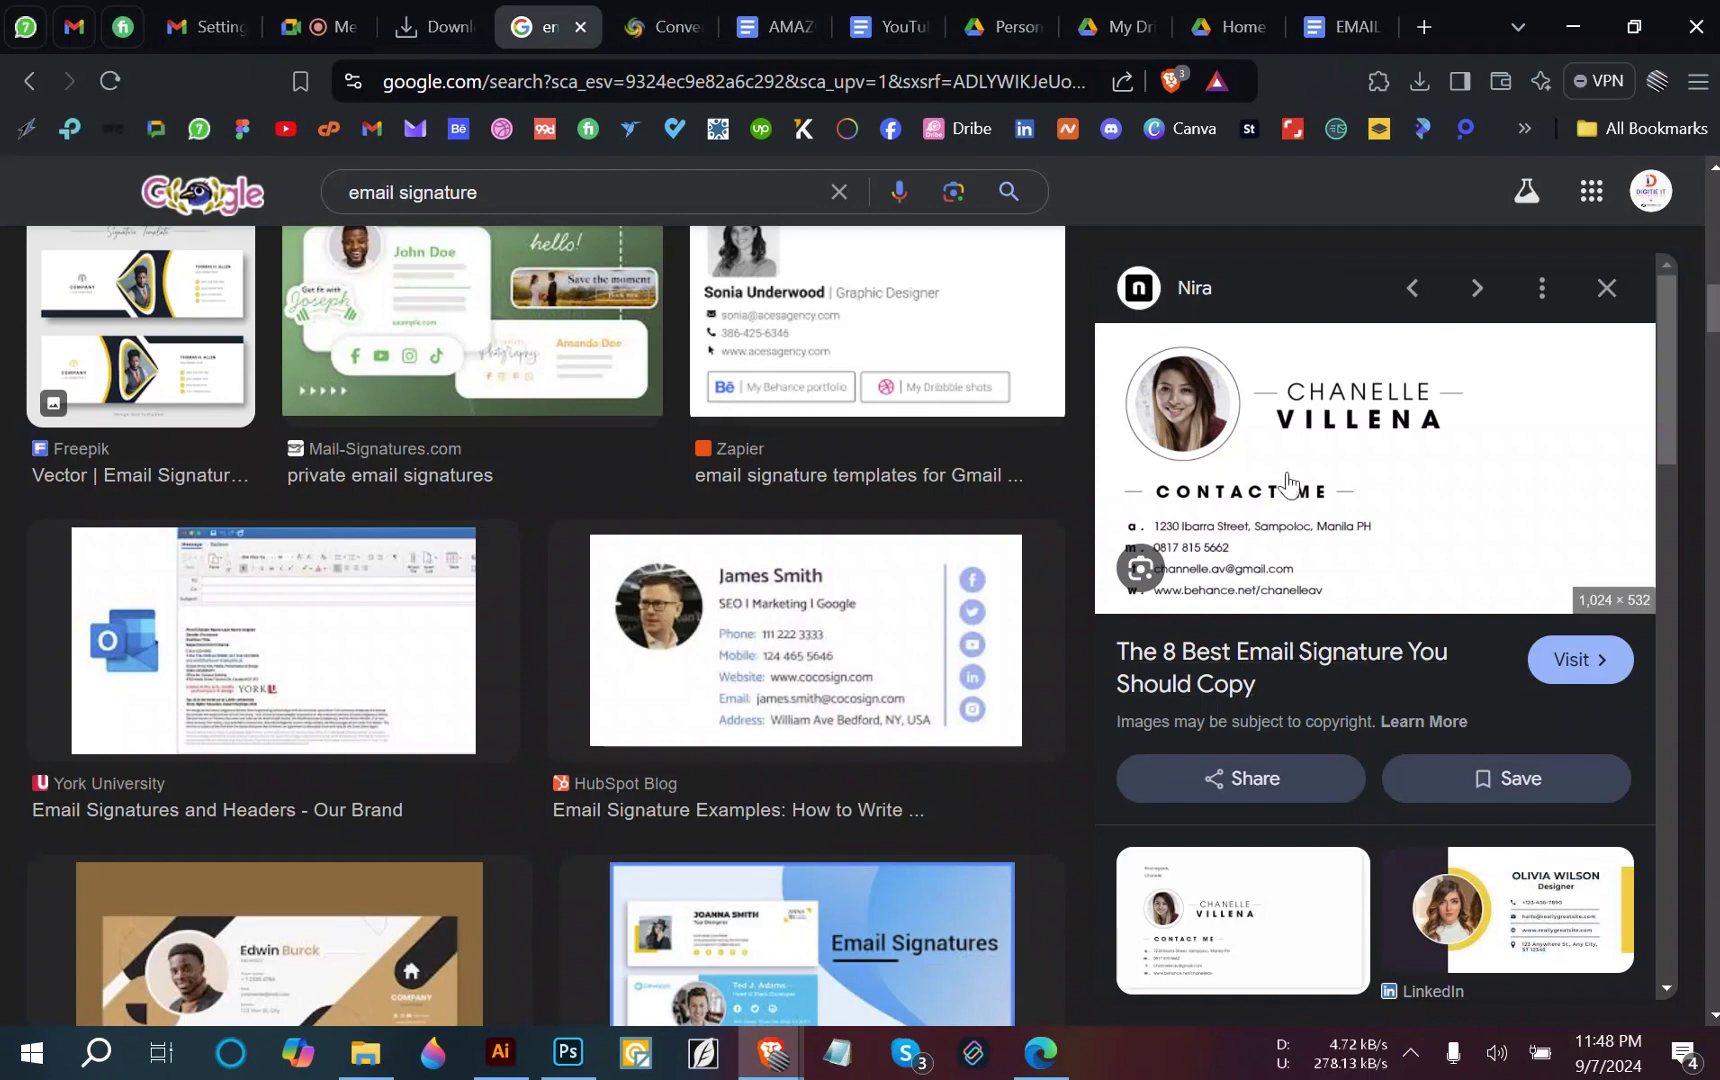
{"action": "right_click", "coordinate": [1294, 374]}
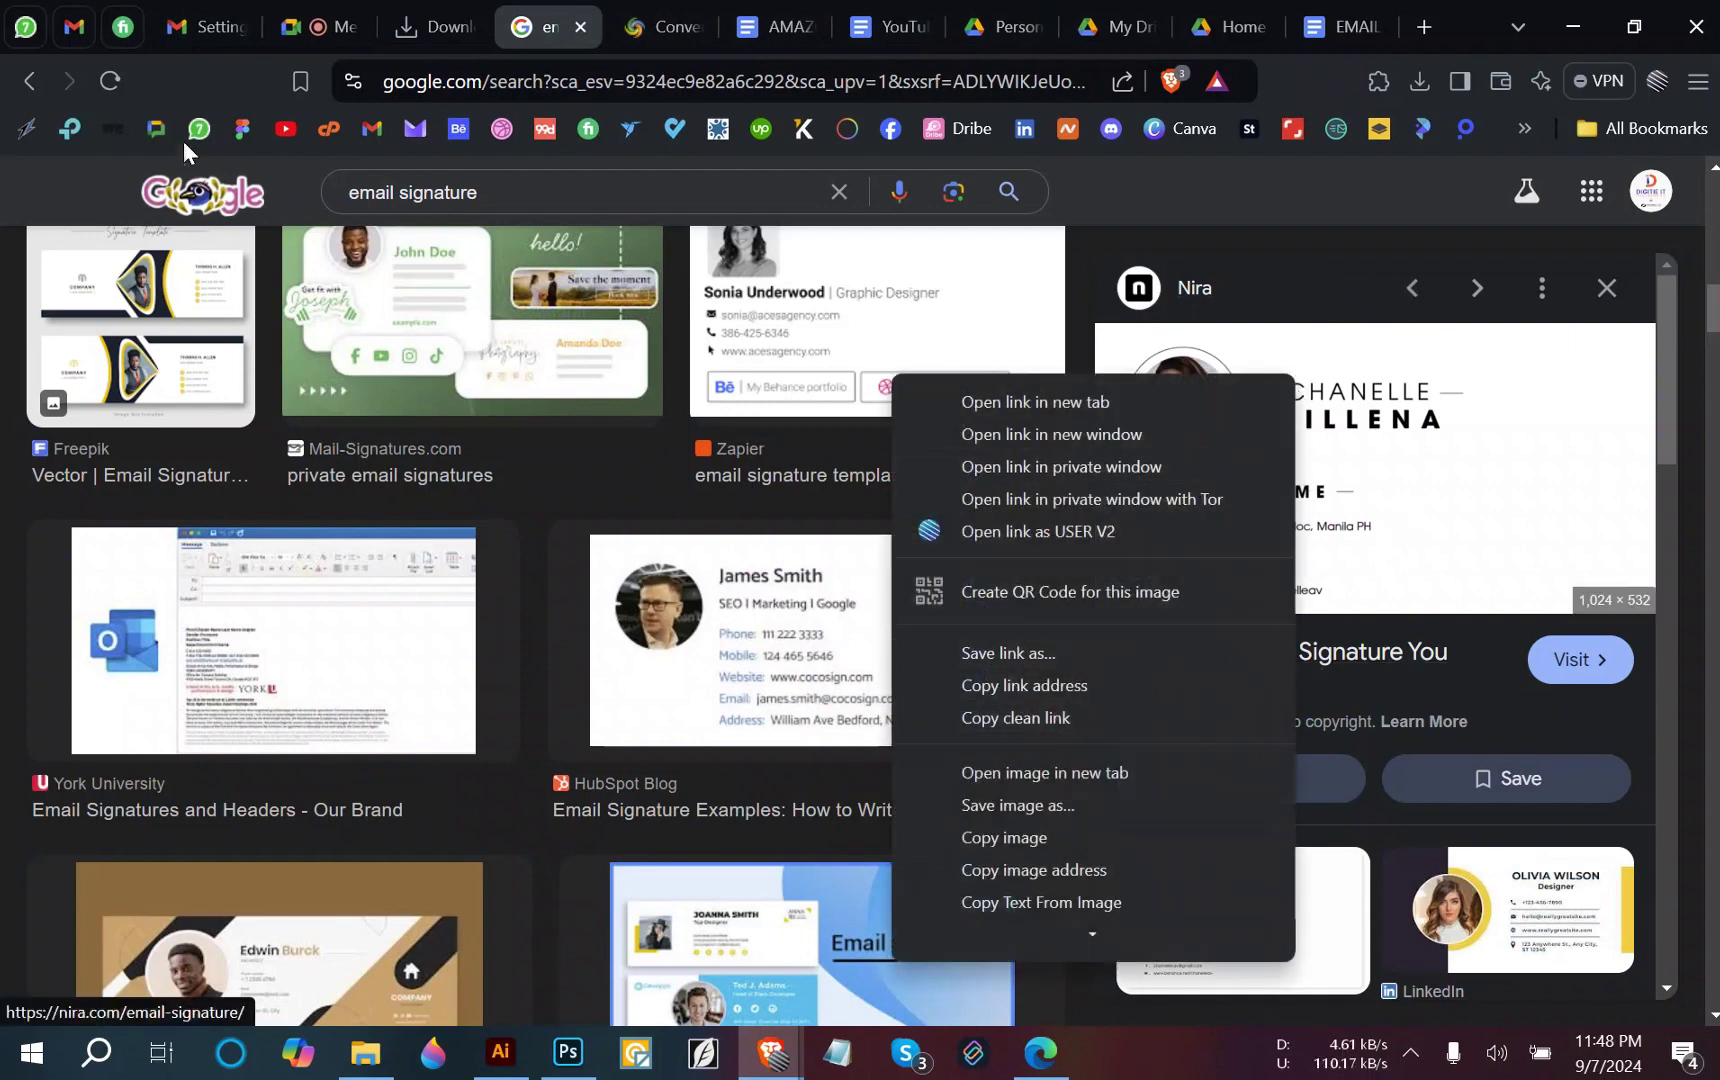
{"action": "key", "text": "Escape"}
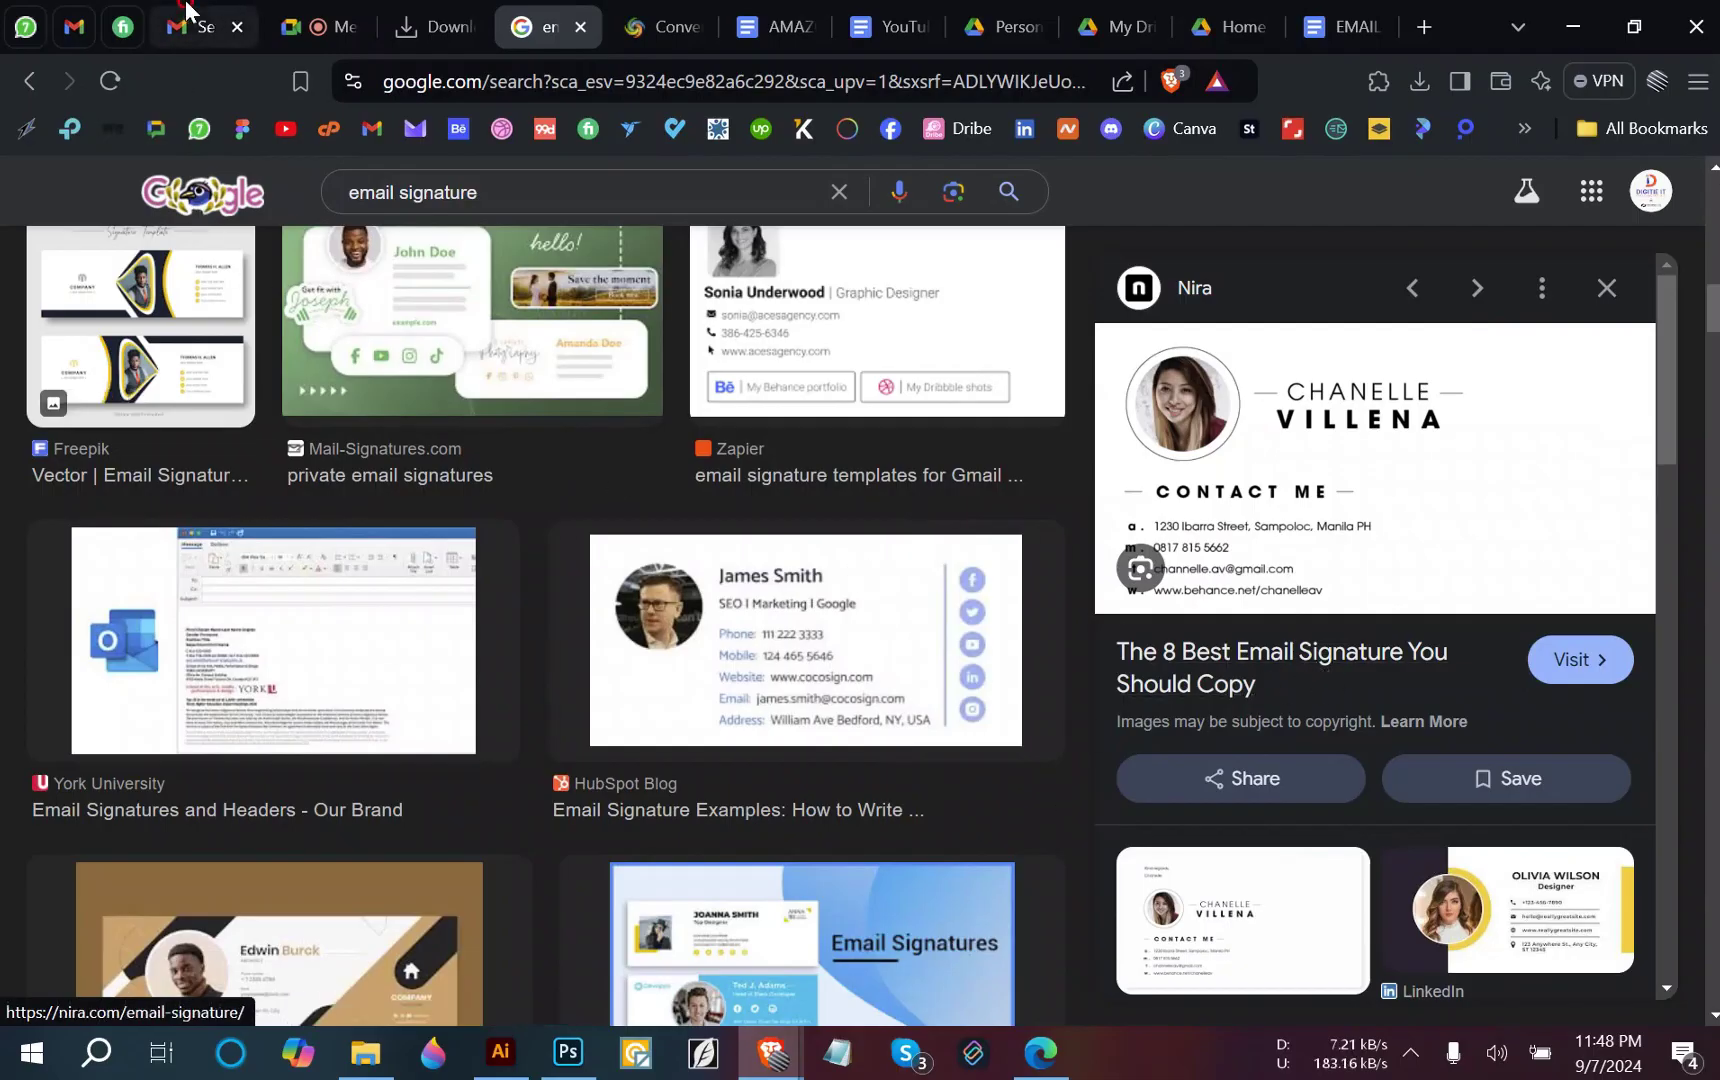
In Gmail's general settings, review the signature editor and its option for uploading an image from the device, without adding one.
{"action": "left_click", "coordinate": [205, 27]}
{"action": "scroll", "coordinate": [1008, 960], "scroll_direction": "down", "scroll_amount": 5}
{"action": "scroll", "coordinate": [898, 857], "scroll_direction": "up", "scroll_amount": 9}
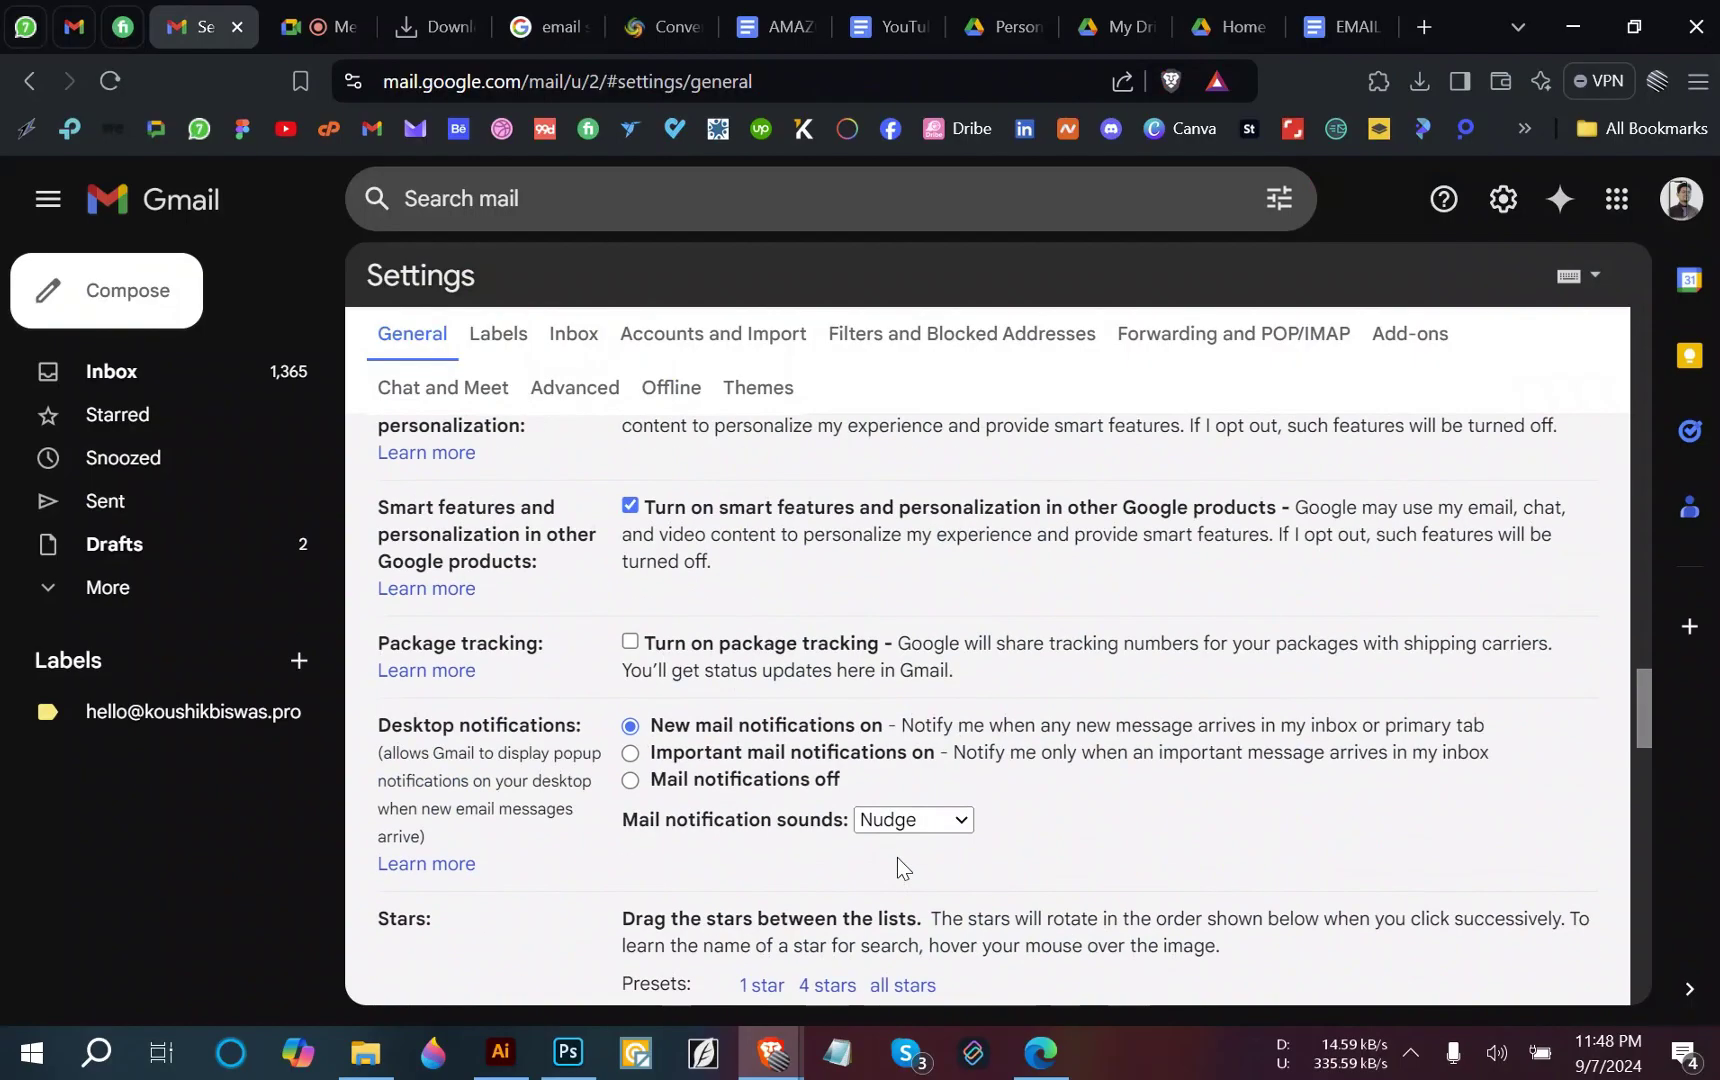
{"action": "scroll", "coordinate": [898, 857], "scroll_direction": "down", "scroll_amount": 12}
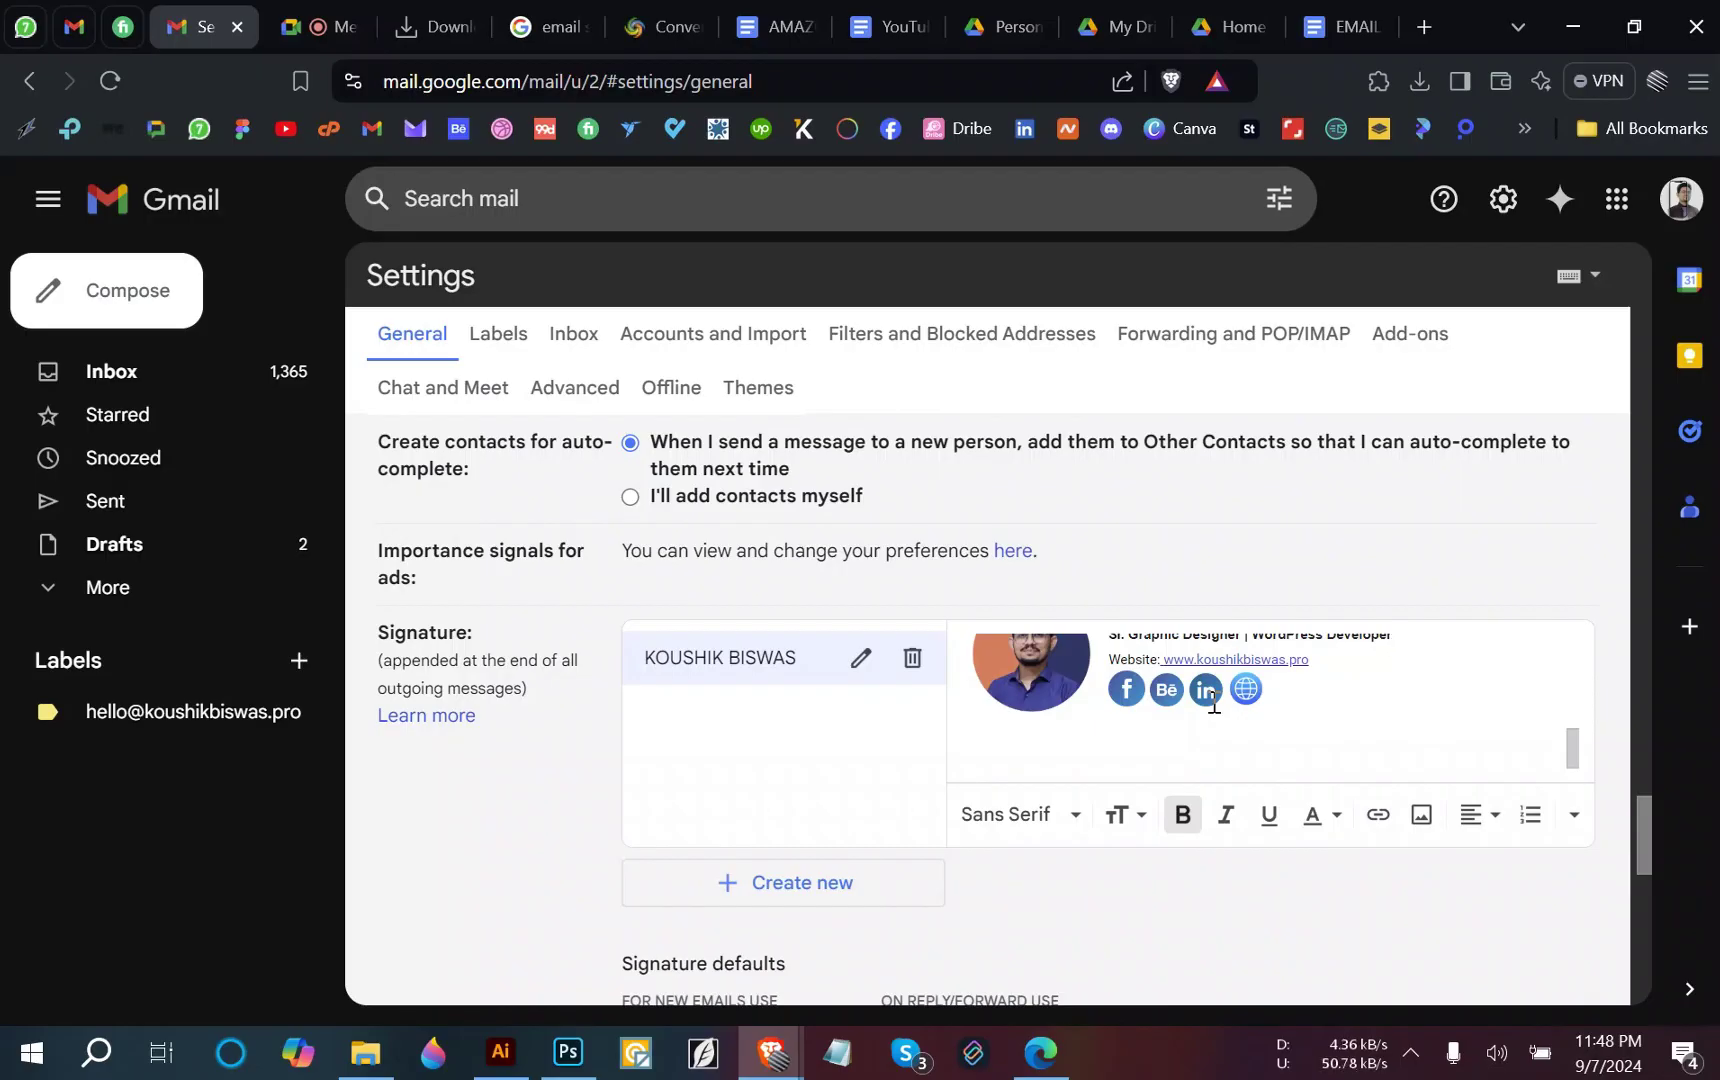
{"action": "left_click", "coordinate": [1422, 816]}
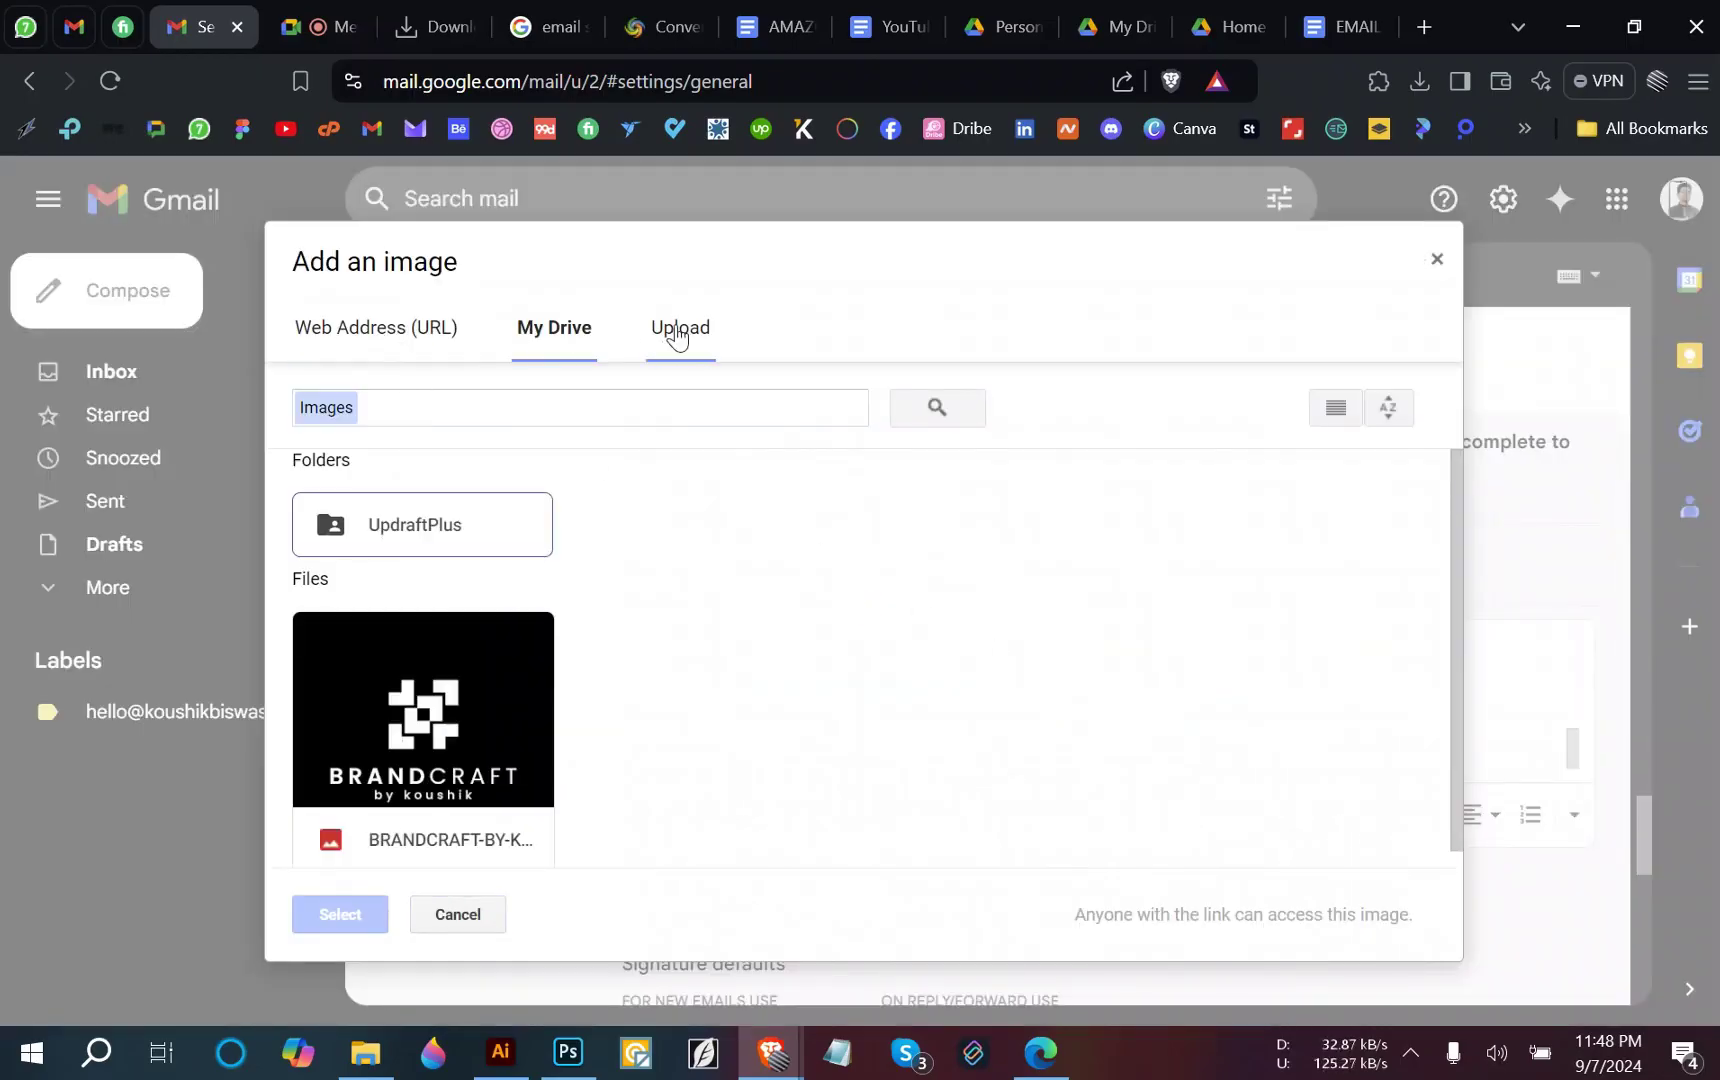
{"action": "left_click", "coordinate": [679, 329]}
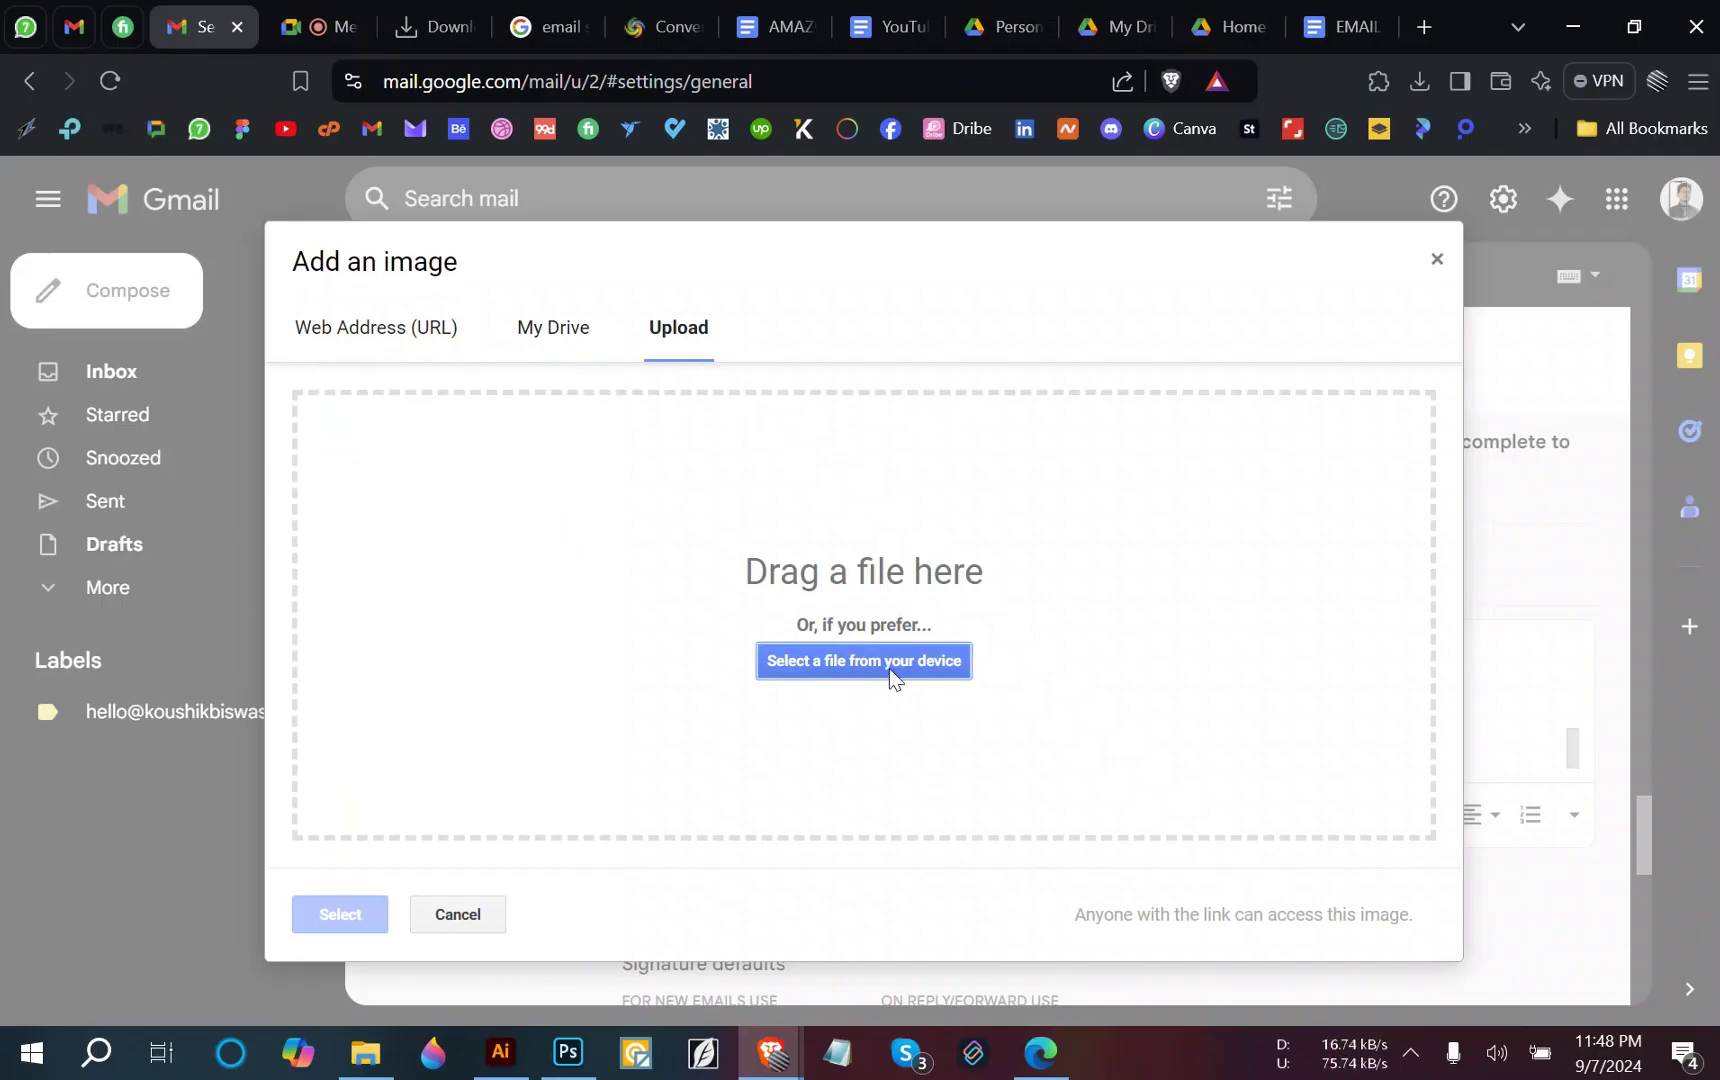
{"action": "left_click", "coordinate": [1437, 259]}
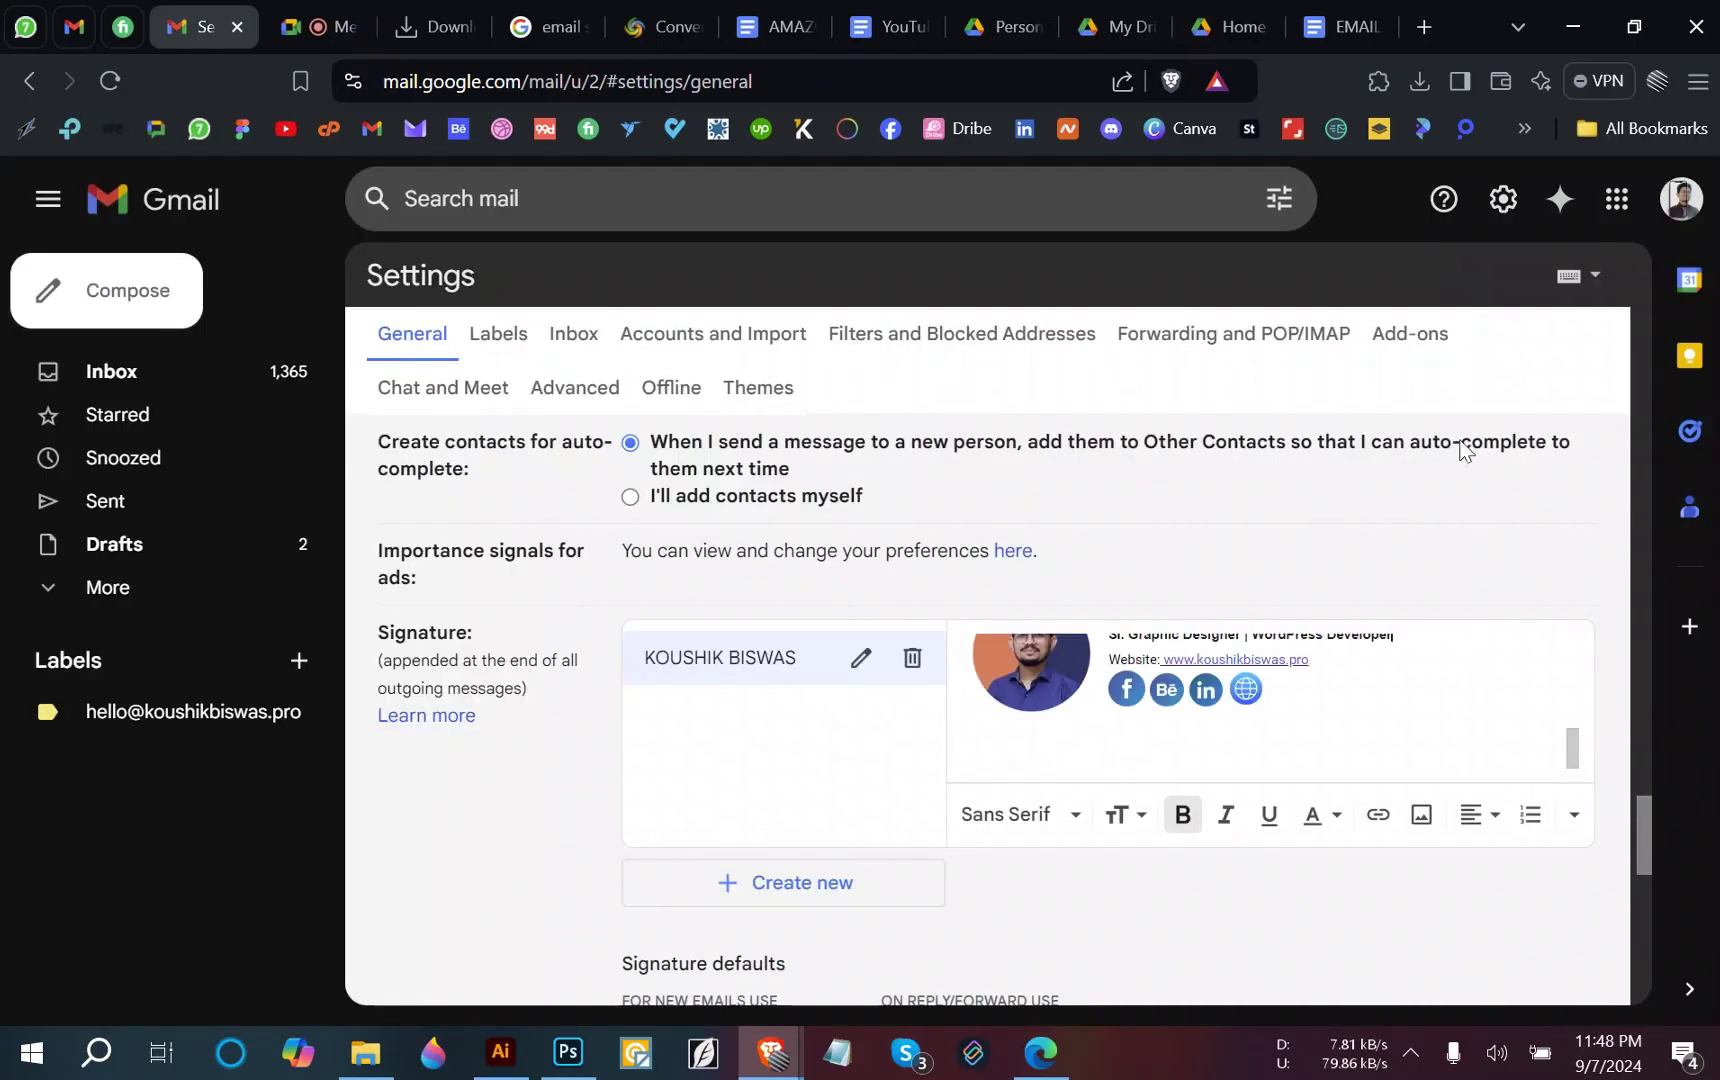
Look over the signature defaults and the remaining general settings, and close the Gmail settings tab.
{"action": "scroll", "coordinate": [938, 762], "scroll_direction": "down", "scroll_amount": 5}
{"action": "scroll", "coordinate": [1120, 530], "scroll_direction": "up", "scroll_amount": 5}
{"action": "scroll", "coordinate": [891, 845], "scroll_direction": "down", "scroll_amount": 8}
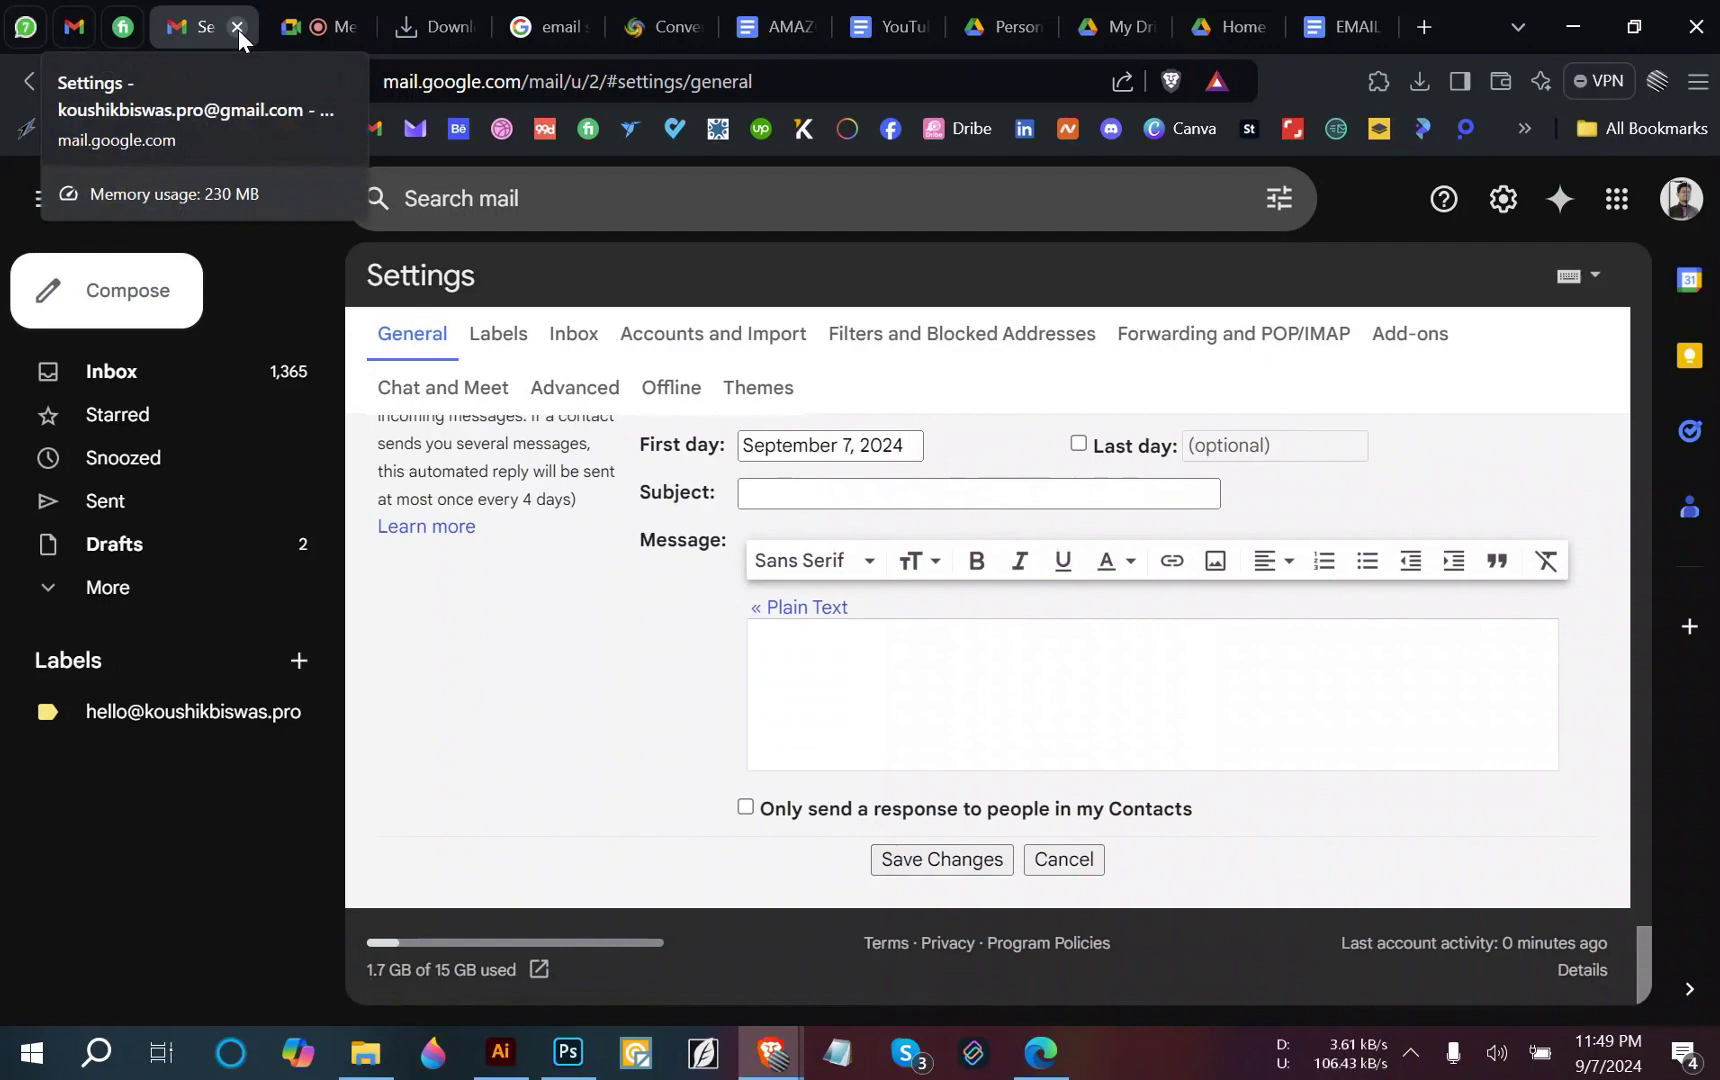
{"action": "scroll", "coordinate": [559, 665], "scroll_direction": "up", "scroll_amount": 5}
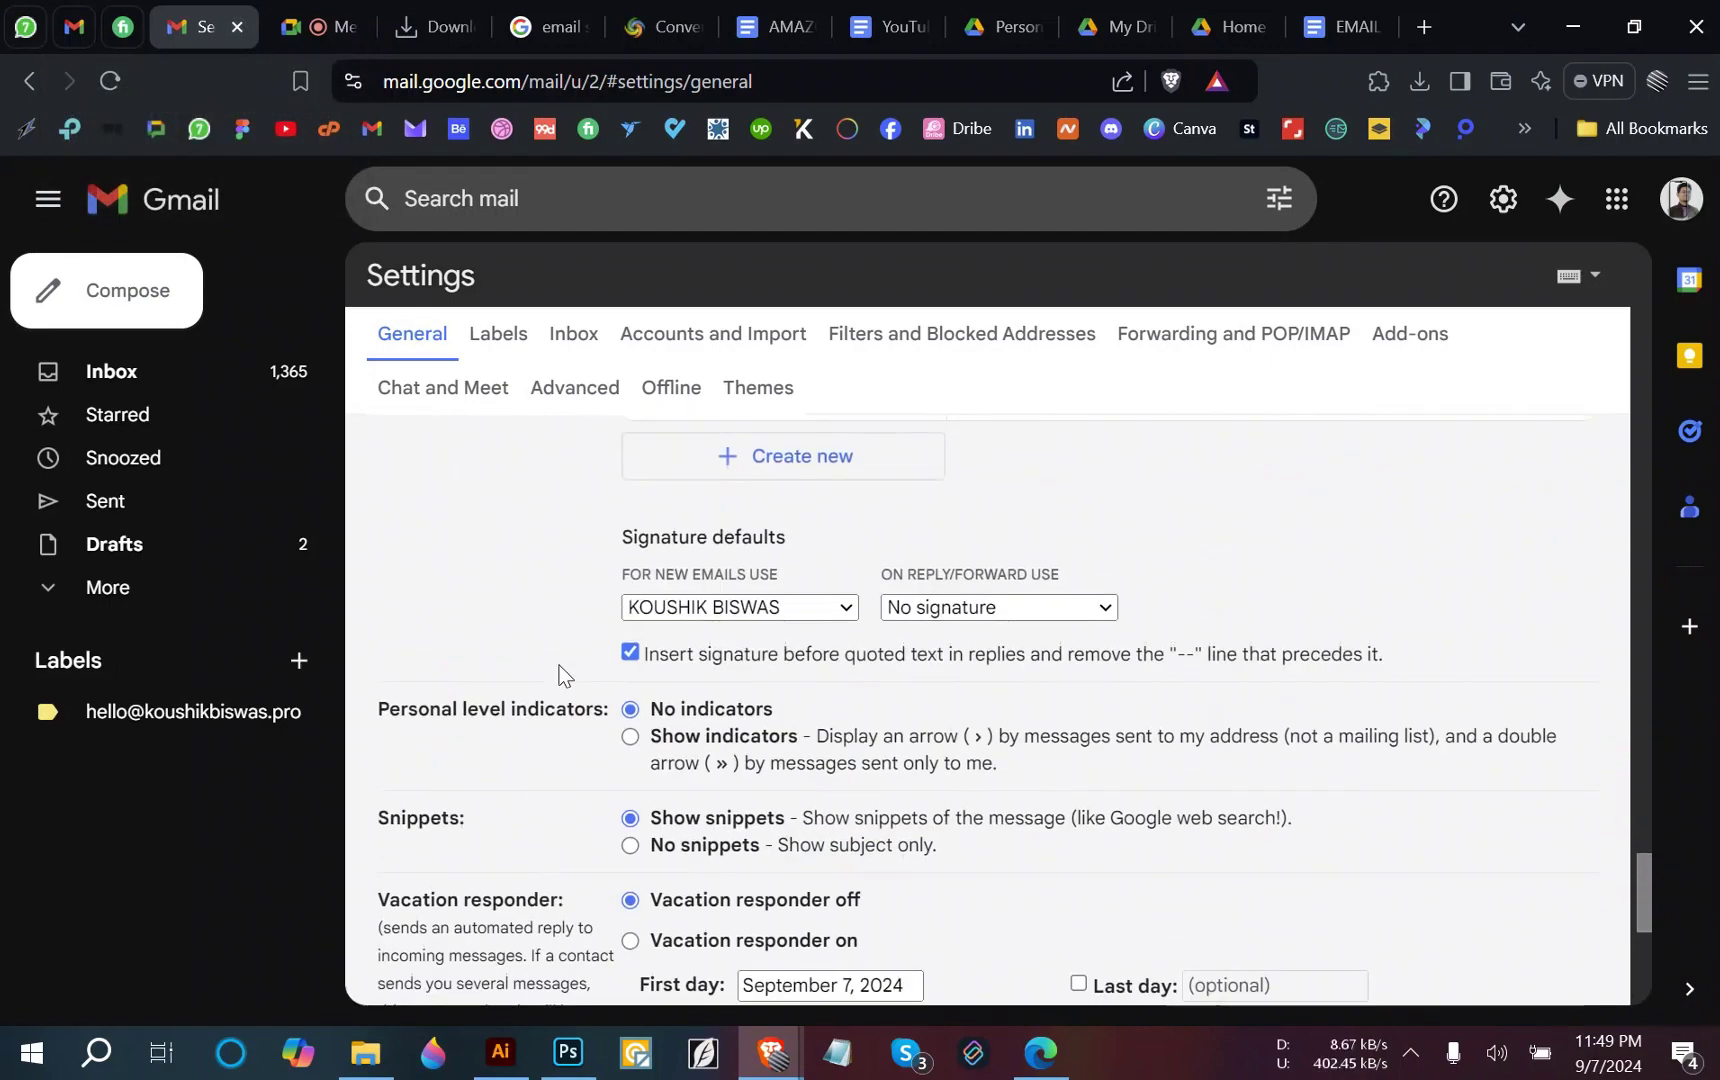
{"action": "scroll", "coordinate": [503, 632], "scroll_direction": "up", "scroll_amount": 15}
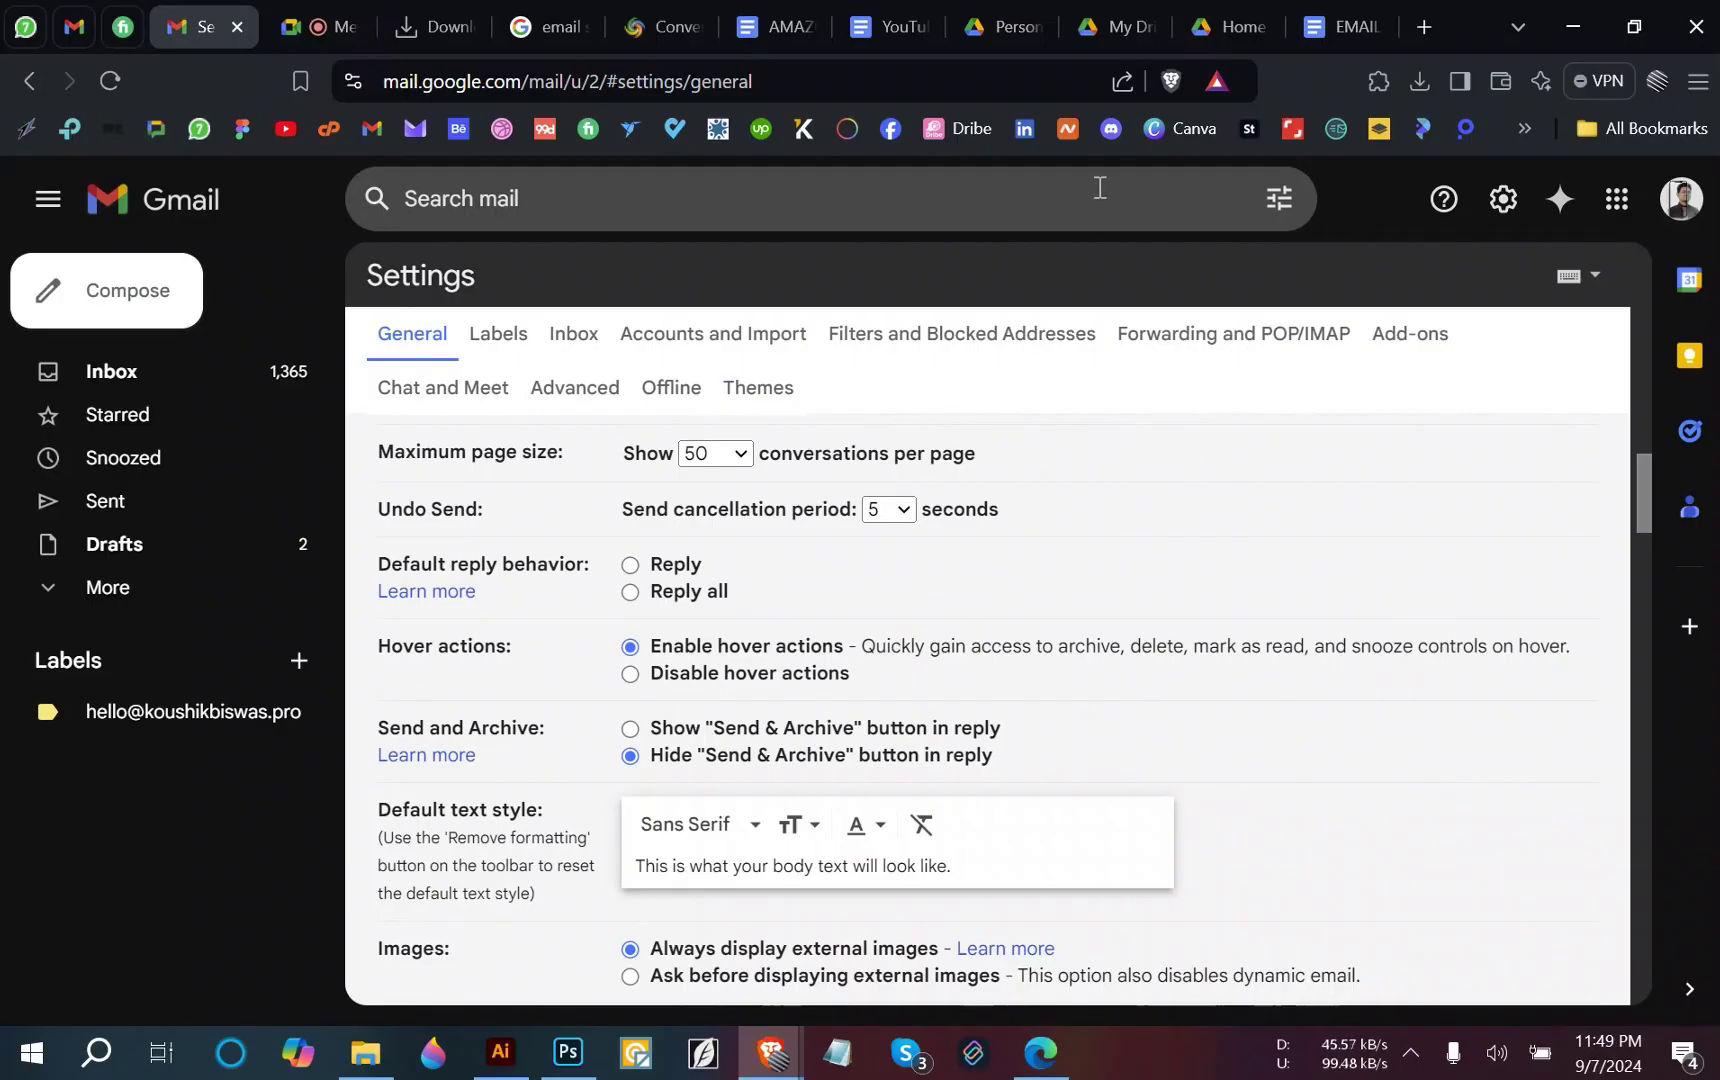
{"action": "left_click", "coordinate": [237, 27]}
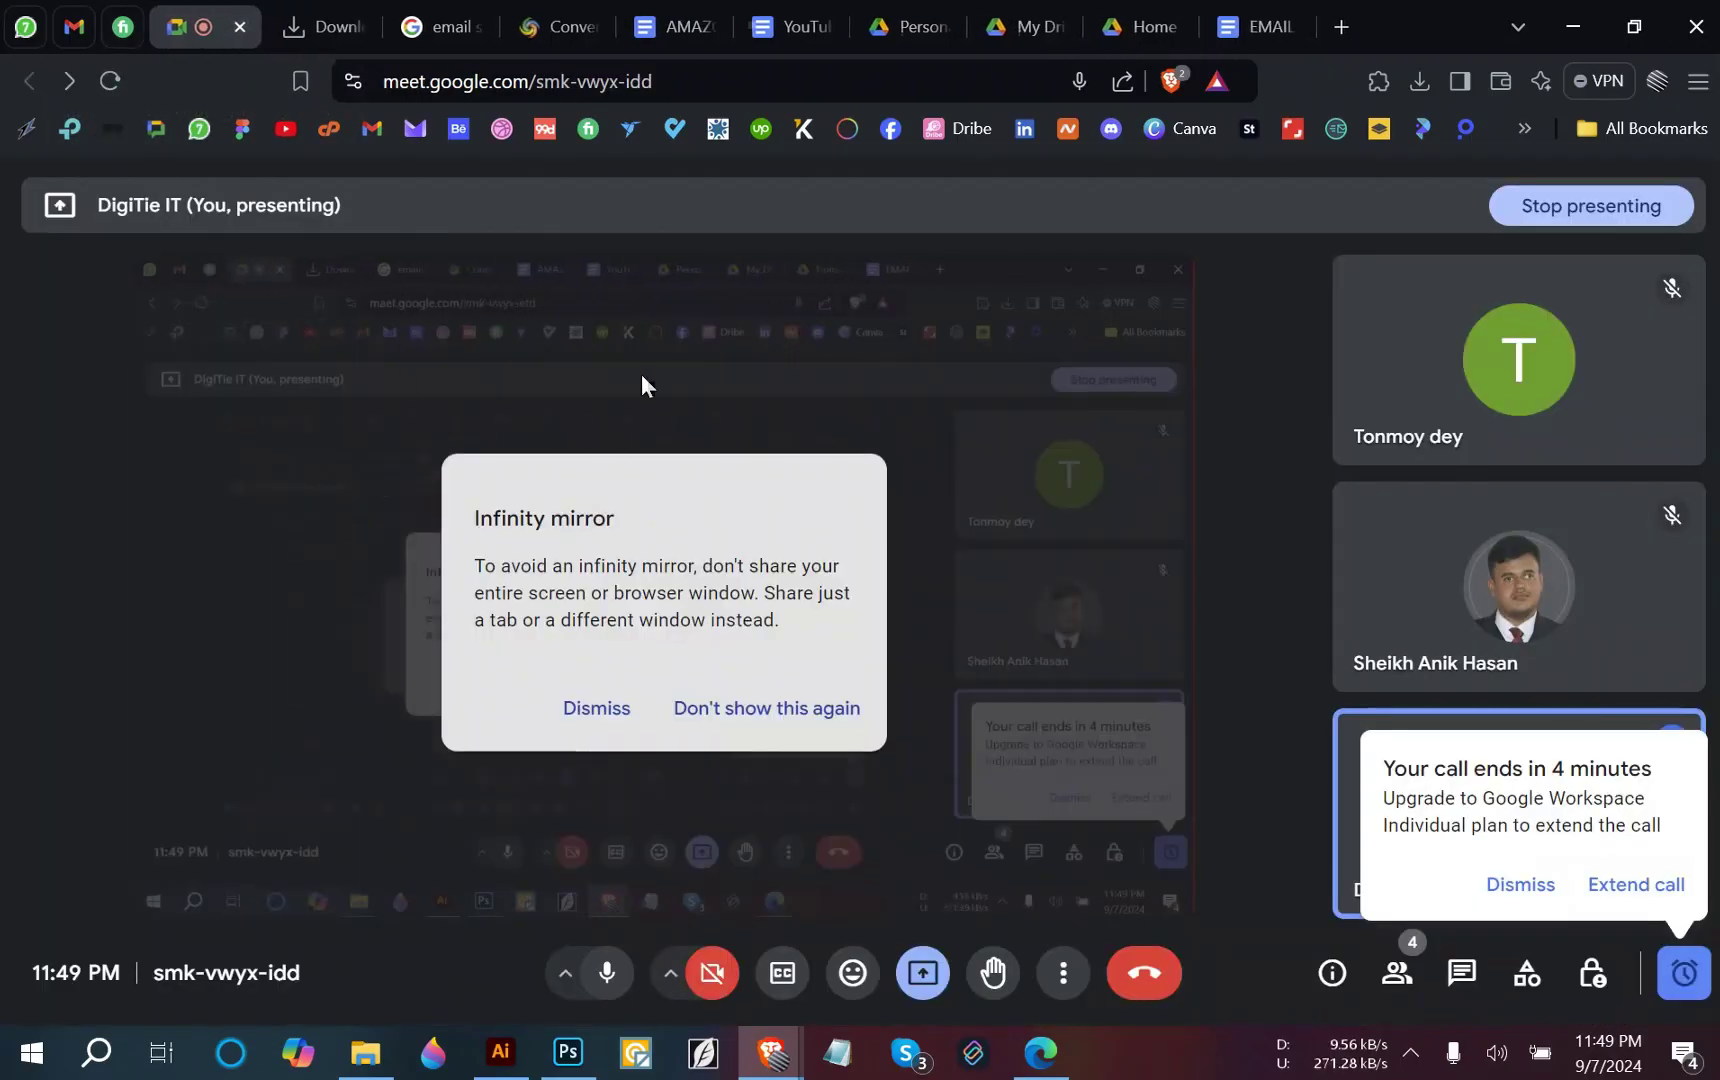
Switch to Illustrator and bring the DreamStudio letterhead mockup in Letterhead CLASS.ai into view.
{"action": "left_click", "coordinate": [500, 1050]}
{"action": "left_click", "coordinate": [1116, 405]}
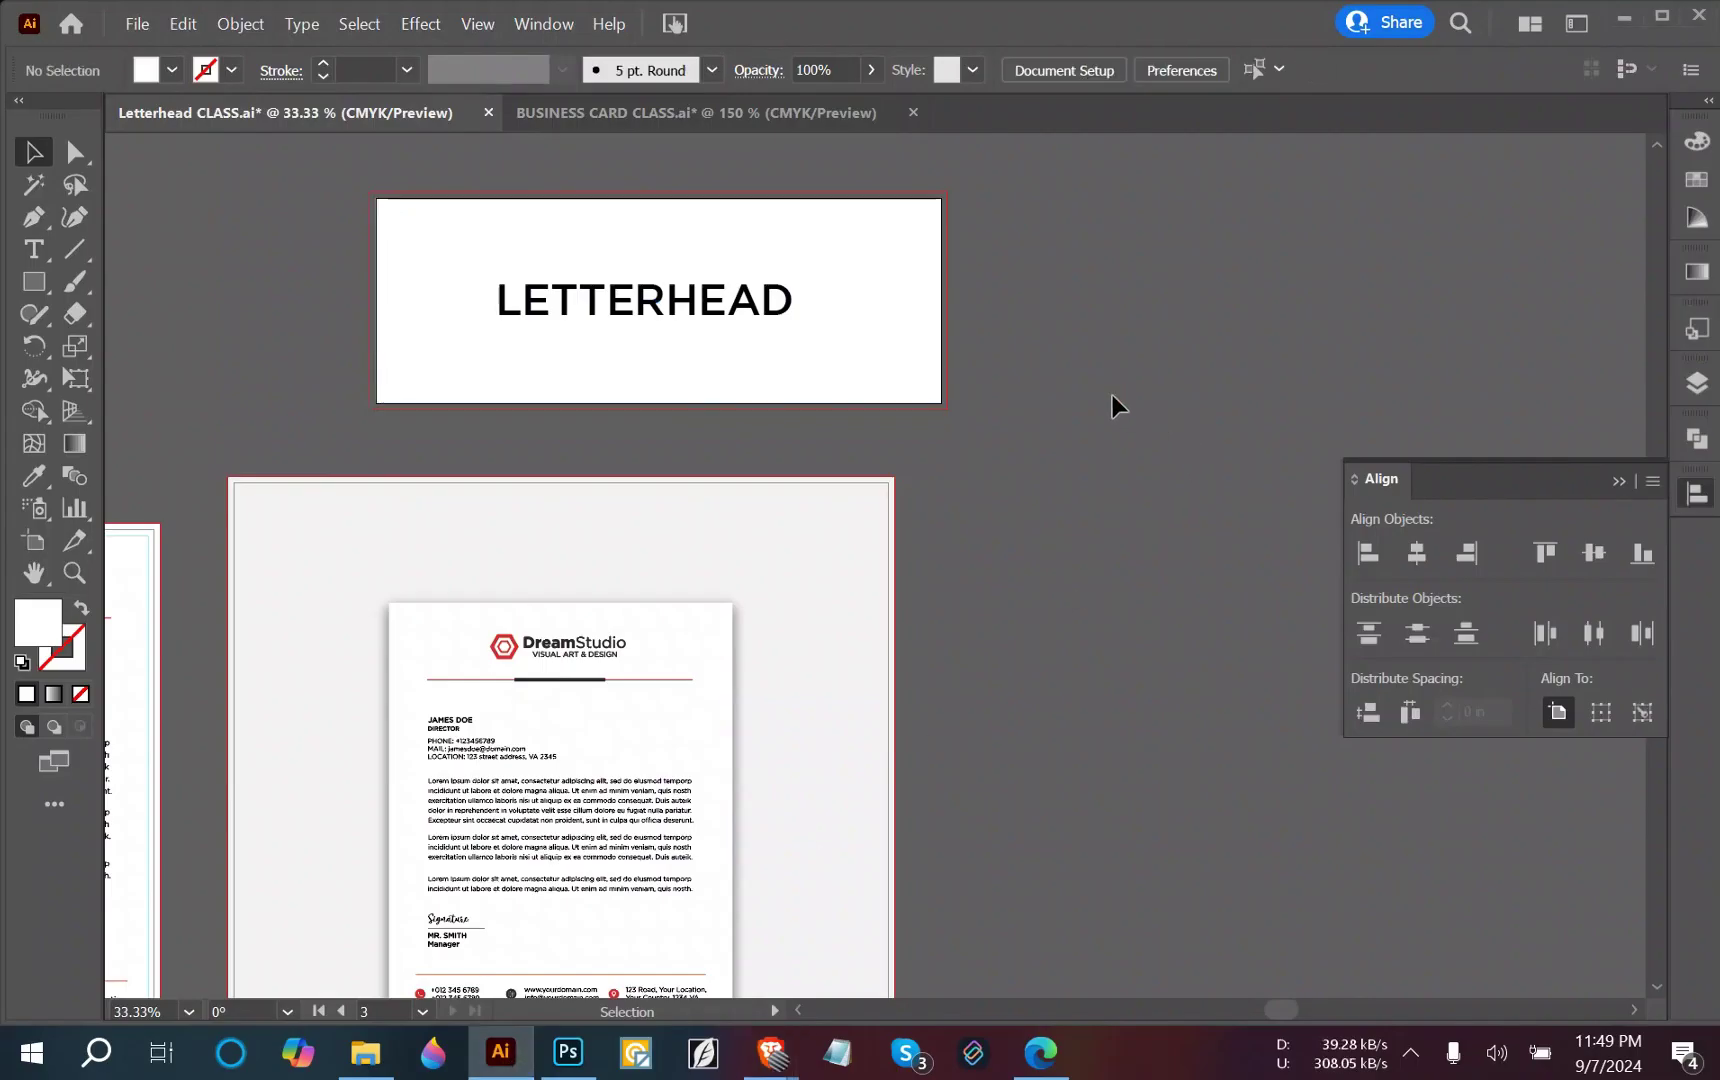
{"action": "scroll", "coordinate": [995, 460], "scroll_direction": "down", "scroll_amount": 1}
{"action": "scroll", "coordinate": [995, 455], "scroll_direction": "up", "scroll_amount": 1}
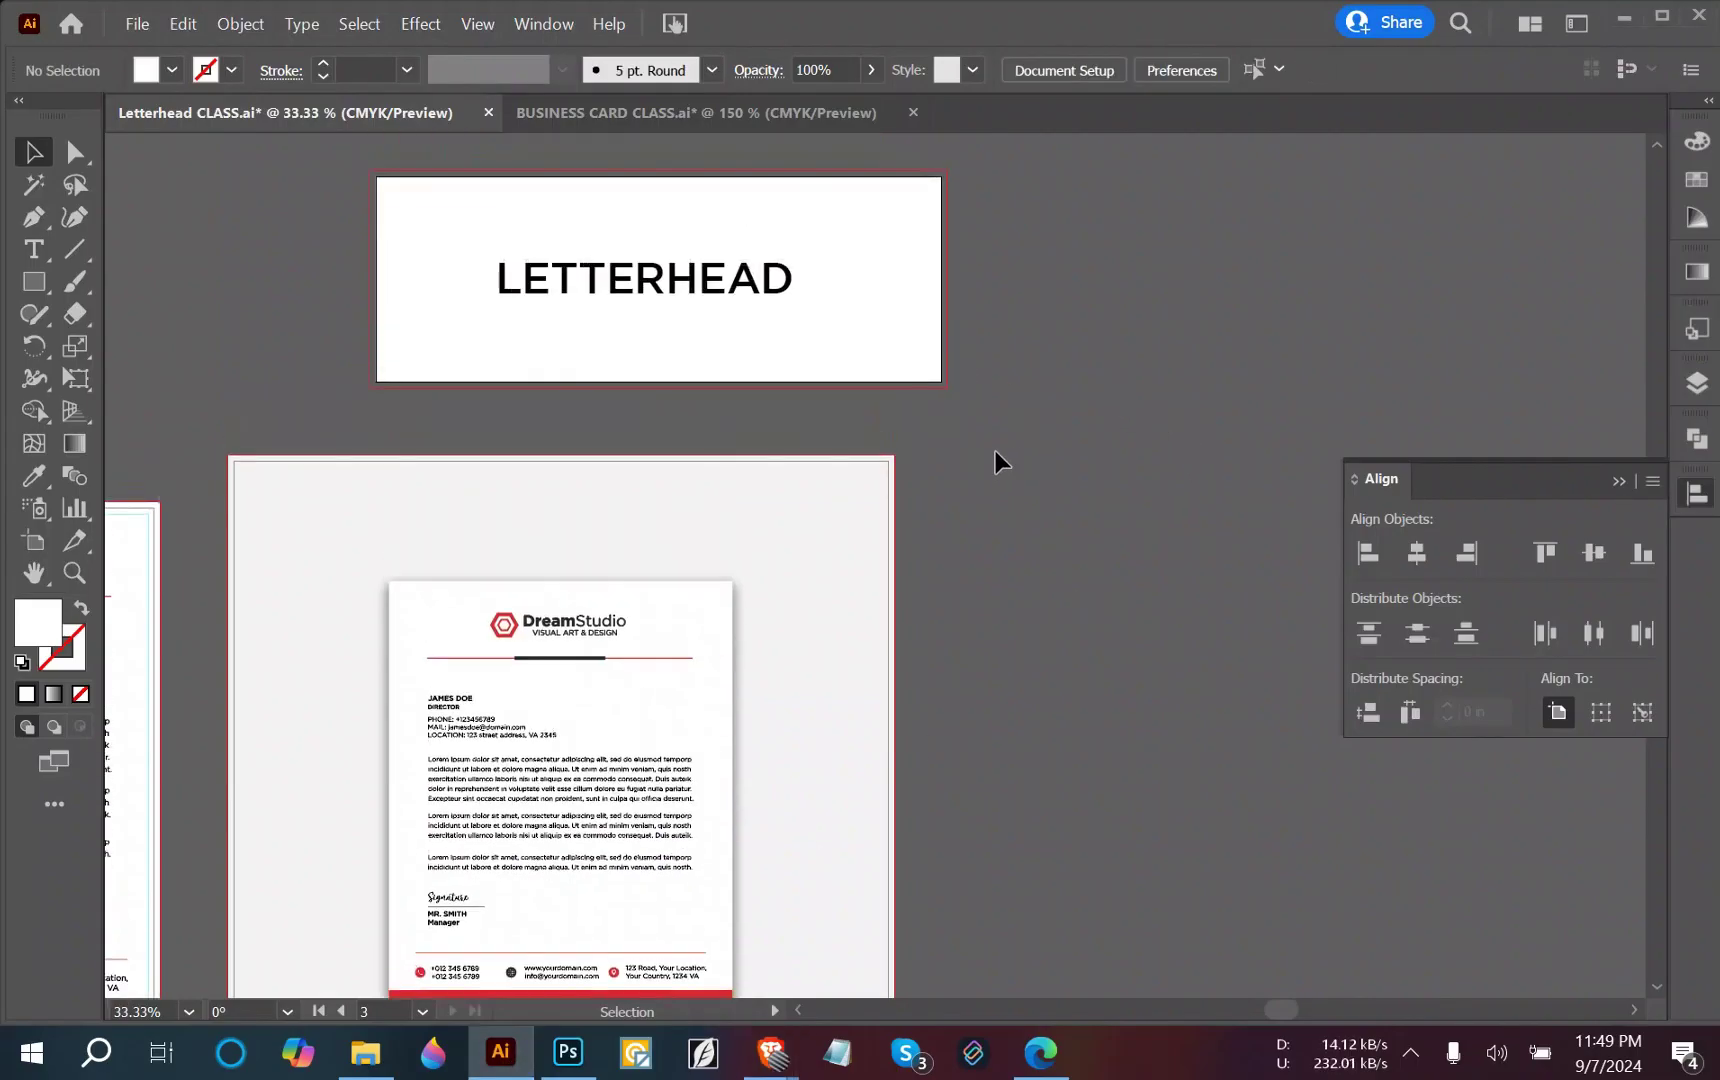
{"action": "scroll", "coordinate": [995, 460], "scroll_direction": "down", "scroll_amount": 1}
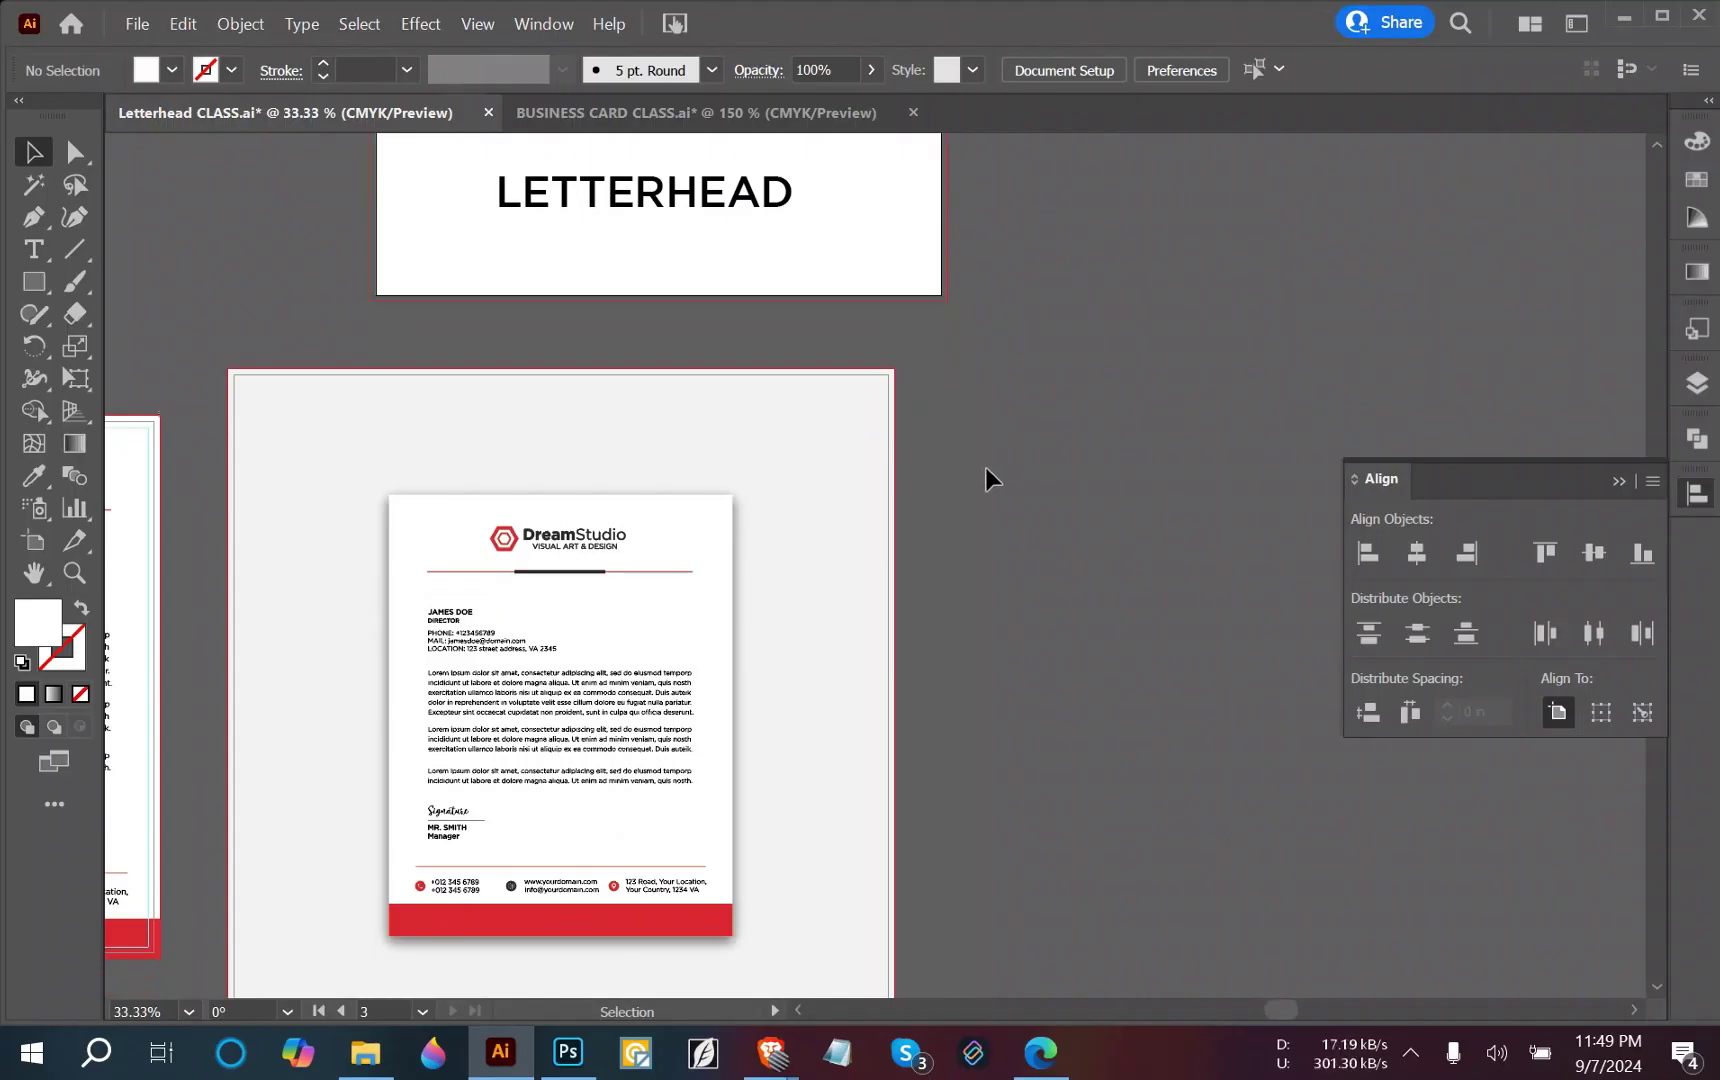
{"action": "mouse_move", "coordinate": [783, 1068]}
{"action": "left_click_drag", "start_coordinate": [779, 791], "coordinate": [1063, 710]}
{"action": "key", "text": "ctrl+="}
{"action": "scroll", "coordinate": [1067, 722], "scroll_direction": "down", "scroll_amount": 1}
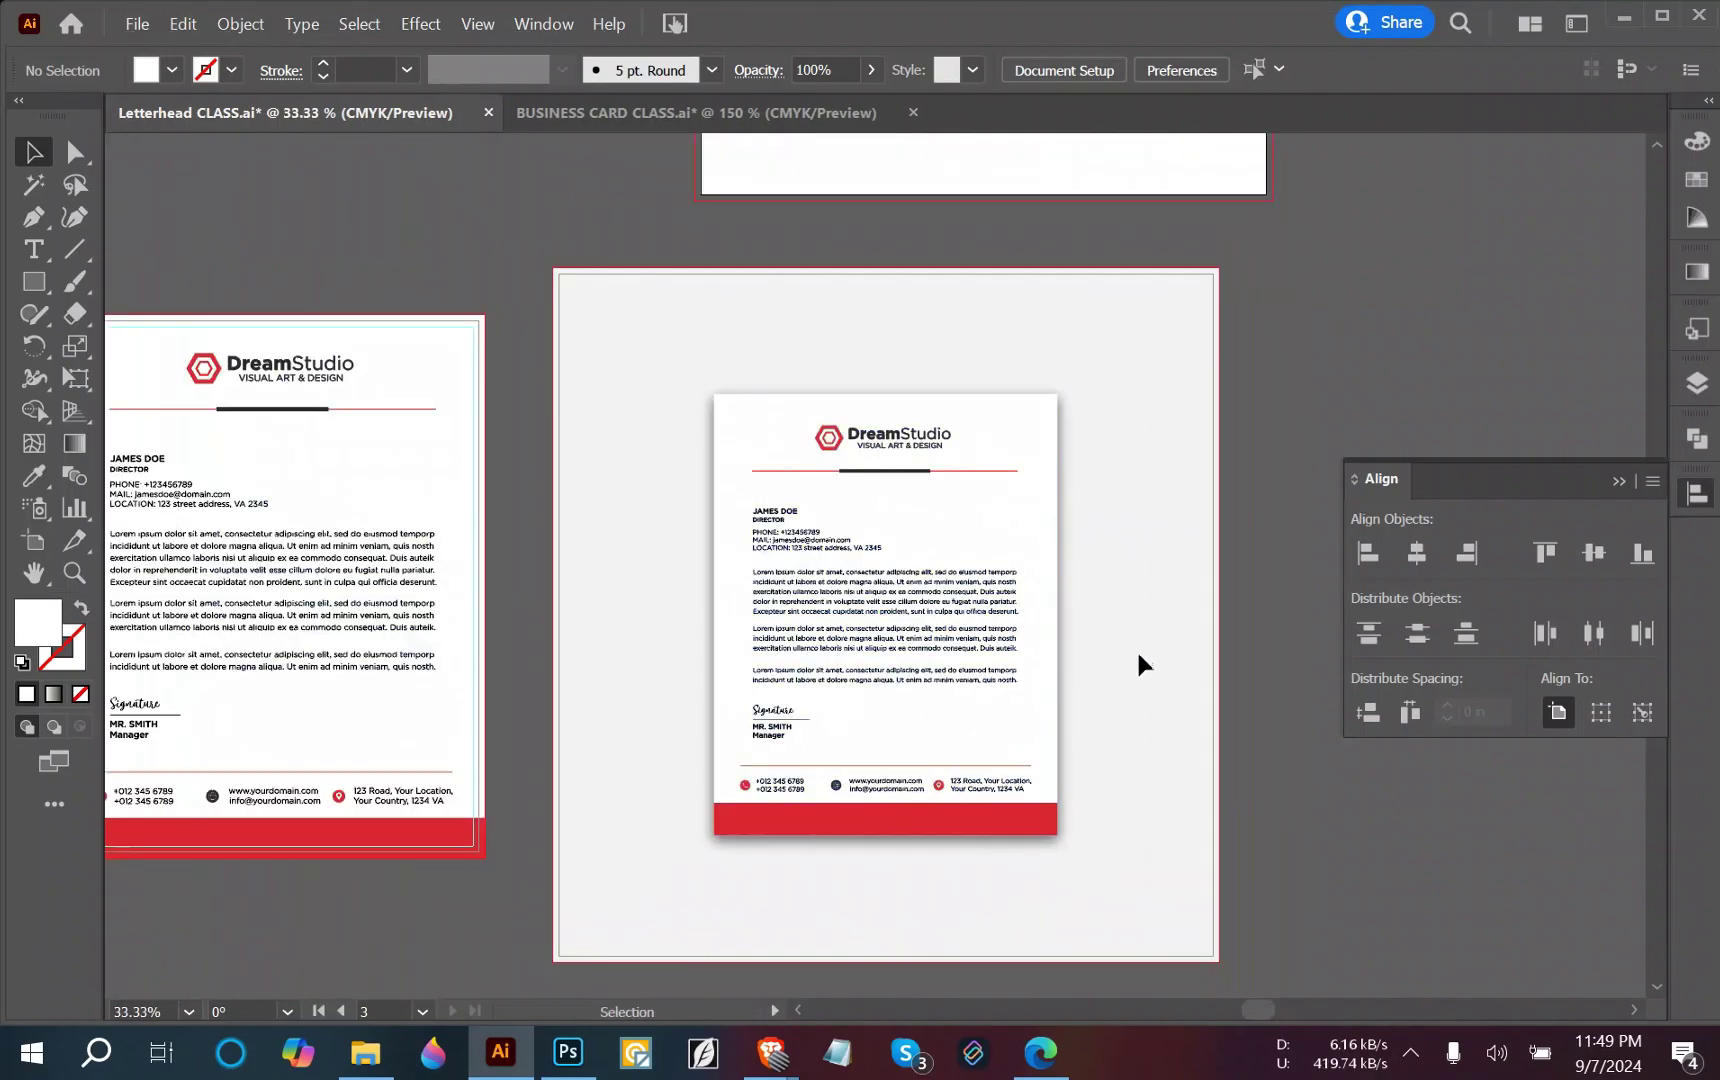
Examine the letterhead mockup up close, from the logo header and body text to the contact footer.
{"action": "scroll", "coordinate": [1142, 658], "scroll_direction": "up", "scroll_amount": 1}
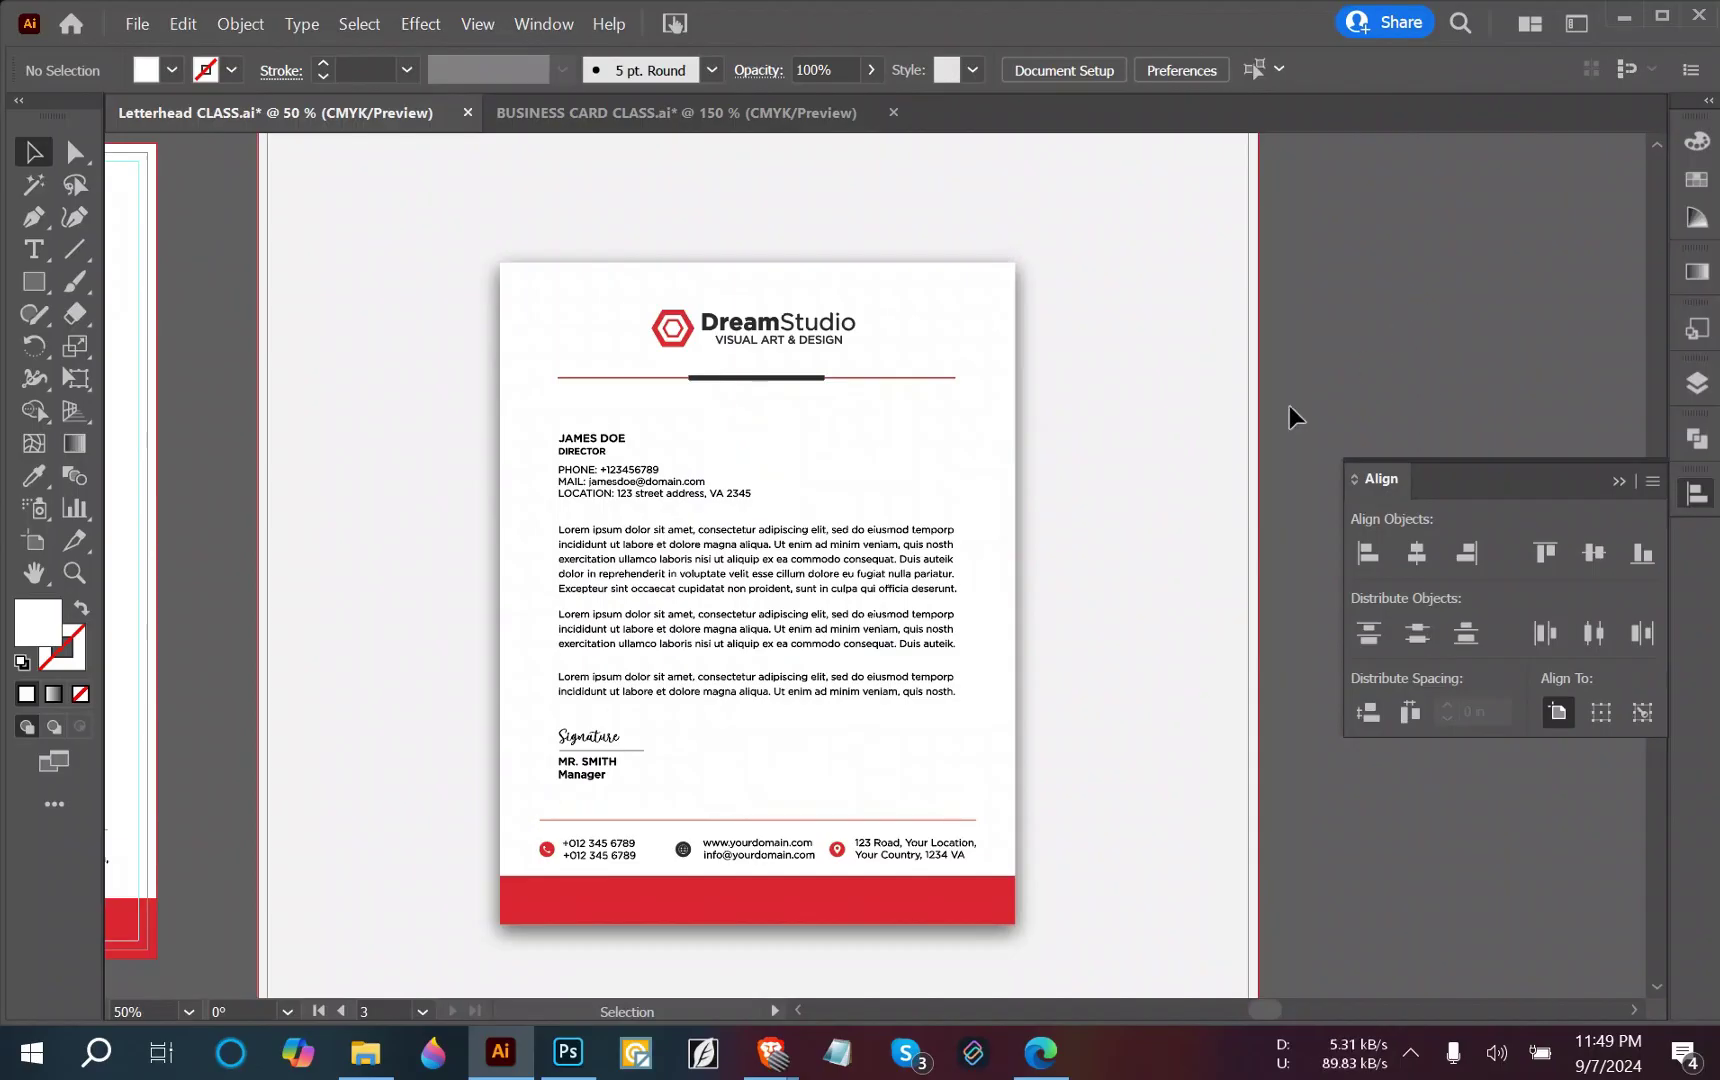
{"action": "scroll", "coordinate": [1163, 530], "scroll_direction": "down", "scroll_amount": 1}
{"action": "left_click_drag", "start_coordinate": [1138, 294], "coordinate": [1079, 446]}
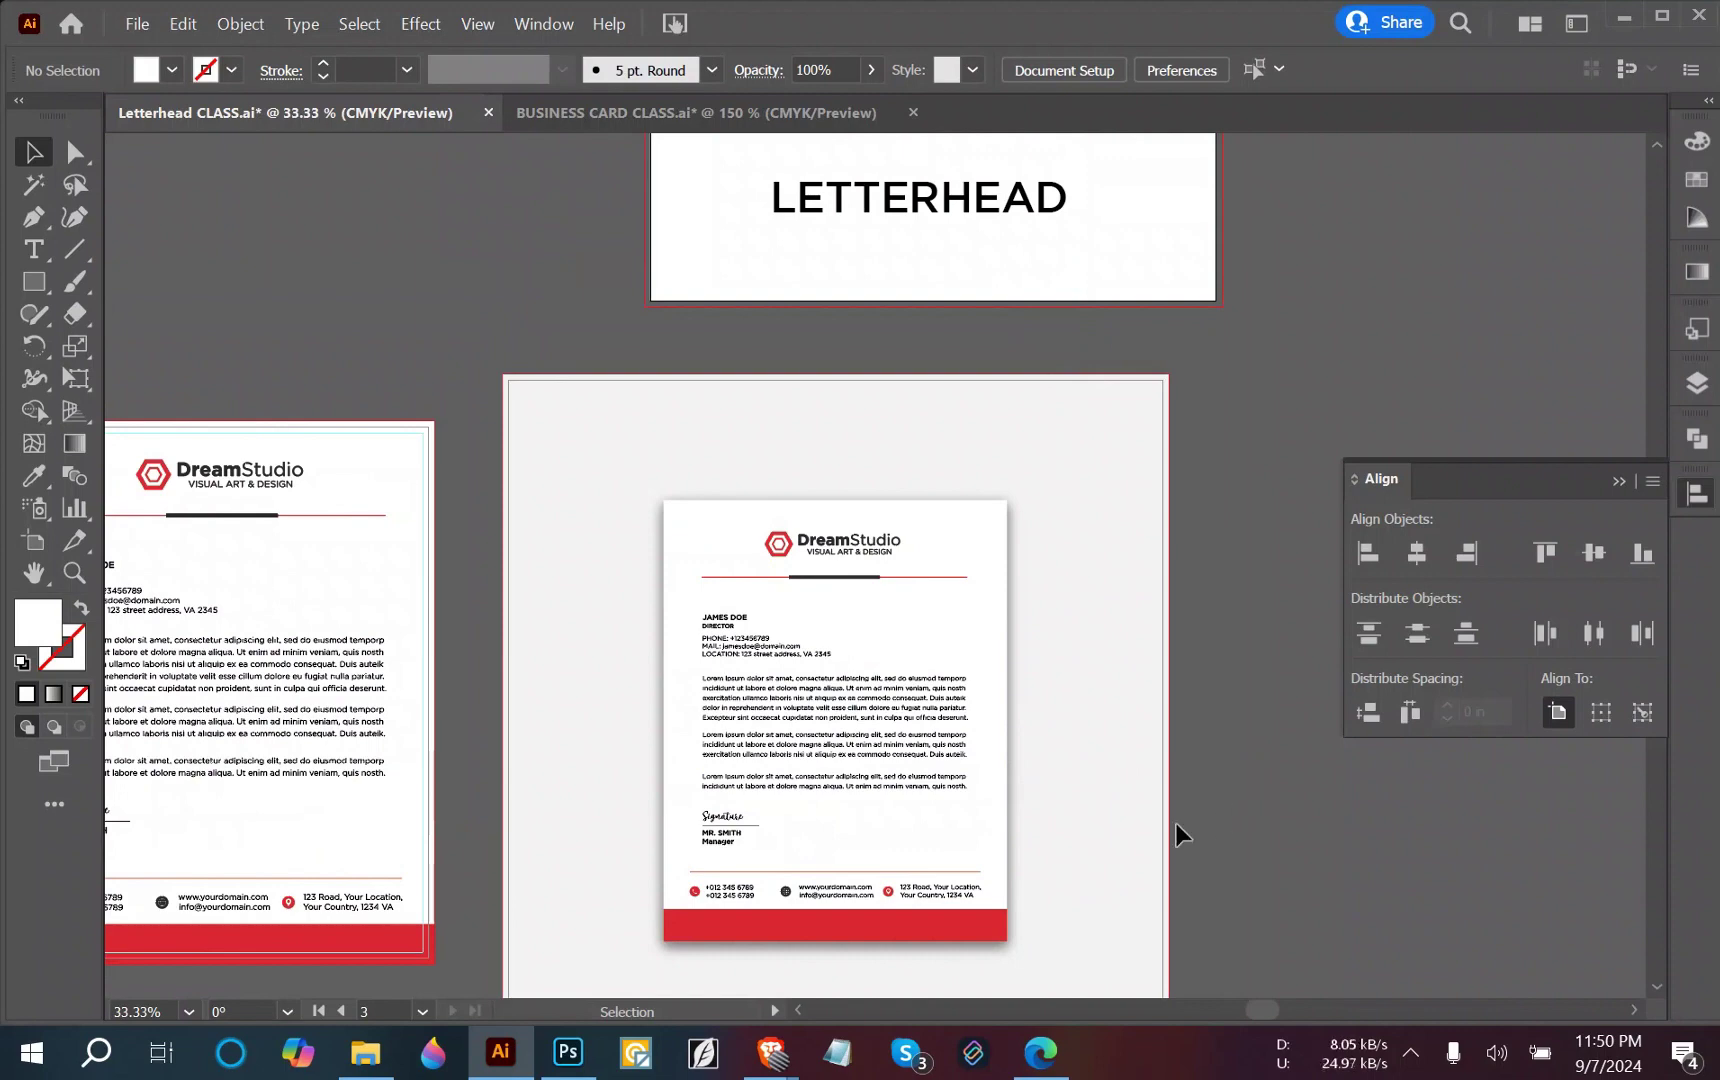
{"action": "scroll", "coordinate": [925, 850], "scroll_direction": "down", "scroll_amount": 5}
{"action": "scroll", "coordinate": [822, 722], "scroll_direction": "up", "scroll_amount": 1}
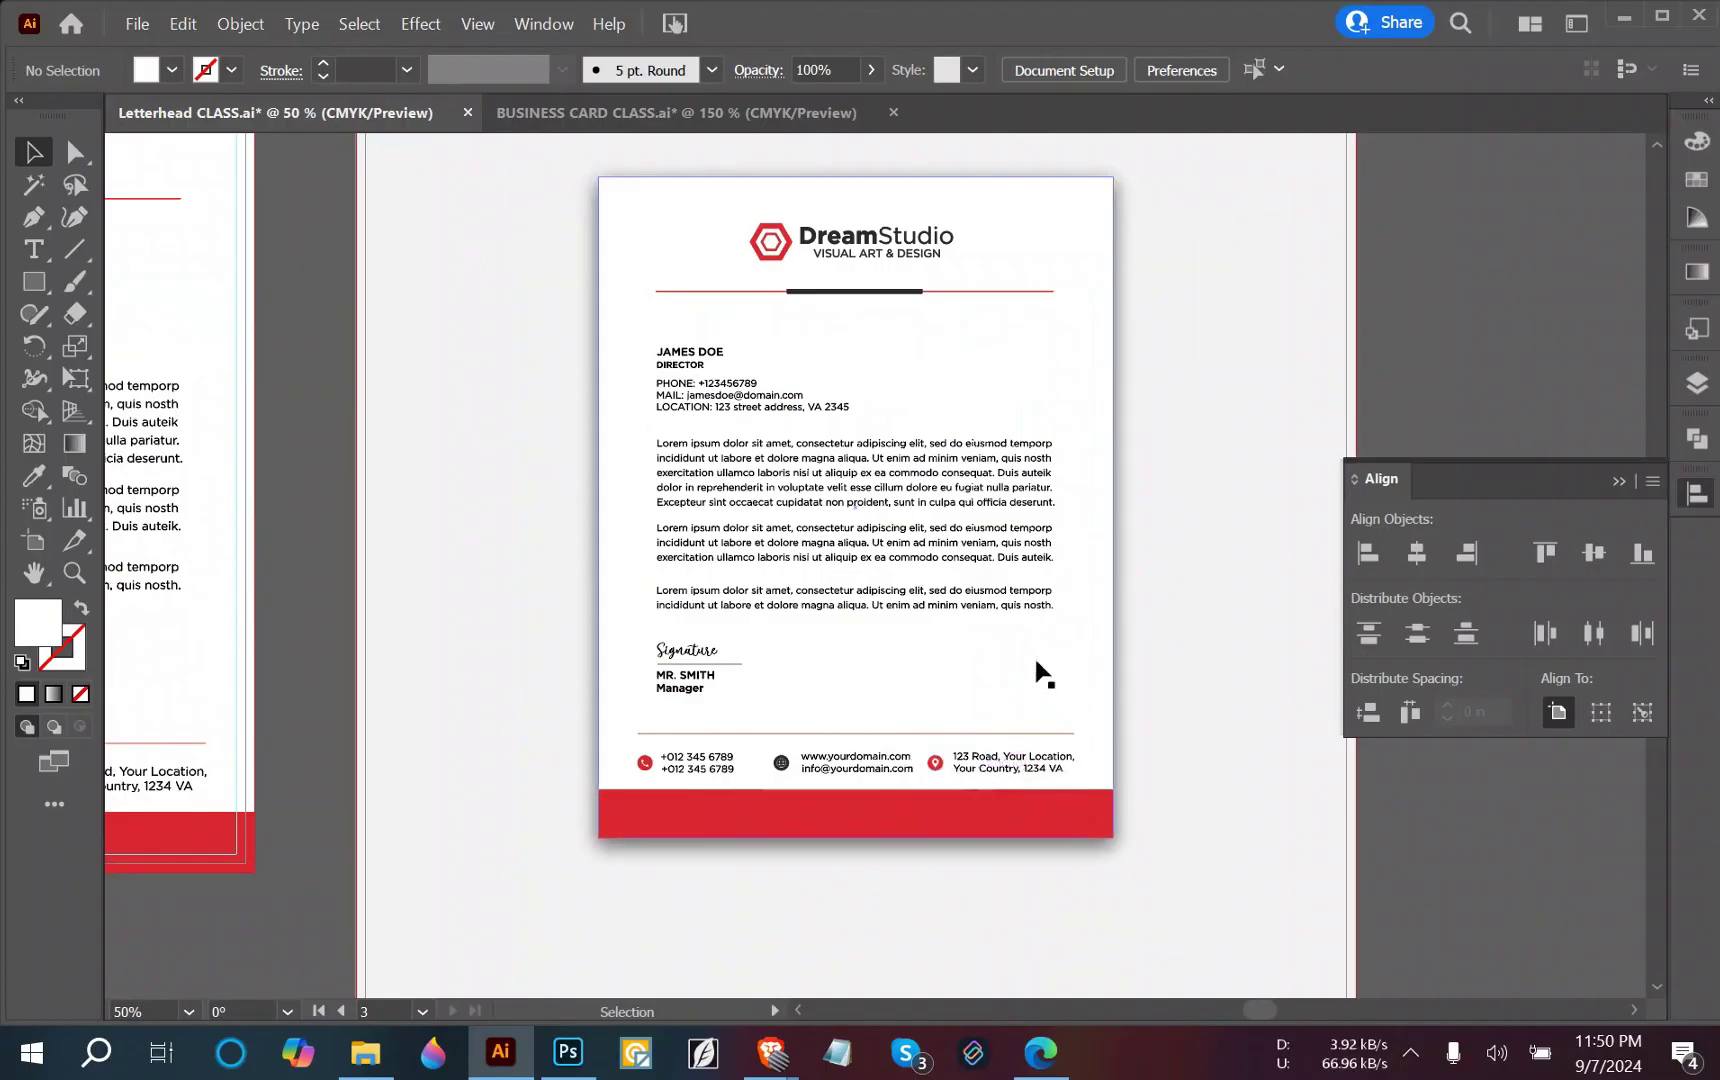
{"action": "left_click_drag", "start_coordinate": [1037, 660], "coordinate": [1032, 716]}
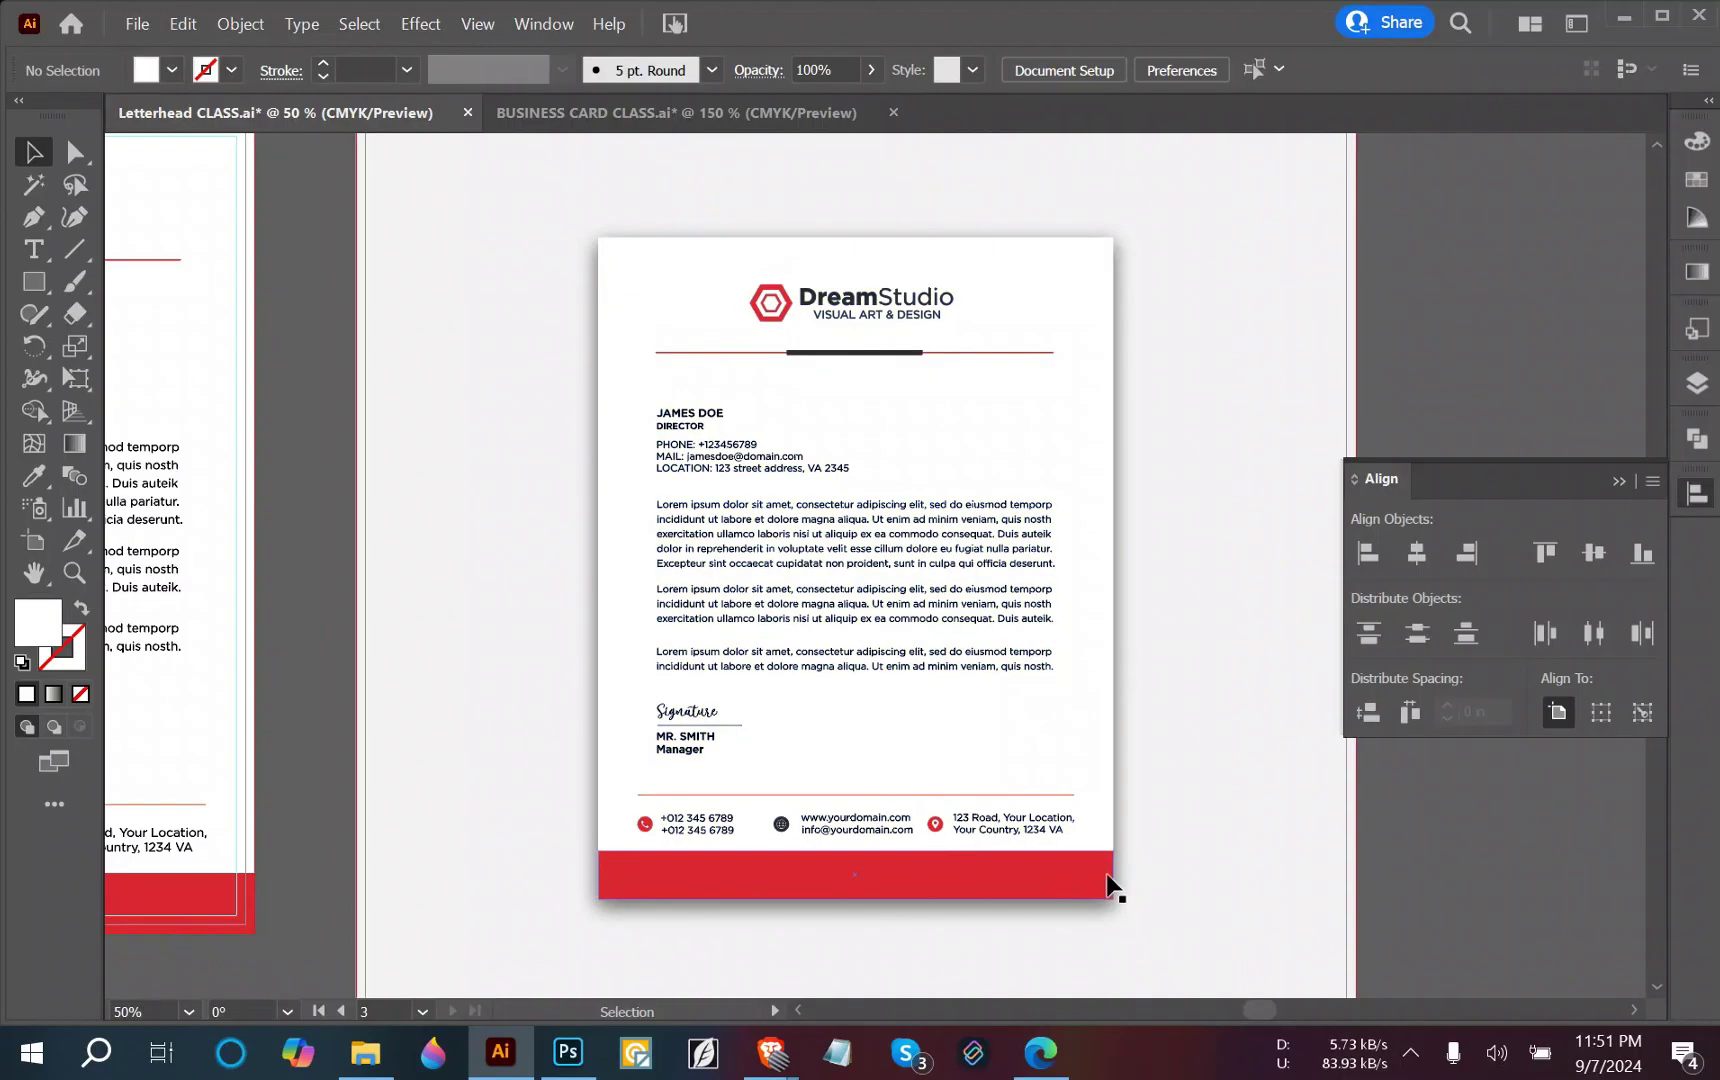
{"action": "scroll", "coordinate": [1109, 889], "scroll_direction": "down", "scroll_amount": 1}
{"action": "scroll", "coordinate": [1109, 889], "scroll_direction": "up", "scroll_amount": 1}
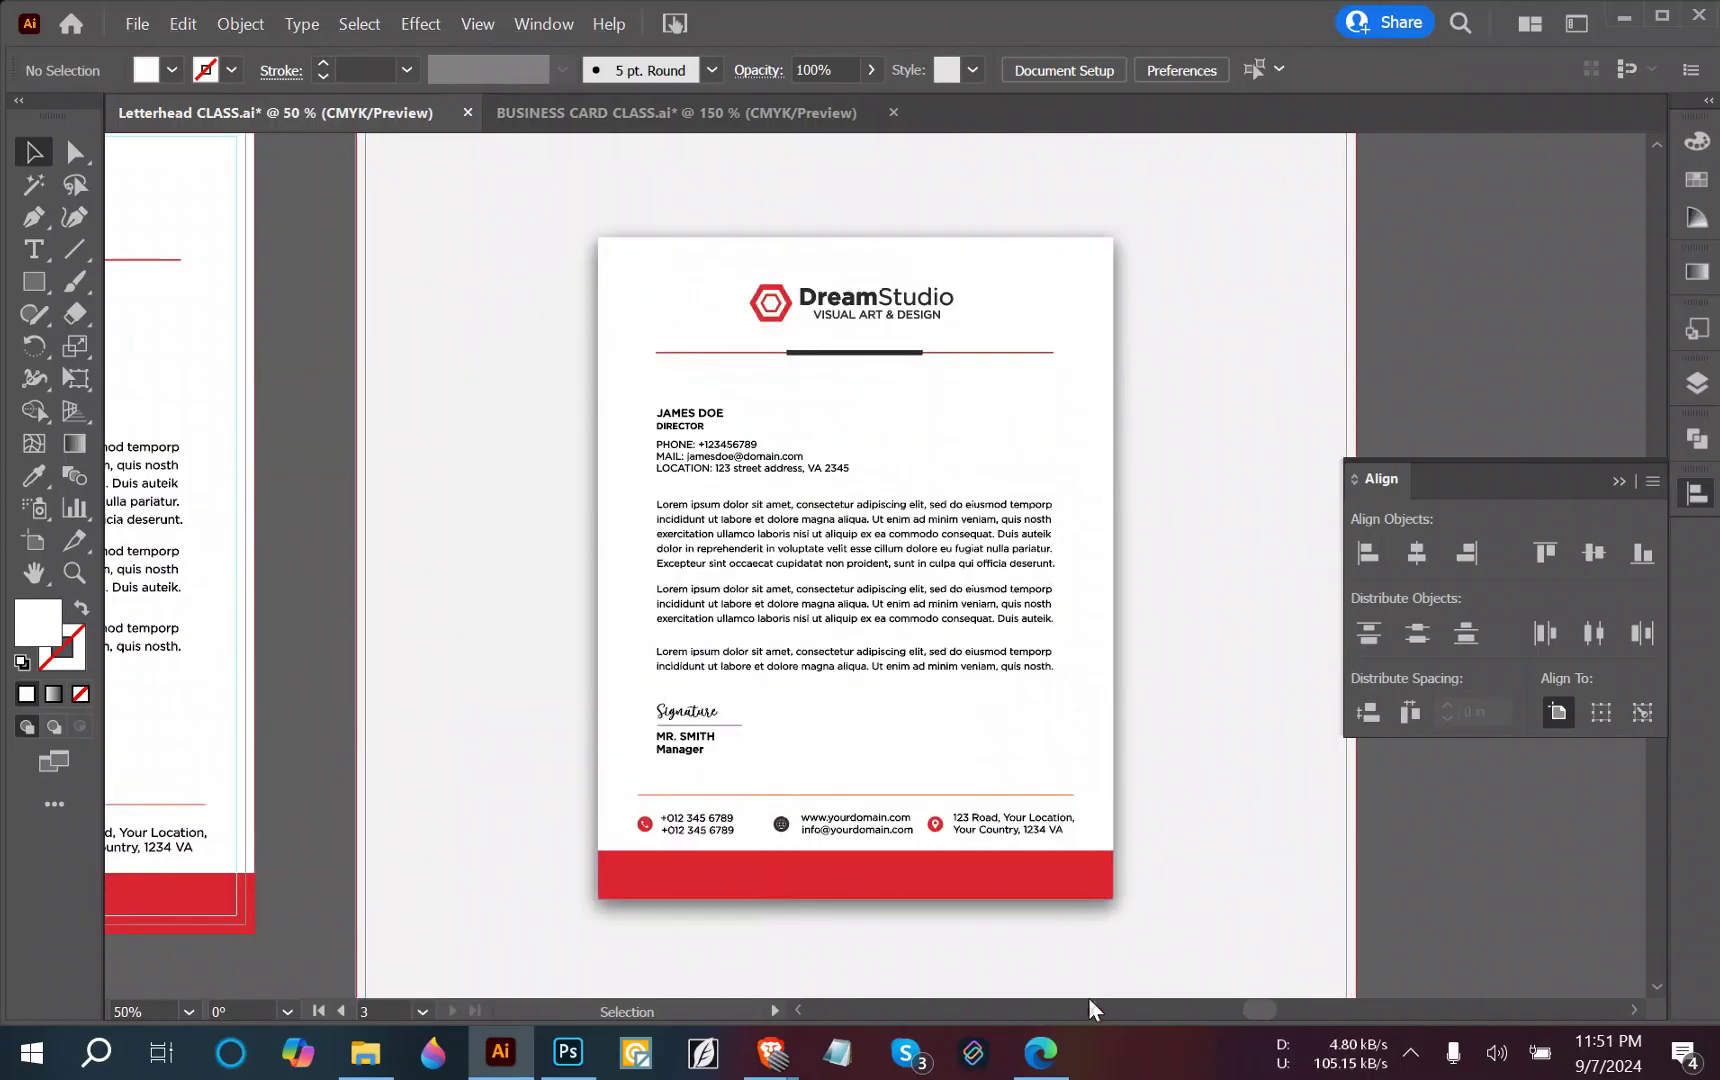